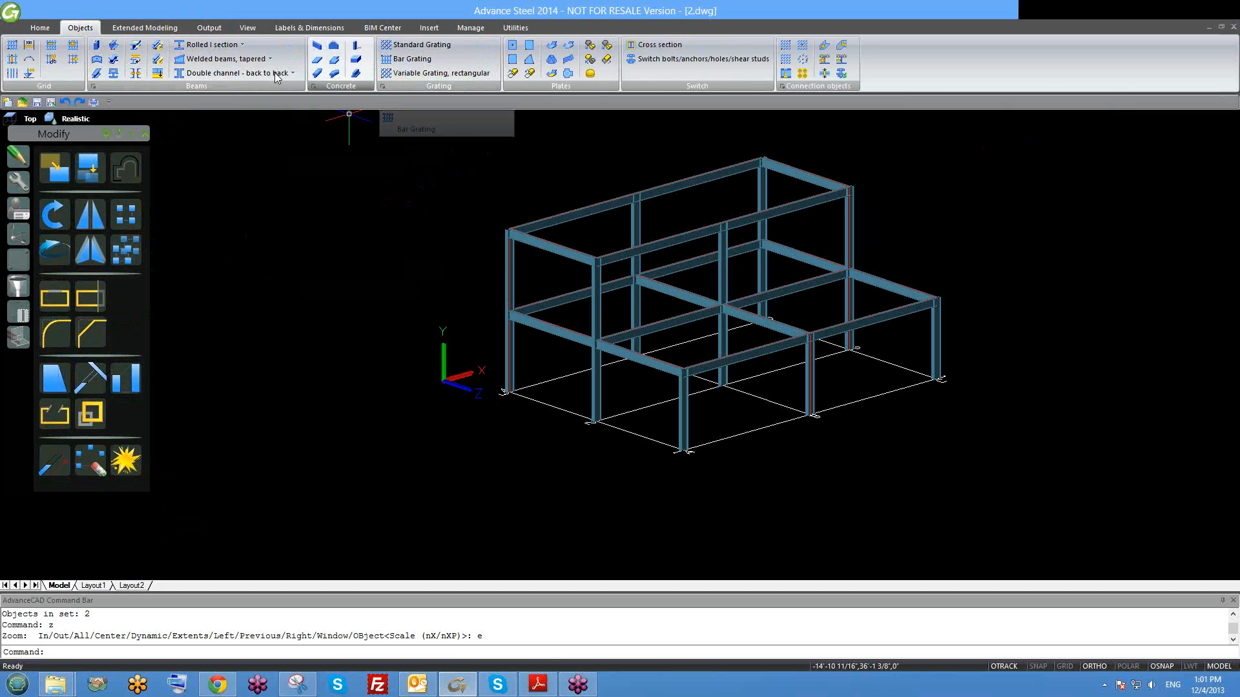
left_click(241, 44)
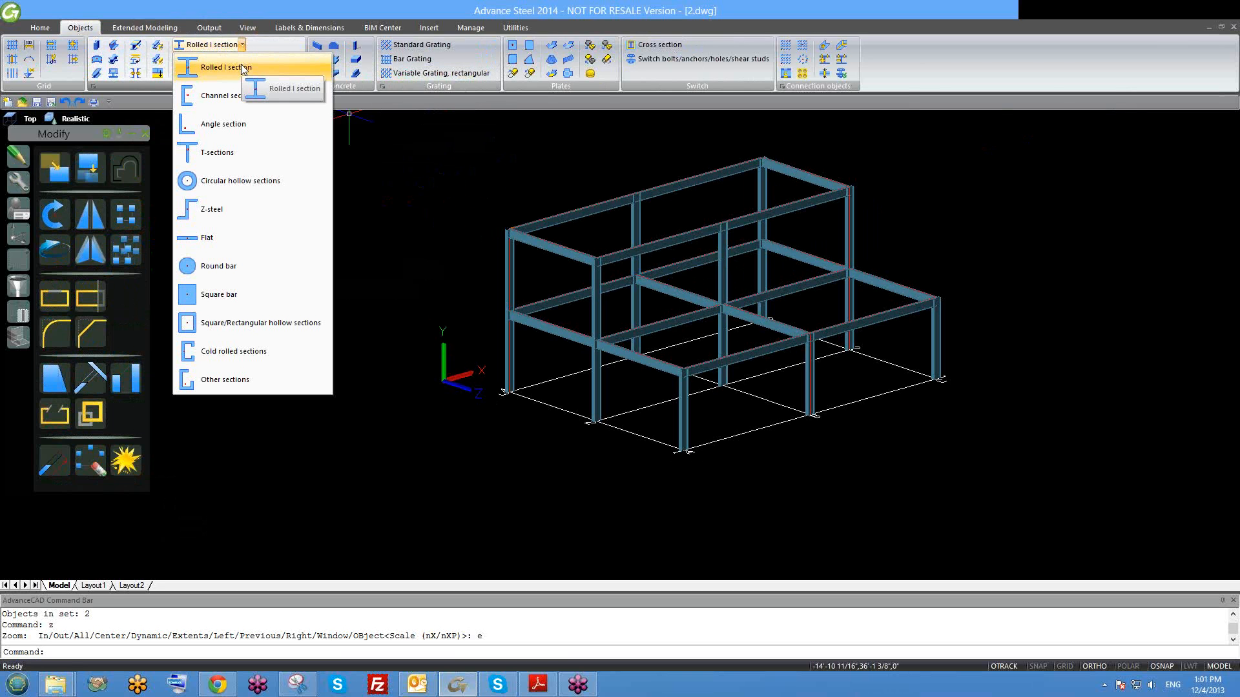
left_click(267, 43)
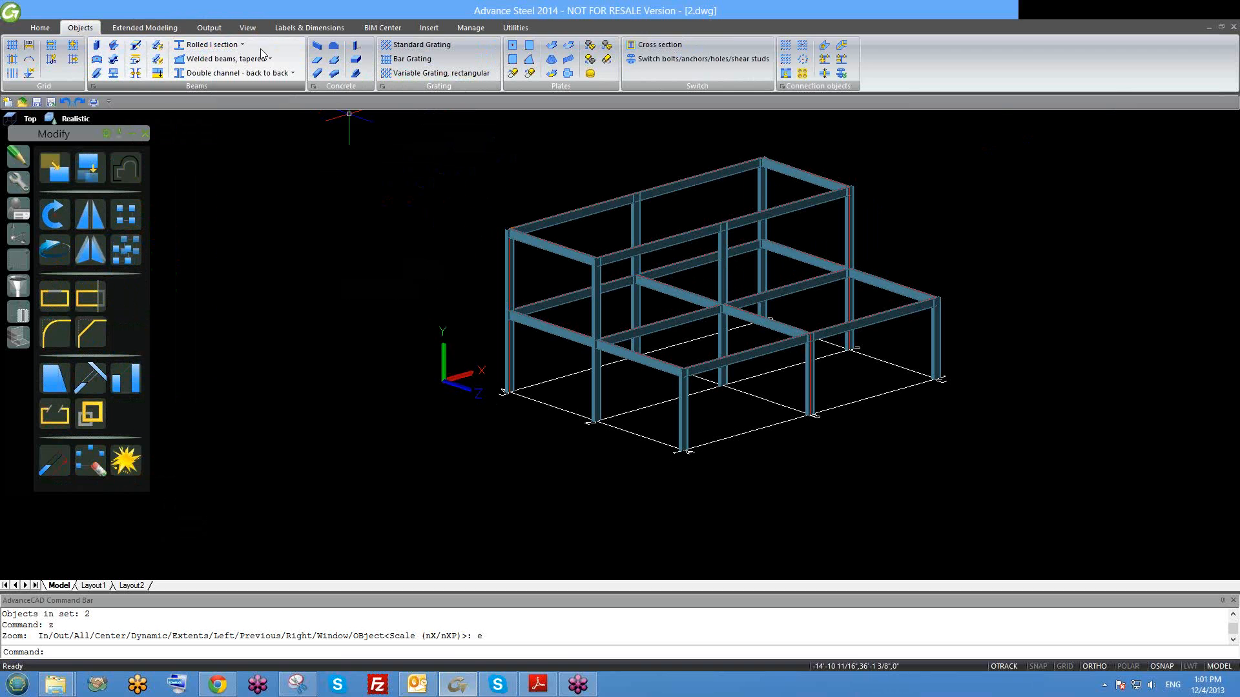
Review the naming and positioning properties of the two-storey corner column, then close its properties.
scroll(530, 283, "up", 2)
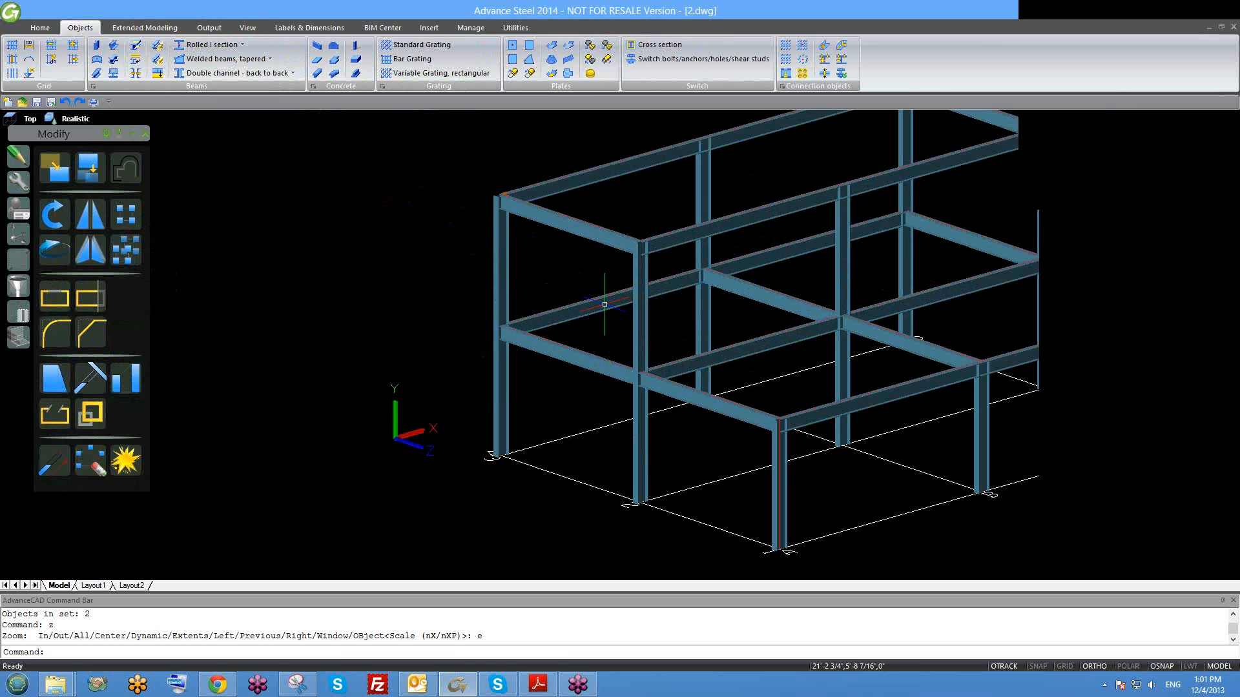
double_click(501, 288)
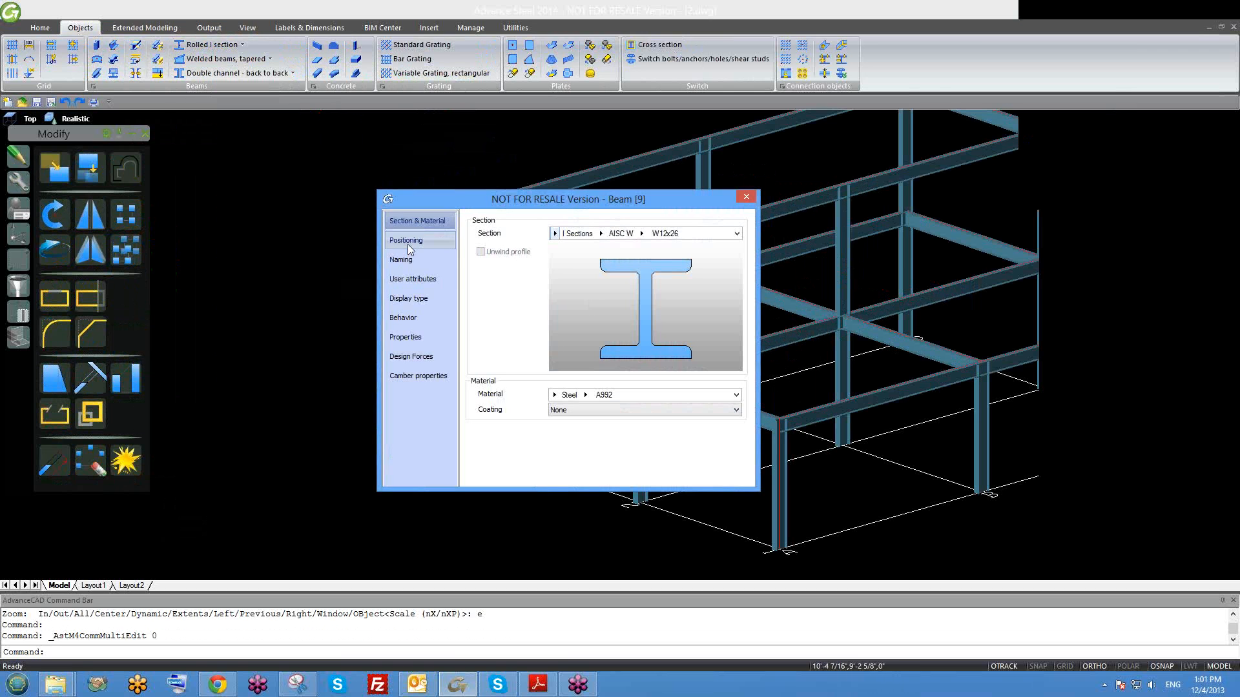
left_click(411, 260)
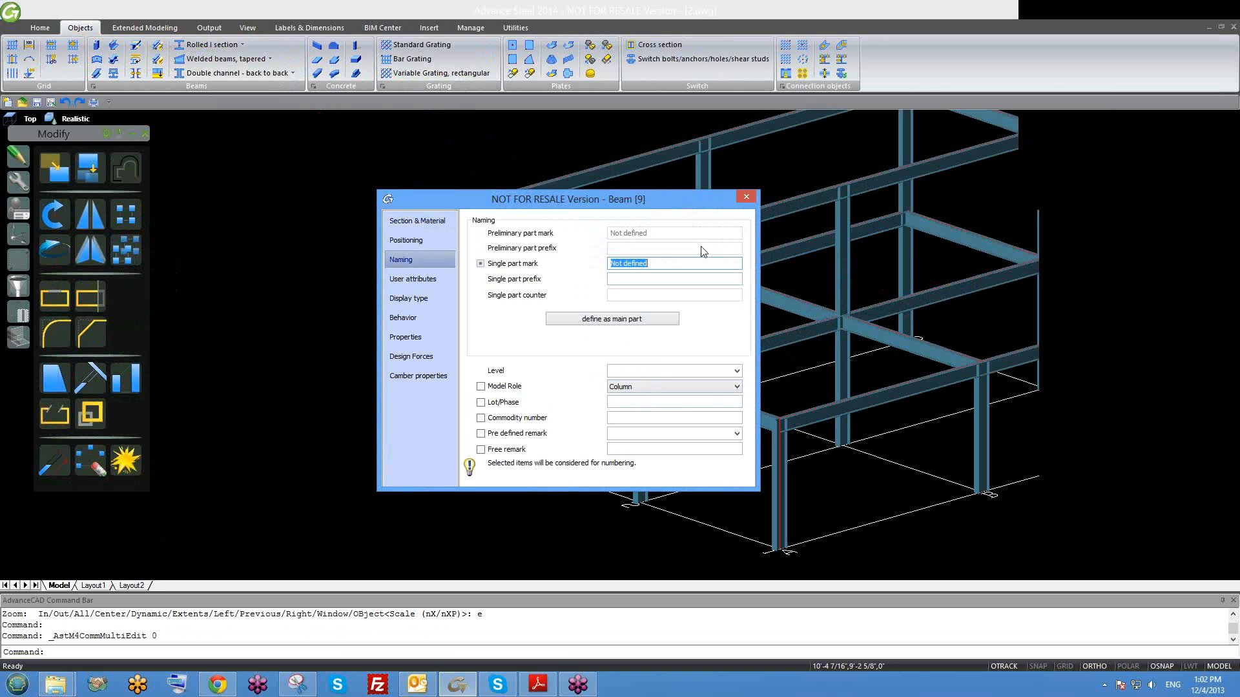
right_click(682, 200)
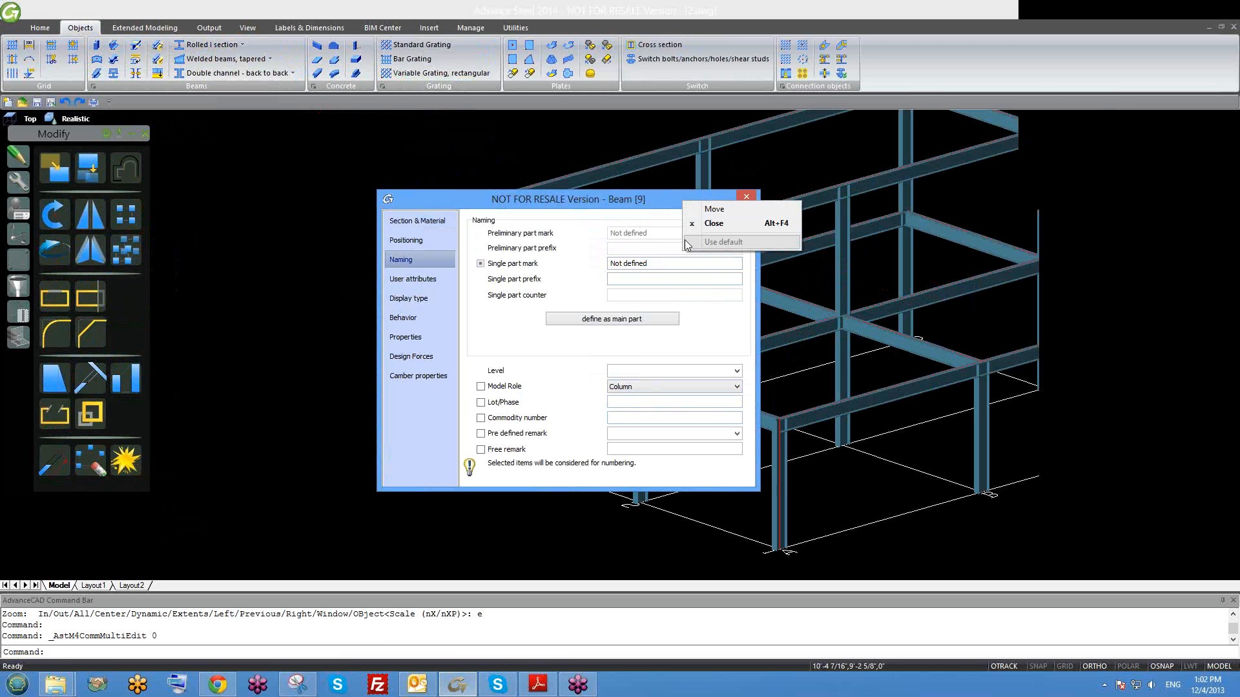
left_click(425, 242)
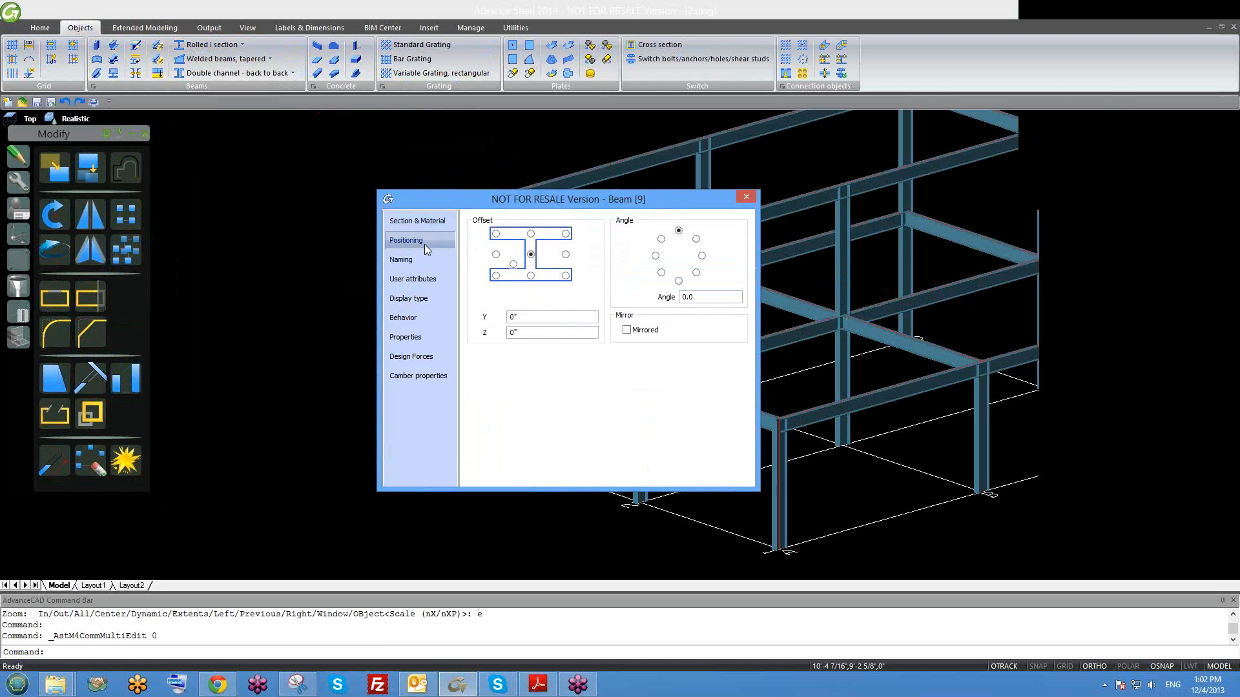
right_click(634, 200)
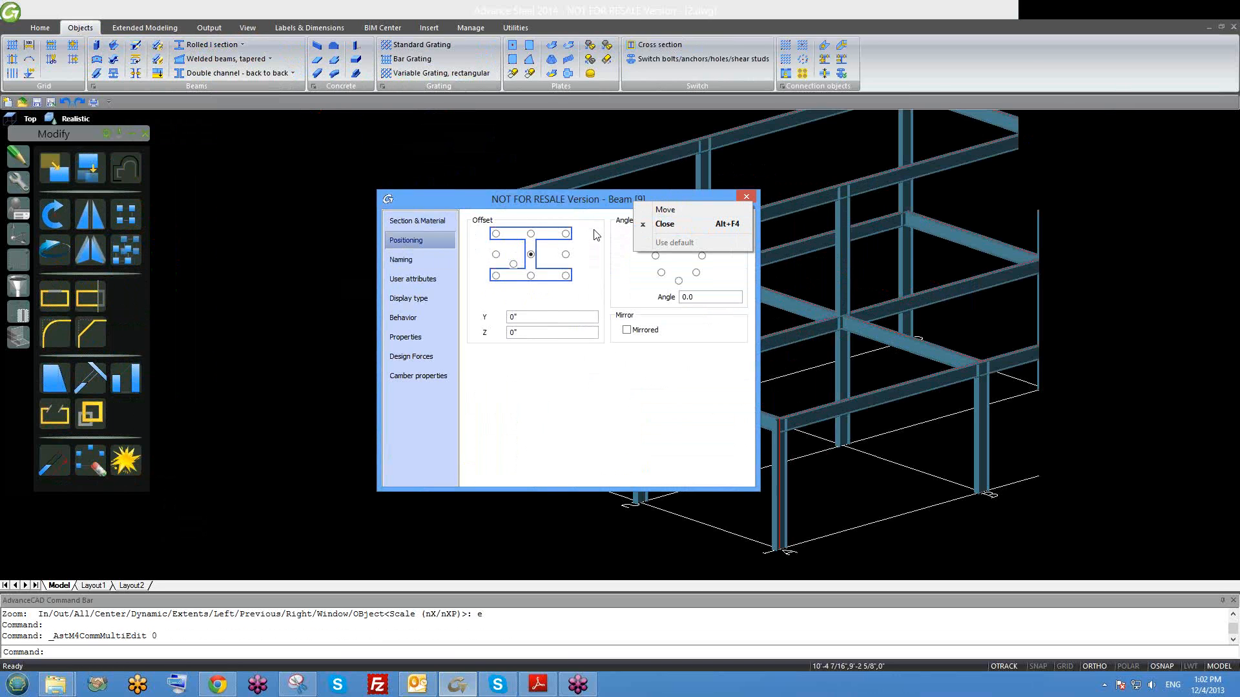
left_click(720, 197)
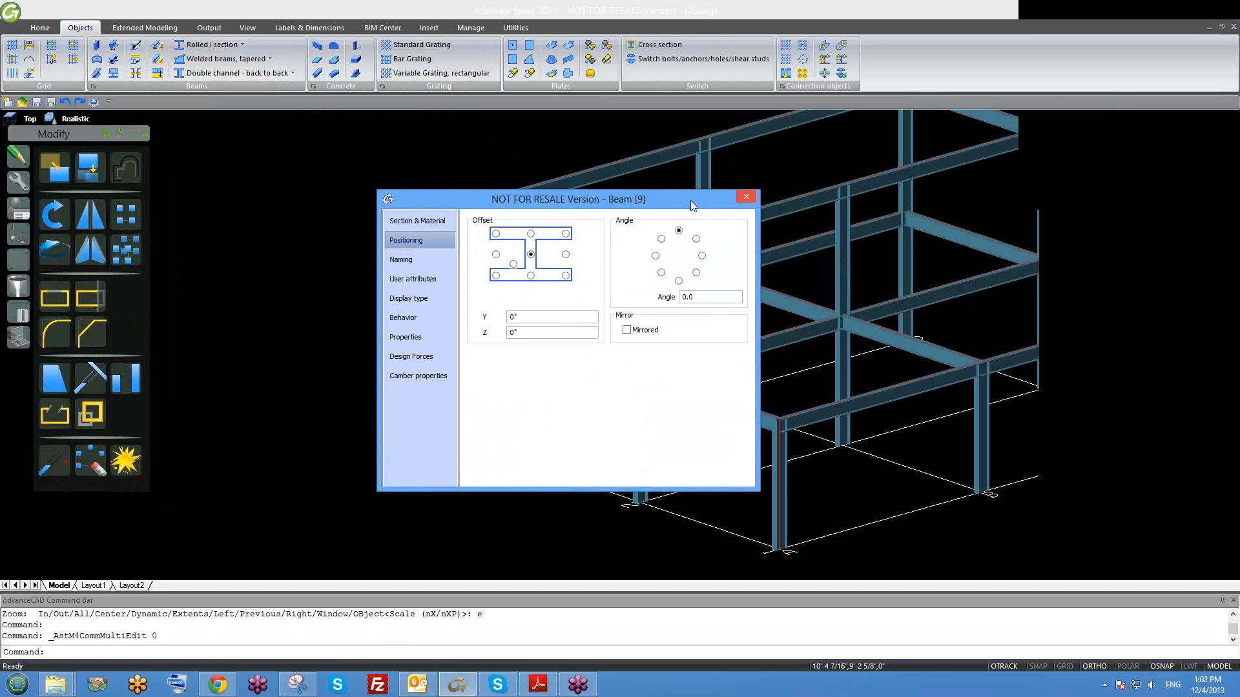
left_click_drag(671, 202, 624, 204)
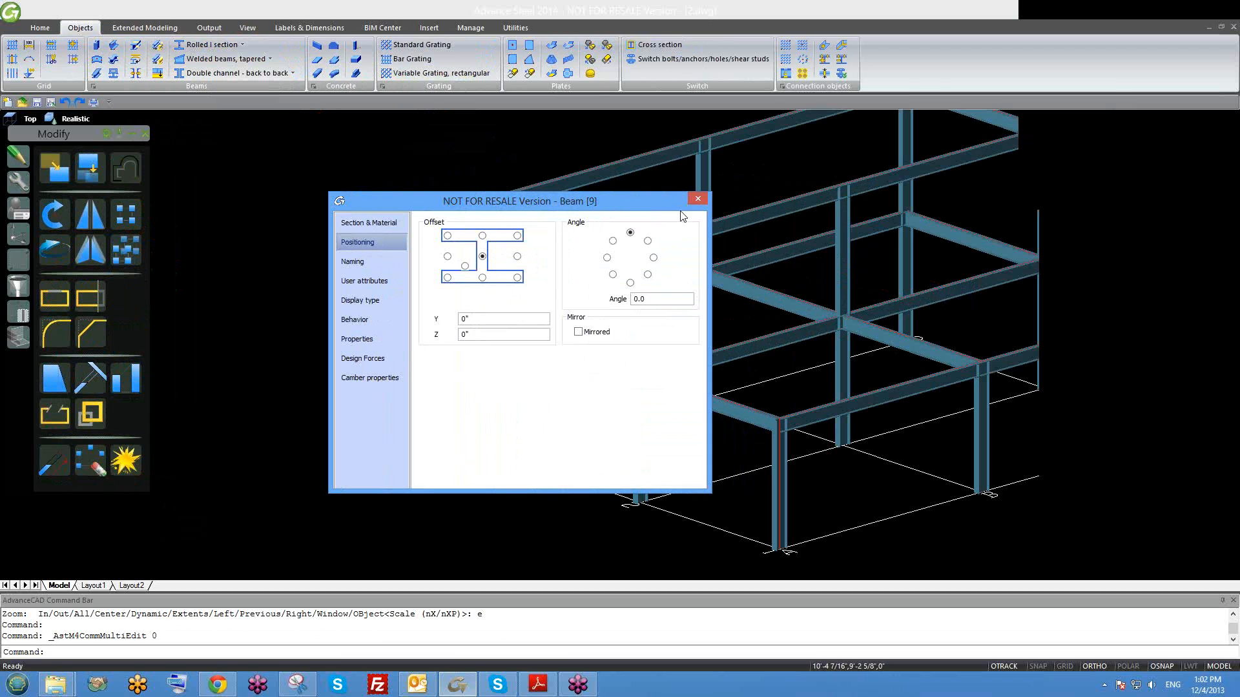
left_click(698, 199)
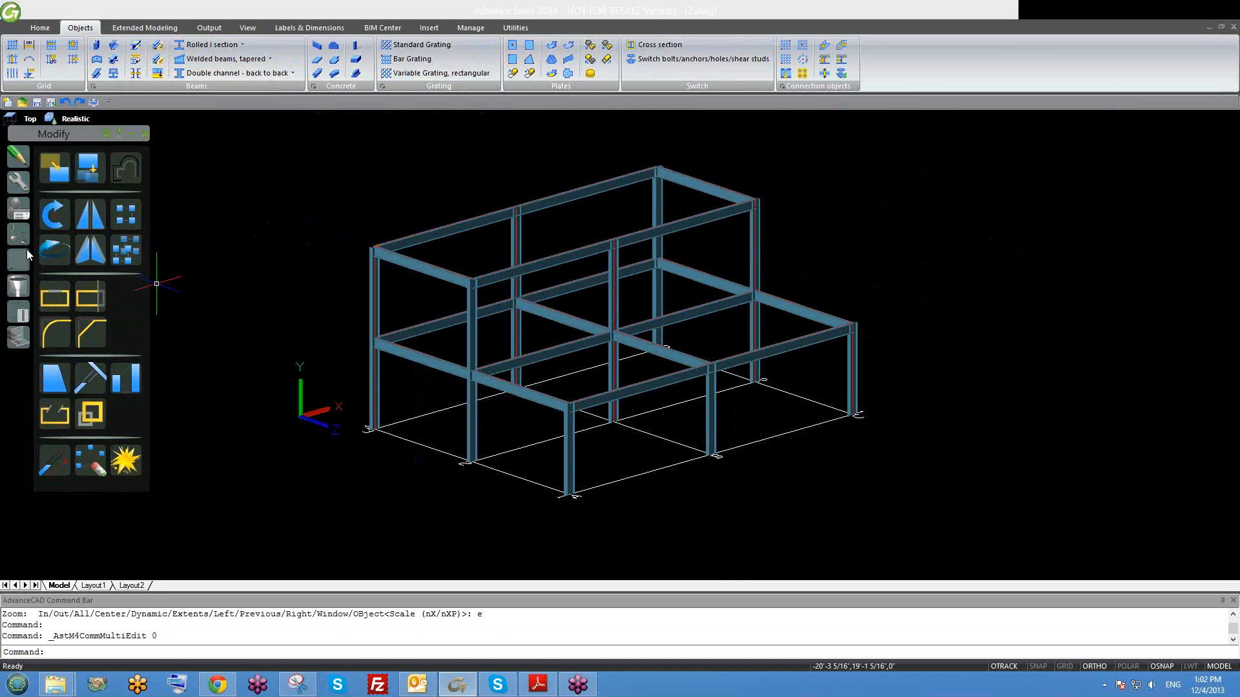
Copy the upper roof beam between the corner column and the adjacent column to the empty space outside the frame.
left_click(18, 337)
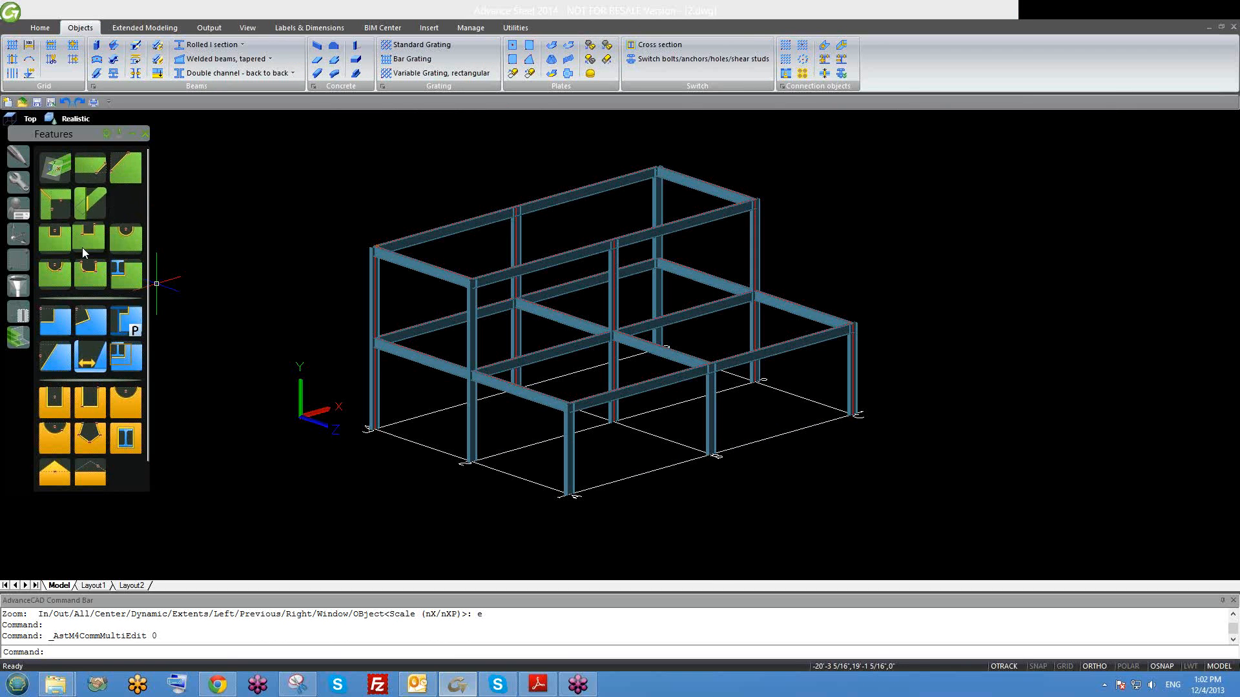
left_click(419, 228)
type("co")
key("Return")
left_click(419, 228)
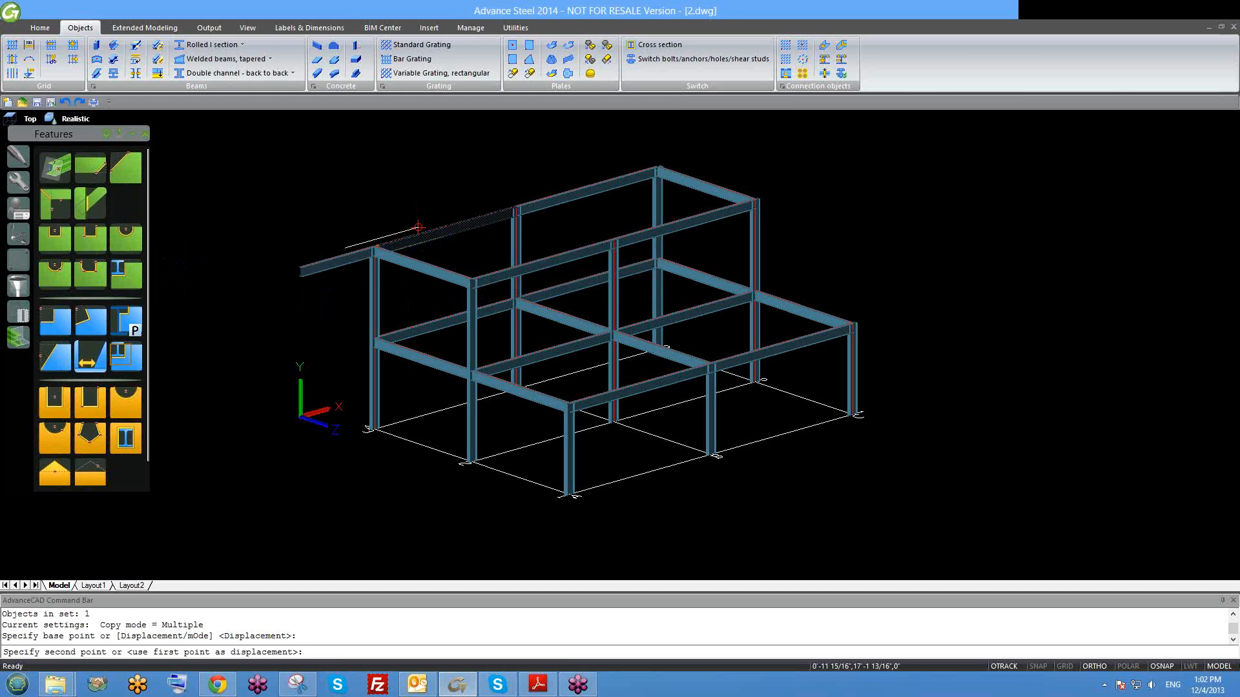
left_click(224, 287)
key("Escape")
scroll(374, 351, "up", 5)
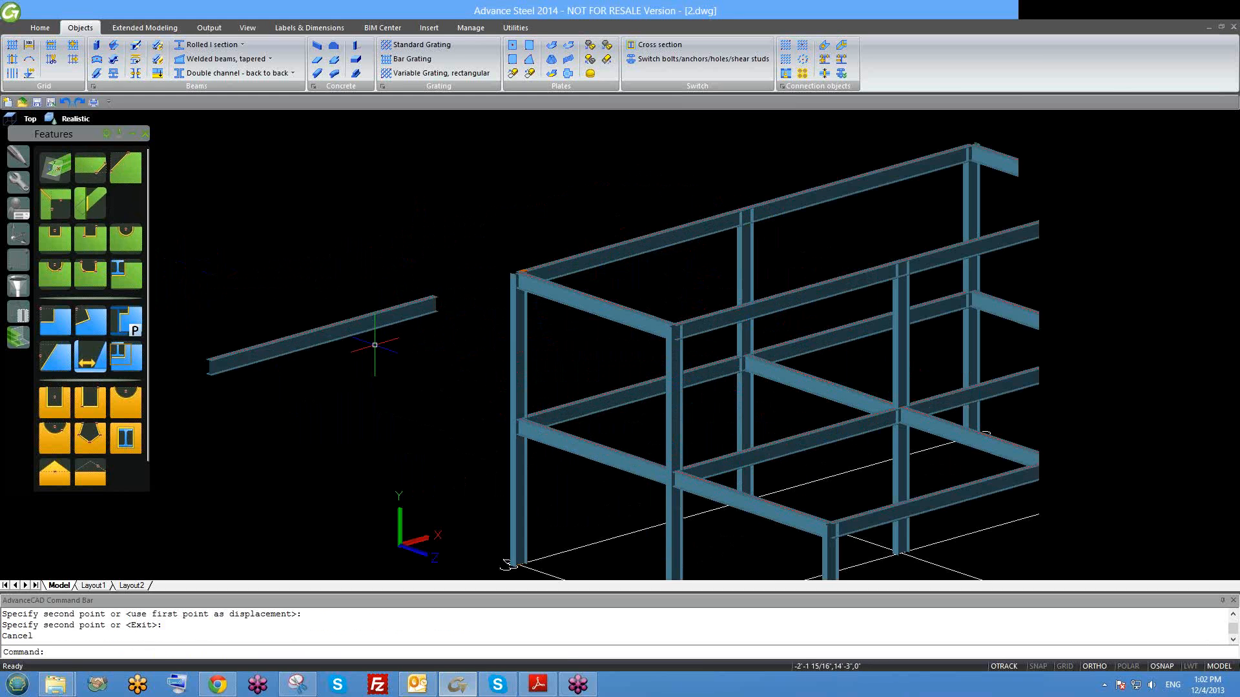
scroll(405, 313, "up", 2)
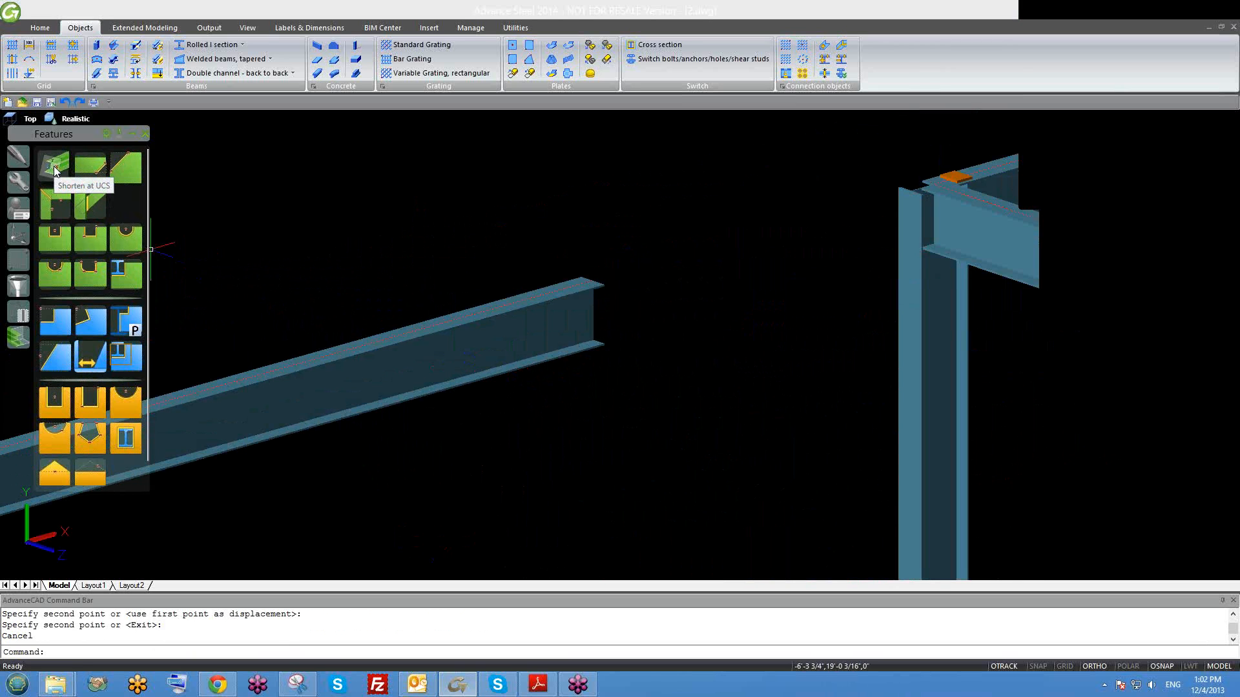
left_click(94, 172)
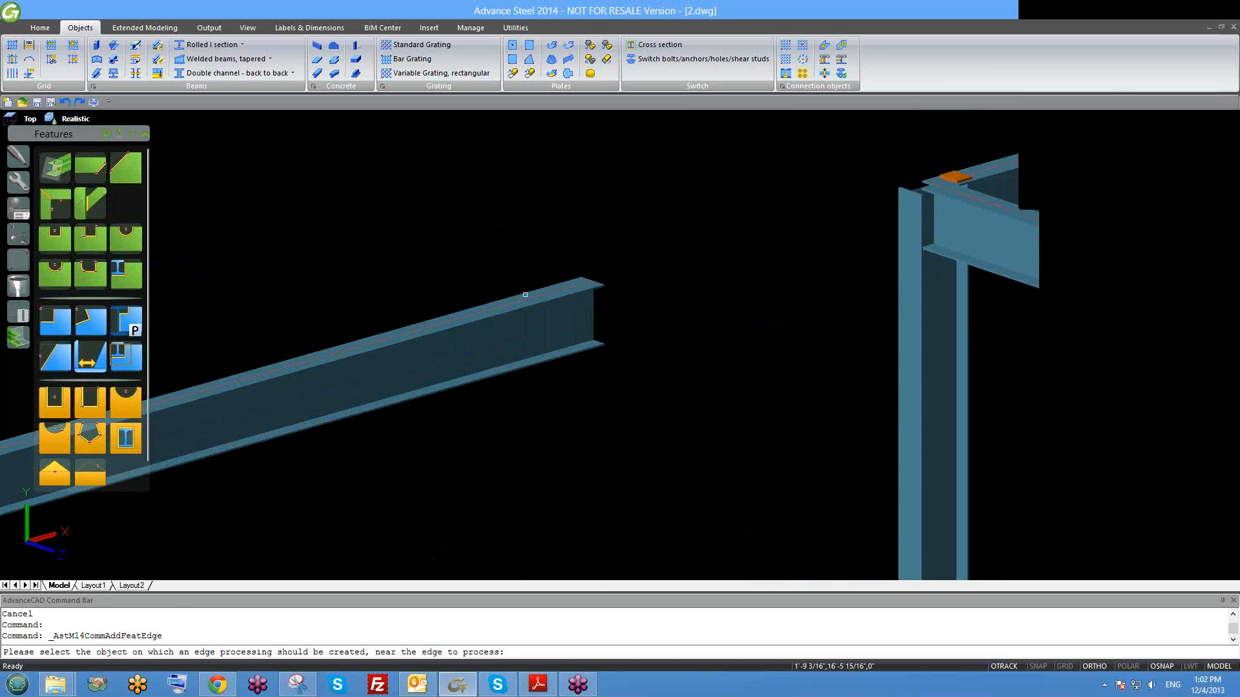
key("Escape")
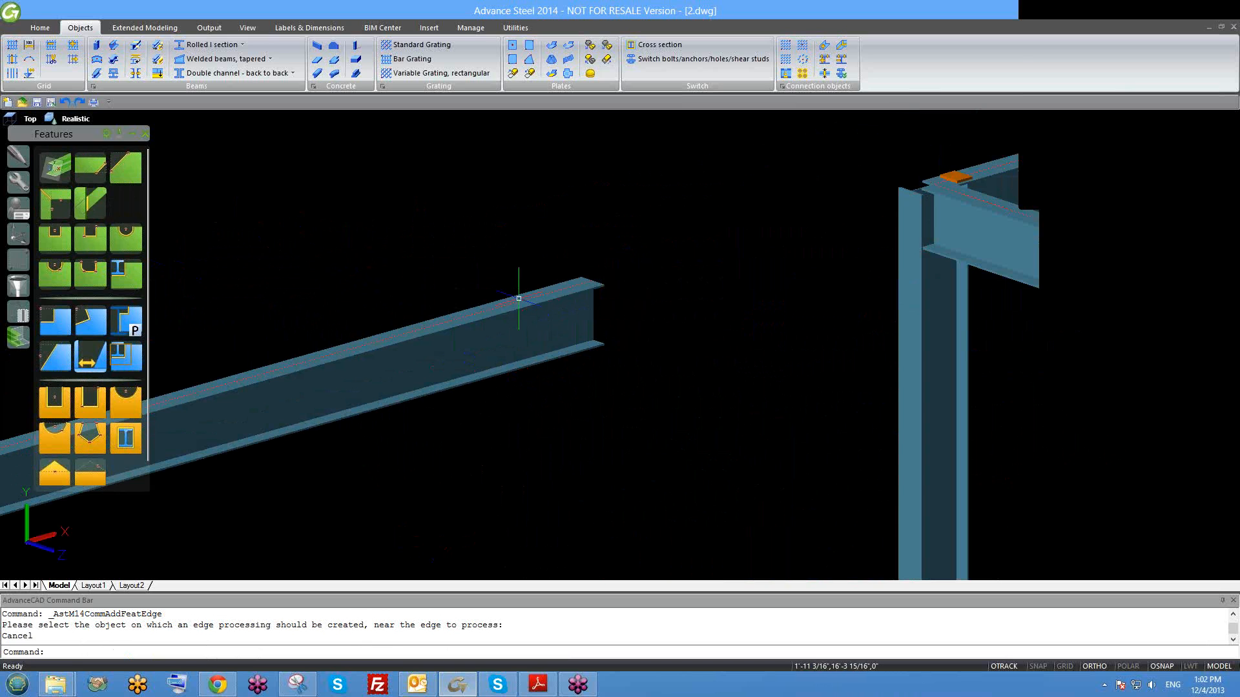
left_click(89, 169)
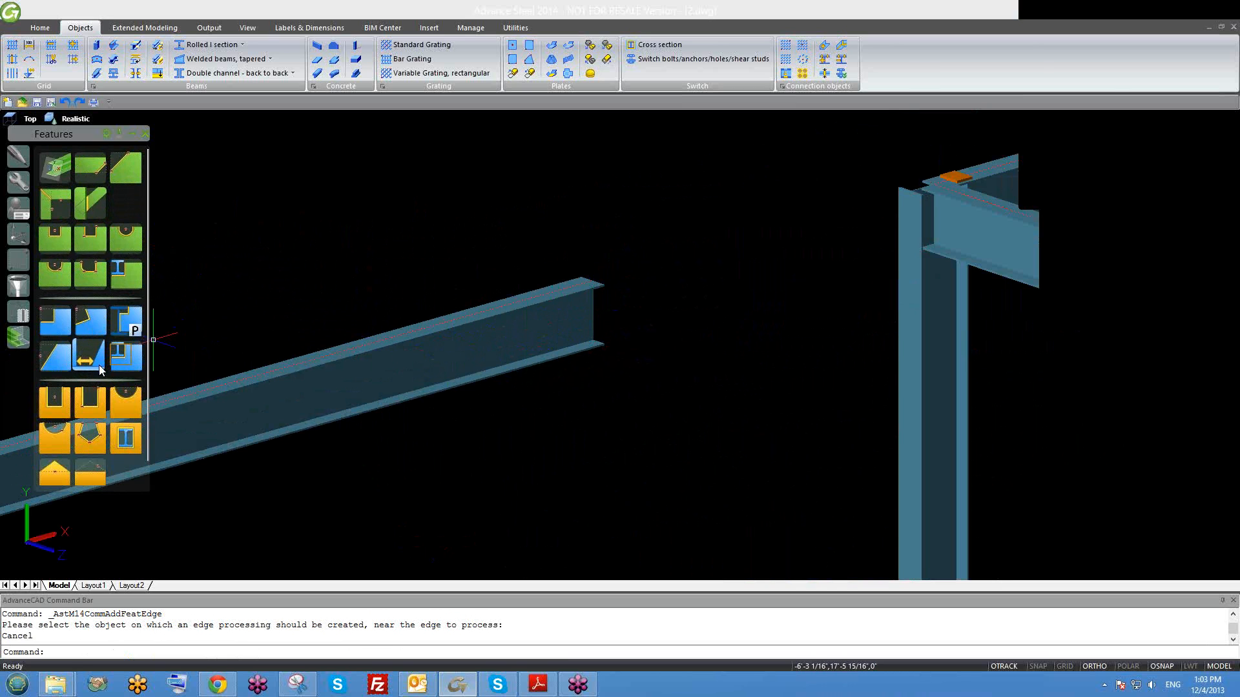
Examine the orange plate on the top flange of the roof beam at the frame's corner column.
middle_click_drag(786, 265, 583, 296)
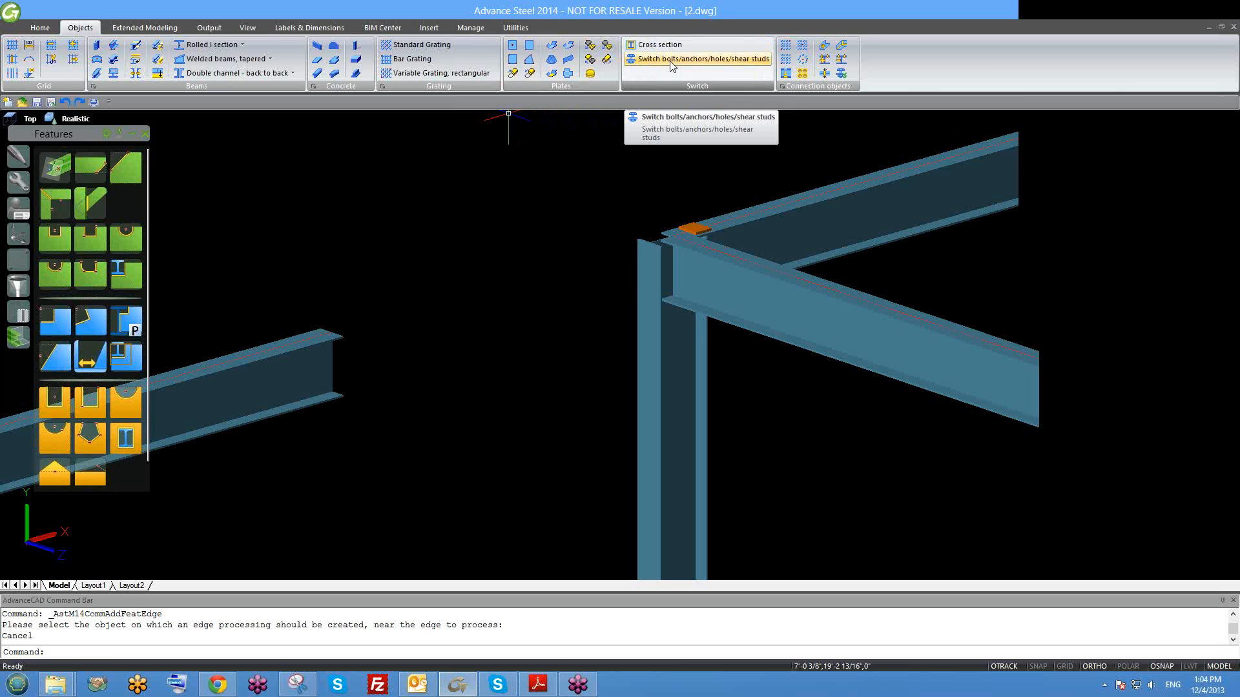
middle_click_drag(782, 236, 776, 273)
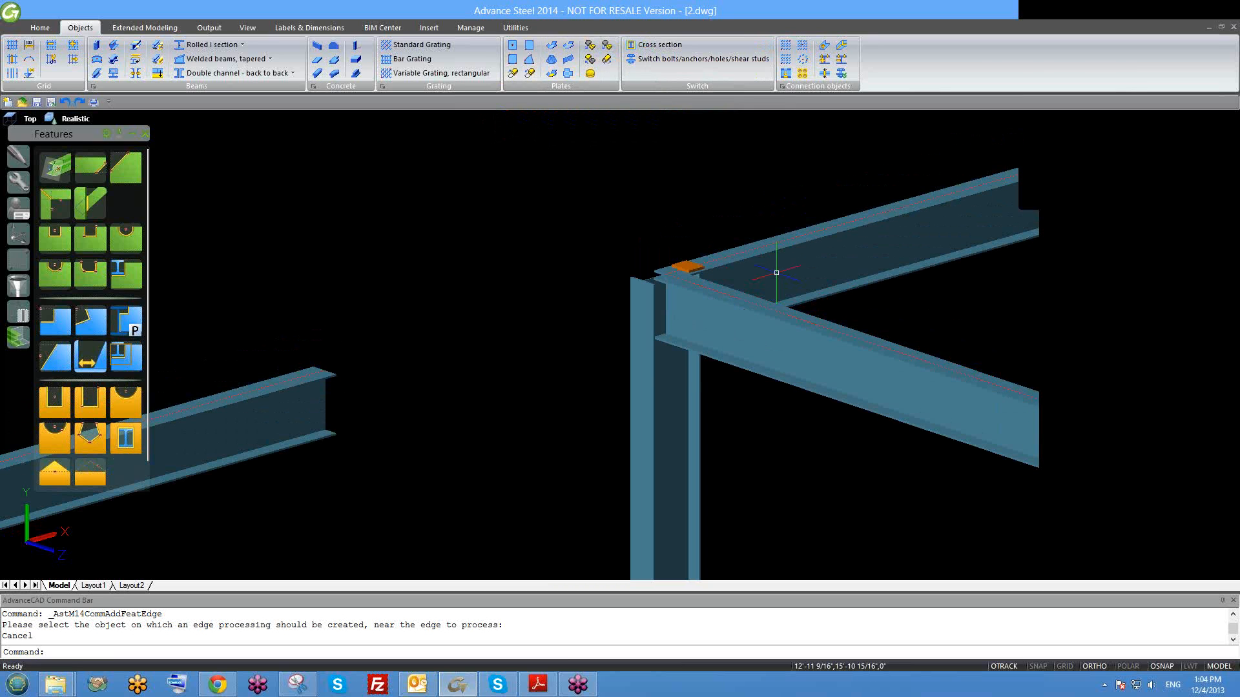
scroll(771, 284, "up", 1)
scroll(728, 276, "up", 2)
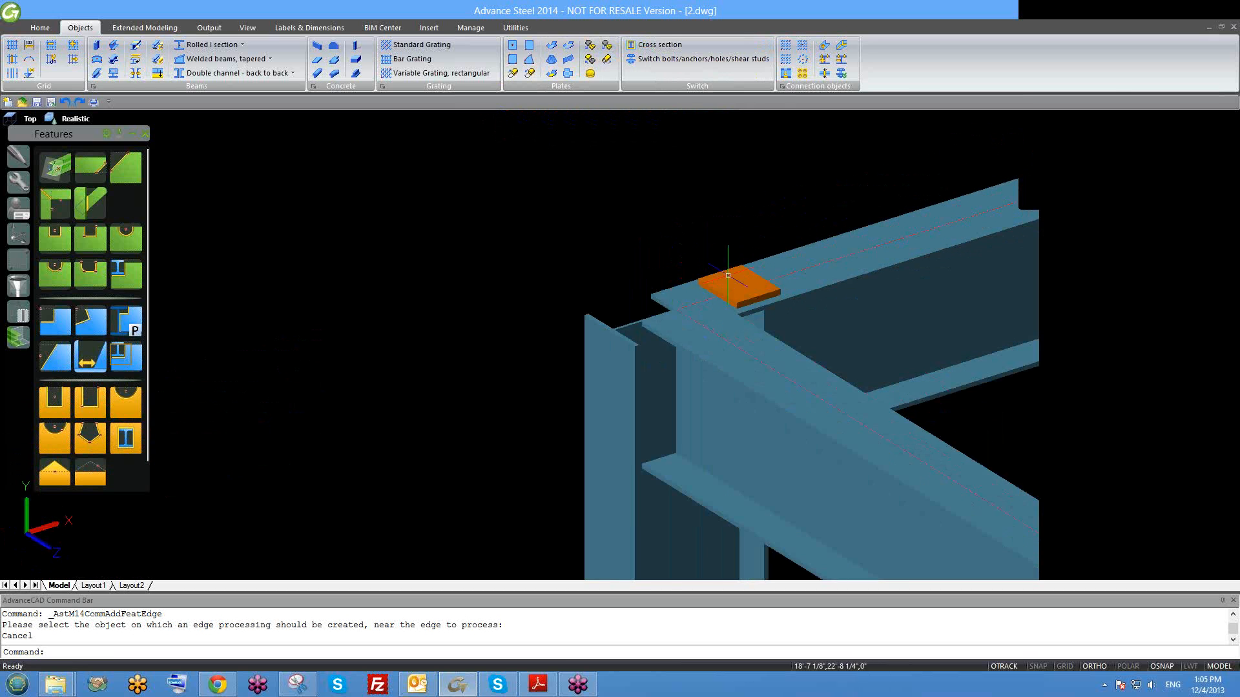
scroll(656, 374, "down", 2)
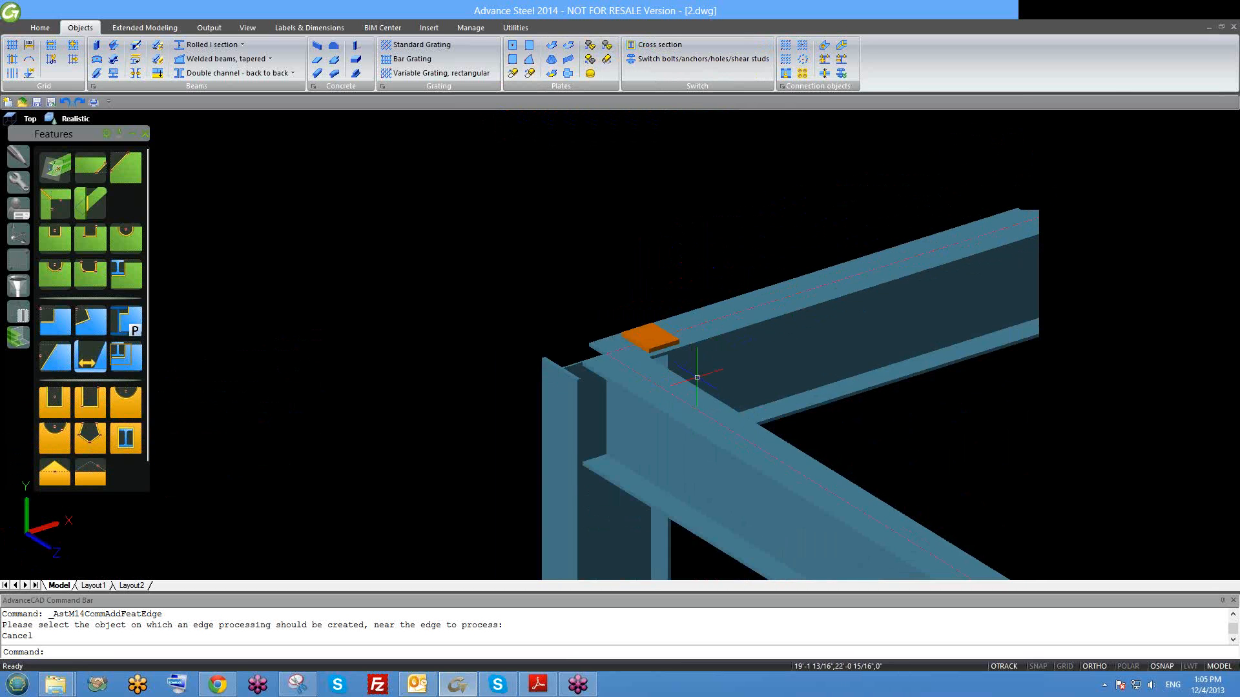
scroll(697, 377, "up", 1)
scroll(691, 291, "down", 1)
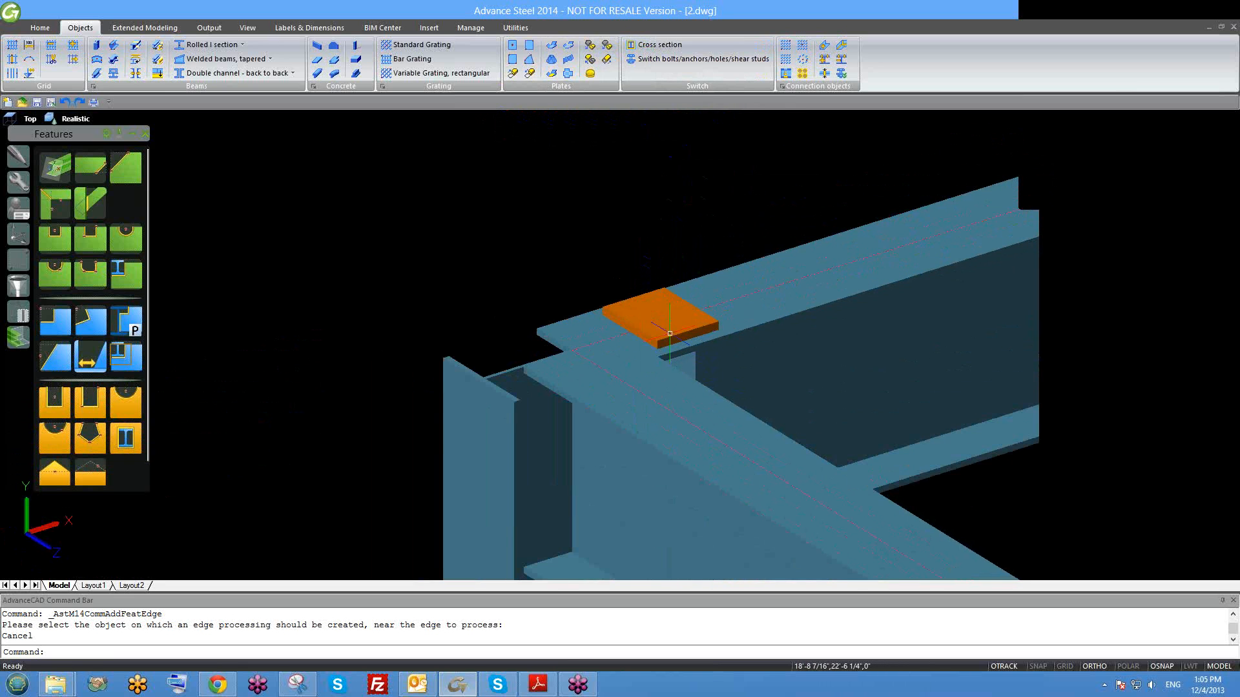
scroll(679, 321, "up", 2)
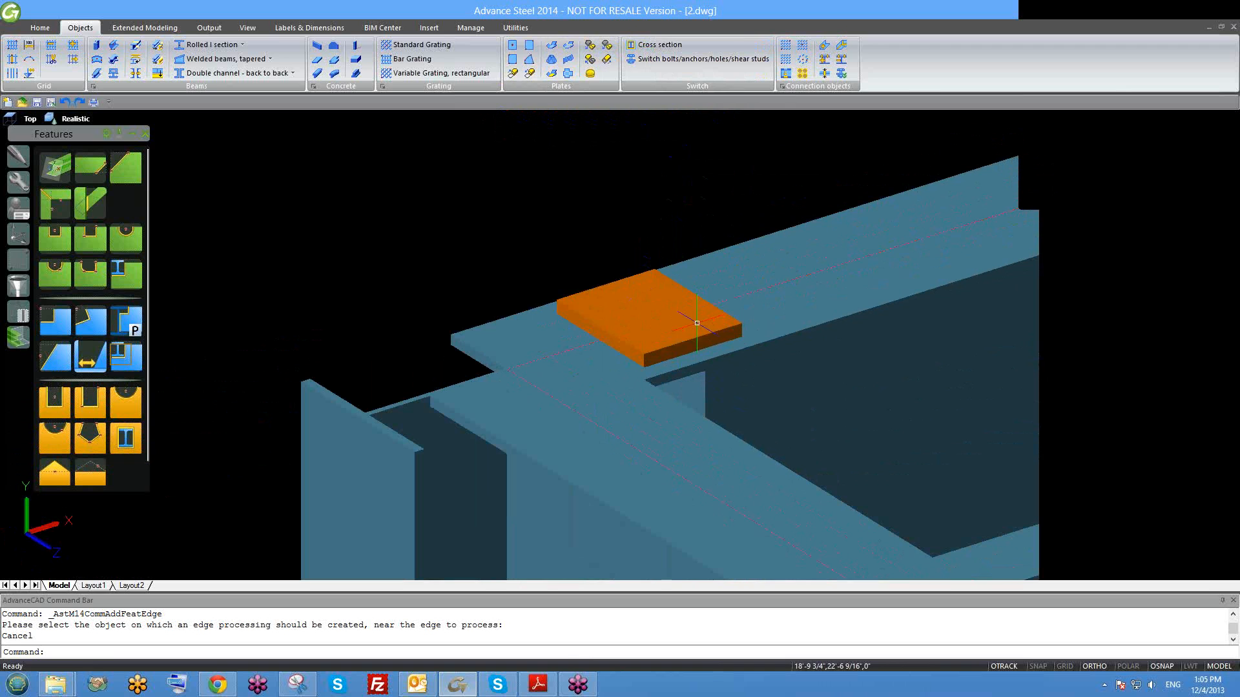
left_click(697, 323)
key("Escape")
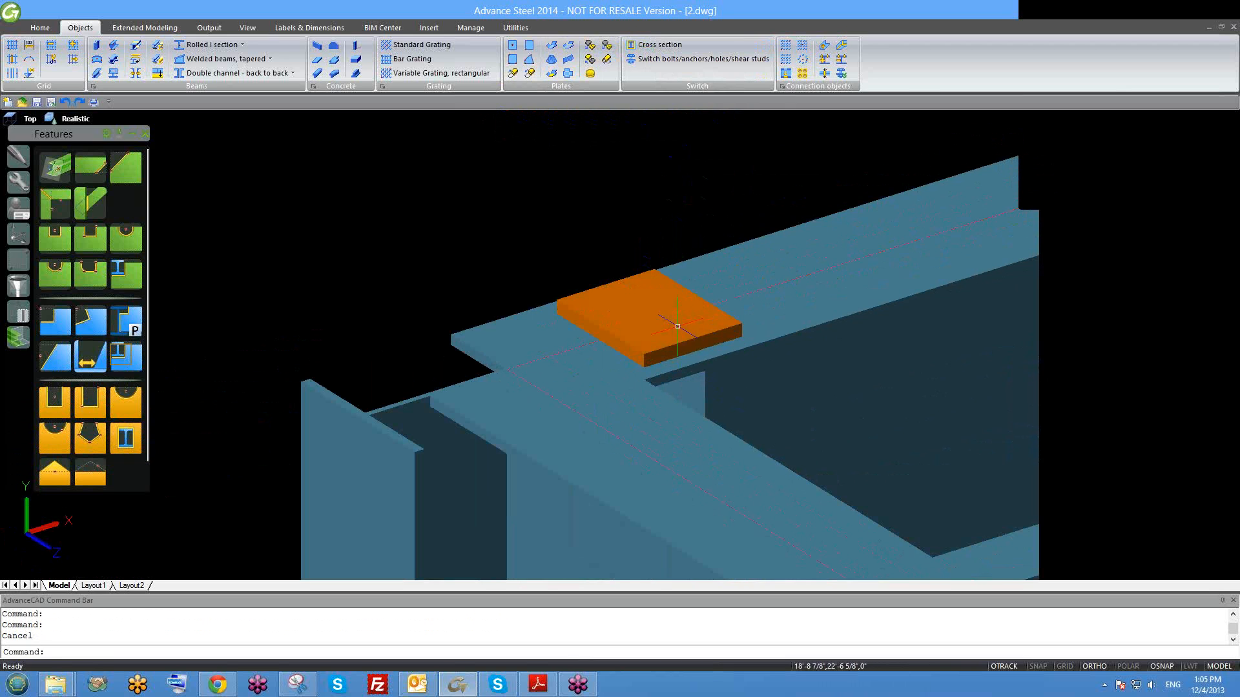
middle_click_drag(787, 292, 697, 302)
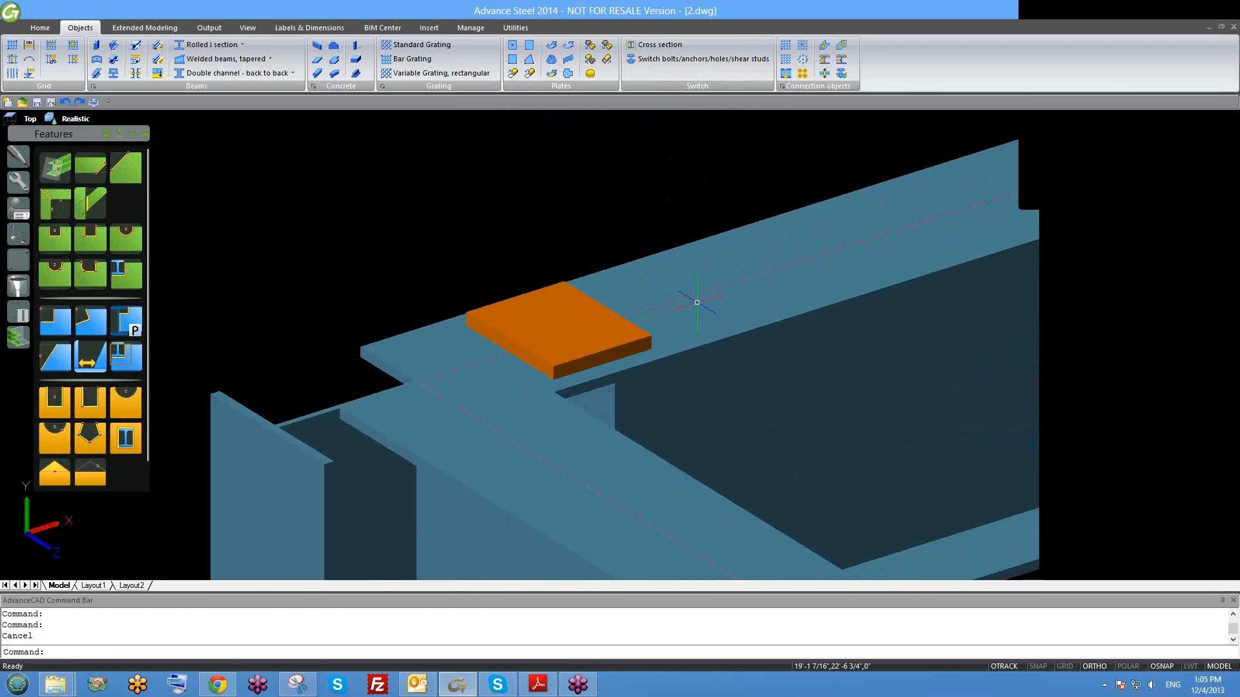
left_click(786, 45)
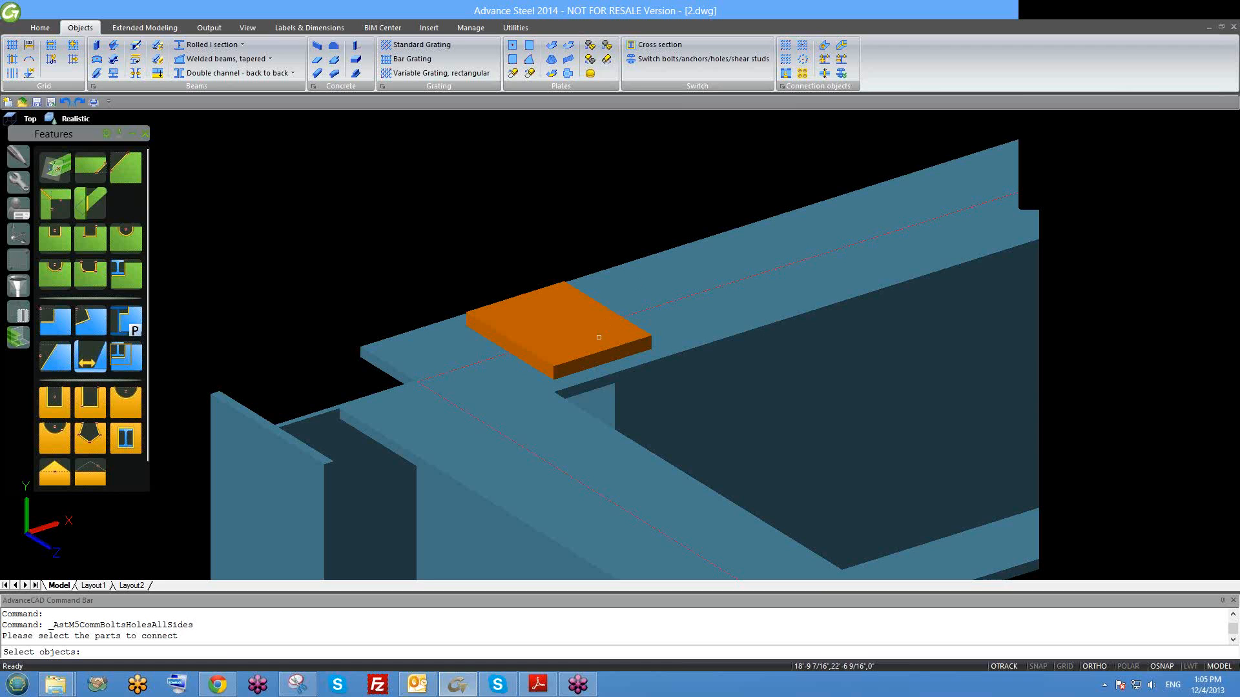
key("Escape")
scroll(598, 337, "down", 3)
scroll(652, 270, "down", 1)
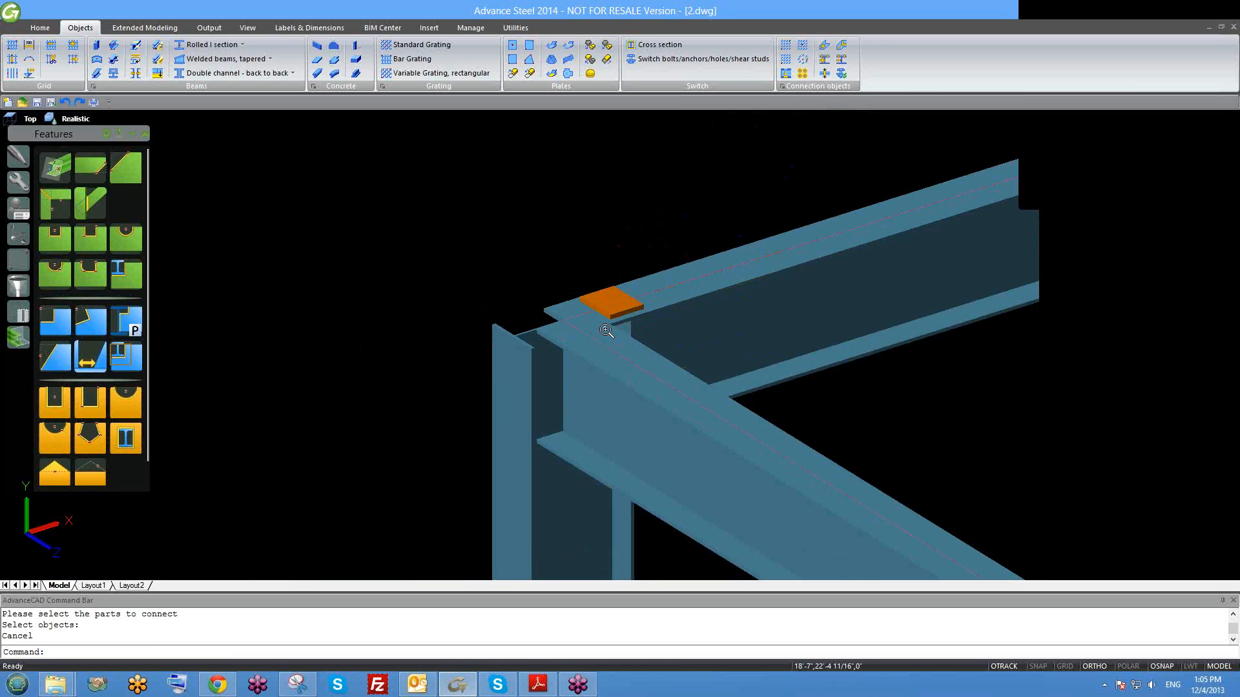
scroll(605, 330, "up", 1)
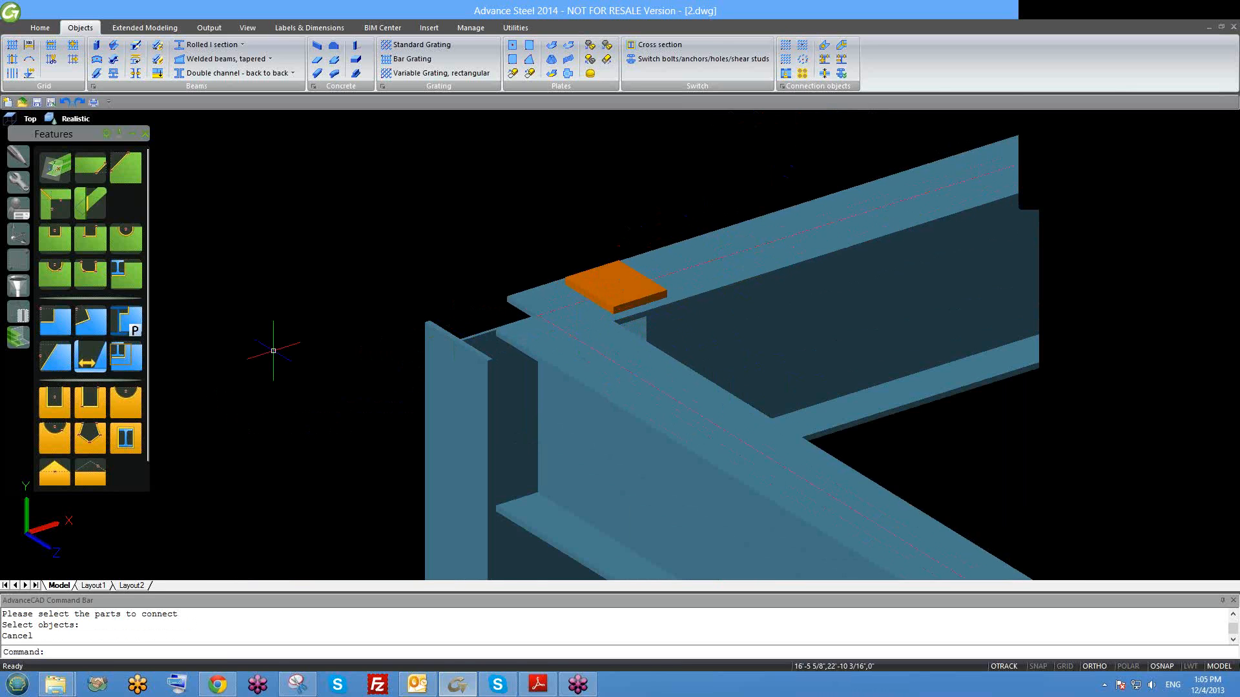
Create a bolts-on-plate custom connection with the orange plate as main plate and the roof beam beneath it as the connected part.
left_click(20, 213)
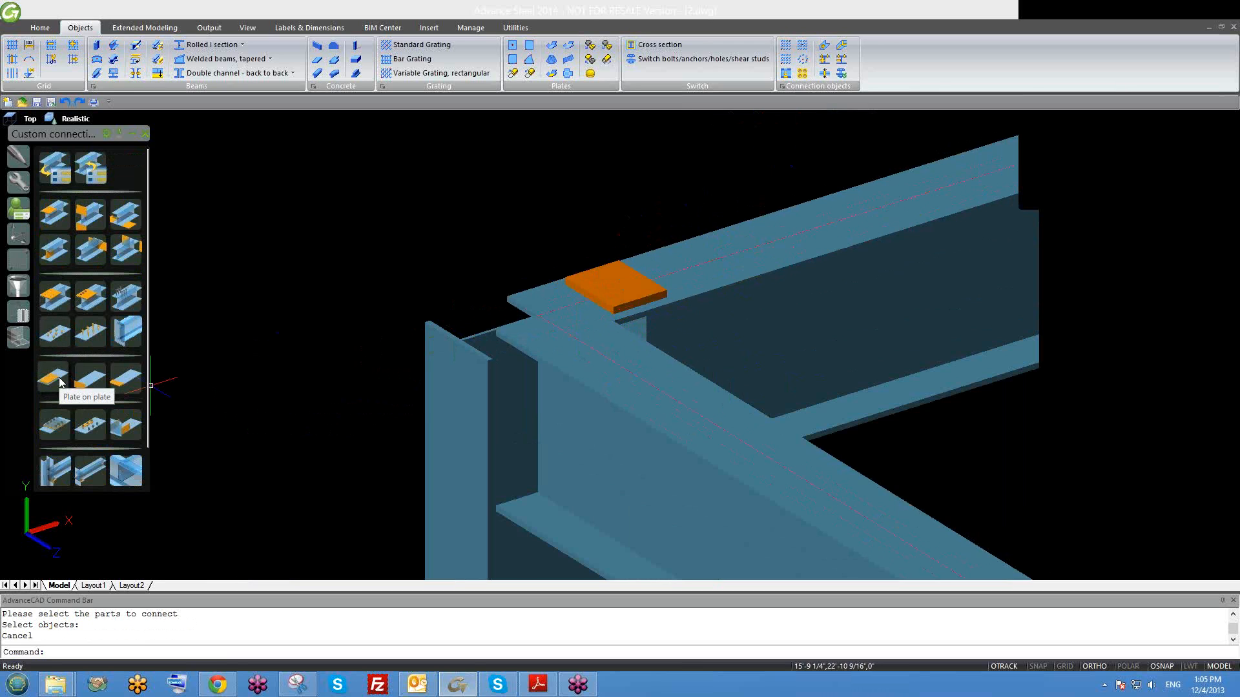
left_click(53, 332)
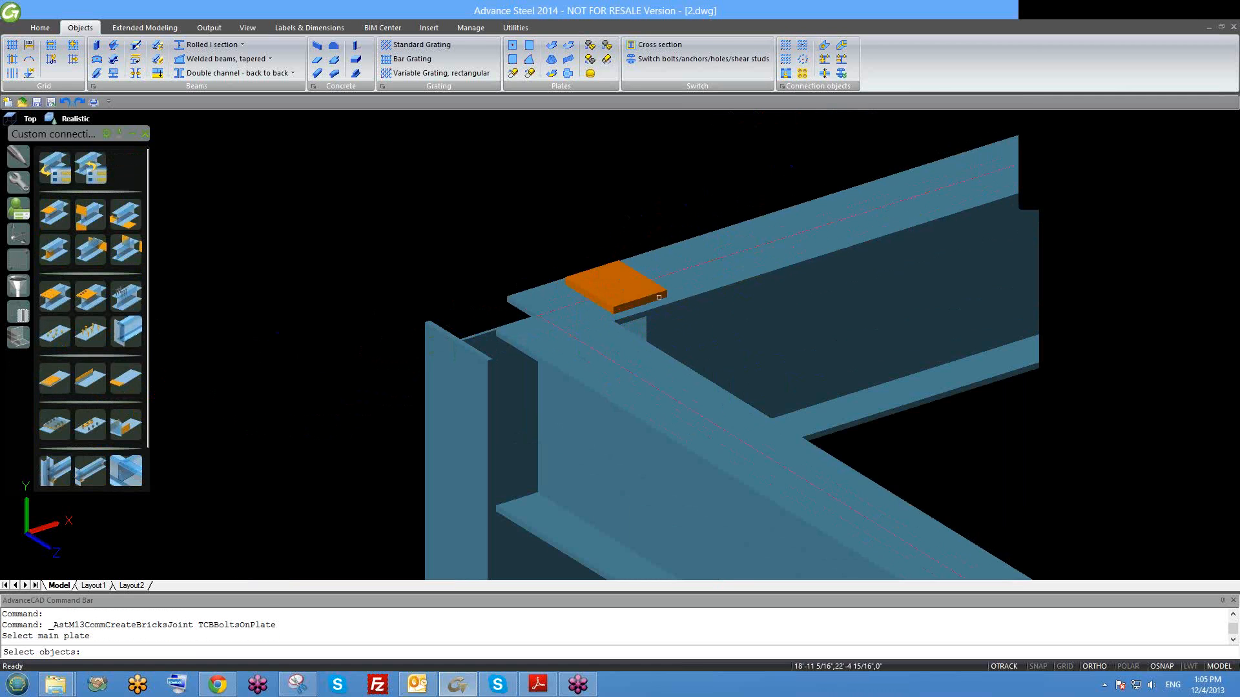
scroll(658, 297, "up", 2)
left_click(611, 270)
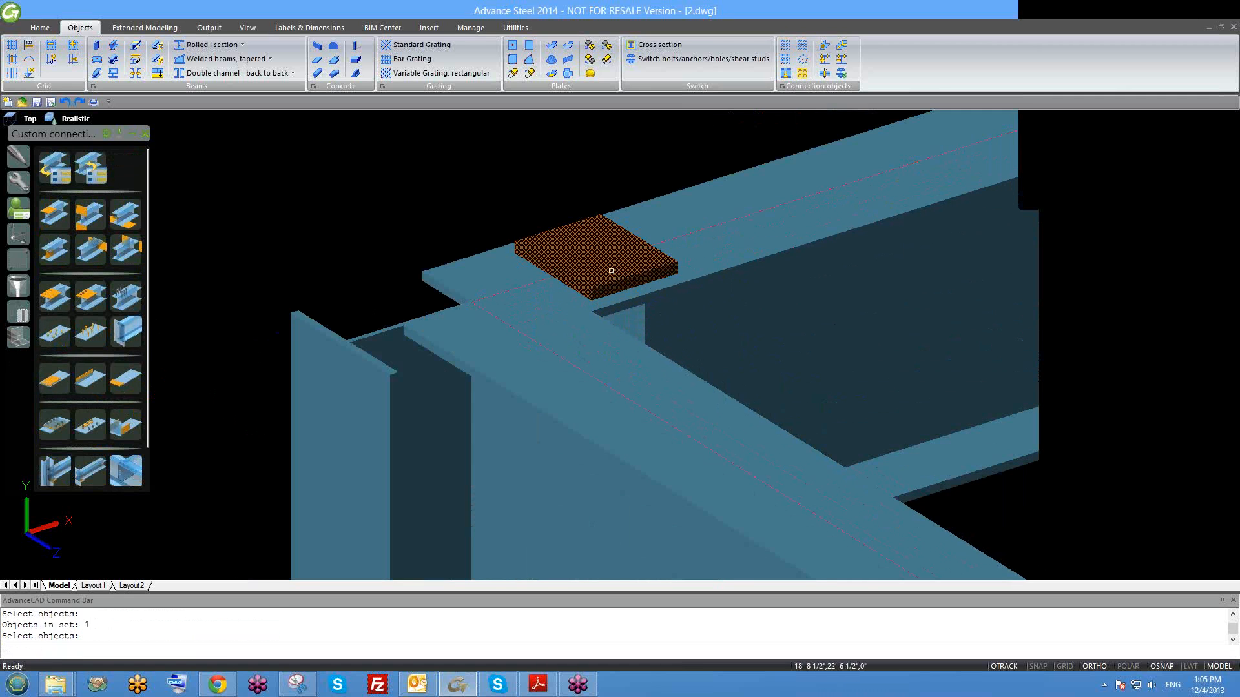
key("Return")
left_click(732, 260)
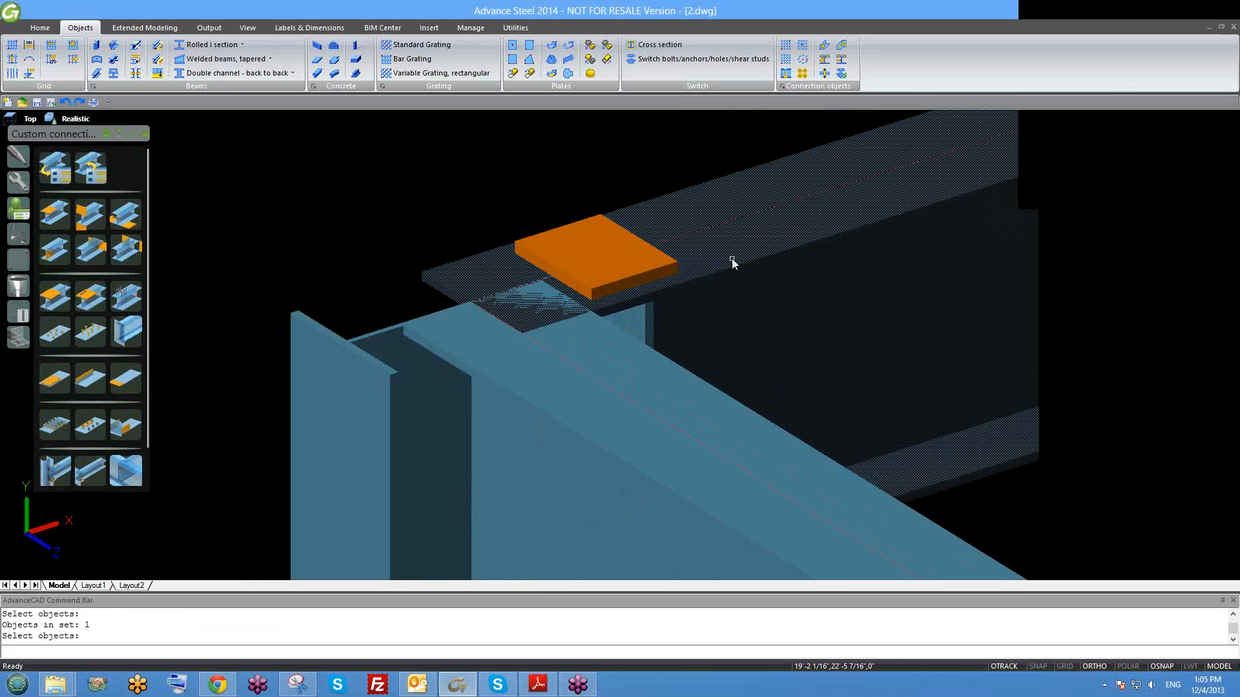
key("Return")
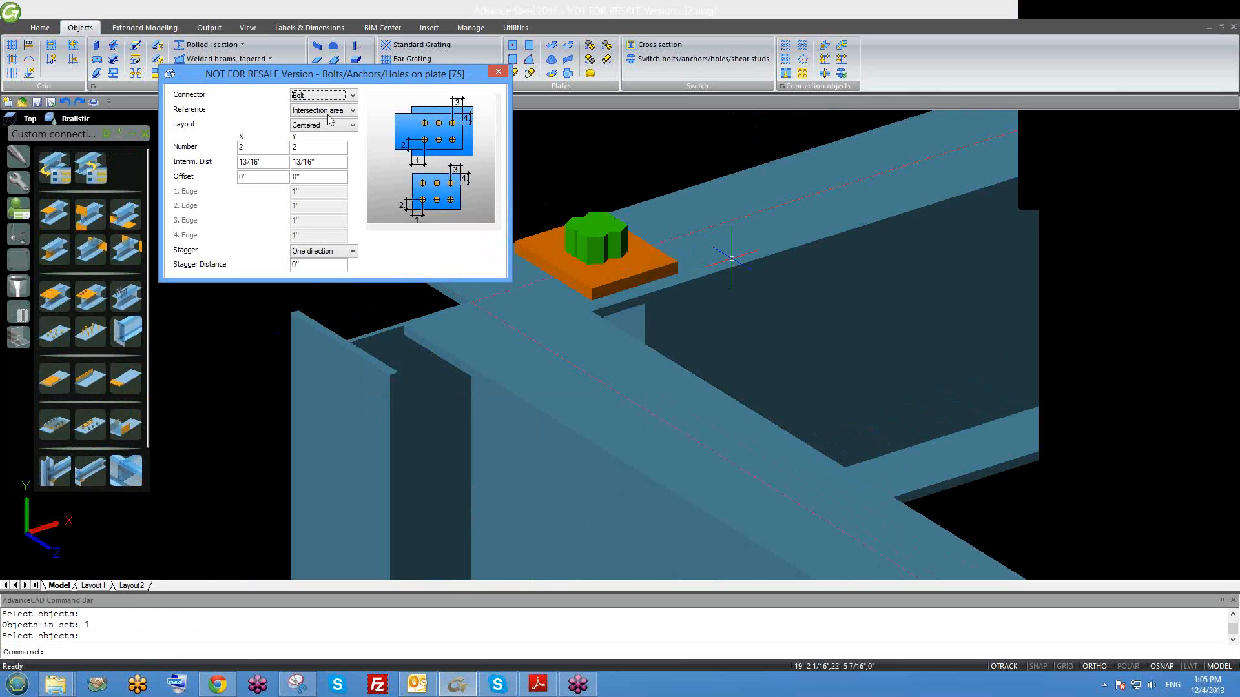
Change the plate connection's layout to Edge and its connector type to Hole.
left_click(328, 125)
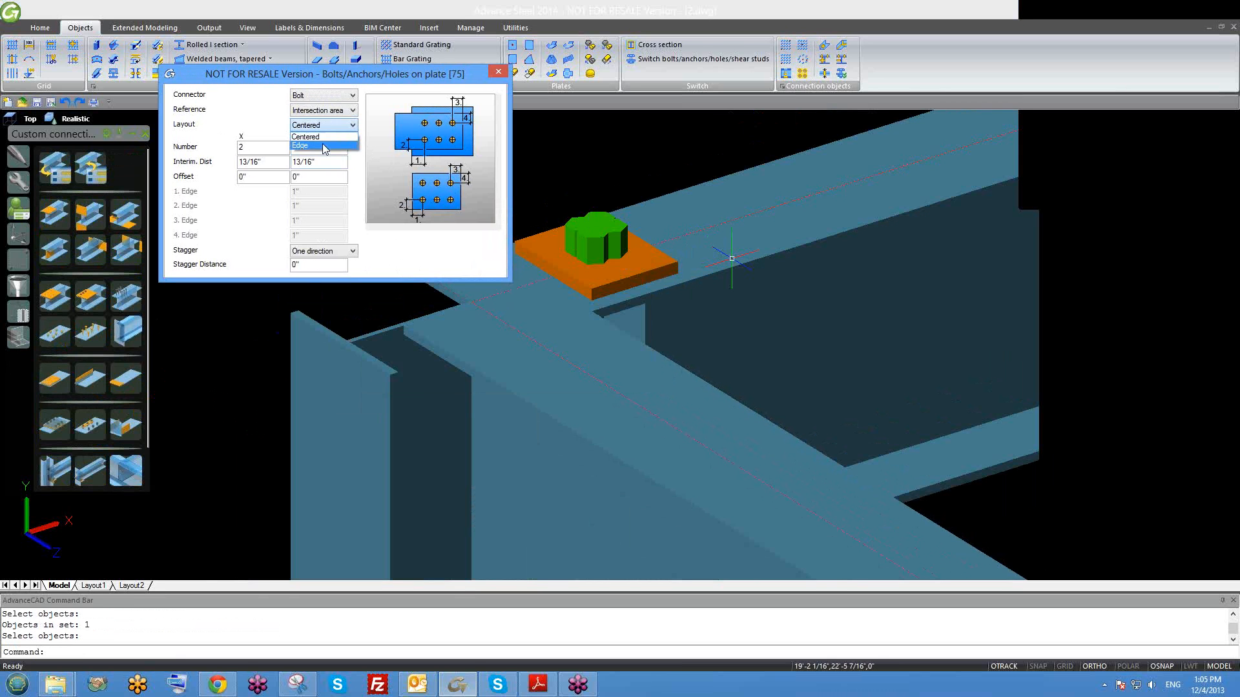
left_click(326, 143)
left_click(323, 95)
left_click(319, 119)
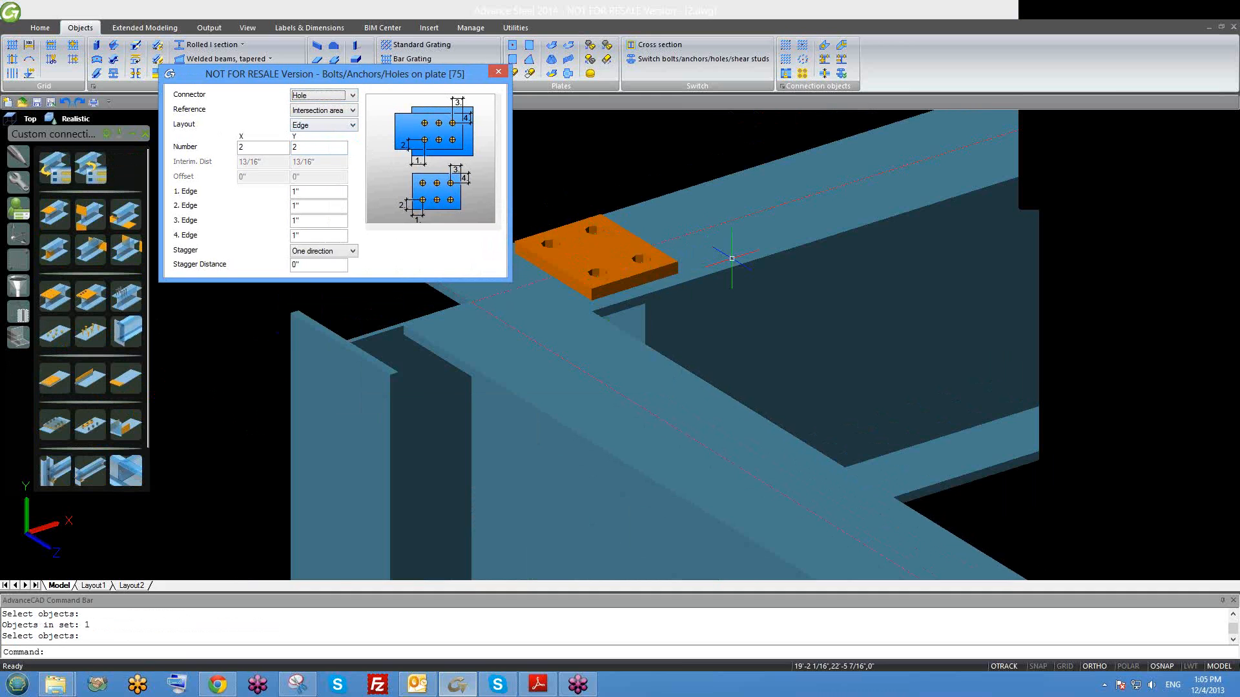
Inspect the holes in the orange plate on the roof beam from several angles, then close the connection's properties.
middle_click_drag(684, 271, 737, 307)
middle_click_drag(731, 355, 647, 325, "shift")
middle_click_drag(718, 375, 793, 388, "shift")
middle_click_drag(713, 358, 659, 399)
scroll(693, 345, "up", 2)
middle_click_drag(729, 334, 734, 377, "shift")
left_click(631, 323)
key("Escape")
left_click(612, 298)
middle_click_drag(611, 299, 616, 274, "shift")
key("Escape")
scroll(616, 288, "down", 2)
scroll(710, 329, "down", 2)
scroll(639, 396, "down", 2)
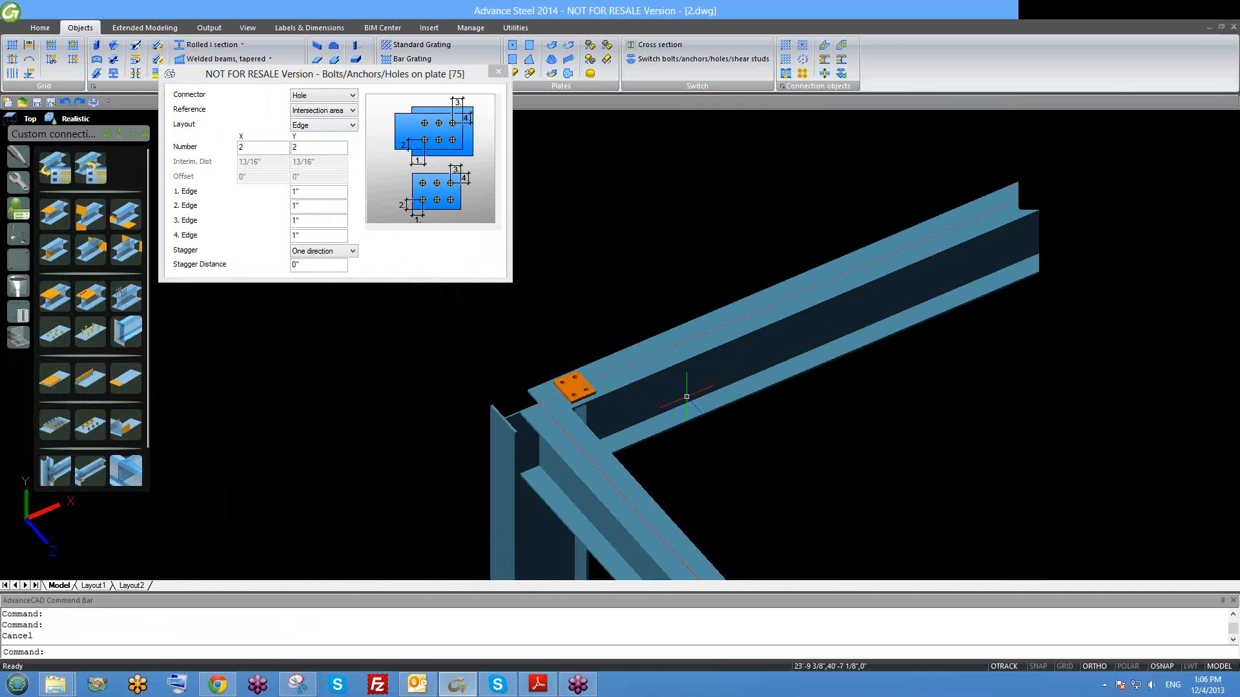
middle_click_drag(685, 386, 715, 325, "shift")
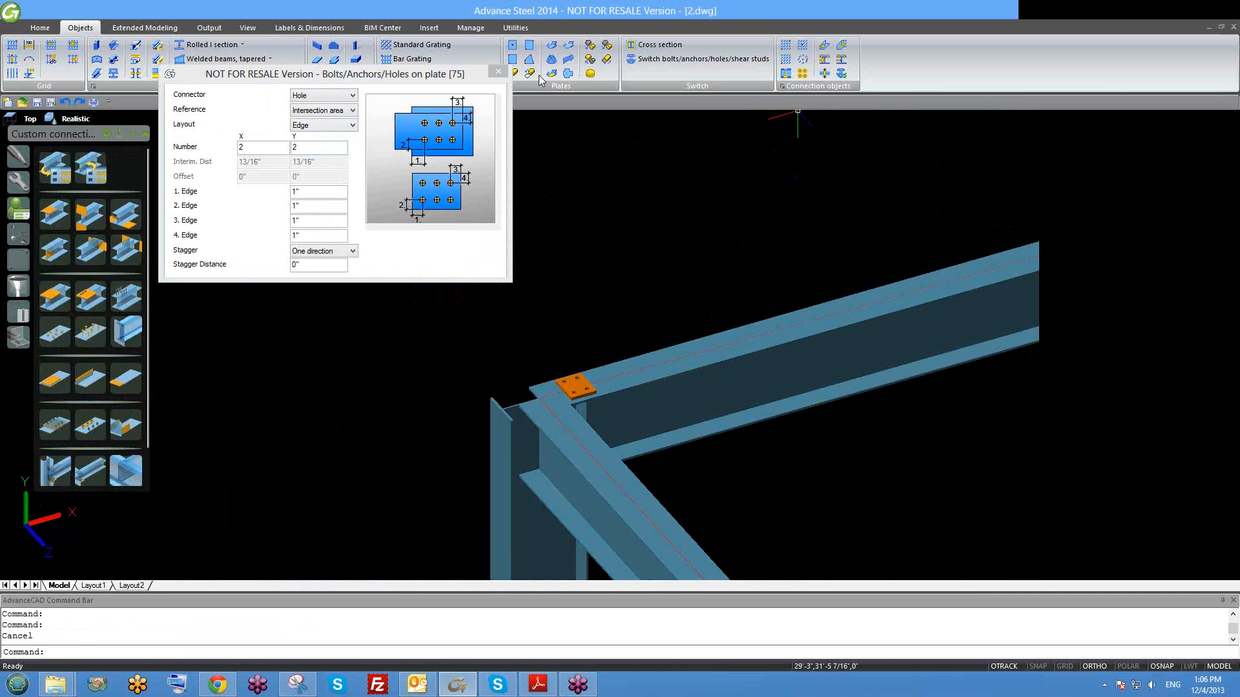
left_click(503, 73)
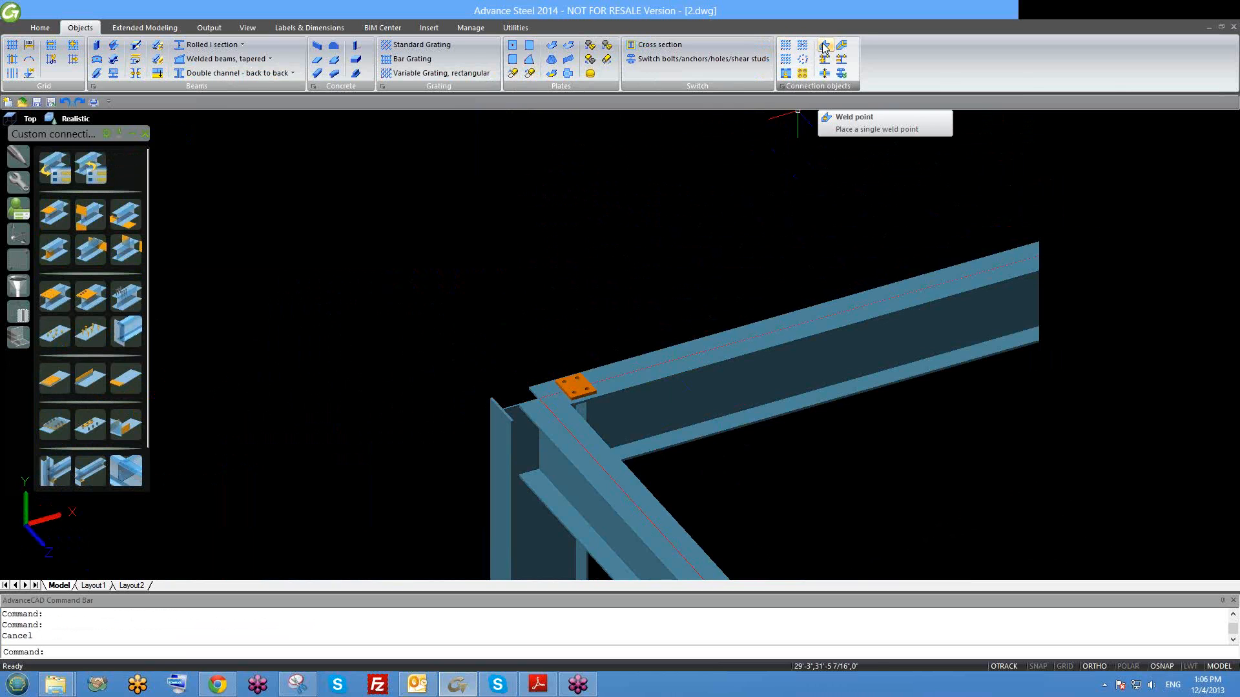
Review the weld point and add-objects-to-connection tools alongside the holed plate and the surrounding roof framing.
middle_click_drag(680, 323, 611, 325)
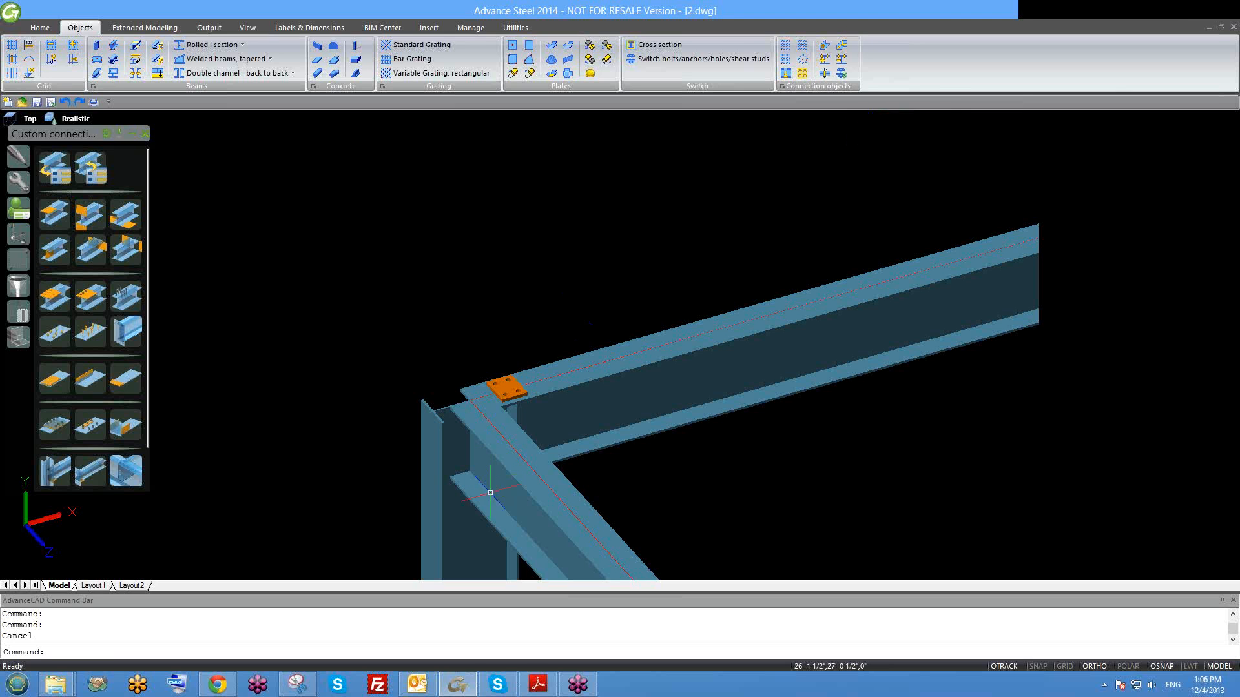
scroll(504, 426, "up", 5)
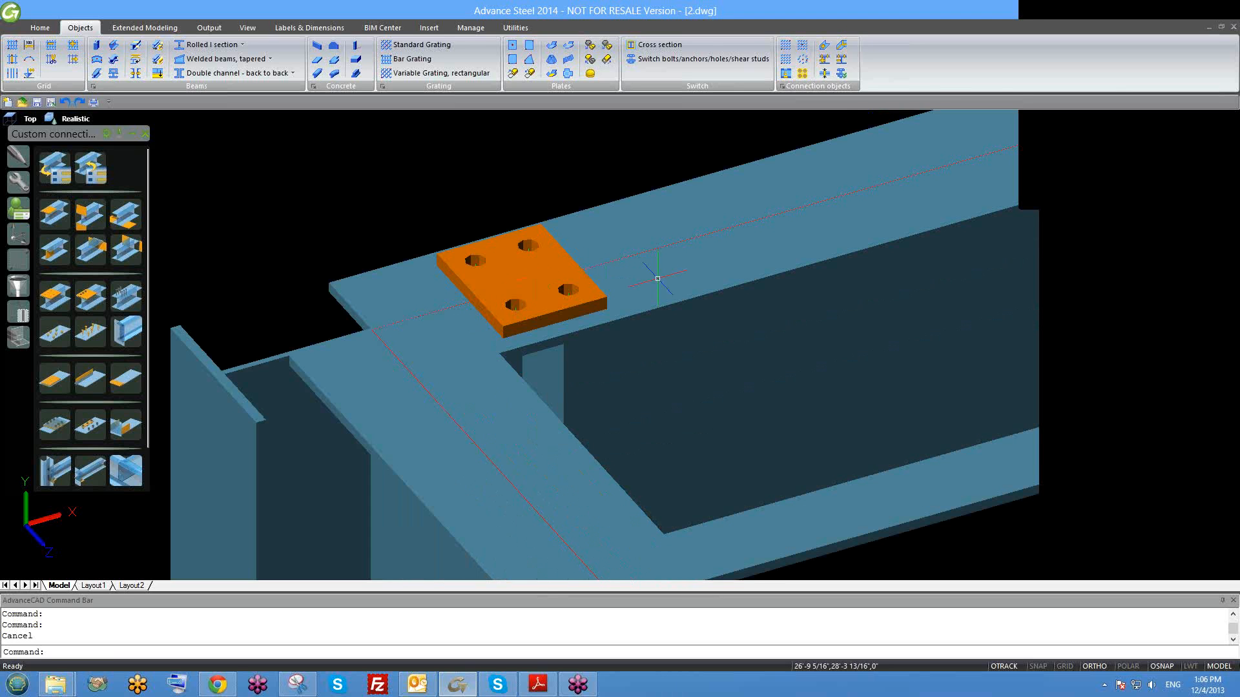
scroll(658, 278, "down", 2)
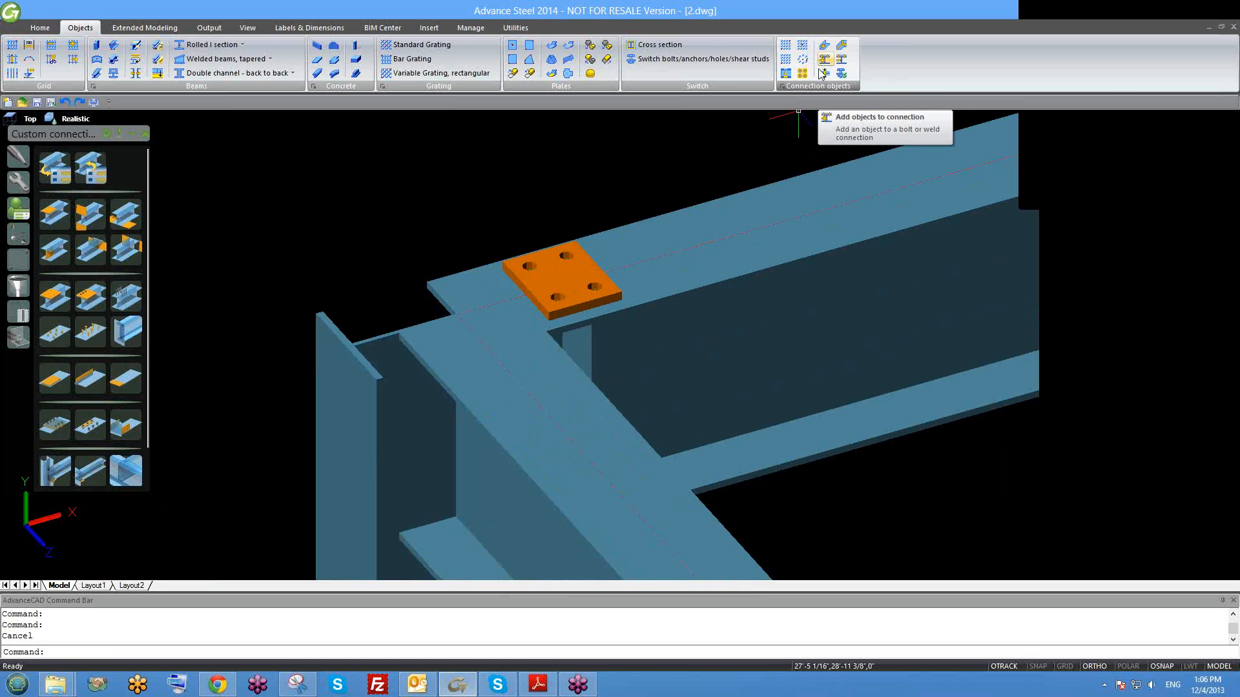
scroll(603, 268, "down", 2)
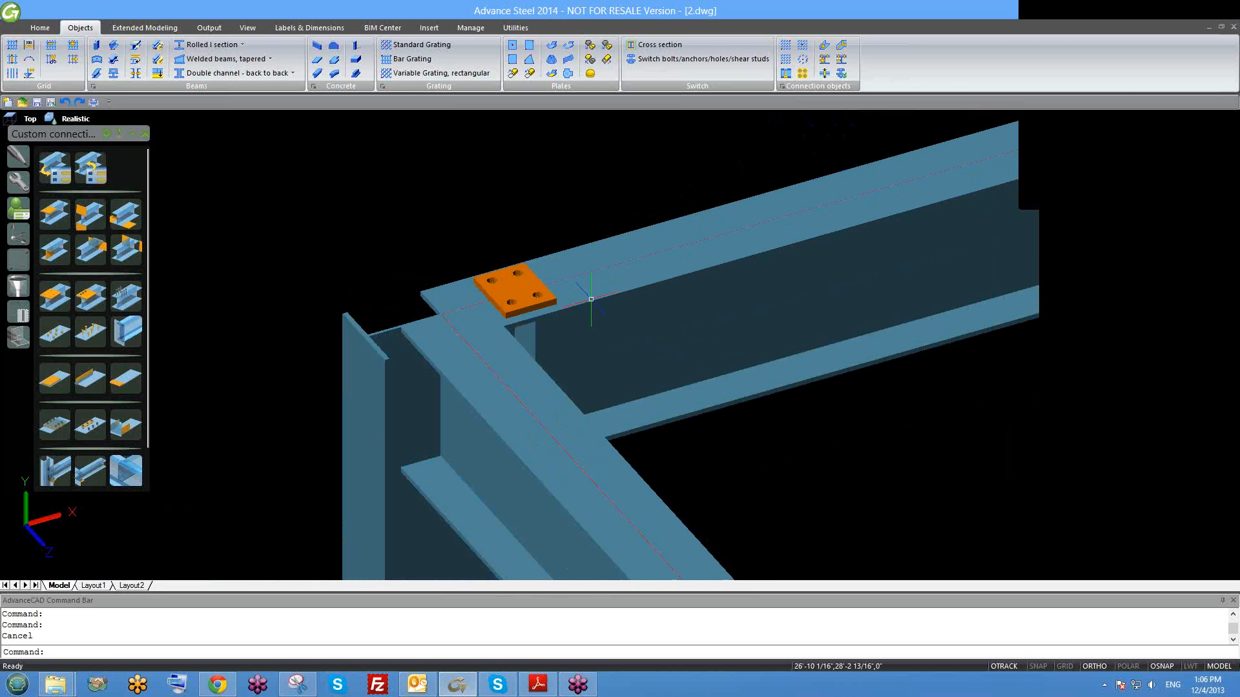
scroll(691, 269, "down", 2)
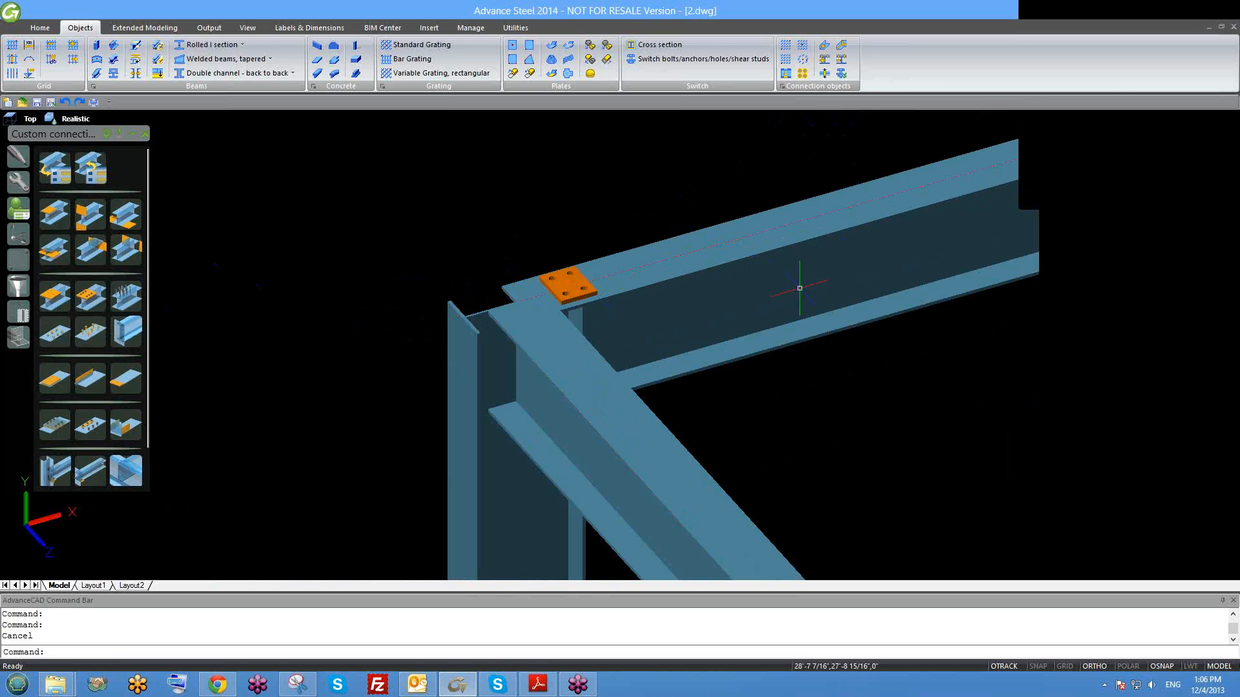
middle_click_drag(889, 263, 642, 312)
scroll(641, 311, "down", 3)
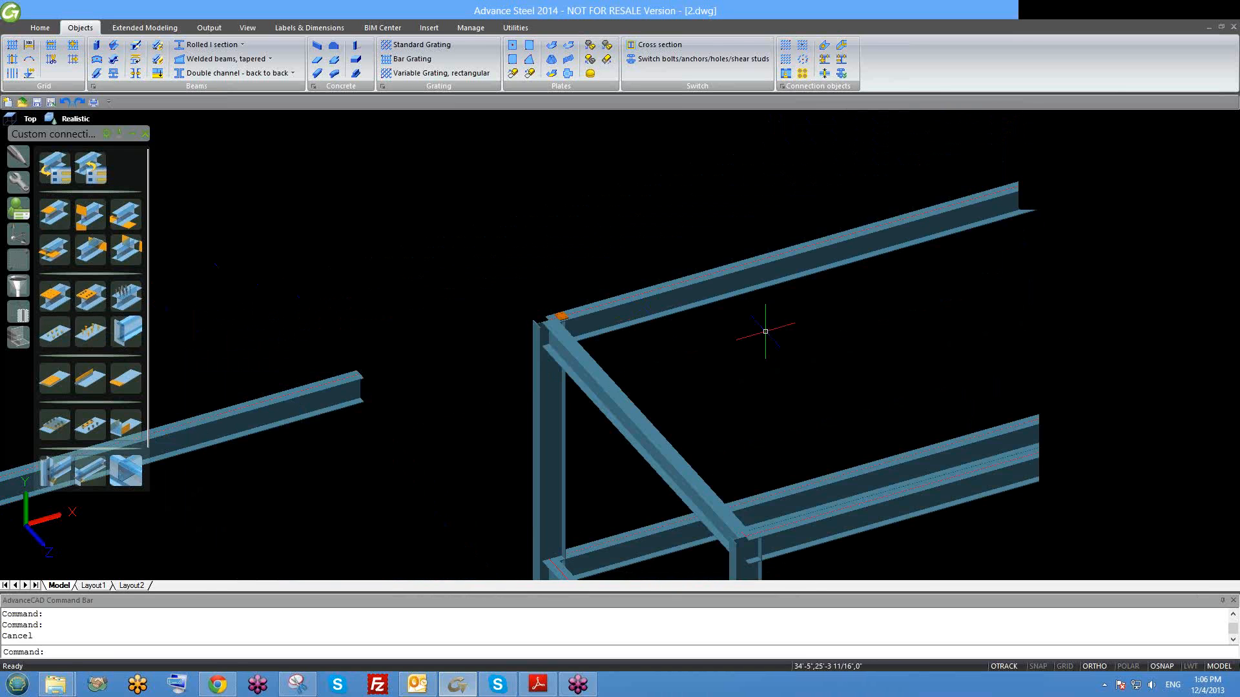
middle_click_drag(778, 334, 708, 343)
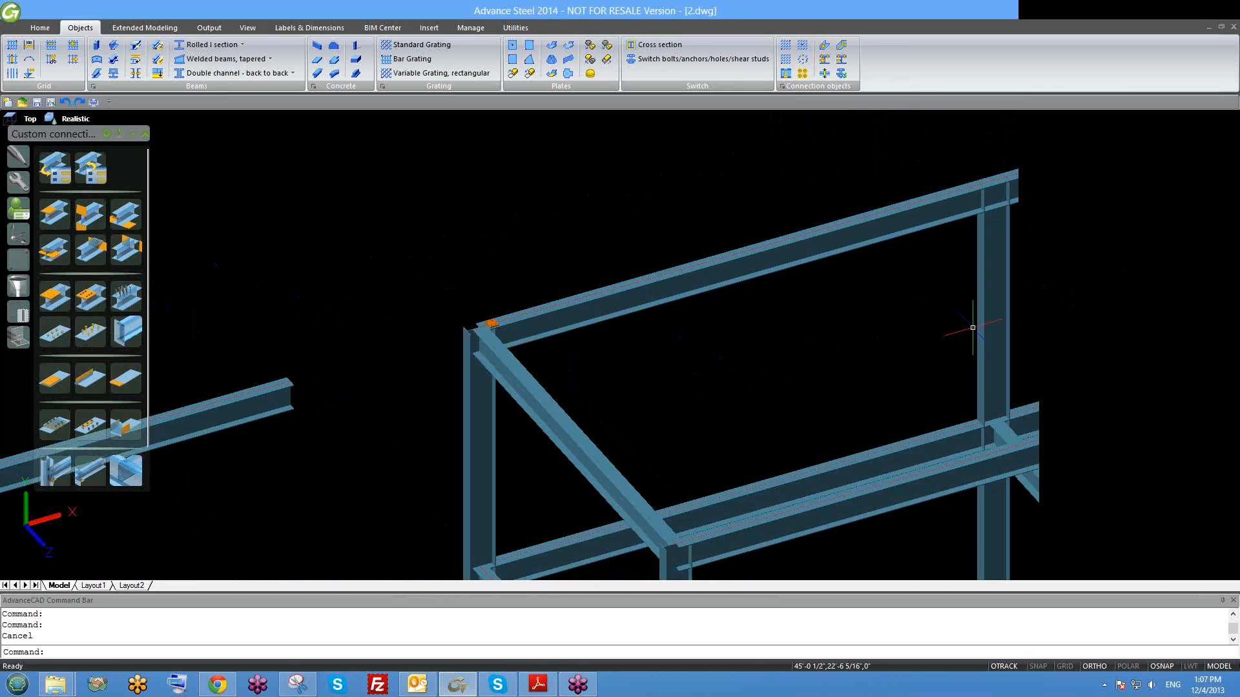
Erase the orange plate and its leftover hole objects from the roof beam's top flange at the corner column.
scroll(646, 378, "down", 2)
scroll(500, 315, "up", 4)
scroll(500, 315, "up", 2)
left_click(454, 387)
type("e")
key("Return")
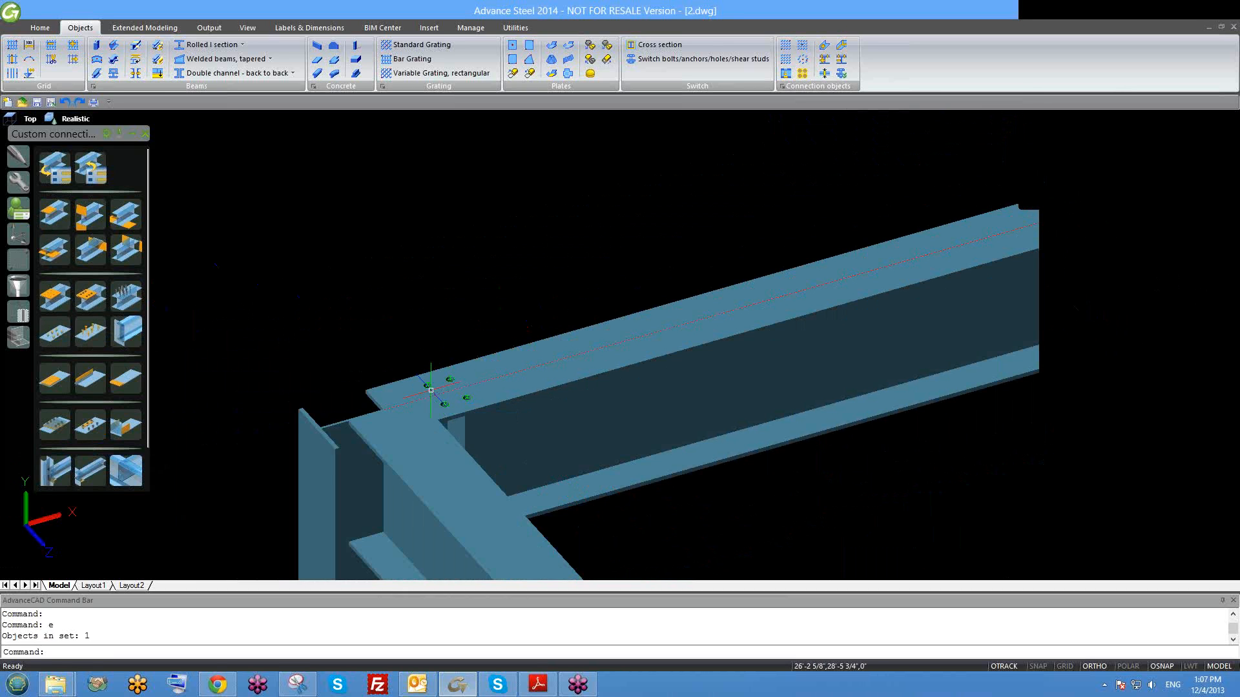
scroll(431, 371, "up", 2)
left_click(396, 326)
left_click(575, 445)
type("e")
key("Return")
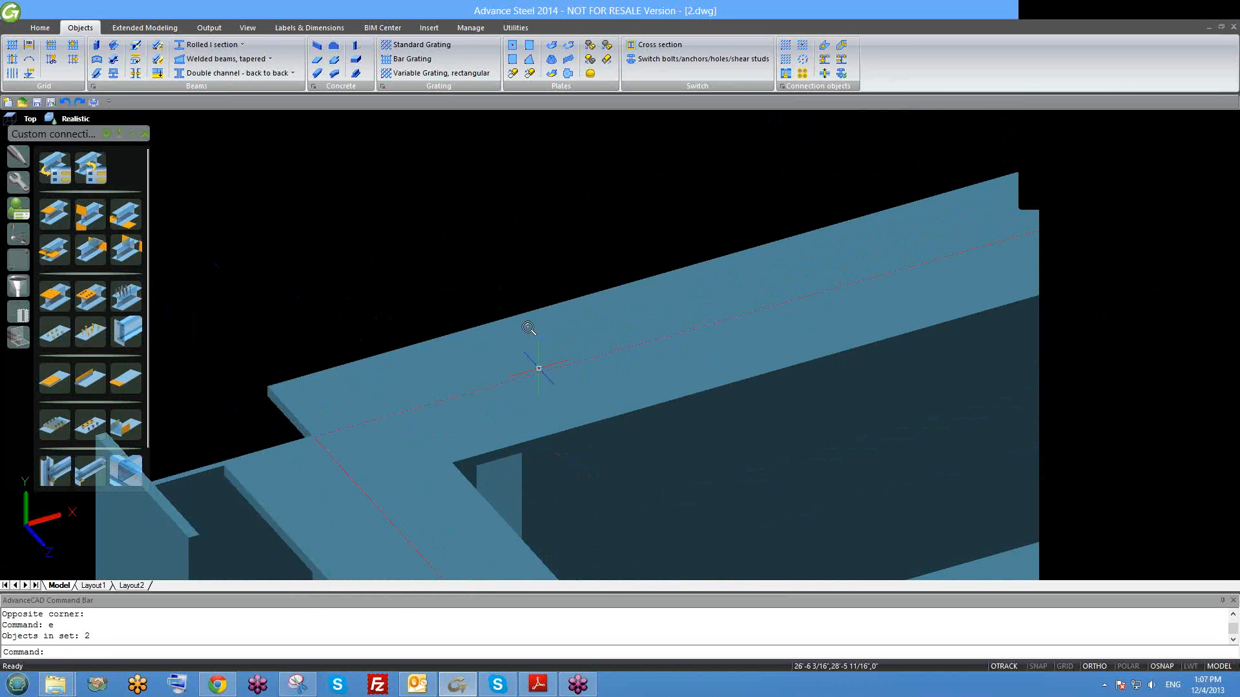
Delete the copied beam lying in the empty space outside the frame.
scroll(530, 346, "down", 4)
scroll(530, 347, "down", 4)
scroll(559, 361, "up", 1)
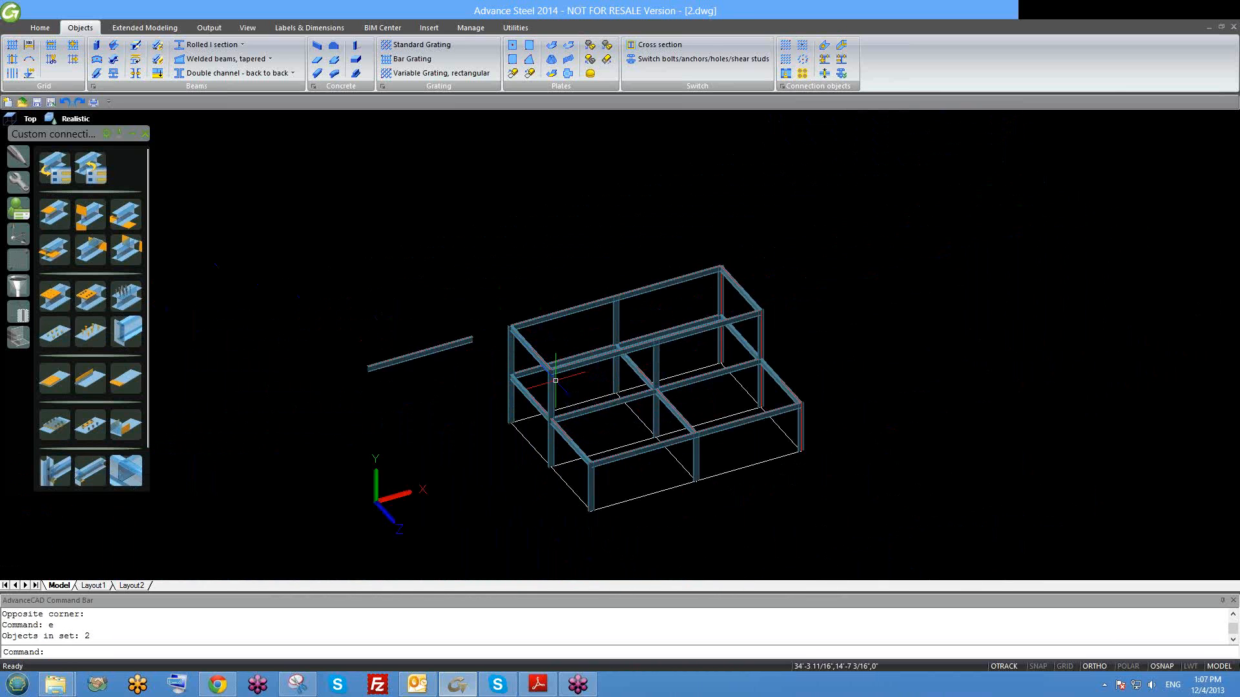
middle_click_drag(606, 381, 477, 417, "shift")
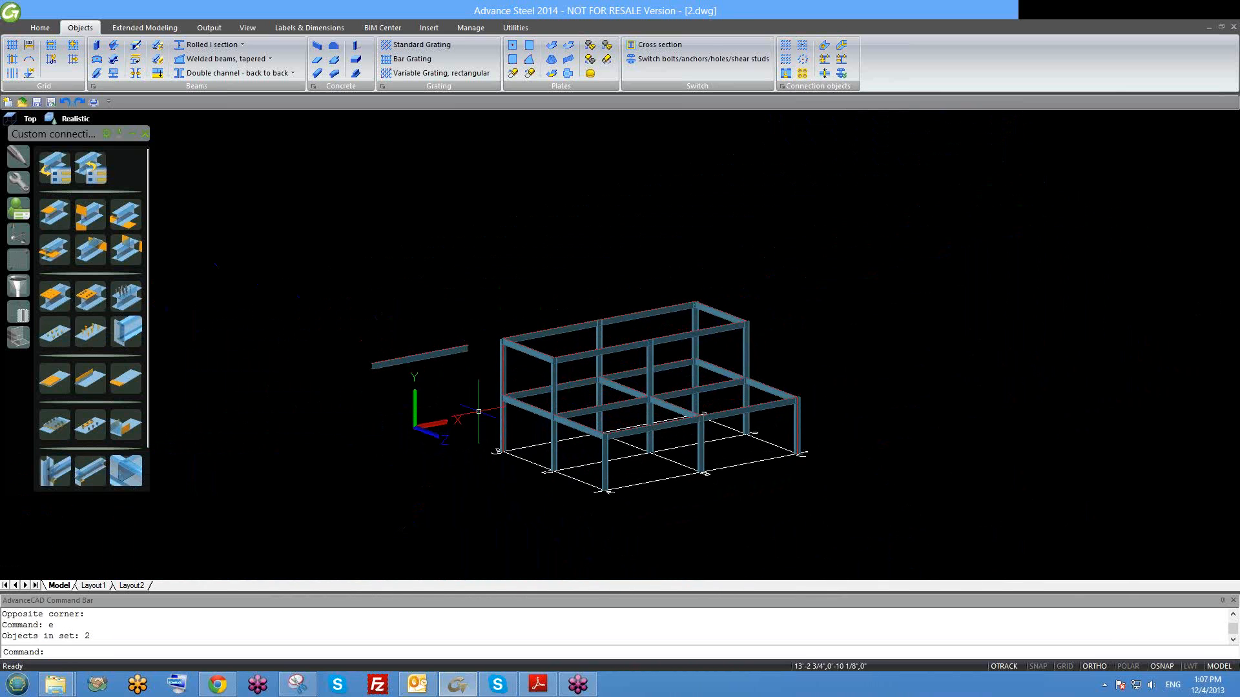
type("z")
key("Return")
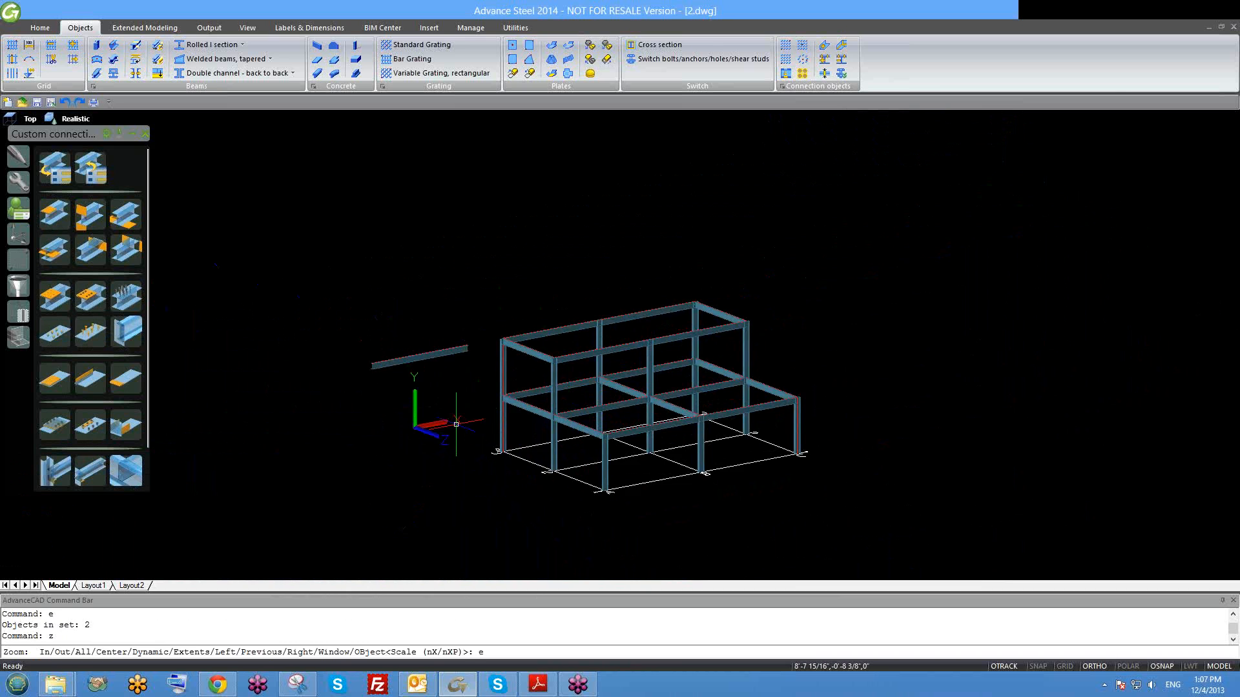
type("e")
key("Return")
left_click(279, 225)
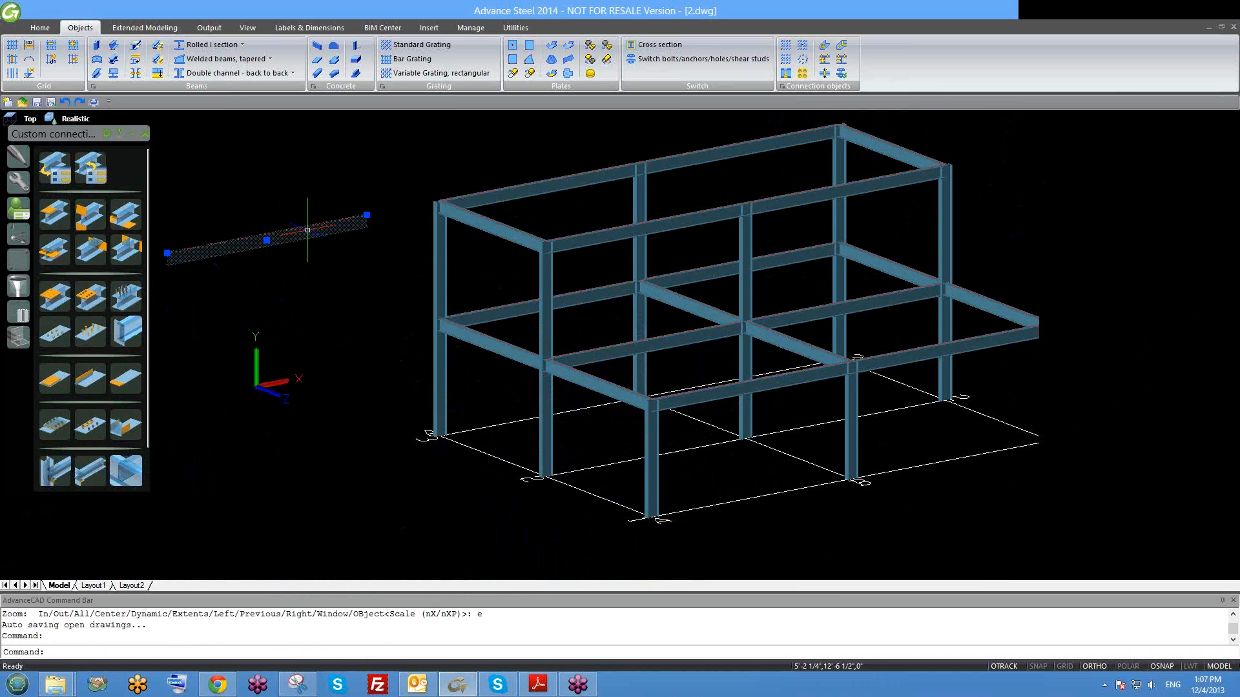
key("Delete")
scroll(362, 276, "down", 1)
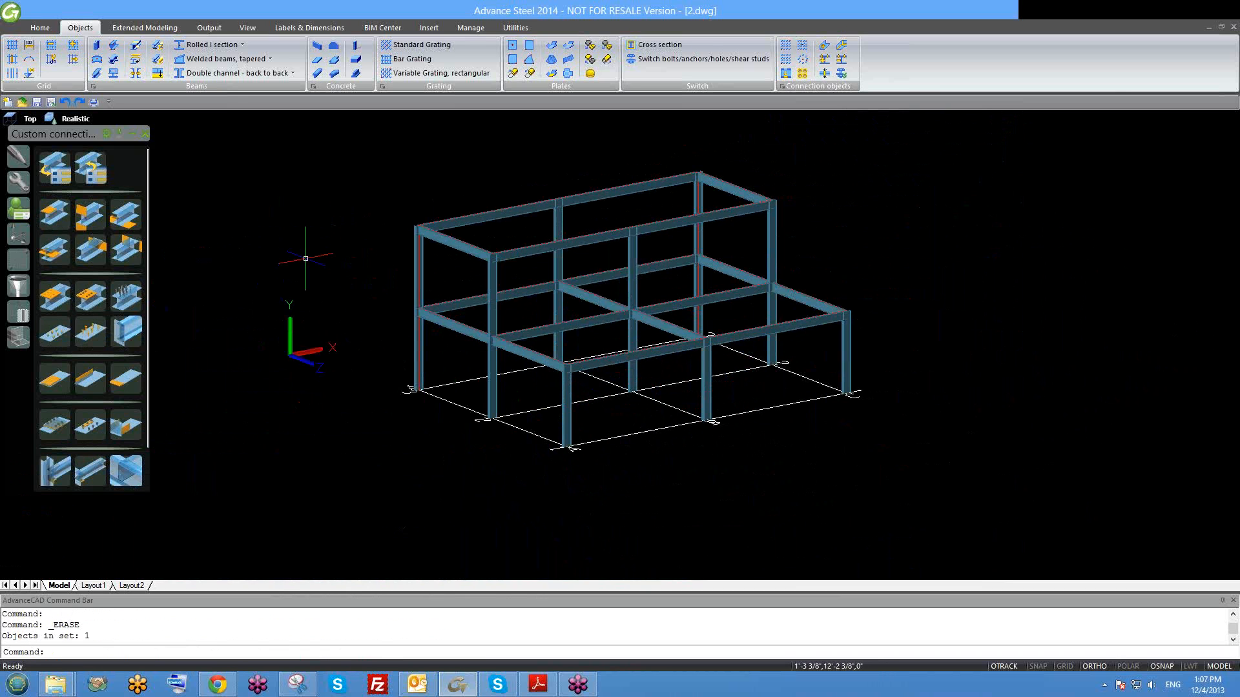
Open the Connection vault and place it beside the custom connections palette, clear of the frame.
left_click(143, 29)
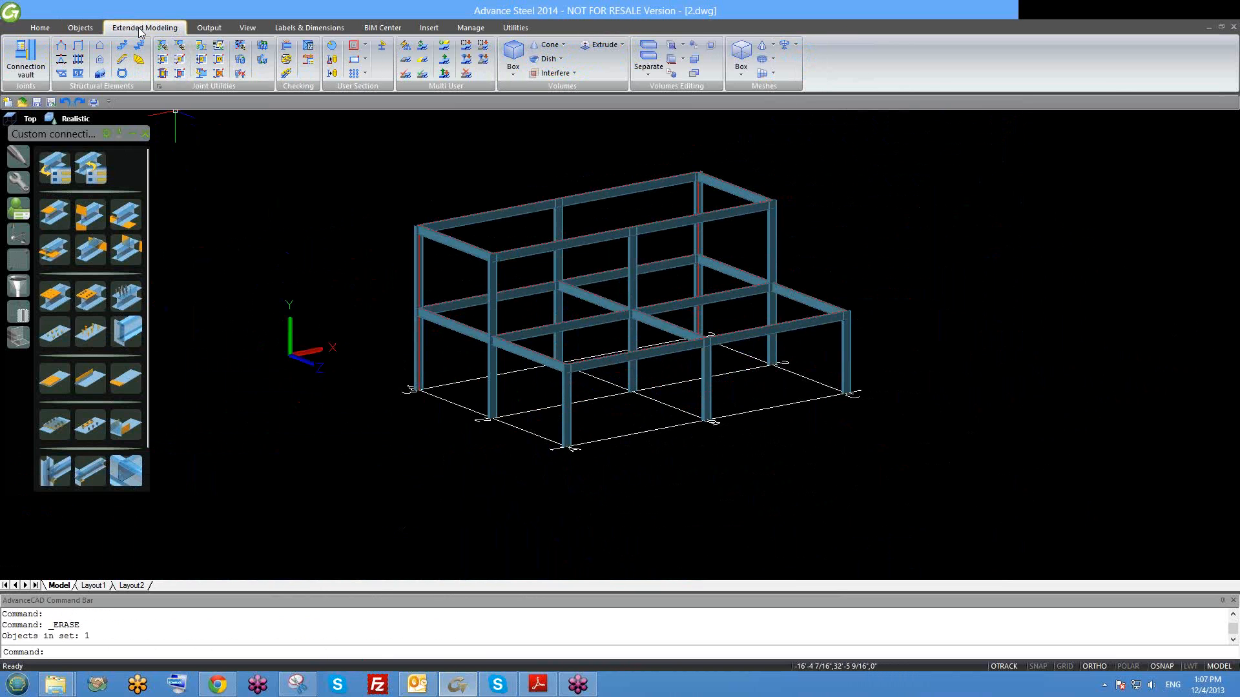
left_click(27, 68)
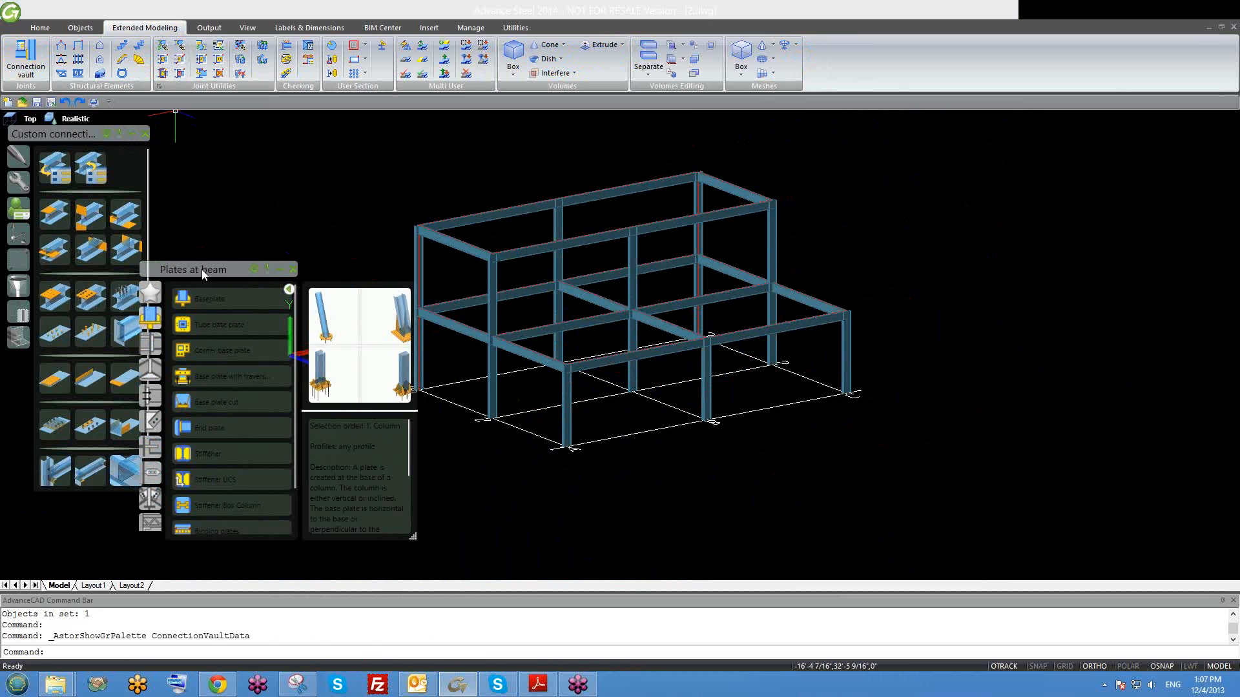
left_click_drag(201, 270, 219, 133)
middle_click_drag(624, 269, 761, 277)
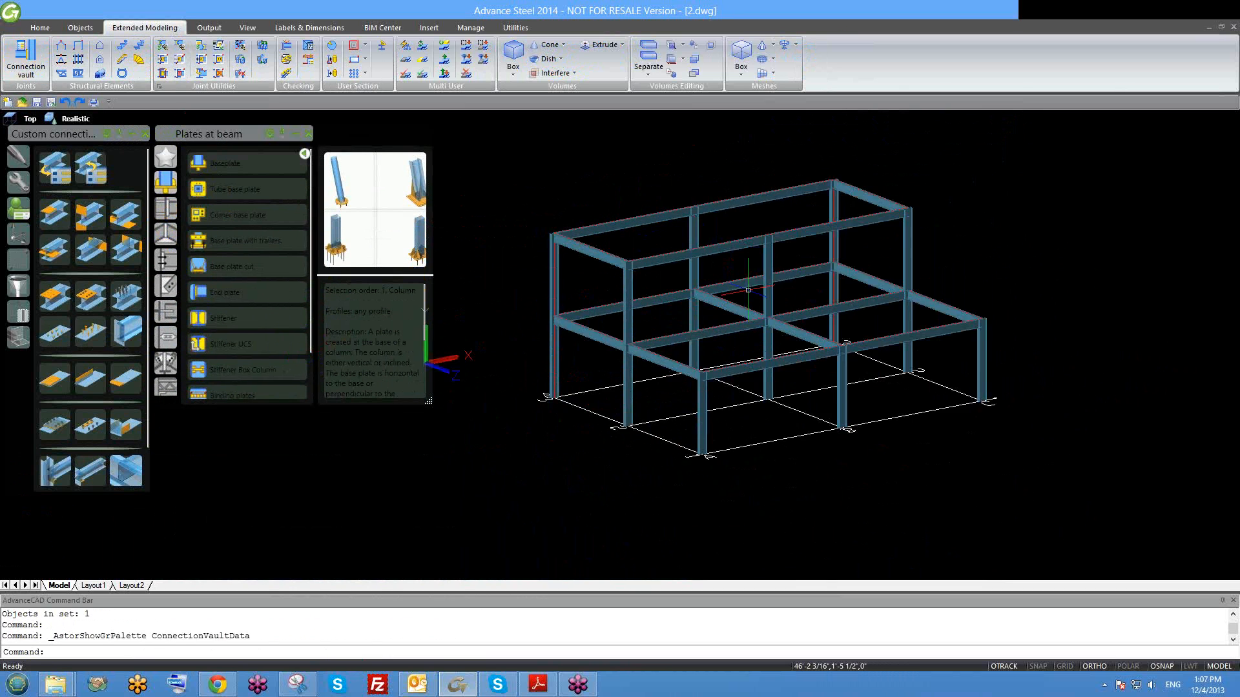
left_click_drag(229, 139, 239, 131)
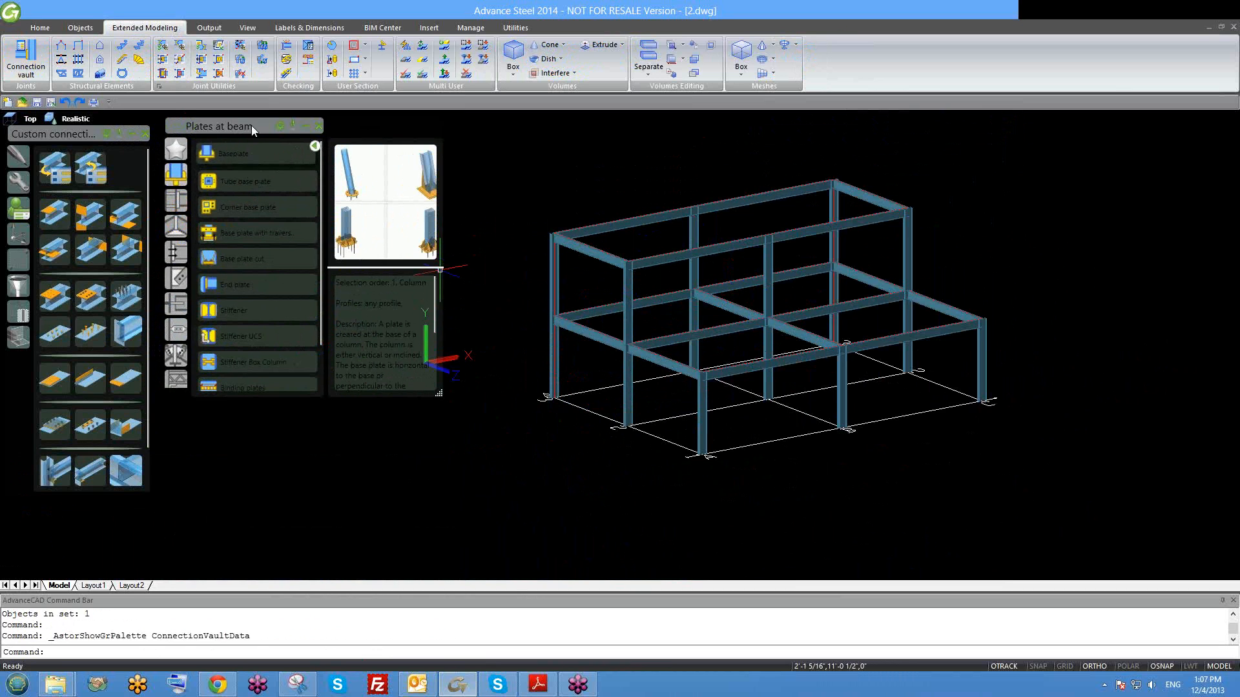
left_click_drag(250, 125, 242, 120)
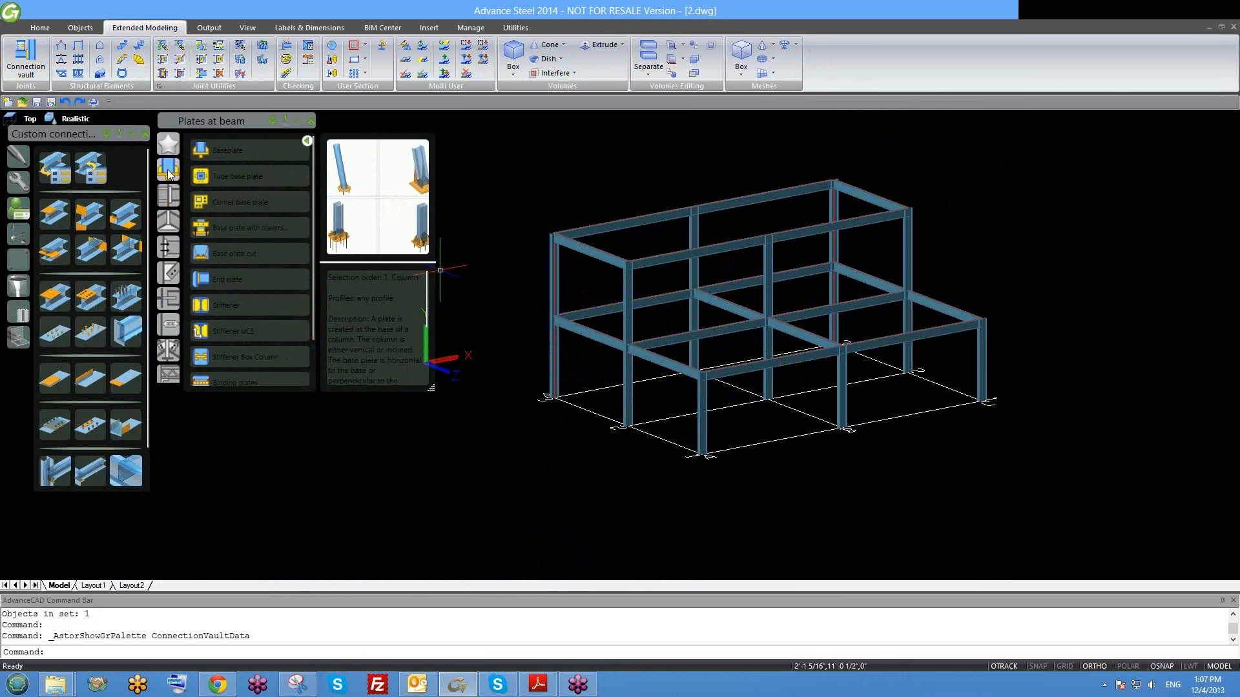
Browse the vault's Favorites, Plates at beam and Beam end to end categories, and check Baseplate's favorite marking.
left_click(168, 146)
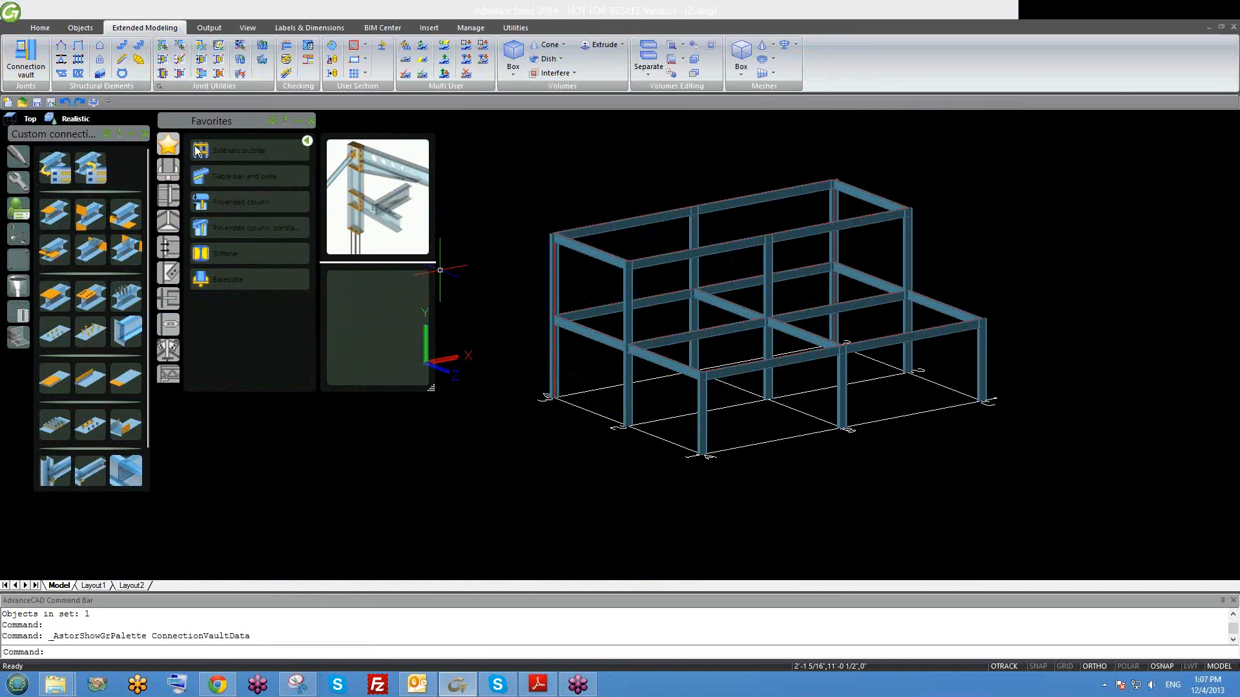
left_click(171, 176)
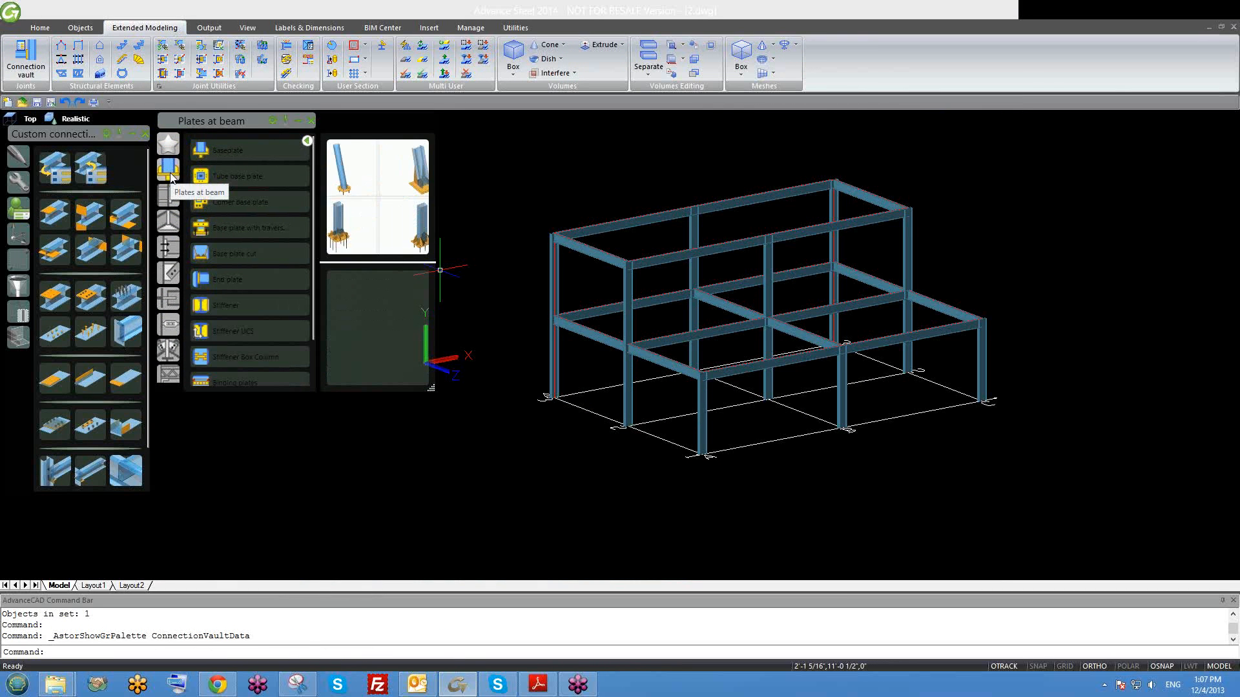
left_click(171, 217)
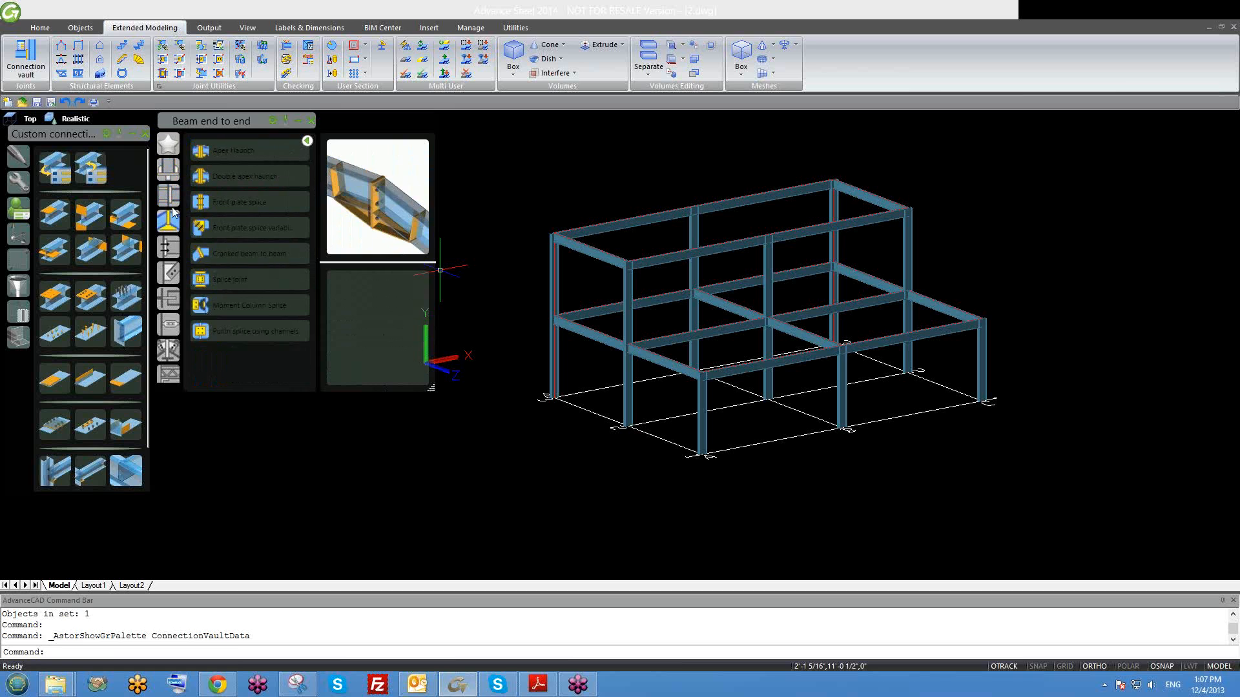
left_click(169, 178)
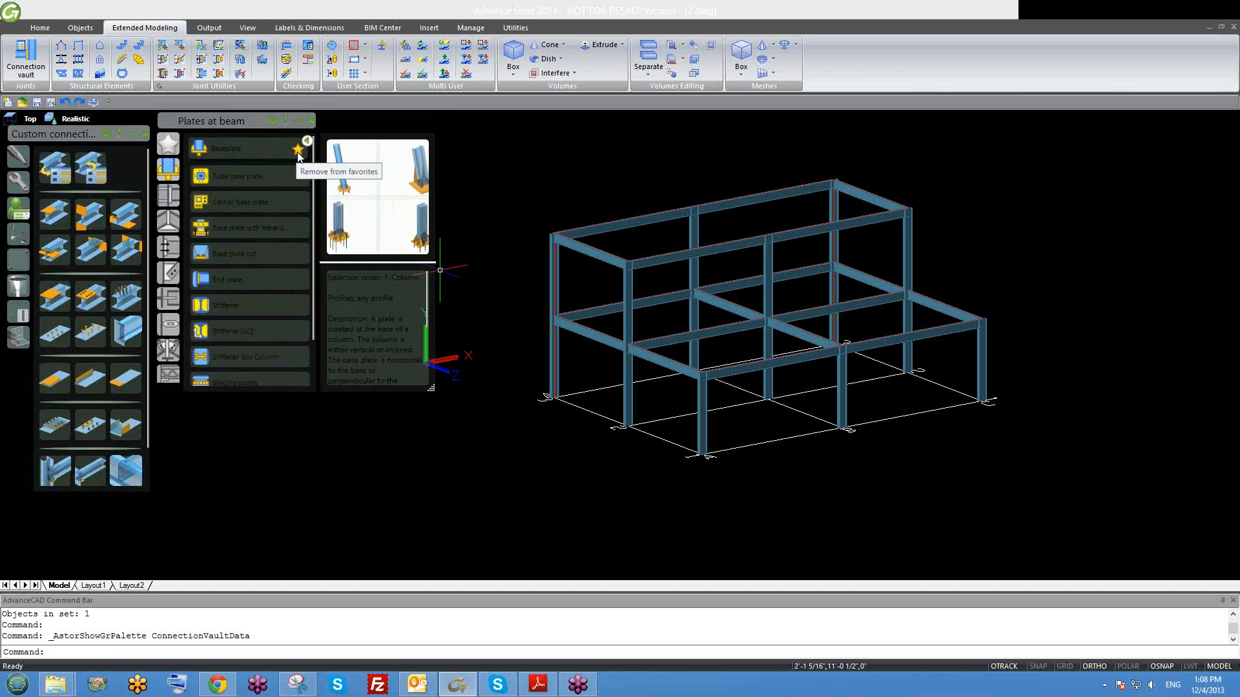
Remove the Side rails outside connection from the vault's Favorites.
left_click(169, 144)
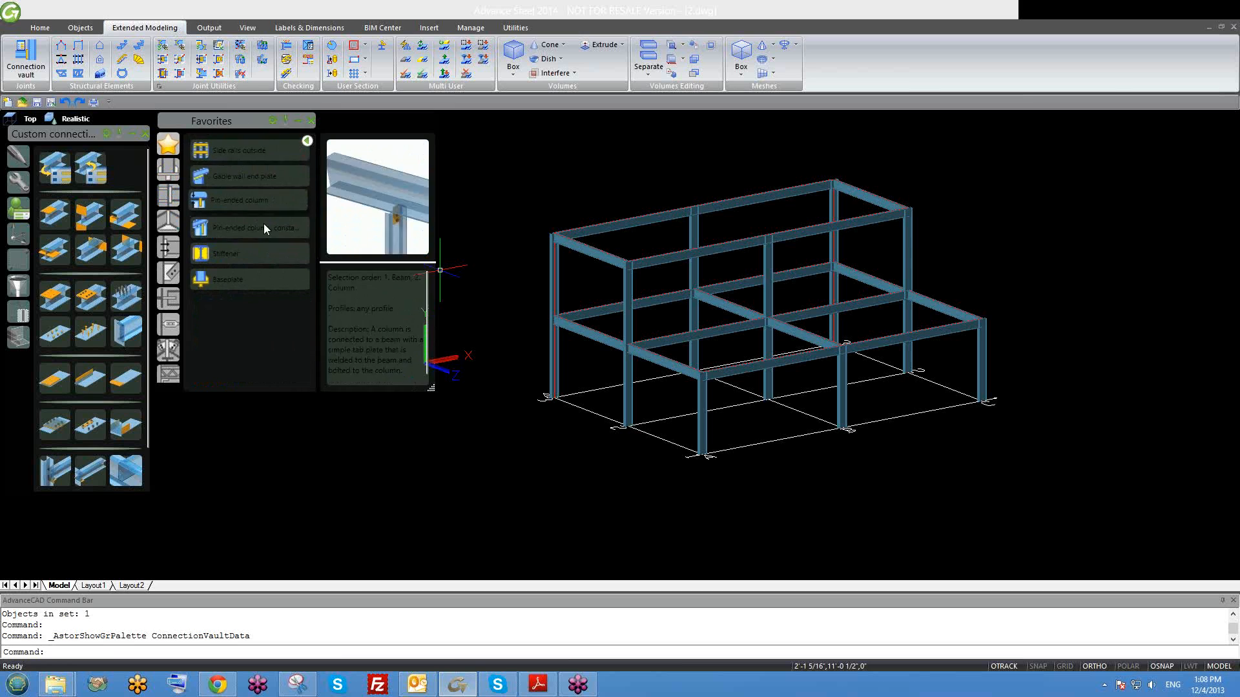
mouse_move(301, 150)
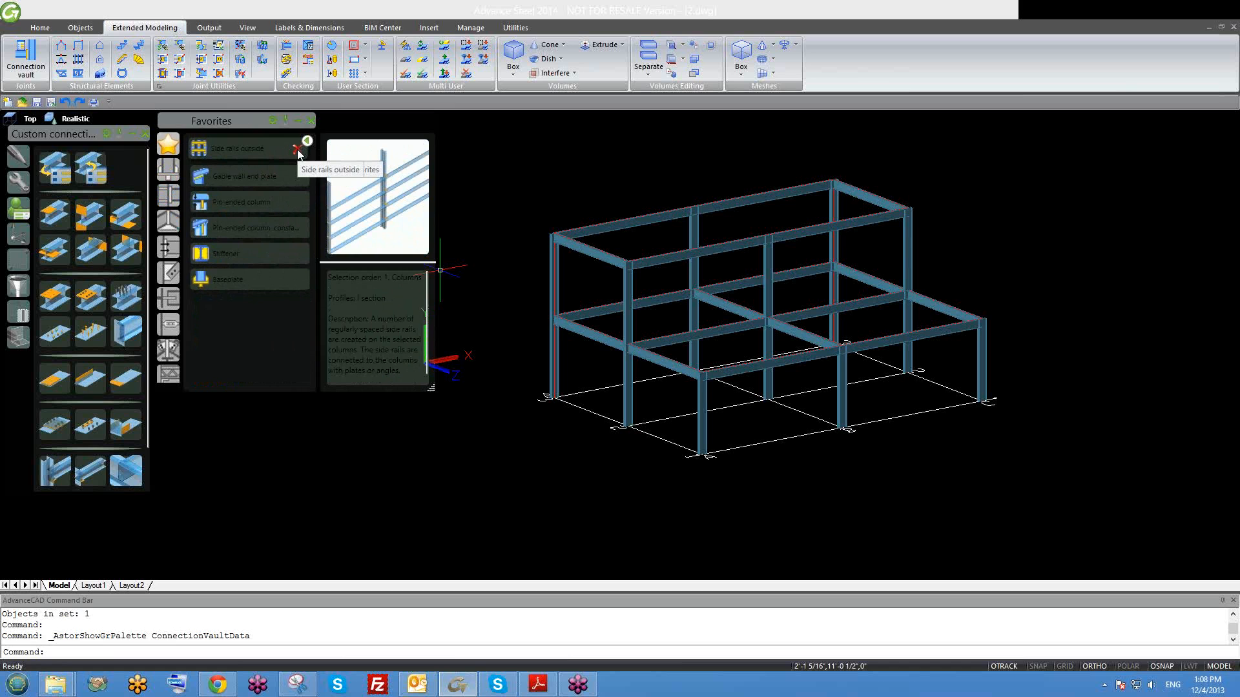
left_click(297, 150)
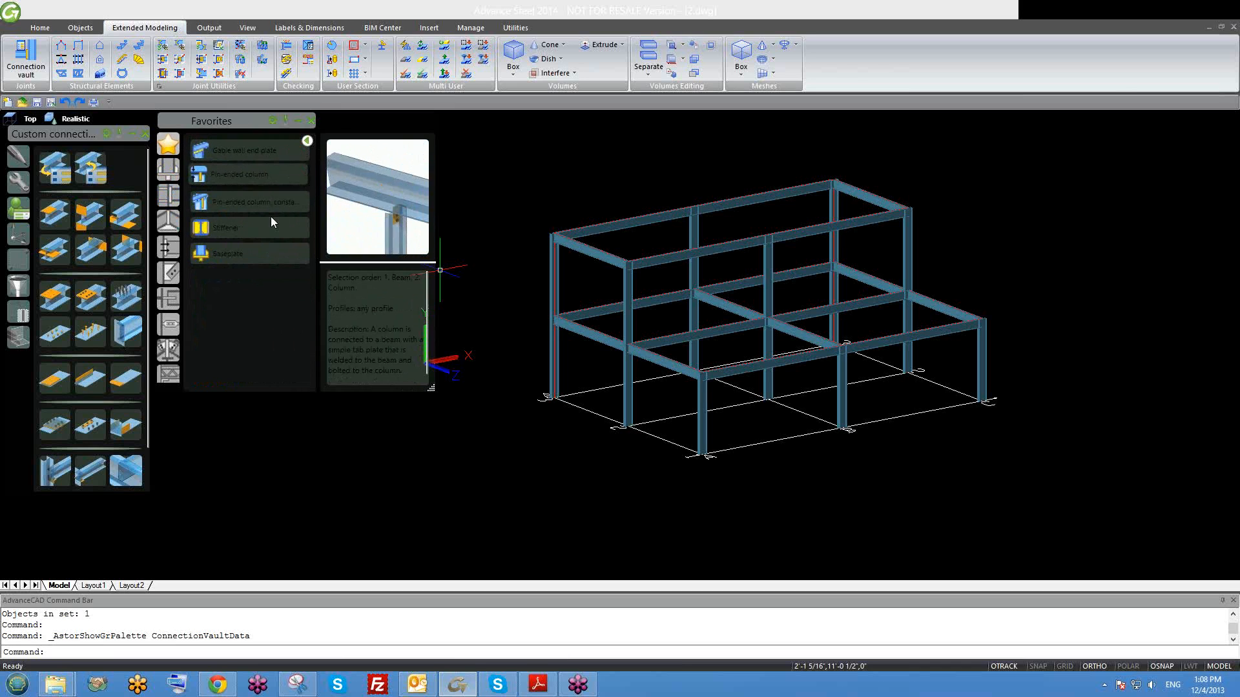
left_click(298, 150)
Review the Plates at beam and Column - Beam connections, enlarging the vault to read their previews and descriptions.
left_click(167, 172)
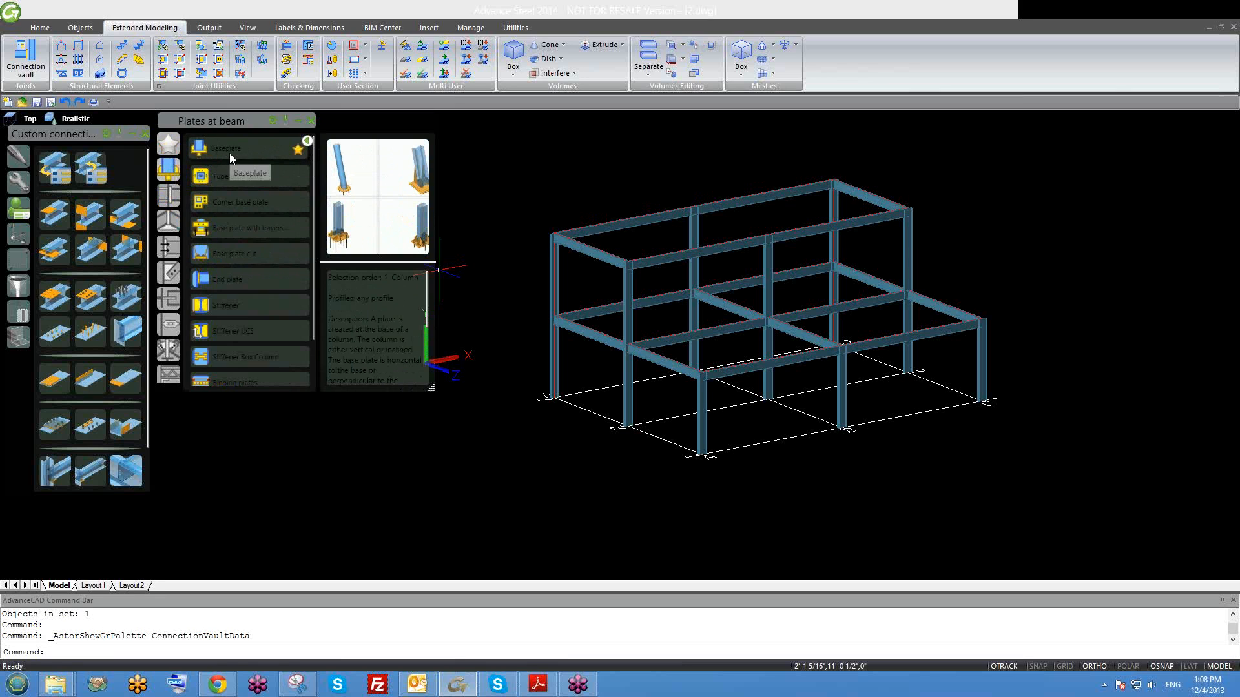
left_click(170, 201)
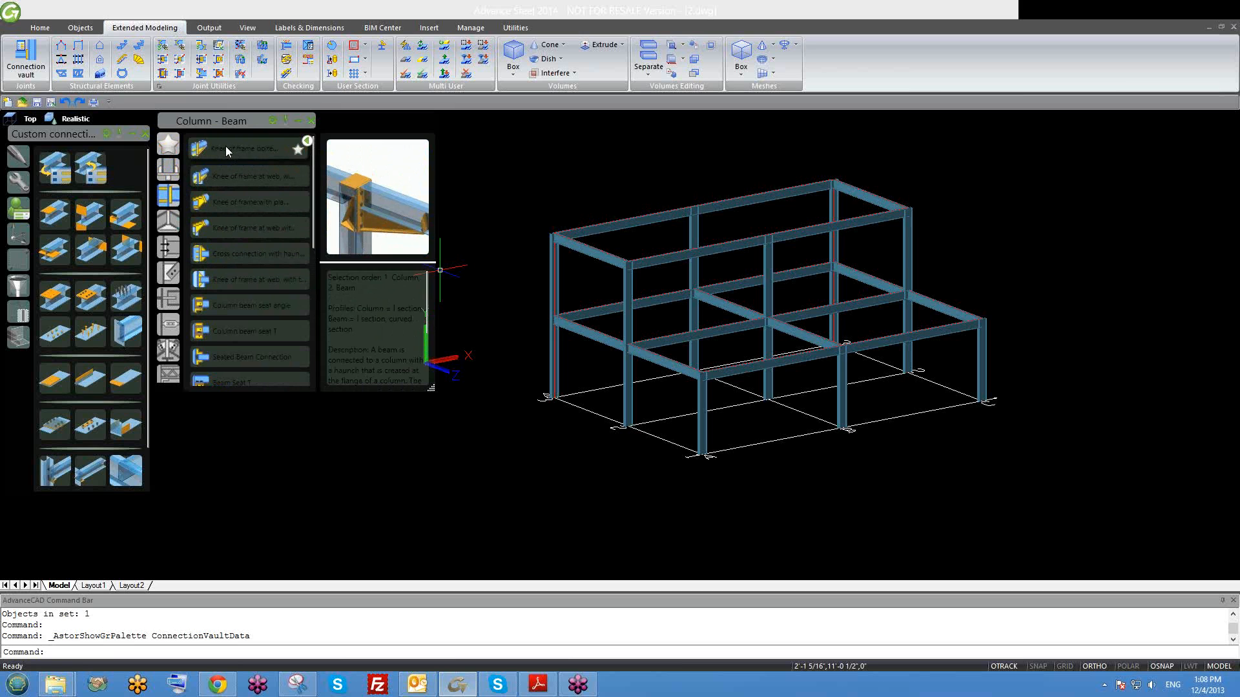
left_click_drag(432, 386, 542, 470)
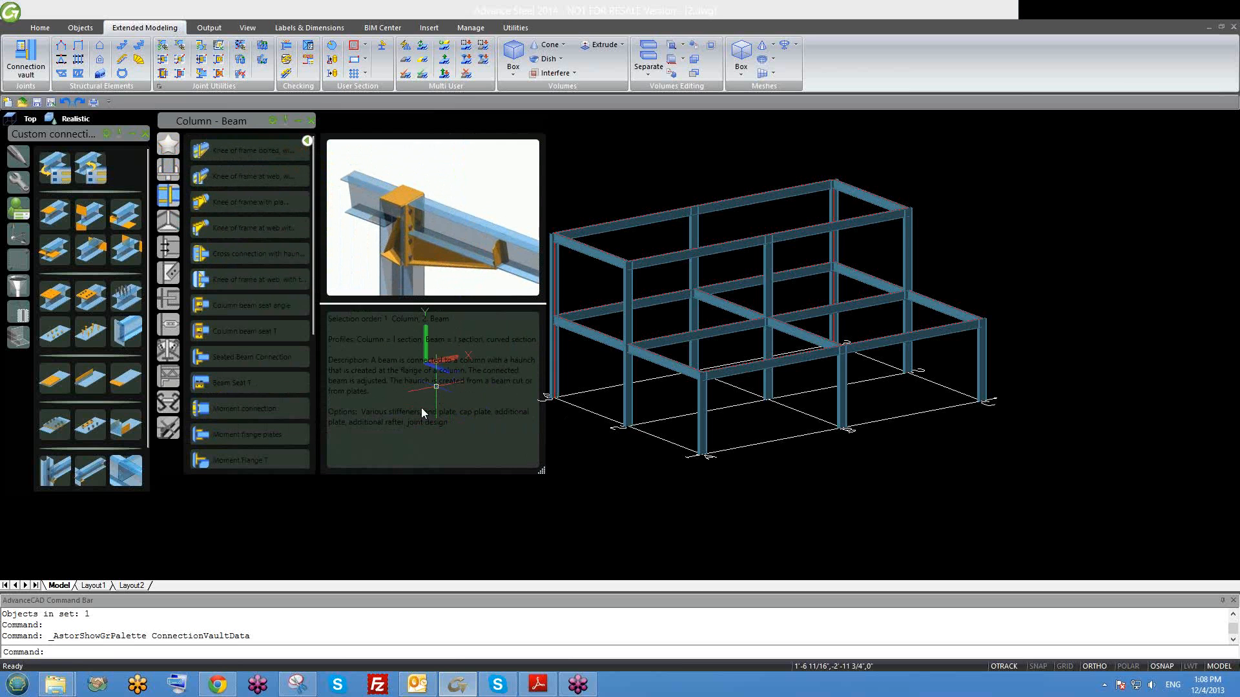
left_click_drag(239, 122, 233, 192)
mouse_move(231, 221)
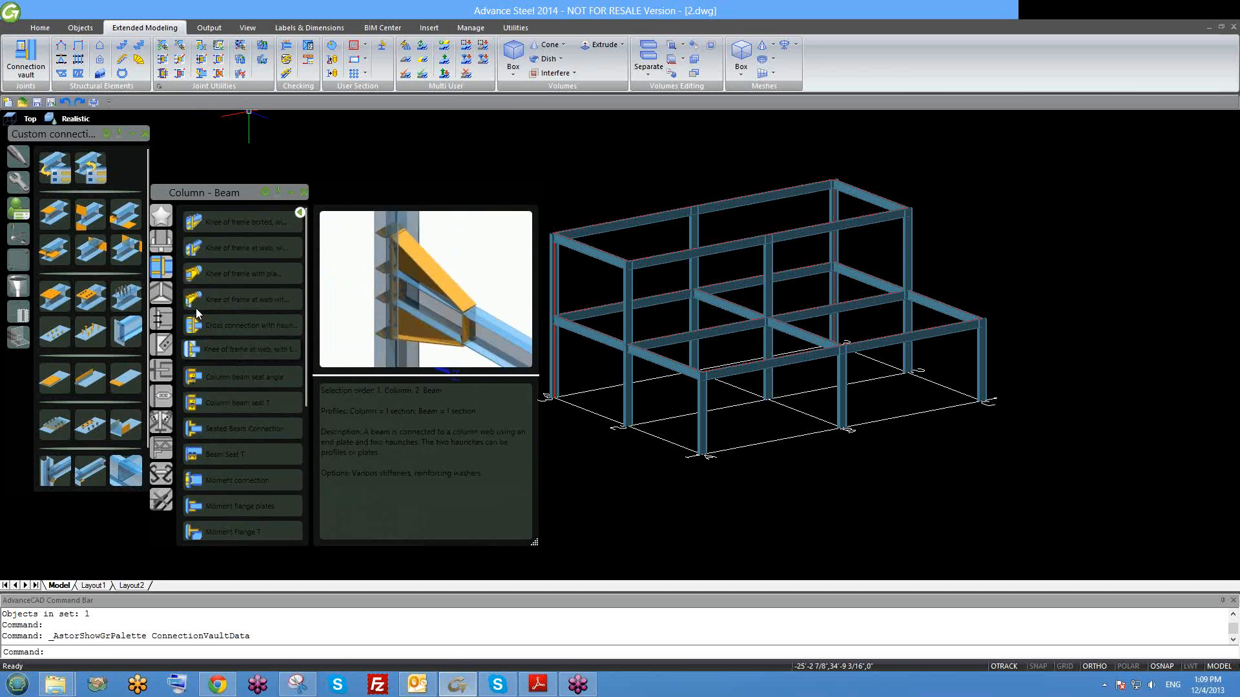
Browse the vault's Beam end to end and Tube connections categories, then return to Plates at beam.
left_click(170, 296)
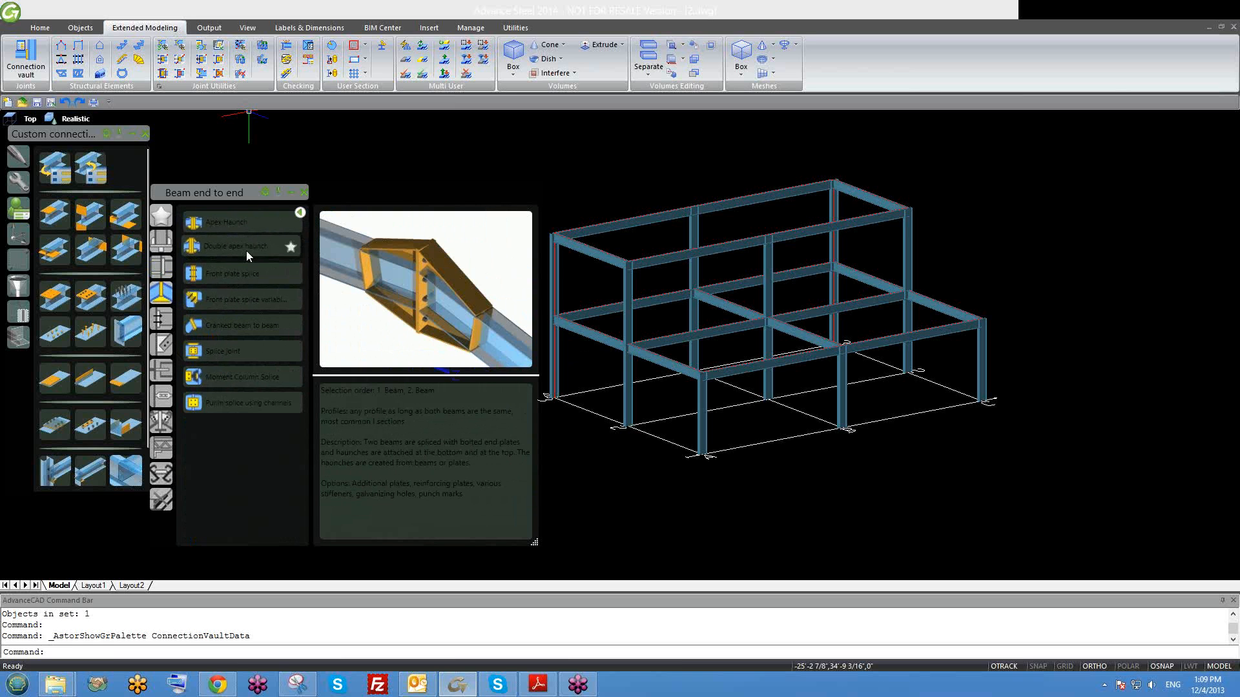
left_click(162, 370)
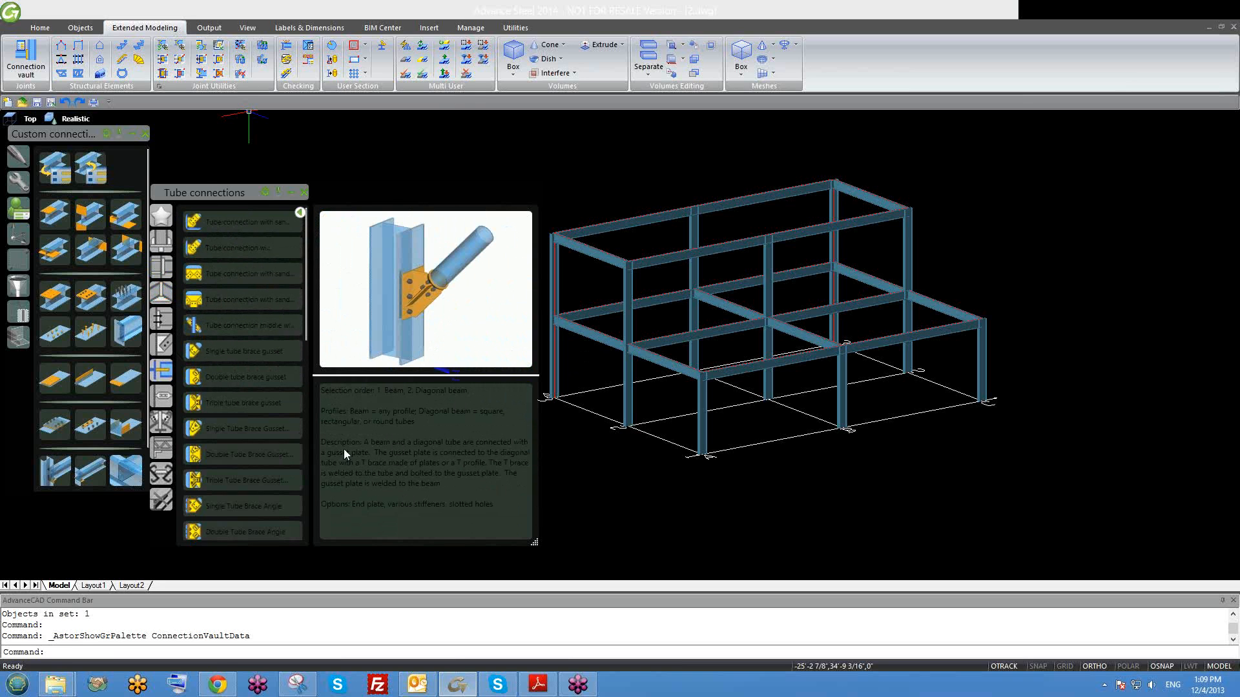
left_click(161, 242)
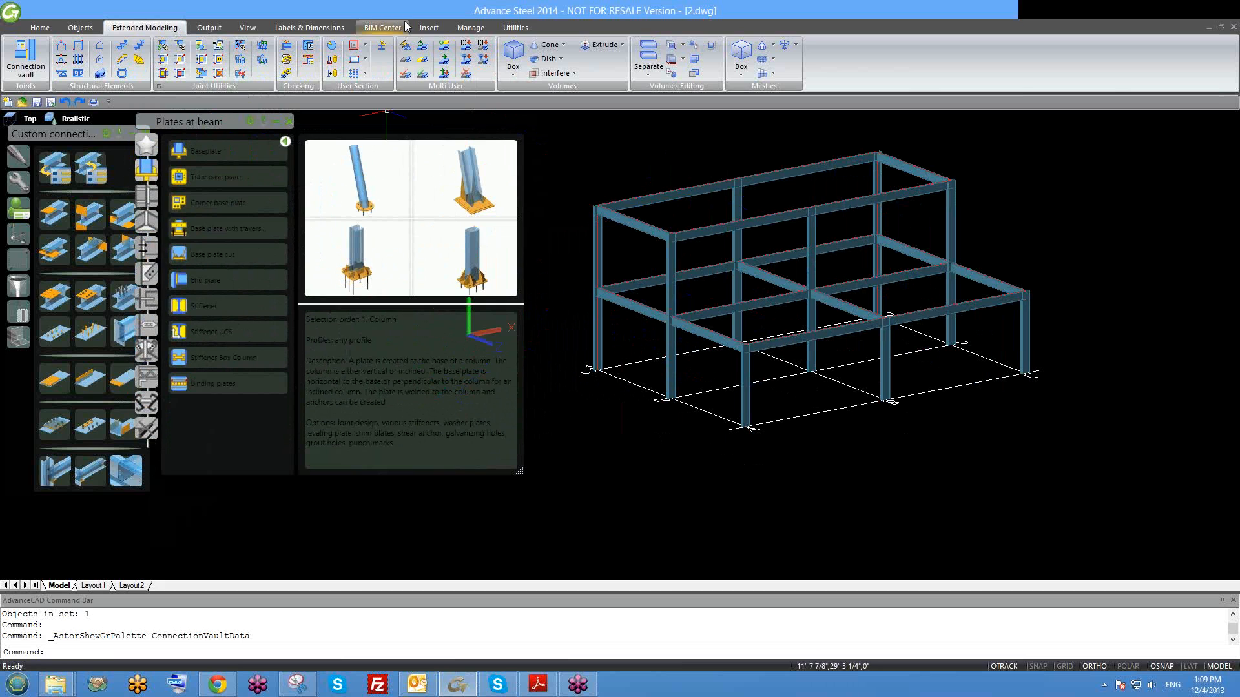
Try placing a compass at 0,0 in the current coordinate system, check it beside the frame and undo it.
left_click(472, 28)
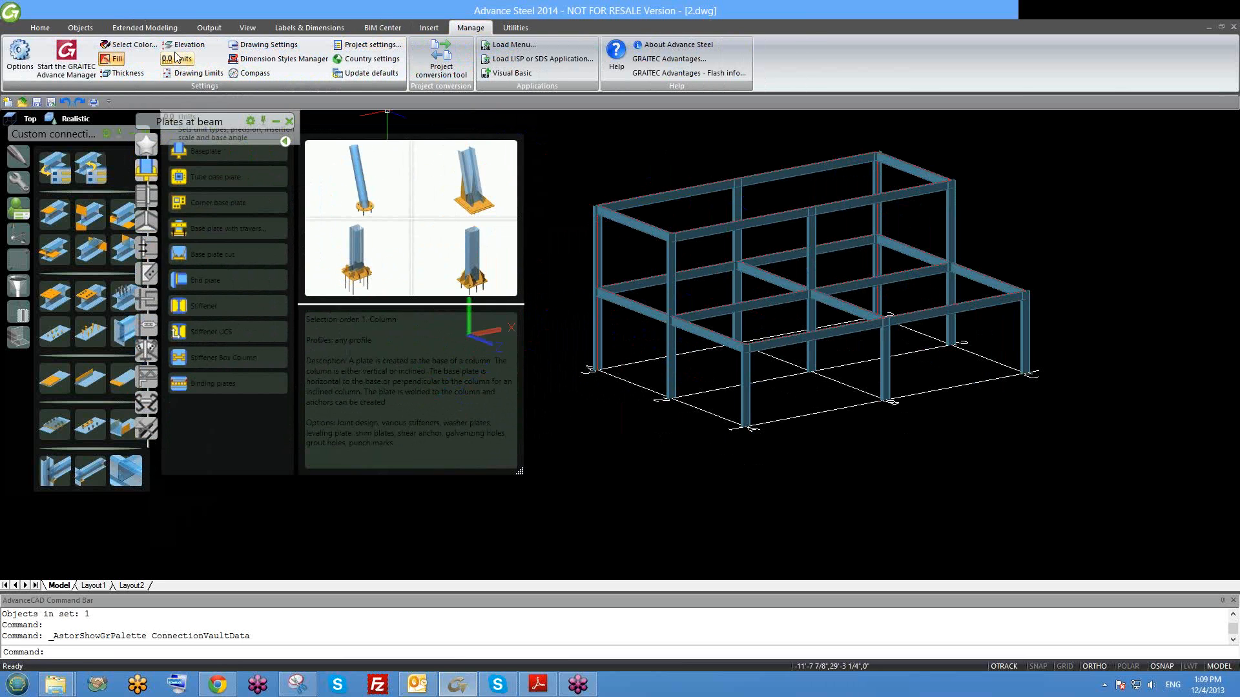
left_click(250, 73)
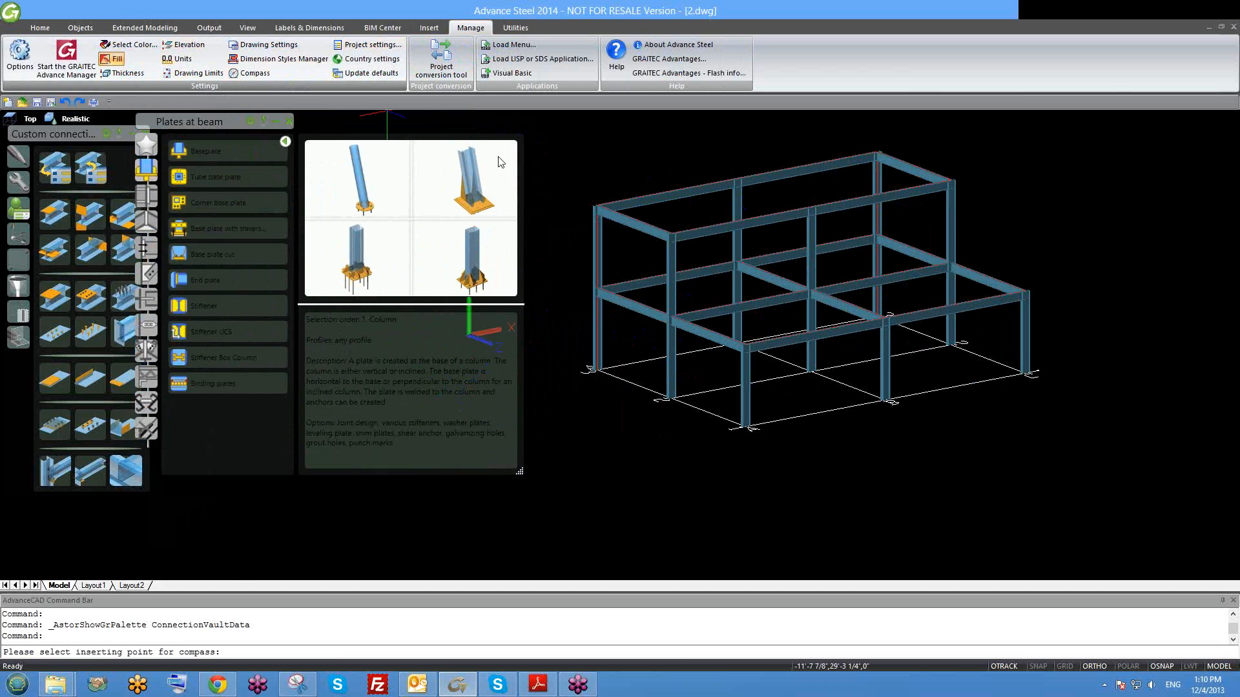
scroll(768, 483, "down", 5)
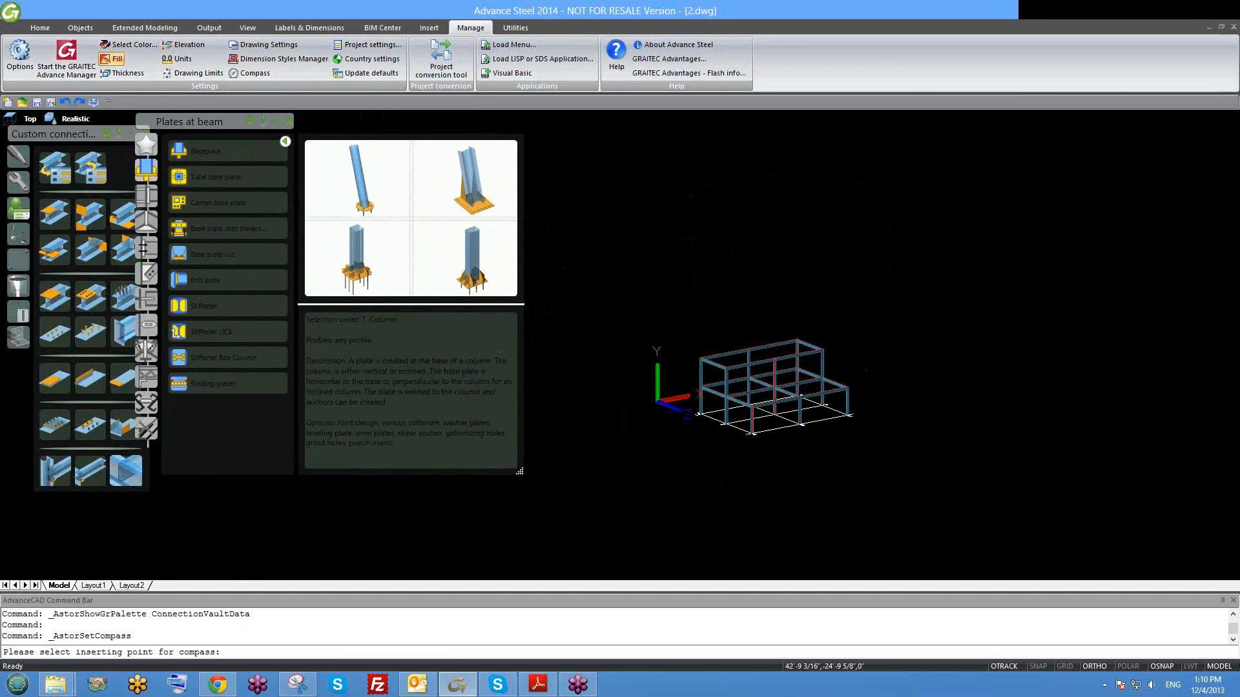
type("0,0")
key("Return")
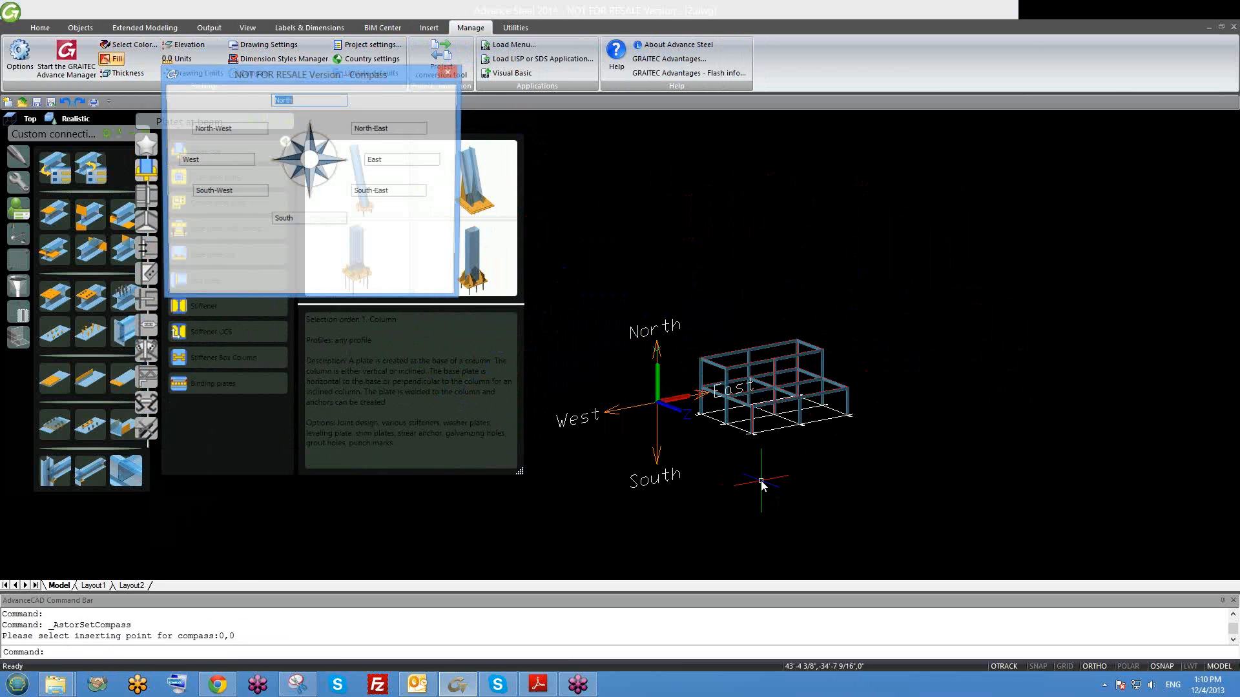
scroll(644, 402, "up", 2)
scroll(644, 402, "down", 3)
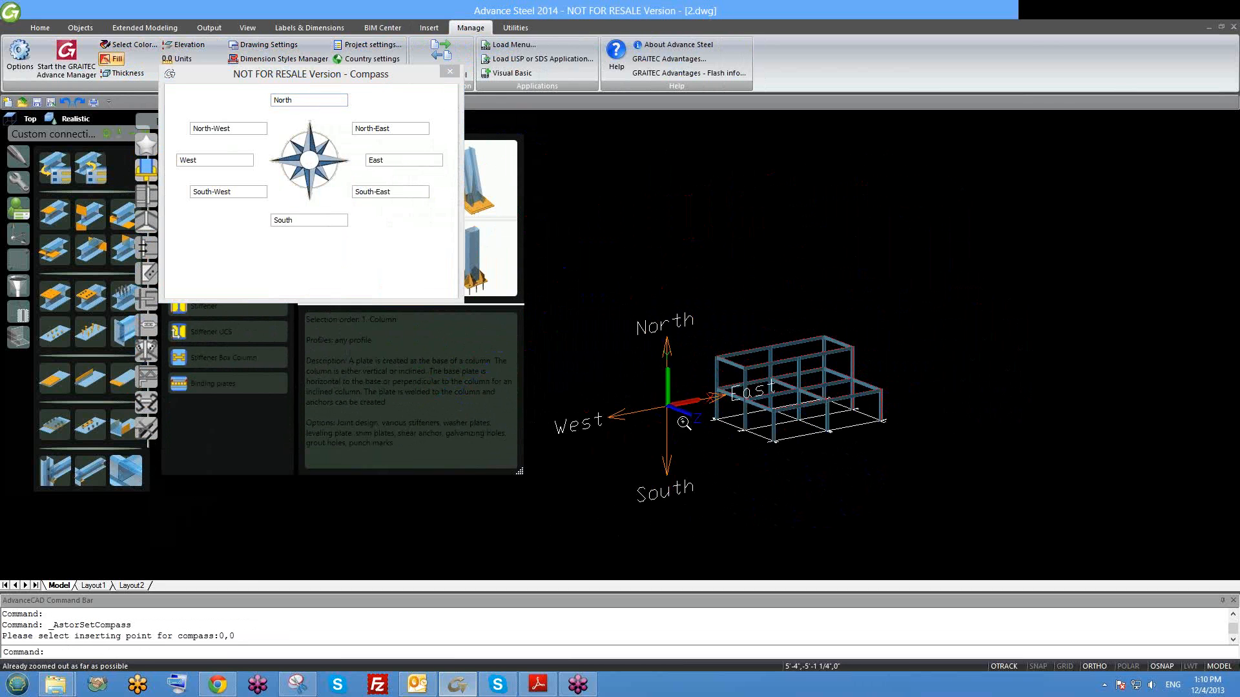
key("ctrl+z")
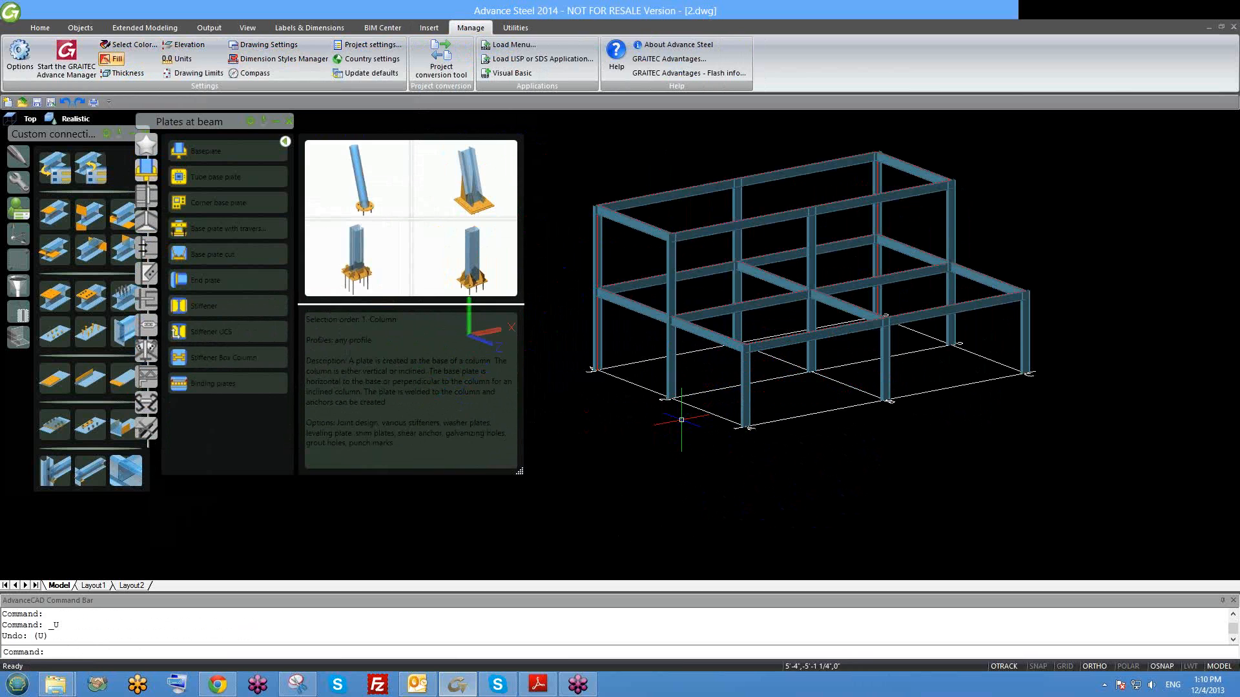
Reset the UCS to World.
type("ucs")
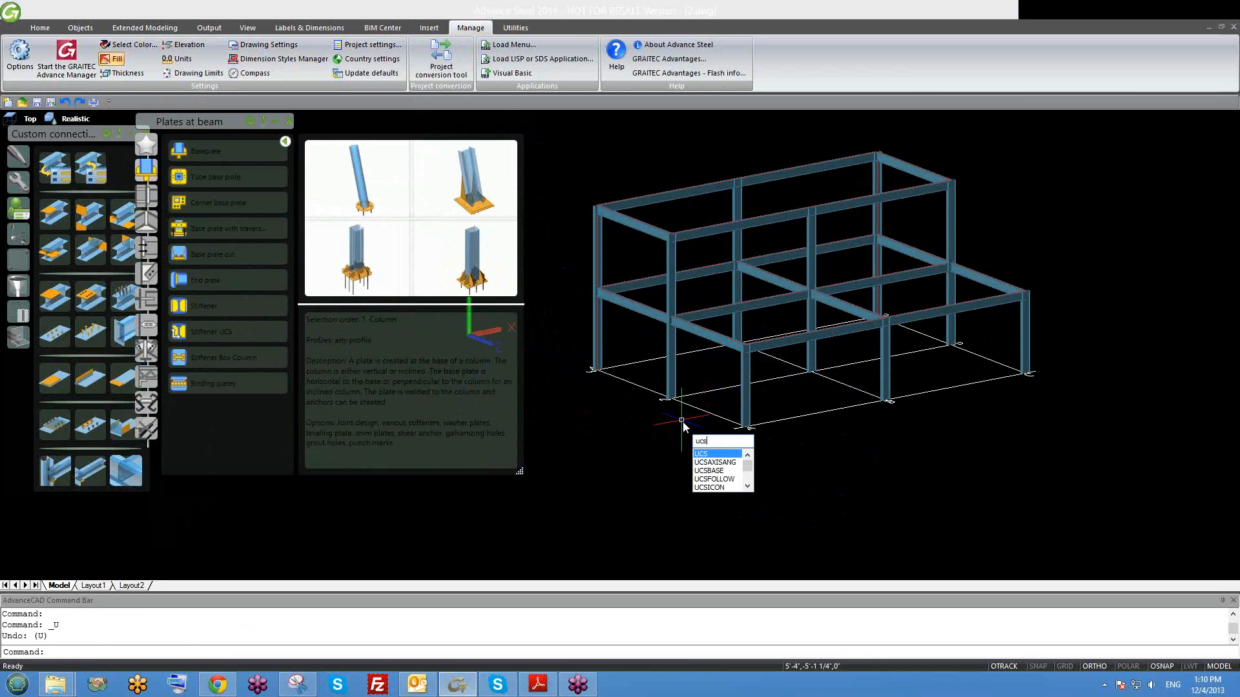
key("Return")
key("Return")
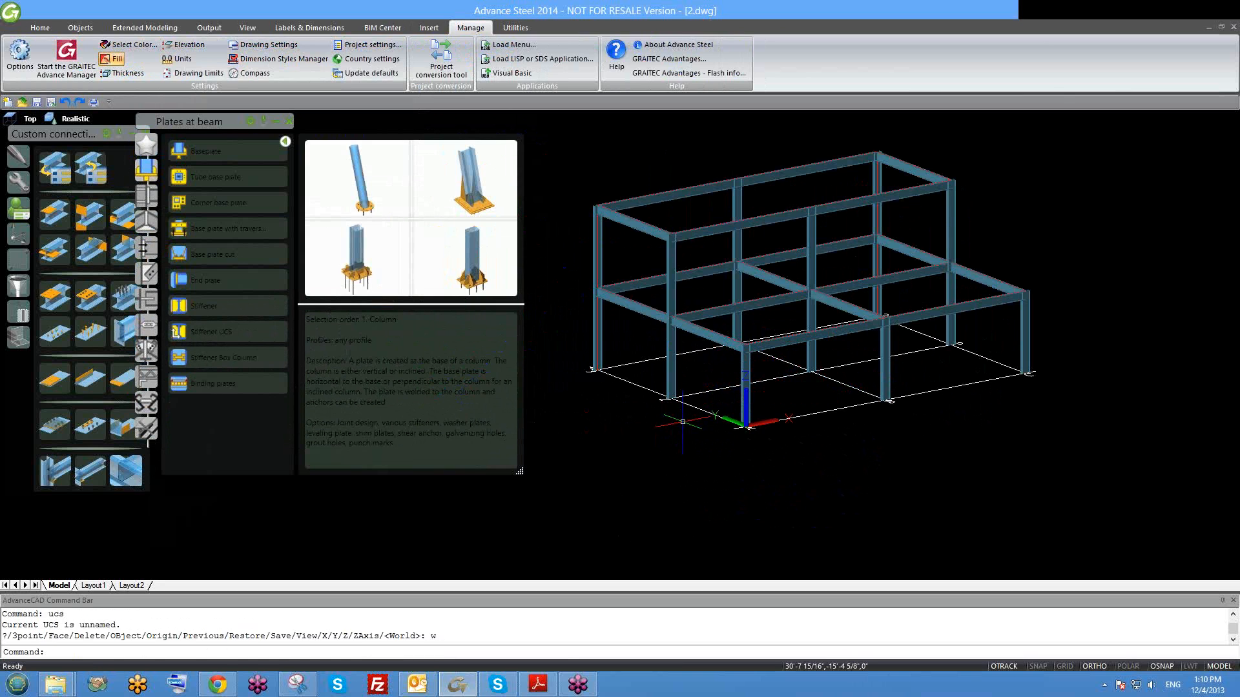
Insert a compass at 0,0 in the World coordinate system and accept its default direction labels.
left_click(250, 74)
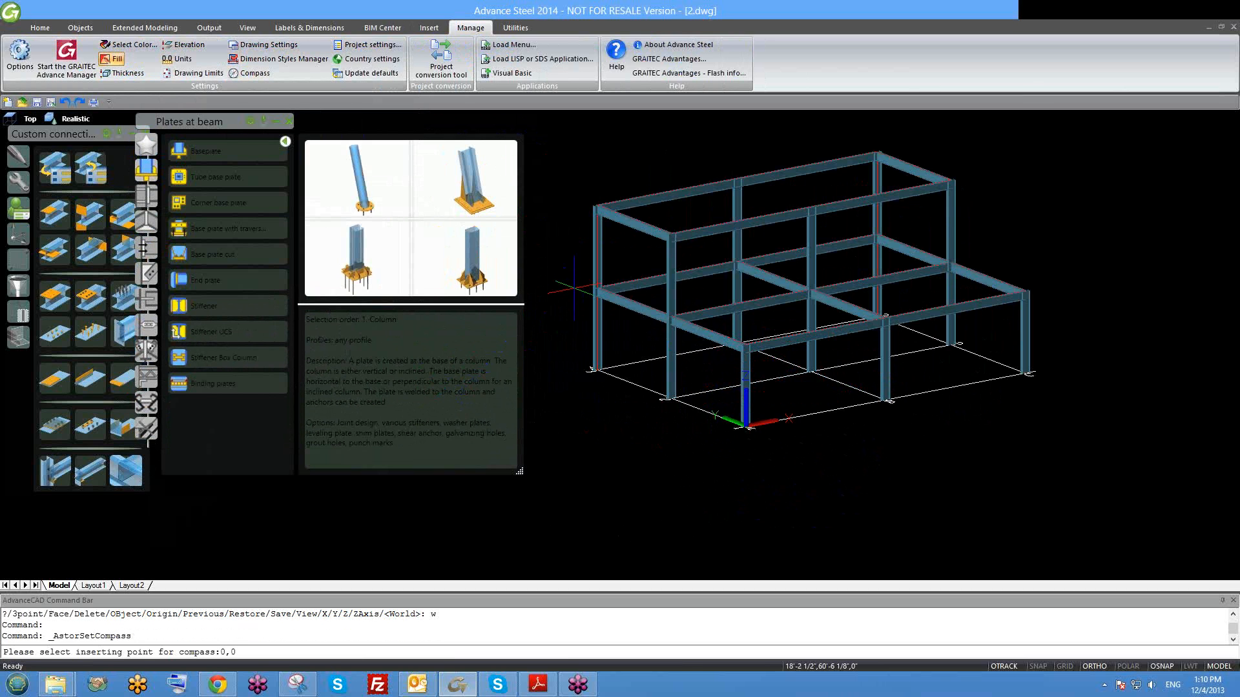
type("0,0")
key("Return")
mouse_move(824, 442)
middle_mouse_down("shift")
mouse_move(788, 434)
mouse_move(801, 439)
middle_mouse_up("shift")
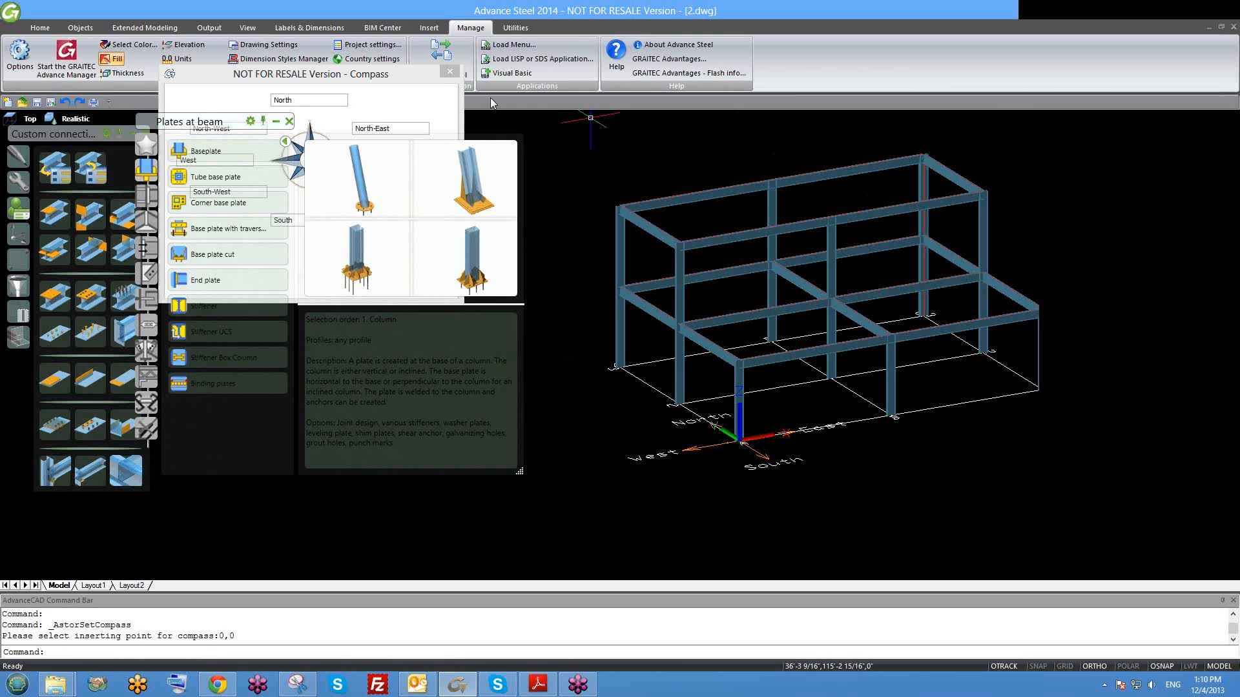
left_click_drag(442, 75, 662, 81)
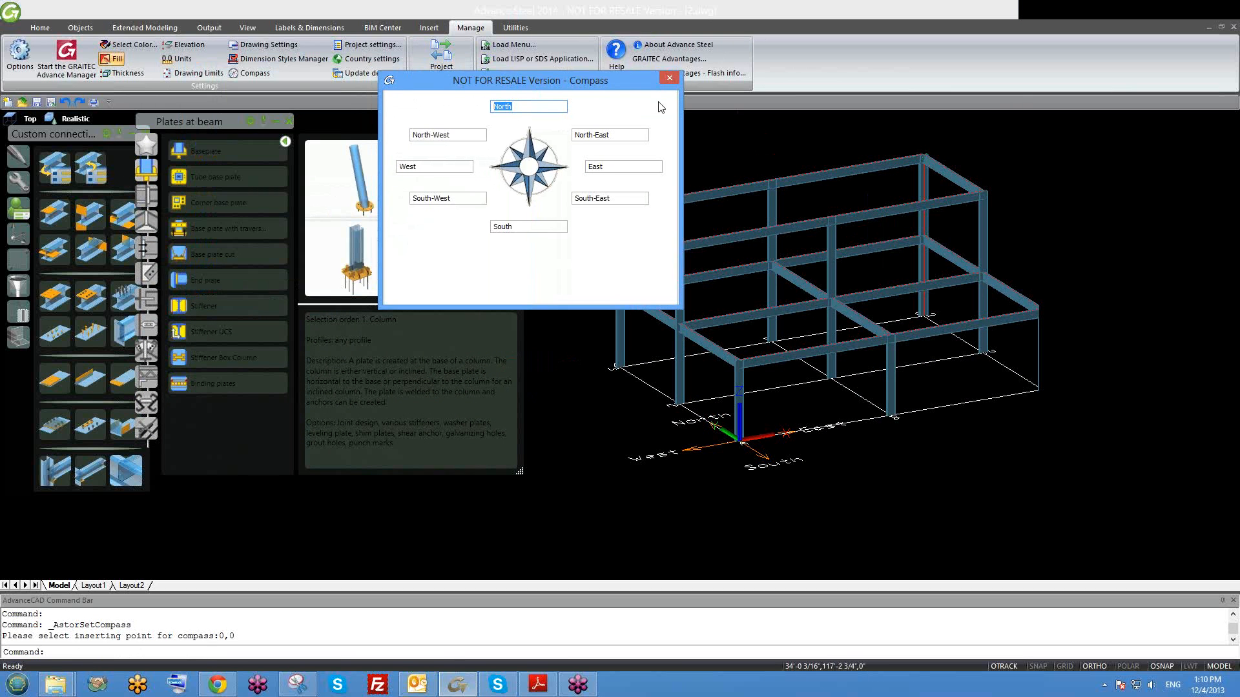
left_click(670, 78)
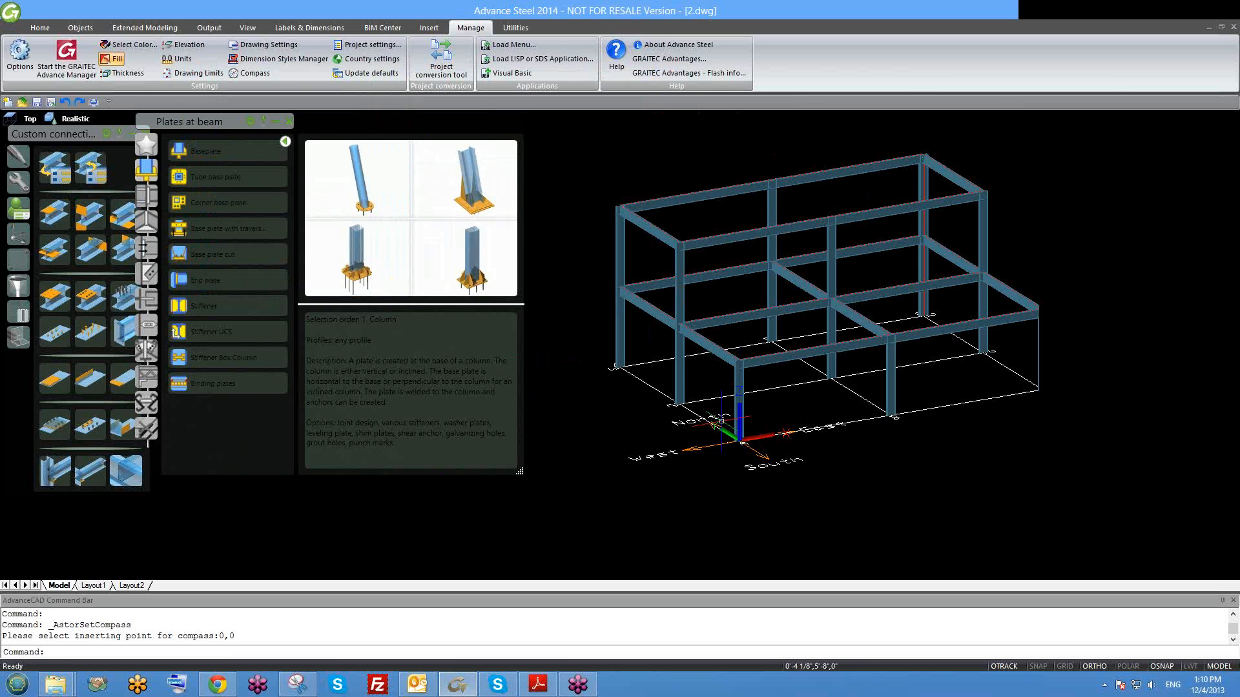
Rotate the compass 45 degrees about its centre at the base of the corner column.
scroll(721, 421, "up", 3)
left_click(810, 443)
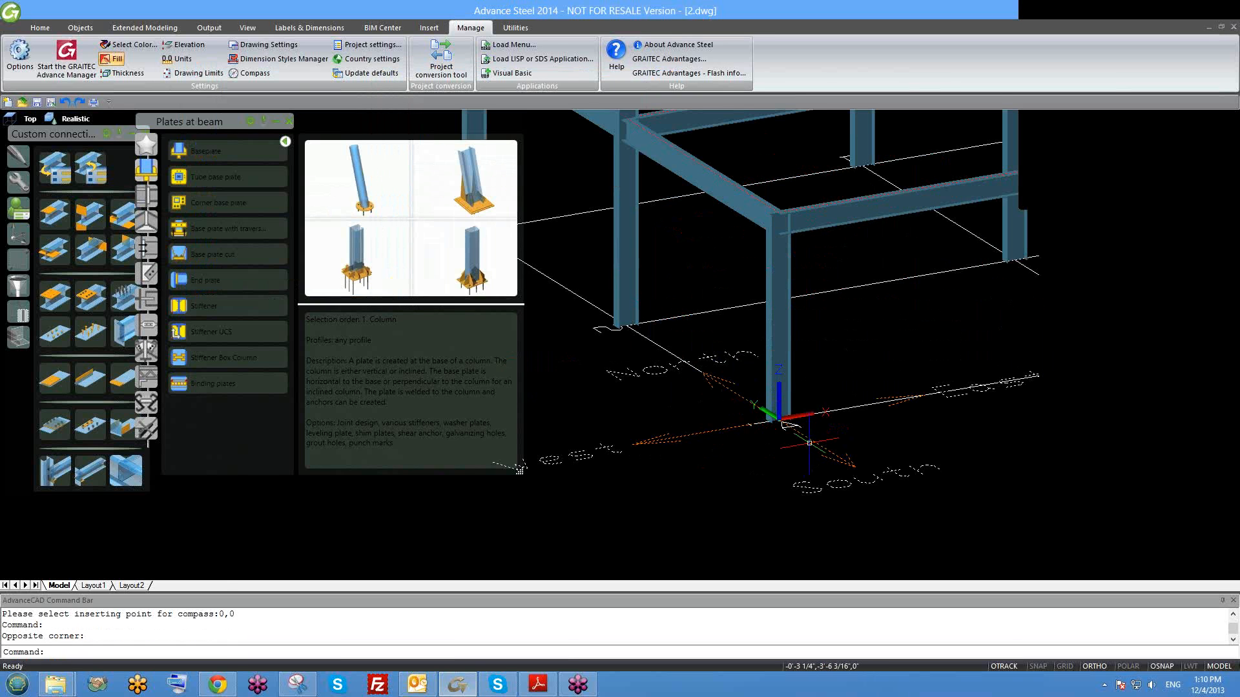
scroll(797, 491, "up", 2)
scroll(782, 432, "up", 2)
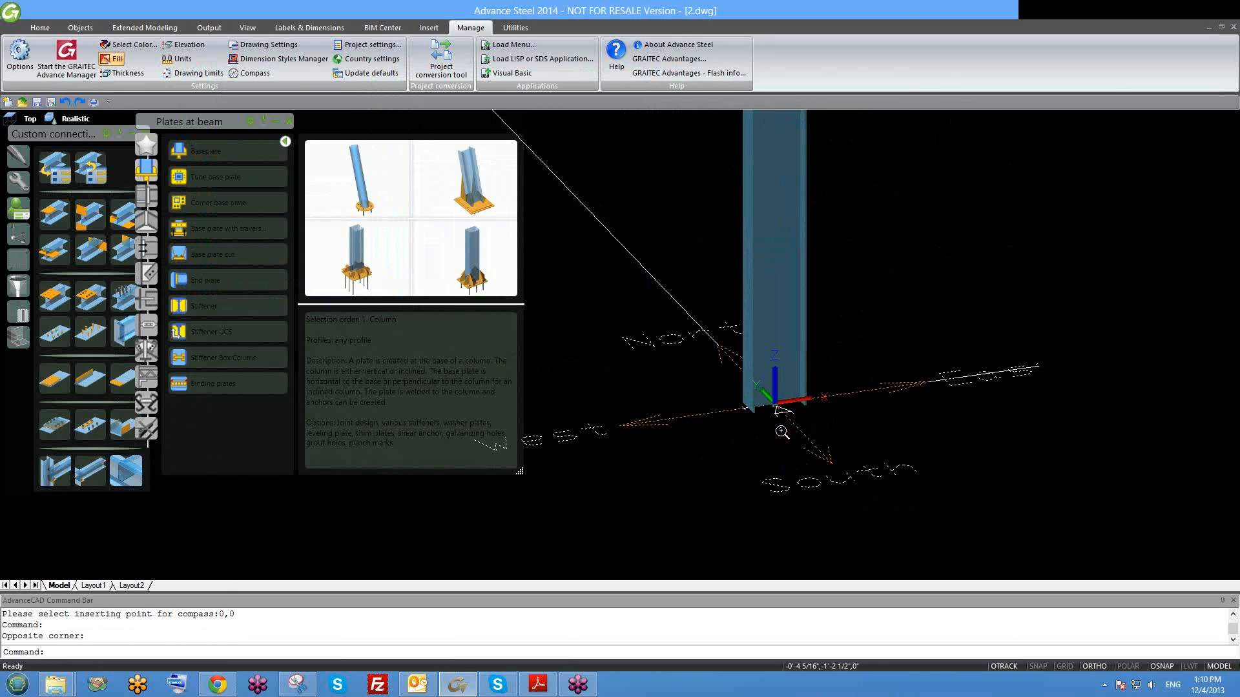
type("r")
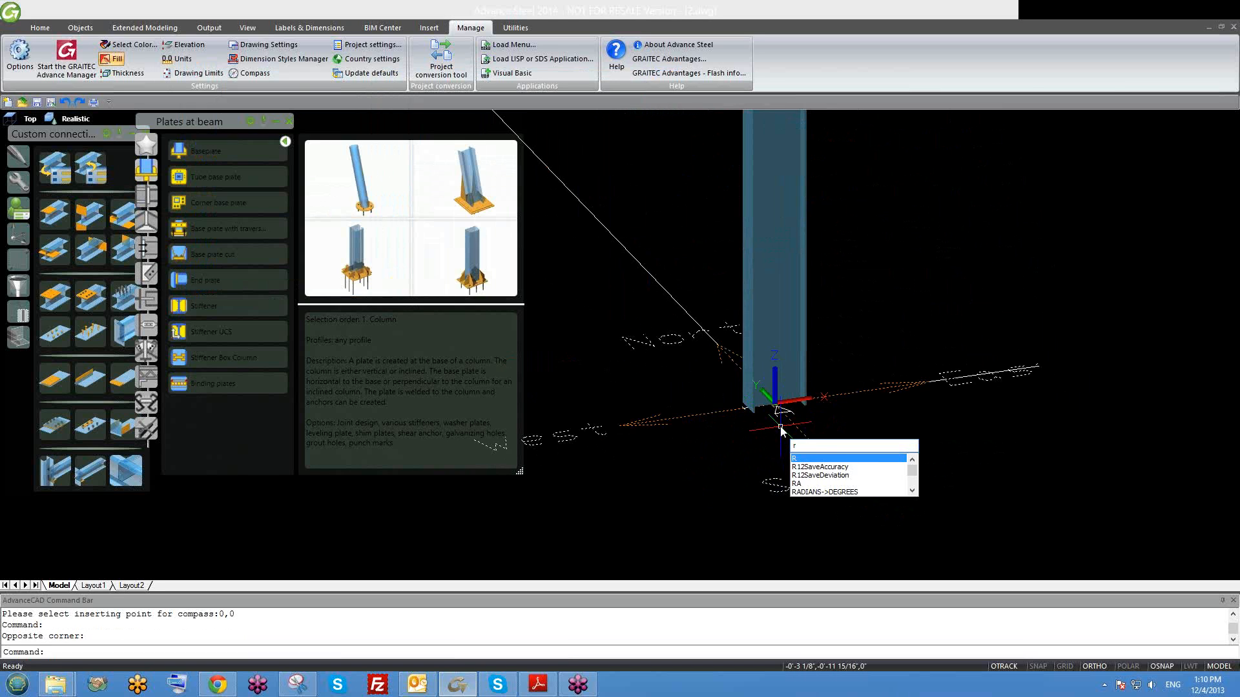
type("o")
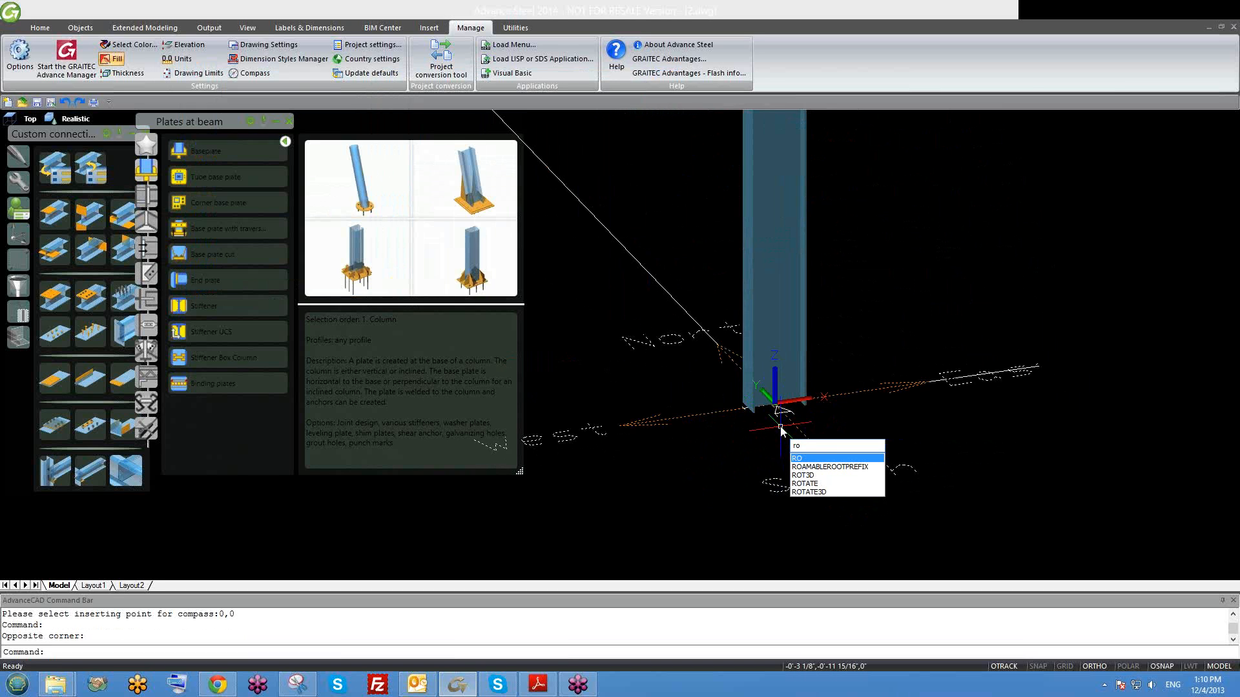
left_click(811, 484)
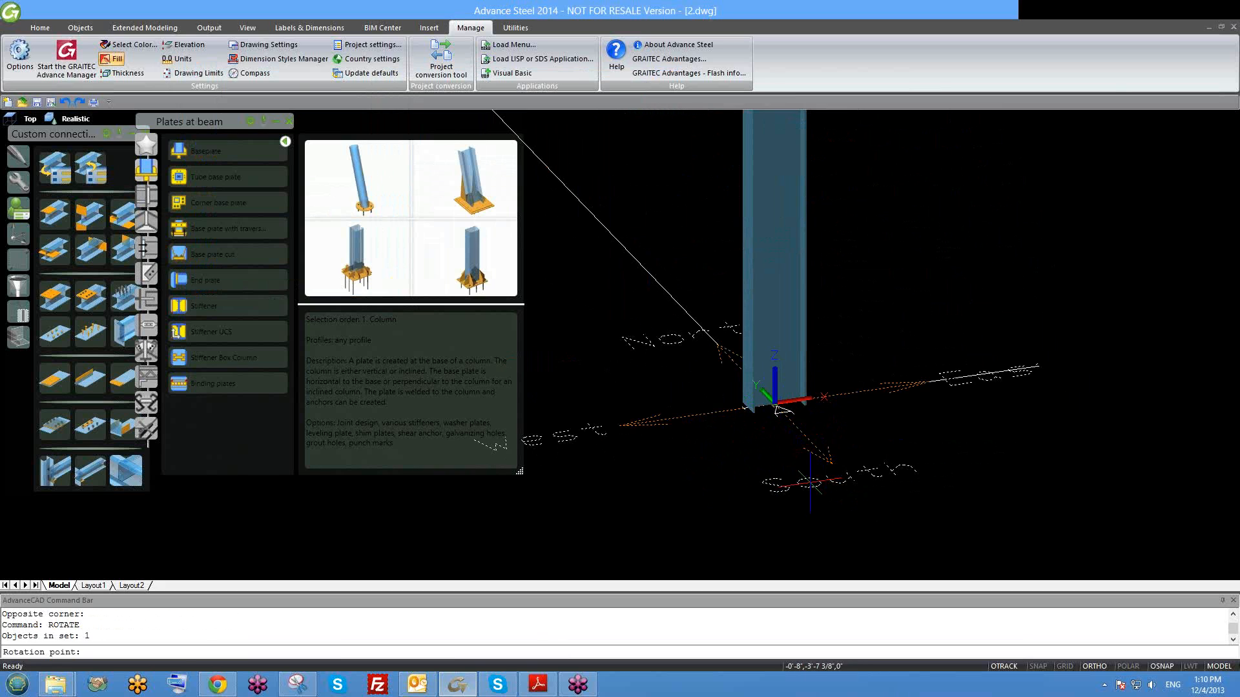
left_click(777, 407)
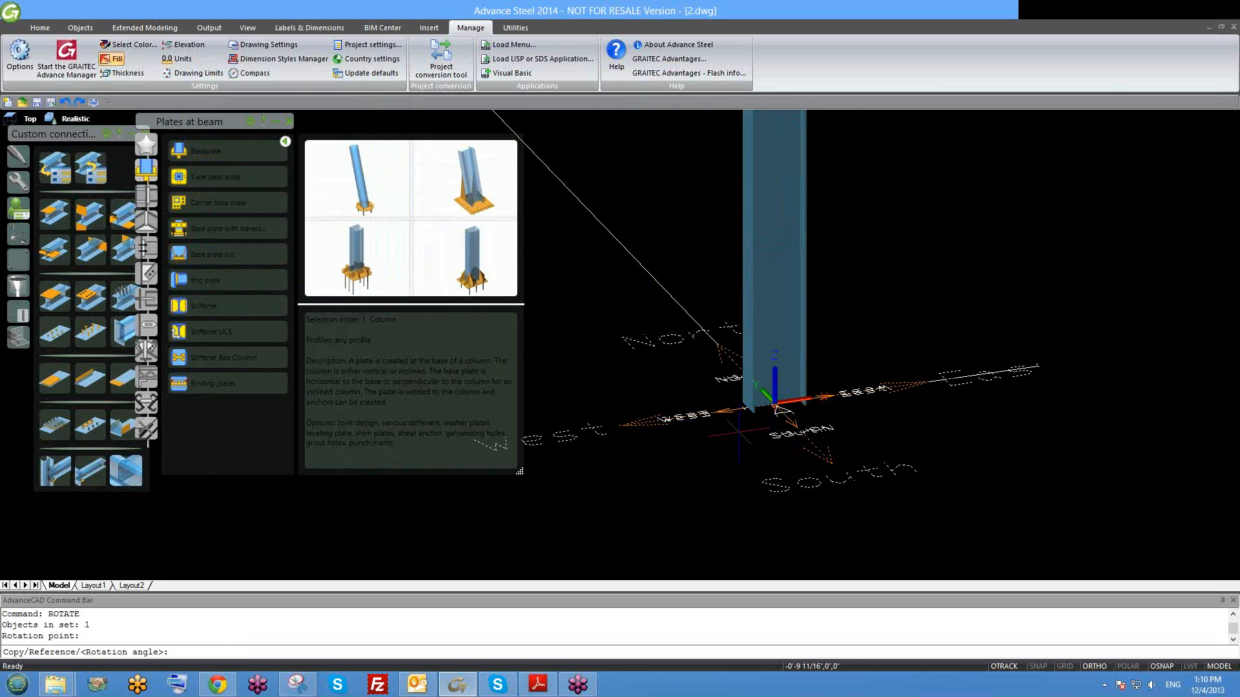
type("4")
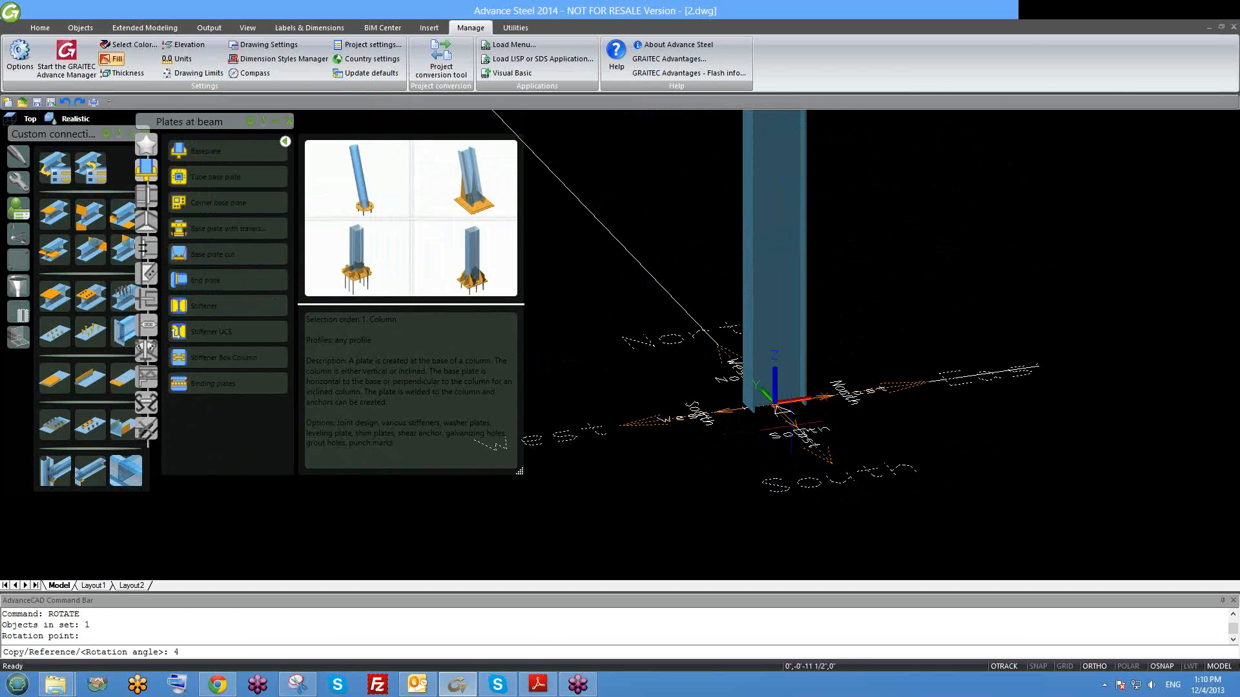
type("5")
key("Return")
scroll(778, 411, "up", 1)
middle_click_drag(787, 455, 812, 482, "shift")
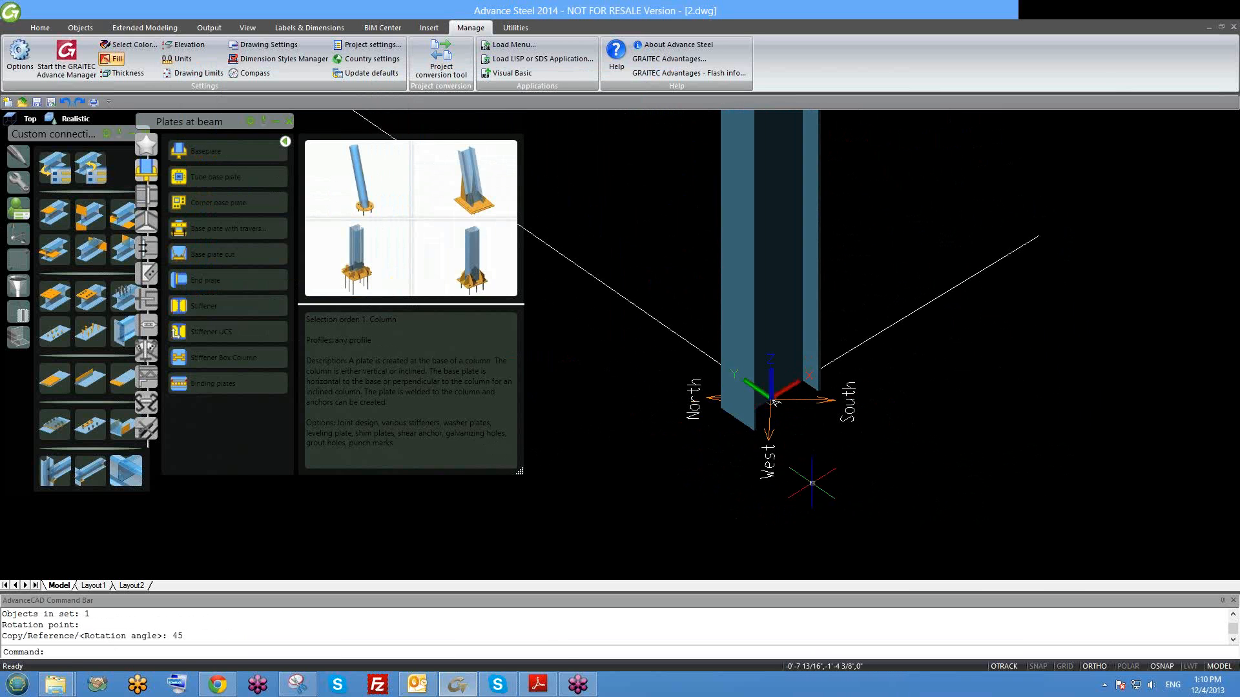
Undo the compass rotation and the compass placement, leaving only the frame in the model.
key("ctrl+z")
key("ctrl+z")
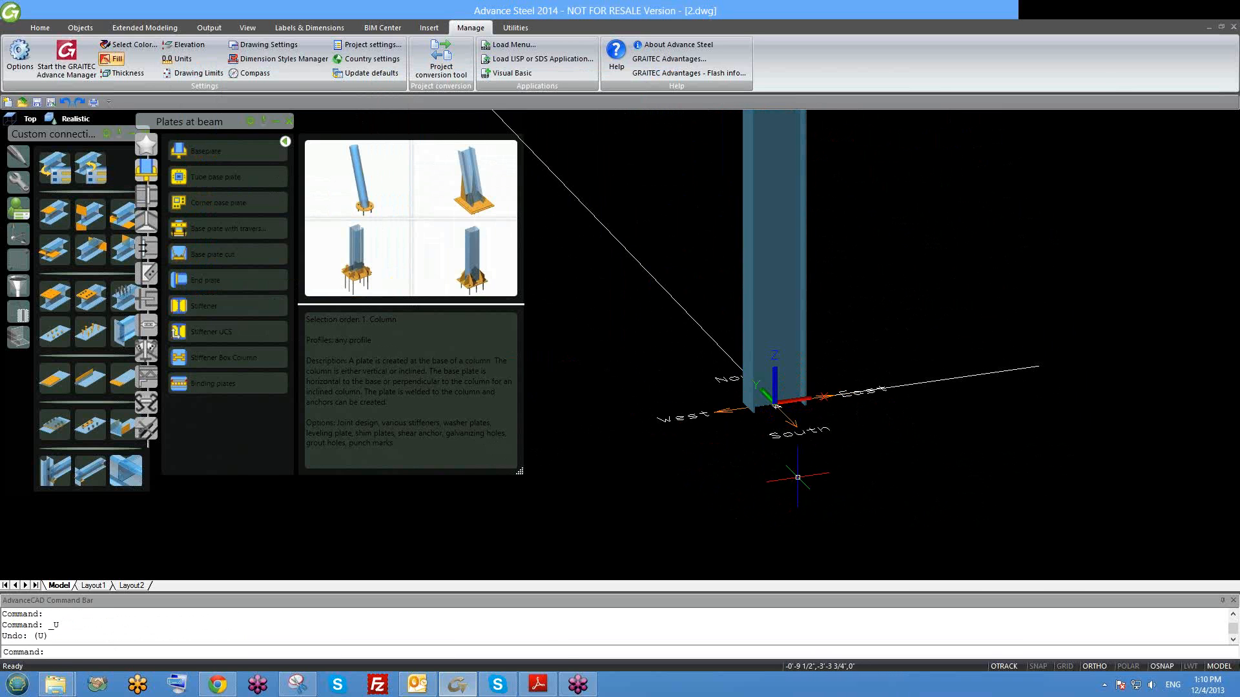
scroll(743, 391, "down", 5)
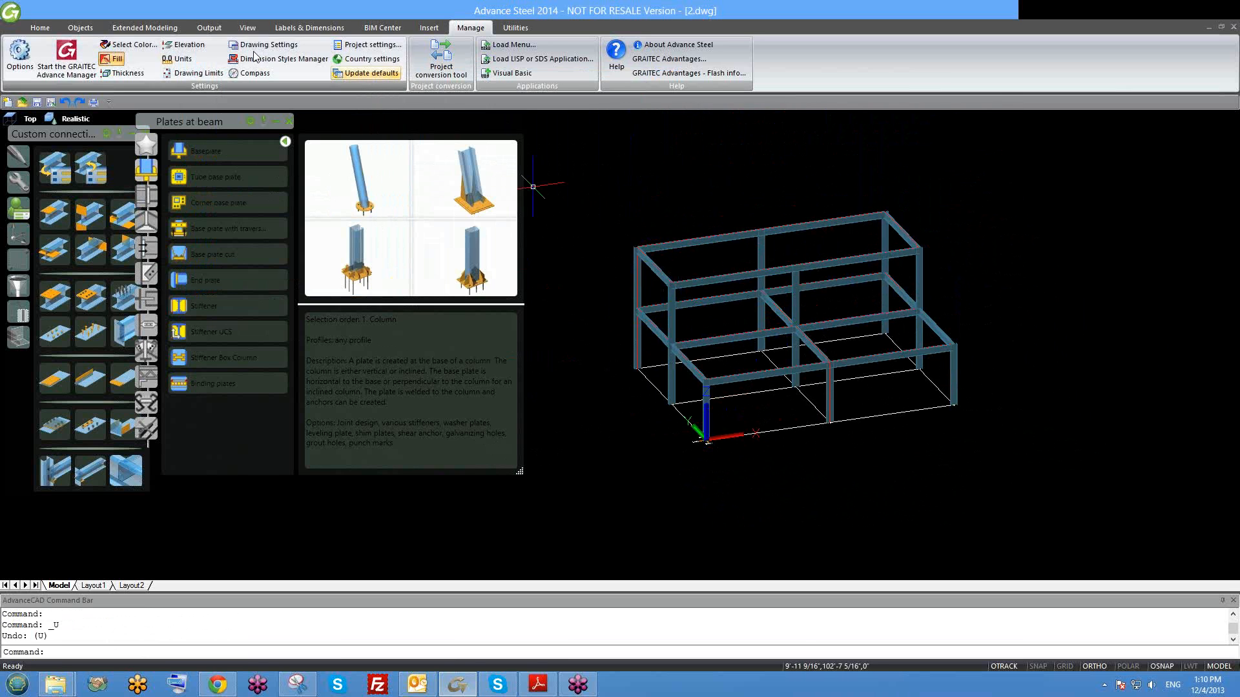
Bring up the steel object tools and move the Connection vault down, clear of the beam tool tooltips.
left_click(85, 29)
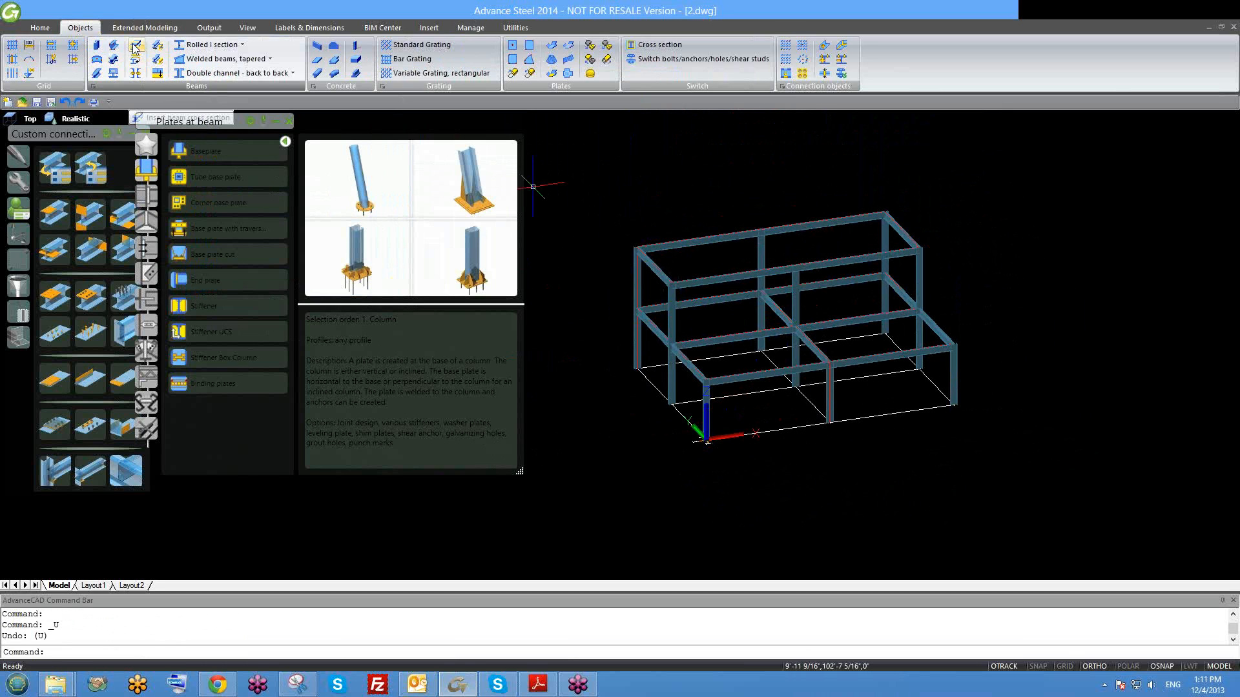
left_click_drag(203, 125, 197, 170)
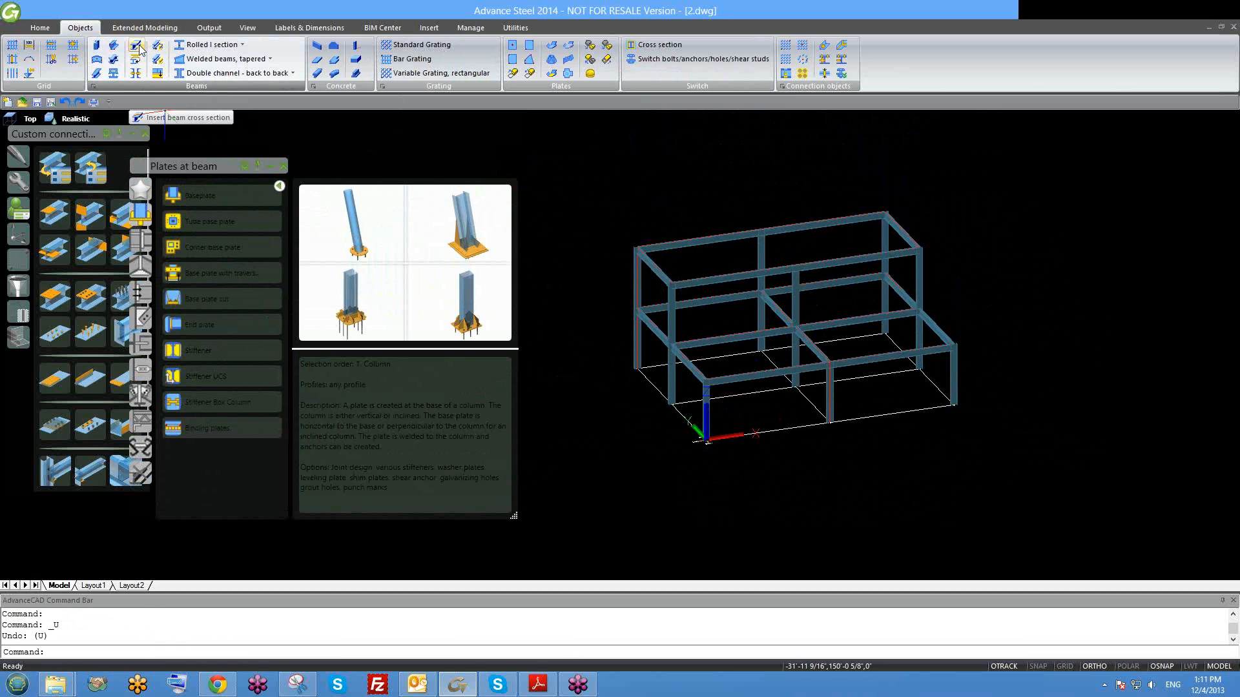
Examine the frame's long upper beam and its corner at the column up close.
scroll(685, 246, "up", 5)
left_click(680, 252)
key("Escape")
mouse_move(720, 343)
middle_mouse_down()
mouse_move(742, 352)
mouse_move(733, 413)
mouse_move(717, 407)
mouse_move(723, 394)
middle_mouse_up()
scroll(689, 371, "up", 2)
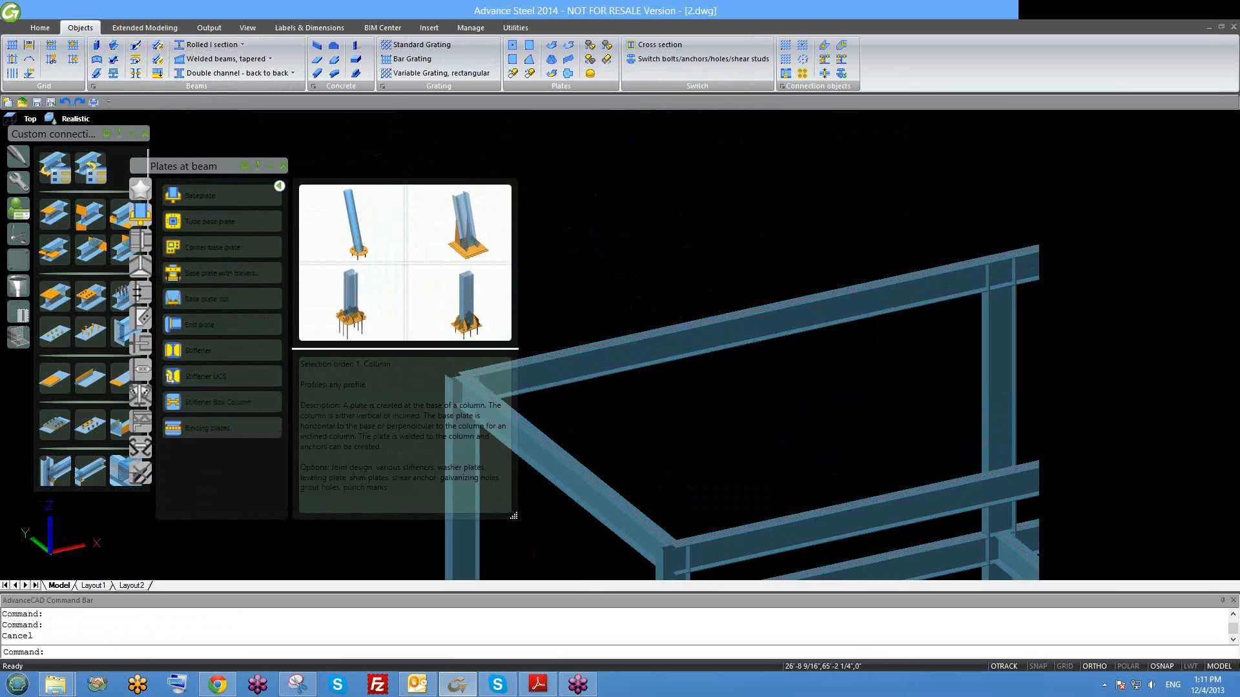
scroll(693, 323, "up", 2)
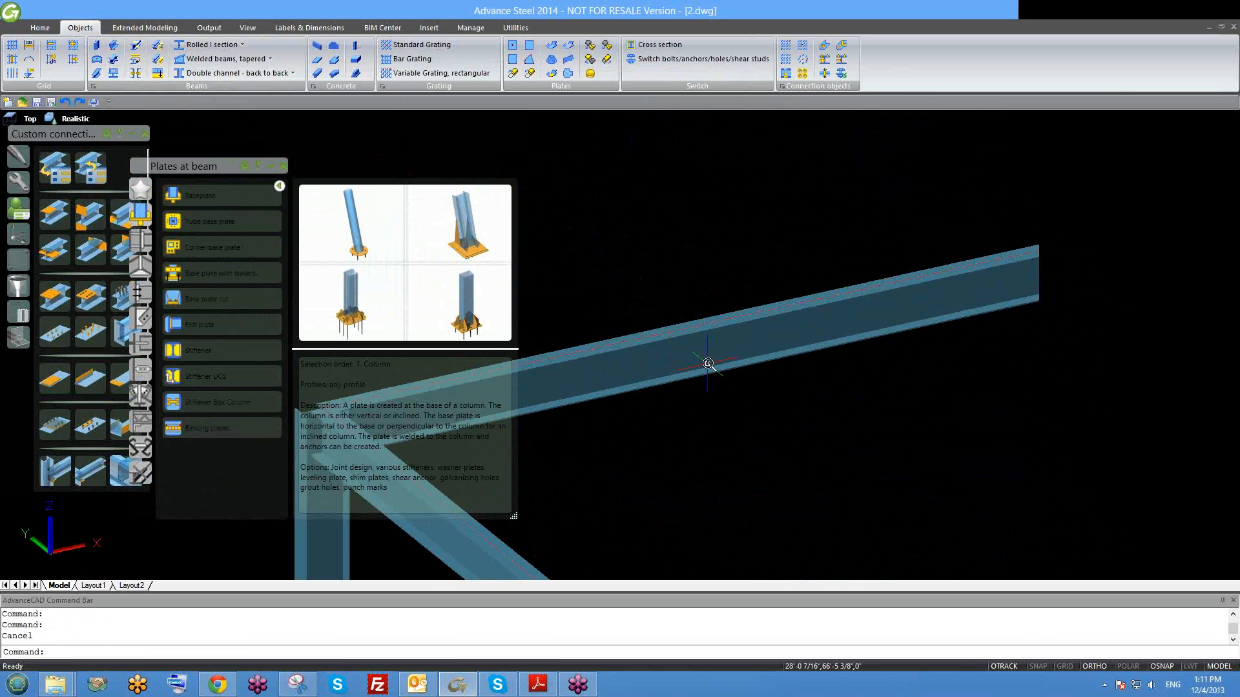
scroll(707, 363, "down", 2)
scroll(706, 374, "up", 2)
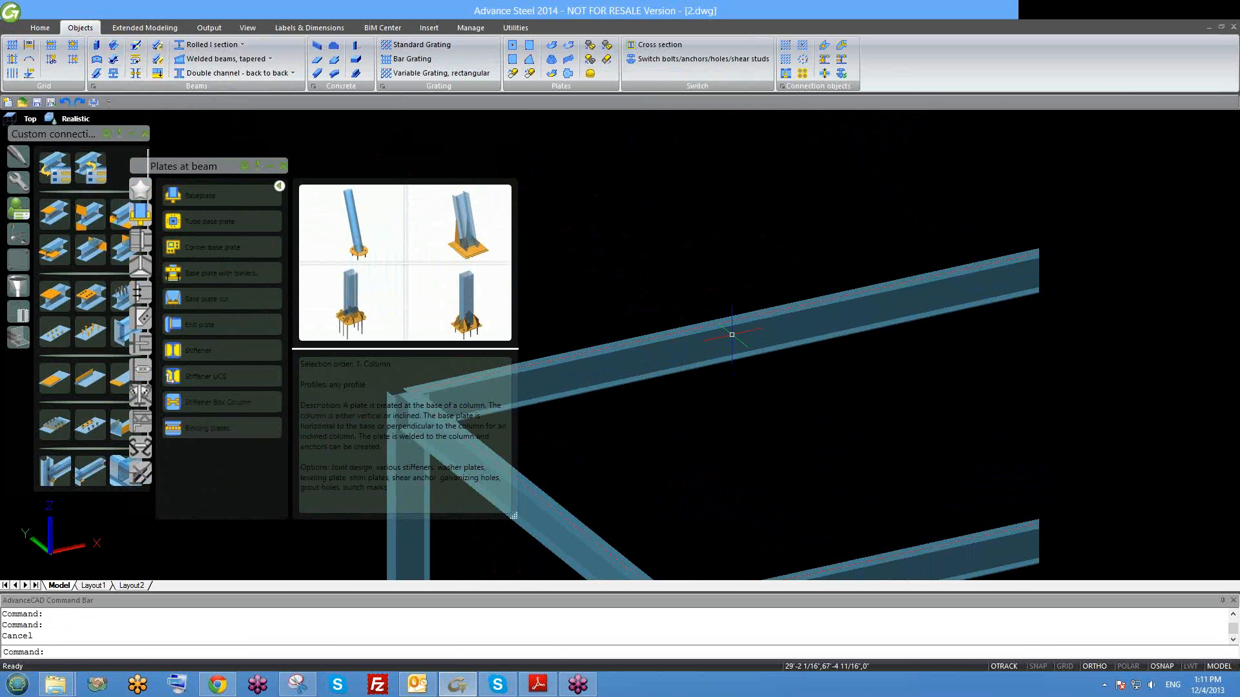
scroll(733, 345, "down", 2)
scroll(732, 329, "up", 2)
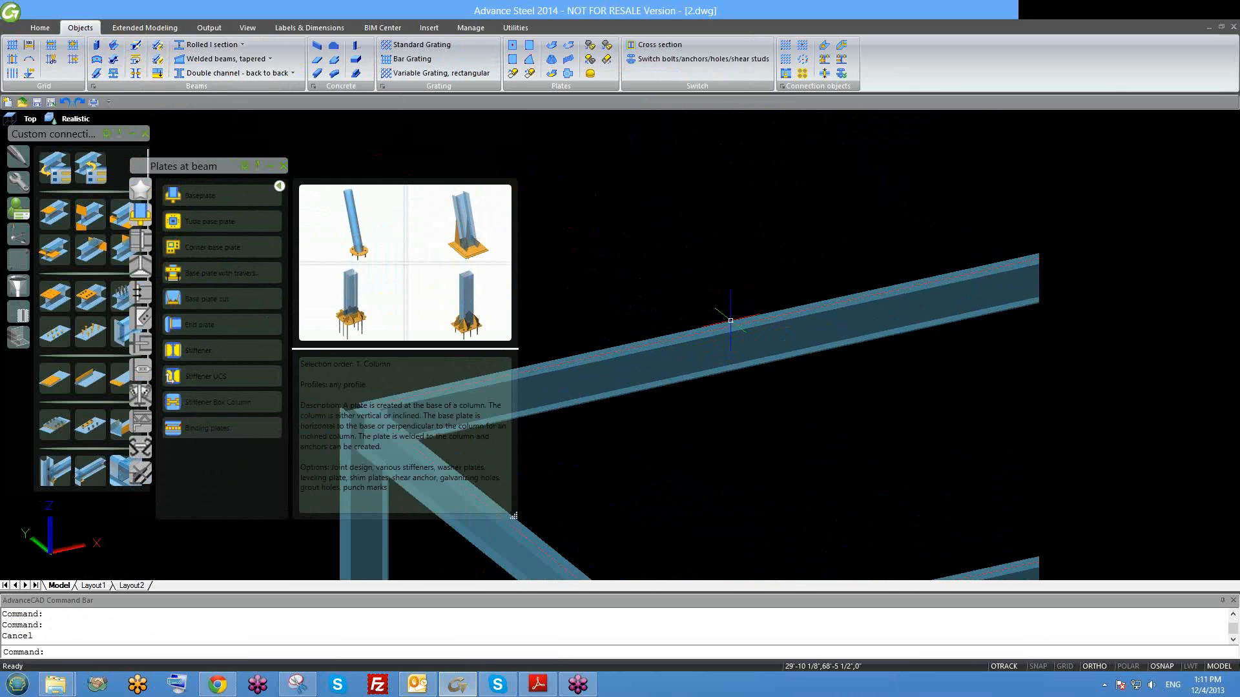
scroll(733, 336, "down", 2)
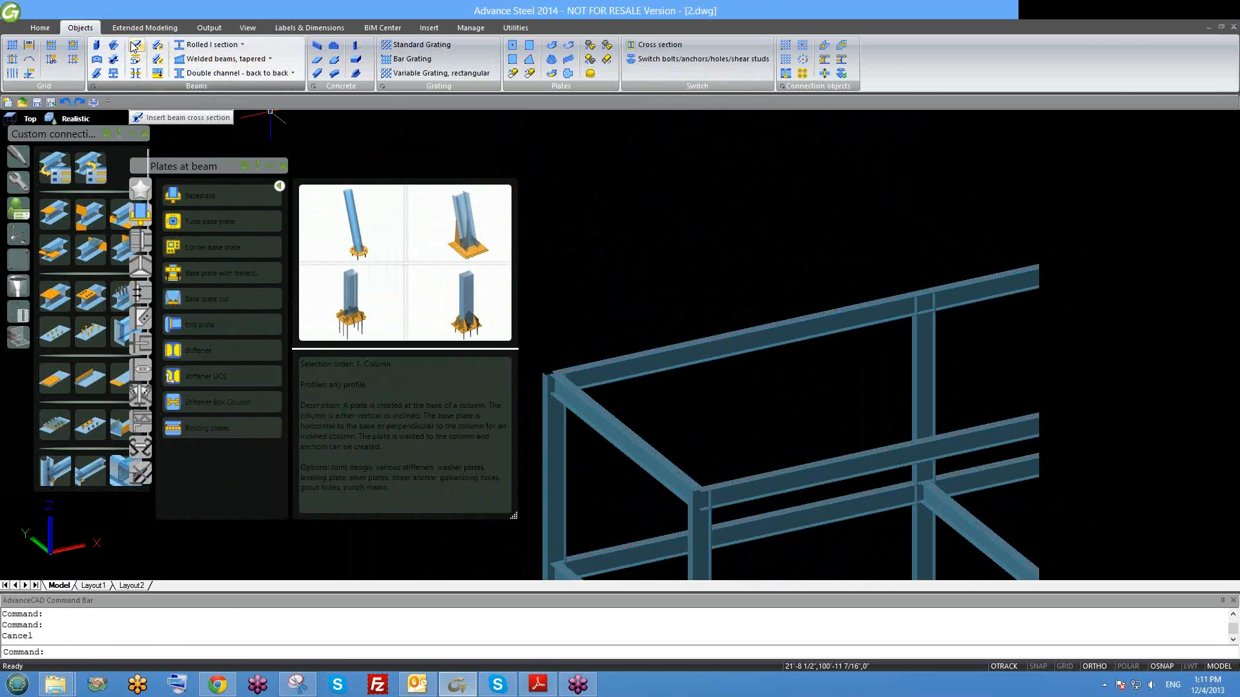
Turn on the Midpoint object snap in the drafting settings.
right_click(1170, 667)
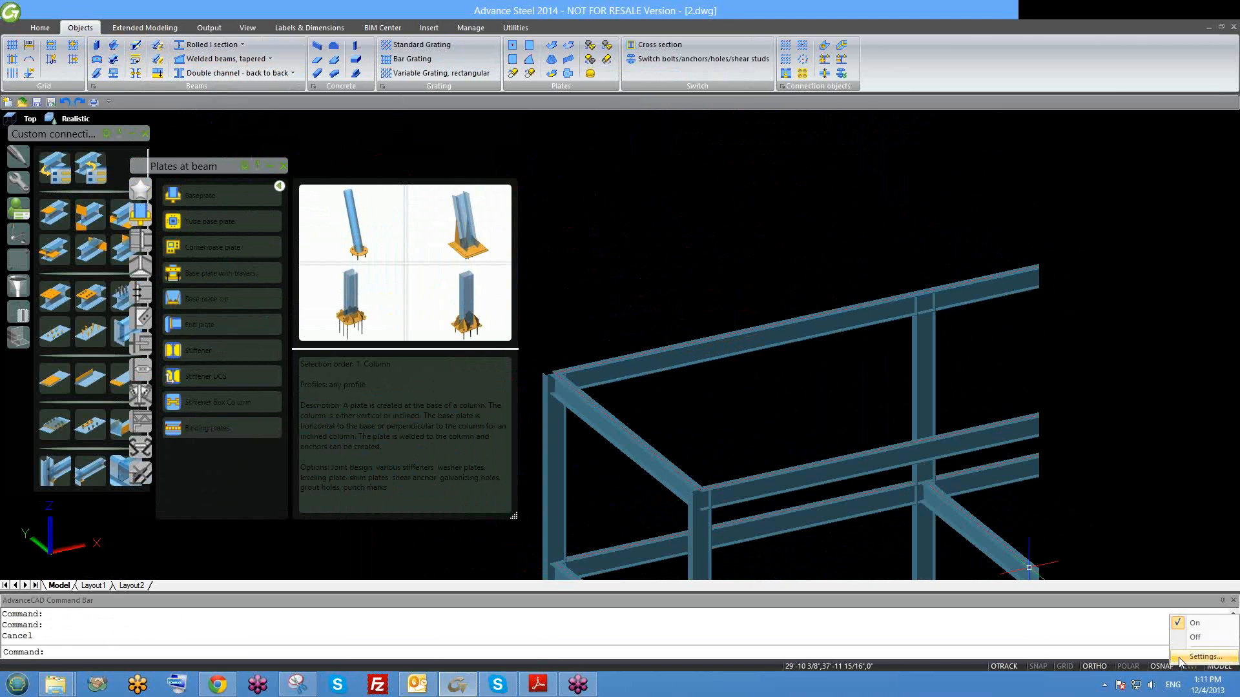
left_click(1182, 658)
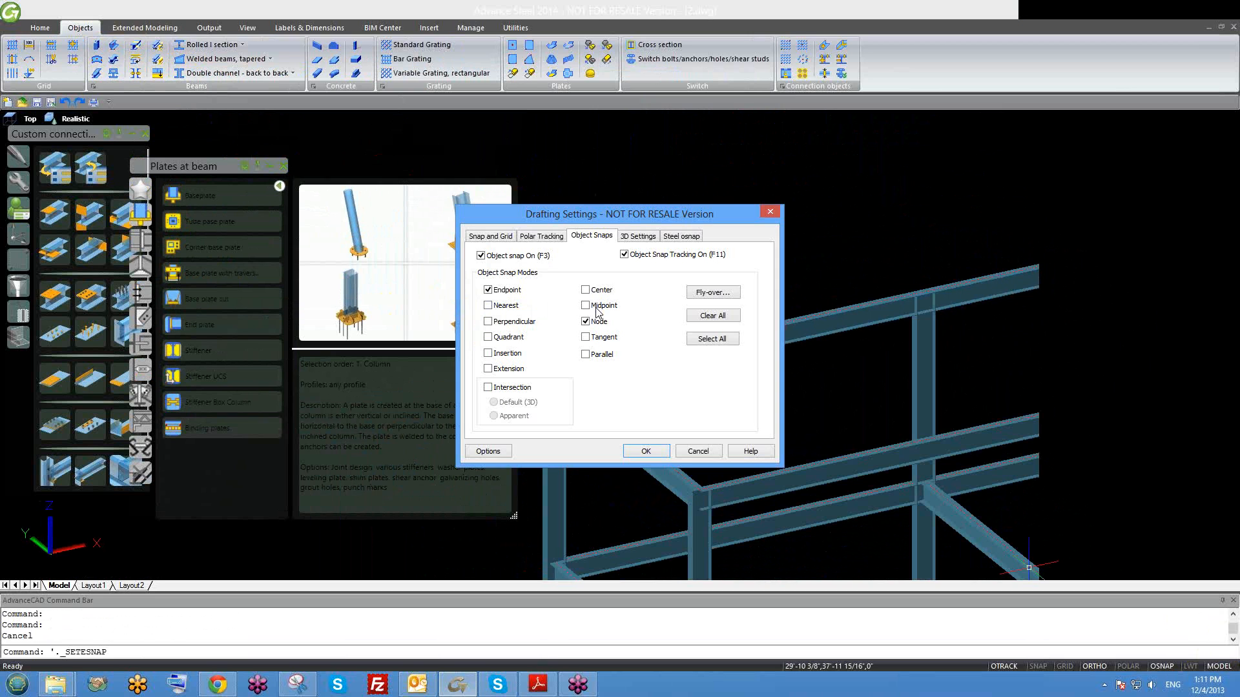
left_click(598, 310)
left_click(641, 450)
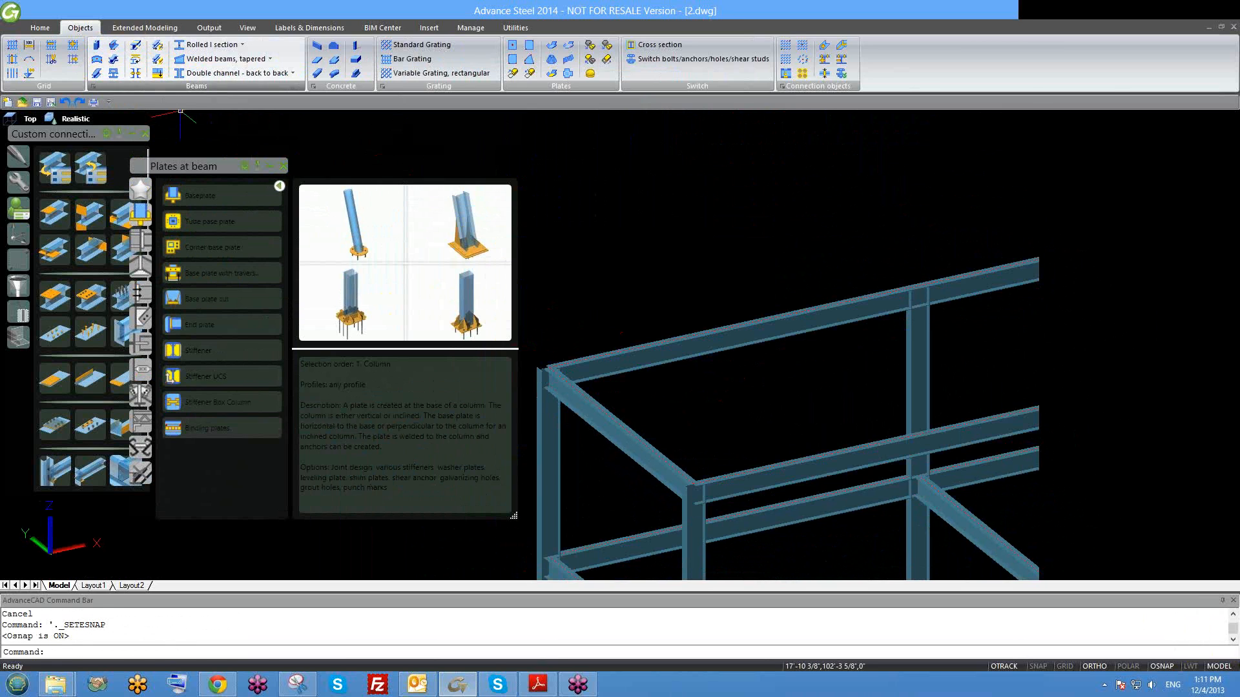
Insert a clip cross section at the midpoint of the frame's long upper beam.
left_click(97, 74)
left_click(723, 330)
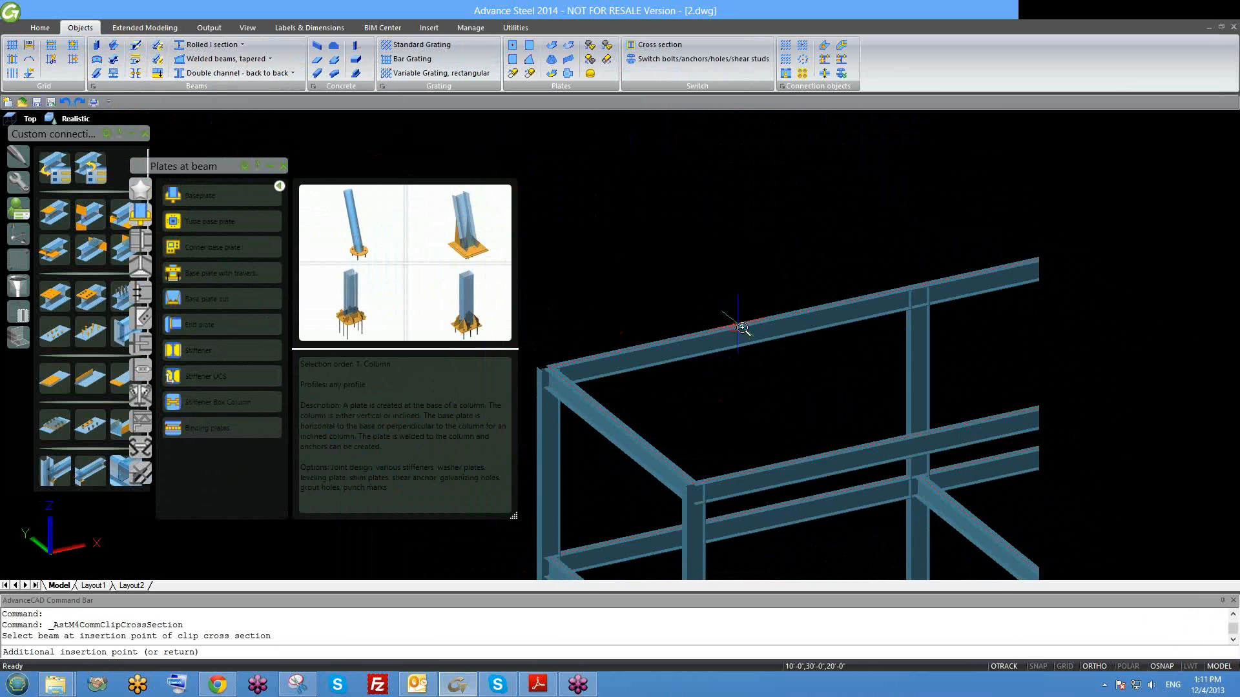
scroll(736, 328, "up", 5)
key("Return")
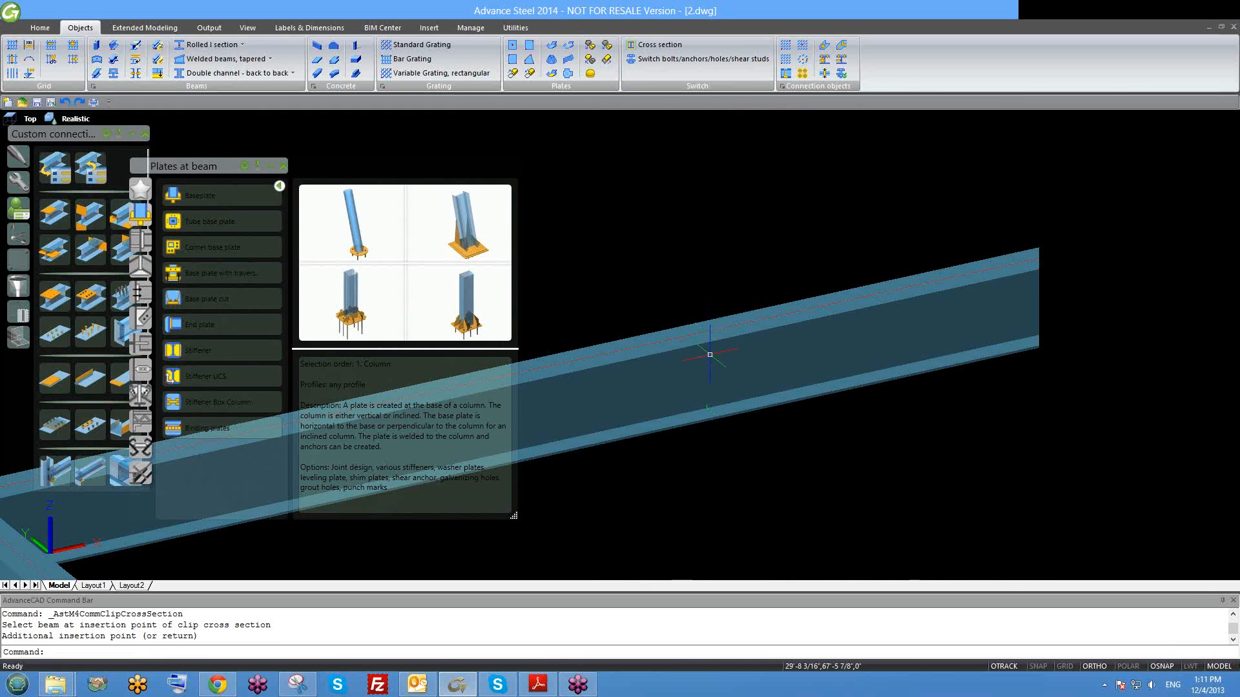
scroll(717, 388, "down", 3)
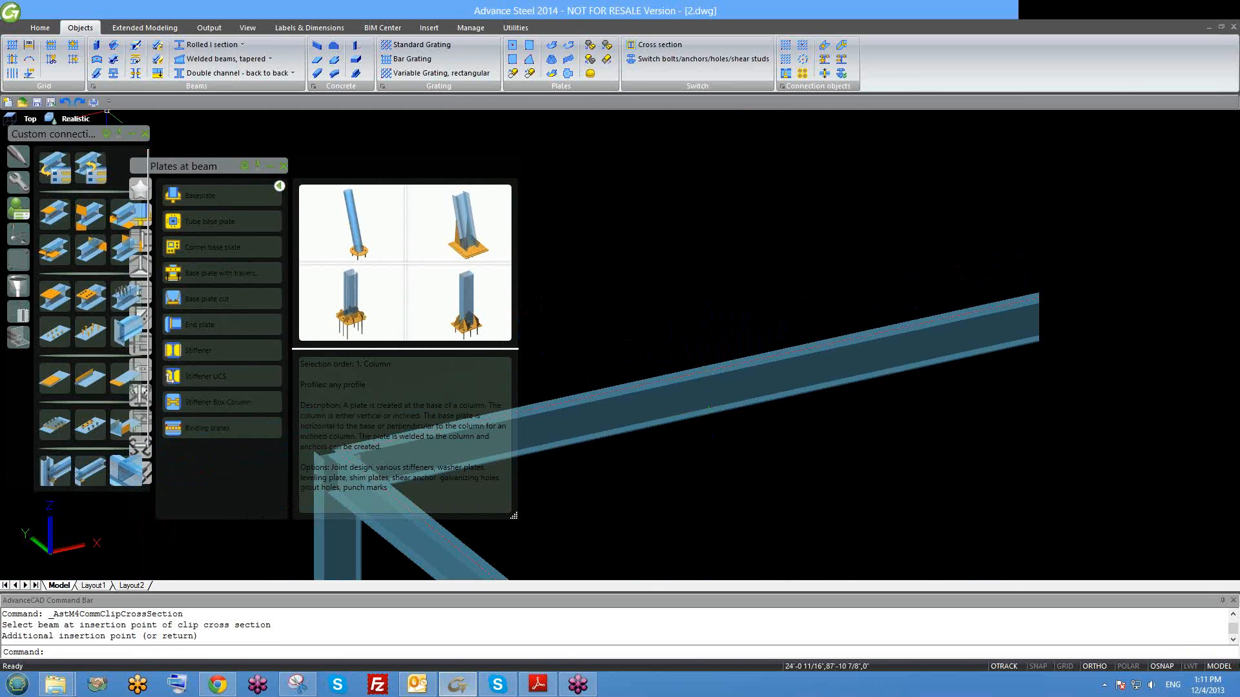
Set the model's visual style to Hidden and view the inserted beam section at an angle.
left_click(81, 119)
left_click(113, 183)
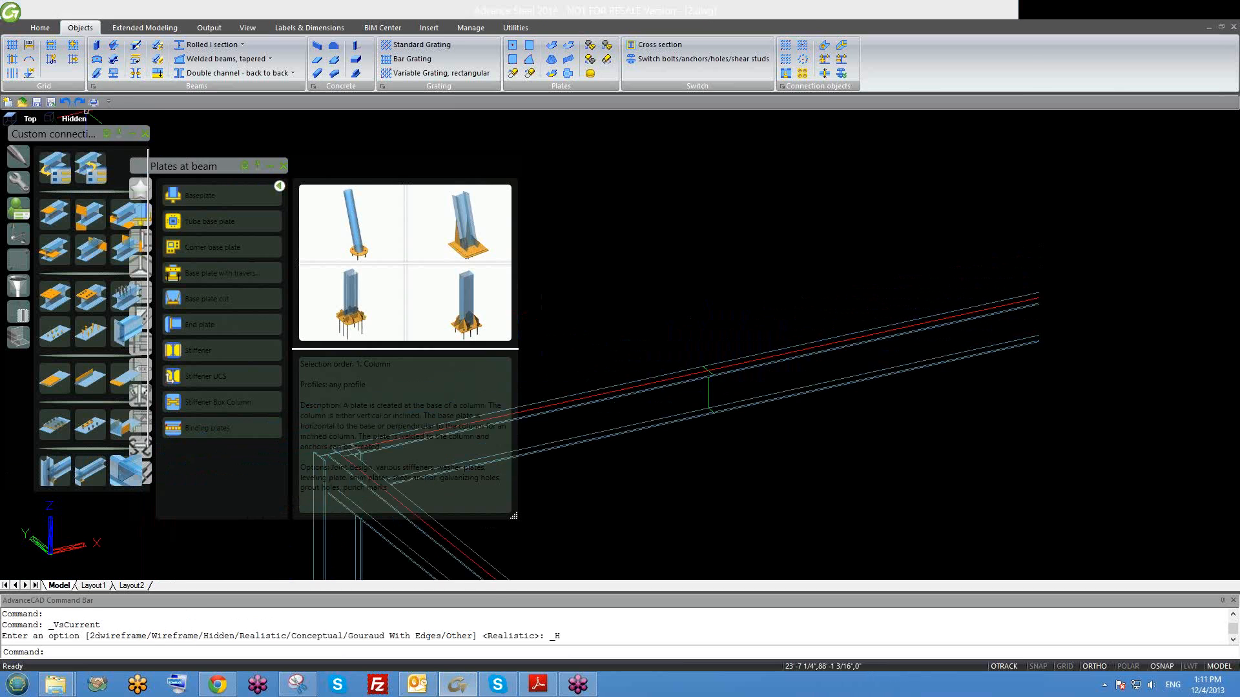
middle_click_drag(667, 358, 722, 381, "shift")
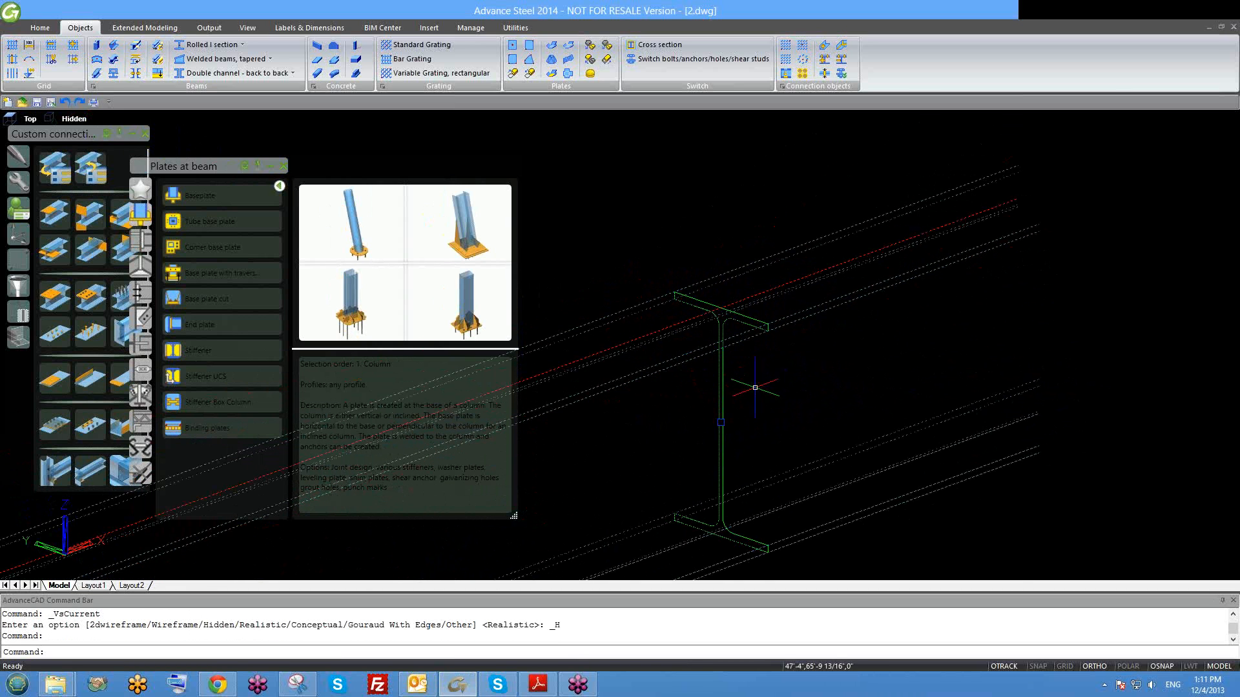
Examine the cross section on the upper beam up close and in relation to the surrounding frame.
scroll(767, 323, "up", 3)
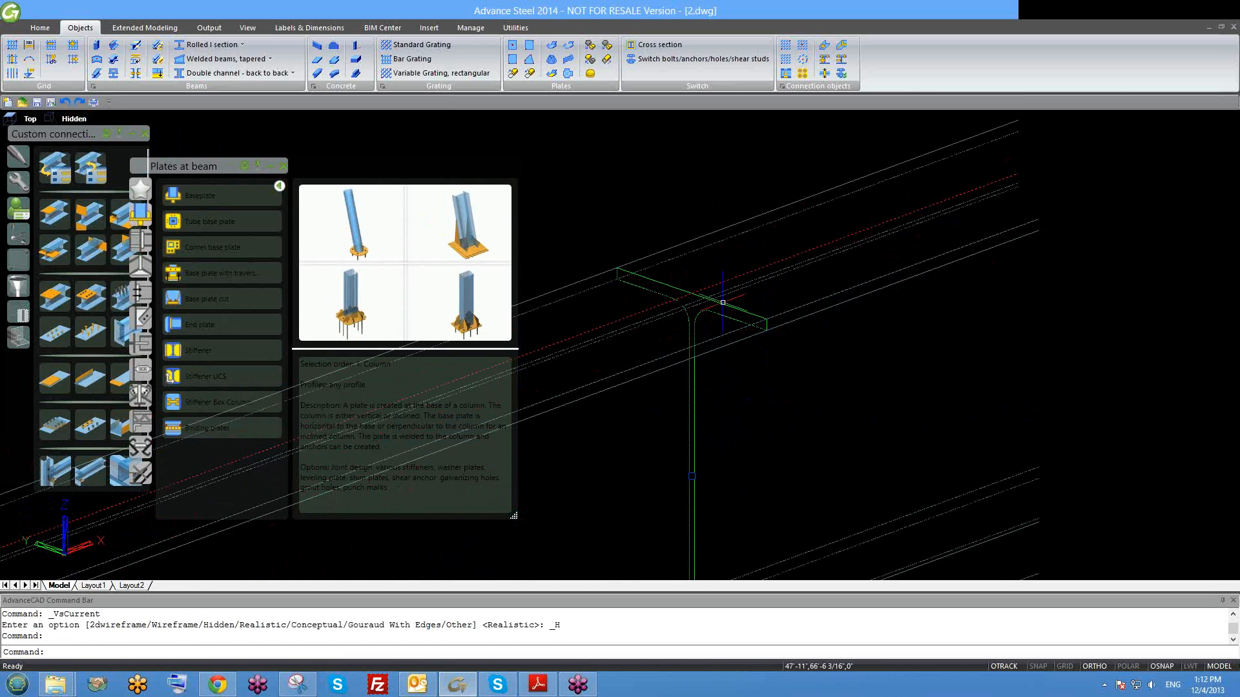
scroll(709, 392, "down", 3)
scroll(711, 454, "down", 2)
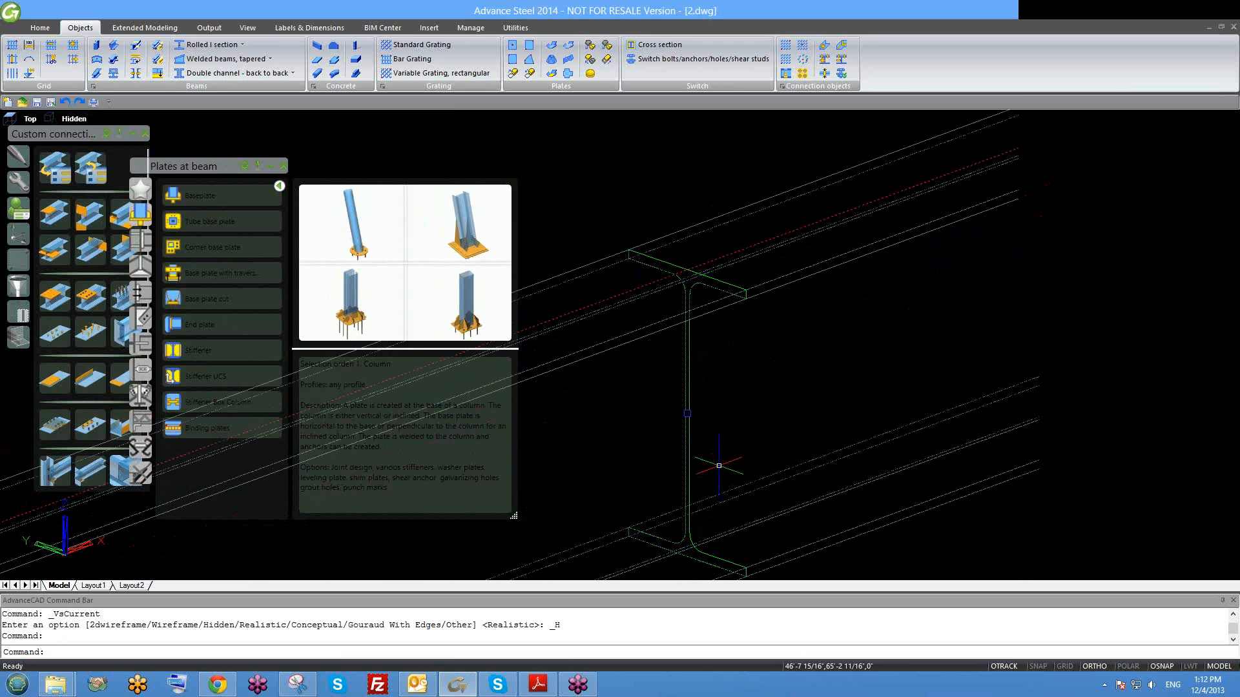
scroll(744, 388, "down", 4)
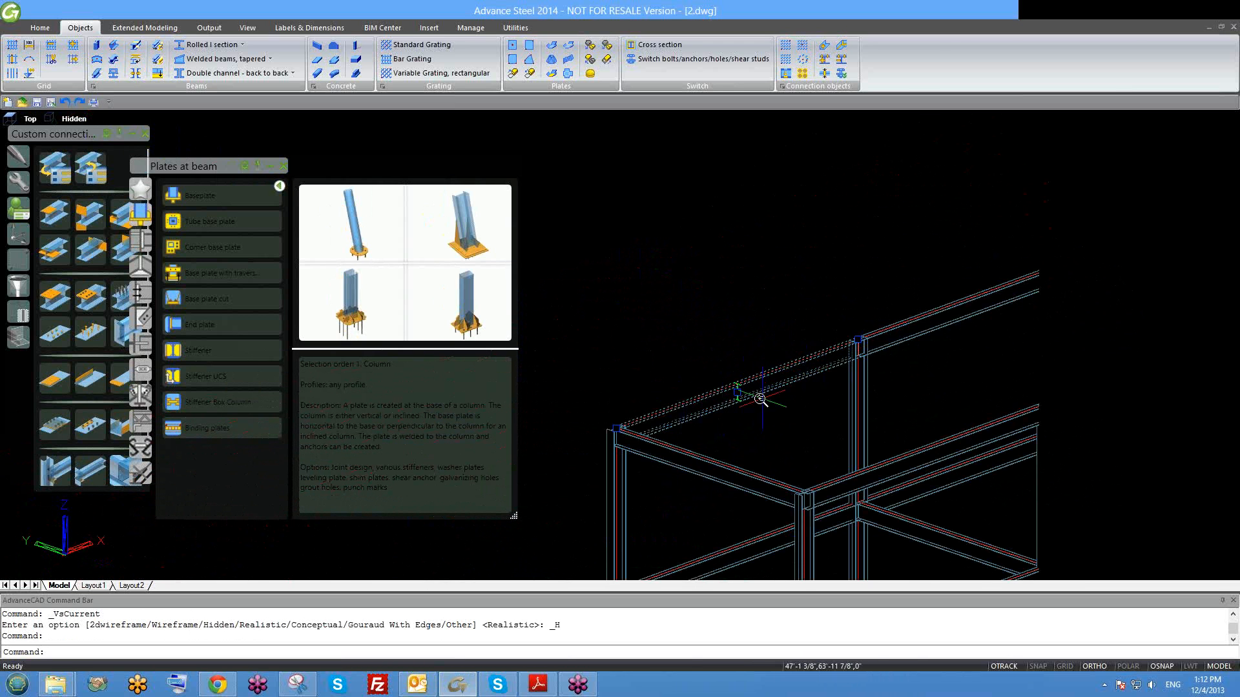
scroll(743, 407, "up", 5)
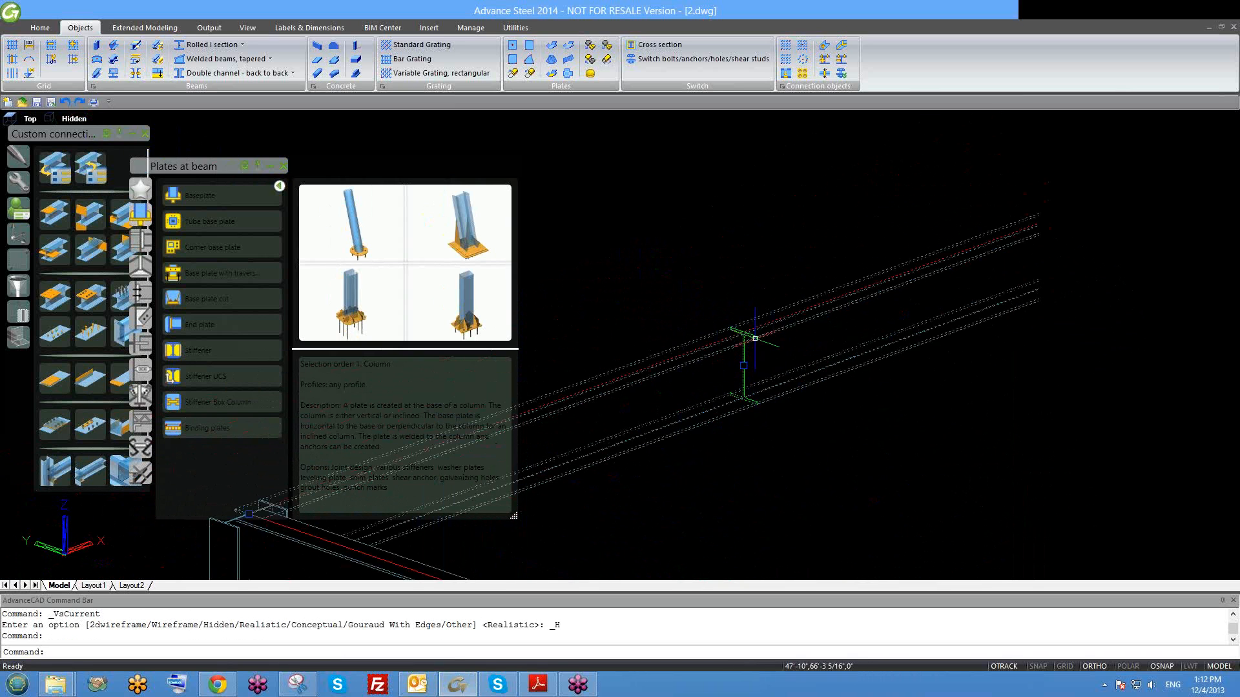
key("Escape")
scroll(749, 349, "up", 2)
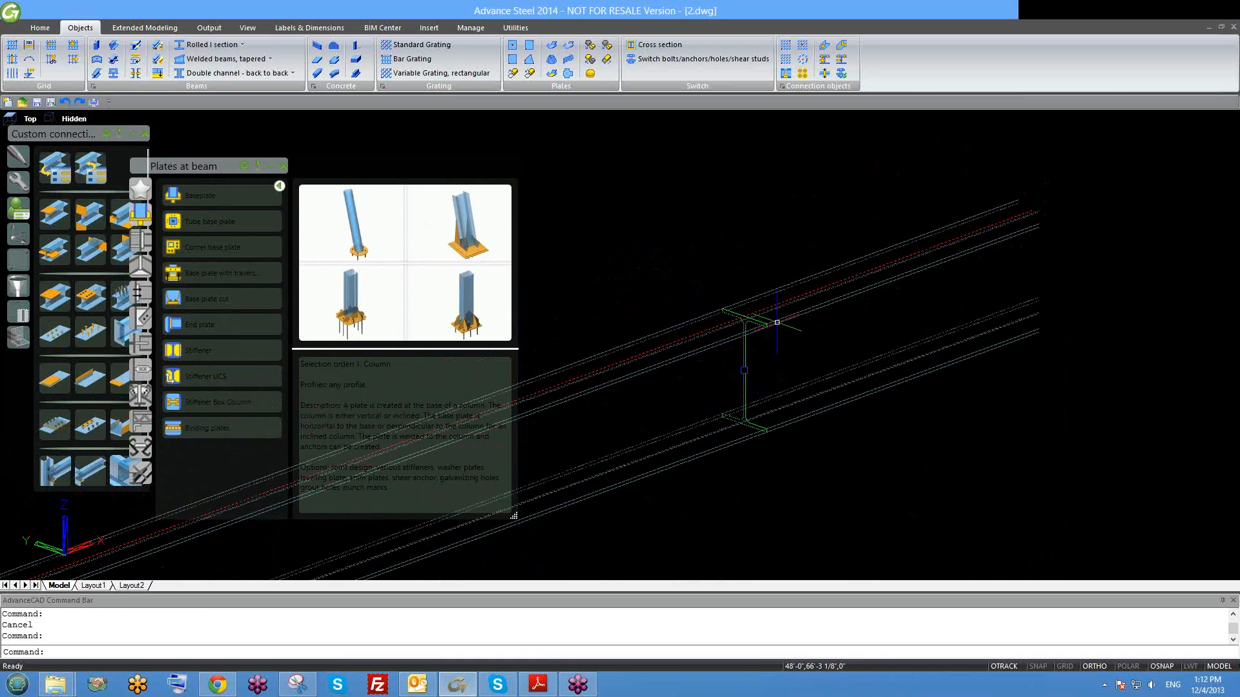
Select and deselect the cross section at its flange and web to examine its outline on the beam.
left_click(802, 395)
middle_click_drag(800, 378, 793, 373, "shift")
key("Escape")
scroll(784, 352, "up", 2)
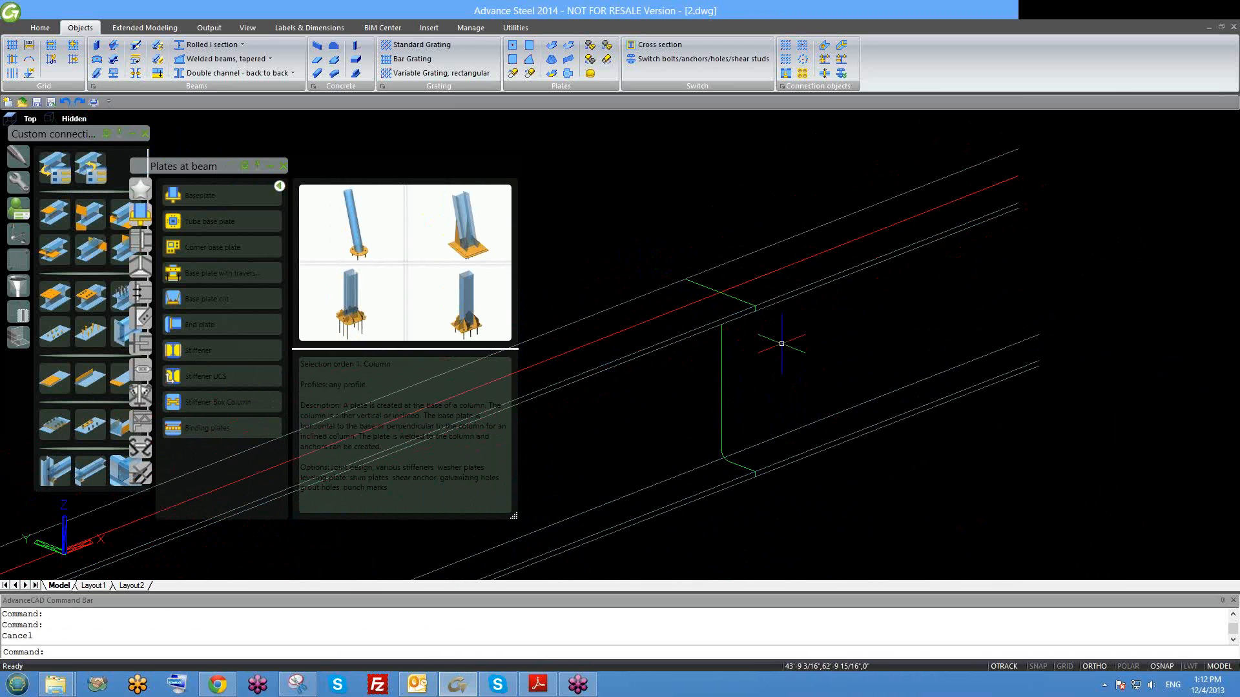
left_click(744, 302)
key("Escape")
left_click(725, 349)
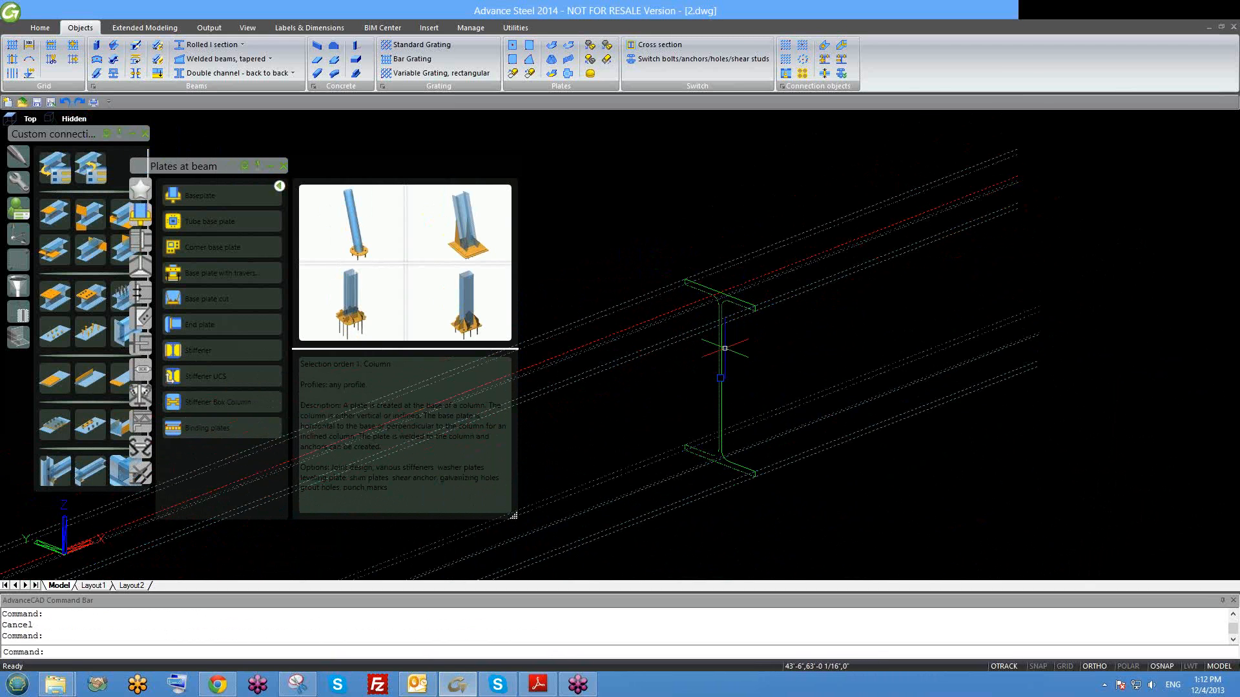
key("Escape")
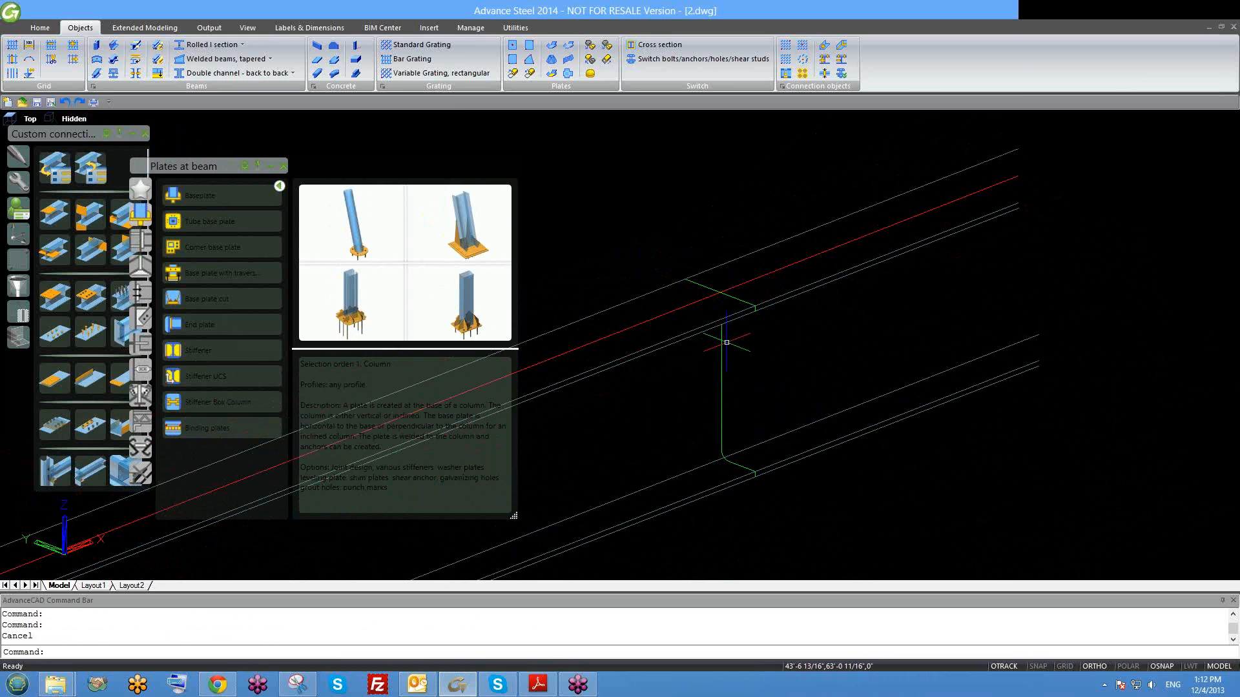
scroll(725, 303, "up", 2)
left_click(725, 303)
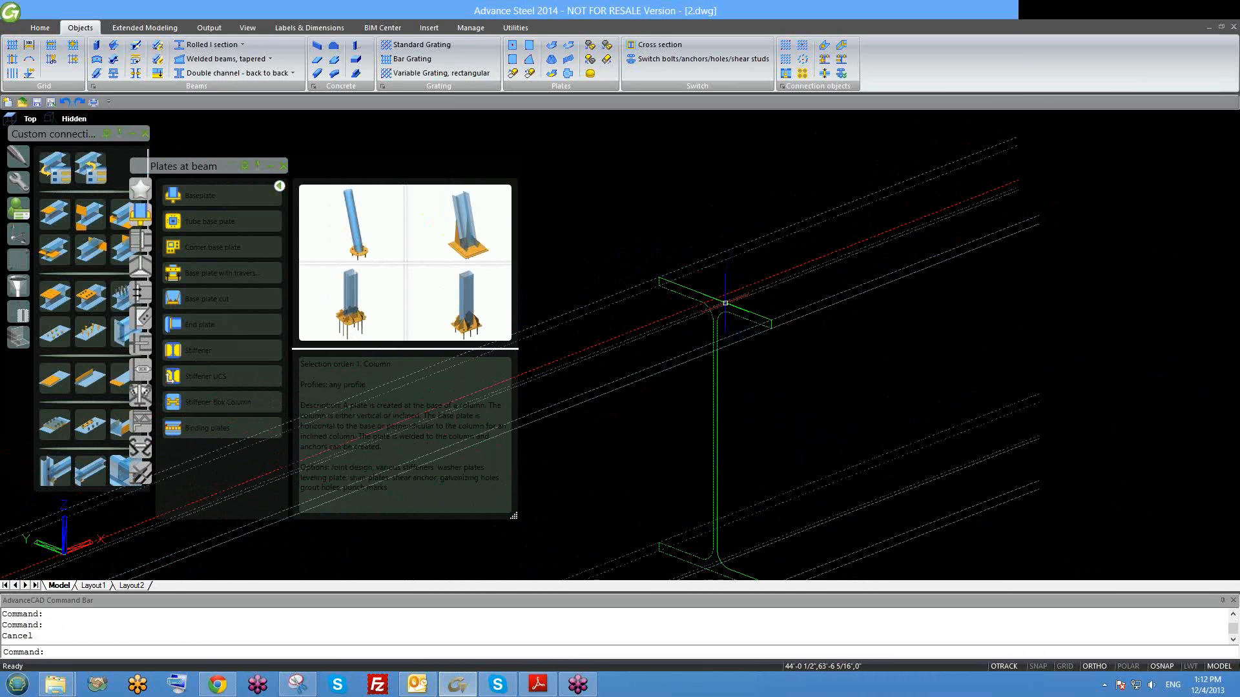
key("Escape")
scroll(729, 315, "down", 1)
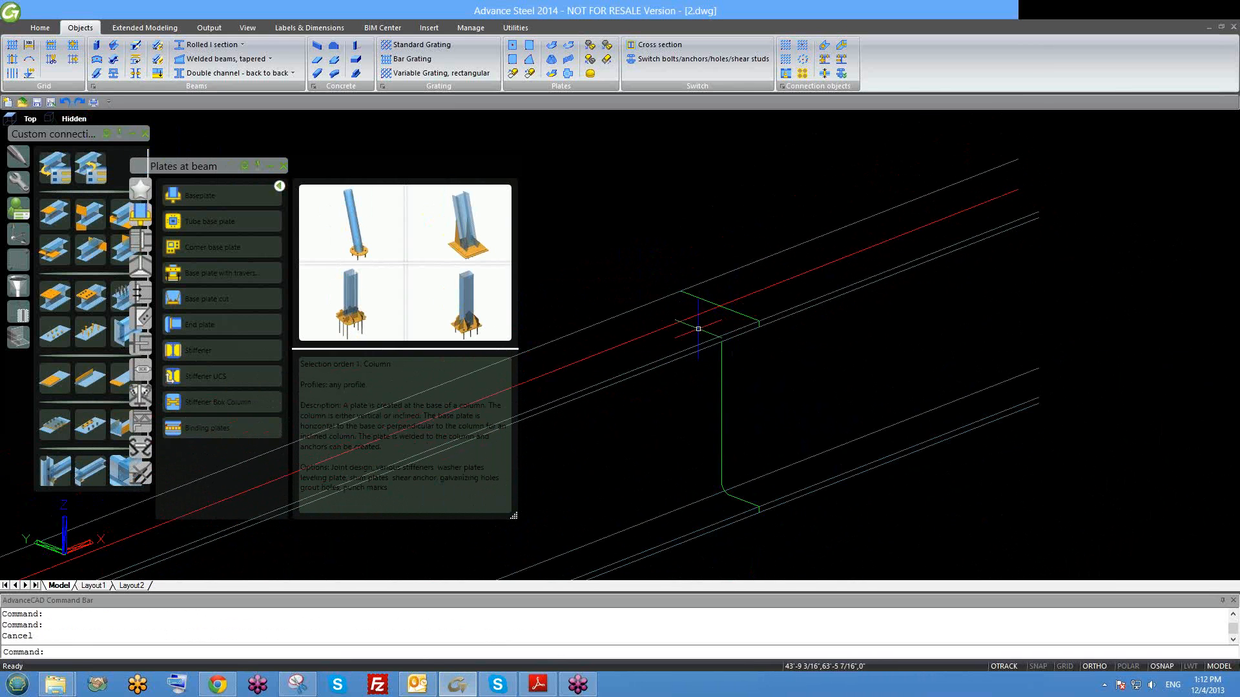
scroll(738, 354, "down", 1)
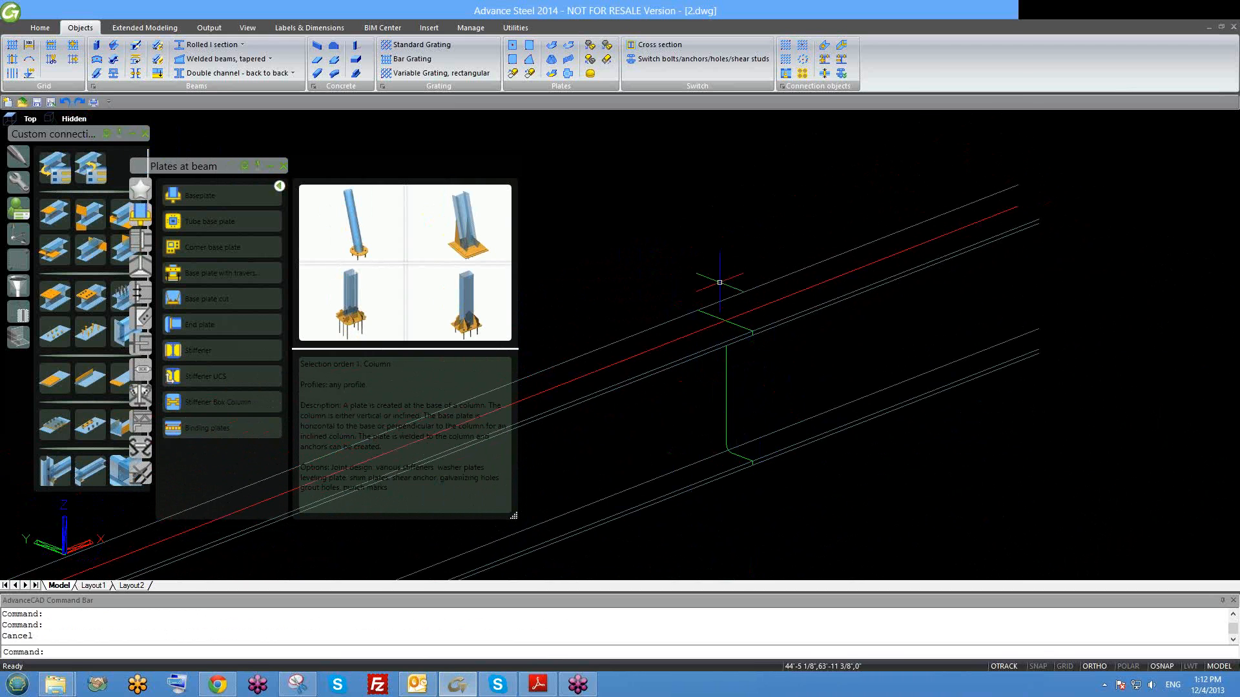
scroll(768, 439, "down", 1)
scroll(762, 417, "down", 1)
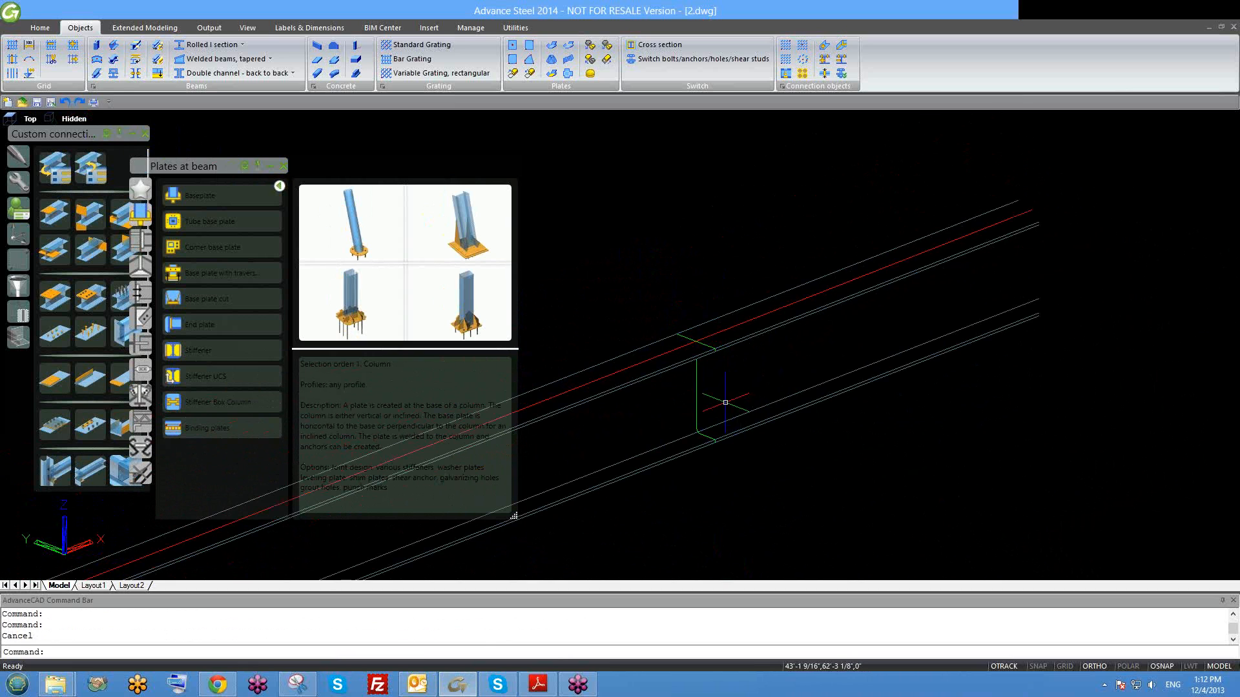
Draw a line outward from the outer corner of the cross section's upper flange.
scroll(695, 361, "up", 3)
type("l")
key("Return")
left_click(742, 350)
scroll(806, 449, "down", 1)
left_click(943, 516)
key("Return")
scroll(791, 430, "down", 1)
scroll(803, 482, "up", 2)
Draw a second line outward from the outer corner of the cross section's lower flange.
key("Return")
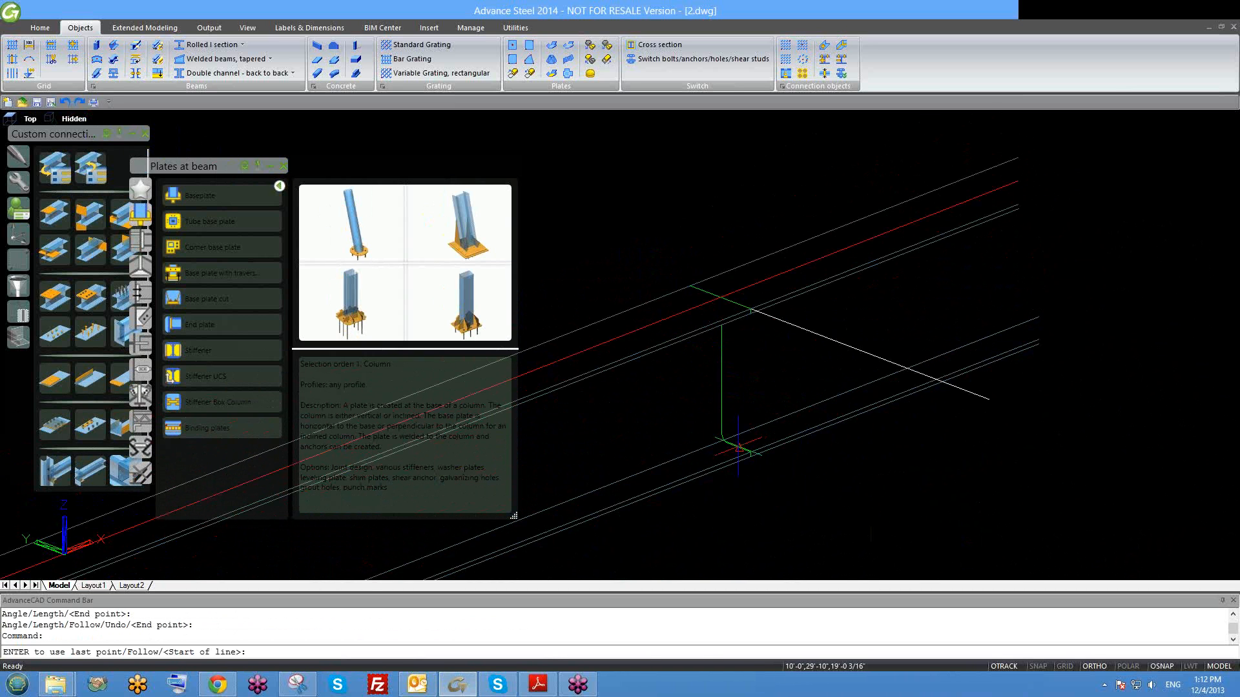
left_click(751, 452)
left_click(900, 507)
key("Return")
Draw a third line outward from the underside corner of the cross section's upper flange, beside the first line.
scroll(826, 465, "up", 1)
scroll(780, 408, "up", 1)
scroll(801, 352, "up", 3)
key("Return")
left_click(780, 376)
scroll(780, 376, "down", 2)
middle_click_drag(915, 478, 711, 314)
scroll(711, 314, "down", 1)
left_click(963, 438)
key("Return")
scroll(858, 379, "down", 2)
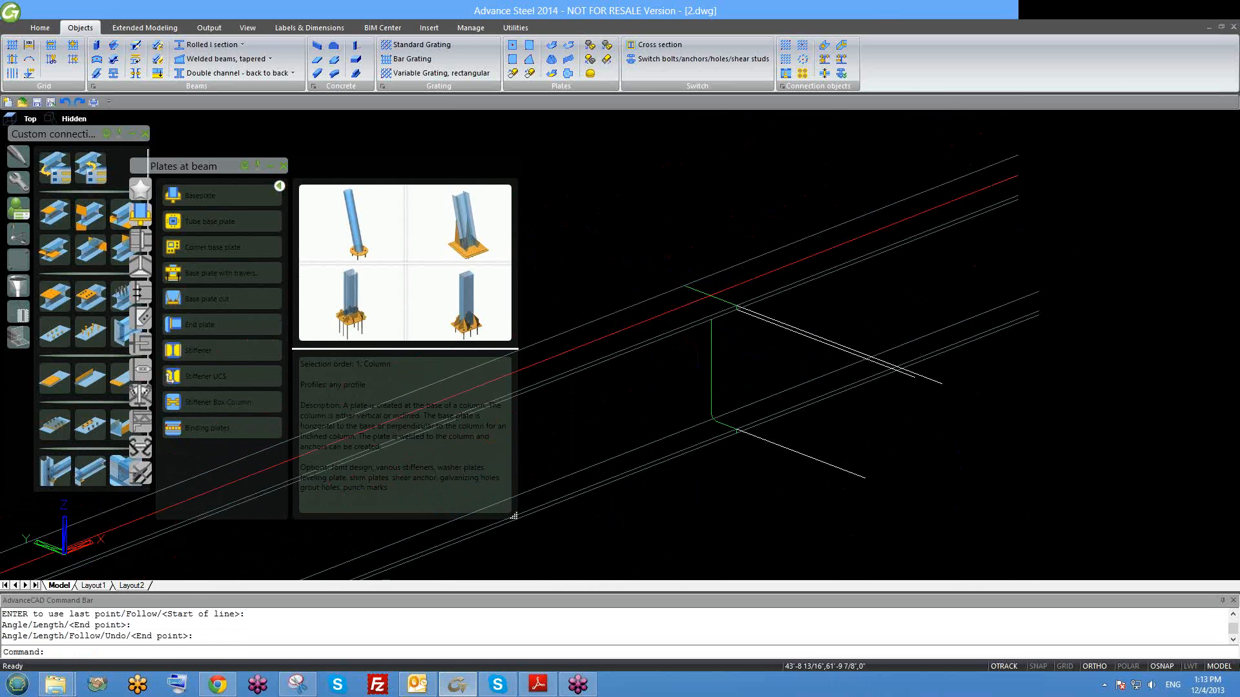
Erase the three lines drawn from the section's flanges and delete the cross section from the beam.
scroll(775, 395, "down", 1)
middle_click_drag(751, 406, 774, 414, "shift")
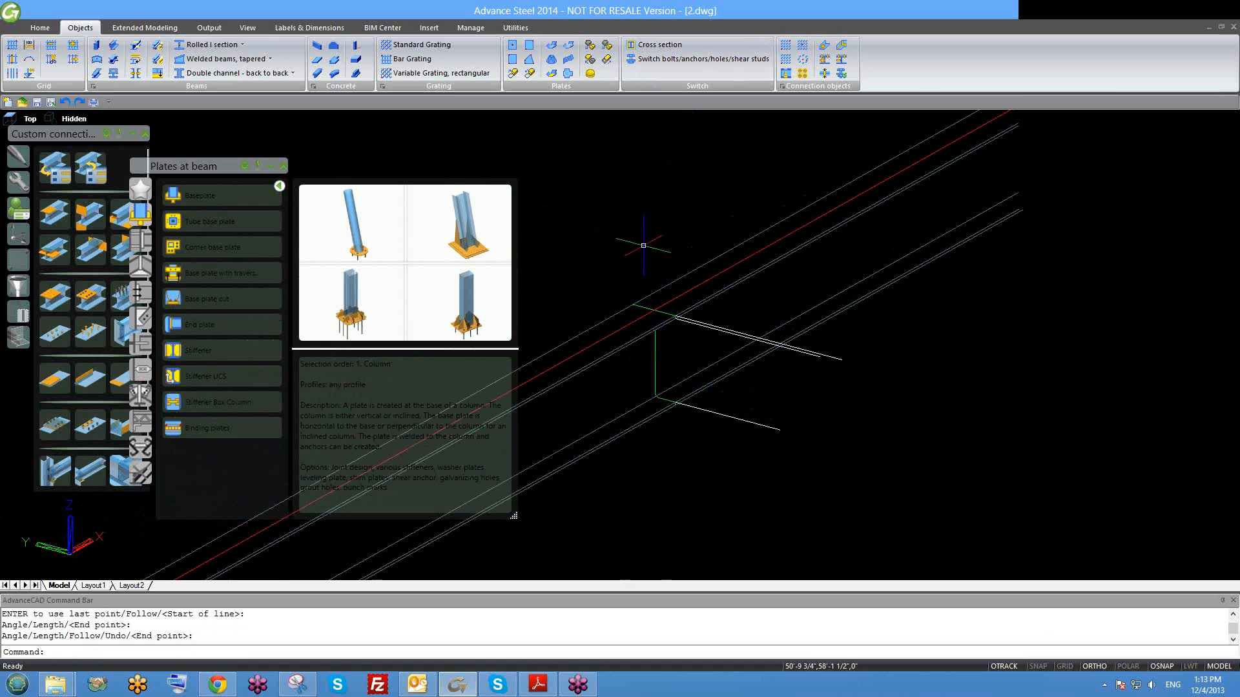
left_click(625, 258)
left_click(644, 261)
scroll(631, 310, "up", 2)
scroll(741, 309, "down", 2)
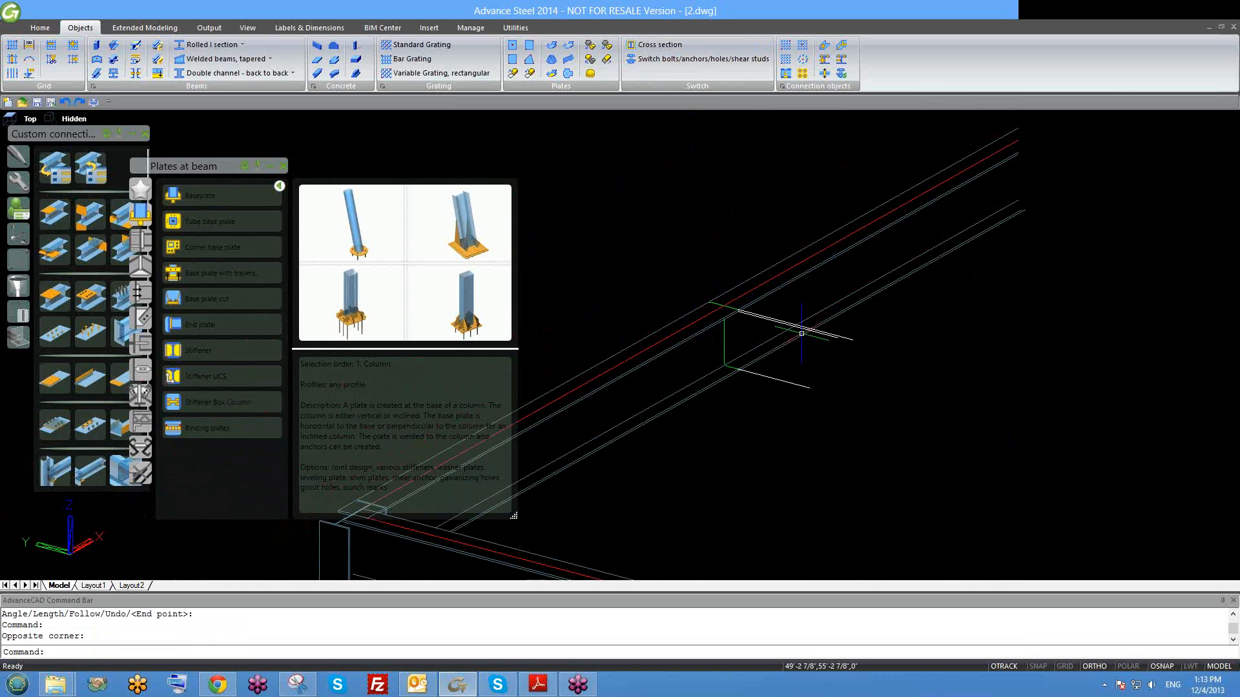
left_click(851, 338)
left_click(842, 343)
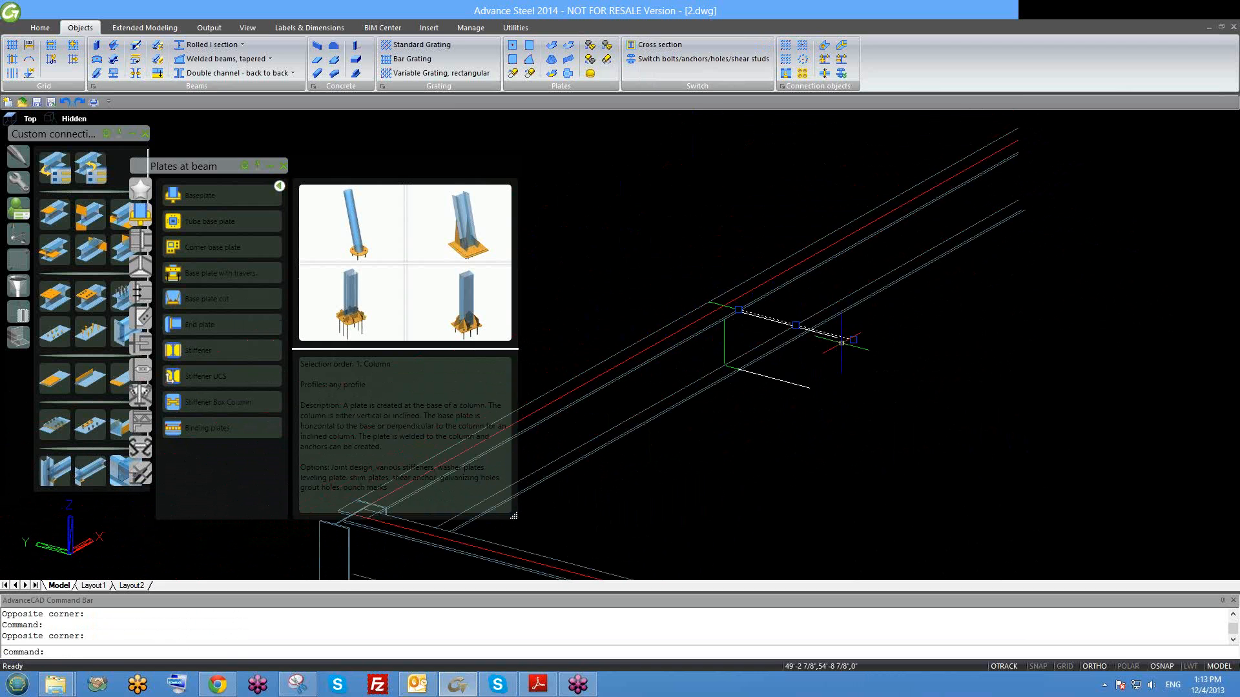
key("Escape")
scroll(846, 349, "up", 2)
left_click(846, 349)
left_click(830, 308)
type("e")
key("Return")
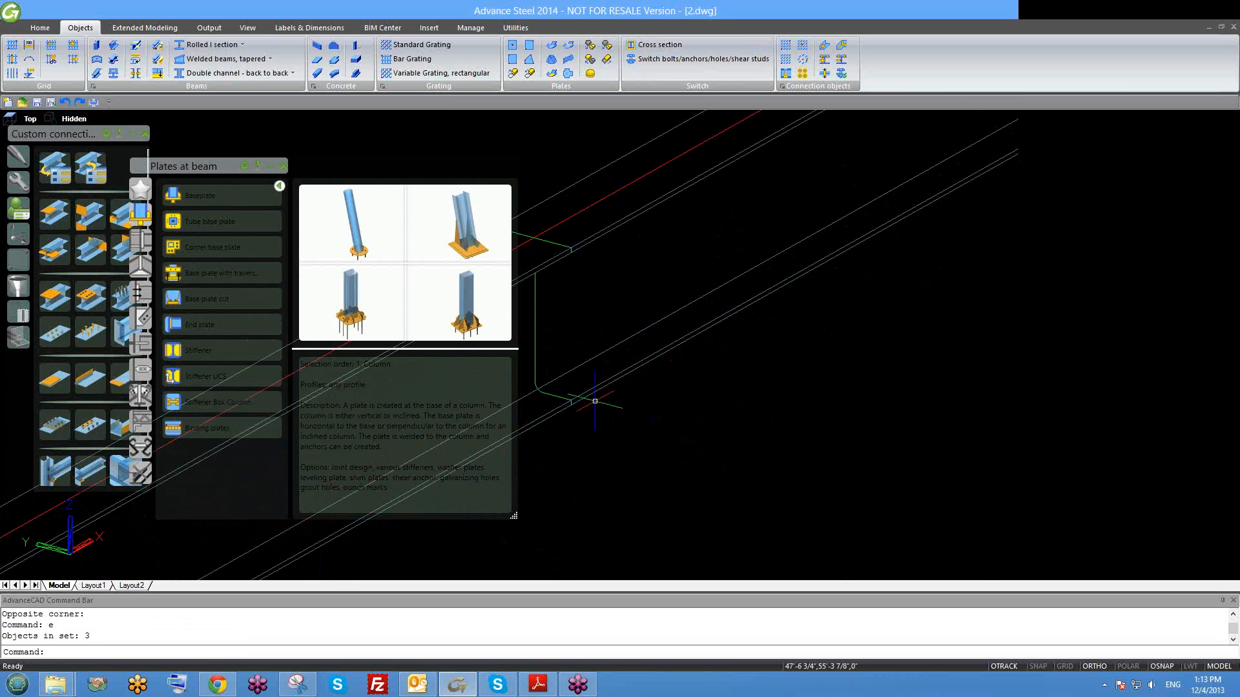
left_click(561, 396)
key("Delete")
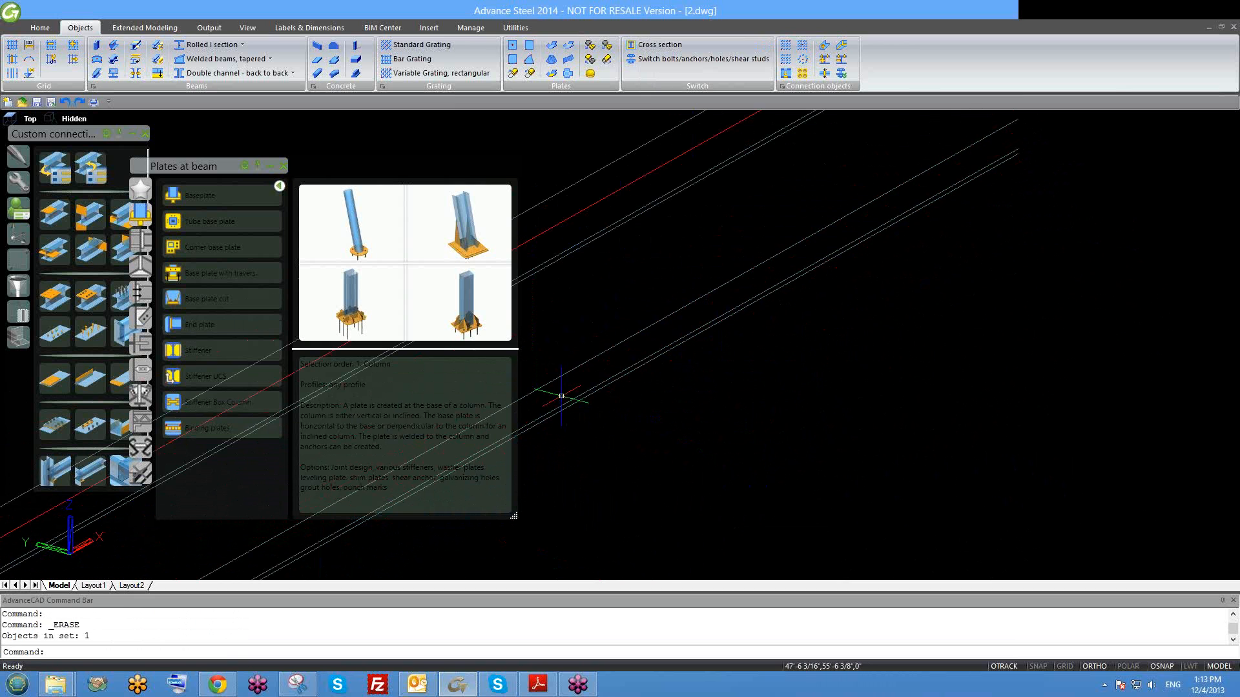
Bring the whole frame into view and show the additional Connection objects tools.
scroll(700, 327, "down", 4)
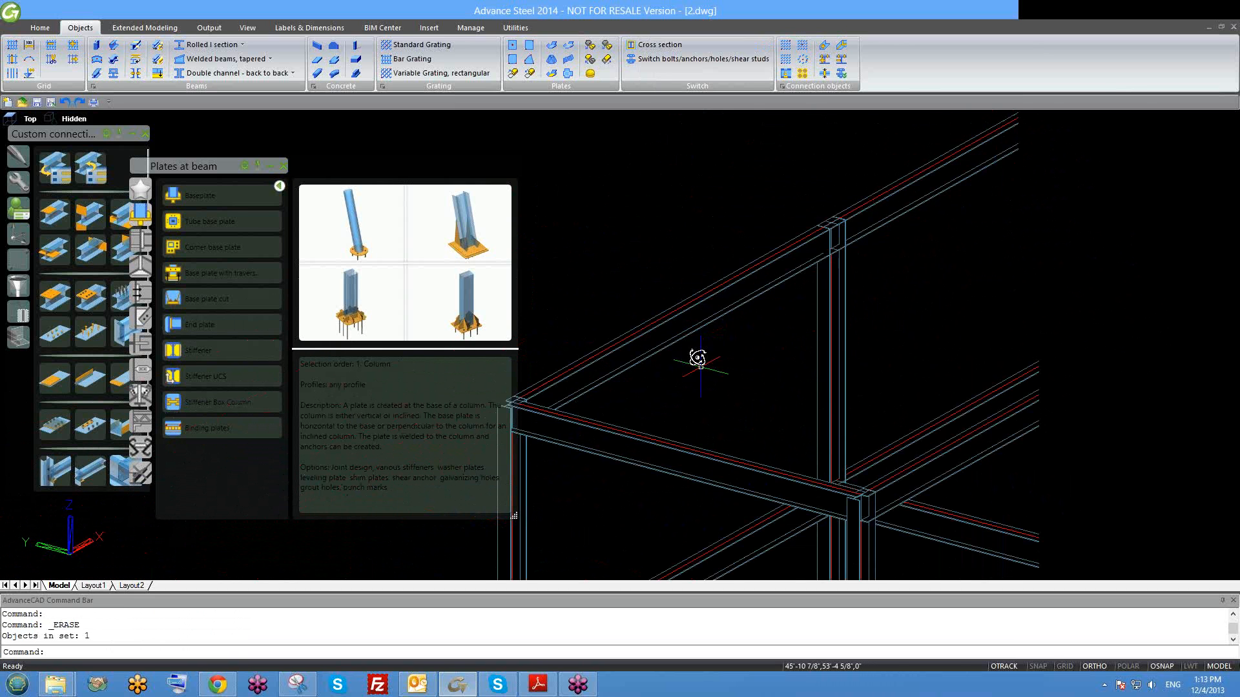
scroll(701, 328, "down", 3)
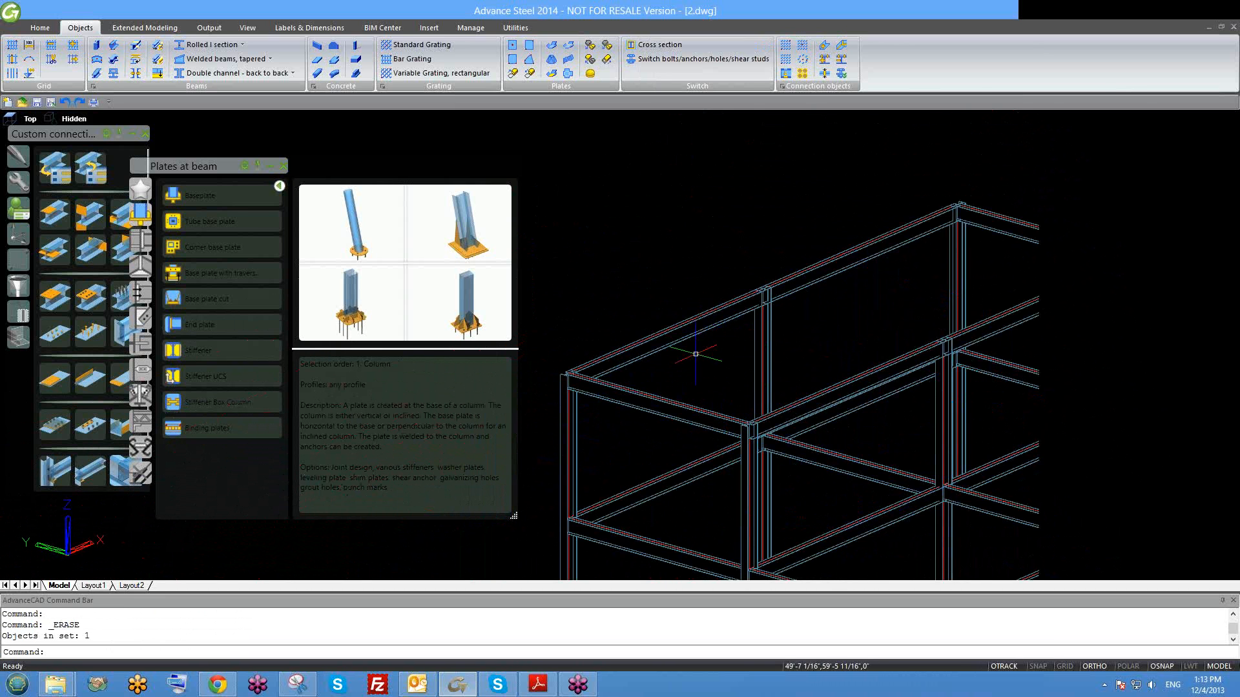
middle_click_drag(696, 355, 682, 325)
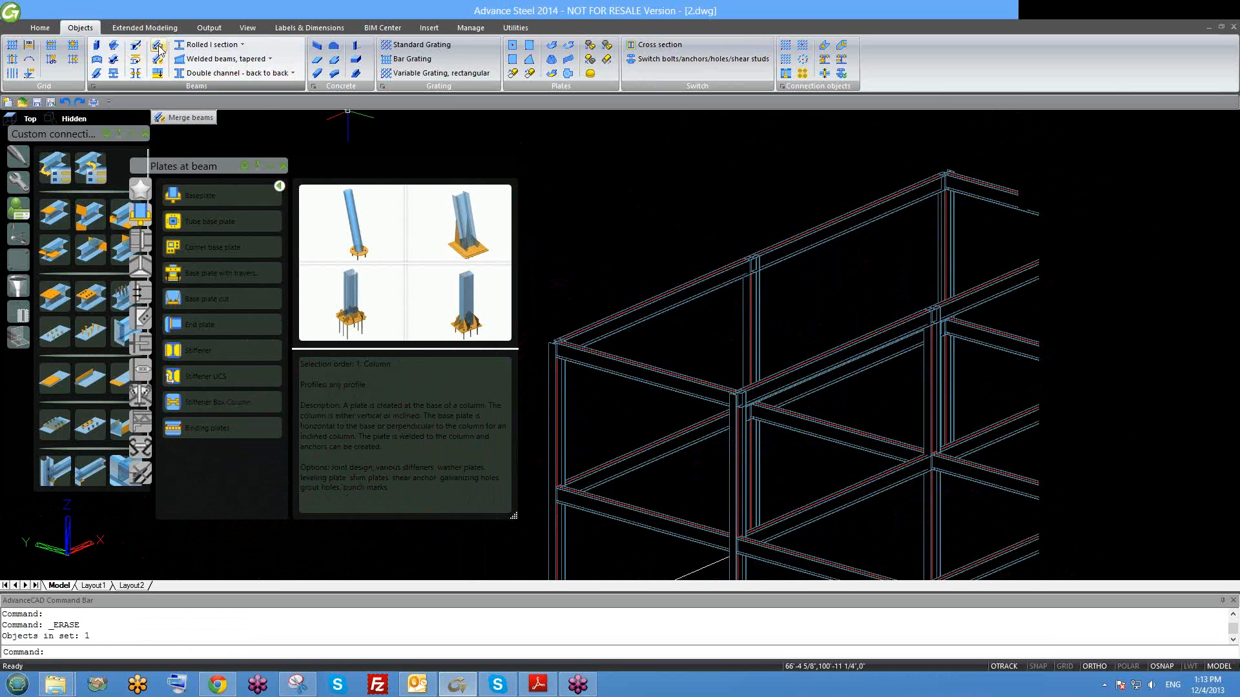
scroll(748, 204, "down", 5)
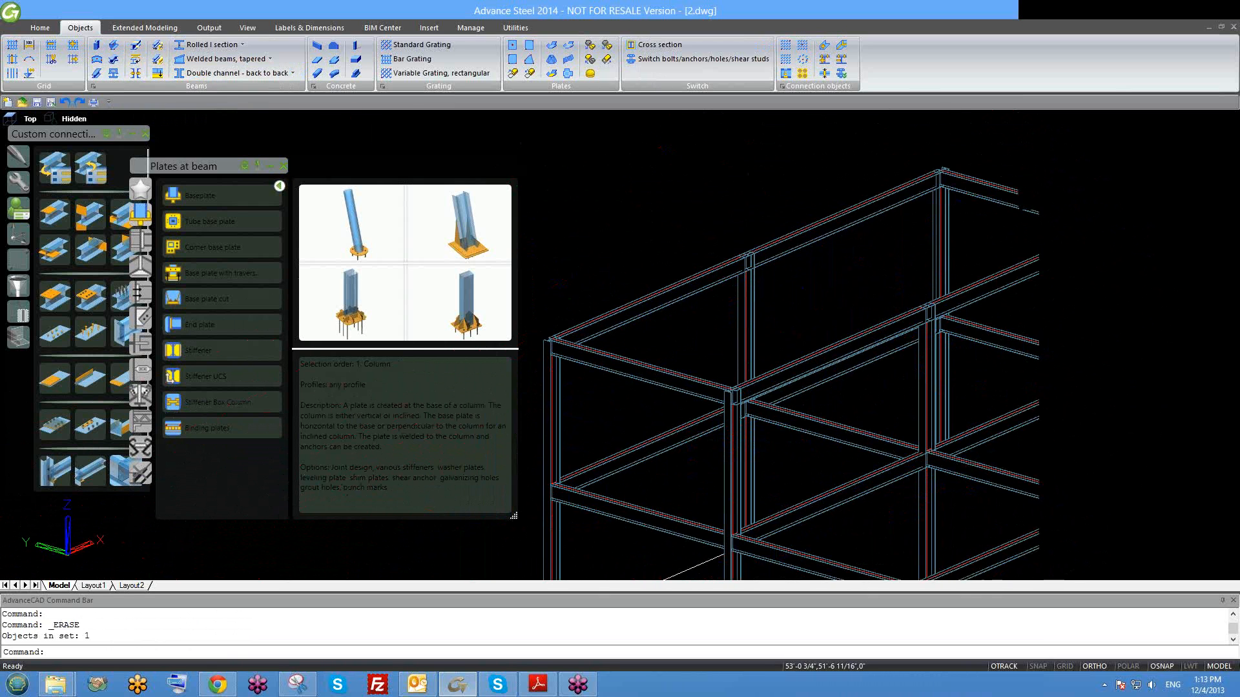
left_click(786, 90)
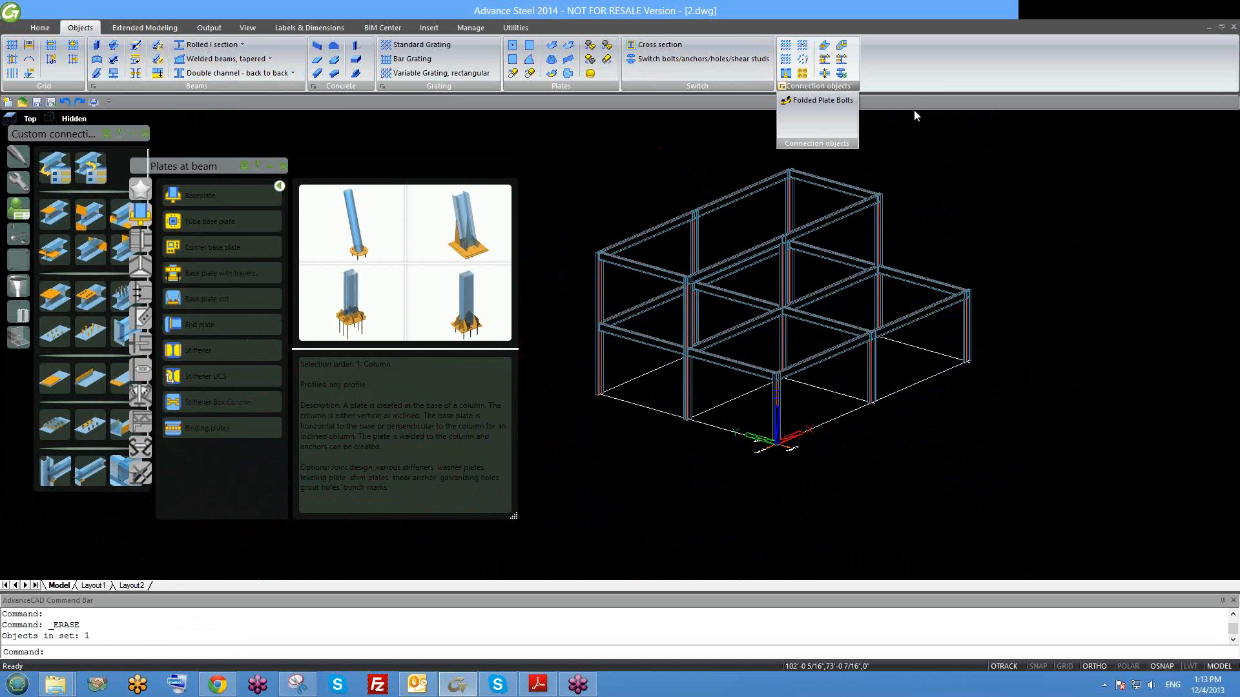
Add a Baseplate connection to the corner column at grid point A, next to the compass origin.
left_click(186, 196)
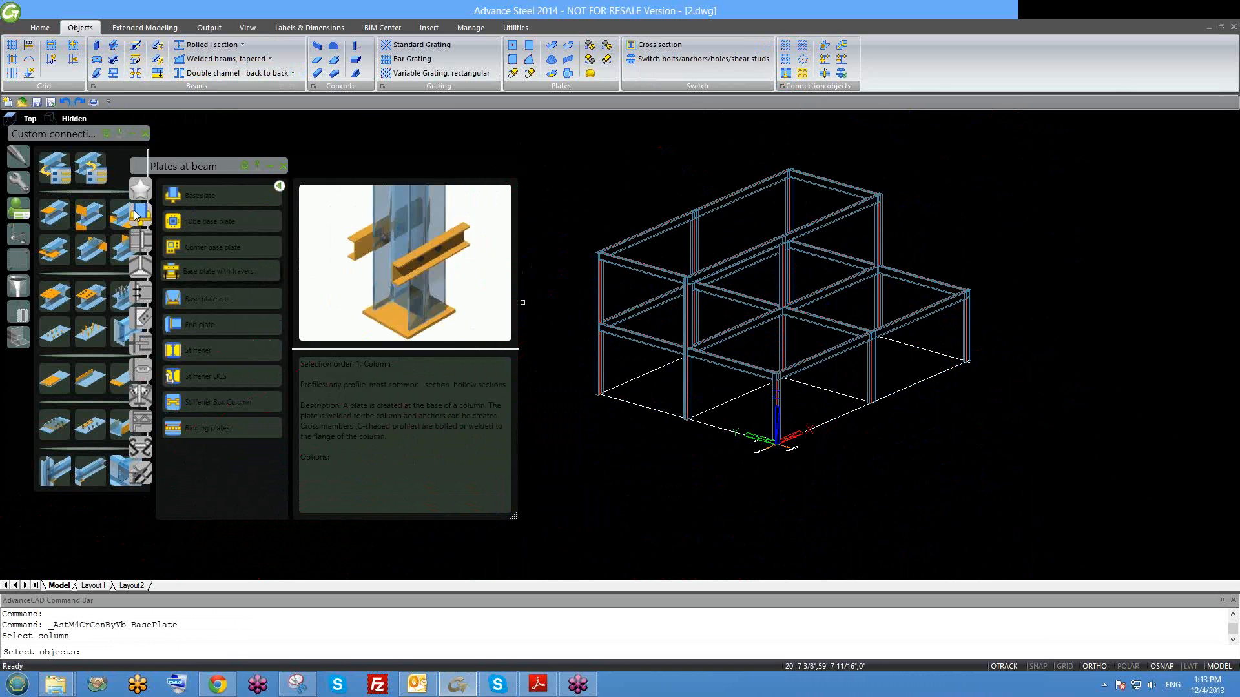
middle_click_drag(683, 446, 704, 392)
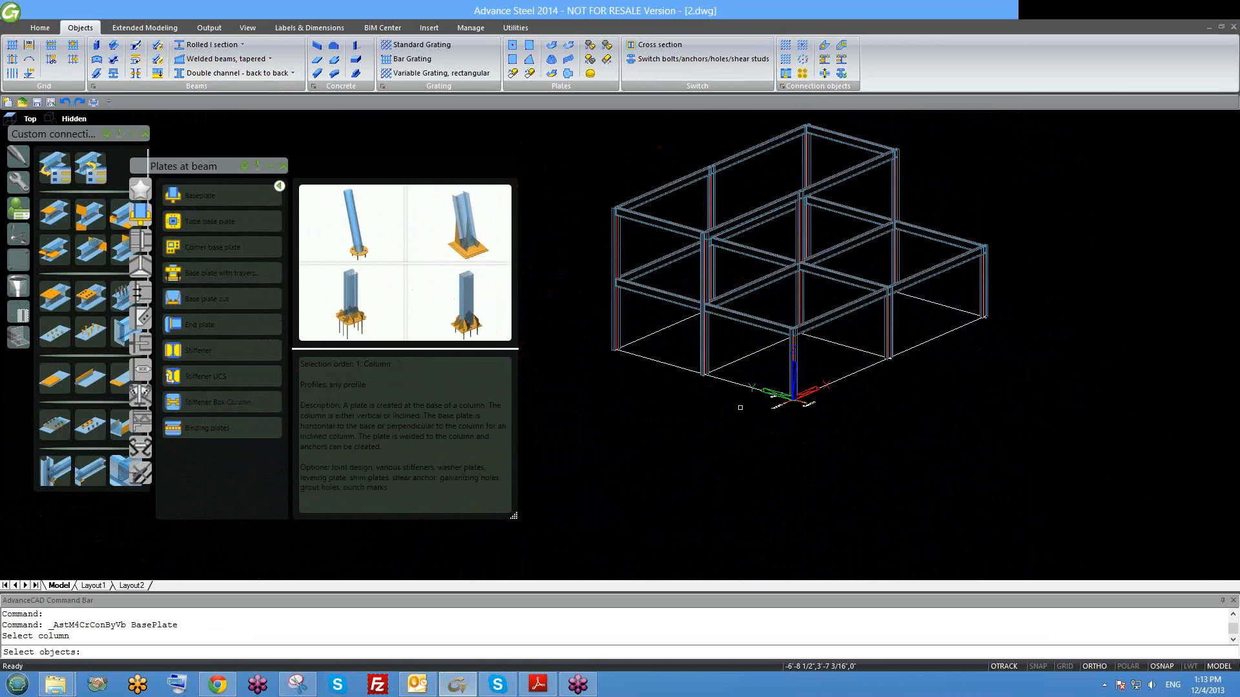
middle_click_drag(772, 439, 721, 396, "shift")
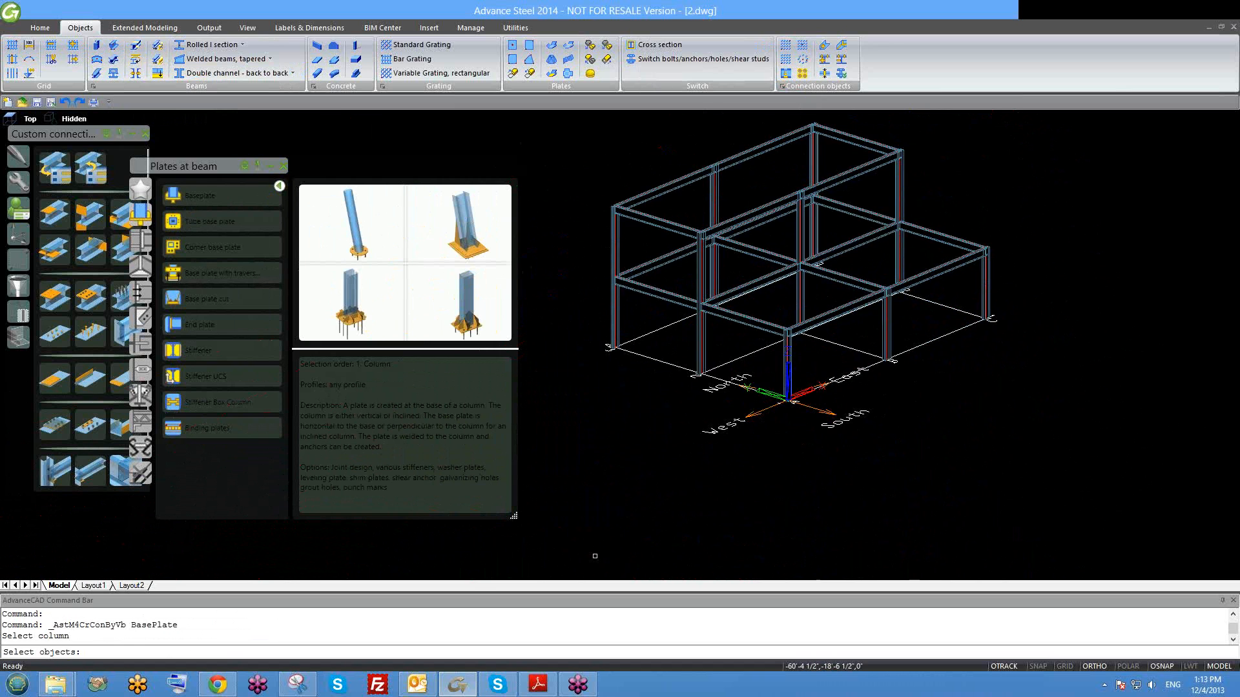
scroll(809, 368, "up", 4)
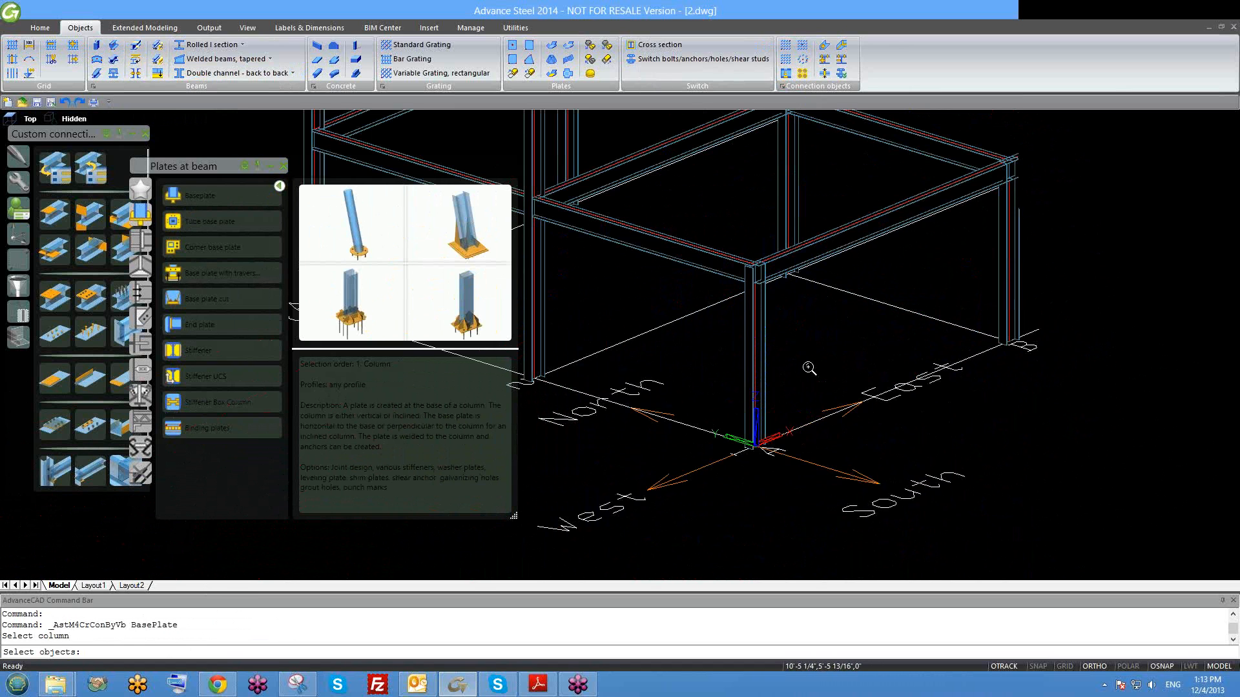
left_click(762, 350)
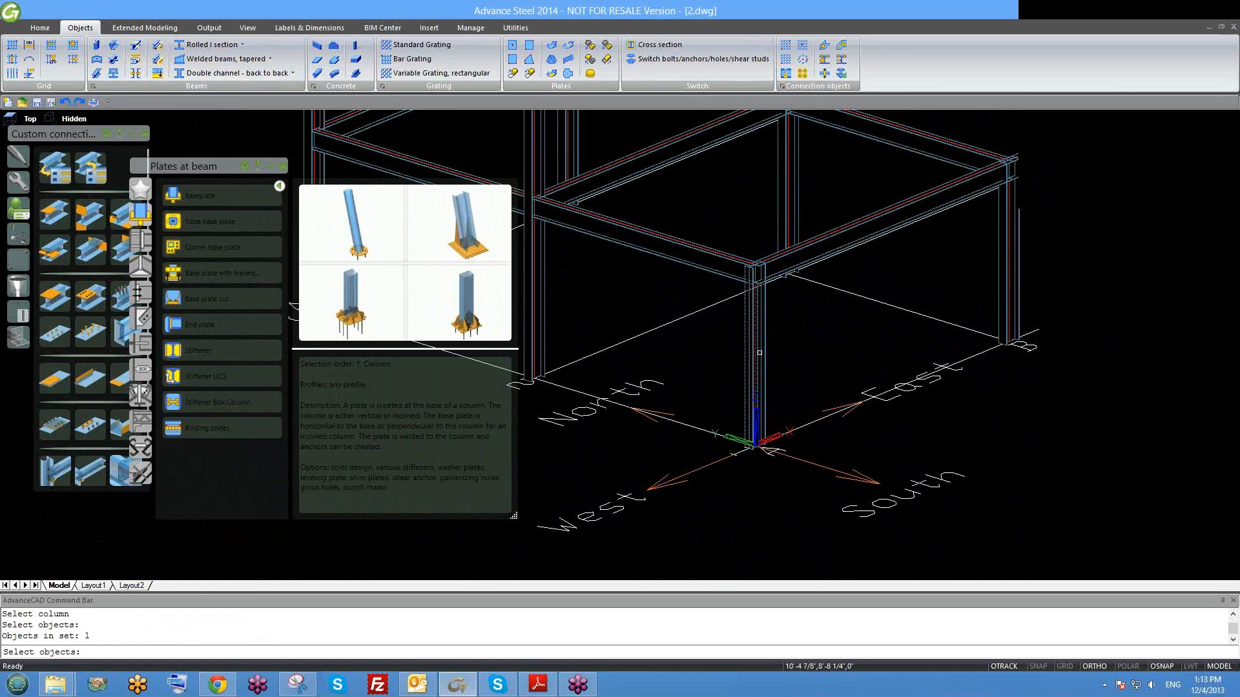
key("Return")
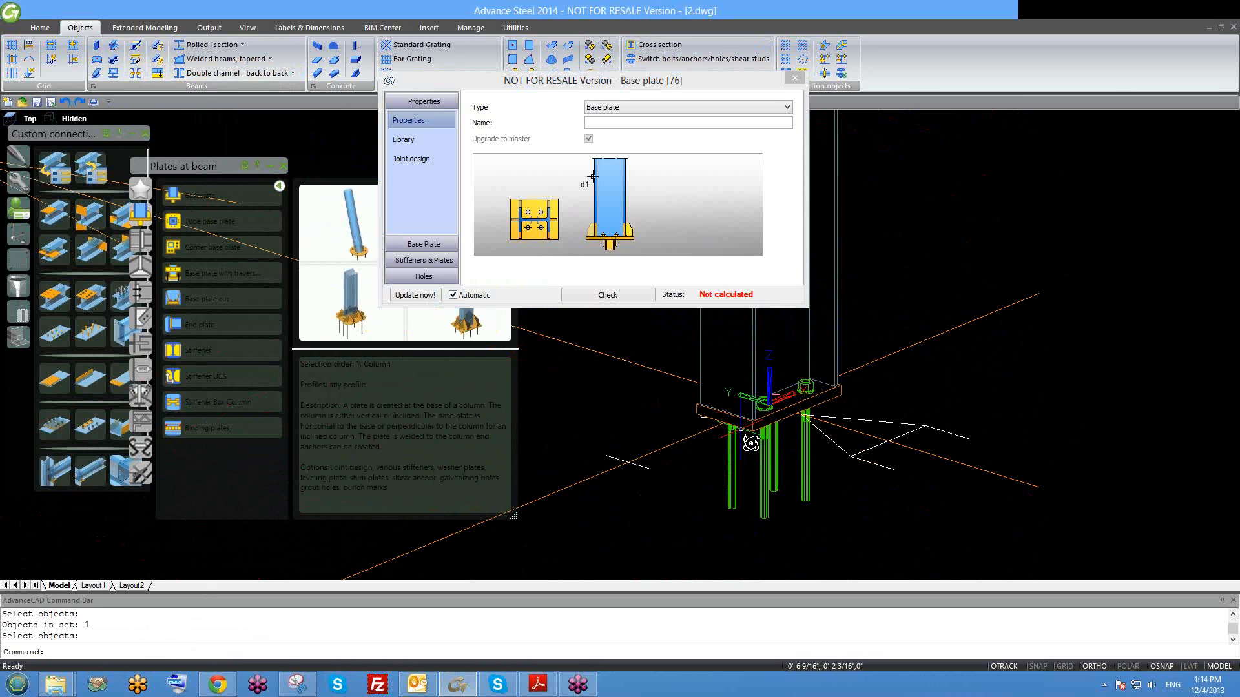
Review the base plate's Library and Joint design settings and turn off automatic values for the AISC design forces.
middle_click_drag(751, 443, 710, 447, "shift")
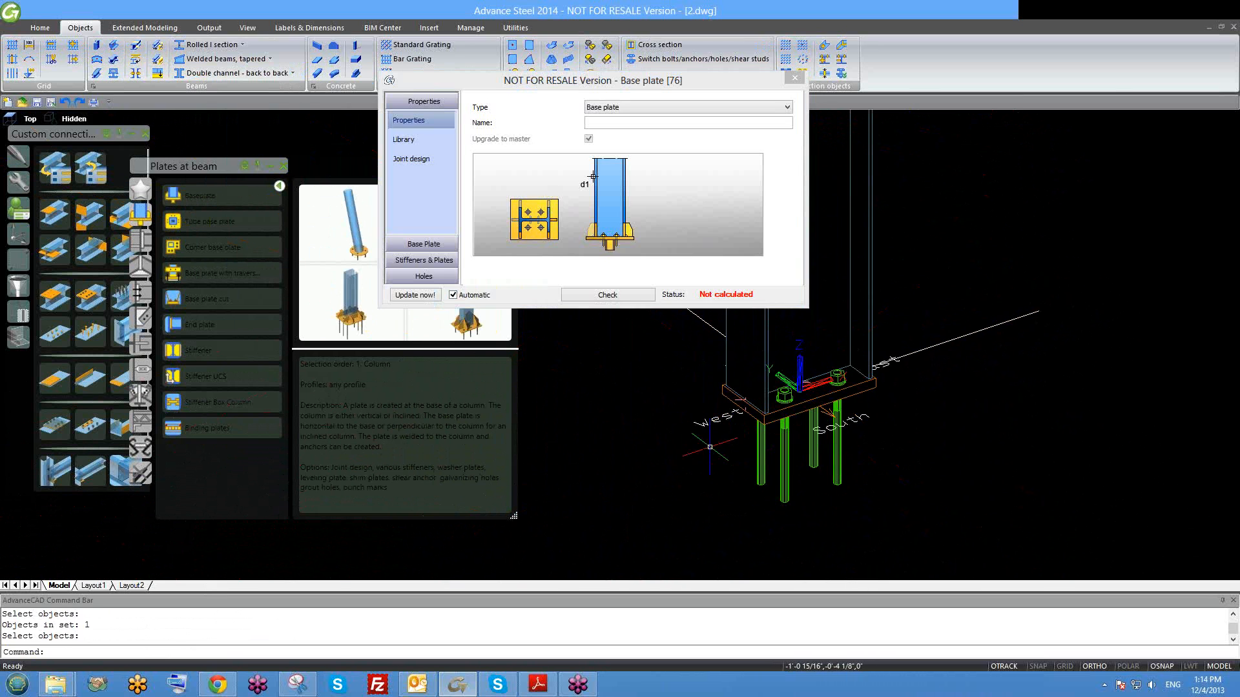
left_click(398, 140)
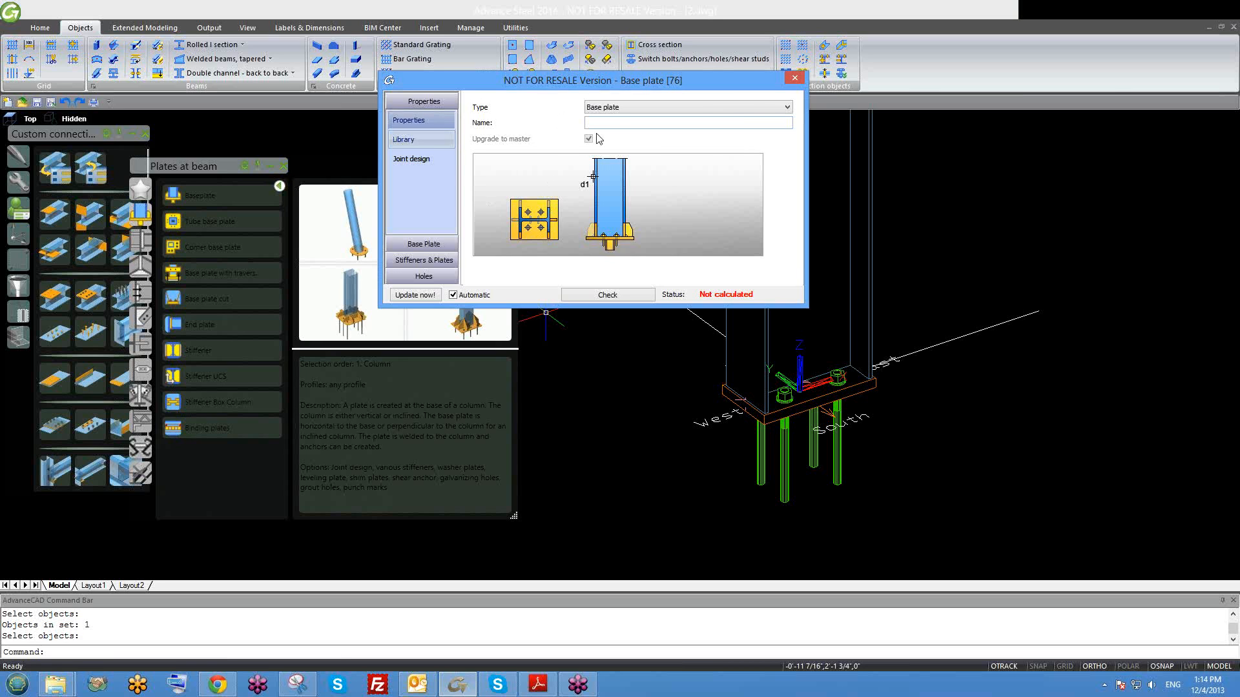
left_click(421, 161)
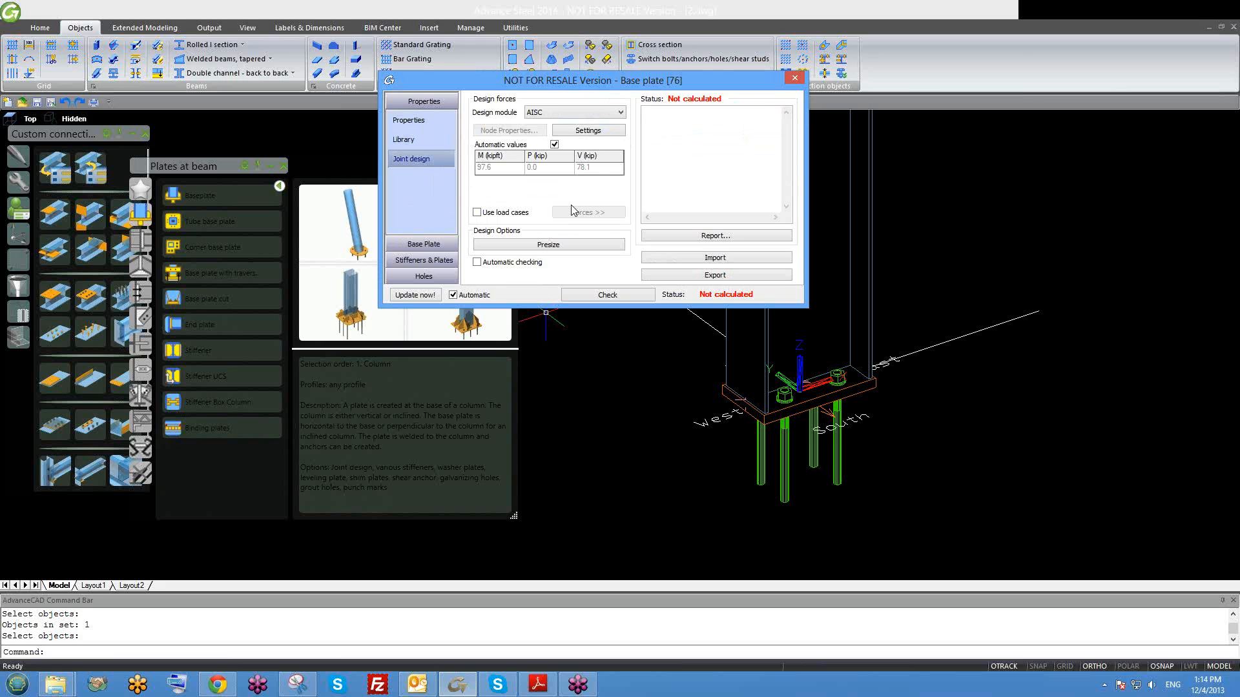
left_click(554, 114)
left_click(554, 113)
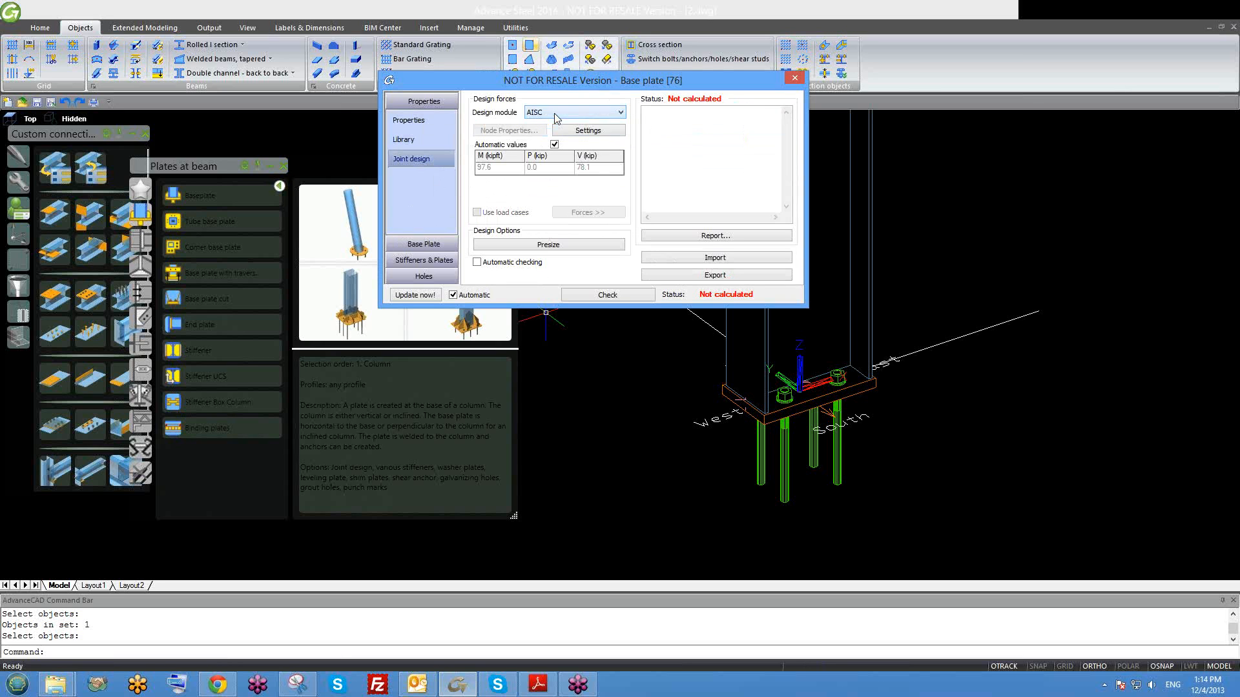
left_click(555, 145)
left_click(496, 169)
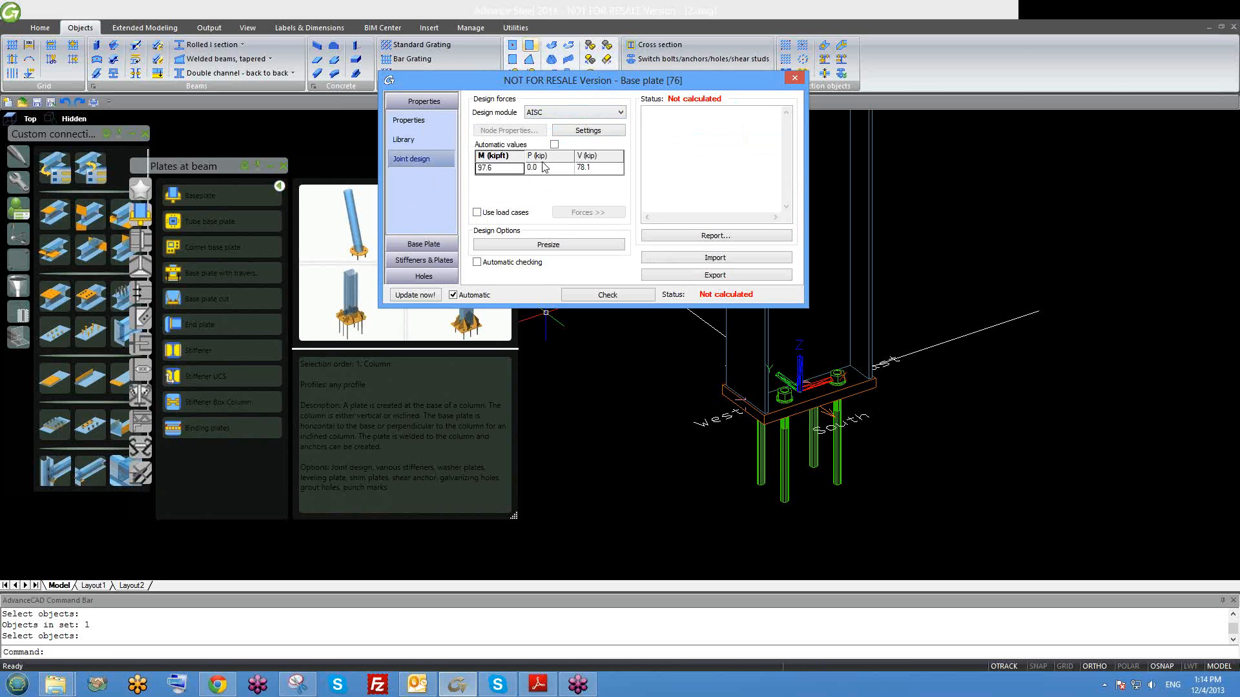
Examine the base plate's layout options and its plate corners, anchor and hole, washer plate and plate dimension settings.
left_click(439, 246)
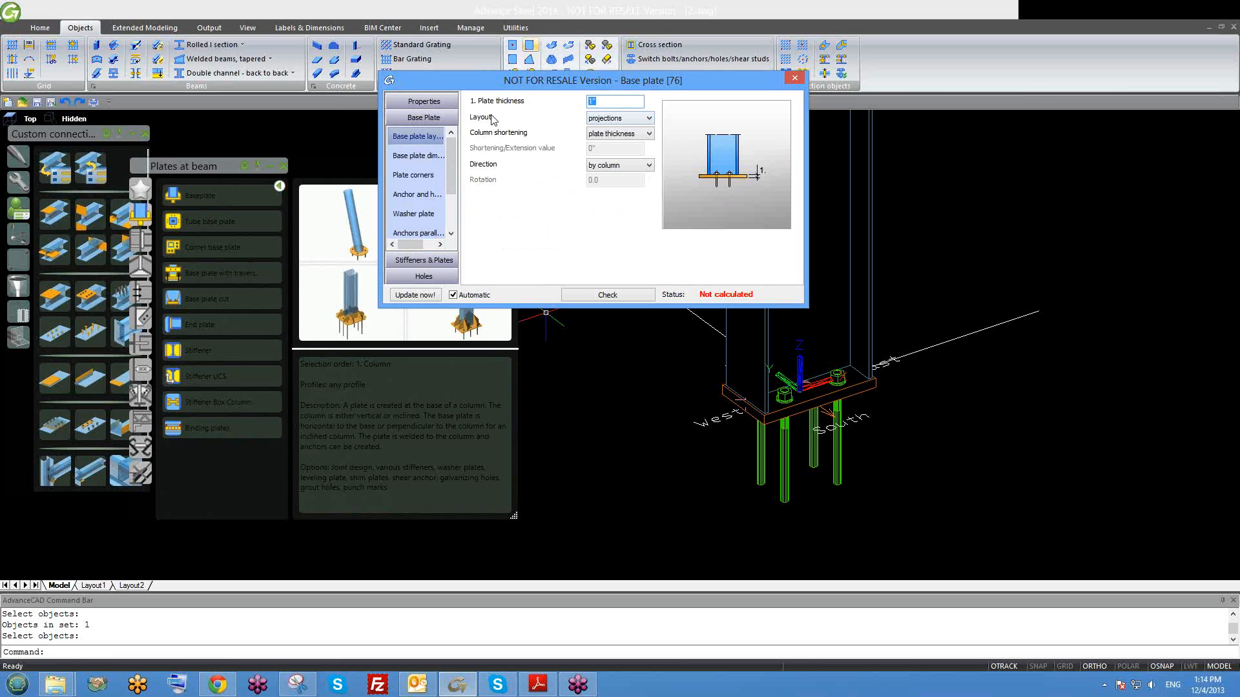
left_click(649, 118)
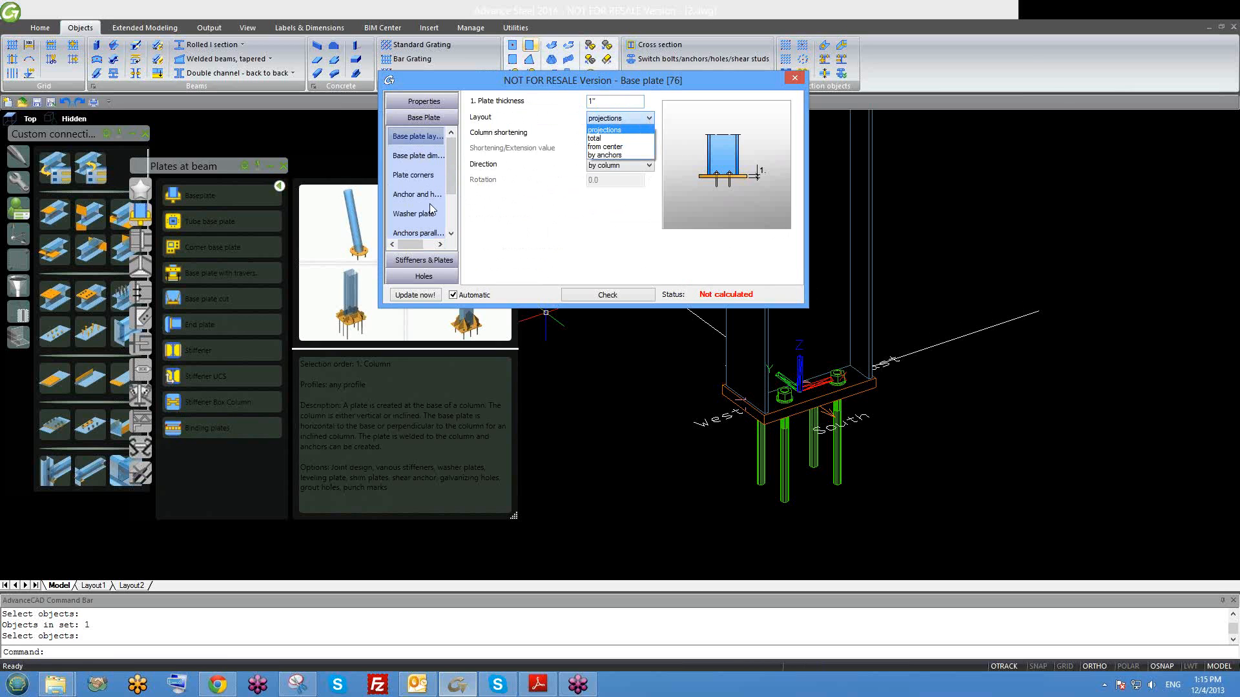
left_click(436, 164)
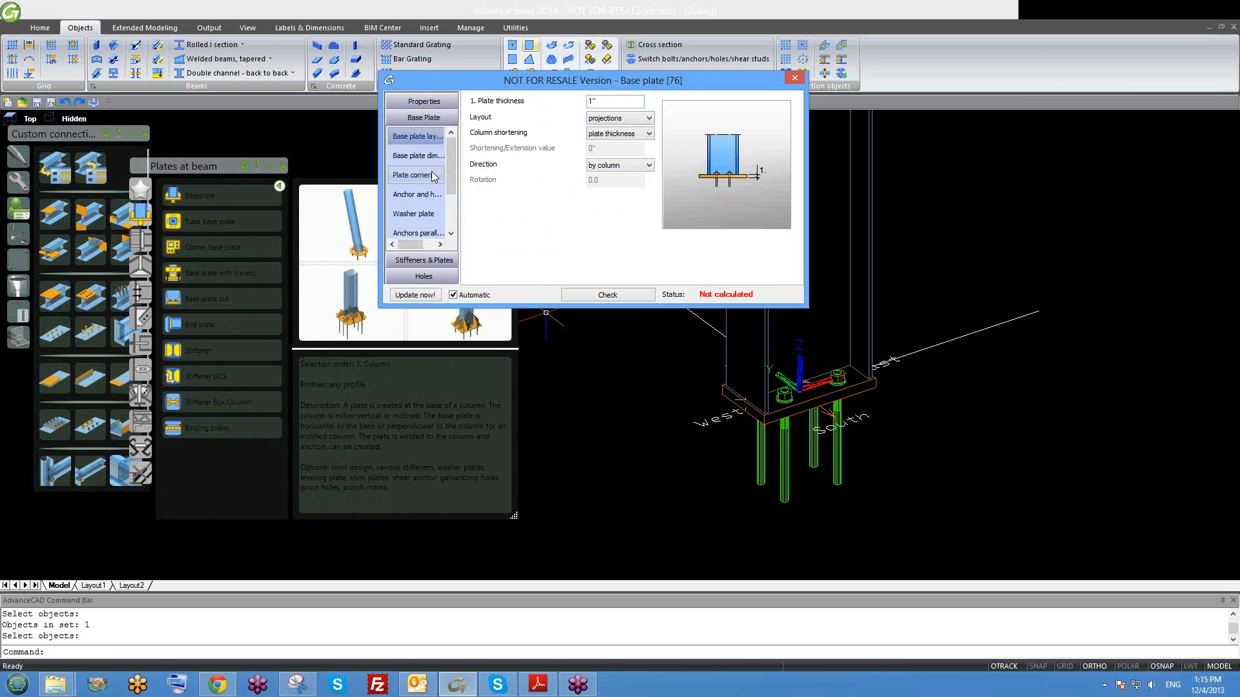
left_click(417, 175)
left_click(432, 195)
left_click(427, 217)
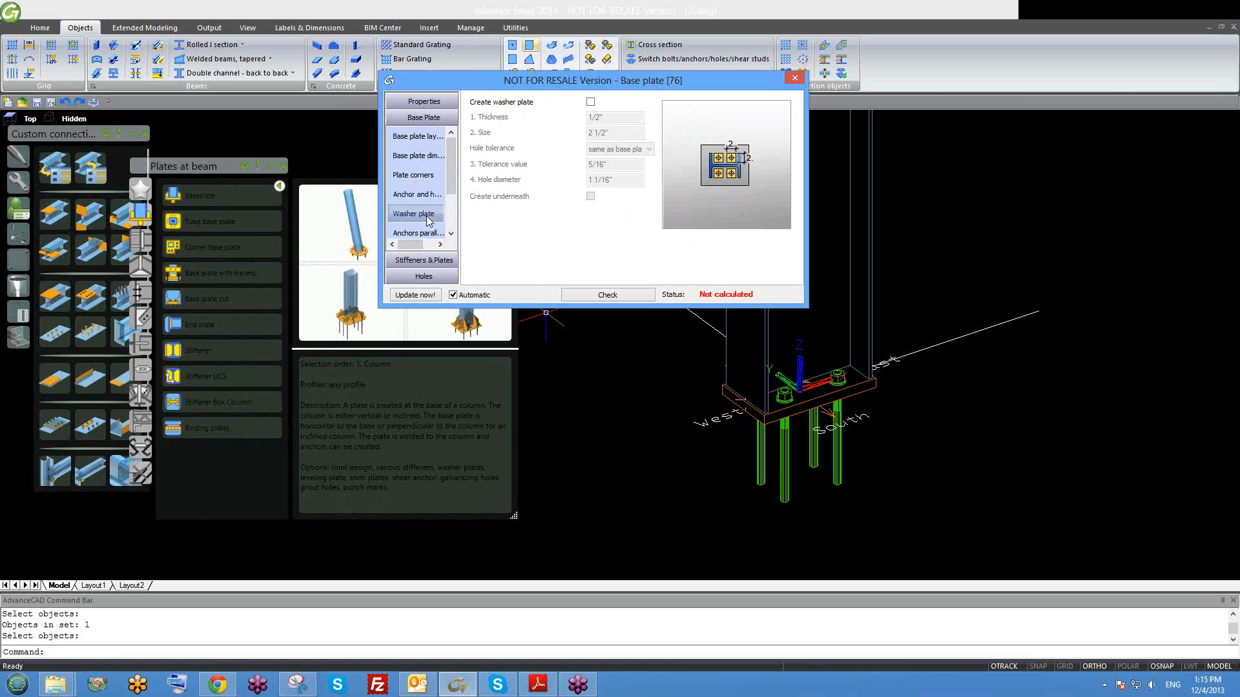
left_click(431, 159)
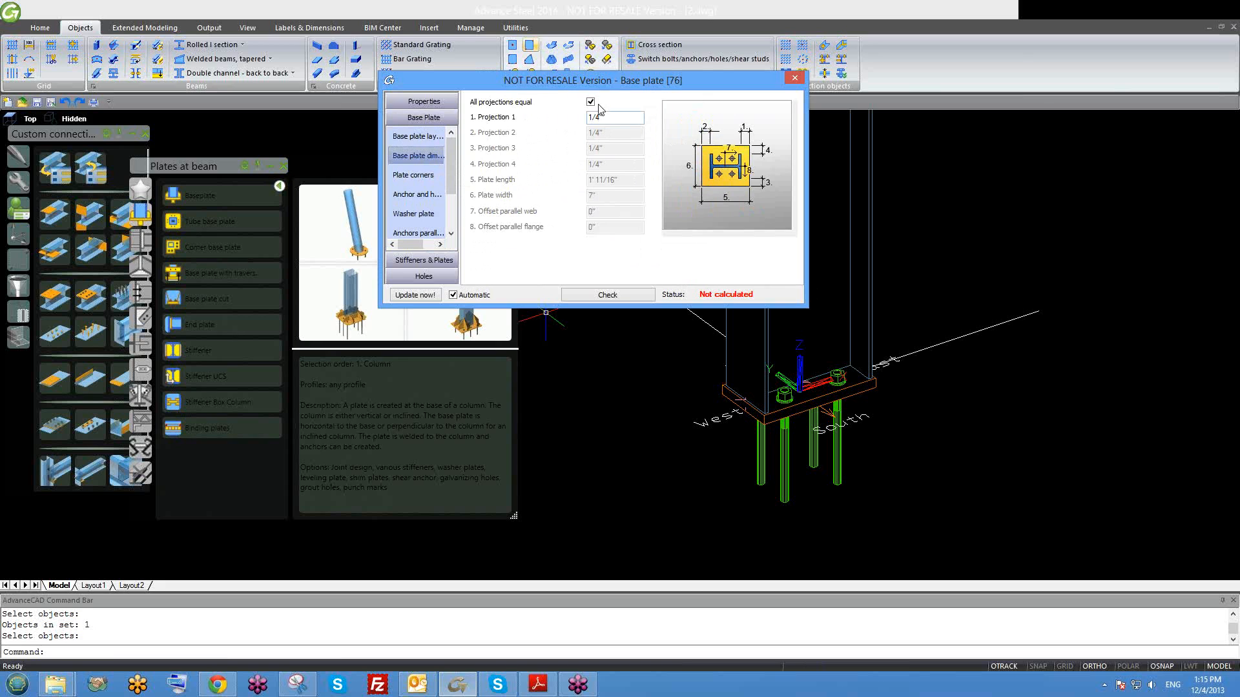
Set the base plate layout to total and inspect the plate length and width settings.
left_click(439, 145)
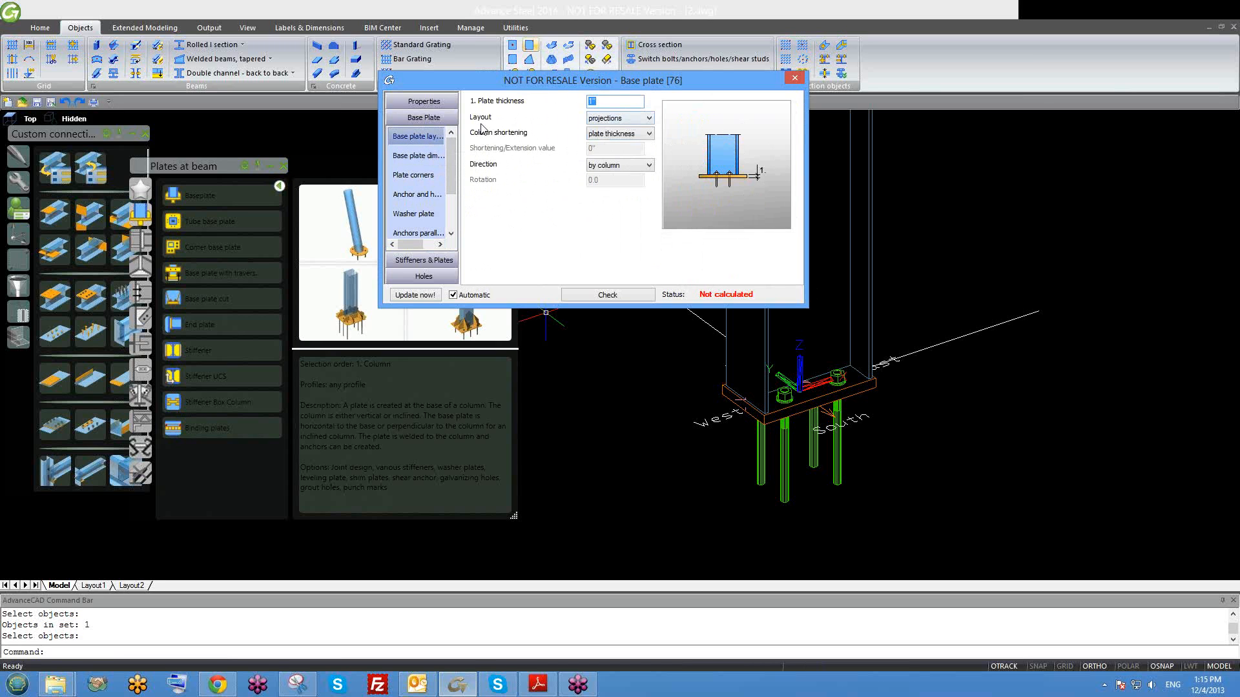
left_click(616, 118)
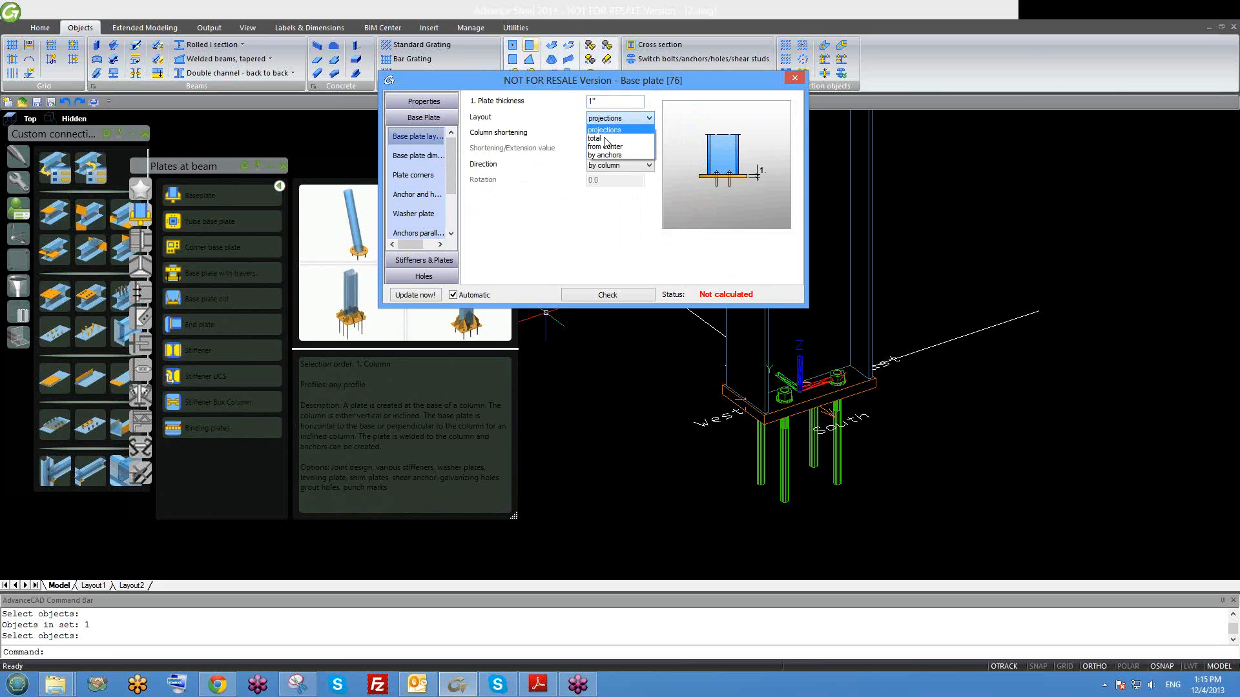
left_click(600, 138)
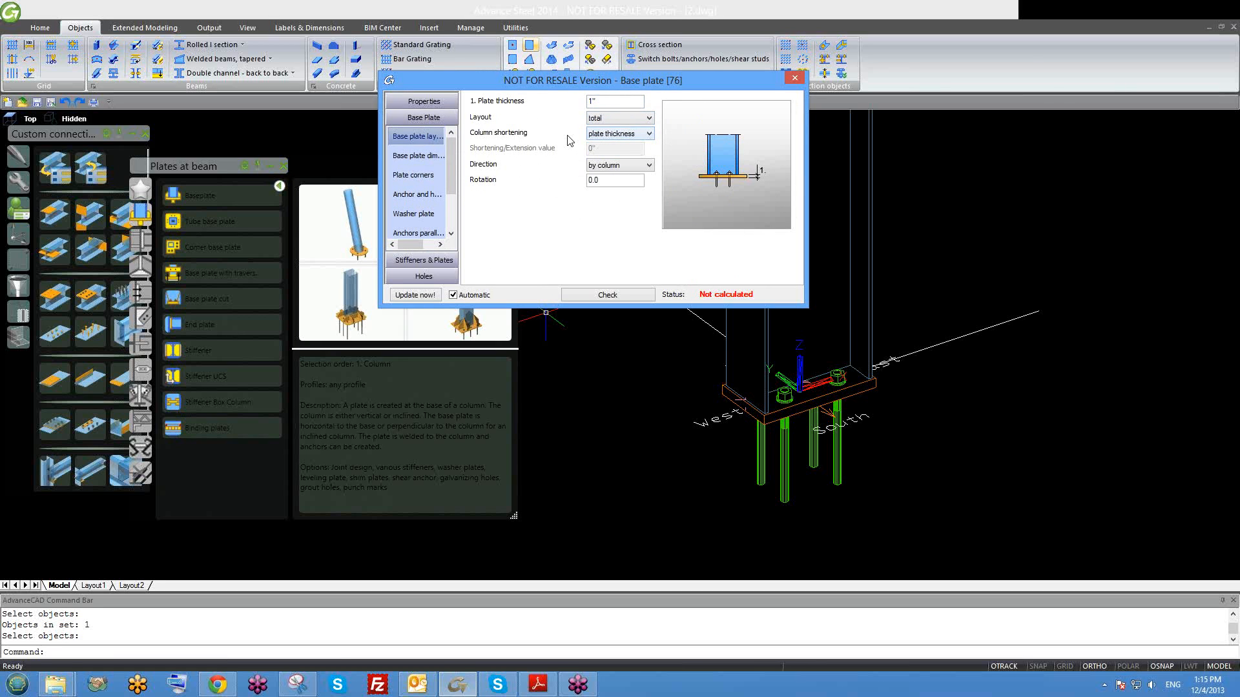
left_click(413, 156)
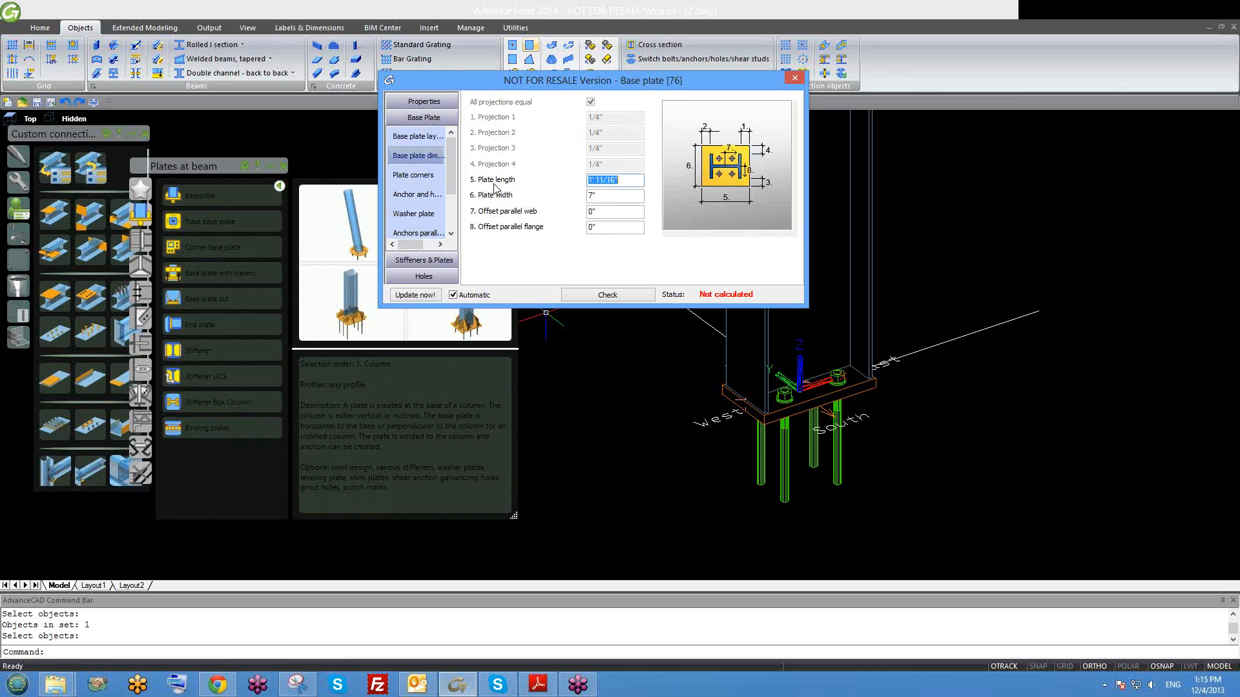
left_click_drag(605, 198, 587, 195)
left_click(589, 183)
Set the base plate layout to by anchors.
left_click(417, 136)
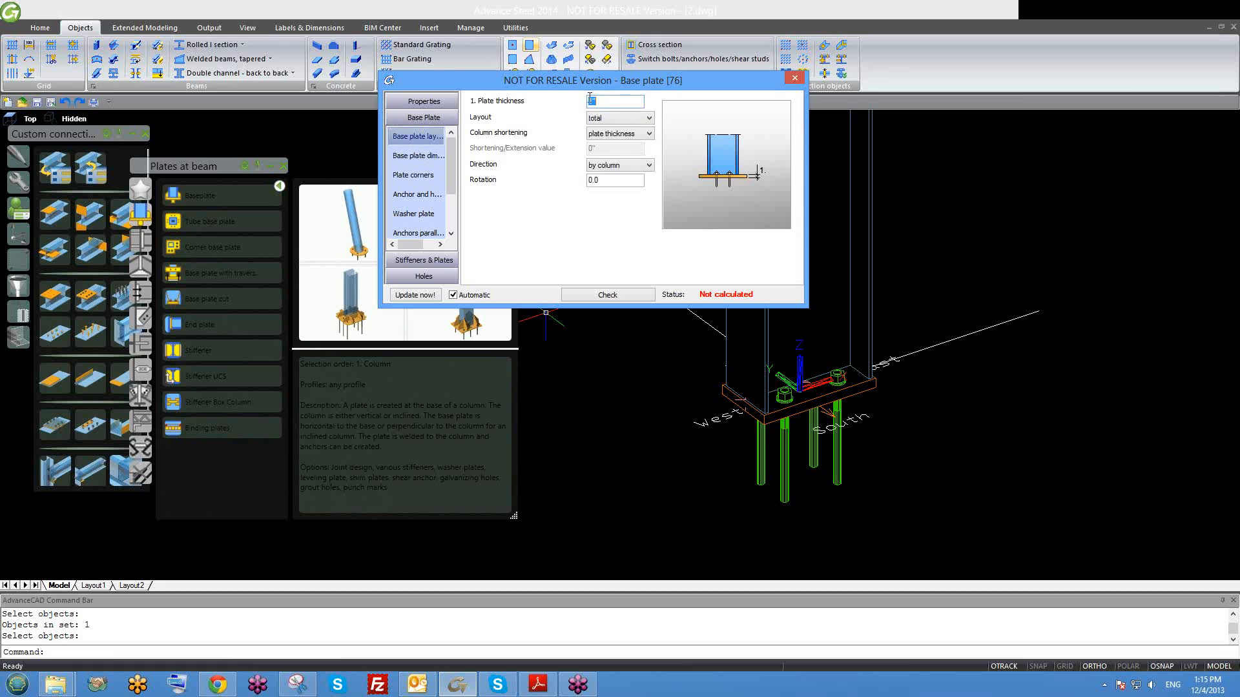
left_click(619, 120)
left_click(619, 121)
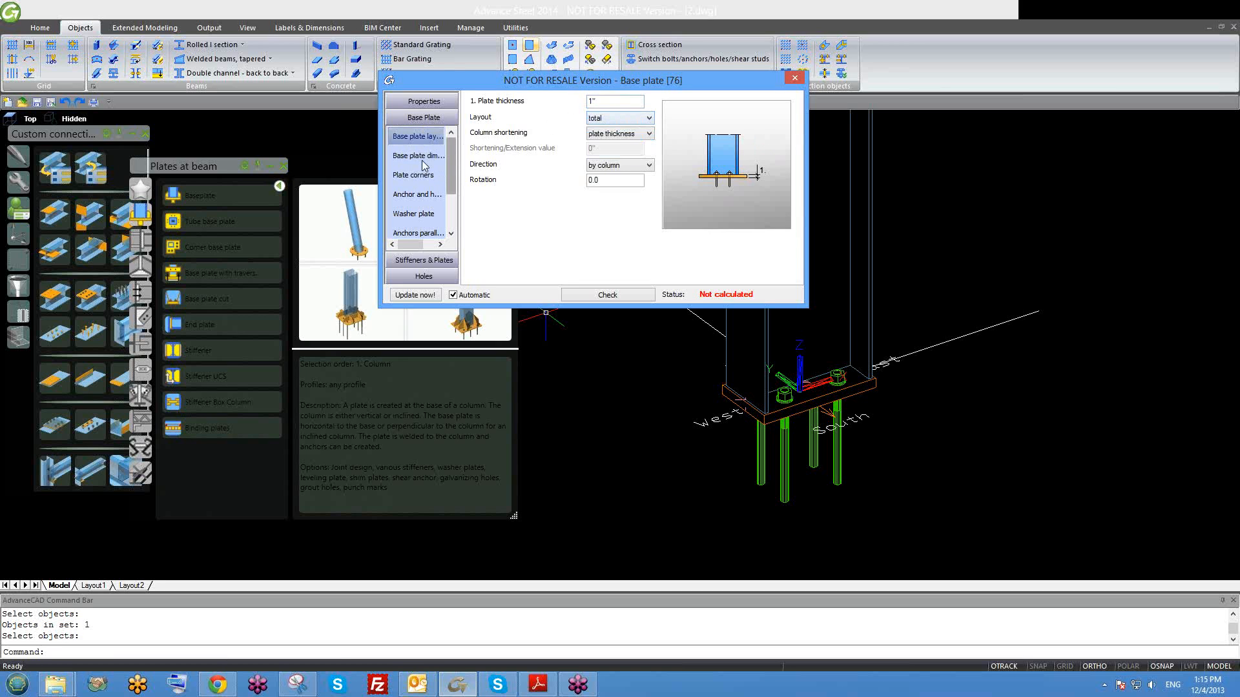
left_click(619, 120)
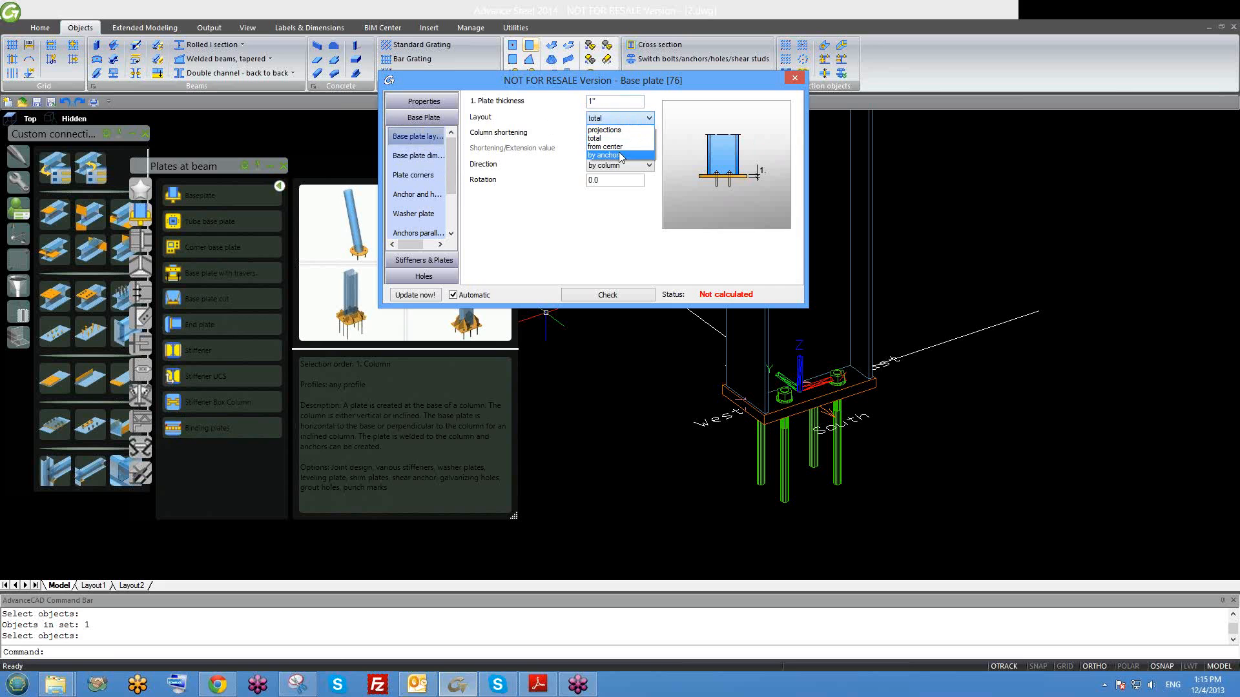
left_click(619, 155)
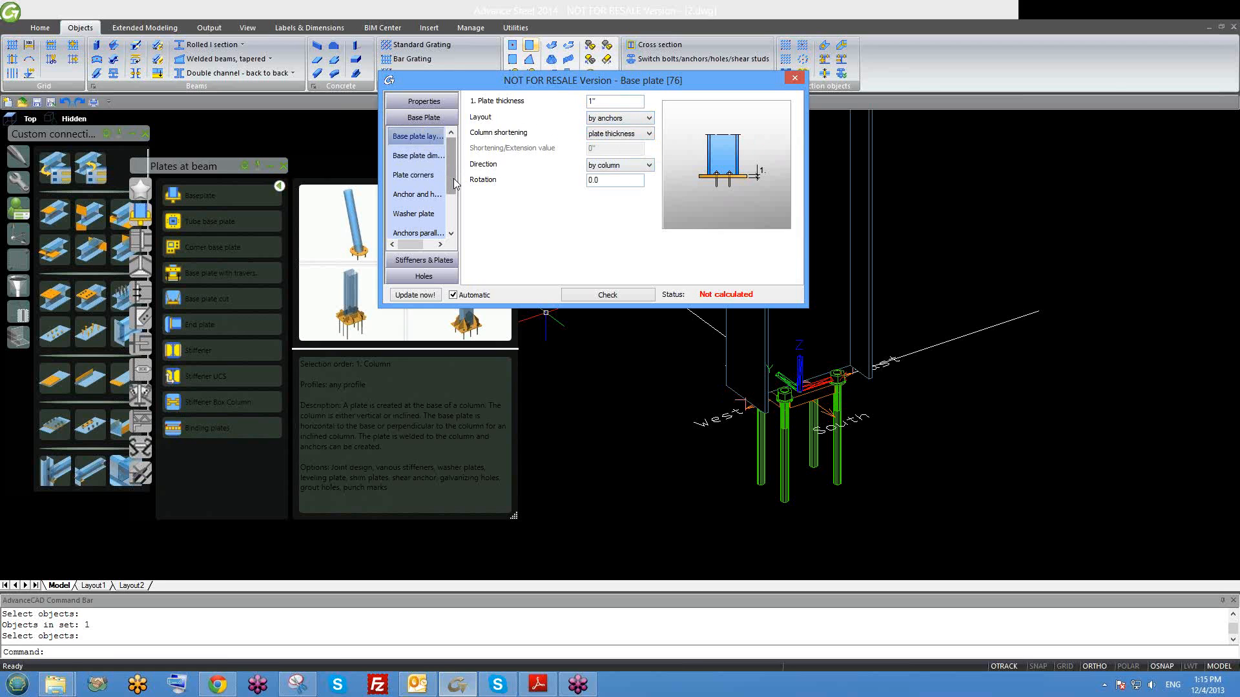
Examine the parallel anchor settings, including number and intermediate distance, and compare them with the anchors at the column base.
scroll(454, 194, "down", 1)
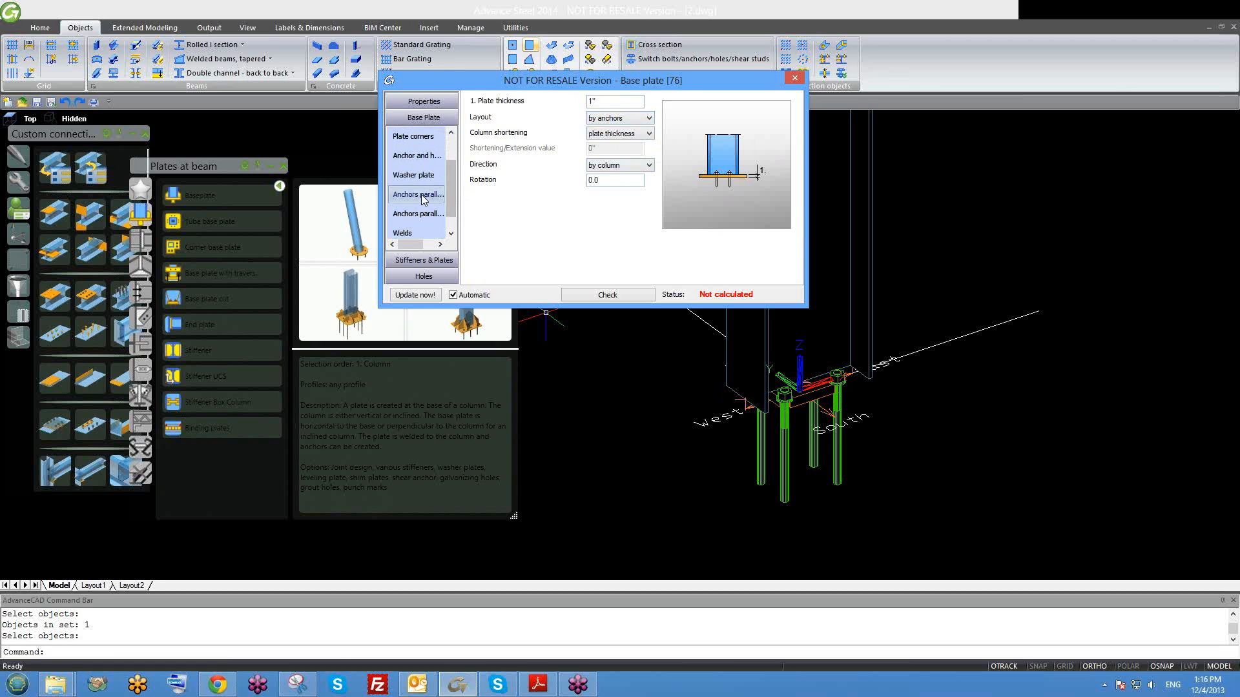
left_click(446, 191)
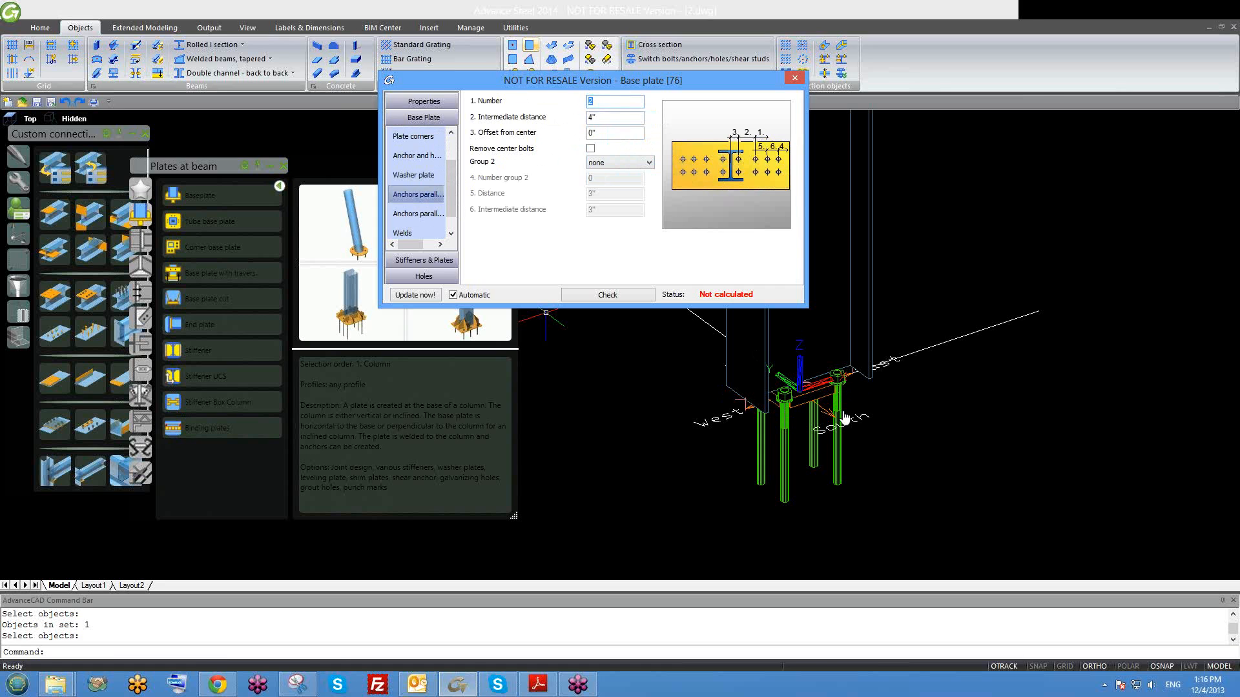
middle_click_drag(836, 405, 854, 417)
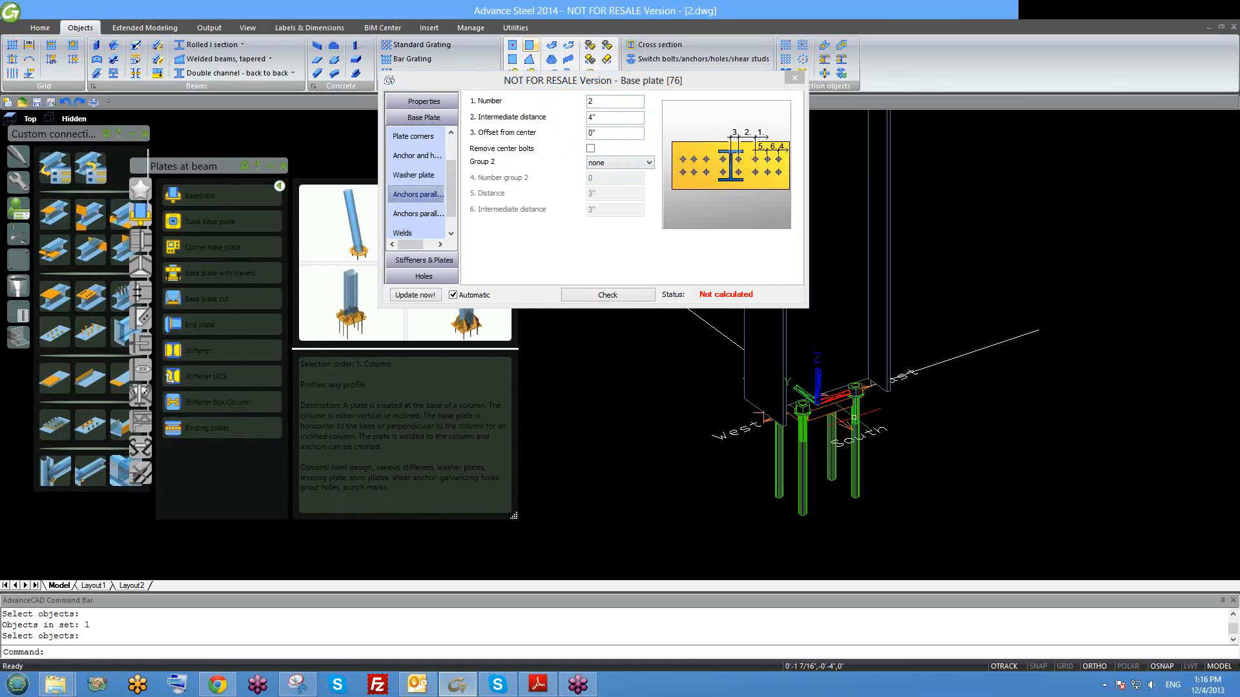
left_click(414, 220)
left_click(421, 195)
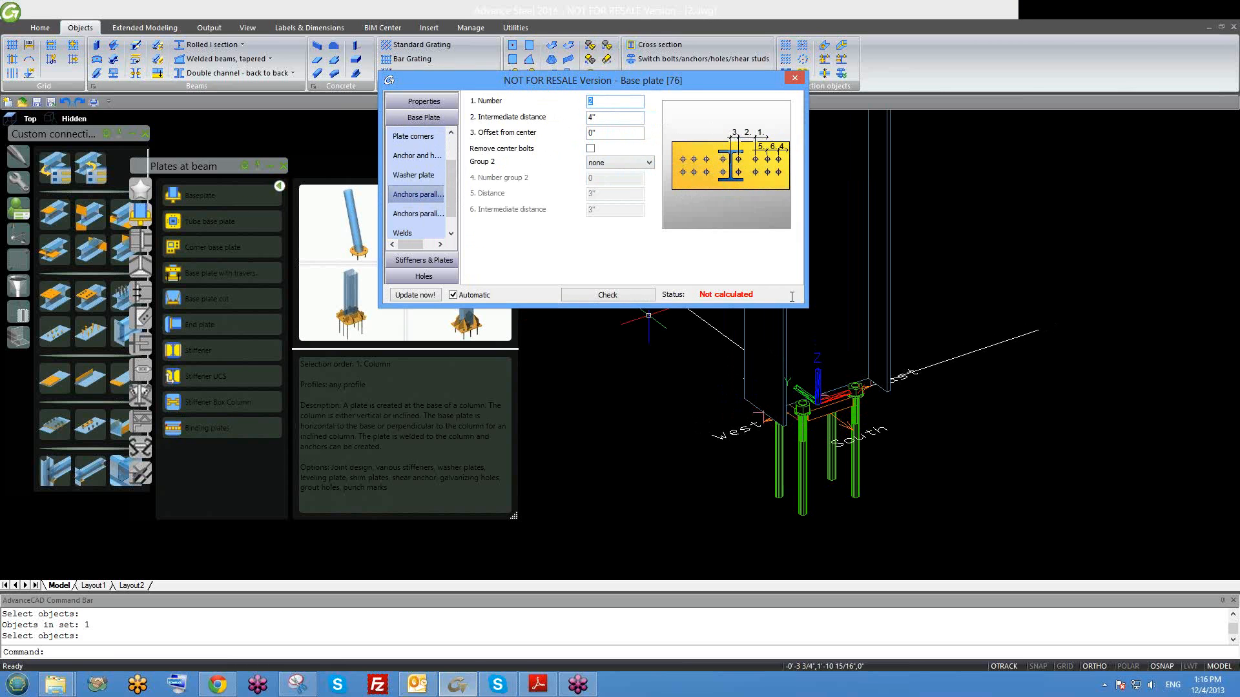
scroll(826, 387, "up", 4)
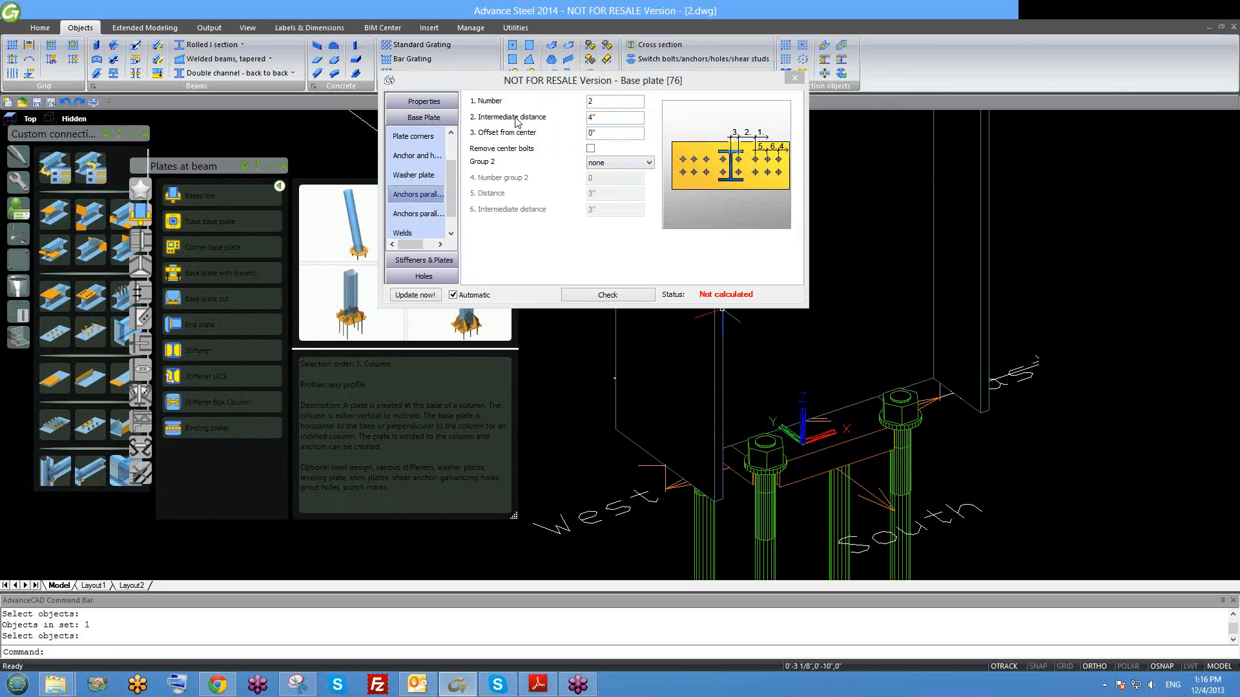
left_click(636, 120)
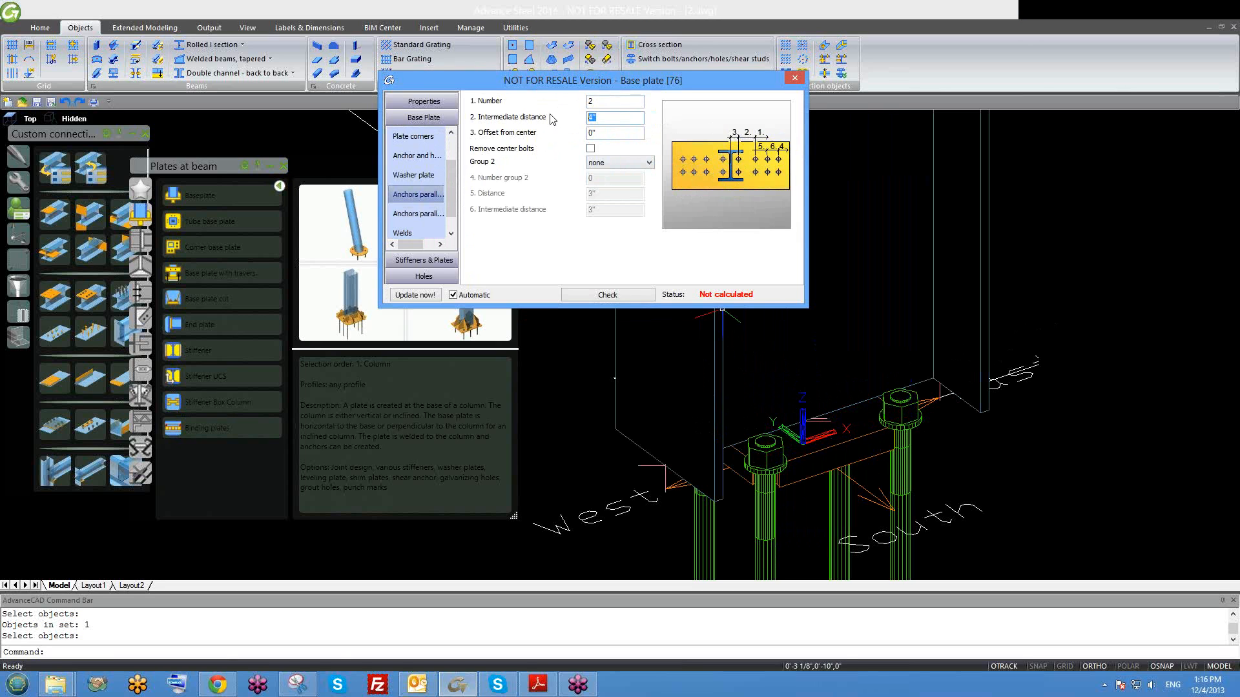
scroll(751, 461, "down", 3)
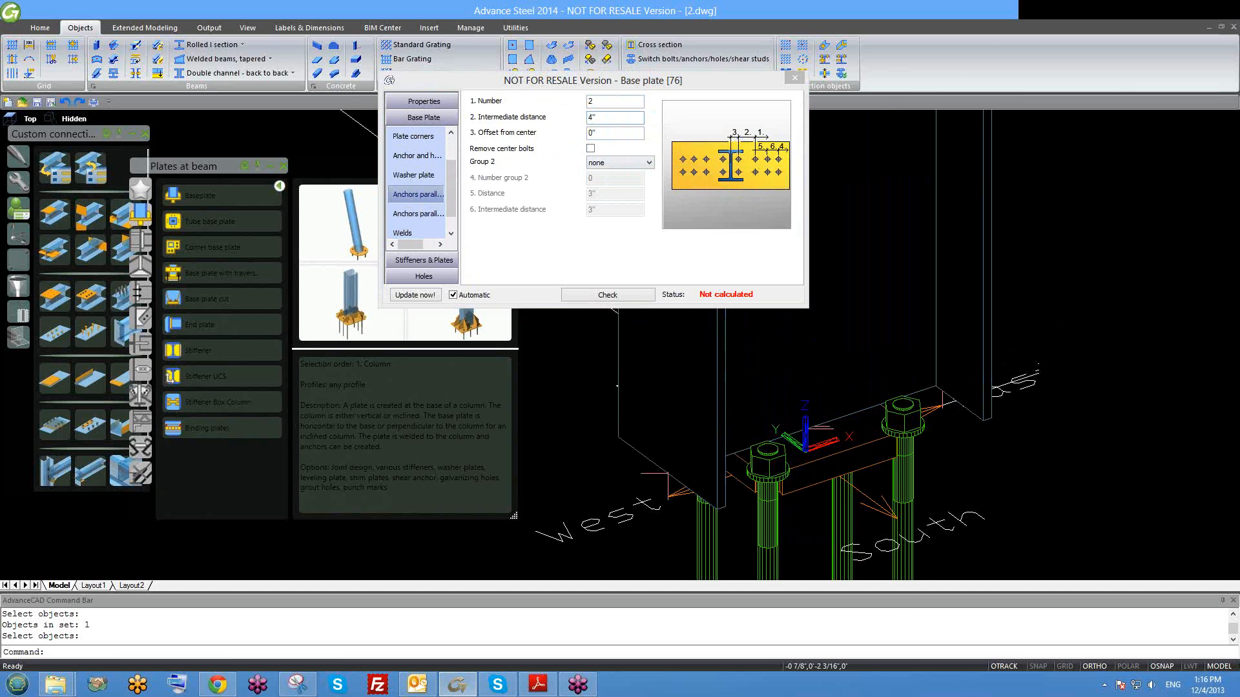
middle_click_drag(729, 453, 704, 445, "shift")
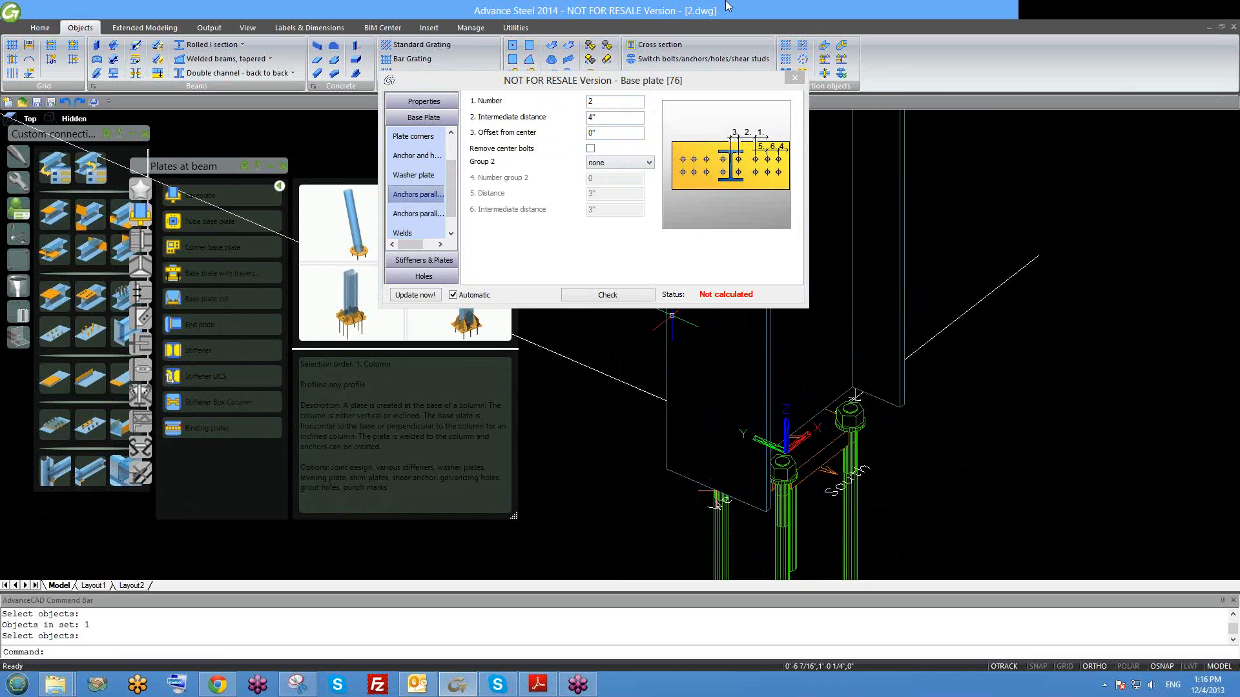
Close the base plate settings and display the model in the 2D Wireframe visual style.
left_click(796, 79)
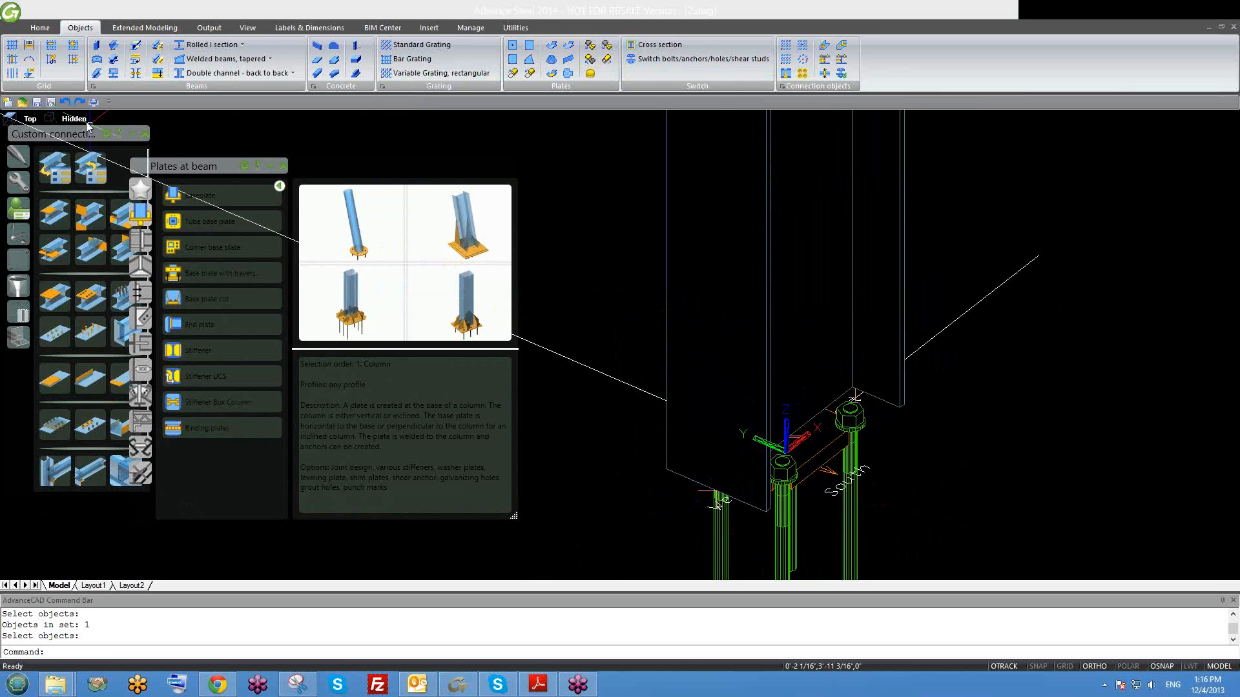
left_click(74, 119)
left_click(116, 133)
middle_click_drag(669, 411, 761, 431, "shift")
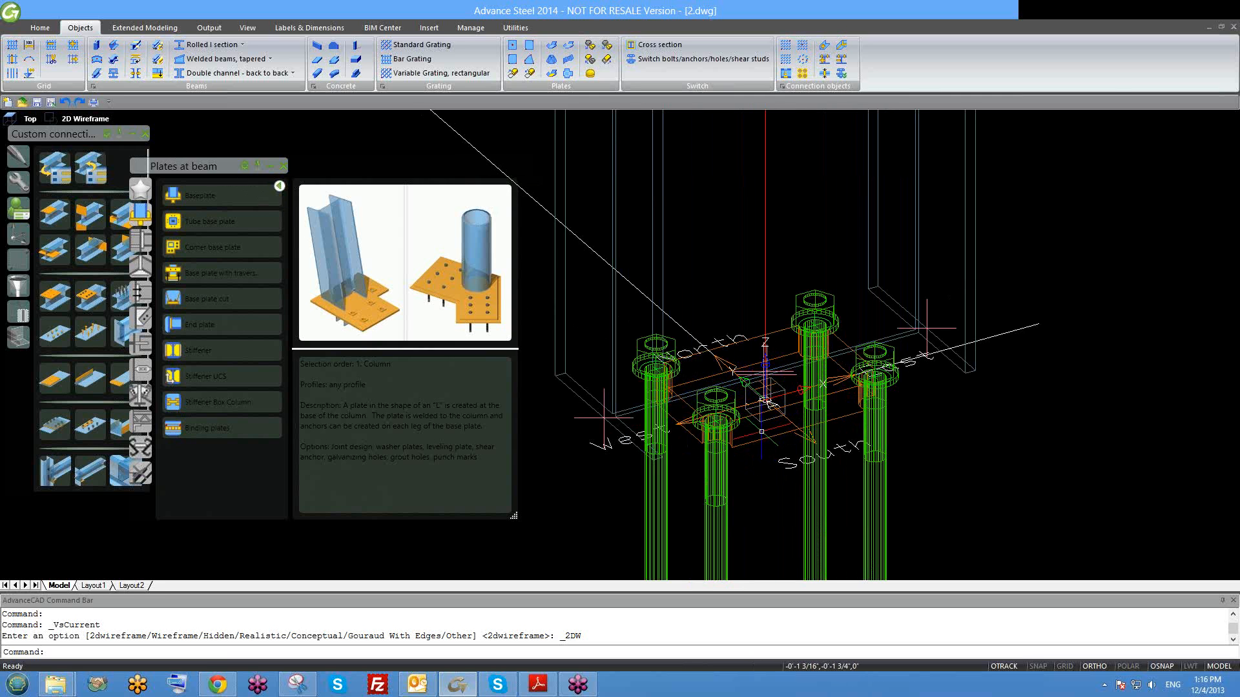
left_click(878, 452)
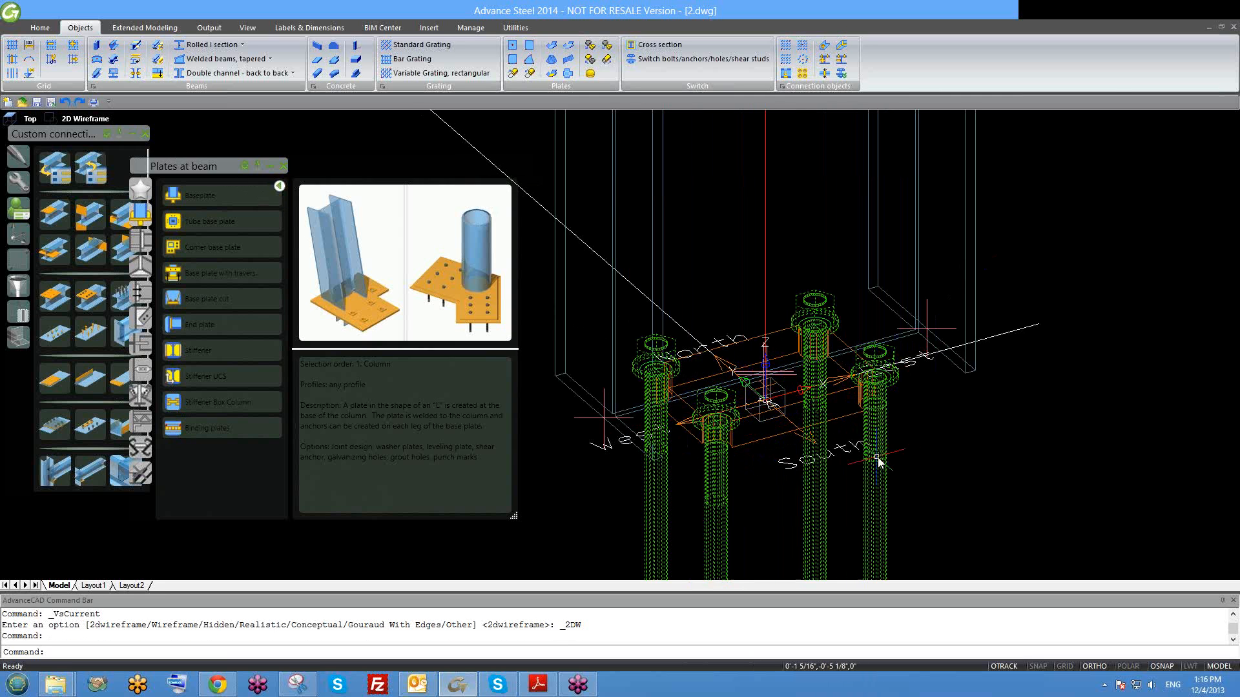
right_click(877, 457)
left_click(826, 472)
scroll(790, 409, "down", 3)
key("Escape")
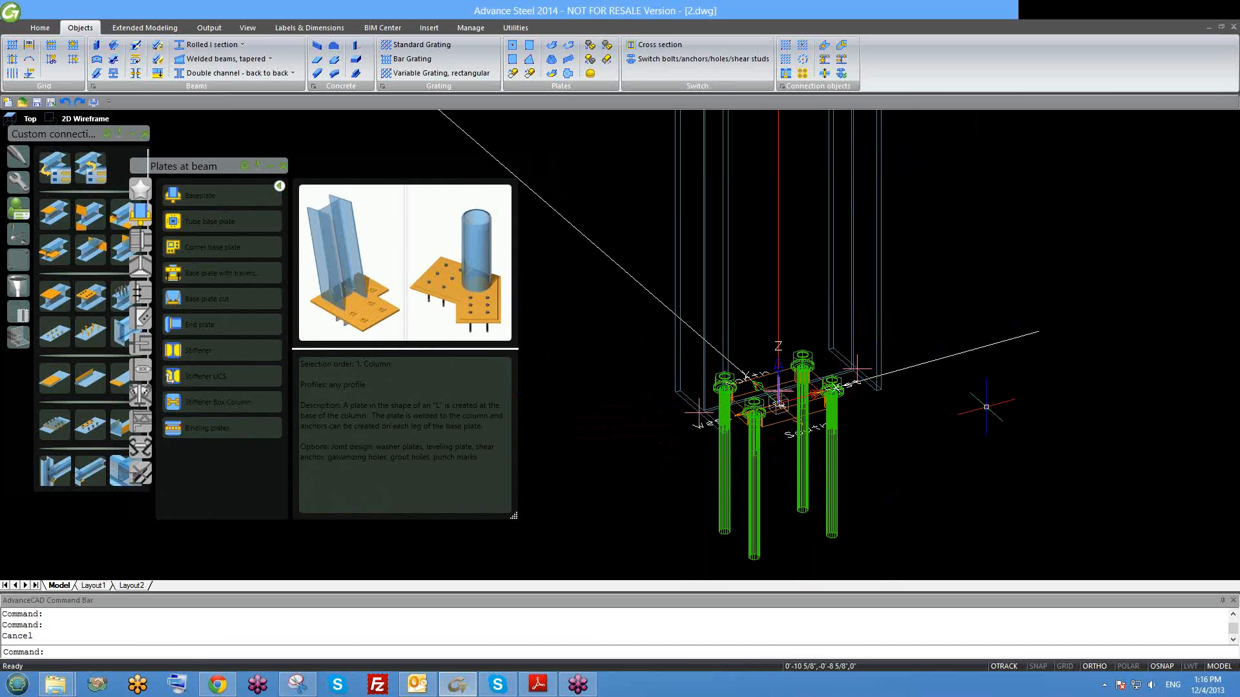
Reopen the base plate's Advance Joint Properties from its anchors and move the dialog clear of the column base.
middle_click_drag(856, 471, 840, 436)
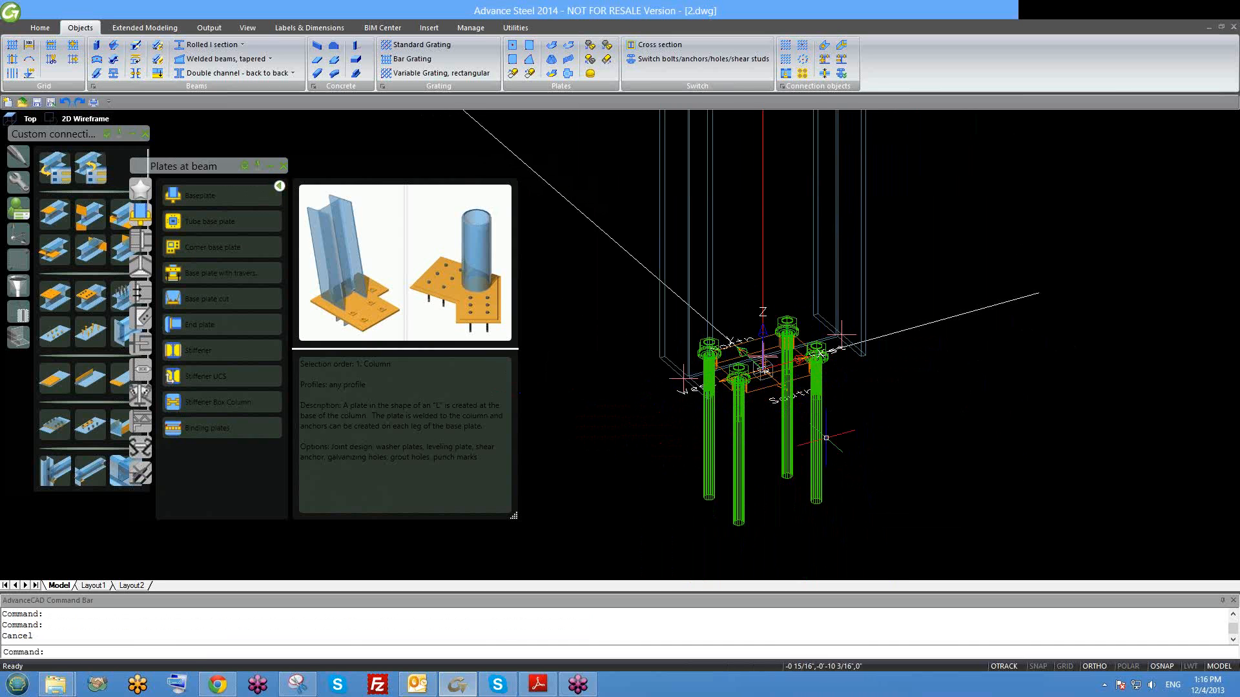
left_click(817, 403)
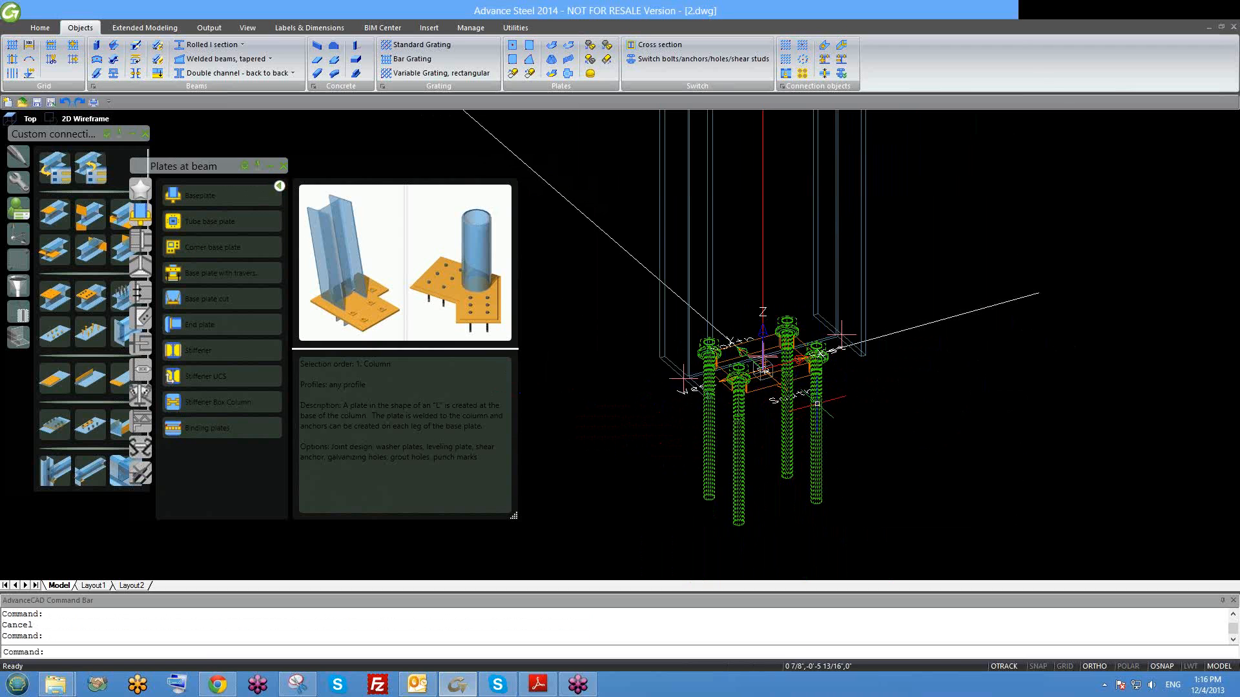
right_click(817, 404)
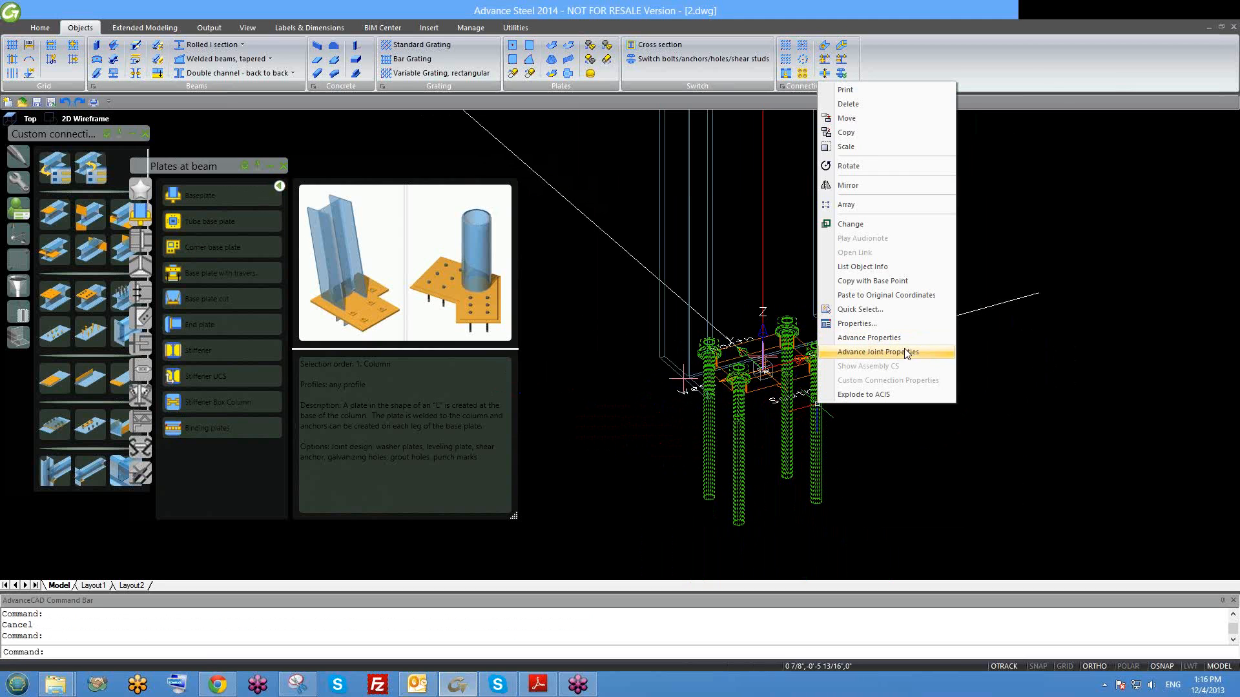
left_click(870, 355)
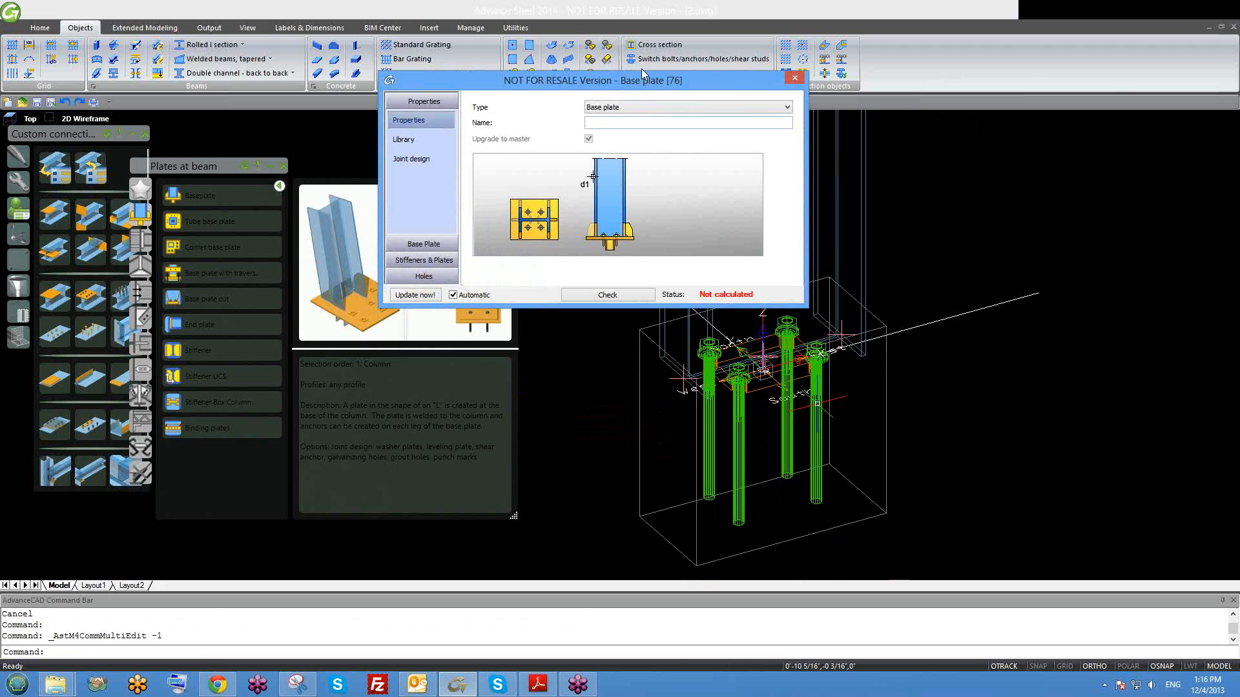
left_click_drag(642, 78, 463, 4)
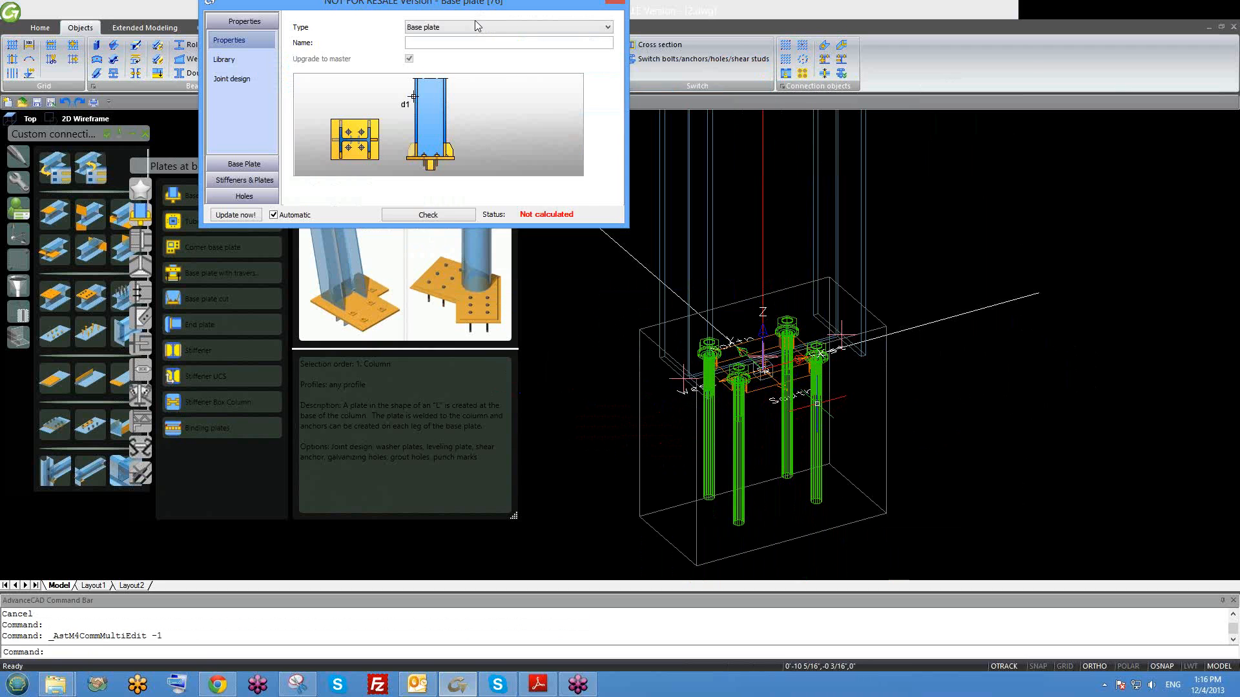
Set the intermediate distance of the anchors parallel to the web to 5", 6" and finally 10".
left_click(229, 173)
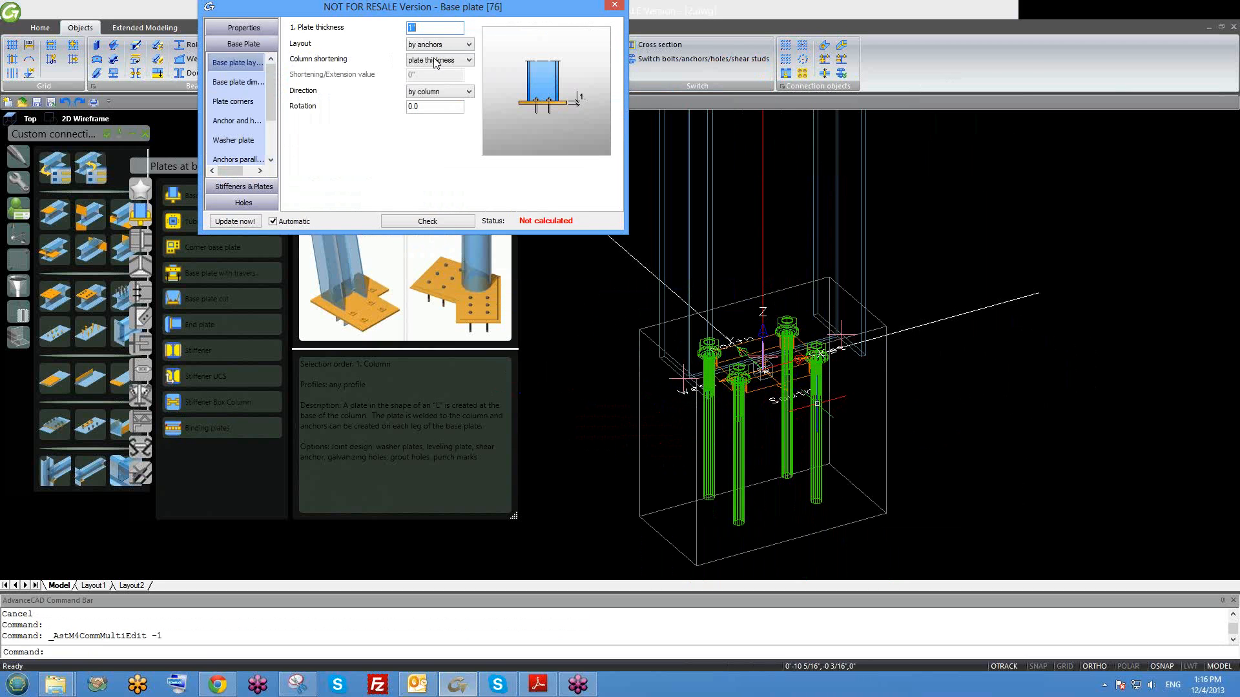
scroll(273, 115, "down", 3)
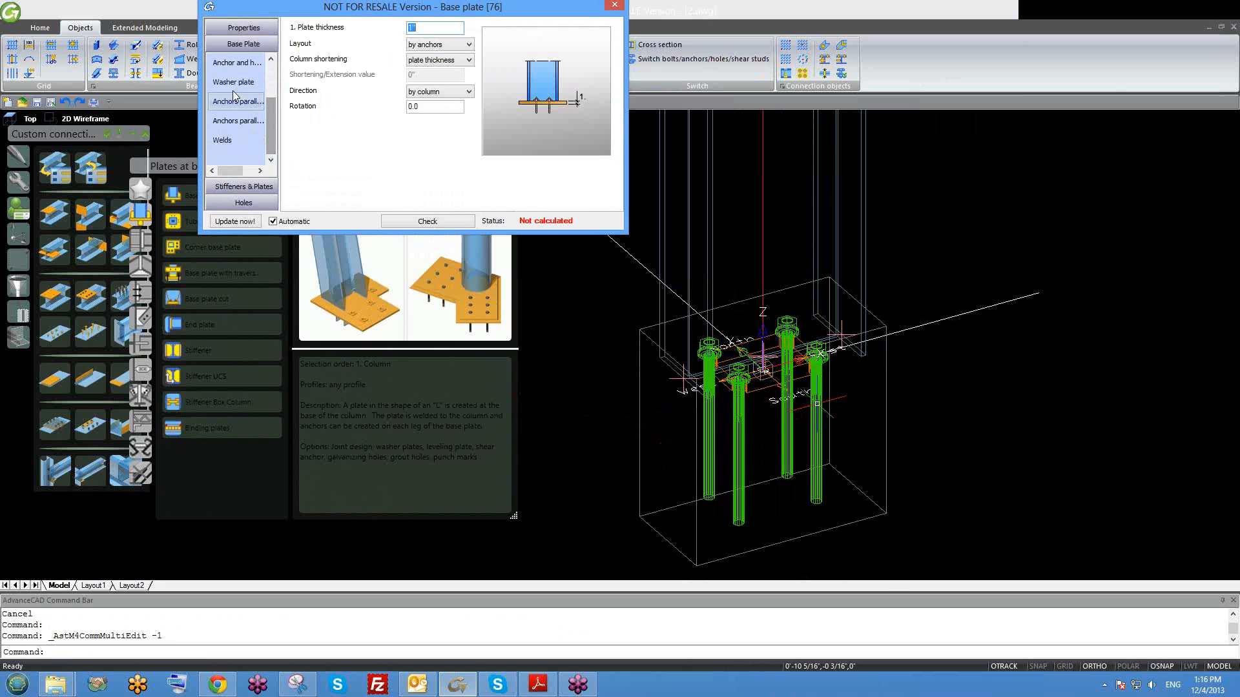
left_click(234, 100)
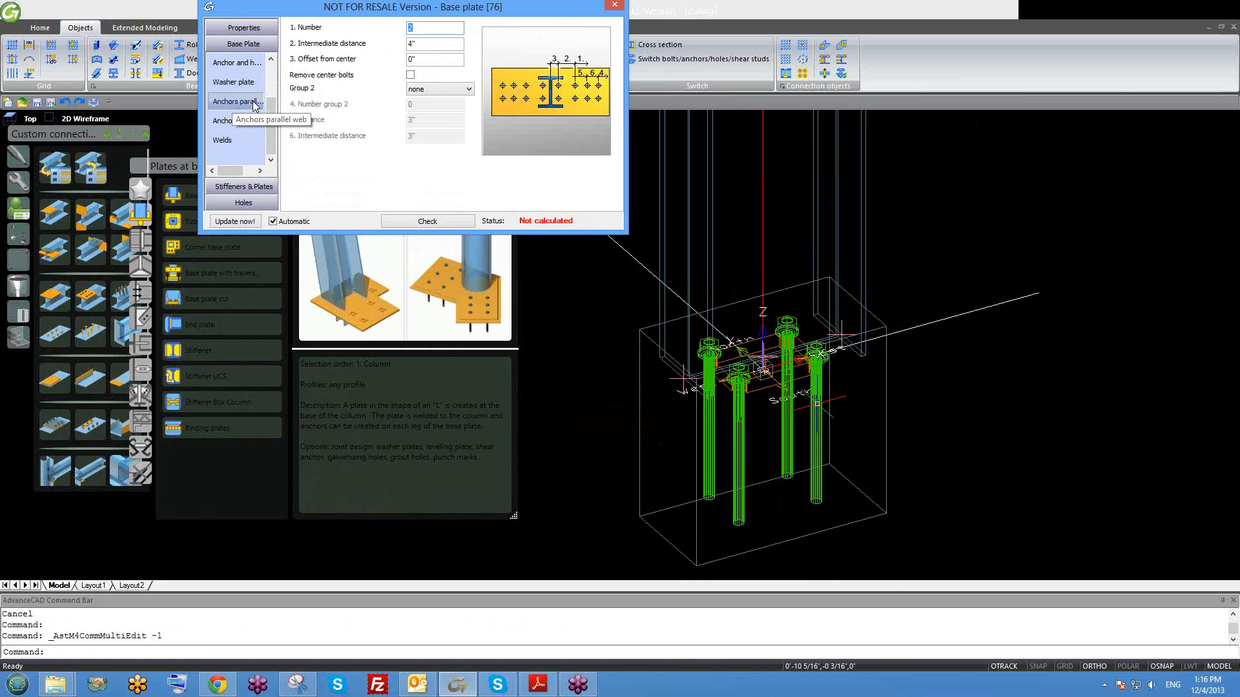
key("Tab")
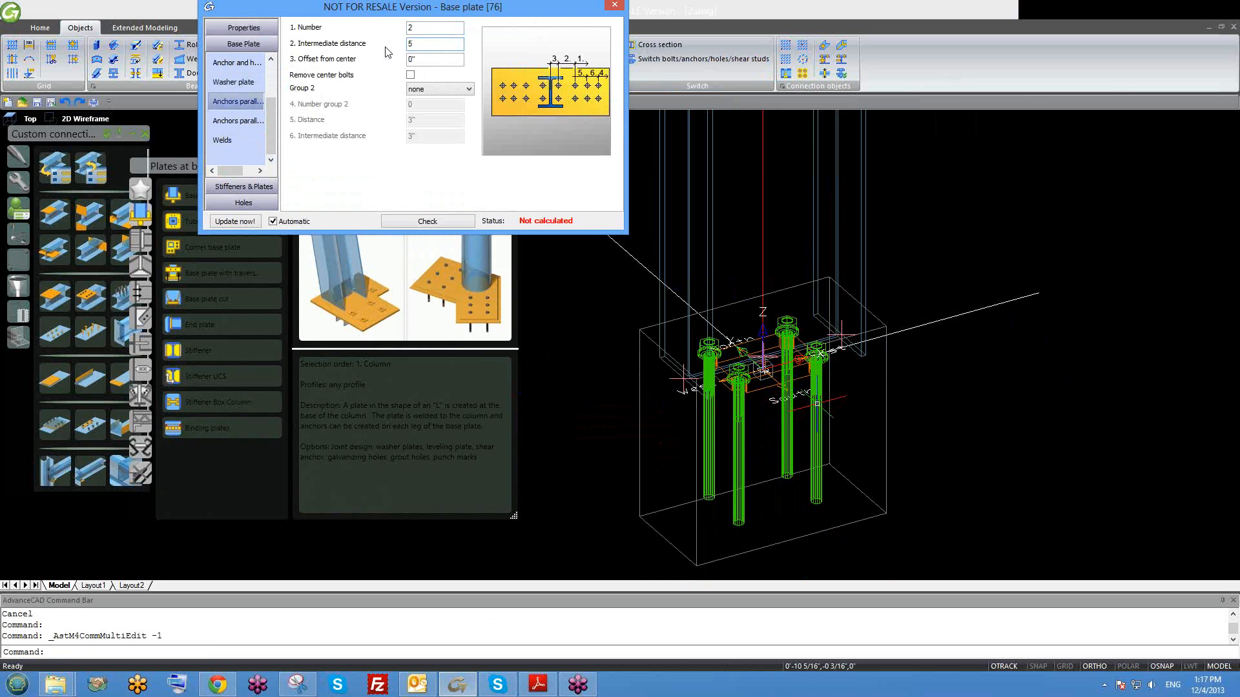
key("Return")
type("6")
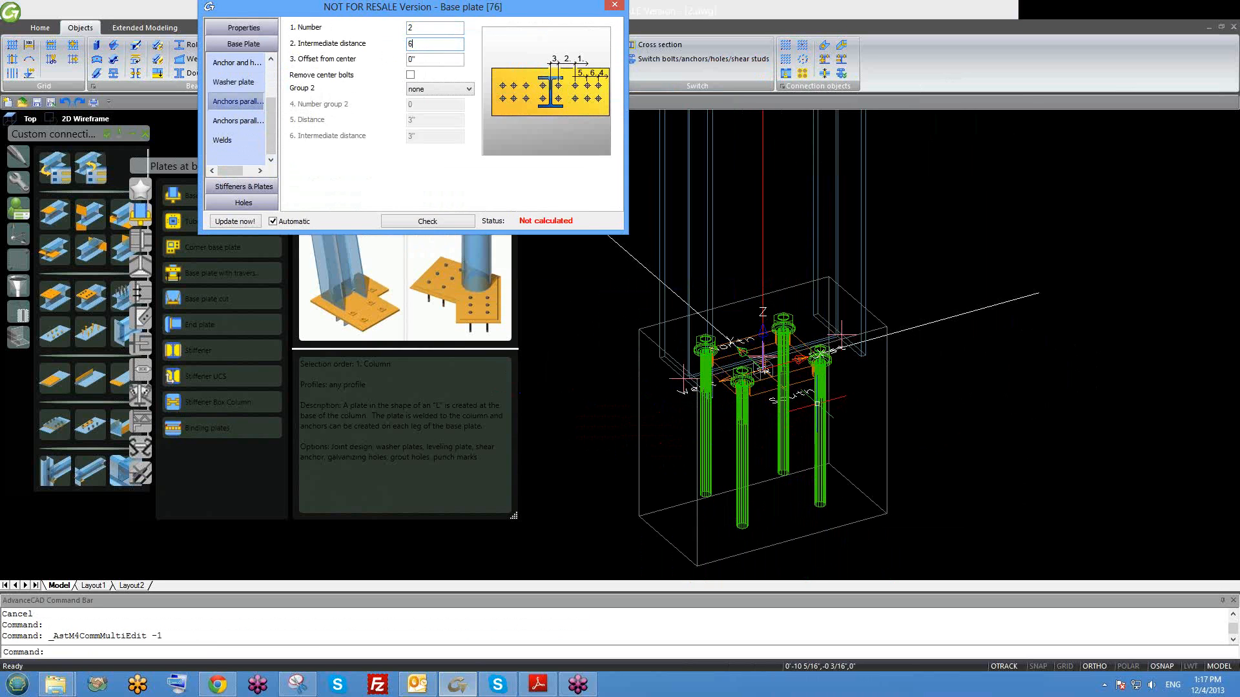
key("Return")
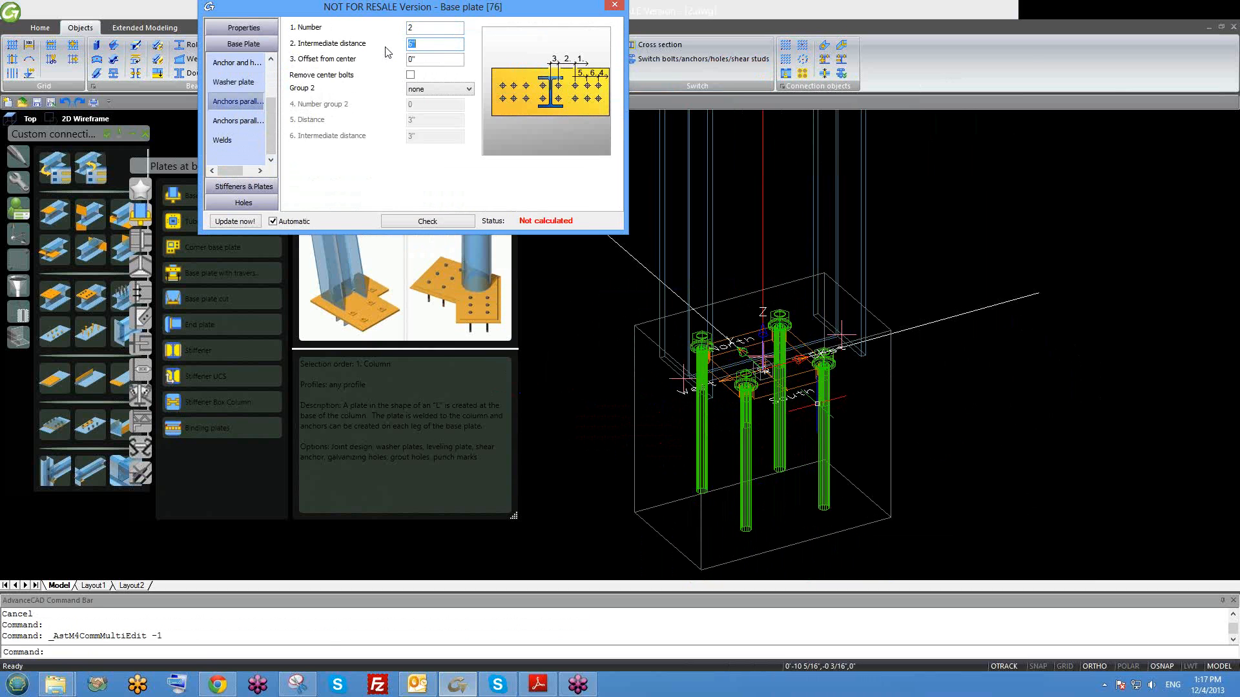
scroll(668, 276, "up", 3)
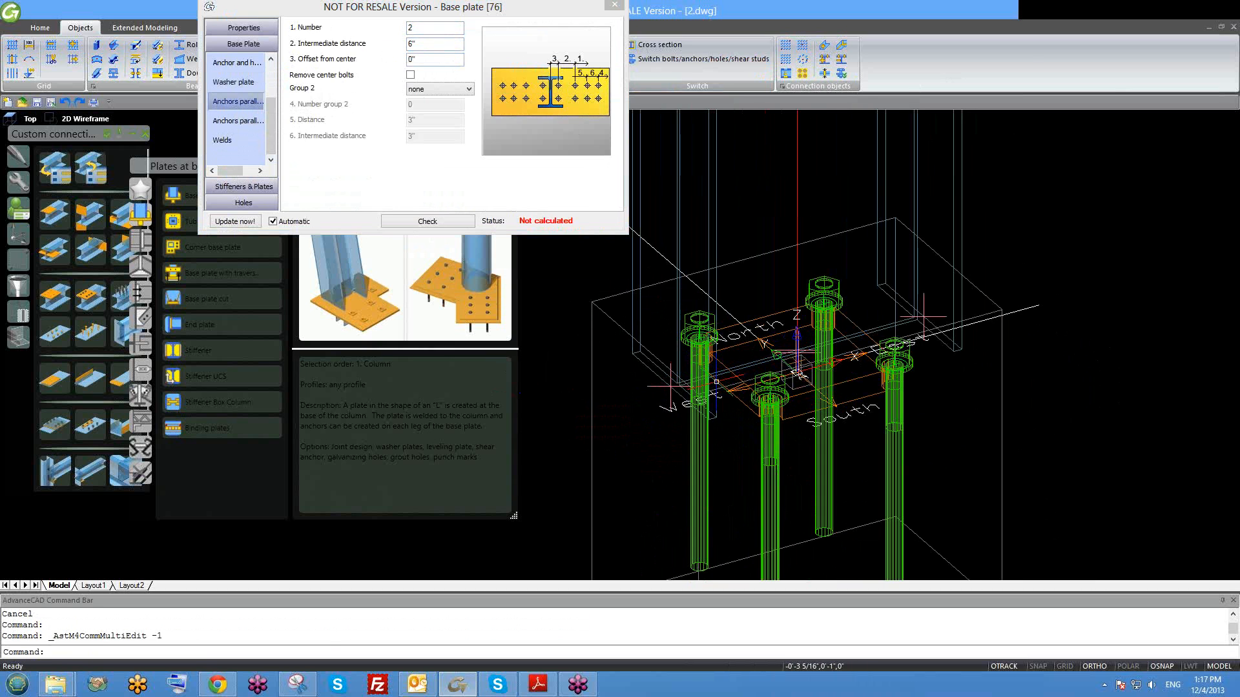
left_click(418, 44)
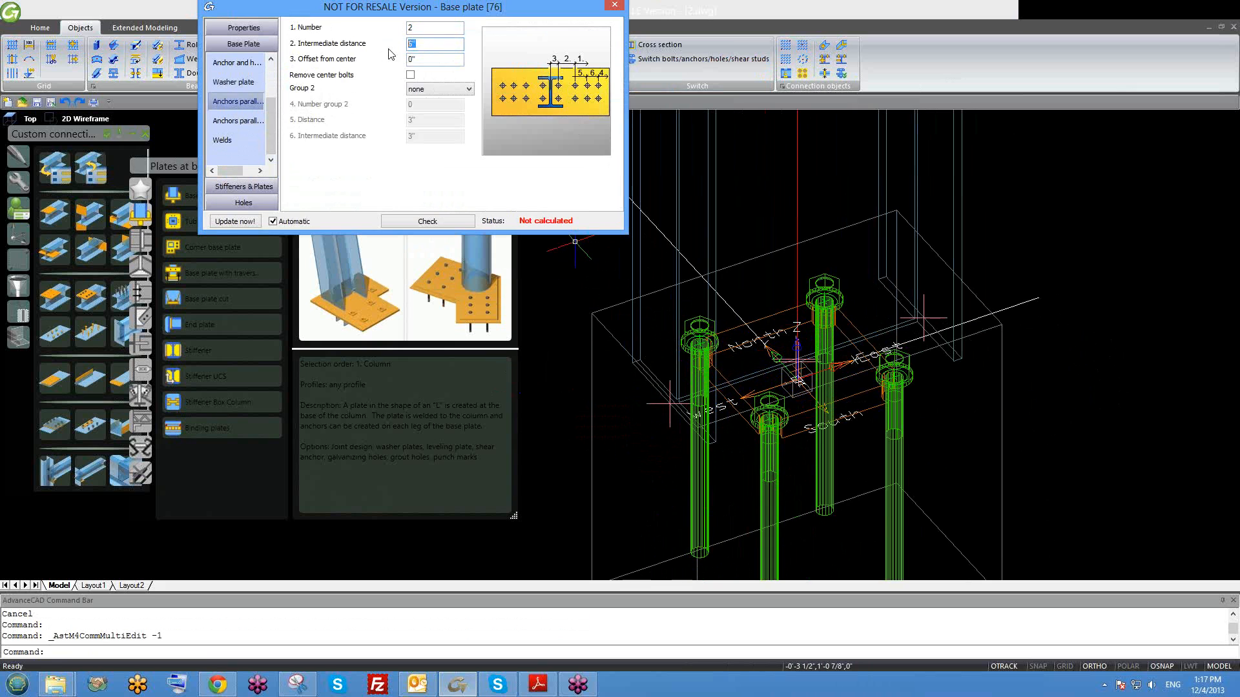
type("10")
key("Return")
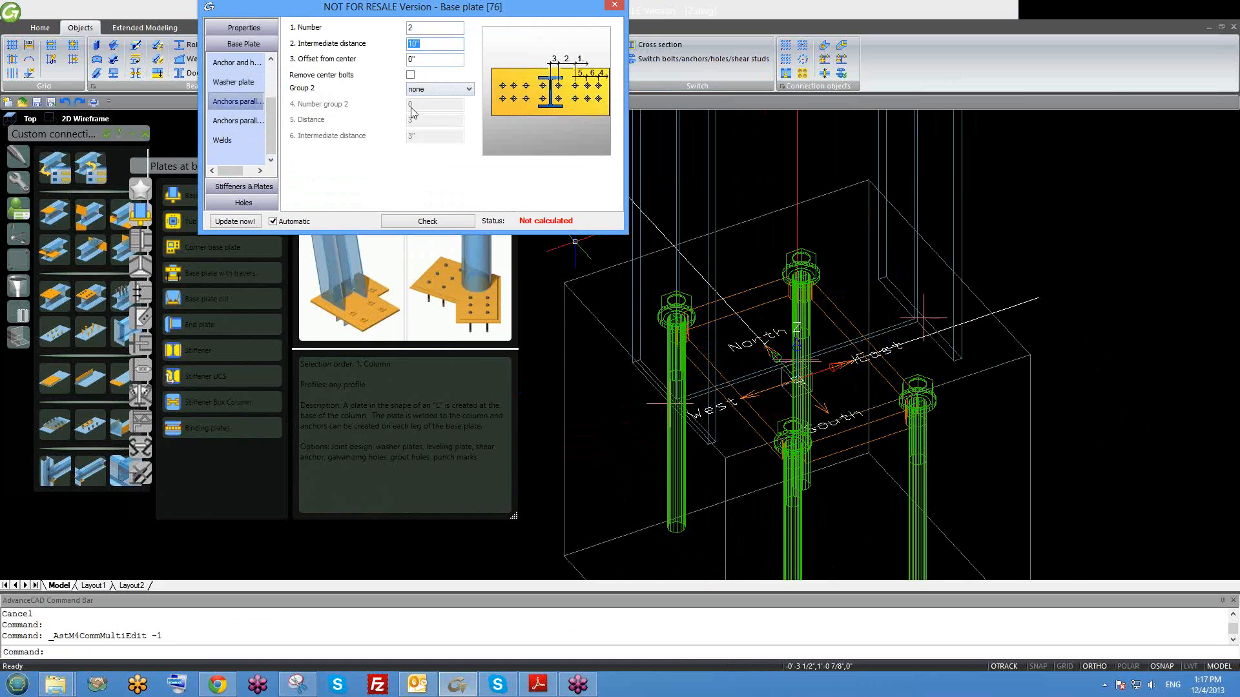
Set the intermediate distance of the anchors parallel to the flange to 10".
left_click(237, 121)
key("Tab")
type("10")
key("Return")
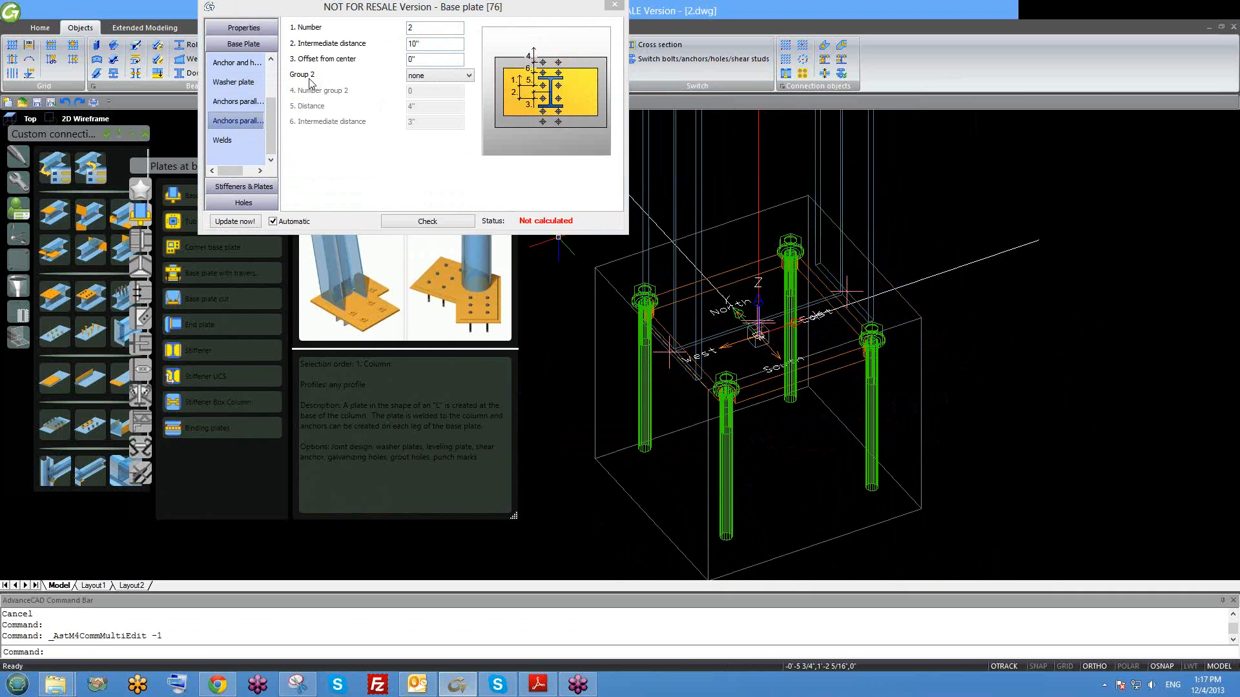
Try a second group of anchors parallel to the flange on the top side, with a group number of 1.
left_click(437, 78)
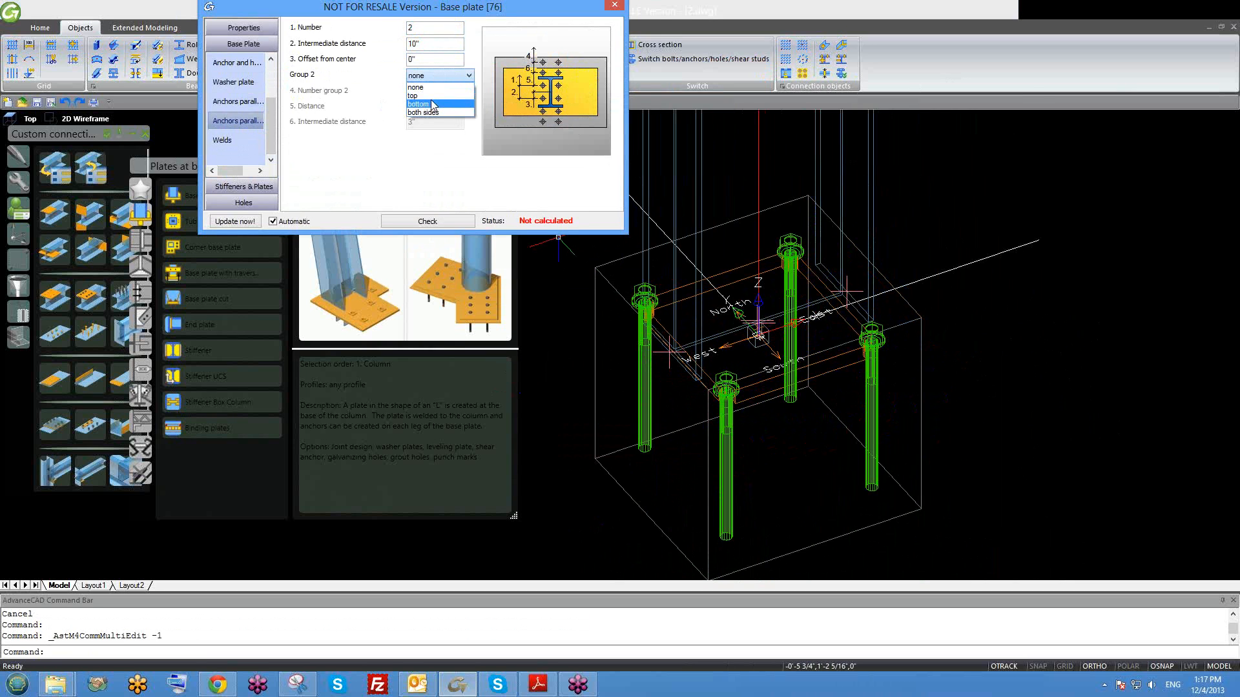
left_click(431, 97)
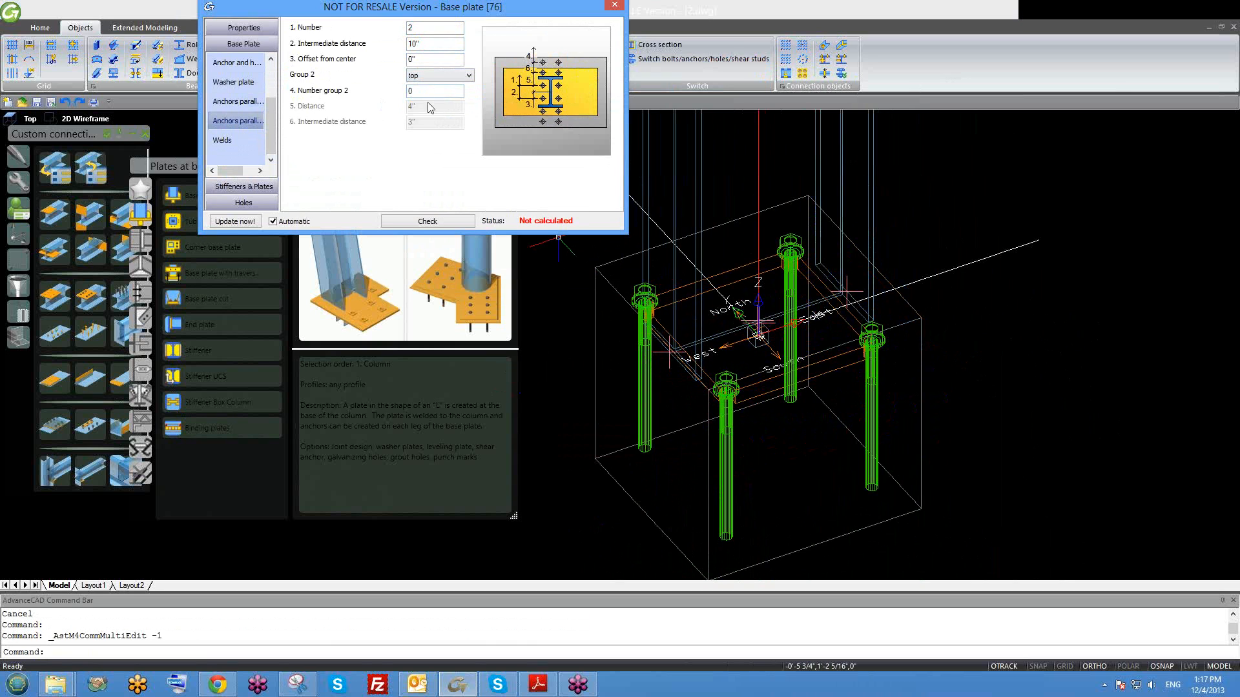
left_click_drag(386, 91, 384, 91)
type("1")
key("Return")
left_click(850, 249)
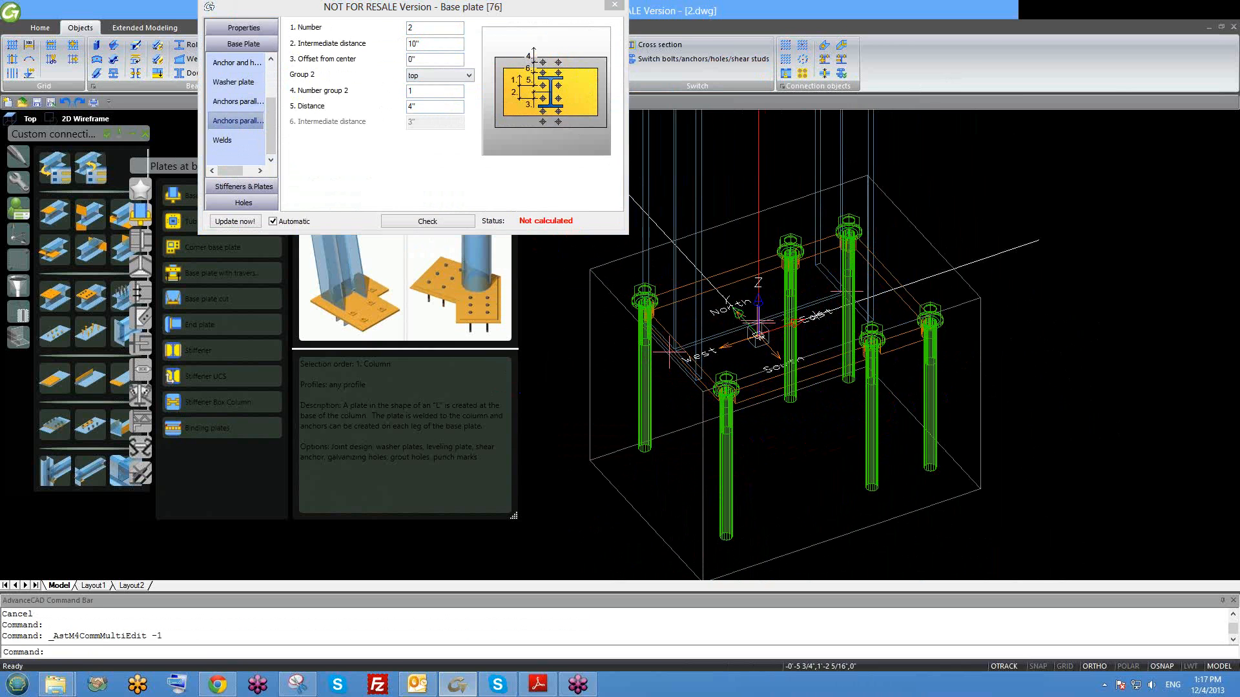
mouse_move(876, 315)
middle_mouse_down("shift")
mouse_move(864, 322)
mouse_move(894, 329)
middle_mouse_up("shift")
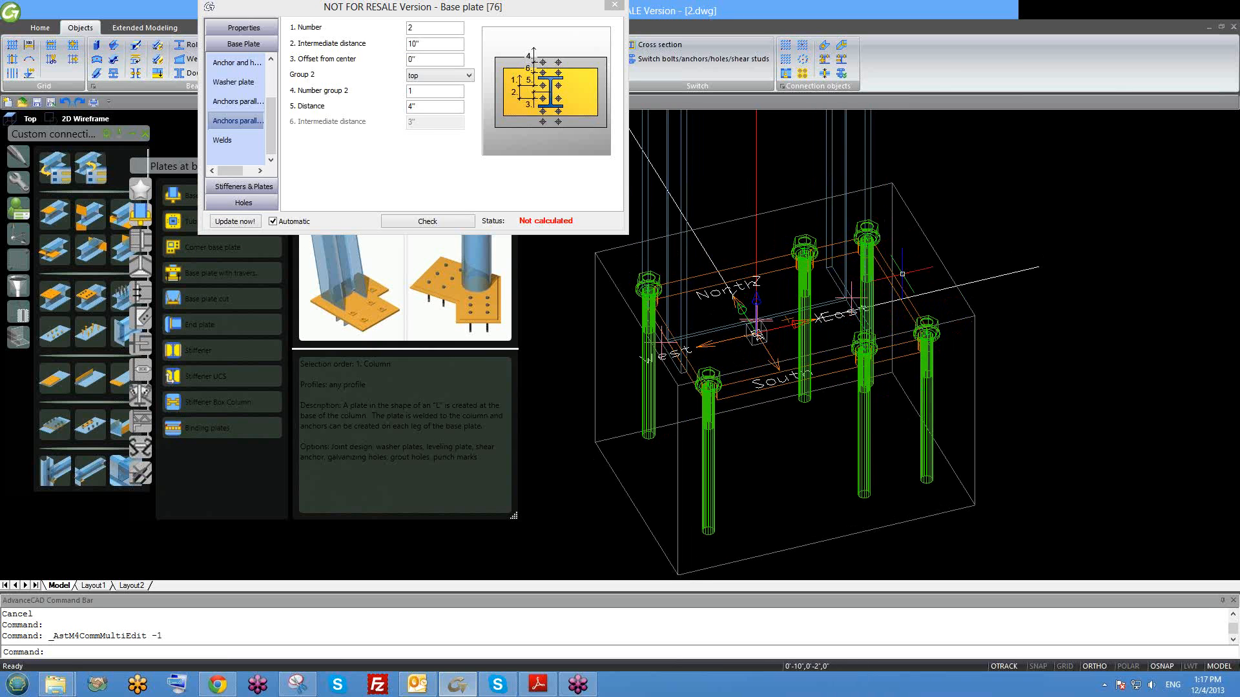
Try the second anchor group on the bottom and on both sides, and set it back to none.
left_click(442, 79)
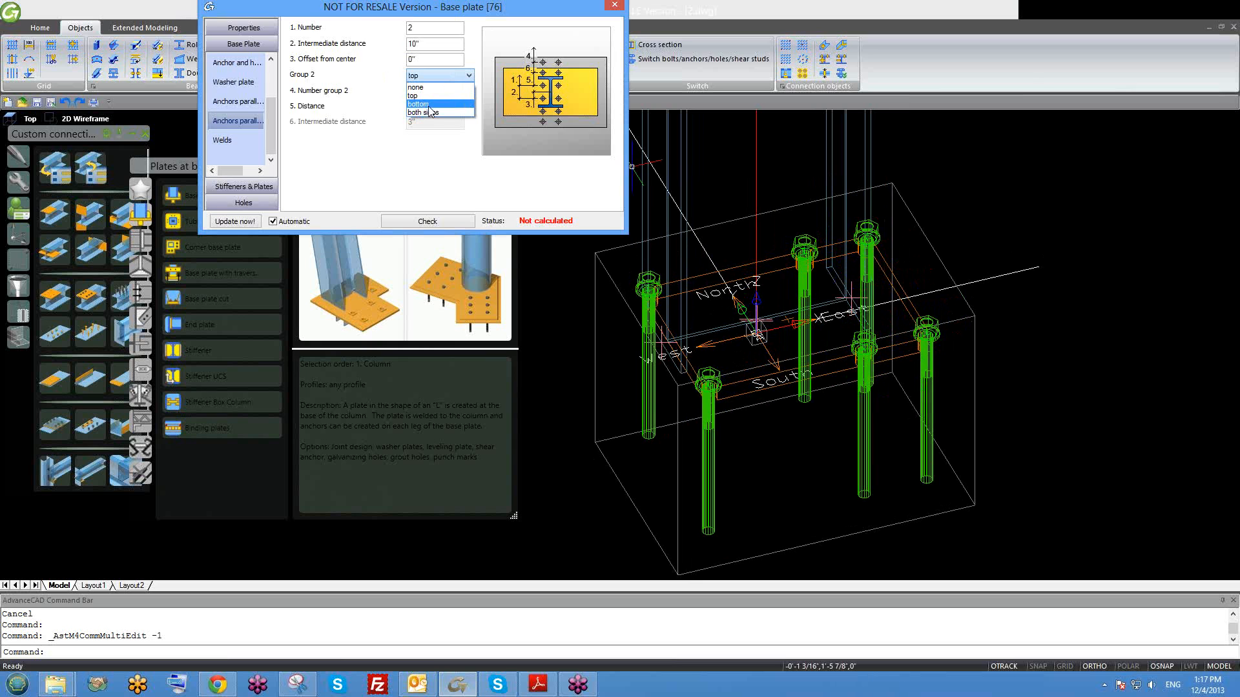
left_click(430, 104)
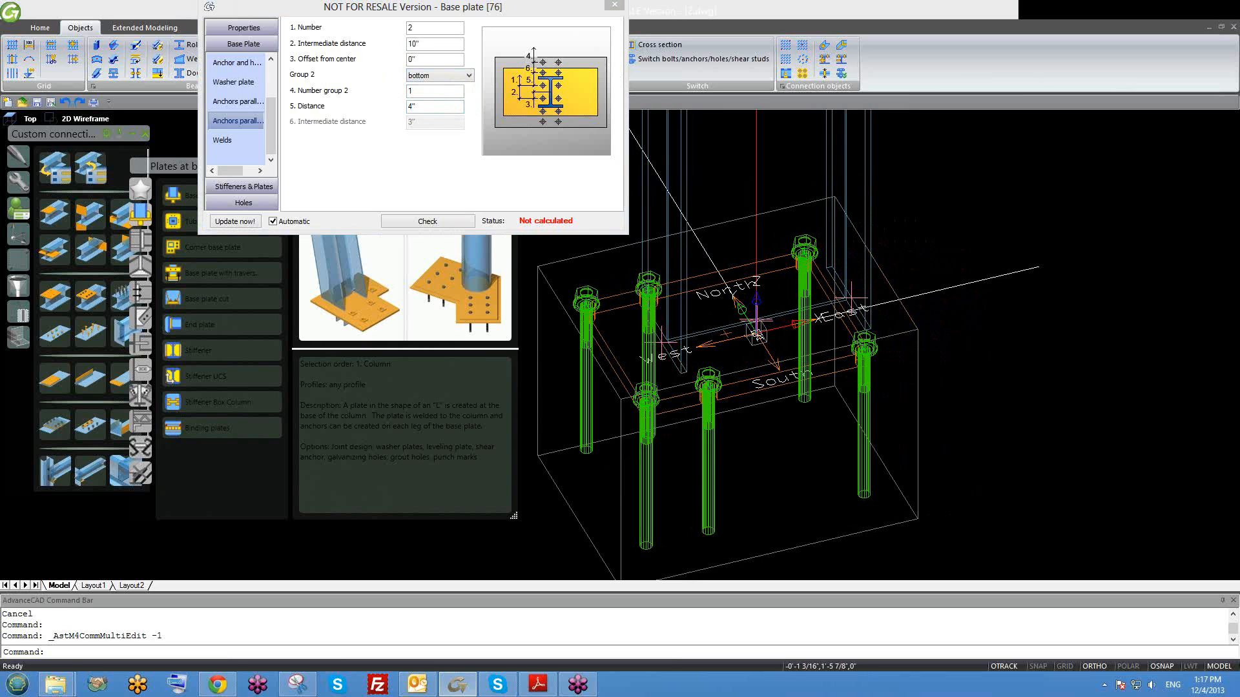
middle_click_drag(656, 328, 701, 301)
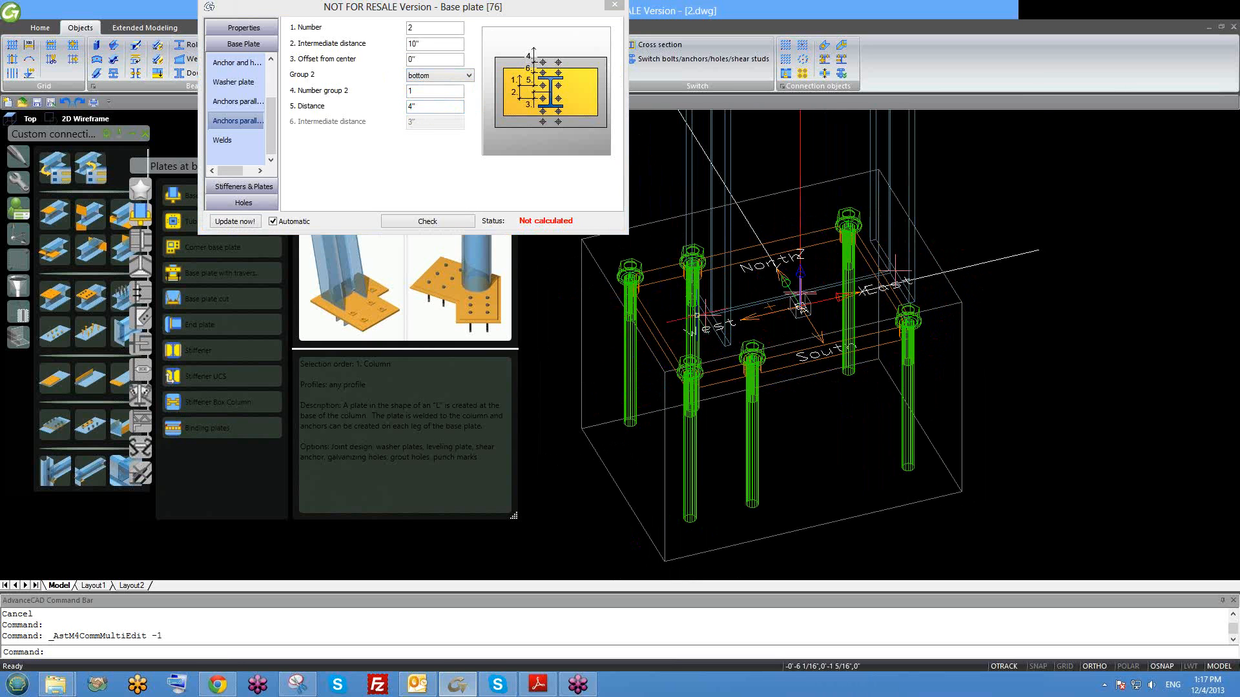
left_click(429, 77)
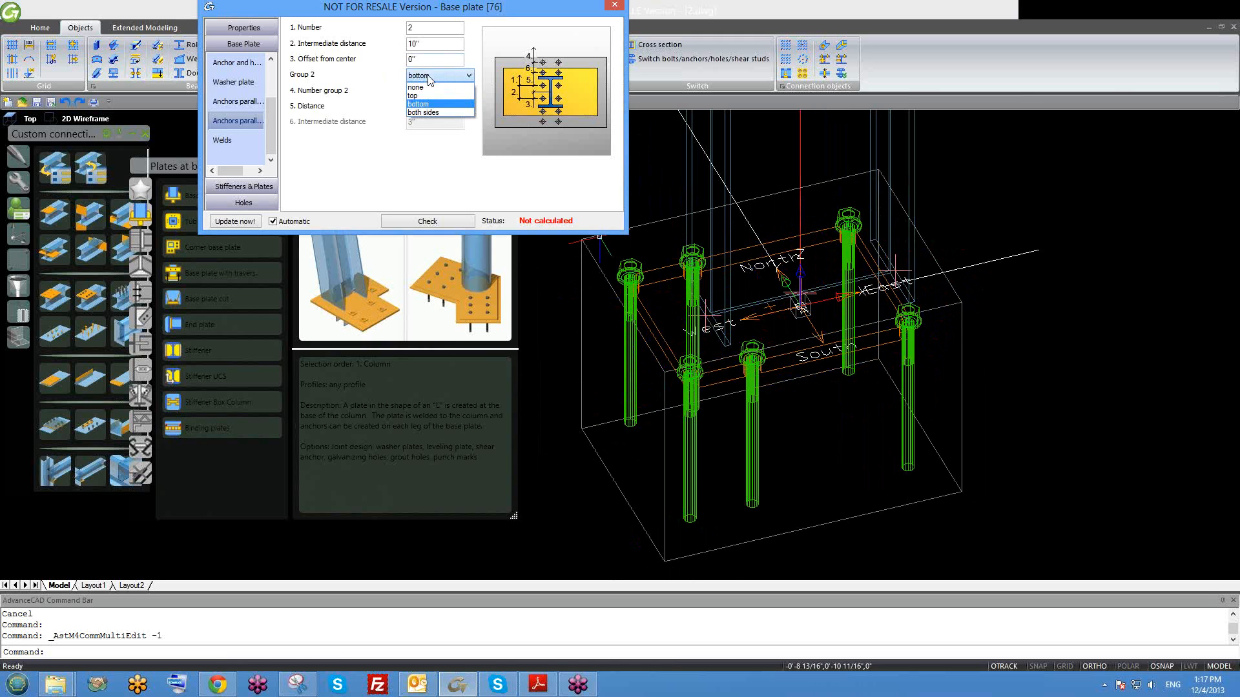
left_click(423, 113)
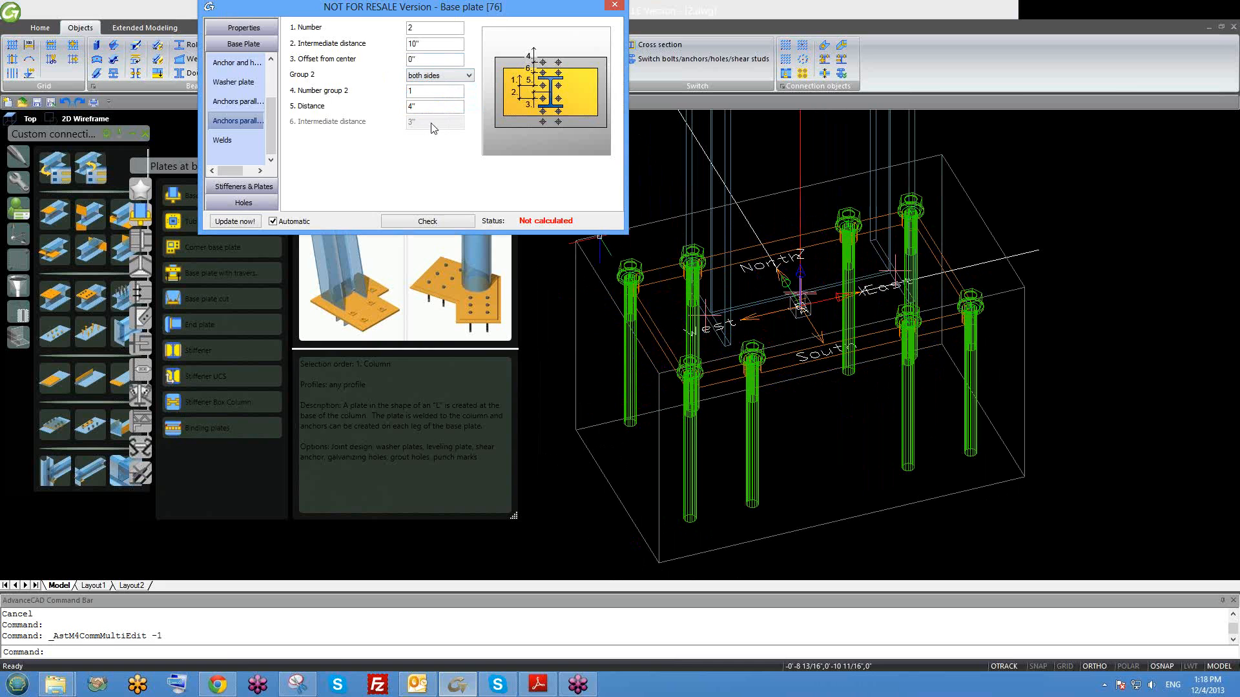
left_click(438, 76)
left_click(436, 89)
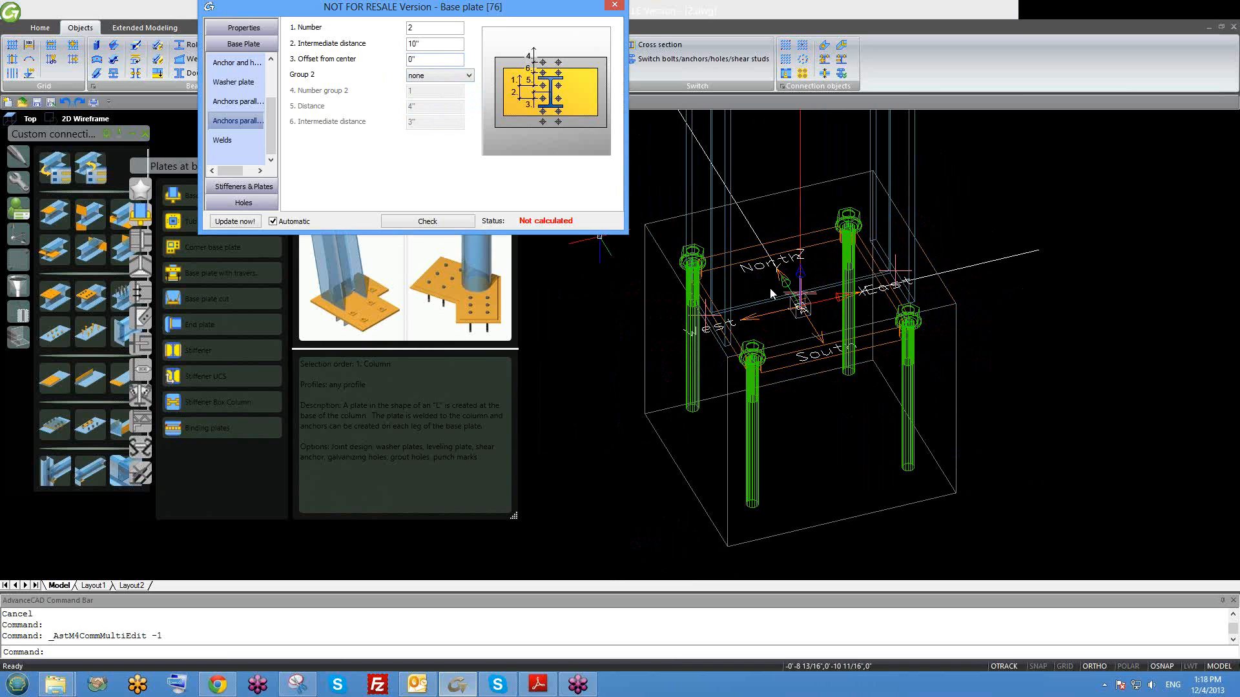
Examine the anchor layout at the column base and locate the Extended Modeling tools and the vault's base plate connection.
scroll(805, 312, "down", 2)
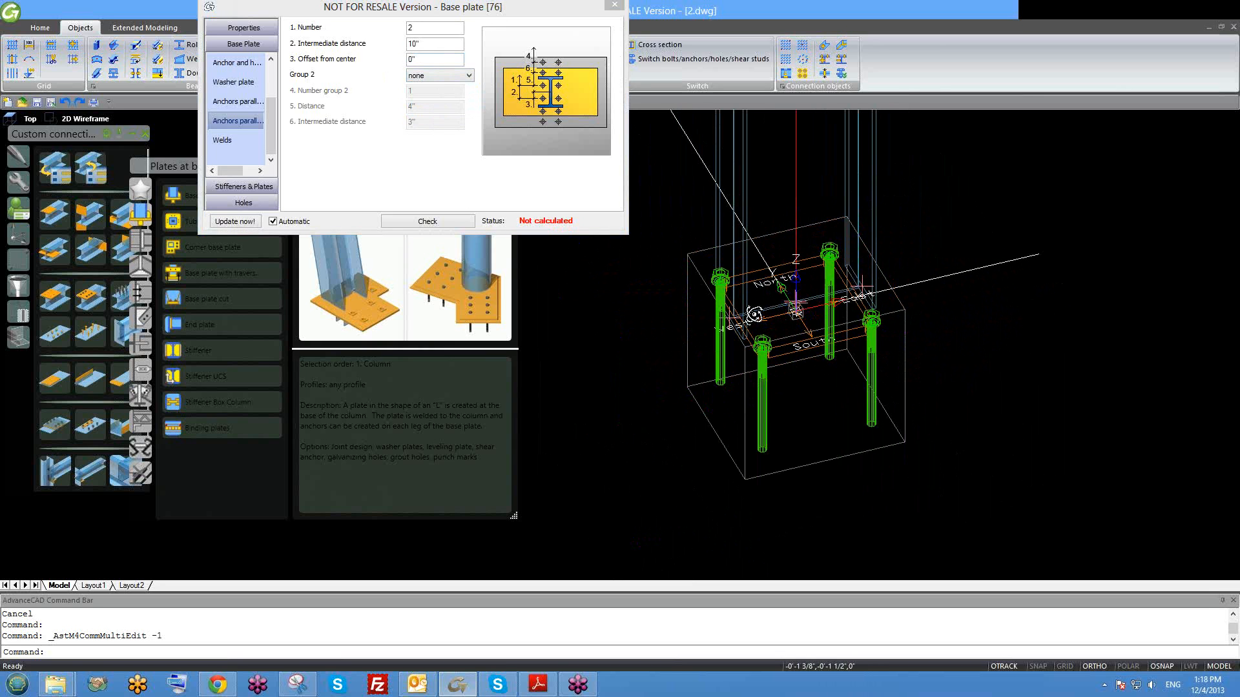
middle_click_drag(796, 312, 857, 311, "shift")
left_click_drag(531, 8, 731, 8)
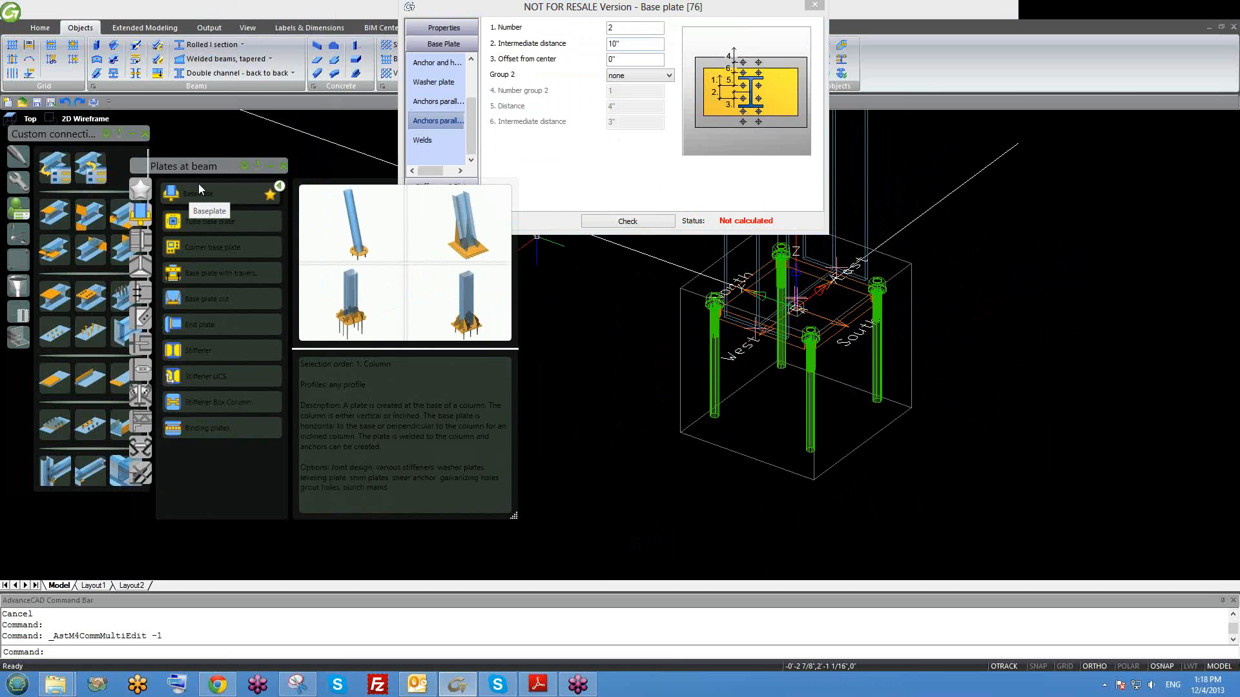
left_click_drag(630, 4, 875, 139)
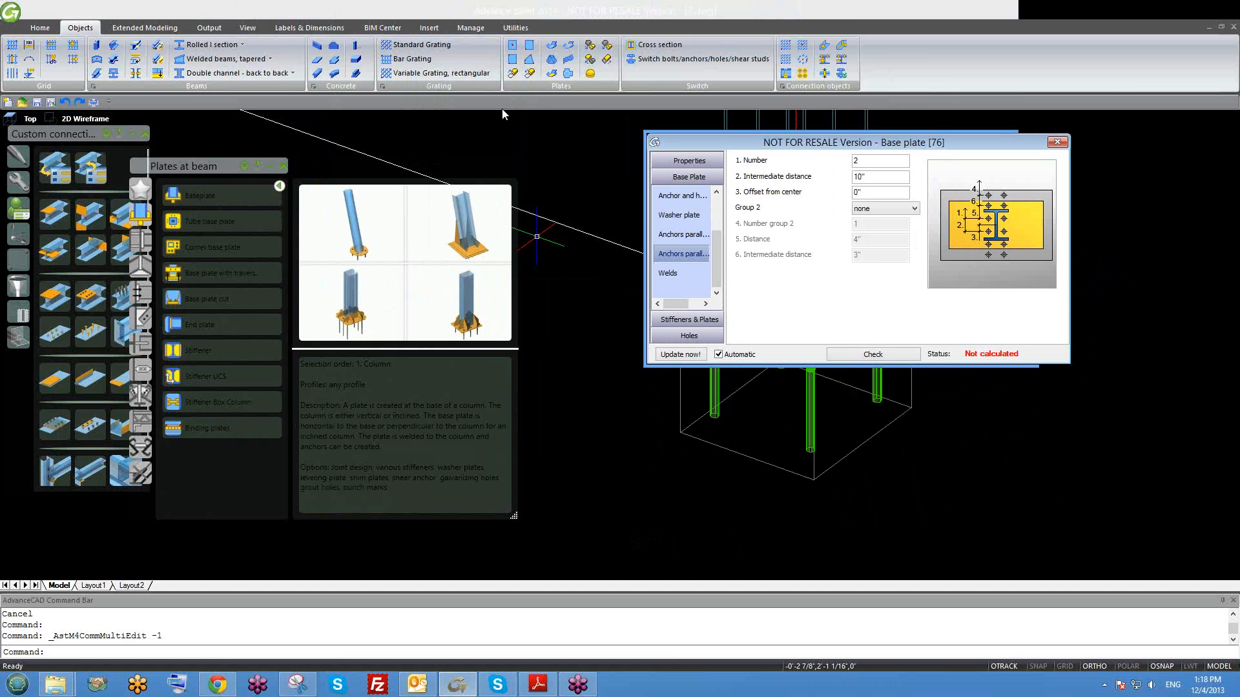
left_click(144, 29)
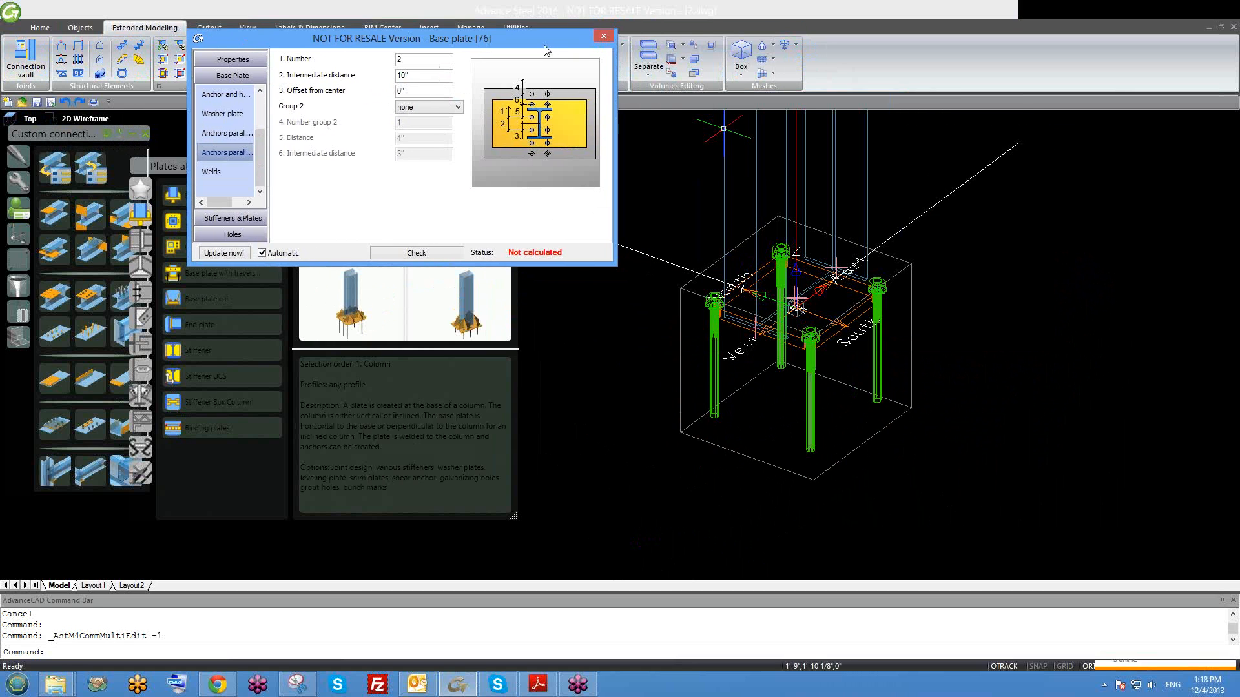
left_click_drag(544, 46, 566, 84)
scroll(836, 309, "up", 2)
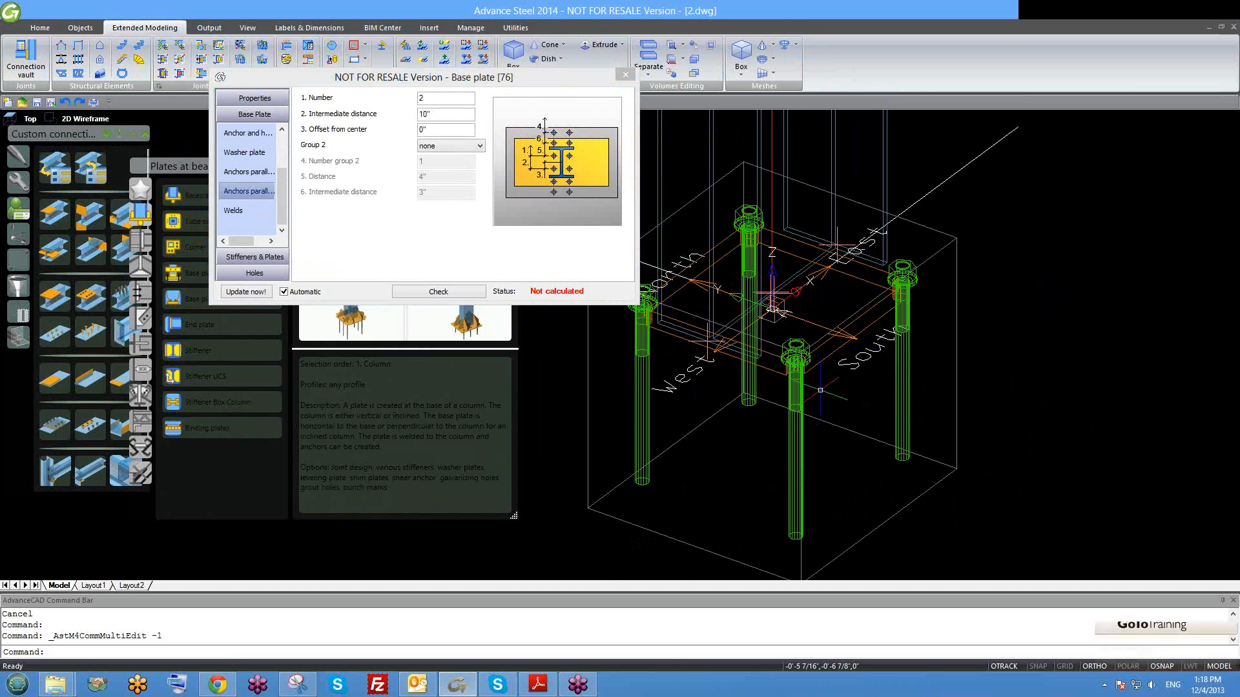
middle_click_drag(816, 382, 804, 403, "shift")
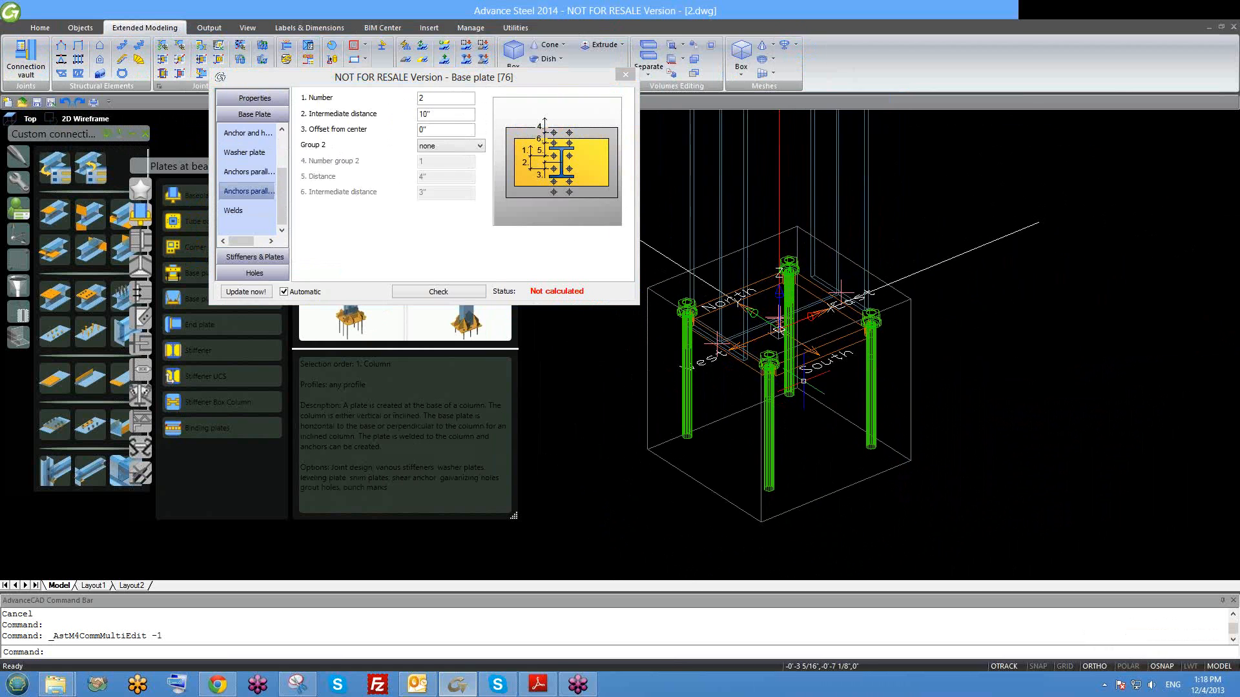
left_click_drag(452, 83, 625, 90)
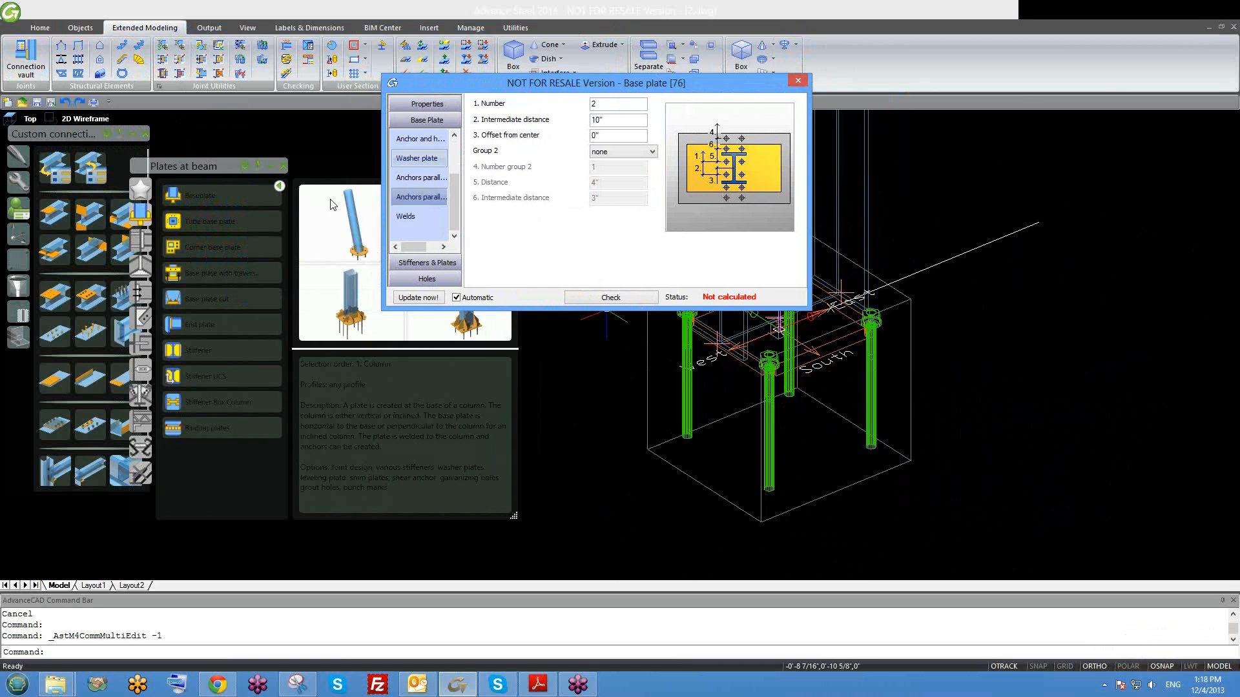
left_click(330, 204)
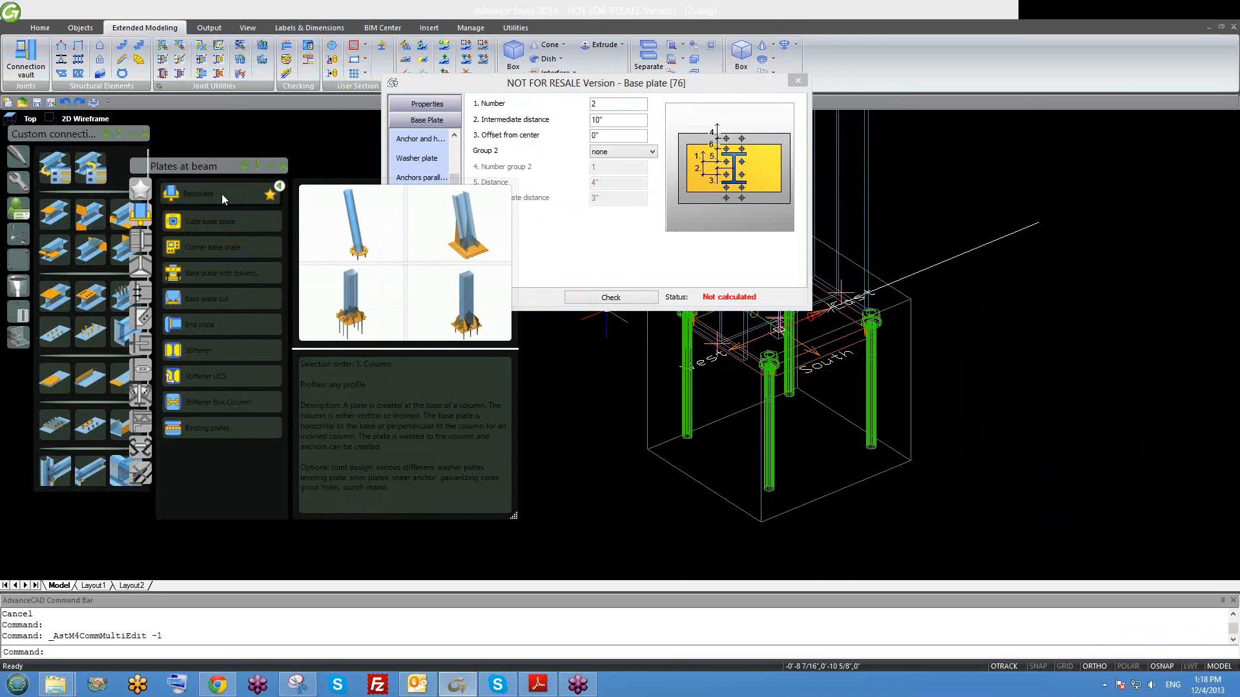
left_click(720, 87)
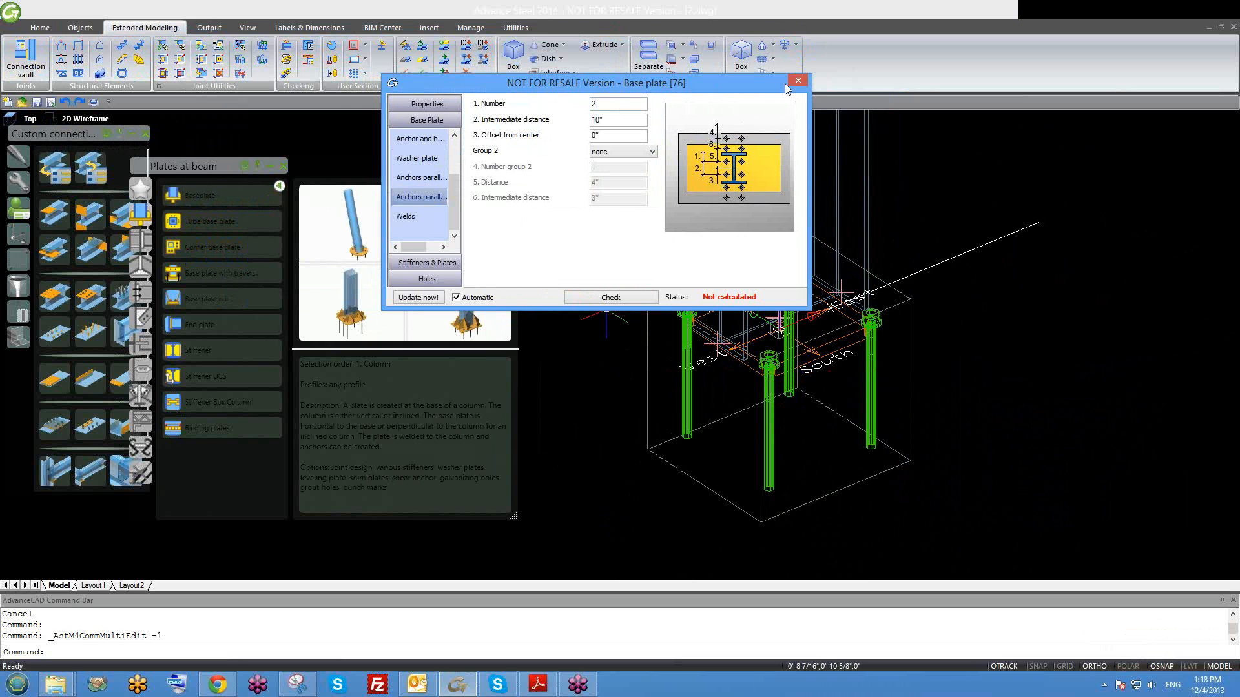
left_click_drag(669, 84, 580, 21)
middle_click_drag(833, 345, 865, 445, "shift")
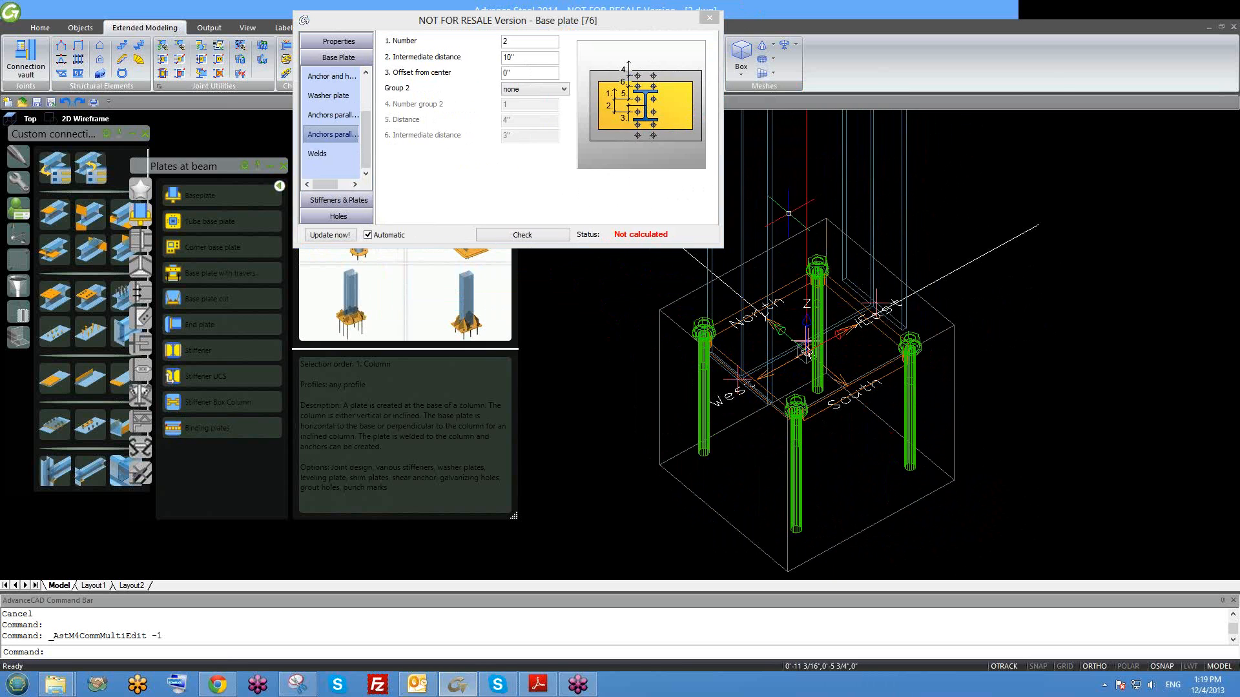
Compare the number and intermediate distance settings of the anchors parallel to the flange and parallel to the web.
left_click(525, 57)
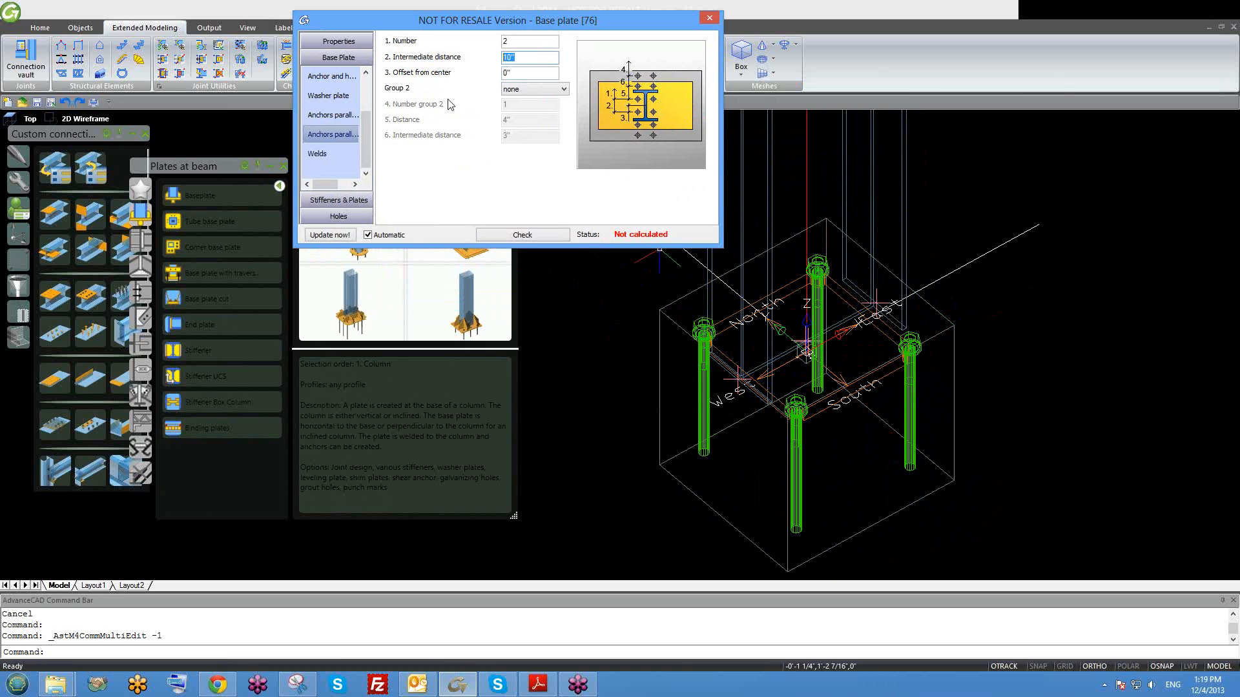
left_click(324, 115)
left_click(332, 133)
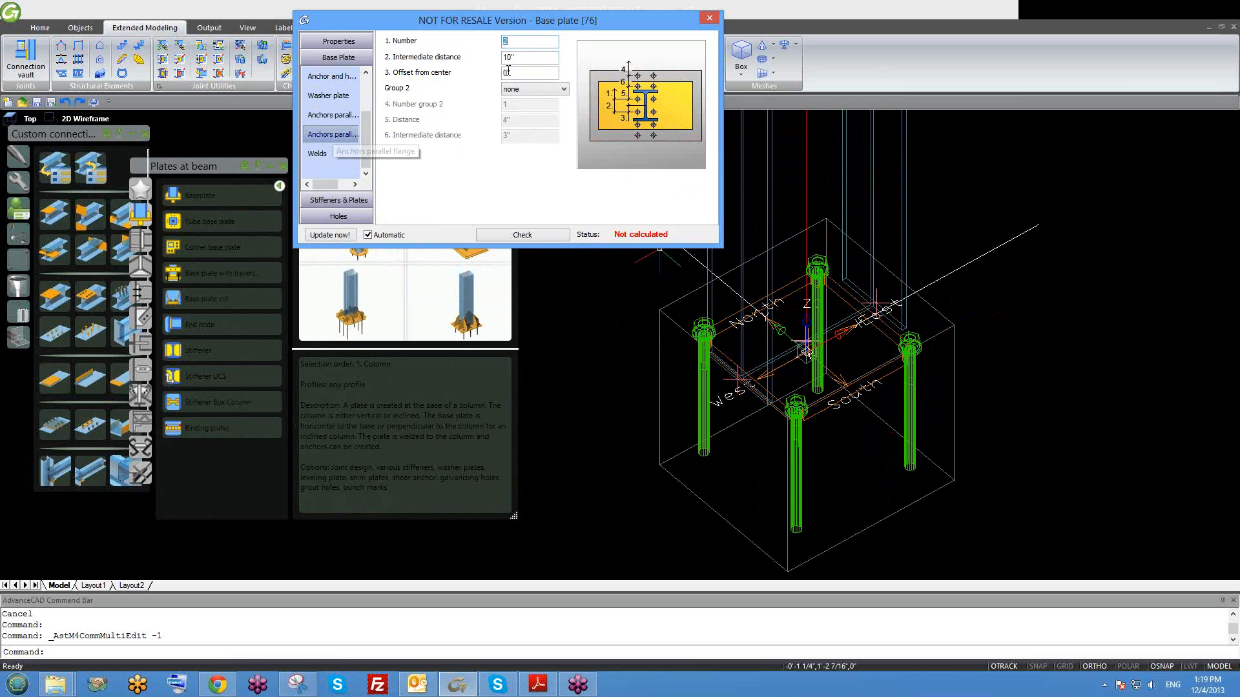
left_click_drag(490, 57, 489, 57)
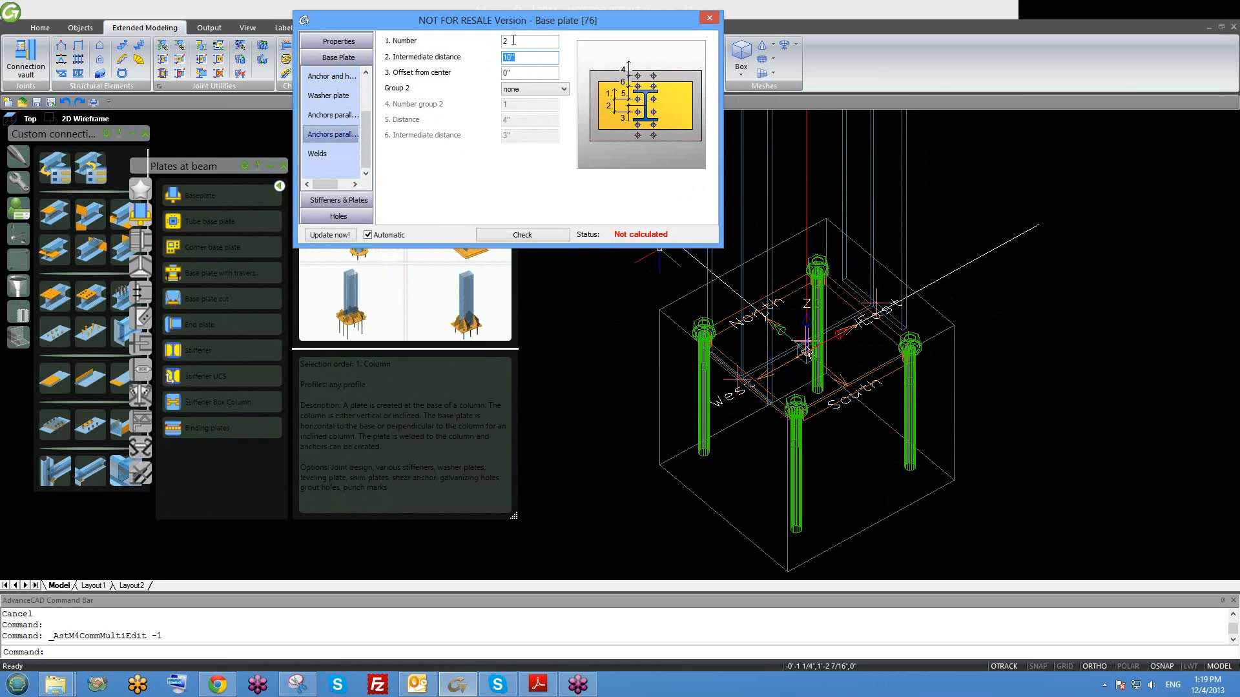
left_click(343, 118)
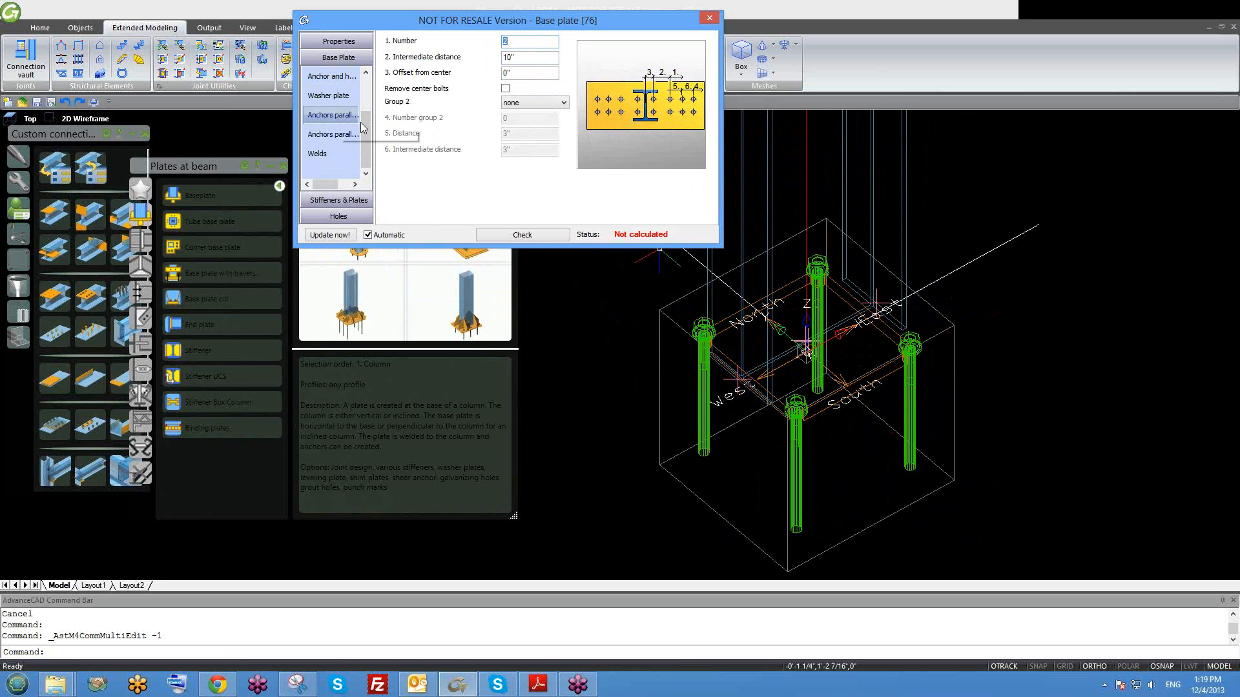
scroll(330, 91, "up", 3)
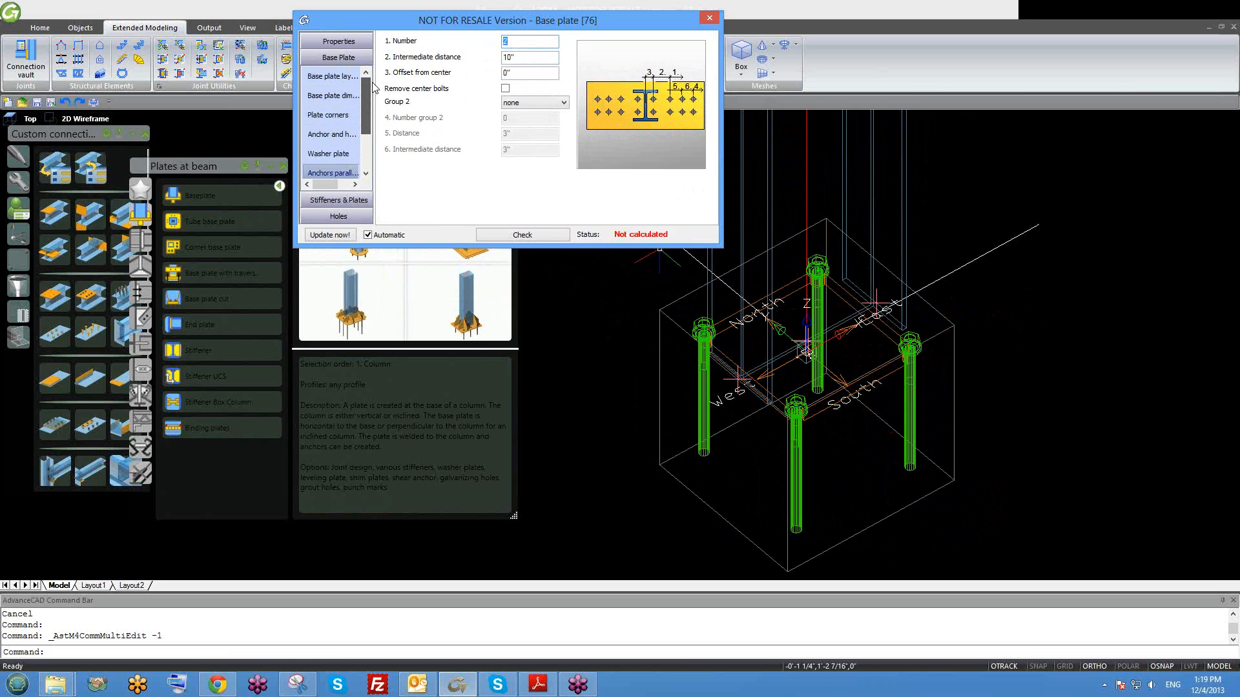
Try a rotation of 45 in the base plate layout, and set the rotation to 90.
left_click(330, 79)
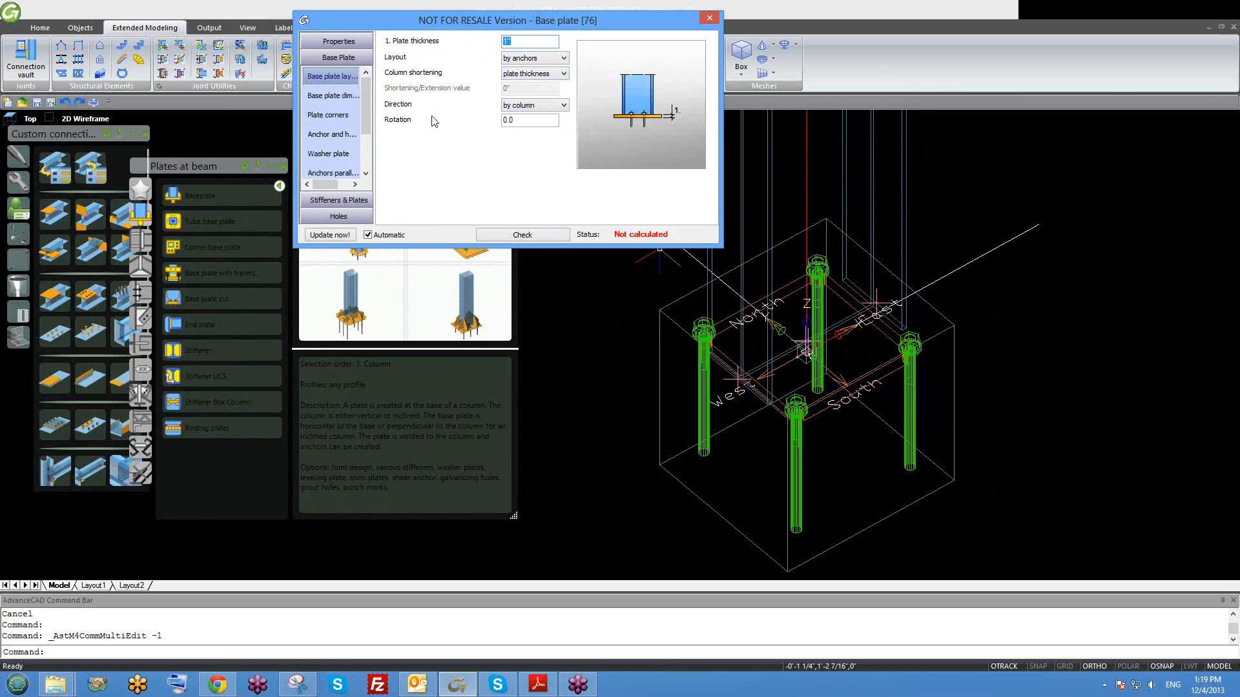
left_click(535, 108)
left_click_drag(531, 121, 476, 129)
type("45")
key("Return")
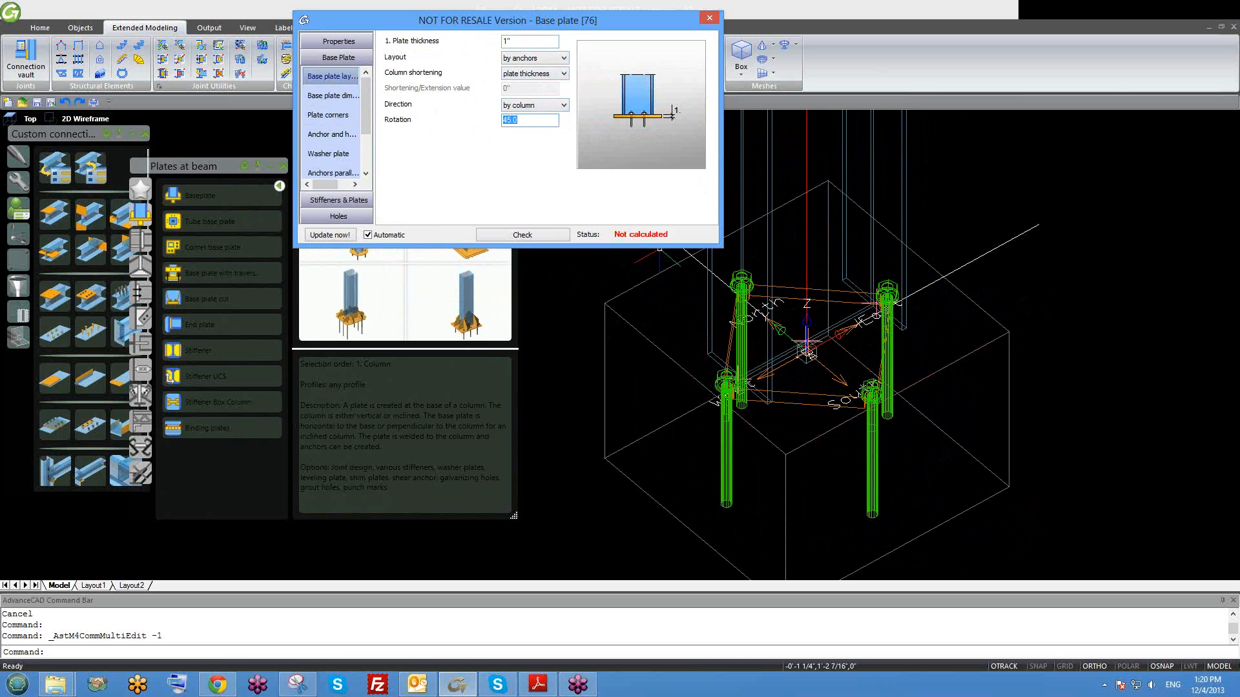
type("90")
key("Return")
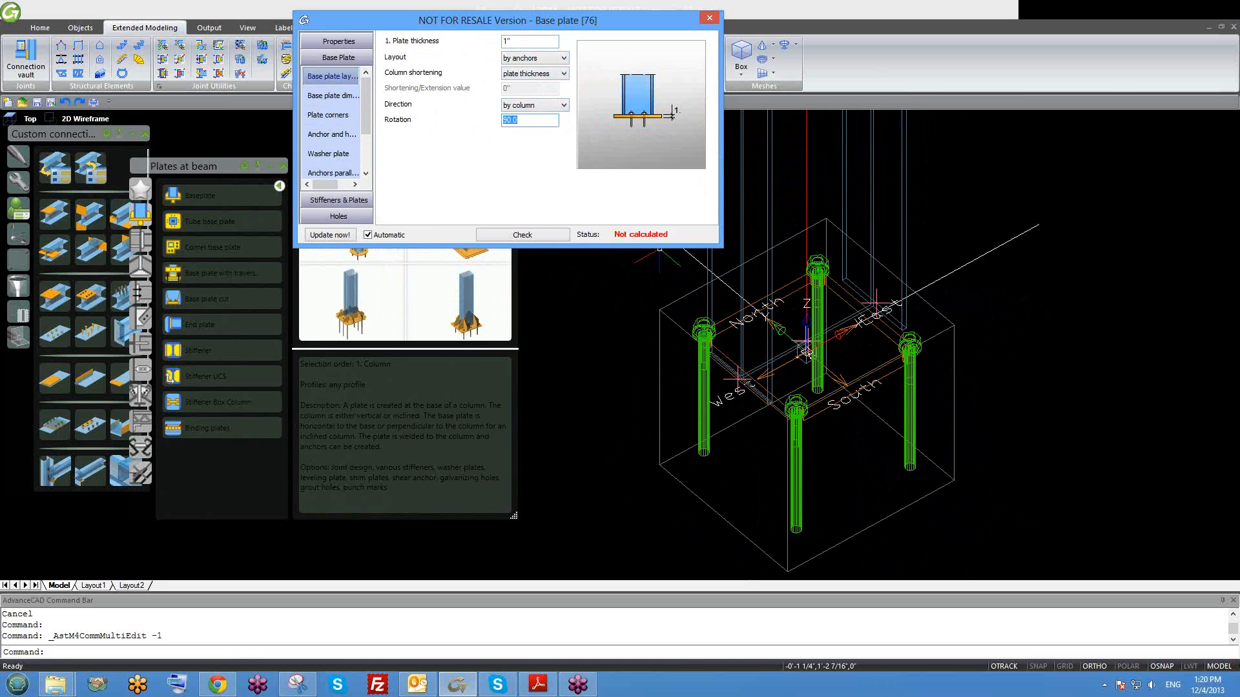
Turn off equal projections in the base plate dimensions and inspect the plate around the anchors.
left_click(339, 98)
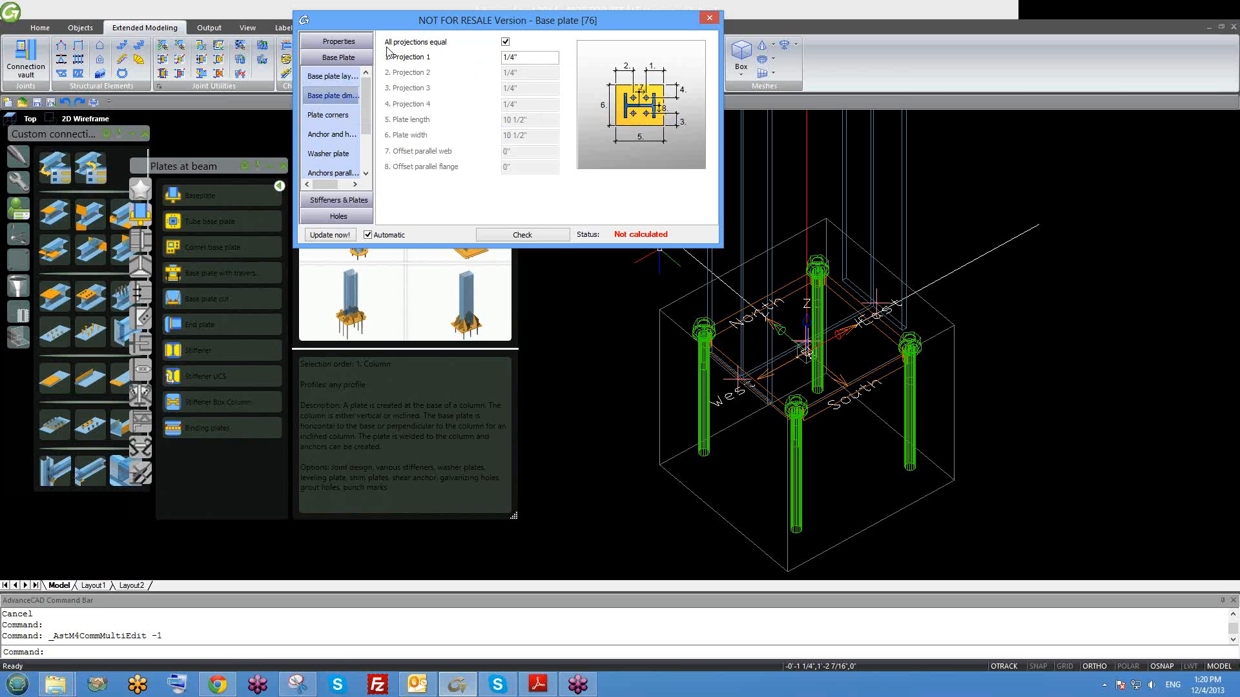
left_click(506, 43)
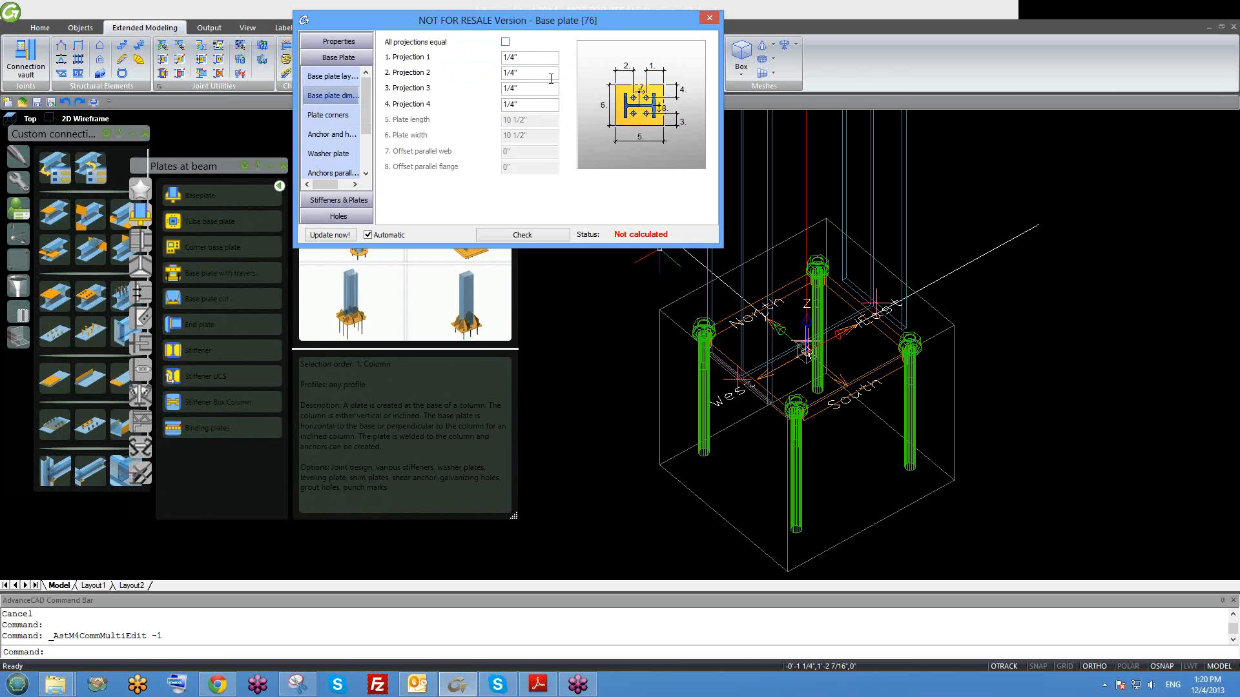
left_click(538, 56)
middle_click_drag(883, 353, 856, 360)
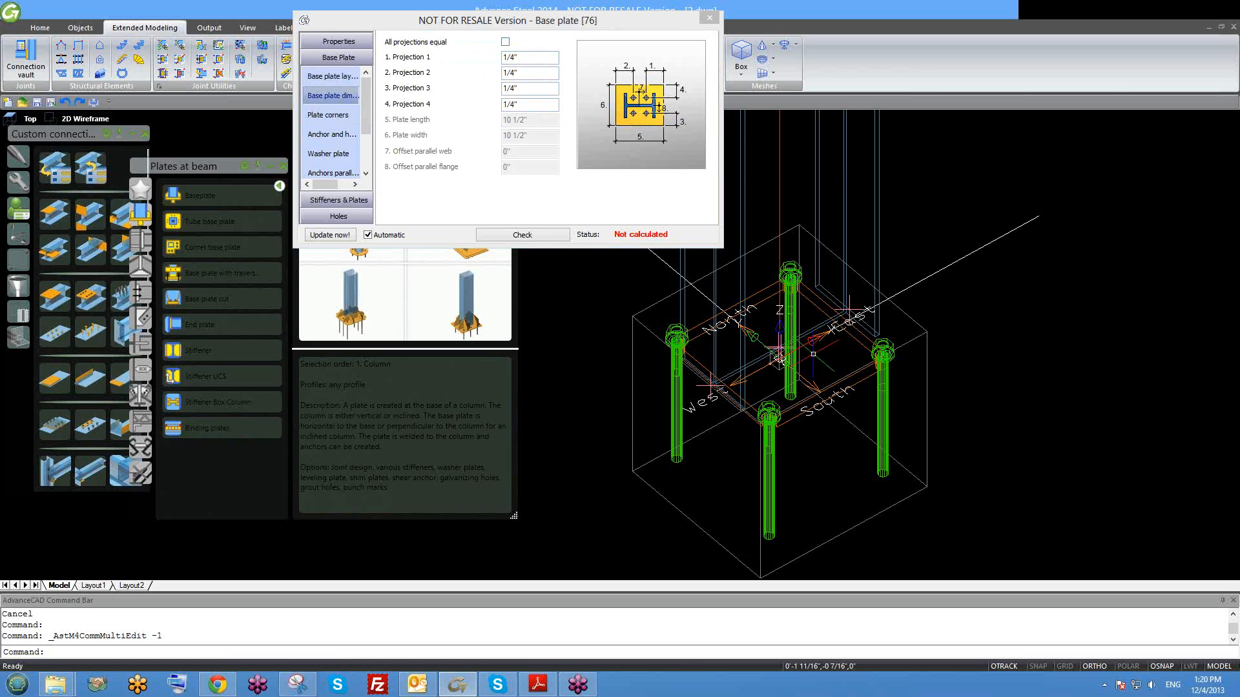
scroll(833, 375, "up", 3)
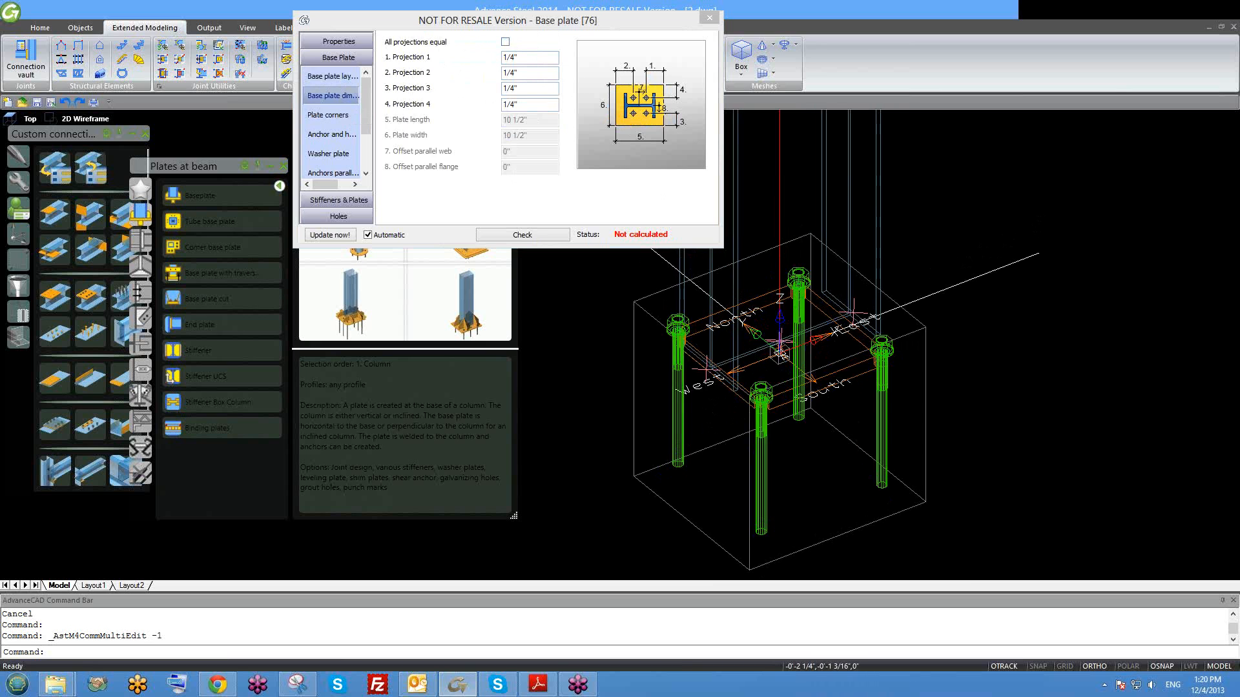
scroll(854, 367, "down", 3)
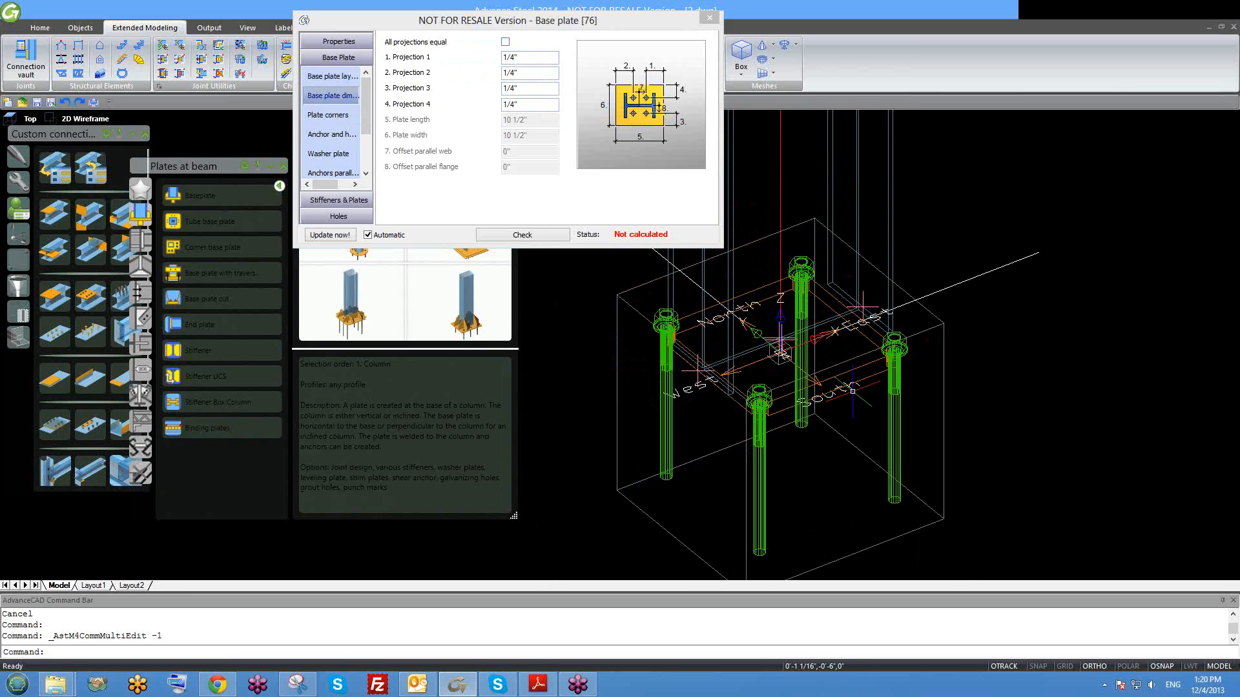
Set the base plate's Projection 1 to 2".
left_click(525, 62)
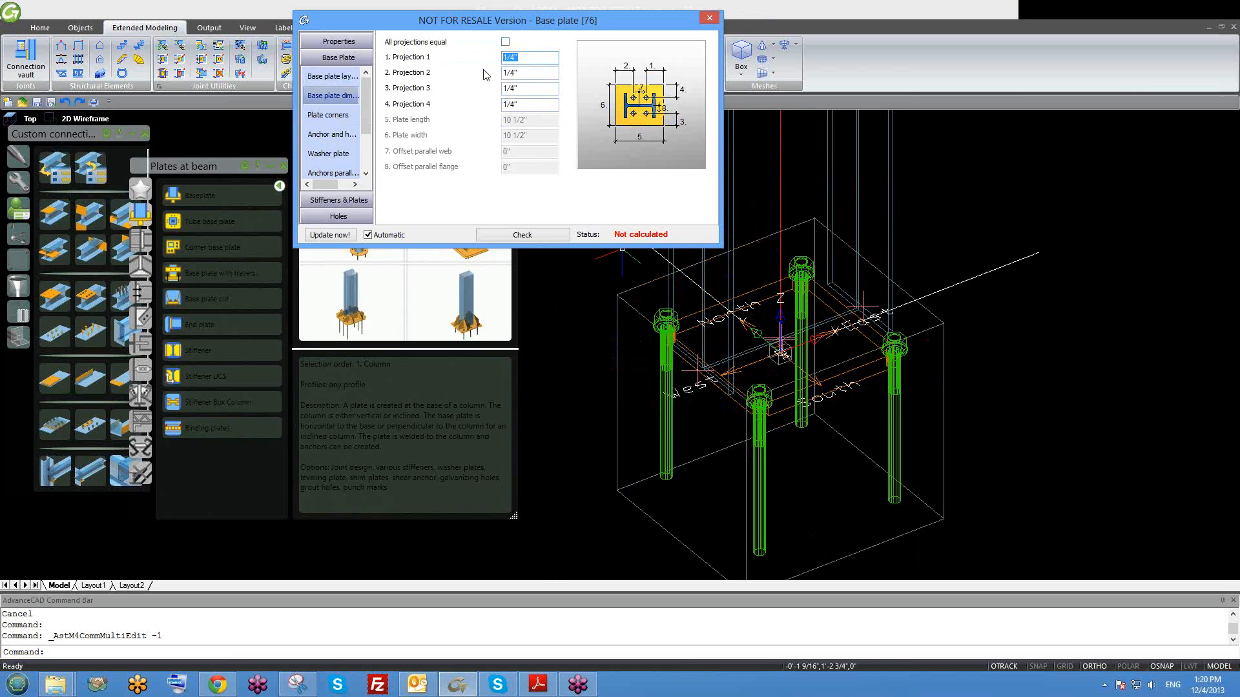
scroll(912, 364, "up", 3)
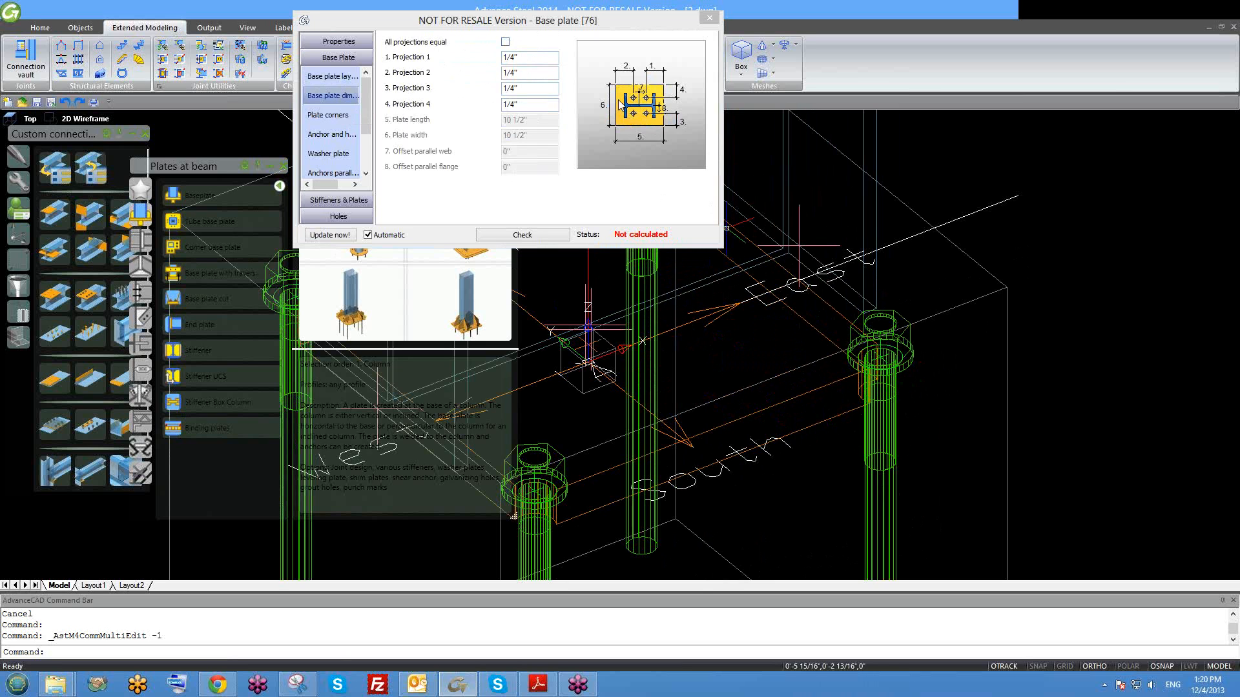
left_click(537, 57)
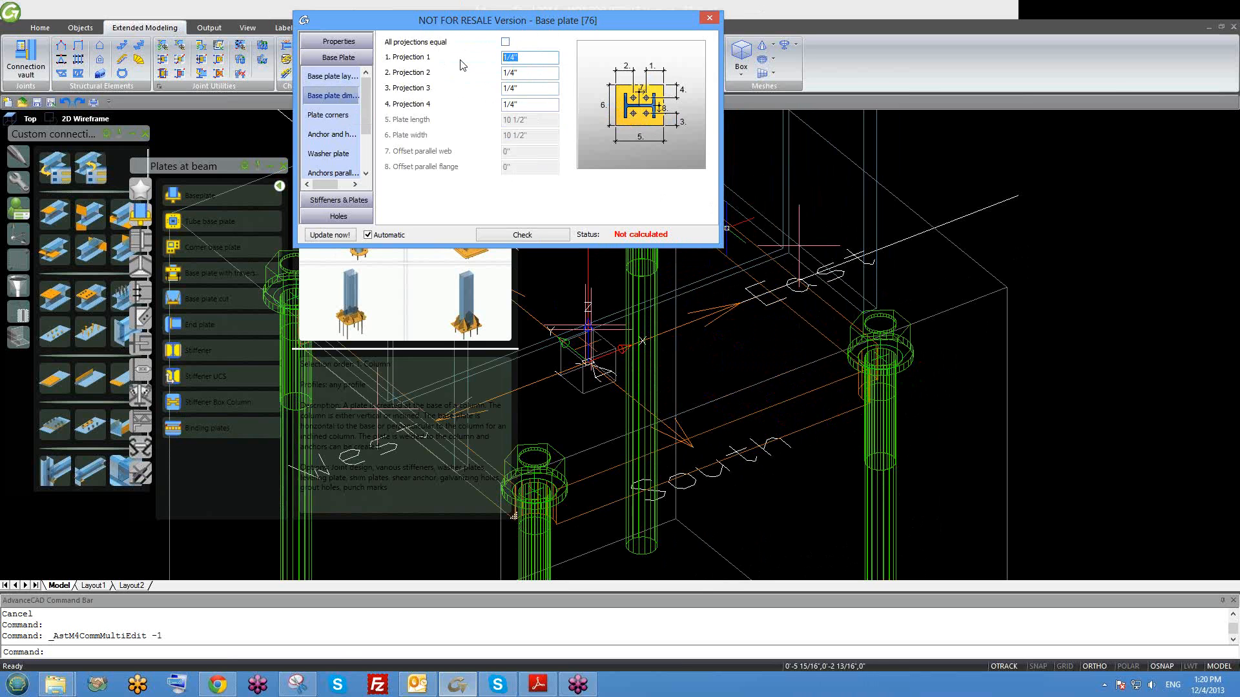
type("2")
key("Return")
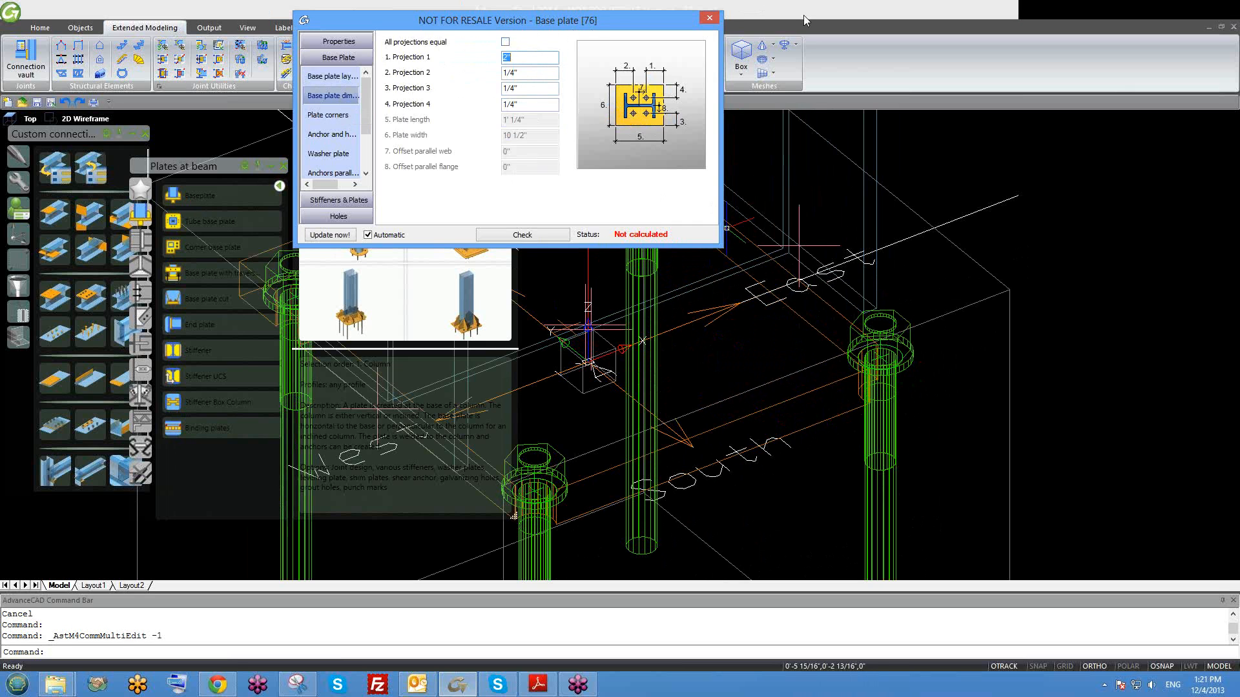
Make all base plate projections equal and close the connection properties.
left_click_drag(553, 21, 804, 15)
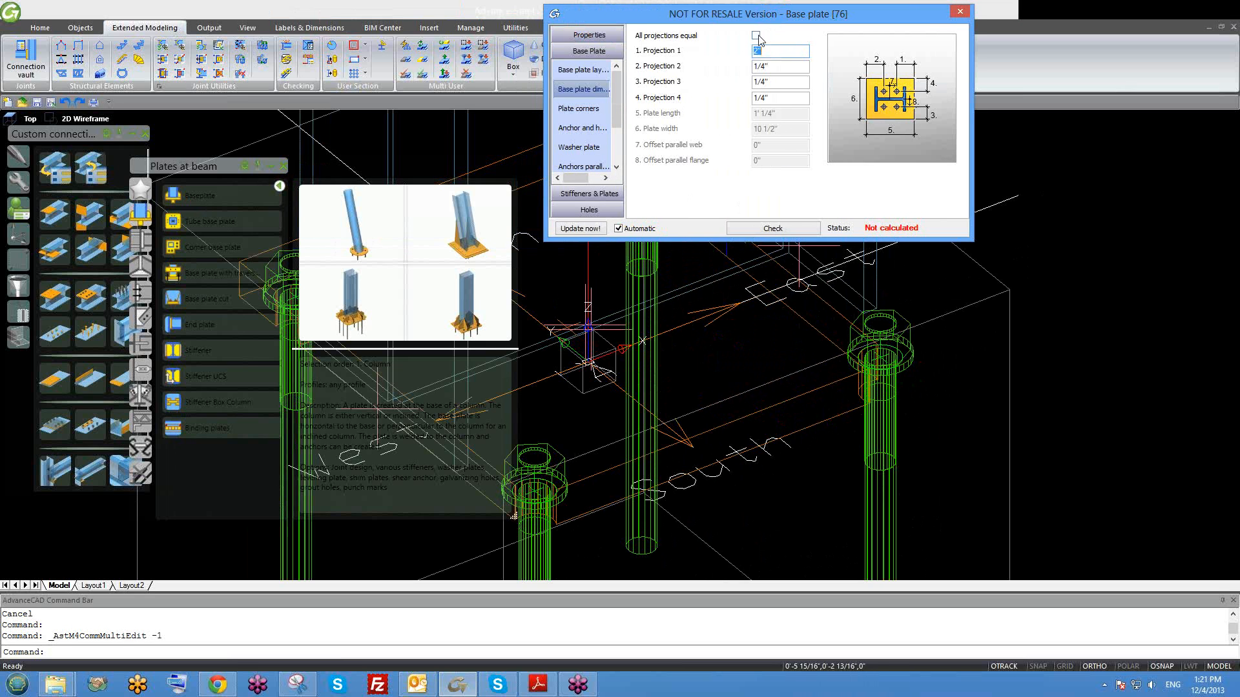
left_click(757, 36)
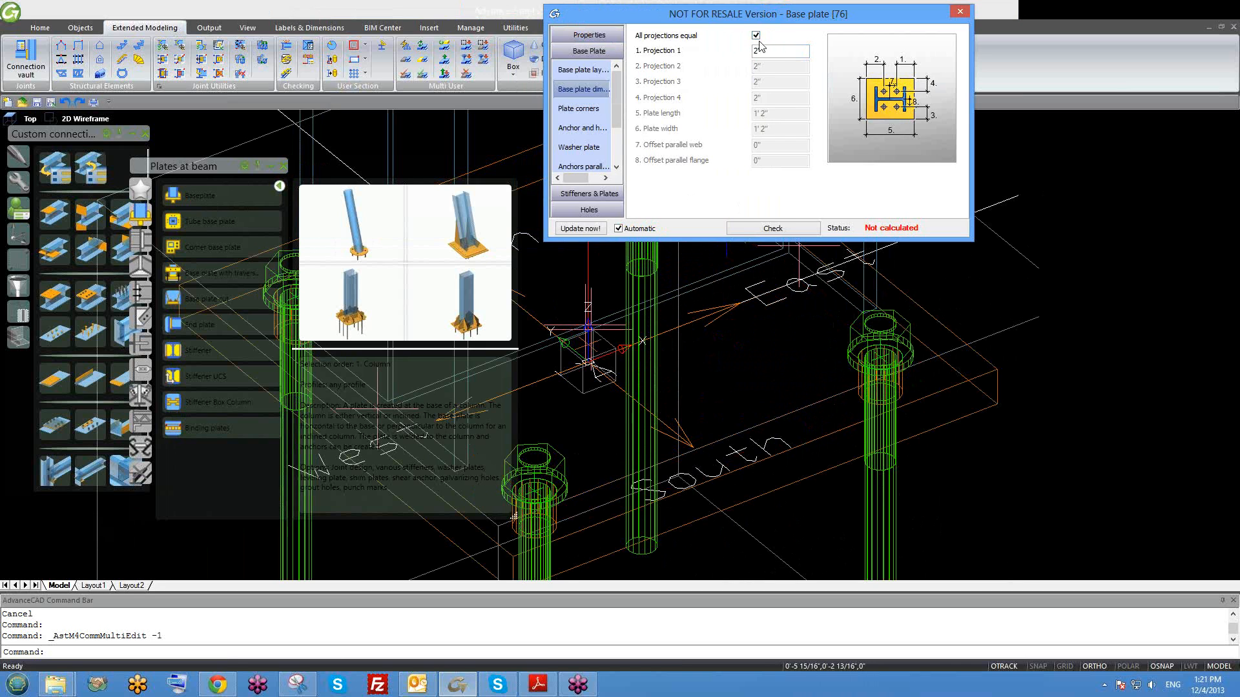
double_click(771, 51)
left_click(959, 14)
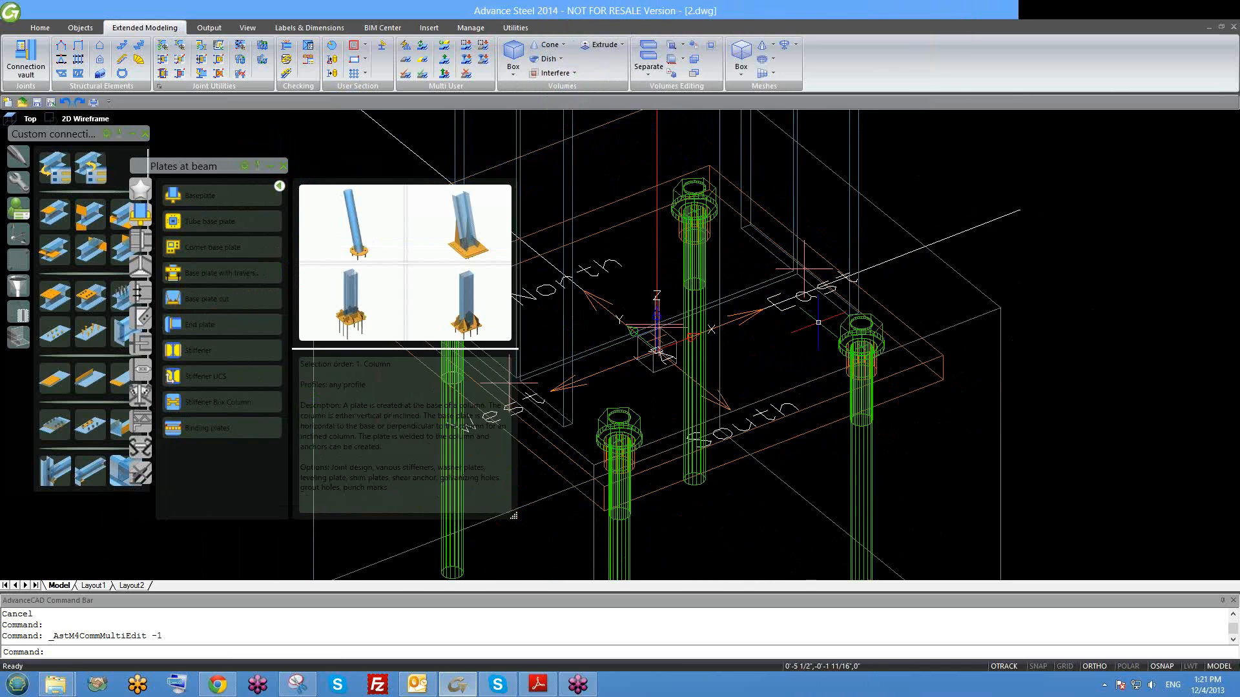
Examine the base plate's edges and the anchors at the column base from several angles and distances.
middle_click_drag(835, 441, 837, 380, "shift")
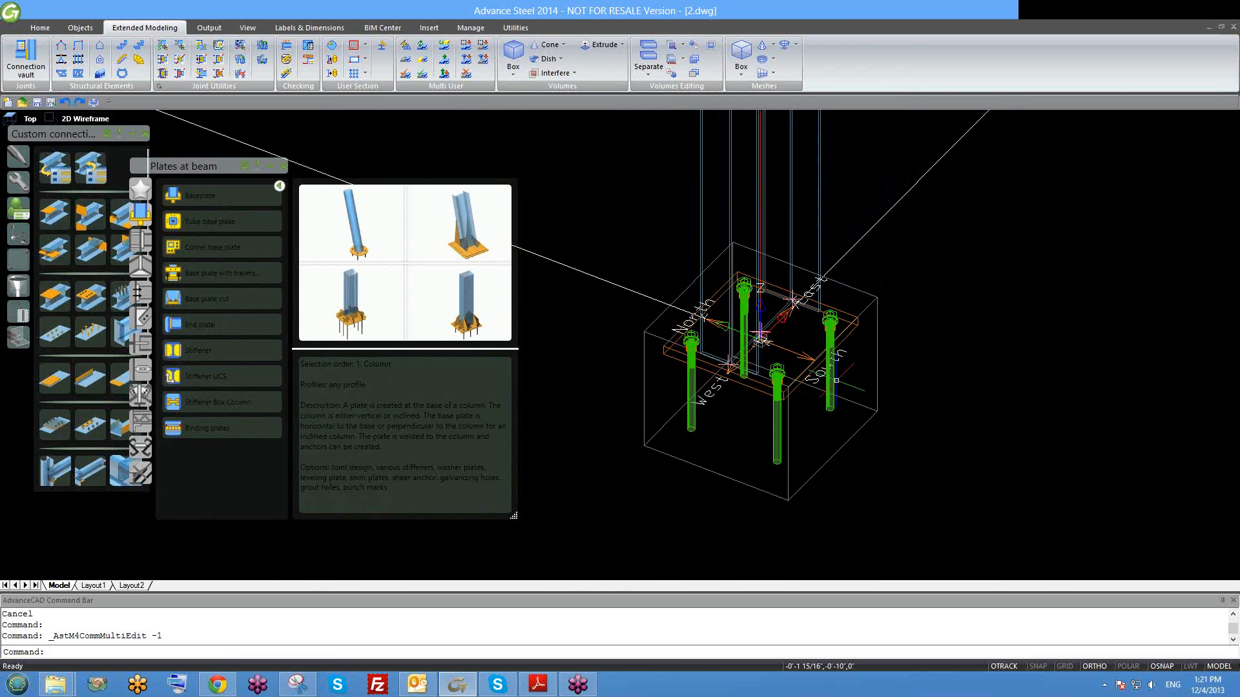
scroll(843, 320, "up", 2)
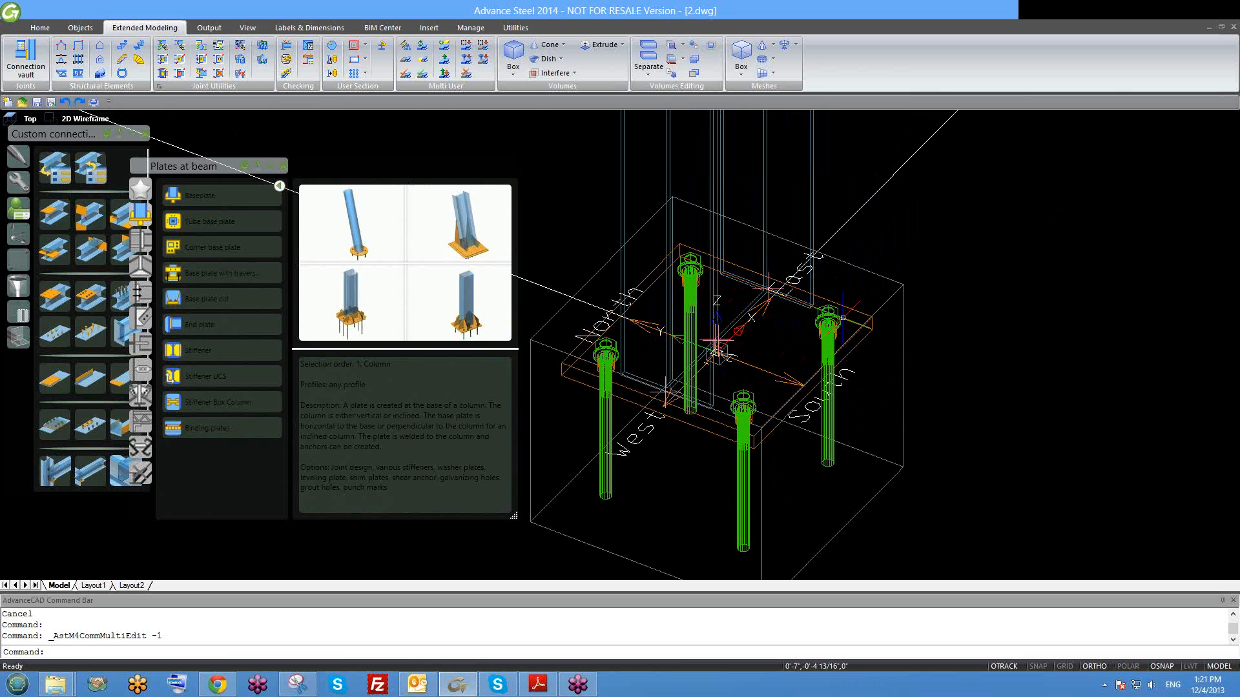
scroll(843, 318, "up", 3)
scroll(837, 323, "down", 2)
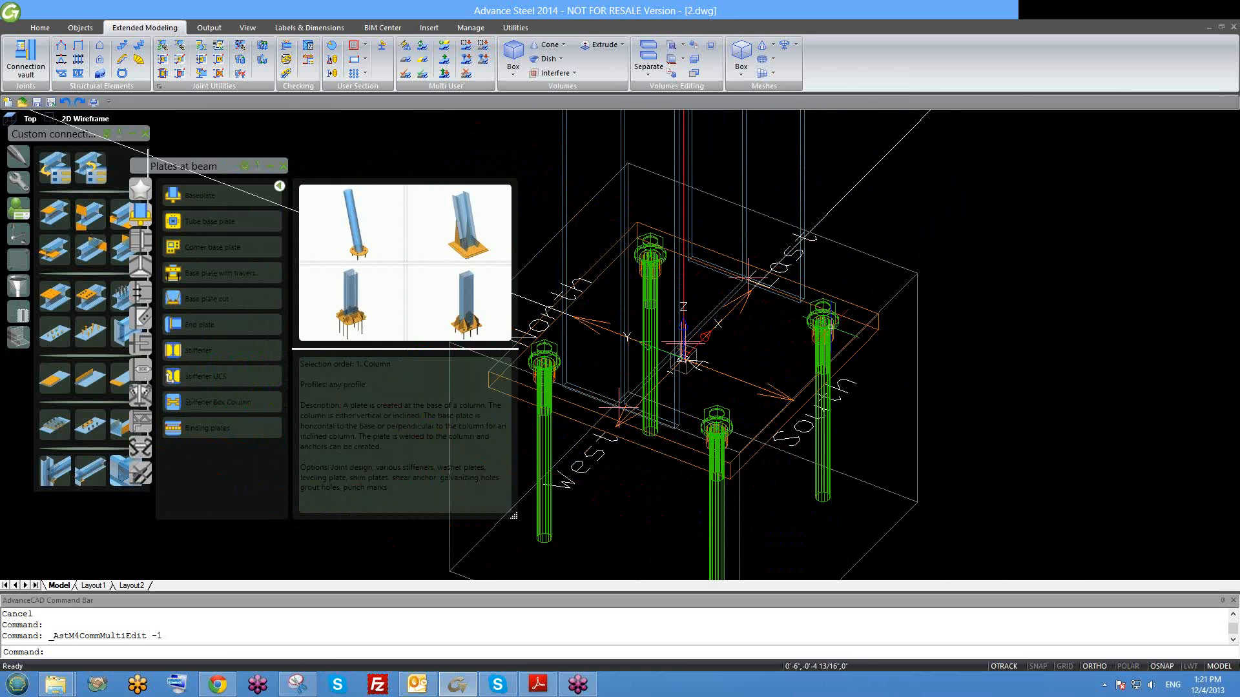
scroll(846, 336, "up", 2)
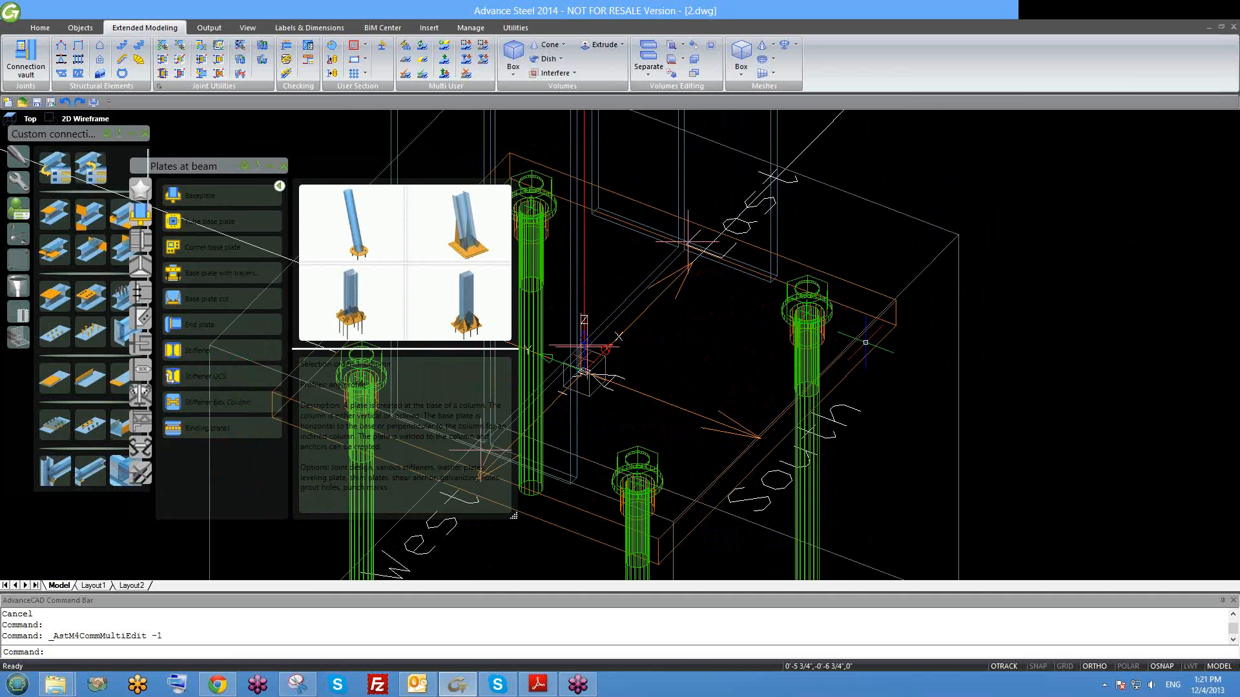
scroll(866, 342, "down", 2)
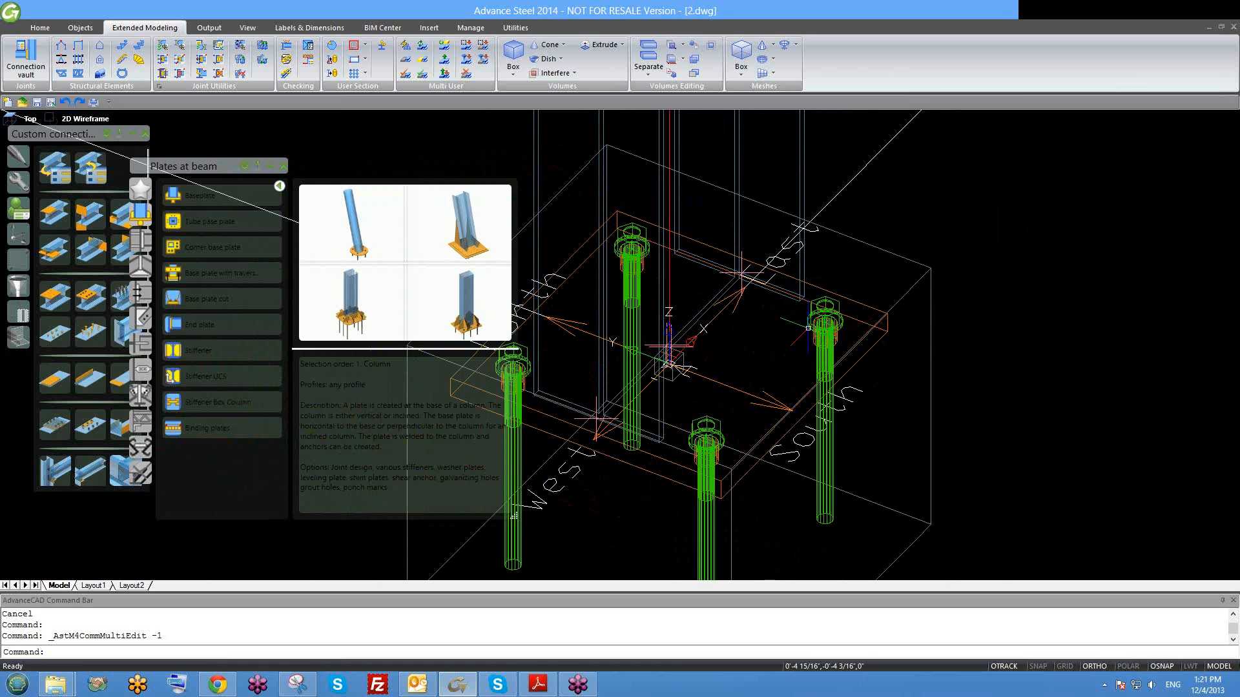
scroll(827, 348, "down", 2)
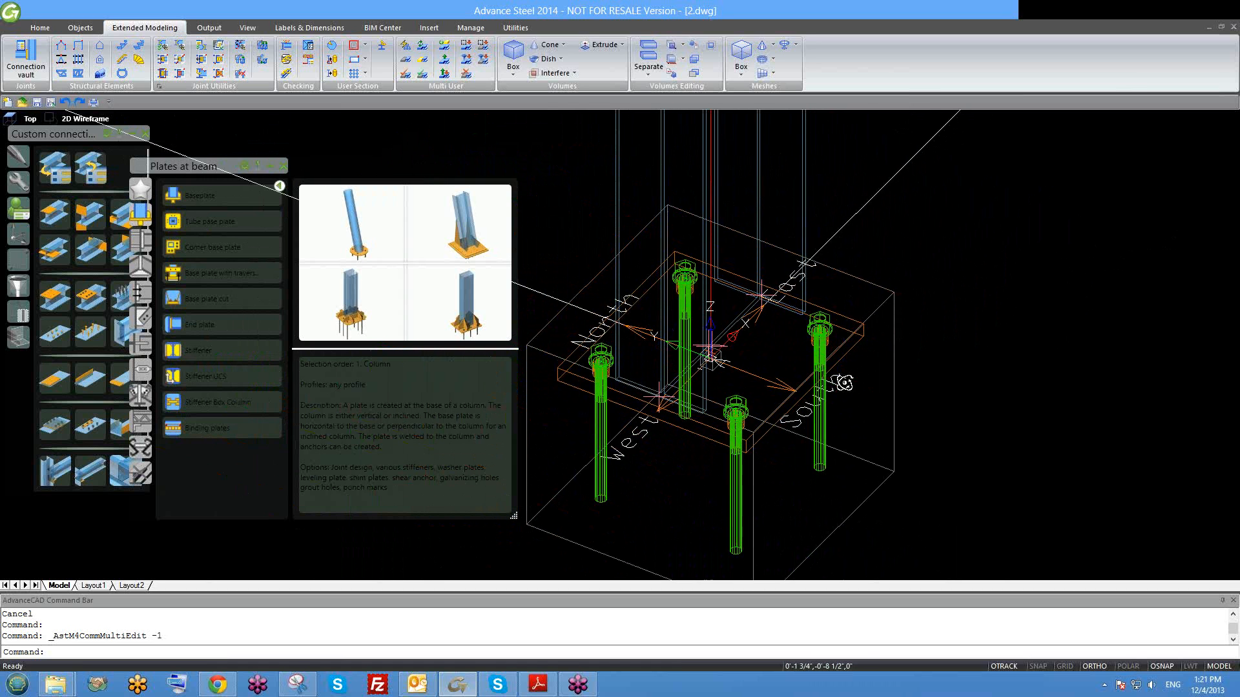
middle_click_drag(850, 397, 830, 381, "shift")
scroll(830, 382, "down", 4)
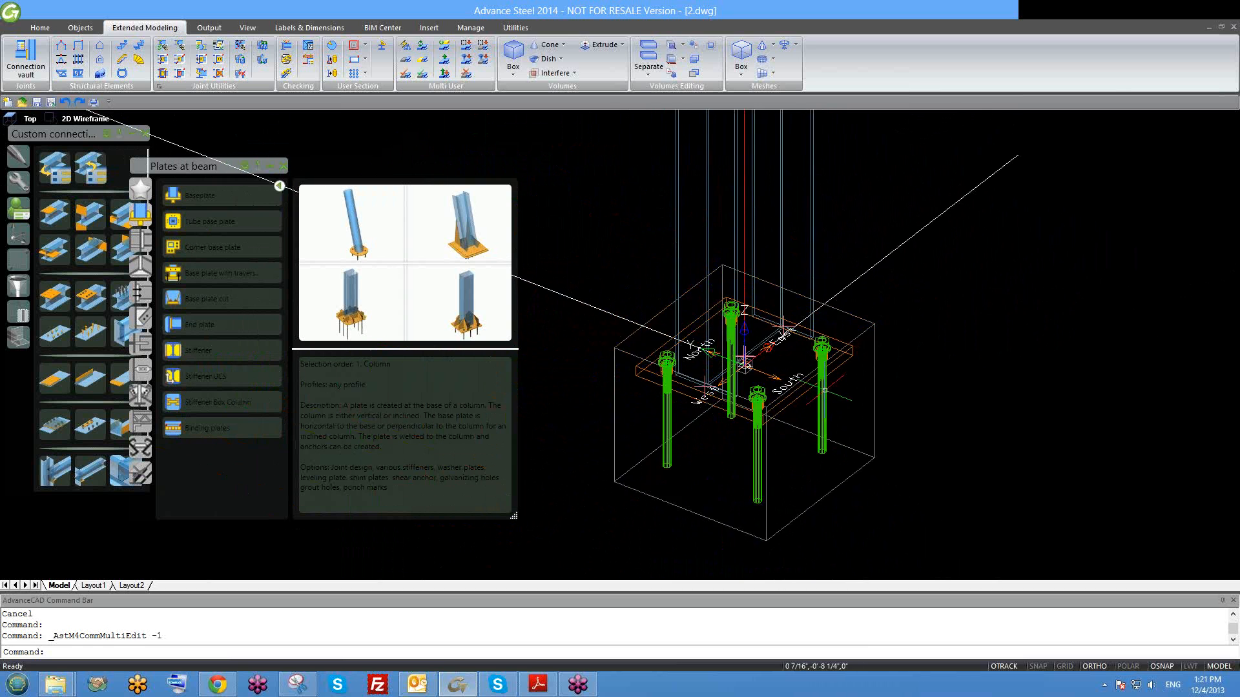
mouse_move(802, 408)
middle_mouse_down("shift")
mouse_move(737, 496)
mouse_move(740, 527)
mouse_move(792, 401)
middle_mouse_up("shift")
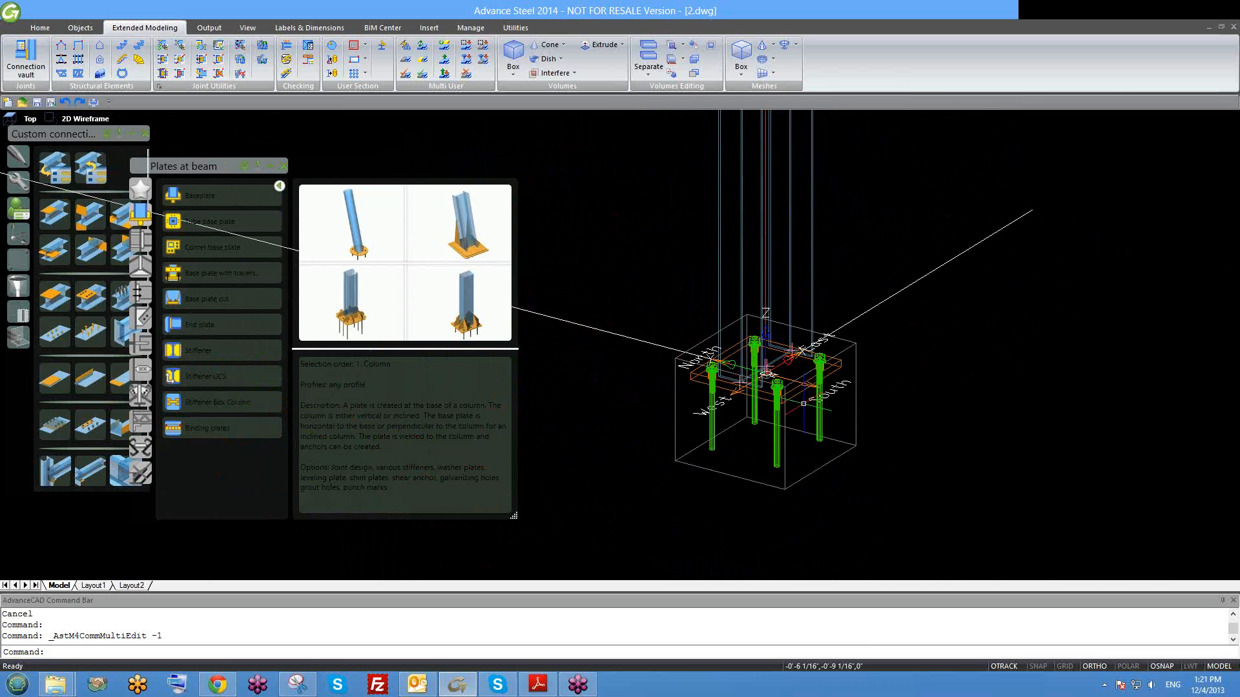
scroll(794, 394, "up", 6)
scroll(795, 394, "down", 2)
scroll(795, 394, "down", 3)
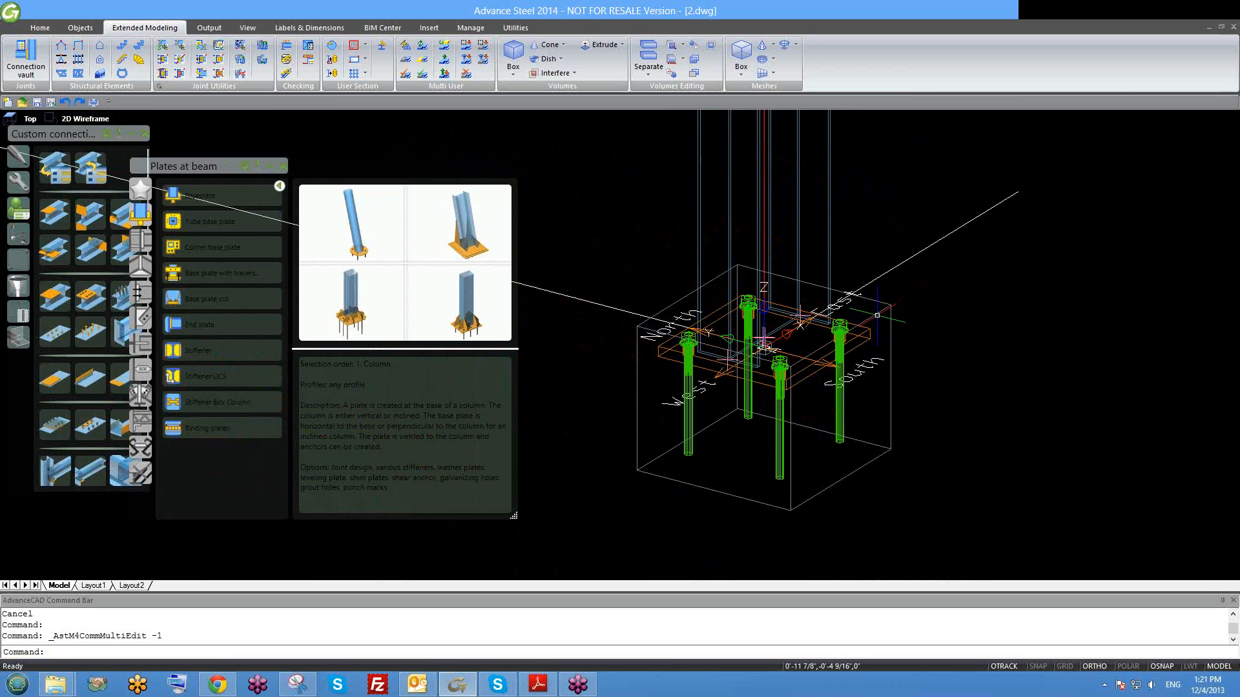
scroll(841, 350, "up", 4)
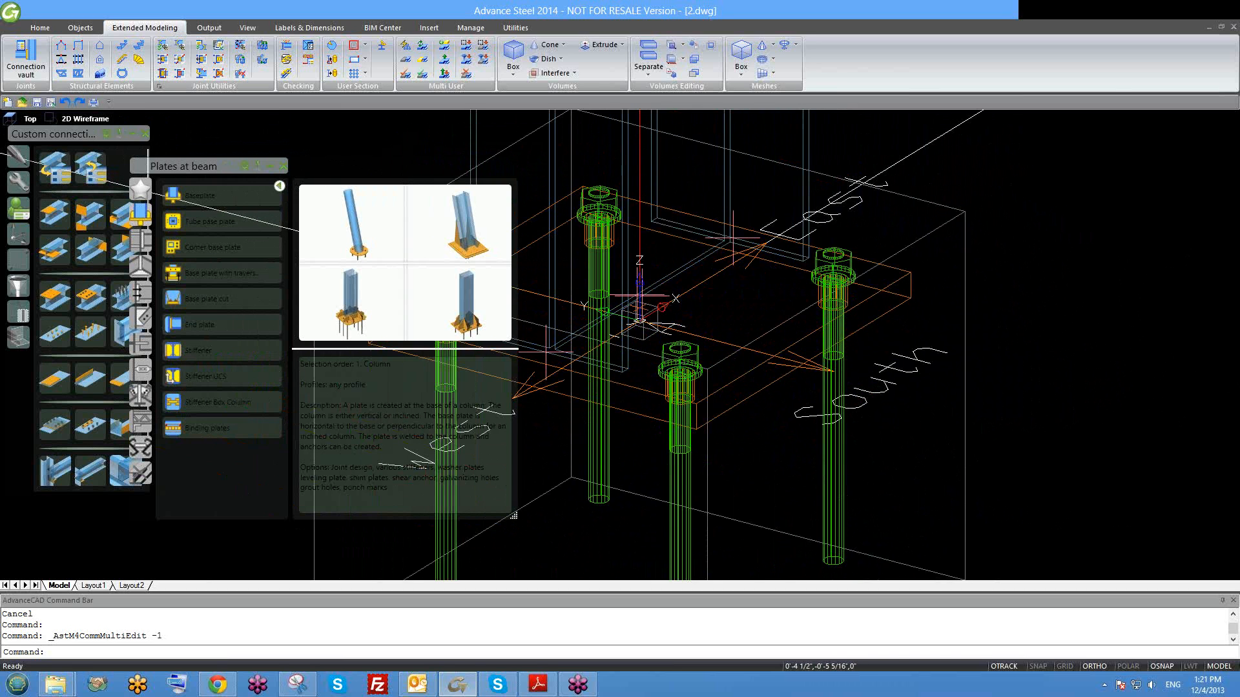
left_click(833, 310)
right_click(833, 315)
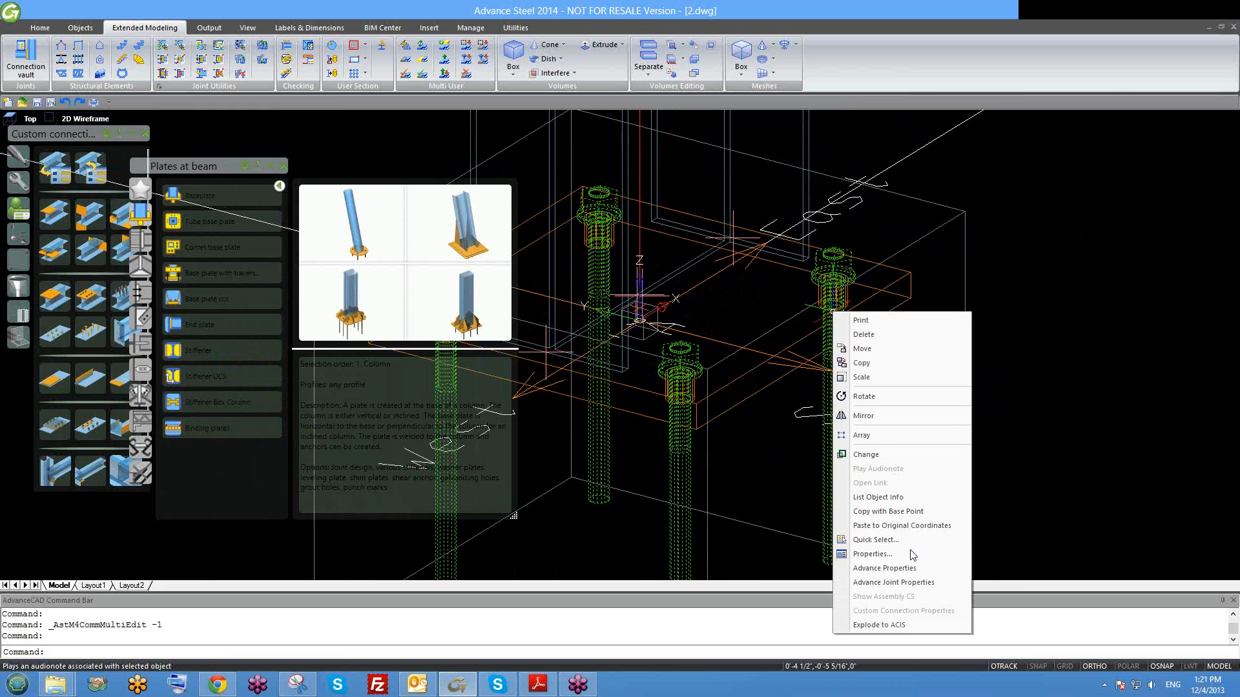
left_click(977, 314)
scroll(958, 254, "down", 3)
key("Escape")
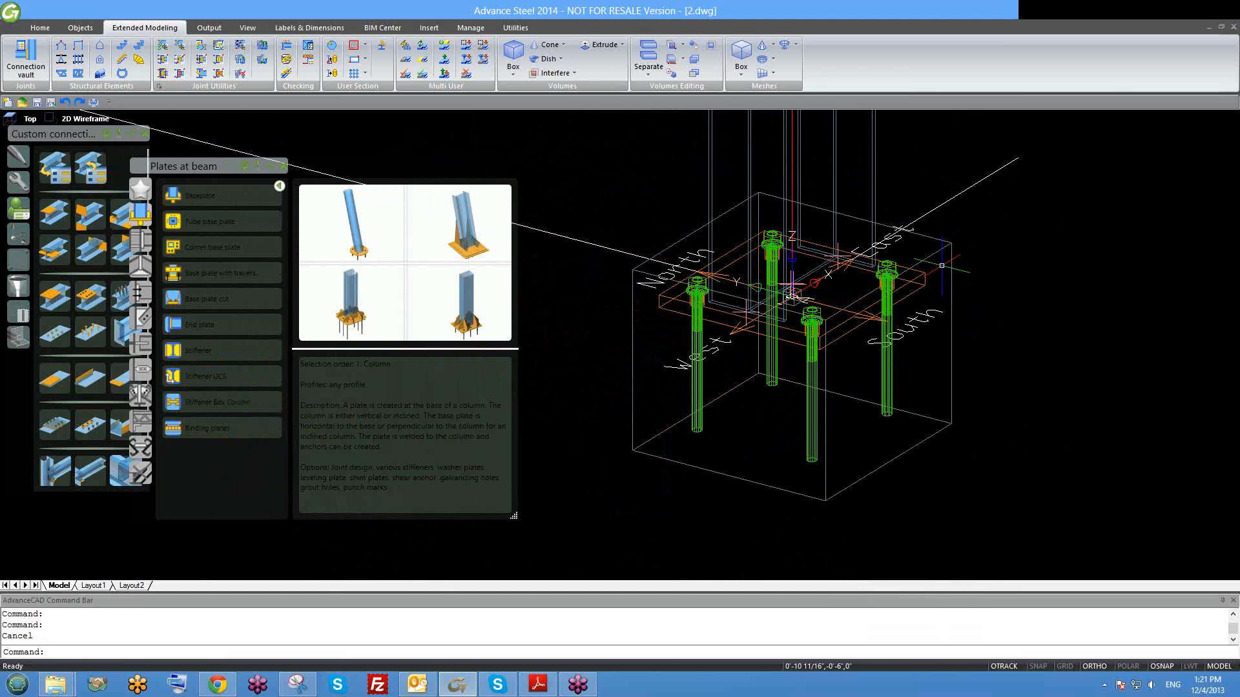
Reopen the base plate connection's properties from its joint box, keeping the plate and anchors in view.
double_click(791, 288)
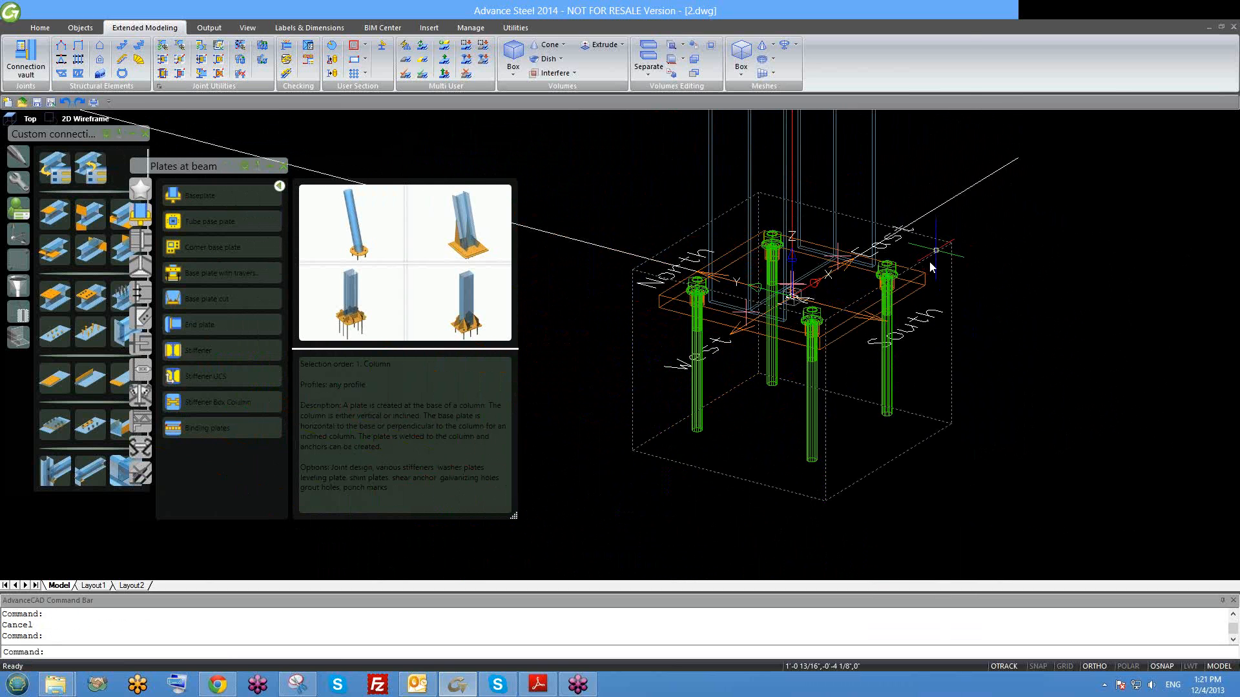
left_click_drag(595, 13, 466, 12)
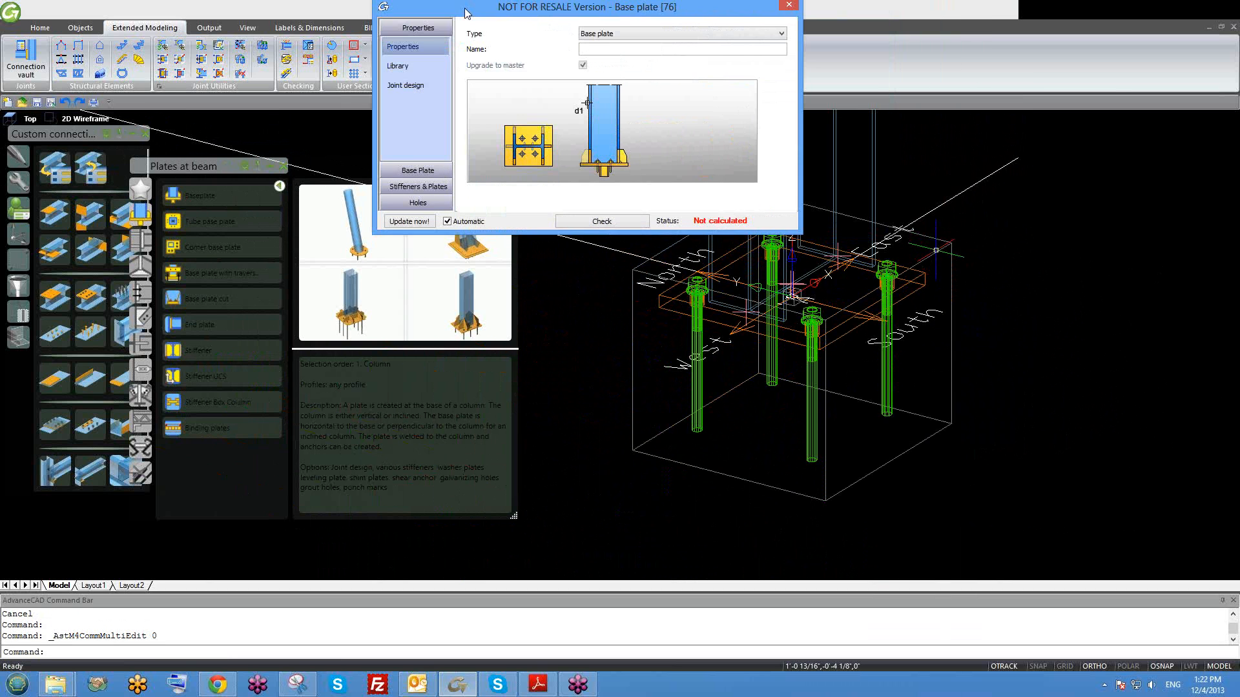
scroll(890, 368, "down", 3)
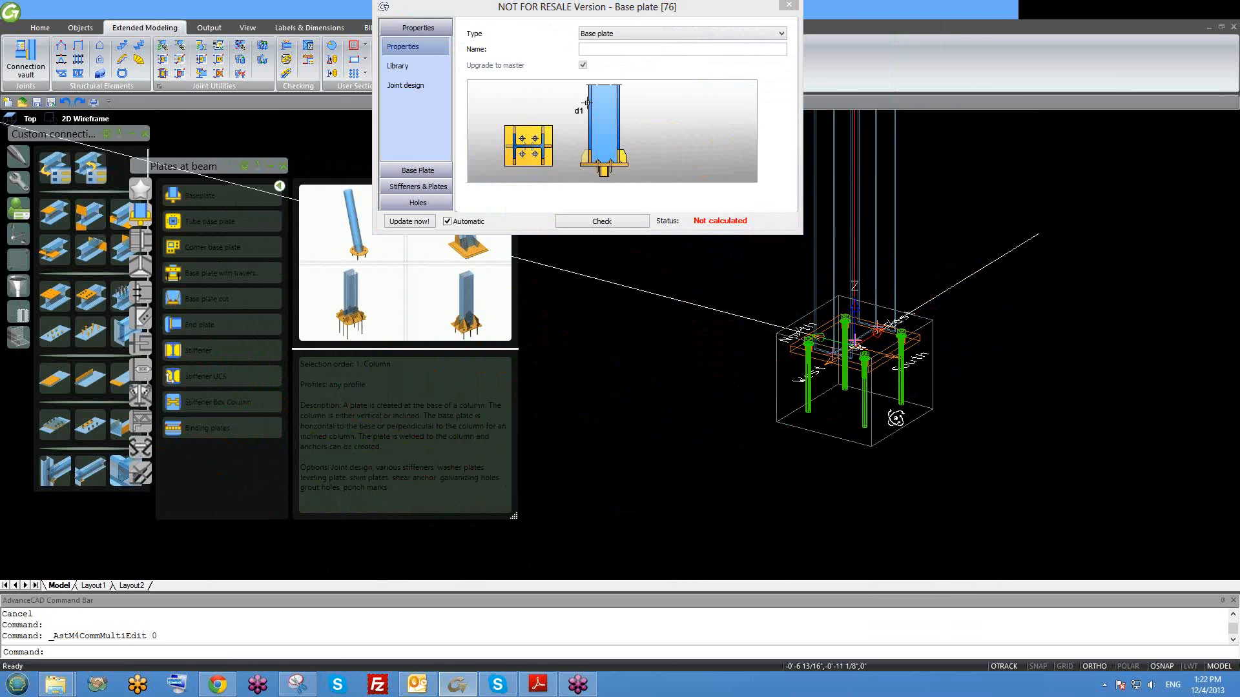
middle_click_drag(886, 408, 796, 461)
scroll(798, 437, "up", 4)
scroll(821, 449, "down", 3)
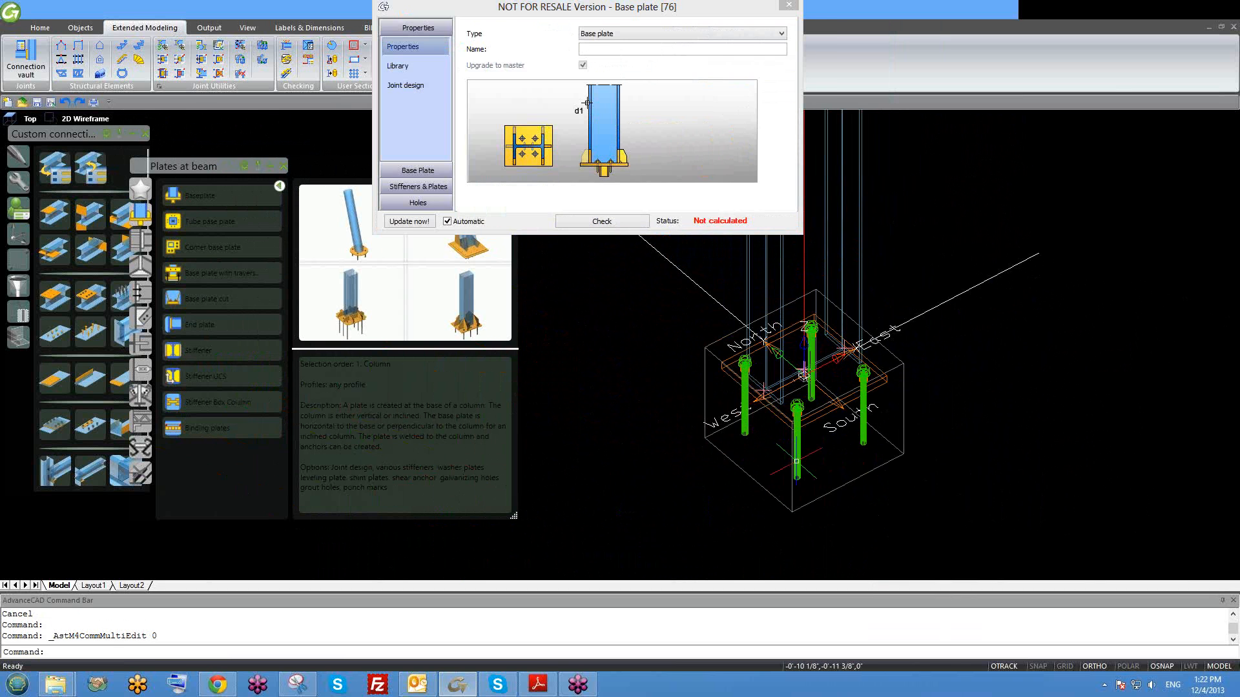
Set the shape of base plate corner 1 to fillet and inspect the plate corner.
left_click(447, 172)
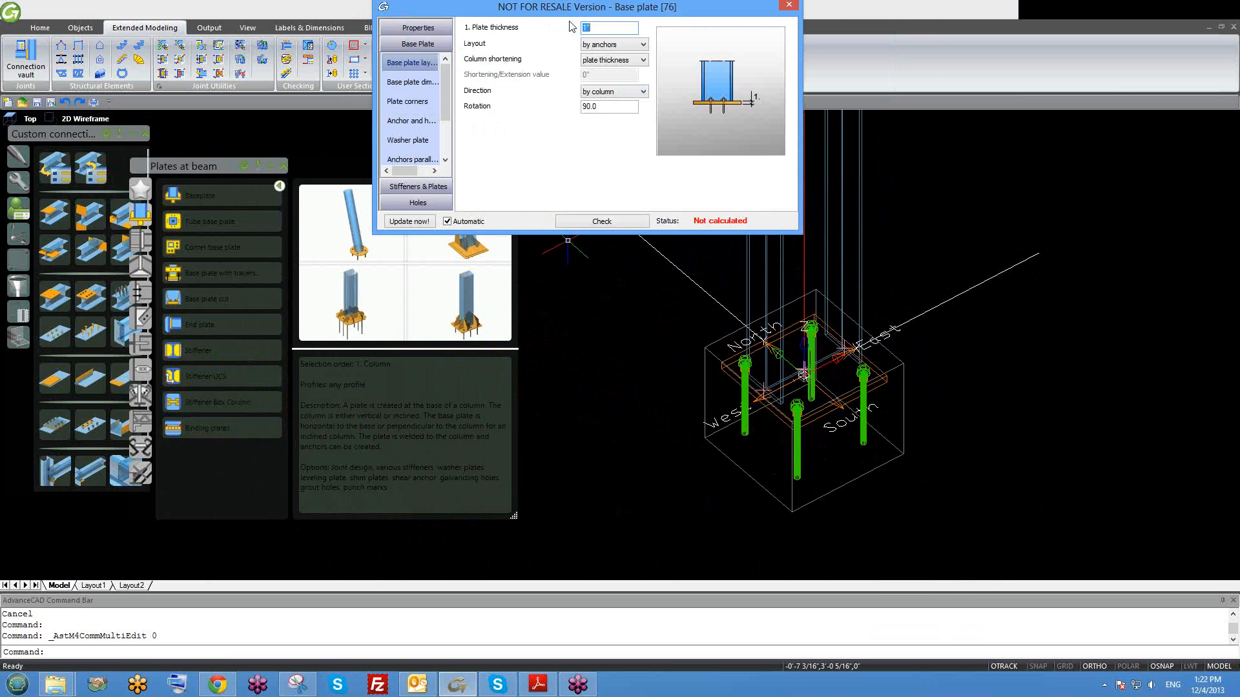
left_click(412, 82)
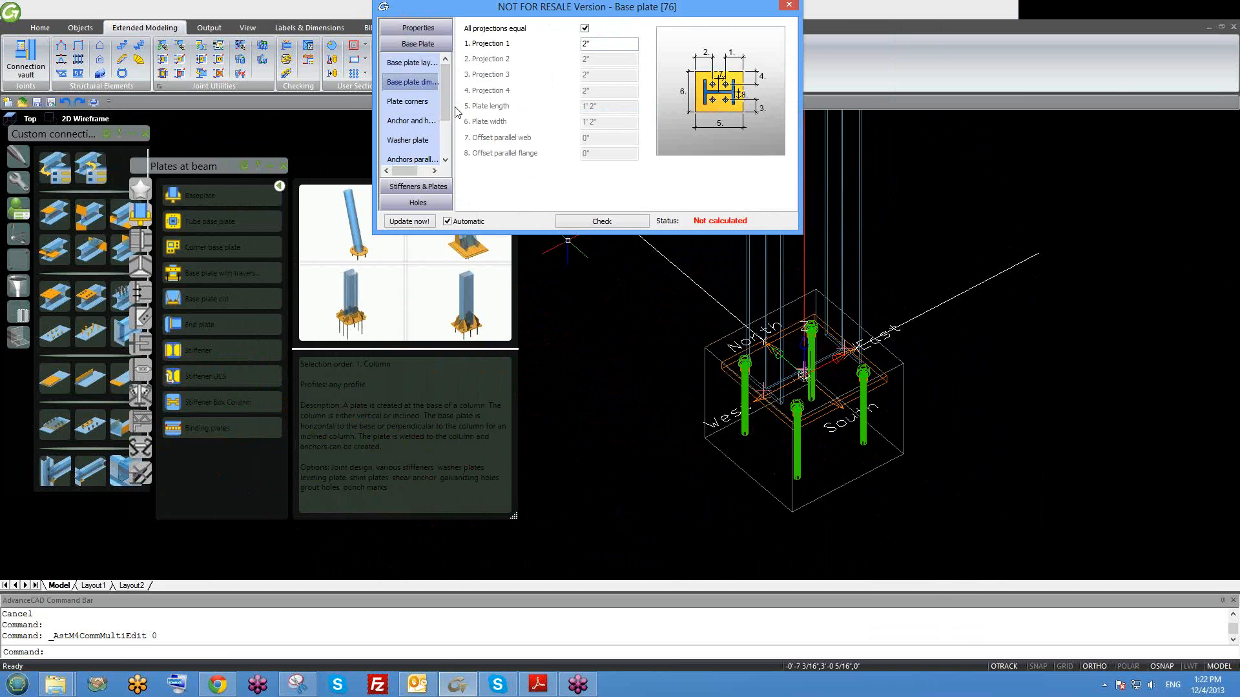
left_click(426, 107)
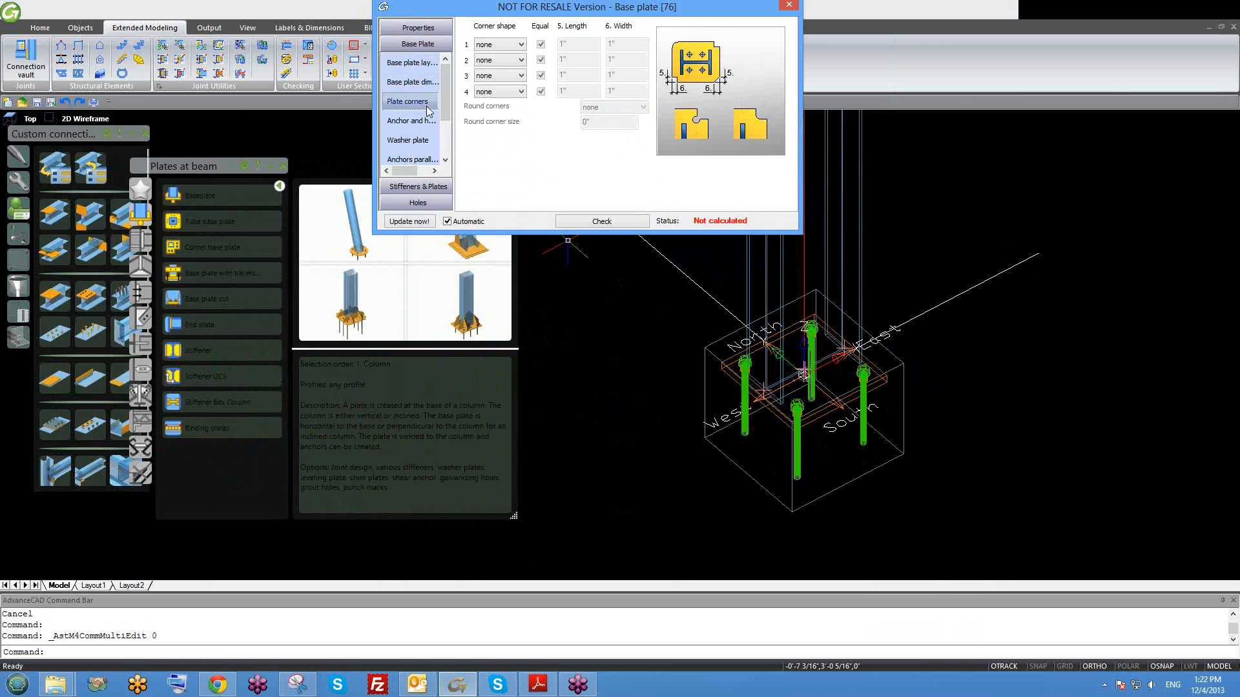
left_click(520, 45)
left_click(520, 46)
left_click(520, 44)
left_click(503, 65)
scroll(716, 392, "up", 5)
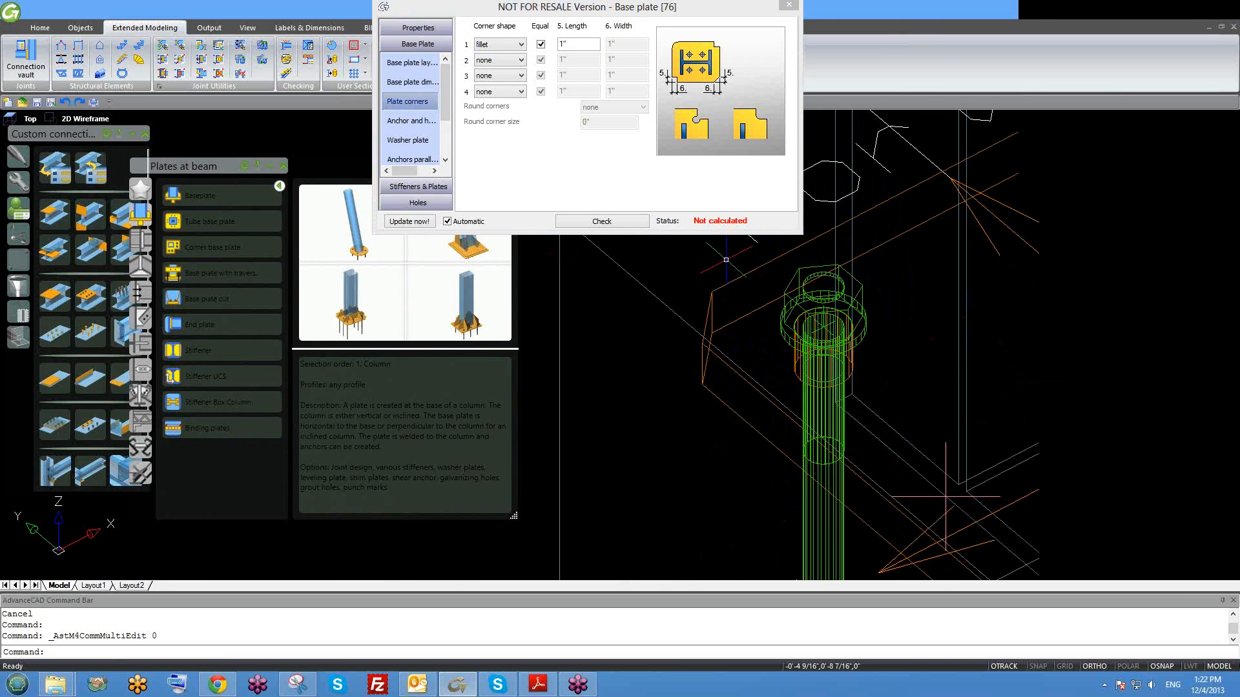
Set the shape of base plate corner 1 to none and open the anchor and hole settings.
left_click(507, 45)
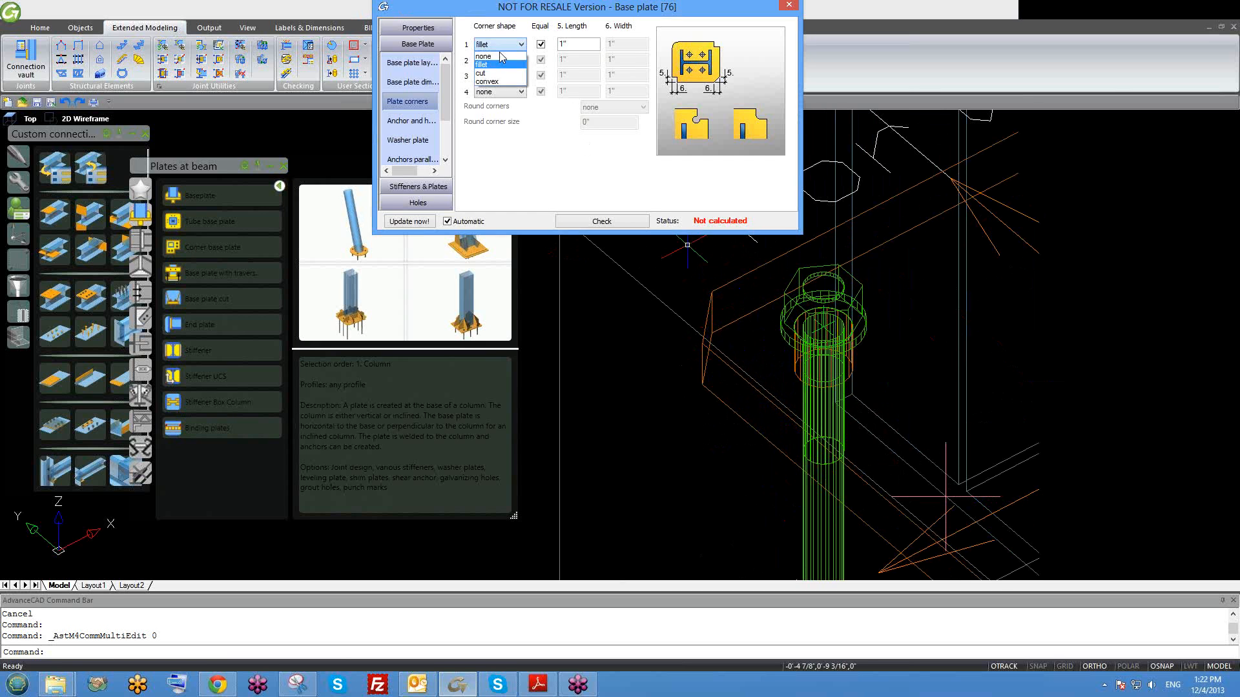
left_click(501, 58)
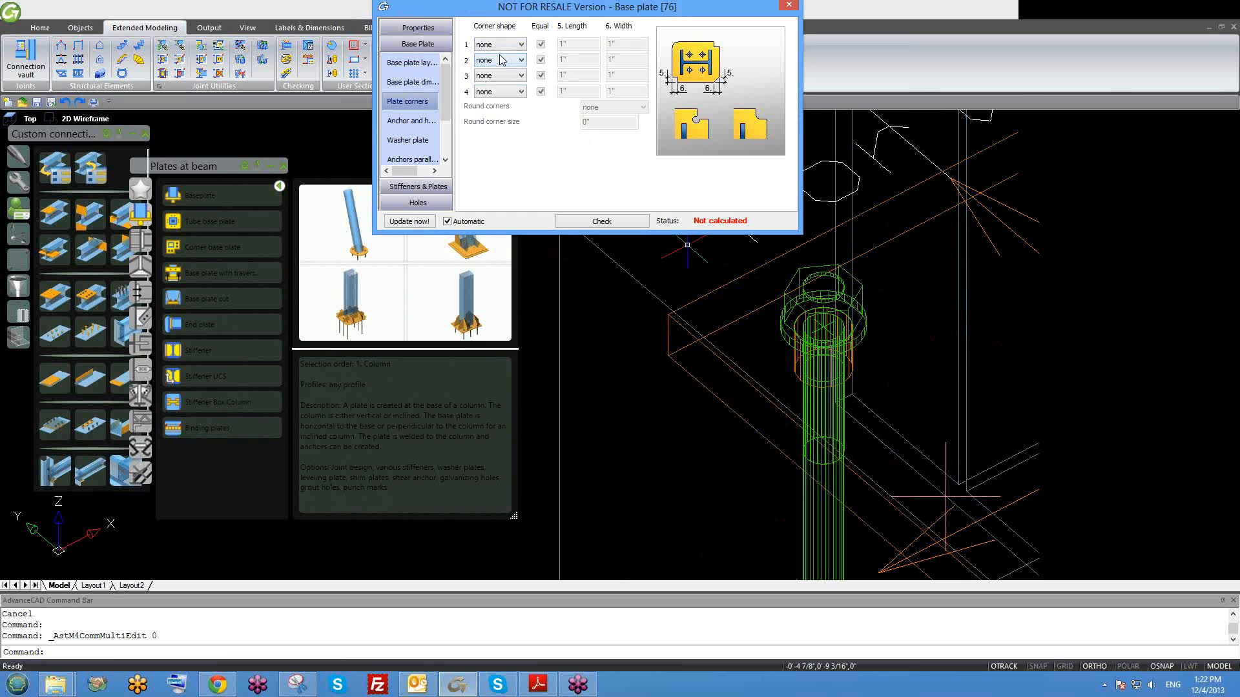
left_click(410, 122)
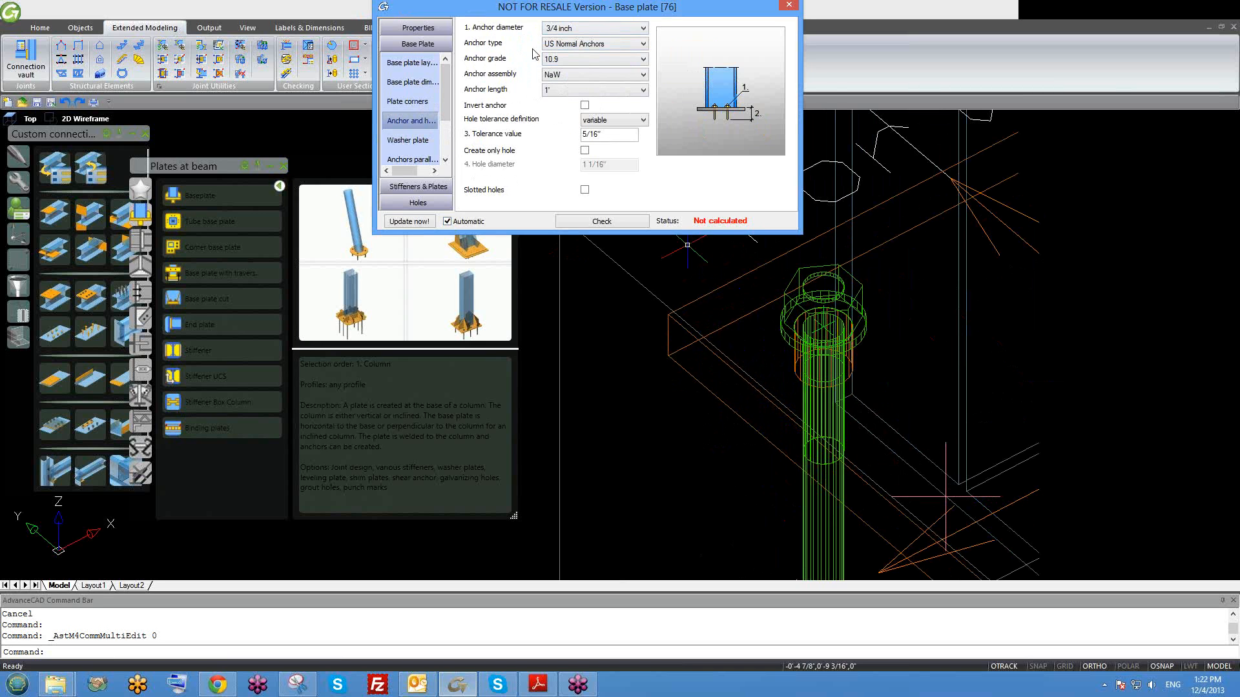
Set the anchor type to US-WPL-2.5x2.5x3/8 and inspect the anchors at the column base.
left_click(643, 44)
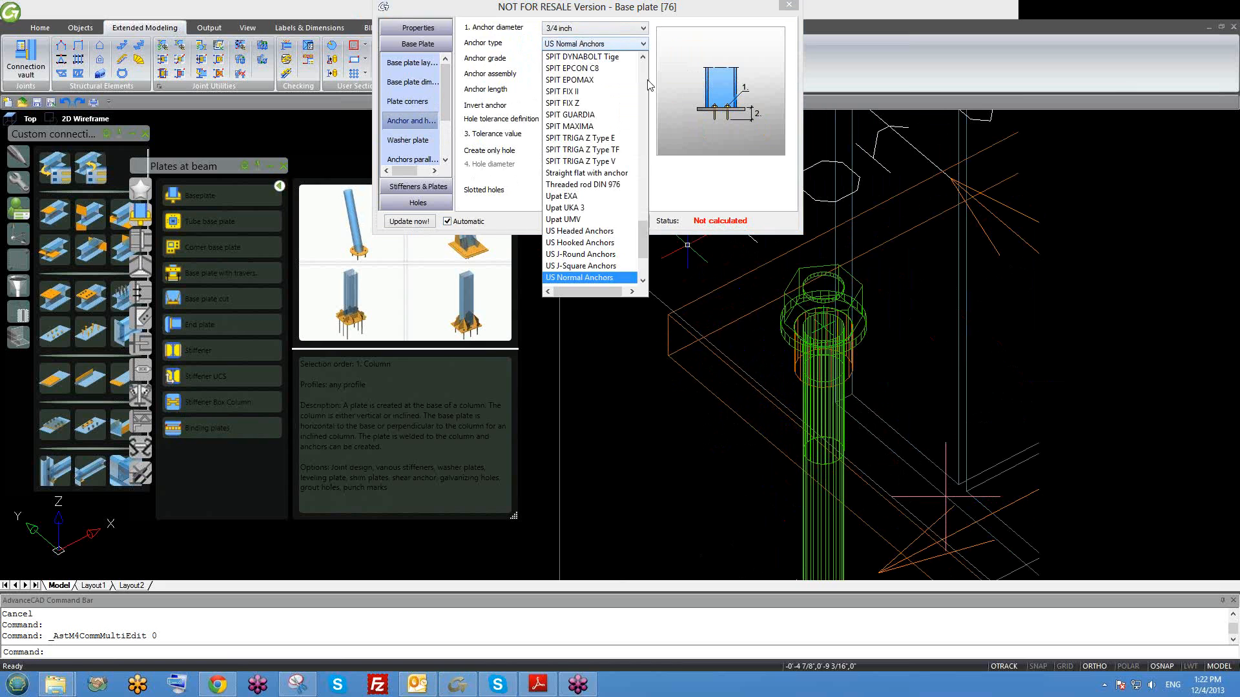
scroll(650, 107, "down", 2)
scroll(646, 138, "down", 1)
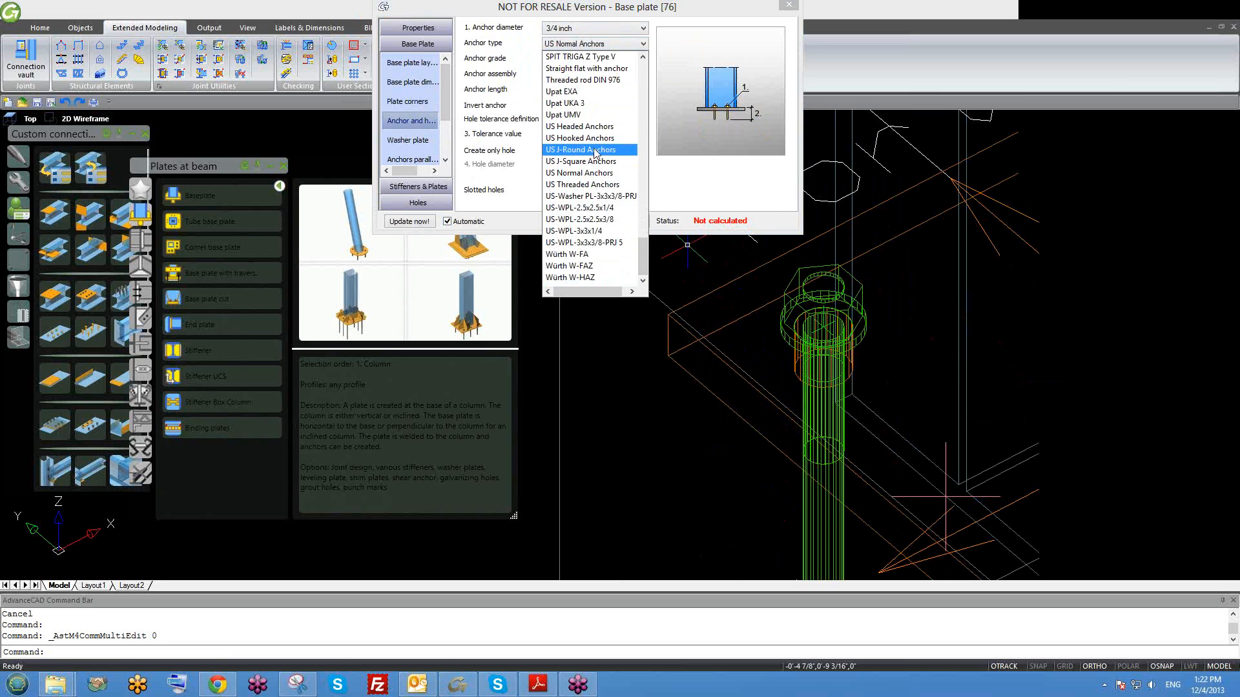
left_click(597, 219)
scroll(828, 428, "down", 4)
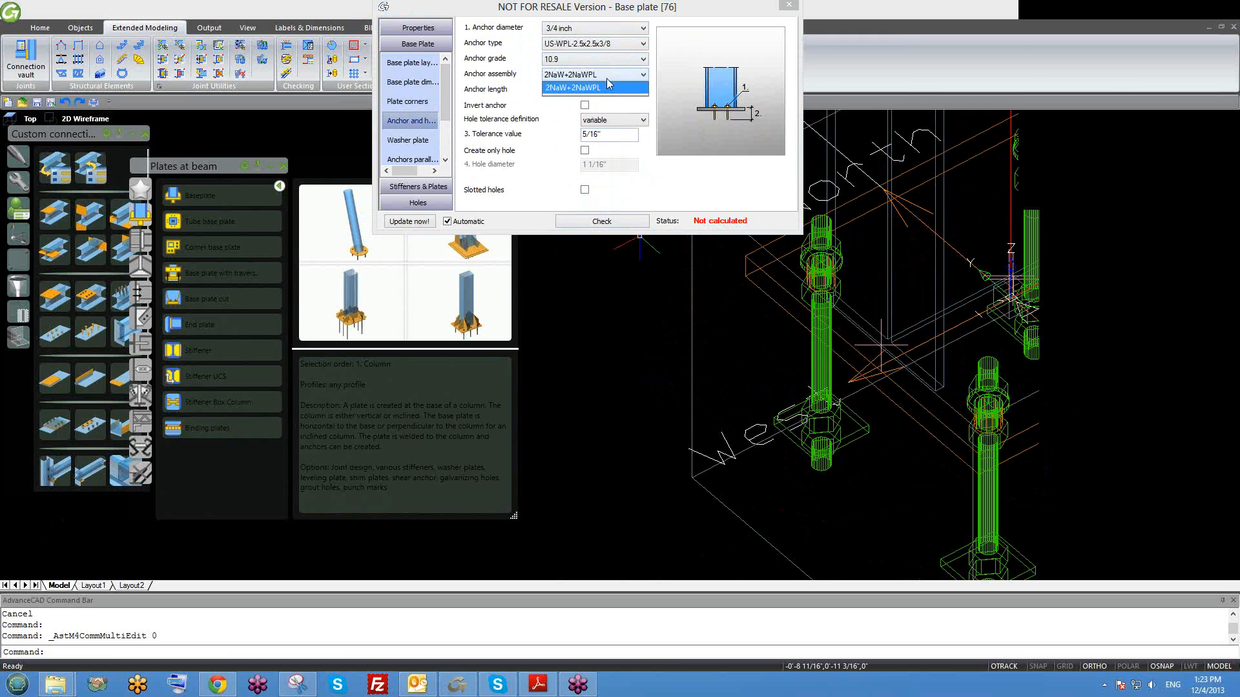
Review the available anchor types and switch the anchors to US Hooked Anchors.
left_click(610, 45)
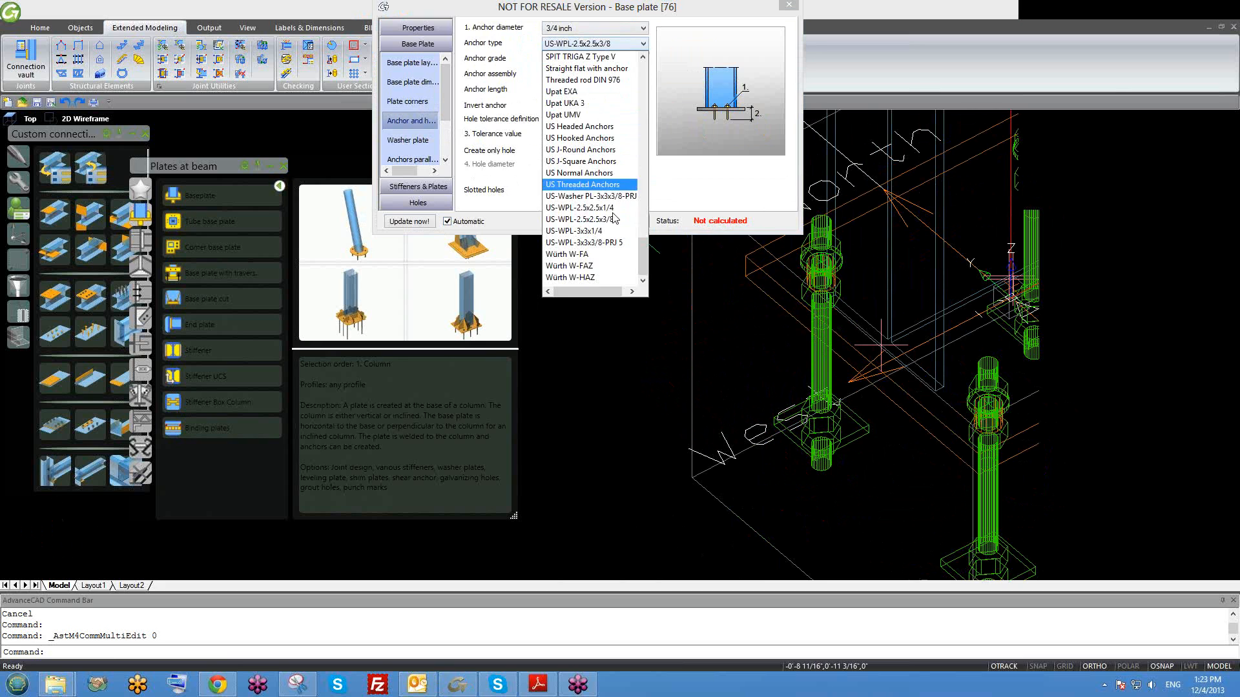
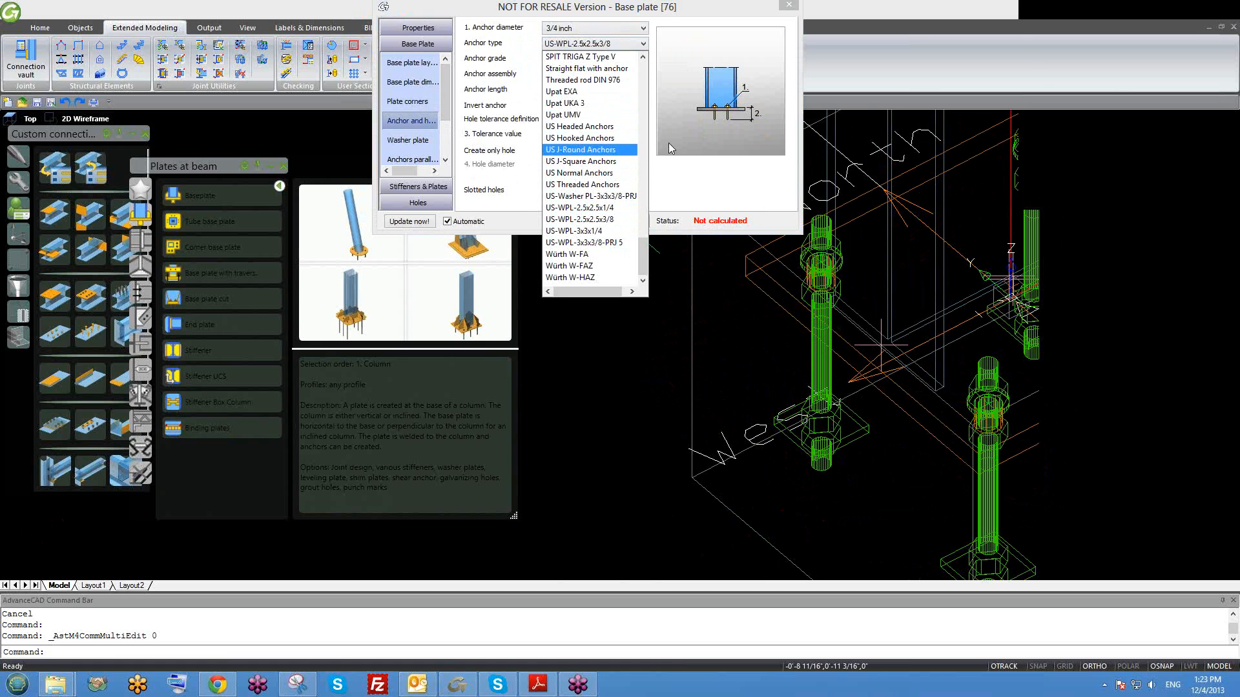
left_click(672, 148)
left_click(590, 45)
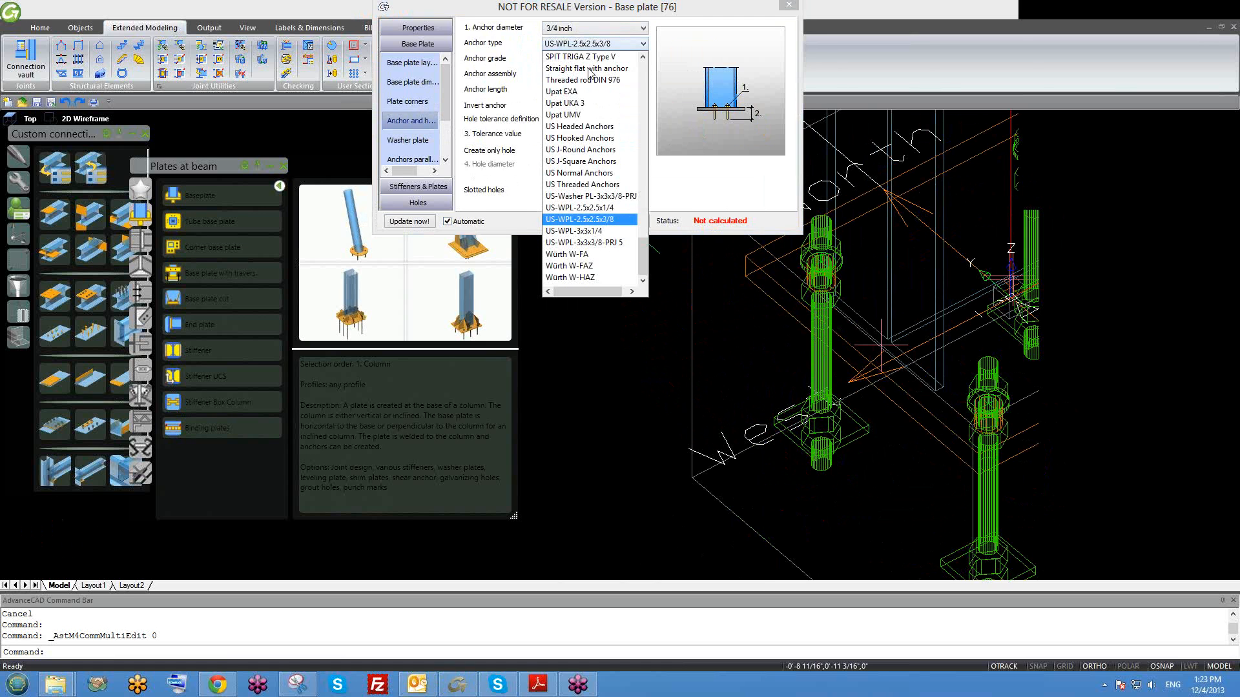
left_click(585, 149)
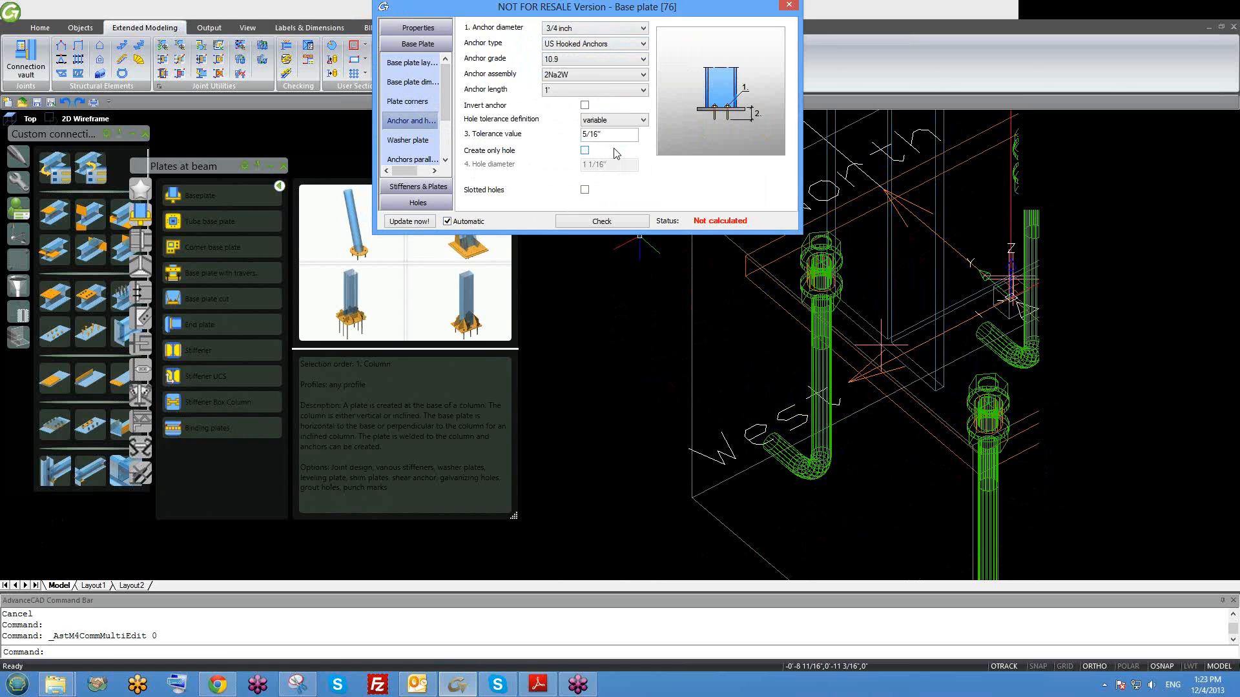
Set the anchor type to US Headed Anchors and inspect all four anchors below the base plate.
left_click(578, 45)
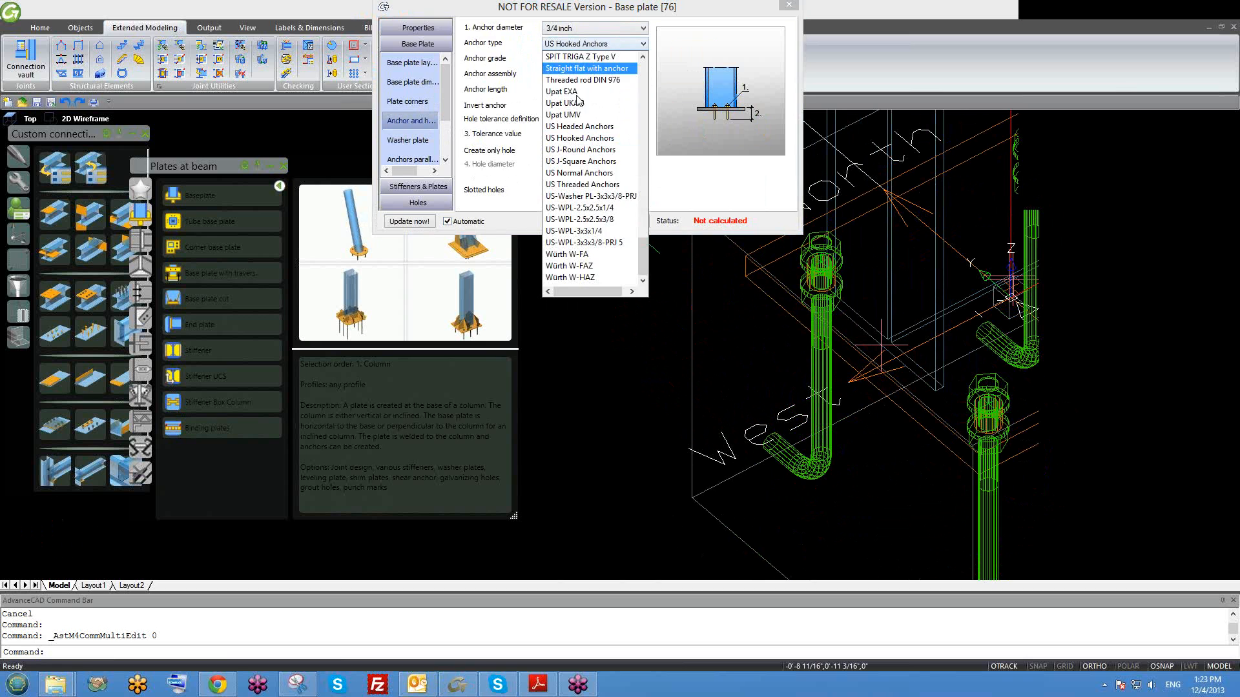
left_click(579, 129)
scroll(831, 398, "down", 4)
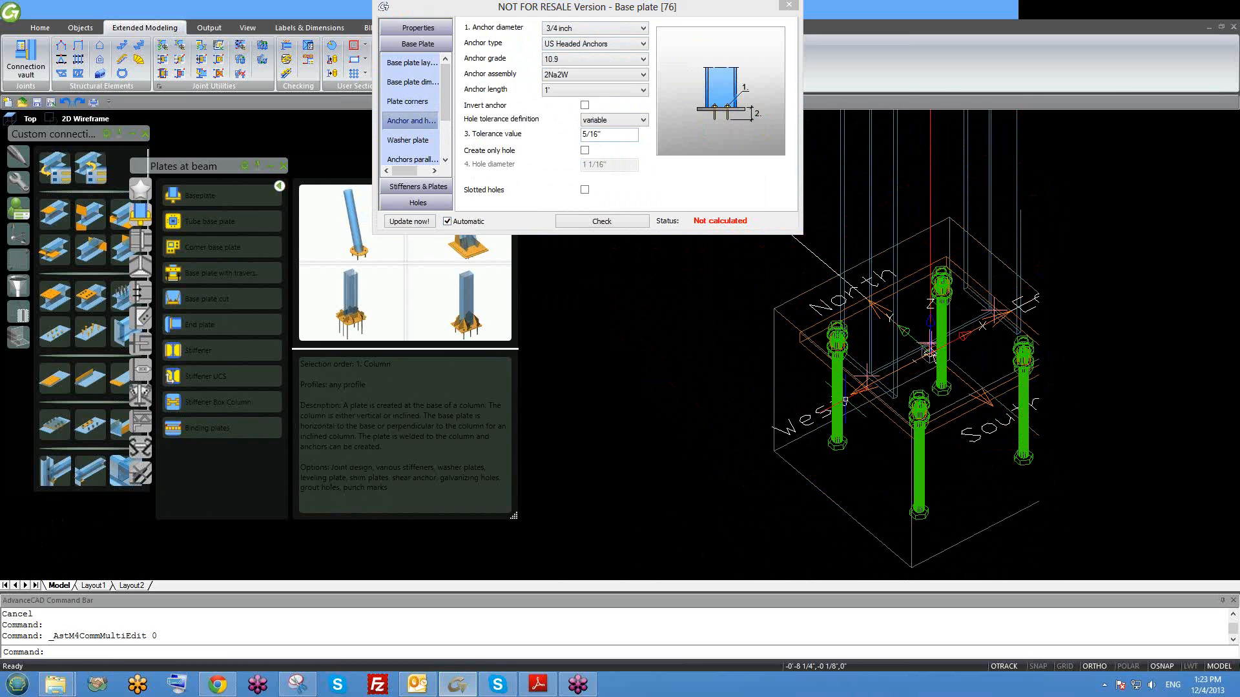
middle_click_drag(878, 445, 894, 447, "shift")
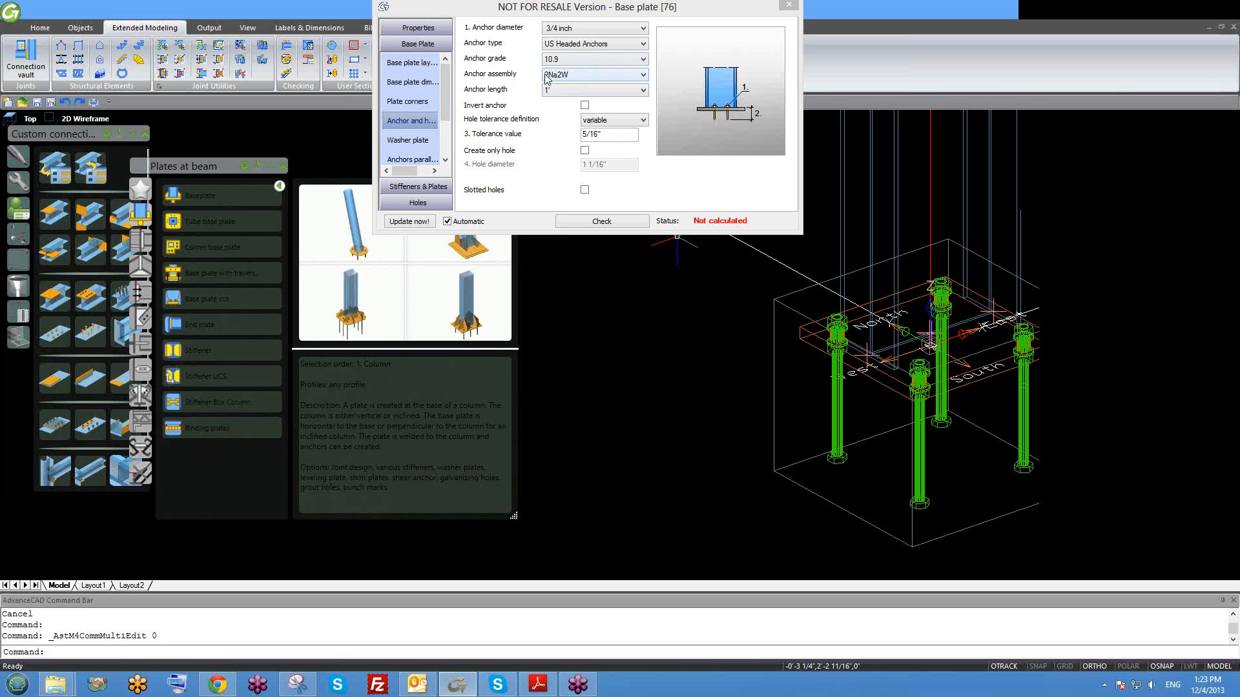
Review the anchor assembly options and the hole tolerance value, keeping the current choices.
left_click(594, 75)
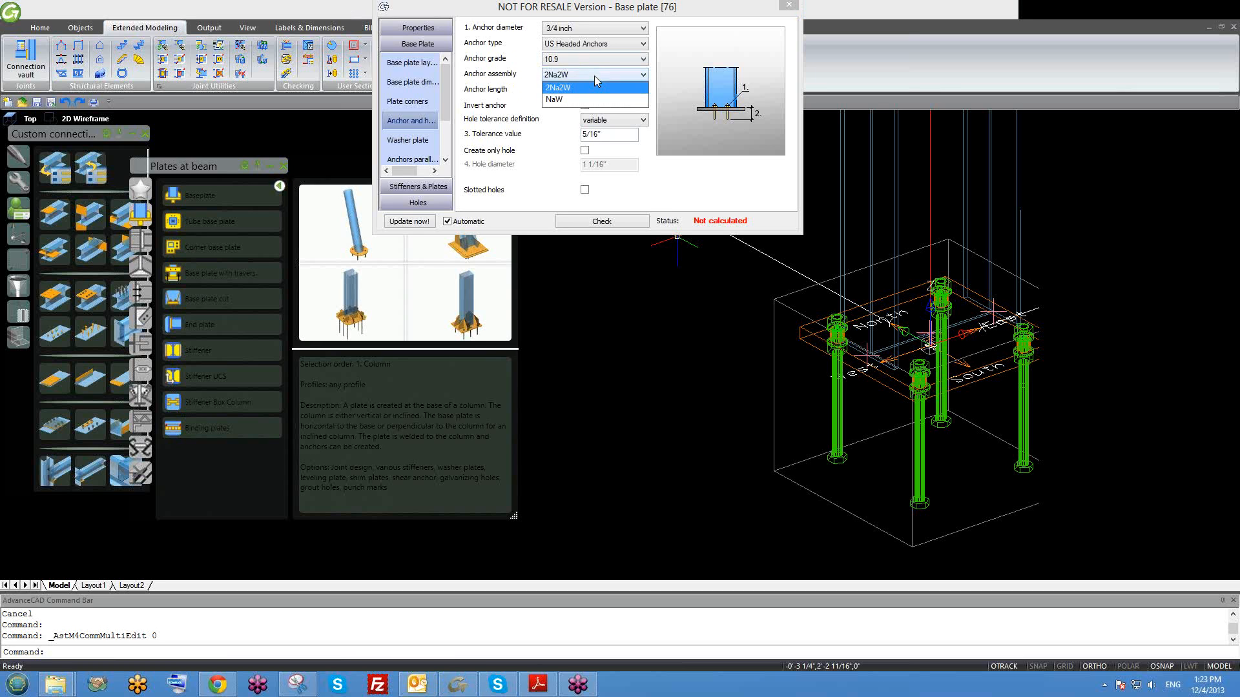
left_click(484, 95)
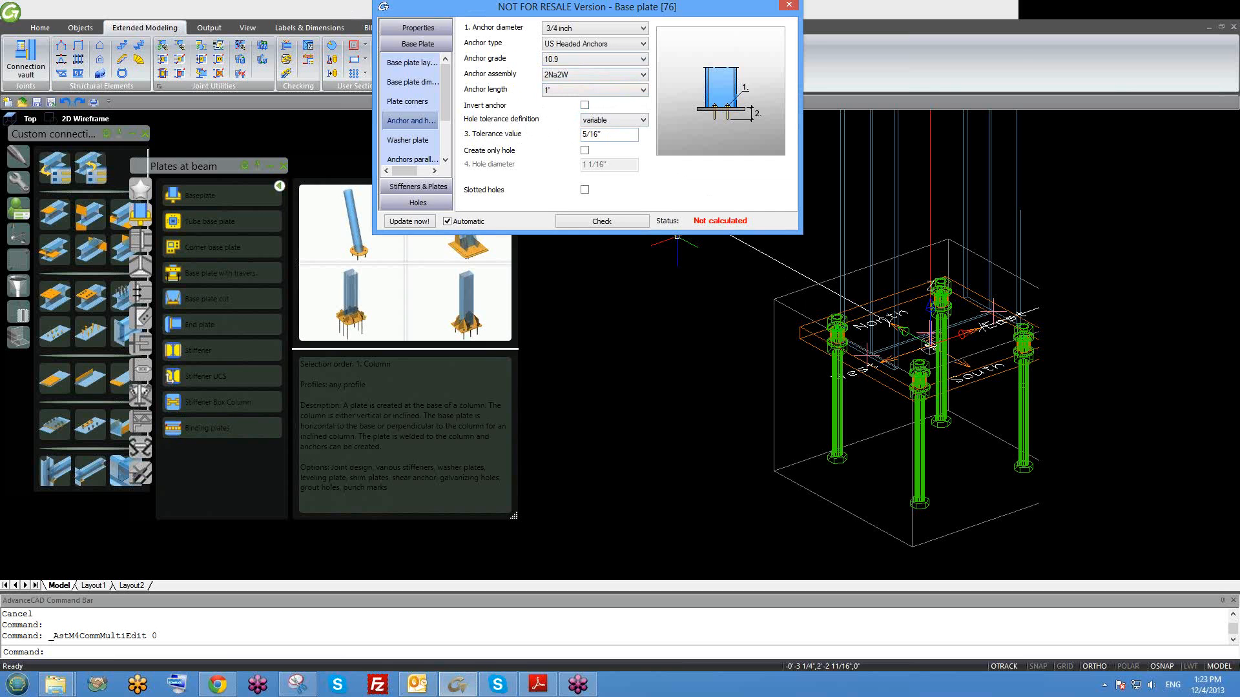
scroll(840, 361, "up", 4)
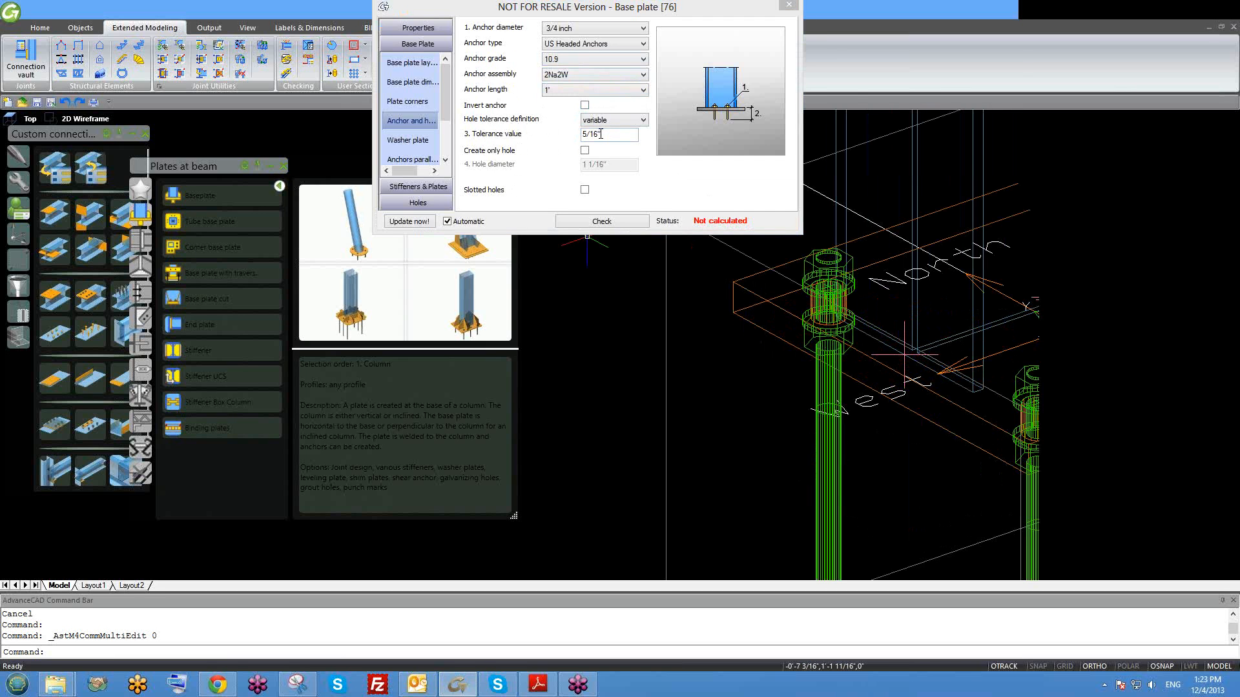
left_click(549, 158)
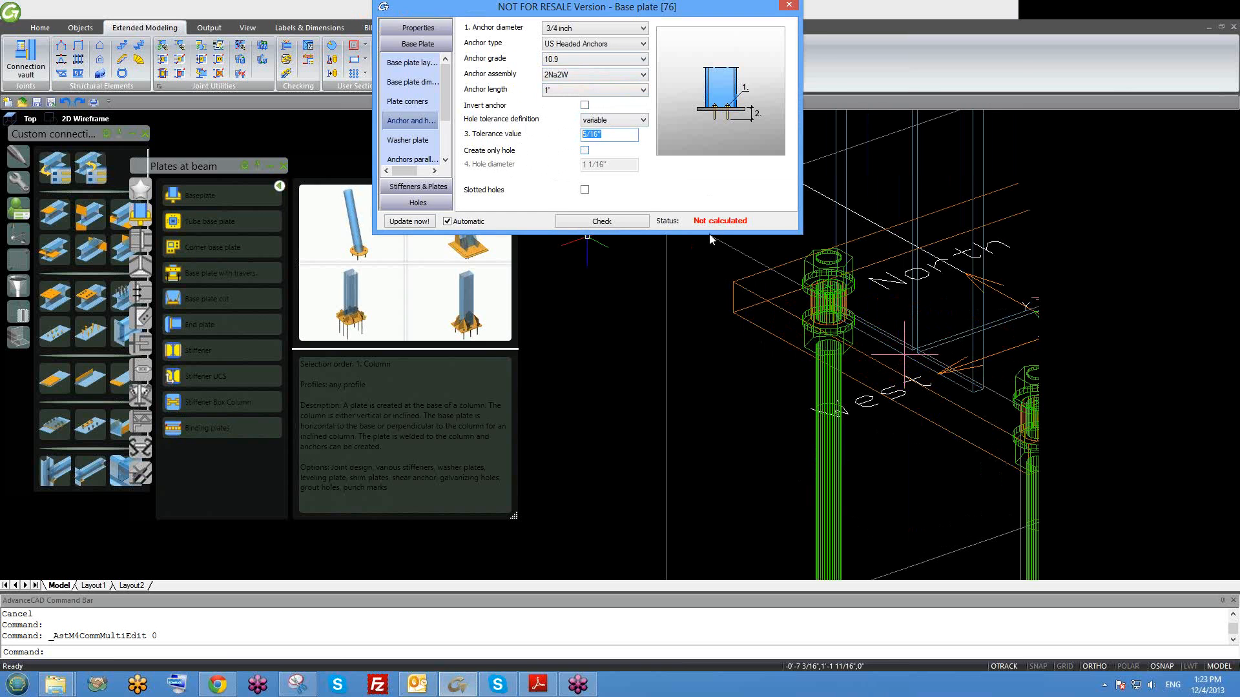
Enable creating only the holes, inspect the holes in the base plate, and disable the option to restore the anchors.
scroll(841, 282, "down", 4)
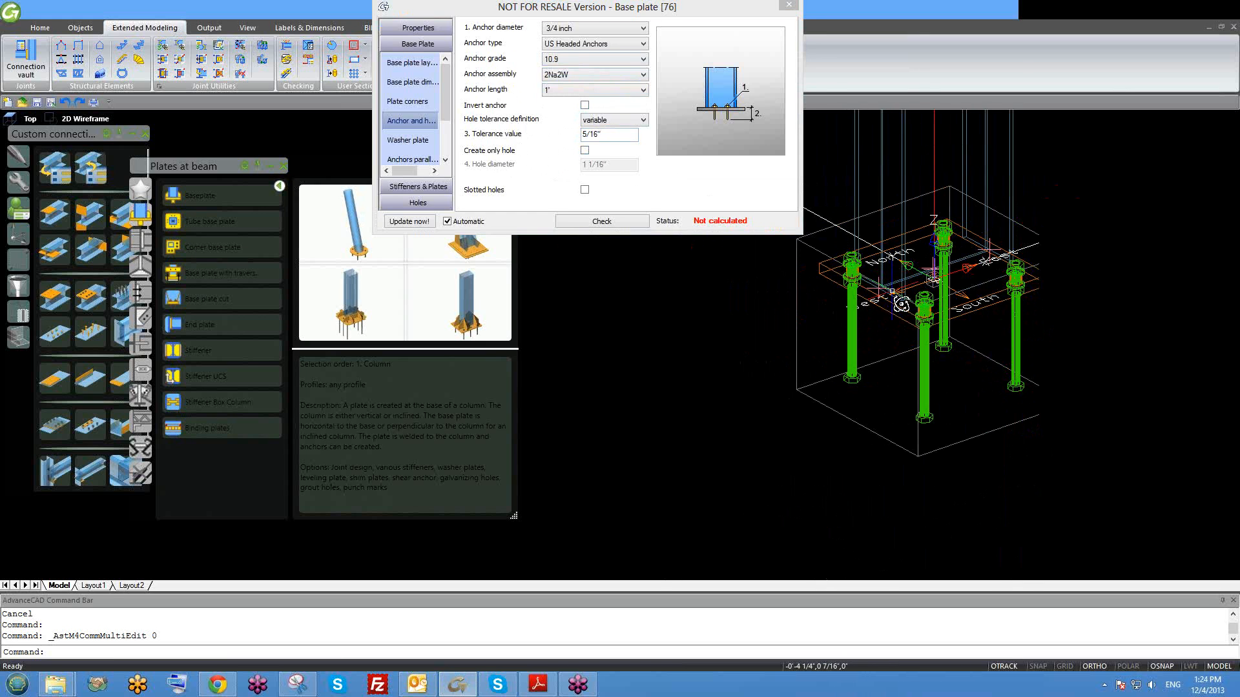
middle_click_drag(935, 284, 892, 323)
mouse_move(839, 360)
middle_mouse_down("shift")
mouse_move(858, 357)
mouse_move(854, 348)
middle_mouse_up("shift")
middle_click_drag(780, 326, 806, 359)
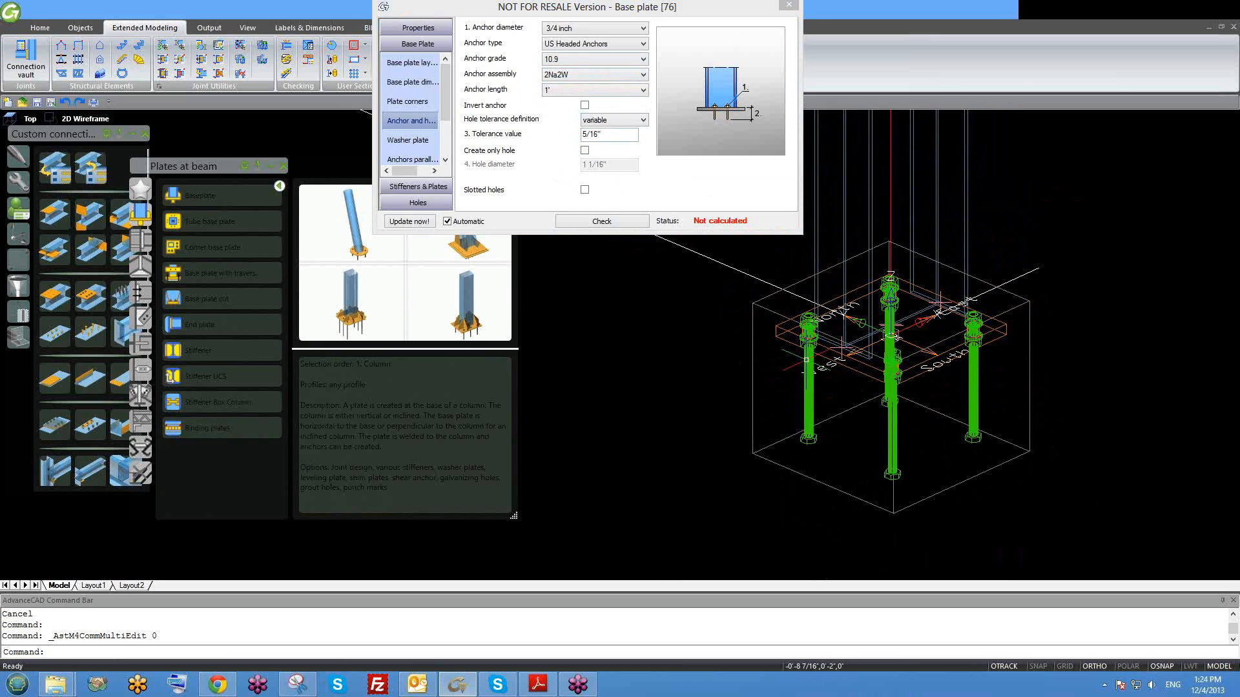
left_click(586, 154)
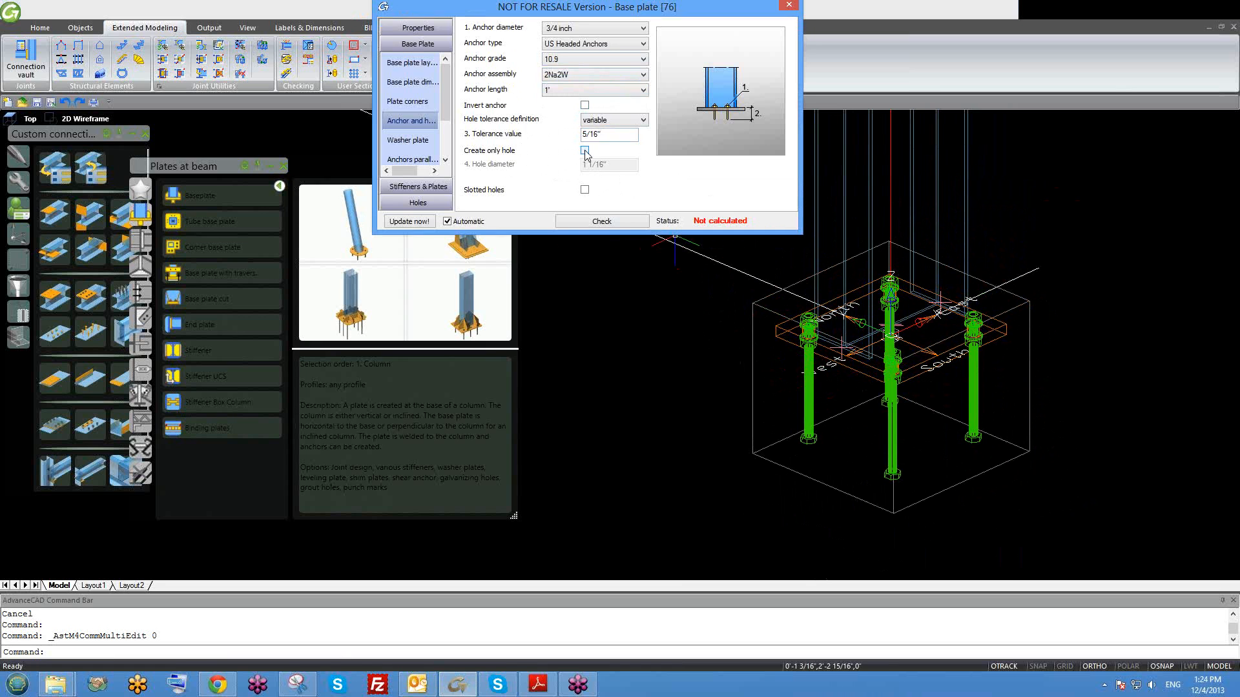
left_click(585, 153)
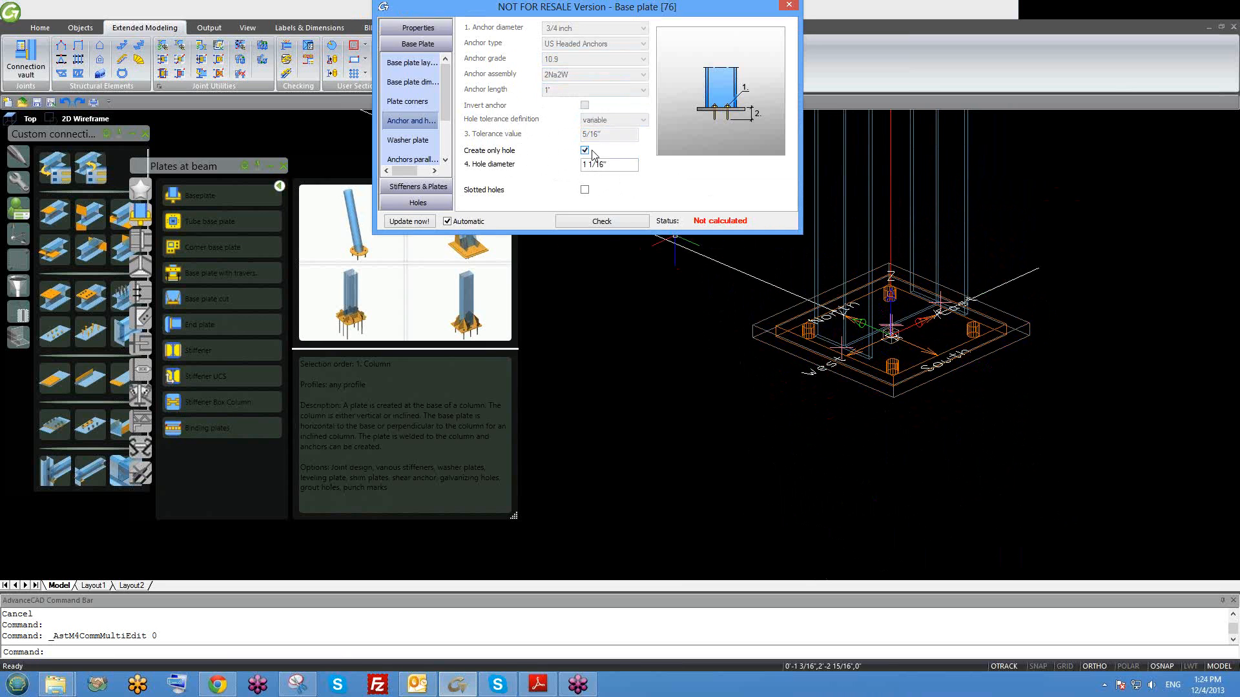
scroll(839, 321, "up", 3)
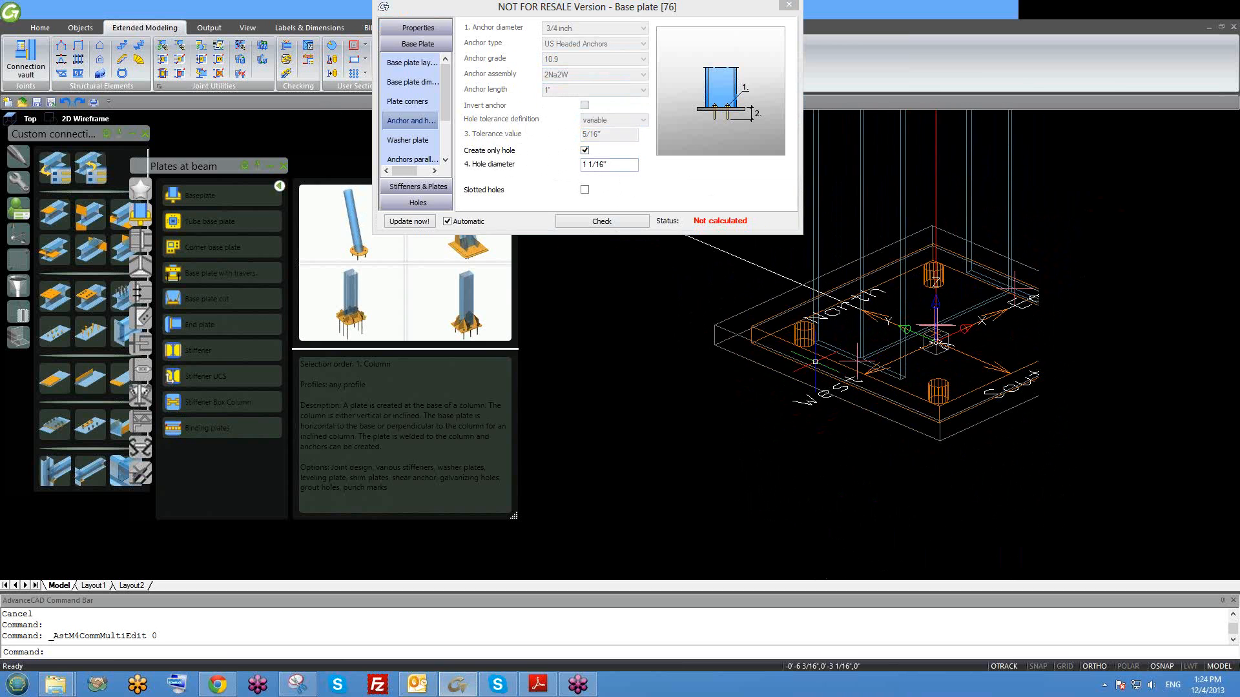
scroll(800, 323, "up", 3)
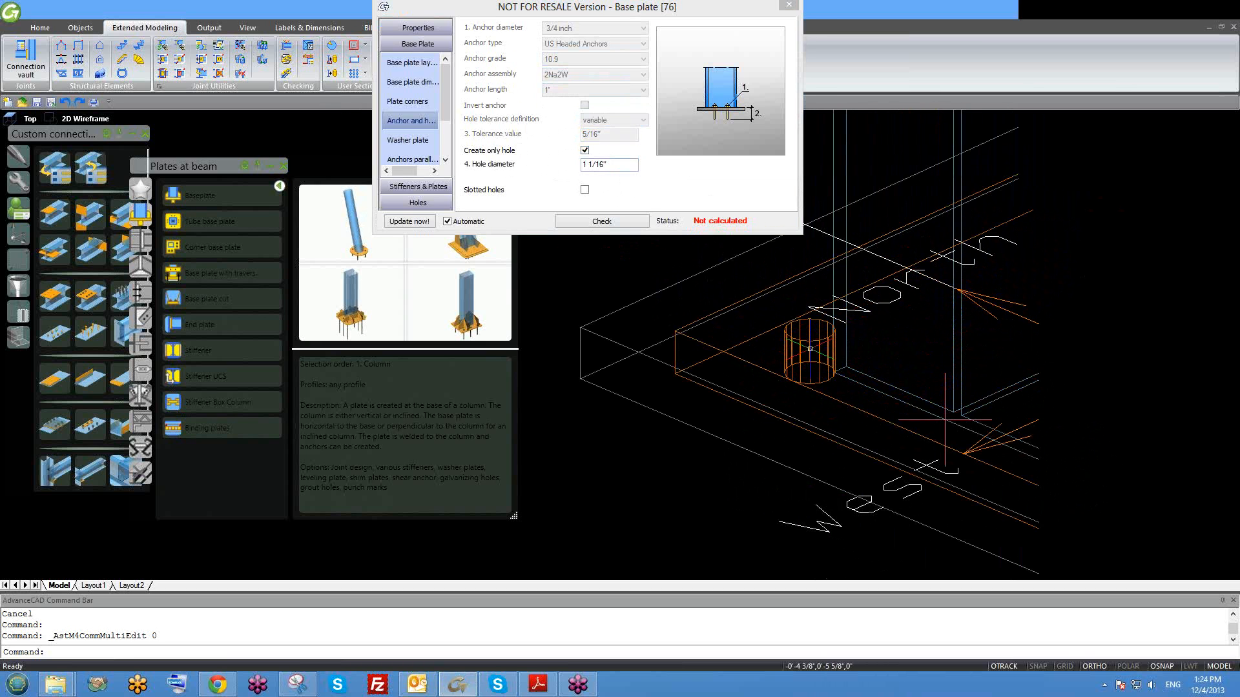
left_click(585, 152)
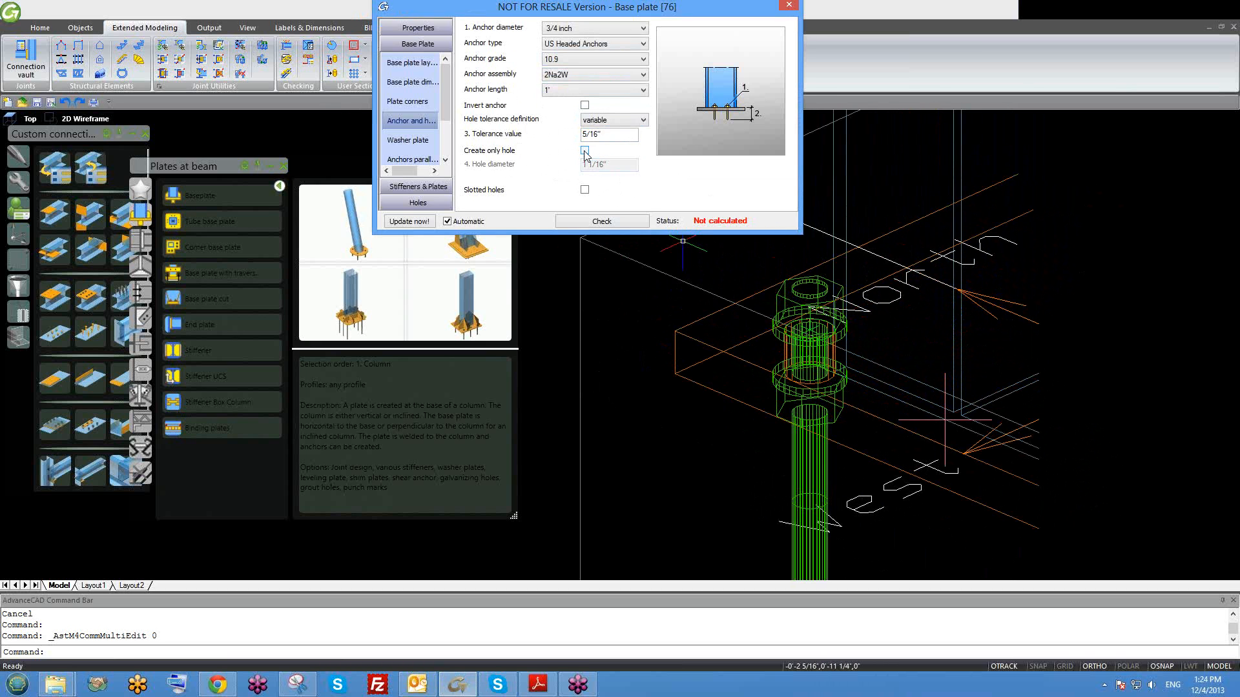
scroll(956, 255, "down", 1)
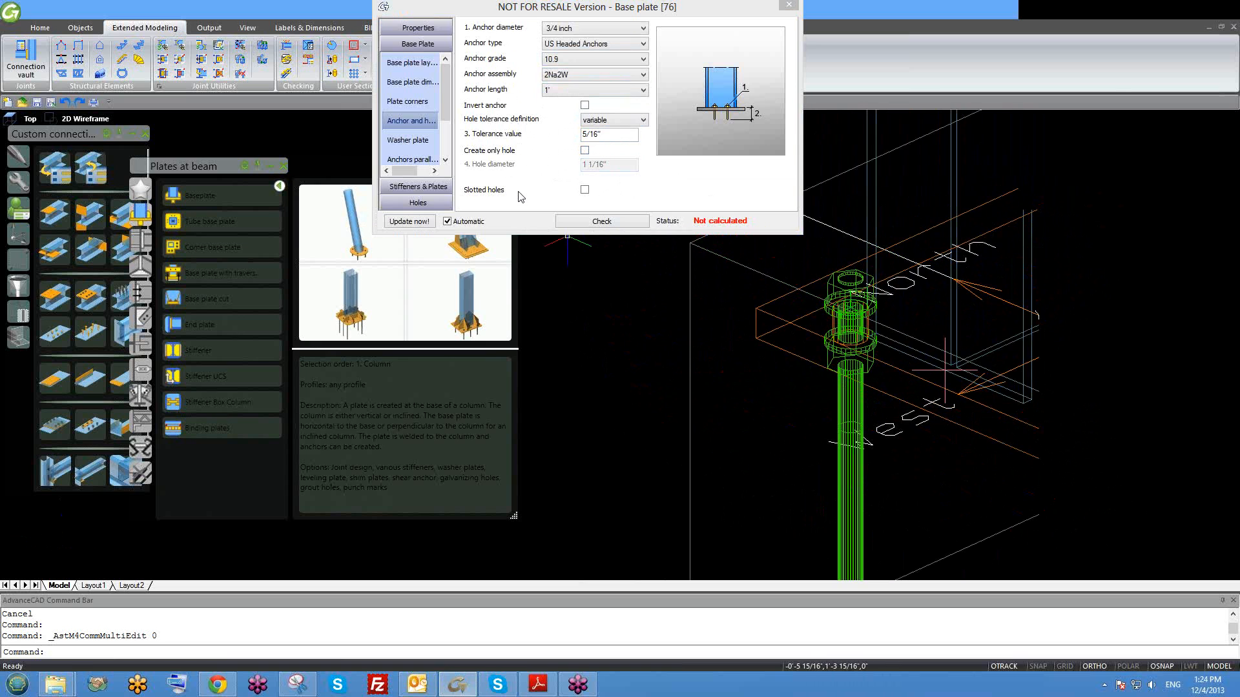
Add washer plates to the base plate anchors and inspect them around the anchor heads.
left_click_drag(445, 112, 446, 133)
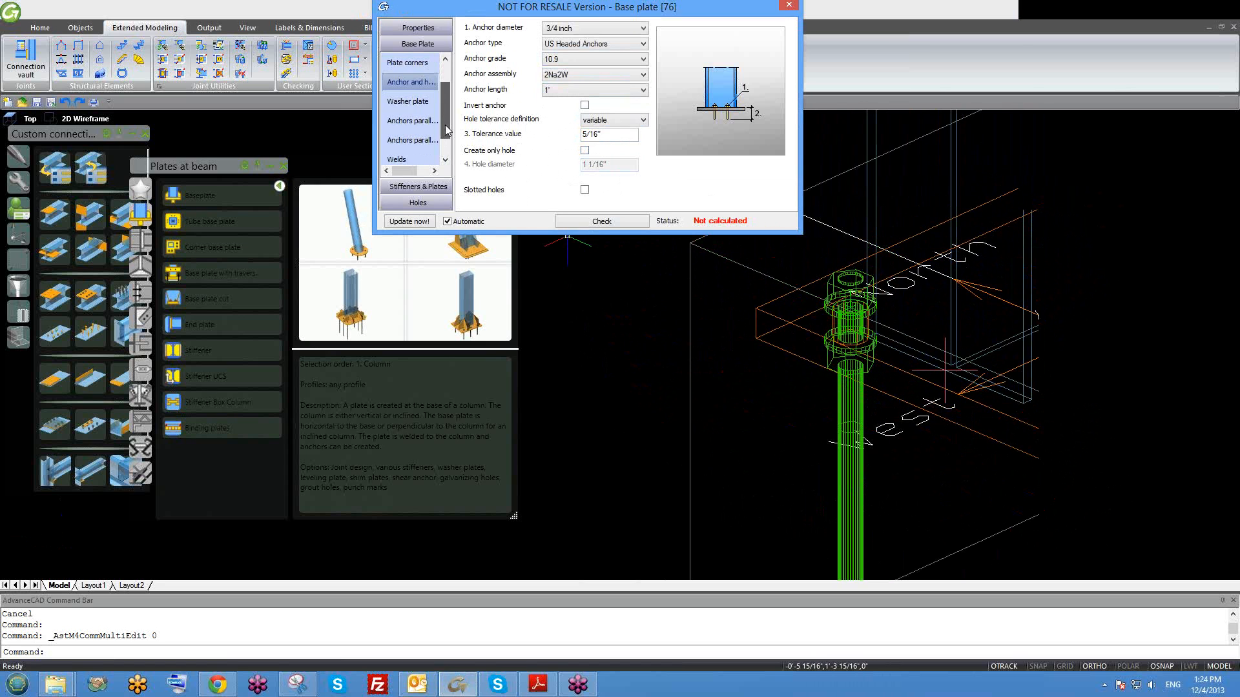
left_click(408, 103)
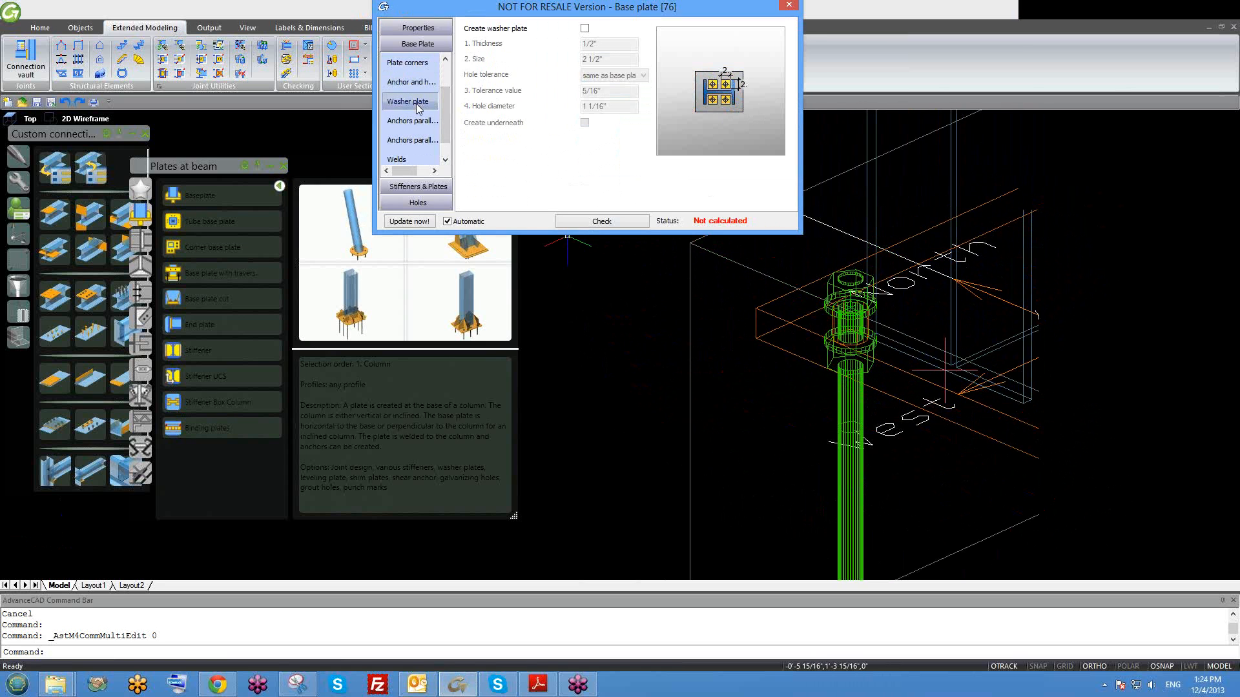
middle_click_drag(908, 389, 851, 312)
scroll(814, 352, "down", 5)
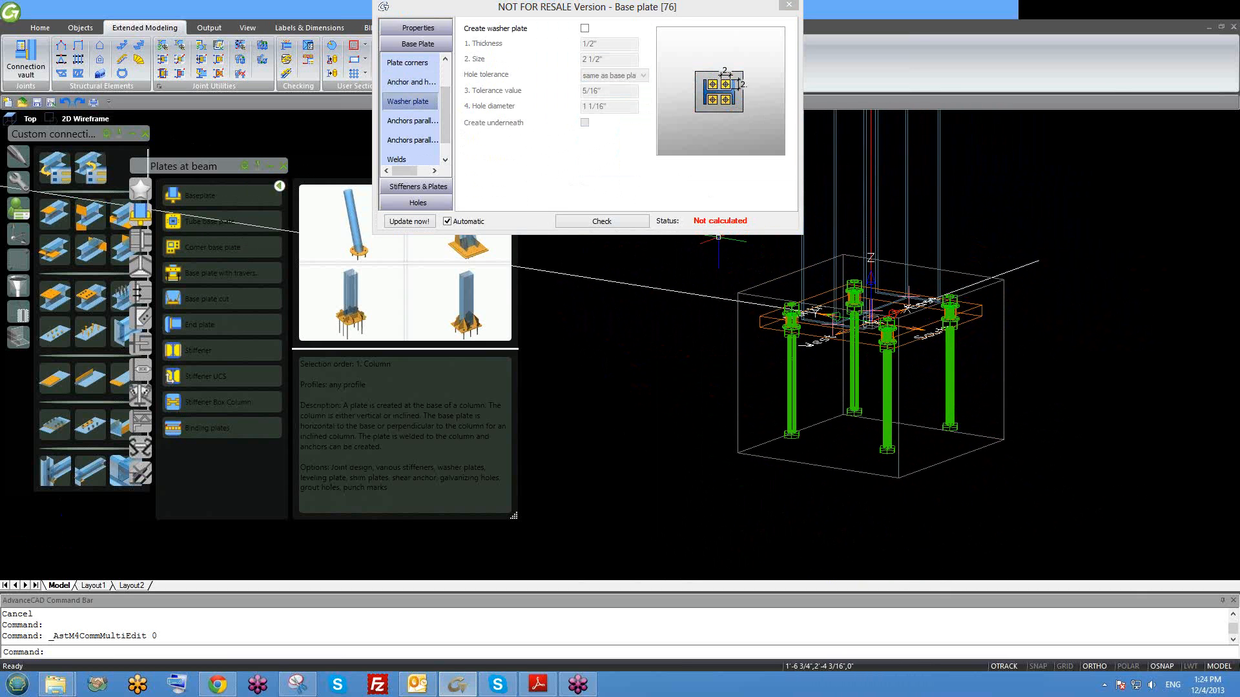
left_click(585, 28)
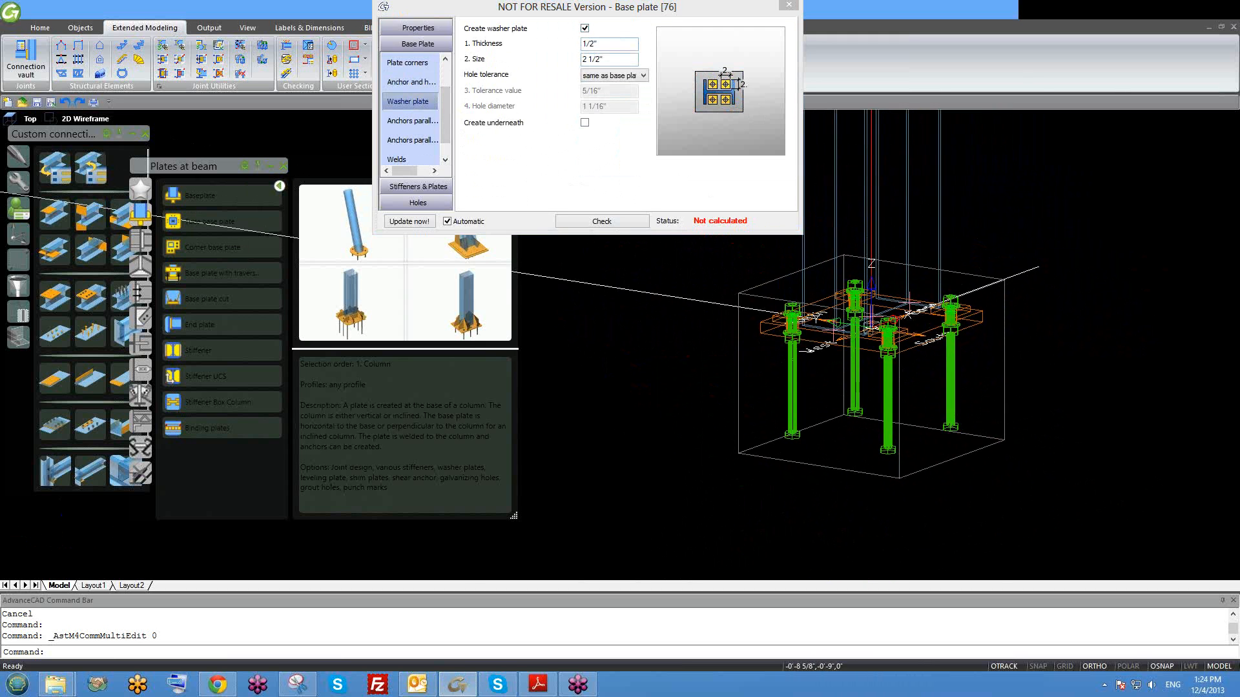
scroll(774, 368, "up", 3)
scroll(779, 378, "up", 5)
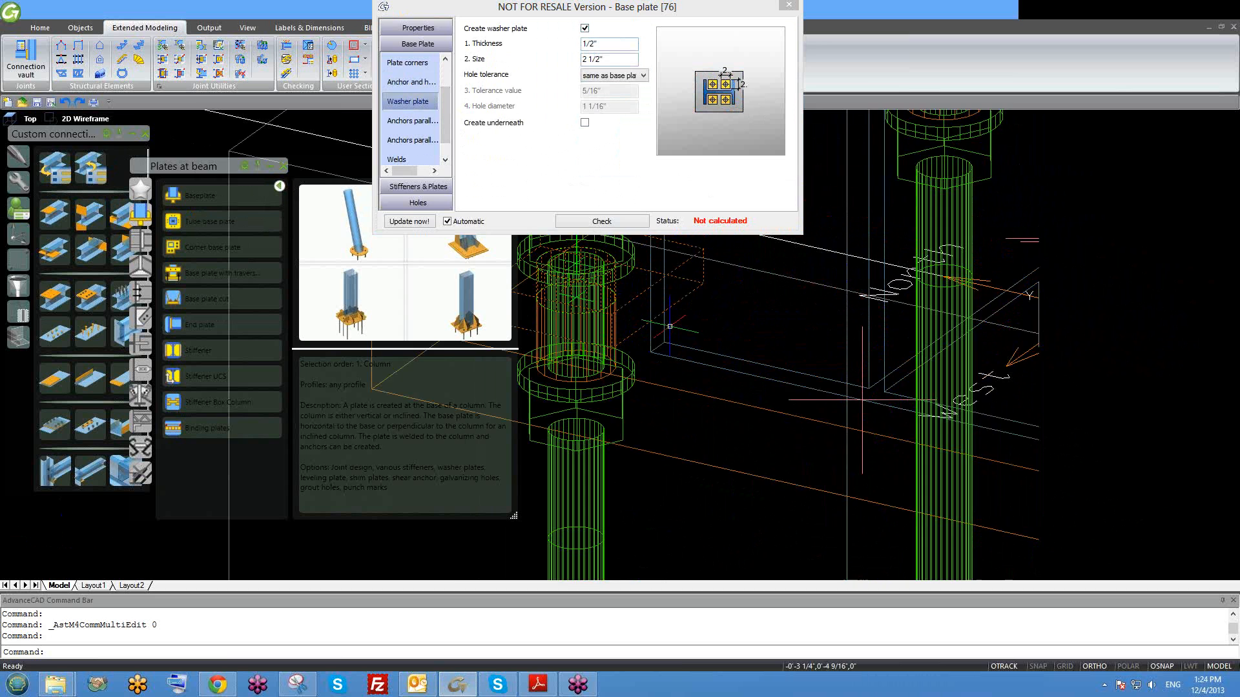
scroll(646, 316, "down", 4)
scroll(678, 323, "down", 2)
scroll(831, 421, "up", 2)
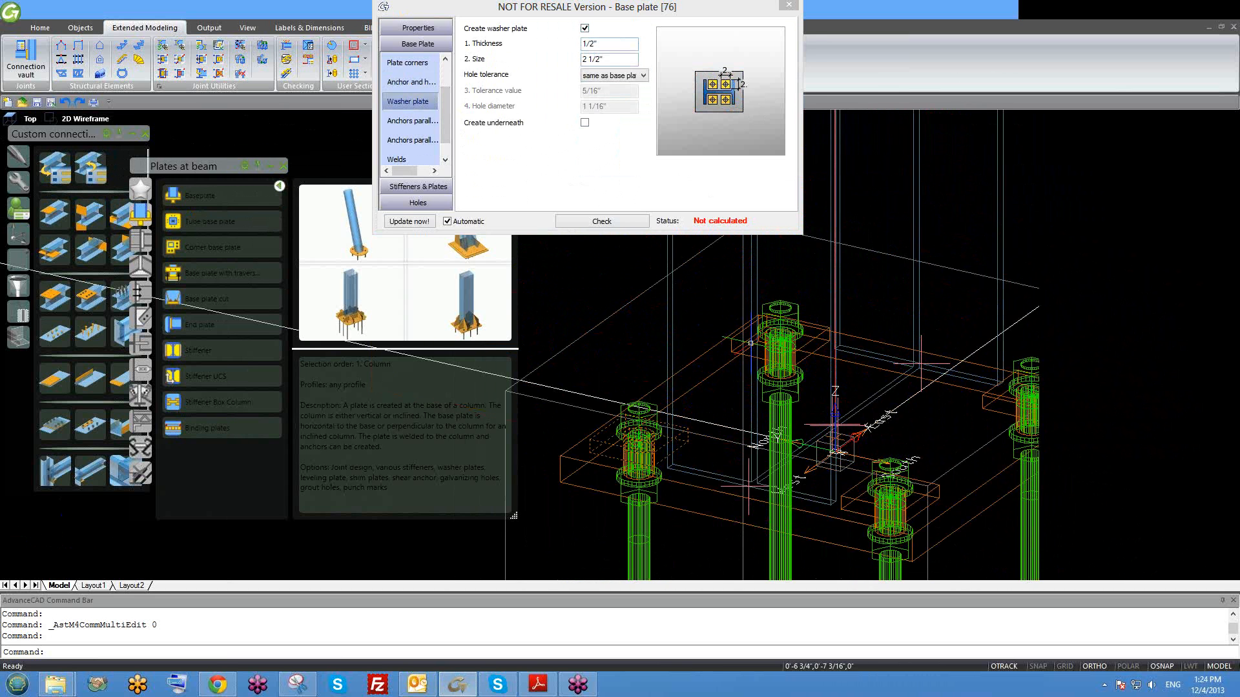
scroll(856, 361, "down", 2)
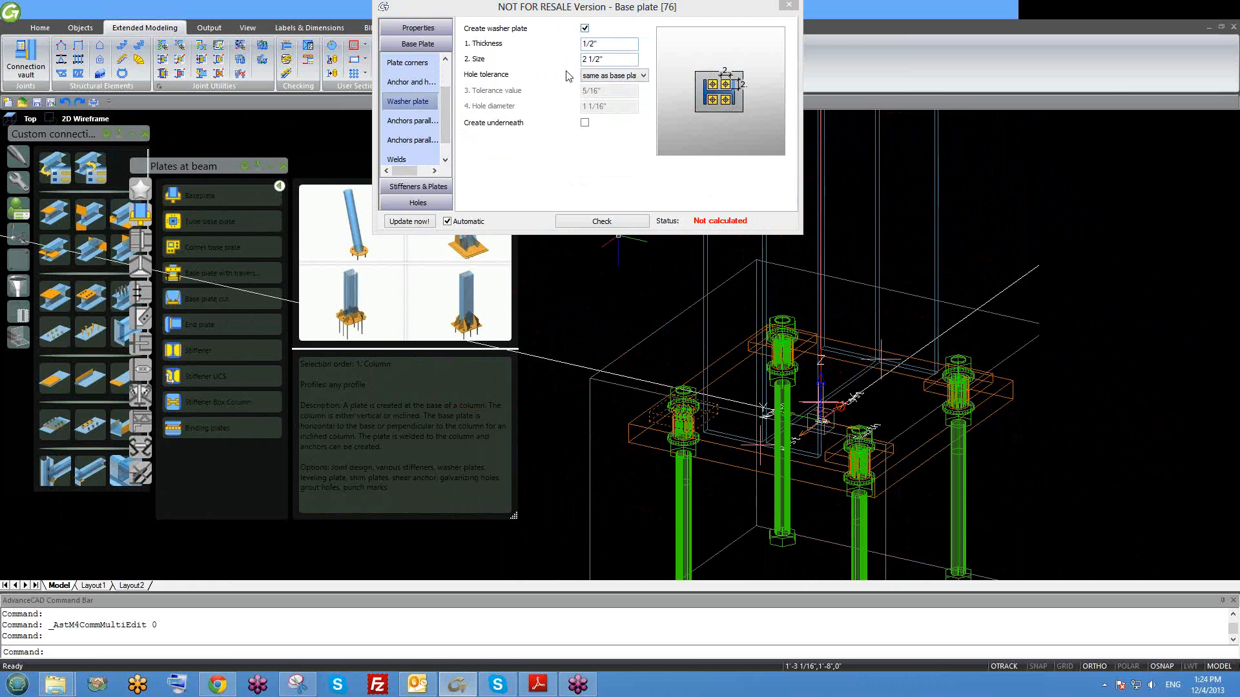
Remove the washer plates and open the first page of parallel anchor layout settings.
left_click(584, 28)
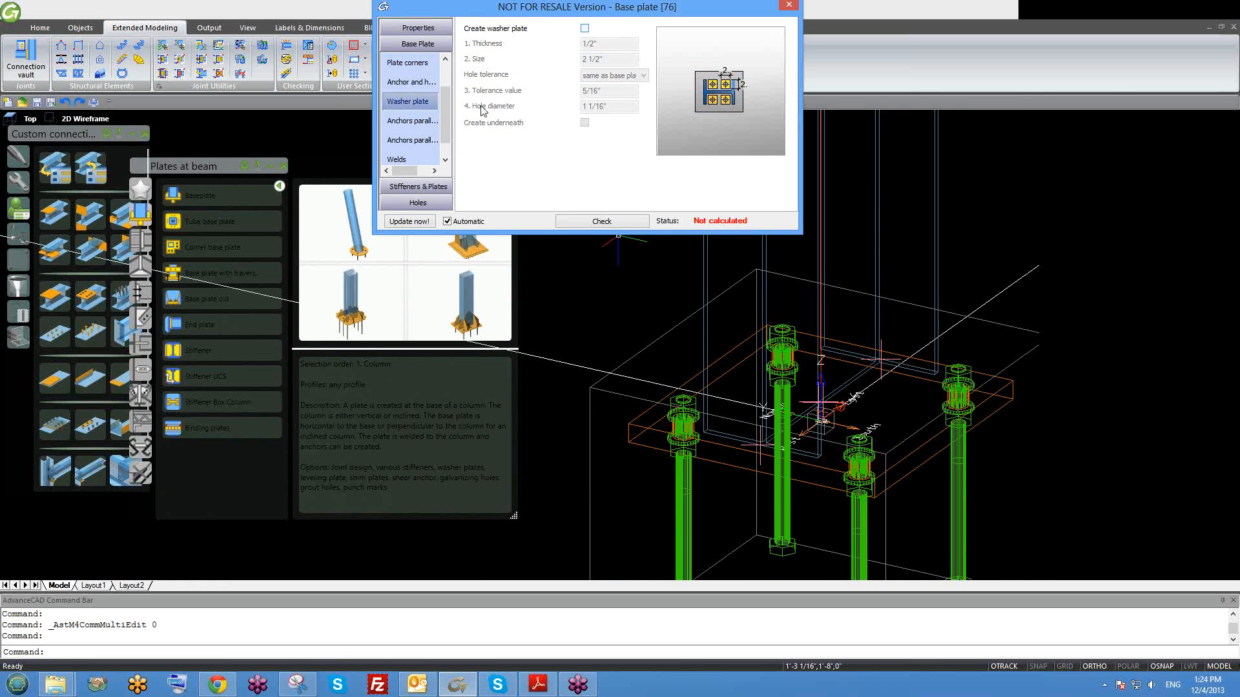
left_click(419, 124)
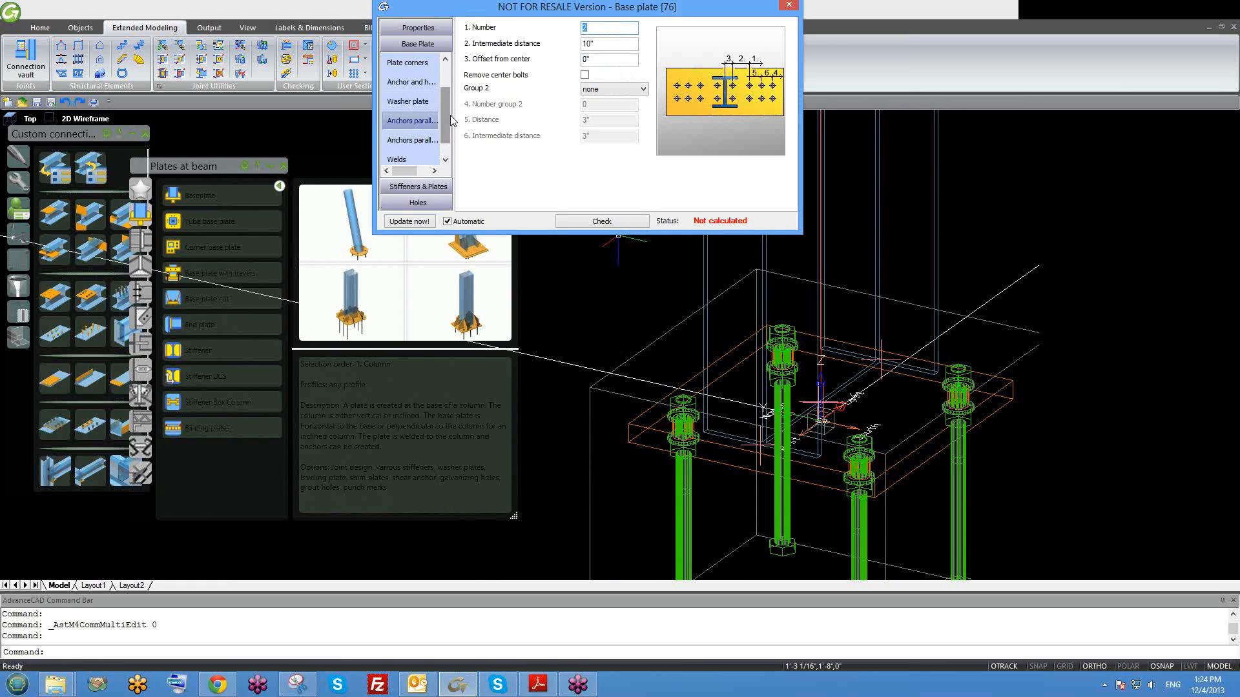
scroll(427, 119, "down", 1)
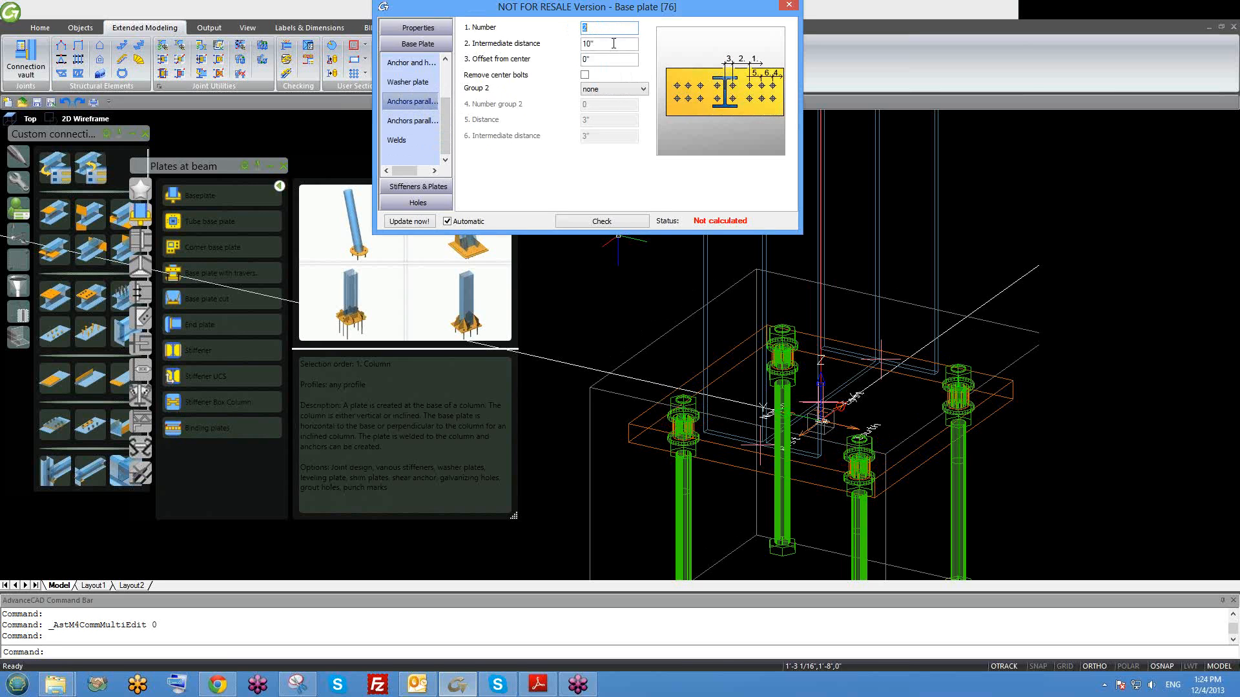
Open the base plate's weld settings and examine the column-to-plate joint at the web and flanges.
key("Tab")
left_click(398, 145)
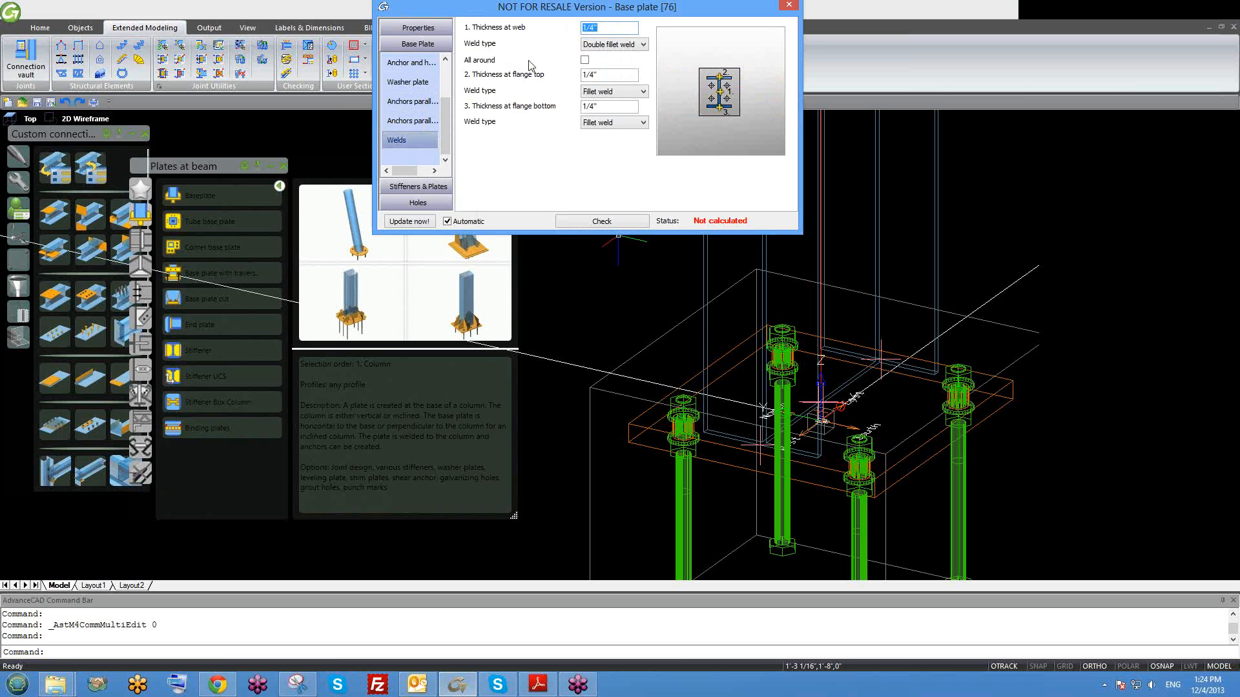
mouse_move(791, 388)
middle_mouse_down()
mouse_move(792, 310)
mouse_move(787, 373)
mouse_move(815, 349)
middle_mouse_up()
scroll(792, 310, "down", 2)
scroll(820, 351, "up", 5)
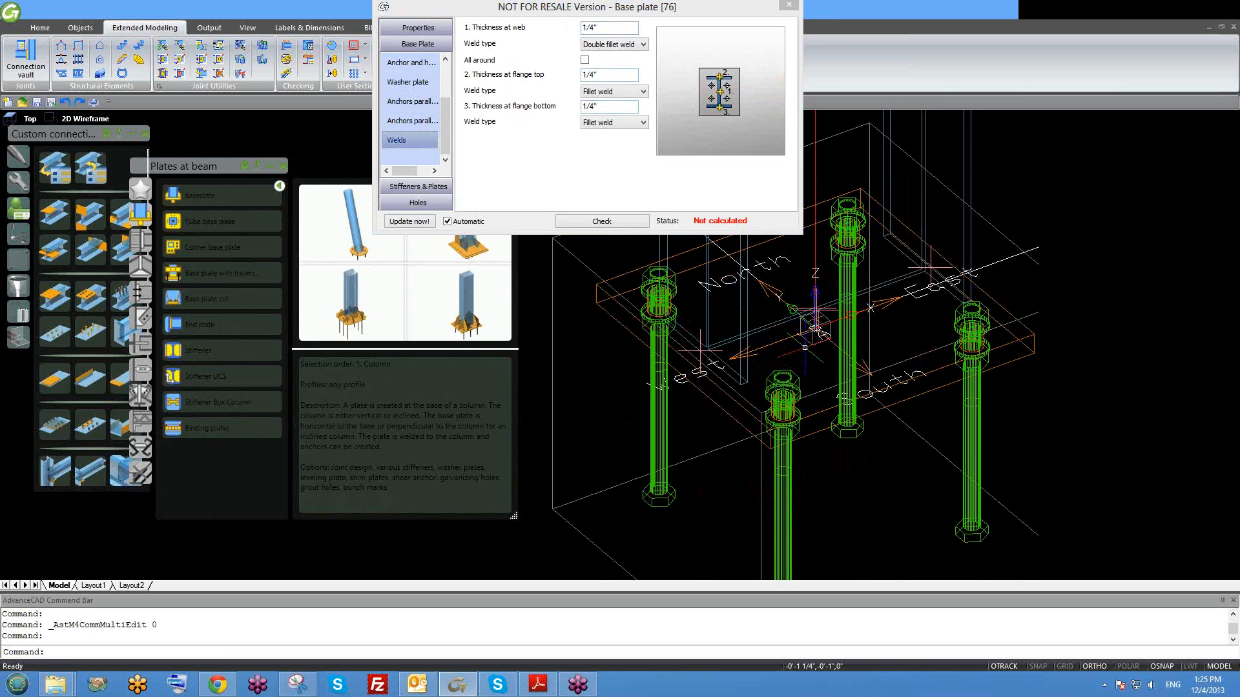
middle_click_drag(822, 299, 831, 357, "shift")
scroll(824, 339, "up", 1)
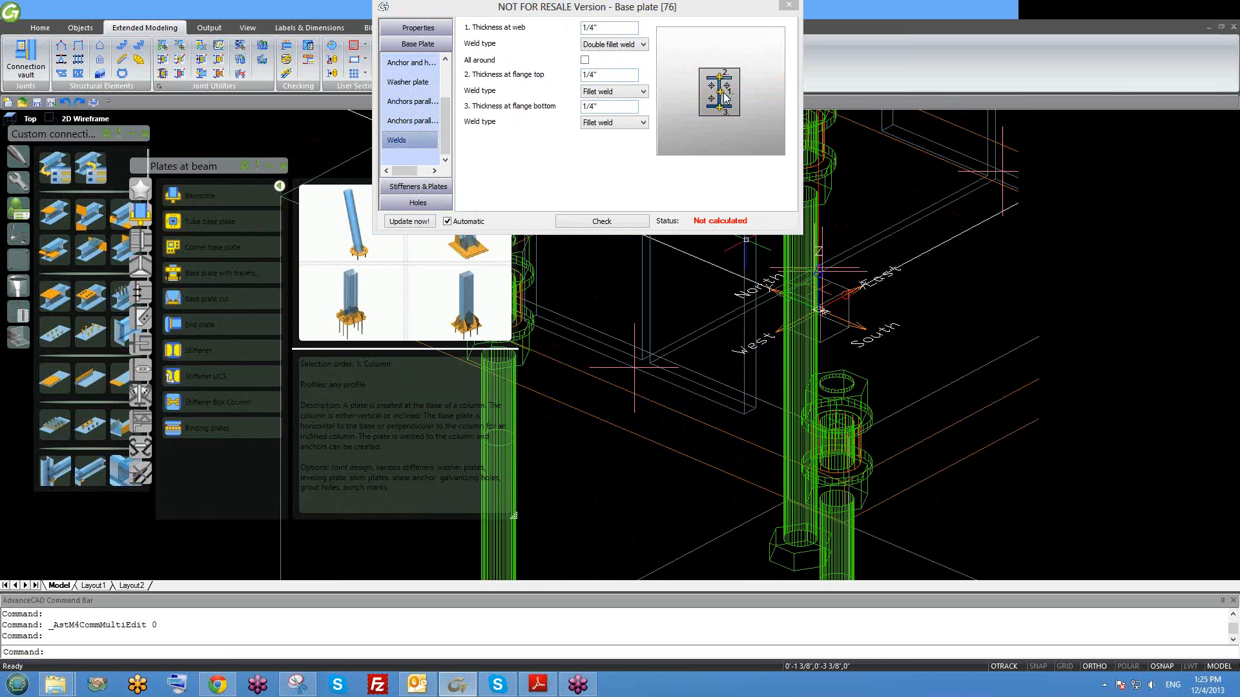
scroll(801, 350, "down", 3)
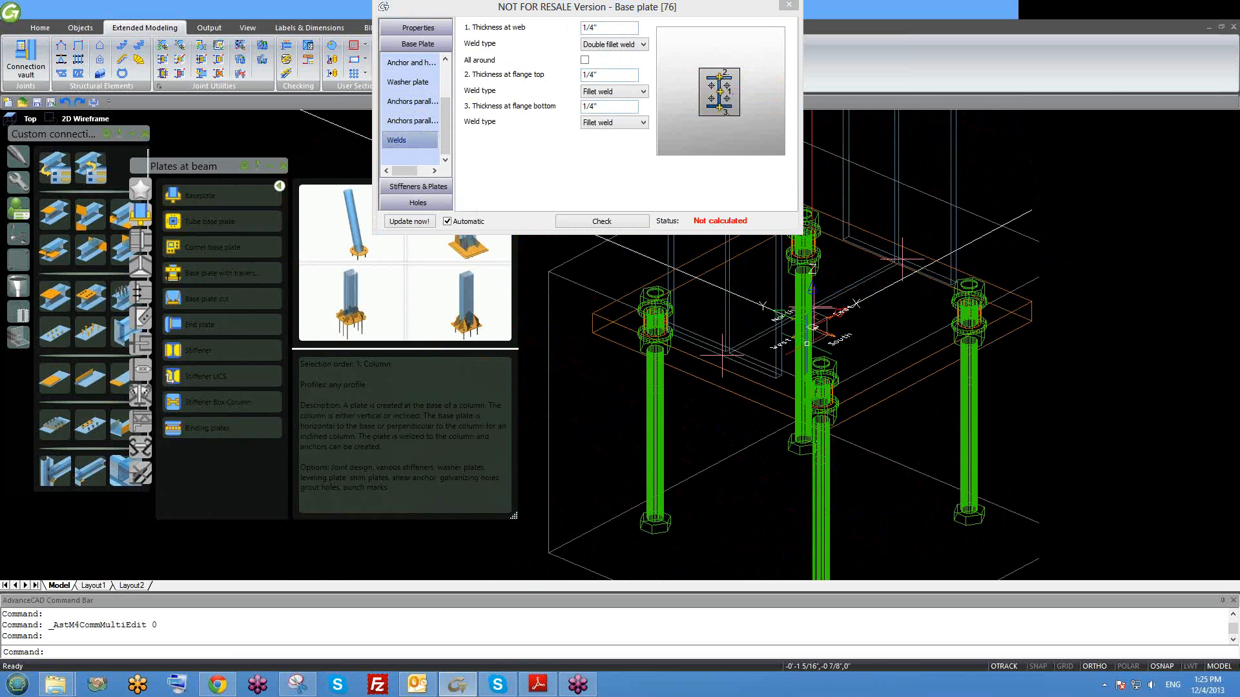
scroll(800, 349, "up", 6)
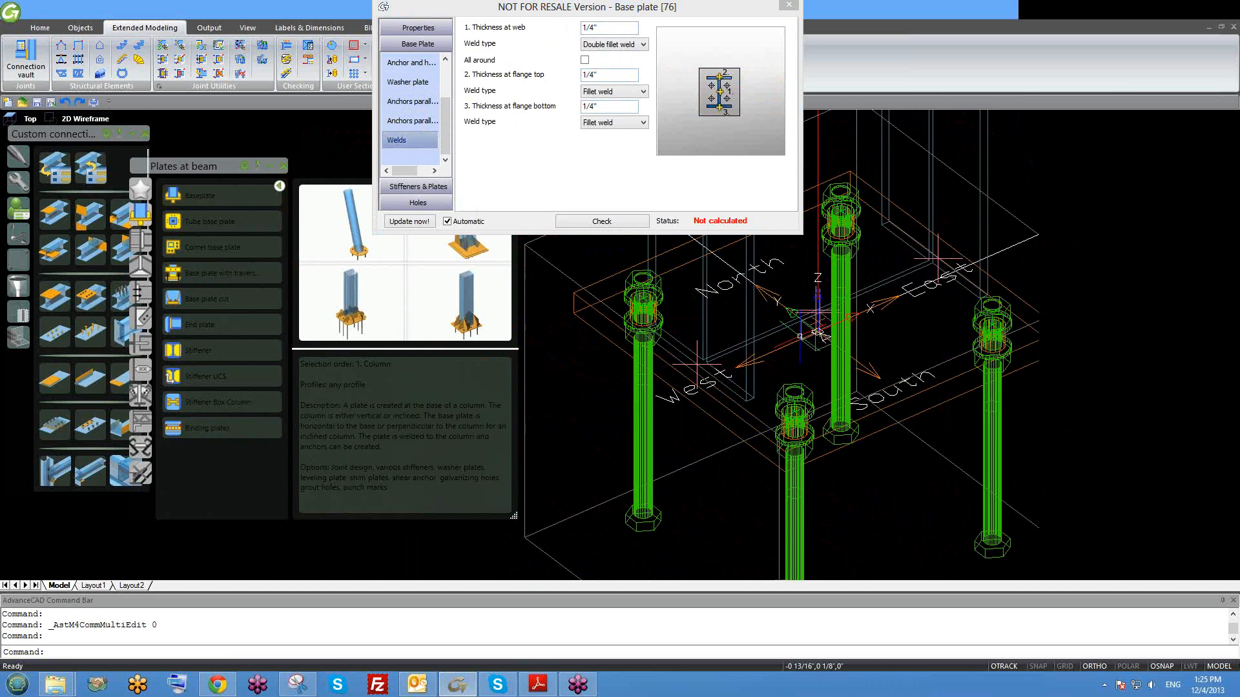
scroll(836, 329, "up", 2)
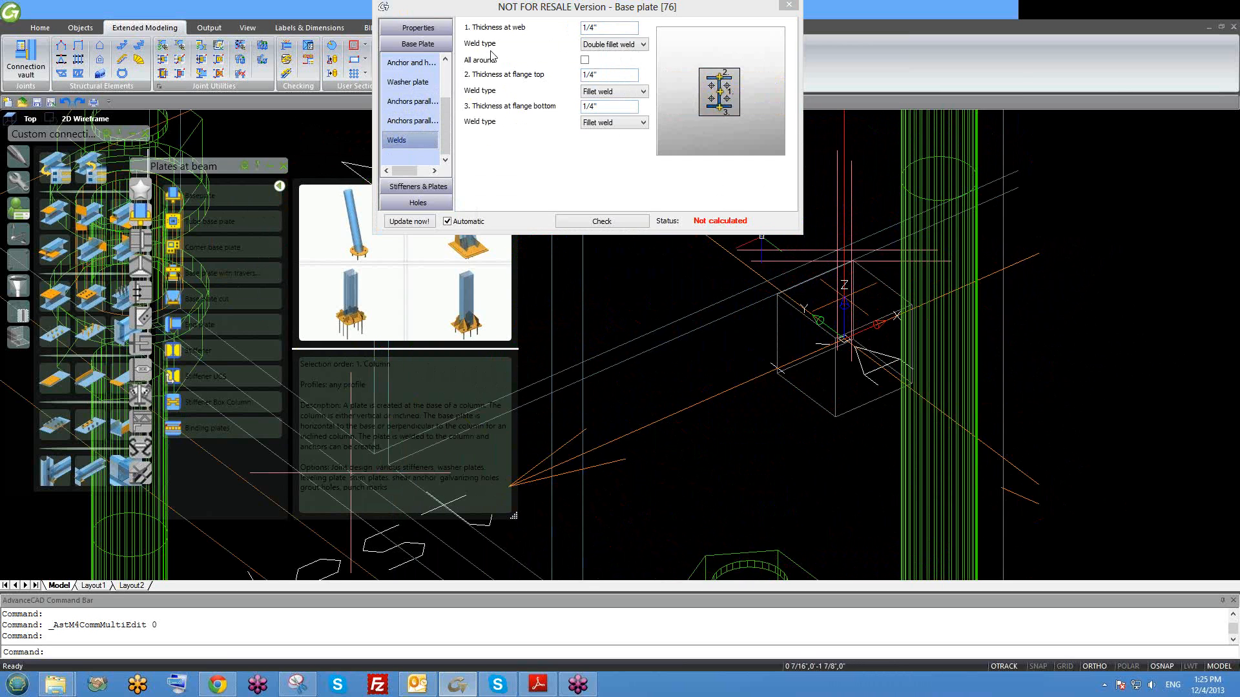
Switch the all-around weld option on and back off, and review the web weld types, keeping the double fillet weld.
left_click(585, 60)
left_click(586, 60)
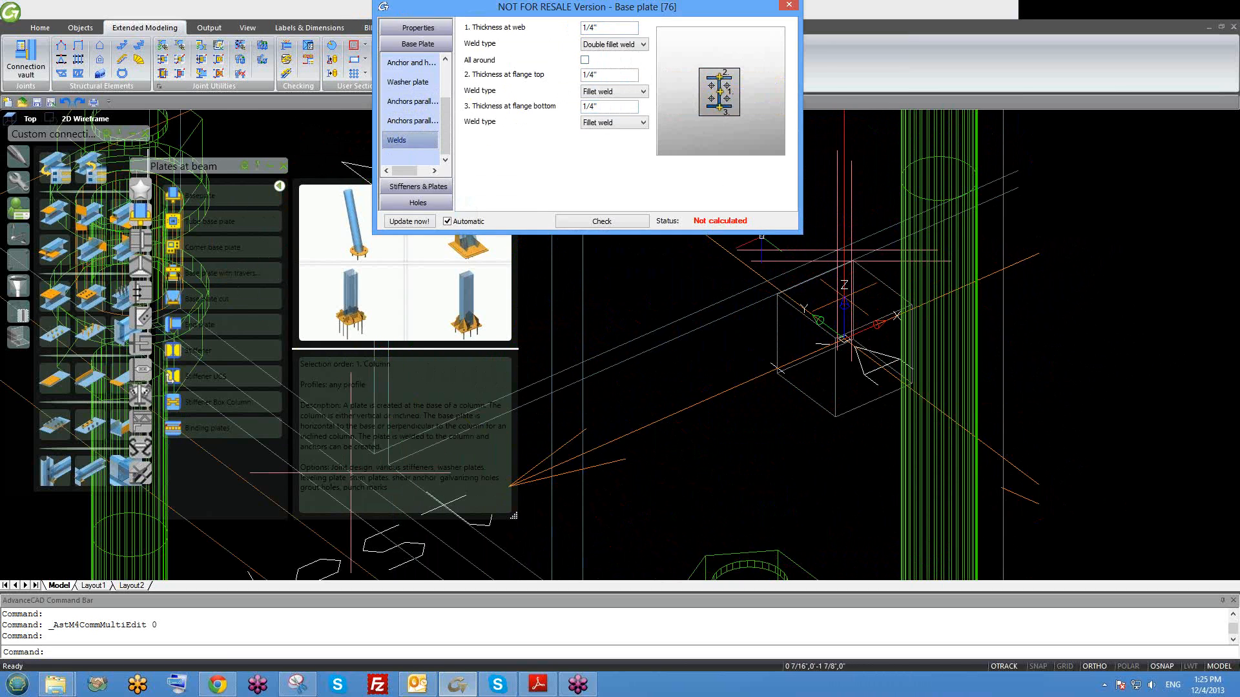
middle_click_drag(625, 396, 768, 361)
scroll(560, 451, "down", 2)
scroll(565, 450, "down", 1)
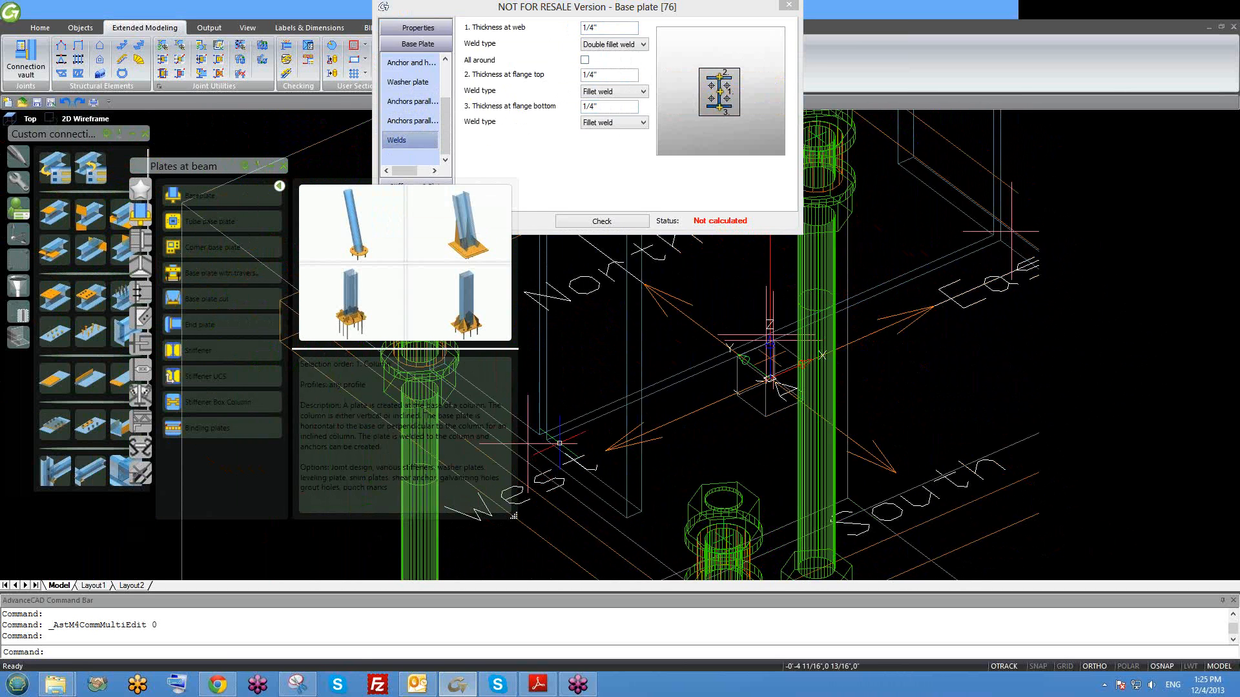
left_click(619, 45)
left_click(565, 51)
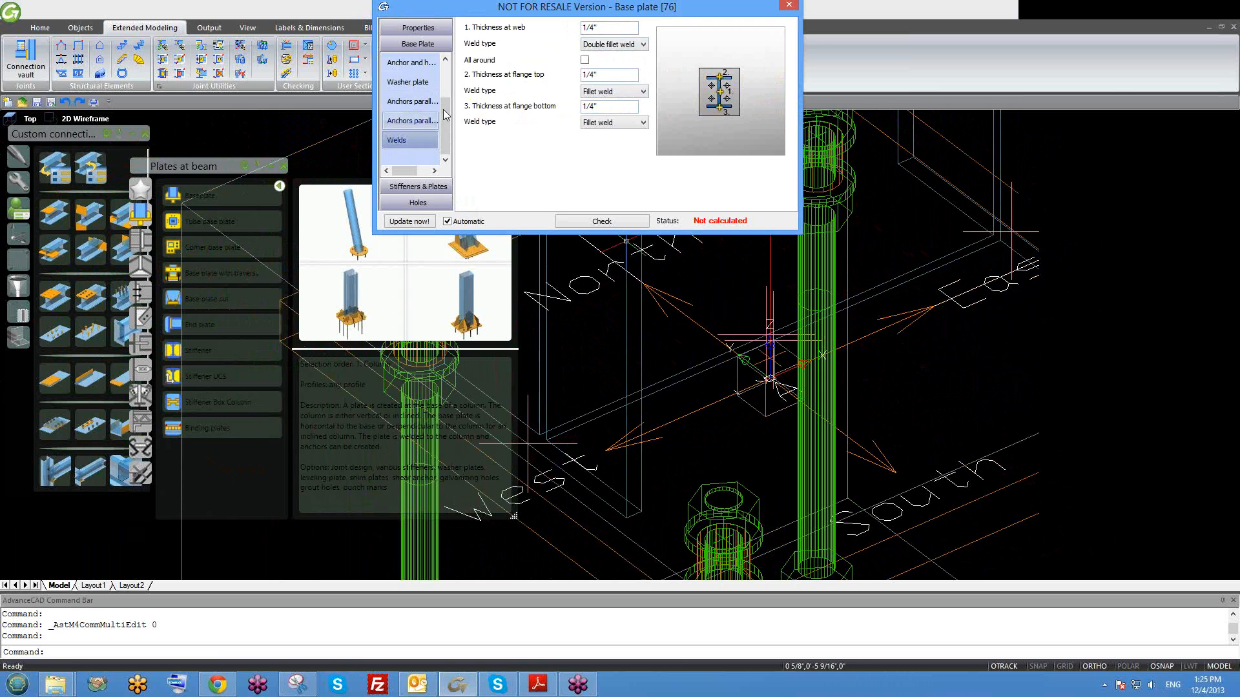
Add a 1/2" leveling plate beneath the base plate and inspect it around the anchors.
mouse_move(445, 123)
left_mouse_down()
mouse_move(452, 76)
mouse_move(453, 129)
left_mouse_up()
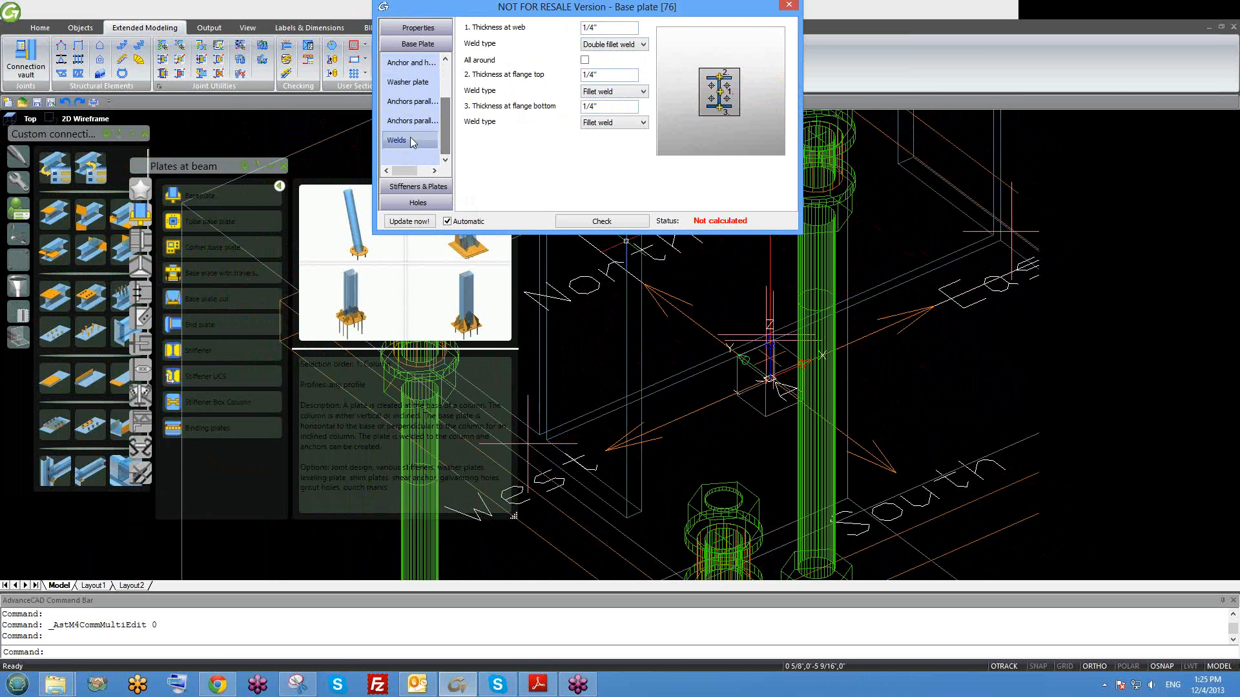
left_click(410, 188)
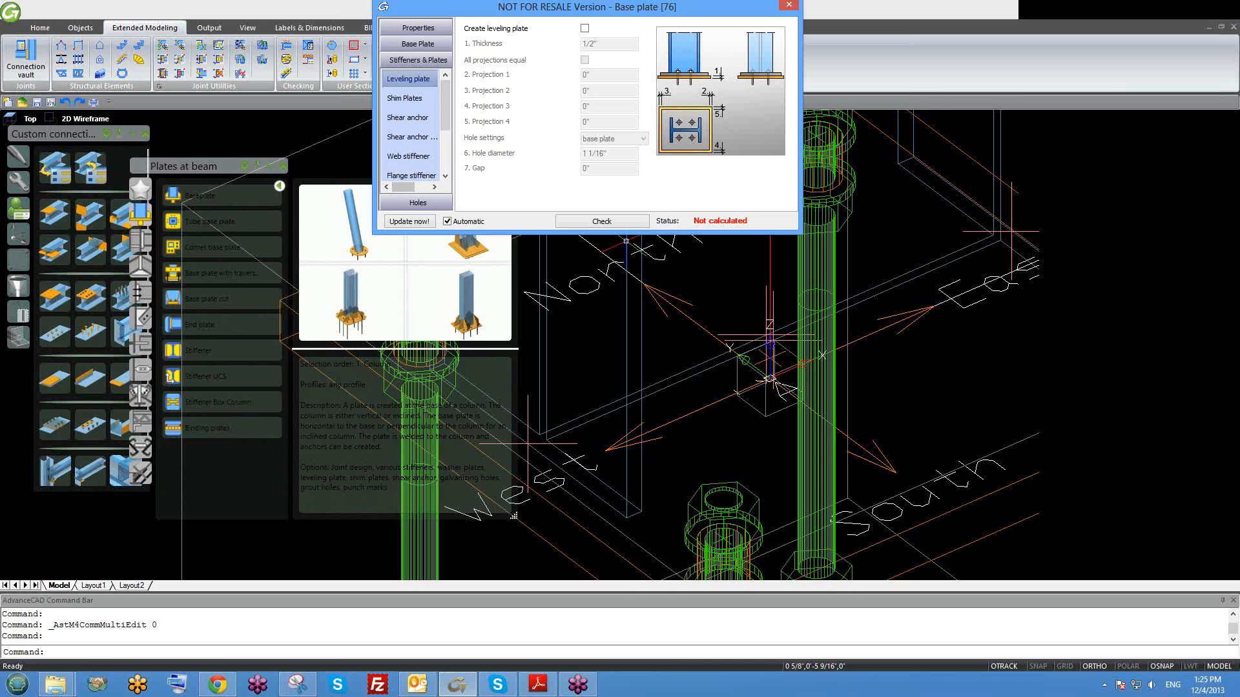
scroll(860, 339, "down", 1)
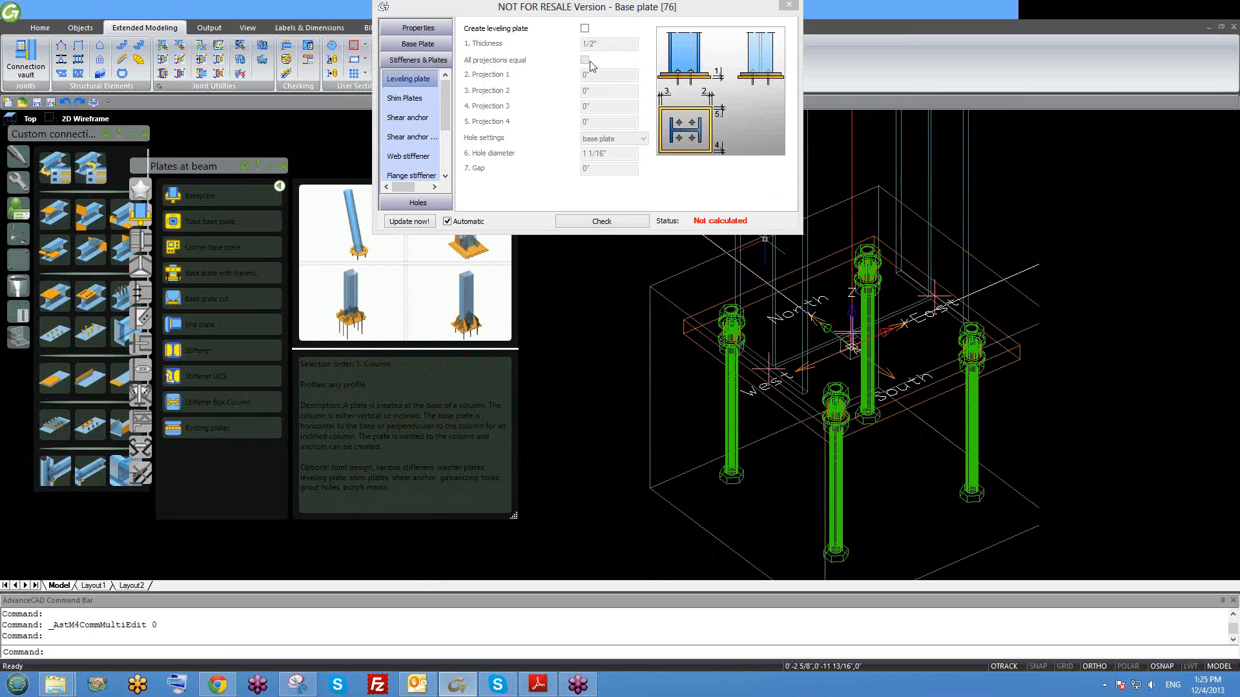
left_click(584, 30)
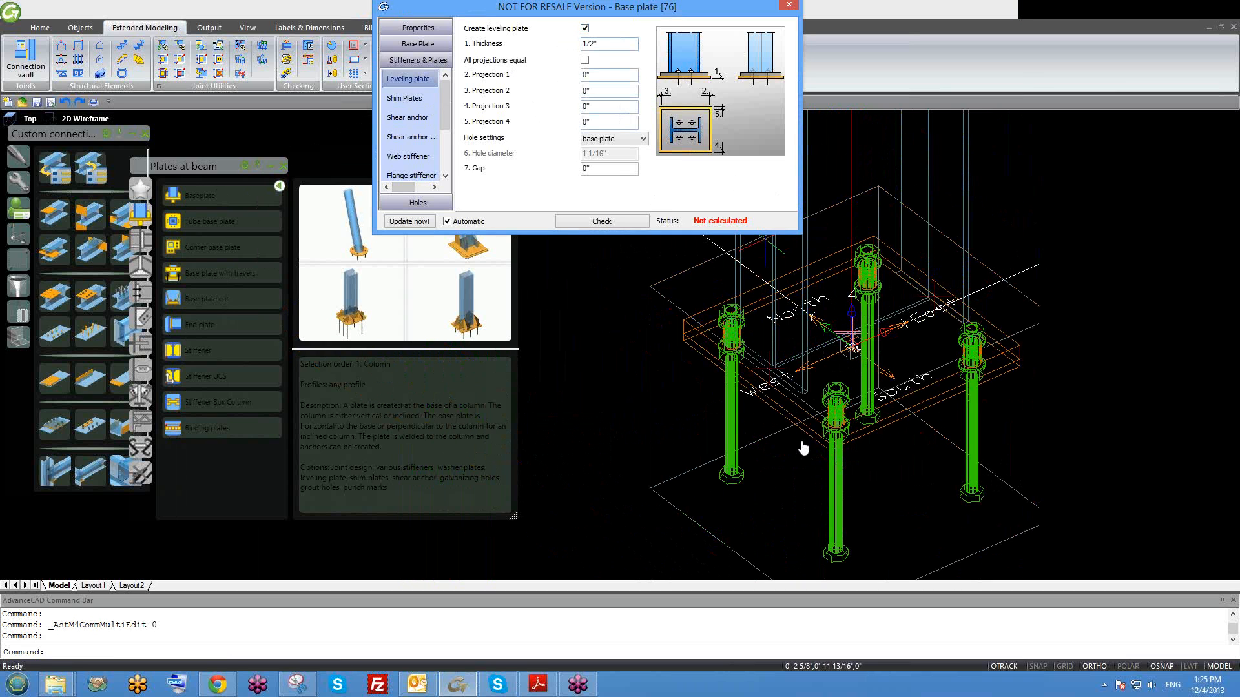
scroll(807, 443, "up", 5)
middle_click_drag(864, 405, 860, 402, "shift")
scroll(859, 402, "down", 2)
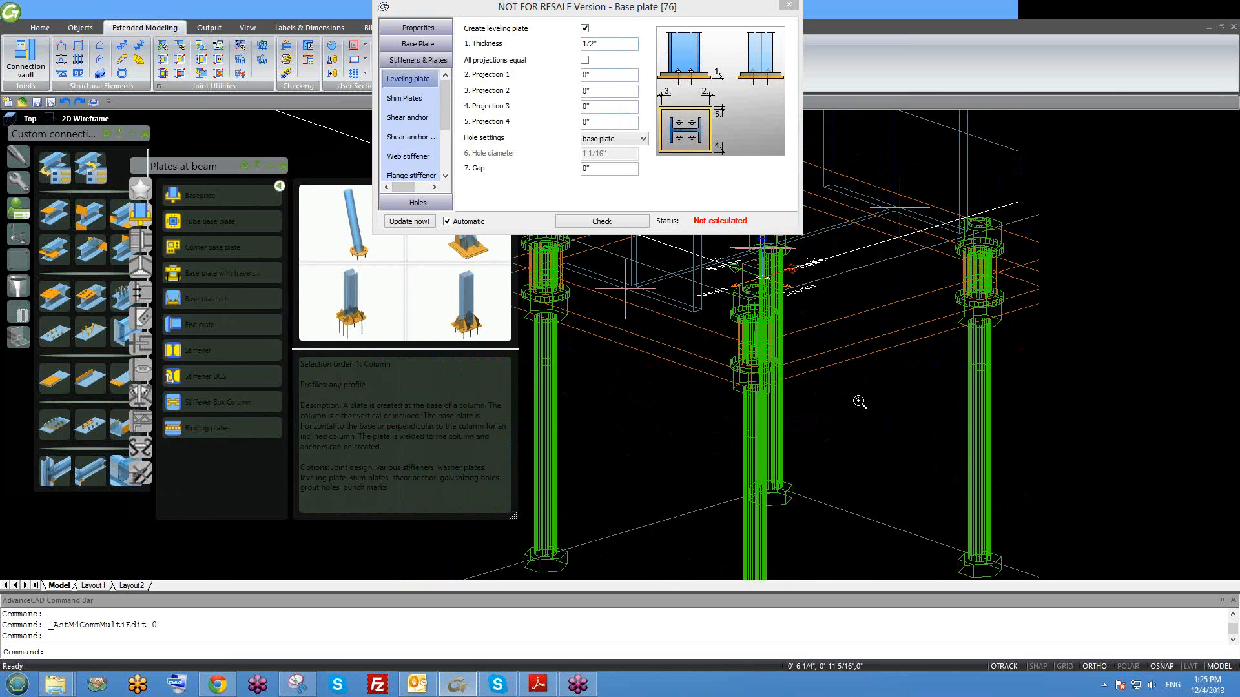
scroll(792, 393, "up", 3)
scroll(762, 407, "down", 4)
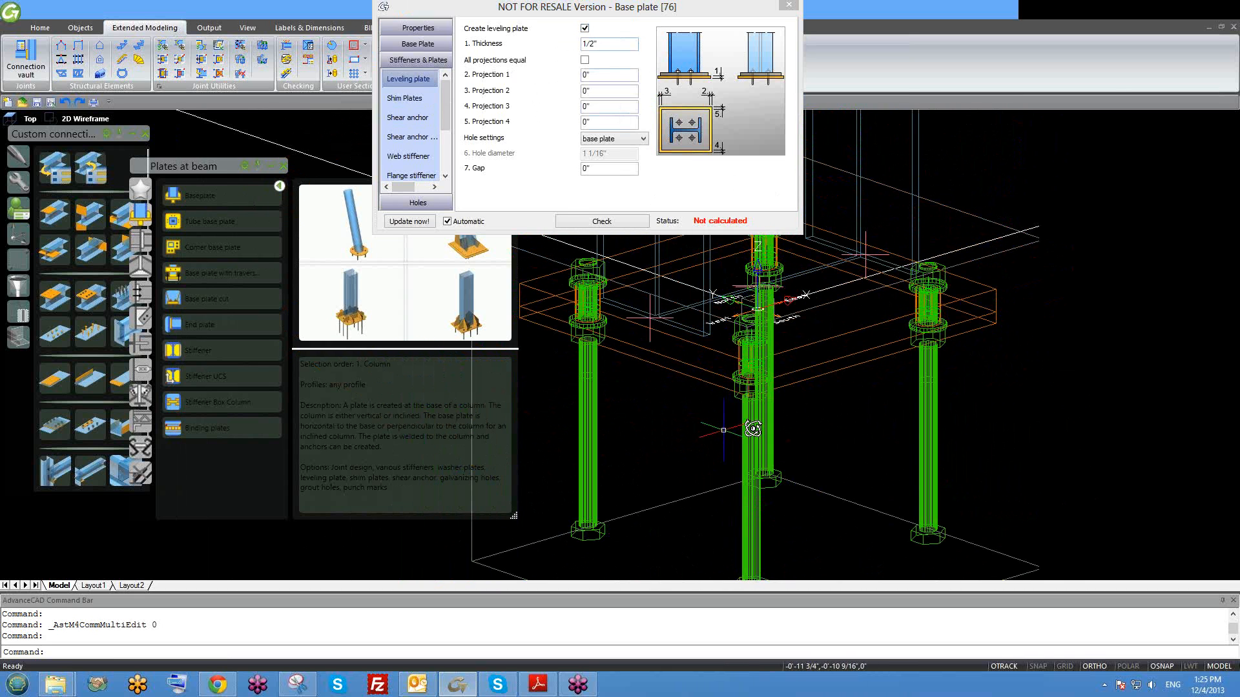
scroll(743, 428, "up", 5)
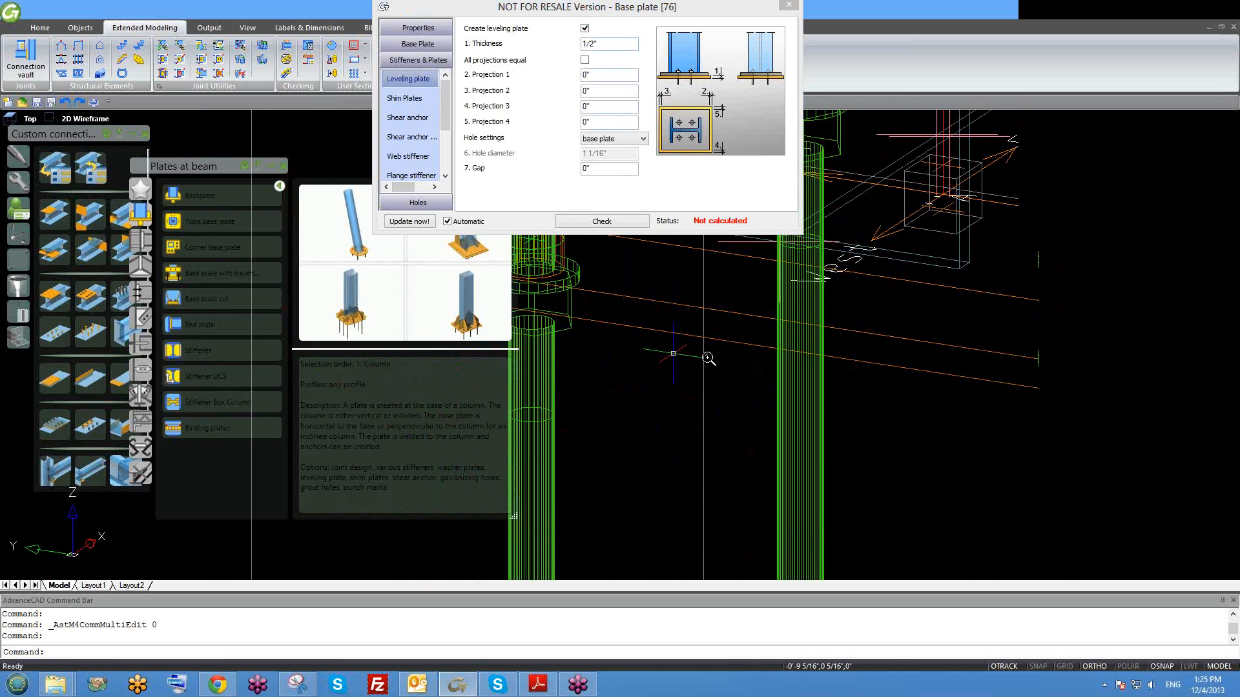
scroll(678, 355, "down", 3)
left_click(679, 341)
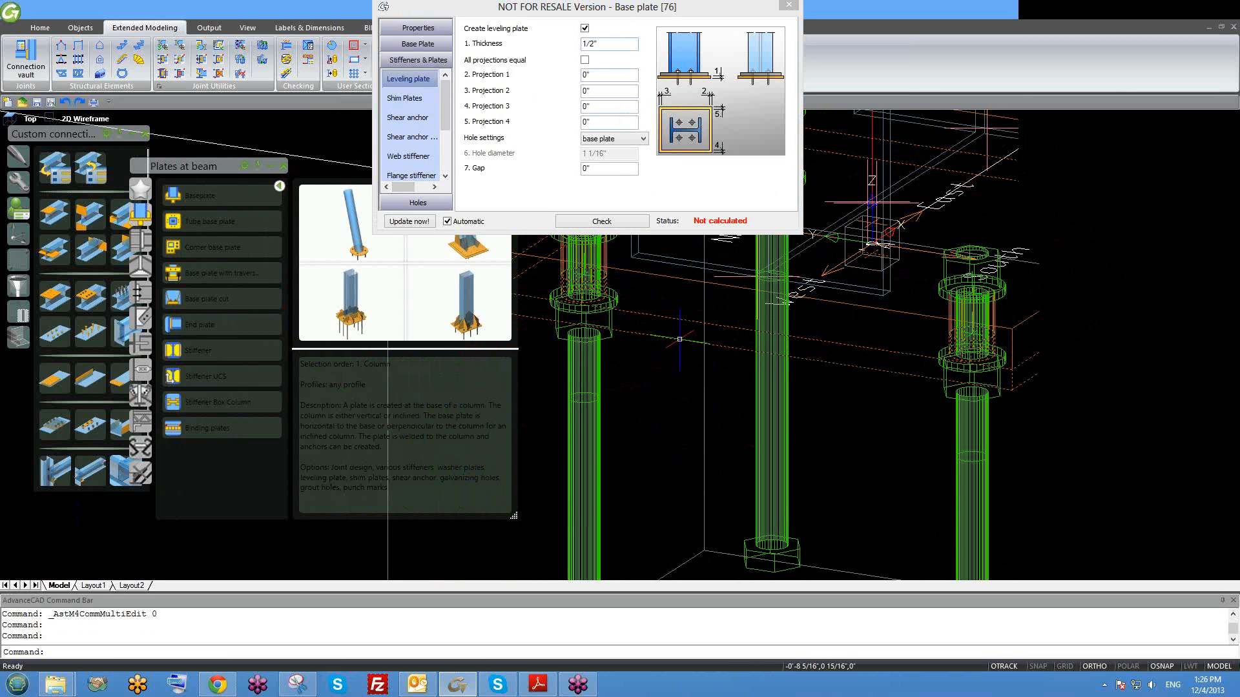
Remove the leveling plate and review the shim plate and shear anchor settings.
left_click(585, 29)
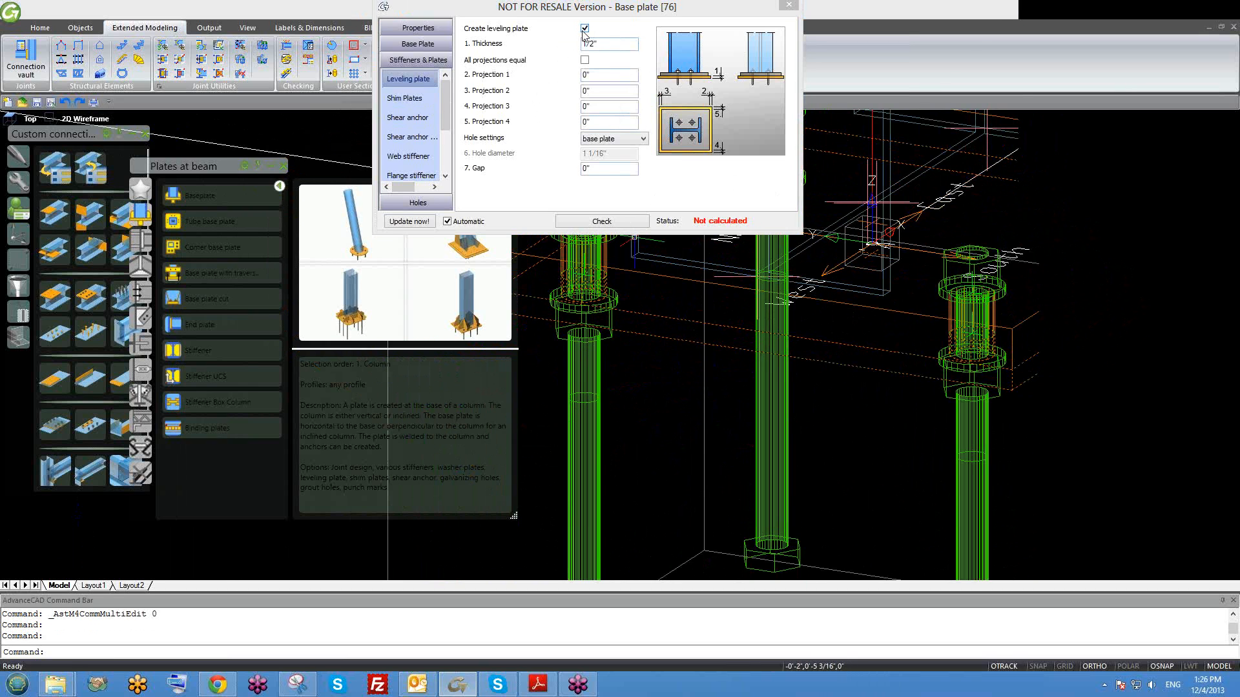
left_click(408, 98)
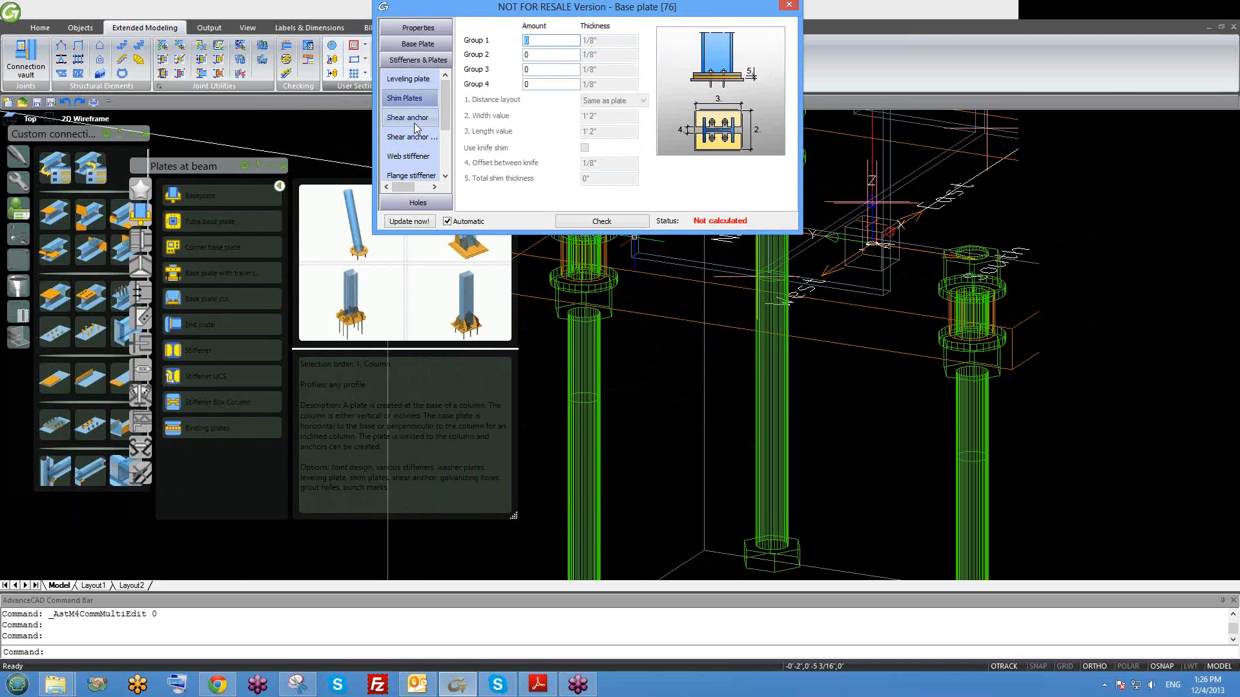
left_click(434, 120)
left_click(424, 138)
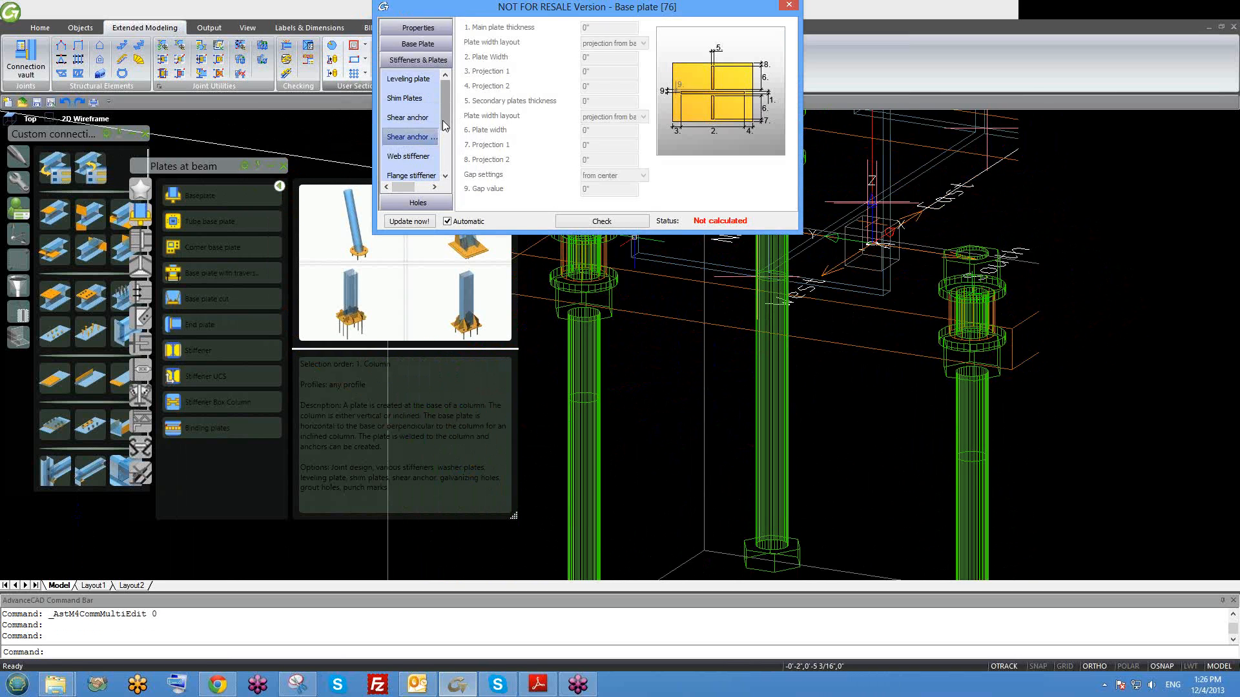
Create a web stiffener on one side of the column and inspect it on the base plate.
scroll(423, 132, "down", 1)
left_click(422, 124)
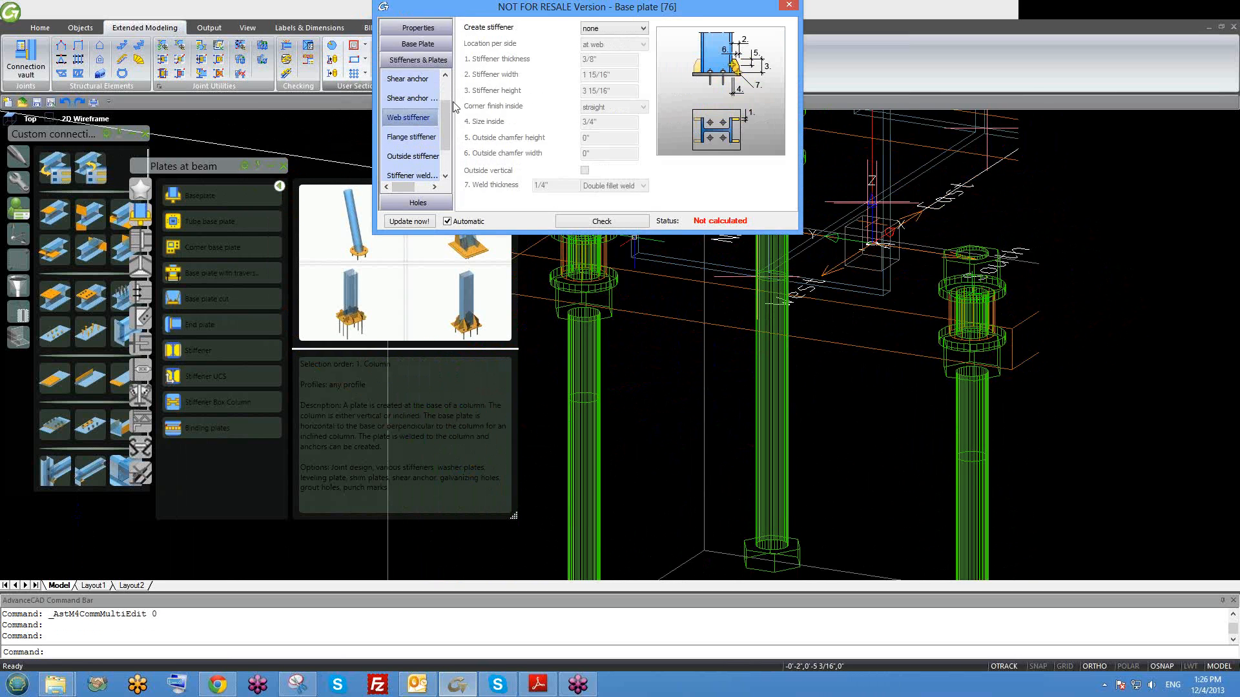
left_click(632, 30)
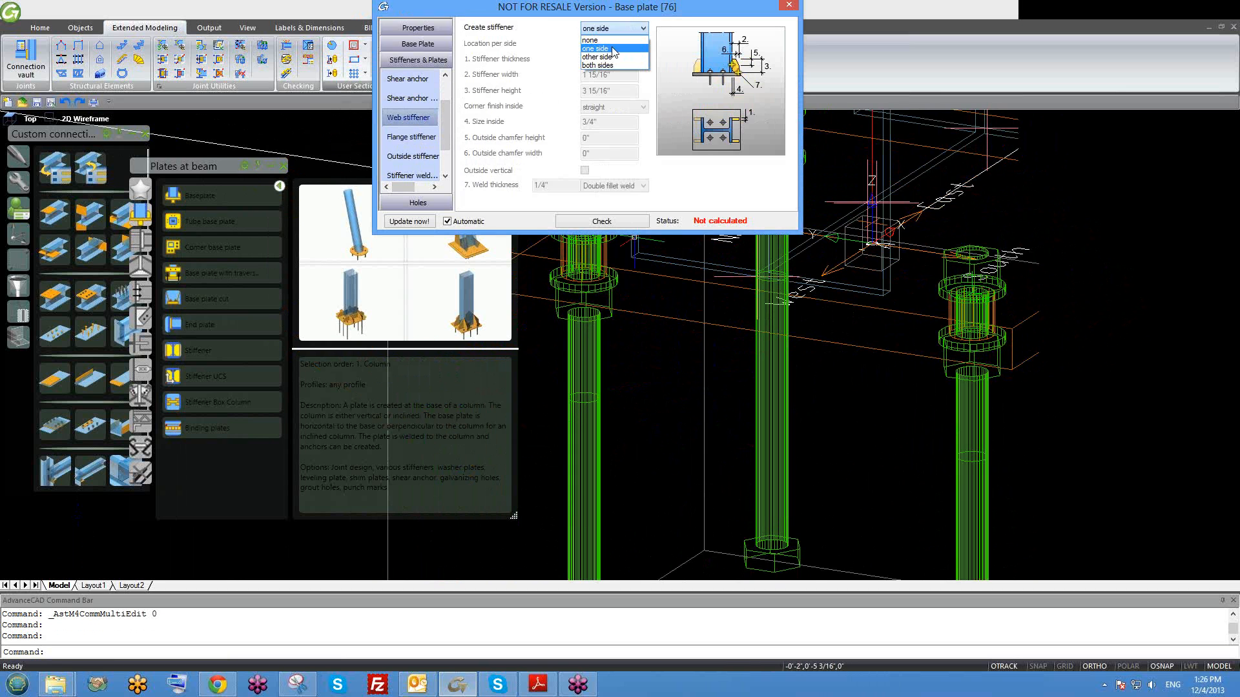
left_click(614, 50)
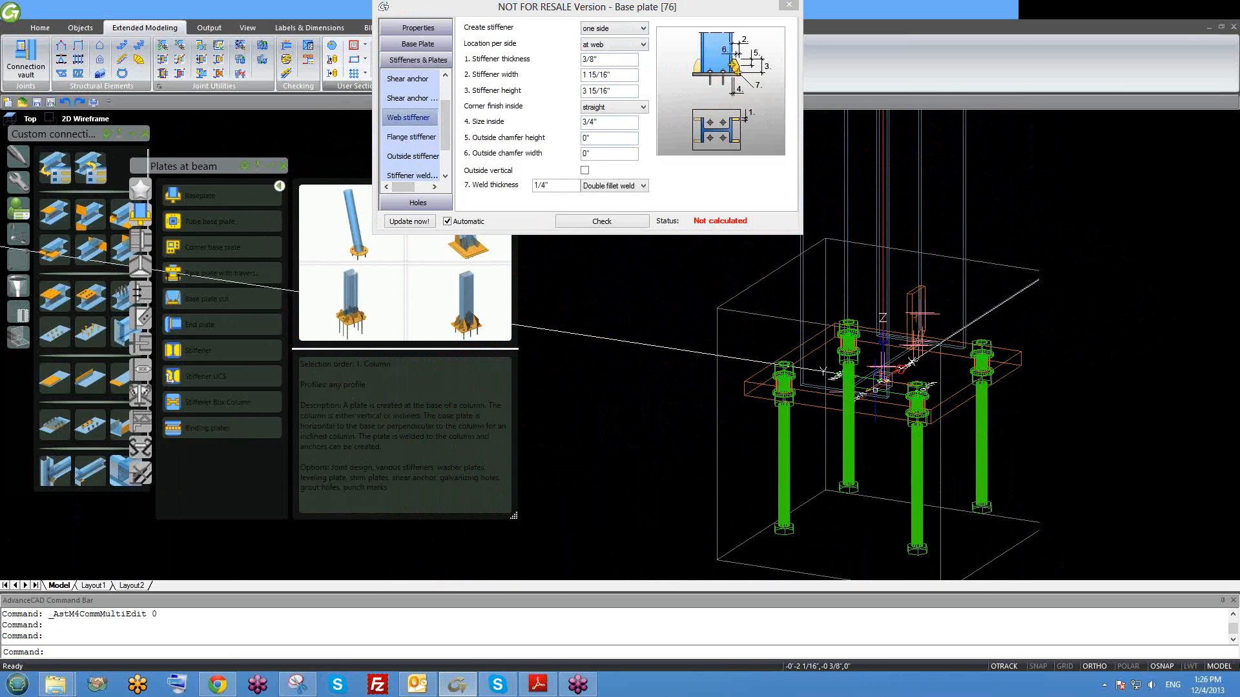
middle_click_drag(875, 390, 819, 398, "shift")
middle_click_drag(951, 381, 953, 416, "shift")
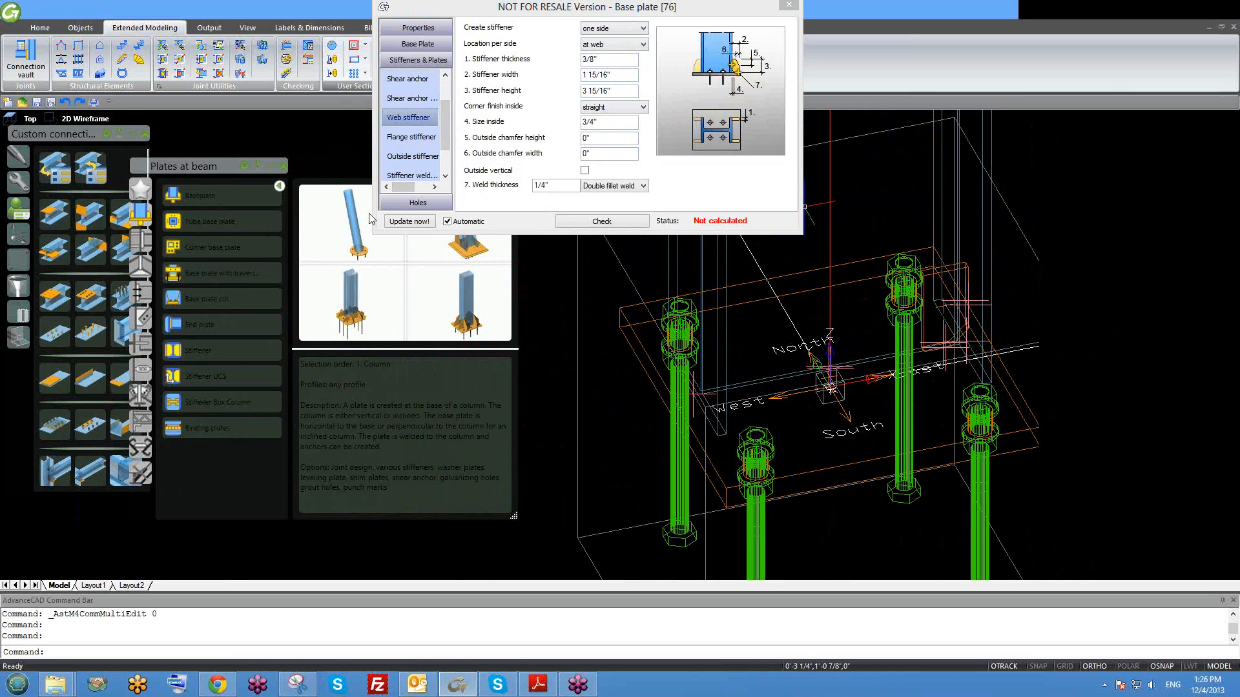
Browse the remaining stiffener categories and set the web stiffener creation back to none.
left_click_drag(448, 134, 451, 144)
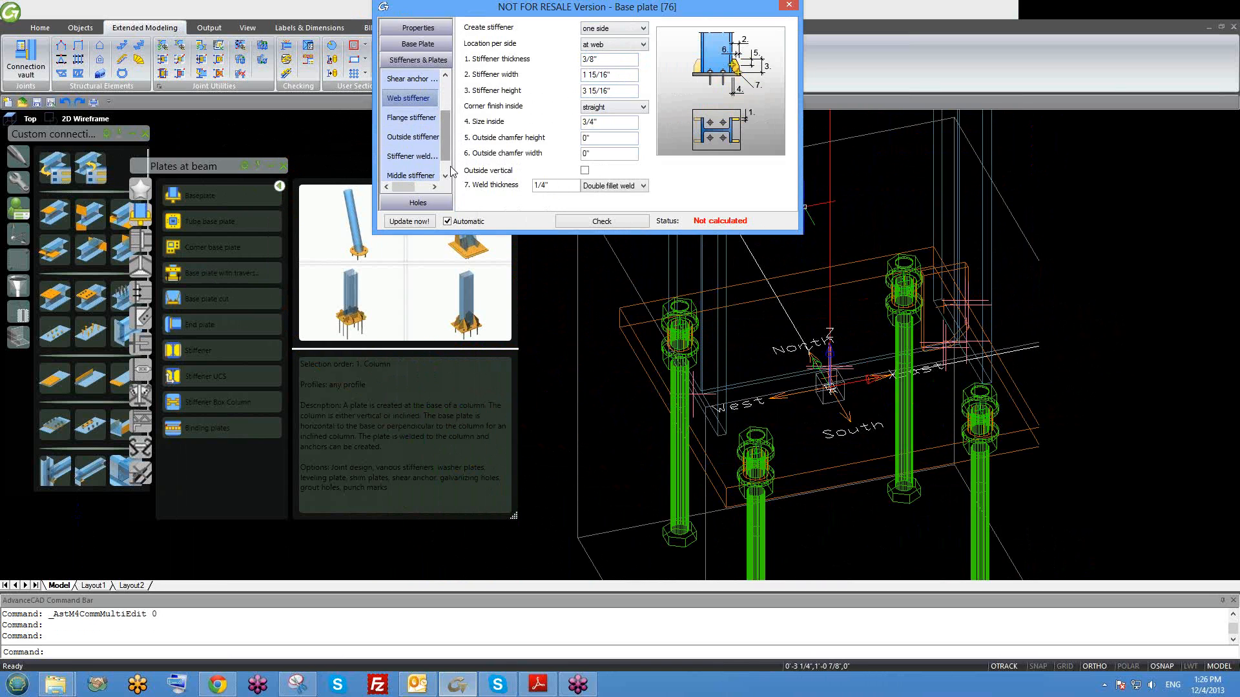
scroll(446, 159, "down", 1)
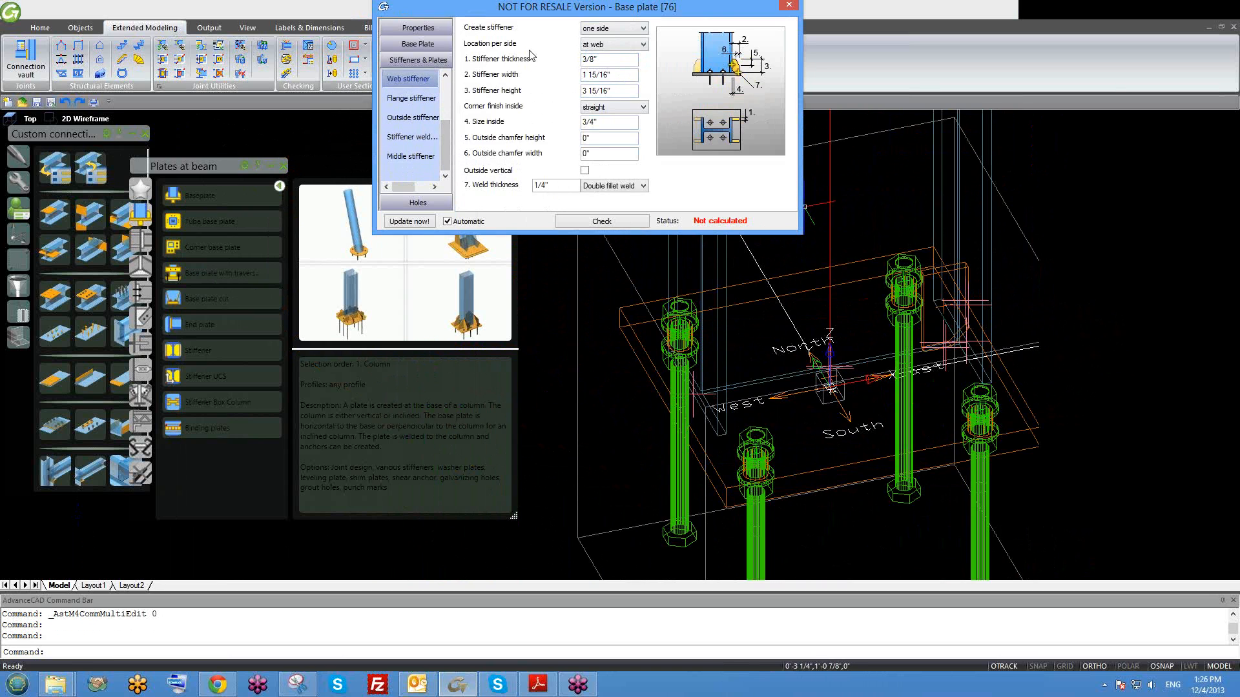
left_click(604, 29)
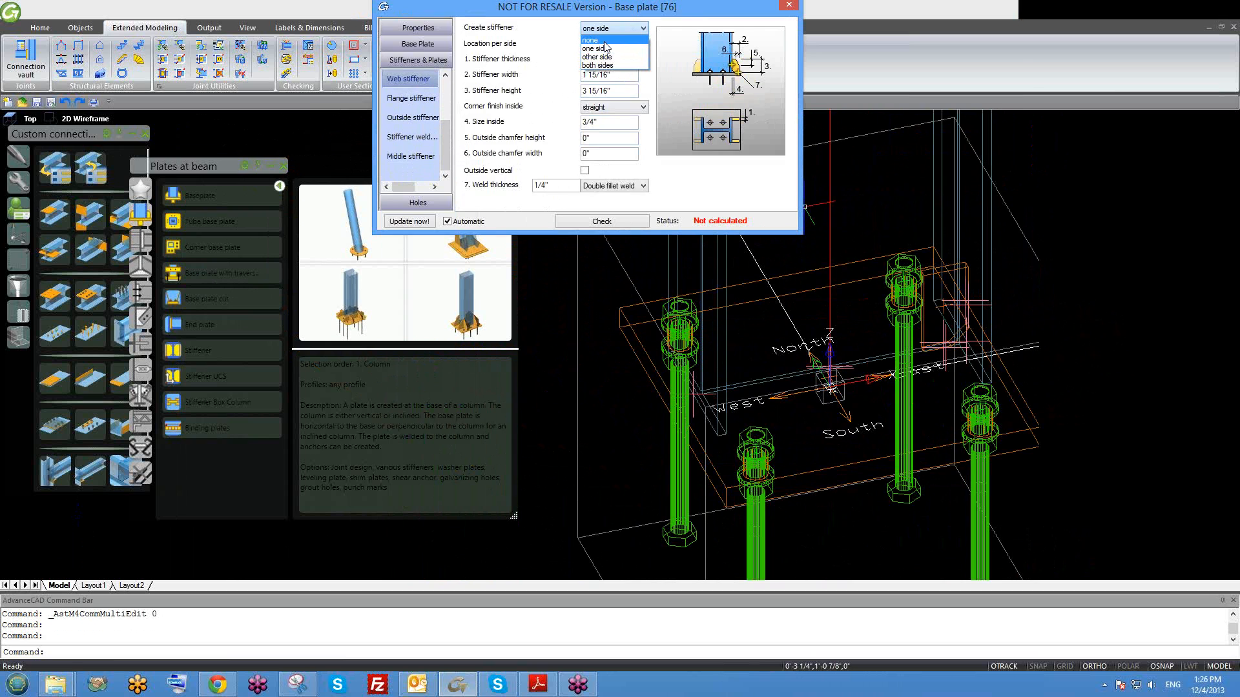
left_click(606, 45)
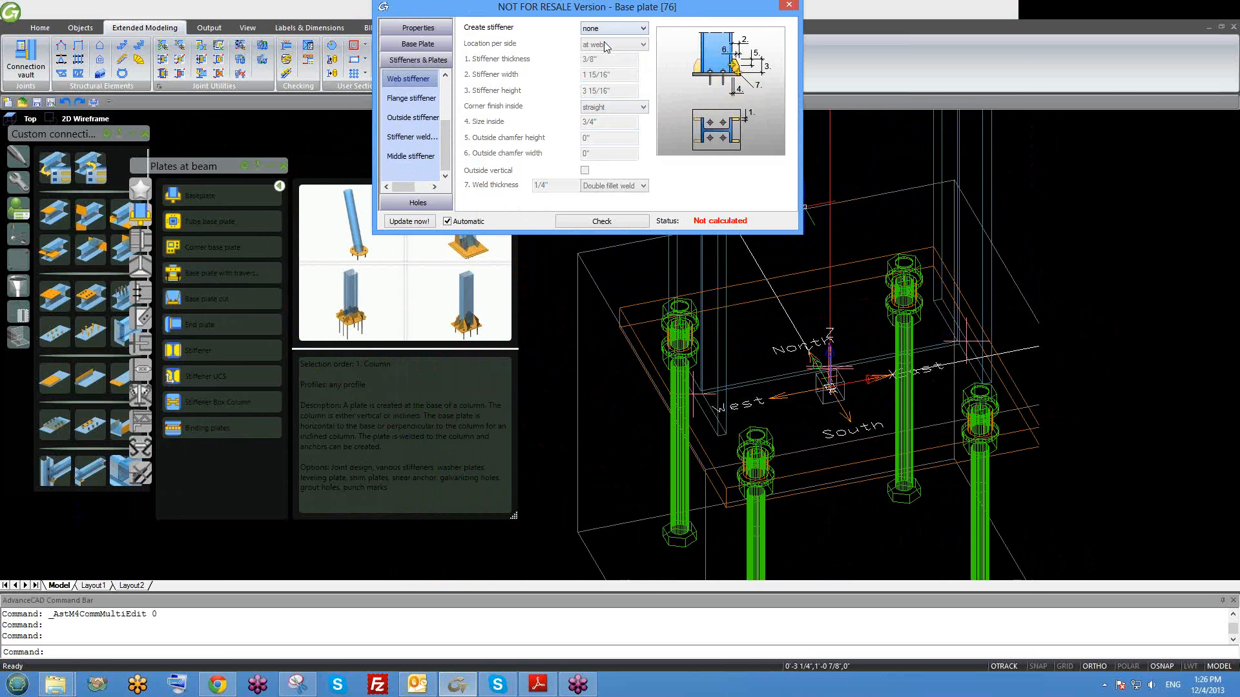
Create a 3/4" grout hole in the base plate with zero X and Y offsets and inspect it.
left_click(434, 204)
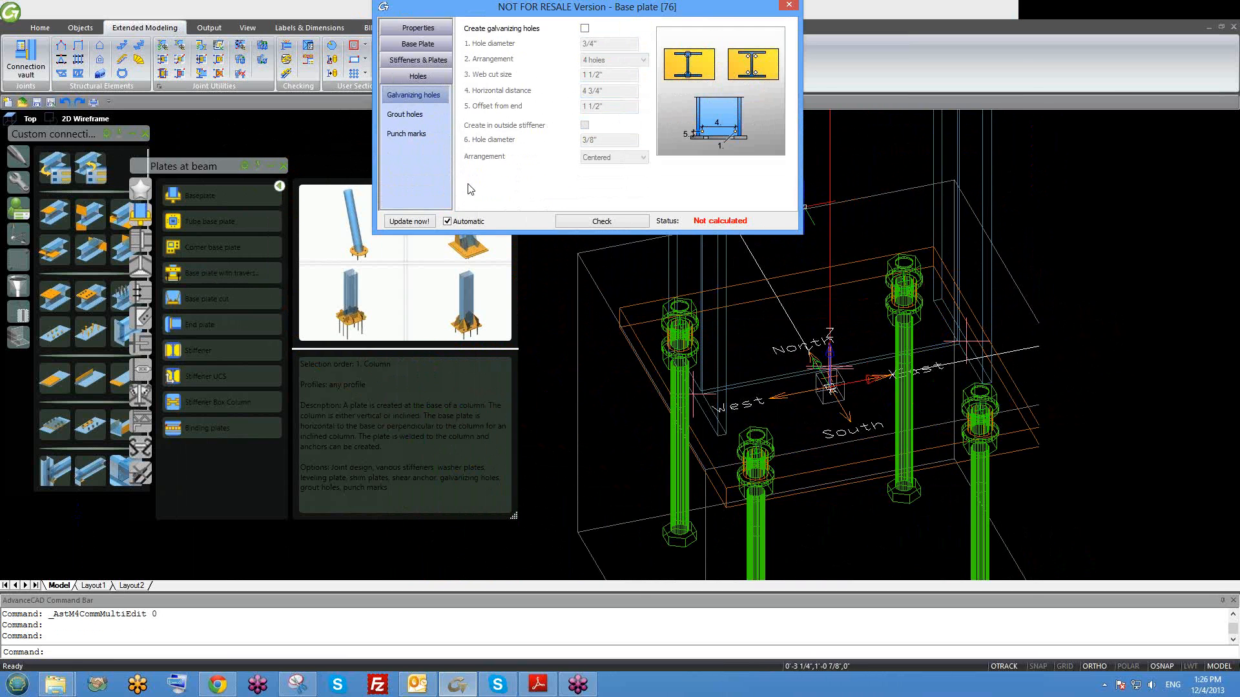
left_click(411, 121)
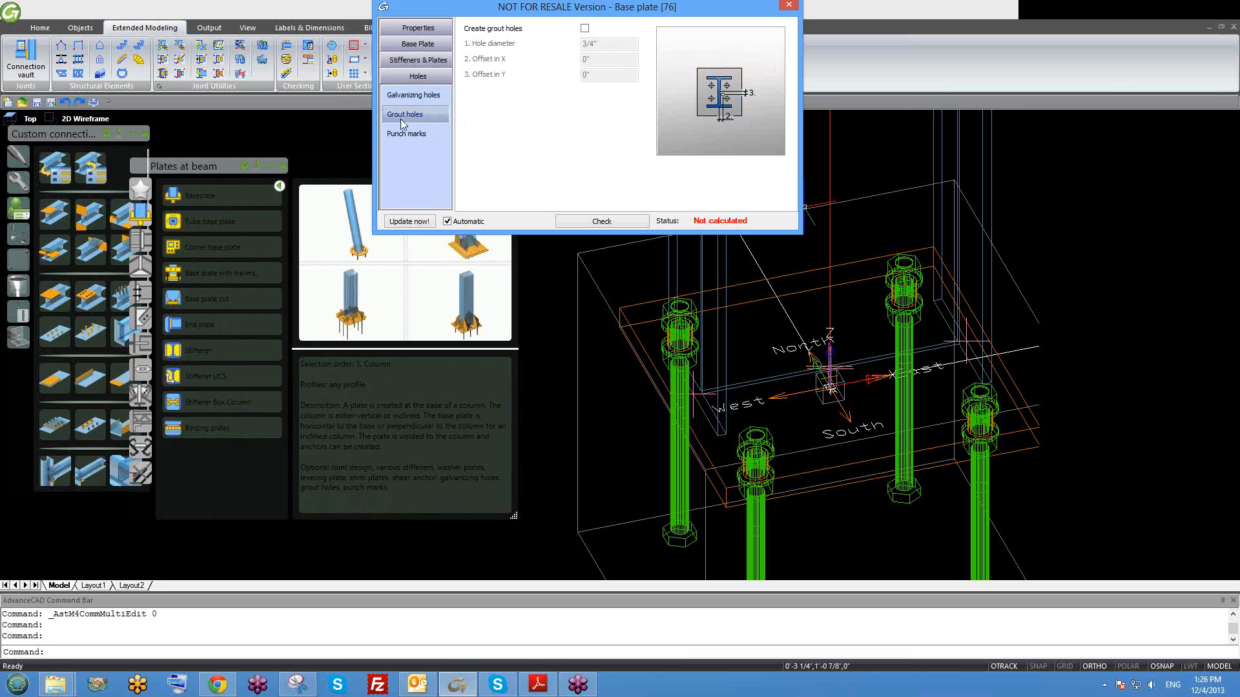
left_click(584, 28)
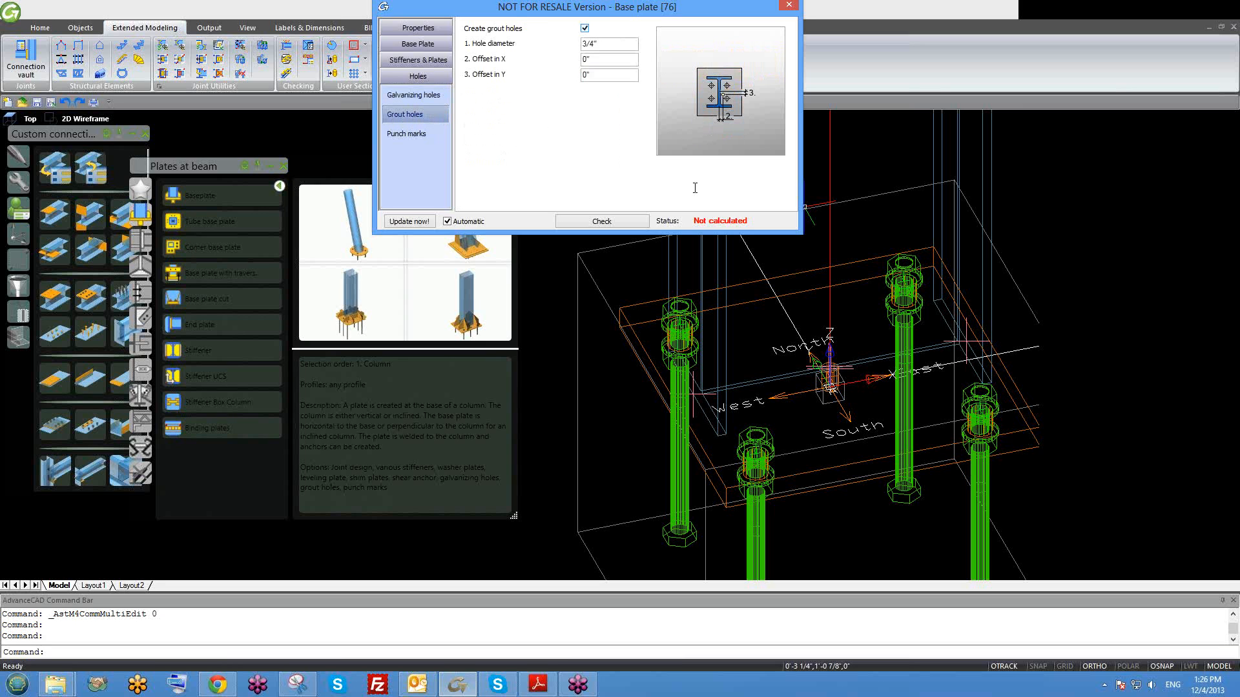
scroll(825, 383, "up", 5)
scroll(824, 382, "down", 4)
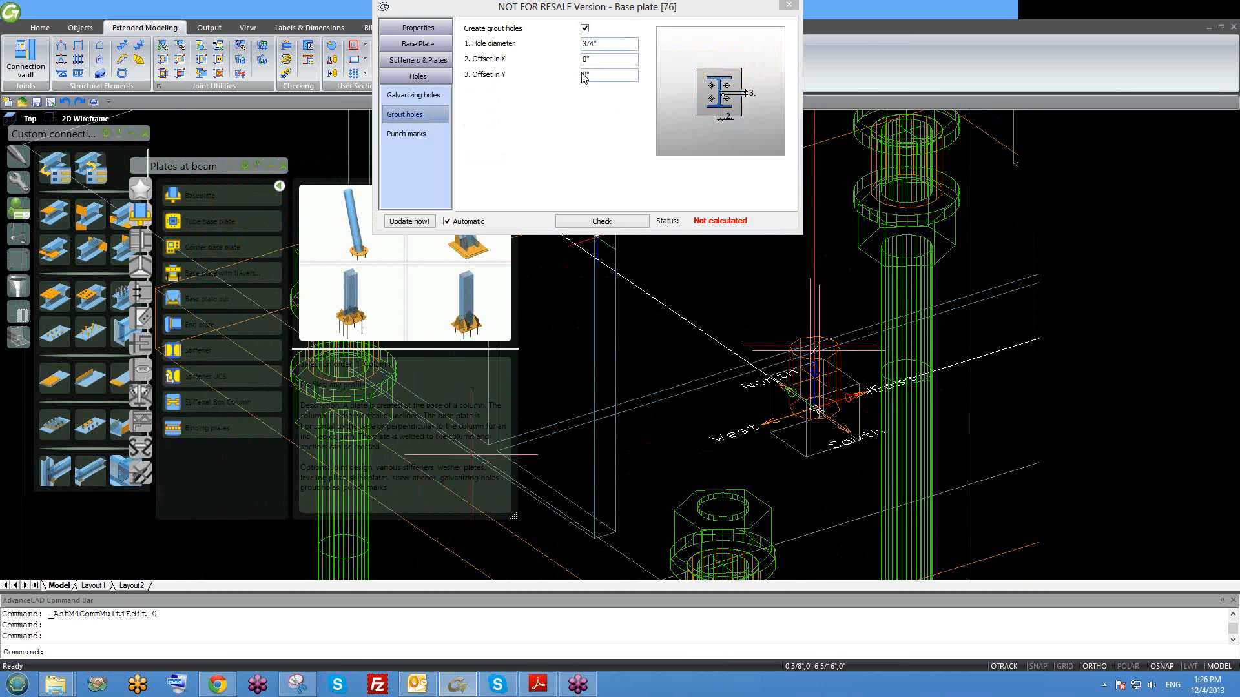
Review the grout hole dimensions and the punch mark and galvanizing hole settings, and return to the connection's general properties.
left_click(598, 43)
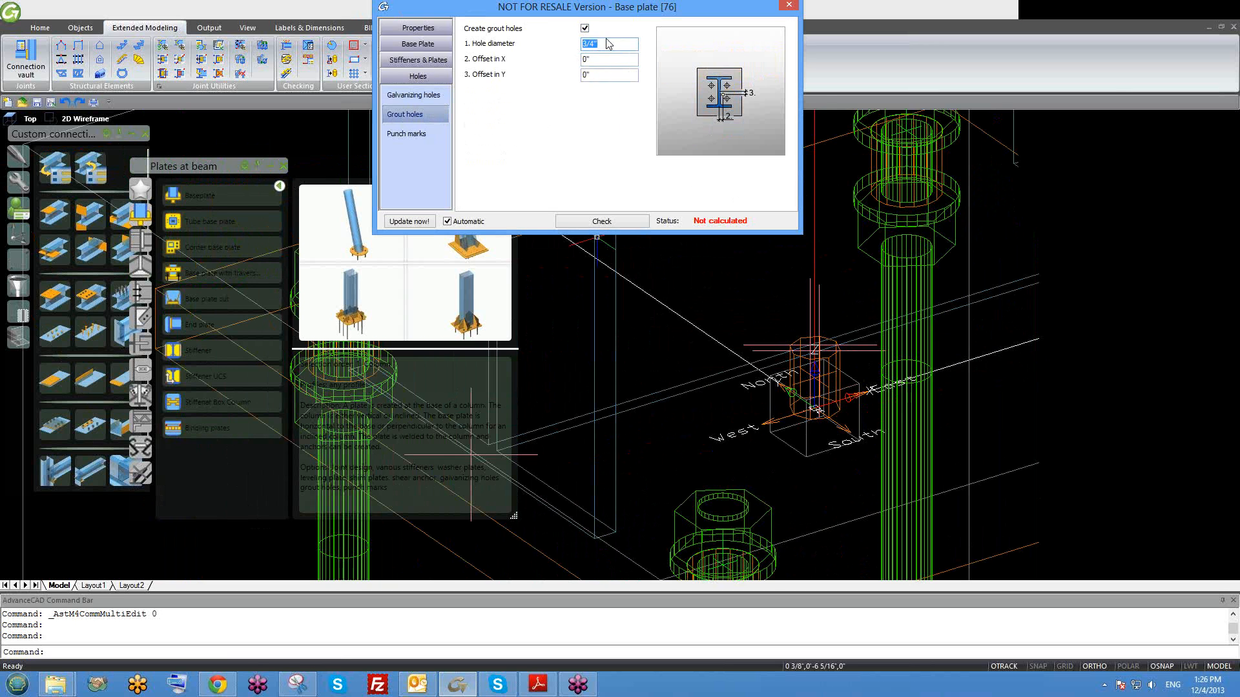
left_click(591, 59)
left_click(598, 72)
left_click(411, 137)
left_click(413, 115)
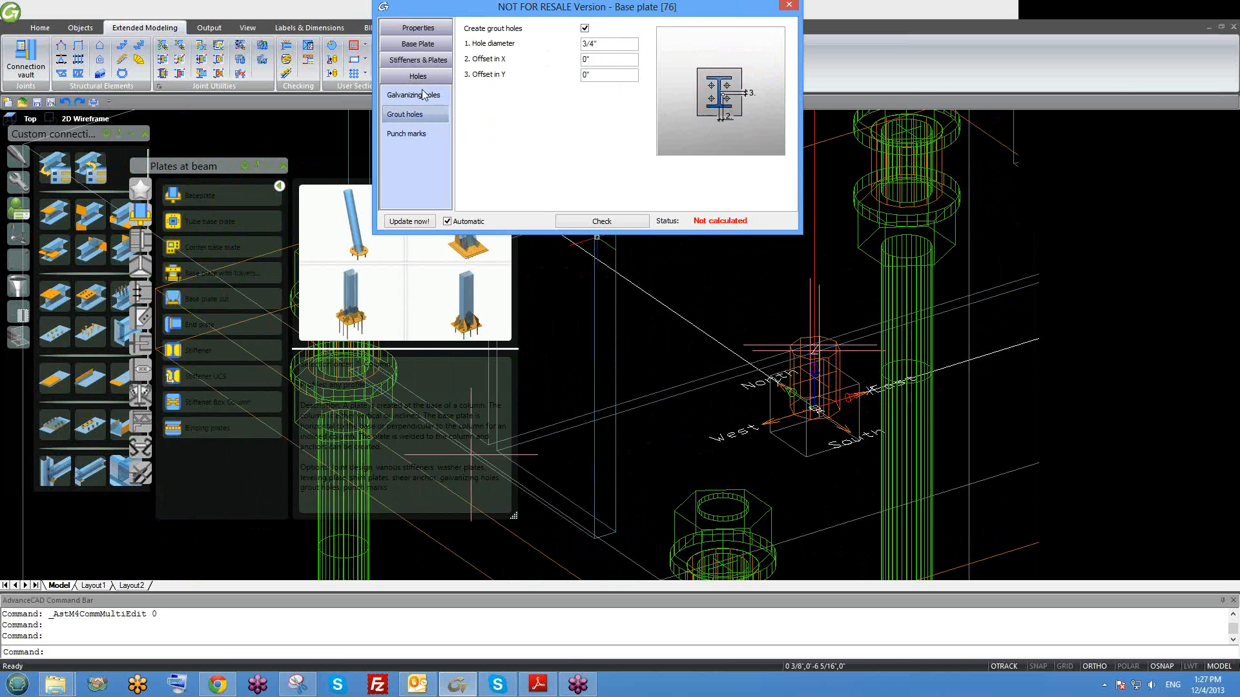
left_click(413, 96)
left_click(439, 31)
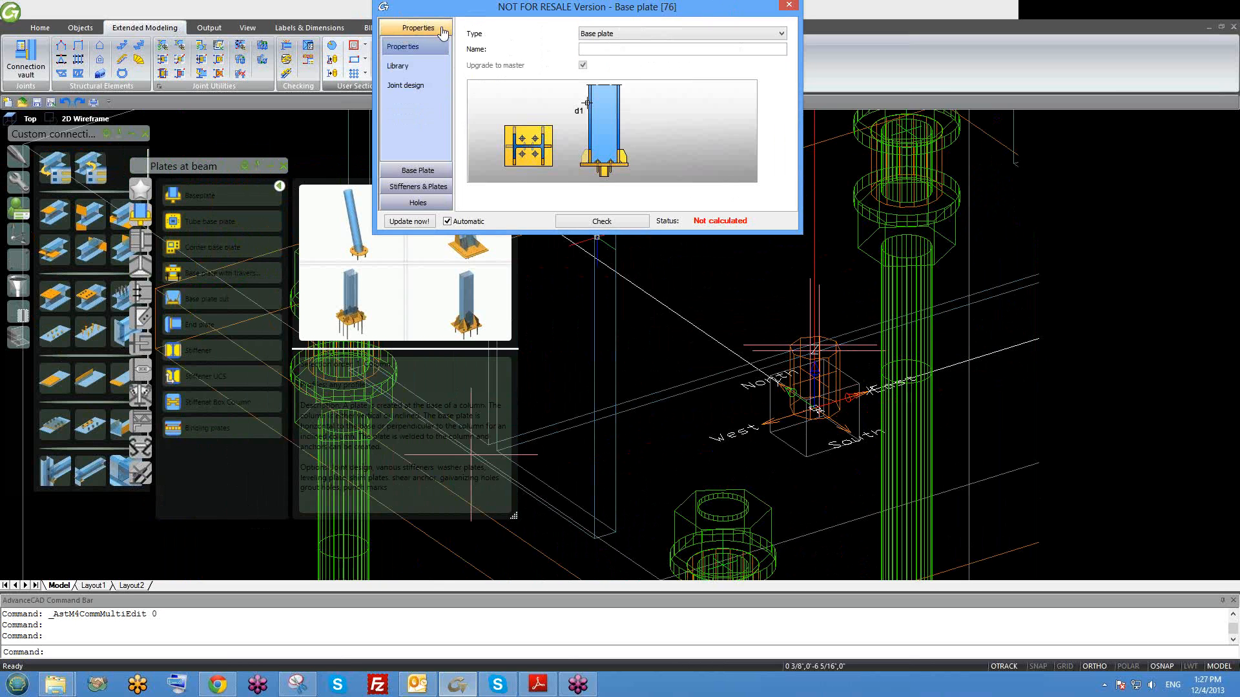
Save the current base plate settings of the W12x26 column as a new entry in the connection library.
left_click(401, 67)
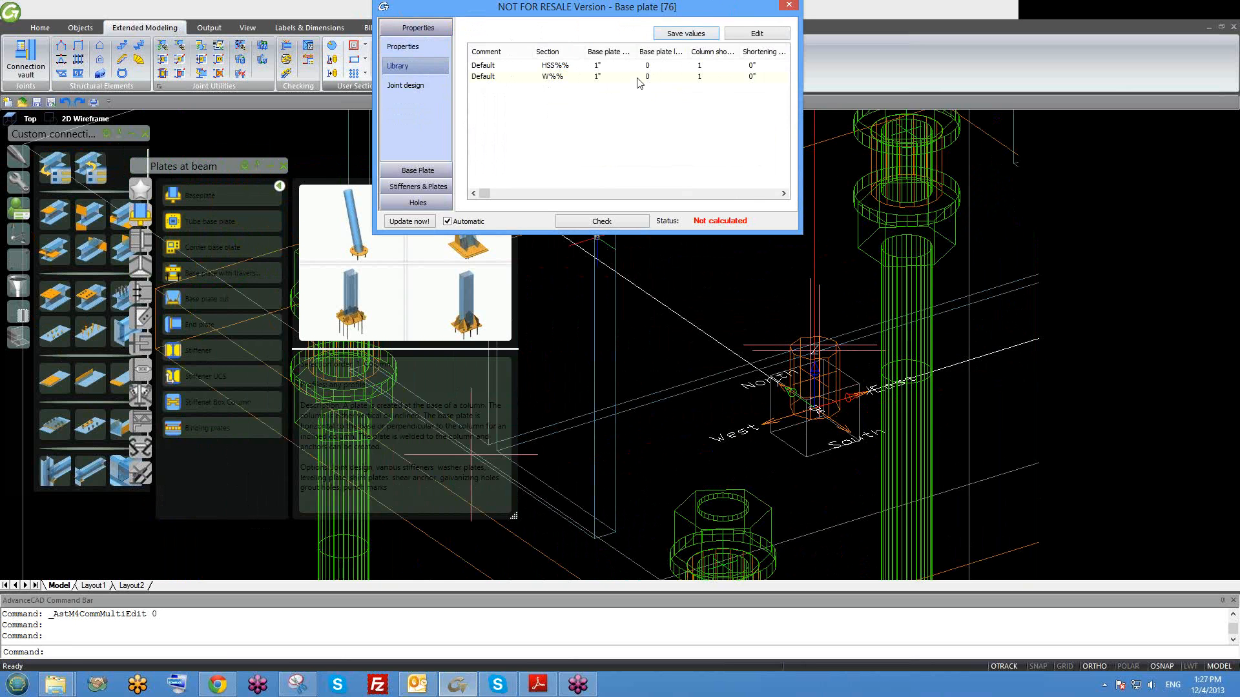
middle_click_drag(597, 237, 828, 415, "shift")
scroll(801, 393, "up", 2)
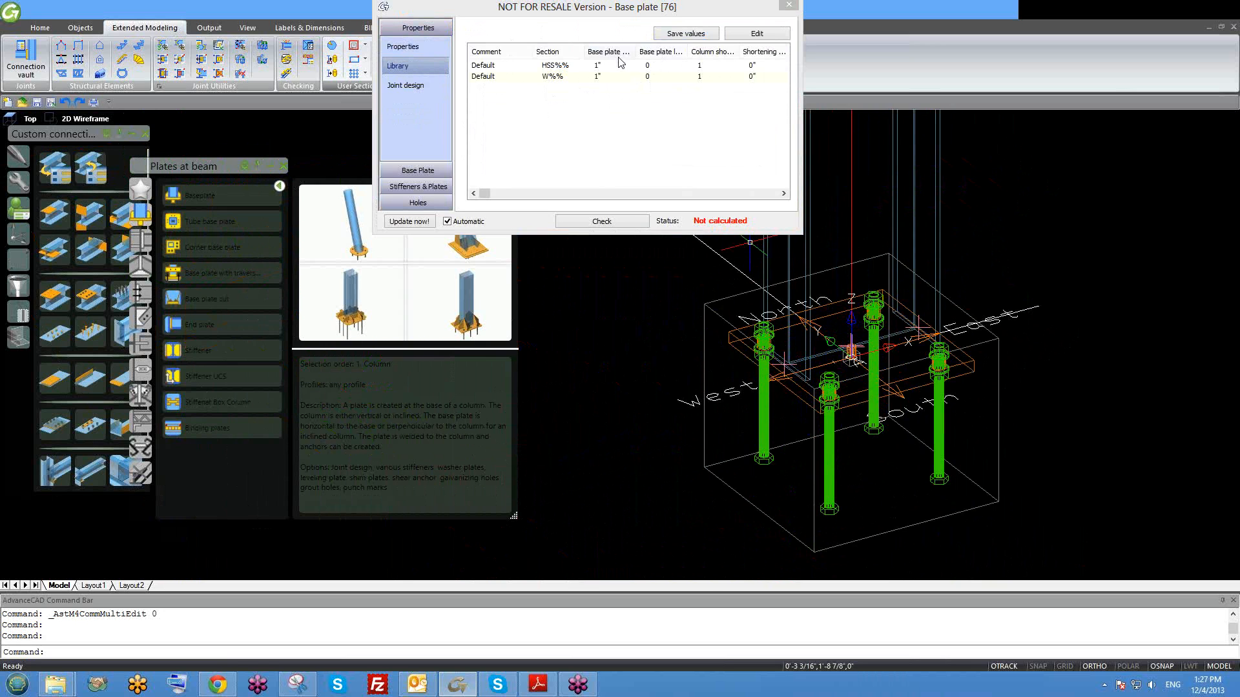
left_click(671, 37)
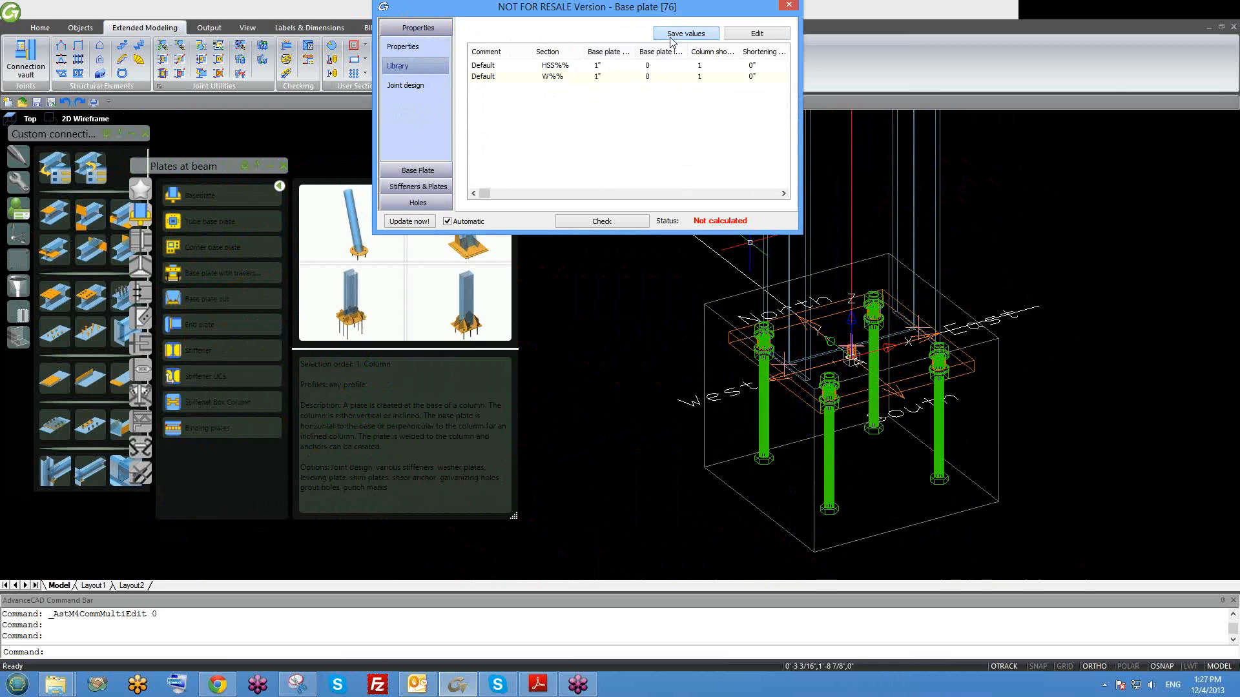
left_click(671, 38)
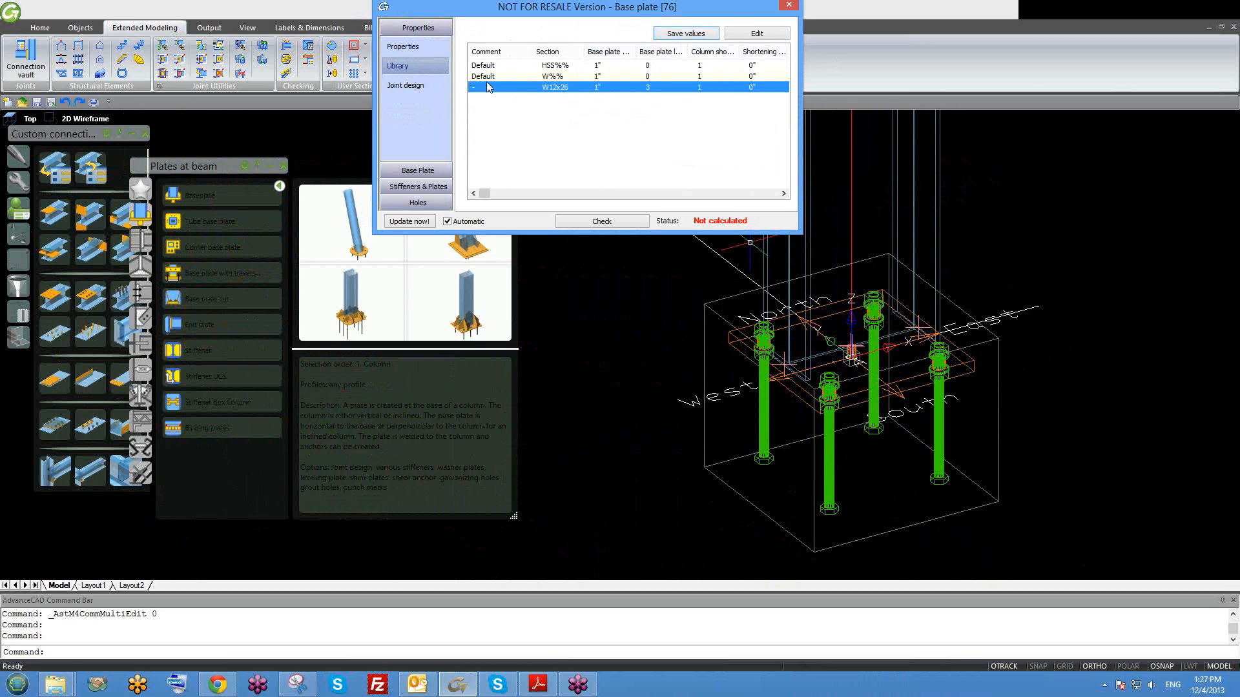
Set the comment of the new W12x26 library entry to "tr dec 2", accept it and close the base plate properties.
left_click(749, 35)
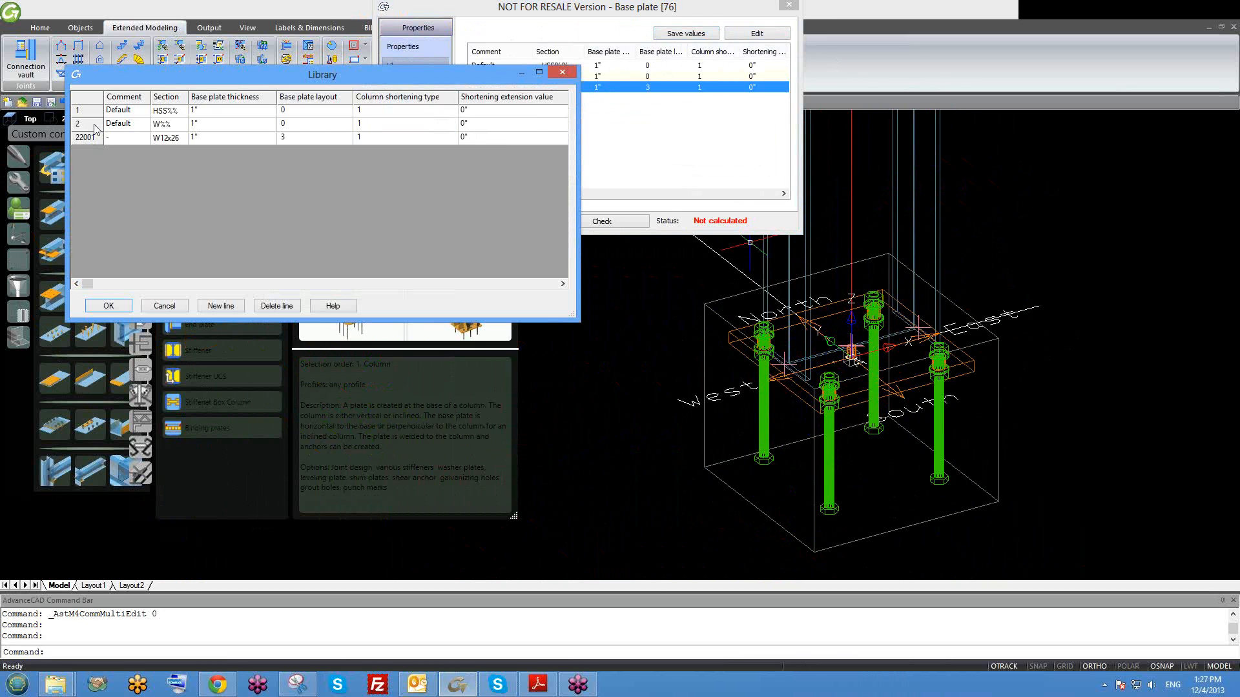
left_click(136, 137)
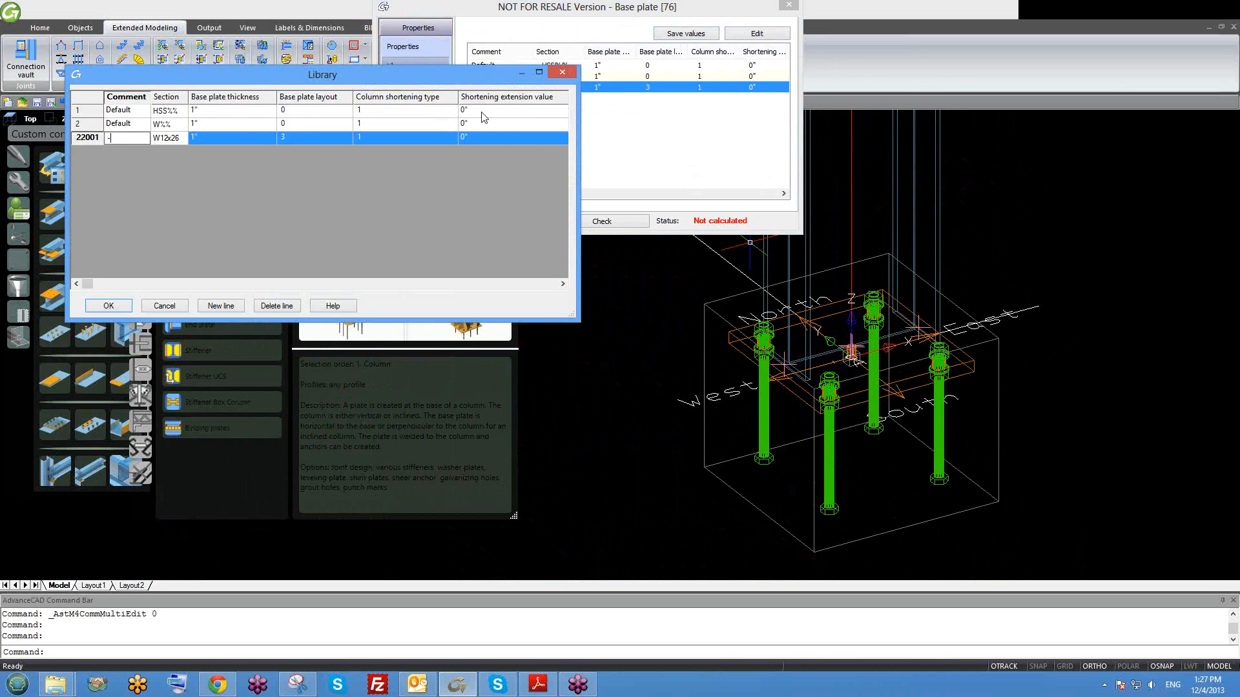
left_click_drag(499, 69, 443, 134)
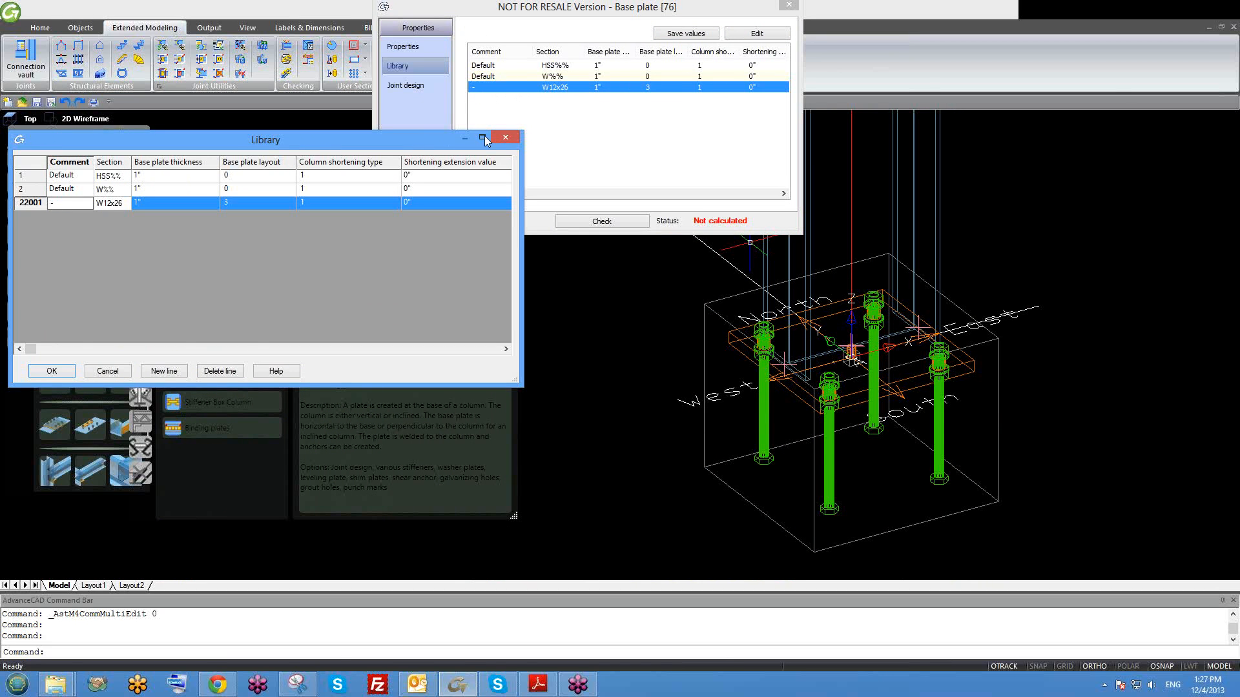
left_click_drag(458, 138, 574, 86)
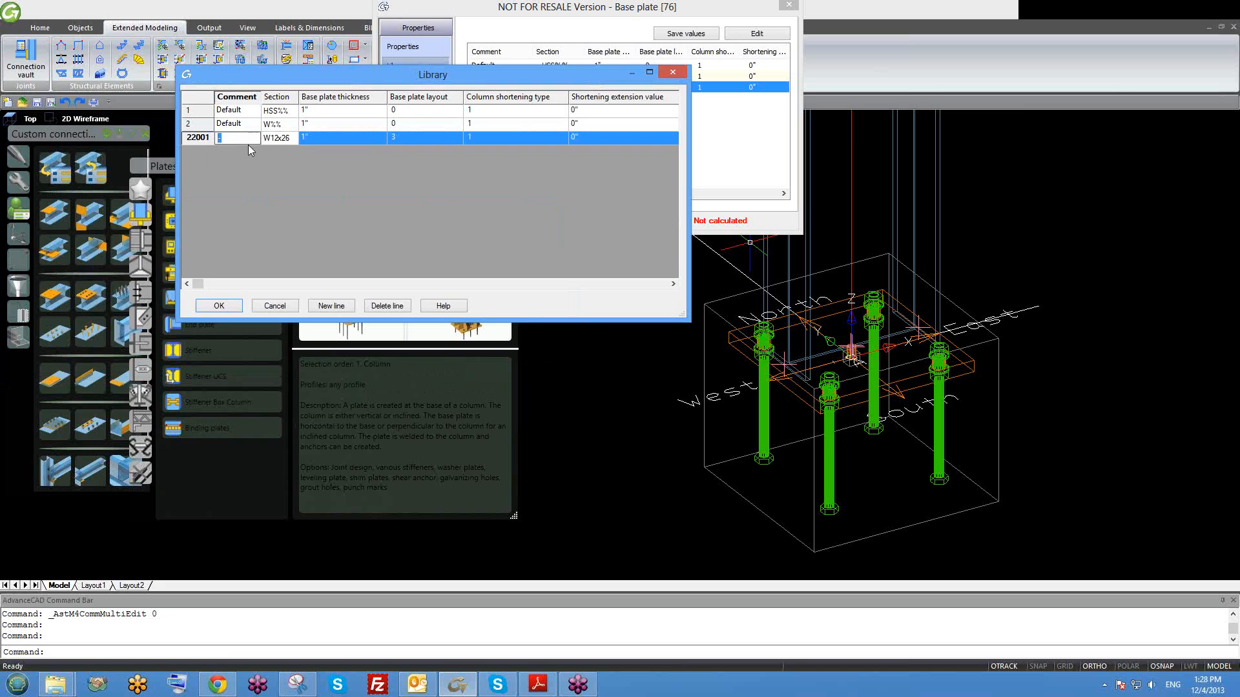
type("tr dec 2")
left_click(220, 306)
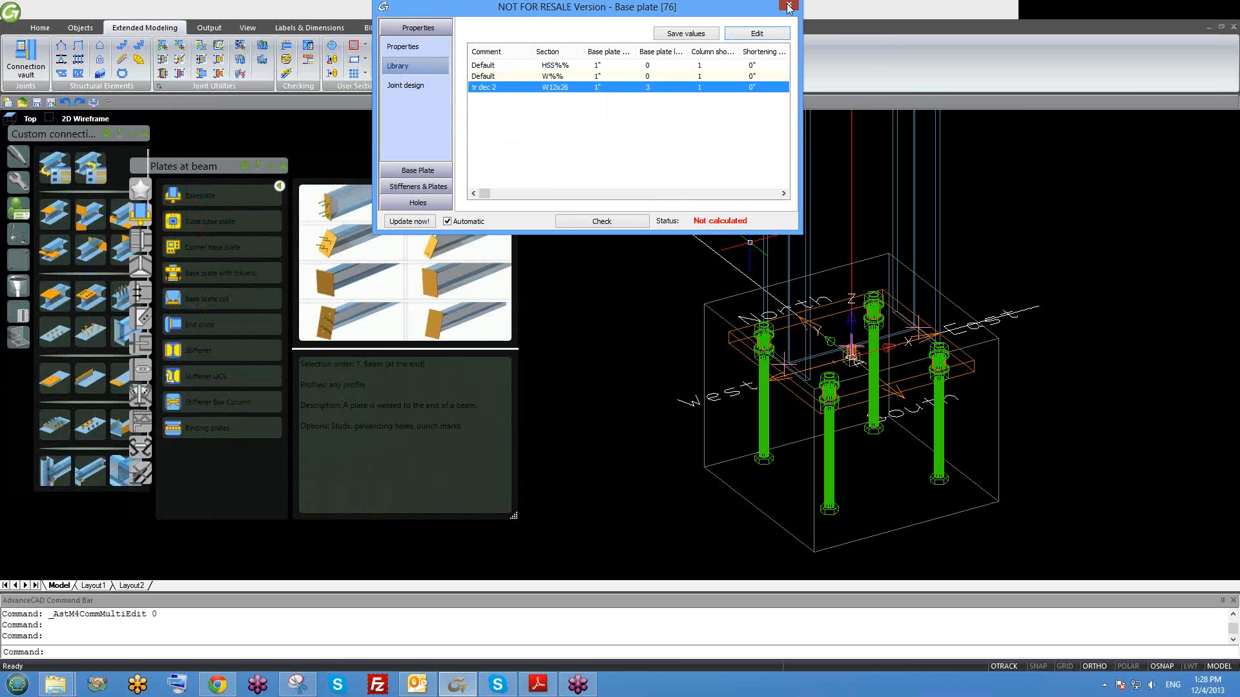
left_click(788, 6)
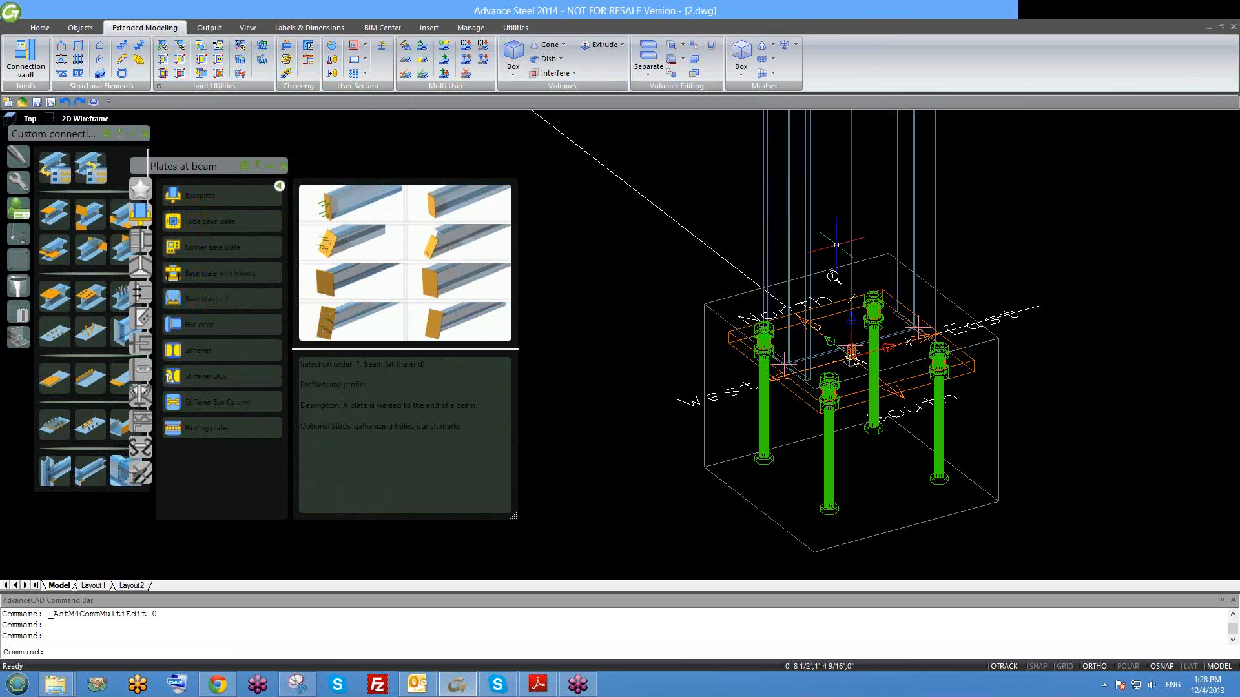
Create a base plate connection on the neighbouring column along the X axis.
scroll(836, 330, "down", 5)
middle_click_drag(837, 331, 695, 405)
scroll(720, 379, "down", 5)
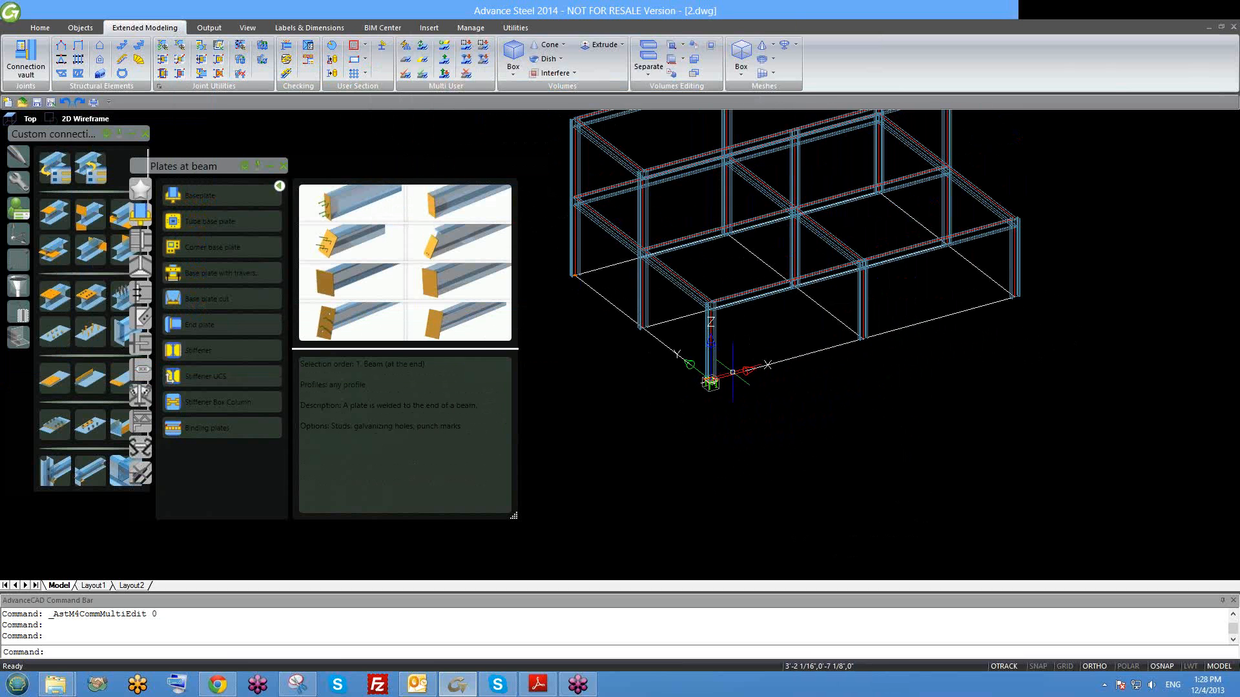
left_click(203, 197)
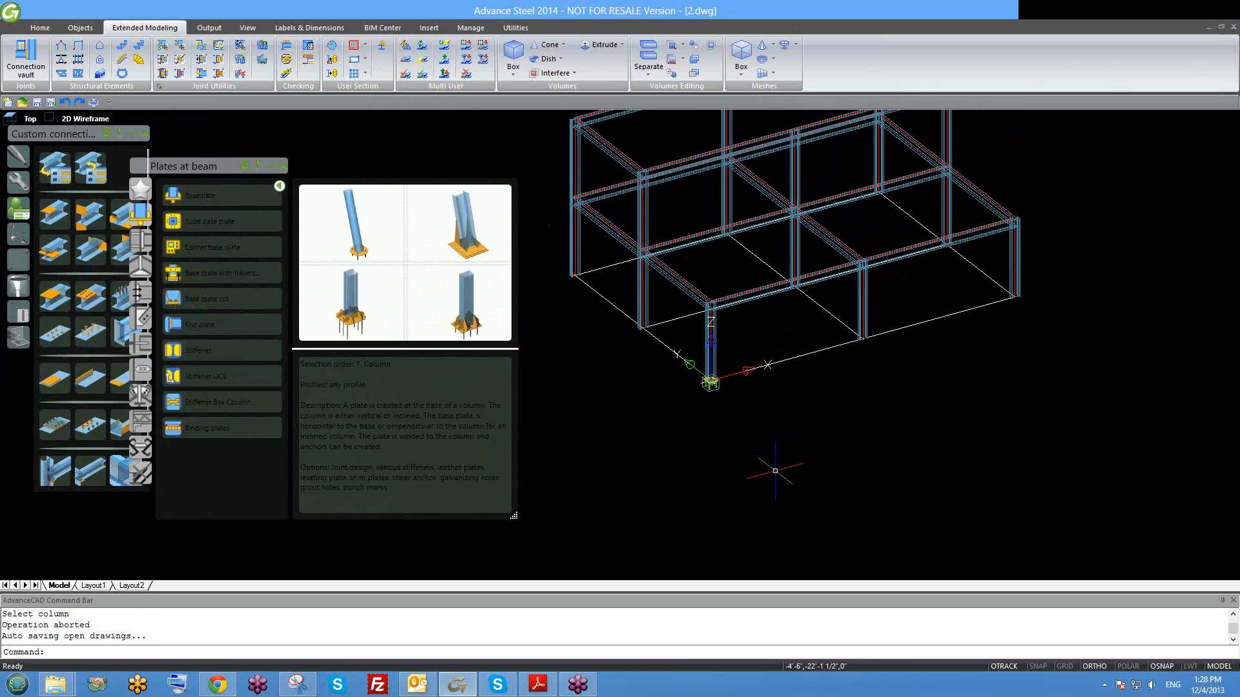
left_click(223, 199)
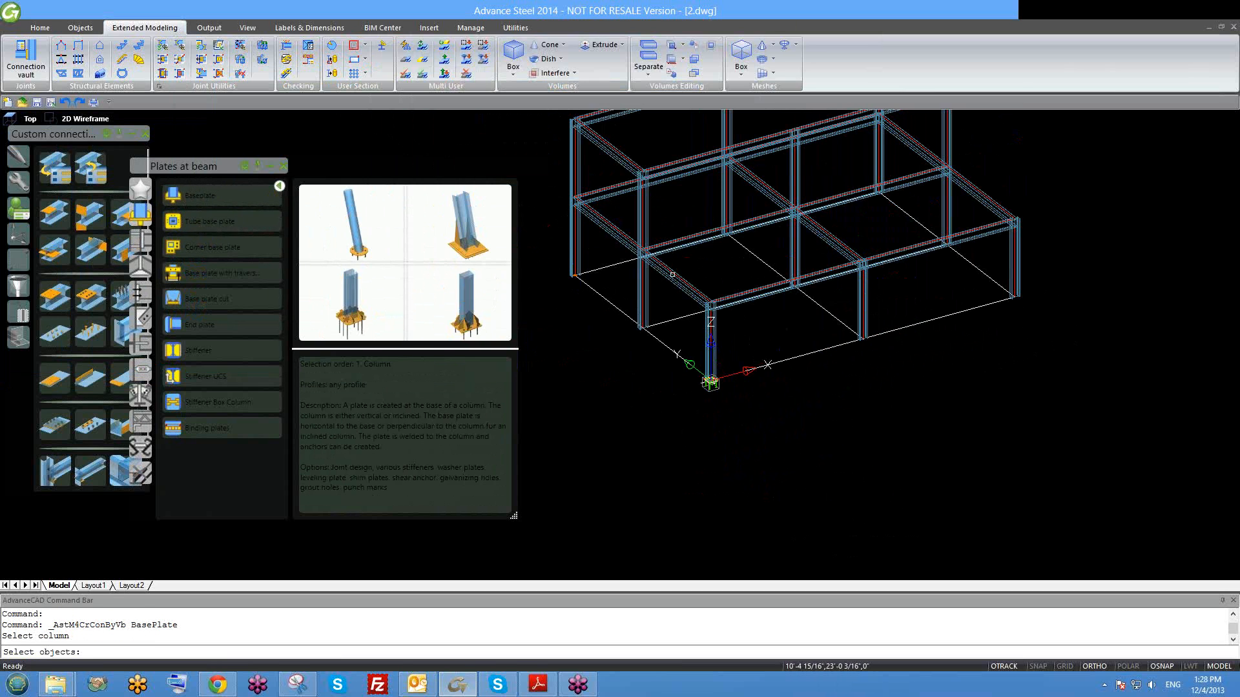
left_click(863, 315)
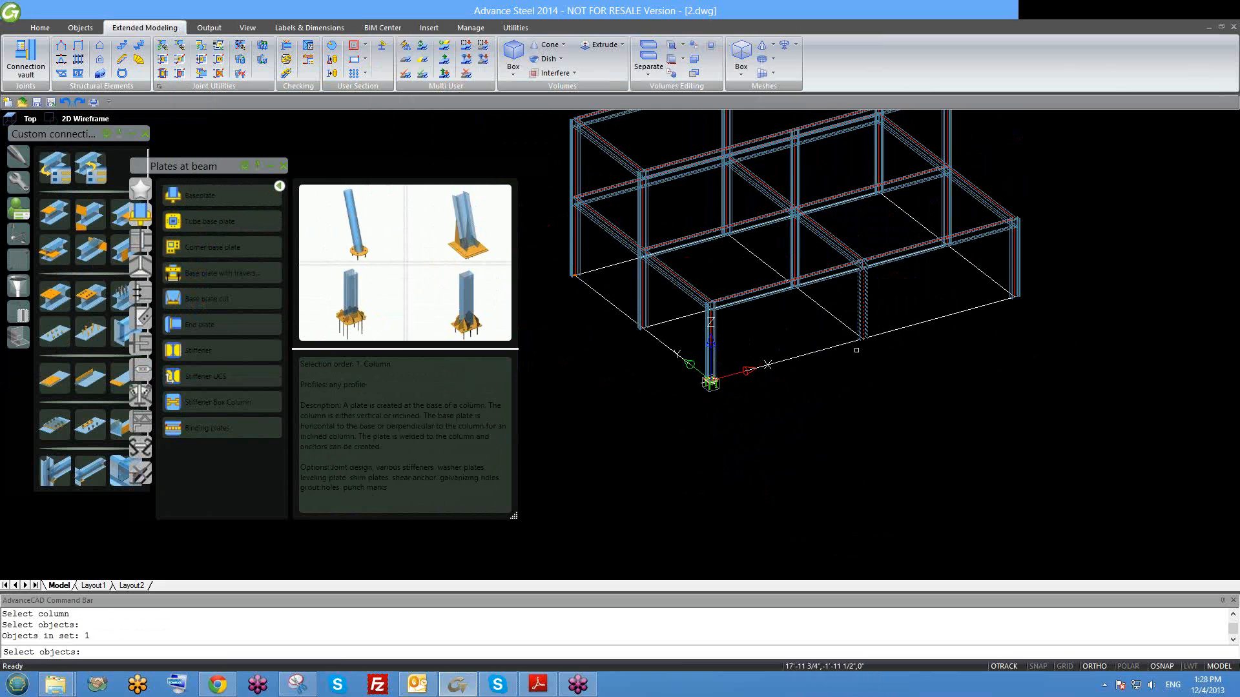
key("Return")
scroll(870, 351, "up", 6)
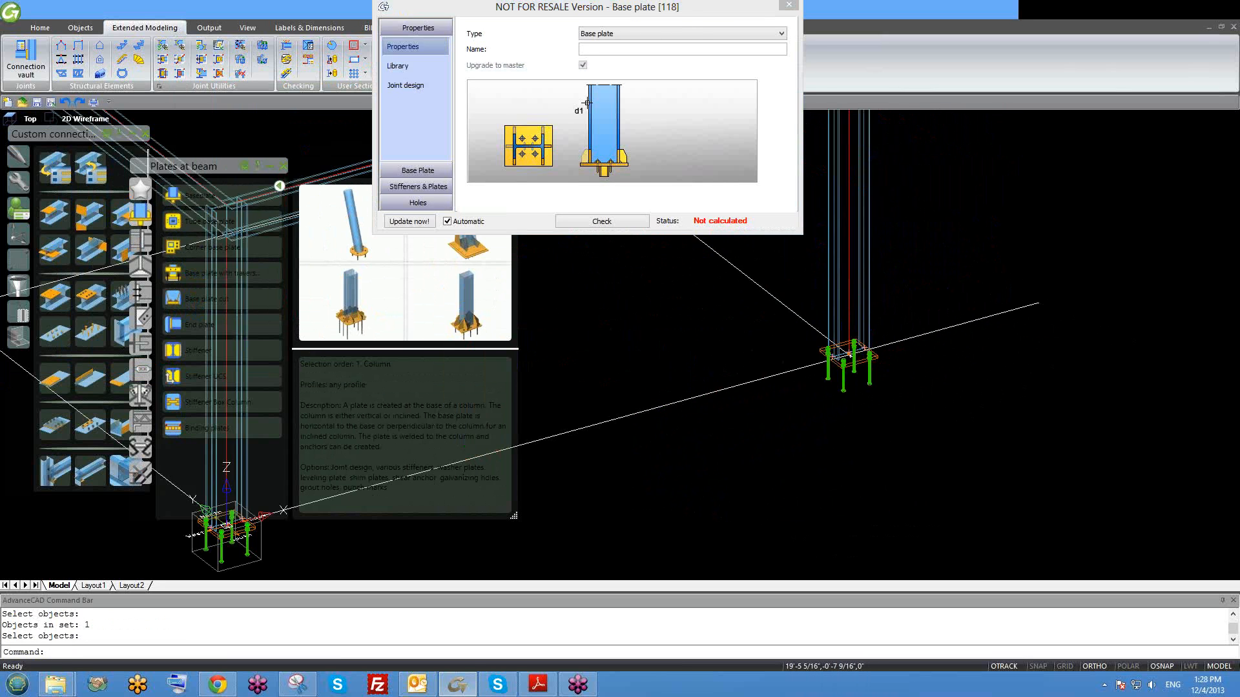
middle_click_drag(862, 351, 825, 405, "shift")
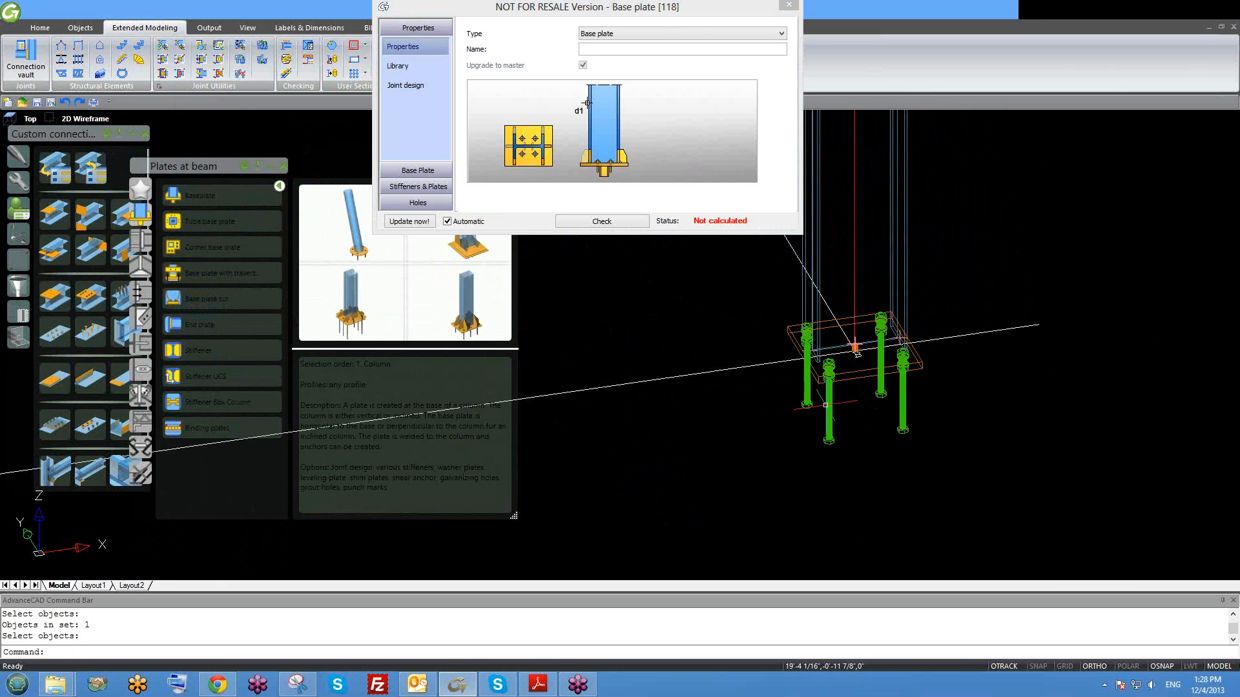
Switch the new base plate between the Default W%% and "tr dec 2" library entries, leave "tr dec 2" applied and close its properties.
left_click(422, 68)
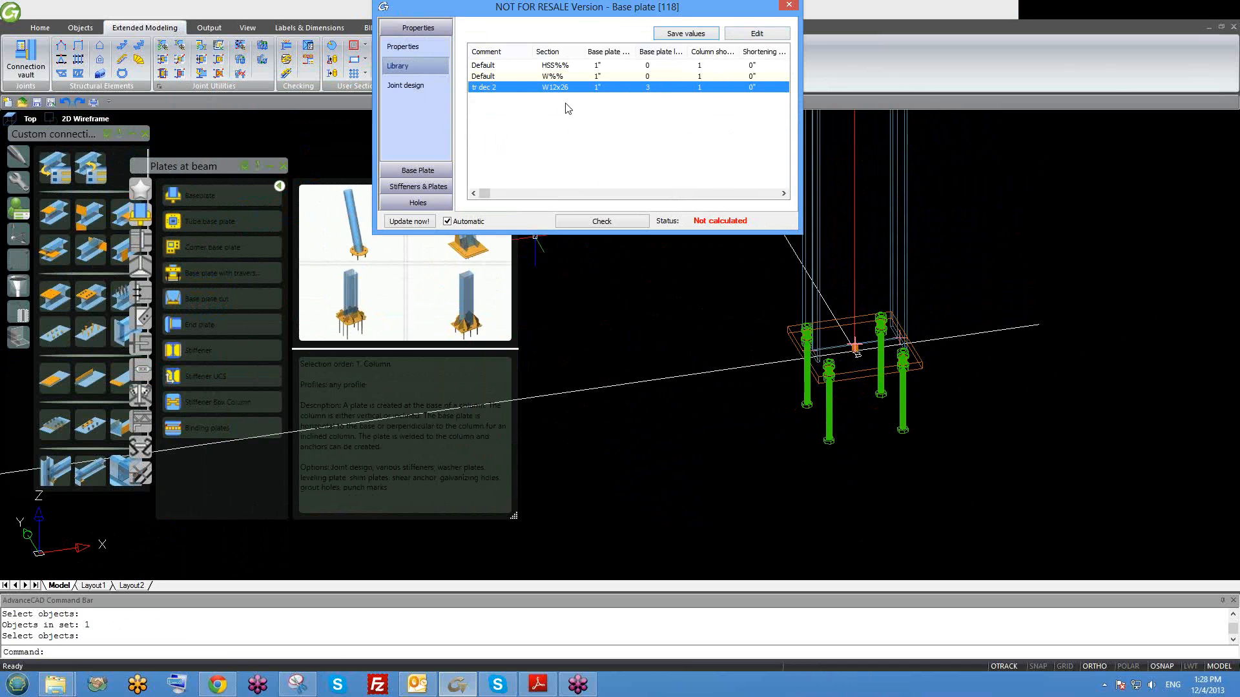
left_click(484, 77)
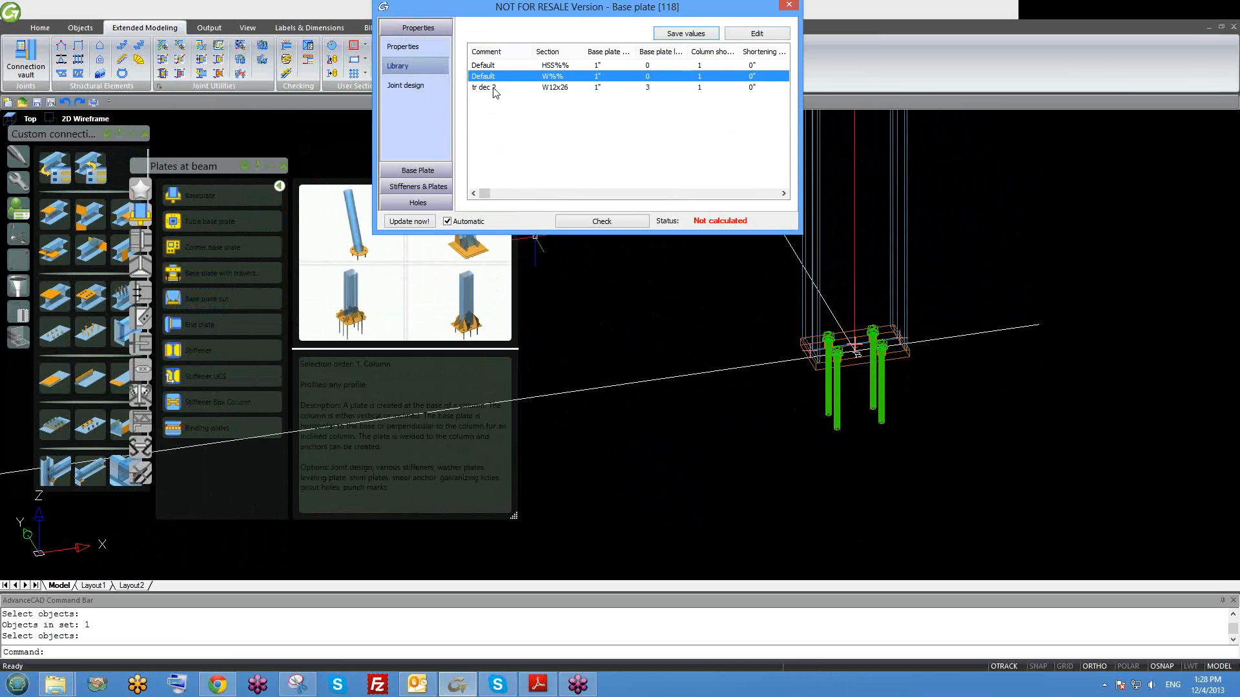
left_click(494, 87)
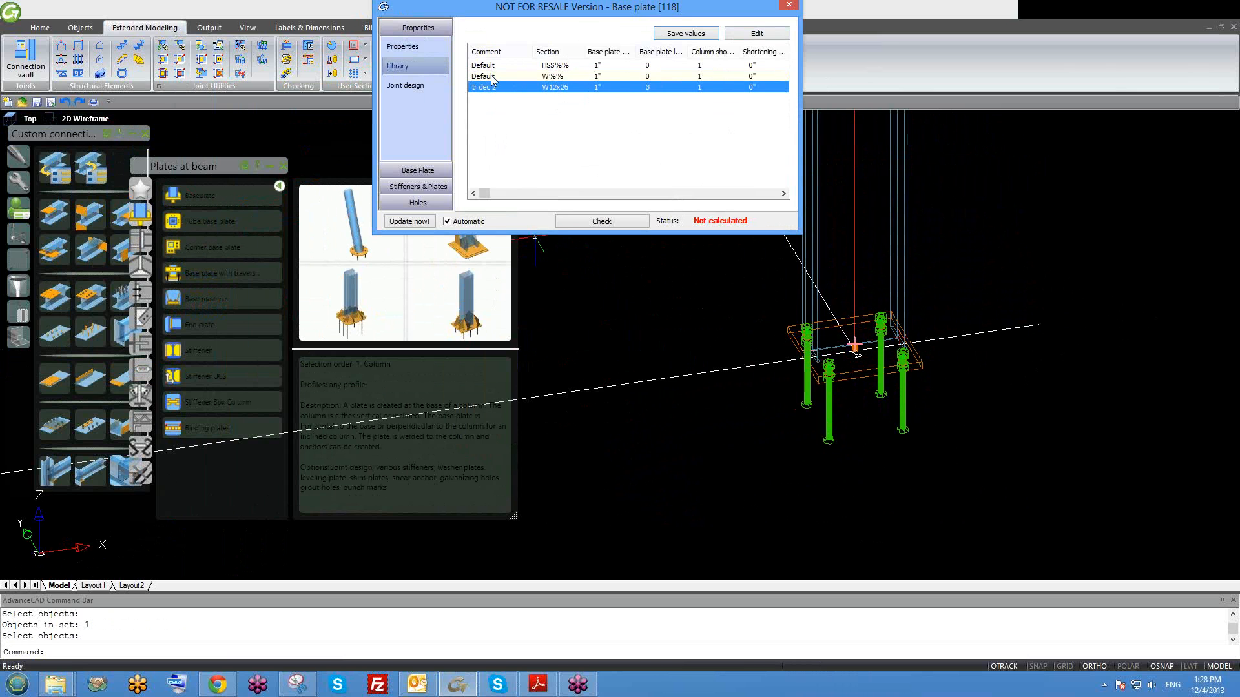
left_click(492, 77)
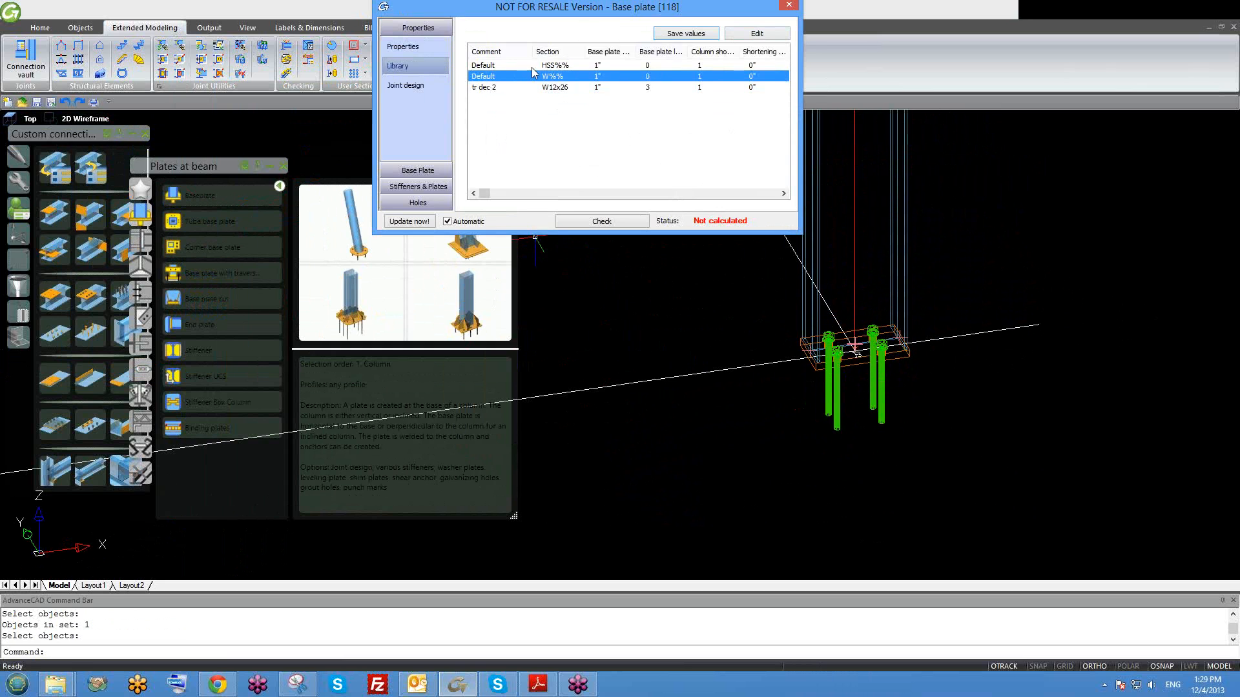
left_click(535, 87)
left_click(794, 7)
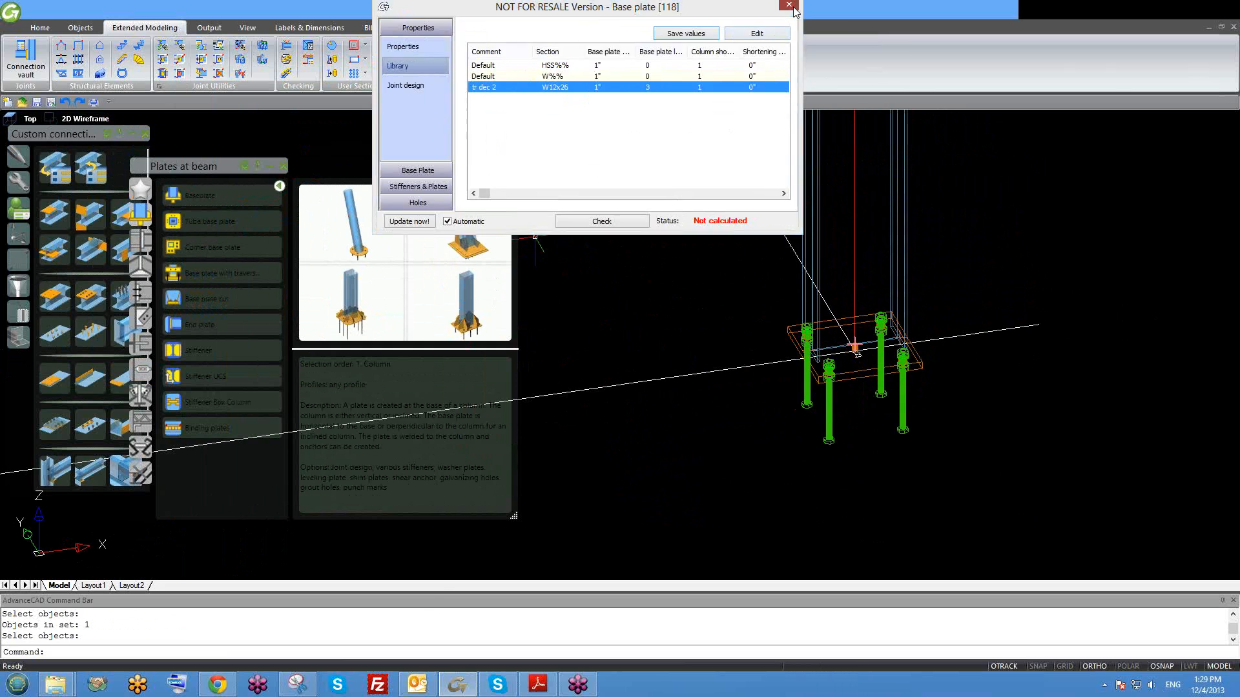
Examine the base plate, anchors and connection box at the foot of the corner column at the origin.
scroll(888, 226, "down", 7)
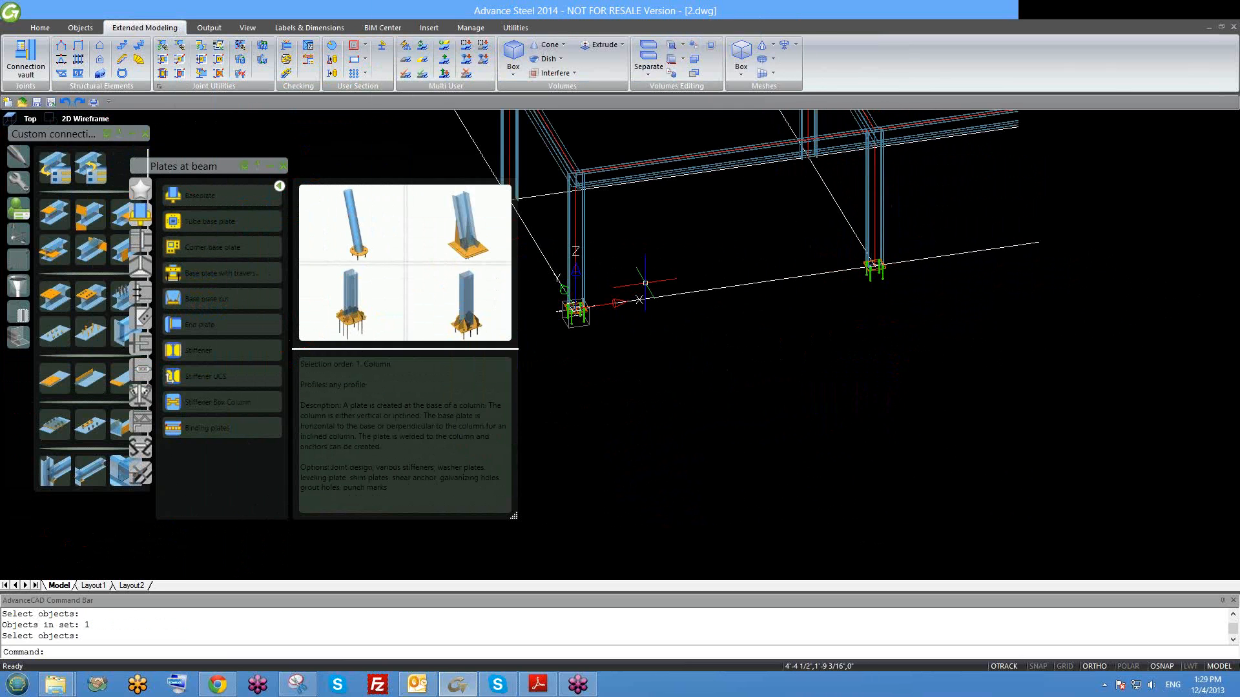
scroll(645, 283, "up", 6)
scroll(646, 322, "up", 6)
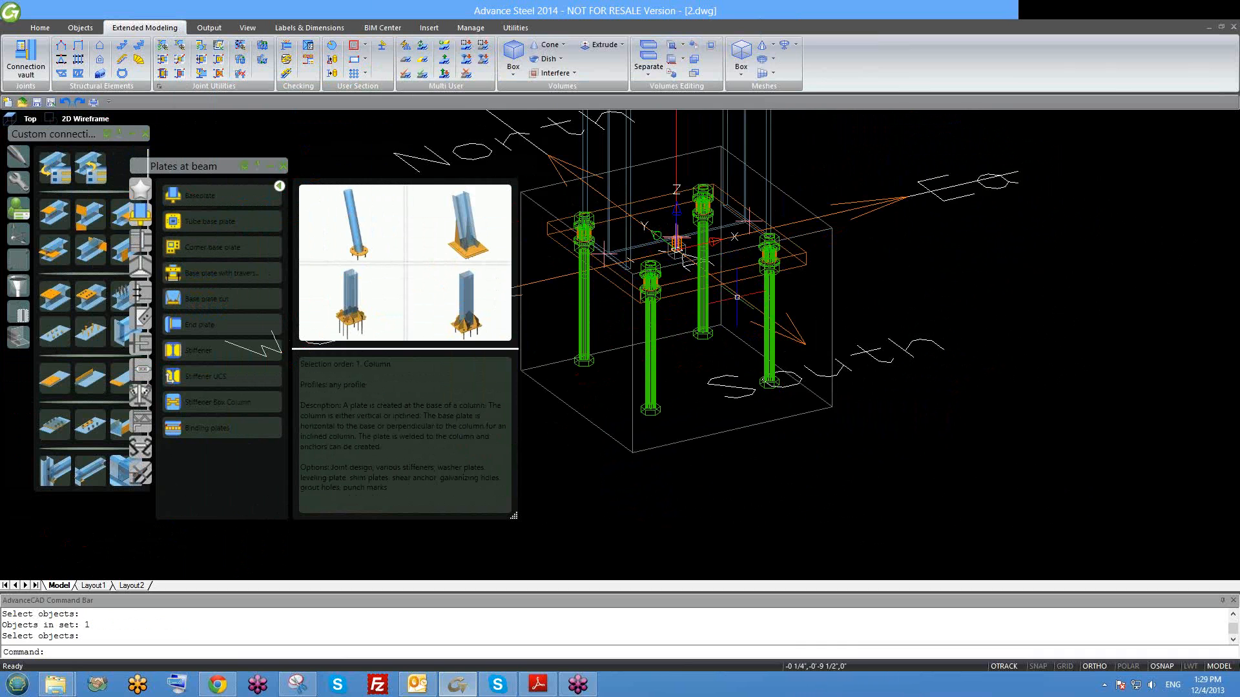
scroll(737, 304, "down", 2)
scroll(804, 327, "up", 3)
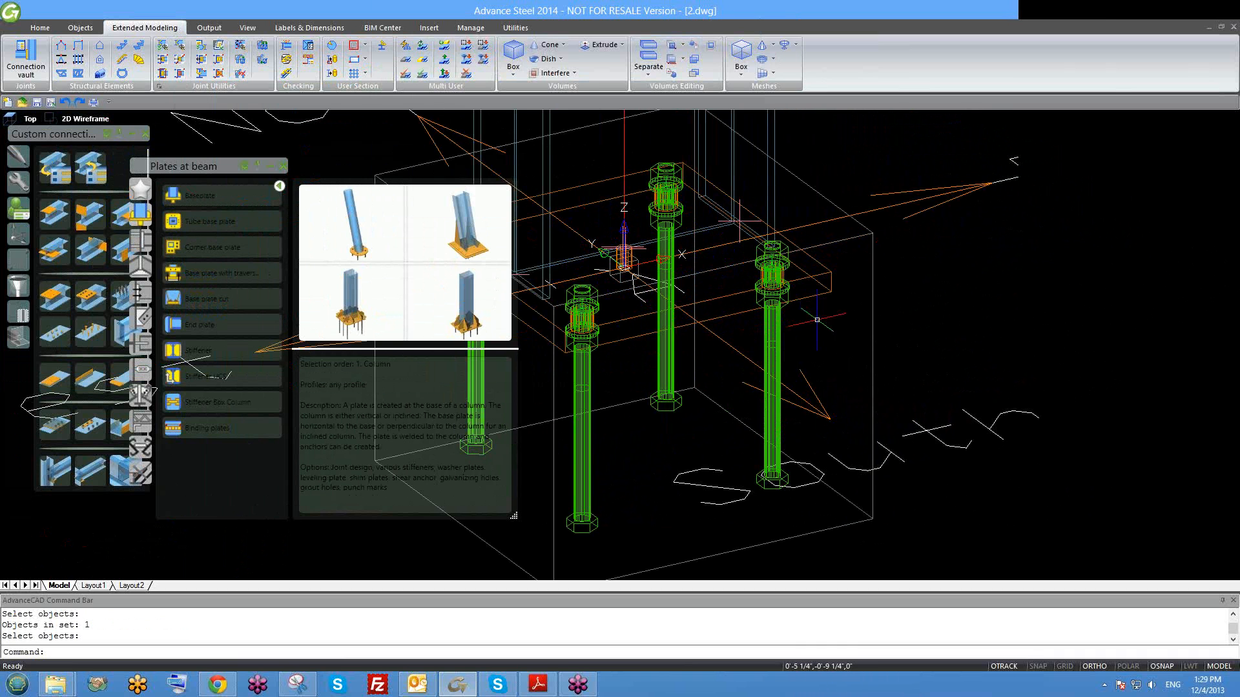
scroll(849, 306, "down", 3)
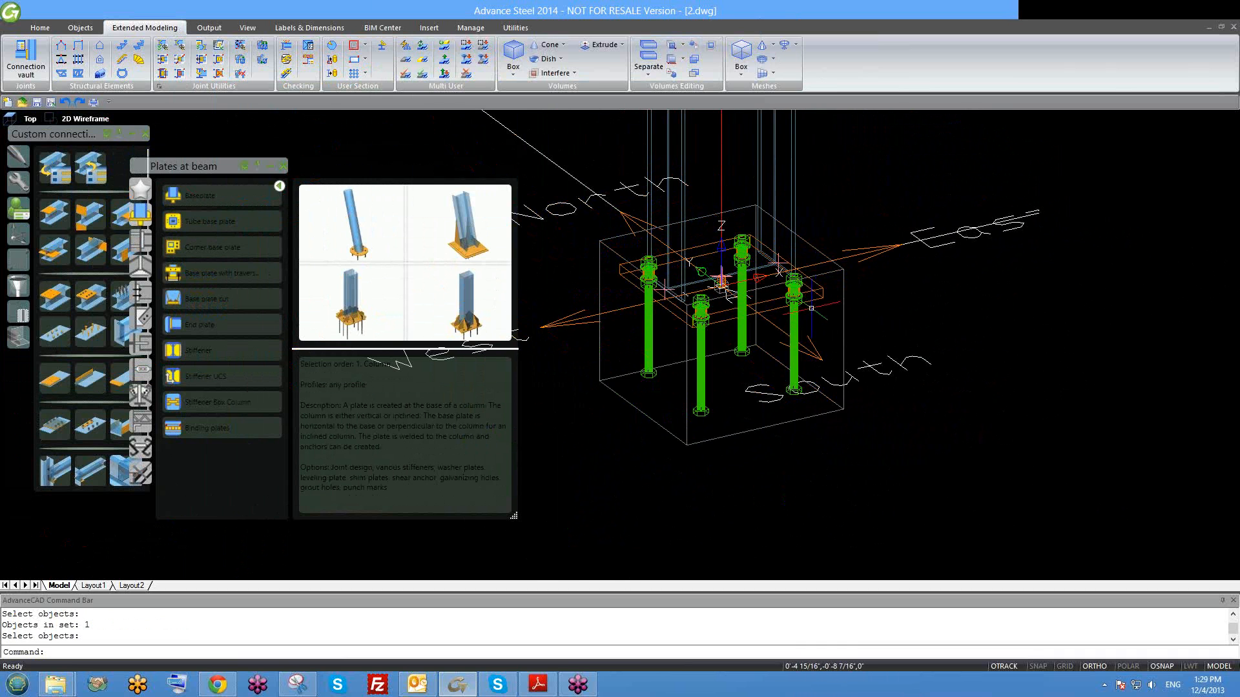
scroll(814, 309, "up", 2)
scroll(746, 322, "down", 2)
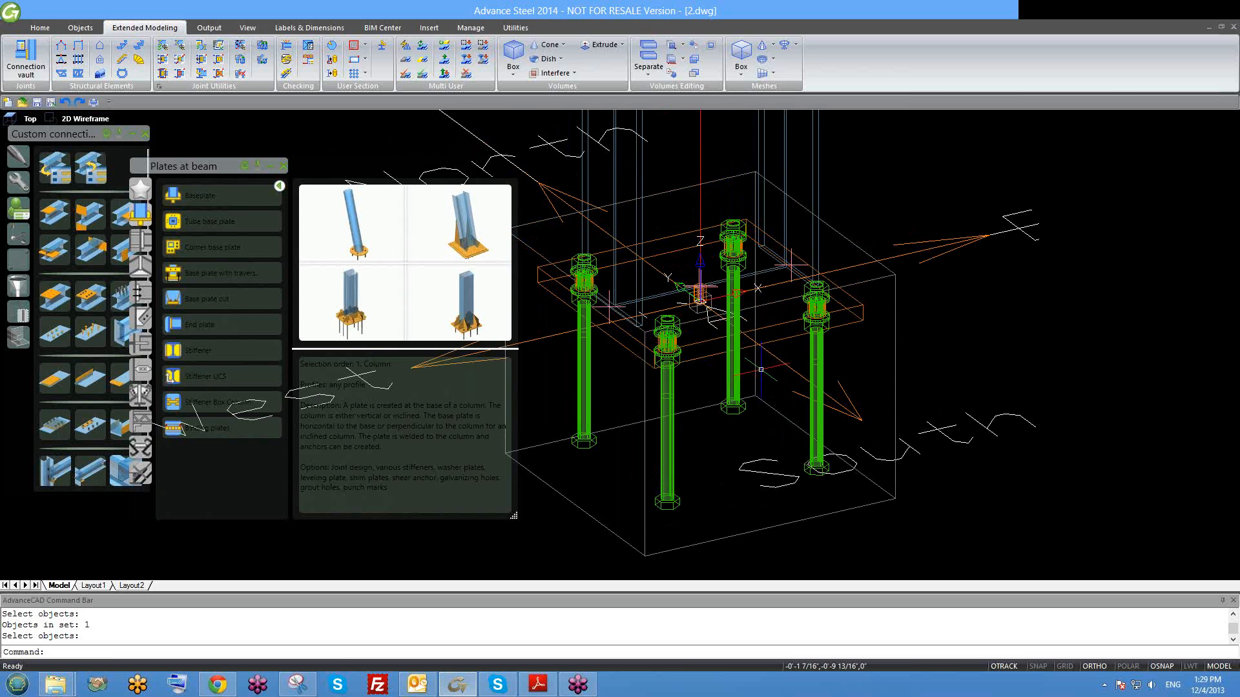
scroll(778, 364, "up", 3)
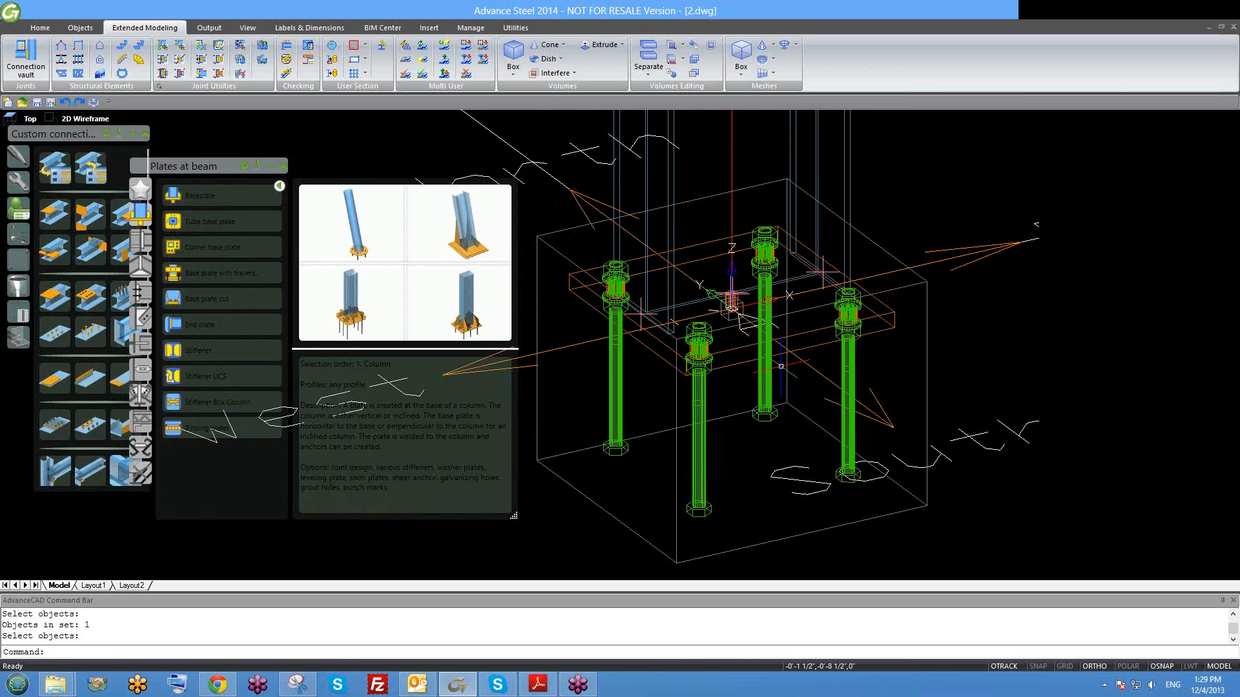
scroll(899, 348, "up", 2)
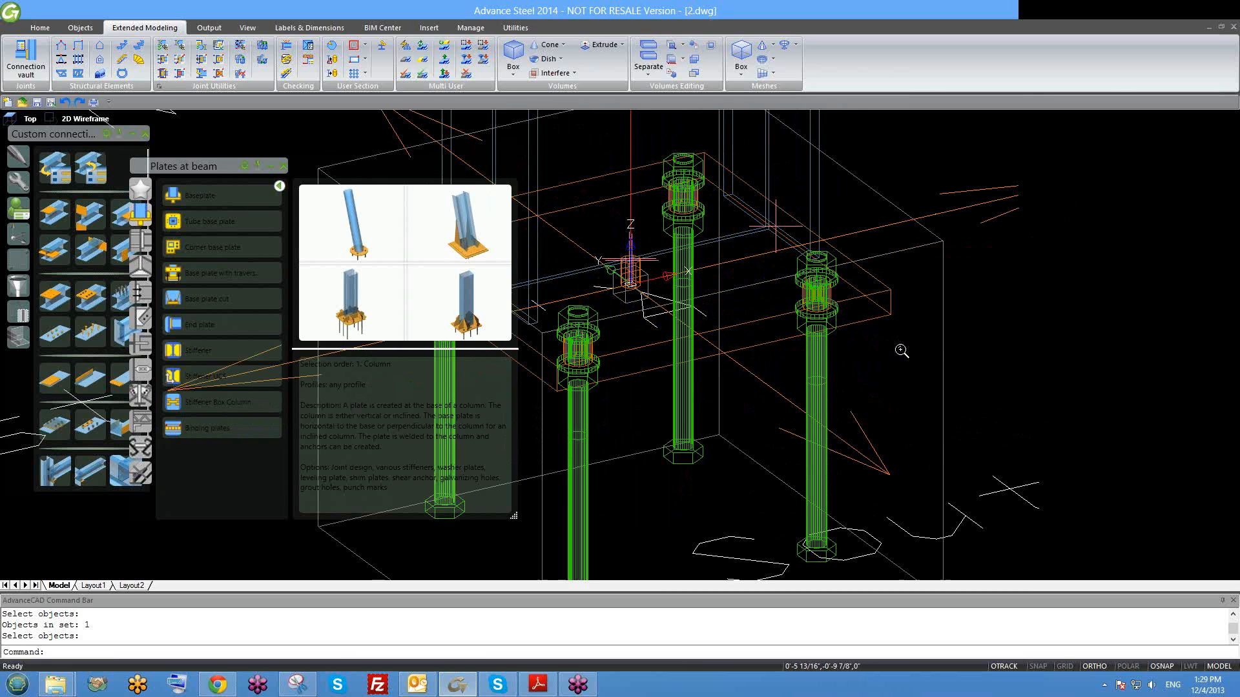
scroll(889, 354, "down", 3)
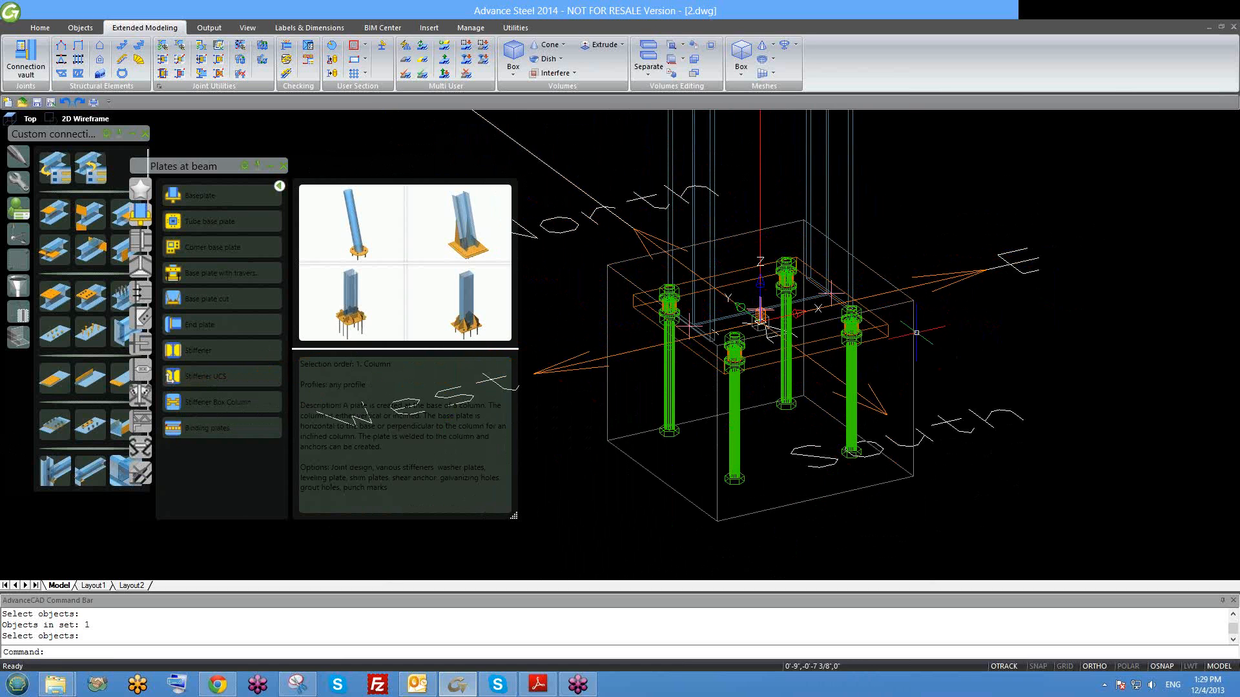
scroll(839, 359, "up", 2)
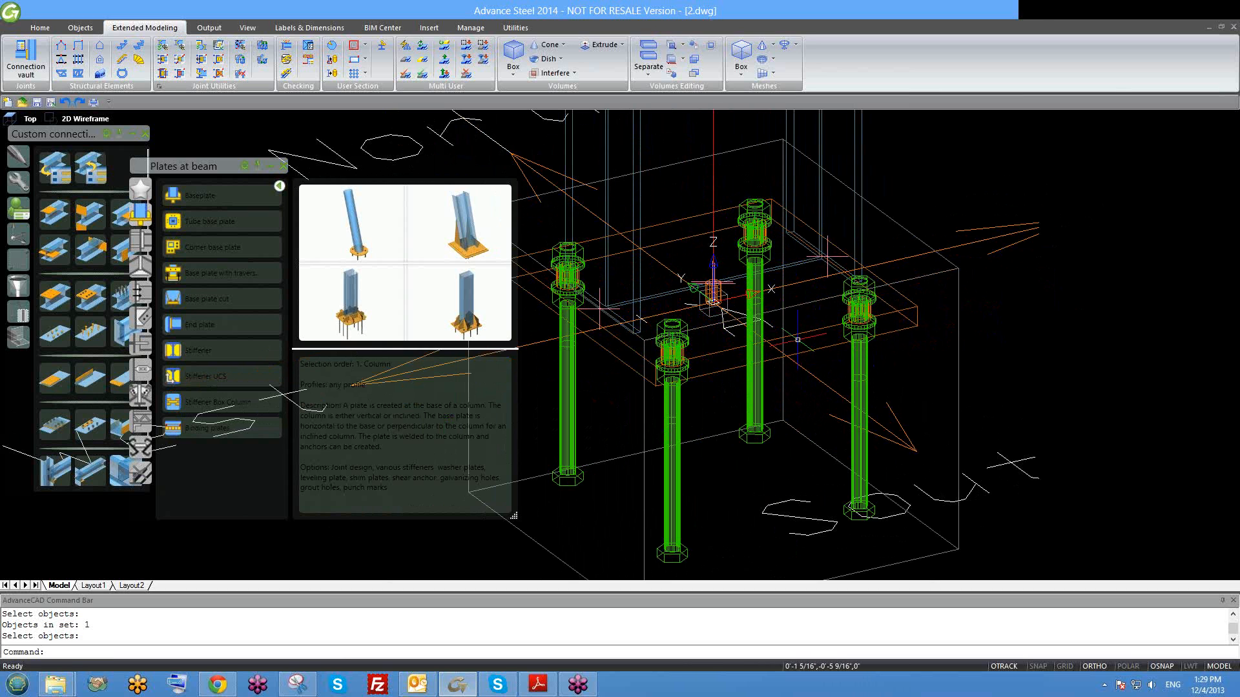
scroll(793, 342, "down", 2)
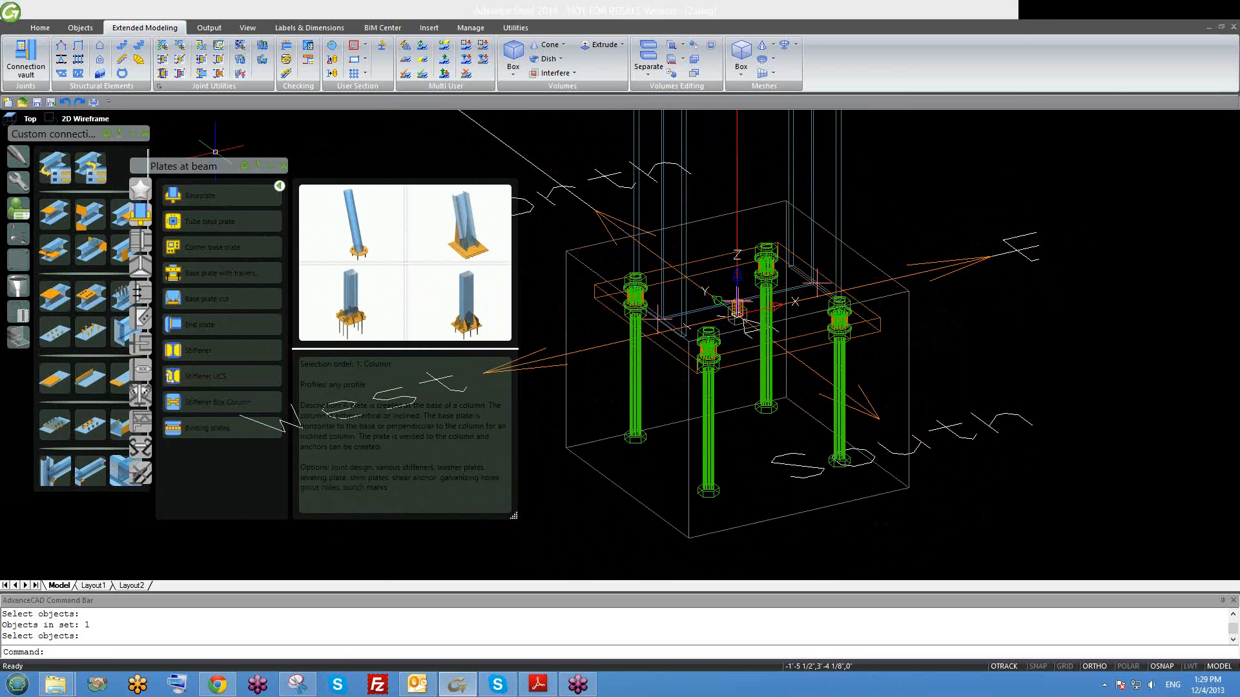
Move the connection vault palette beside the custom connections palette, clear of it, and view both columns' base plates in the frame.
middle_click_drag(714, 282, 752, 289)
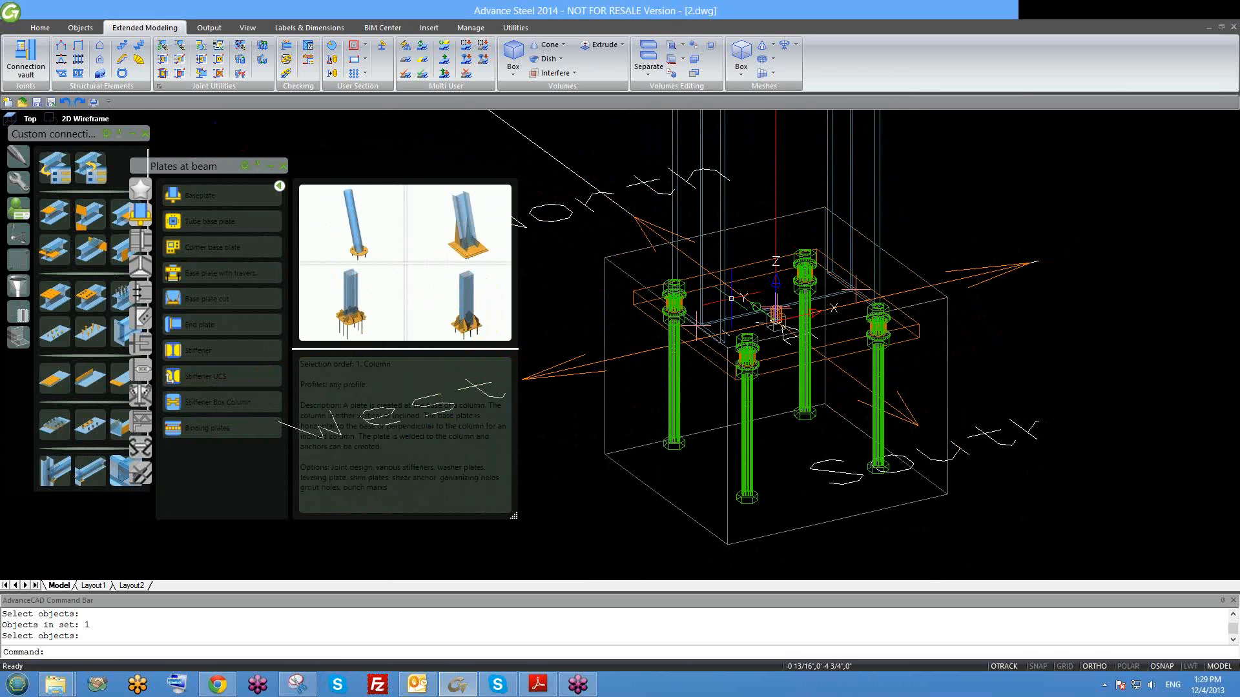
left_click_drag(212, 170, 239, 138)
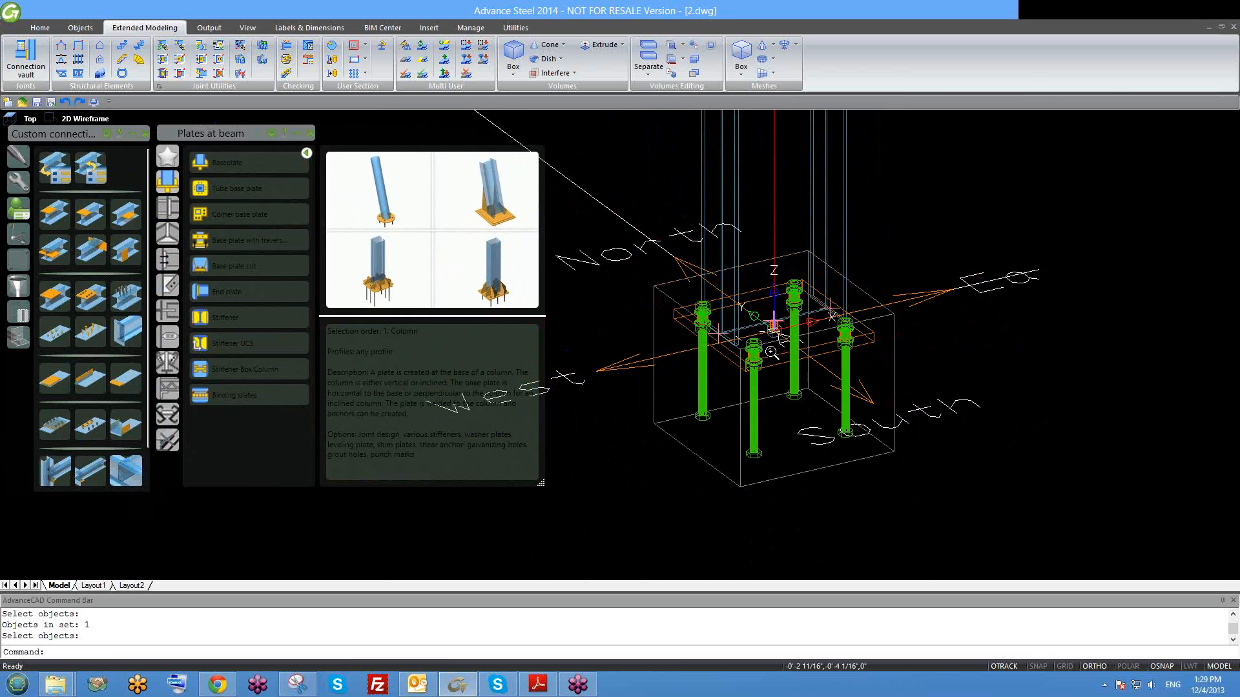
scroll(824, 268, "down", 10)
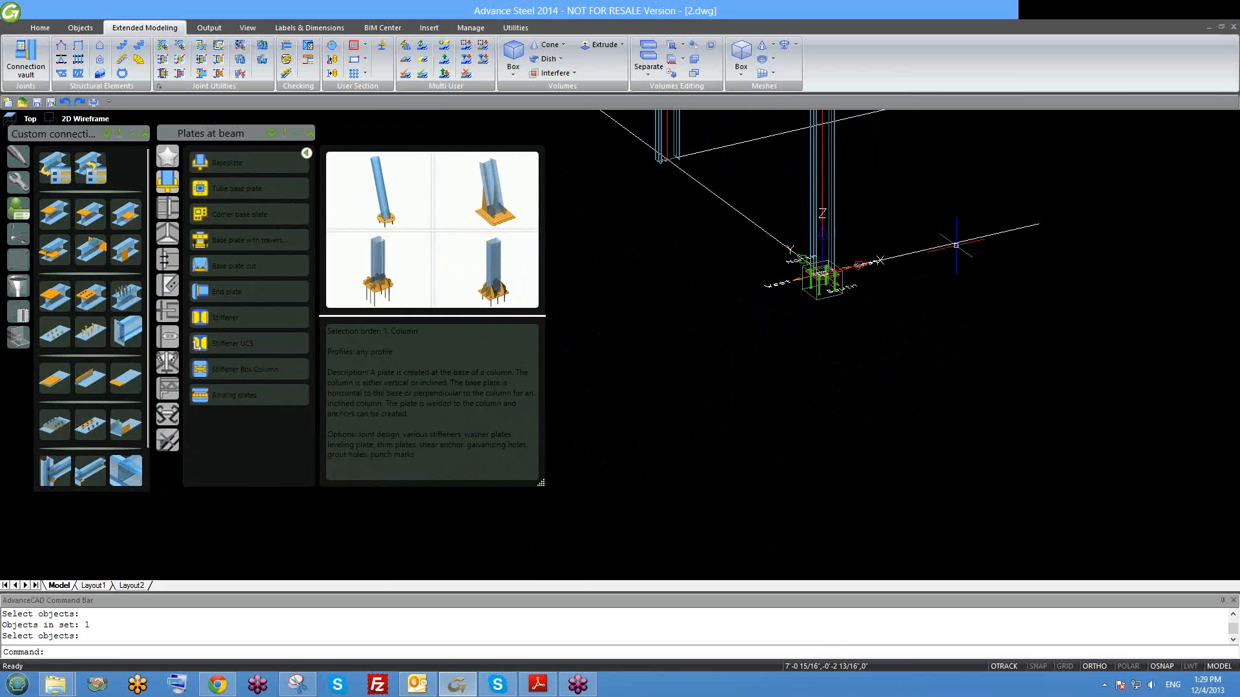
middle_click_drag(920, 255, 783, 348)
scroll(784, 349, "up", 1)
scroll(783, 349, "down", 3)
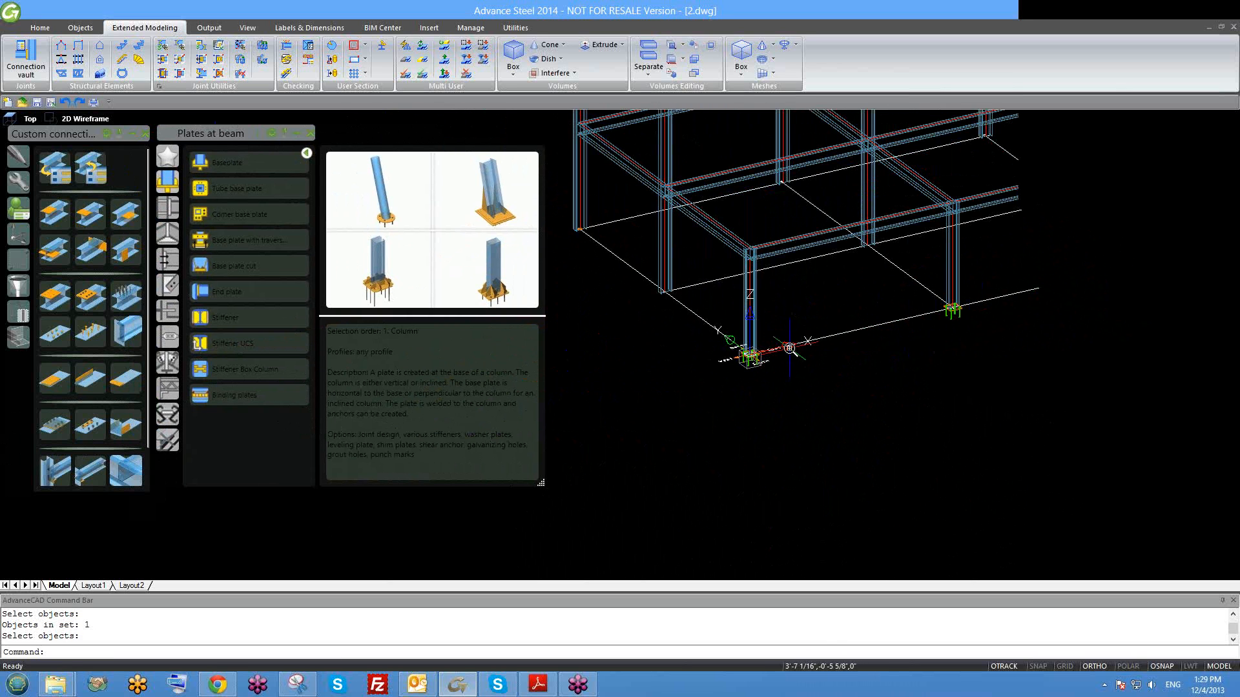
scroll(779, 352, "up", 3)
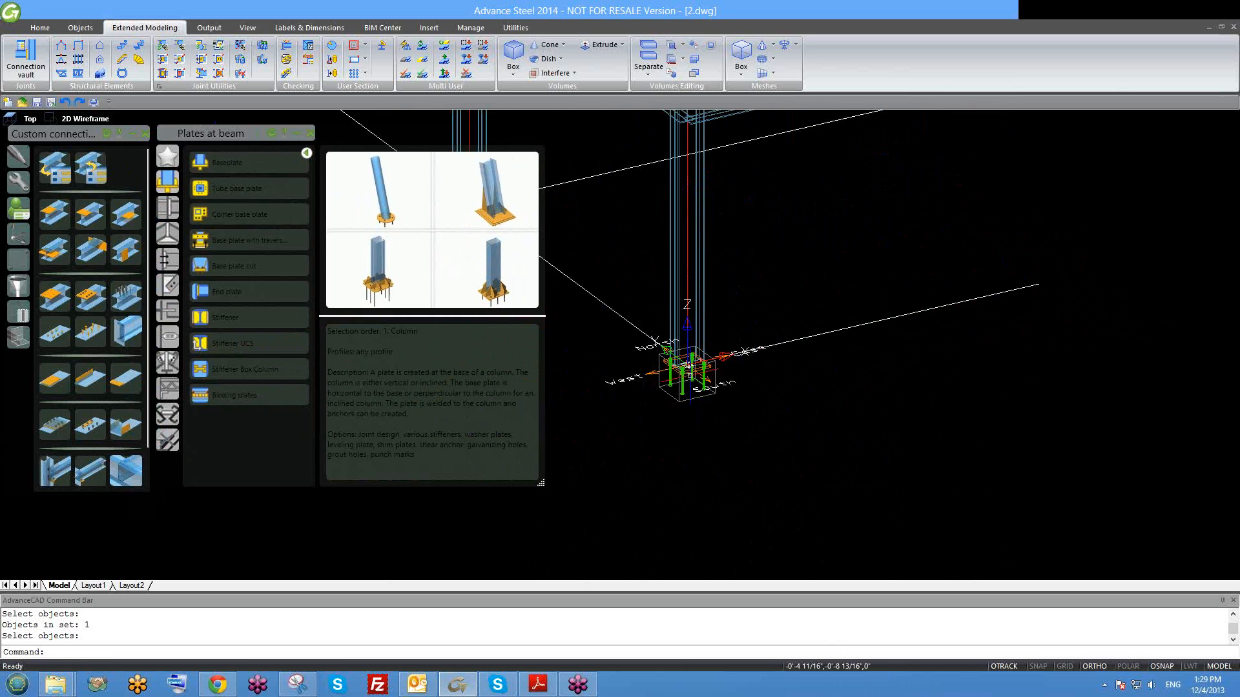
middle_click_drag(698, 374, 737, 391)
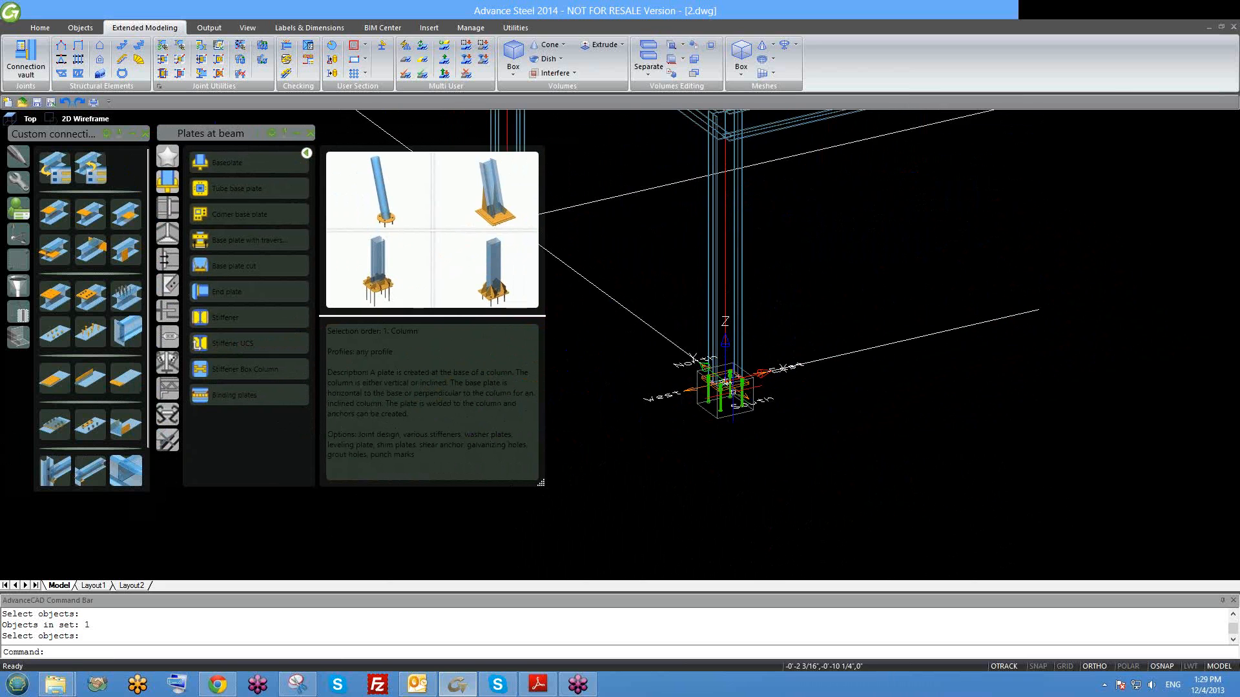
Close the connection vault's plates-at-beam window to clear the view of the steel frame.
scroll(727, 378, "up", 2)
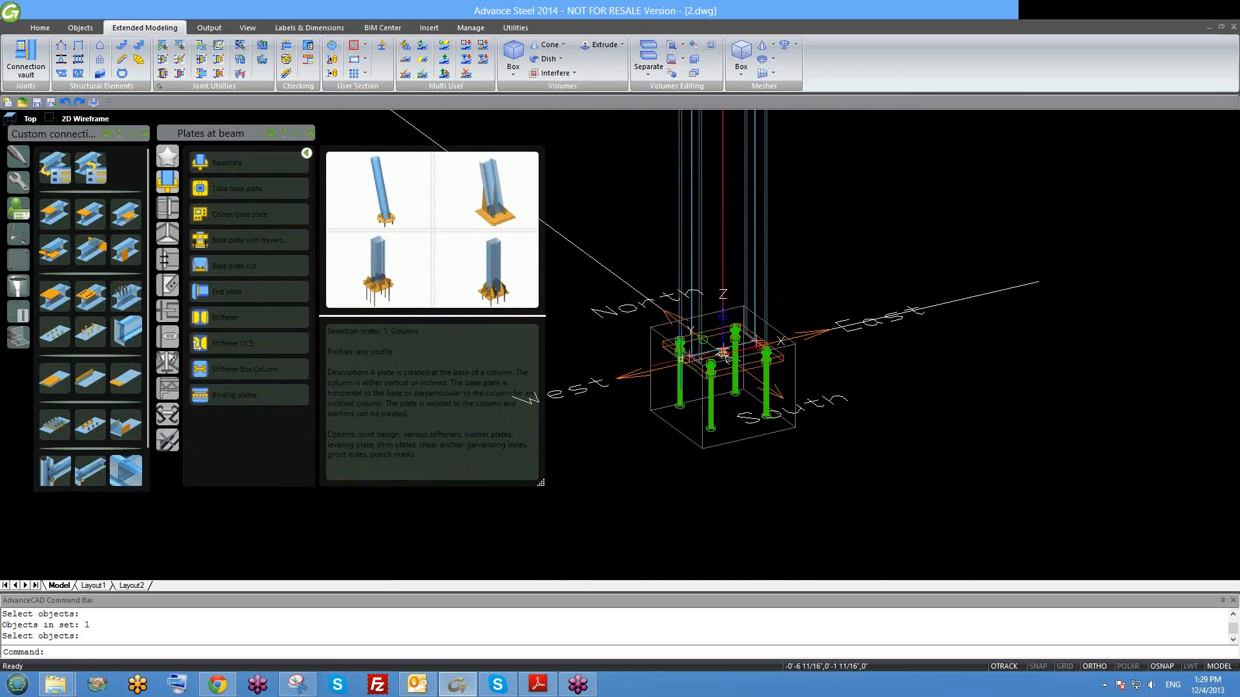
scroll(716, 362, "down", 3)
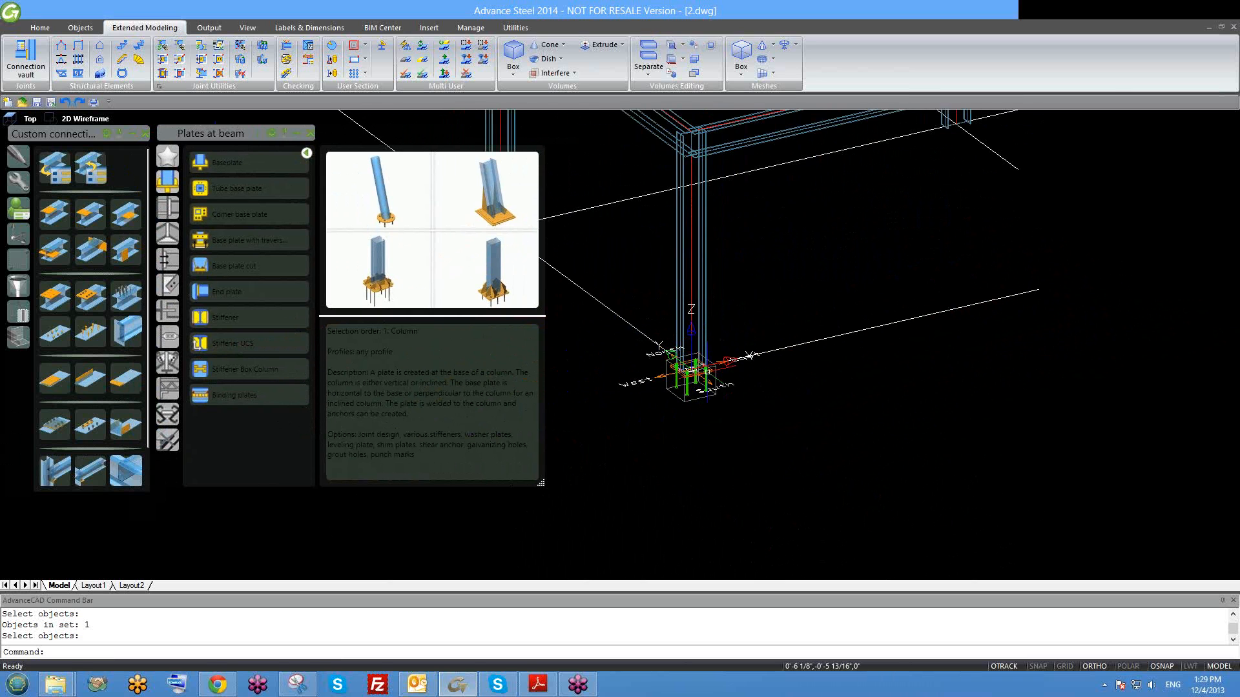
scroll(693, 381, "down", 2)
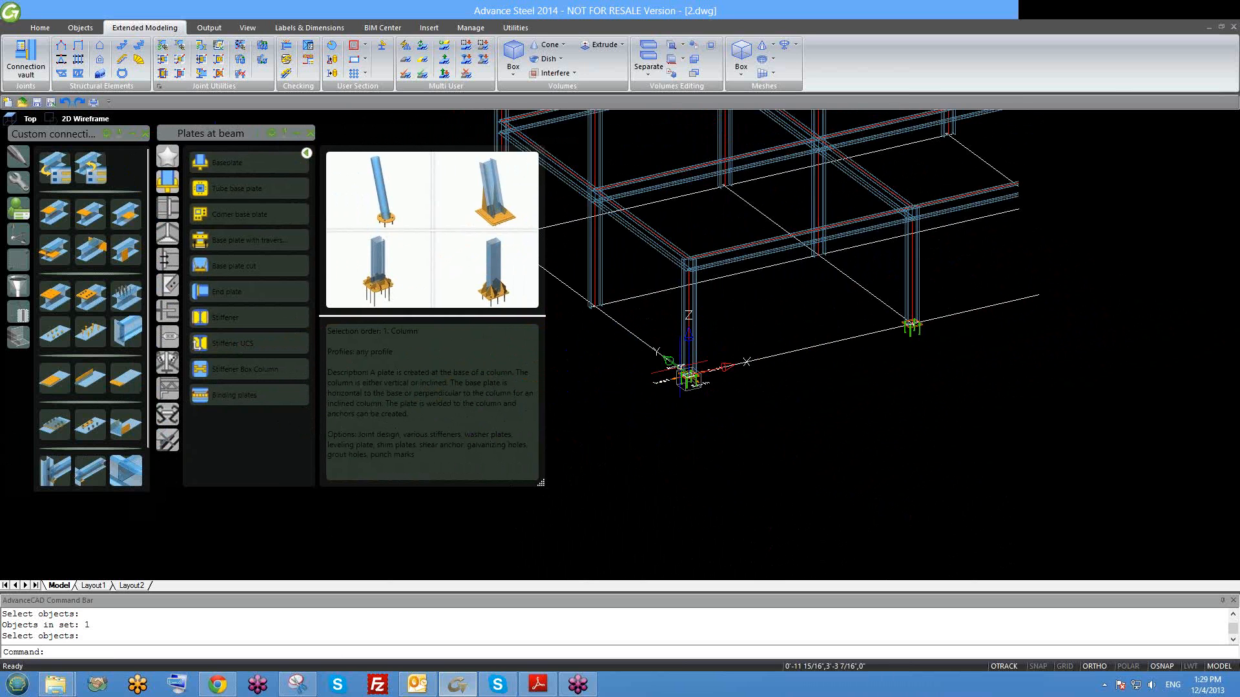
scroll(731, 328, "down", 1)
scroll(766, 308, "down", 1)
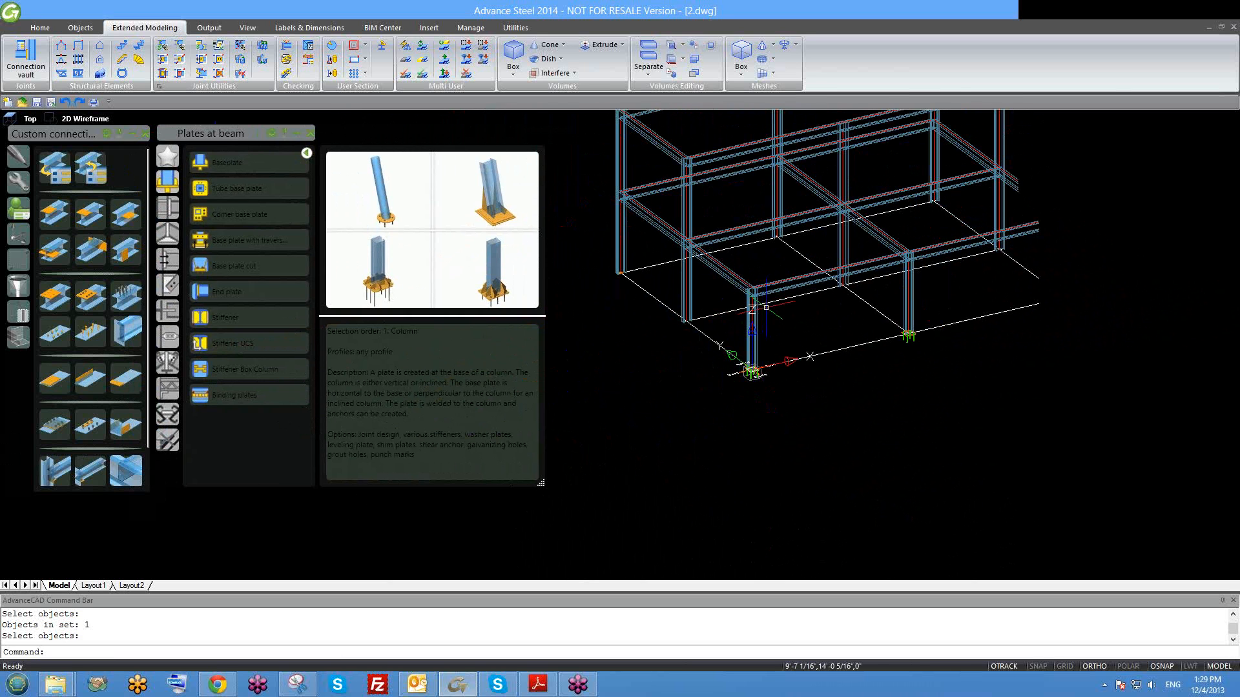
left_click(310, 133)
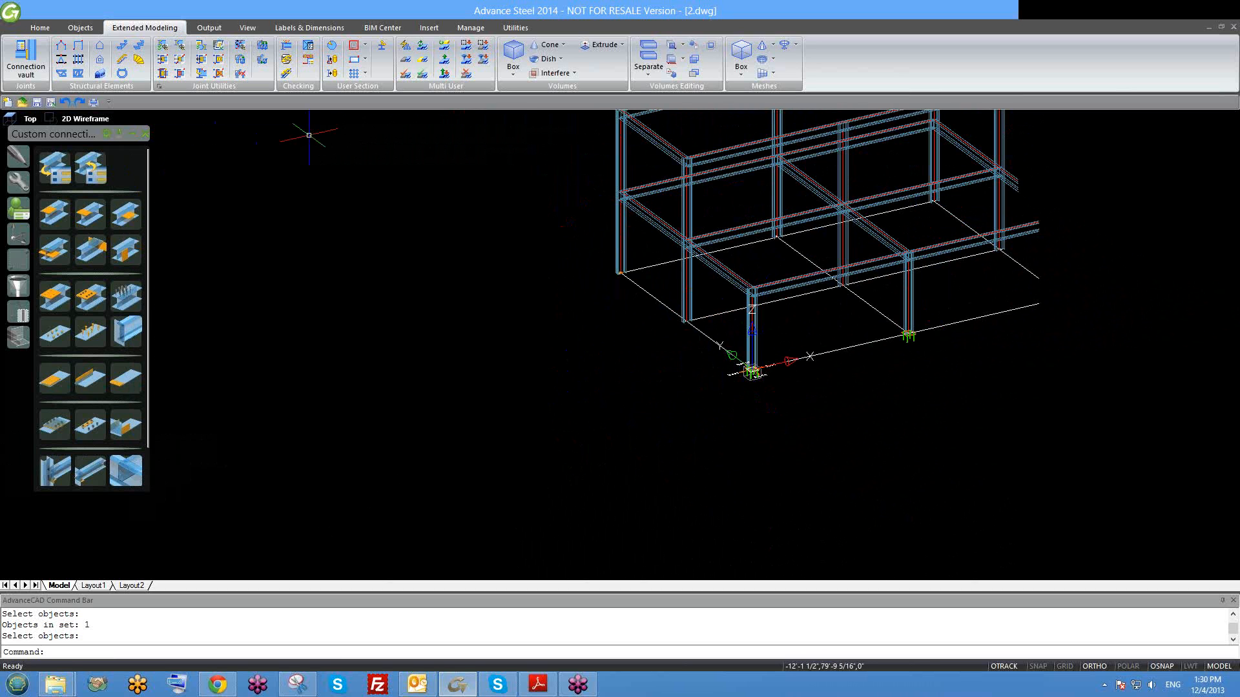
middle_click_drag(774, 275, 689, 342)
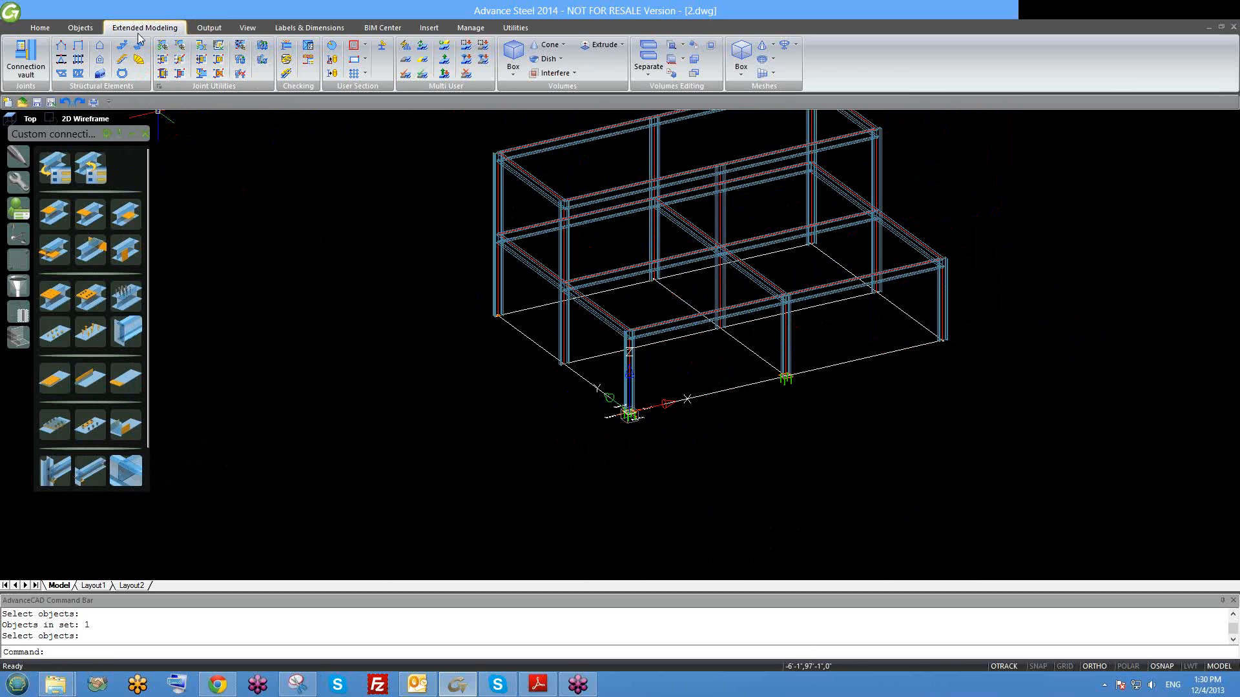
Use Create by template to copy the origin column's base plate connection to the far column of the front row.
left_click(164, 60)
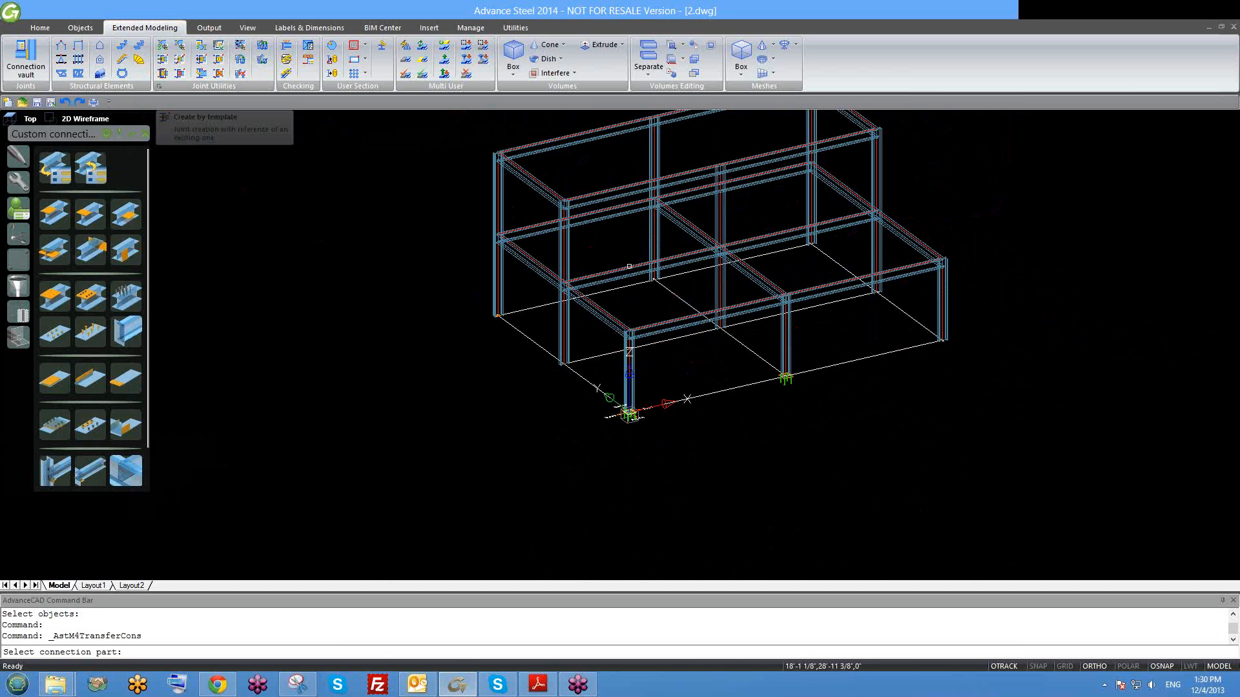
scroll(622, 427, "up", 5)
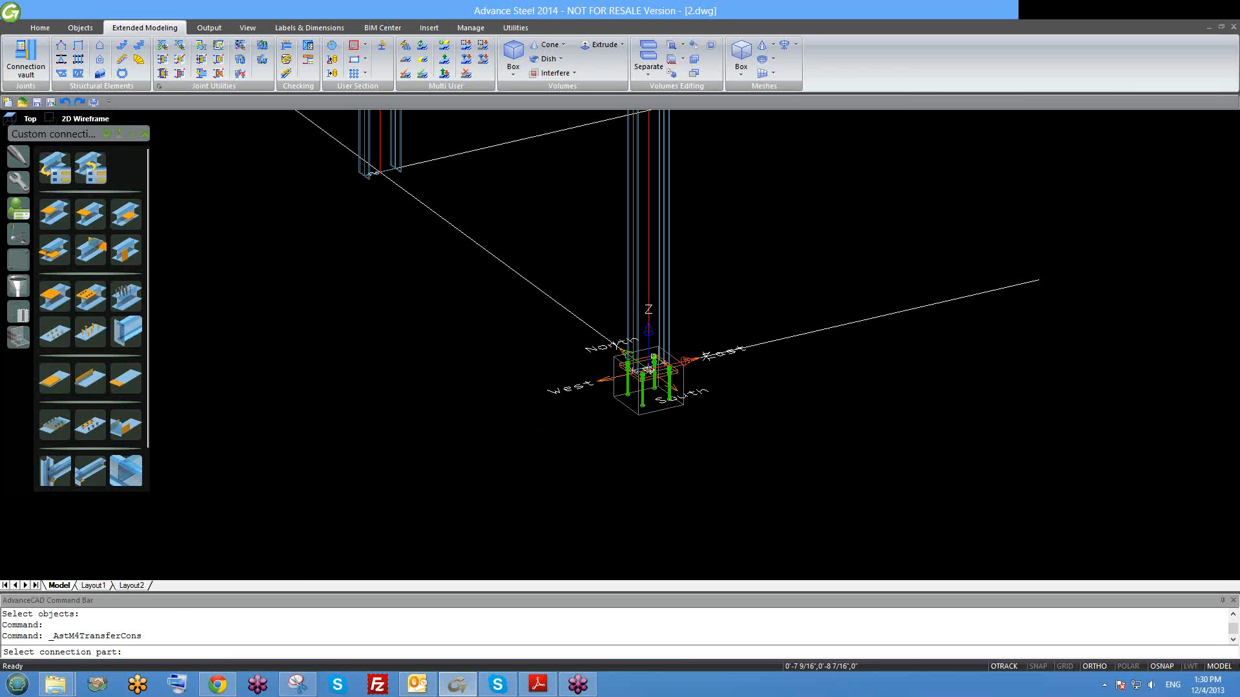
scroll(624, 406, "up", 2)
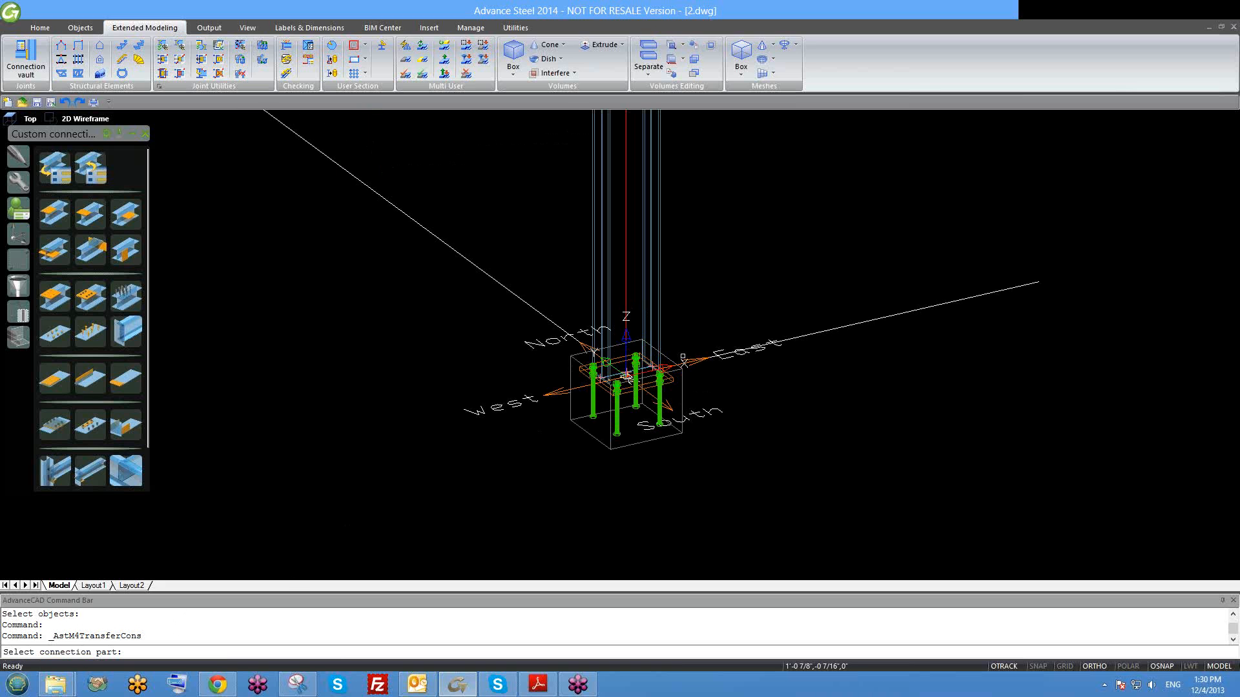
scroll(658, 387, "up", 3)
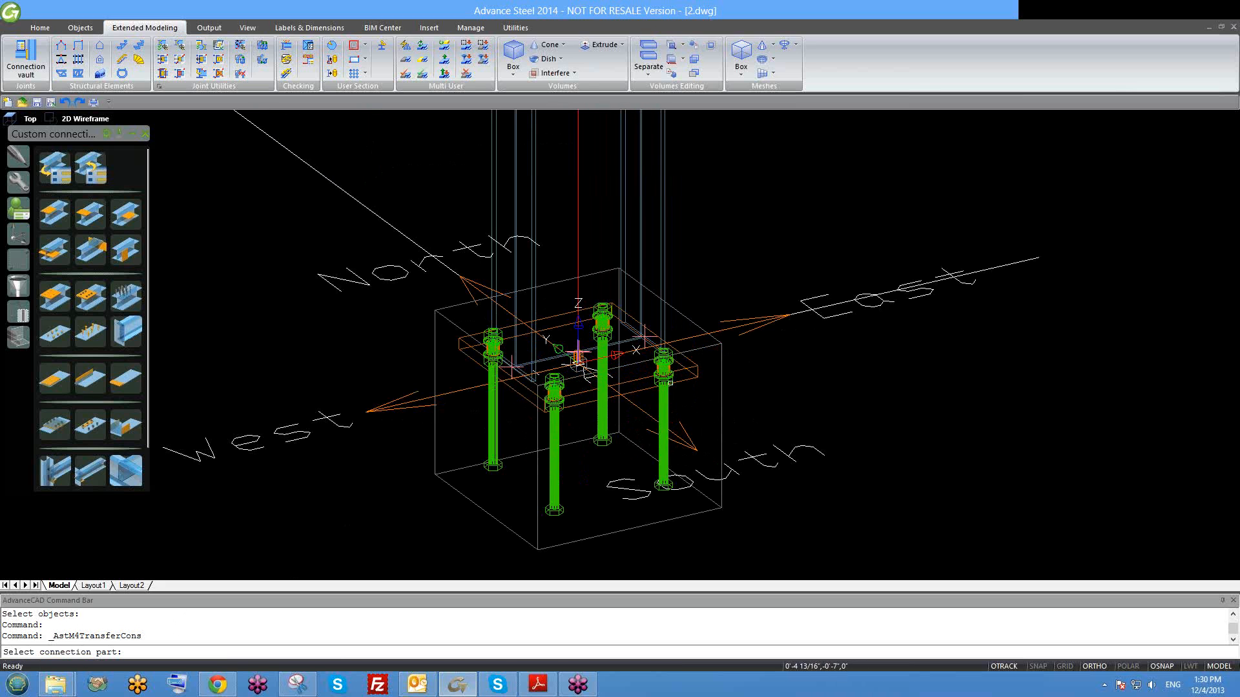
left_click(691, 321)
key("Return")
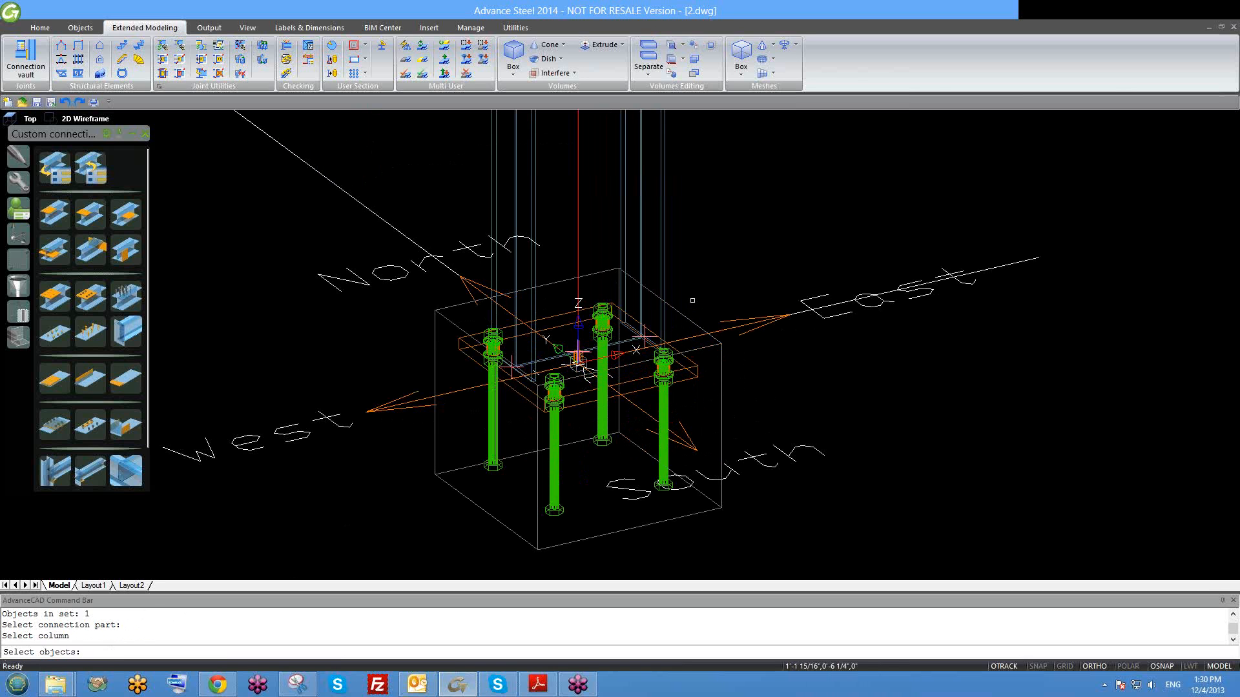
scroll(693, 302, "down", 8)
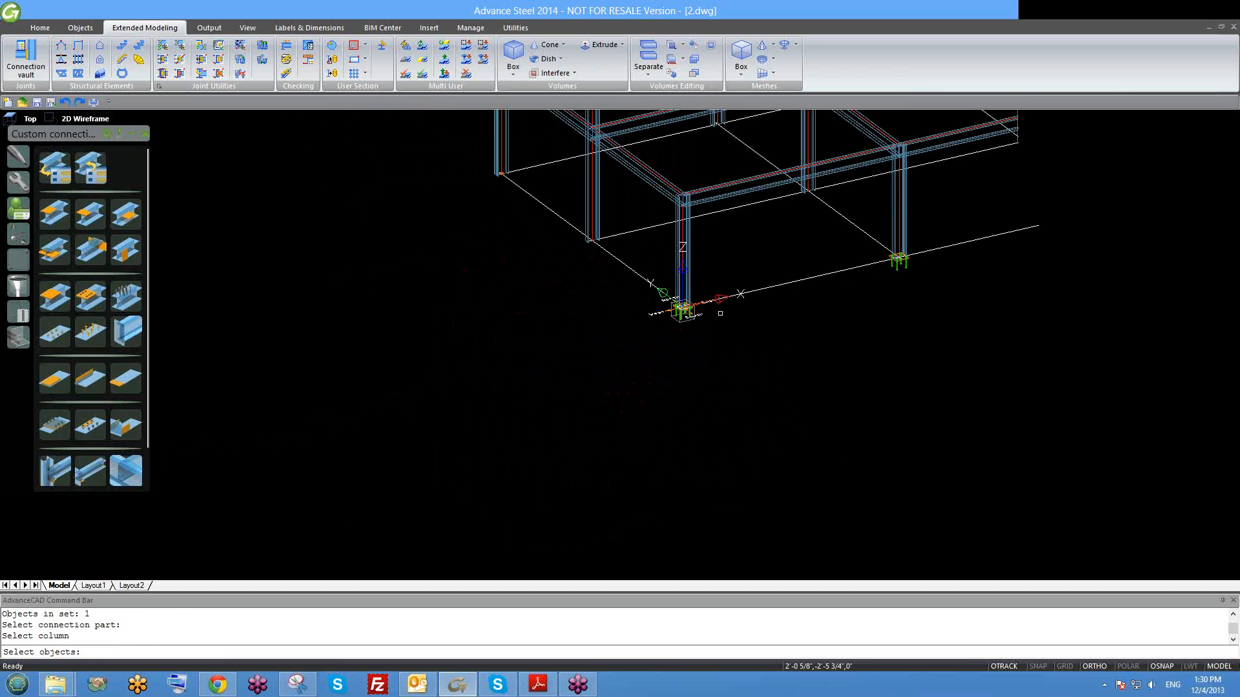
left_click(951, 239)
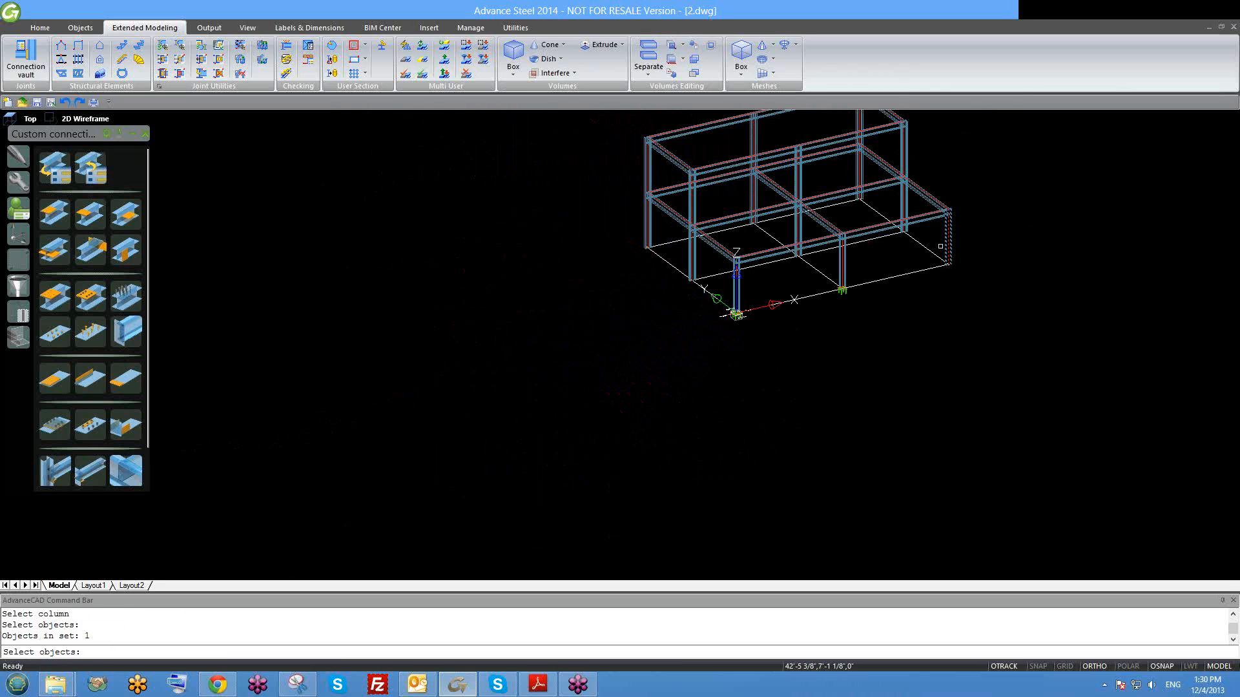
Copy the same base plate connection to the column directly behind the far front column, end the command and save the drawing.
scroll(940, 246, "up", 4)
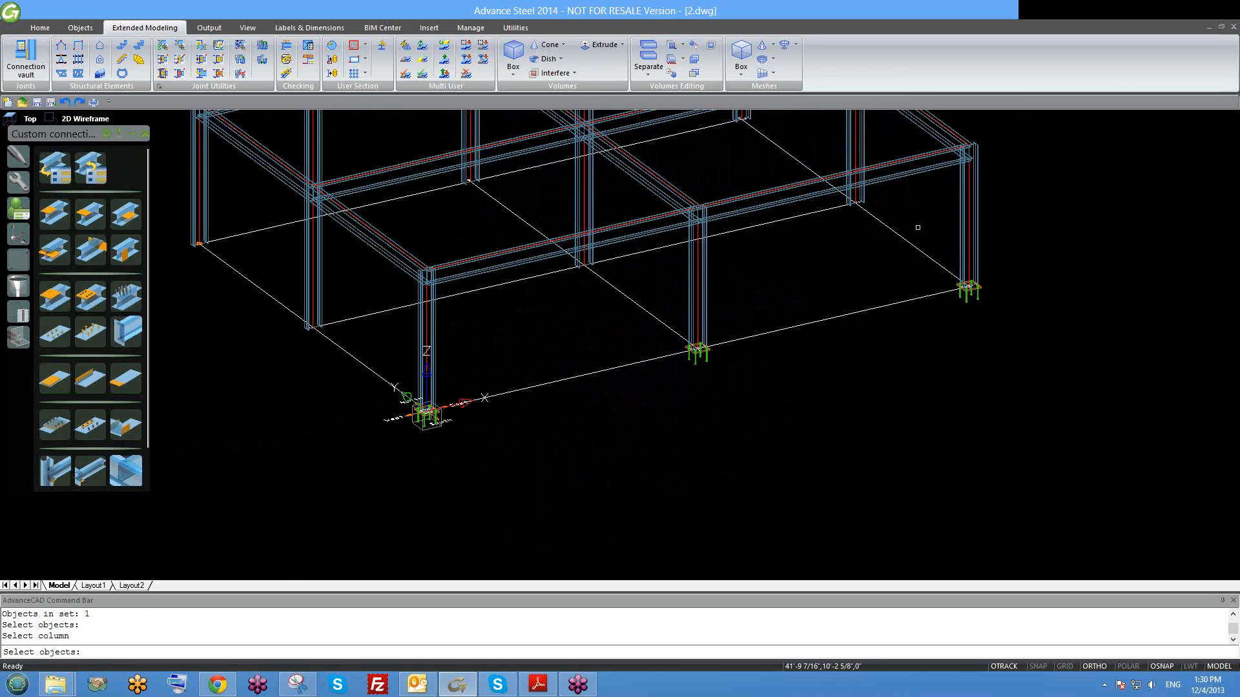
middle_click_drag(855, 154, 880, 262)
left_click(879, 261)
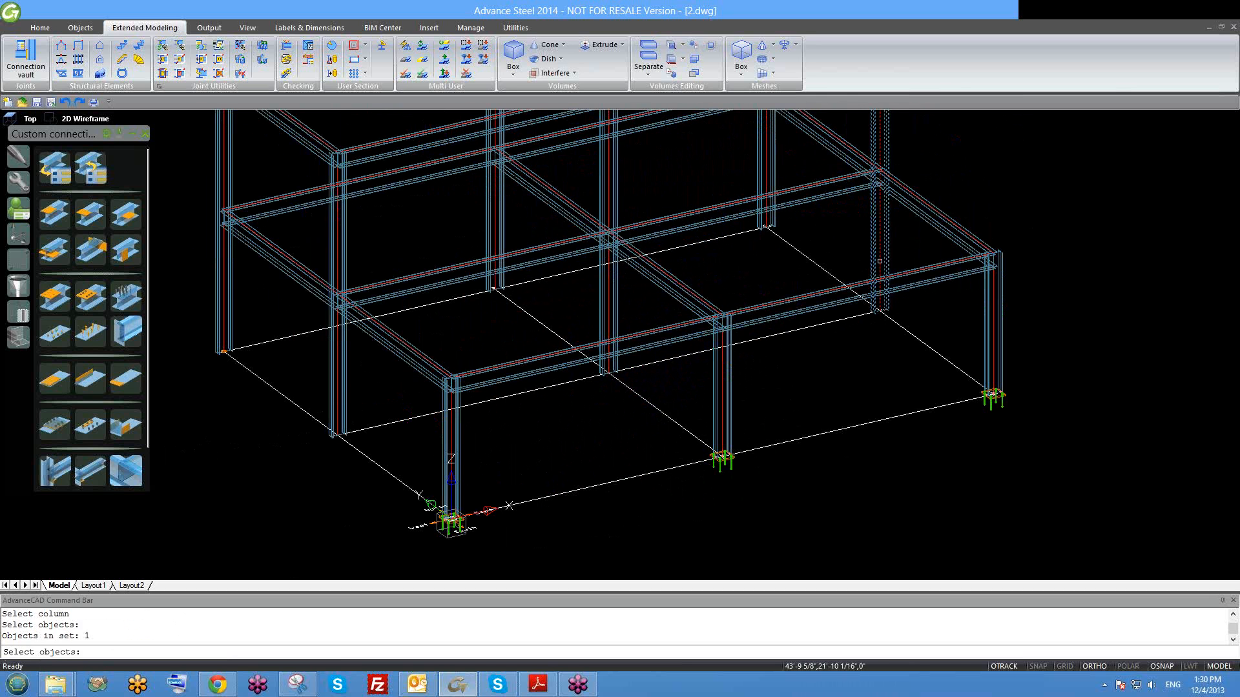
key("Return")
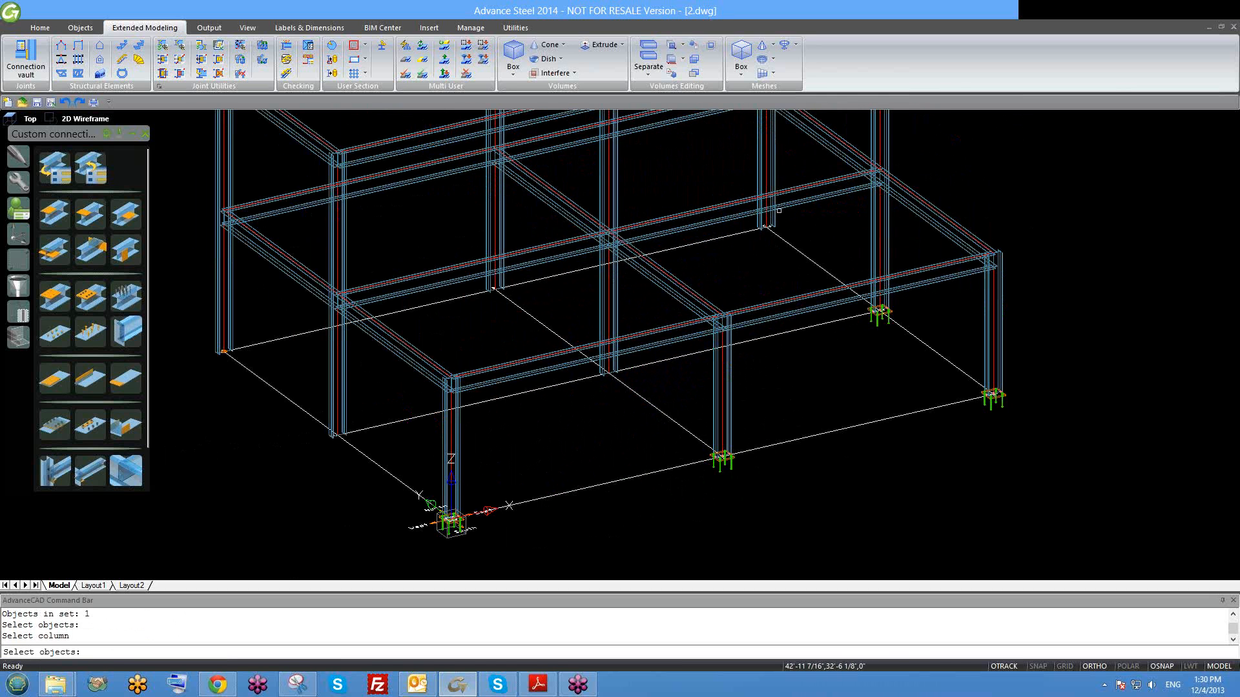
scroll(748, 311, "down", 3)
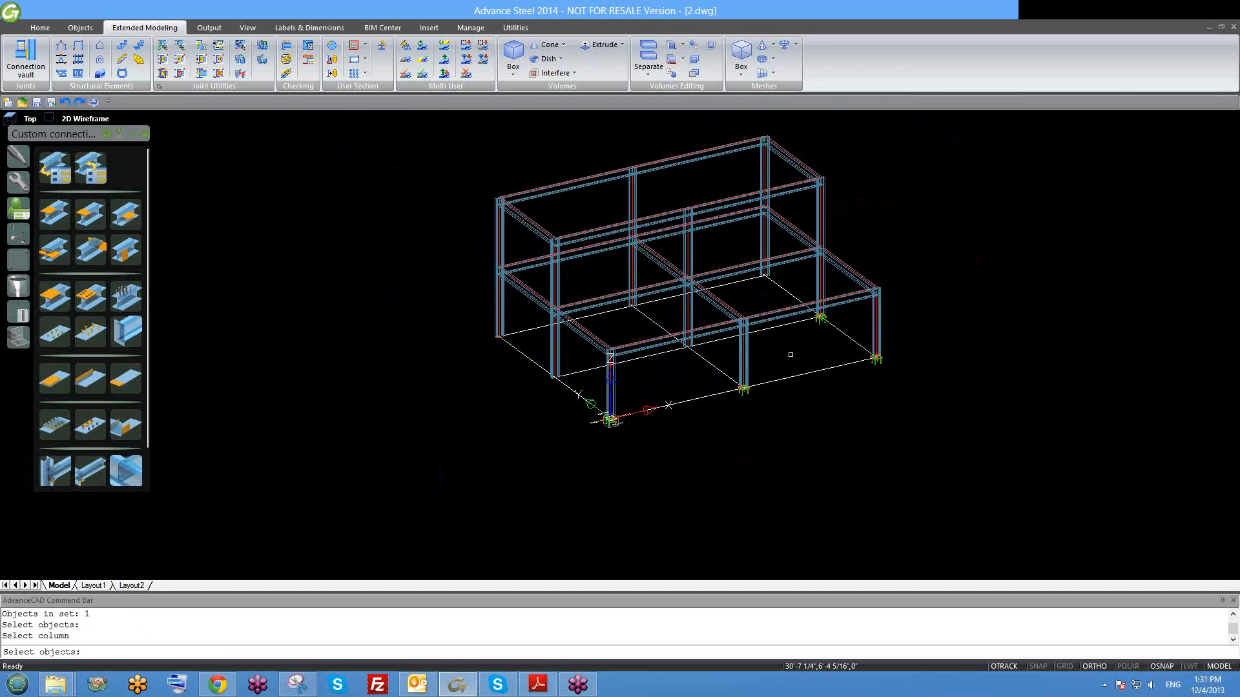
scroll(790, 355, "up", 4)
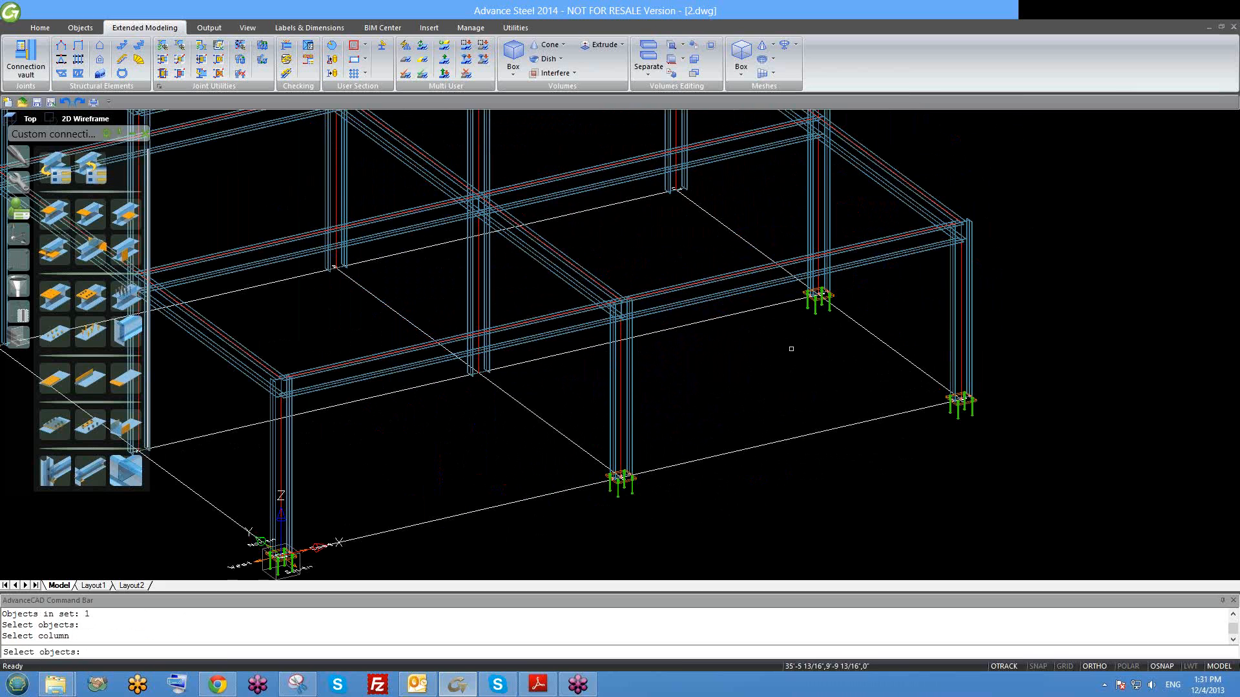
key("Escape")
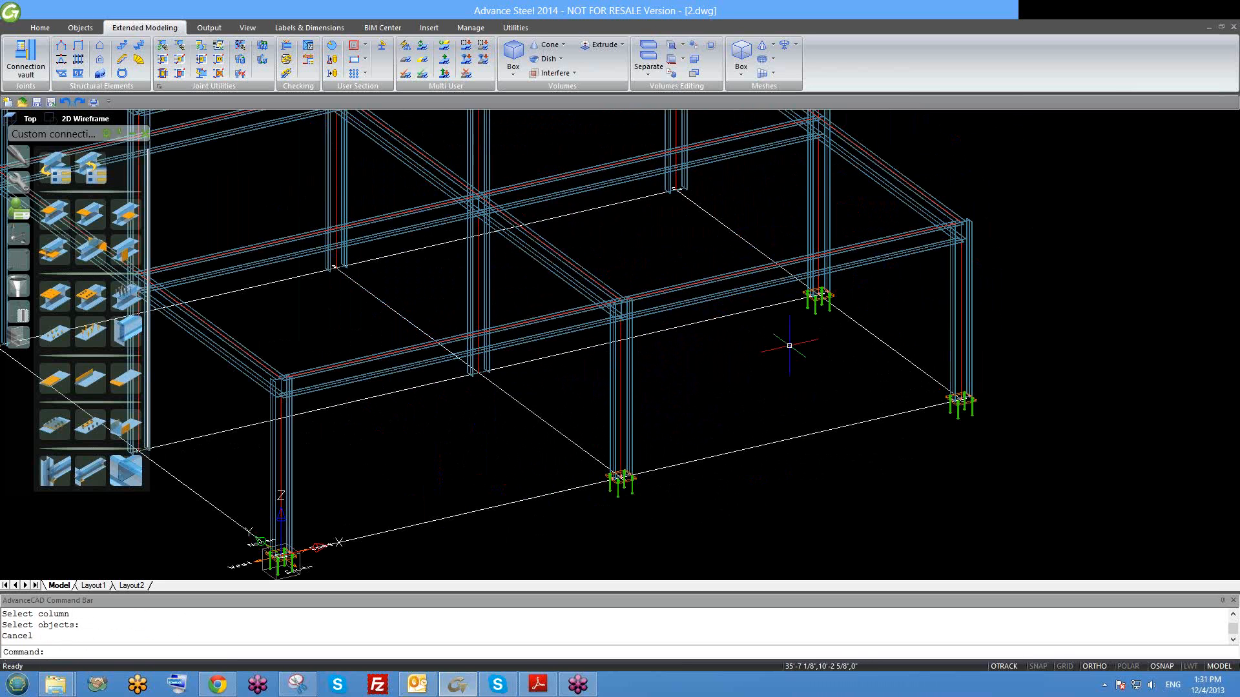
key("ctrl+s")
Examine the copied base plates along the frame and the template base plate at the origin column.
scroll(764, 336, "down", 5)
scroll(764, 337, "up", 5)
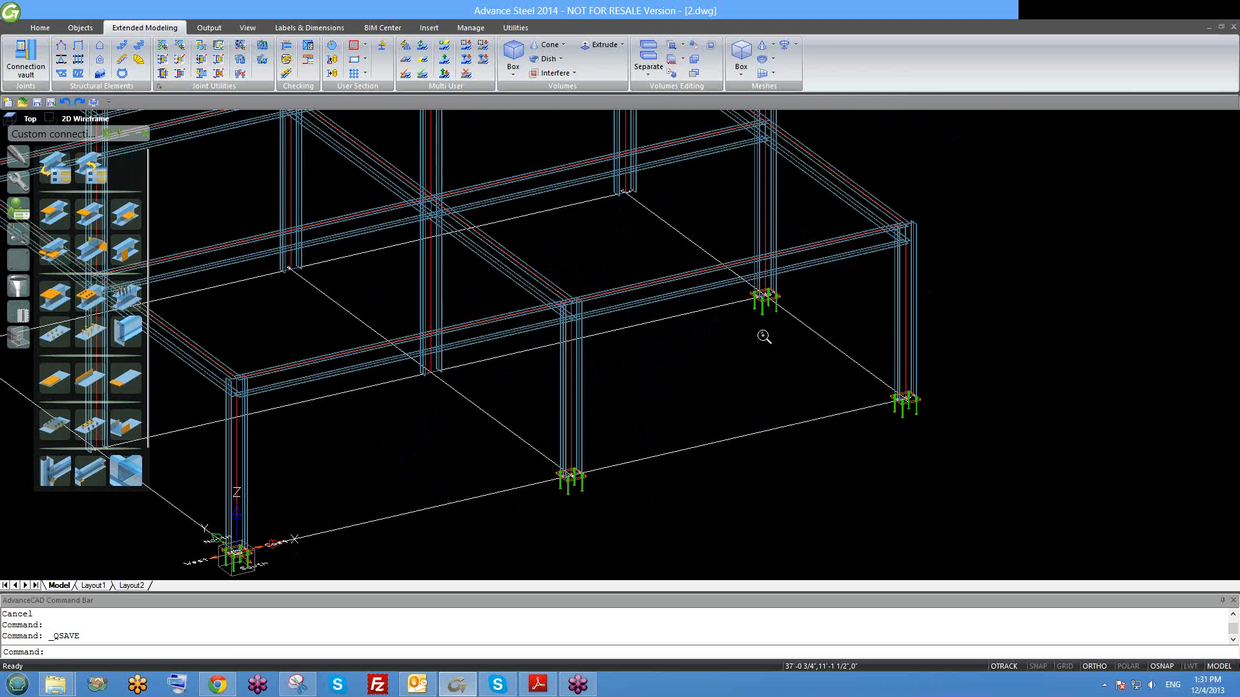
scroll(763, 335, "down", 1)
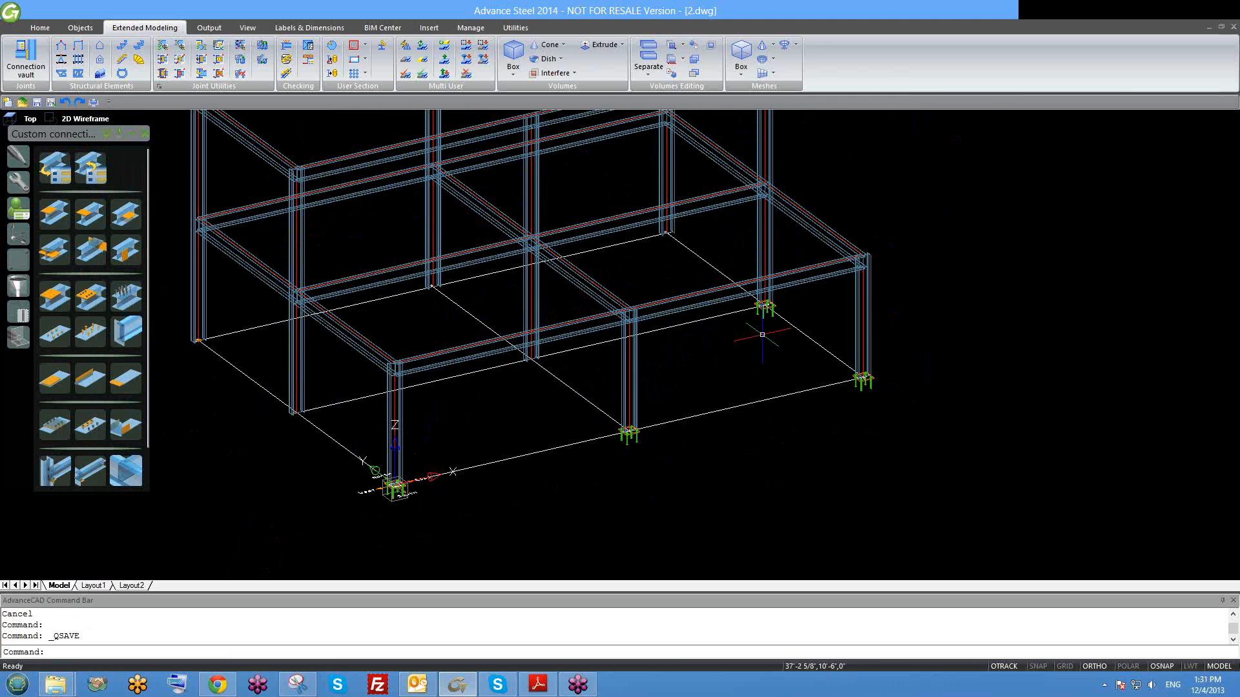
scroll(865, 381, "up", 4)
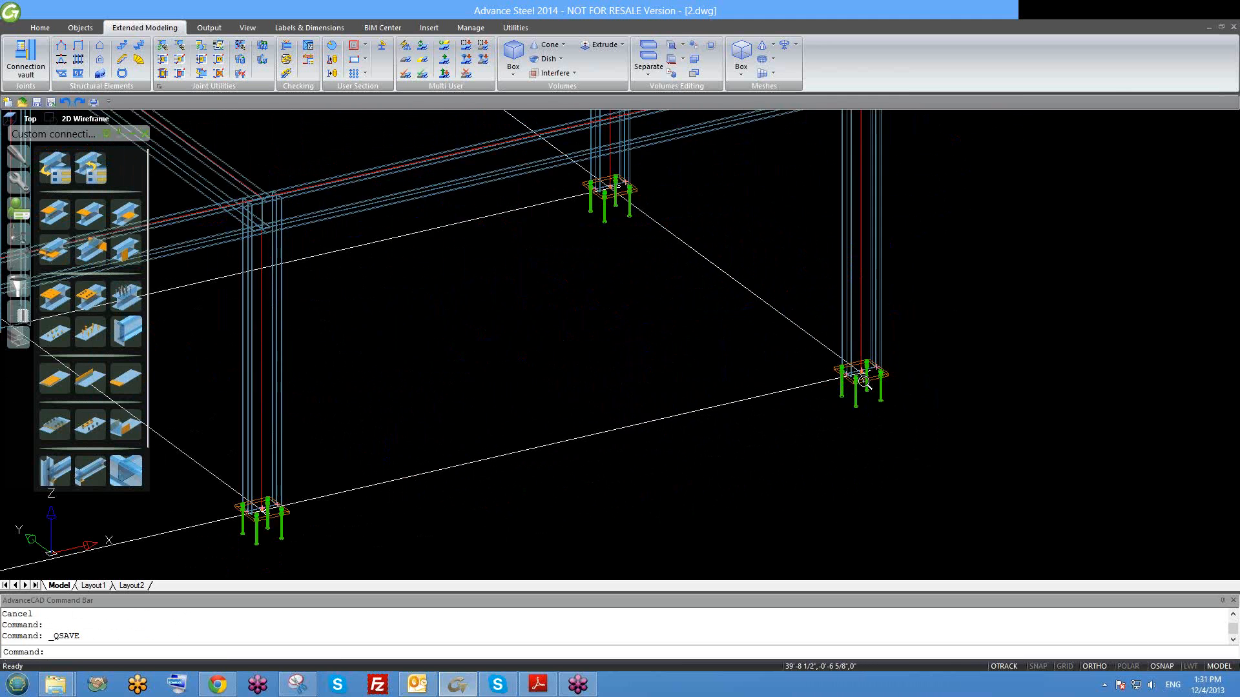
scroll(853, 369, "down", 3)
scroll(783, 369, "down", 2)
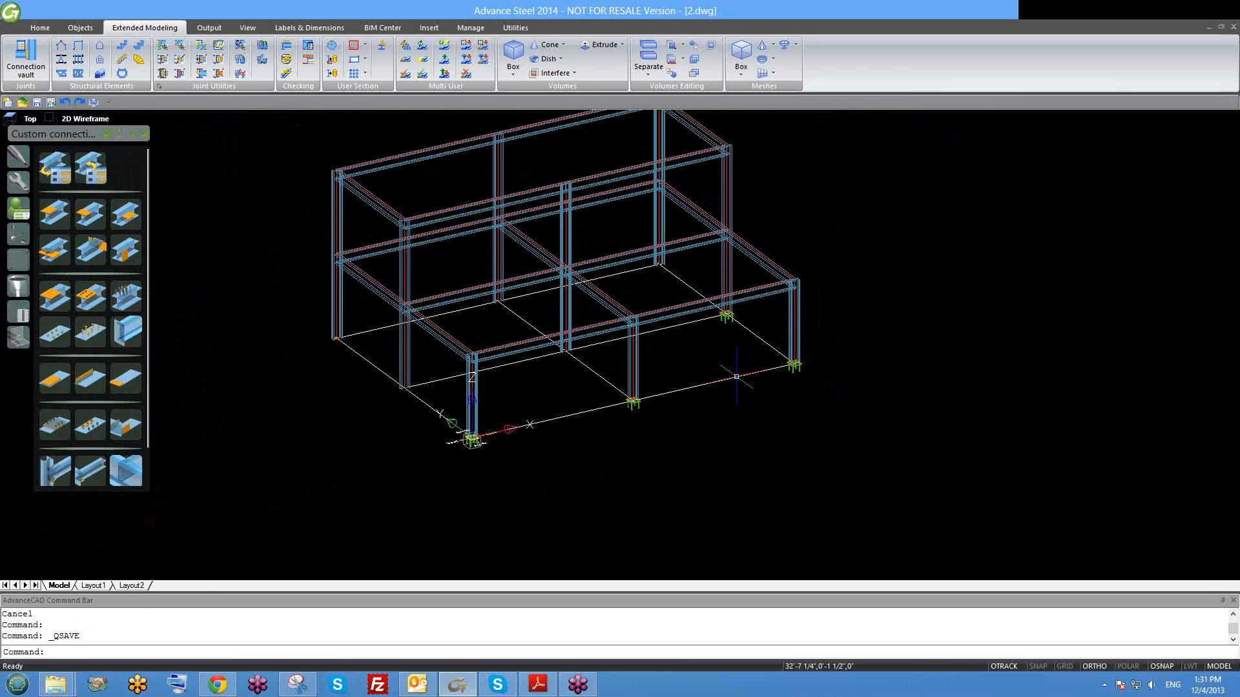
scroll(622, 413, "up", 3)
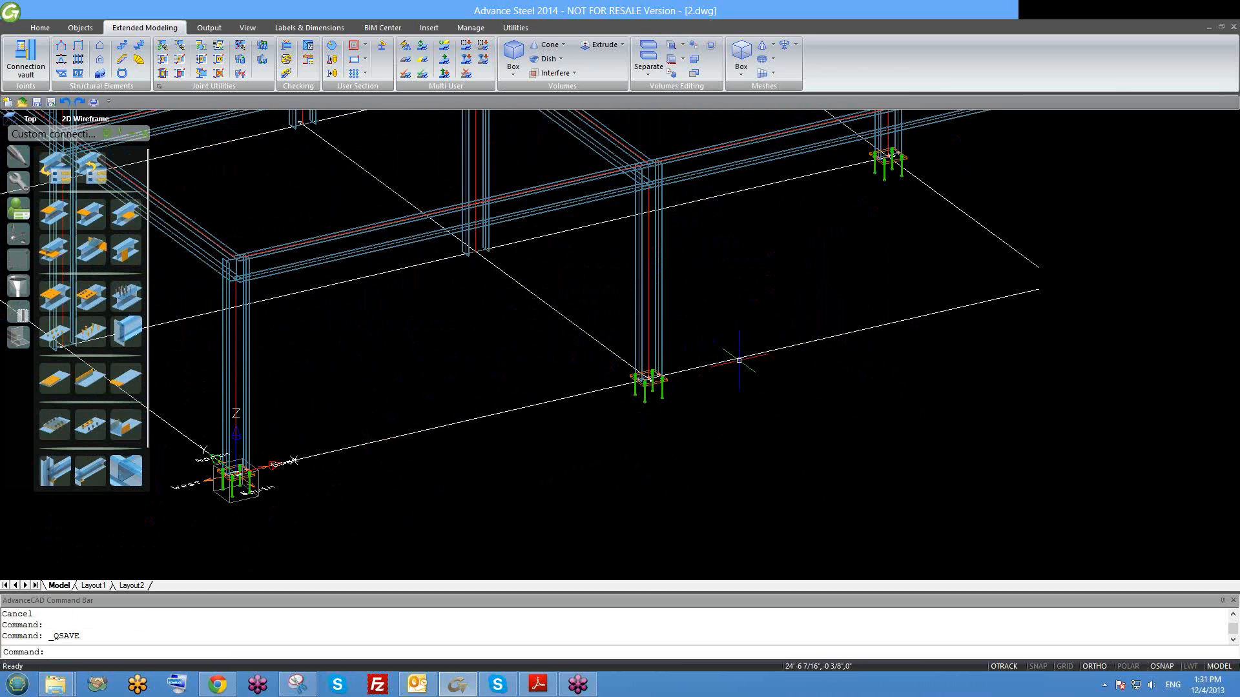
middle_click_drag(846, 277, 778, 298)
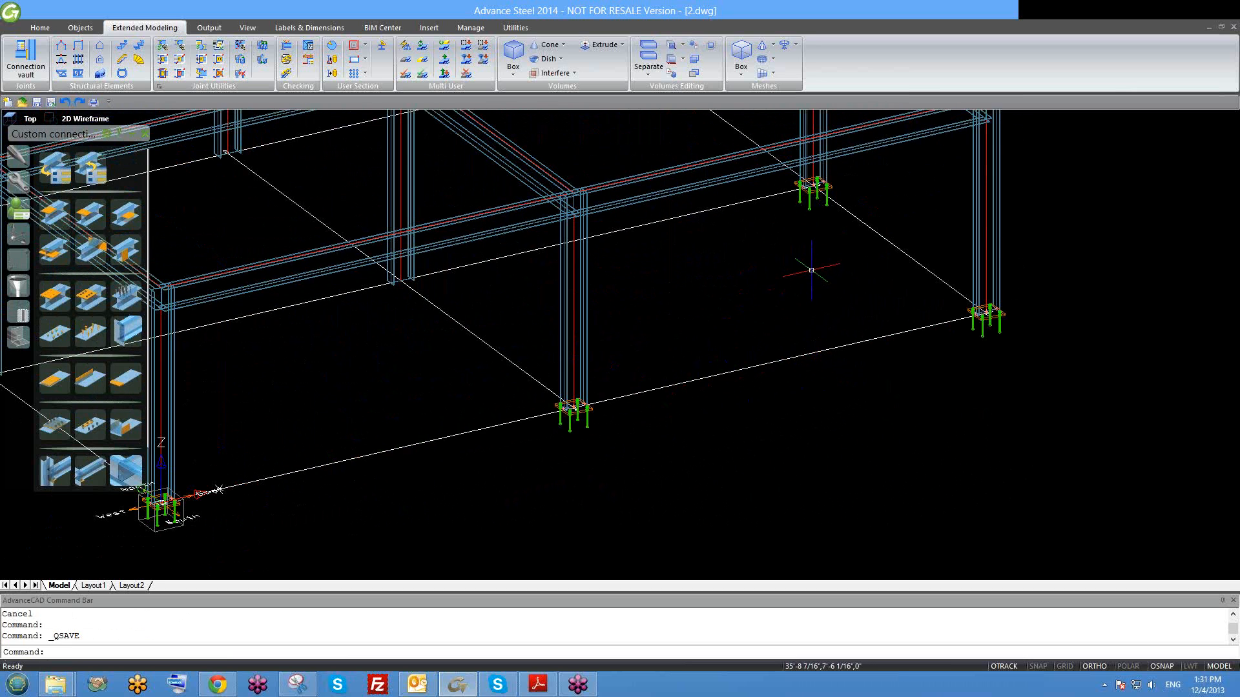
scroll(804, 270, "down", 2)
scroll(313, 459, "up", 3)
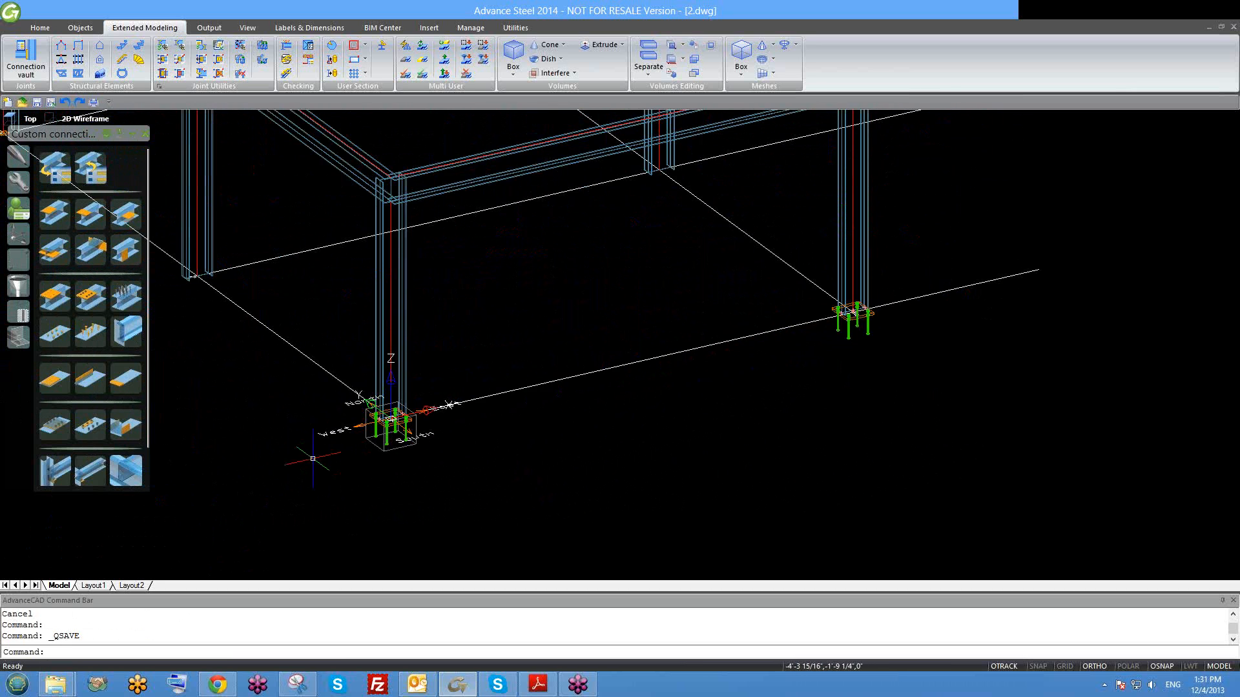
scroll(297, 453, "up", 2)
scroll(642, 386, "up", 4)
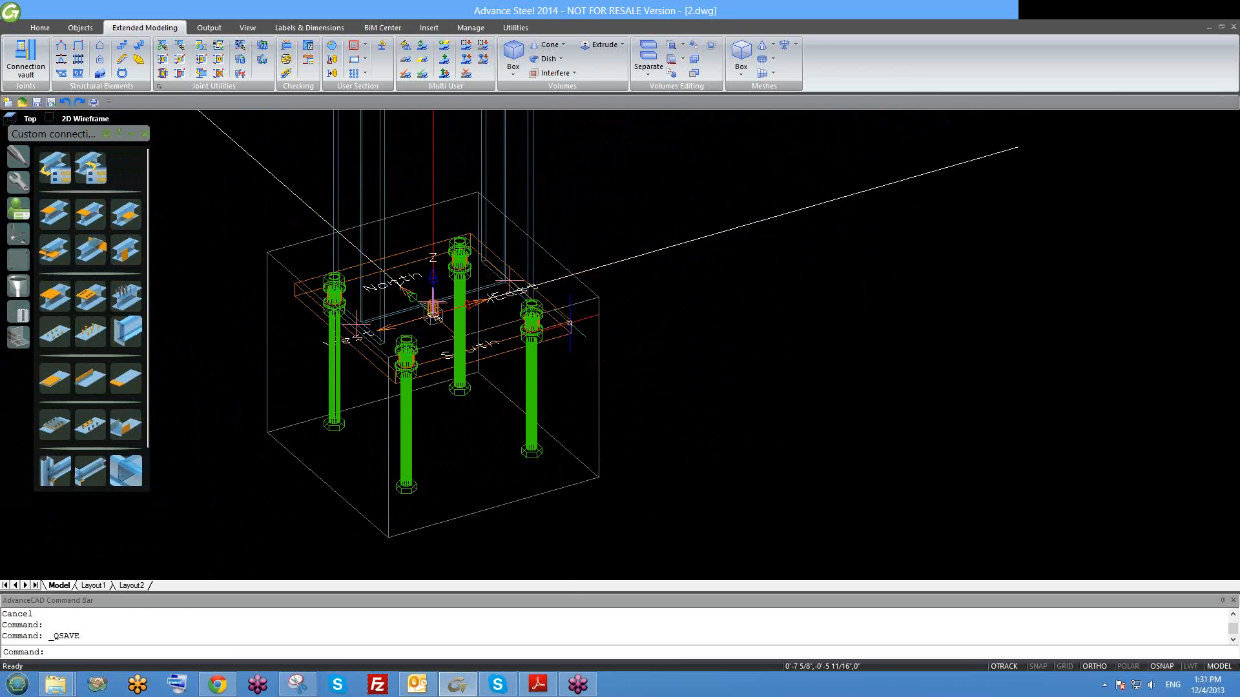
Open the Advance joint properties of the base plate at the origin column.
left_click(569, 322)
right_click(569, 318)
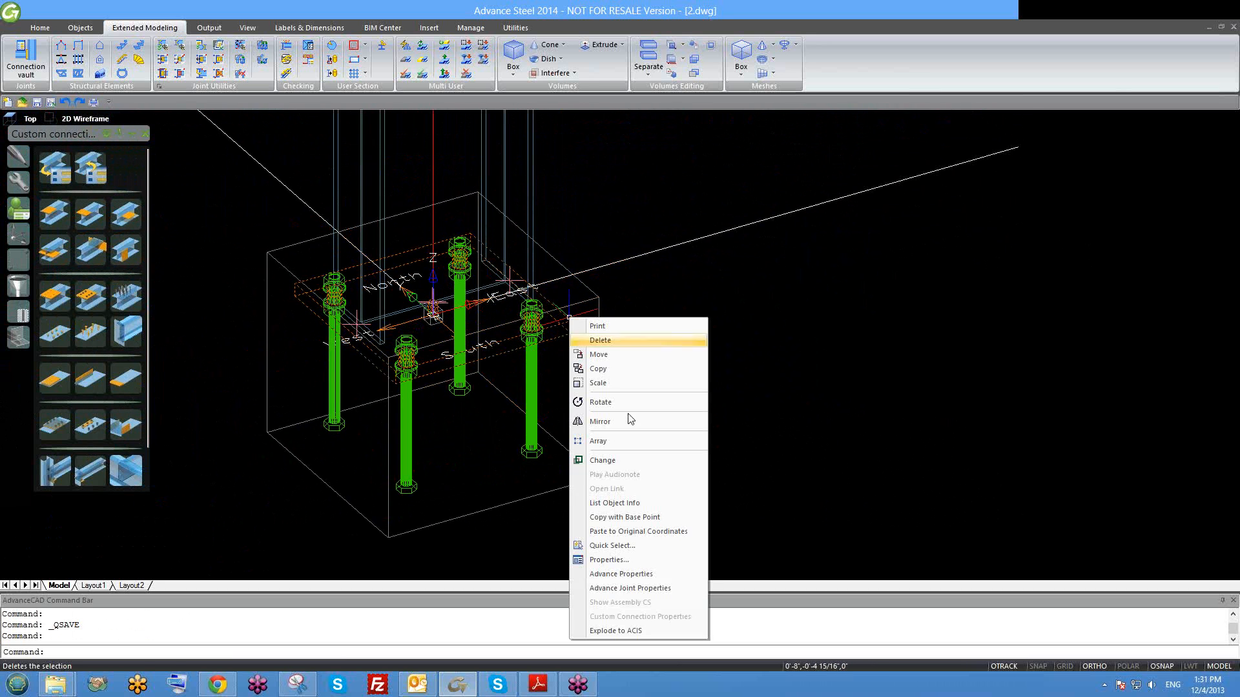
left_click(638, 588)
left_click_drag(555, 9, 640, 12)
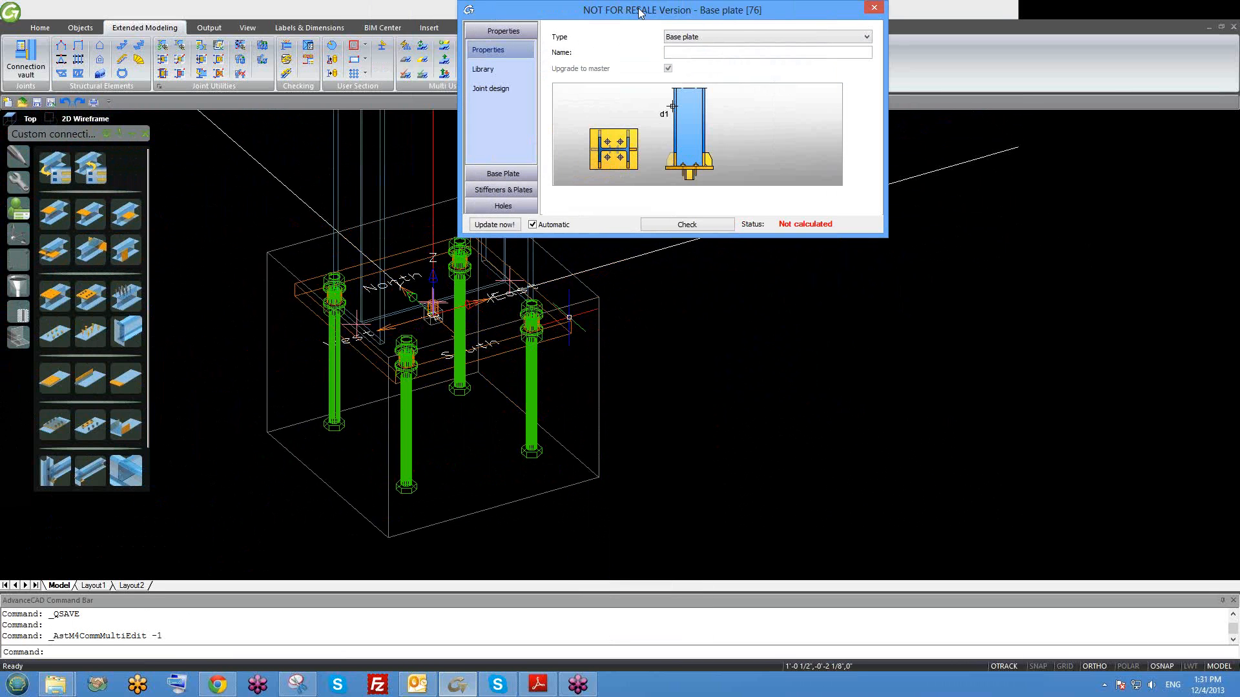
Review the base plate layout choices and keep the layout defined by anchors.
left_click(496, 174)
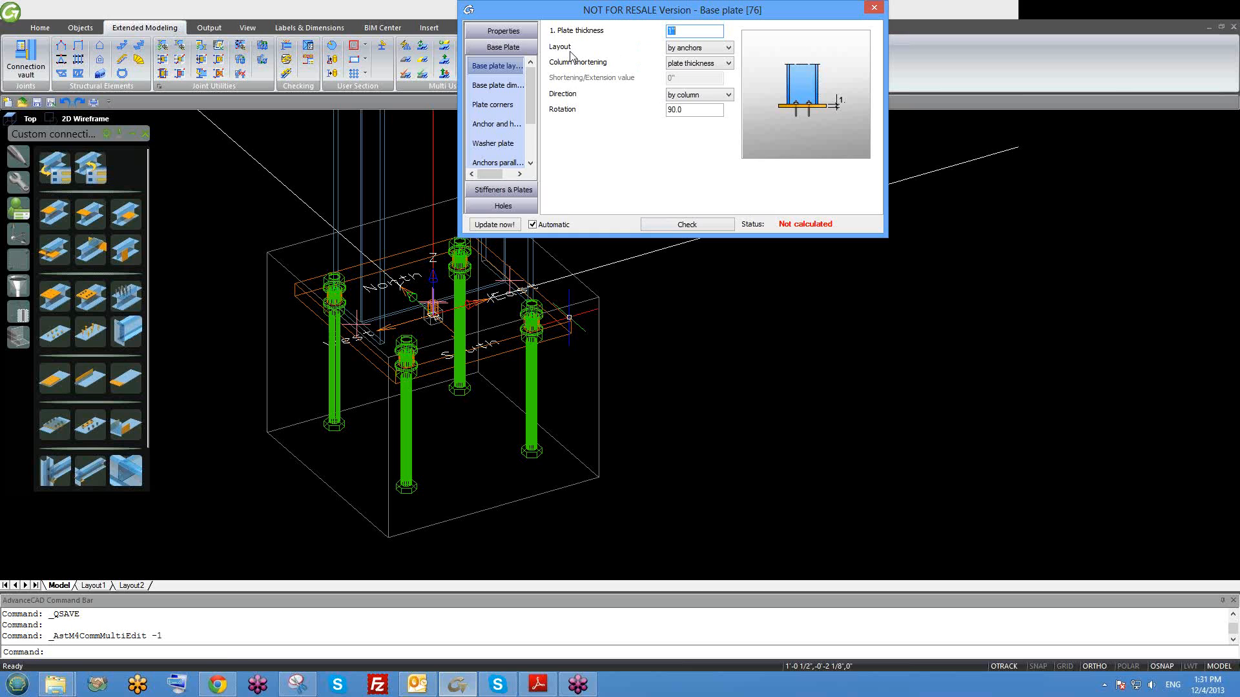
left_click(709, 52)
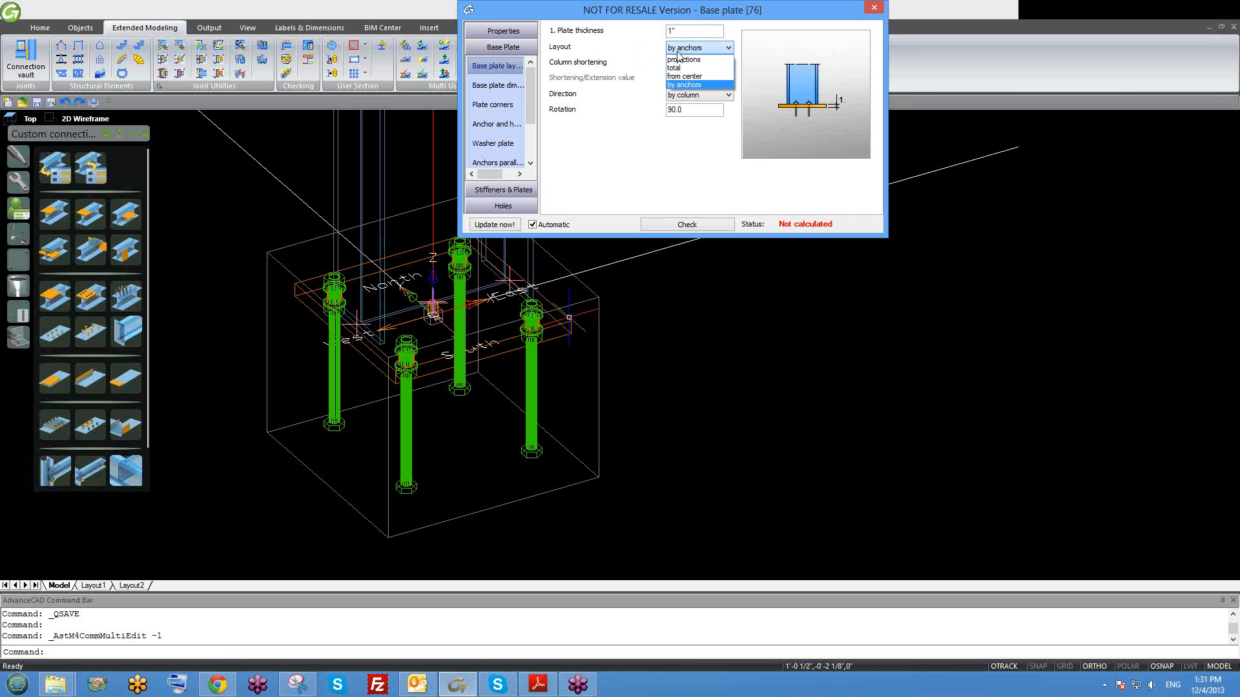
left_click(677, 86)
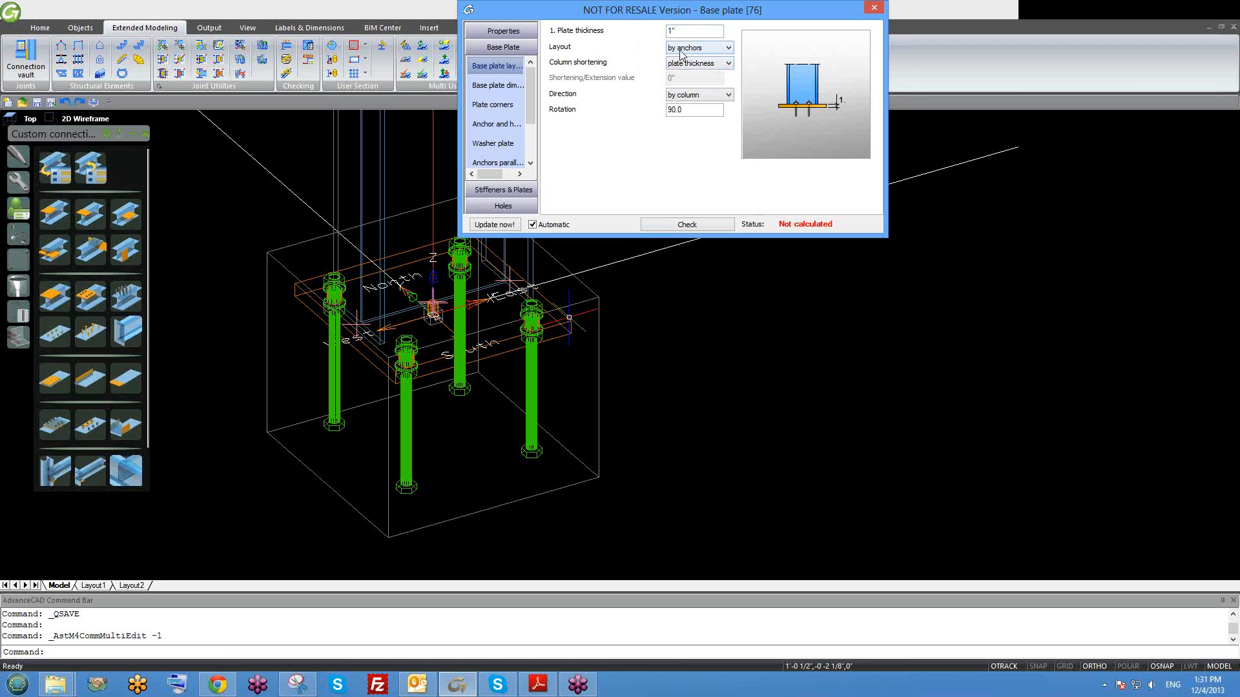
Review the anchor number and intermediate distance settings for both anchor directions of the base plate.
left_click_drag(533, 89, 532, 126)
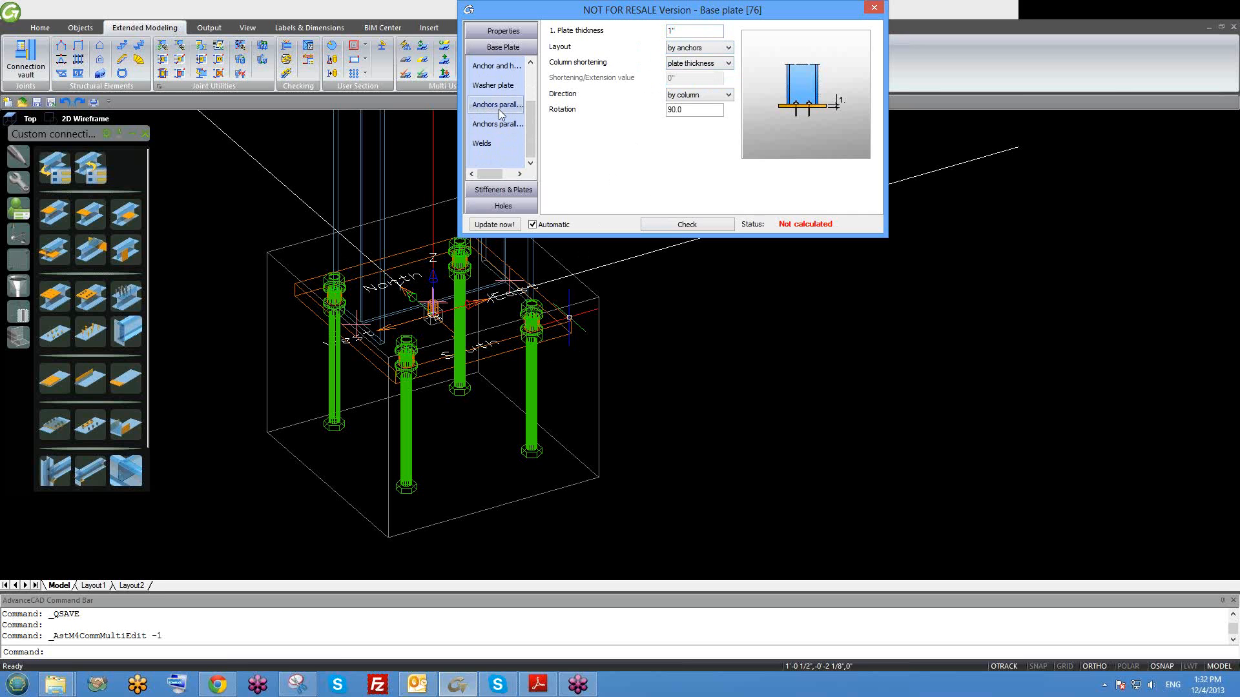
left_click(498, 109)
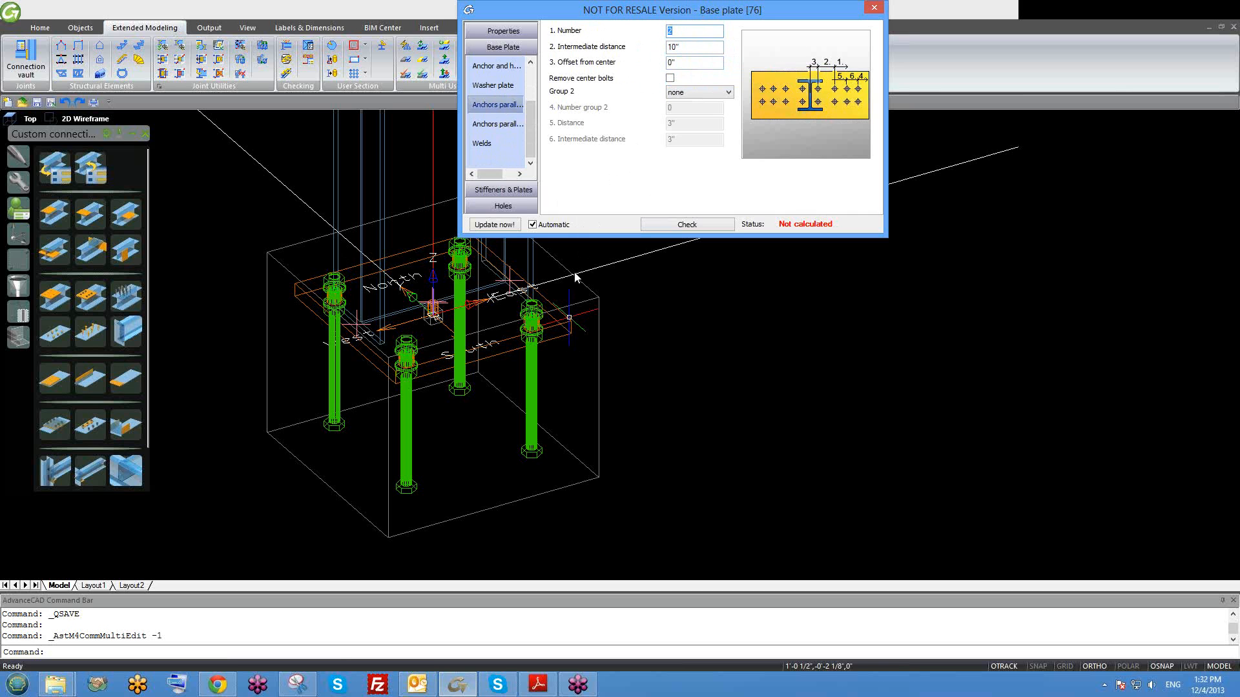
middle_click_drag(554, 347, 552, 366)
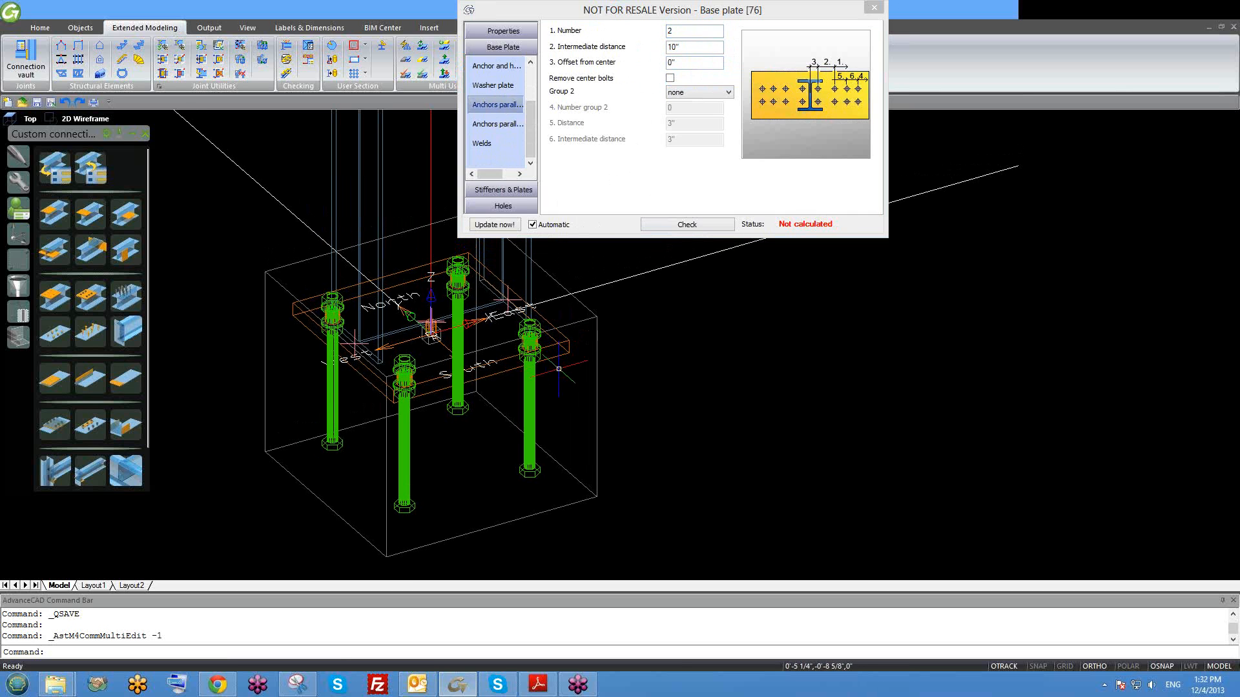
left_click(688, 35)
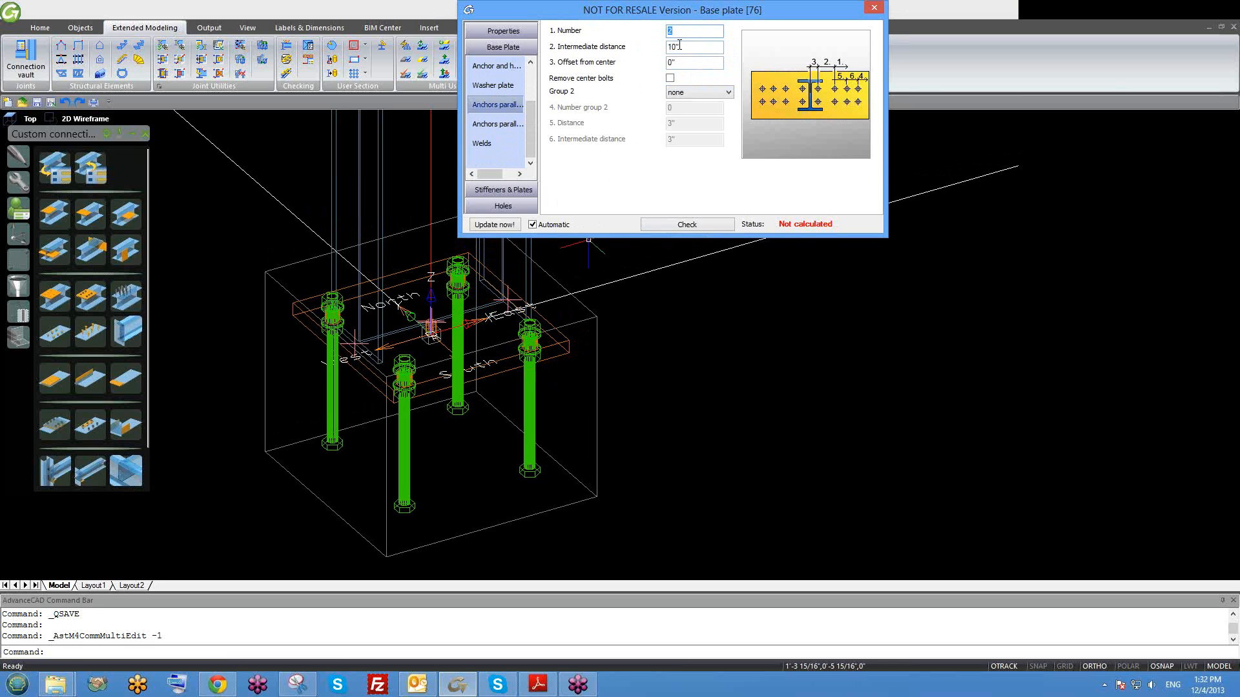
key("Tab")
left_click(692, 45)
left_click(498, 124)
key("Tab")
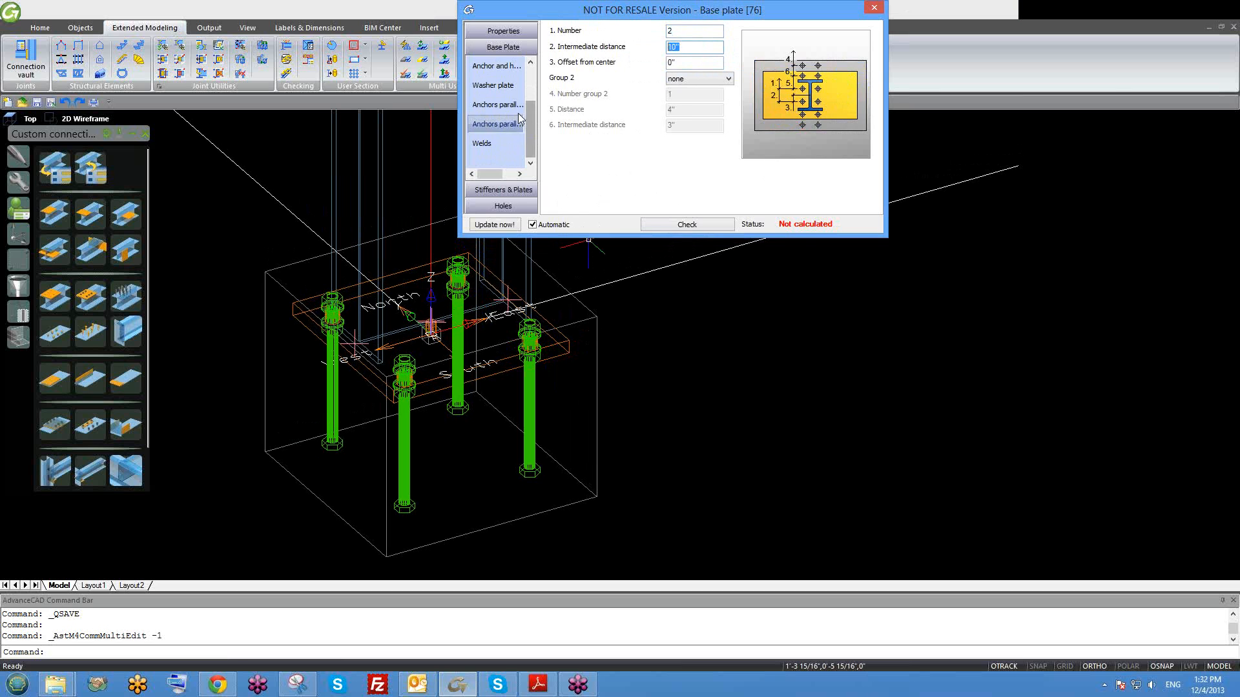
left_click(497, 104)
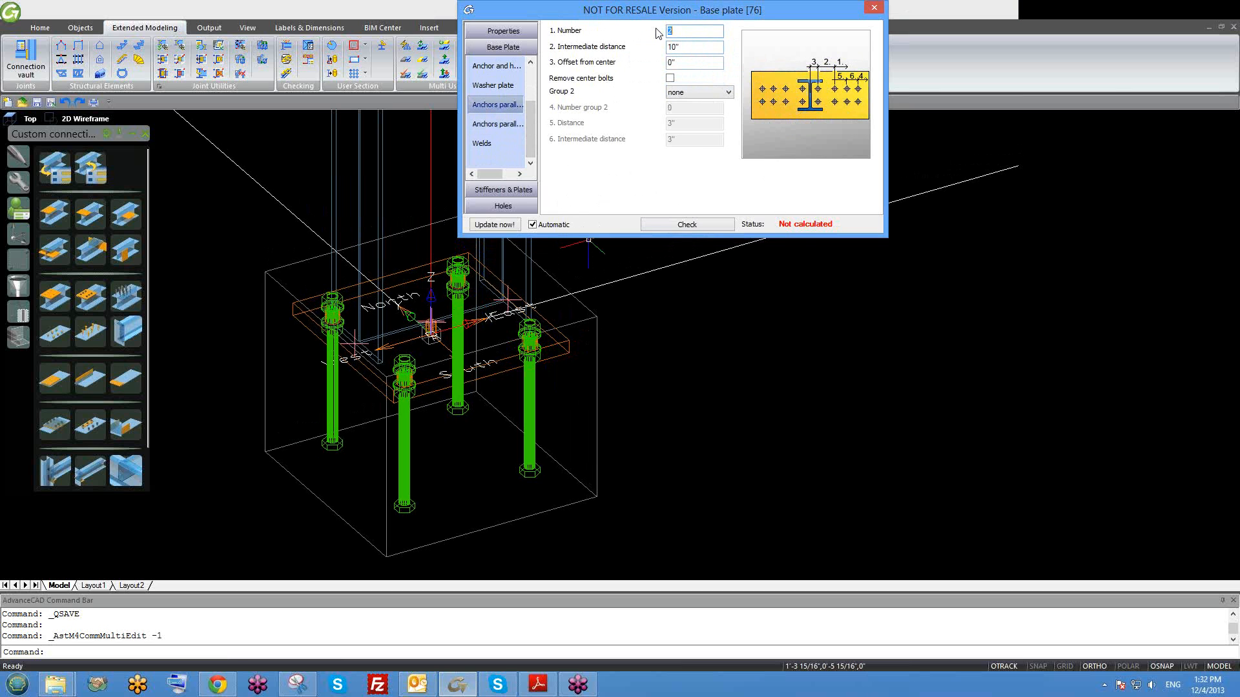
Set the number of anchors in the first parallel direction to 3 and check the enlarged anchor pattern.
type("3")
left_click(698, 51)
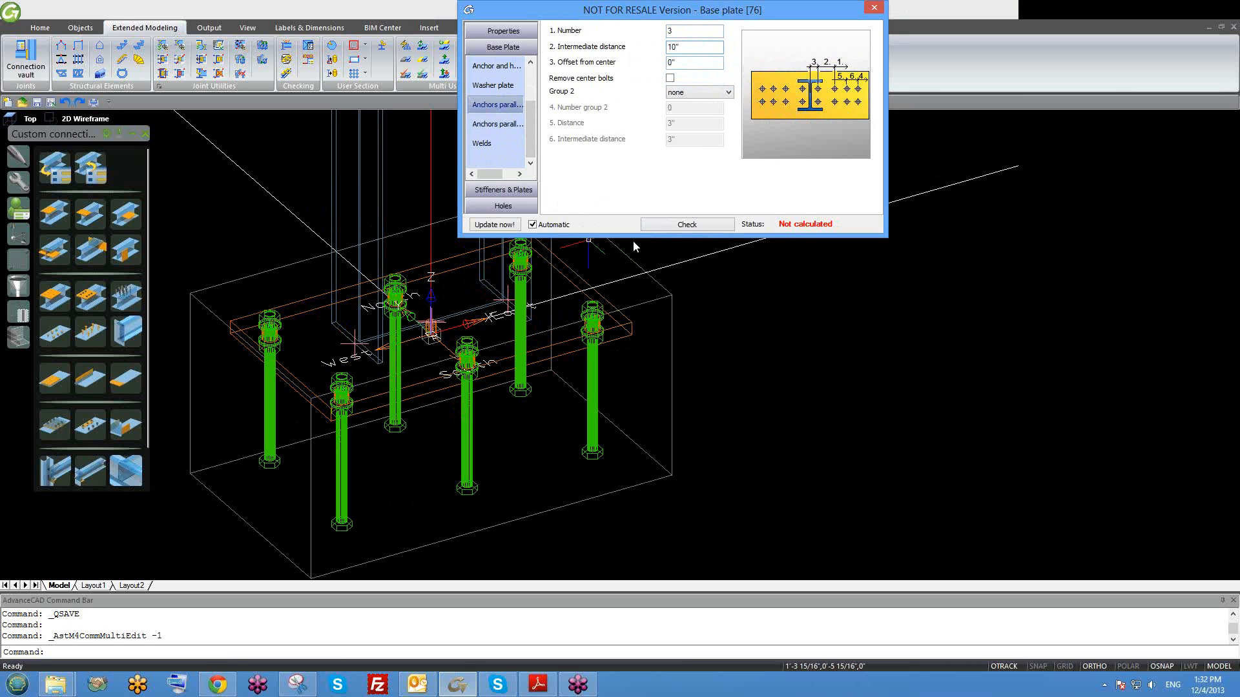
middle_click_drag(586, 316, 574, 438, "shift")
scroll(574, 438, "down", 3)
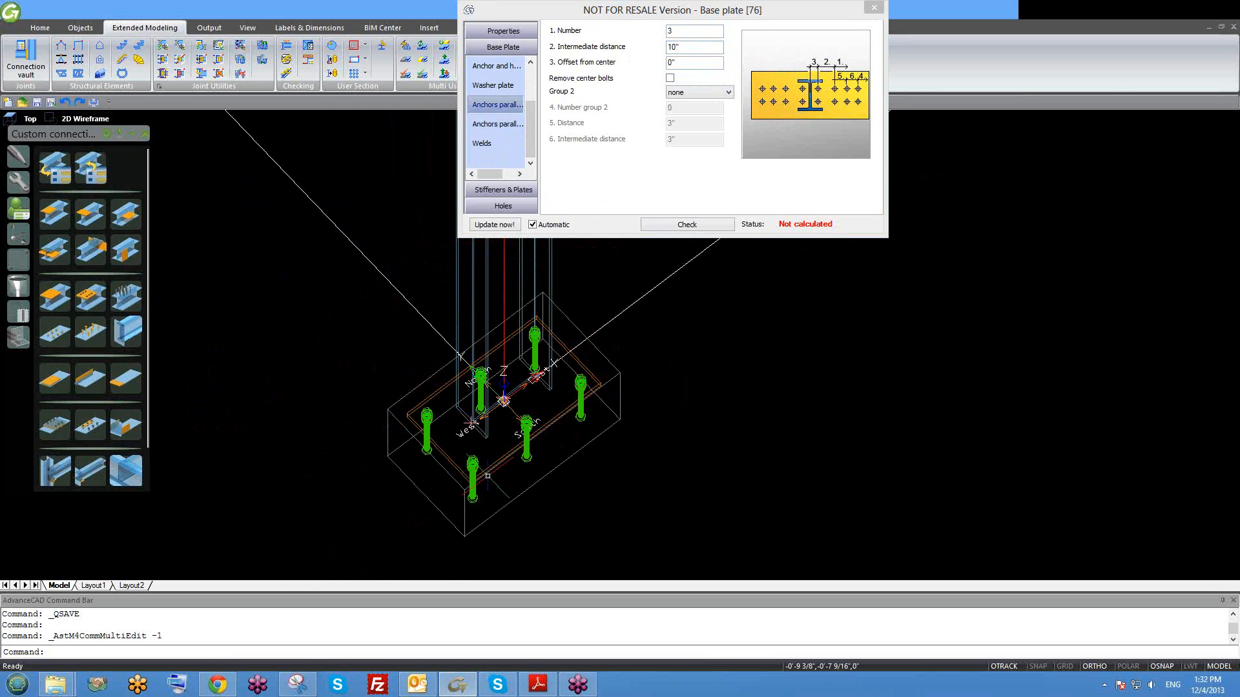
left_click(497, 124)
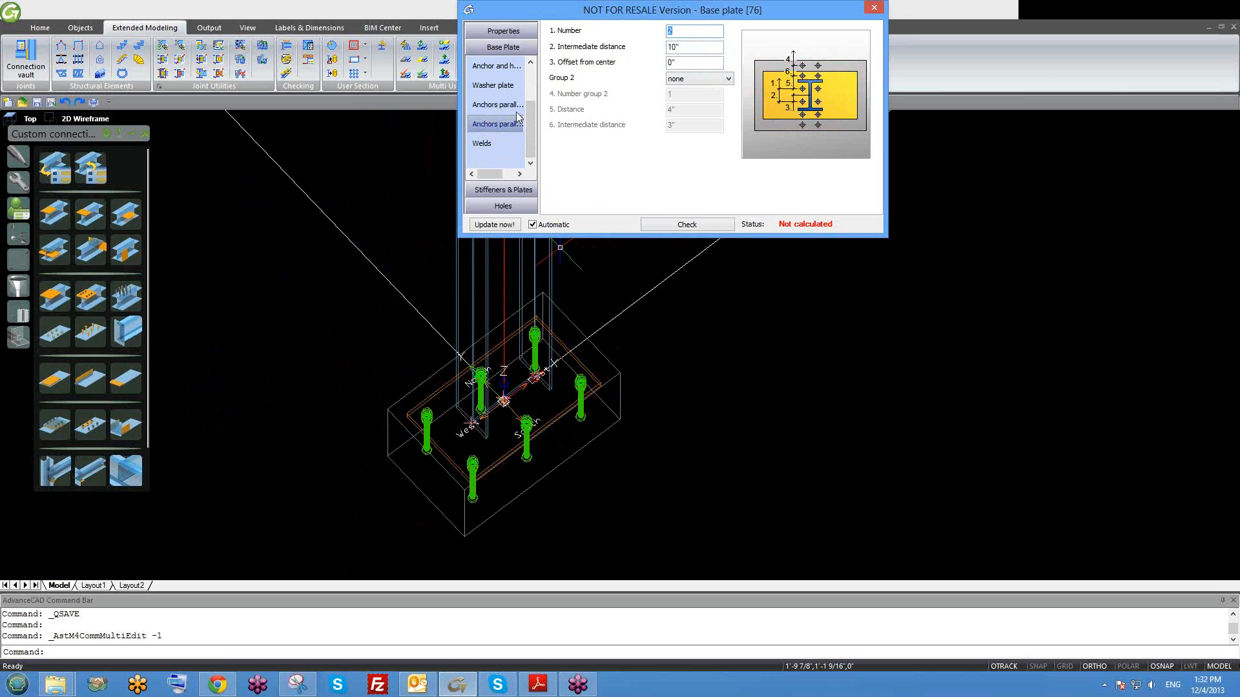
Set the number of anchors in the first parallel direction back to 2.
left_click(498, 104)
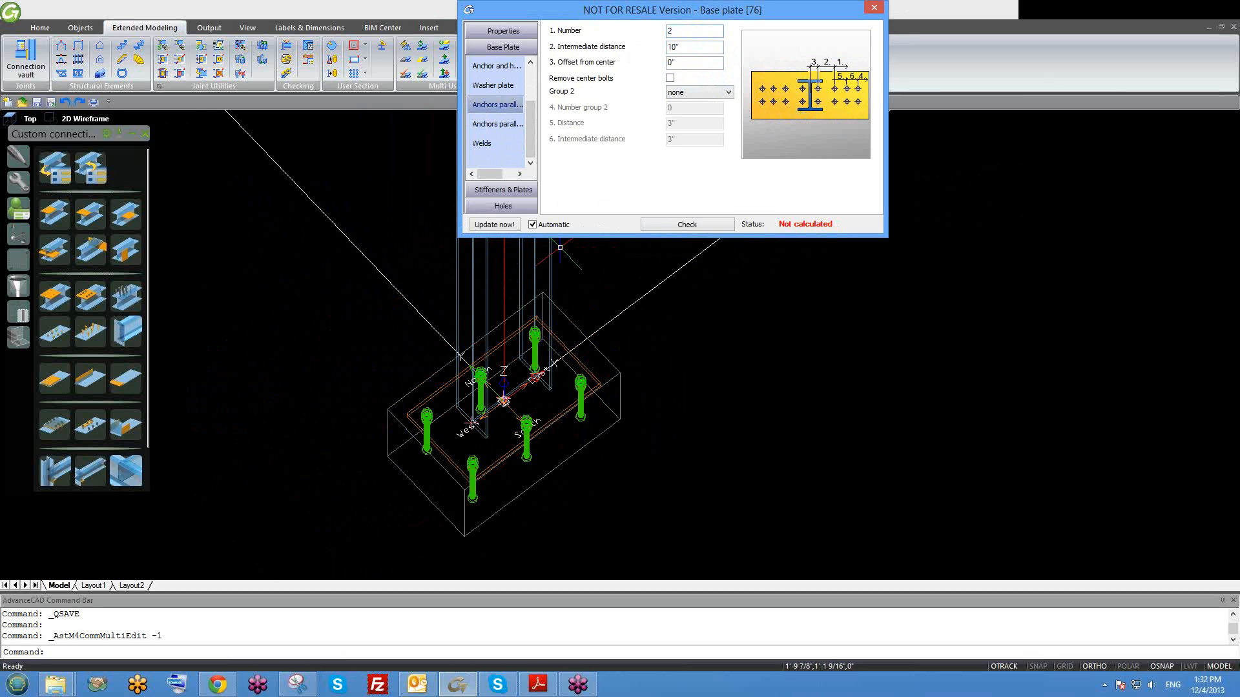
scroll(532, 430, "down", 2)
middle_click_drag(539, 403, 512, 371, "shift")
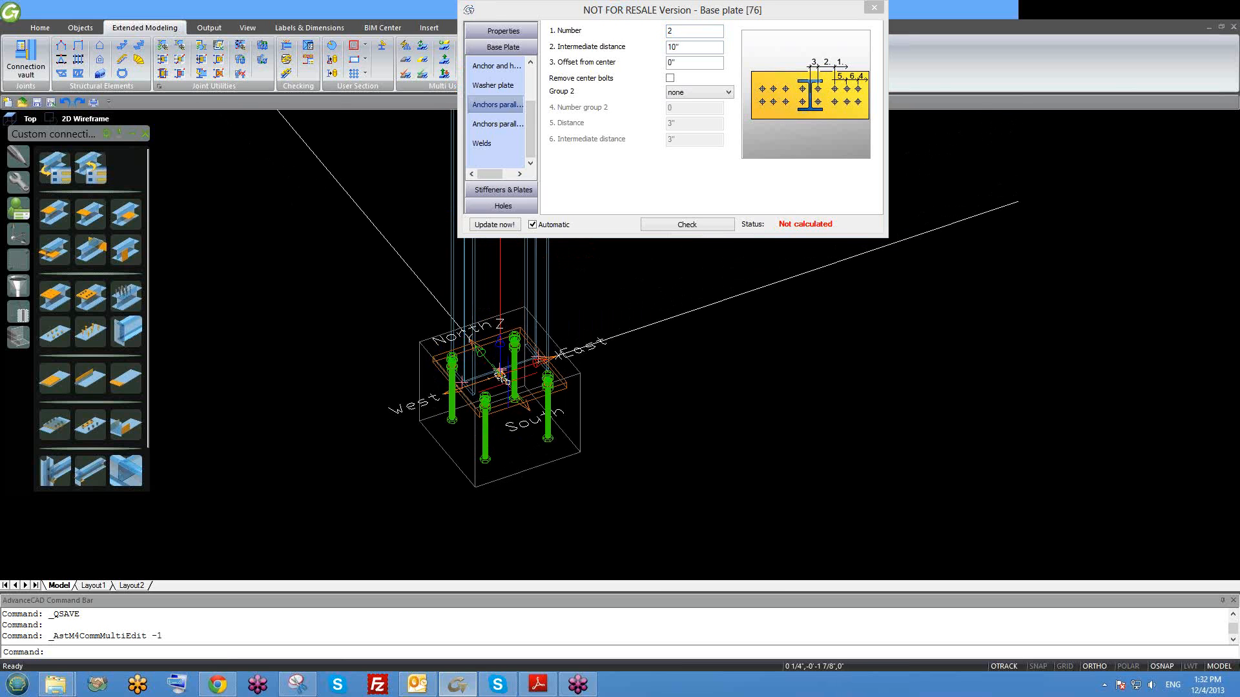
Review the base plate's washer plate, plate corner and plate dimension settings, including the equal projections.
left_click(496, 90)
scroll(501, 88, "up", 2)
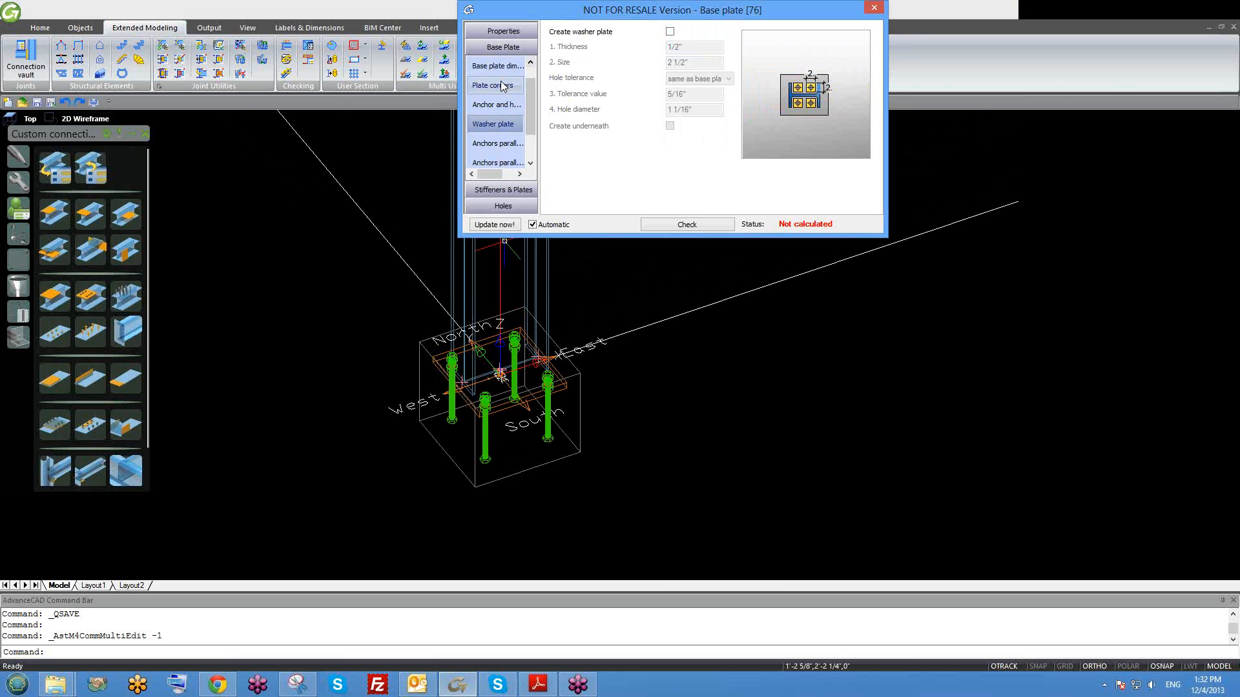
left_click(503, 86)
left_click(502, 67)
left_click_drag(534, 80, 537, 65)
left_click_drag(693, 46, 630, 48)
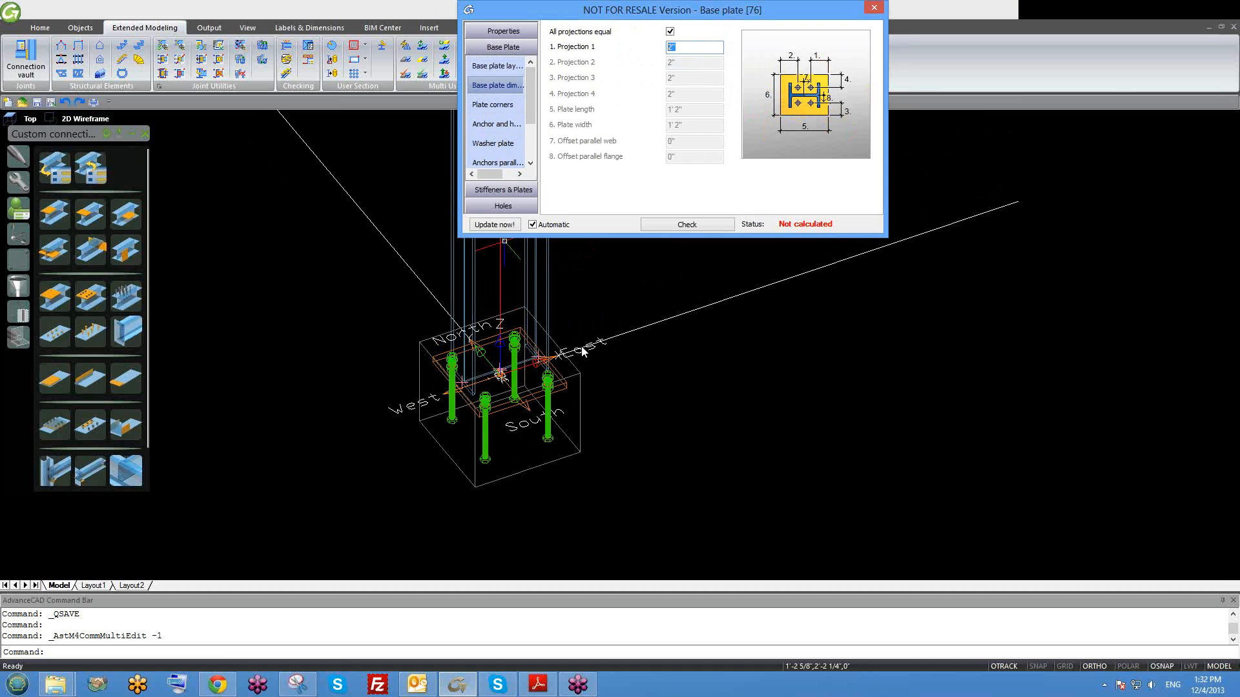
Inspect the base plate and its four anchors in the model, then close the joint's properties.
scroll(501, 374, "up", 4)
middle_click_drag(583, 428, 509, 452, "shift")
scroll(520, 420, "up", 3)
left_click_drag(847, 10, 847, 35)
left_click(870, 33)
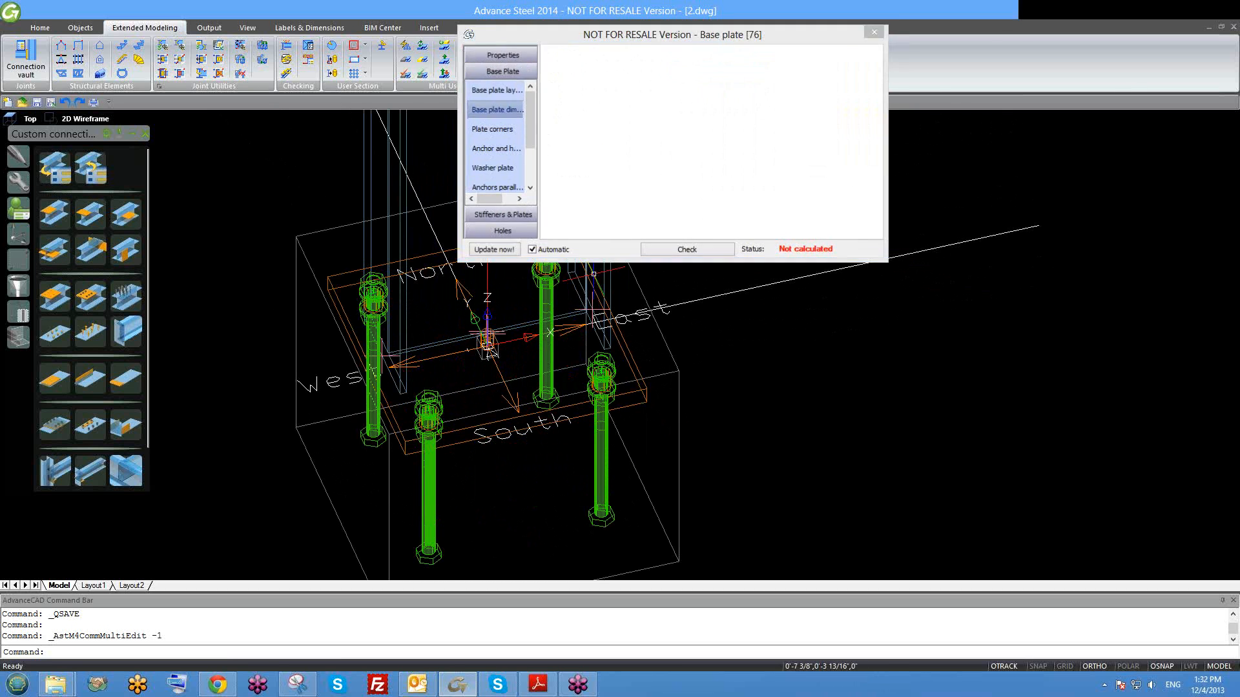
Start creating multiple joints by template with the origin column's base plate joint as the source.
scroll(533, 365, "down", 6)
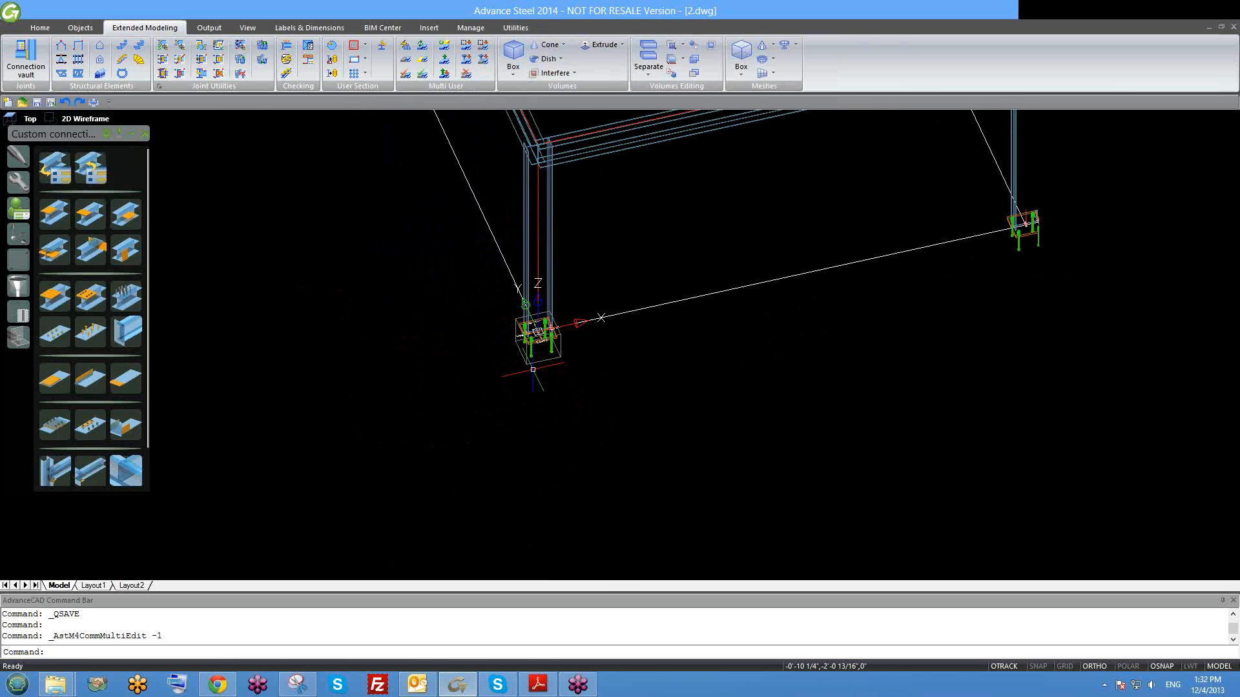
scroll(533, 369, "down", 2)
scroll(556, 362, "down", 4)
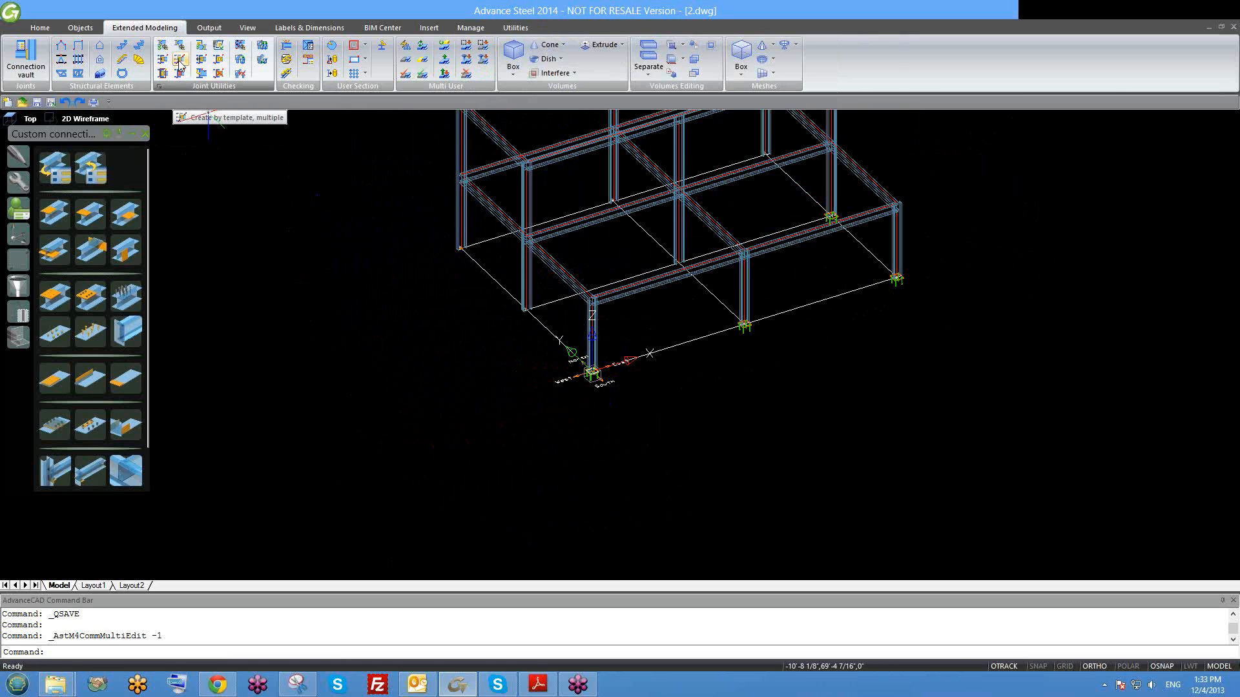
scroll(593, 373, "up", 2)
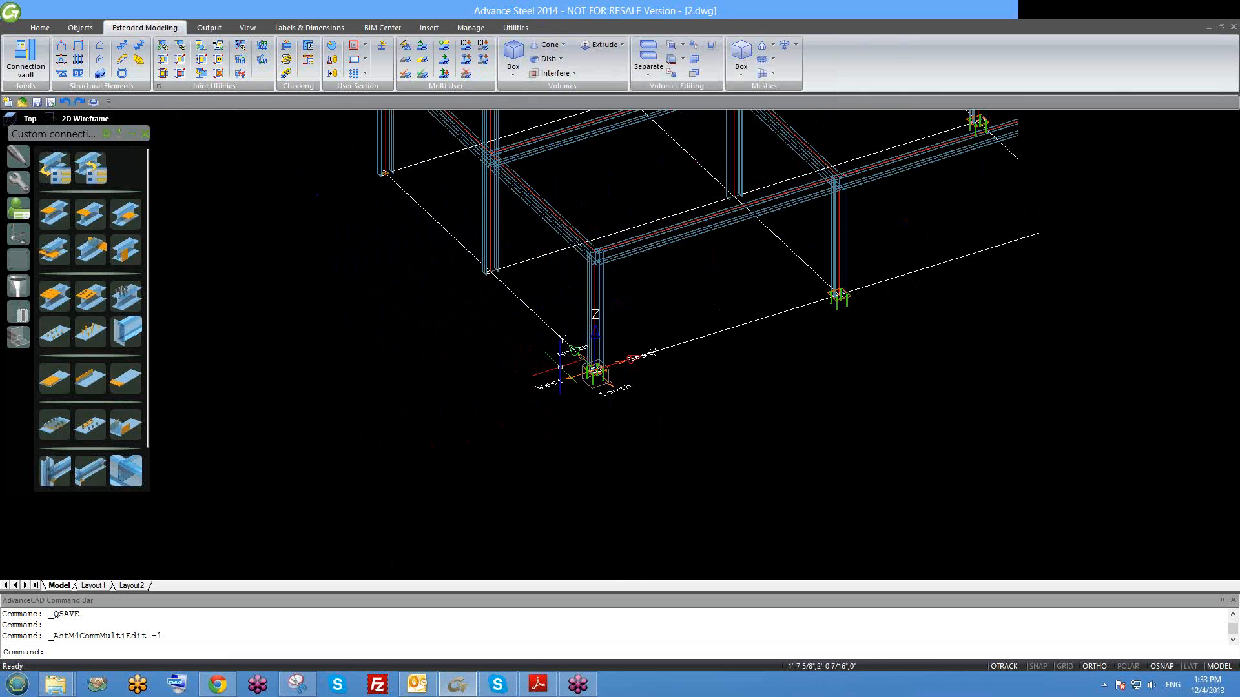
scroll(617, 386, "down", 3)
scroll(587, 375, "down", 3)
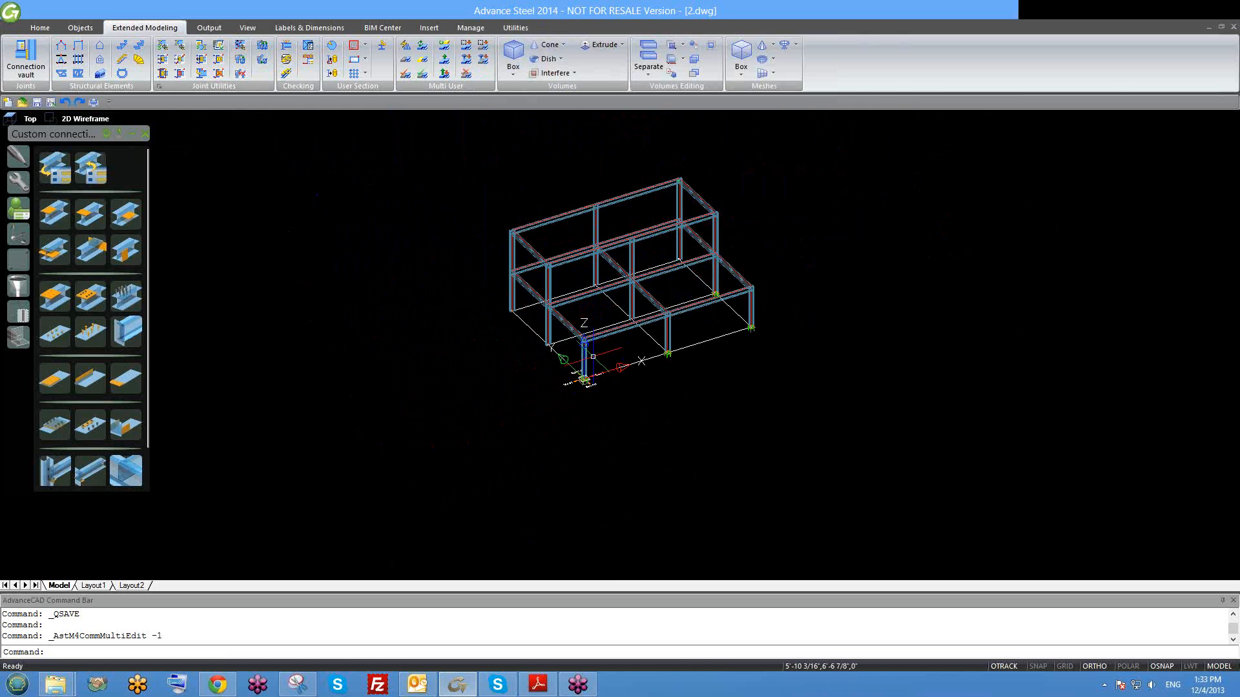
scroll(573, 339, "up", 2)
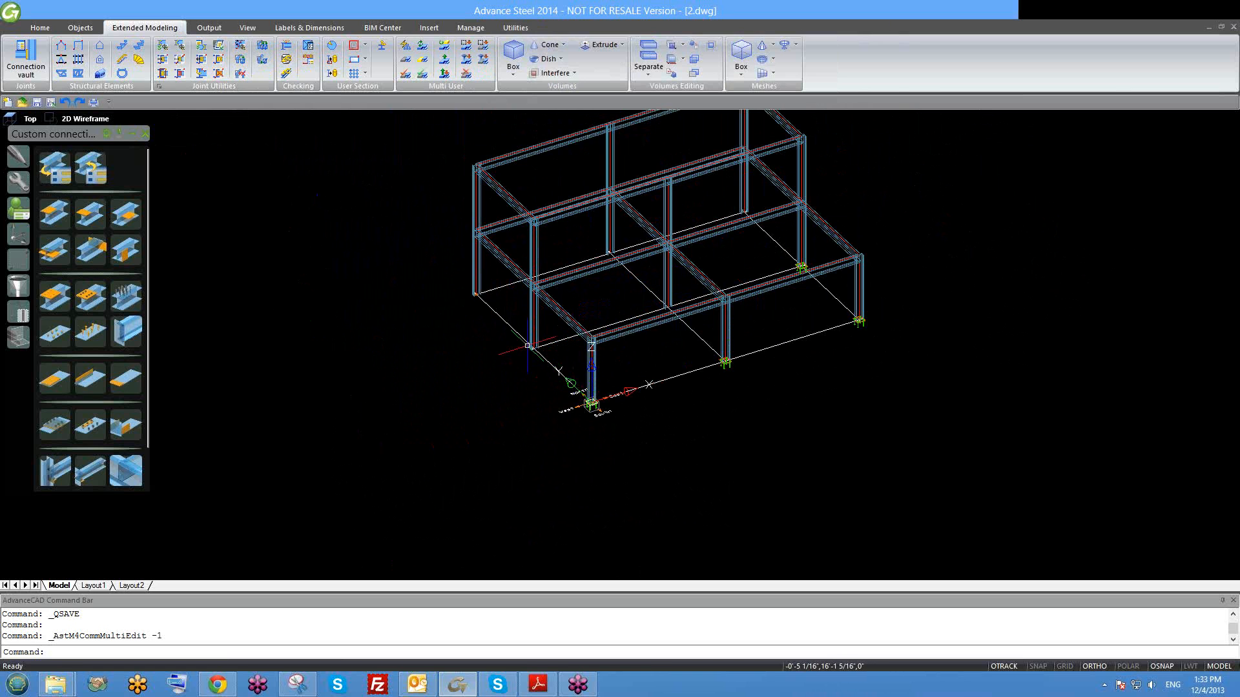
left_click(180, 60)
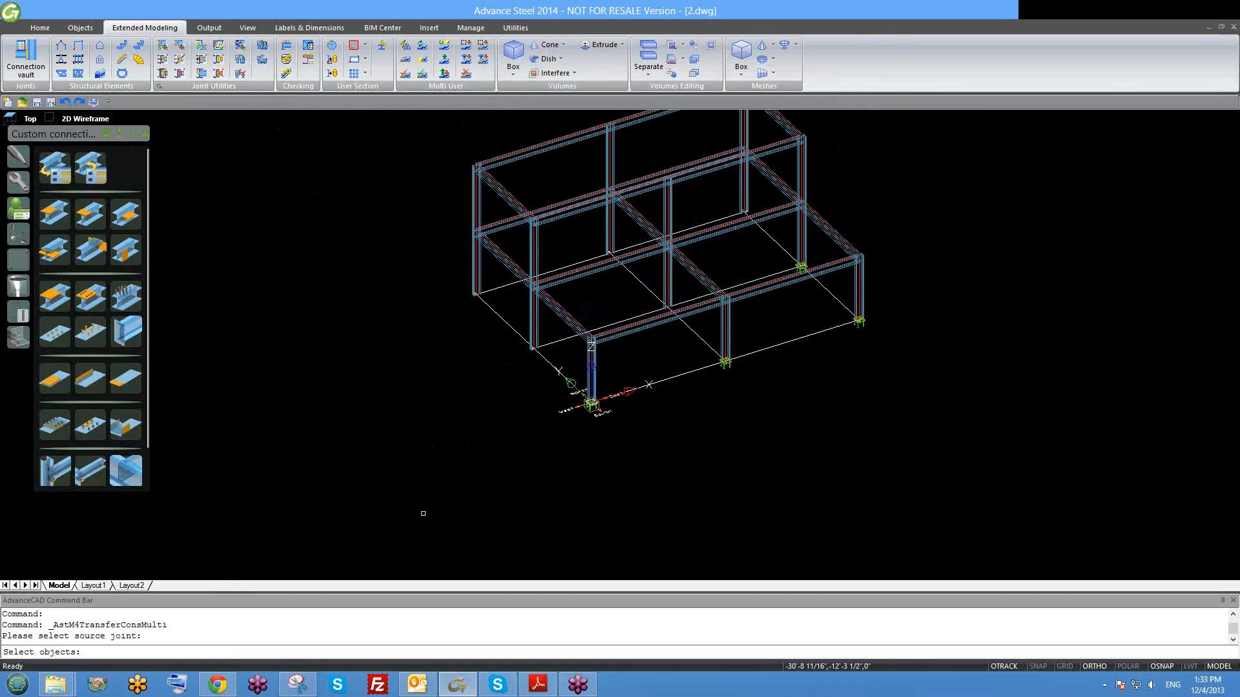
scroll(549, 423, "up", 6)
scroll(915, 215, "up", 2)
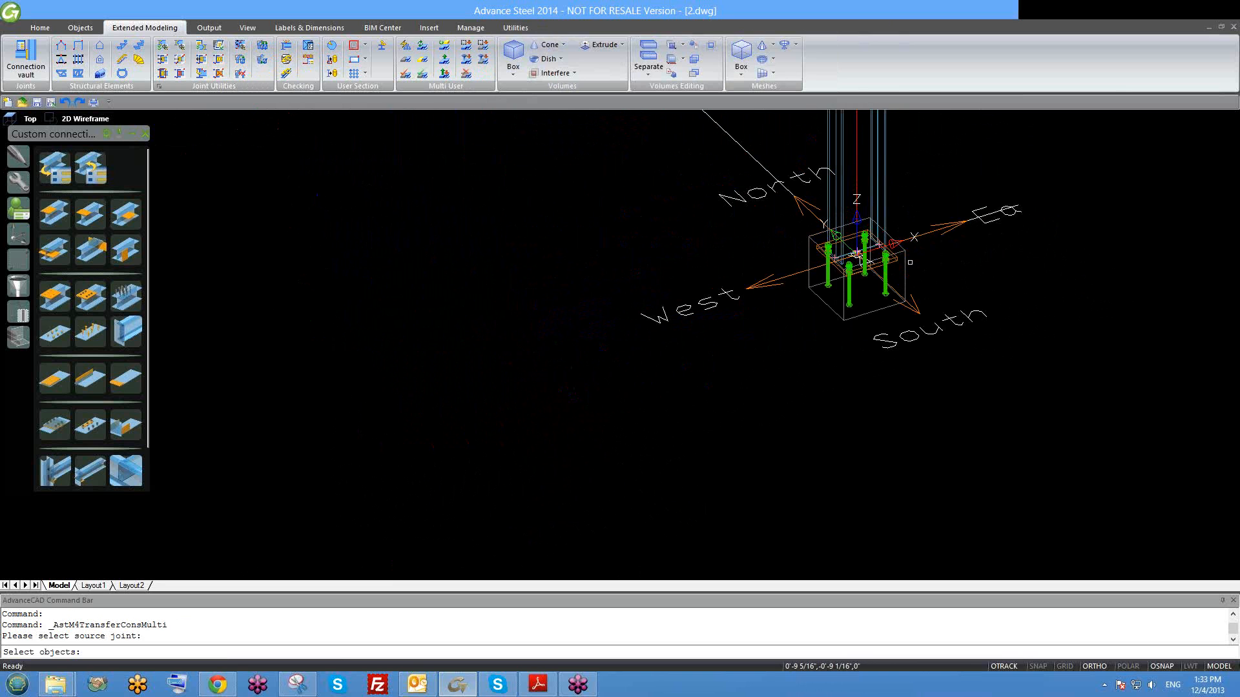
left_click(892, 303)
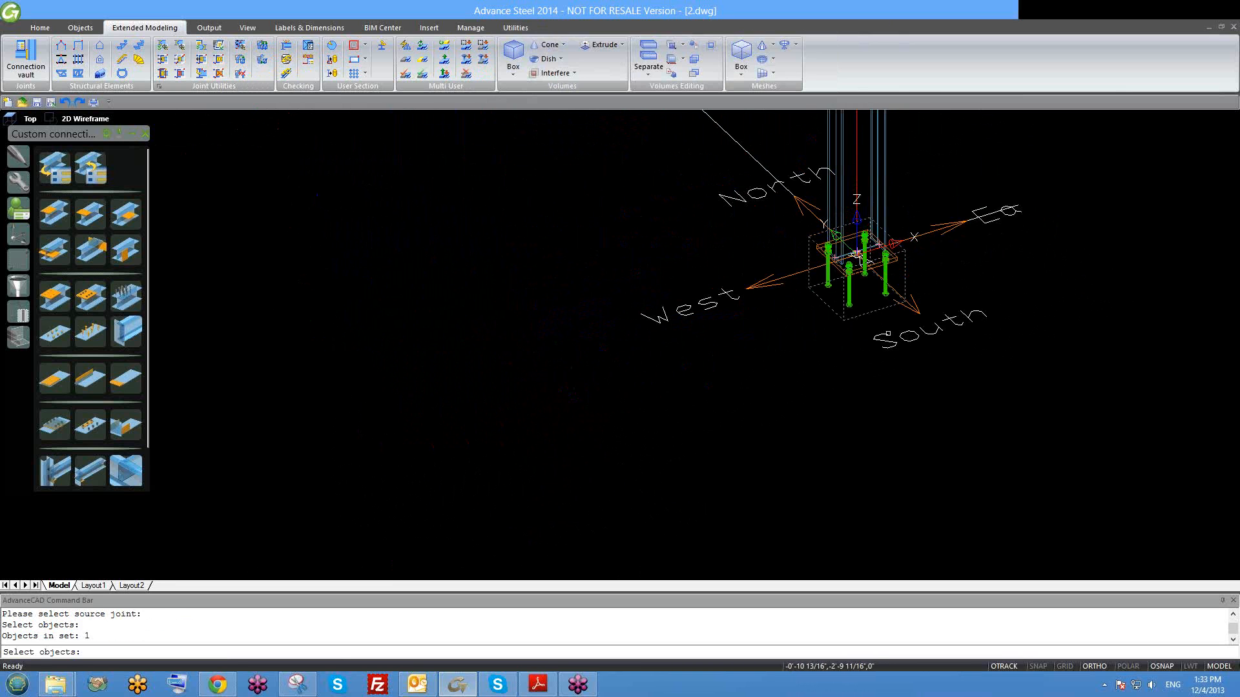
key("Return")
Copy the source base plate joint to all six columns in the two rows behind the front row.
scroll(852, 258, "down", 8)
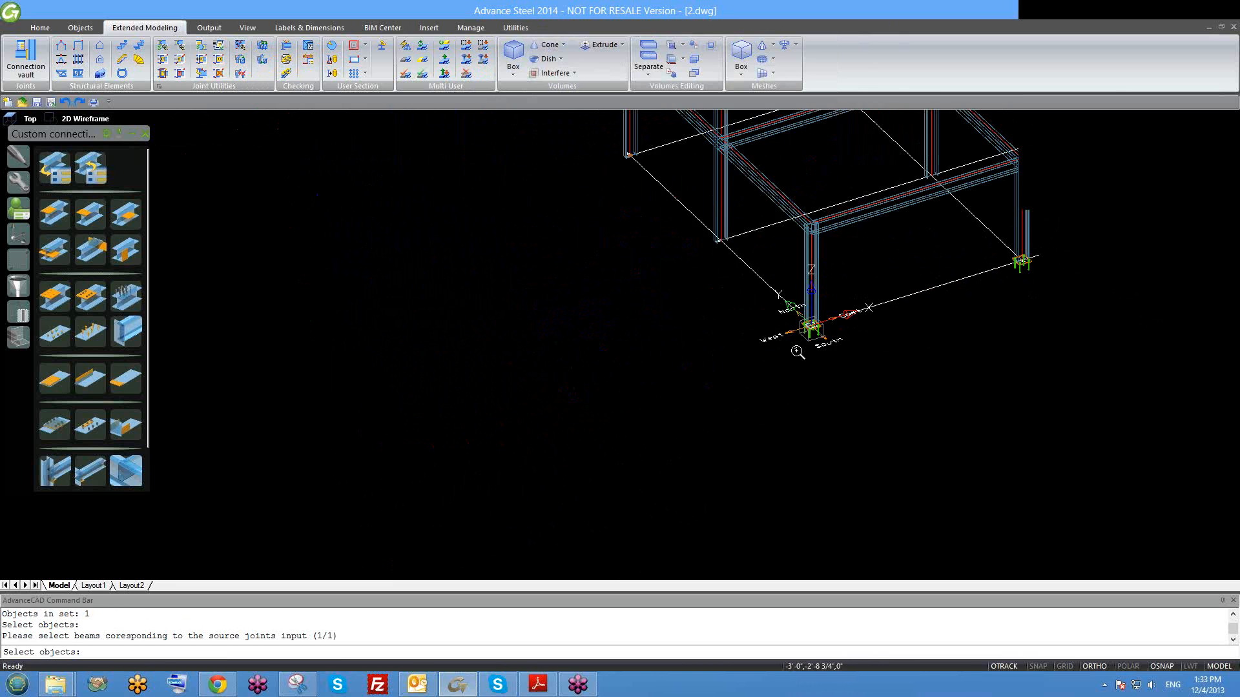
scroll(806, 335, "down", 2)
middle_click_drag(797, 284, 771, 316)
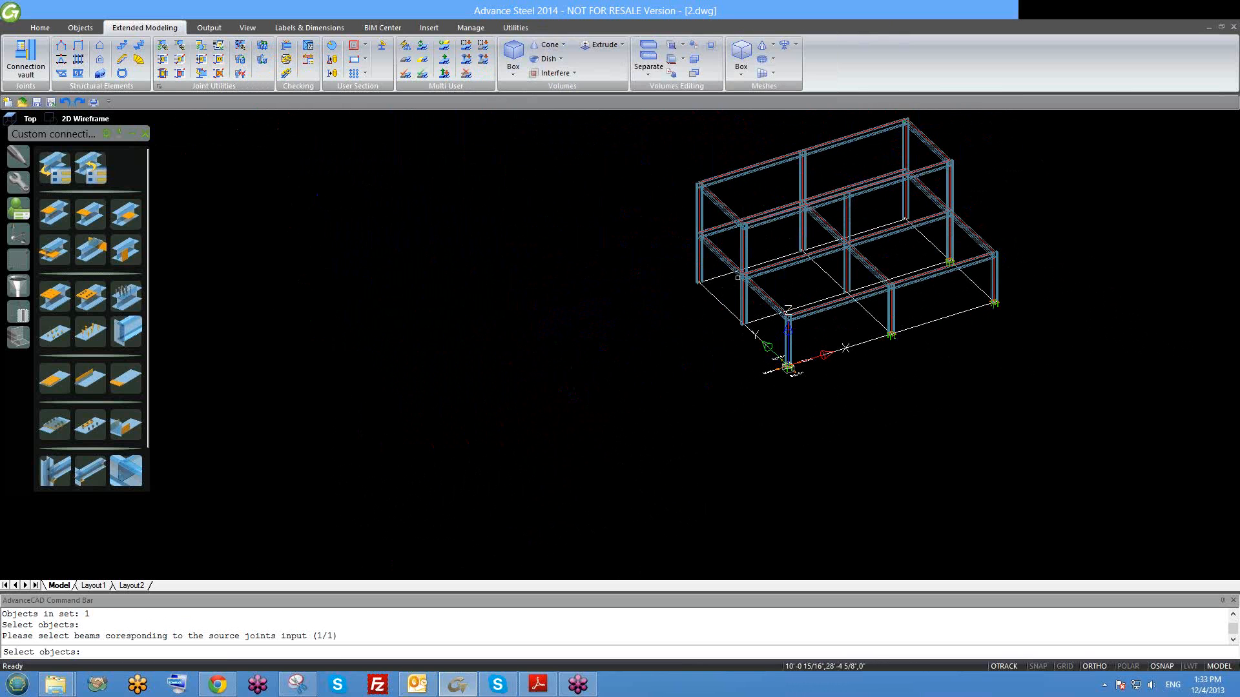
scroll(751, 294, "up", 2)
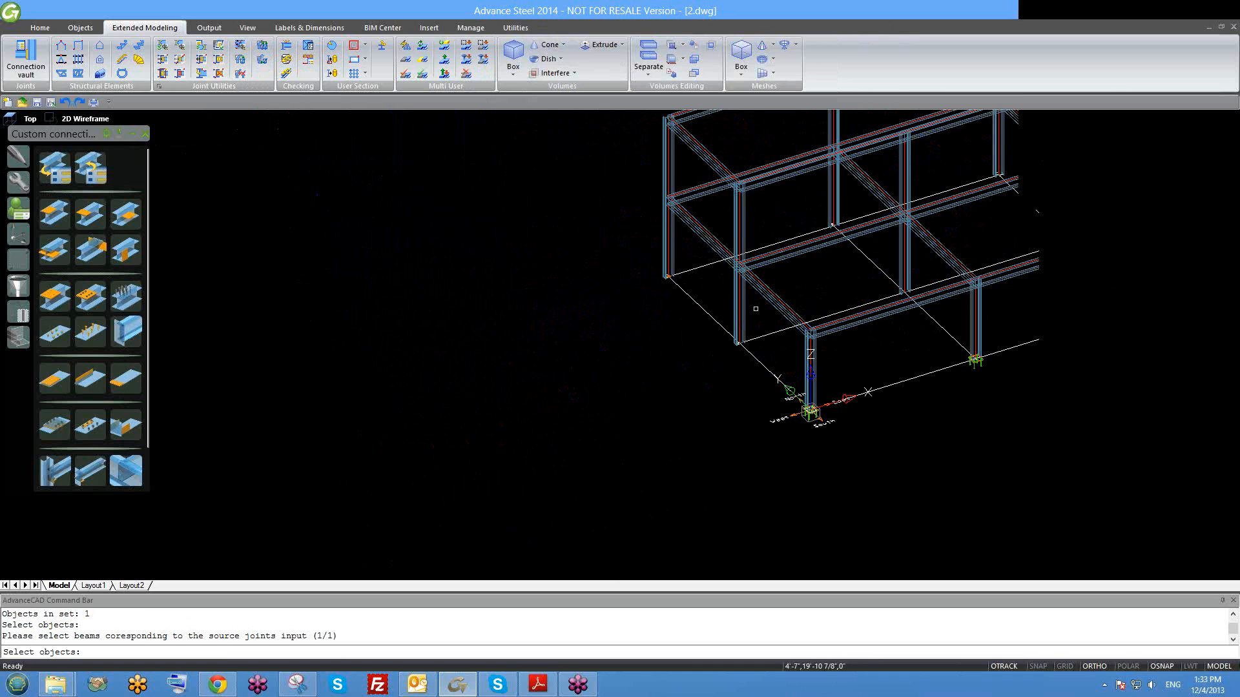
scroll(739, 309, "down", 3)
left_click(736, 298)
left_click(704, 280)
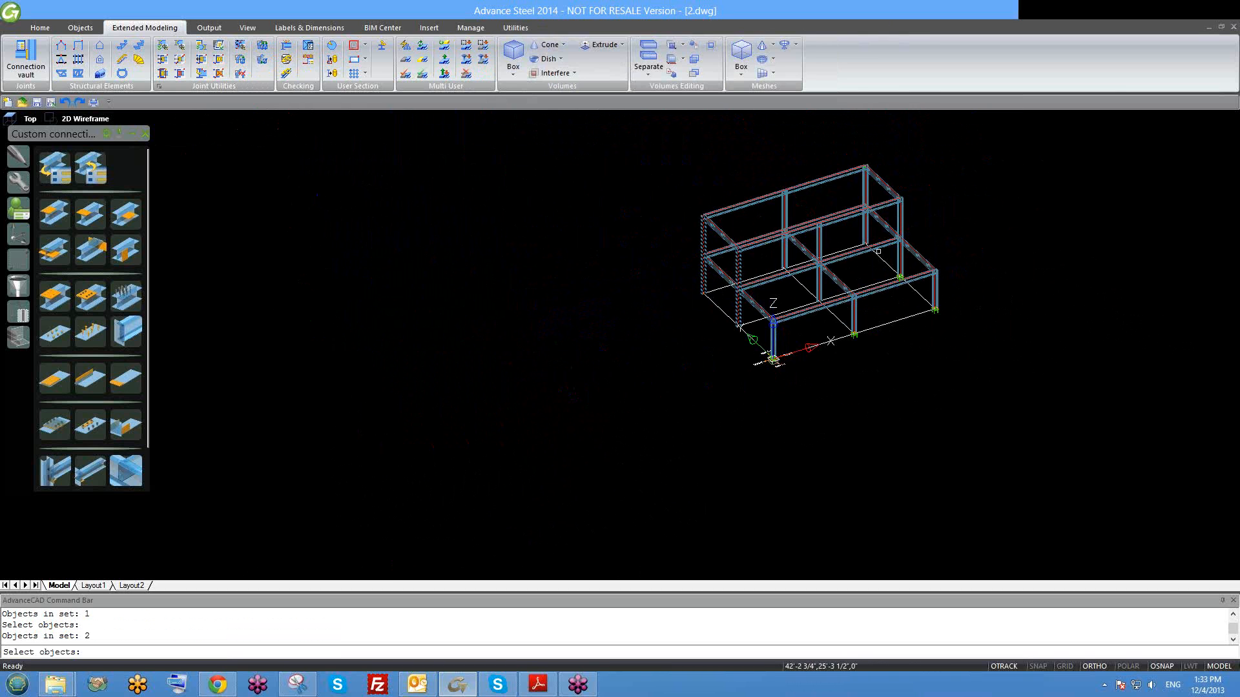
left_click(901, 239)
left_click(866, 206)
left_click(821, 242)
left_click(782, 217)
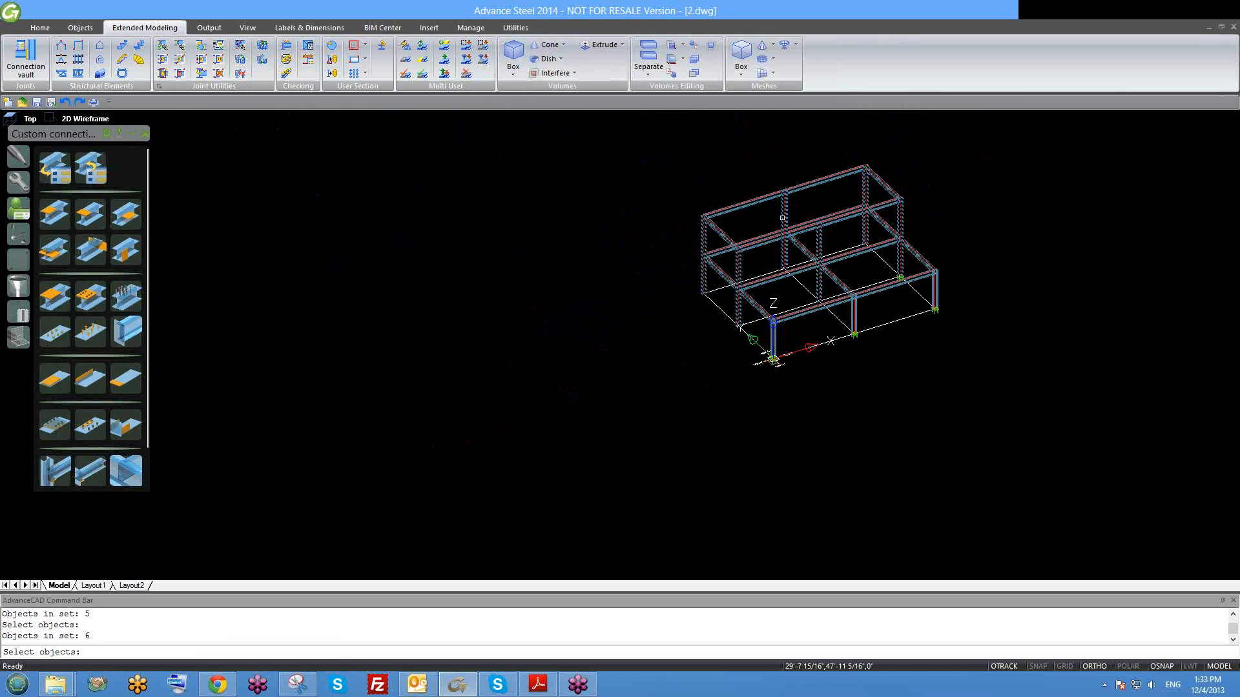
mouse_move(885, 319)
middle_mouse_down("shift")
mouse_move(900, 321)
mouse_move(891, 312)
middle_mouse_up("shift")
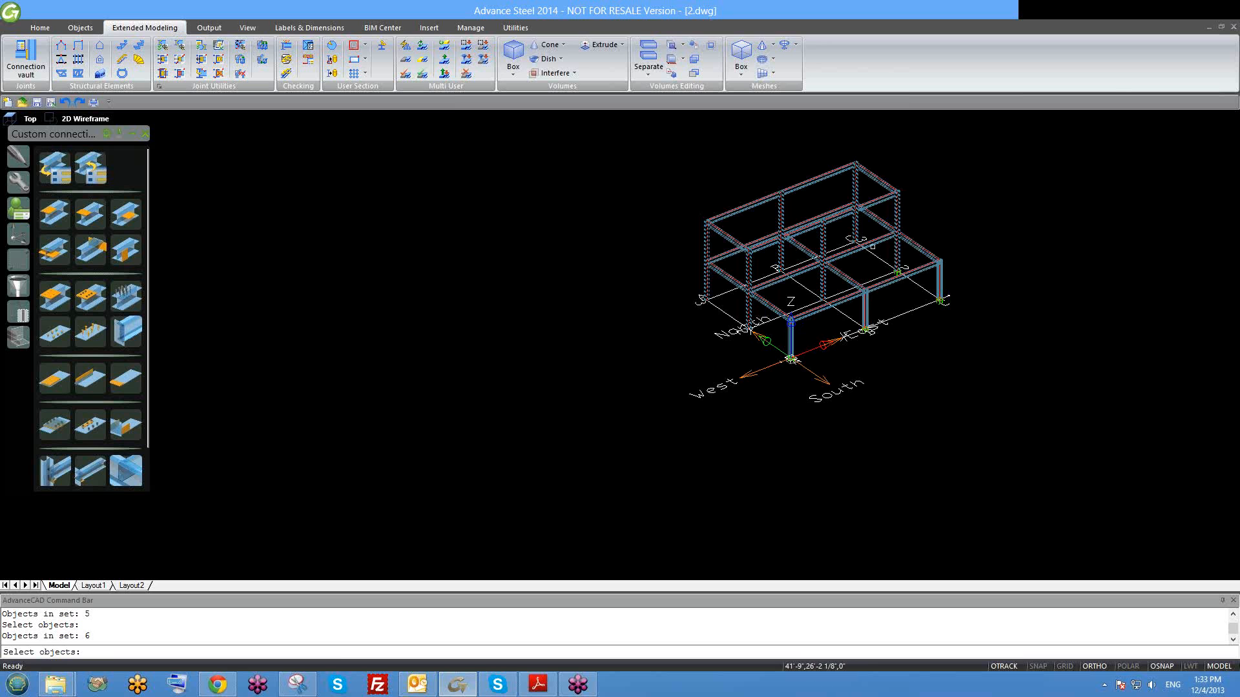
scroll(829, 231, "up", 2)
key("Return")
Examine the base plates across the frame and the plate and anchors at the far front column.
middle_click_drag(848, 357, 864, 356, "shift")
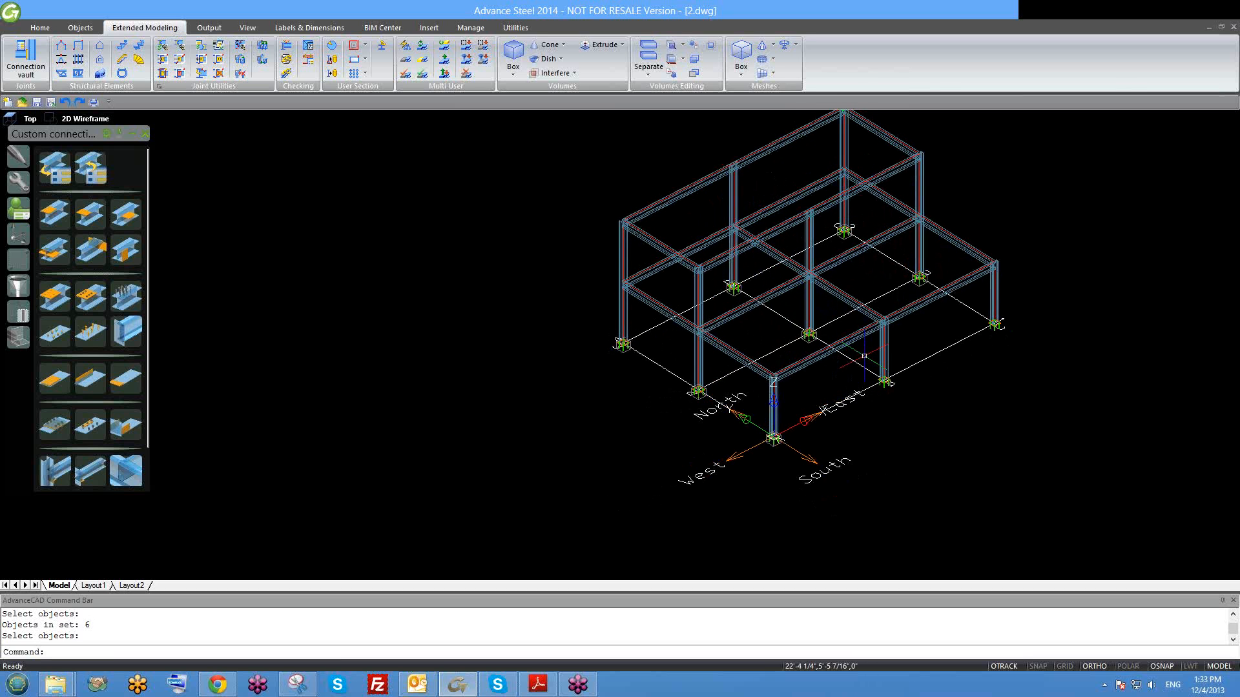
middle_click_drag(924, 393, 907, 385, "shift")
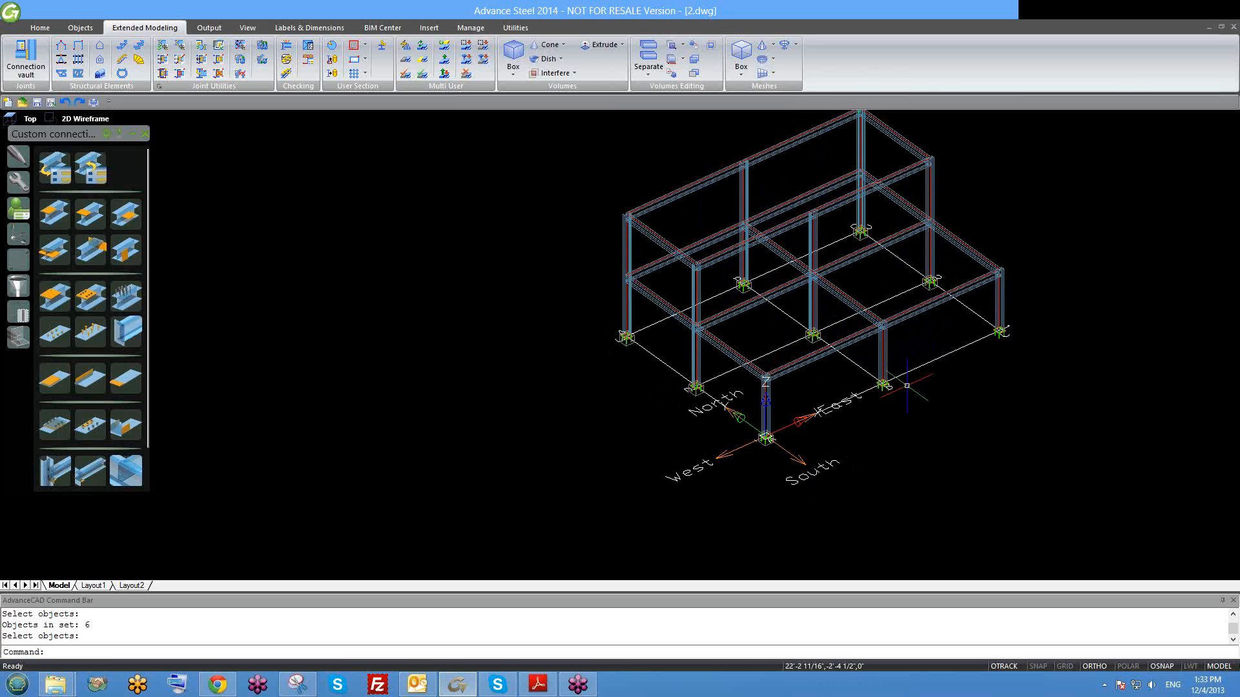
scroll(800, 412, "down", 2)
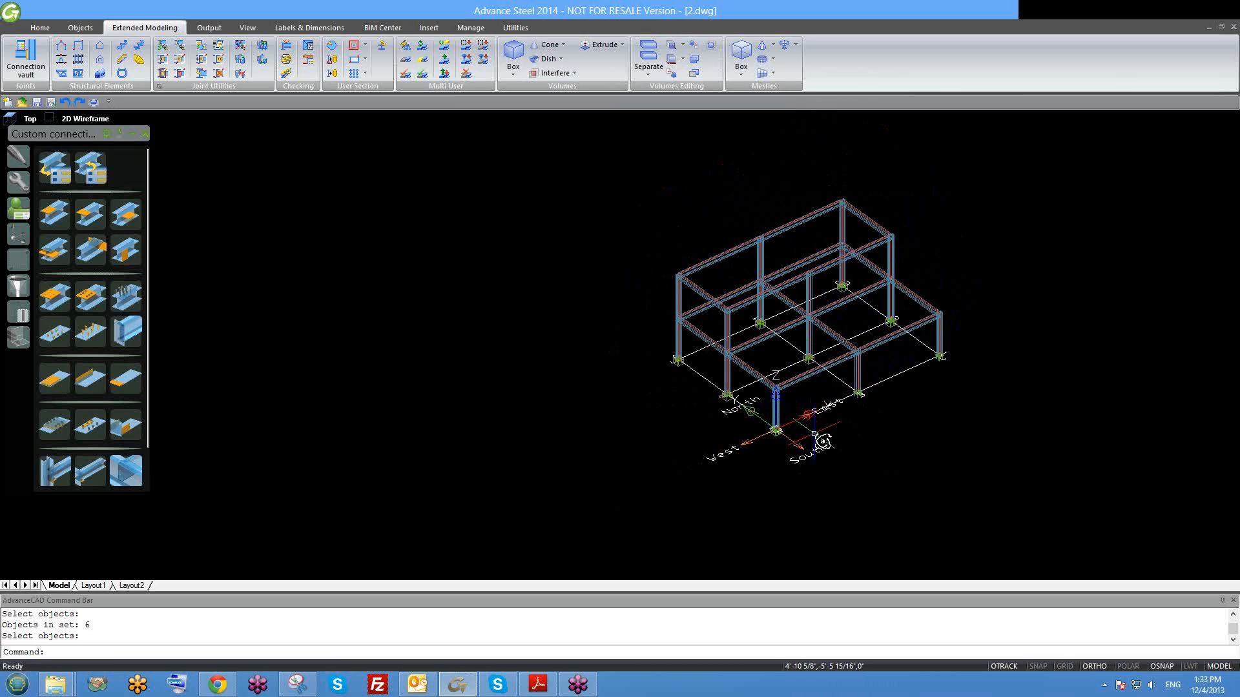
middle_click_drag(822, 441, 814, 428, "shift")
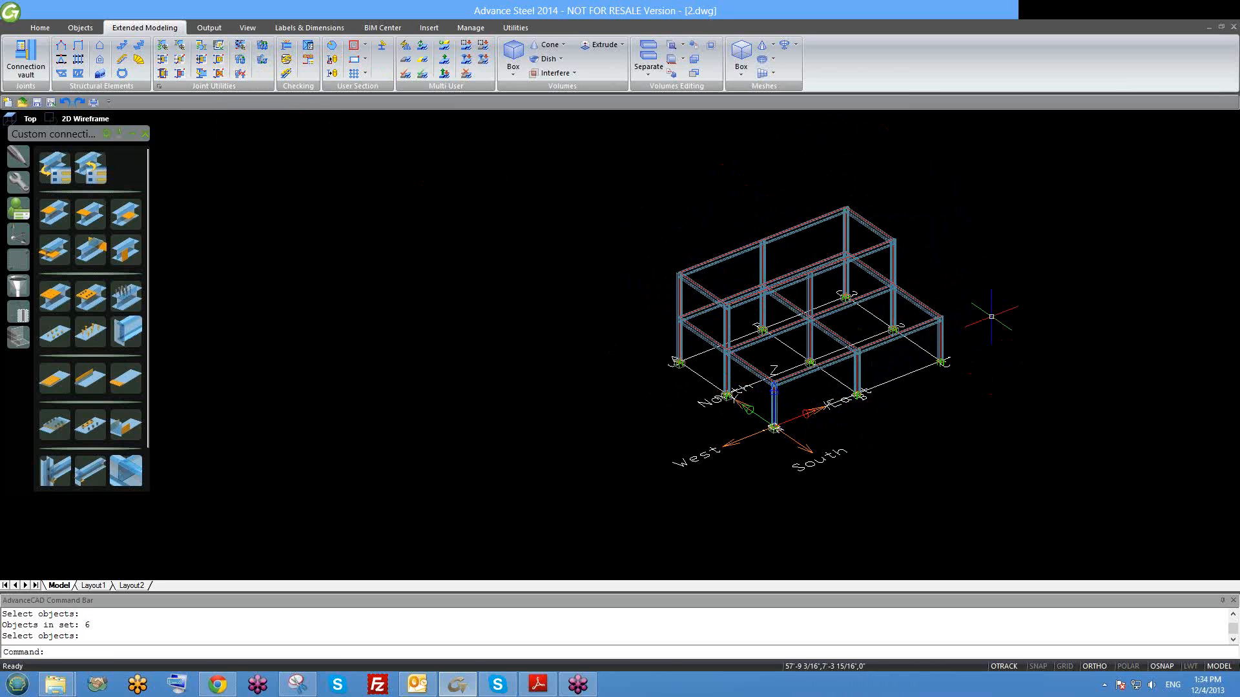
scroll(779, 393, "up", 5)
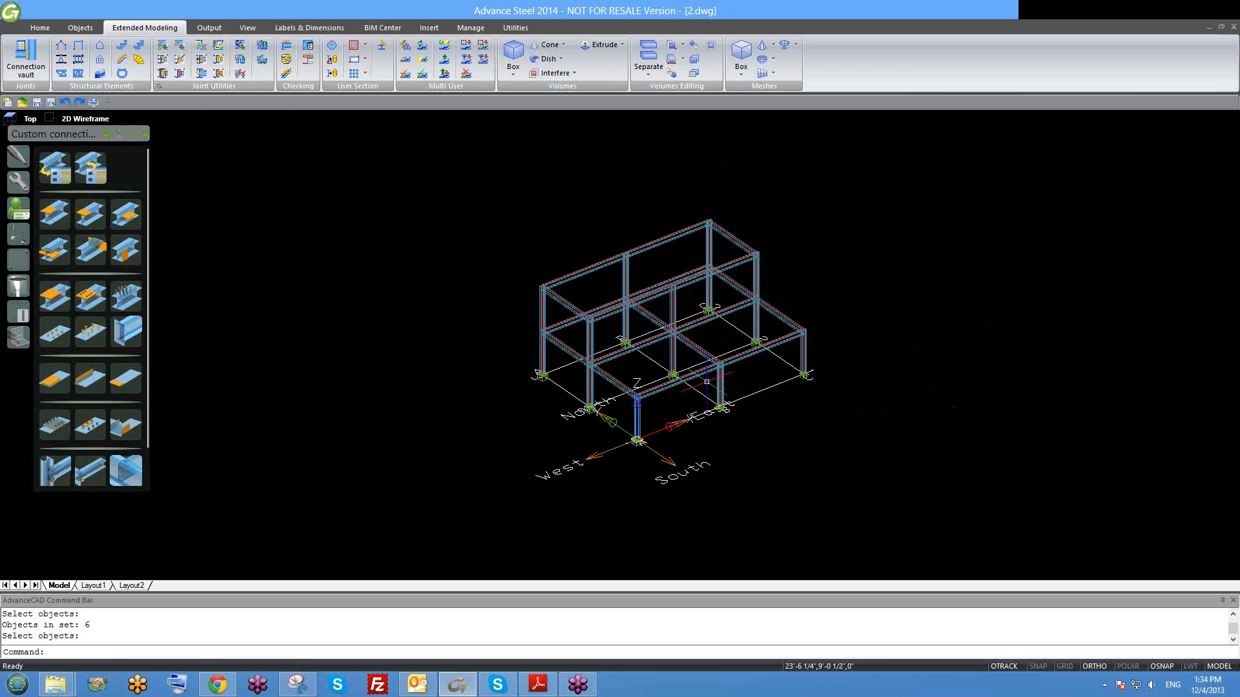
scroll(858, 373, "up", 5)
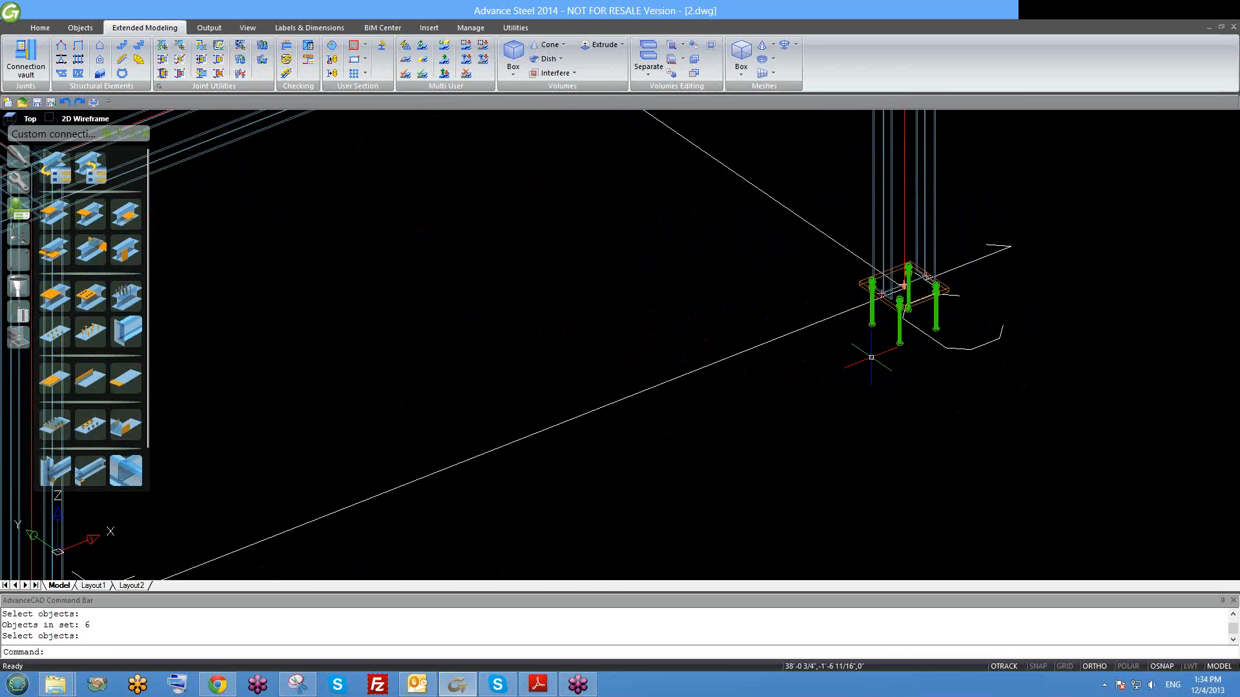
scroll(832, 386, "up", 4)
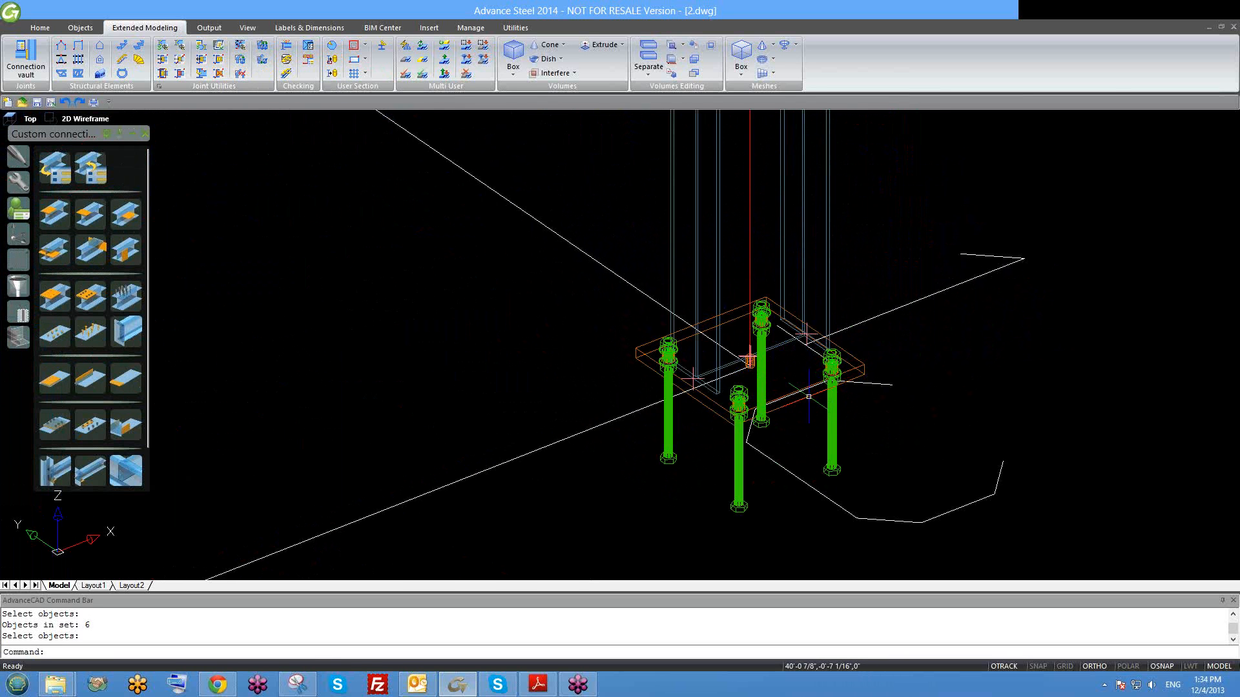
Set the anchors' intermediate distance to 1' in the first parallel anchor group of the base plate joint at front corner column C1.
scroll(808, 420, "up", 4)
key("Return")
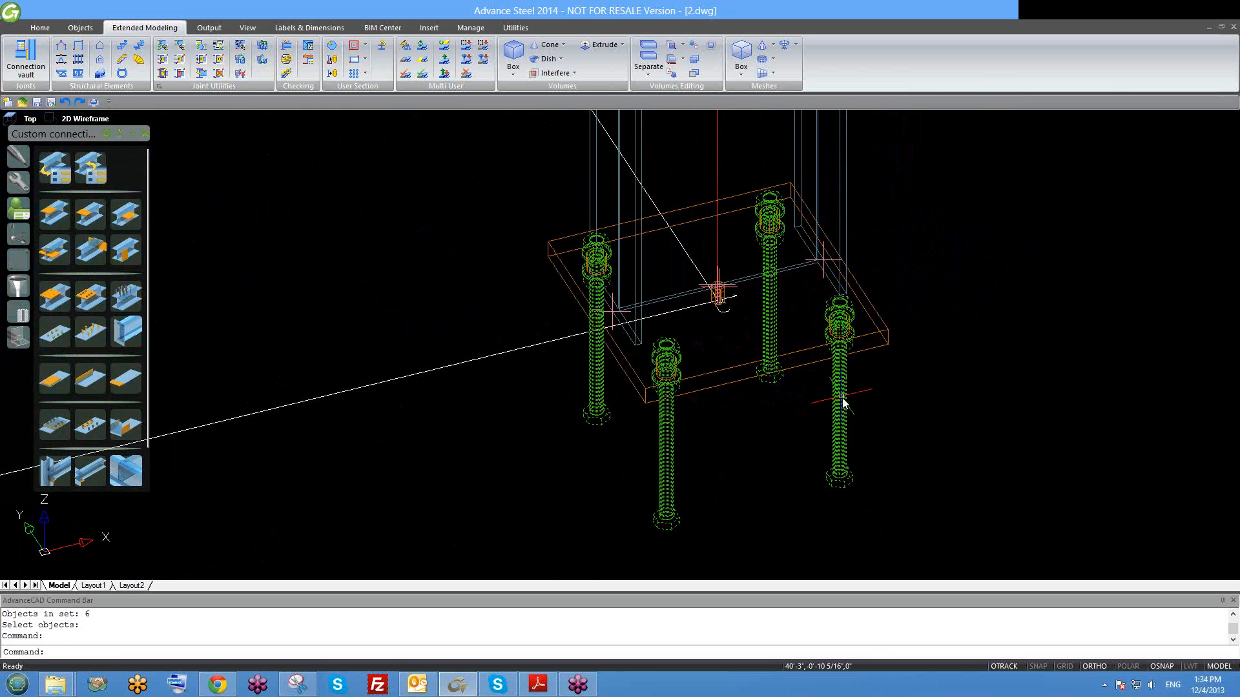
right_click(842, 396)
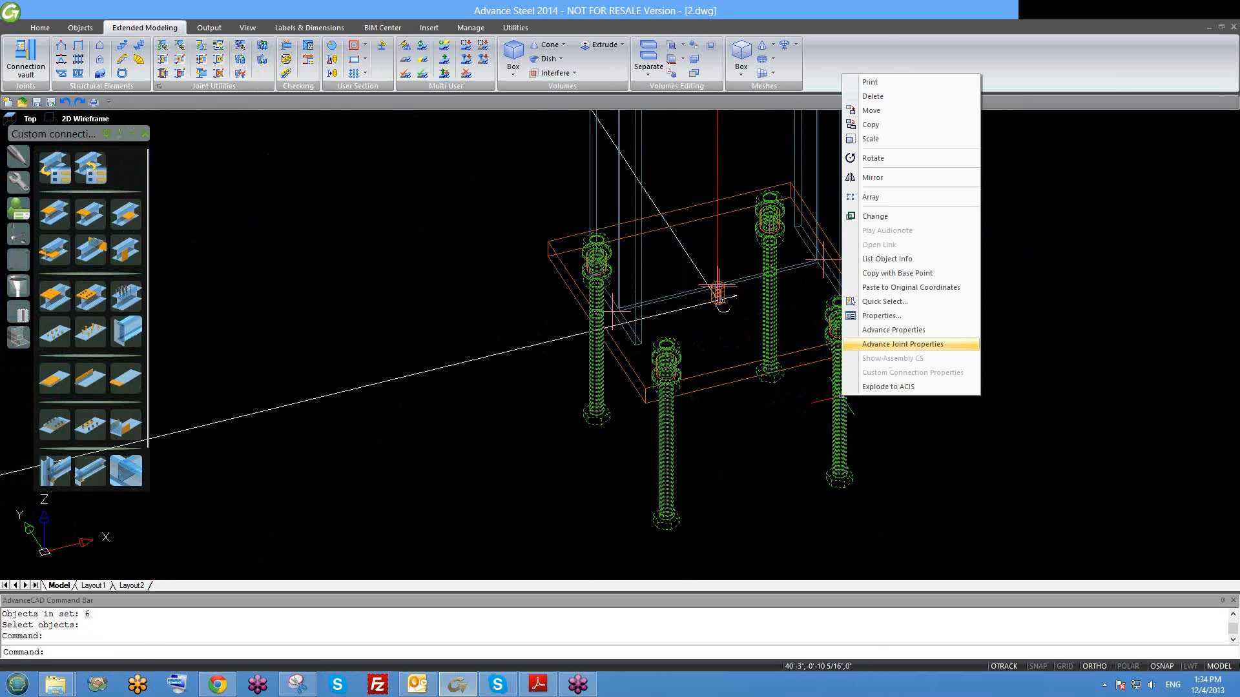
left_click(902, 344)
left_click(514, 199)
scroll(500, 155, "down", 3)
left_click(507, 129)
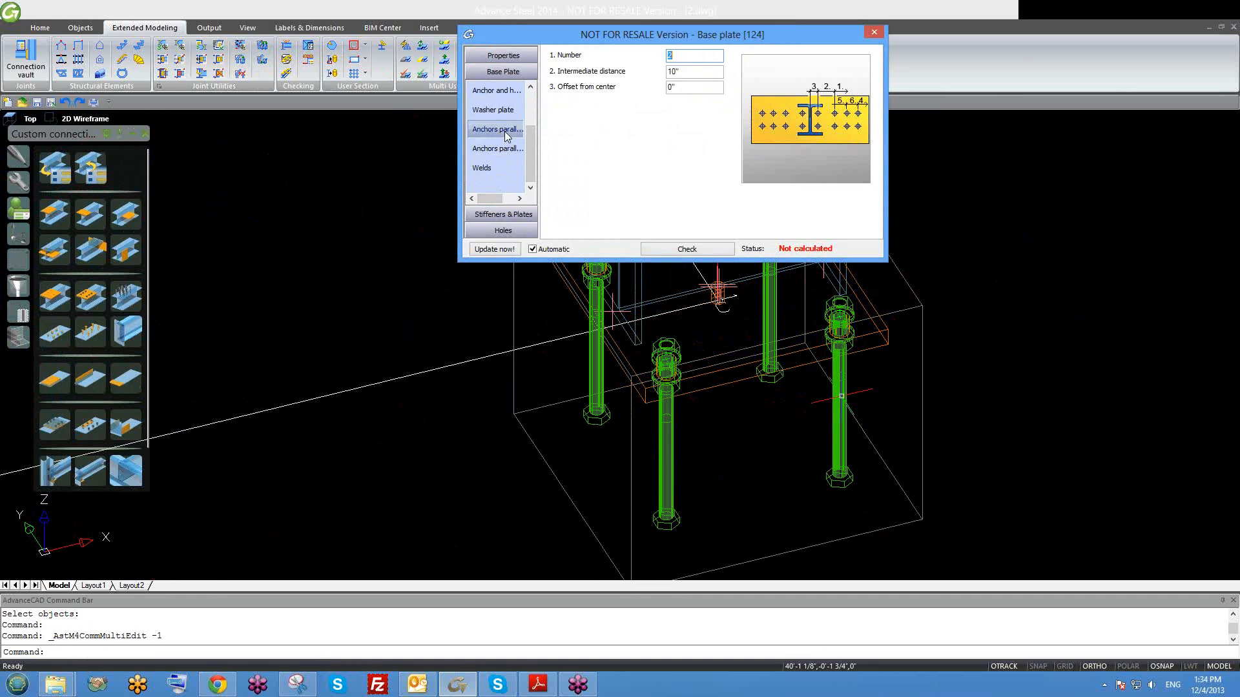
key("Tab")
type("1")
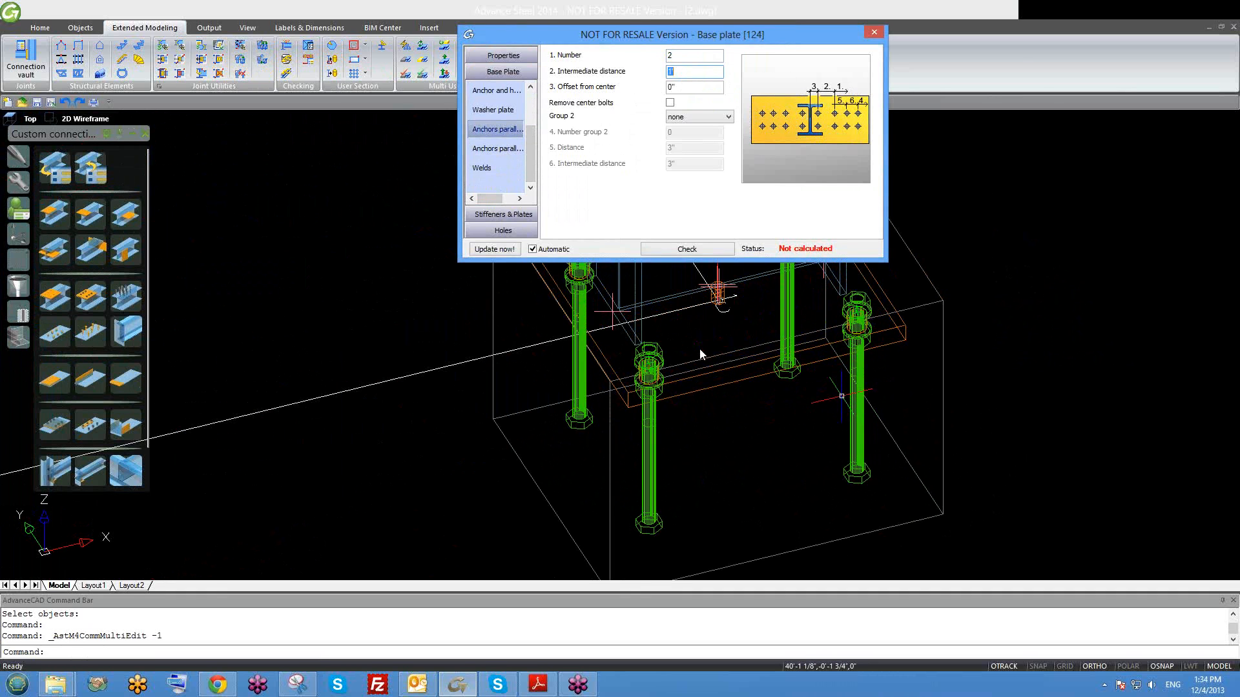
middle_click_drag(700, 350, 704, 445)
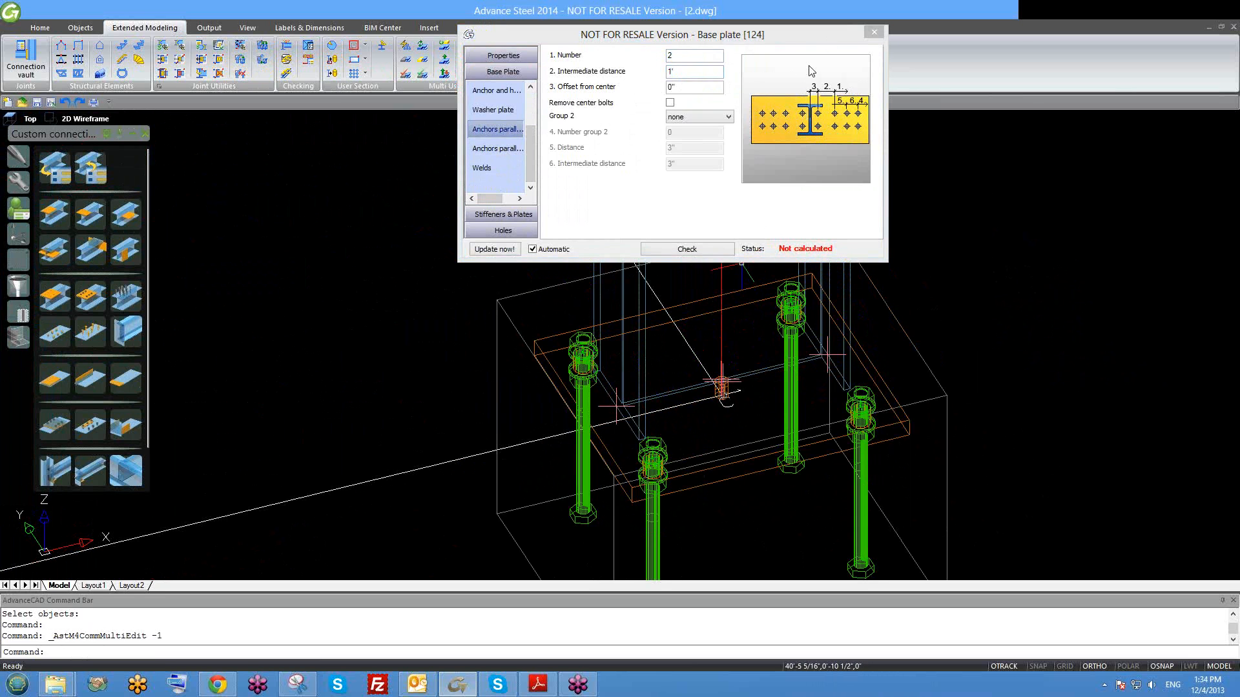
left_click(870, 33)
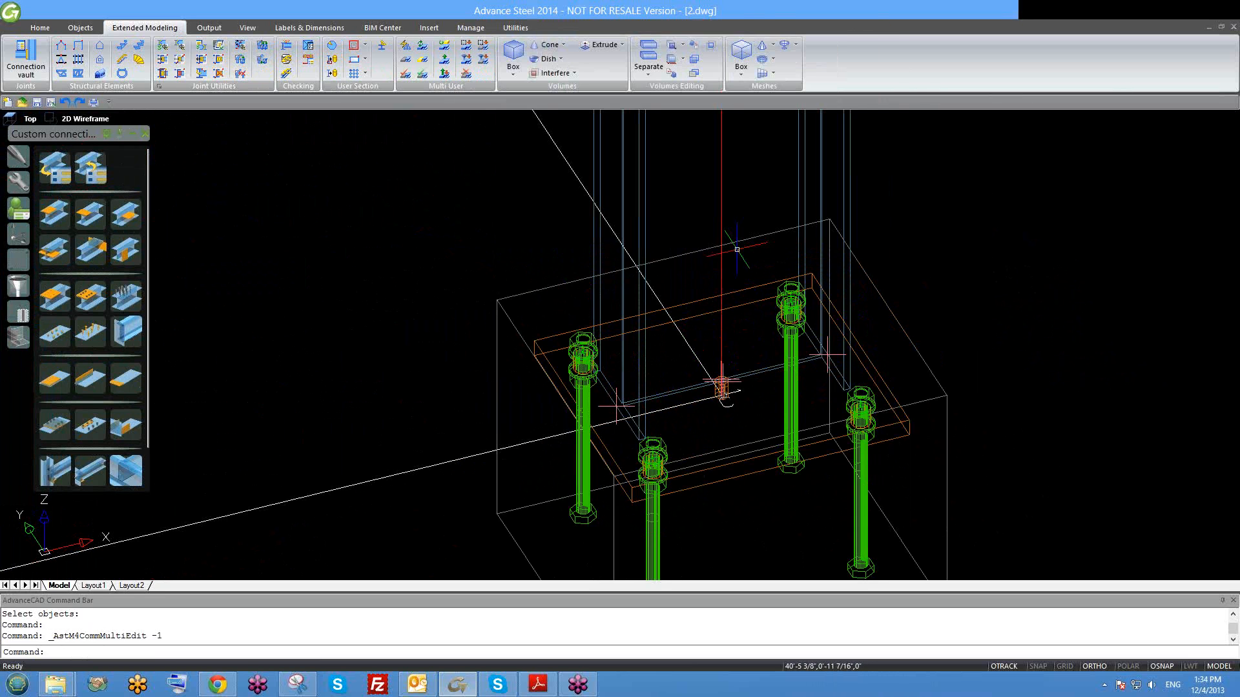
Try deleting the connection box of the base plate joint at column C2, and undo the deletion.
scroll(731, 306, "down", 6)
middle_click_drag(747, 382, 682, 270, "shift")
scroll(715, 351, "down", 3)
scroll(715, 351, "down", 3)
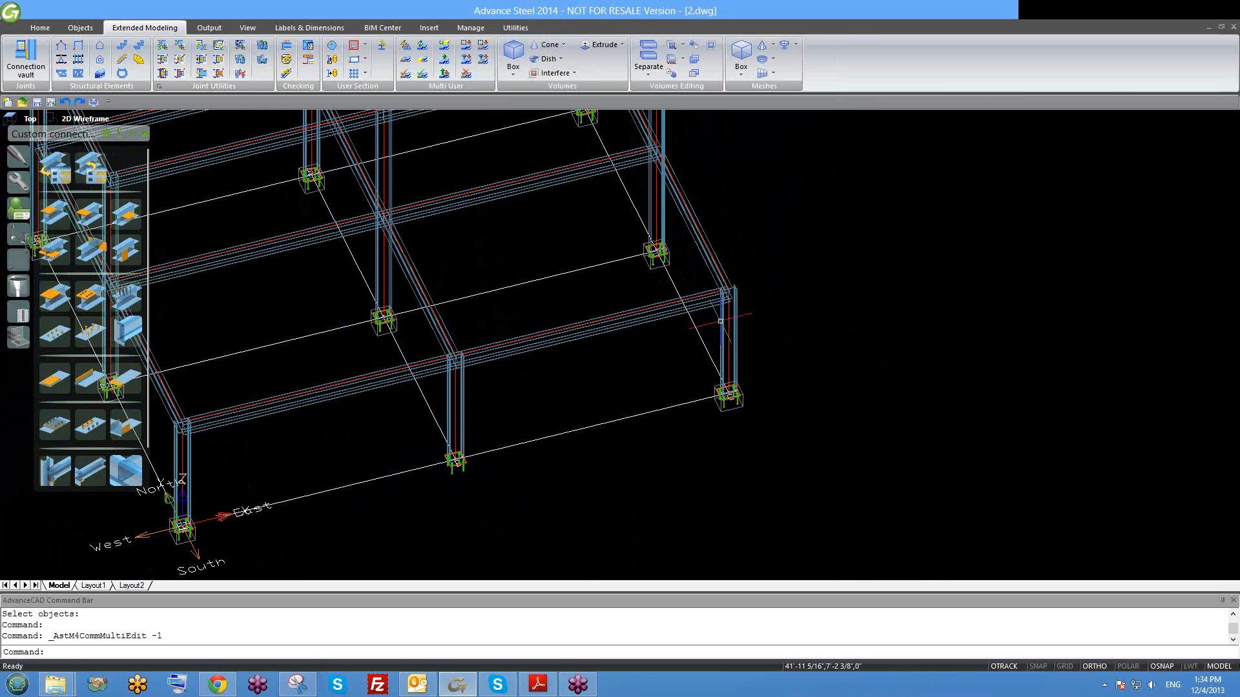
scroll(673, 270, "up", 3)
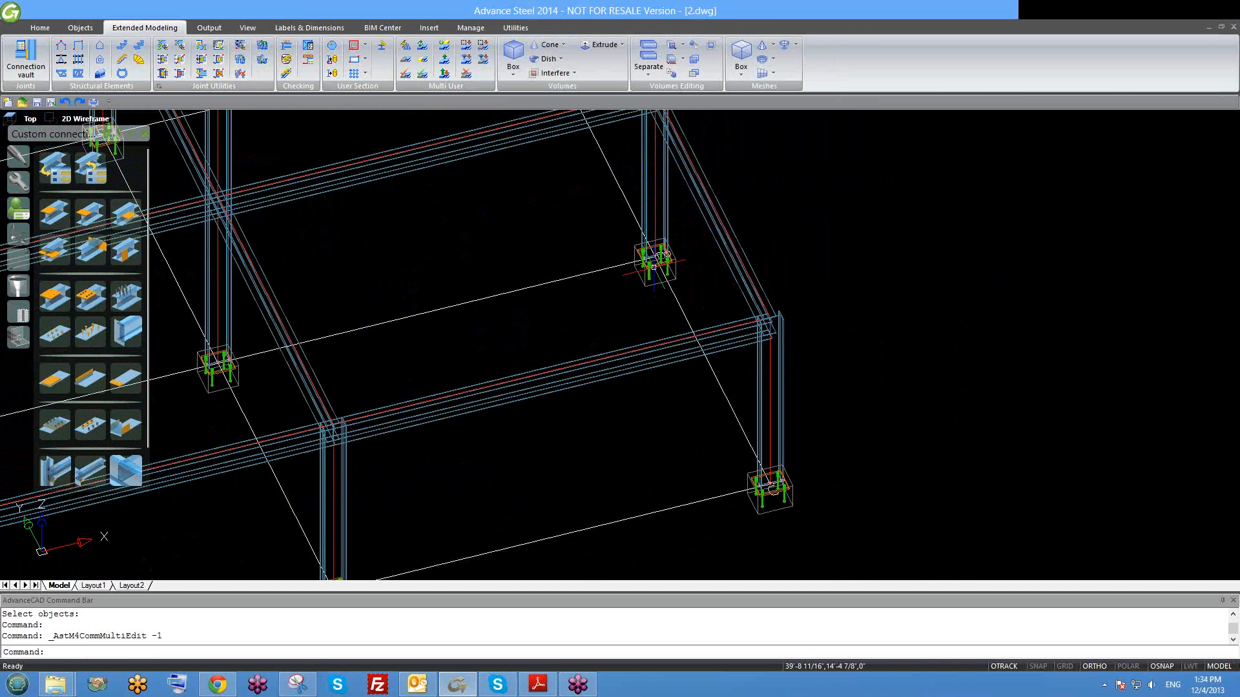
scroll(656, 265, "up", 4)
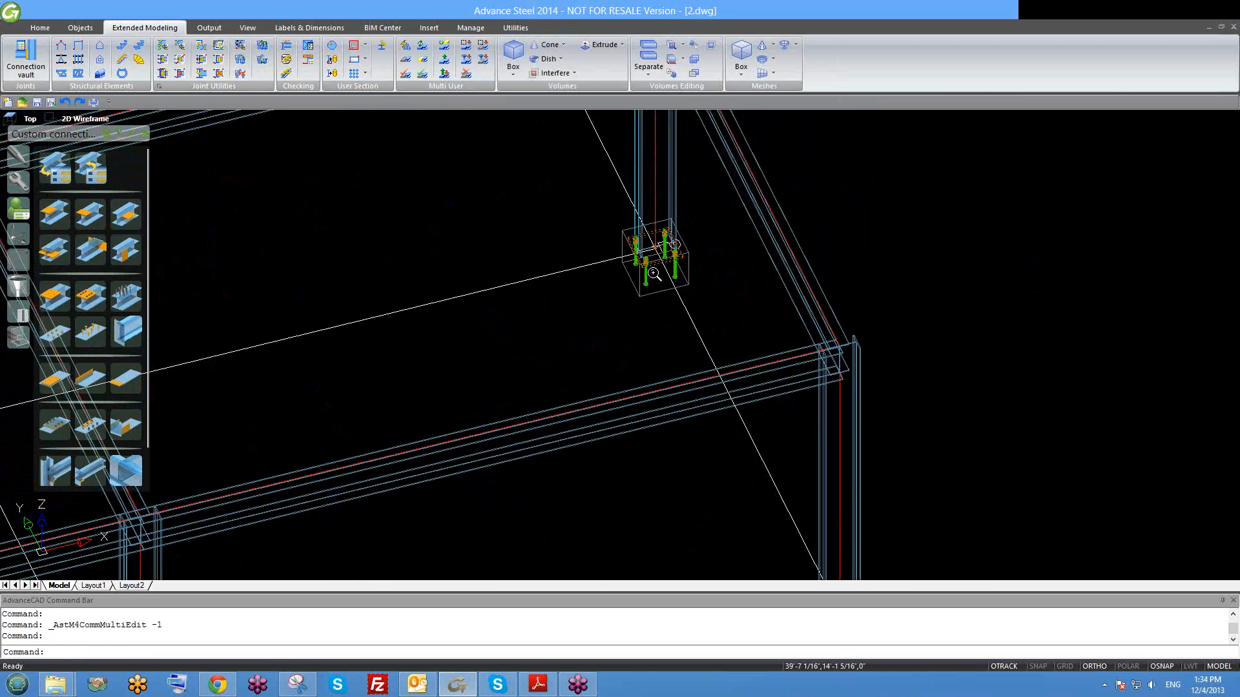
key("Delete")
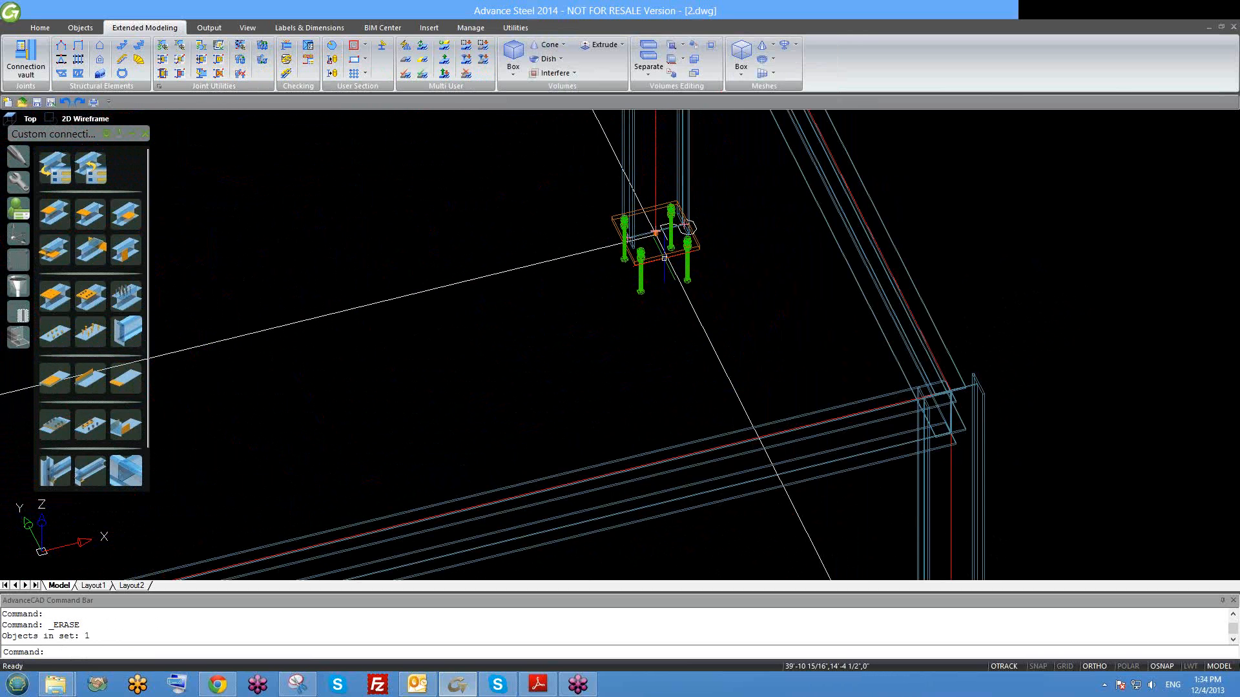
key("ctrl+z")
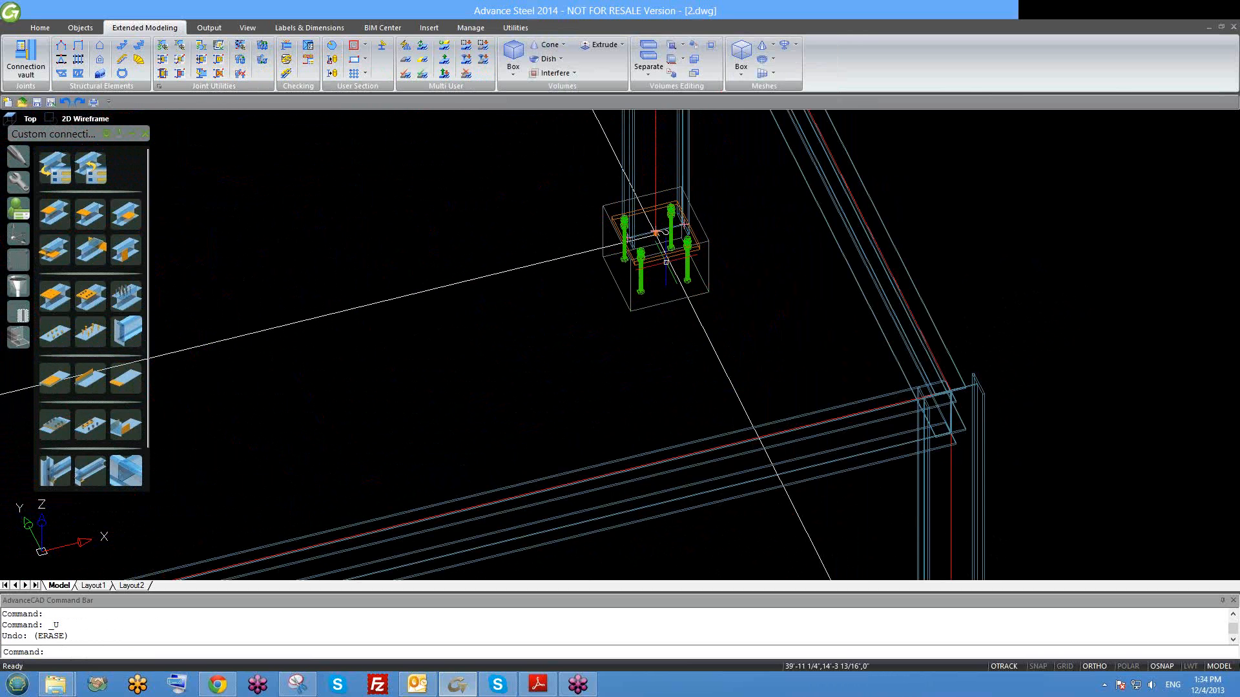
Erase the joint box at column C2 two more times from different views, undoing each deletion.
scroll(669, 272, "up", 4)
key("Delete")
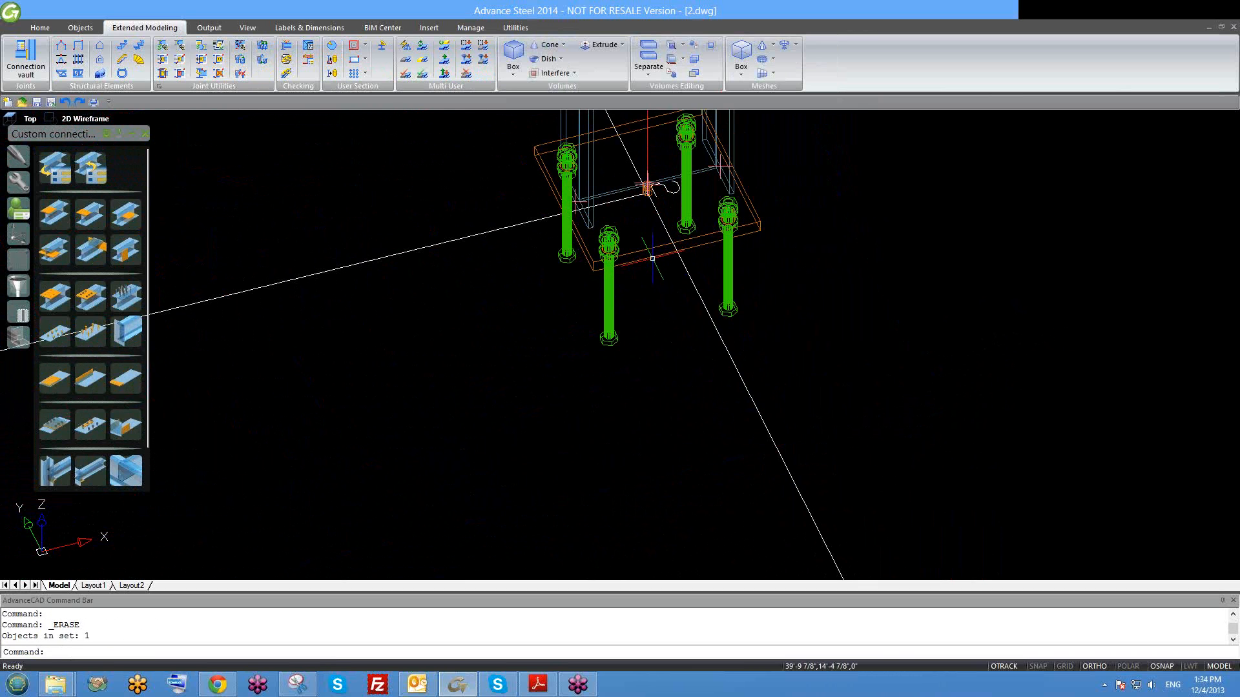
scroll(656, 268, "down", 4)
key("ctrl+z")
key("ctrl+z")
scroll(655, 268, "down", 2)
middle_click_drag(656, 297, 692, 286, "shift")
scroll(549, 405, "up", 4)
key("Delete")
scroll(516, 362, "down", 5)
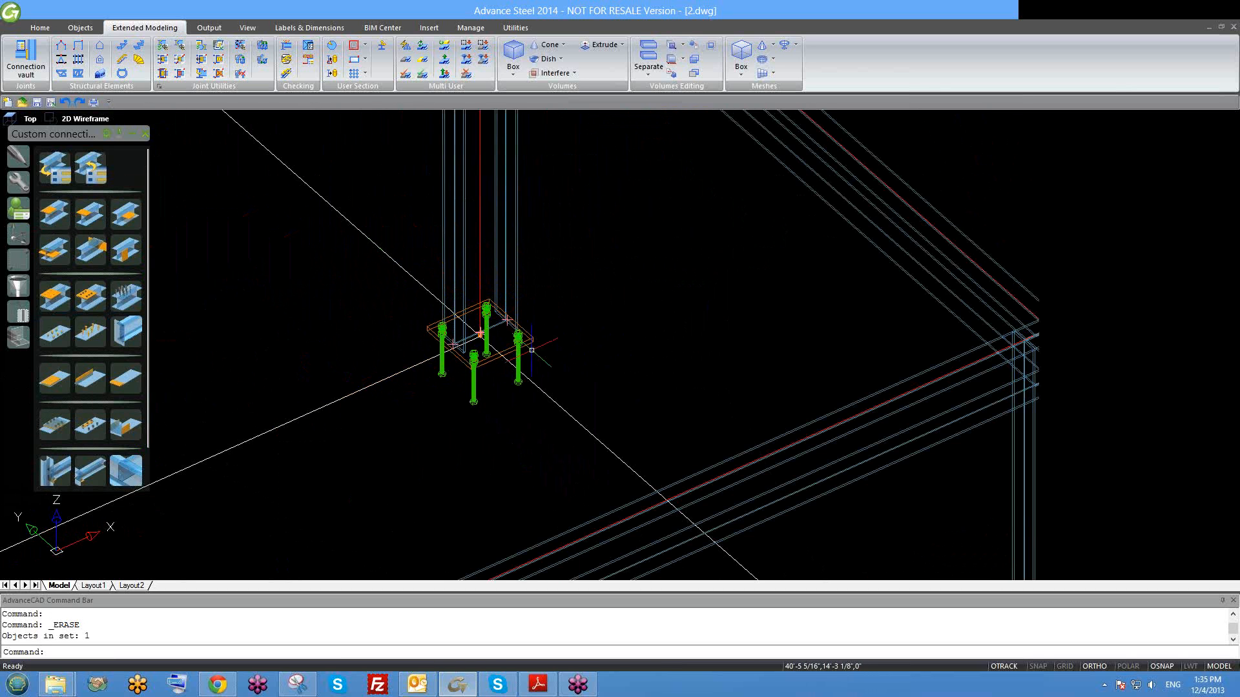
scroll(531, 350, "up", 5)
key("ctrl+z")
key("ctrl+z")
scroll(542, 335, "down", 7)
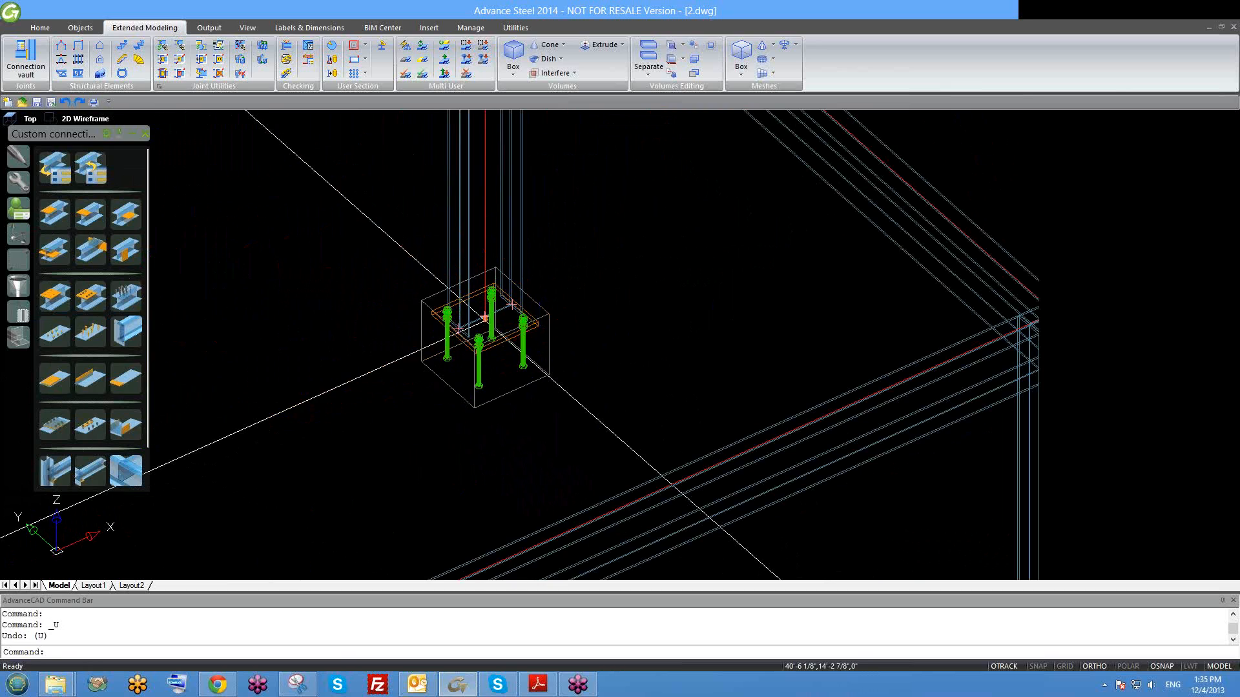
Try deleting the base plate joint at the middle column B2, and undo the deletion.
scroll(547, 373, "down", 8)
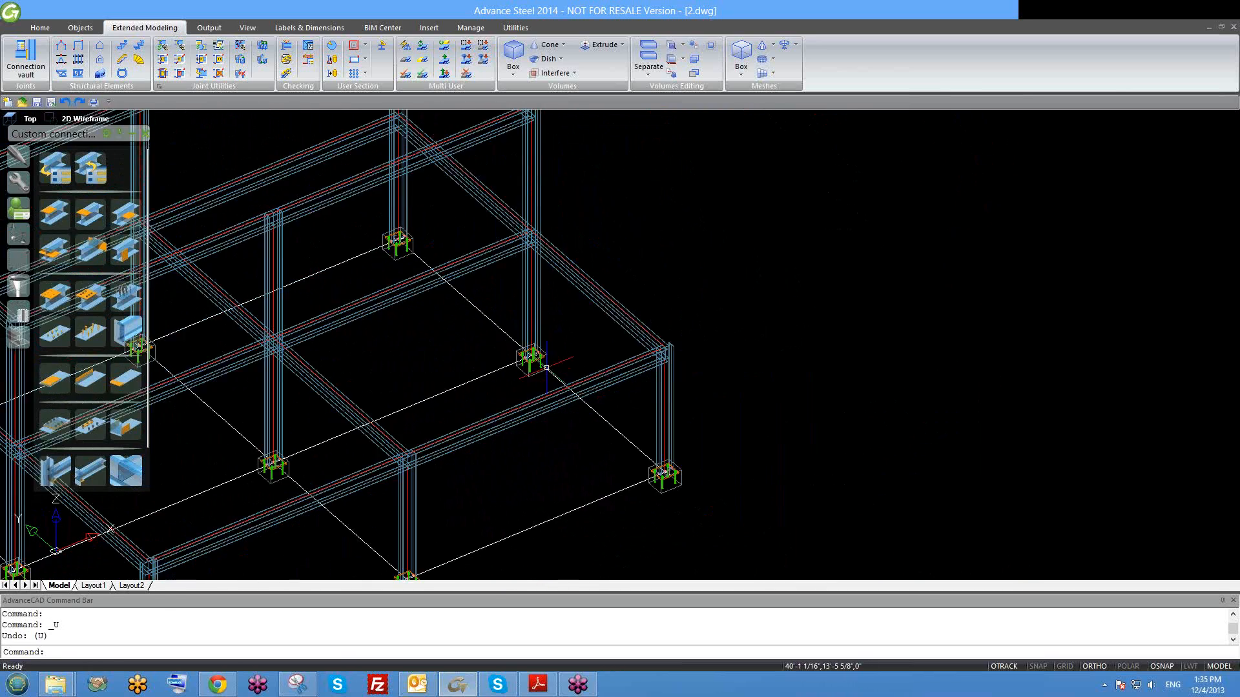
scroll(476, 215, "down", 5)
scroll(436, 266, "up", 5)
scroll(436, 266, "up", 4)
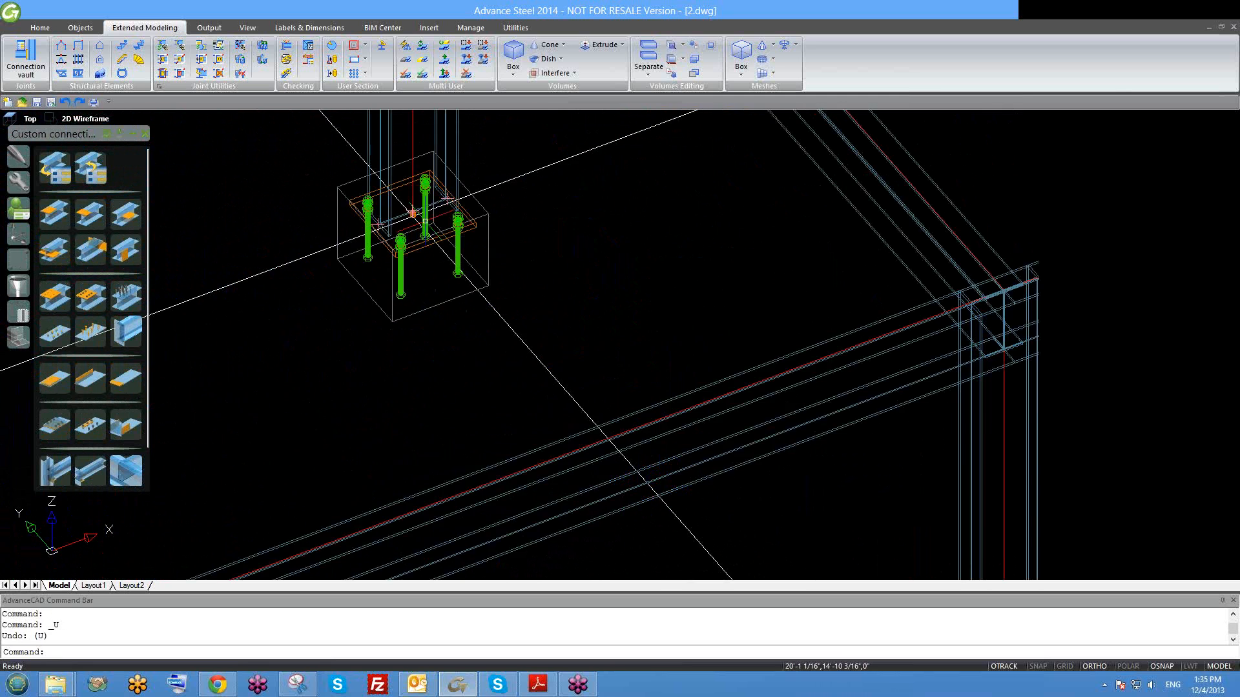
left_click(461, 244)
key("Delete")
scroll(462, 244, "down", 4)
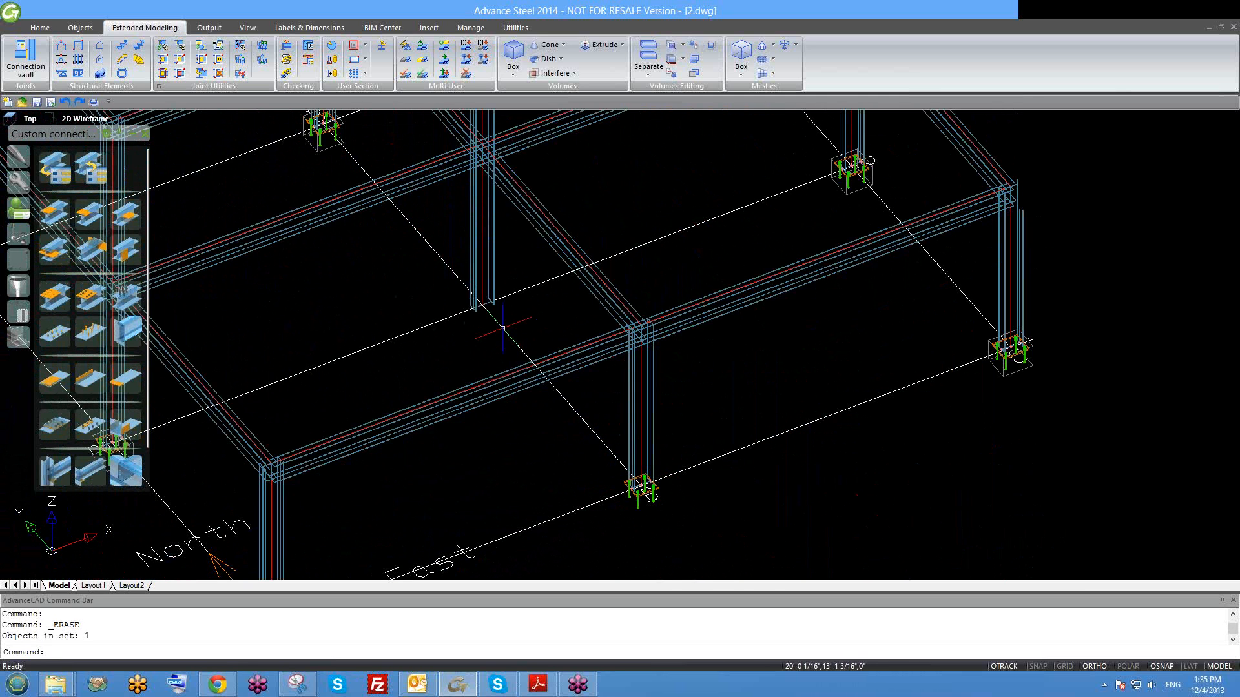
scroll(502, 328, "up", 4)
key("ctrl+z")
scroll(501, 323, "down", 4)
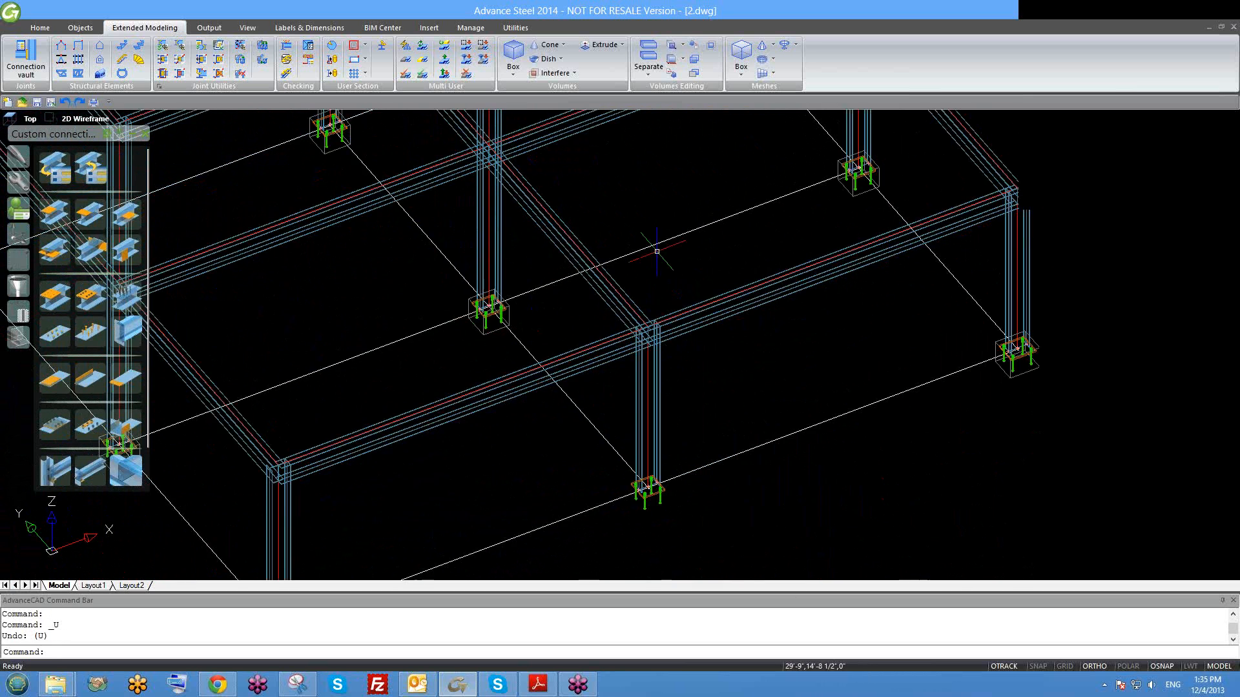
Delete the base plate joint at column C2 on the frame's east side.
middle_click_drag(844, 211, 755, 293)
scroll(755, 293, "up", 4)
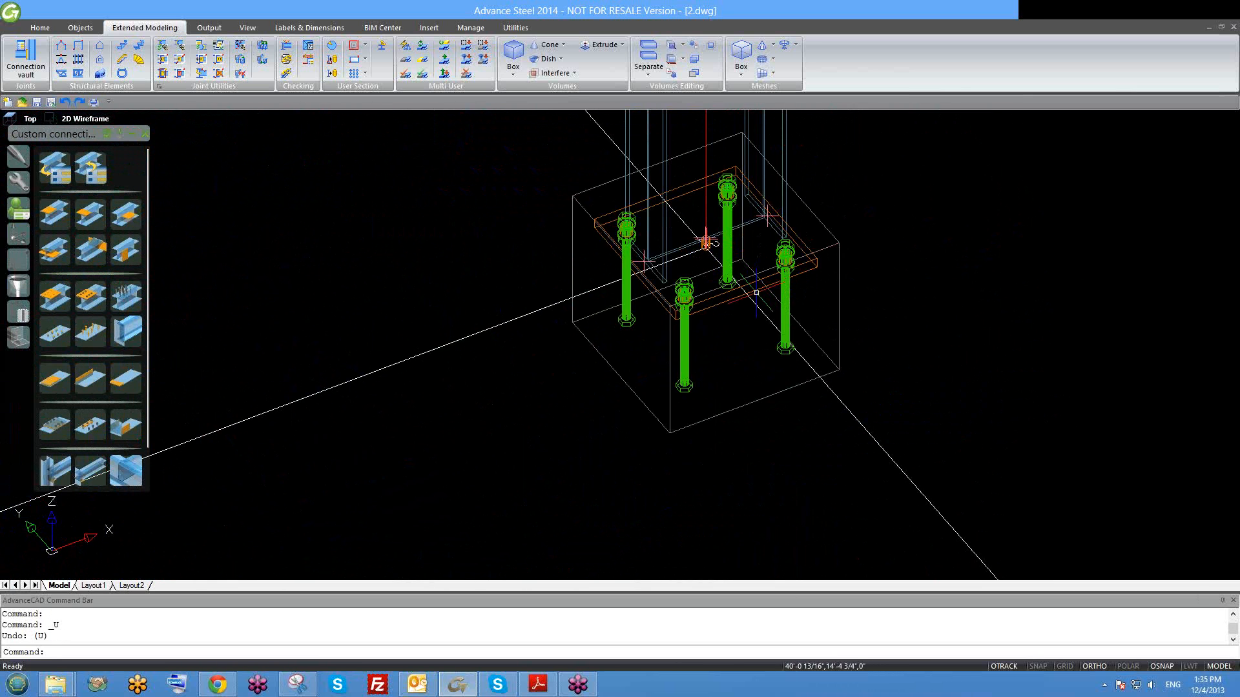
key("Delete")
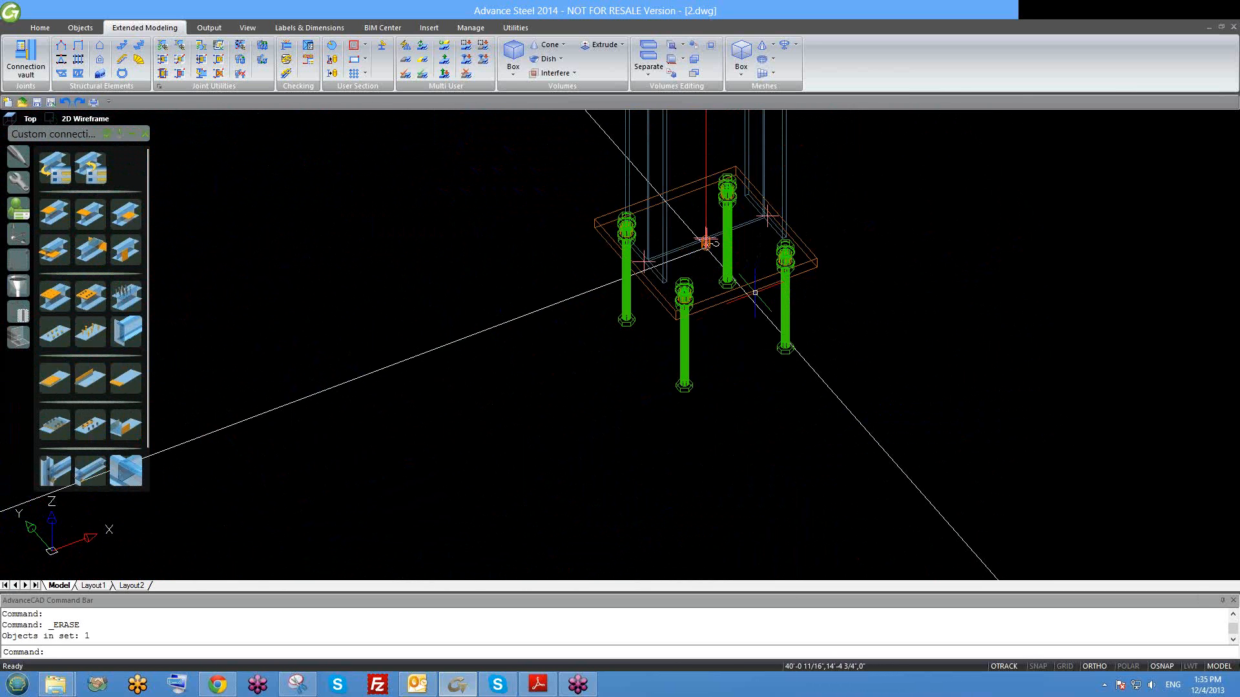
left_click(744, 295)
key("Escape")
scroll(740, 304, "down", 6)
scroll(735, 315, "down", 2)
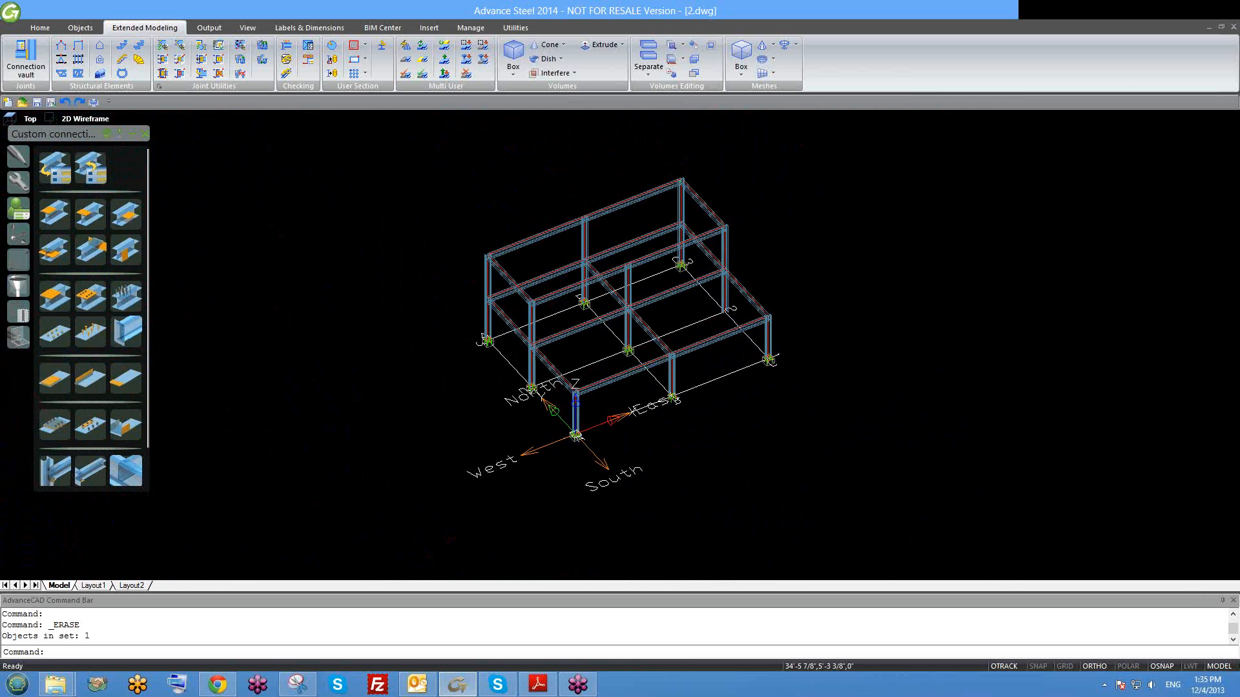
Examine the edited base plate at column C1 and compare it with the base plates across the rest of the frame.
scroll(731, 319, "up", 2)
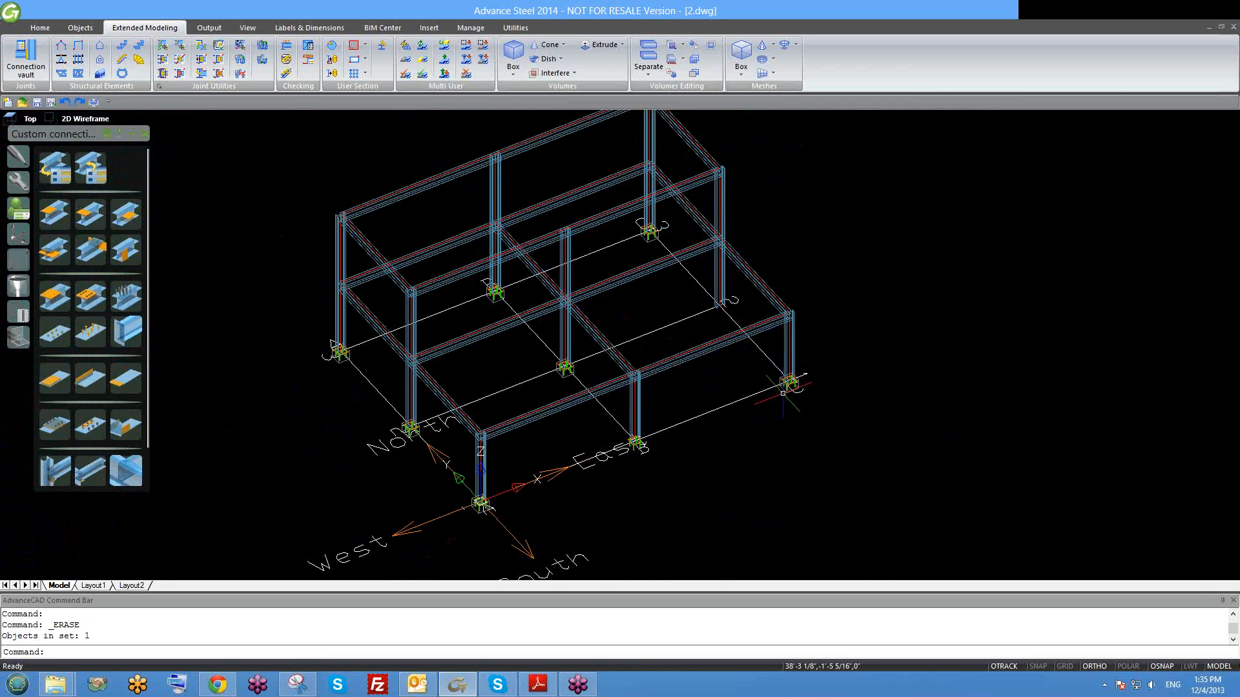
scroll(789, 381, "up", 5)
scroll(782, 378, "up", 2)
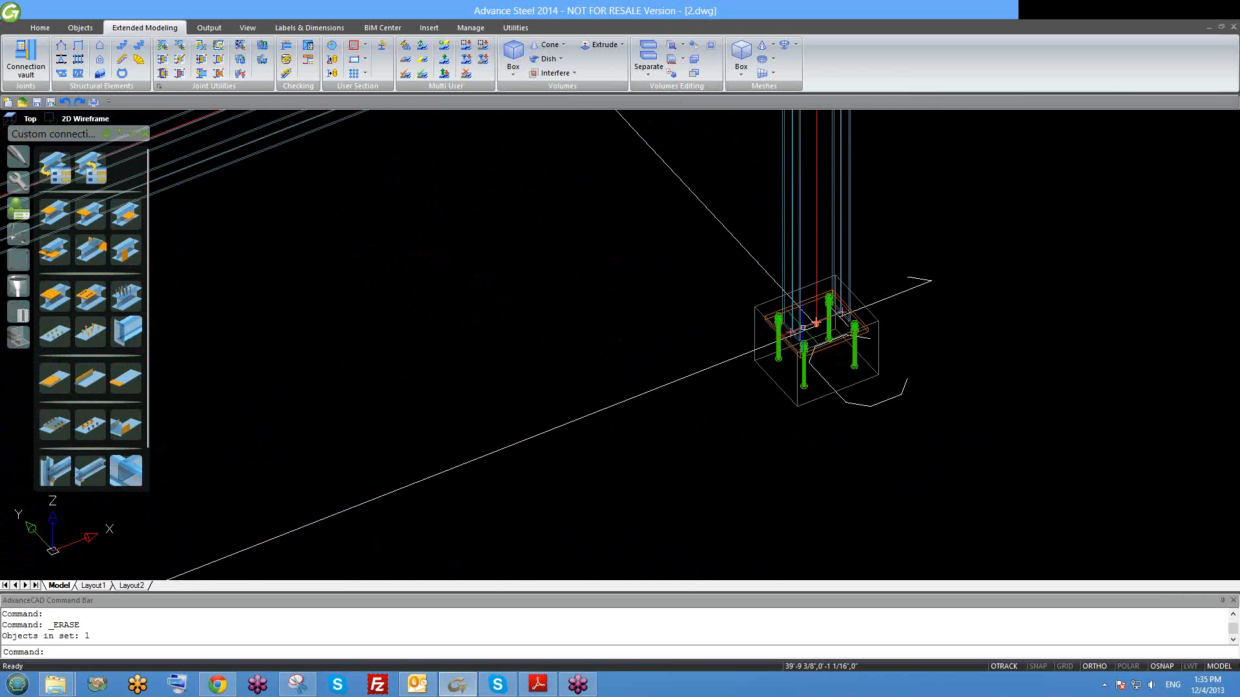
scroll(839, 356, "down", 4)
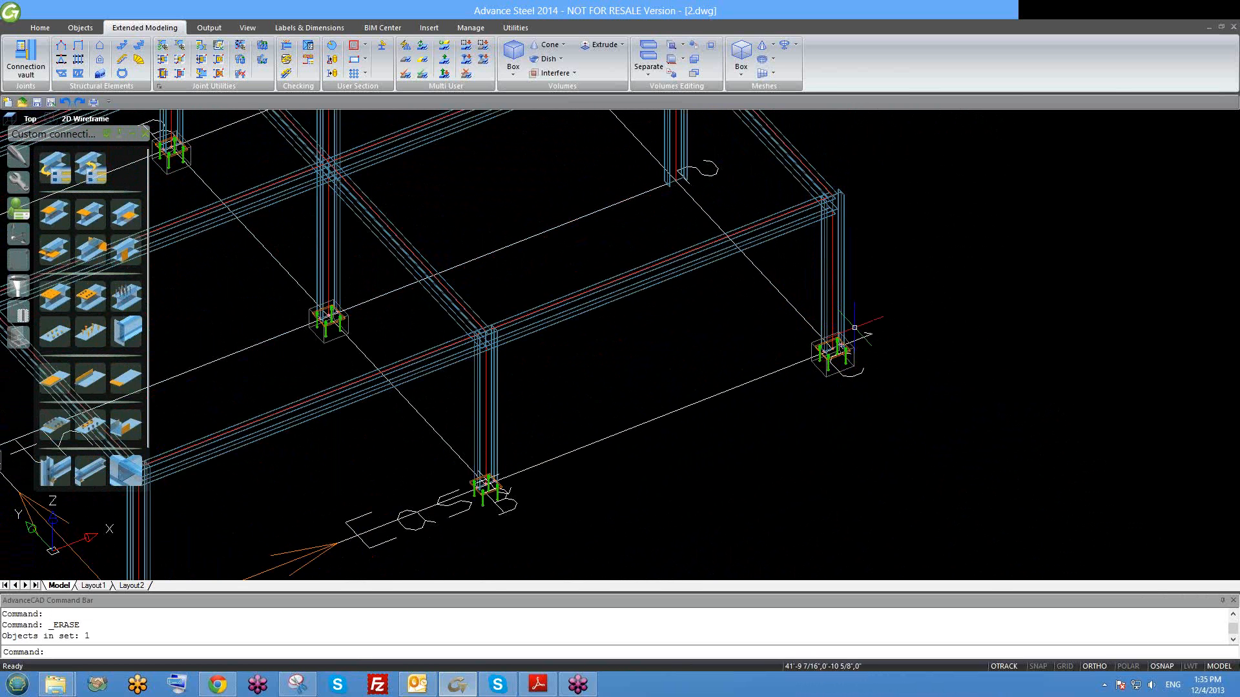
middle_click_drag(854, 327, 865, 382)
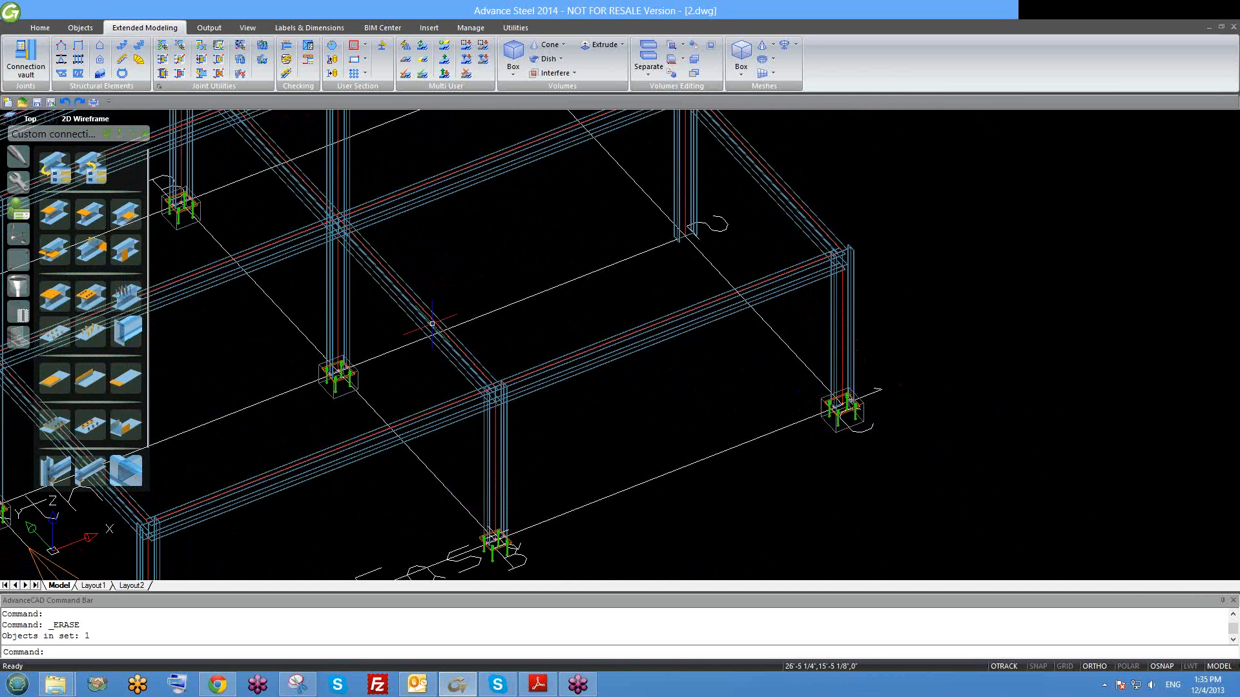
scroll(507, 381, "down", 3)
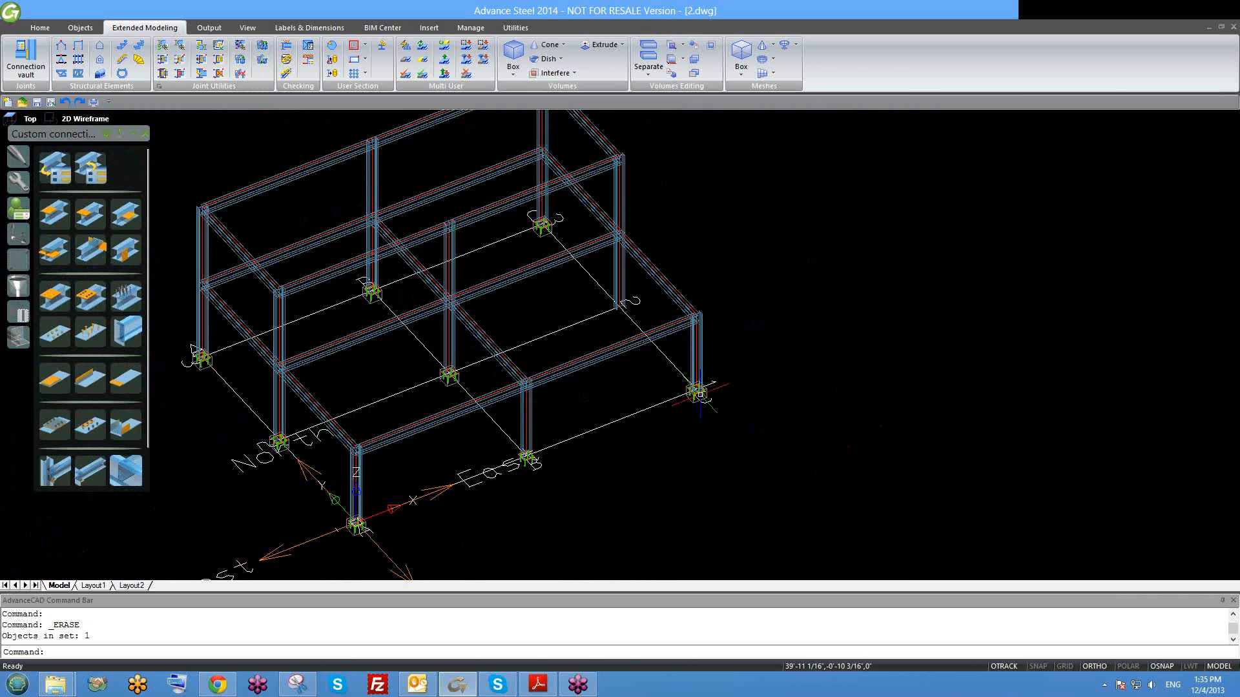
scroll(553, 217, "up", 2)
scroll(628, 474, "down", 3)
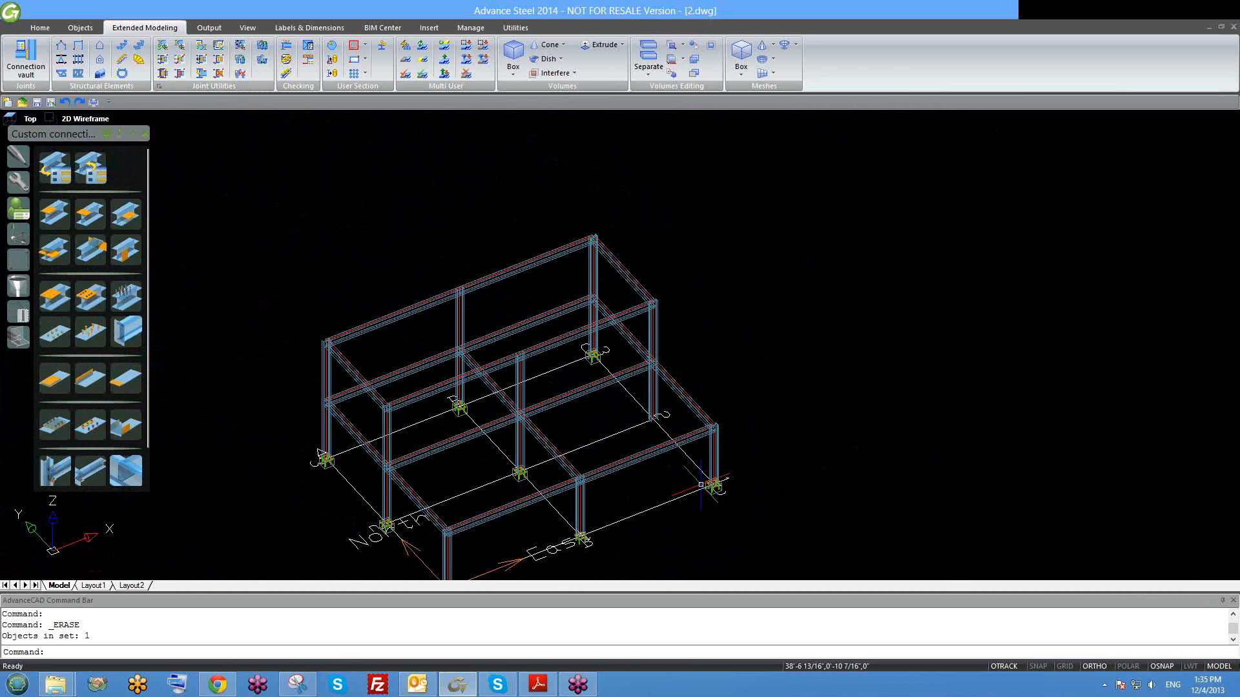
Transfer the joint properties to the base plate joint at column C3, using the edited joint at column C1 as template.
left_click(201, 60)
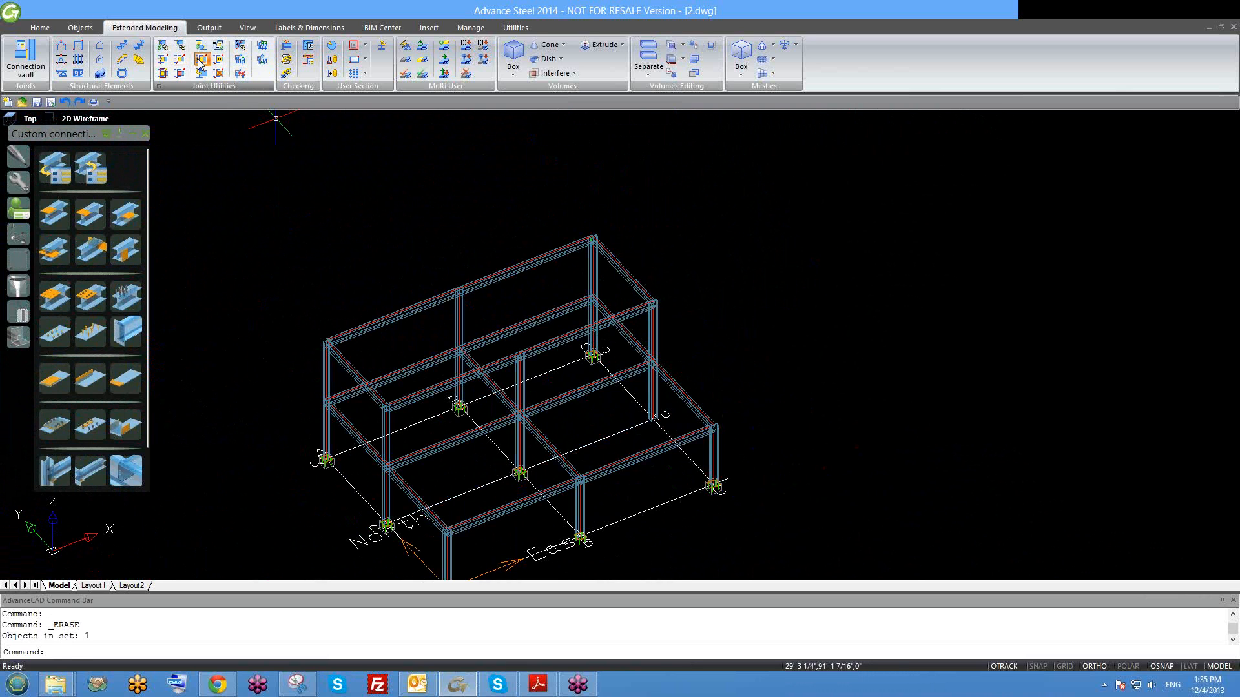
middle_click_drag(604, 402, 578, 351)
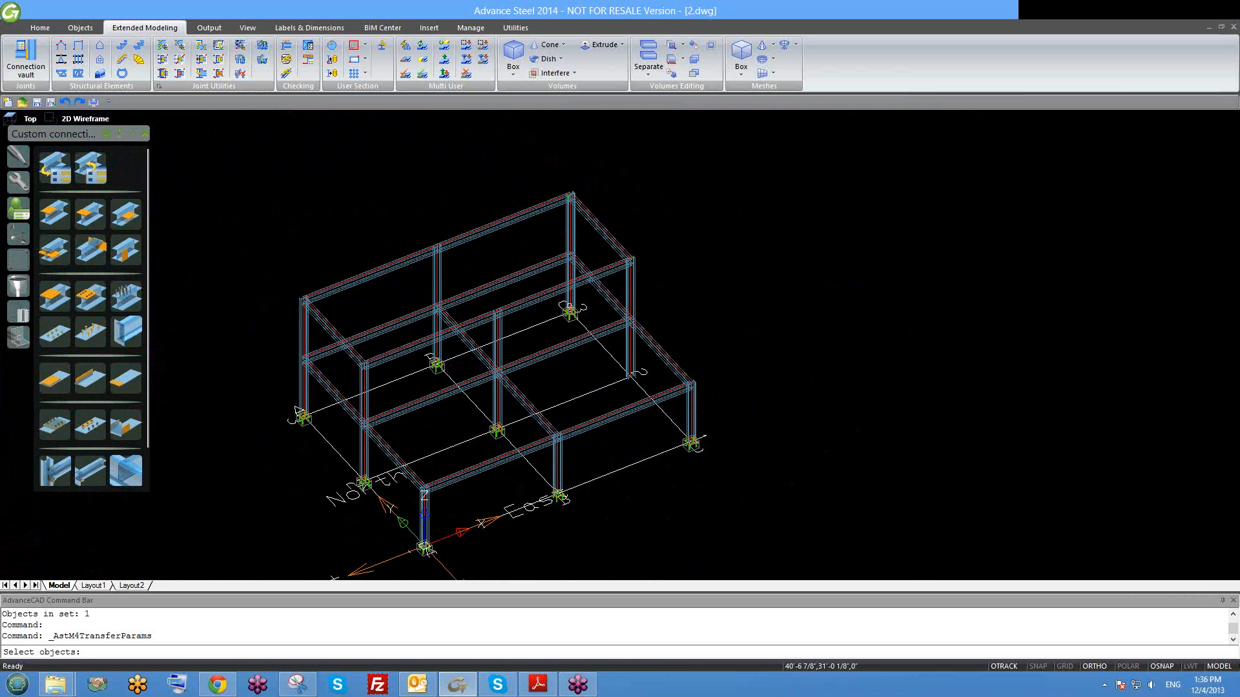
scroll(590, 337, "up", 2)
scroll(587, 283, "up", 4)
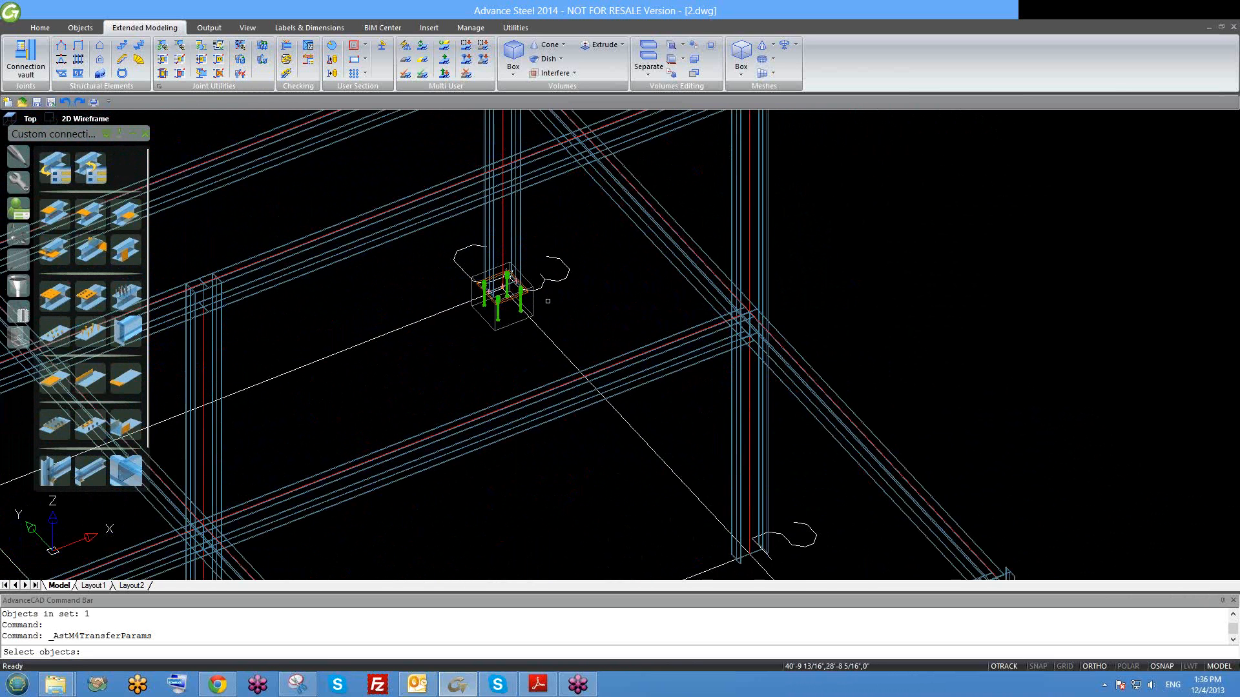
left_click(526, 295)
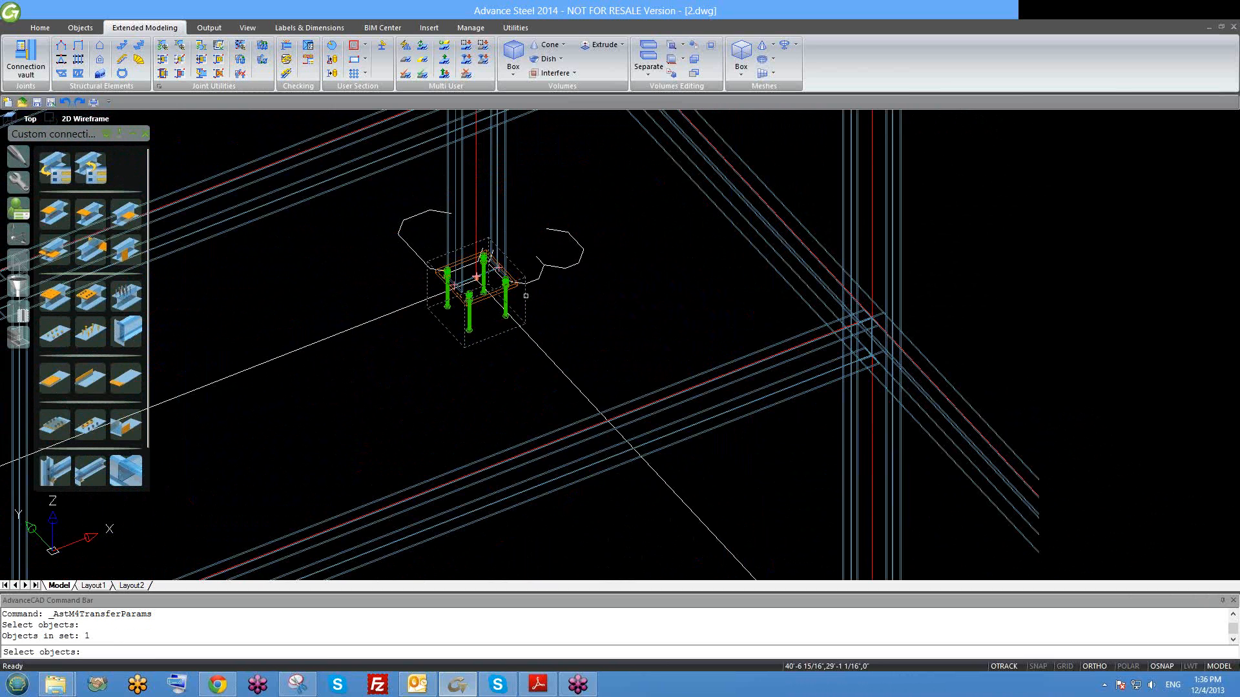
key("Return")
scroll(529, 301, "down", 5)
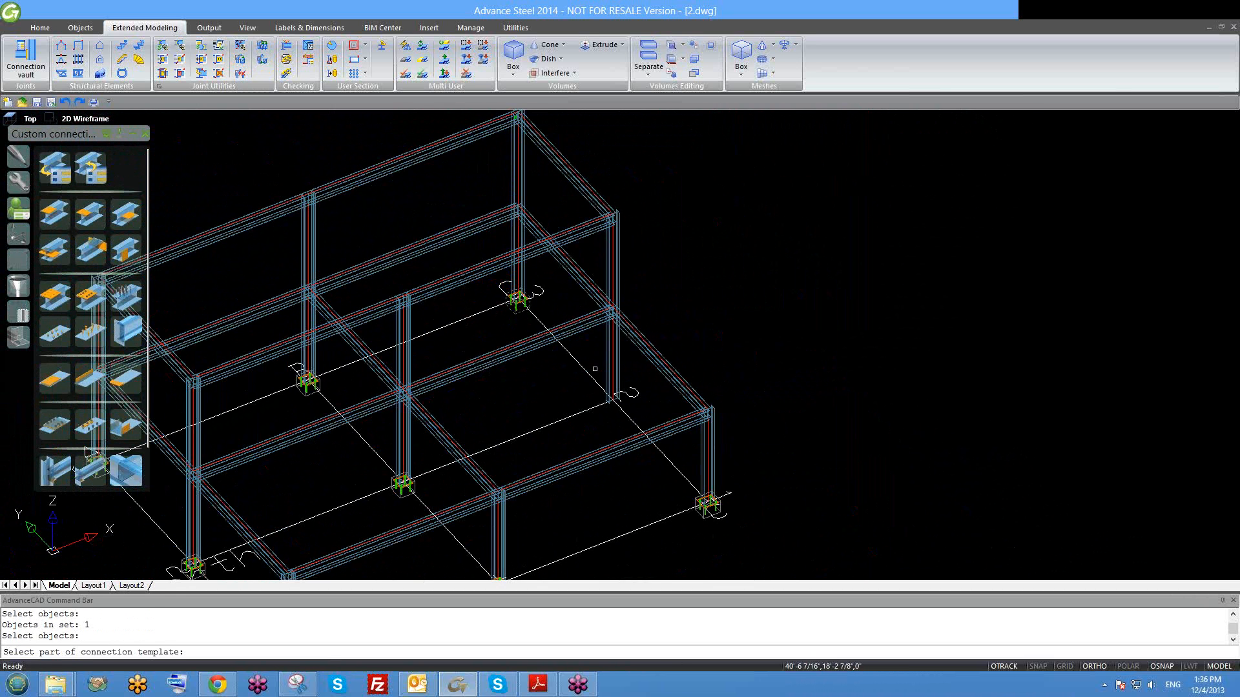
middle_click_drag(643, 429, 635, 386)
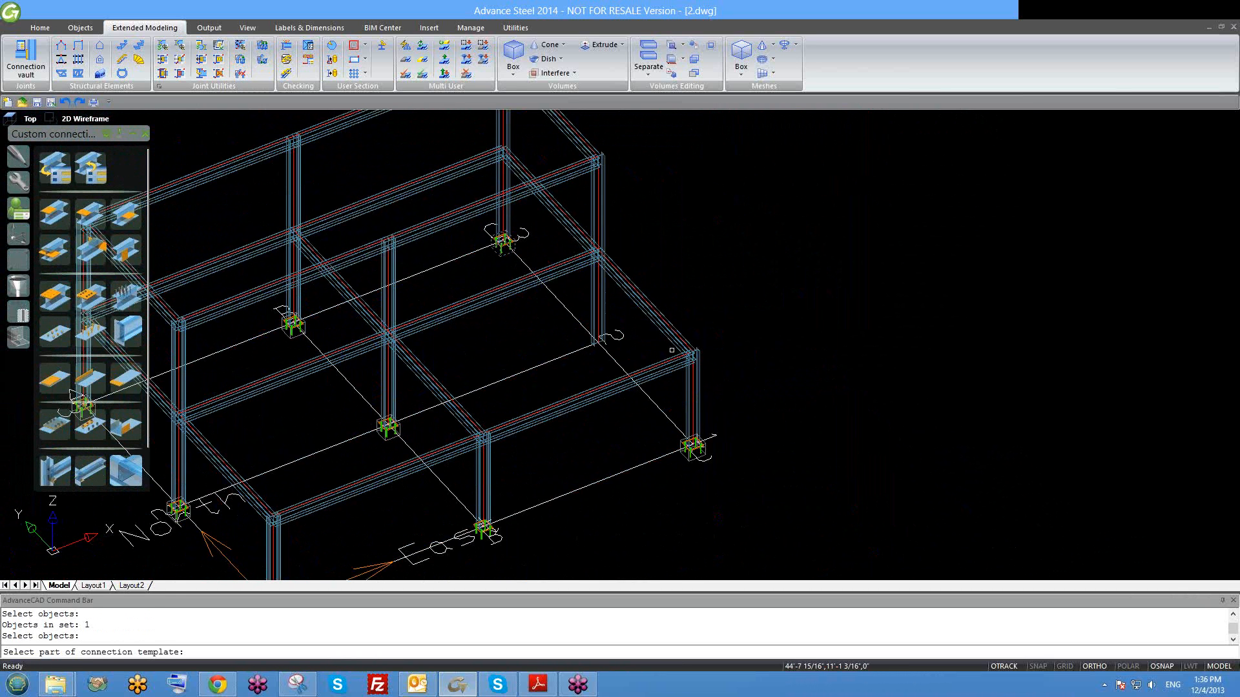
scroll(694, 447, "up", 5)
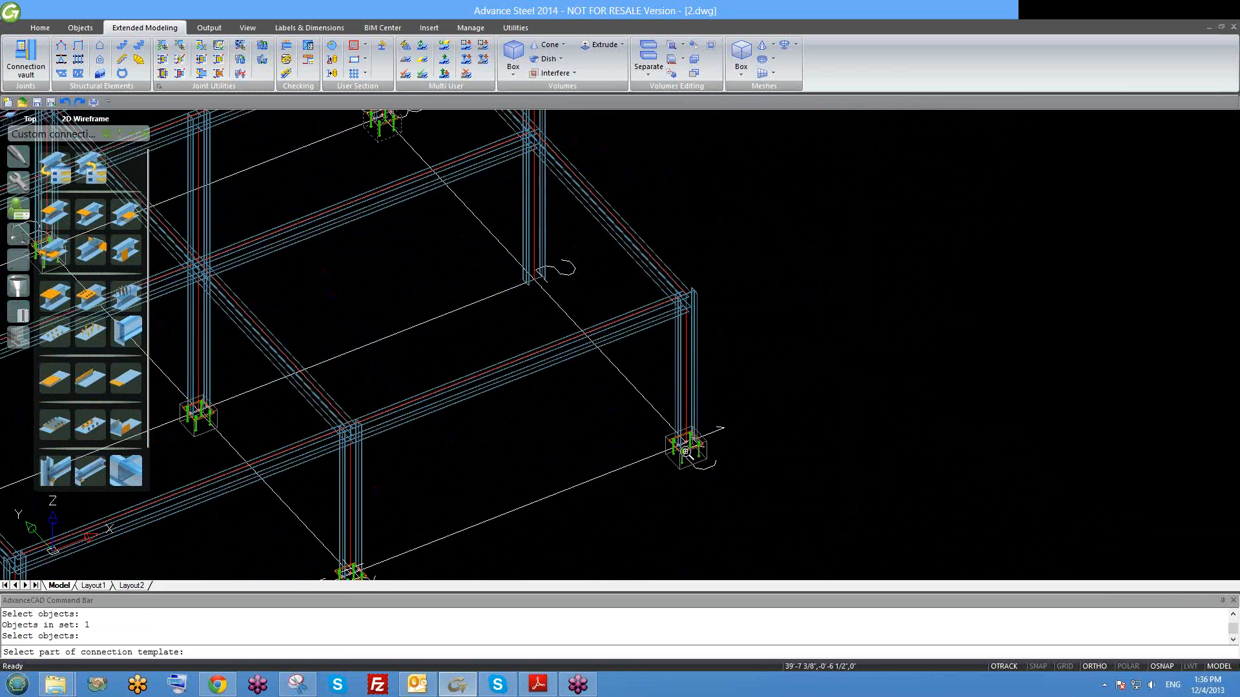
middle_click_drag(681, 468, 678, 437, "shift")
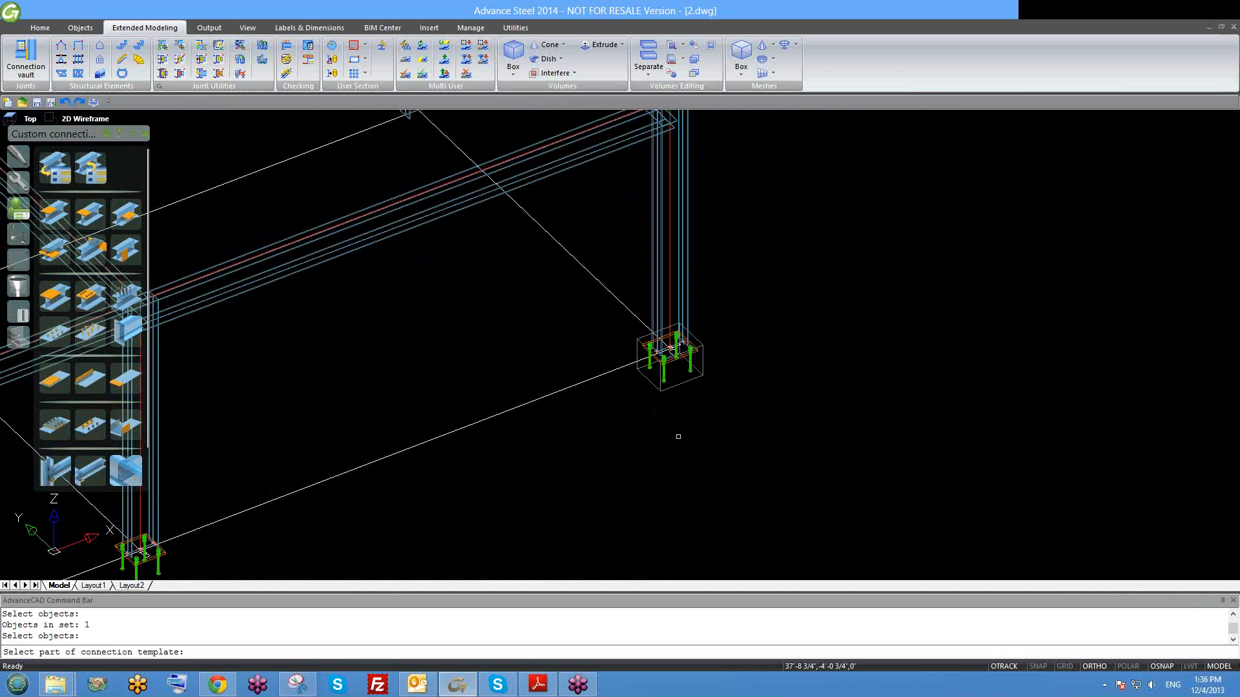
scroll(697, 357, "up", 3)
key("Return")
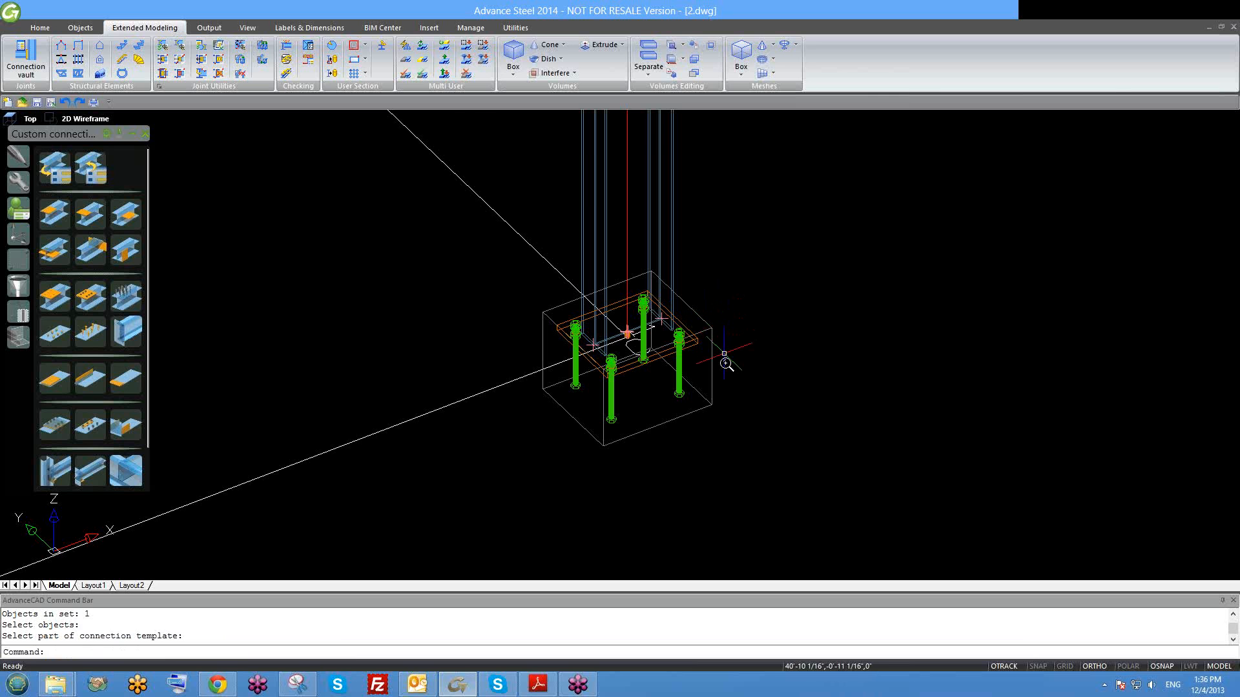
Examine the base plate joint at column C3 and compare it with the joints at C1 and the neighbouring columns.
scroll(725, 359, "down", 4)
scroll(566, 221, "down", 2)
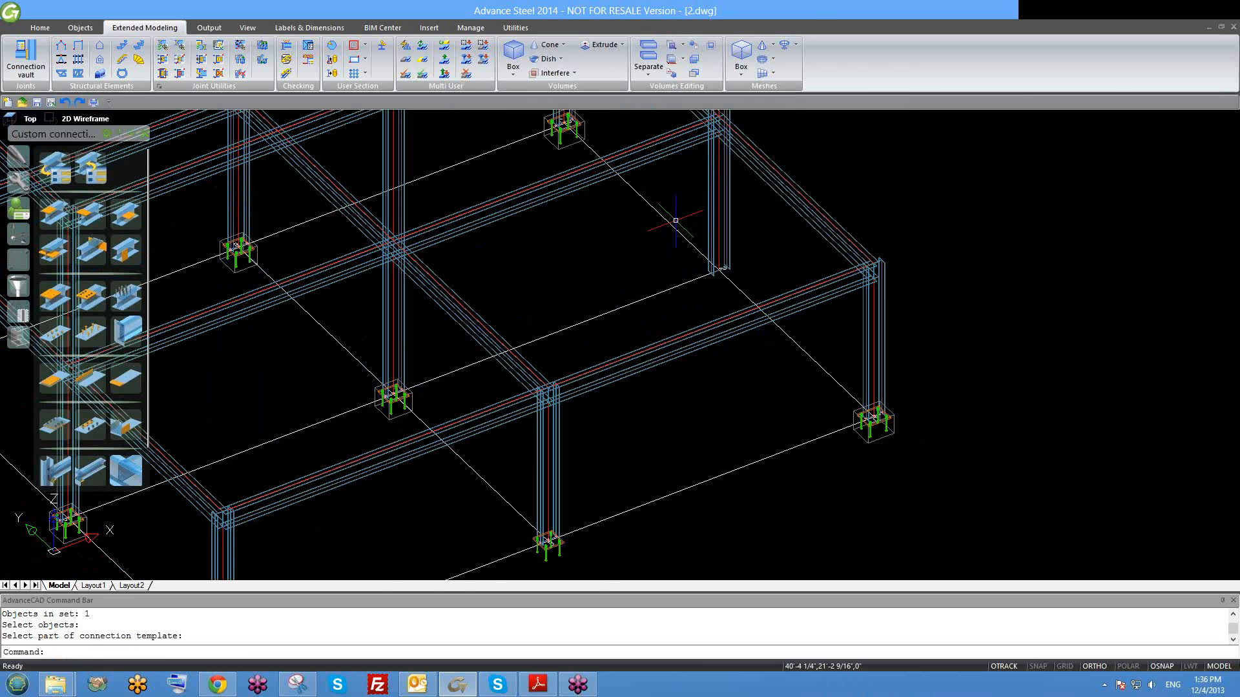
middle_click_drag(604, 161, 609, 183)
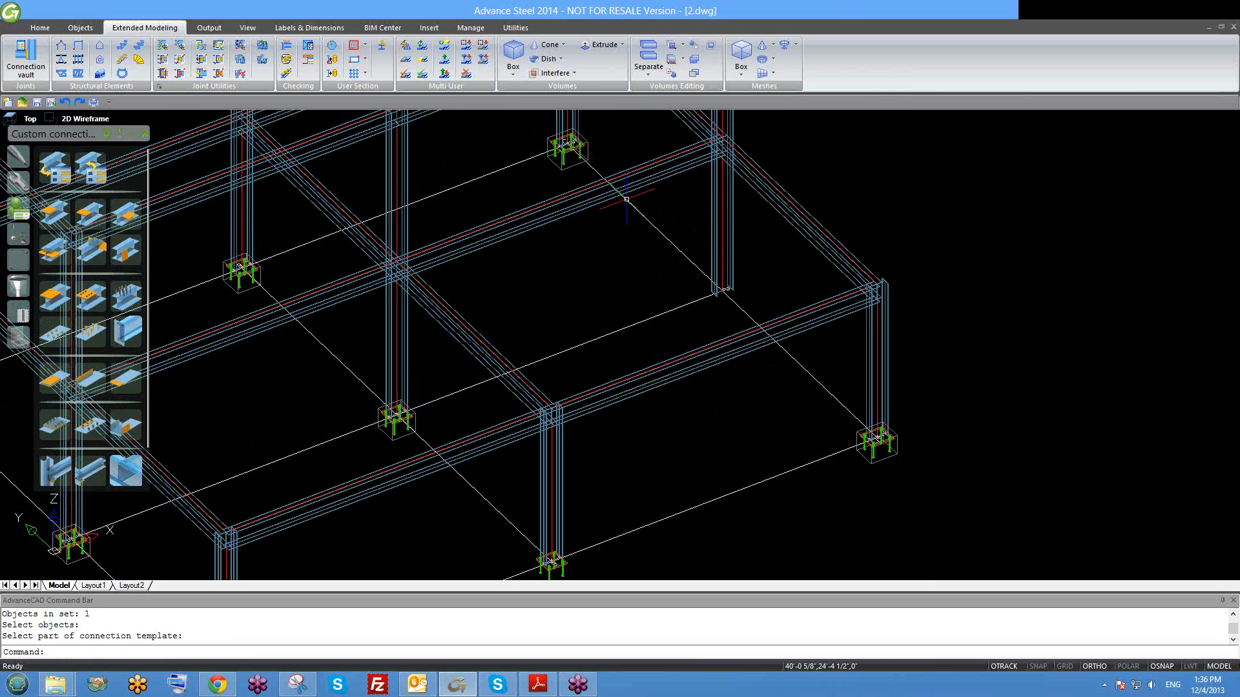
scroll(582, 159, "up", 1)
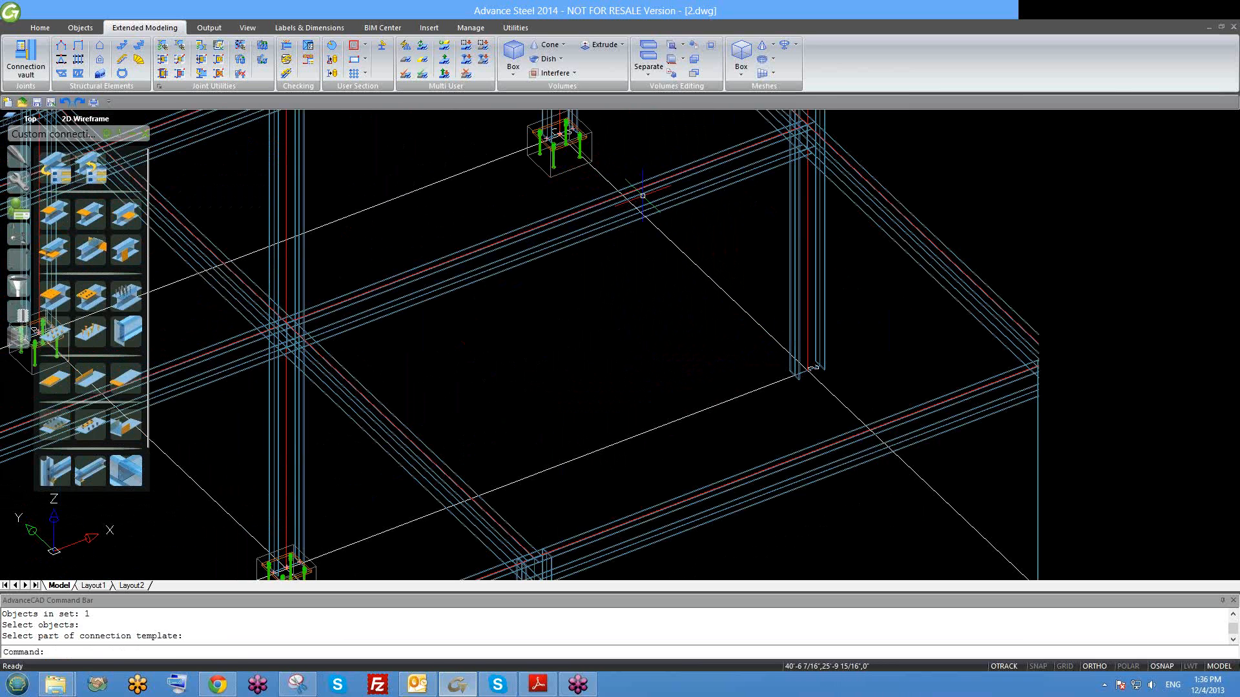
scroll(640, 194, "up", 1)
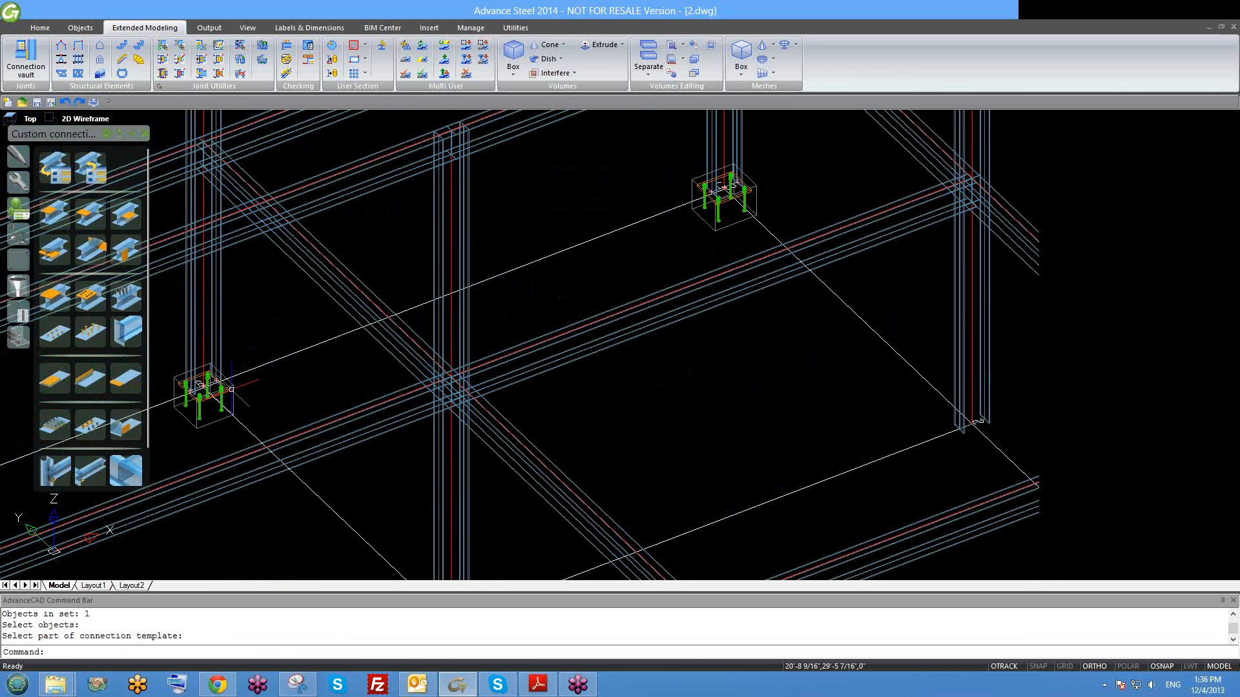
scroll(203, 389, "down", 1)
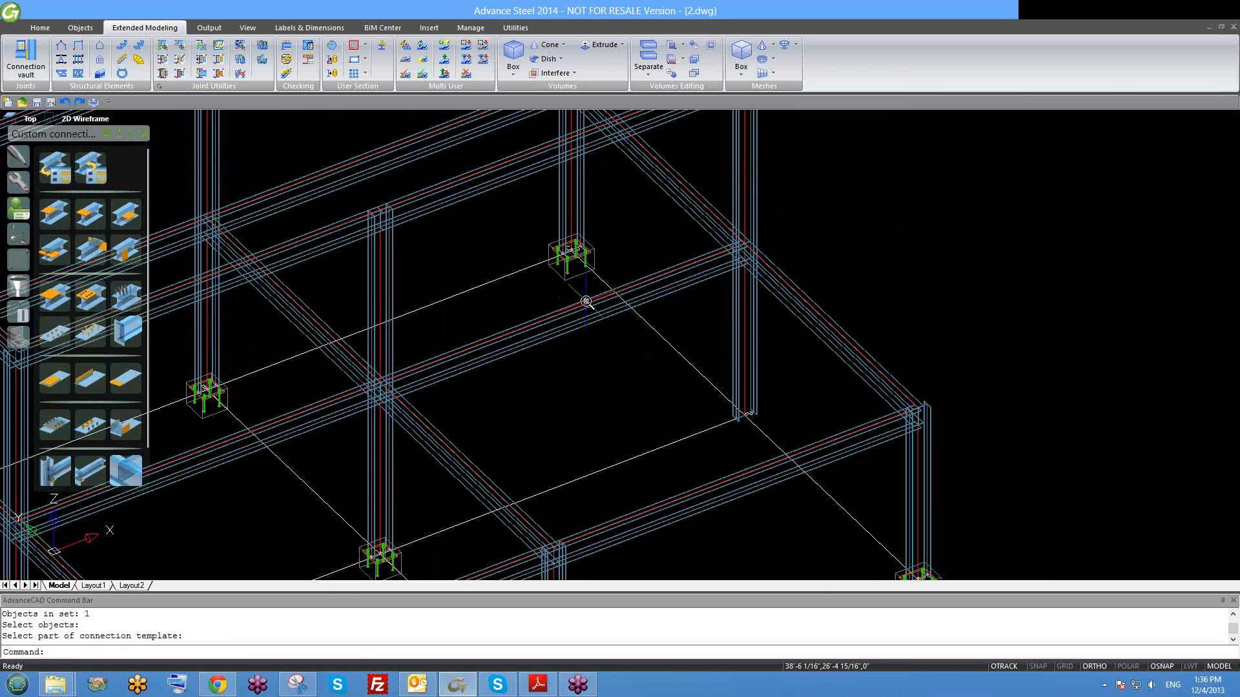
scroll(586, 302, "down", 5)
scroll(595, 279, "up", 4)
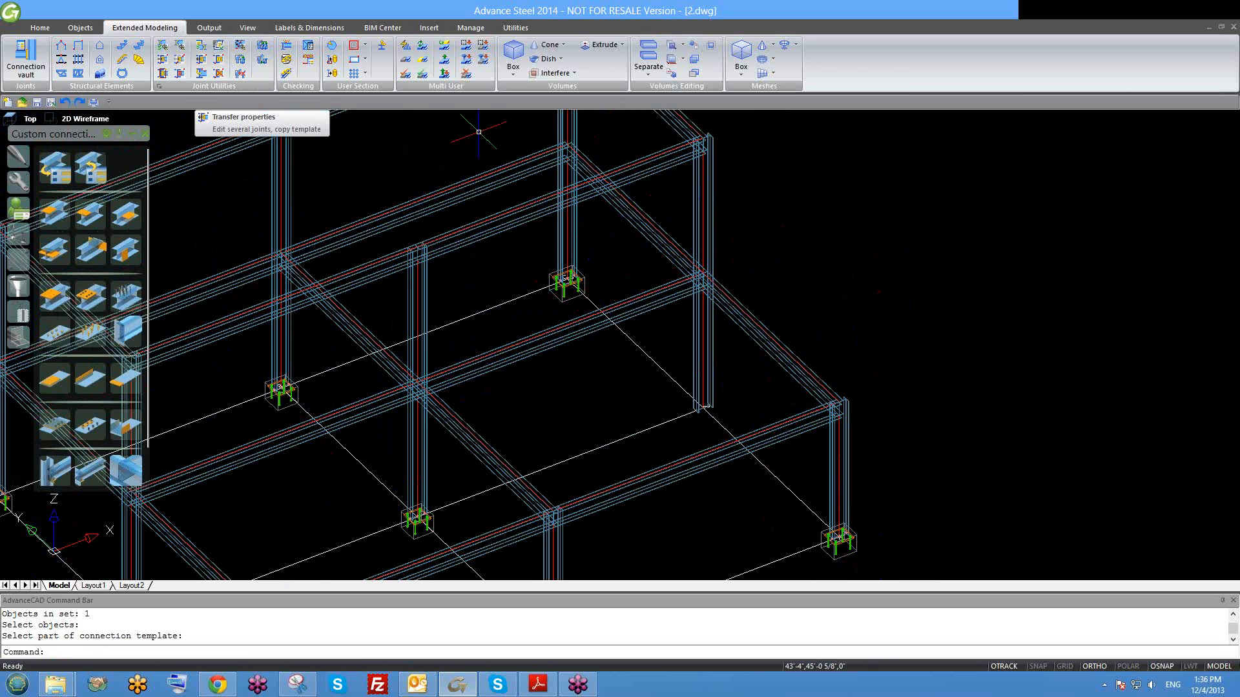
scroll(595, 288, "up", 2)
scroll(553, 274, "down", 3)
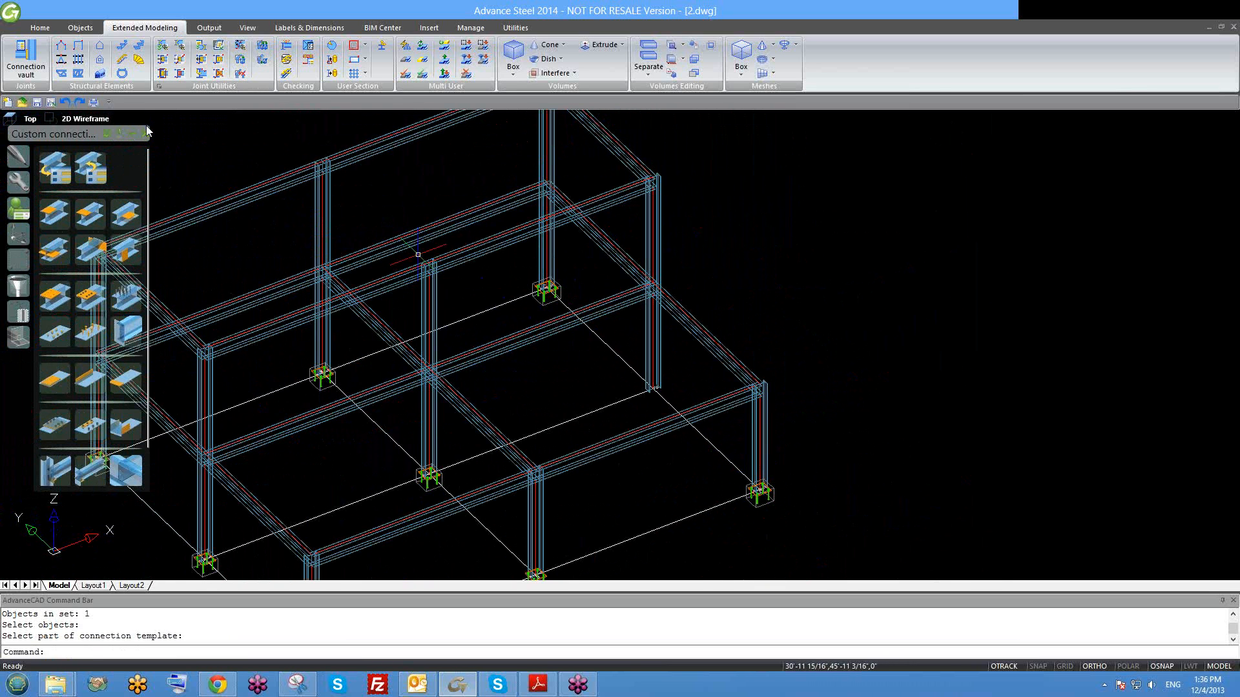
Create a base plate joint at column C2 by template from the joint at column C1, and save the drawing.
left_click(162, 60)
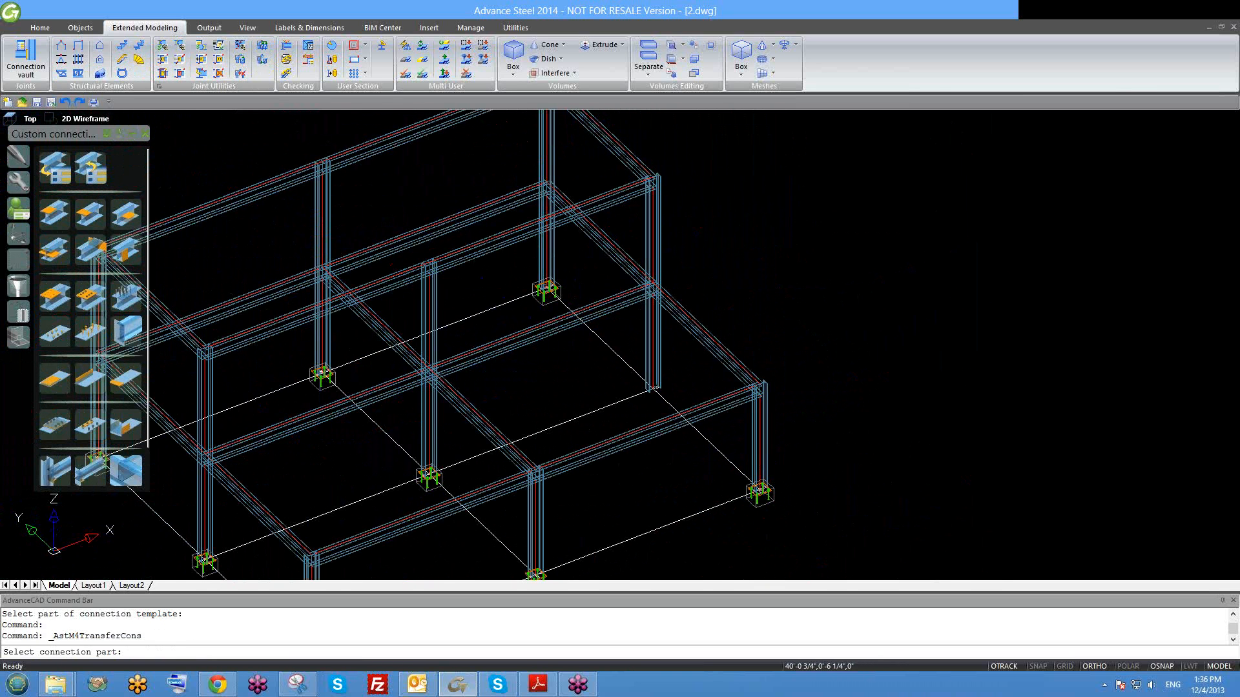
scroll(755, 485, "up", 2)
left_click(784, 500)
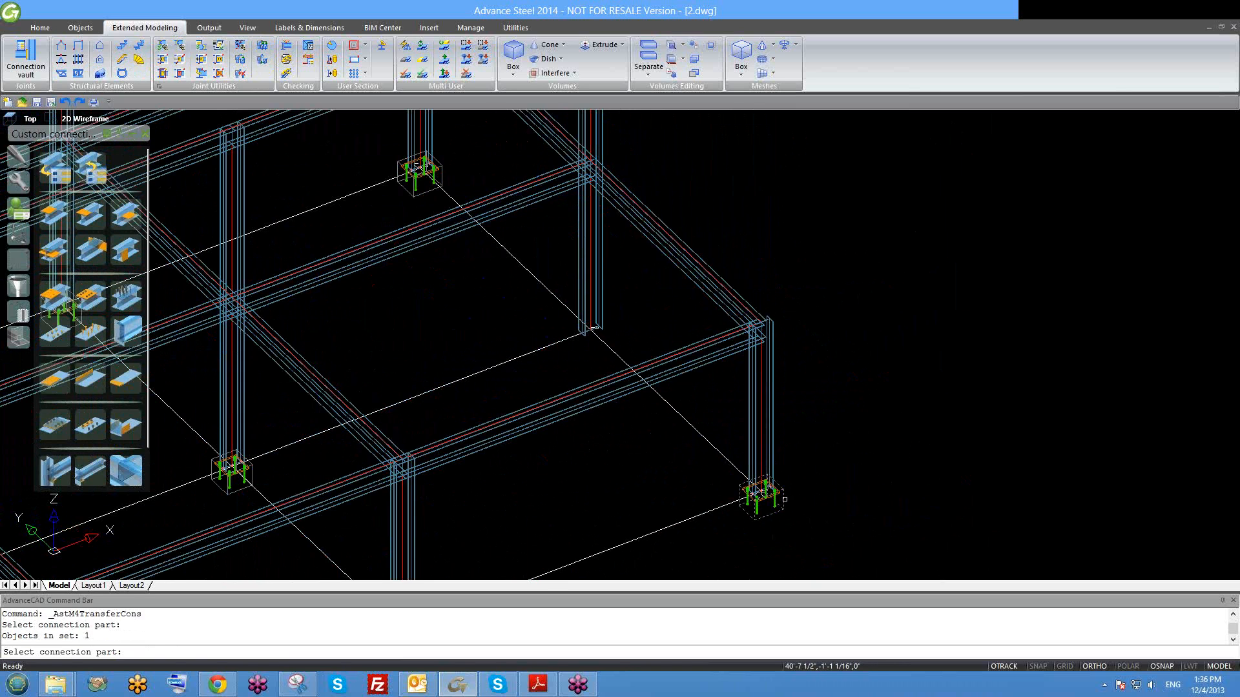
left_click(592, 305)
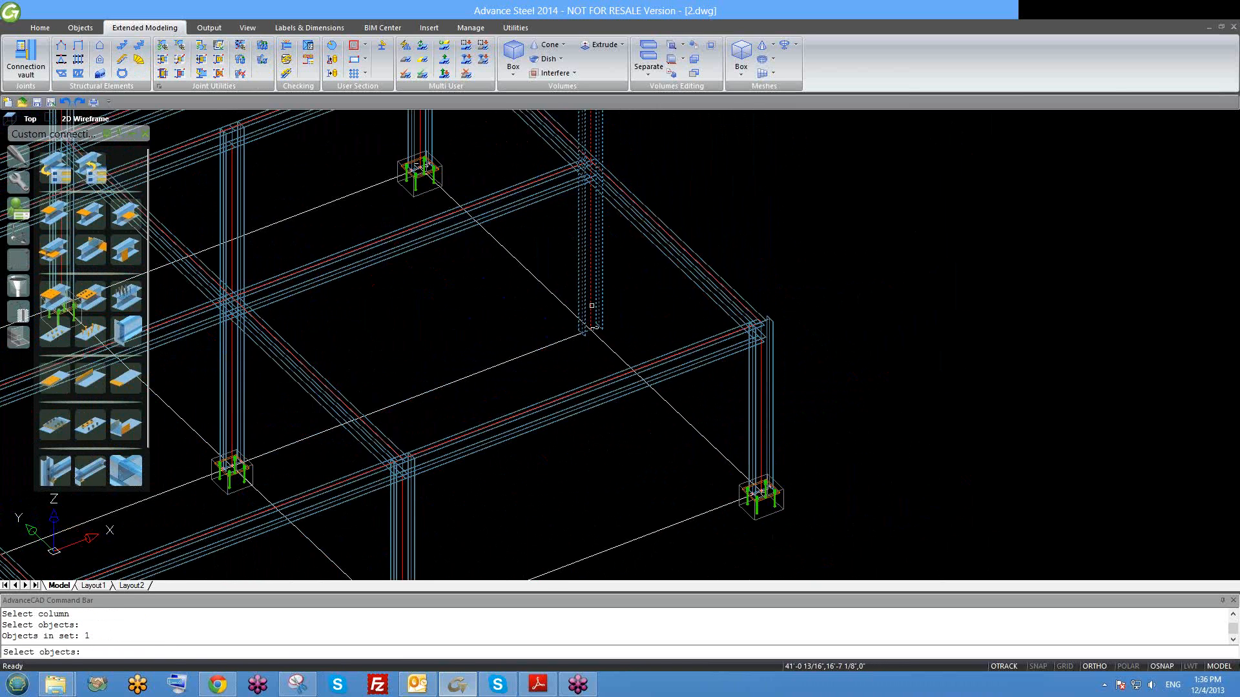
key("Return")
key("Escape")
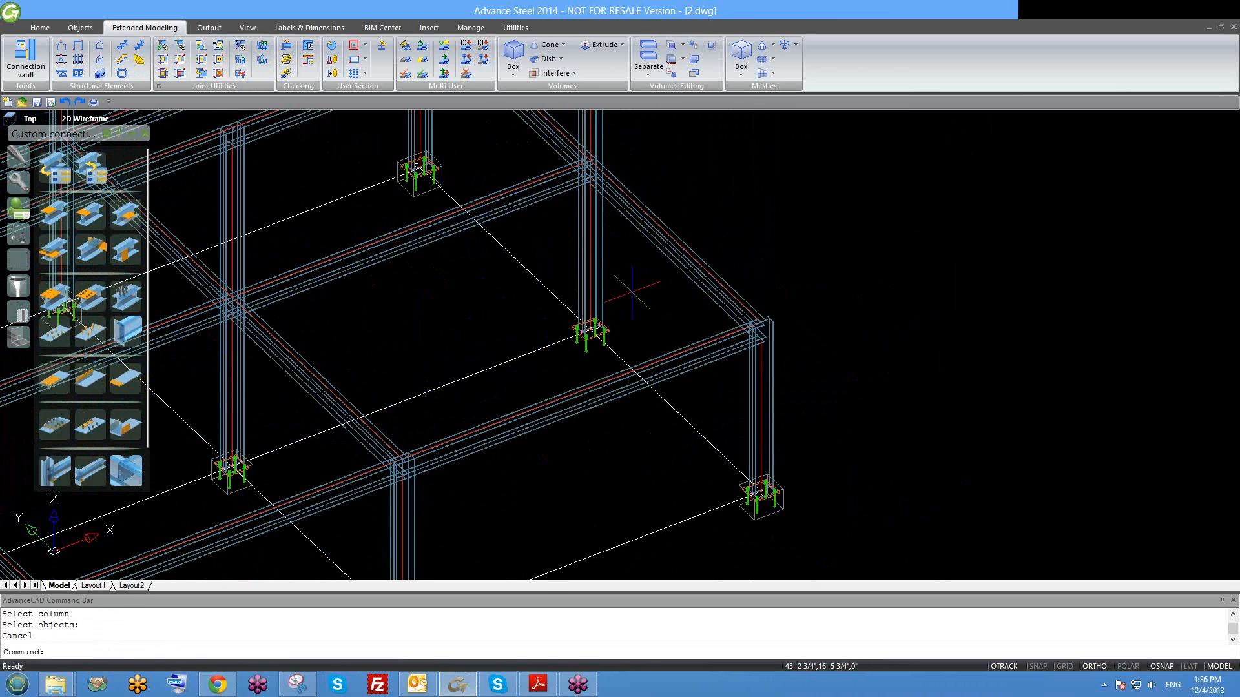
key("ctrl+s")
Examine the base plates across the whole frame and around the southwest corner column by the compass marker.
scroll(620, 304, "down", 5)
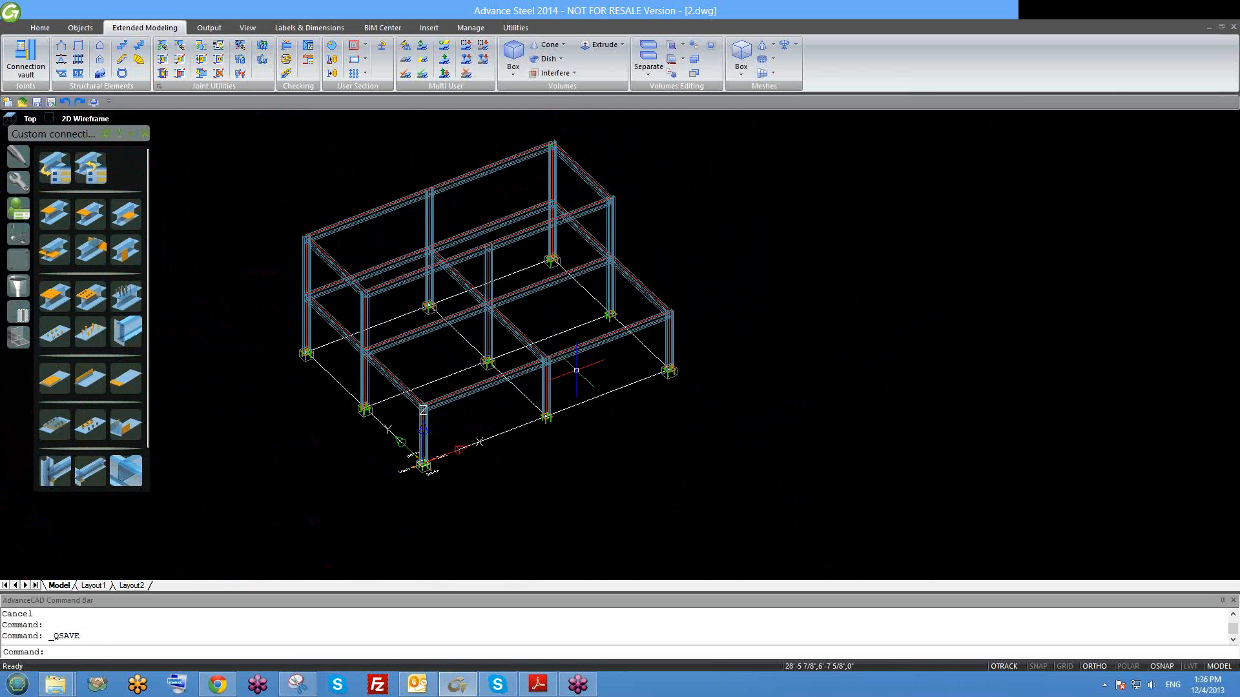
scroll(480, 399, "up", 2)
scroll(494, 393, "up", 3)
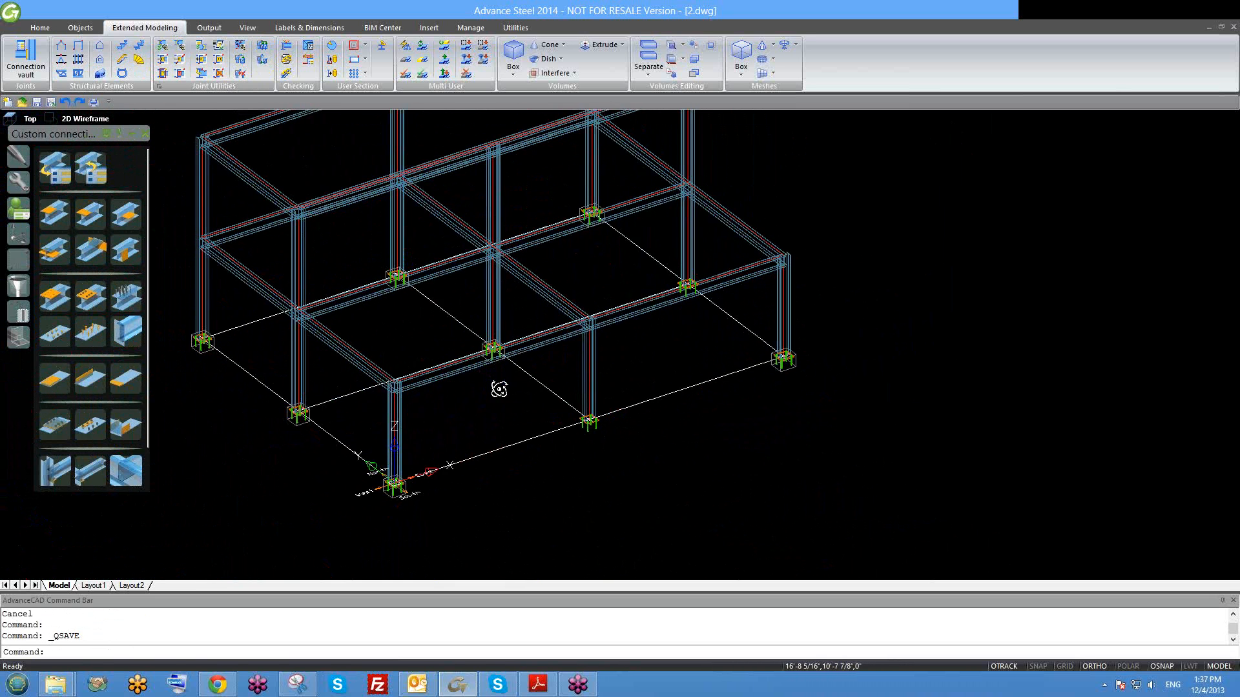
middle_click_drag(587, 385, 576, 381, "shift")
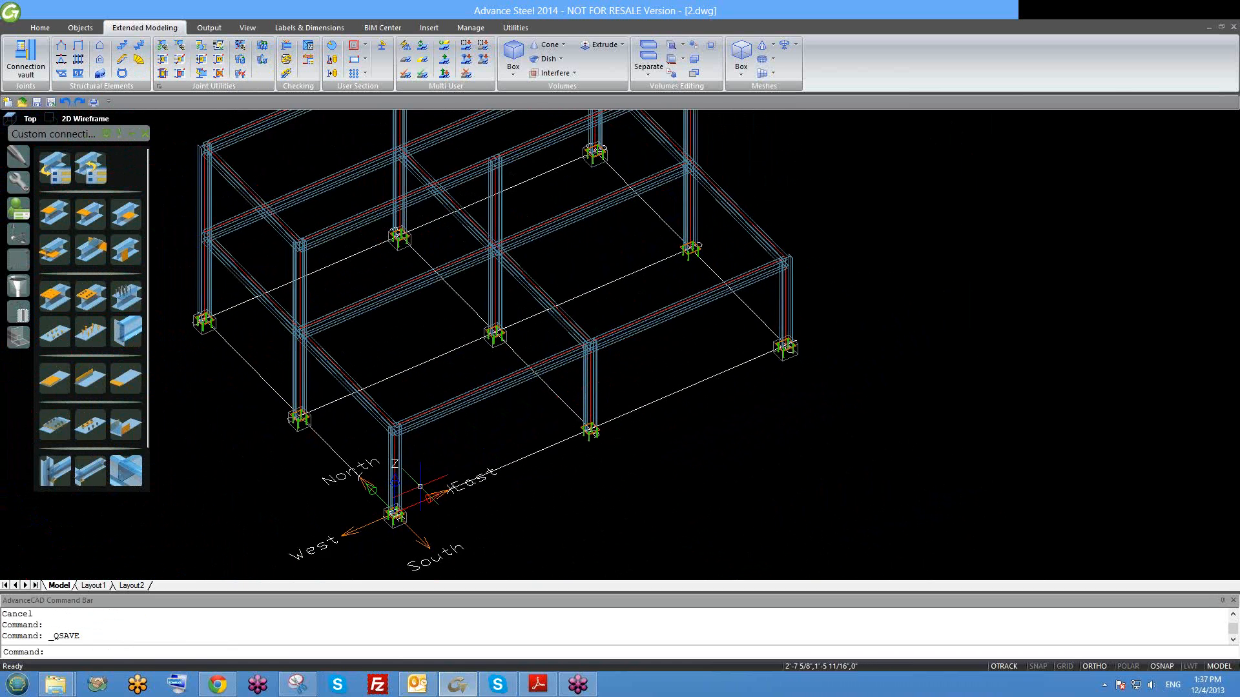
scroll(387, 529, "up", 2)
scroll(387, 529, "up", 2)
scroll(454, 480, "down", 4)
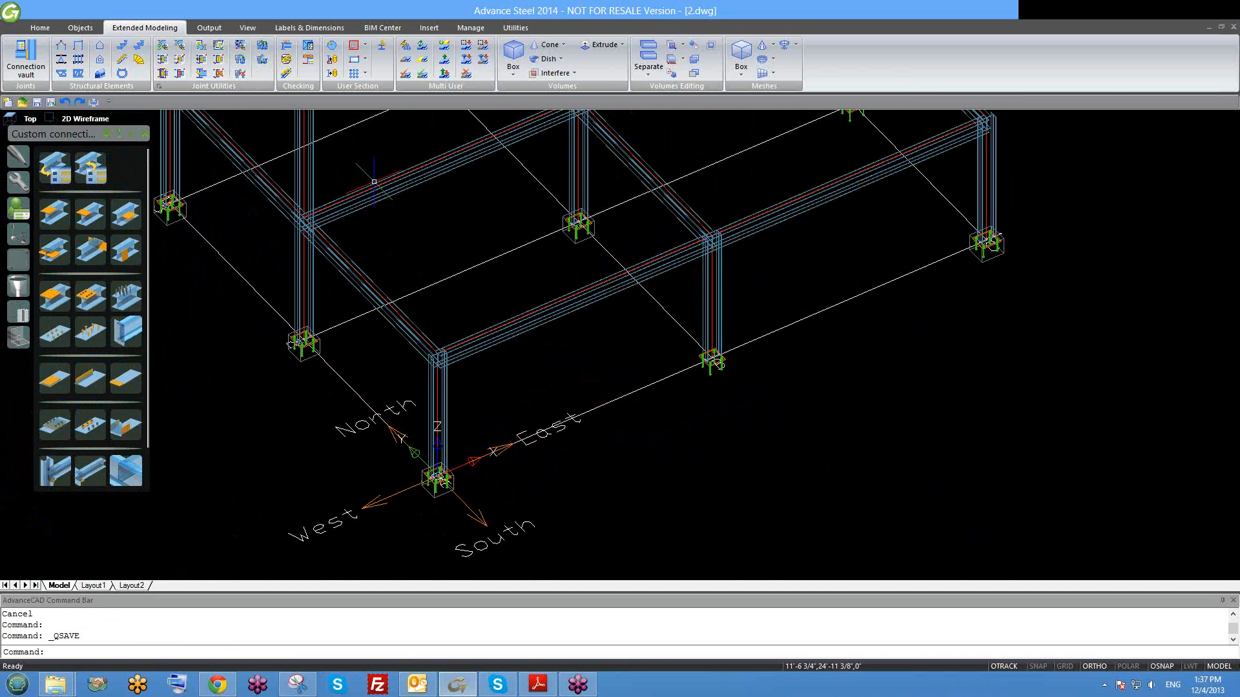
scroll(545, 271, "down", 3)
scroll(549, 265, "up", 2)
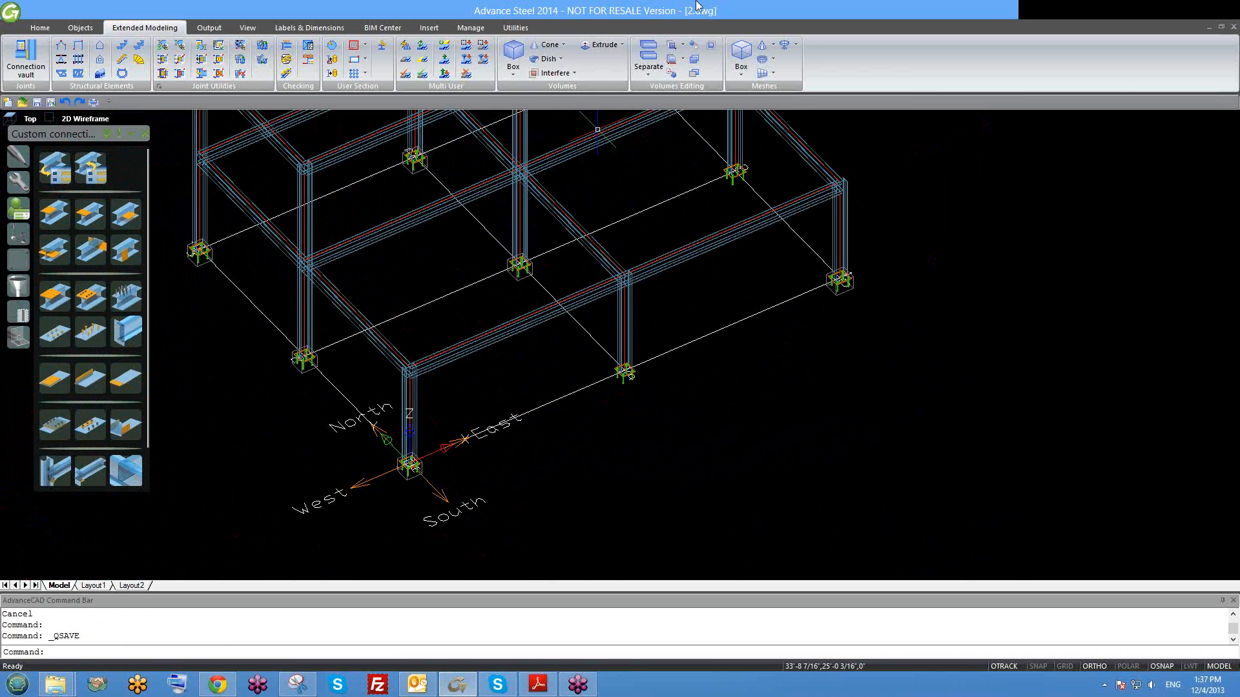
scroll(521, 339, "down", 2)
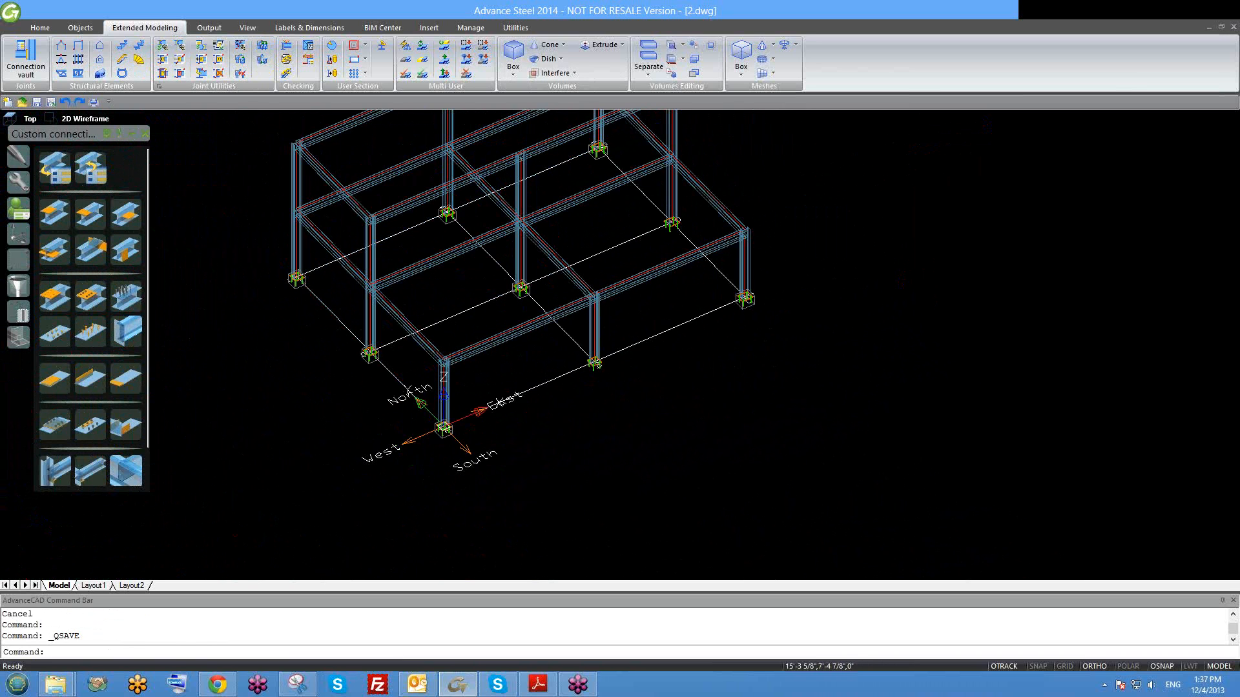
scroll(447, 439, "up", 4)
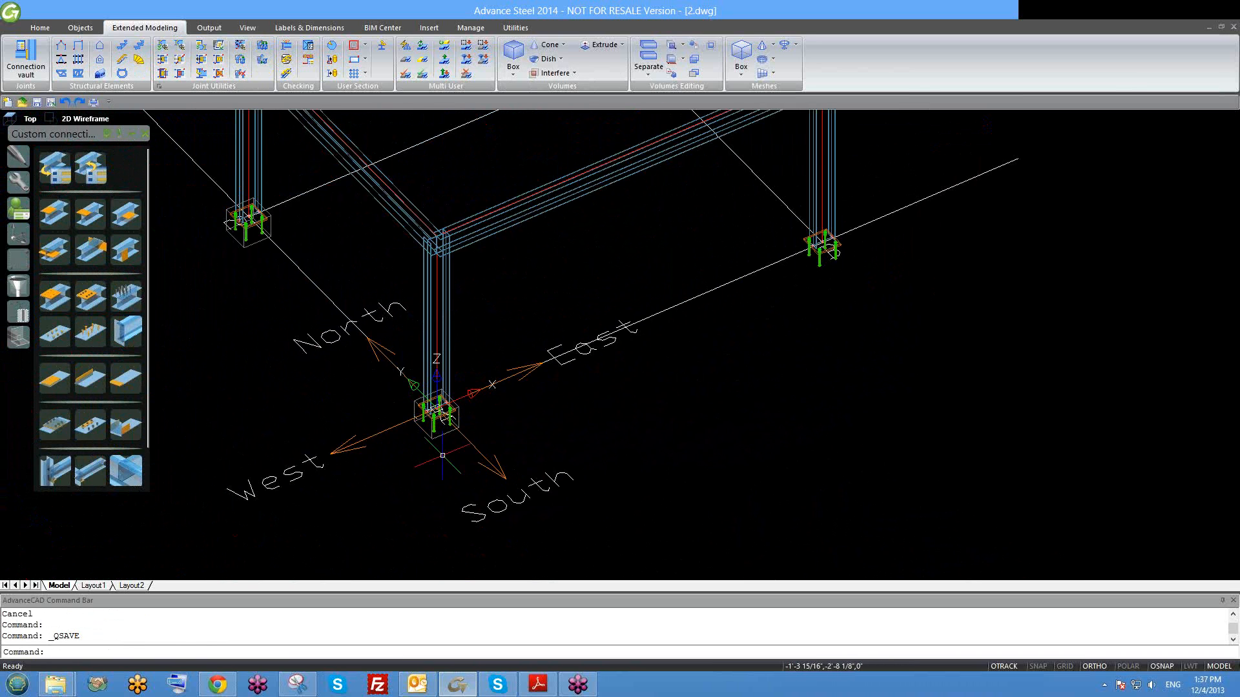
scroll(443, 456, "down", 2)
scroll(467, 345, "down", 1)
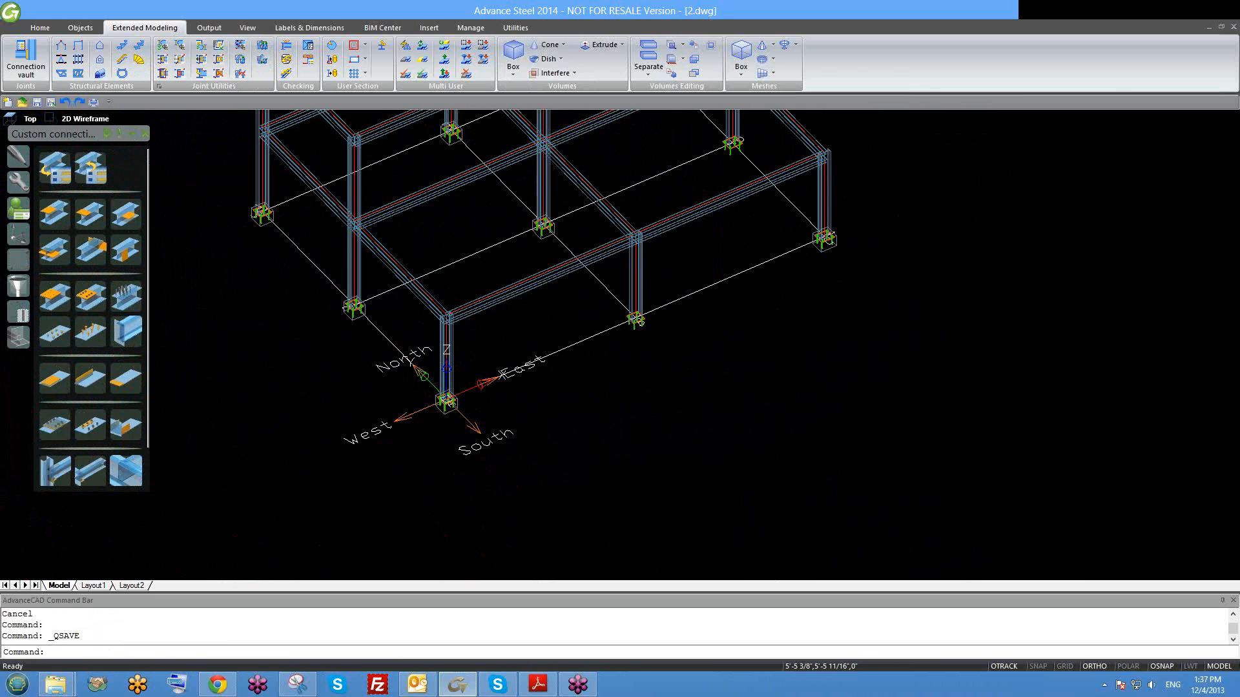
Examine the base plate created at column C2 and compare it with the one at corner column C1.
middle_click_drag(494, 269, 501, 338)
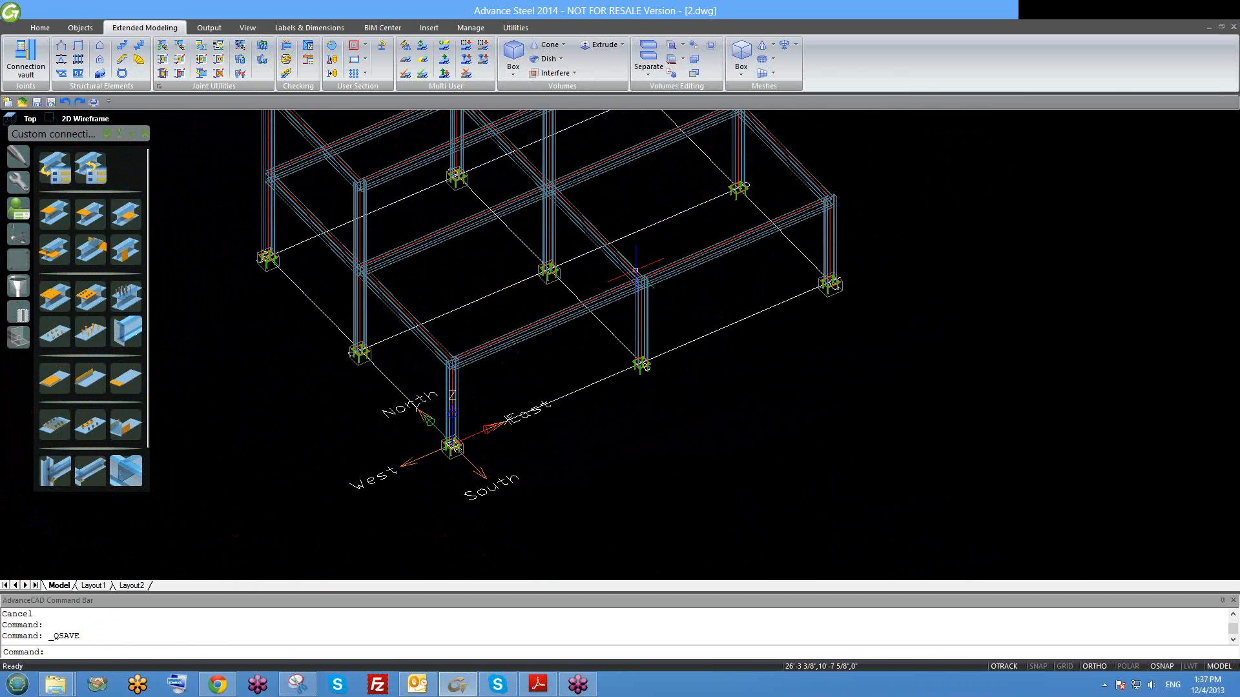
middle_click_drag(630, 276, 583, 361)
scroll(678, 298, "up", 1)
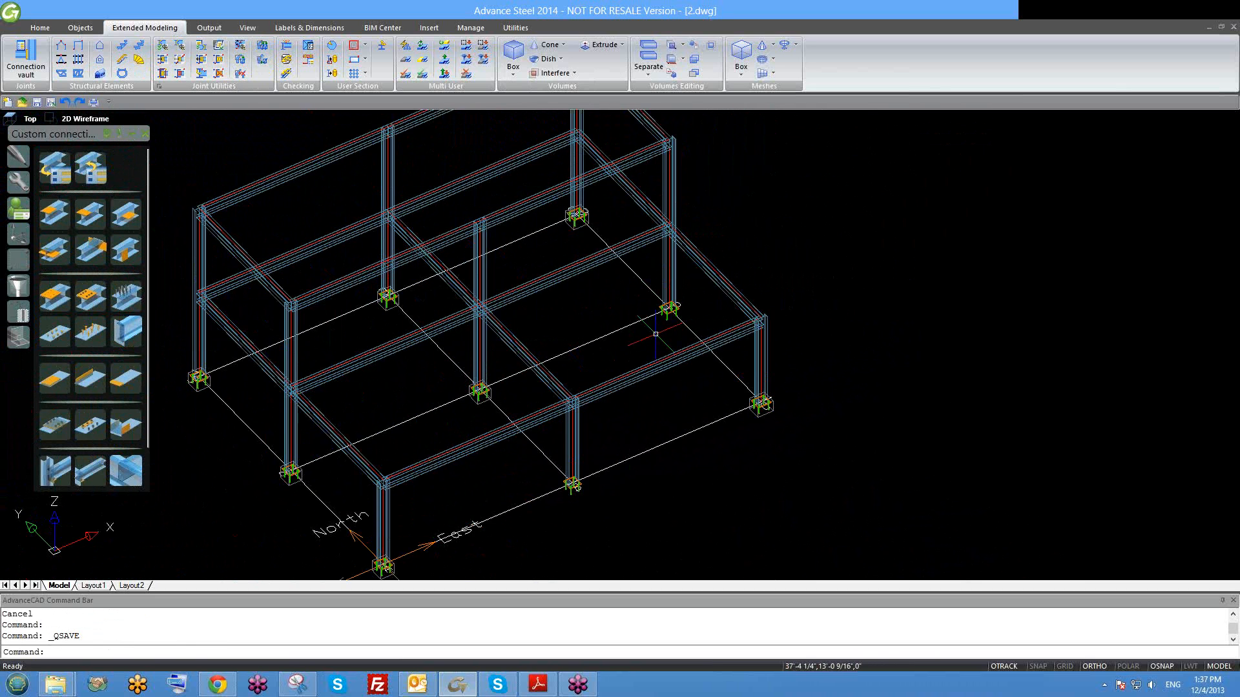
scroll(665, 319, "up", 1)
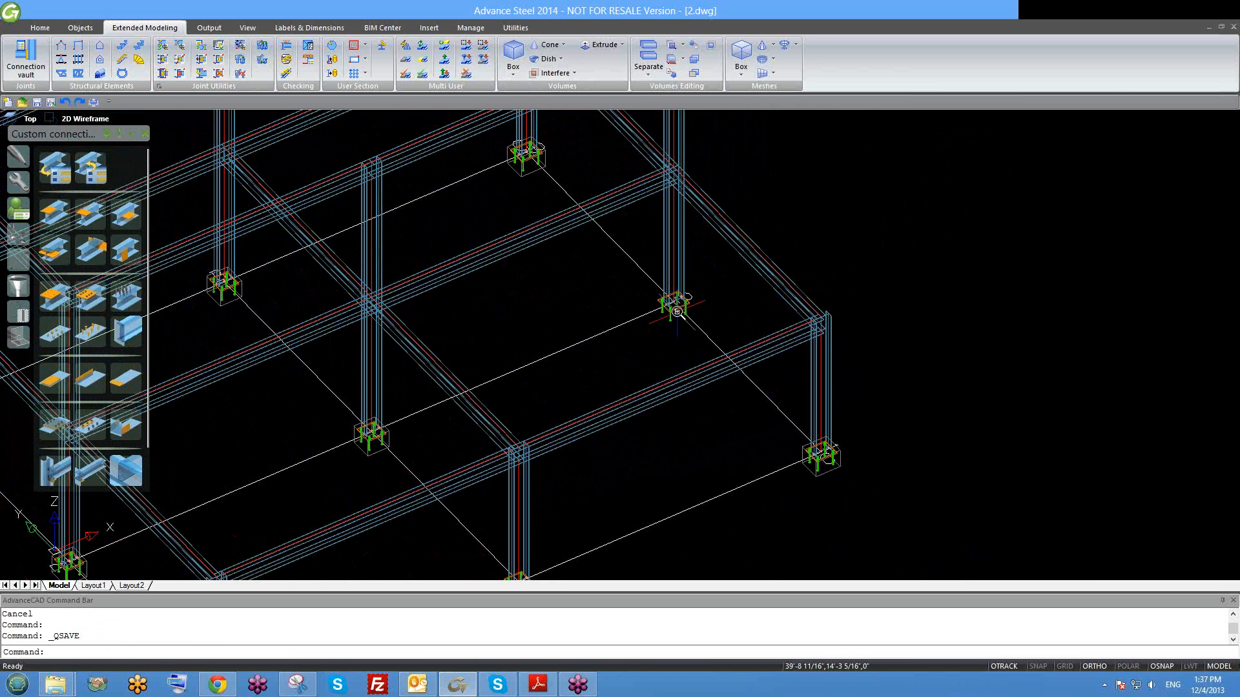
scroll(675, 318, "up", 1)
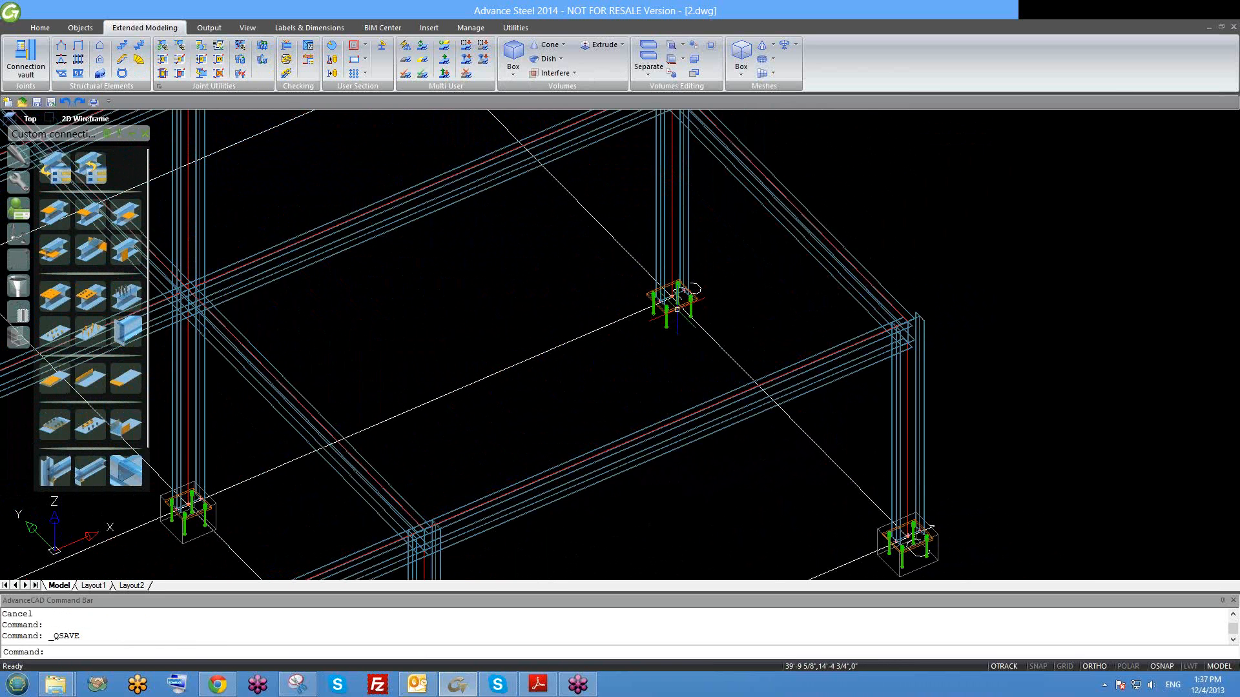
scroll(678, 310, "down", 2)
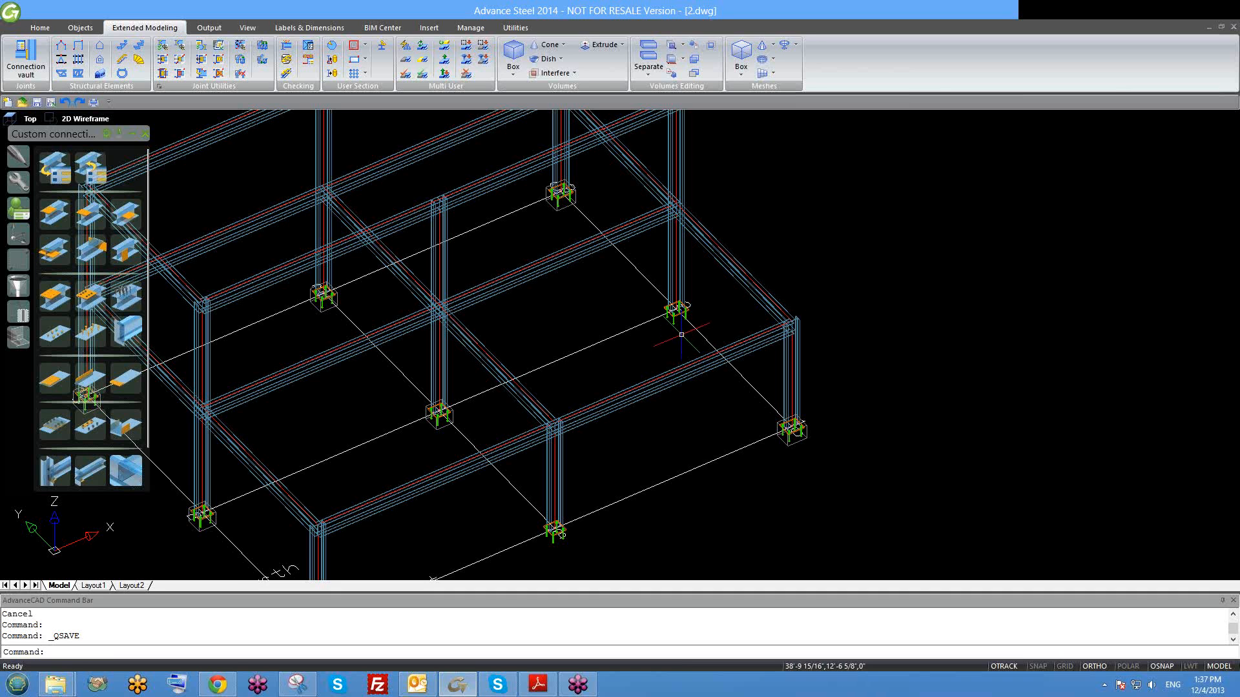
scroll(682, 309, "up", 2)
scroll(684, 316, "down", 1)
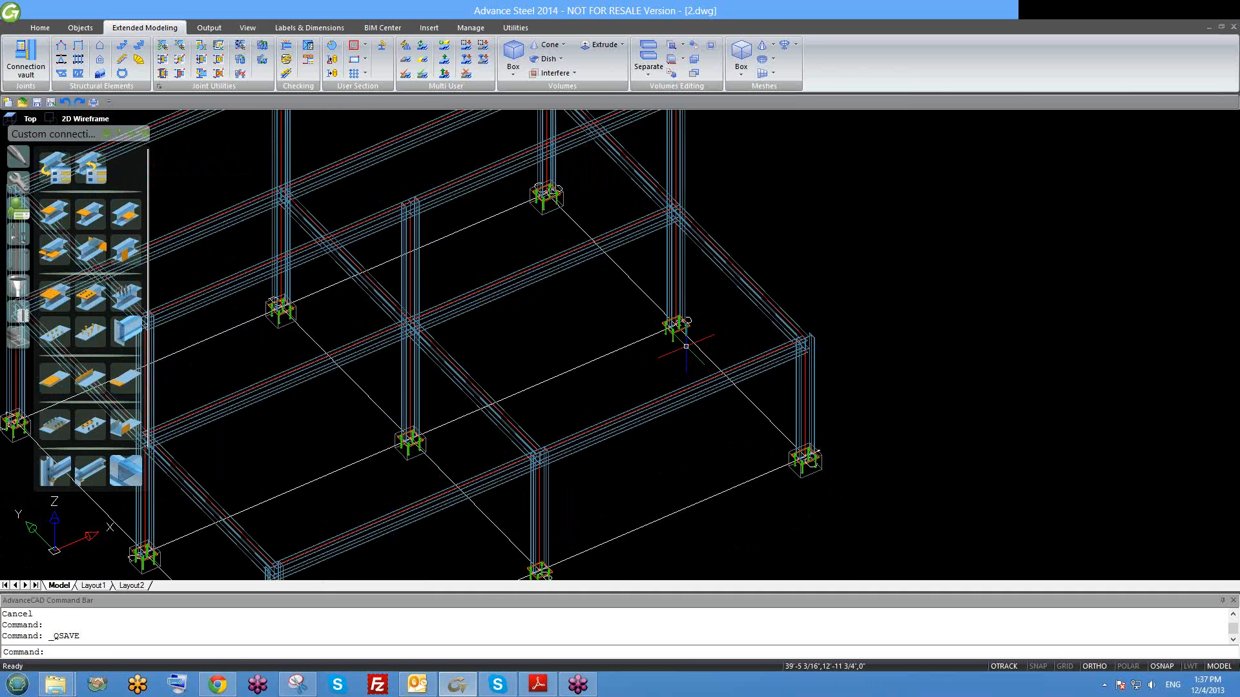
scroll(803, 472, "up", 2)
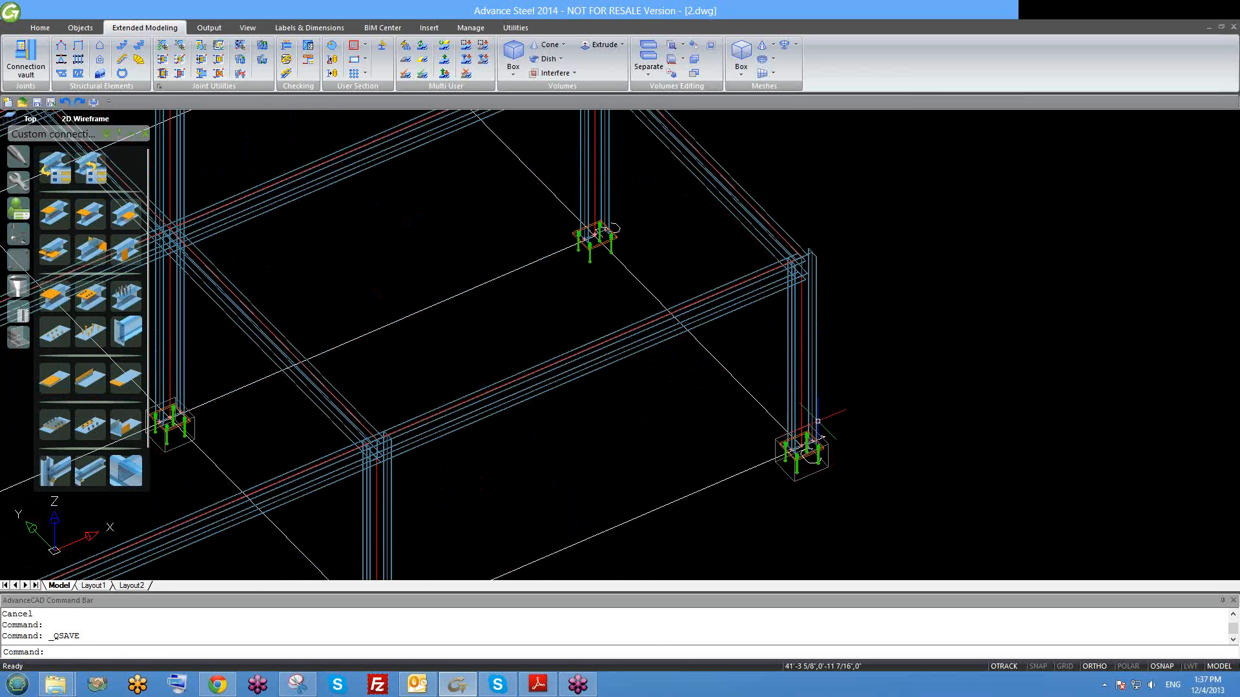
Examine the base plate at column C2 and compare it with those at the neighbouring columns.
scroll(815, 425, "down", 2)
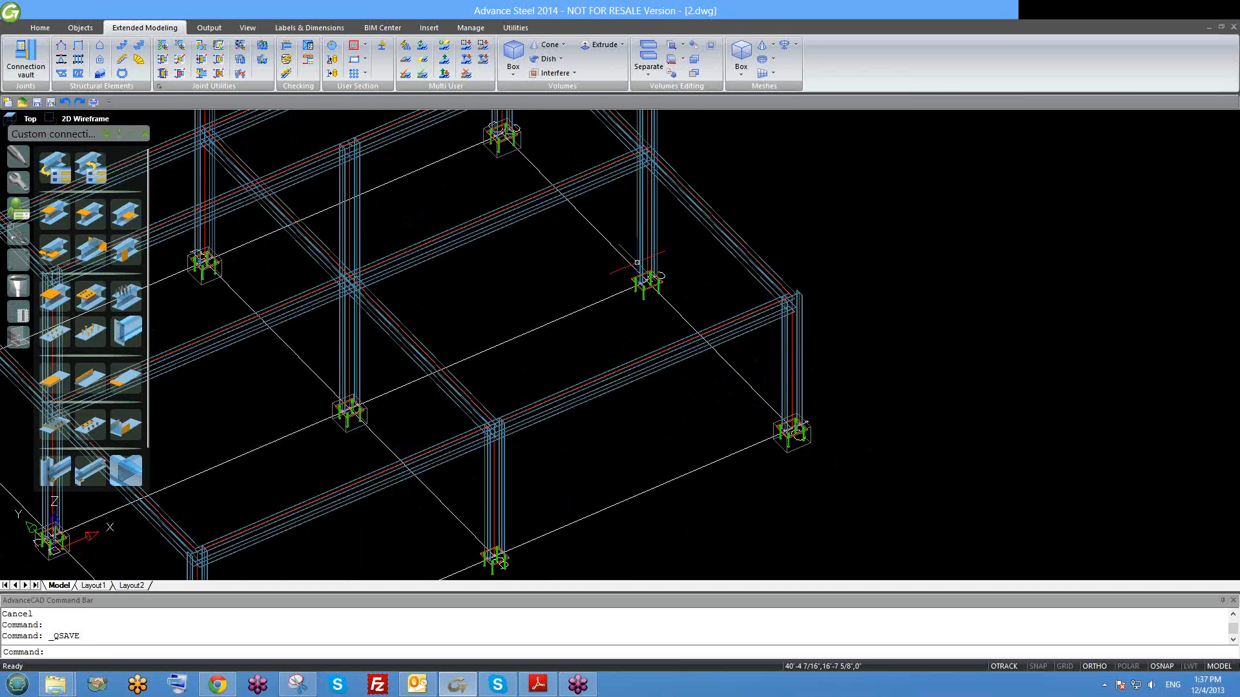
middle_click_drag(652, 316, 689, 339)
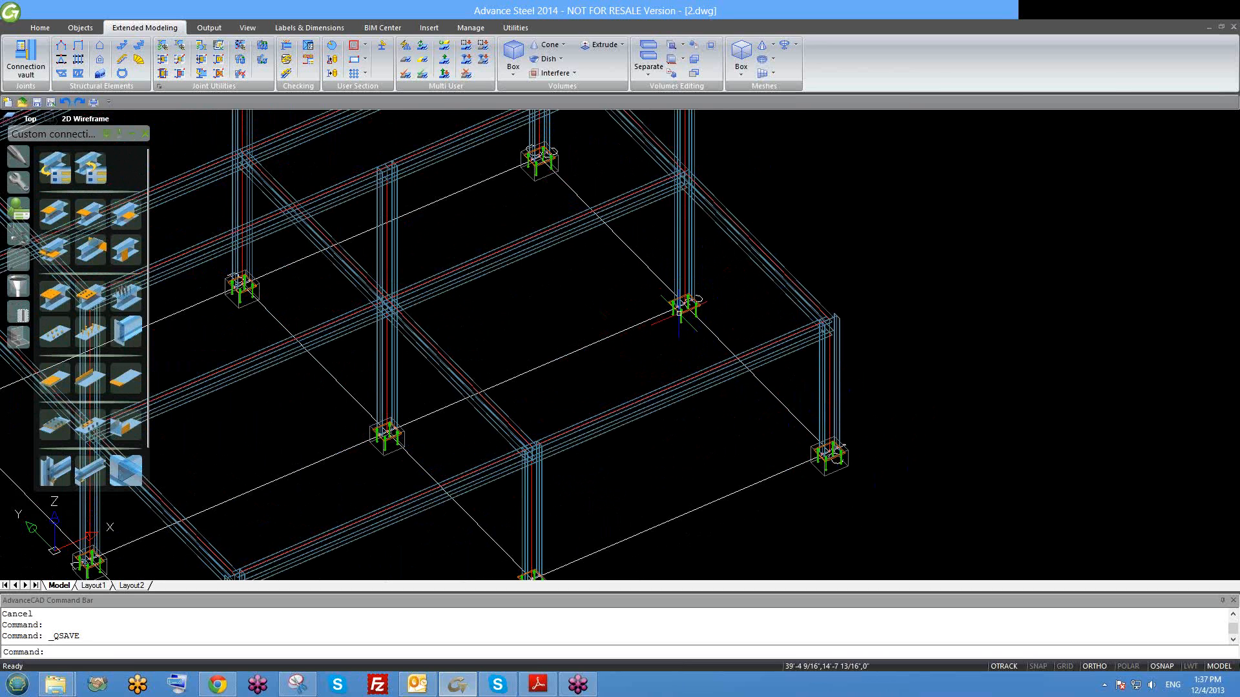
scroll(680, 314, "up", 3)
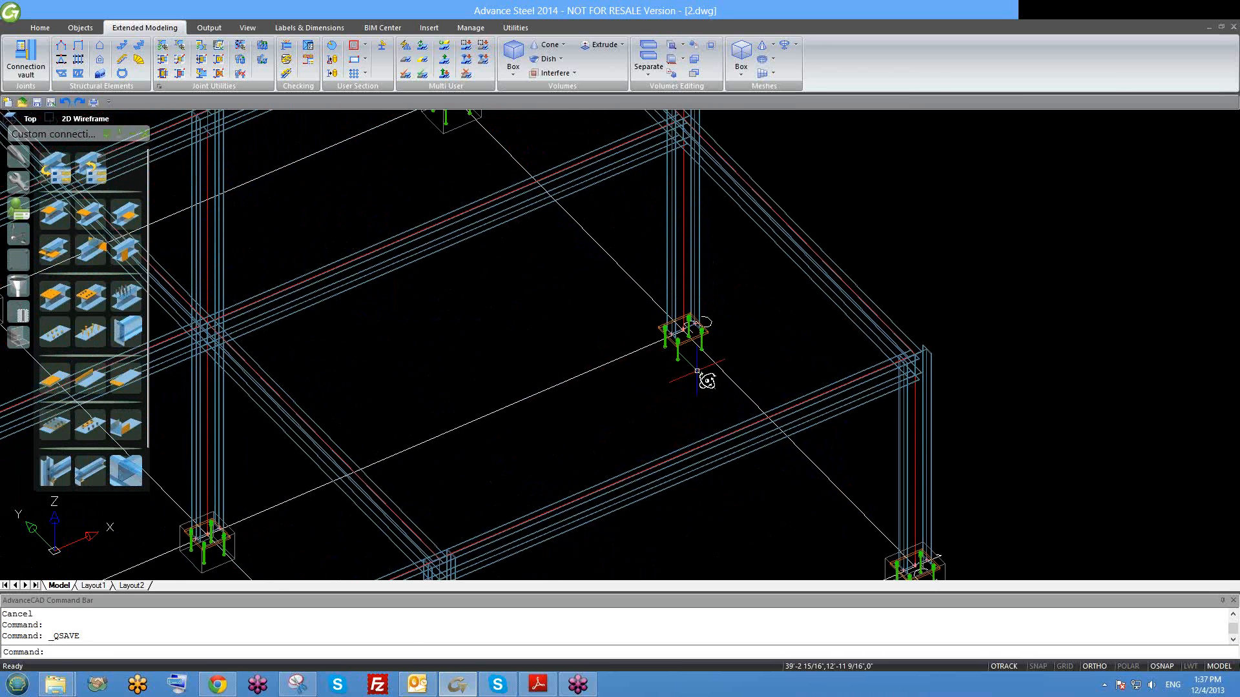
scroll(699, 327, "up", 2)
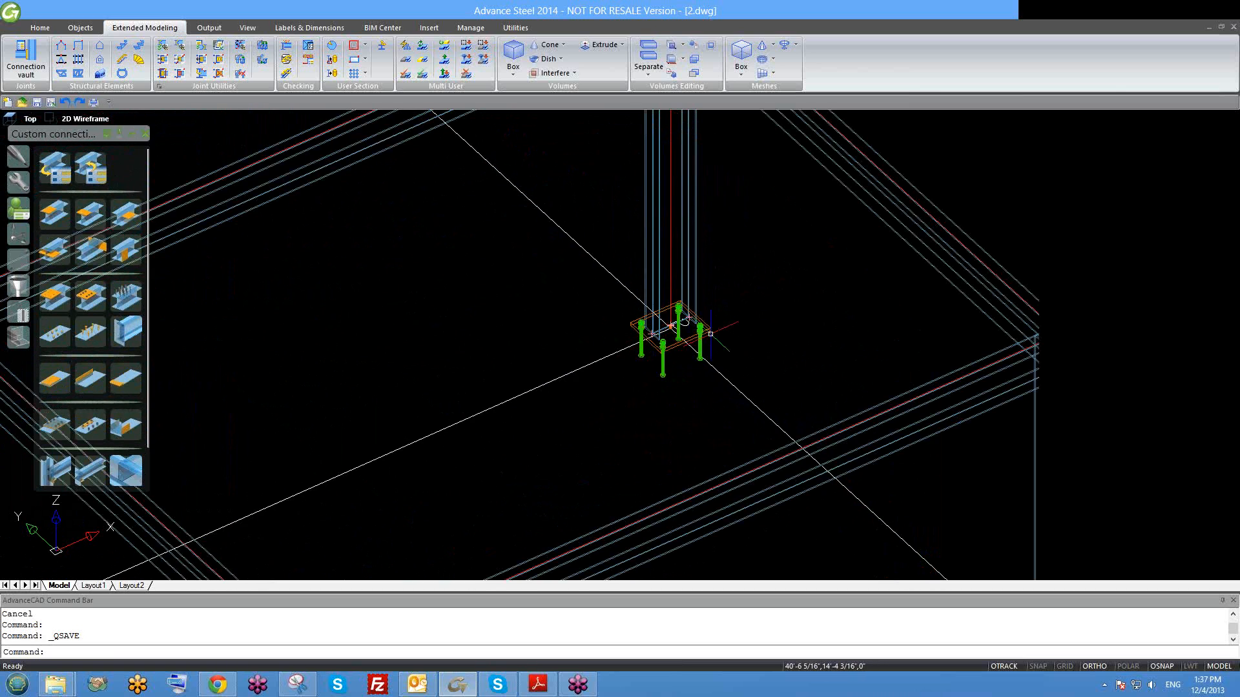
scroll(699, 328, "down", 5)
scroll(691, 331, "up", 3)
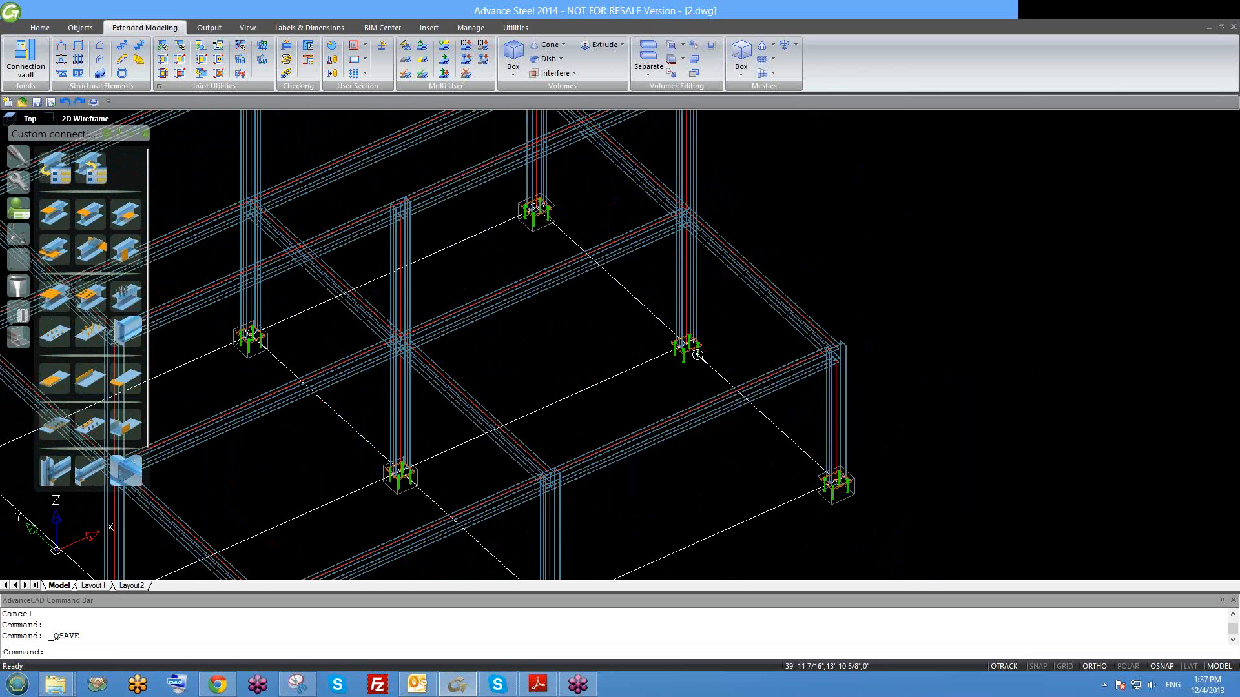
scroll(697, 354, "up", 1)
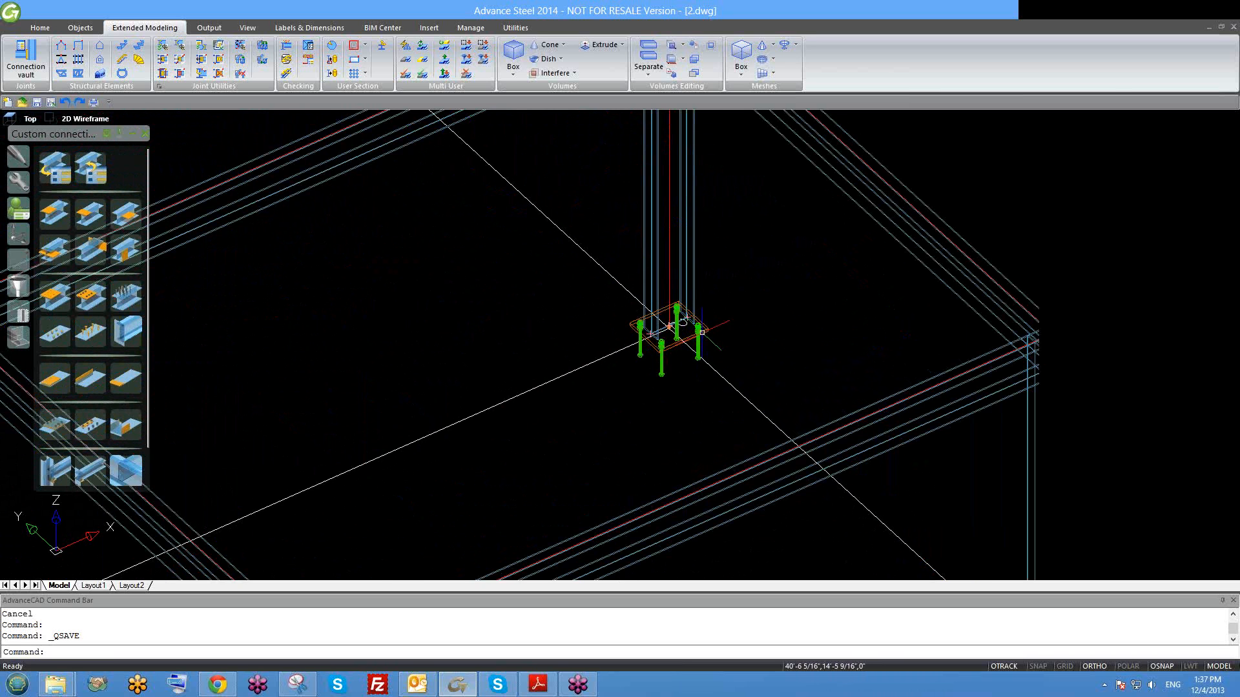
scroll(700, 328, "down", 1)
scroll(702, 336, "down", 2)
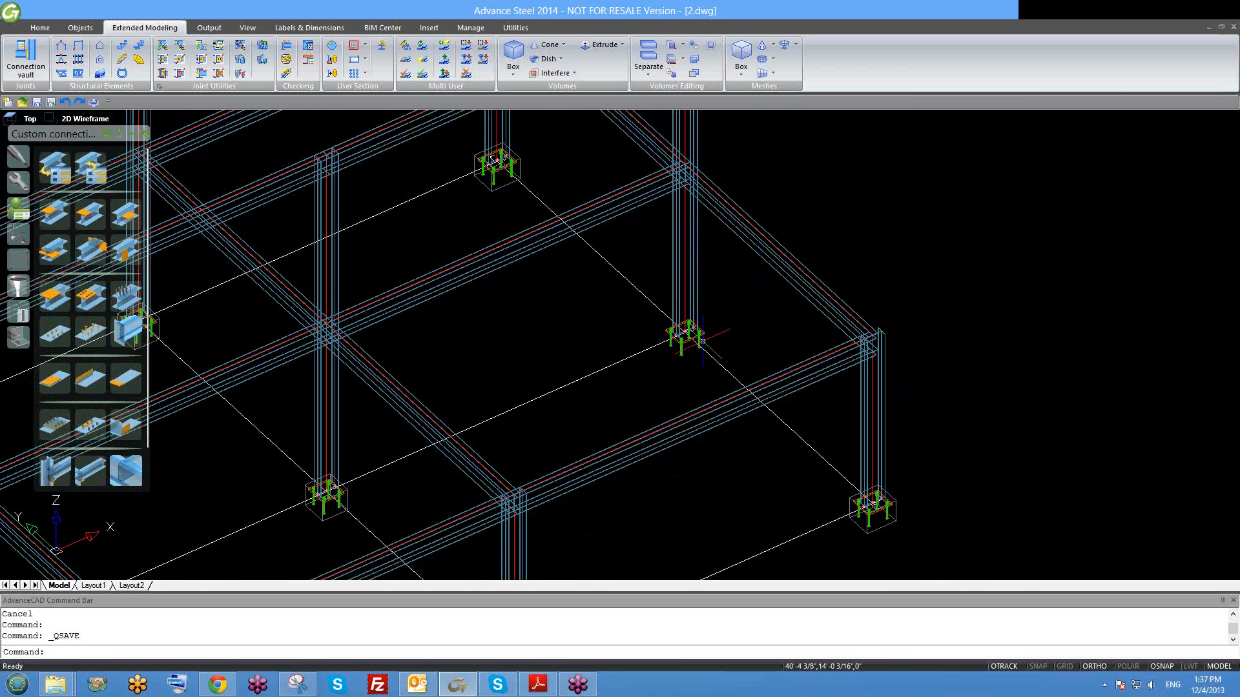
scroll(698, 340, "up", 2)
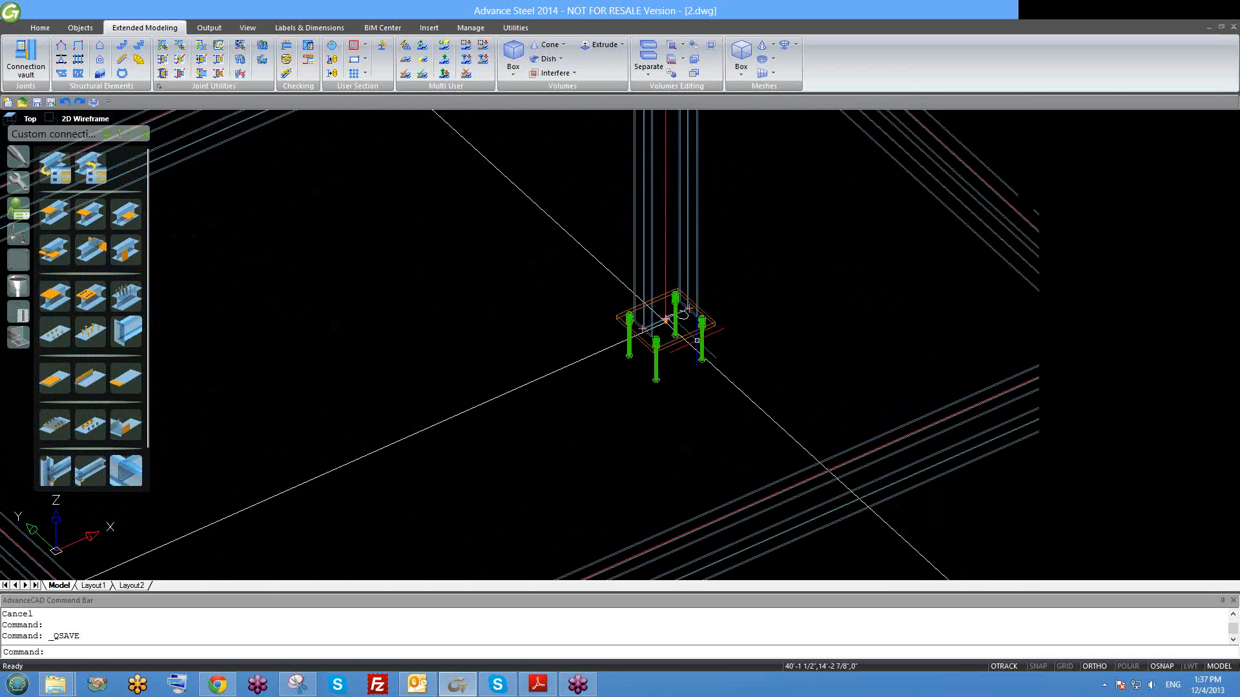
Open the joint properties of the base plate at column C2, inspect the joint, and close them.
scroll(705, 336, "up", 2)
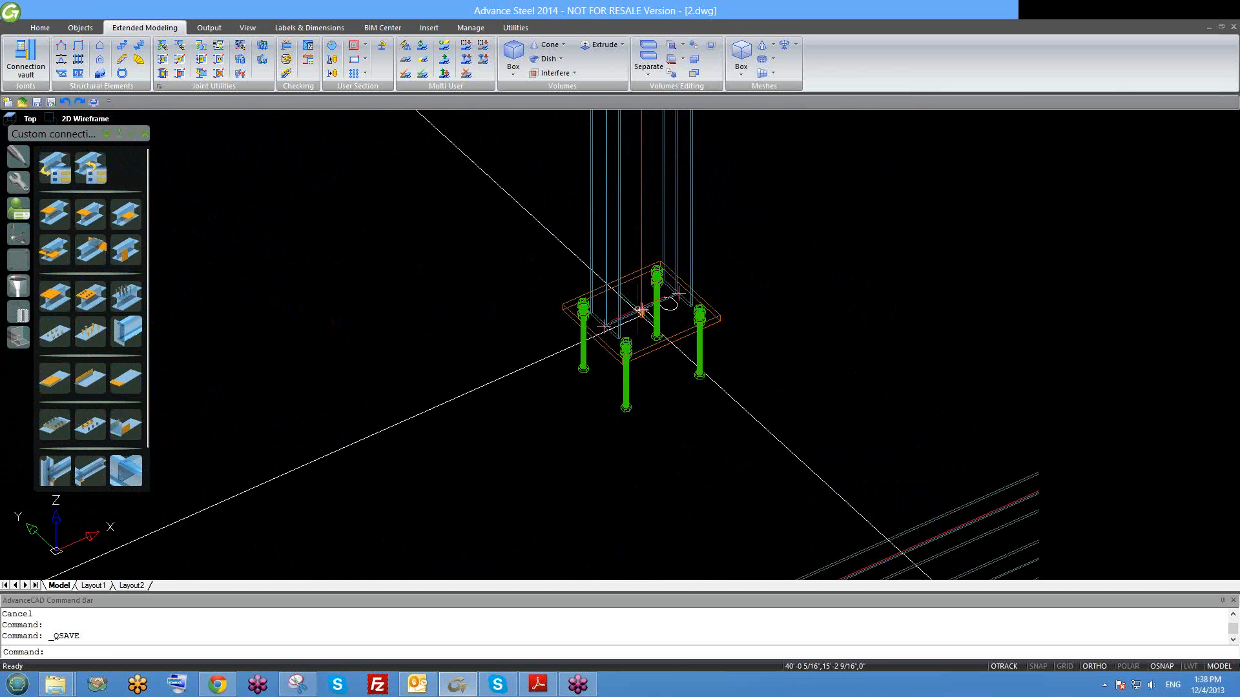
double_click(716, 319)
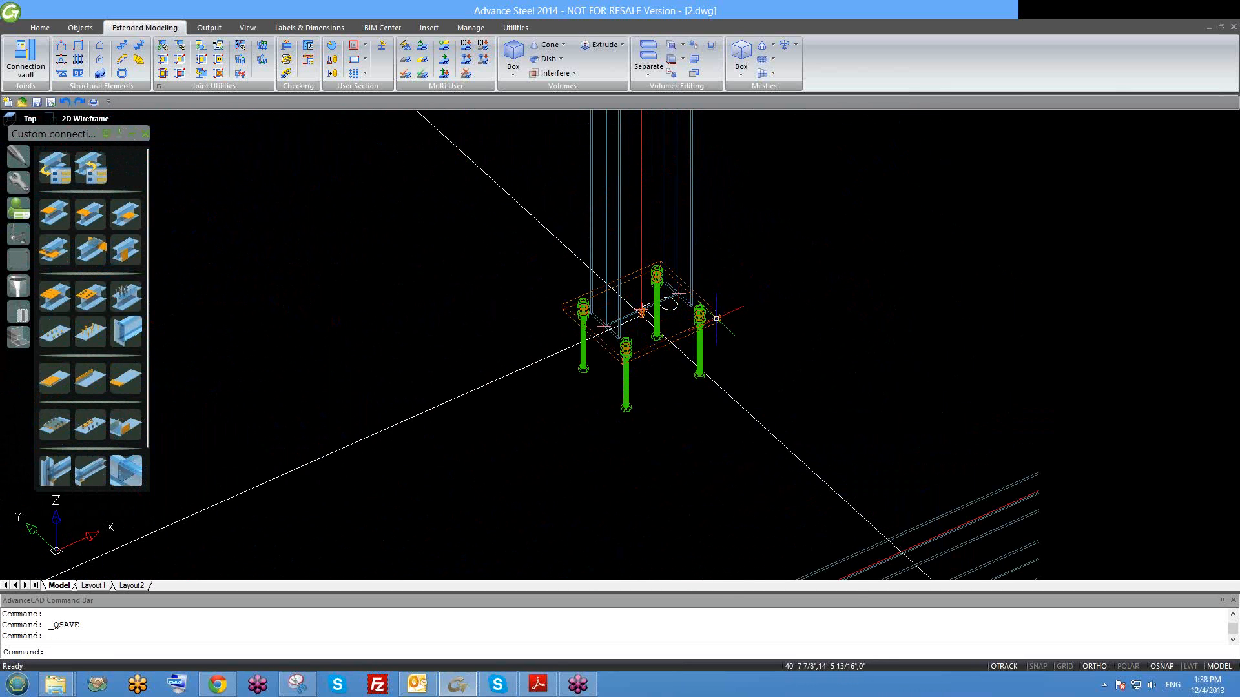
right_click(716, 318)
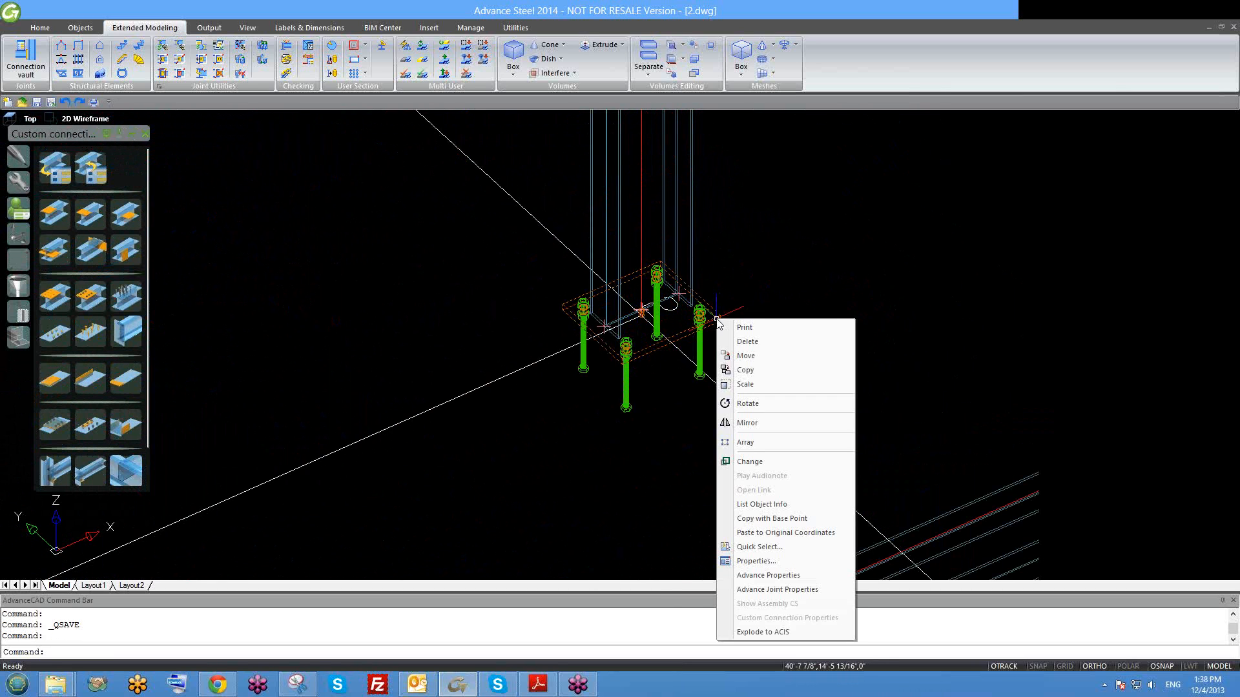
left_click(759, 590)
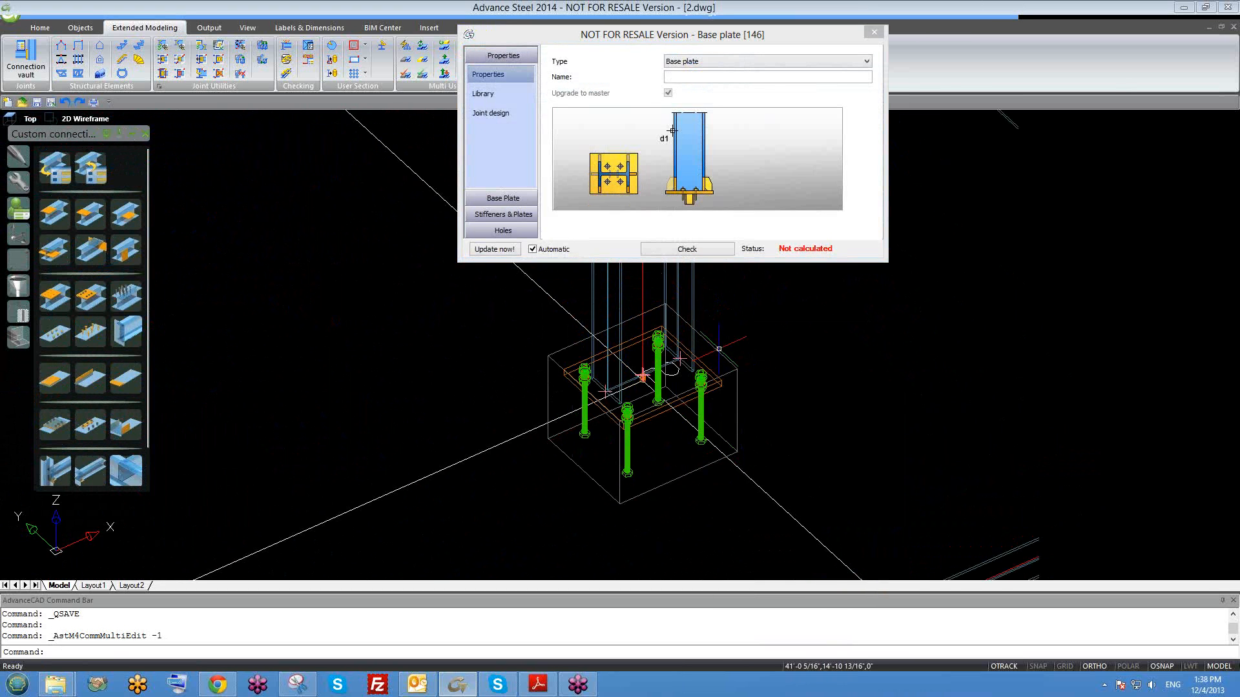
scroll(724, 372, "up", 2)
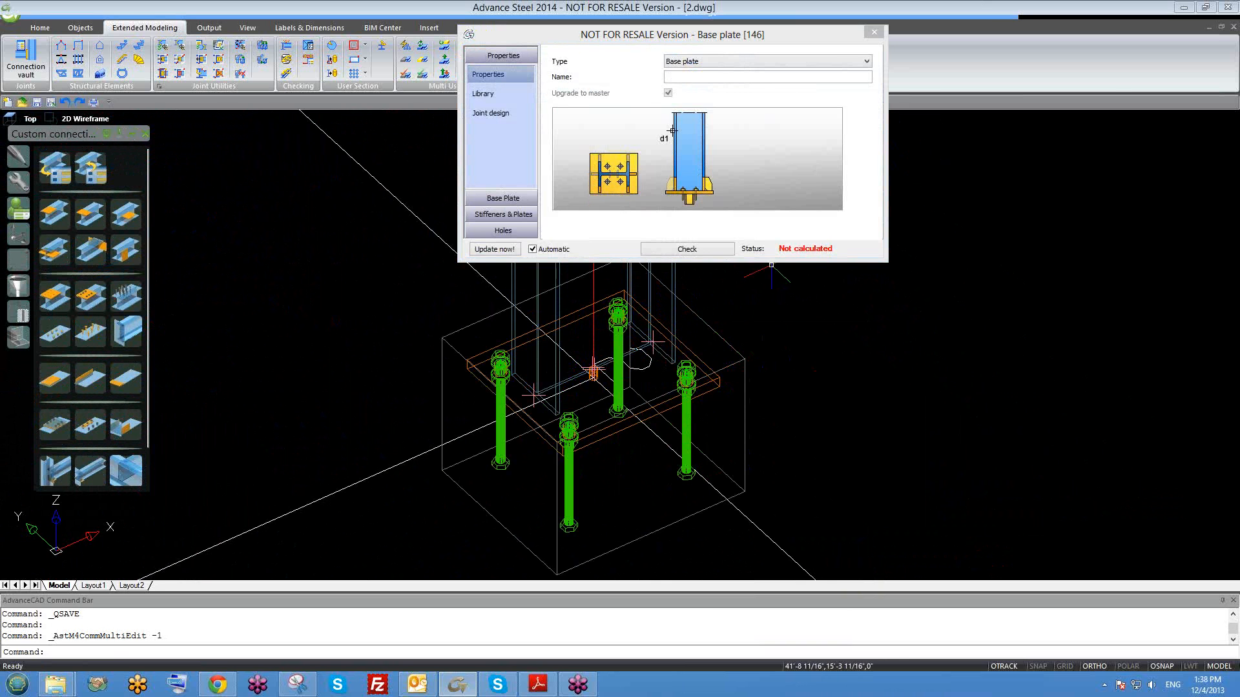
left_click(874, 32)
Examine the base plate joint at column C2 against the joints across the rest of the frame.
scroll(714, 227, "down", 10)
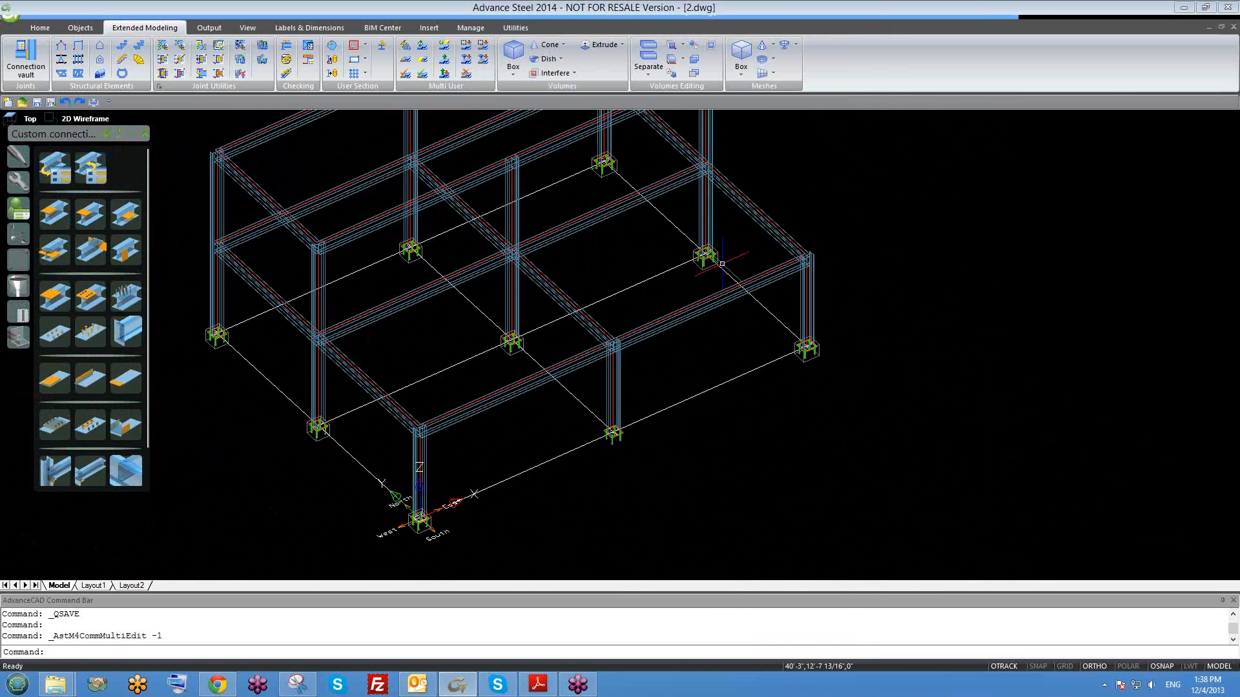
scroll(734, 306, "down", 2)
scroll(717, 326, "down", 2)
scroll(704, 333, "up", 4)
scroll(723, 281, "up", 2)
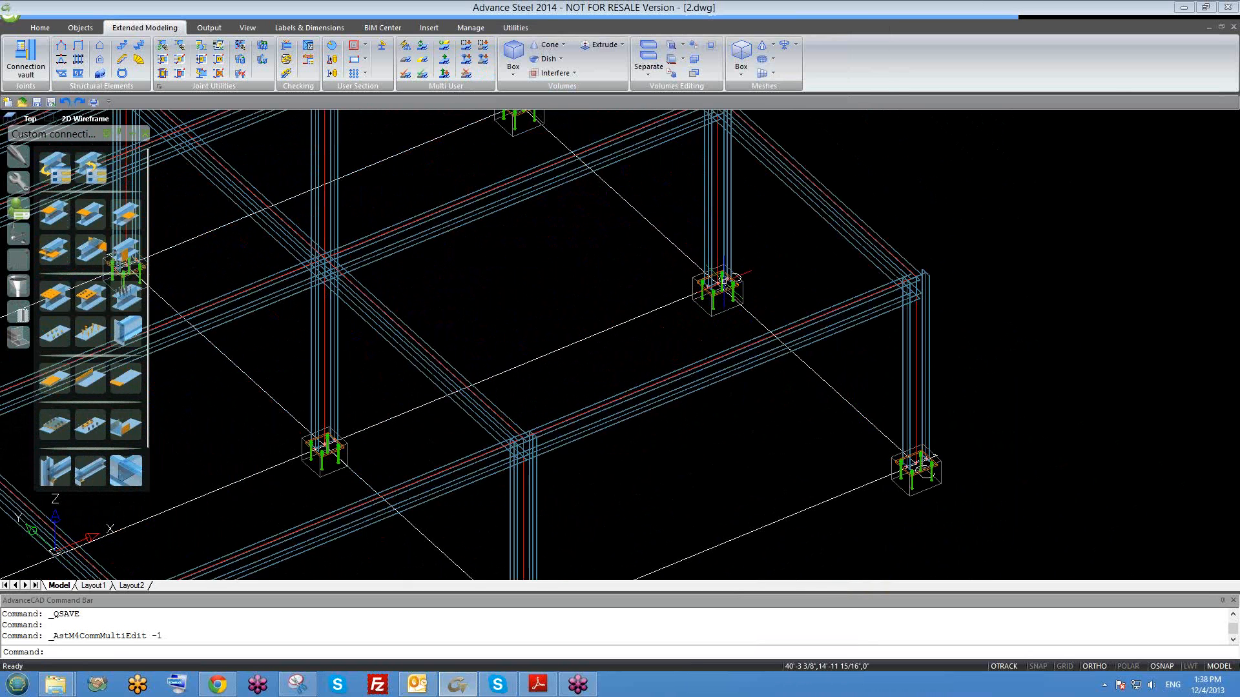
scroll(718, 294, "down", 2)
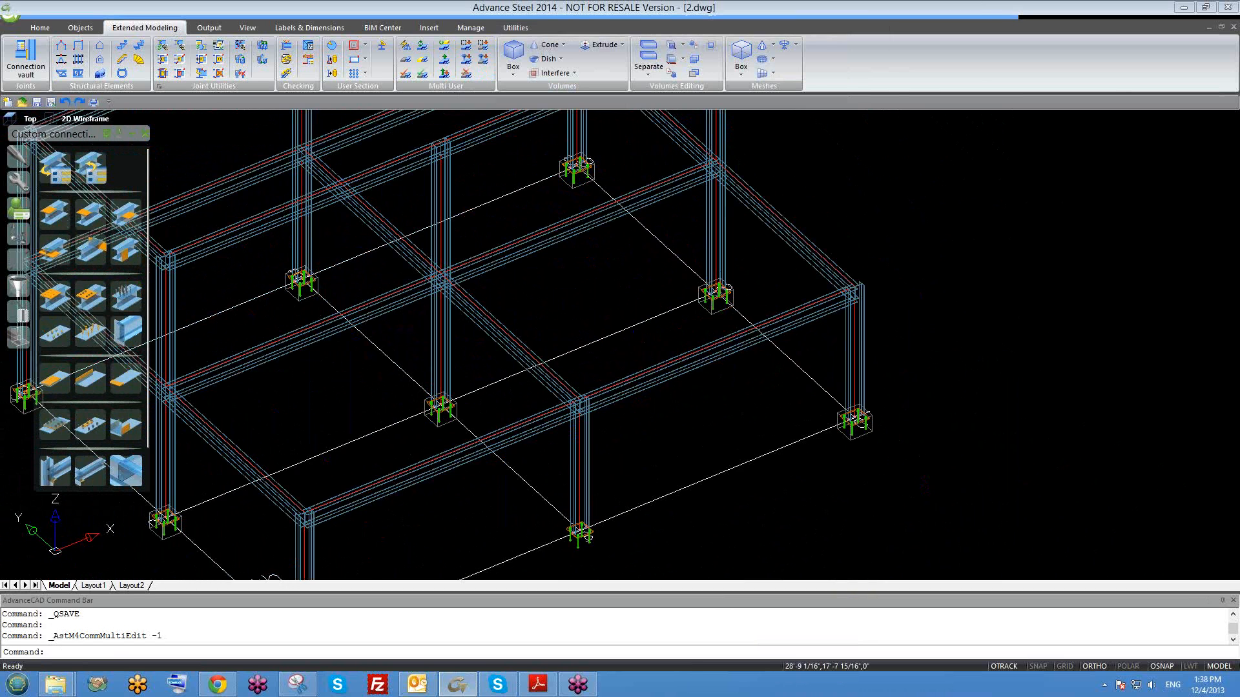
scroll(729, 321, "down", 7)
scroll(678, 346, "up", 3)
middle_click_drag(690, 372, 672, 395, "shift")
Save the drawing.
key("ctrl+s")
middle_click_drag(684, 417, 680, 406, "shift")
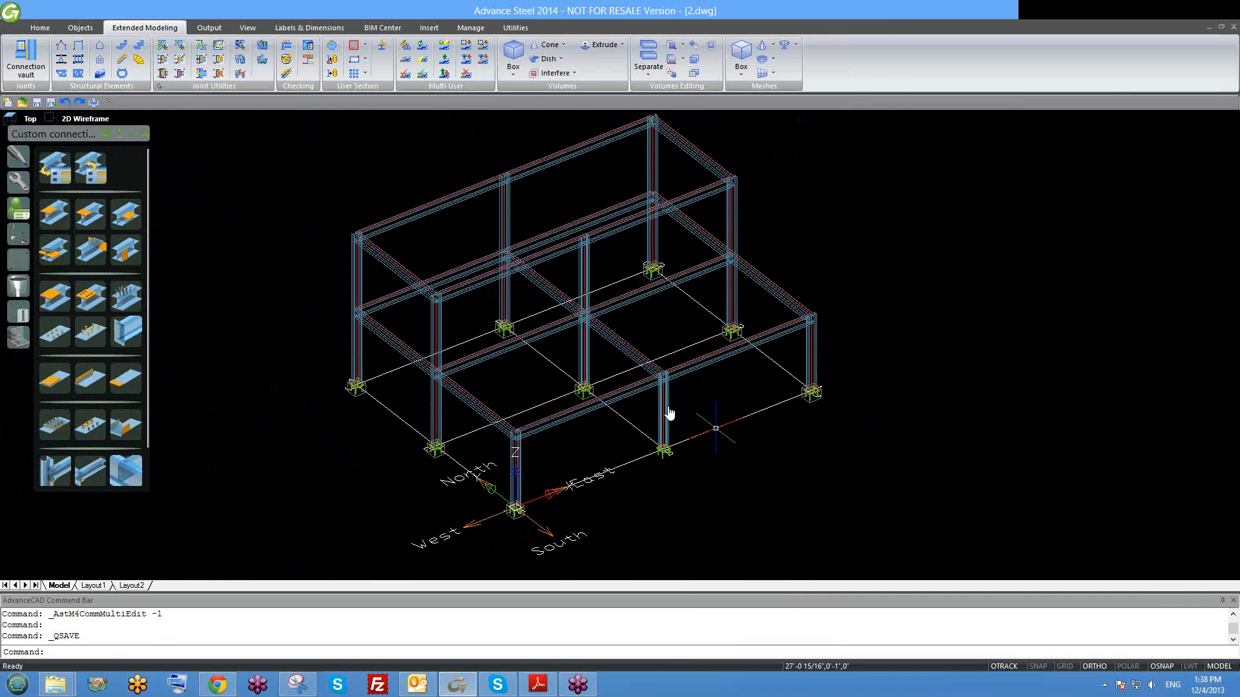
middle_click_drag(669, 414, 658, 407)
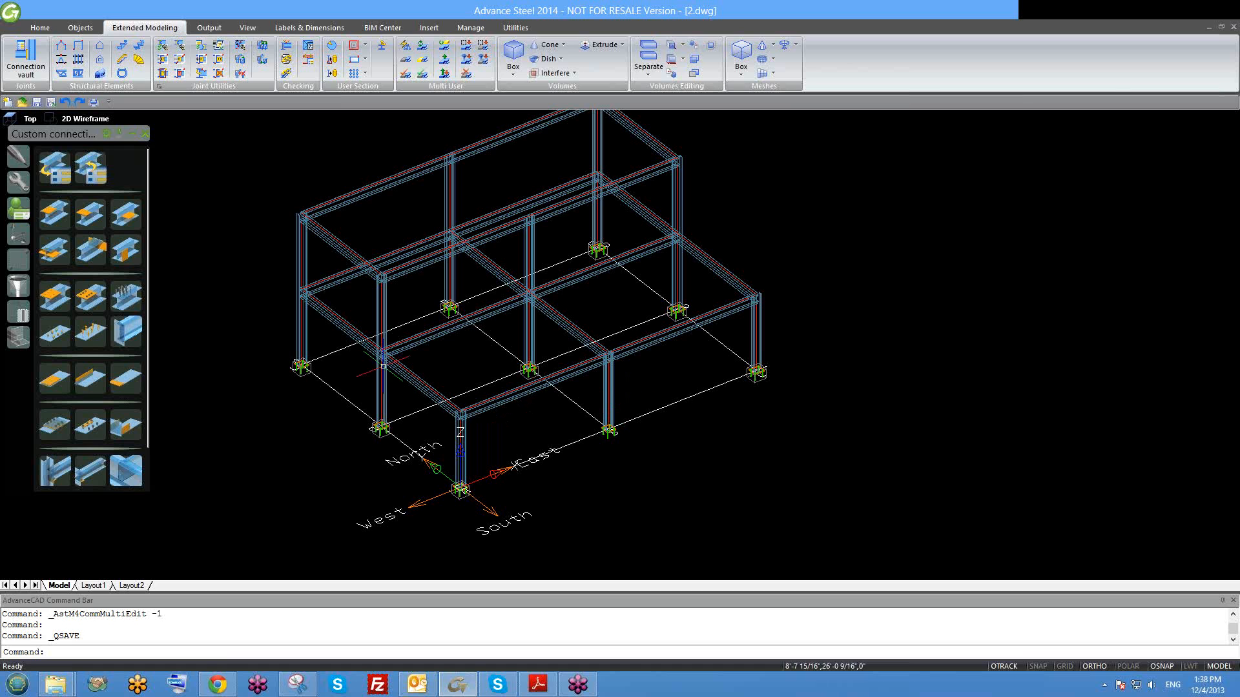
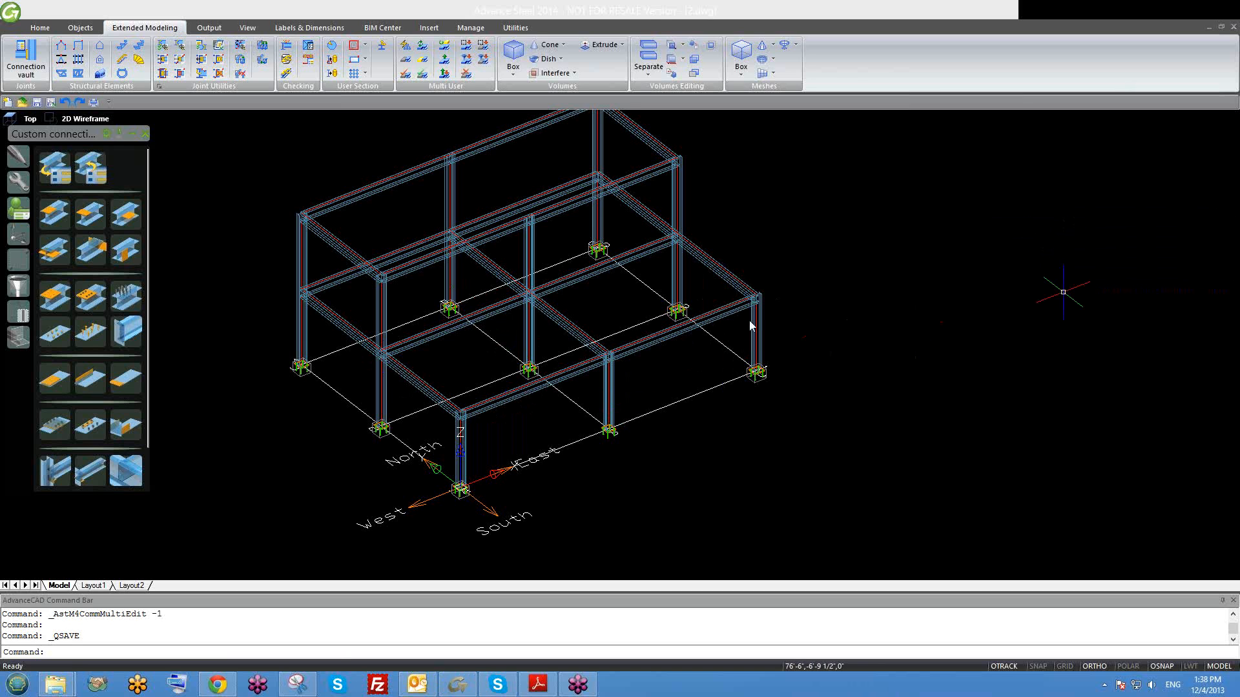
left_click(693, 360)
scroll(692, 360, "down", 2)
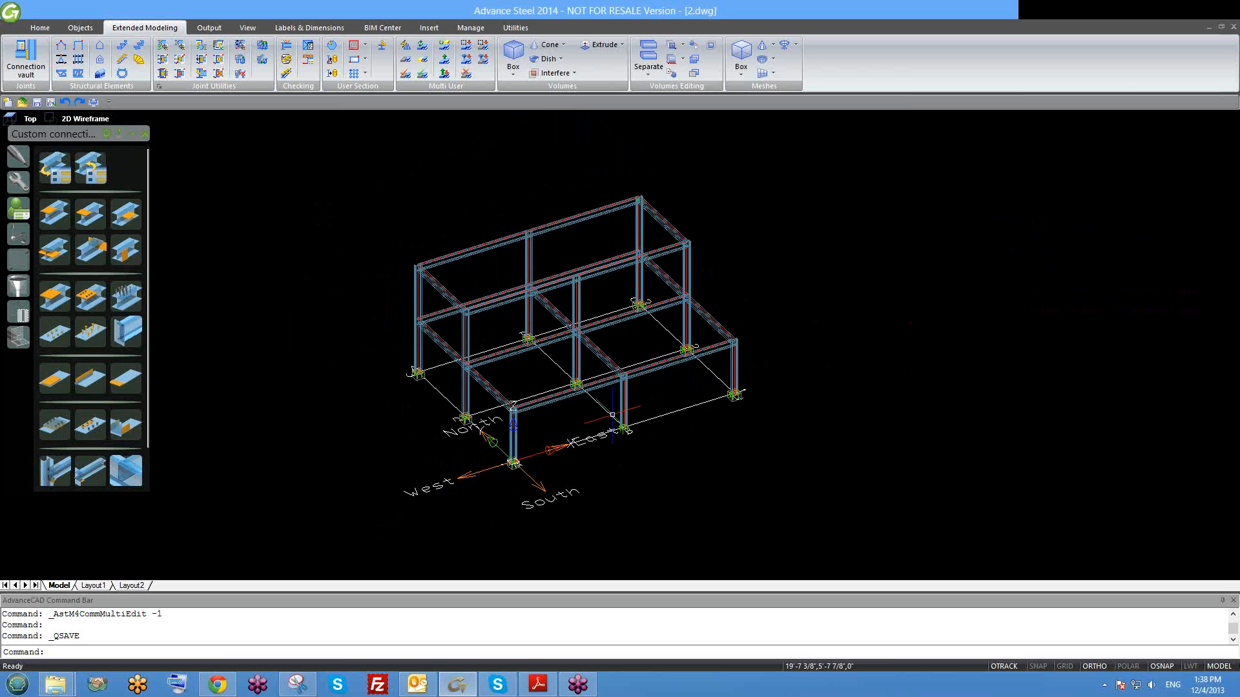
middle_click_drag(563, 368, 467, 385)
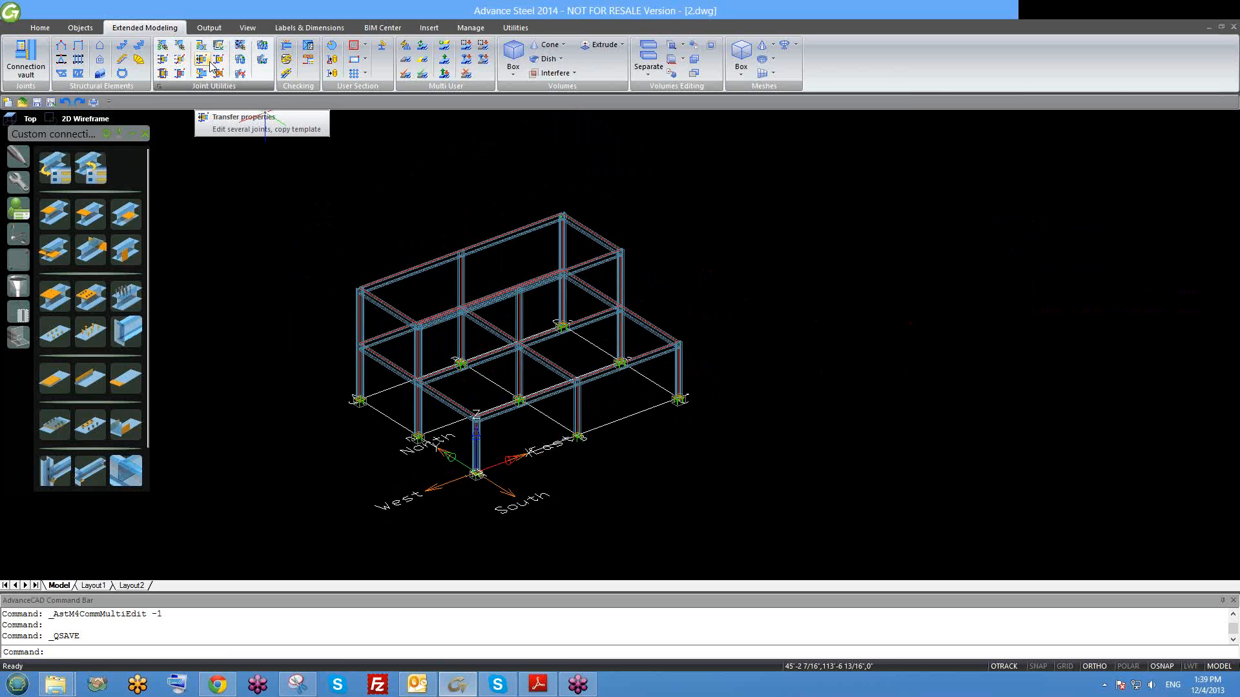
left_click(17, 186)
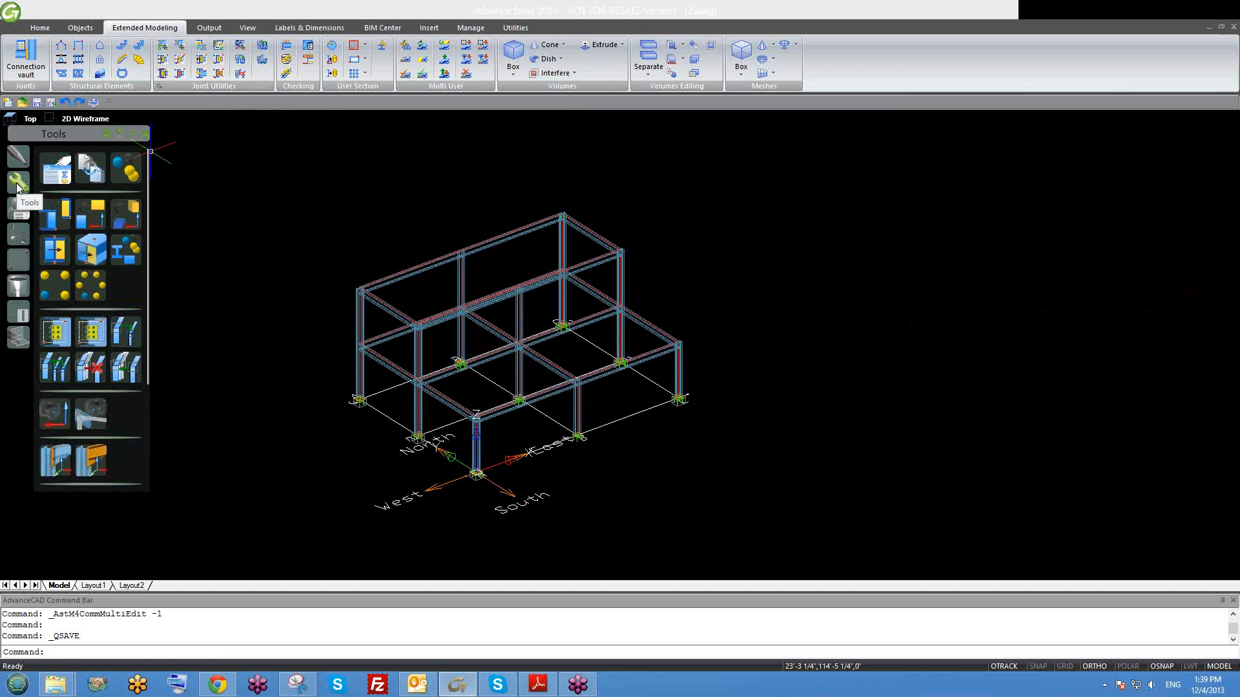
left_click(18, 235)
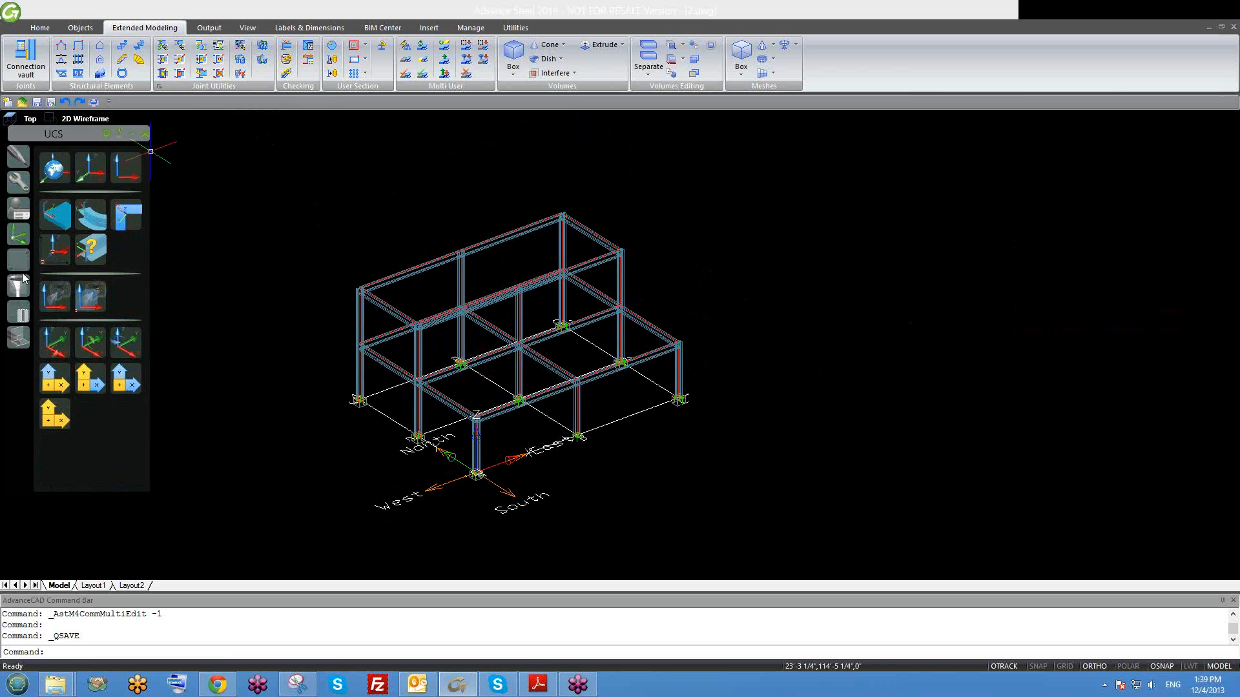
left_click(209, 28)
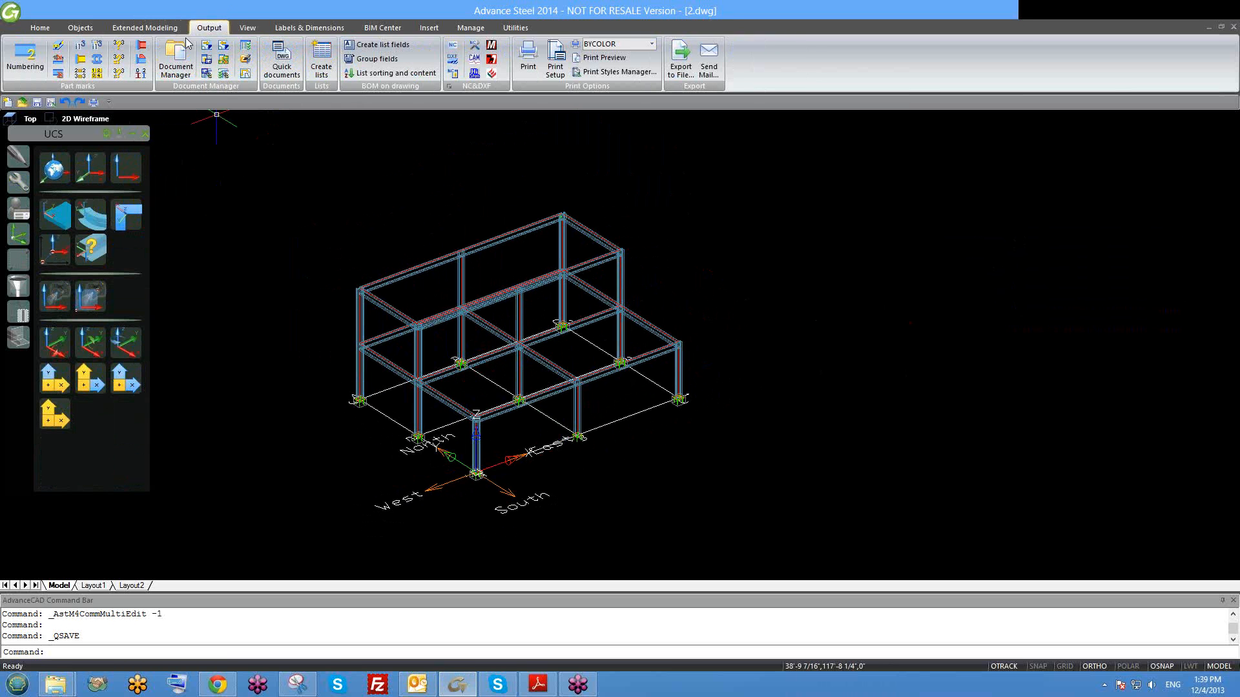
left_click(145, 28)
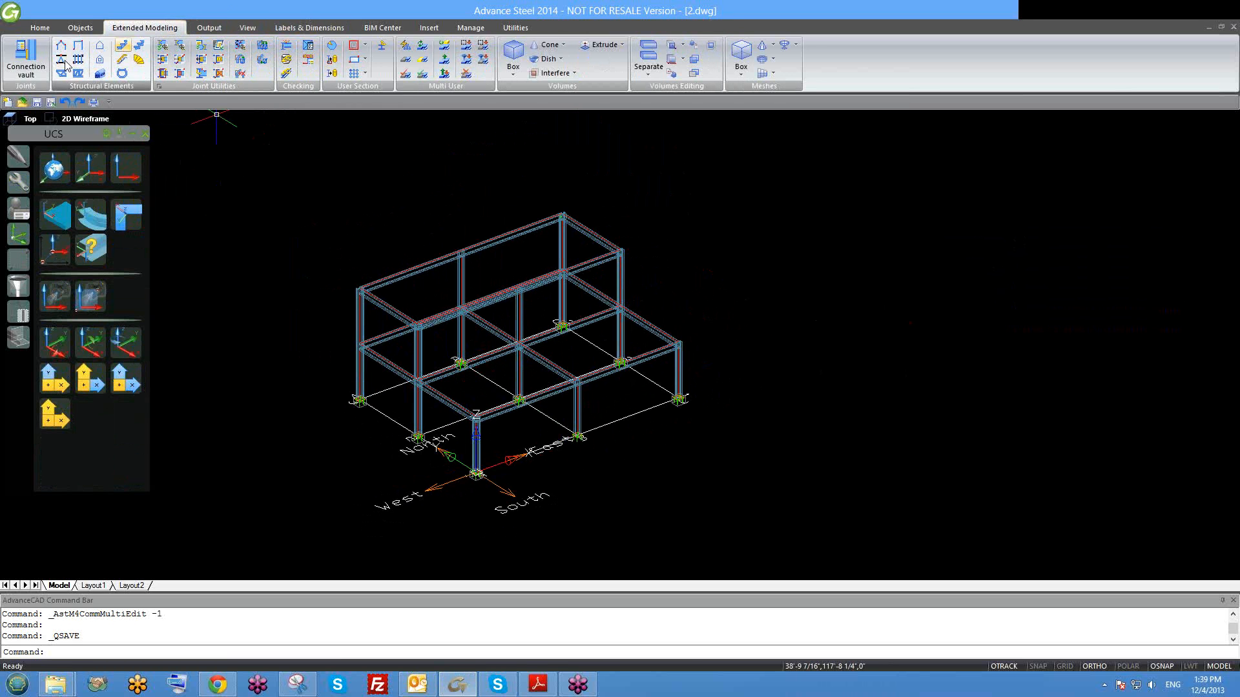
Open the connection vault at the plates-at-beam joints and view the description of the tube base plate.
left_click(34, 72)
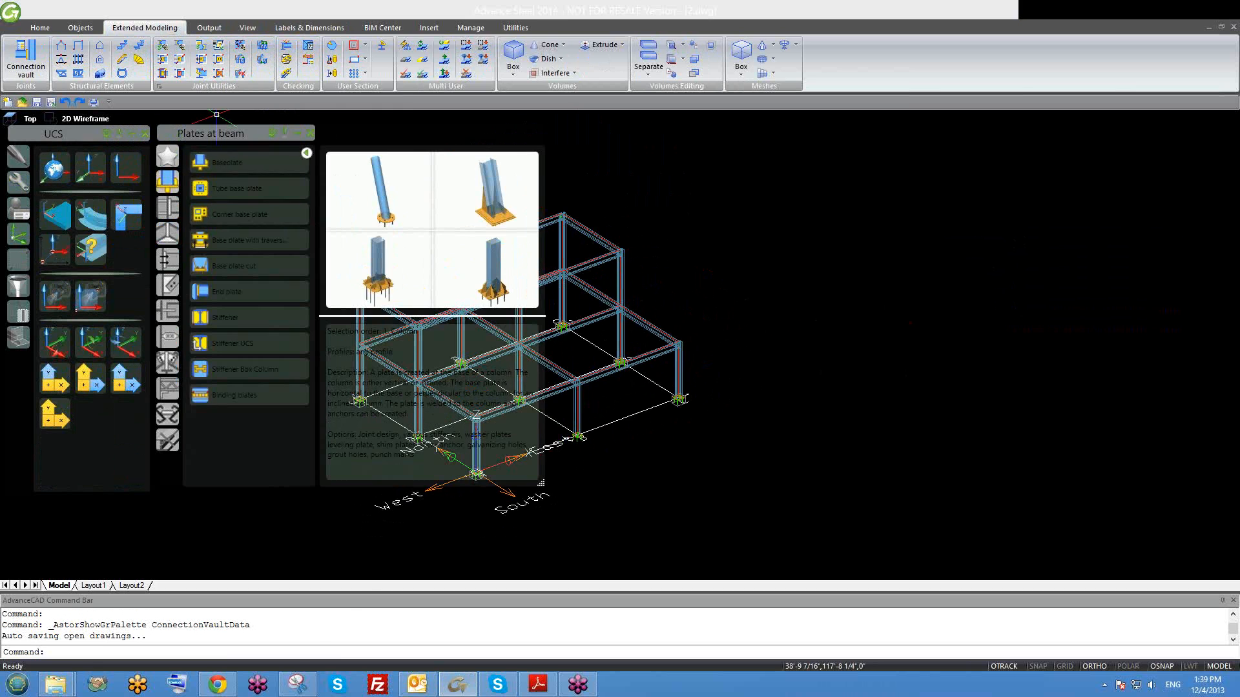
mouse_move(216, 397)
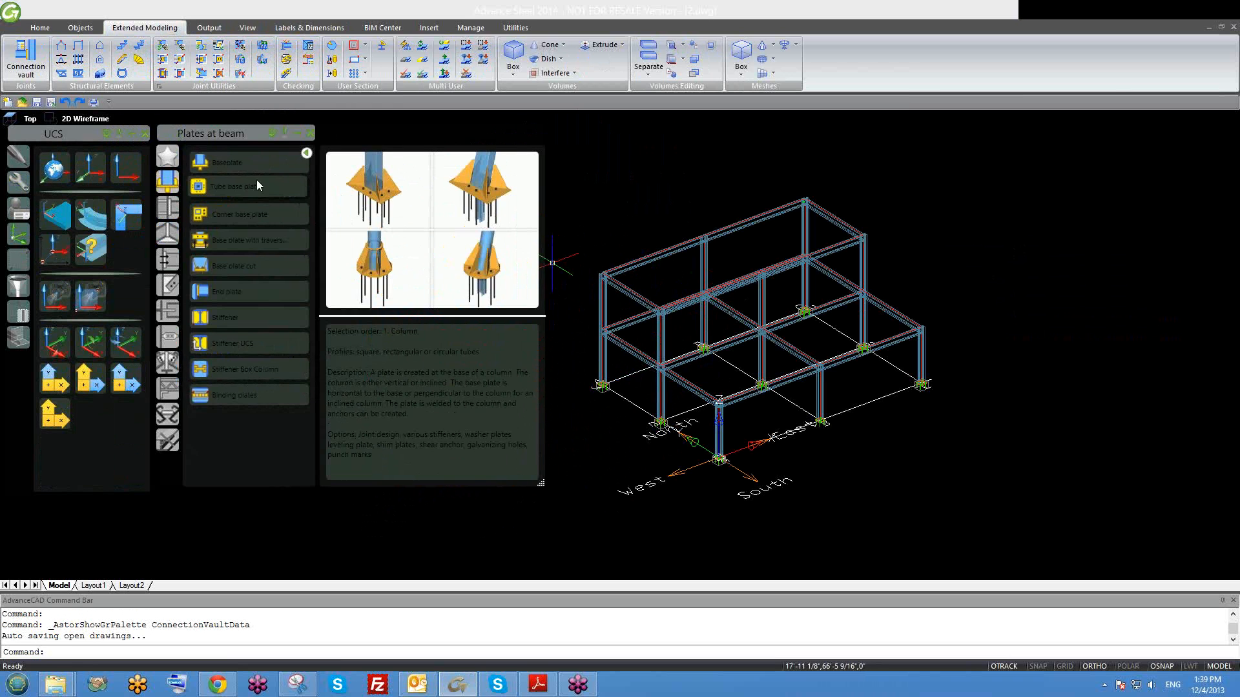
mouse_move(230, 323)
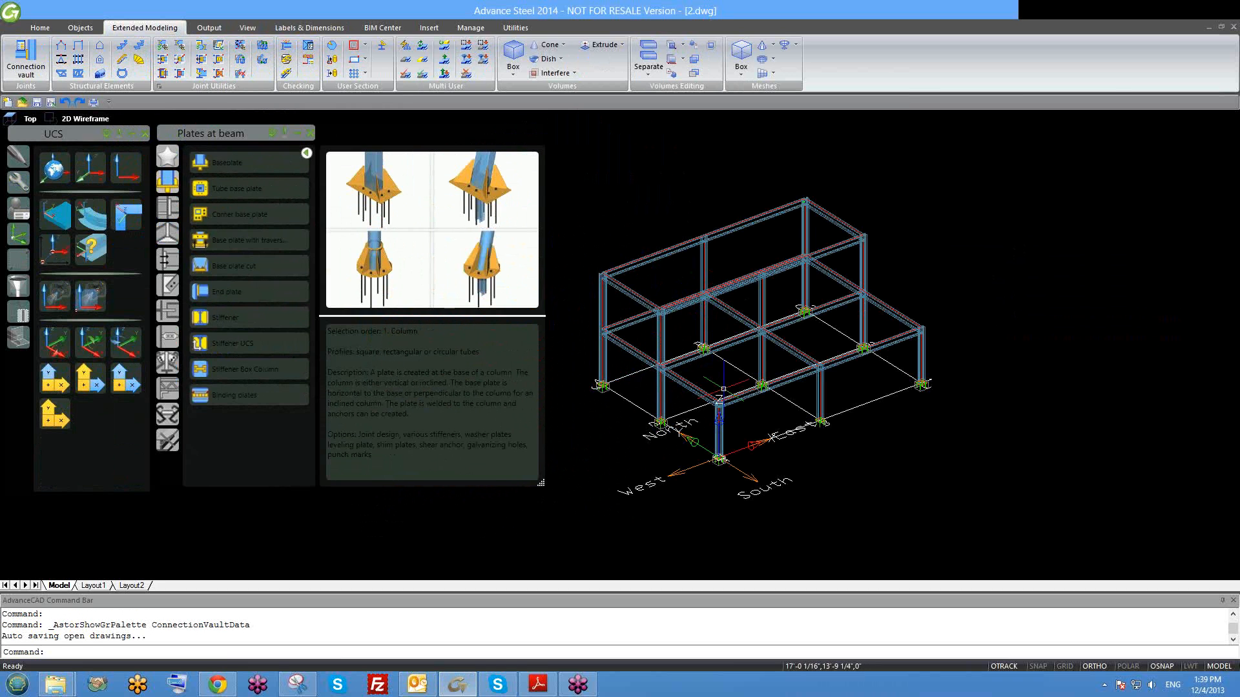
Copy the tall northwest corner column to a free spot about 13' west of the frame.
middle_click_drag(785, 409, 842, 407)
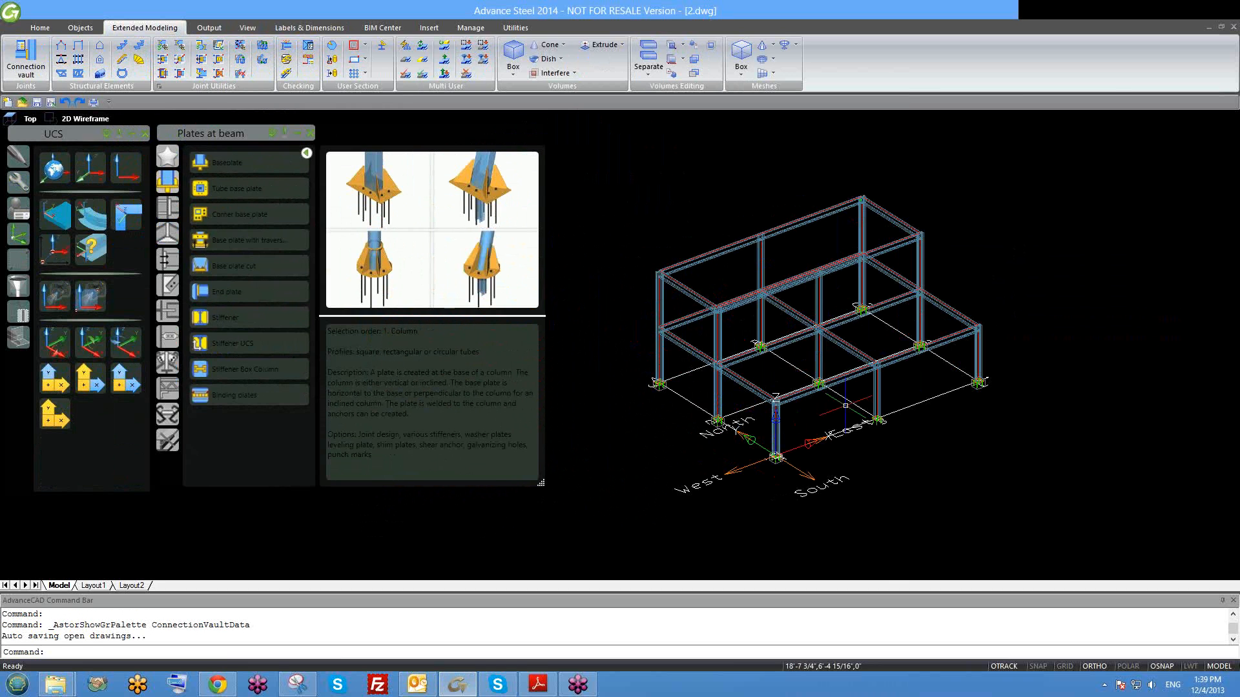
left_click(662, 301)
type("c")
key("Return")
left_click(659, 272)
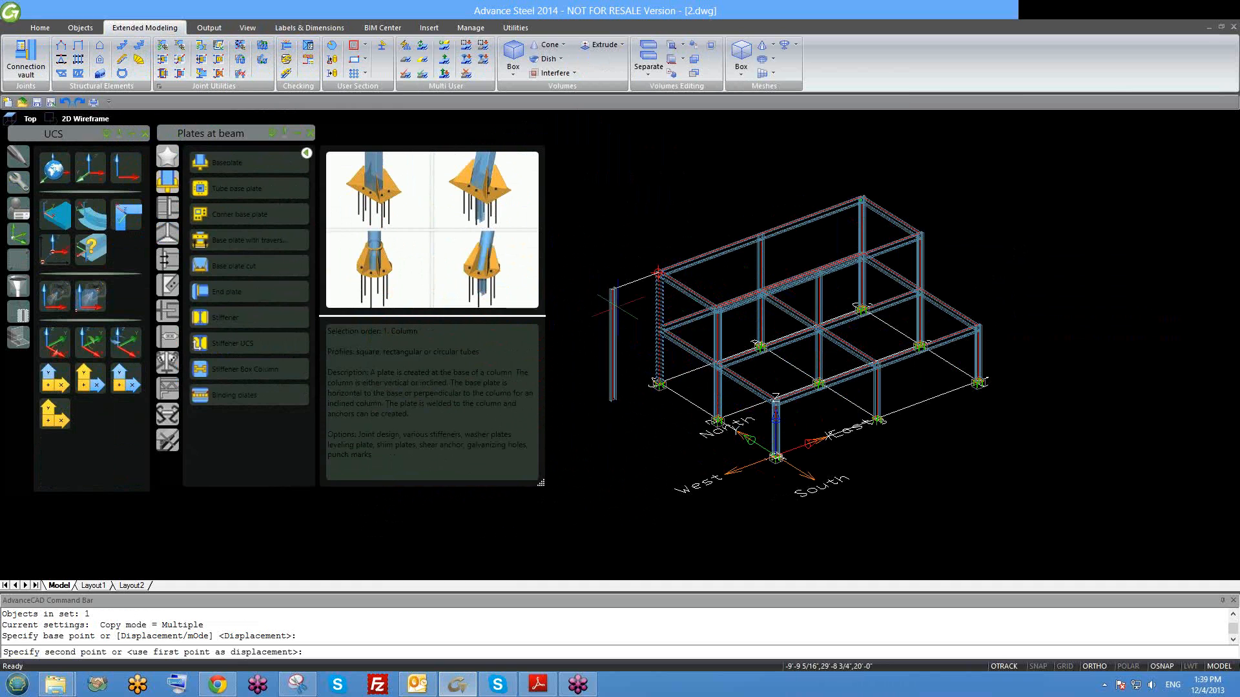
left_click(601, 313)
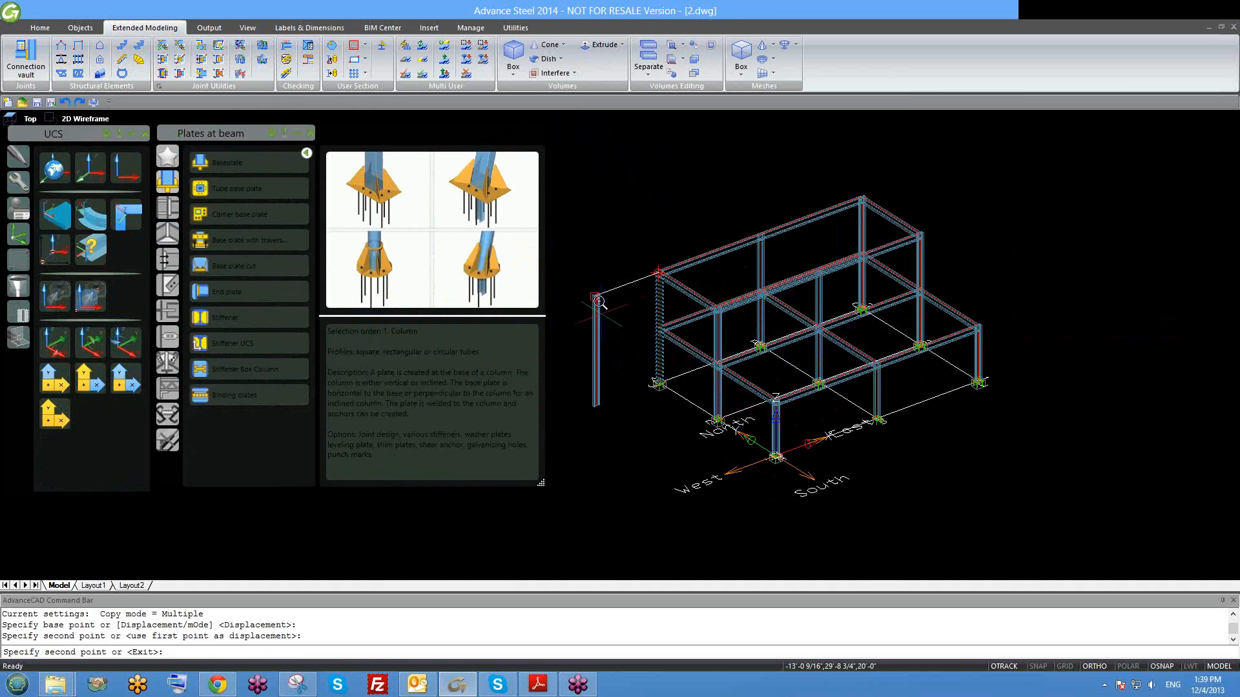
key("Escape")
Open the copied column's properties and view its positioning and section settings.
scroll(599, 302, "up", 5)
middle_click_drag(610, 323, 682, 314)
double_click(648, 303)
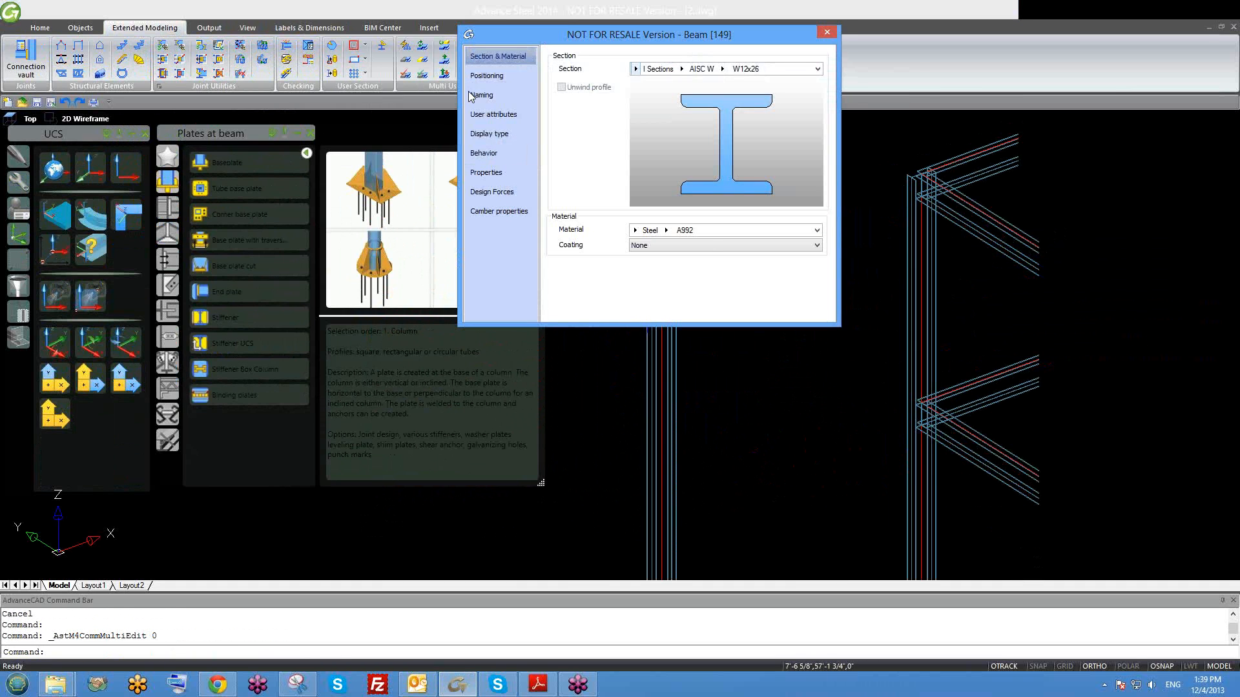
left_click(498, 95)
left_click(498, 76)
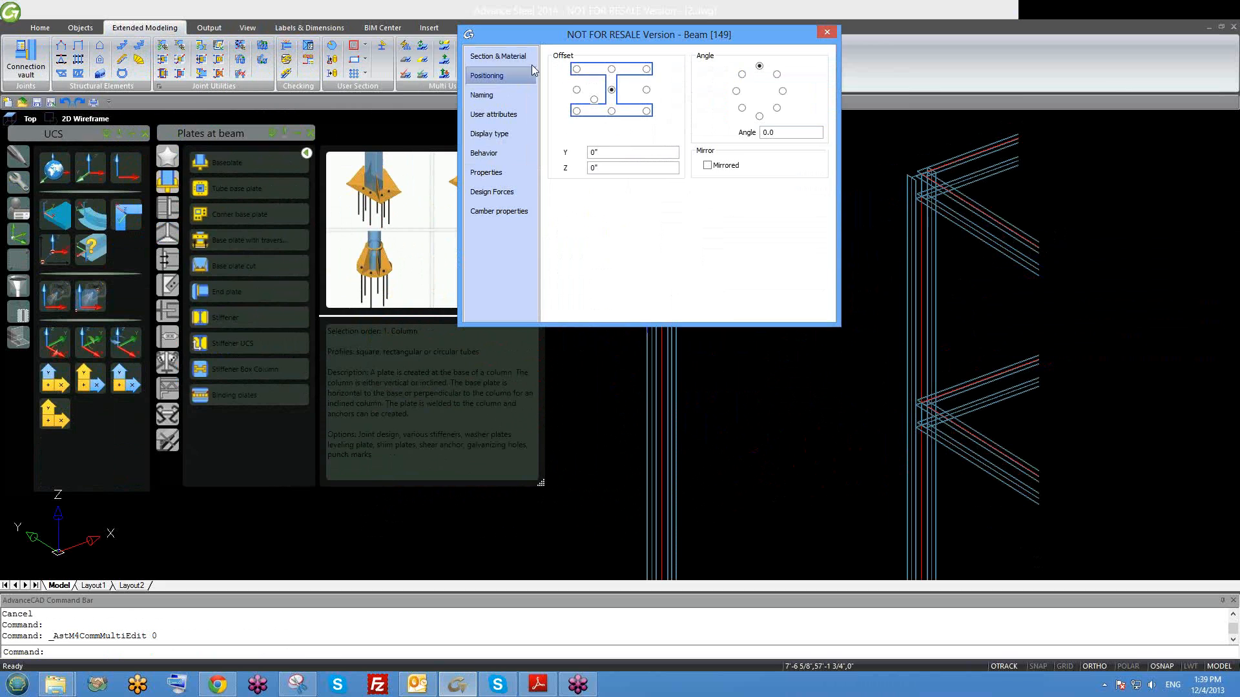
left_click(498, 56)
Change the copied column's section type to Circular Hollow Sections.
left_click(681, 68)
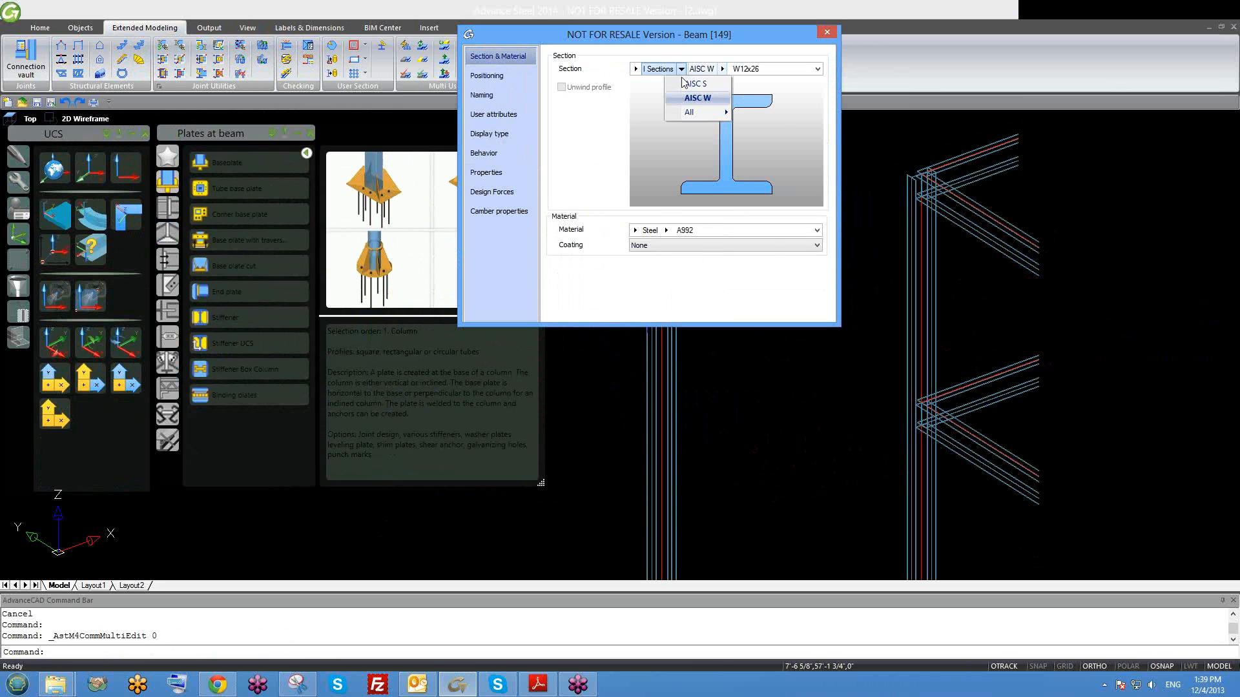
left_click(636, 69)
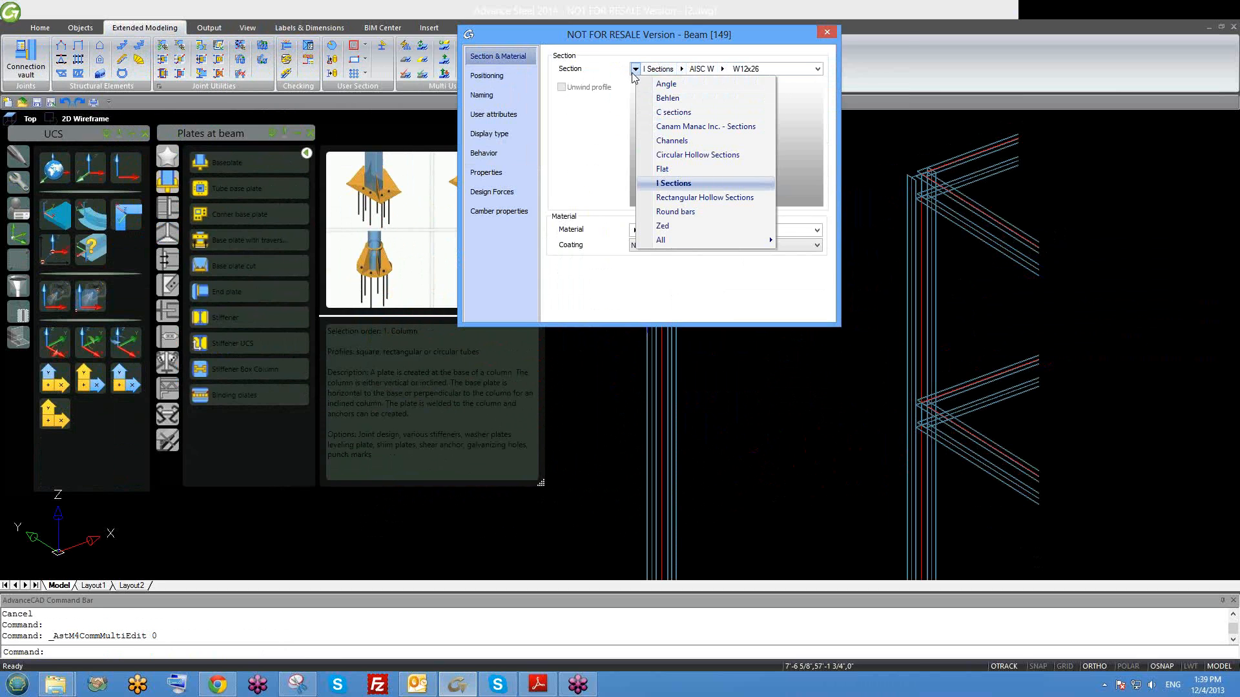
left_click(675, 157)
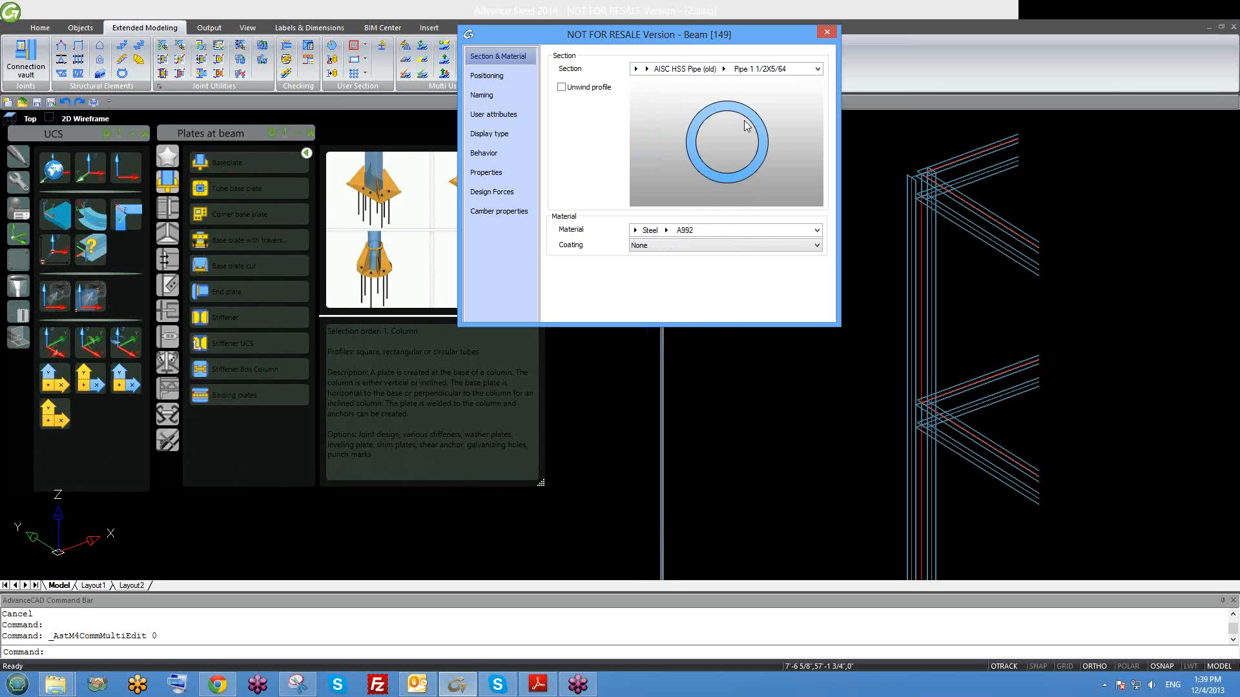
Change the copied column to a rectangular hollow section, AISC HSS rectangular, size HSS 5X4X1/4.
left_click(637, 70)
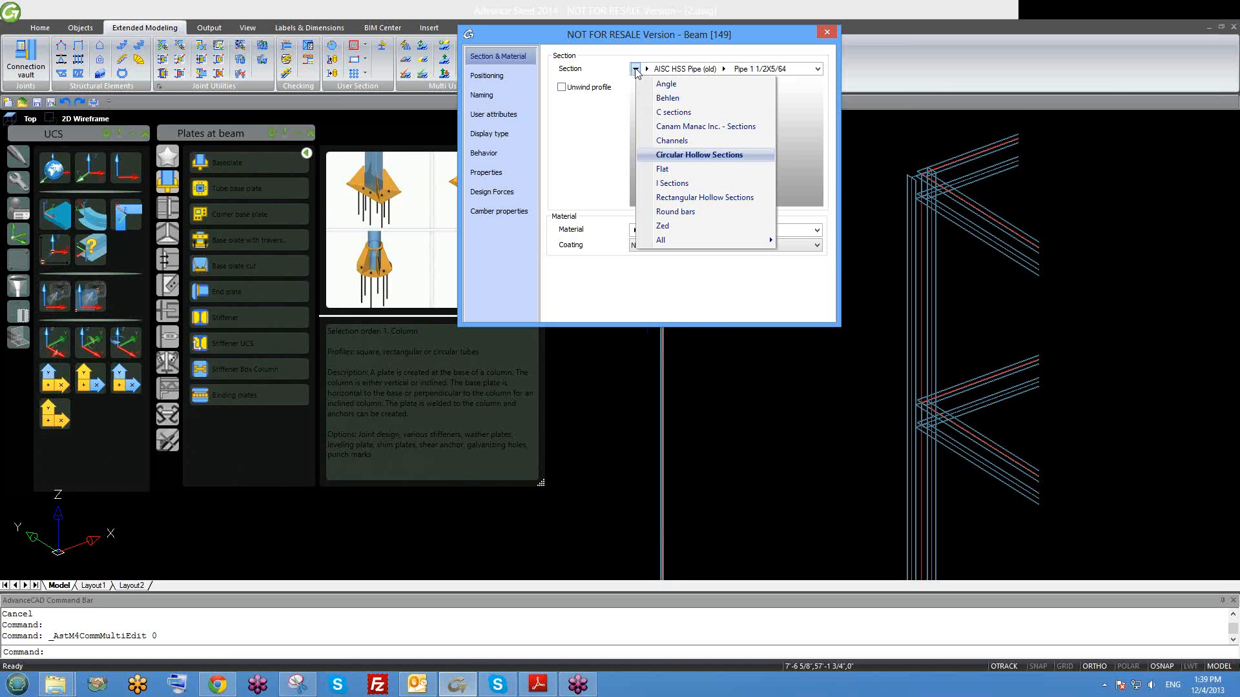
left_click(692, 200)
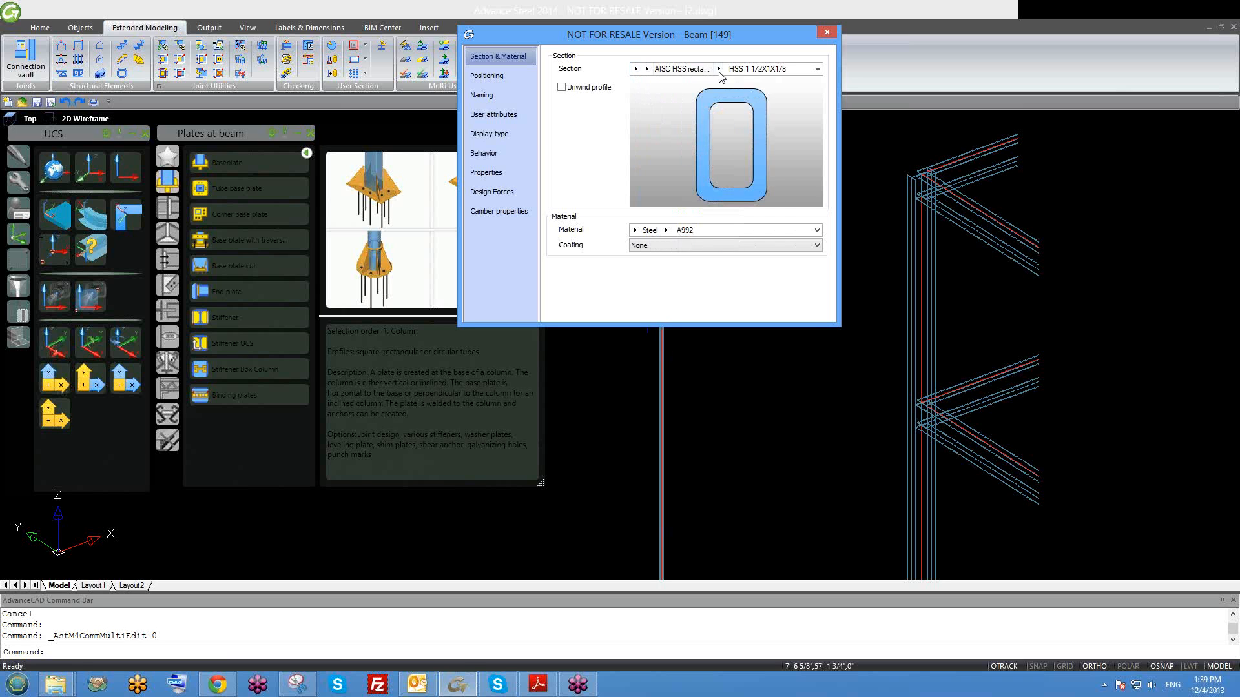
left_click(718, 69)
scroll(739, 320, "down", 5)
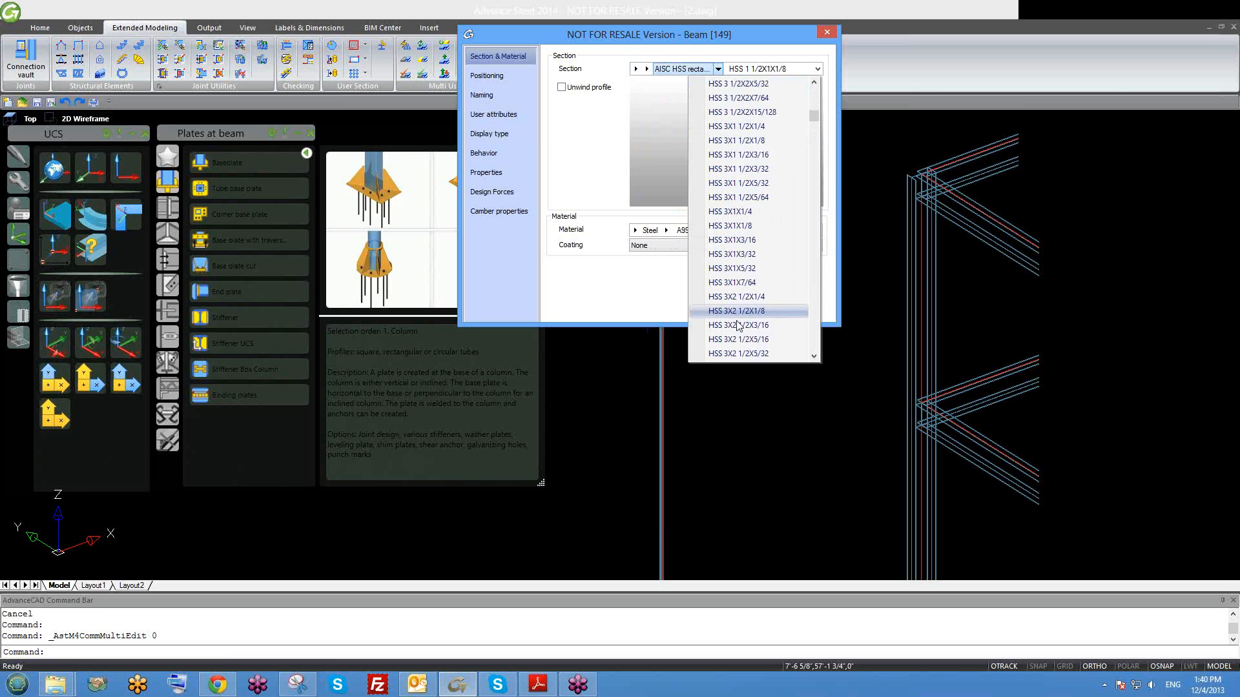
left_click_drag(812, 119, 769, 202)
scroll(769, 205, "up", 10)
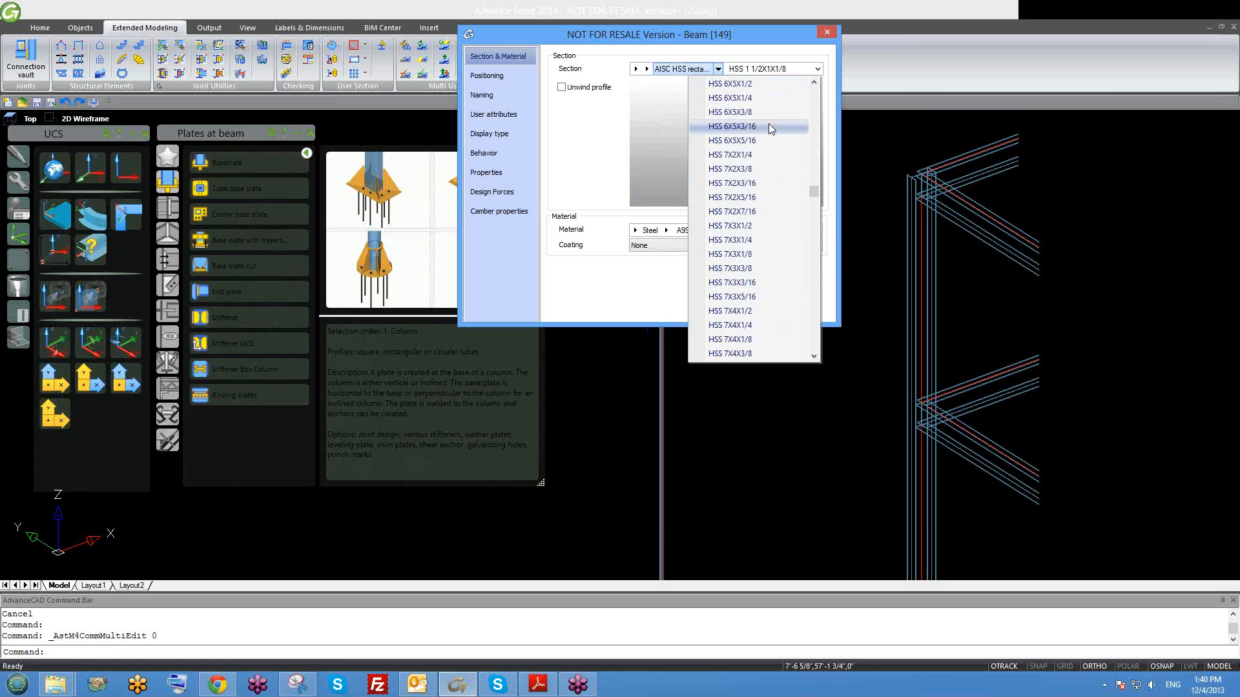
scroll(766, 126, "up", 15)
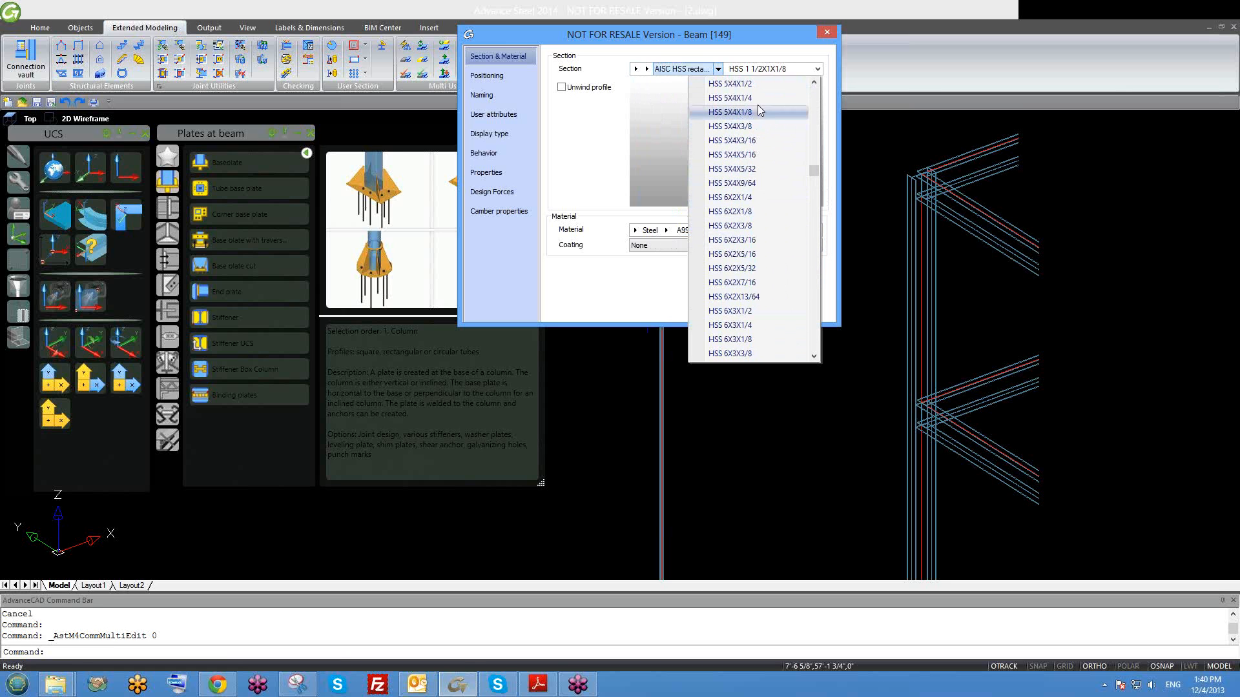
left_click(752, 99)
left_click(824, 36)
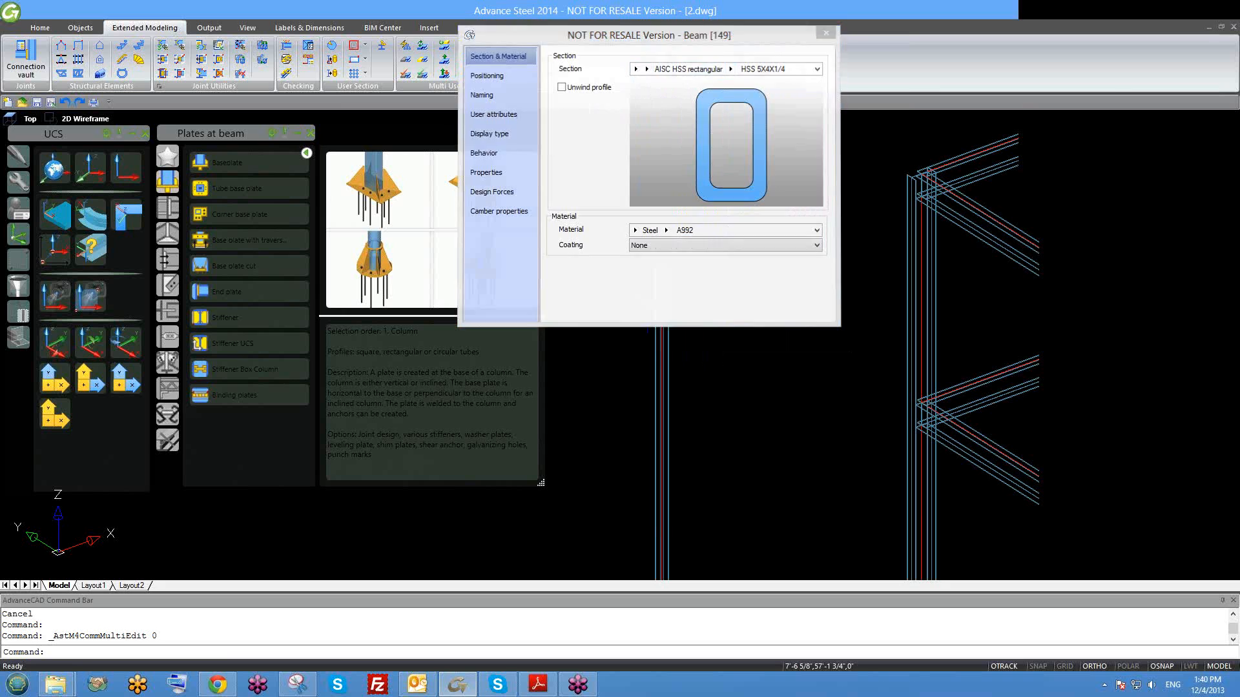
Add an end plate to the top of the rectangular tube column using the connection's default values.
scroll(653, 245, "up", 5)
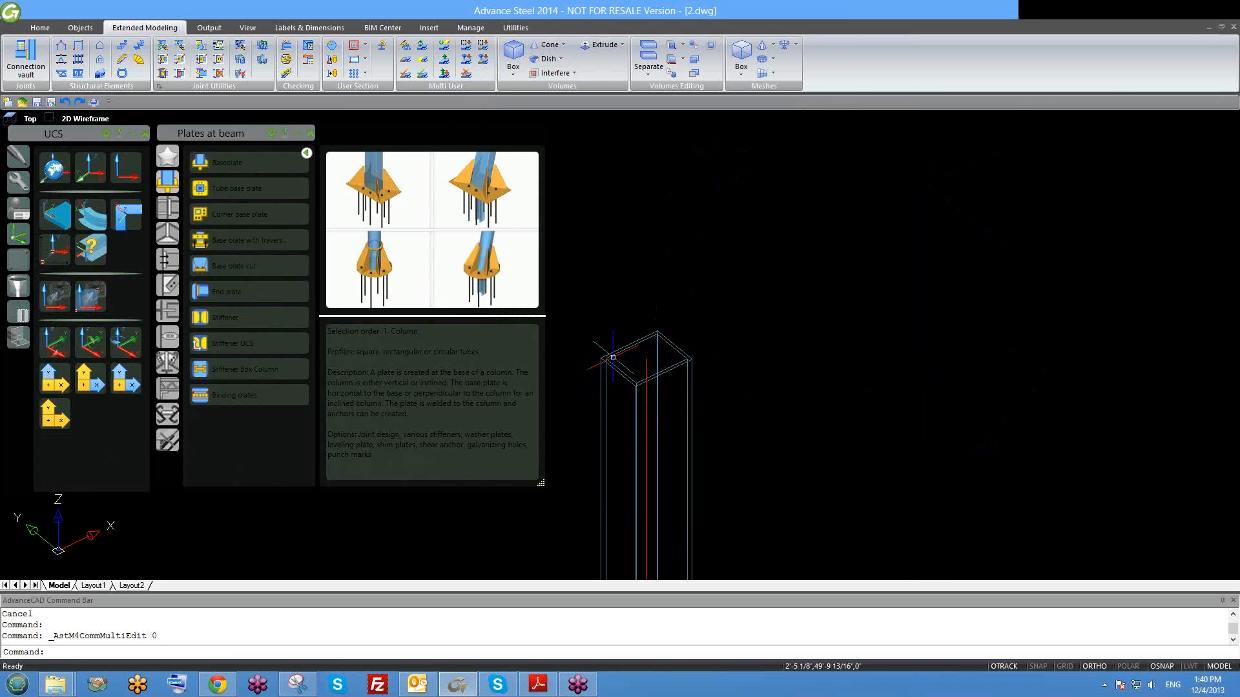
middle_click_drag(634, 368, 690, 363)
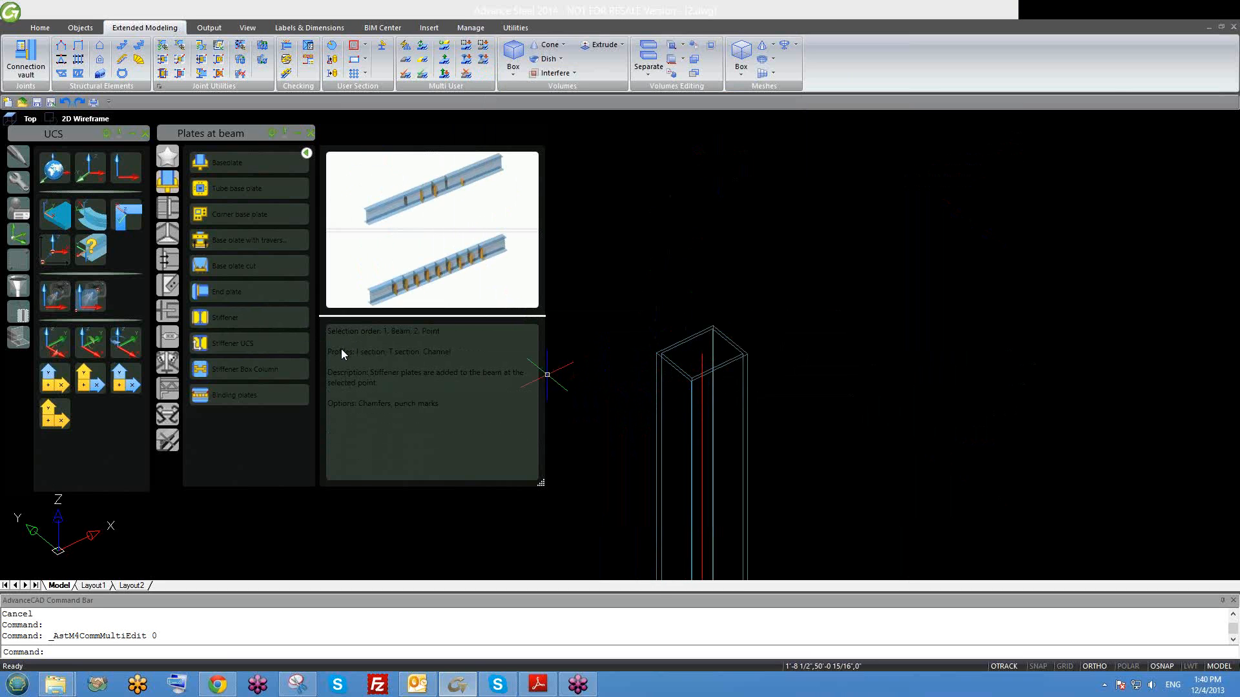
left_click(211, 290)
left_click(744, 356)
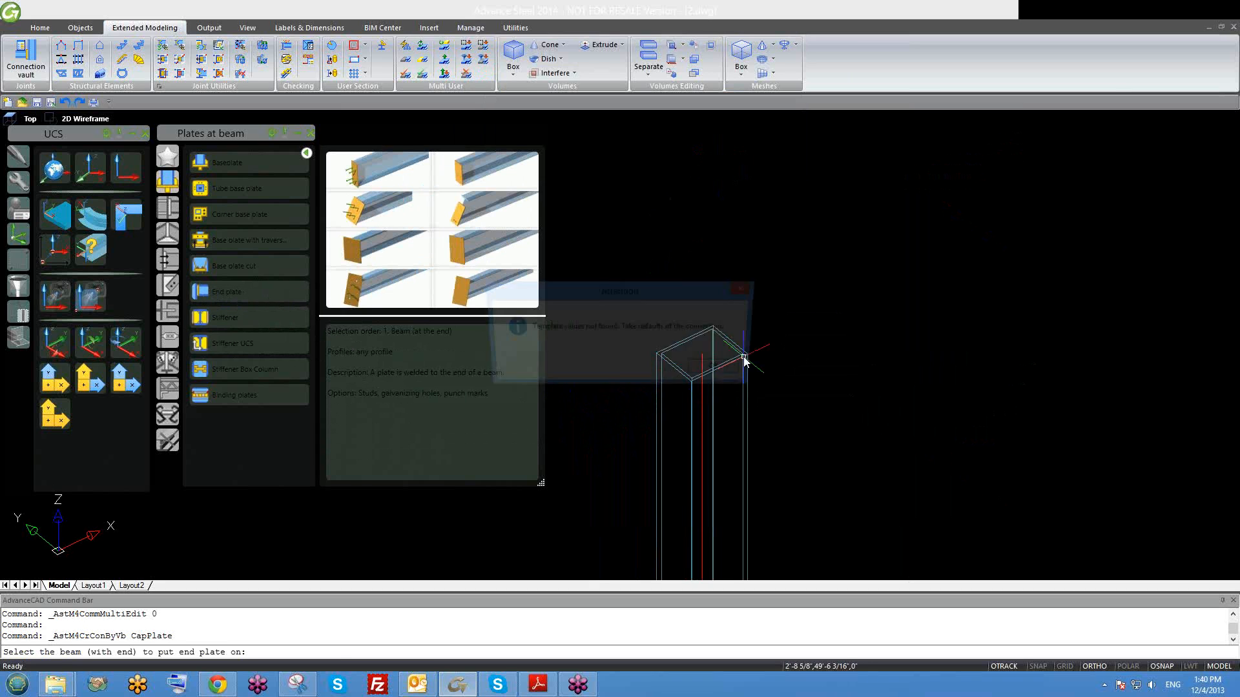
left_click(730, 370)
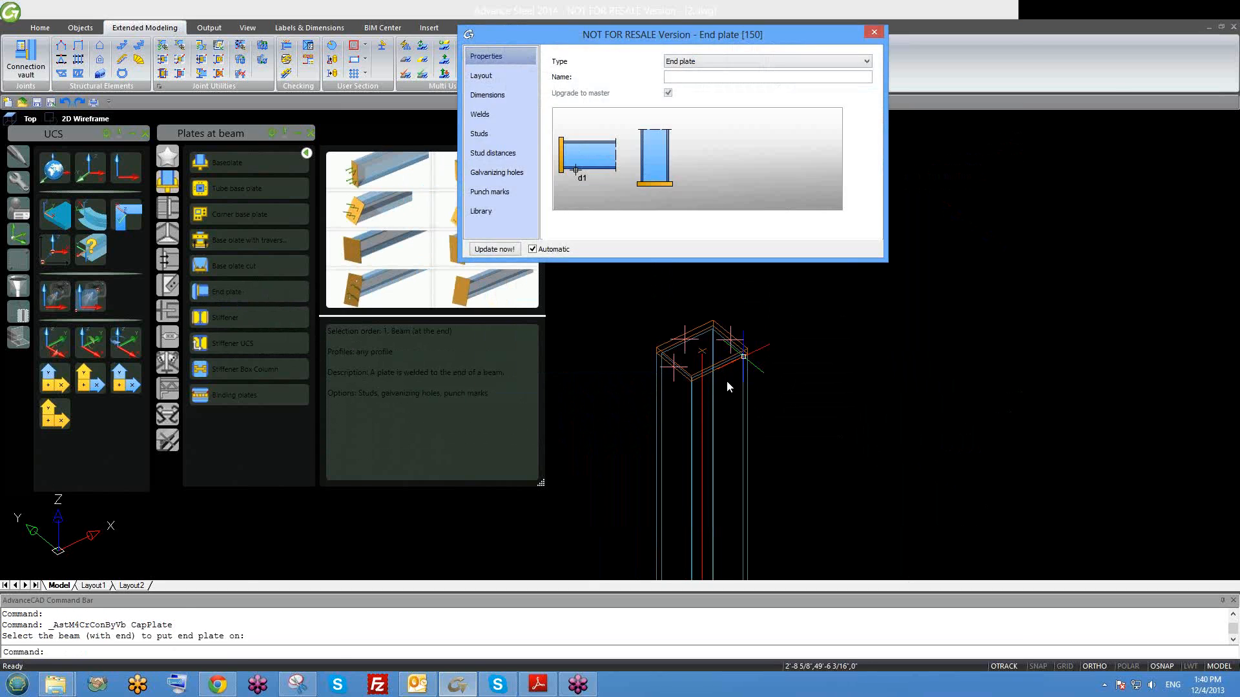
middle_click_drag(719, 407, 730, 375, "shift")
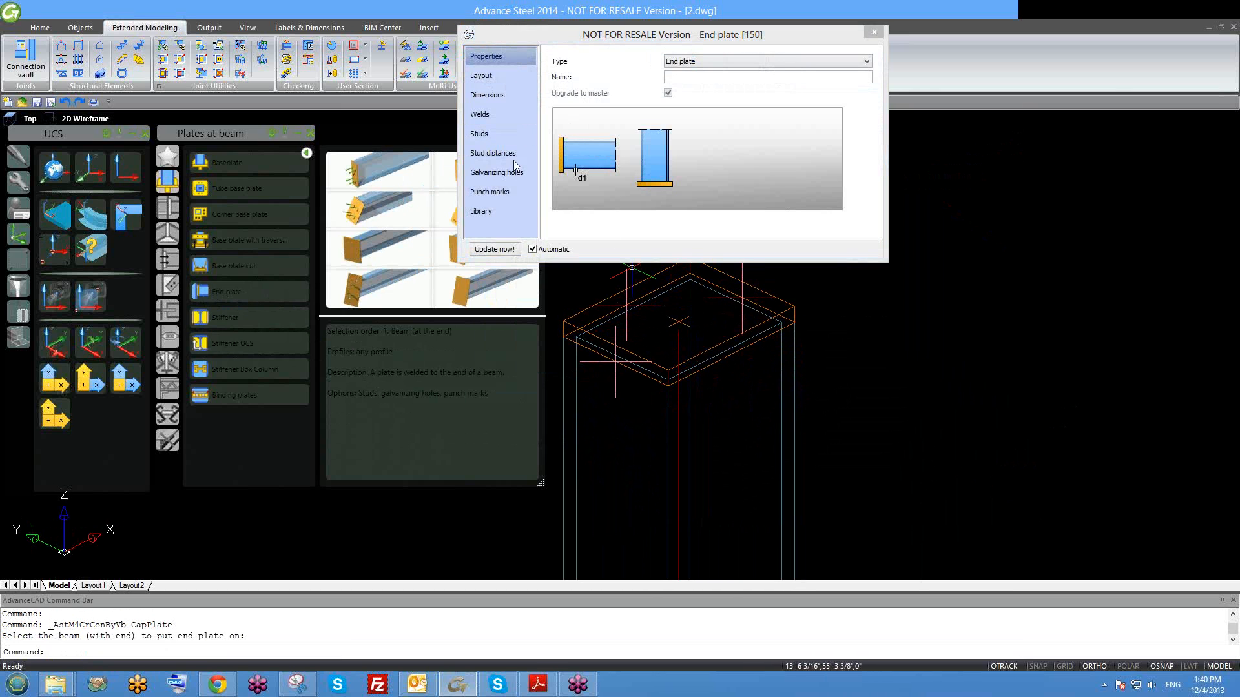
left_click_drag(583, 35, 582, 22)
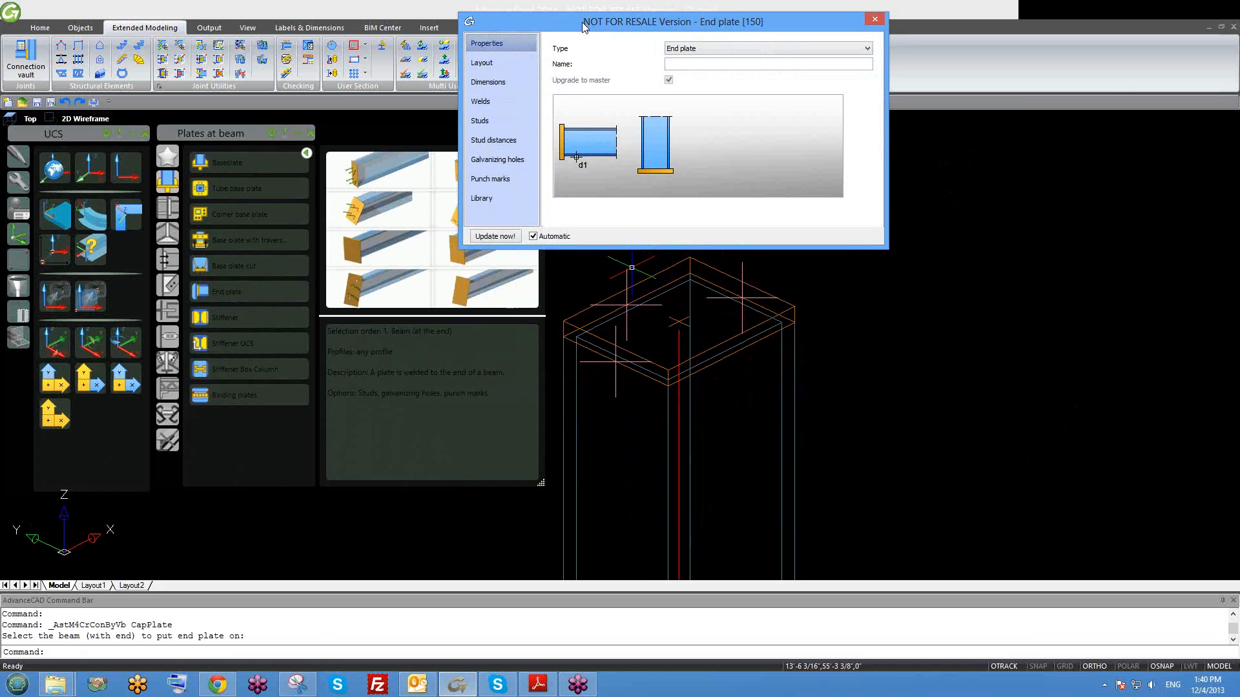
Examine the end plate's layout, weld, stud, stud distance, galvanizing hole and punch mark settings, and close its properties.
left_click(506, 61)
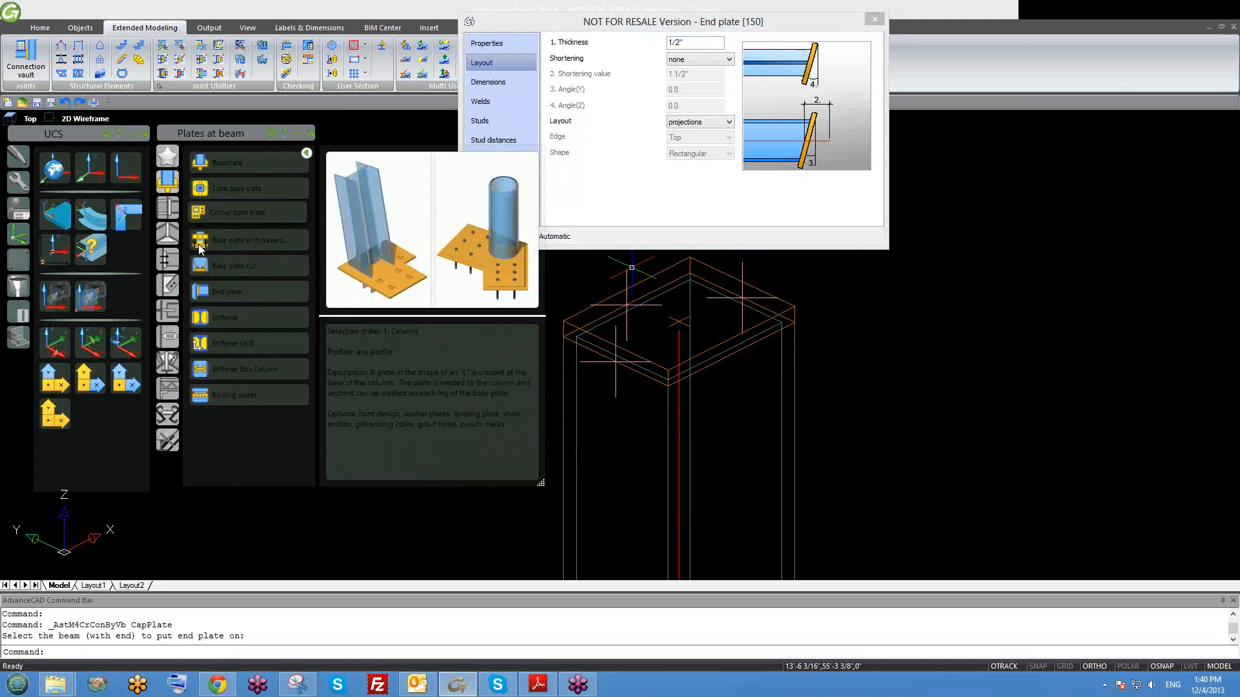
left_click(633, 82)
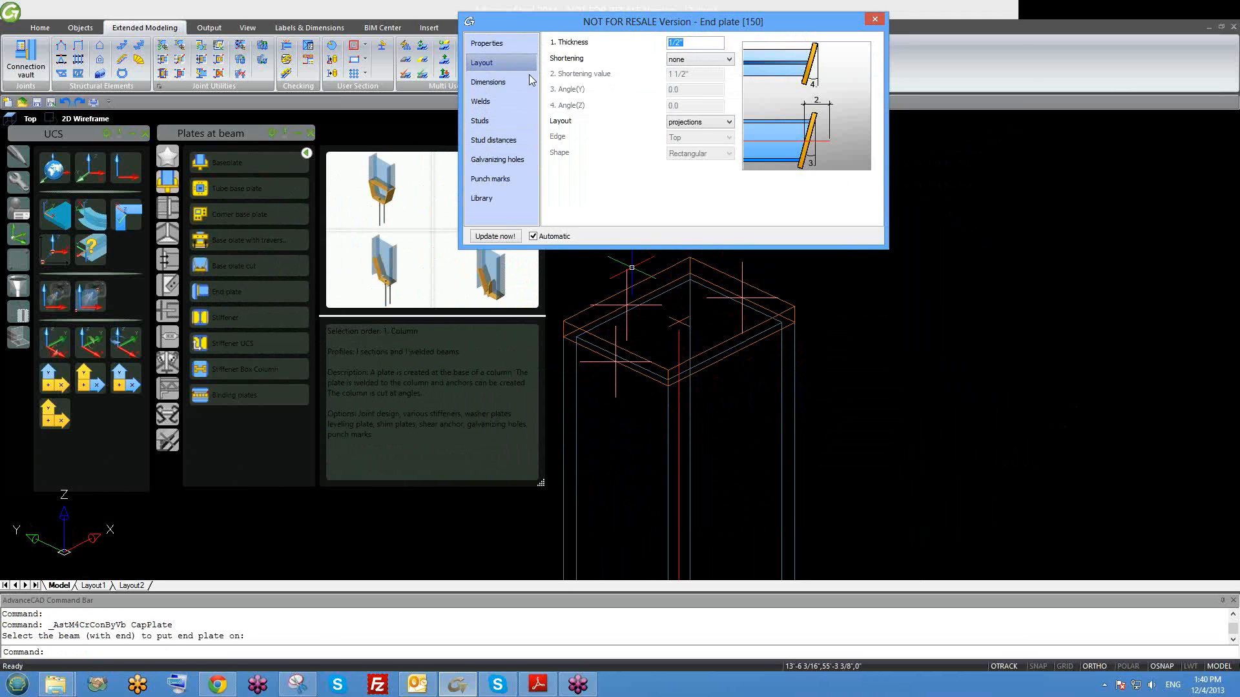
left_click(501, 121)
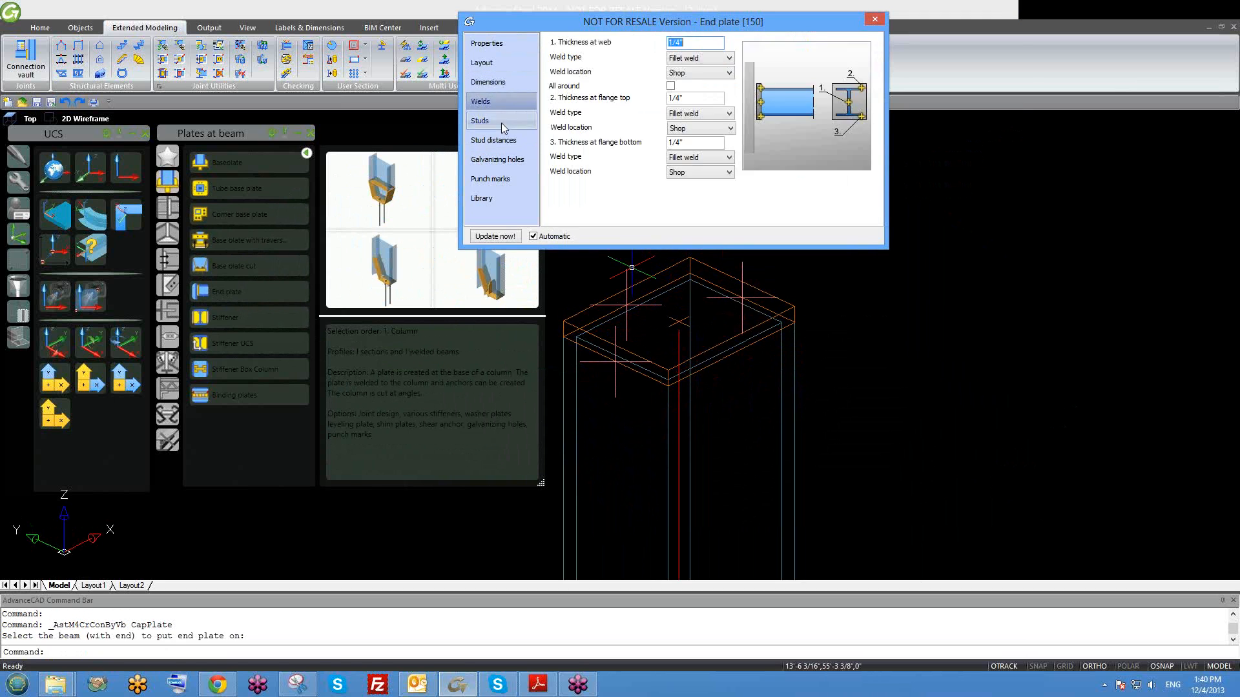
left_click(499, 148)
left_click(499, 162)
left_click(499, 141)
left_click(499, 122)
left_click(502, 160)
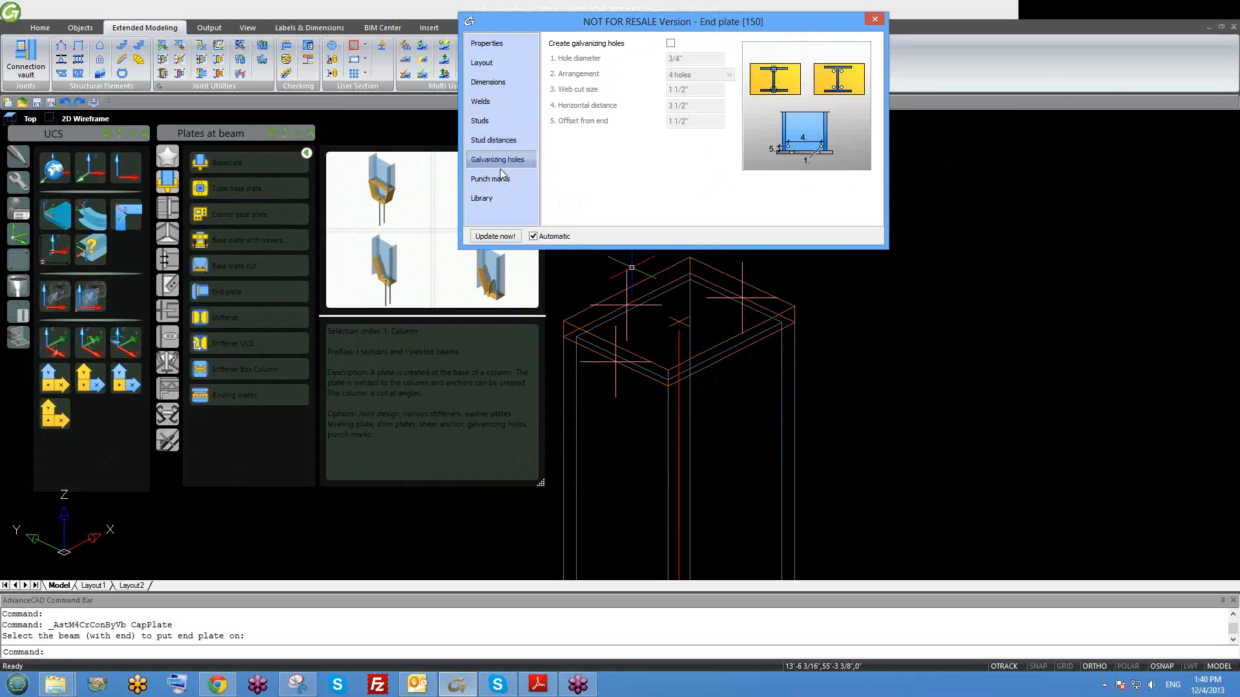
left_click(495, 179)
left_click(498, 160)
left_click(494, 140)
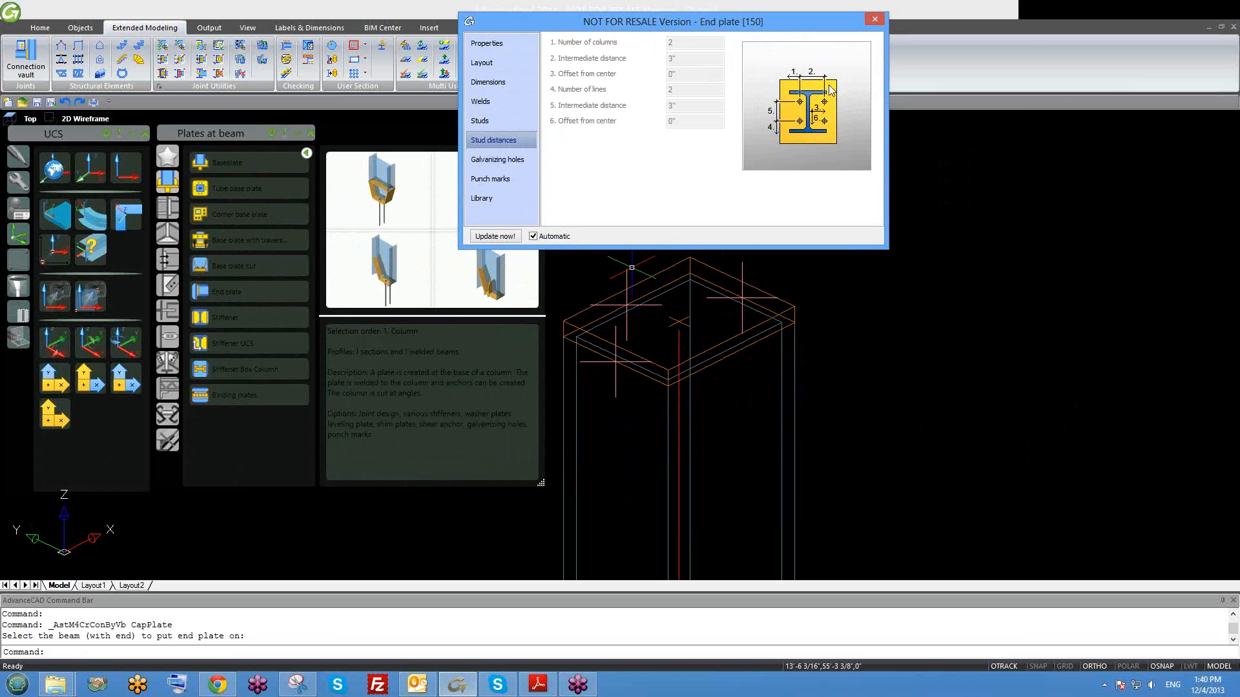
left_click(491, 121)
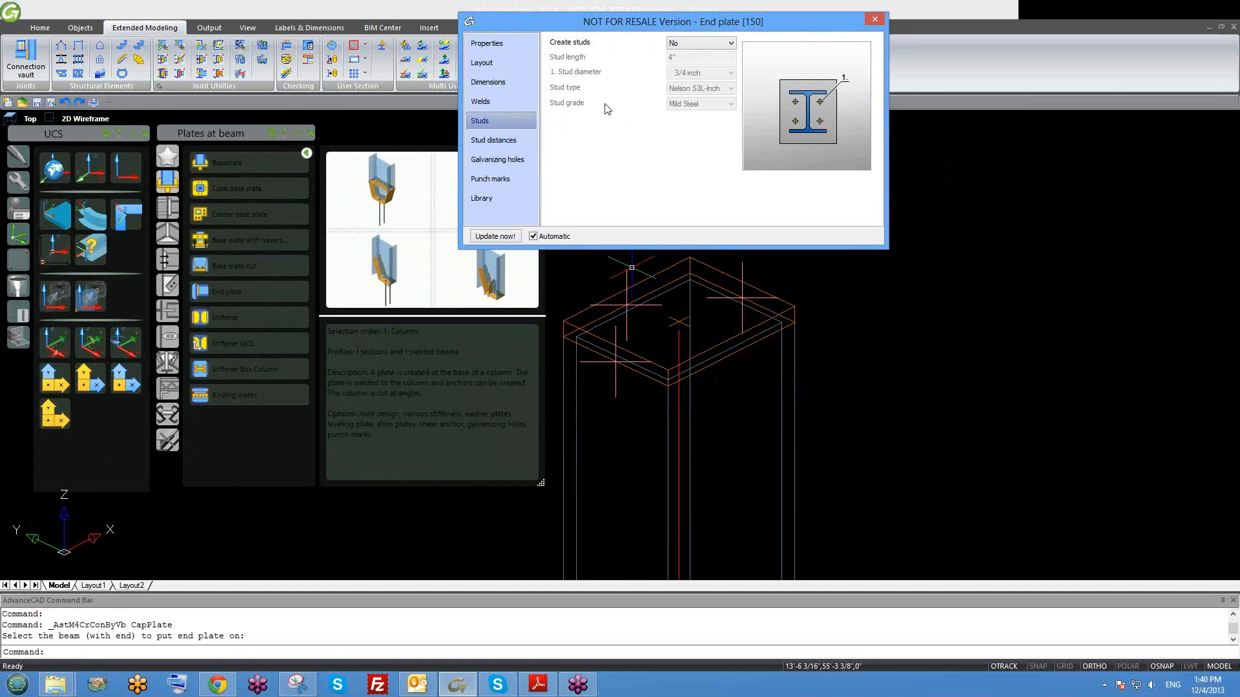
left_click(531, 99)
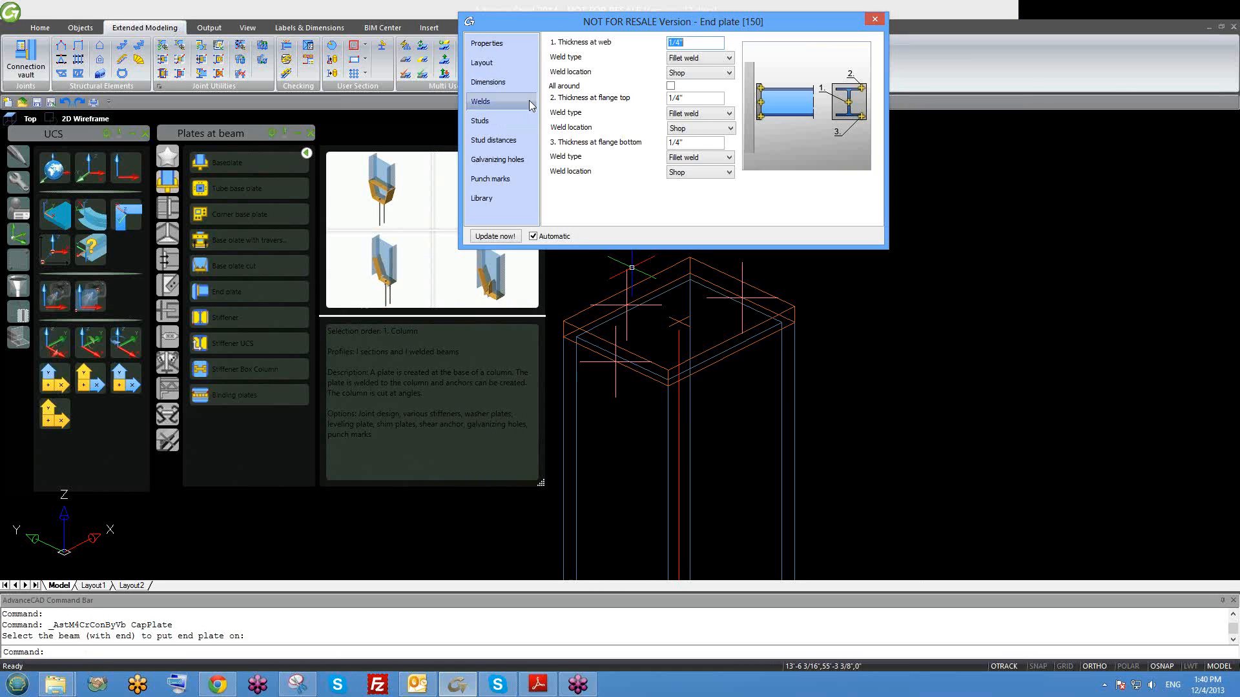
left_click(879, 20)
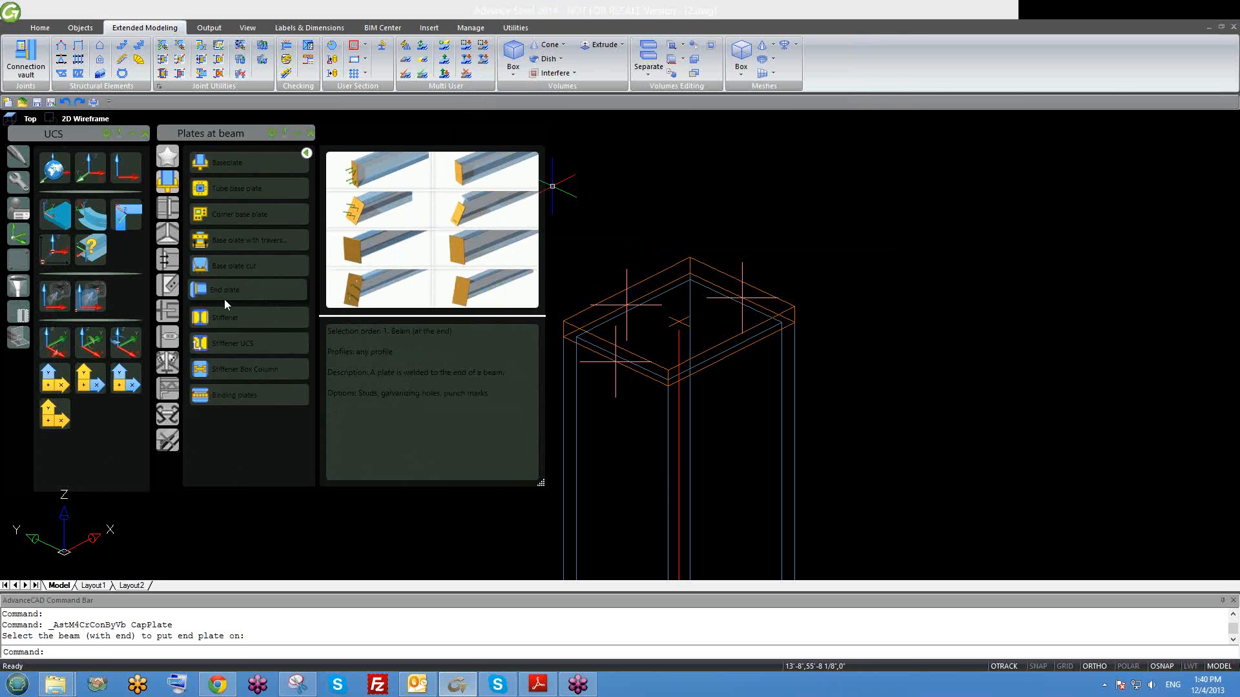
Delete the end plate from the top of the tube column.
scroll(815, 299, "down", 2)
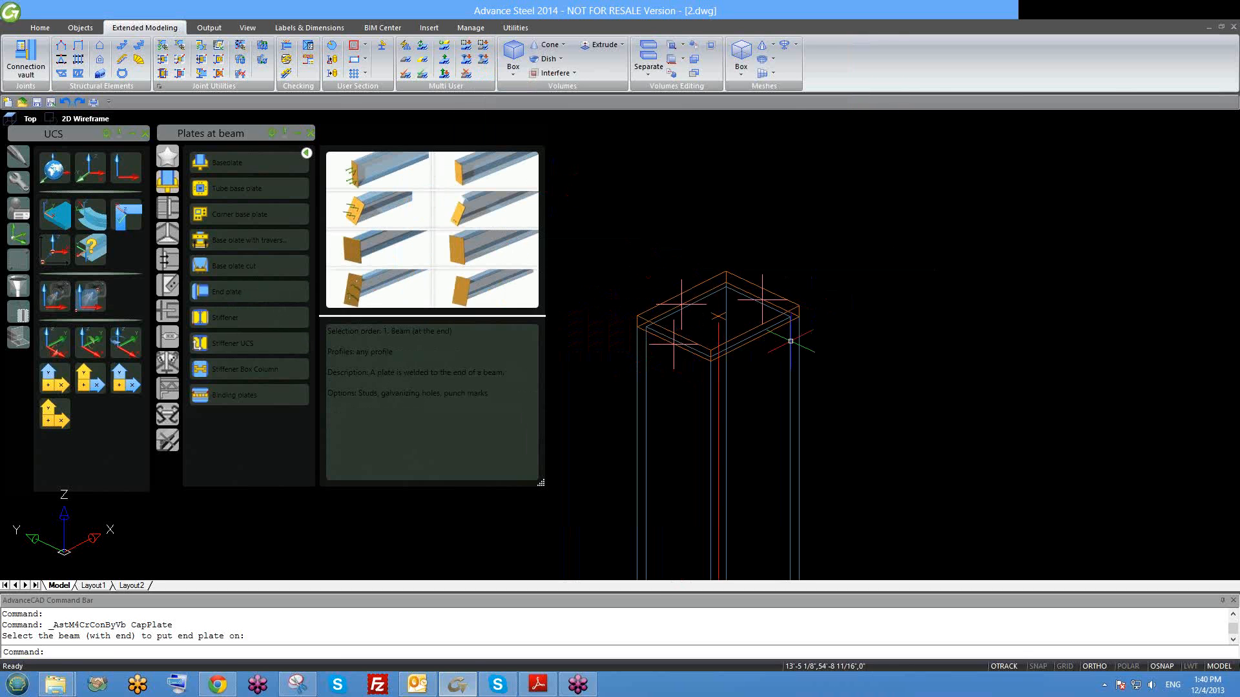
scroll(801, 304, "up", 2)
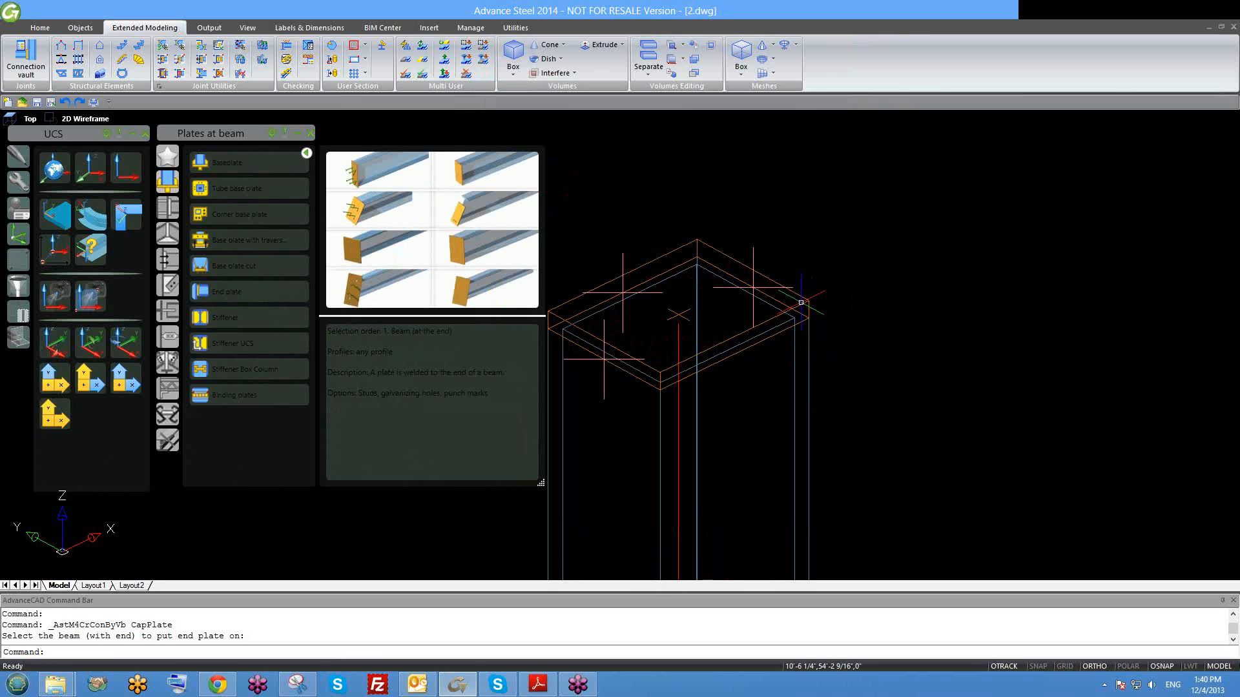
left_click(800, 304)
key("Delete")
scroll(796, 310, "down", 3)
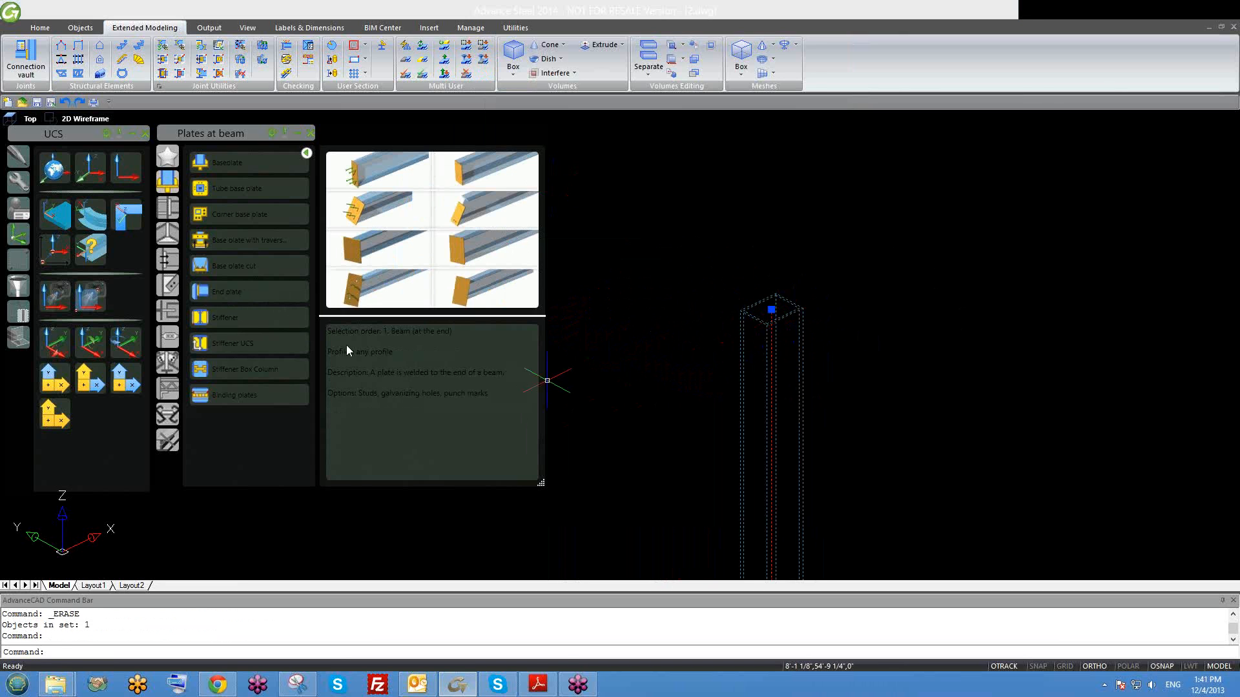
Try to add a stiffener to the rectangular tube column.
left_click(254, 323)
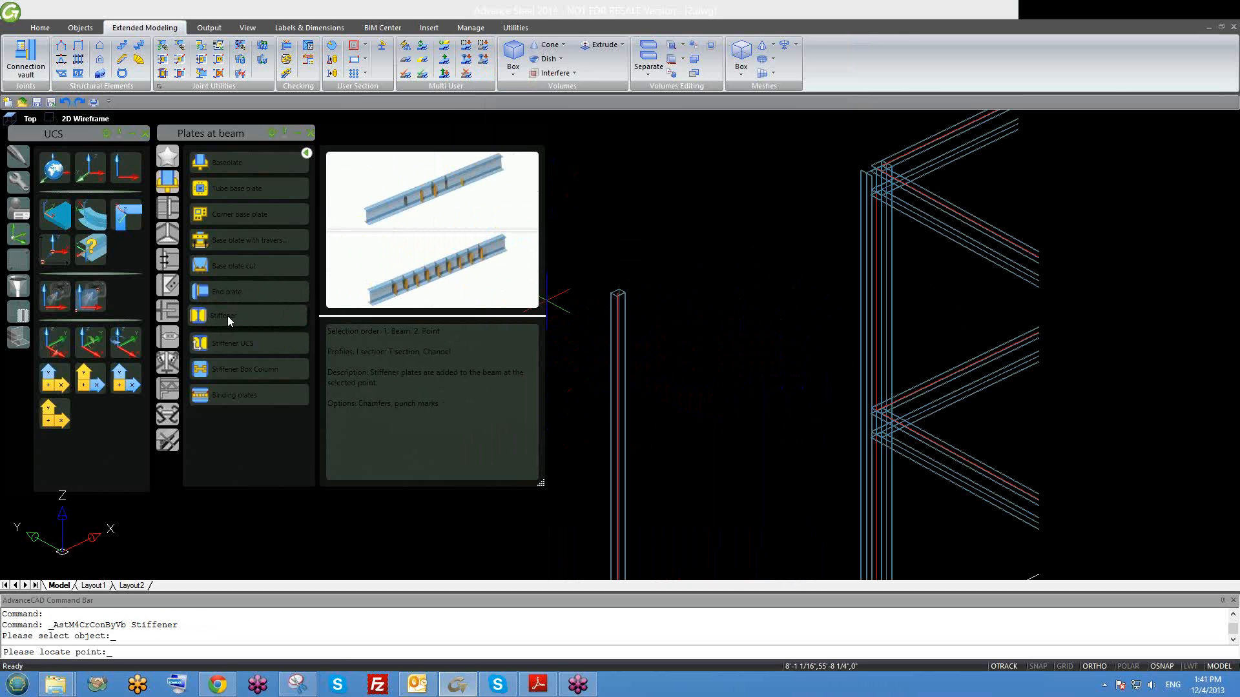
left_click(229, 321)
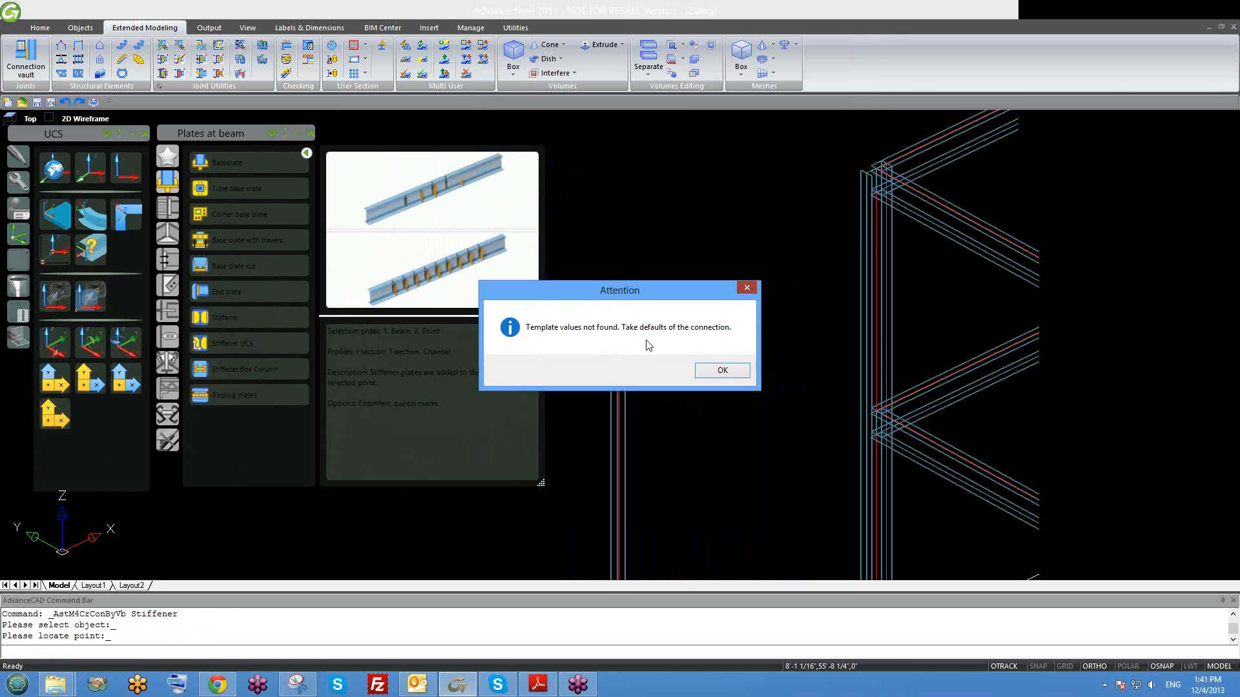
left_click(746, 288)
Erase the copied tube column beside the frame.
left_click(647, 331)
left_click(590, 288)
type("e")
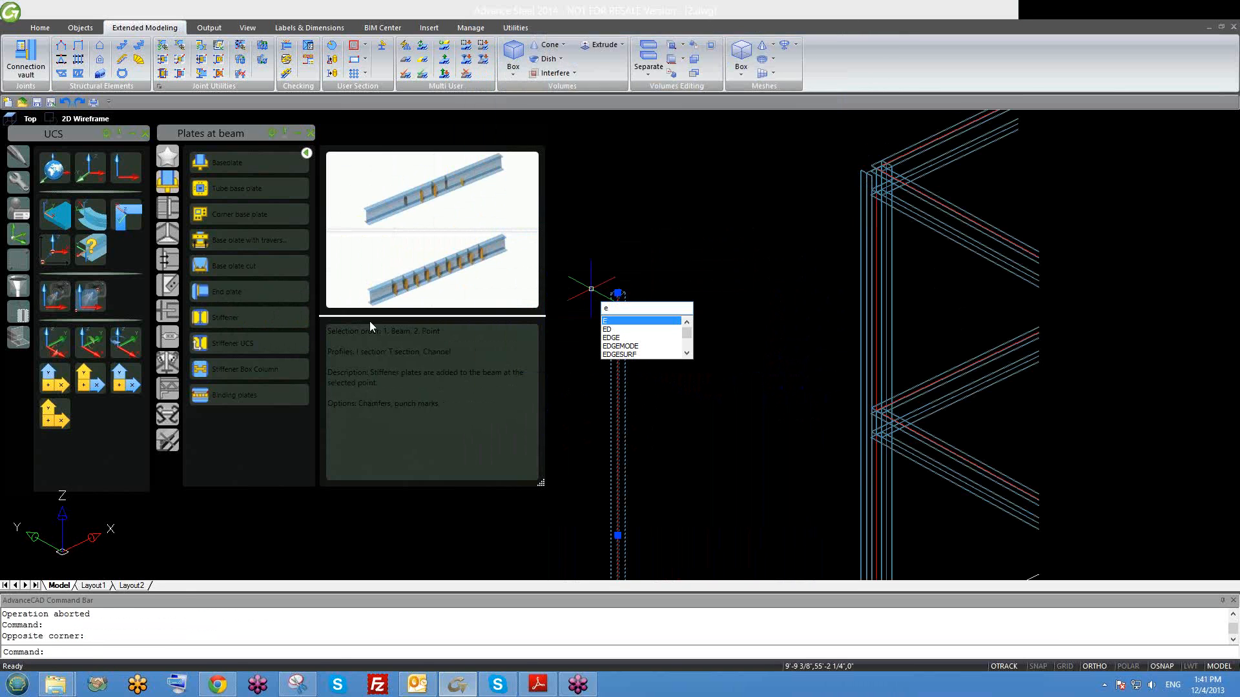
key("Return")
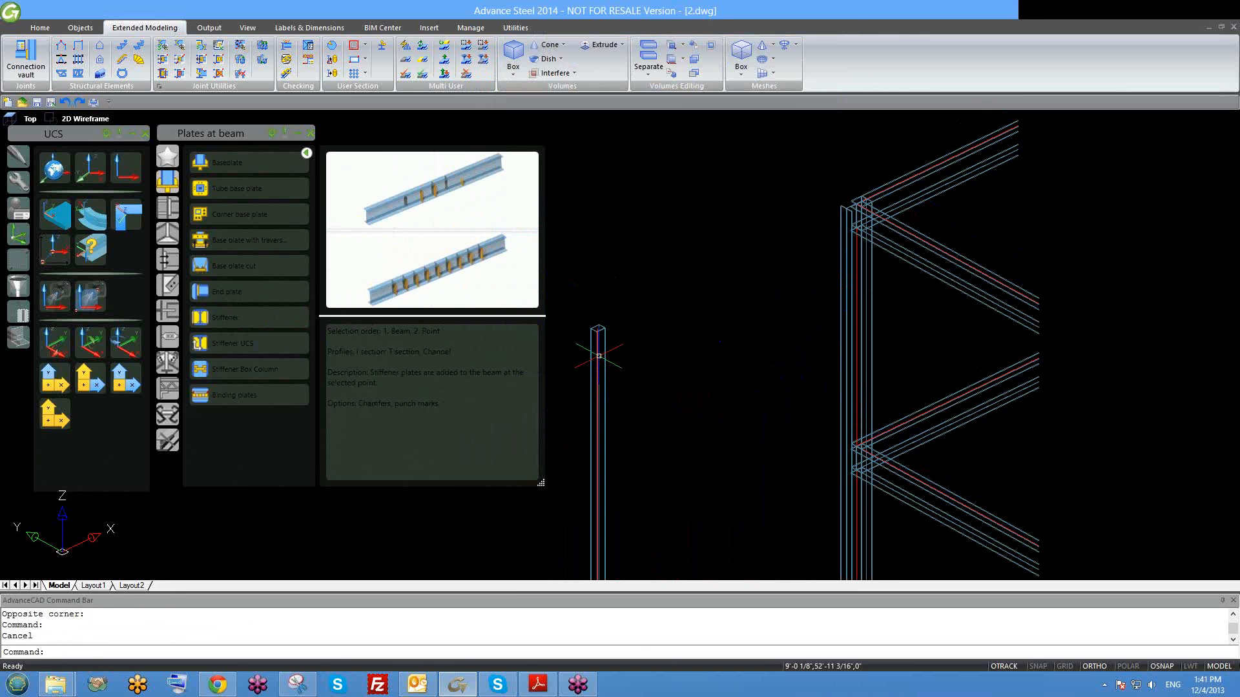
Add a stiffener partway along the frame's upper beam, accepting the connection's default values.
scroll(827, 258, "up", 4)
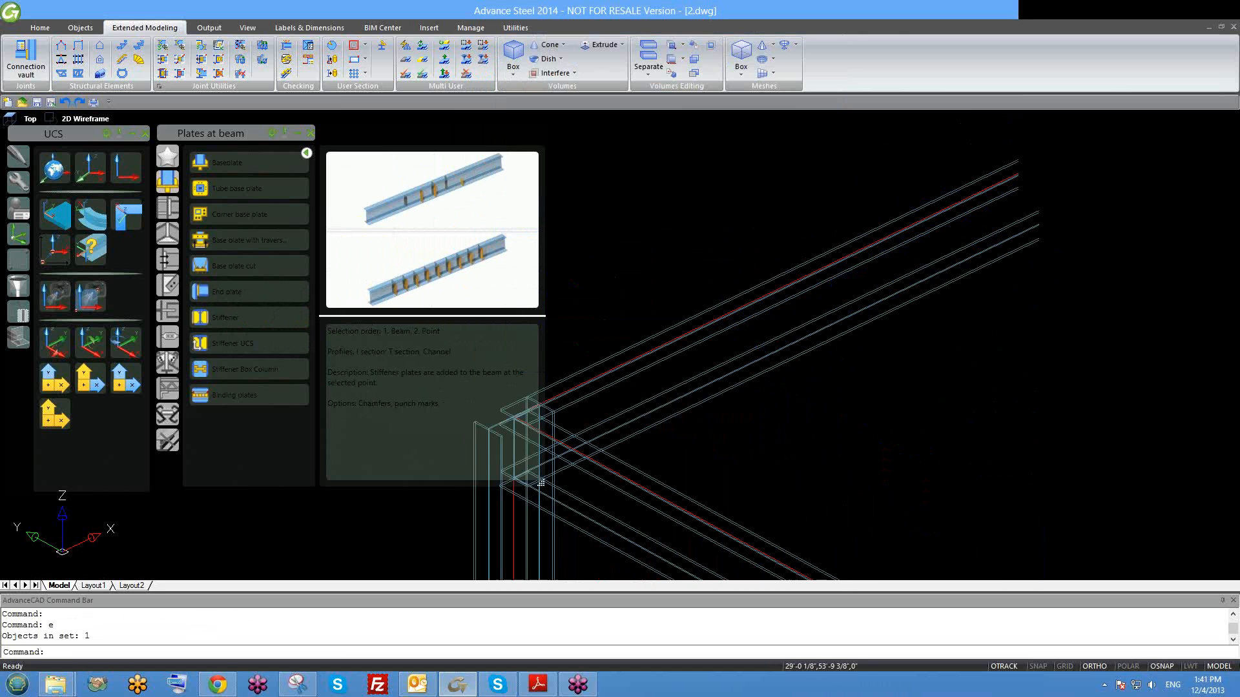
left_click(212, 320)
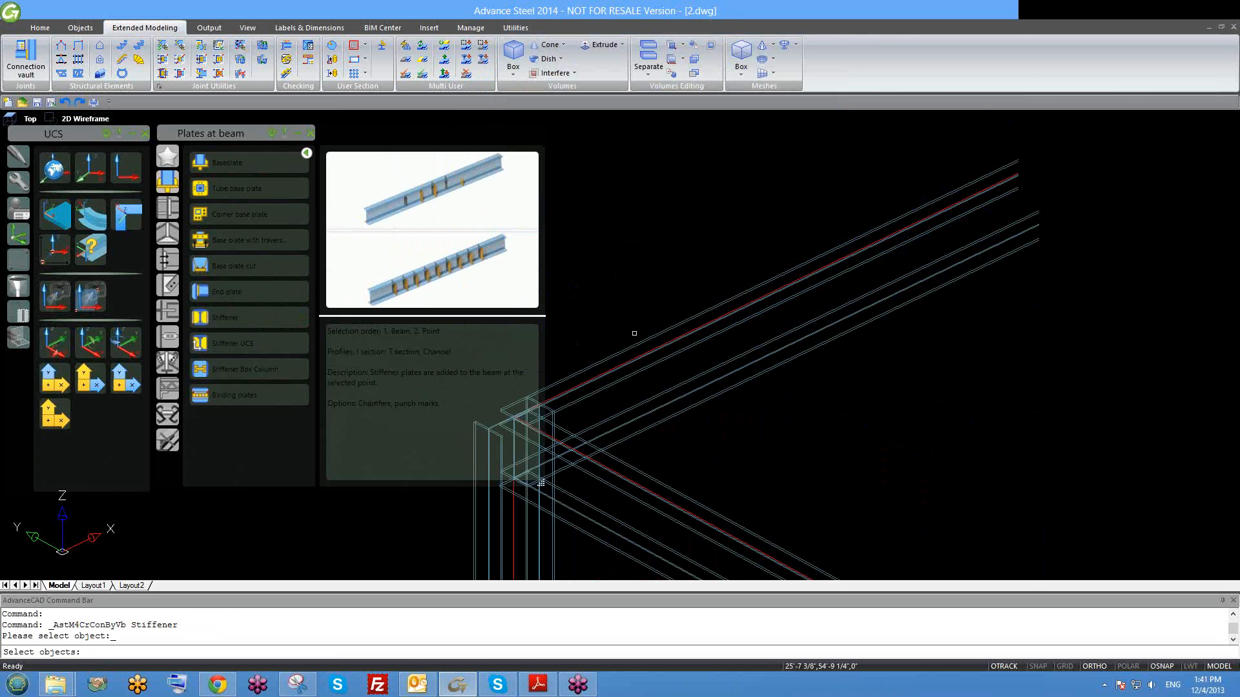
scroll(710, 329, "down", 3)
left_click(772, 321)
key("Return")
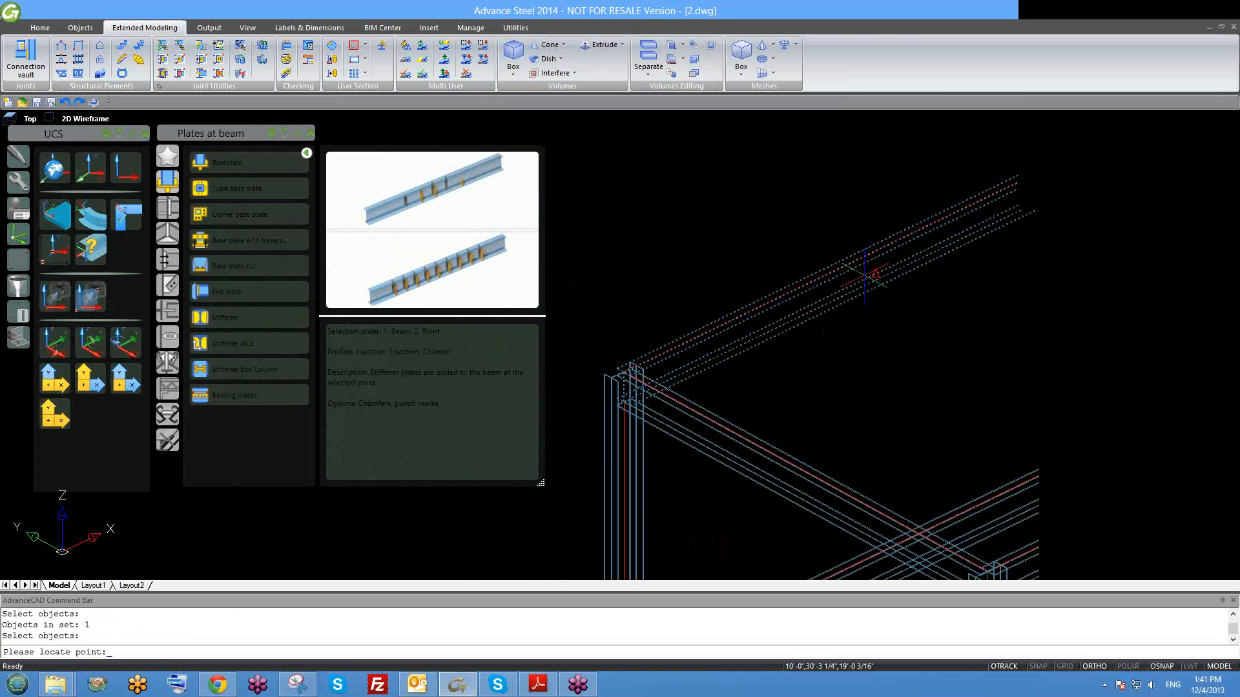
left_click(875, 274)
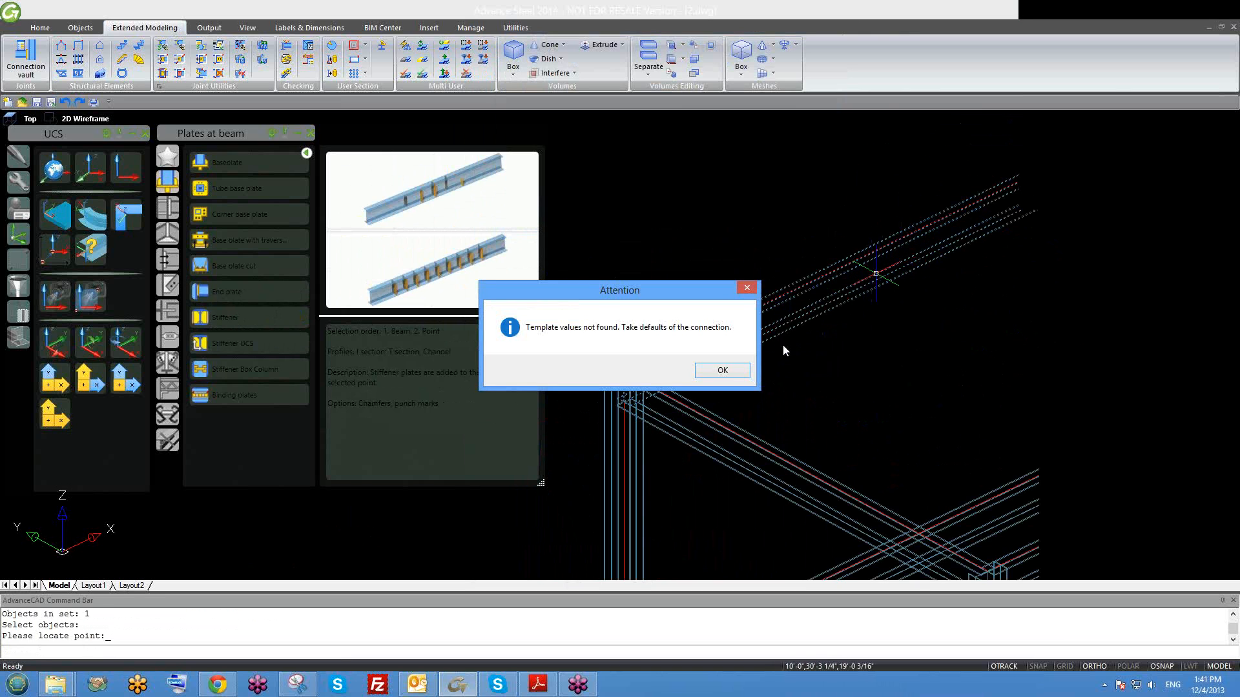
left_click(722, 371)
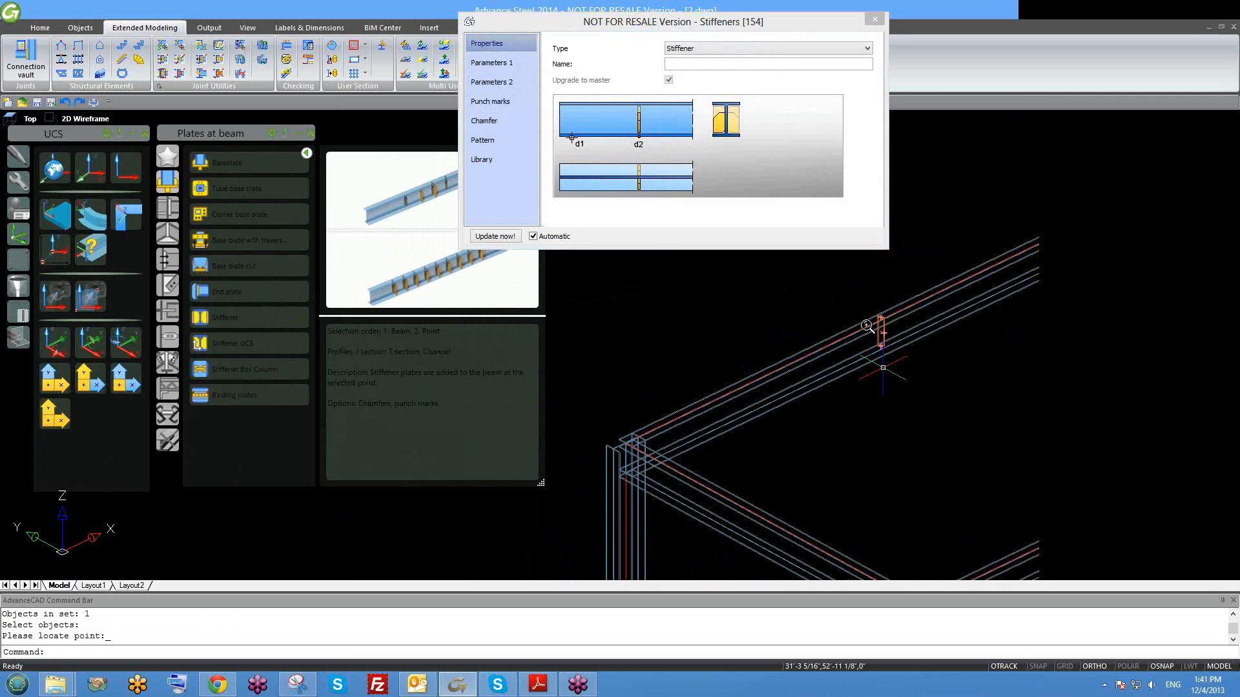
Try the stiffener's plate alignment at top, and set it to bottom.
middle_click_drag(810, 340, 885, 440, "shift")
scroll(899, 353, "up", 3)
left_click(522, 70)
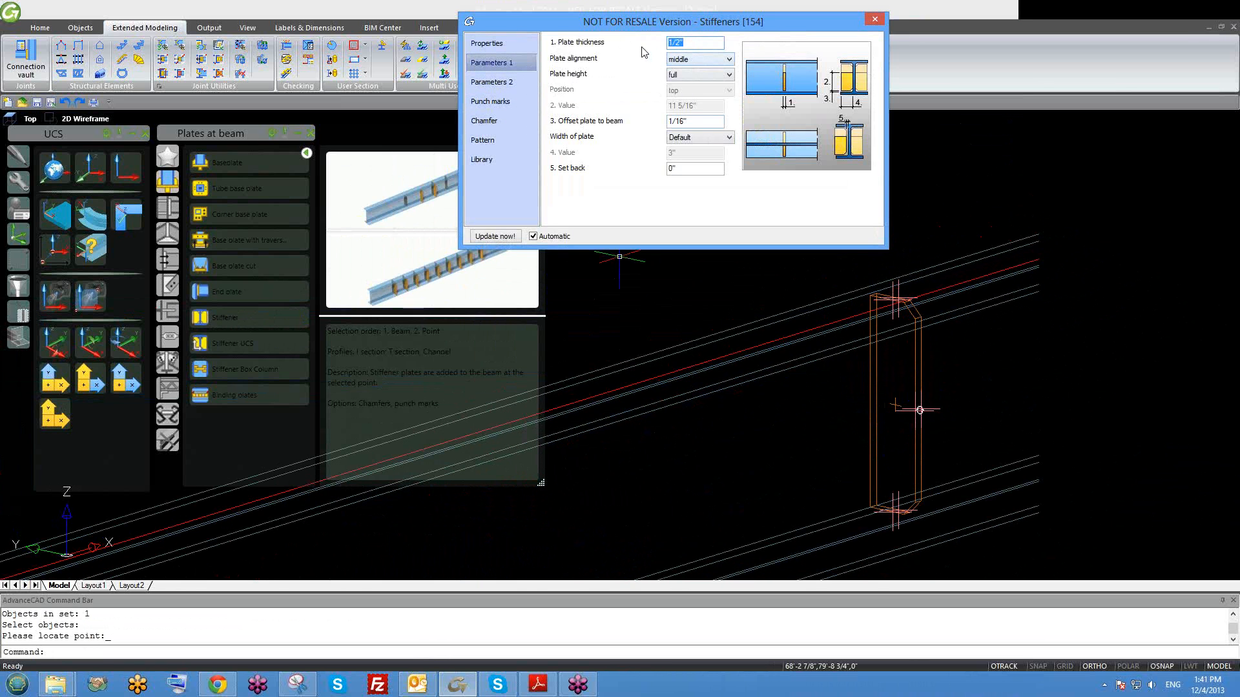
left_click(704, 60)
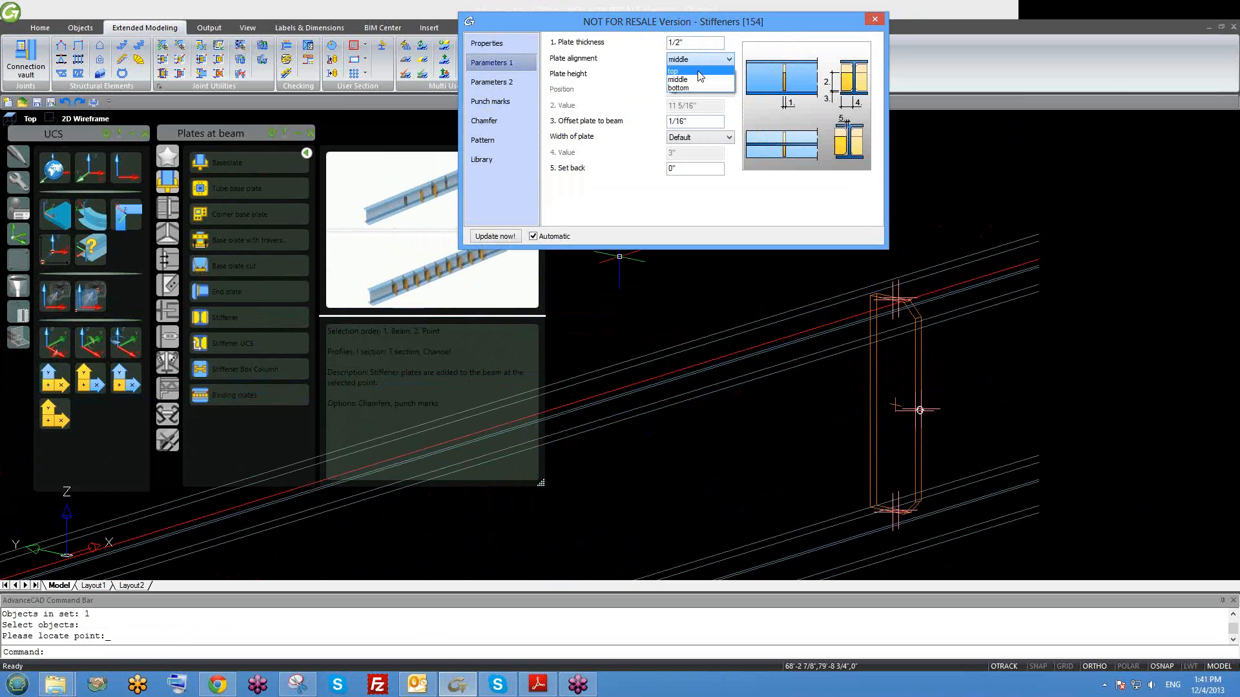
left_click(701, 72)
left_click(704, 60)
left_click(696, 86)
Try a 3/4 plate height for the stiffener and set the height back to full.
left_click(697, 74)
left_click(692, 91)
left_click(698, 75)
left_click(693, 81)
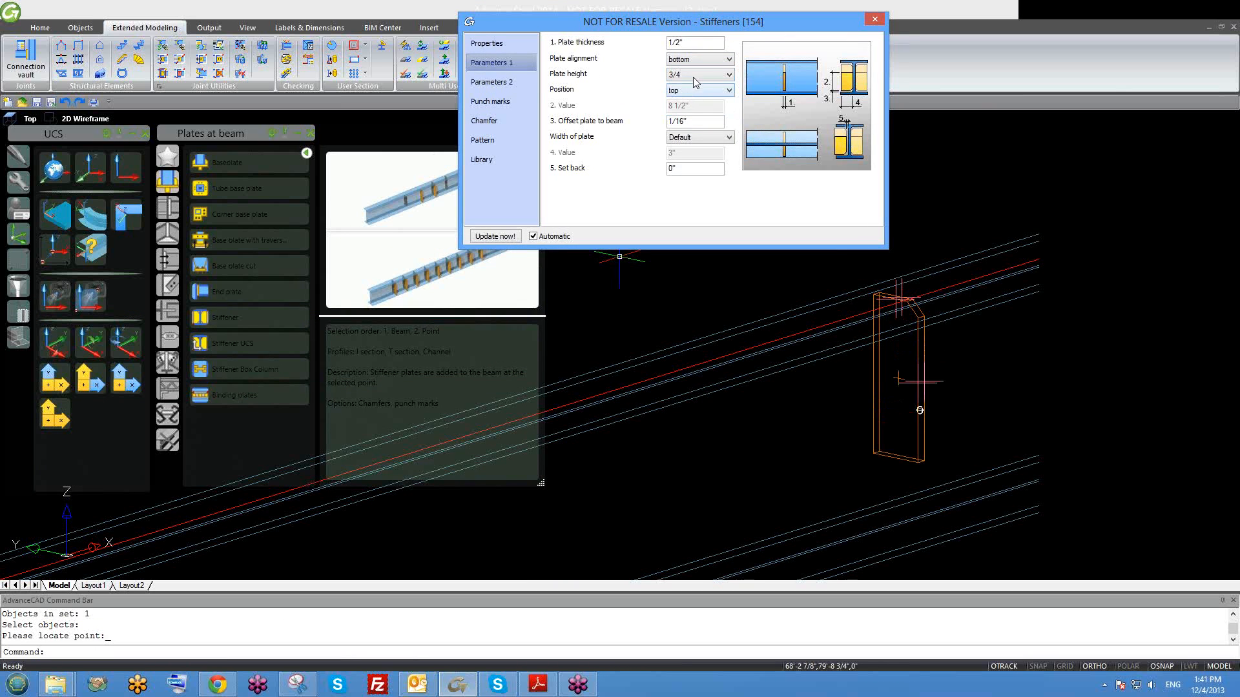
left_click(694, 74)
left_click(693, 75)
left_click(692, 75)
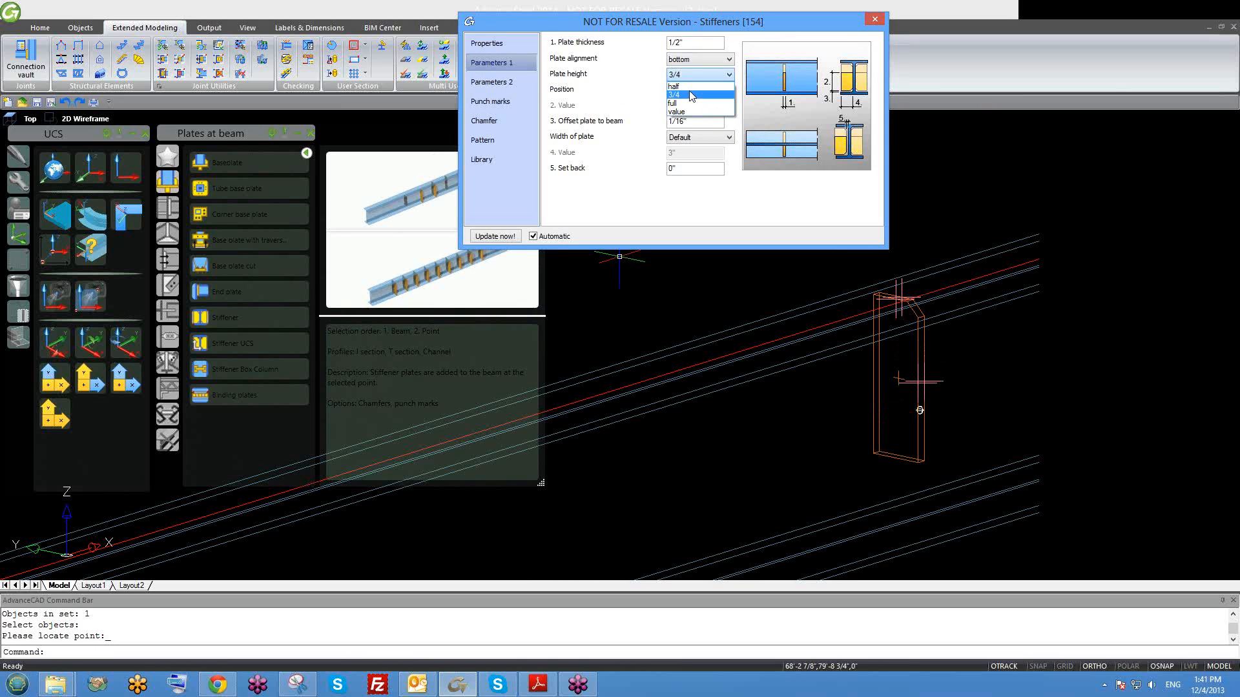
left_click(696, 104)
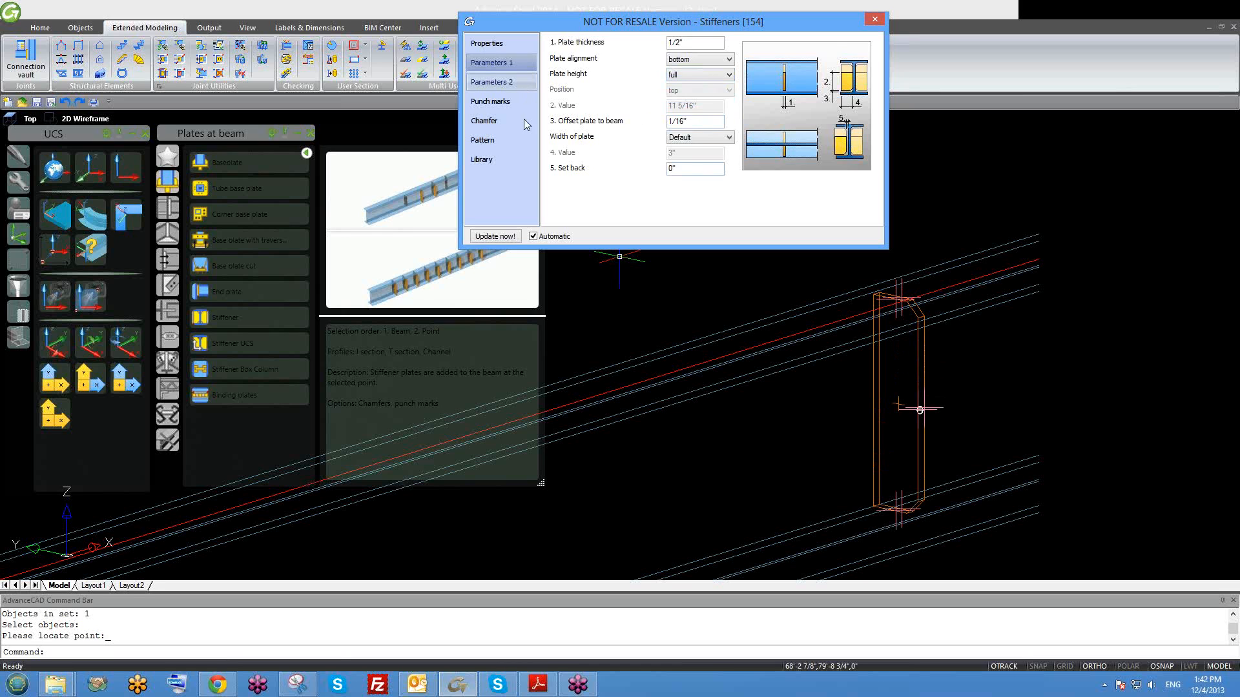
Set the stiffener pattern on the beam to 3 plates at 1' centers.
left_click(511, 138)
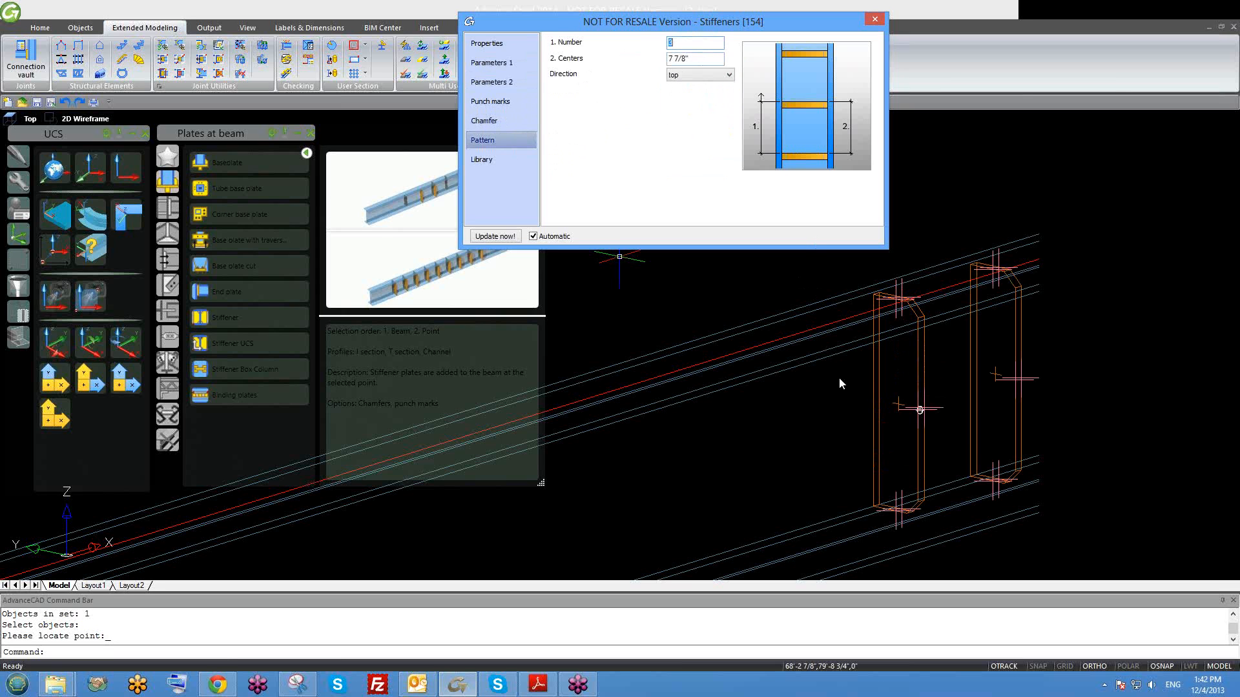
middle_click_drag(912, 400, 776, 419)
scroll(775, 419, "down", 3)
scroll(776, 418, "up", 2)
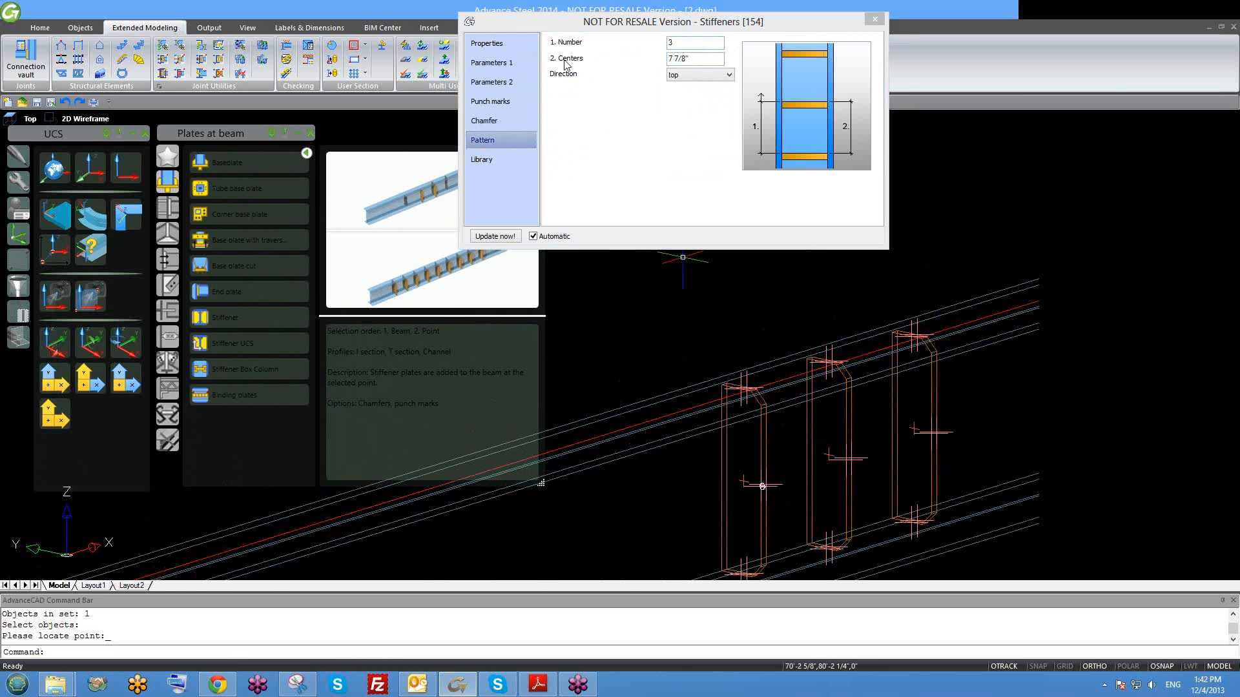
left_click(678, 59)
left_click(691, 76)
left_click(691, 76)
left_click(673, 65)
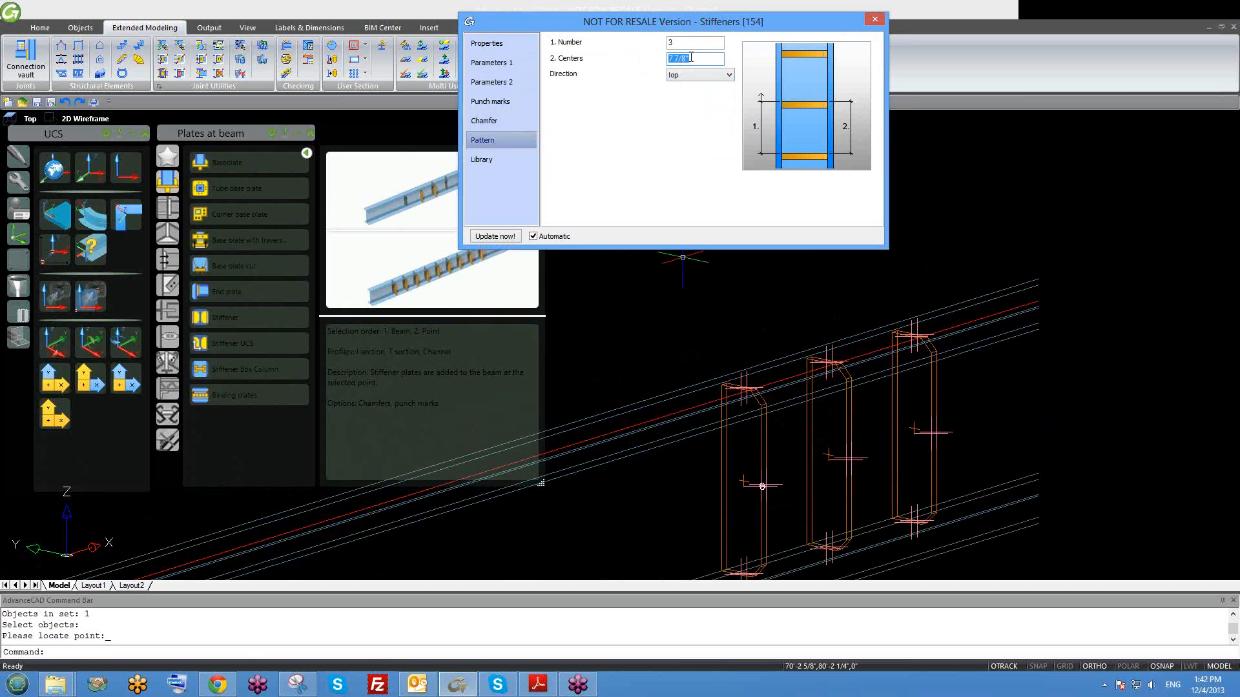
type("1'")
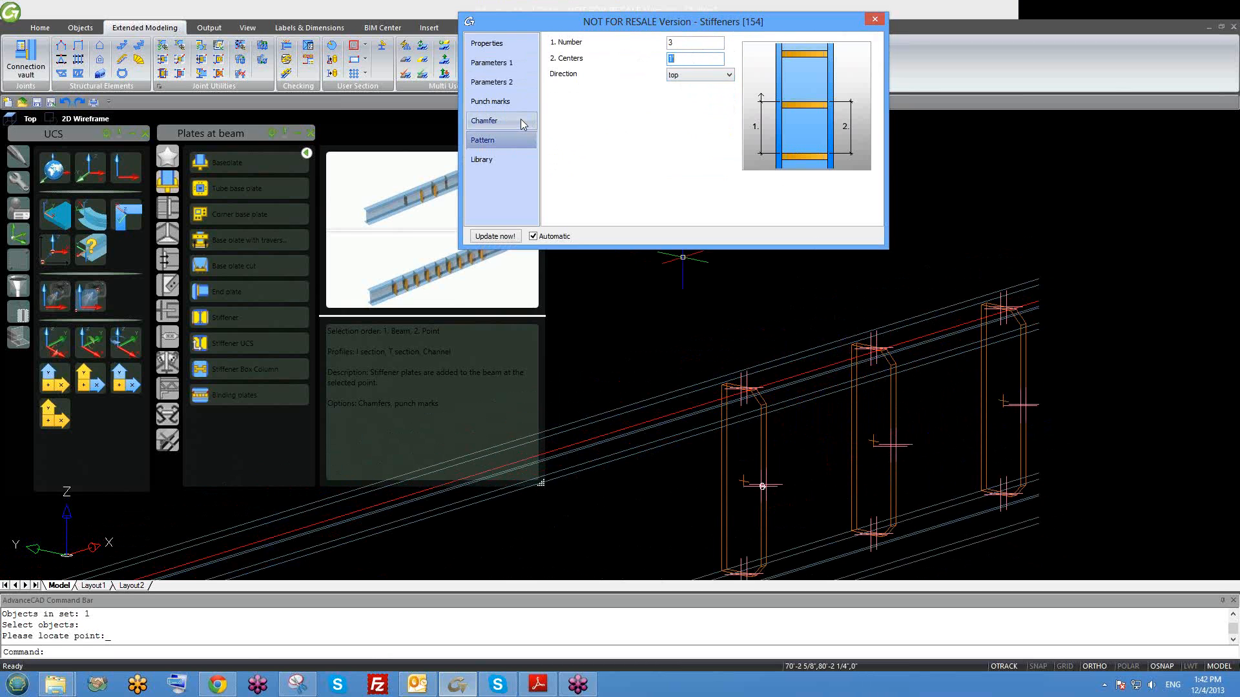
Turn on the stiffeners' chamfer, review the library, parameter and punch mark settings, and close the properties.
left_click(523, 123)
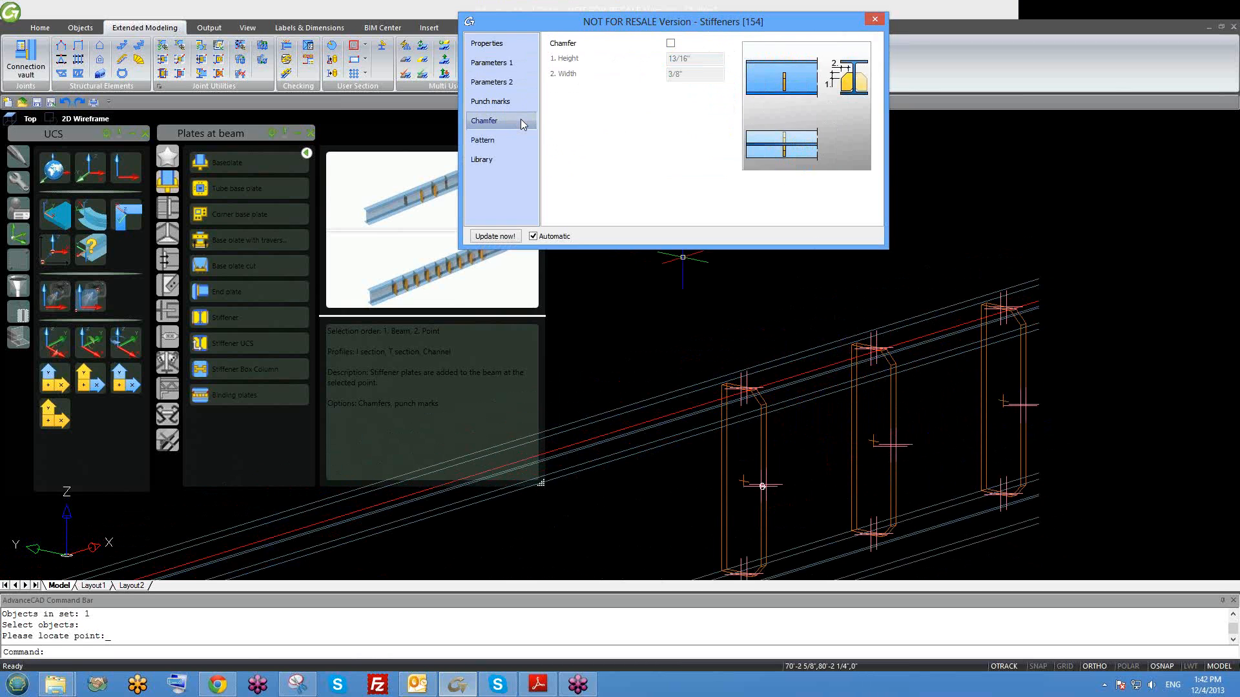
left_click(671, 44)
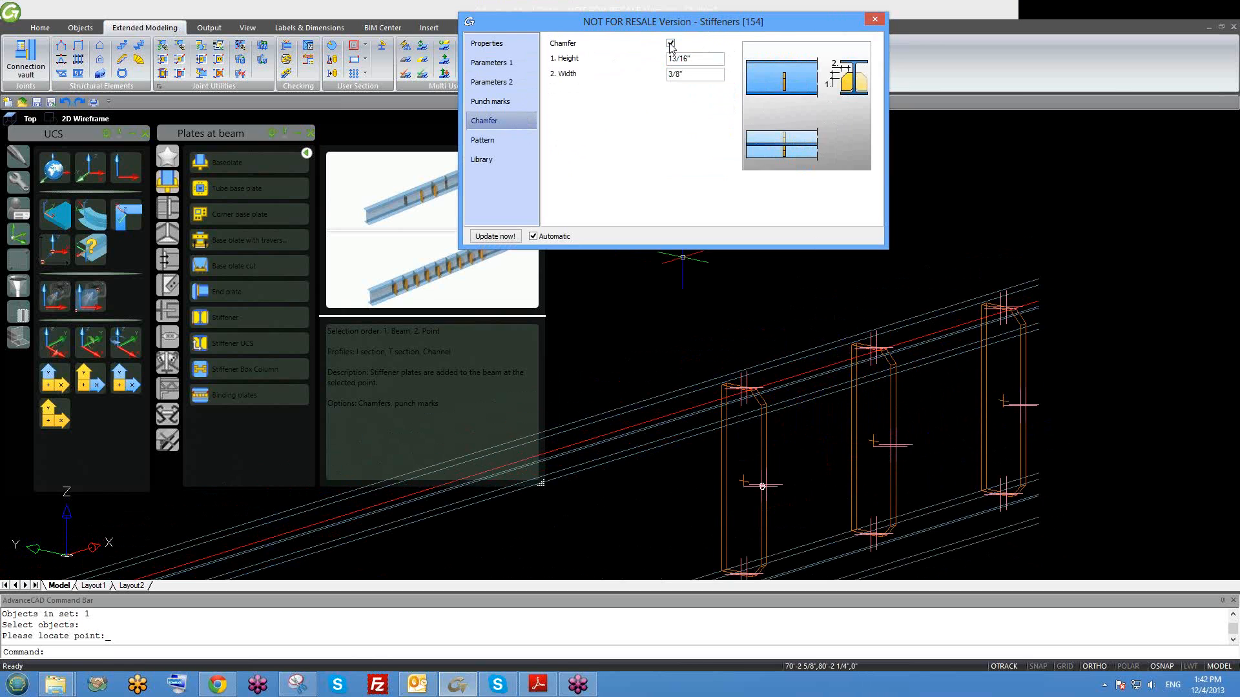
left_click(478, 159)
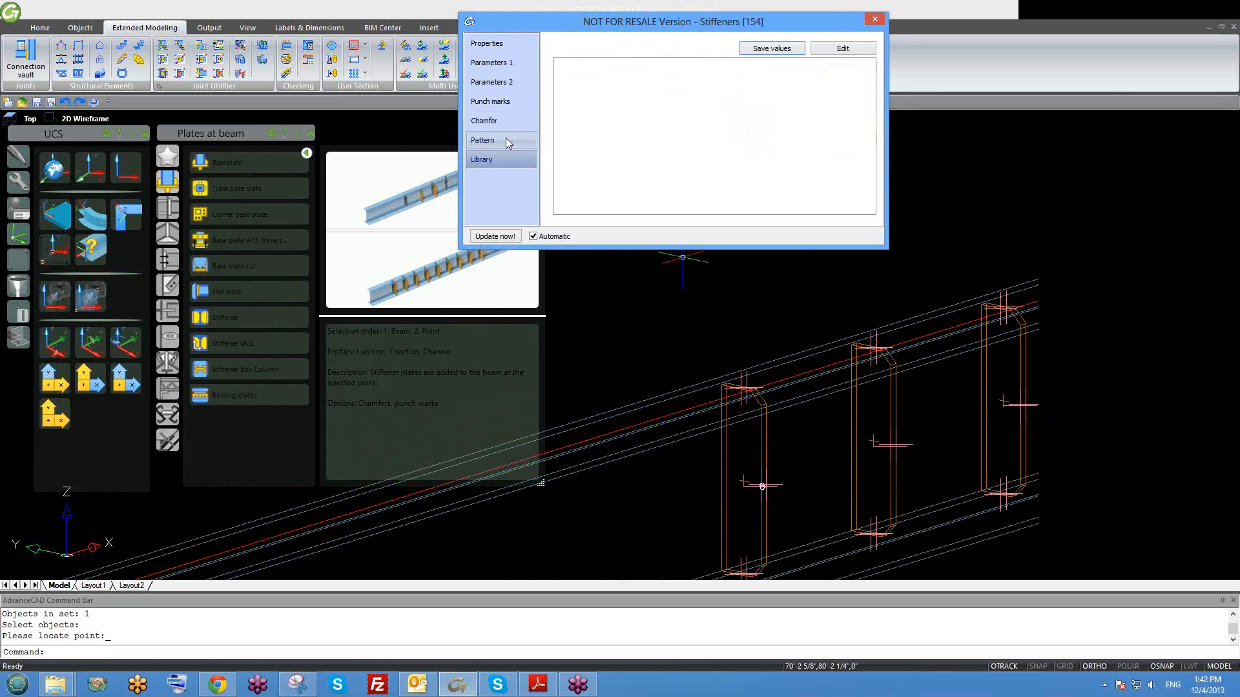
left_click(498, 68)
left_click(501, 83)
left_click(505, 102)
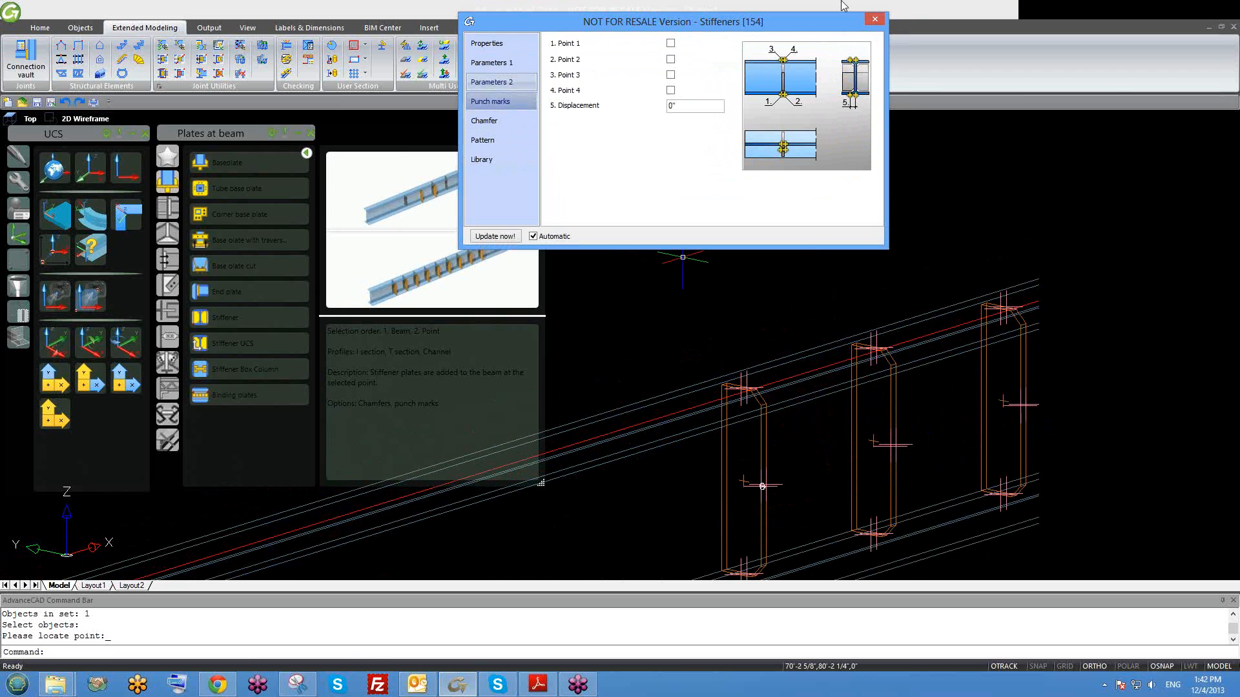
left_click(874, 20)
Reopen the joint properties from the first stiffener plate on the beam.
scroll(774, 283, "down", 5)
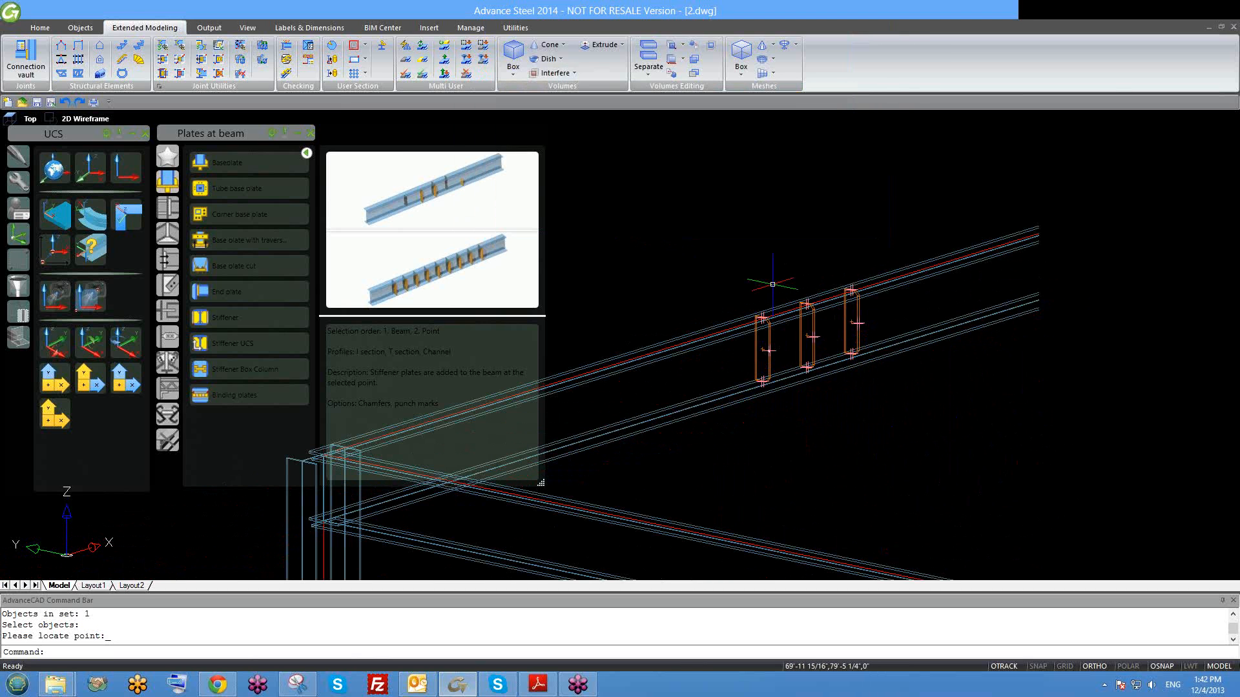
middle_click_drag(833, 398, 856, 416, "shift")
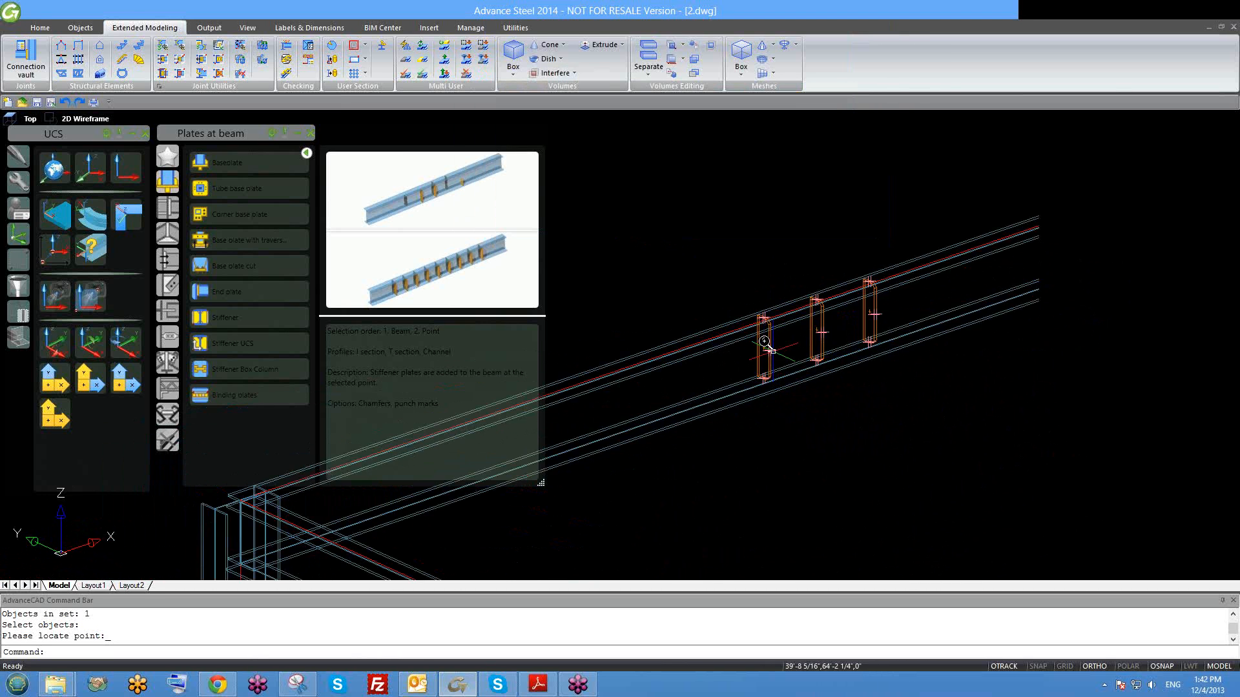
scroll(773, 347, "up", 4)
left_click(773, 343)
right_click(773, 343)
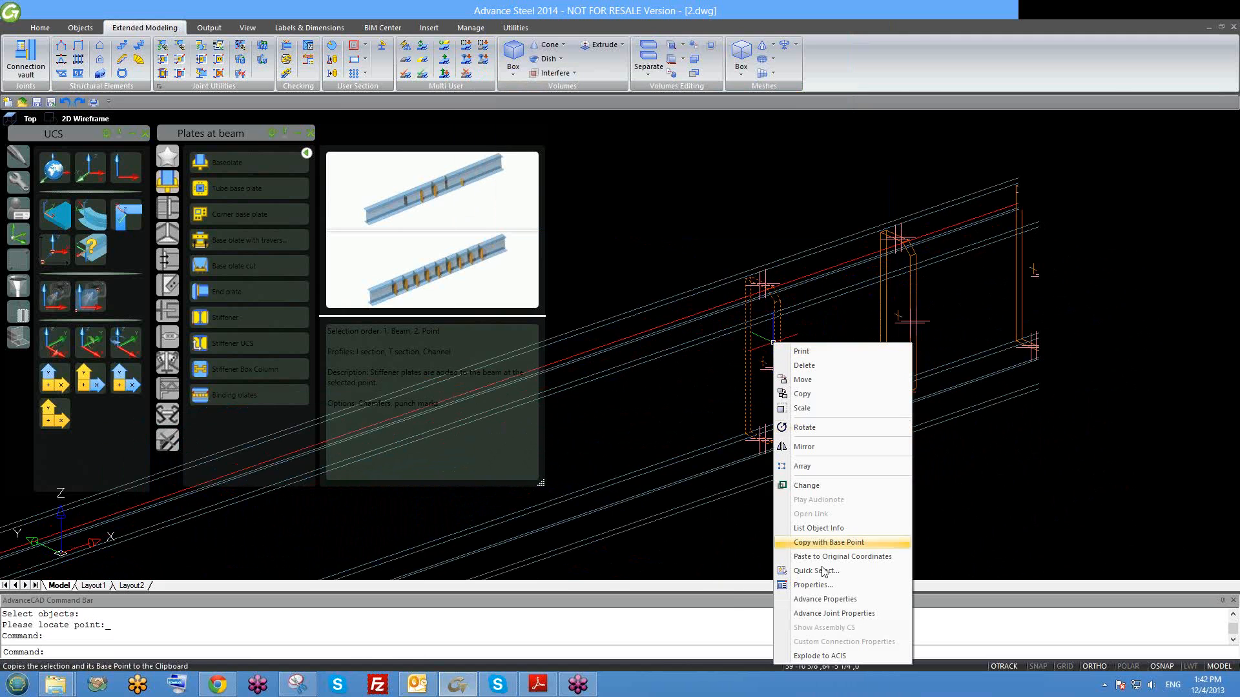
left_click(828, 613)
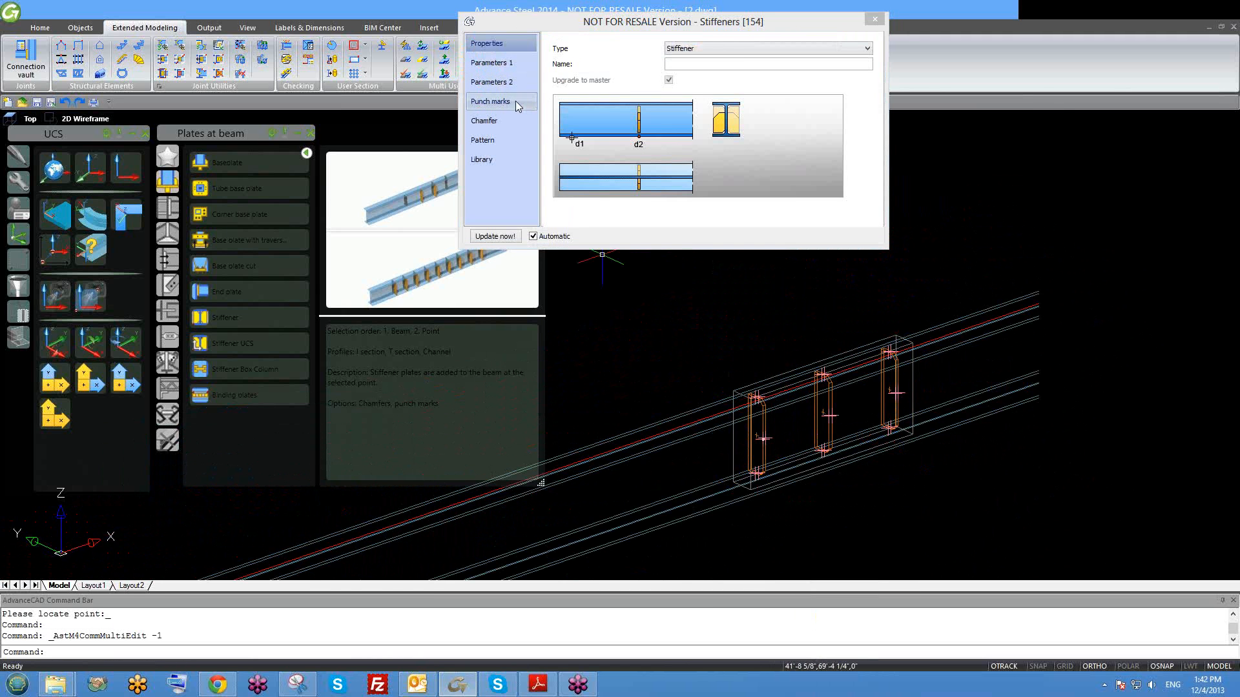
Examine the stiffeners' pattern, chamfer, punch mark, weld, corner finish and plate settings, and close the properties.
left_click(490, 137)
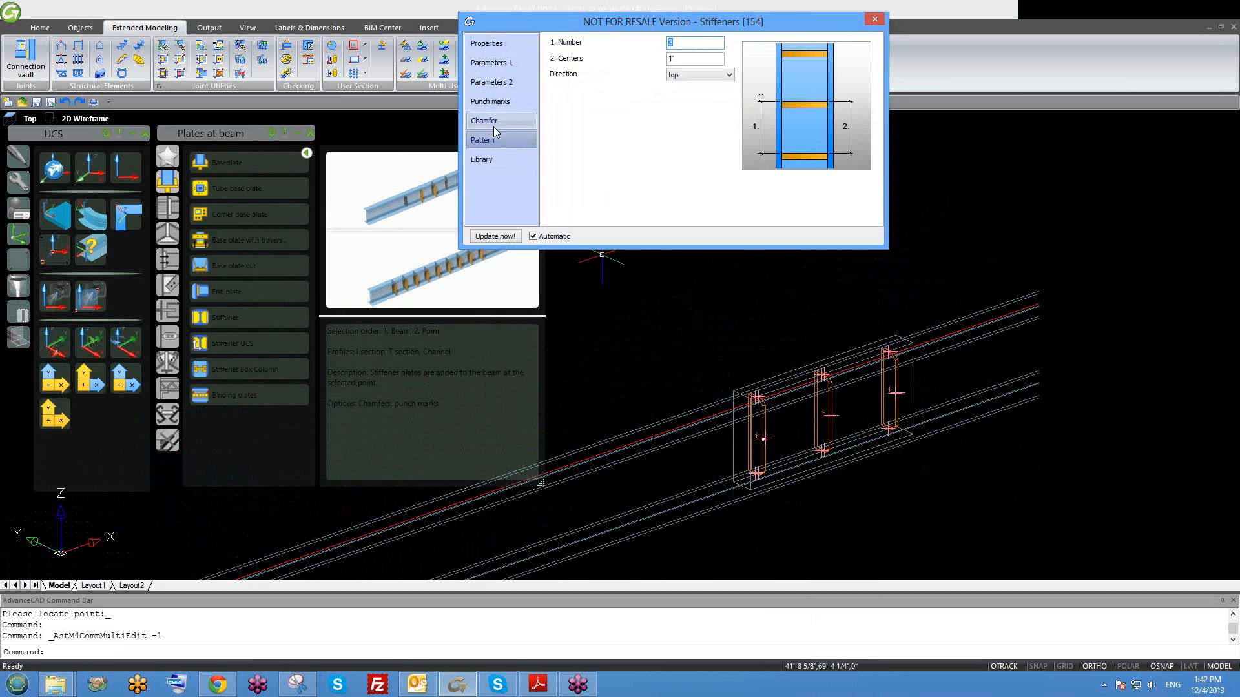
left_click(492, 121)
left_click(497, 103)
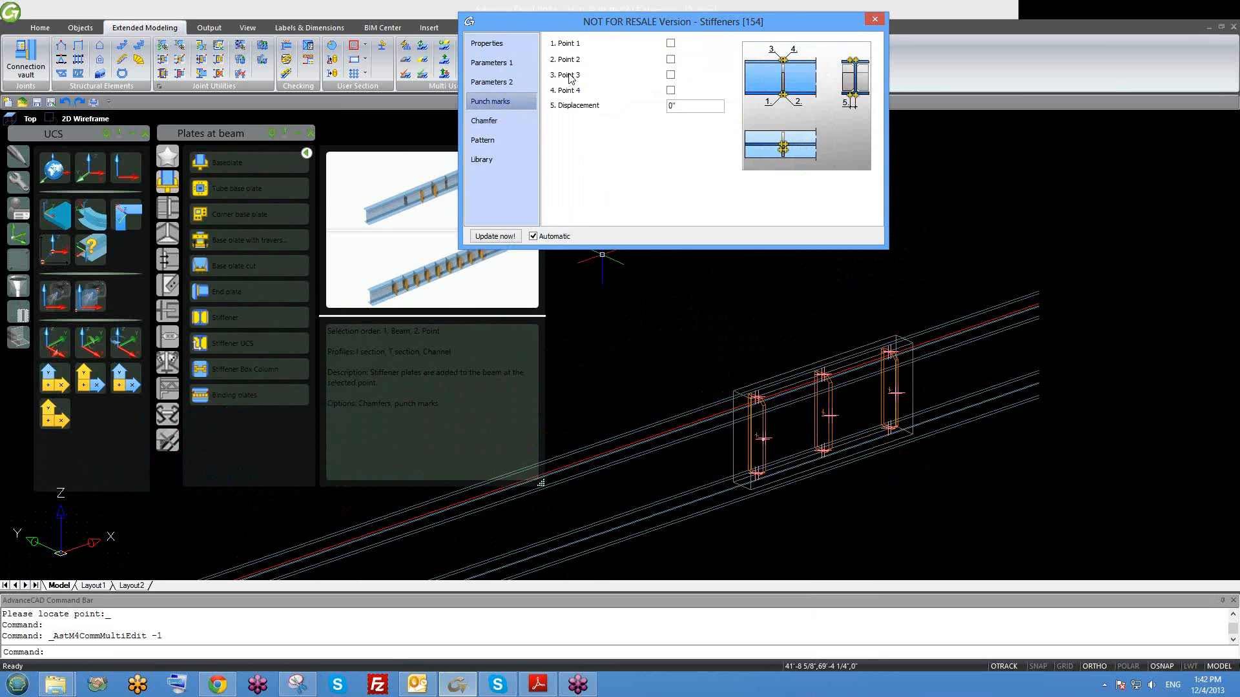
left_click(521, 84)
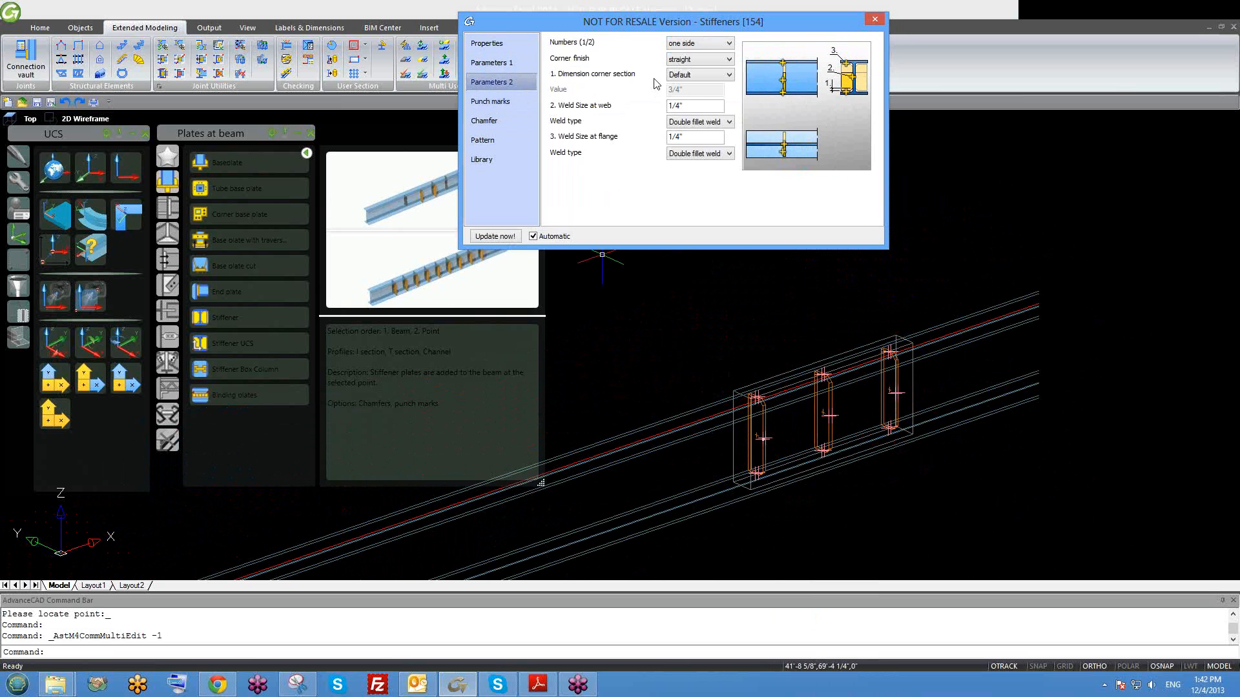
left_click(491, 63)
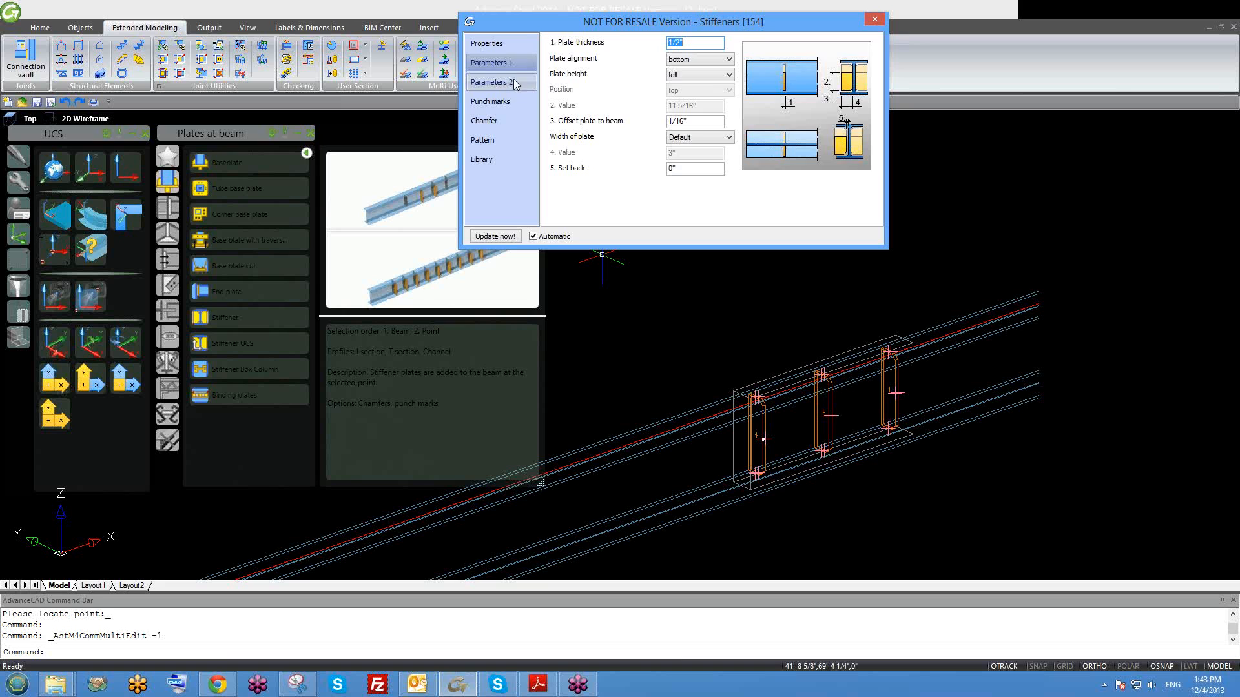
left_click(509, 85)
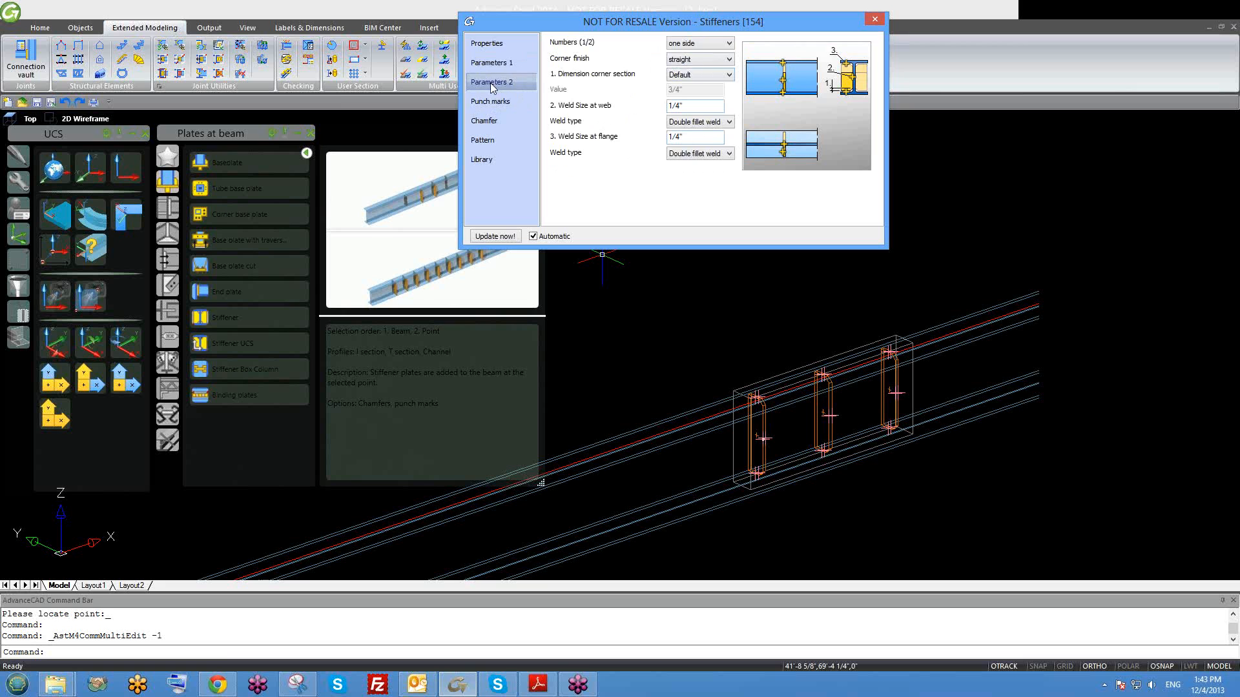
left_click(491, 62)
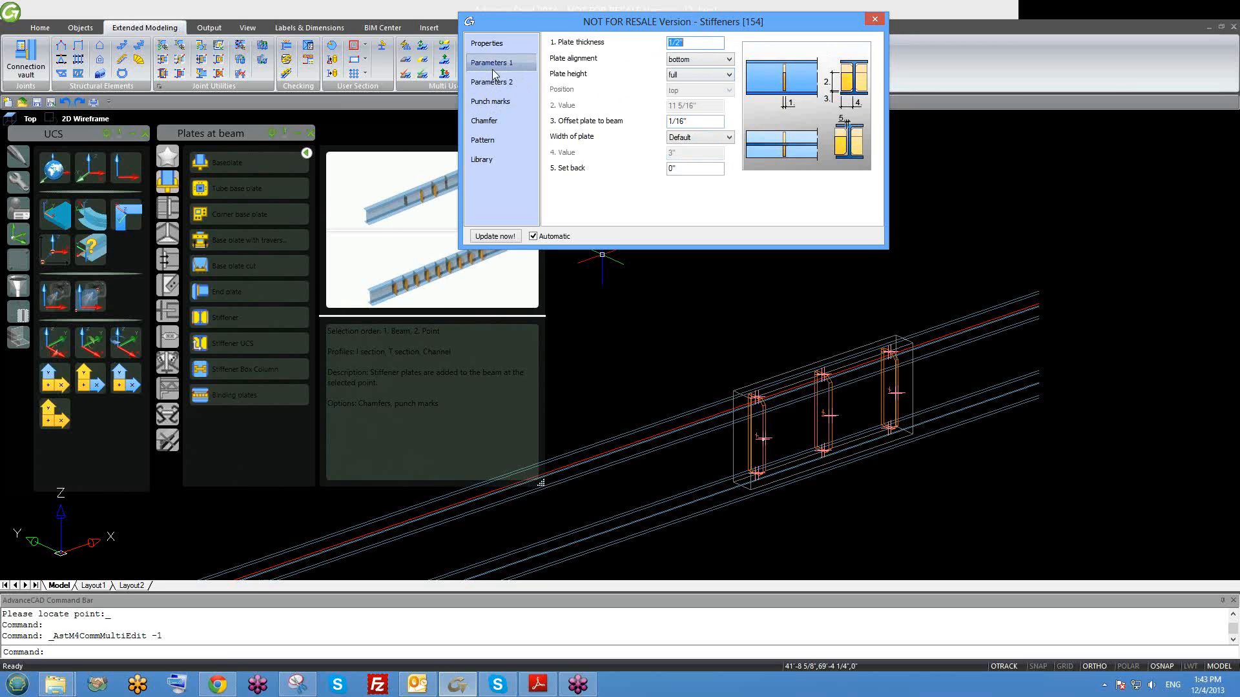
left_click(876, 19)
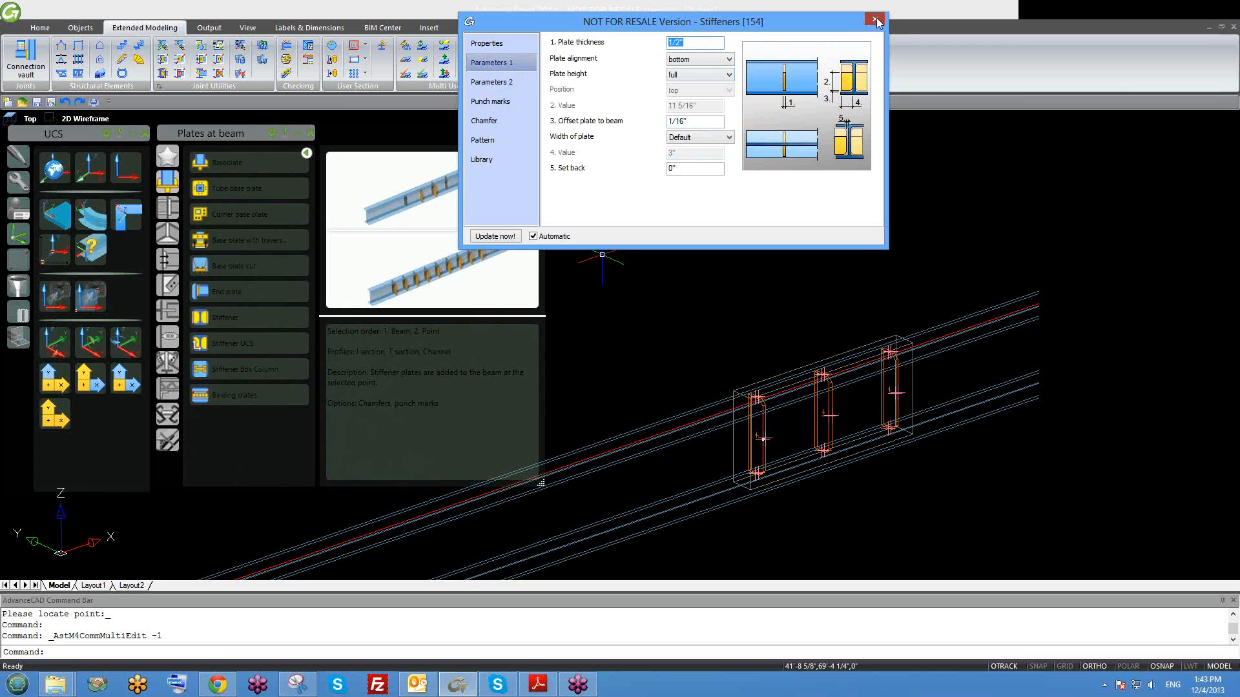
Erase the stiffeners from the frame's upper beam.
scroll(671, 304, "down", 3)
left_click(665, 266)
left_click(812, 404)
type("e")
key("Return")
scroll(773, 383, "down", 3)
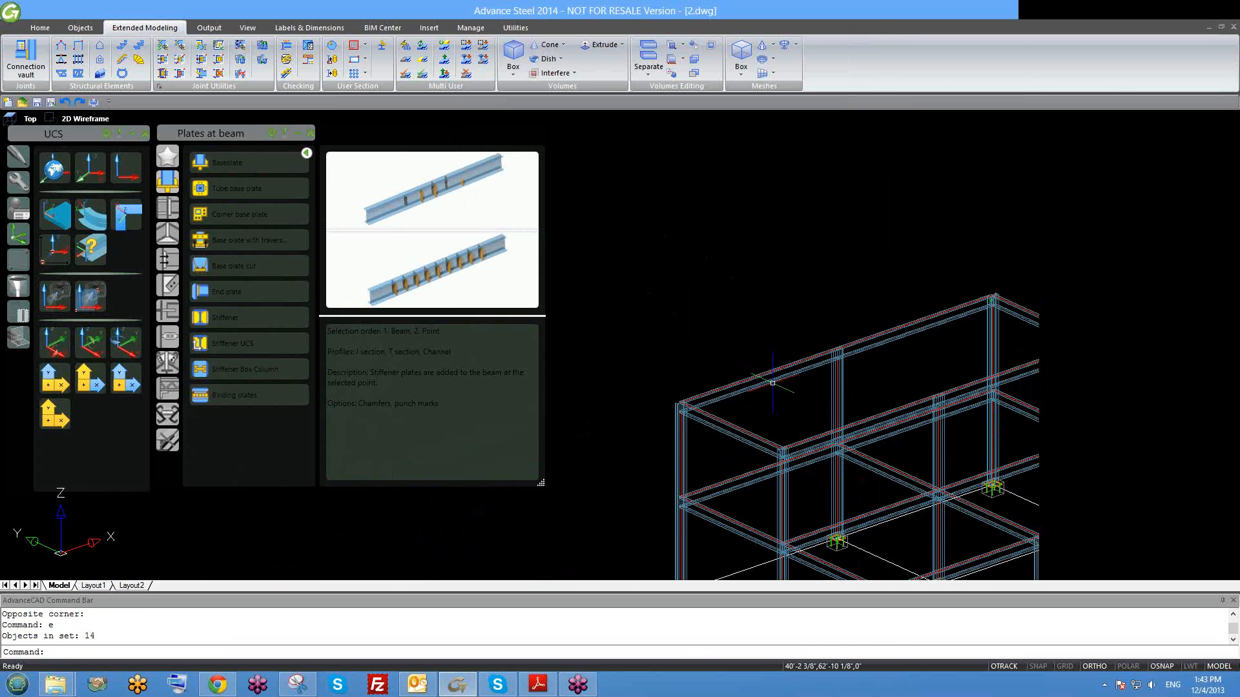
middle_click_drag(773, 383, 683, 367)
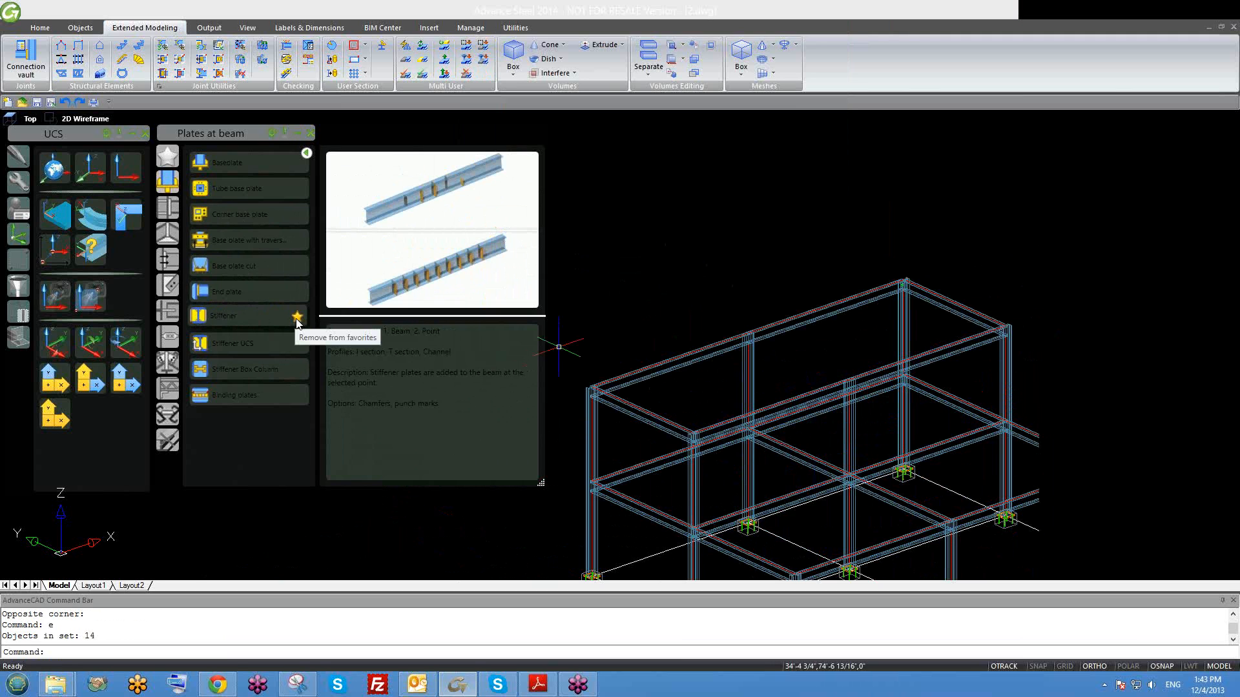
Browse the Favorites, Plates at beam, Column - Beam and Platform beams joint categories in the connection vault.
left_click(167, 157)
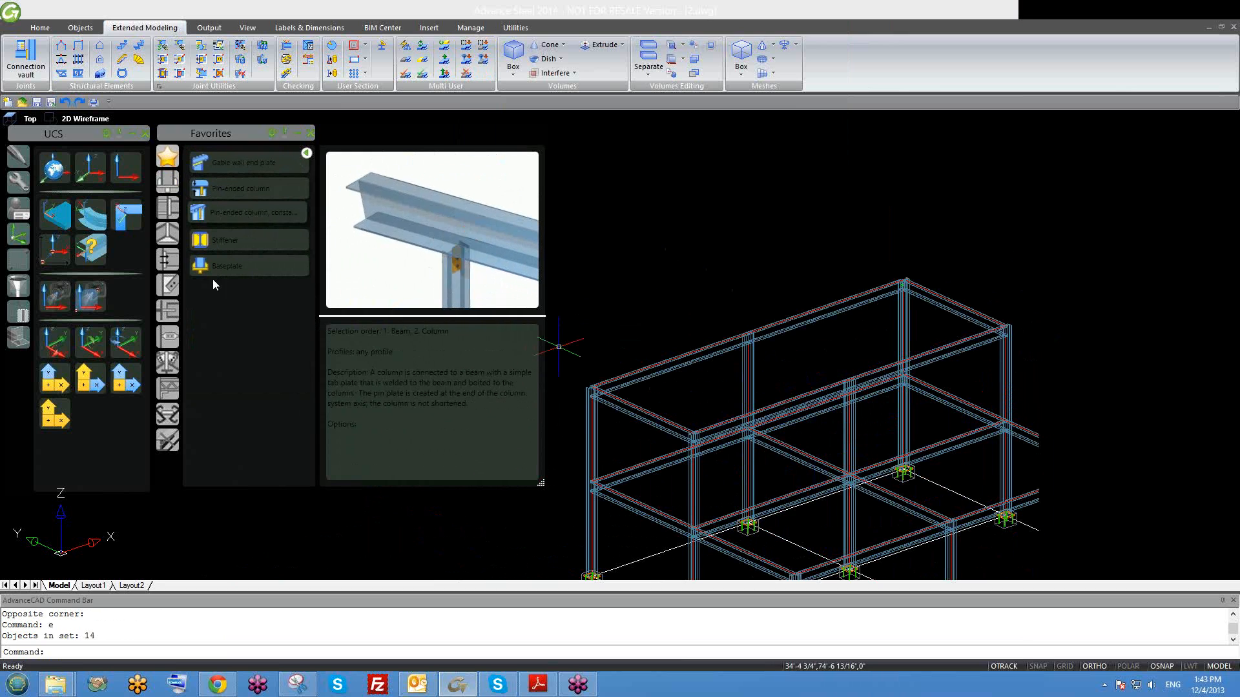
left_click(169, 184)
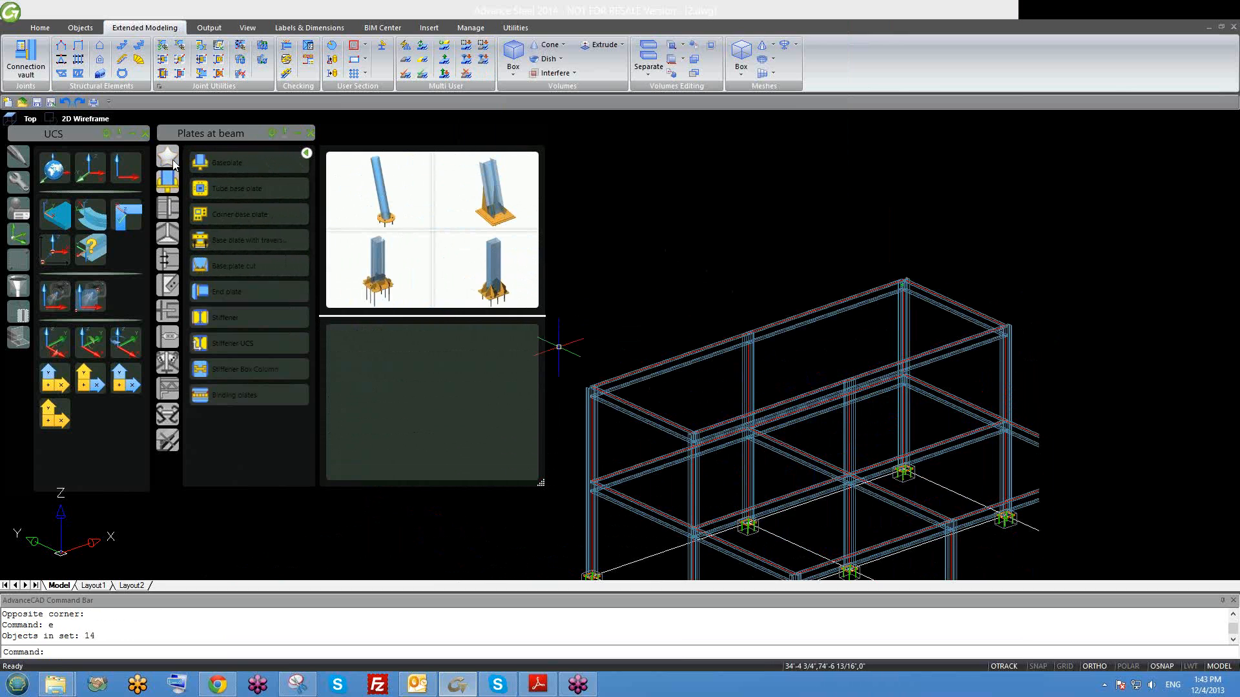
left_click(170, 208)
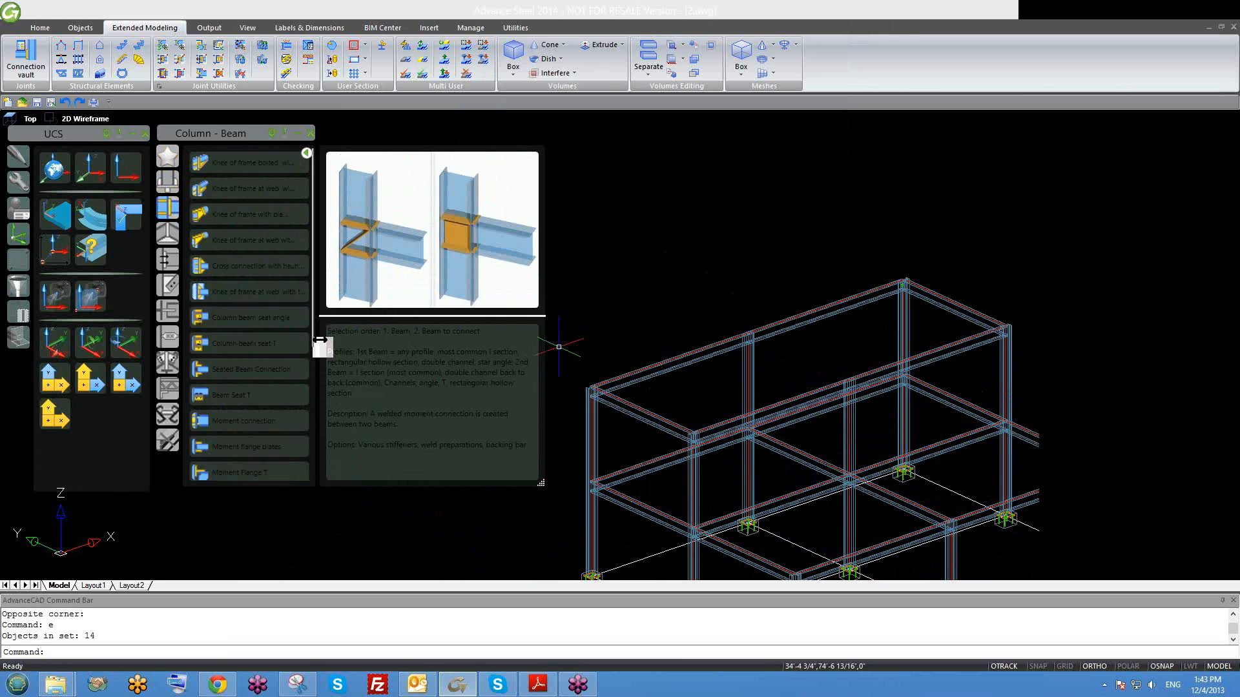
left_click(166, 239)
left_click(166, 260)
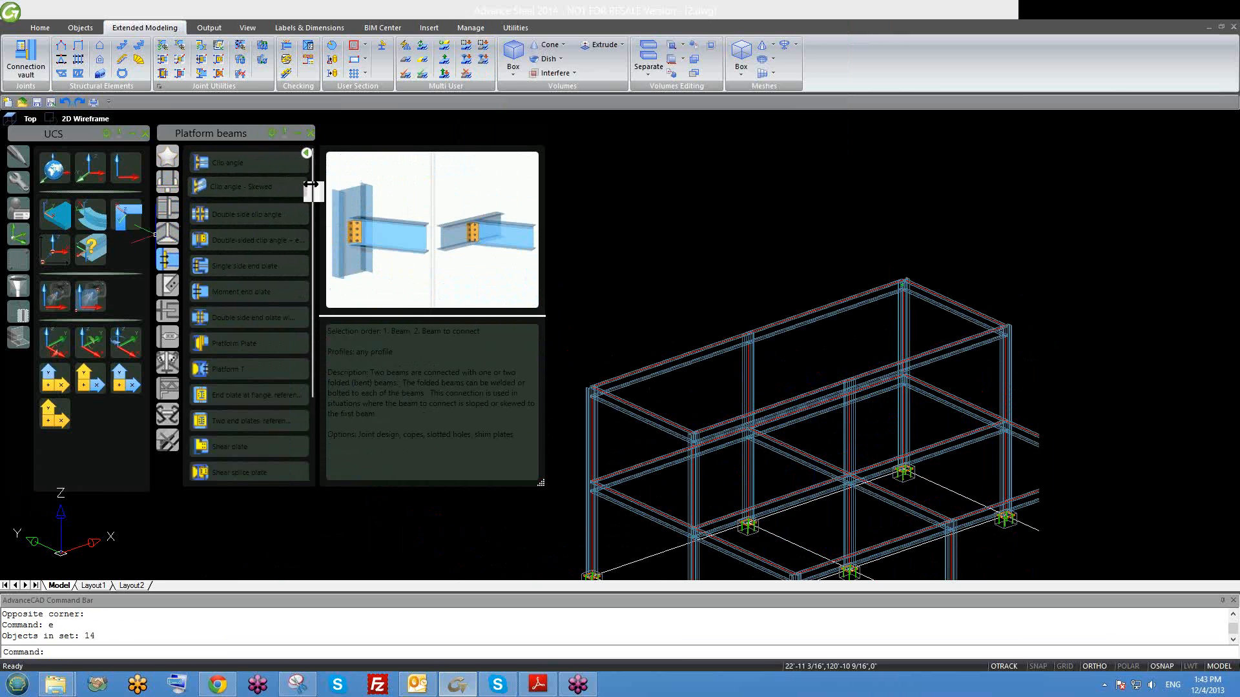
Widen the connection vault's list of platform beam joints.
scroll(315, 193, "down", 1)
left_click_drag(315, 197, 324, 197)
scroll(326, 193, "up", 1)
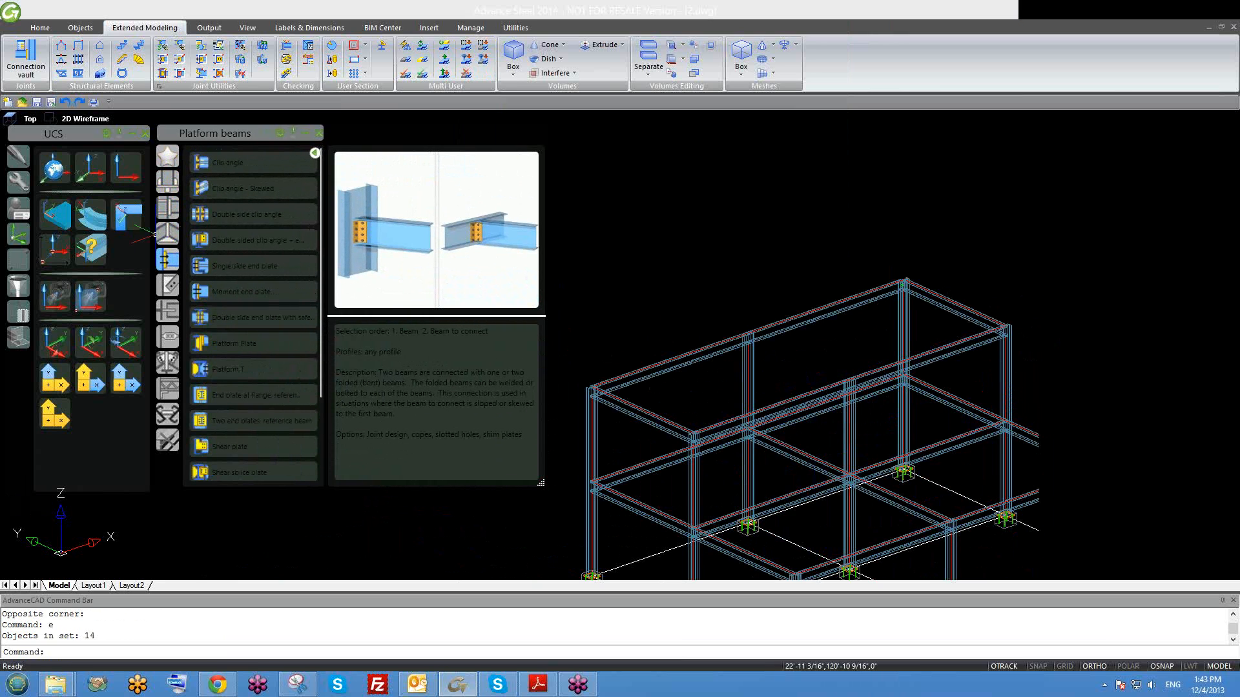
middle_click_drag(789, 352, 768, 314)
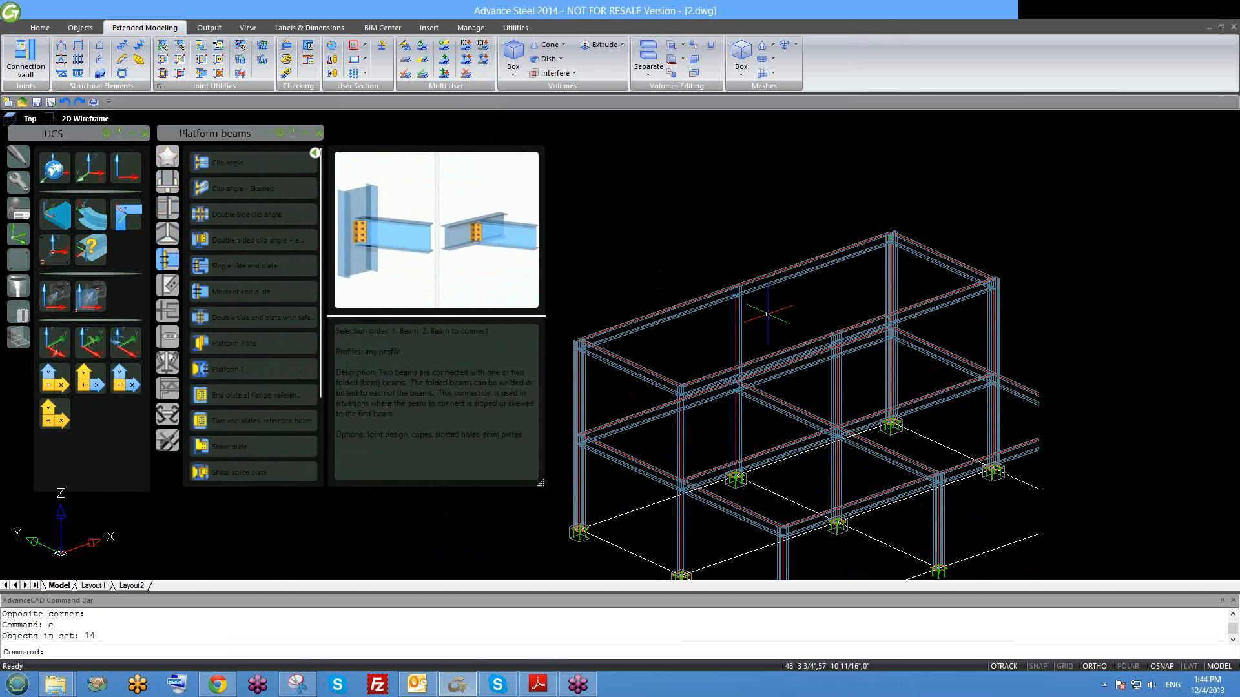
Insert a Clip angle joint with the frame's upper corner column as main member and the long upper beam as the beam to connect.
left_click(219, 161)
scroll(658, 378, "down", 2)
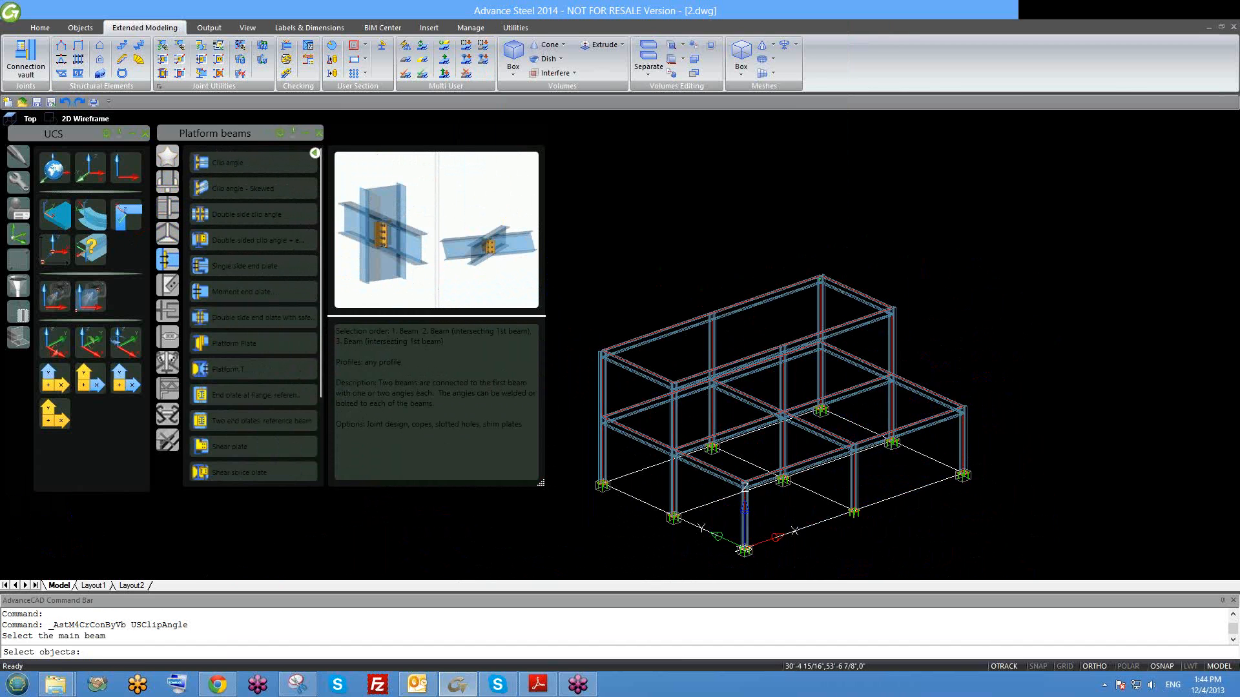
scroll(587, 374, "up", 5)
scroll(644, 347, "up", 2)
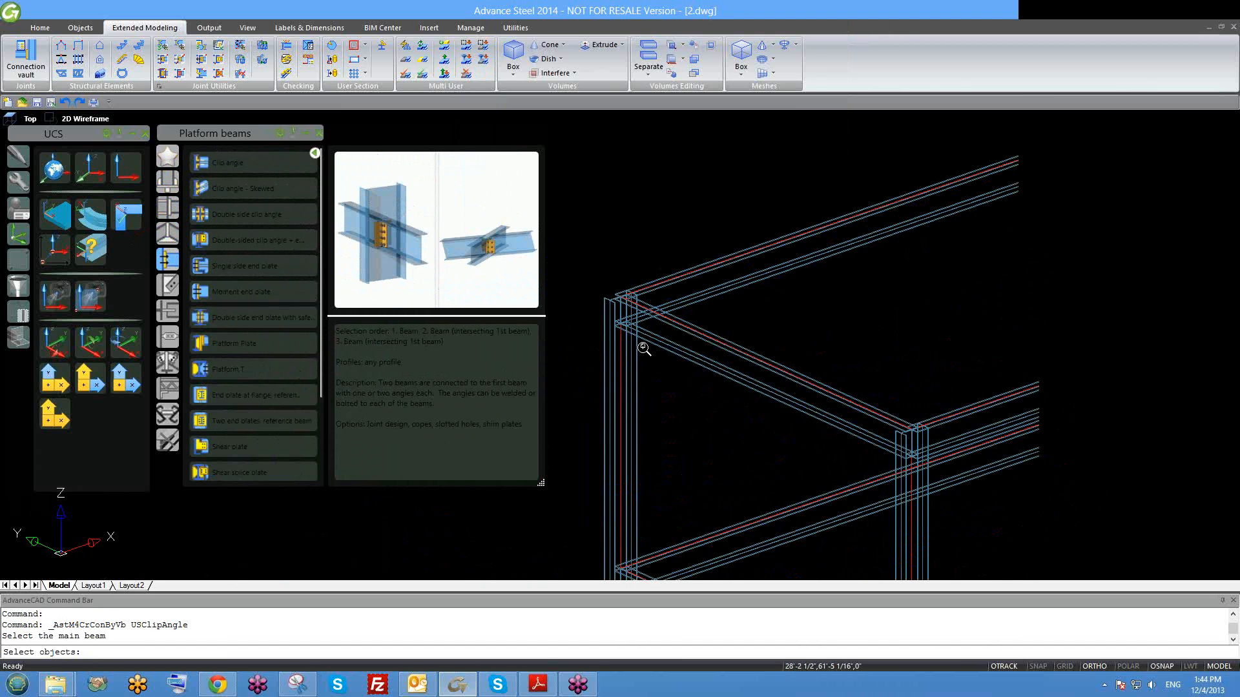
scroll(644, 346, "down", 5)
scroll(874, 353, "up", 2)
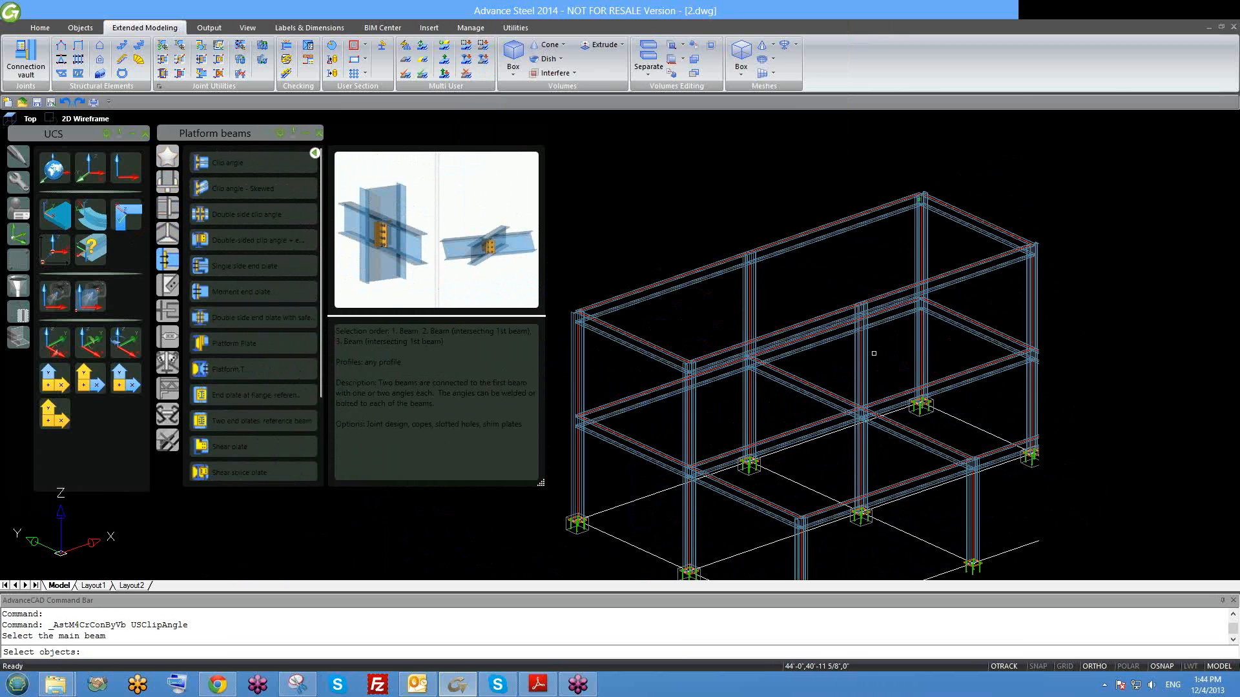
scroll(794, 365, "up", 3)
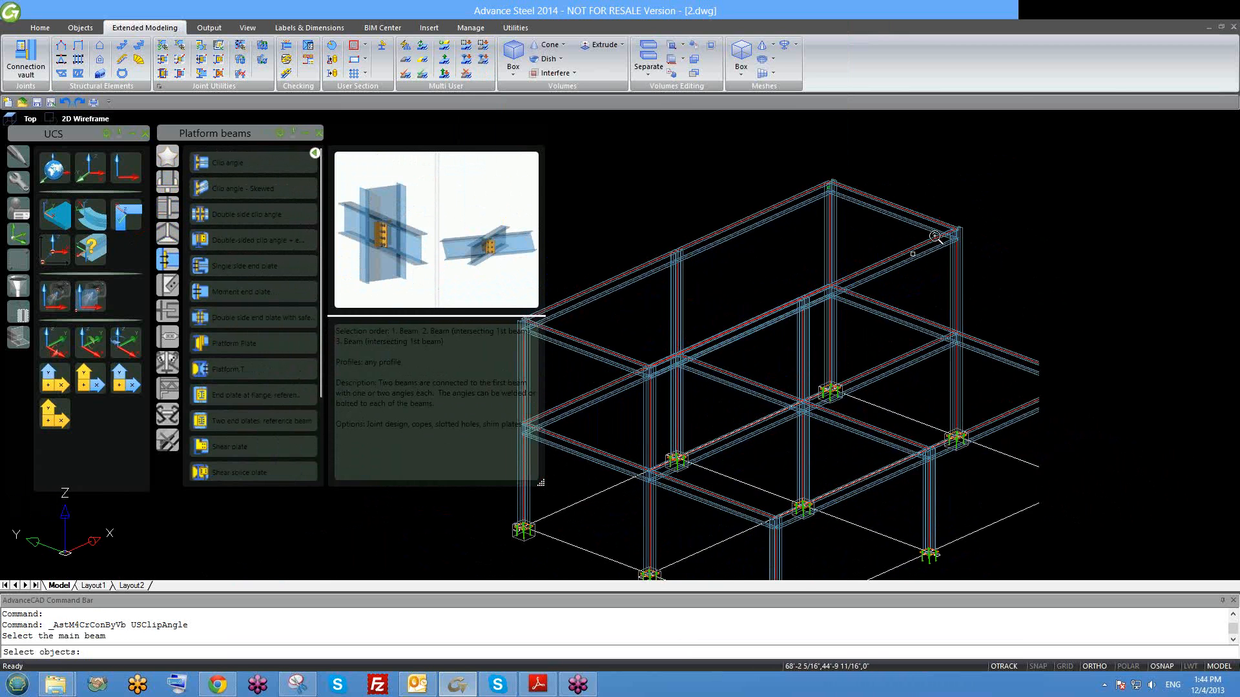
scroll(936, 237, "up", 3)
scroll(971, 279, "up", 3)
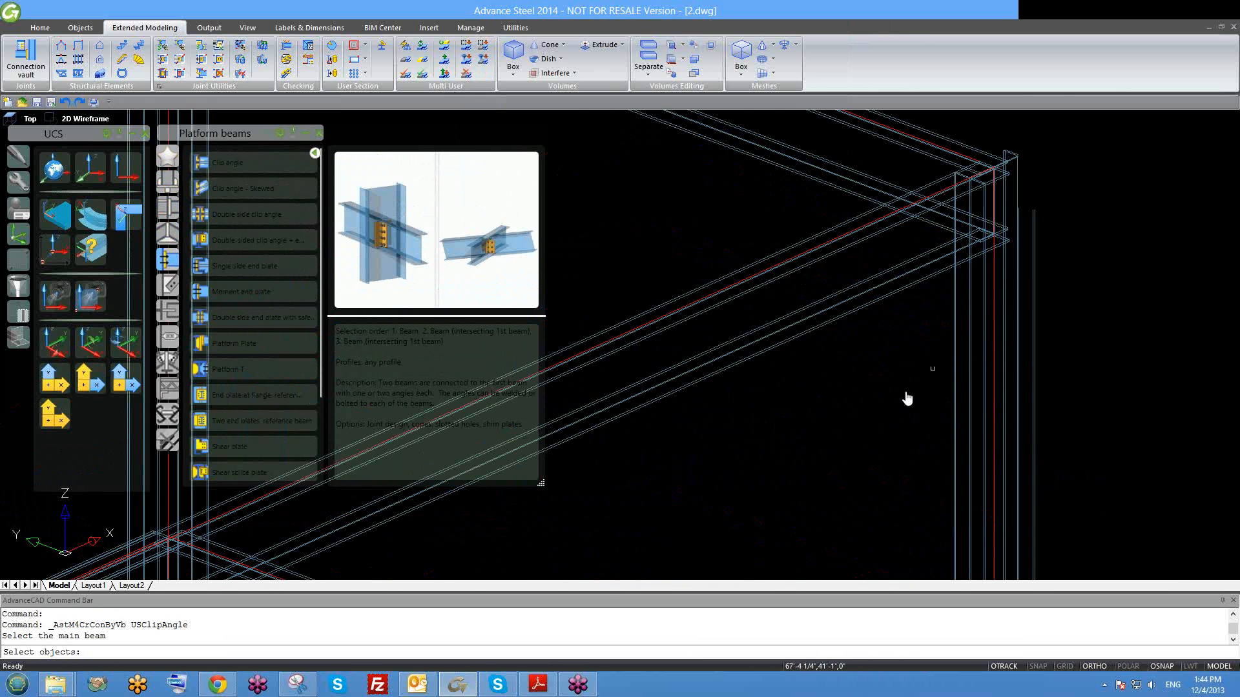
middle_click_drag(933, 368, 844, 427)
scroll(848, 423, "down", 4)
left_click(873, 388)
key("Return")
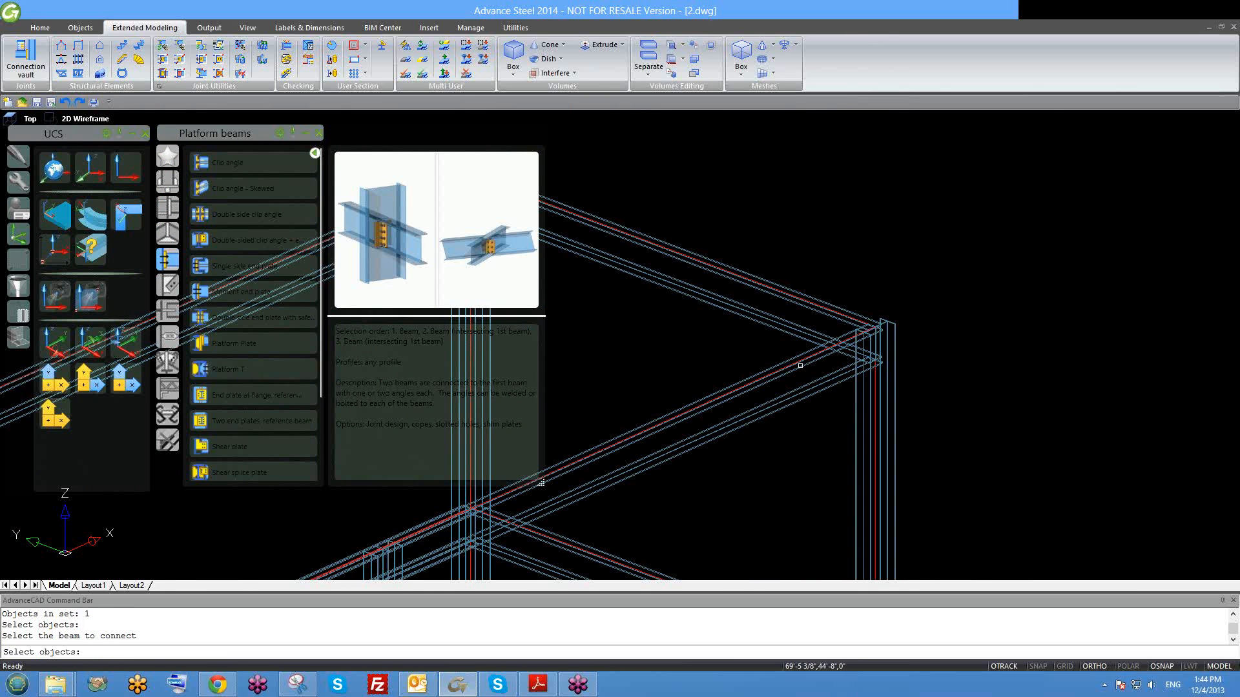
left_click(800, 365)
key("Return")
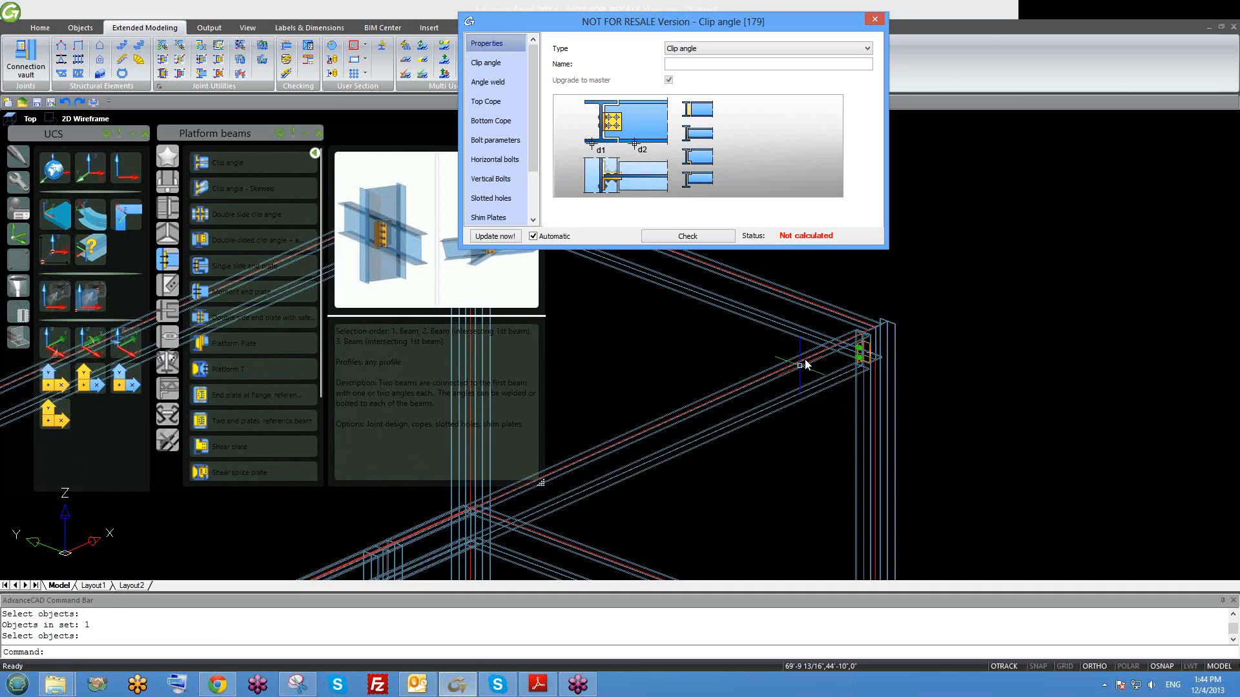
Close the clip angle's properties and switch the model's visual style to Hidden.
scroll(820, 332, "up", 4)
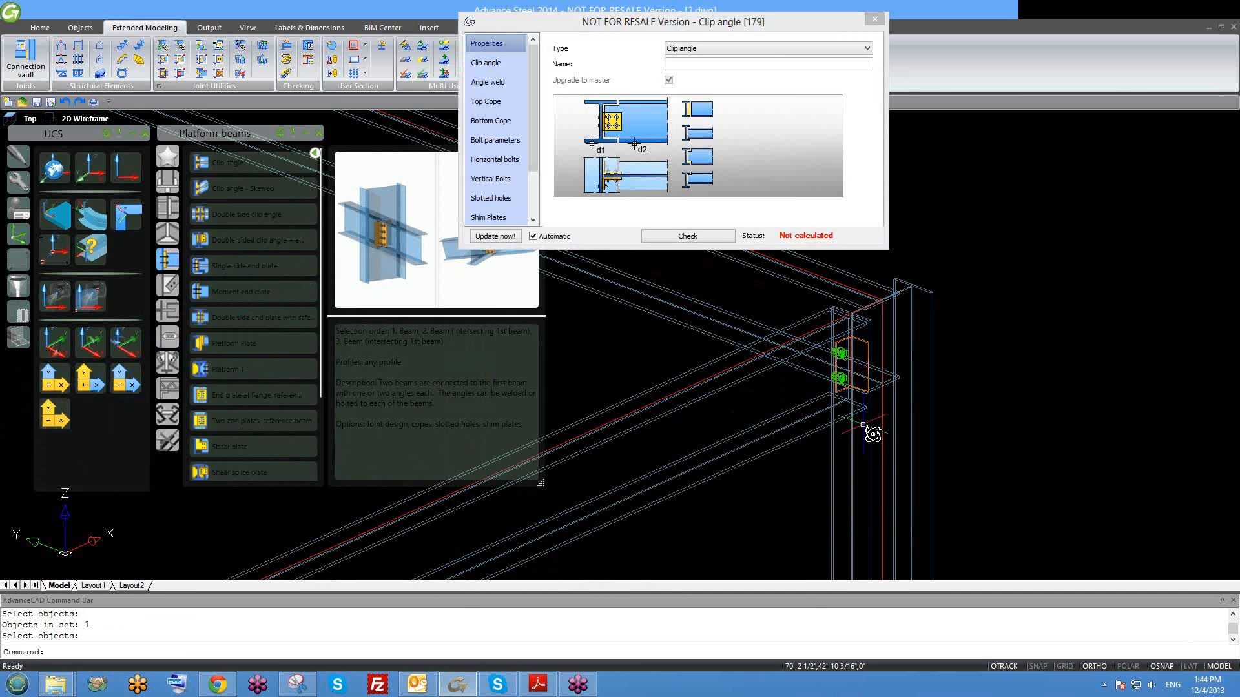
middle_click_drag(920, 392, 860, 430, "shift")
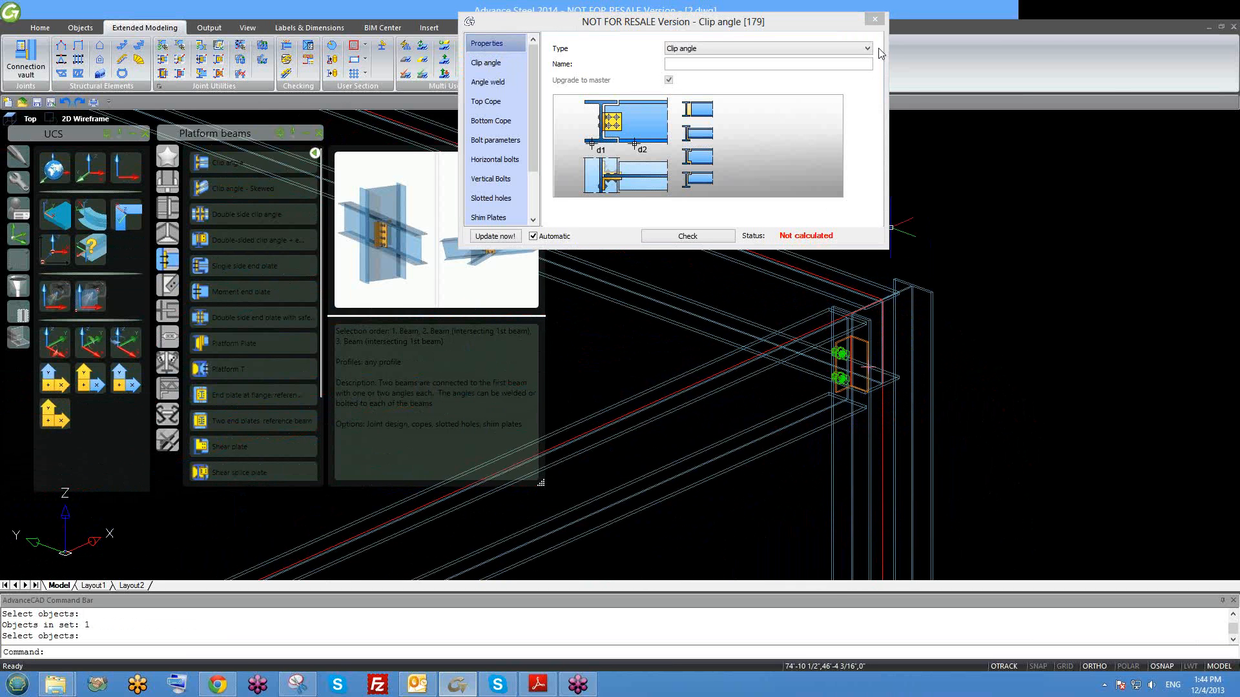
left_click(875, 20)
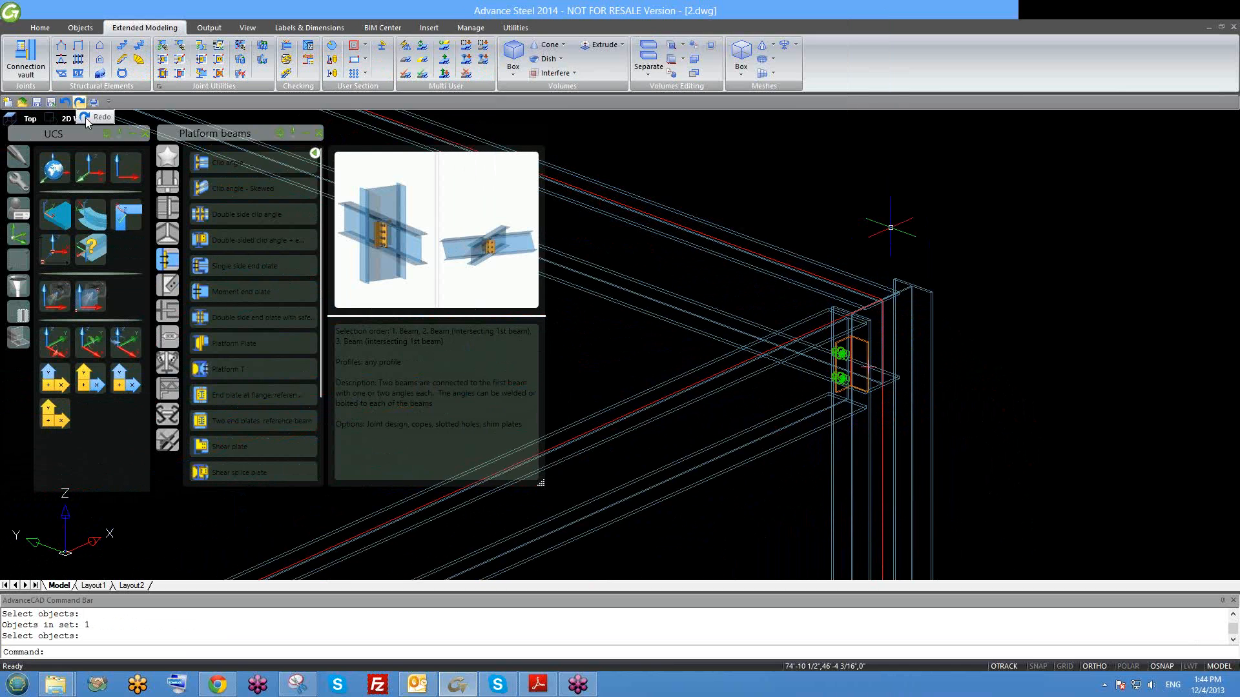
left_click(86, 120)
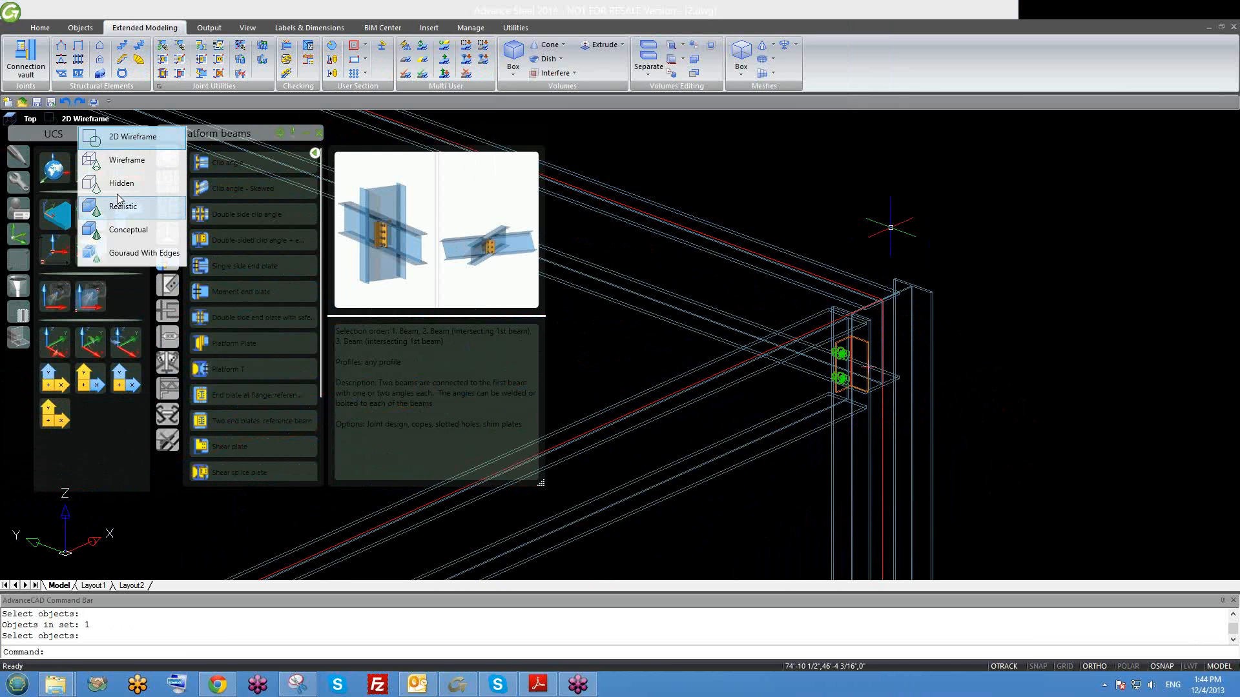
left_click(118, 190)
scroll(869, 367, "up", 4)
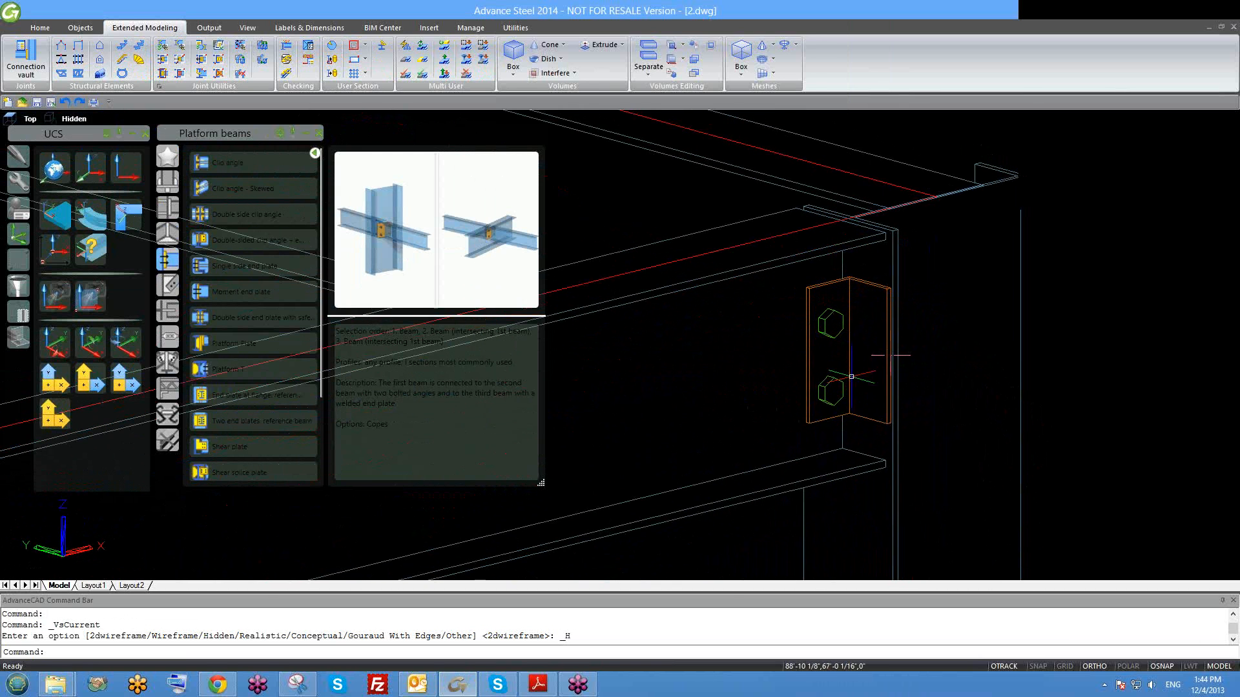
Reopen the joint properties from the clip angle and move the dialog clear of the connection.
left_click(876, 284)
right_click(876, 284)
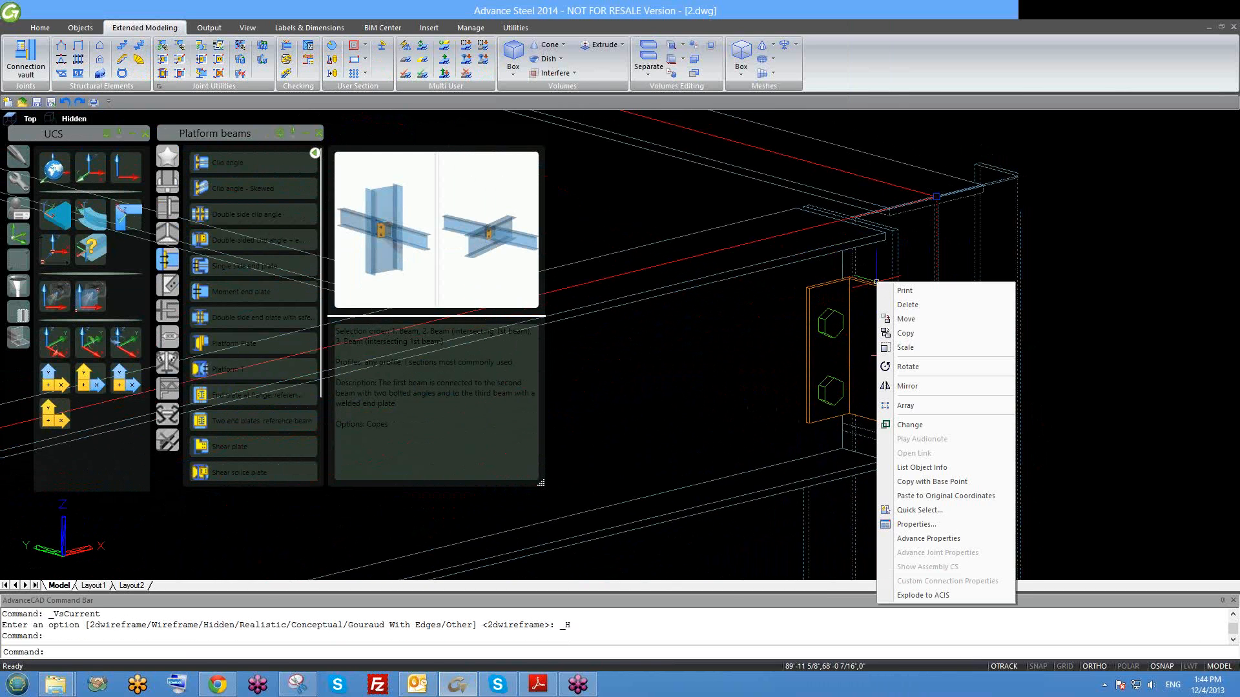
key("Escape")
left_click(834, 284)
right_click(833, 284)
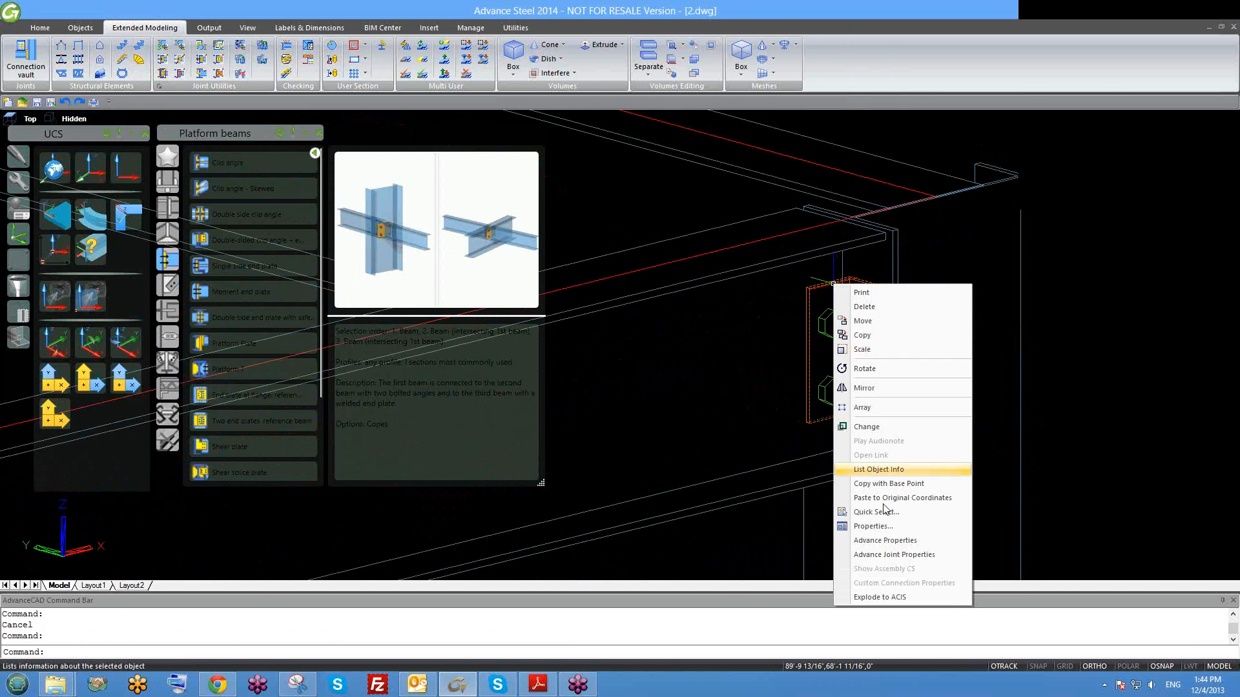
left_click(886, 555)
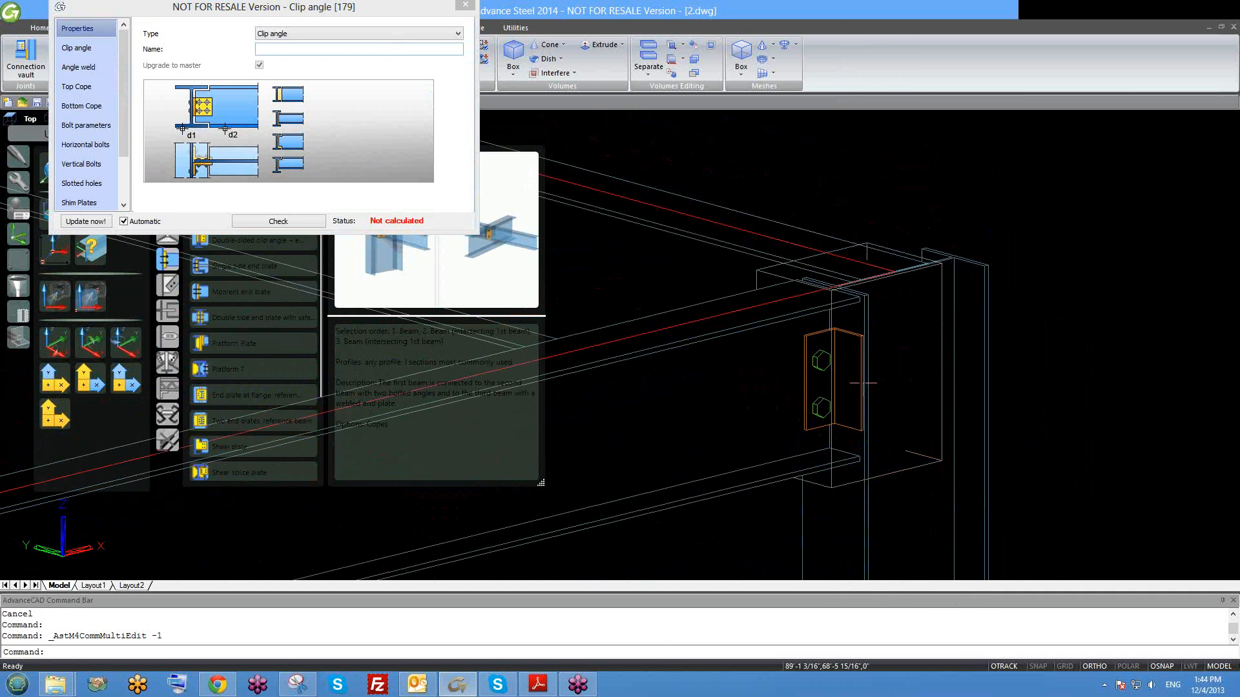
middle_click_drag(846, 368, 875, 365, "shift")
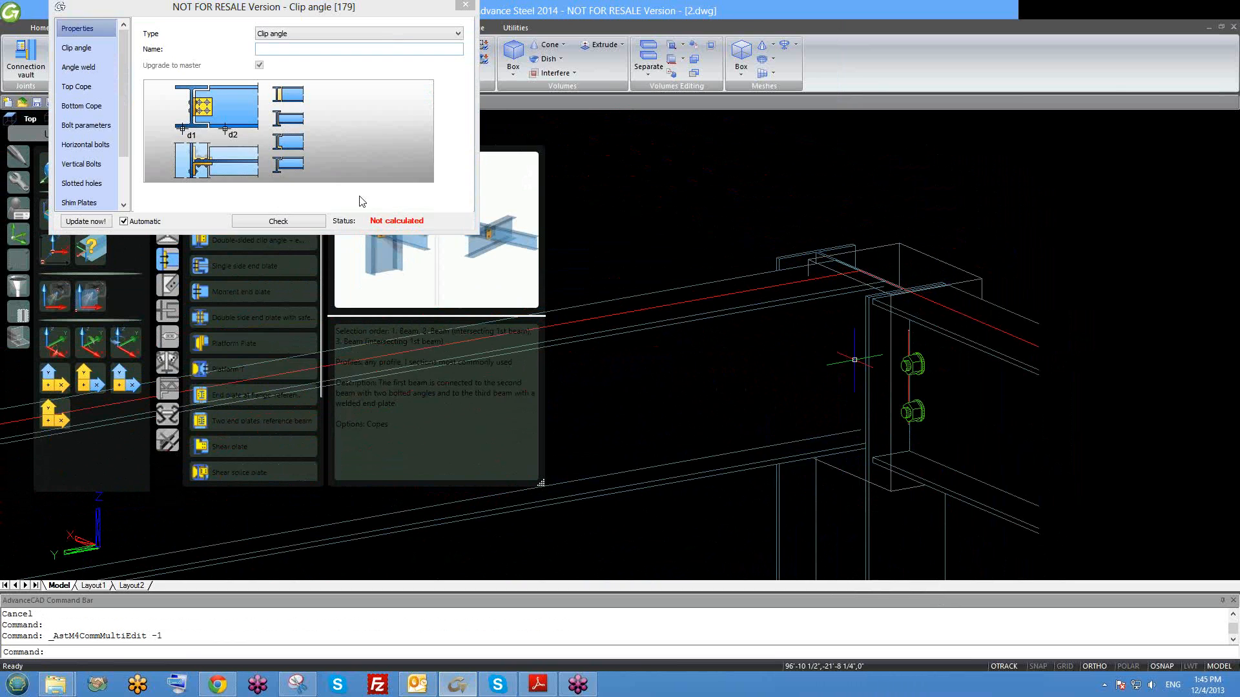
left_click_drag(199, 7, 471, 22)
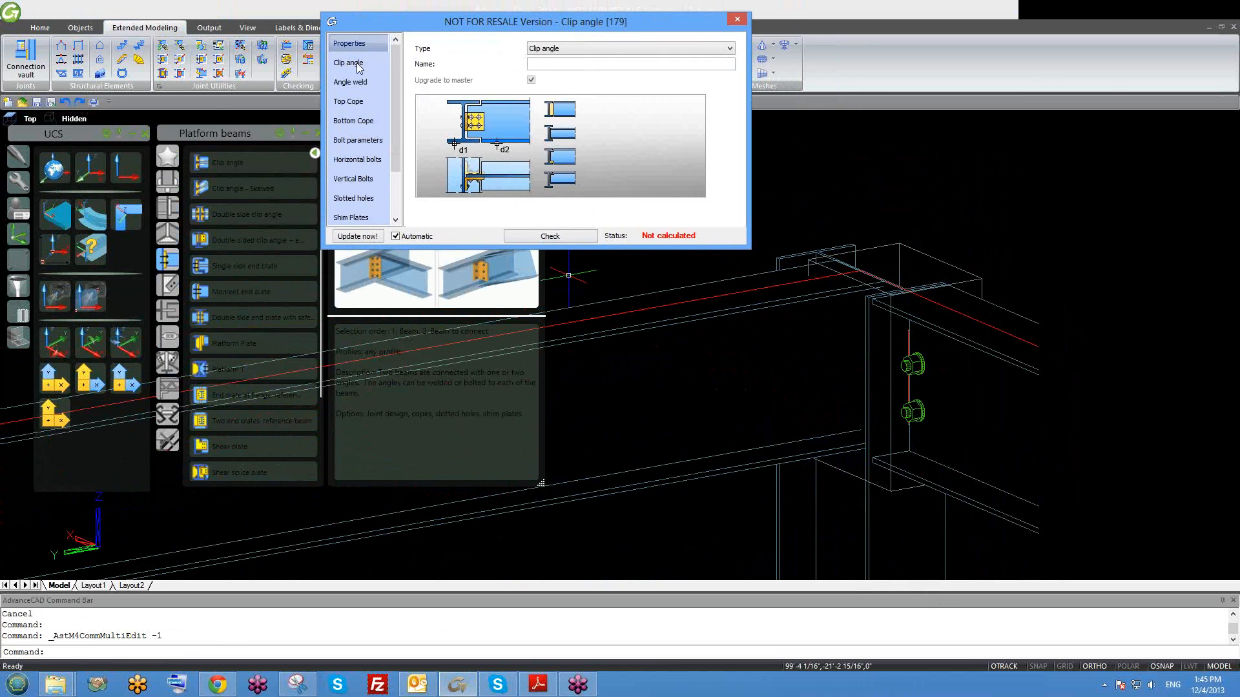
Set the number of clip angles to double and check the available angle profile classes.
left_click(356, 67)
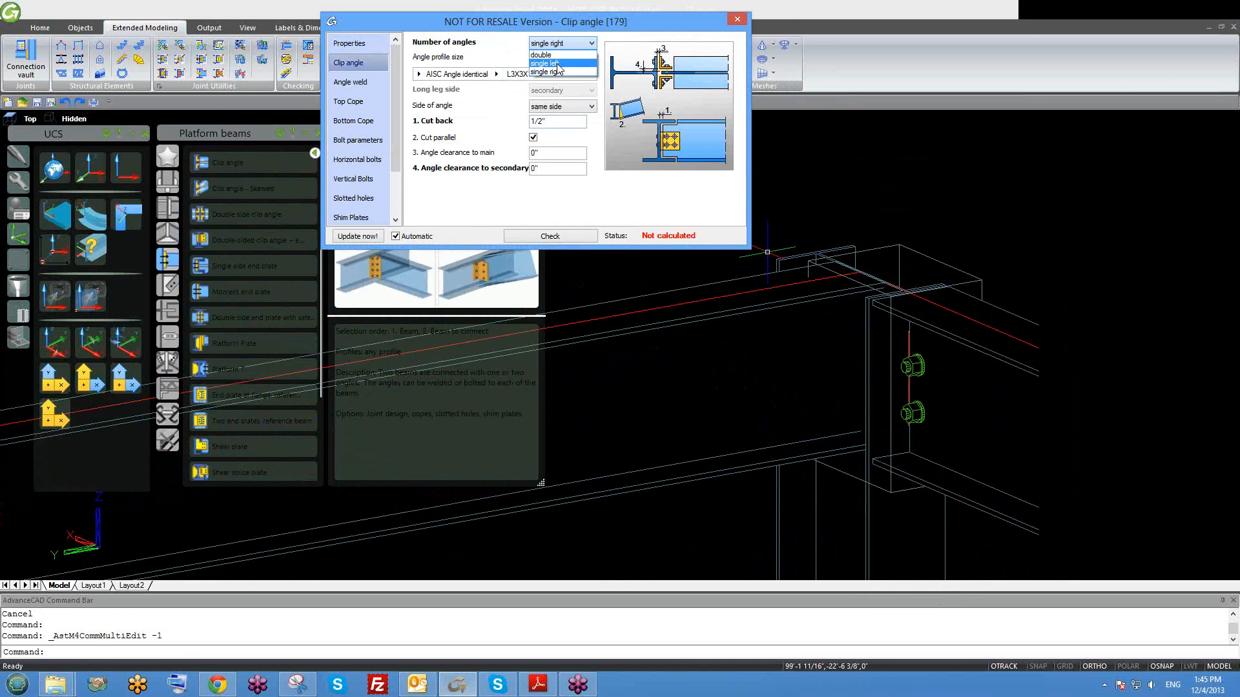
left_click(558, 56)
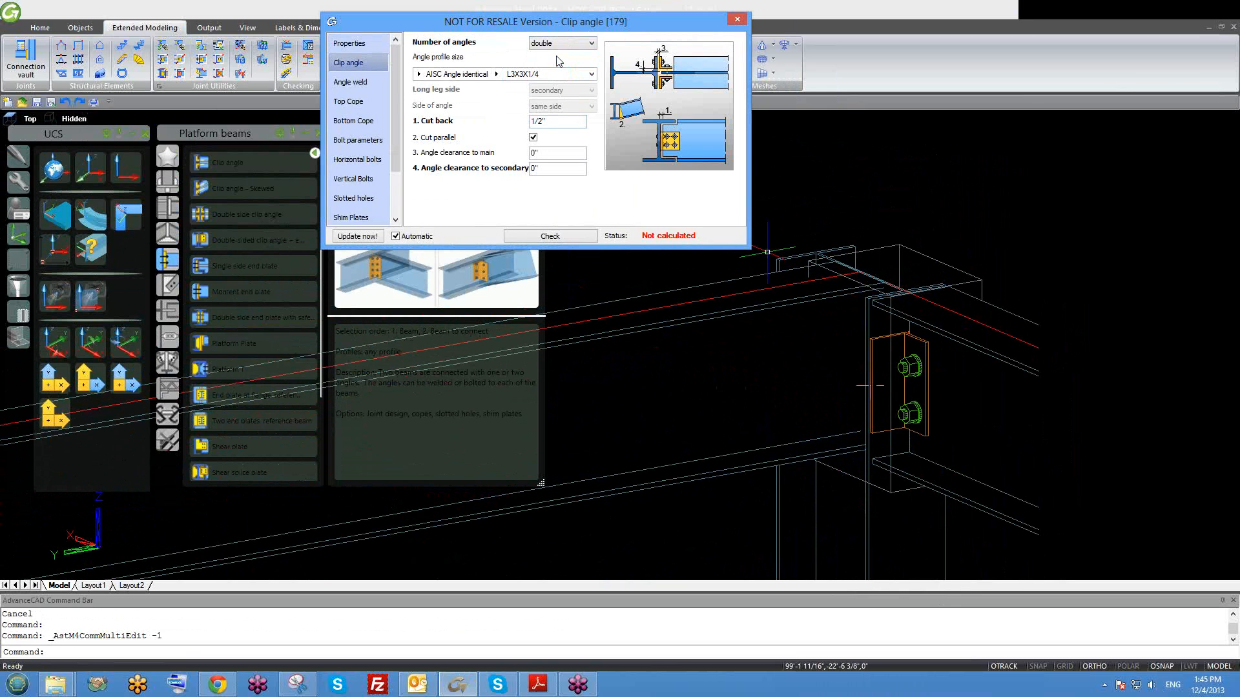
left_click(418, 75)
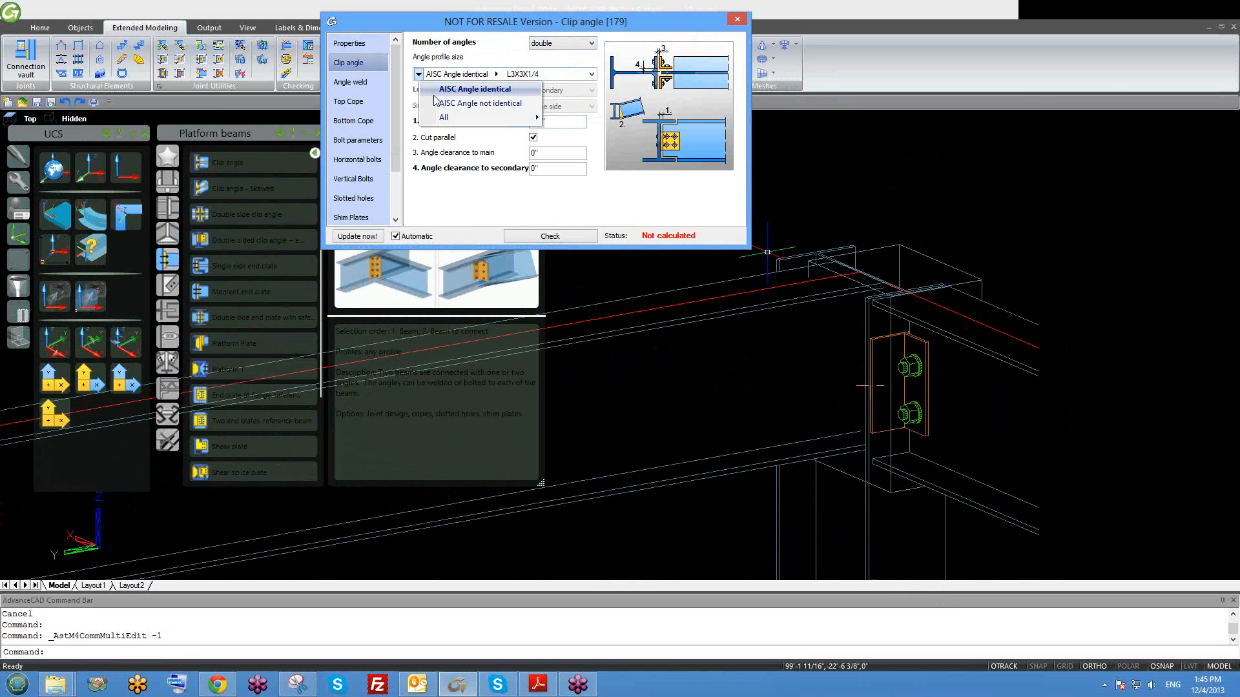
left_click(528, 82)
left_click(487, 78)
left_click(414, 104)
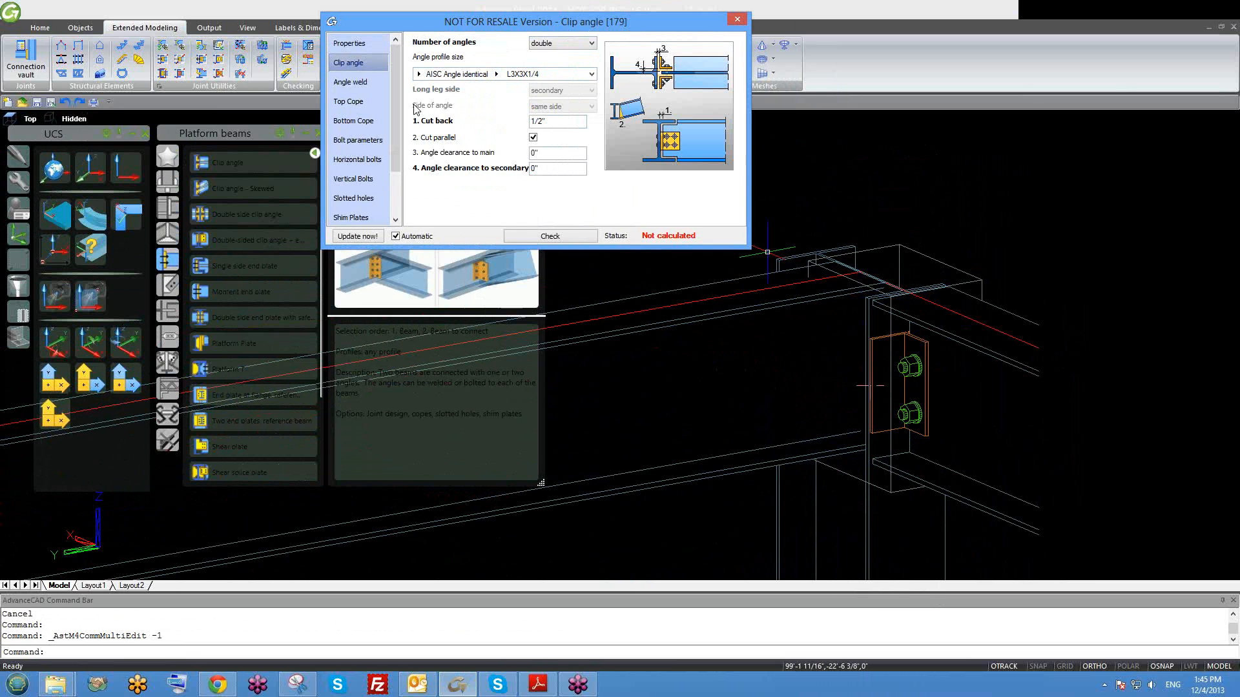
Examine the cut back setting and the gap between the beam end and the column.
left_click_drag(546, 122, 503, 126)
scroll(902, 292, "up", 2)
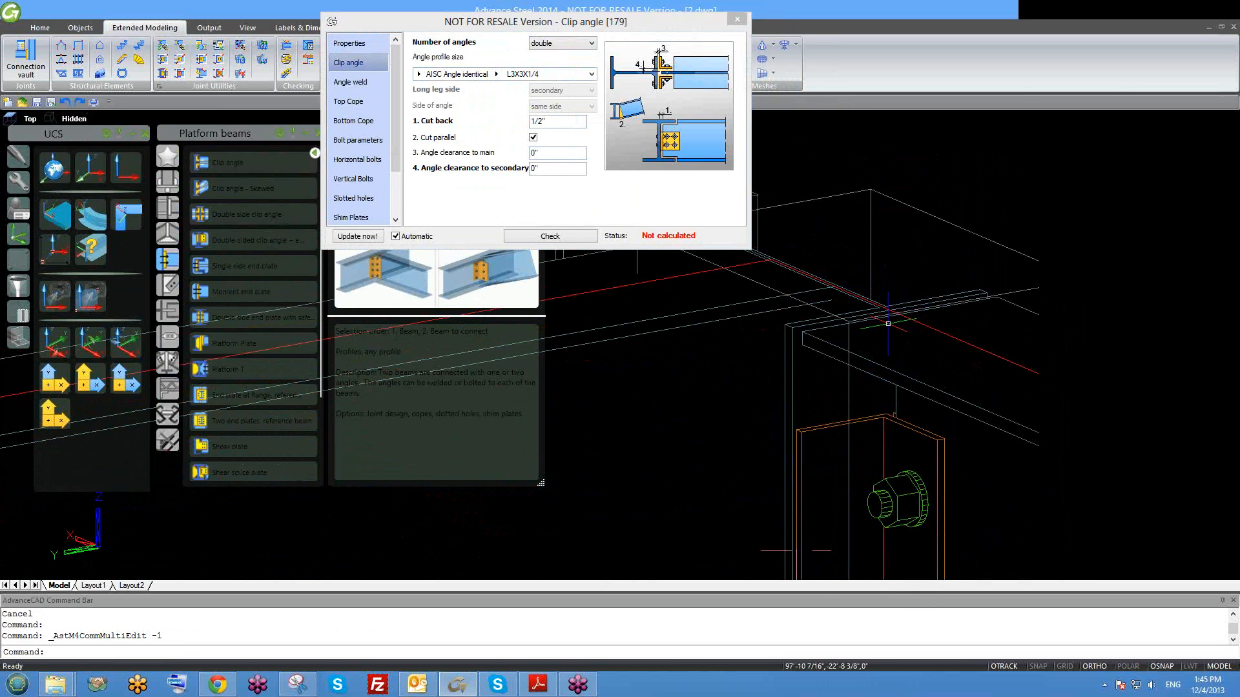
scroll(944, 352, "up", 2)
scroll(947, 362, "up", 3)
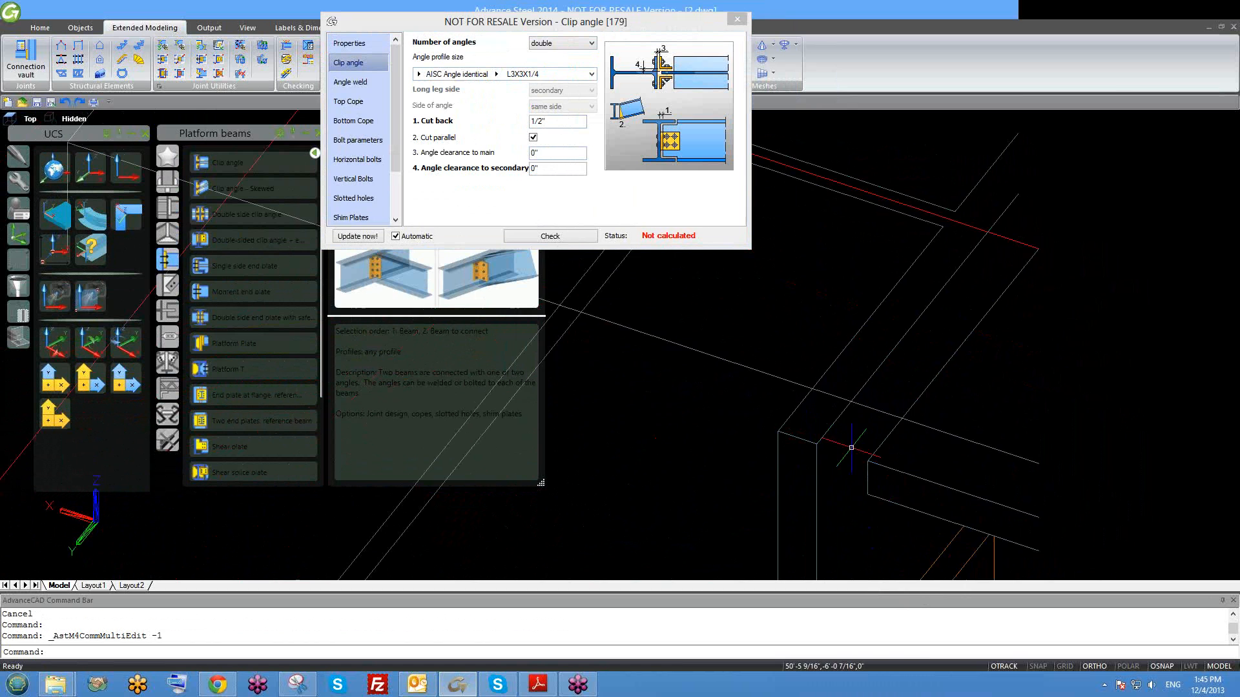
scroll(824, 437, "down", 4)
middle_click_drag(851, 464, 840, 405, "shift")
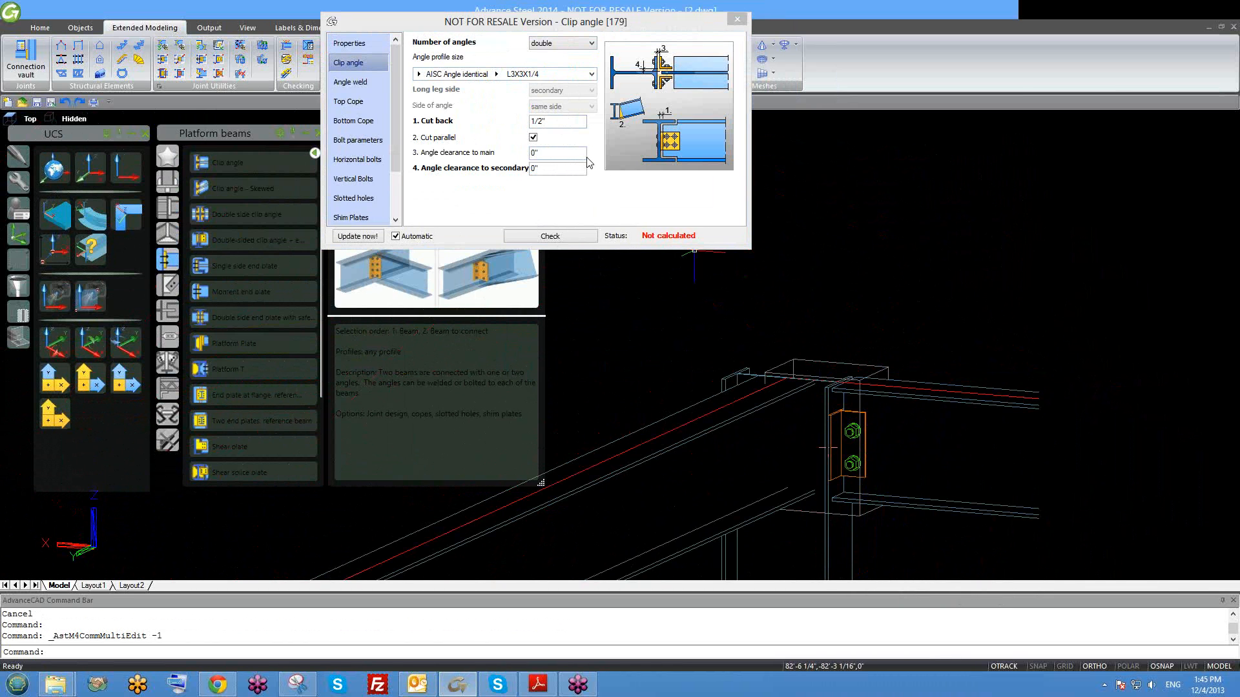
Open the angle weld settings and inspect the welded and bolted legs of the angles in the model.
left_click(369, 84)
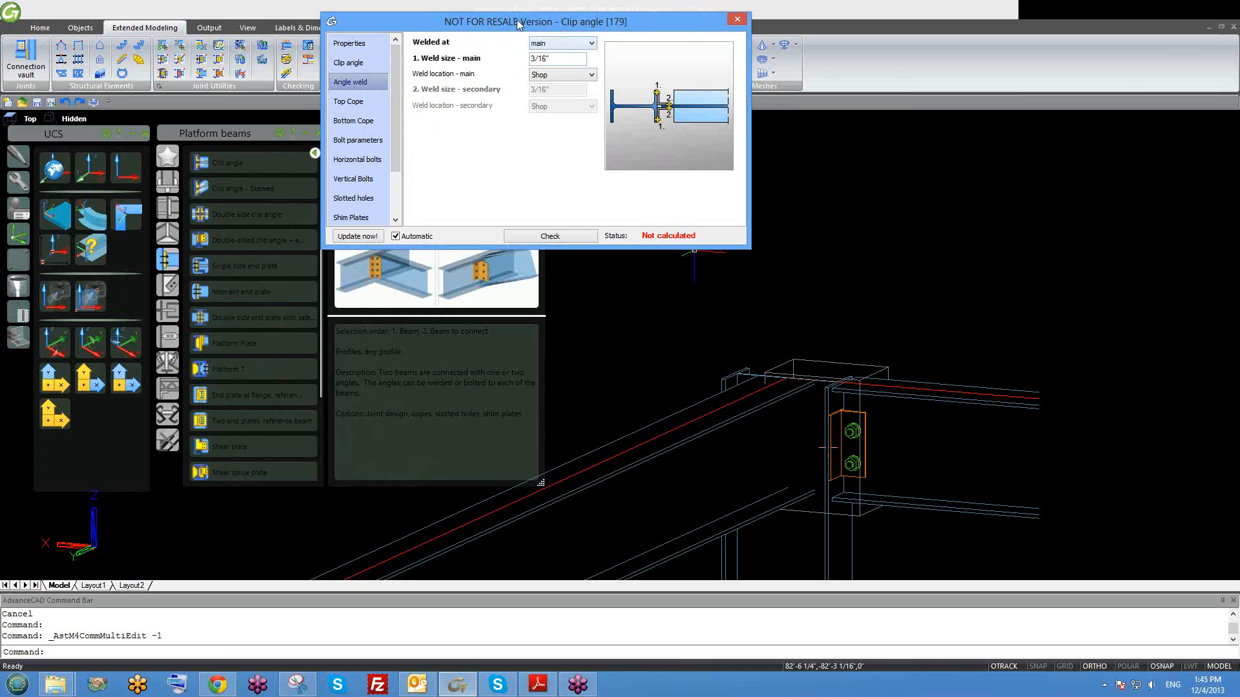
mouse_move(845, 403)
middle_mouse_down()
mouse_move(796, 403)
mouse_move(778, 492)
middle_mouse_up()
scroll(801, 410, "down", 2)
scroll(791, 446, "up", 3)
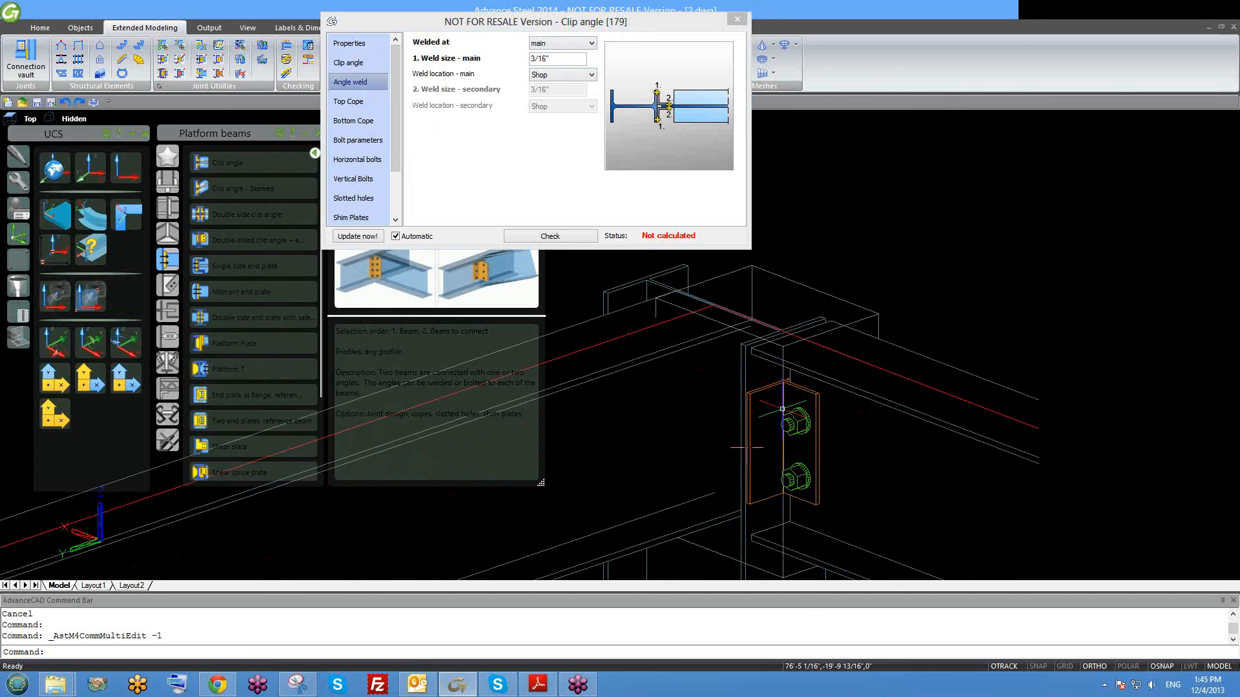
scroll(780, 410, "down", 1)
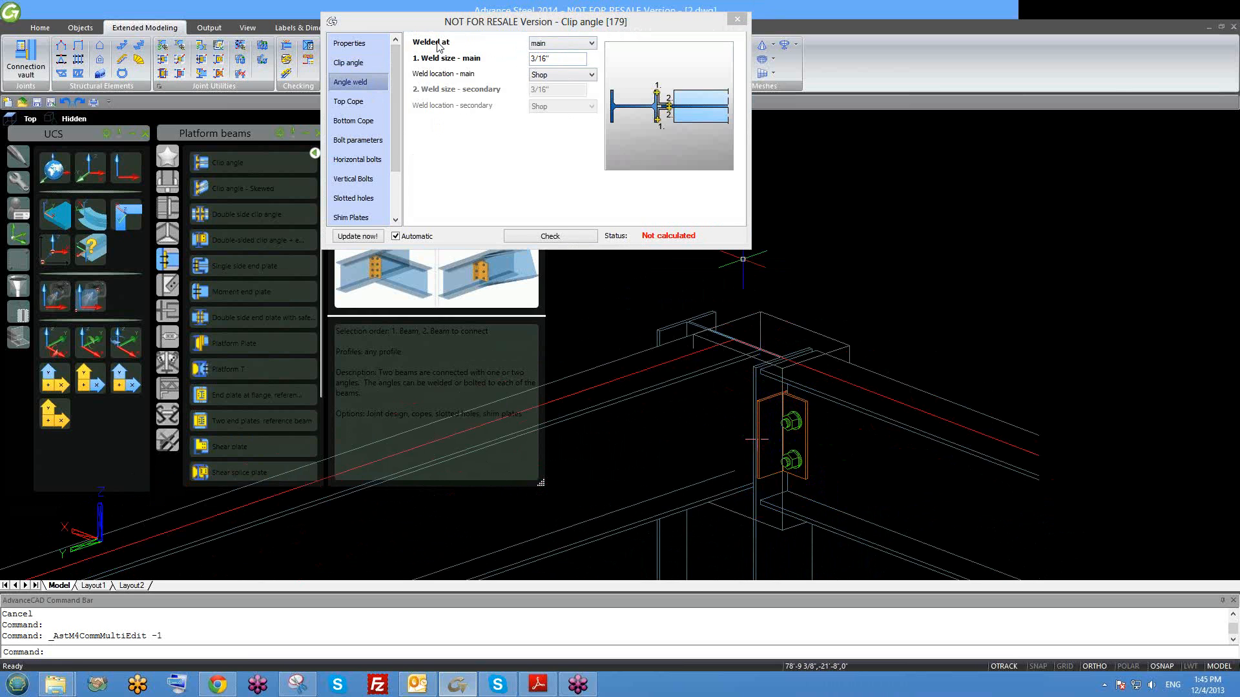
Try welding the clip angles at the secondary member and return the weld to main.
left_click(552, 51)
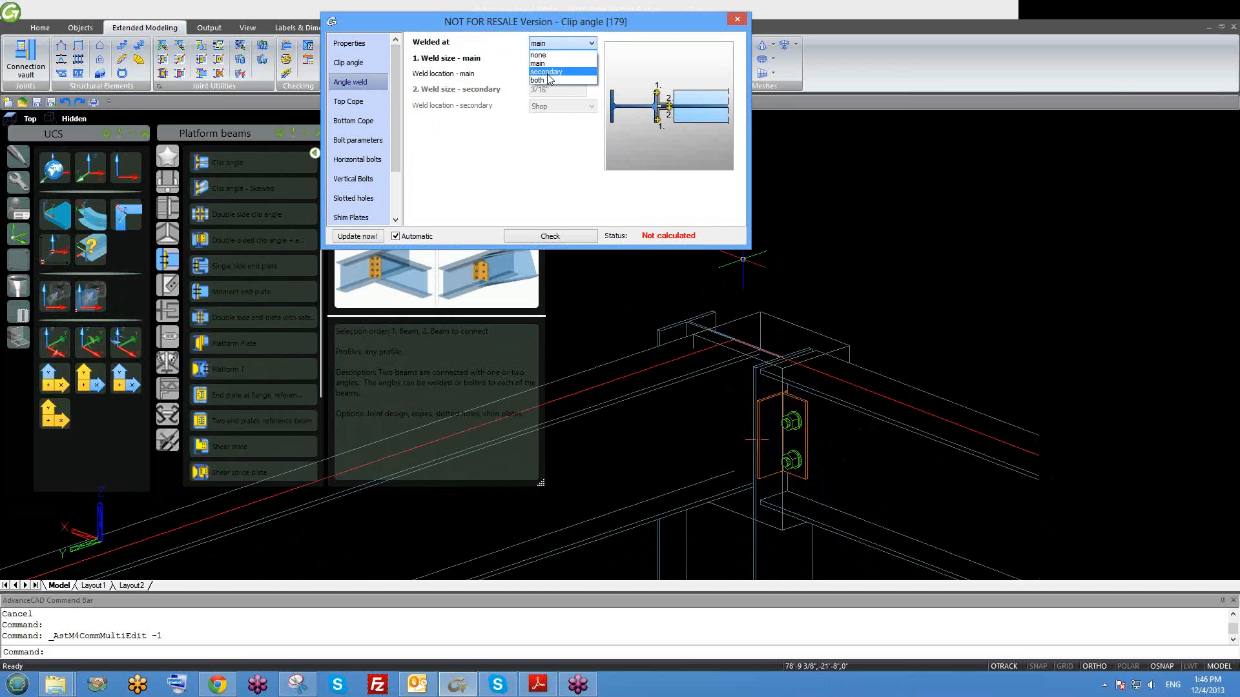
left_click(548, 73)
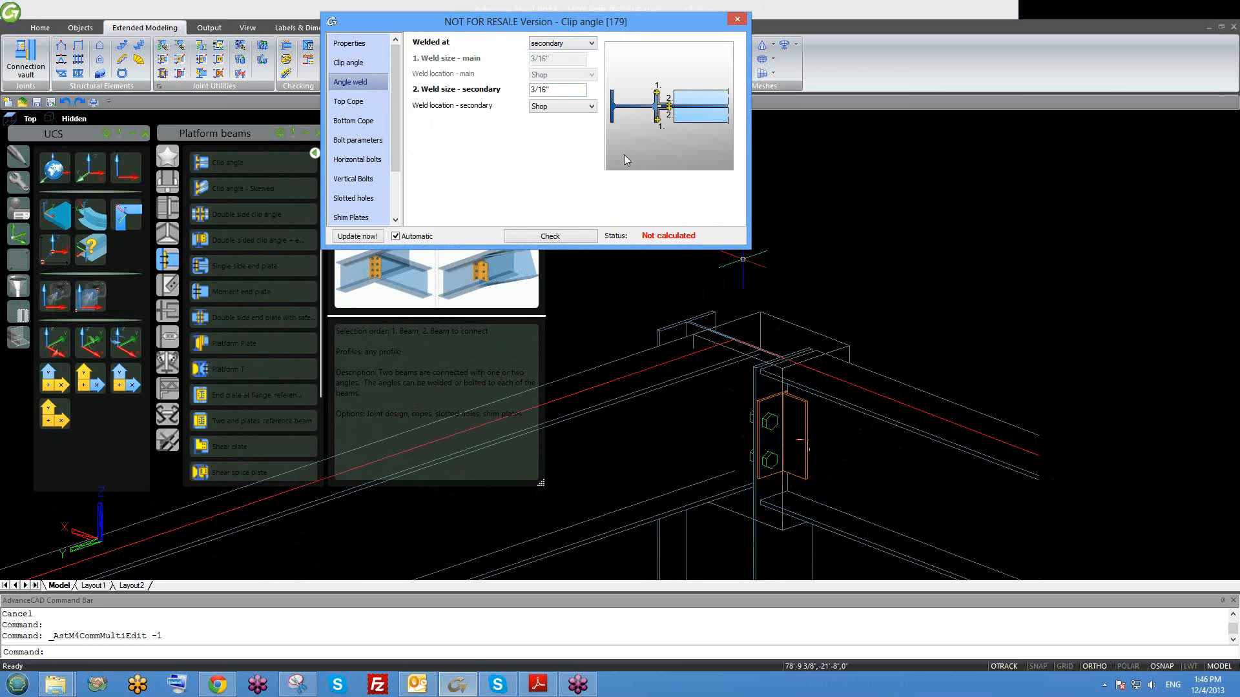
left_click(569, 46)
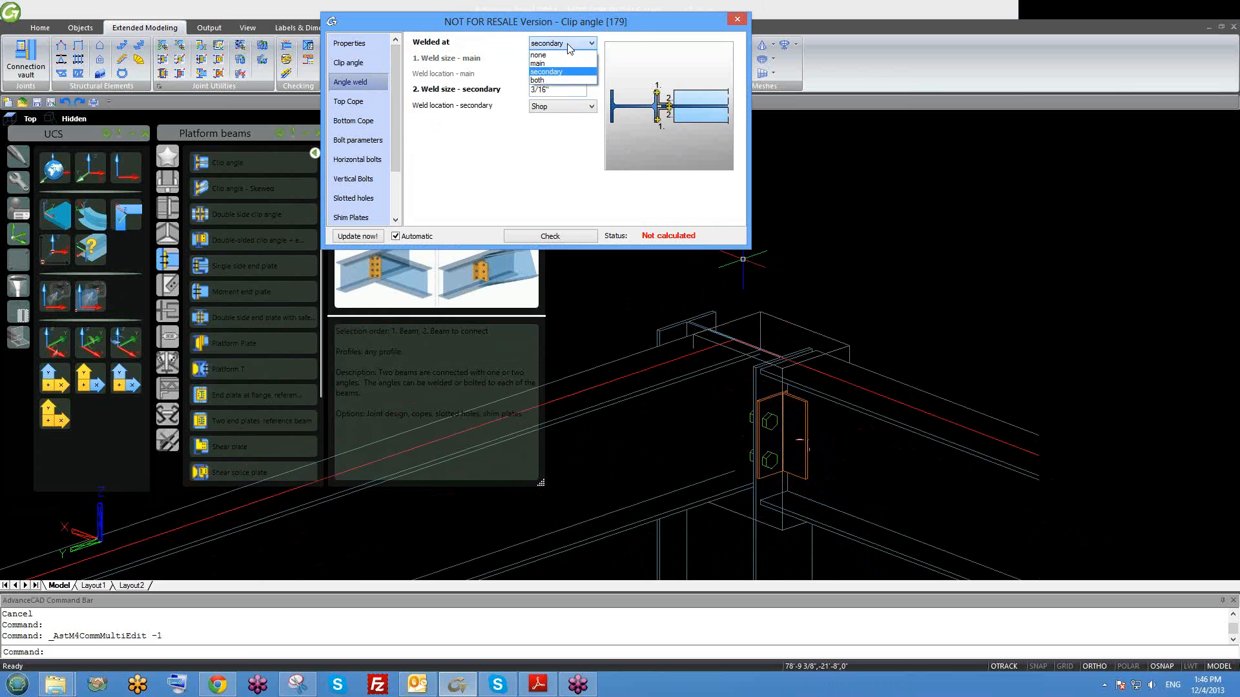
left_click(559, 64)
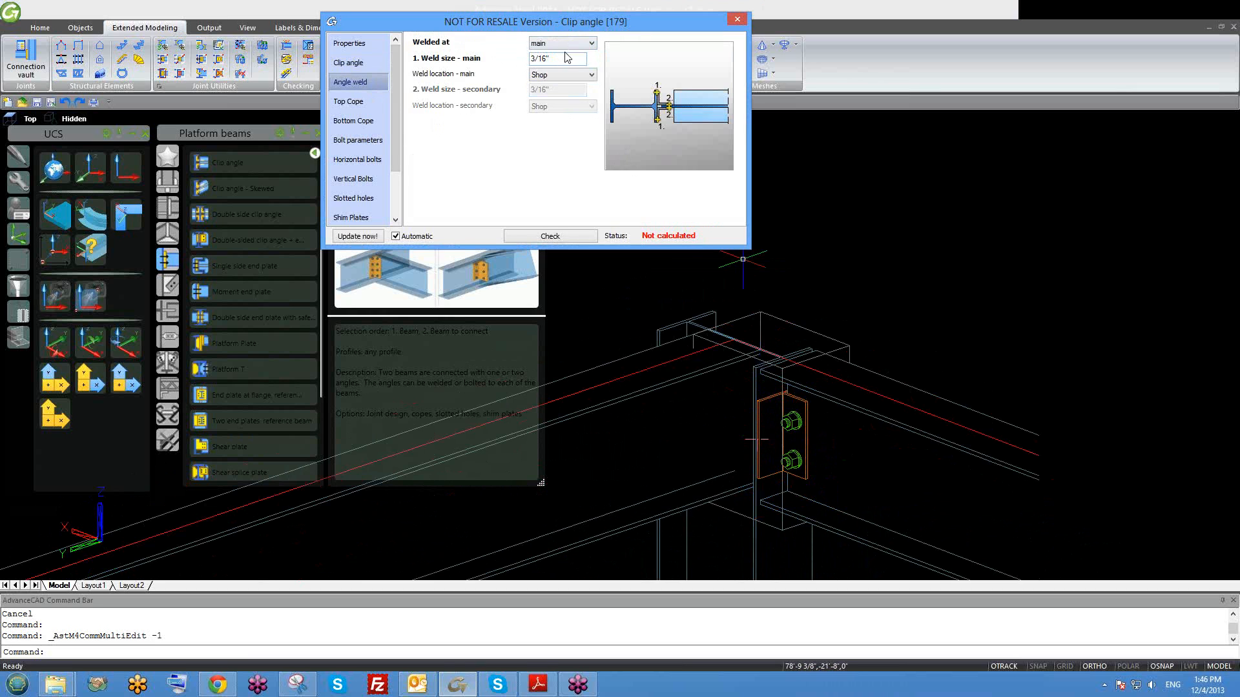
Set the clip angles to be welded at secondary and inspect the joint up close.
left_click(561, 44)
left_click(562, 70)
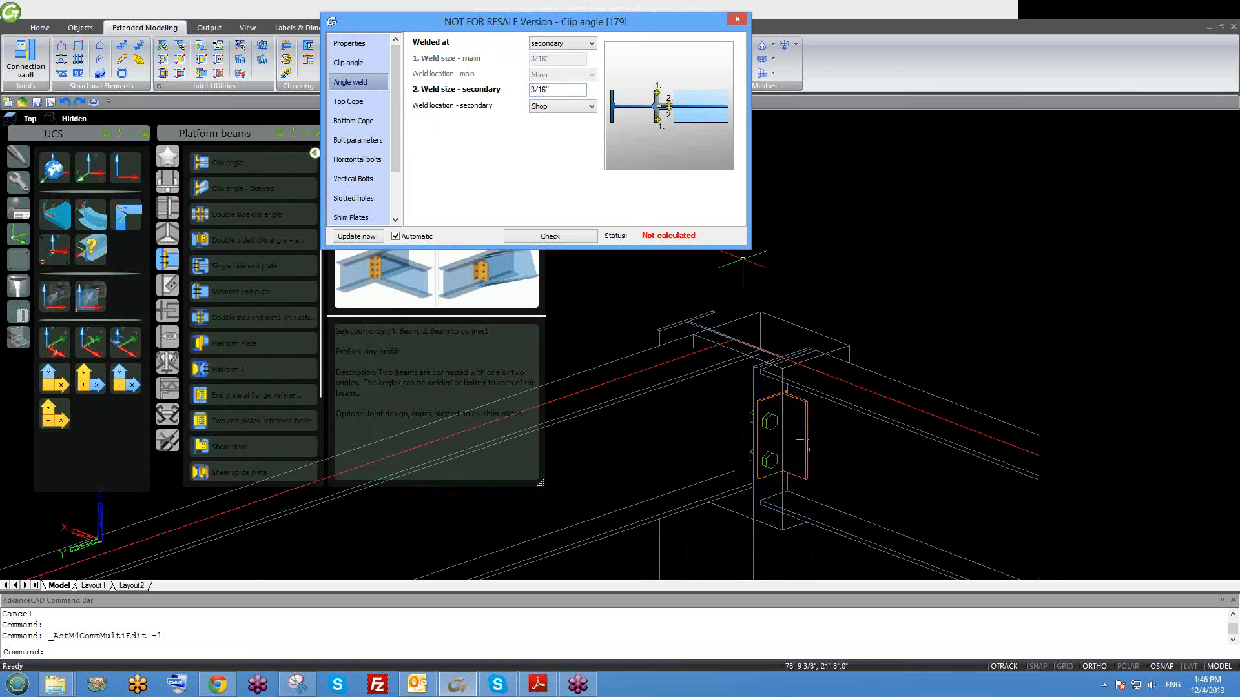
scroll(749, 323, "up", 2)
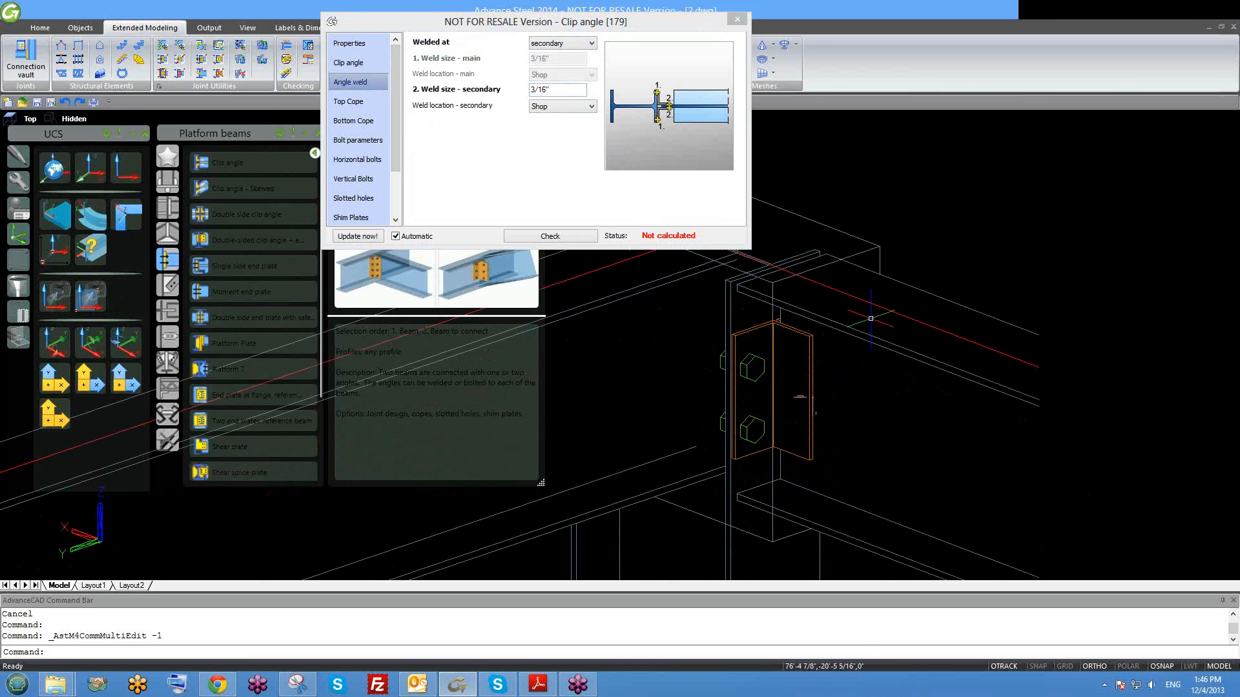
Examine the secondary weld size setting and the weld on the clip angle leg in the model.
scroll(884, 397, "down", 2)
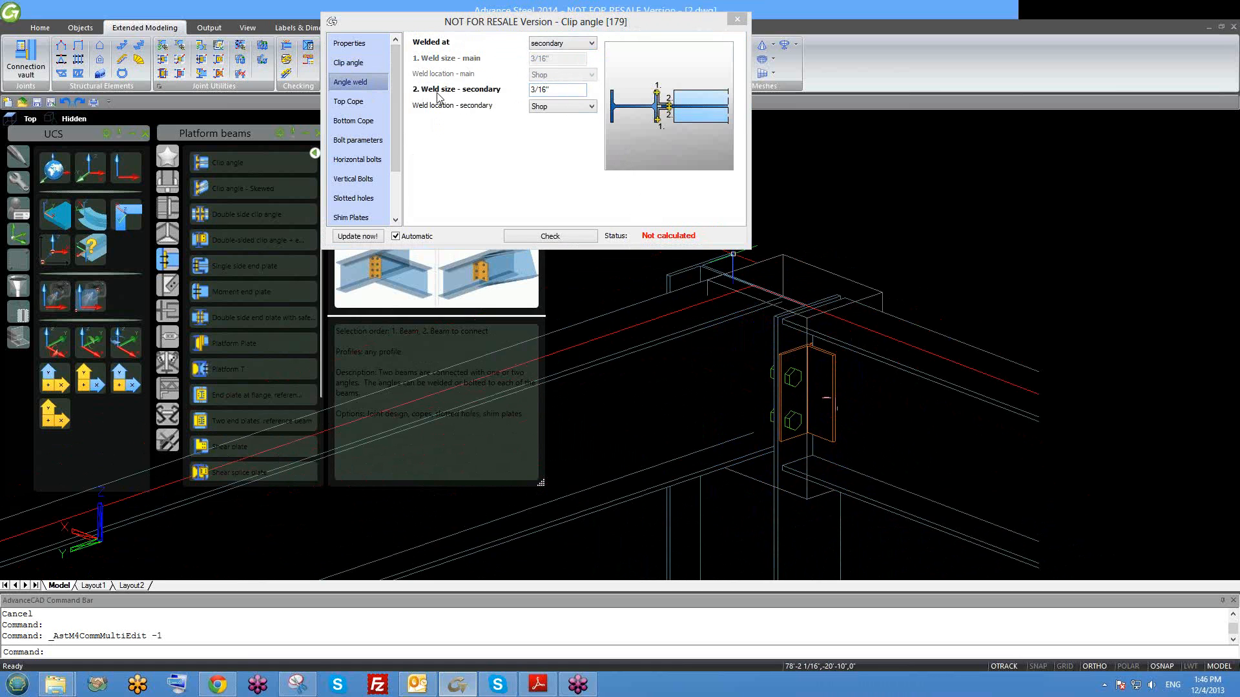
left_click_drag(570, 95, 520, 98)
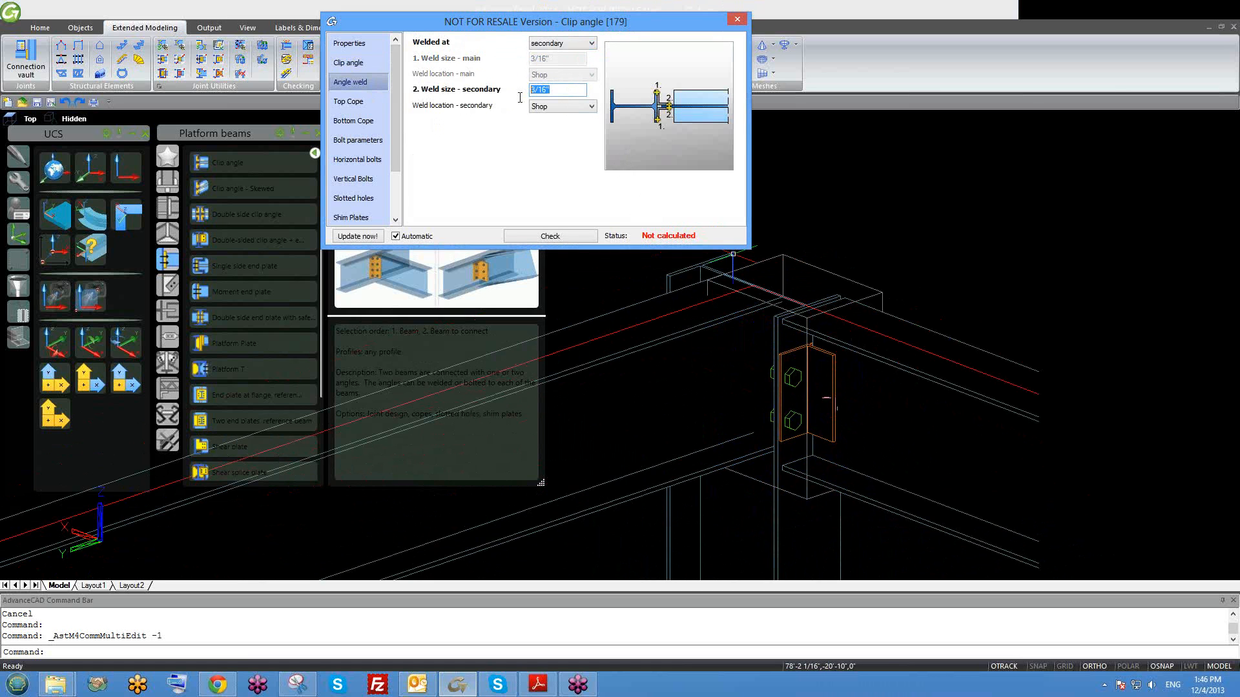
scroll(808, 388, "up", 6)
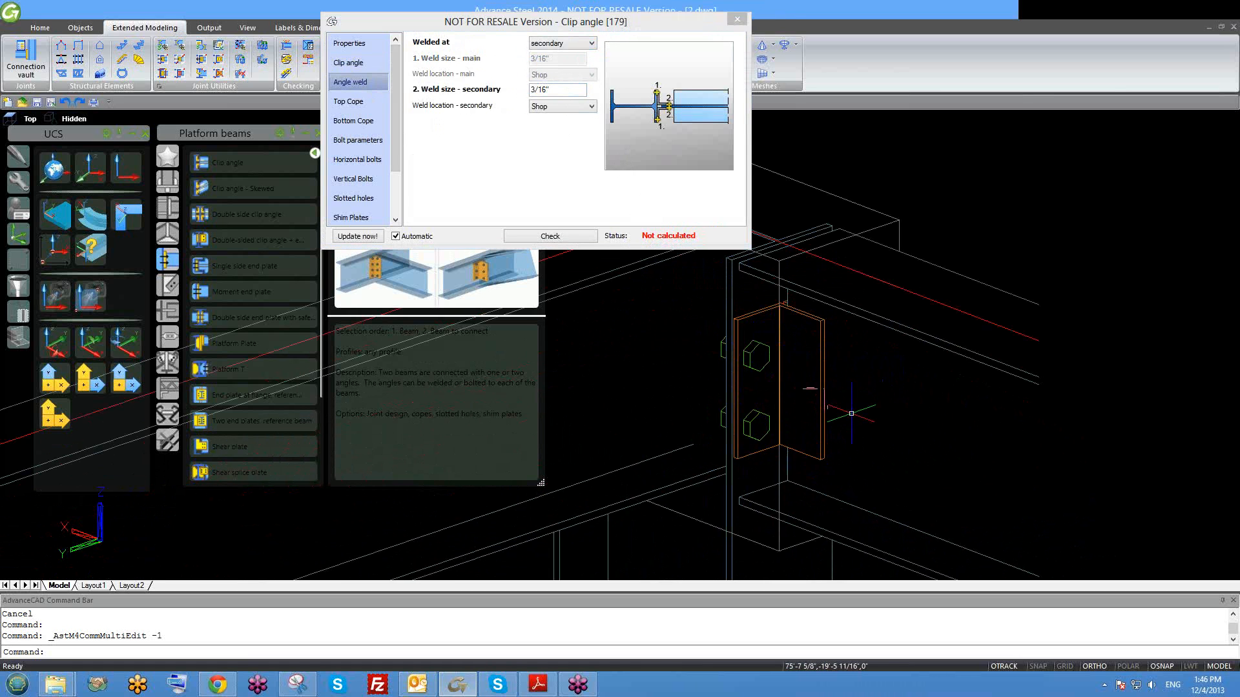
scroll(823, 381, "down", 2)
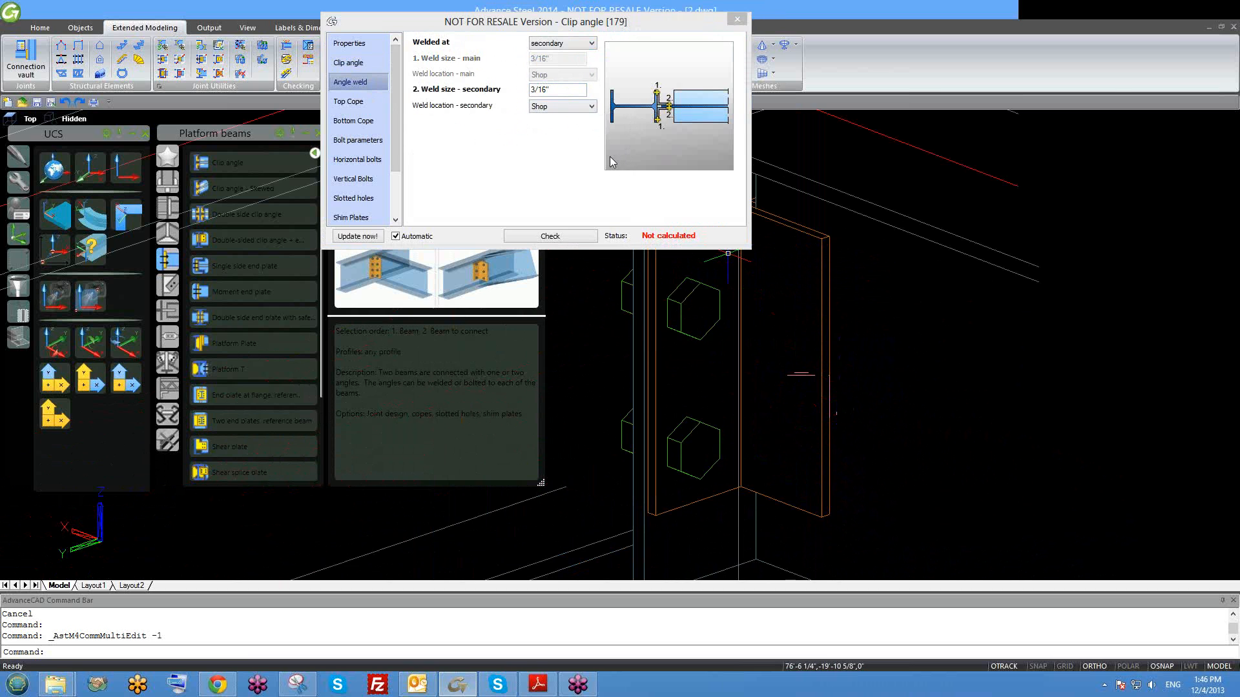
middle_click_drag(810, 265, 883, 326)
scroll(857, 337, "down", 3)
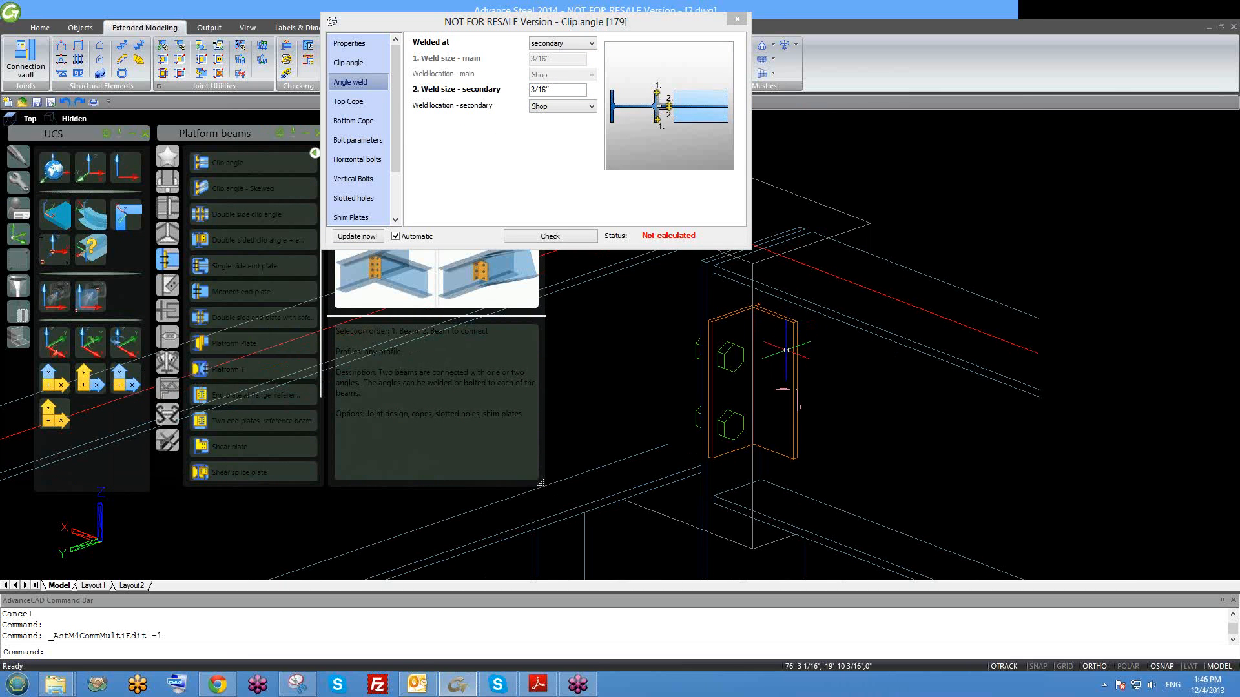
scroll(852, 355, "up", 2)
scroll(857, 359, "down", 2)
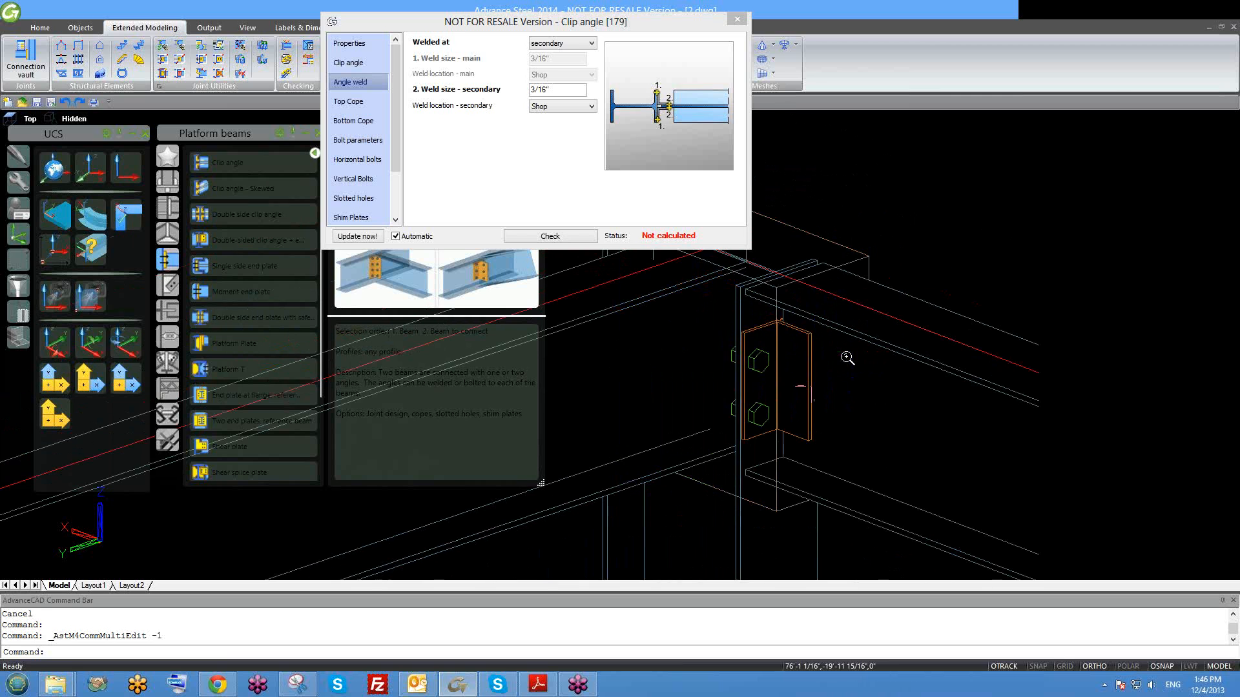
Review the location options for the secondary weld, keeping Shop.
left_click(554, 107)
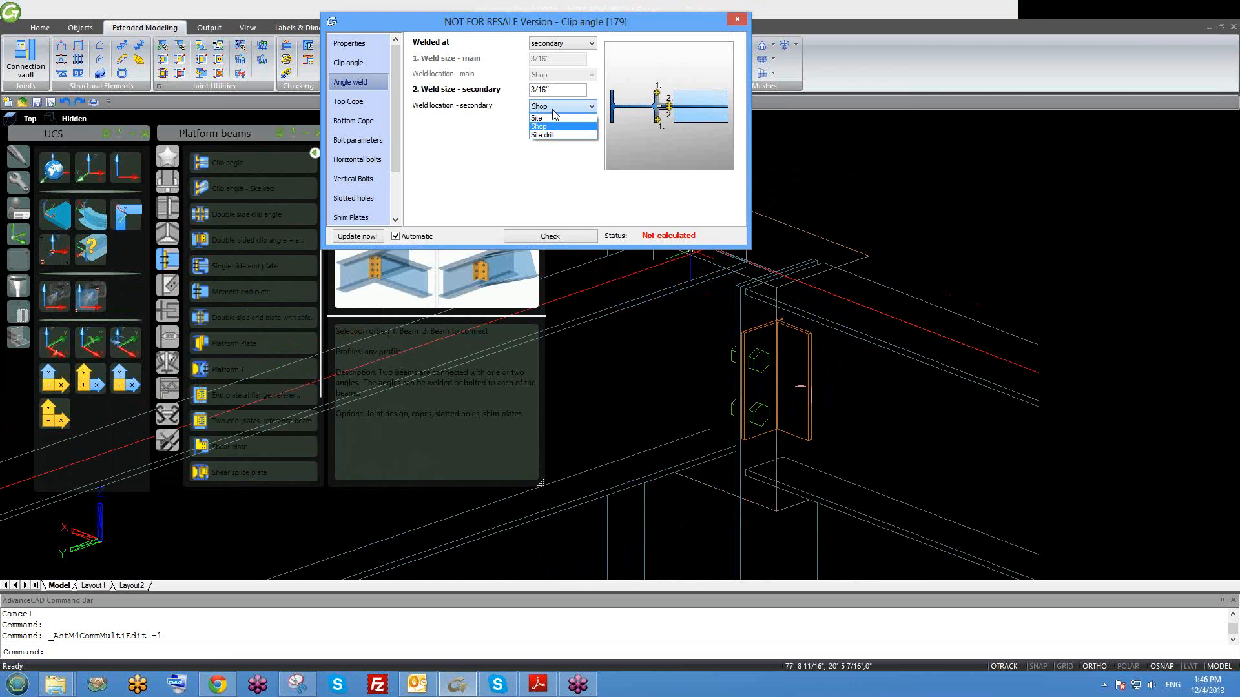
left_click(554, 111)
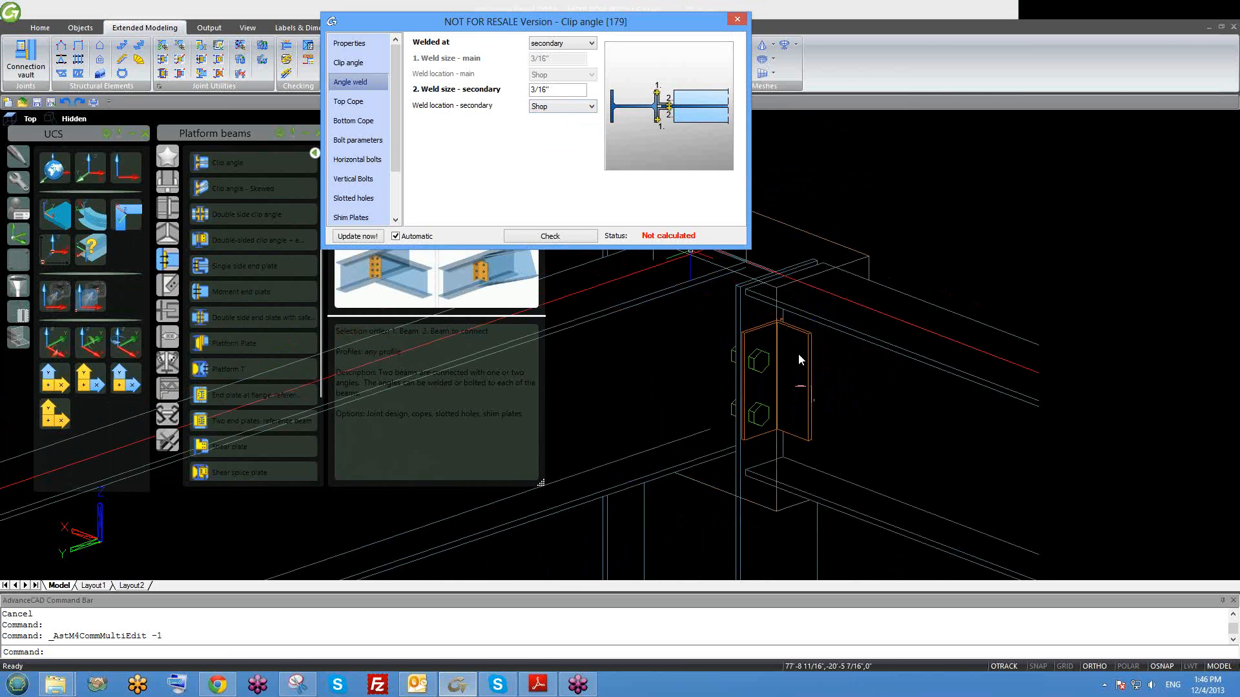
scroll(799, 354, "up", 2)
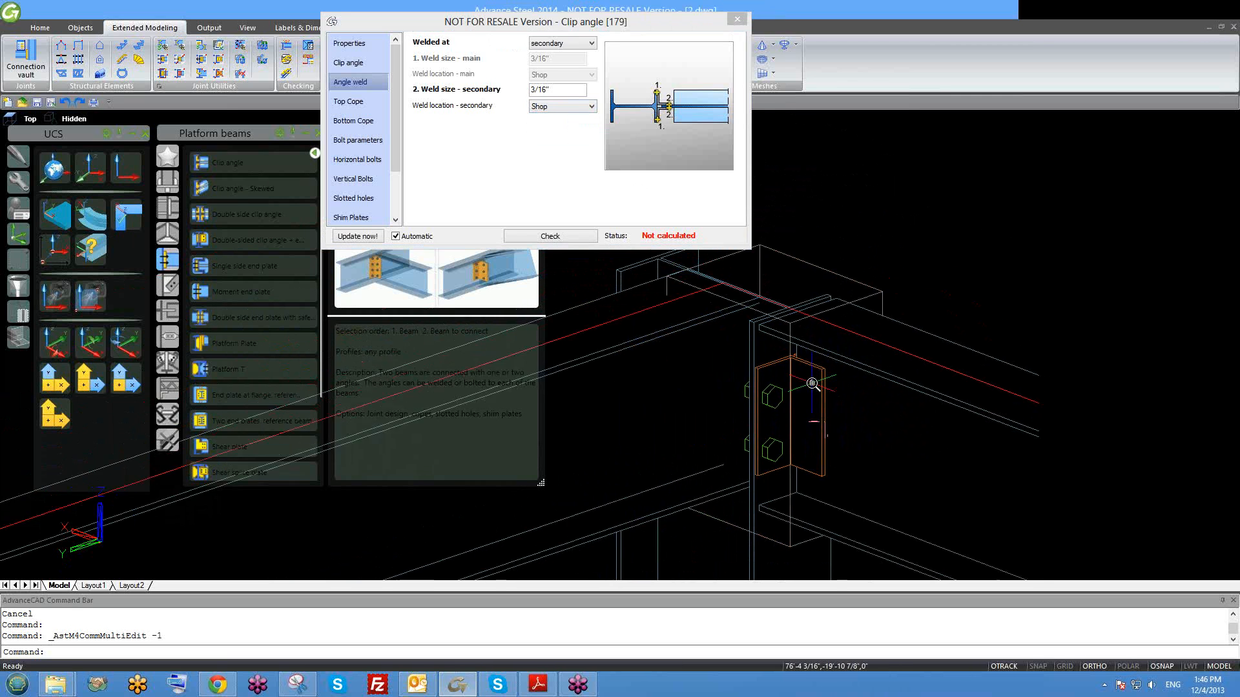
left_click(578, 108)
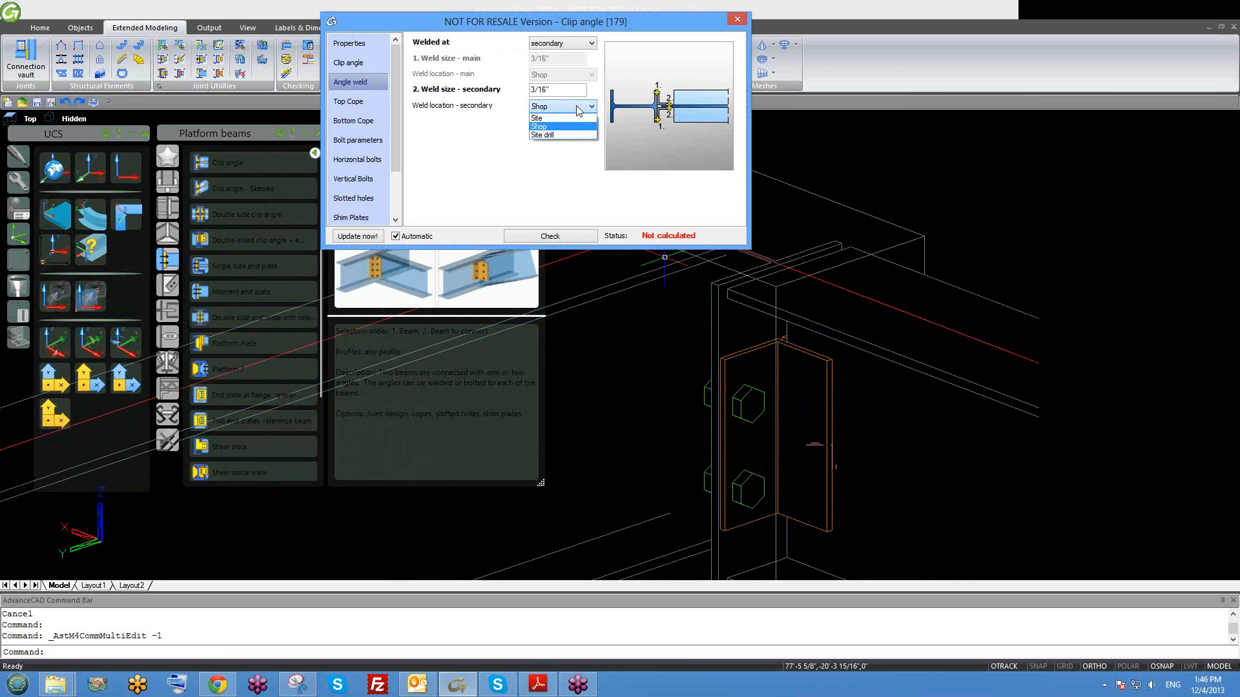
left_click(496, 116)
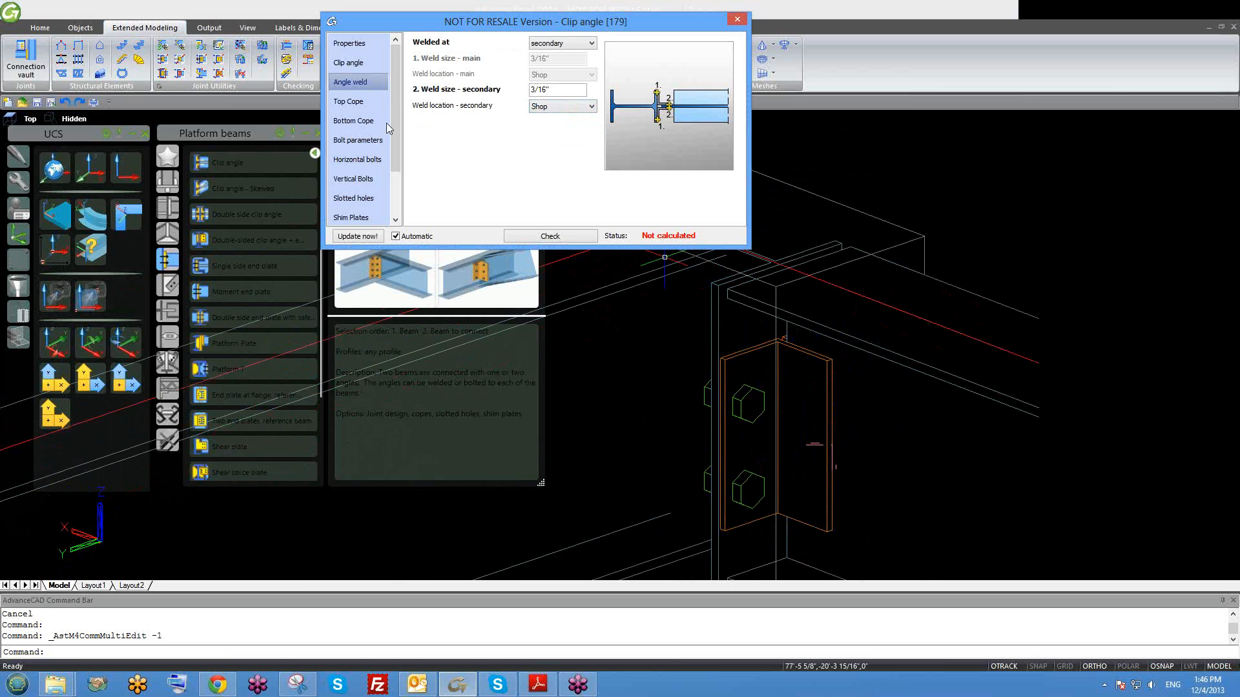
mouse_move(394, 110)
left_mouse_down()
mouse_move(398, 156)
mouse_move(400, 94)
left_mouse_up()
Close the clip angle settings and inspect the welded and bolted legs of the joint in the model.
left_click(738, 21)
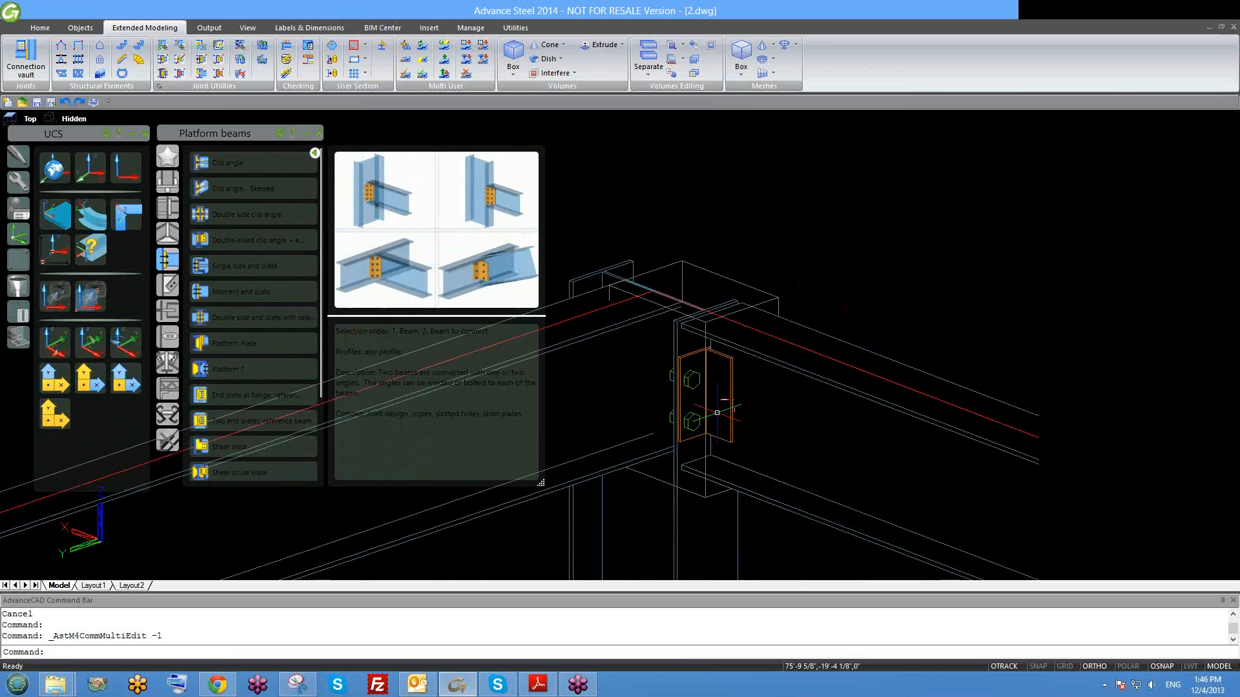
scroll(717, 412, "up", 4)
scroll(746, 381, "up", 1)
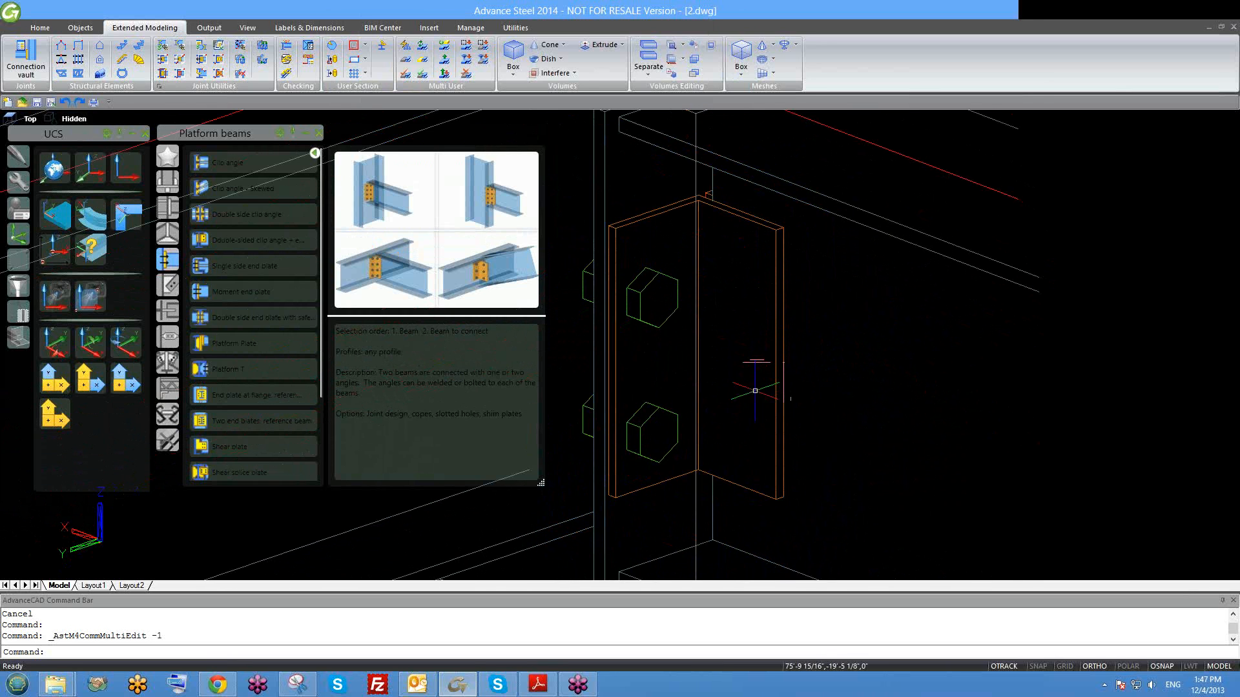
scroll(760, 359, "down", 1)
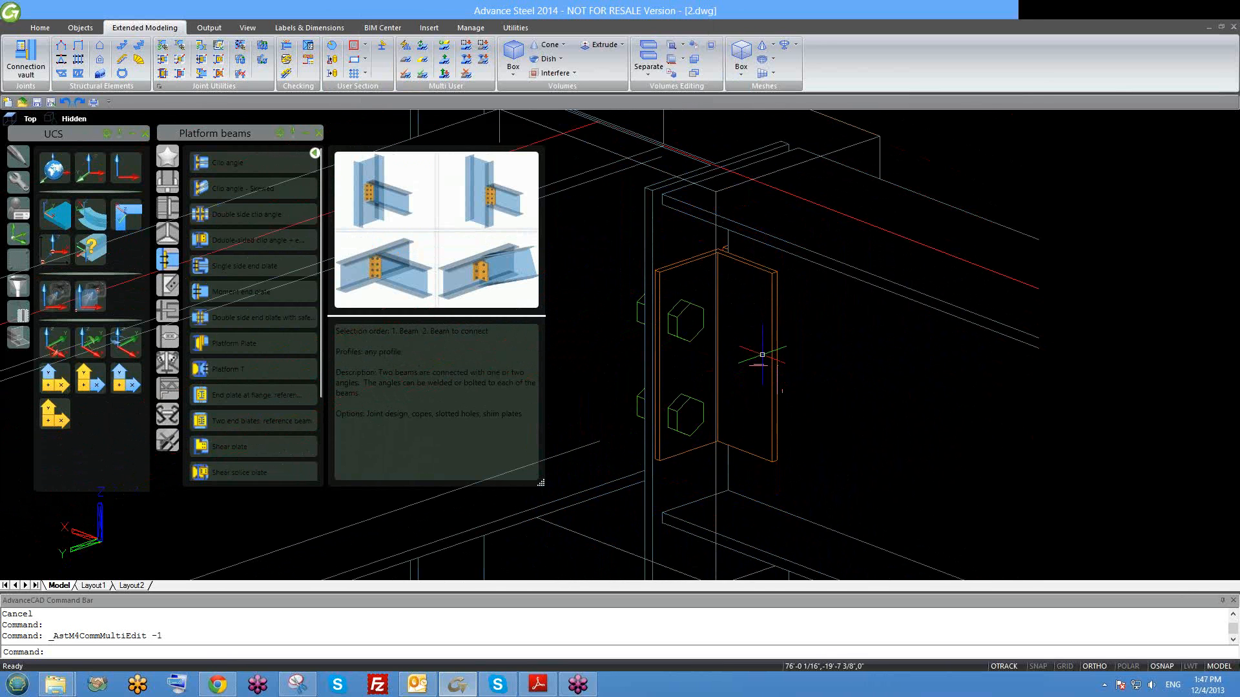
middle_click_drag(757, 328, 821, 337)
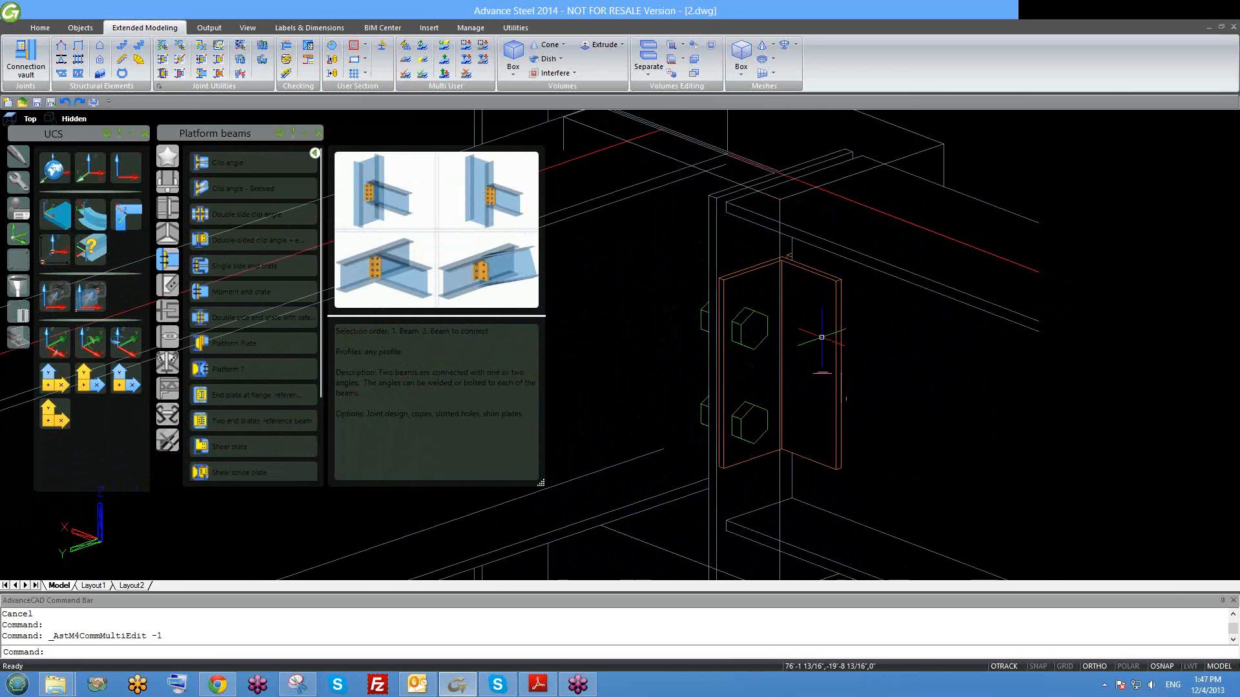
scroll(772, 381, "down", 5)
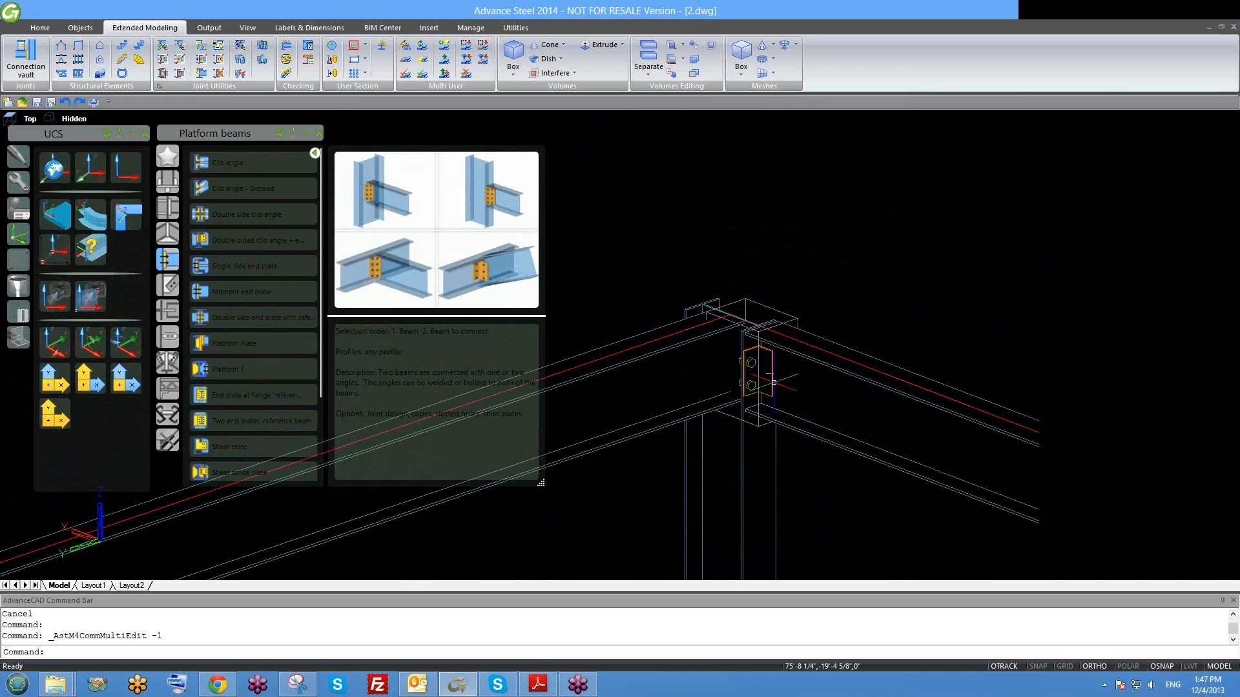
scroll(774, 382, "down", 1)
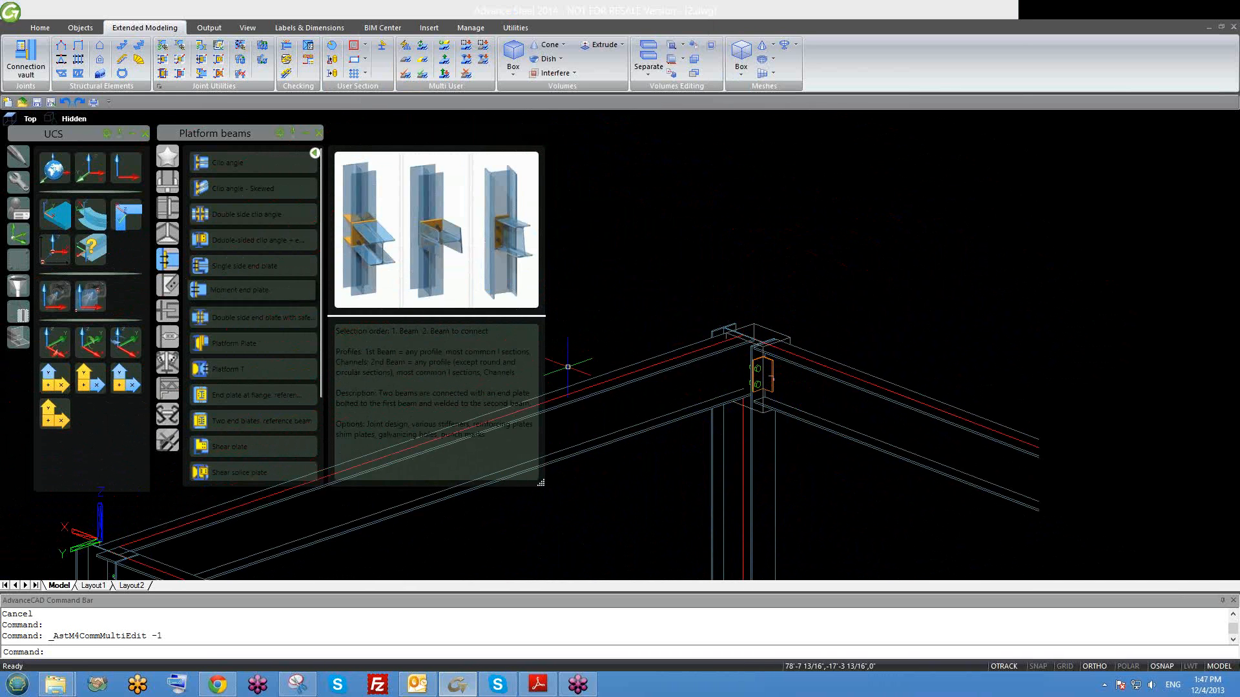
Move and shrink the Platform beams connection vault window, and show the Selection tools in the tool palette.
left_click_drag(248, 127, 266, 122)
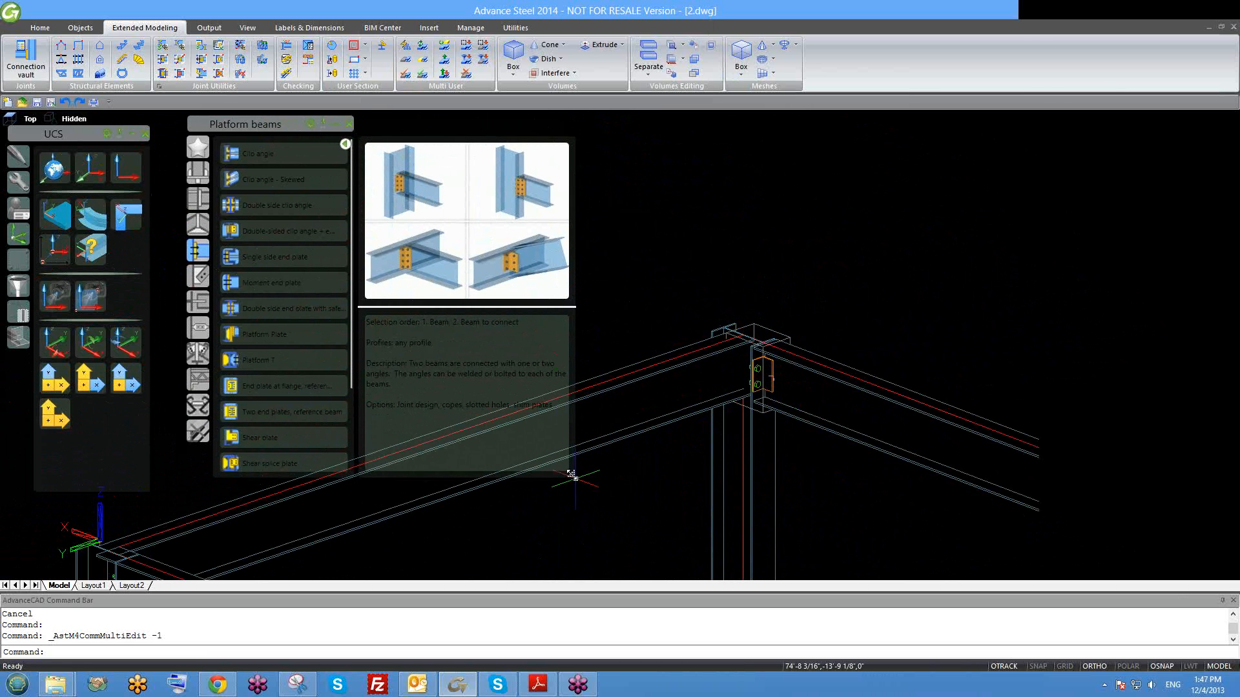
left_click_drag(572, 476, 427, 417)
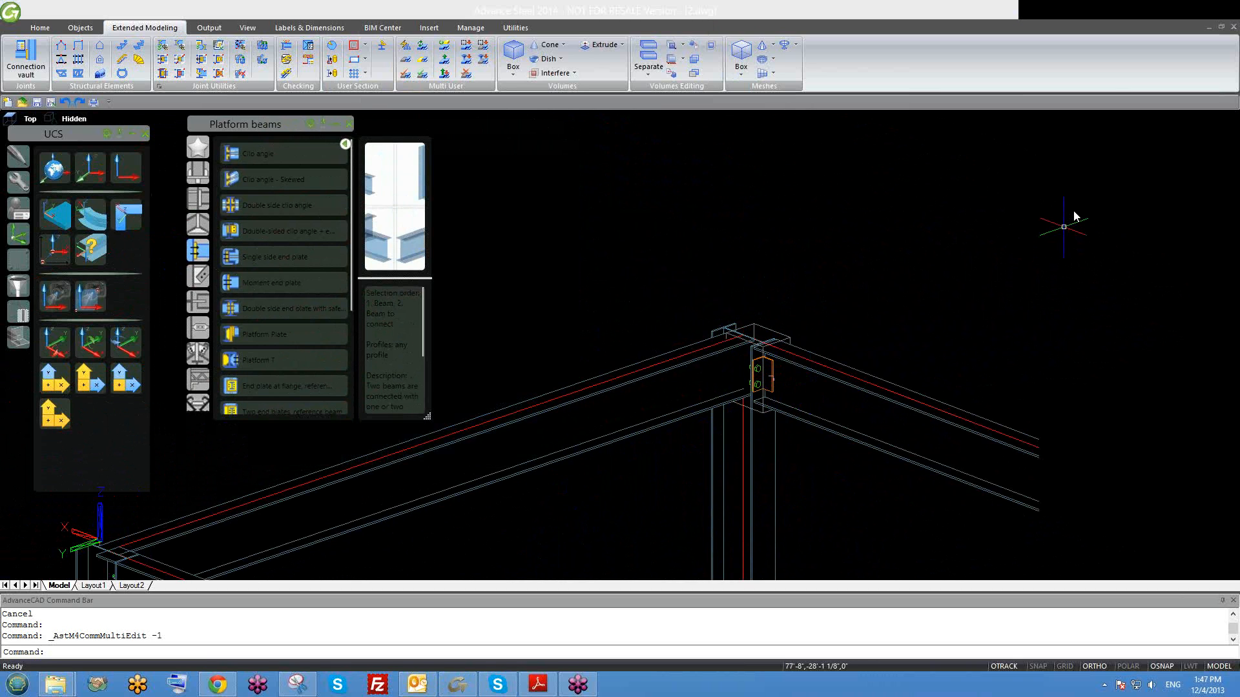
middle_click_drag(757, 386, 722, 351)
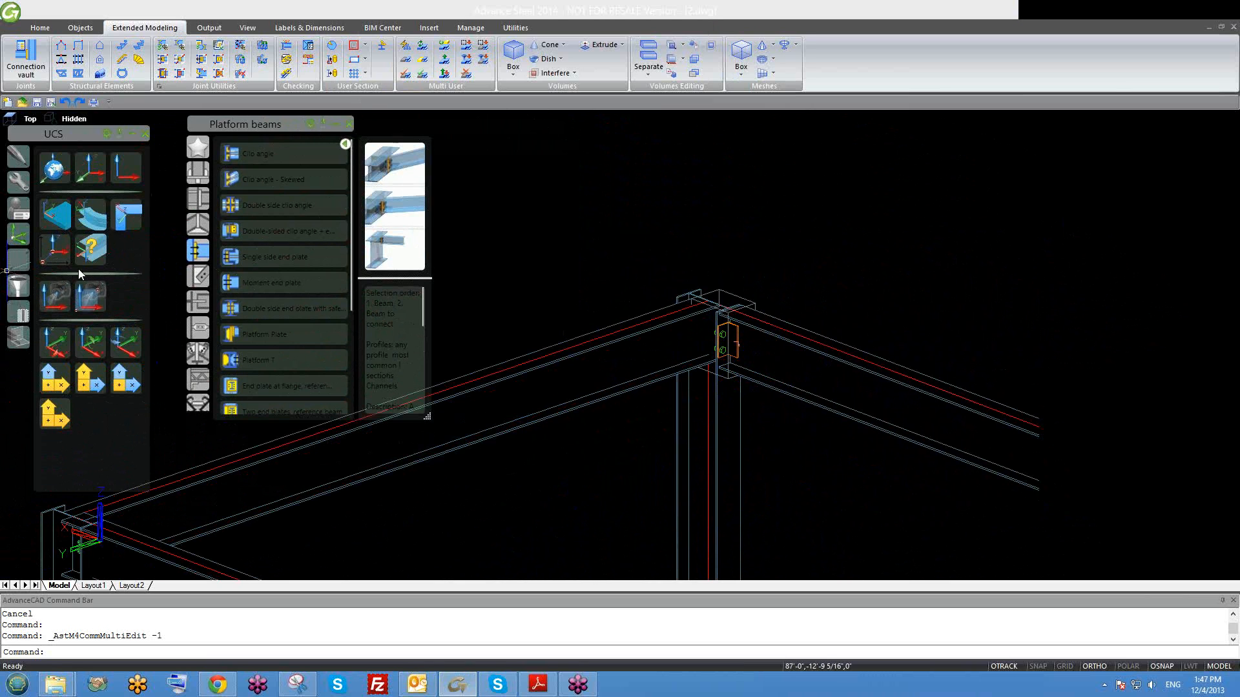
left_click(14, 259)
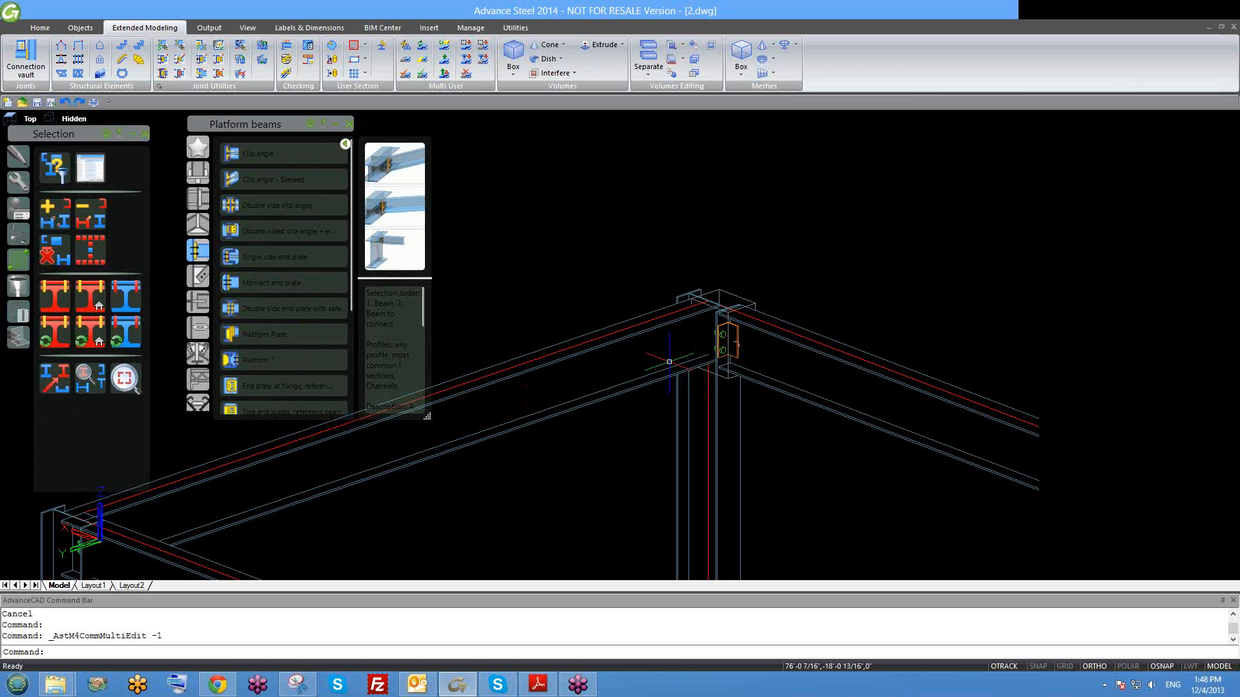
left_click(622, 338)
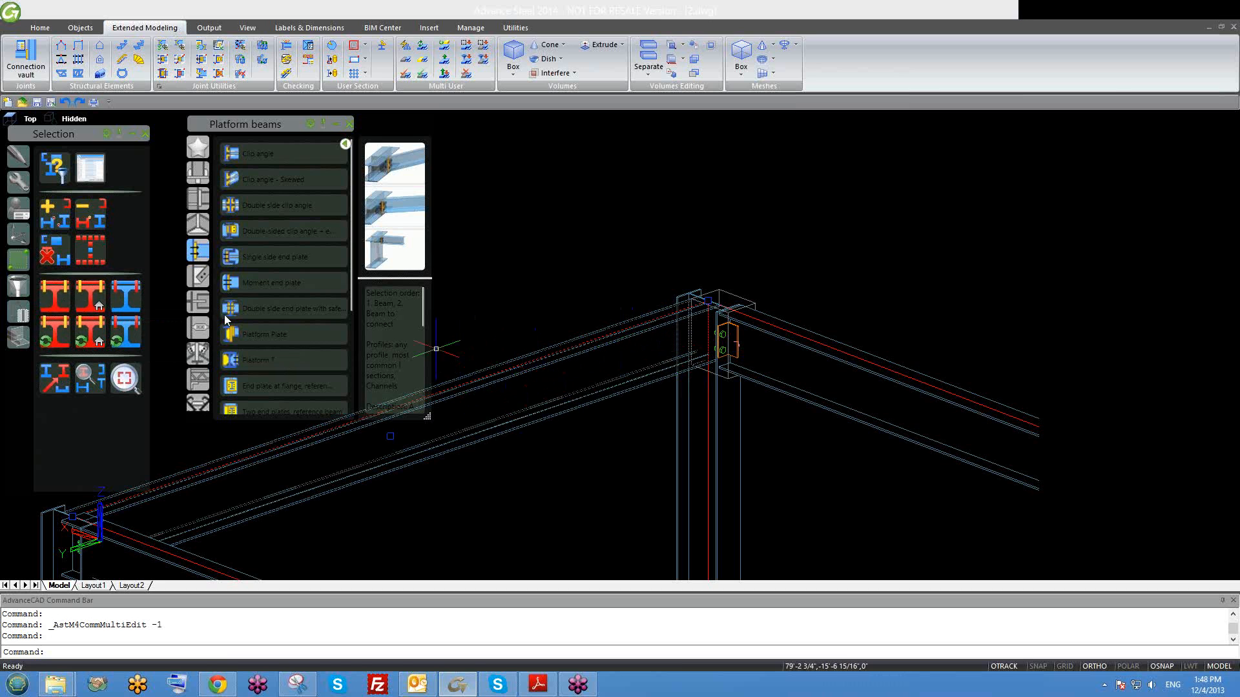
key("Escape")
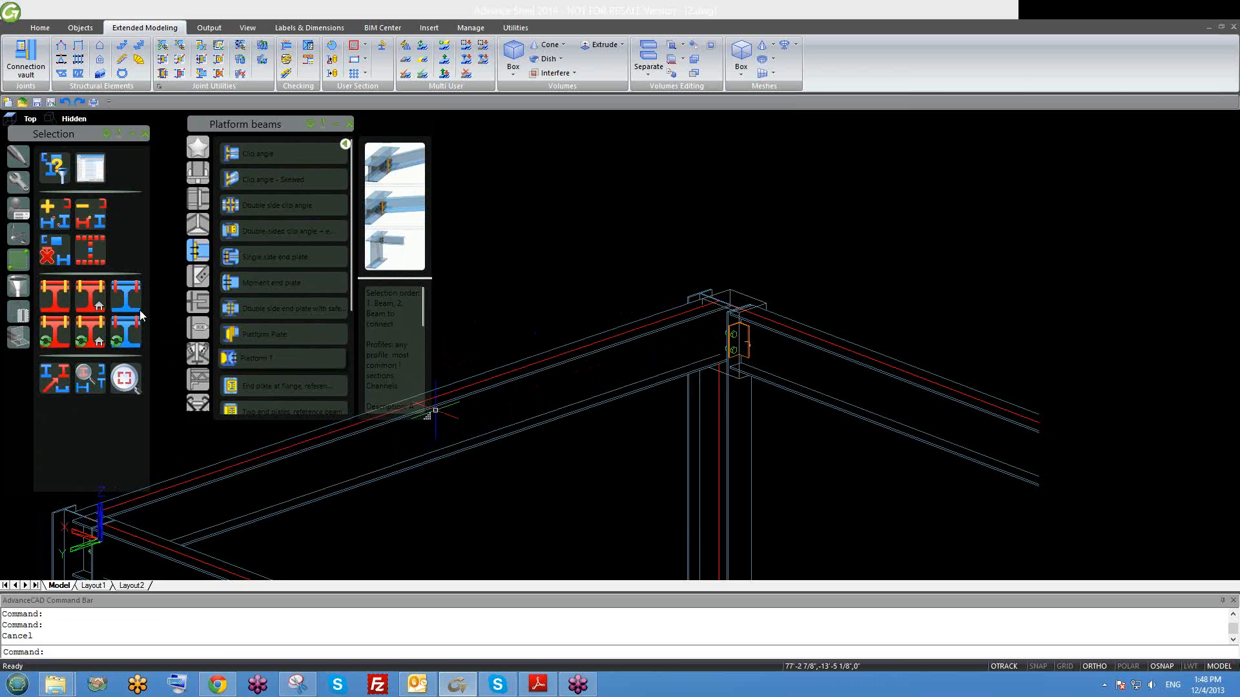
left_click(88, 297)
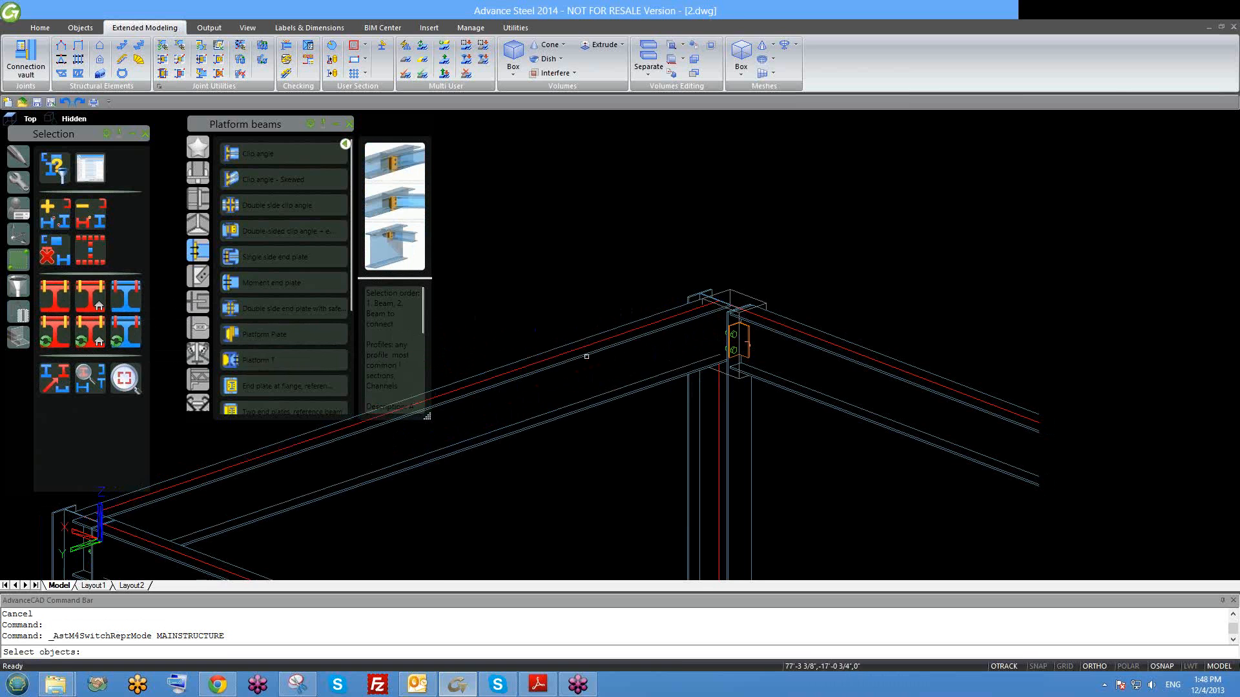
scroll(591, 377, "up", 1)
scroll(590, 378, "up", 1)
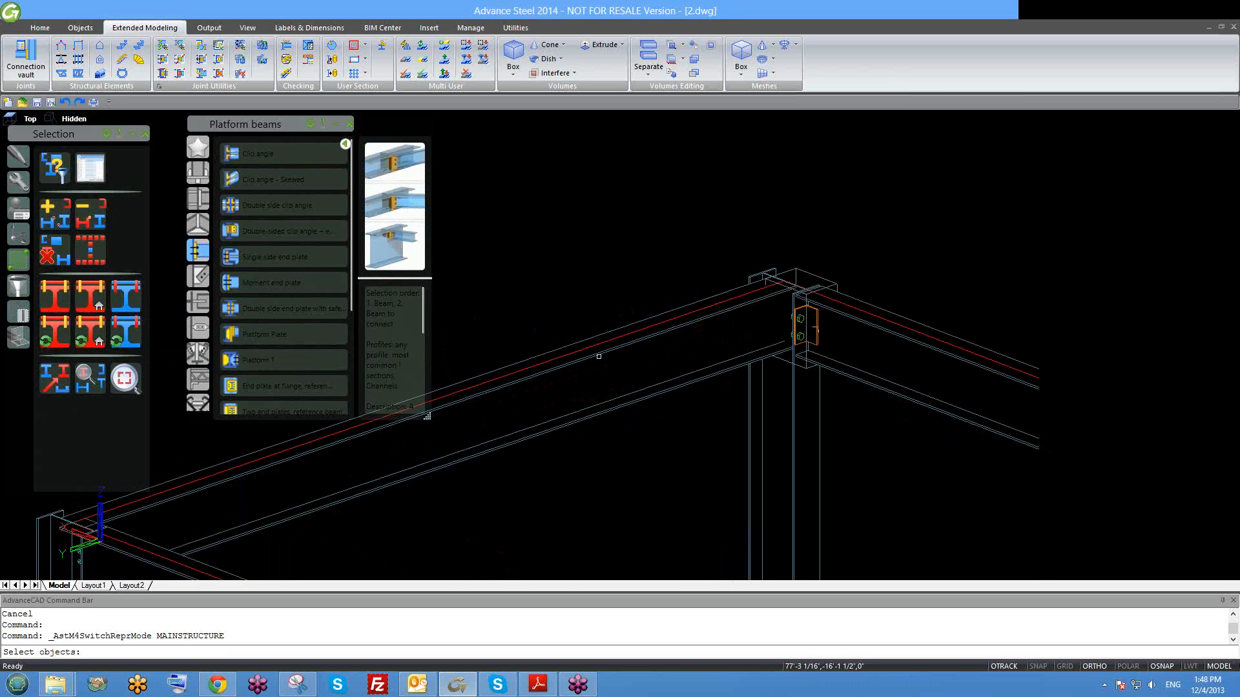
scroll(590, 378, "down", 1)
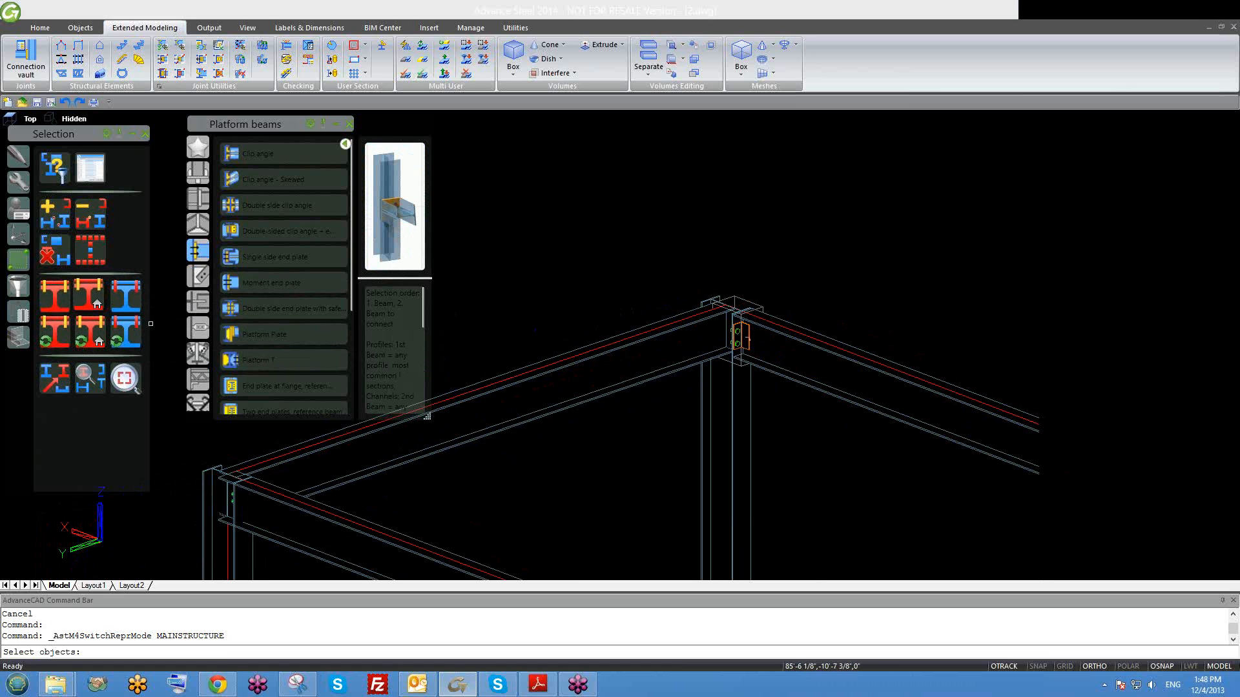
middle_click_drag(701, 383, 704, 371)
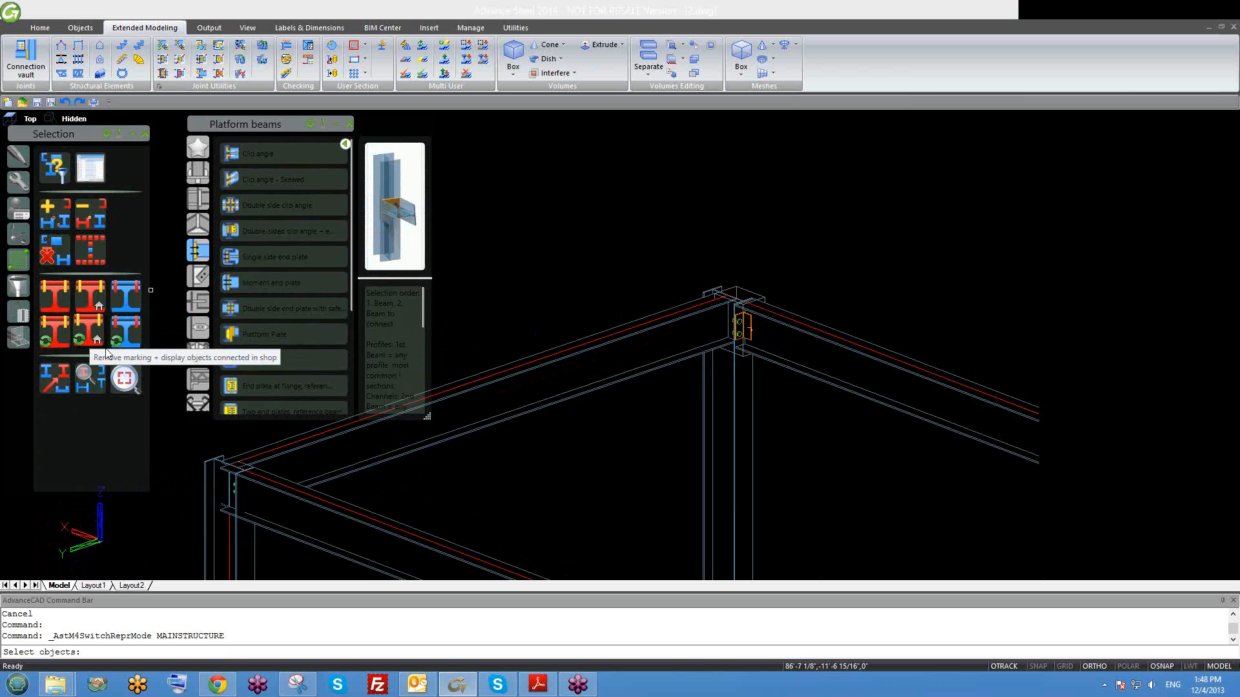
key("Escape")
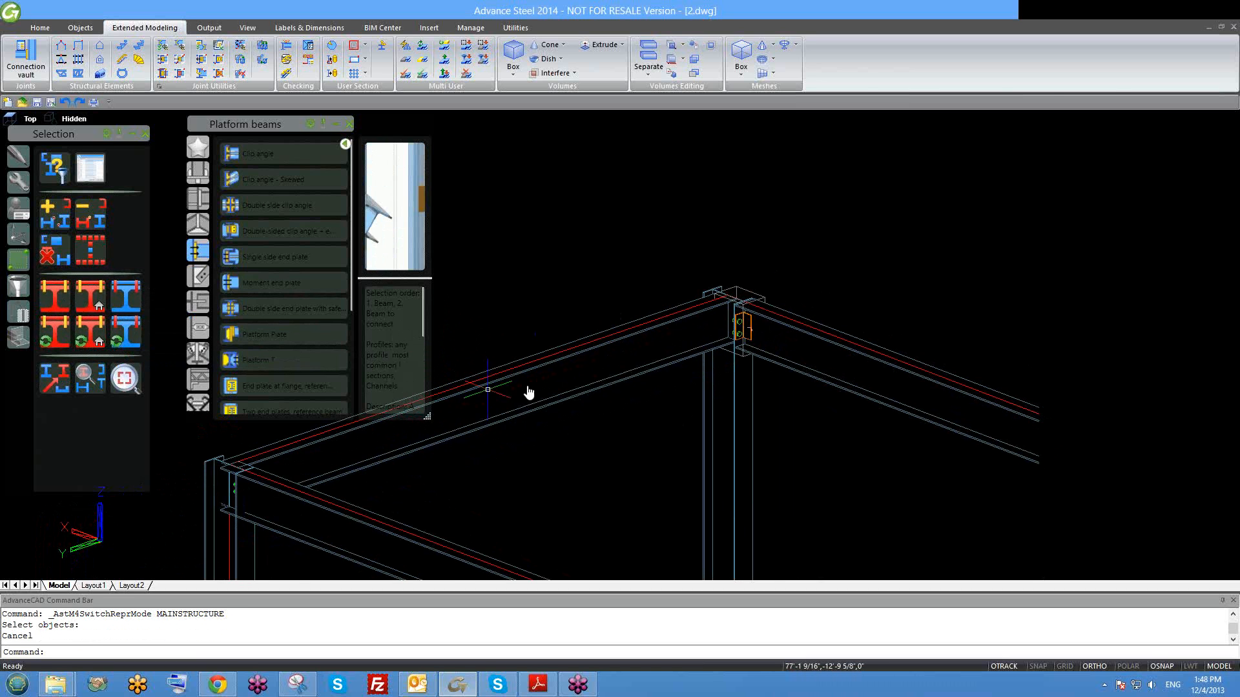
Remove existing marking, display the objects connected in shop to the beam carrying the clip angle, and inspect the joint.
middle_click_drag(526, 391, 551, 387)
scroll(607, 410, "down", 2)
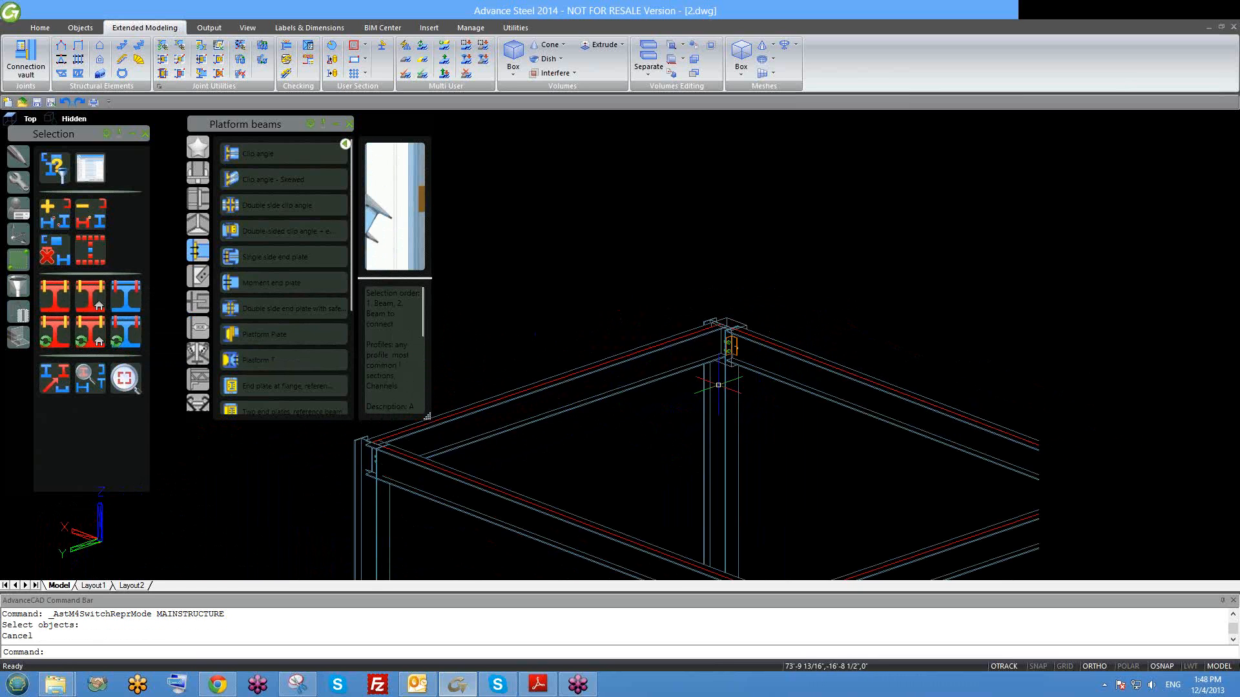
left_click(90, 335)
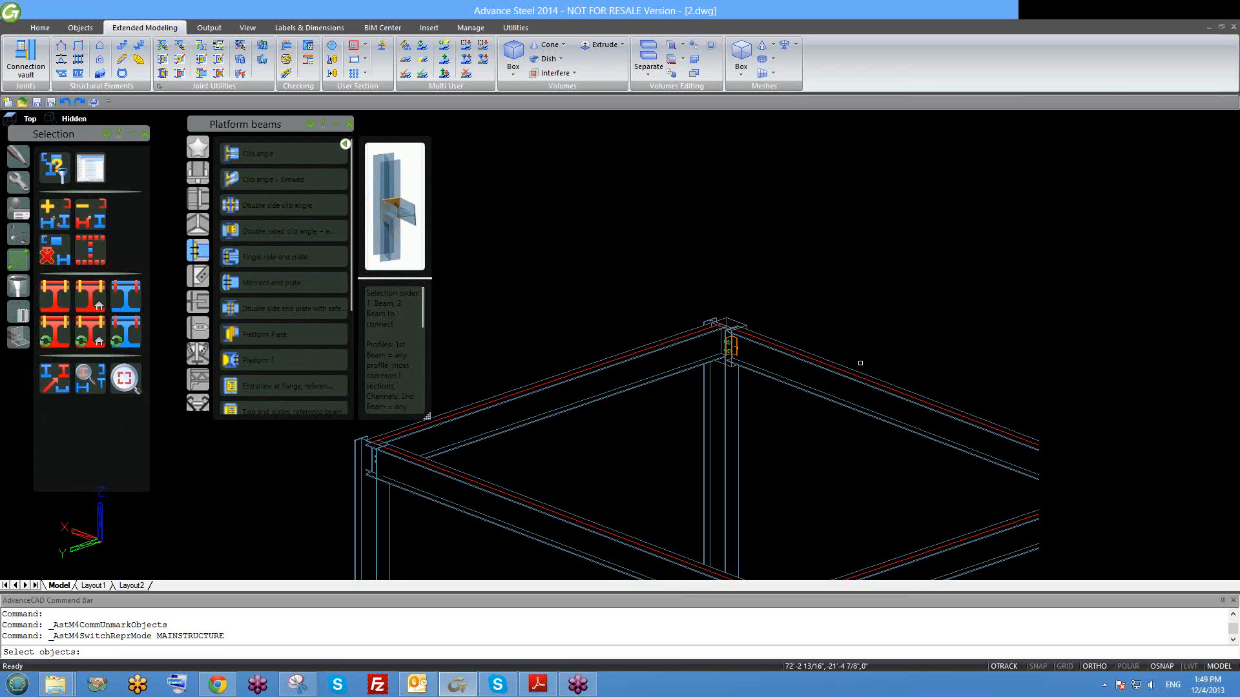
scroll(752, 360, "up", 2)
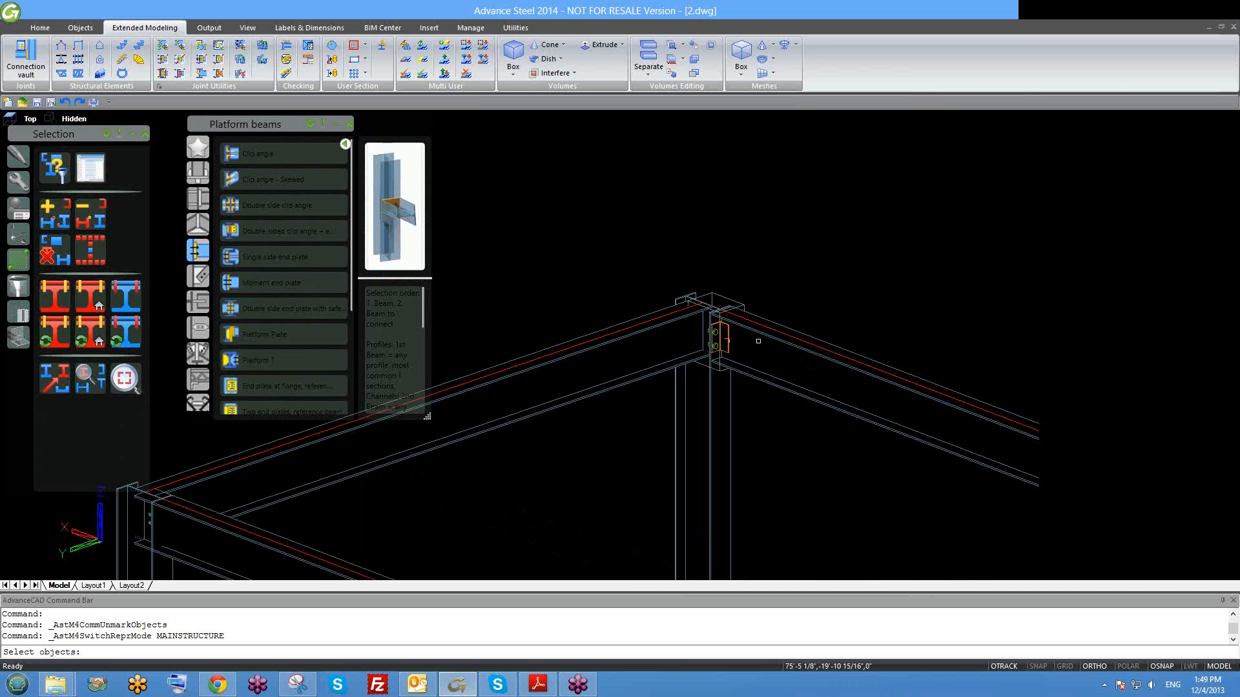
left_click(769, 331)
key("Return")
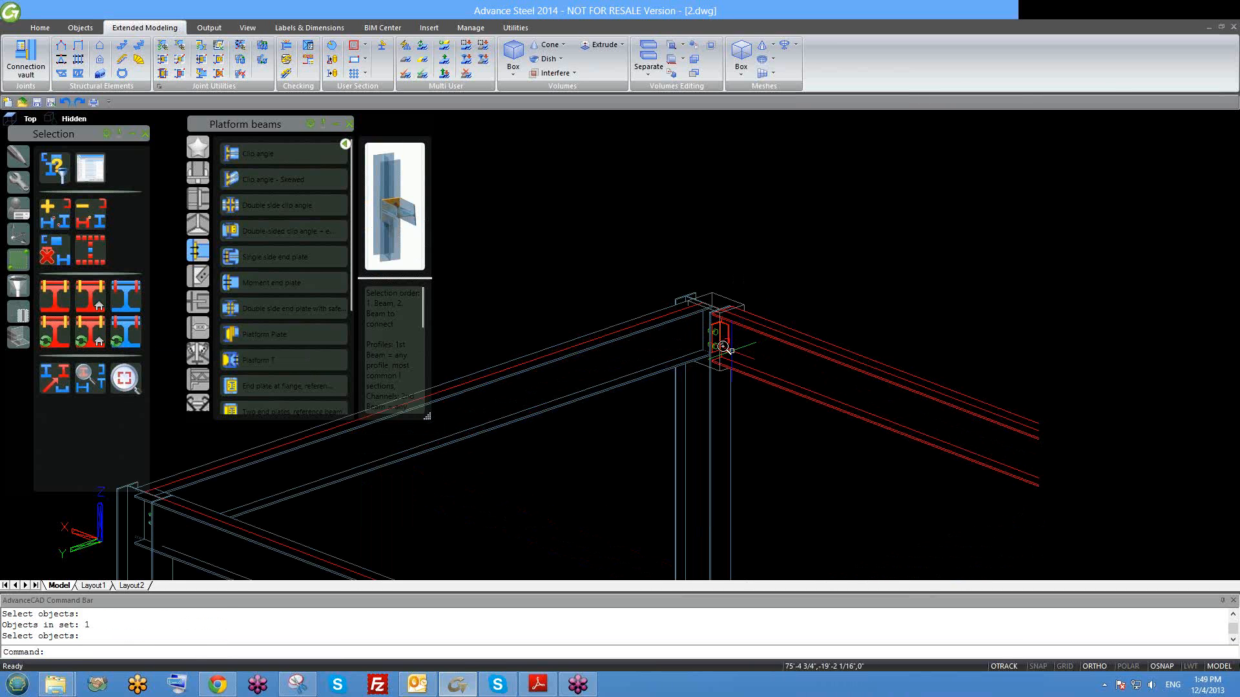
scroll(723, 332, "up", 1)
scroll(827, 327, "down", 3)
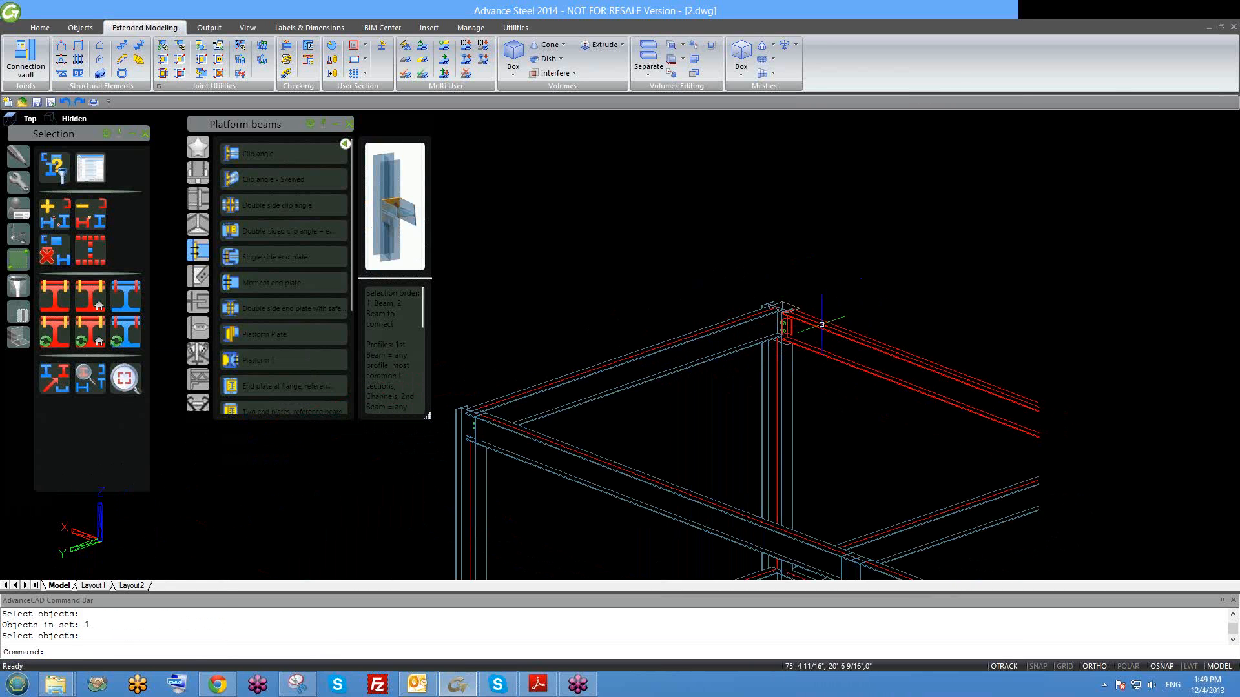
scroll(832, 343, "up", 4)
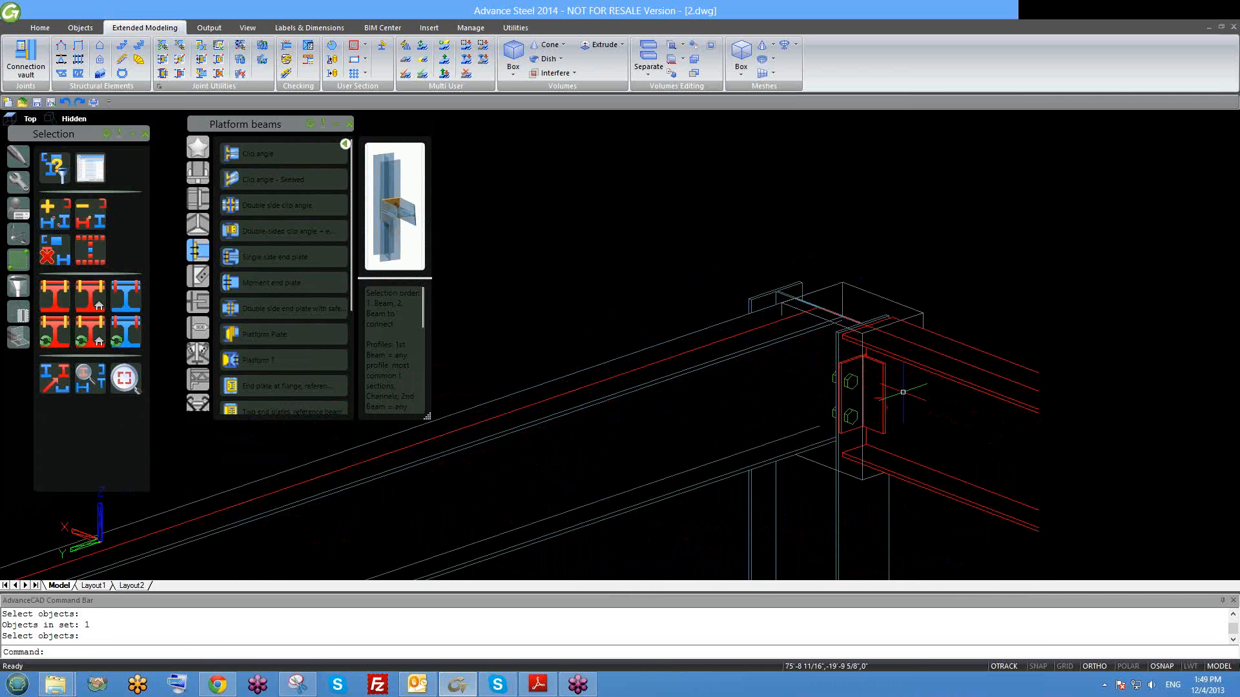
scroll(814, 385, "up", 2)
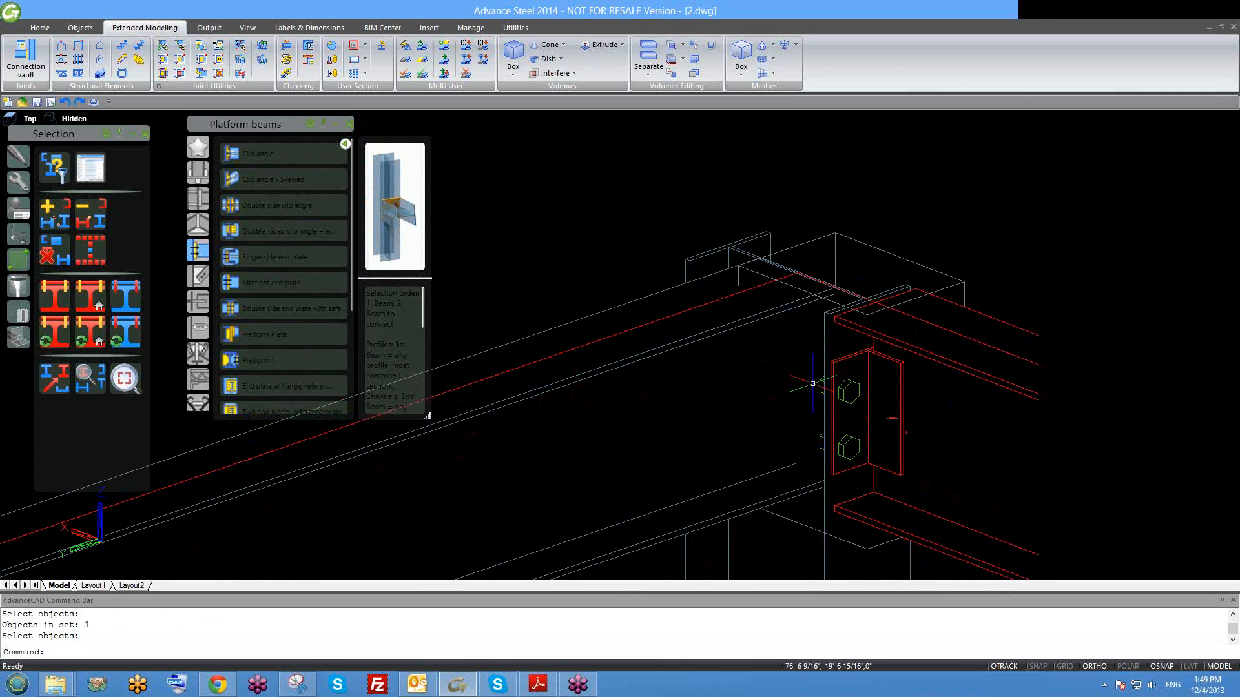
Clear the marking, display the objects connected in shop to the other beam meeting at the corner, and inspect the joint.
scroll(812, 383, "up", 1)
scroll(728, 416, "up", 2)
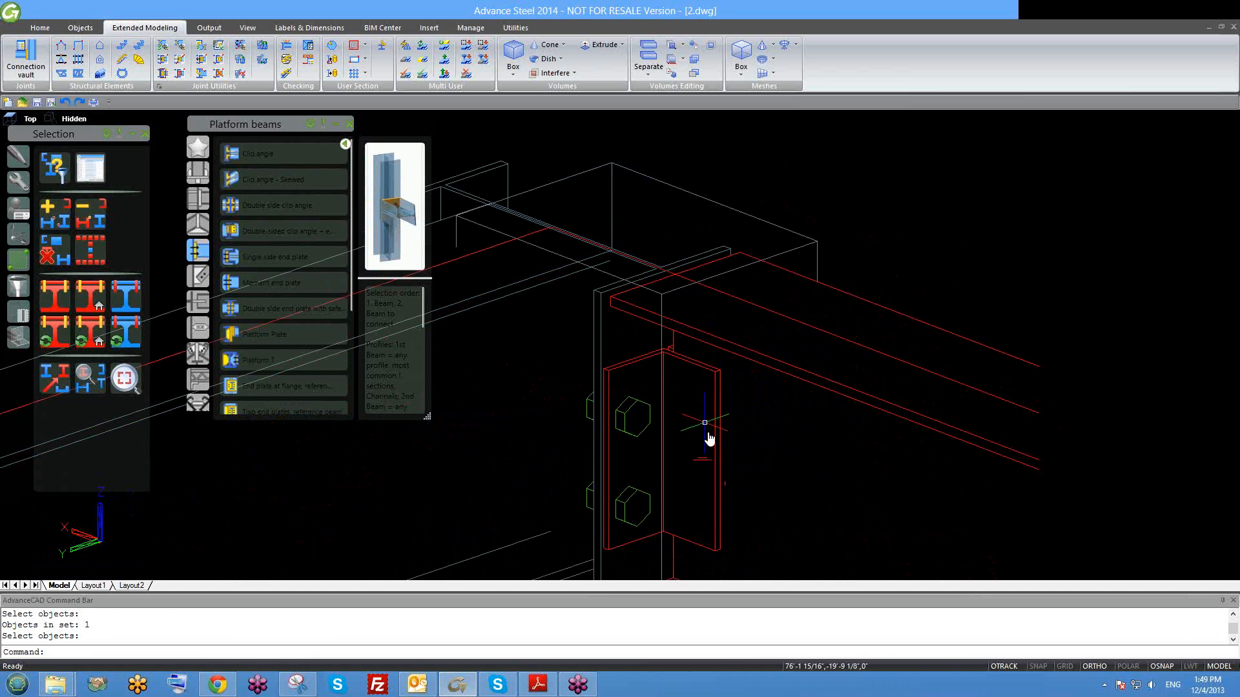
scroll(706, 423, "down", 1)
scroll(734, 319, "down", 1)
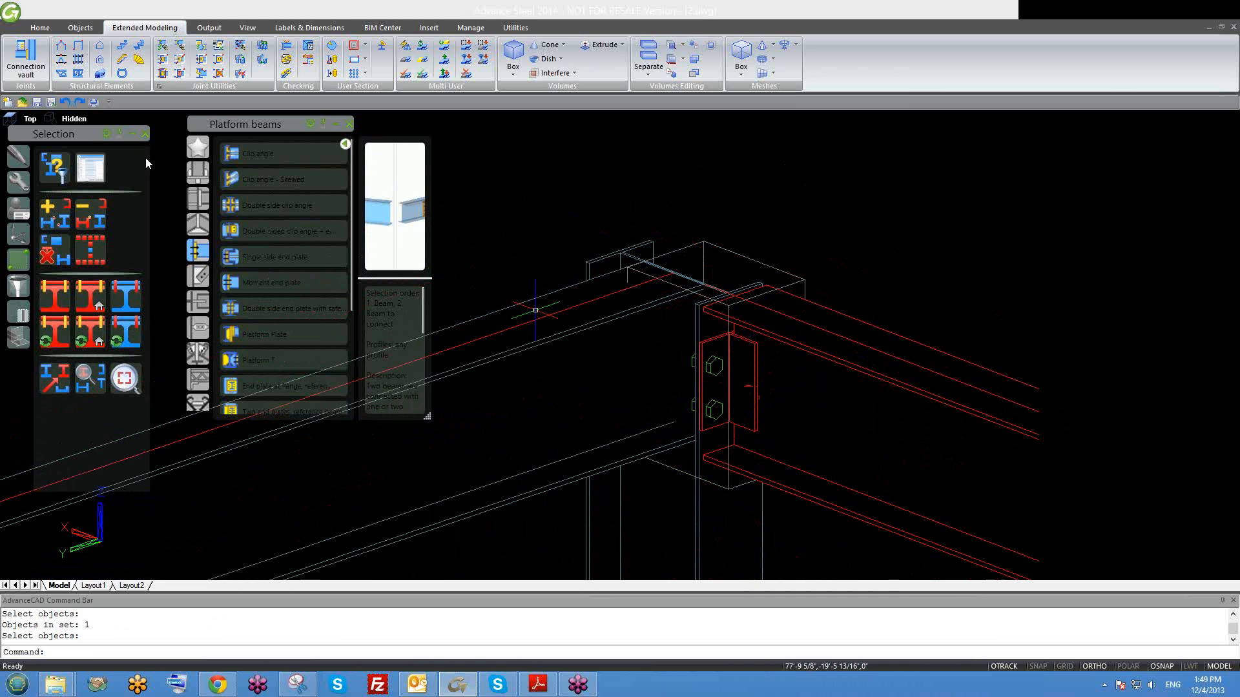
left_click(85, 328)
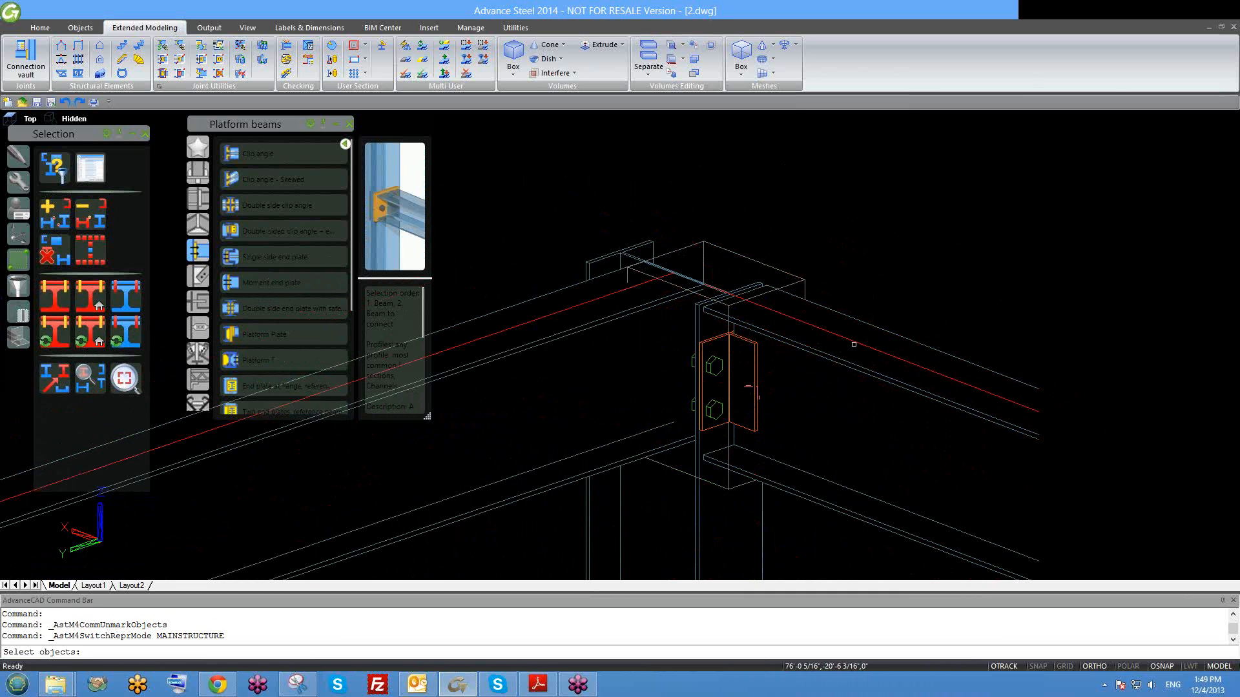
left_click(556, 336)
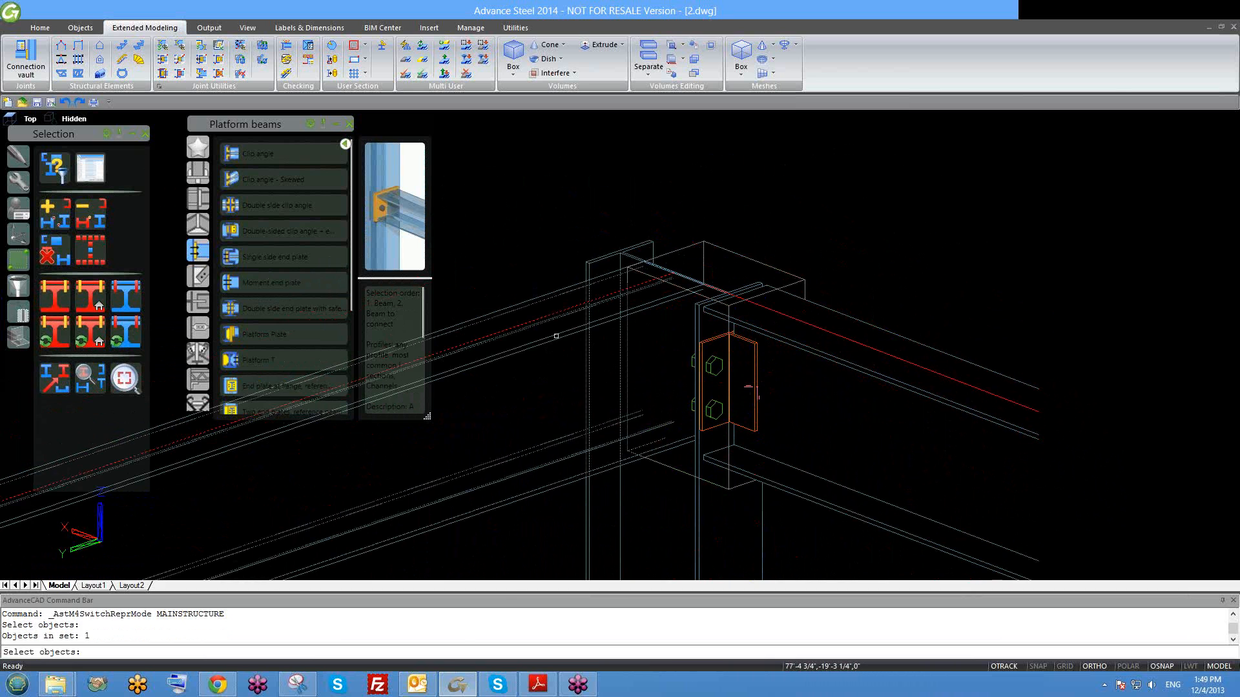
key("Return")
scroll(746, 364, "down", 5)
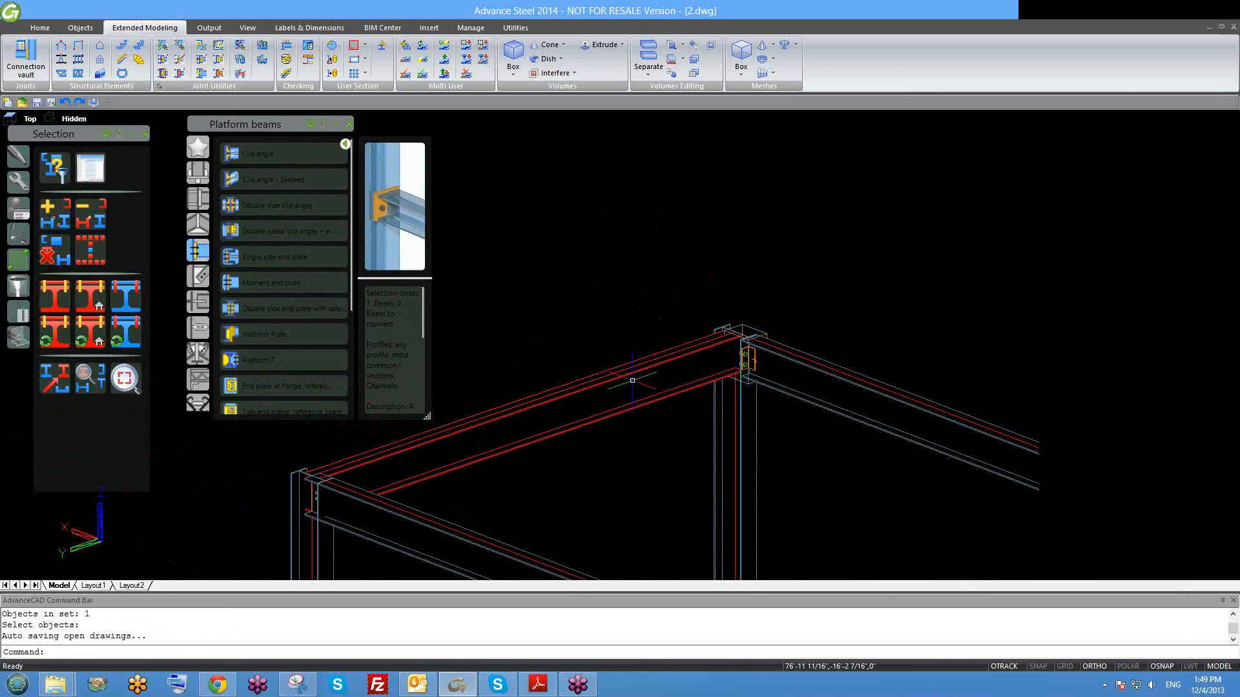
scroll(746, 365, "up", 5)
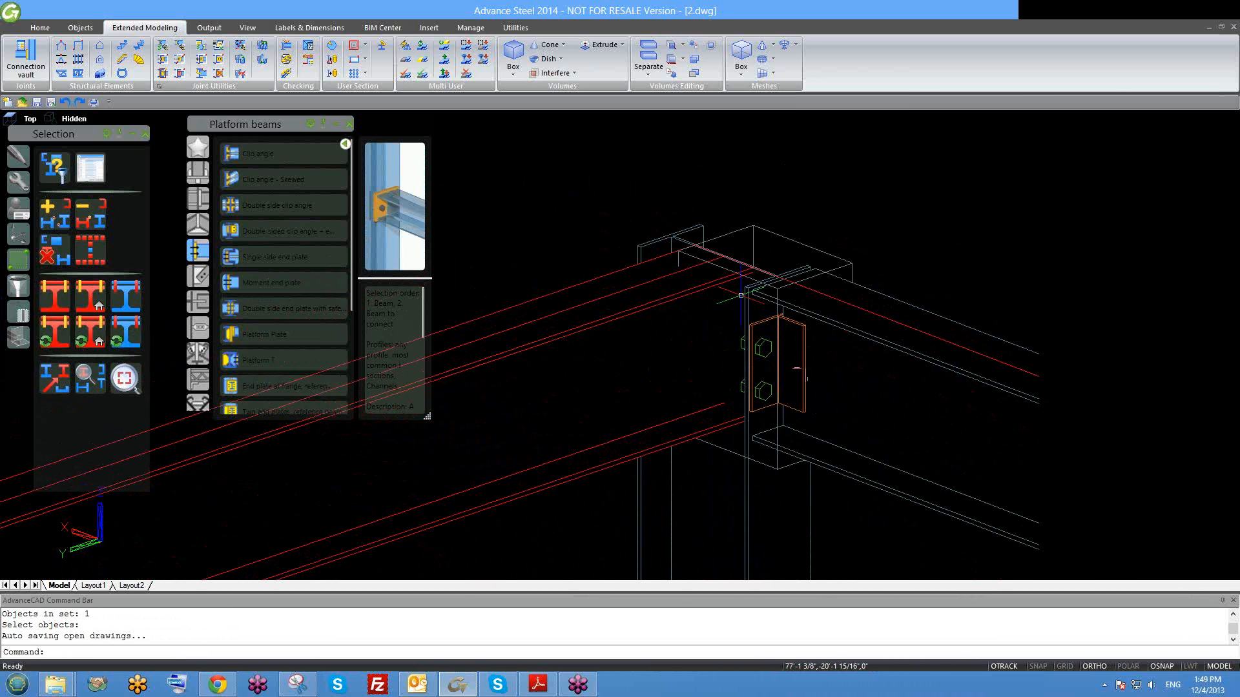
scroll(743, 304, "down", 2)
mouse_move(702, 367)
middle_mouse_down("shift")
mouse_move(709, 380)
mouse_move(691, 362)
middle_mouse_up("shift")
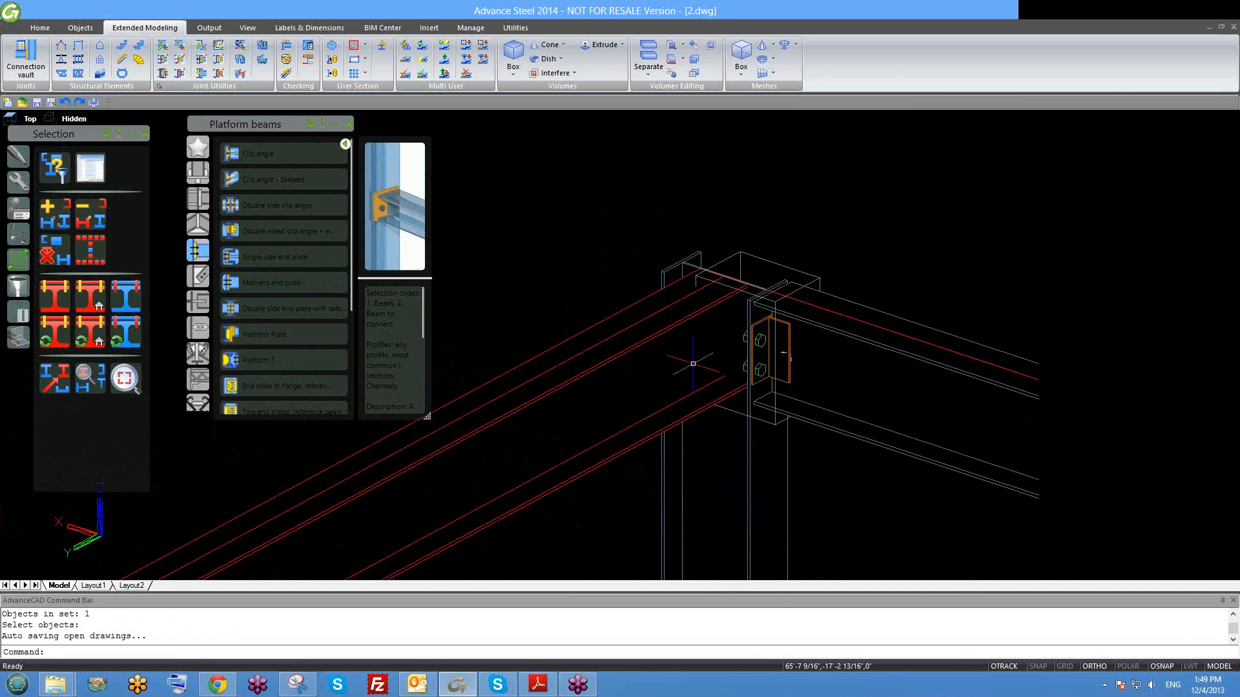
Clear the marking, set the clip angle's secondary weld location to Site, and close the joint settings.
left_click(93, 337)
key("Escape")
scroll(785, 357, "up", 3)
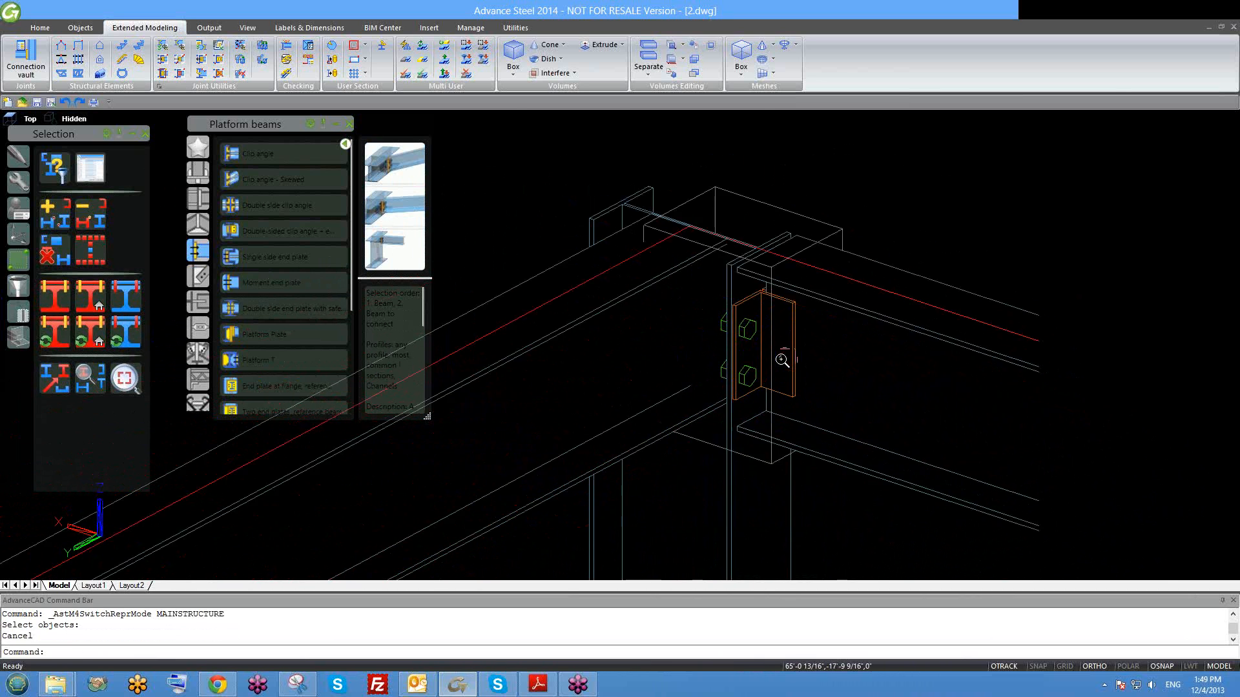
left_click(797, 313)
right_click(795, 314)
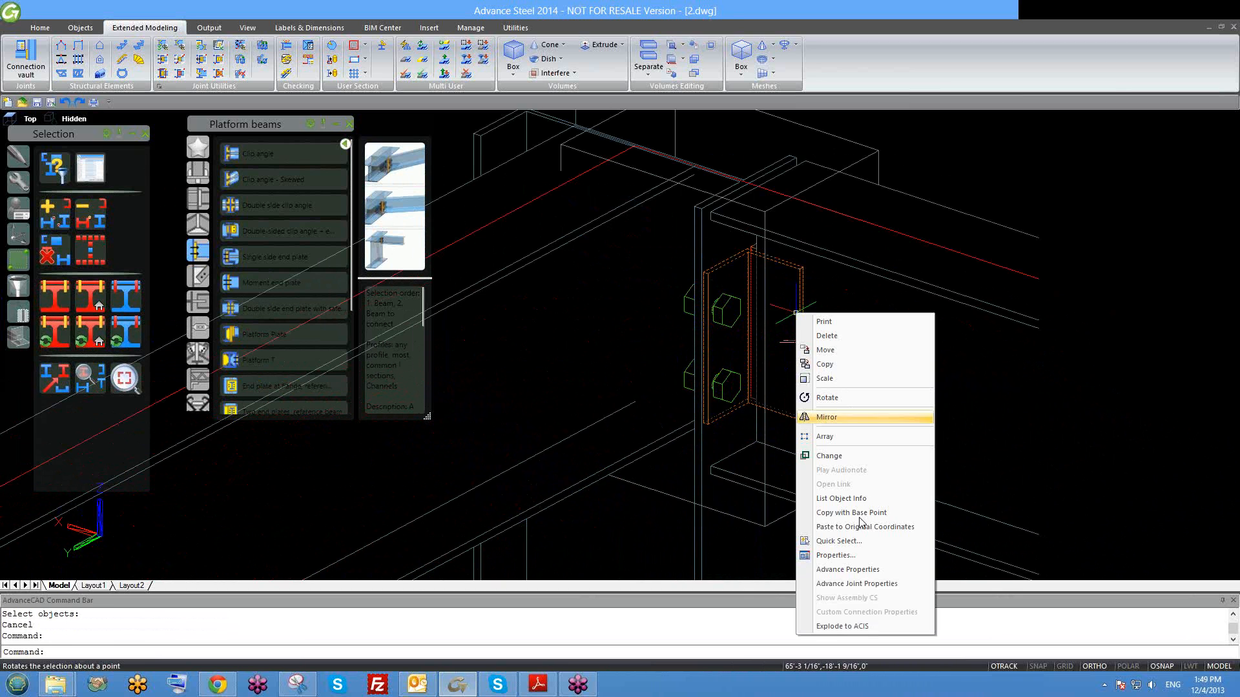
left_click(856, 583)
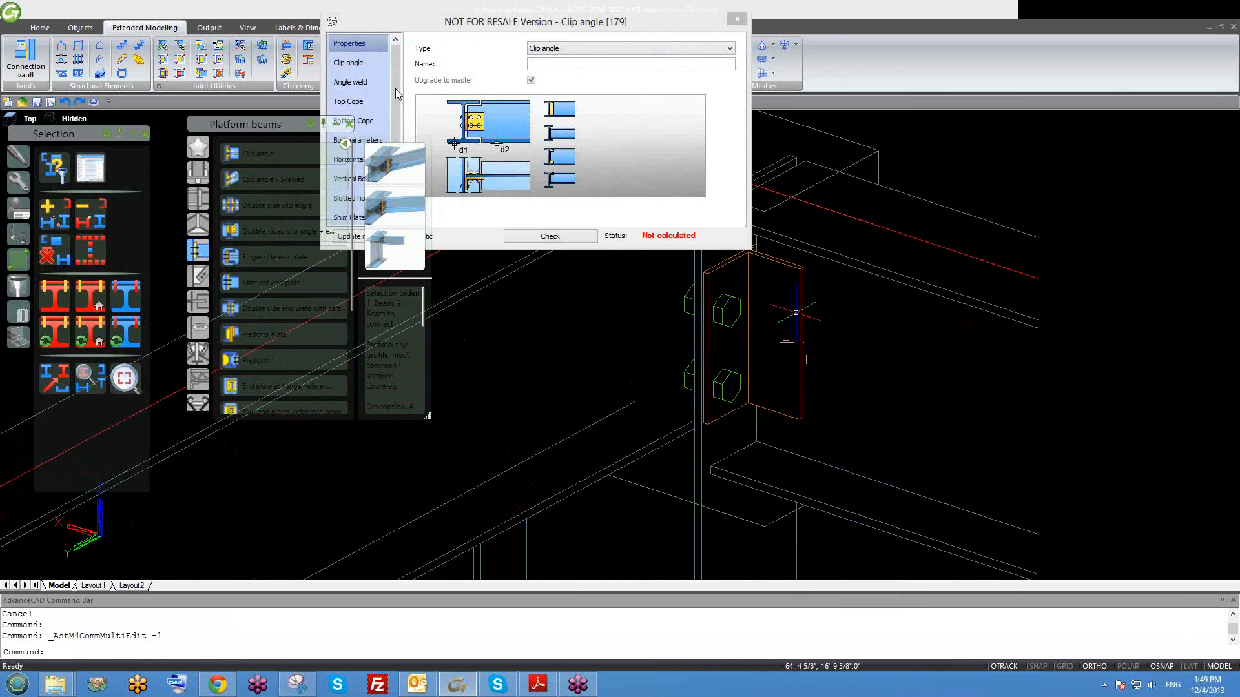
left_click_drag(502, 25, 588, 22)
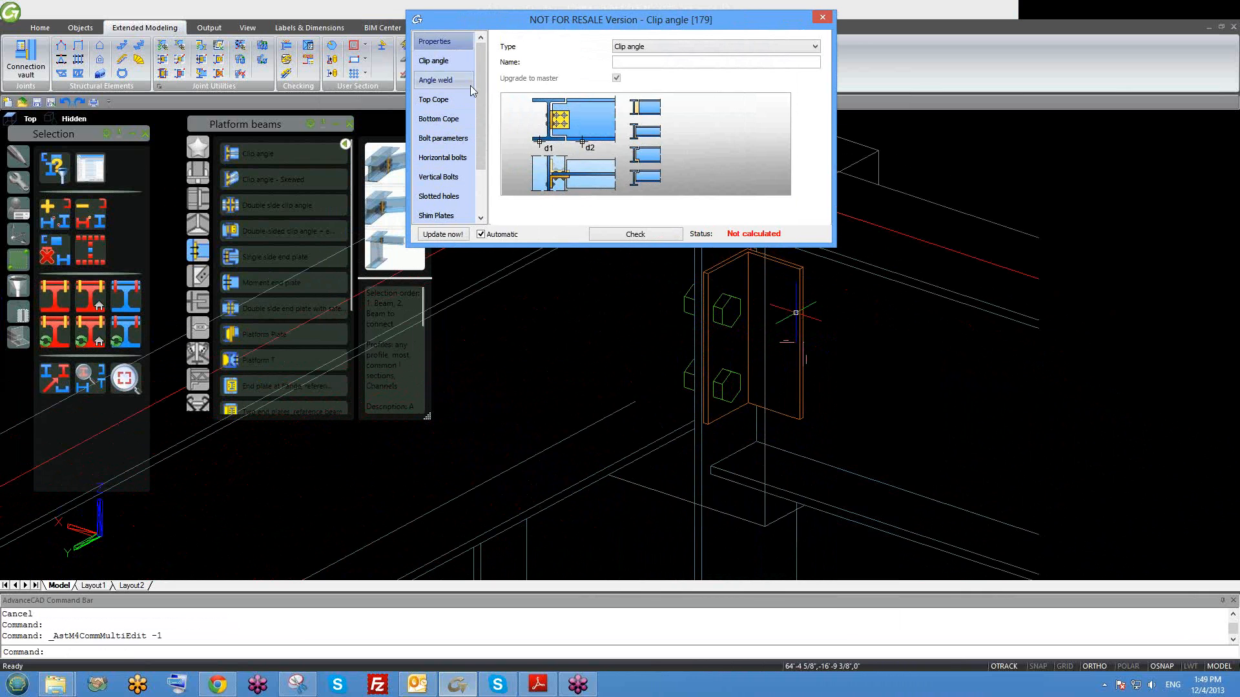
left_click(437, 80)
left_click(633, 105)
left_click(622, 116)
left_click(822, 17)
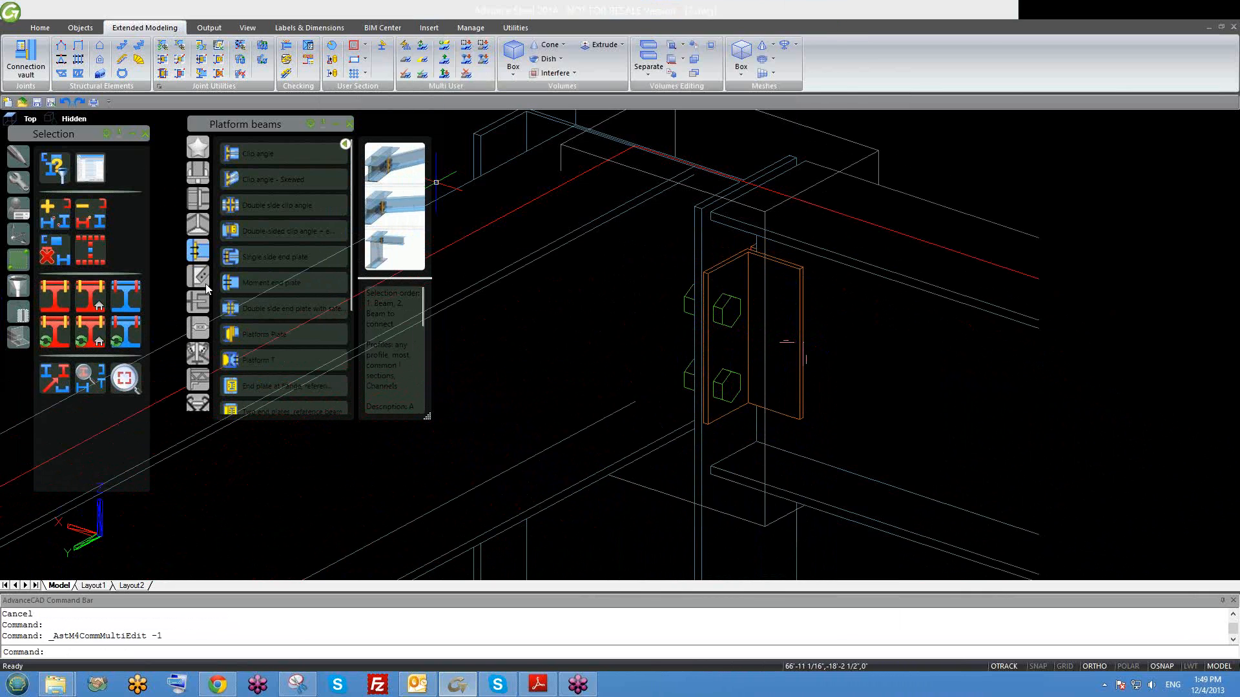
Display the objects connected in shop to the beam with the site-welded clip angle and inspect the corner.
left_click(89, 330)
left_click(853, 263)
key("Return")
scroll(789, 317, "down", 5)
scroll(789, 317, "up", 2)
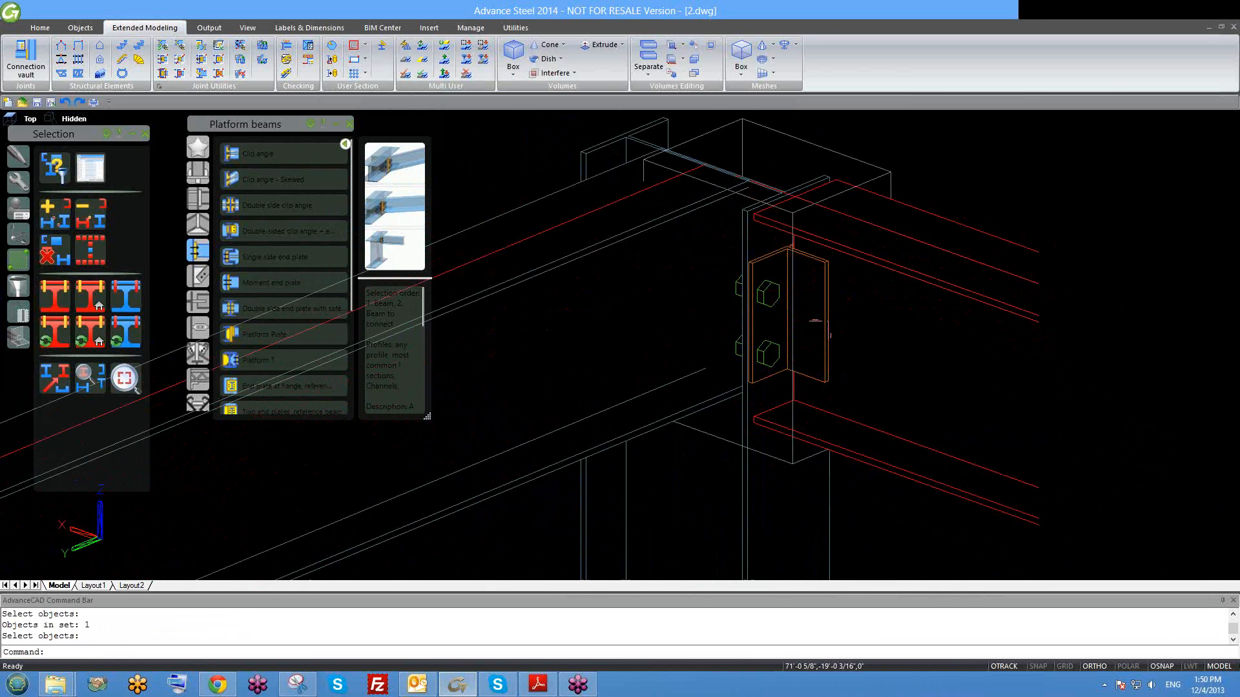
mouse_move(808, 362)
middle_mouse_down("shift")
mouse_move(836, 376)
mouse_move(852, 355)
mouse_move(810, 370)
middle_mouse_up("shift")
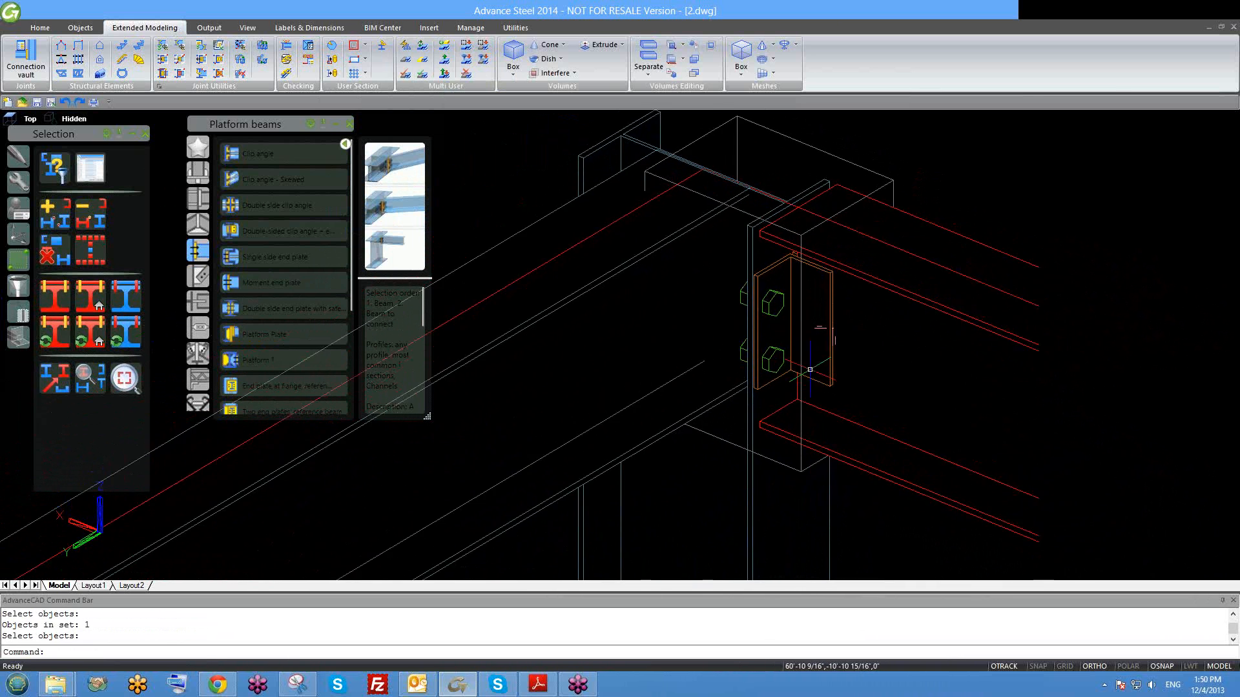
Reopen the clip angle joint settings, try Site drill as the secondary weld location, set it to Shop, and close the settings.
scroll(761, 362, "down", 2)
left_click(795, 335)
right_click(809, 315)
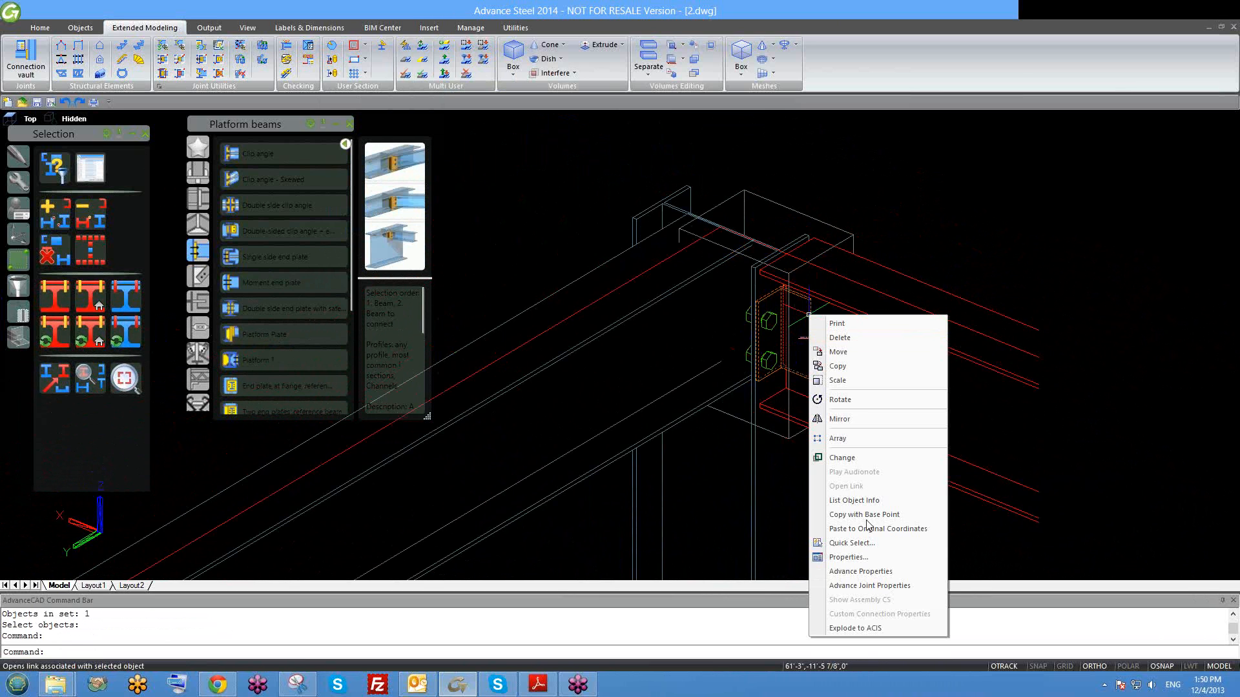
left_click(866, 586)
left_click(446, 81)
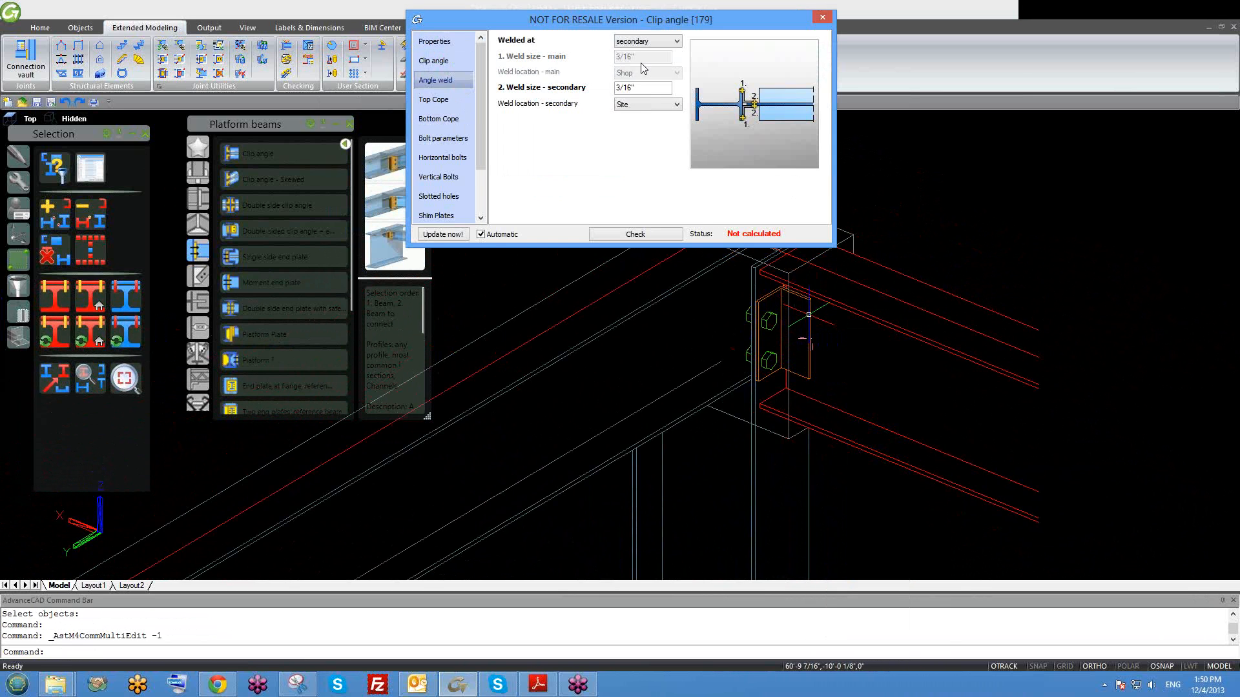
left_click(647, 105)
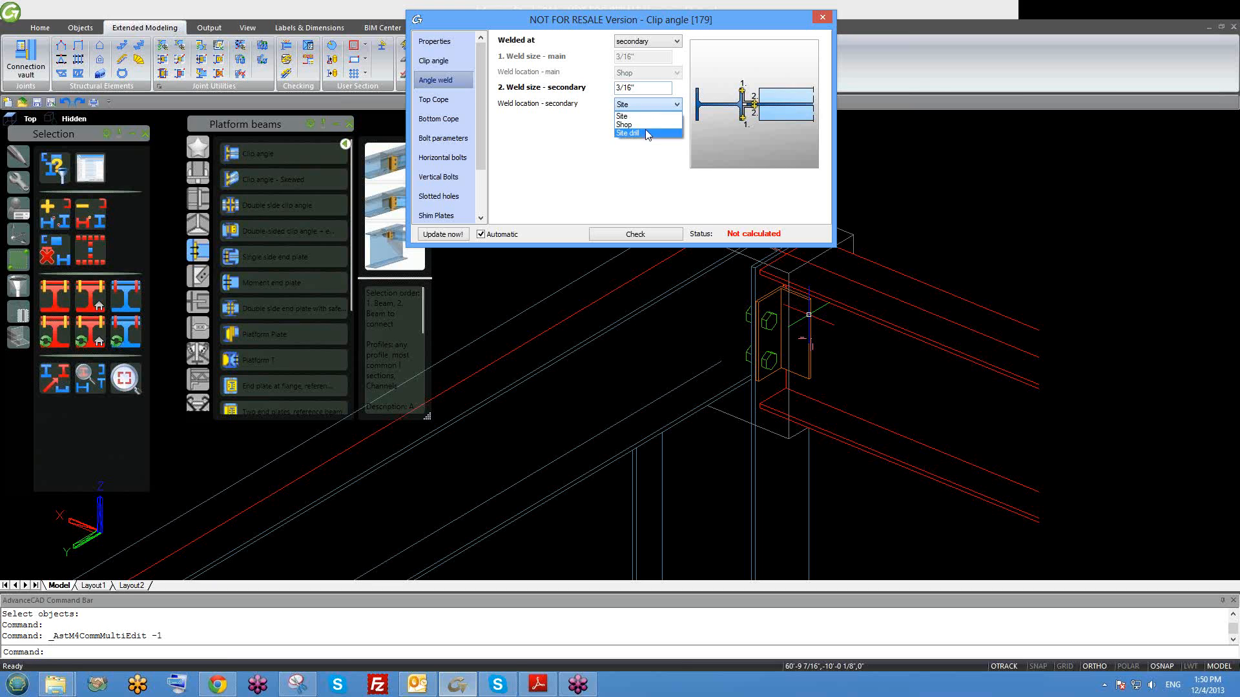
left_click(642, 133)
left_click(664, 107)
left_click(664, 110)
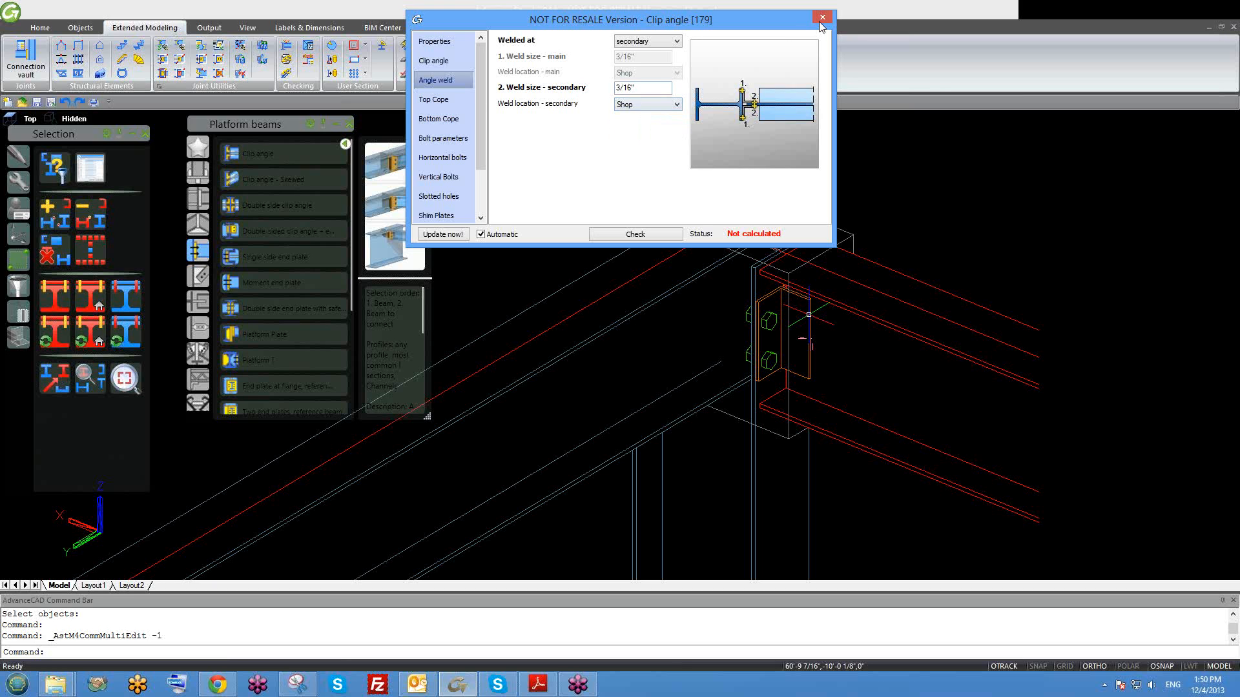
left_click(822, 18)
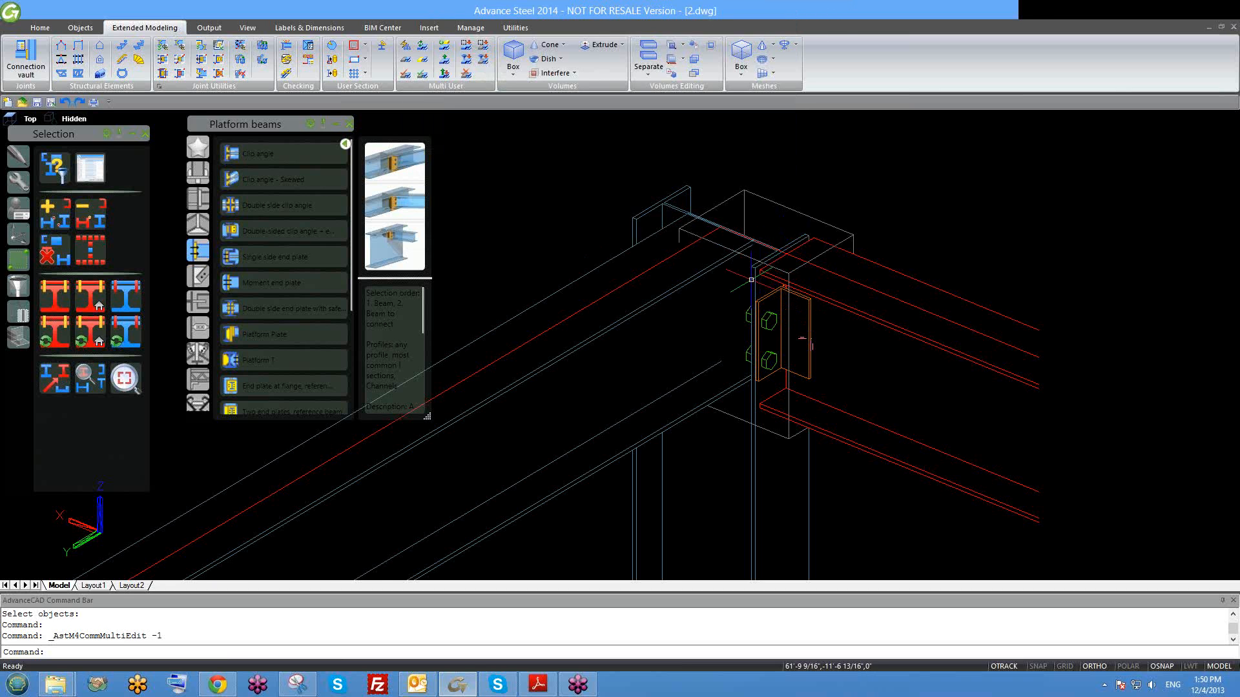
scroll(745, 308, "down", 2)
scroll(746, 308, "up", 3)
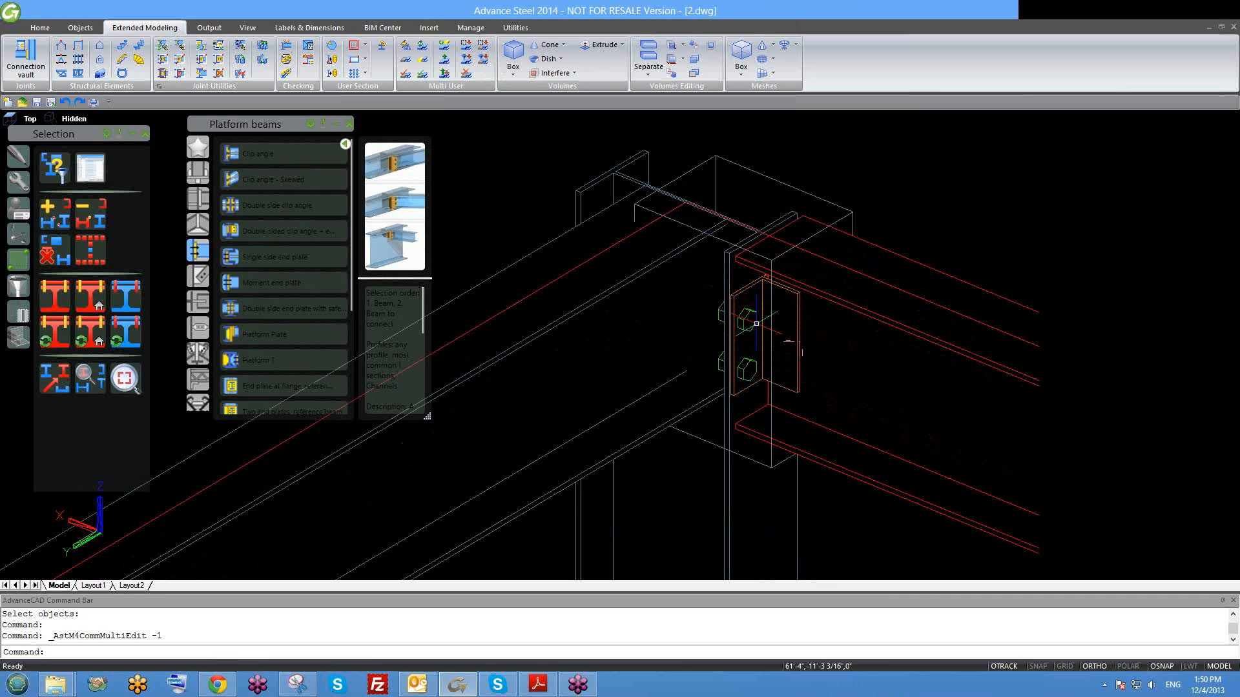
scroll(748, 341, "up", 2)
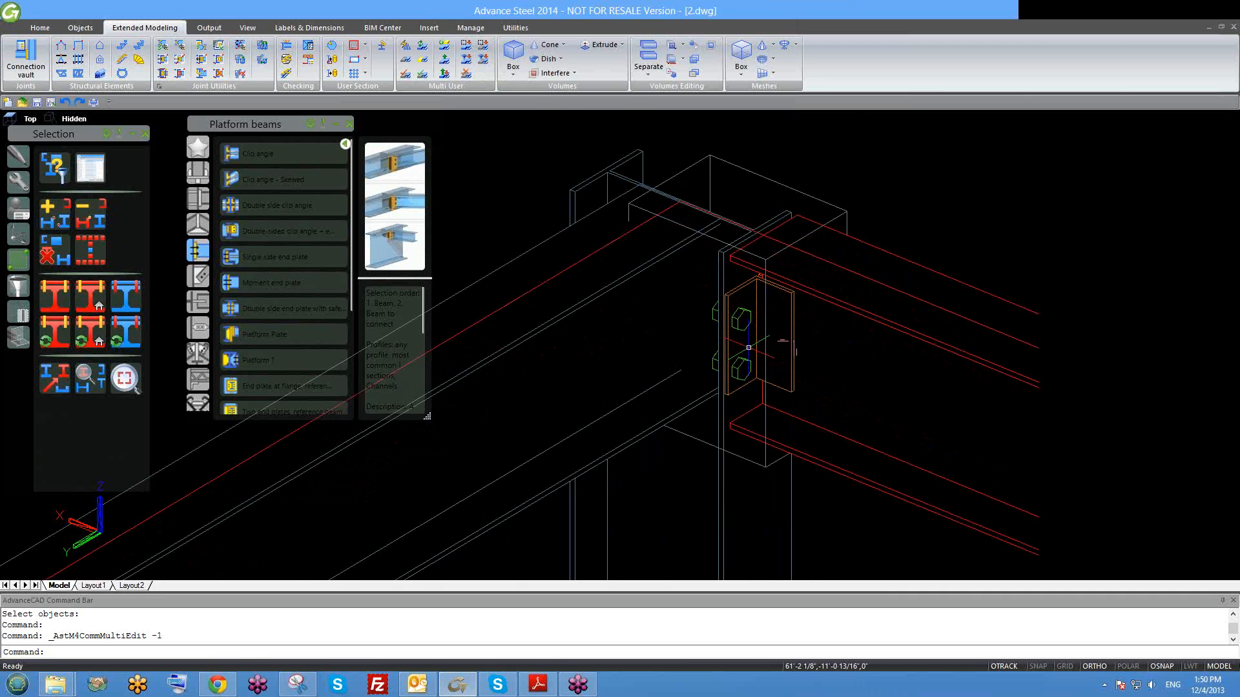
left_click(742, 308)
right_click(741, 308)
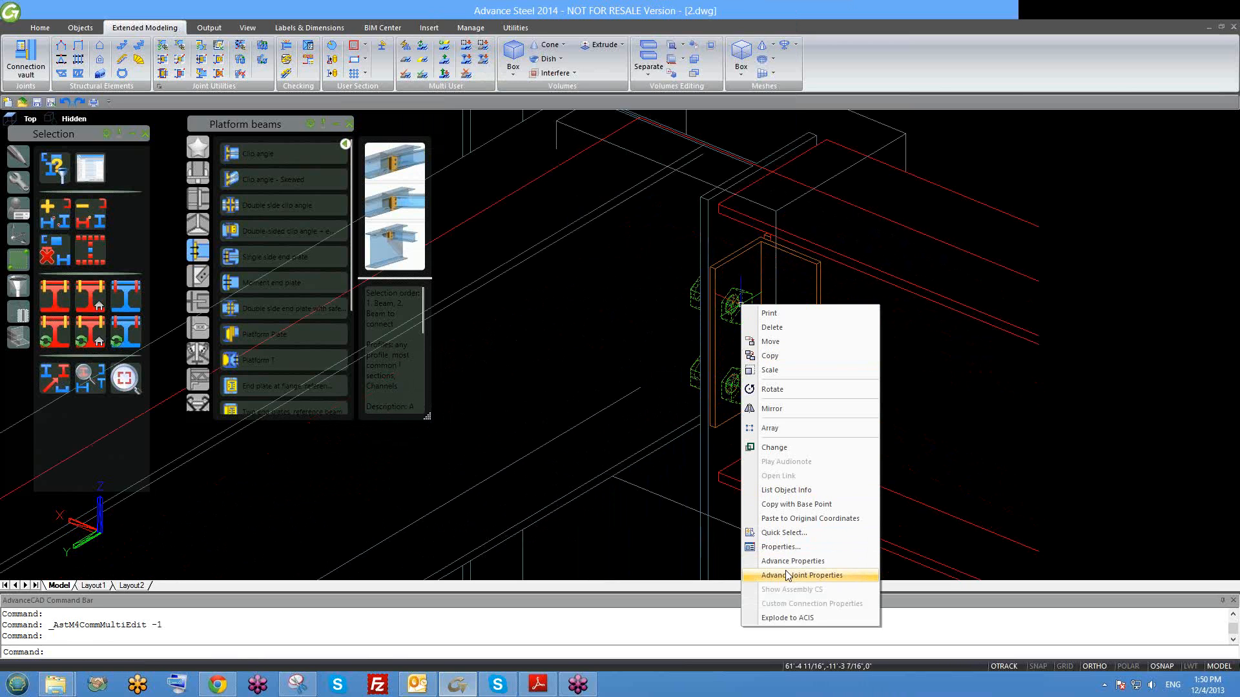
key("Escape")
key("Escape")
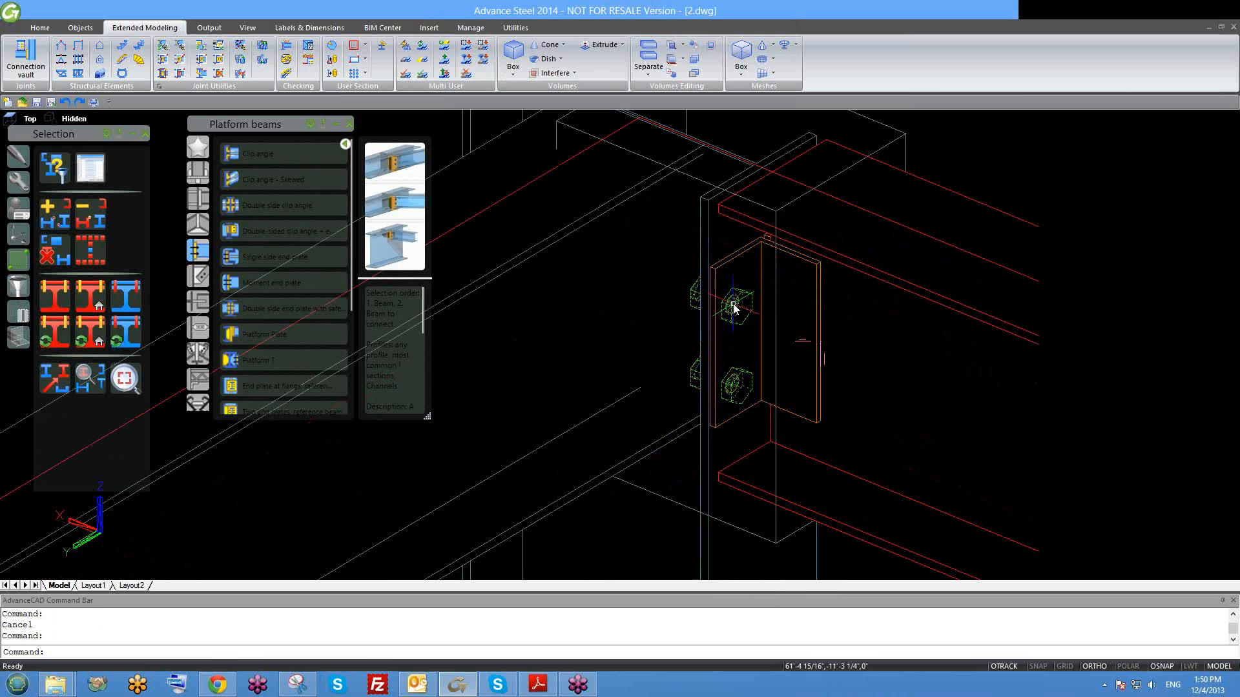
Open the clip angle joint settings from its bolts, move the dialog clear of the joint, and review the angle weld settings.
left_click(733, 304)
right_click(733, 304)
left_click(781, 574)
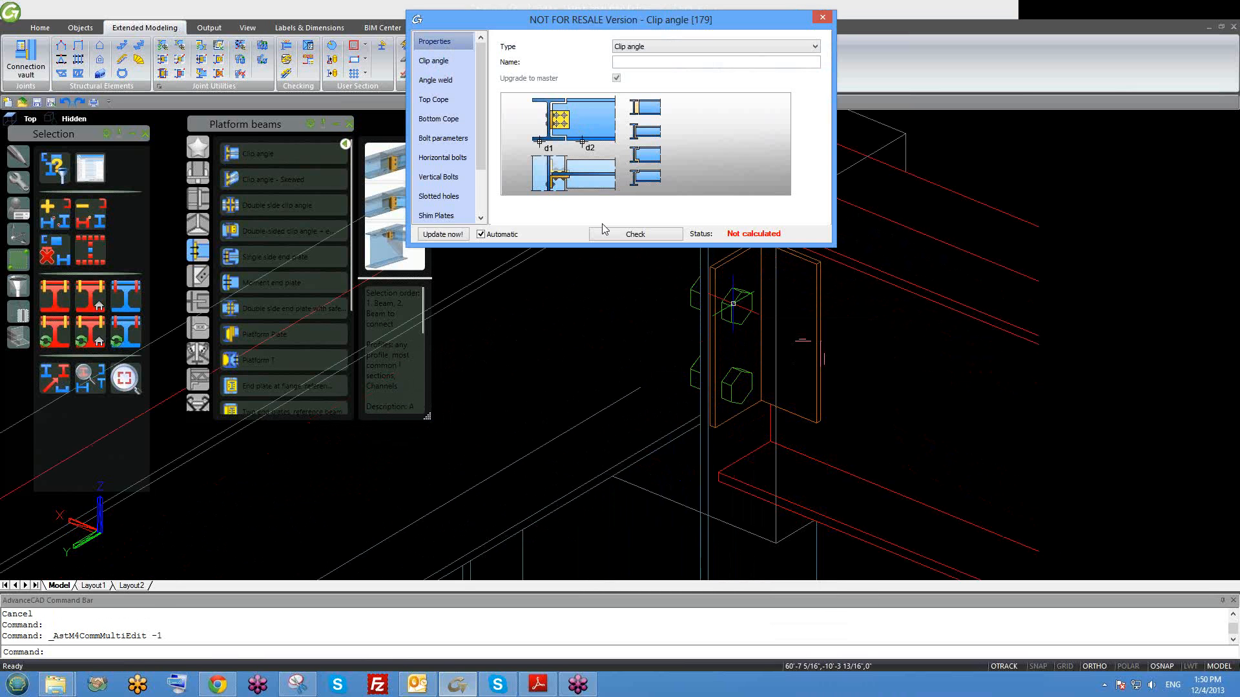
left_click_drag(457, 13, 360, 7)
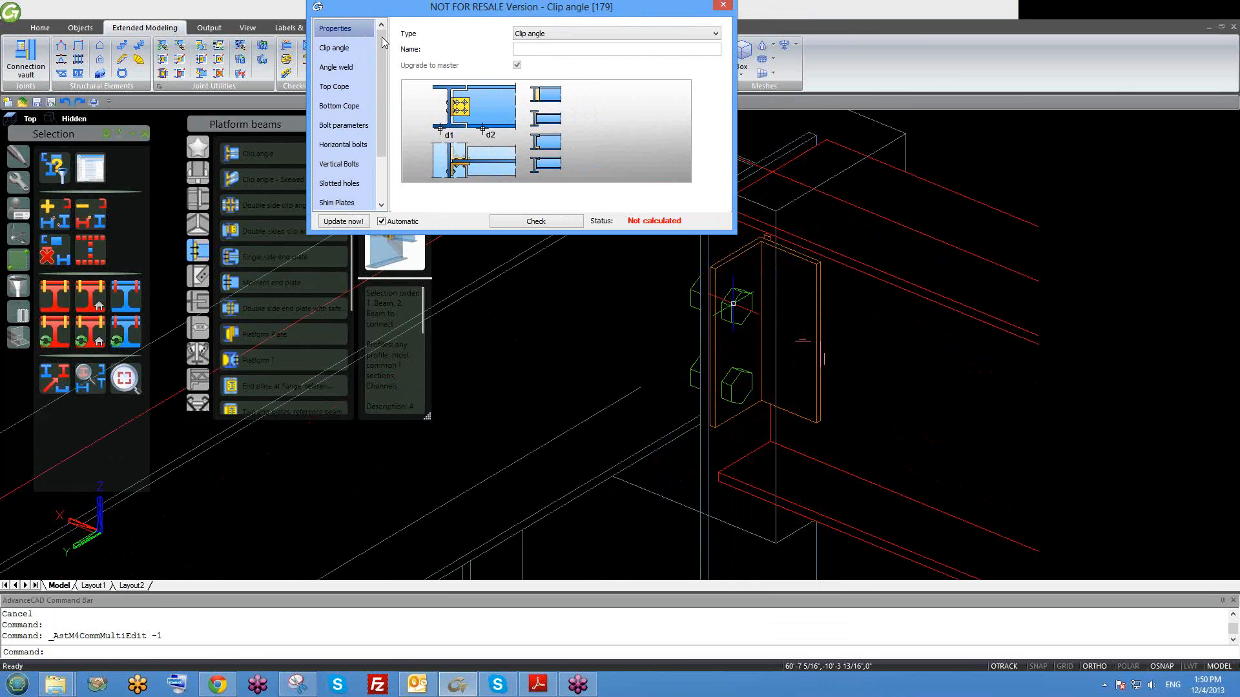
left_click(351, 68)
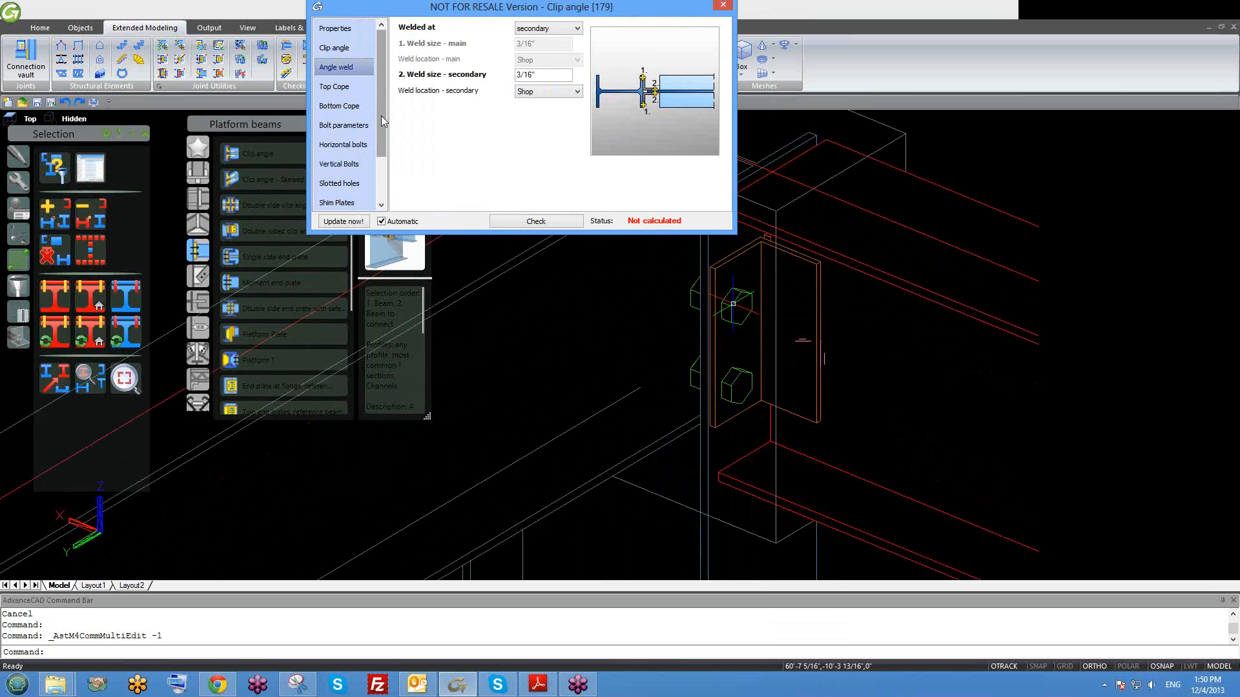
left_click_drag(381, 121, 380, 154)
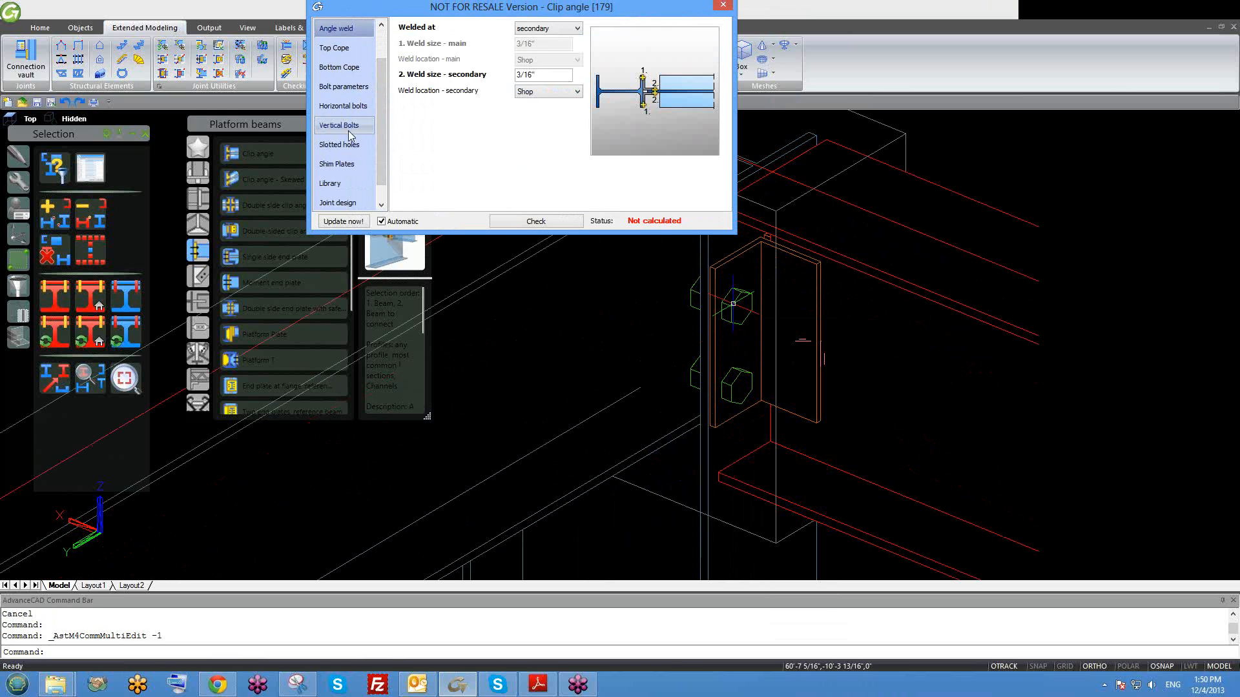
Set the clip angle's main bolt location to Shop in the bolt parameters and close the joint settings.
left_click(335, 87)
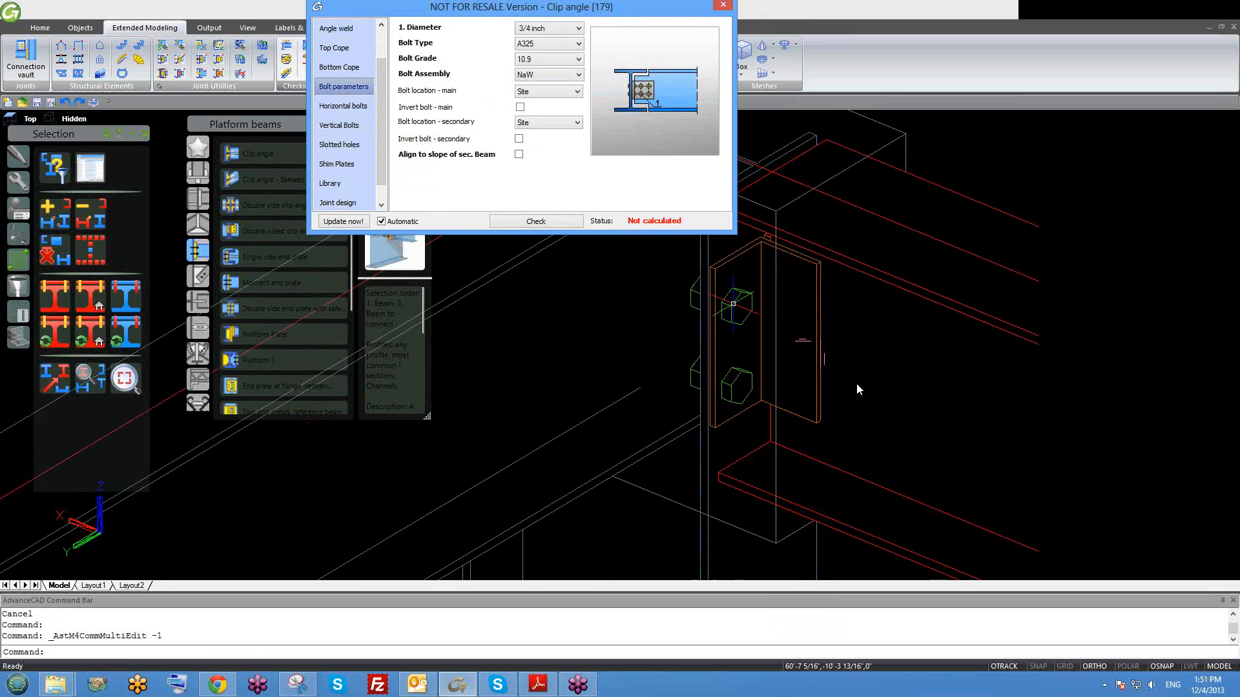
scroll(856, 383, "down", 3)
scroll(771, 382, "down", 2)
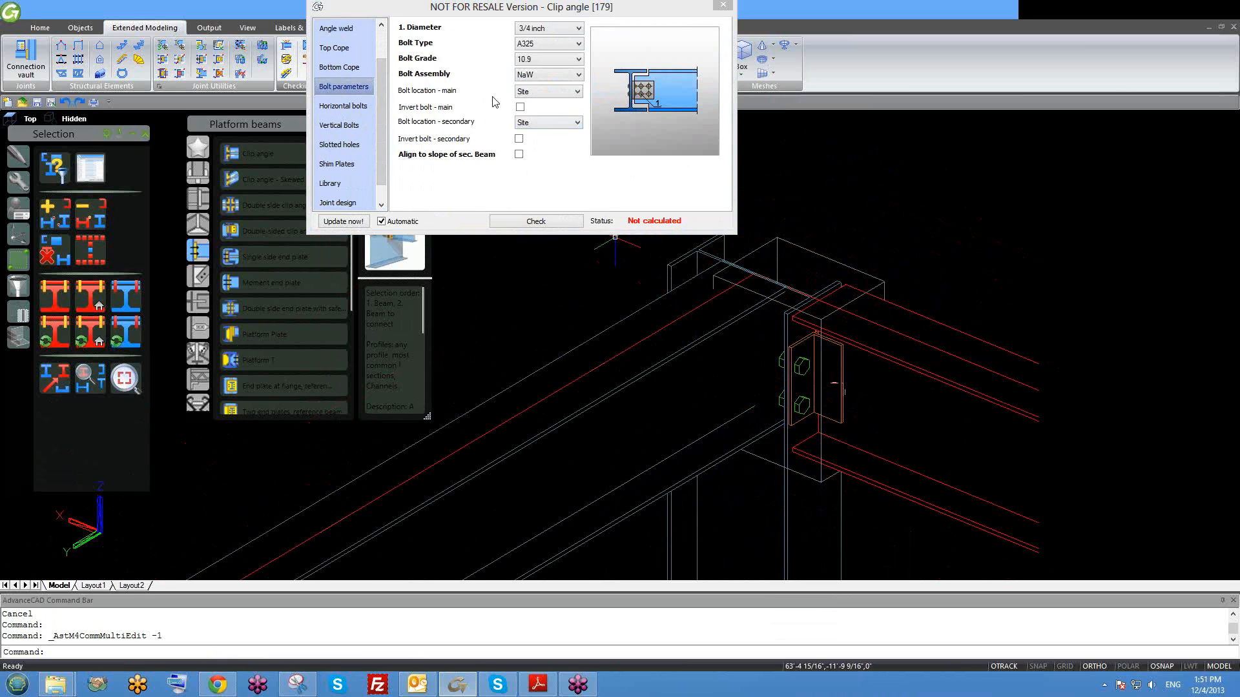
left_click(535, 95)
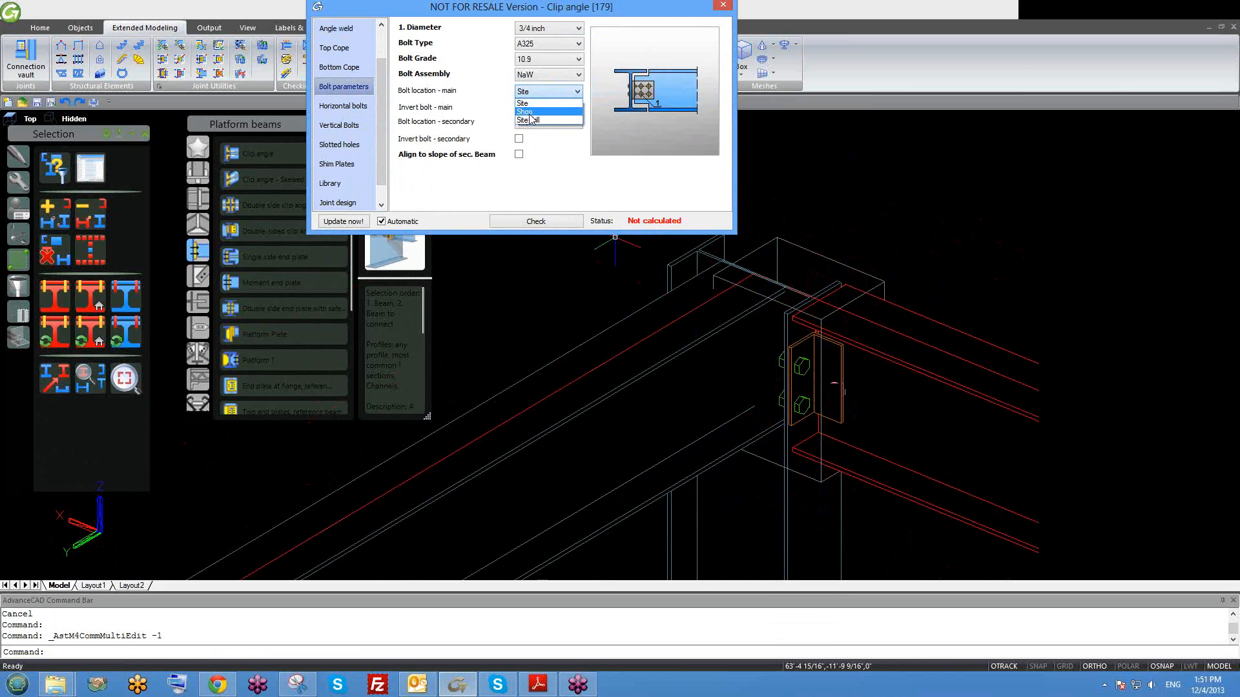
left_click(530, 112)
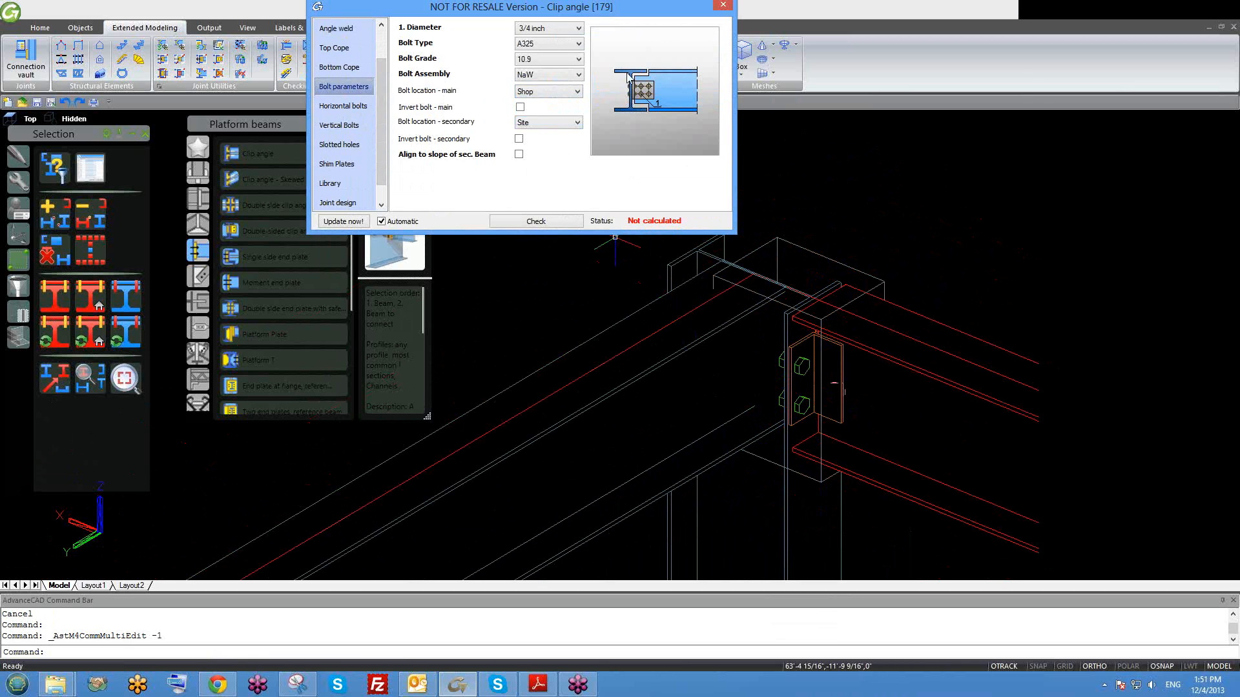
left_click(724, 9)
Clear the marking, display the objects connected in shop to the corner column, and inspect the marked parts across the frame.
middle_click_drag(796, 381, 712, 361)
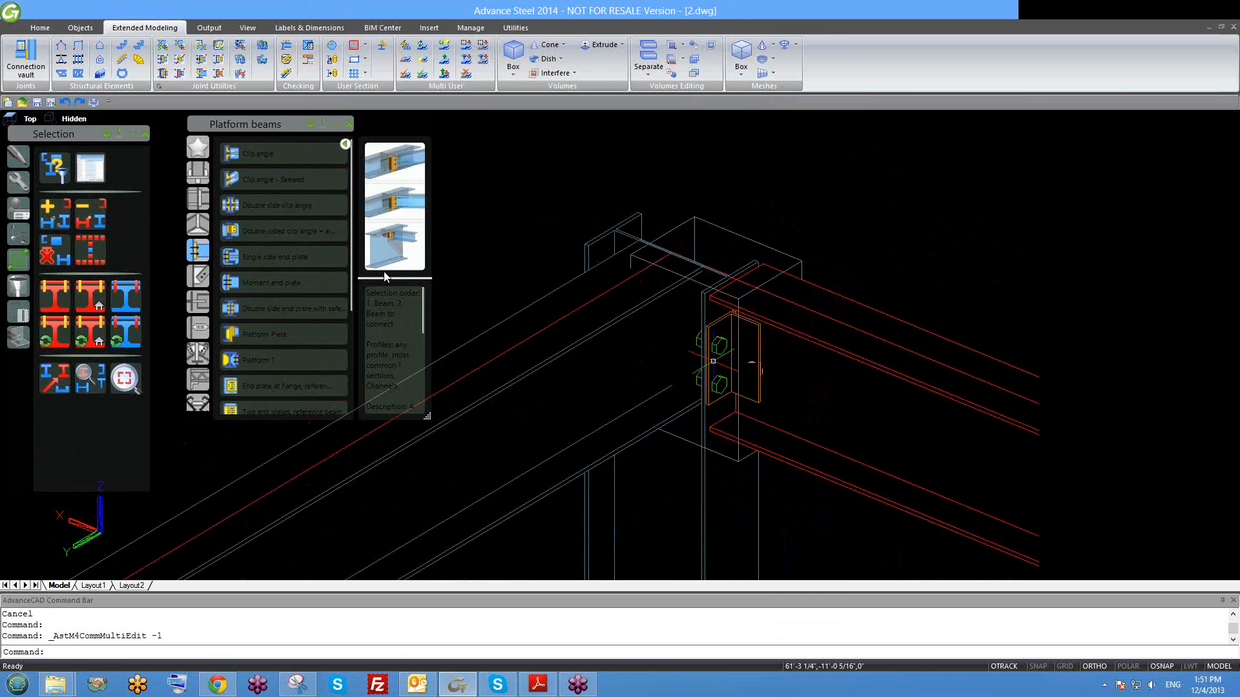
left_click(105, 329)
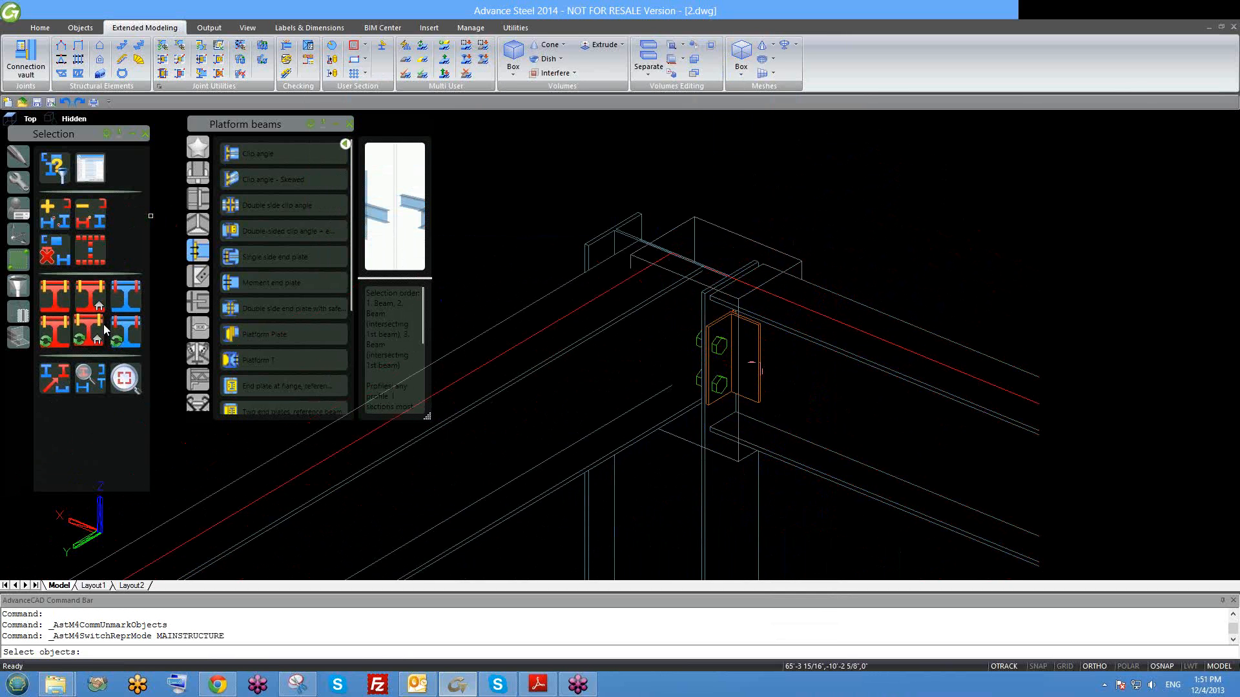
scroll(585, 368, "down", 3)
left_click(643, 434)
right_click(651, 458)
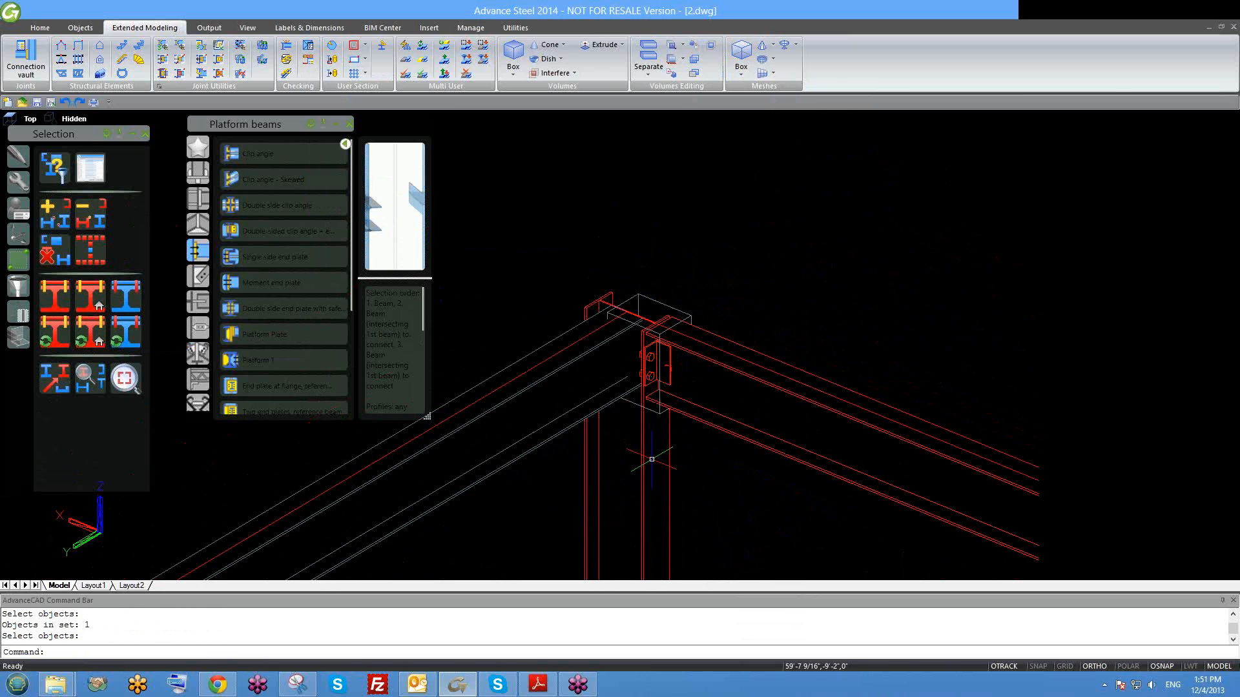
scroll(652, 459, "down", 3)
middle_click_drag(685, 440, 702, 455, "shift")
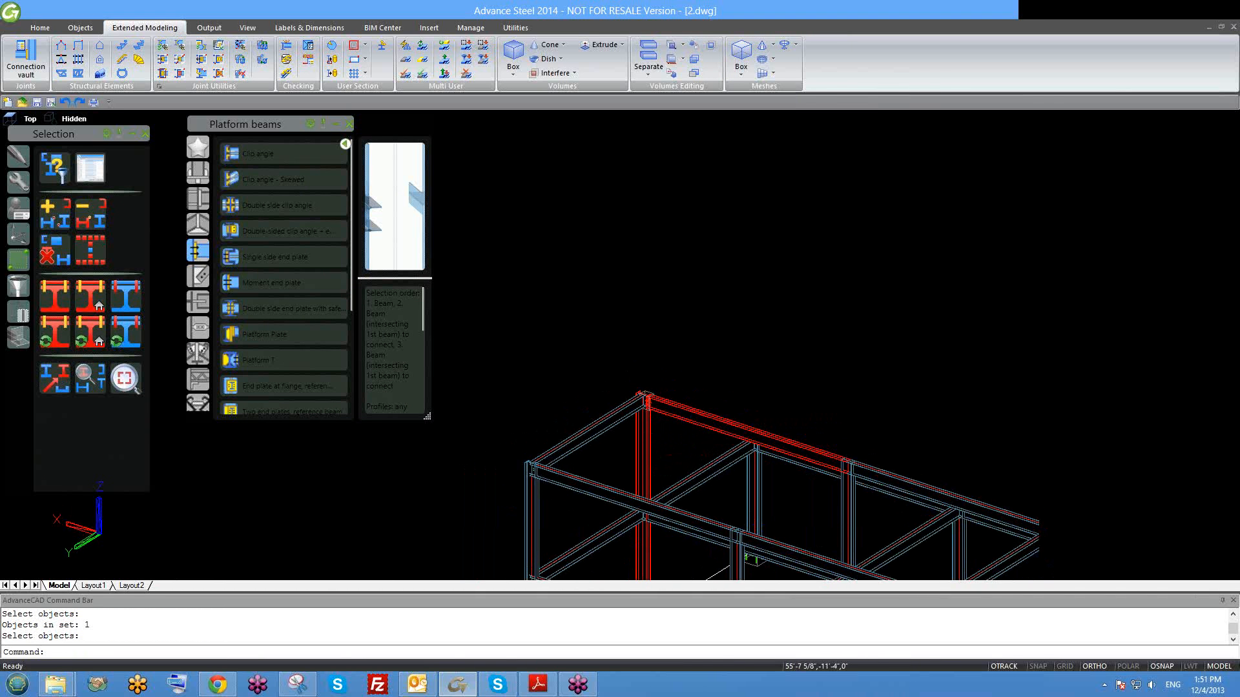
Reopen the clip angle joint settings from the bolts at the corner column and display the bolt parameters.
scroll(659, 404, "up", 1)
scroll(657, 390, "up", 1)
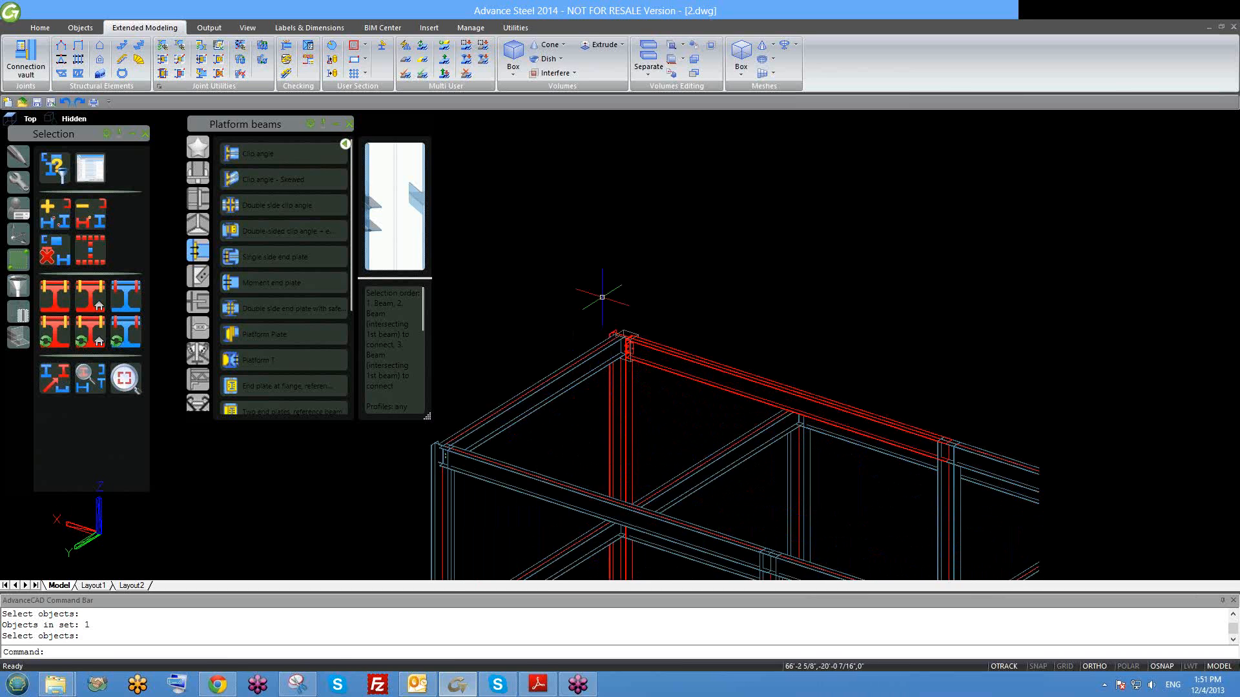
scroll(649, 394, "up", 2)
scroll(602, 335, "up", 2)
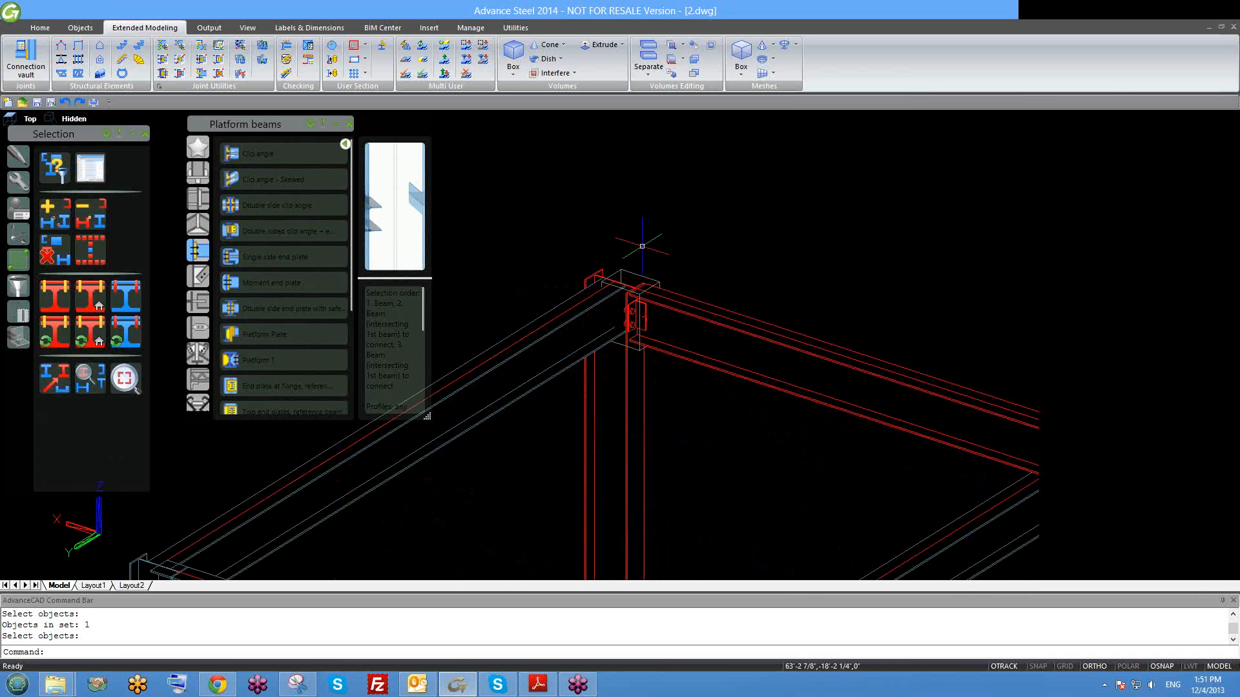
scroll(662, 332, "up", 2)
left_click(662, 279)
left_click(629, 405)
key("Escape")
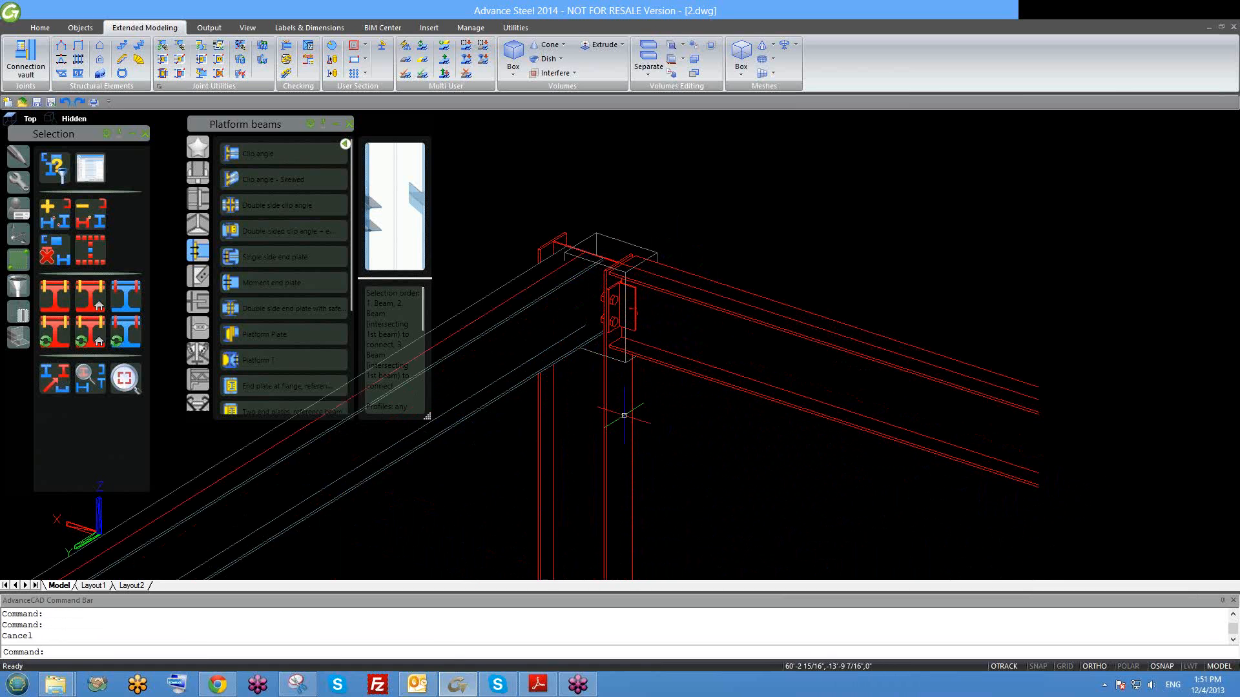
scroll(598, 323, "up", 2)
left_click(638, 266)
right_click(639, 265)
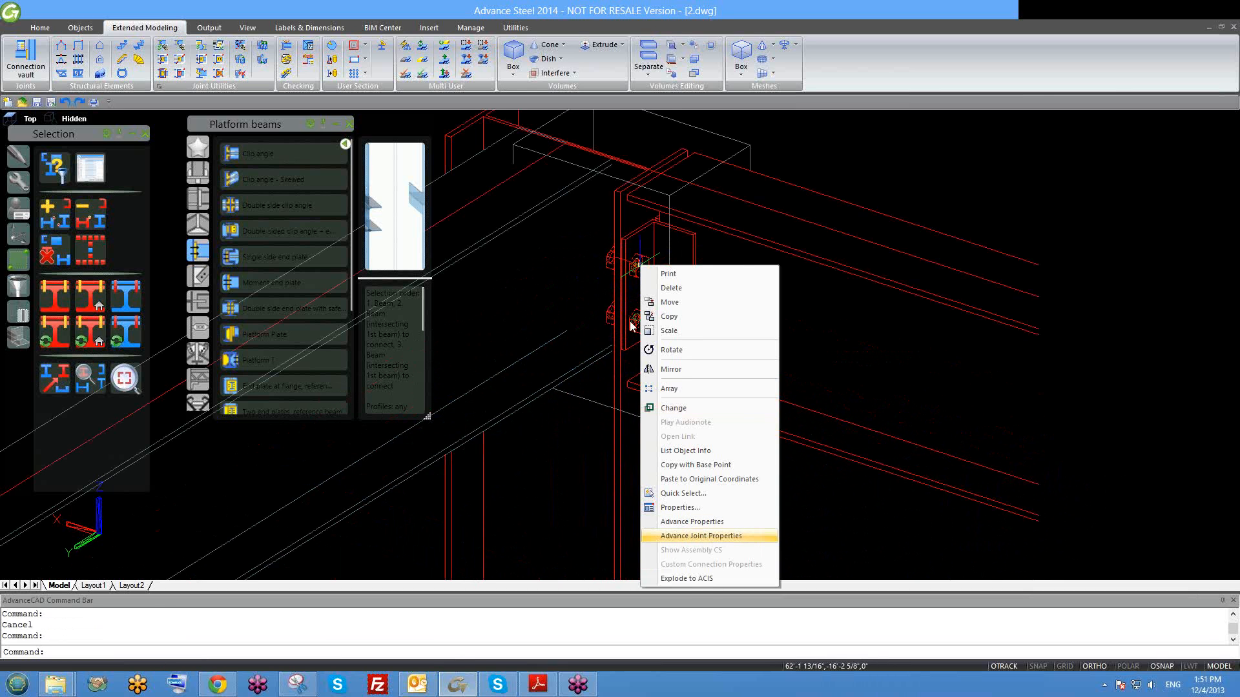
left_click(710, 536)
left_click(354, 126)
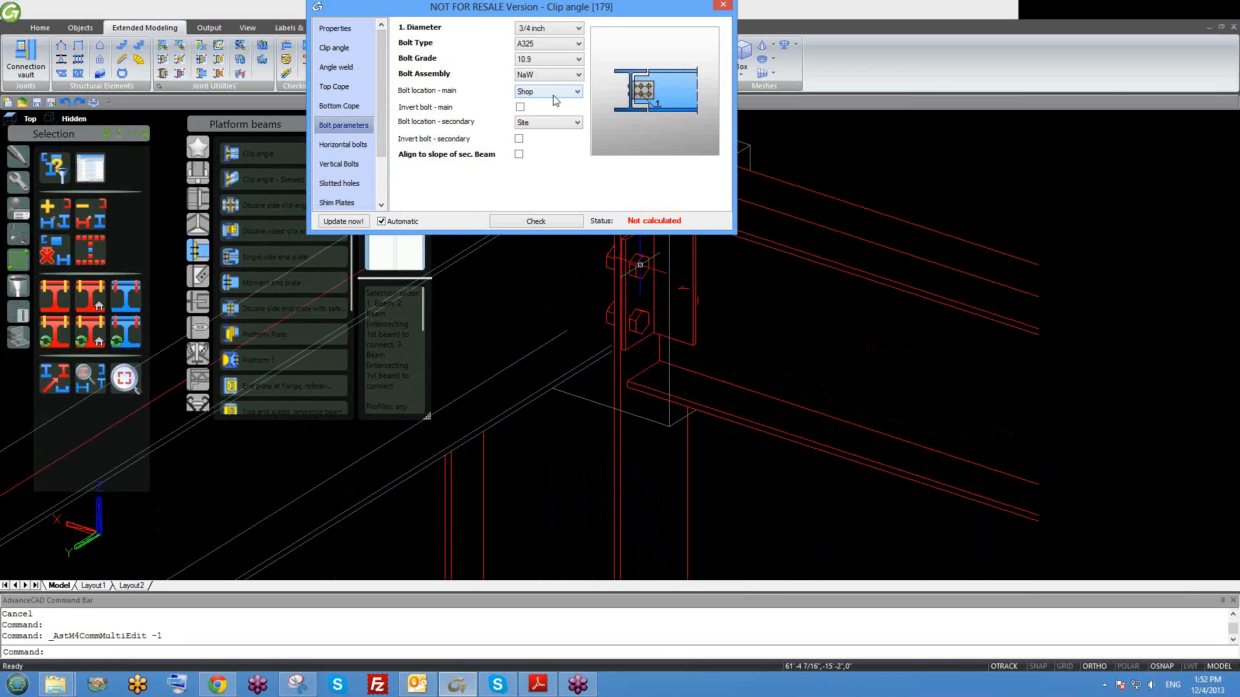
Move the joint settings dialog aside and examine the marked shop-connected parts around the corner joint and frame.
middle_click_drag(709, 347, 806, 421)
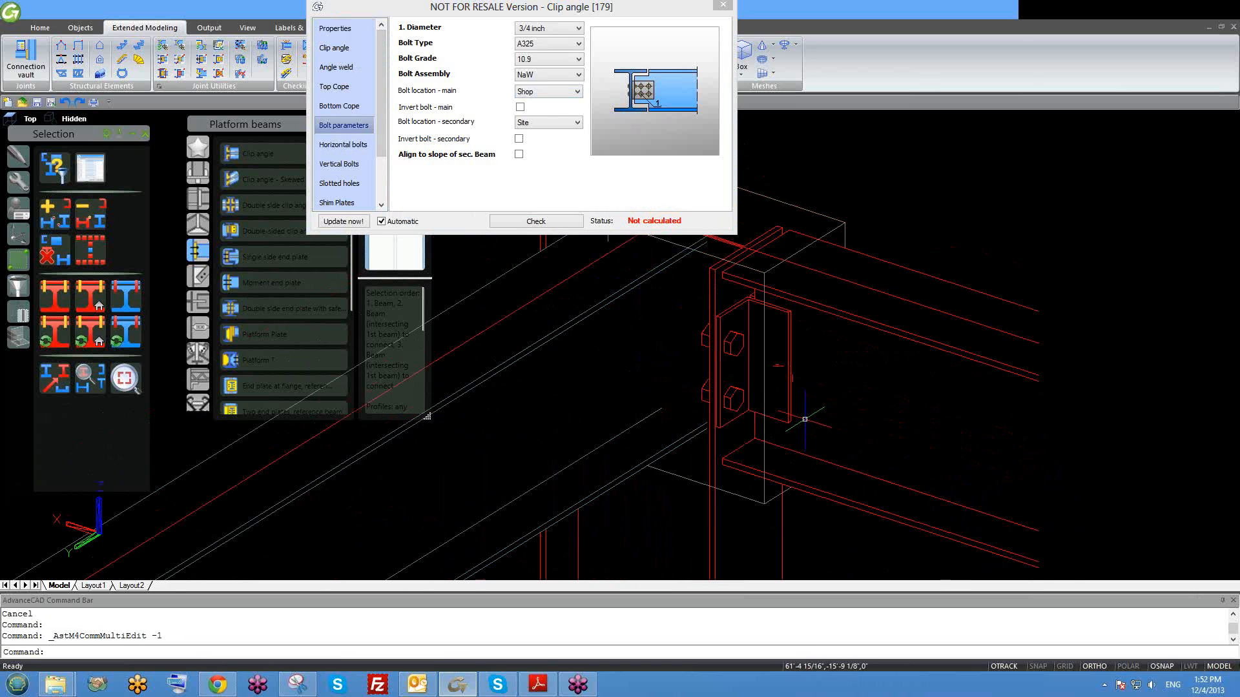
scroll(805, 421, "down", 1)
scroll(815, 397, "down", 1)
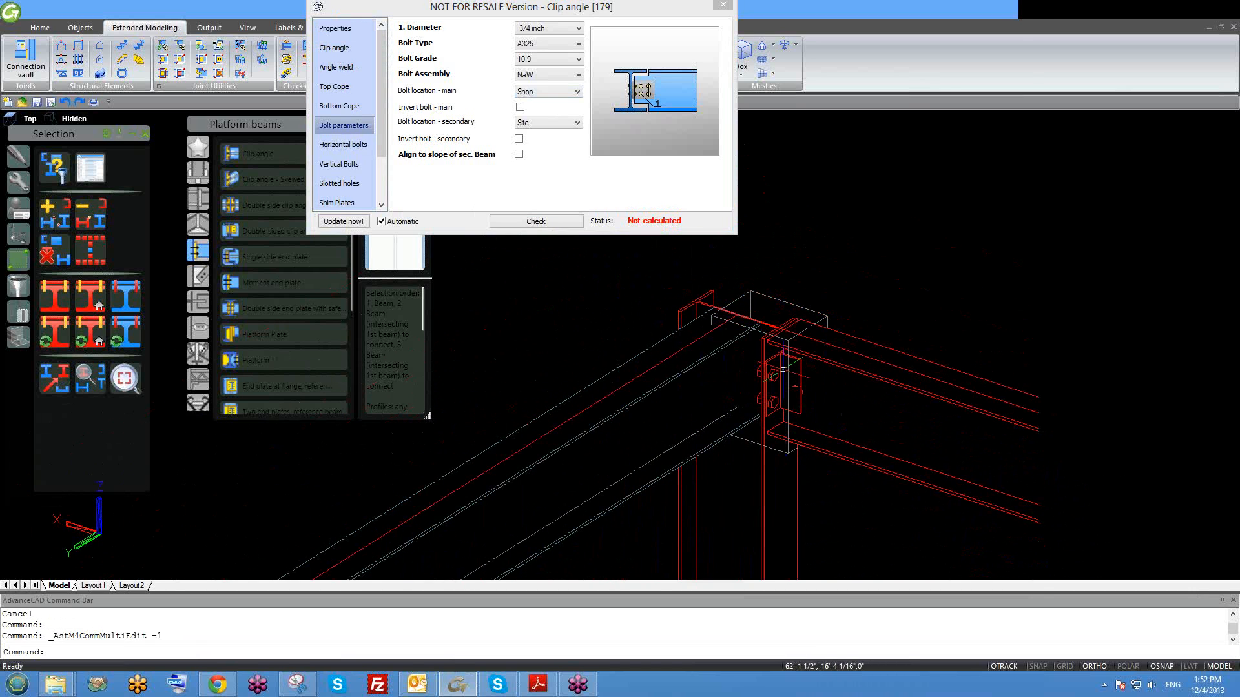
scroll(655, 322, "down", 1)
scroll(731, 330, "down", 1)
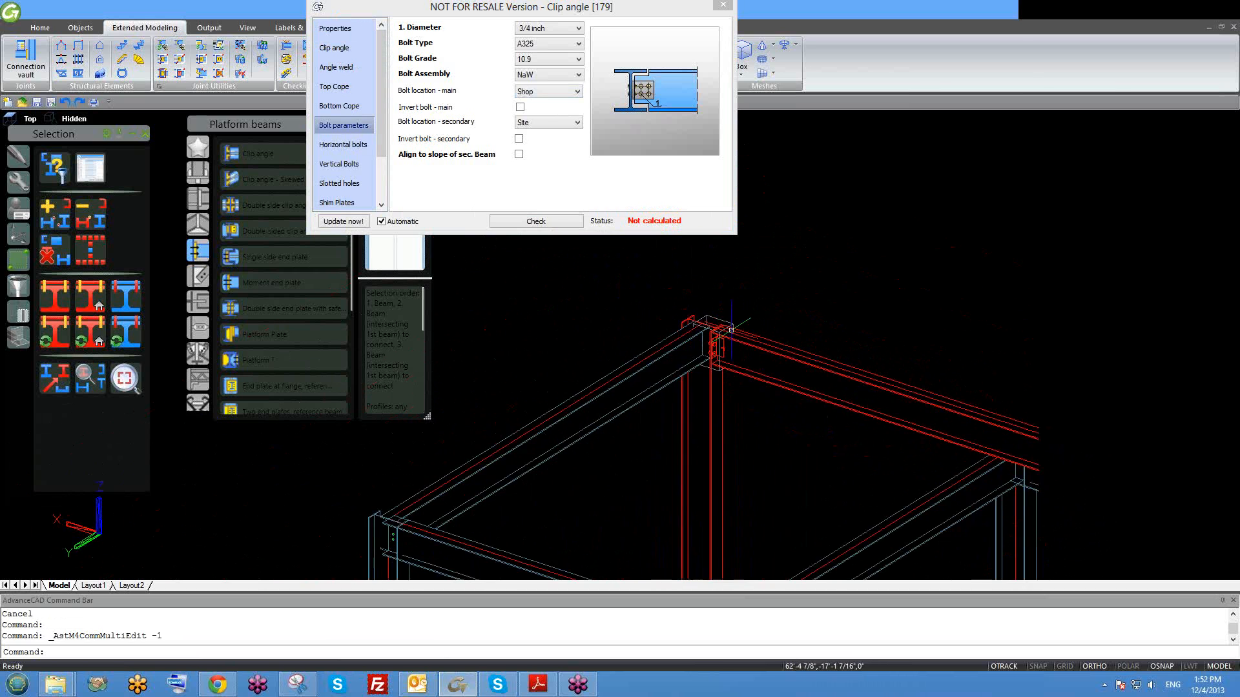
scroll(709, 363, "down", 2)
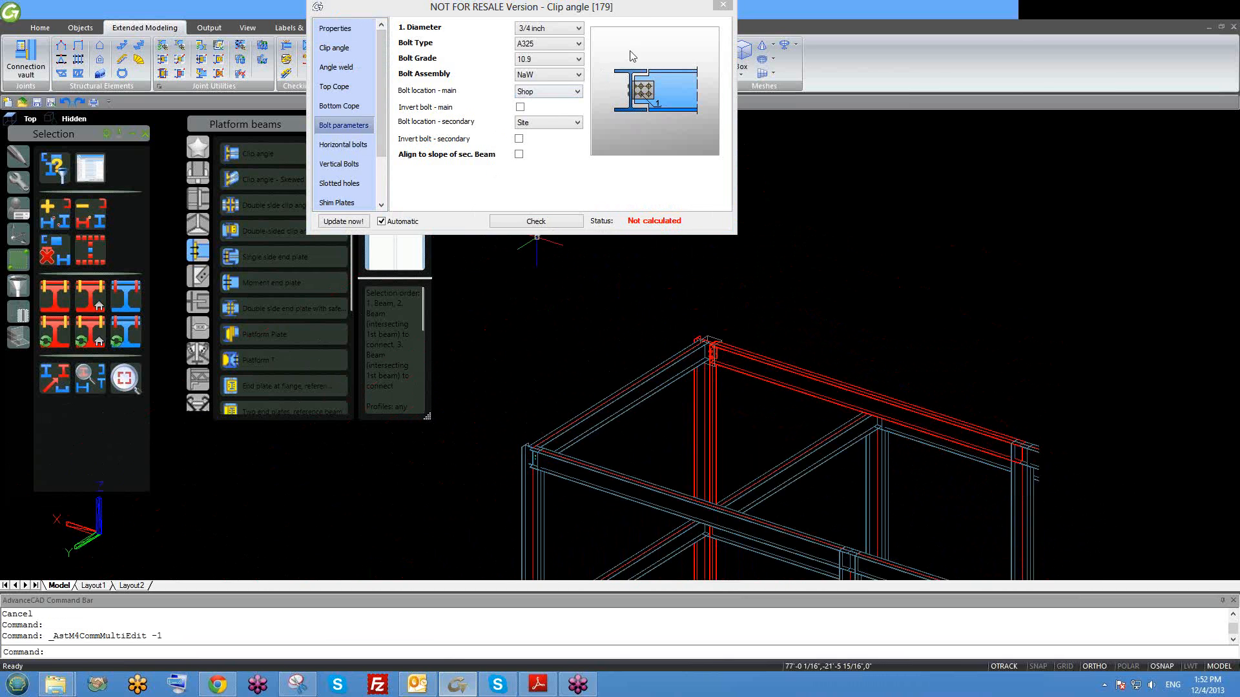
left_click_drag(633, 10, 656, 43)
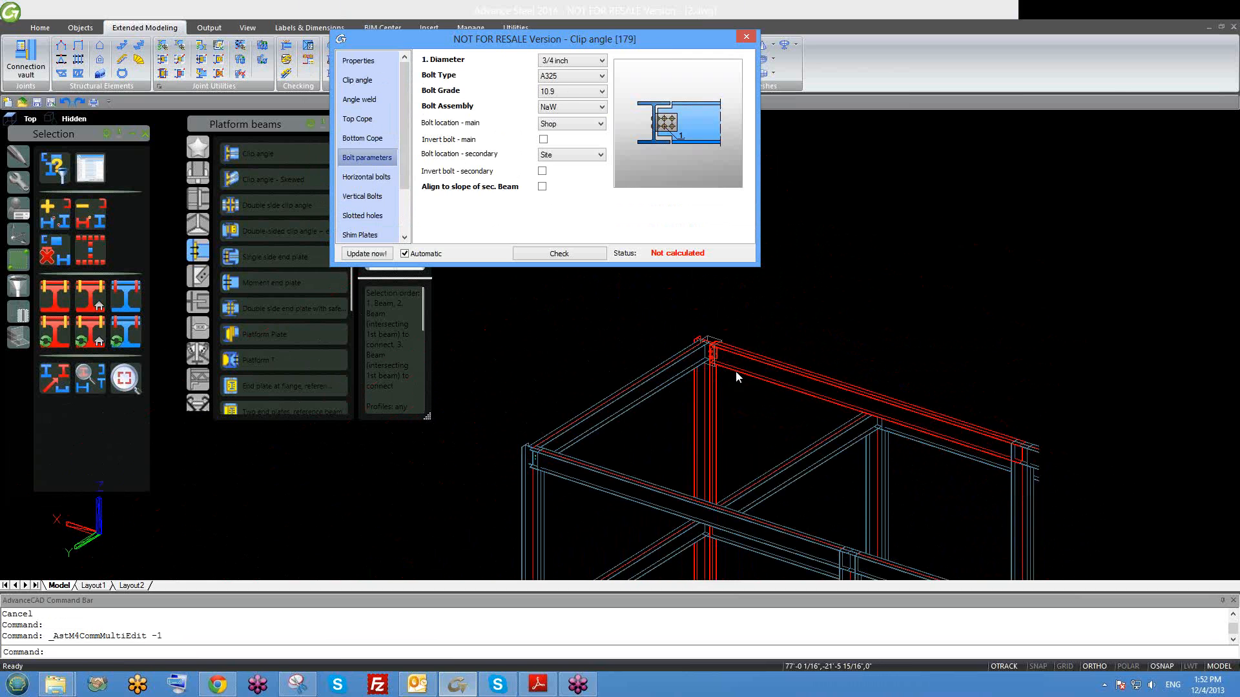
scroll(734, 371, "up", 3)
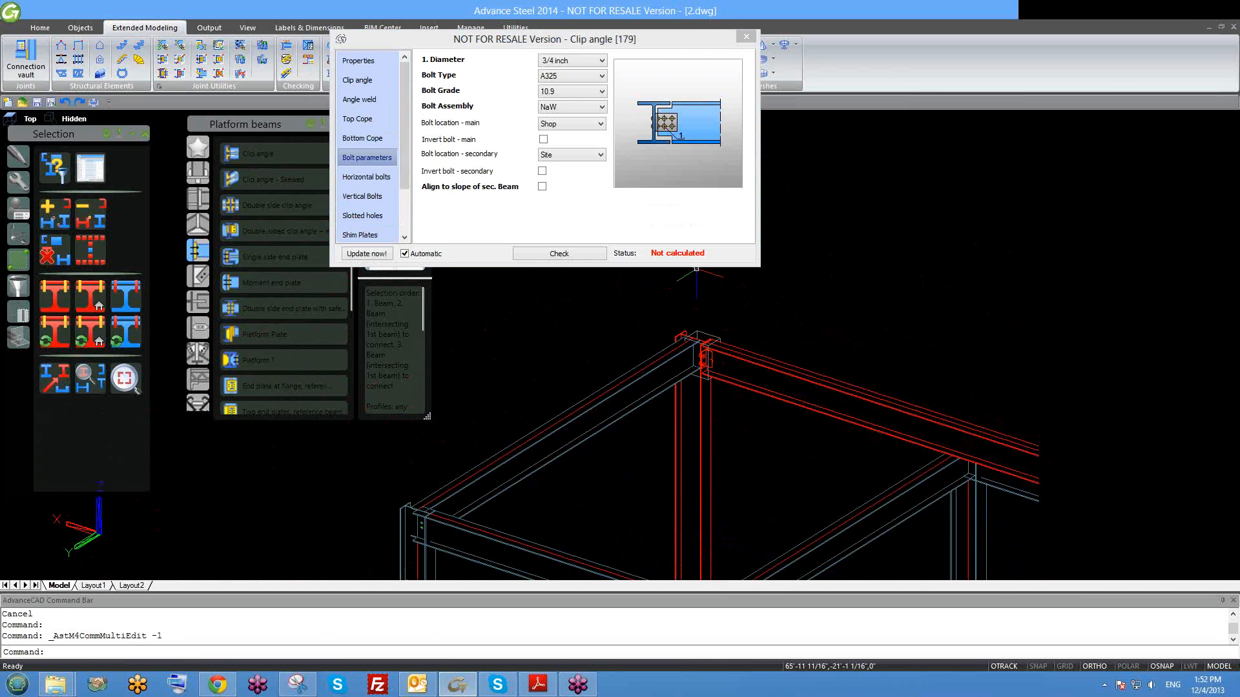
scroll(702, 352, "up", 3)
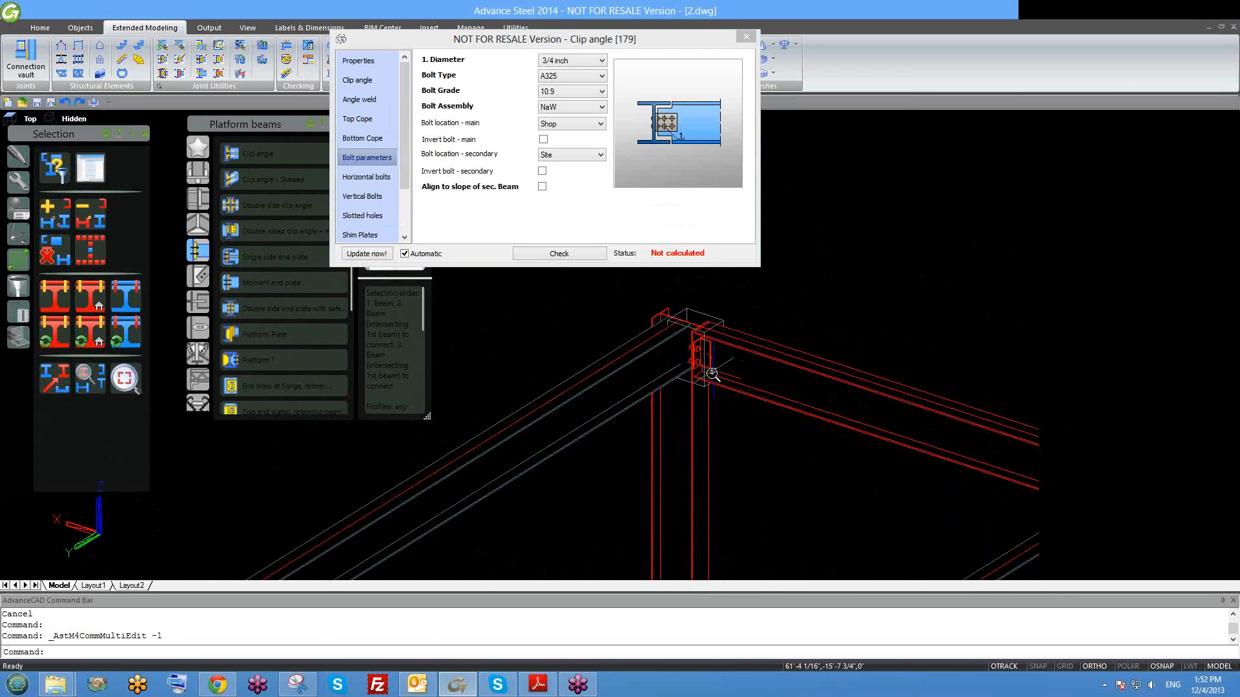
scroll(672, 323, "down", 2)
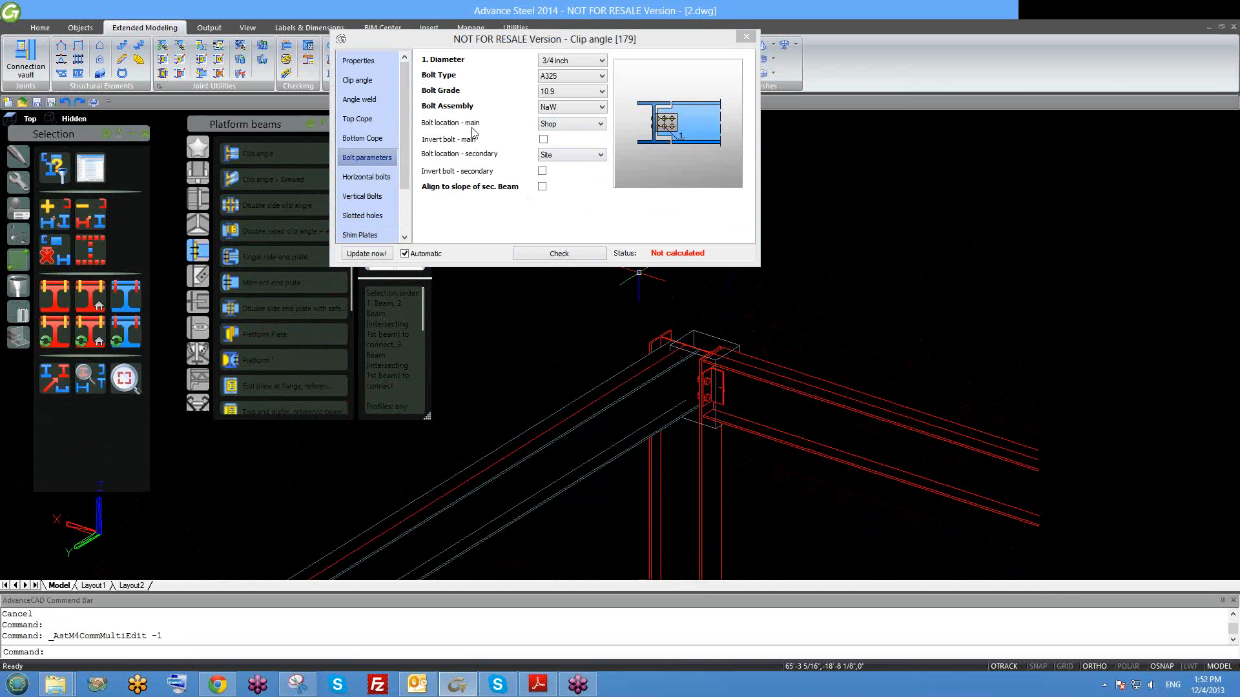
Set the clip angle's main bolt location to Site and review its angle weld settings against the joint.
left_click(577, 126)
left_click(546, 135)
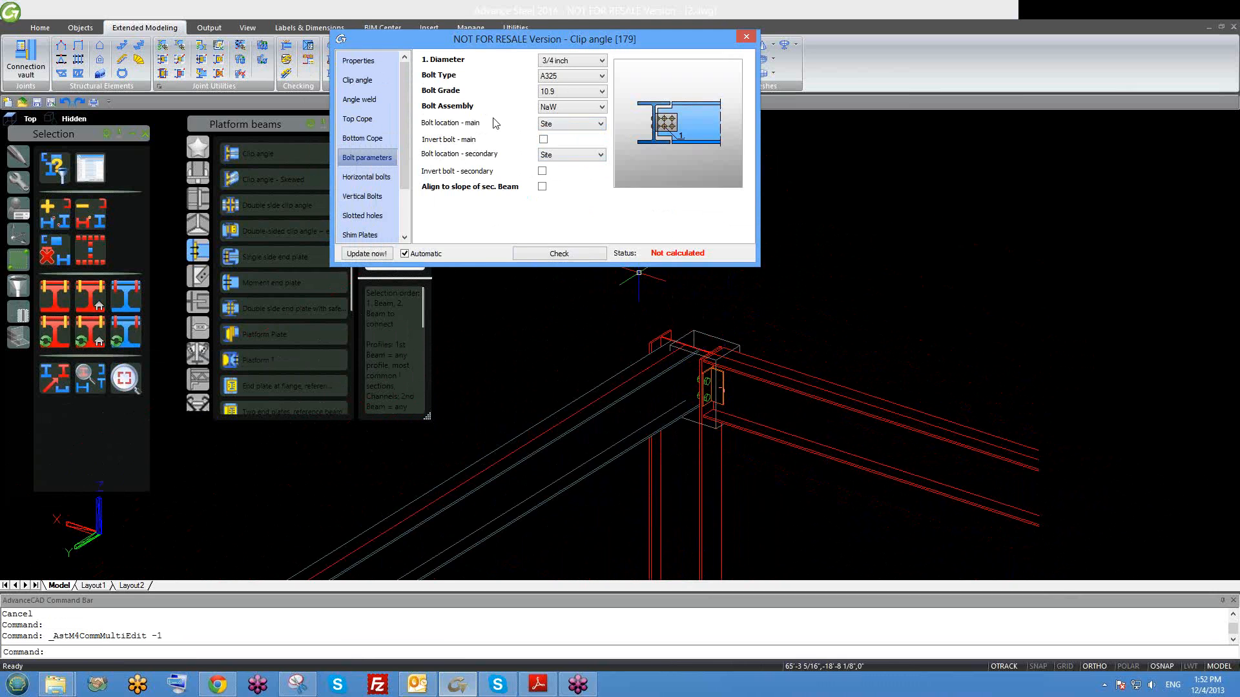
left_click(359, 99)
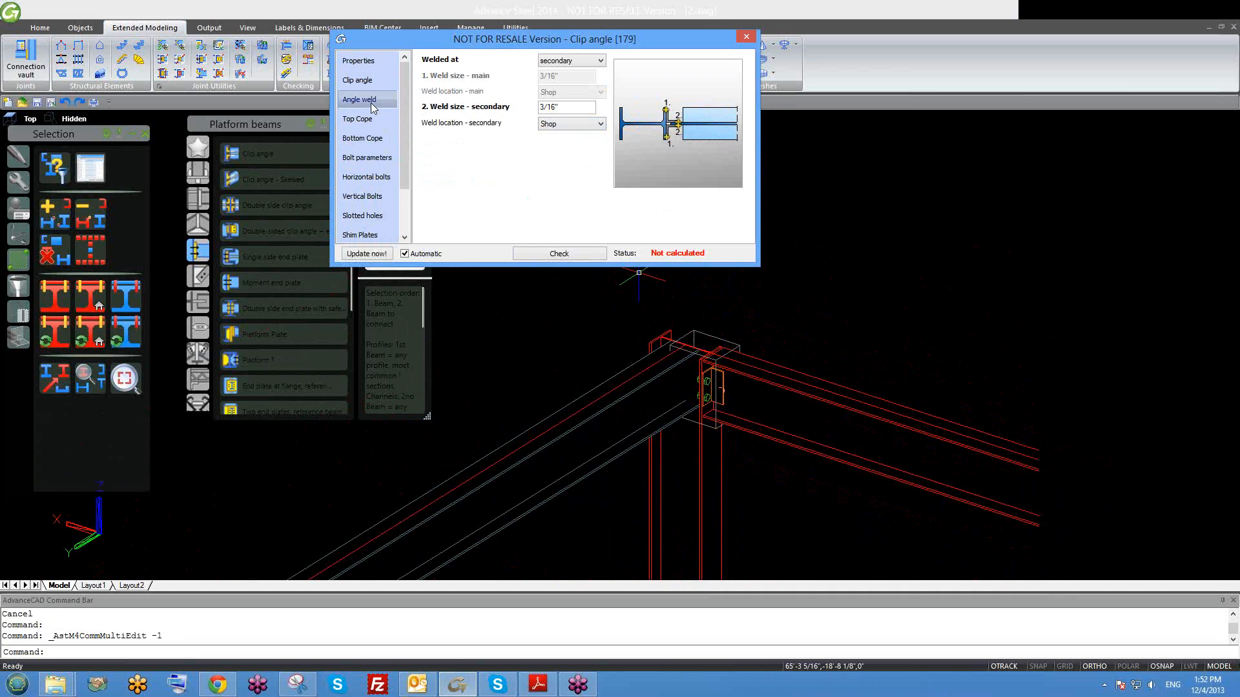
scroll(797, 341, "up", 2)
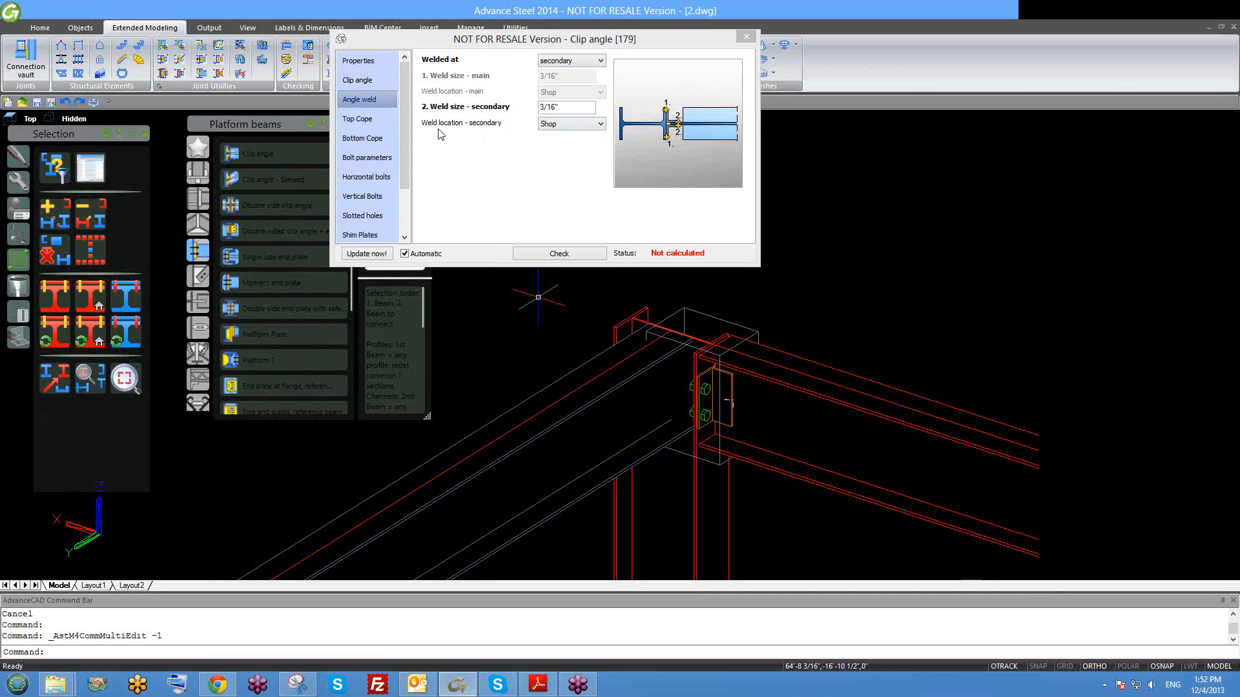
scroll(730, 388, "up", 1)
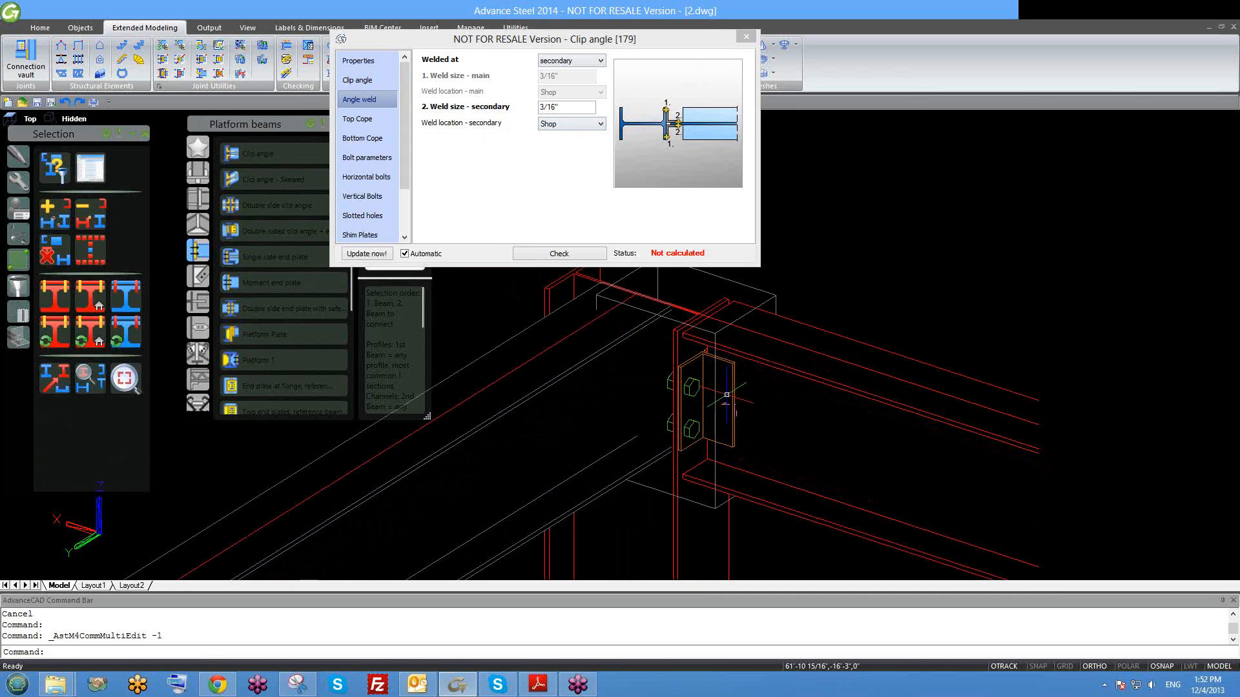
Display the clip angle's top cope settings and inspect the beam end at the joint.
left_click(370, 121)
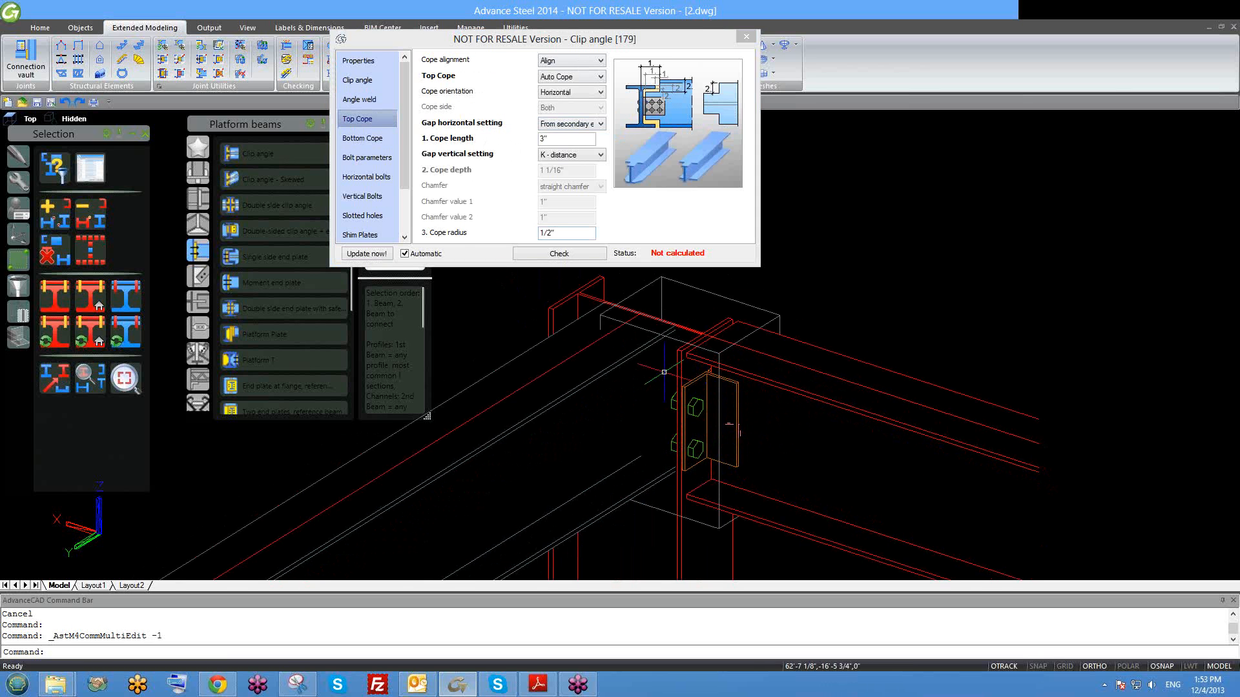
scroll(654, 396, "down", 1)
scroll(664, 411, "up", 1)
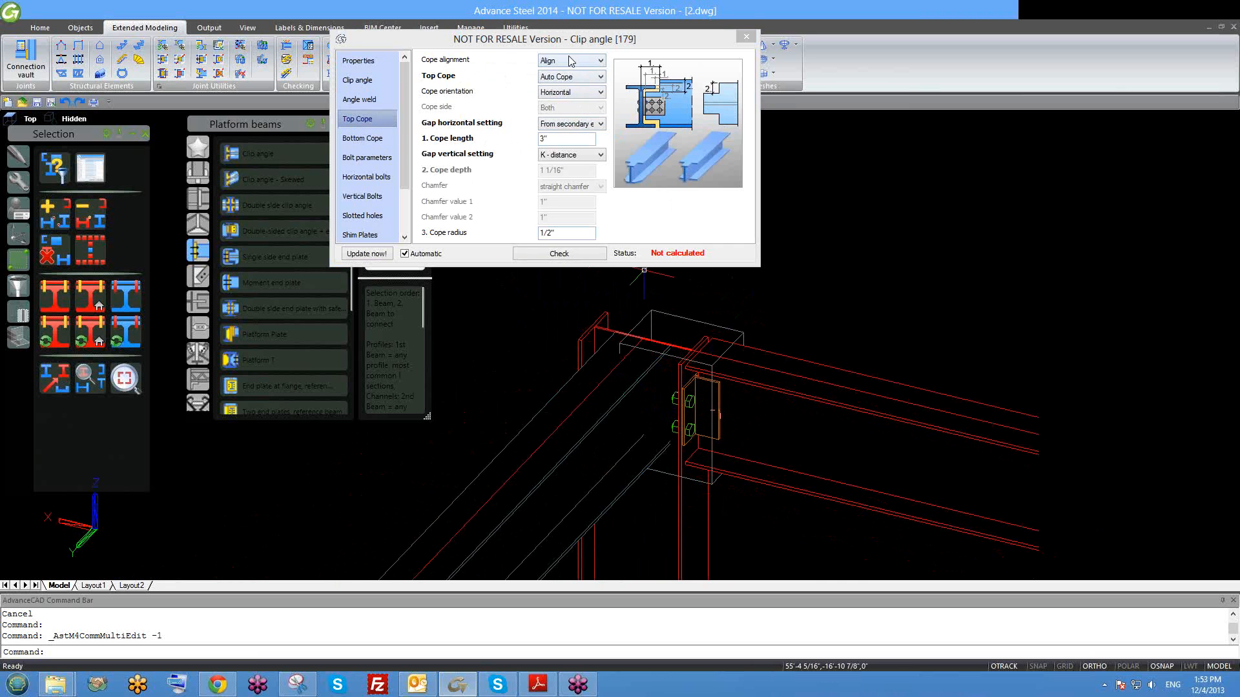
Review the available top cope types and cope orientations for the clip angle connection.
left_click(566, 77)
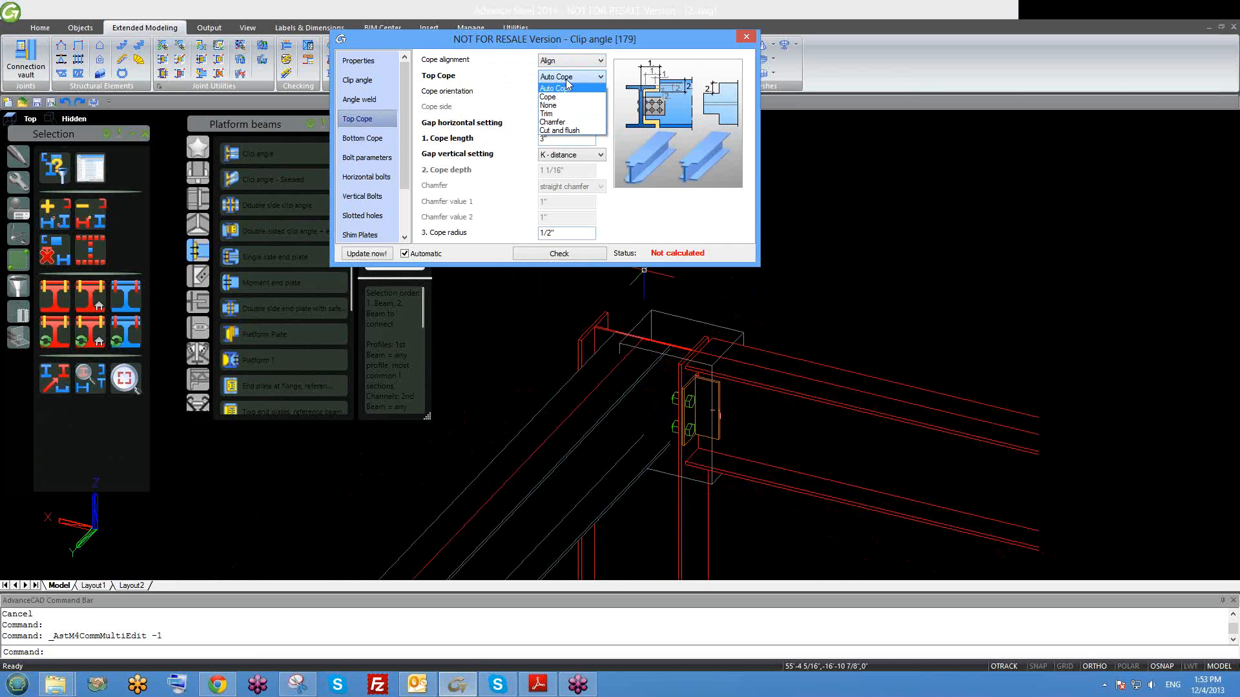
left_click(566, 81)
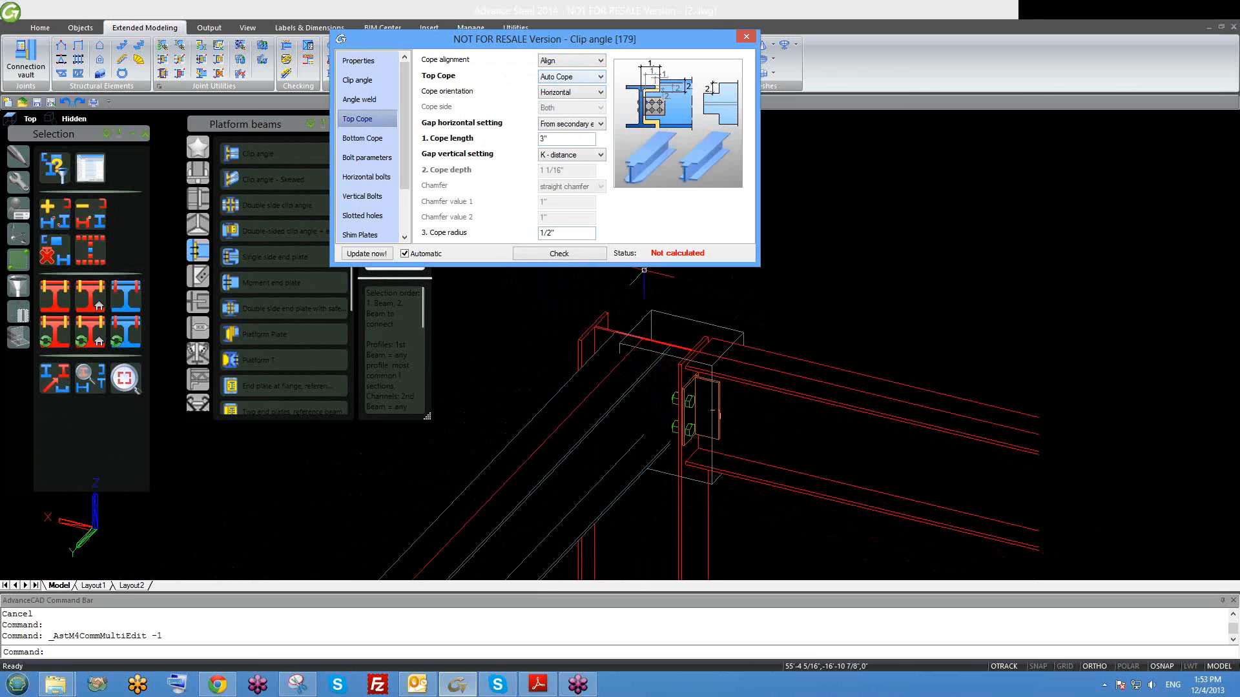
scroll(727, 416, "up", 5)
scroll(735, 416, "down", 2)
scroll(698, 455, "down", 1)
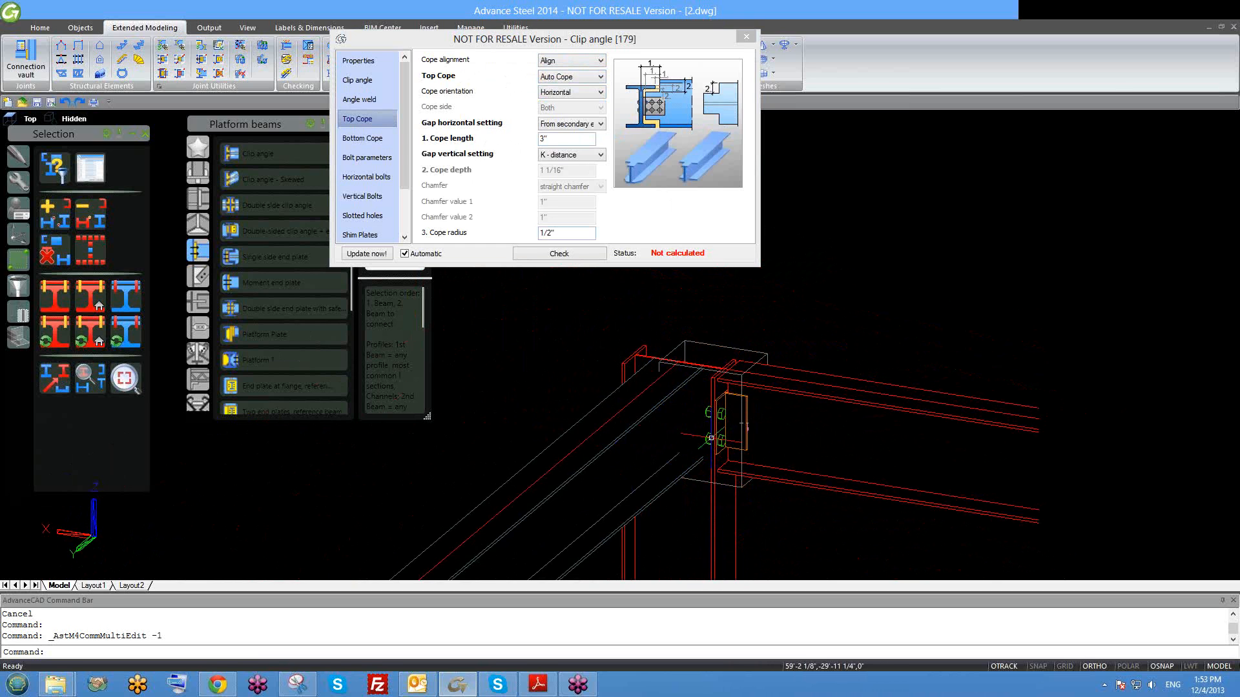
left_click(577, 77)
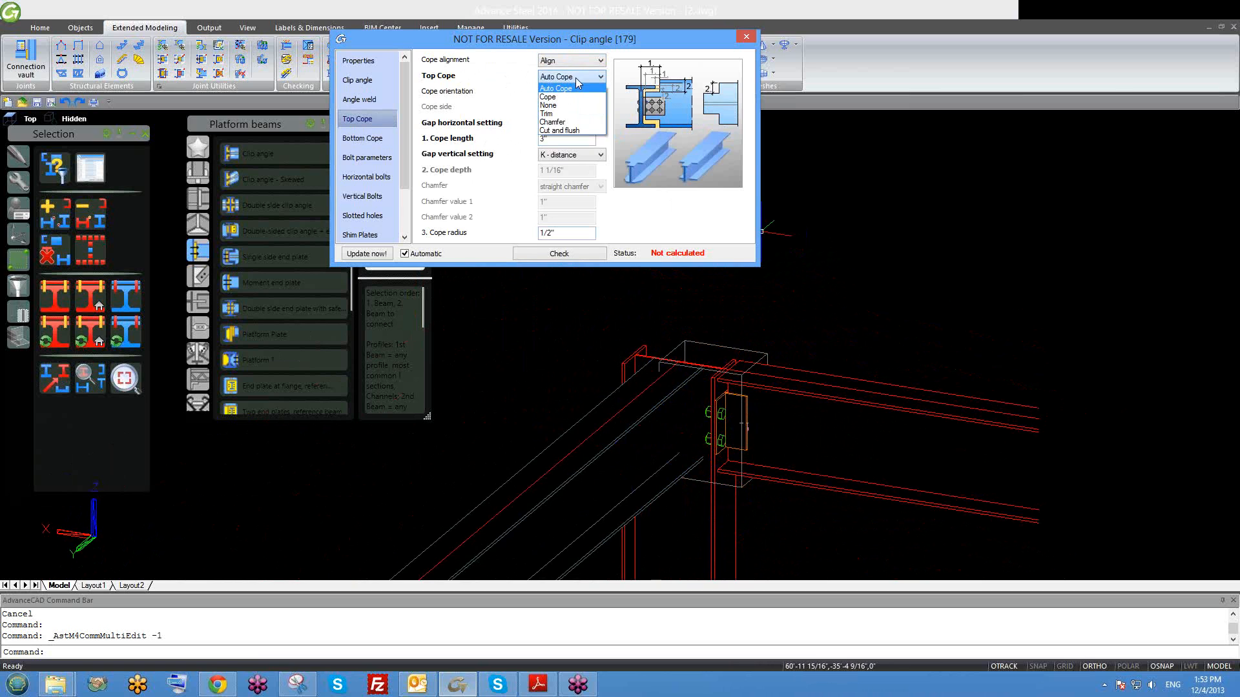
left_click(576, 78)
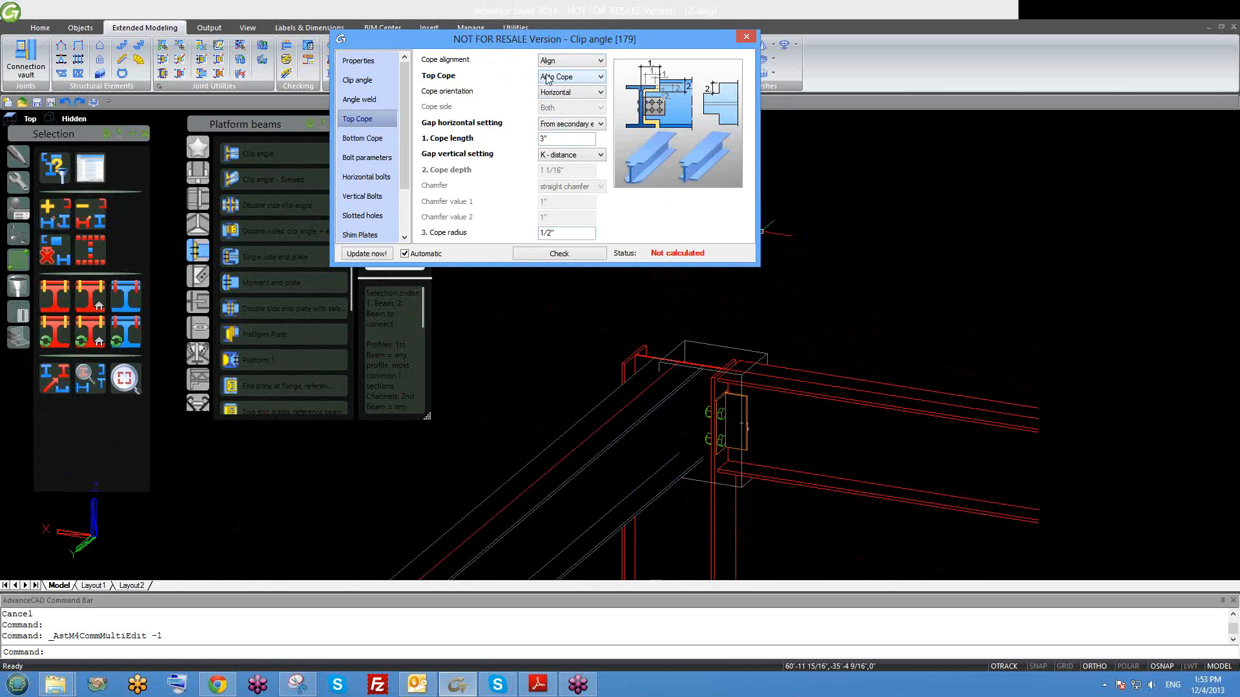
left_click(577, 93)
left_click(579, 96)
Review the horizontal and vertical gap setting options for the top cope.
left_click(591, 123)
left_click(591, 123)
left_click(566, 155)
left_click(566, 157)
left_click(566, 156)
left_click(568, 158)
left_click(568, 158)
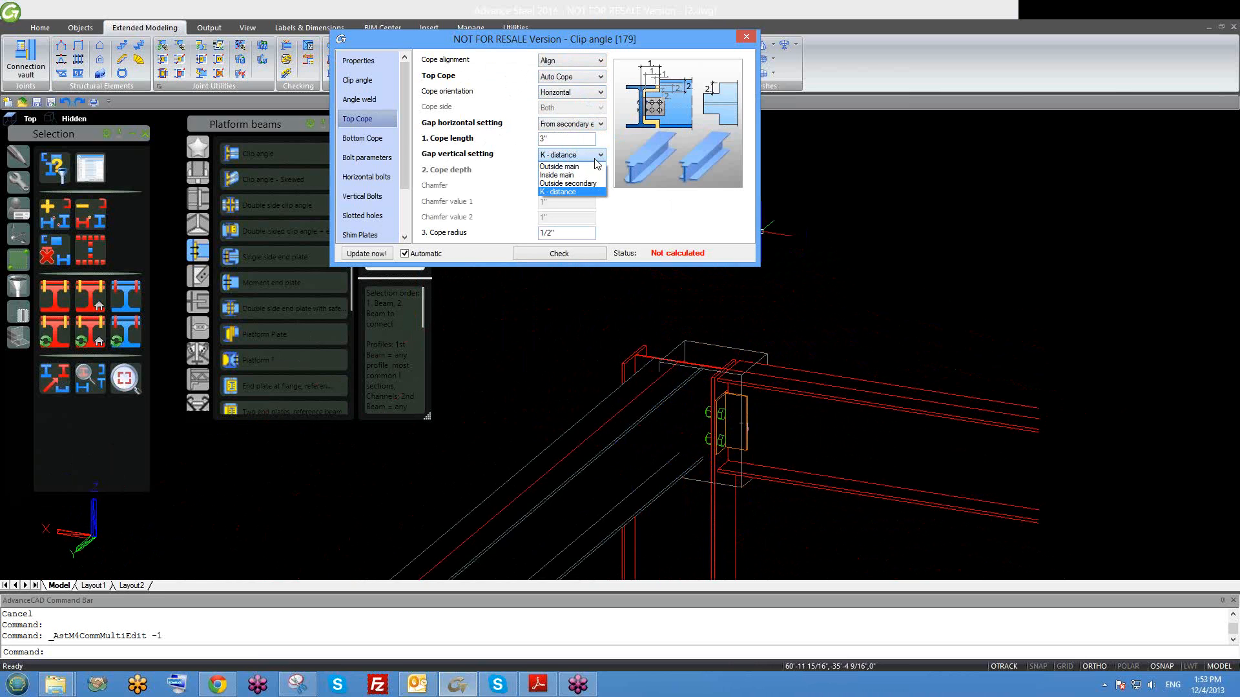
left_click(514, 154)
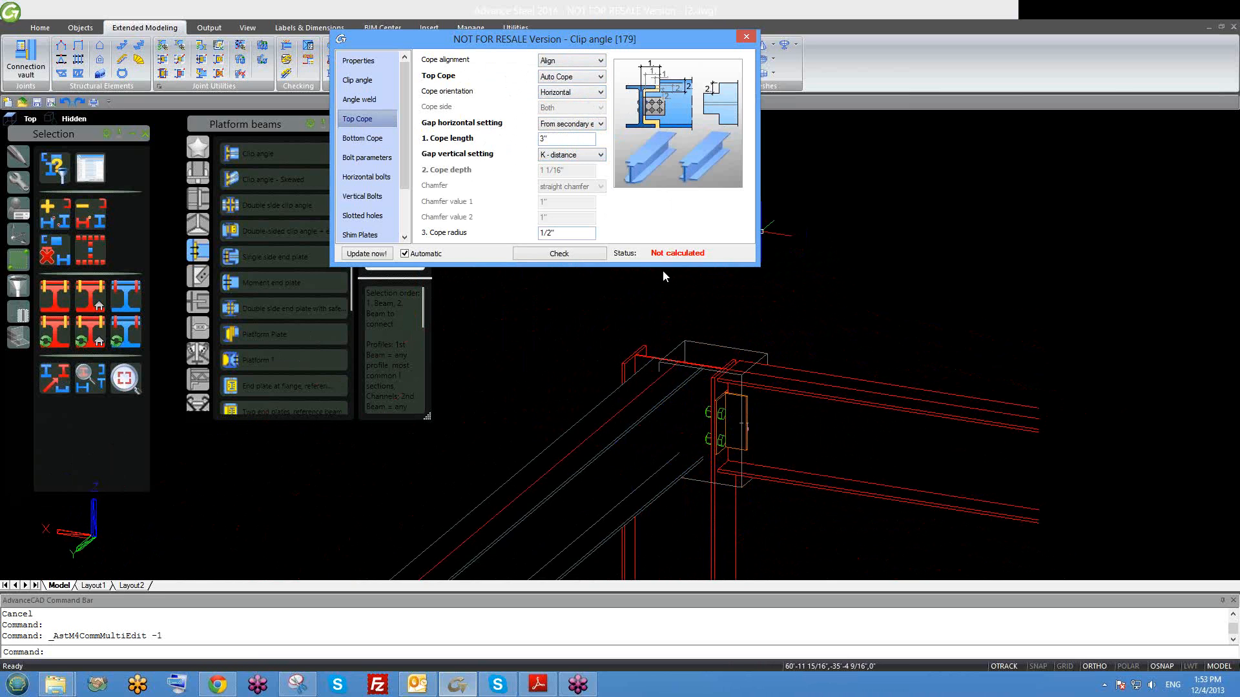
Set the top cope type to Cope and inspect the notch at the secondary beam's top flange.
left_click(589, 78)
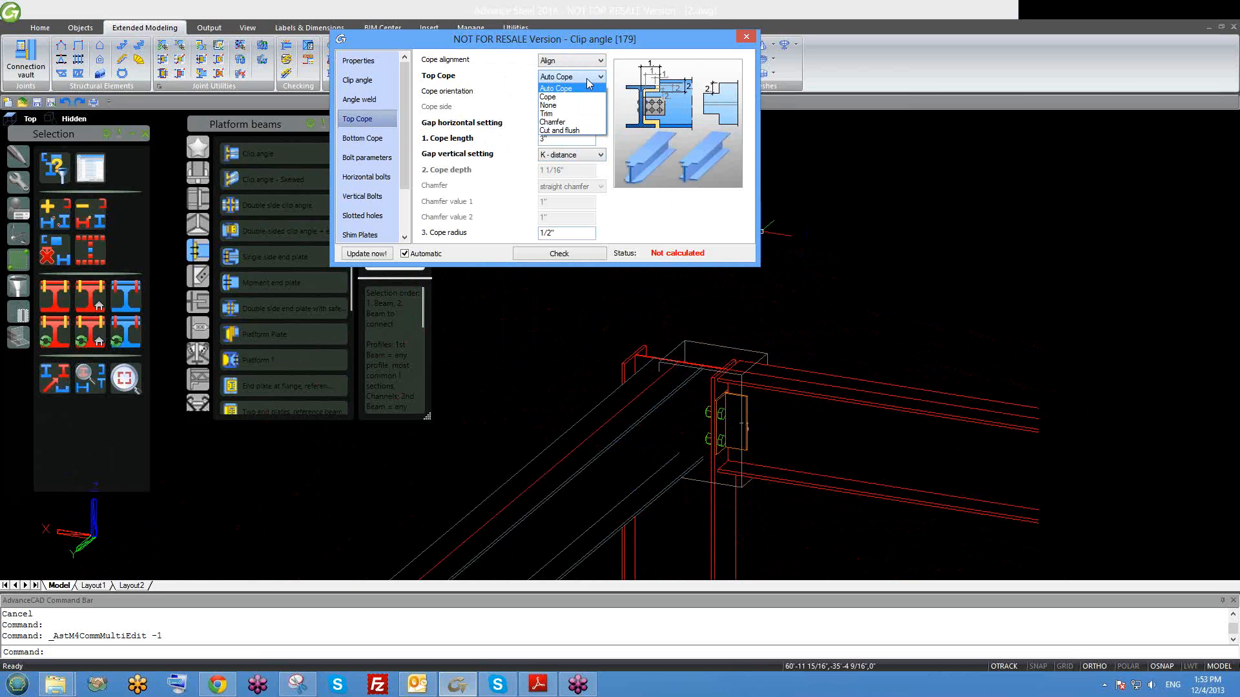
left_click(550, 97)
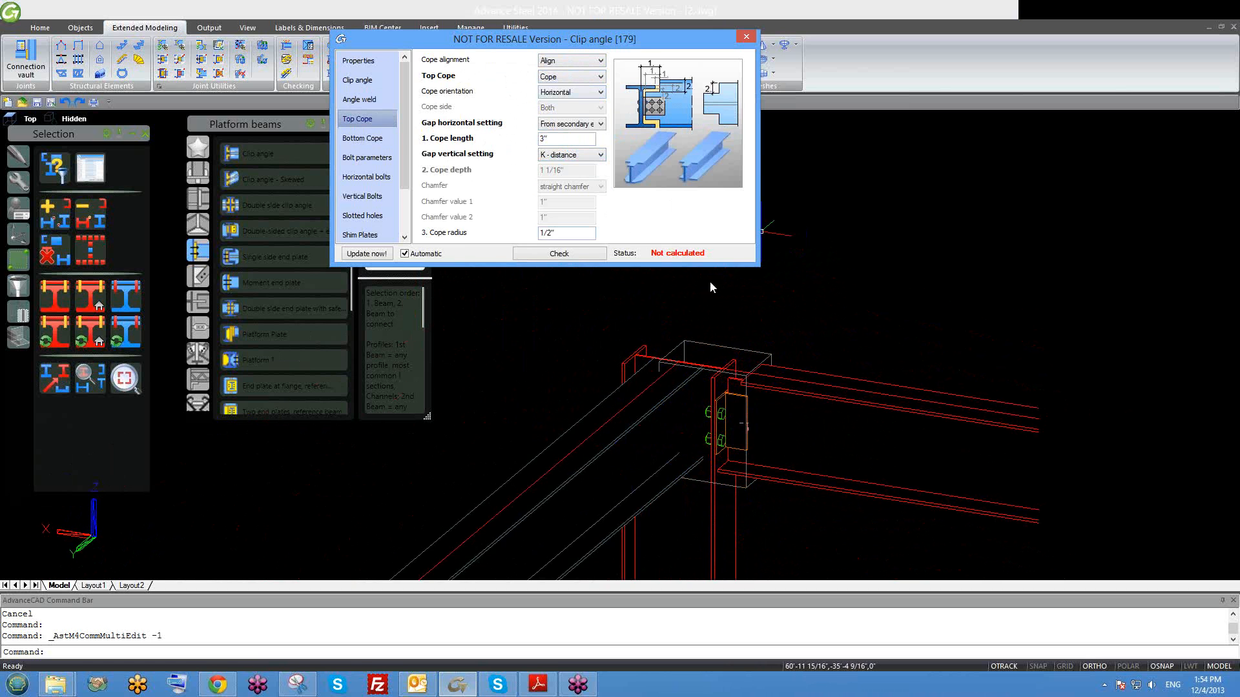
scroll(757, 410, "up", 4)
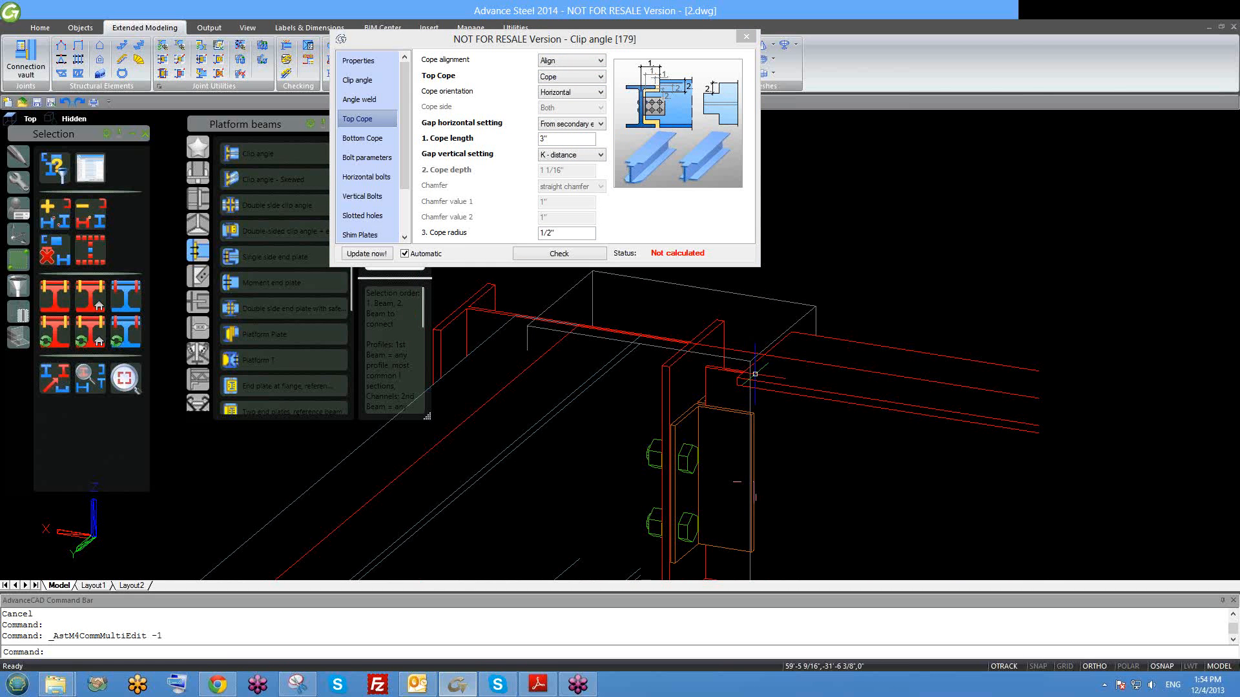
scroll(827, 426, "up", 3)
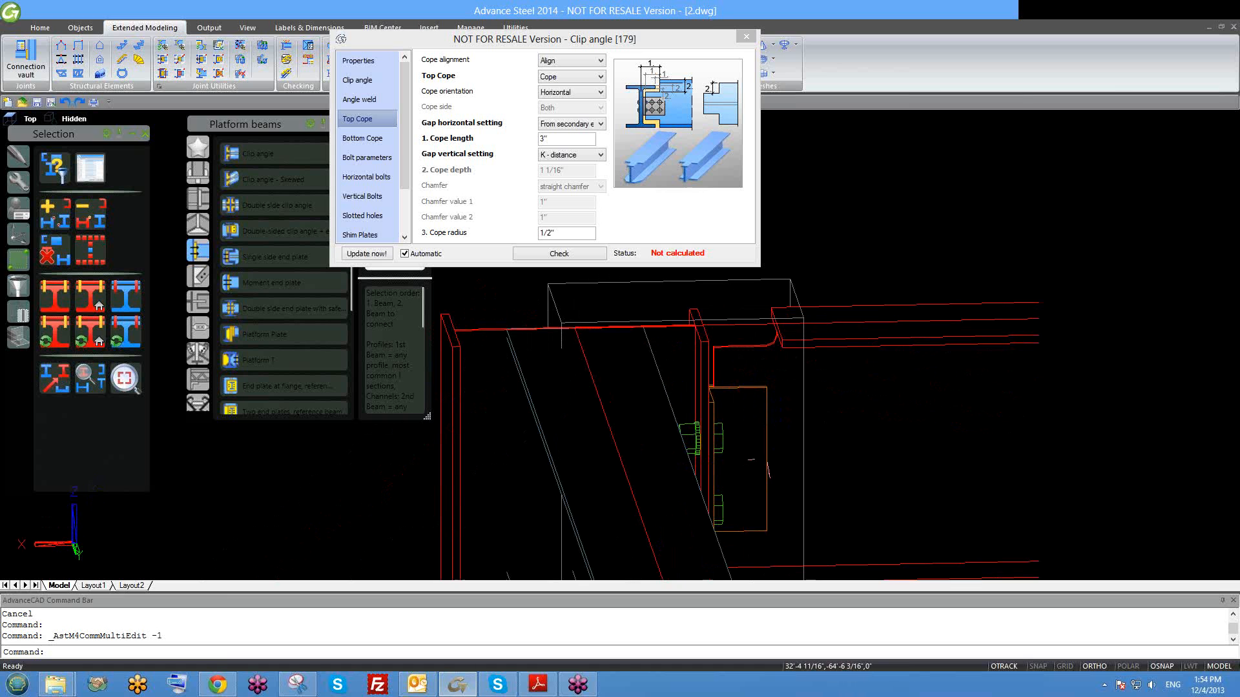
Return the top cope type to Auto Cope and inspect the beam end.
left_click(566, 77)
left_click(565, 89)
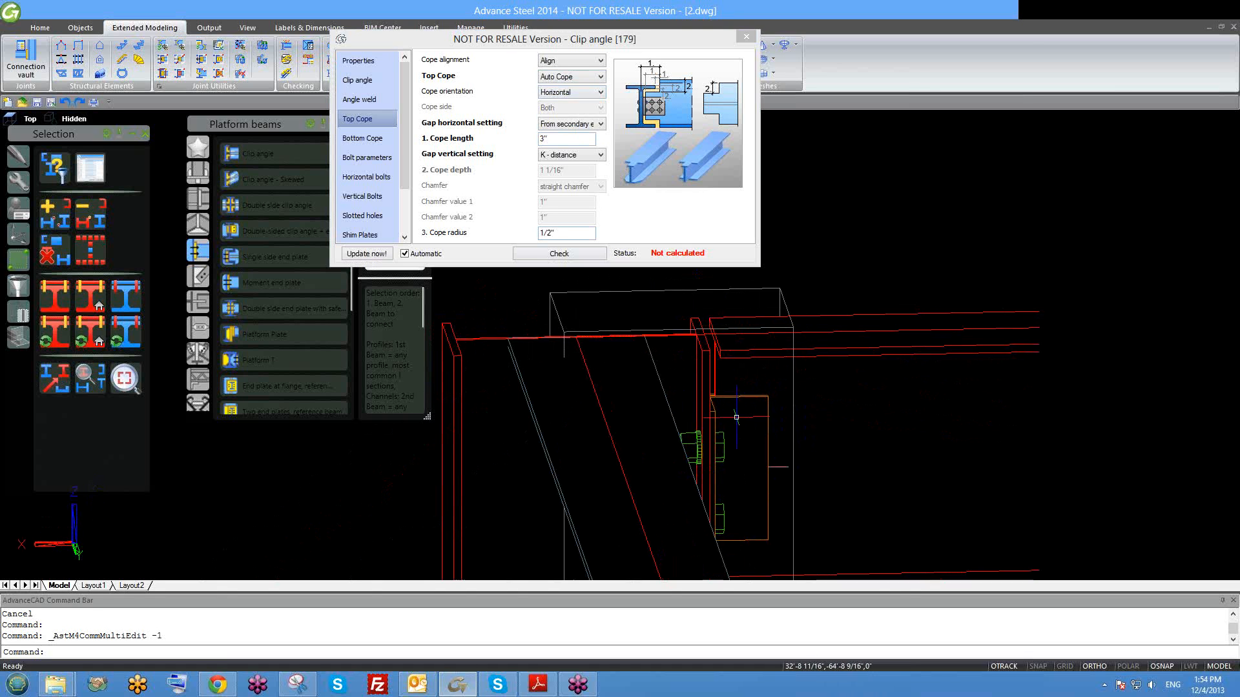
middle_click_drag(686, 463, 570, 425, "shift")
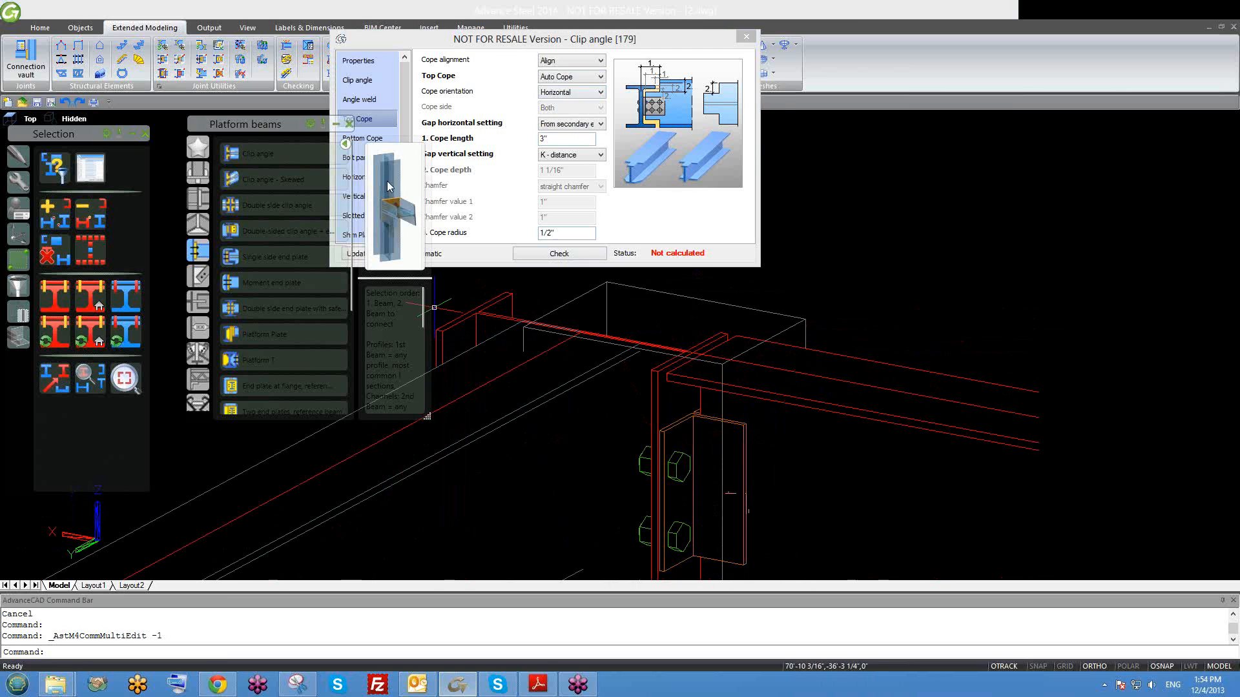
Move the clip angle dialog clear of the joint and review the bottom cope settings against the beam's lower flange.
left_click_drag(506, 33, 531, 17)
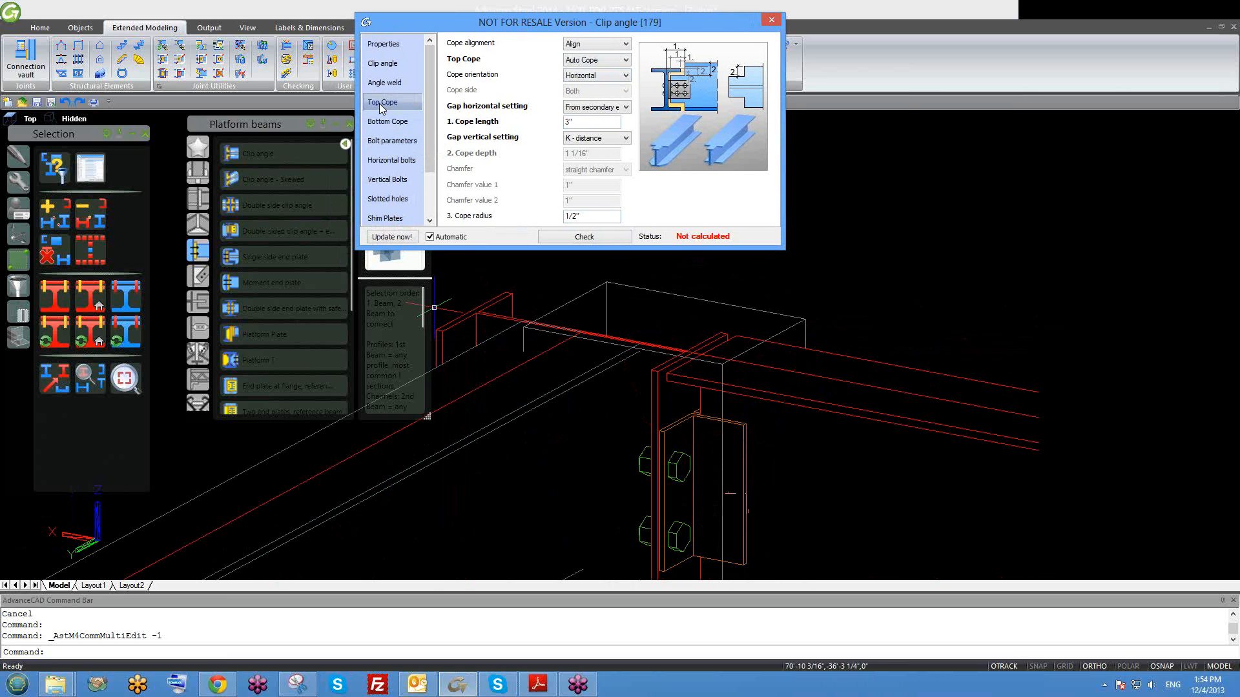
middle_click_drag(704, 449, 710, 301)
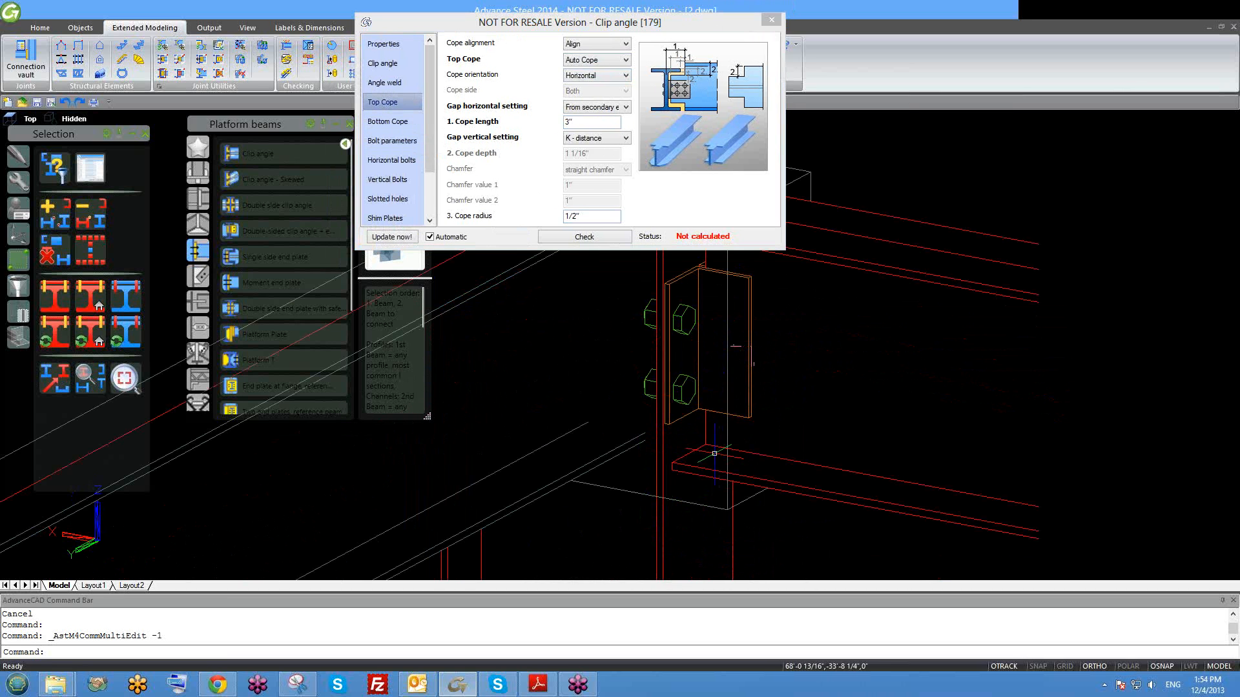
left_click(386, 121)
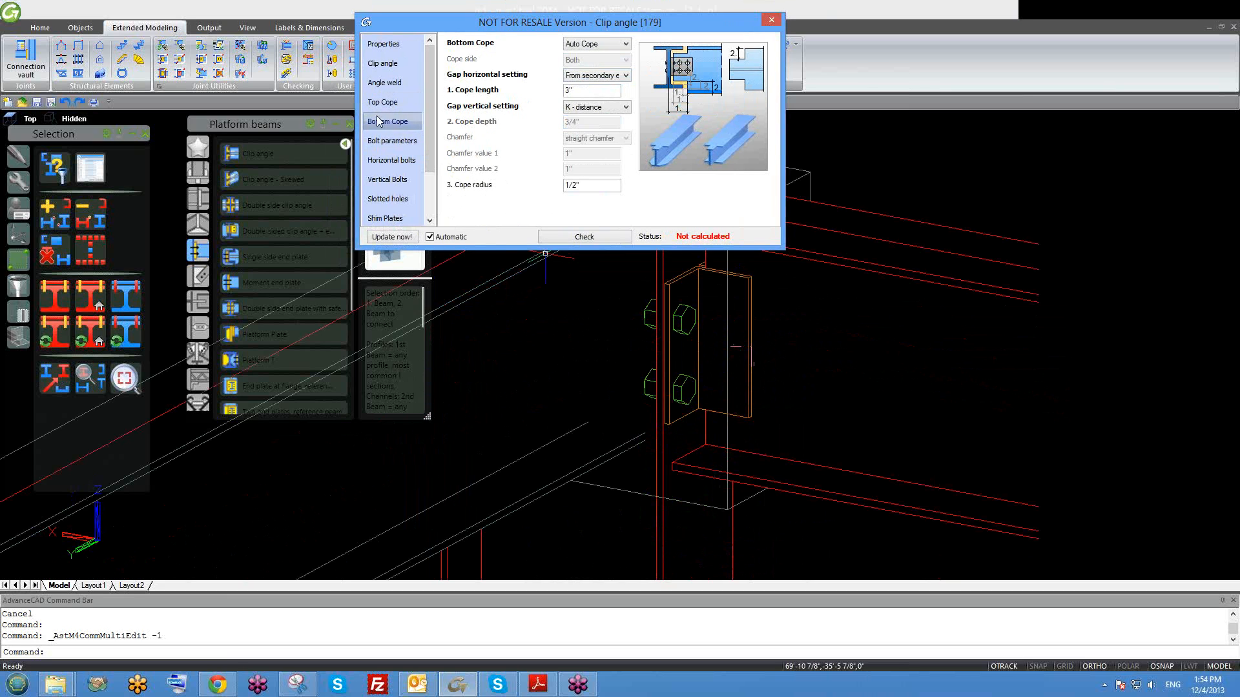
middle_click_drag(702, 423, 682, 483)
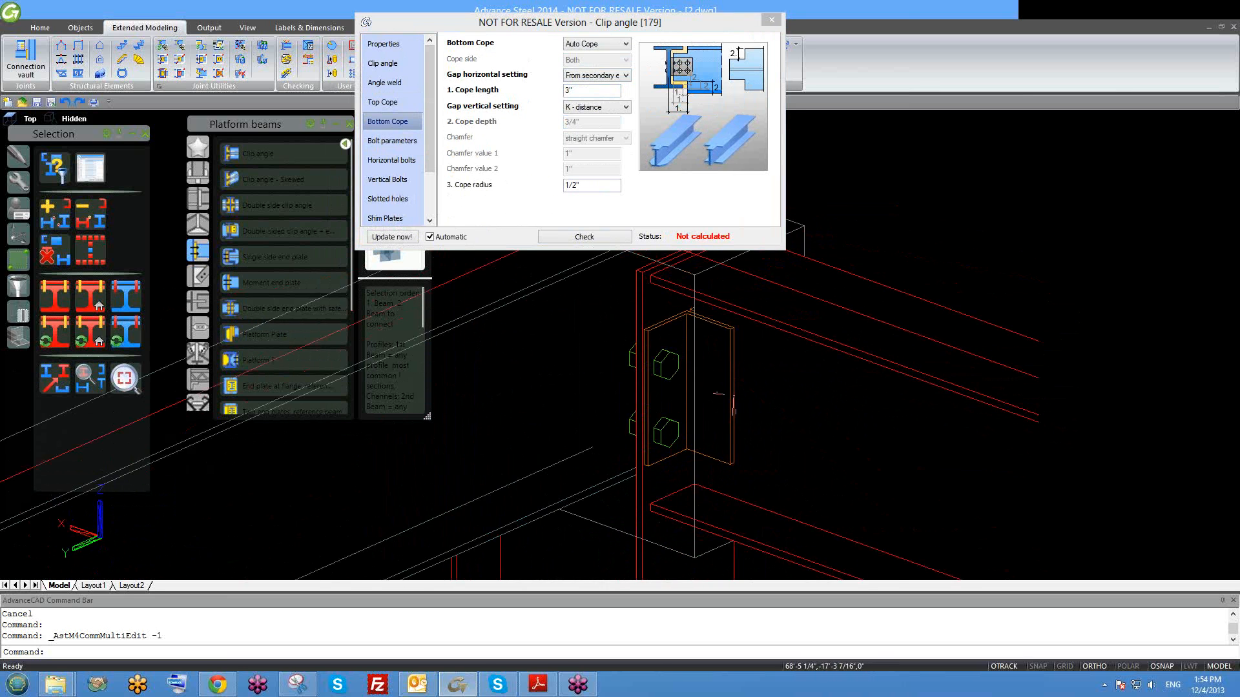
Review the clip angle's bolt parameters, including the location options for the main beam bolts.
left_click(402, 144)
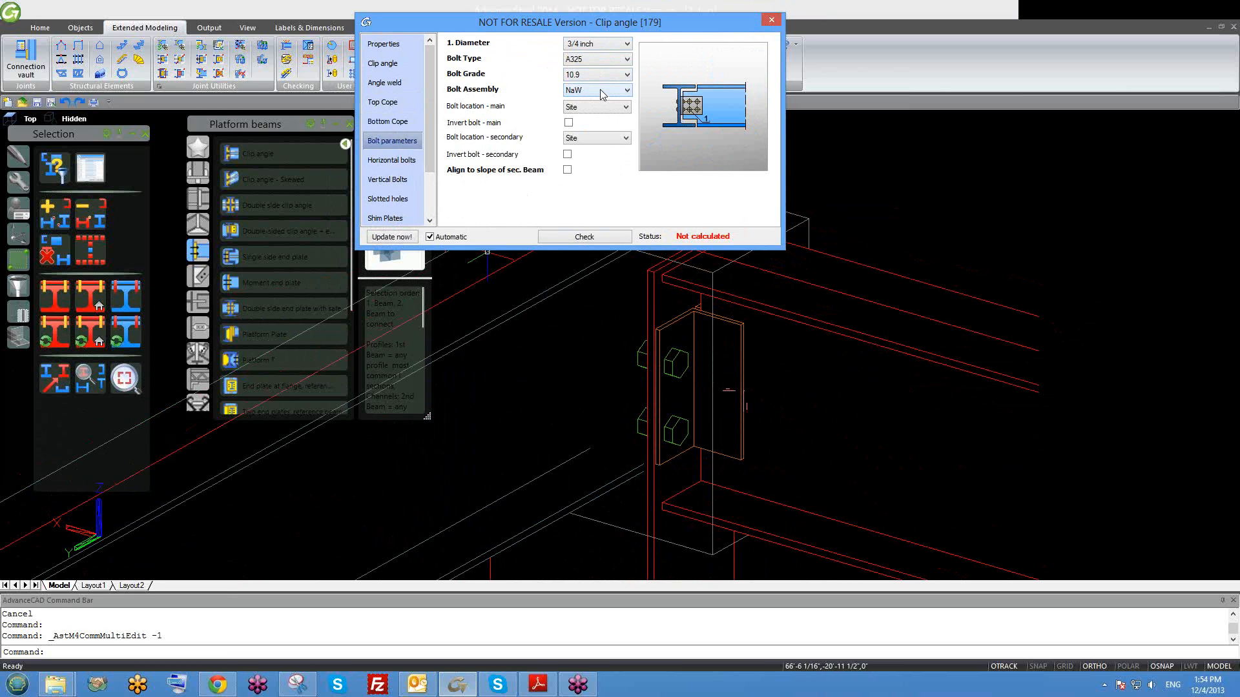
left_click(589, 113)
left_click(588, 112)
scroll(741, 361, "up", 2)
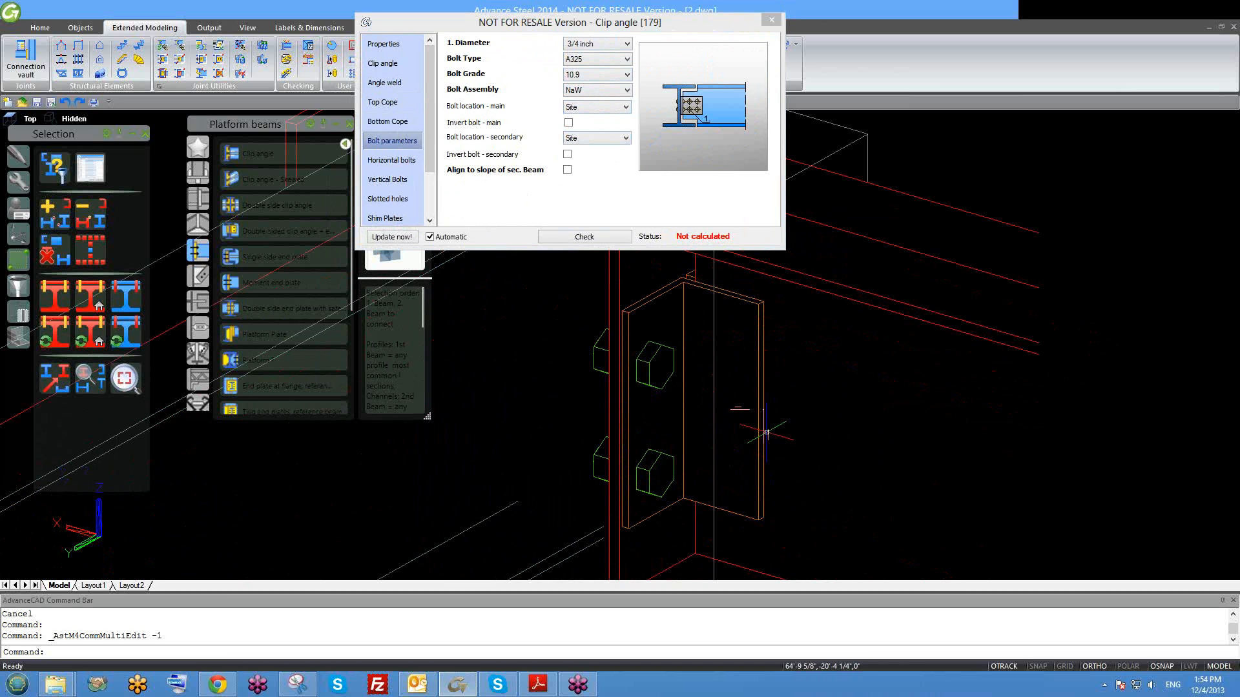
Review the horizontal bolt layout settings and inspect both legs of the clip angle in the model.
left_click(387, 163)
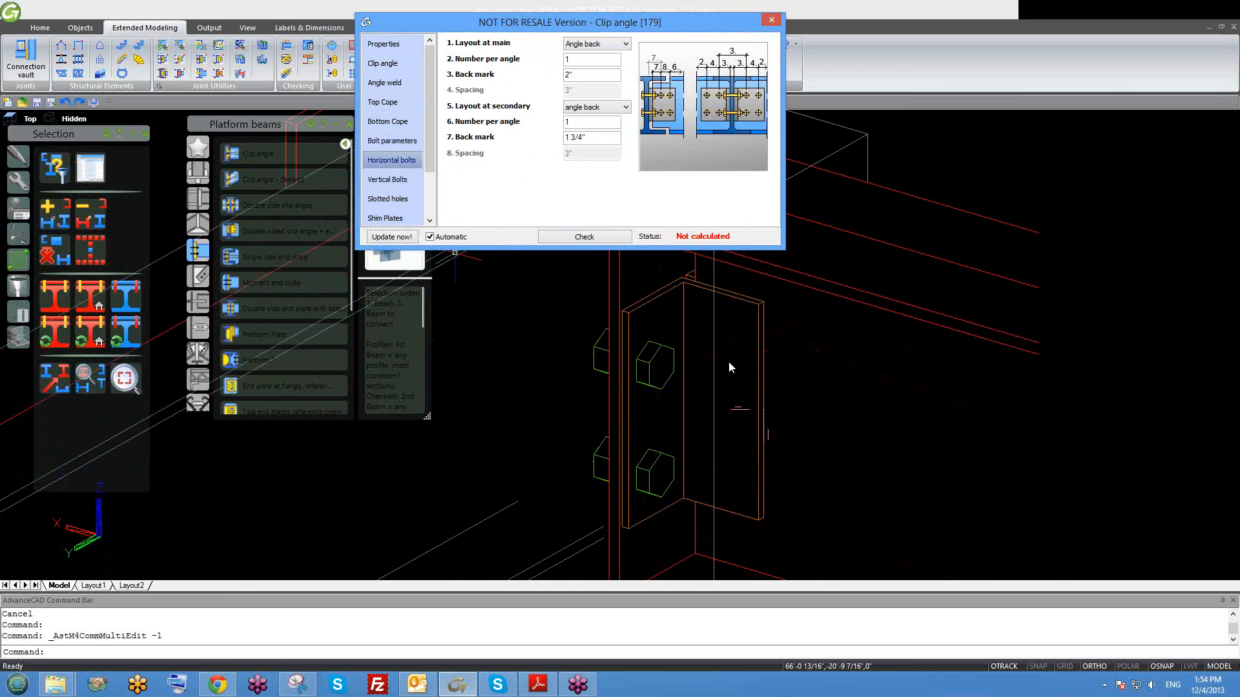
scroll(730, 417, "down", 3)
mouse_move(736, 431)
middle_mouse_down("shift")
mouse_move(620, 424)
mouse_move(622, 413)
mouse_move(730, 434)
mouse_move(721, 425)
middle_mouse_up("shift")
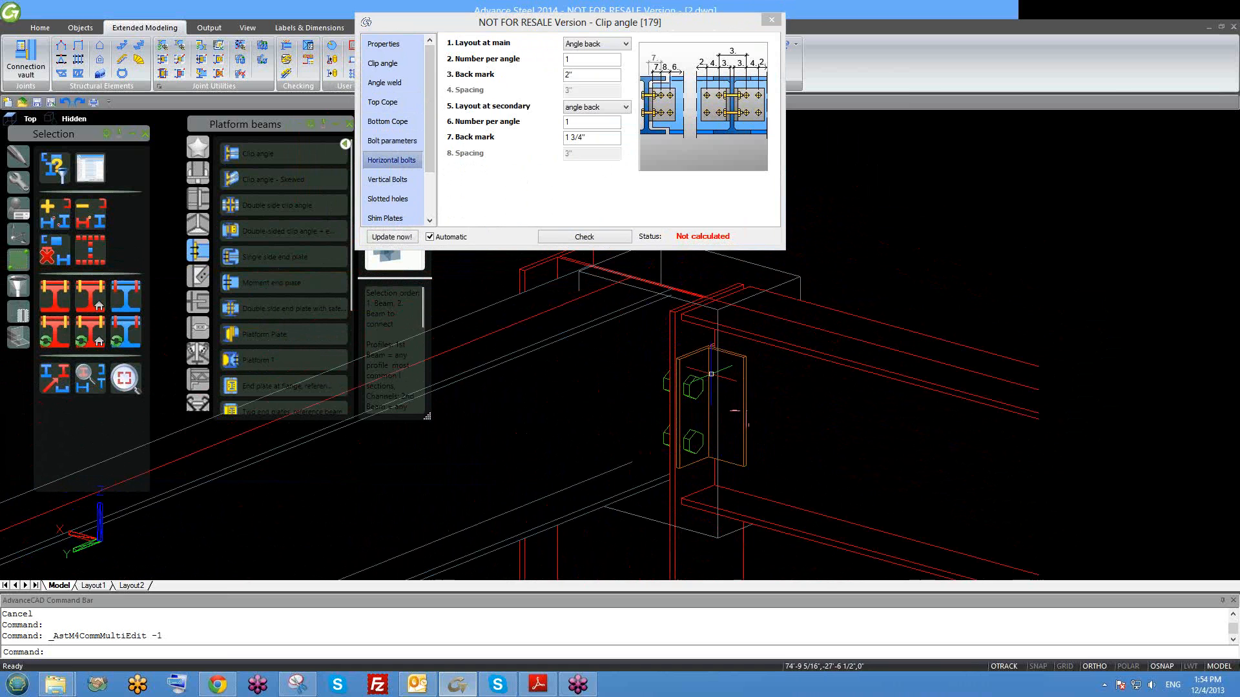
scroll(710, 379, "up", 2)
middle_click_drag(720, 410, 562, 361, "shift")
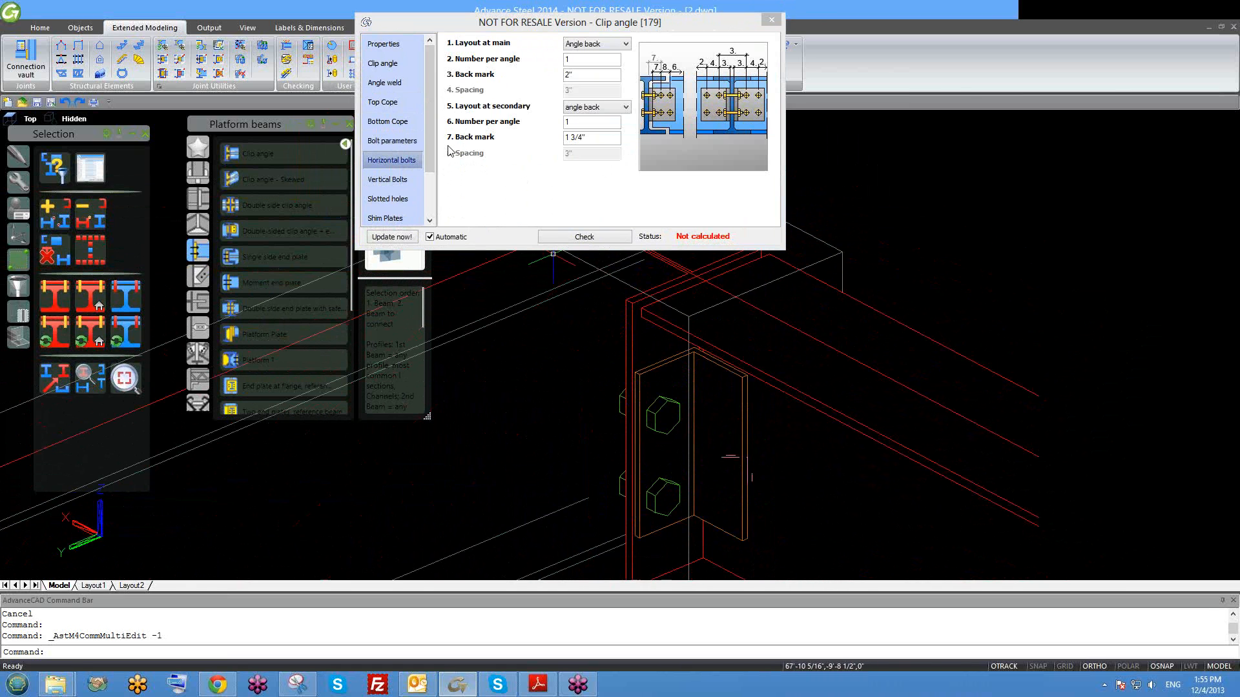
Return to the bolt parameters and examine the bolted connection to the main beam from several angles.
left_click(392, 140)
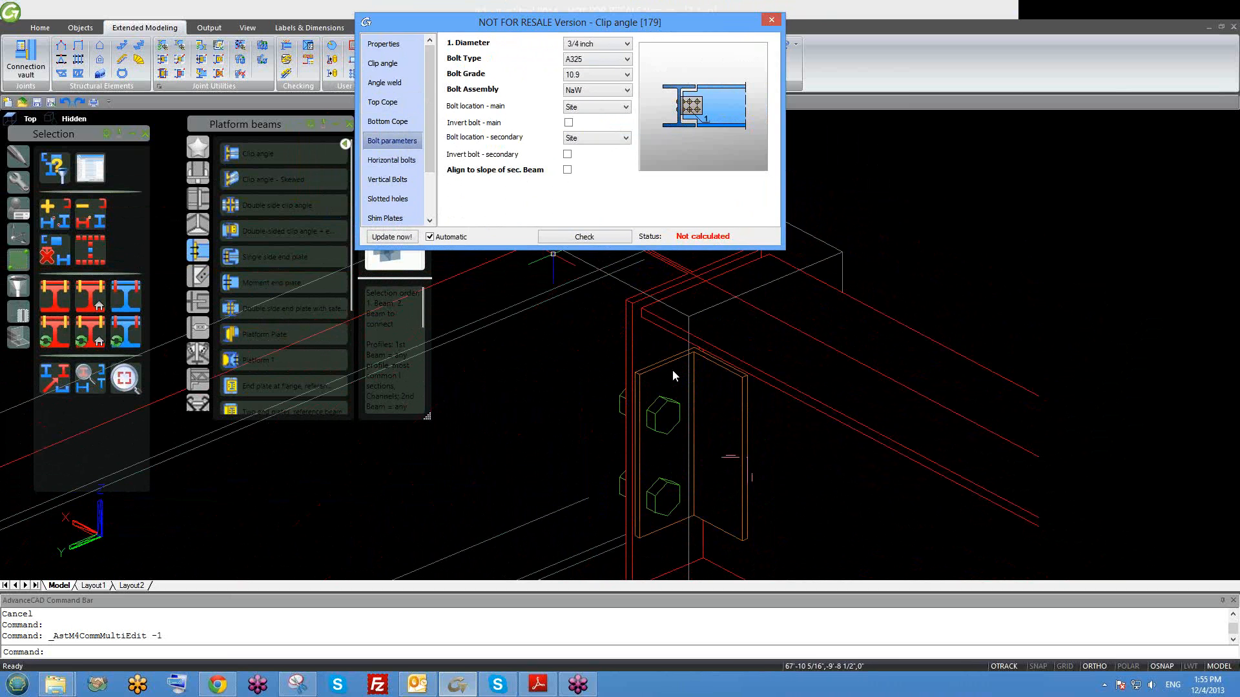
middle_click_drag(673, 372, 697, 390)
scroll(697, 389, "down", 2)
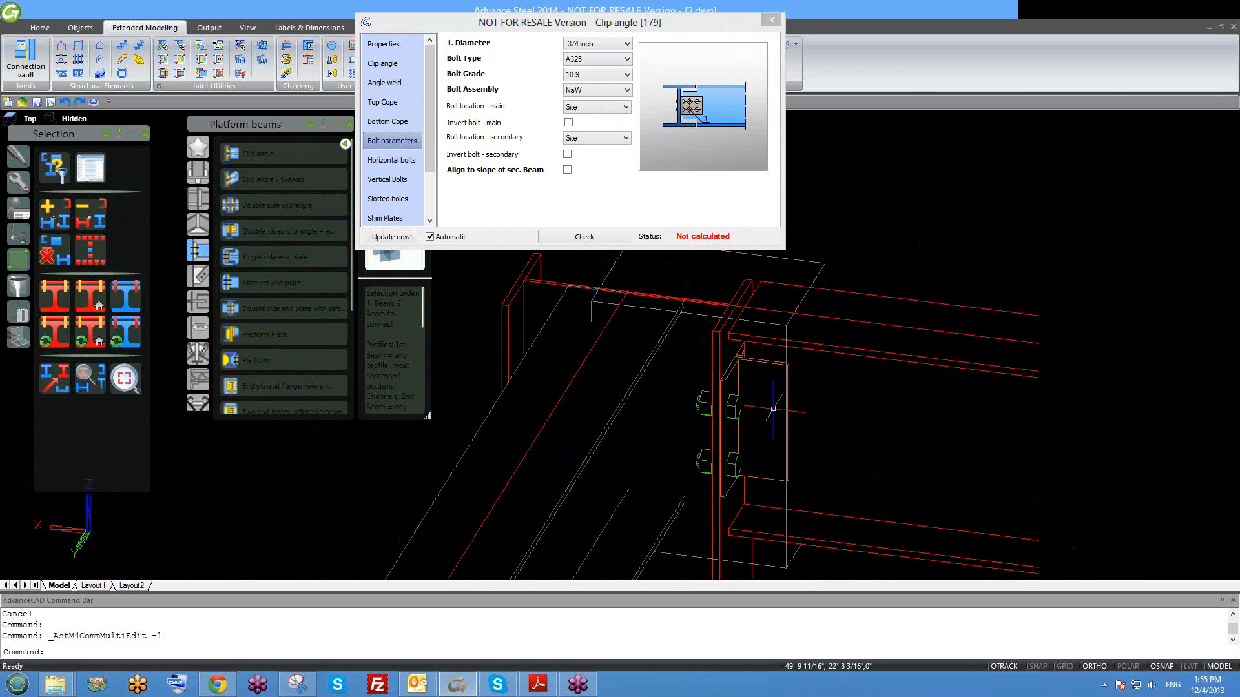
scroll(737, 399, "down", 2)
middle_click_drag(740, 413, 726, 387, "shift")
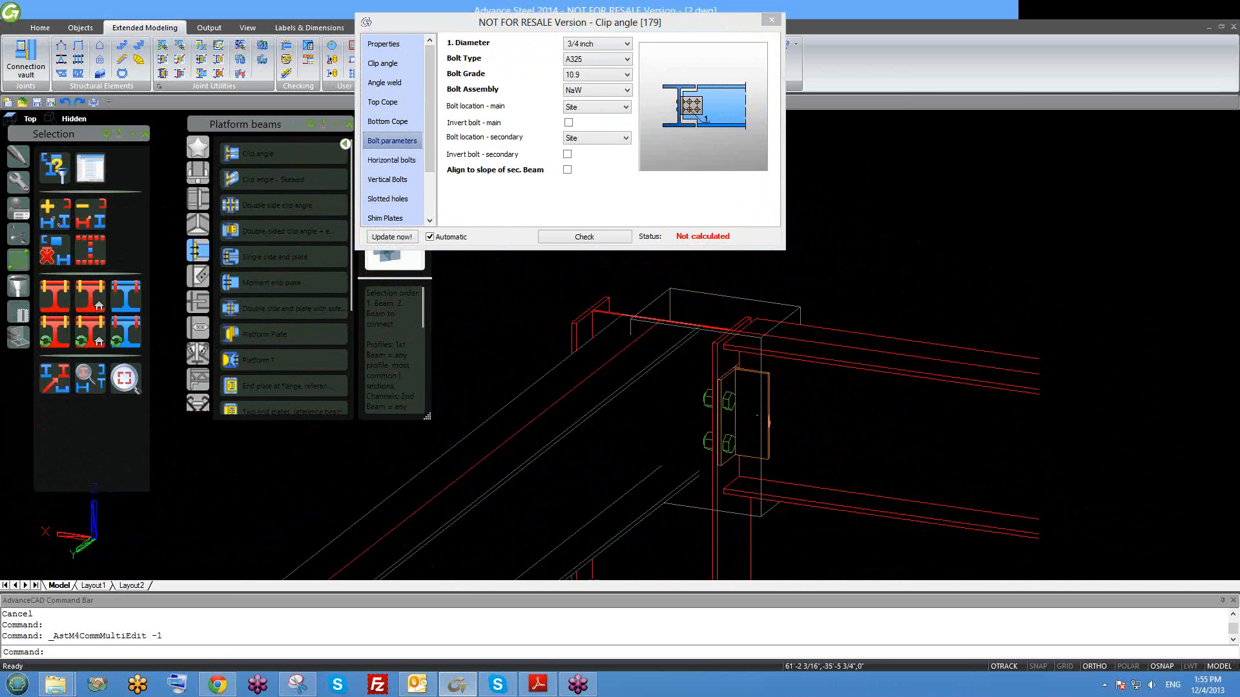
scroll(734, 363, "up", 2)
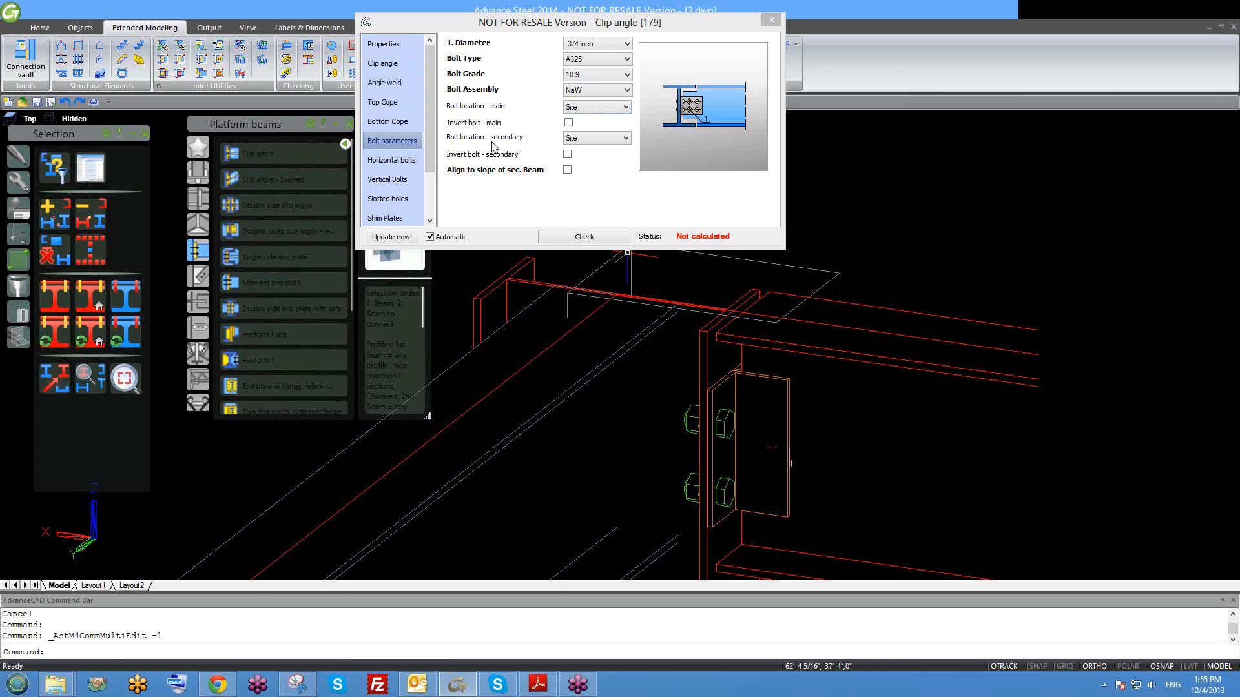
Try Shop as the bolt location on the secondary beam, and restore it to Site.
left_click(583, 142)
left_click(583, 141)
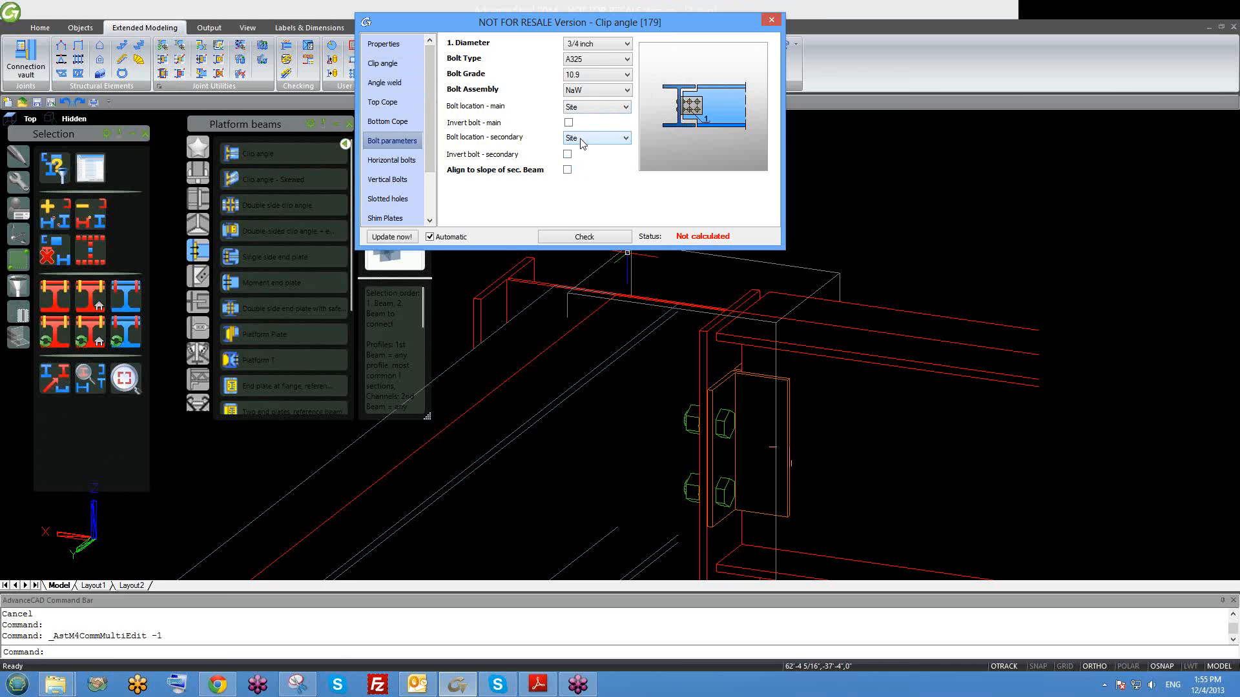
left_click(583, 142)
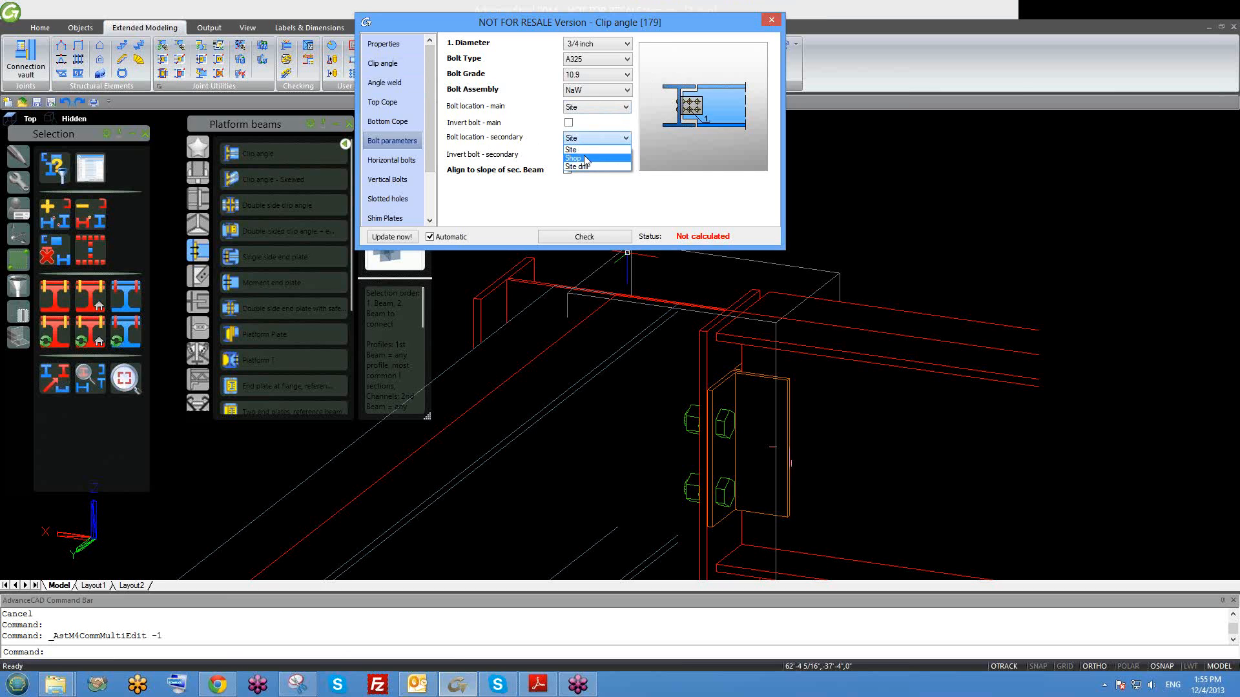
left_click(588, 158)
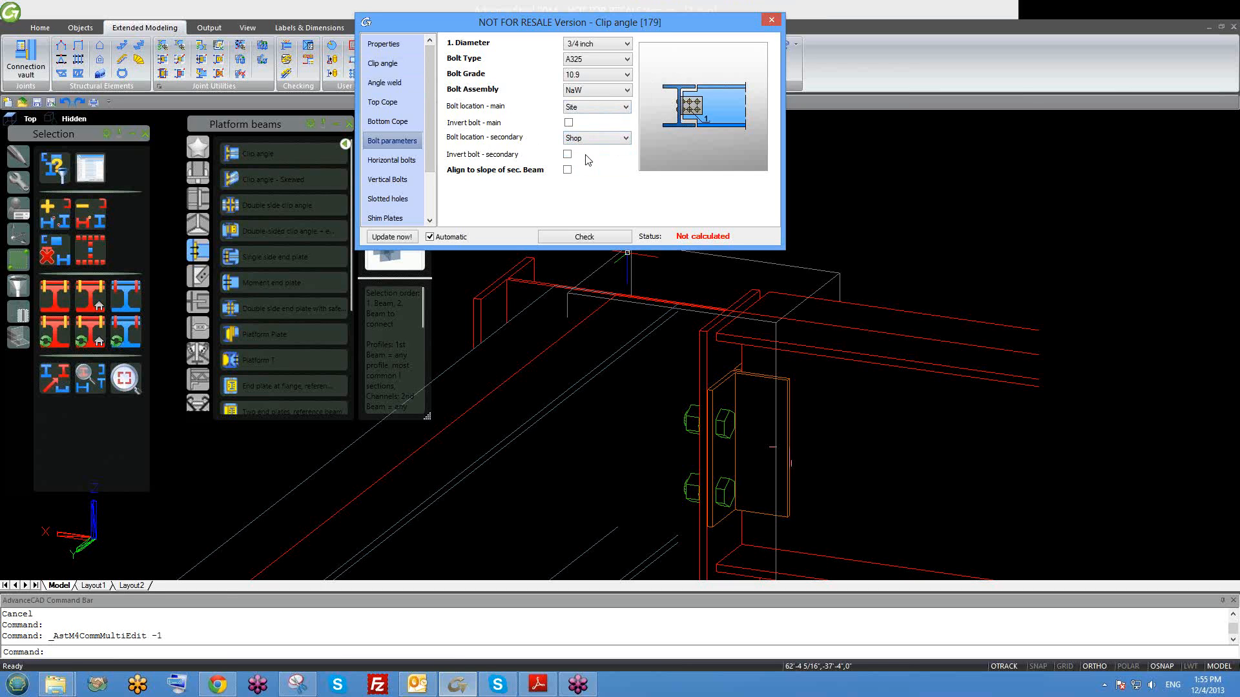
left_click(588, 138)
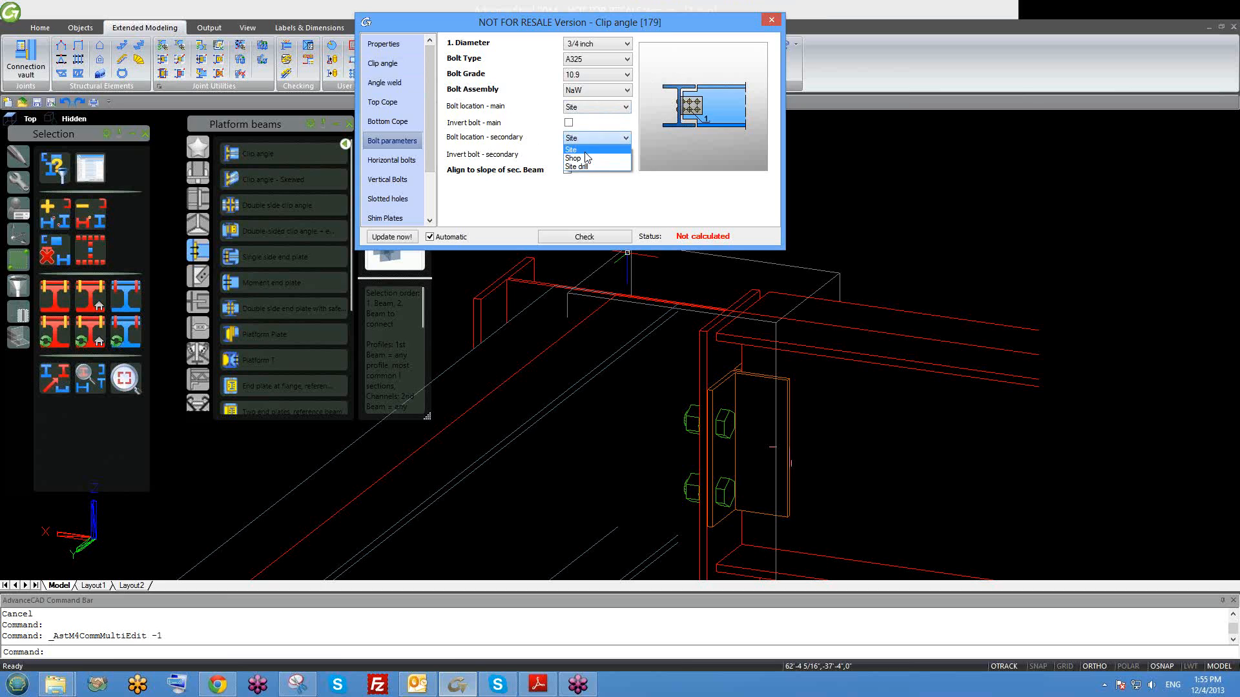
left_click(585, 152)
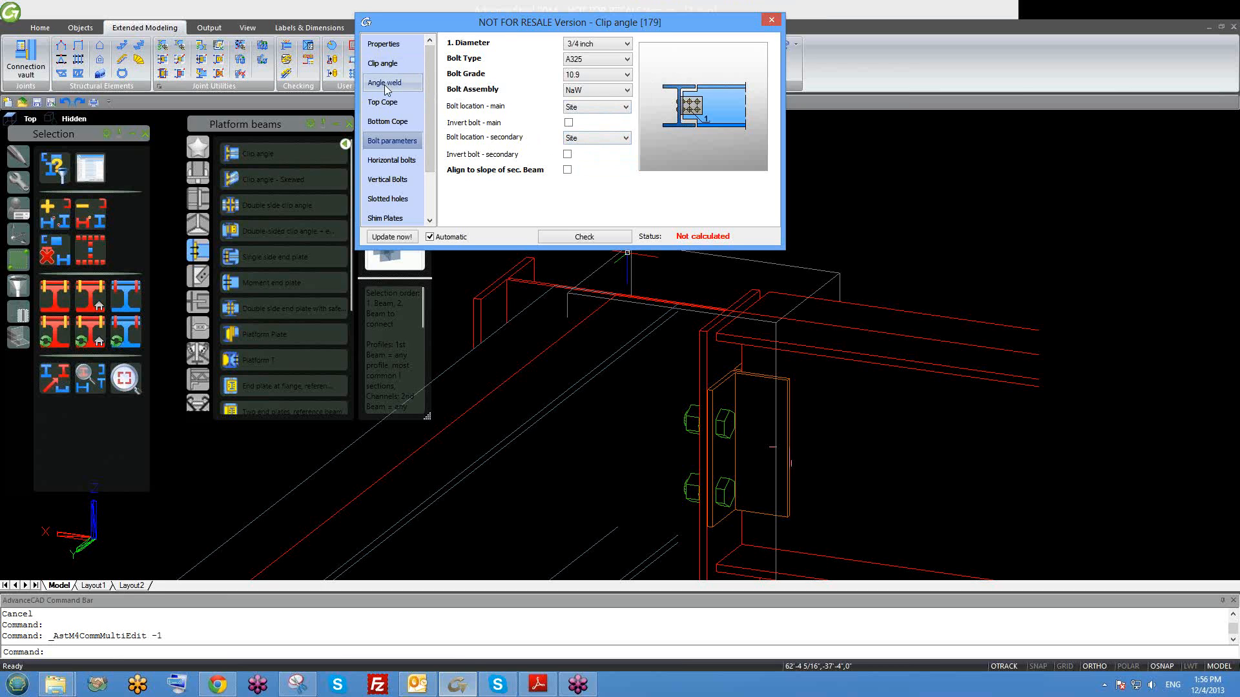
Review the angle weld settings and examine the welded leg on the secondary beam.
left_click(421, 84)
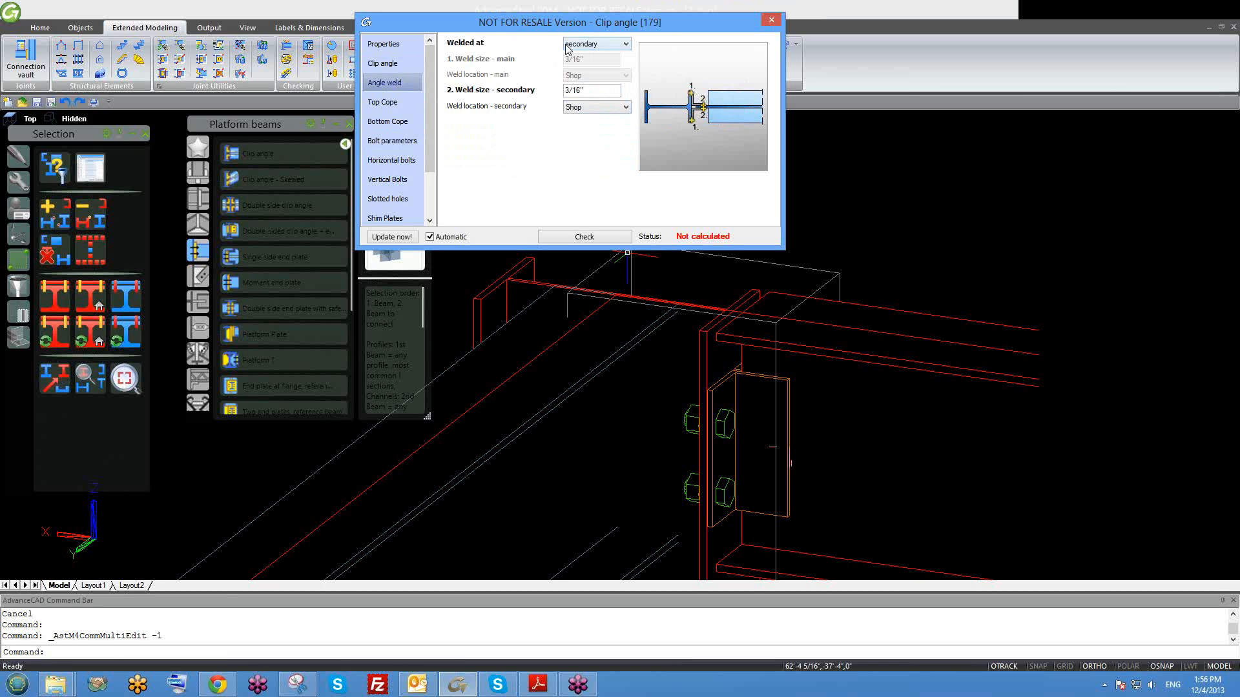
scroll(794, 437, "up", 3)
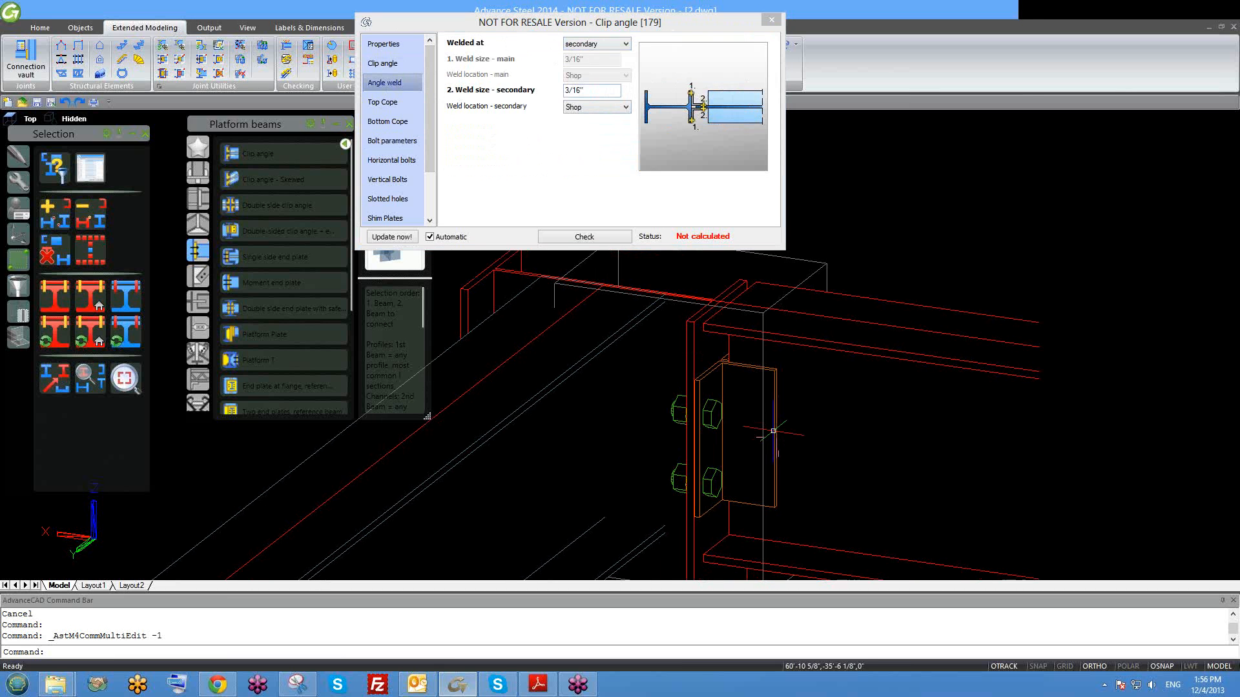
scroll(836, 294, "down", 1)
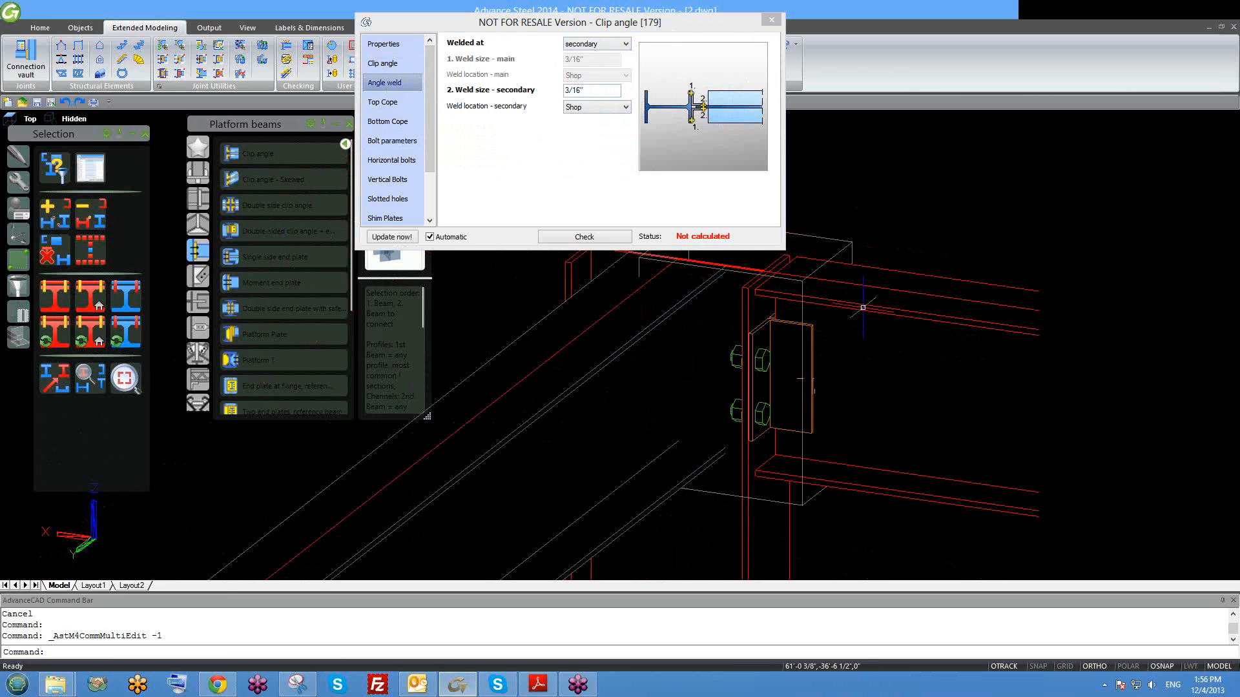
scroll(813, 339, "down", 1)
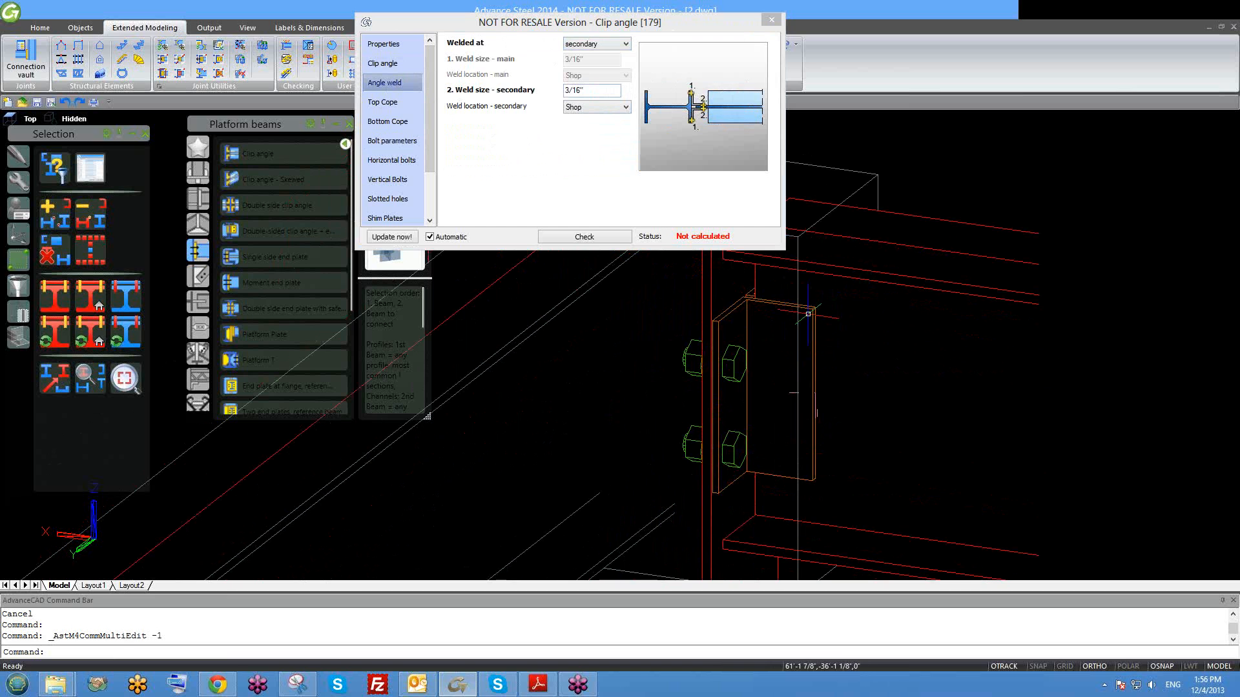
Compare the bolt and weld settings, set the clip angle's Welded at option to none, and inspect the bolts on both legs.
left_click(391, 141)
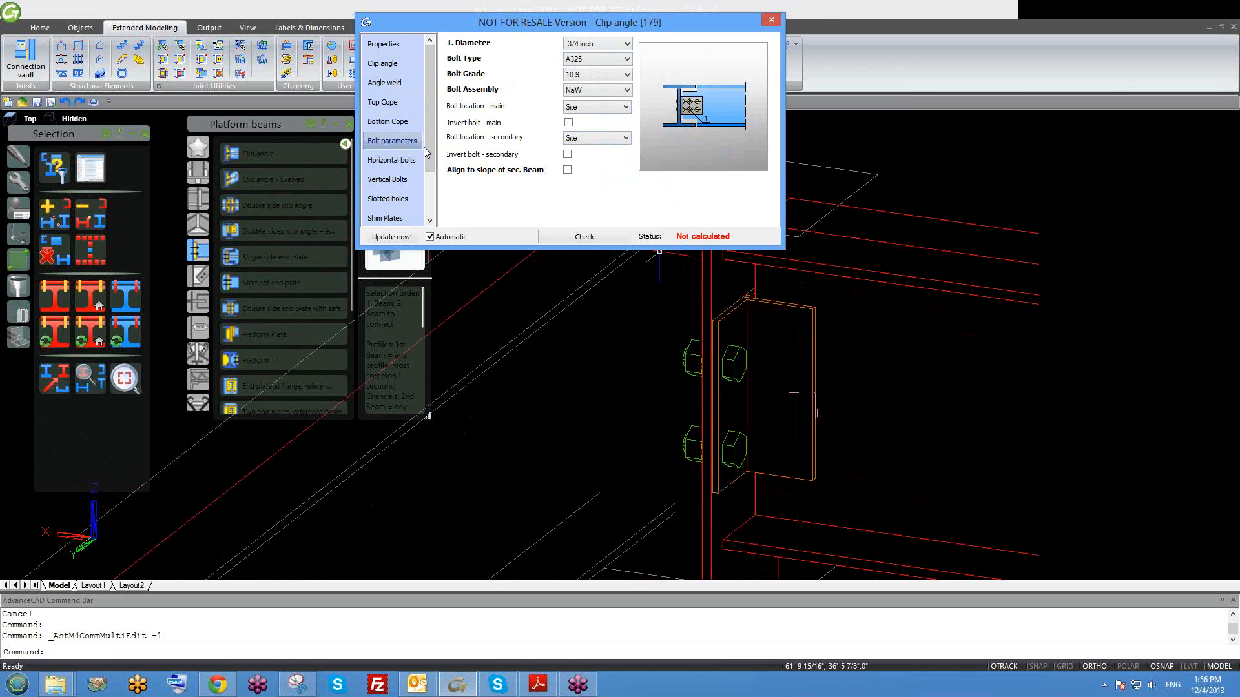
left_click(397, 79)
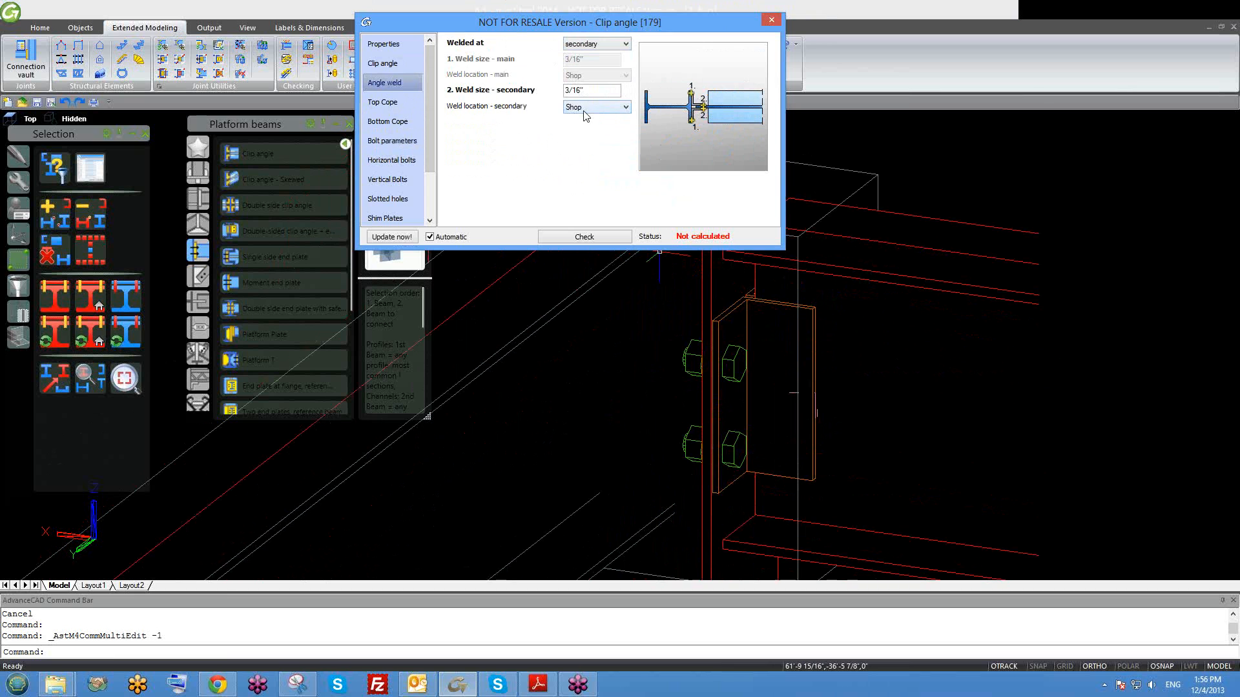
middle_click_drag(881, 390, 892, 420)
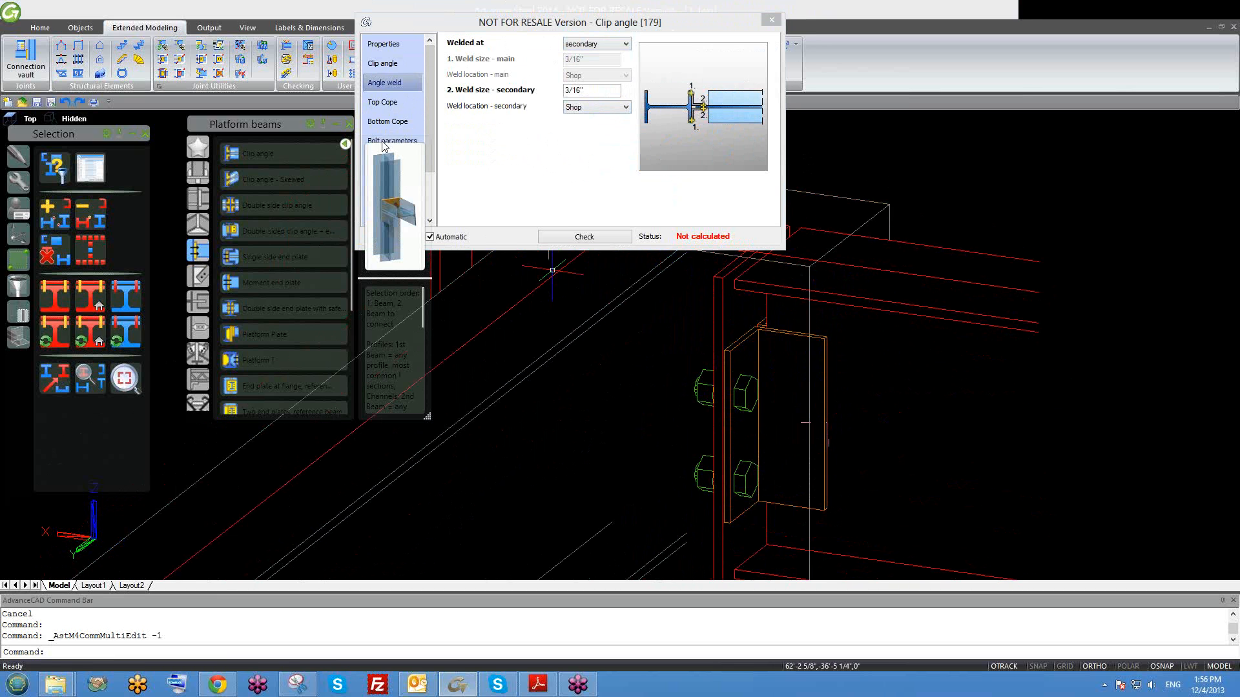
left_click_drag(530, 23, 599, 11)
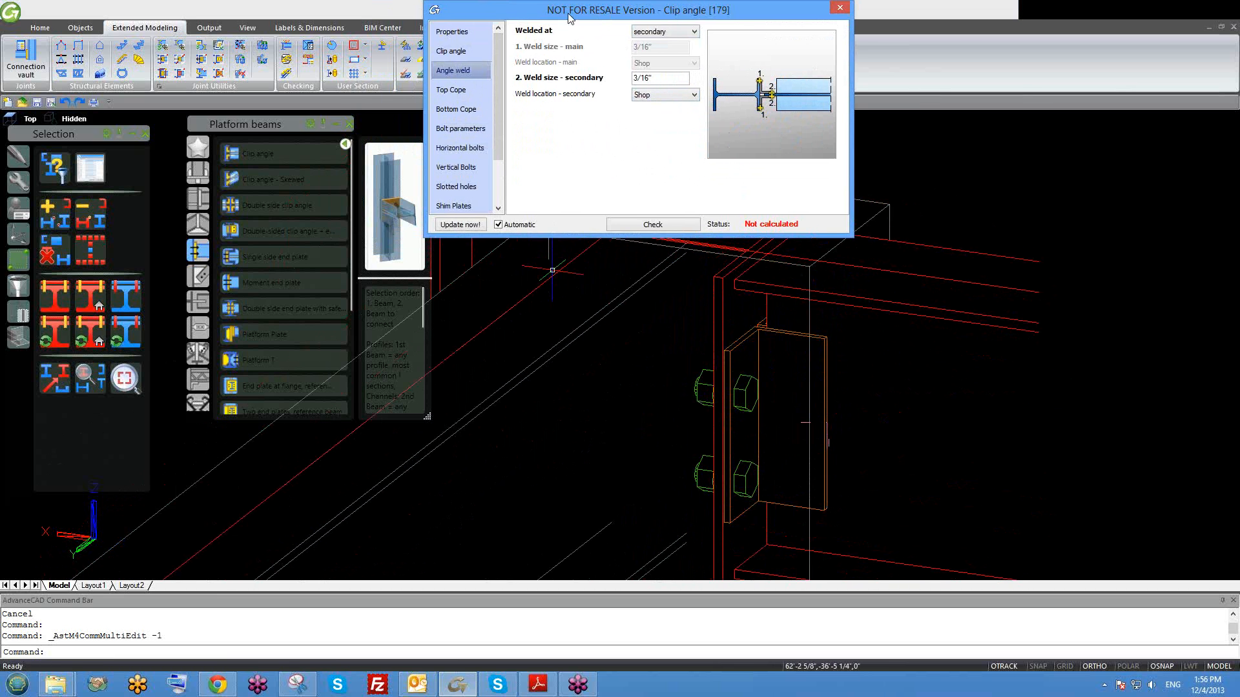
left_click(644, 98)
left_click(643, 107)
left_click(659, 32)
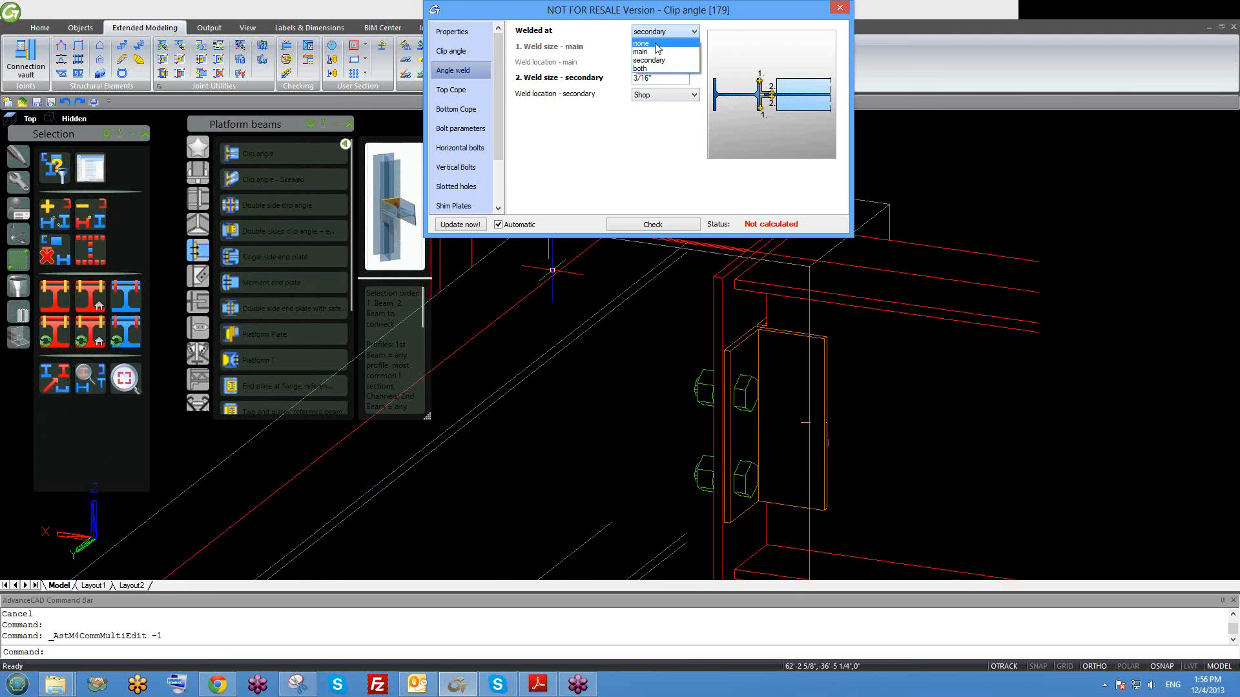
left_click(658, 43)
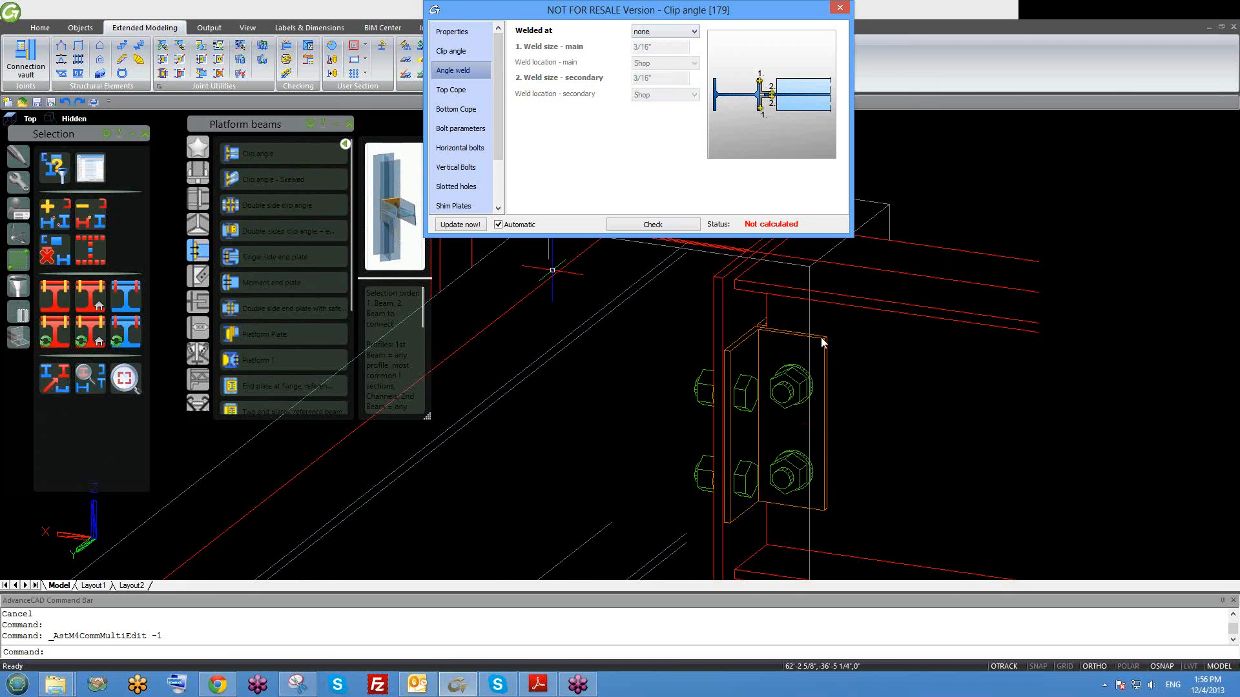
middle_click_drag(822, 340, 821, 351)
middle_click_drag(790, 432, 766, 443, "shift")
Set the bolt location on the secondary beam to Shop and inspect the bolts through the angle leg.
left_click(458, 131)
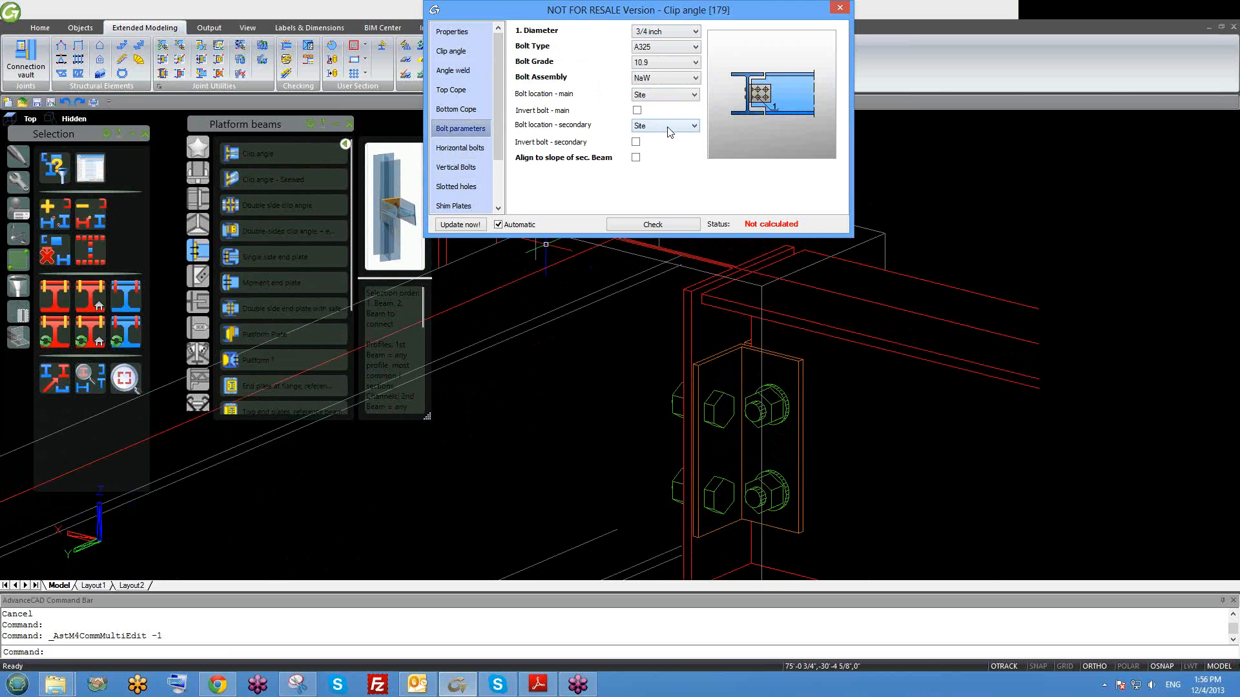
scroll(804, 414, "up", 2)
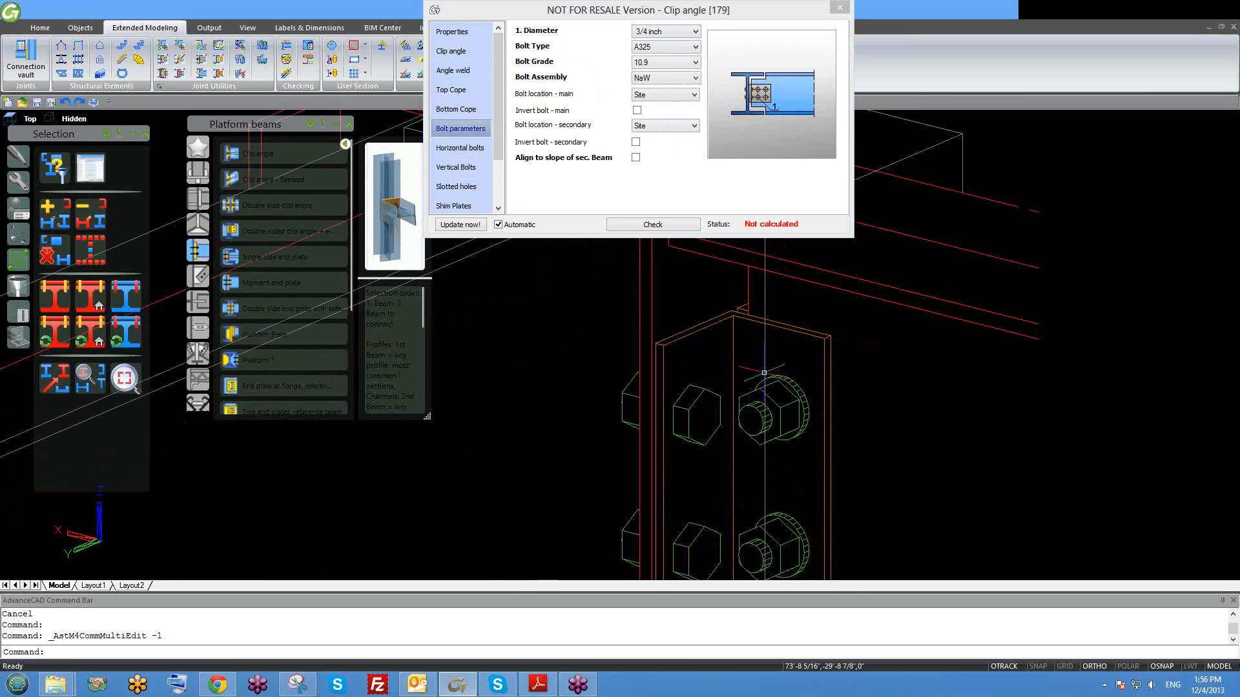
scroll(795, 381, "down", 1)
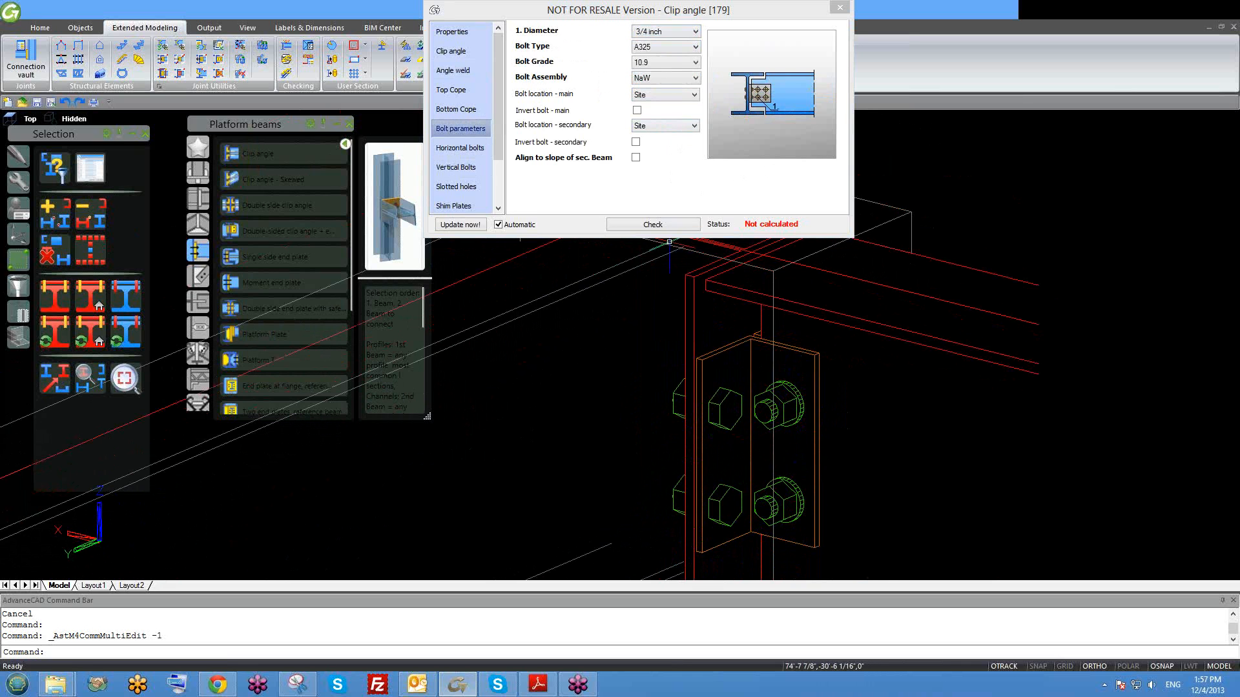
left_click(666, 126)
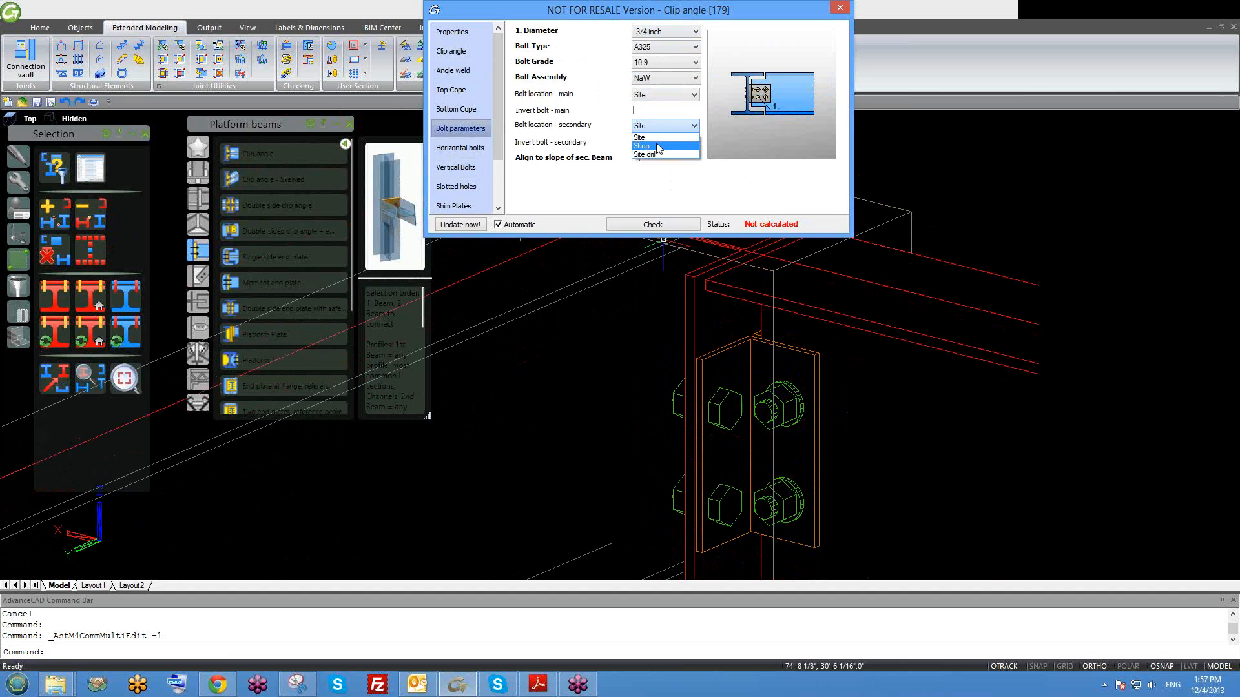
left_click(658, 146)
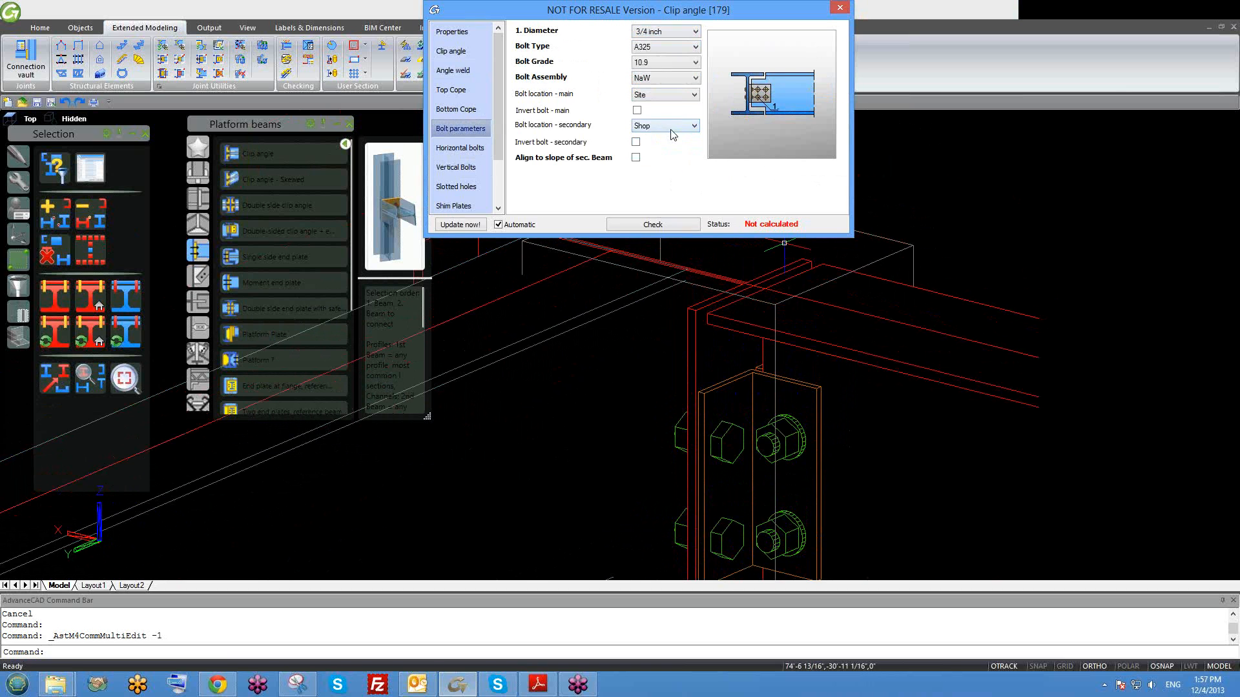
middle_click_drag(747, 400, 716, 407)
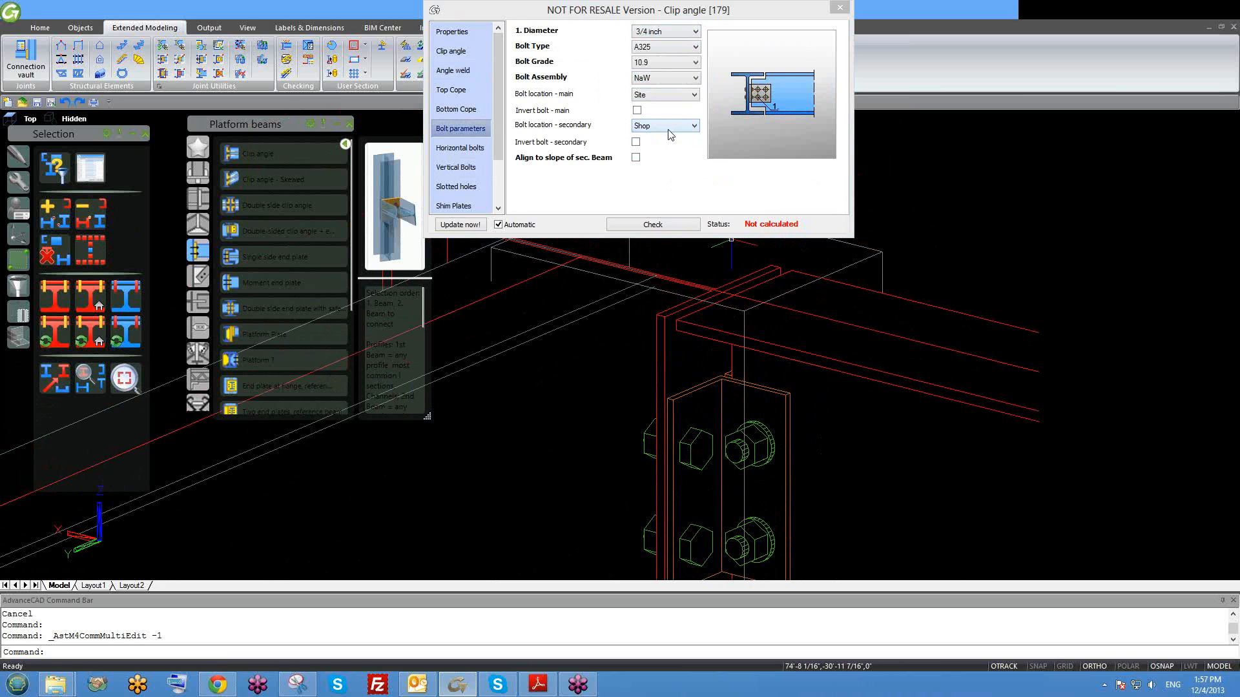
Set the angle weld to both the main and secondary beams, and inspect the welded legs.
left_click(479, 51)
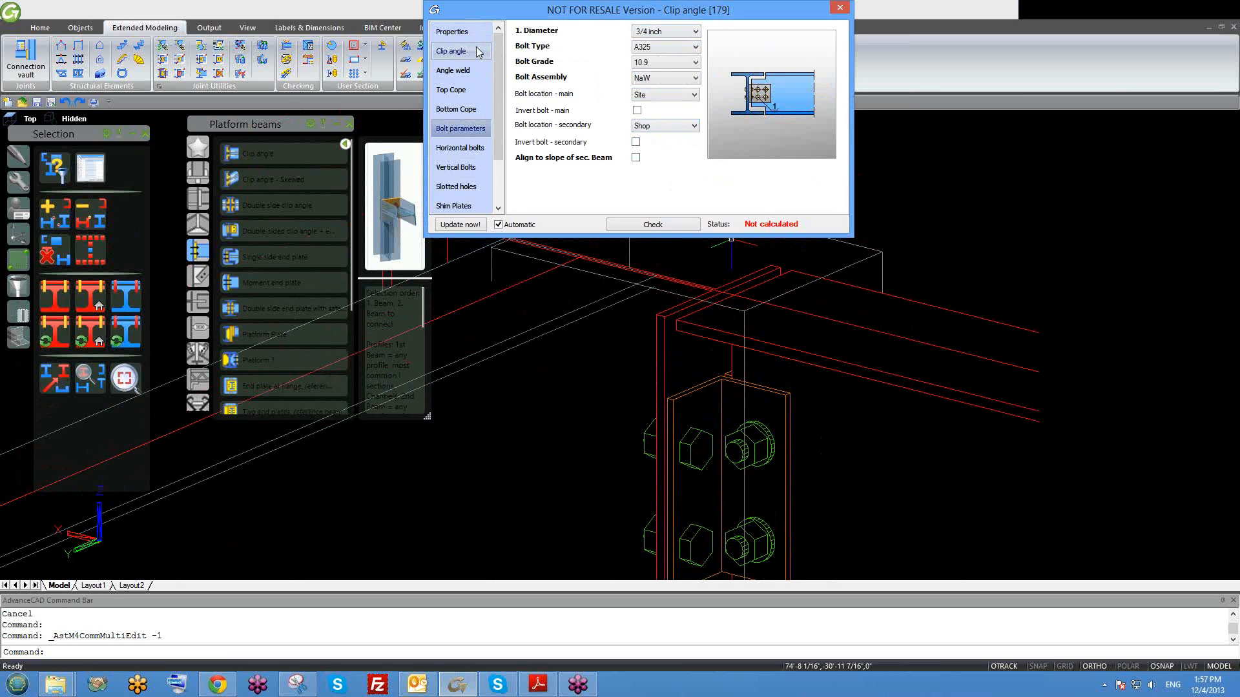
left_click(453, 70)
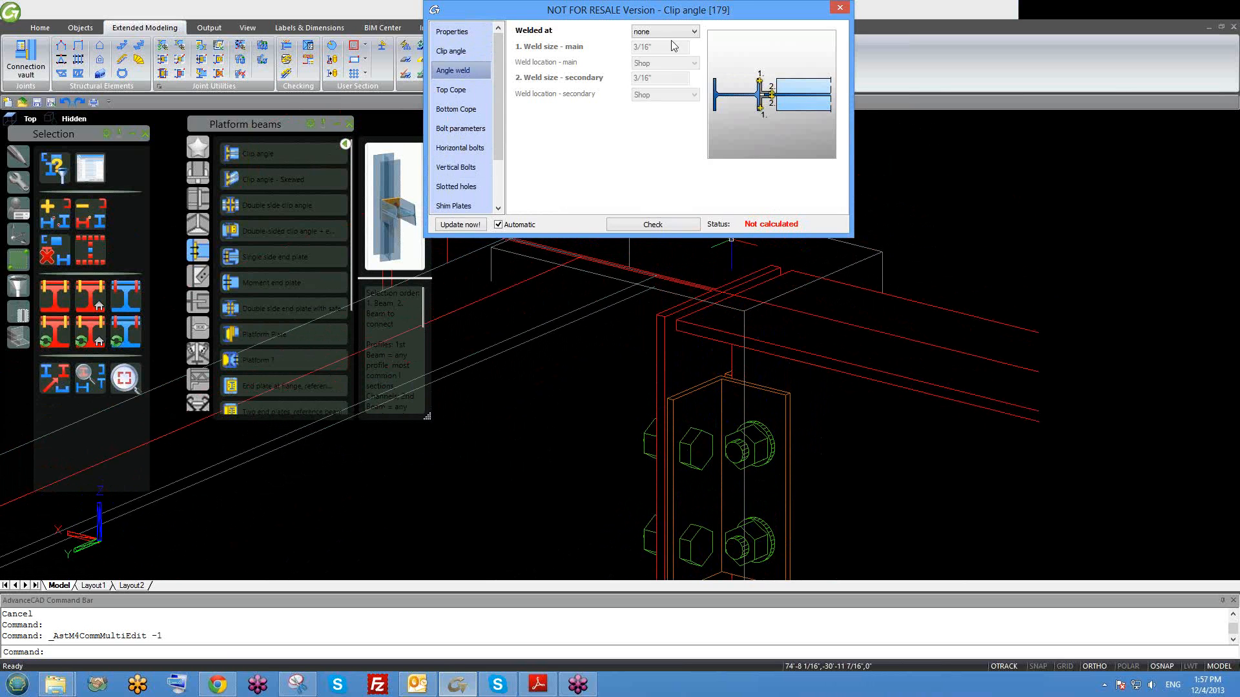
left_click(654, 32)
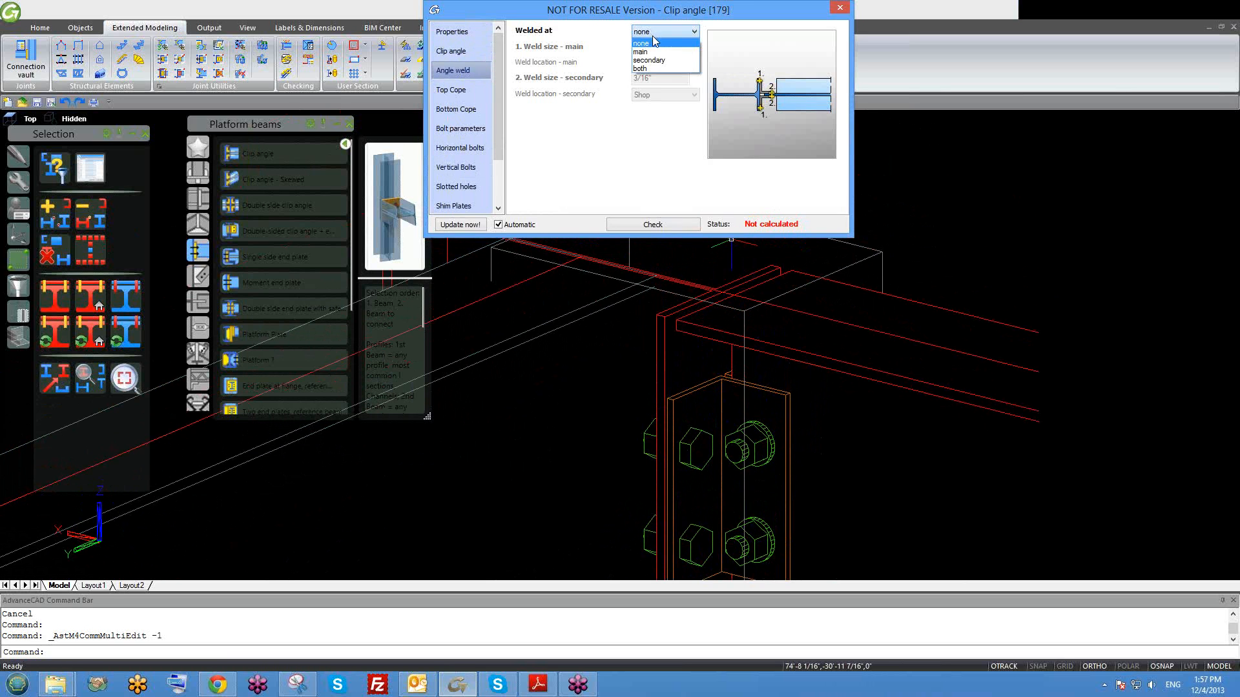
left_click(665, 68)
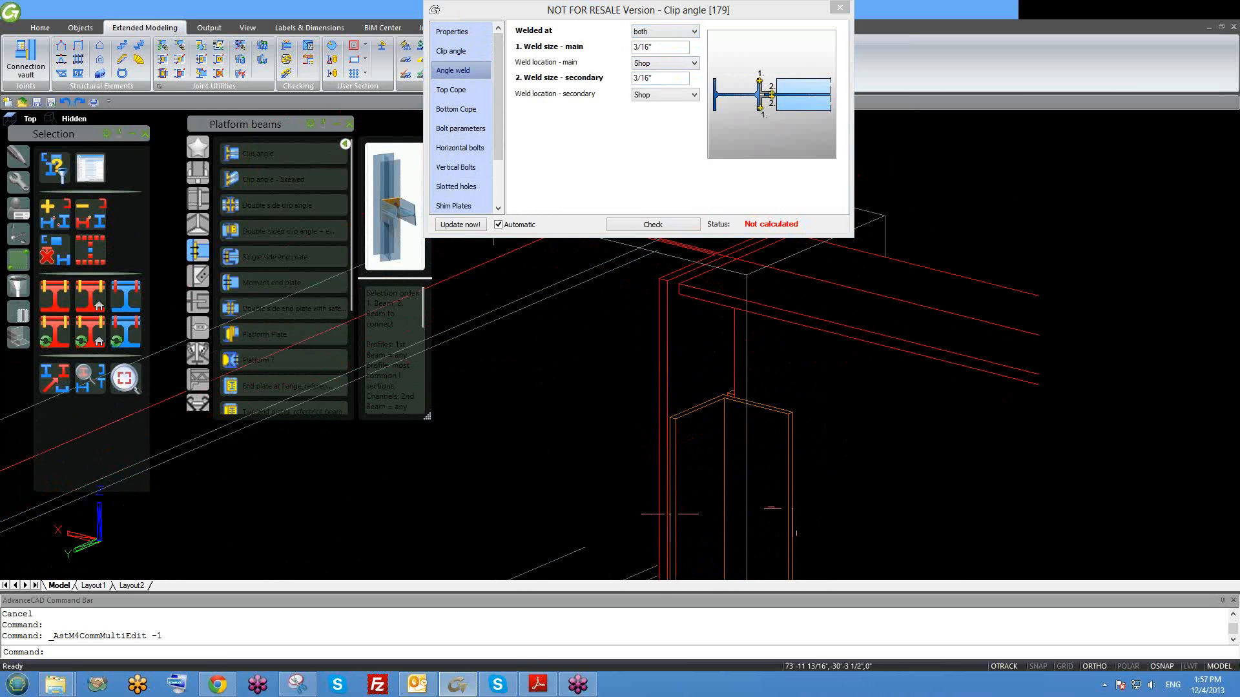
scroll(797, 430, "down", 2)
middle_click_drag(797, 429, 743, 374, "shift")
middle_click_drag(735, 282, 729, 312)
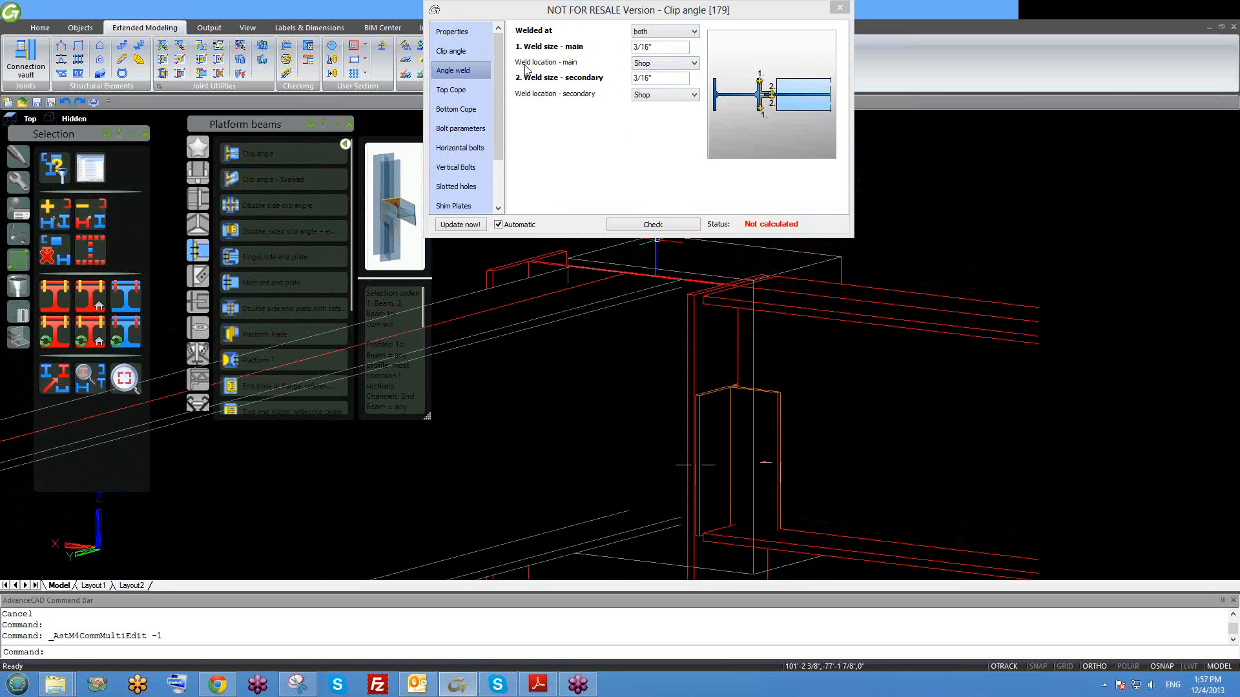
Set the weld location to Site on the main beam and keep Shop on the secondary beam.
left_click(655, 65)
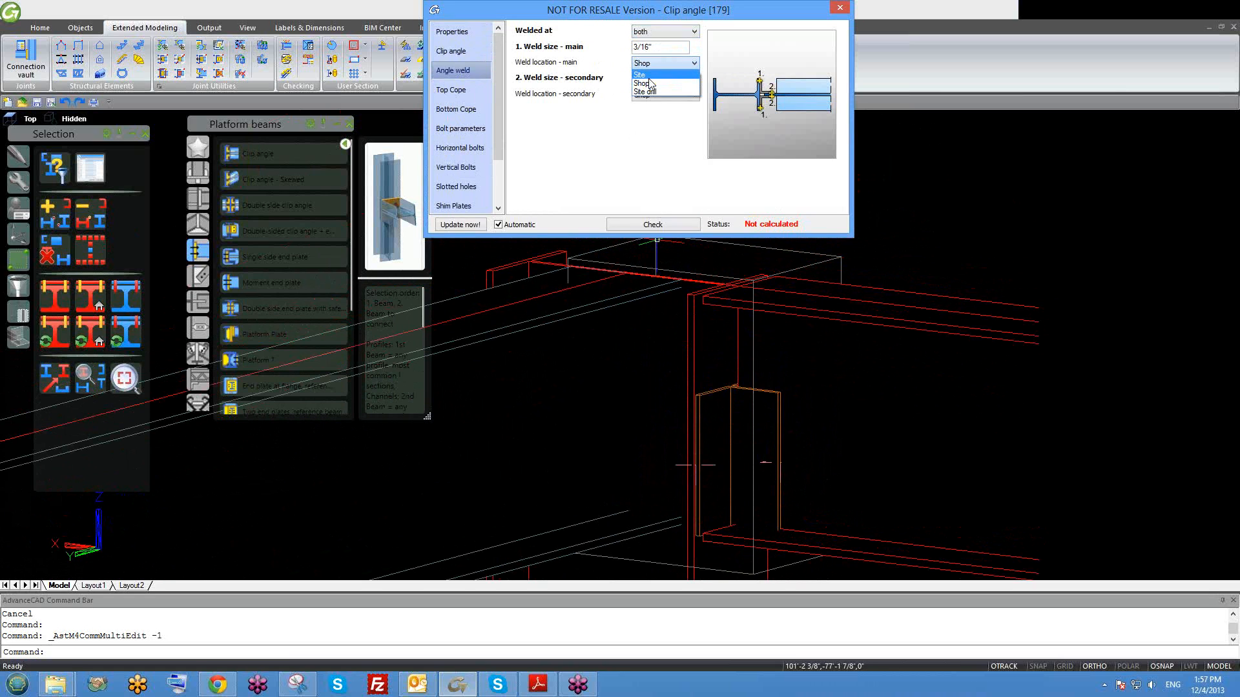
left_click(649, 75)
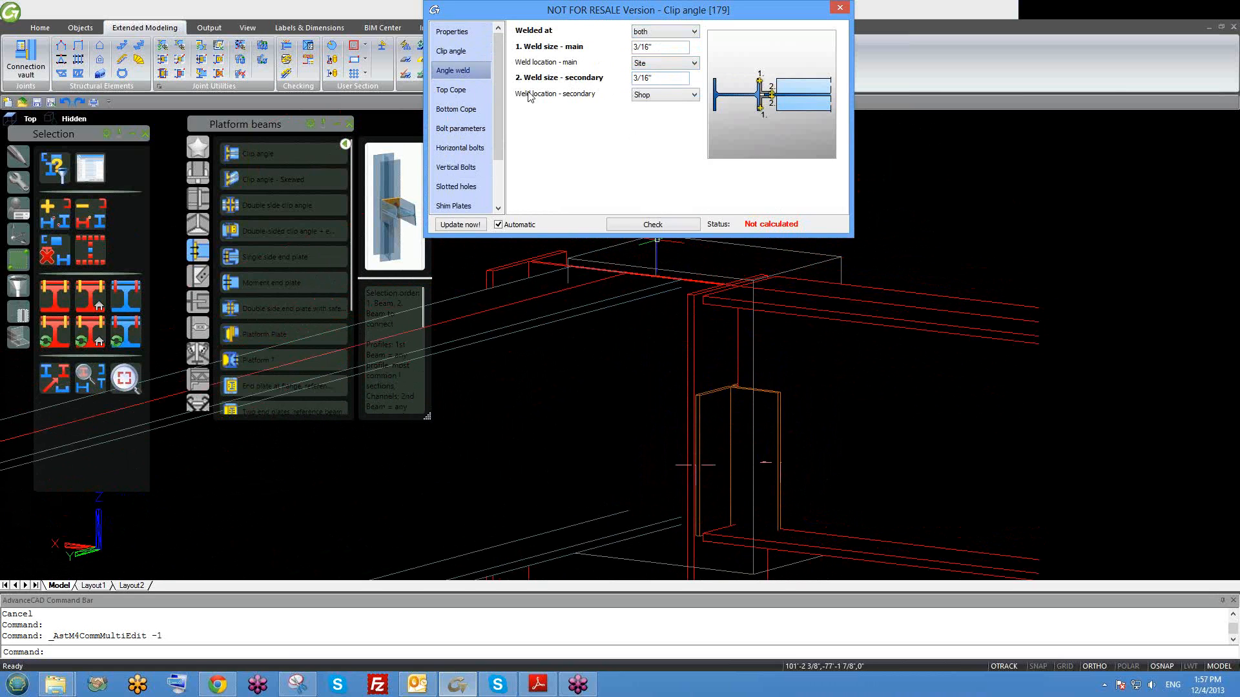
left_click(660, 98)
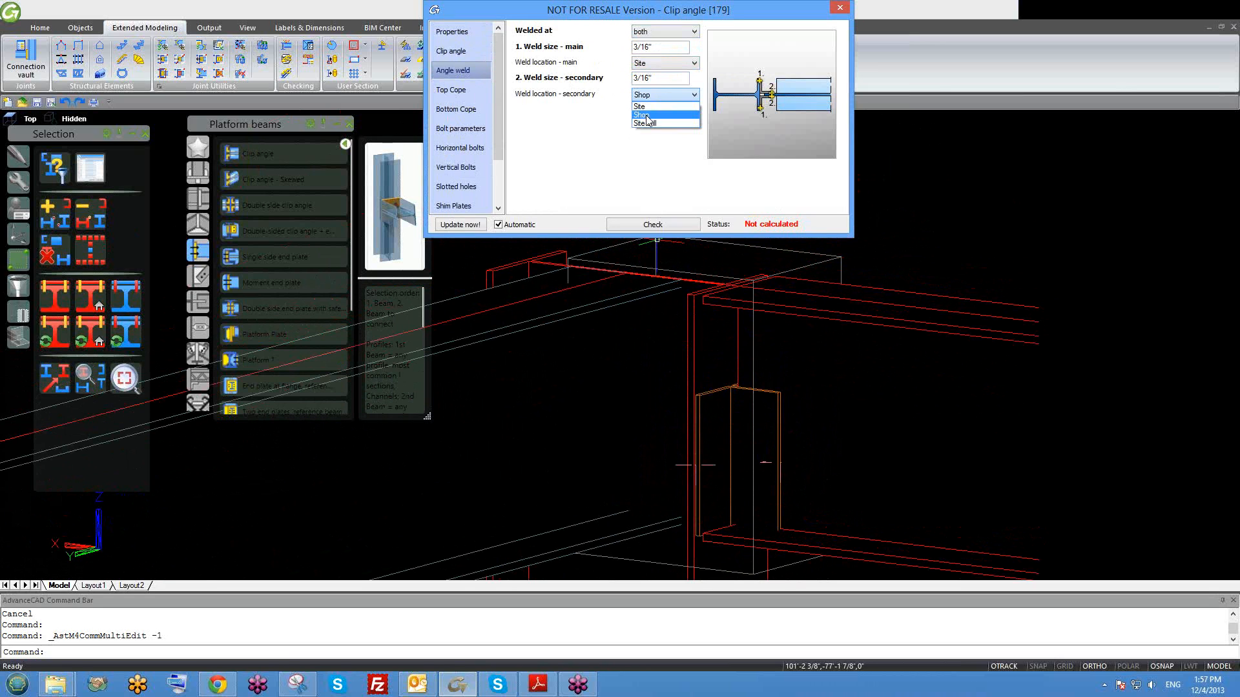
left_click(646, 115)
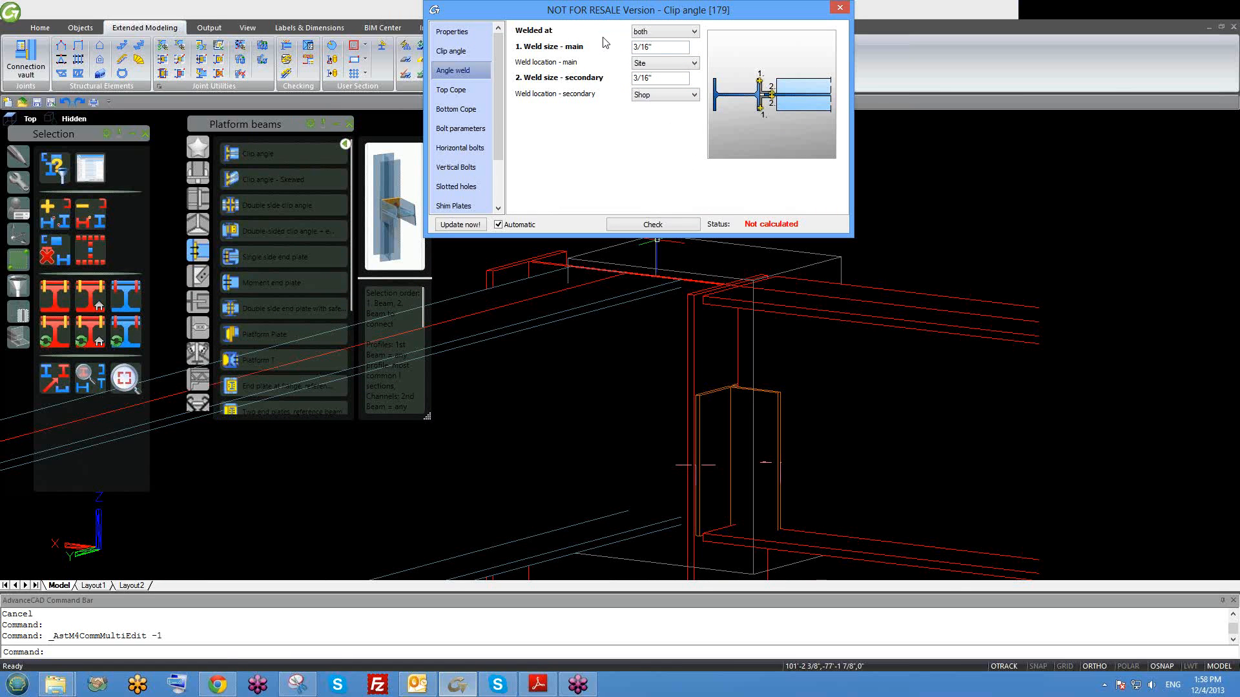
Keep the weld on both beams, examine the fully welded clip angle, and check the bolt parameters against the weld settings.
left_click(649, 34)
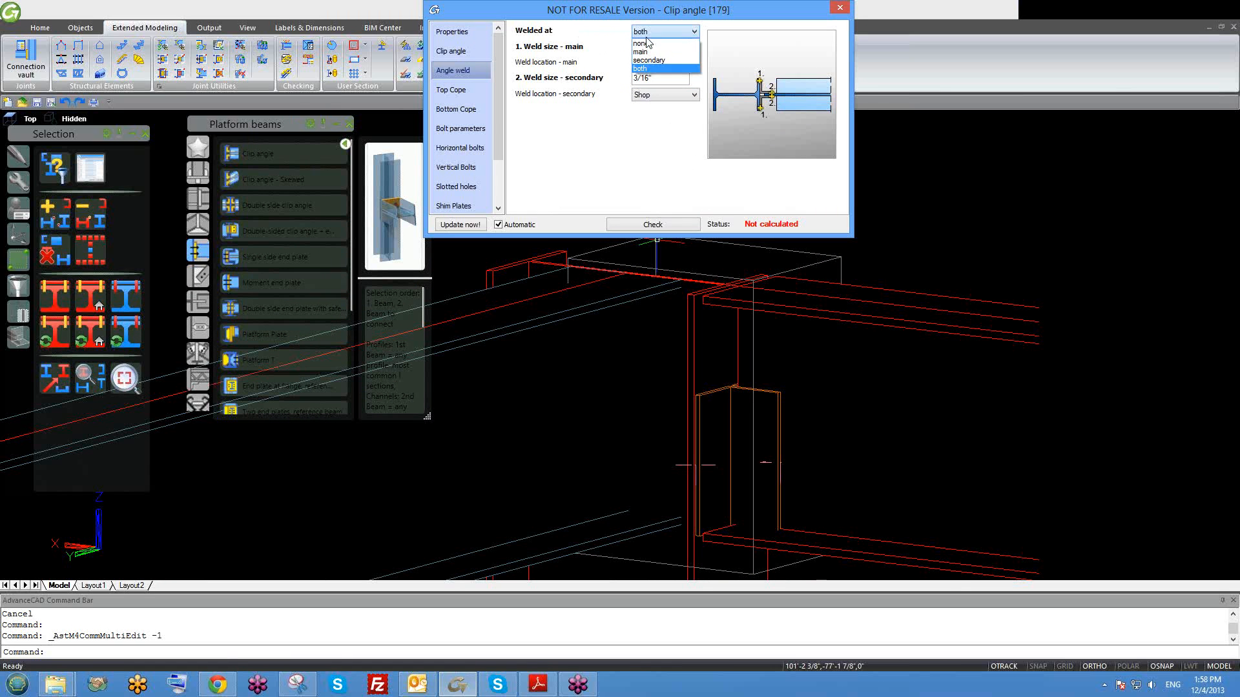
left_click(653, 68)
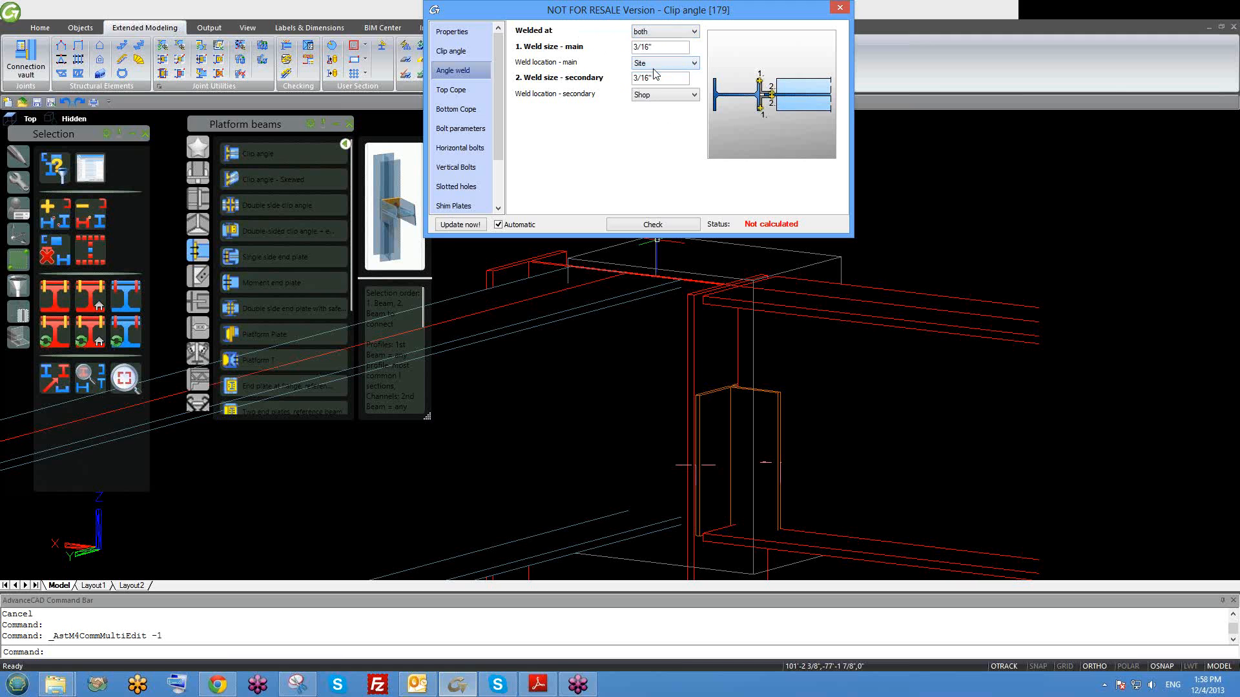
middle_click_drag(846, 350, 843, 380)
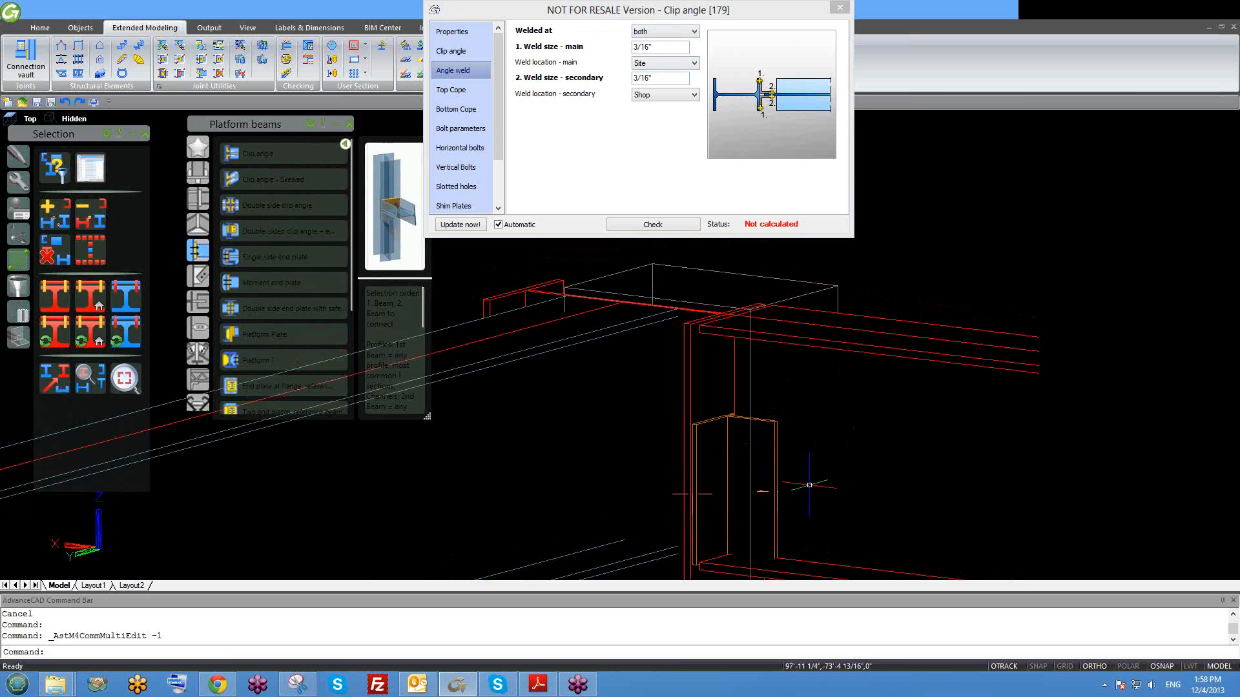
middle_click_drag(775, 479, 746, 487)
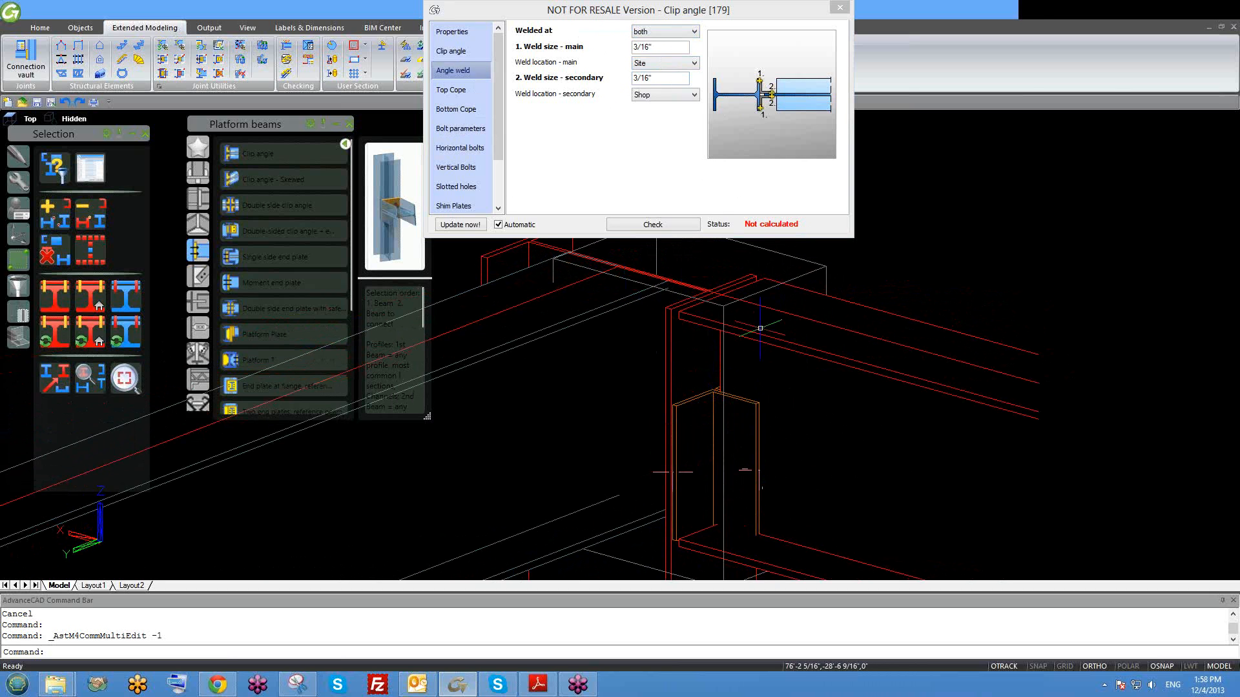
middle_click_drag(756, 380, 755, 396)
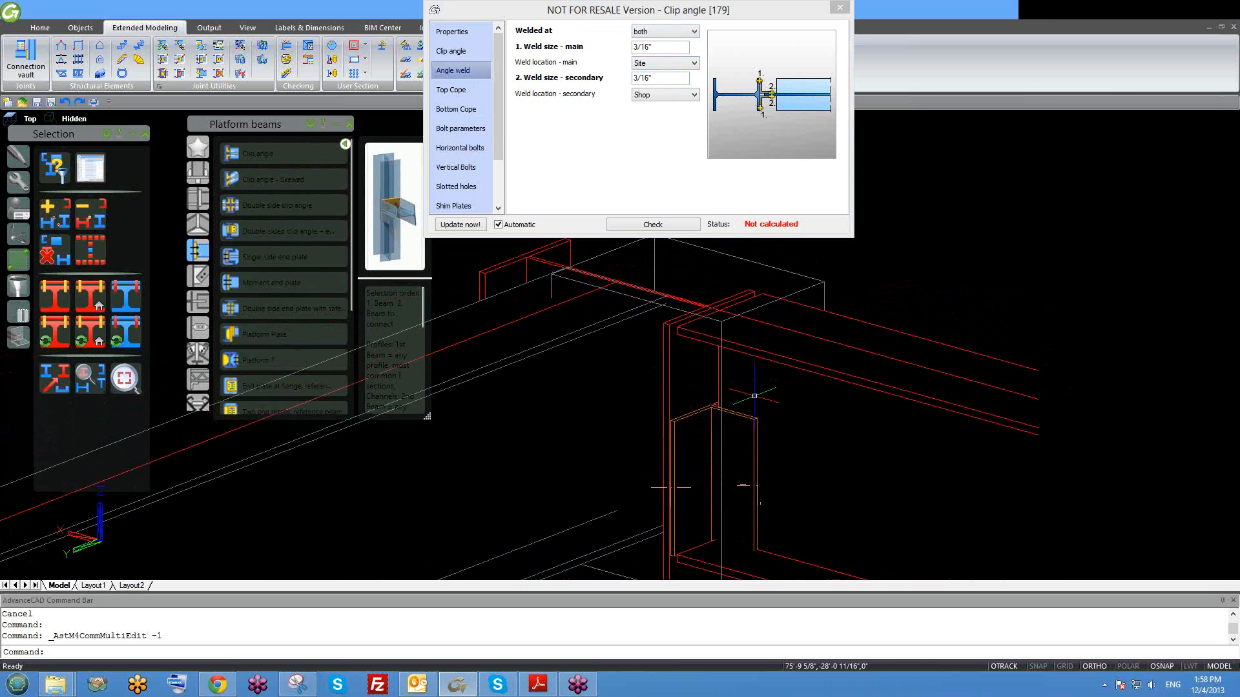
left_click(463, 133)
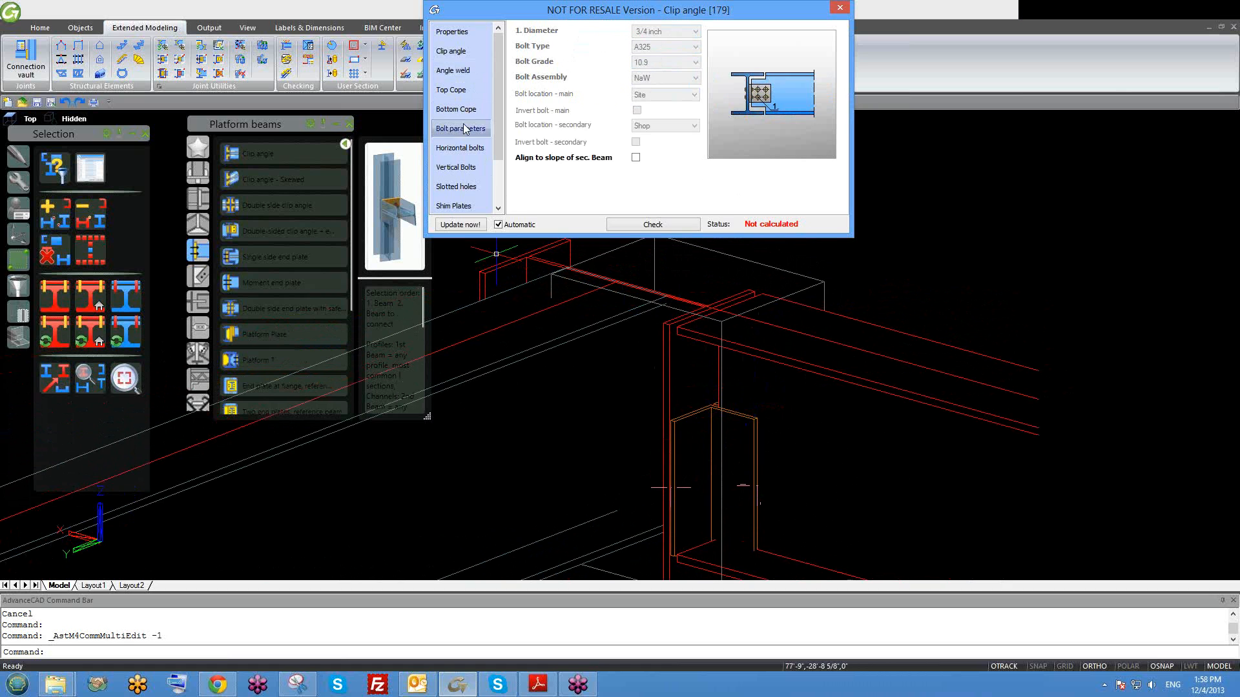
left_click(460, 71)
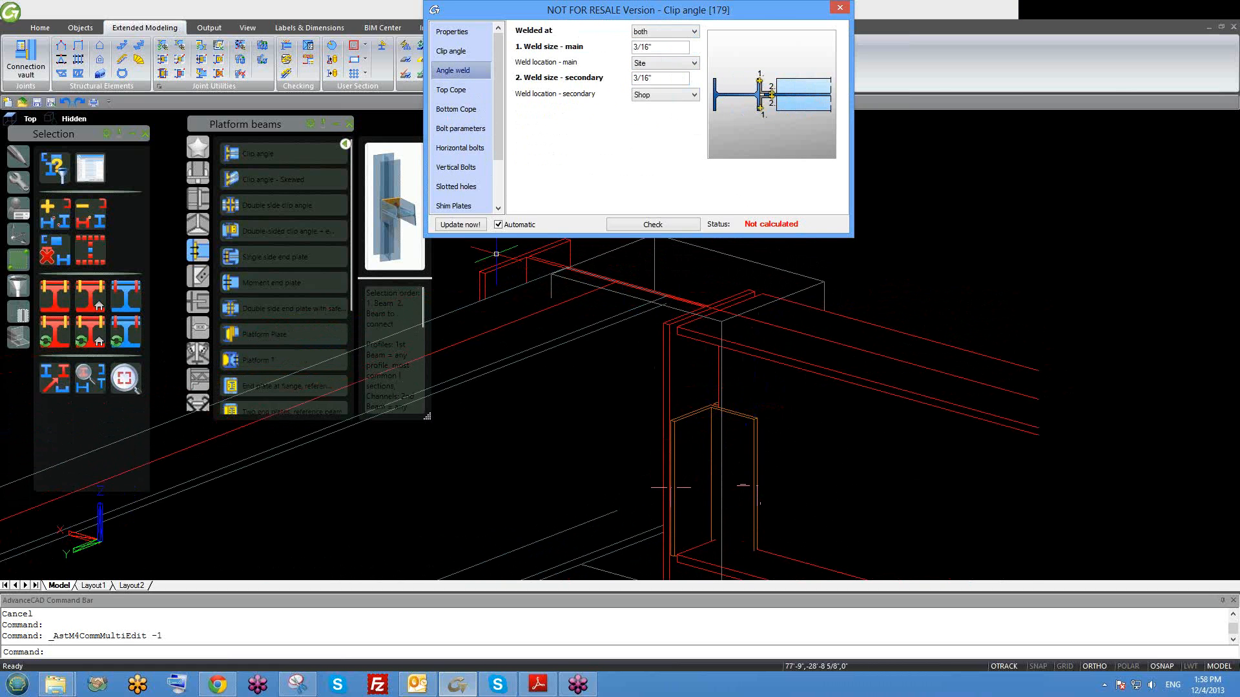
middle_click_drag(910, 478, 917, 433)
Switch the angle weld back to none, and review the bolted clip angle together with its bolt parameters.
left_click(655, 34)
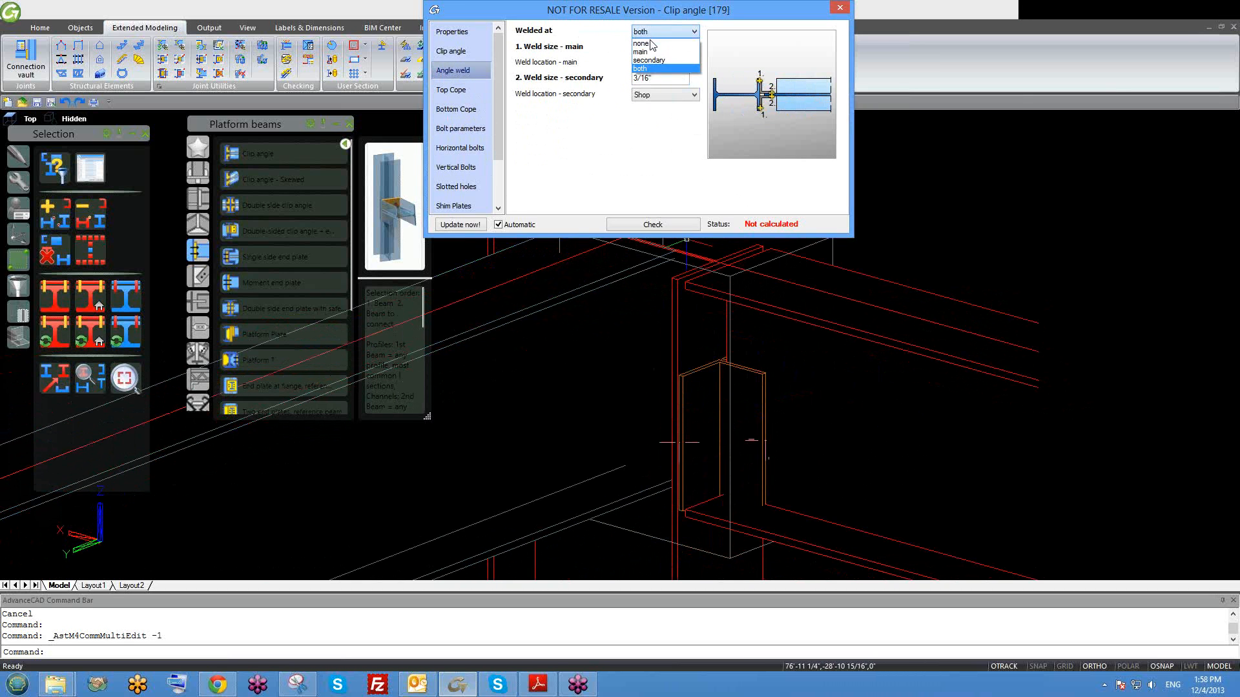
left_click(651, 44)
middle_click_drag(737, 359, 745, 387)
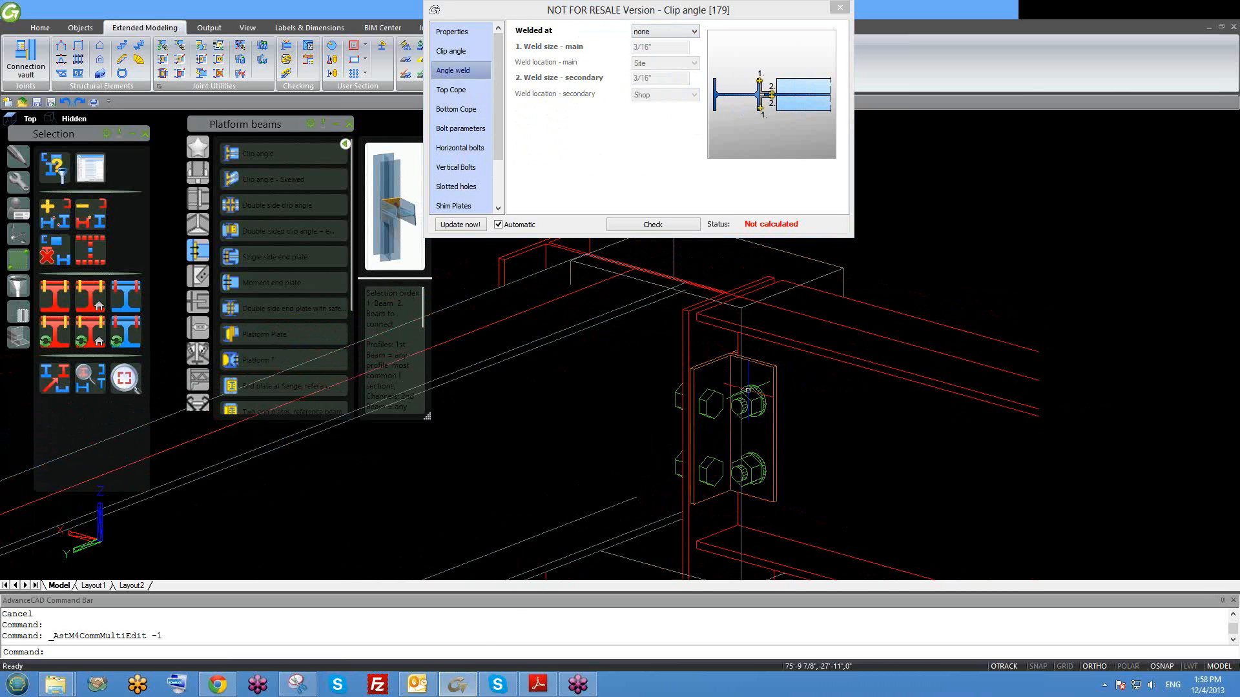
mouse_move(778, 437)
middle_mouse_down("shift")
mouse_move(796, 443)
mouse_move(786, 433)
middle_mouse_up("shift")
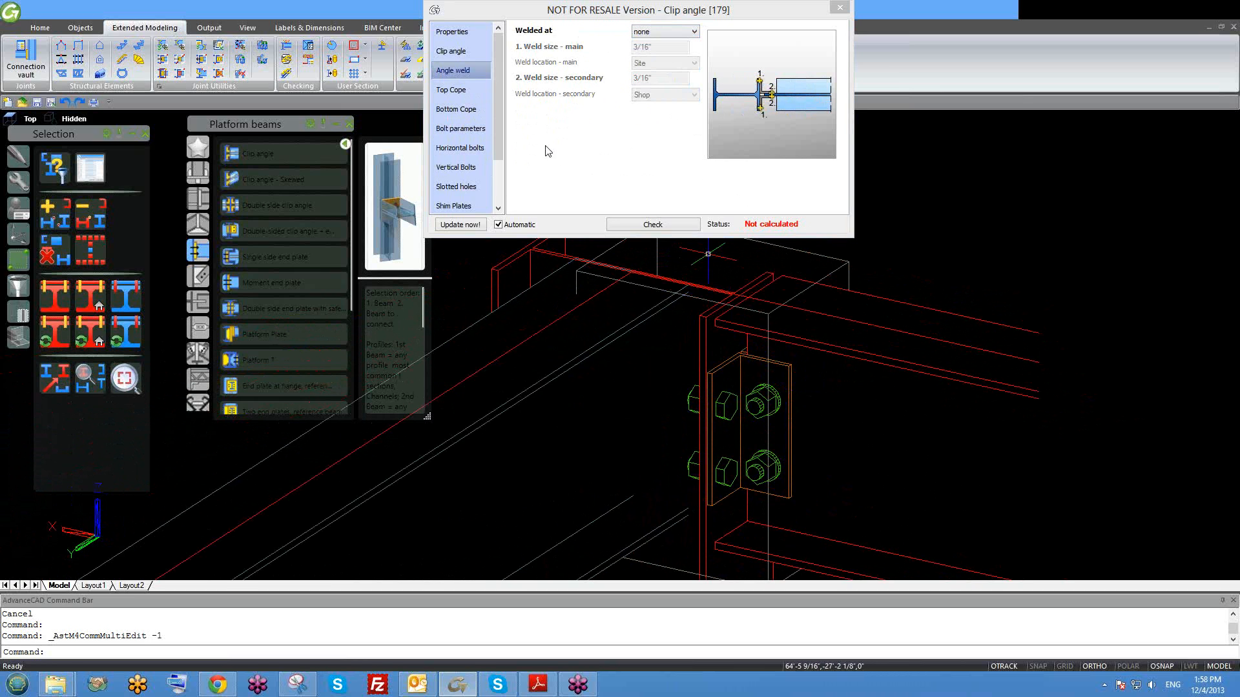
left_click(462, 74)
left_click(463, 130)
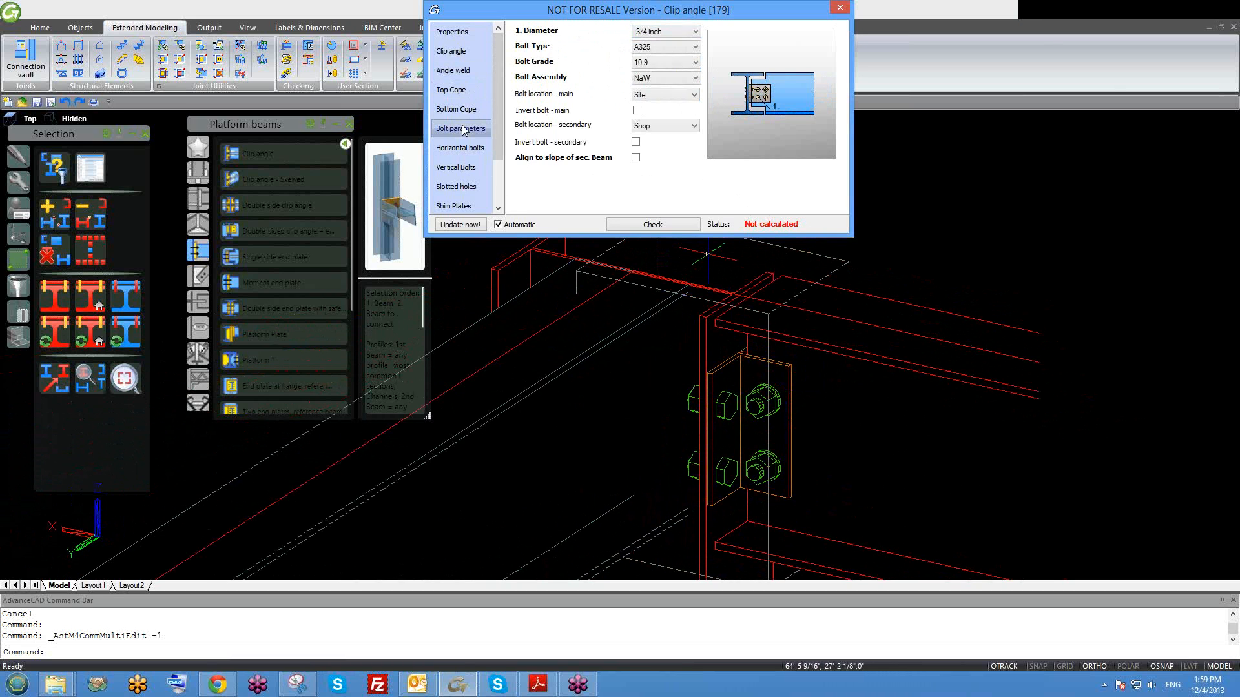
middle_click_drag(760, 368, 764, 353)
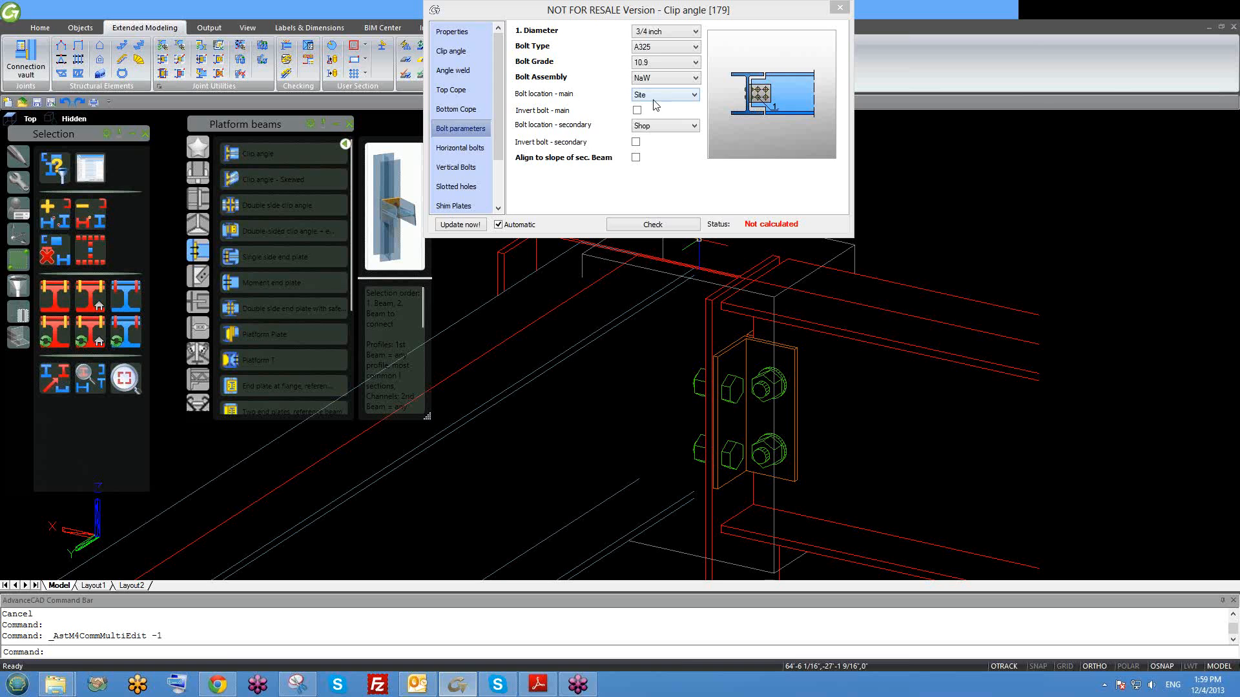
Set the clip angle to be welded at the secondary beam only.
left_click(476, 75)
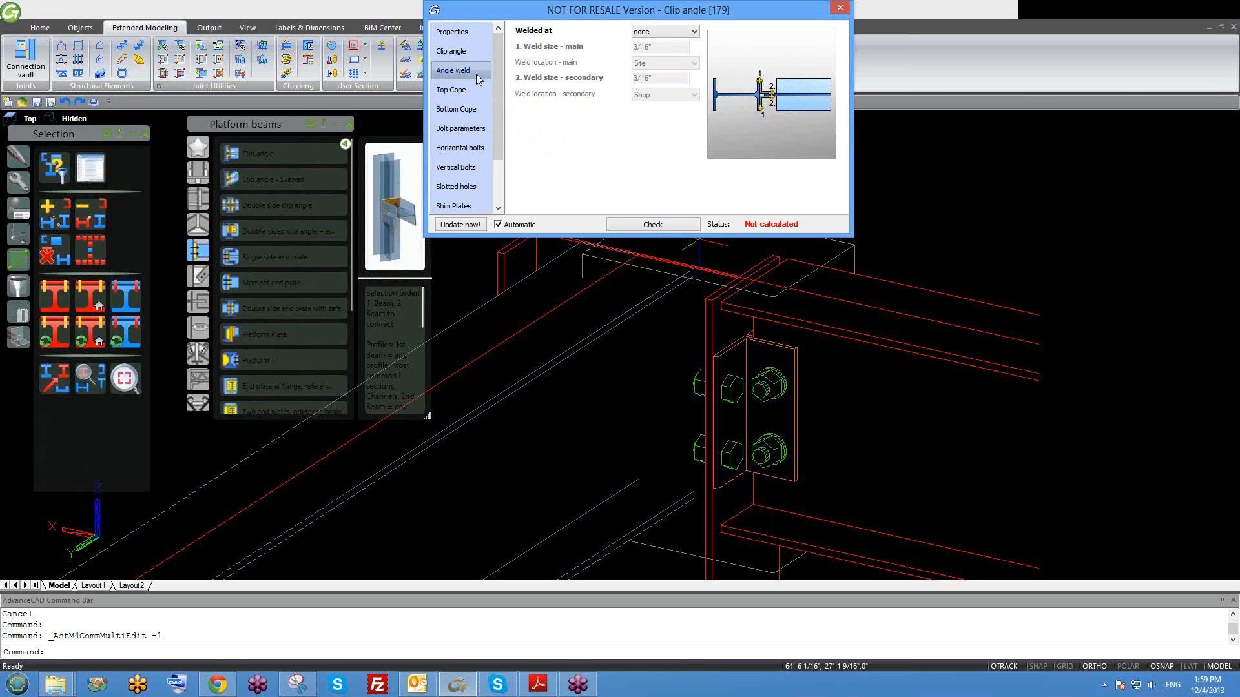
left_click(656, 33)
left_click(656, 61)
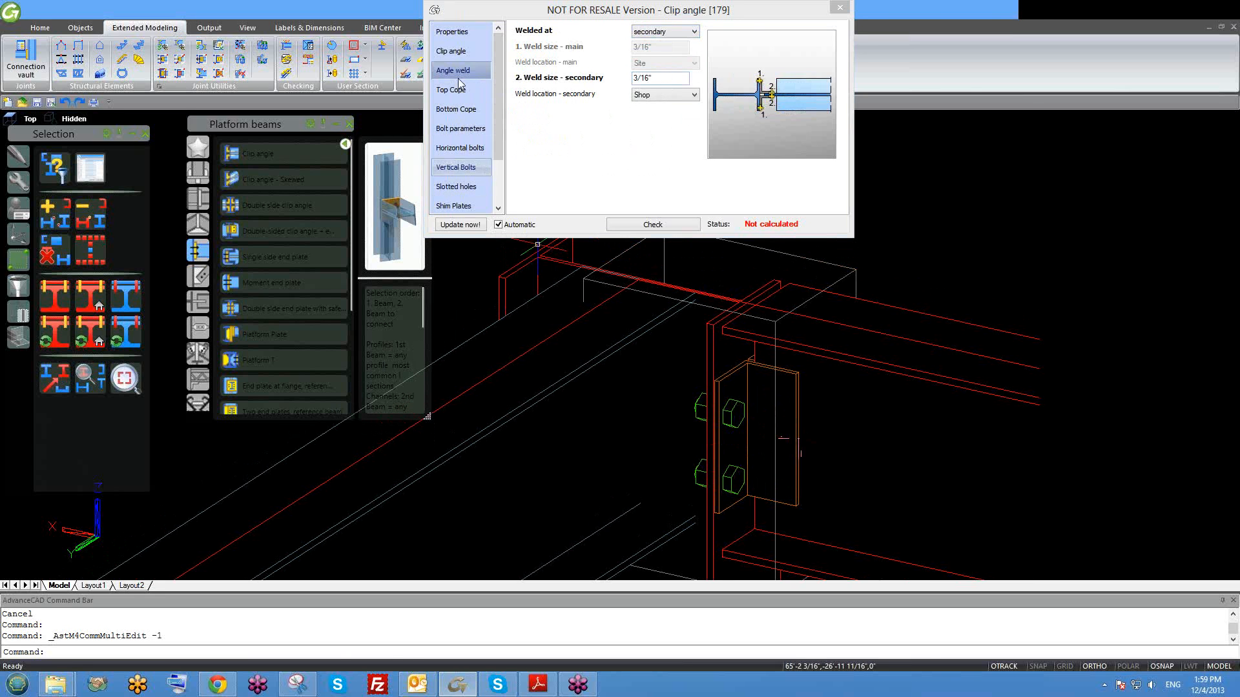
Review the bottom cope and horizontal bolt settings, and examine the bolts on the main beam side of the clip angle.
left_click(470, 95)
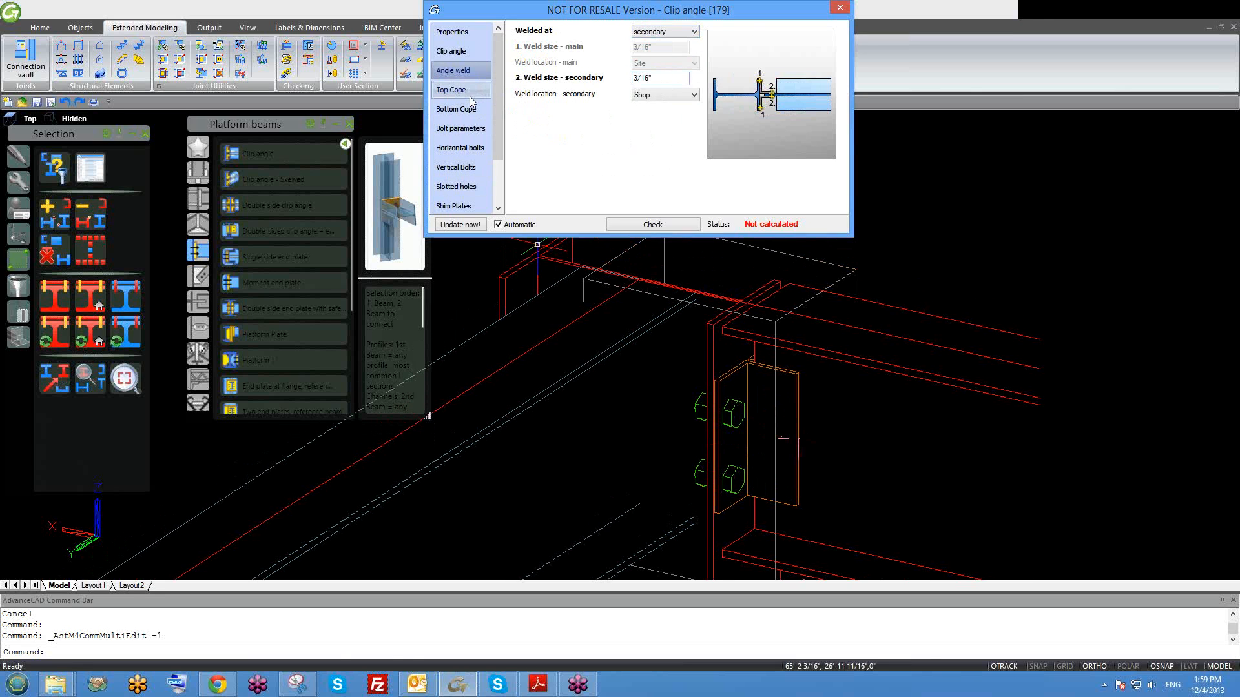
left_click(472, 108)
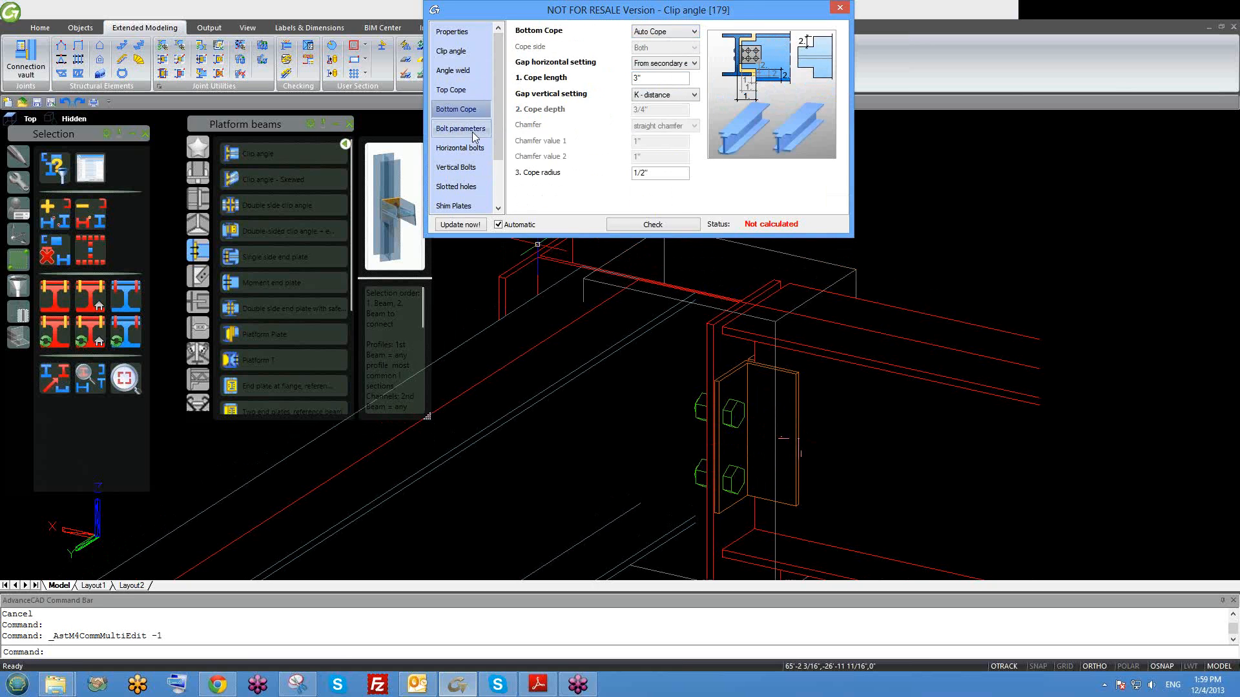
left_click(471, 146)
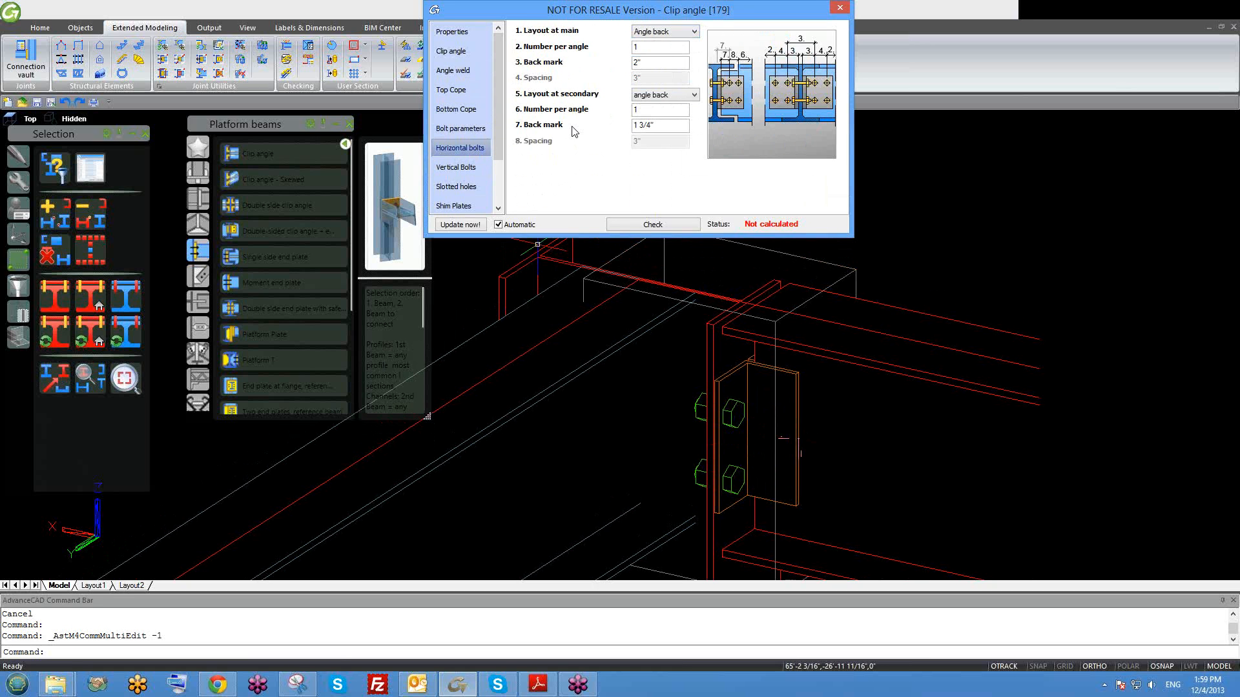
middle_click_drag(672, 357, 674, 343)
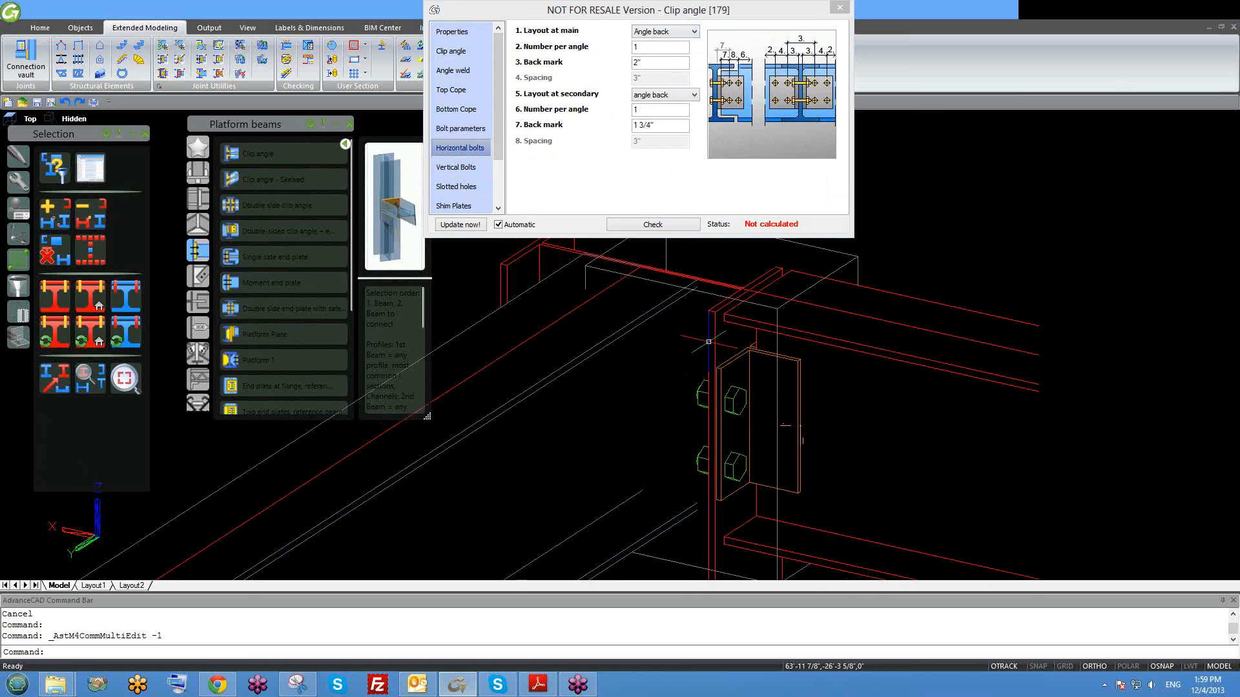
middle_click_drag(765, 374, 705, 408, "shift")
scroll(706, 408, "up", 1)
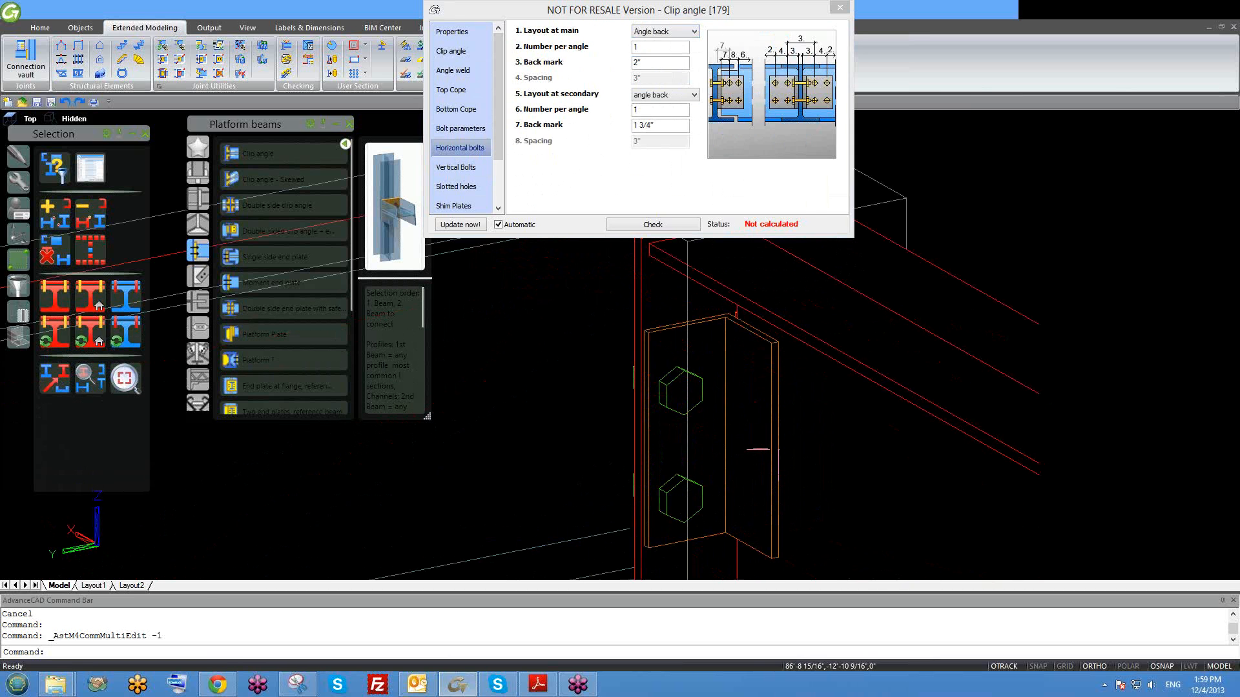
scroll(688, 406, "up", 1)
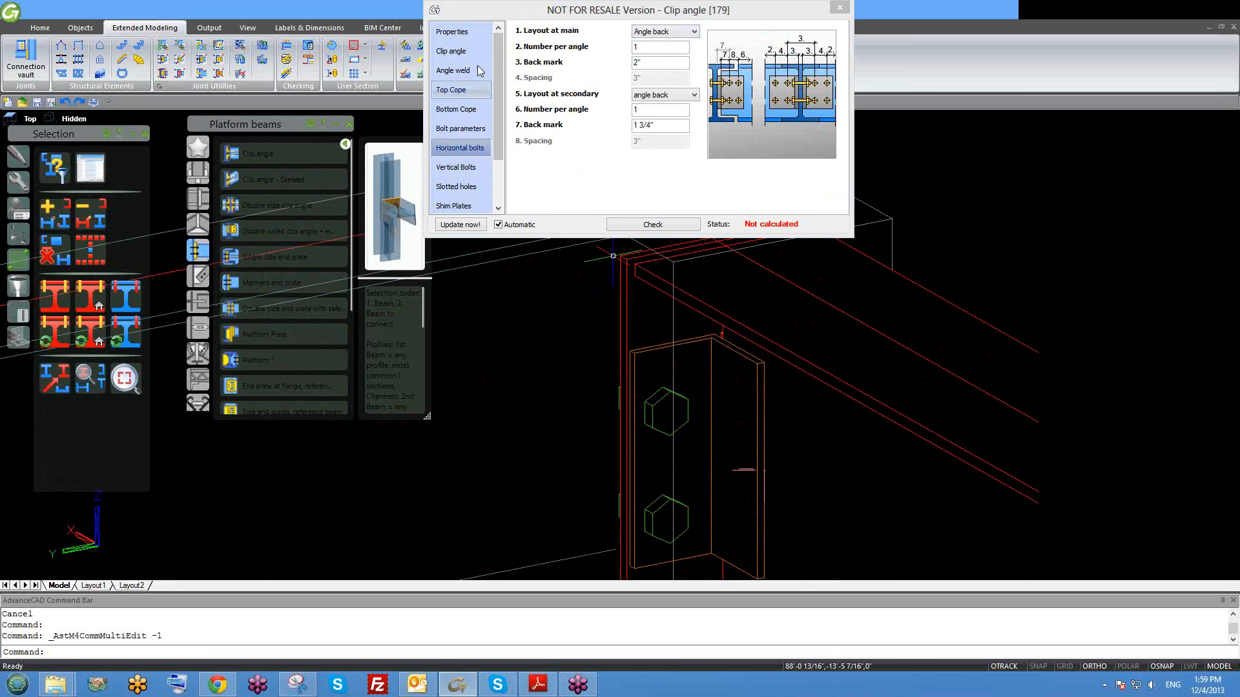
Set the clip angle to be welded at the main beam only.
left_click(465, 90)
left_click(468, 71)
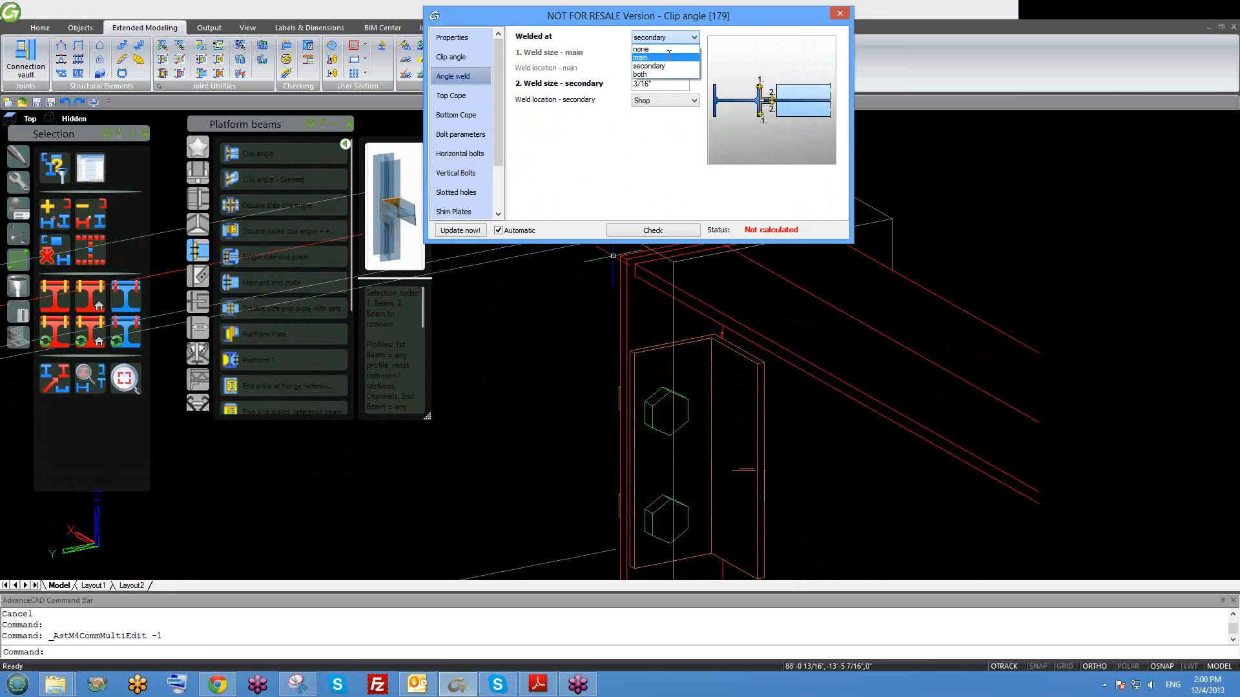
left_click(669, 58)
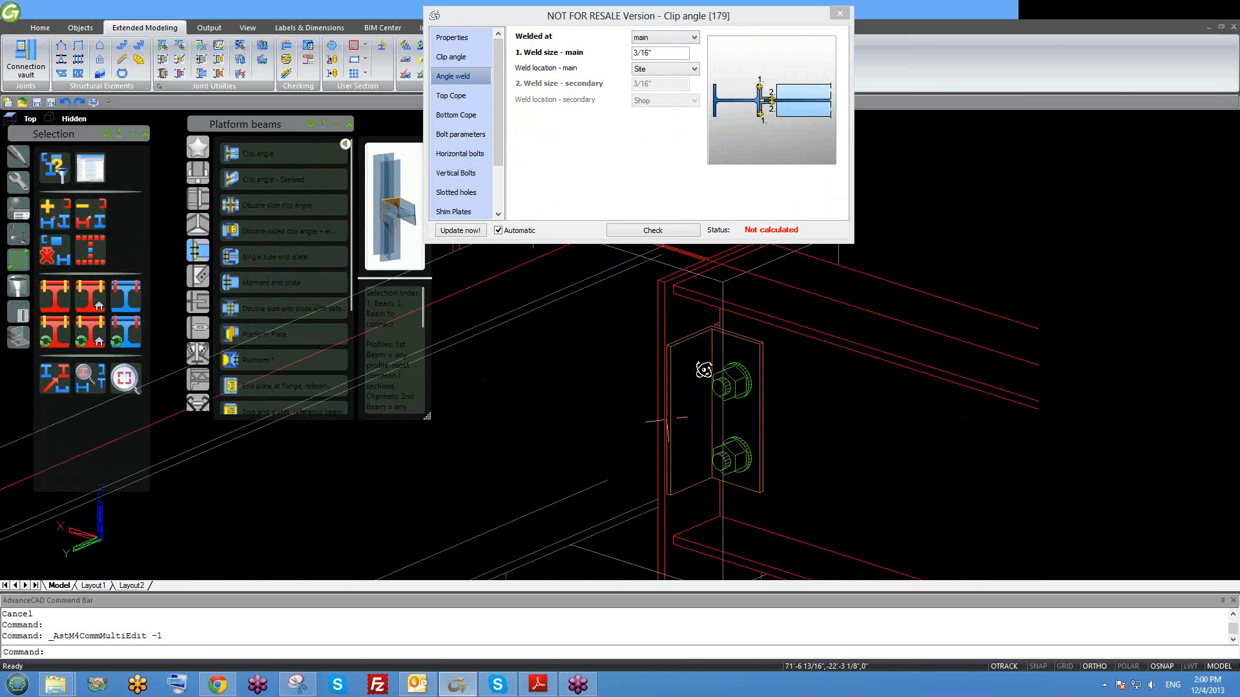
Review the bolt parameters and horizontal bolt layout, and inspect the bolts connecting the angle to the secondary beam.
left_click(456, 115)
left_click(460, 135)
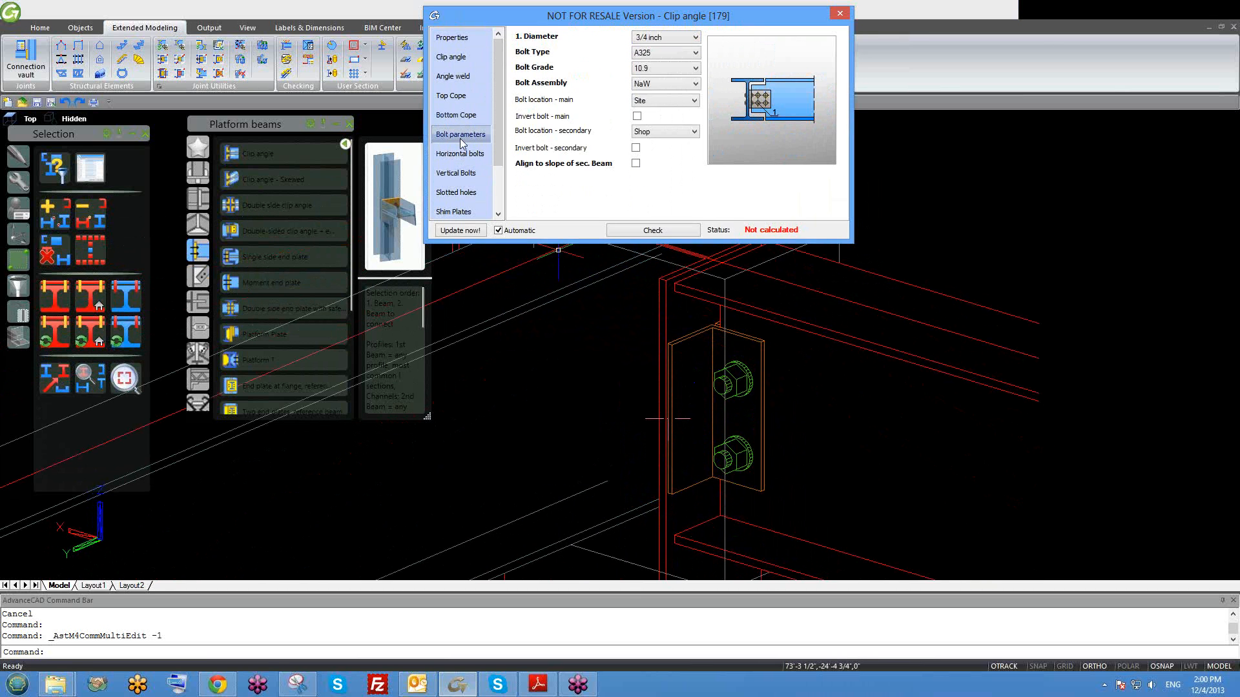
left_click(459, 153)
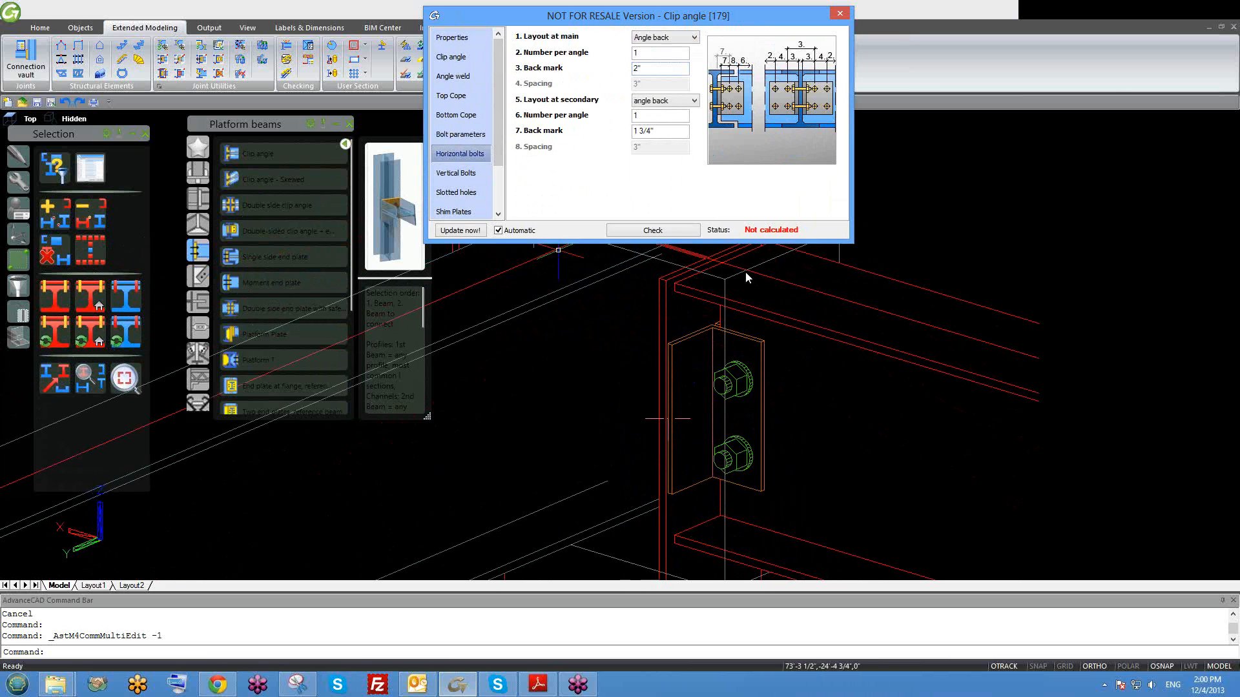
left_click(740, 349)
scroll(748, 405, "up", 4)
scroll(750, 414, "down", 3)
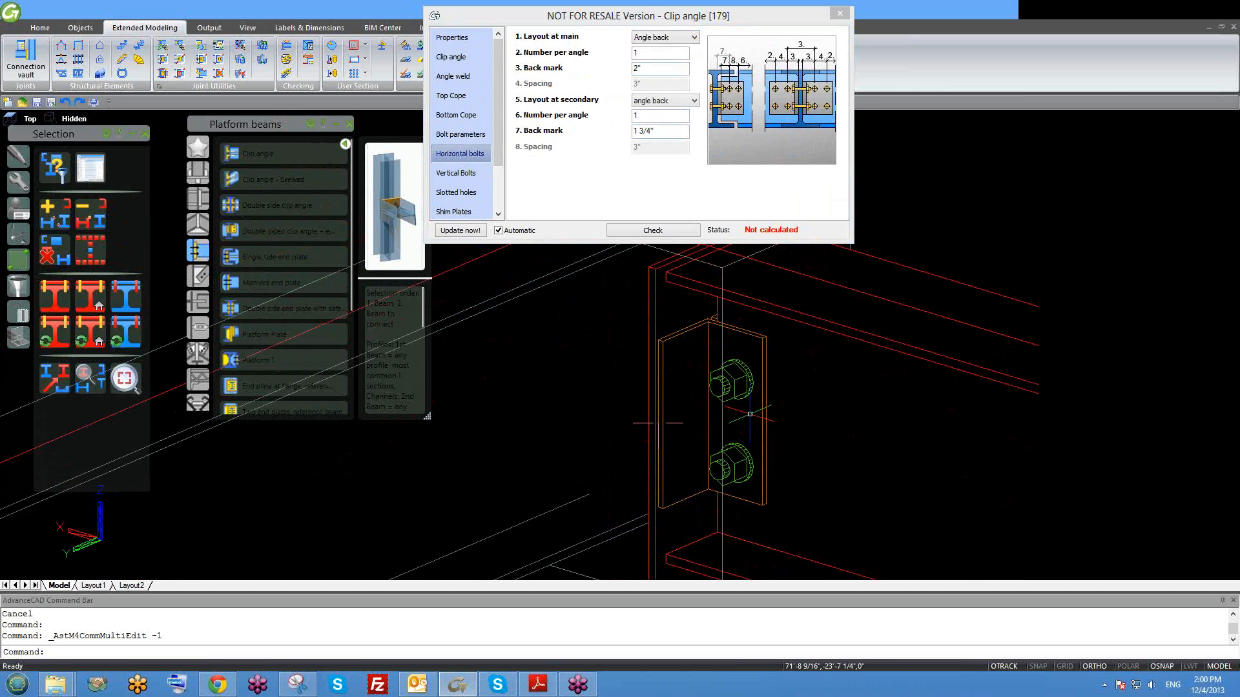
scroll(748, 380, "down", 2)
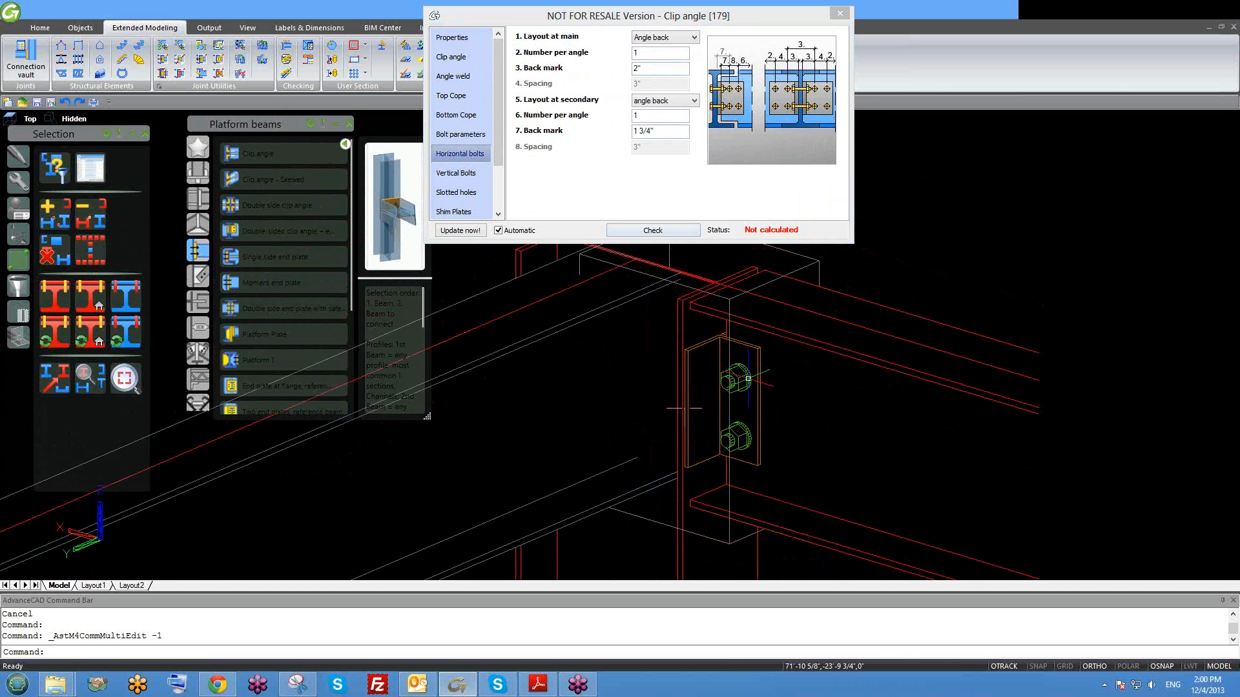
middle_click_drag(747, 379, 646, 406, "shift")
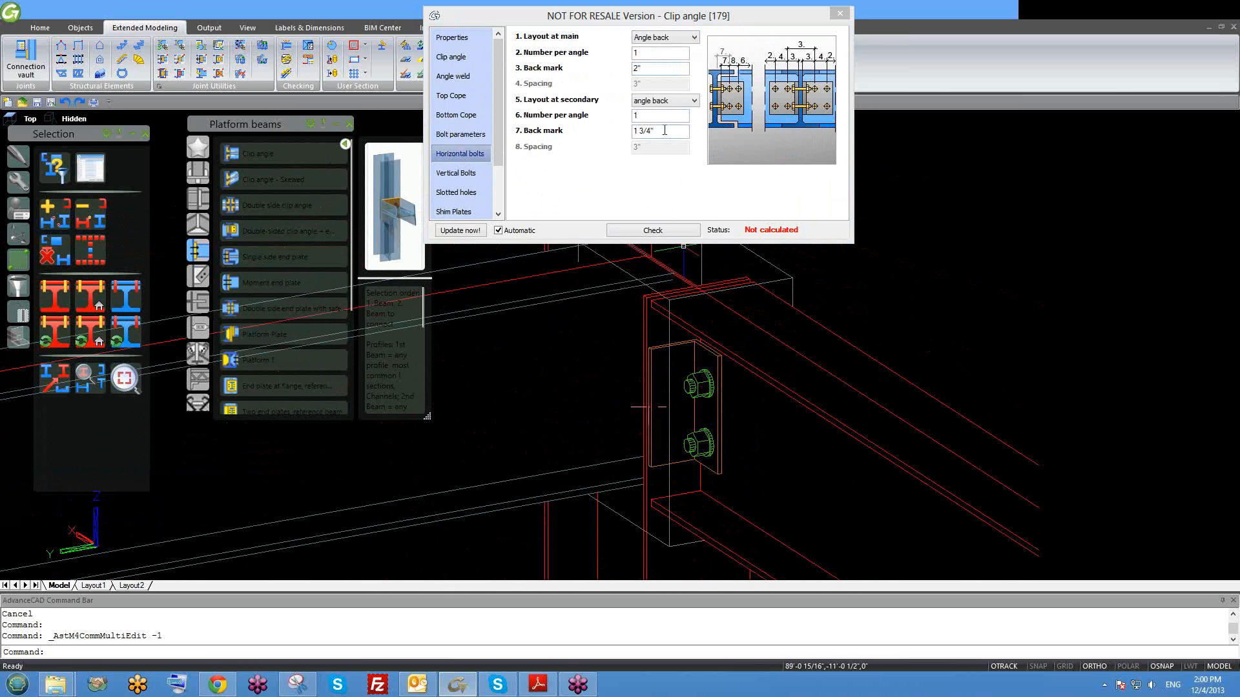
Set the number of horizontal bolts per angle at the main beam to 2 and check the connection.
left_click(641, 54)
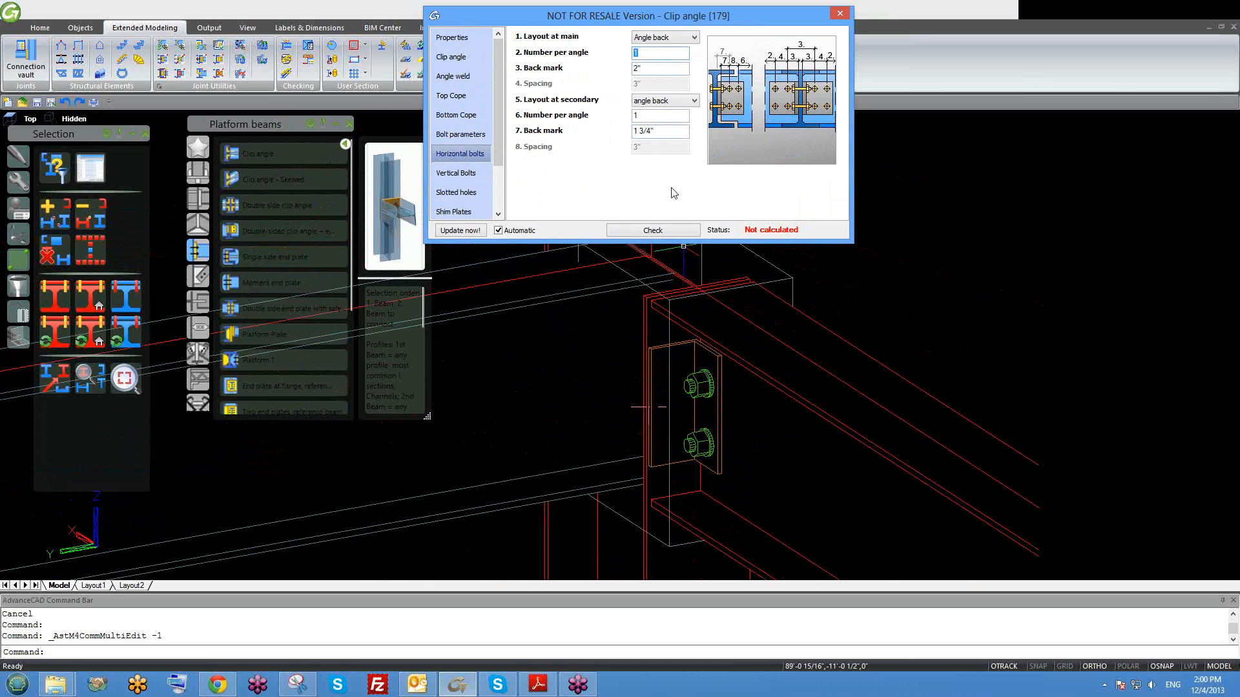
key("Return")
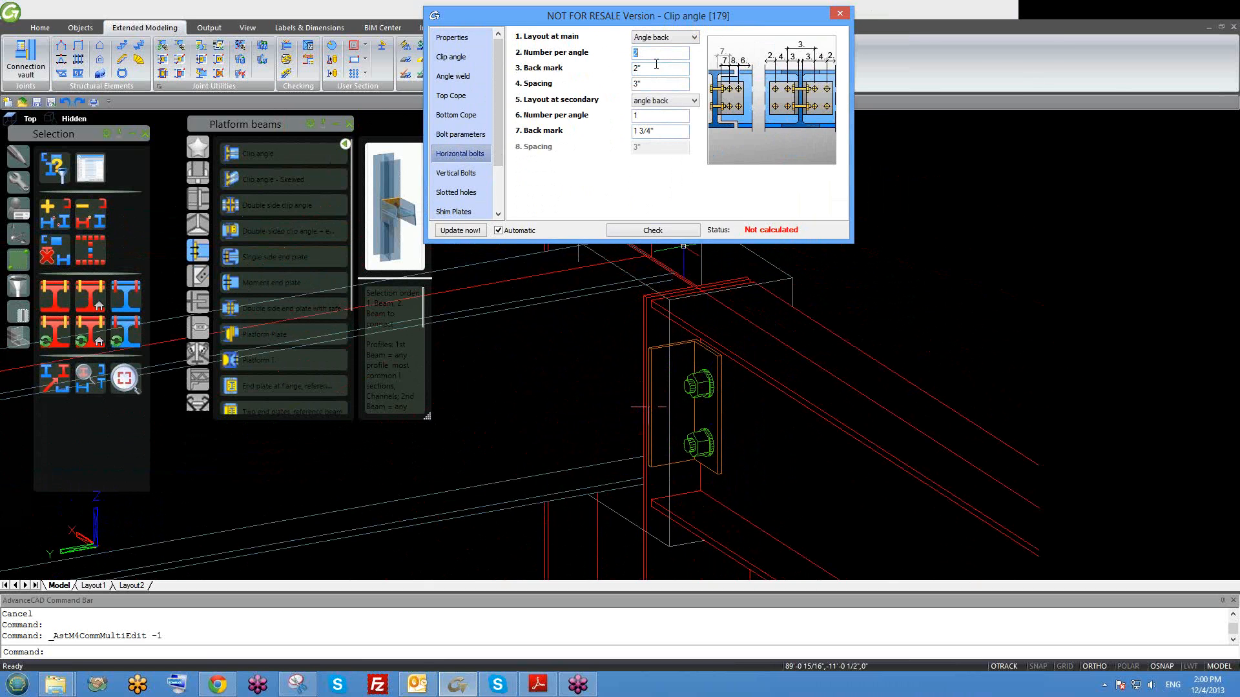
middle_click_drag(753, 453, 624, 453)
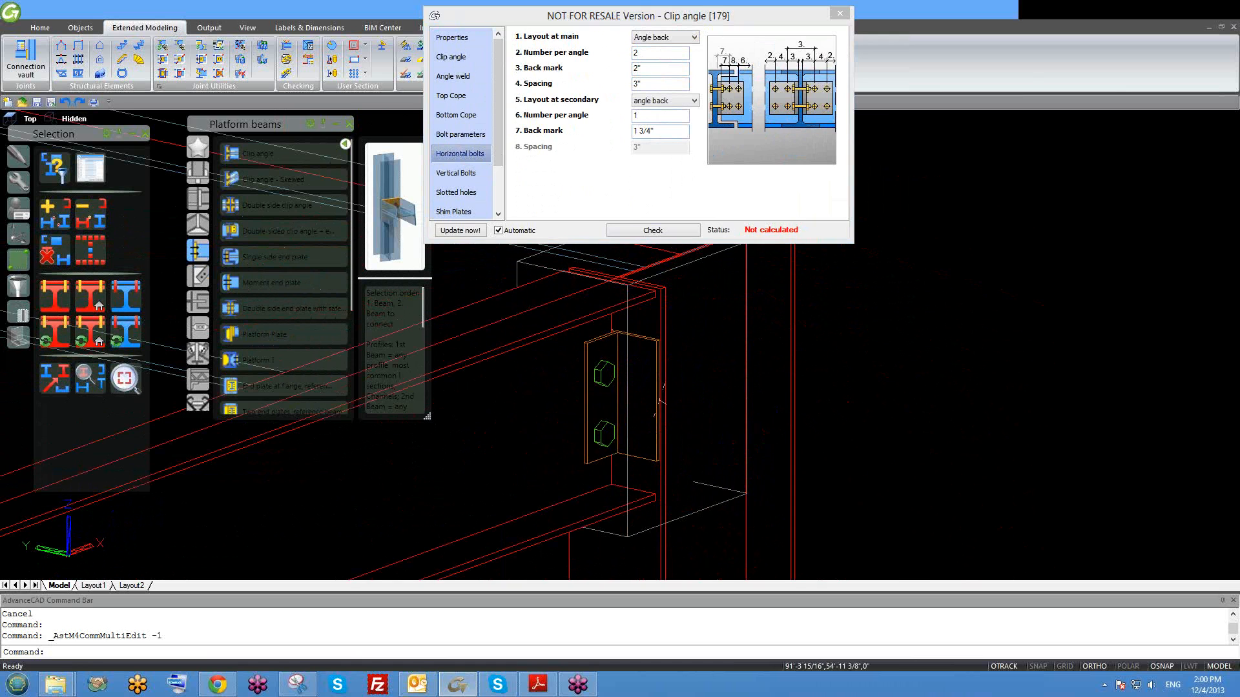
Set the number of horizontal bolts per angle at the secondary beam to 2 and inspect the bolt columns.
double_click(636, 114)
key("Return")
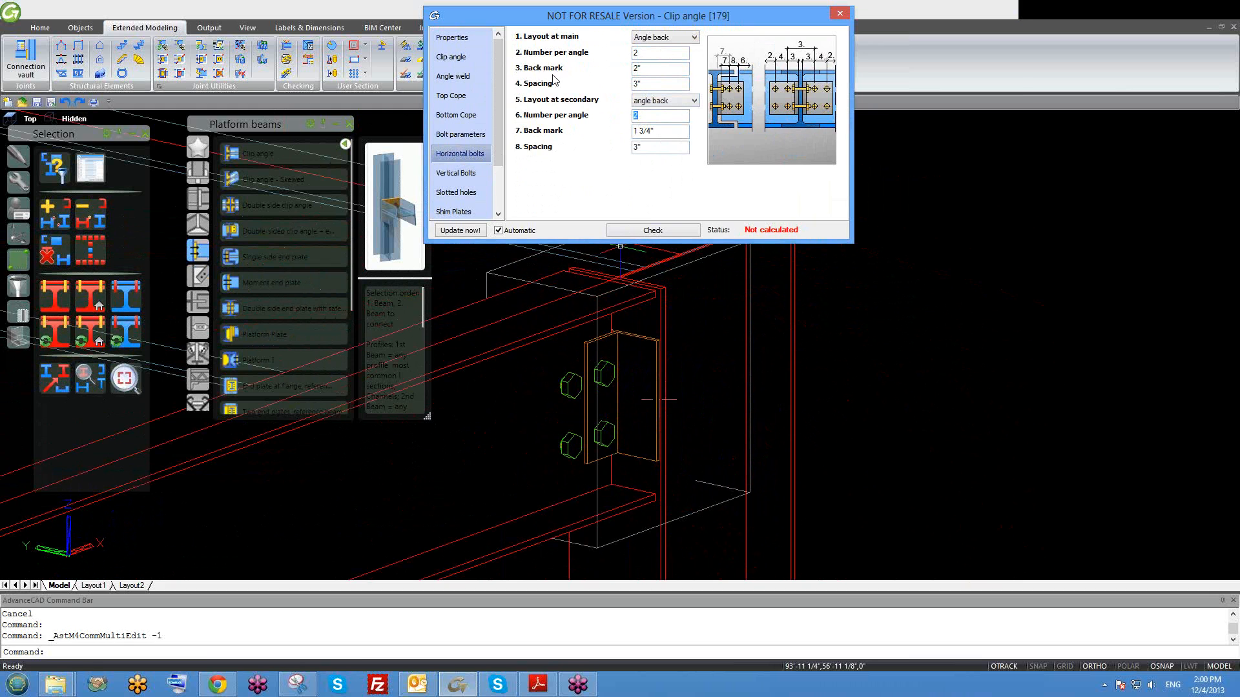
scroll(655, 356, "up", 3)
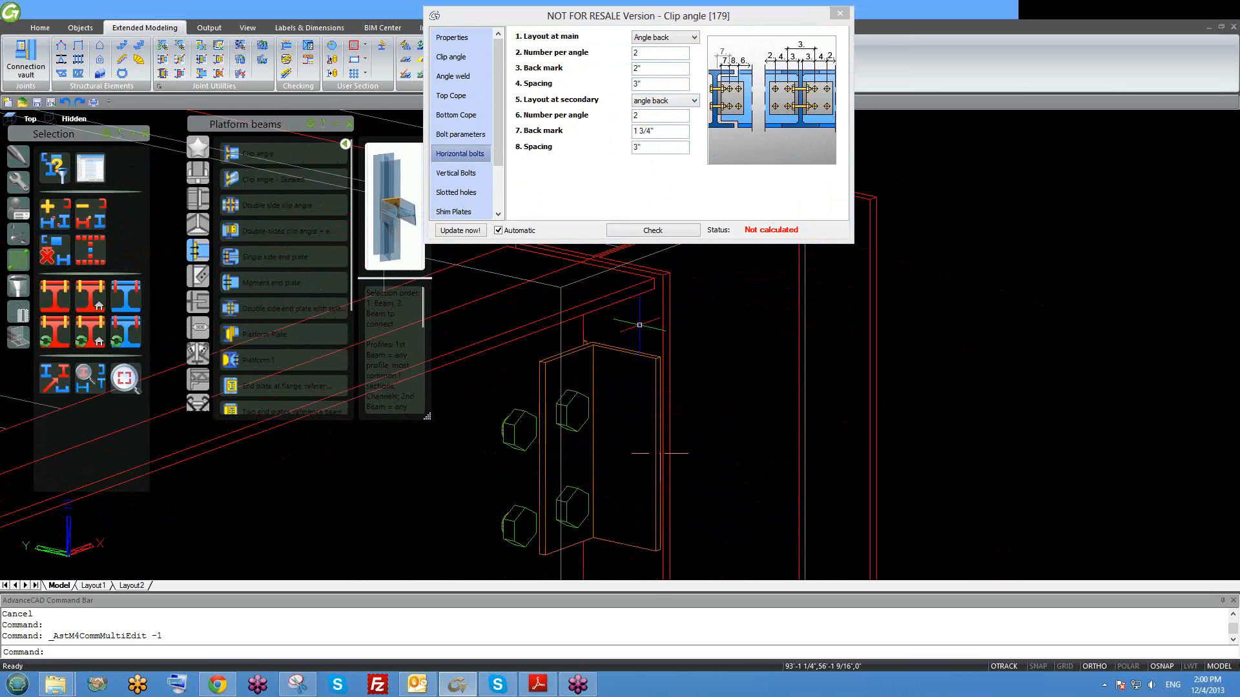
scroll(659, 401, "down", 3)
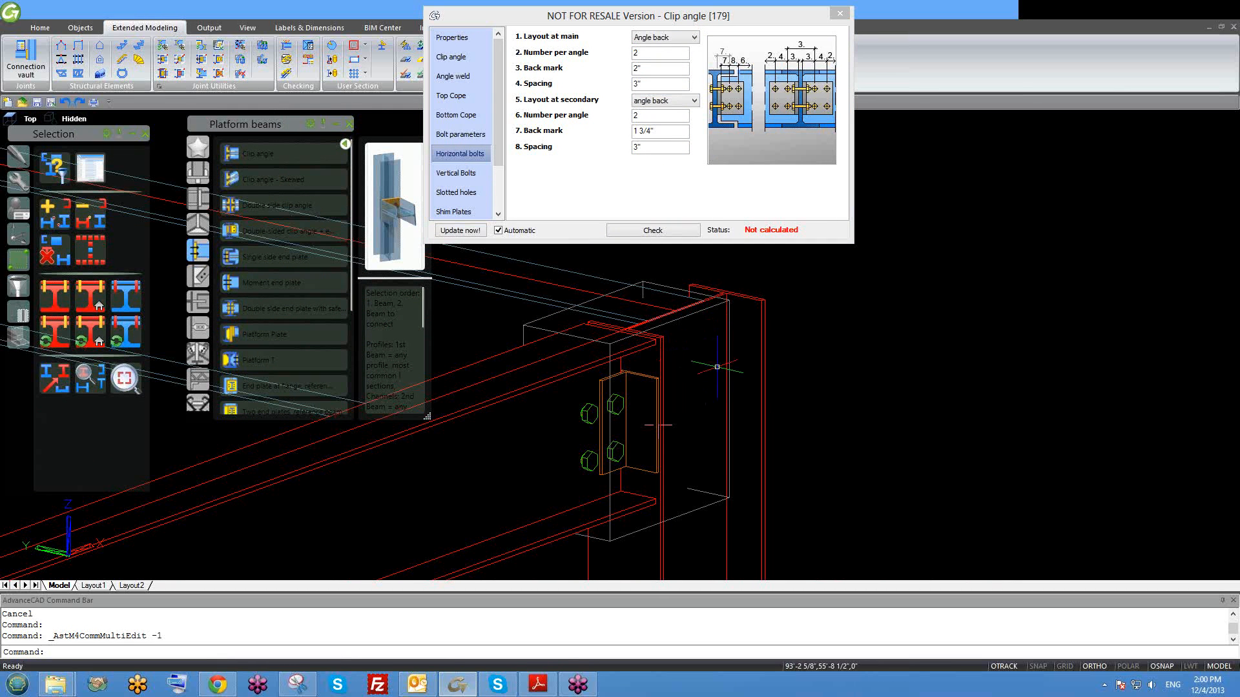
Try 8 horizontal bolts per angle at the main beam and check the model.
left_click(658, 54)
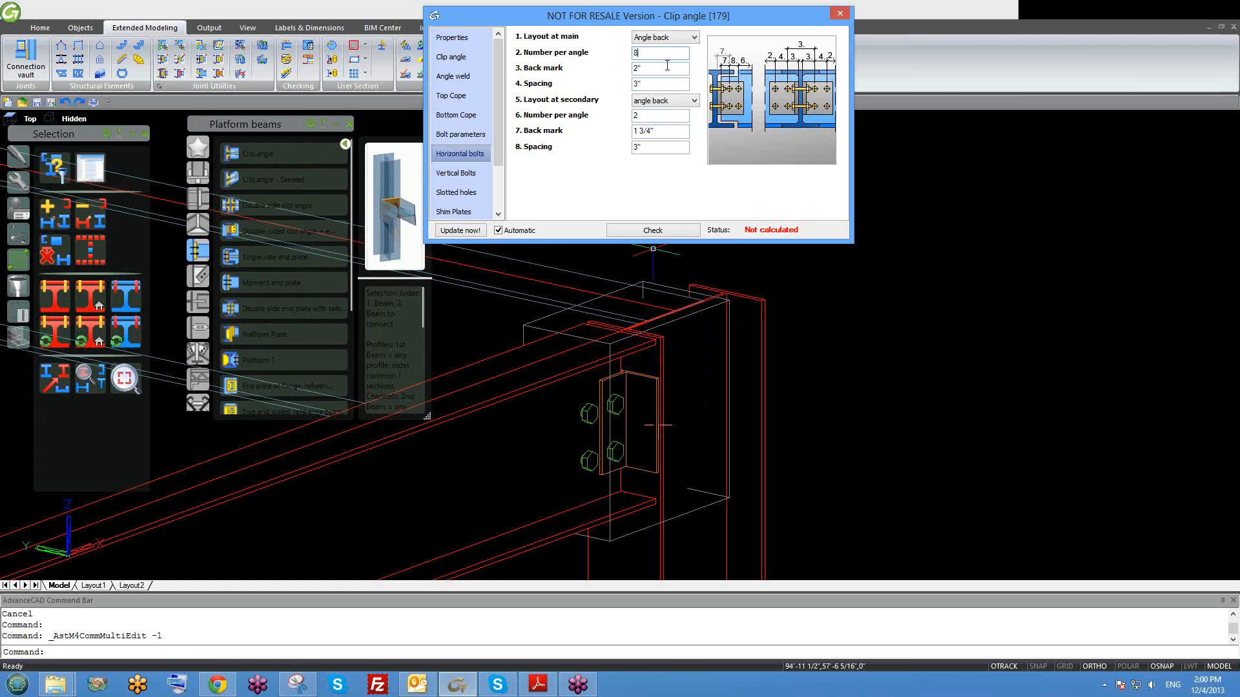
scroll(678, 430, "up", 3)
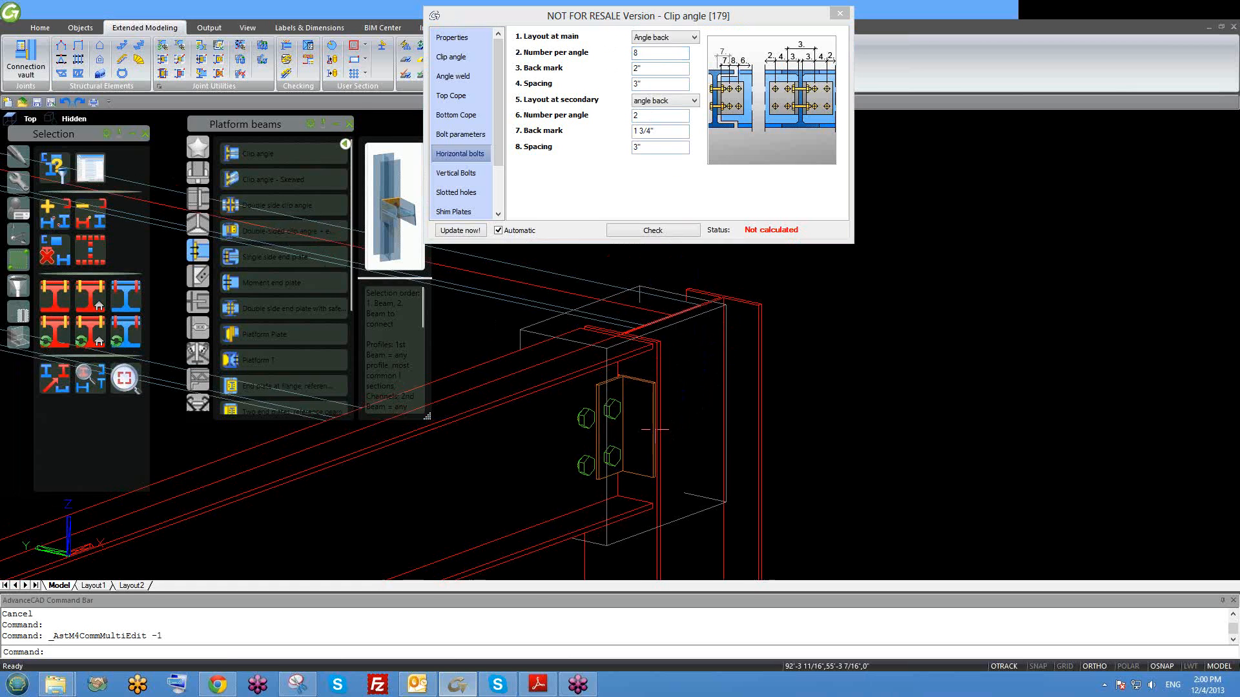
scroll(666, 452, "down", 3)
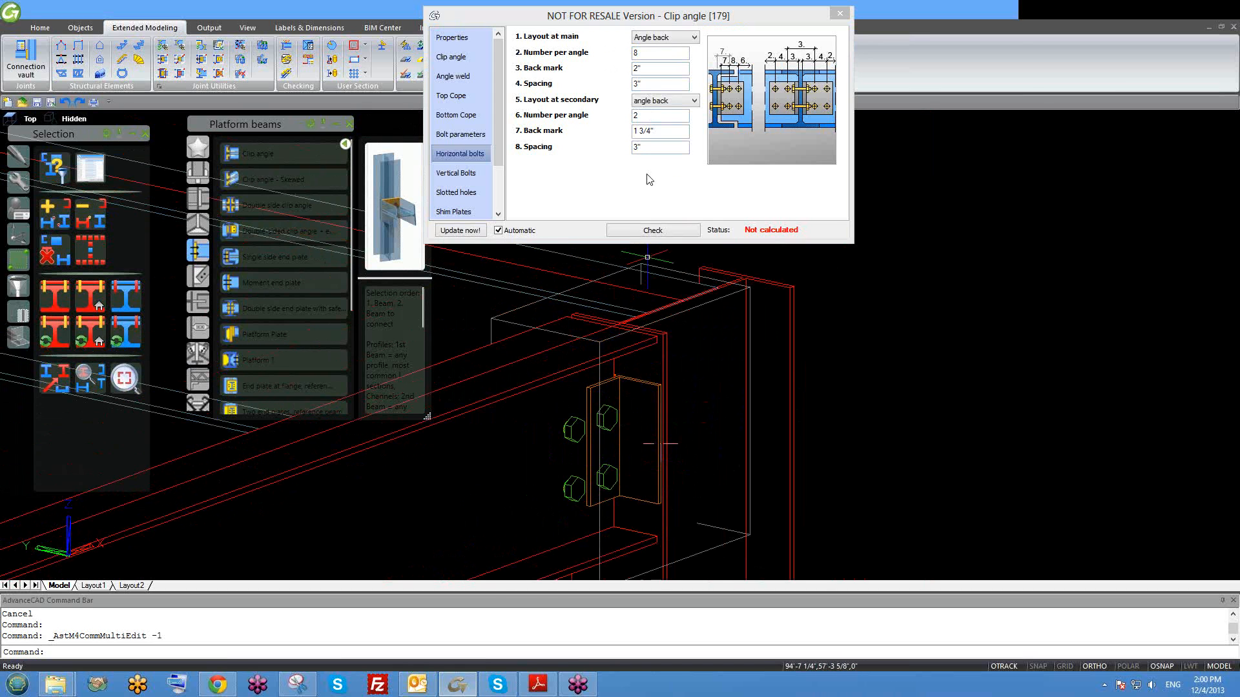
Set the number of horizontal bolts per angle at the main beam to 0.
left_click(612, 59)
type("0")
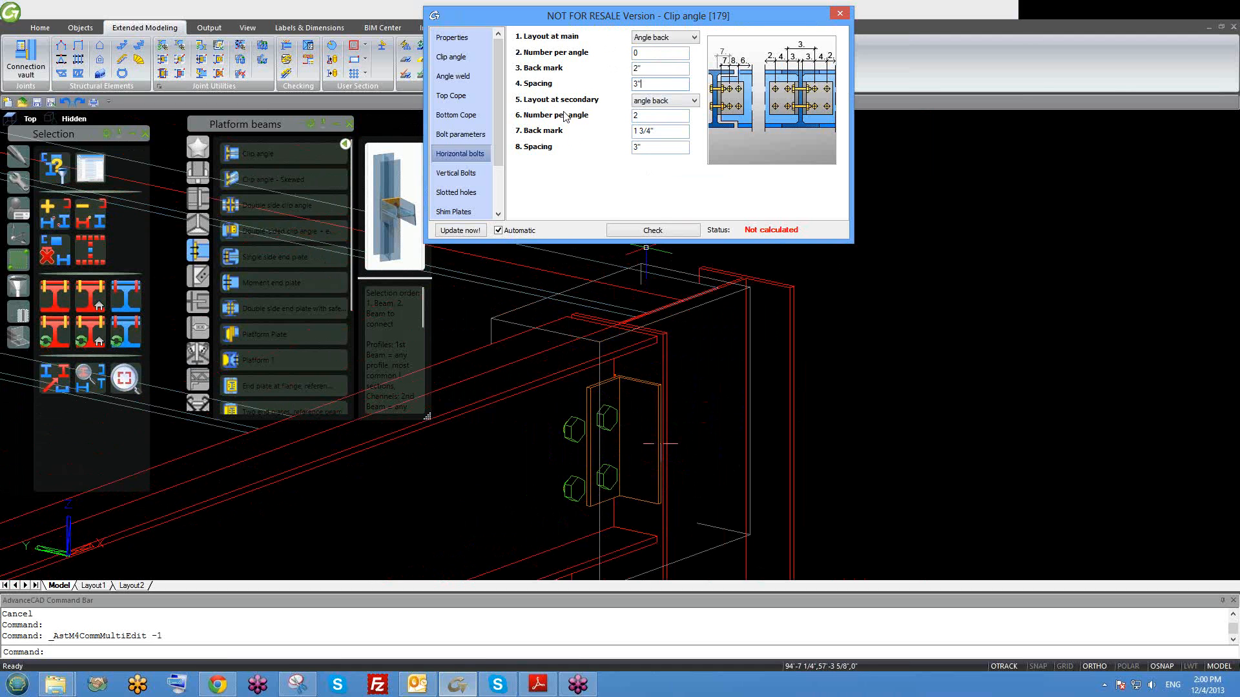
middle_click_drag(616, 441, 616, 445)
scroll(617, 445, "up", 3)
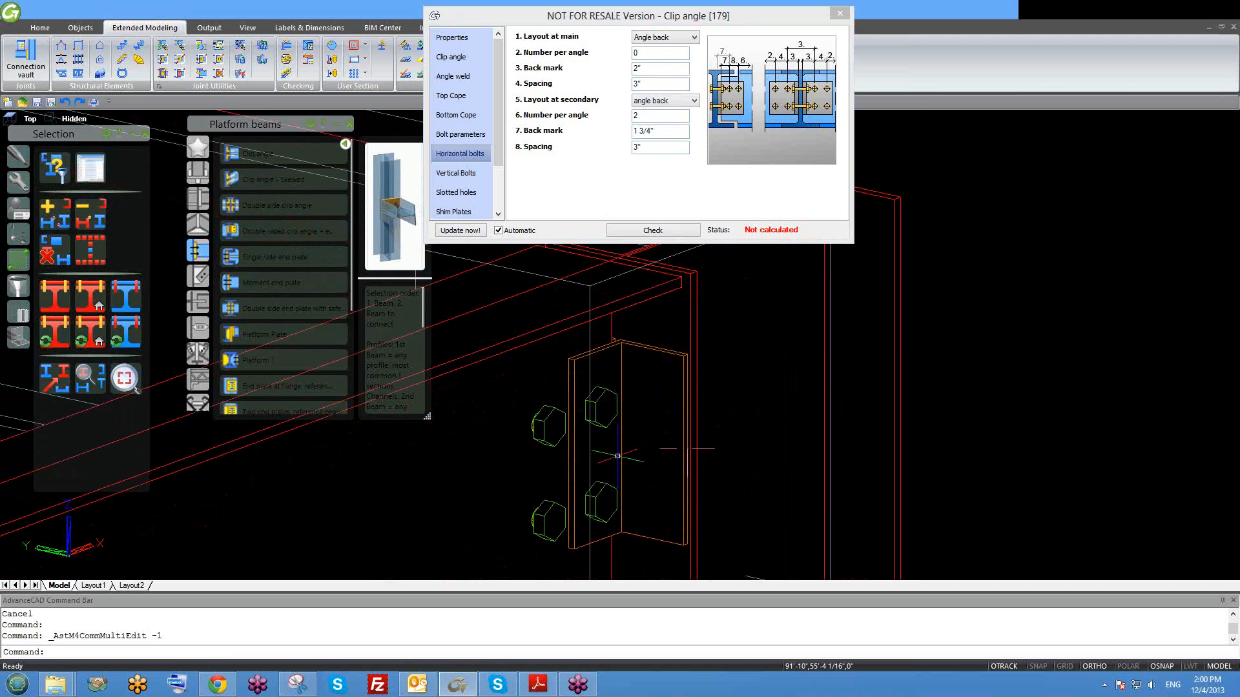
scroll(571, 461, "down", 3)
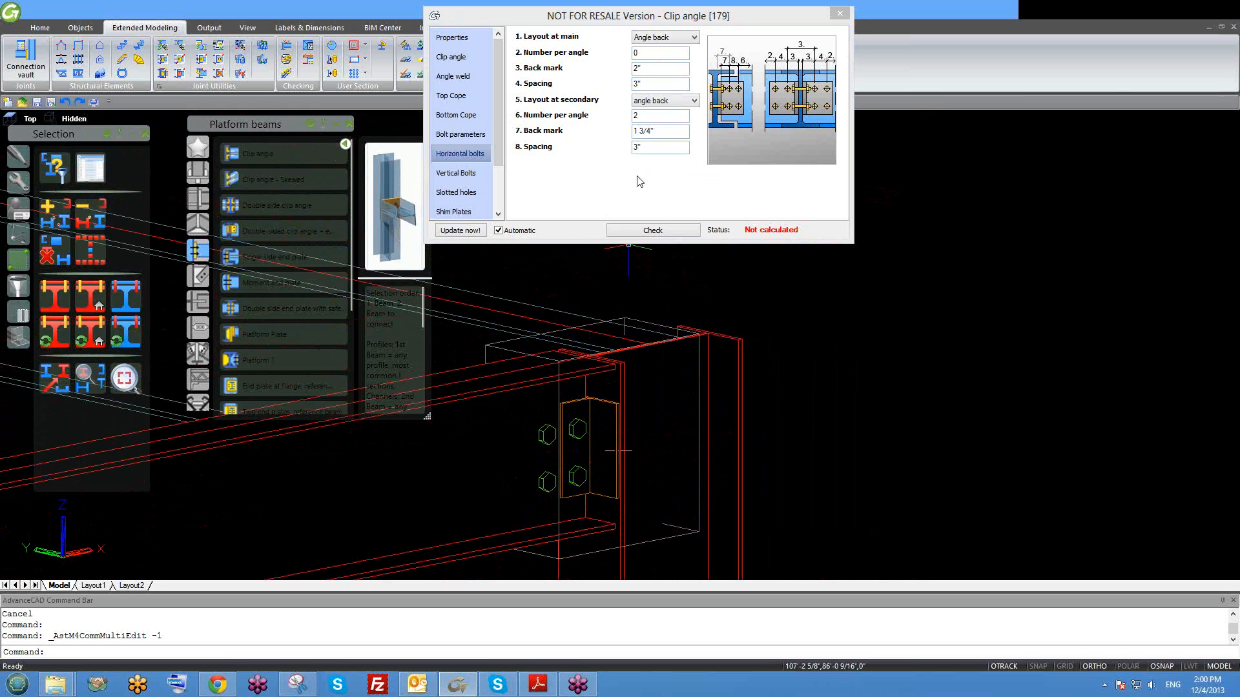
Switch the number of bolts per angle at the secondary beam to 1 and back to 2, comparing the bolt columns.
left_click(652, 115)
key("Return")
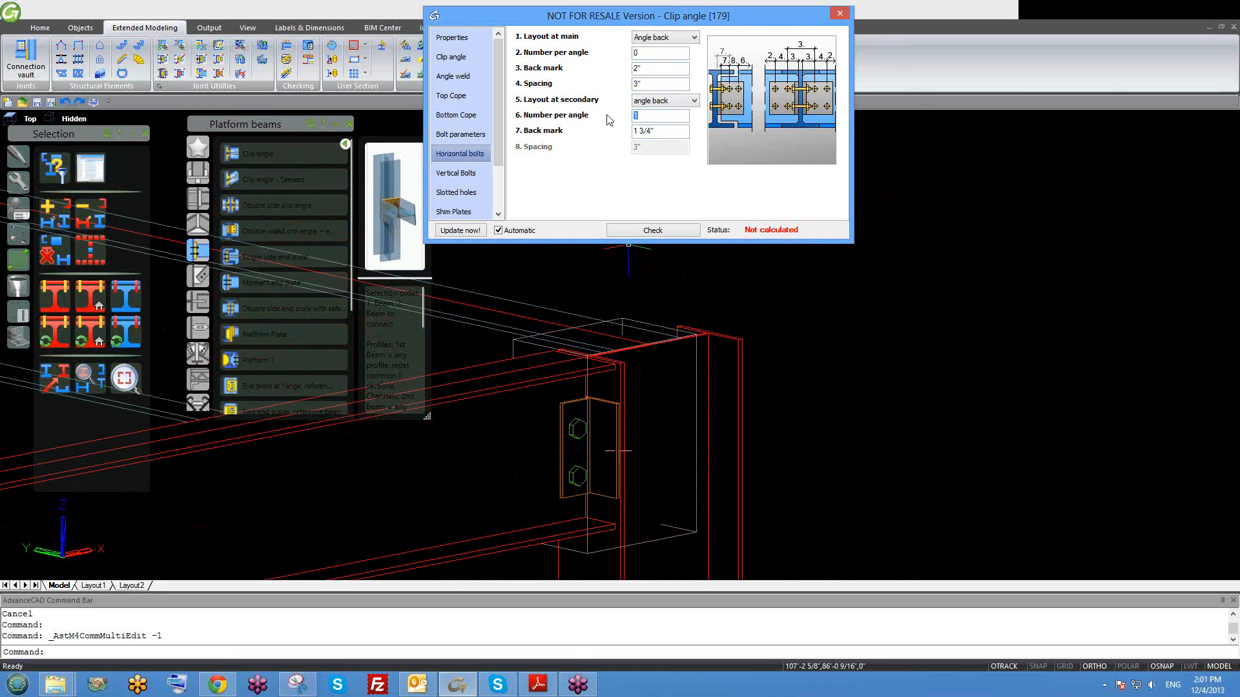
left_click(654, 132)
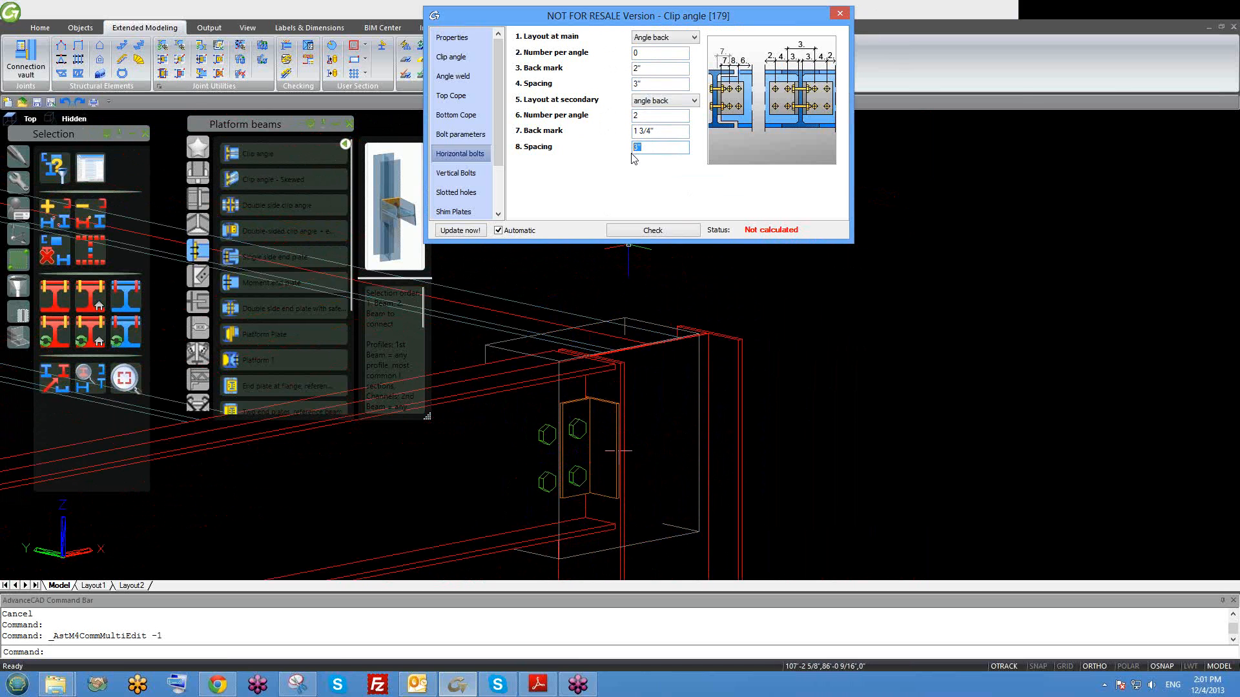
scroll(574, 428, "up", 2)
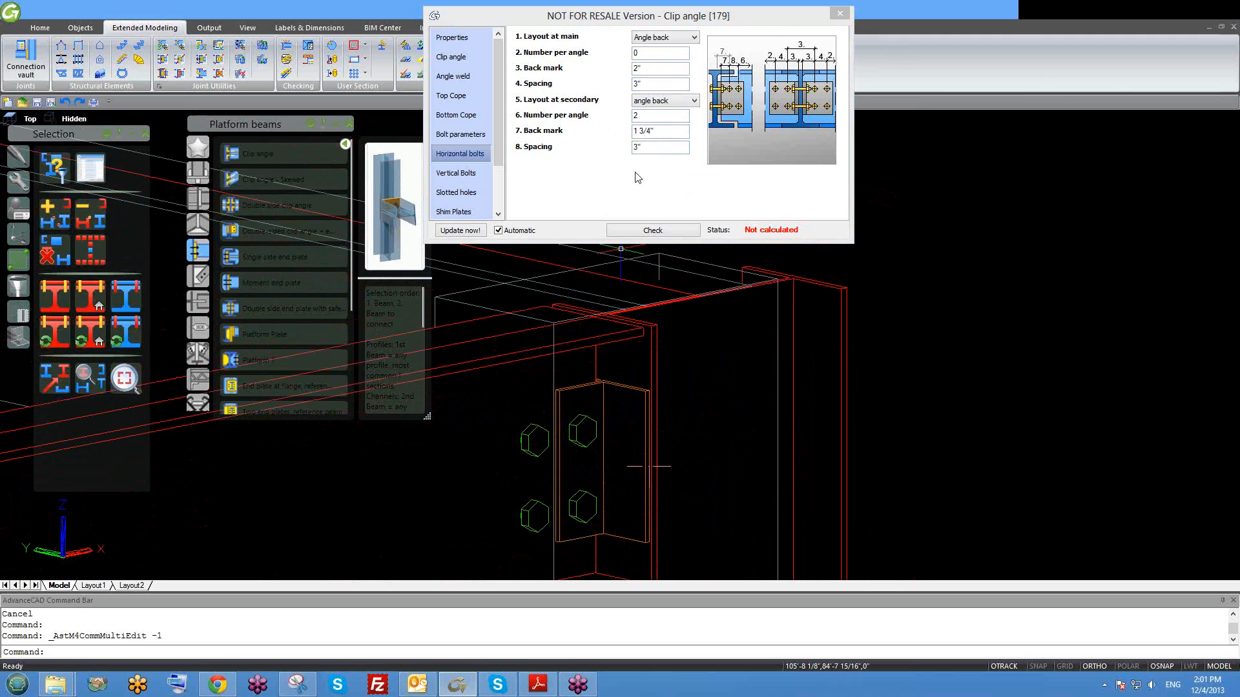
Set the number of horizontal bolts per angle at the secondary beam to 1 and examine the single bolt column.
double_click(655, 120)
type("1")
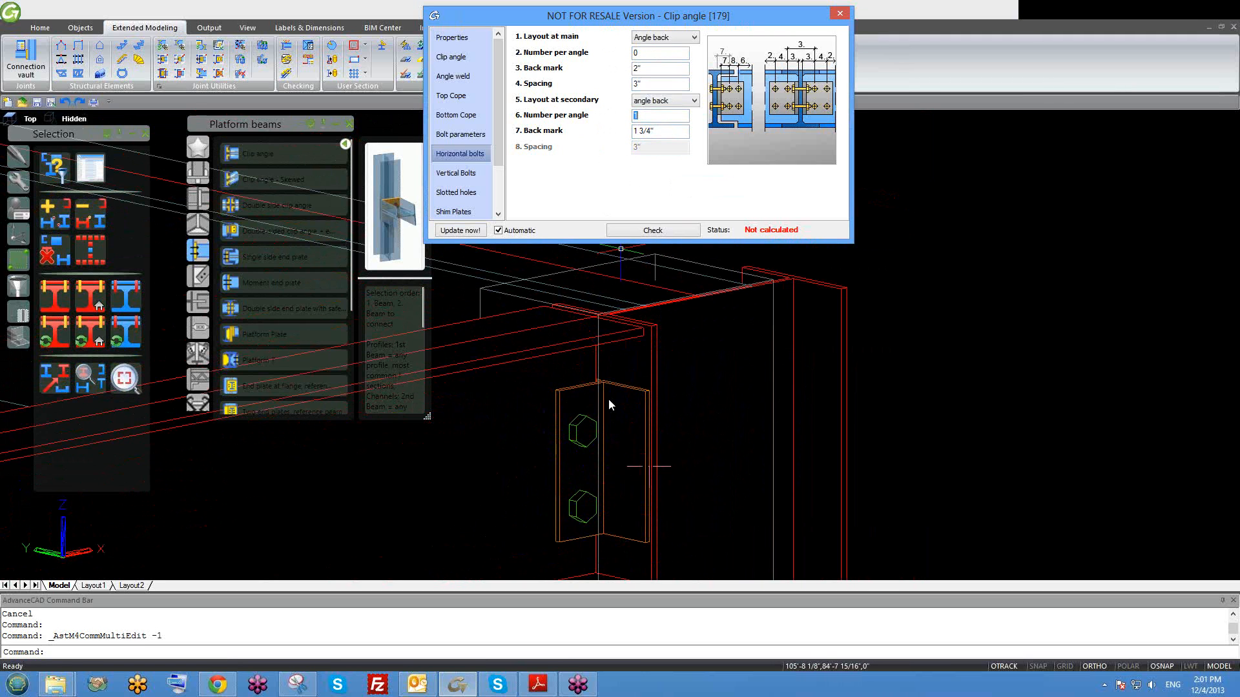
scroll(589, 427, "up", 4)
scroll(590, 428, "down", 3)
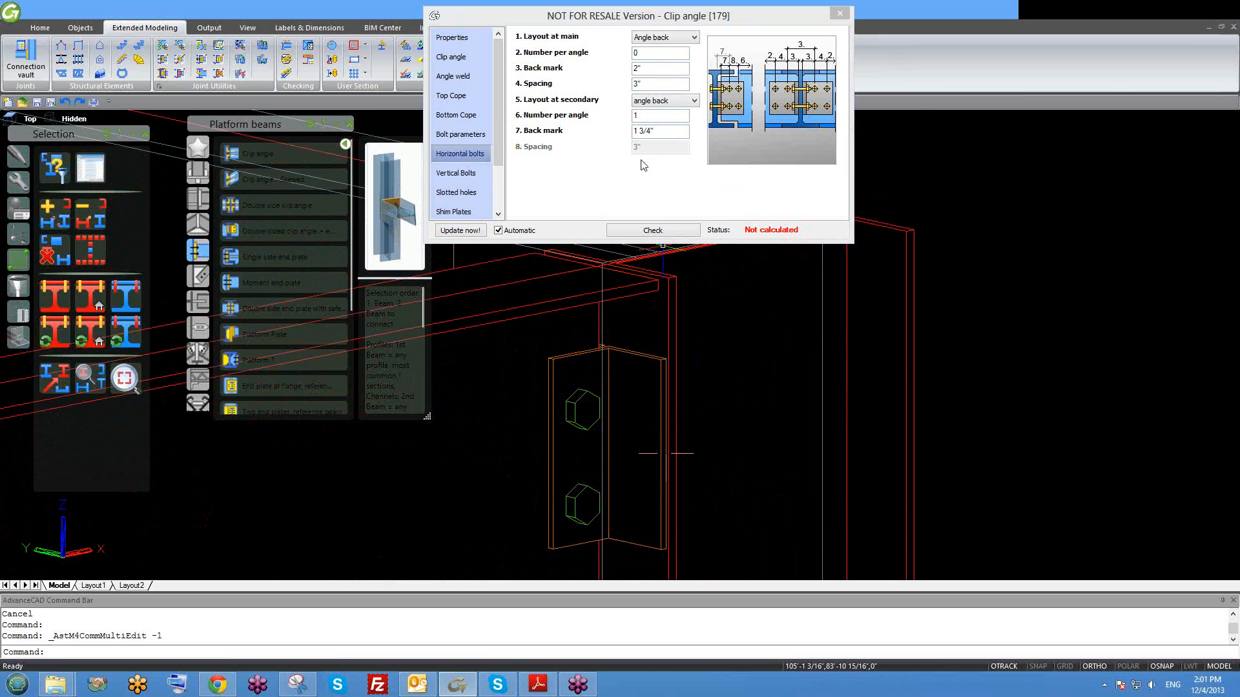
Try a back mark of 5" for the bolts at the secondary beam.
middle_click_drag(602, 413, 649, 431)
left_click(605, 140)
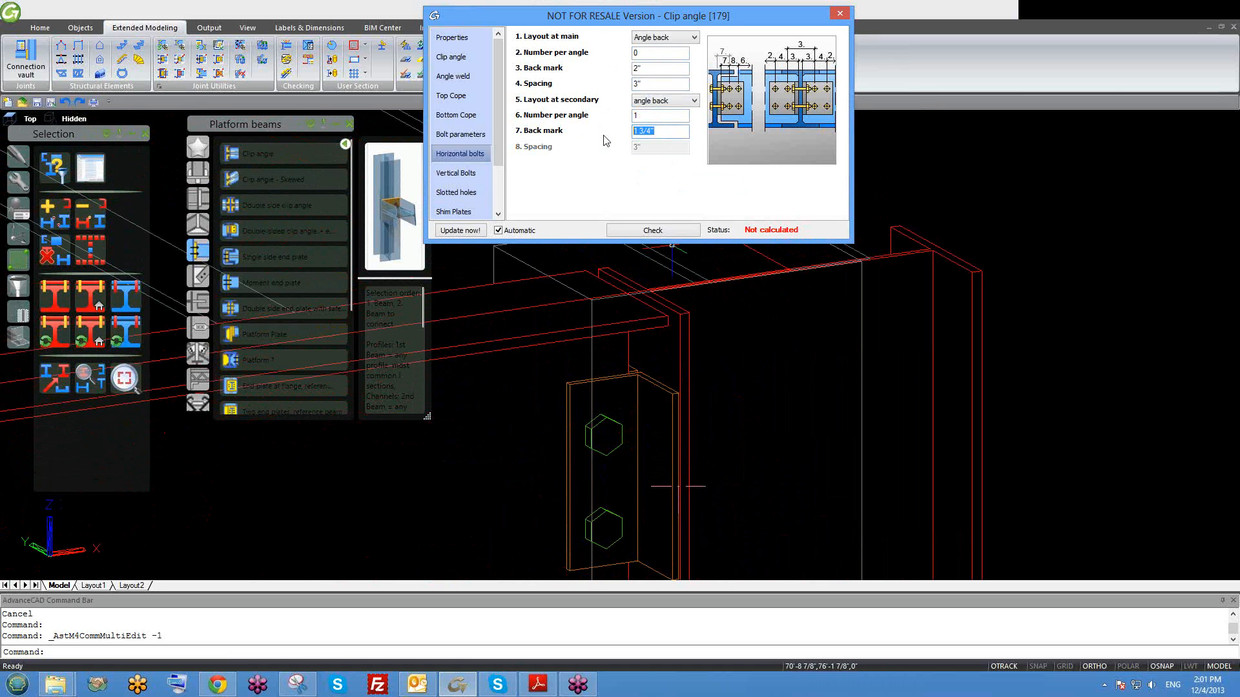
type("5")
key("Return")
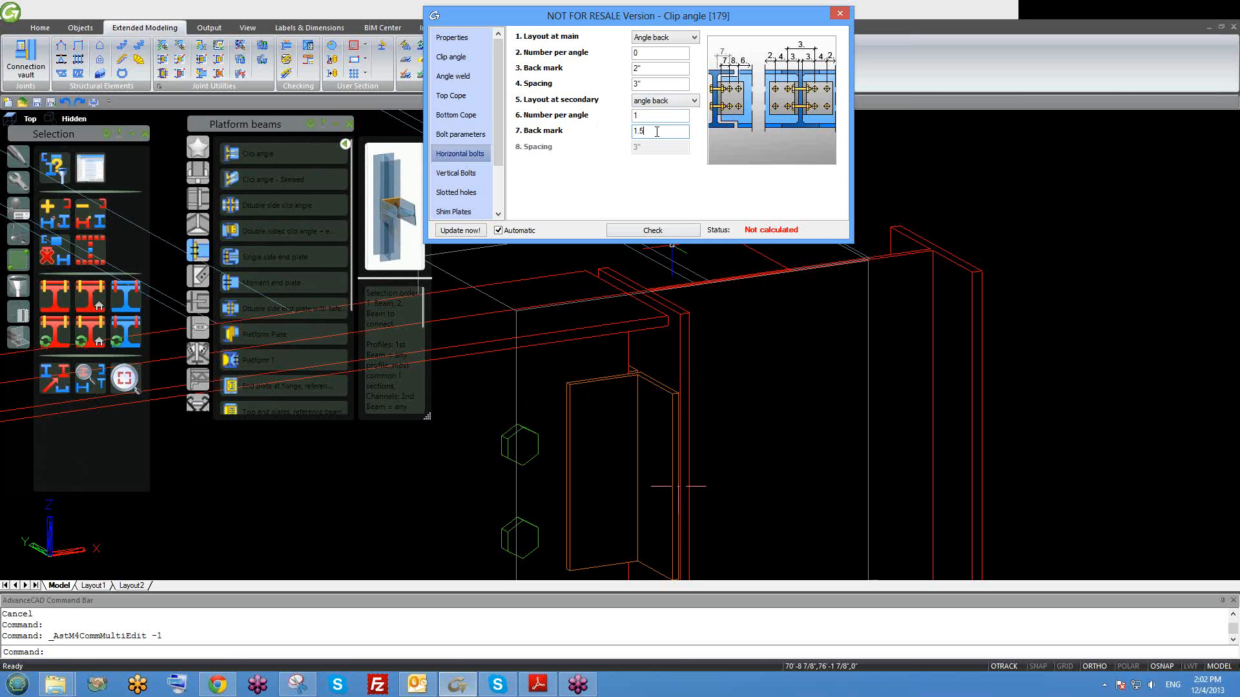
Try back marks of 1.5" and 2" at the secondary beam, and inspect the bolt position on the angle leg.
key("Return")
type("2")
key("Return")
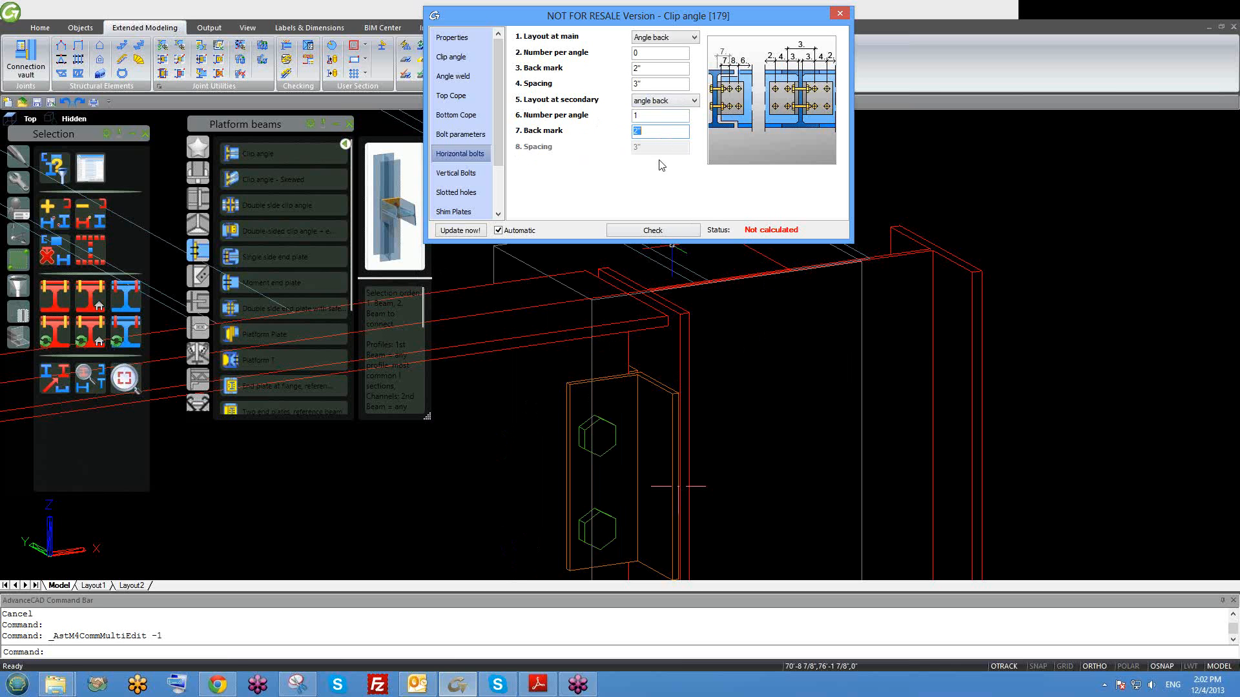
middle_click_drag(674, 413, 665, 401)
middle_click_drag(665, 443, 631, 429, "shift")
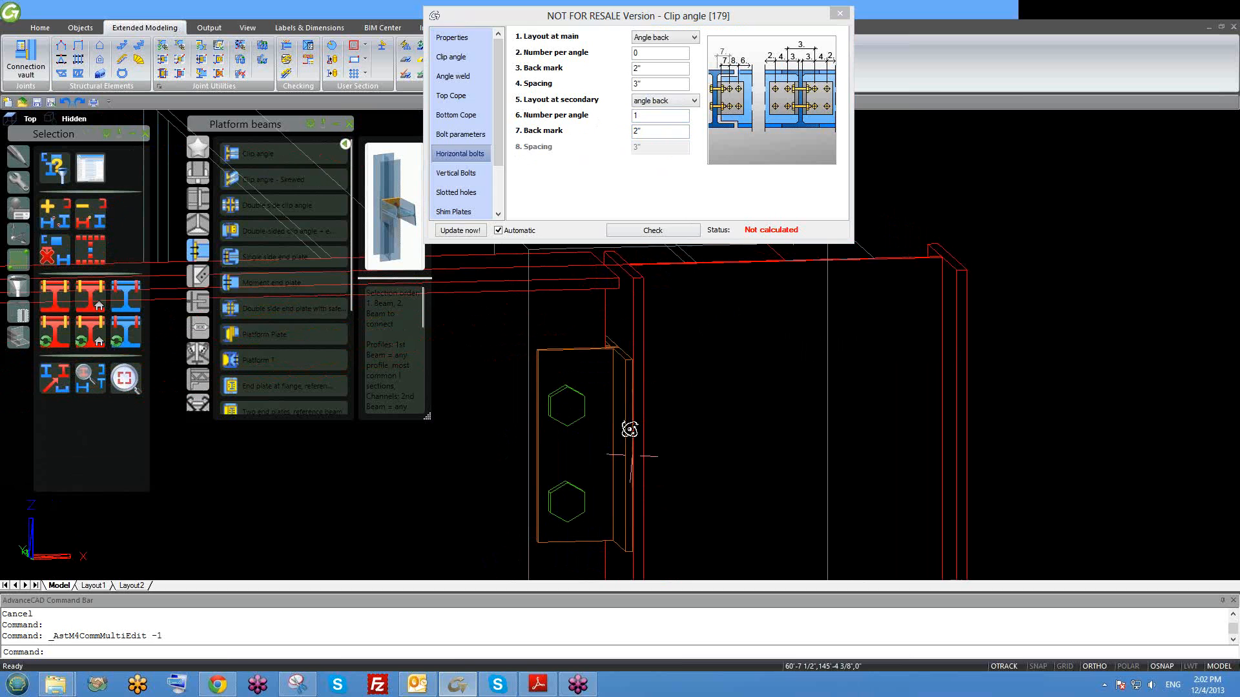
Set the back mark of the bolts at the secondary beam to 1 3/4".
double_click(633, 132)
type("1.")
key("Return")
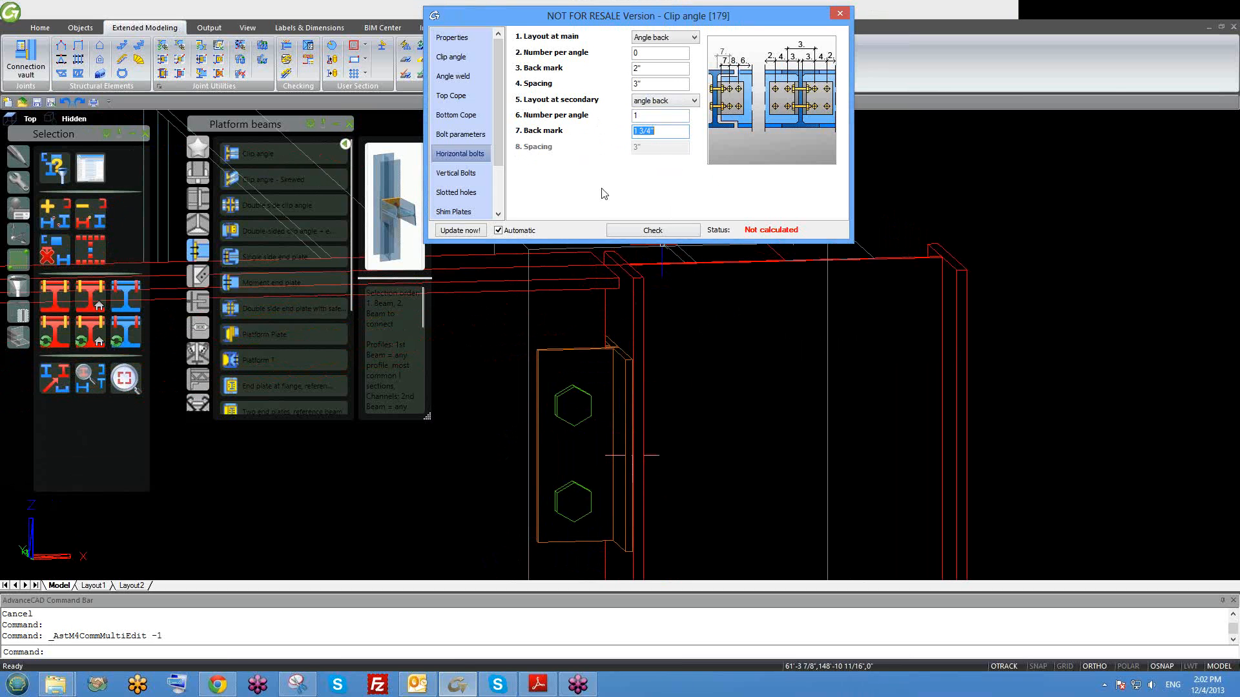
Examine the vertical bolt layout options of the clip angle, keeping the layout measured to the bolts from the secondary beam.
middle_click_drag(575, 452, 562, 426)
left_click(464, 180)
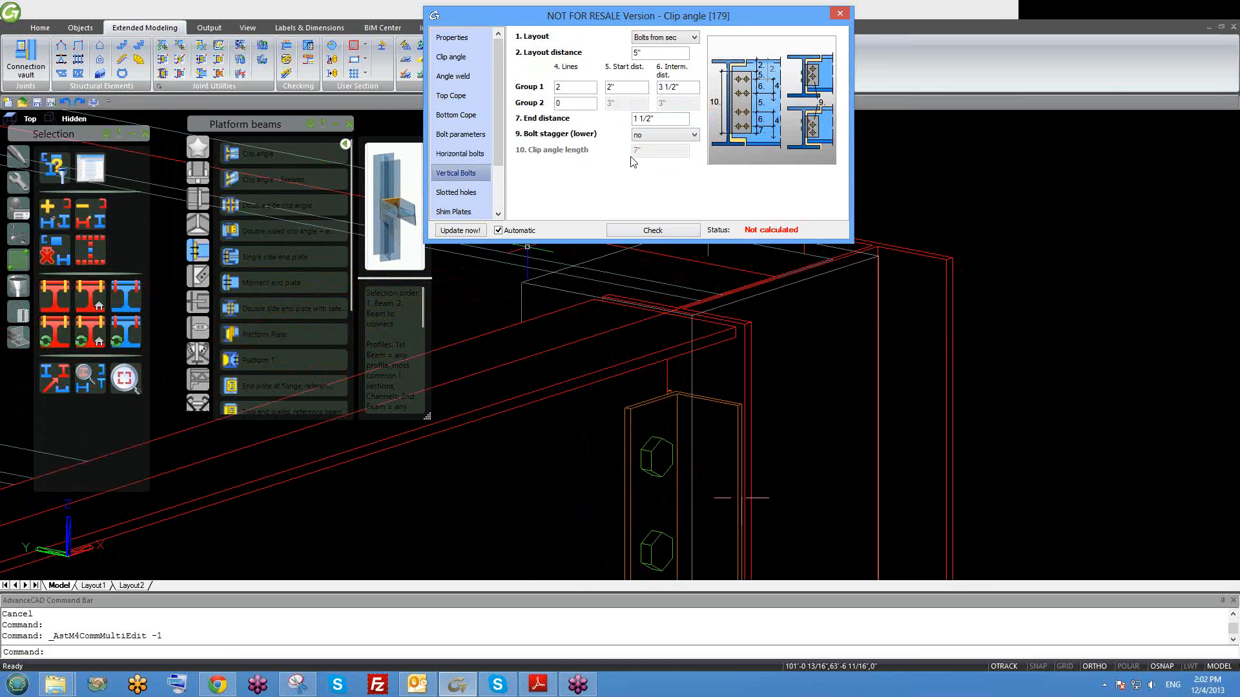
middle_click_drag(721, 380, 715, 328)
middle_click_drag(706, 403, 679, 451, "shift")
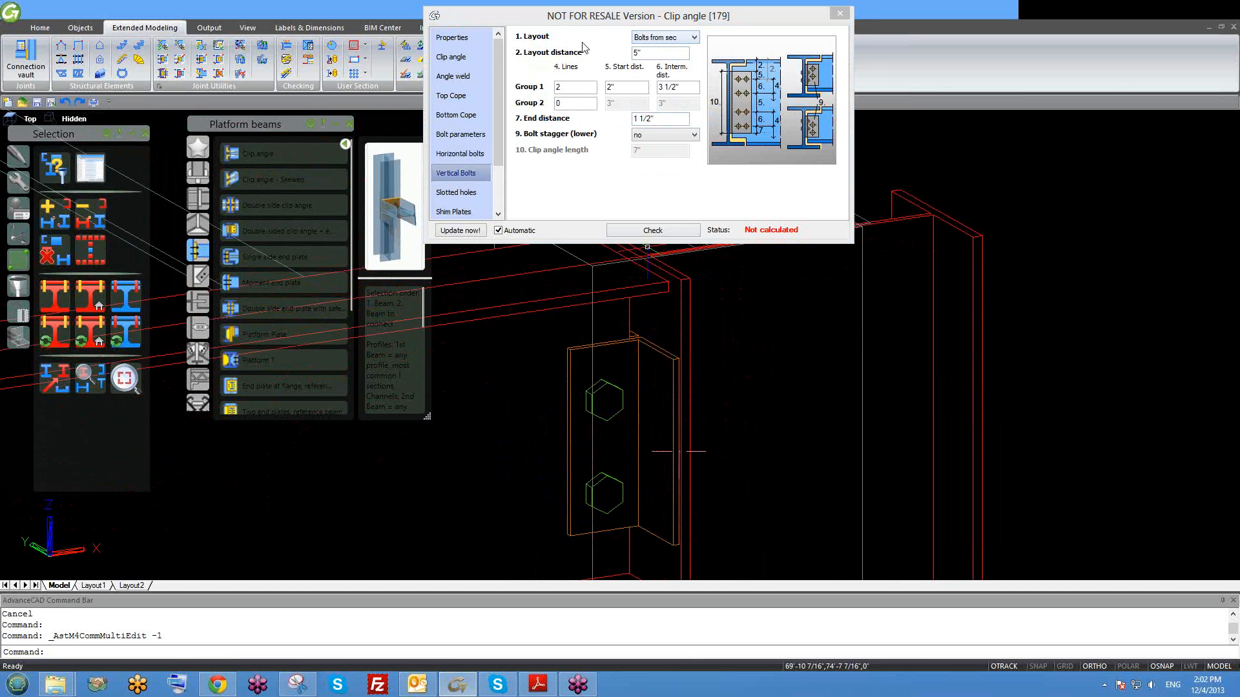
left_click(648, 46)
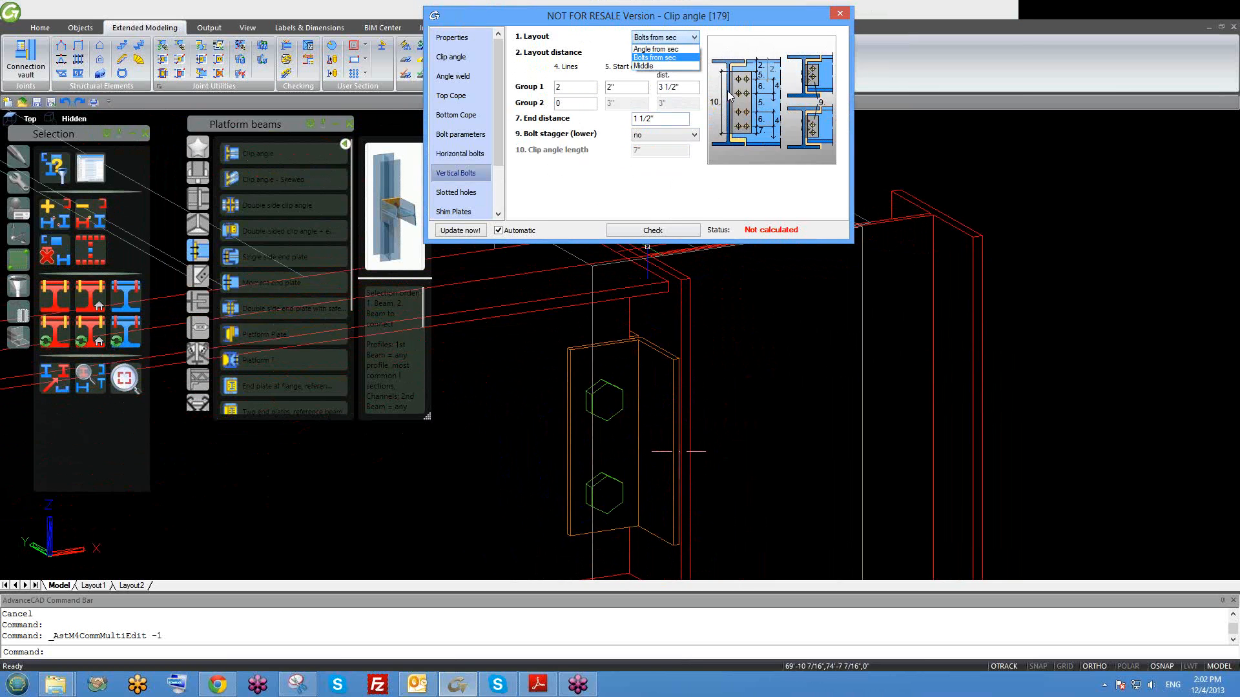
left_click(662, 60)
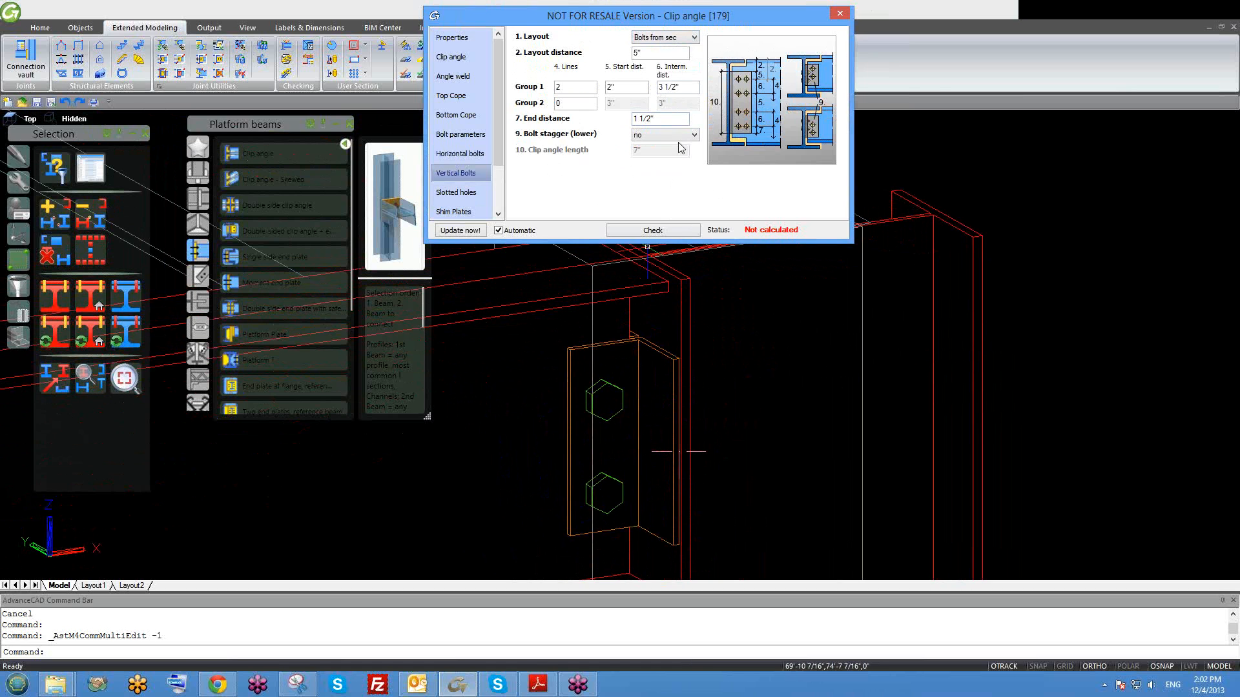
middle_click_drag(687, 383, 711, 397)
scroll(654, 385, "down", 2)
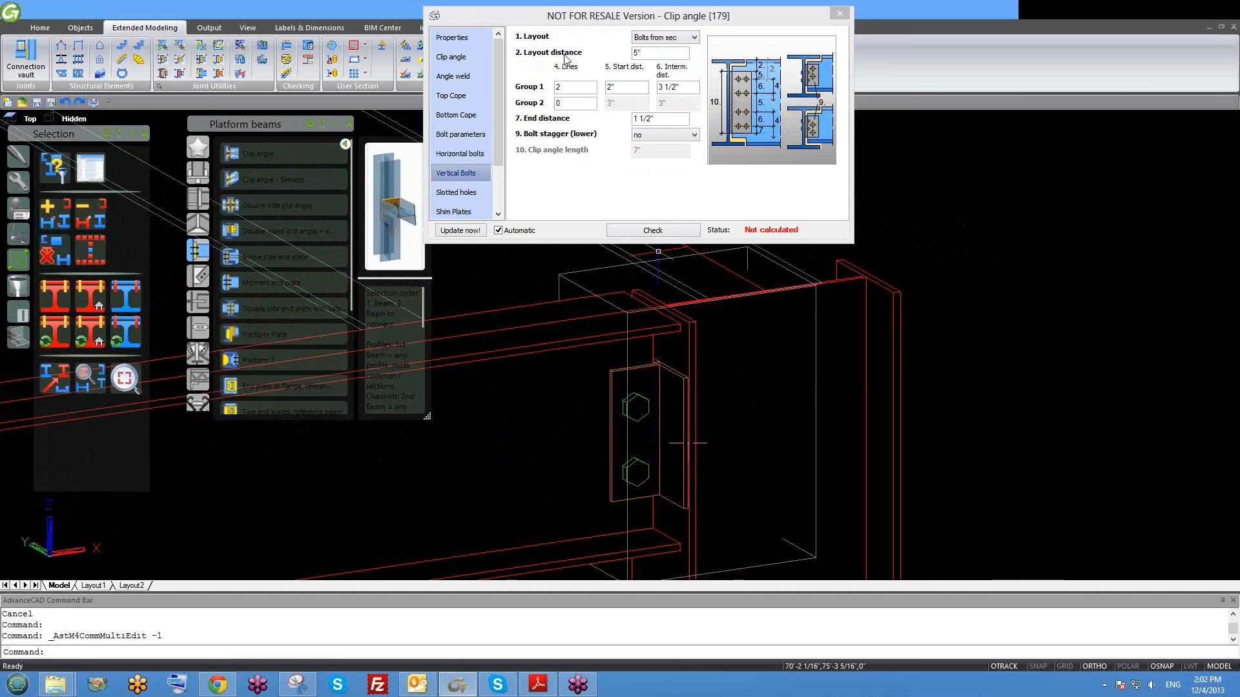
Examine the layout distance and the number of bolt lines in group 1 against the bolts on the angle.
double_click(651, 53)
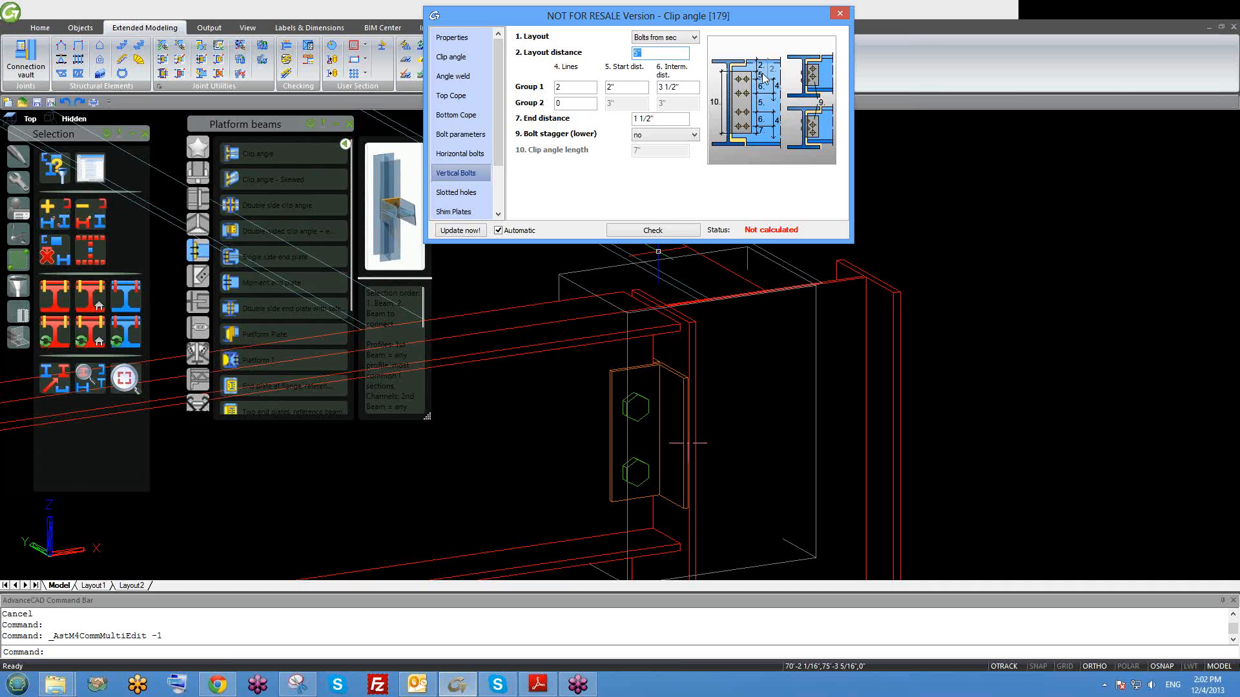
scroll(654, 332, "up", 2)
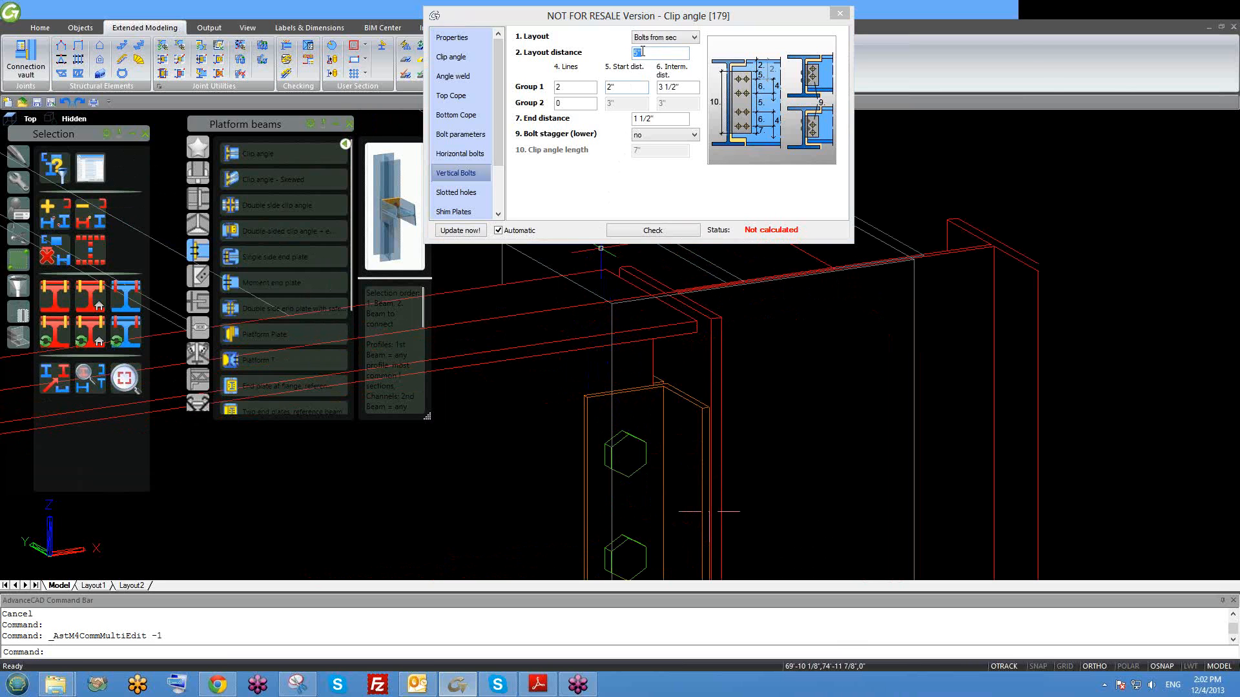
left_click(603, 62)
middle_click_drag(652, 367, 675, 338)
left_click(567, 85)
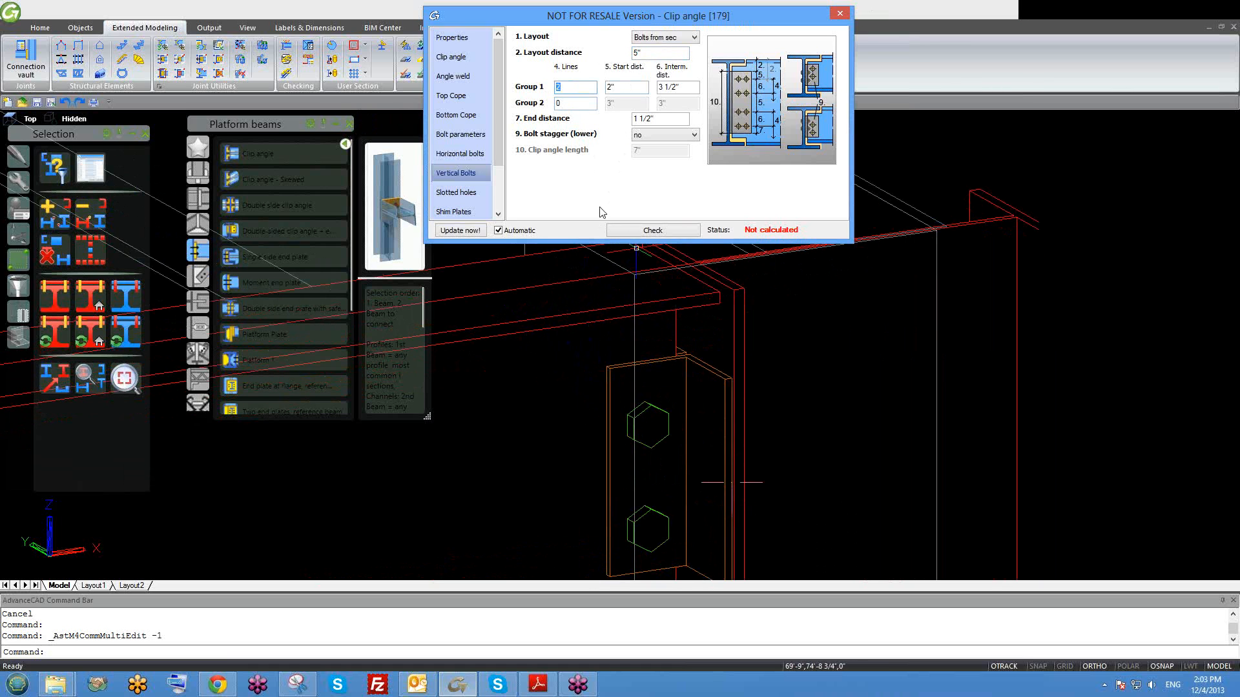
key("Tab")
scroll(644, 423, "up", 2)
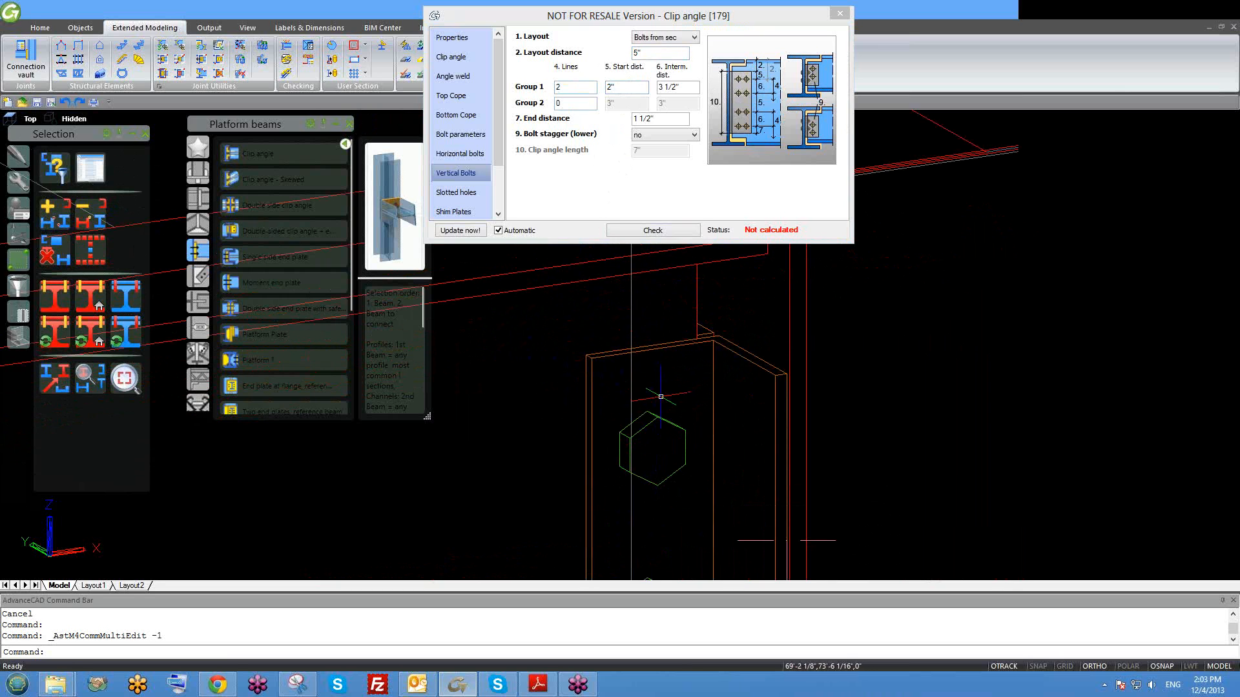
Try start distances of 3" and 2 1/2" for vertical bolt group 1 and inspect the angle's upper edge.
left_click(642, 87)
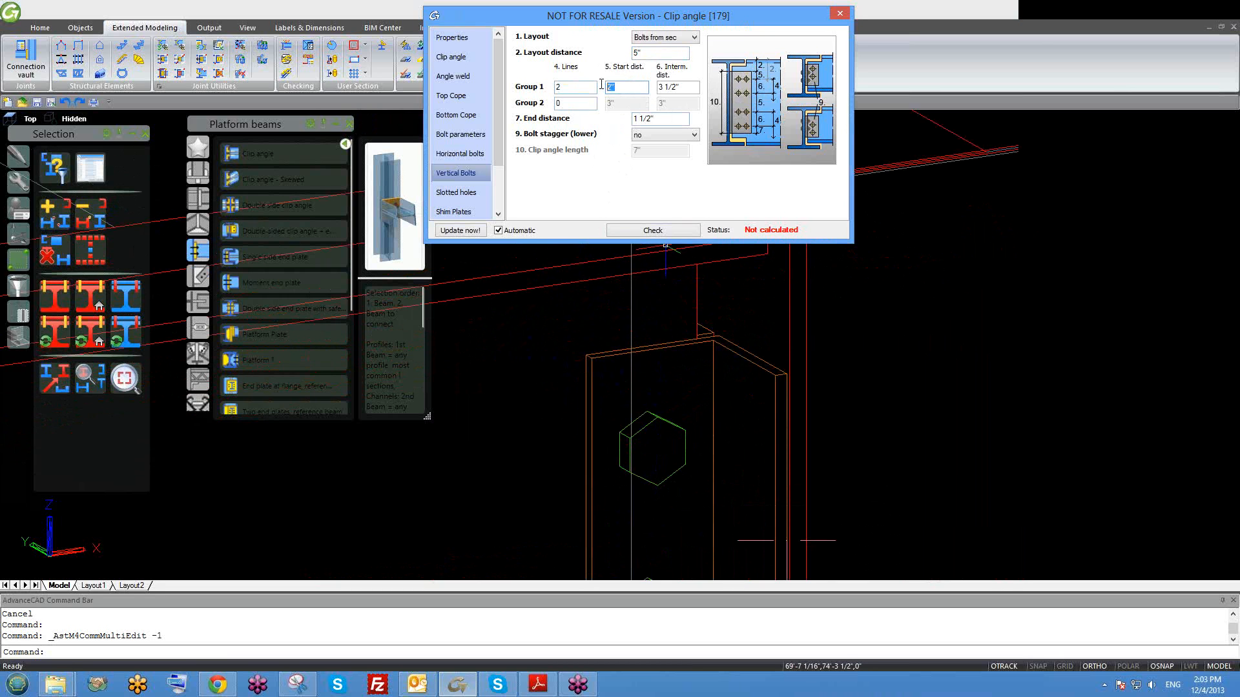
key("Return")
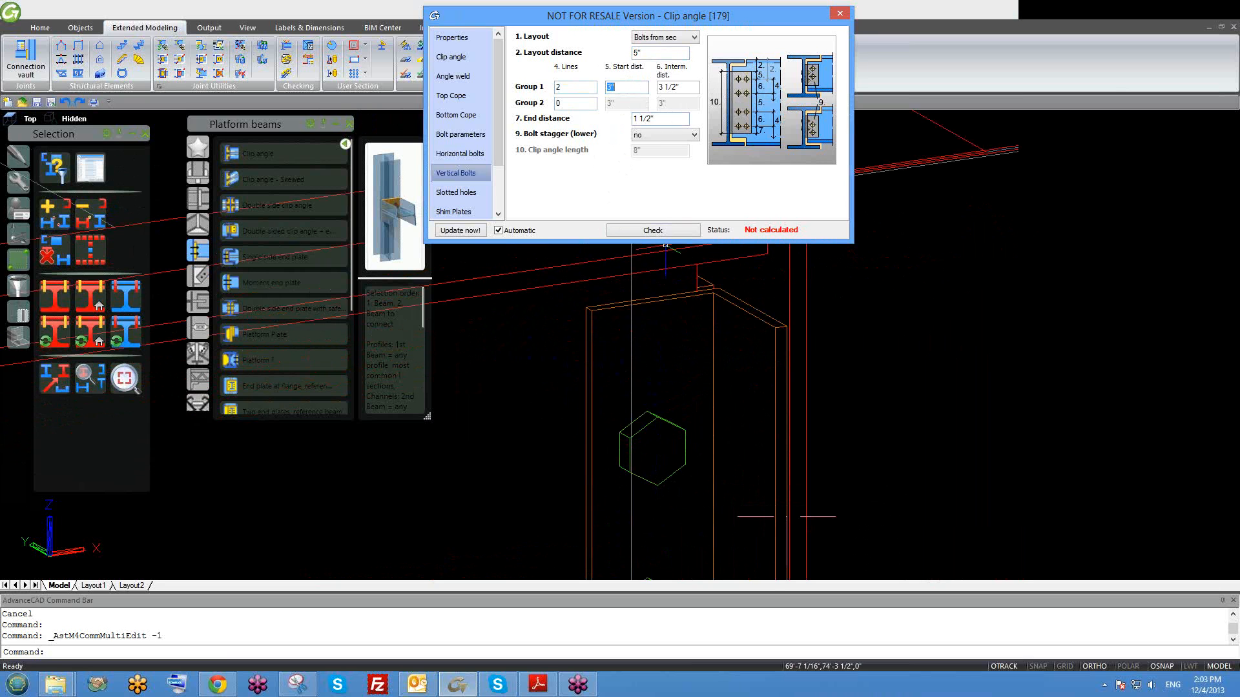
type("2.5")
key("Return")
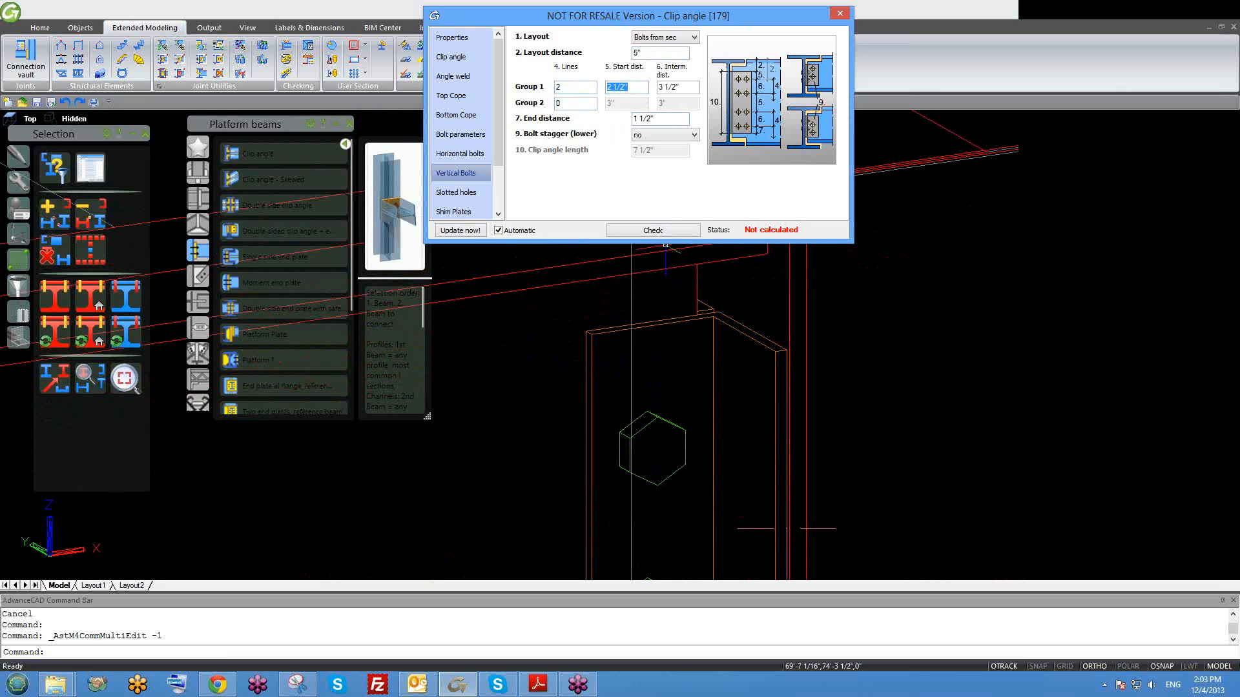
scroll(679, 320, "down", 4)
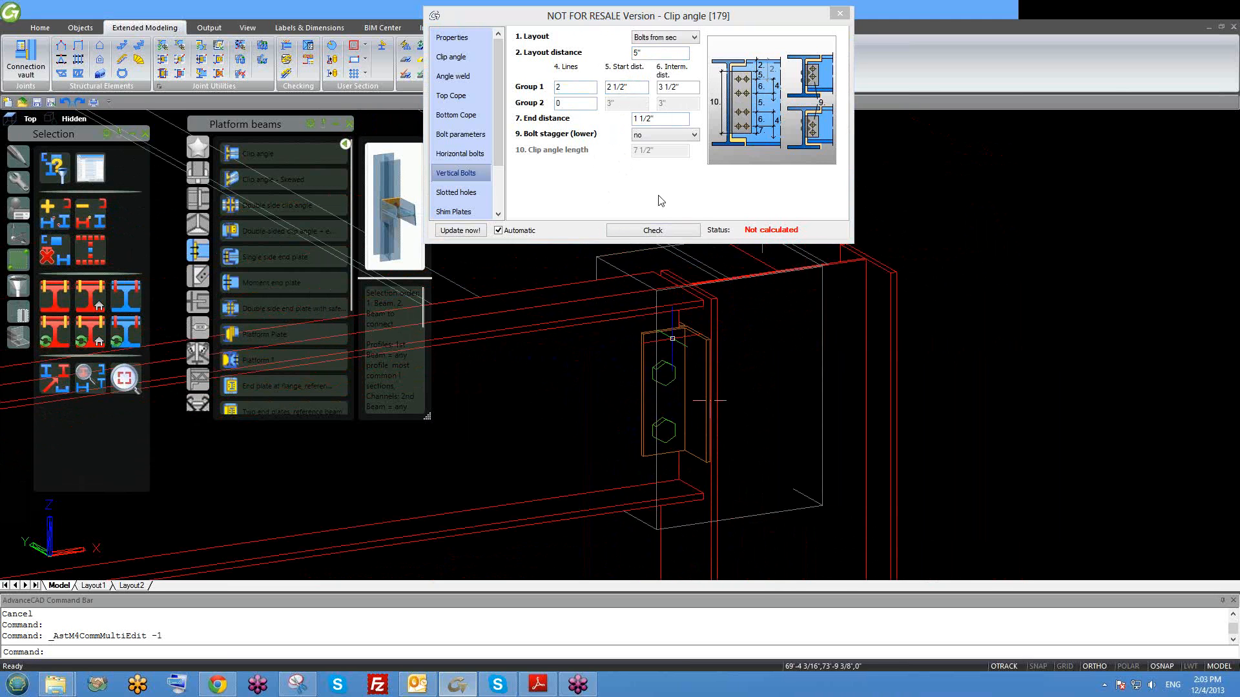
Set the intermediate distance of vertical bolt group 1 to 3".
left_click(647, 90)
key("Tab")
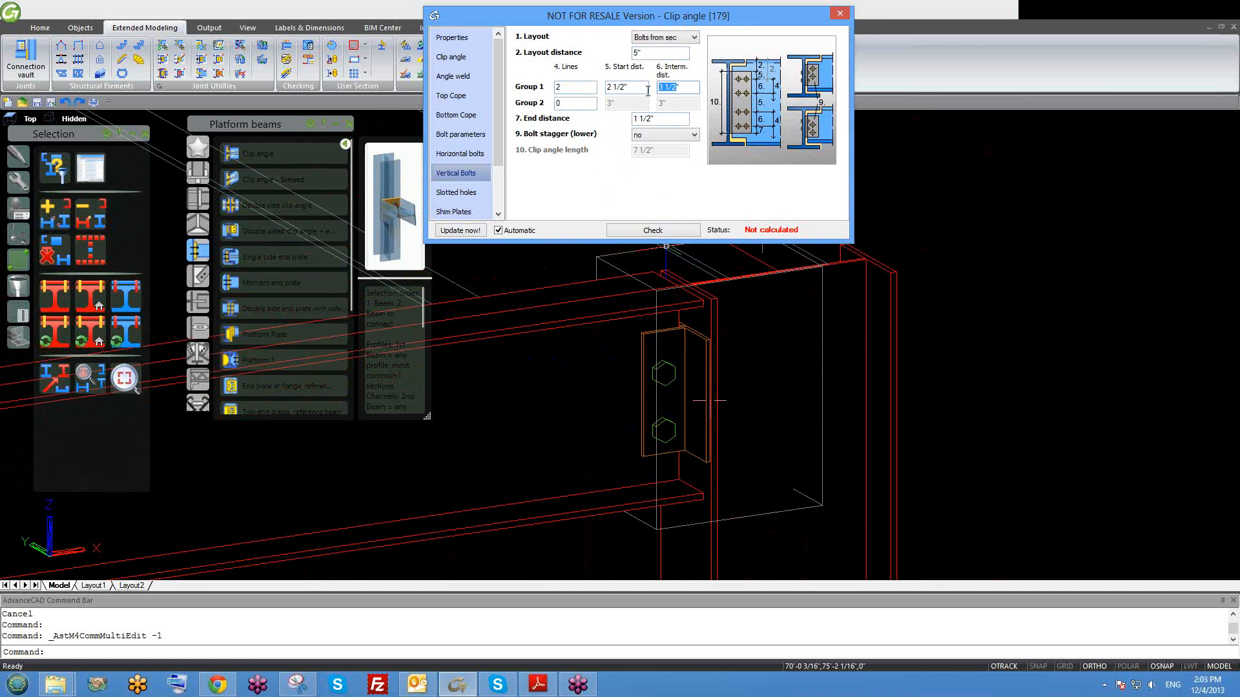
type("3")
key("Return")
left_click(678, 92)
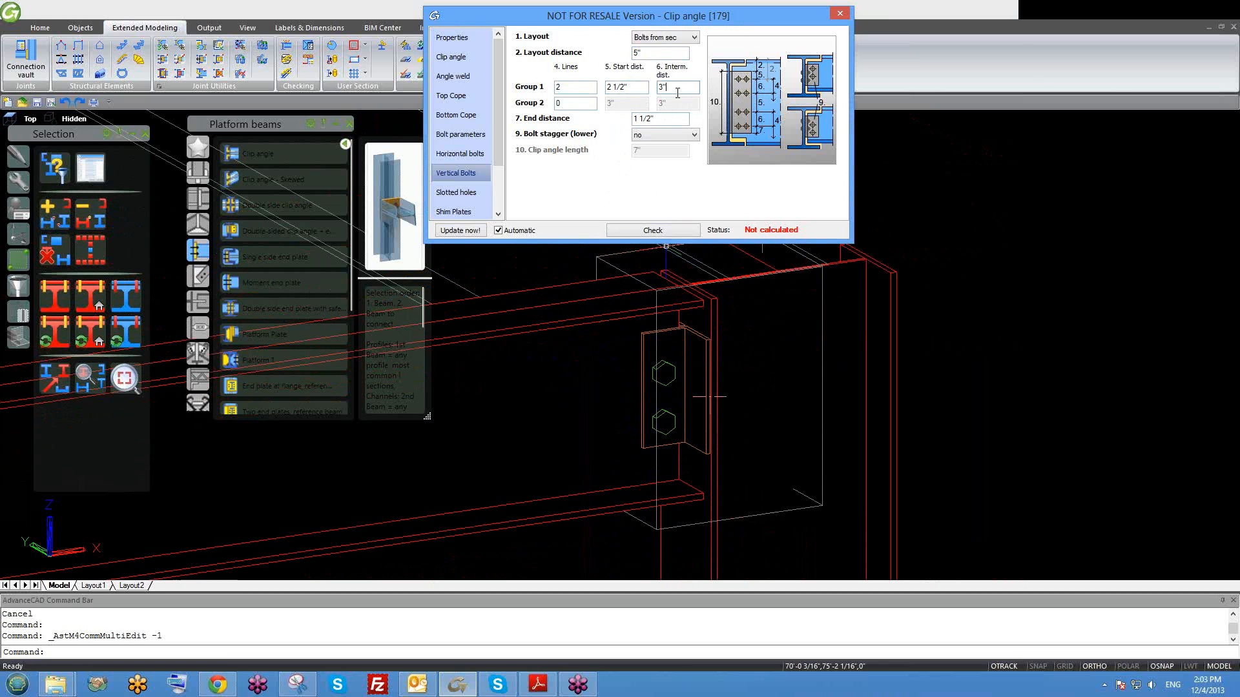
left_click(701, 336)
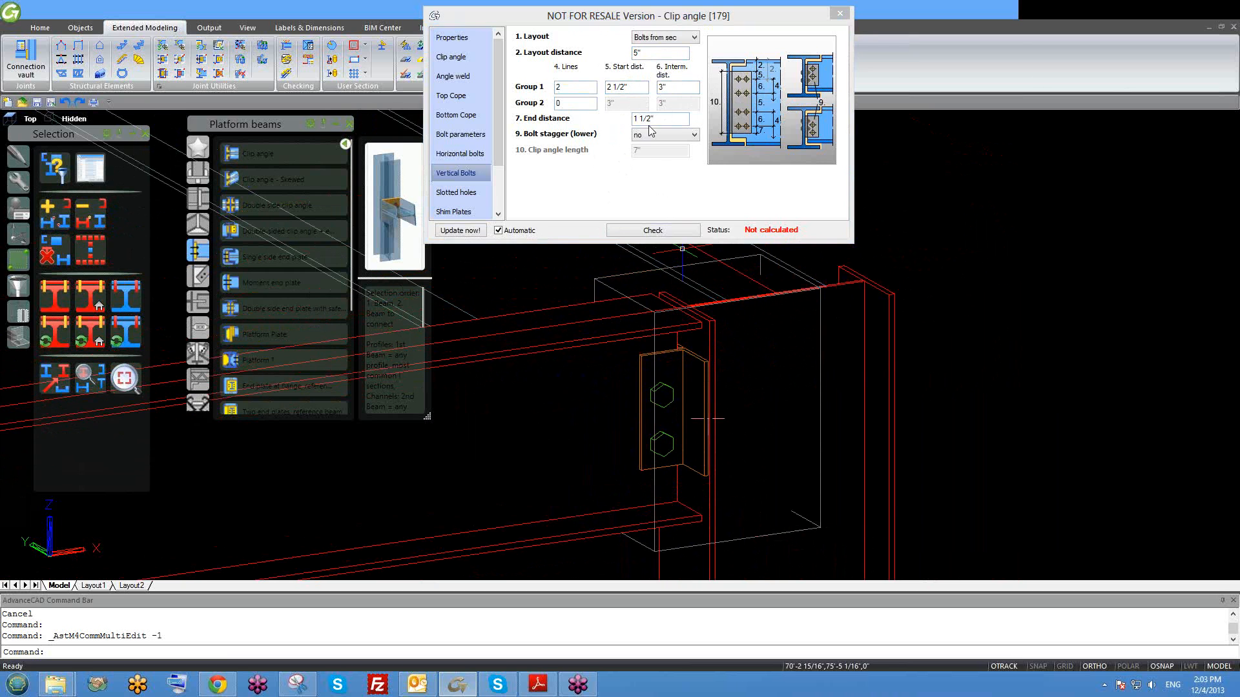
Try a start distance of 3" for vertical bolt group 1, finally set it to 2", and inspect the angle.
left_click(637, 89)
type("3")
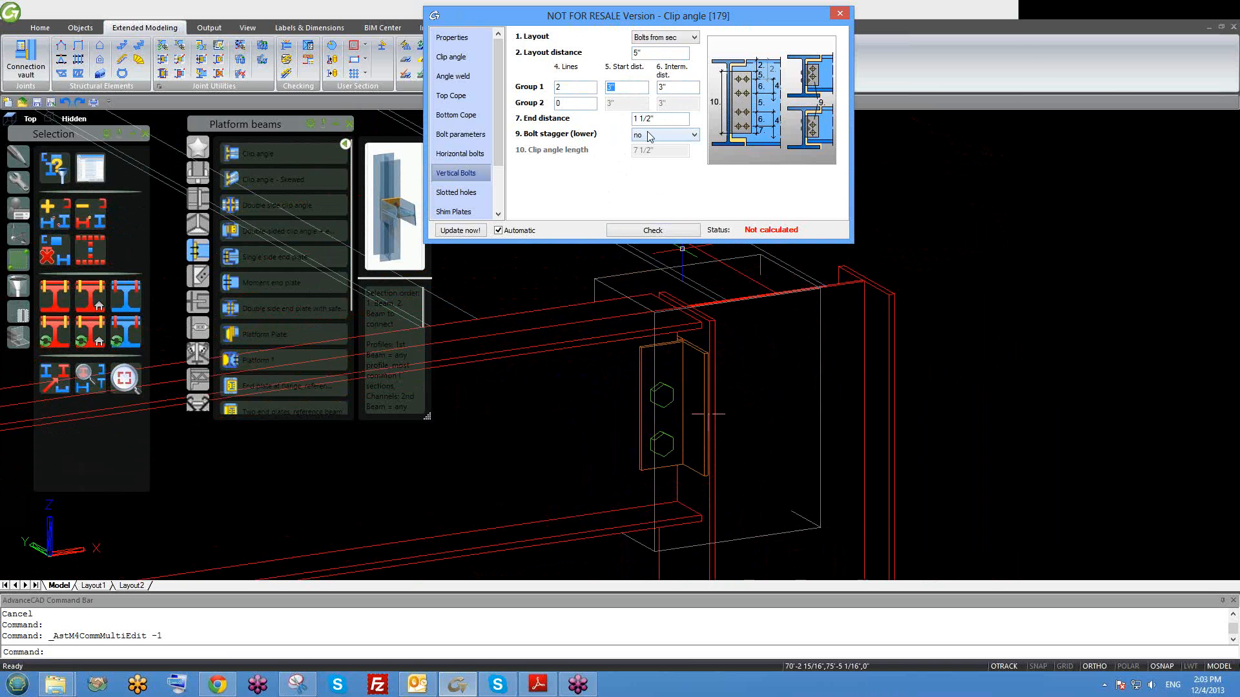
type("2")
scroll(676, 341, "up", 2)
middle_click_drag(669, 397, 742, 416, "shift")
scroll(654, 395, "down", 1)
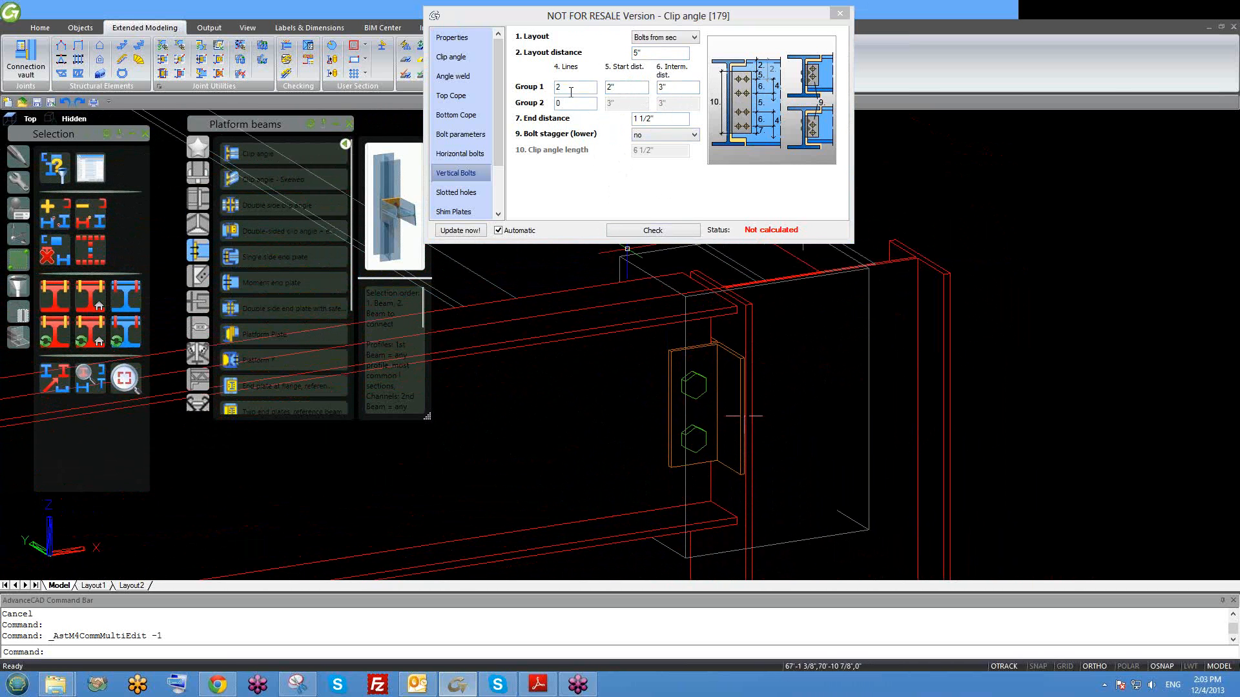
Set the number of vertical bolt lines in group 1 to 3.
left_click(564, 88)
left_click_drag(564, 89, 527, 96)
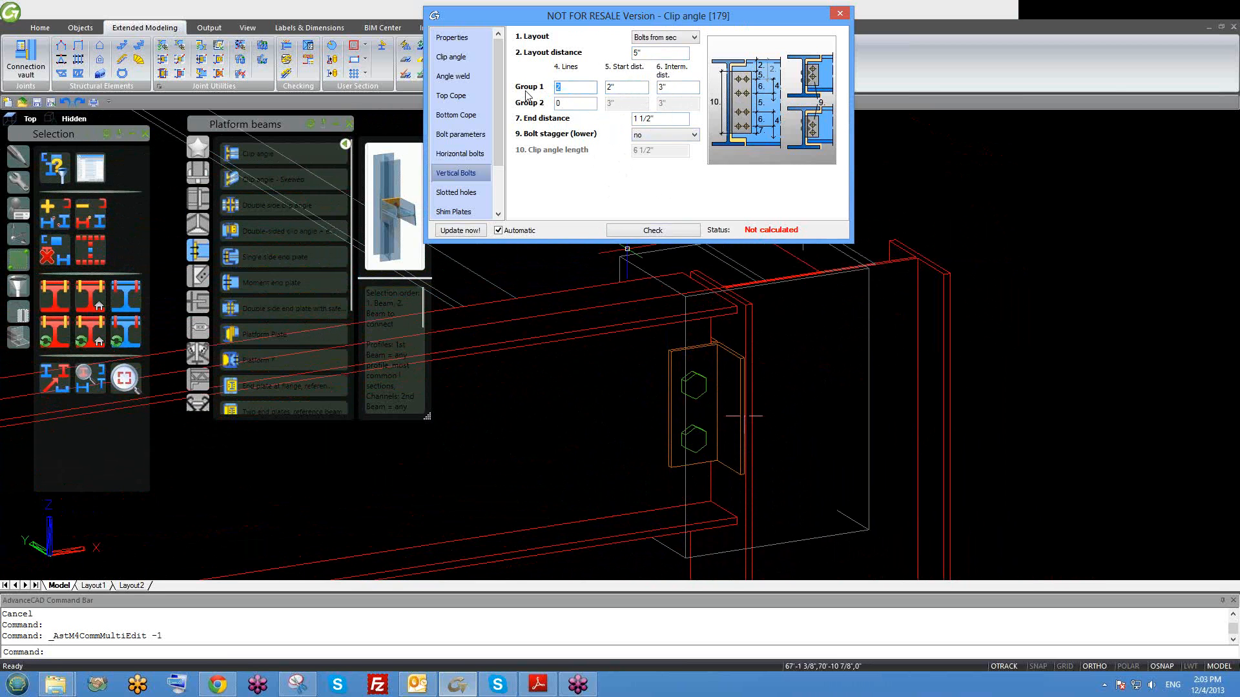
type("3")
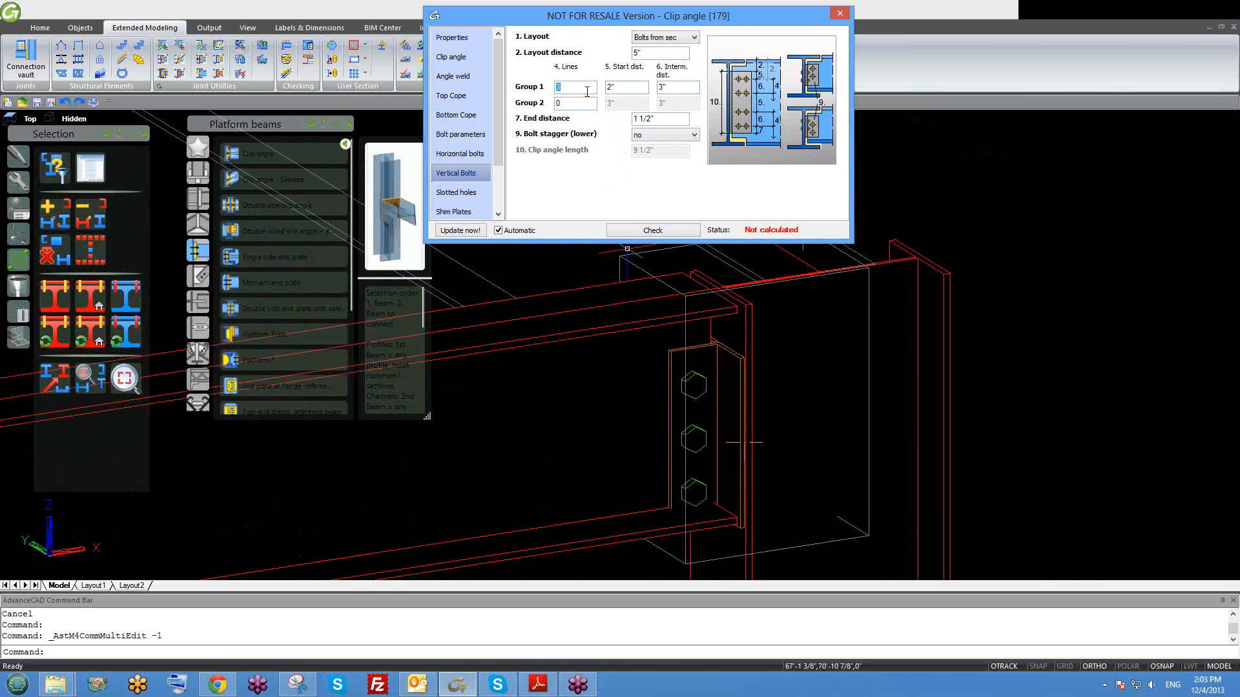
left_click(710, 373)
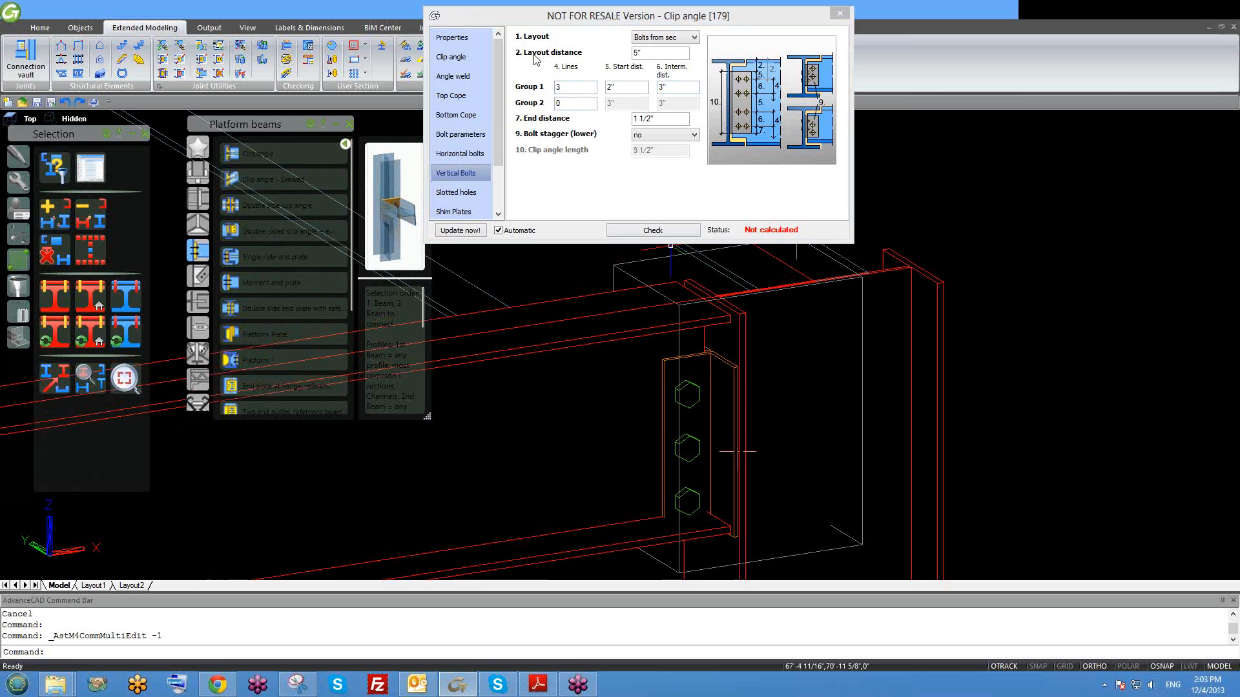
Set the vertical bolt layout to Middle and inspect the bolt position on the secondary beam.
left_click(655, 55)
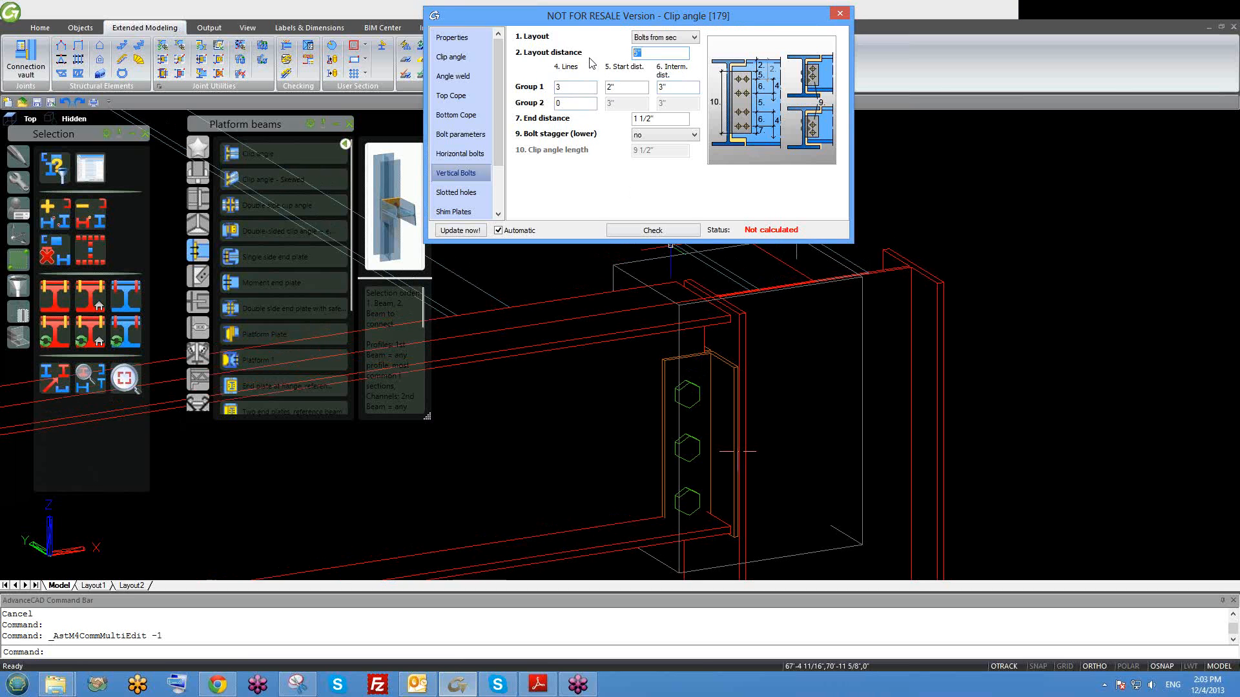
middle_click_drag(678, 389, 672, 381)
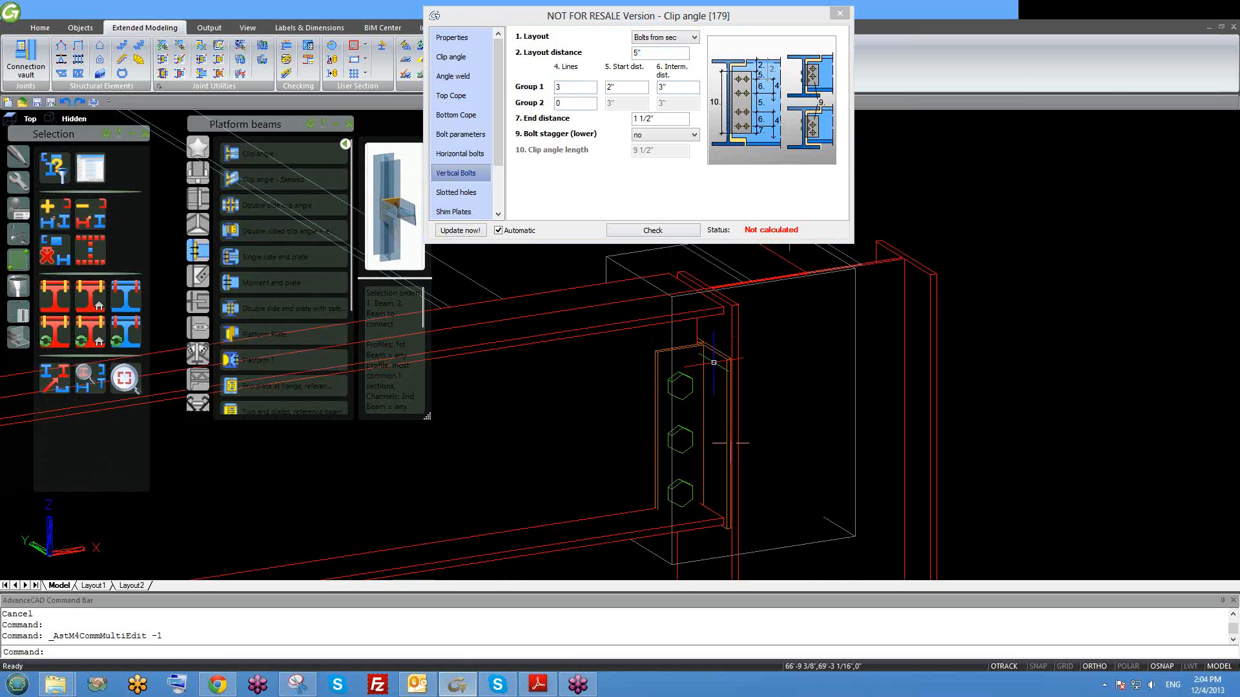
middle_click_drag(710, 363, 716, 411)
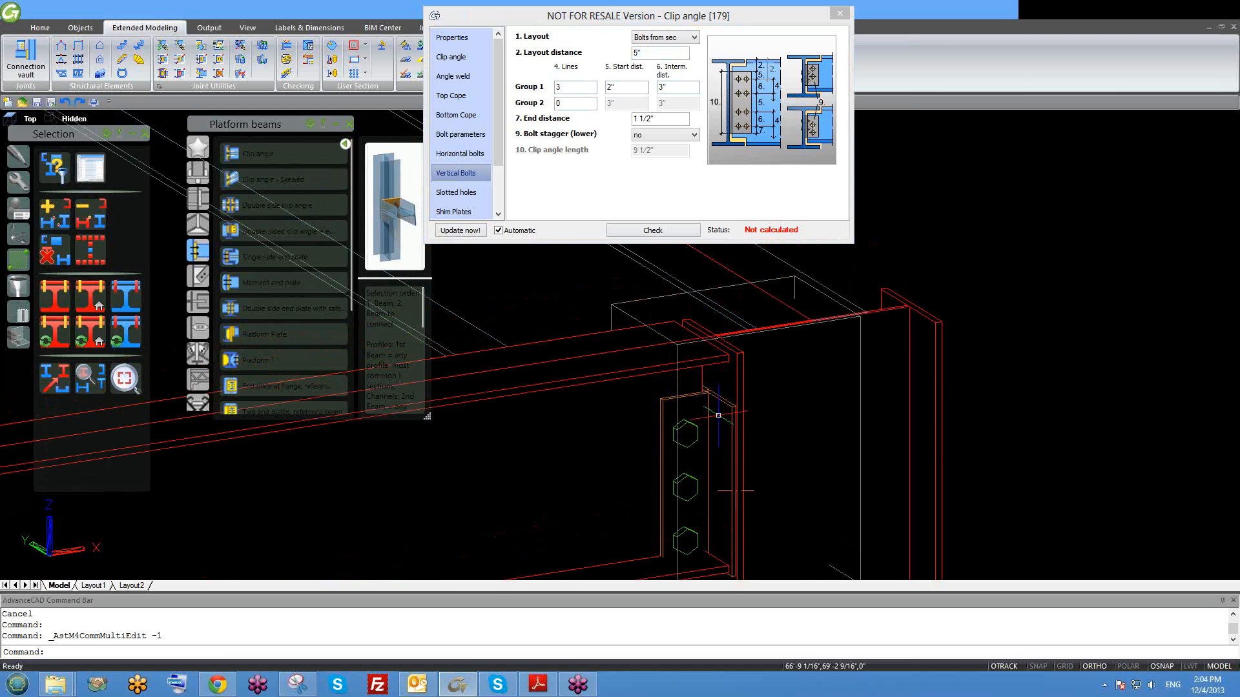
left_click(663, 39)
left_click(660, 68)
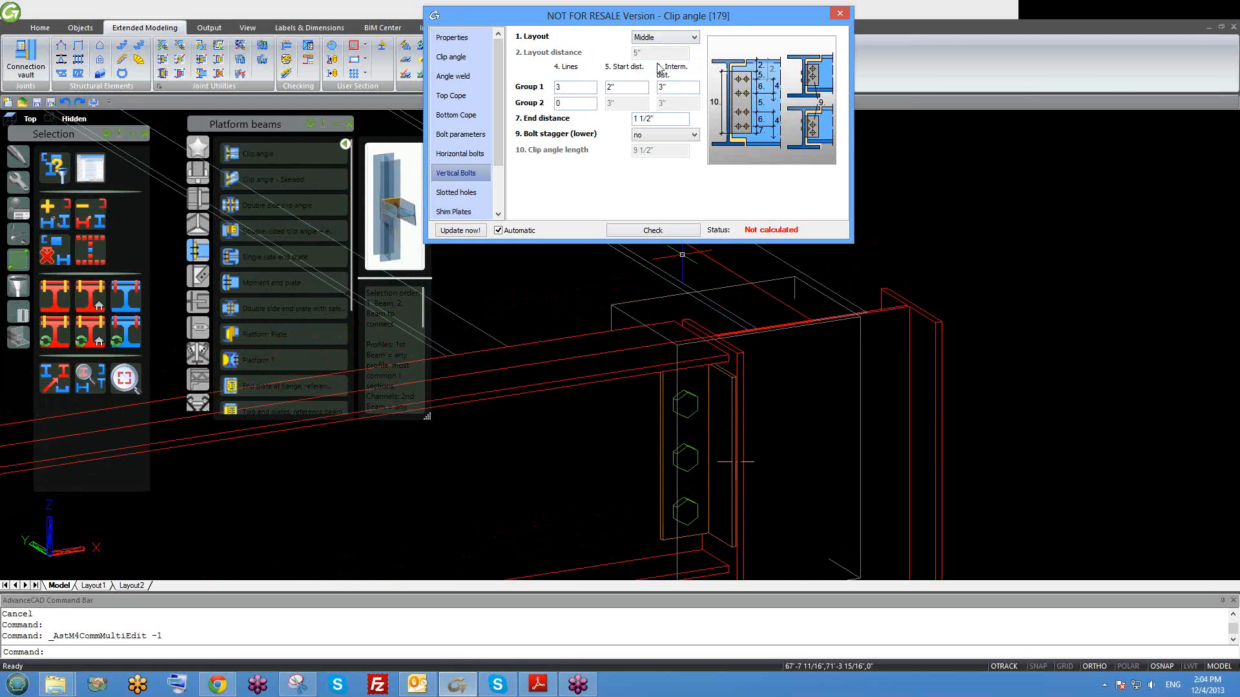
middle_click_drag(705, 495, 727, 480)
scroll(729, 362, "up", 2)
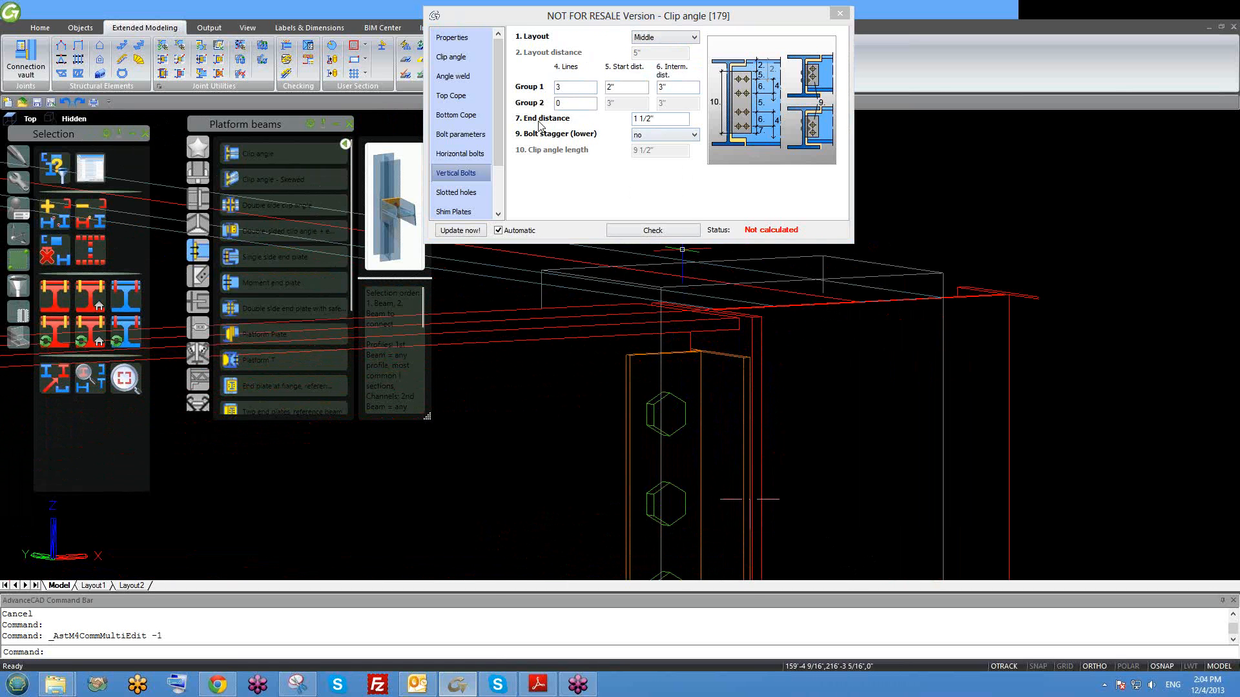
Examine the end distance and the available layout references for the vertical bolts, keeping the Middle layout.
left_click(666, 121)
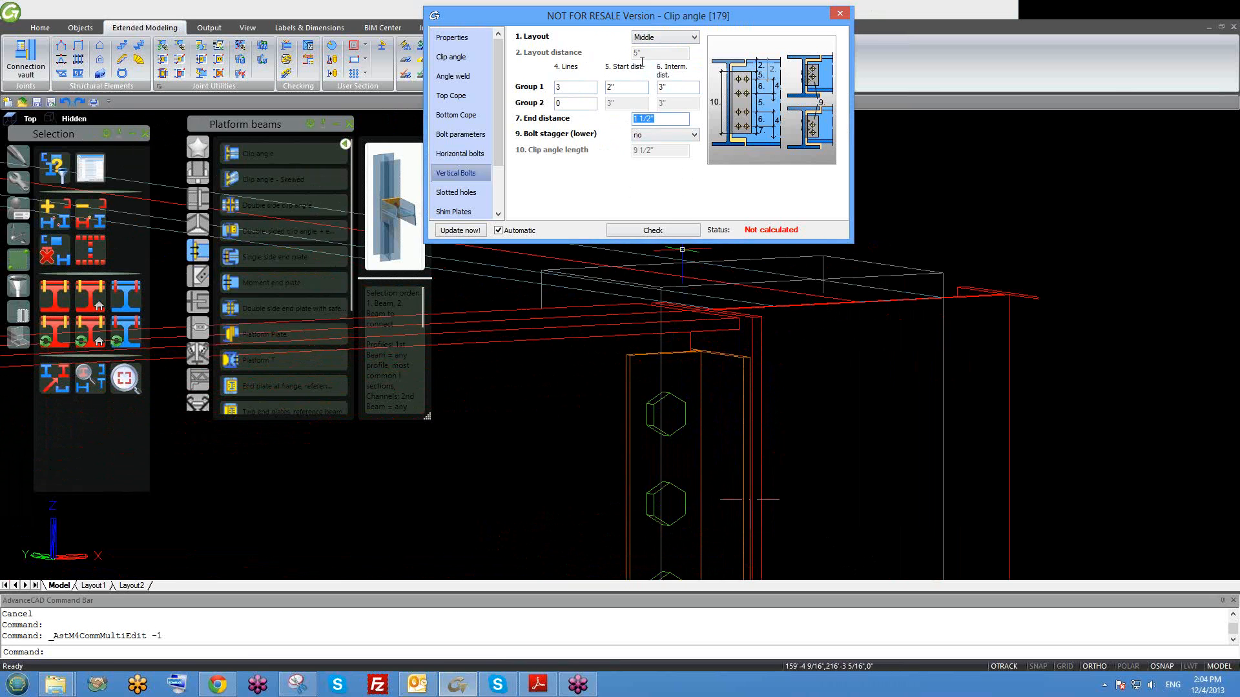
left_click(649, 38)
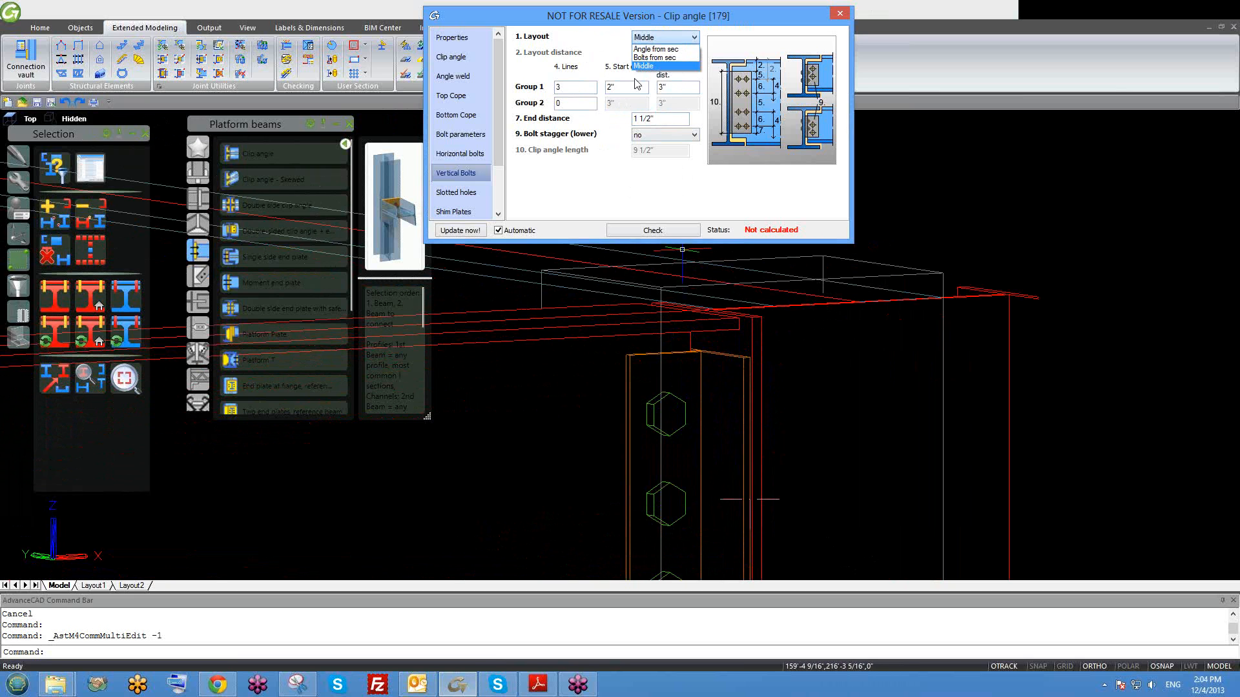
left_click(609, 66)
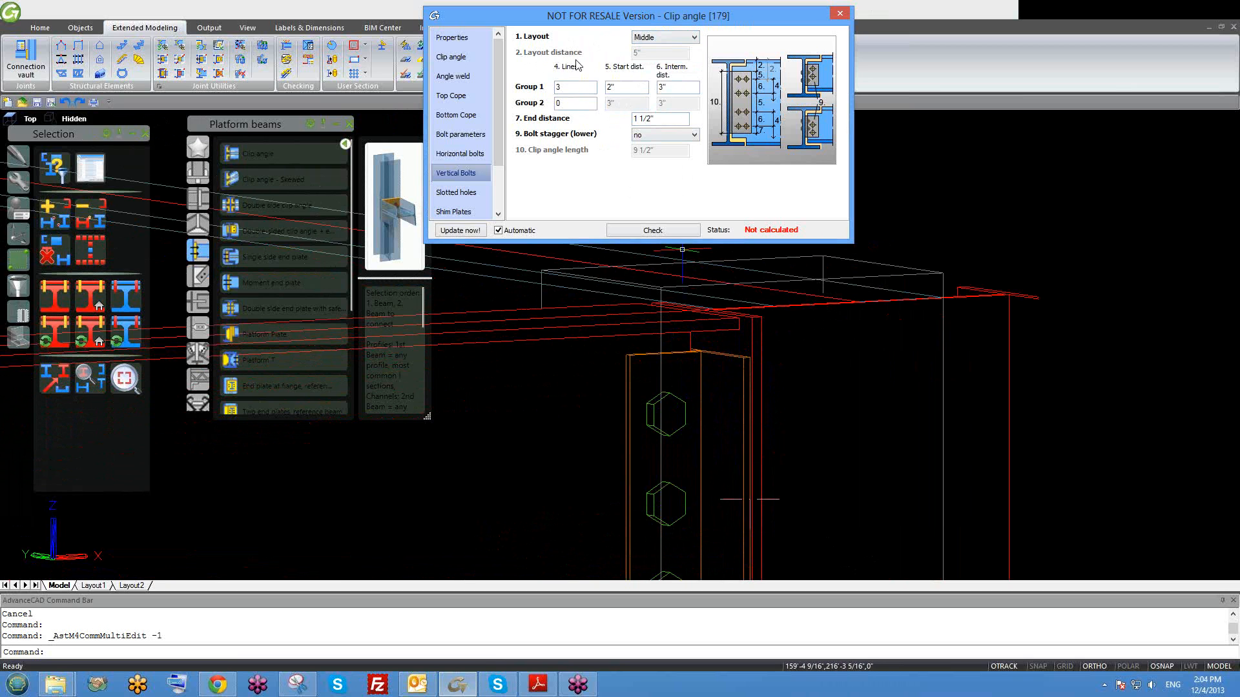
left_click(661, 39)
left_click(659, 48)
left_click(670, 38)
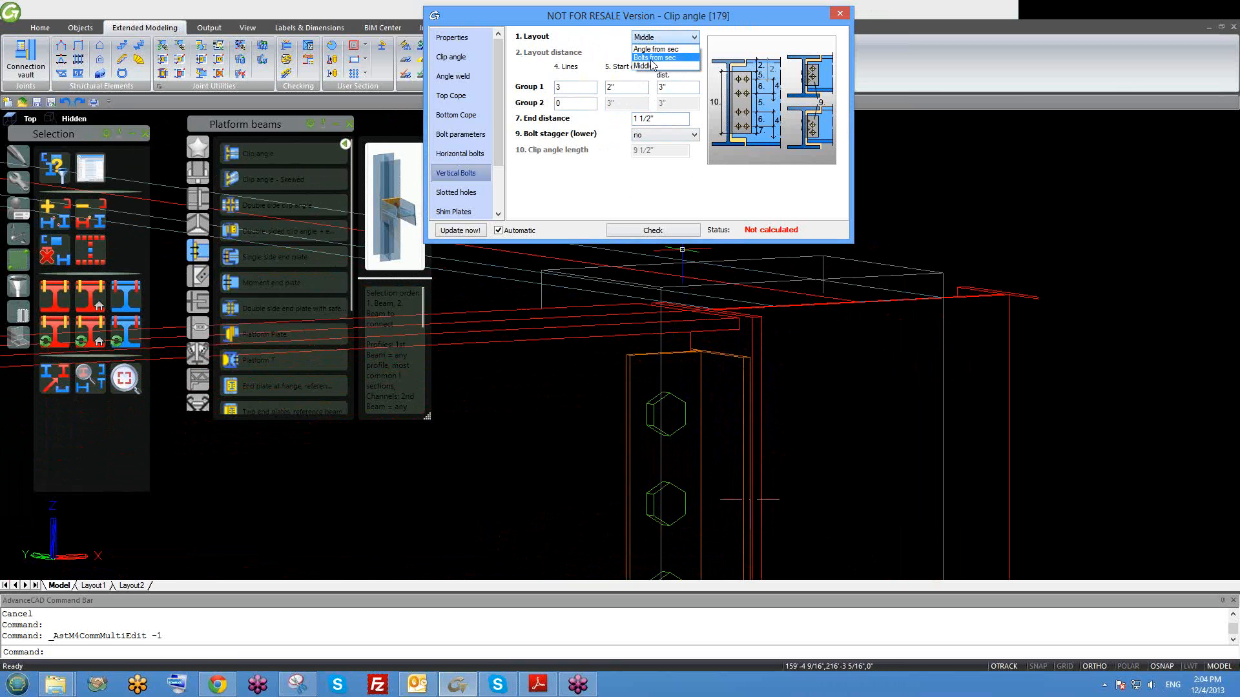
left_click(612, 63)
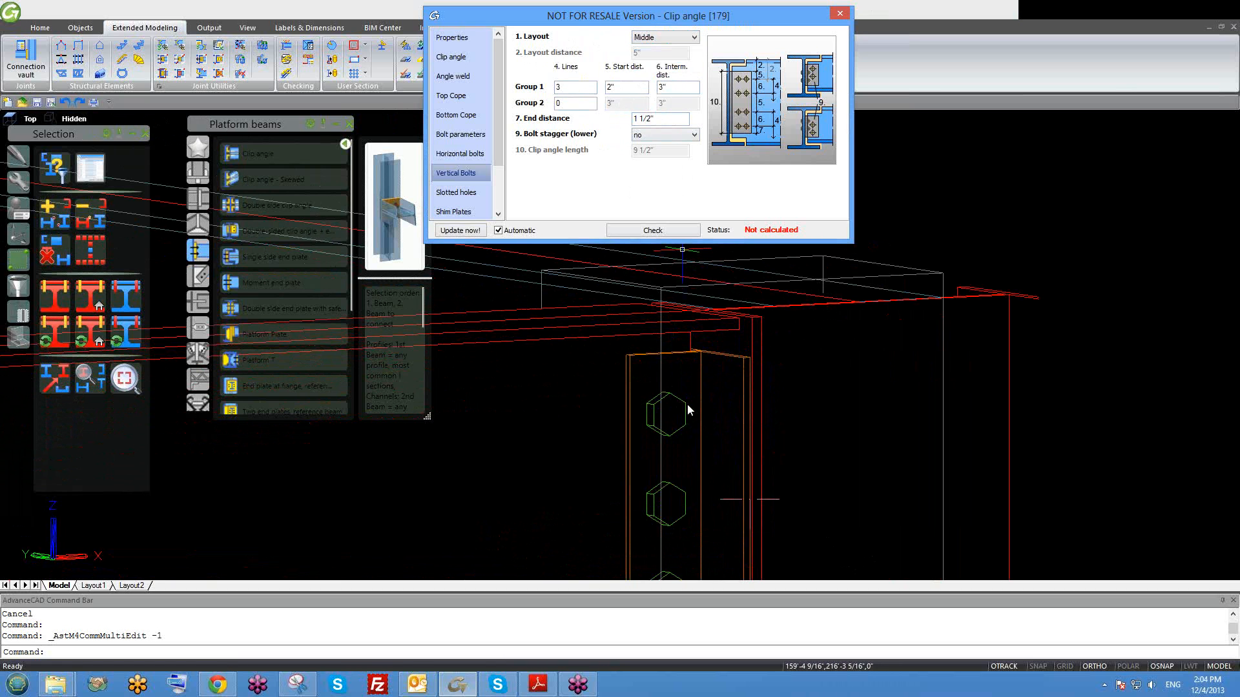
scroll(656, 344, "down", 3)
middle_click_drag(656, 344, 576, 284, "shift")
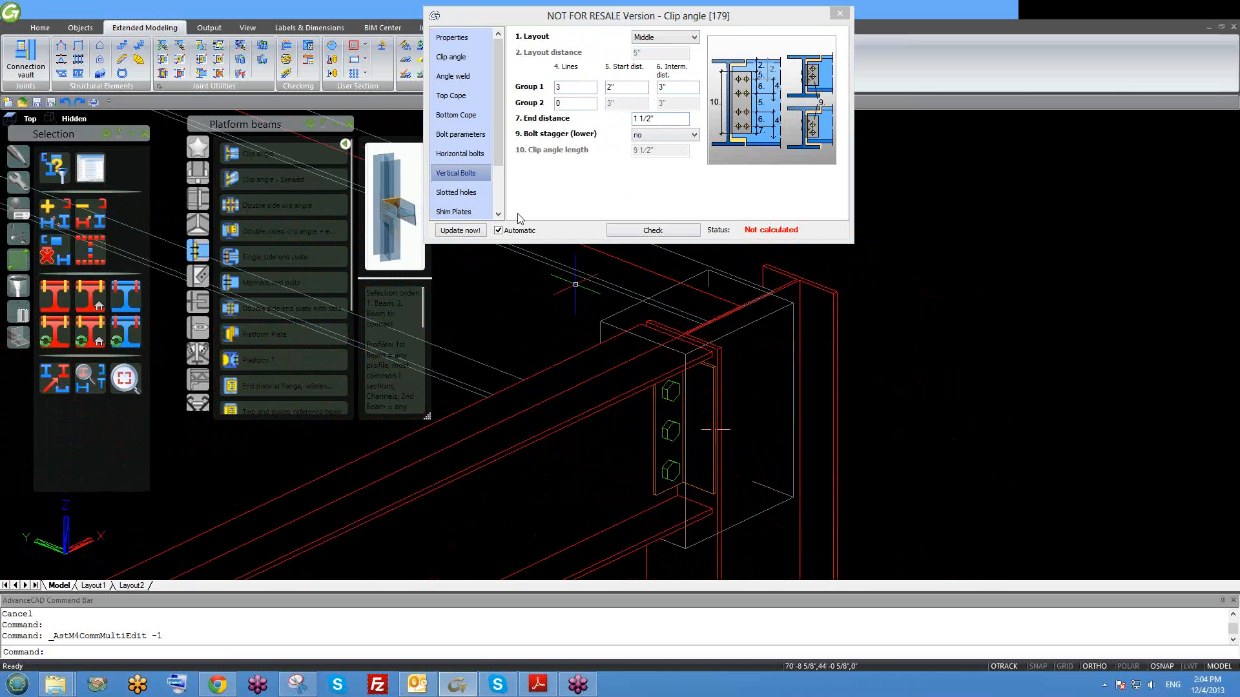
Look over the slotted hole settings and enable shim creation for the clip angle connection.
left_click(456, 192)
scroll(504, 159, "down", 1)
scroll(504, 159, "down", 2)
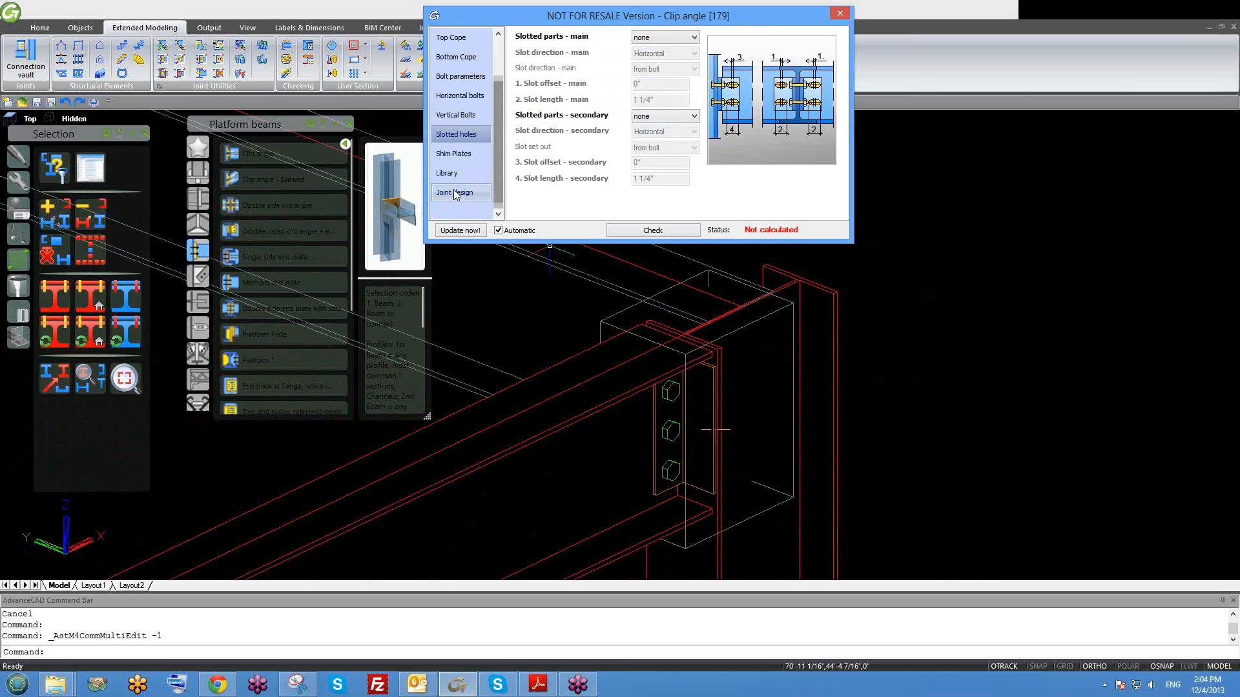
left_click(455, 154)
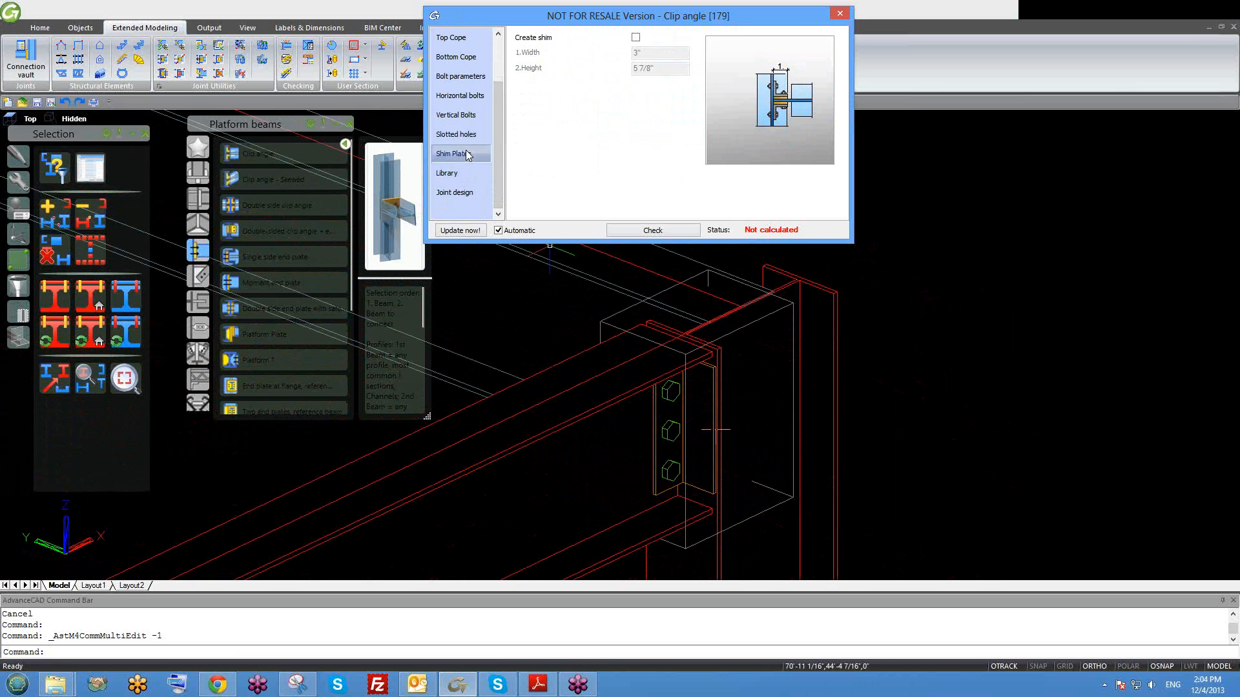
left_click(635, 38)
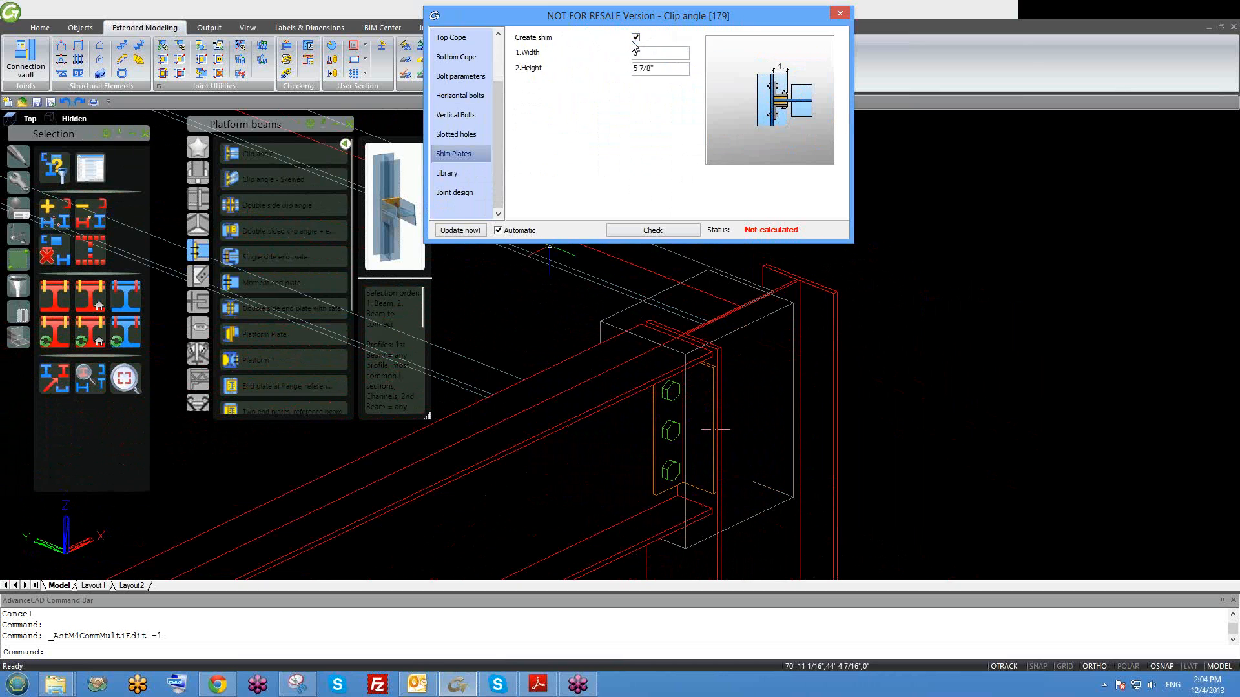
Turn off shim creation and look over the saved library entries for the clip angle connection.
left_click(635, 39)
left_click(474, 171)
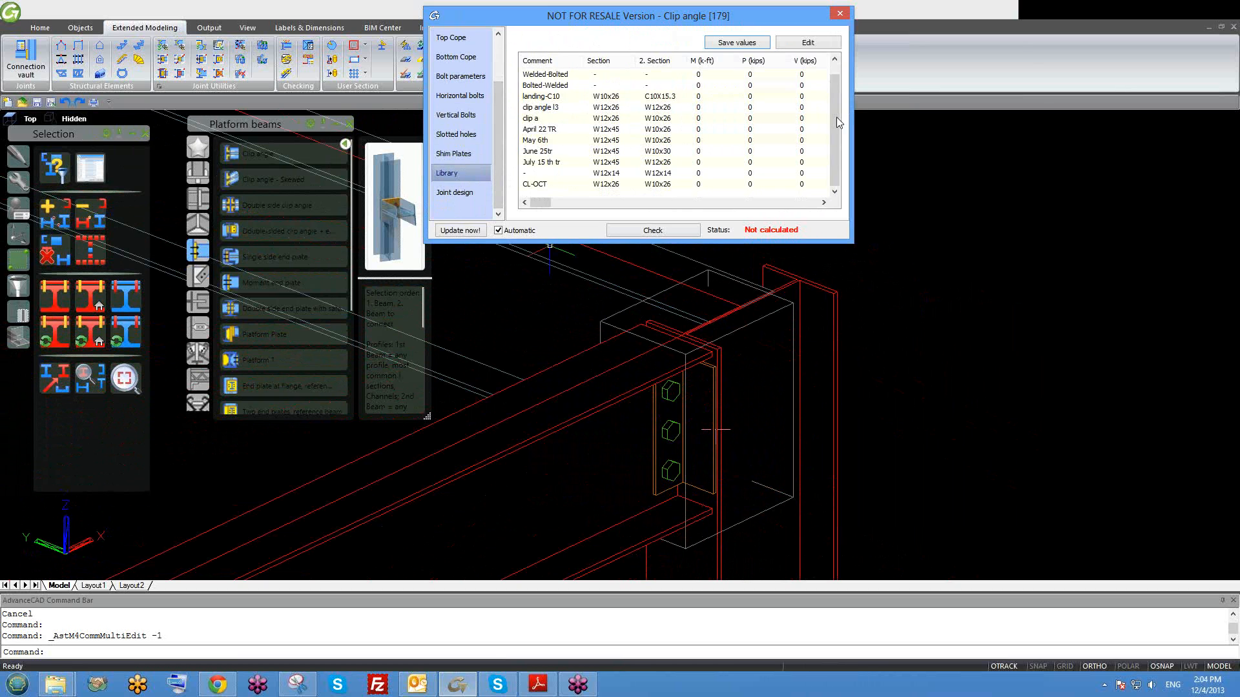
middle_click_drag(749, 378, 741, 369)
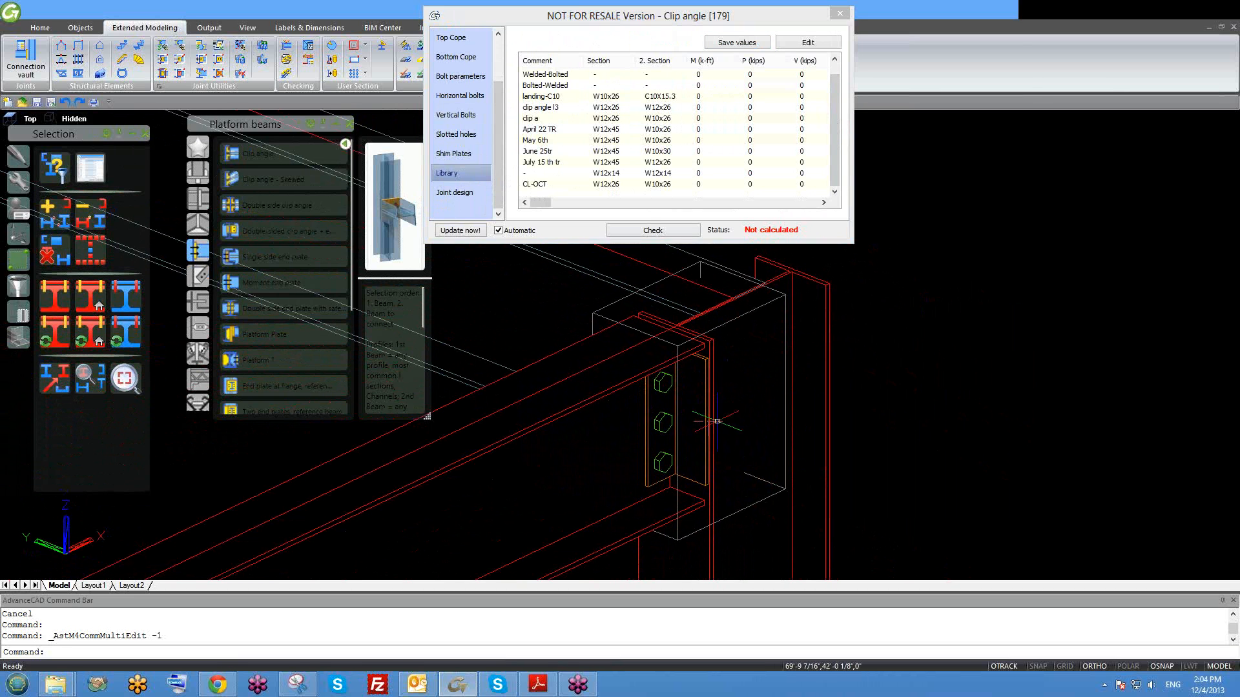
middle_click_drag(719, 435, 681, 360, "shift")
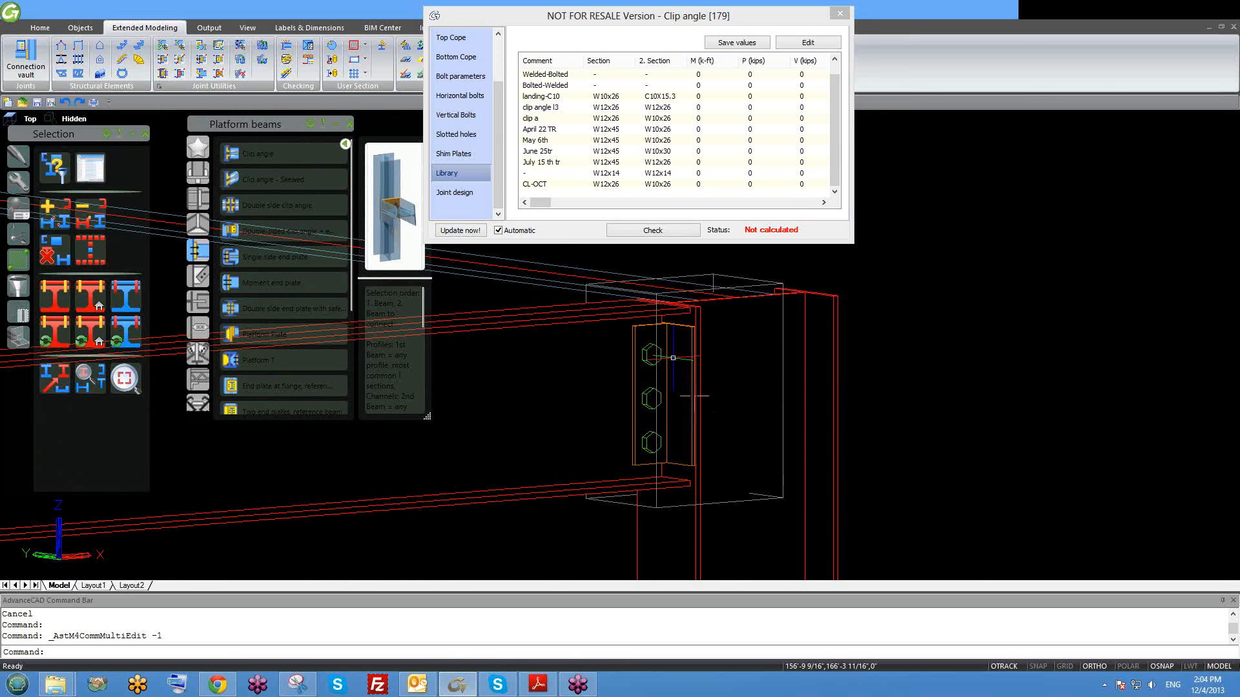
scroll(673, 357, "up", 2)
Save the current clip angle values to the library under the comment "dec 2" and close the connection settings.
left_click(749, 47)
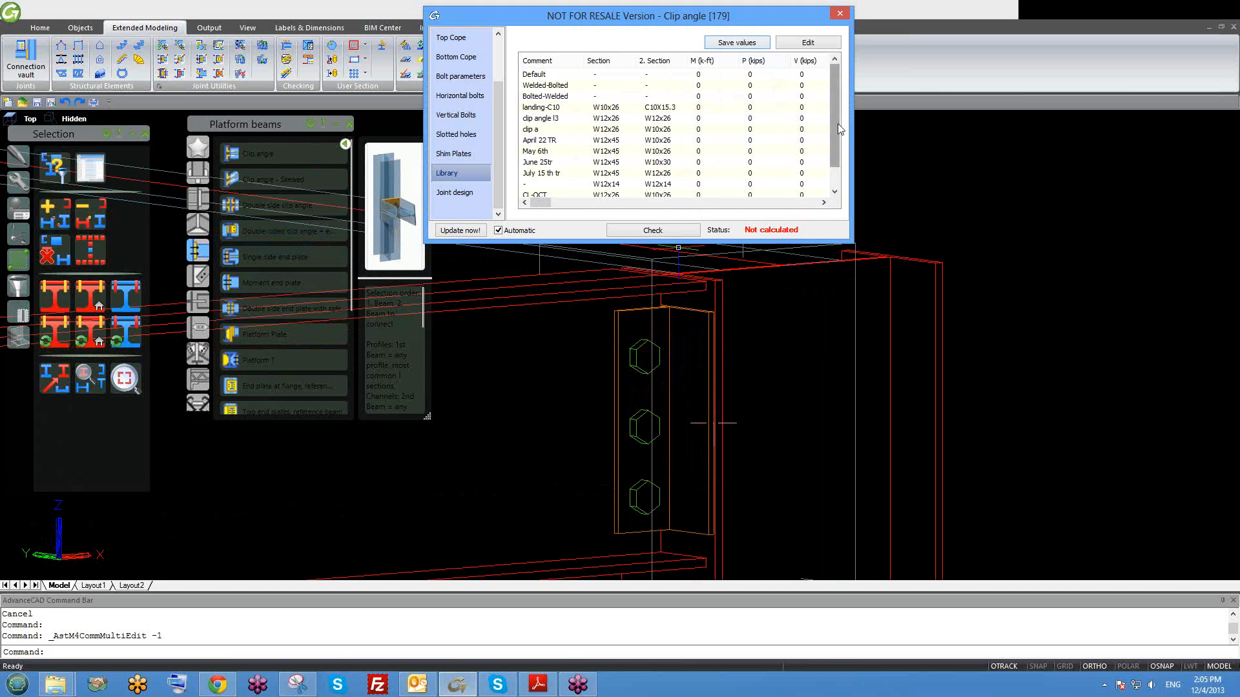
left_click(801, 44)
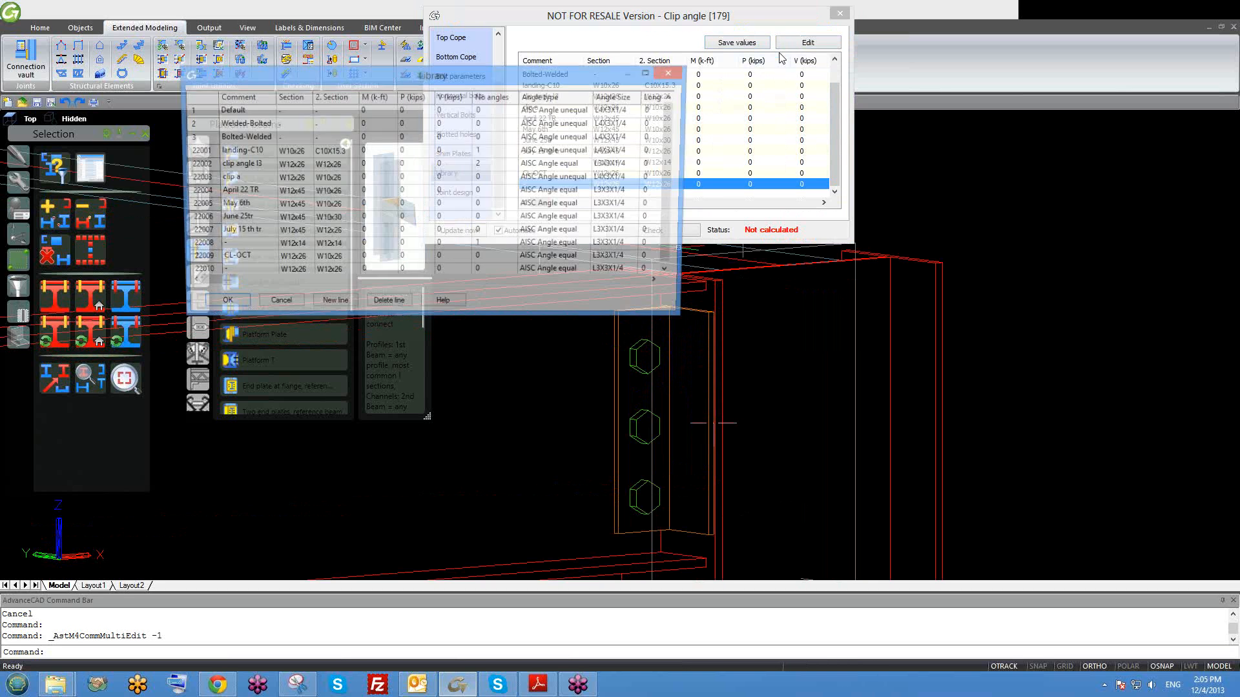
scroll(672, 191, "down", 1)
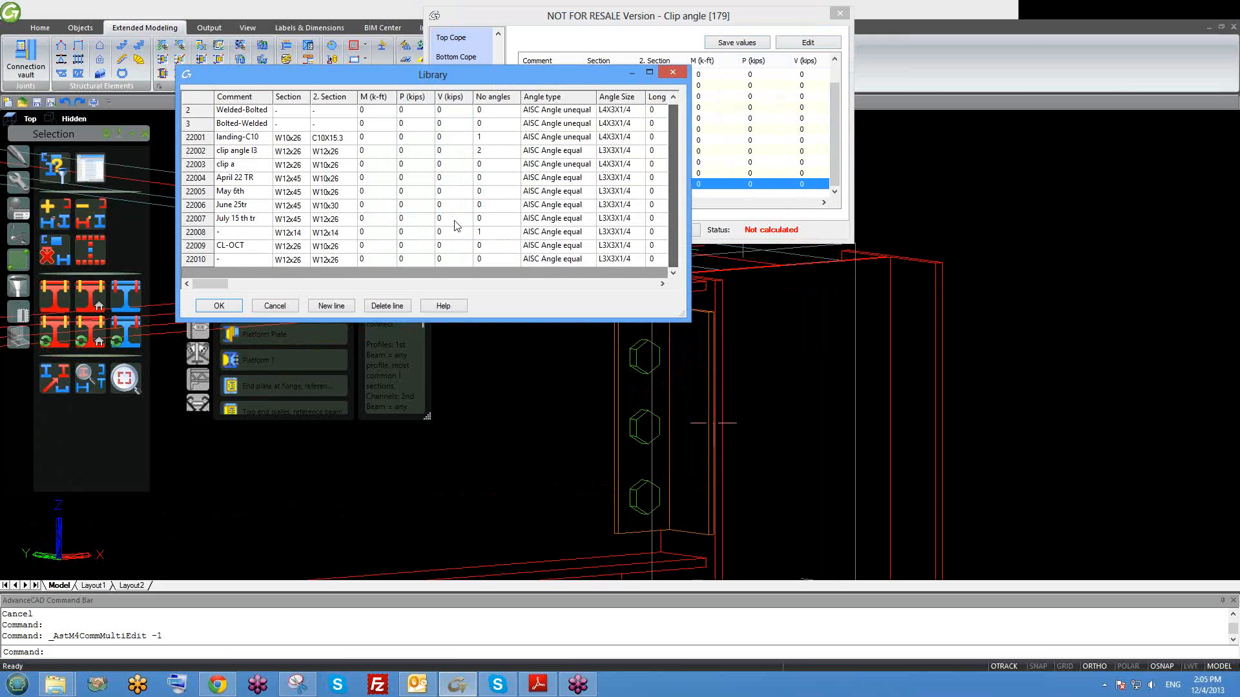
left_click(236, 261)
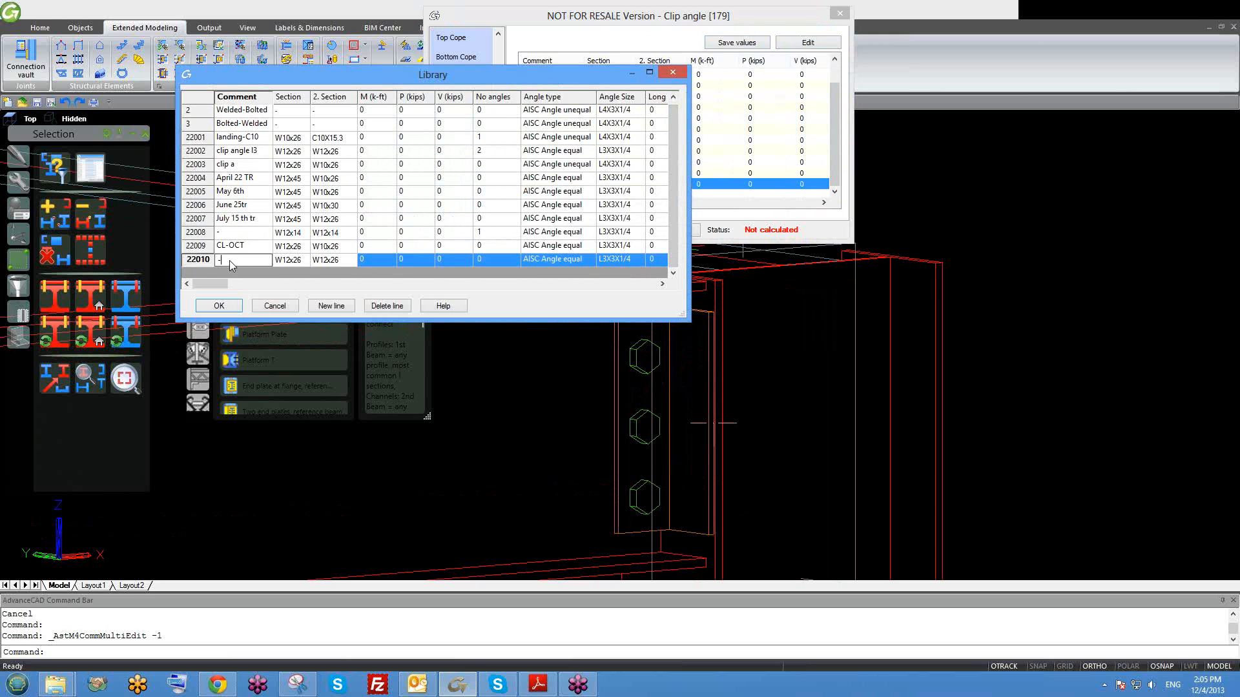
type("dec 2")
left_click(220, 307)
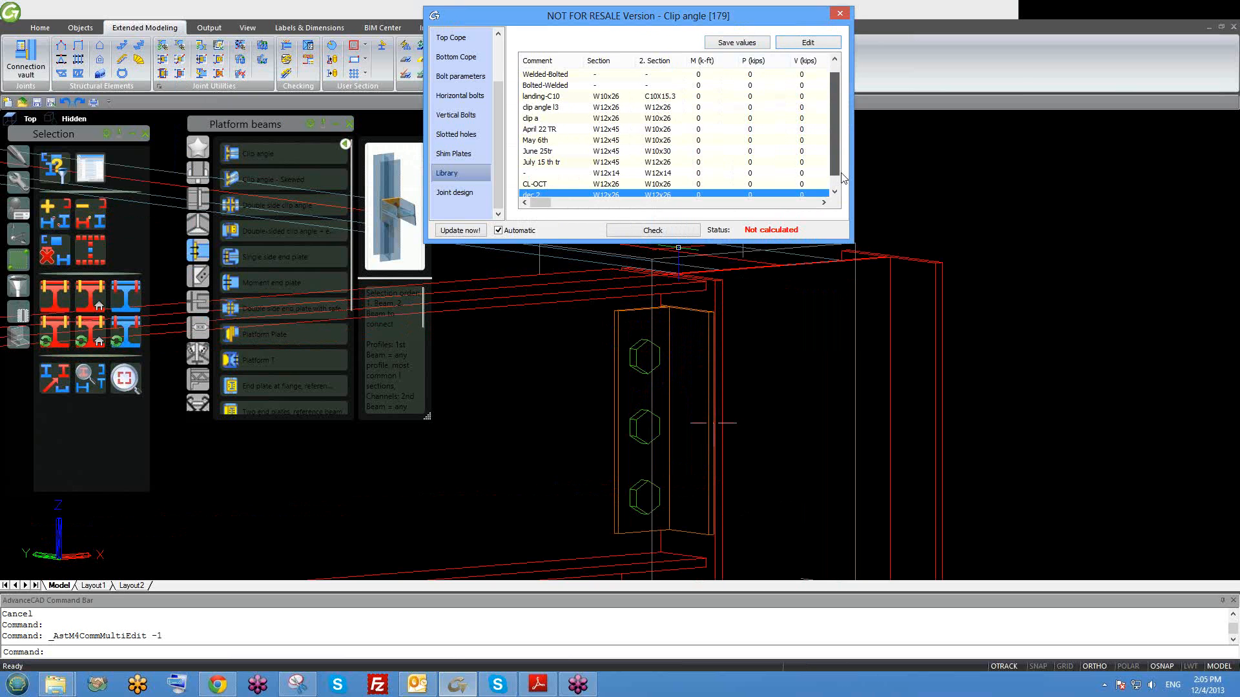
left_click(840, 14)
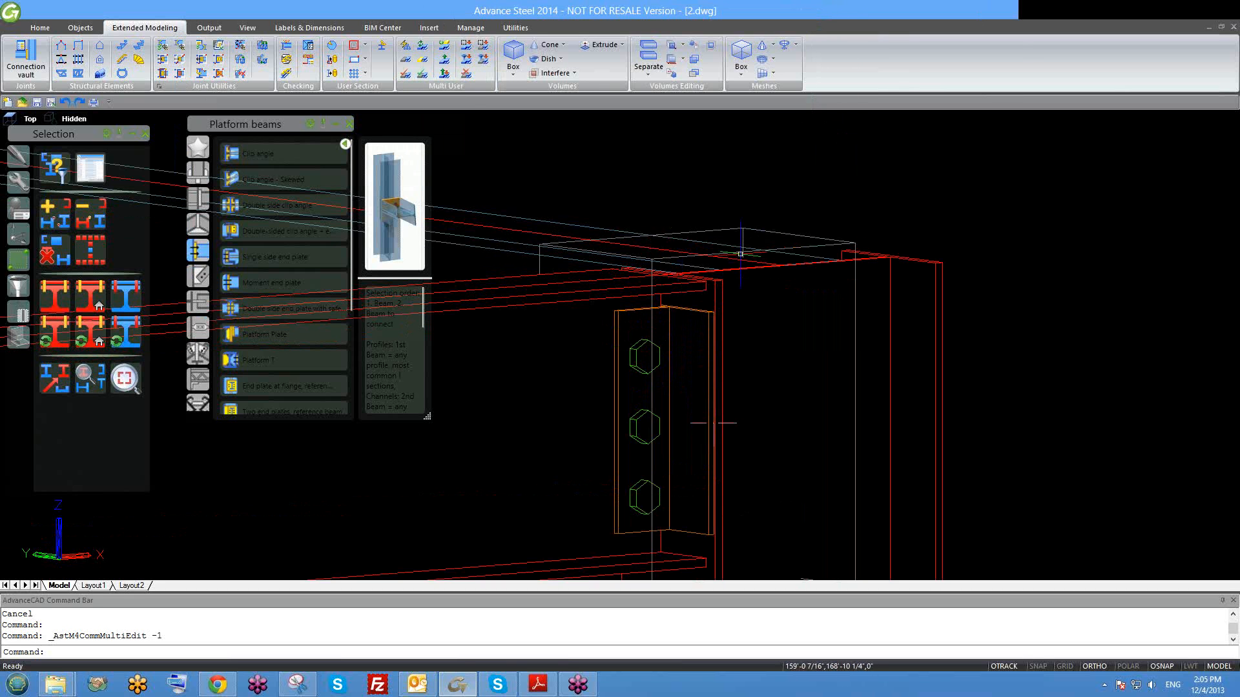
Check the general joint properties of the clip angle at the beam end.
scroll(730, 279, "down", 2)
middle_click_drag(894, 282, 706, 358, "shift")
scroll(695, 349, "up", 4)
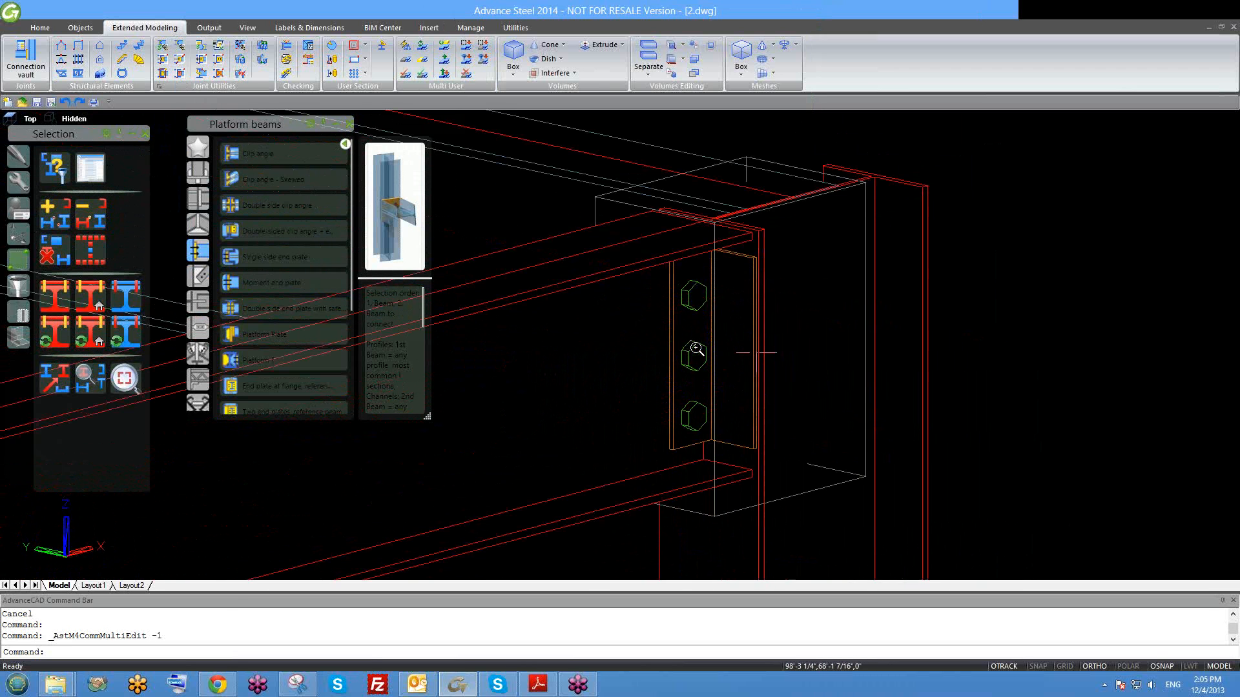
scroll(700, 343, "up", 2)
scroll(794, 233, "up", 2)
left_click(822, 205)
right_click(822, 205)
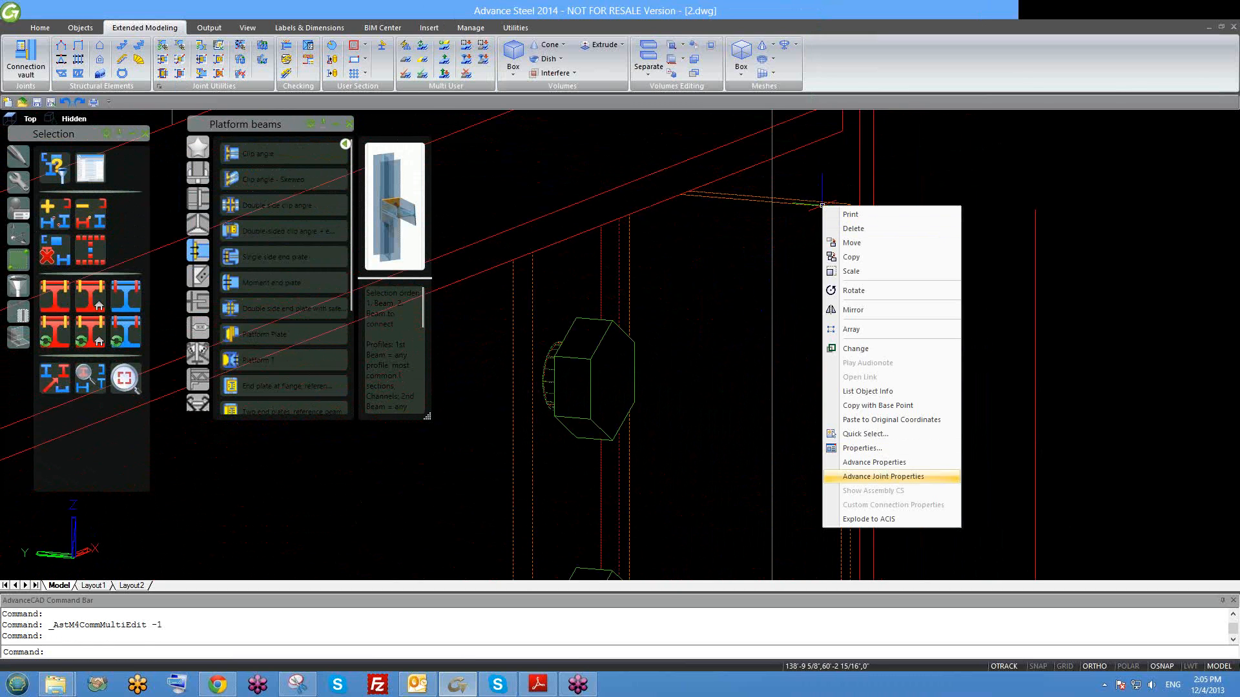
left_click(878, 476)
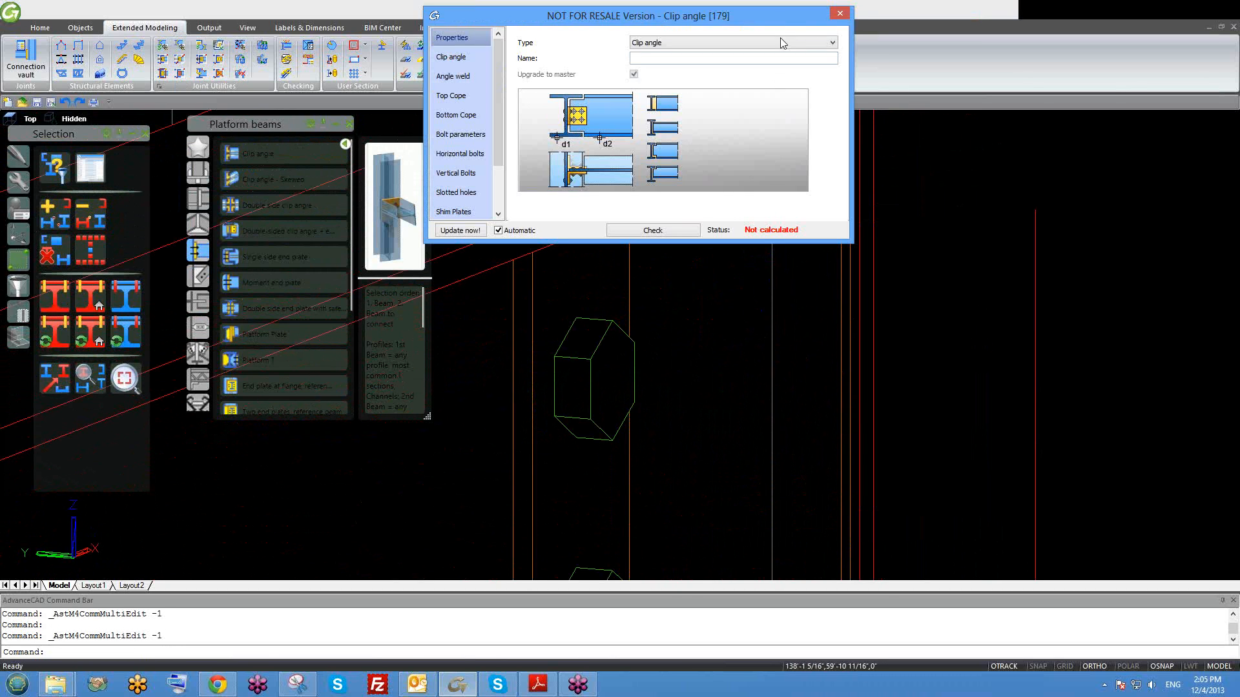
left_click(840, 15)
Examine how the clip angle's edge sits against the supporting column.
middle_click_drag(830, 207, 850, 260, "shift")
scroll(839, 220, "up", 5)
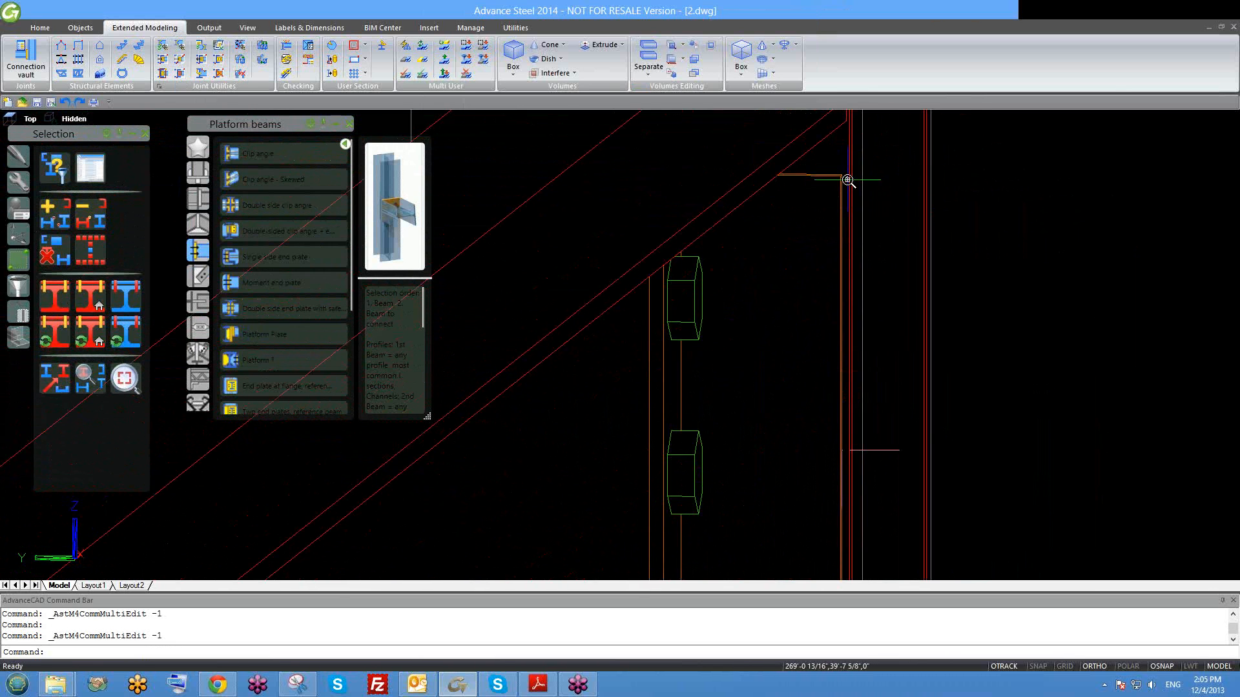
scroll(848, 180, "up", 2)
scroll(844, 197, "down", 3)
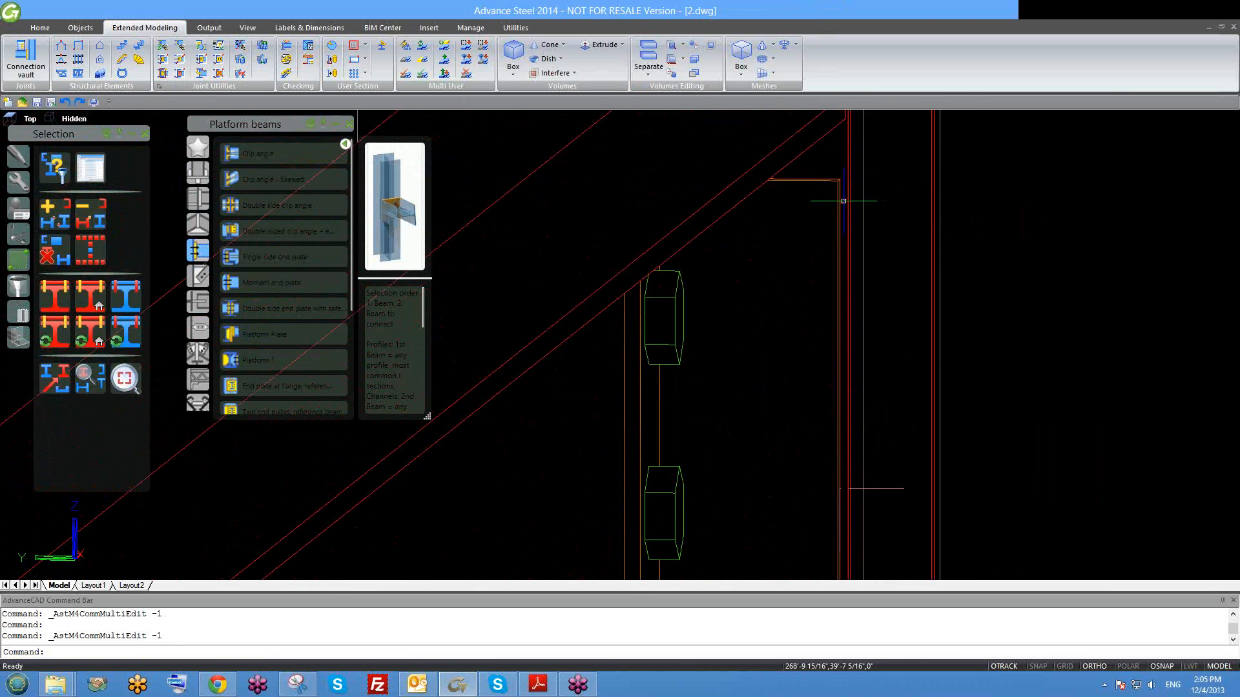
scroll(843, 263, "down", 2)
middle_click_drag(839, 293, 728, 313, "shift")
Review the horizontal and vertical bolt settings of the clip angle joint against the bolts in the model.
right_click(747, 250)
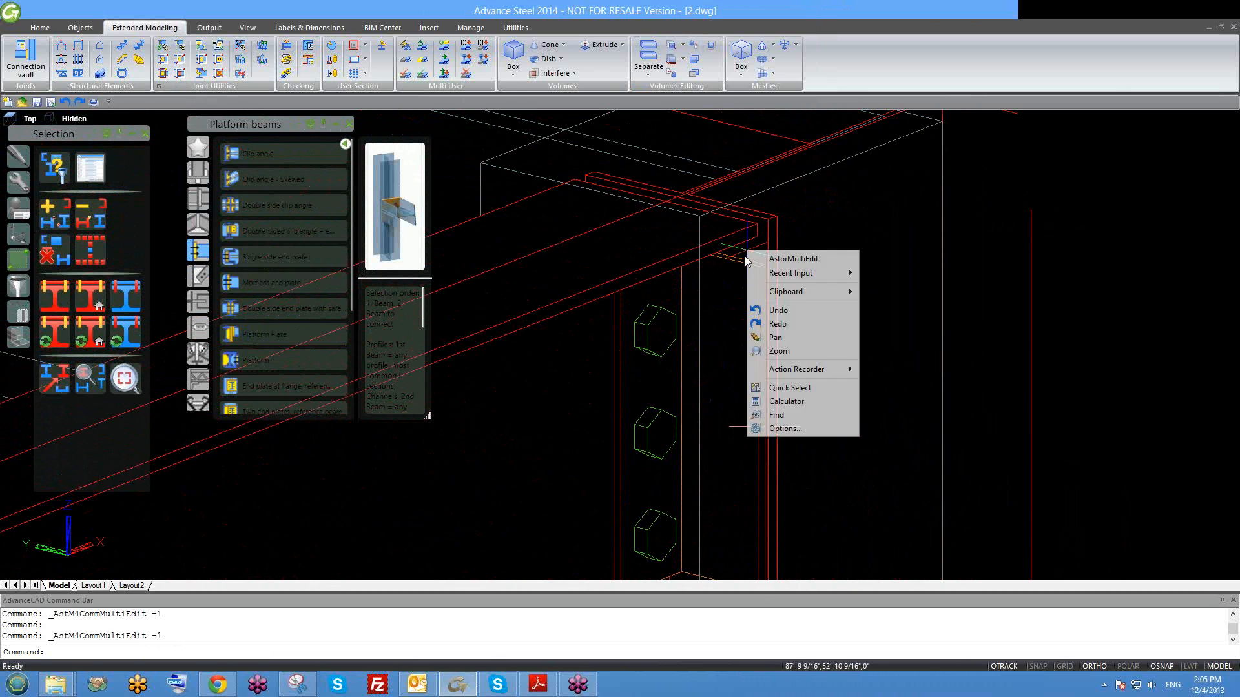
right_click(742, 257)
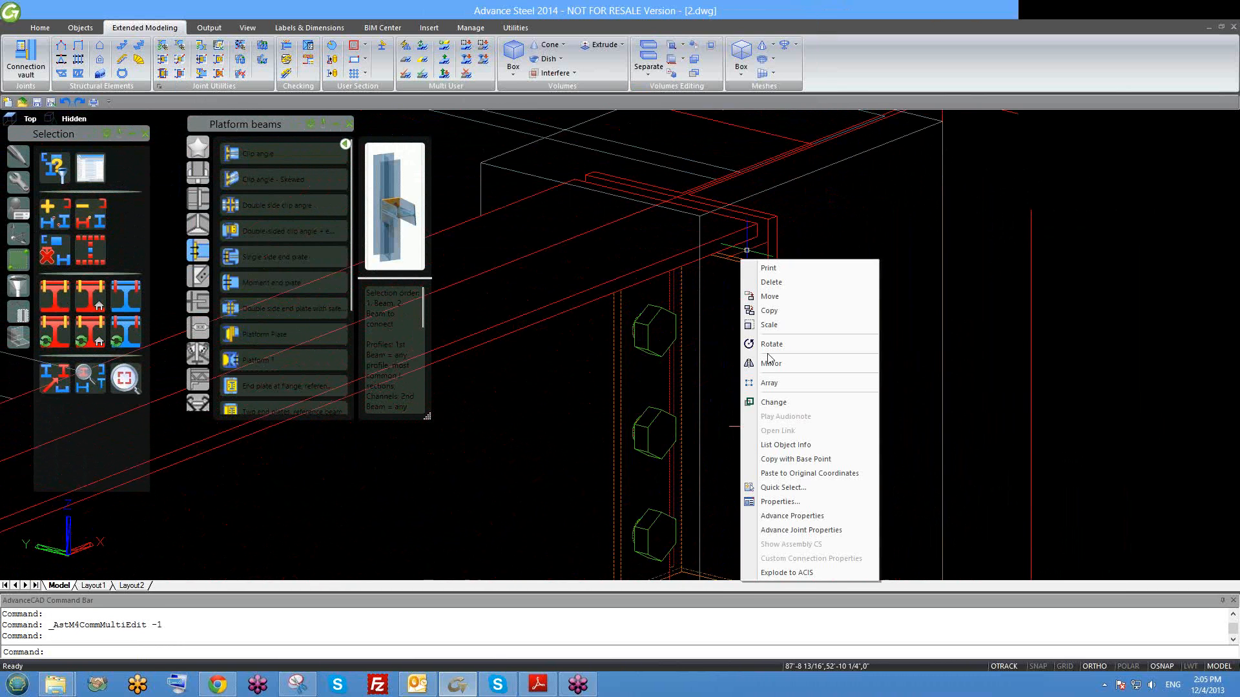
left_click(799, 532)
left_click(480, 137)
left_click(475, 155)
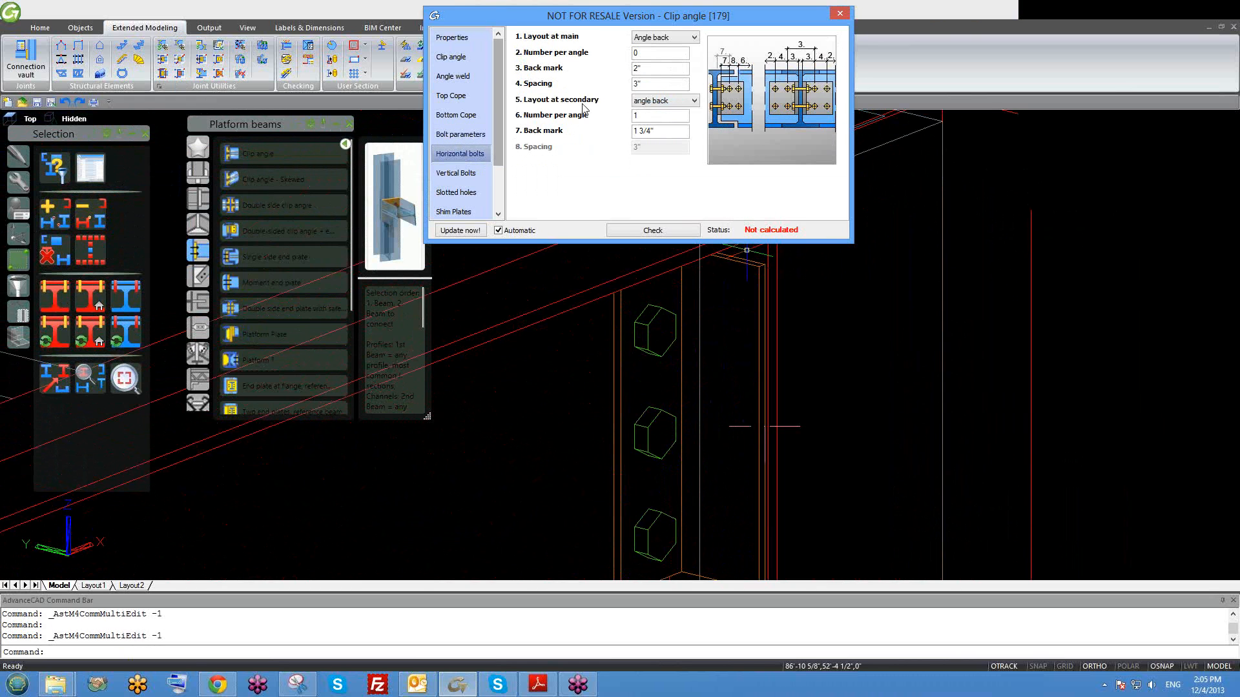
left_click(475, 174)
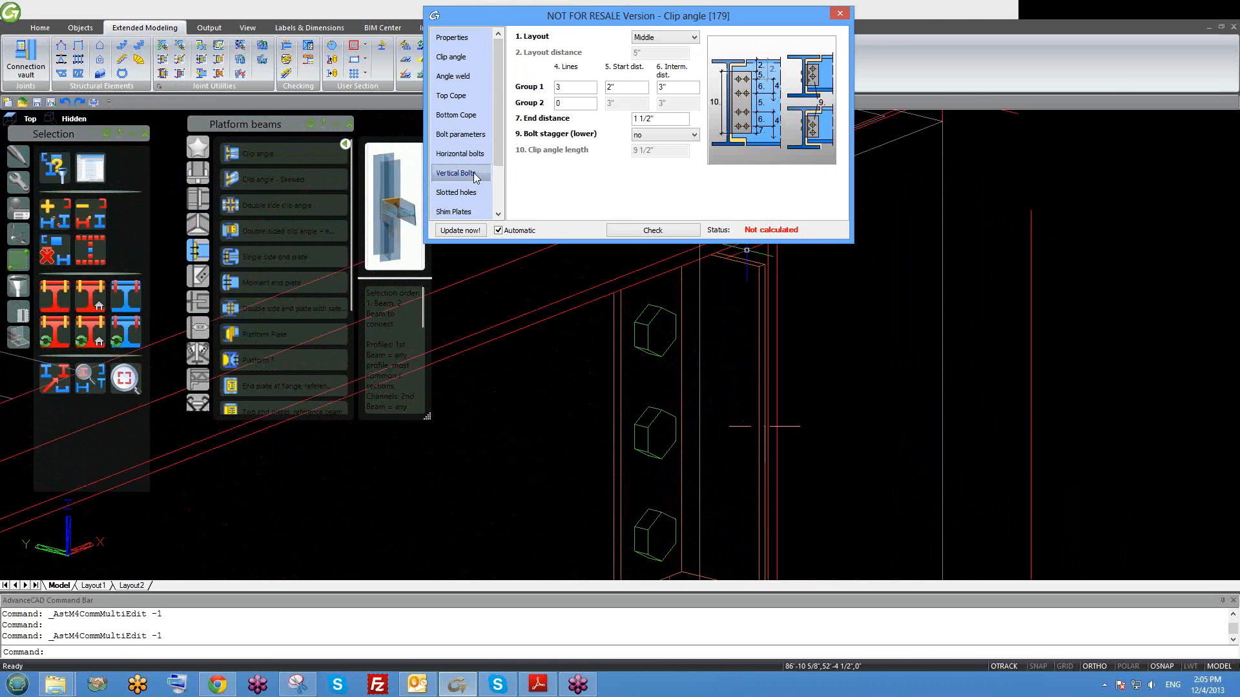
middle_click_drag(655, 283, 684, 357)
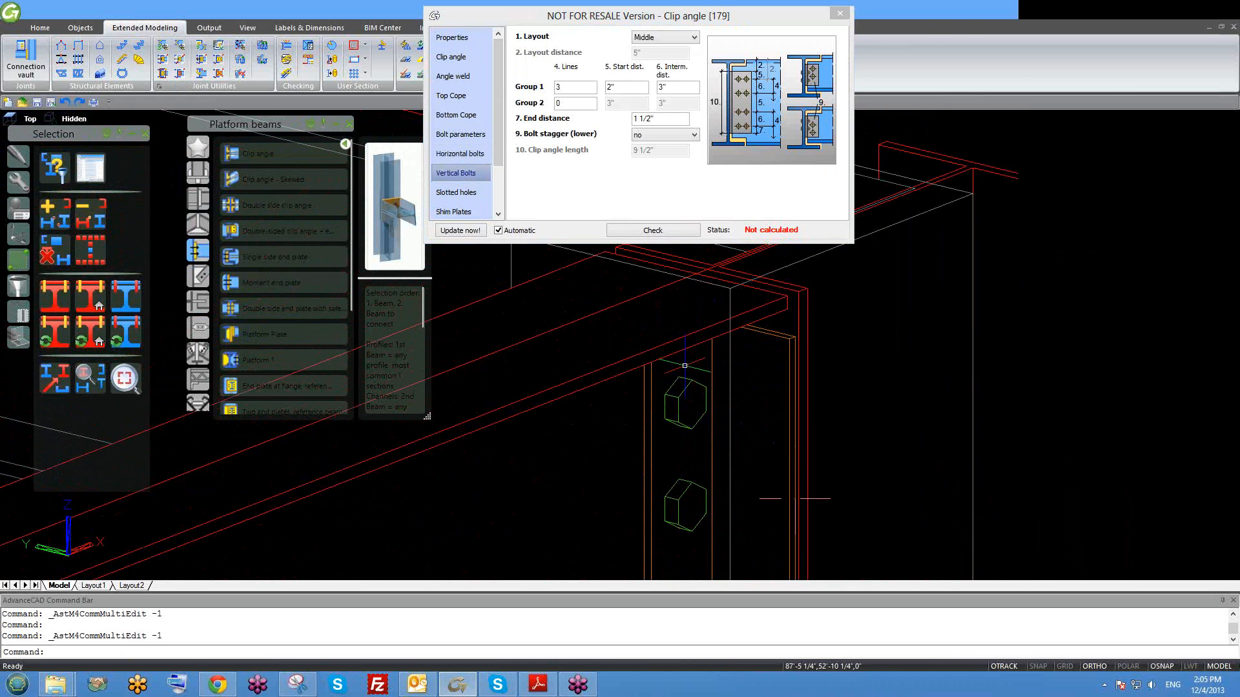
middle_click_drag(764, 355, 817, 356, "shift")
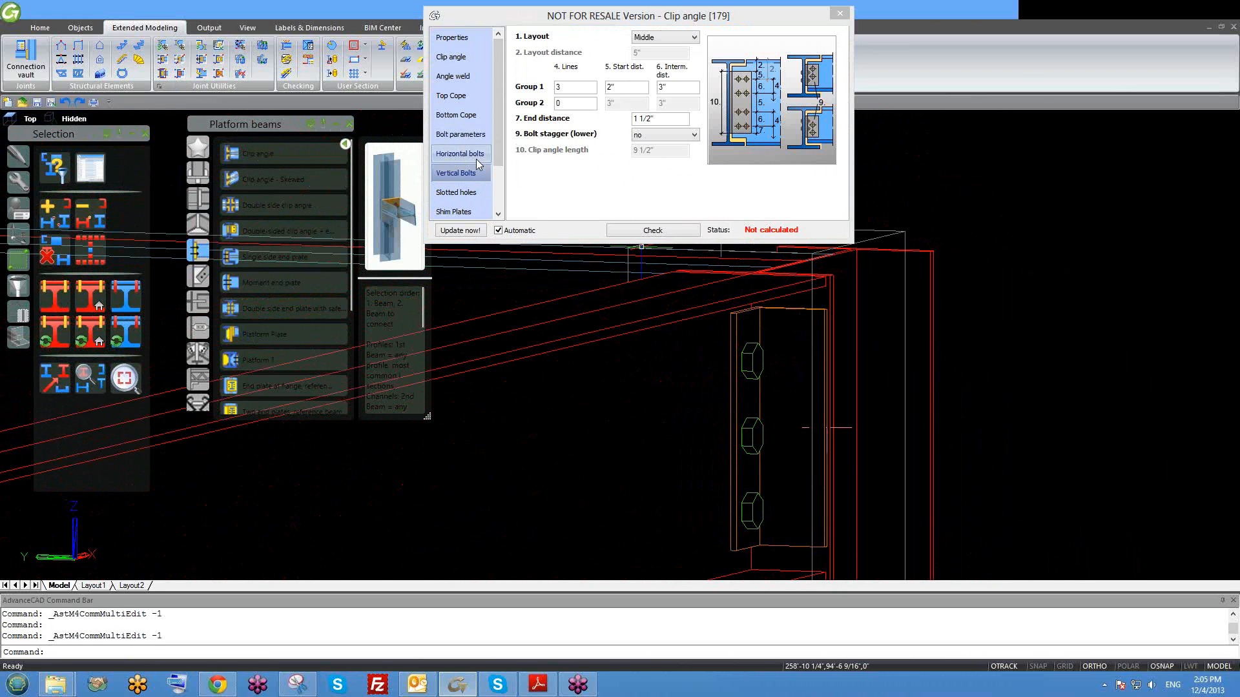
left_click(478, 155)
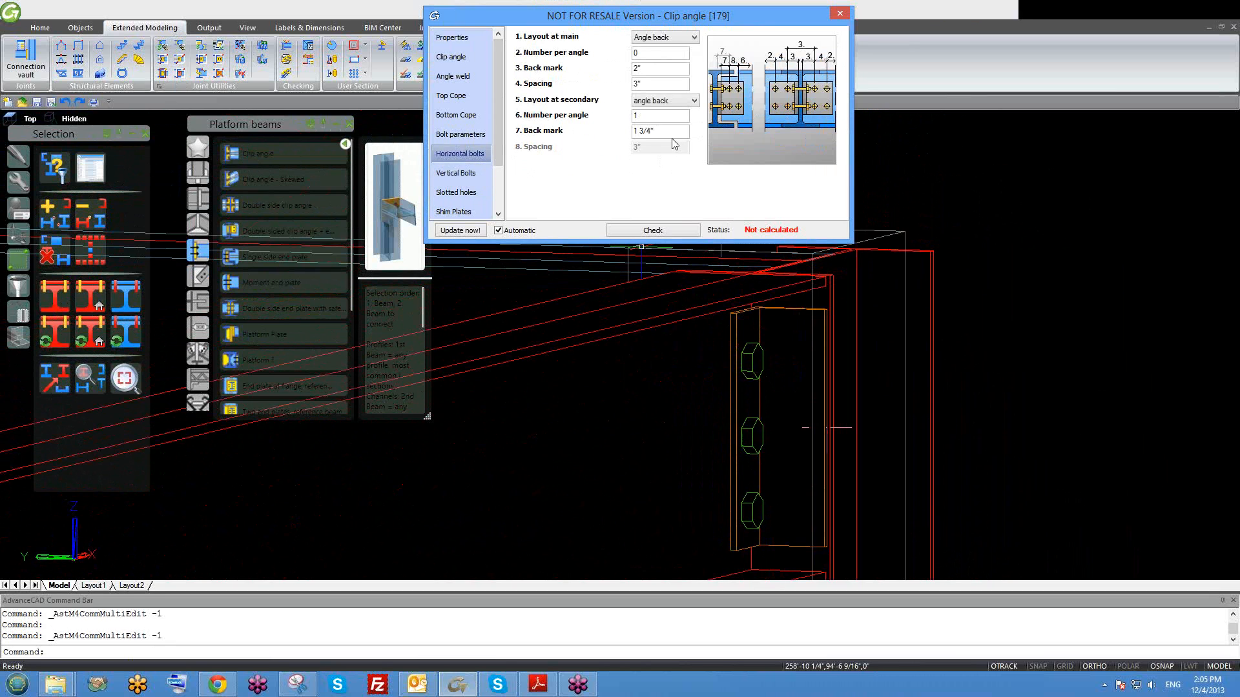
left_click(839, 14)
Change the supporting column's section to AISC W12x40 and check how the clip angle connection follows it.
middle_click_drag(718, 432, 715, 401, "shift")
scroll(714, 401, "down", 3)
left_click(734, 492)
double_click(734, 494)
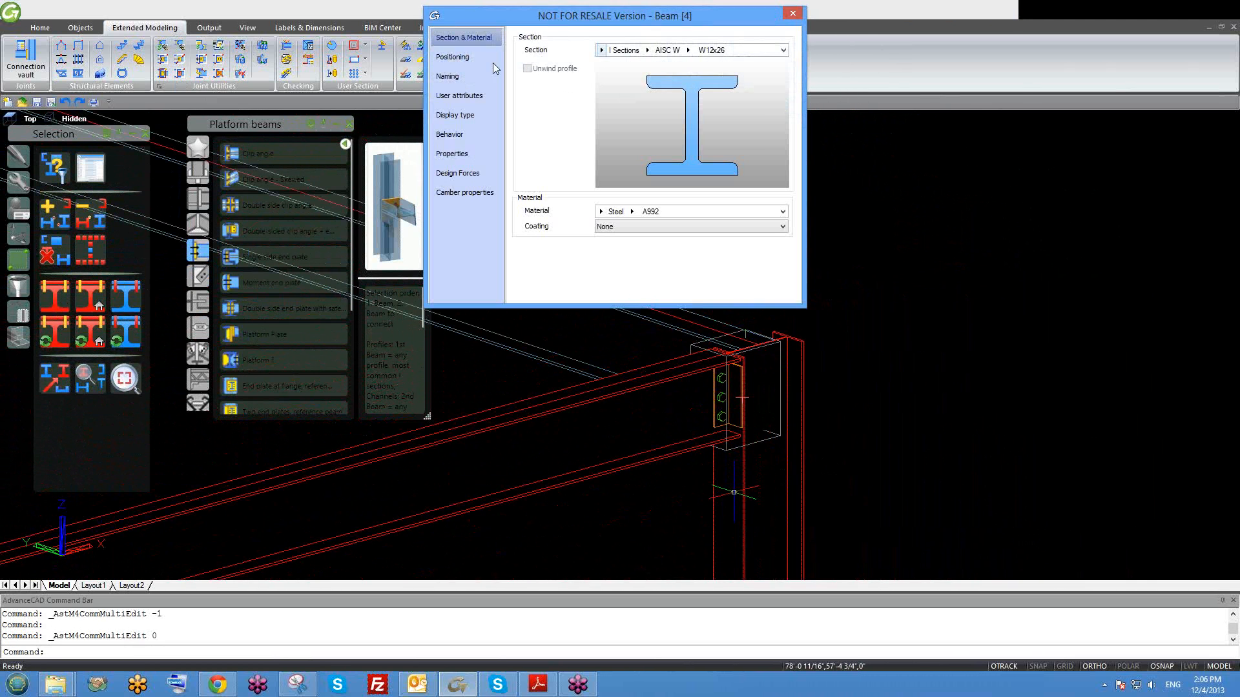
left_click(687, 49)
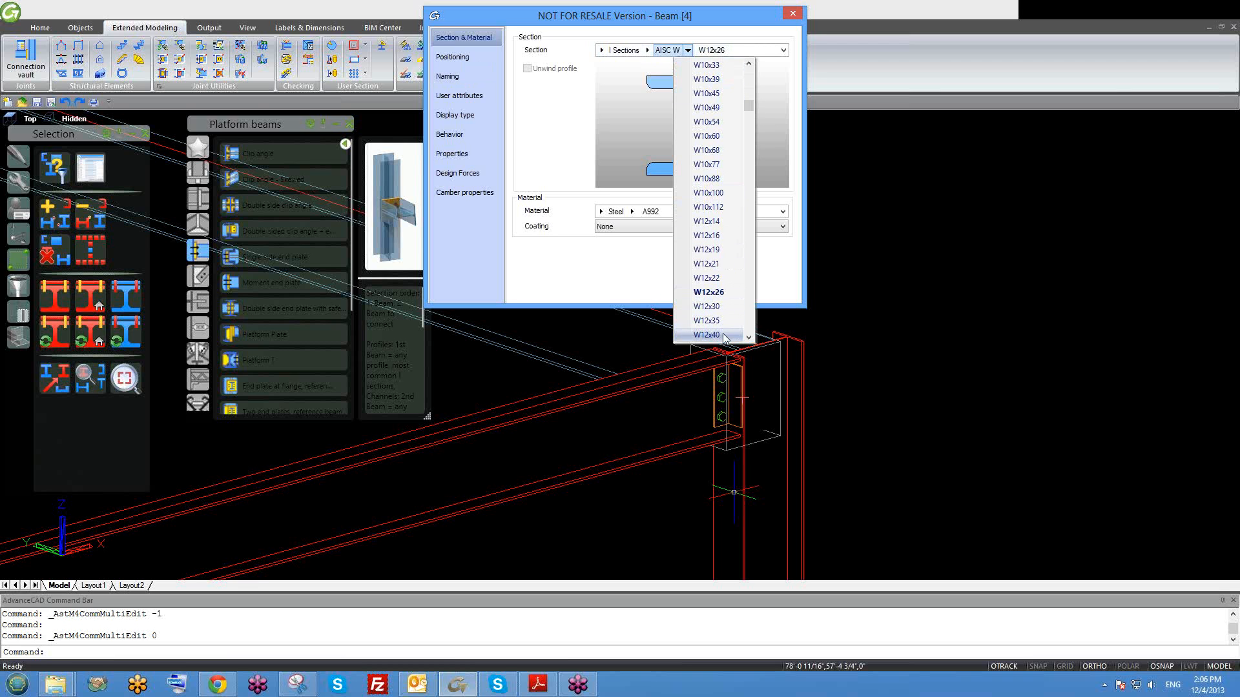
left_click(707, 335)
scroll(740, 391, "up", 3)
middle_click_drag(844, 373, 736, 414, "shift")
scroll(720, 451, "up", 4)
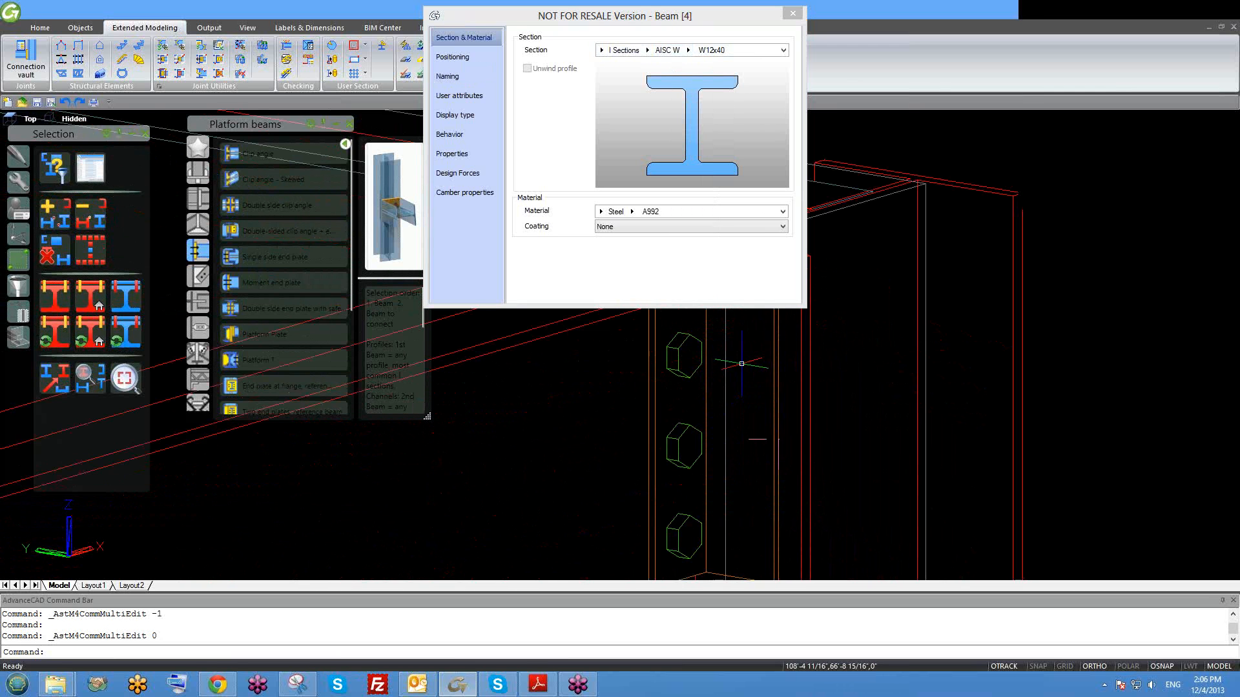
scroll(720, 451, "down", 1)
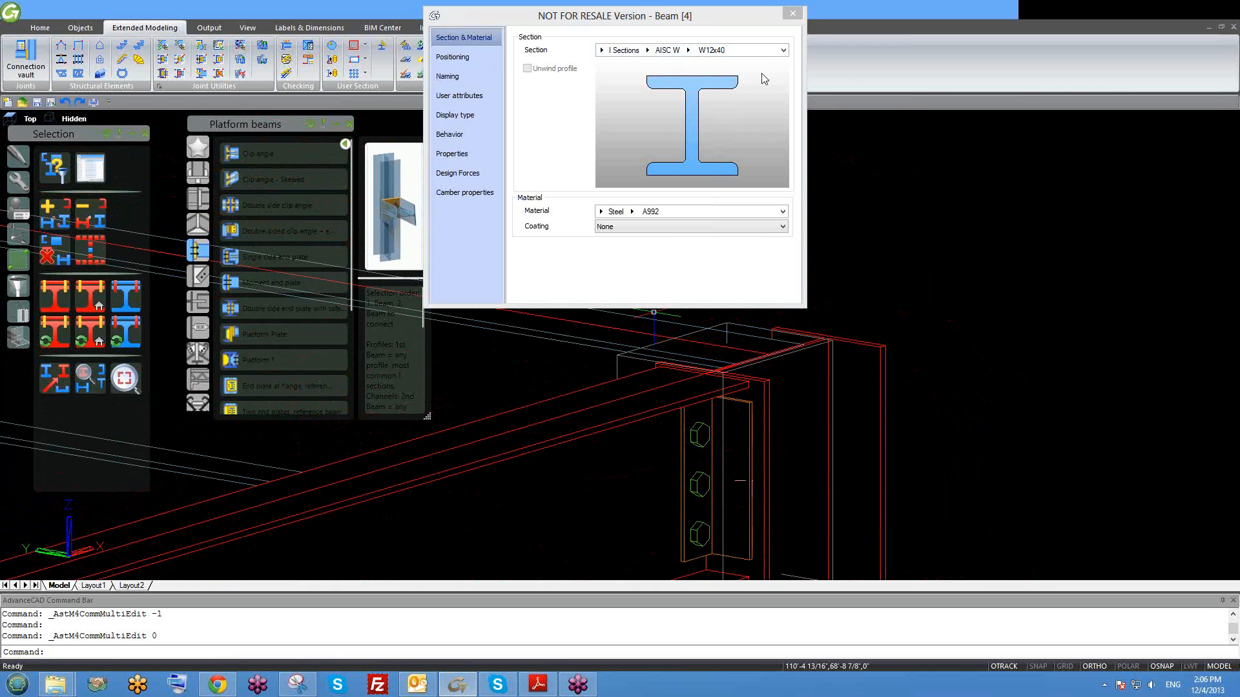
left_click(793, 13)
Inspect the clip angle connection from several directions and unmark all marked objects.
scroll(726, 391, "down", 3)
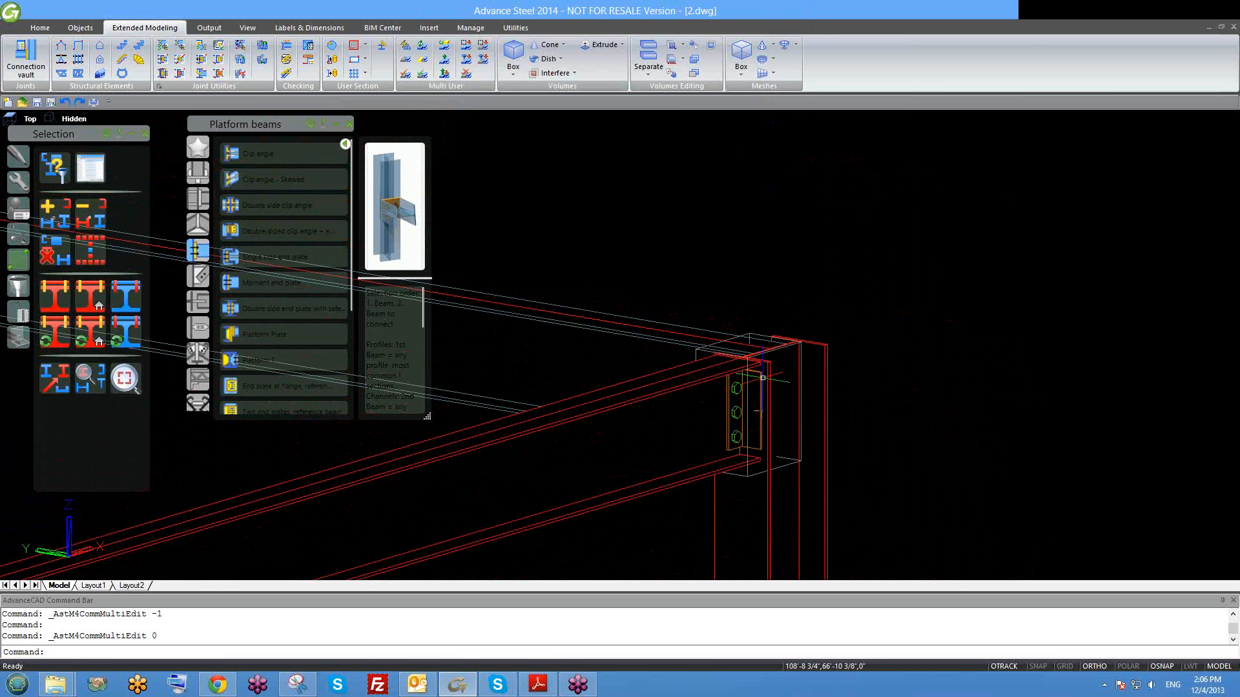
scroll(725, 391, "up", 4)
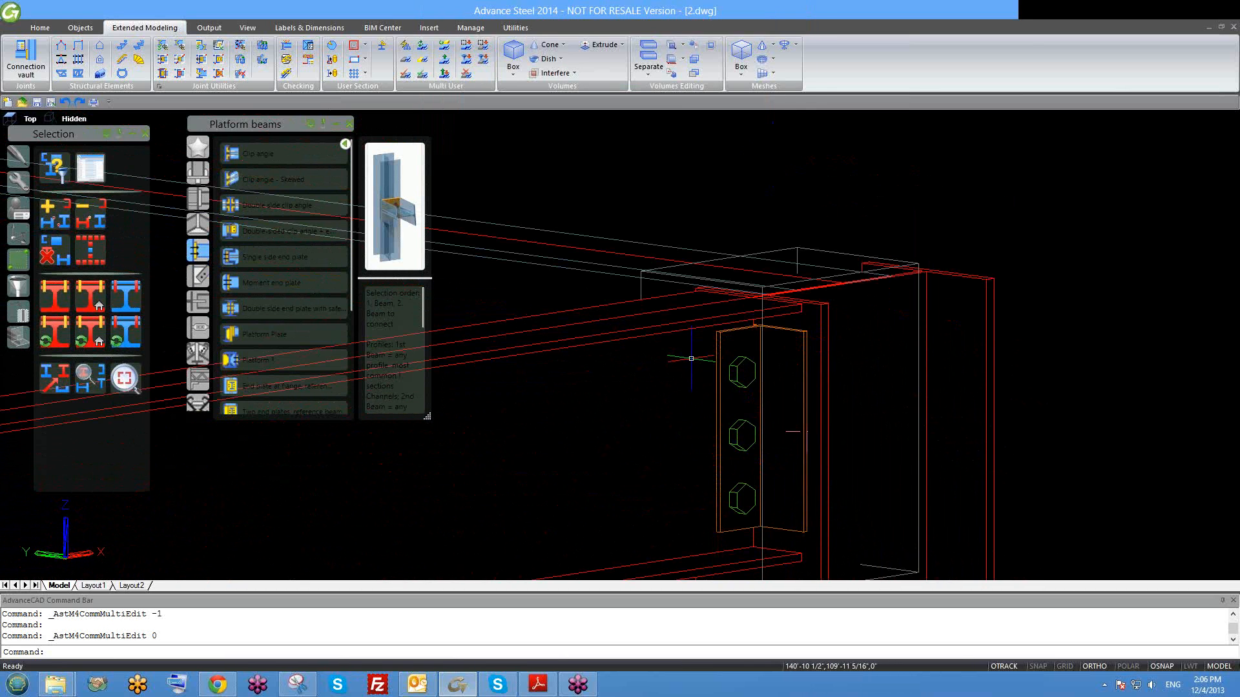
scroll(734, 385, "down", 4)
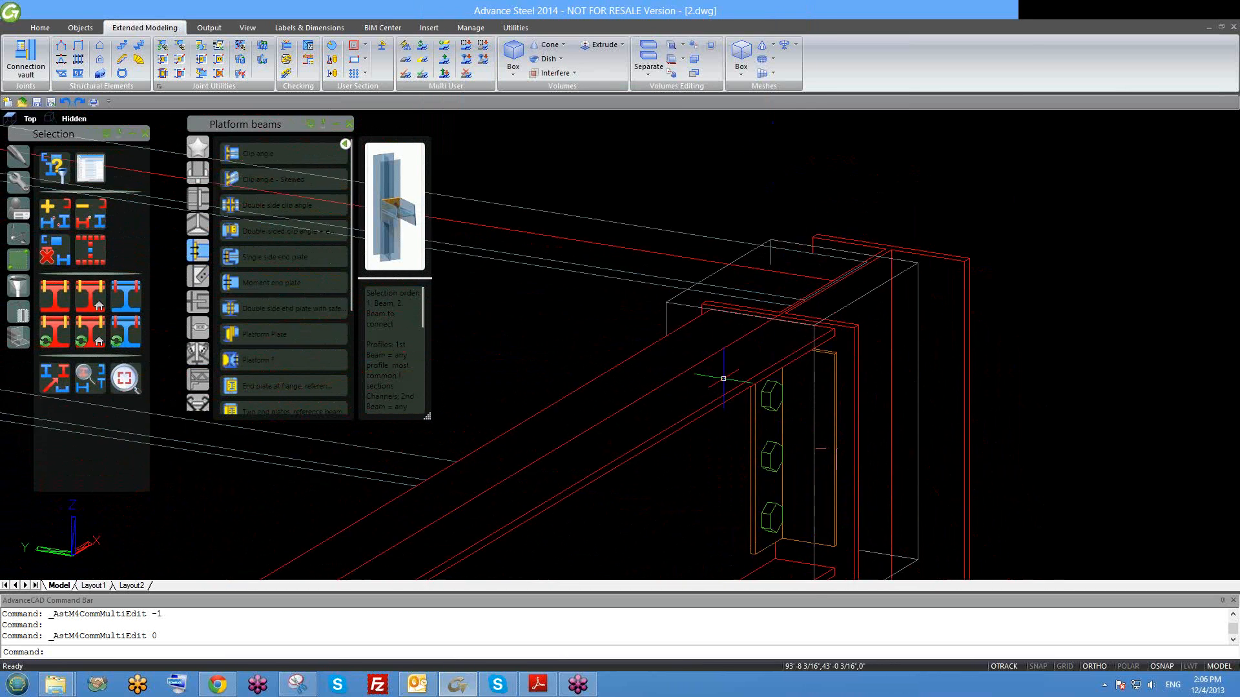
scroll(695, 368, "down", 3)
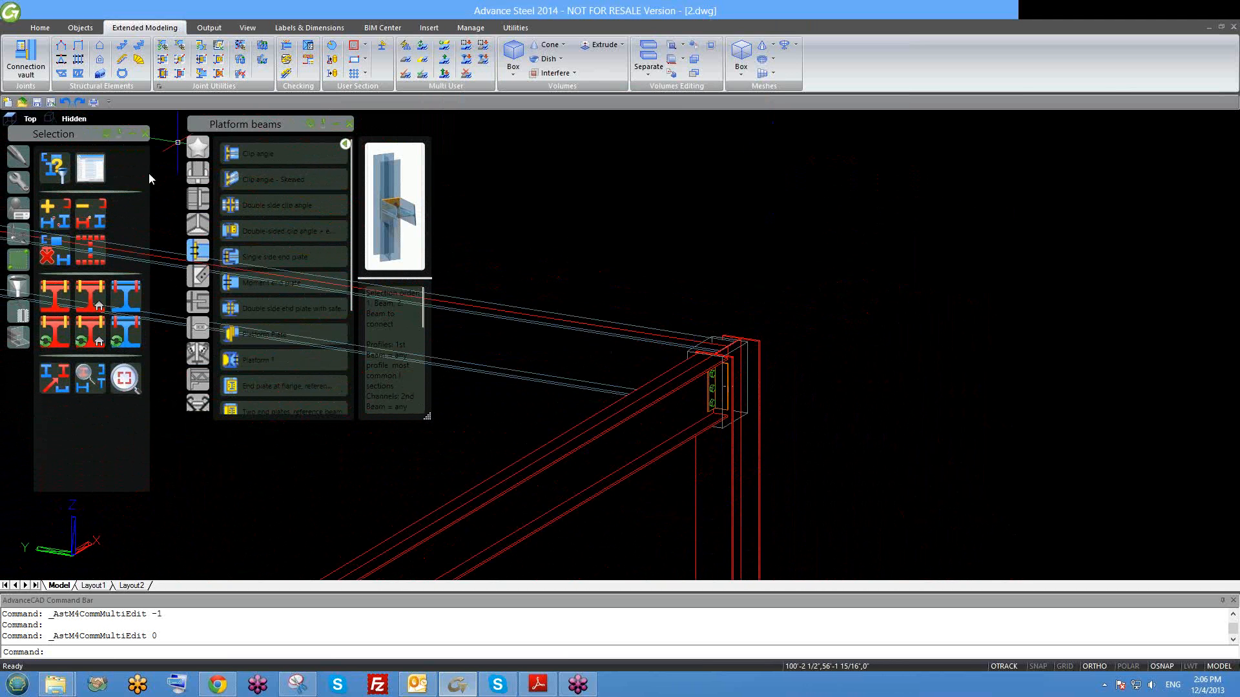
left_click(62, 247)
scroll(641, 423, "down", 5)
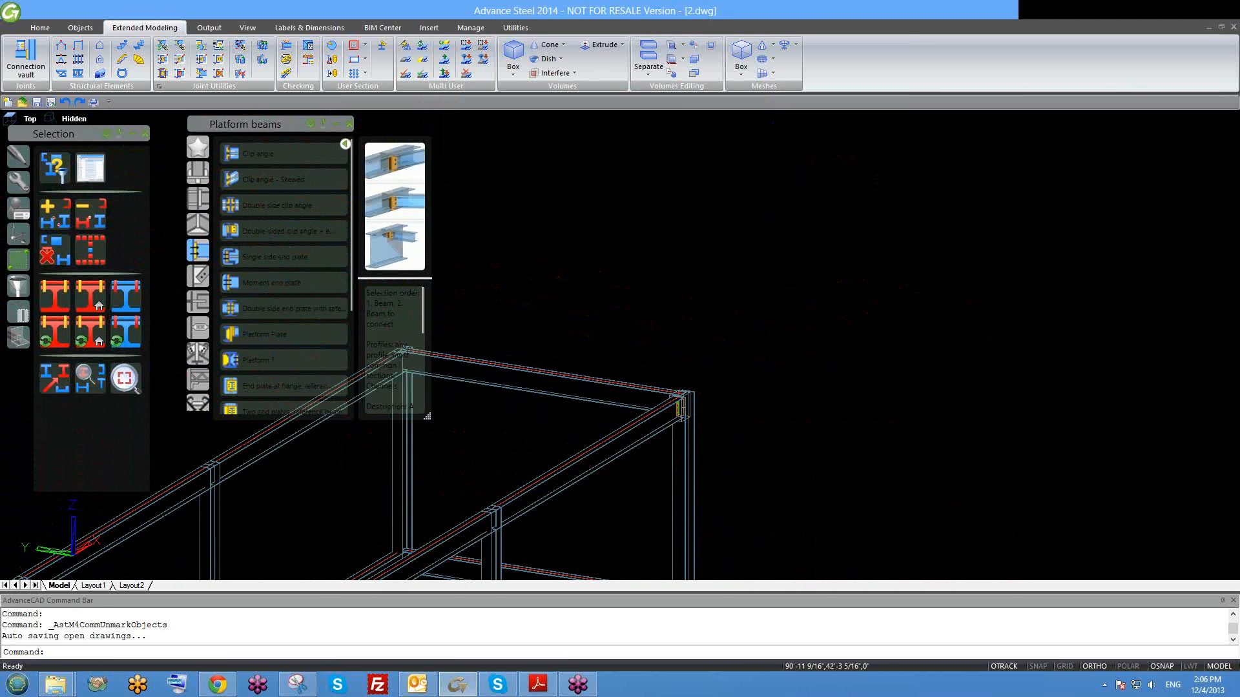
middle_click_drag(784, 438, 859, 430, "shift")
middle_click_drag(612, 379, 863, 463)
scroll(552, 405, "up", 5)
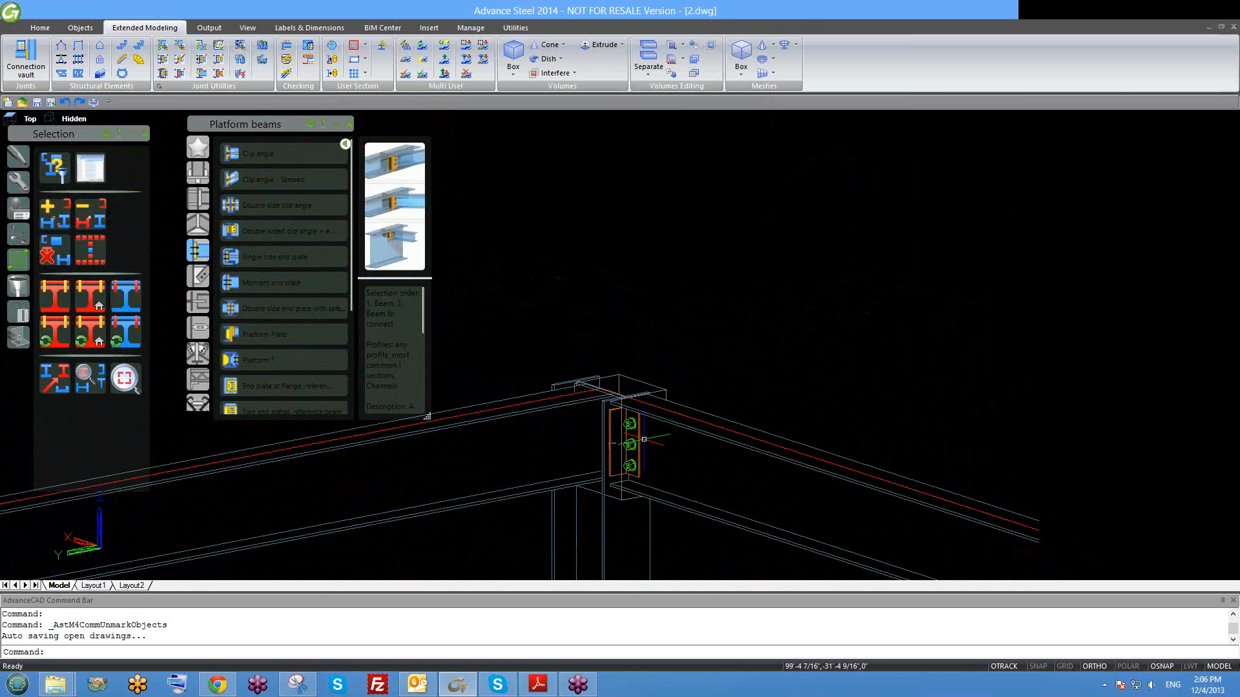
Mark the parts connected to the secondary beam at the corner joint, including the clip angle and bolts, and inspect them.
left_click(90, 330)
scroll(655, 356, "down", 3)
left_click(667, 377)
key("Return")
scroll(685, 380, "up", 3)
middle_click_drag(700, 383, 659, 395, "shift")
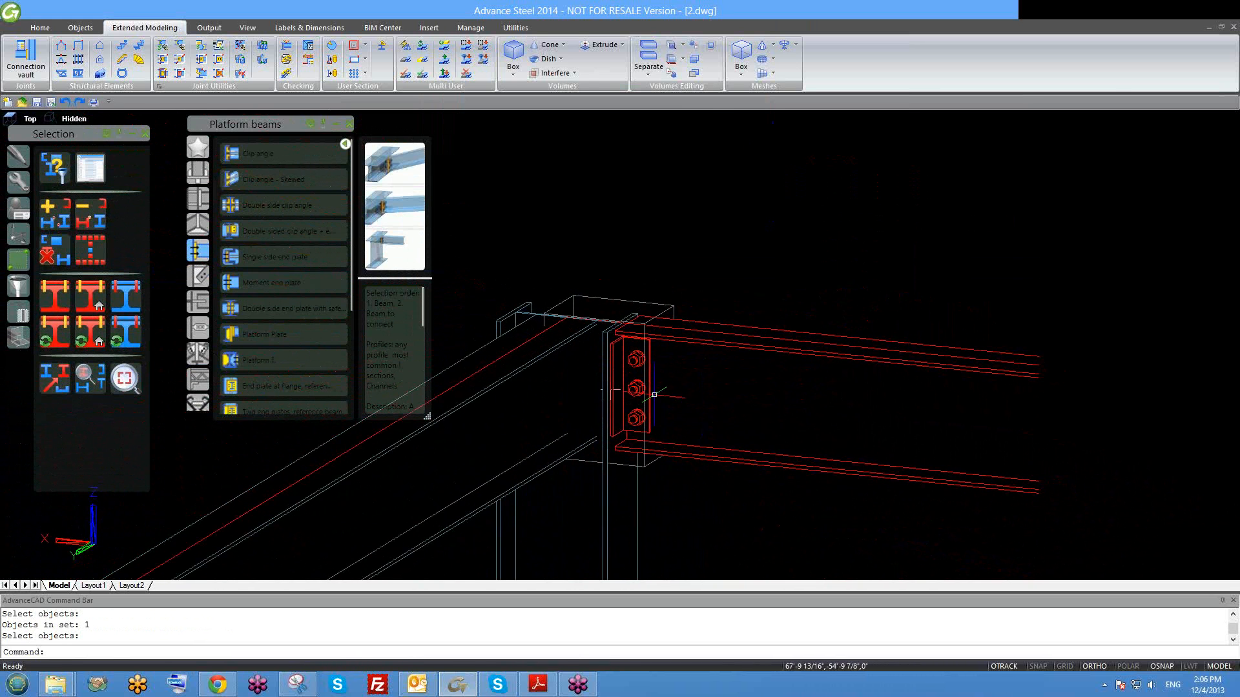
scroll(654, 395, "up", 2)
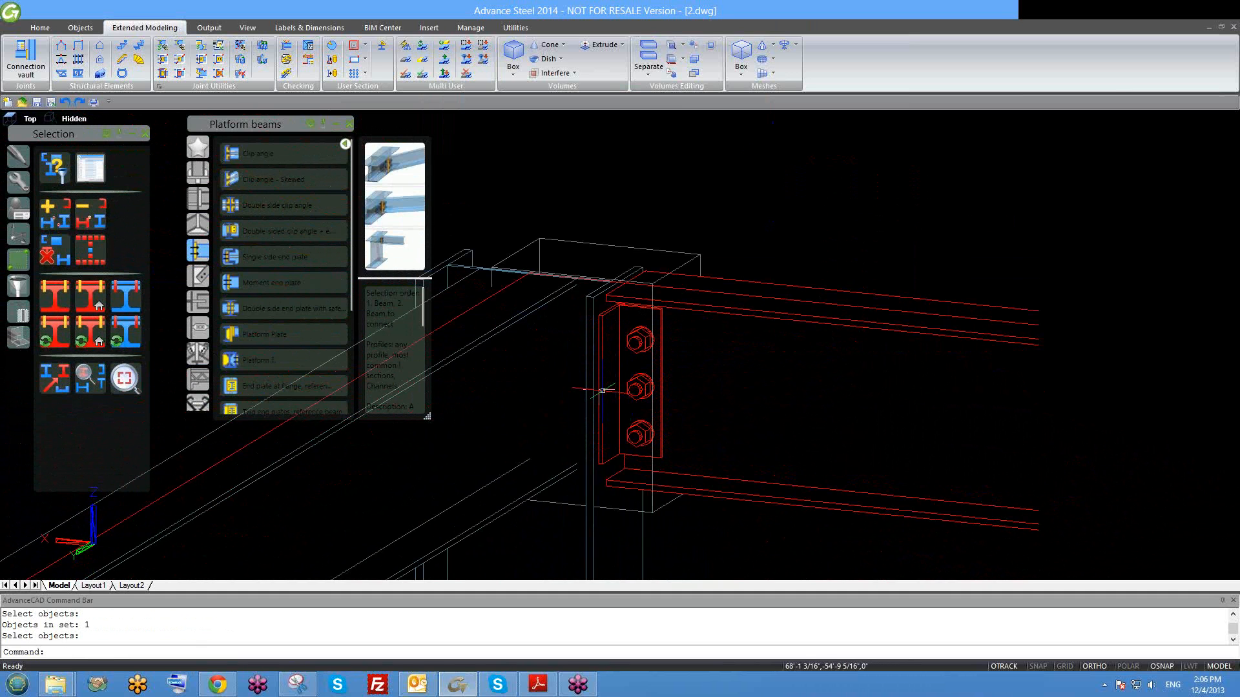
scroll(581, 415, "down", 2)
scroll(598, 361, "down", 2)
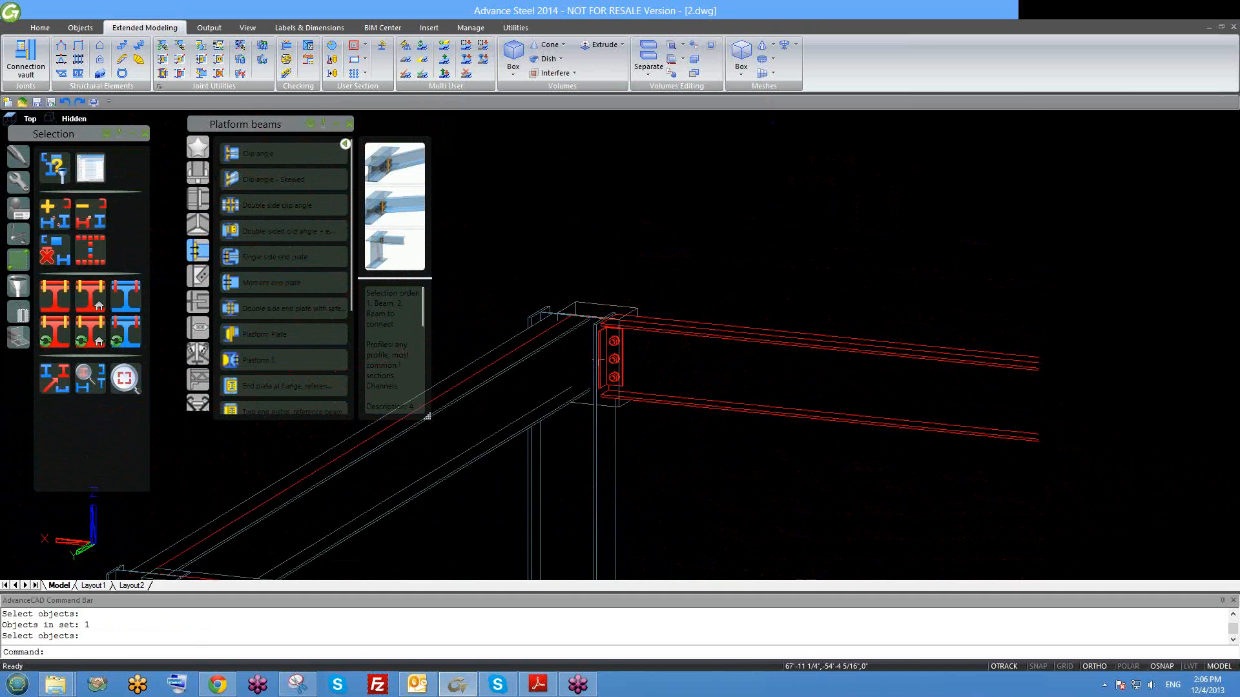
scroll(732, 331, "up", 3)
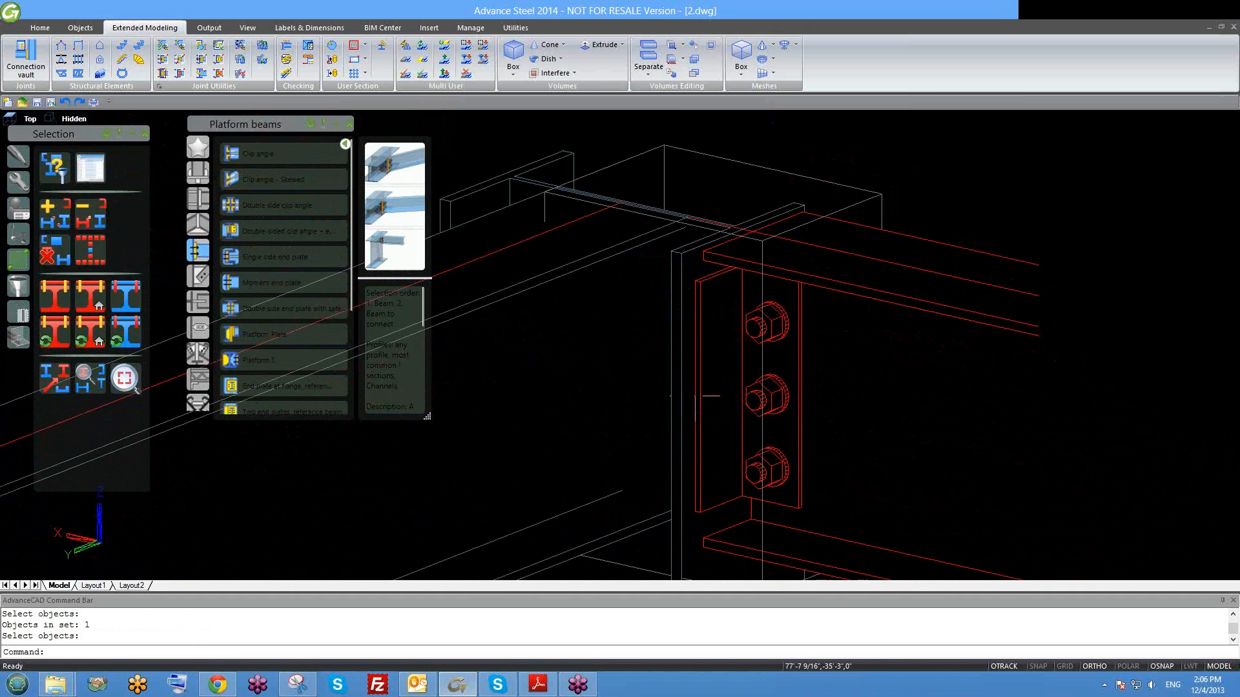
Open the properties of the corner's clip angle joint and set its main weld location to Shop.
middle_click_drag(731, 331, 752, 357, "shift")
scroll(741, 352, "down", 1)
scroll(741, 352, "down", 1)
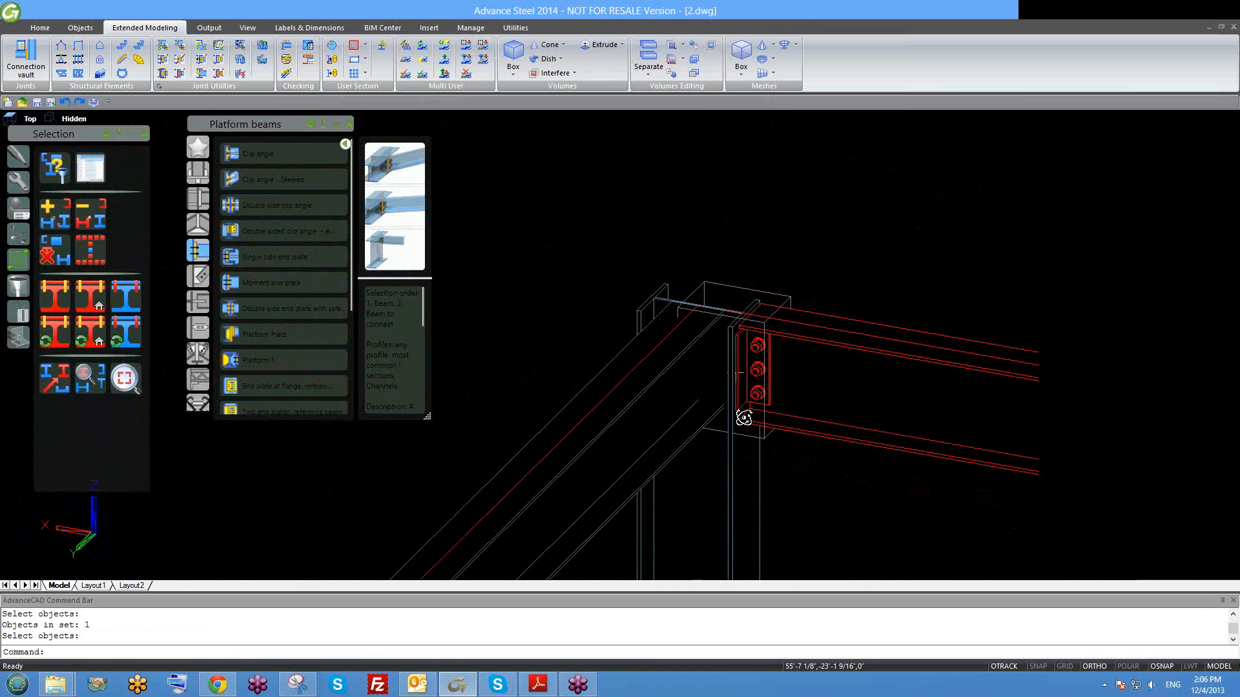
scroll(744, 413, "down", 1)
right_click(742, 354)
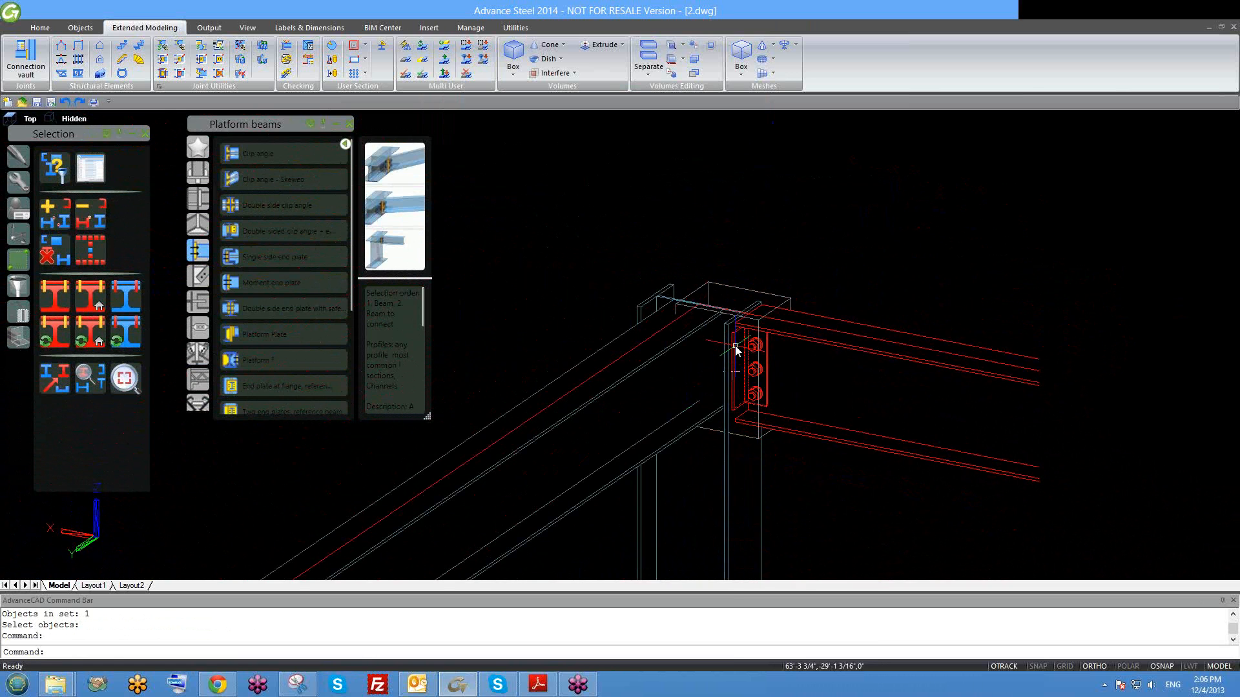
right_click(736, 347)
left_click(801, 617)
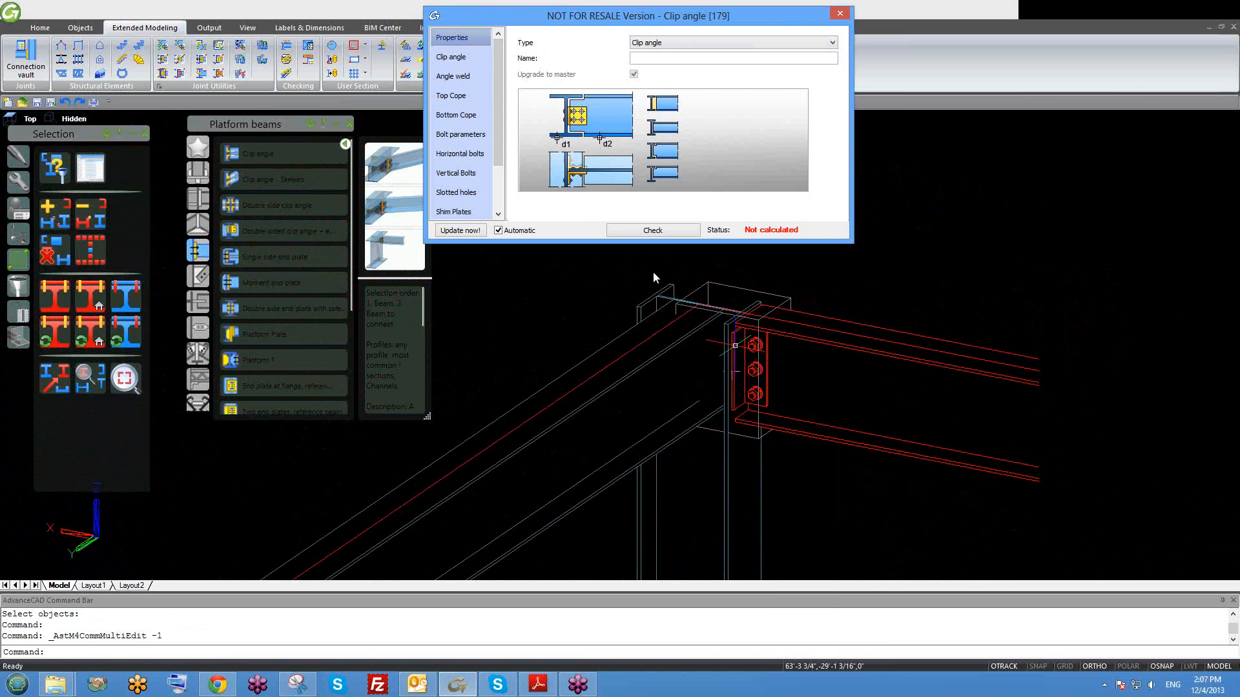
left_click(466, 76)
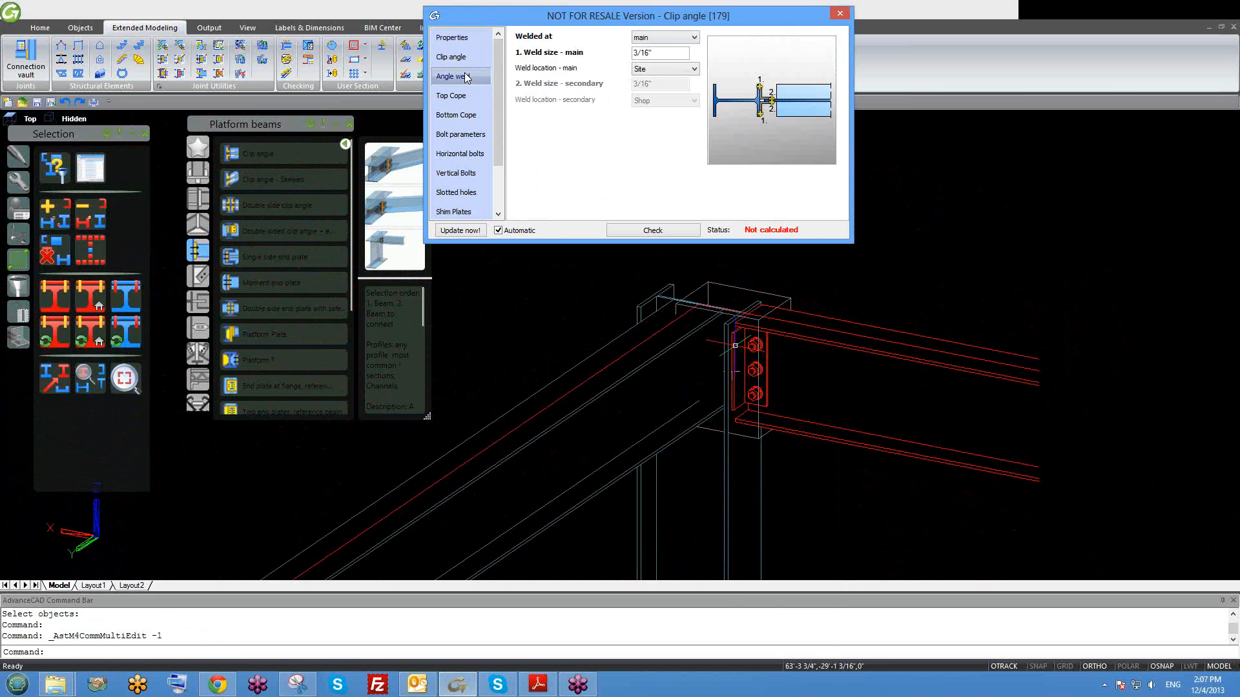
left_click(652, 70)
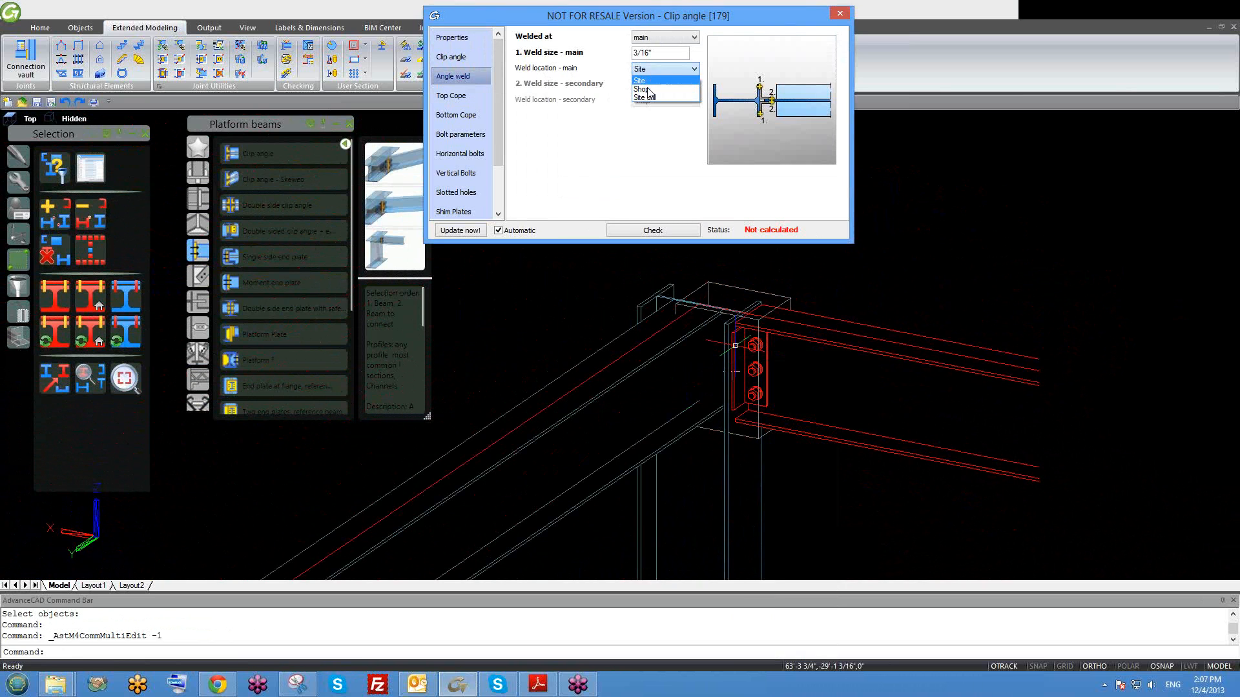
left_click(648, 90)
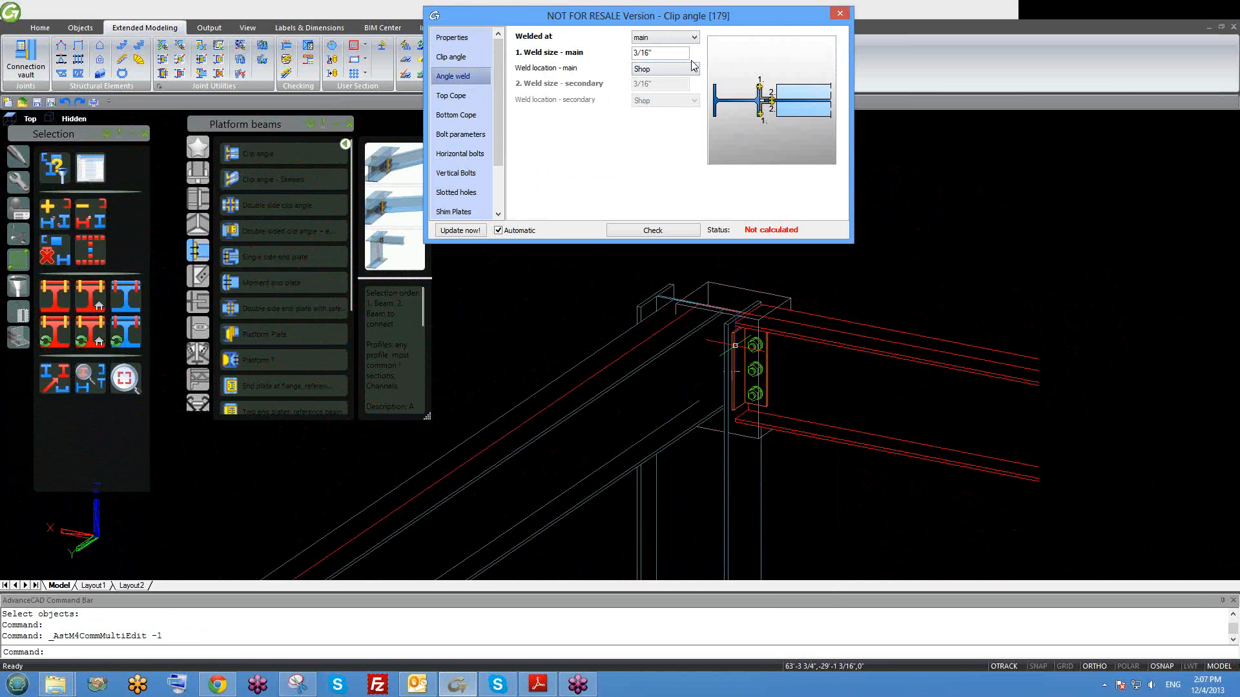
Set the joint's secondary bolt location to Shop and close the joint properties.
left_click(460, 137)
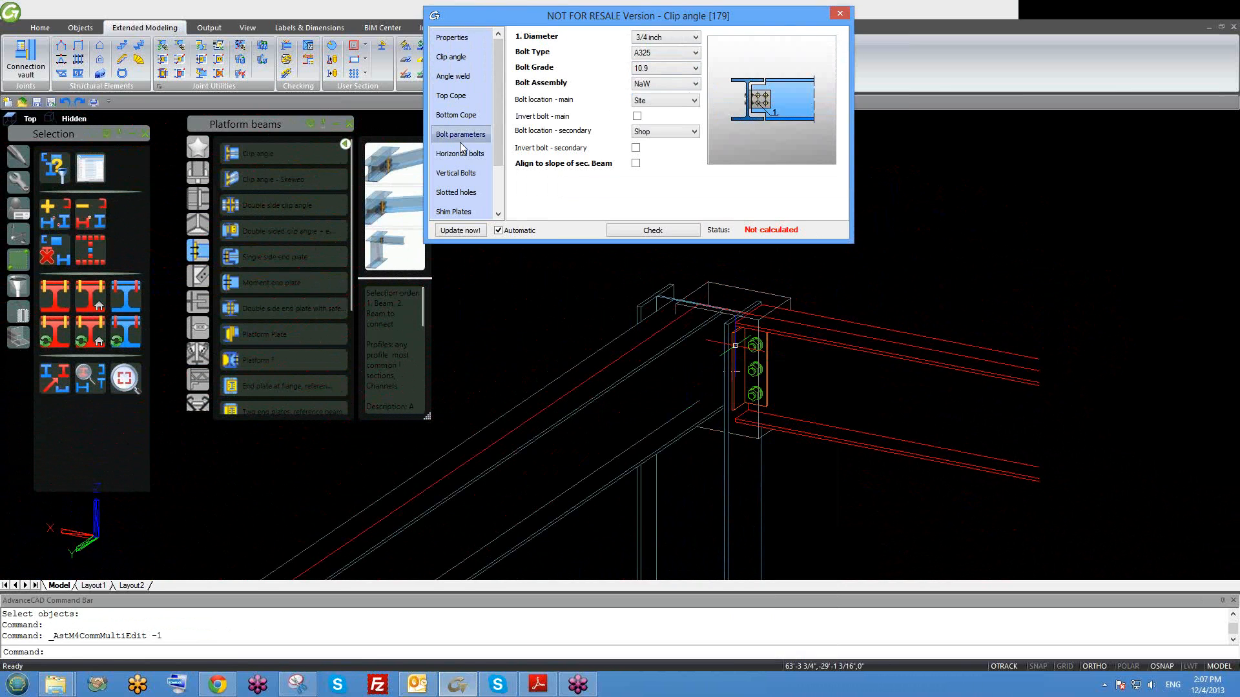
left_click(684, 133)
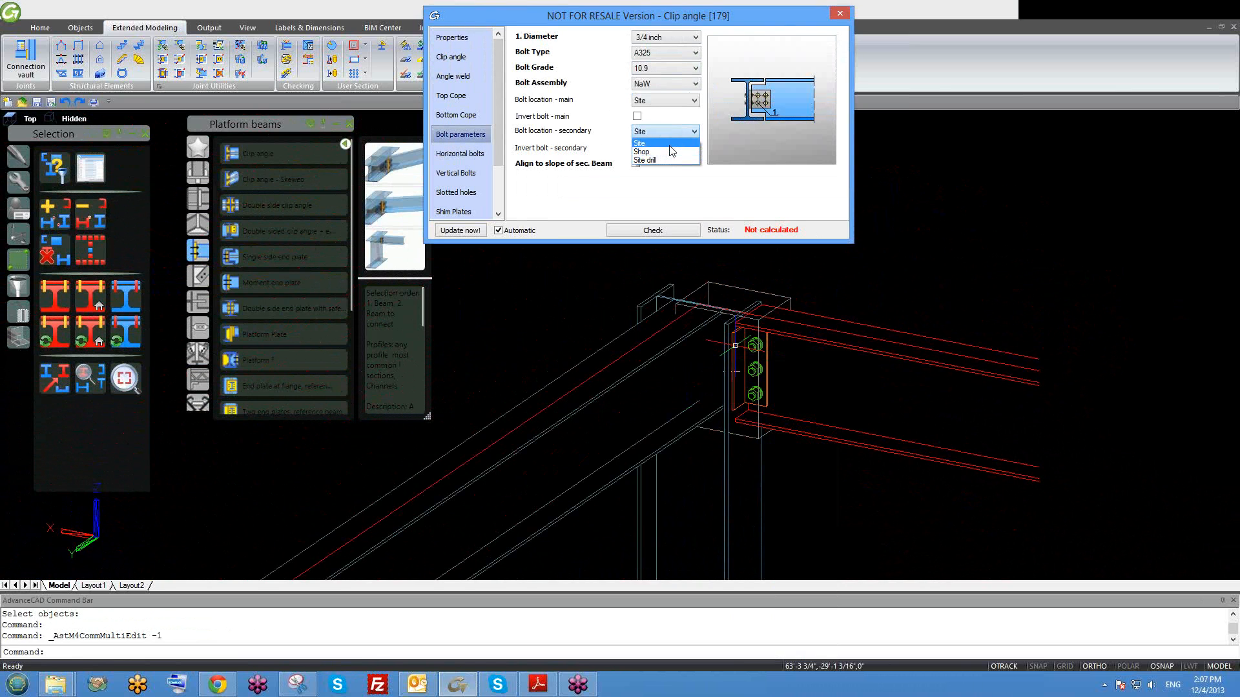
left_click(671, 151)
left_click(839, 13)
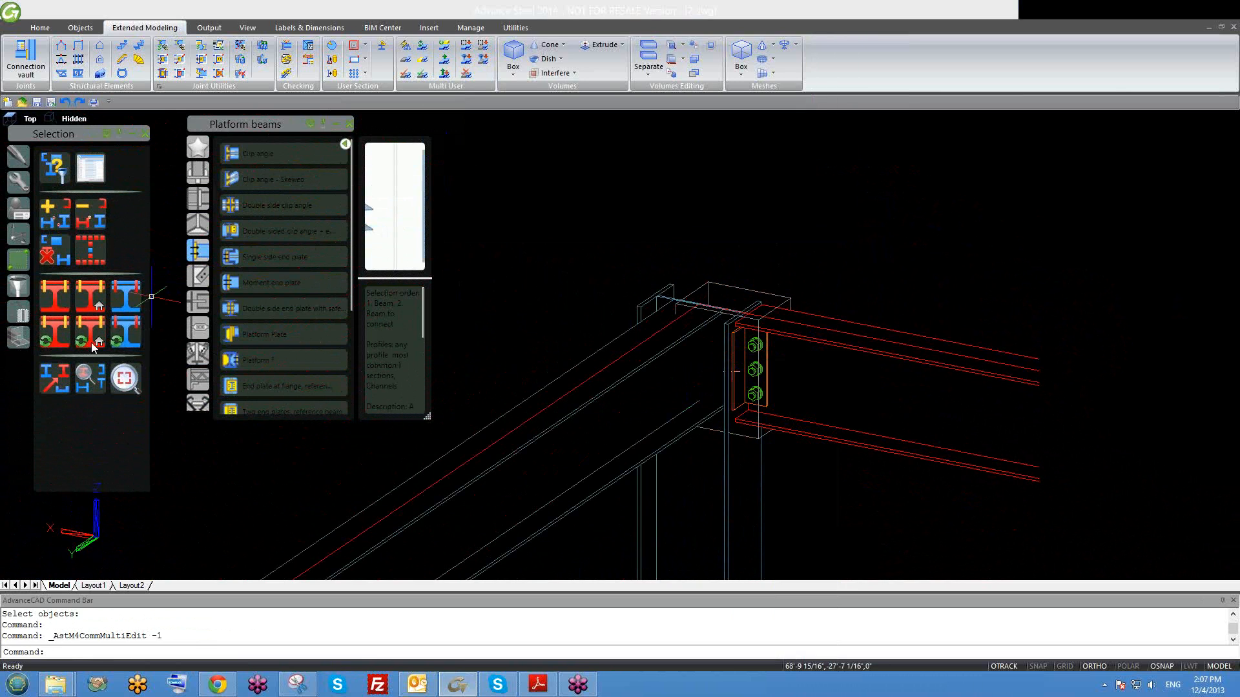
Mark only the parts shop-connected to the supporting column and inspect the clip angle and bolts up close.
left_click(94, 346)
left_click(729, 448)
right_click(732, 448)
middle_click_drag(757, 456, 813, 441, "shift")
scroll(766, 345, "up", 2)
scroll(766, 362, "up", 4)
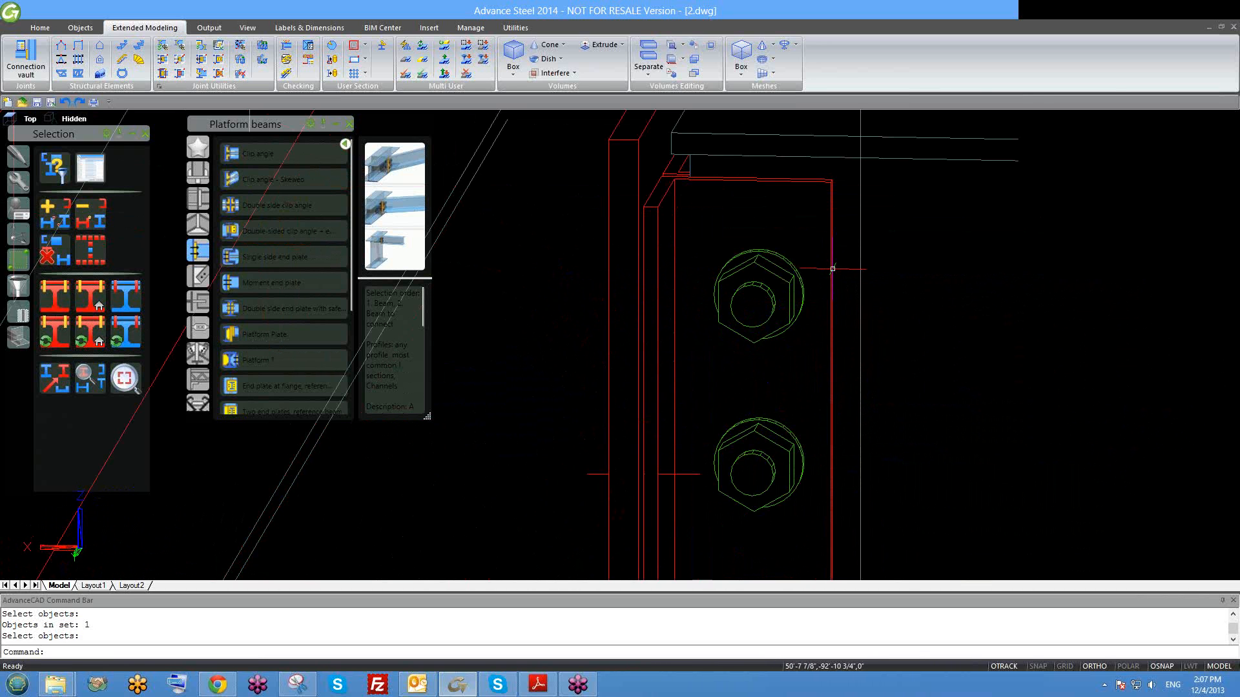
scroll(832, 276, "down", 3)
middle_click_drag(830, 289, 809, 271, "shift")
scroll(809, 266, "up", 2)
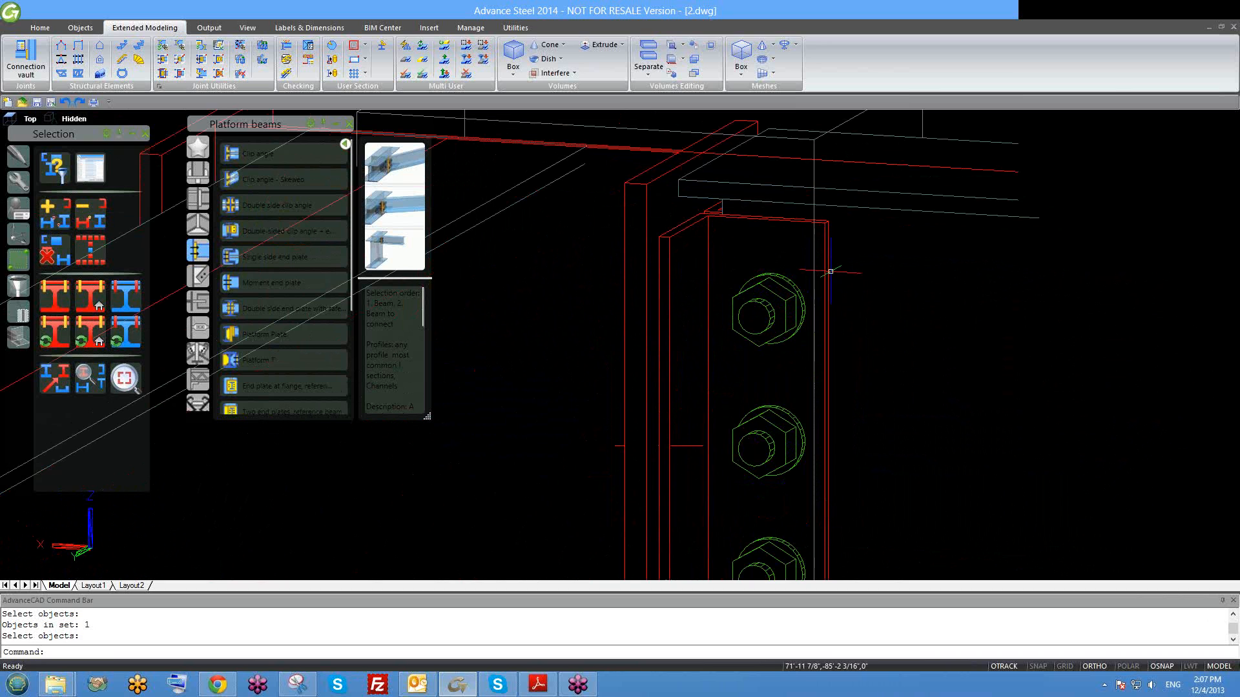
scroll(825, 268, "down", 3)
scroll(802, 305, "up", 3)
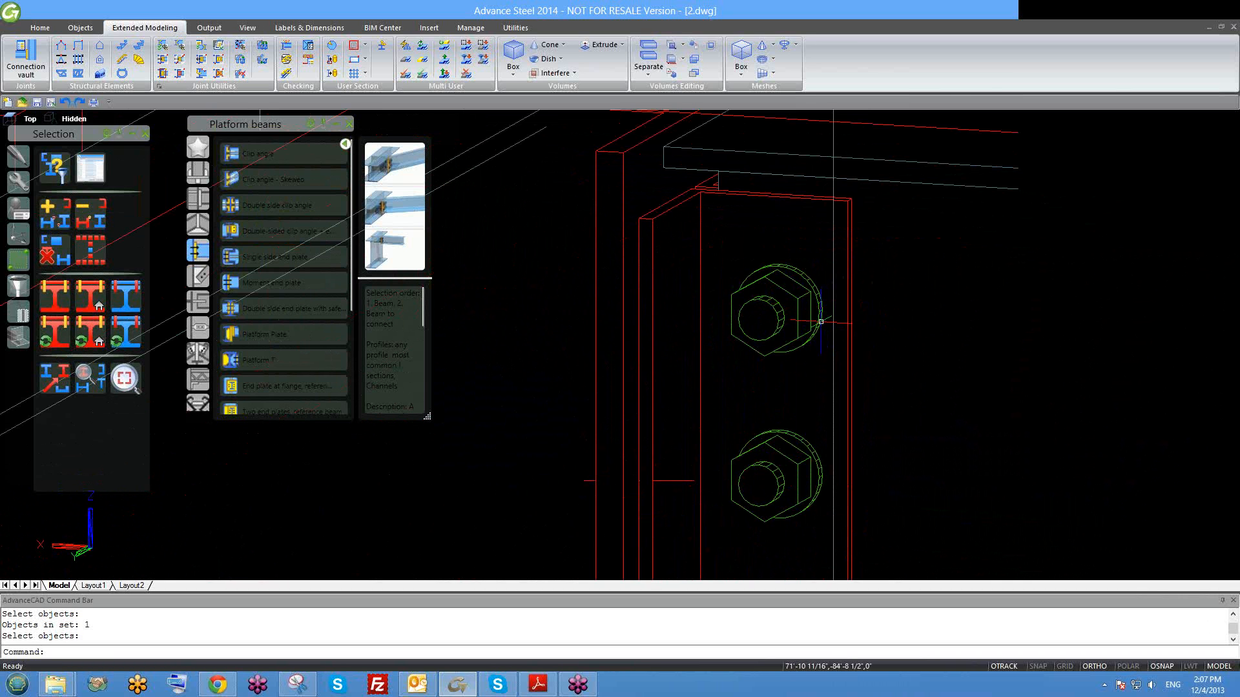
Examine the marked column, clip angle and bolts from the other side of the corner joint.
scroll(792, 330, "down", 3)
scroll(791, 333, "down", 2)
middle_click_drag(777, 341, 613, 388, "shift")
scroll(625, 382, "down", 5)
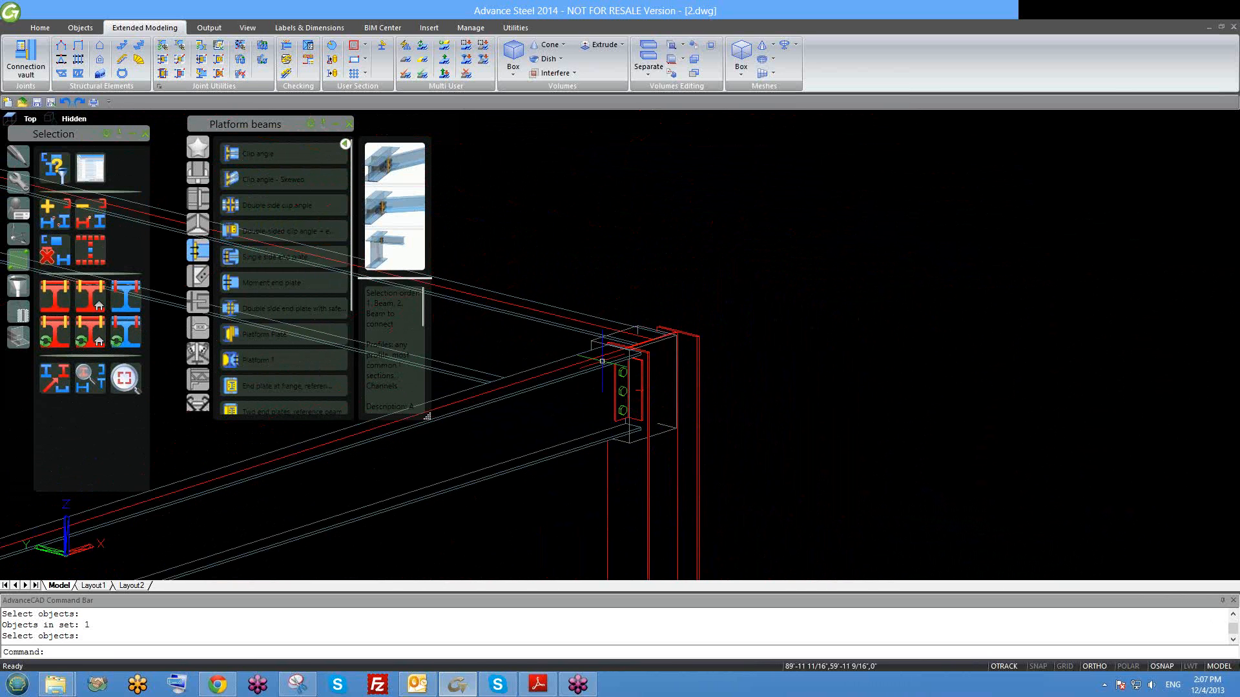
scroll(618, 358, "up", 2)
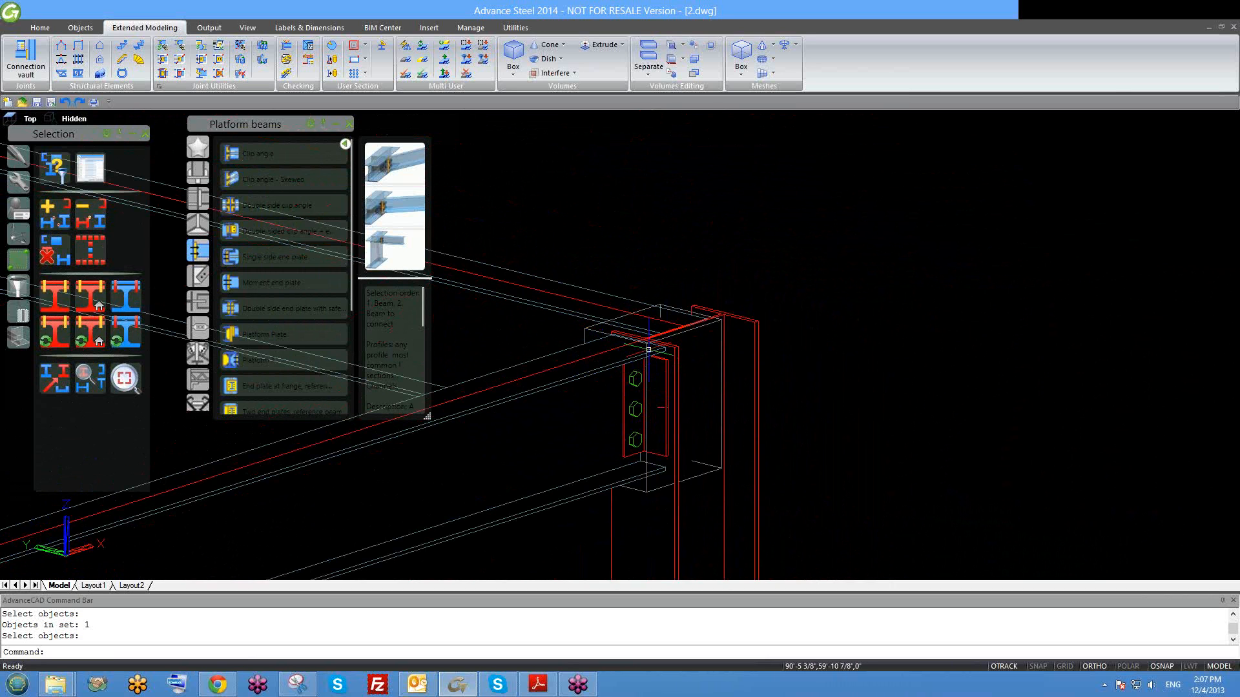
middle_click_drag(648, 349, 642, 376, "shift")
scroll(641, 376, "down", 2)
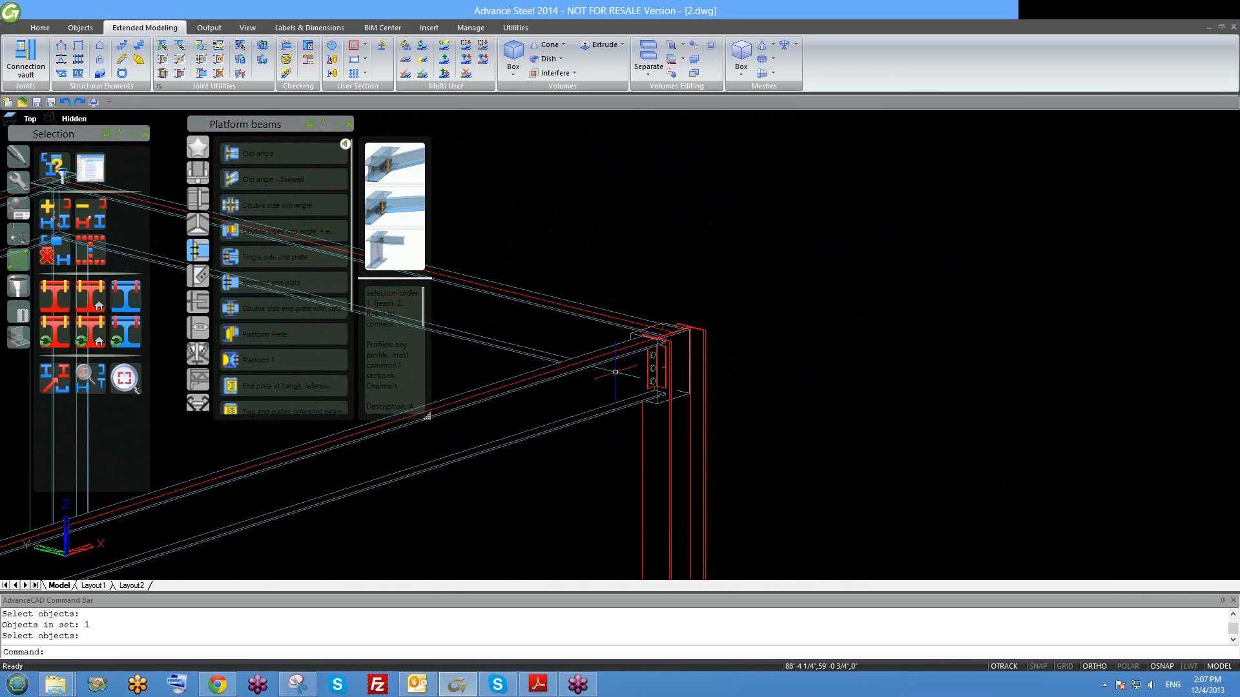
middle_click_drag(647, 379, 672, 386, "shift")
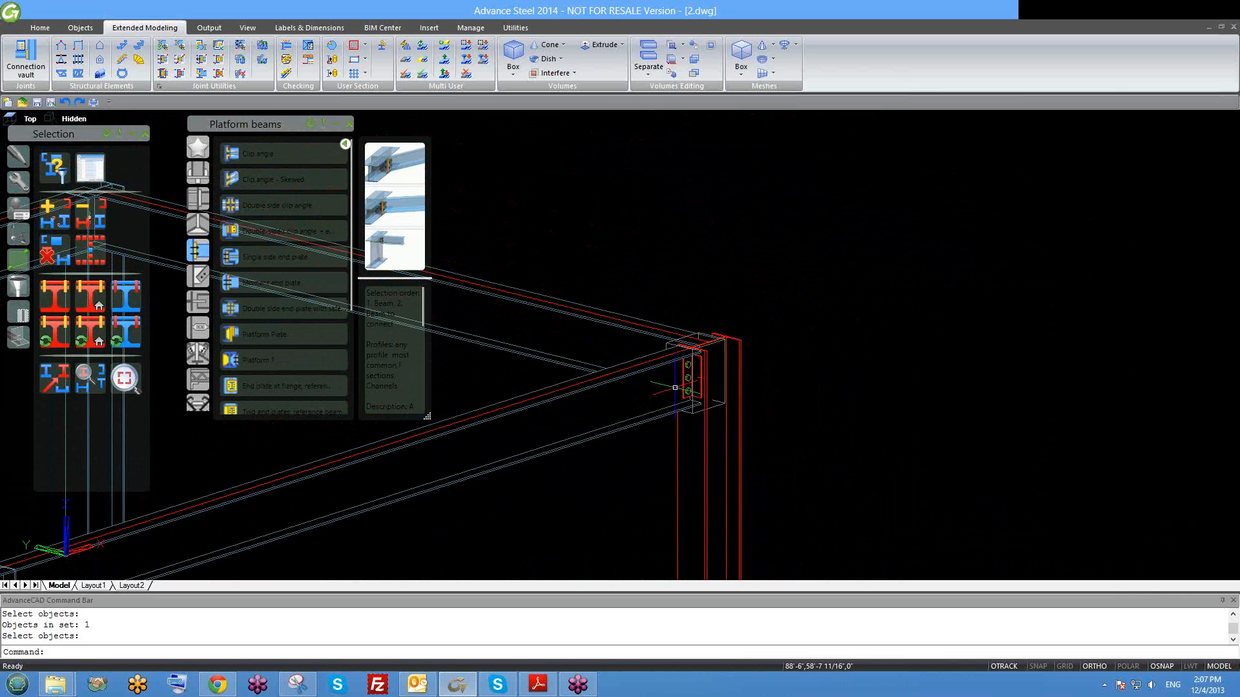
scroll(672, 390, "up", 3)
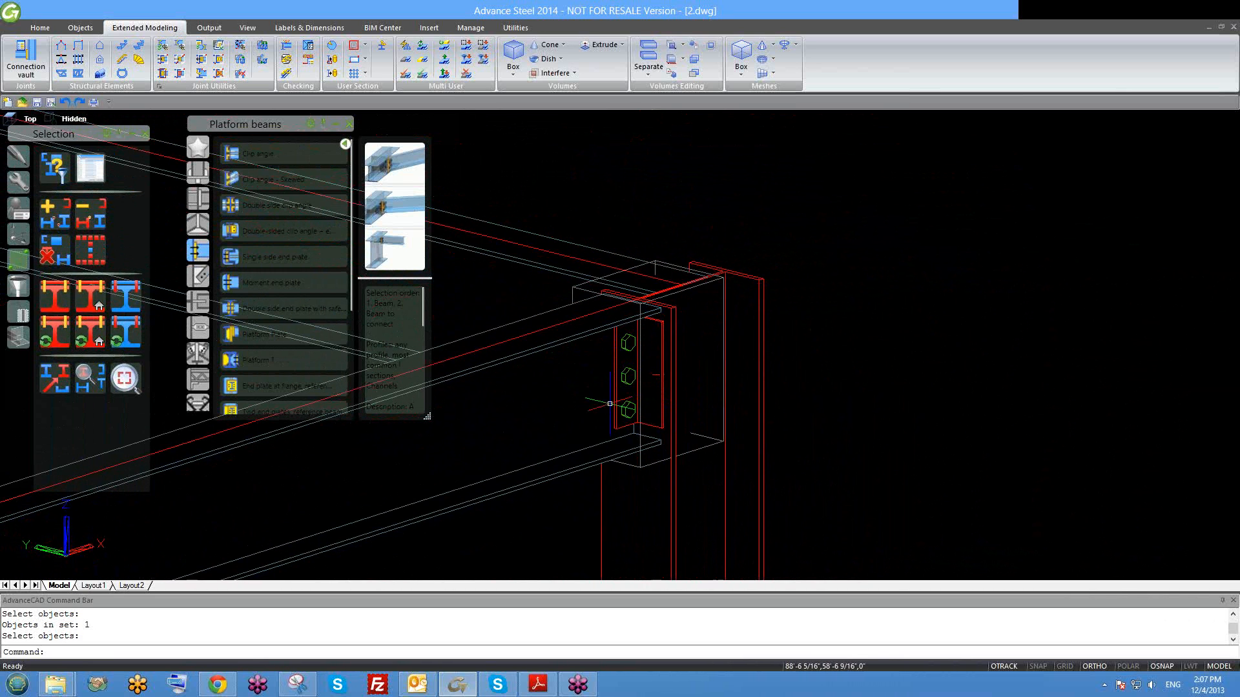
Select all members and parts at the corner joint and run Clash Check on them.
scroll(610, 403, "down", 2)
left_click(749, 463)
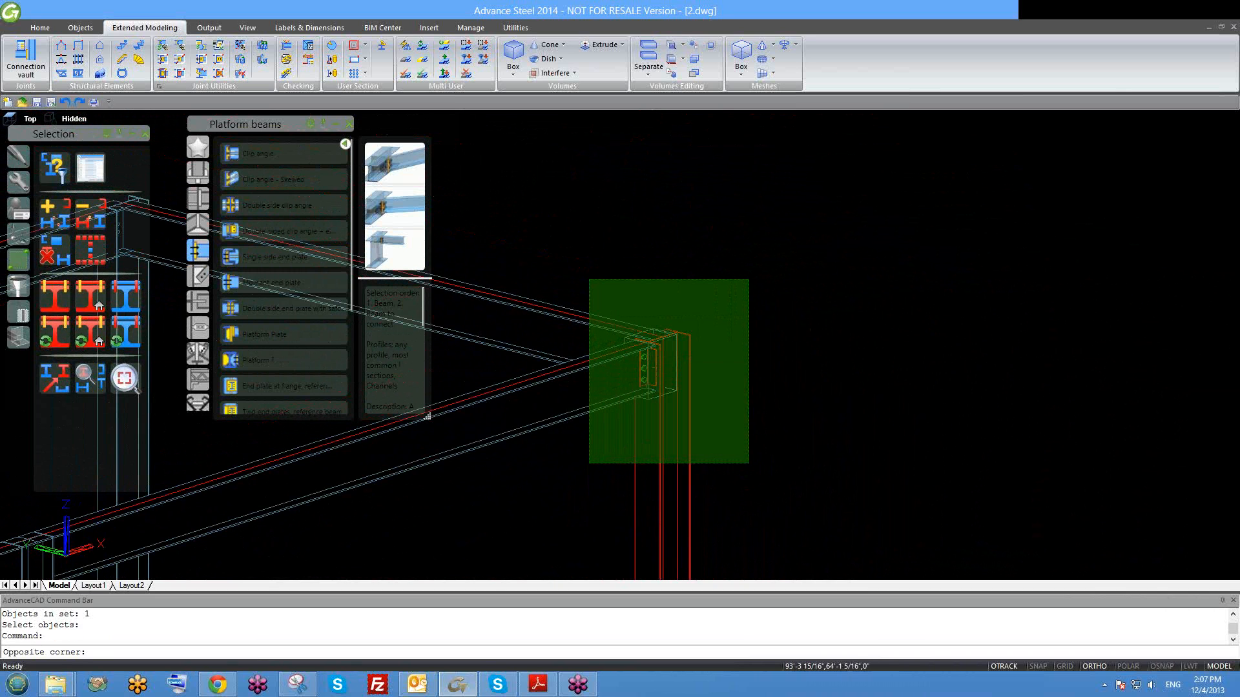
left_click(589, 279)
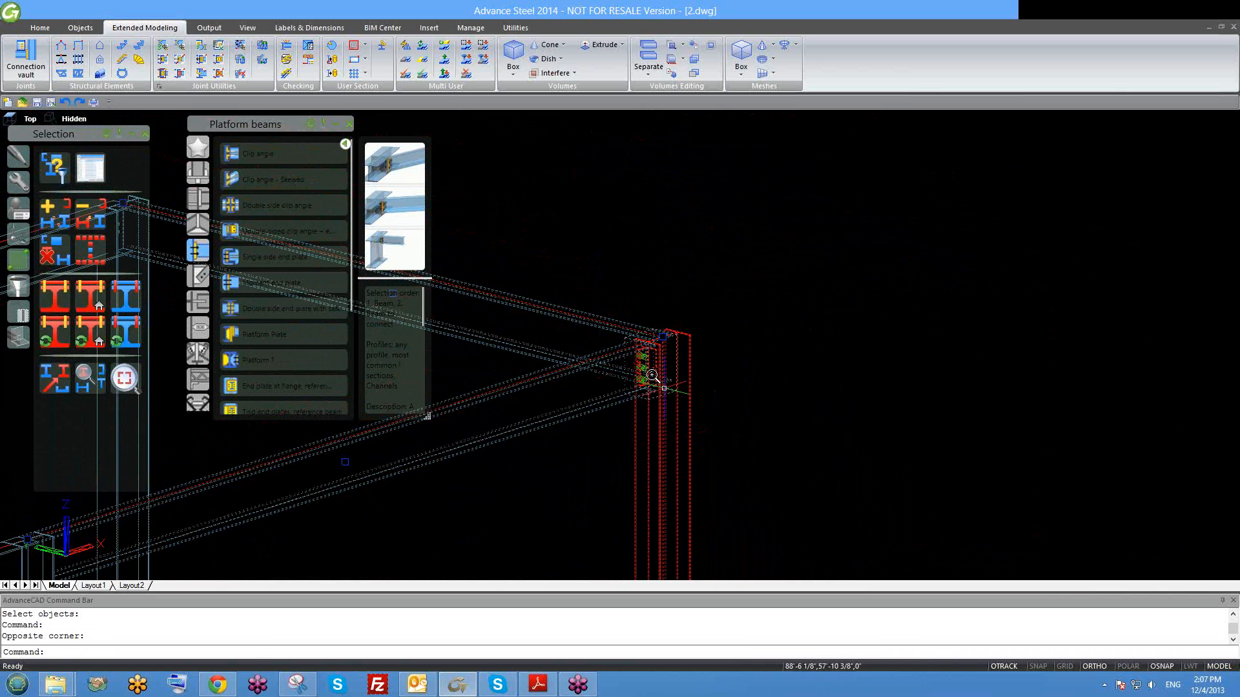
scroll(652, 375, "up", 3)
scroll(678, 369, "down", 3)
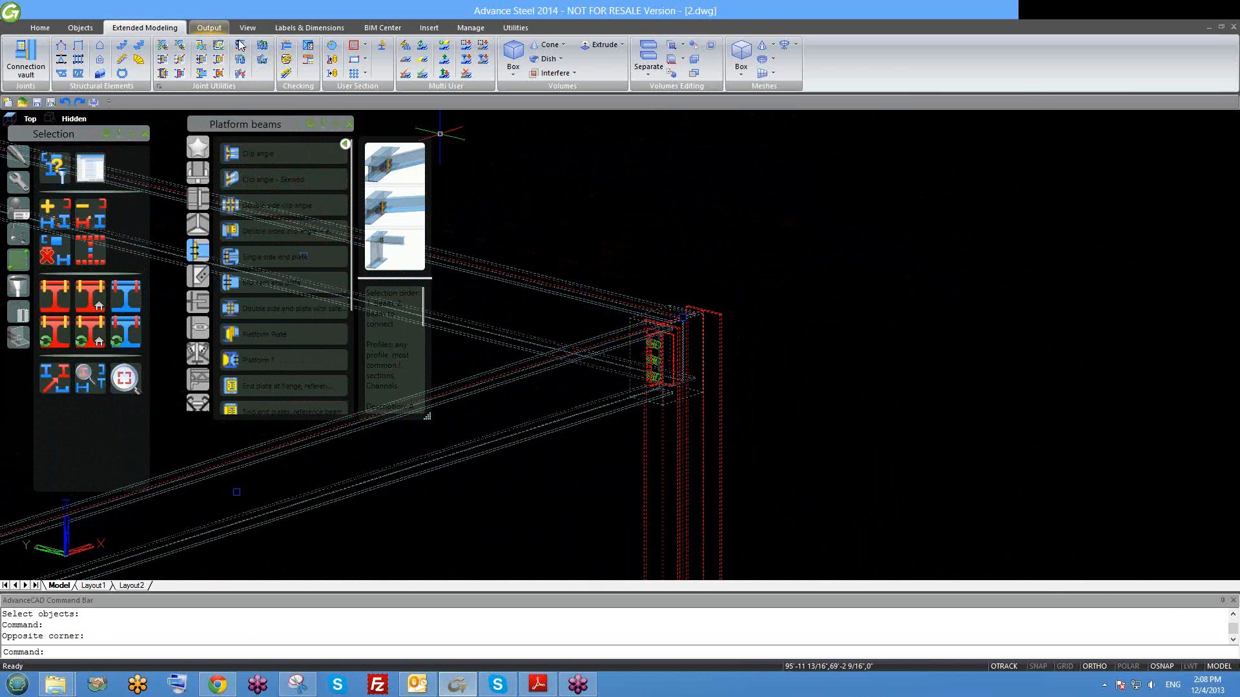
left_click_drag(304, 122, 289, 147)
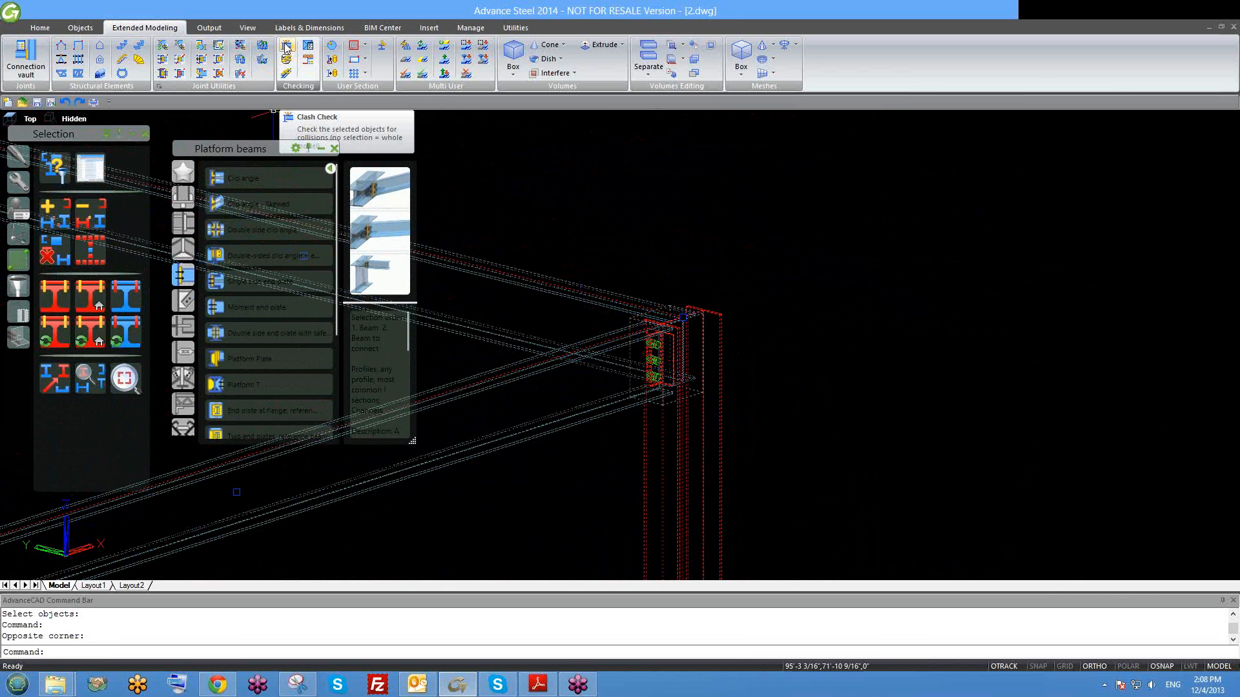
left_click(286, 48)
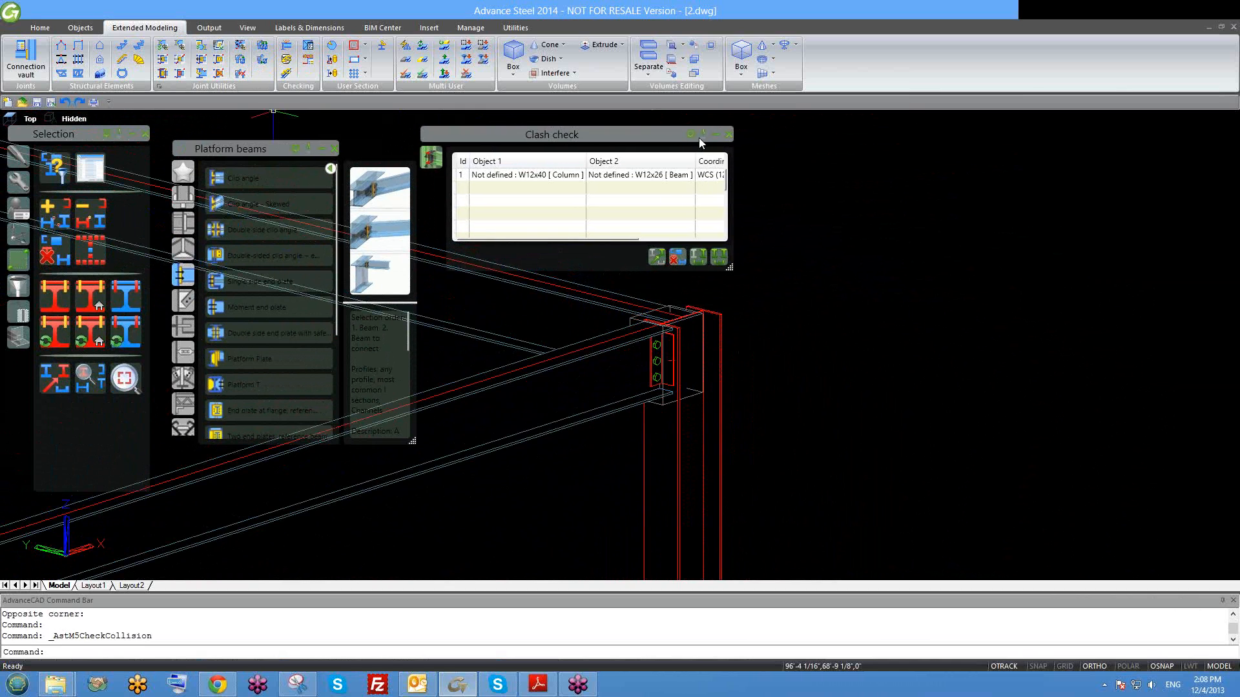
Enlarge the clash check results to read all columns, mark the clash between column and beam, and close the results.
left_click(626, 133)
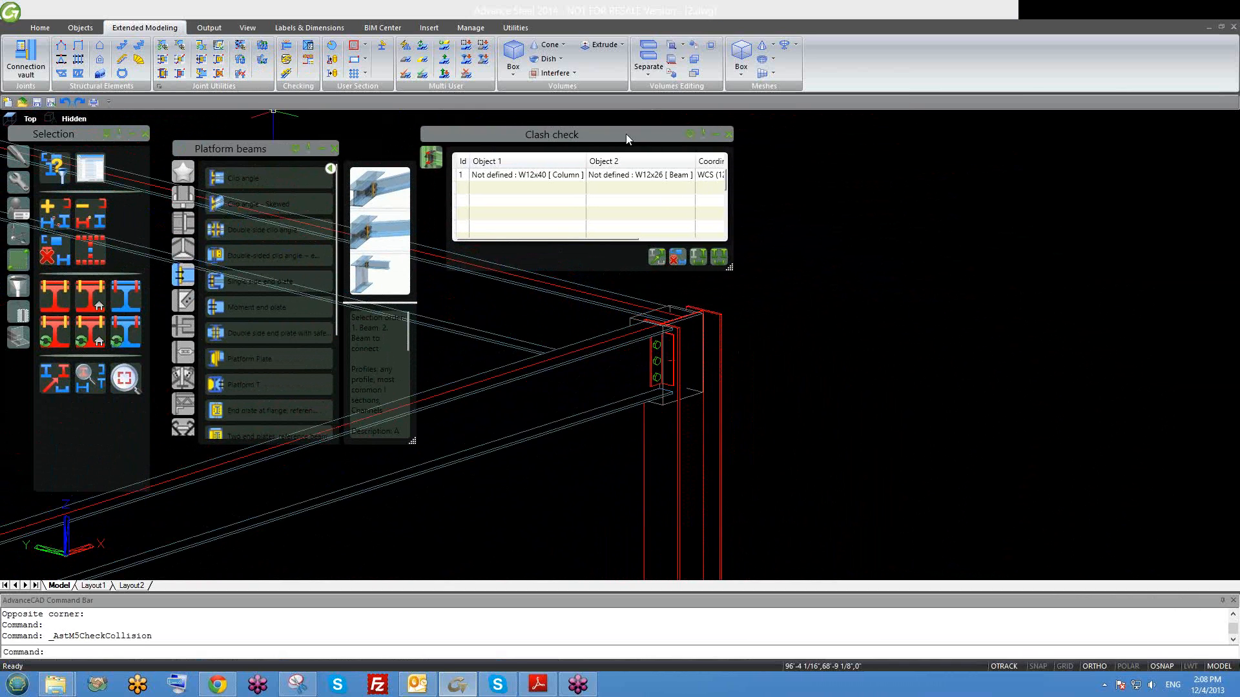
left_click(732, 271)
left_click_drag(730, 270, 985, 261)
left_click(614, 216)
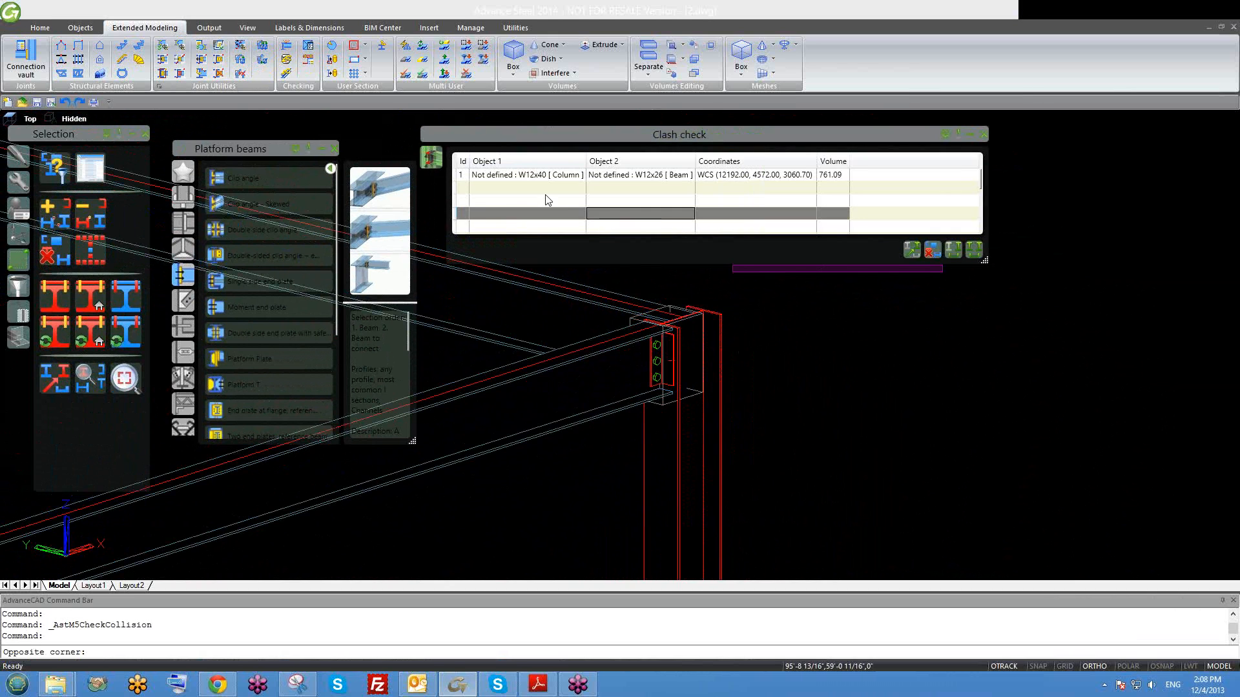
left_click(548, 200)
left_click_drag(843, 135, 828, 122)
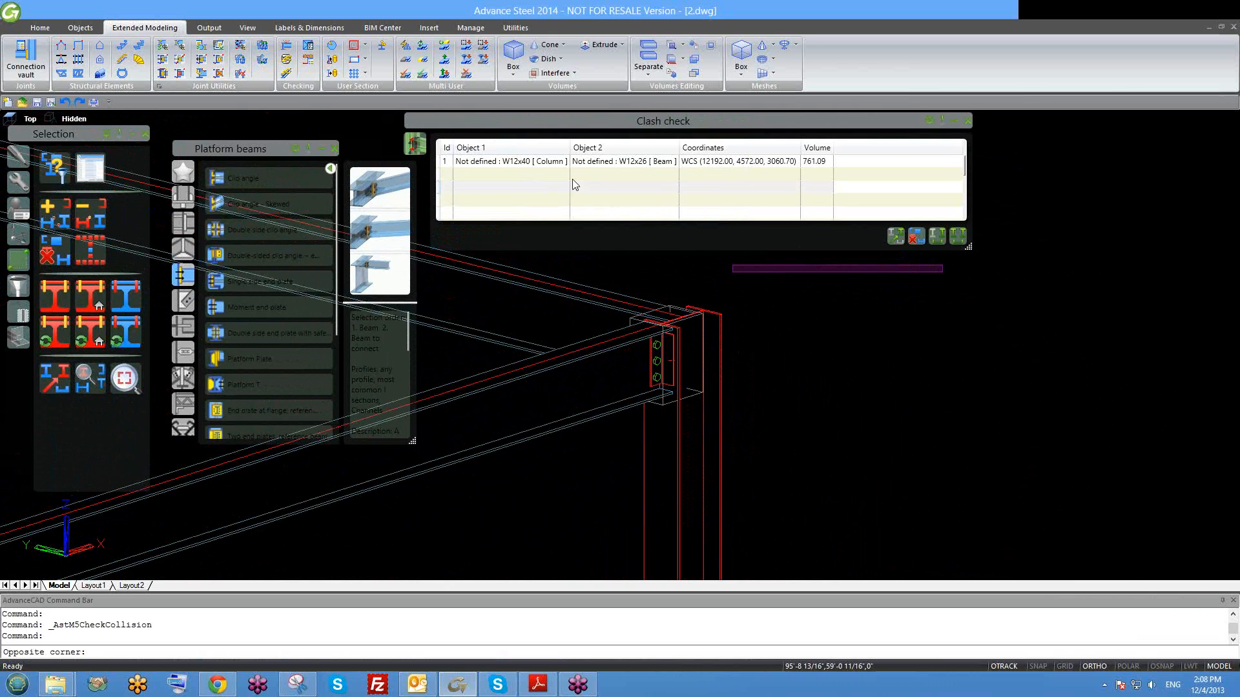
left_click(525, 164)
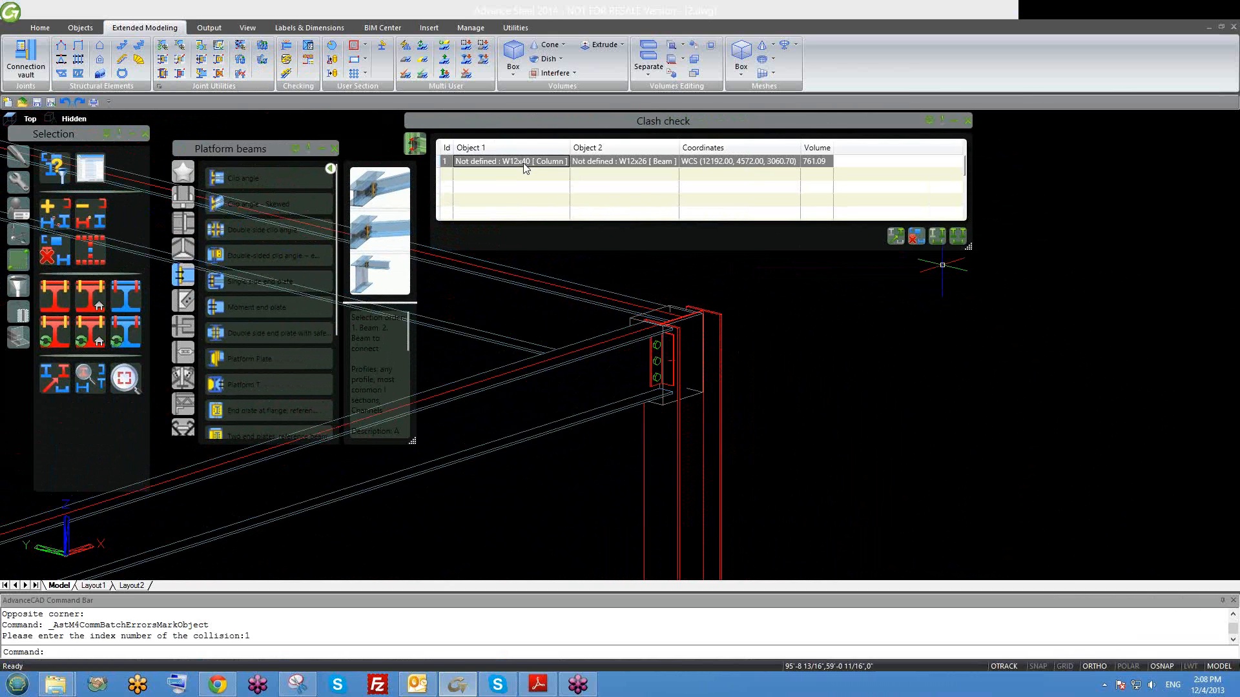
left_click(966, 120)
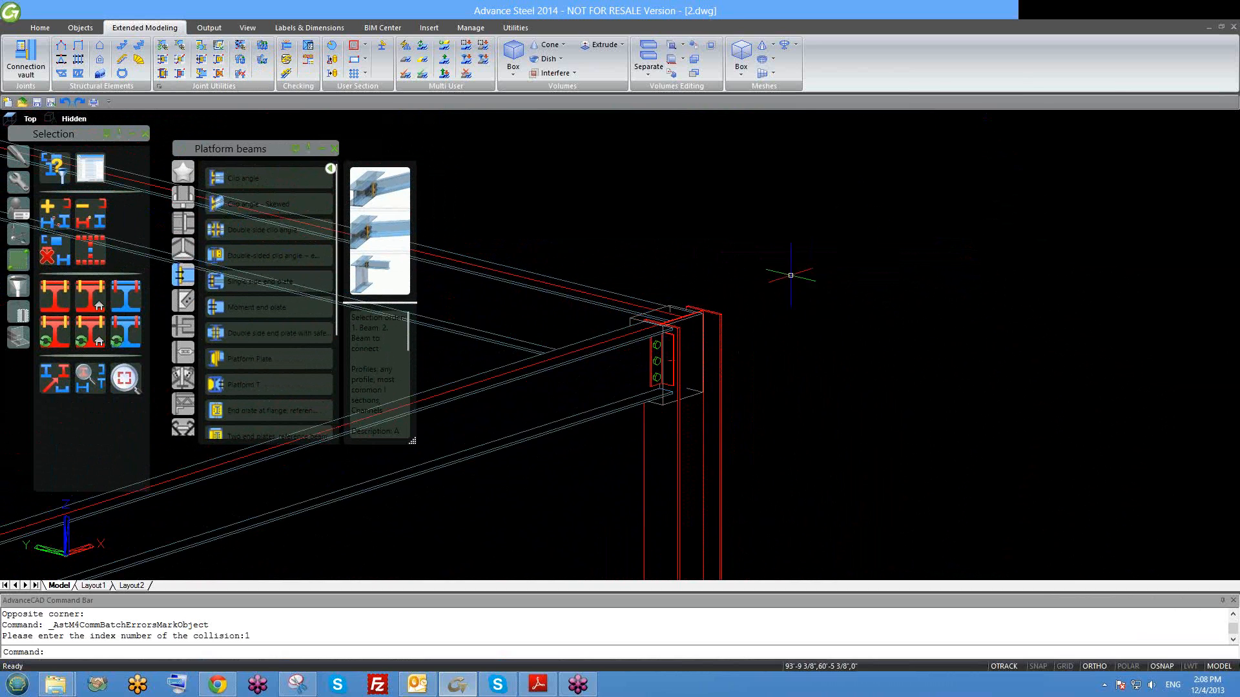
Run Clash Check on the whole model with nothing selected and look through the list of clashes.
key("Escape")
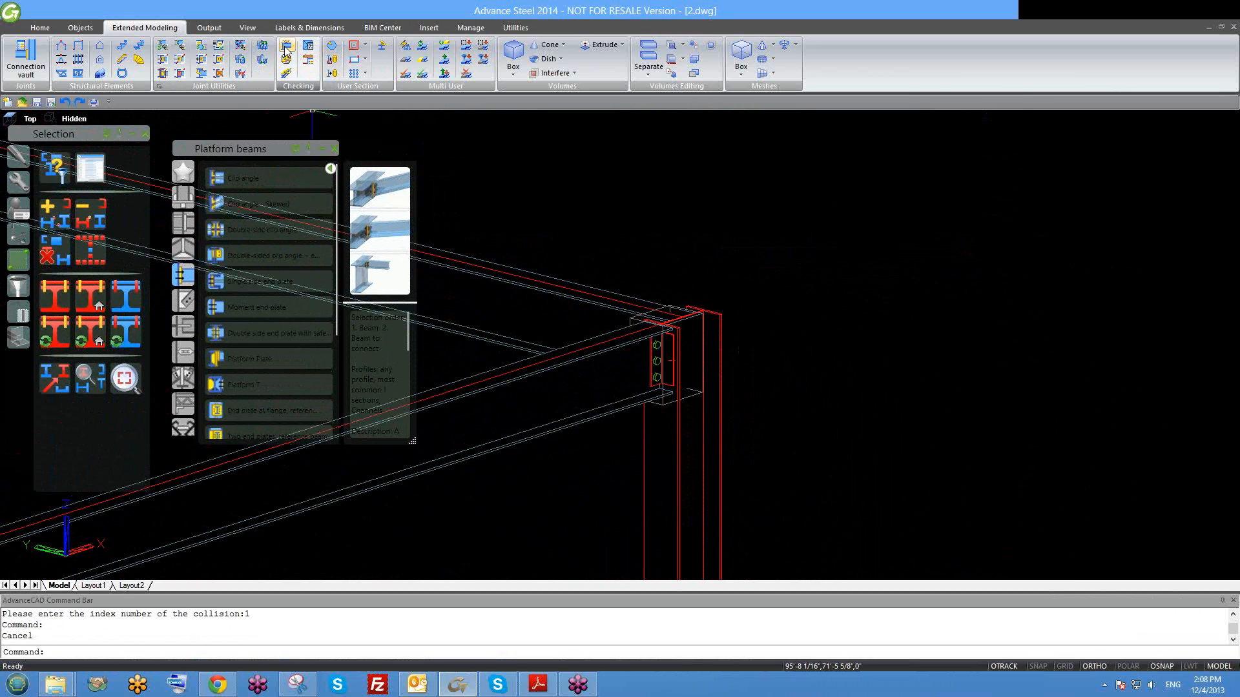
scroll(895, 180, "down", 2)
scroll(885, 187, "down", 13)
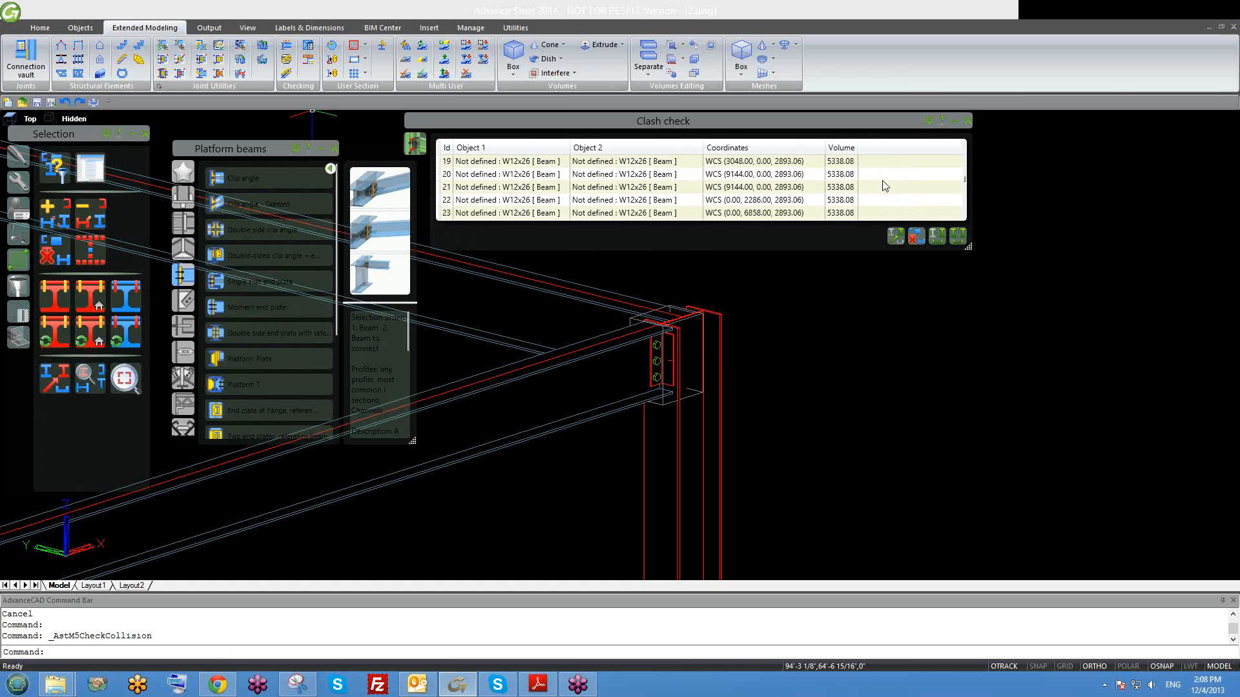
scroll(882, 192, "up", 11)
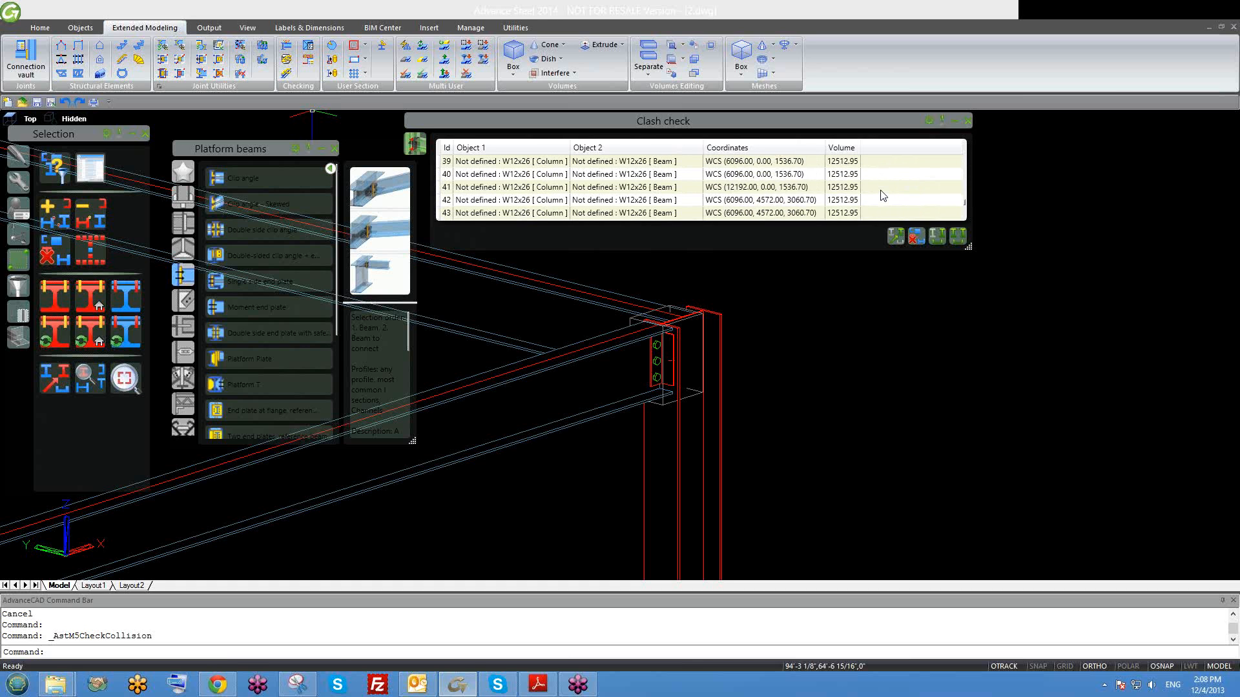
Examine the unconnected frame corner and the clip angle joint in the model against the clash list.
middle_click_drag(559, 289, 822, 421)
scroll(822, 421, "down", 6)
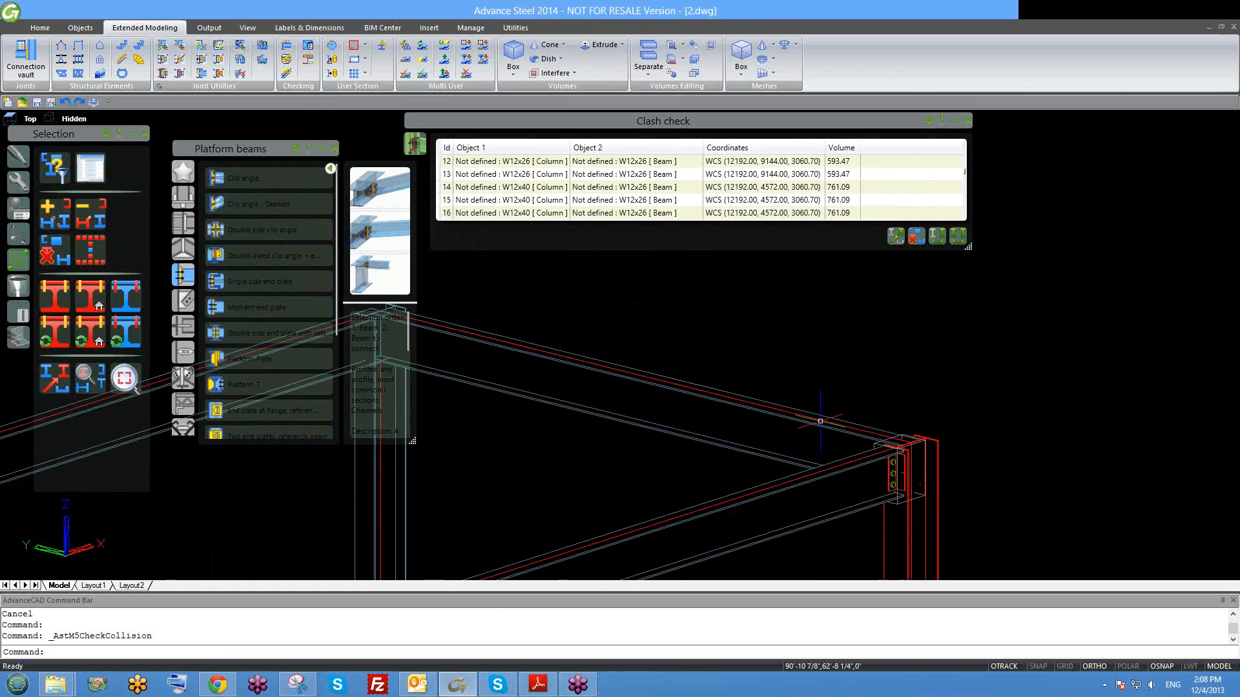
scroll(600, 379, "up", 5)
scroll(600, 377, "up", 2)
scroll(639, 349, "up", 3)
middle_click_drag(667, 351, 614, 351, "shift")
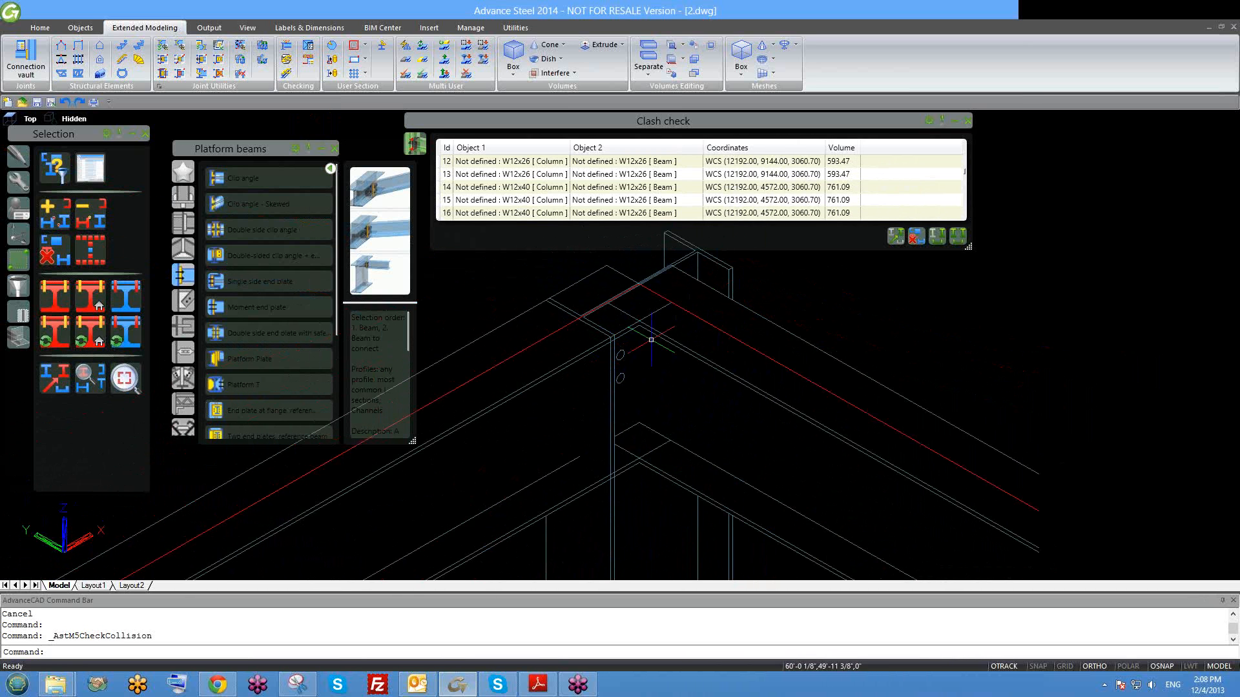
scroll(673, 337, "down", 2)
scroll(674, 337, "down", 6)
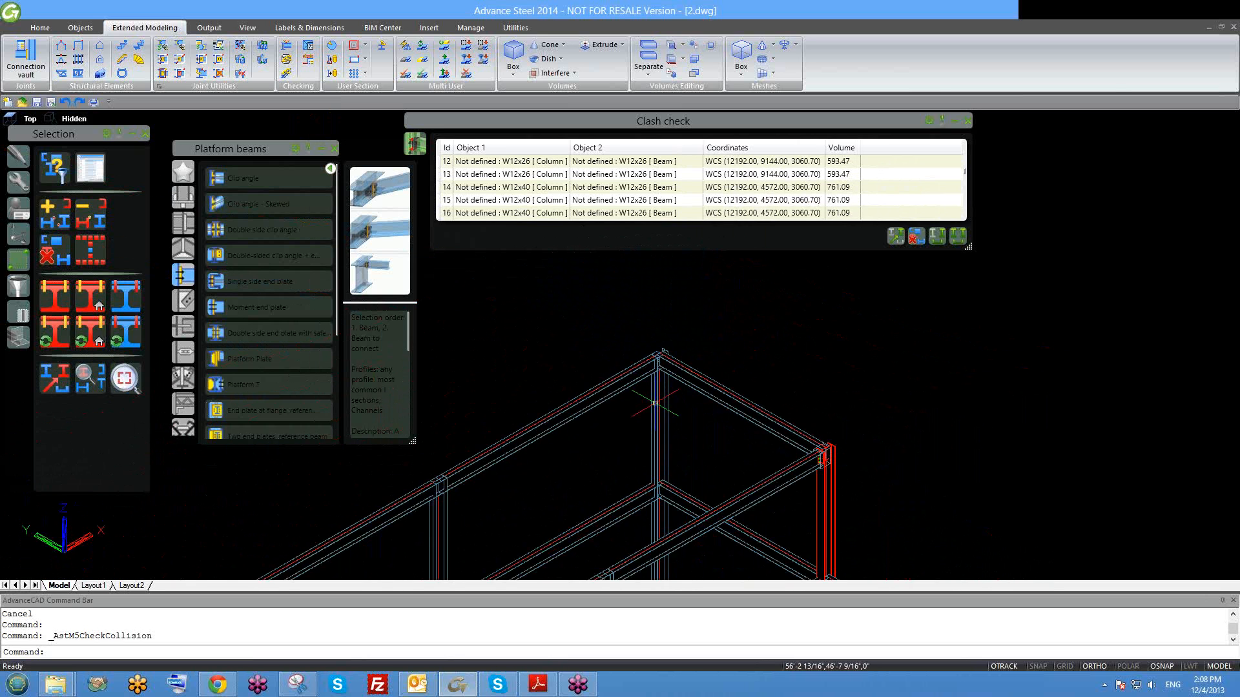
scroll(740, 462, "up", 3)
scroll(725, 420, "up", 5)
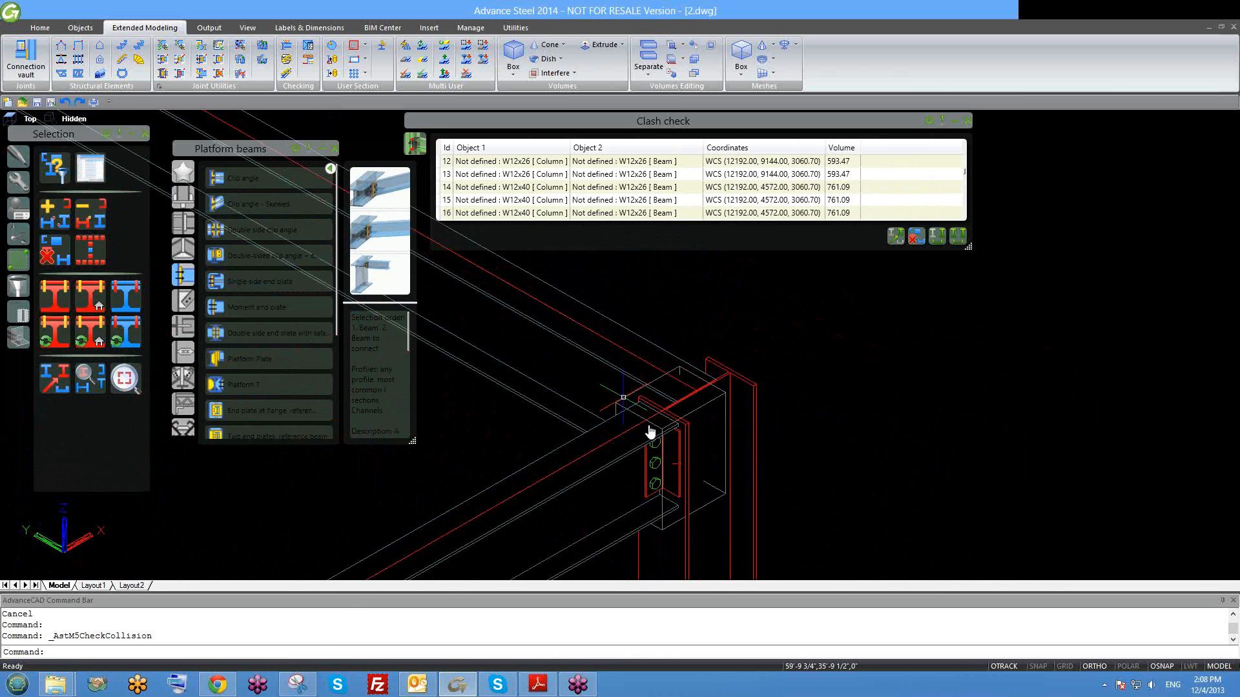
middle_click_drag(724, 420, 639, 436, "shift")
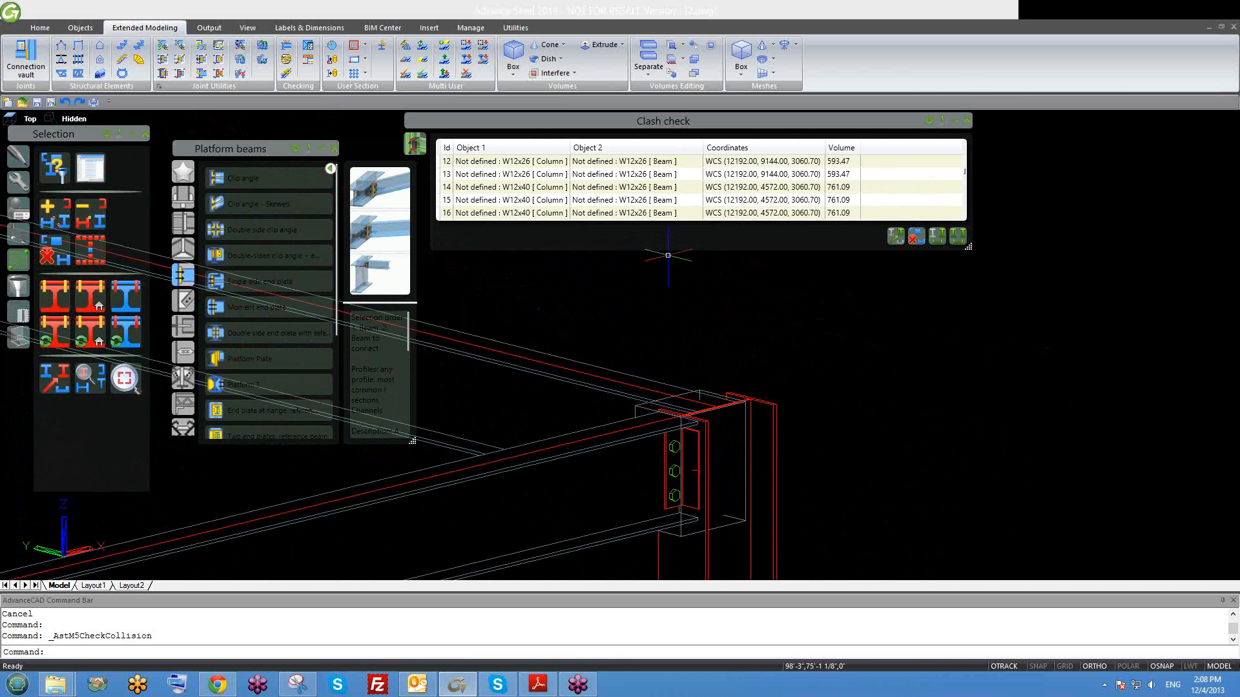
Select the parts at the clip angle joint, run Clash Check on them, and close the results.
scroll(676, 406, "down", 2)
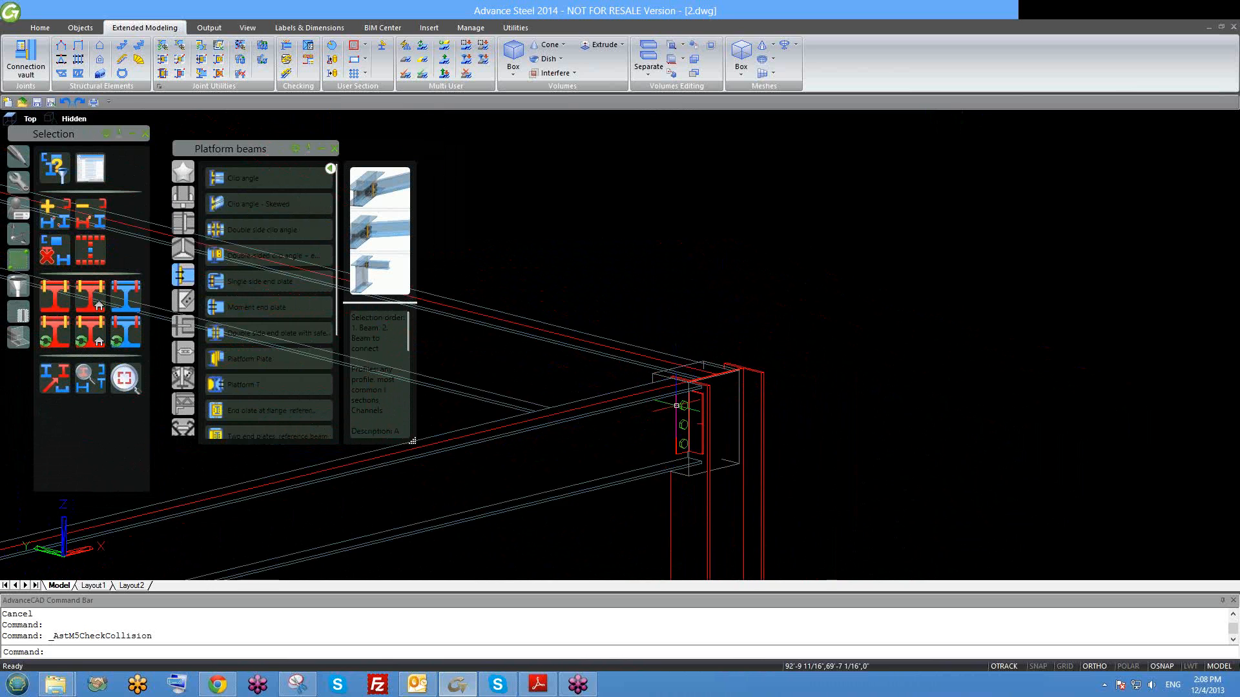
scroll(676, 405, "up", 2)
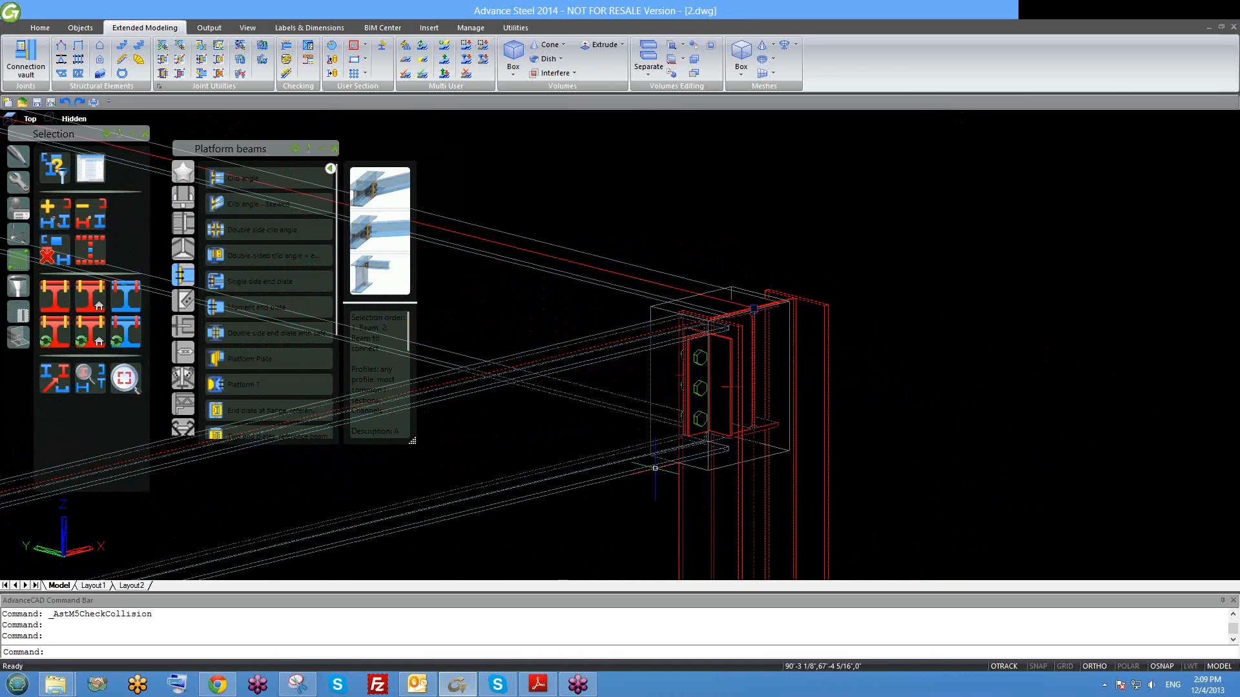
left_click(636, 235)
left_click(731, 494)
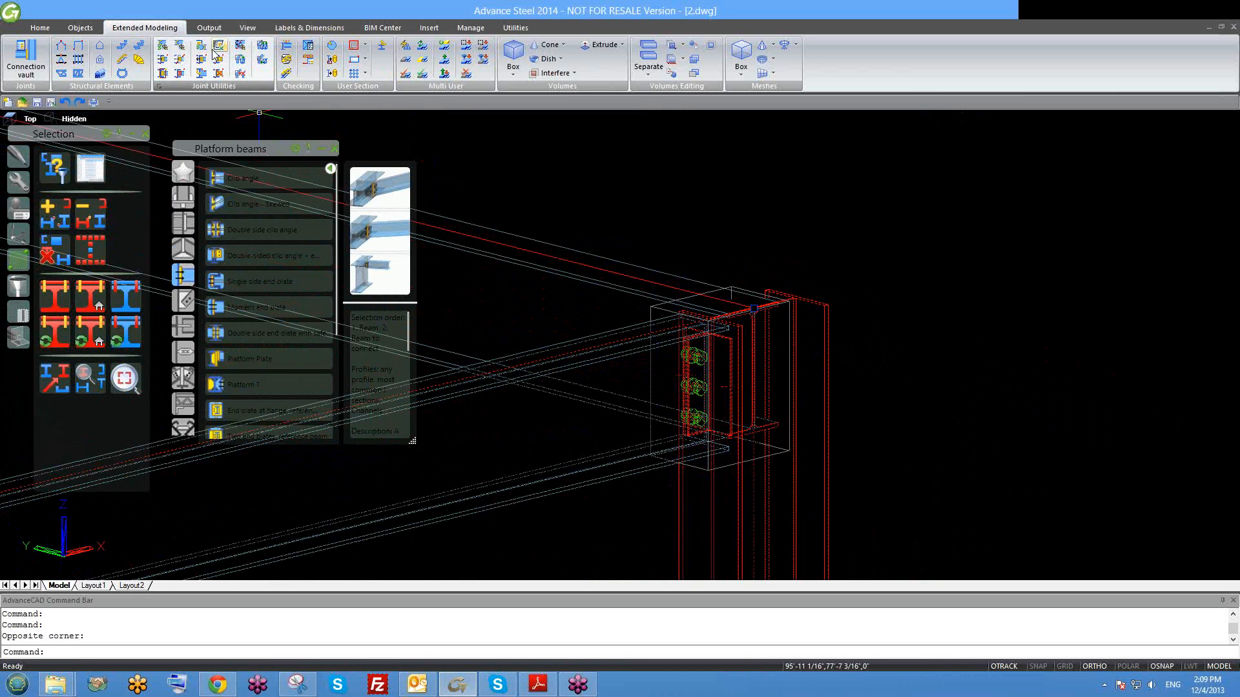
left_click(287, 46)
mouse_move(537, 126)
left_mouse_down()
mouse_move(521, 111)
mouse_move(528, 122)
mouse_move(531, 105)
mouse_move(514, 131)
mouse_move(521, 121)
mouse_move(498, 116)
left_mouse_up()
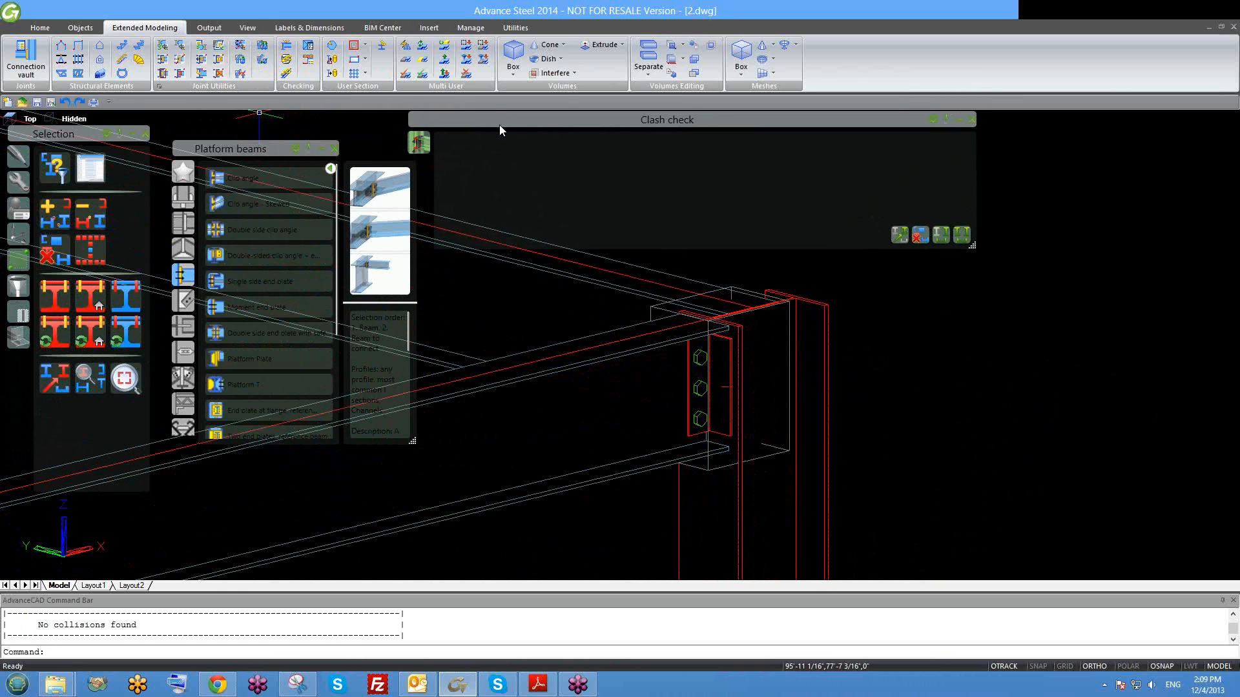
left_click(970, 123)
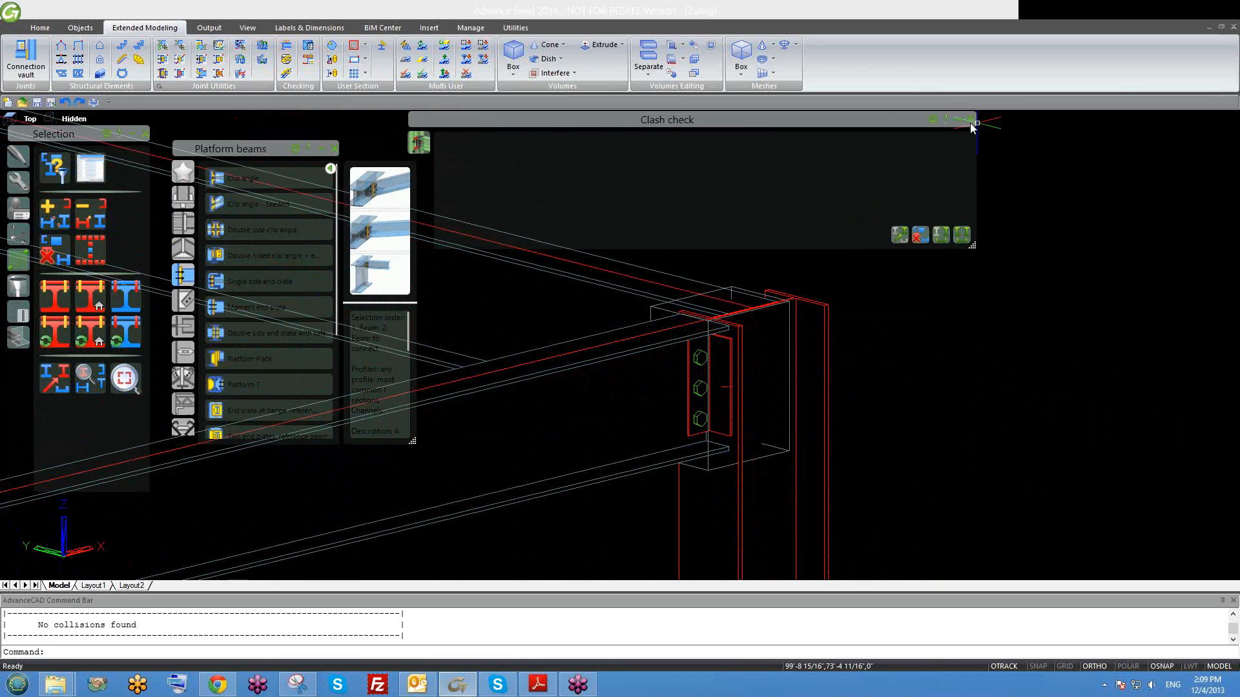
left_click(970, 123)
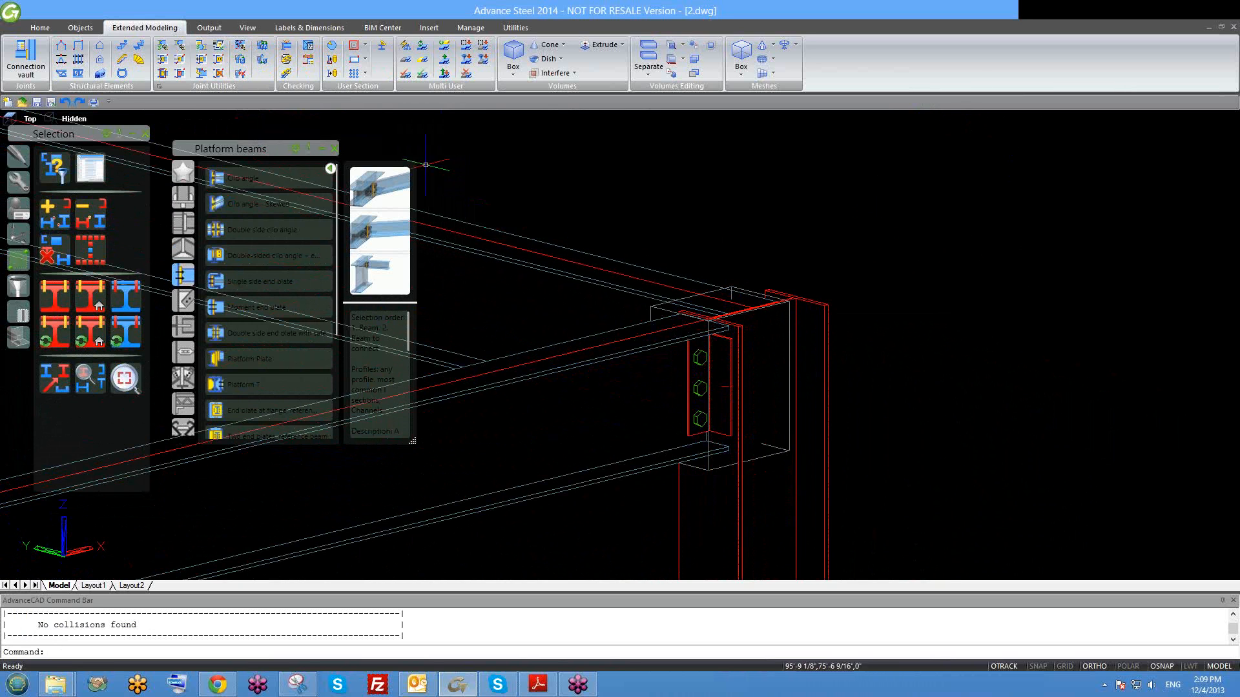
Run Clash Check on the corner column with its joined beams and show search markers for the column-beam clash.
scroll(788, 332, "down", 3)
left_click(846, 437)
left_click(769, 355)
scroll(791, 326, "up", 5)
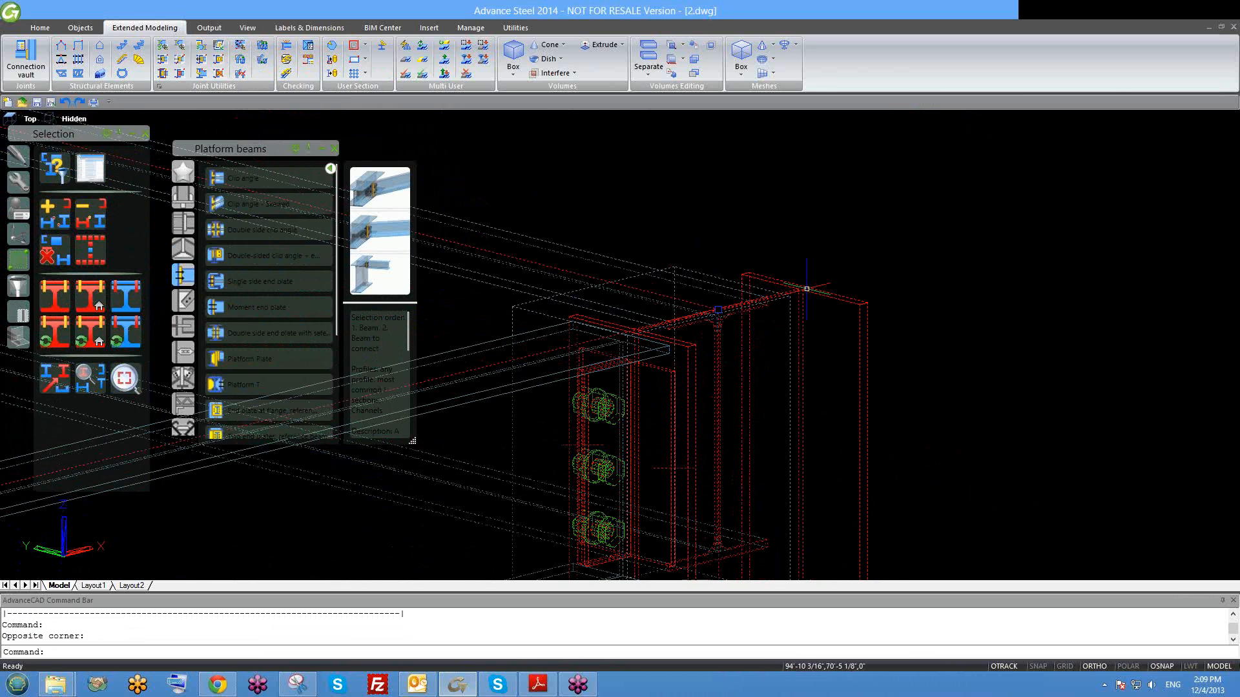
scroll(693, 301, "down", 3)
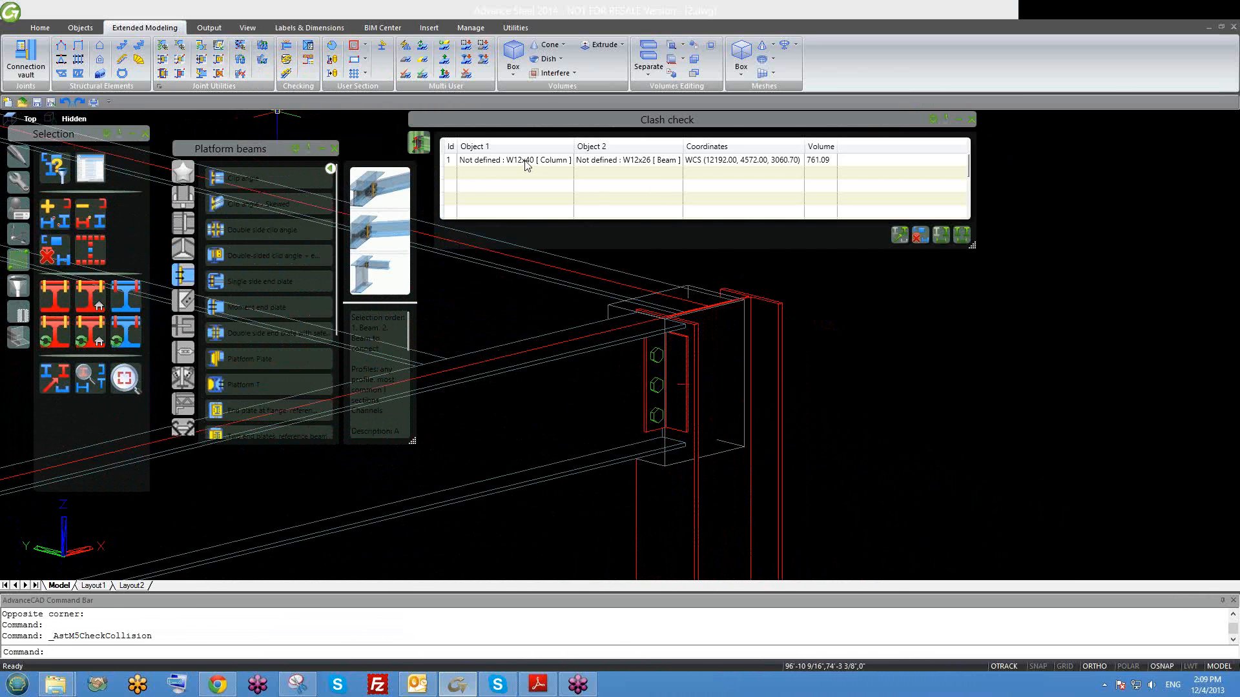
left_click(526, 166)
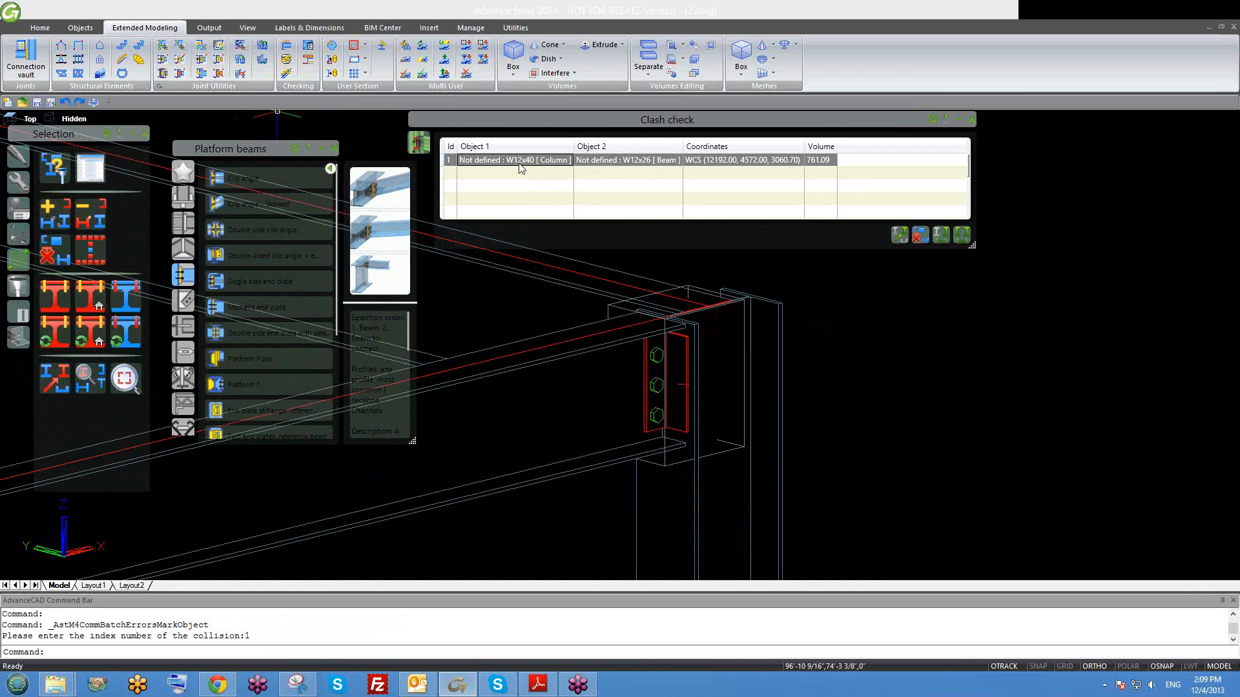
left_click(899, 235)
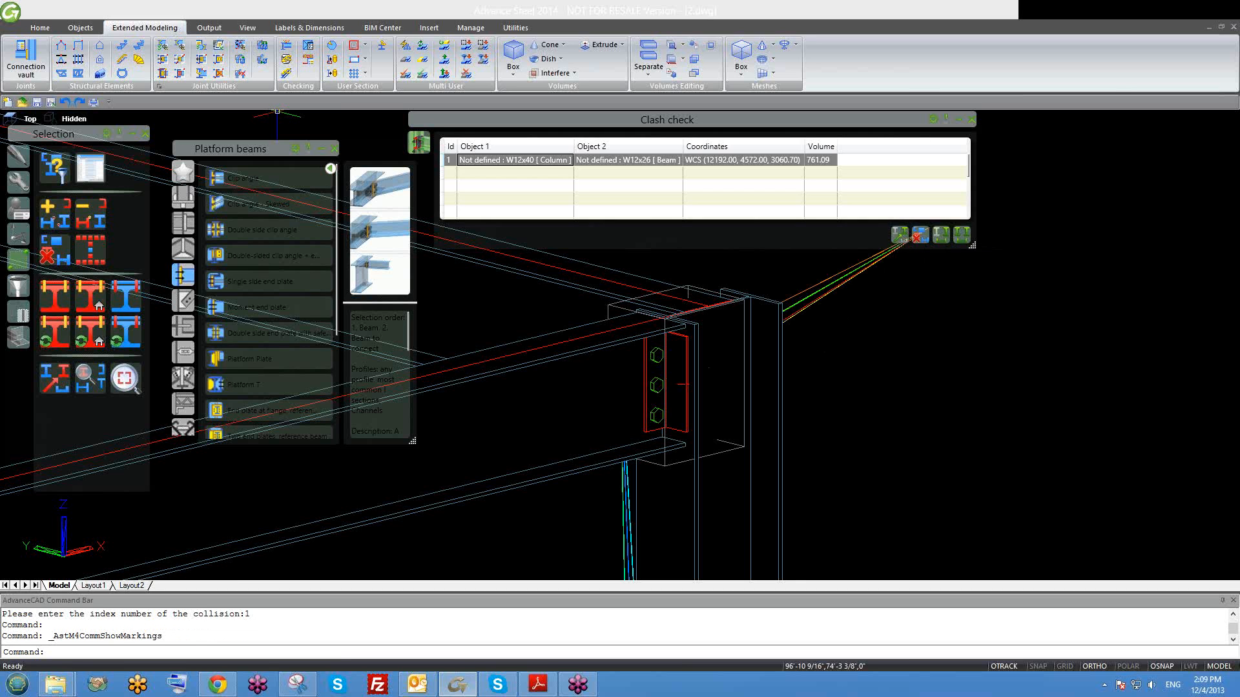
Follow the clash marker lines around the frame and examine where they point at the column base and the clip angle joint.
scroll(742, 343, "down", 2)
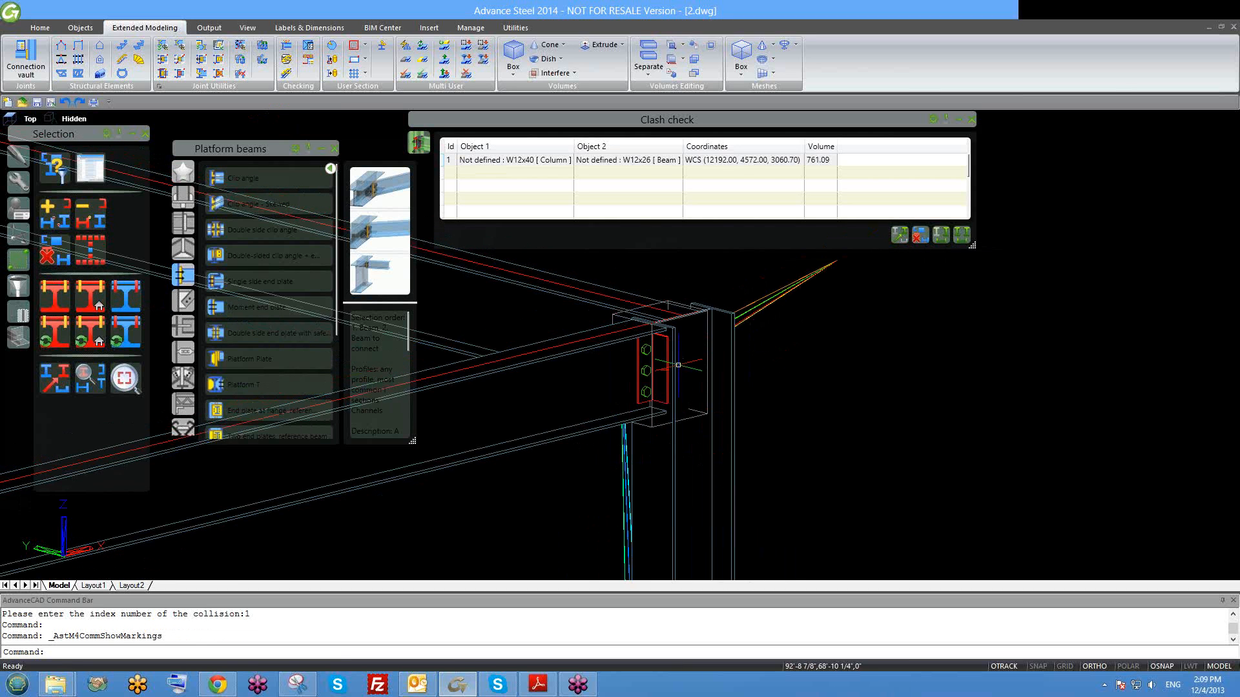
scroll(679, 354, "down", 3)
middle_click_drag(679, 354, 706, 381, "shift")
scroll(706, 382, "down", 2)
scroll(911, 481, "up", 5)
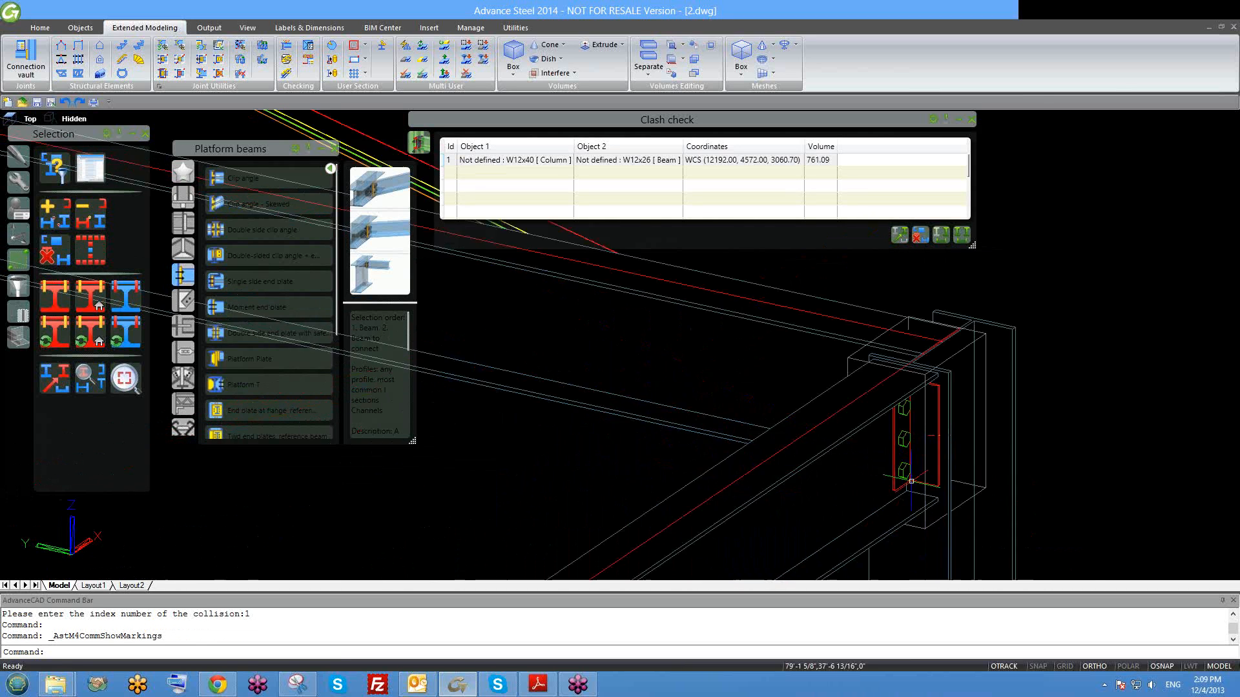
middle_click_drag(912, 474, 774, 413, "shift")
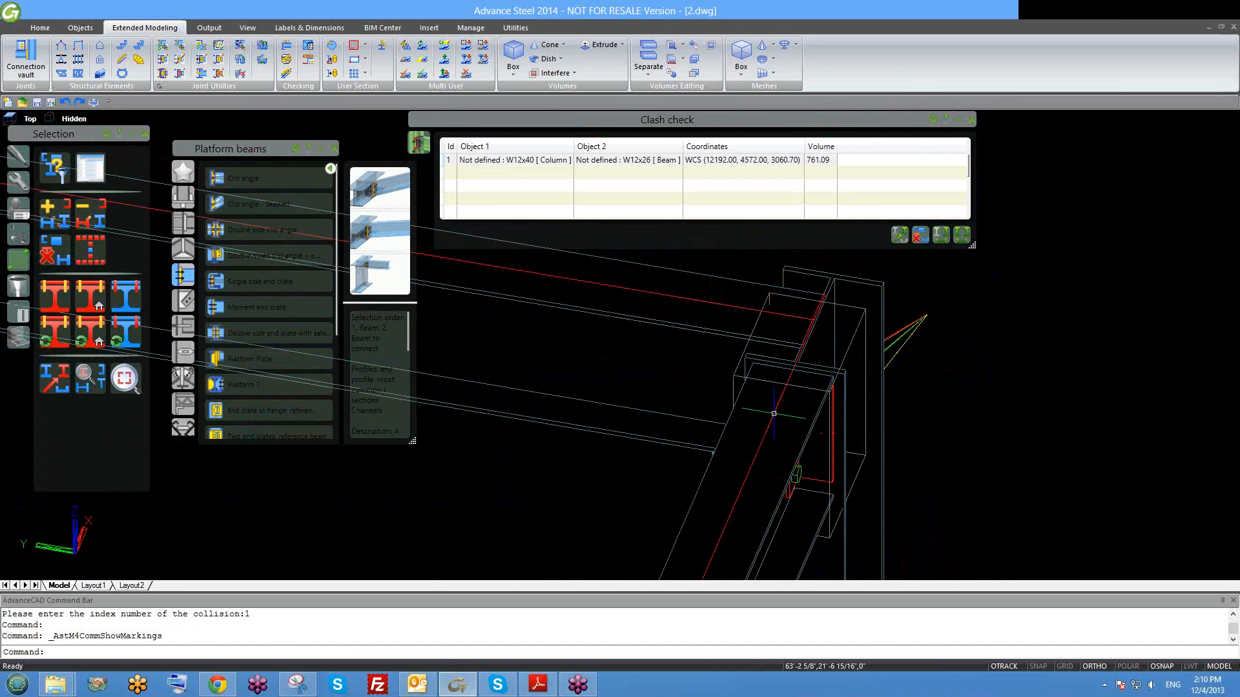
scroll(773, 413, "down", 10)
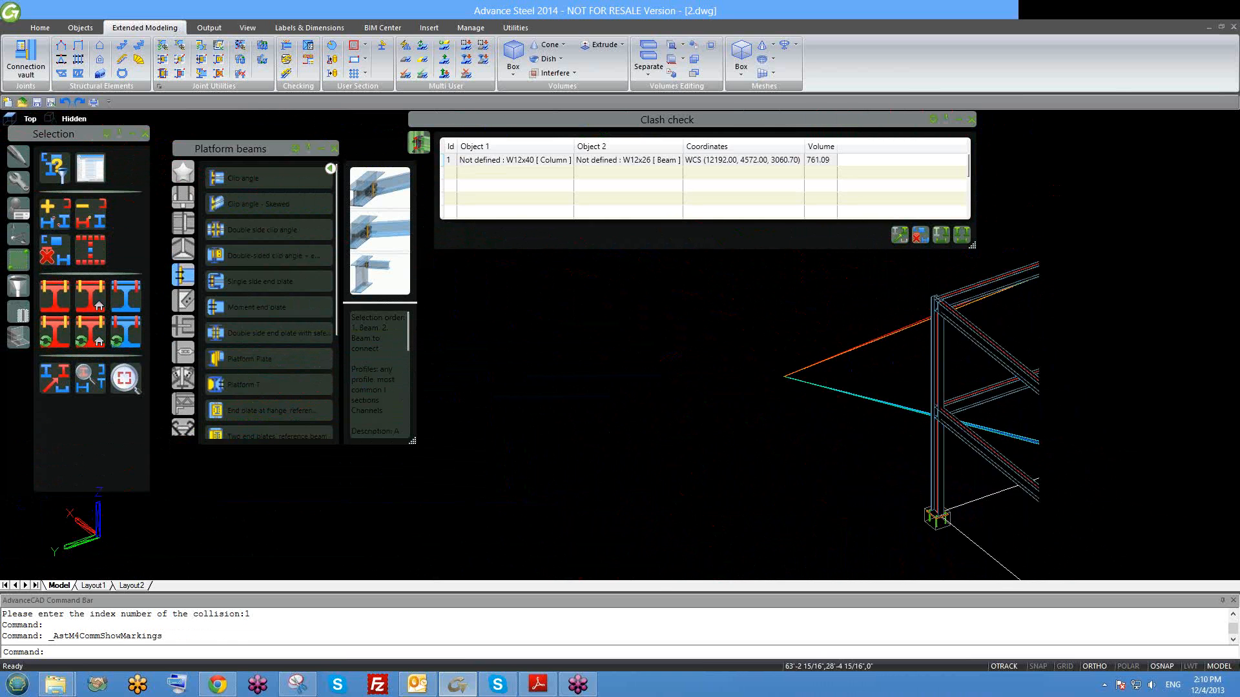
scroll(890, 347, "up", 8)
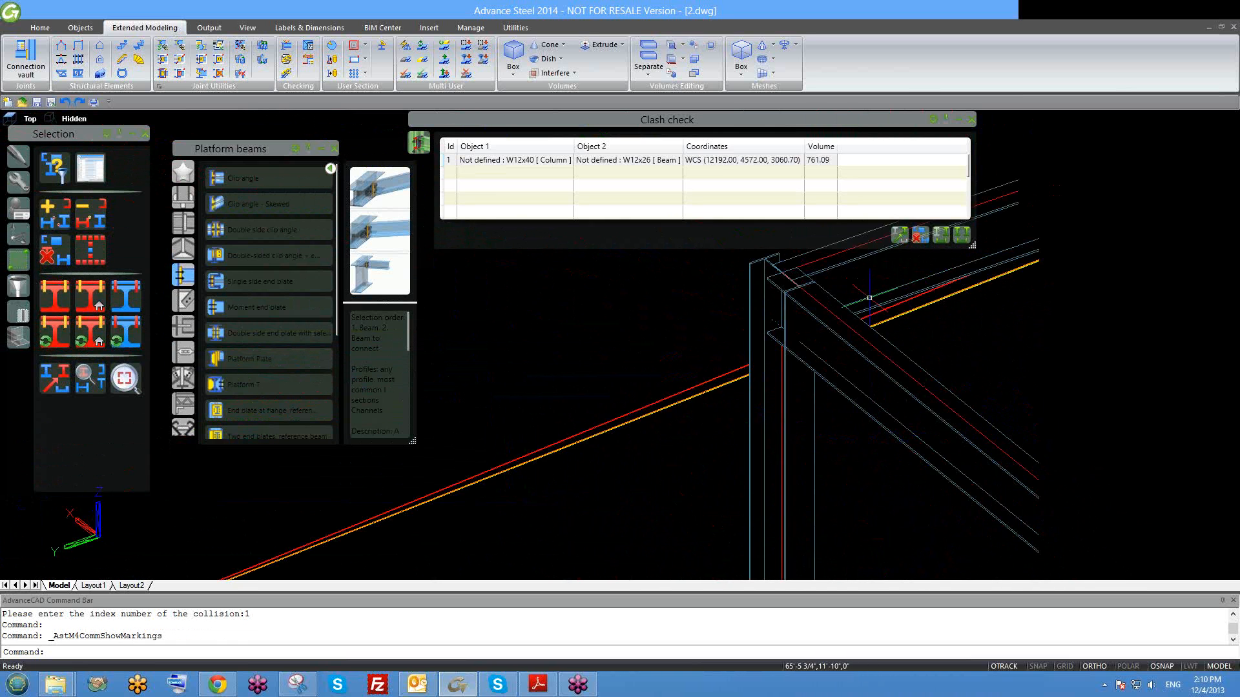
scroll(827, 343, "down", 8)
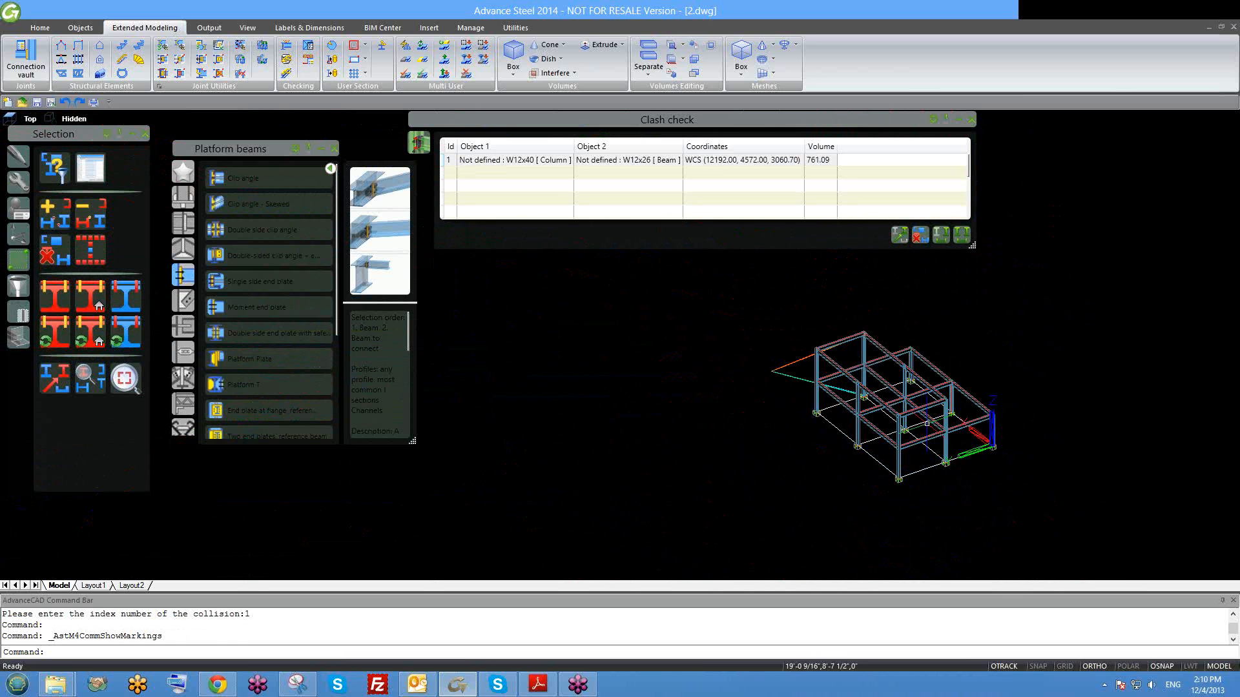
scroll(927, 424, "up", 8)
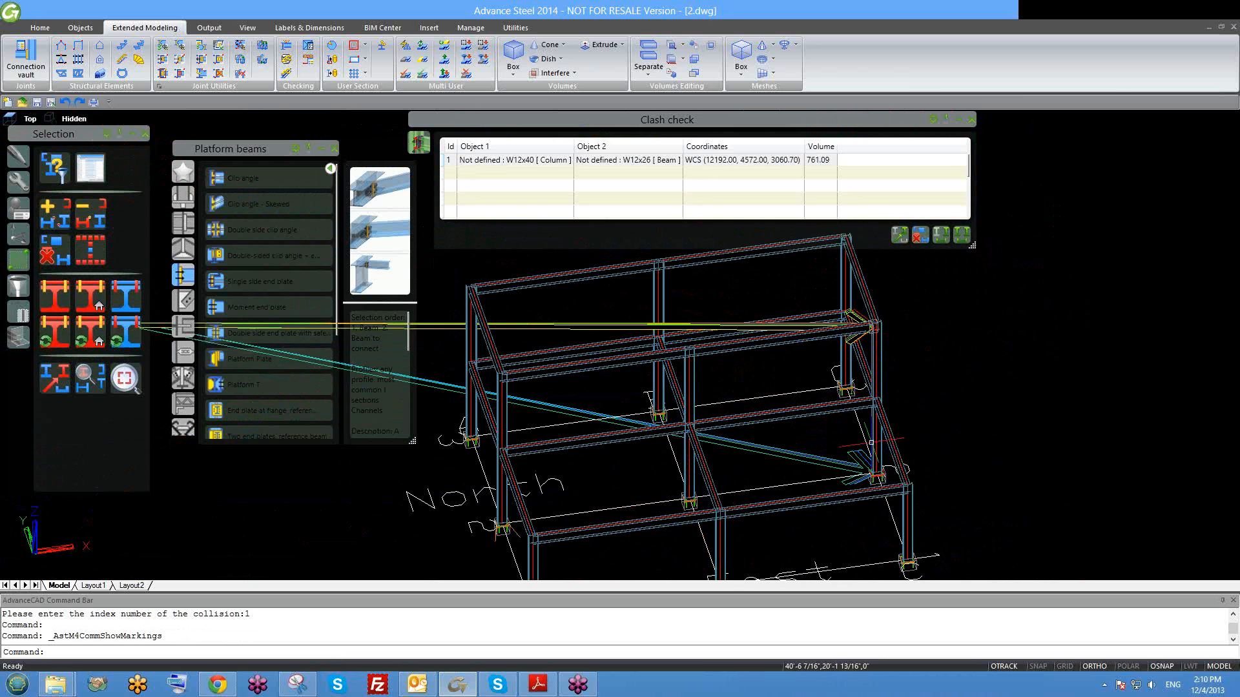
scroll(870, 458, "up", 5)
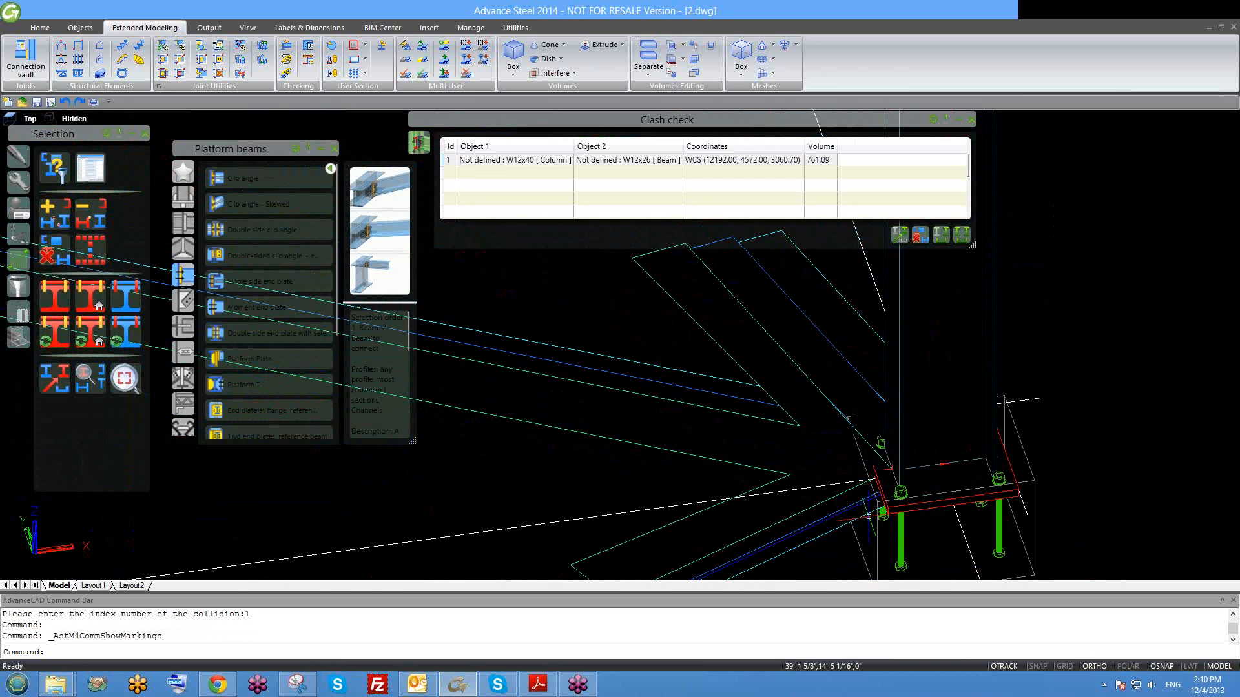
scroll(878, 494, "up", 3)
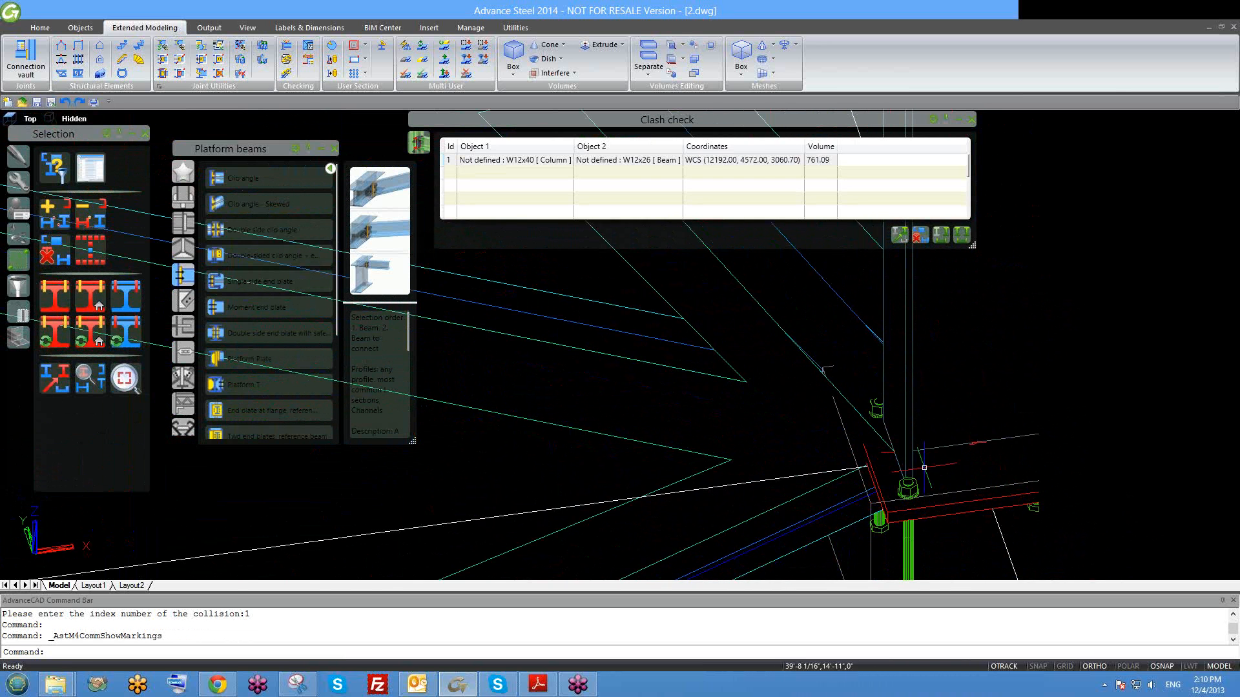
scroll(917, 469, "up", 3)
scroll(907, 470, "down", 3)
scroll(902, 471, "up", 1)
scroll(903, 471, "up", 3)
scroll(877, 423, "down", 6)
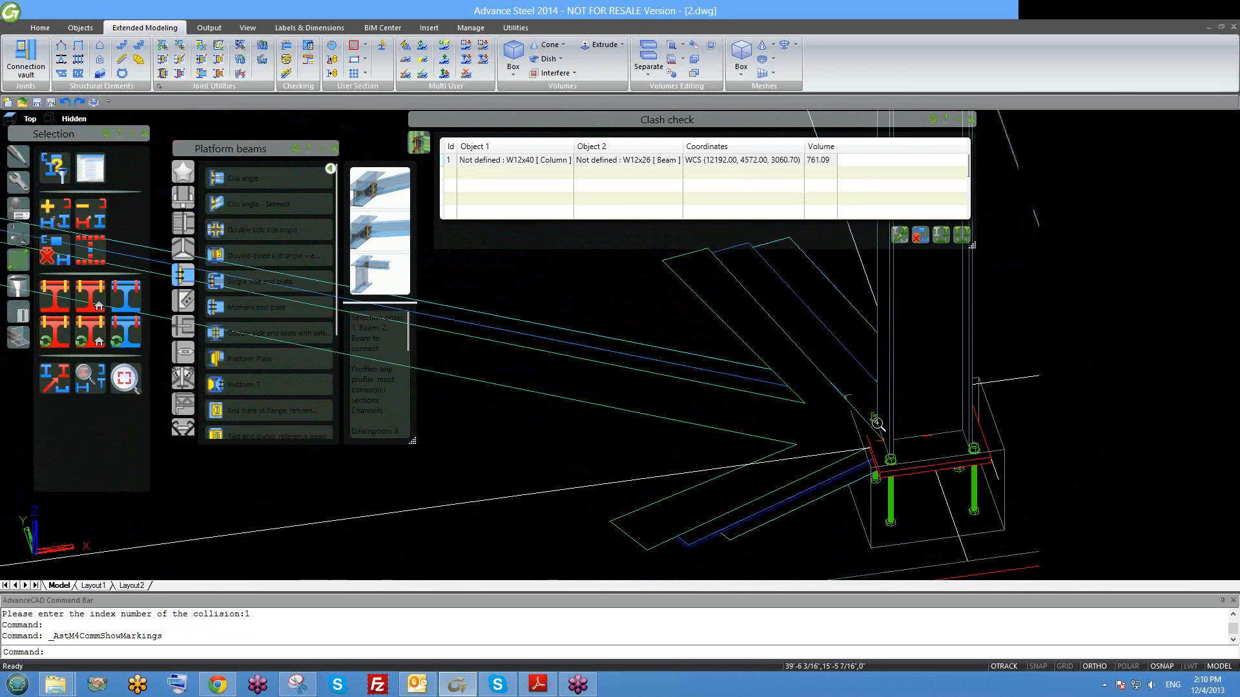
scroll(868, 292, "up", 4)
scroll(867, 293, "up", 4)
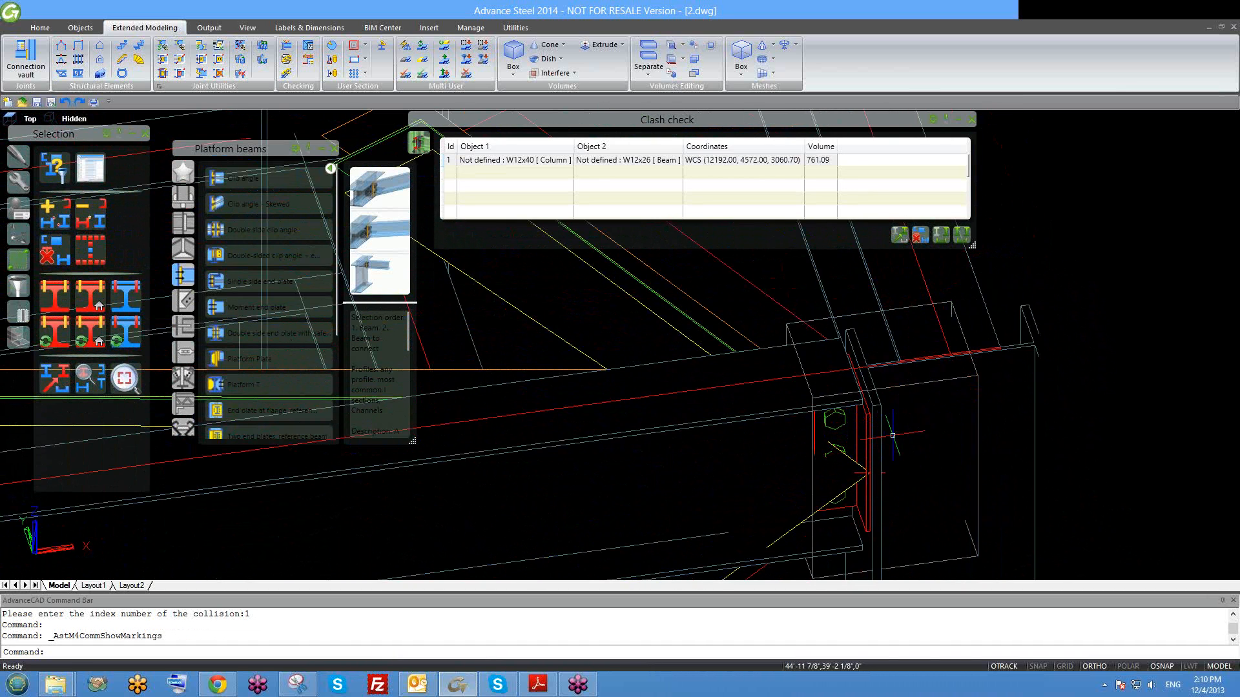
middle_click_drag(891, 433, 856, 430)
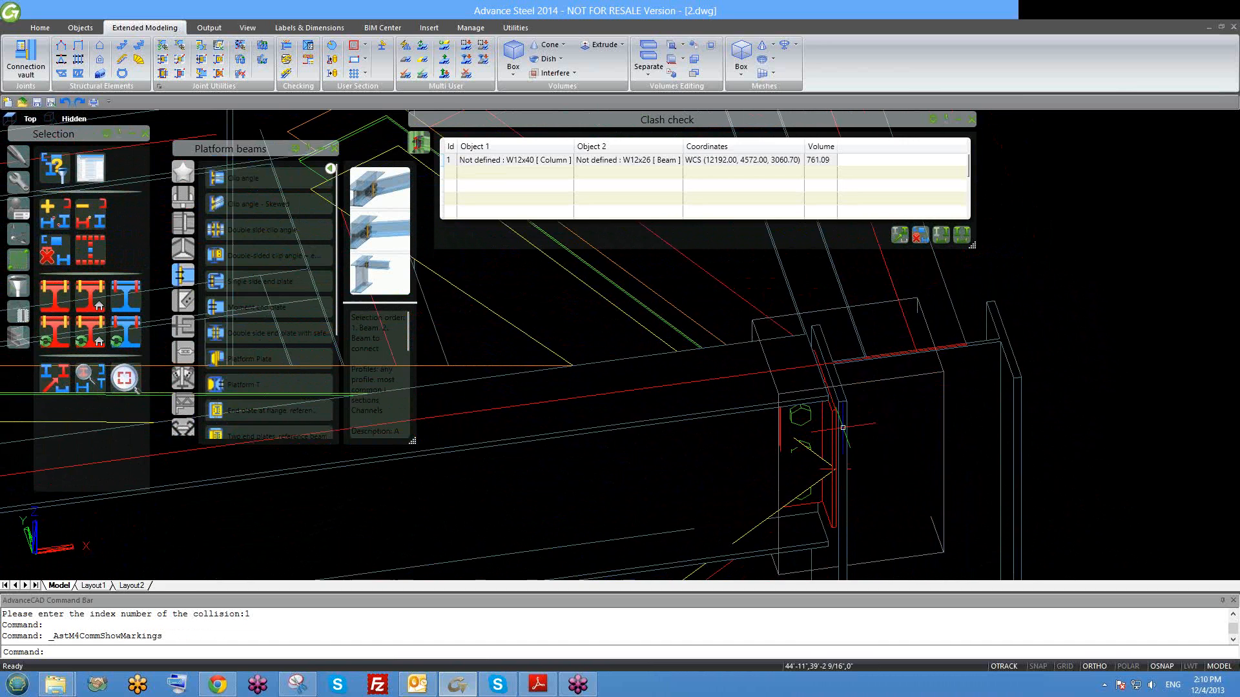
scroll(844, 433, "down", 3)
scroll(852, 348, "down", 1)
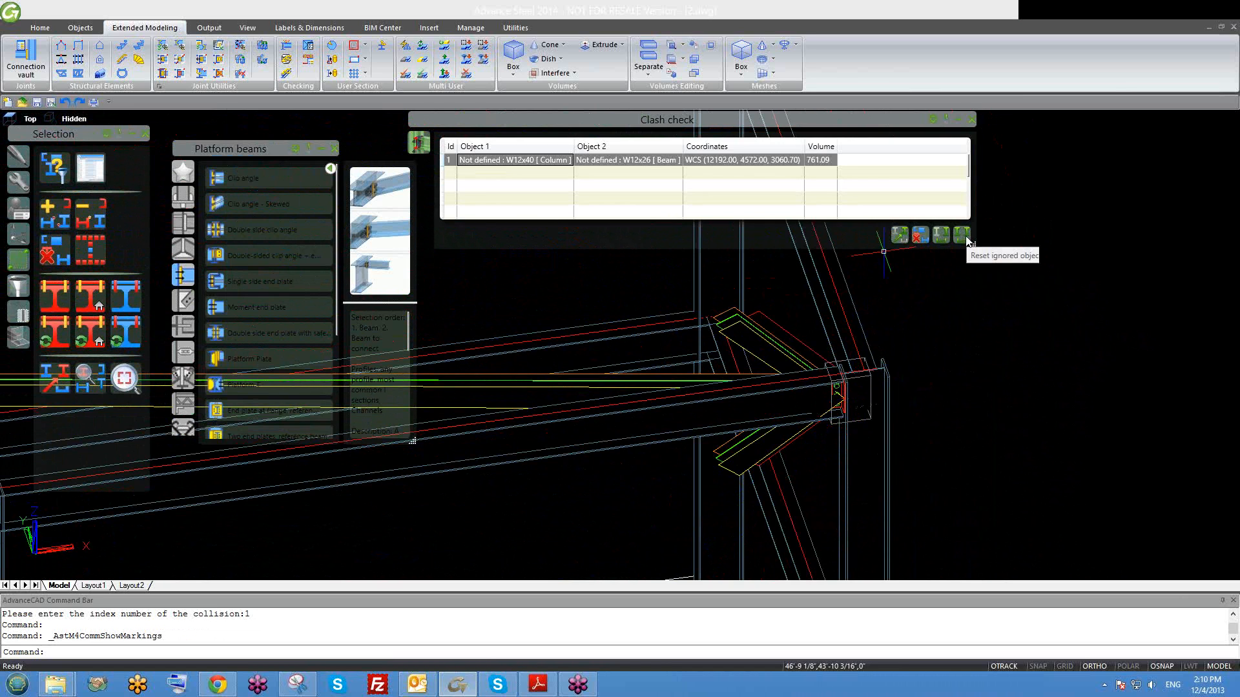
Clear the clash markings from the model.
left_click(922, 238)
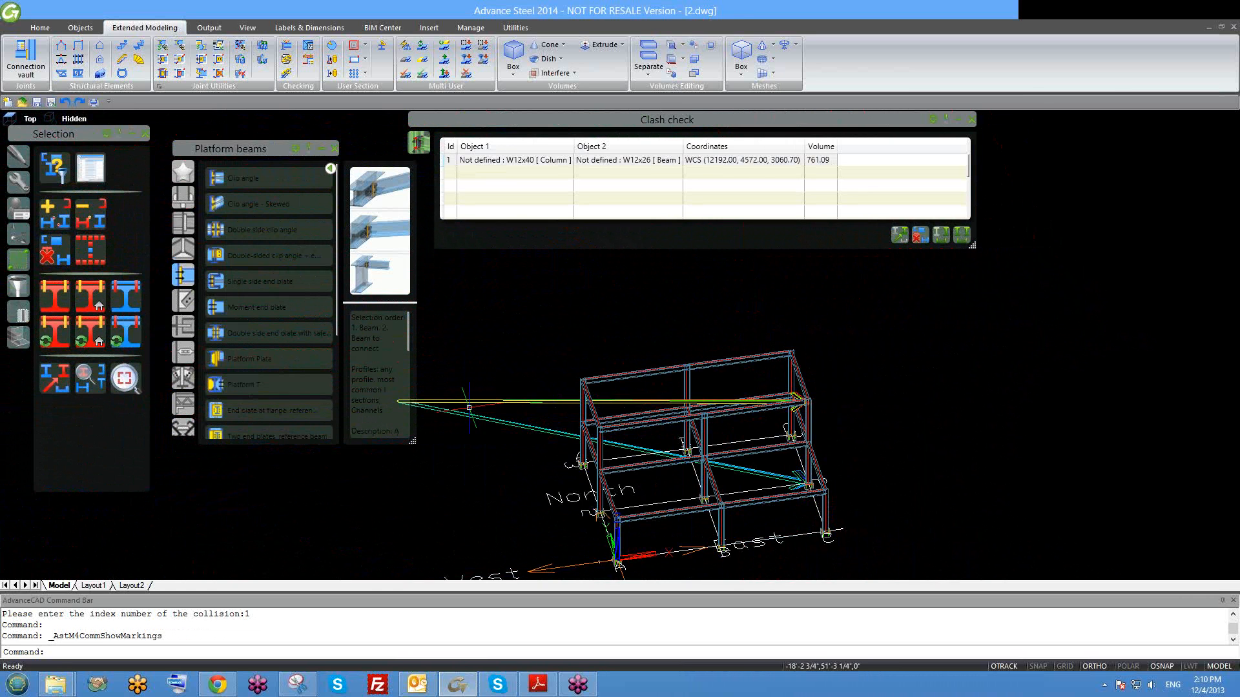
left_click(920, 237)
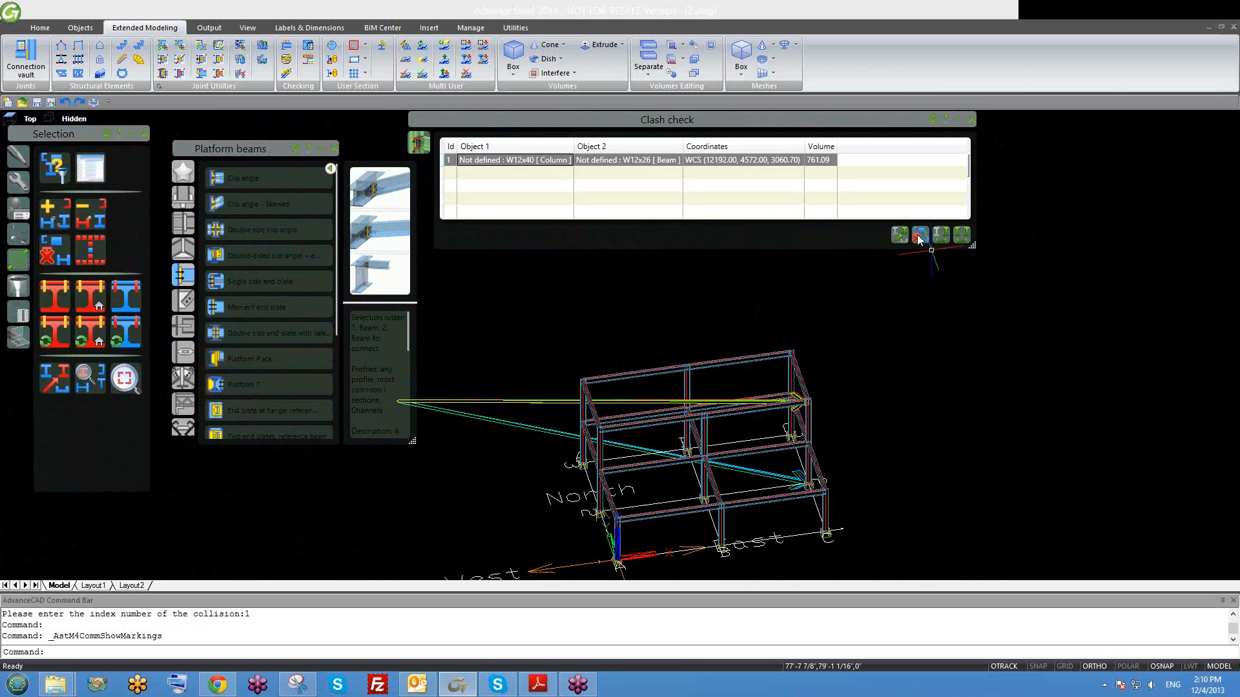
left_click(920, 238)
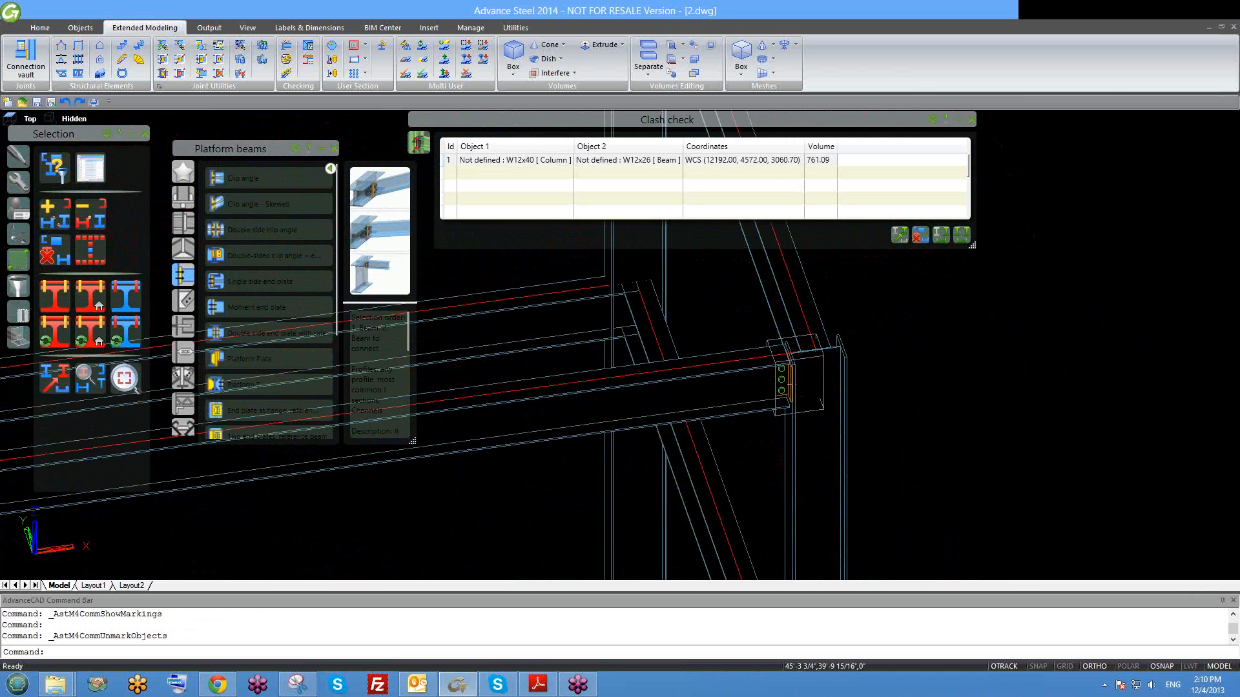
Create a matching clip angle connection between the column and the unconnected beam, using the existing connection as template.
scroll(800, 359, "up", 2)
left_click_drag(753, 380, 853, 380)
scroll(671, 352, "down", 5)
scroll(642, 463, "up", 2)
middle_click_drag(683, 474, 811, 451, "shift")
scroll(740, 441, "up", 2)
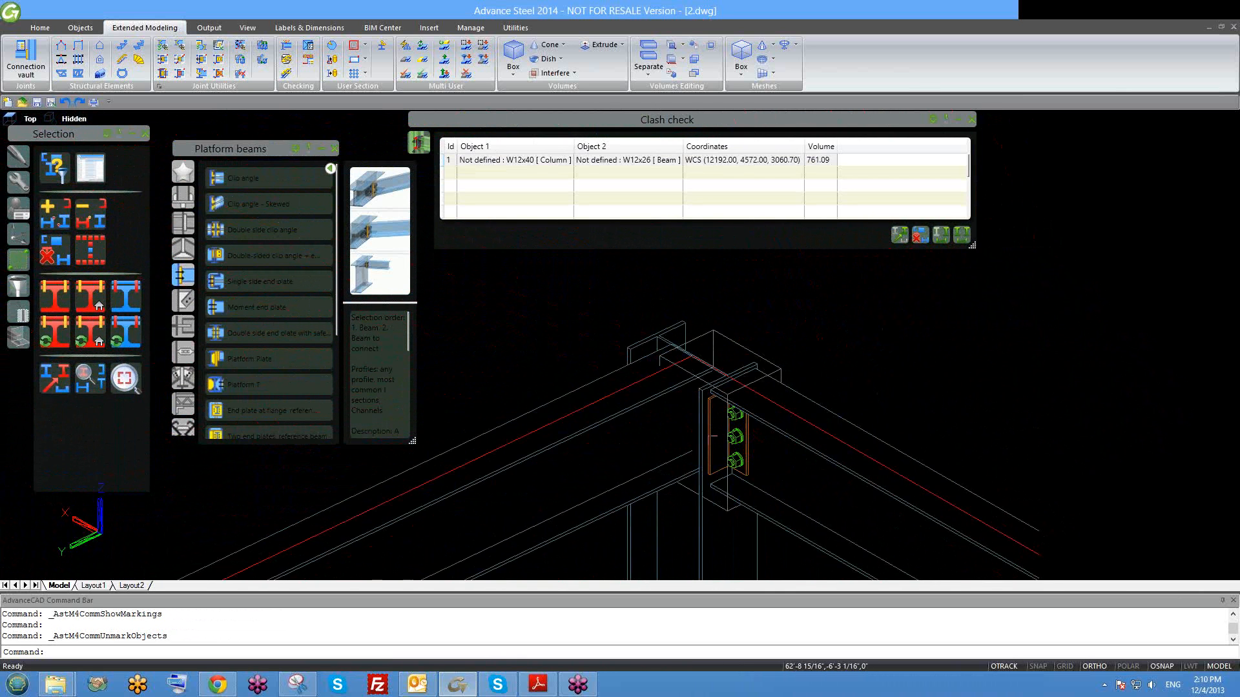
scroll(727, 475, "up", 3)
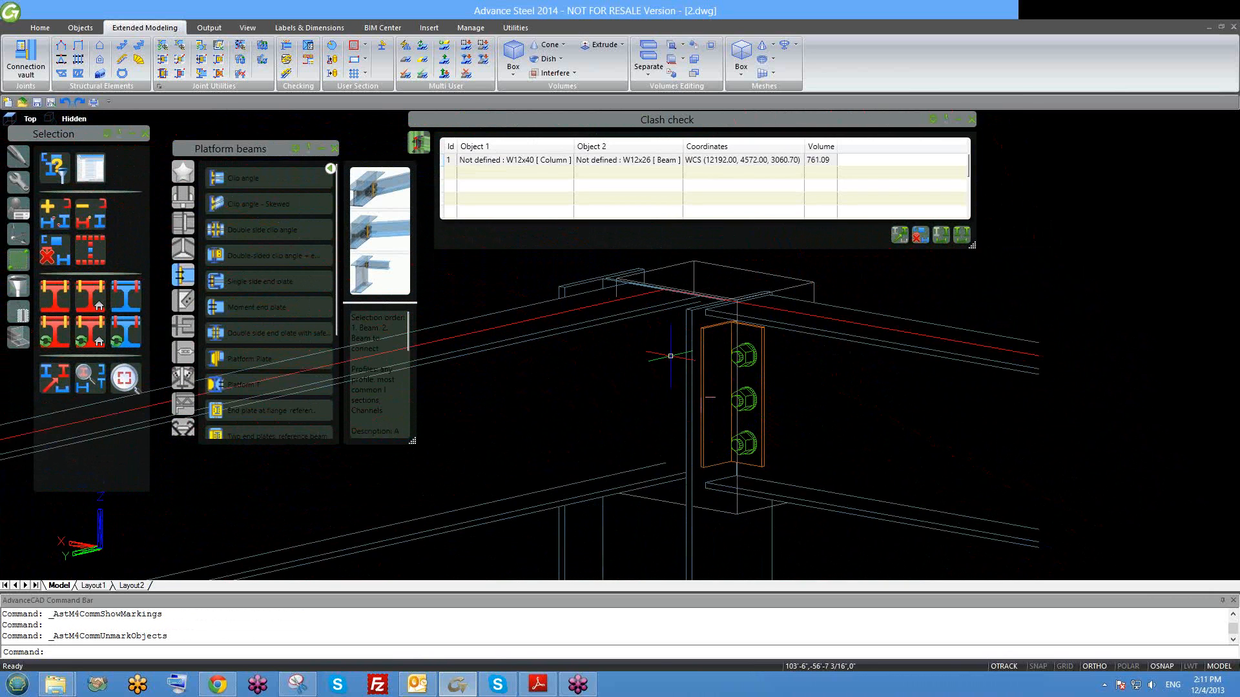
left_click(166, 57)
left_click(763, 387)
key("Return")
left_click(685, 535)
key("Return")
left_click(544, 504)
key("Return")
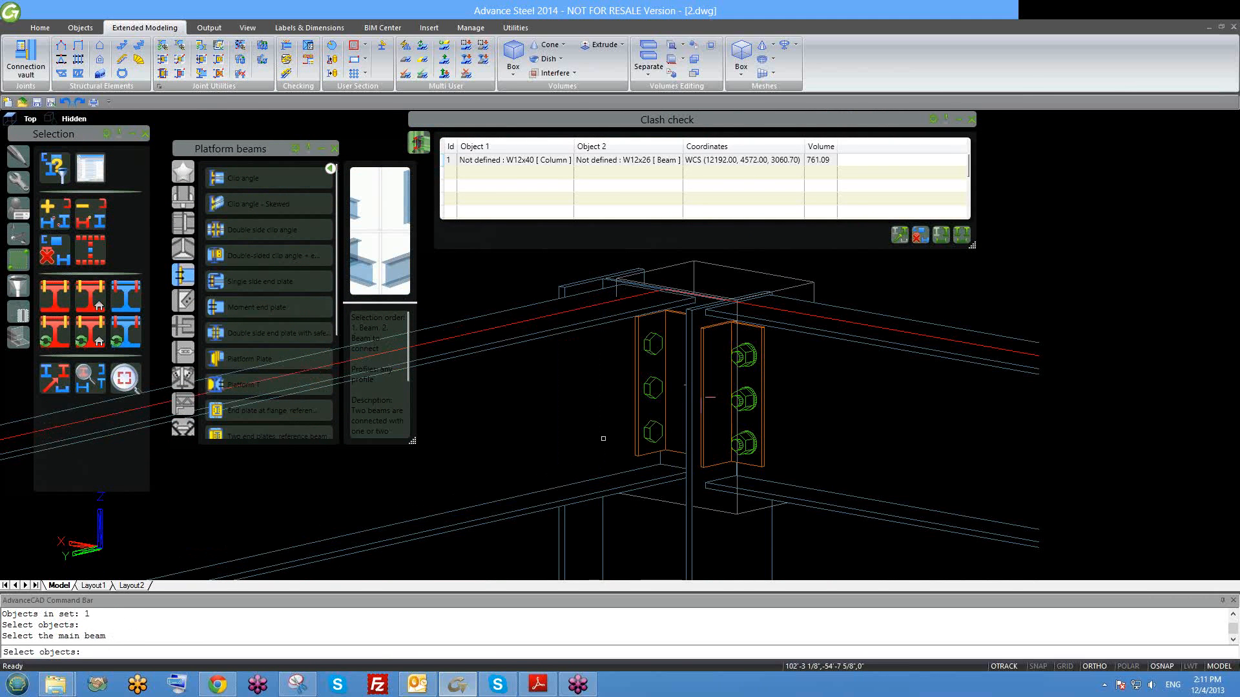
key("Escape")
Close the old clash results, select the whole corner joint, rerun Clash Check on it, and read the outcome.
scroll(632, 409, "down", 1)
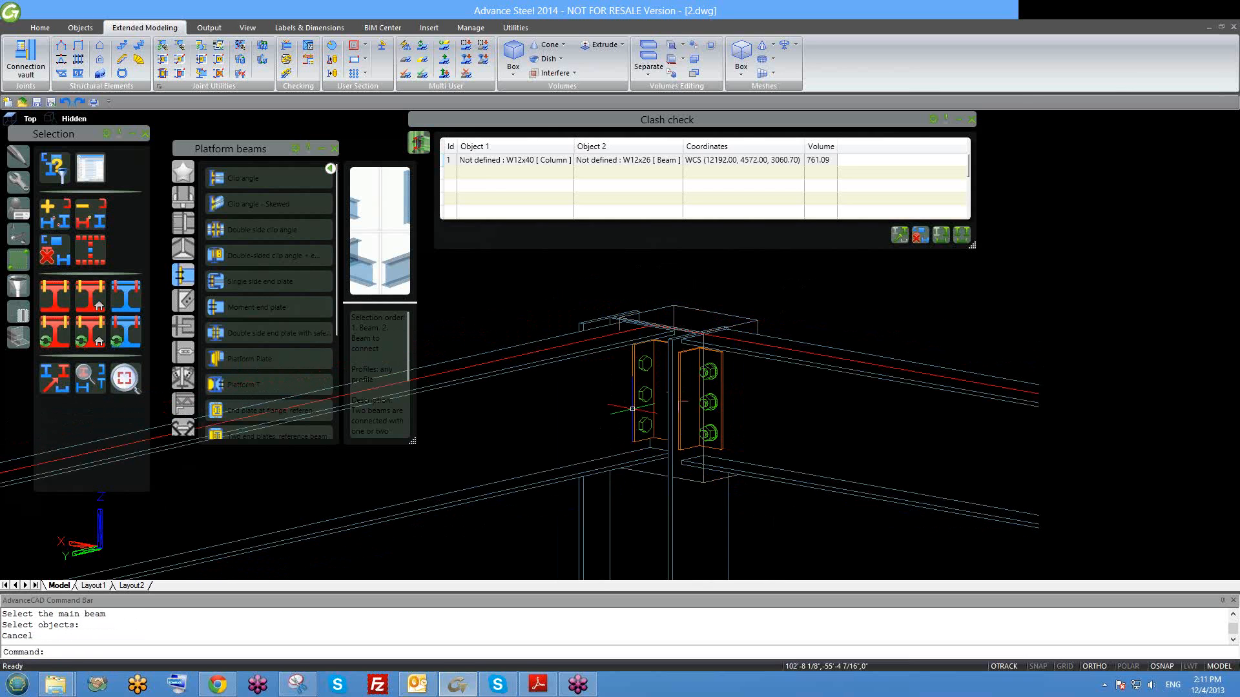
scroll(640, 445, "down", 2)
left_click(517, 201)
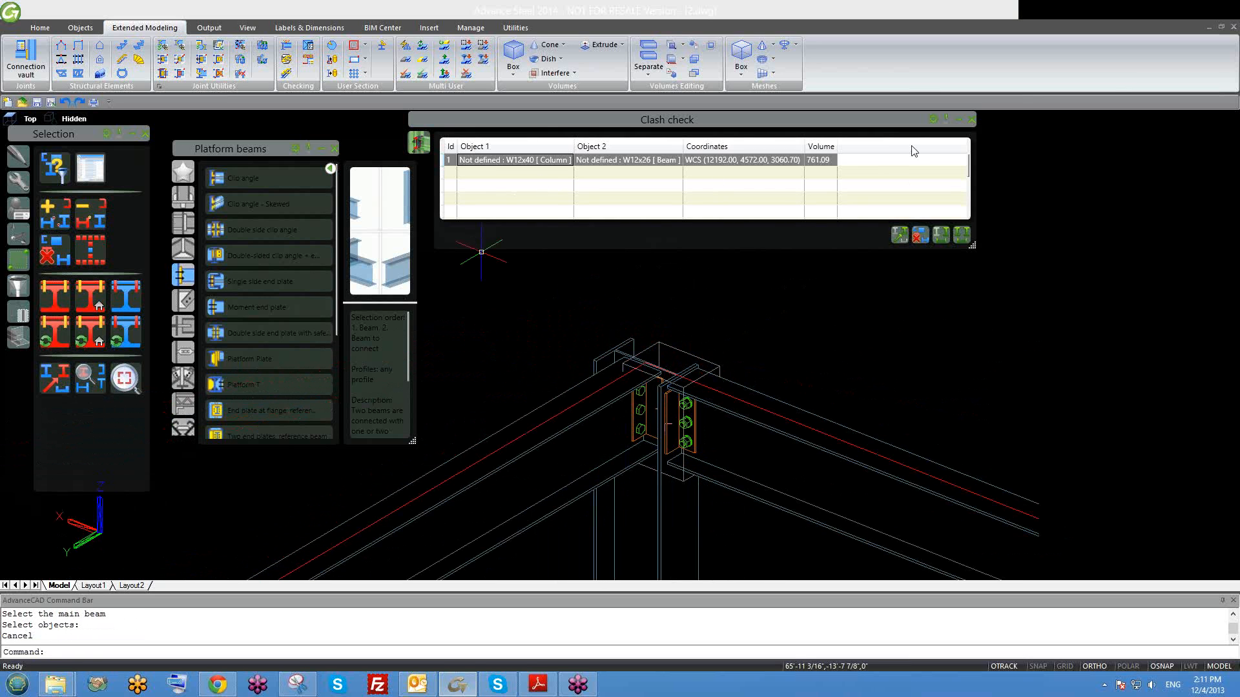
left_click(969, 120)
scroll(725, 473, "down", 1)
left_click(729, 505)
left_click(583, 352)
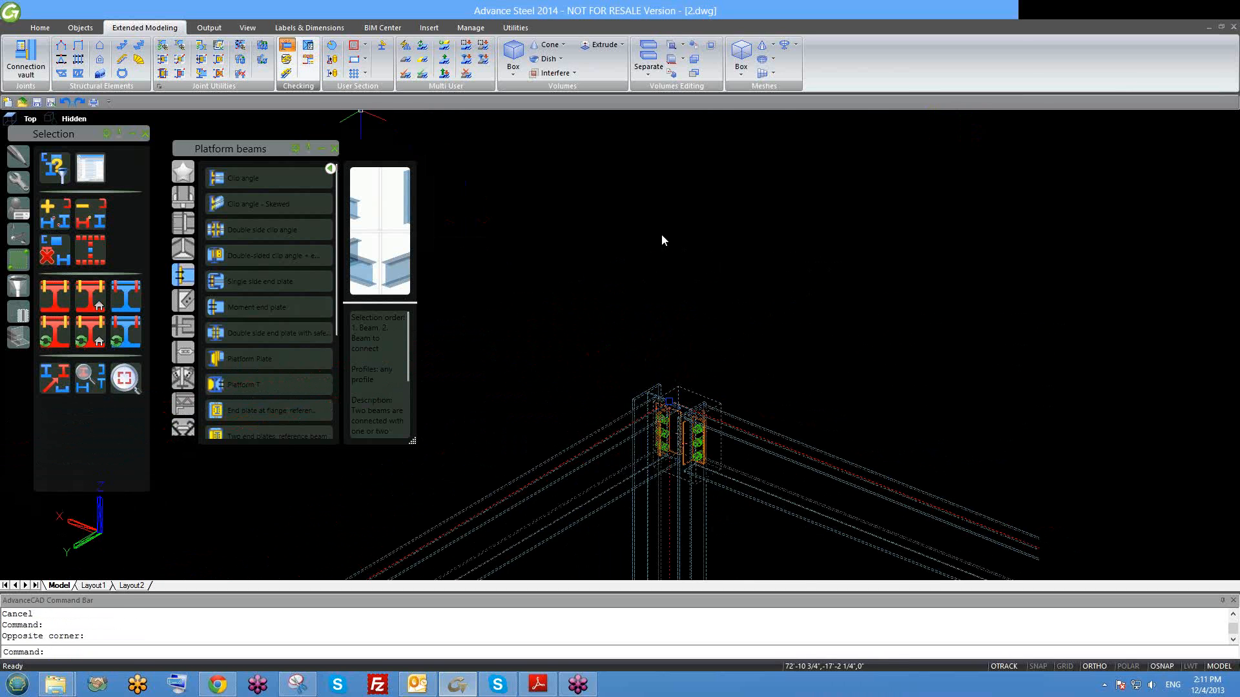
key("Return")
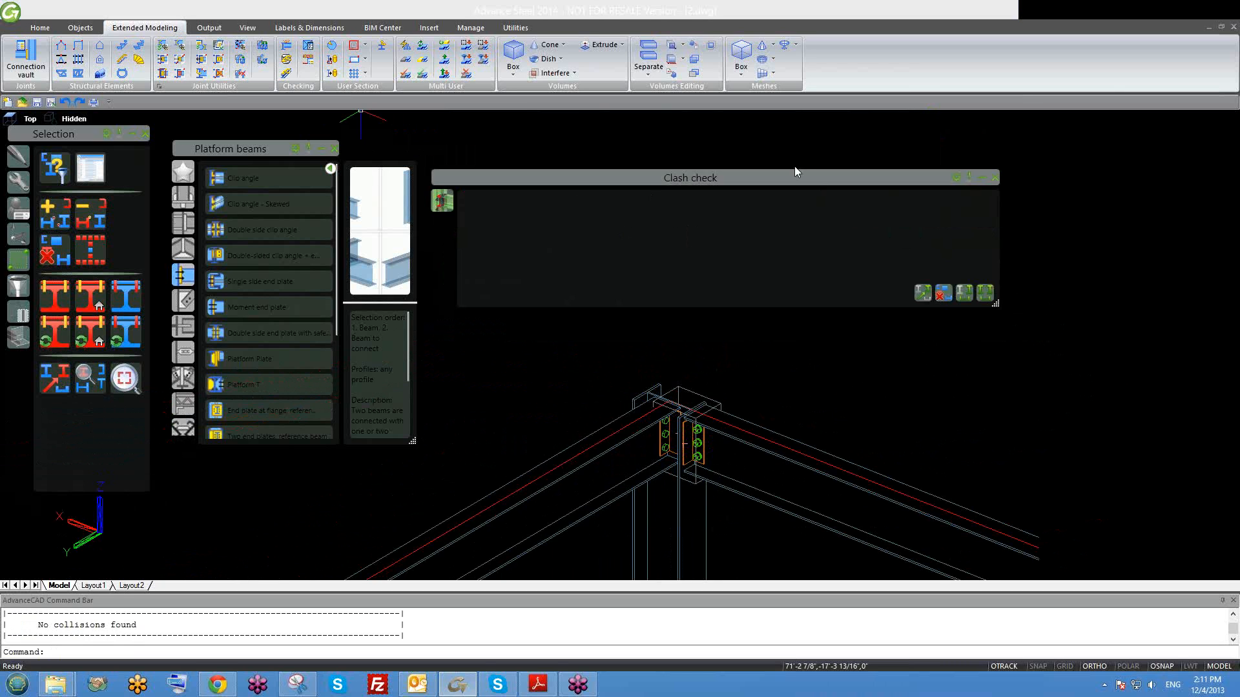
left_click_drag(776, 179, 747, 125)
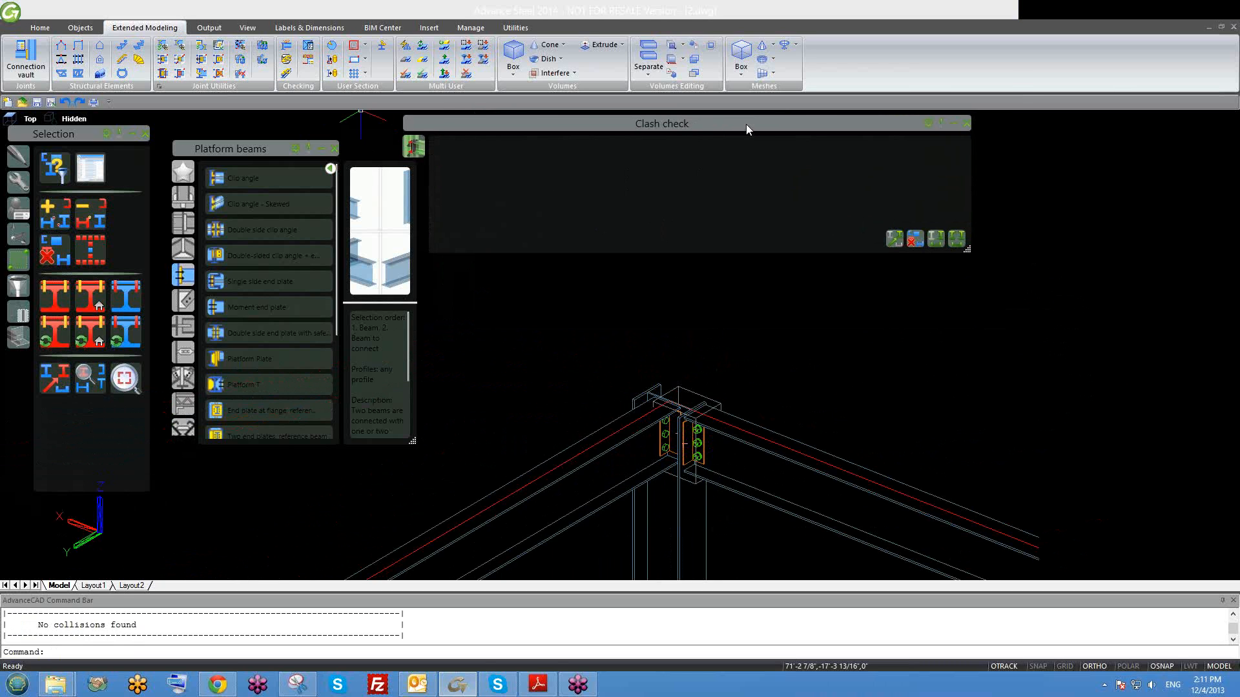
left_click_drag(142, 625, 41, 629)
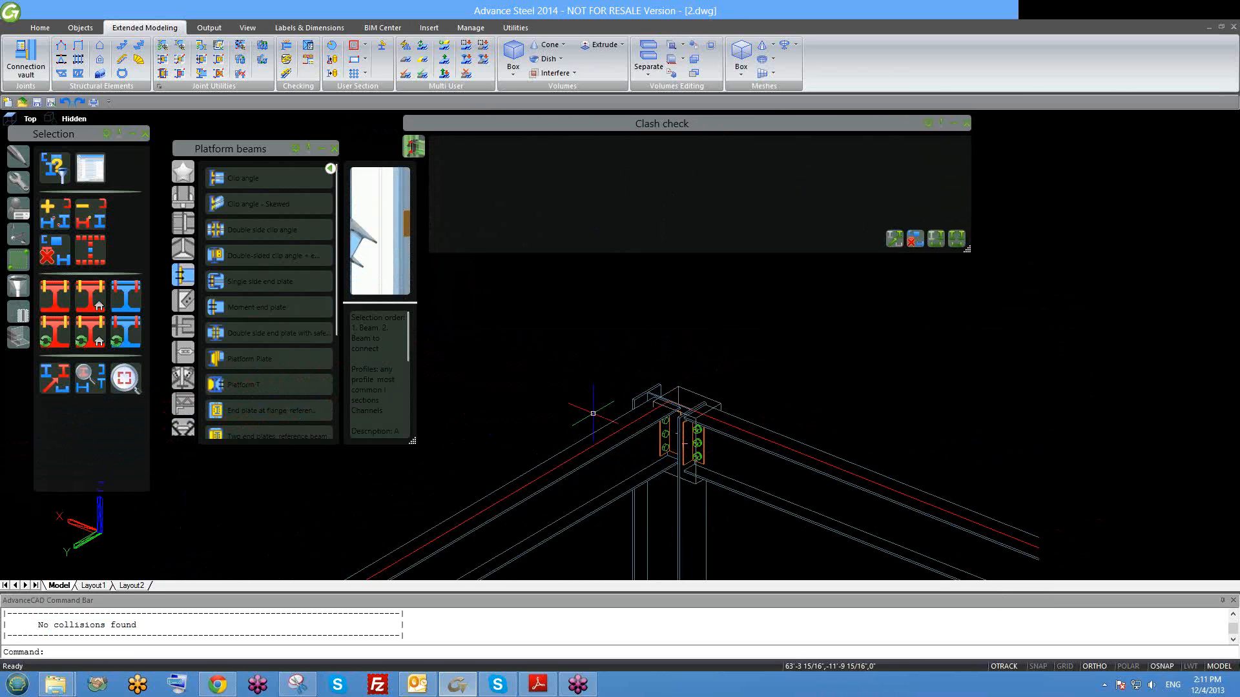
Close the clash check results.
middle_click_drag(730, 465, 713, 412)
scroll(713, 411, "up", 3)
middle_click_drag(761, 508, 717, 452)
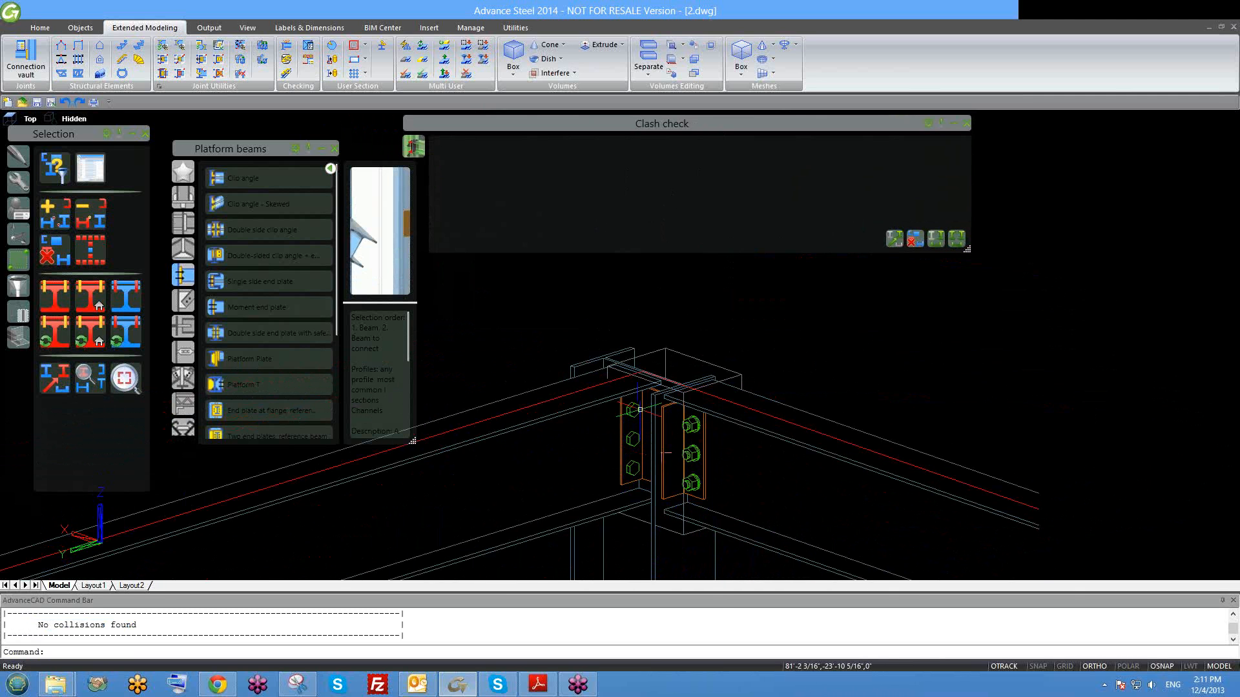
left_click(965, 122)
scroll(616, 310, "down", 4)
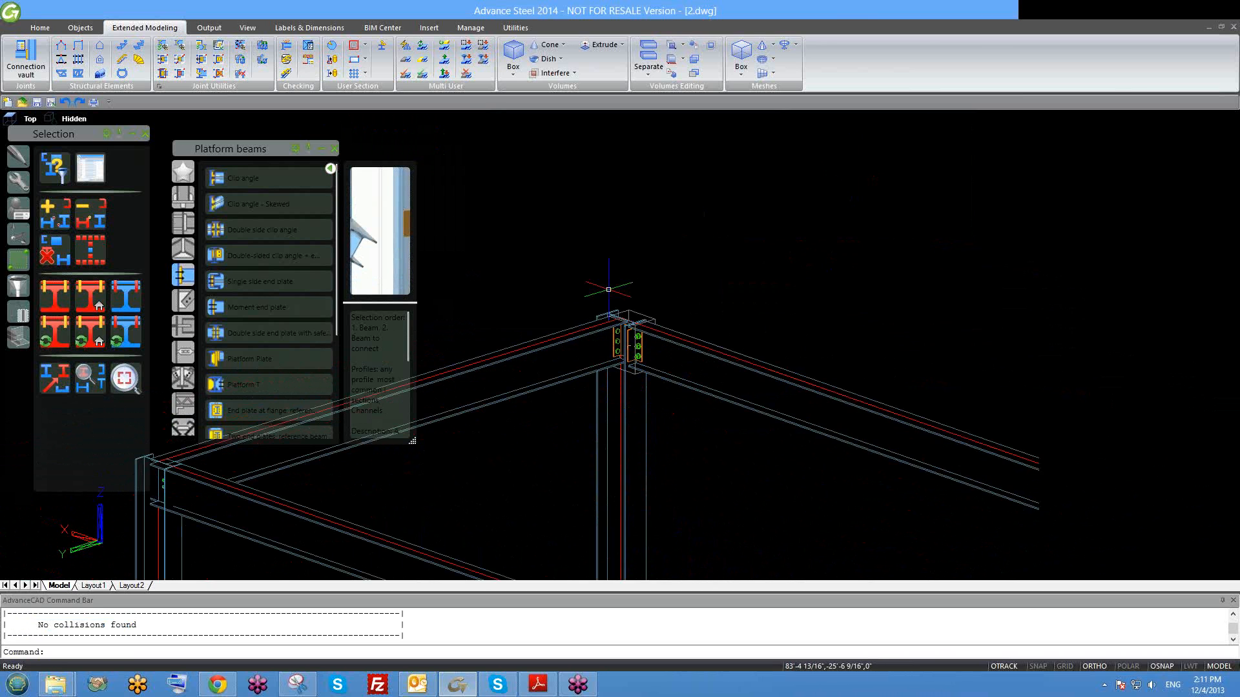
scroll(621, 342, "up", 5)
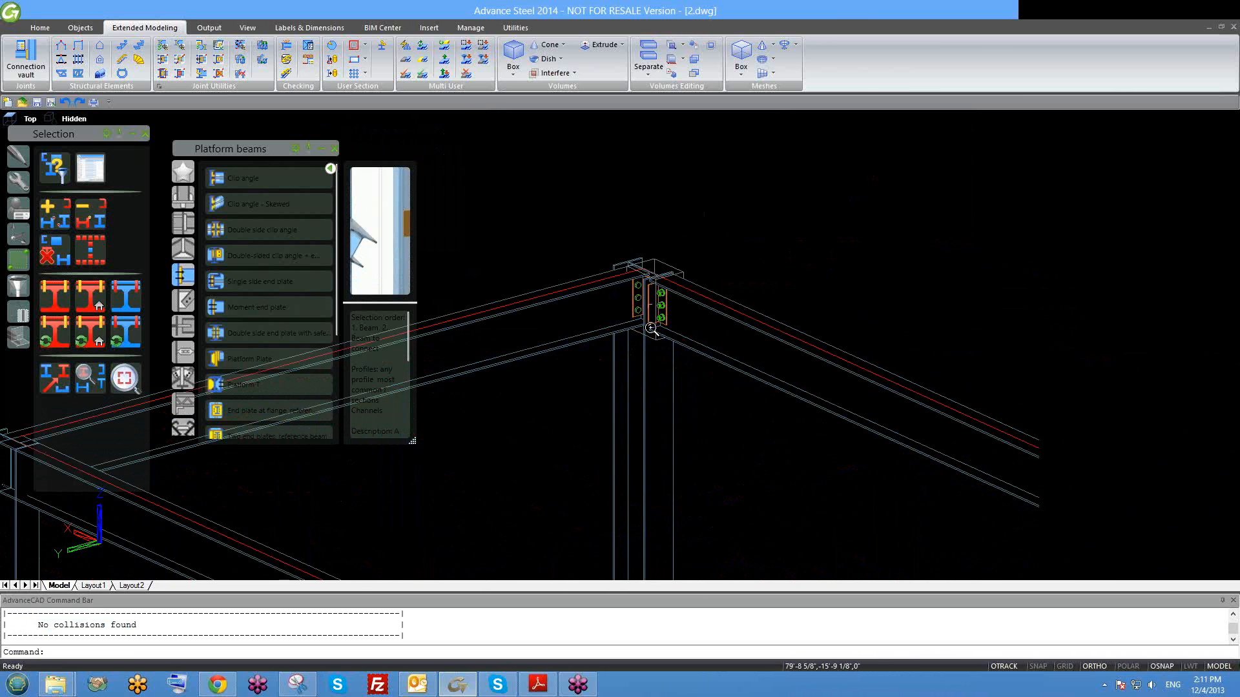
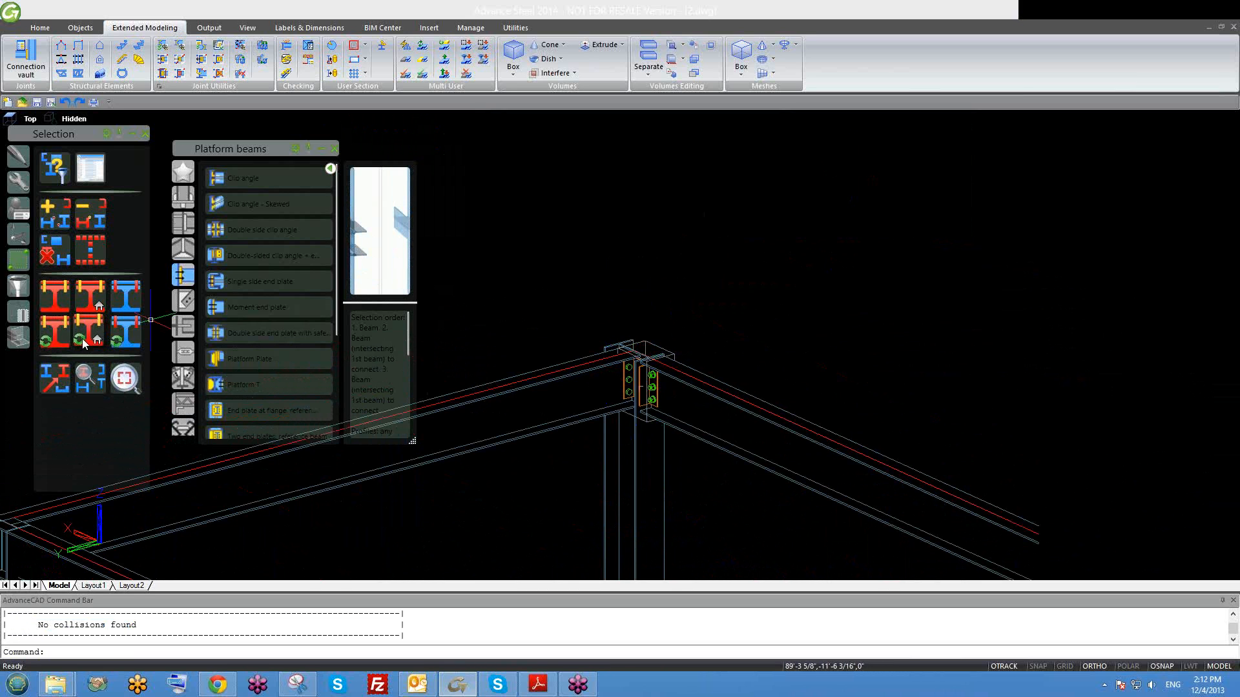
Look over the whole steel frame and return to the corner with the two clip angle connections.
scroll(657, 344, "down", 3)
scroll(700, 348, "down", 4)
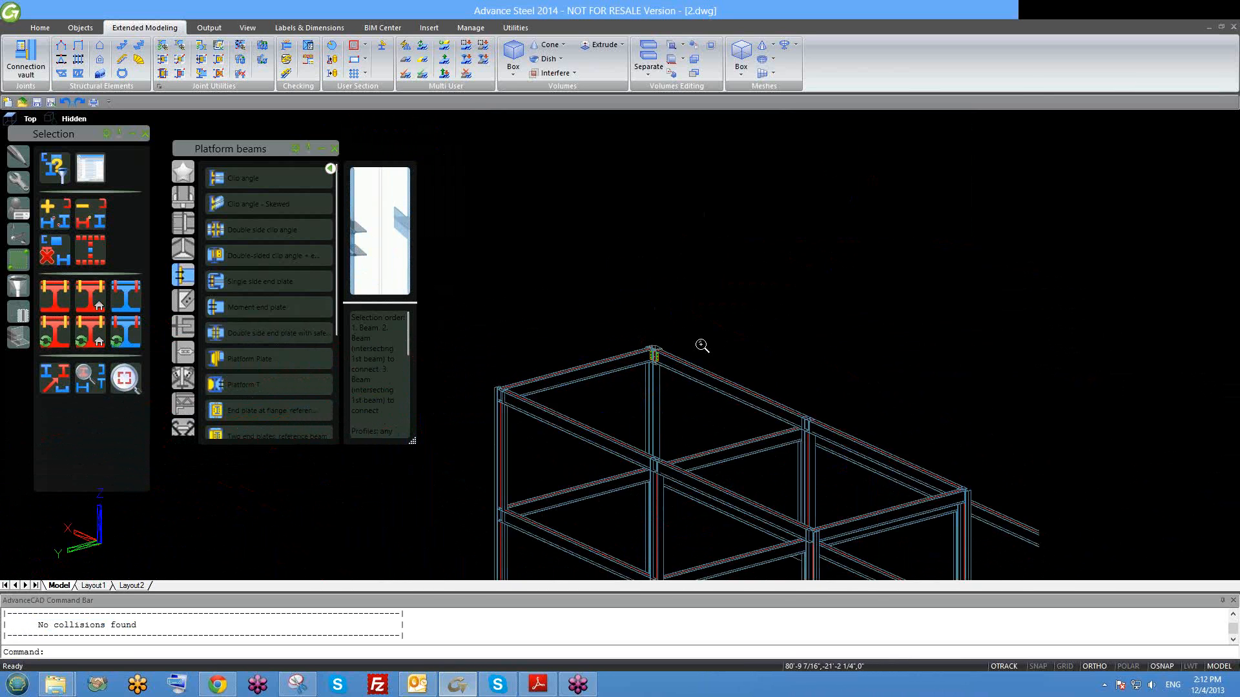
scroll(611, 424, "up", 4)
middle_click_drag(611, 424, 640, 434, "shift")
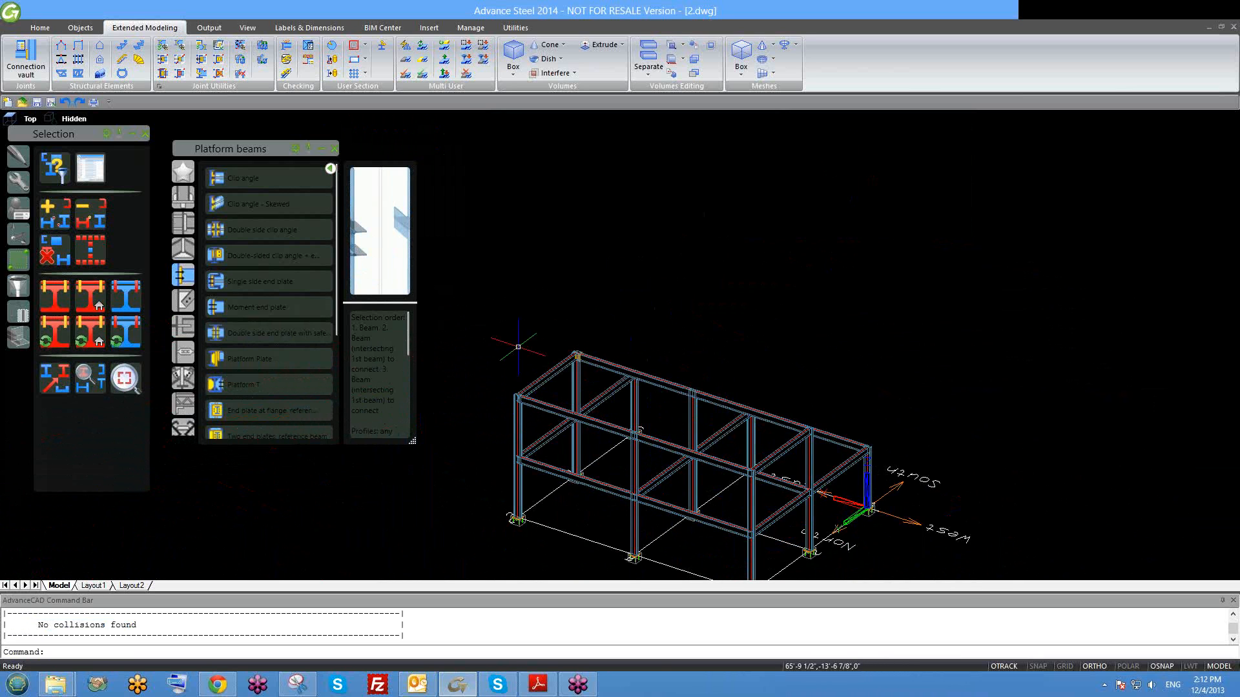
scroll(634, 432, "down", 1)
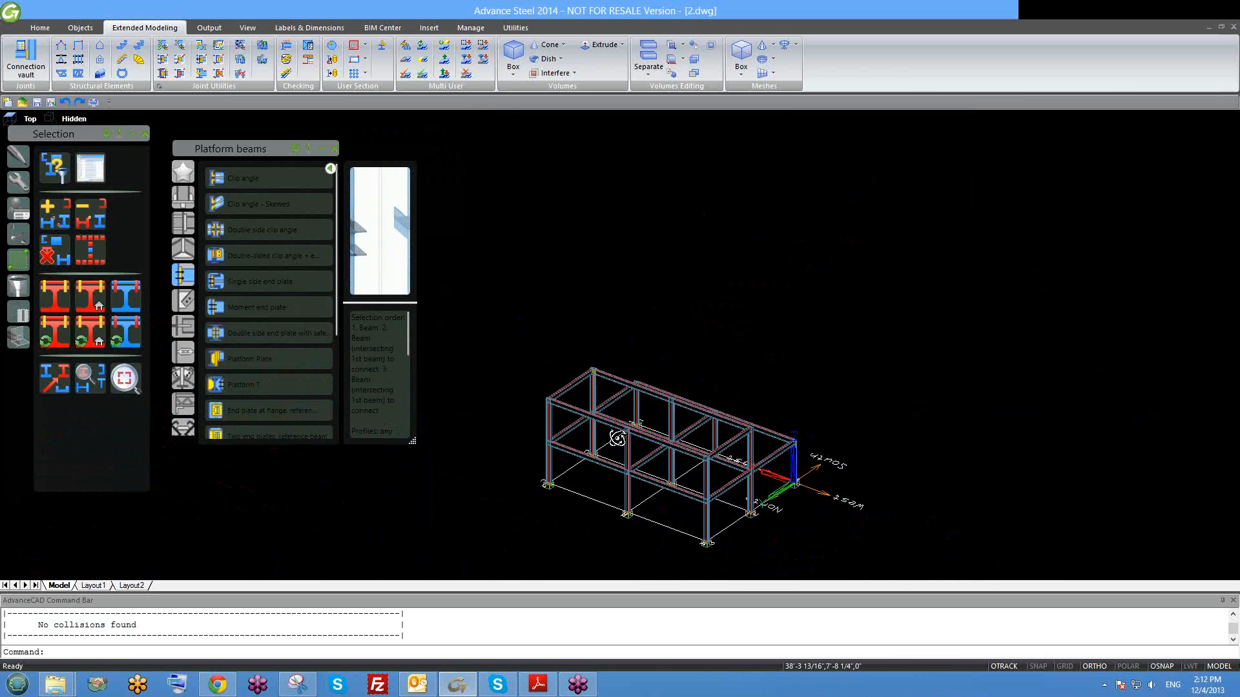
scroll(591, 355, "up", 2)
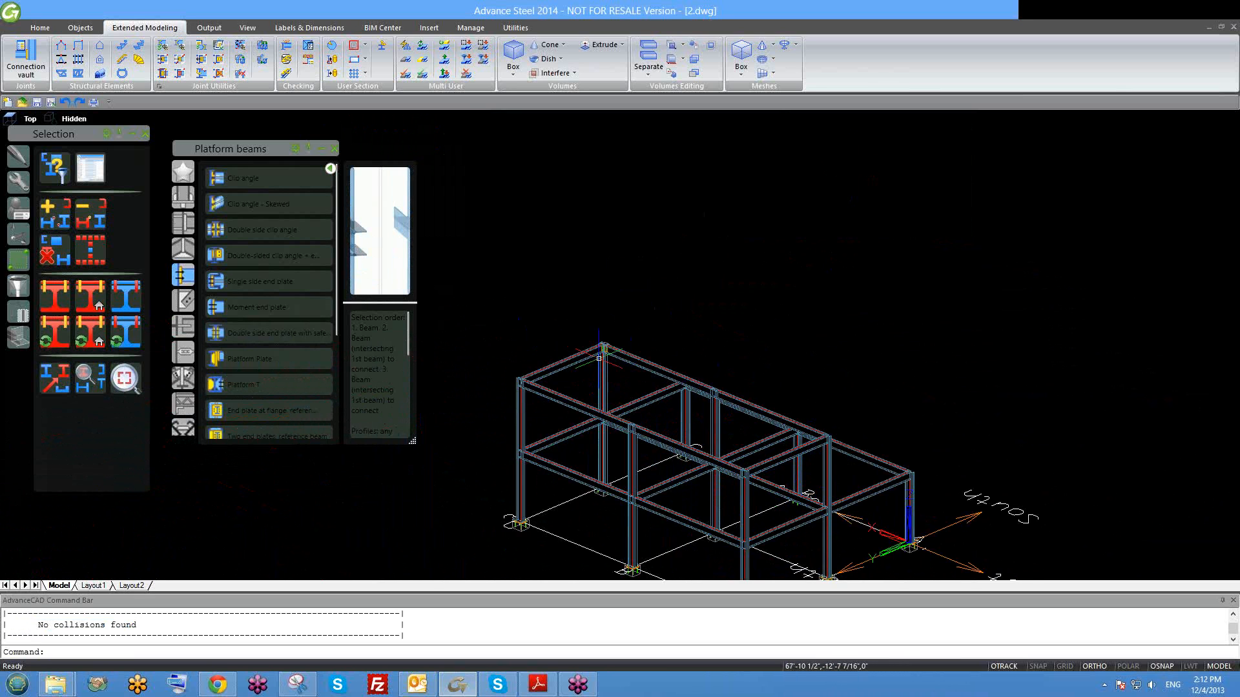
scroll(591, 356, "up", 3)
scroll(629, 323, "up", 1)
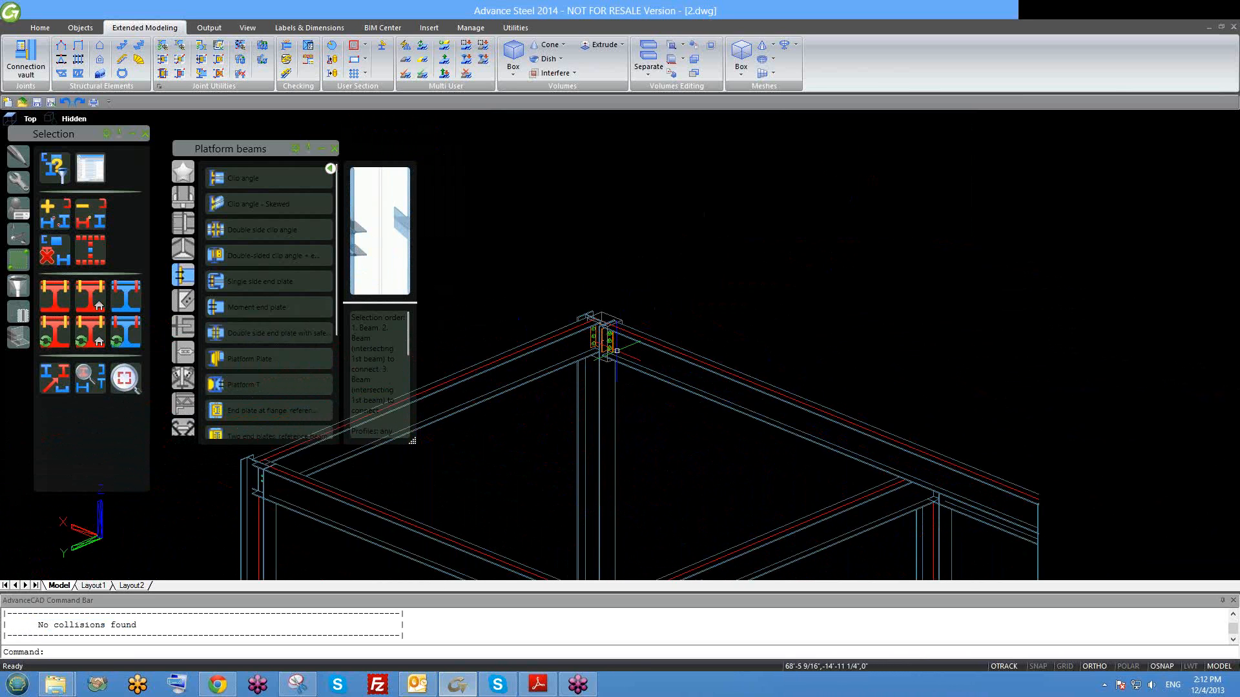
scroll(620, 359, "up", 1)
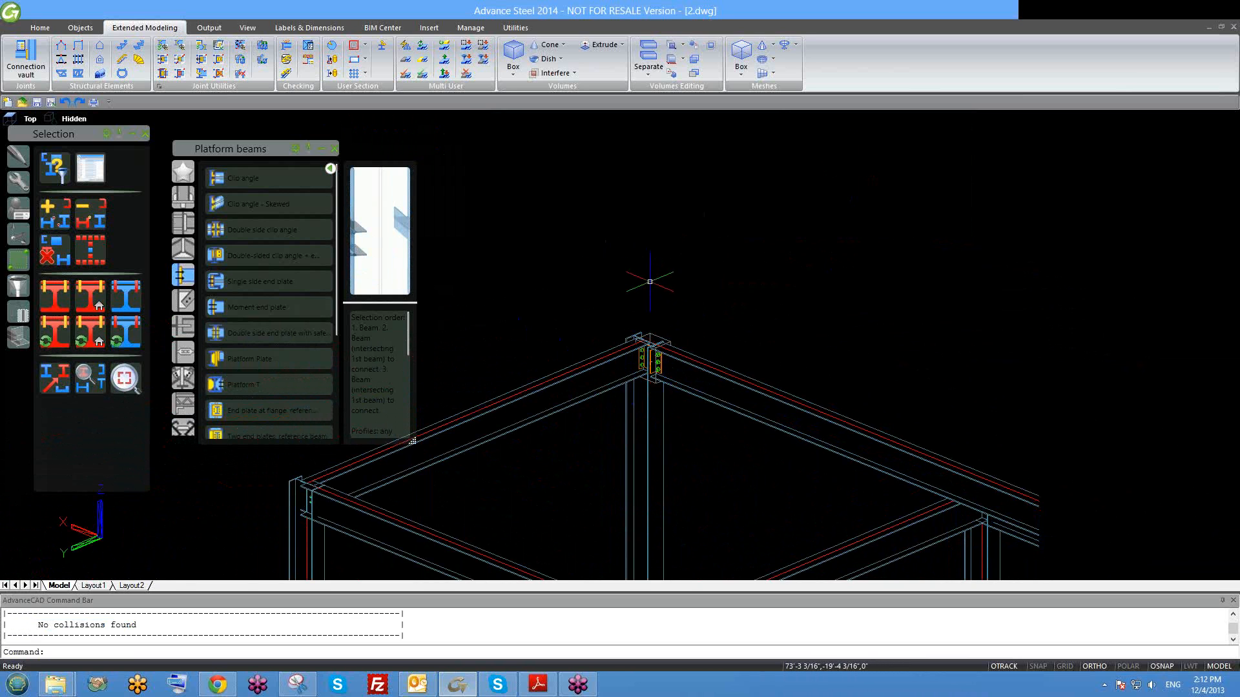
scroll(662, 345, "up", 1)
scroll(656, 355, "down", 1)
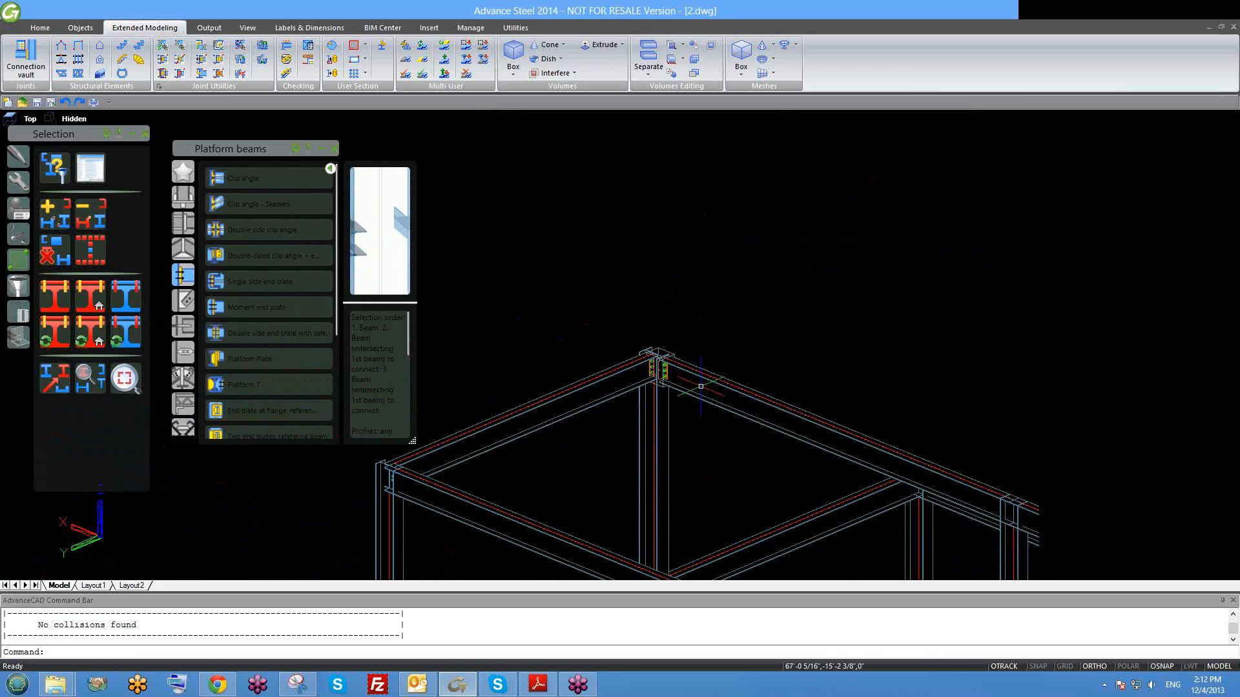
scroll(691, 400, "down", 1)
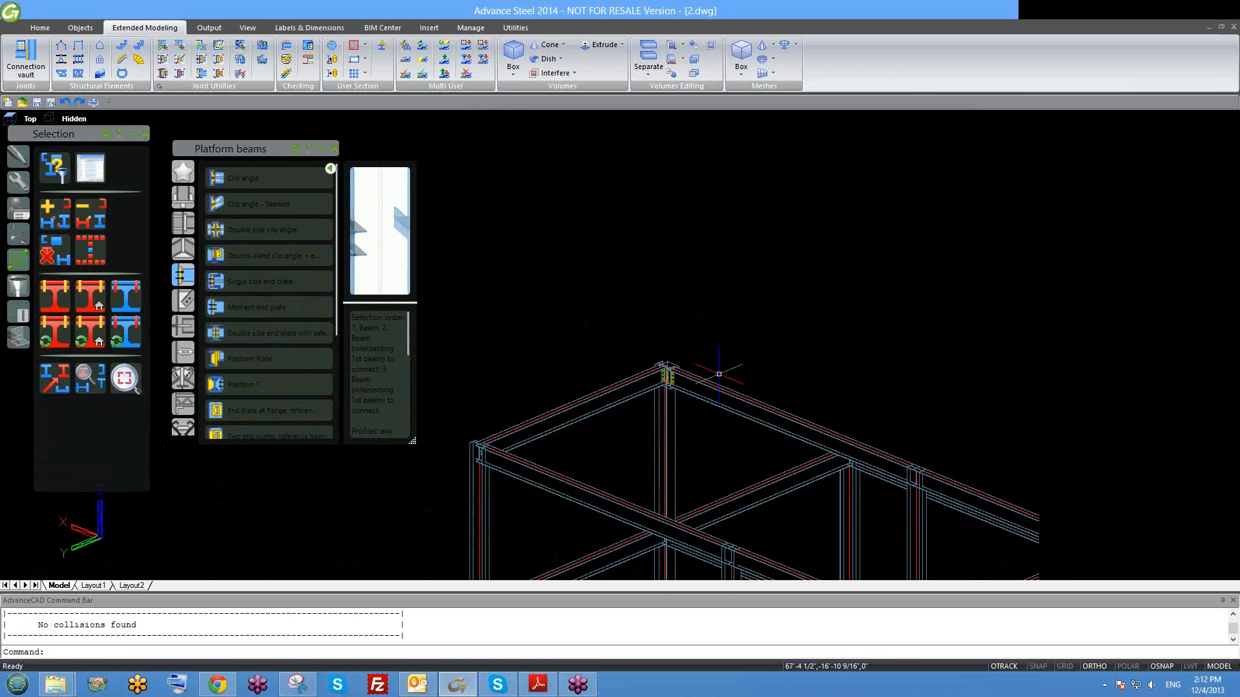
scroll(683, 391, "up", 1)
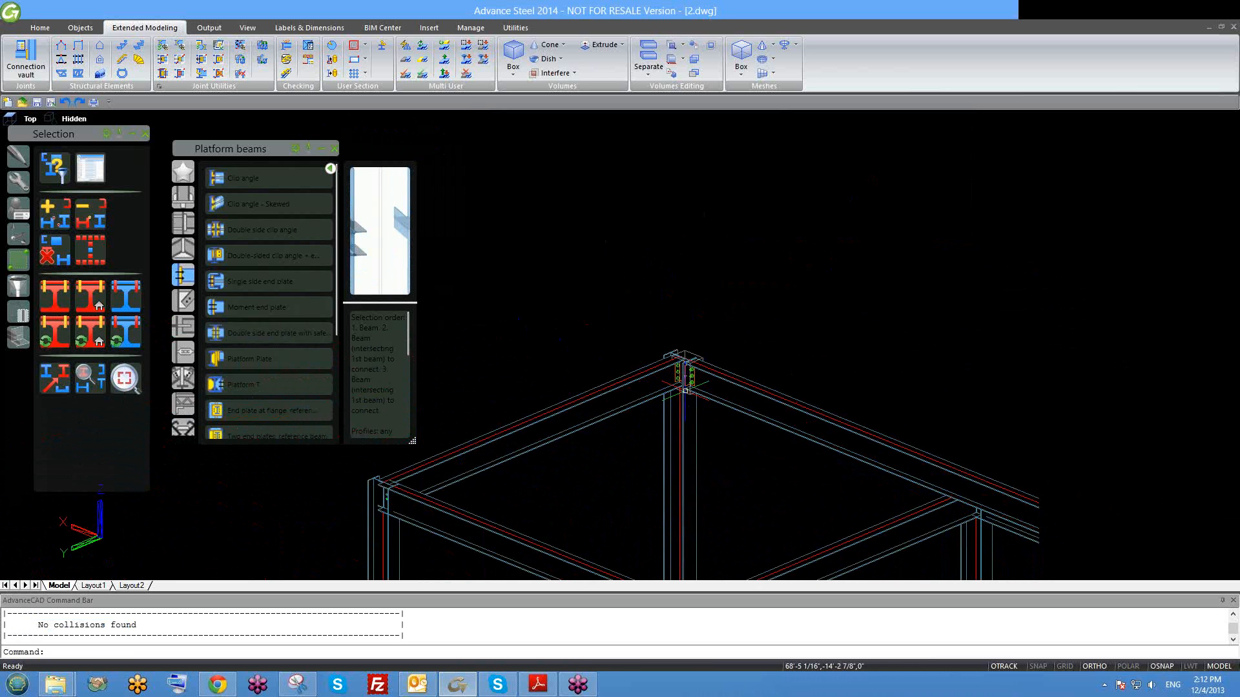
scroll(674, 433, "up", 1)
scroll(674, 410, "down", 1)
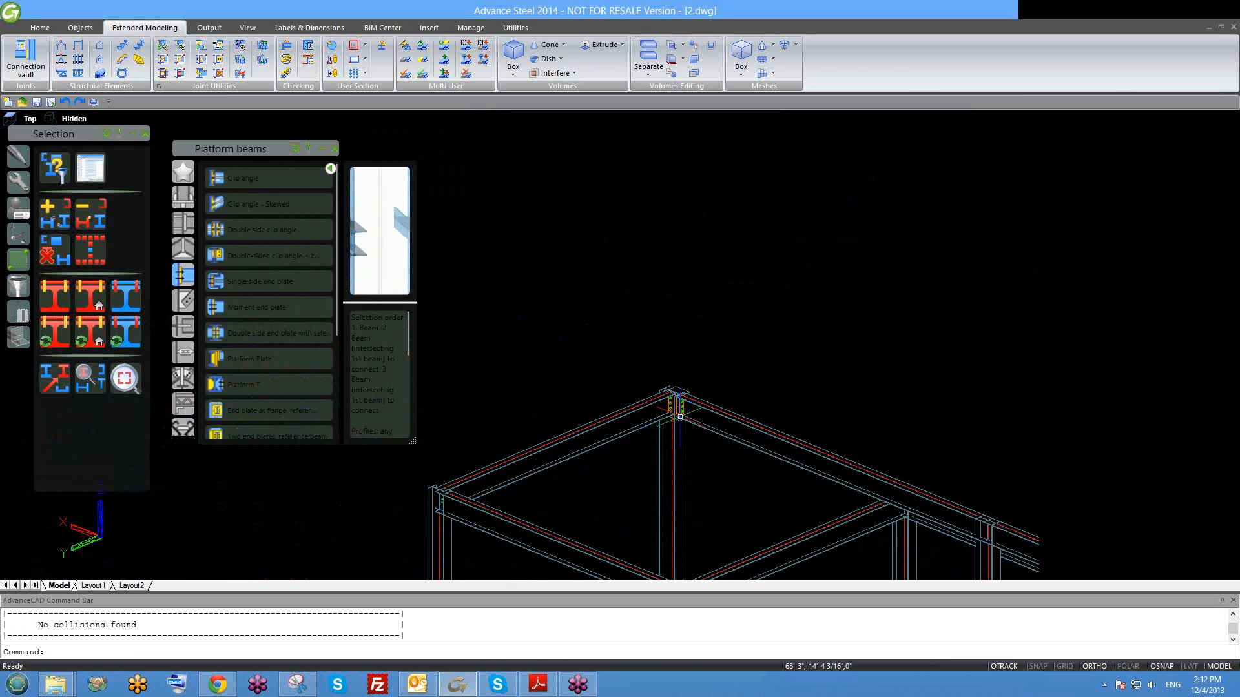
scroll(671, 438, "down", 1)
scroll(671, 437, "up", 2)
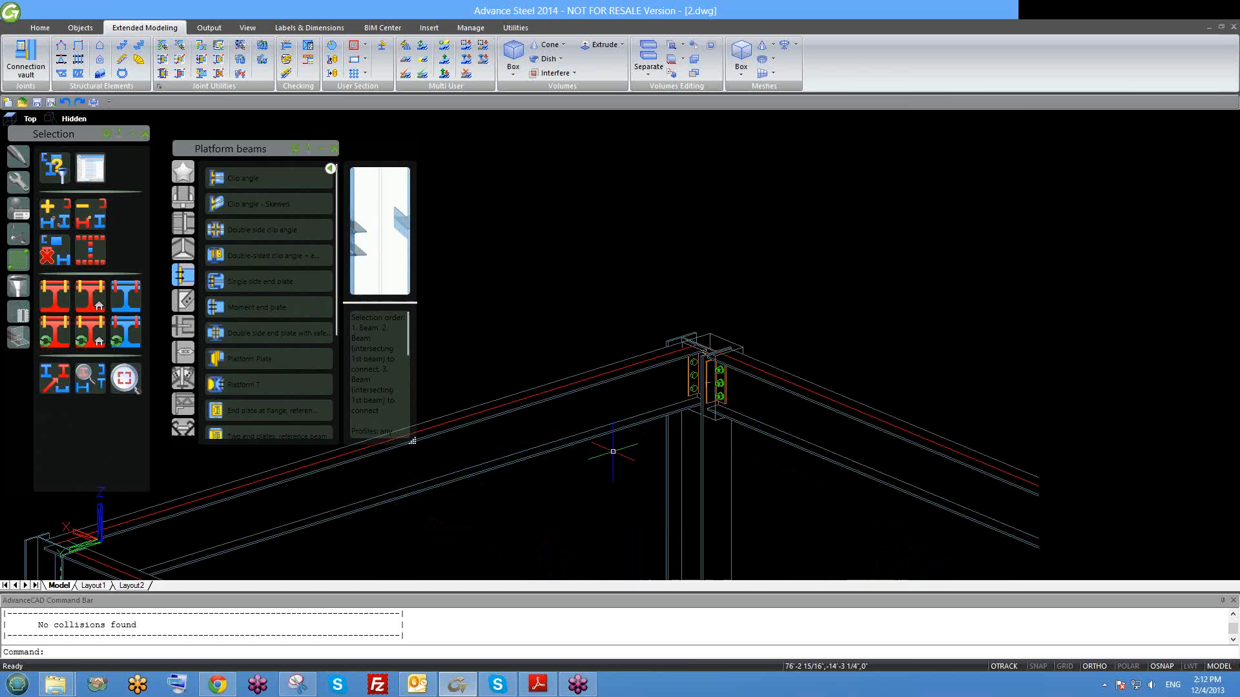
middle_click_drag(644, 337, 628, 349)
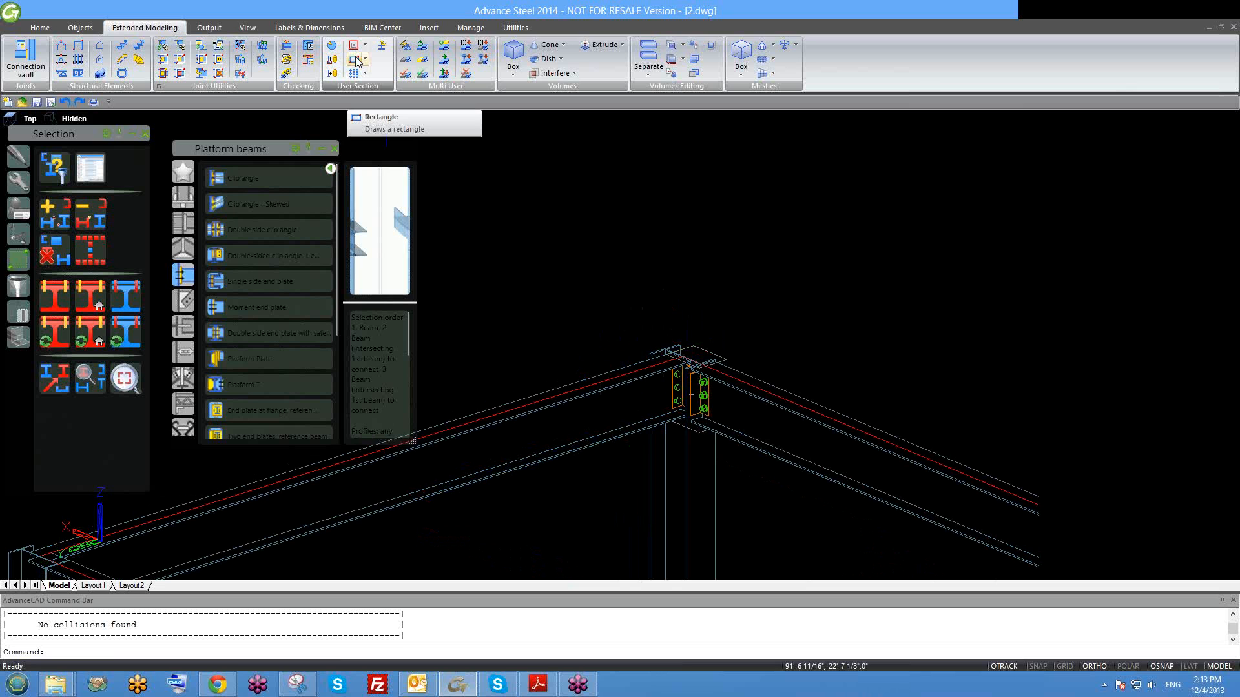
Examine the clip angles, bolts and beam ends at the frame corner up close and from a lower viewpoint.
scroll(500, 153, "down", 3)
middle_click_drag(591, 259, 621, 341)
scroll(621, 341, "up", 2)
scroll(622, 341, "up", 4)
scroll(653, 426, "up", 2)
middle_click_drag(680, 404, 685, 372, "shift")
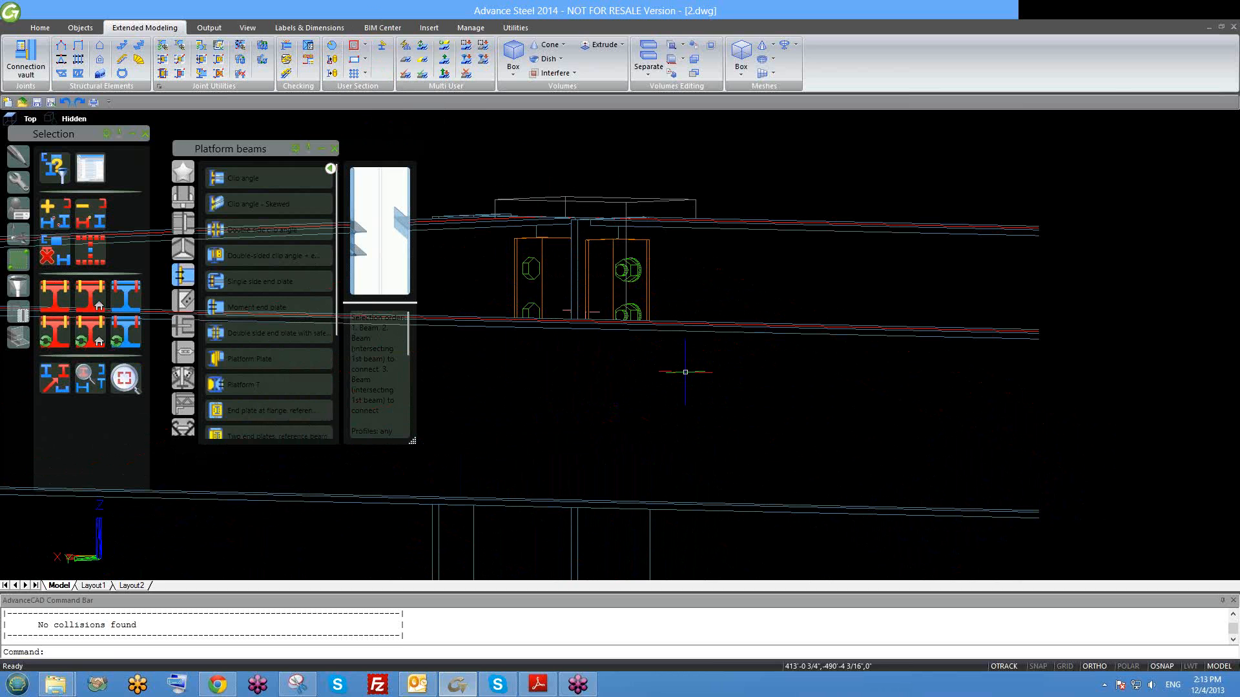
scroll(706, 361, "down", 3)
middle_click_drag(707, 339, 711, 390, "shift")
scroll(702, 328, "down", 3)
middle_click_drag(714, 279, 696, 400)
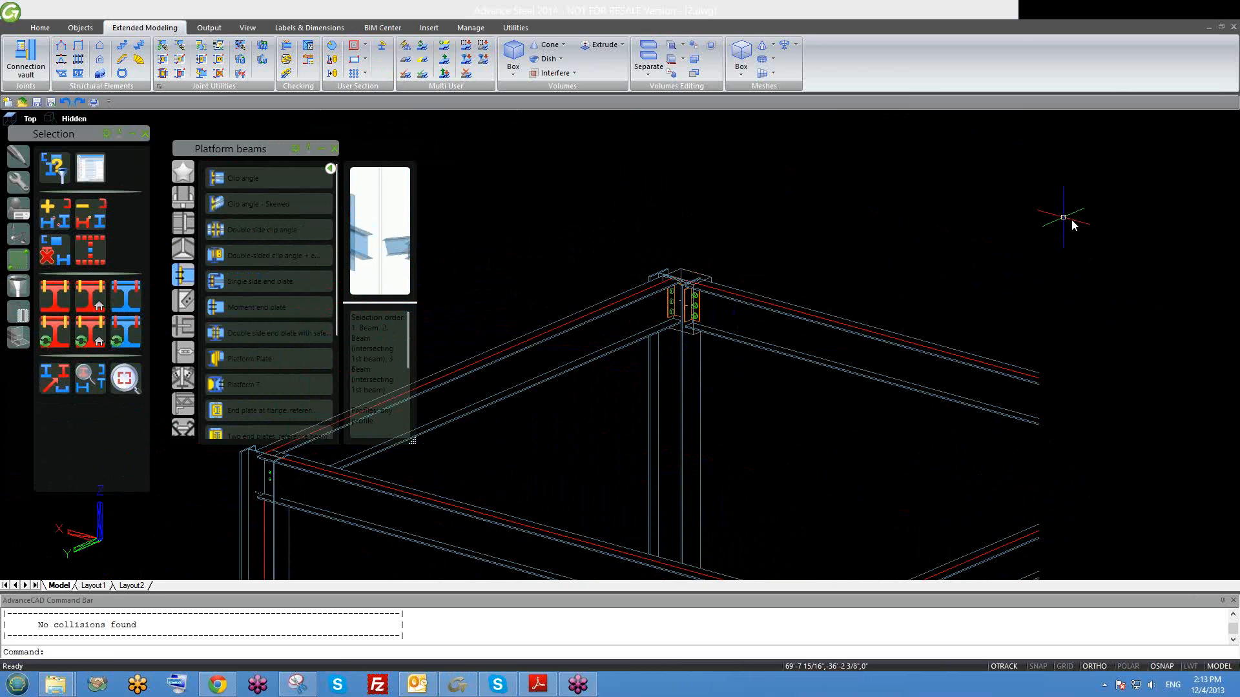
scroll(701, 322, "up", 2)
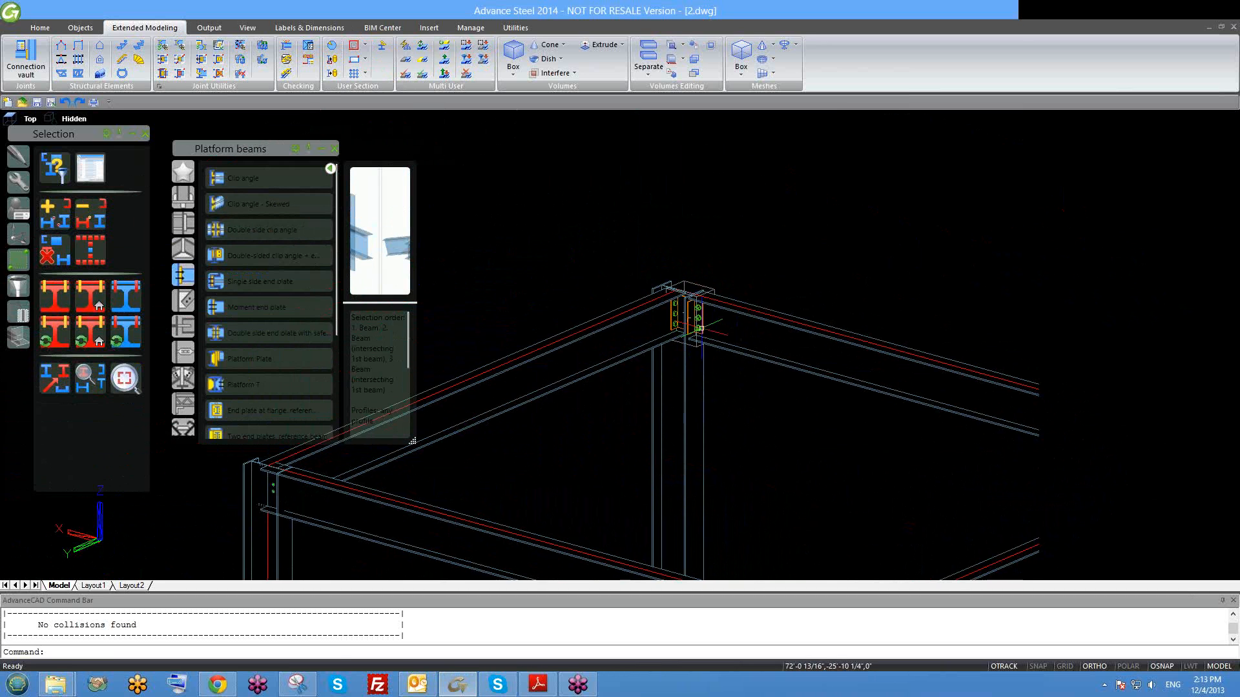
scroll(682, 316, "up", 1)
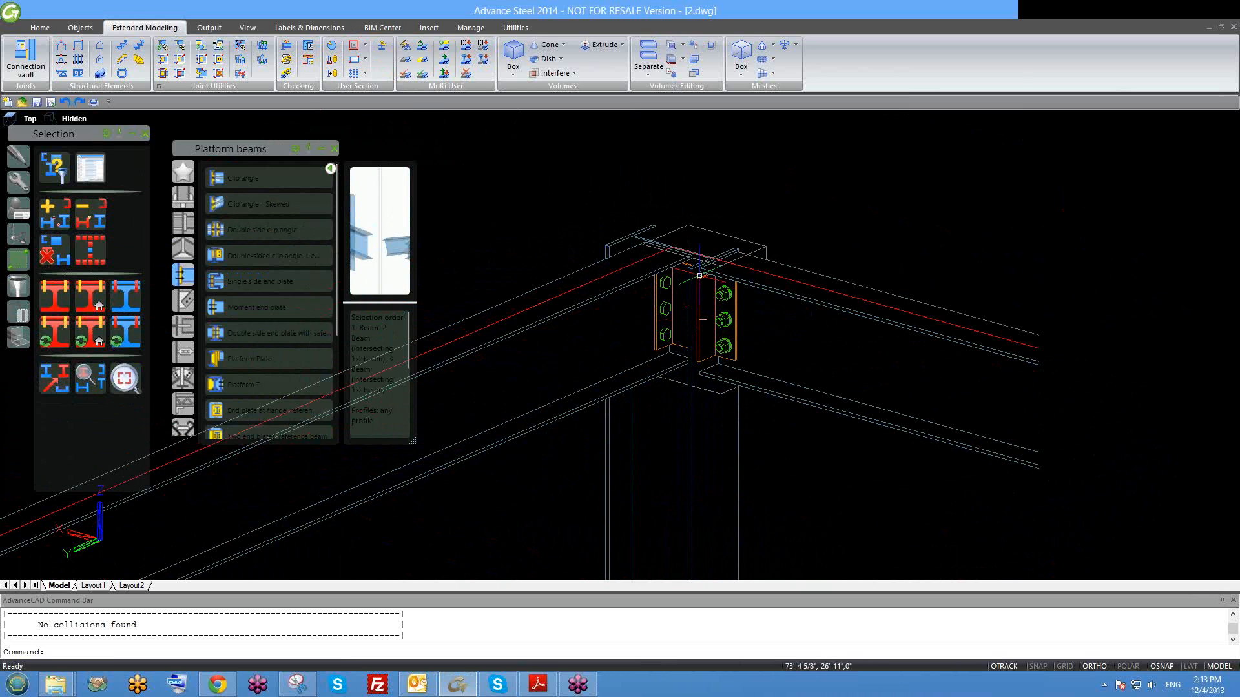
scroll(694, 276, "up", 2)
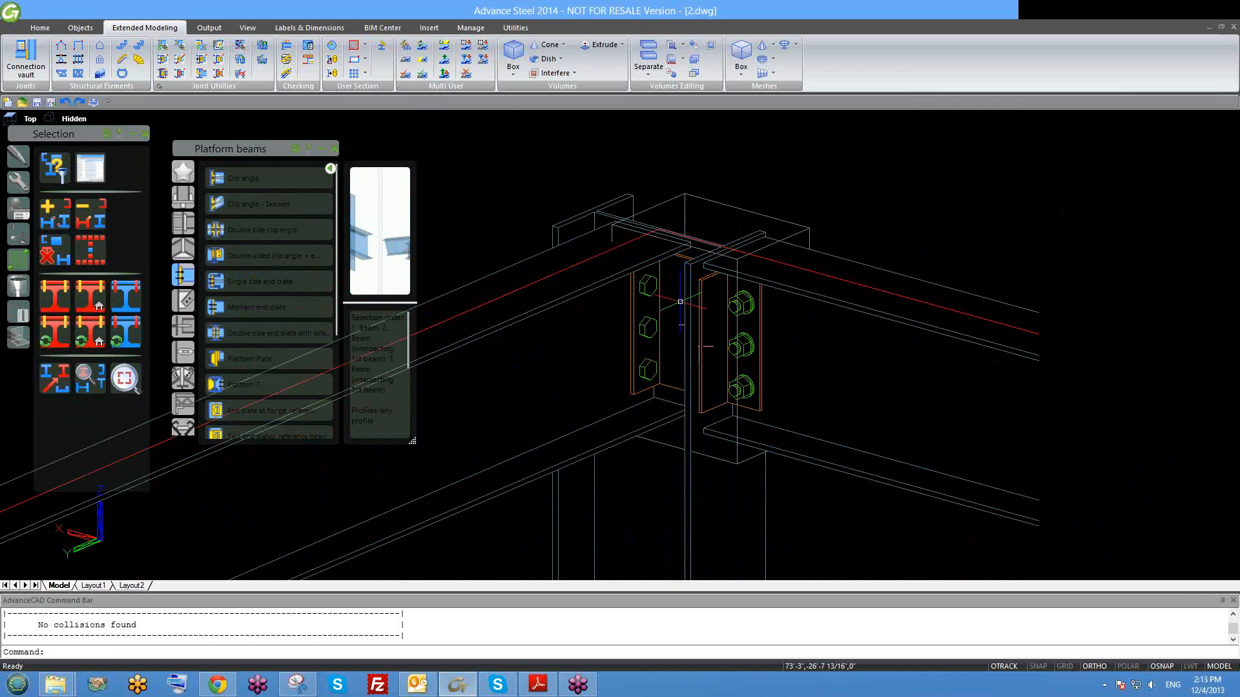
middle_click_drag(691, 332, 663, 319, "shift")
scroll(653, 254, "up", 2)
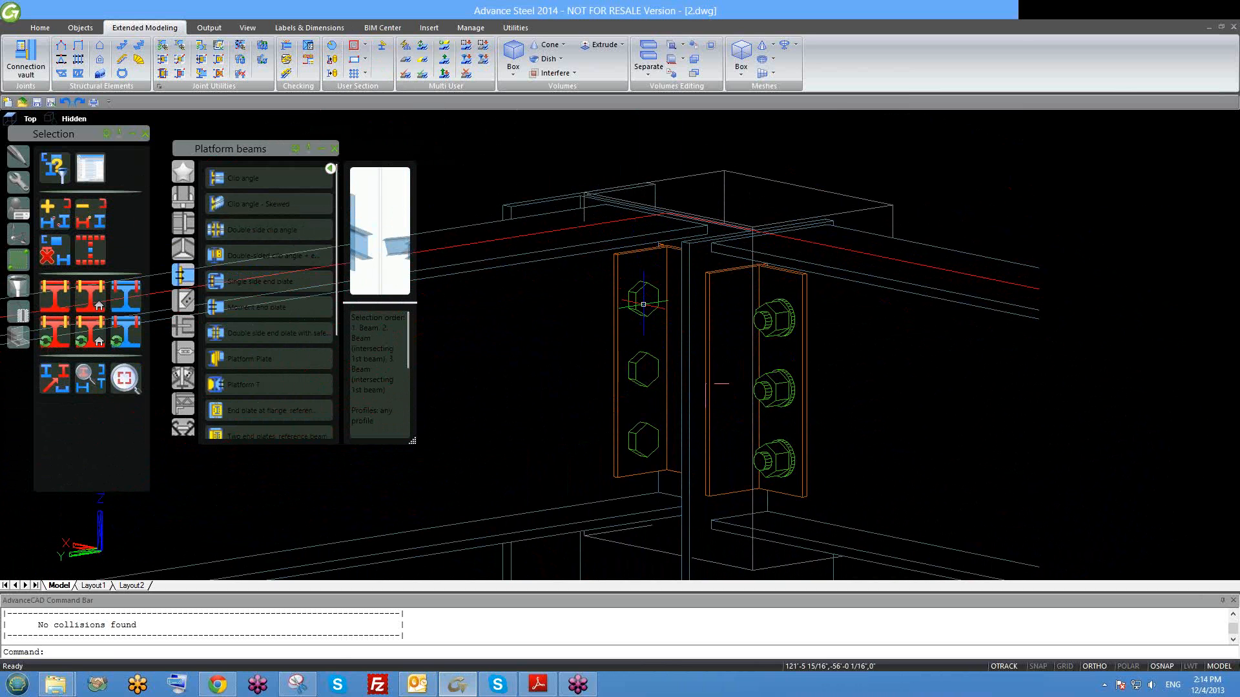
scroll(644, 304, "down", 6)
scroll(779, 349, "down", 4)
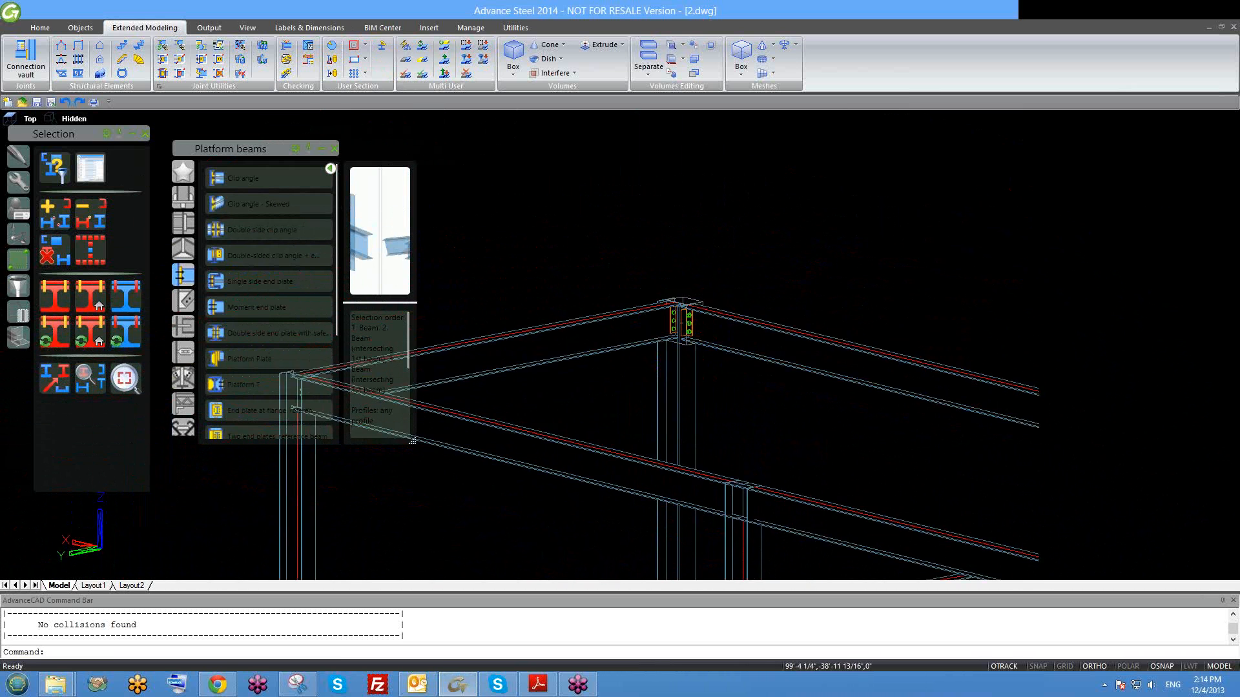
scroll(723, 381, "up", 5)
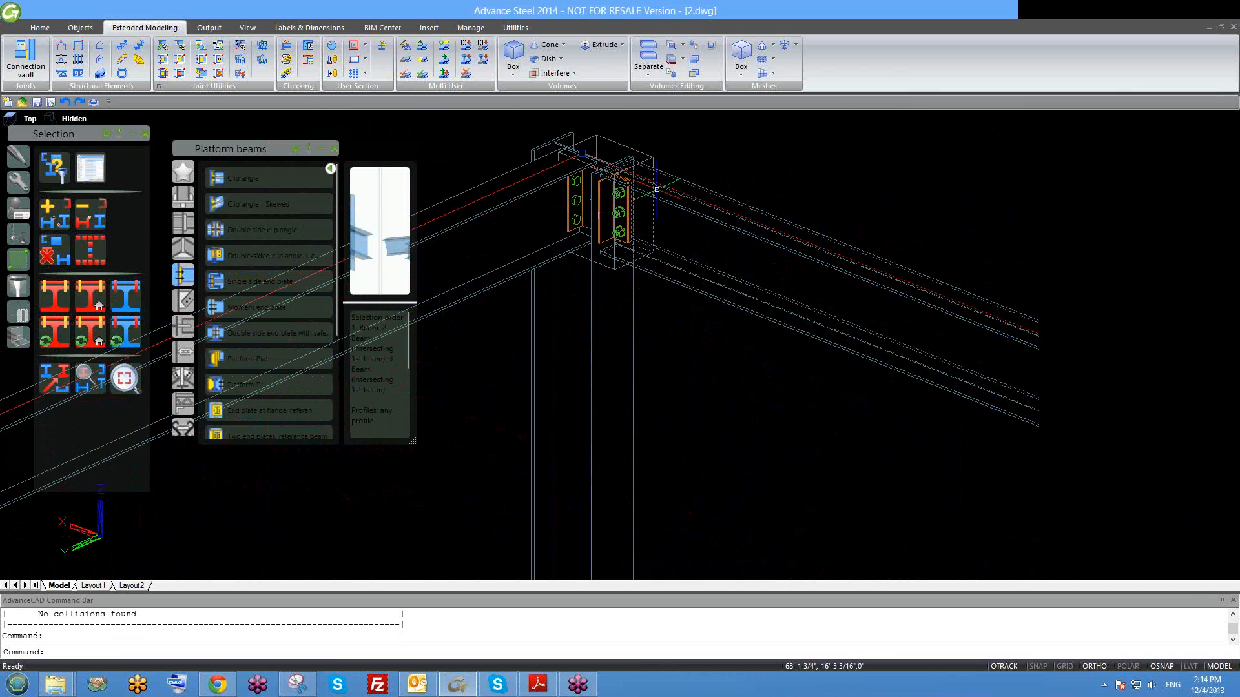
key("Escape")
left_click(599, 310)
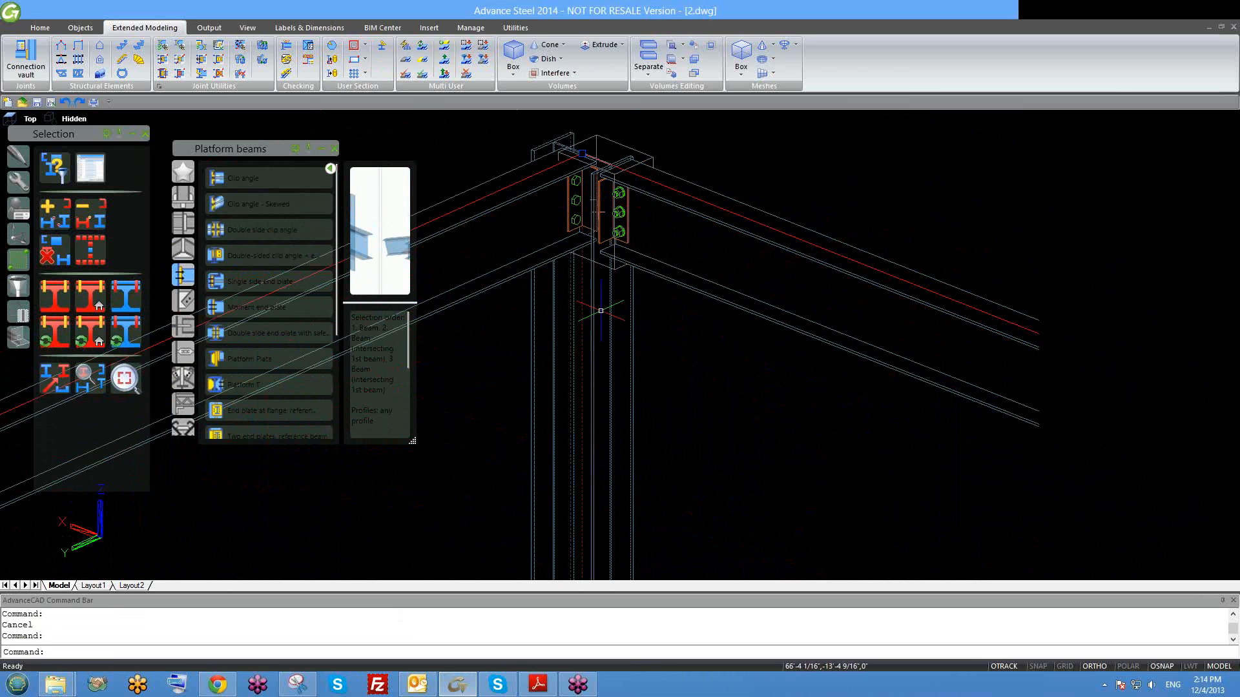
key("Escape")
scroll(647, 271, "down", 4)
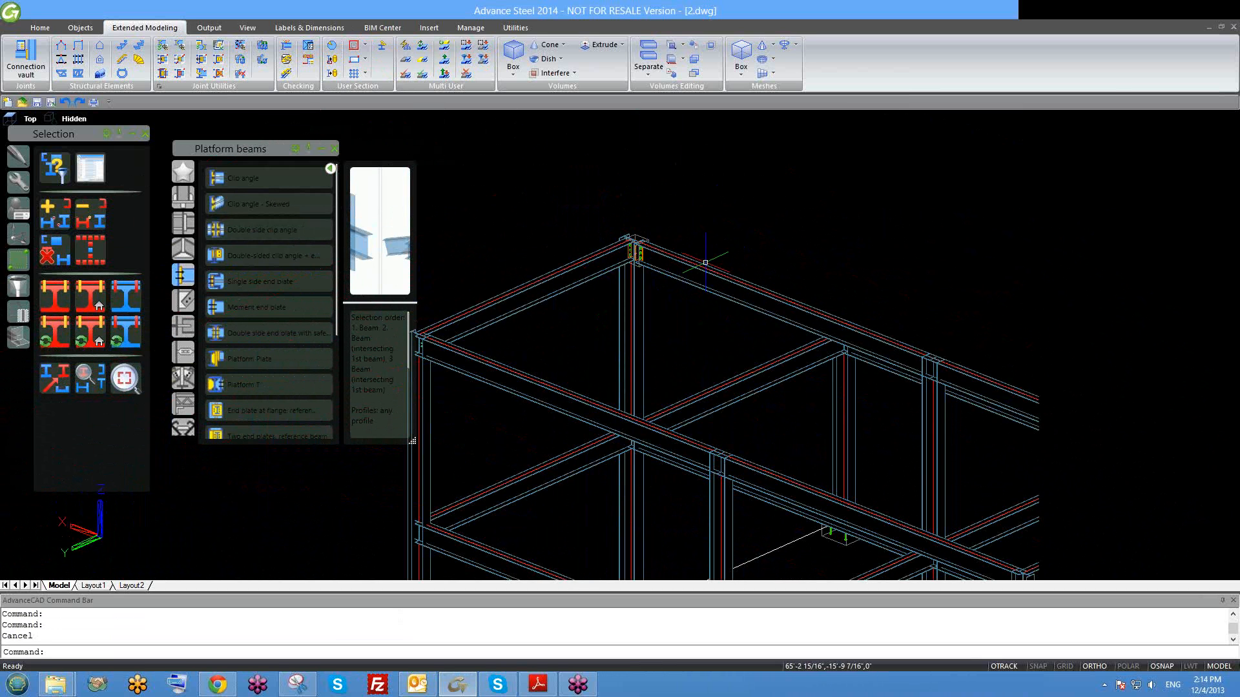
scroll(633, 252, "up", 2)
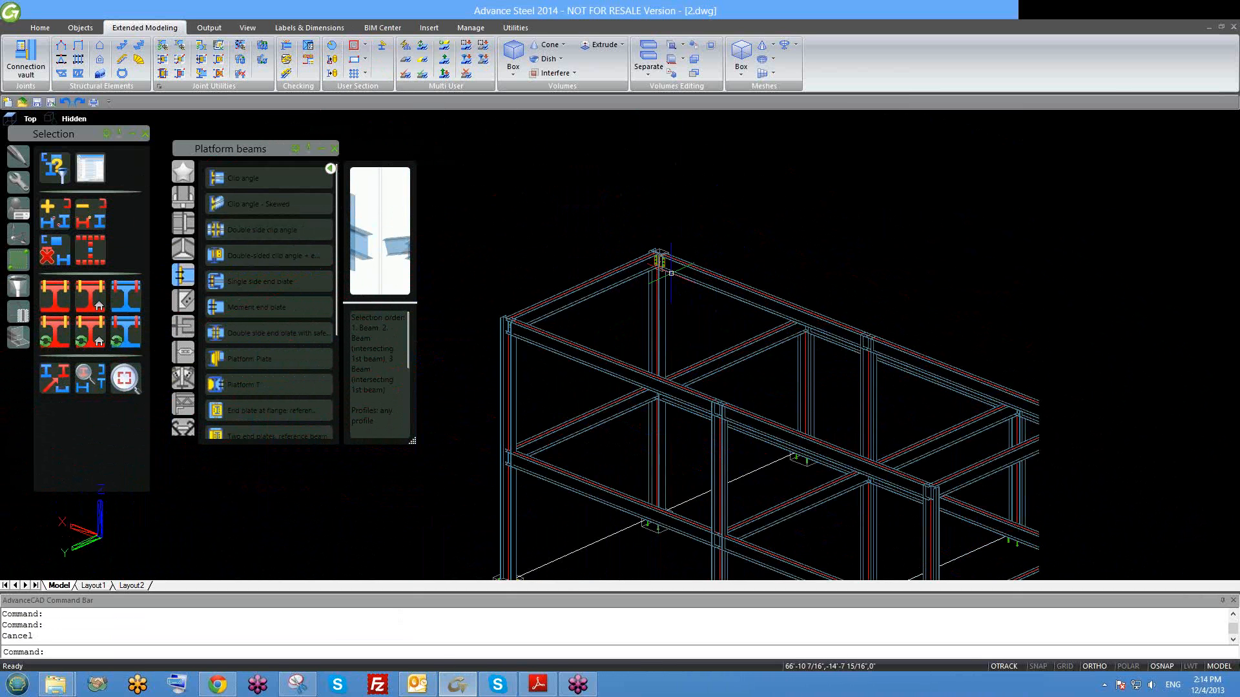
scroll(633, 251, "up", 1)
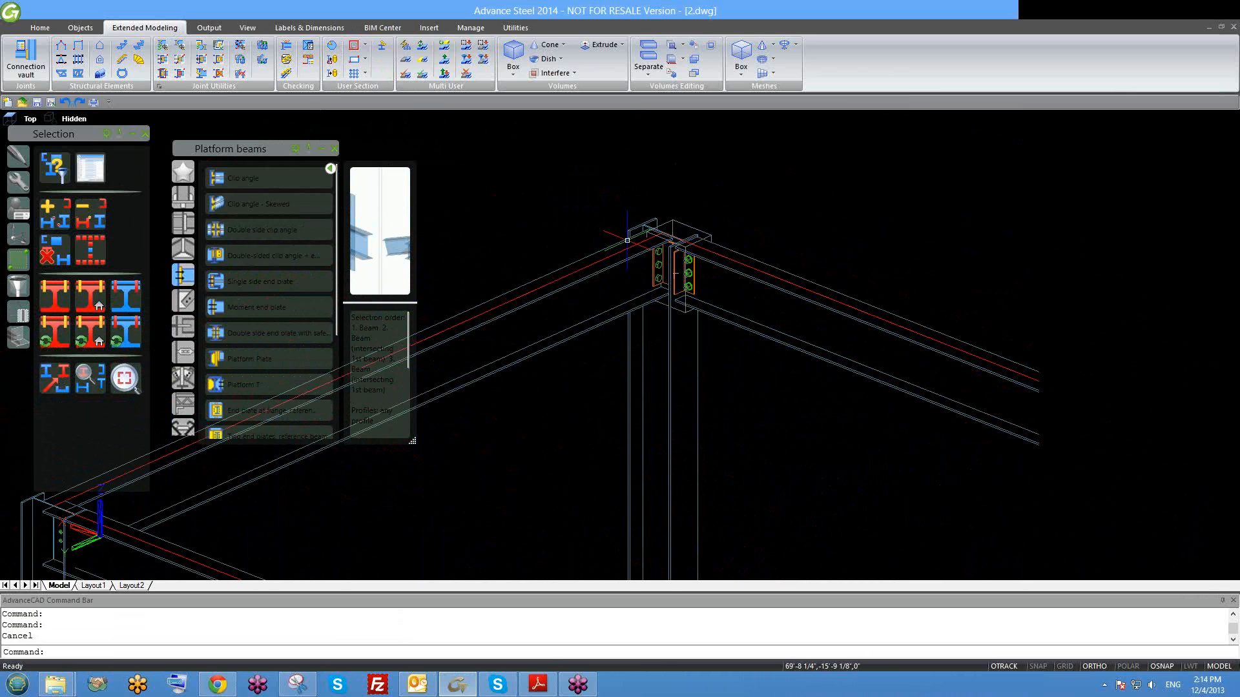
Inspect both bolted clip angles at the column top again and view the whole frame from another side.
scroll(630, 249, "up", 1)
scroll(643, 275, "up", 1)
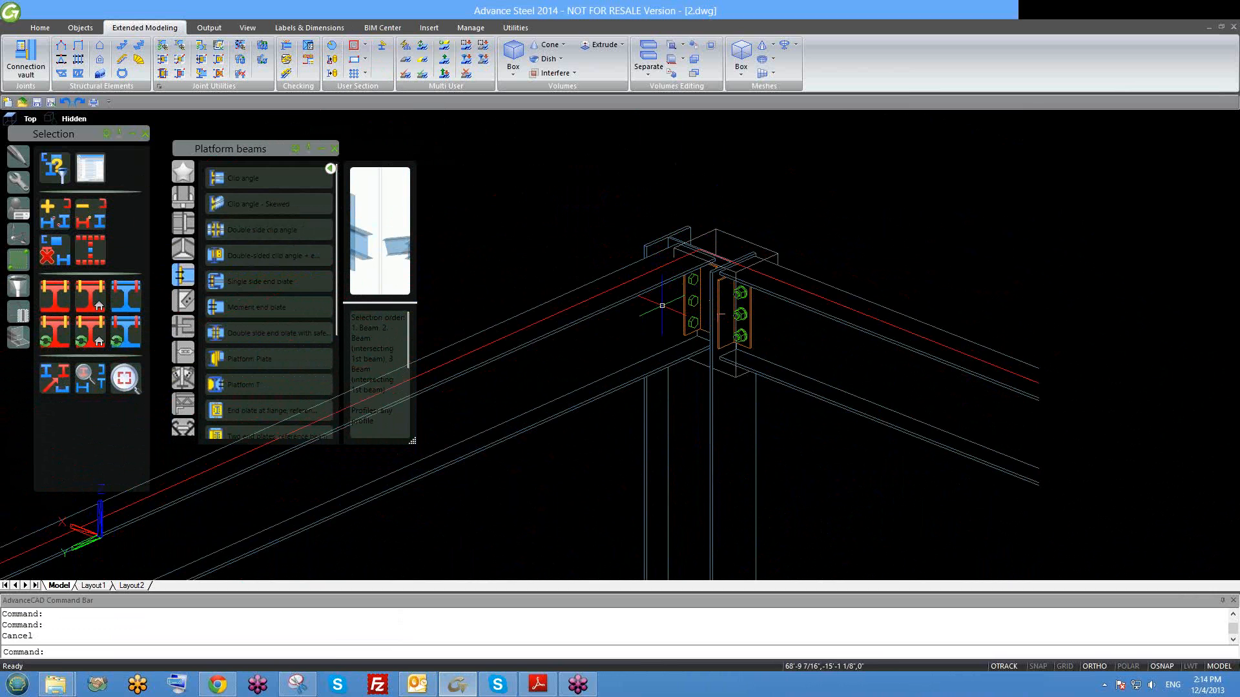
scroll(665, 304, "up", 1)
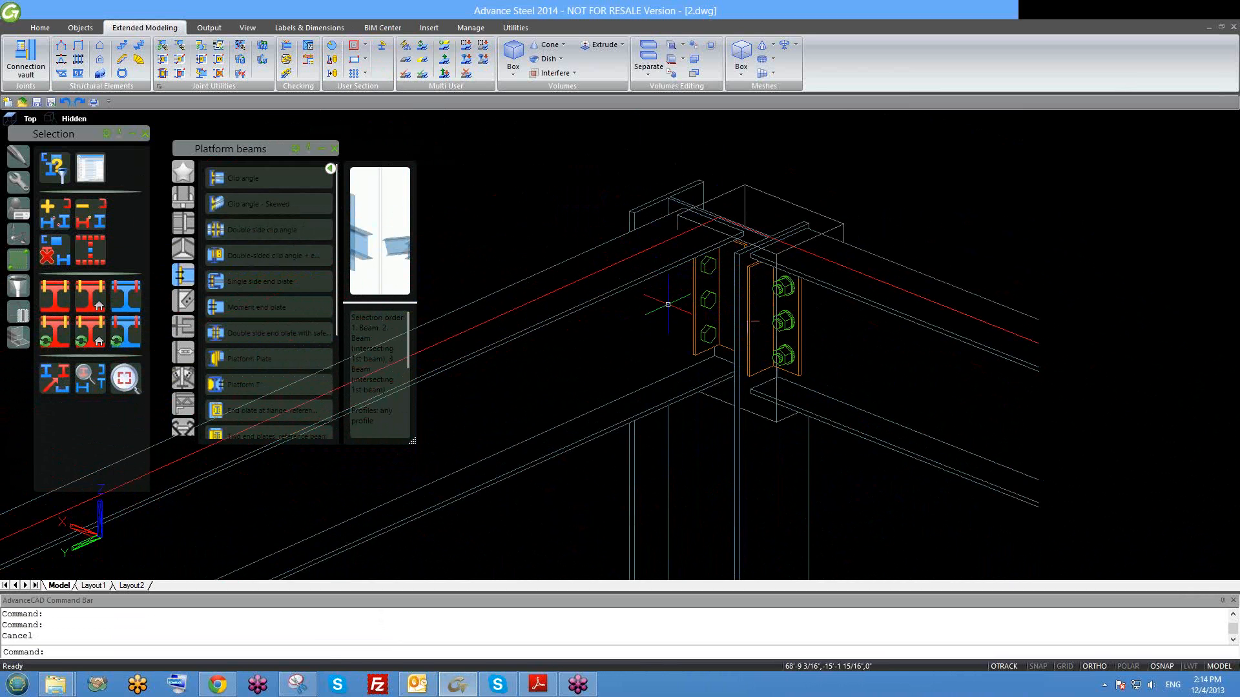
middle_click_drag(668, 304, 638, 339)
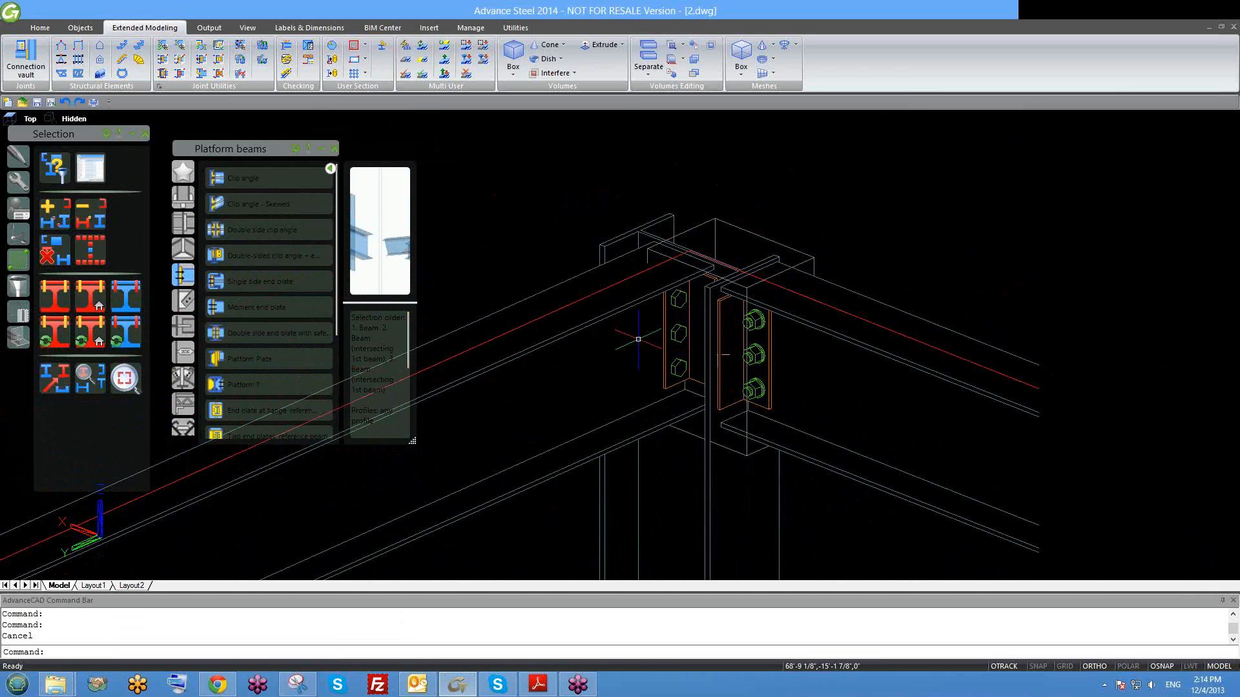
middle_click_drag(677, 372, 684, 351, "shift")
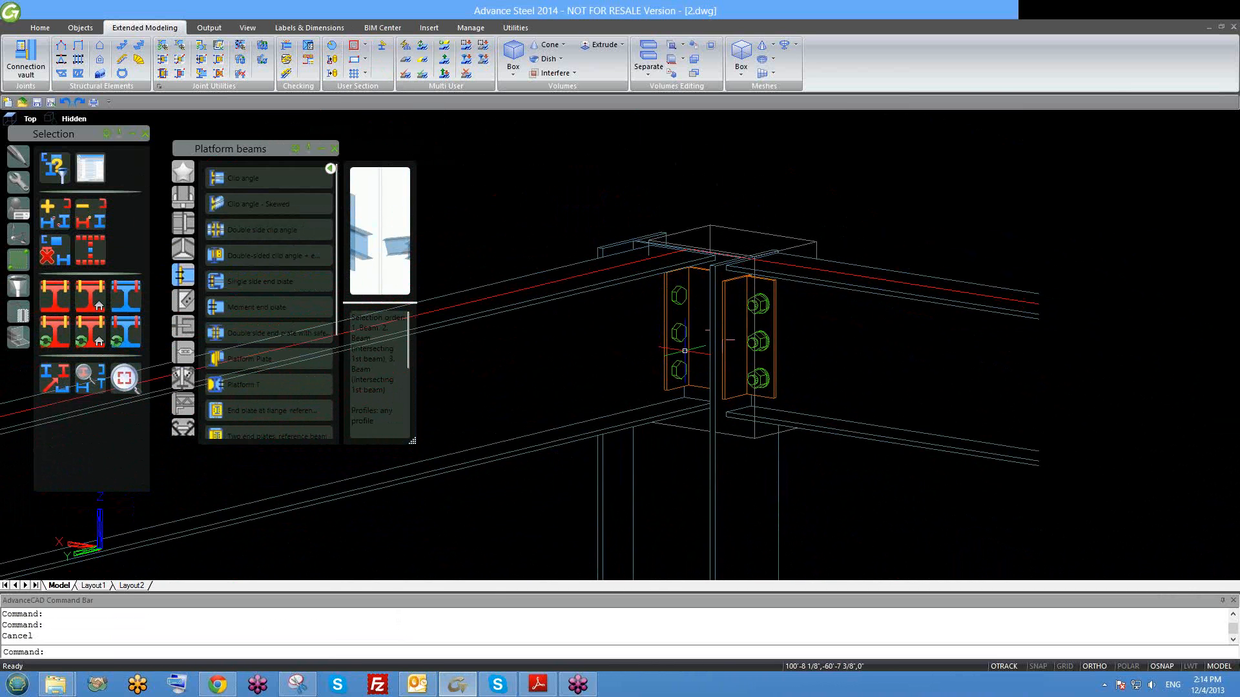
scroll(653, 381, "down", 2)
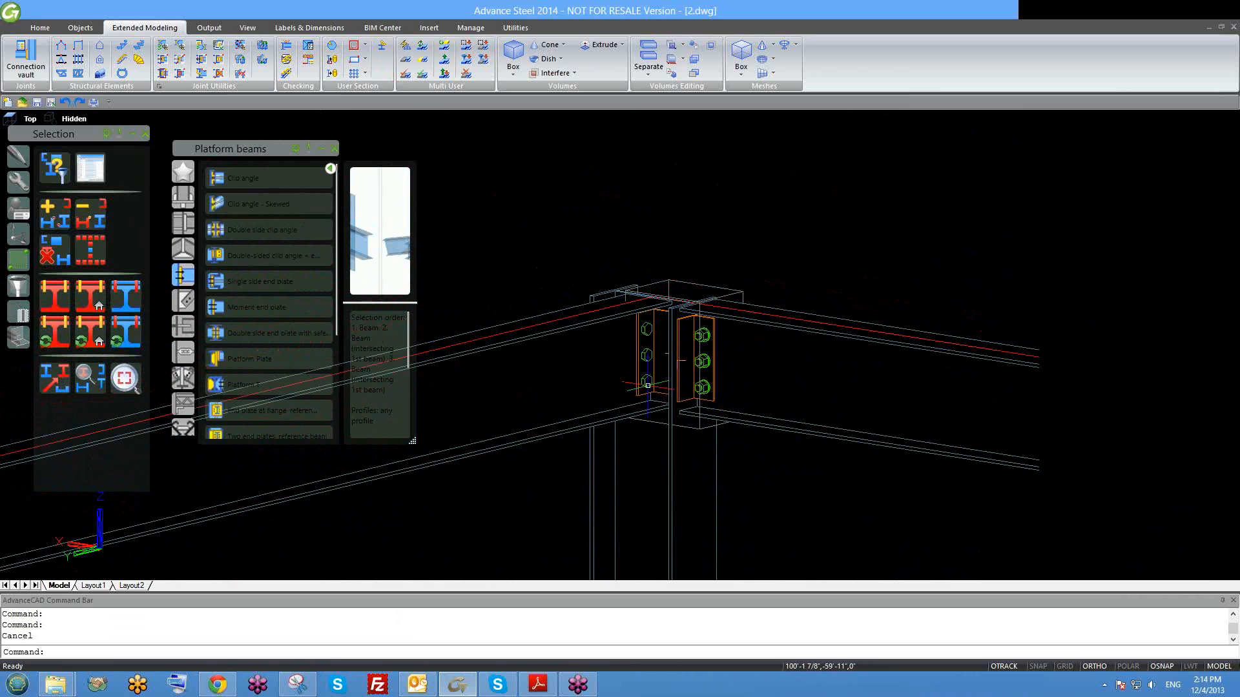
scroll(672, 386, "down", 2)
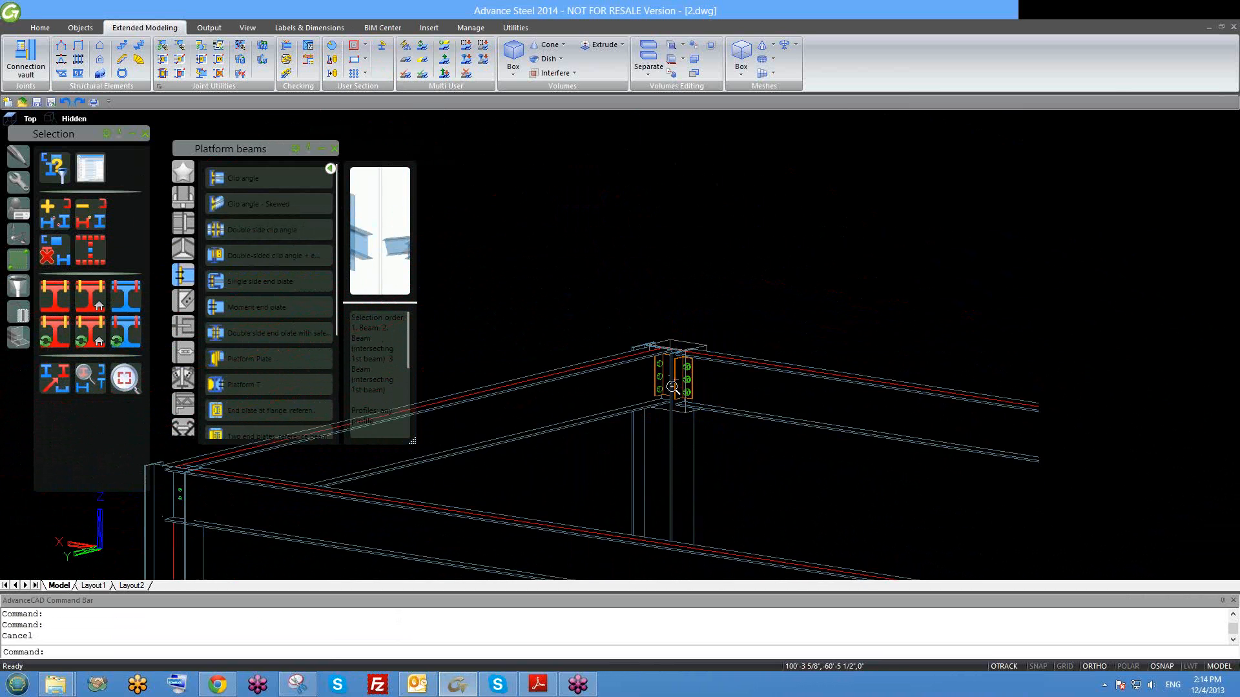
scroll(671, 386, "down", 1)
scroll(633, 347, "down", 2)
middle_click_drag(681, 404, 629, 447, "shift")
scroll(718, 413, "down", 2)
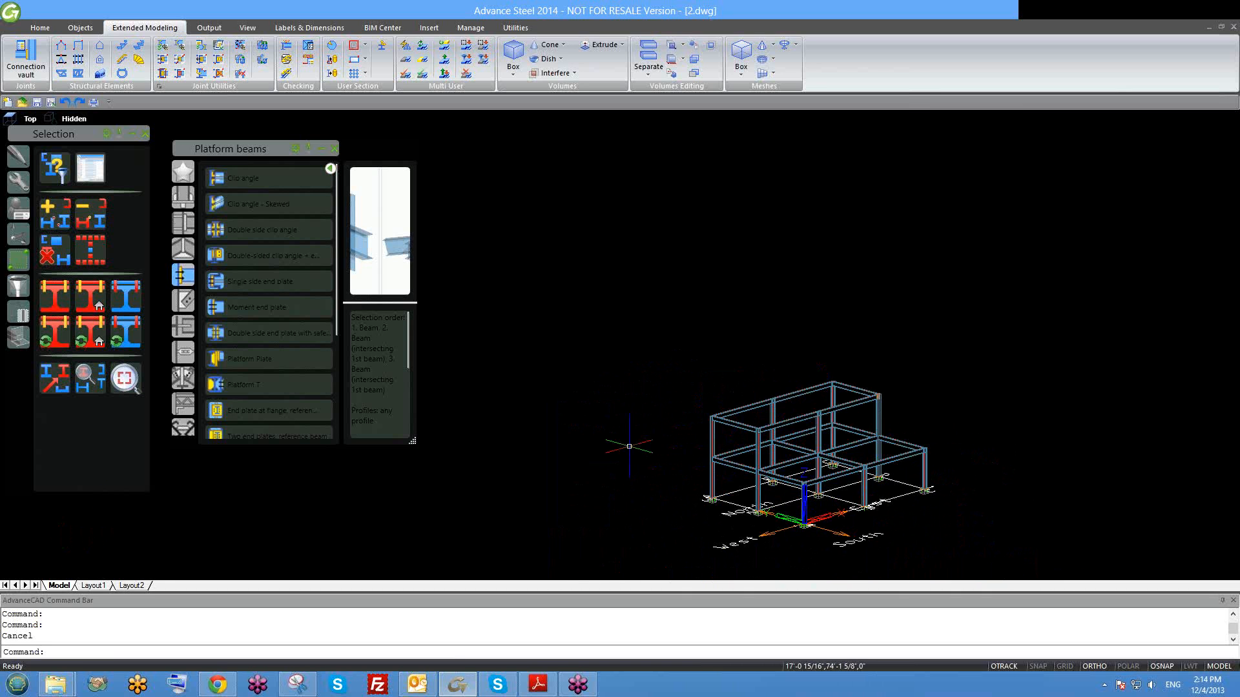
Examine the bolted clip angles at the upper frame corner up close and in the context of the frame.
scroll(917, 408, "up", 4)
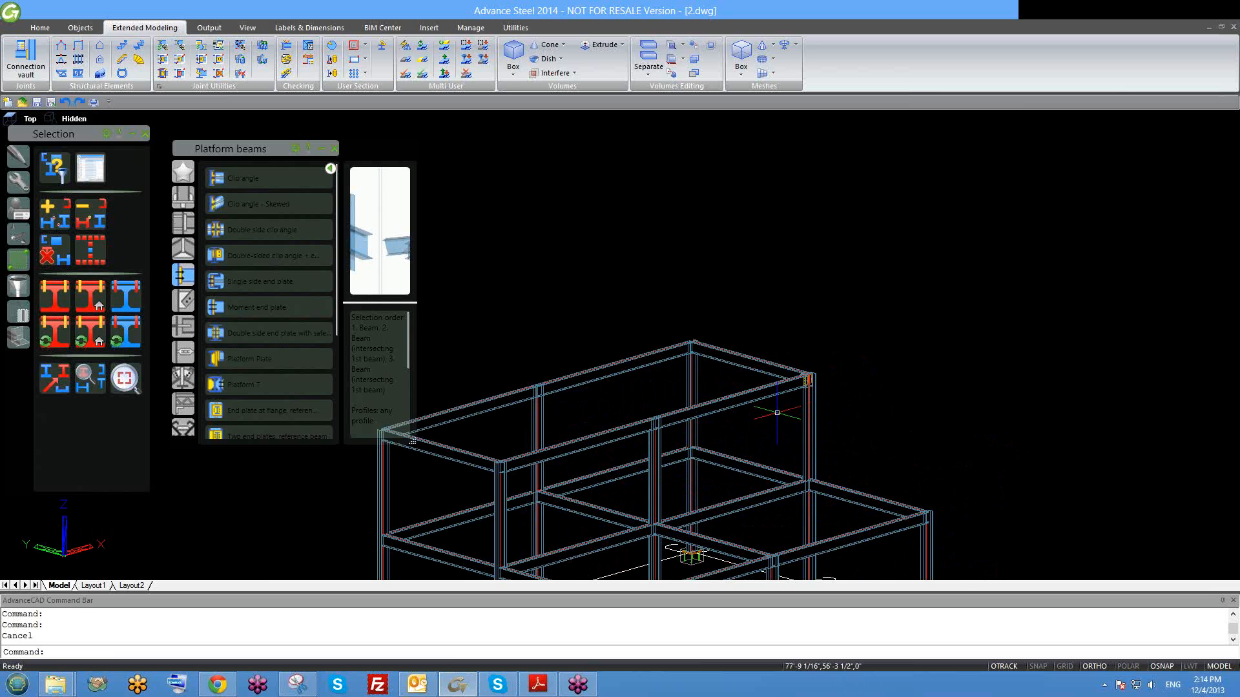
scroll(777, 412, "up", 2)
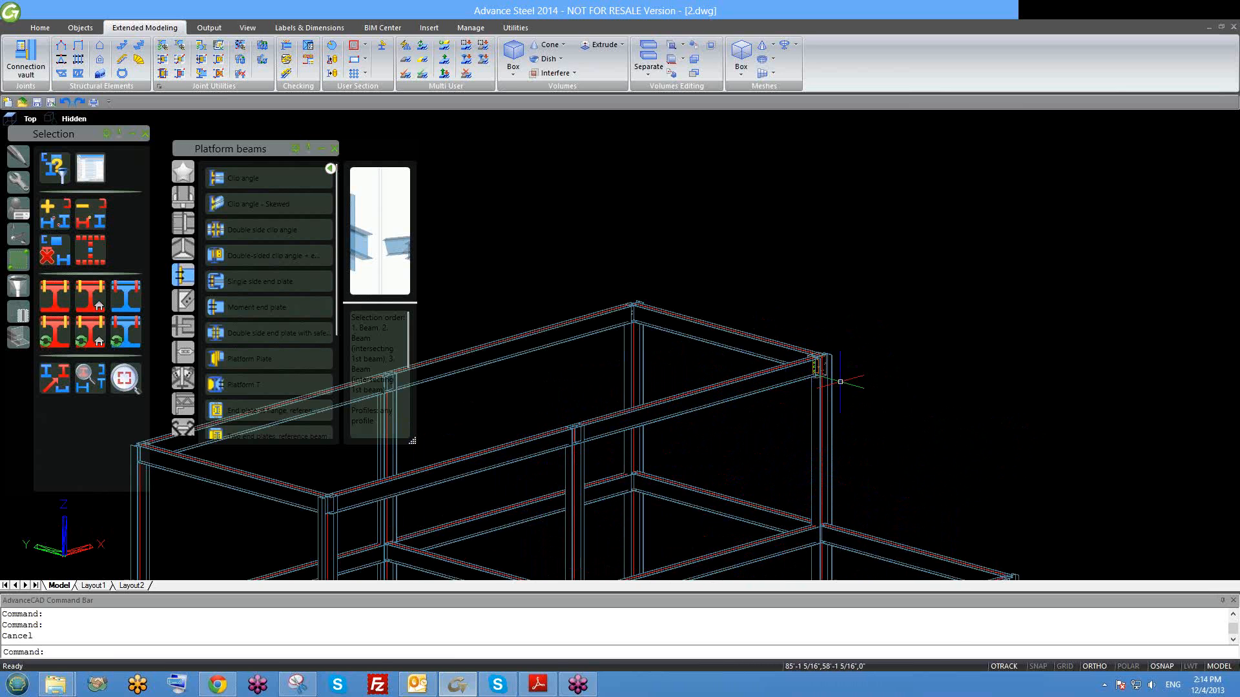
scroll(840, 382, "up", 2)
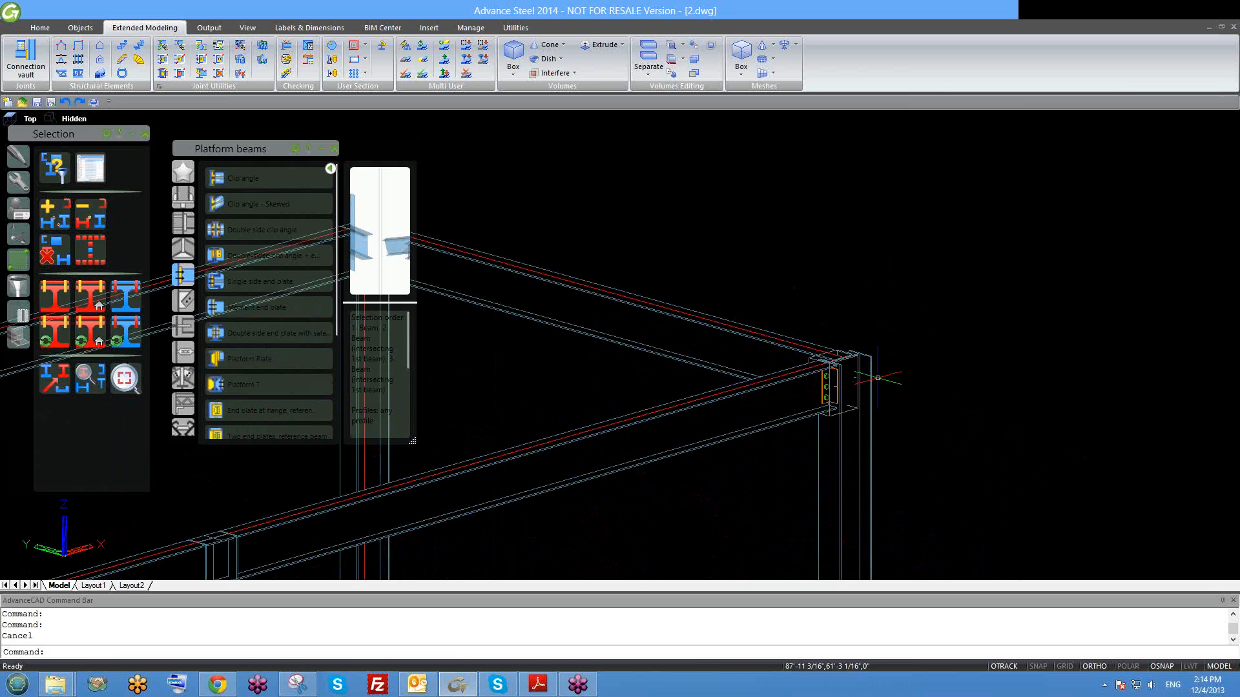
scroll(837, 385, "up", 1)
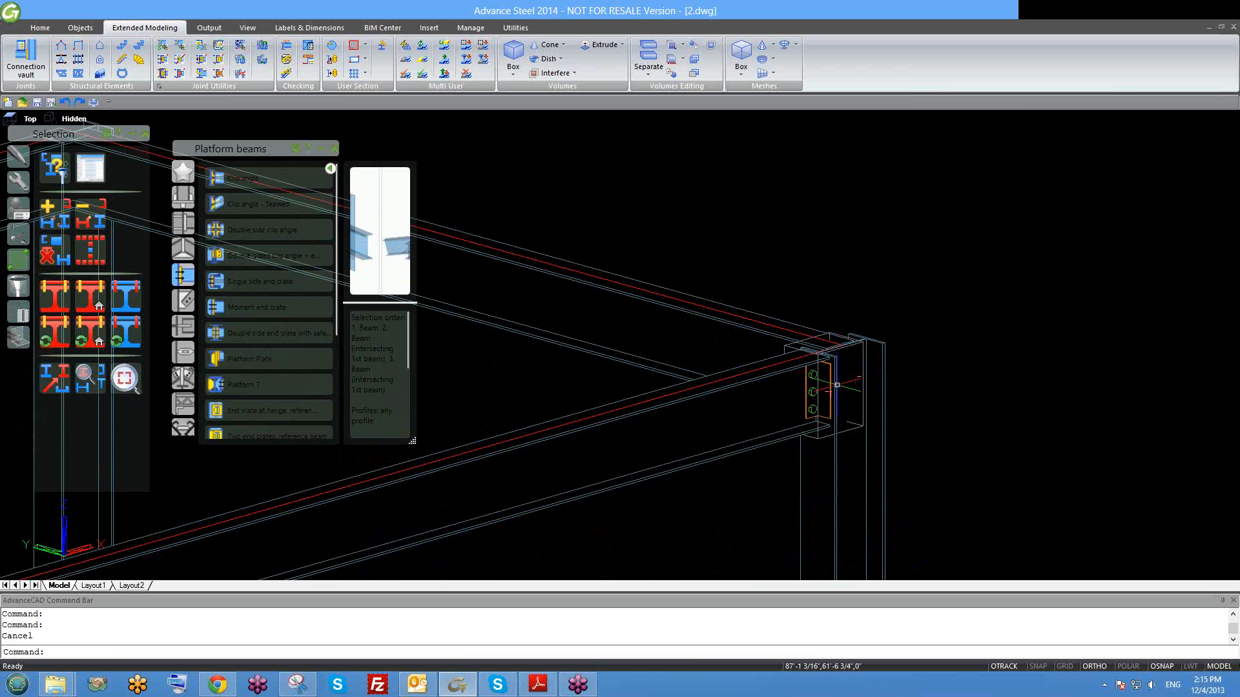
scroll(839, 394, "down", 3)
scroll(829, 391, "up", 2)
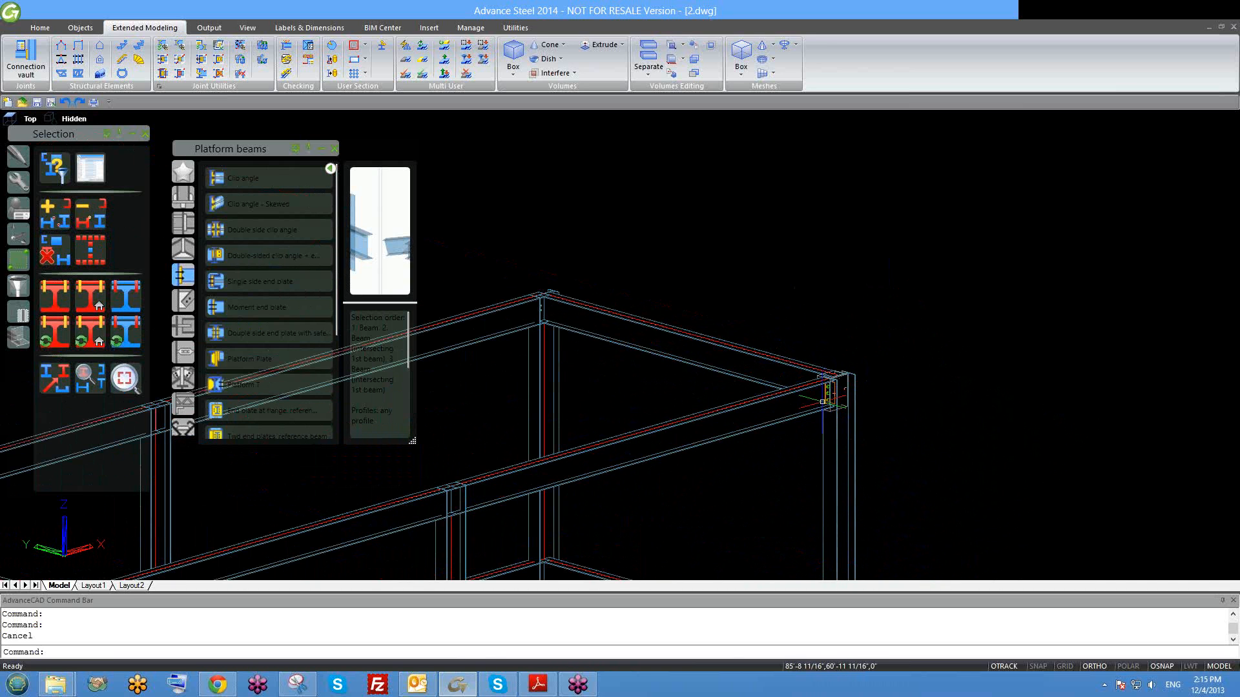
scroll(822, 402, "down", 3)
scroll(769, 398, "down", 3)
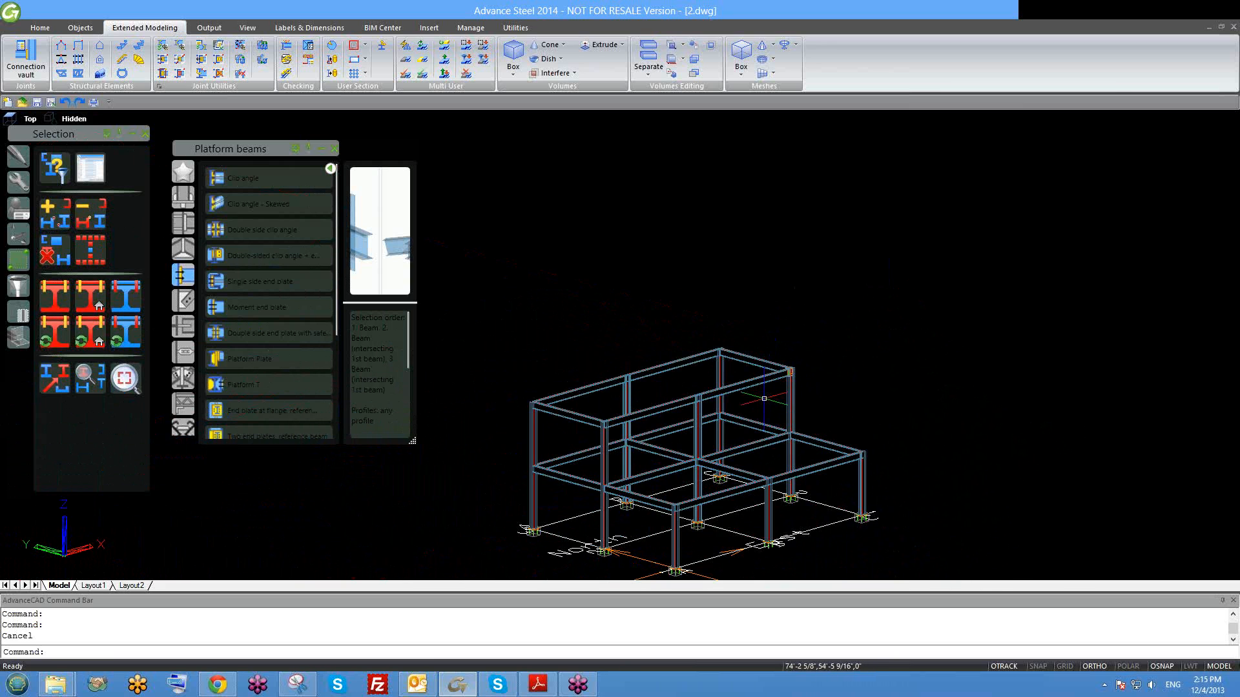
View the whole frame from other angles and inspect both clip angles and their bolts at the column top.
middle_click_drag(756, 414, 748, 404)
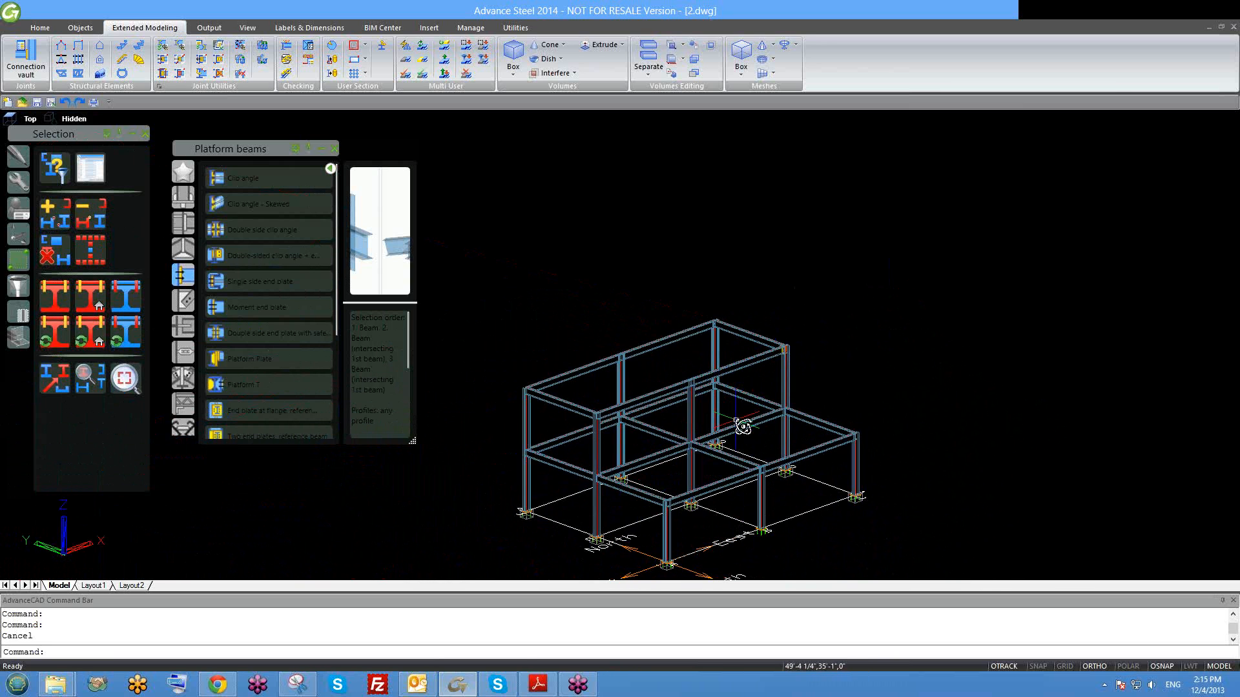
middle_click_drag(744, 426, 730, 414, "shift")
middle_click_drag(786, 378, 764, 410, "shift")
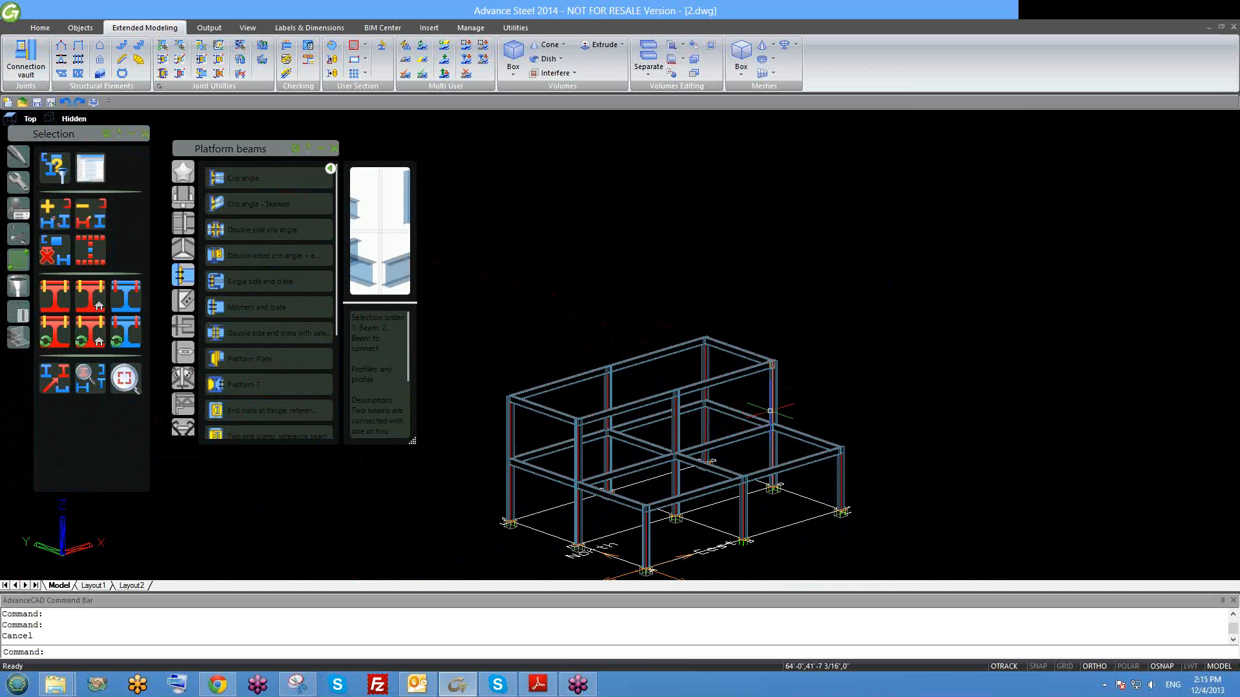
scroll(766, 414, "up", 4)
scroll(786, 377, "down", 3)
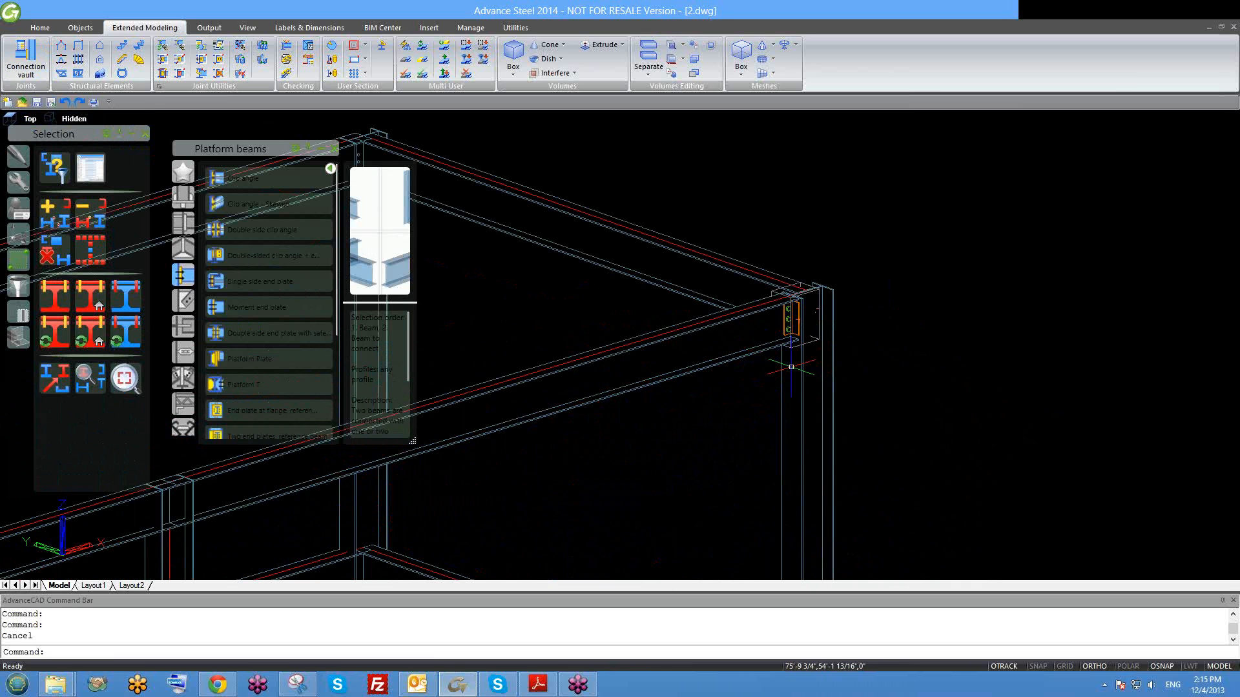
middle_click_drag(641, 374, 725, 392, "shift")
middle_click_drag(470, 388, 765, 464)
scroll(746, 437, "up", 5)
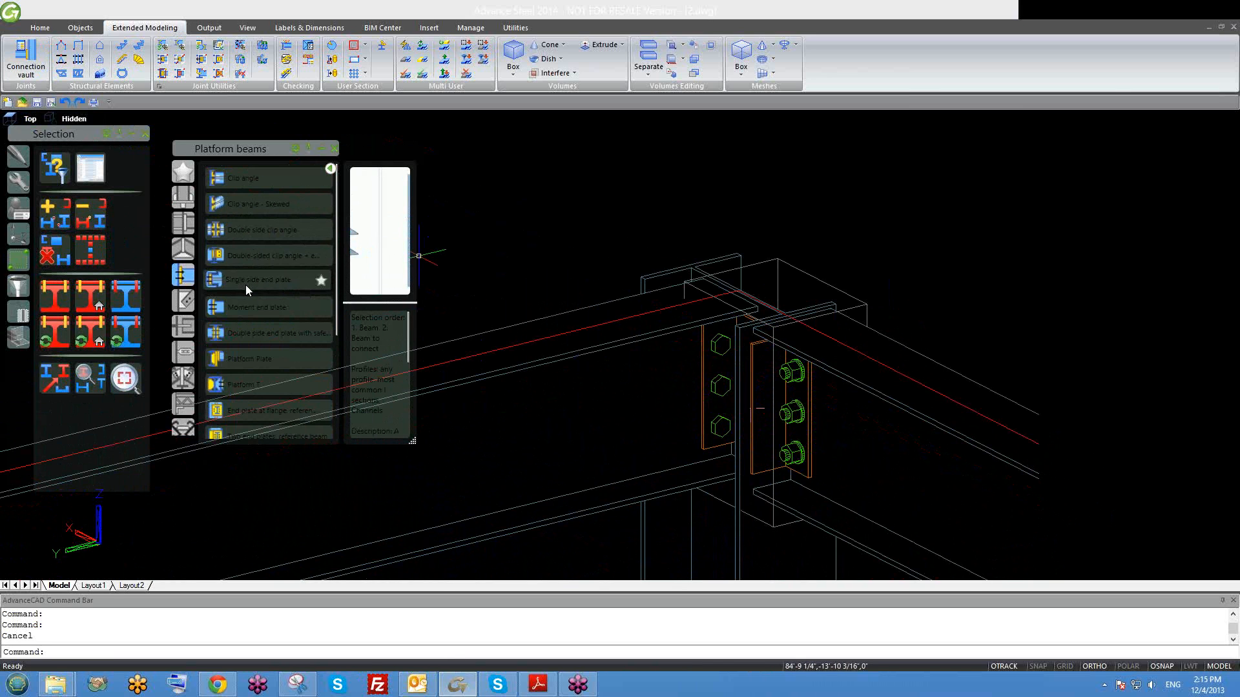
scroll(269, 388, "down", 3)
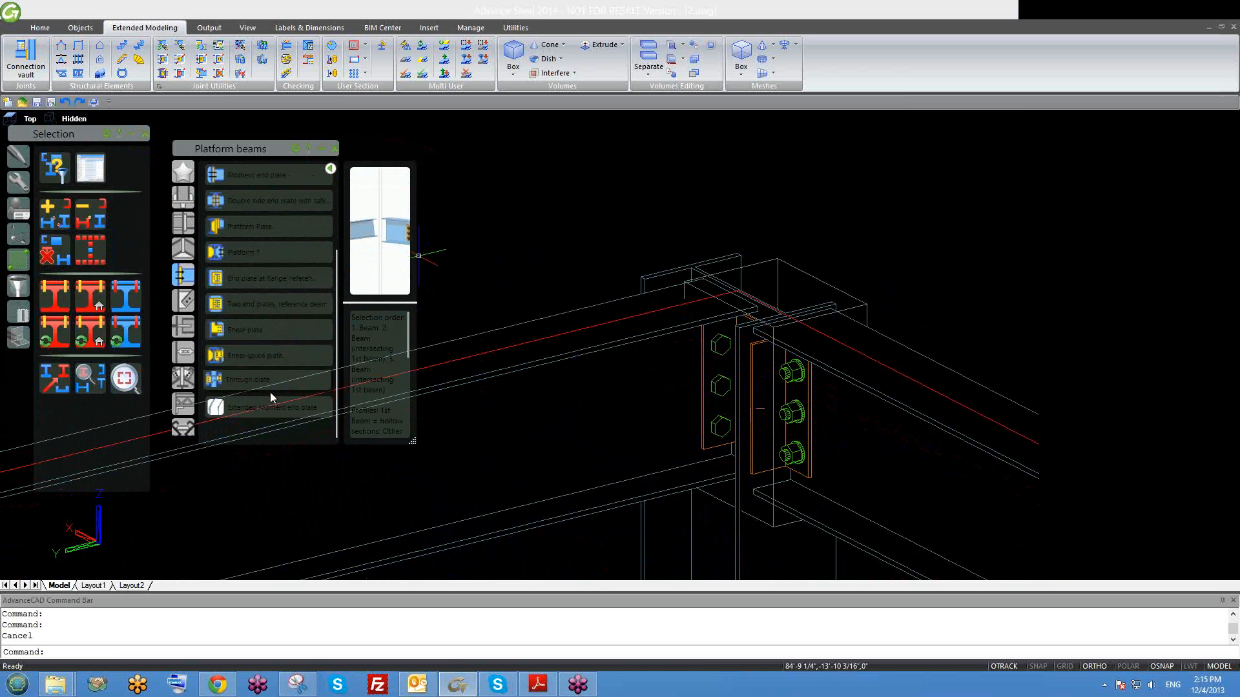
left_click(235, 332)
scroll(757, 391, "down", 5)
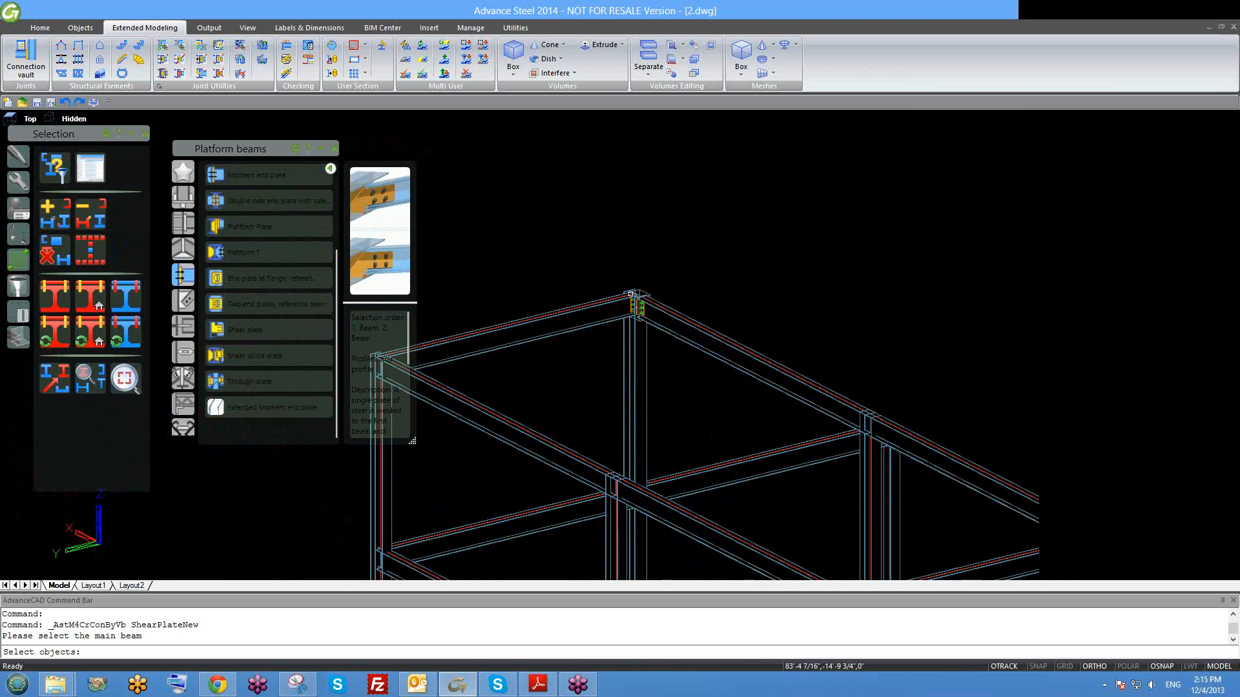
scroll(562, 410, "up", 5)
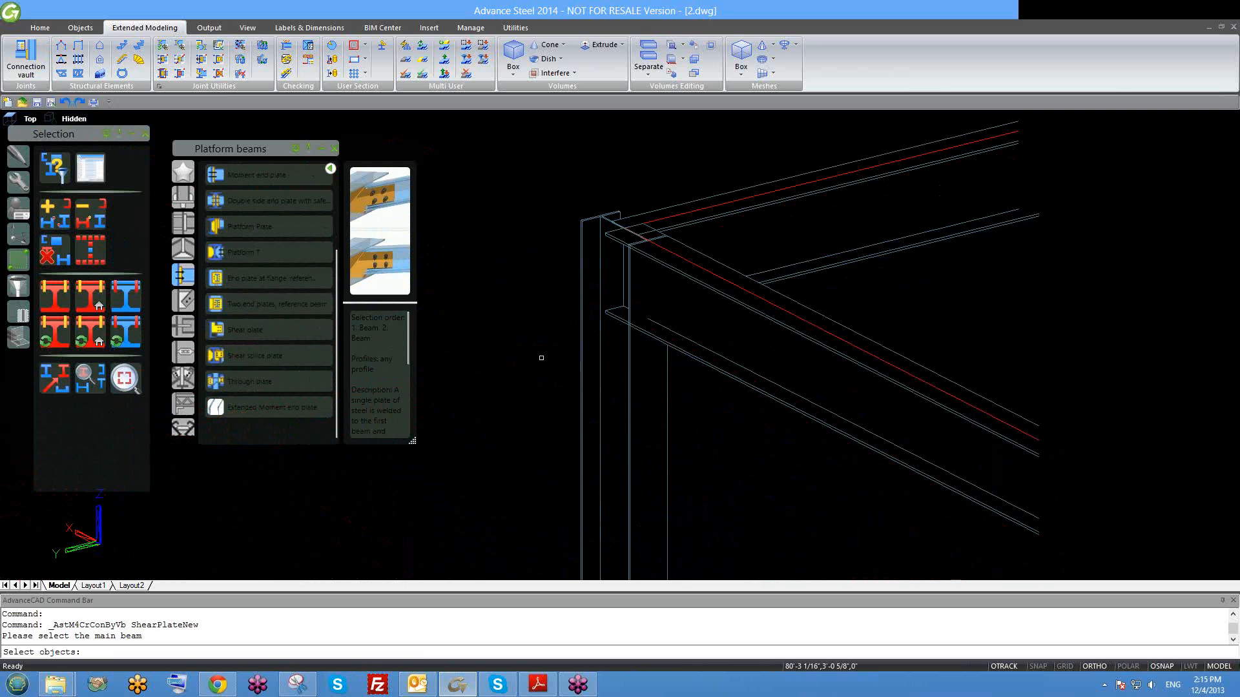
scroll(639, 350, "up", 2)
scroll(640, 347, "down", 1)
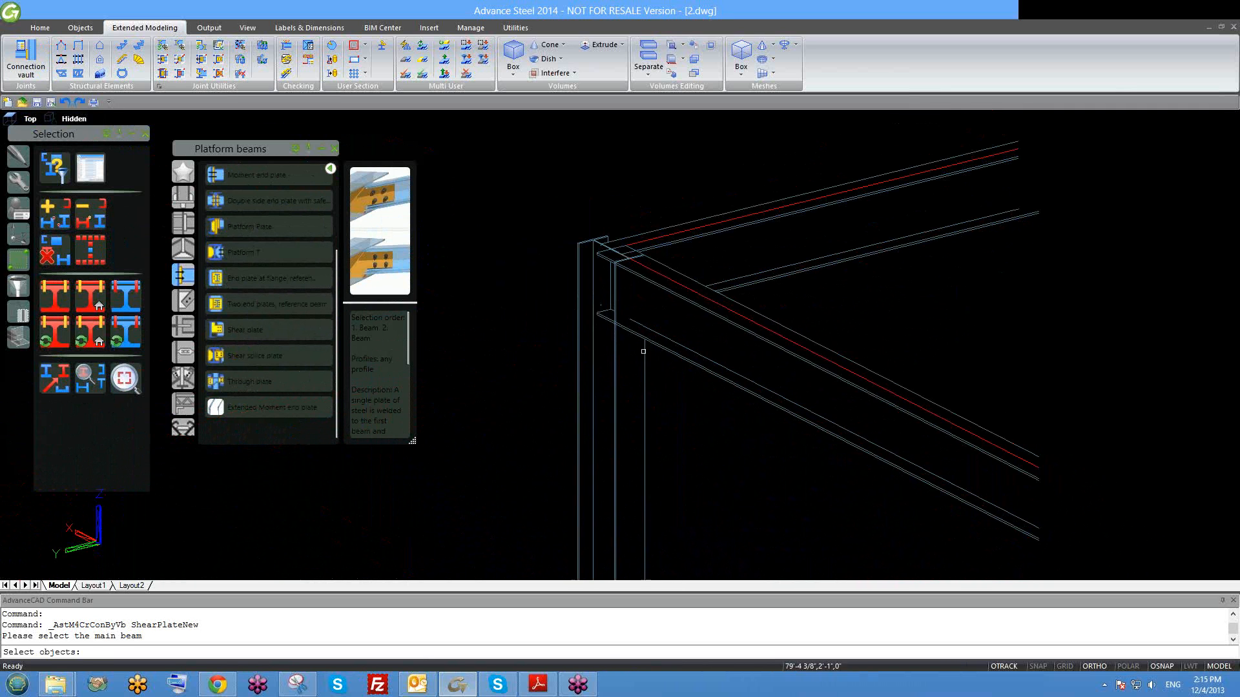
middle_click_drag(645, 370, 644, 324, "shift")
middle_click_drag(595, 357, 592, 335, "shift")
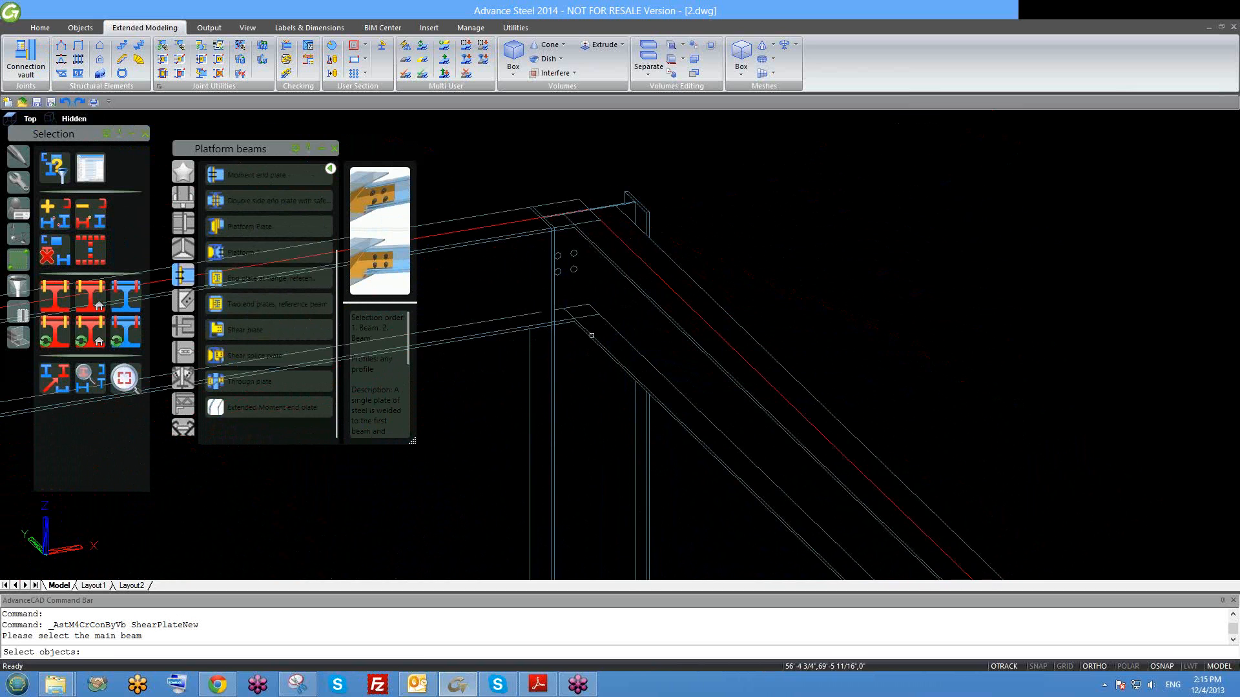
key("Escape")
Set the display type of the beam with visible bolt holes at the other frame corner to Features.
left_click(512, 170)
left_click(612, 325)
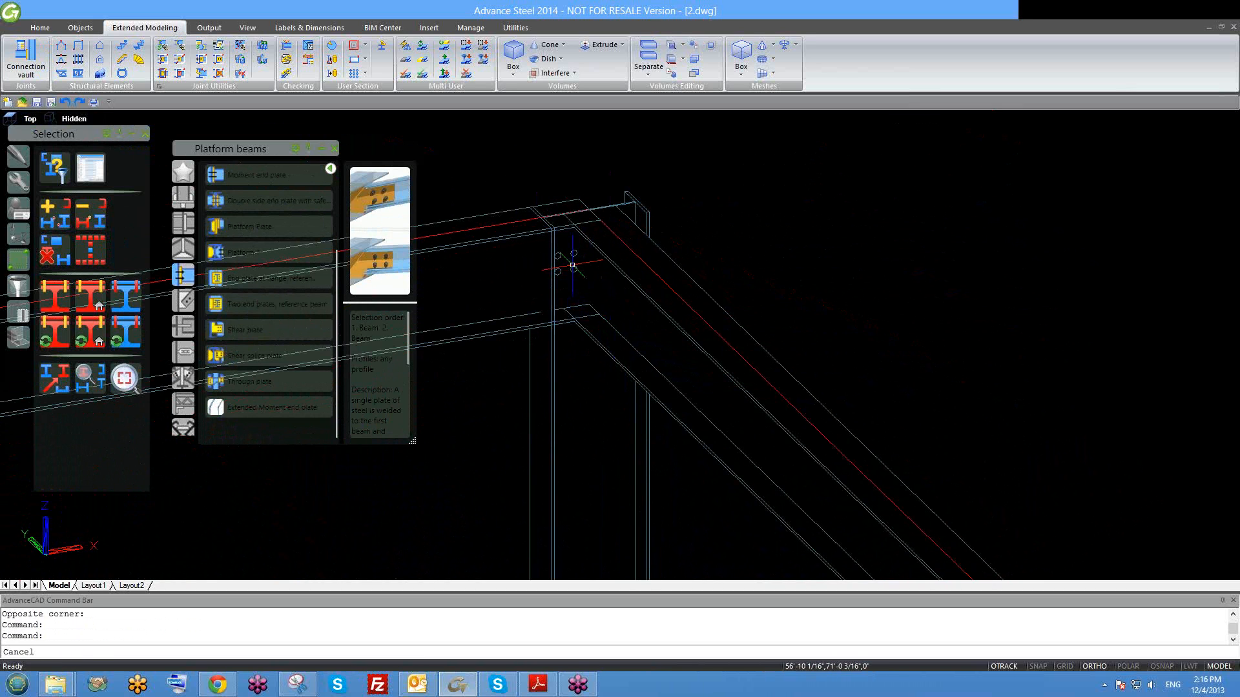
key("Escape")
right_click(524, 331)
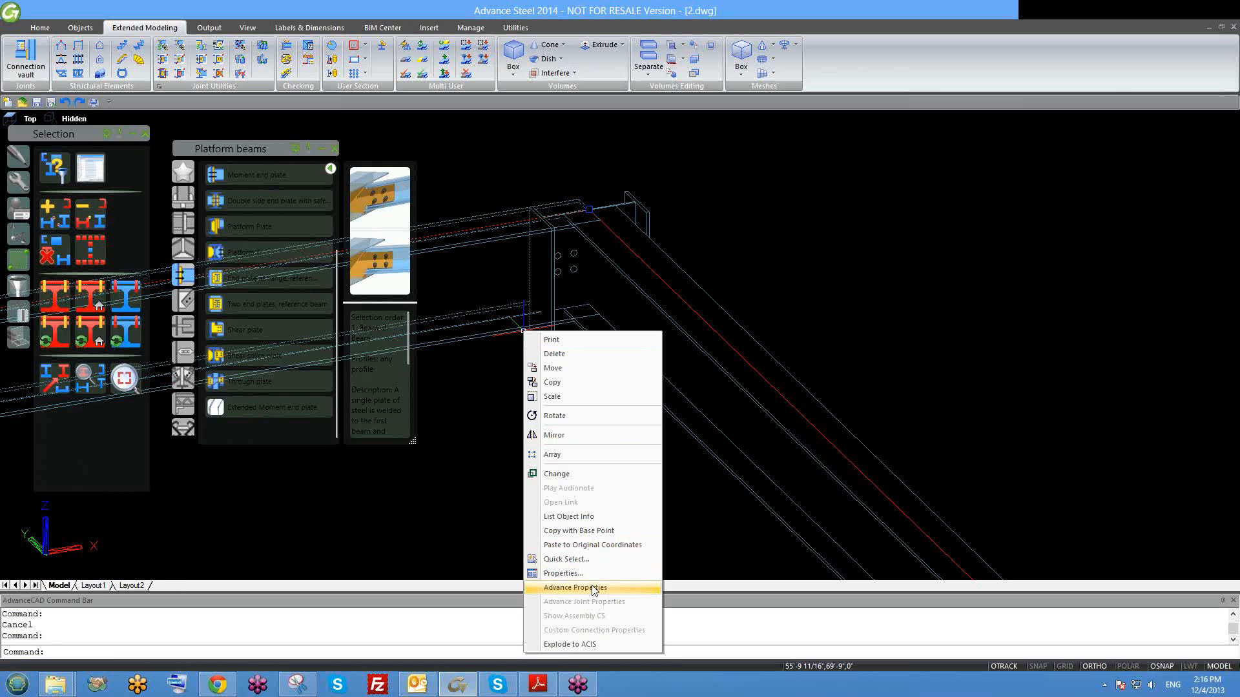
left_click(591, 587)
left_click(471, 150)
left_click(475, 130)
left_click(481, 115)
left_click(533, 111)
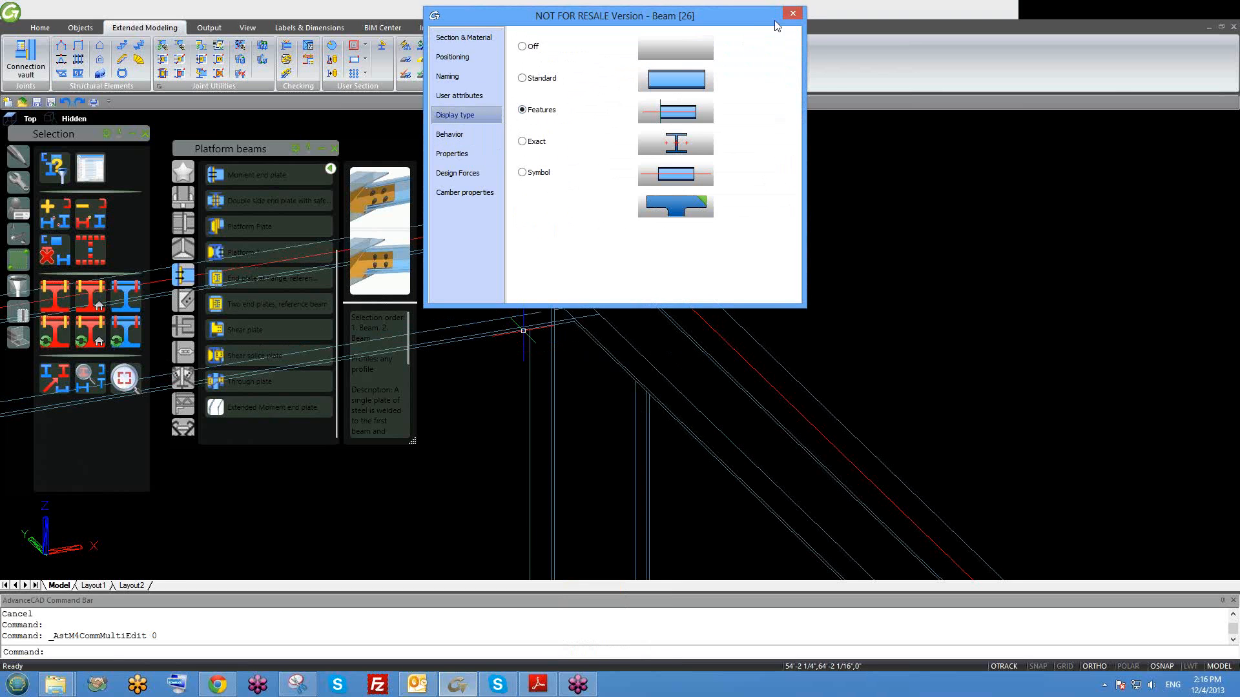
left_click(793, 14)
middle_click_drag(609, 293, 639, 312, "shift")
scroll(645, 303, "up", 2)
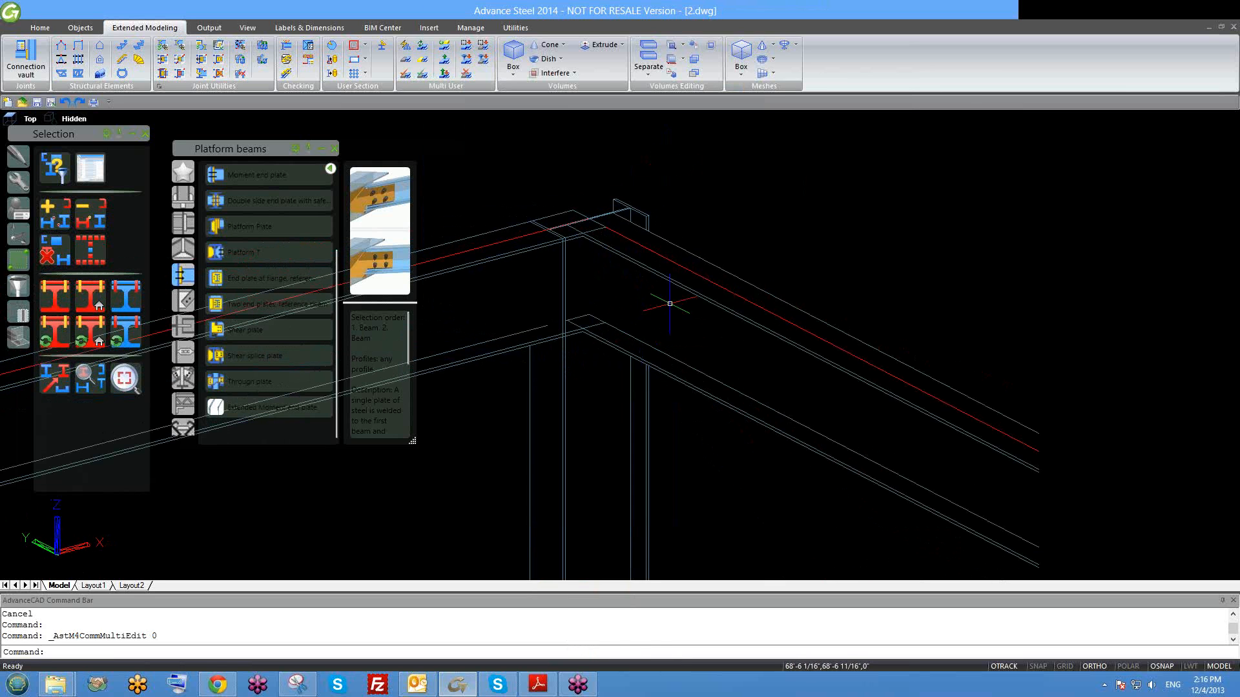
scroll(643, 278, "up", 2)
middle_click_drag(587, 295, 607, 303)
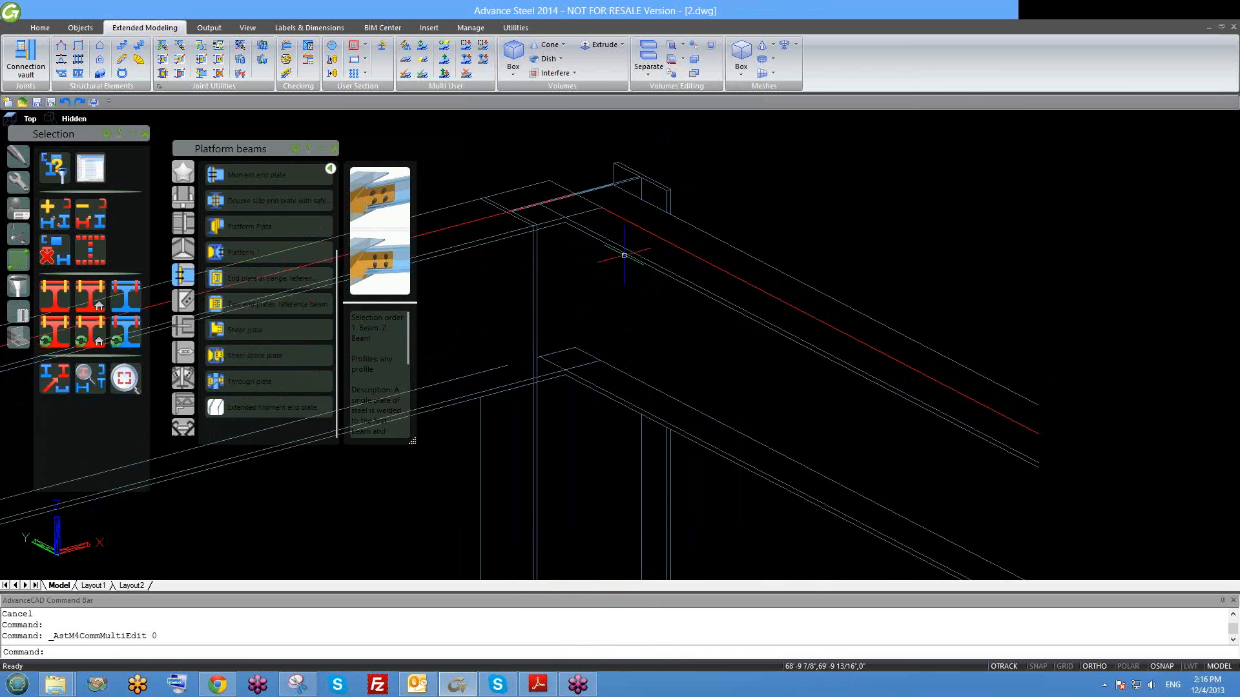
left_click(635, 179)
left_click(644, 228)
key("Escape")
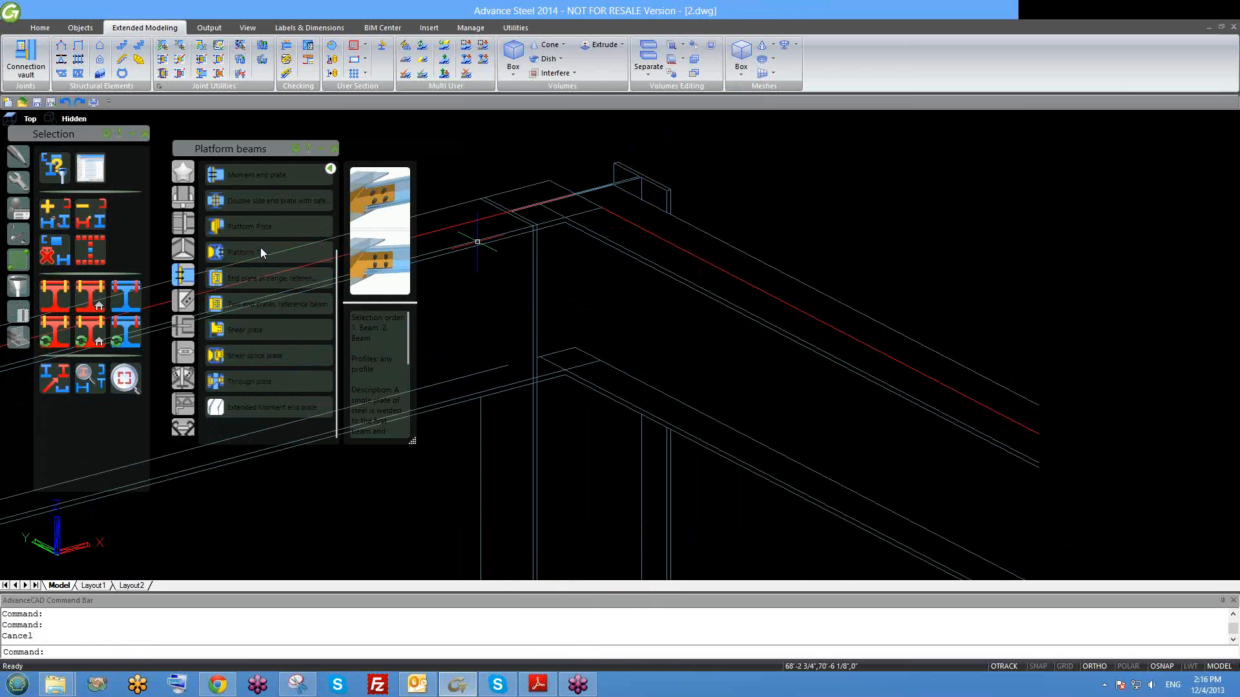
left_click(688, 155)
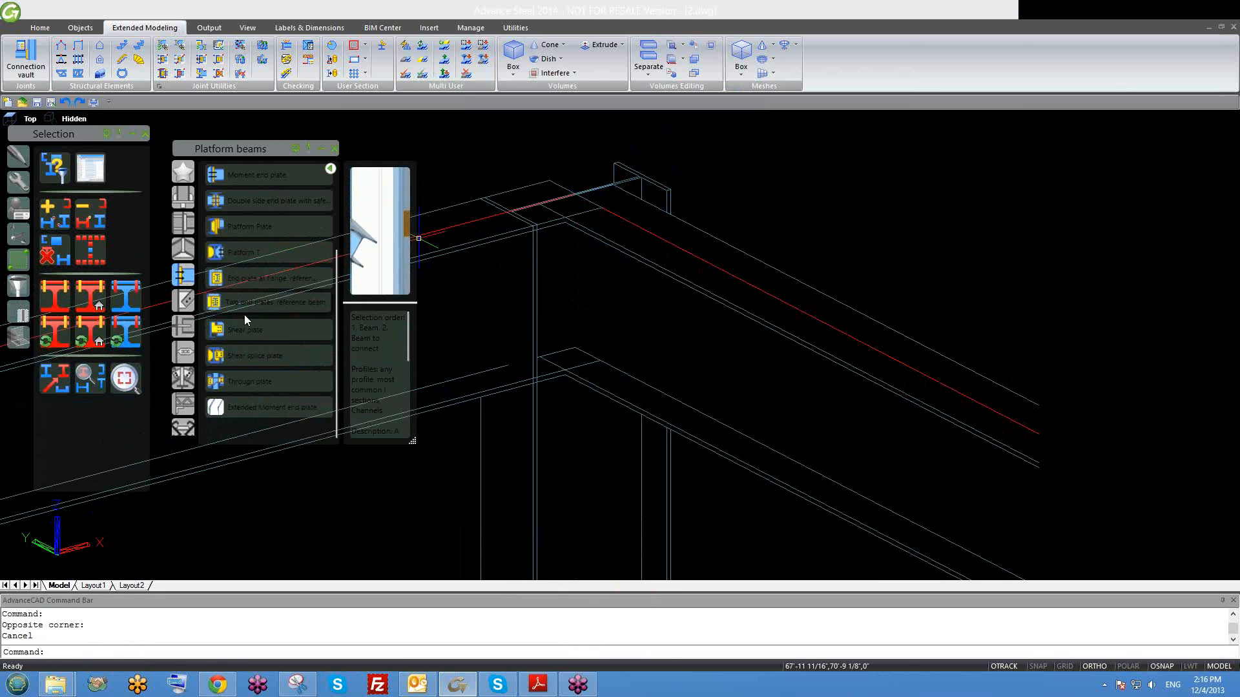
Create a shear plate connection with the corner column as main member and the beam framing into it as secondary.
left_click(235, 331)
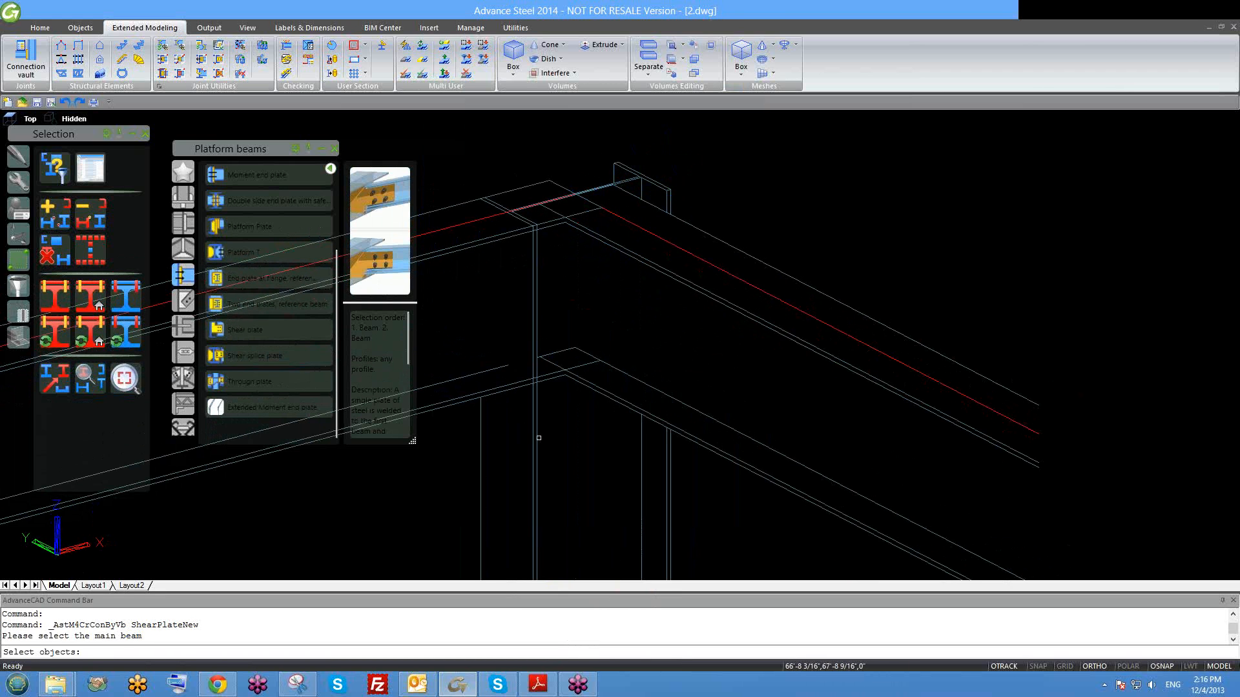
scroll(539, 438, "down", 1)
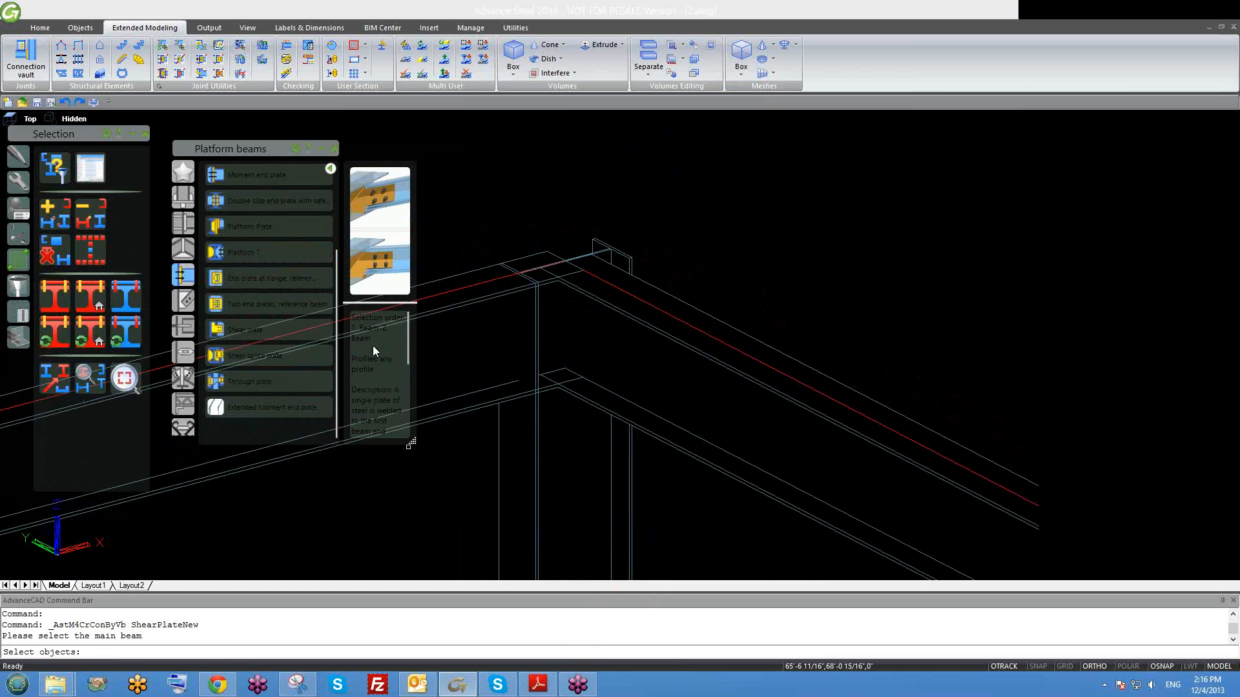
left_click(412, 443)
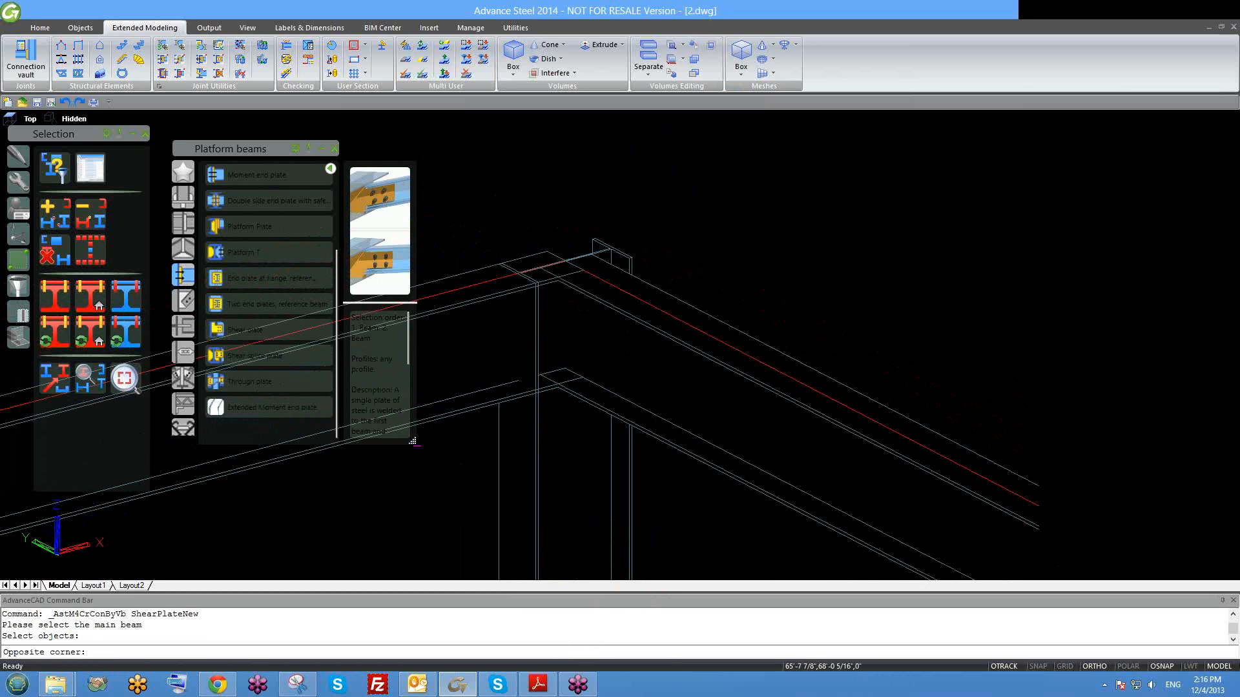
left_click(415, 443)
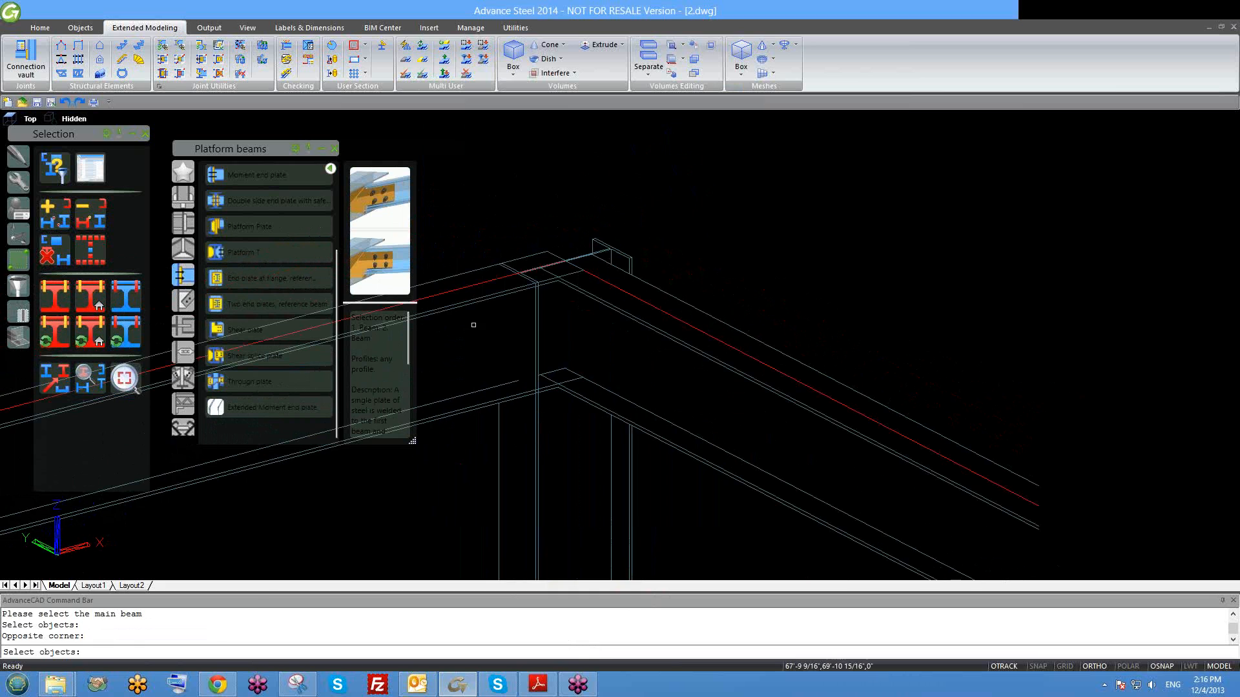
left_click(536, 456)
key("Return")
left_click(713, 350)
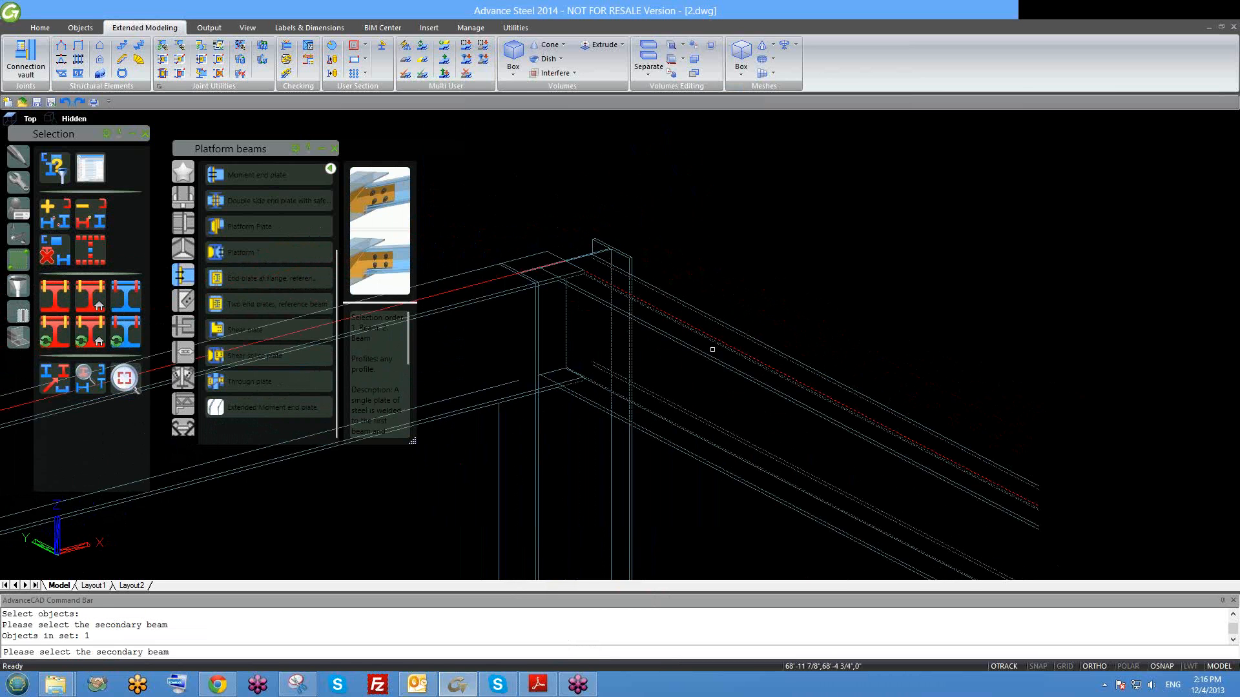
key("Return")
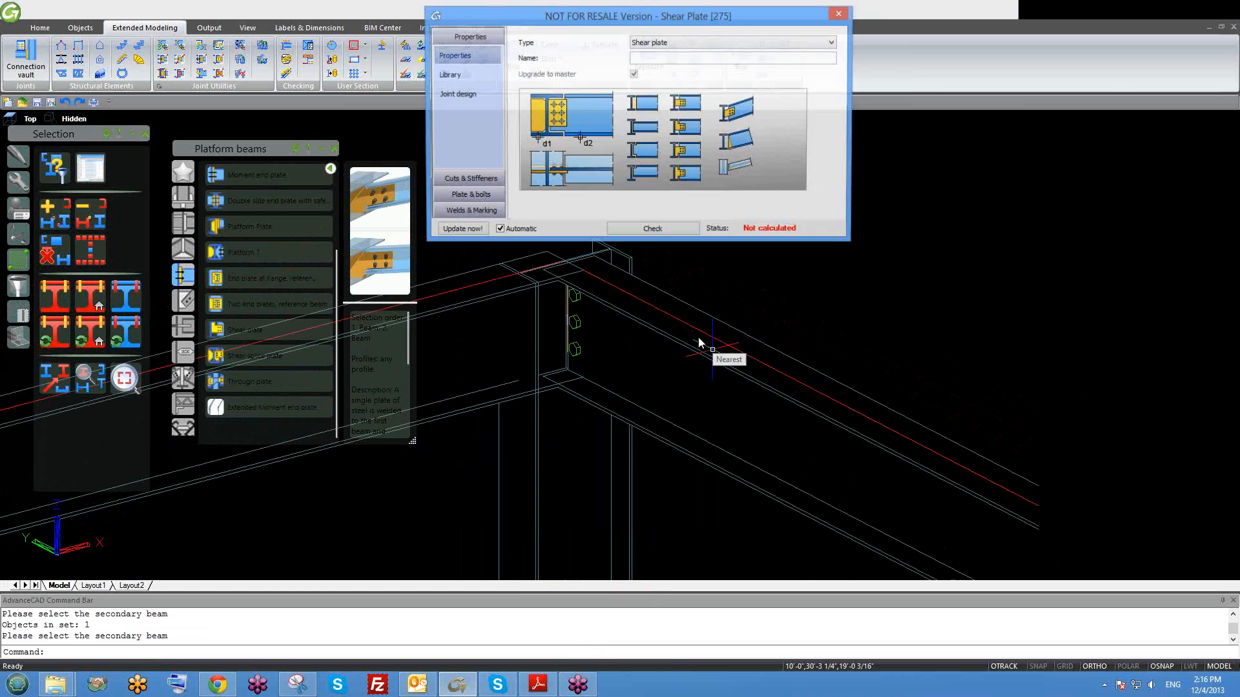
Turn on the beam stiffener for the new shear plate joint.
middle_click_drag(504, 343, 464, 317, "shift")
scroll(543, 313, "up", 4)
middle_click_drag(577, 373, 563, 350, "shift")
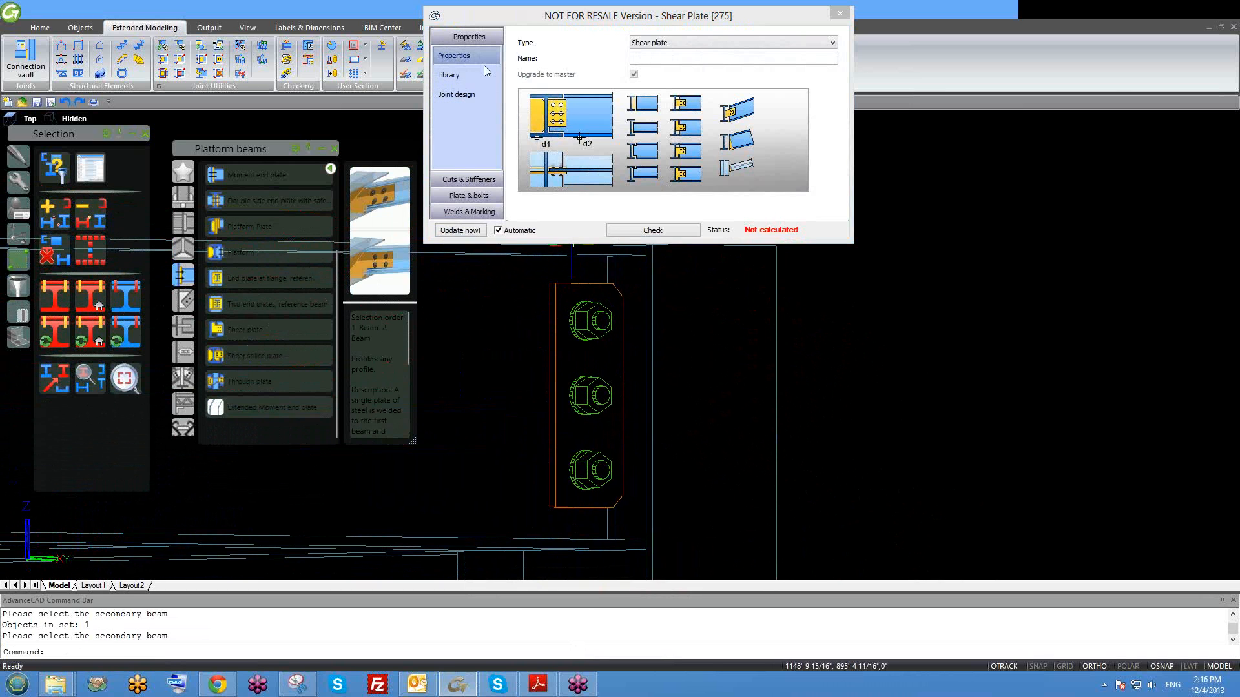
left_click(468, 180)
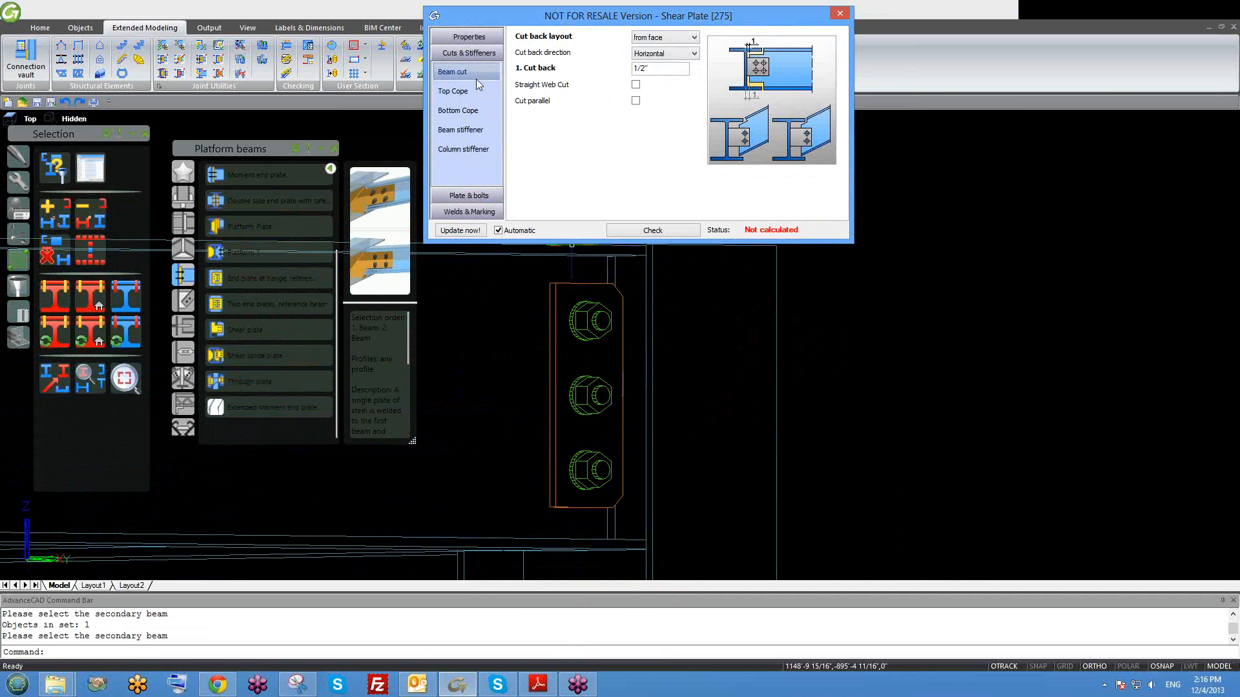
left_click(467, 130)
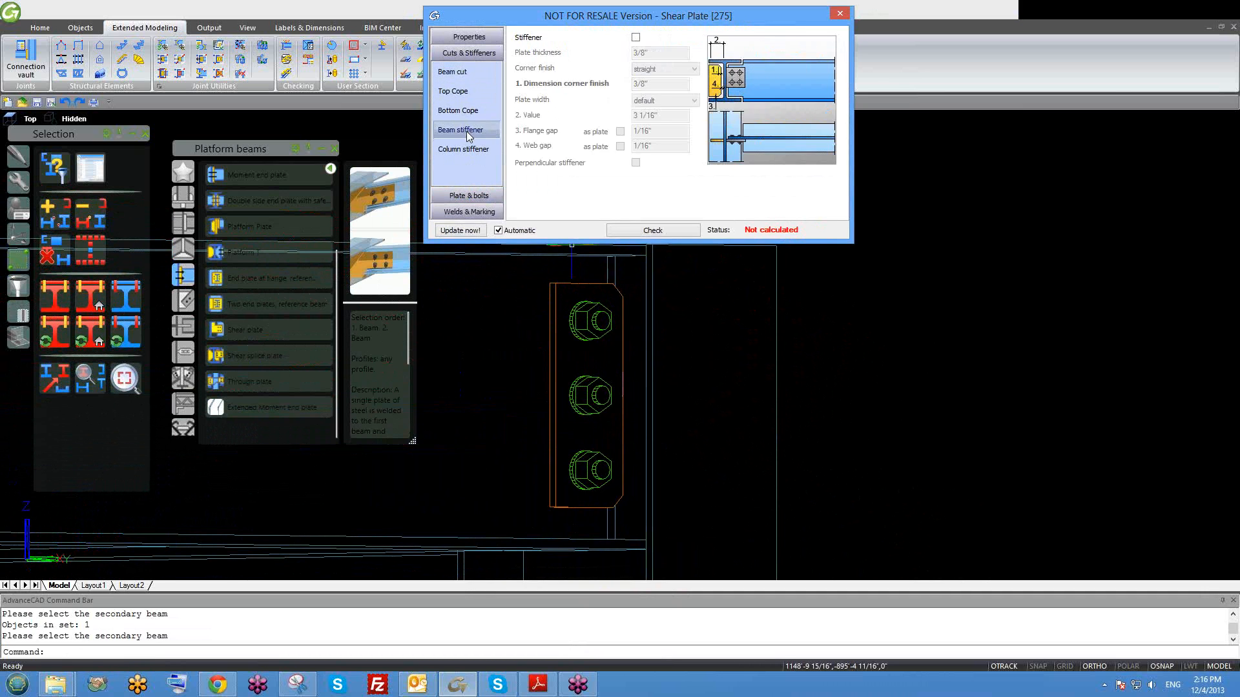
left_click(636, 38)
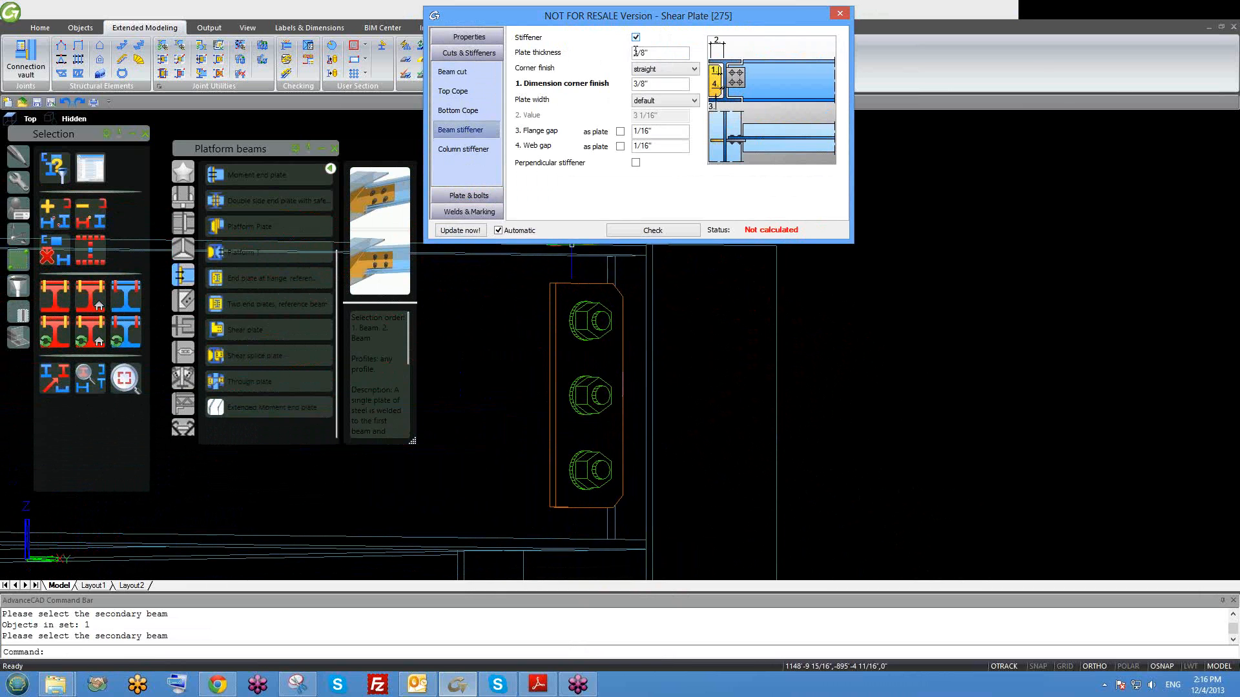
Set the shear plate joint's column stiffener to Top and view the joint from the side.
left_click(463, 149)
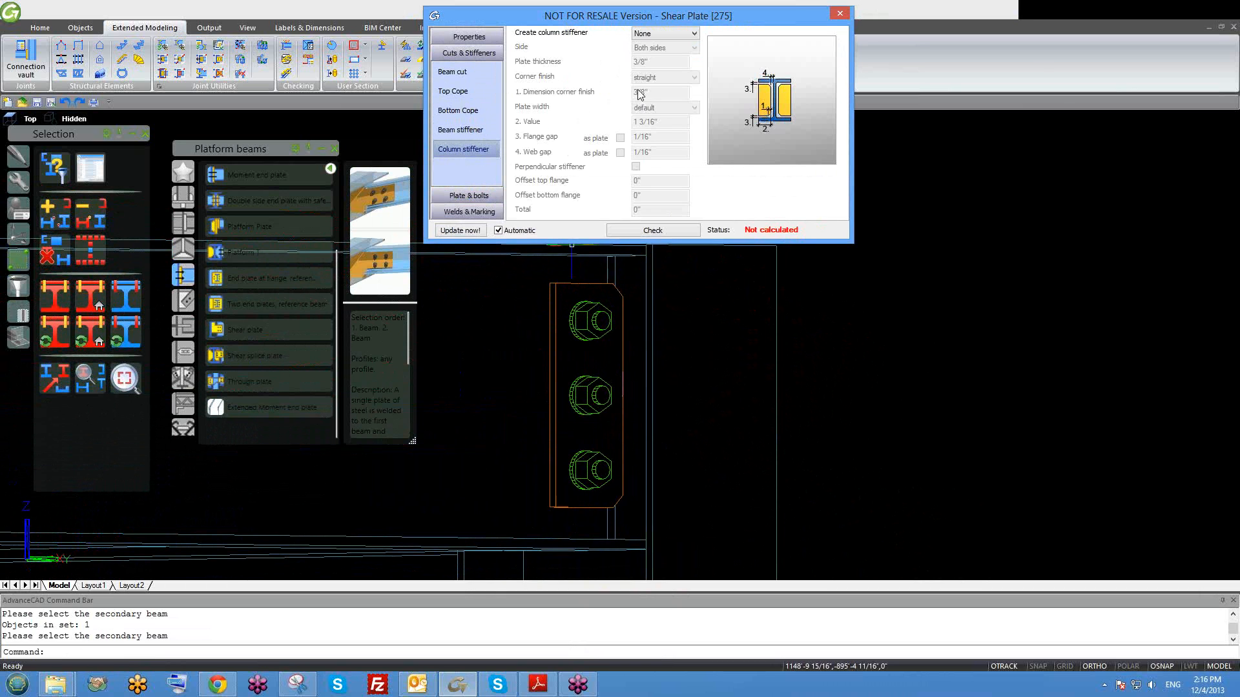
left_click(666, 33)
left_click(653, 51)
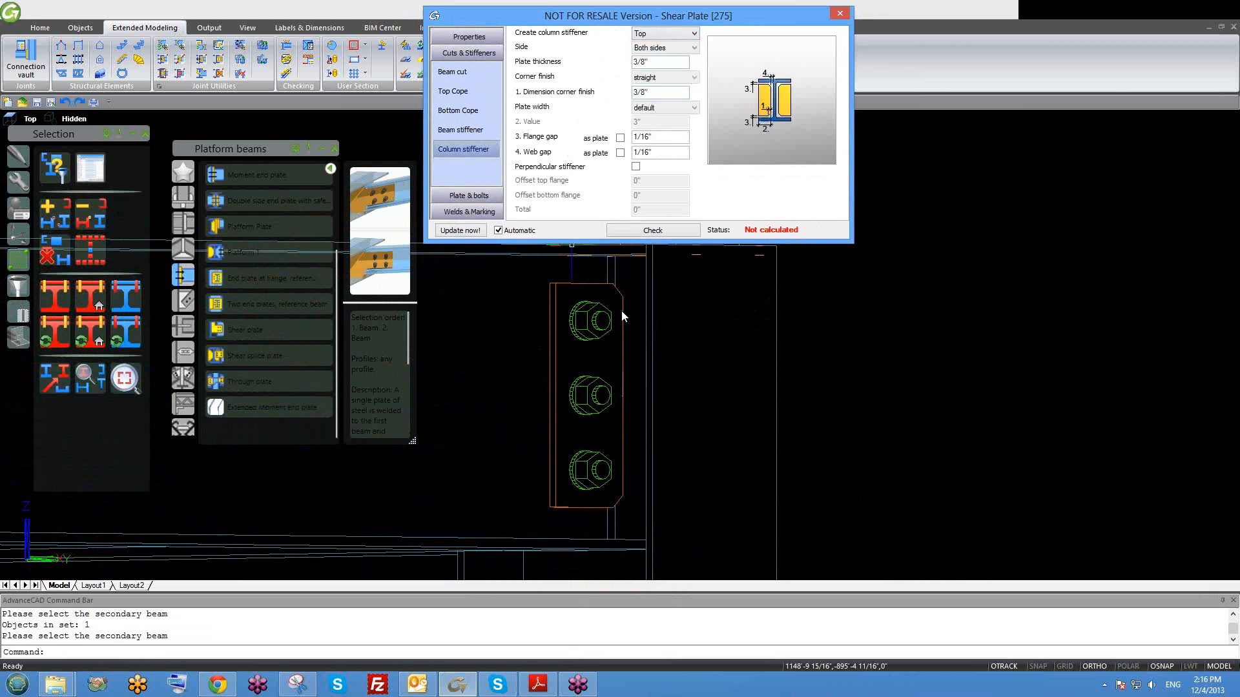
scroll(607, 407, "down", 2)
middle_click_drag(618, 401, 775, 397, "shift")
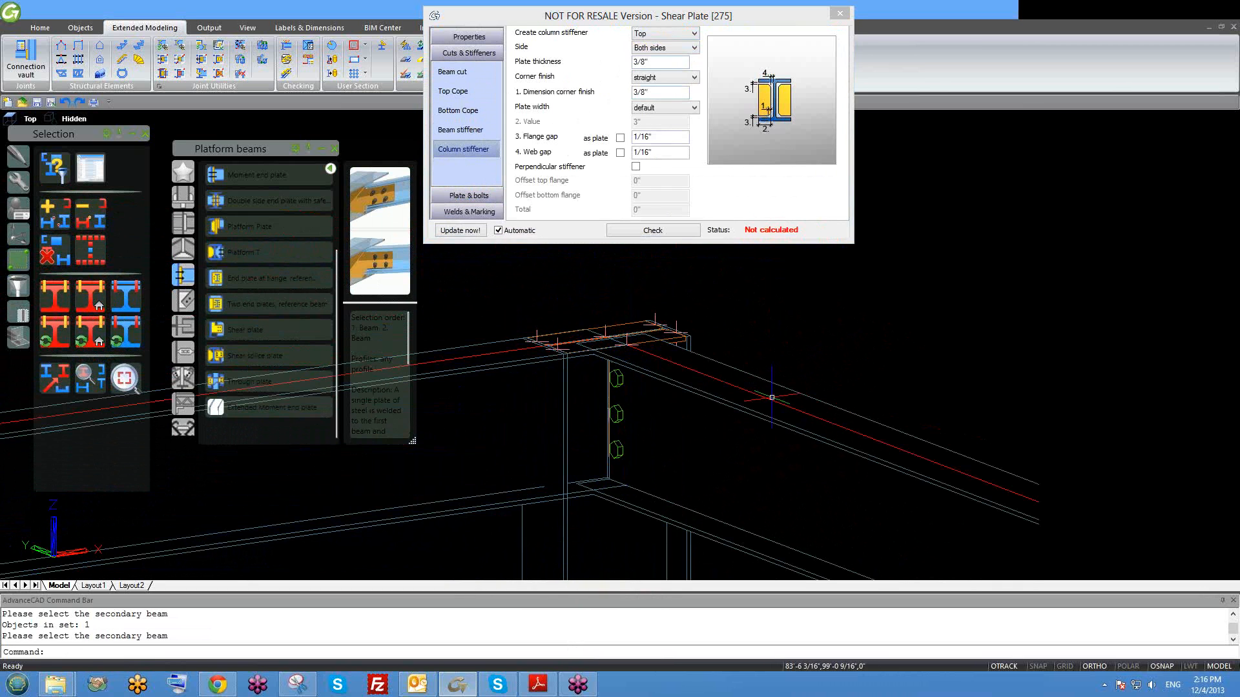
Switch the shear plate joint's column stiffener to Bottom, and finally turn the column stiffener off.
left_click(670, 35)
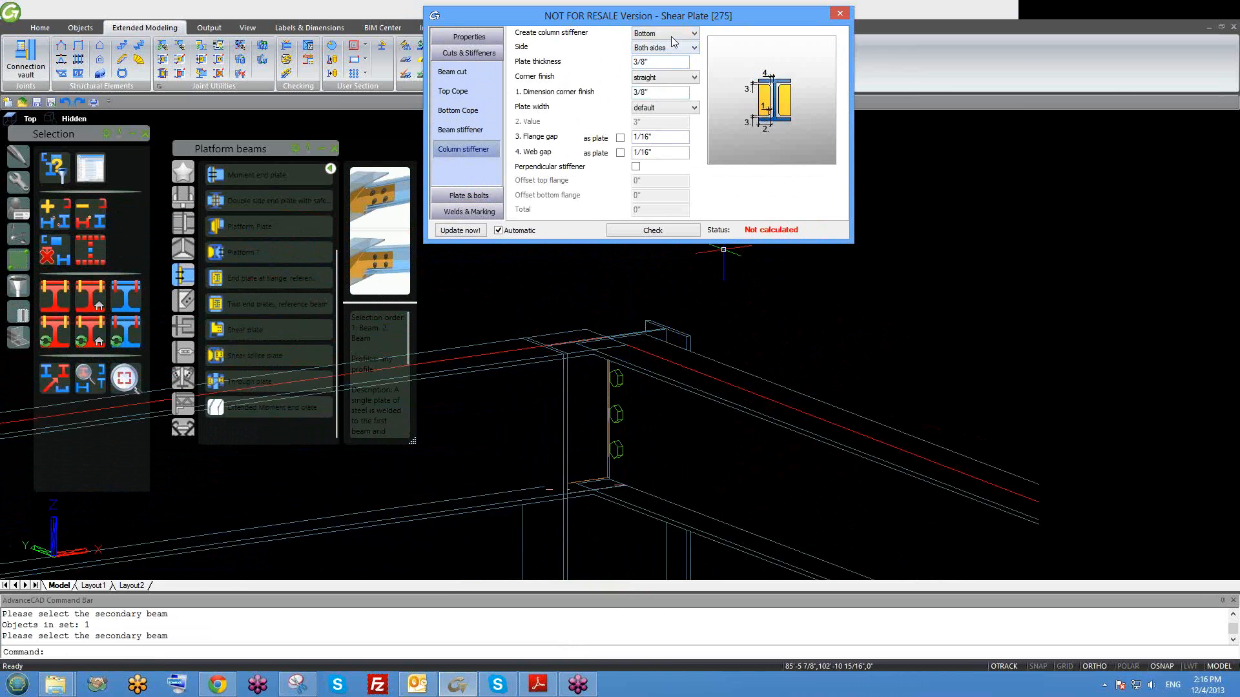
left_click(642, 45)
Review the beam stiffener, top cope and bottom cope settings of the shear plate joint against the model.
left_click(474, 131)
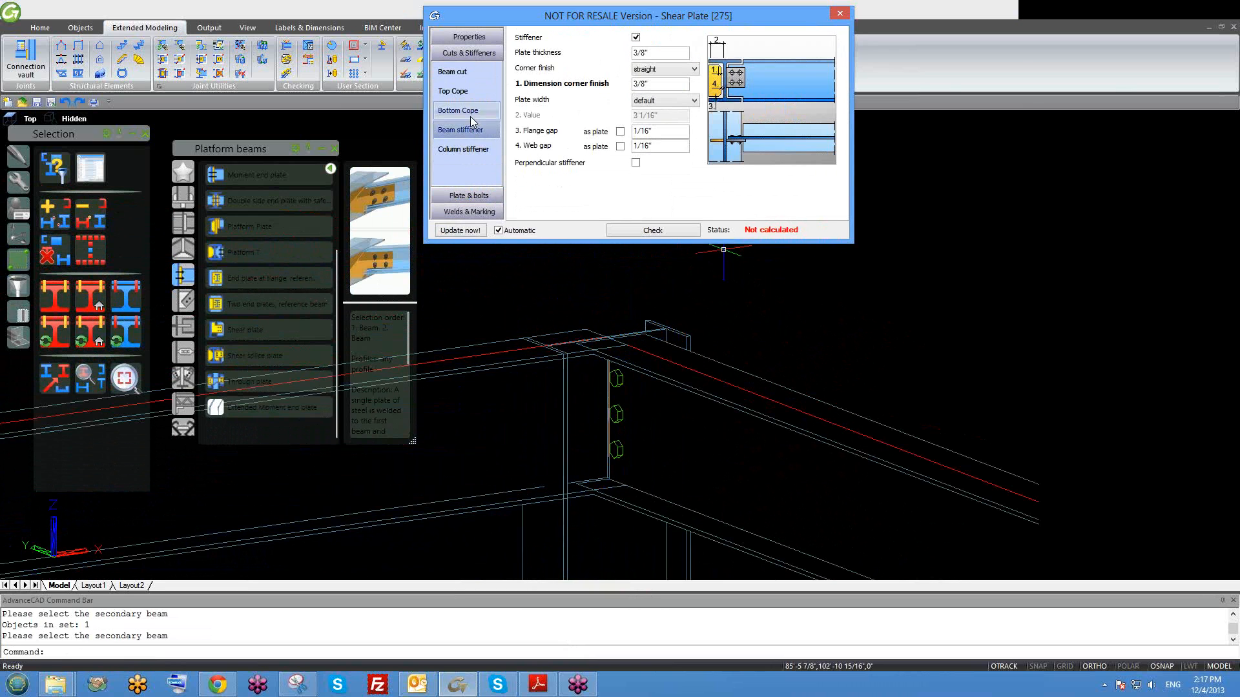
left_click(471, 93)
left_click(471, 111)
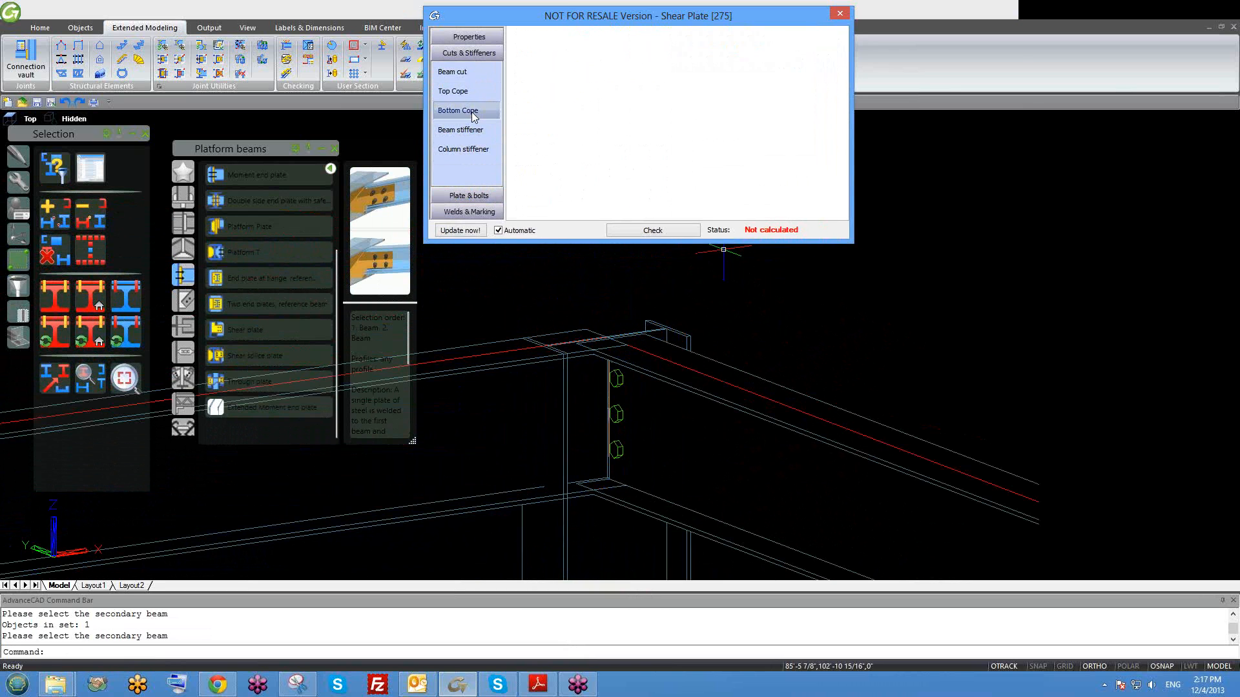
middle_click_drag(650, 372, 701, 413)
scroll(573, 408, "up", 2)
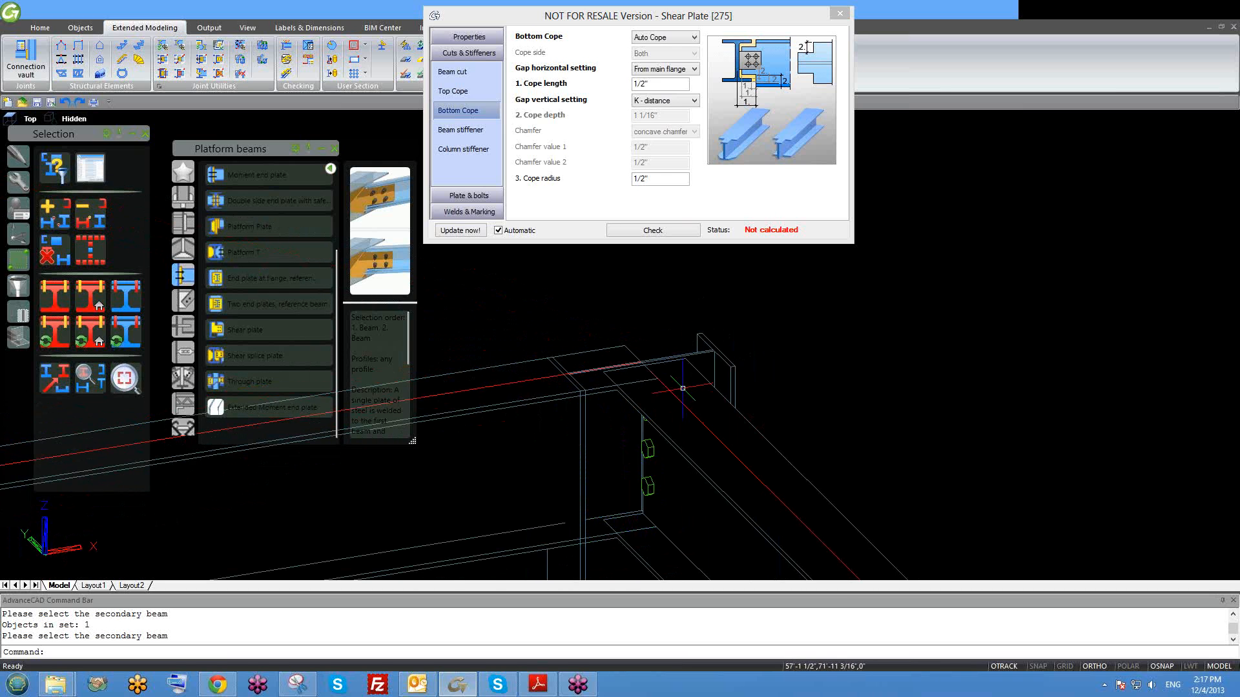
left_click(456, 91)
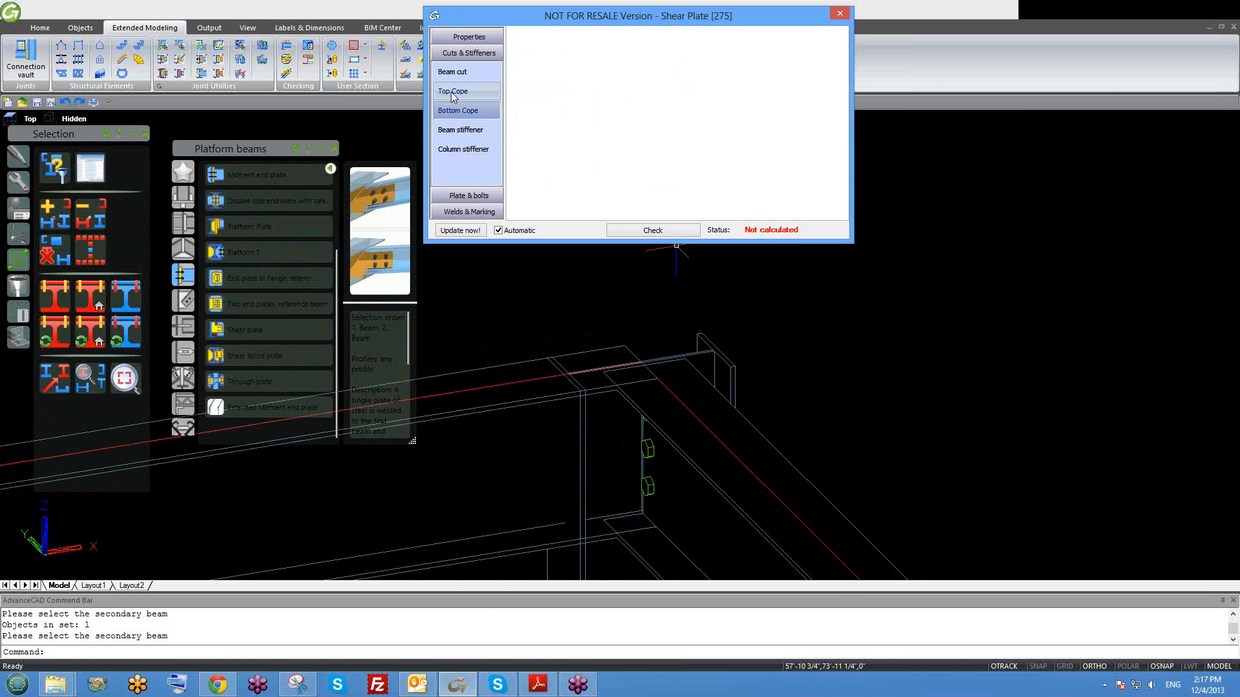
Set the secondary beam's cut back from the face to 3" in the shear plate joint.
left_click(452, 76)
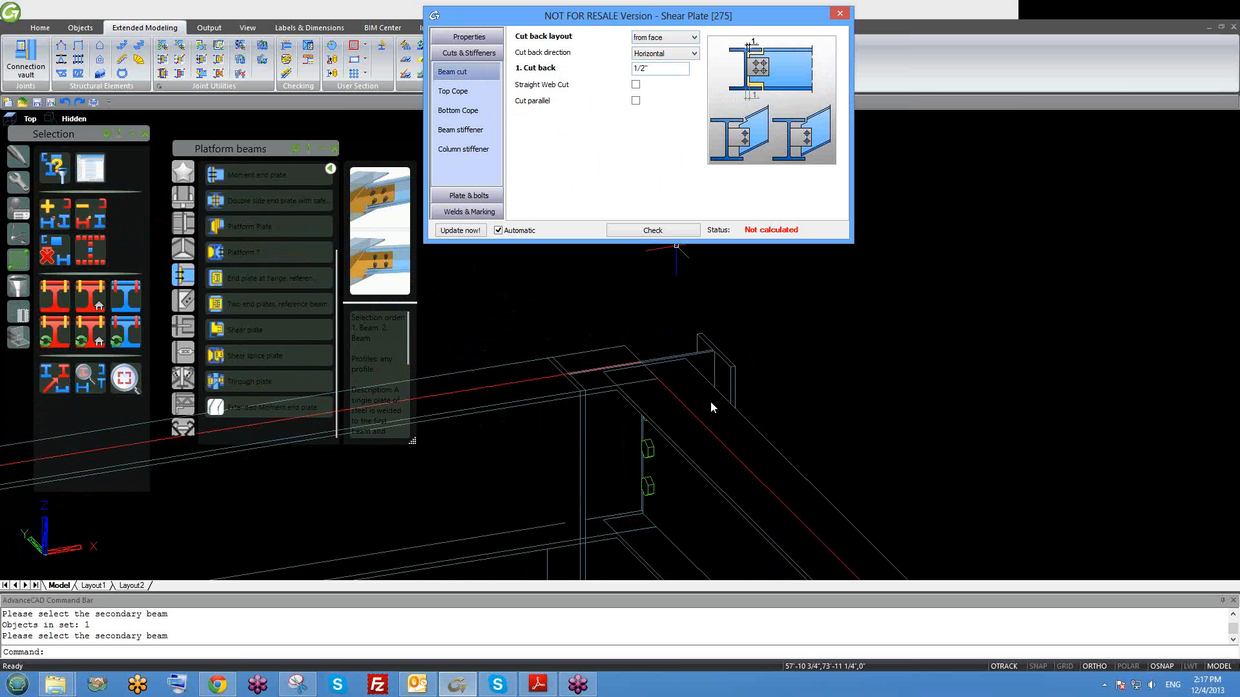
middle_click_drag(722, 443, 532, 417, "shift")
scroll(586, 416, "up", 3)
scroll(587, 352, "up", 2)
middle_click_drag(602, 377, 585, 348, "shift")
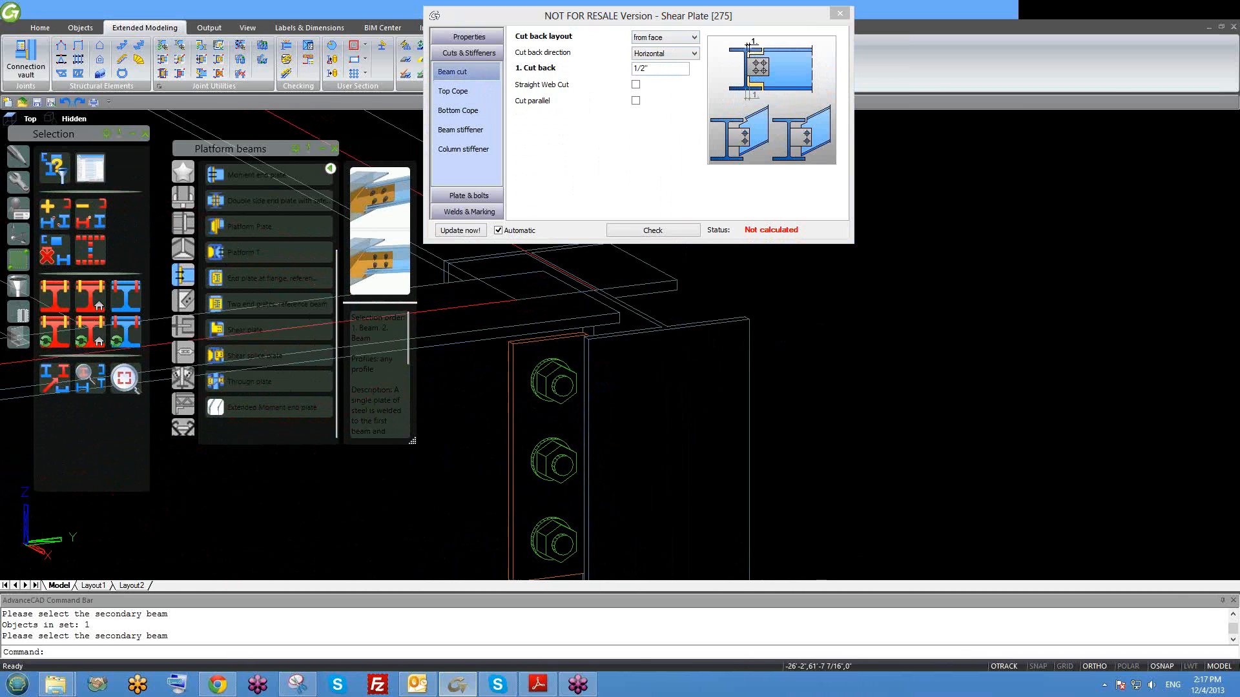
left_click(659, 68)
type("3")
key("Return")
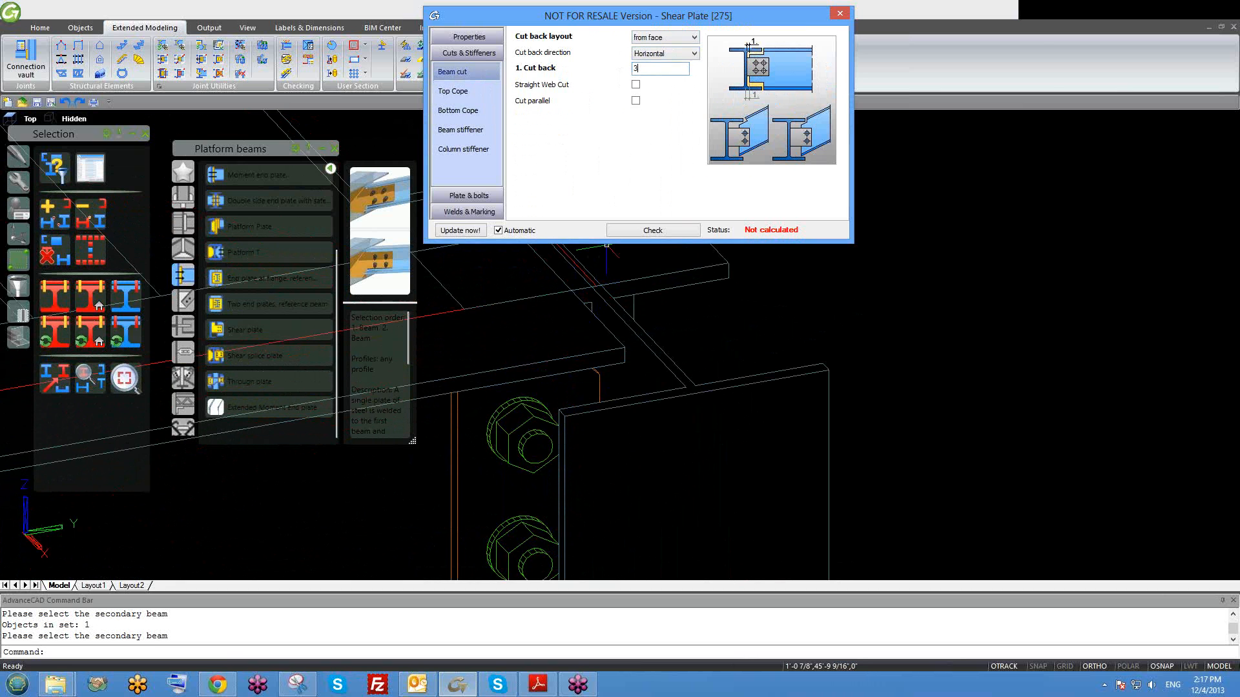
Restore the secondary beam's cut back to 1/2".
middle_click_drag(586, 329, 627, 404)
scroll(627, 404, "down", 3)
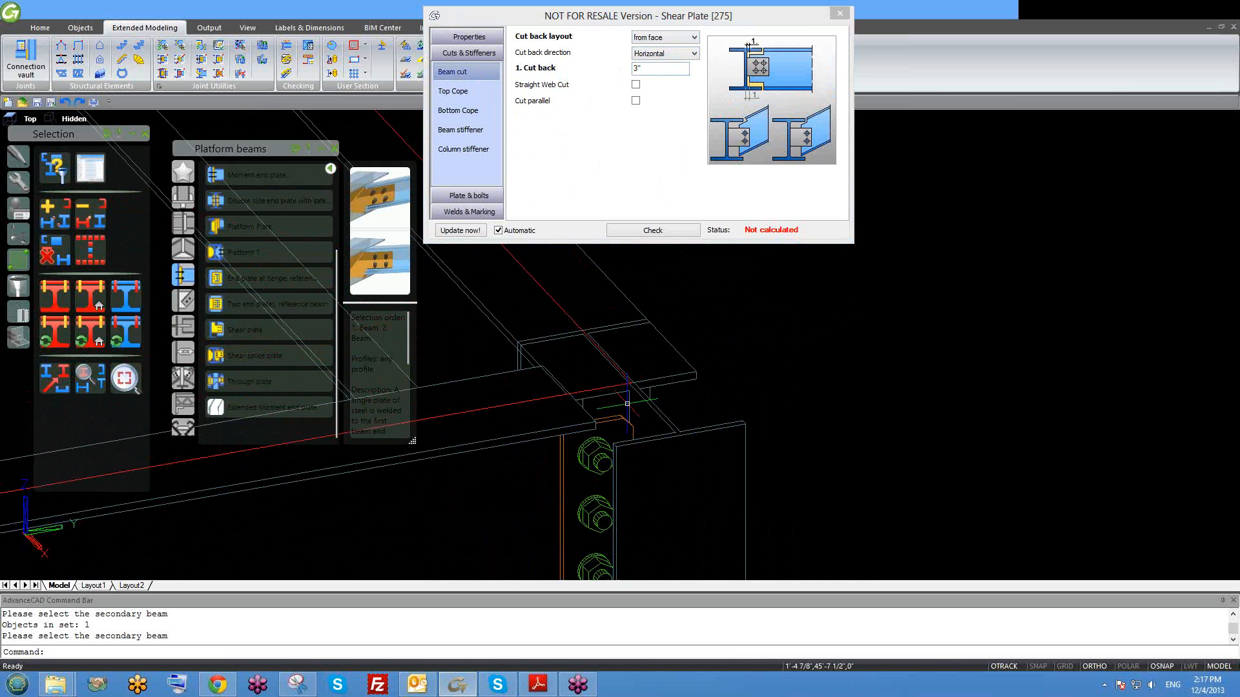
mouse_move(642, 358)
middle_mouse_down("shift")
mouse_move(644, 278)
mouse_move(636, 365)
middle_mouse_up("shift")
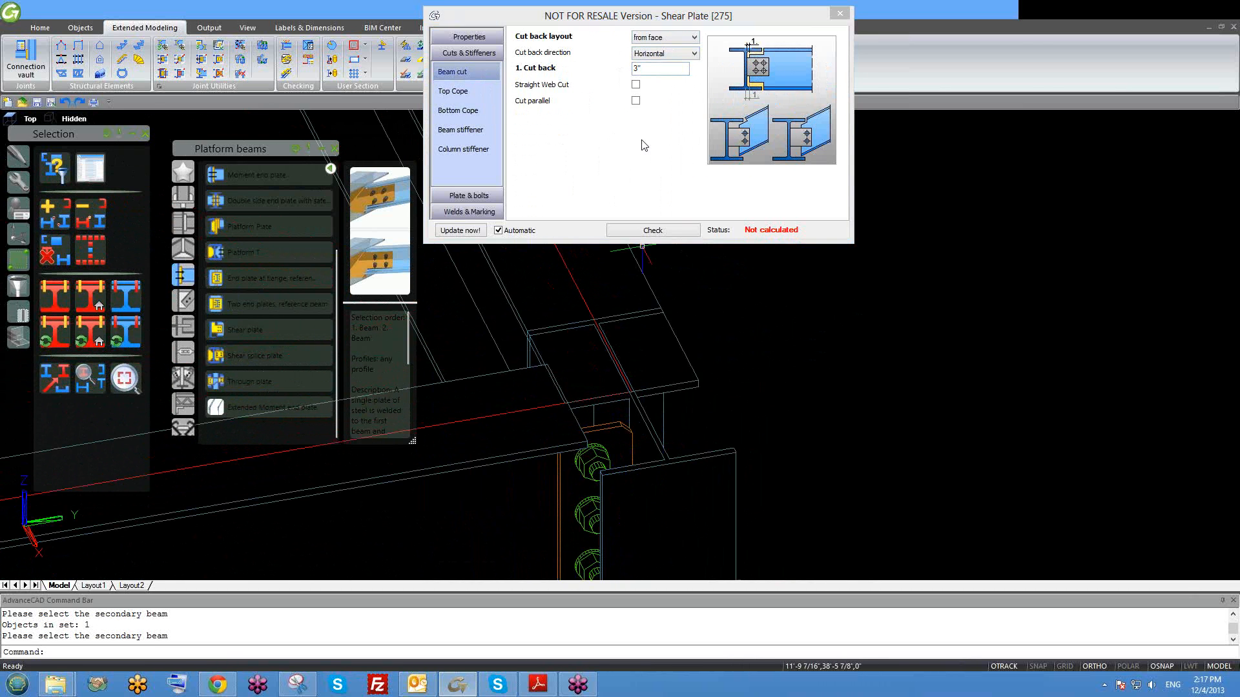
left_click(614, 77)
type("1/2")
key("Return")
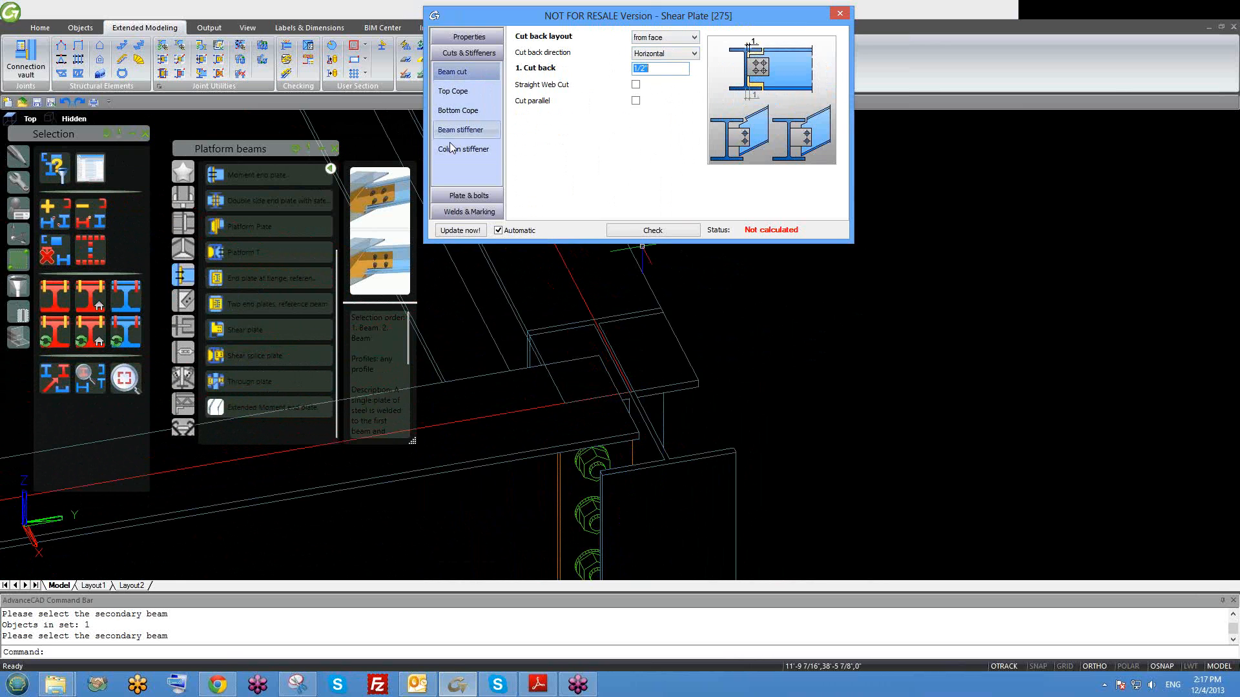
Change the side of the shear plate to Right in the plate layout.
left_click(481, 196)
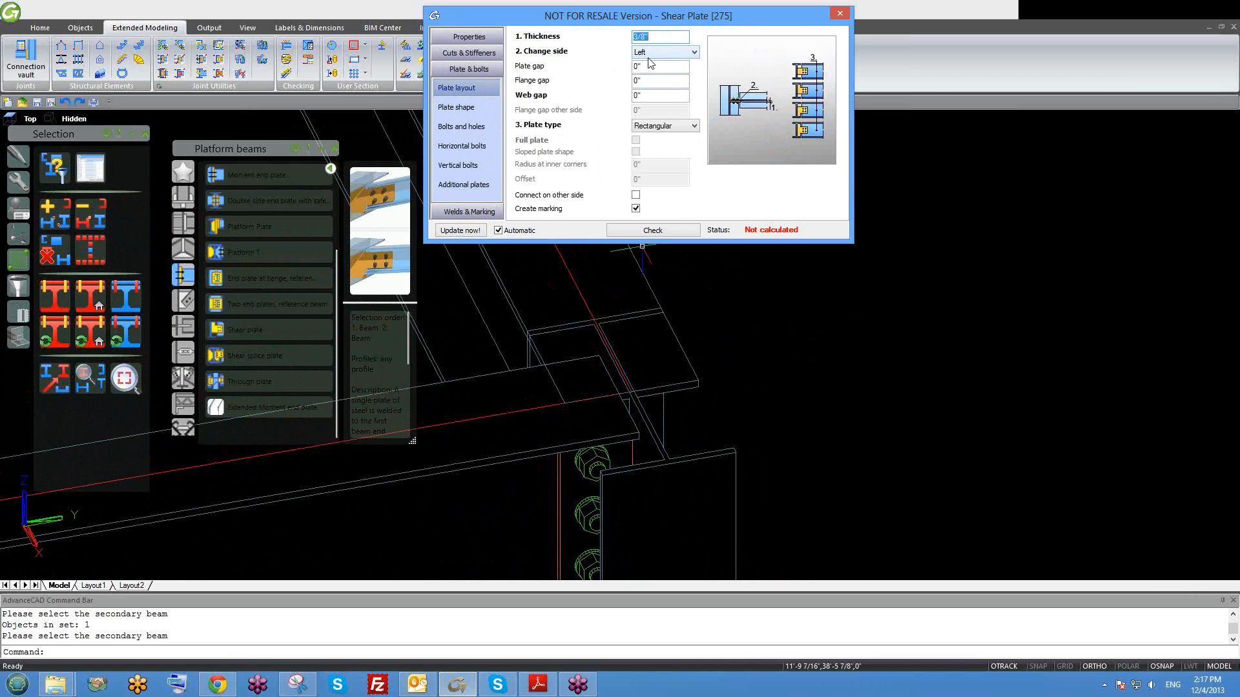
middle_click_drag(621, 492, 611, 381)
scroll(611, 382, "down", 3)
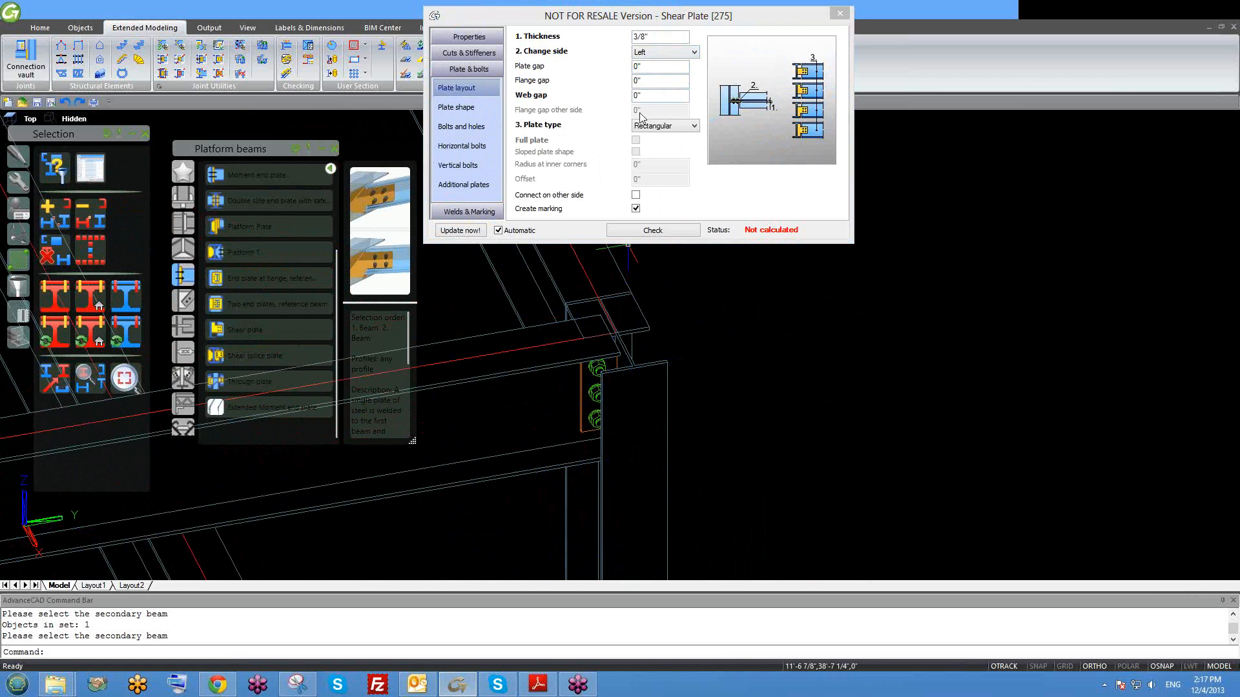
left_click(661, 53)
left_click(663, 73)
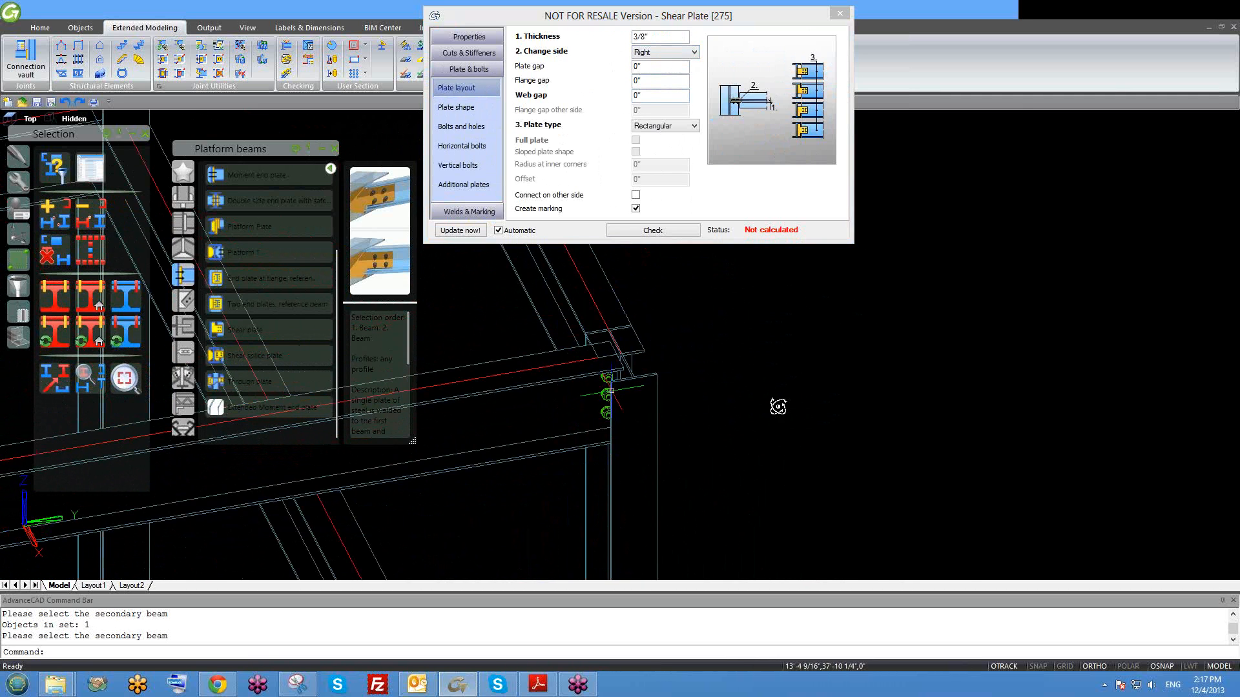
scroll(794, 376, "up", 5)
scroll(715, 451, "down", 5)
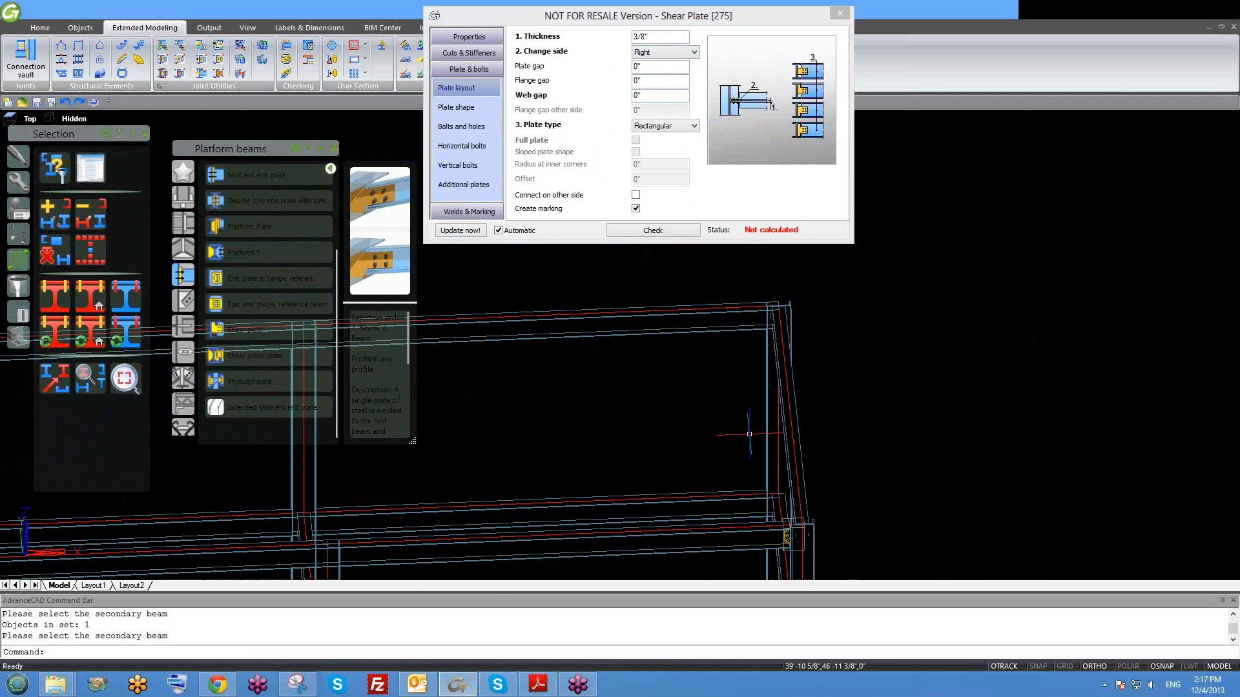
scroll(826, 497, "up", 3)
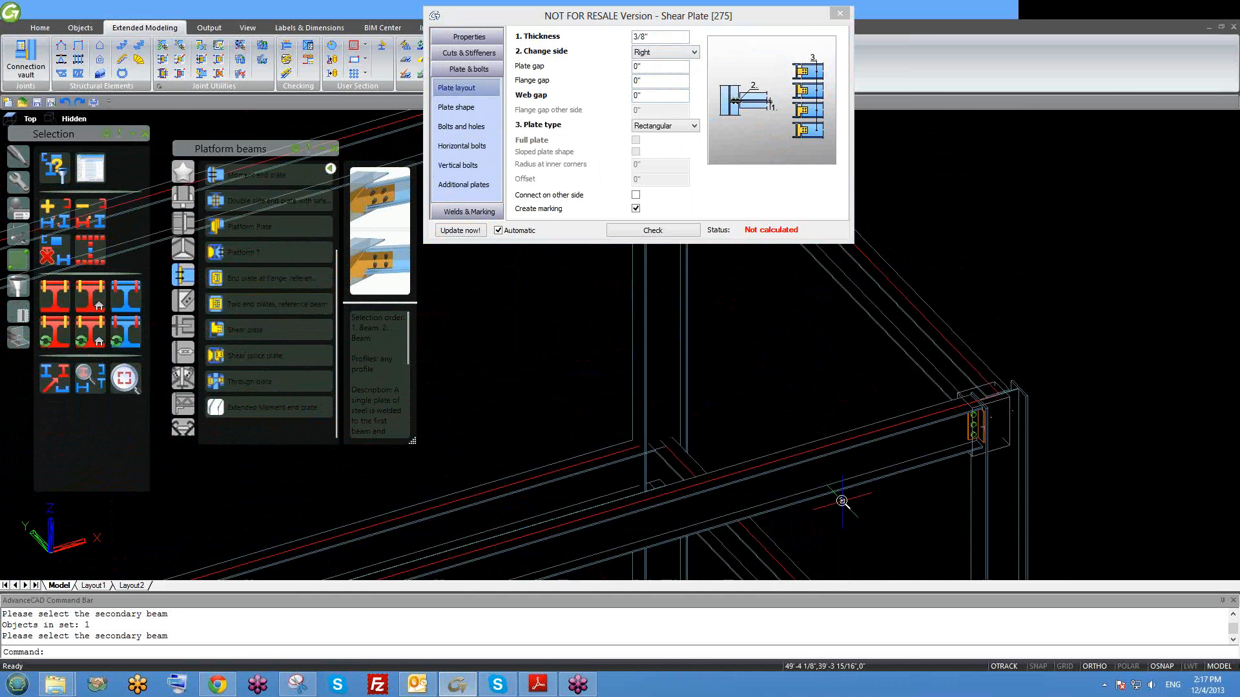
scroll(842, 502, "down", 3)
scroll(847, 498, "up", 5)
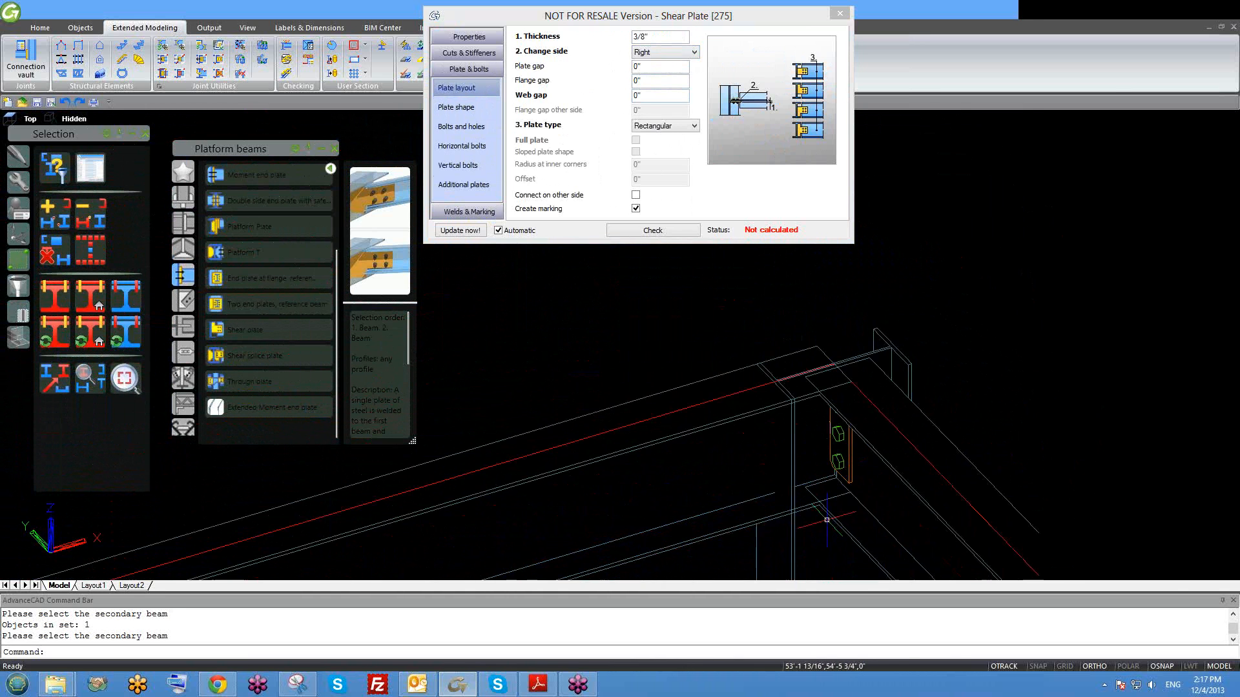
middle_click_drag(850, 496, 819, 477, "shift")
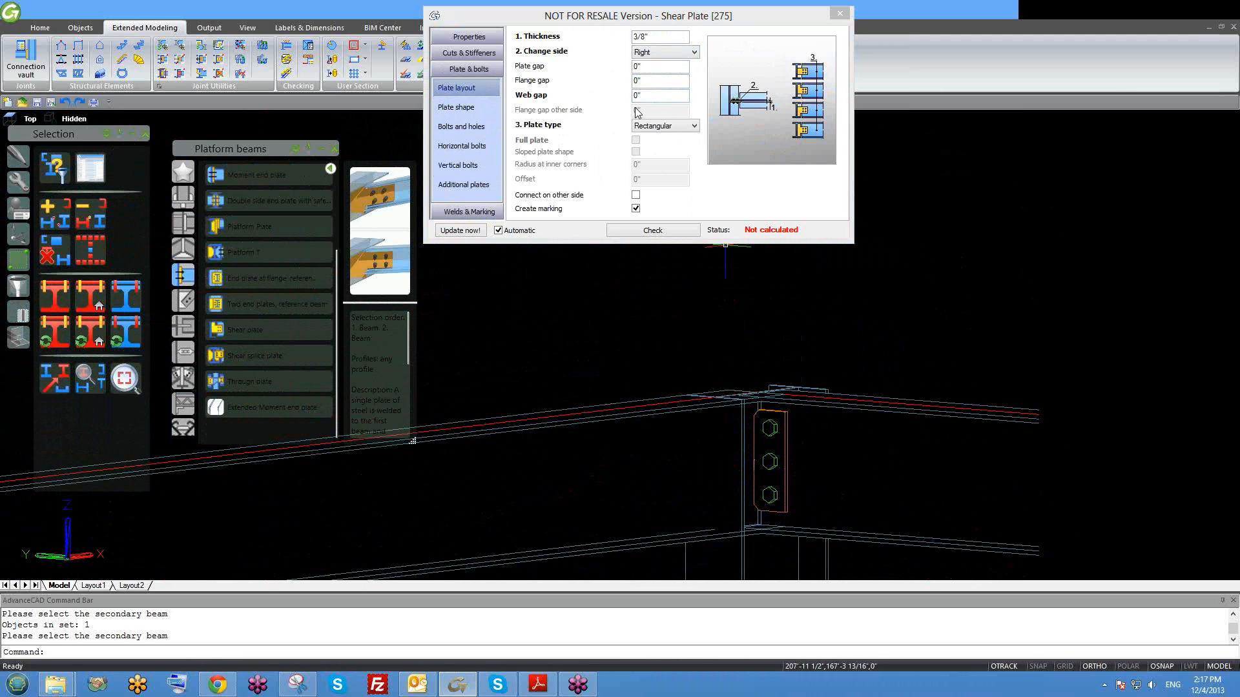
Examine the shear plate's plate type options, its corner finish settings, and its bolt and hole settings.
left_click(656, 126)
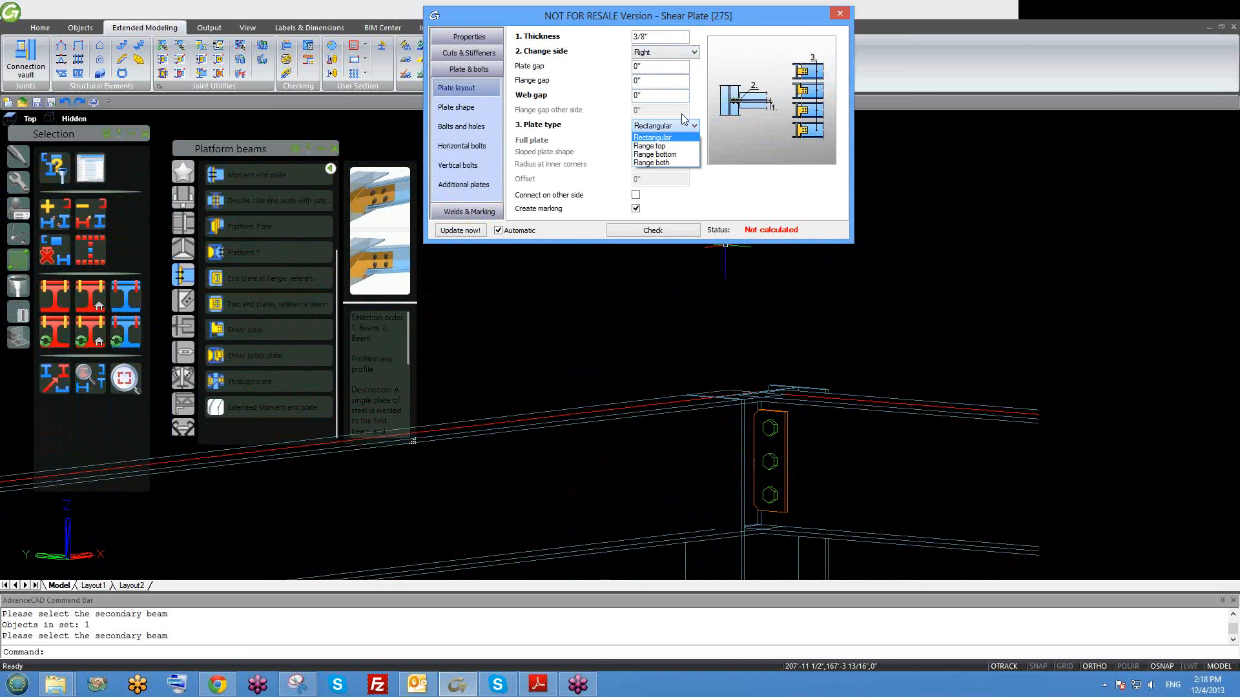
left_click(692, 138)
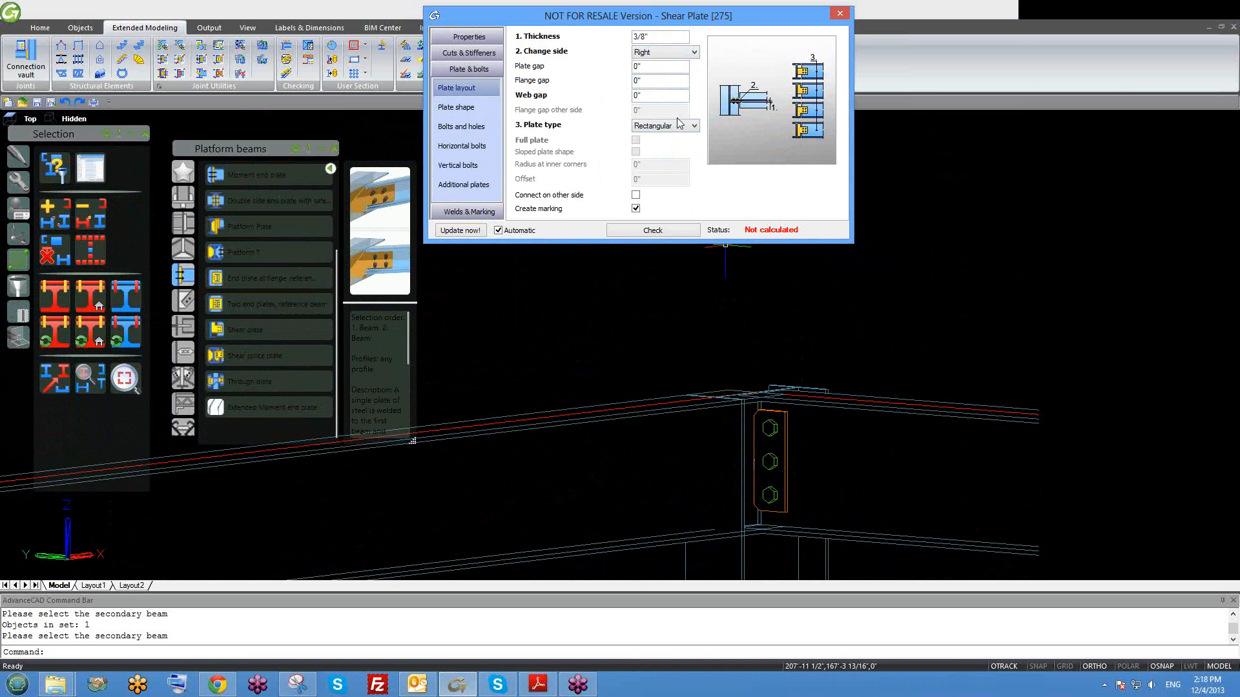
left_click(474, 108)
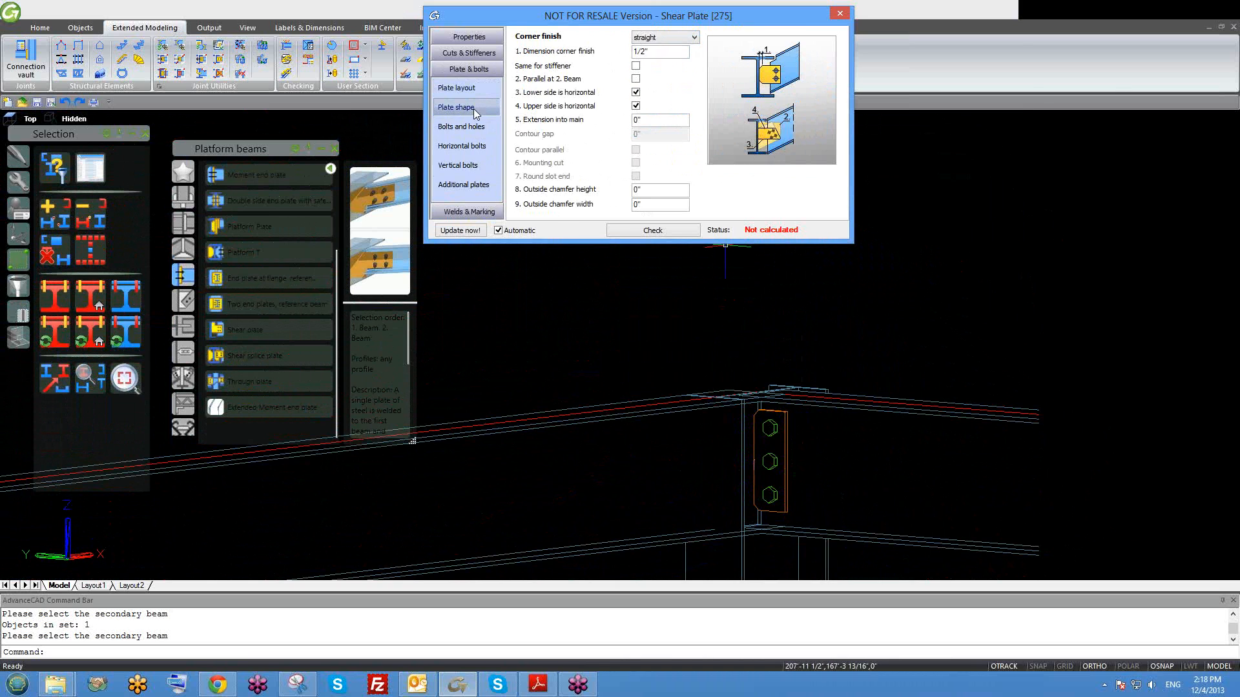
left_click(661, 51)
left_click_drag(661, 51, 559, 57)
left_click(456, 128)
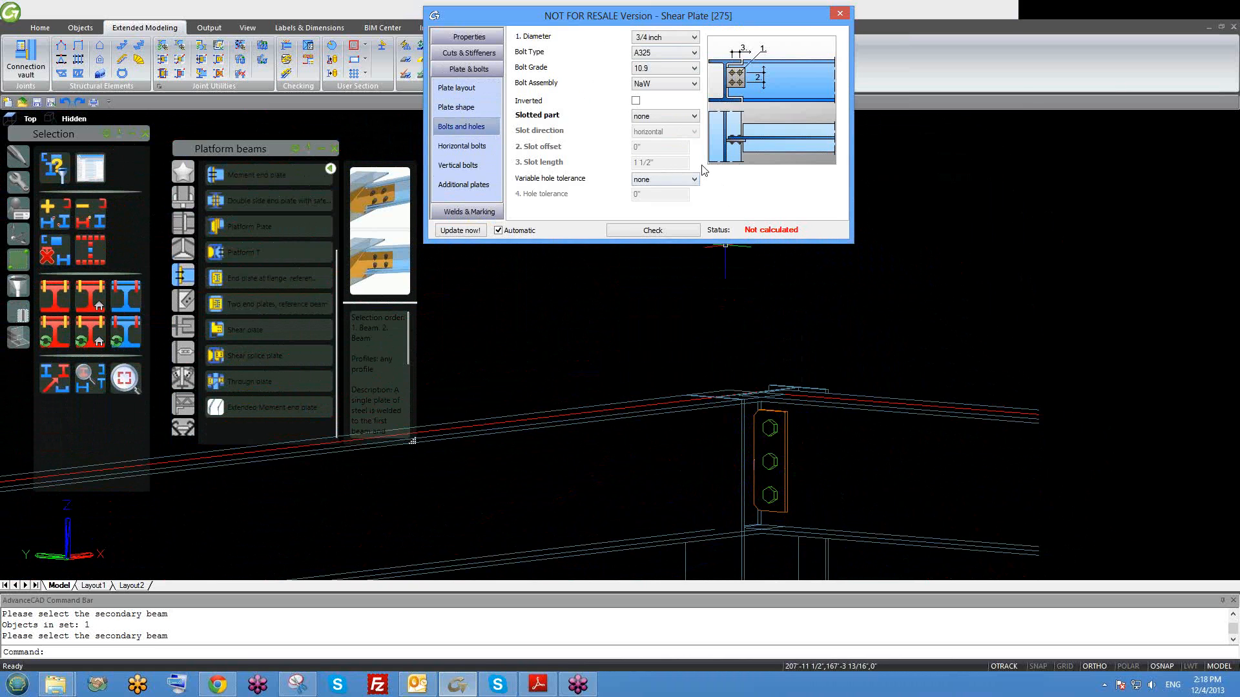
Examine the layout and bolt alignment options for the shear plate's horizontal bolts, keeping the layout on plate.
left_click(470, 154)
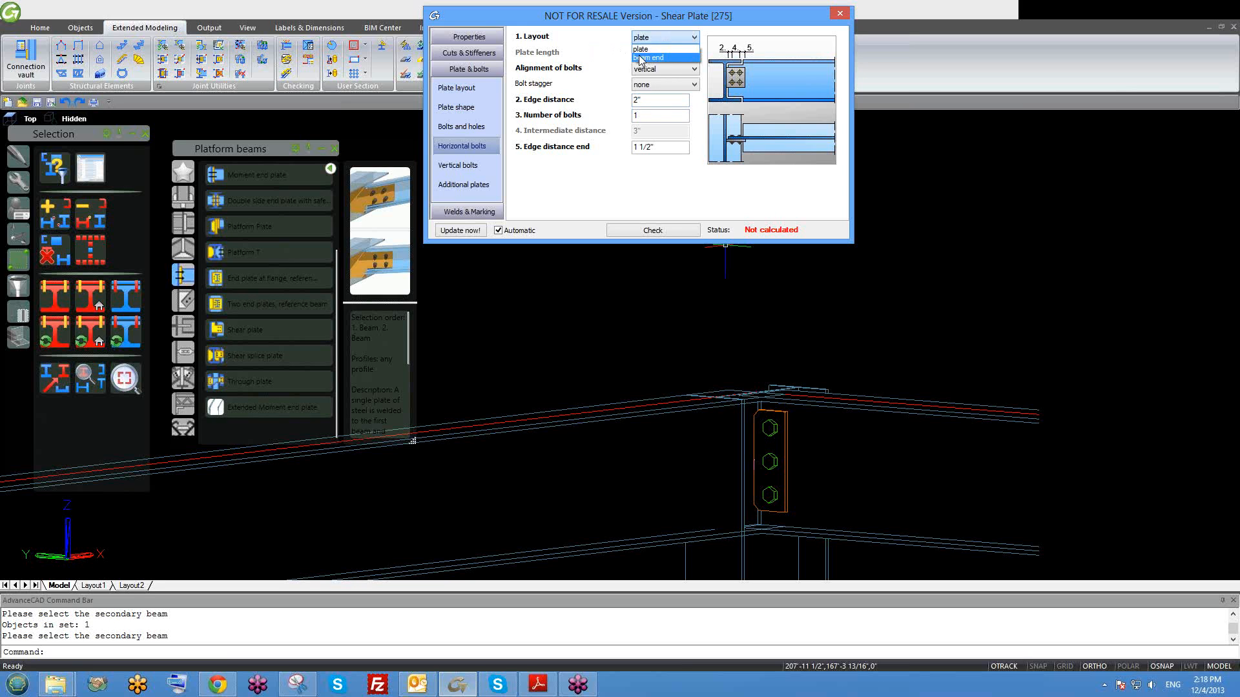
left_click(646, 49)
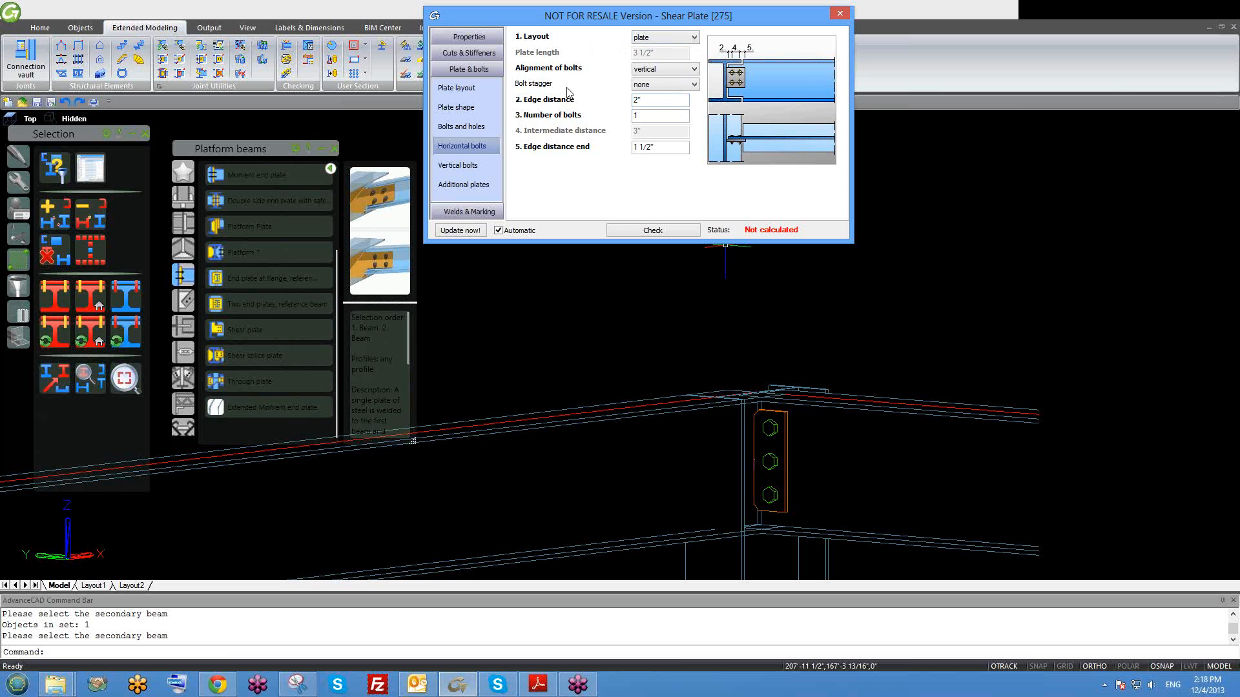
left_click(670, 69)
left_click(601, 74)
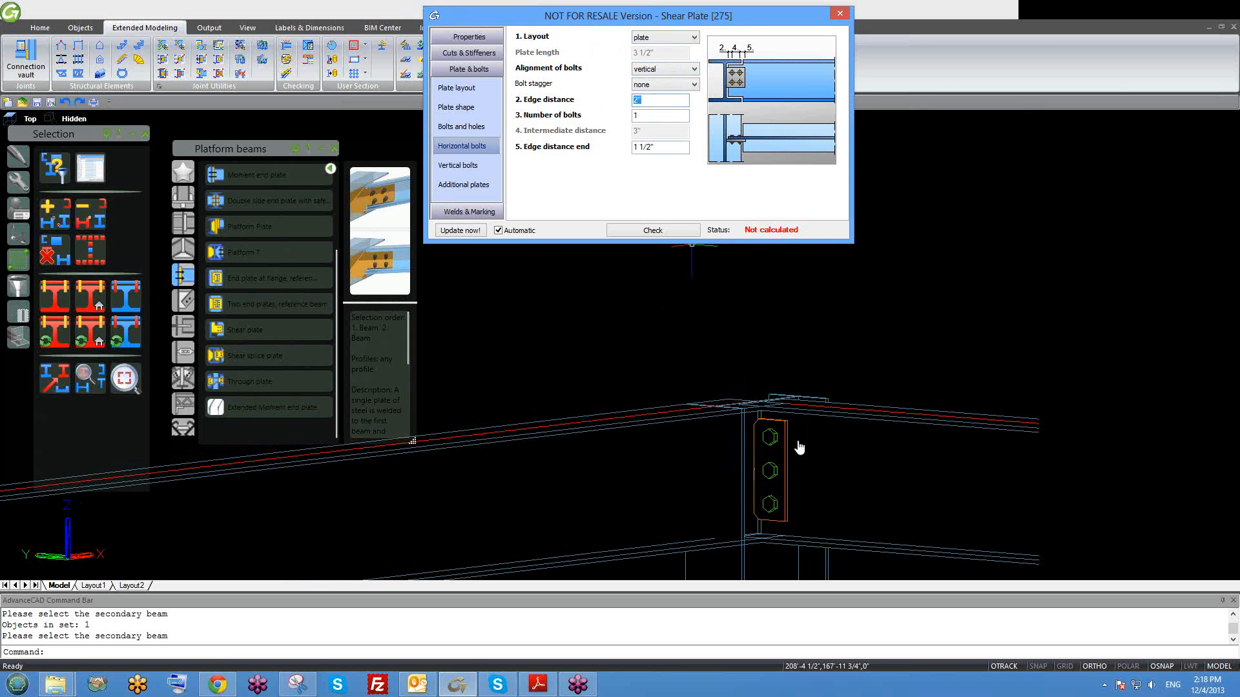
Try an edge distance of 3" for the horizontal bolts, and restore it to 2".
scroll(778, 445, "up", 4)
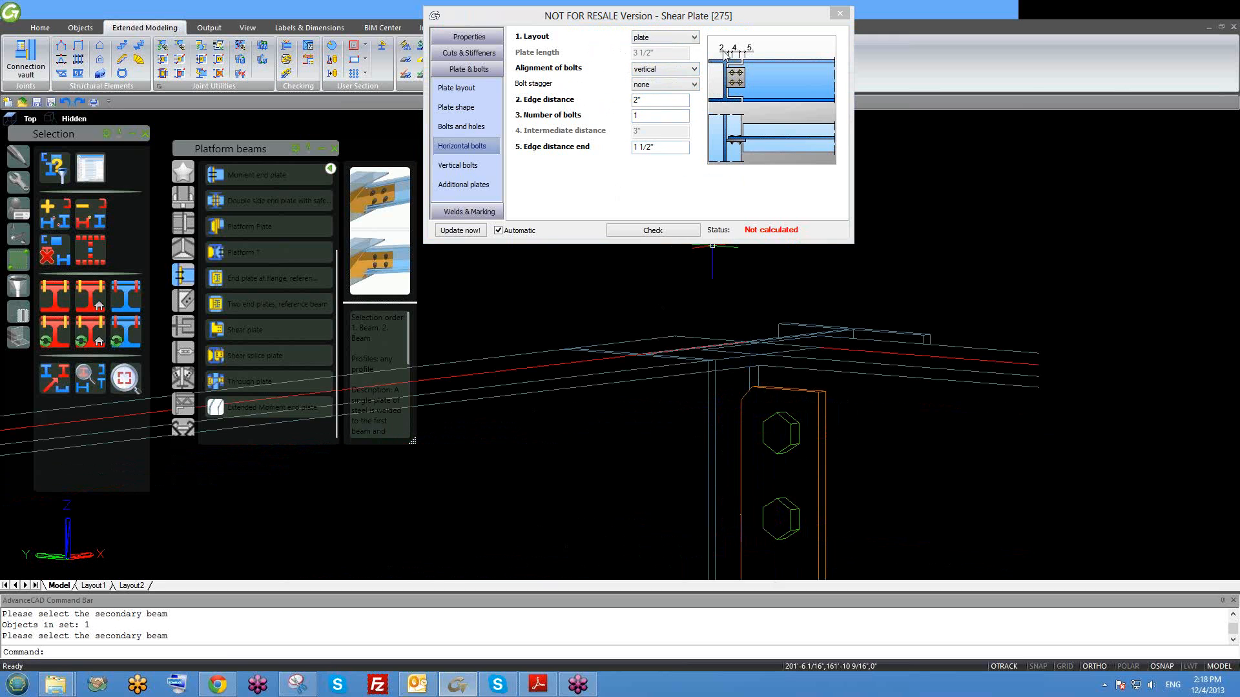
left_click(665, 100)
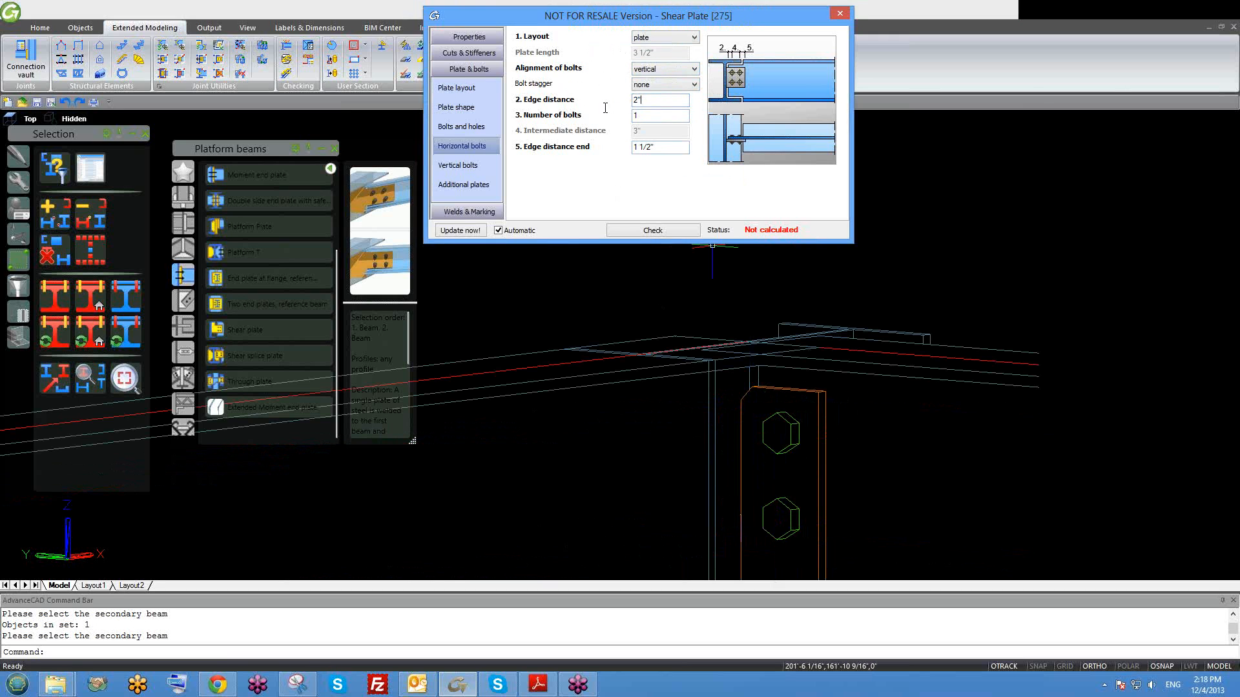
type("3")
key("Return")
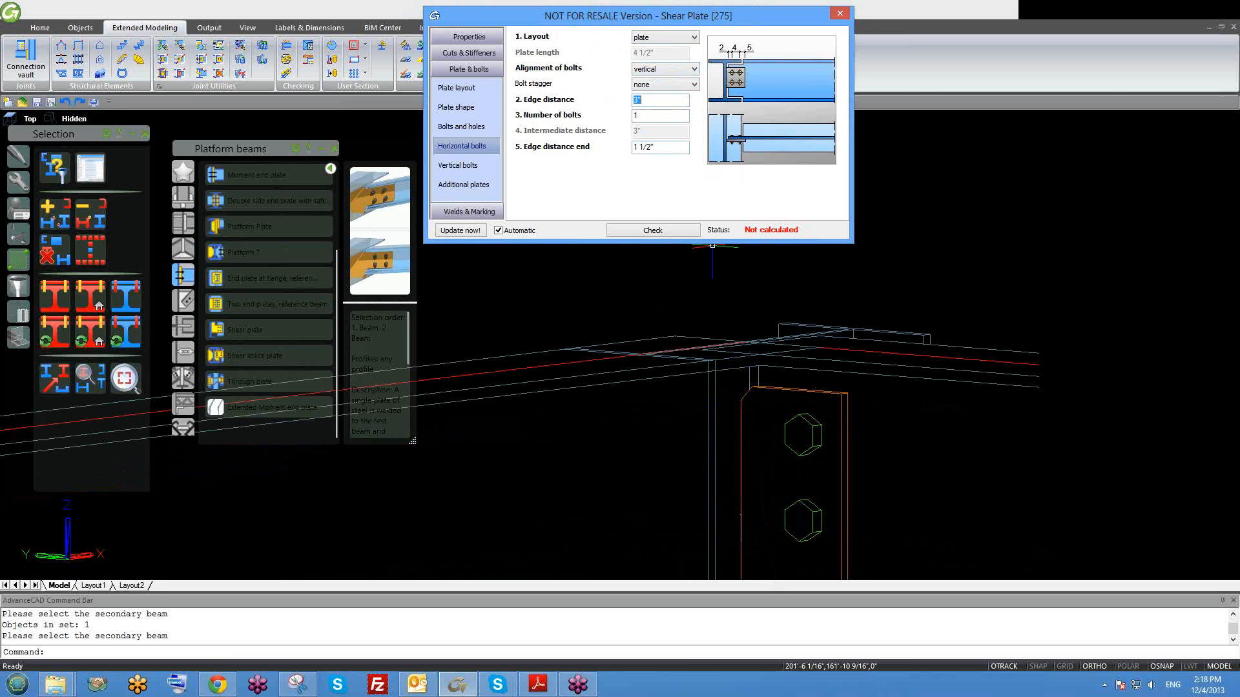
key("Return")
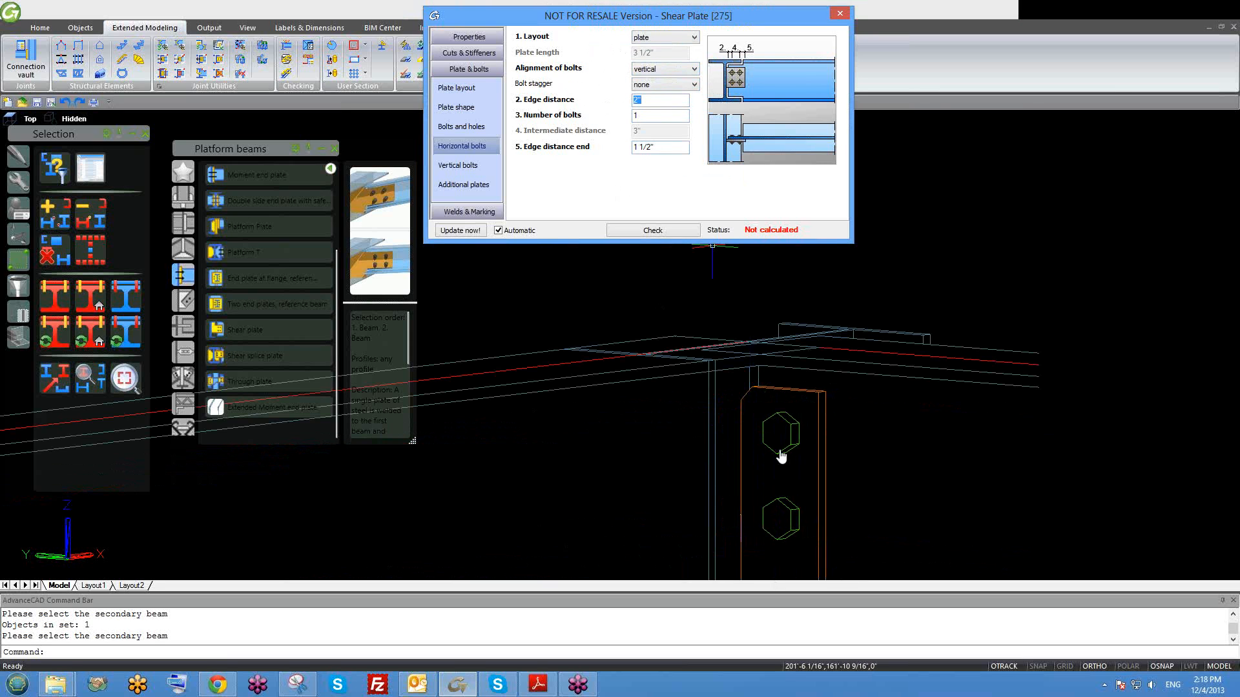
middle_click_drag(799, 463, 799, 468)
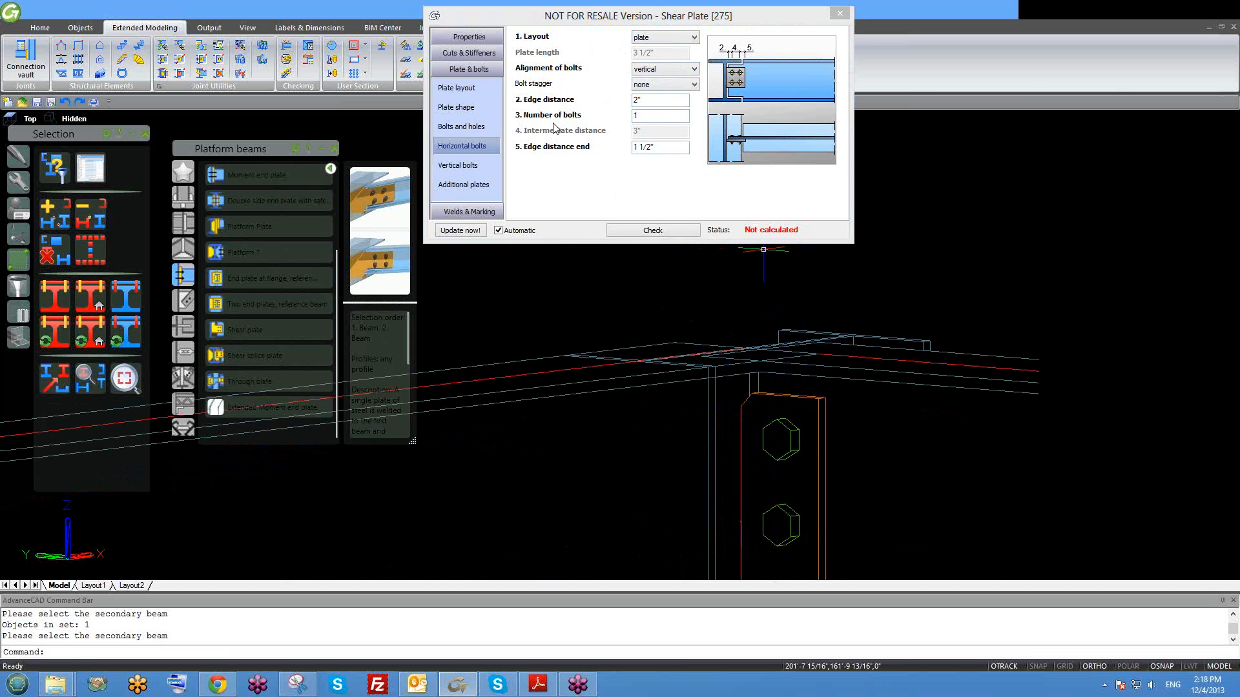
Try 3 as the number of horizontal bolts in the shear plate, and return it to 1.
left_click(638, 117)
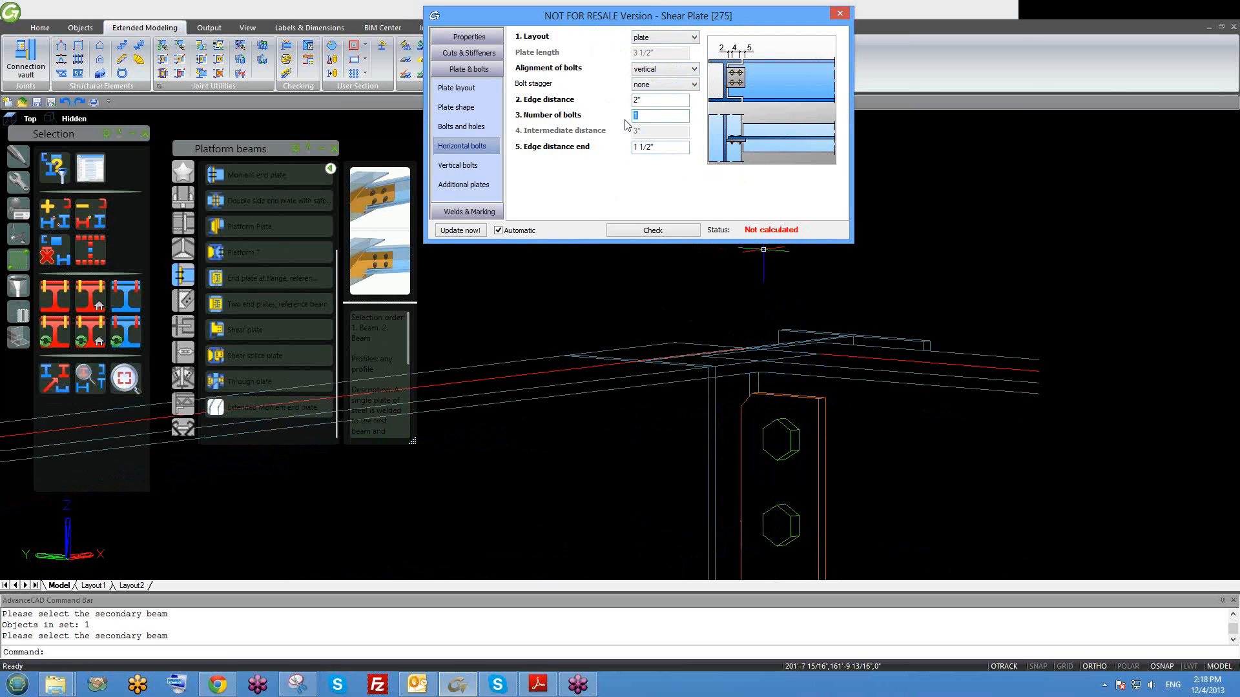
key("Return")
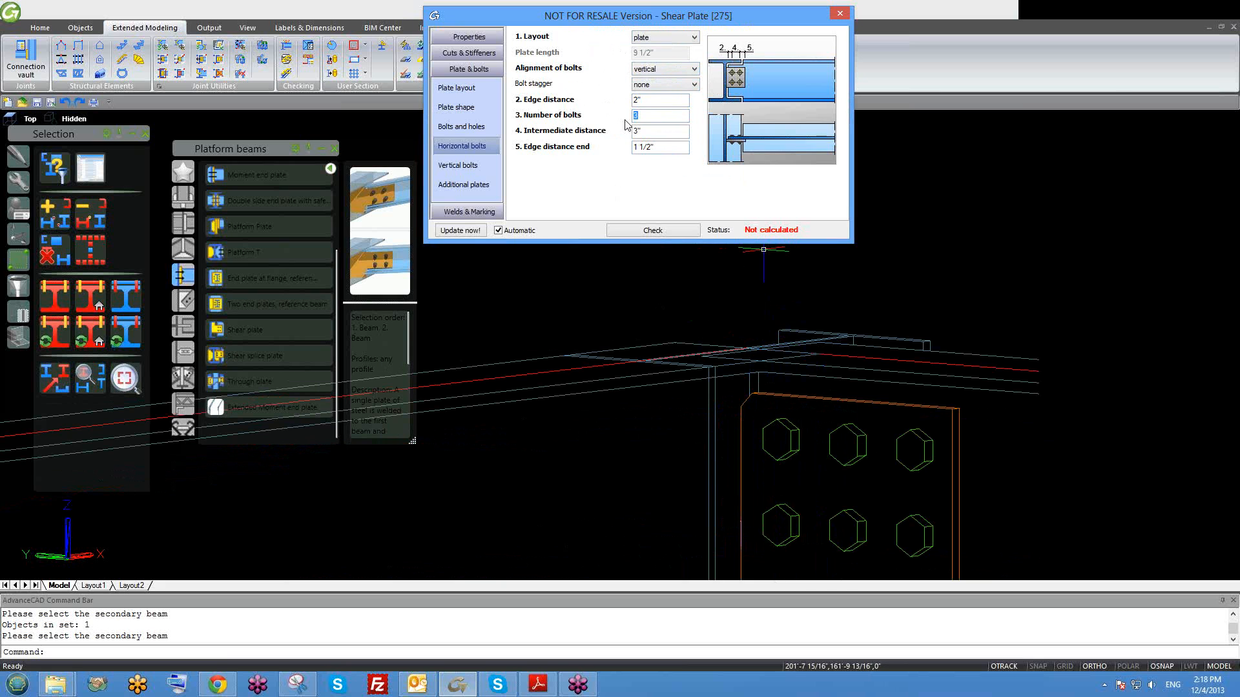
key("Return")
type("1")
key("Return")
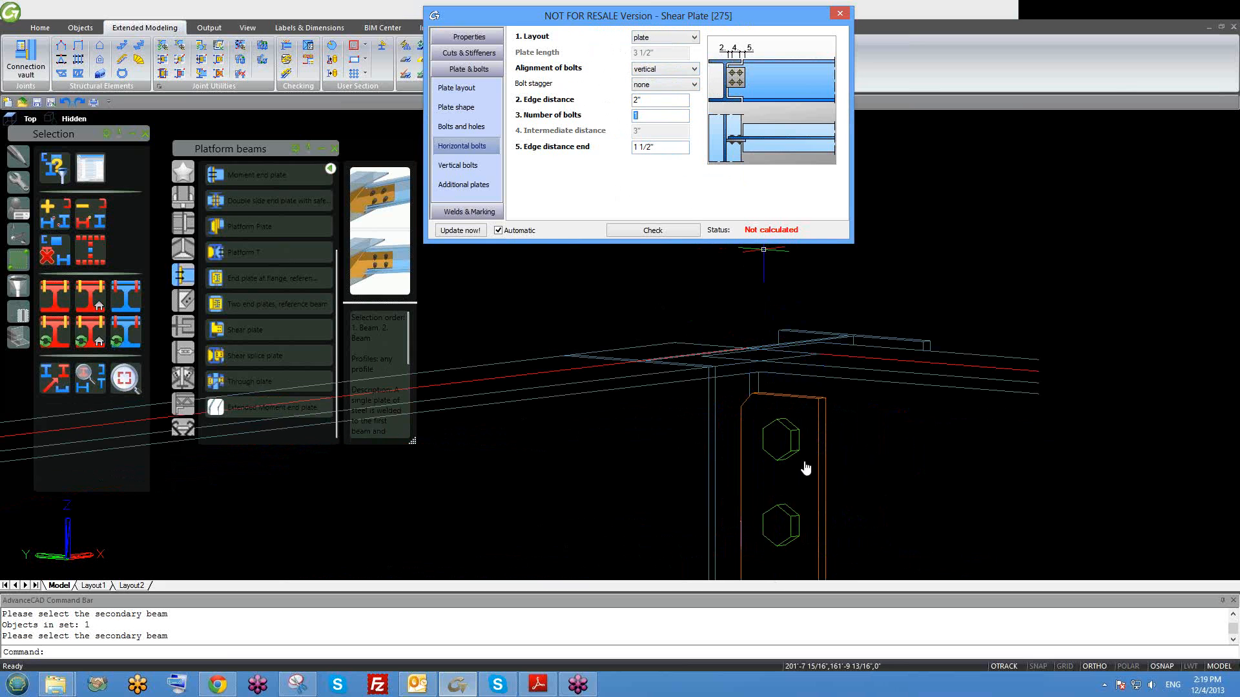
middle_click_drag(806, 468, 773, 371)
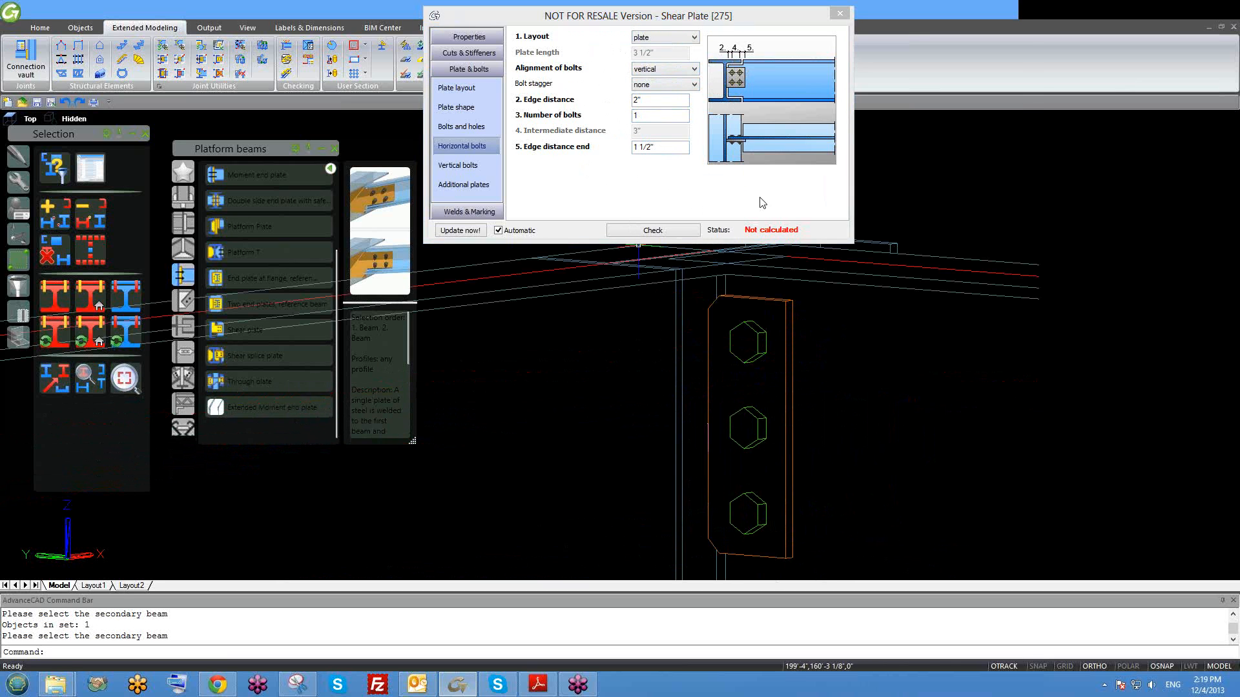
scroll(775, 340, "up", 2)
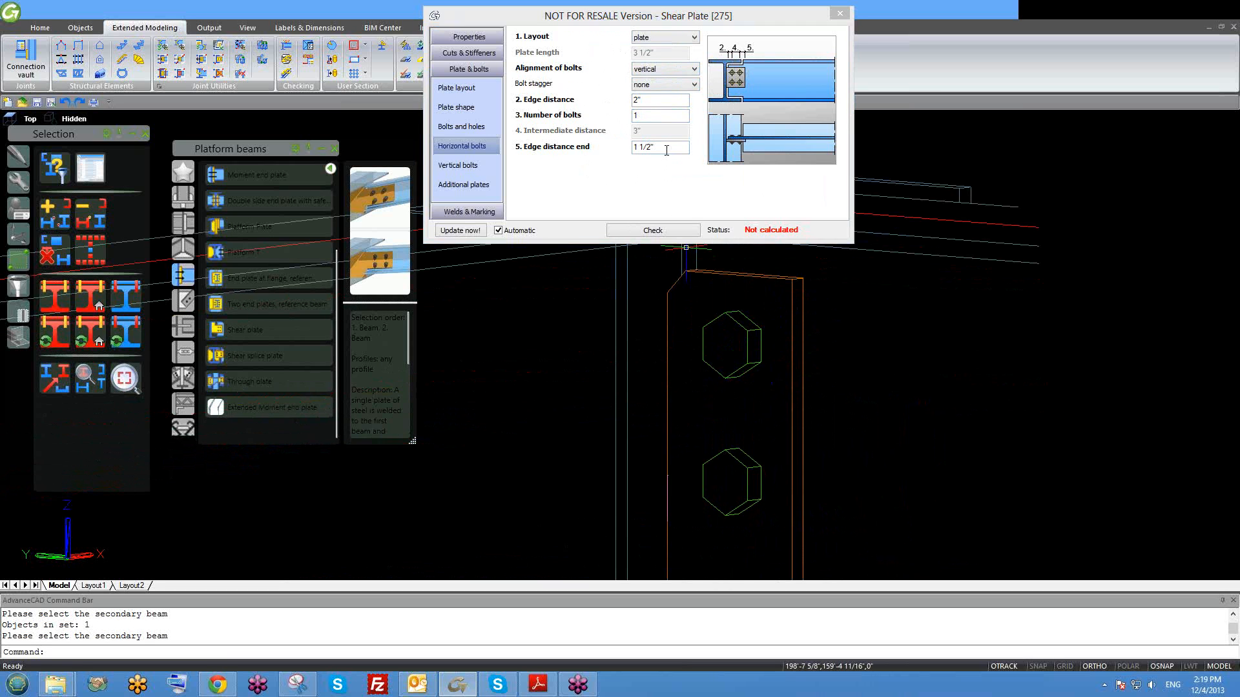
Set the end edge distance of the shear plate's horizontal bolts to 2".
left_click_drag(666, 150, 583, 155)
type("2")
key("Return")
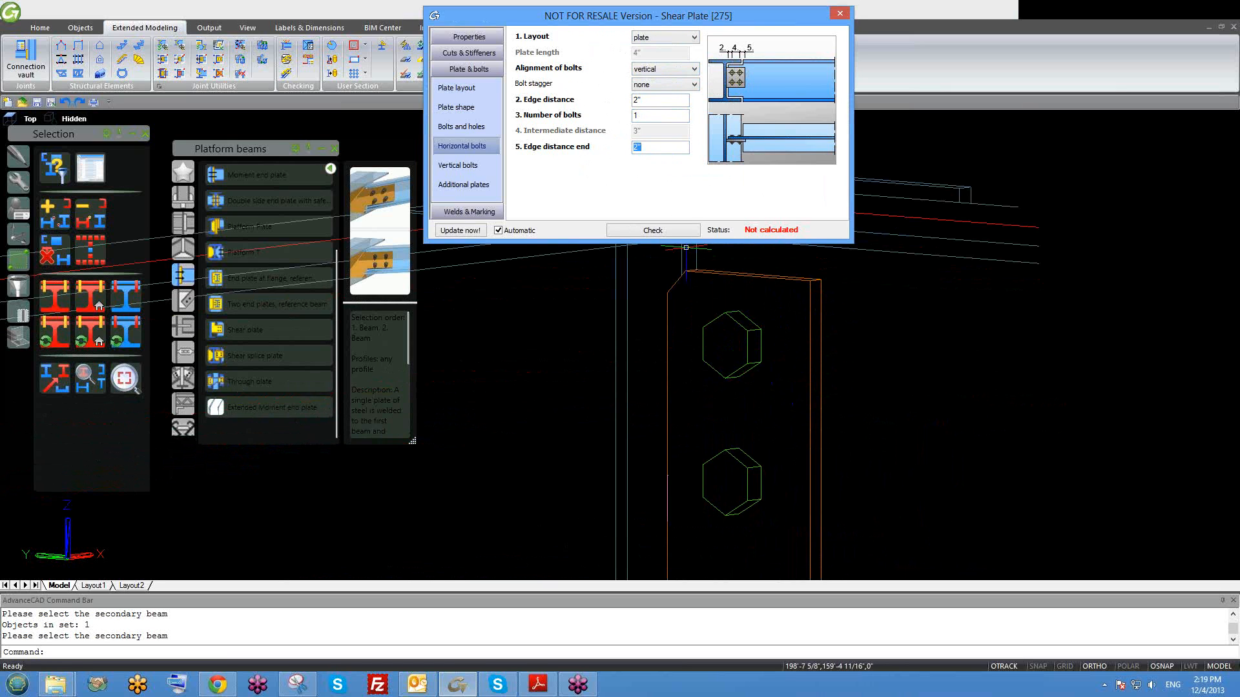
Examine the shear plate's vertical bolt layout options and additional plate settings against the joint in the model.
left_click(463, 170)
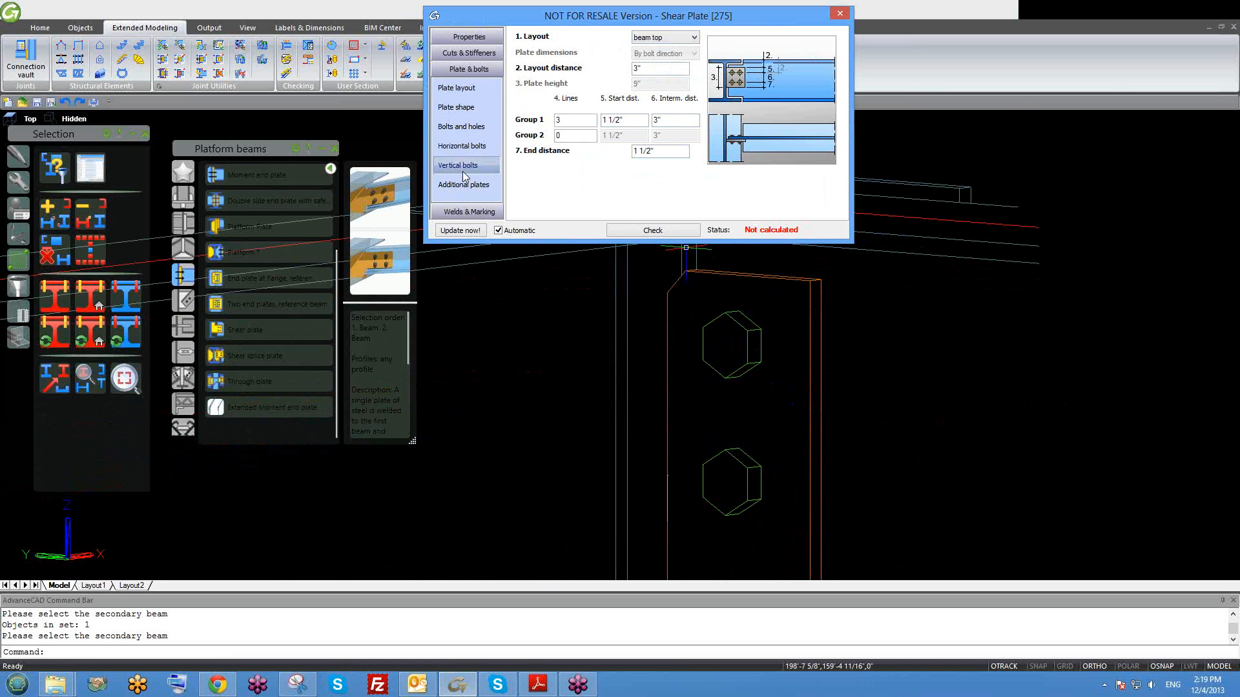
left_click(660, 40)
left_click(661, 40)
middle_click_drag(826, 400, 836, 390)
scroll(824, 390, "down", 3)
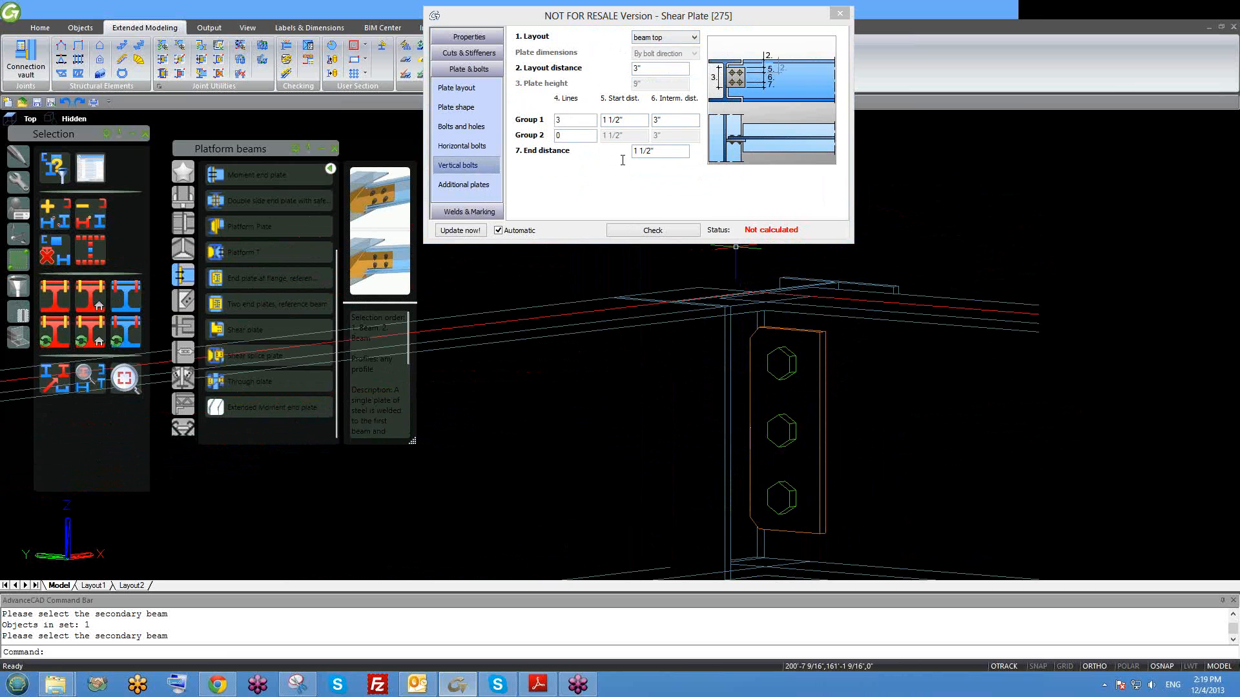
left_click(464, 185)
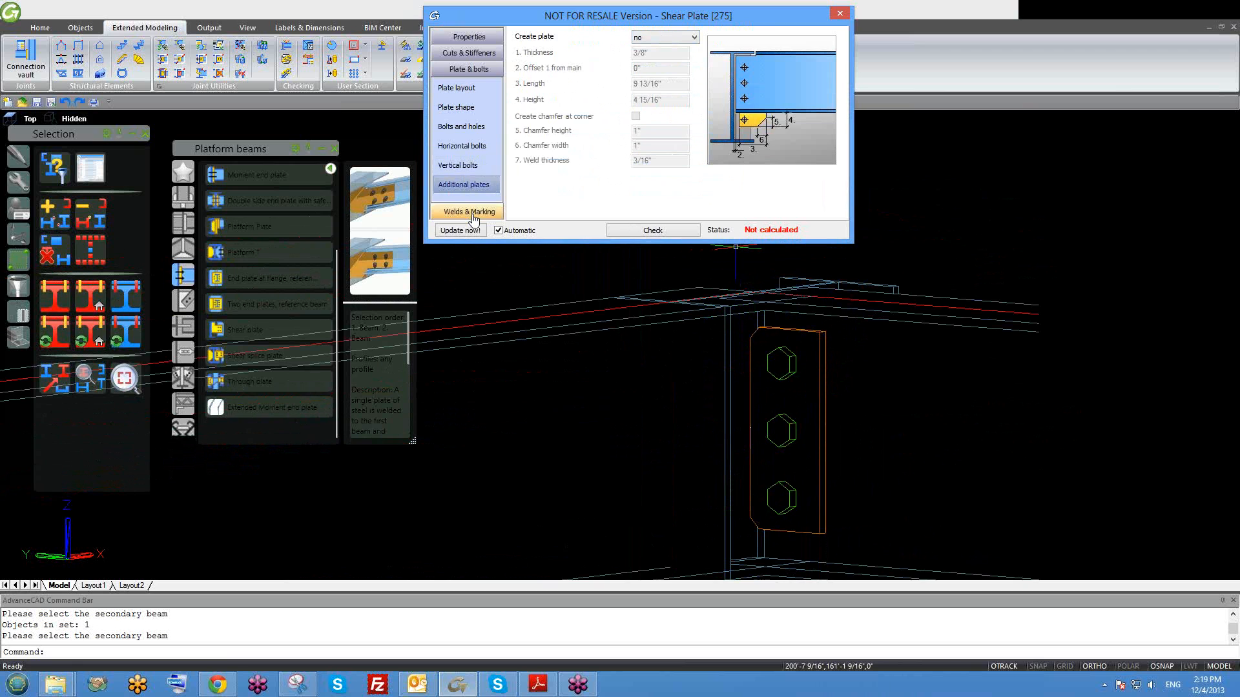
Examine the shear plate's punch mark, stiffener weld and weld settings, including the location options for the main web weld.
left_click(478, 213)
left_click(463, 141)
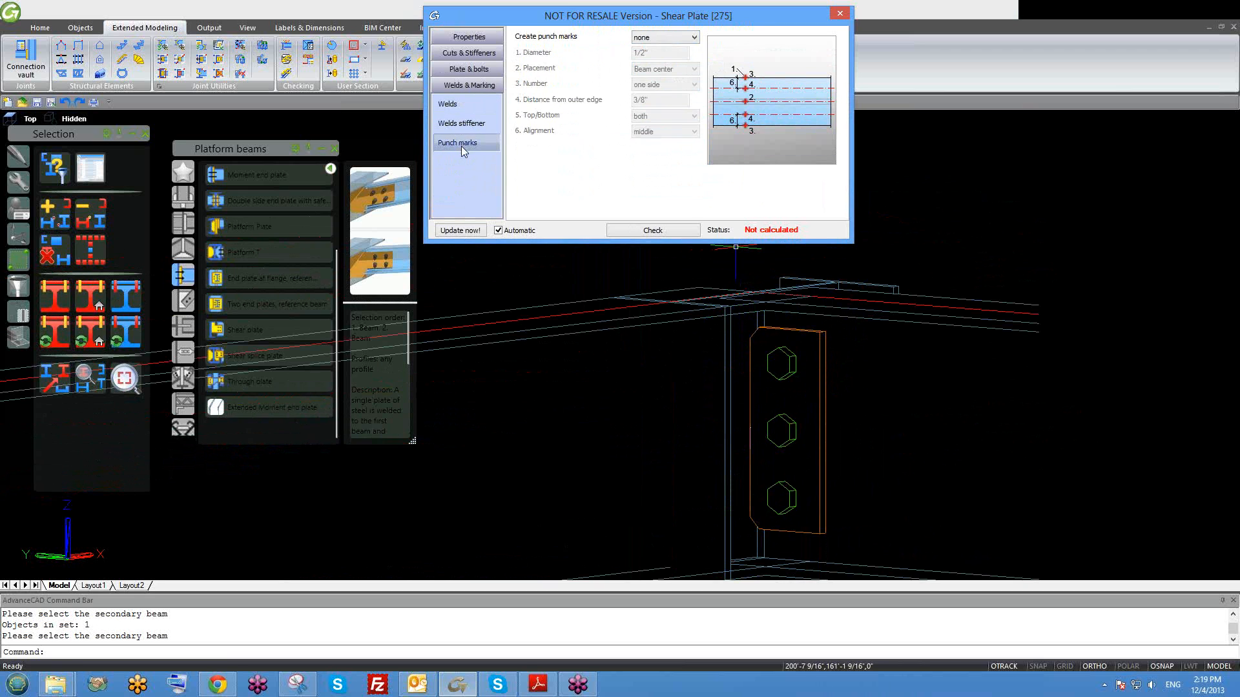
left_click(462, 123)
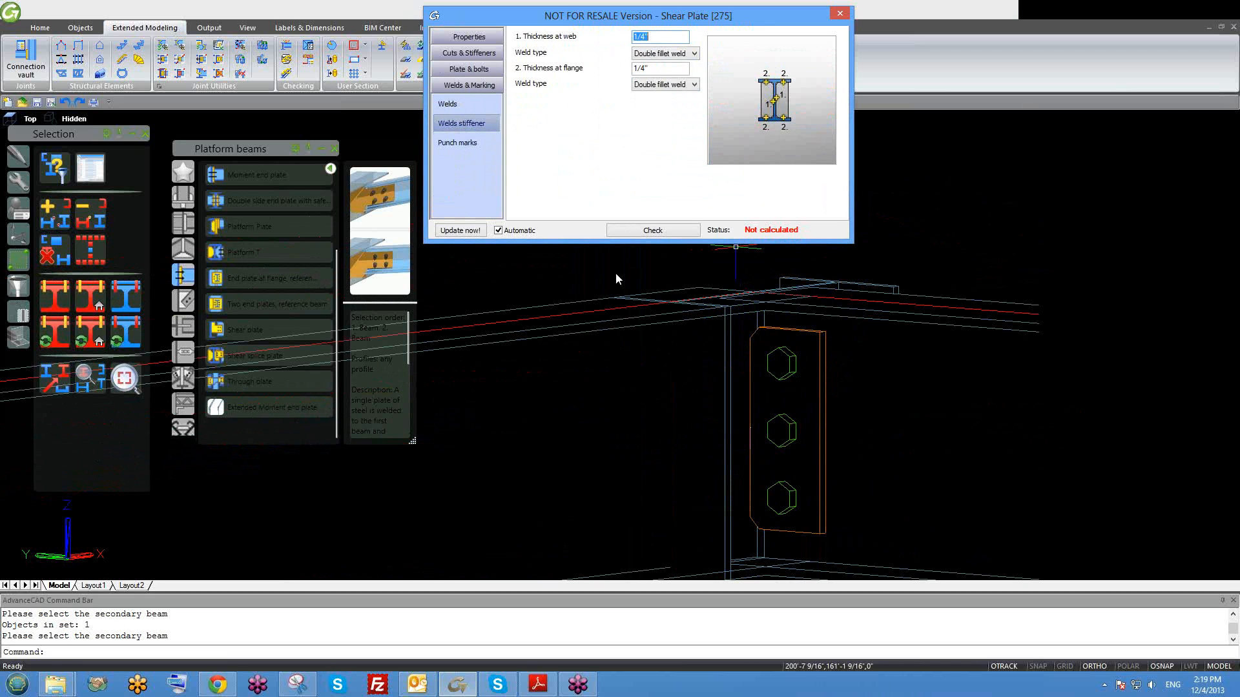
scroll(665, 394, "down", 2)
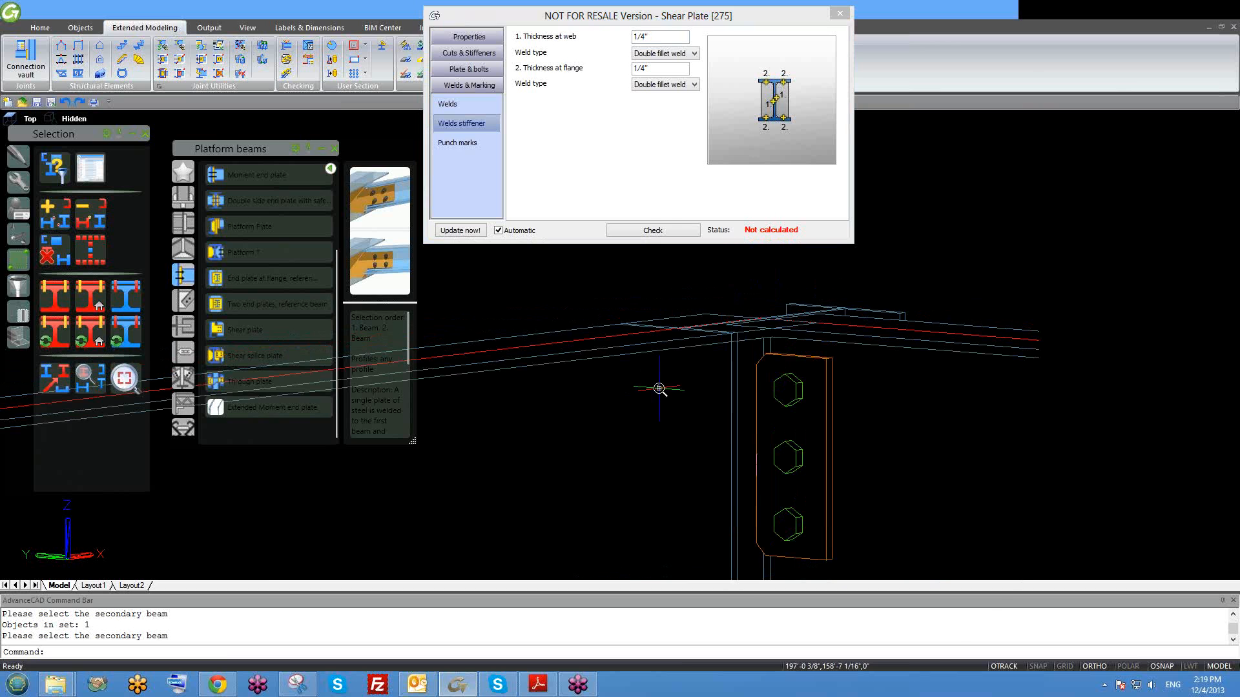
middle_click_drag(674, 414, 680, 469, "shift")
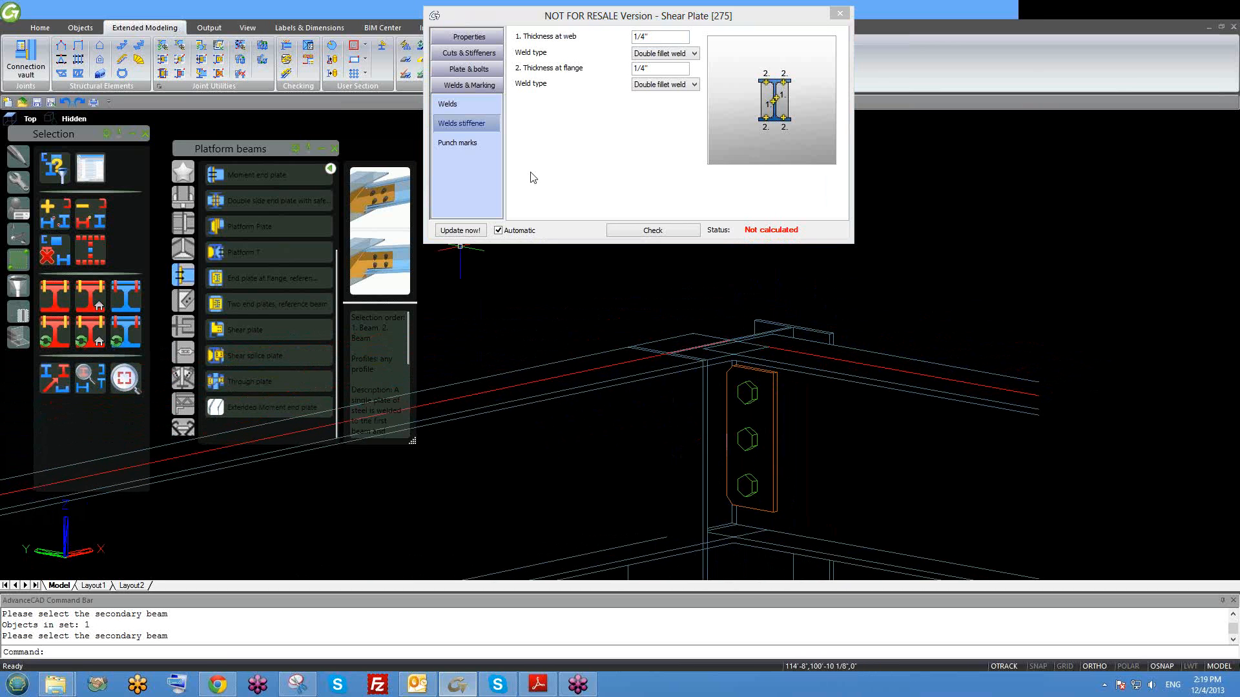
left_click(480, 104)
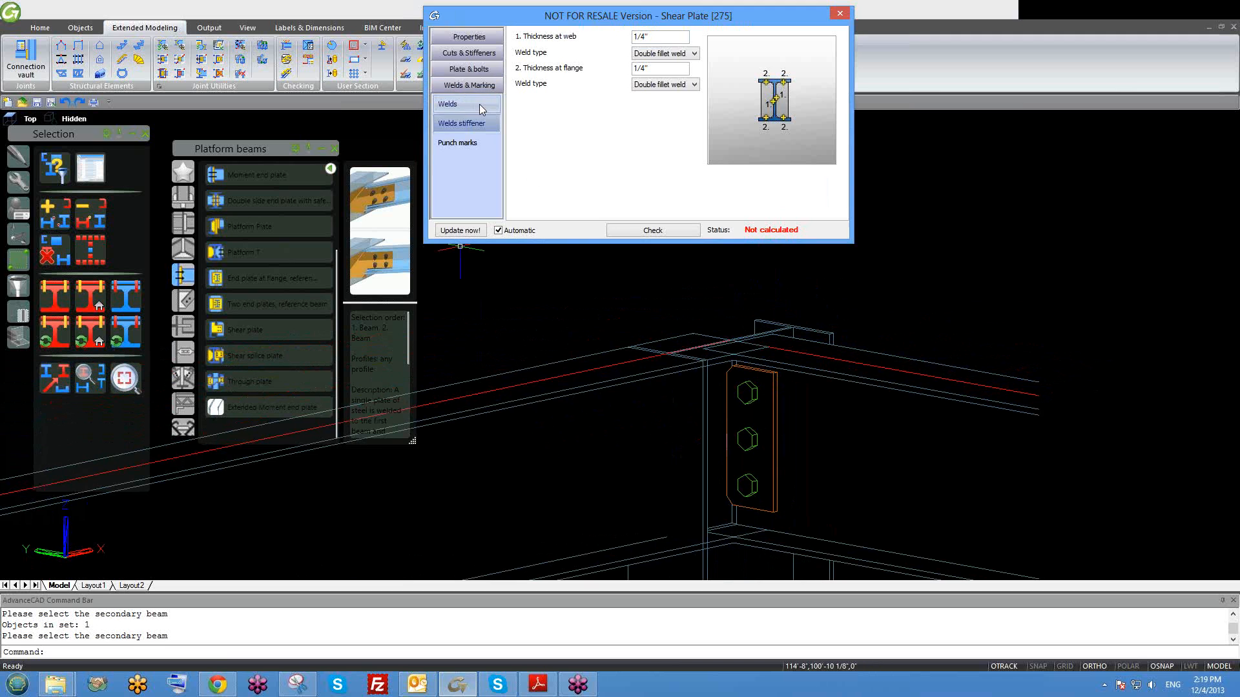
left_click(479, 106)
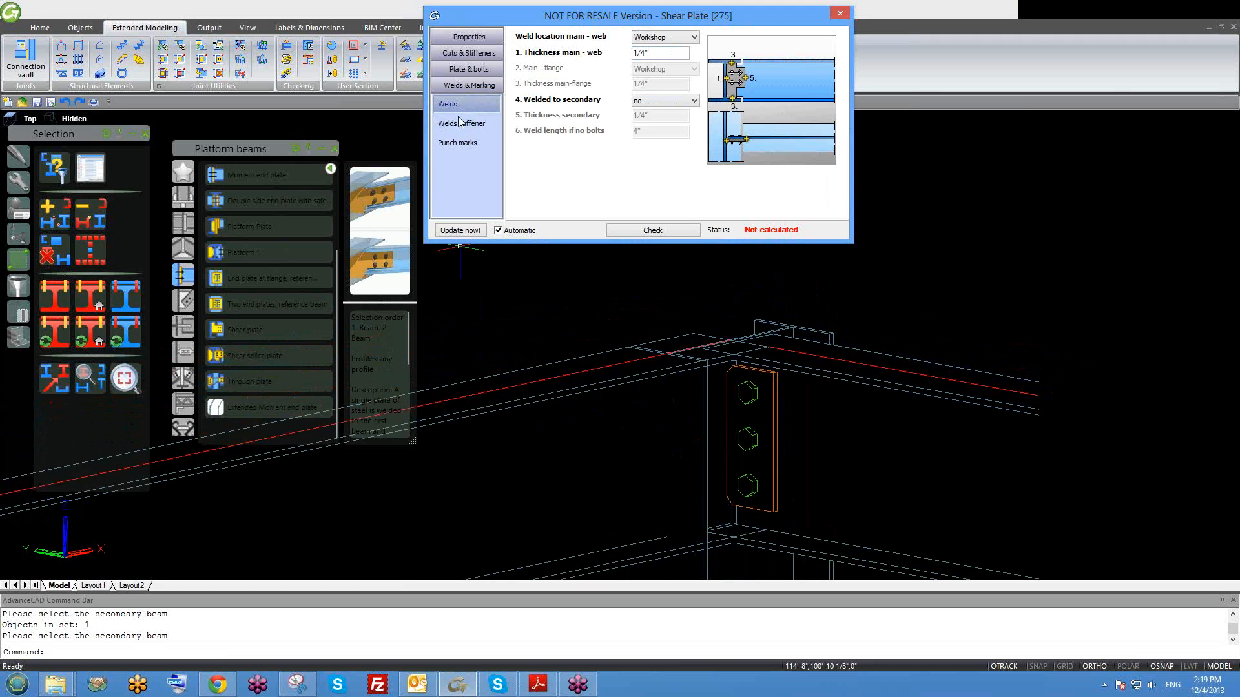
left_click(657, 40)
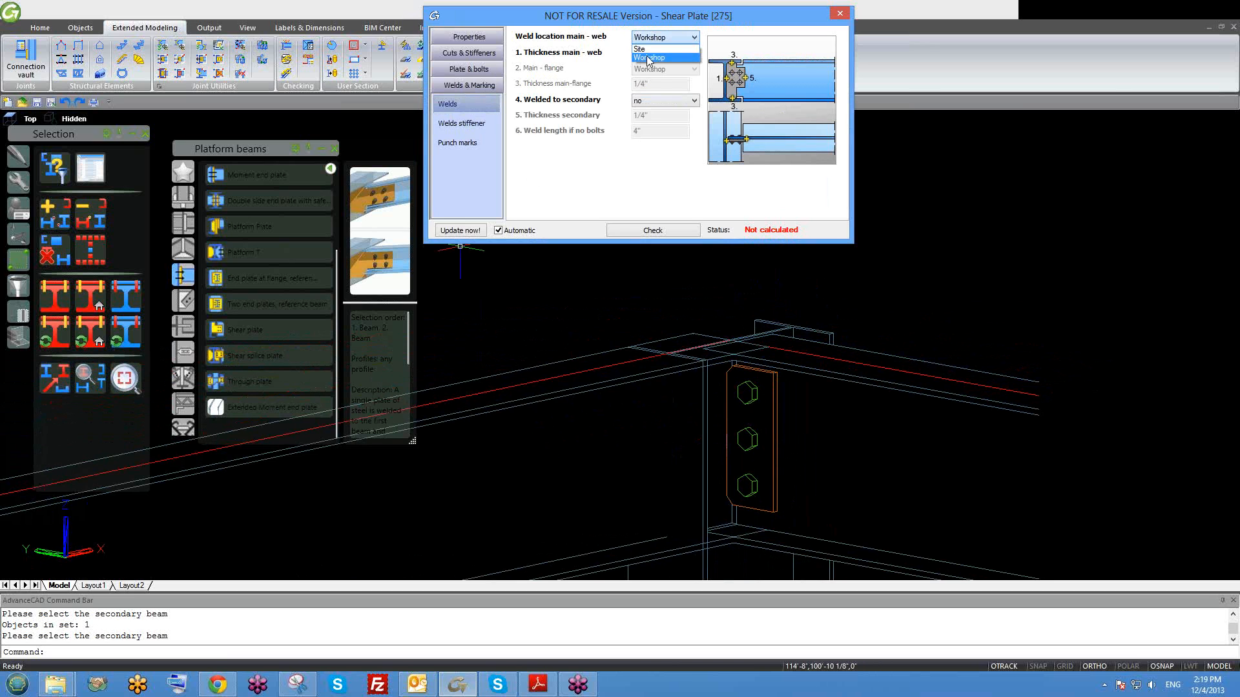
left_click(678, 179)
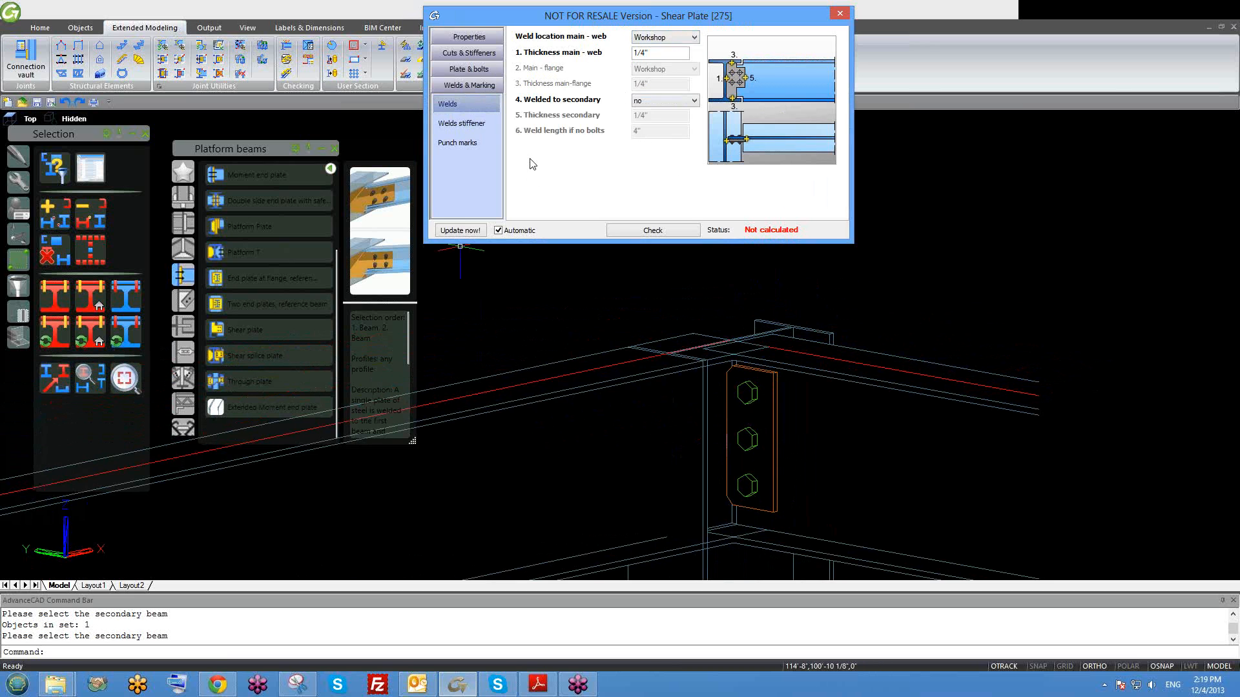
Review the shear plate's plate layout, shape, bolt and additional plate settings, and close the joint properties.
left_click(469, 68)
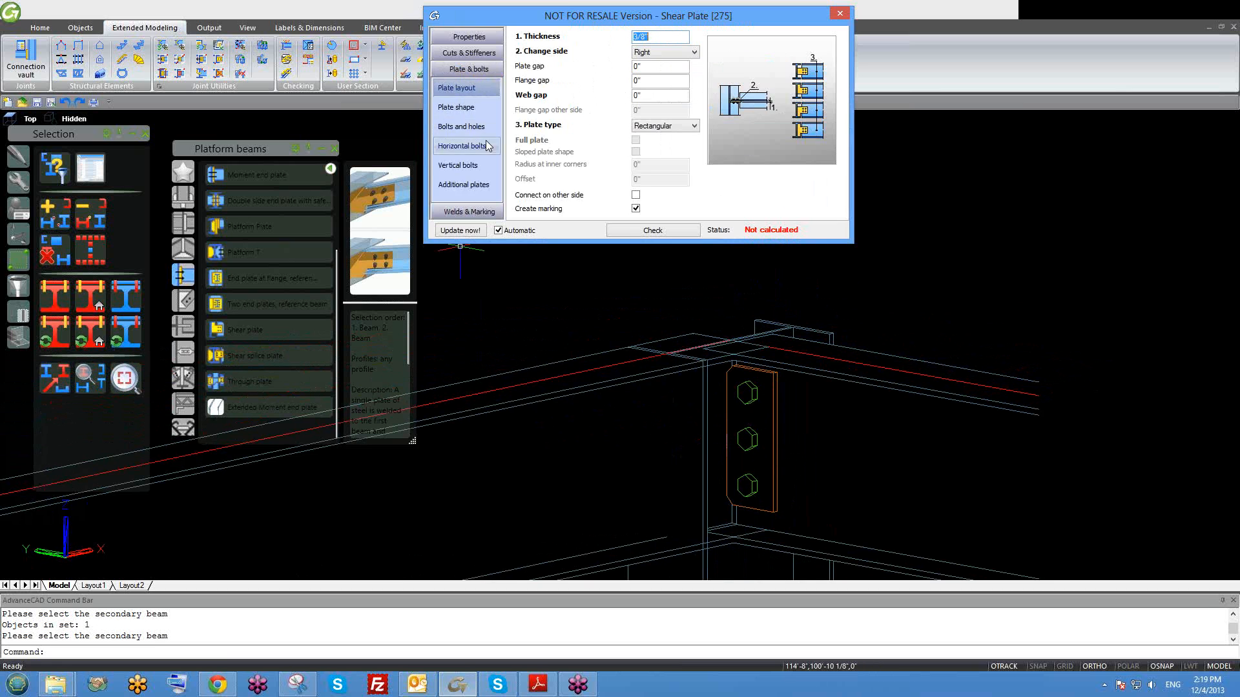
left_click(462, 146)
left_click(469, 130)
left_click(471, 184)
left_click(469, 166)
left_click(468, 147)
left_click(466, 129)
left_click(459, 107)
left_click(458, 165)
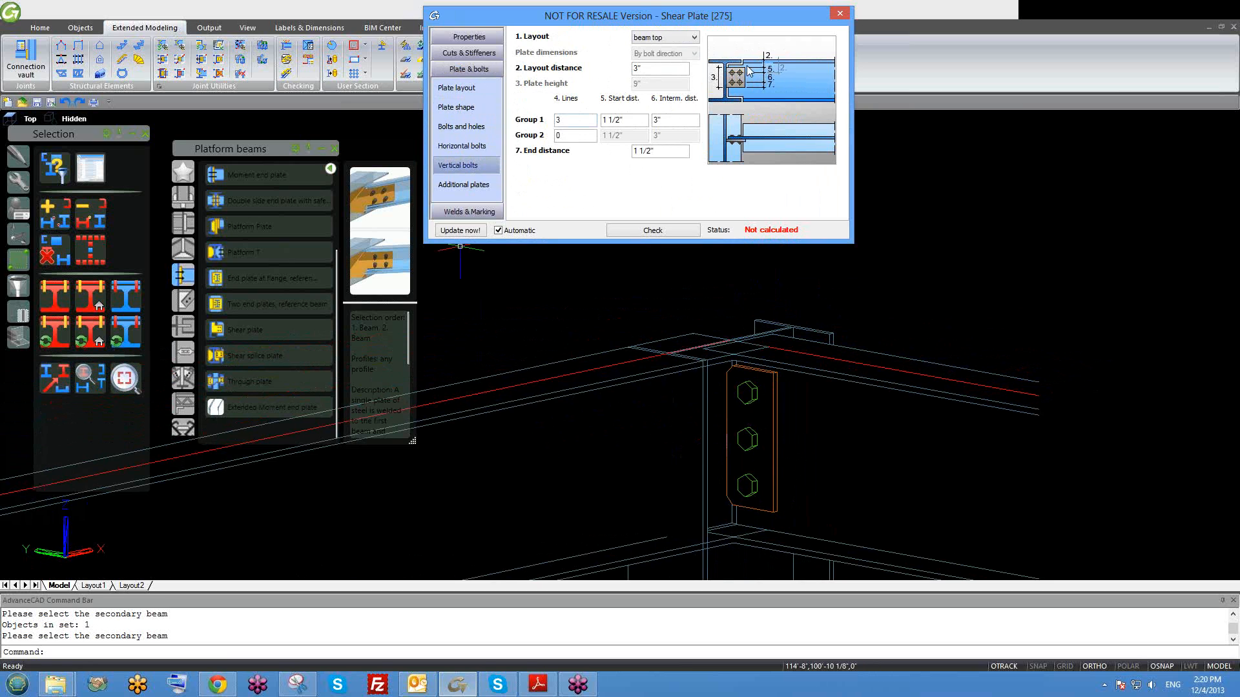
middle_click_drag(727, 381, 741, 426, "shift")
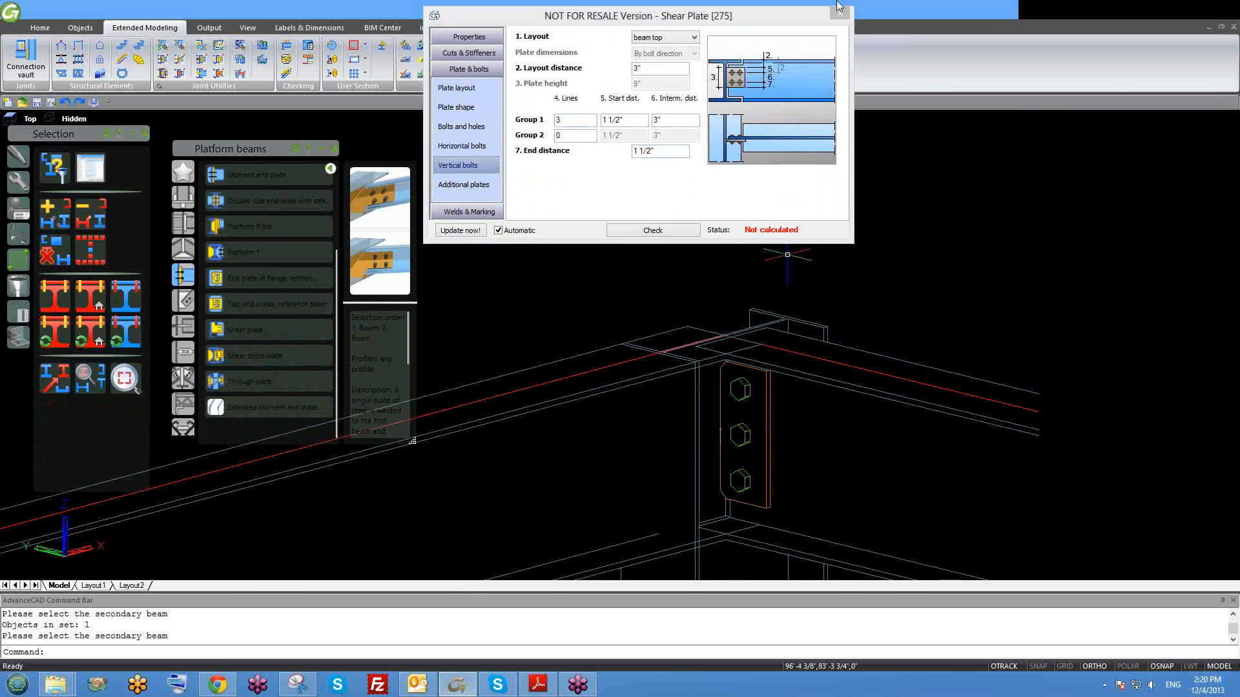
left_click(840, 13)
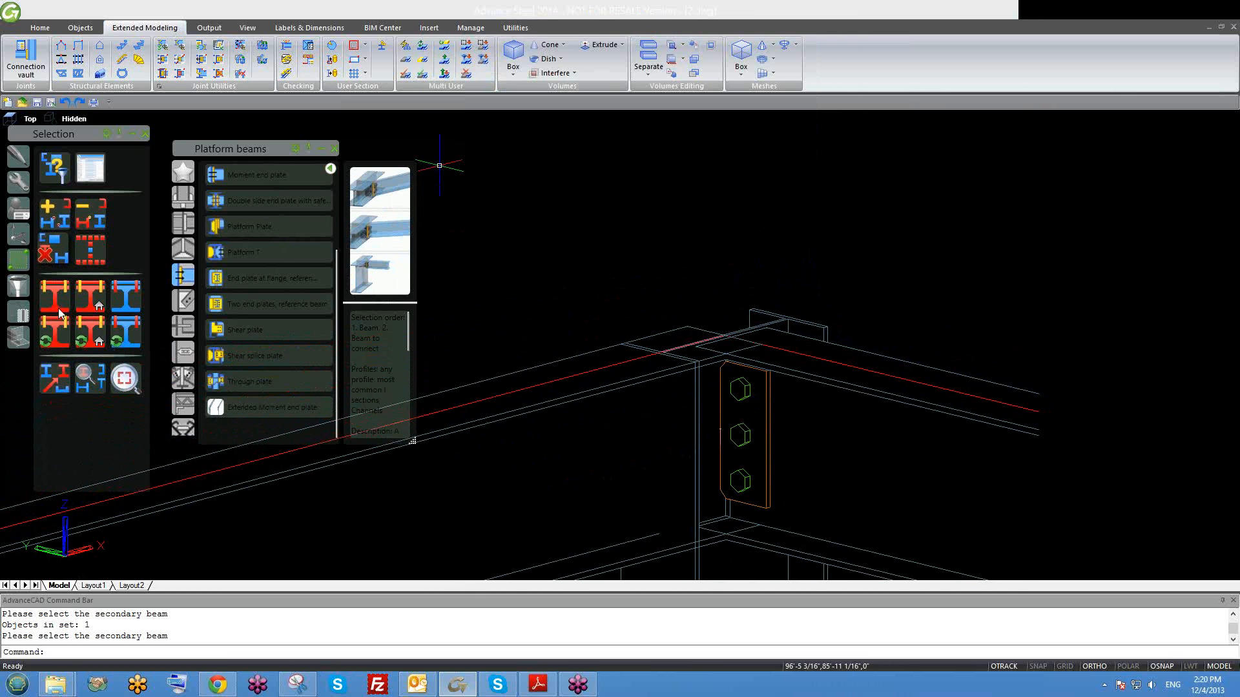
Mark the corner column together with its shop-connected parts, and clear the marking.
left_click(89, 331)
left_click(685, 543)
right_click(685, 544)
scroll(702, 390, "down", 2)
scroll(698, 448, "up", 3)
scroll(728, 443, "down", 3)
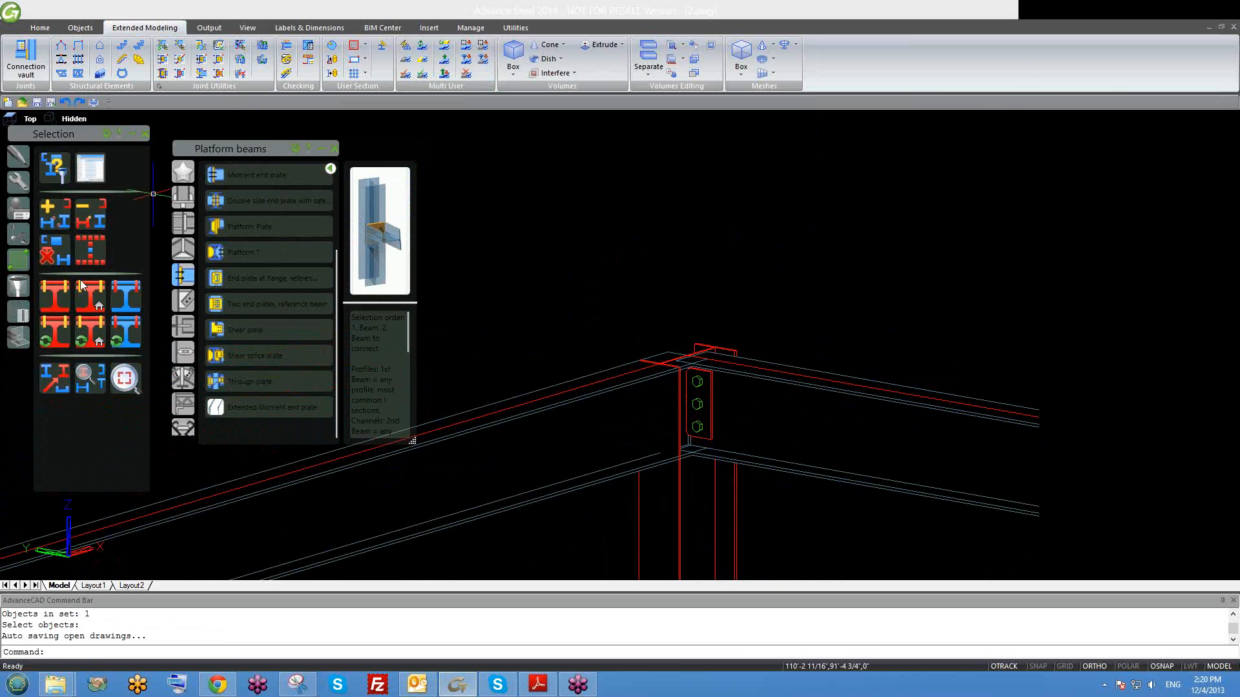
left_click(57, 246)
scroll(672, 442, "down", 3)
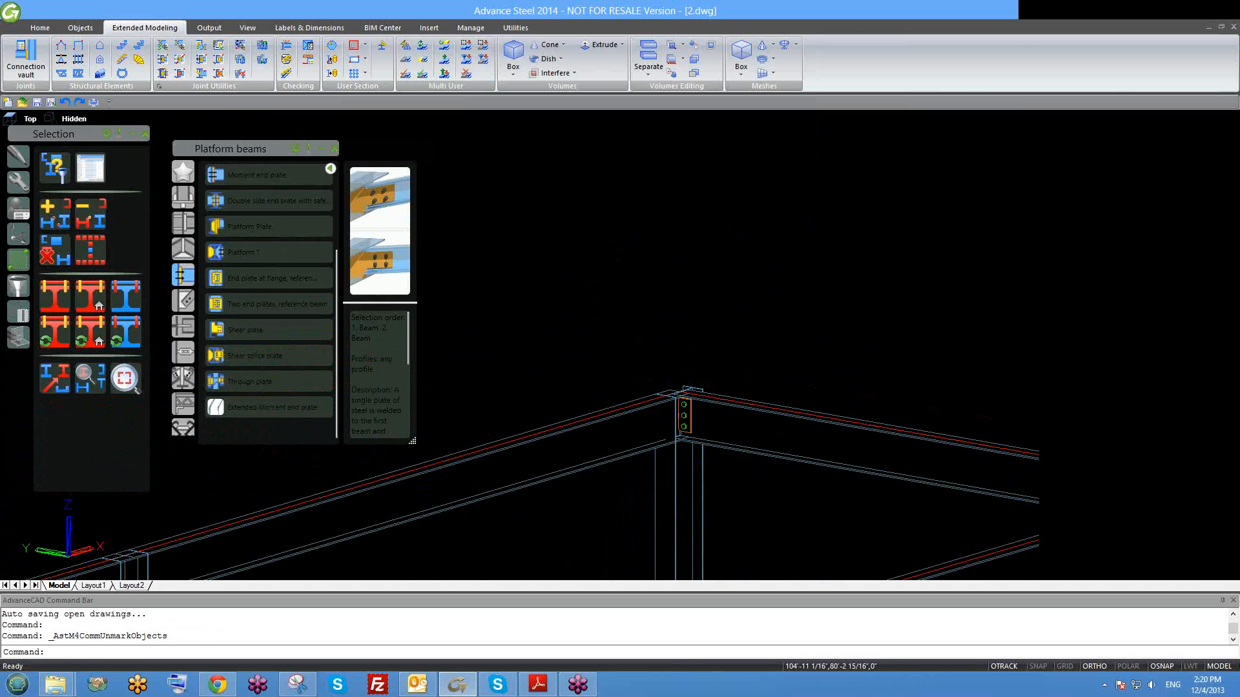
Create a single side end plate joint with the corner column as main beam and the unconnected adjoining beam as secondary.
middle_click_drag(669, 460, 659, 451, "shift")
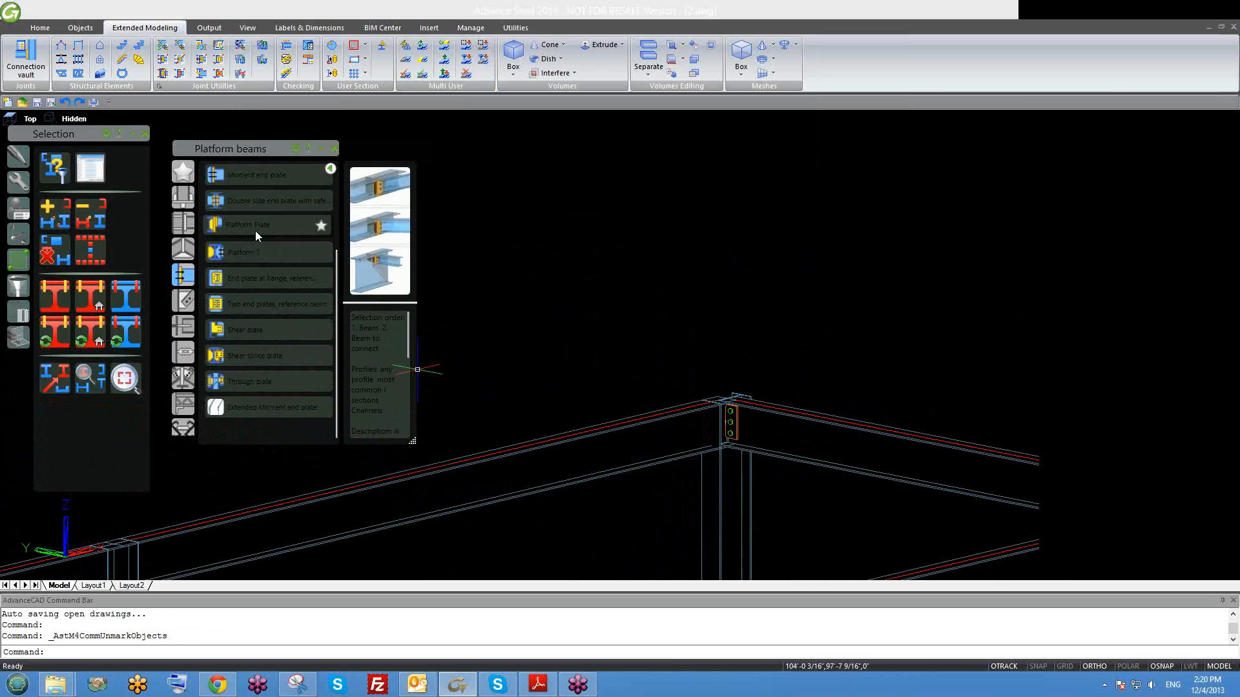
scroll(254, 231, "up", 1)
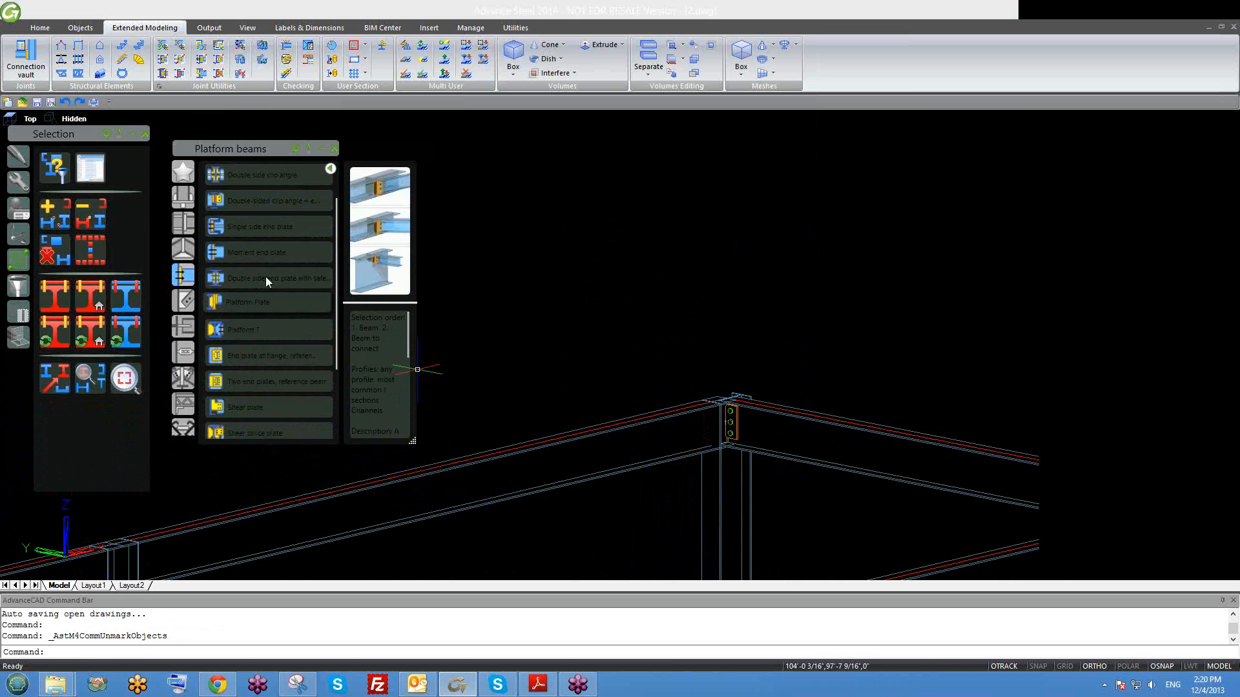
scroll(232, 245, "up", 1)
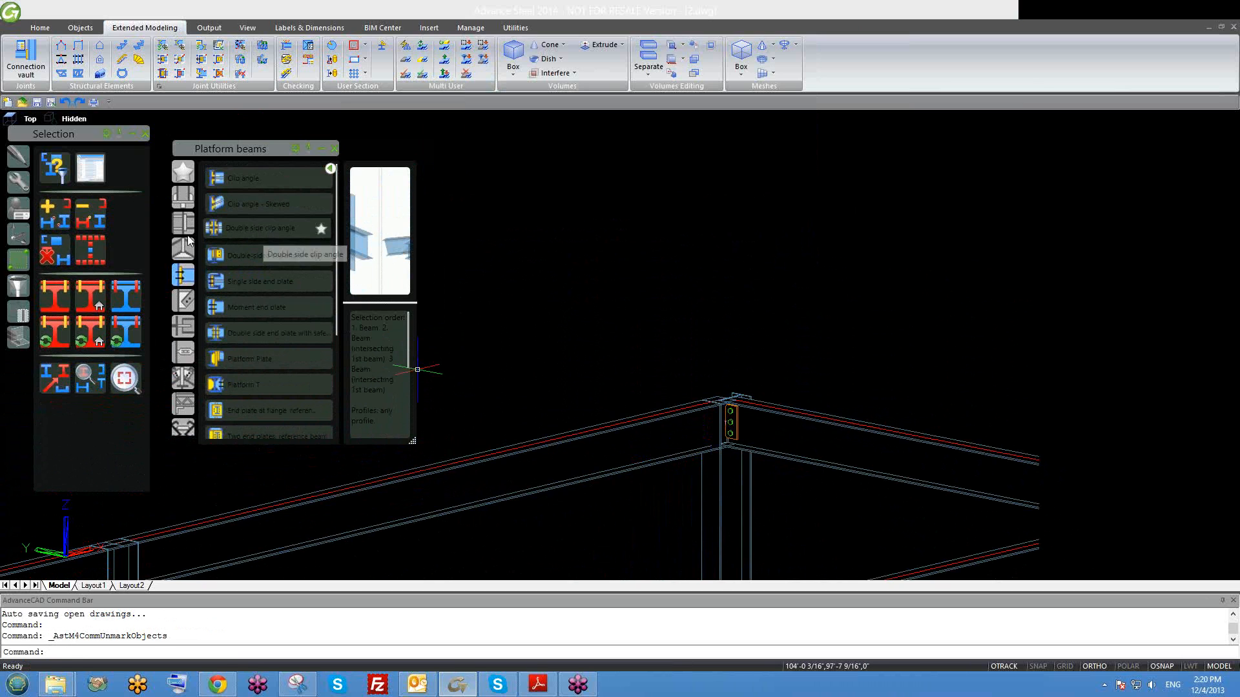
left_click(263, 287)
scroll(672, 332, "down", 3)
scroll(653, 318, "up", 5)
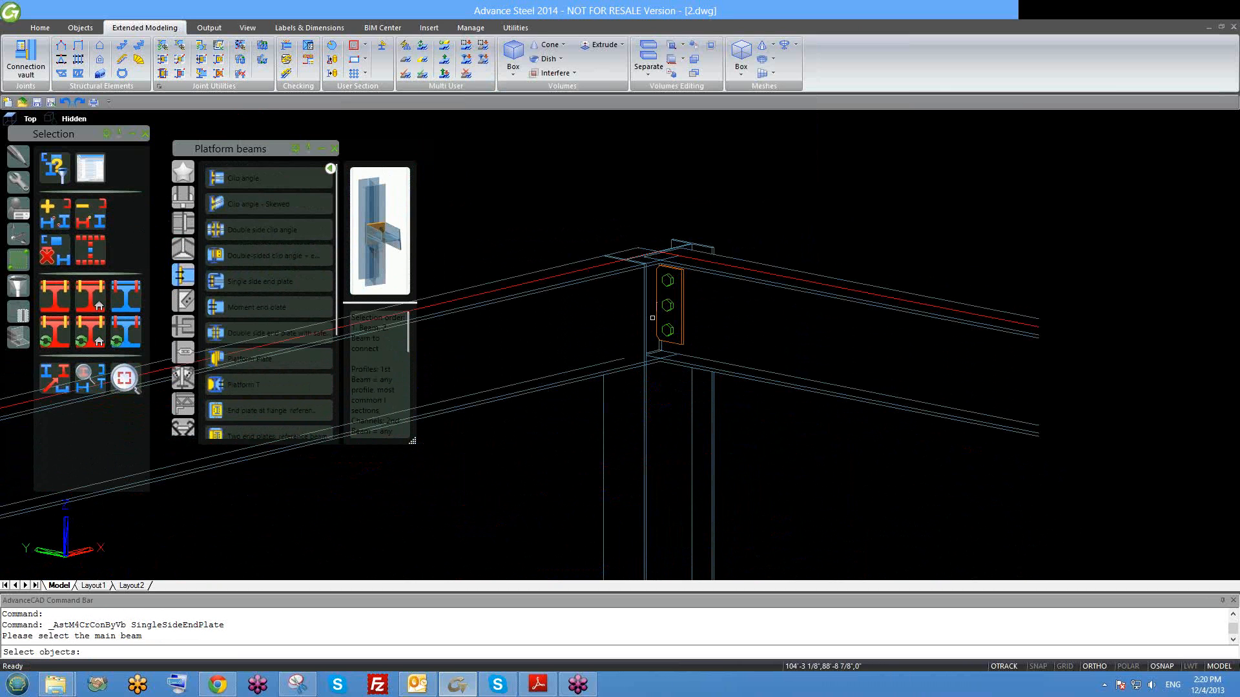
scroll(601, 543, "down", 3)
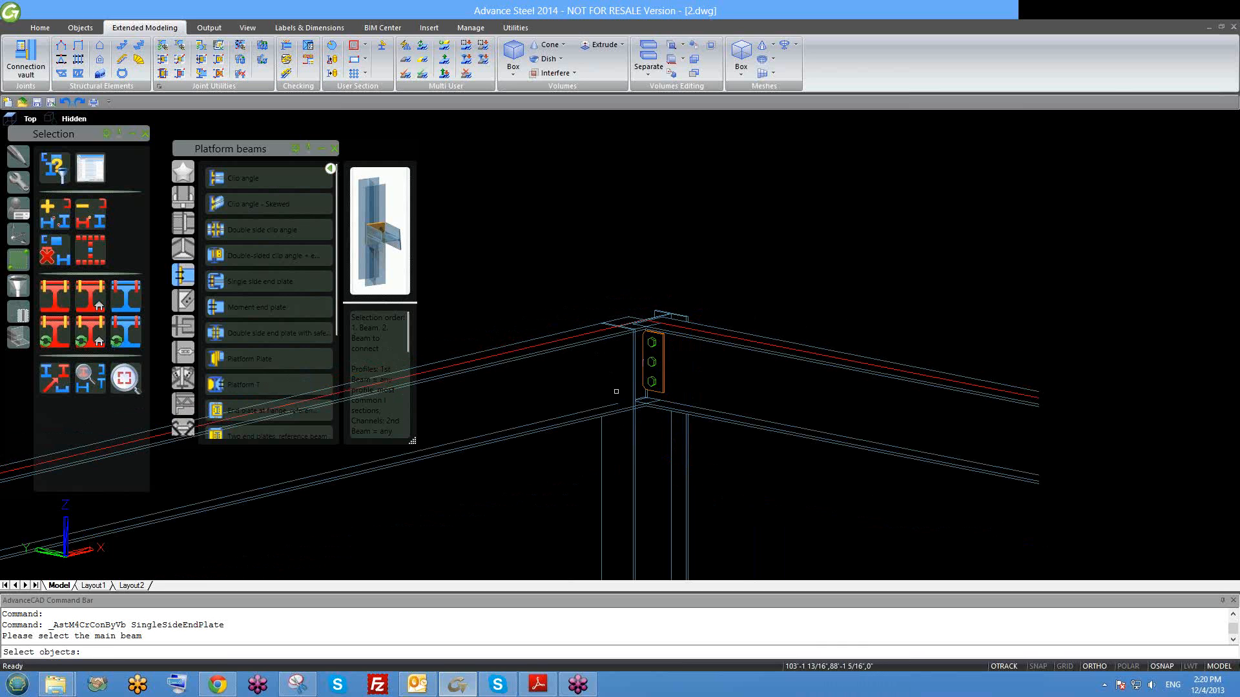
scroll(633, 429, "up", 2)
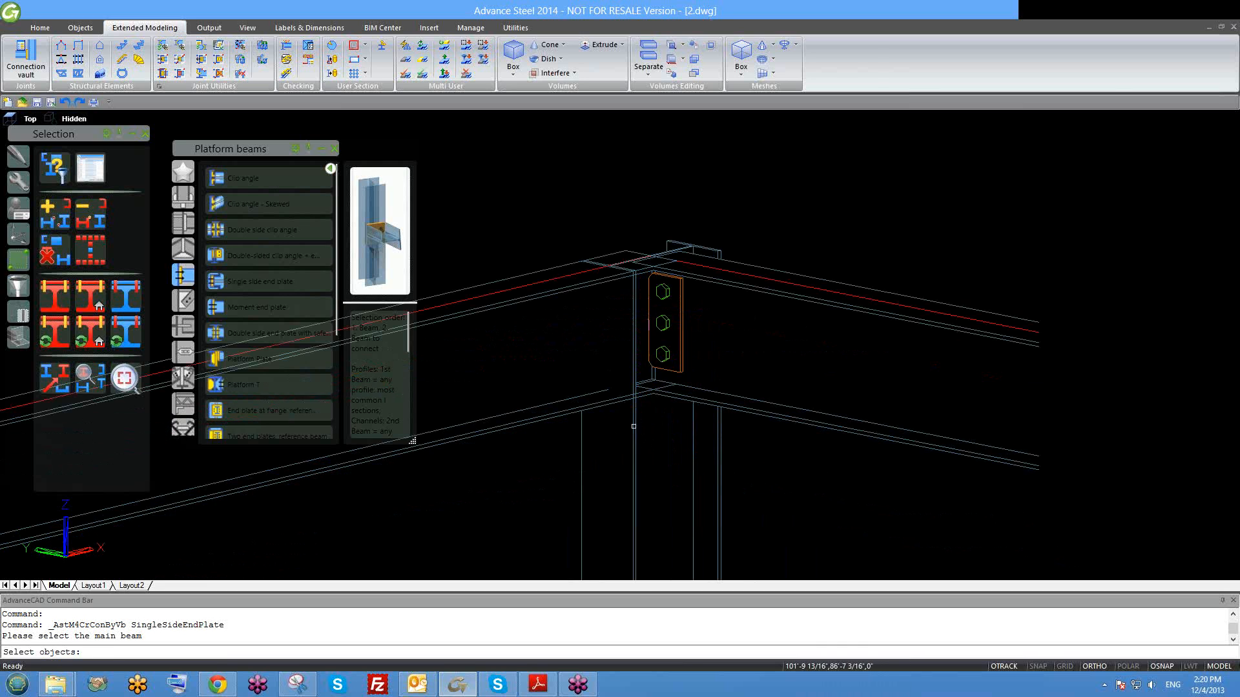
left_click(633, 428)
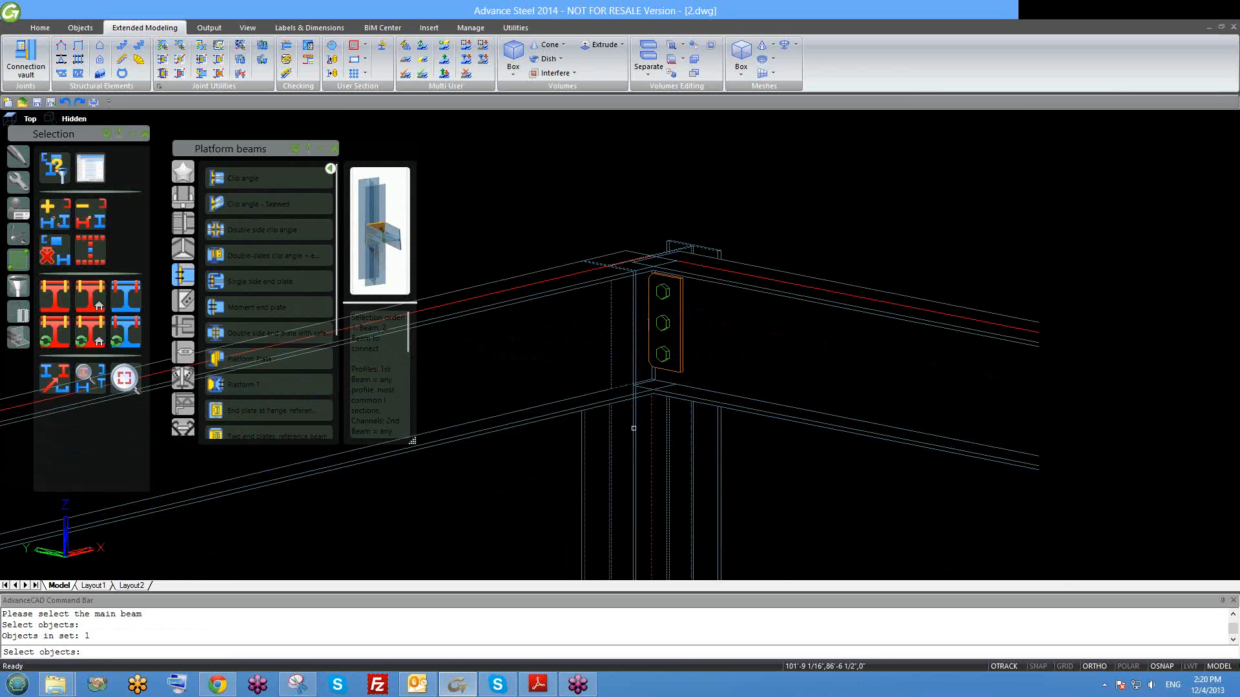
scroll(634, 428, "down", 2)
key("Return")
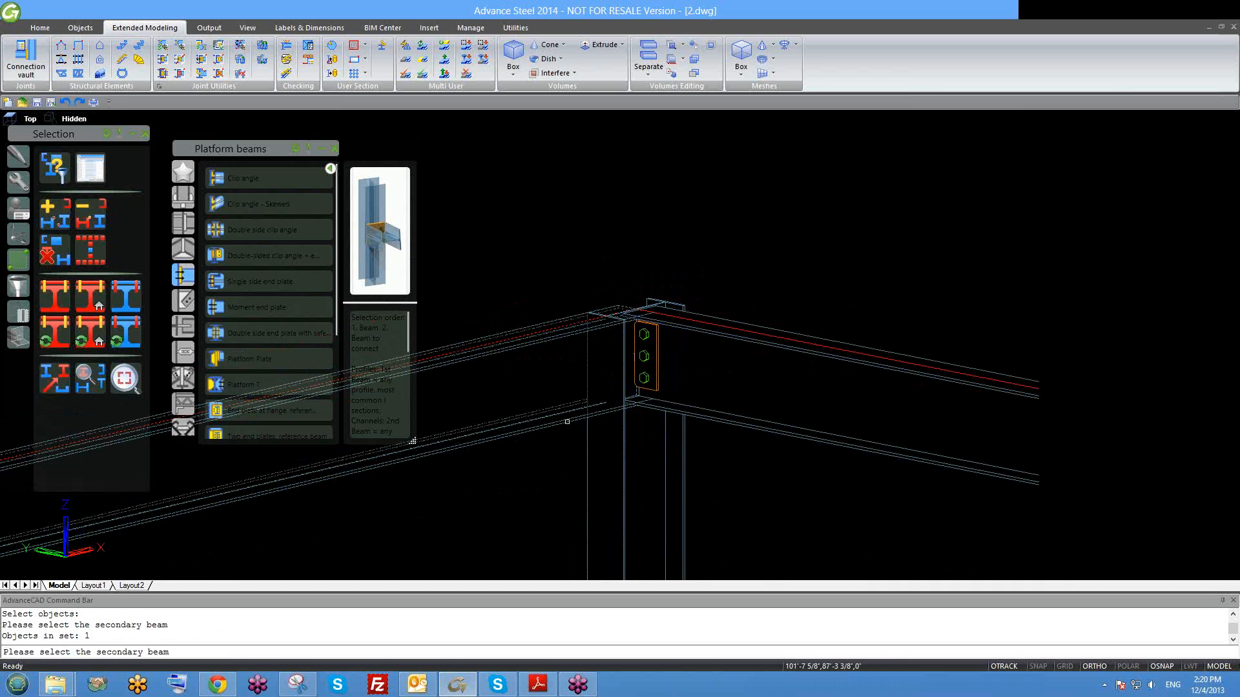
left_click(567, 422)
Inspect the new single side end plate at the column and examine its top and bottom cope settings.
scroll(614, 367, "up", 4)
middle_click_drag(614, 367, 644, 458)
scroll(627, 419, "down", 3)
scroll(628, 436, "up", 2)
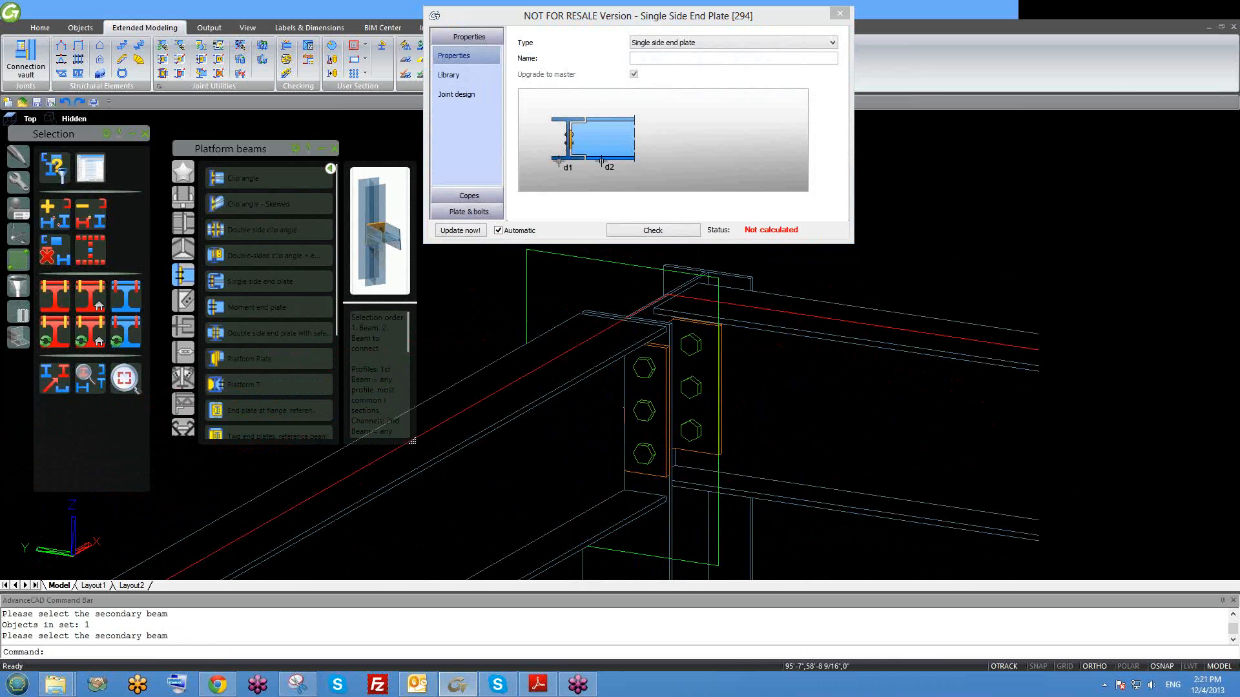
left_click(469, 195)
left_click(480, 95)
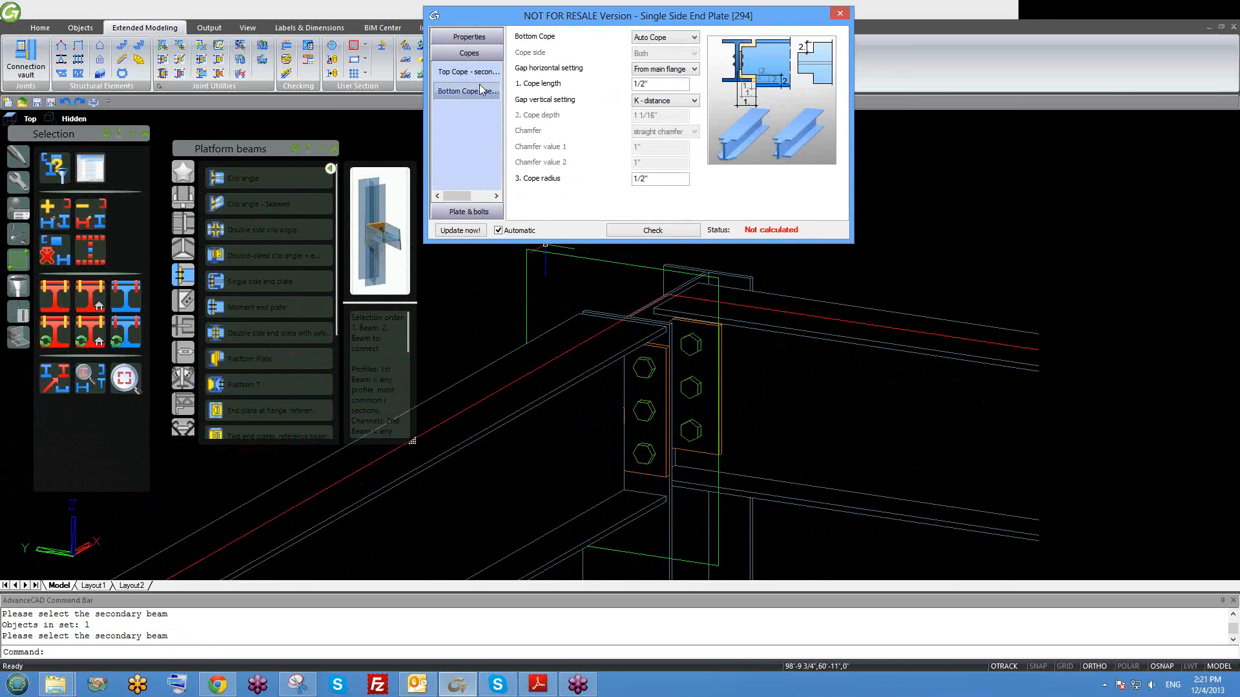
left_click(478, 72)
left_click(480, 95)
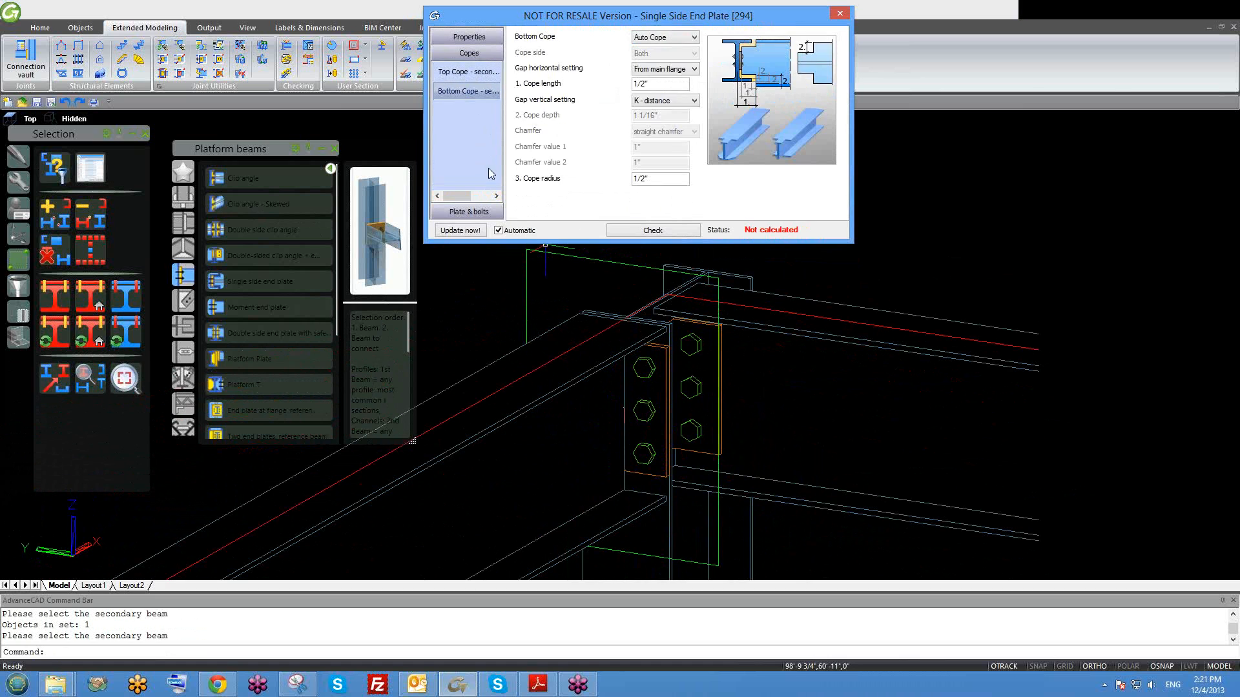
Look through the plate alignment, bolt, stiffener and weld settings of the single side end plate joint.
left_click(469, 211)
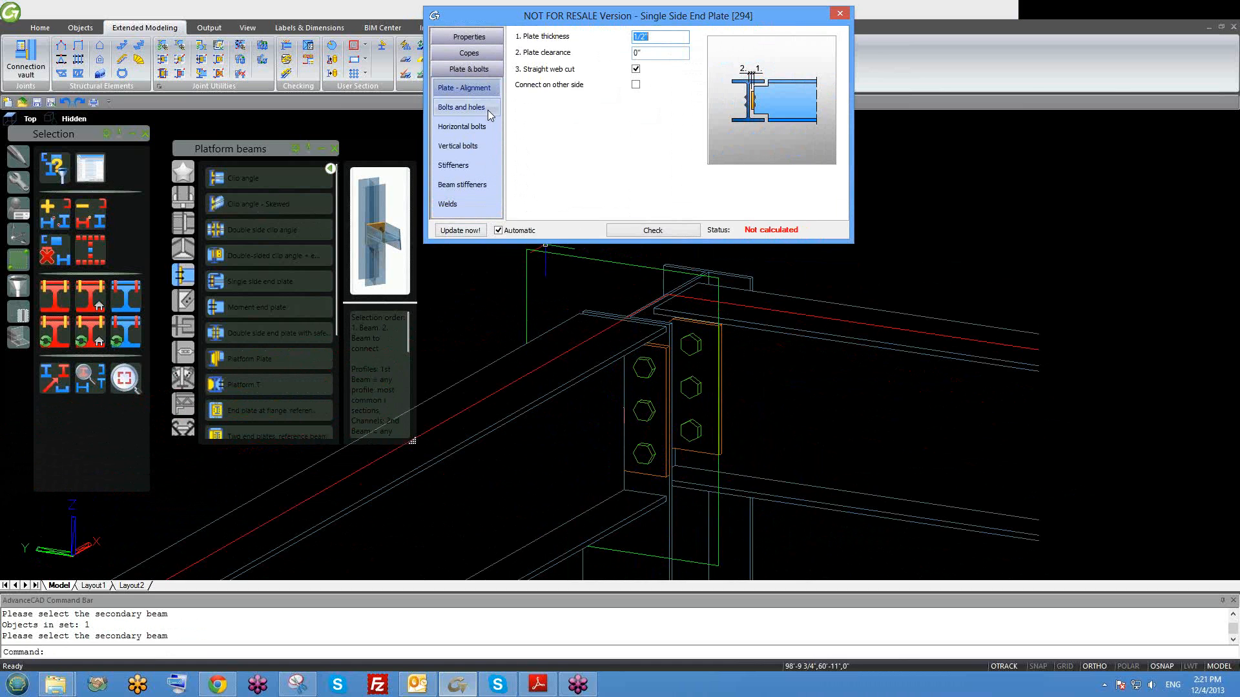
left_click(487, 109)
left_click(478, 126)
left_click(479, 146)
left_click(477, 182)
left_click(472, 198)
left_click(476, 179)
left_click(472, 89)
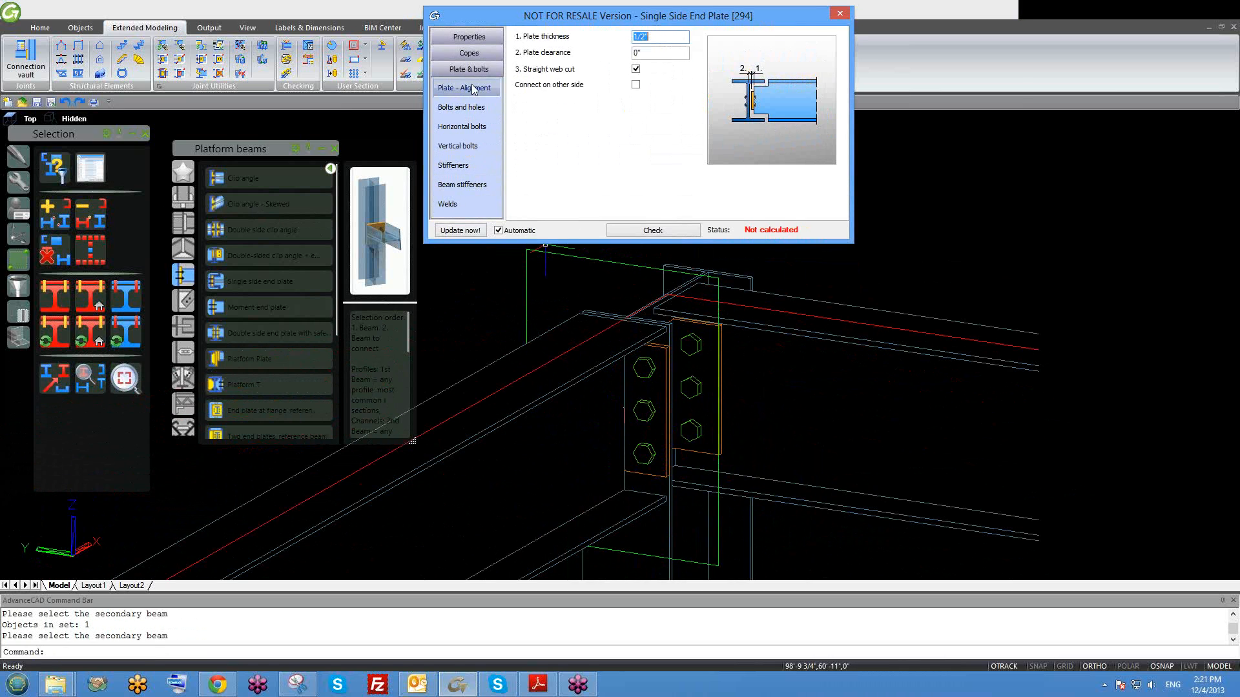
Review the end plate's bolt type, horizontal and vertical bolt layouts, stiffeners and welds in detail, and close the joint properties.
left_click(483, 107)
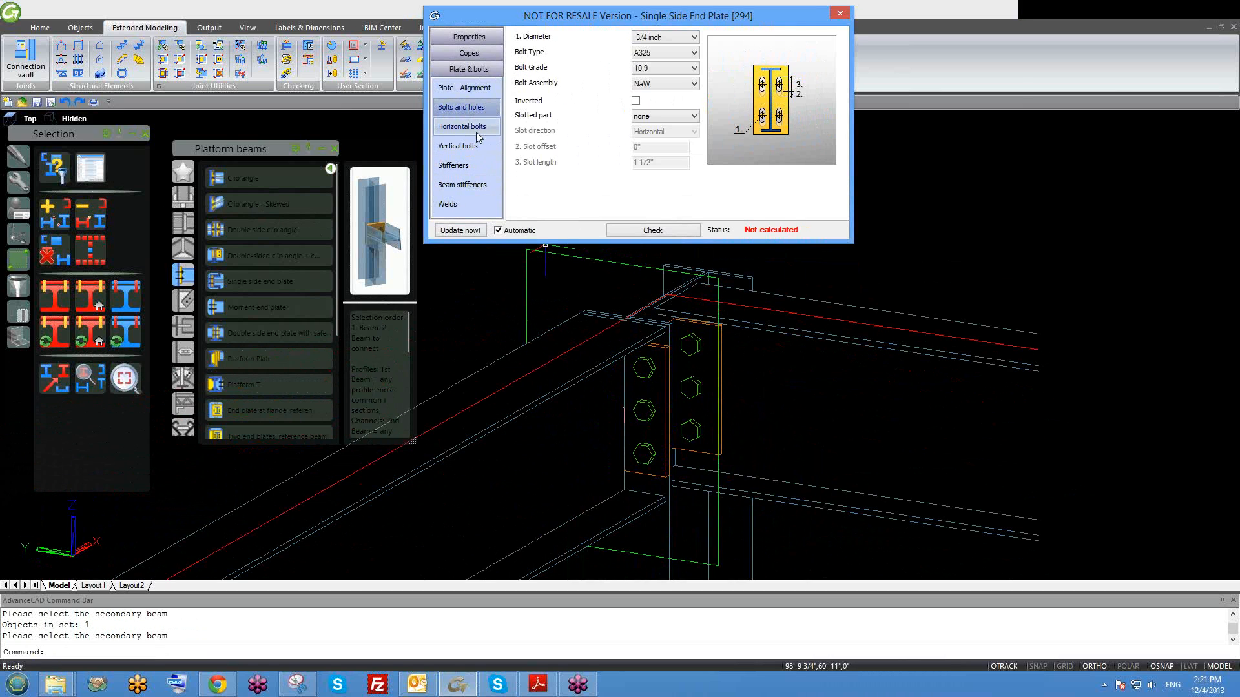
left_click(477, 128)
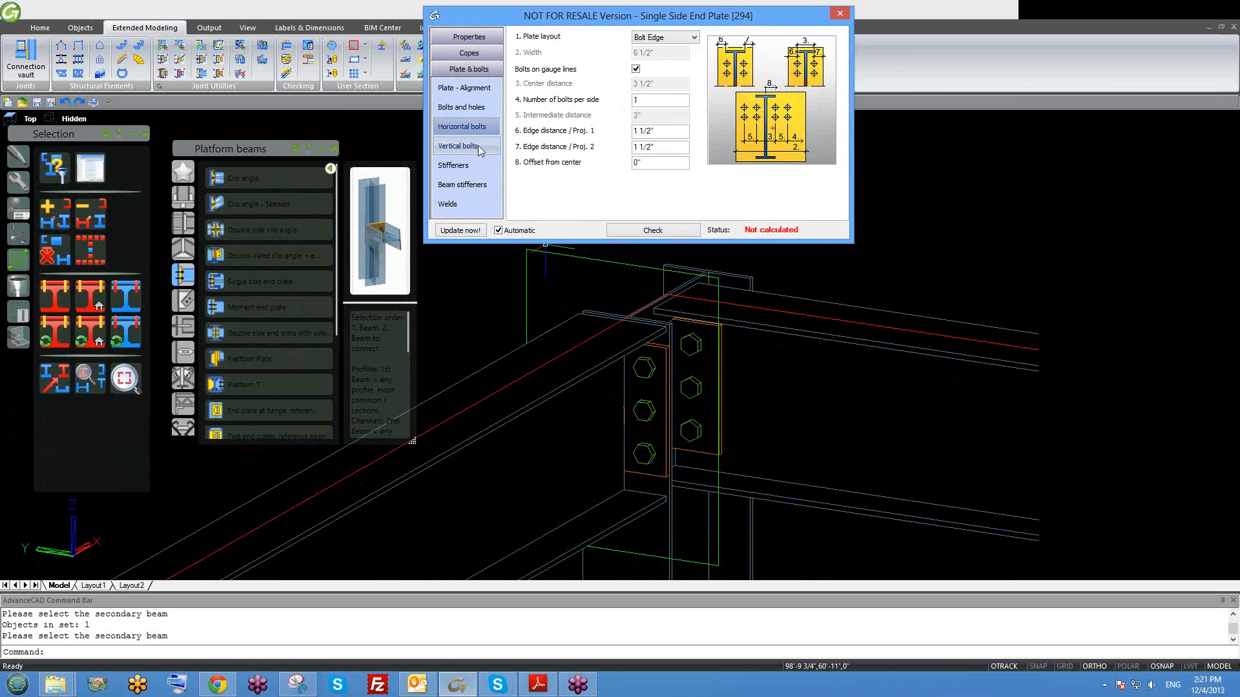
left_click(479, 148)
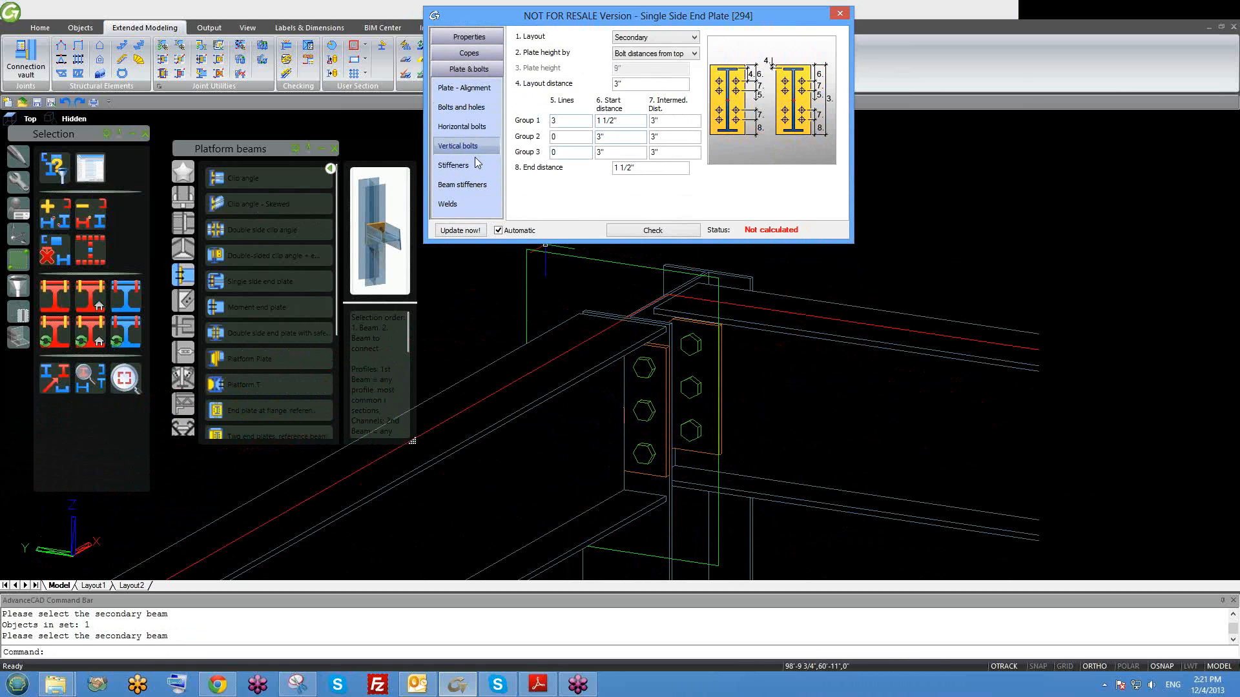
left_click(476, 166)
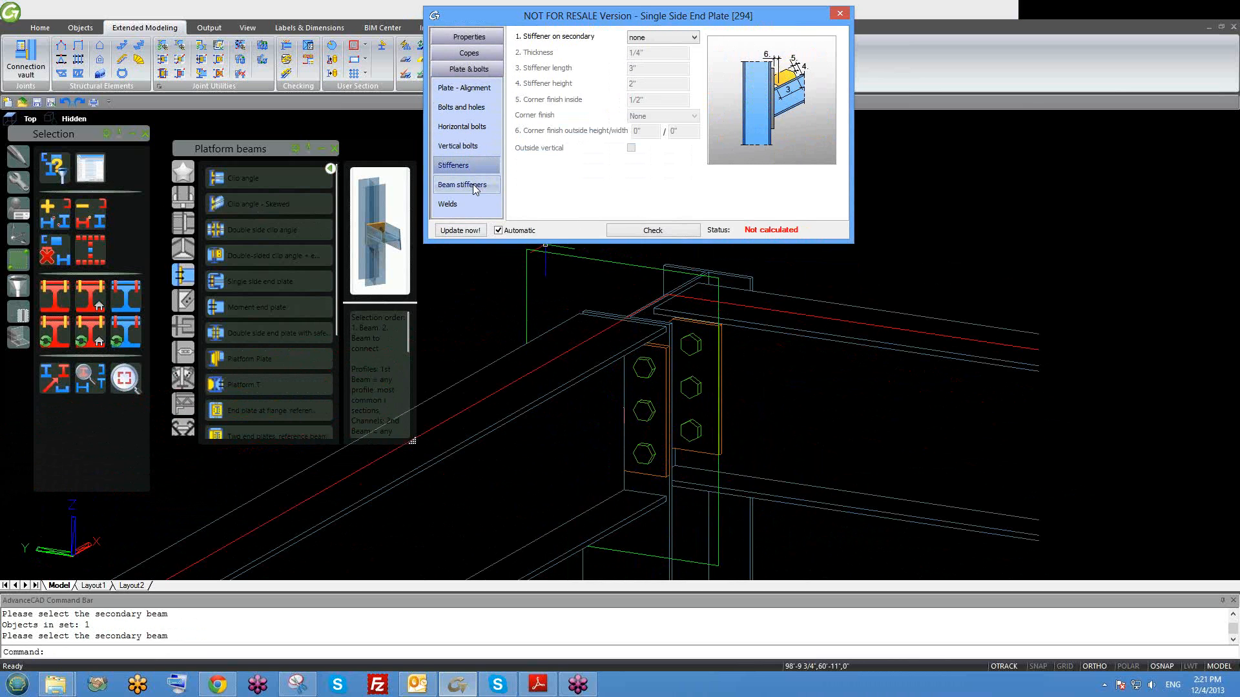
left_click(473, 185)
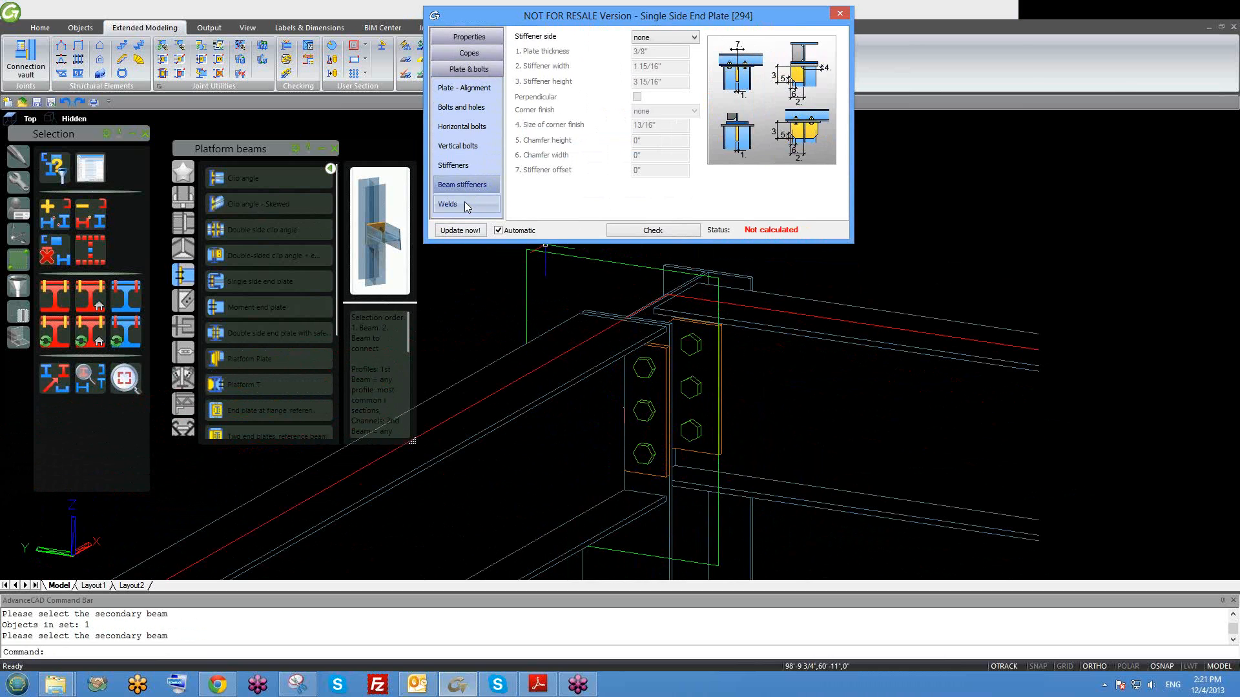
left_click(464, 203)
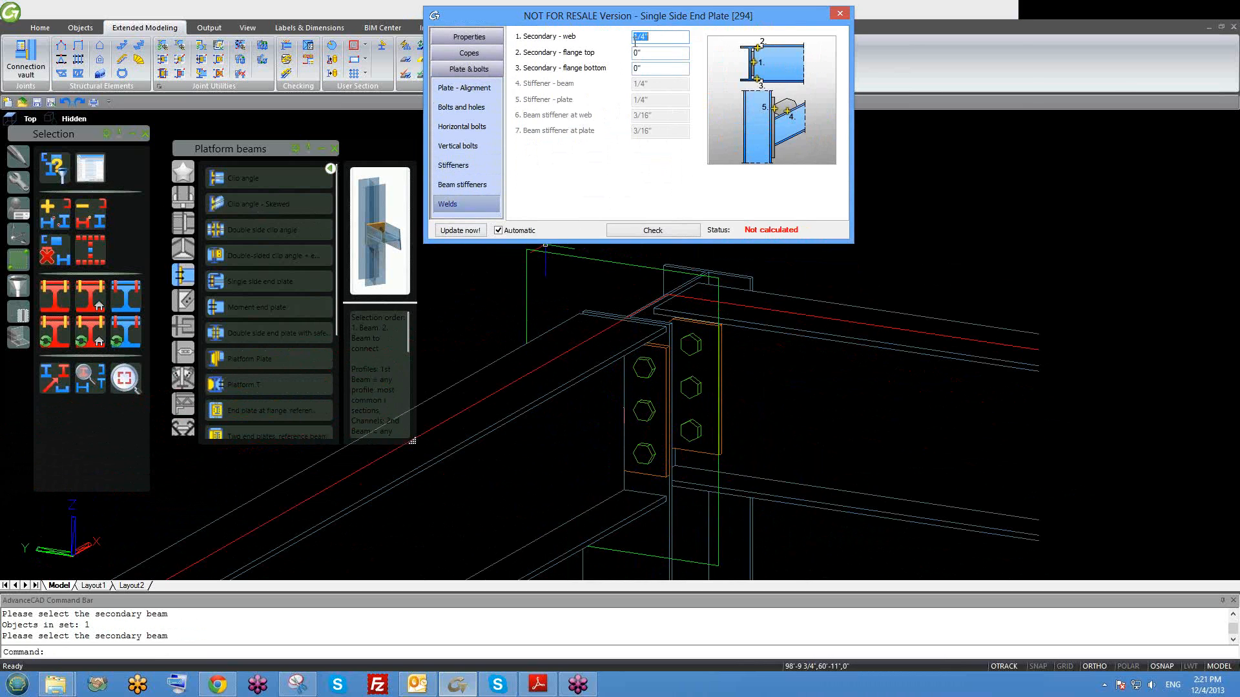
middle_click_drag(666, 346, 664, 371)
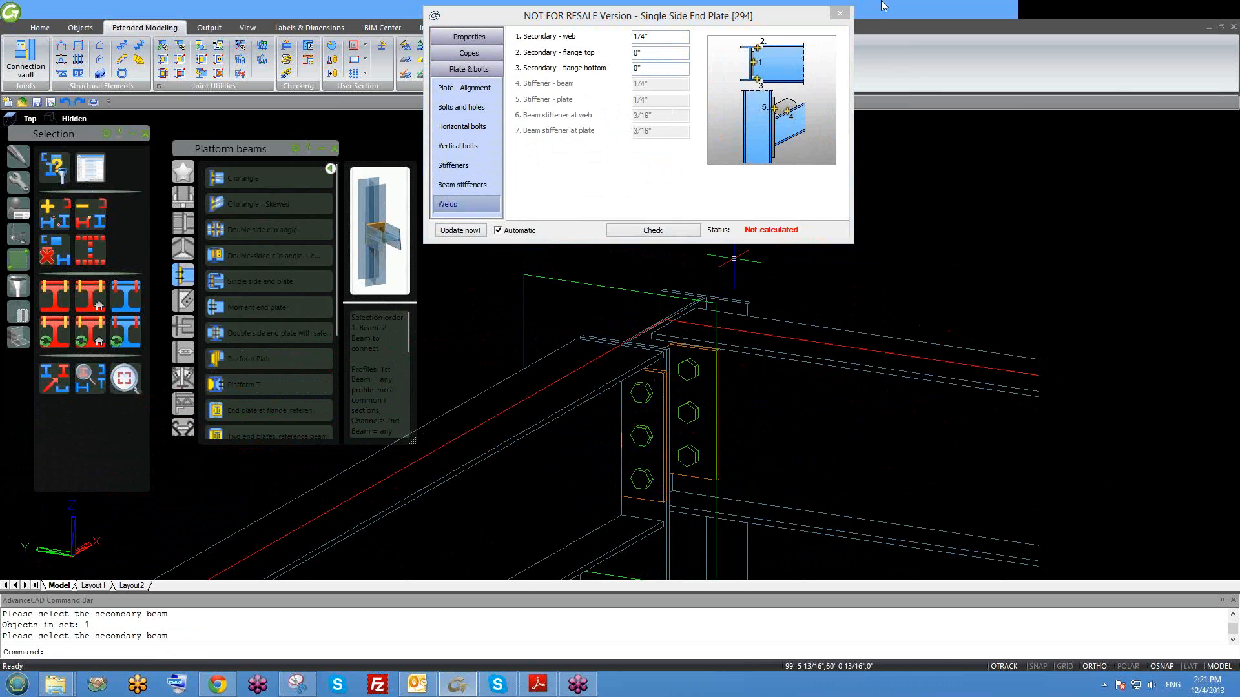
left_click(840, 13)
Browse the platform beam joint types available for the remaining connections.
scroll(778, 246, "down", 3)
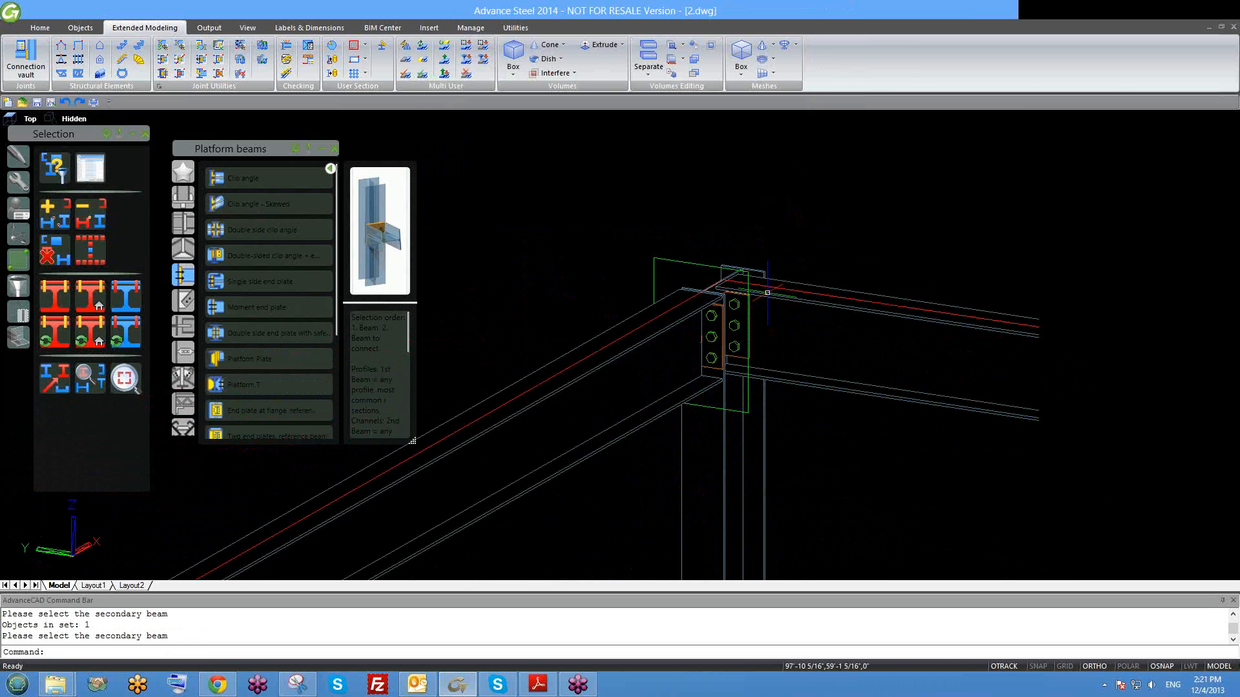
middle_click_drag(705, 354, 676, 346, "shift")
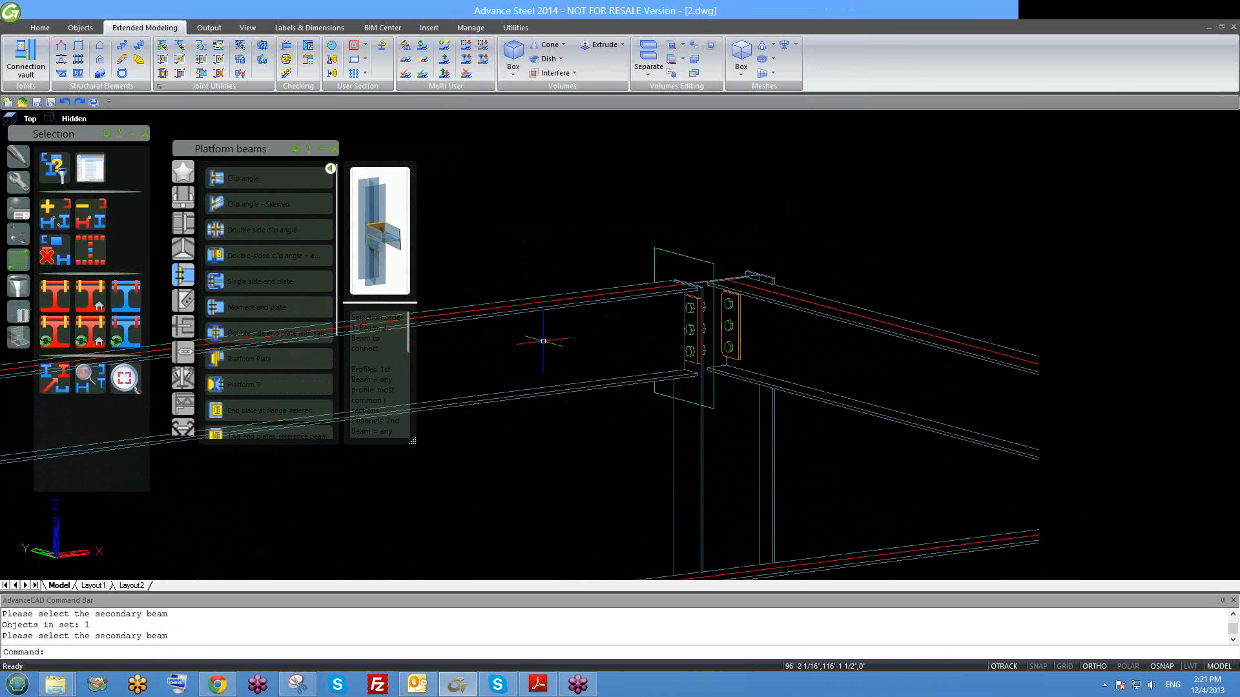
left_click(308, 253)
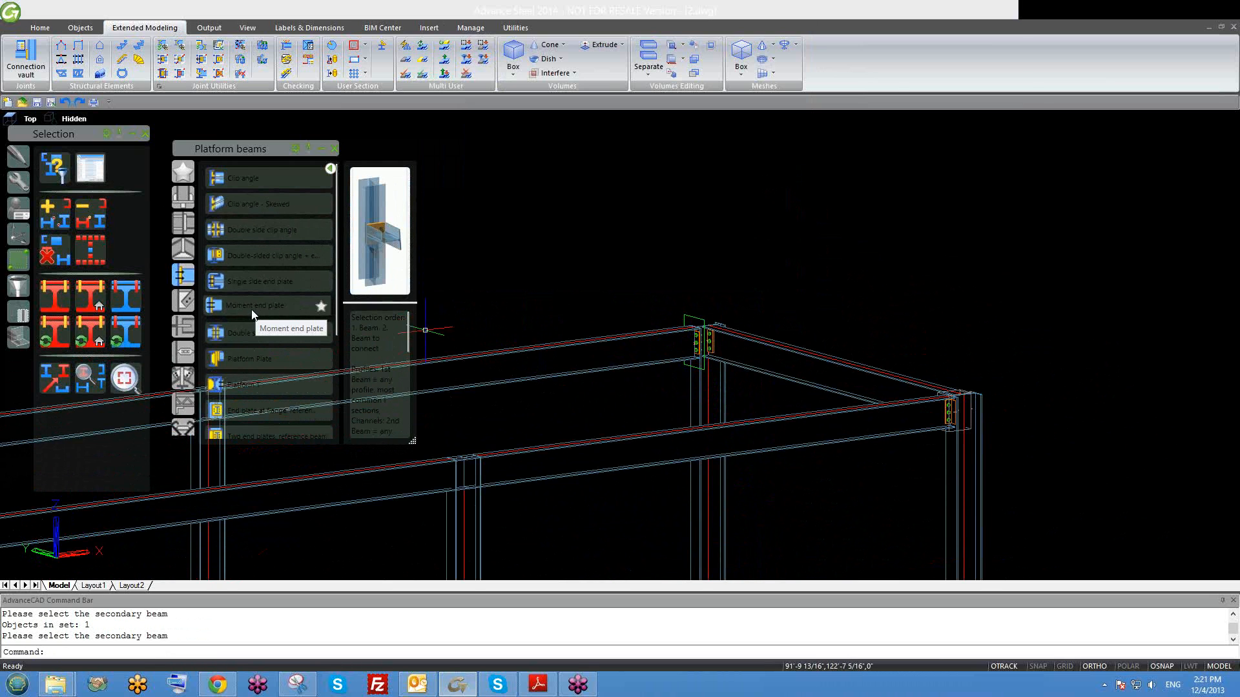
scroll(263, 366, "down", 2)
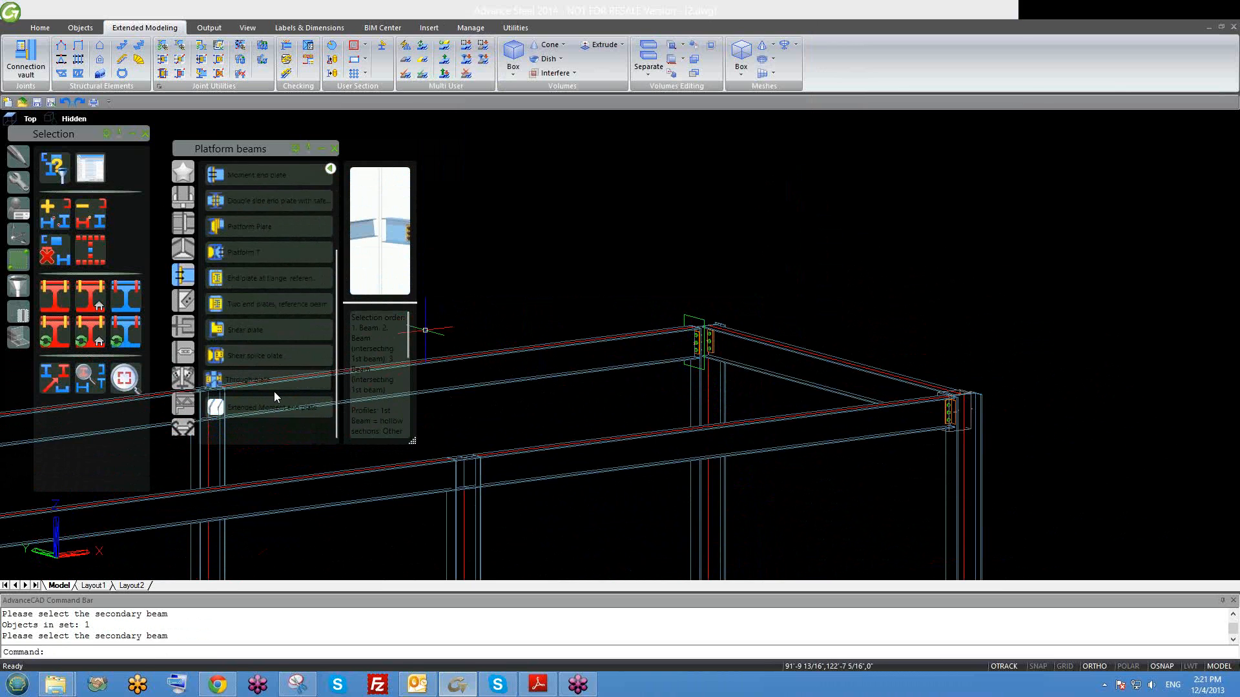
scroll(270, 315, "up", 2)
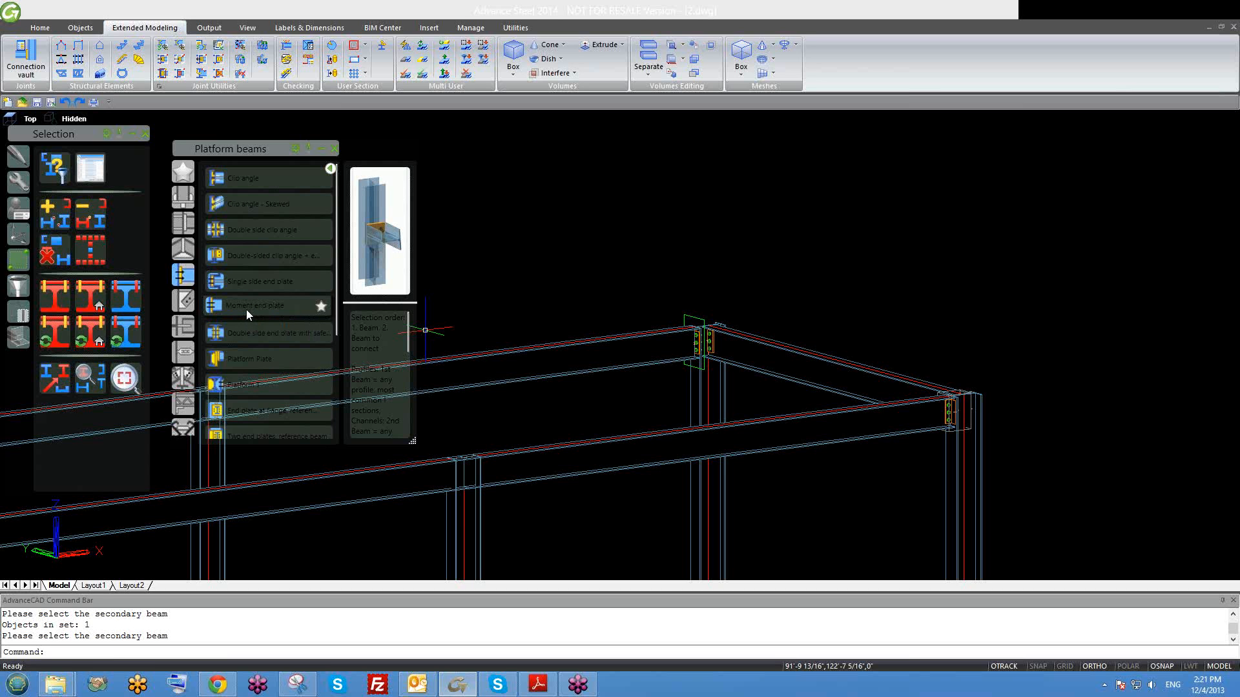
Examine the single side end plate and the shear plate at the corner column up close.
scroll(695, 373, "up", 5)
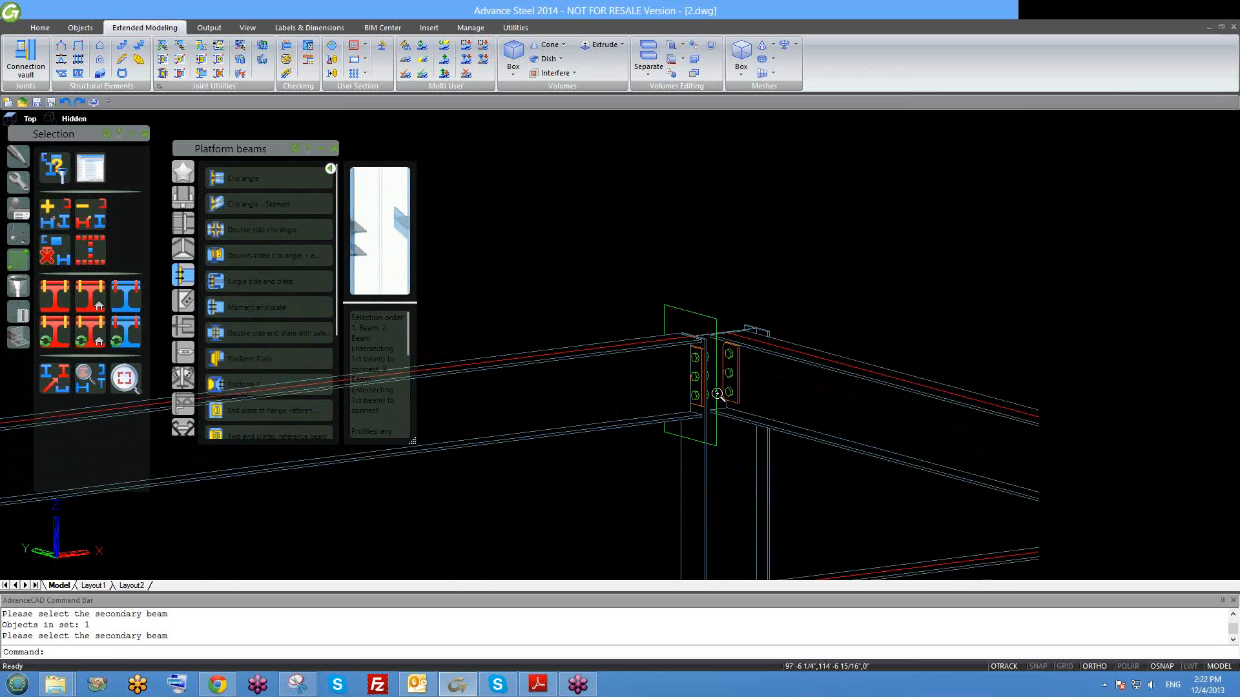
scroll(694, 374, "up", 2)
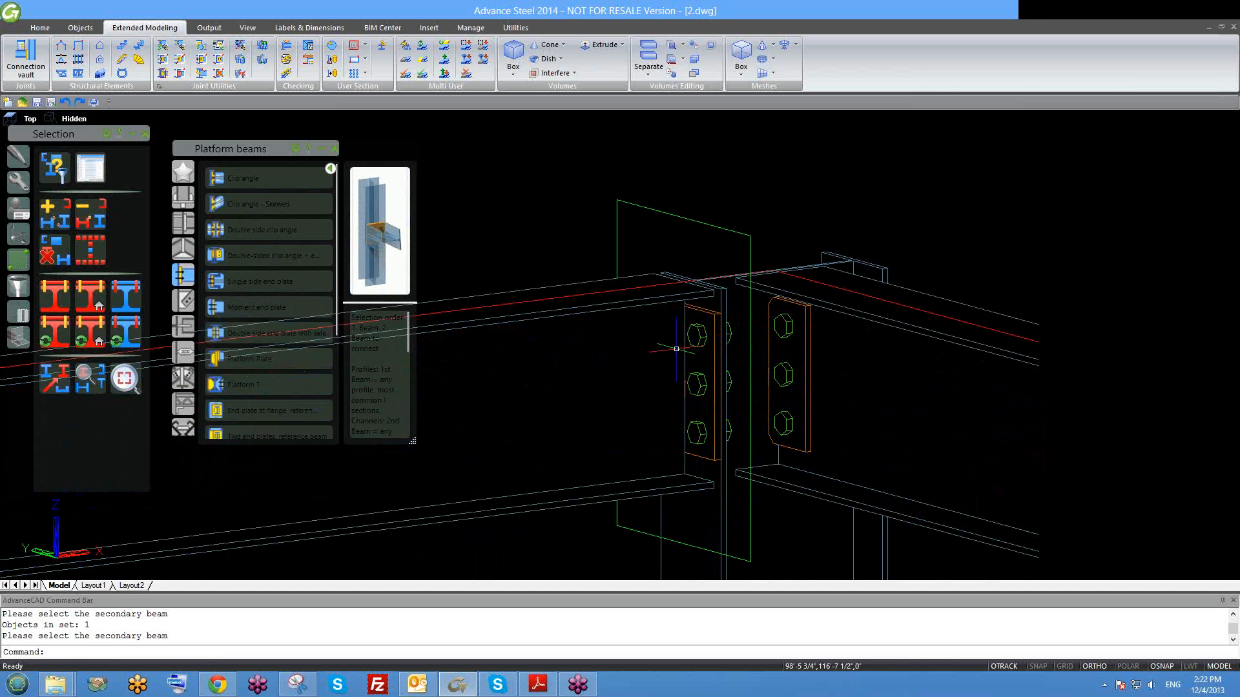
scroll(696, 325, "up", 2)
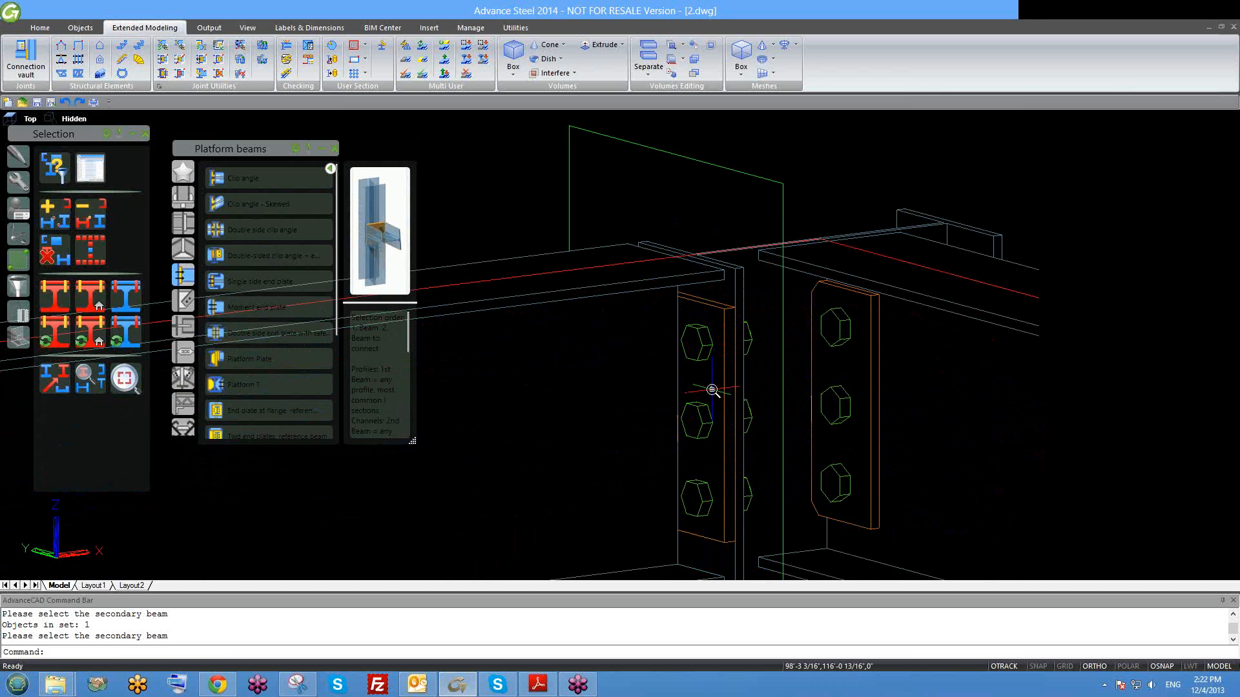
scroll(713, 393, "down", 1)
scroll(711, 391, "up", 2)
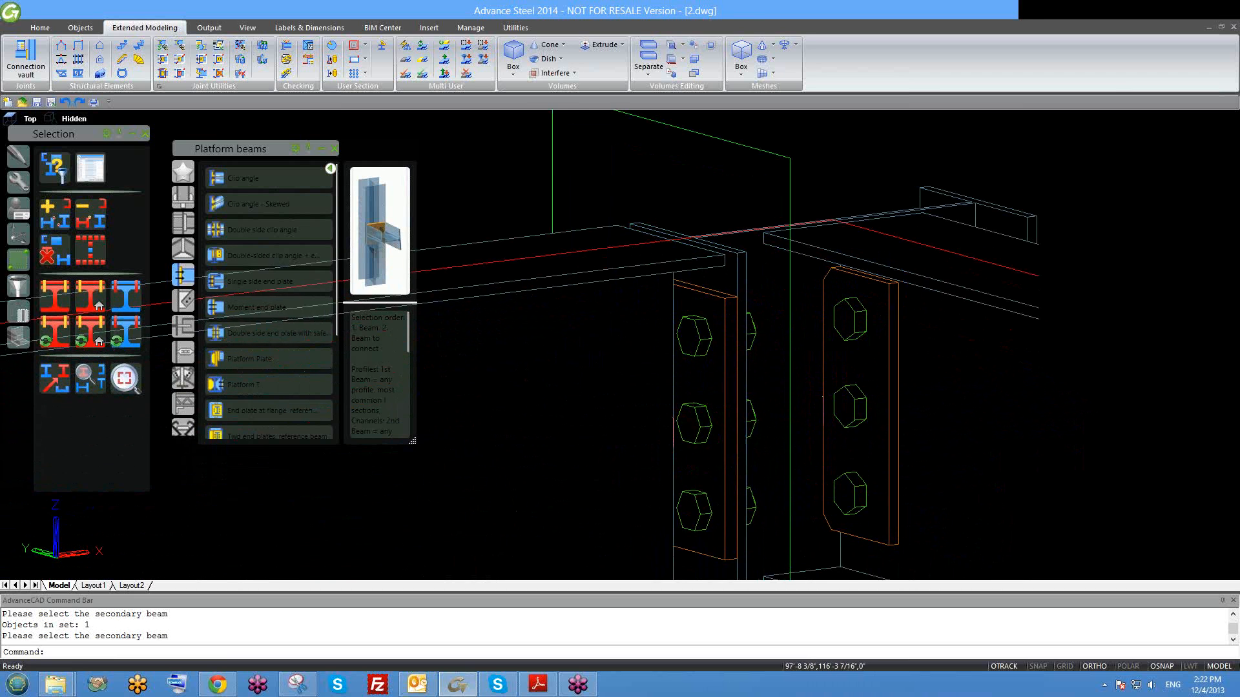
scroll(709, 396, "down", 2)
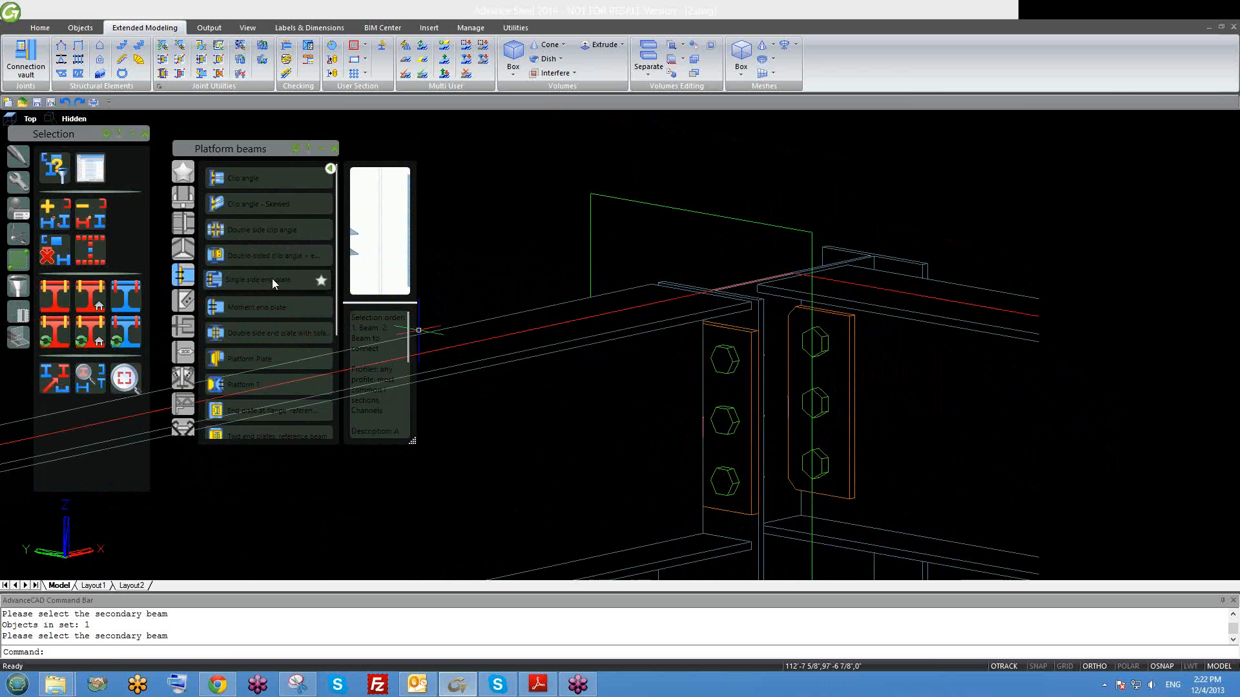
scroll(697, 304, "down", 3)
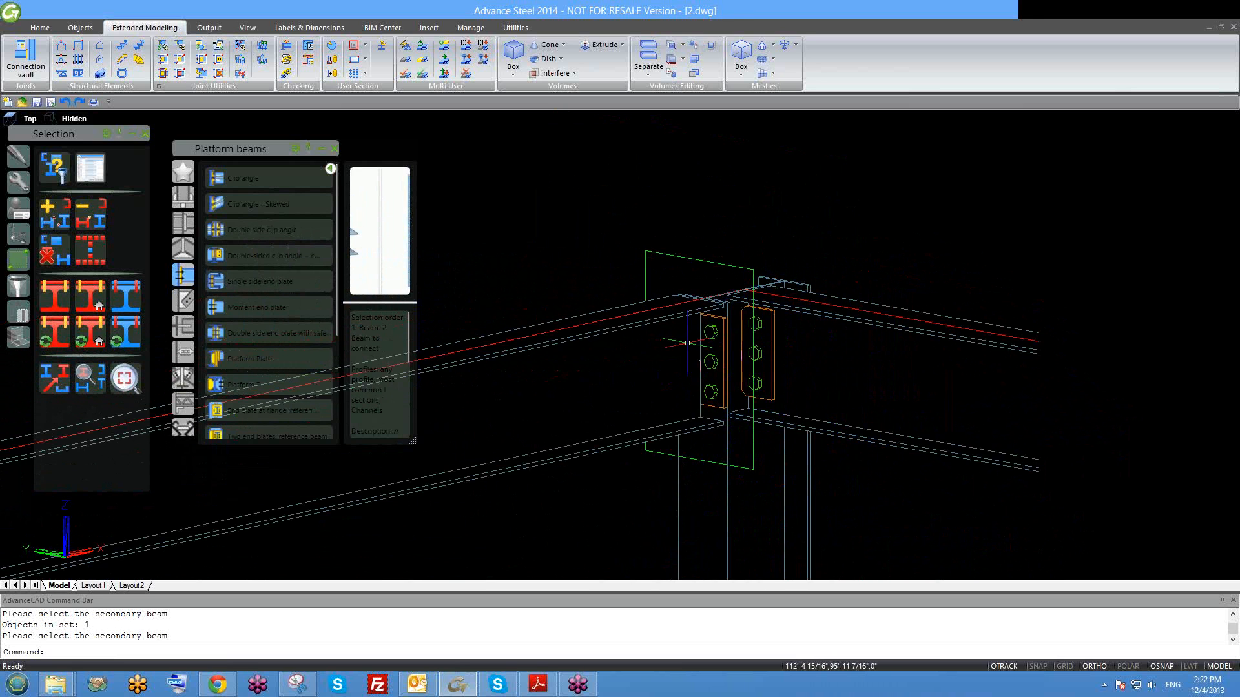
middle_click_drag(732, 410, 720, 414, "shift")
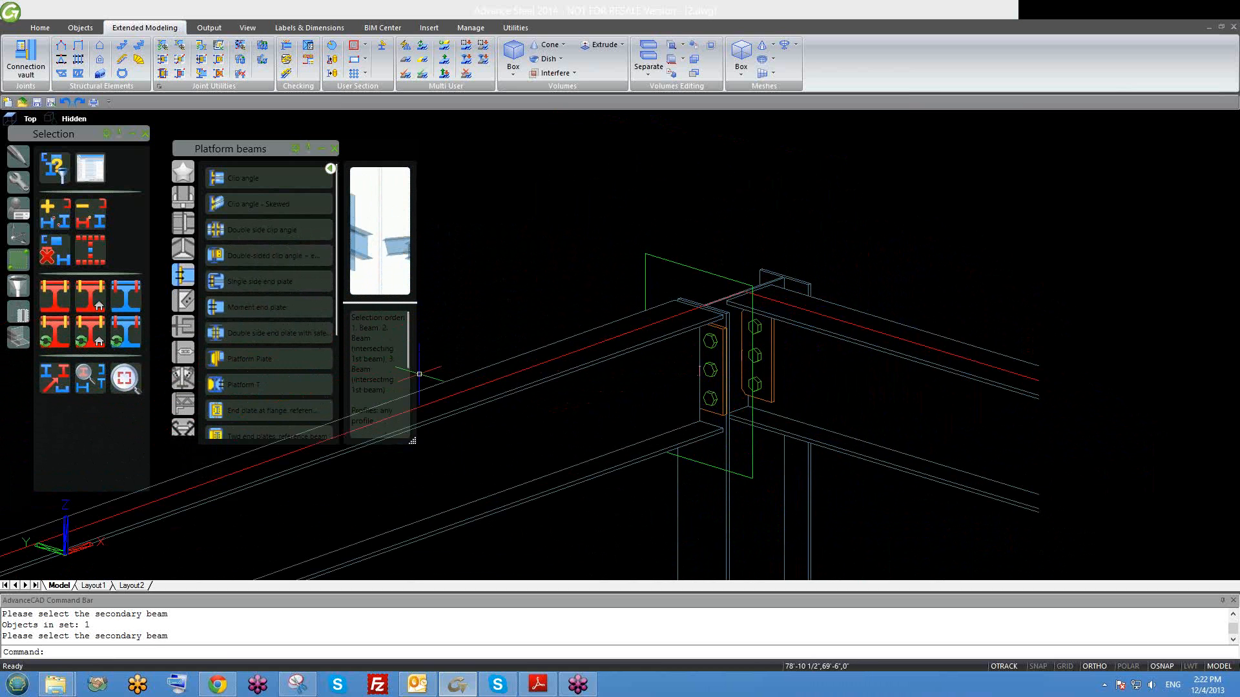
Create a double side end plate with safety bolt joint with the interior column as main beam and the two opposing beams as secondaries.
scroll(640, 309, "down", 3)
scroll(640, 309, "down", 2)
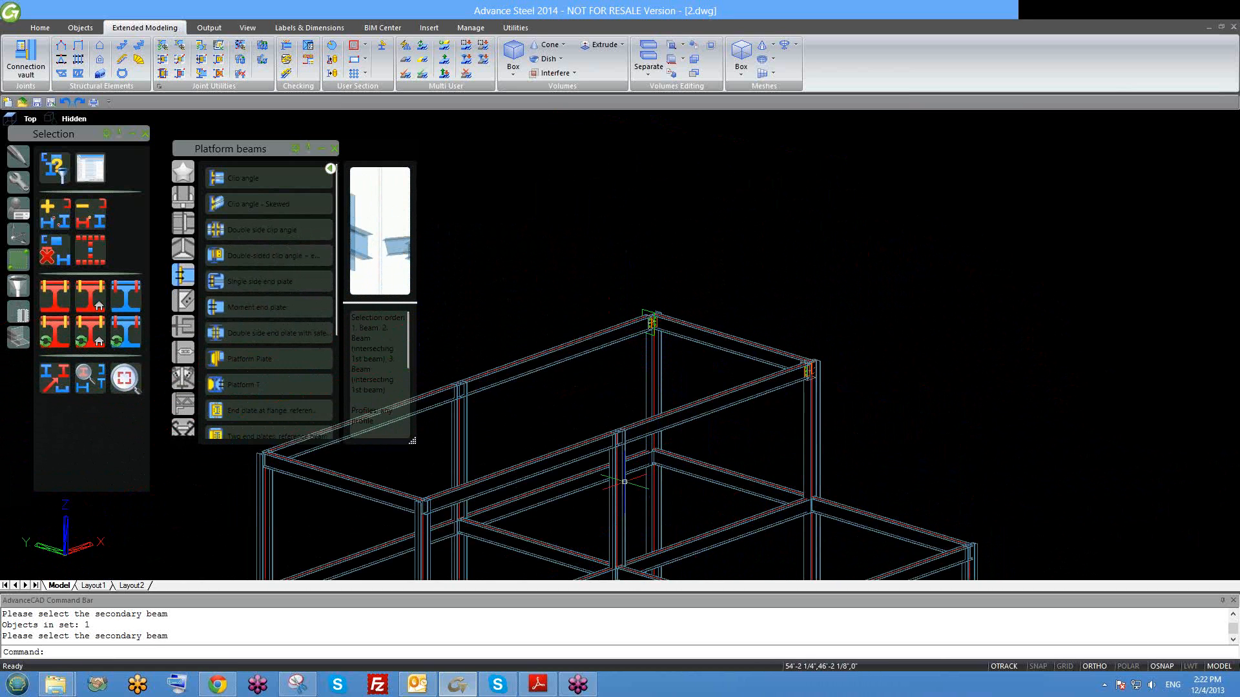
scroll(617, 487, "down", 2)
scroll(607, 492, "up", 2)
scroll(633, 529, "up", 2)
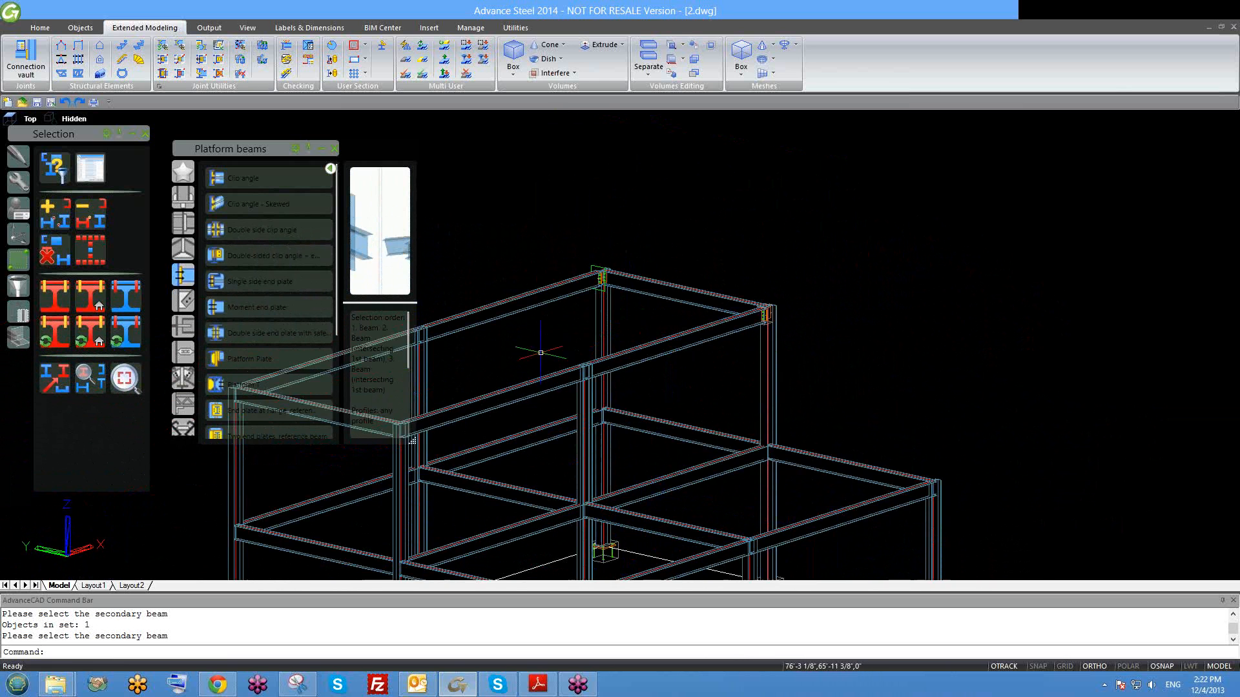
scroll(585, 510, "up", 4)
scroll(590, 430, "up", 1)
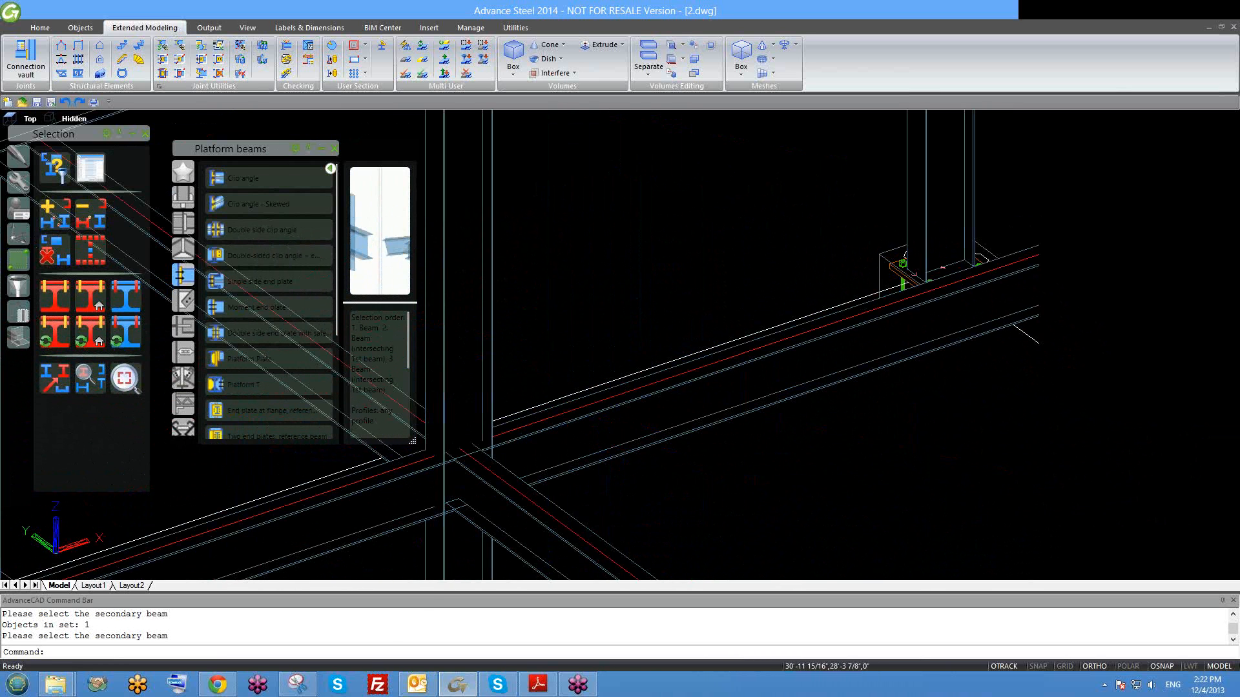
scroll(549, 455, "up", 1)
scroll(639, 420, "up", 1)
middle_click_drag(632, 444, 685, 436, "shift")
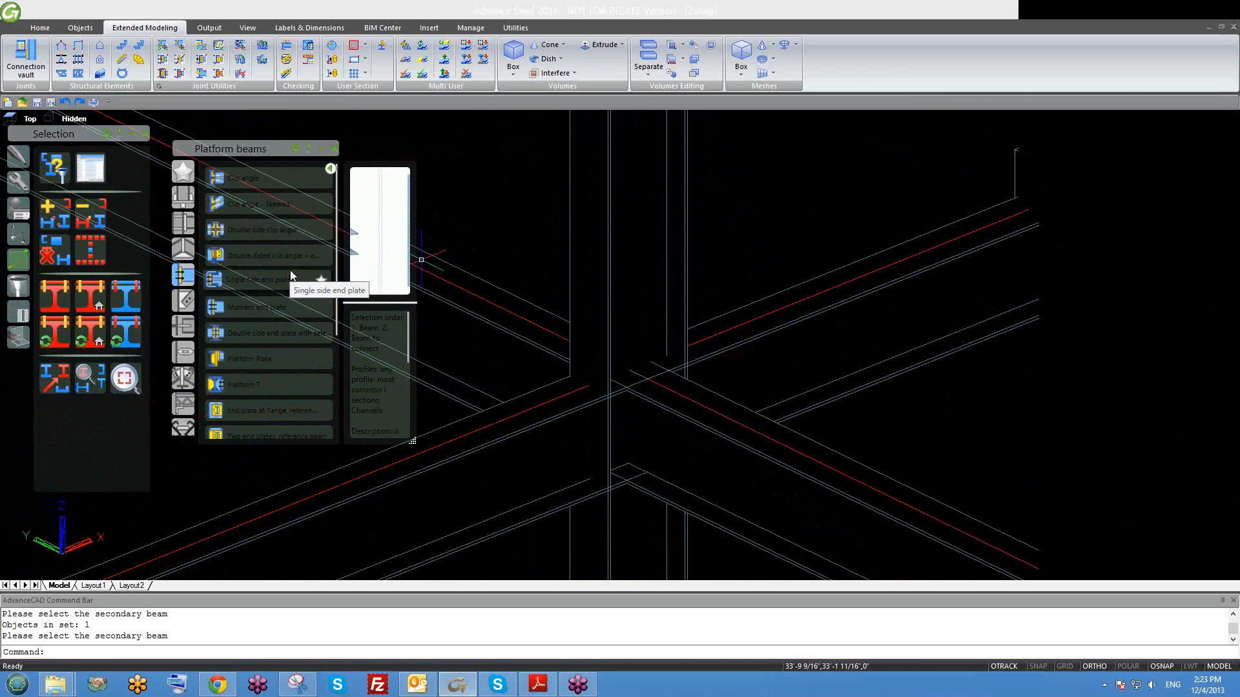
left_click(242, 333)
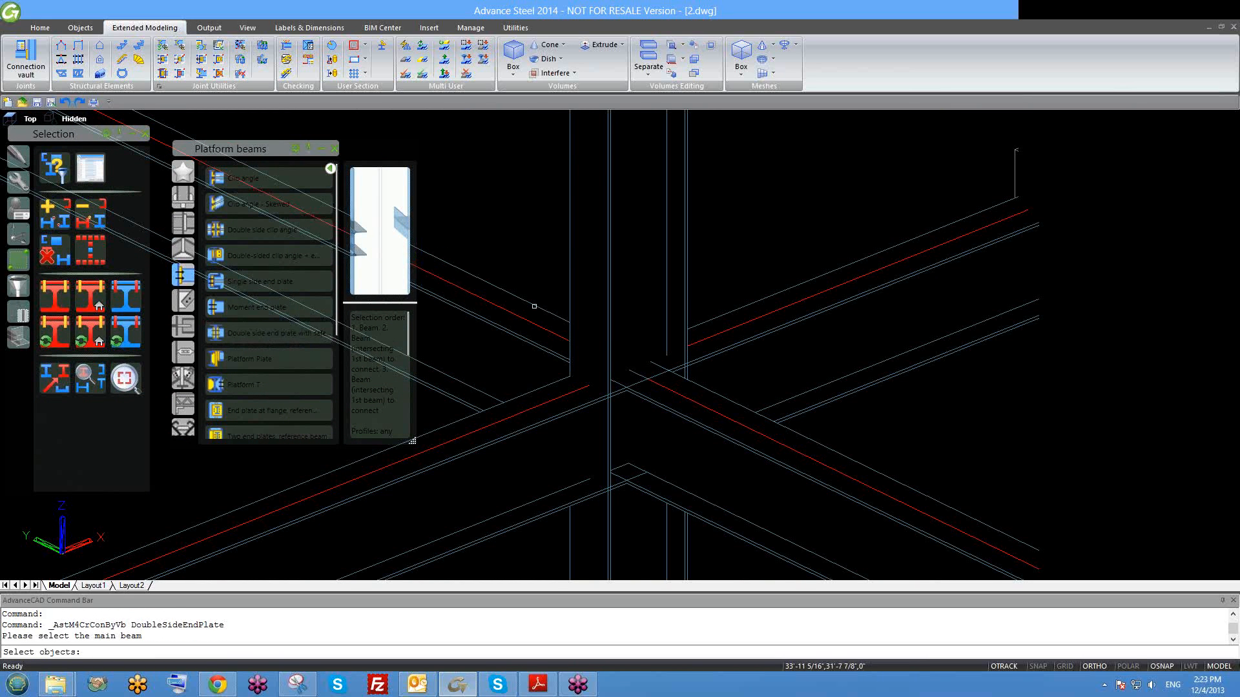
left_click(580, 331)
key("Return")
left_click(652, 371)
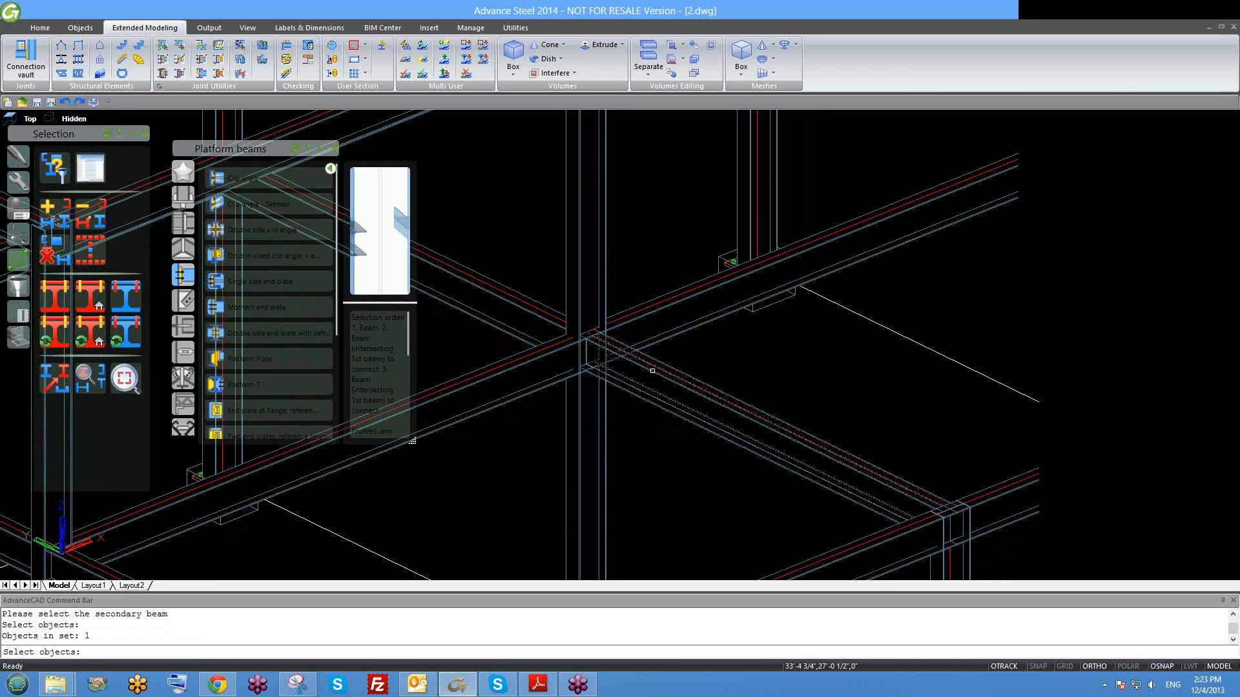
key("Return")
left_click(531, 313)
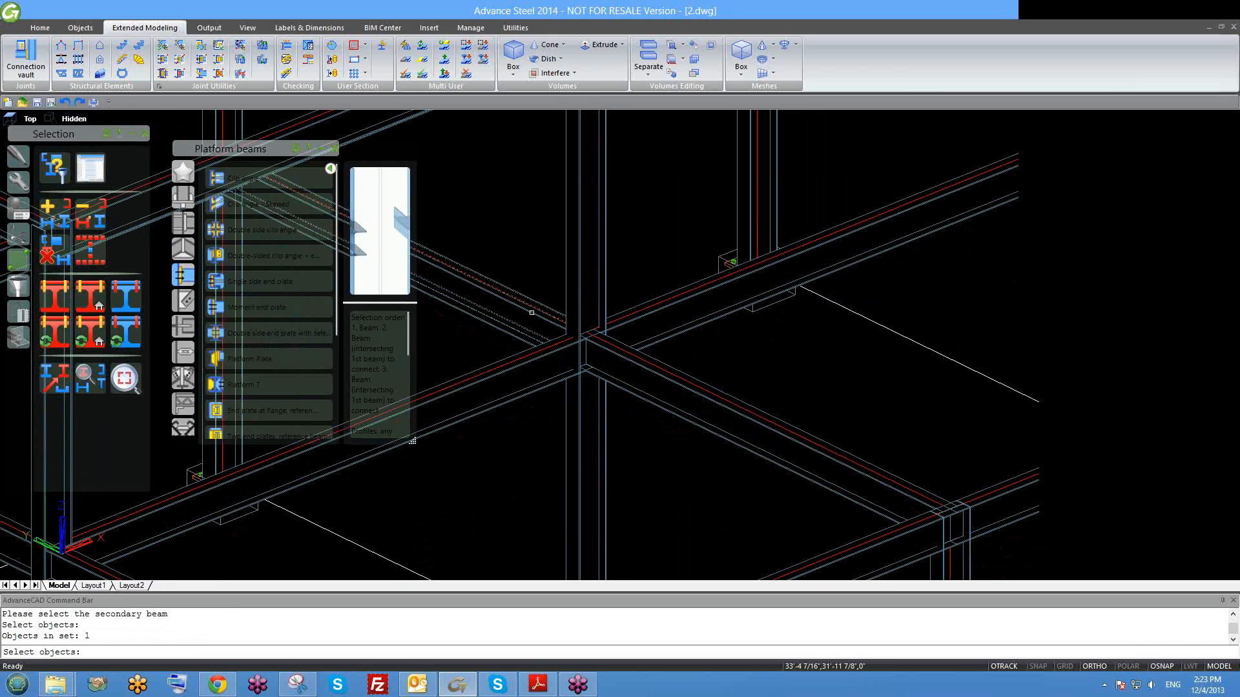
key("Return")
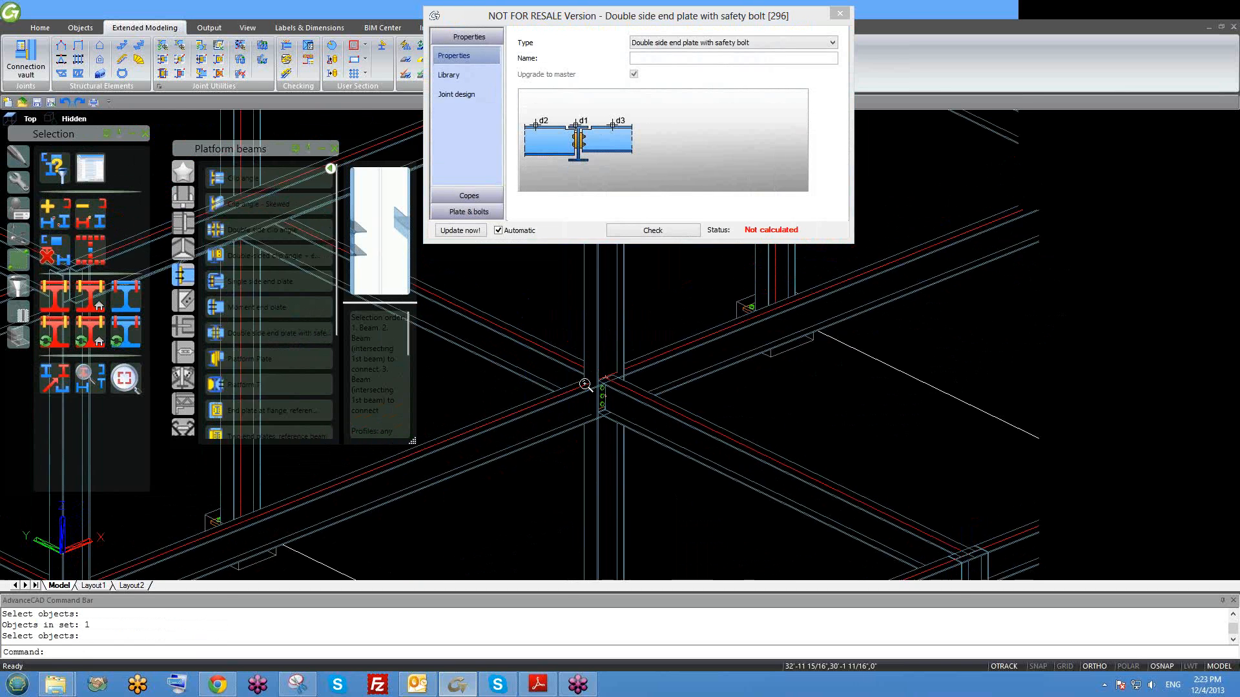
Inspect the new double side end plate joint at the interior column, examining its notched plate and safety bolt from several sides.
middle_click_drag(680, 457, 703, 409, "shift")
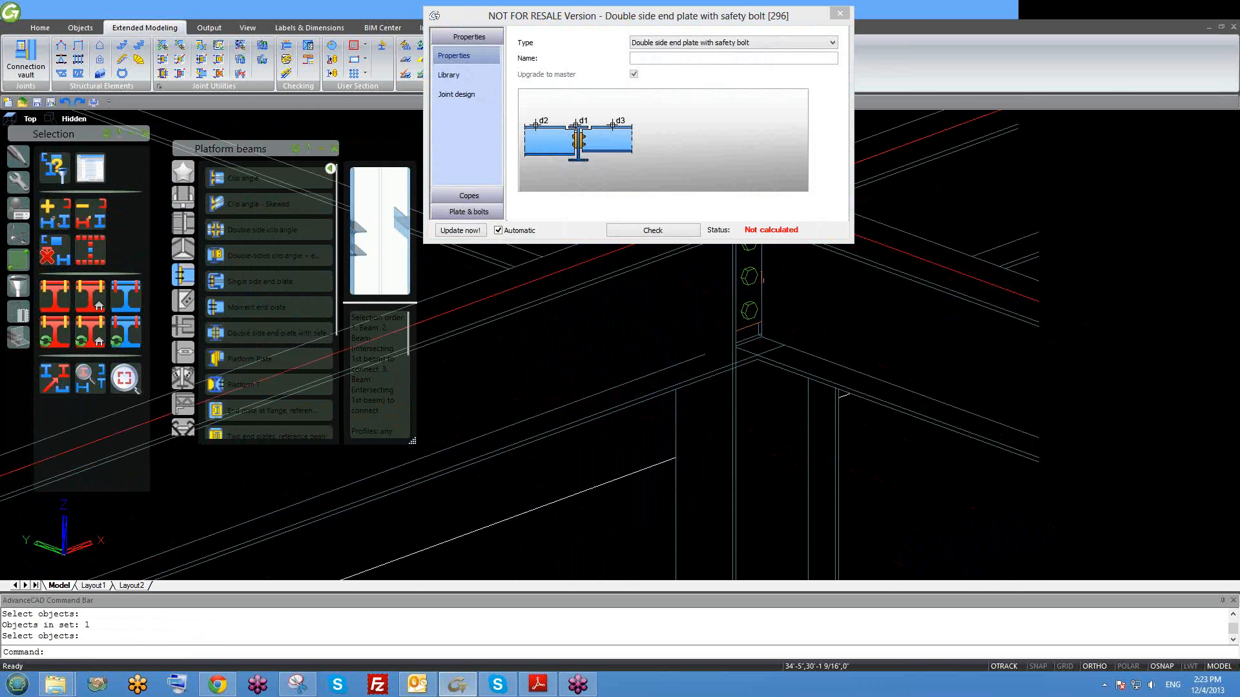
scroll(698, 352, "down", 5)
scroll(699, 452, "up", 2)
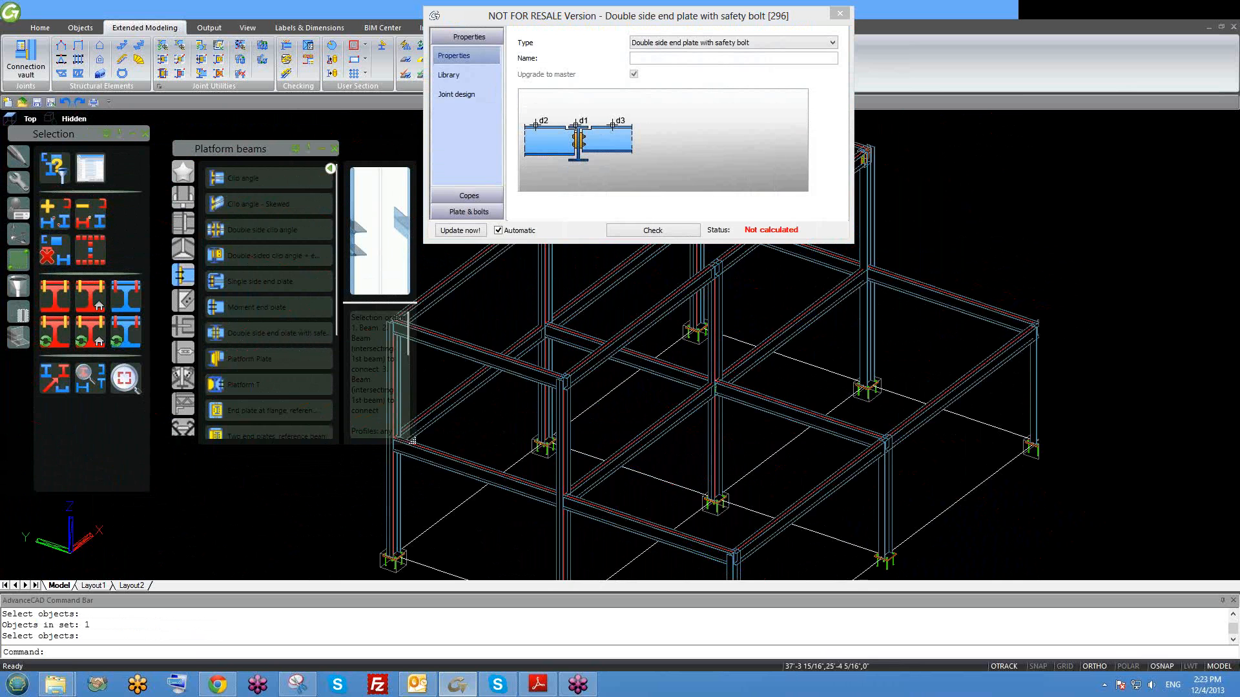
scroll(698, 473, "down", 2)
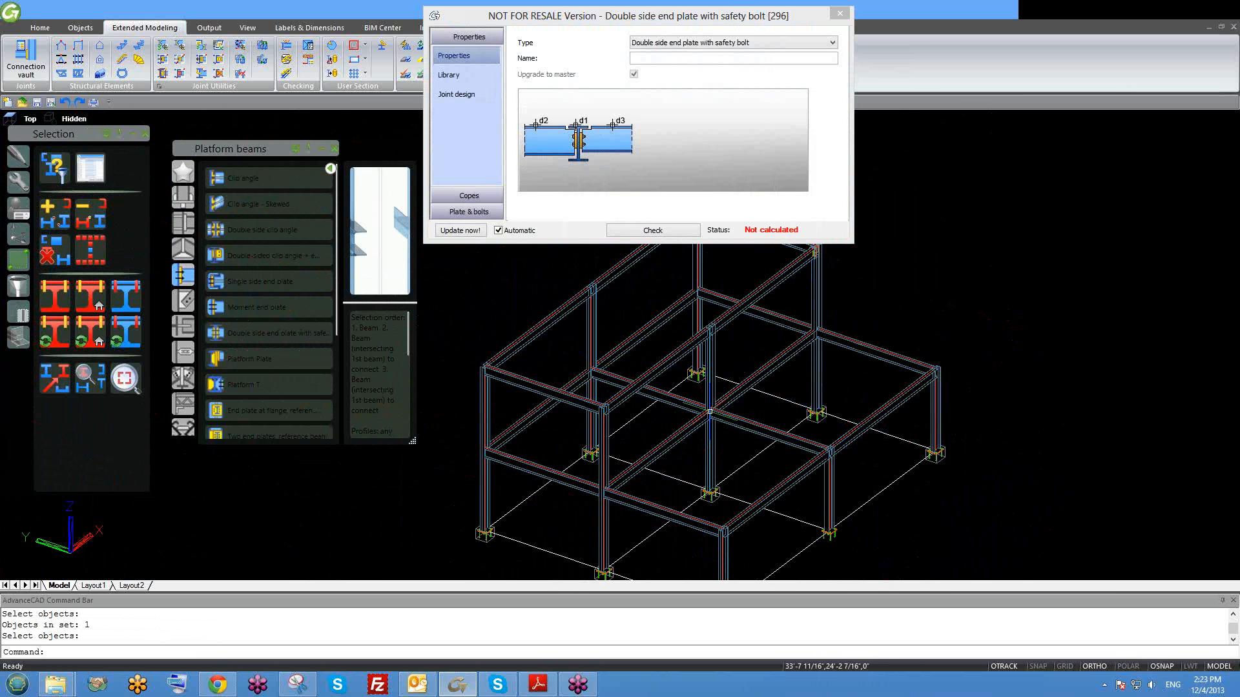
scroll(709, 412, "up", 5)
middle_click_drag(758, 490, 995, 452, "shift")
scroll(734, 413, "up", 3)
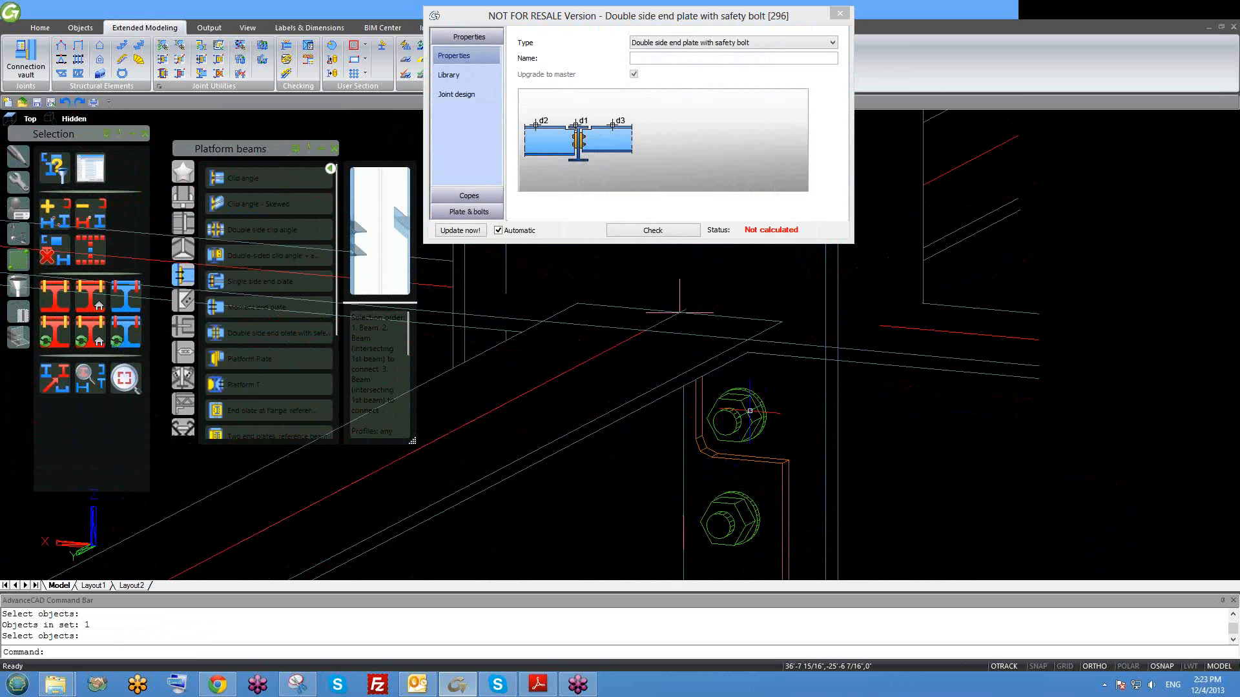
middle_click_drag(769, 434, 739, 503, "shift")
scroll(751, 467, "up", 3)
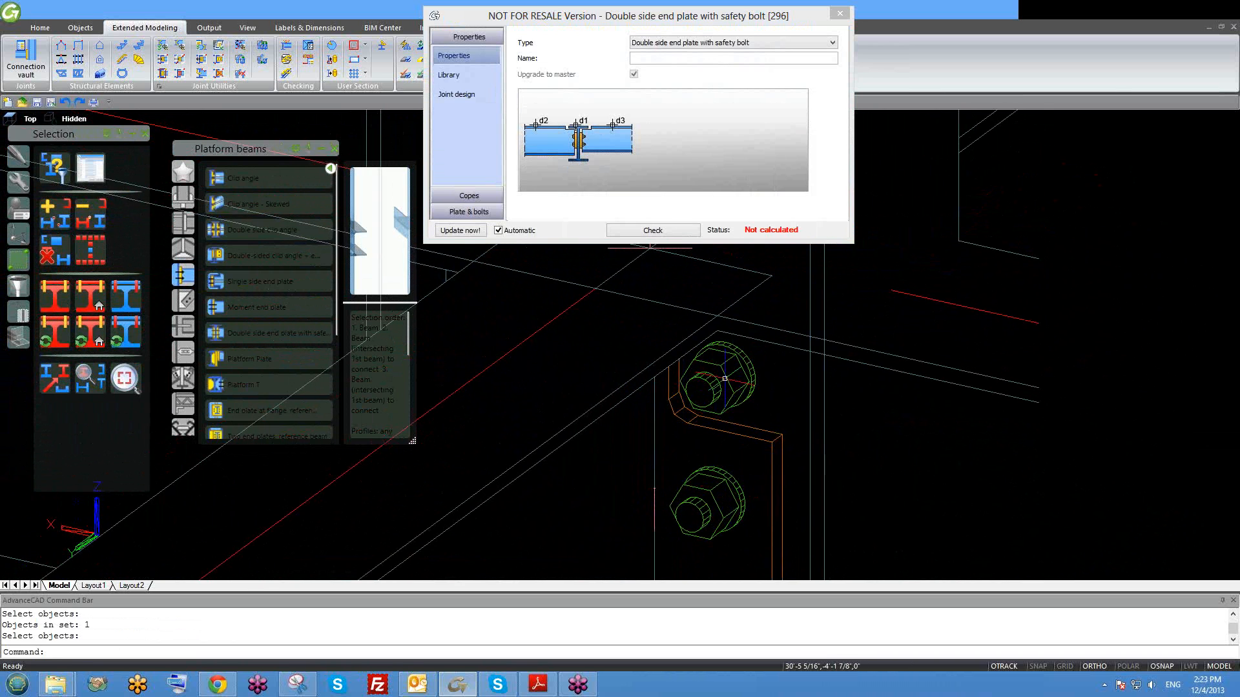
scroll(683, 321, "down", 2)
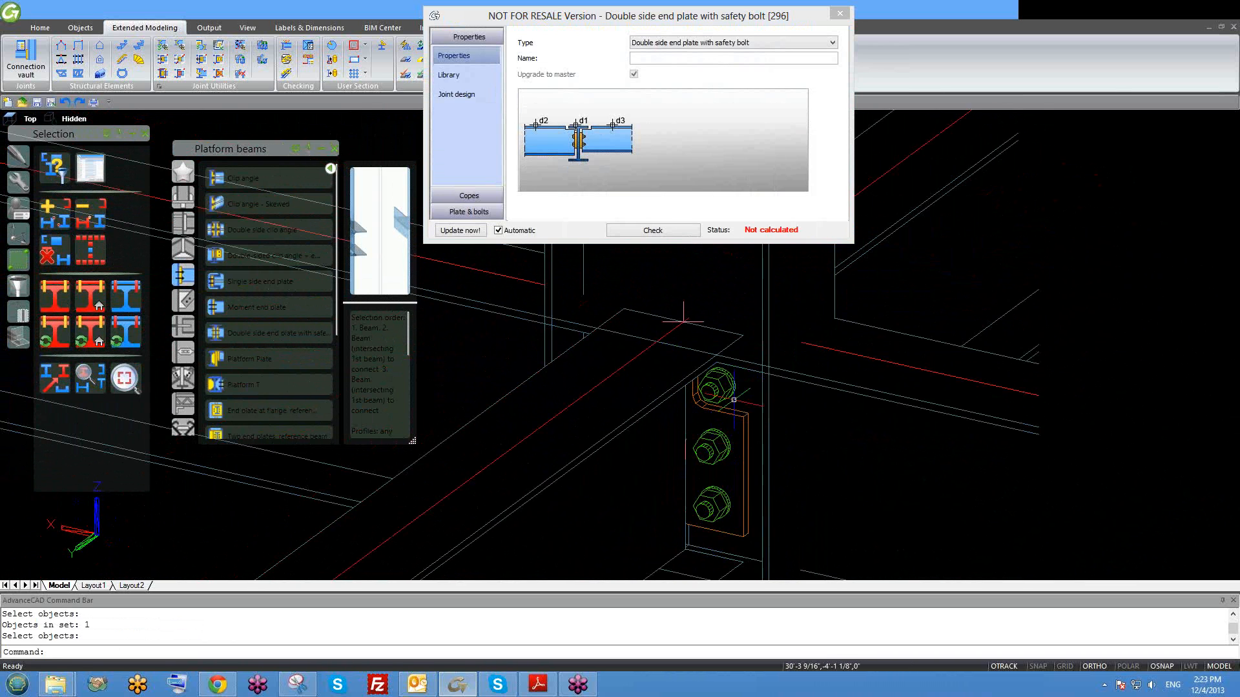
Examine the double side end plate with safety bolt at the interior column from several sides and close its properties.
scroll(722, 413, "up", 3)
scroll(725, 405, "down", 2)
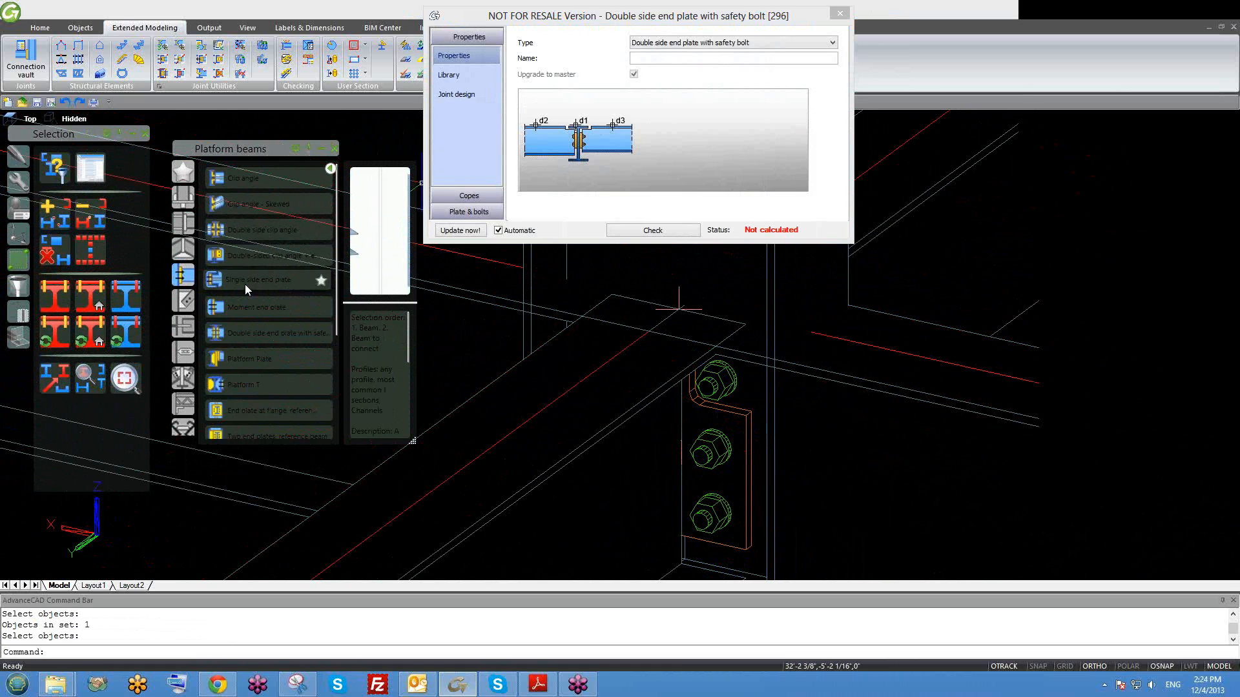
mouse_move(629, 452)
middle_mouse_down()
mouse_move(682, 463)
mouse_move(649, 460)
mouse_move(706, 484)
mouse_move(714, 446)
mouse_move(753, 443)
mouse_move(747, 429)
middle_mouse_up()
scroll(649, 459, "down", 3)
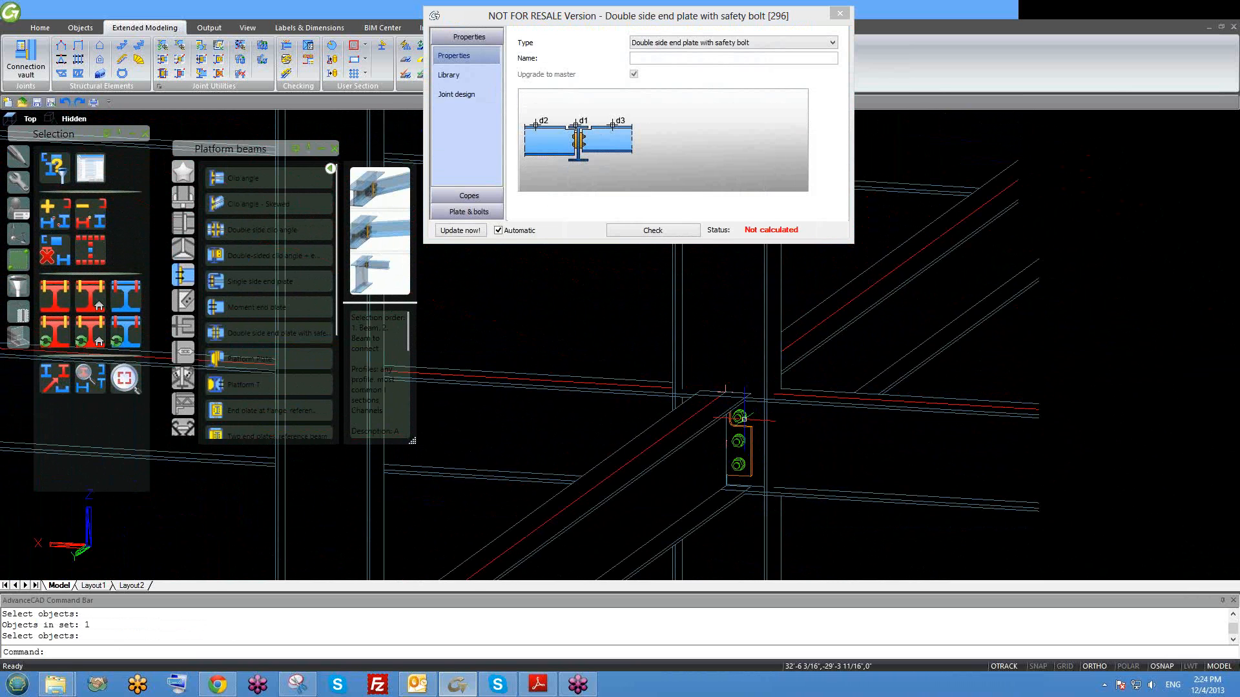
scroll(613, 446, "down", 3)
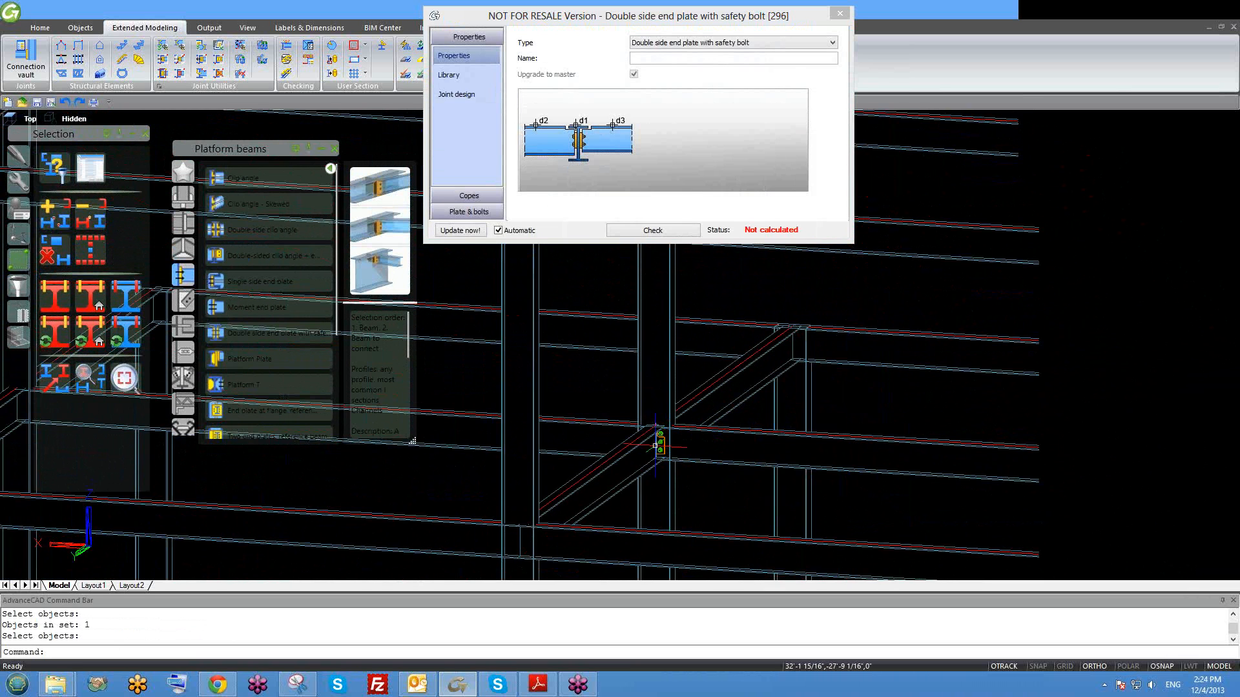
scroll(655, 445, "up", 5)
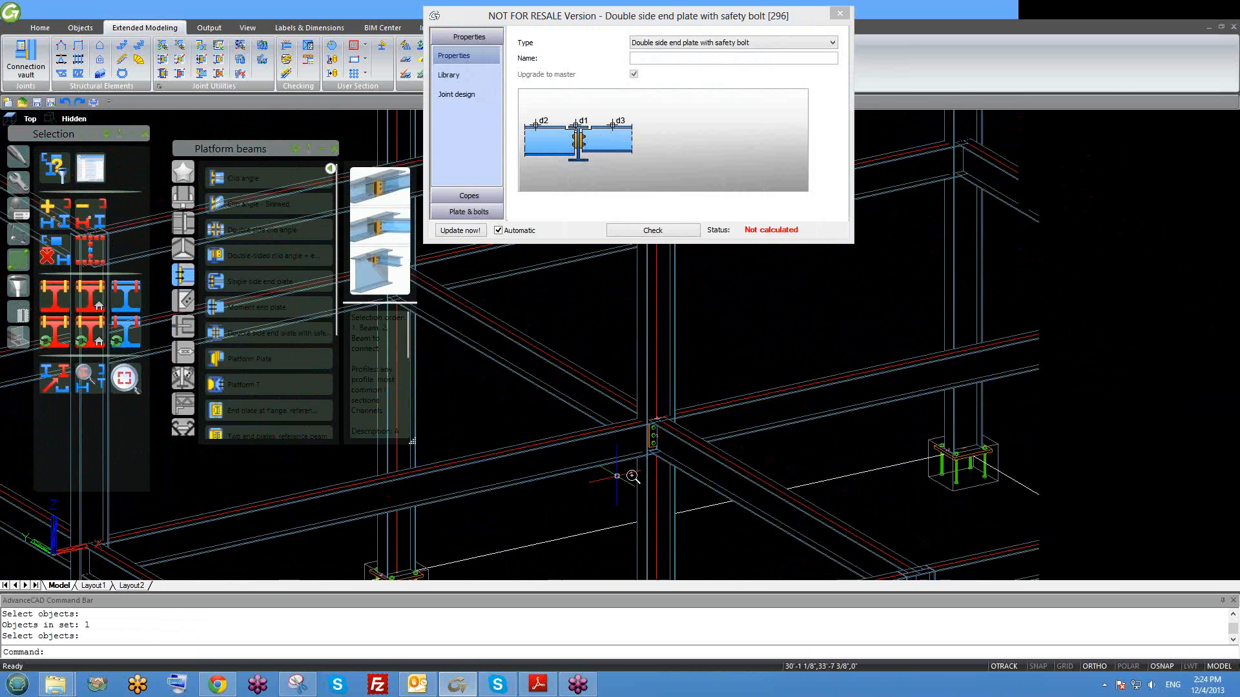
middle_click_drag(671, 392, 702, 410)
scroll(707, 388, "down", 5)
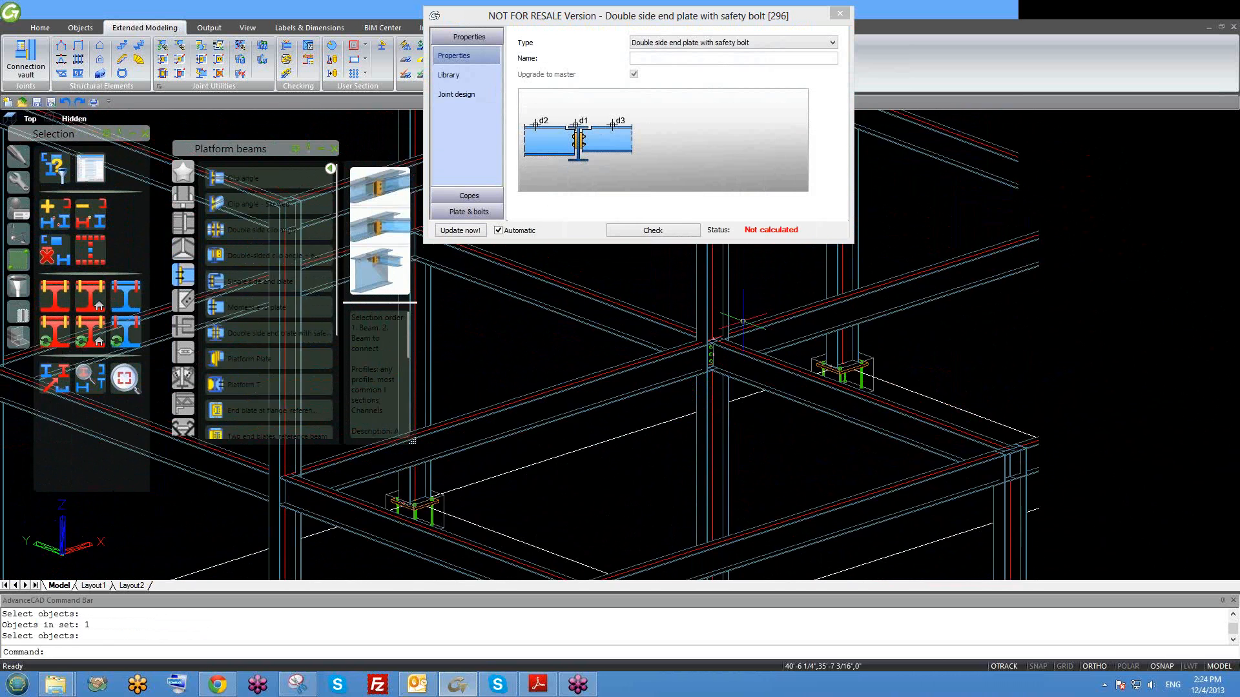
scroll(743, 321, "down", 3)
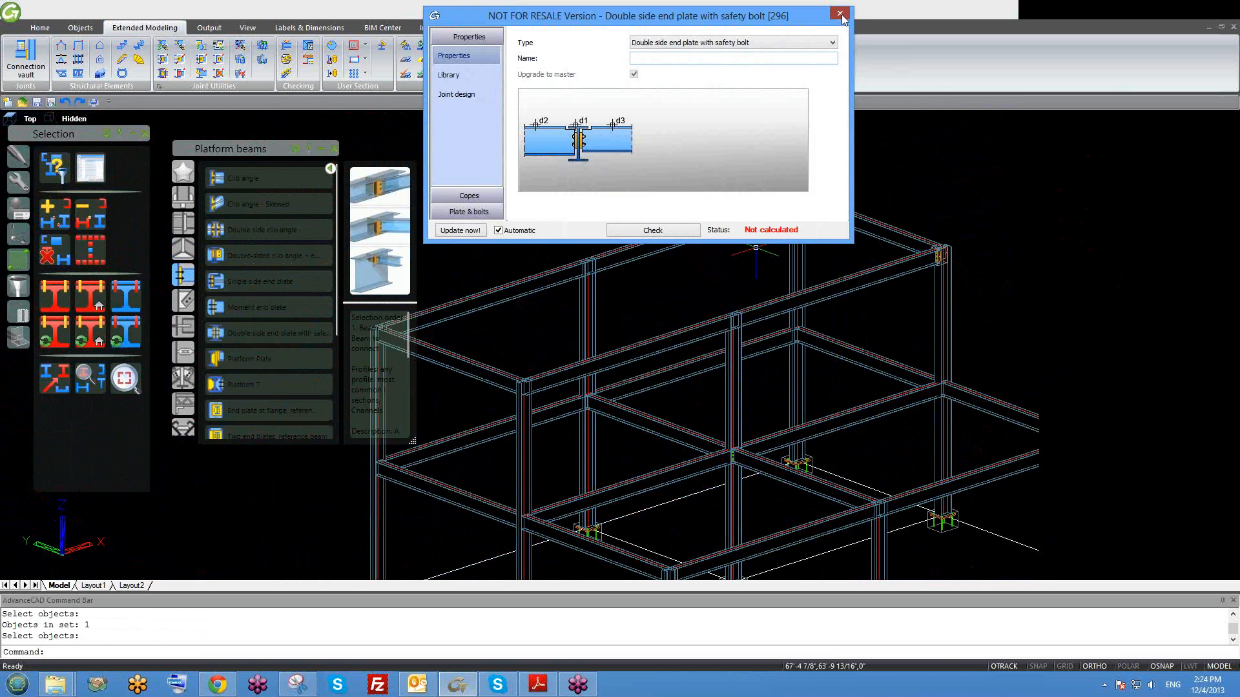
left_click(840, 14)
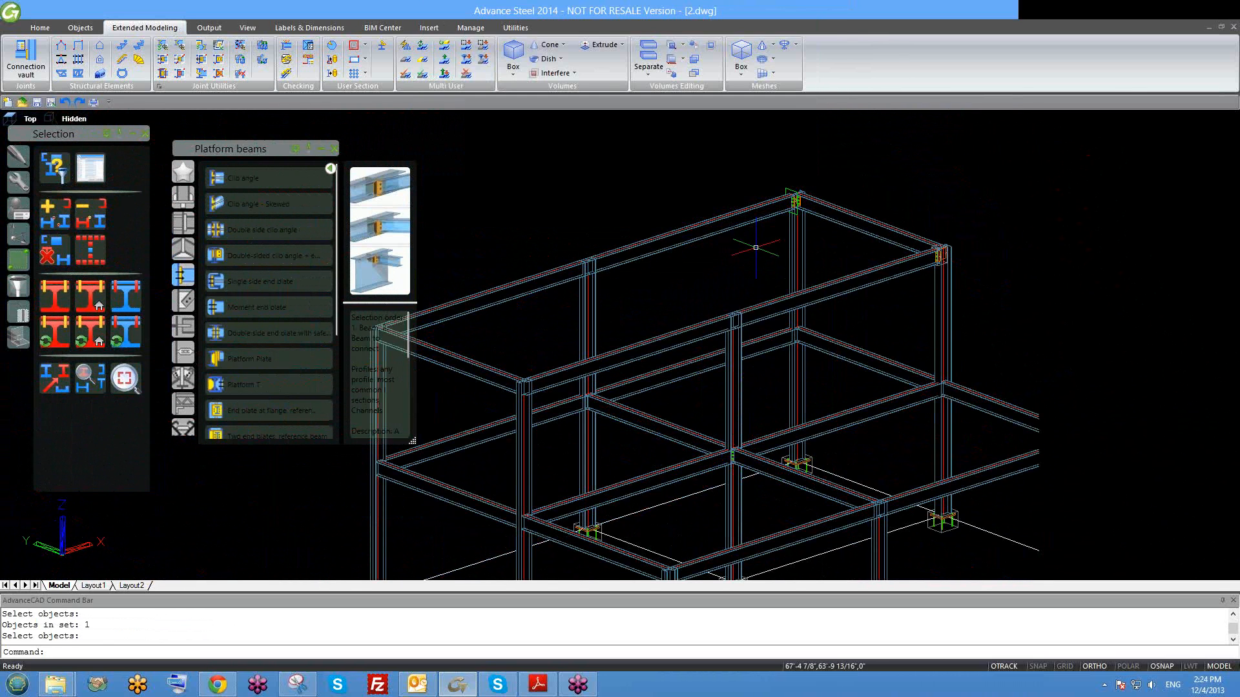
left_click(166, 62)
scroll(930, 258, "up", 6)
left_click(902, 243)
key("Return")
scroll(901, 244, "down", 5)
scroll(710, 290, "down", 2)
scroll(711, 291, "up", 6)
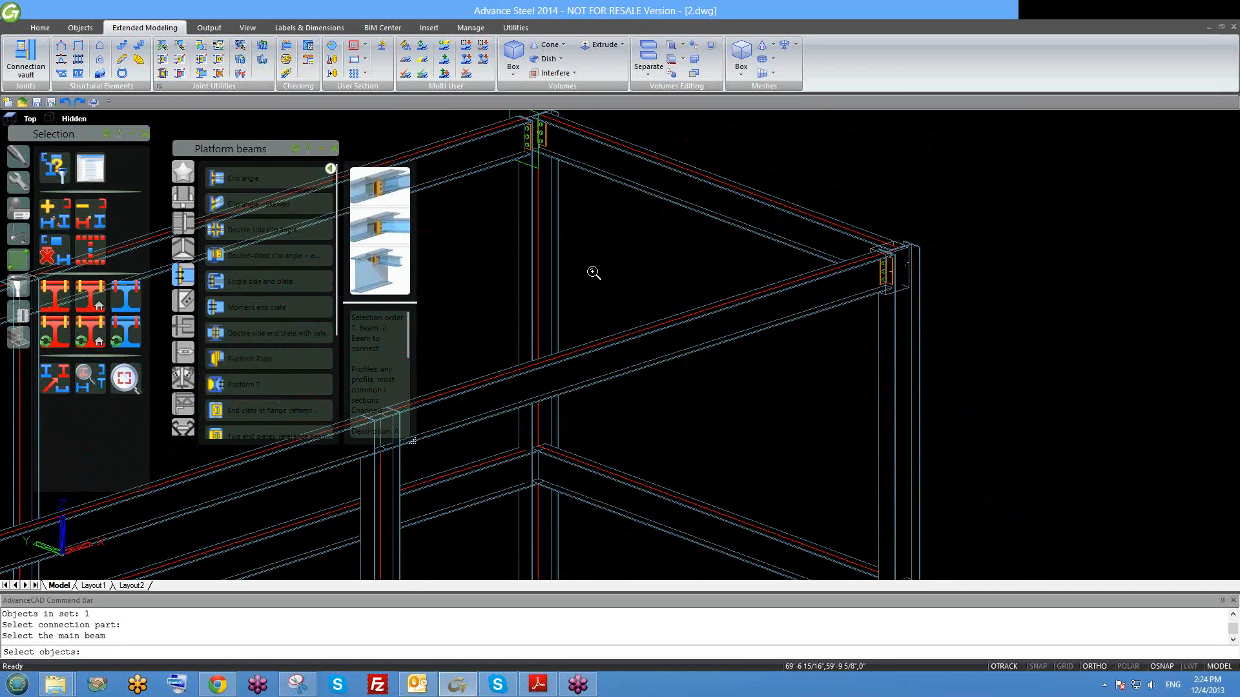
scroll(594, 273, "down", 4)
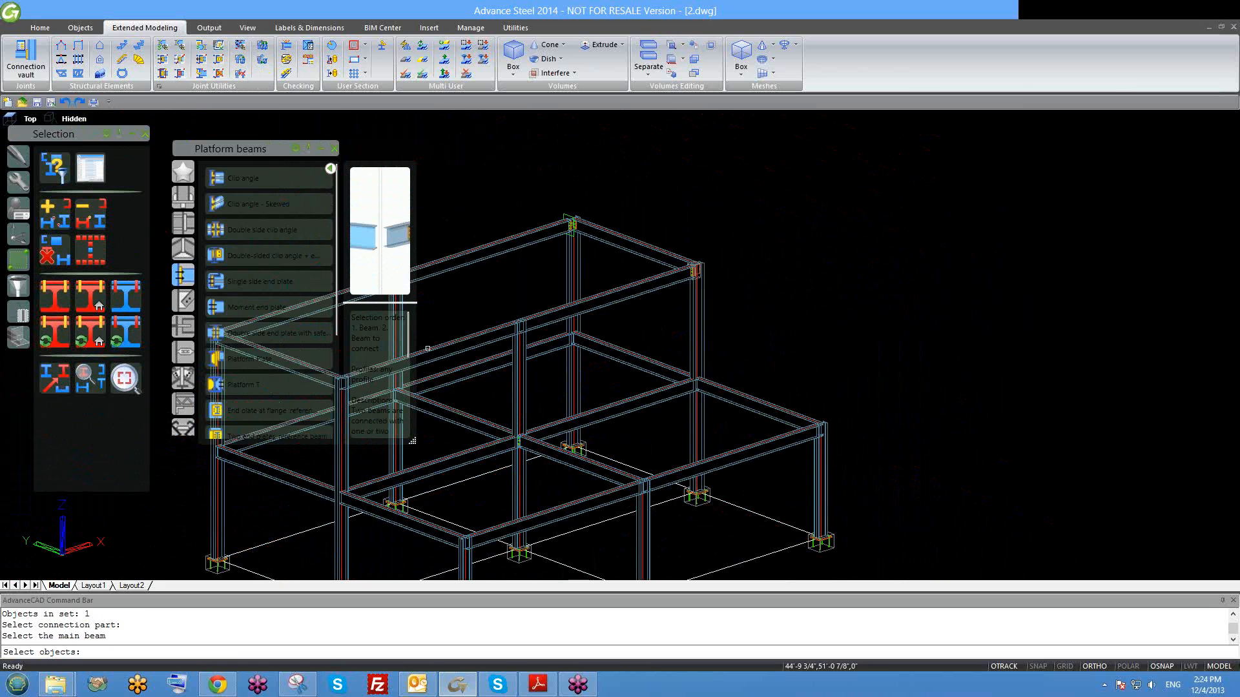
scroll(495, 430, "up", 4)
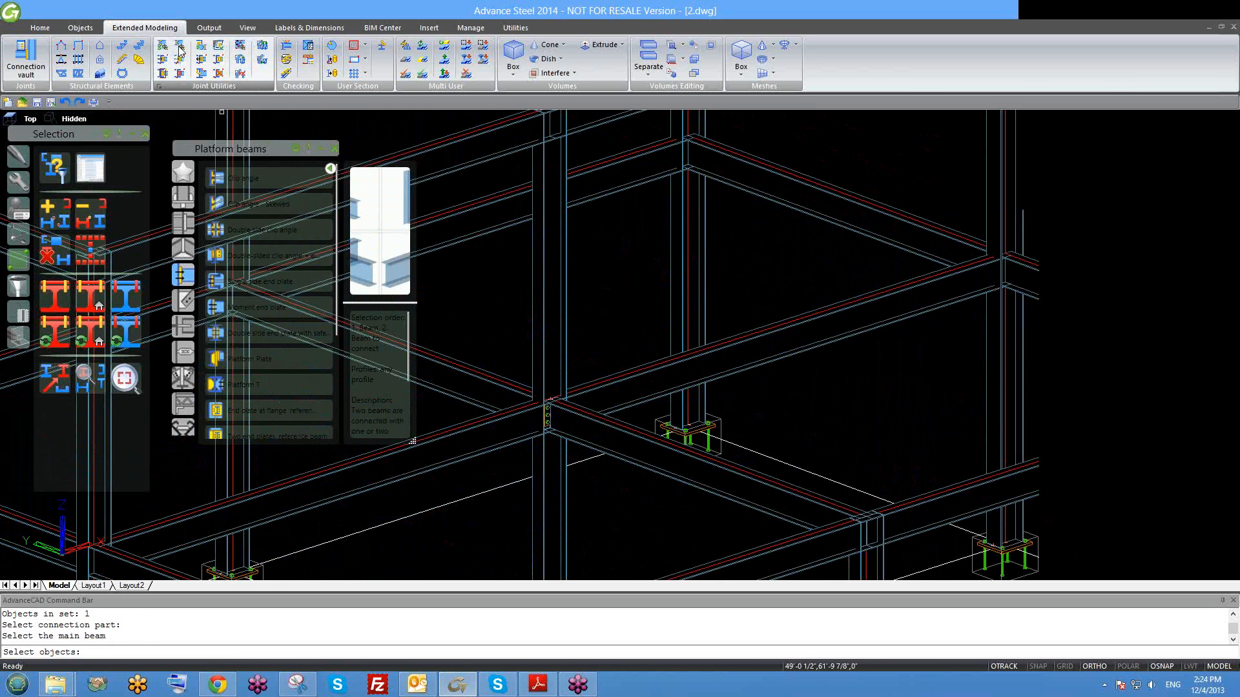
Create a joint by template from the corner column's shear plate, with the interior column as main beam and one platform beam framing into its flange.
left_click(166, 59)
scroll(588, 291, "down", 5)
scroll(588, 291, "up", 6)
left_click(605, 196)
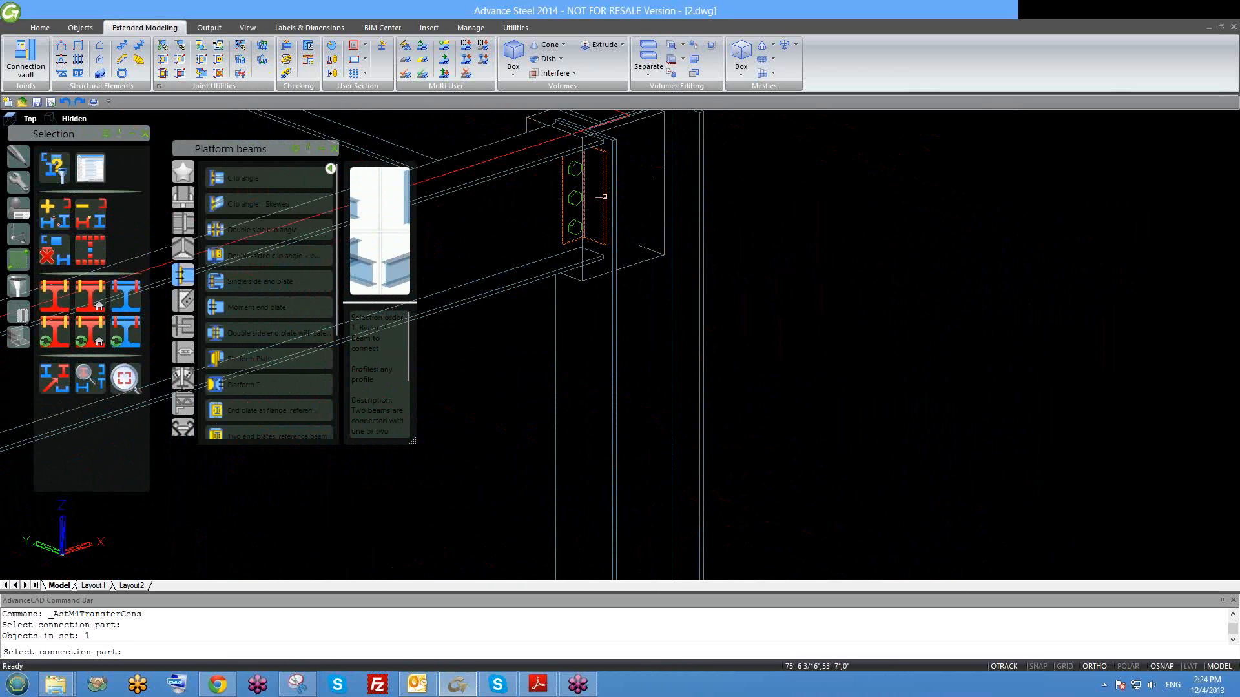
scroll(604, 210, "down", 5)
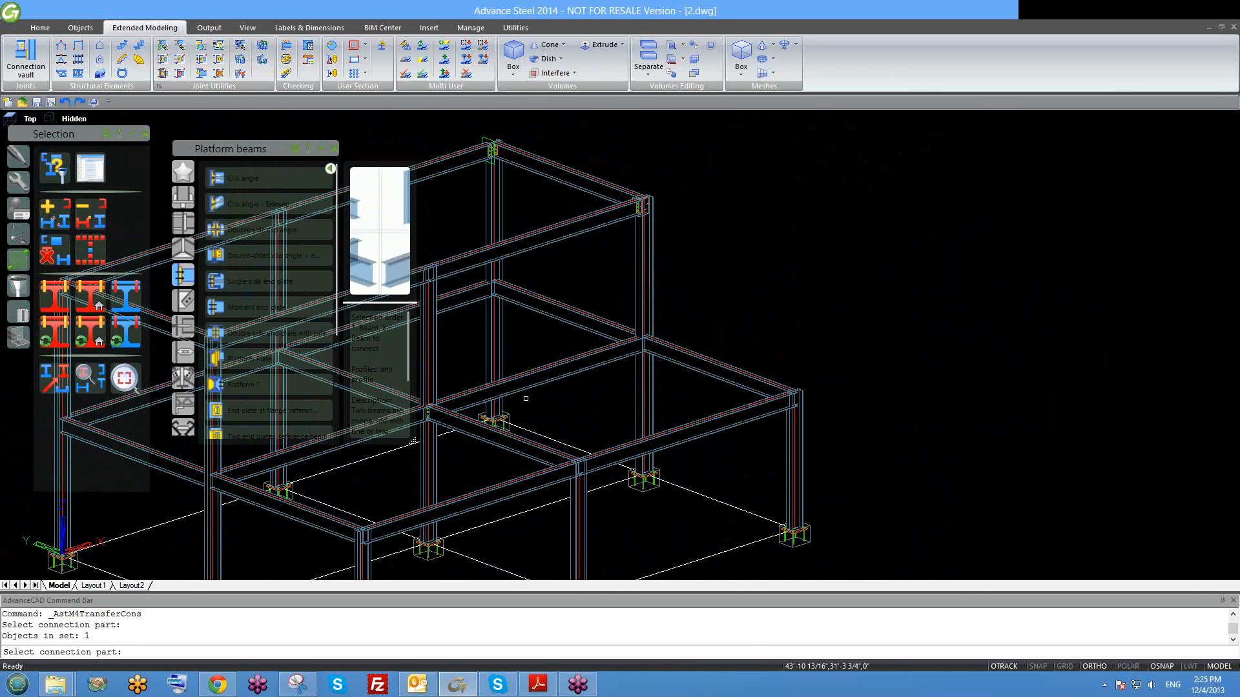
key("Return")
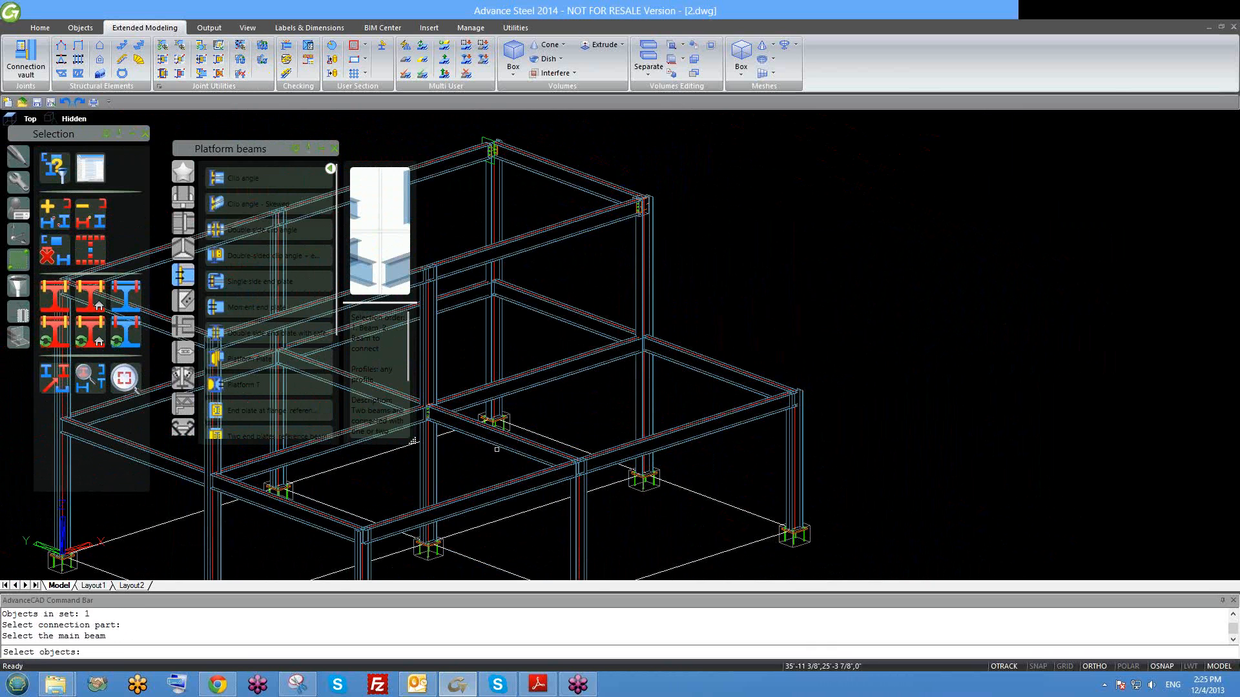
middle_click_drag(337, 486, 439, 473)
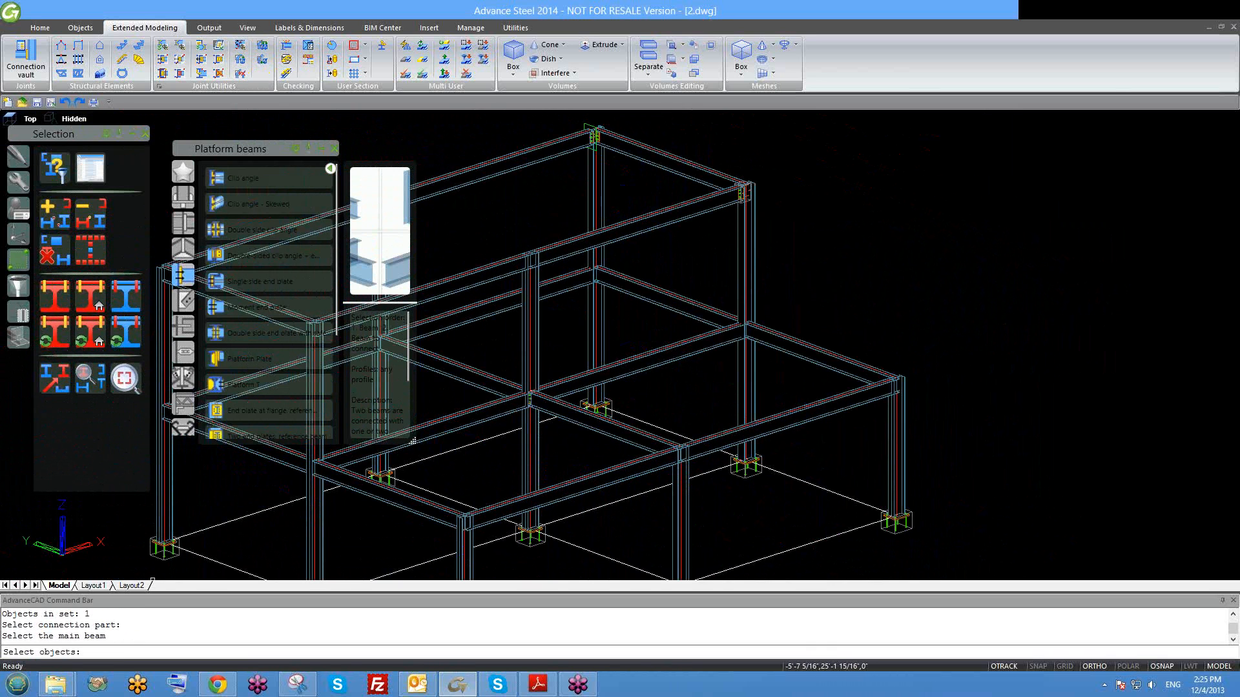
scroll(510, 413, "up", 4)
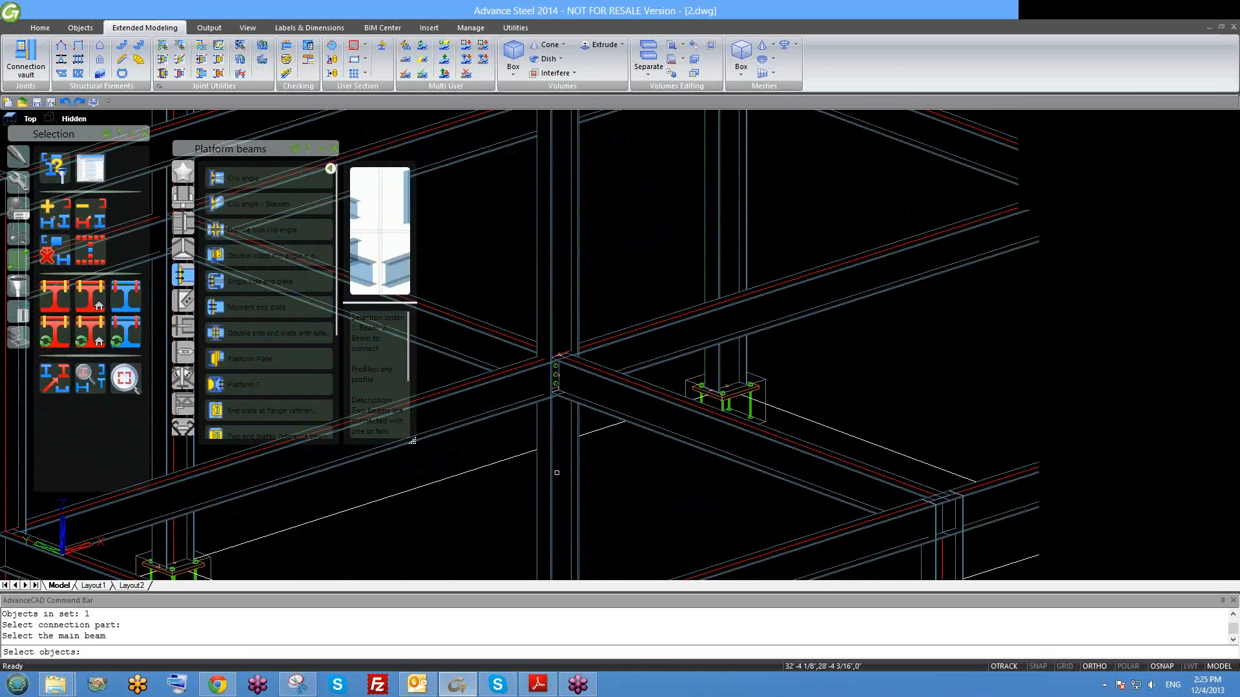
left_click(559, 488)
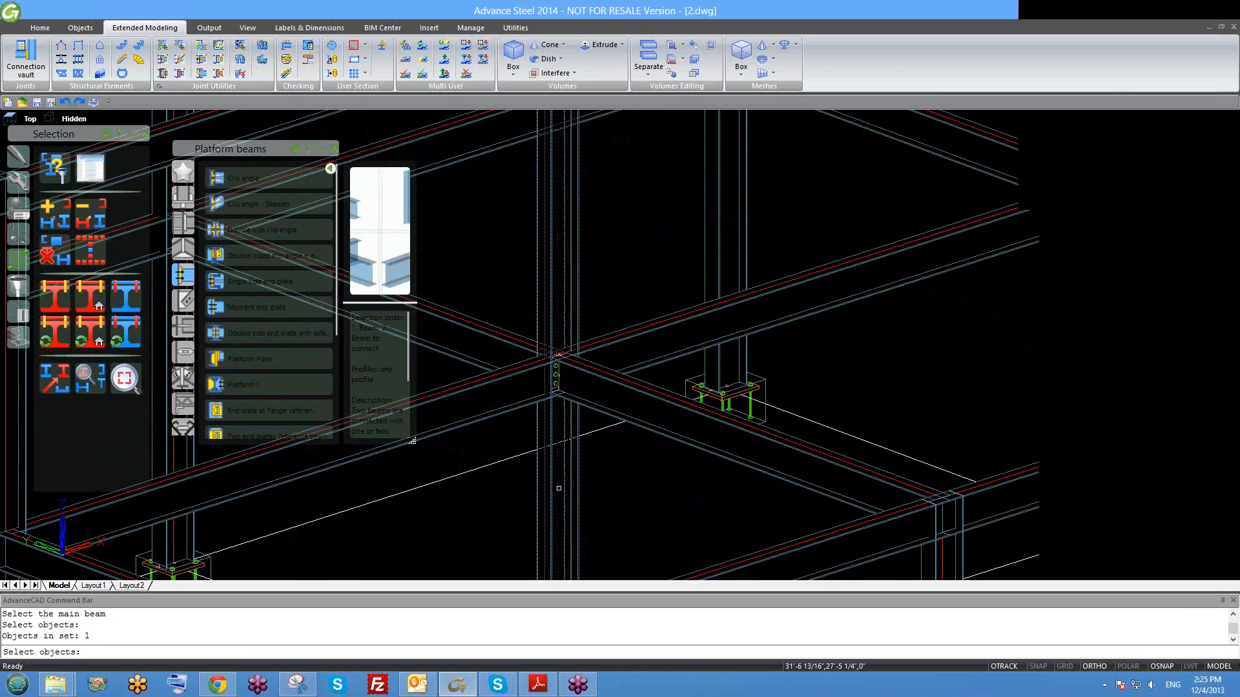
key("Return")
left_click(482, 414)
key("Return")
scroll(550, 385, "up", 4)
scroll(574, 386, "down", 3)
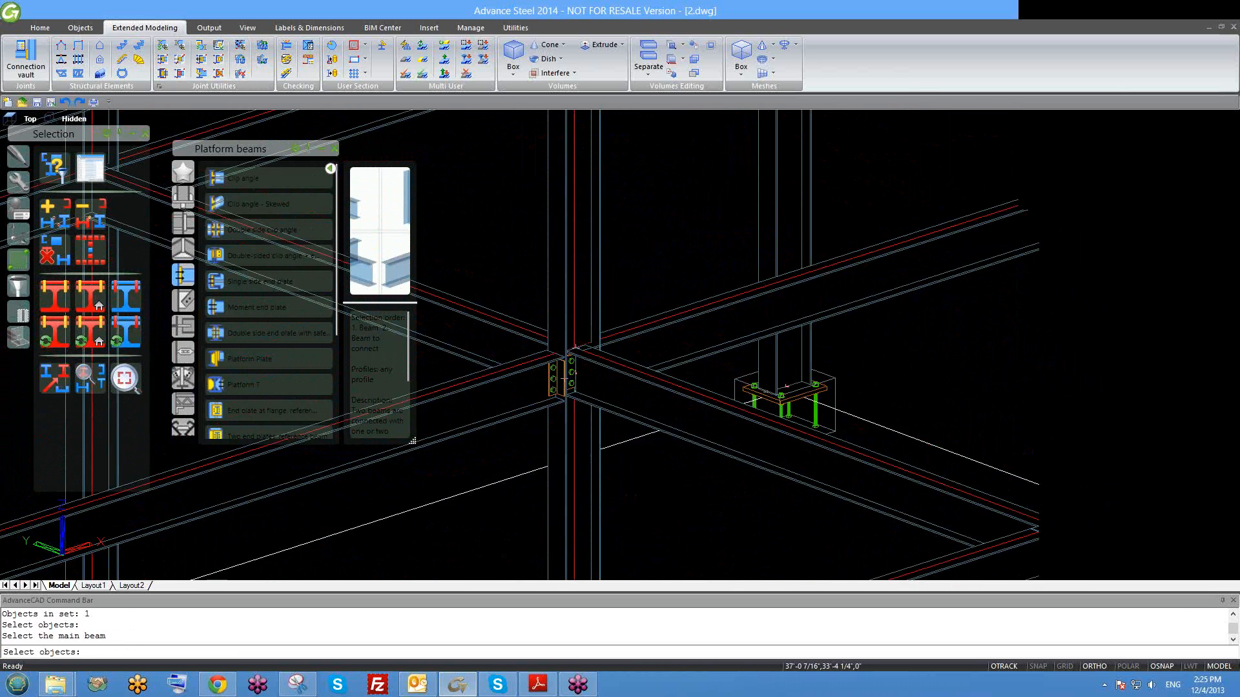
Apply the same shear plate template between the interior column and the platform beam on its opposite flange.
scroll(569, 380, "down", 2)
middle_click_drag(614, 440, 549, 462, "shift")
left_click(578, 309)
right_click(579, 309)
left_click(605, 356)
right_click(606, 357)
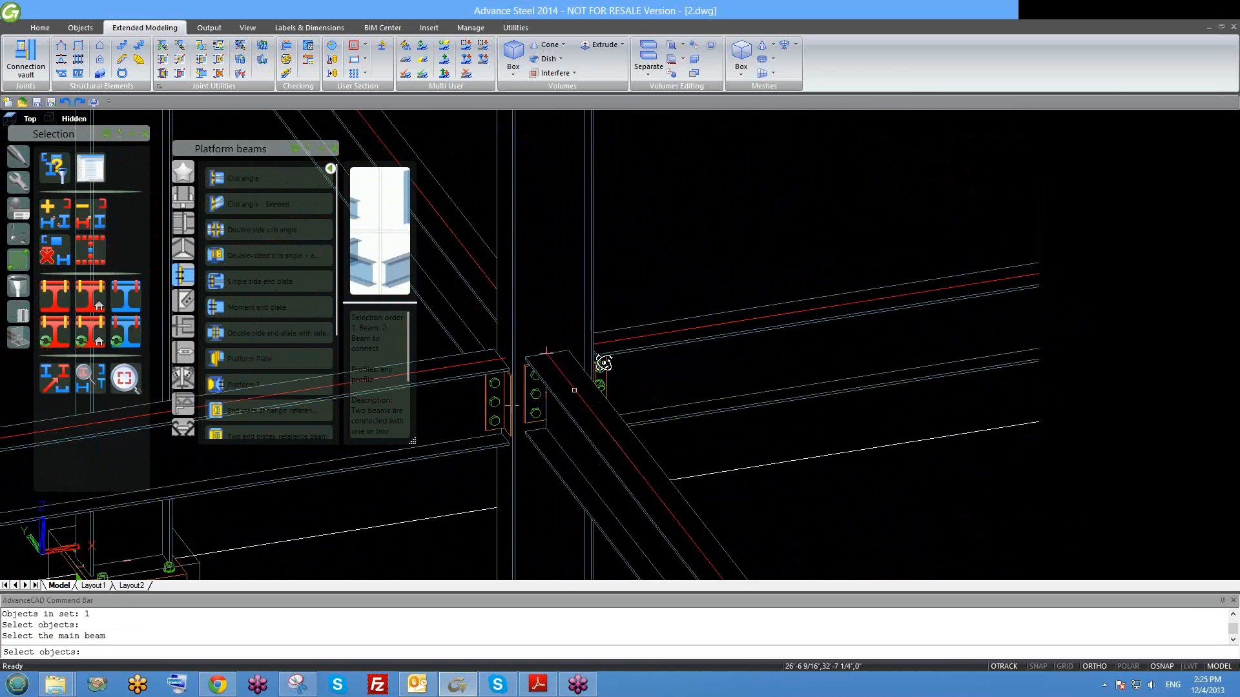
Inspect the shear plates on both flanges of the interior column up close and from several sides.
scroll(594, 368, "up", 3)
middle_click_drag(669, 249, 517, 343)
scroll(667, 335, "up", 4)
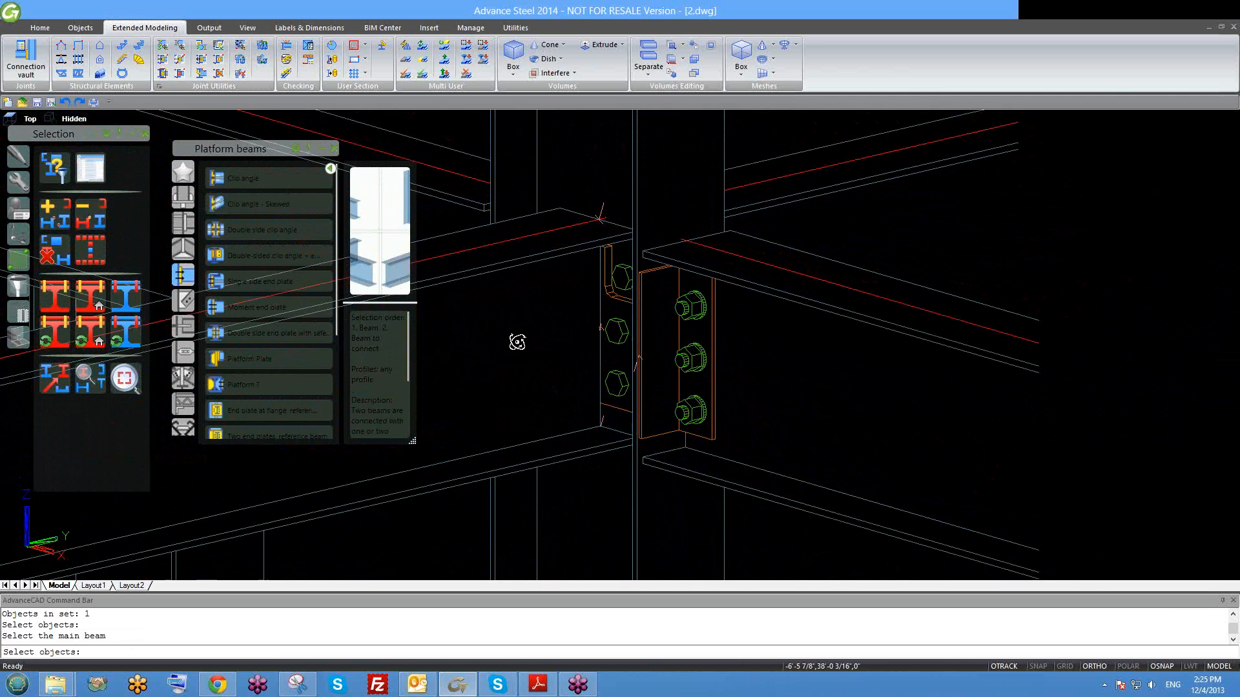
middle_click_drag(833, 368, 615, 359, "shift")
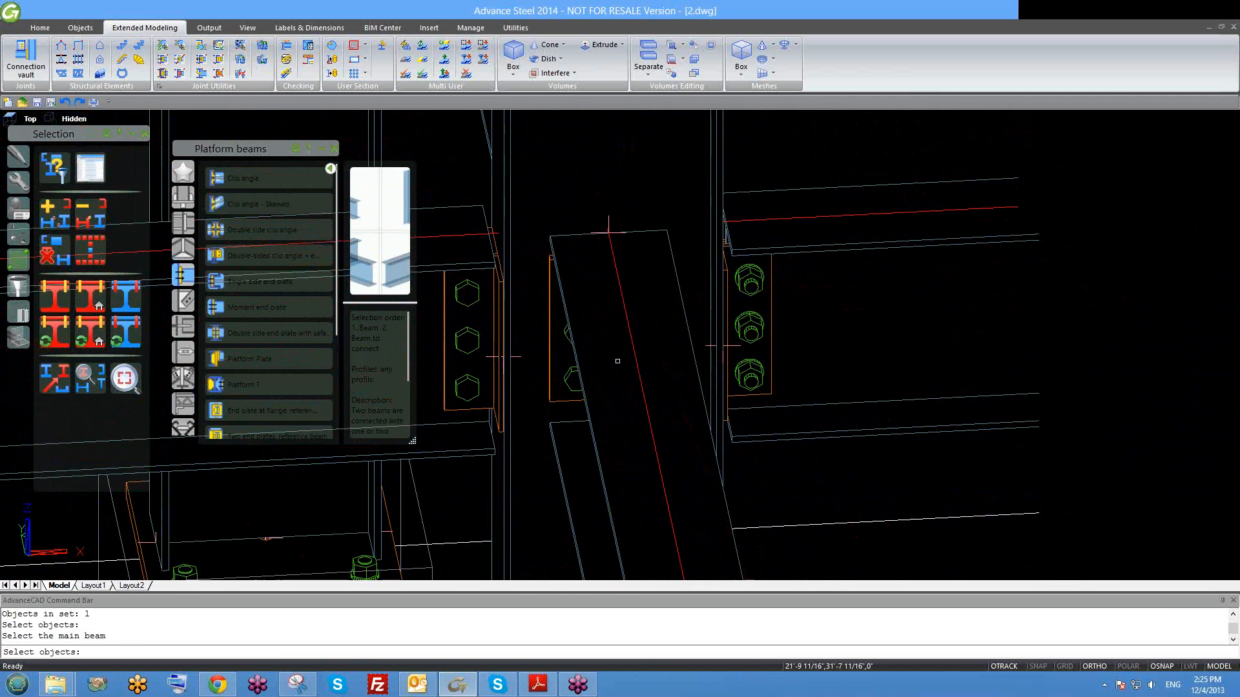
scroll(622, 351, "down", 5)
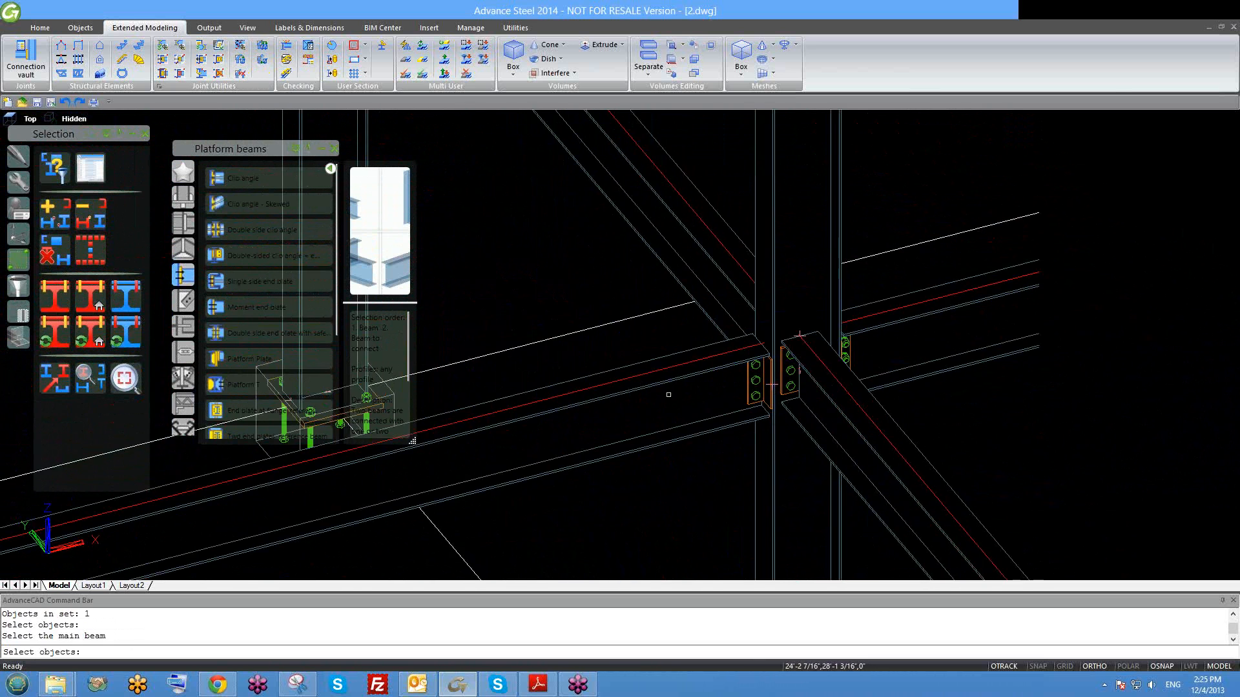
scroll(761, 420, "down", 1)
scroll(794, 434, "down", 2)
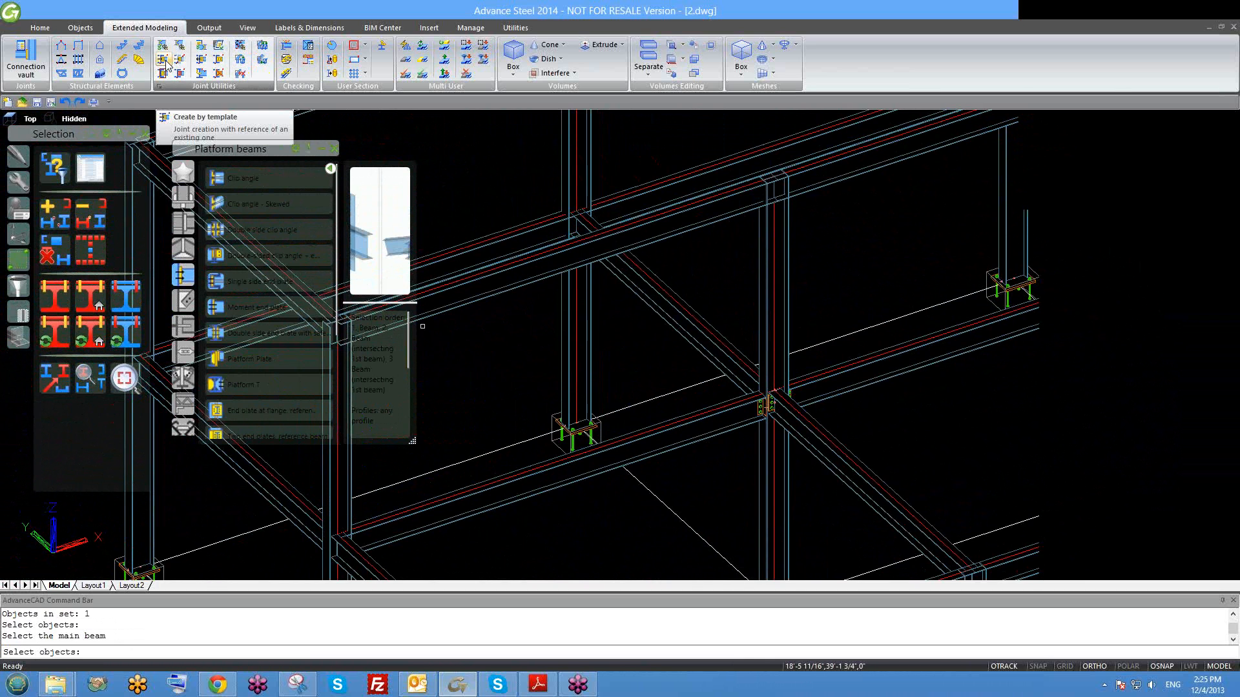
Look over the whole frame and the interior column for further joint locations and end the template joint command.
scroll(536, 247, "down", 5)
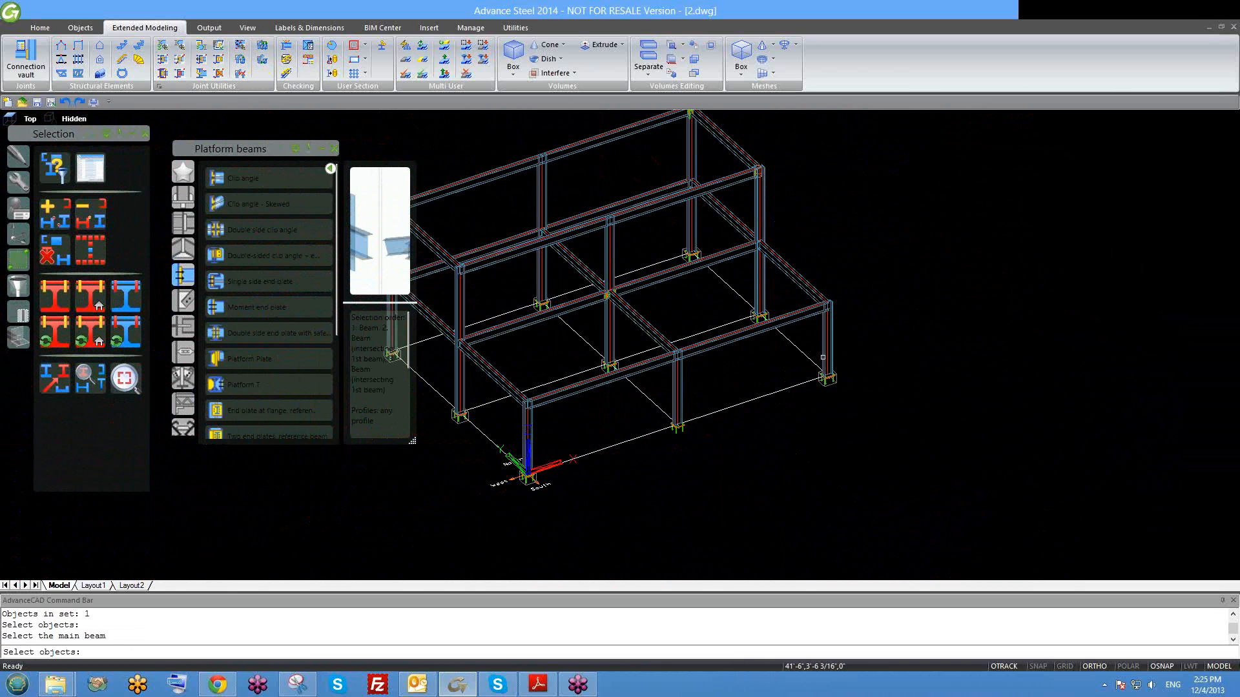
scroll(587, 279, "up", 3)
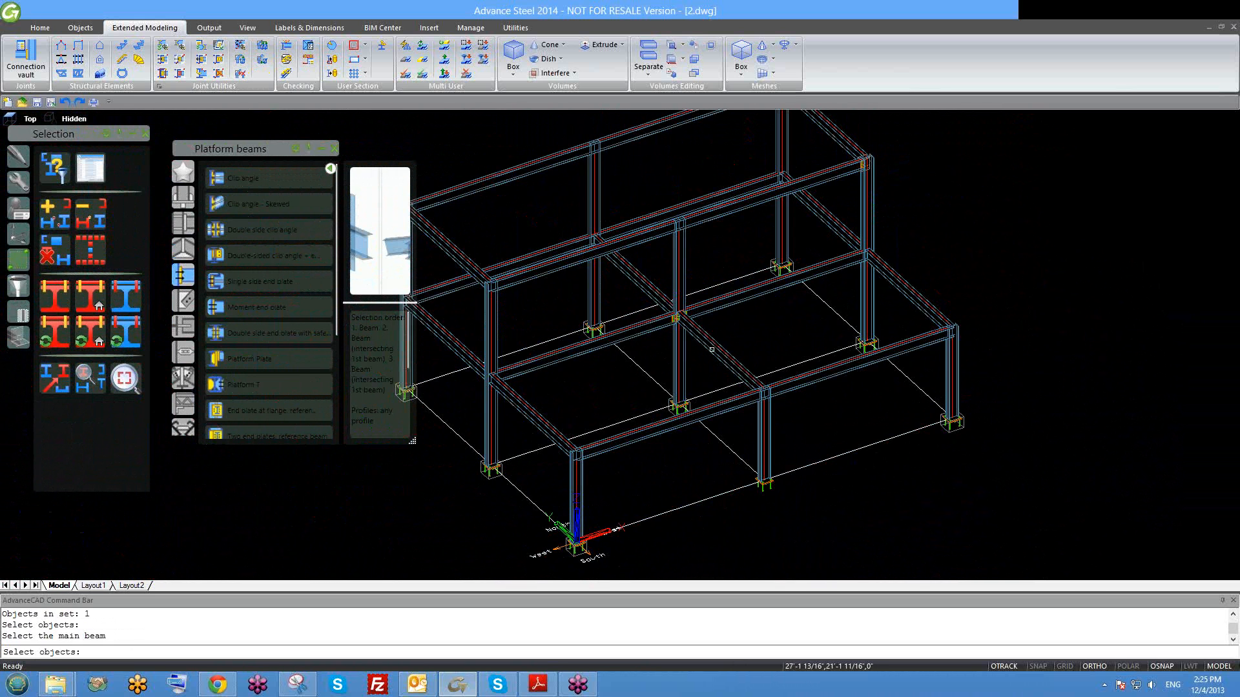
scroll(936, 355, "up", 4)
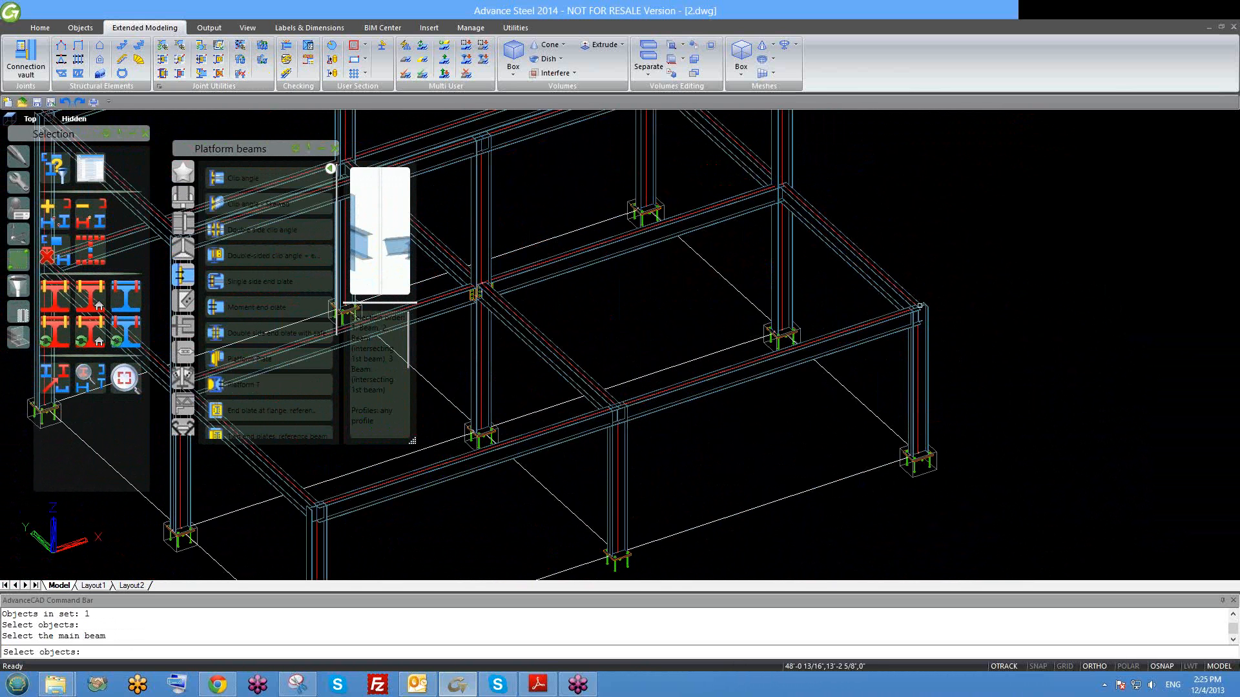
scroll(917, 355, "down", 3)
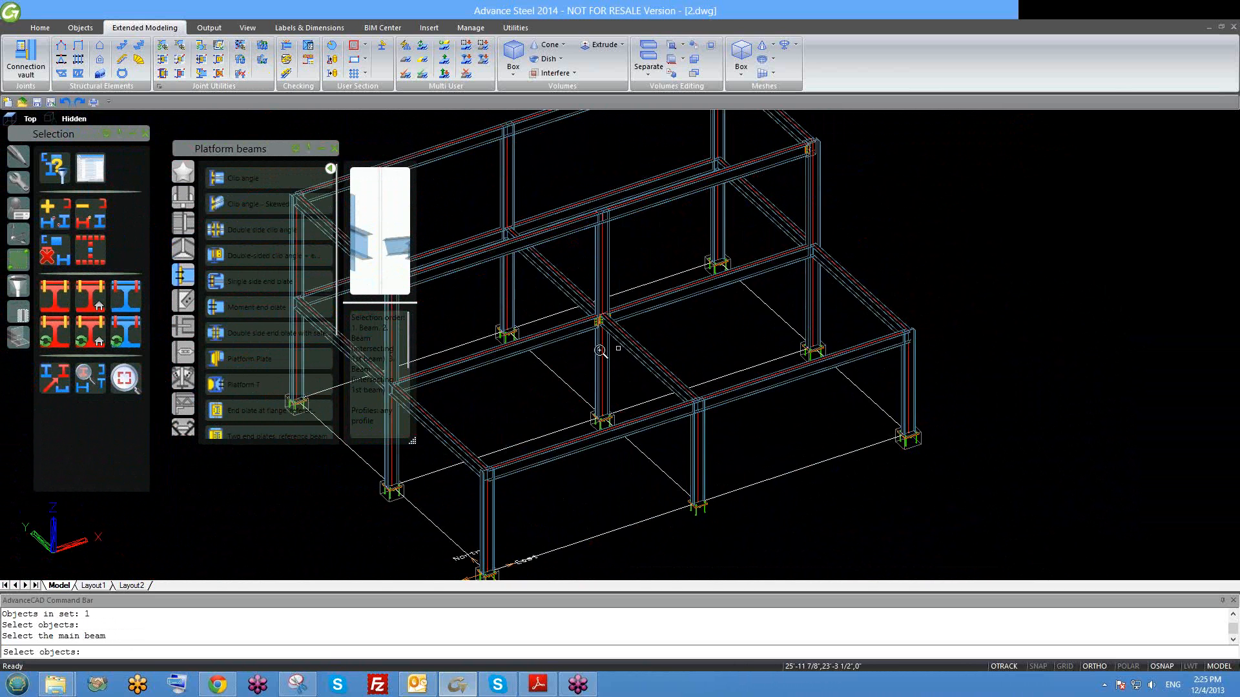
scroll(600, 351, "up", 3)
scroll(663, 389, "up", 2)
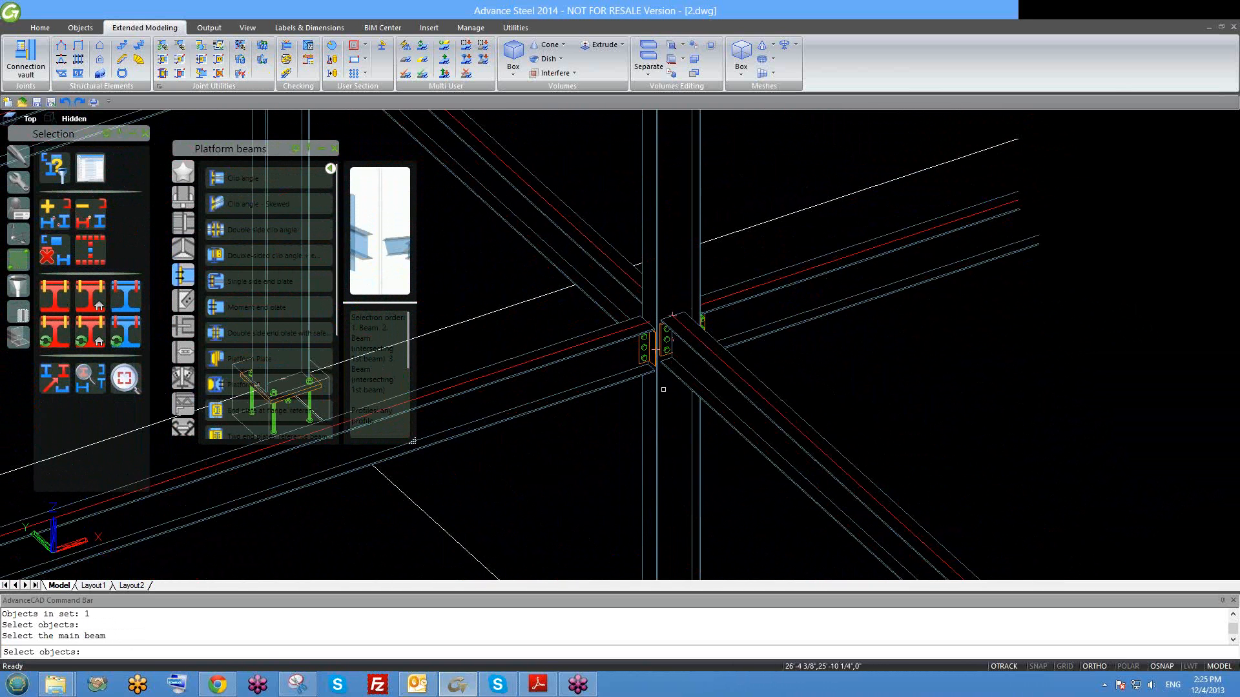
middle_click_drag(659, 368, 663, 404)
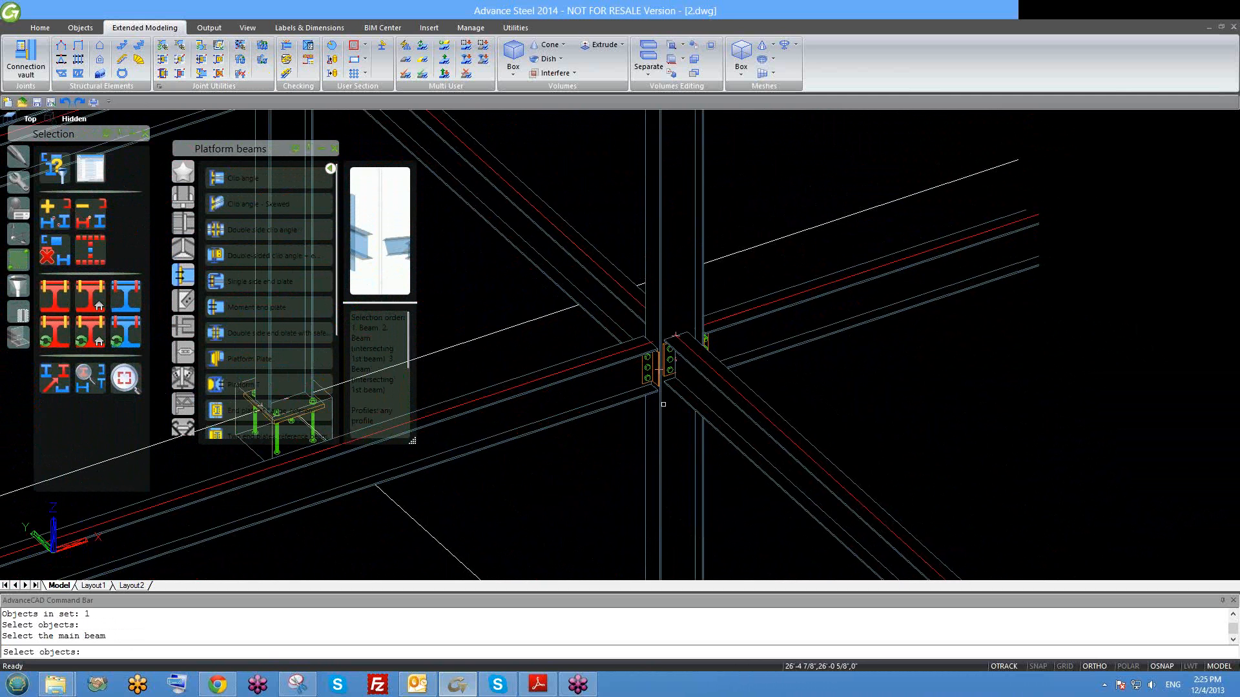
scroll(663, 404, "down", 5)
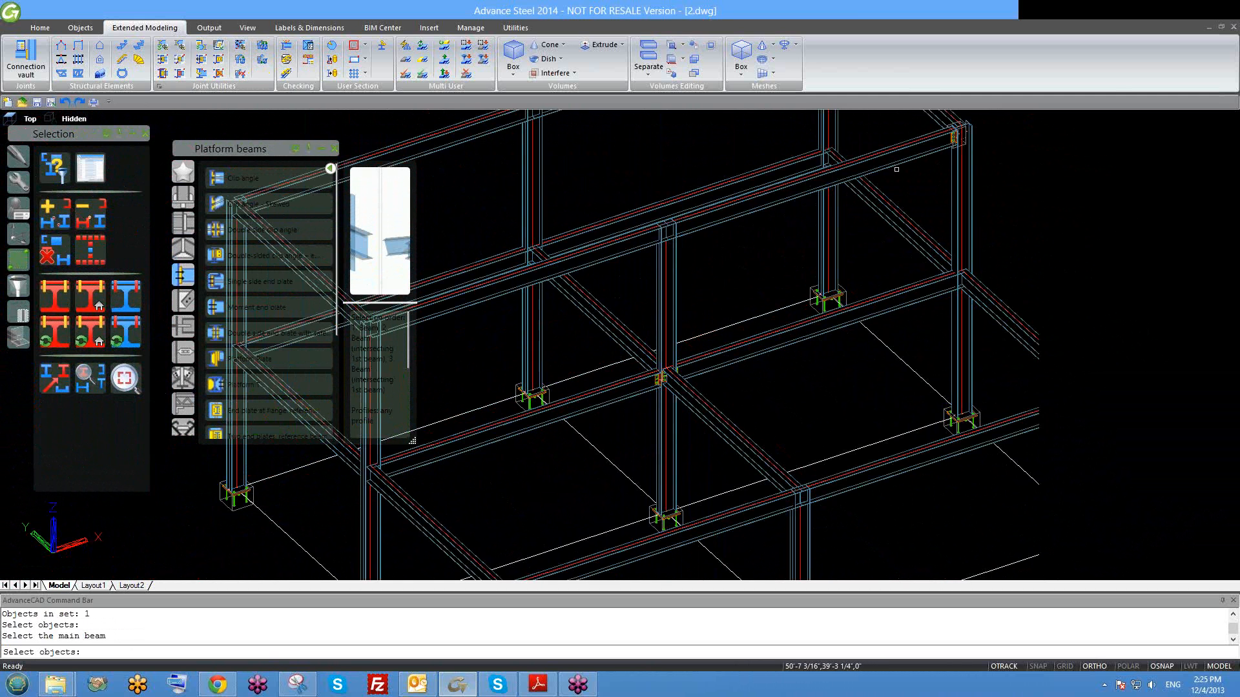
scroll(925, 134, "up", 2)
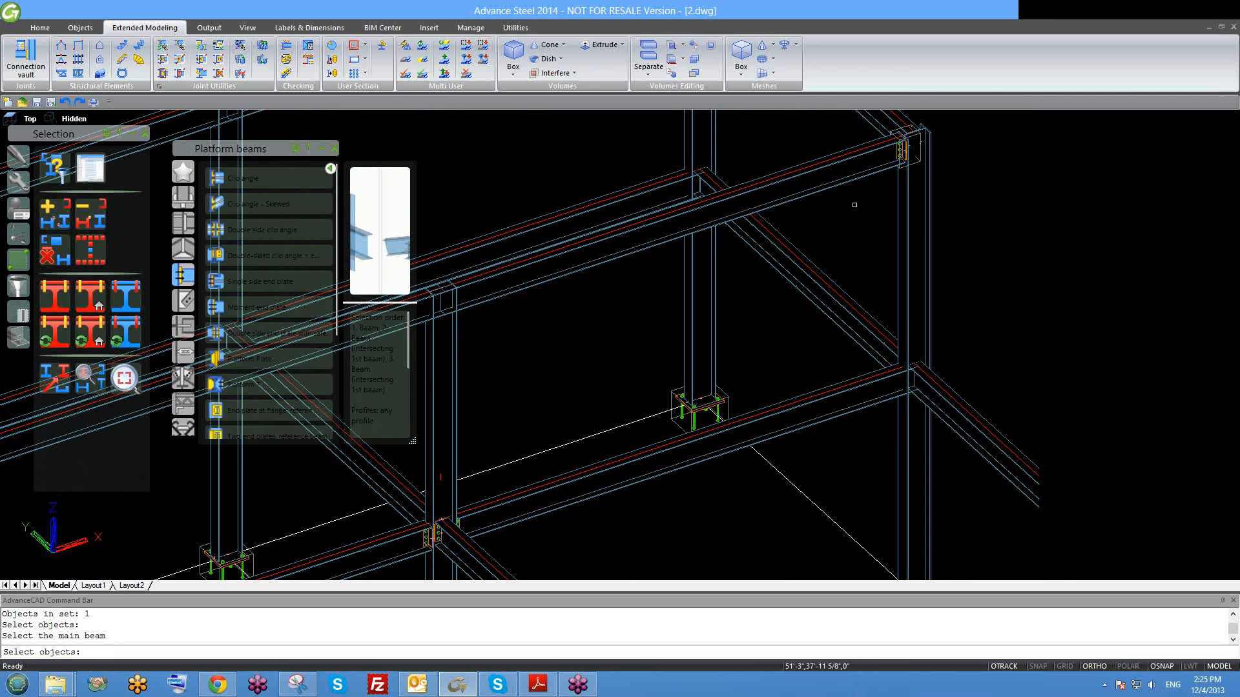
scroll(854, 204, "down", 5)
scroll(729, 342, "up", 6)
key("Escape")
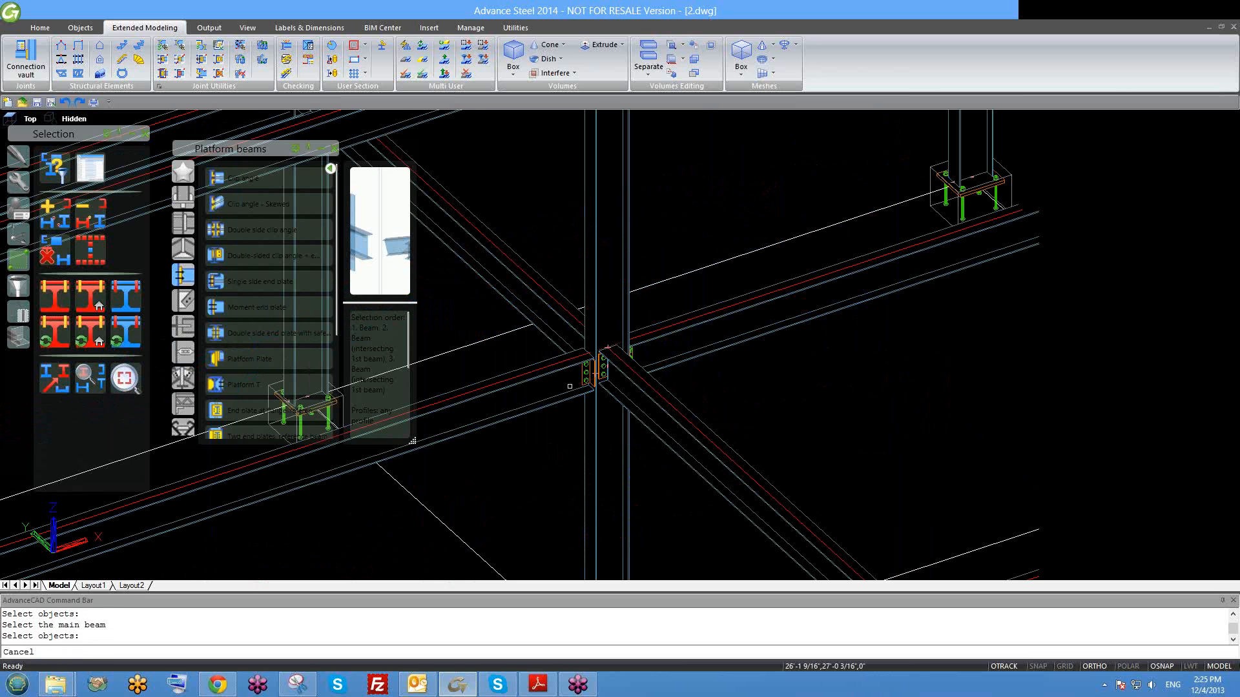
Delete the first shear plate joint copied to the interior column, leaving the one on the opposite flange.
scroll(569, 386, "up", 2)
middle_click_drag(651, 390, 831, 398, "shift")
scroll(609, 352, "down", 1)
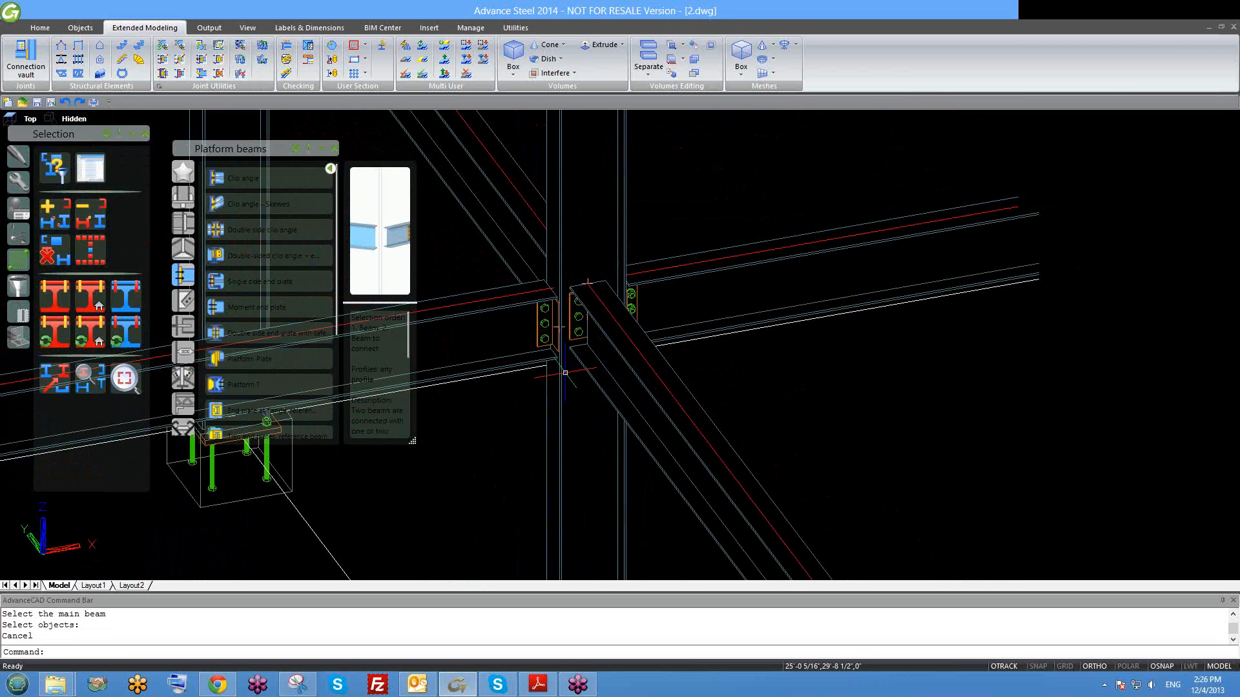
scroll(565, 373, "up", 1)
scroll(626, 336, "up", 3)
left_click(613, 272)
key("Delete")
scroll(646, 291, "down", 4)
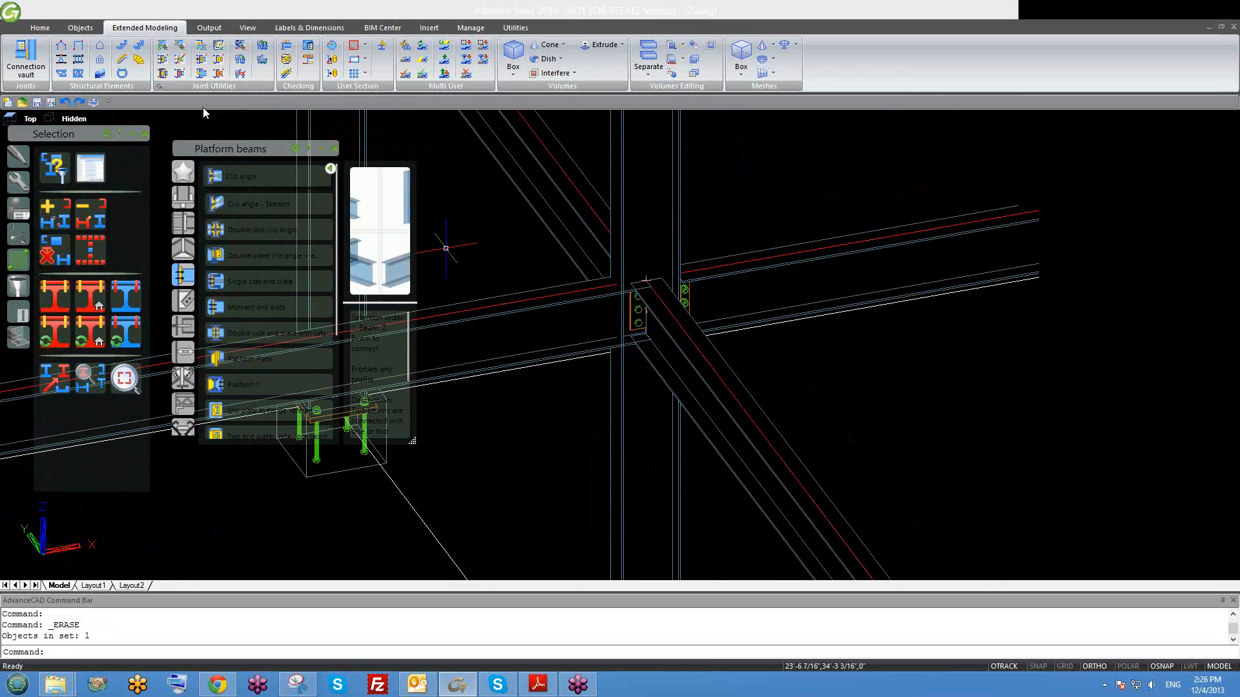
Create a clip angle joint between the interior column and the platform beam where the shear plate was deleted.
left_click(235, 181)
left_click(631, 434)
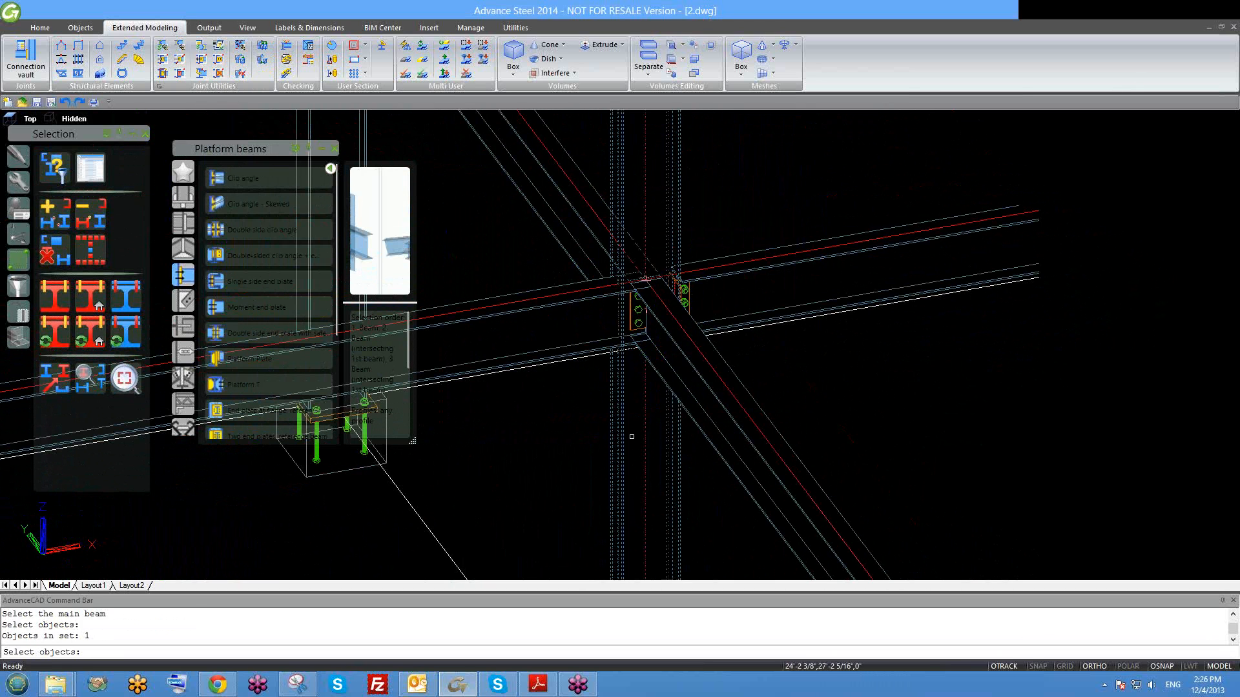
key("Return")
left_click(531, 322)
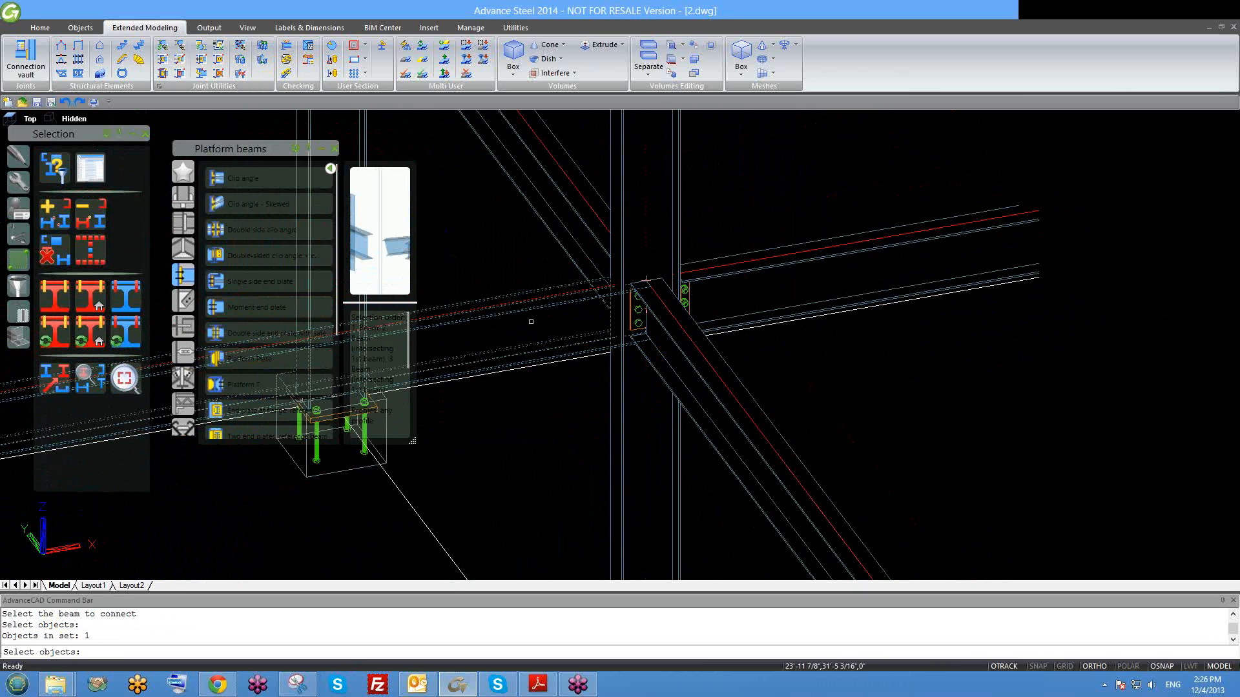
key("Return")
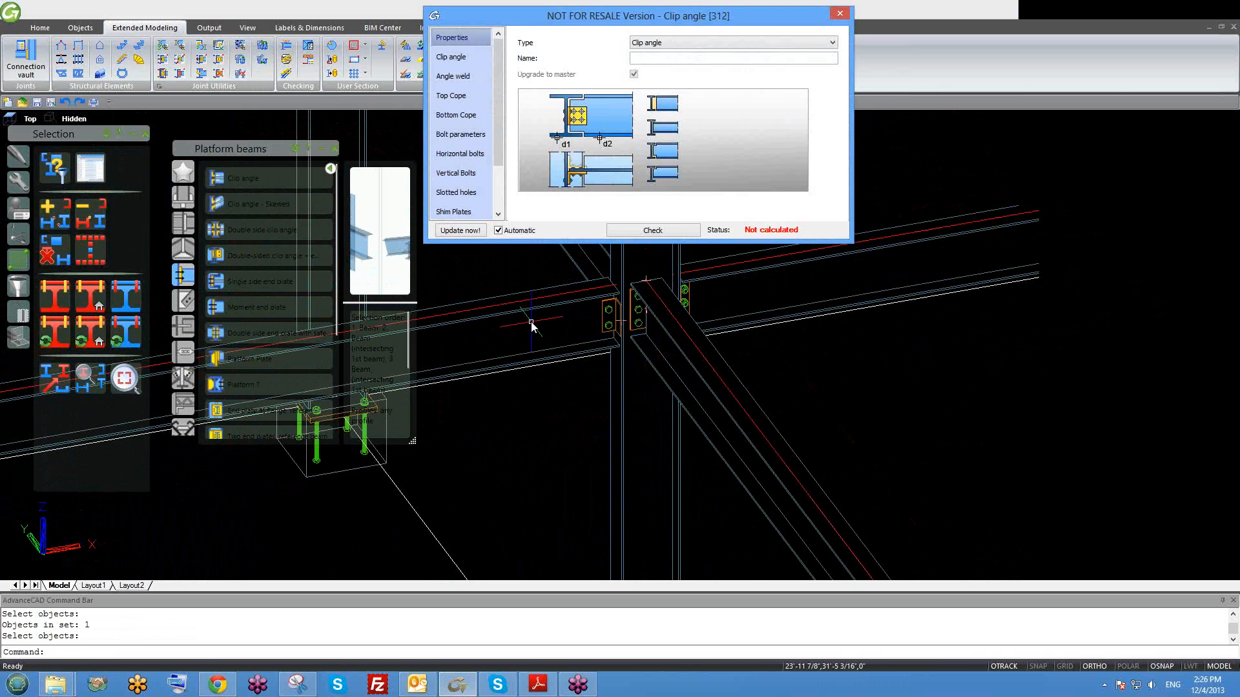
Apply the library entry "dec 2" to the new clip angle joint, check it in the model, and close its properties.
left_click(467, 59)
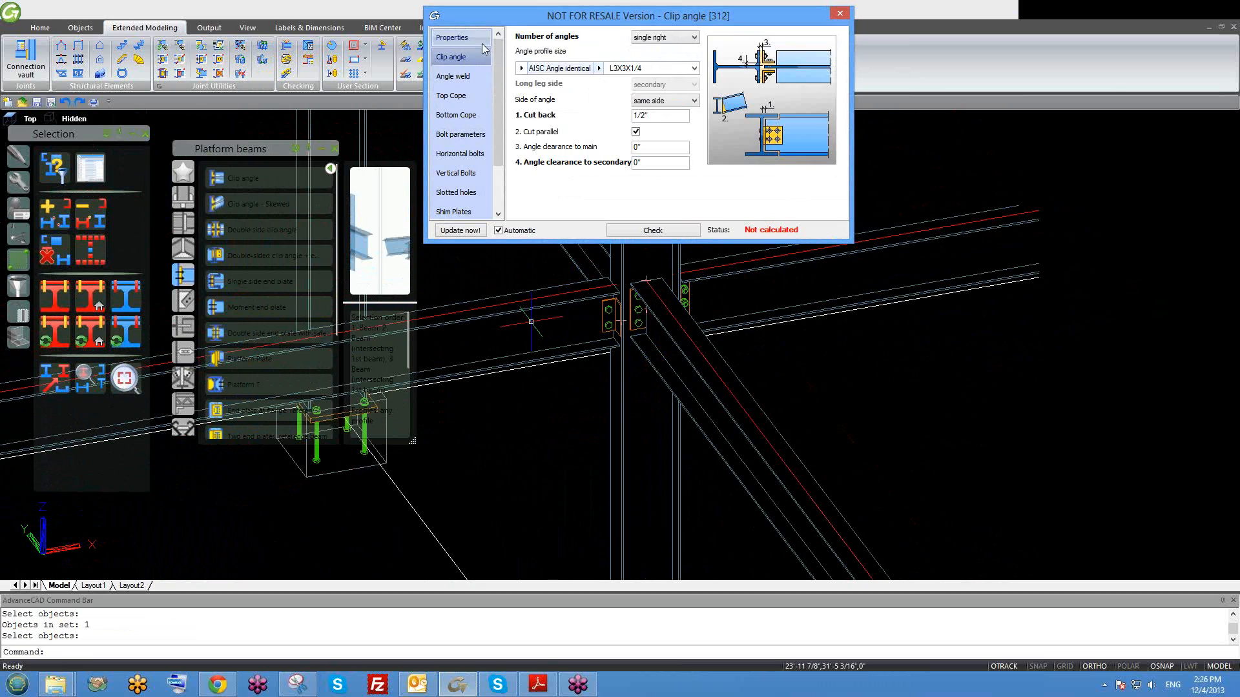
left_click(452, 38)
scroll(505, 199, "down", 1)
left_click(475, 196)
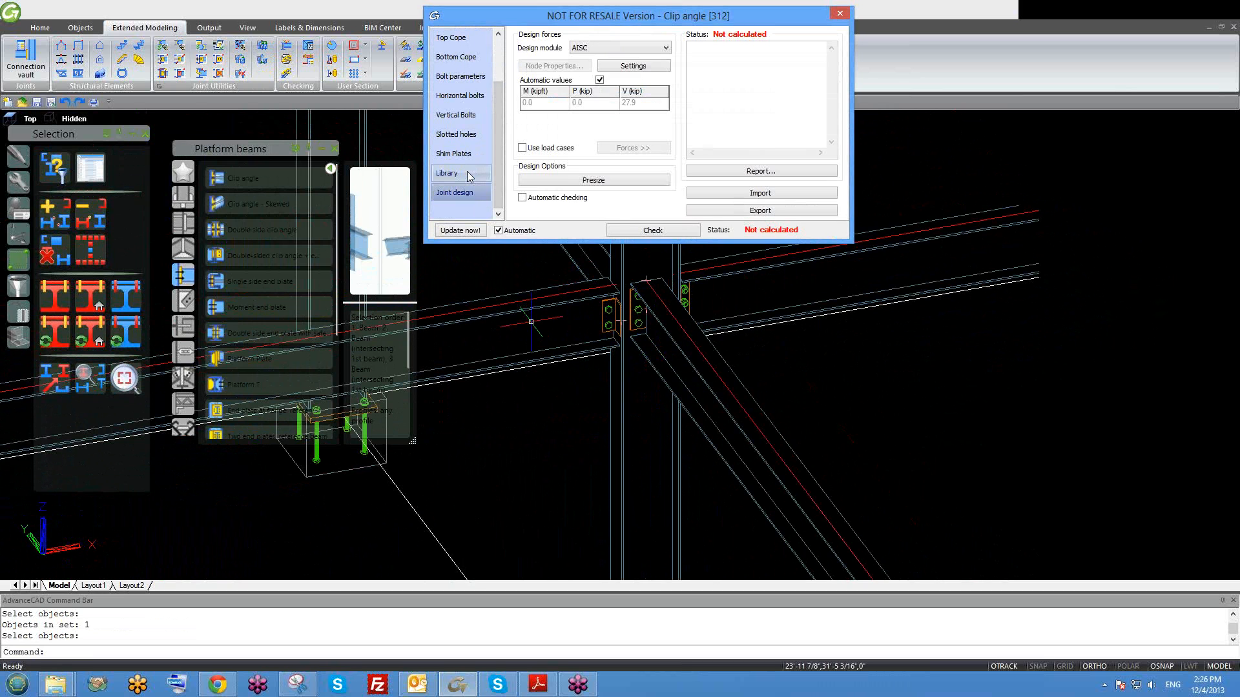
left_click(467, 172)
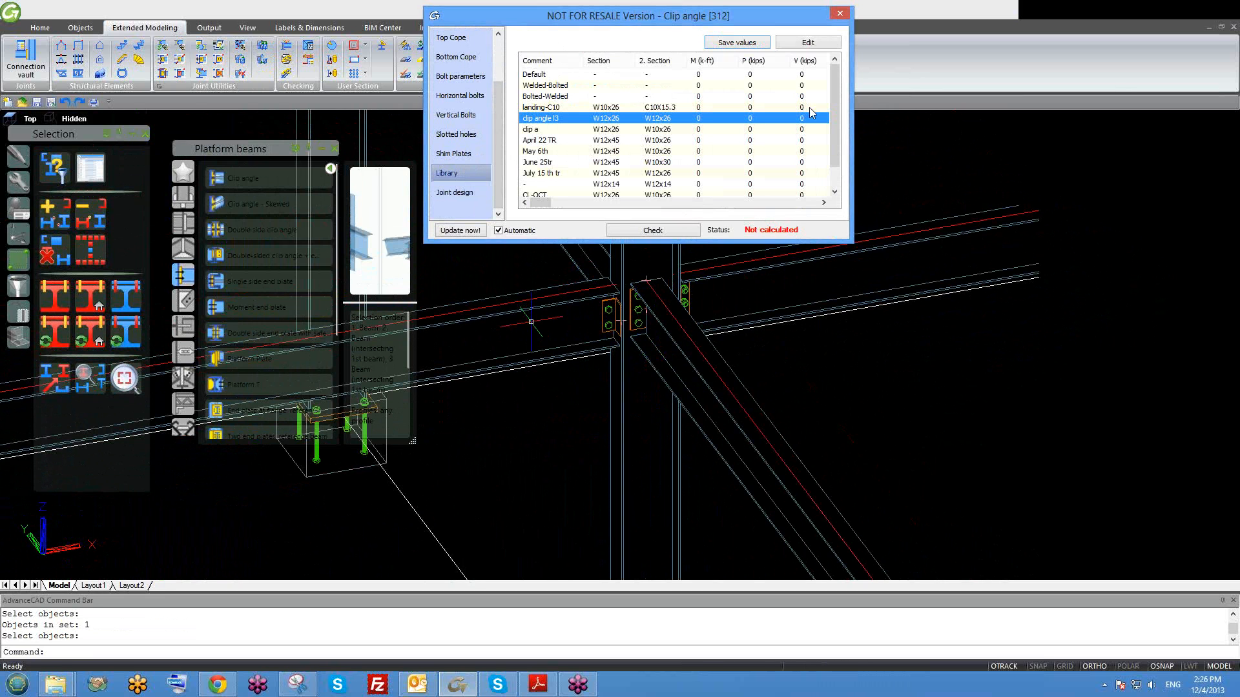
scroll(833, 161, "down", 1)
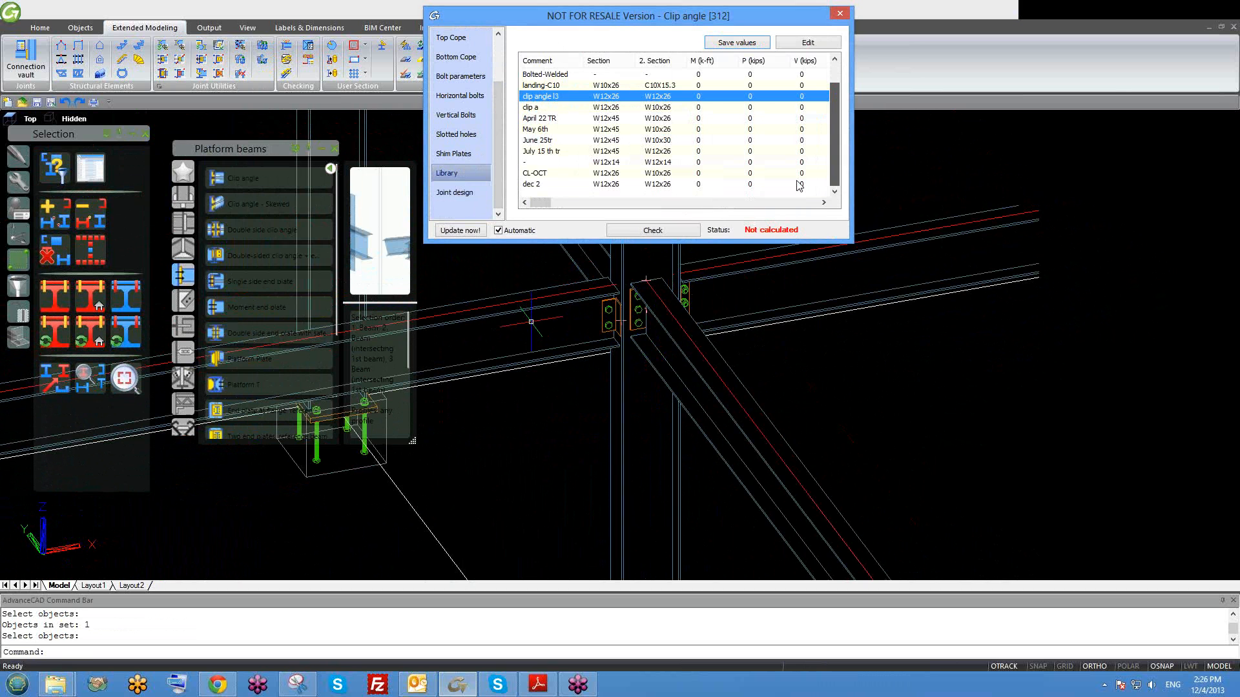
left_click(546, 185)
scroll(631, 398, "up", 3)
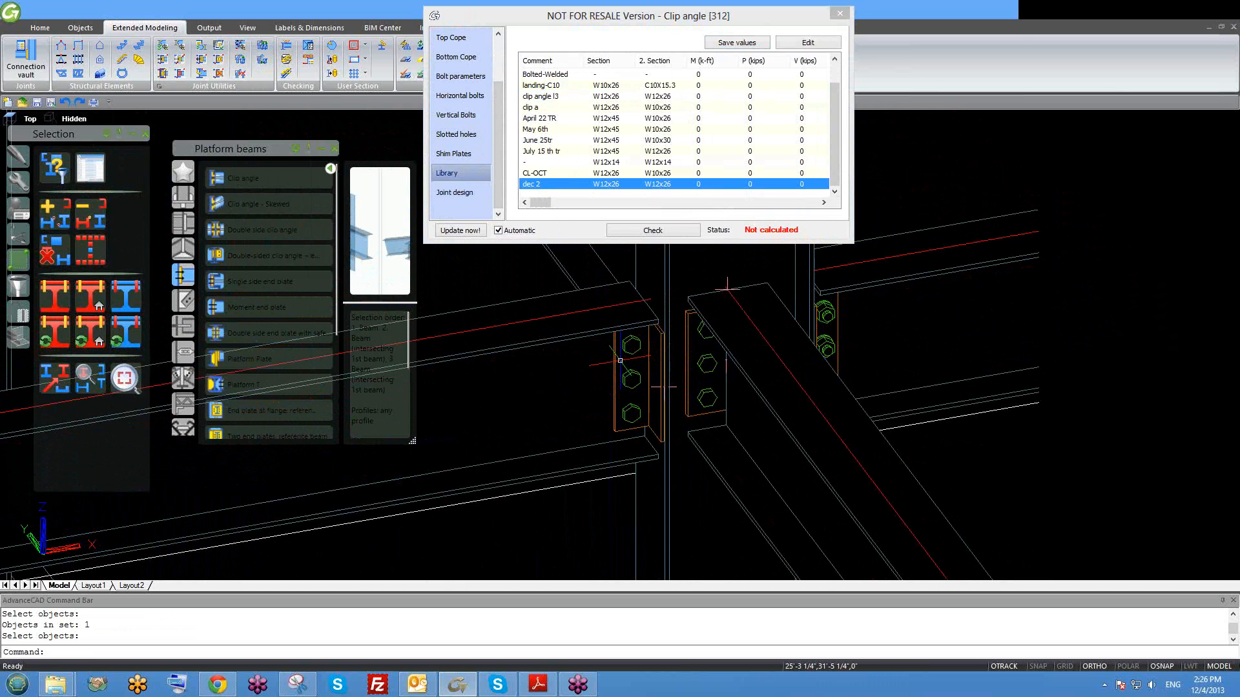
scroll(672, 435, "up", 3)
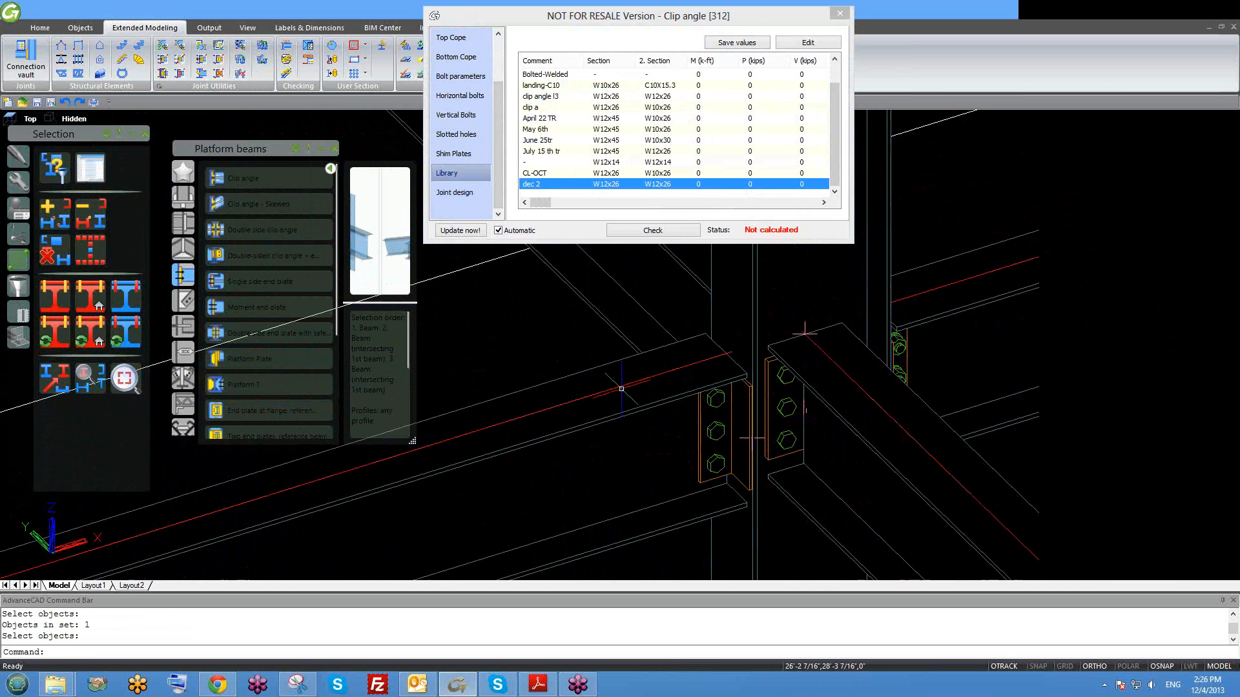
middle_click_drag(726, 451, 722, 399, "shift")
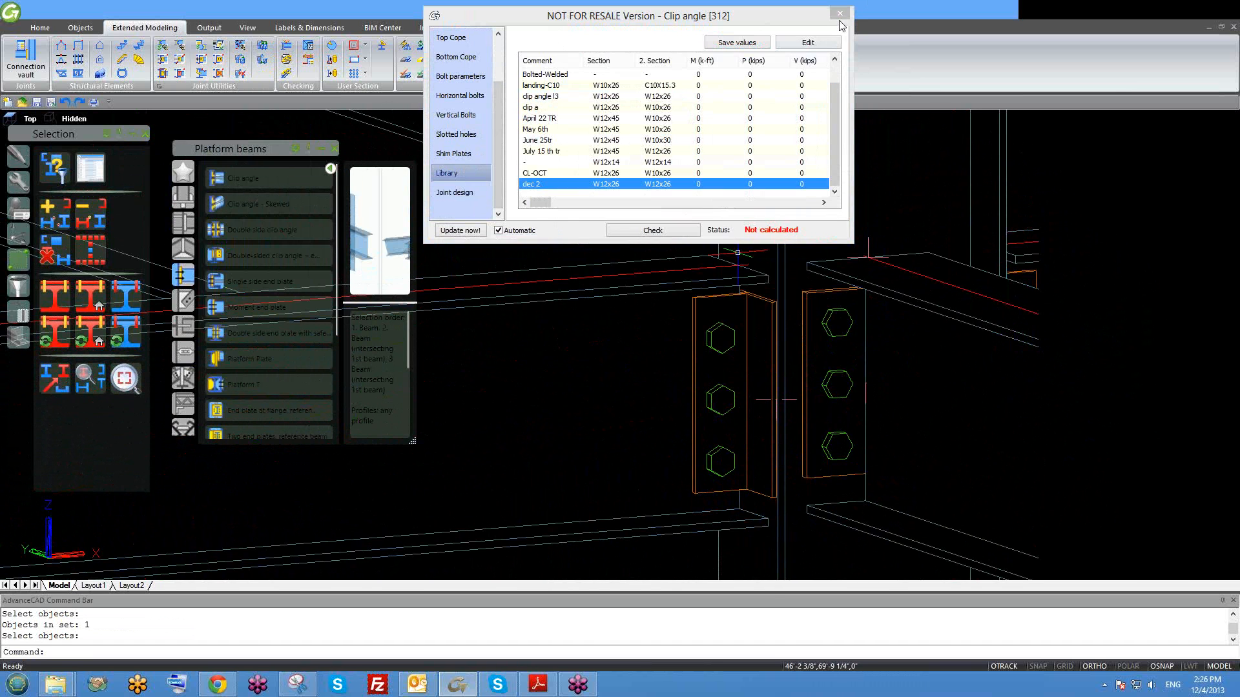
left_click(839, 14)
Inspect the clip angle and neighbouring shear plates at the interior column from several sides and save the drawing.
scroll(775, 317, "down", 4)
scroll(774, 308, "up", 2)
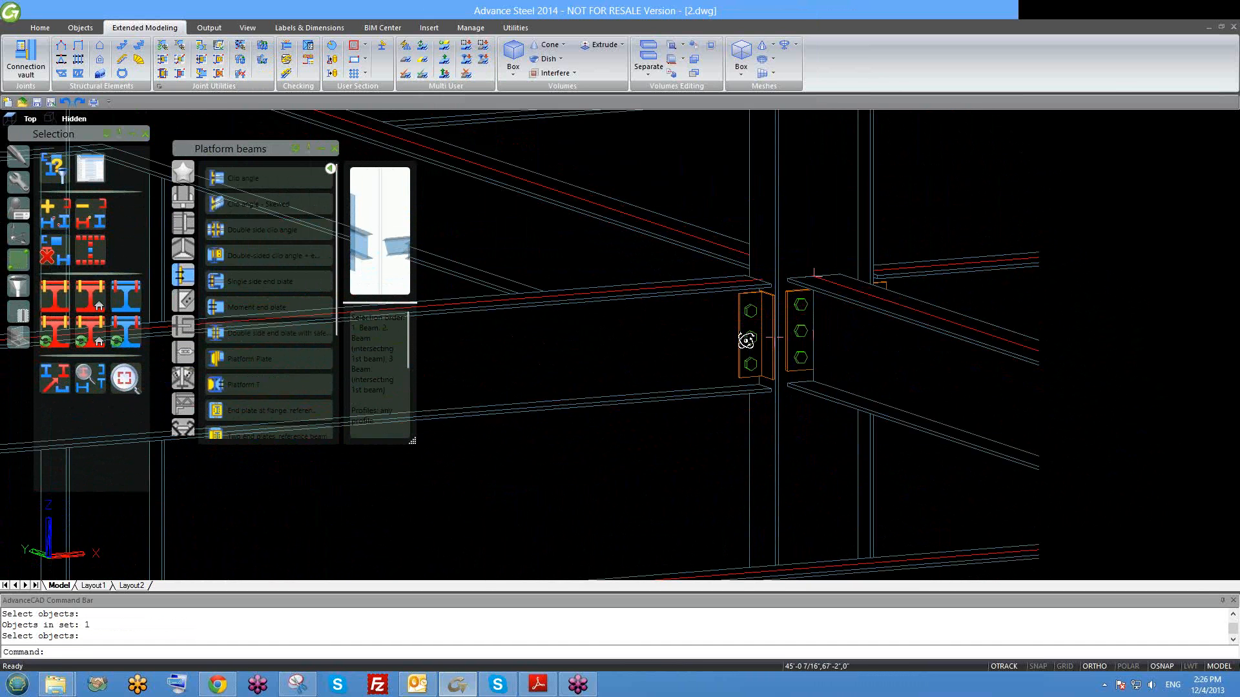
middle_click_drag(745, 338, 726, 328, "shift")
scroll(707, 330, "down", 4)
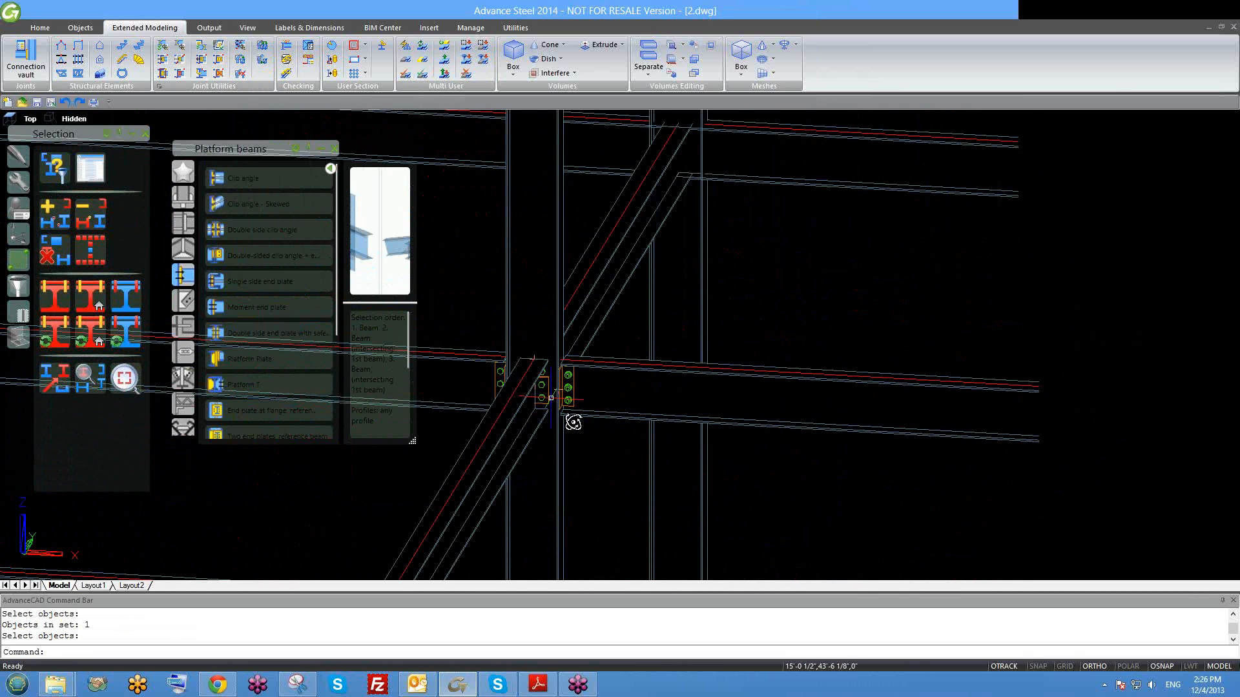
scroll(568, 374, "up", 5)
middle_click_drag(698, 447, 691, 414, "shift")
key("ctrl+s")
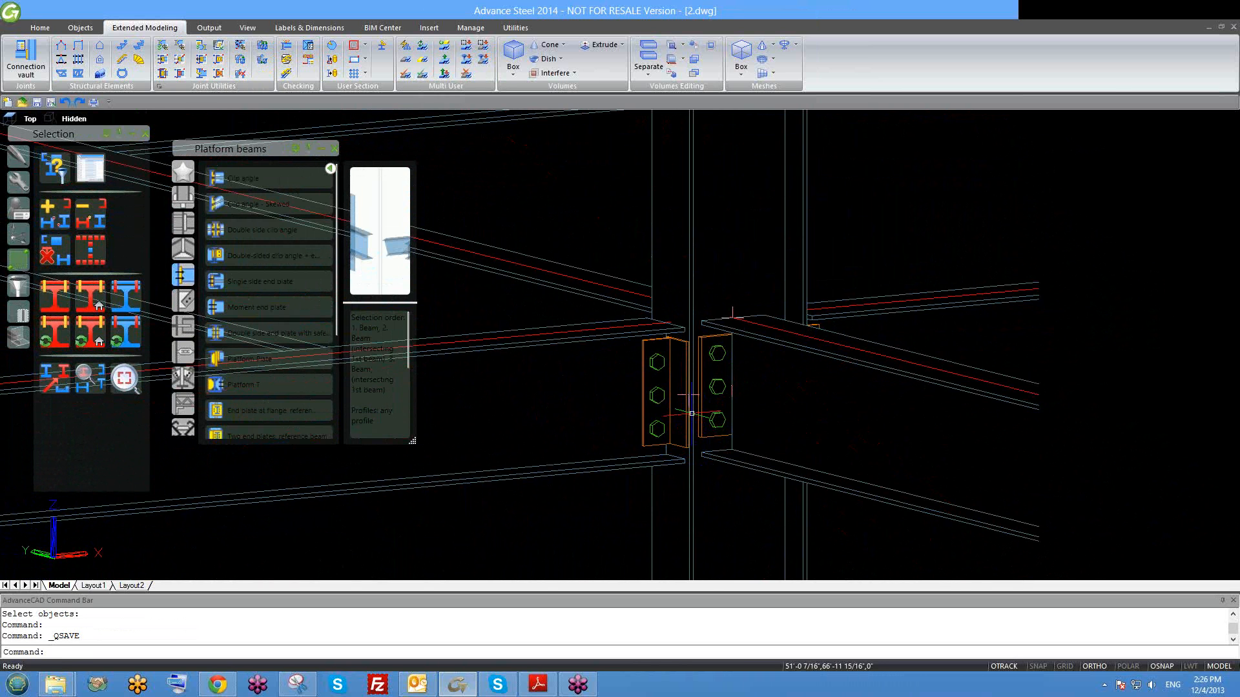
With the whole frame in view, look through the Platform beams, Column - Beam and Beam end to end joints in the connection vault.
scroll(692, 414, "down", 4)
scroll(679, 388, "down", 5)
middle_click_drag(619, 446, 706, 451, "shift")
scroll(695, 443, "down", 4)
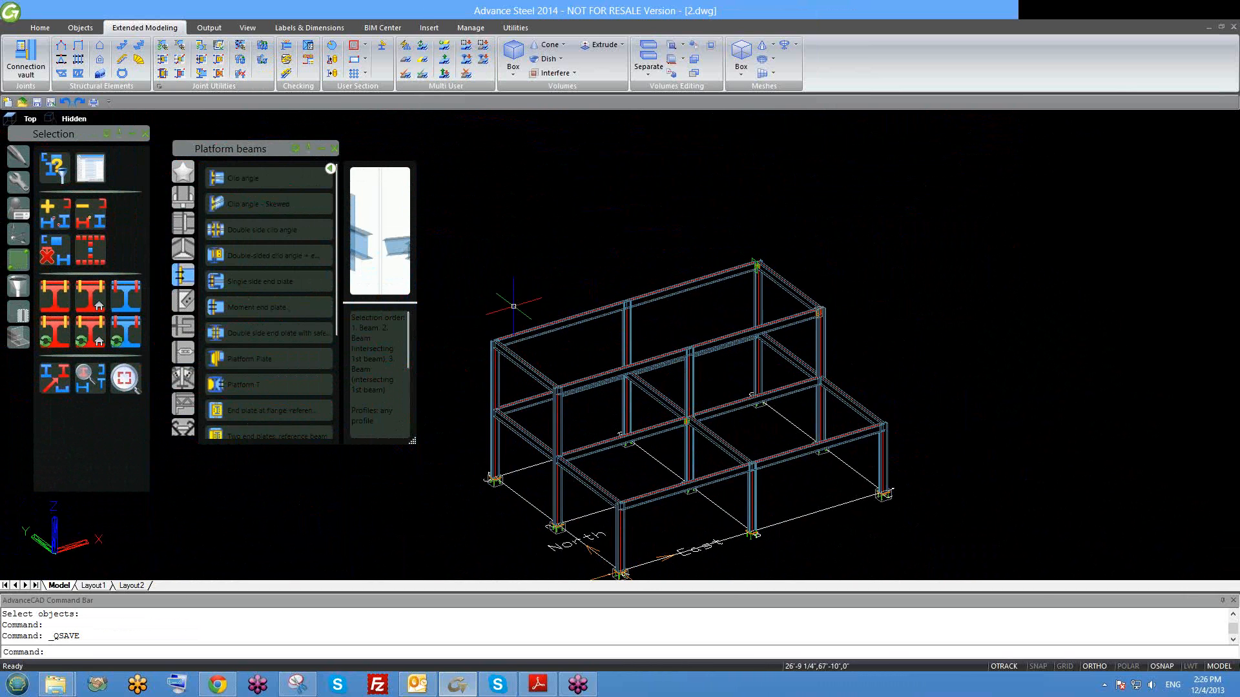
scroll(333, 279, "down", 3)
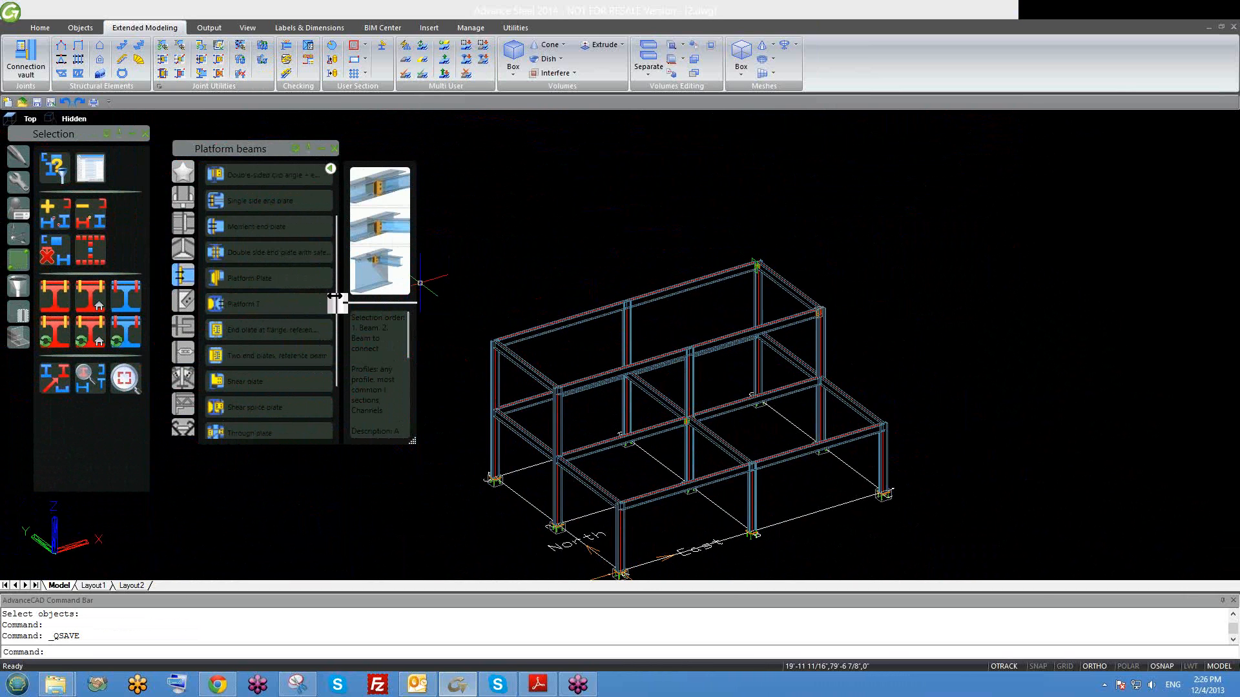
scroll(331, 361, "down", 2)
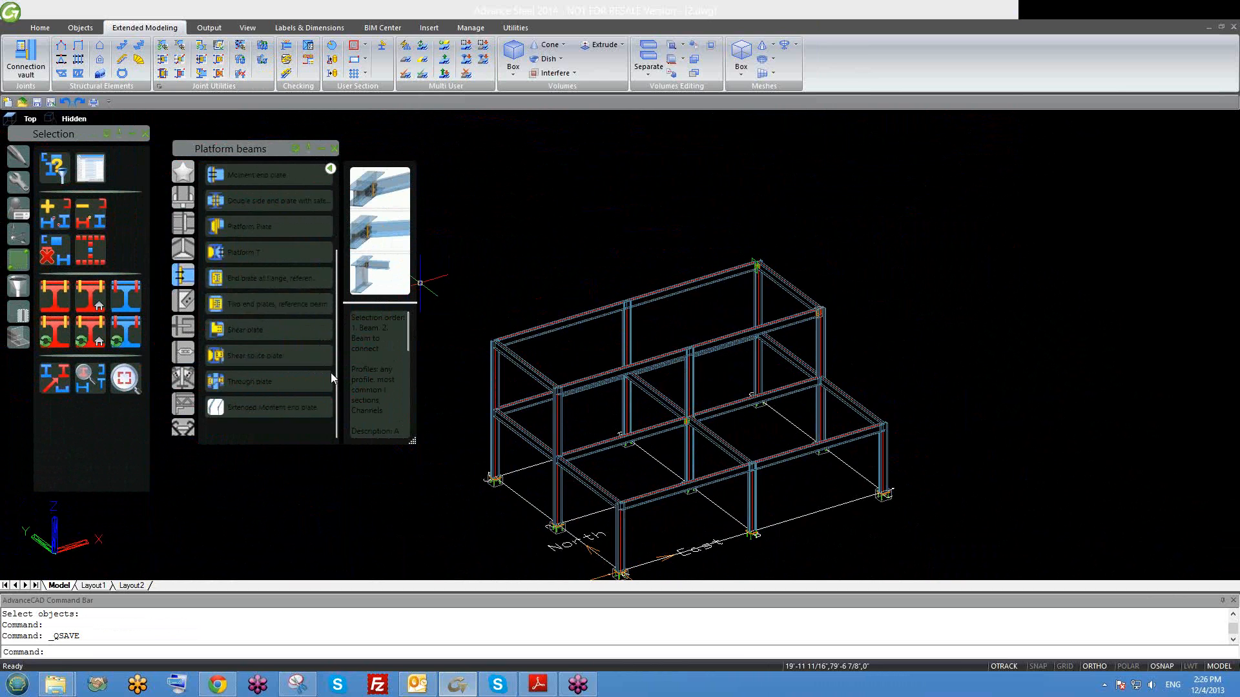
scroll(331, 373, "up", 5)
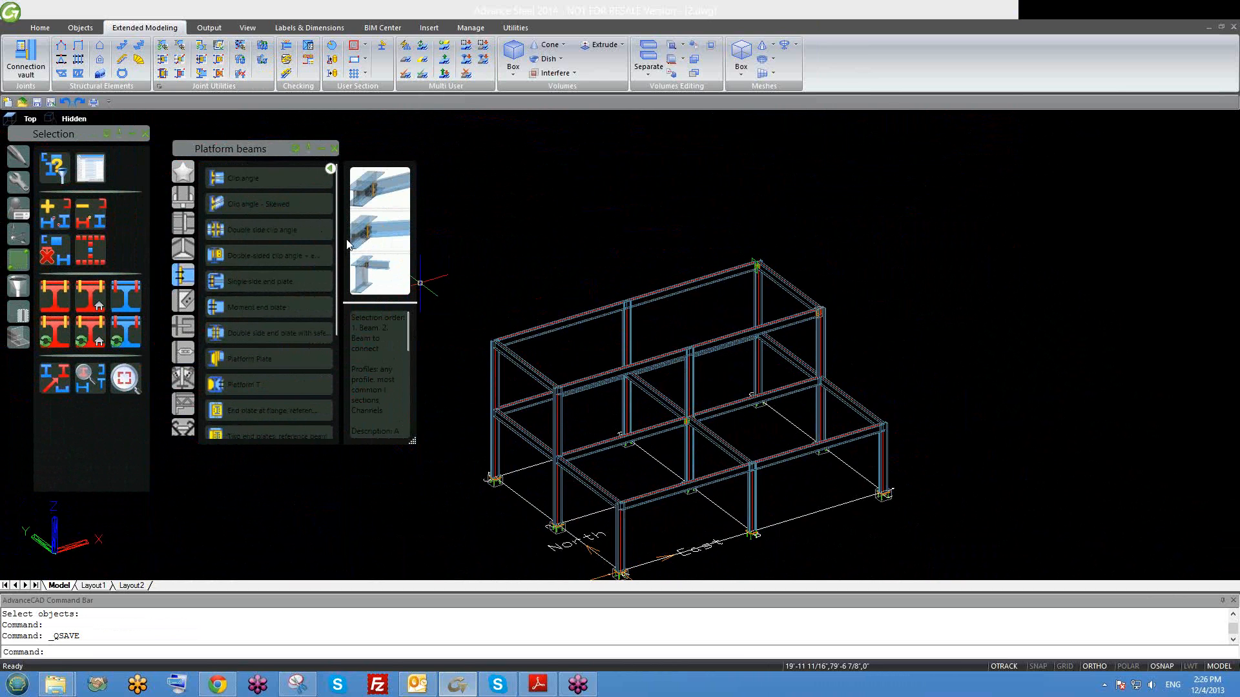
left_click(184, 197)
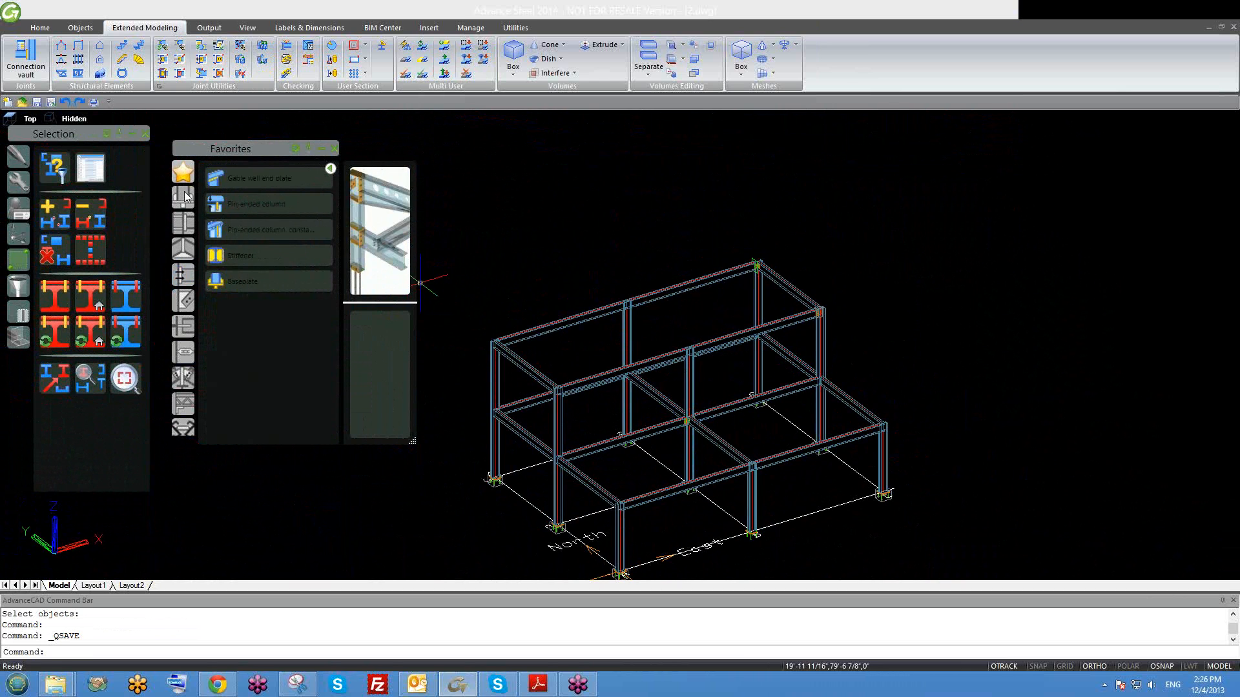
left_click(186, 226)
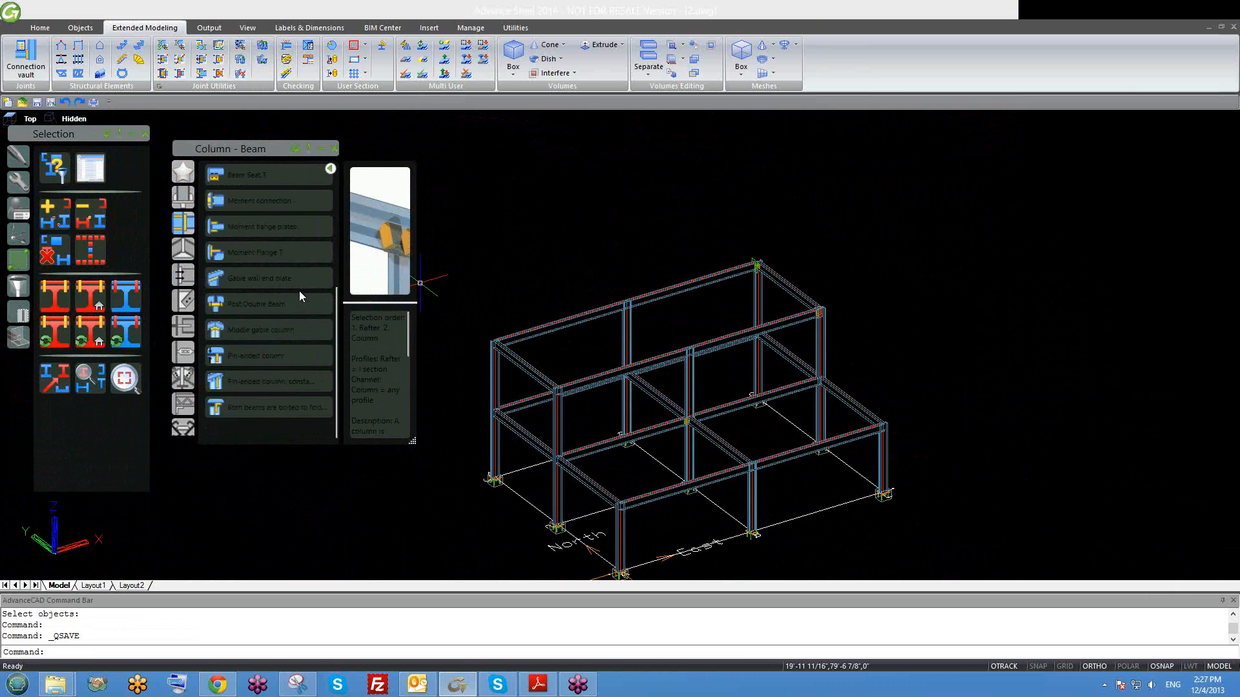
scroll(300, 291, "up", 3)
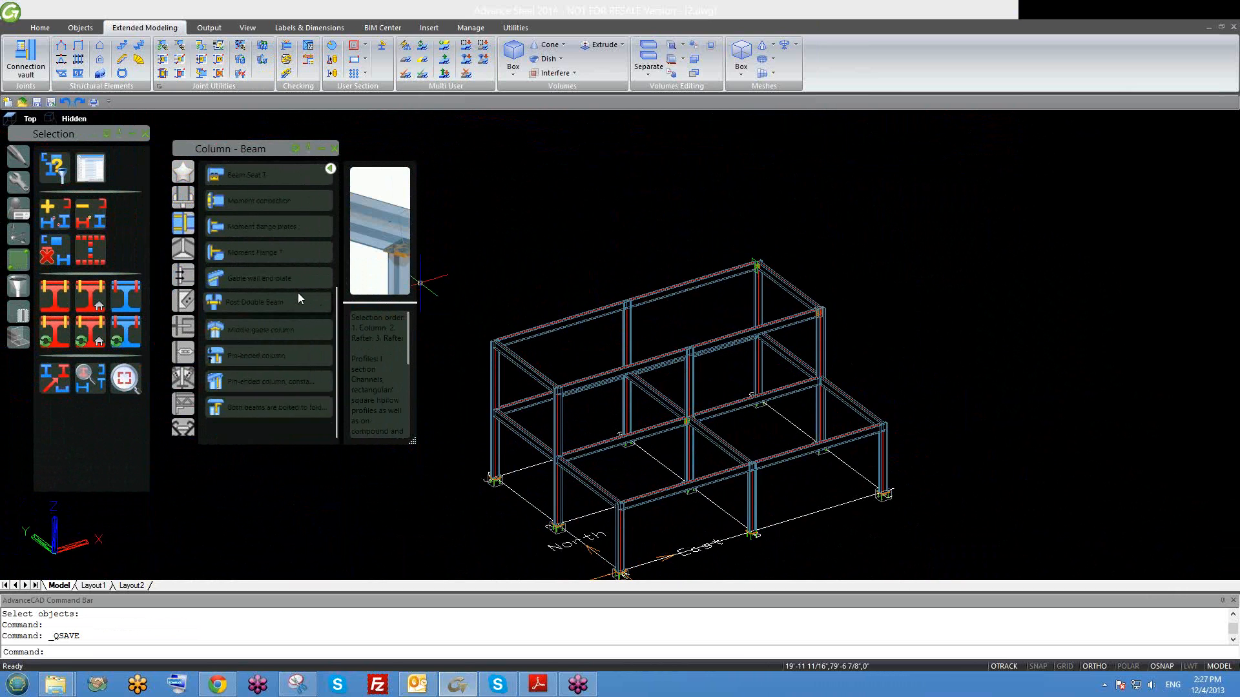
left_click(183, 249)
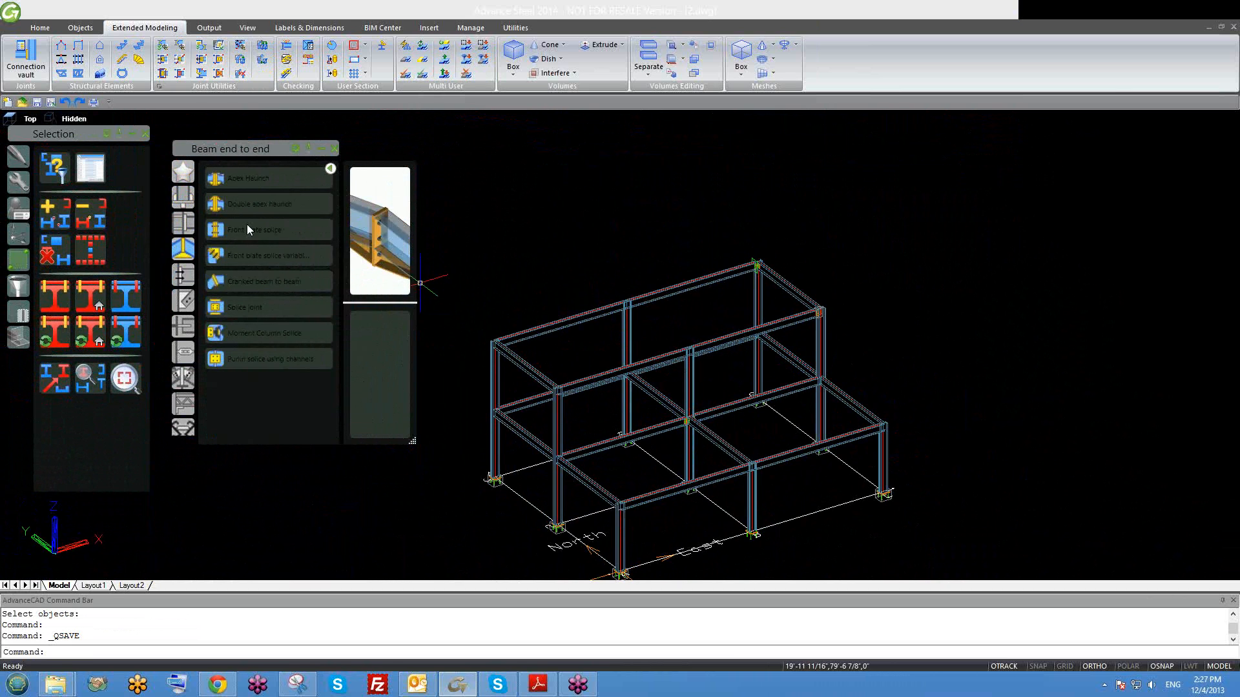
left_click(183, 274)
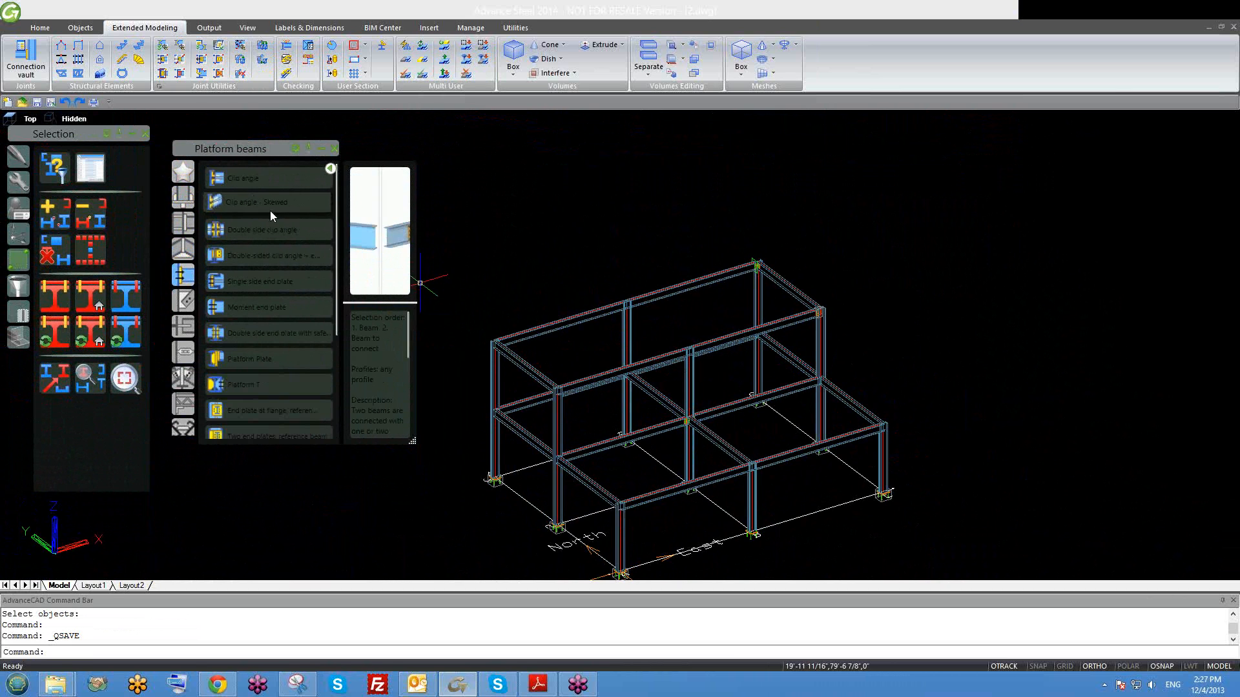
scroll(271, 220, "down", 2)
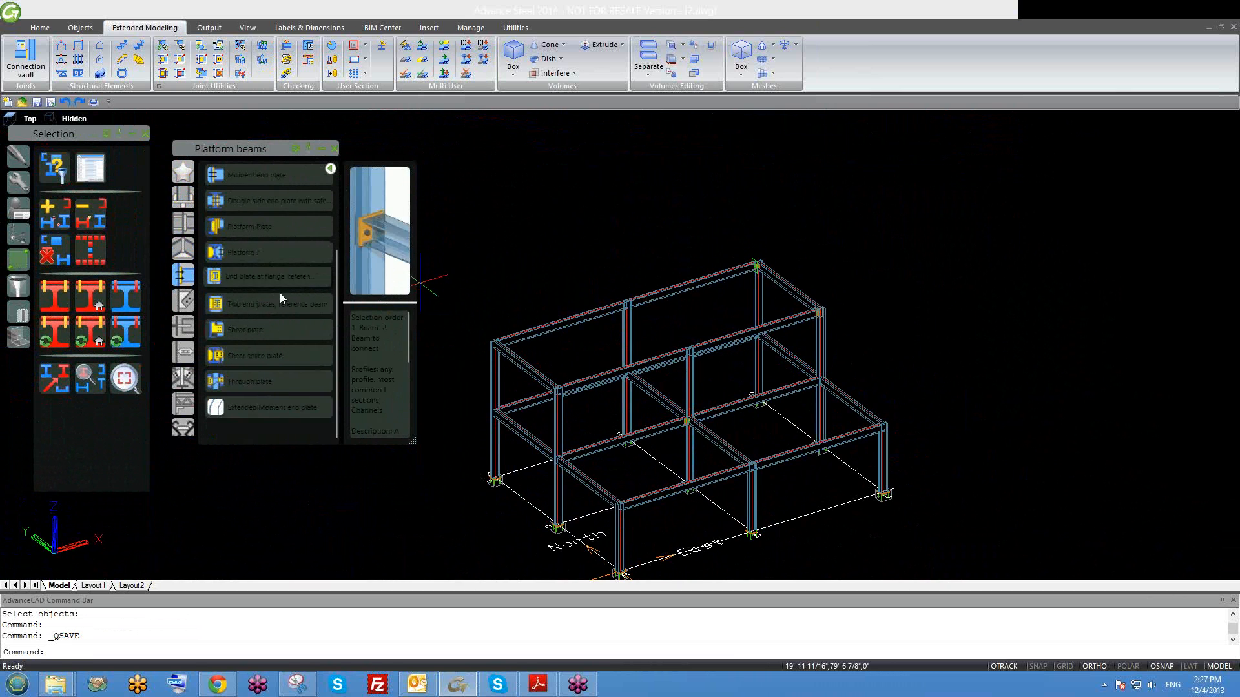
Look through the general bracing, tube, turnbuckle, purlin, miscellaneous and fabricator-specific joints in the connection vault.
left_click(184, 300)
scroll(300, 277, "down", 2)
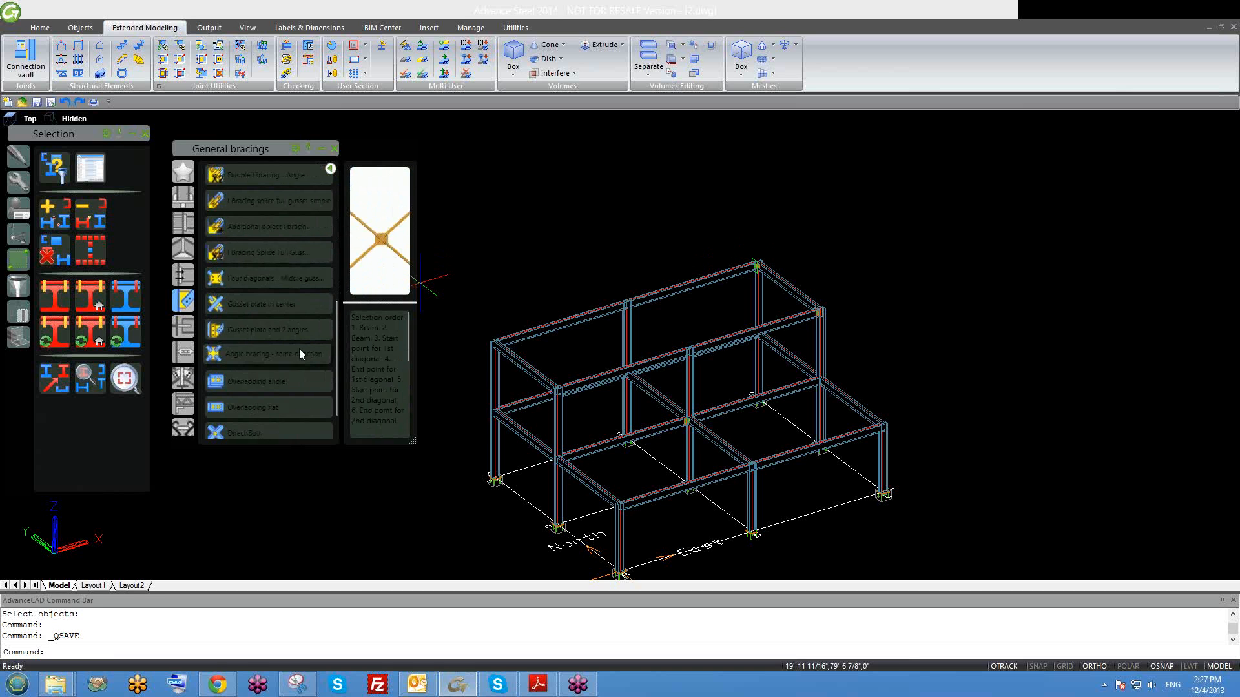
scroll(252, 298, "up", 4)
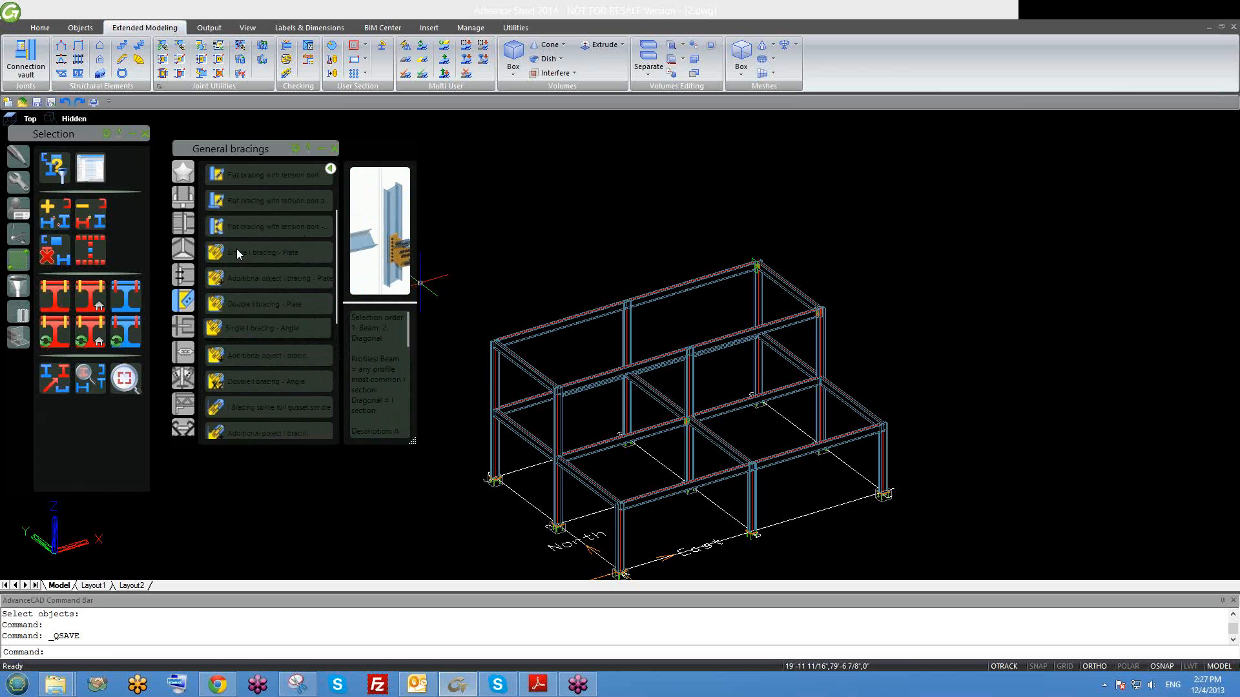
left_click(187, 326)
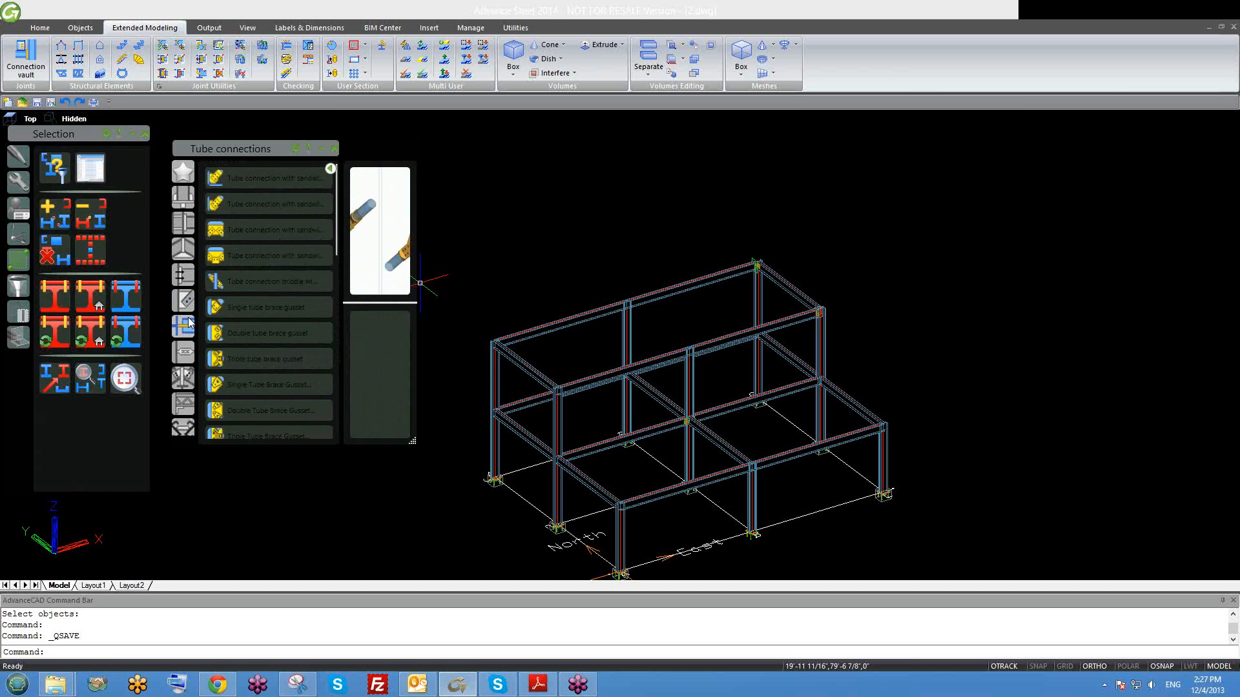
left_click(184, 350)
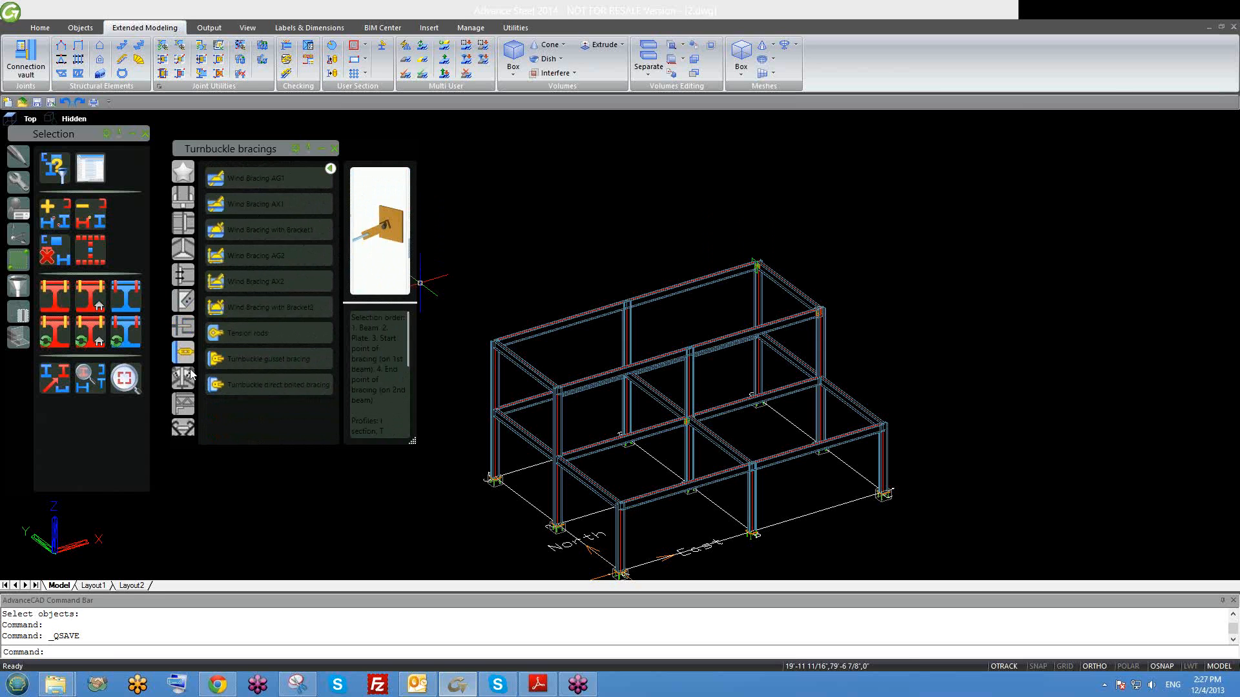
left_click(183, 378)
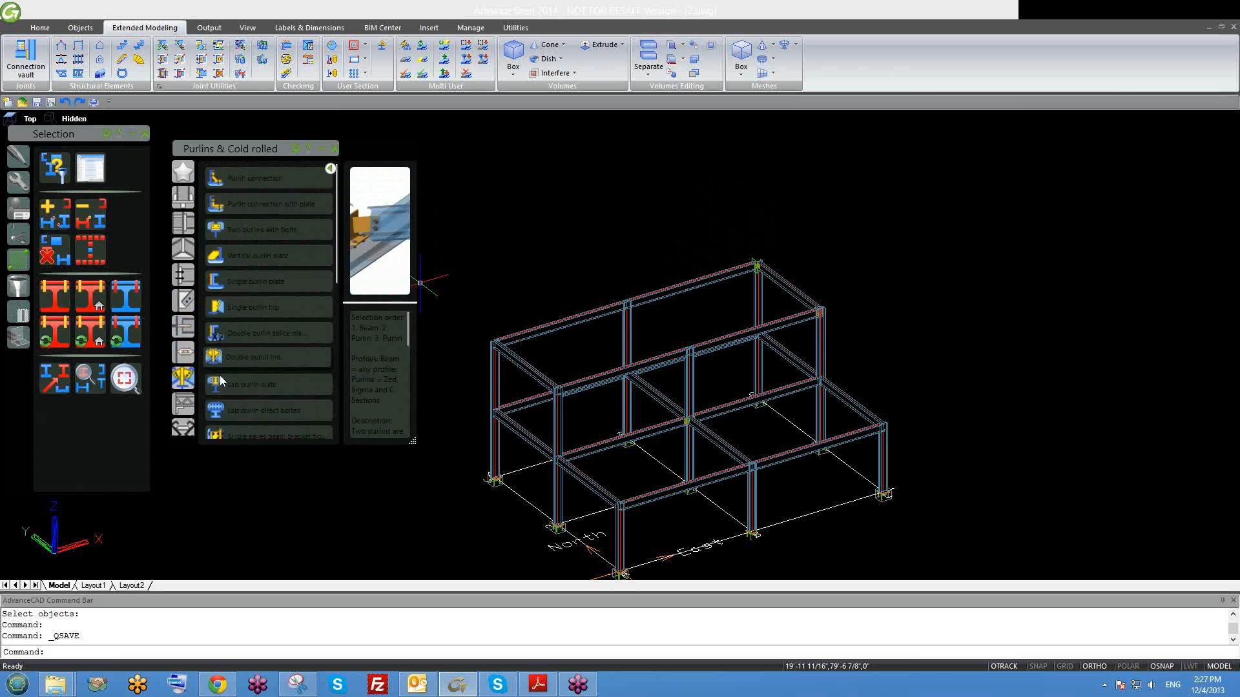
left_click(183, 403)
scroll(241, 323, "down", 3)
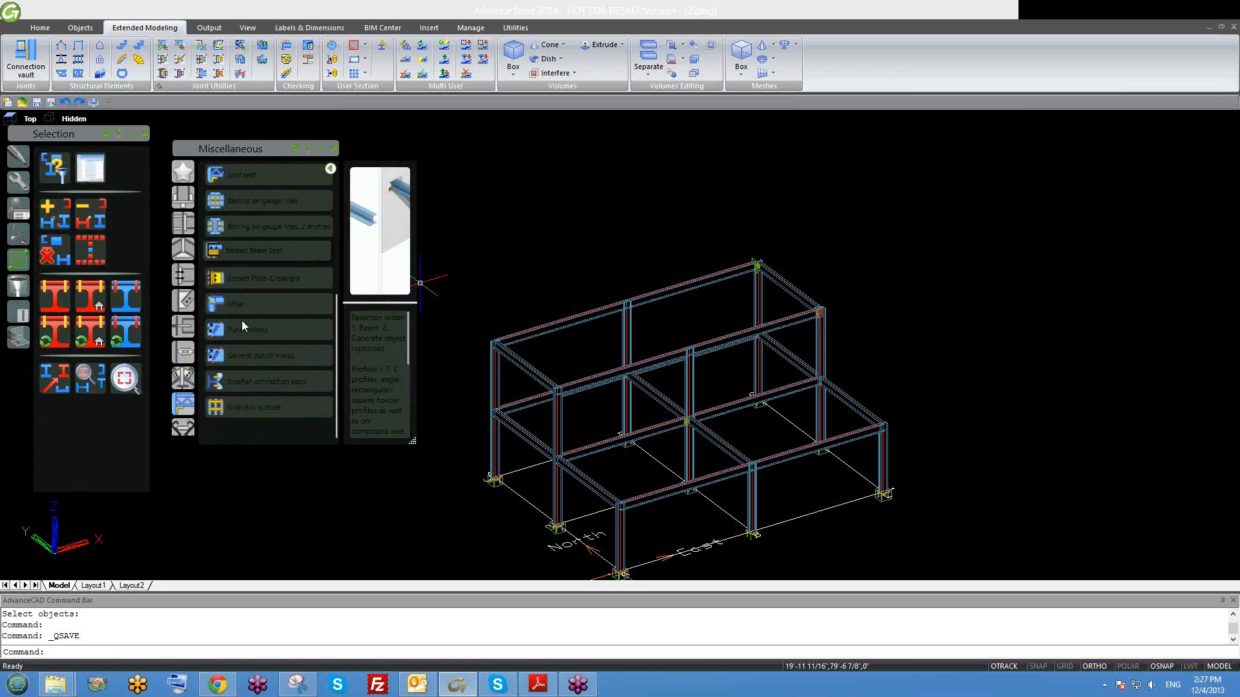
scroll(243, 327, "up", 3)
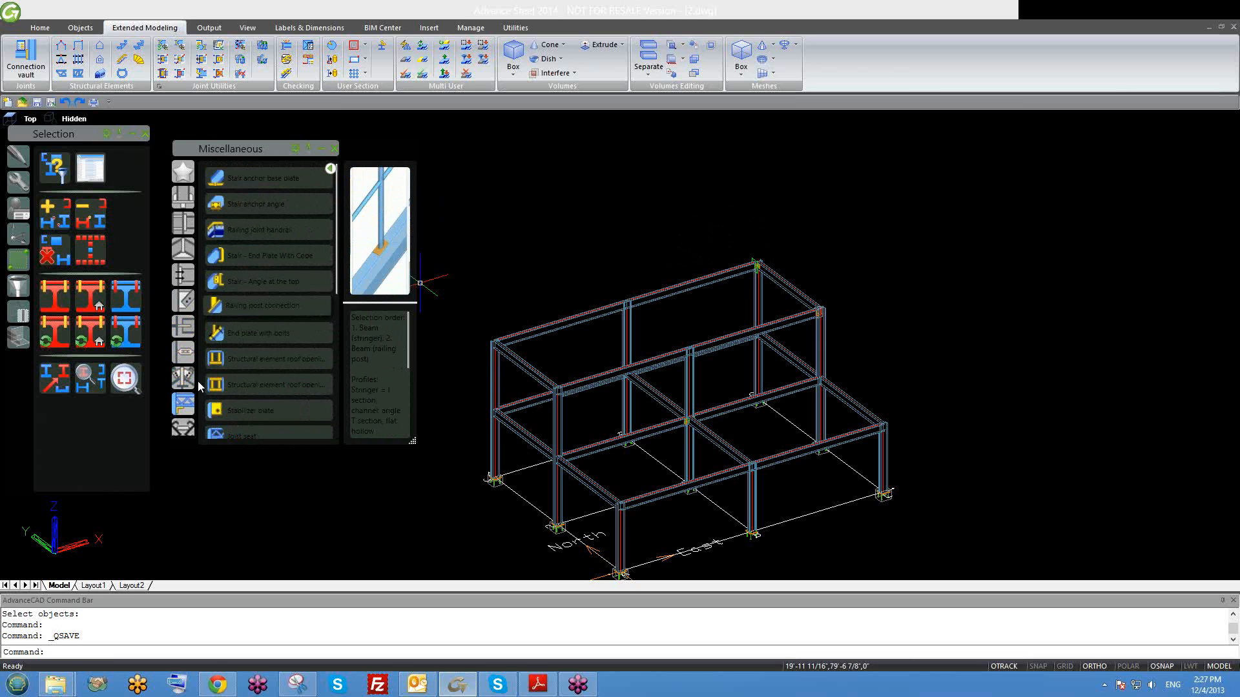
left_click(184, 427)
scroll(244, 284, "down", 3)
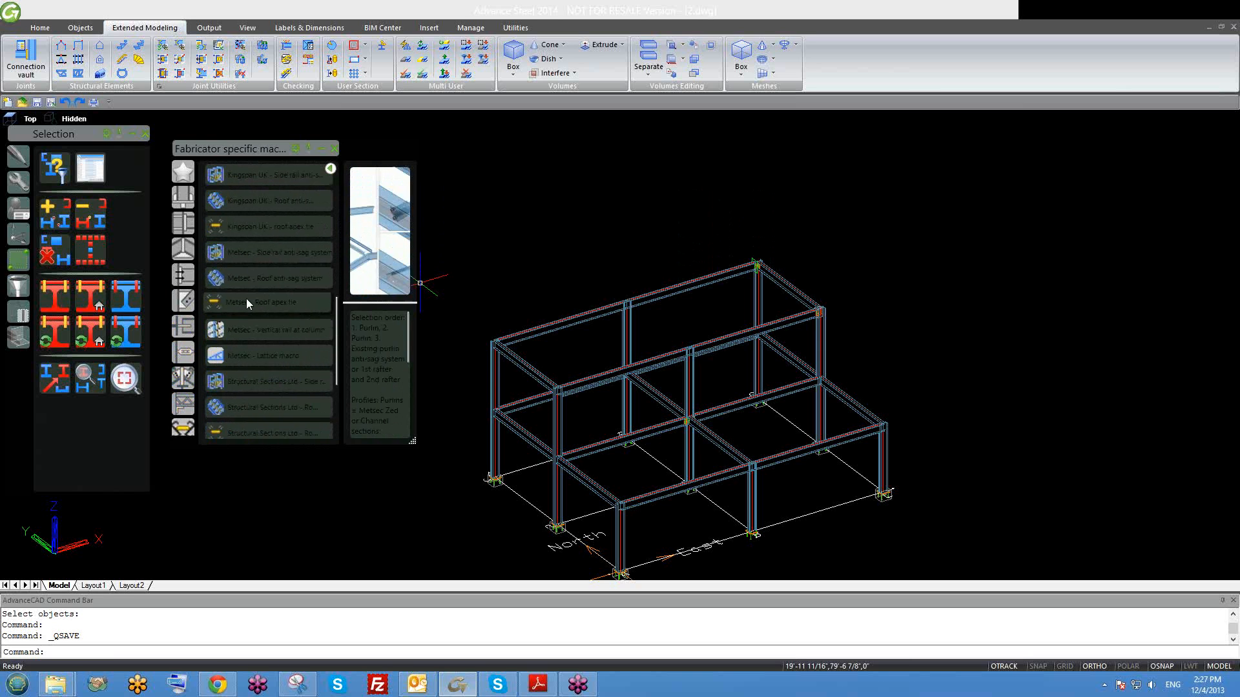
Review the turnbuckle bracing, purlin, tube, platform beam and beam end to end joint categories again.
left_click(184, 353)
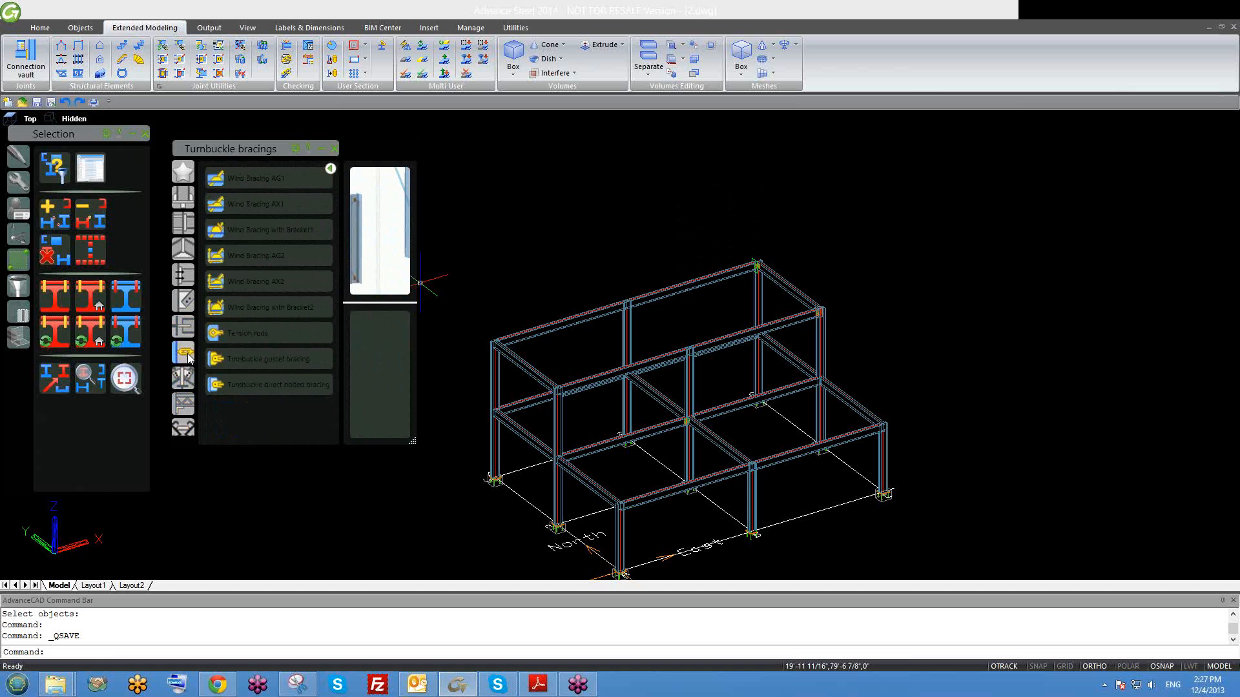
left_click(183, 377)
left_click(184, 327)
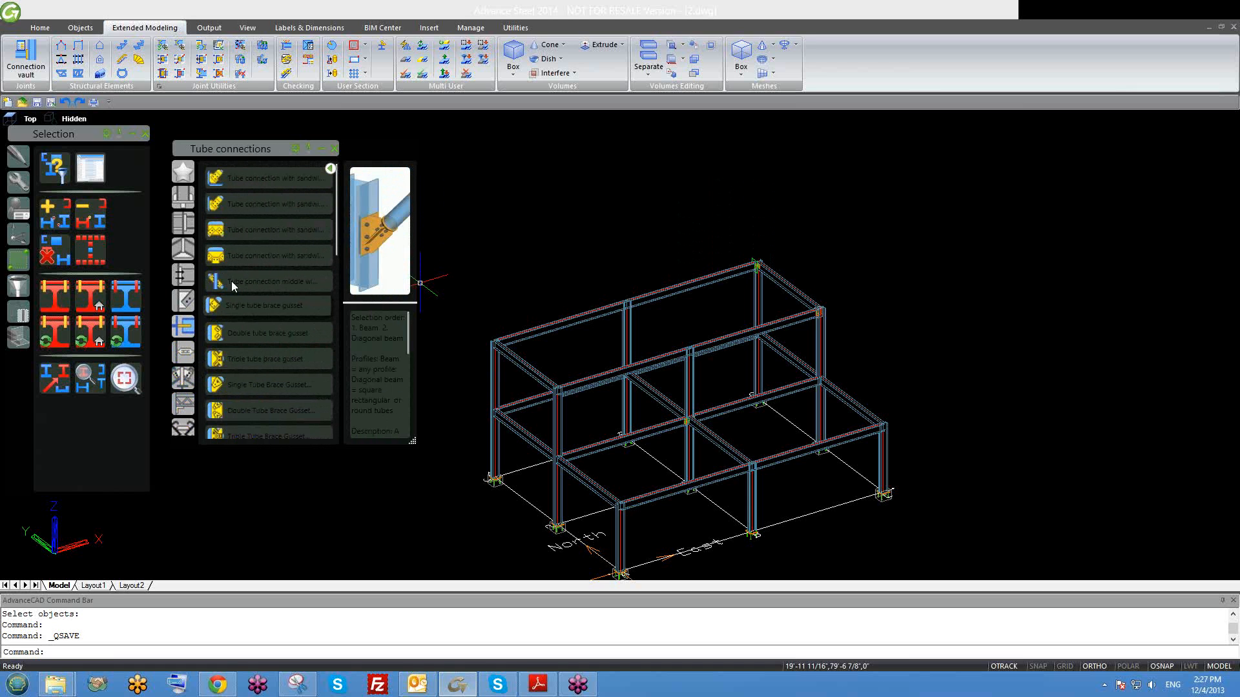
left_click(186, 274)
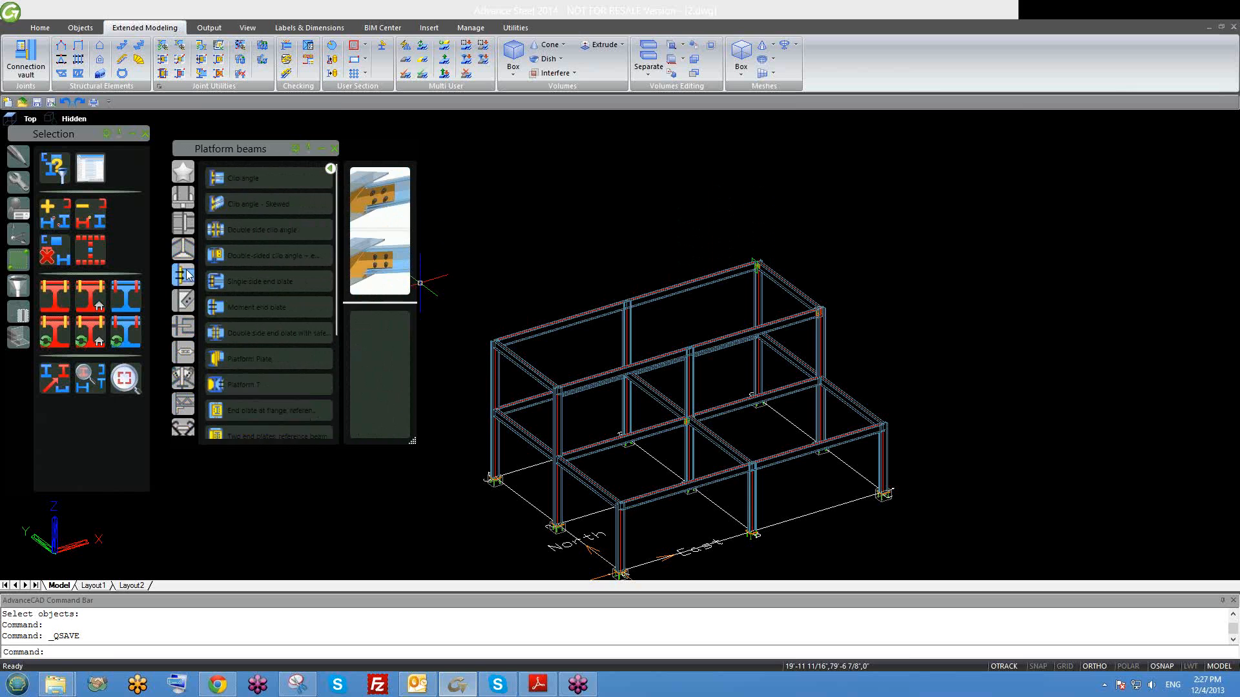
left_click(183, 252)
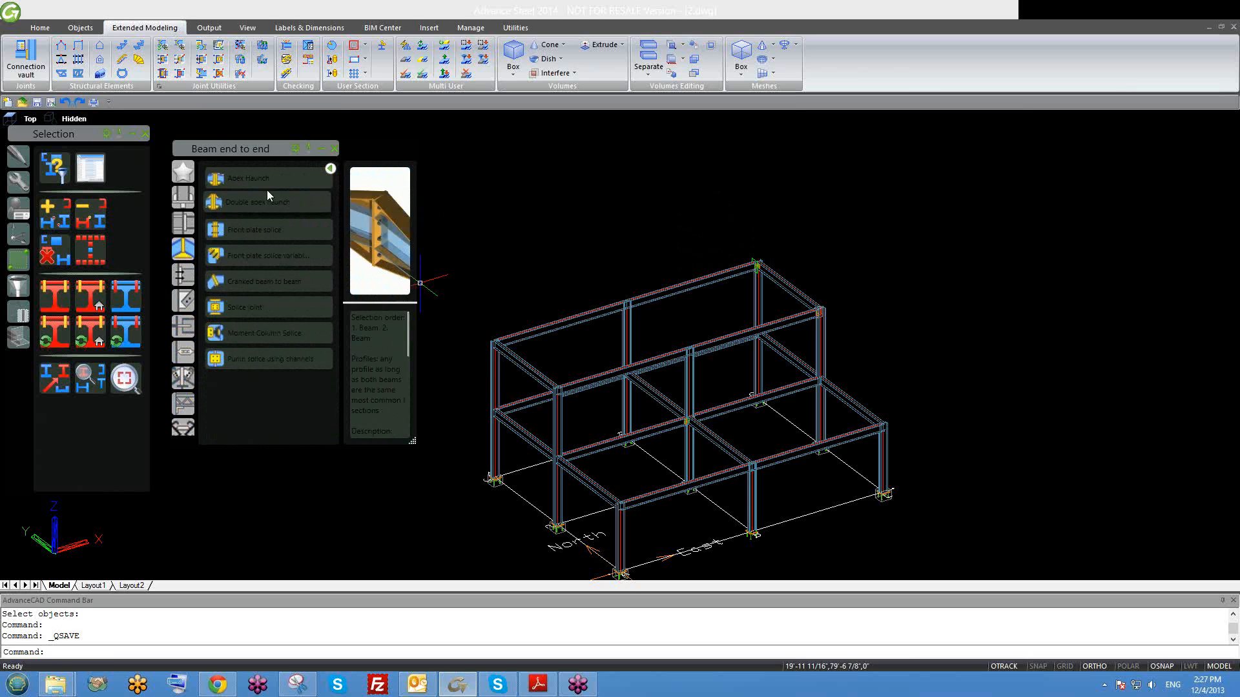
Compare the Platform beams and General bracings joints in the connection vault, then close the vault.
left_click(183, 274)
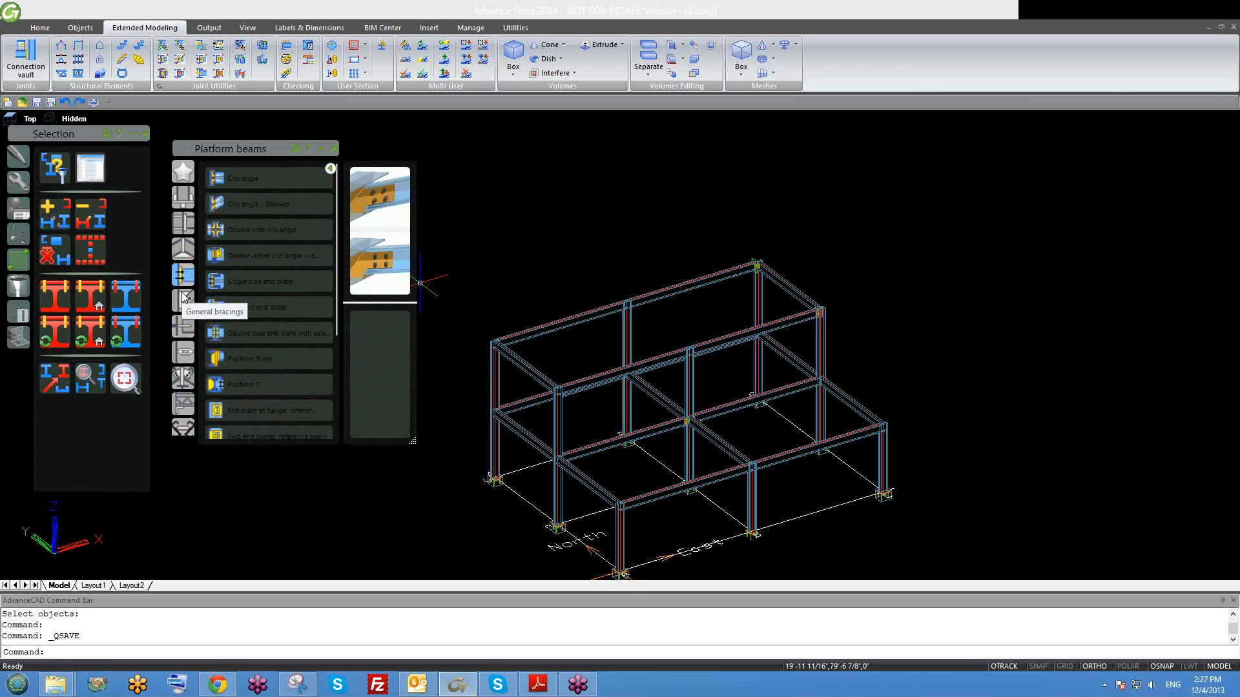
left_click(184, 299)
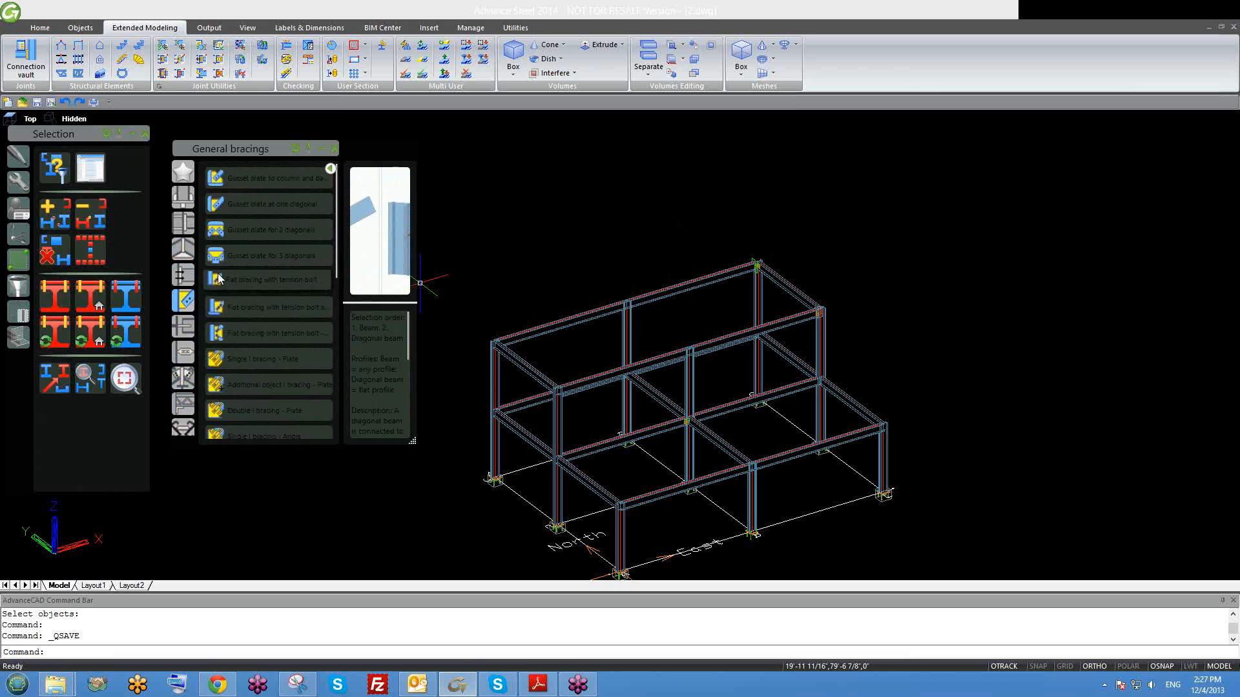
left_click(183, 274)
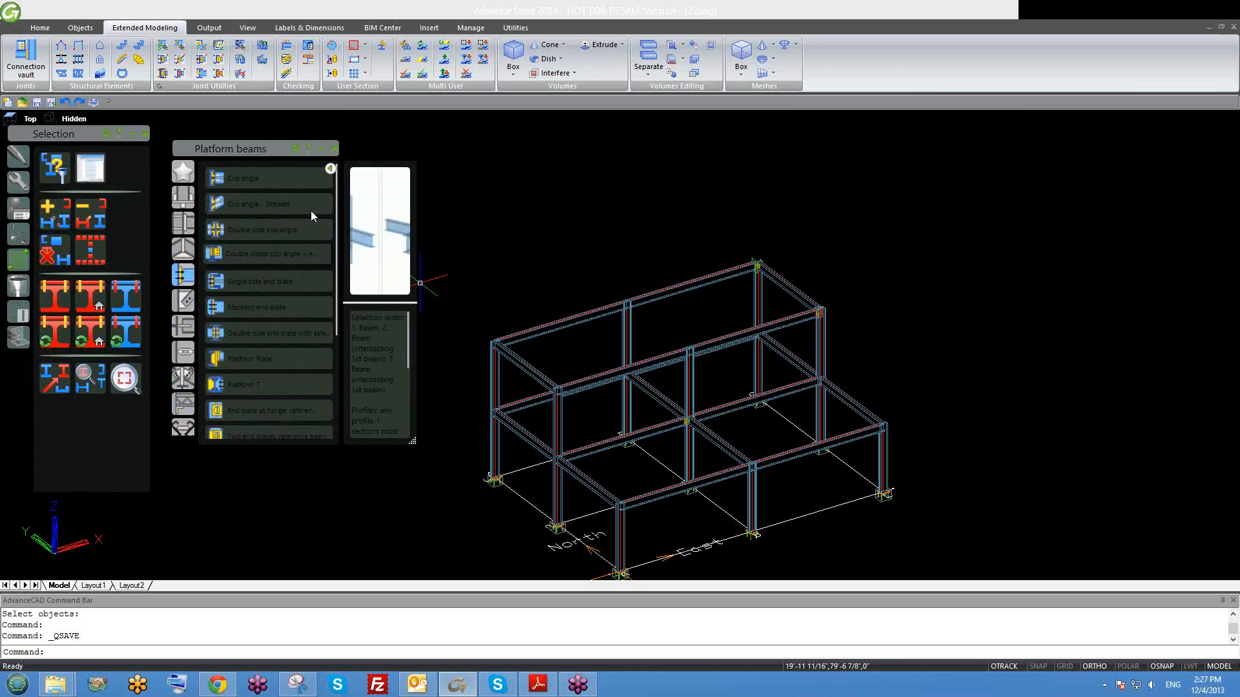
left_click(334, 149)
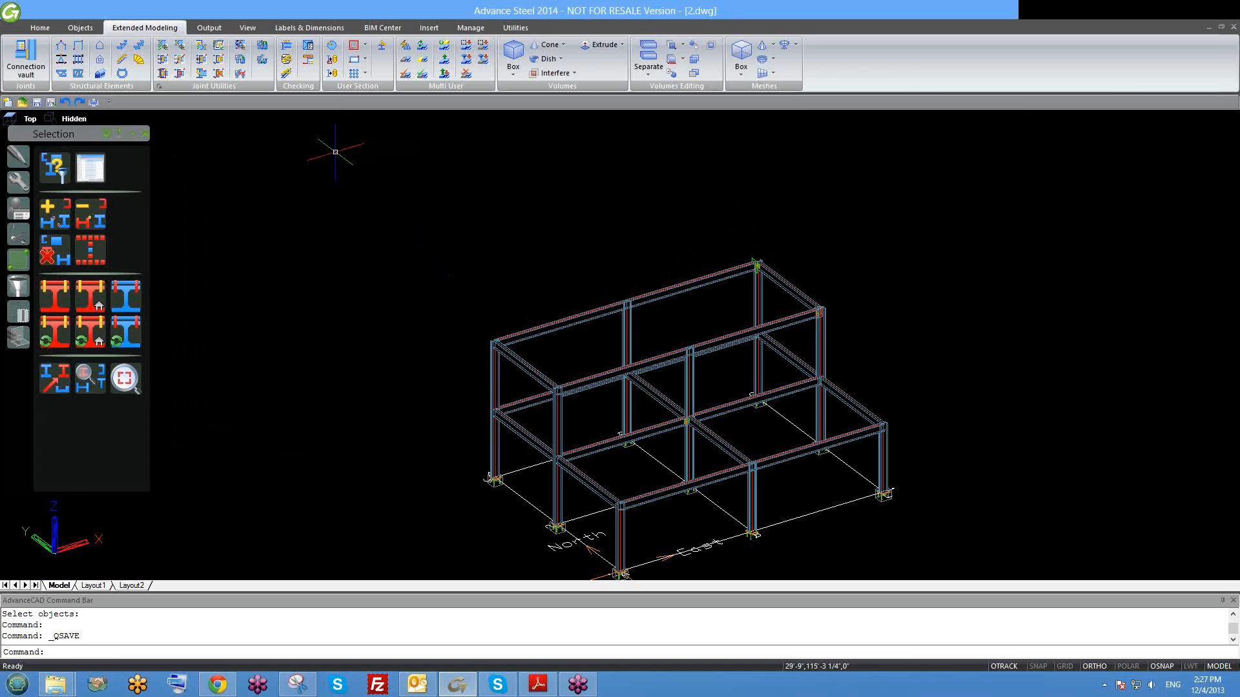
scroll(455, 290, "down", 2)
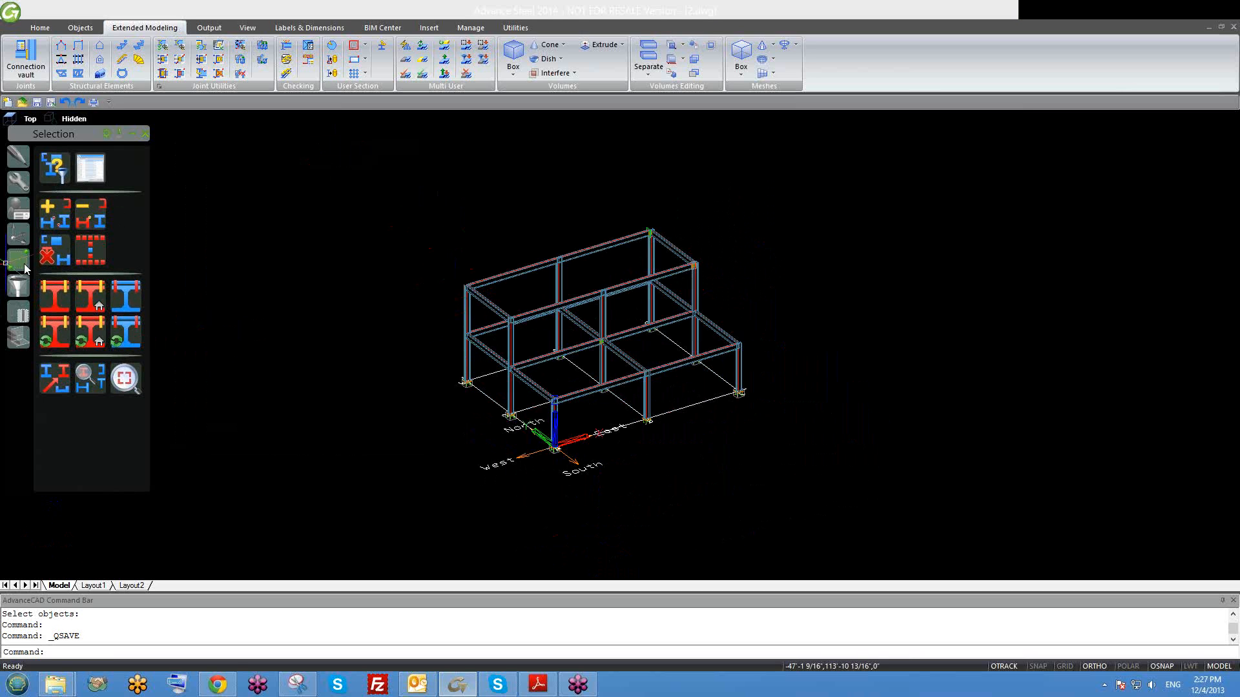
middle_click_drag(543, 319, 517, 318)
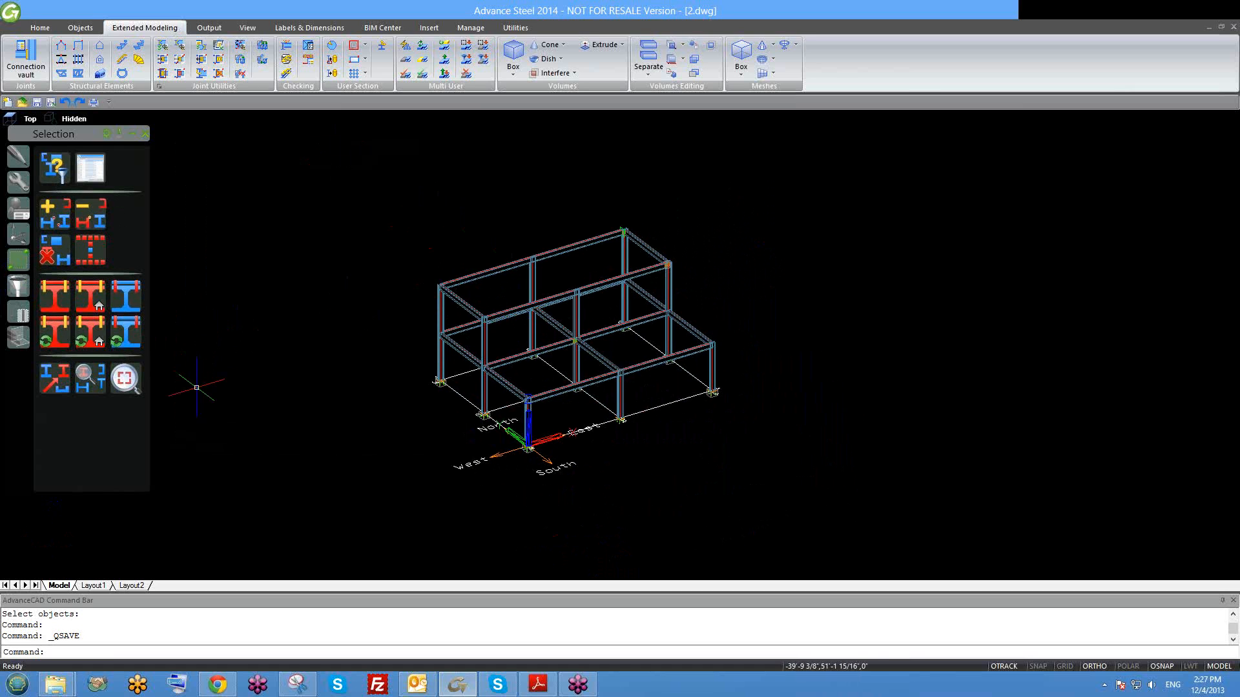
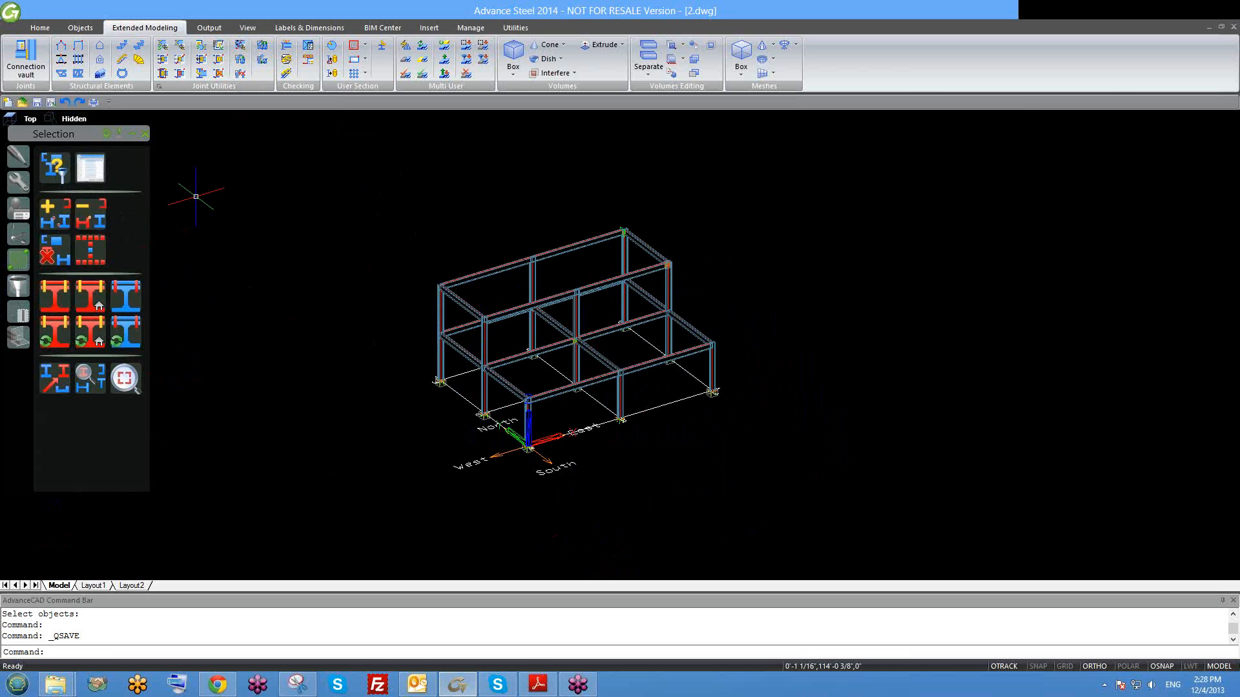
Start a search-and-mark query on the complete model and limit its objects to steel beams.
left_click(53, 169)
left_click_drag(569, 21, 239, 20)
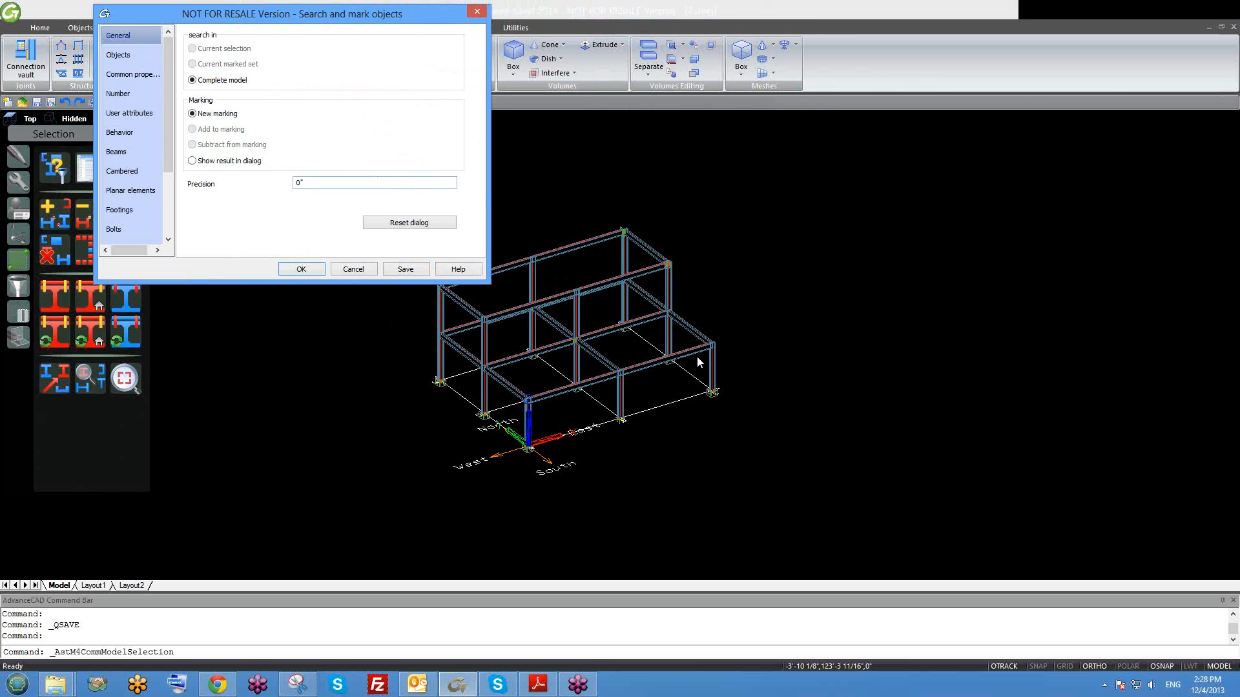
left_click_drag(330, 19, 275, 40)
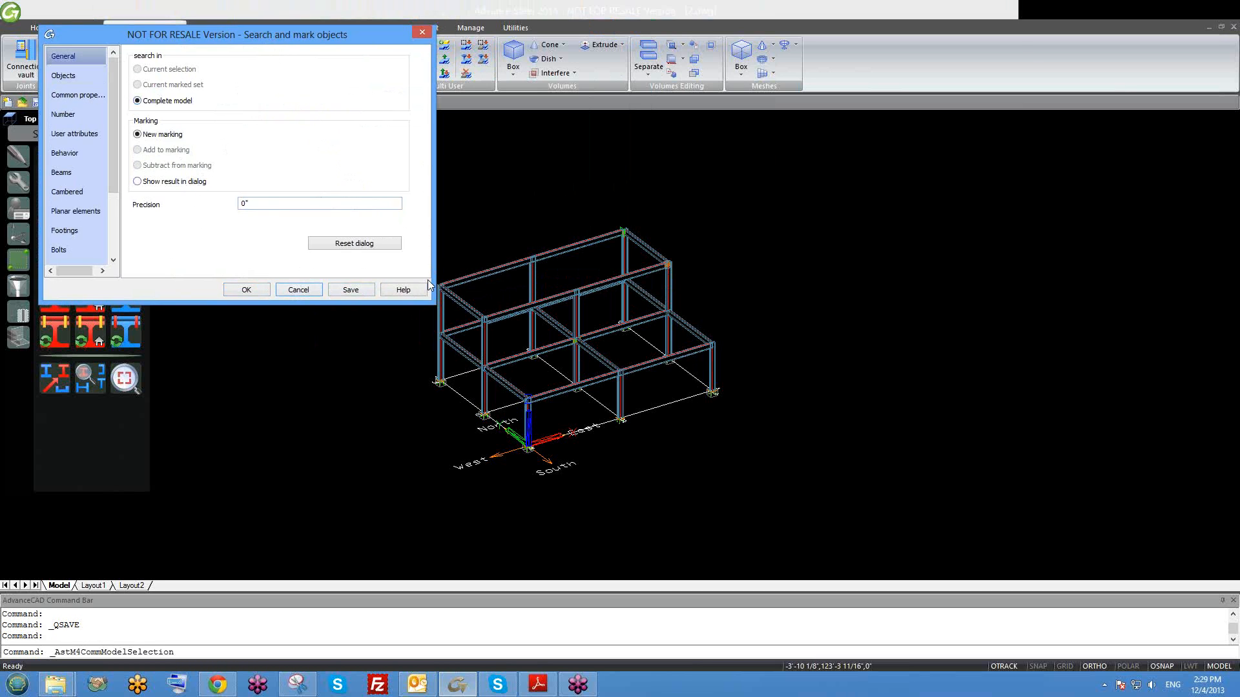
scroll(108, 114, "down", 2)
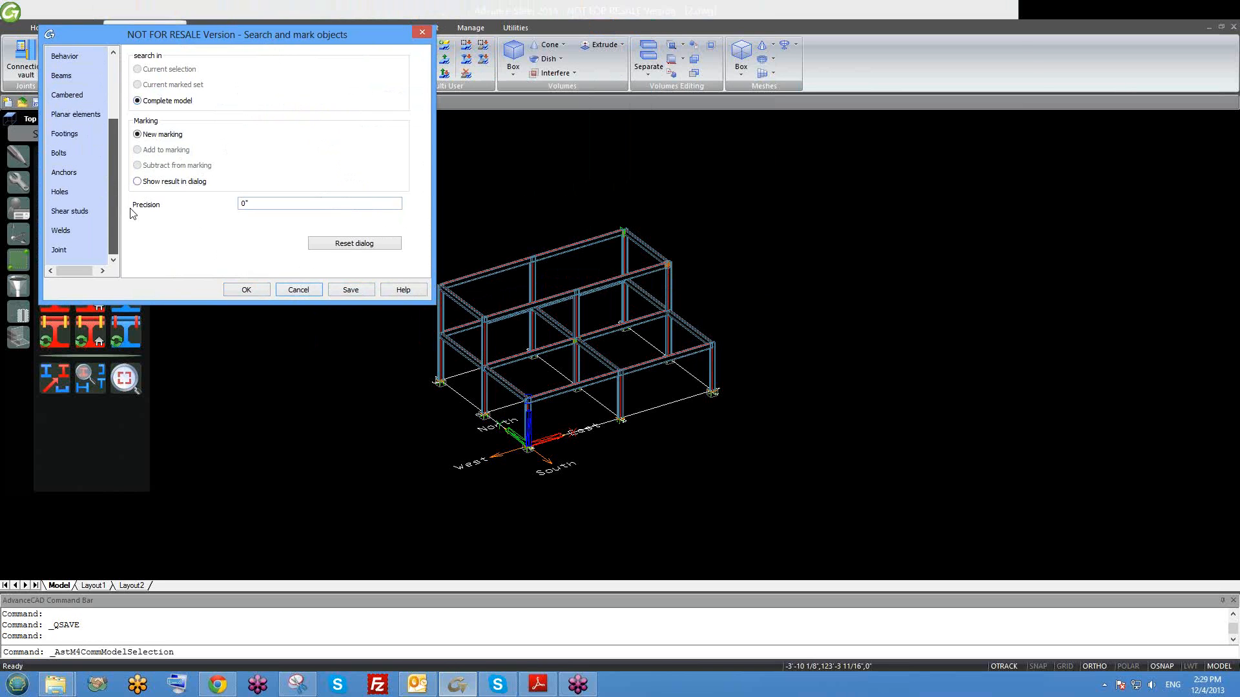
scroll(114, 161, "up", 2)
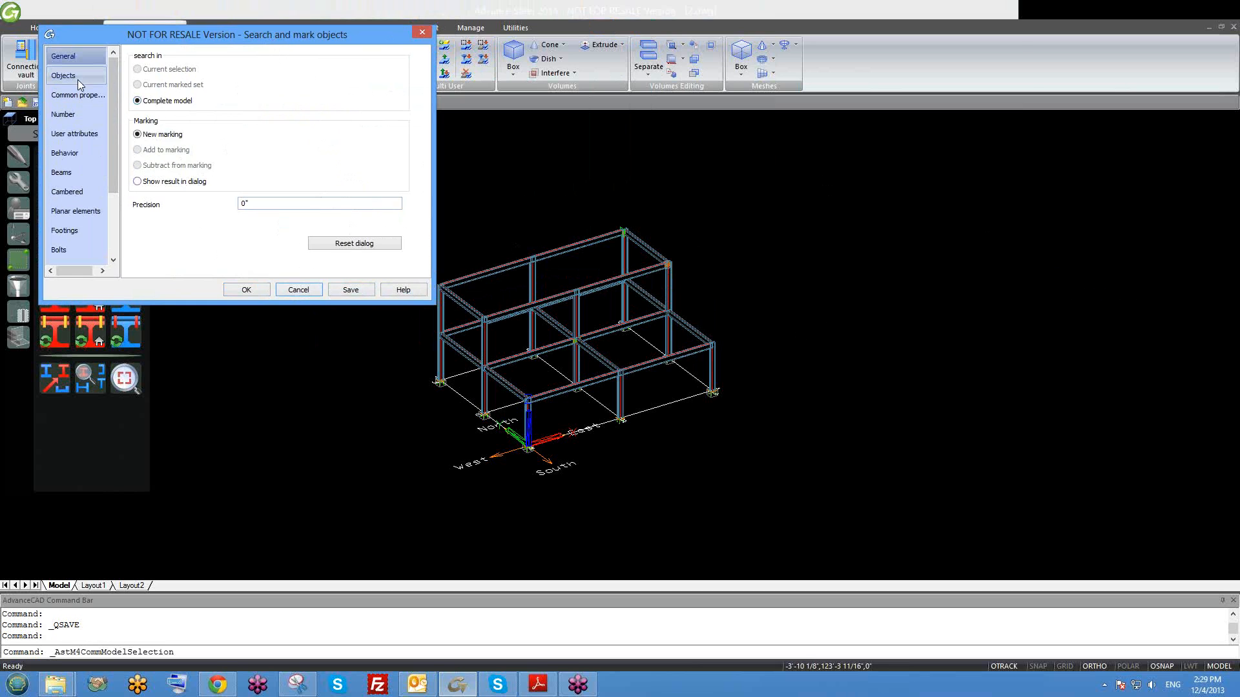
left_click(56, 76)
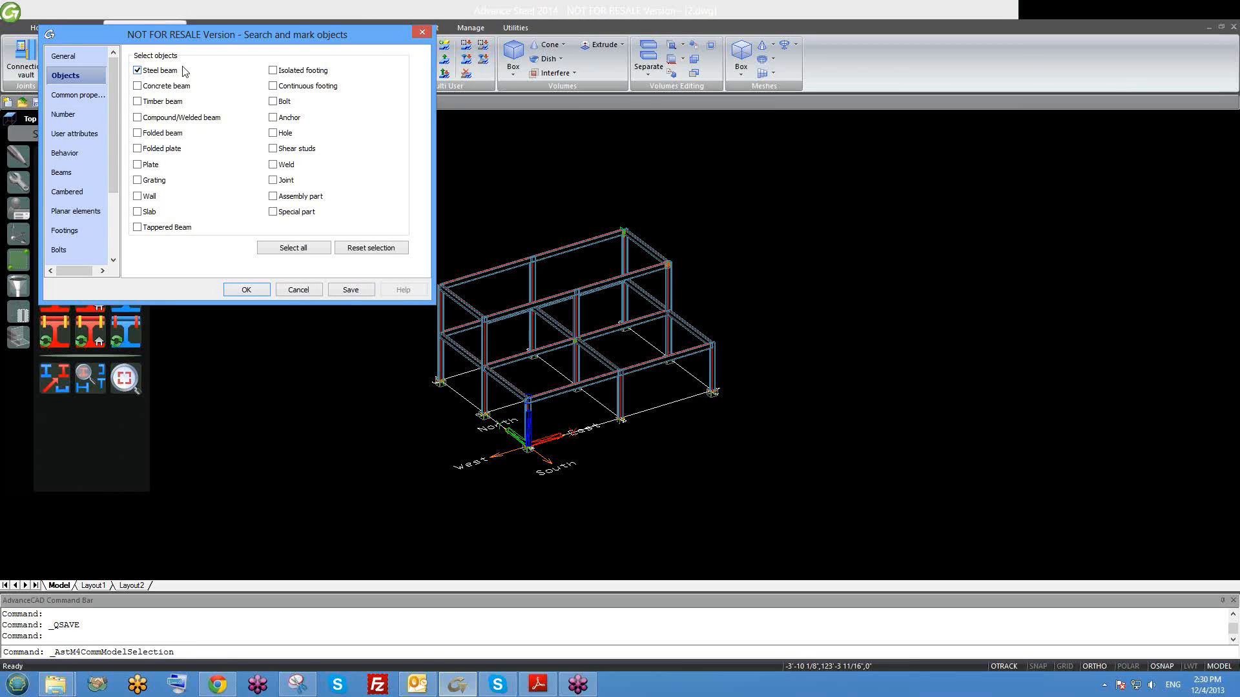
Filter the search by the Model Role Column and run it to mark the matching members.
left_click(58, 100)
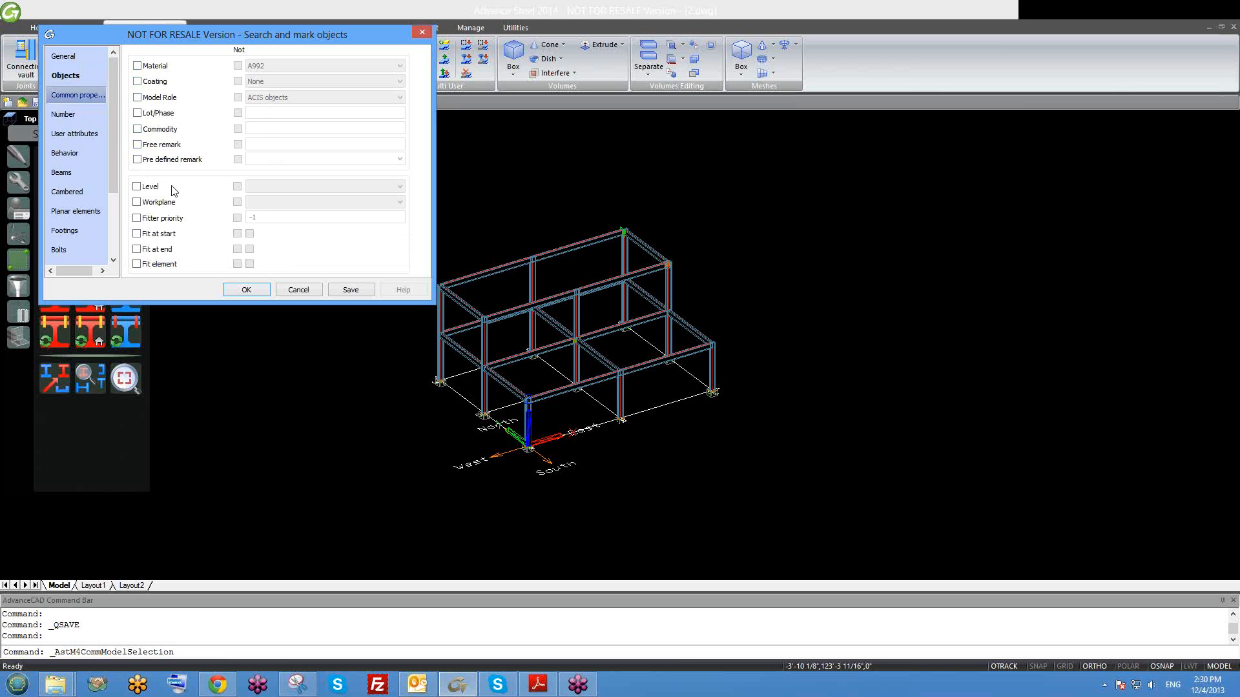
left_click(137, 98)
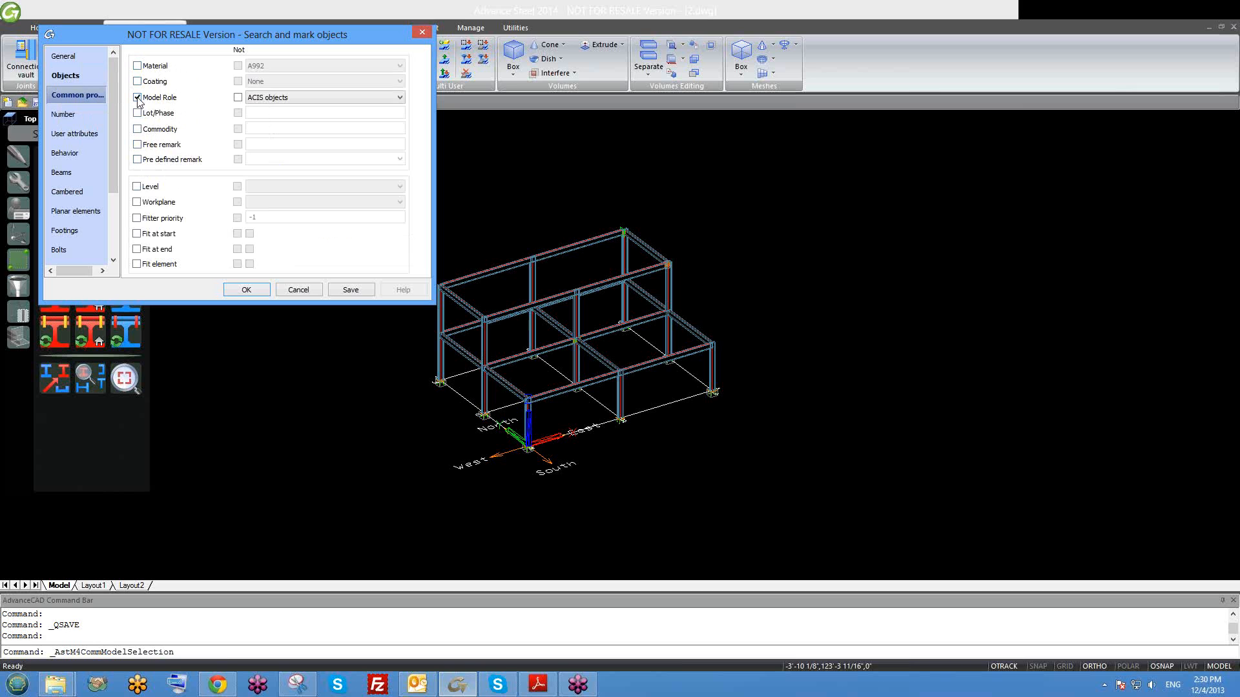
left_click(274, 98)
left_click(275, 99)
scroll(275, 102, "down", 4)
scroll(289, 117, "down", 3)
scroll(288, 118, "down", 1)
scroll(296, 103, "down", 2)
left_click(290, 101)
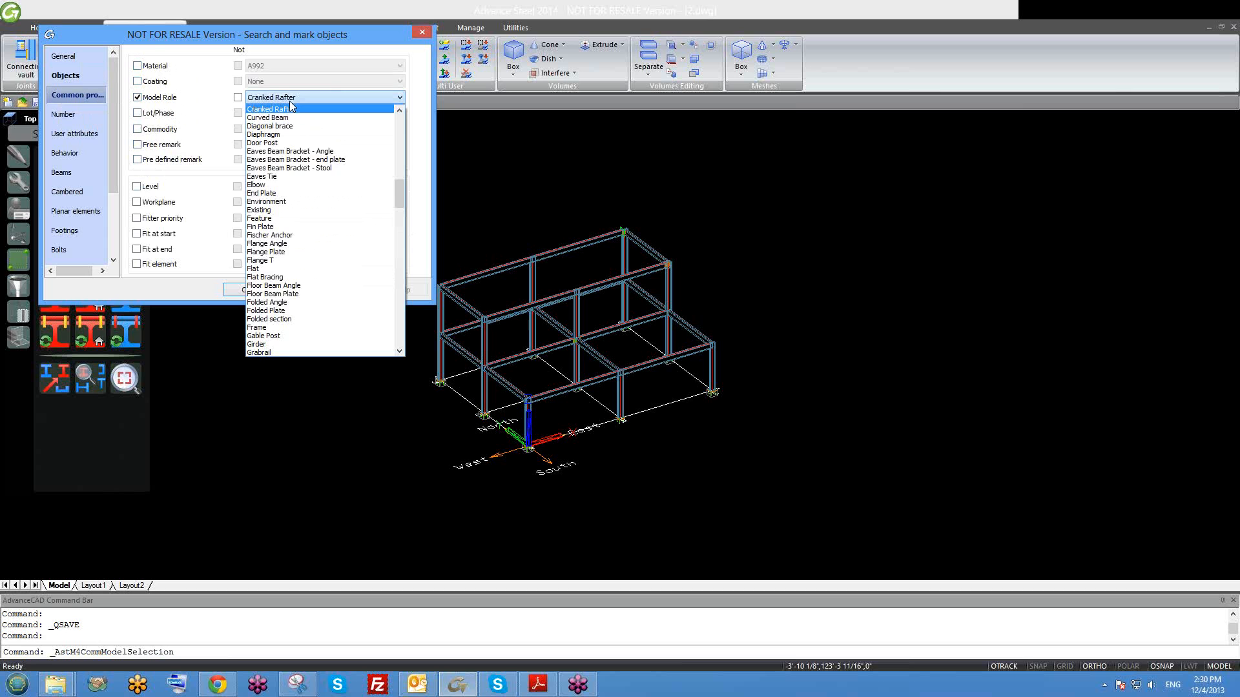
key("c")
key("c")
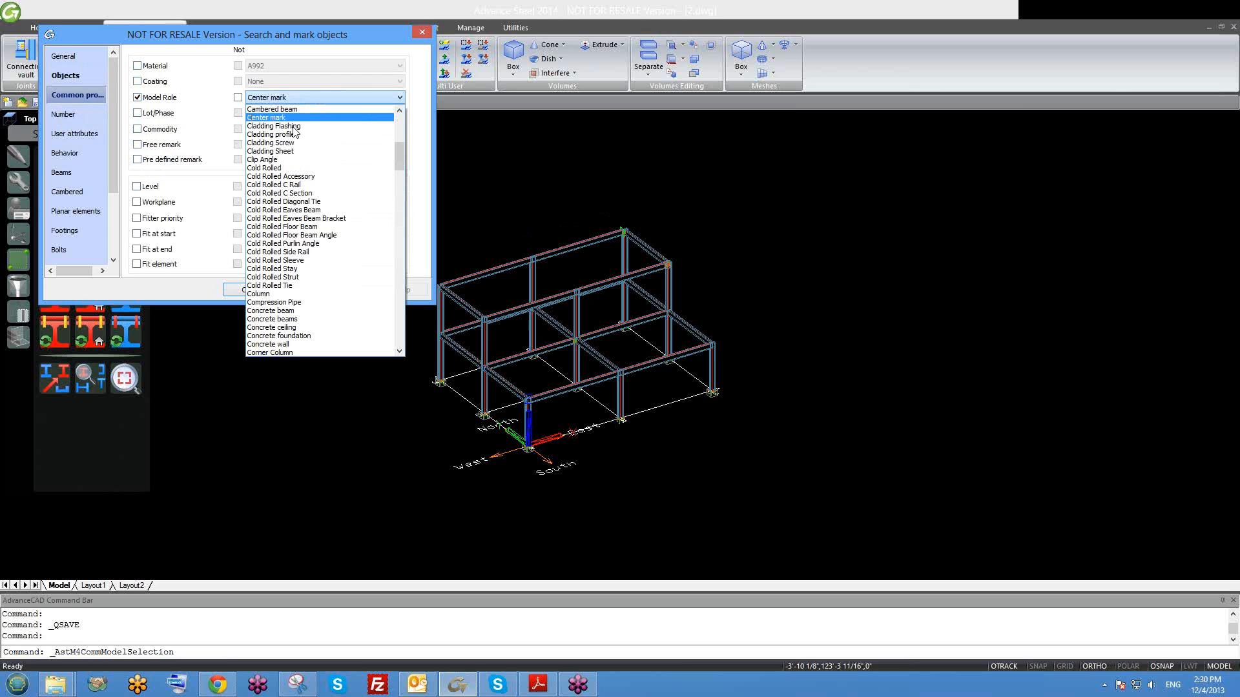
left_click(267, 297)
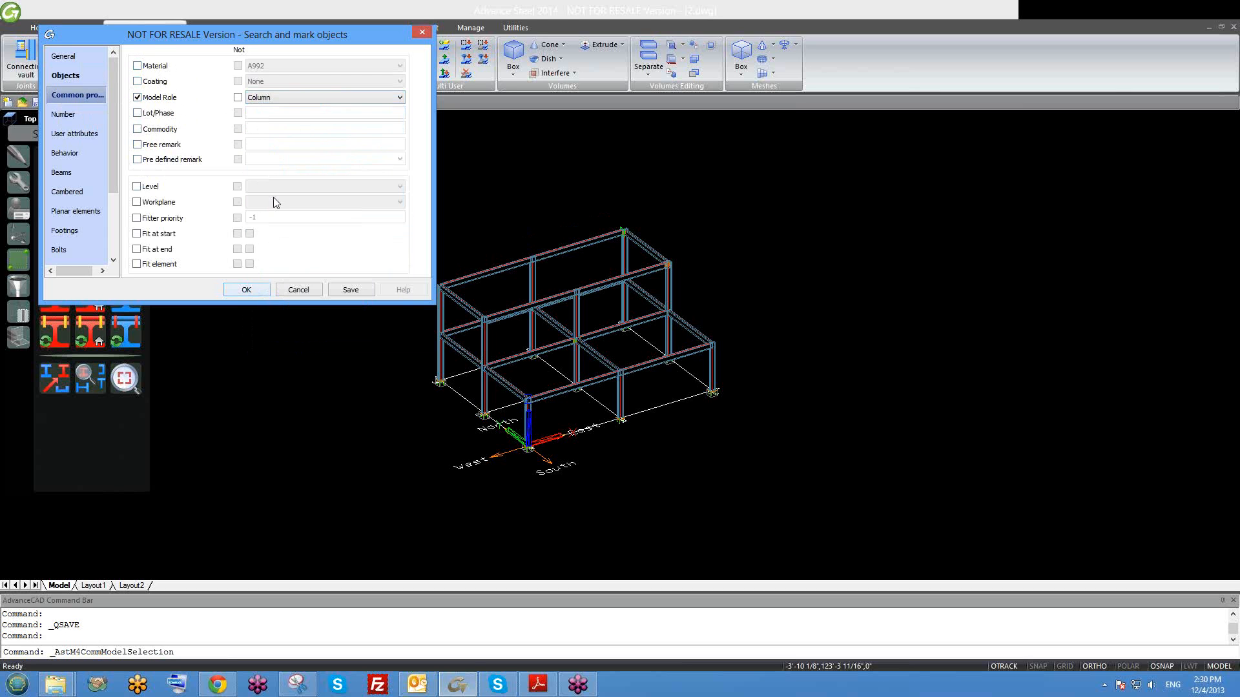
left_click(257, 289)
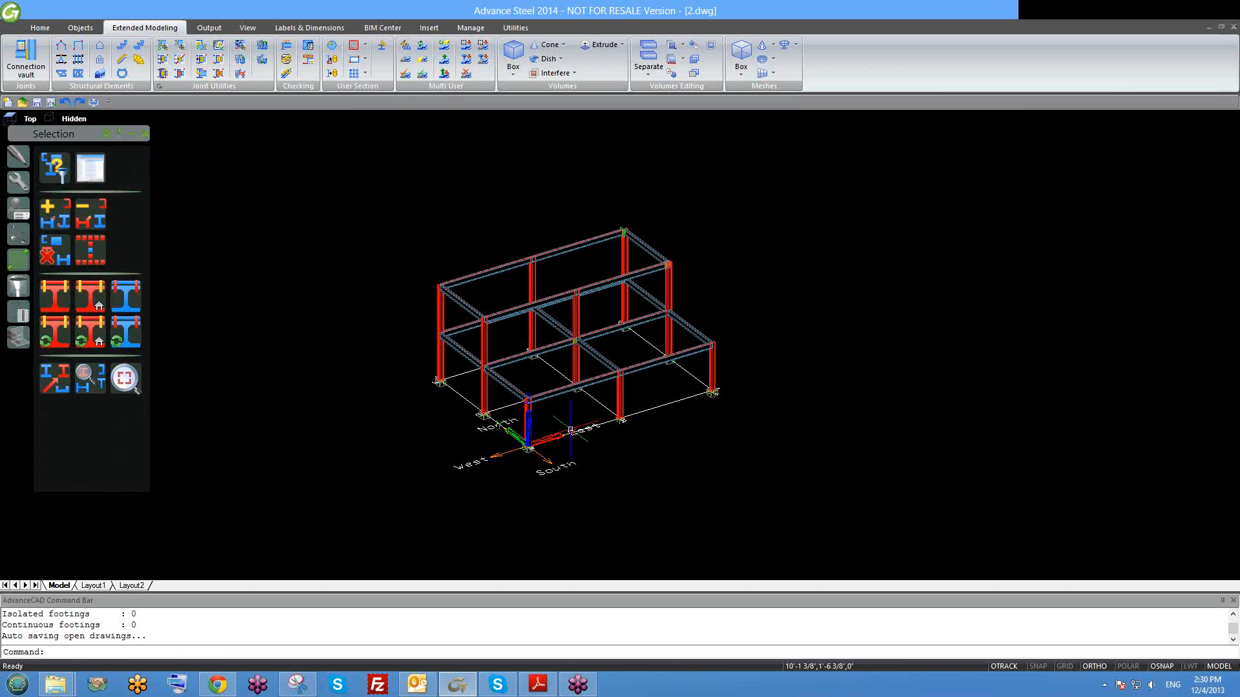
Clear the marking from all the columns in the model.
mouse_move(631, 456)
middle_mouse_down("shift")
mouse_move(667, 434)
mouse_move(651, 447)
mouse_move(624, 426)
mouse_move(613, 448)
middle_mouse_up("shift")
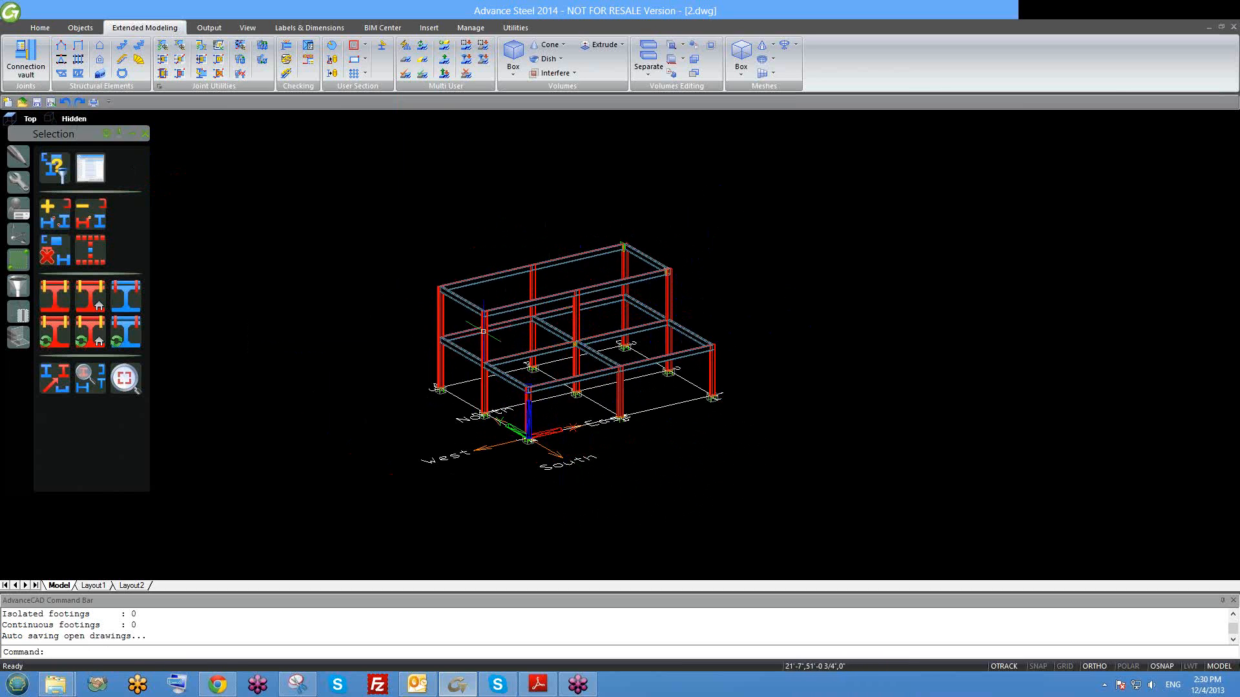
middle_click_drag(440, 314, 393, 293)
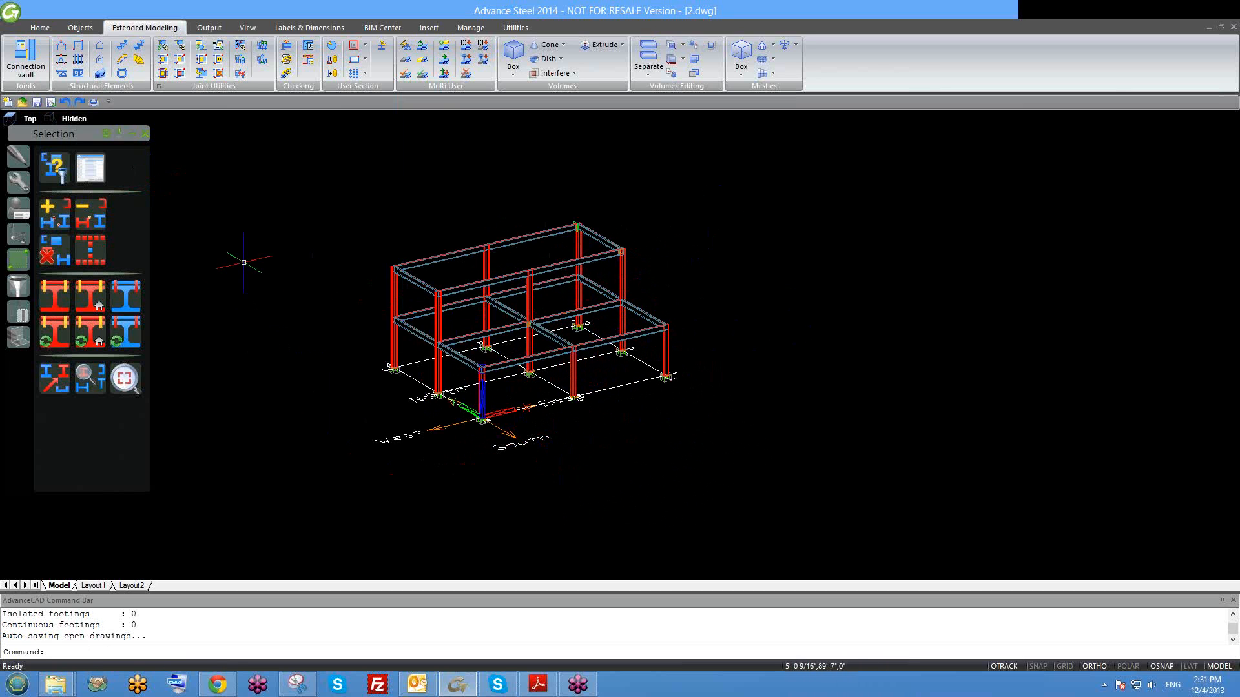
left_click(53, 257)
scroll(521, 317, "up", 2)
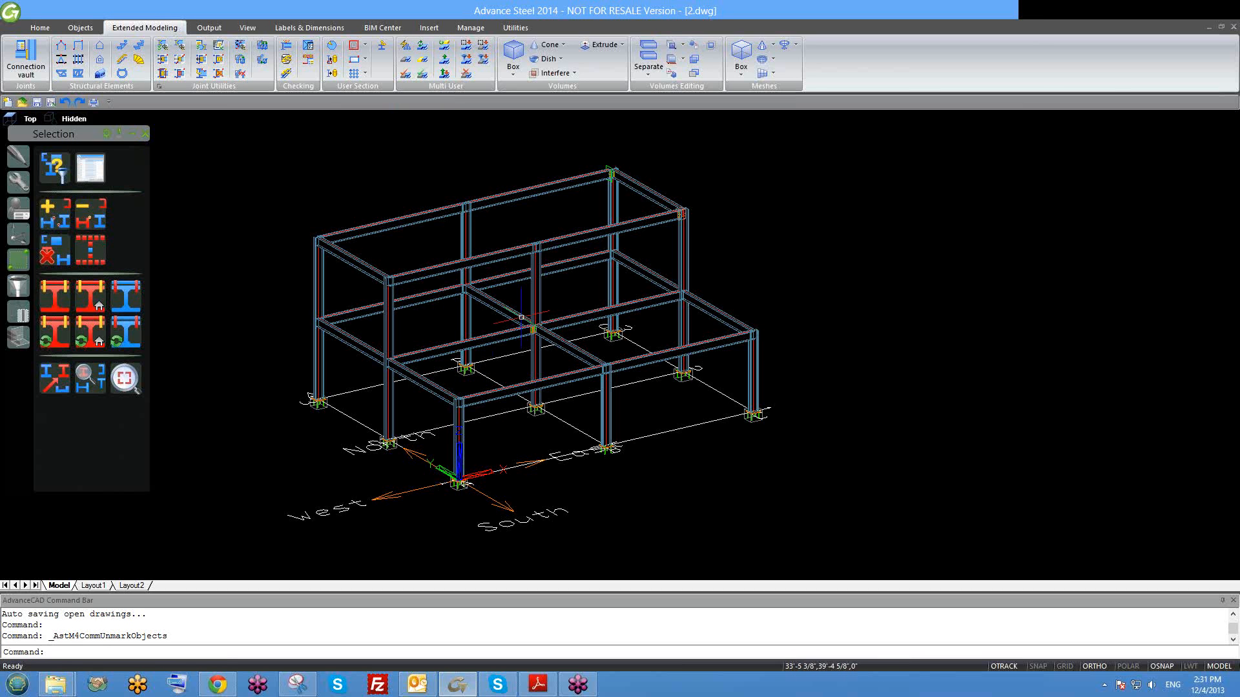
middle_click_drag(488, 345, 495, 363, "shift")
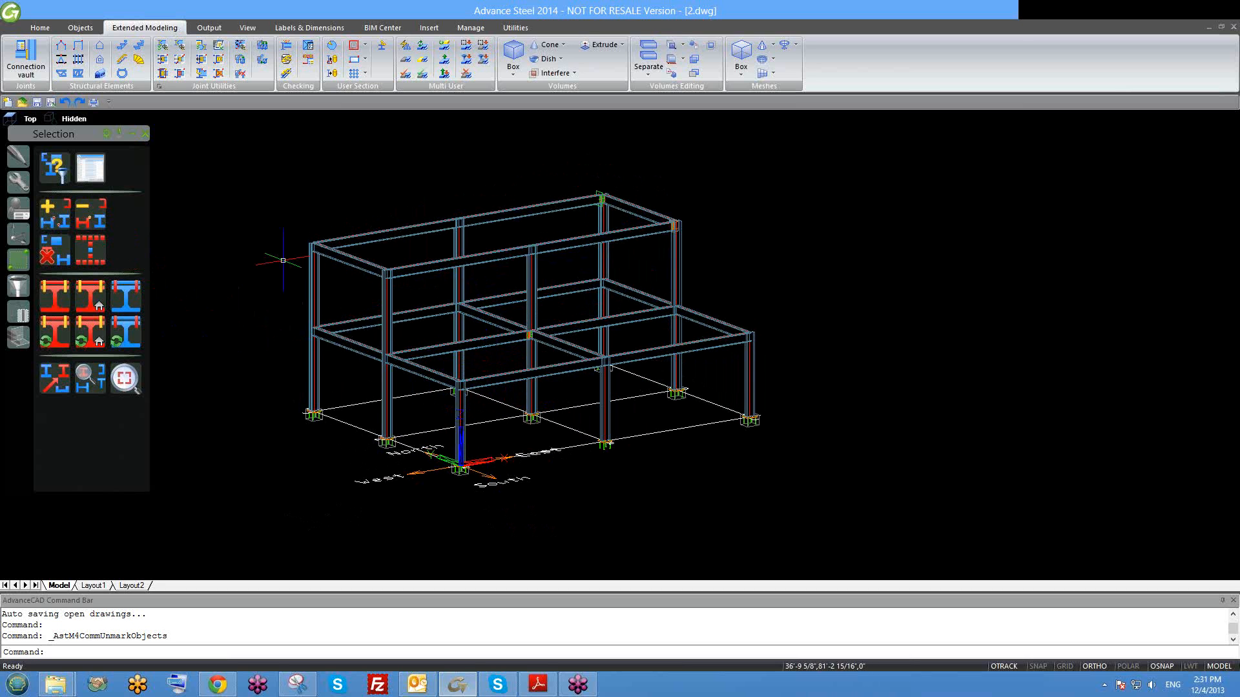
Check the Model Role in the naming properties of an upper-level beam and close them.
double_click(506, 256)
left_click(73, 92)
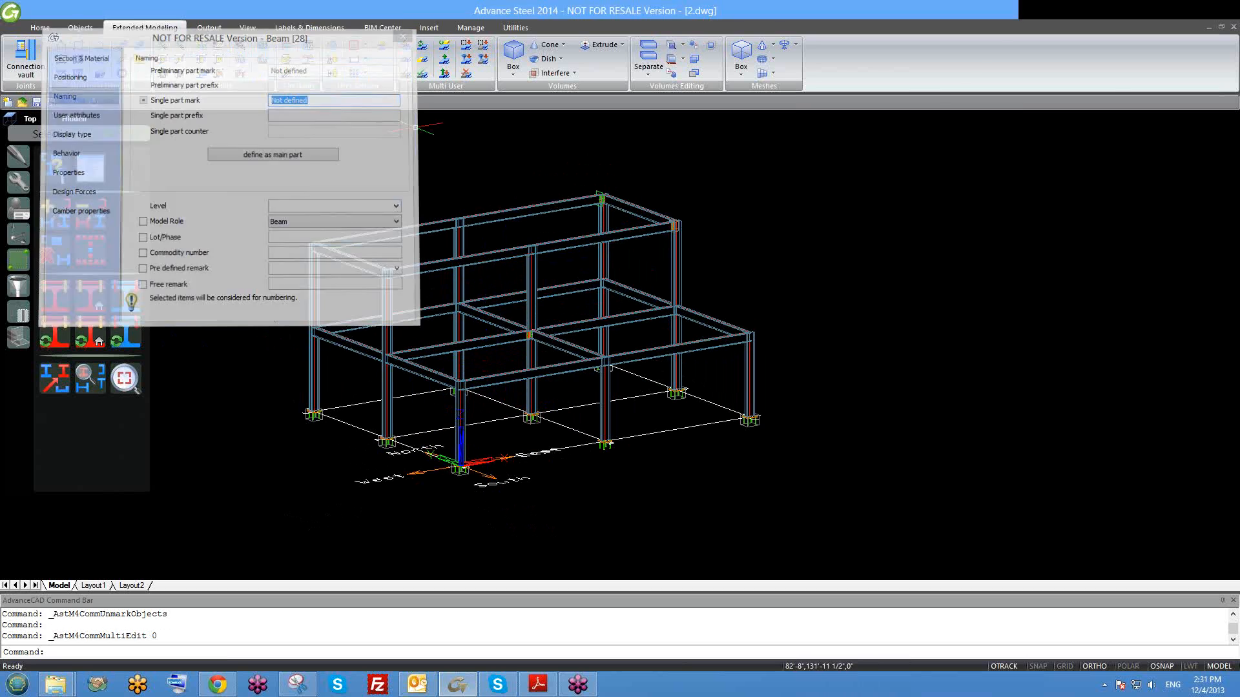
key("Escape")
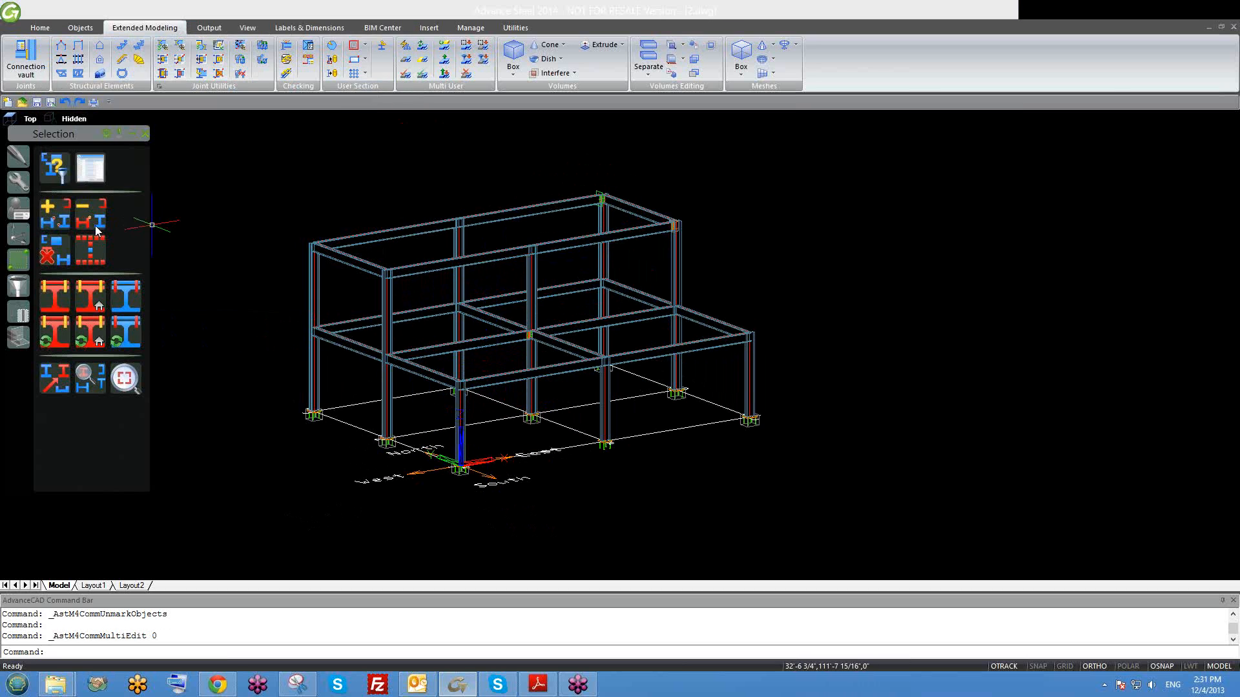
Reopen the object search, review its steel beam and Column role criteria, and save the query as "column".
left_click(52, 168)
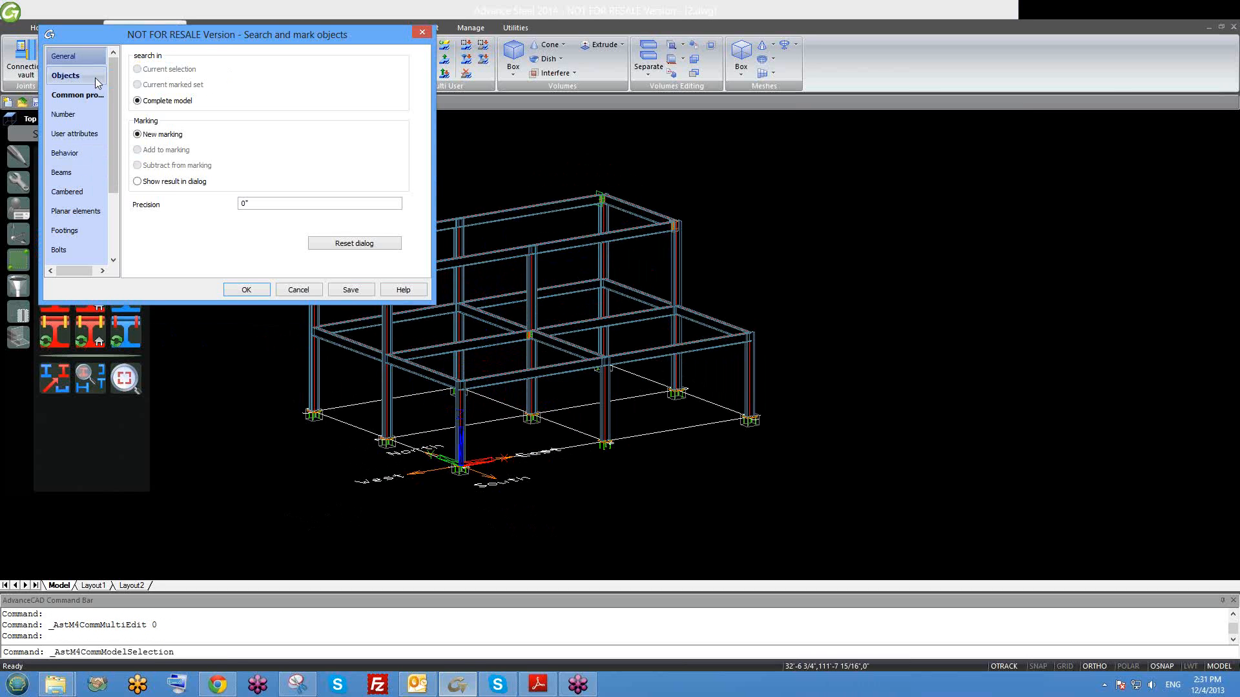
left_click(95, 77)
left_click(87, 95)
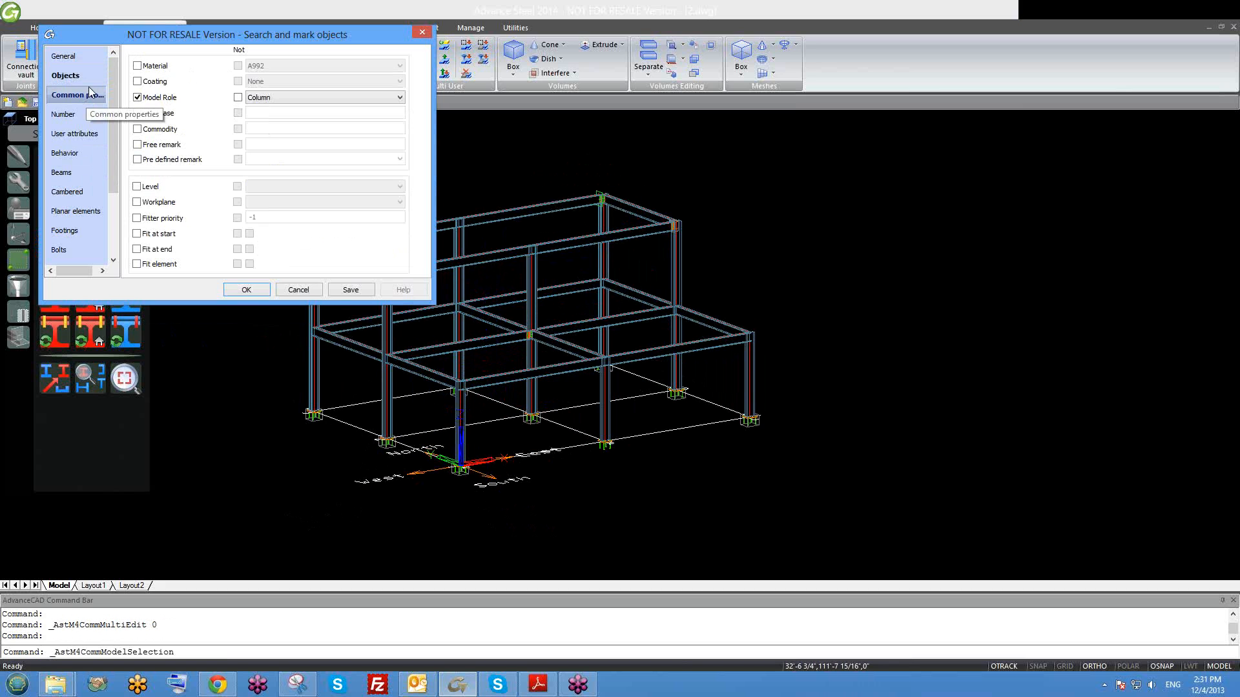
left_click_drag(234, 37, 389, 36)
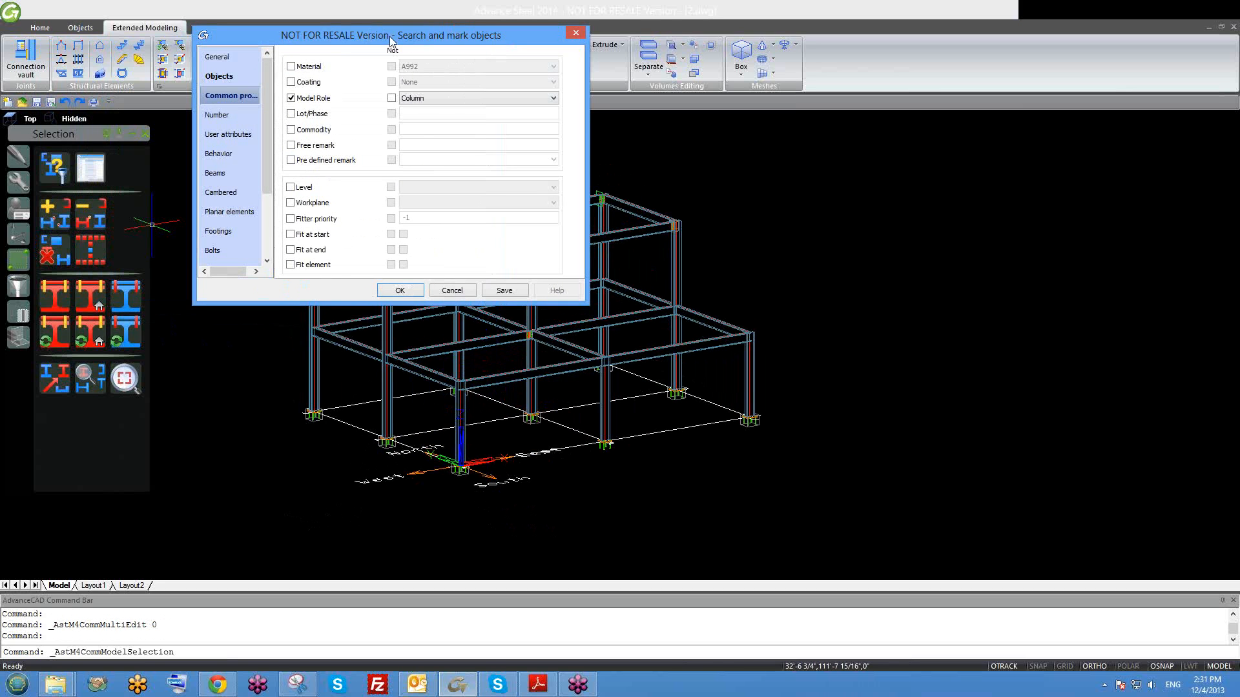
left_click(219, 77)
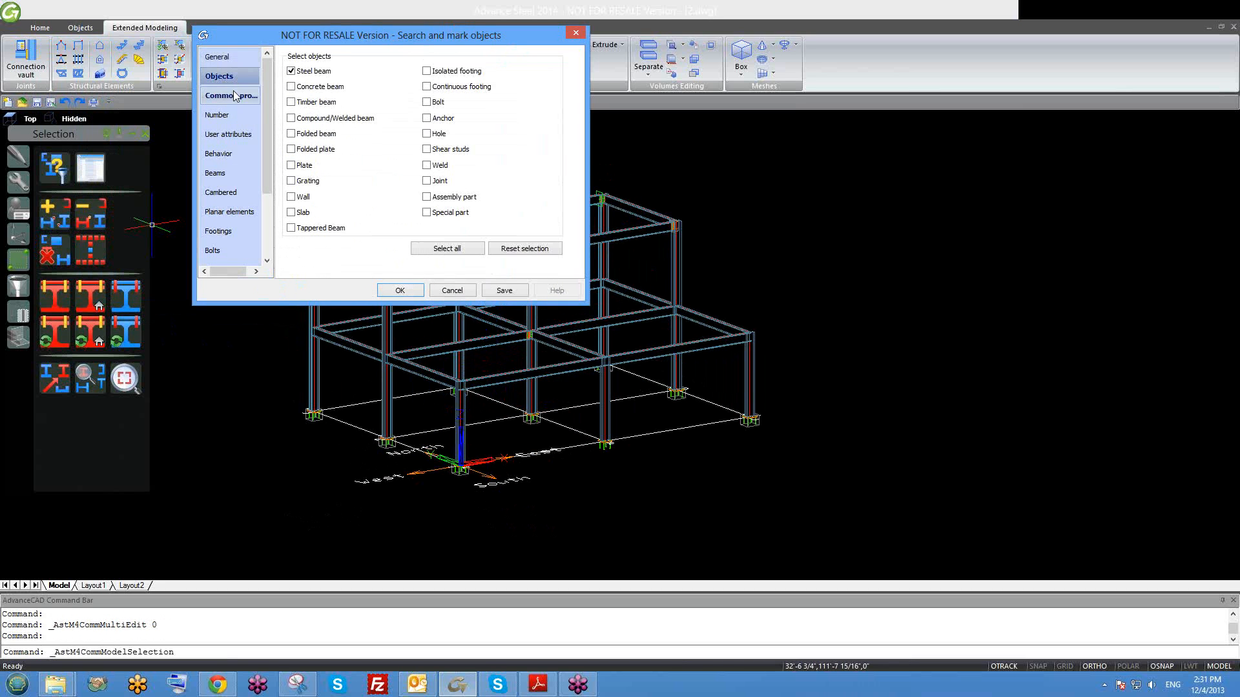
left_click(234, 94)
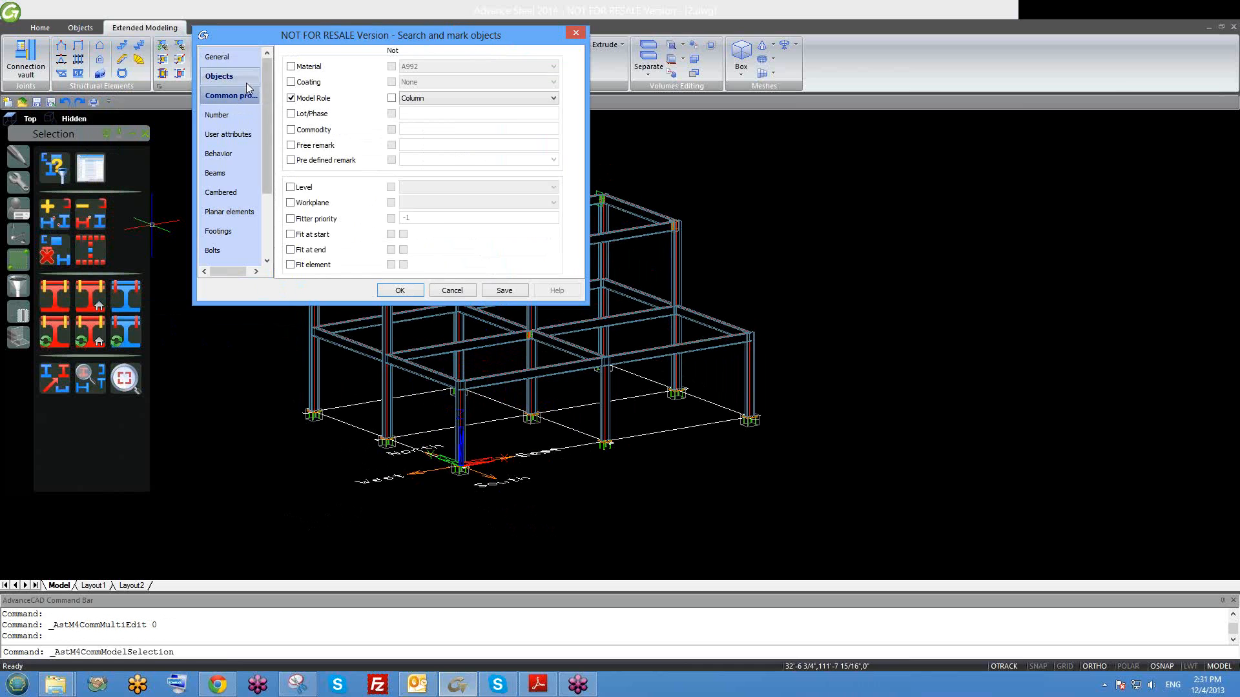
left_click(498, 291)
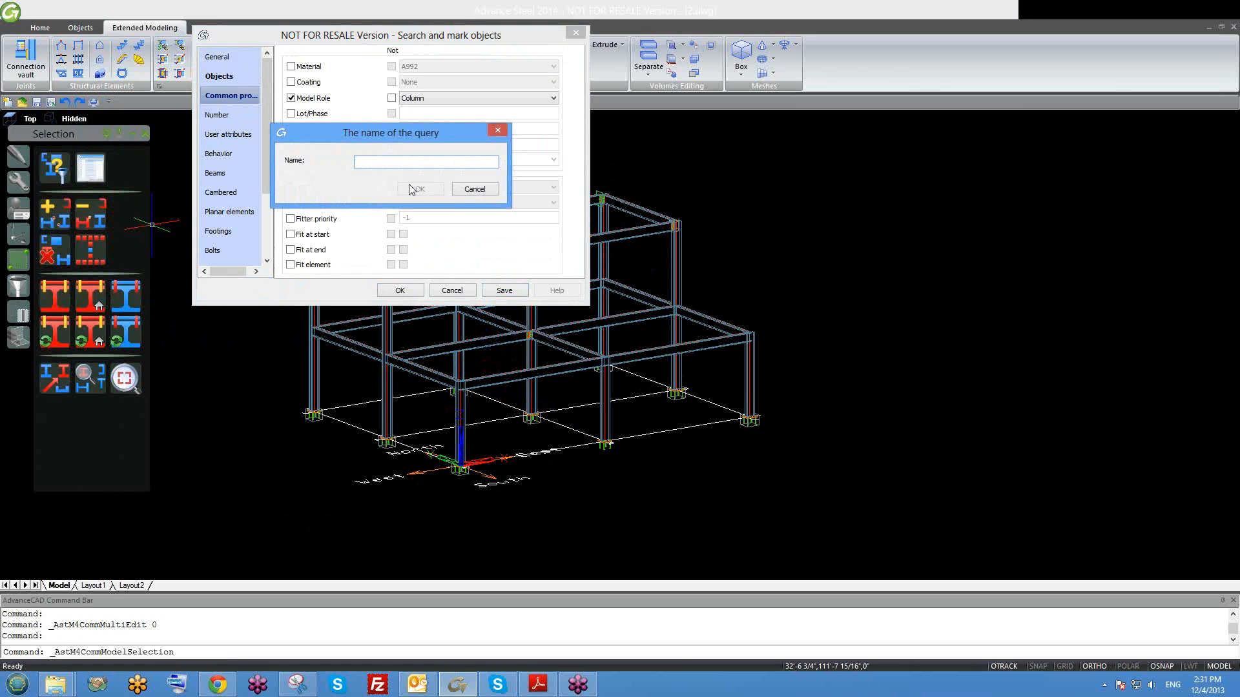
type("column")
left_click(424, 192)
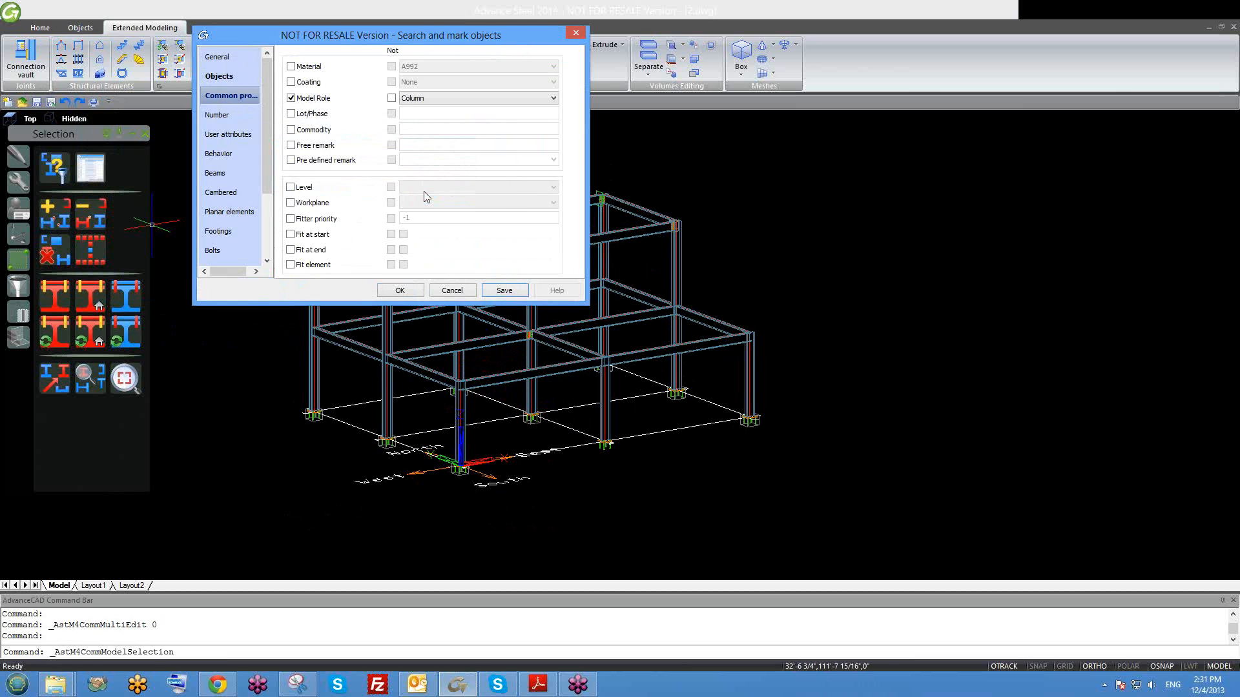
Run the saved column search to mark the columns and view the whole frame from several angles.
left_click(400, 291)
scroll(475, 339, "down", 3)
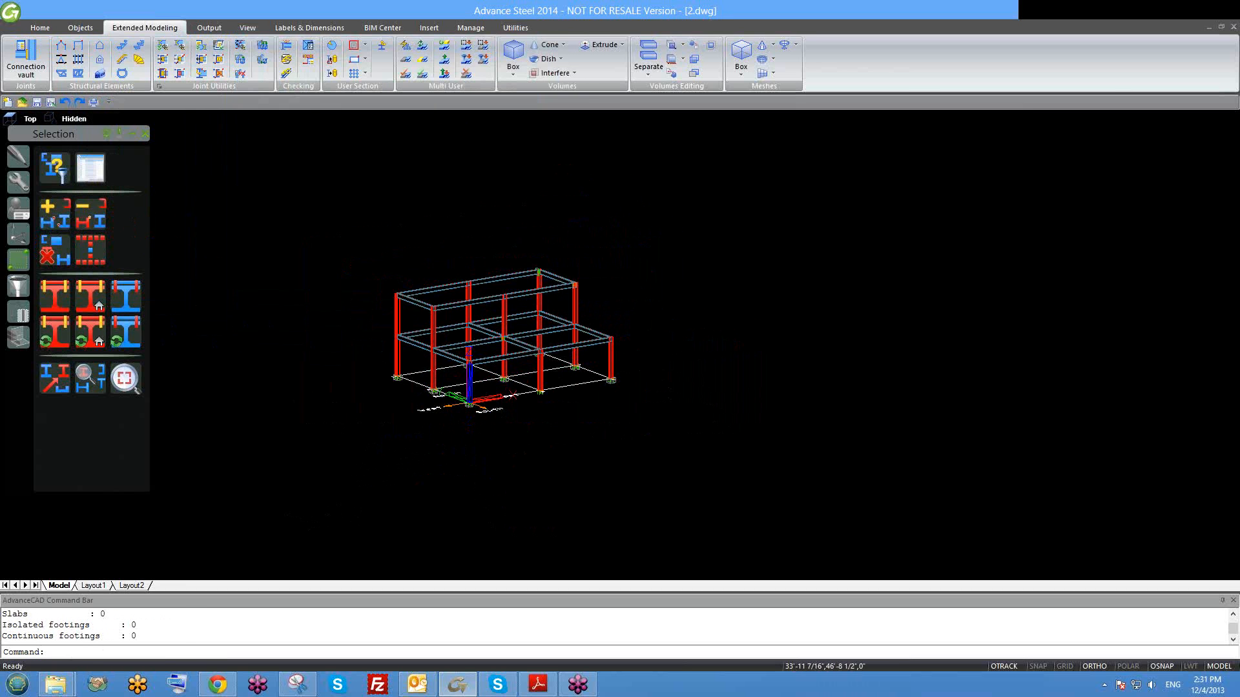
middle_click_drag(478, 341, 482, 406, "shift")
middle_click_drag(497, 418, 500, 407, "shift")
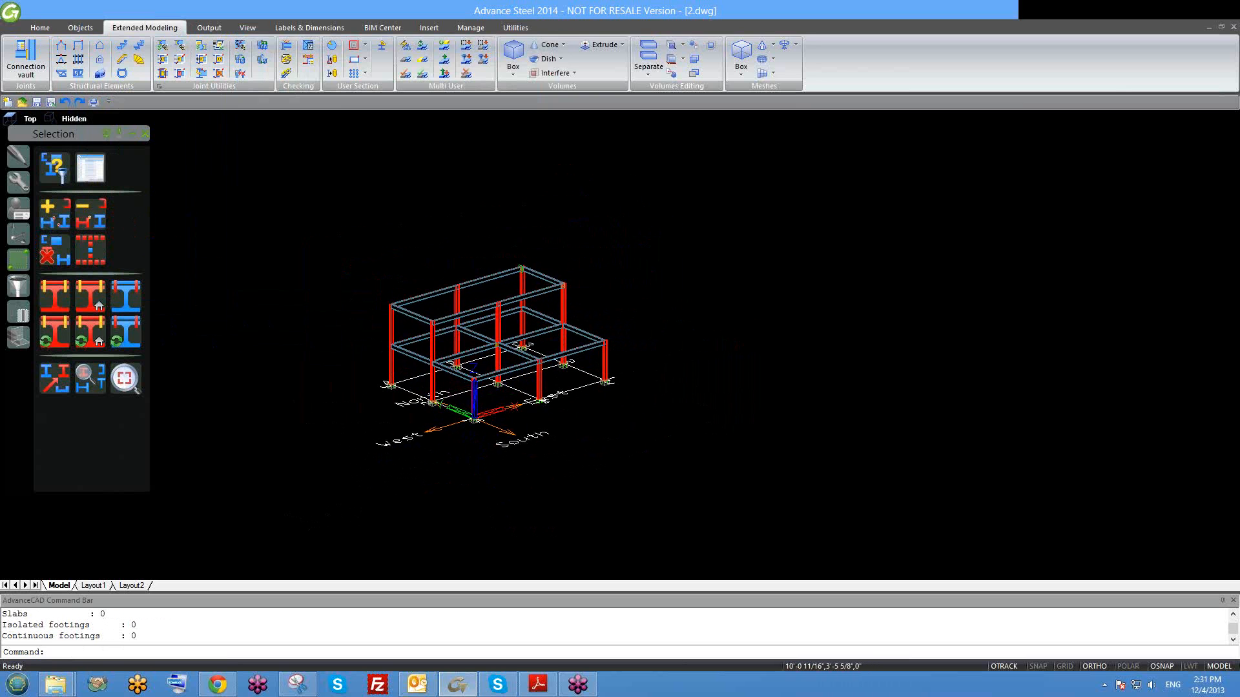
middle_click_drag(470, 364, 450, 383)
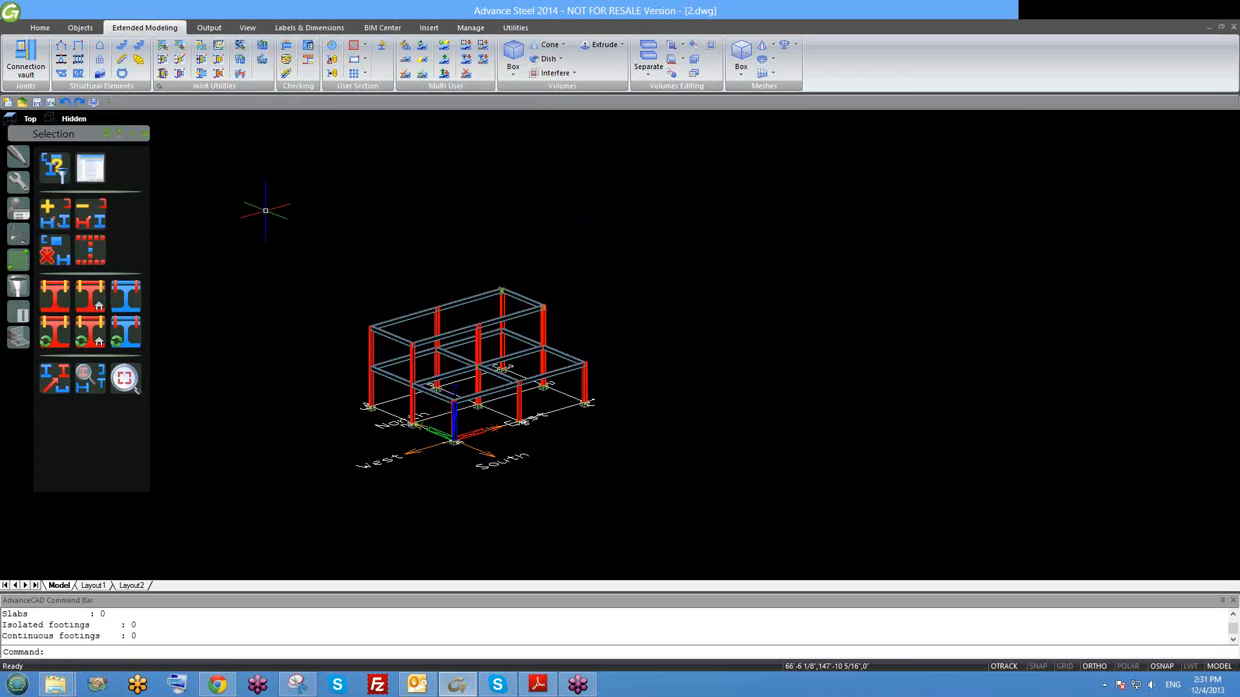
left_click(39, 28)
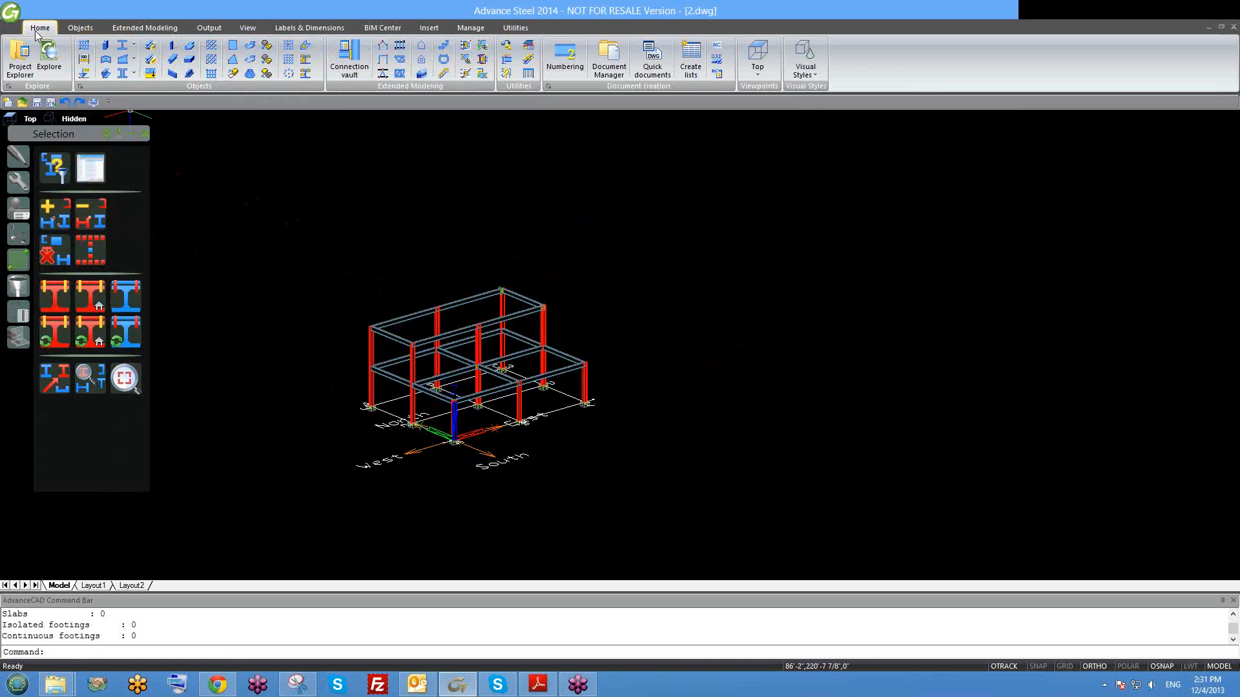
Open the Project Explorer and place its Structures window beside the steel frame, clear of the model.
left_click(21, 65)
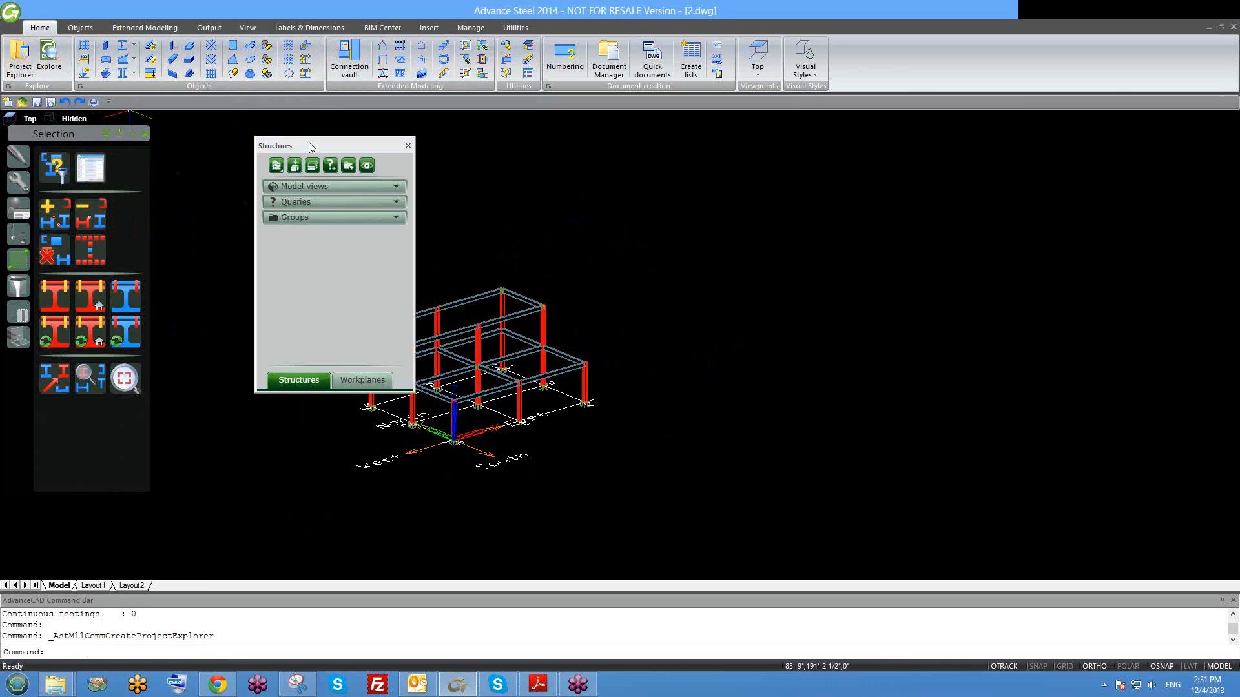
left_click_drag(310, 148, 216, 141)
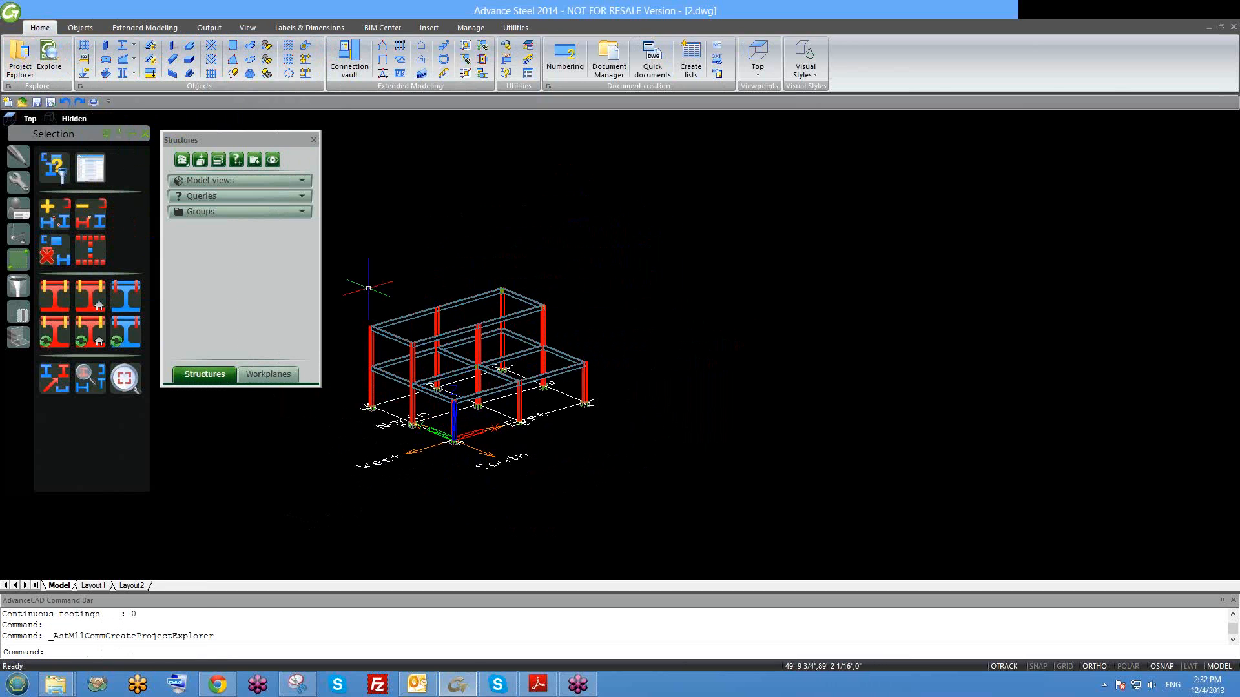
middle_click_drag(398, 335, 436, 335)
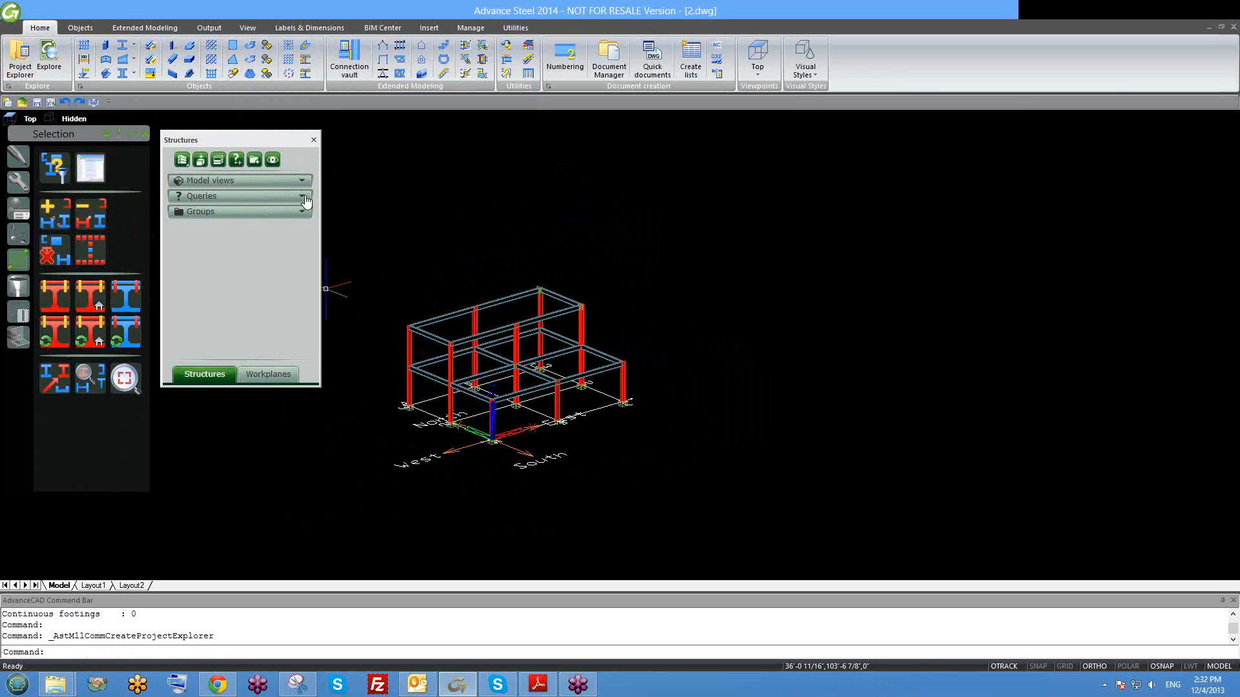
Review the object search's Steel beam and Column model role criteria and save the query under the name "column".
left_click(59, 171)
left_click(222, 76)
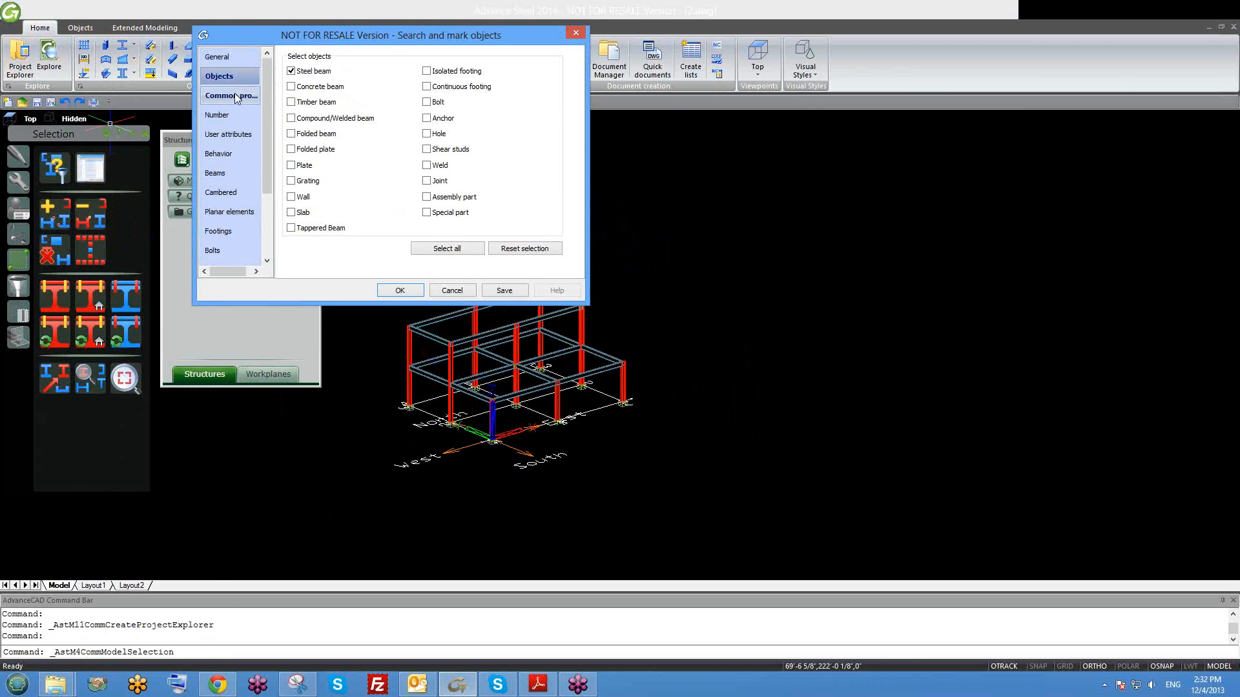
left_click(237, 97)
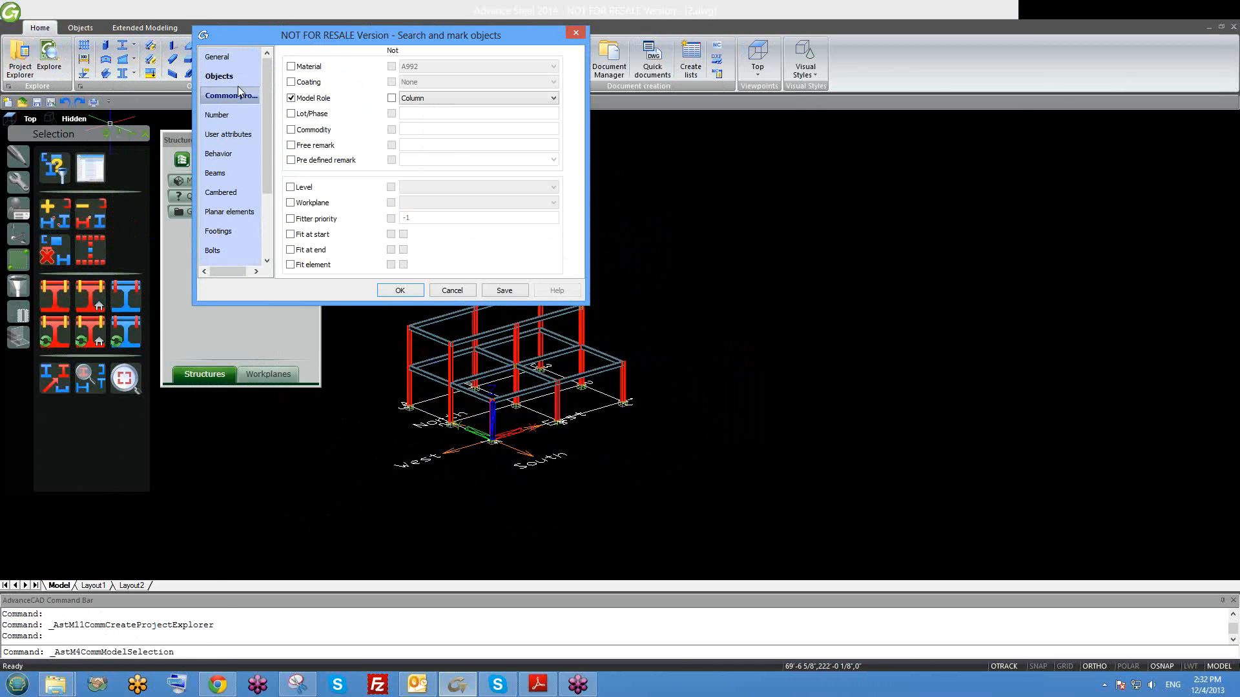
left_click(503, 291)
type("column")
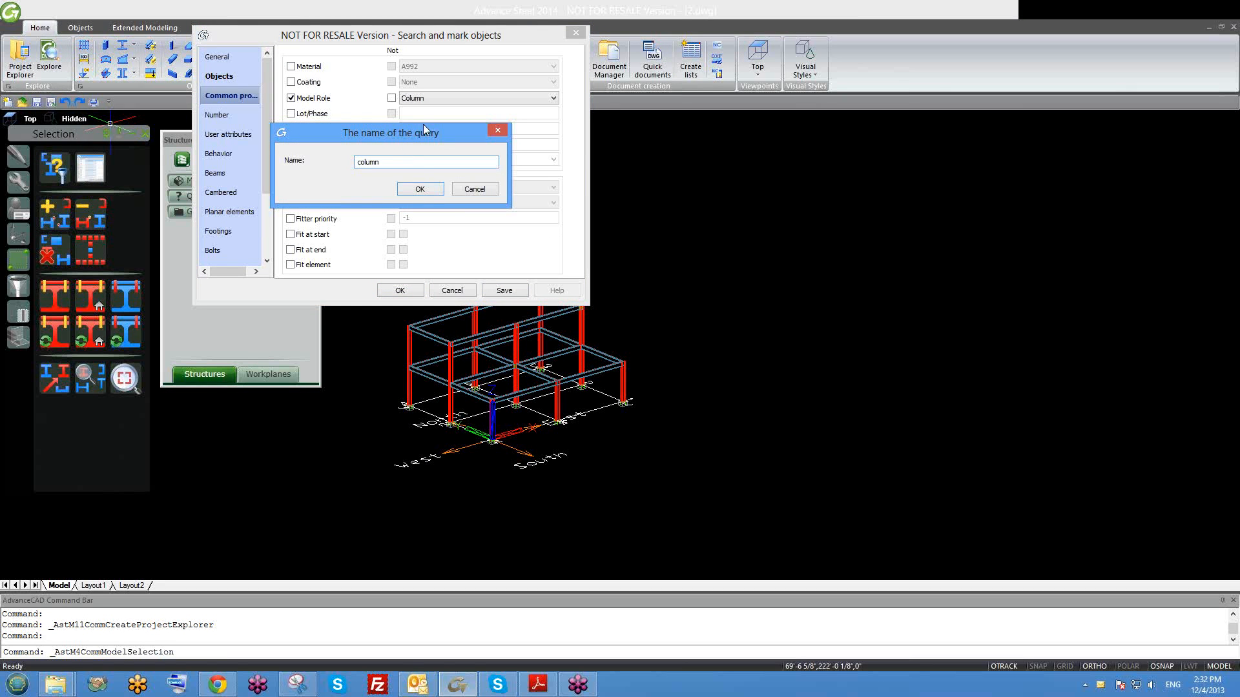
left_click(420, 189)
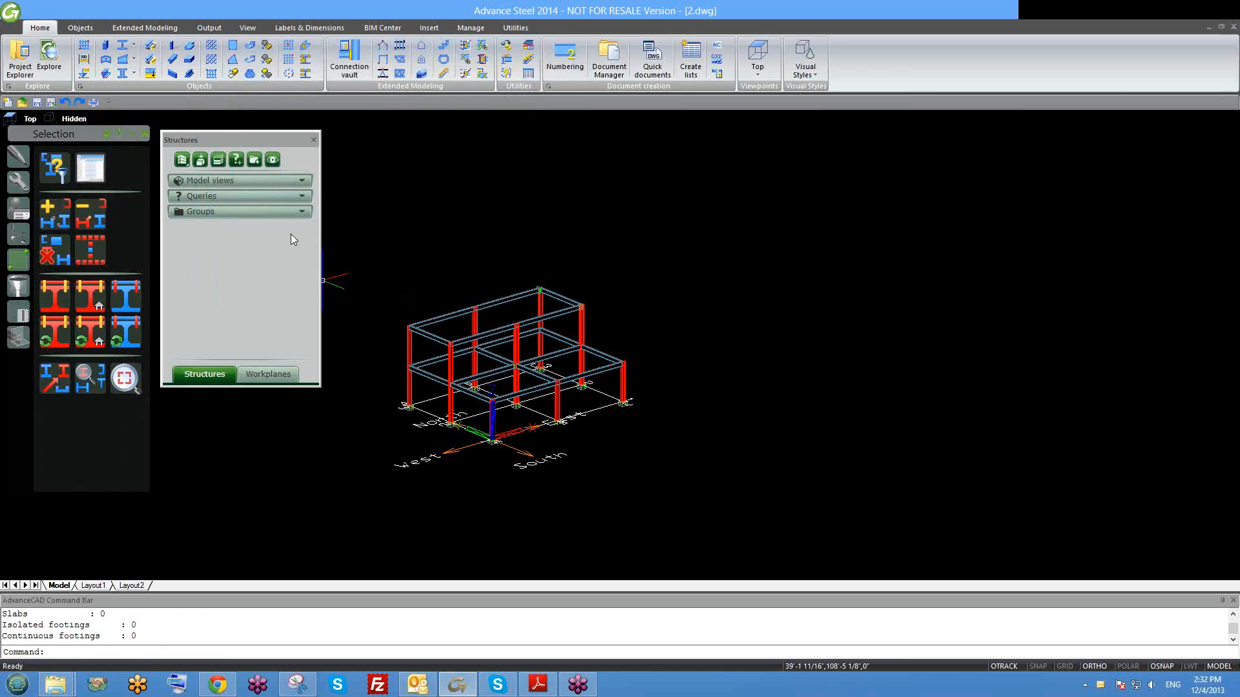
Show the saved queries in the Project Explorer and use the column query to isolate the columns, ending with the full frame displayed.
left_click(303, 198)
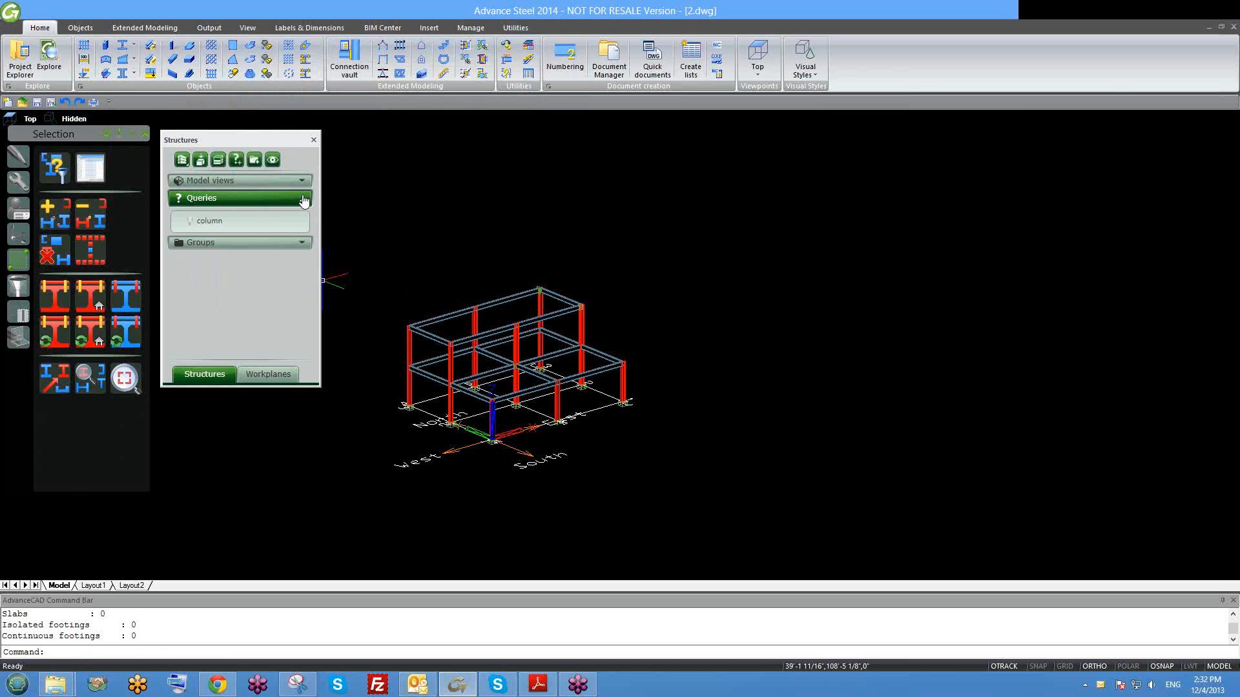
left_click(190, 221)
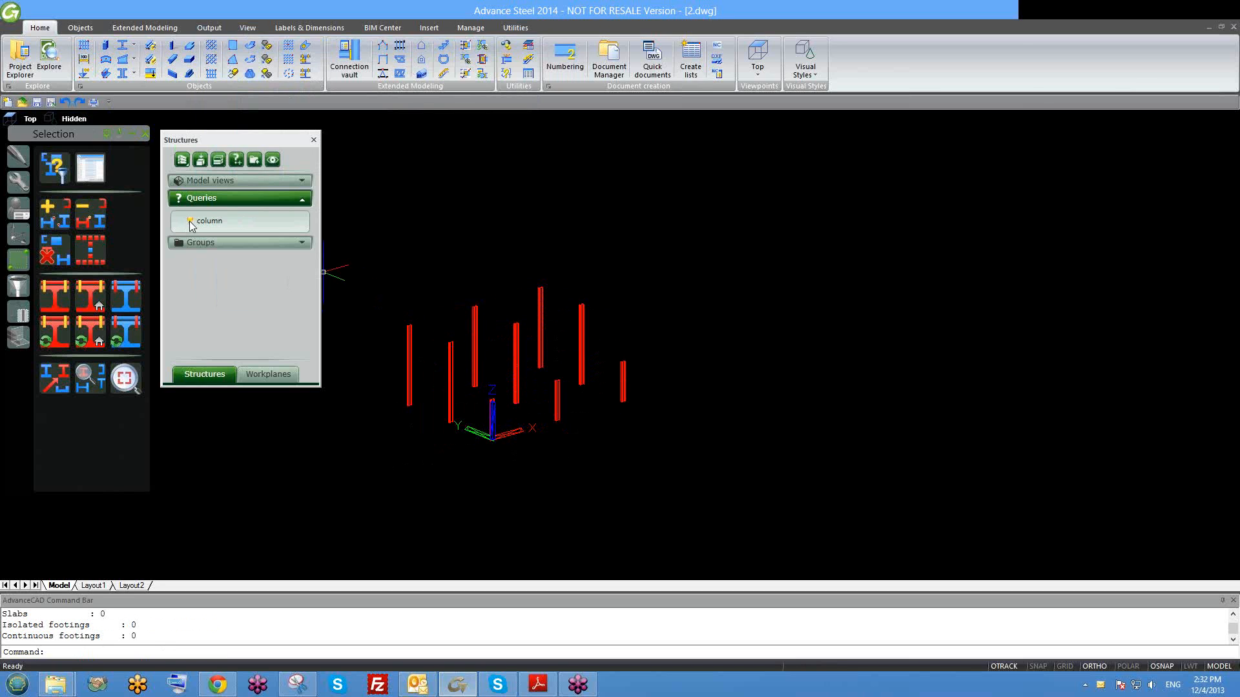
left_click(190, 221)
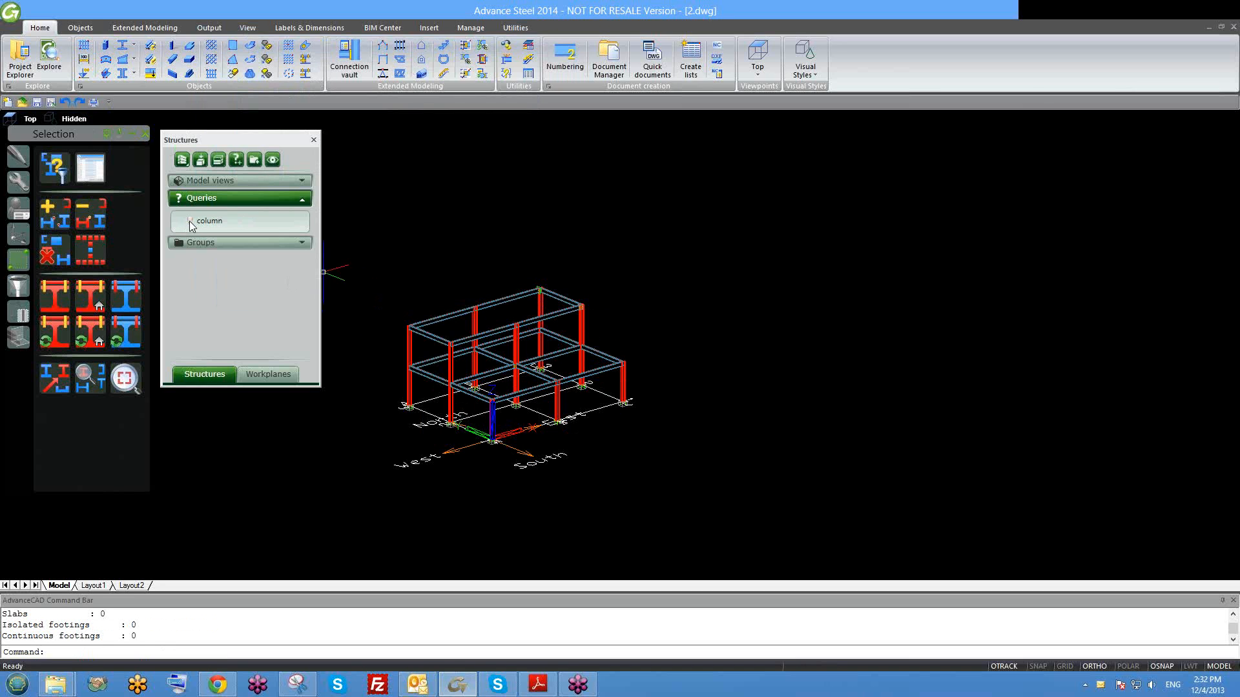
left_click(189, 221)
left_click(190, 221)
left_click(190, 221)
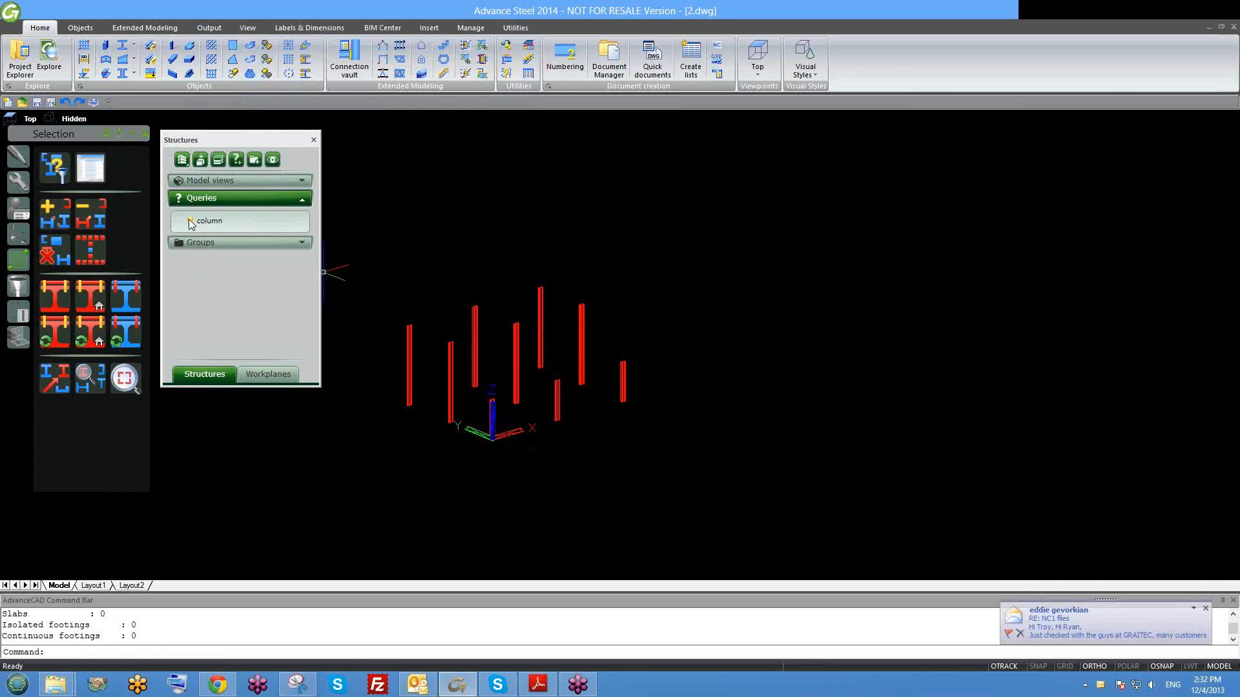
left_click(190, 221)
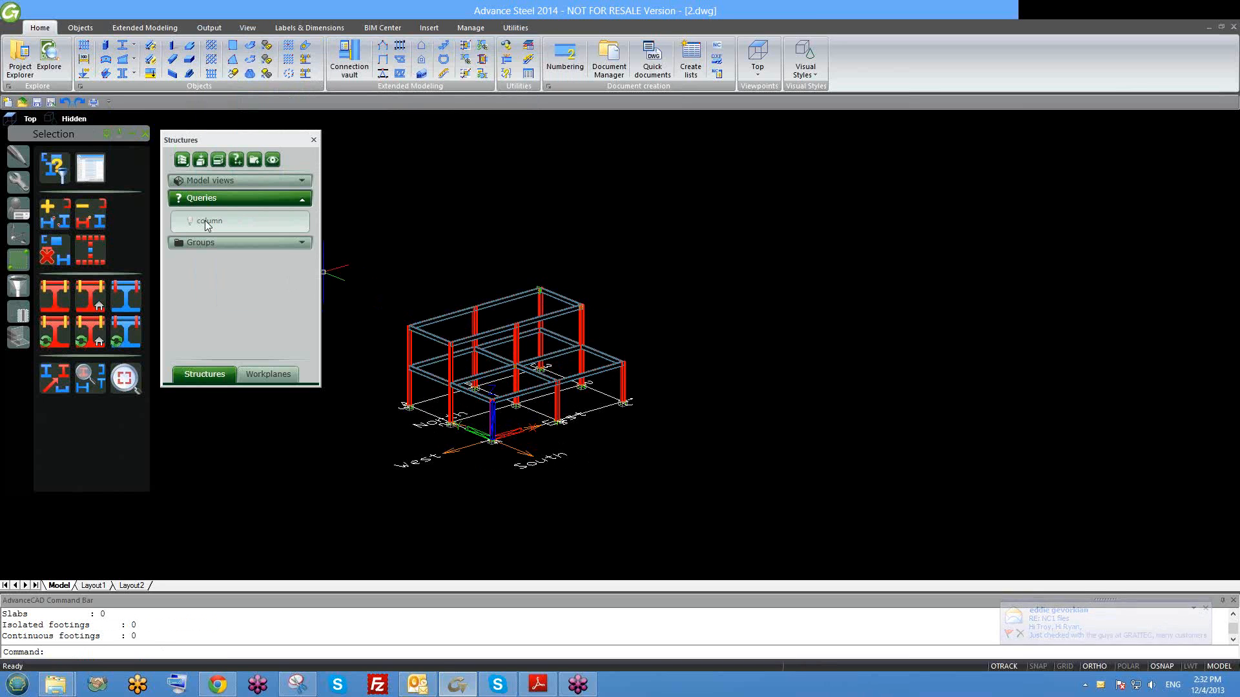
Execute the saved column query, clear the marking, and execute the query again to mark the columns.
right_click(206, 224)
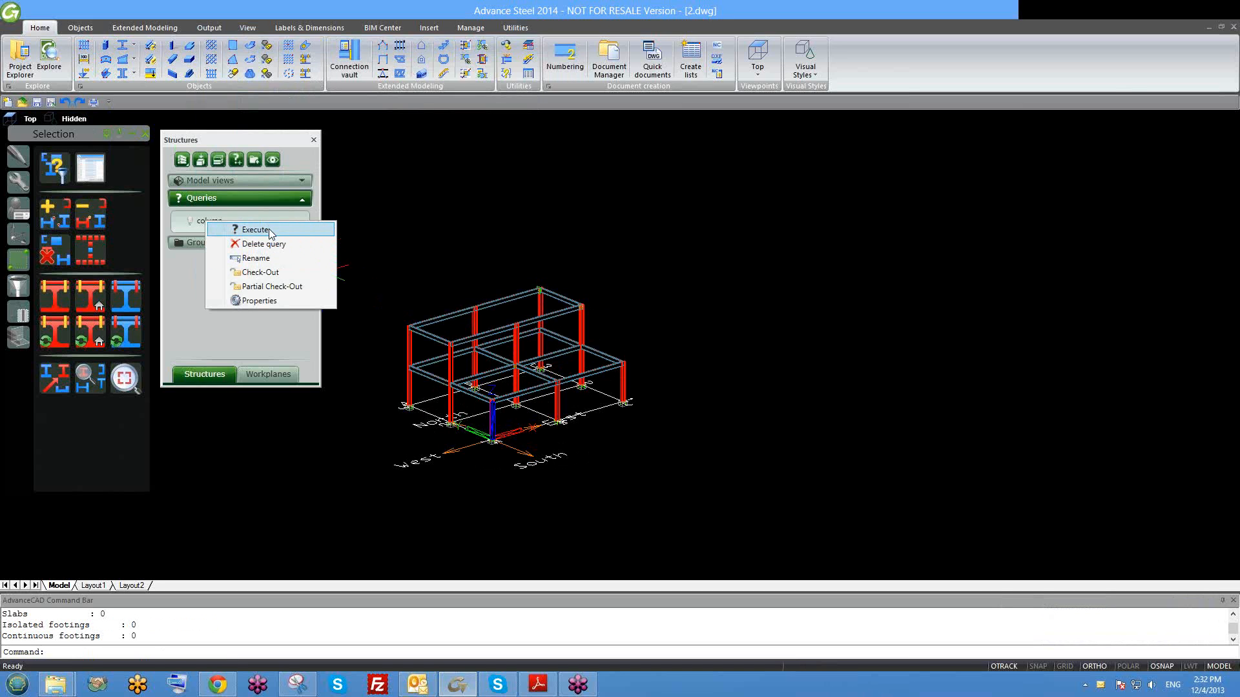
left_click(269, 230)
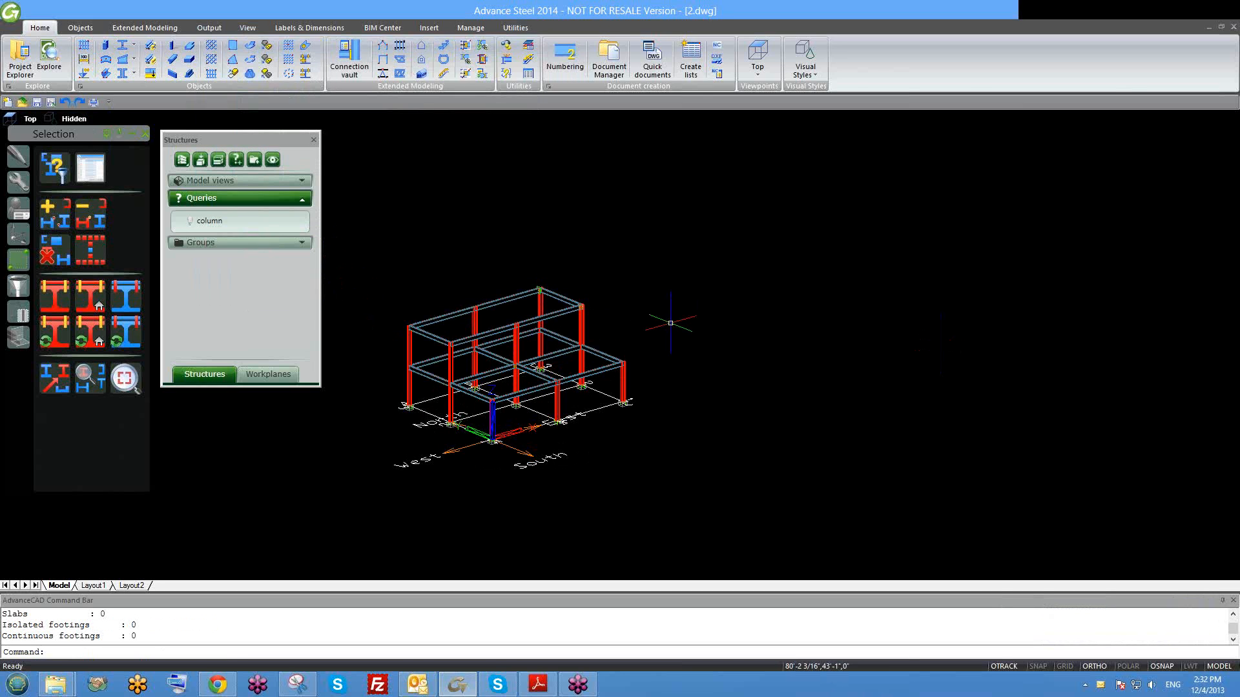
left_click(55, 249)
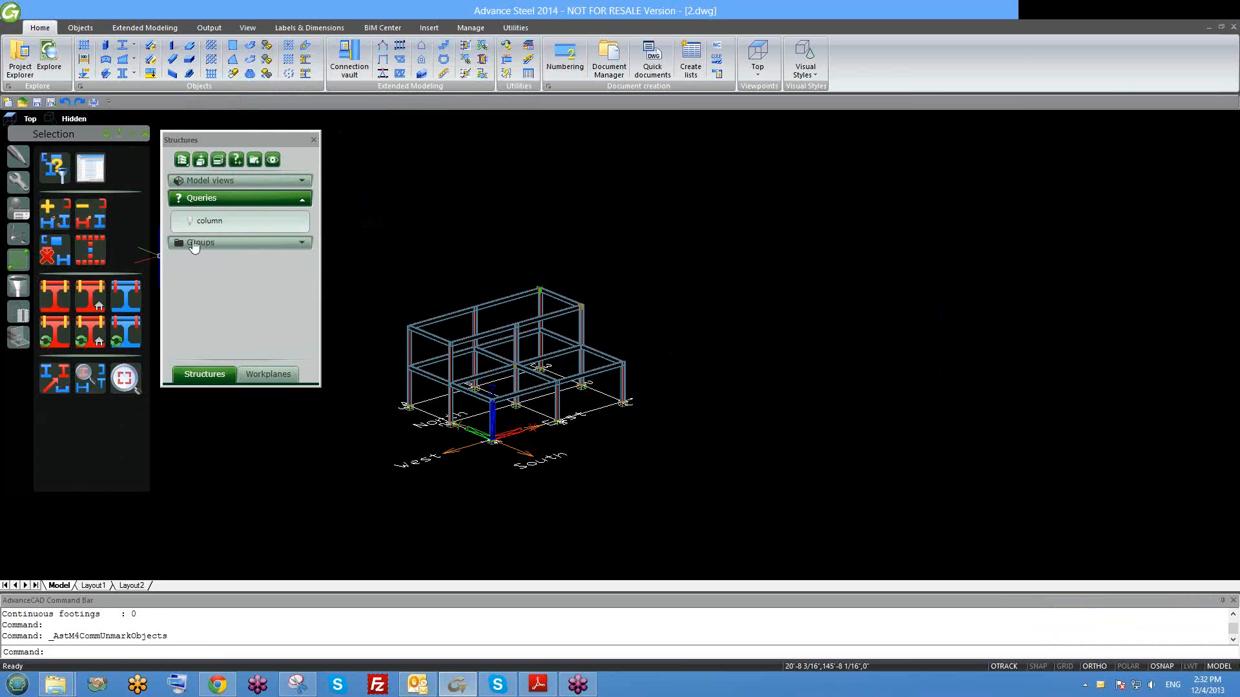
right_click(201, 226)
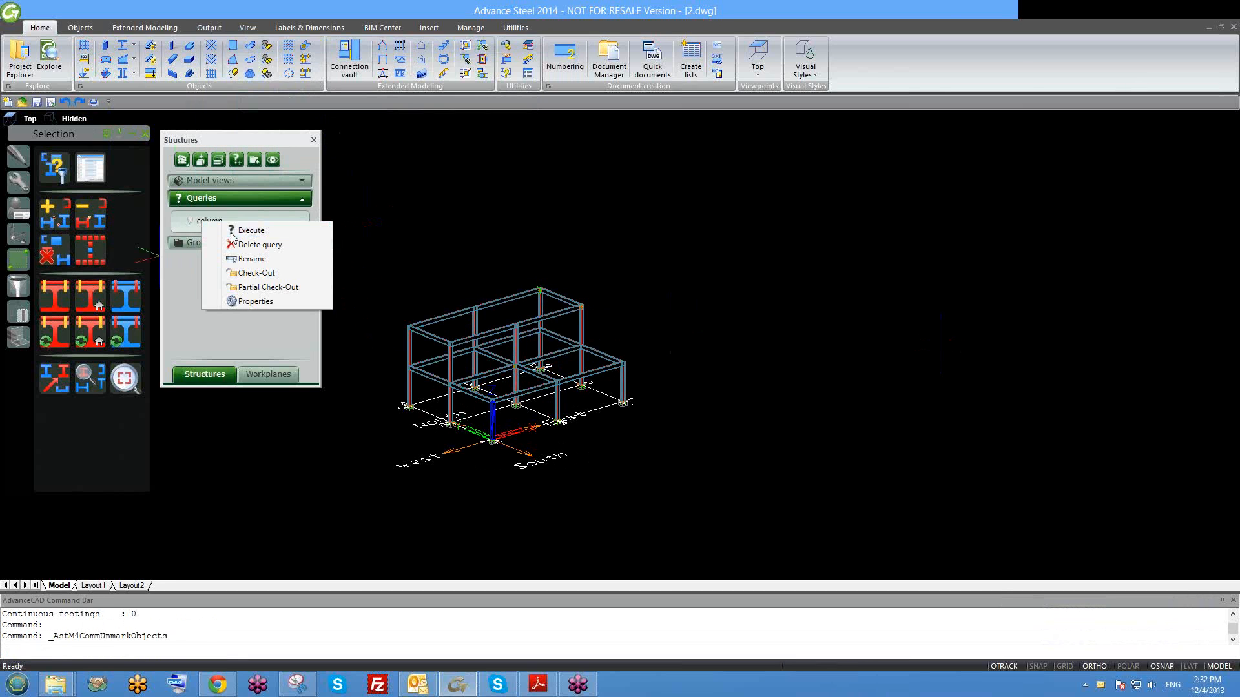
left_click(219, 230)
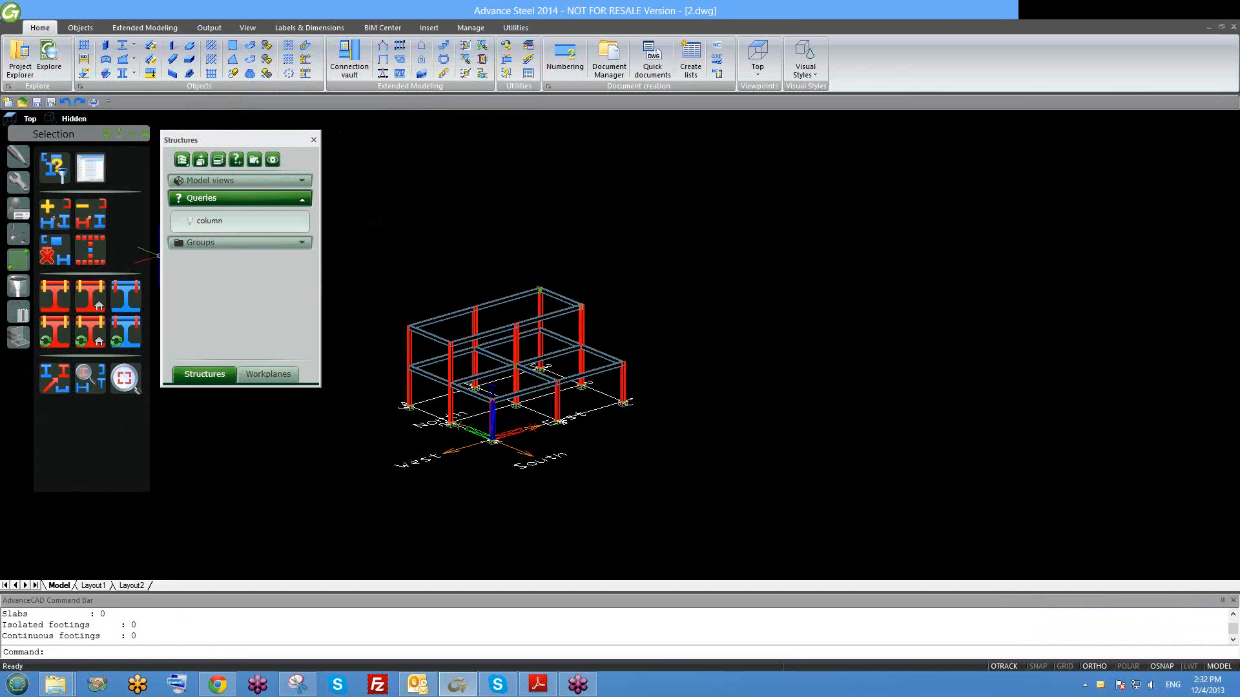
Switch the column query's isolated view on and off, and reposition the Project Explorer with its saved queries listed.
left_click(189, 220)
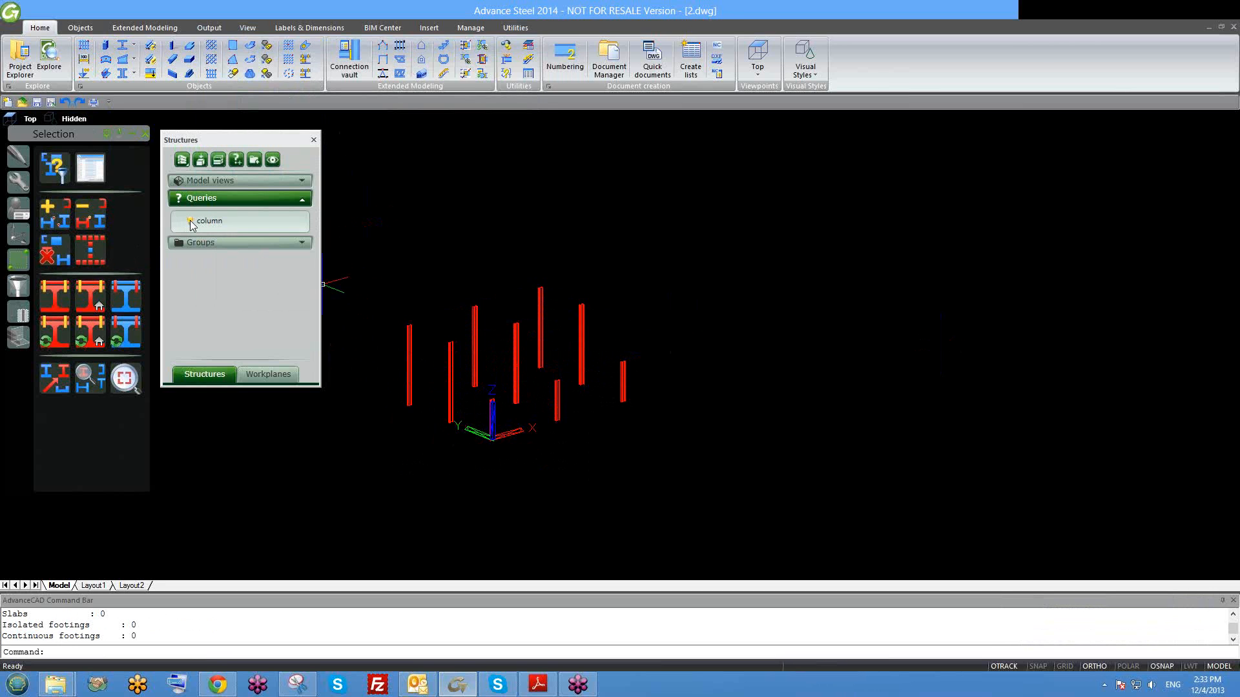
left_click(193, 223)
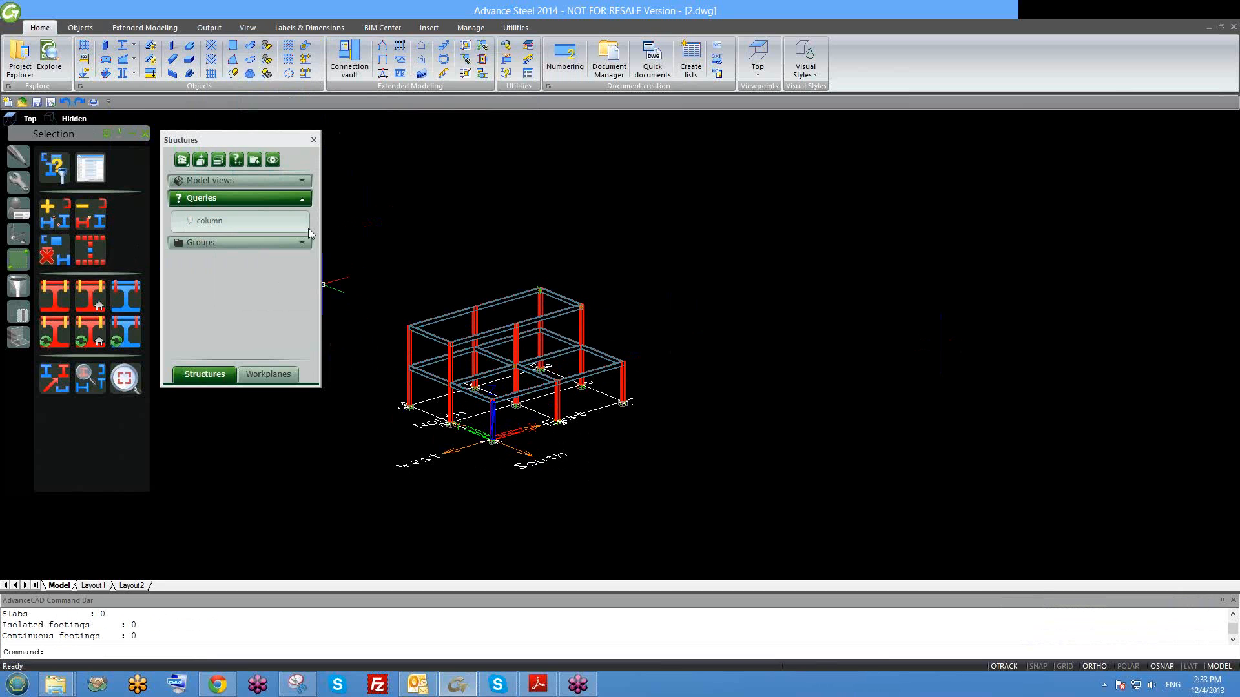
left_click_drag(296, 138, 289, 137)
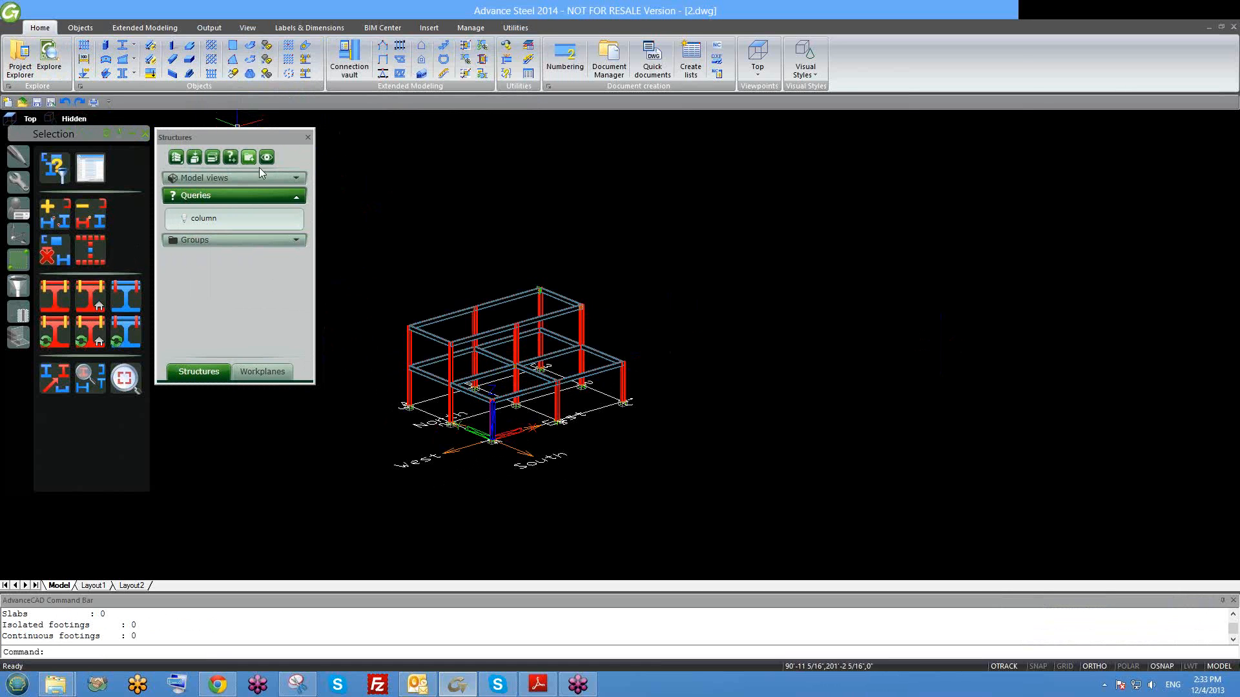
left_click(296, 197)
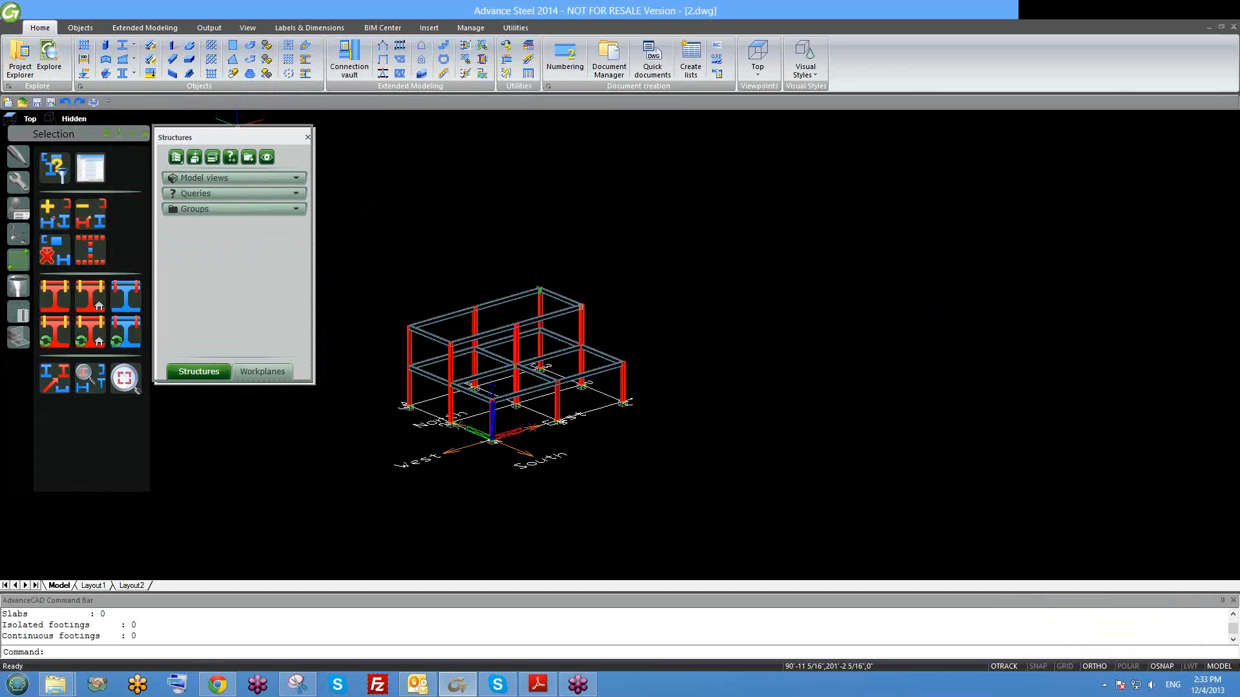
left_click_drag(288, 137, 284, 122)
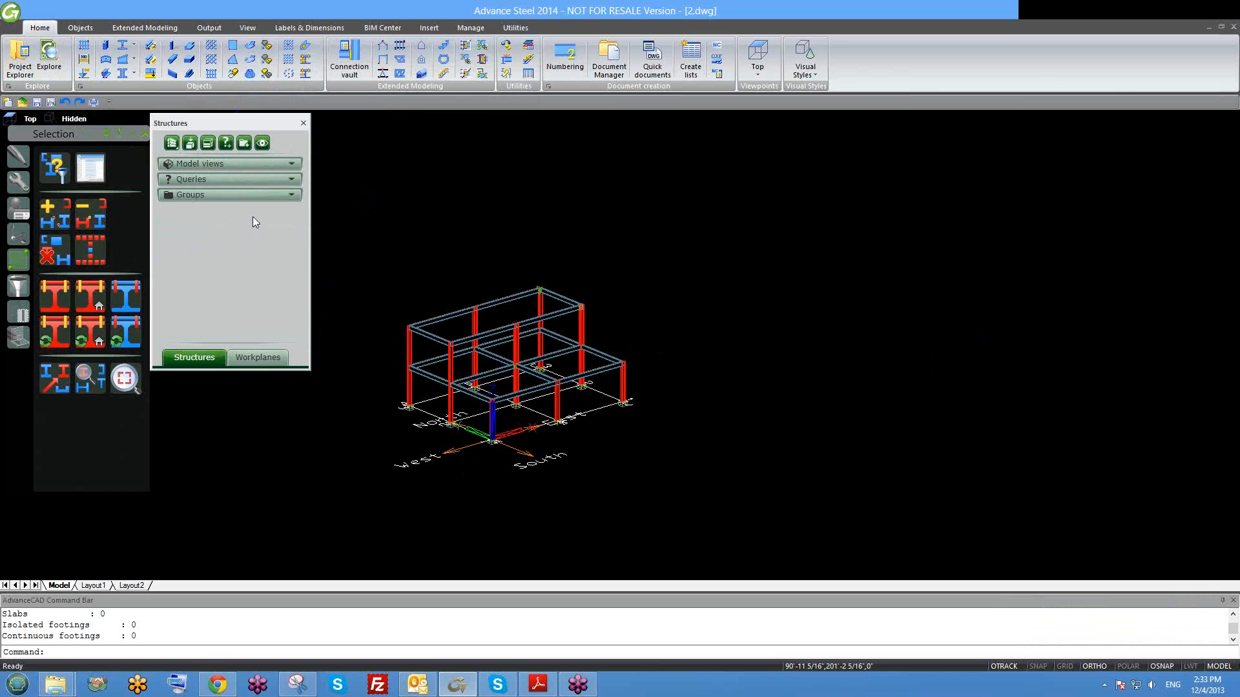
left_click(294, 179)
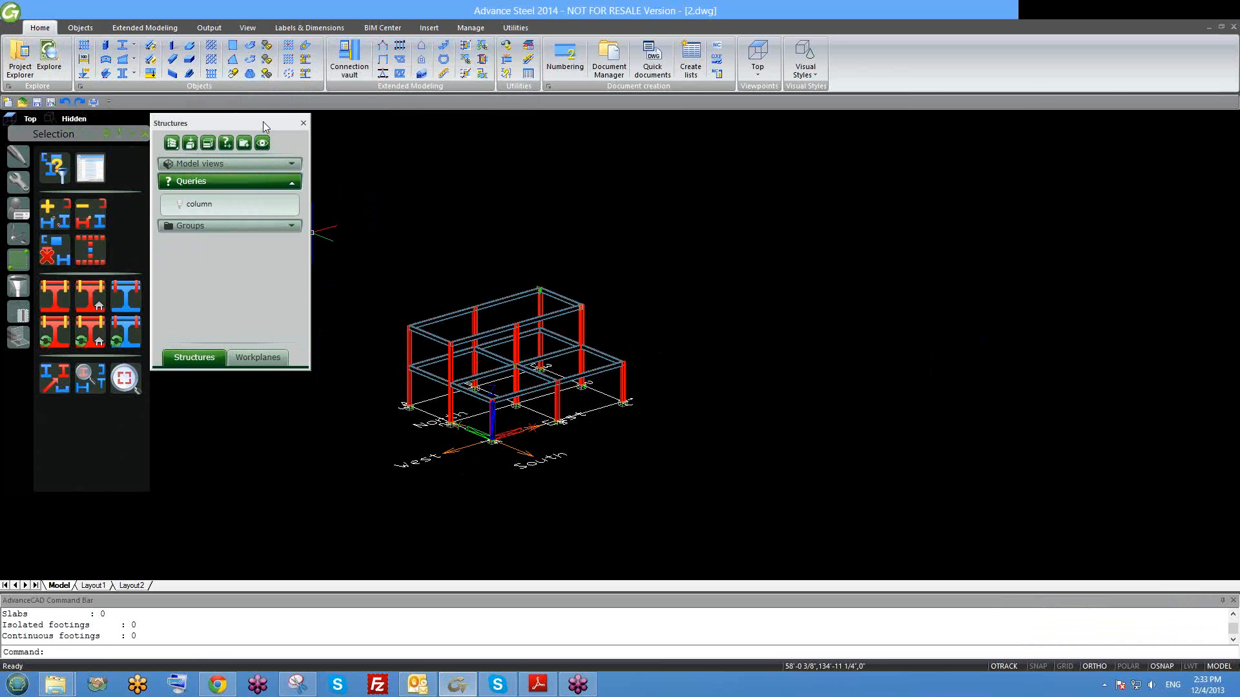
left_click_drag(262, 121, 268, 125)
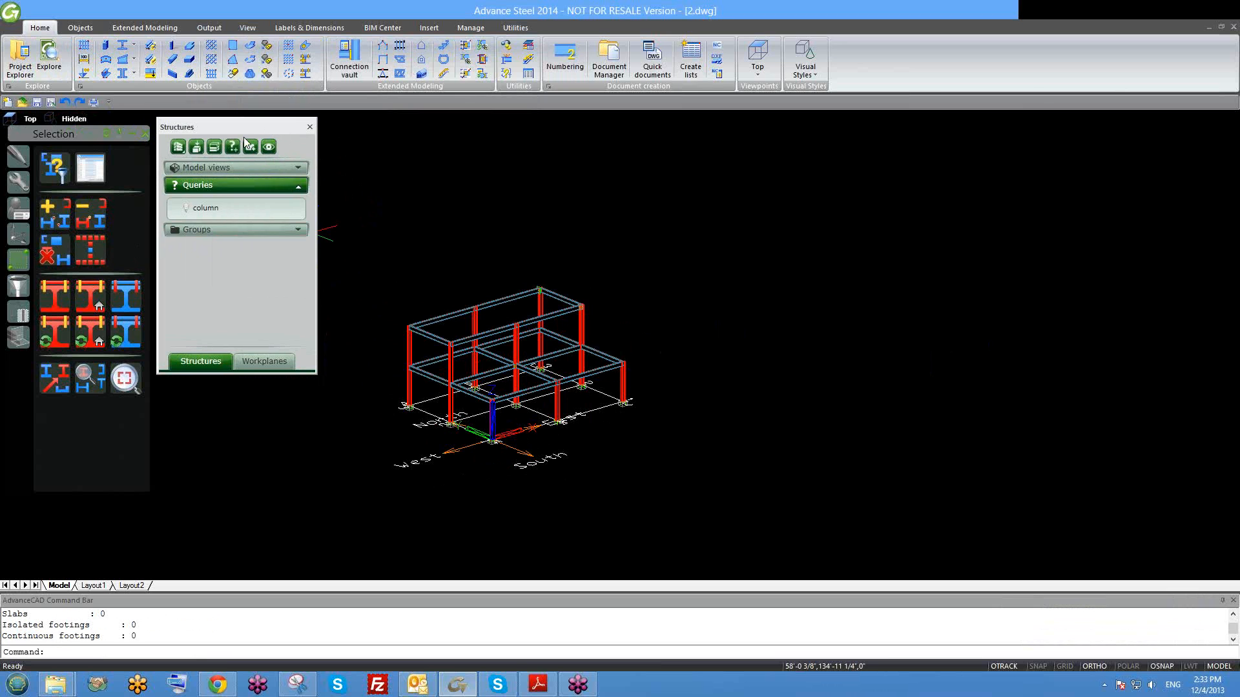
Reopen the object search, check its selected object types and Model Role criterion, and close it without running the search.
left_click(63, 178)
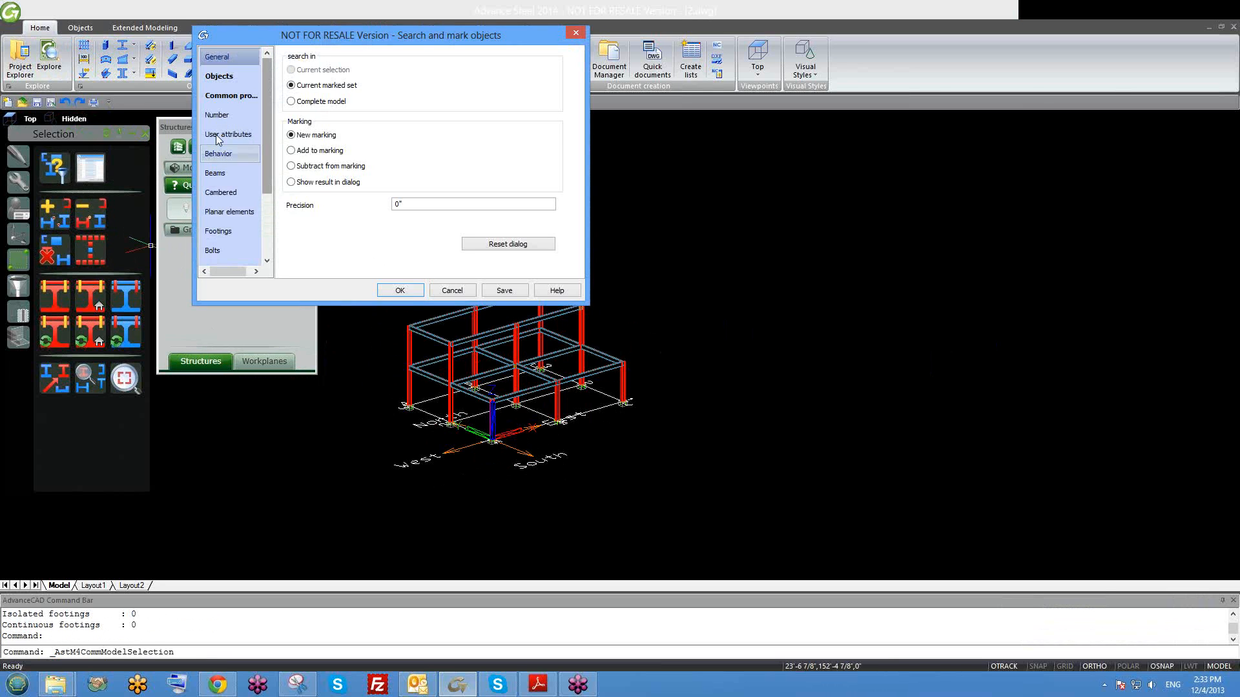
left_click(230, 97)
left_click(220, 96)
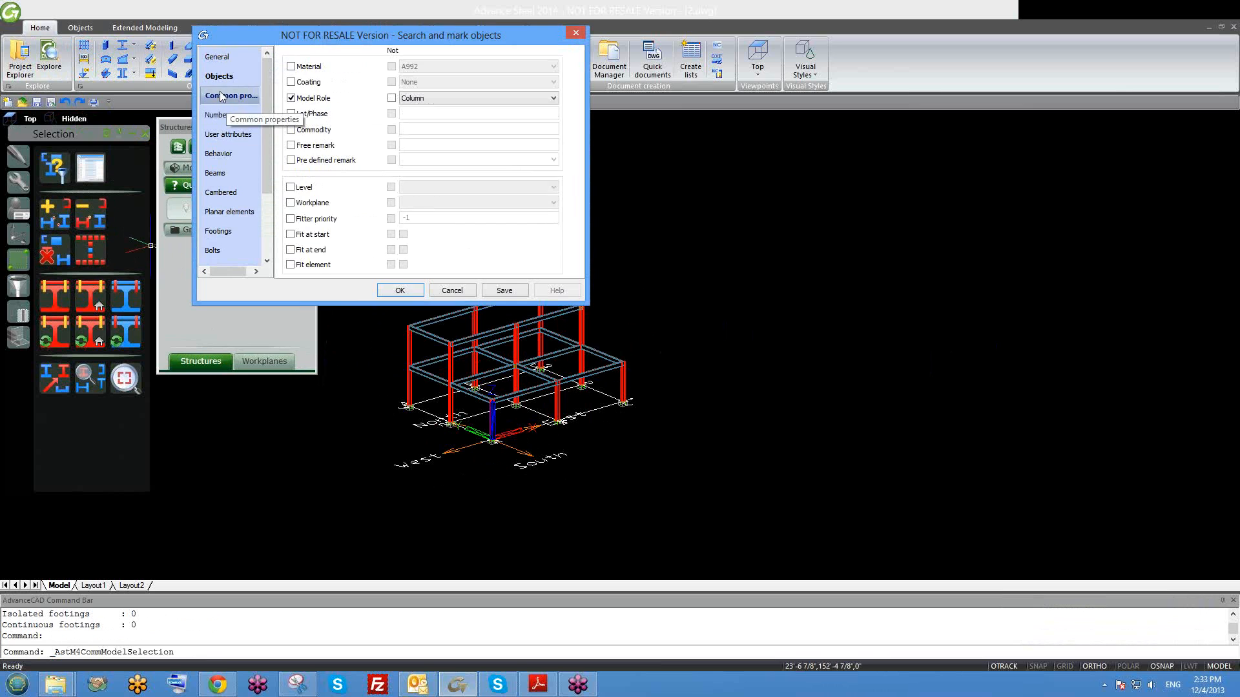
left_click(220, 77)
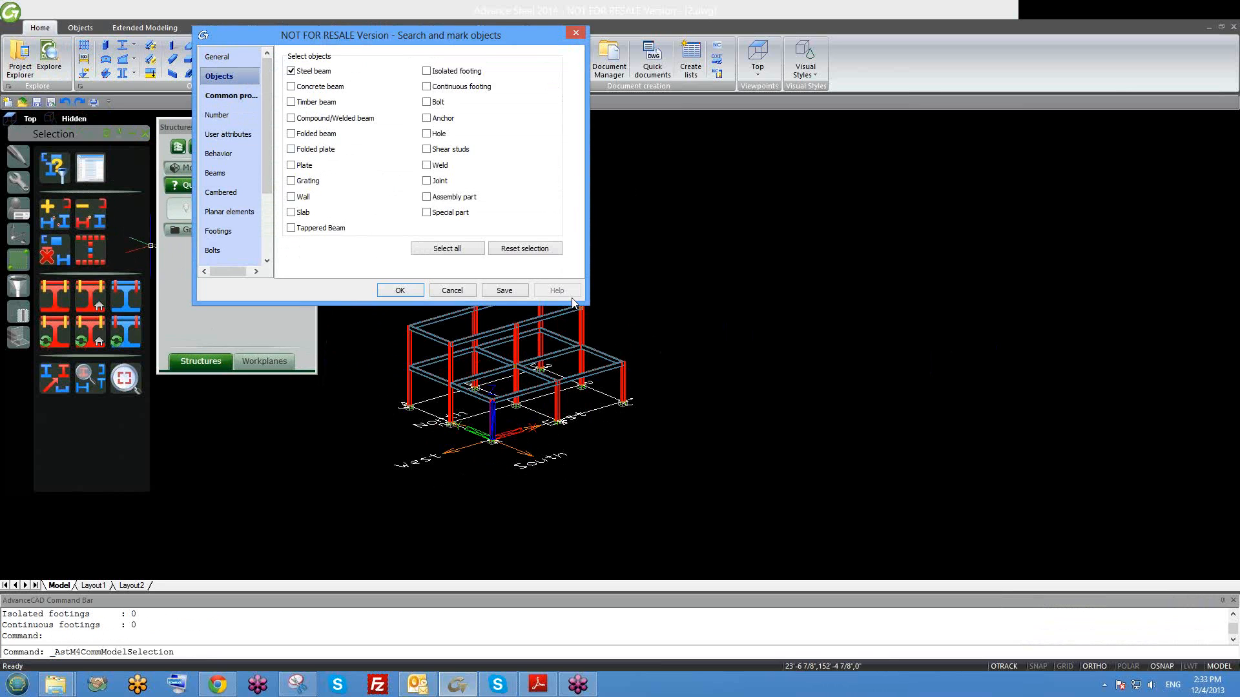
left_click(231, 96)
left_click_drag(476, 41, 385, 8)
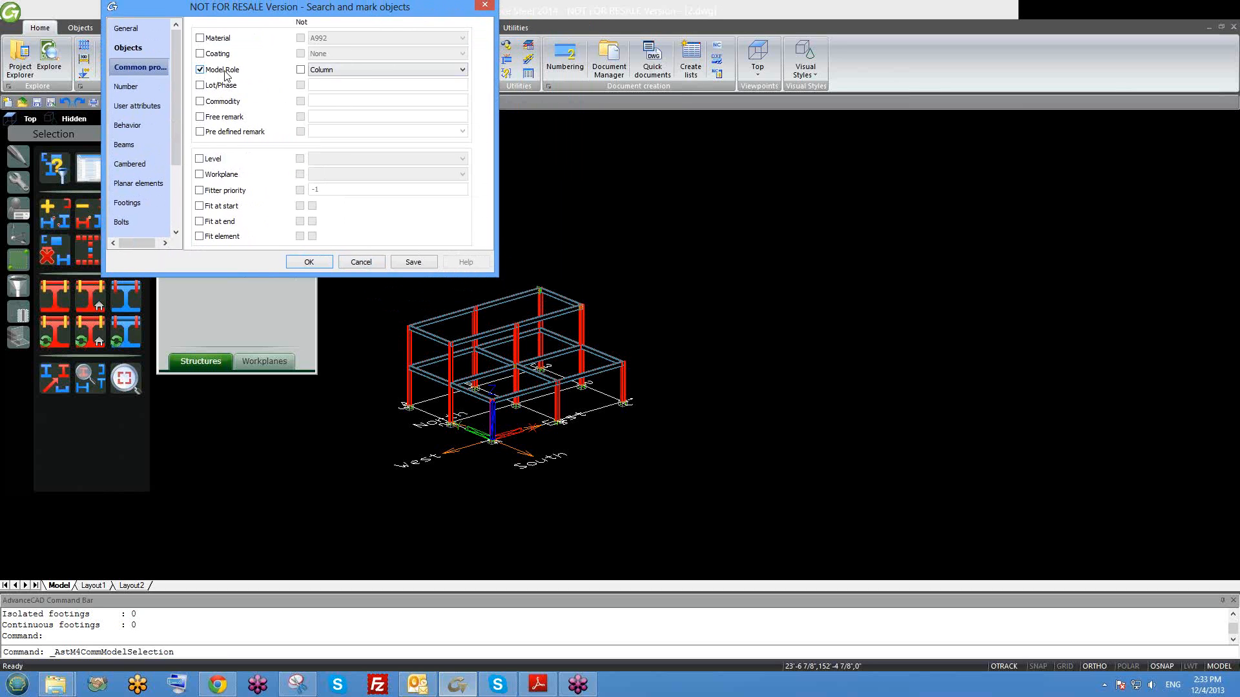
left_click_drag(368, 5, 538, 57)
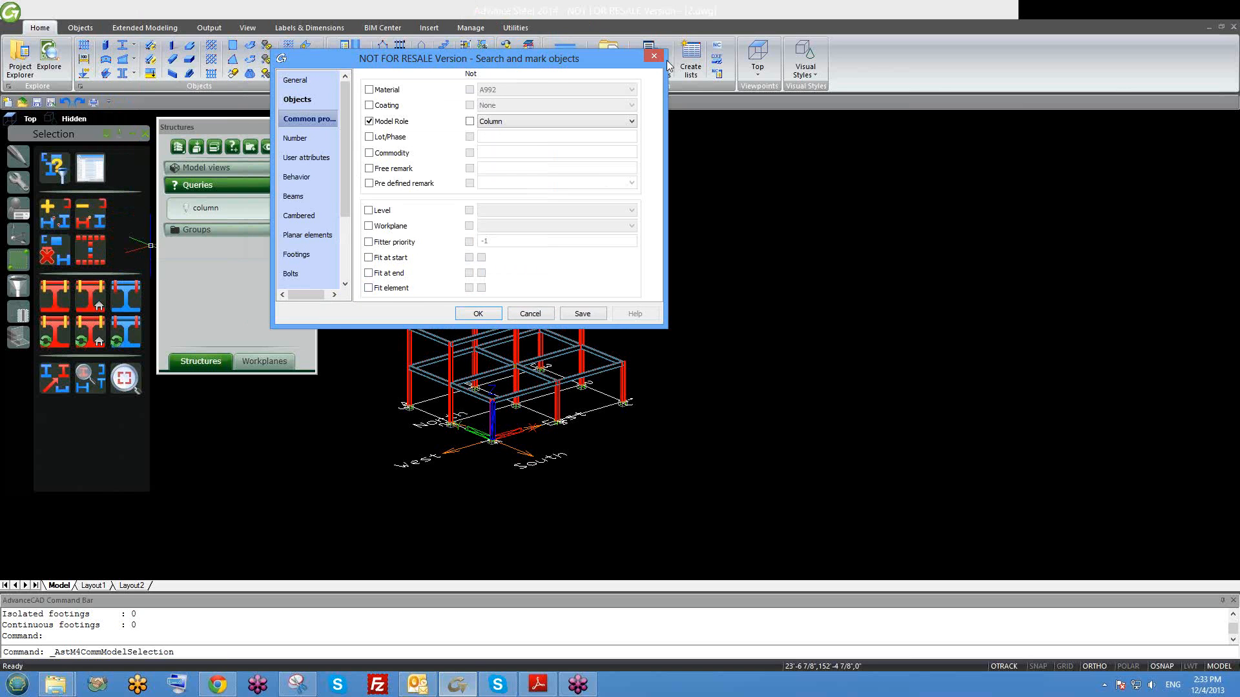
left_click(653, 56)
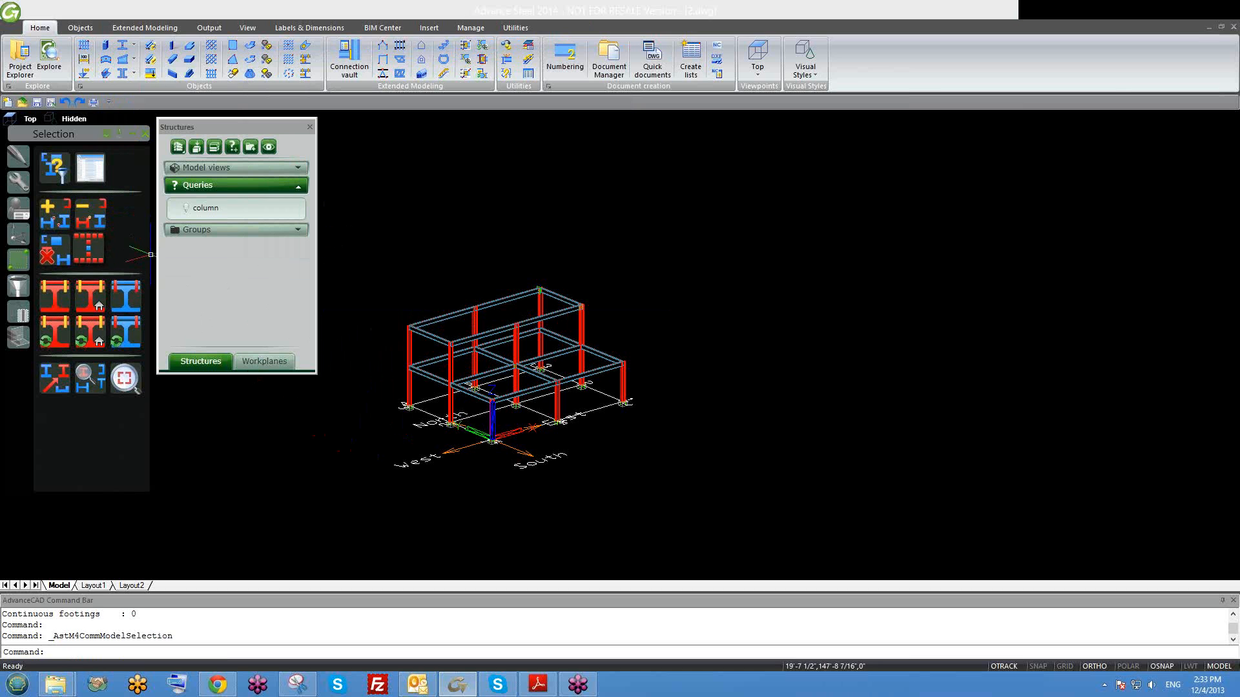
Select all the marked columns and open their shared Advance Properties.
scroll(643, 326, "up", 2)
middle_click_drag(520, 392, 624, 377)
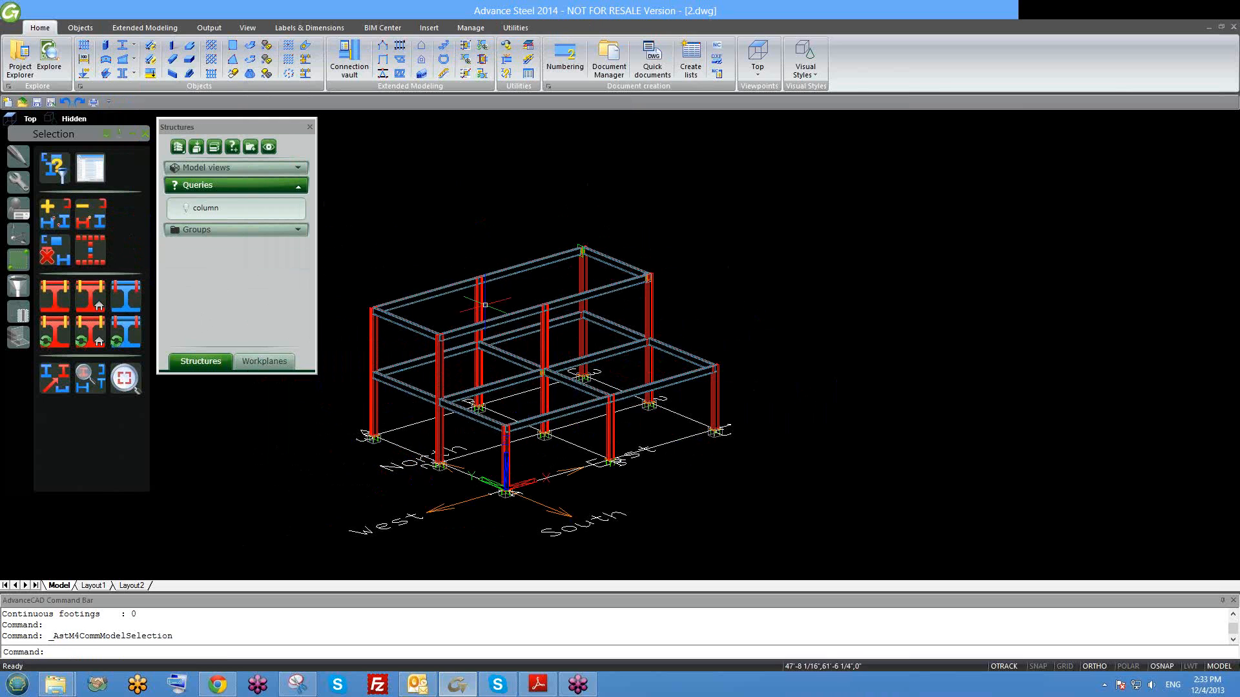
scroll(685, 321, "down", 1)
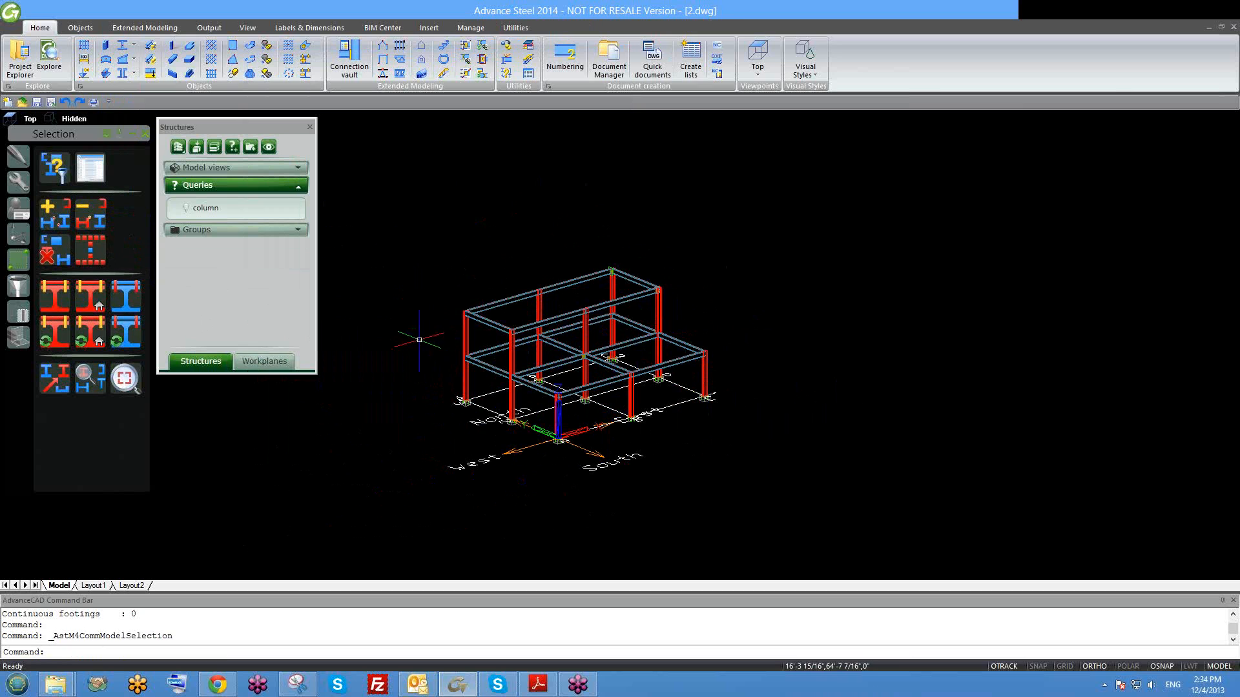
left_click(90, 252)
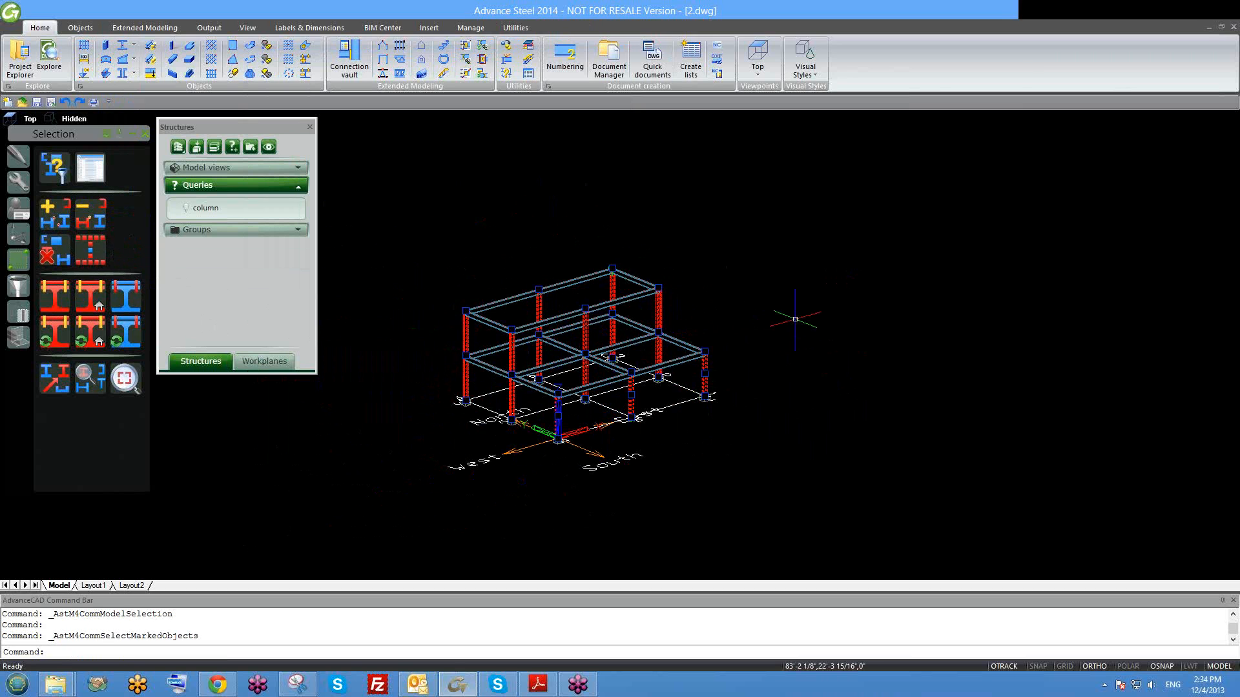
scroll(567, 344, "up", 2)
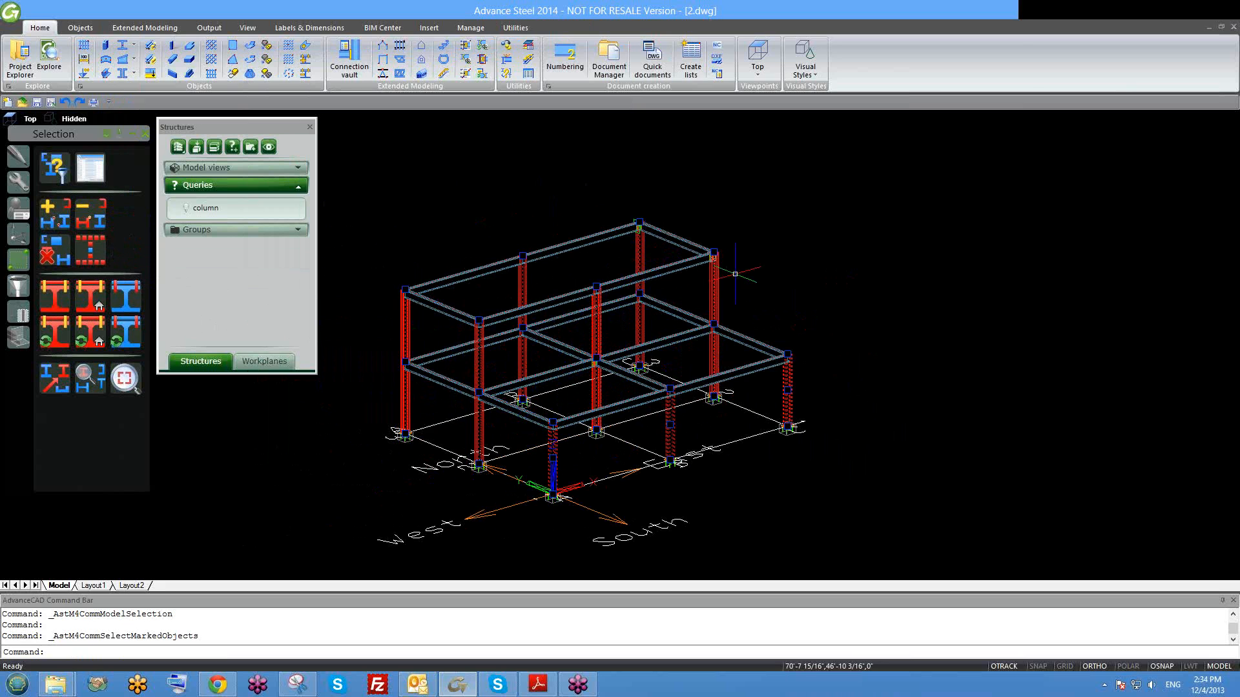
right_click(716, 275)
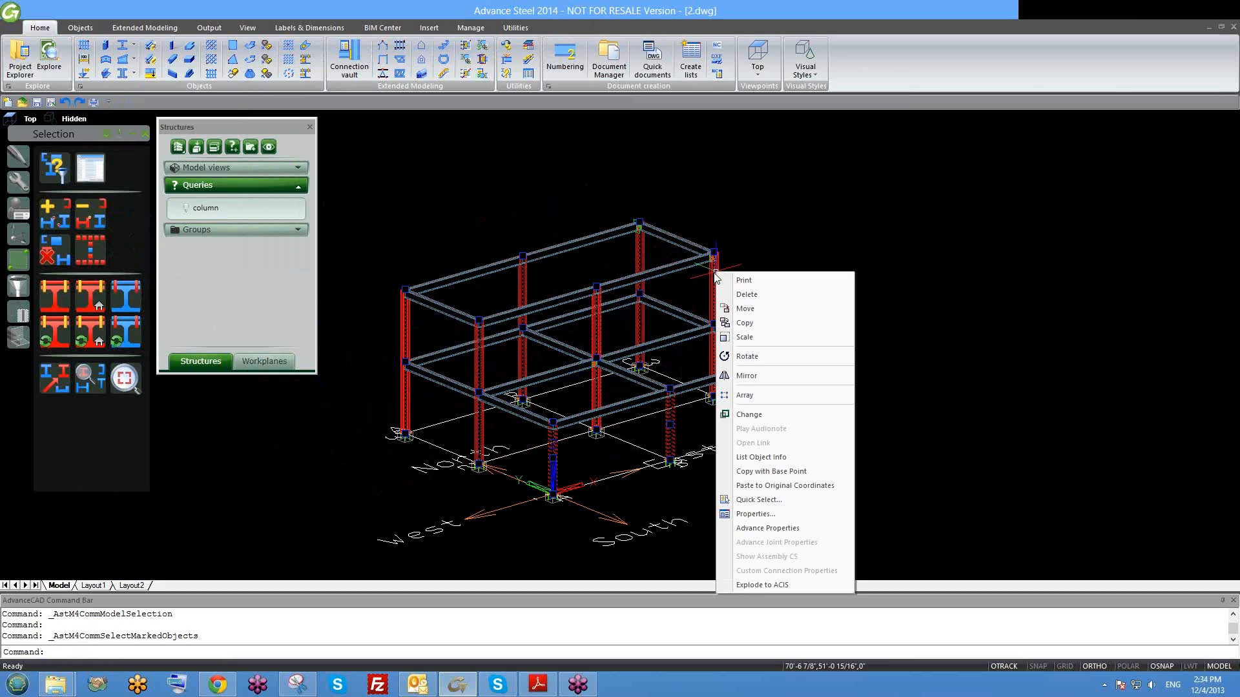
left_click(773, 532)
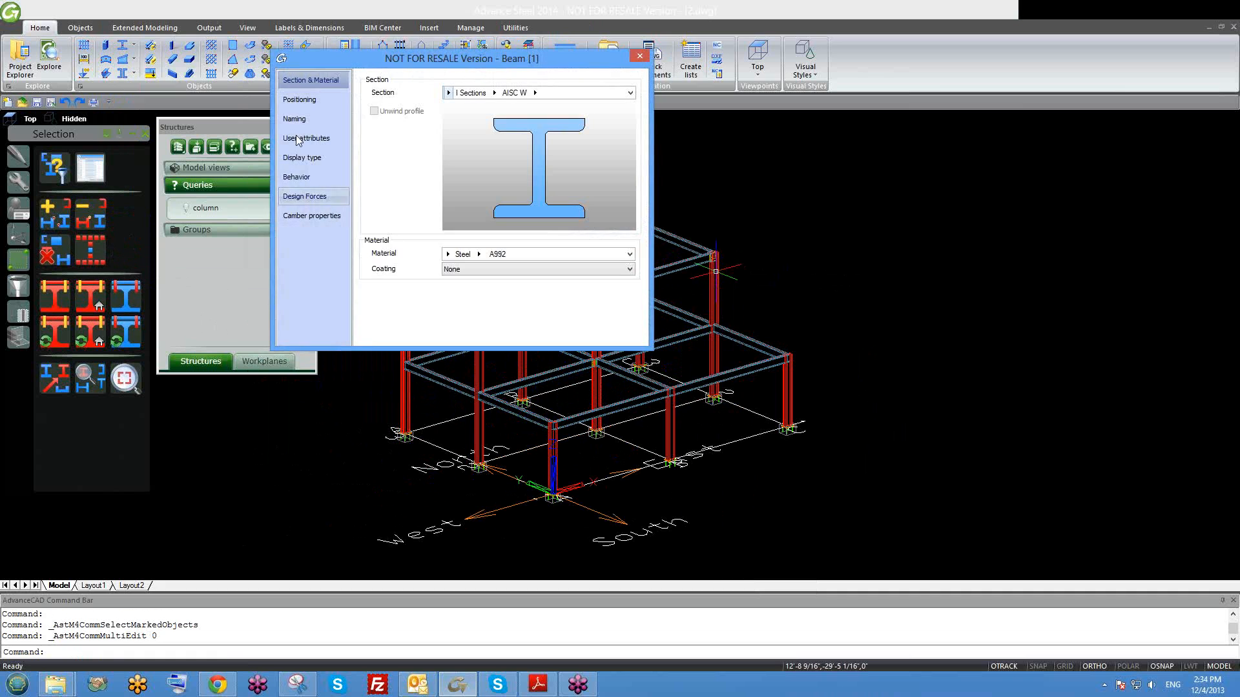
Review the selected columns' Section & Material, Positioning and Naming properties, and close the properties without changing anything.
left_click(308, 99)
left_click(312, 81)
left_click(294, 119)
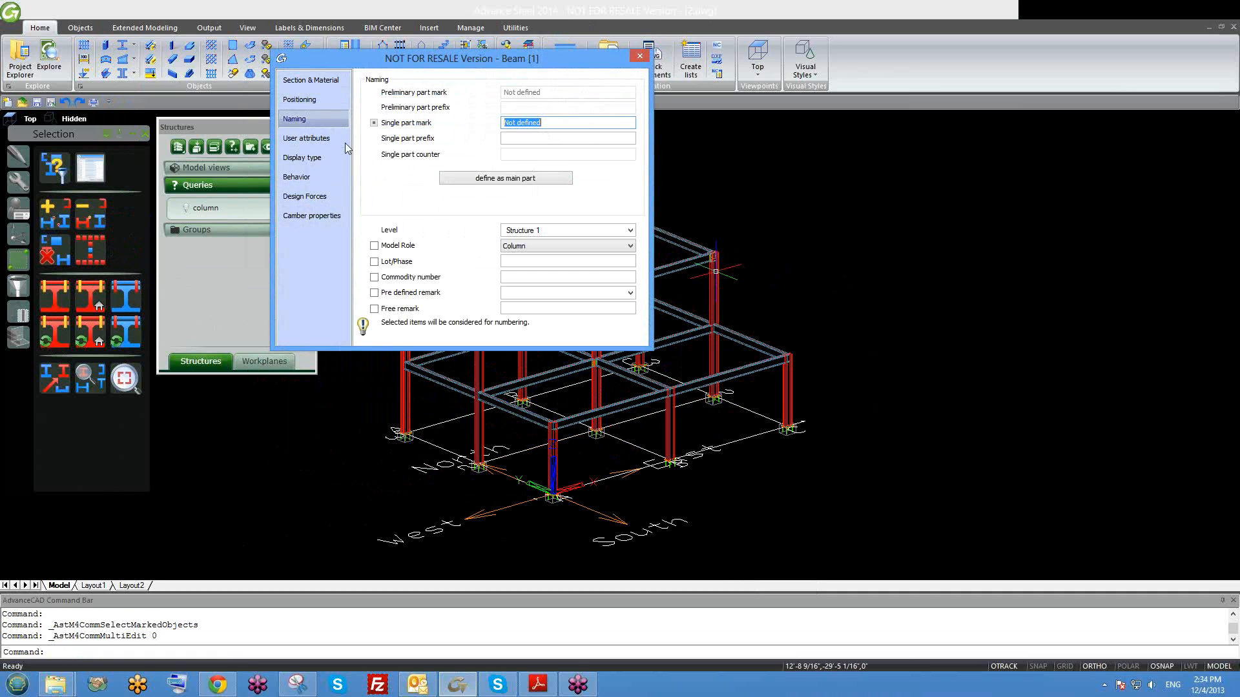
left_click(334, 100)
left_click(337, 82)
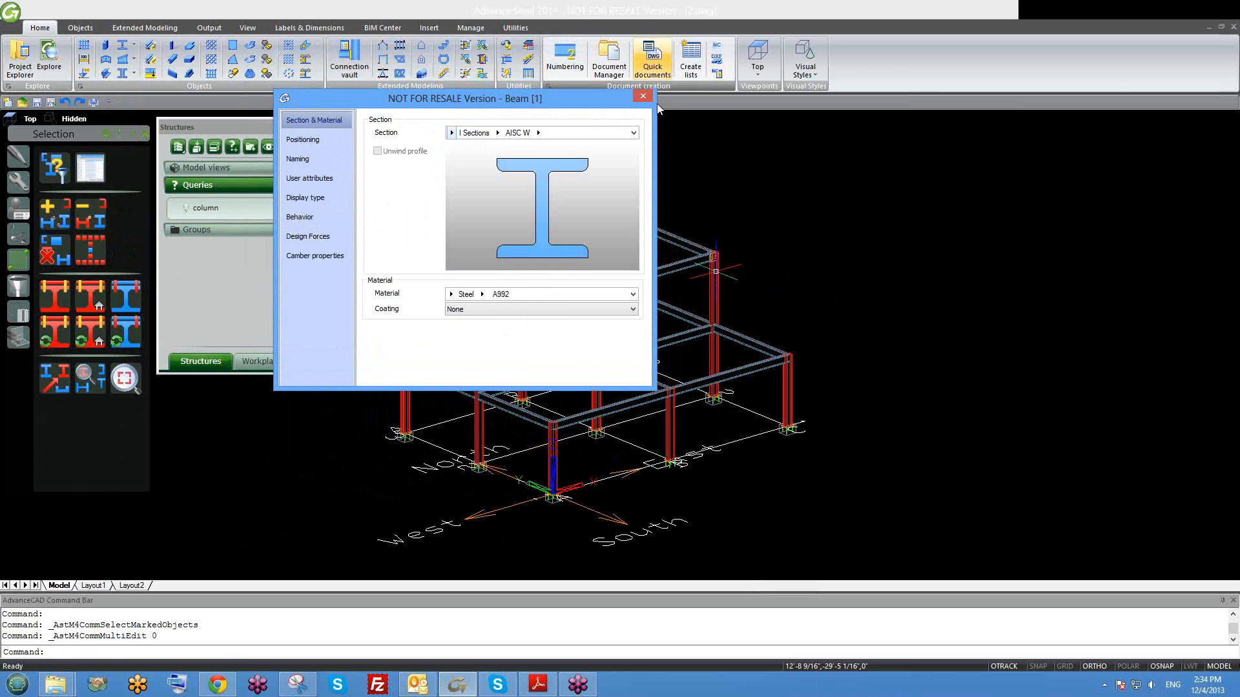
left_click(643, 96)
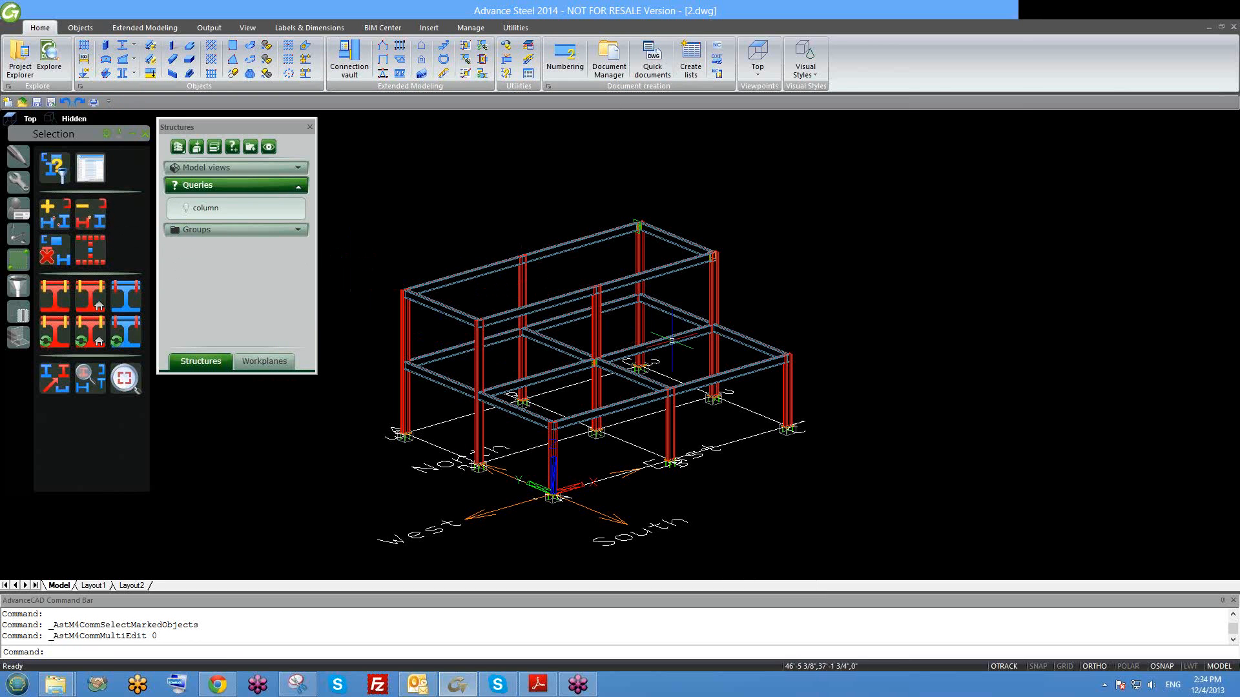
Remove the middle column of the rear row from the marked objects.
left_click(93, 224)
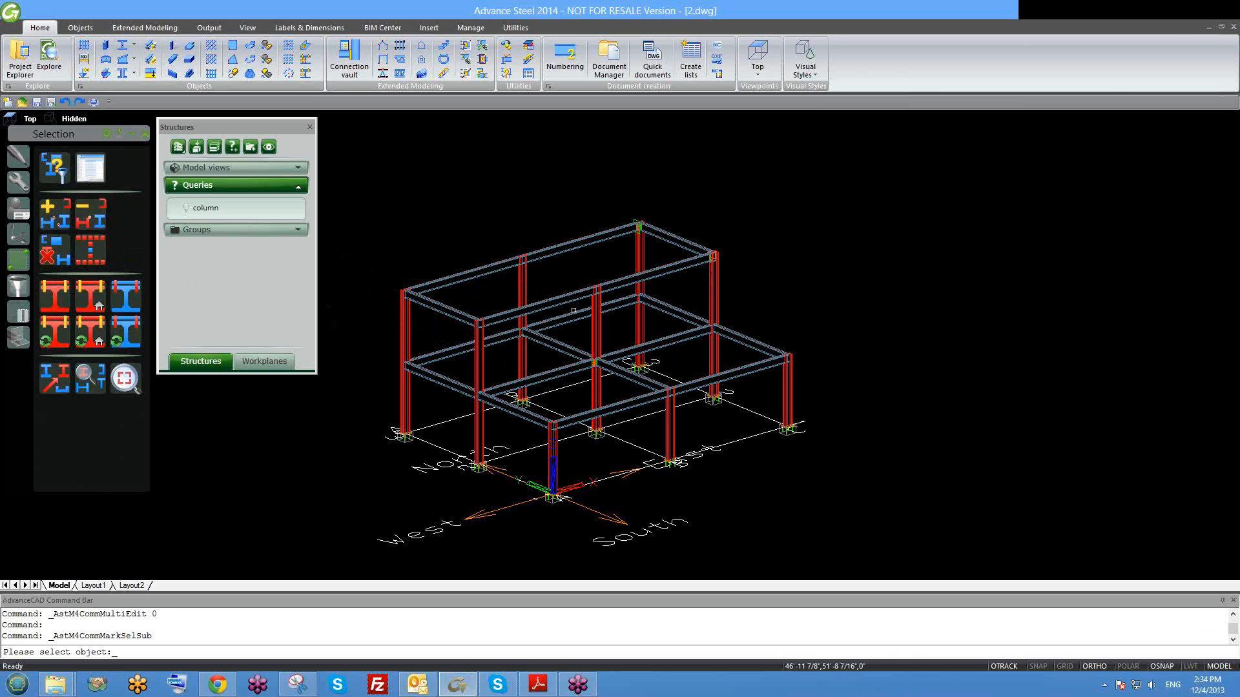
left_click(522, 284)
key("Return")
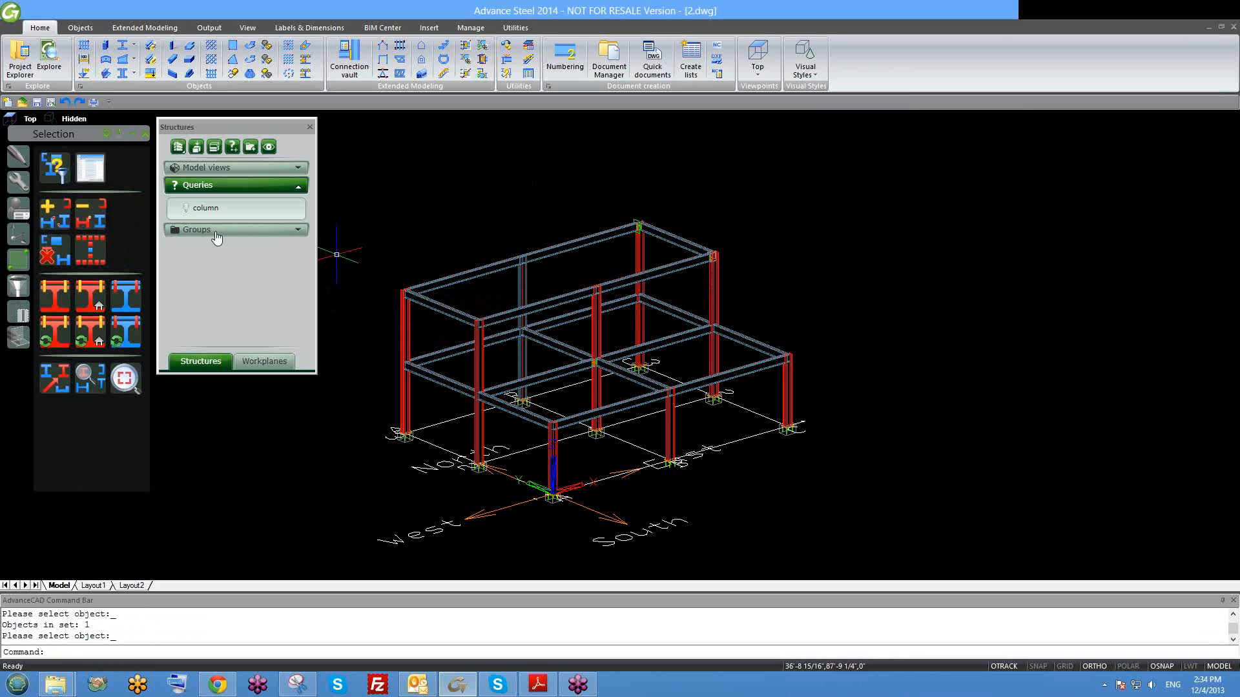
Add the middle column of the rear row back to the marked objects.
left_click(55, 214)
left_click(515, 286)
left_click(530, 274)
left_click(530, 273)
left_click(515, 283)
key("Return")
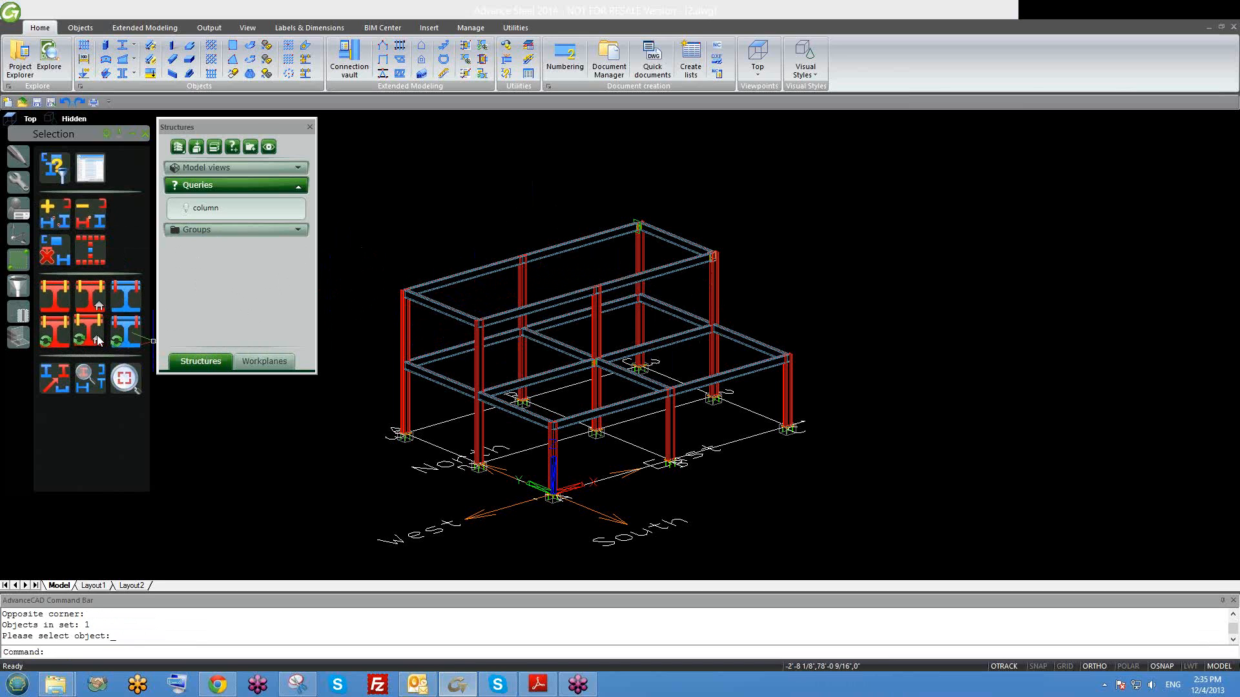
Clear the existing marking and mark all objects connected to the tall column at the east end of the front row.
left_click(52, 331)
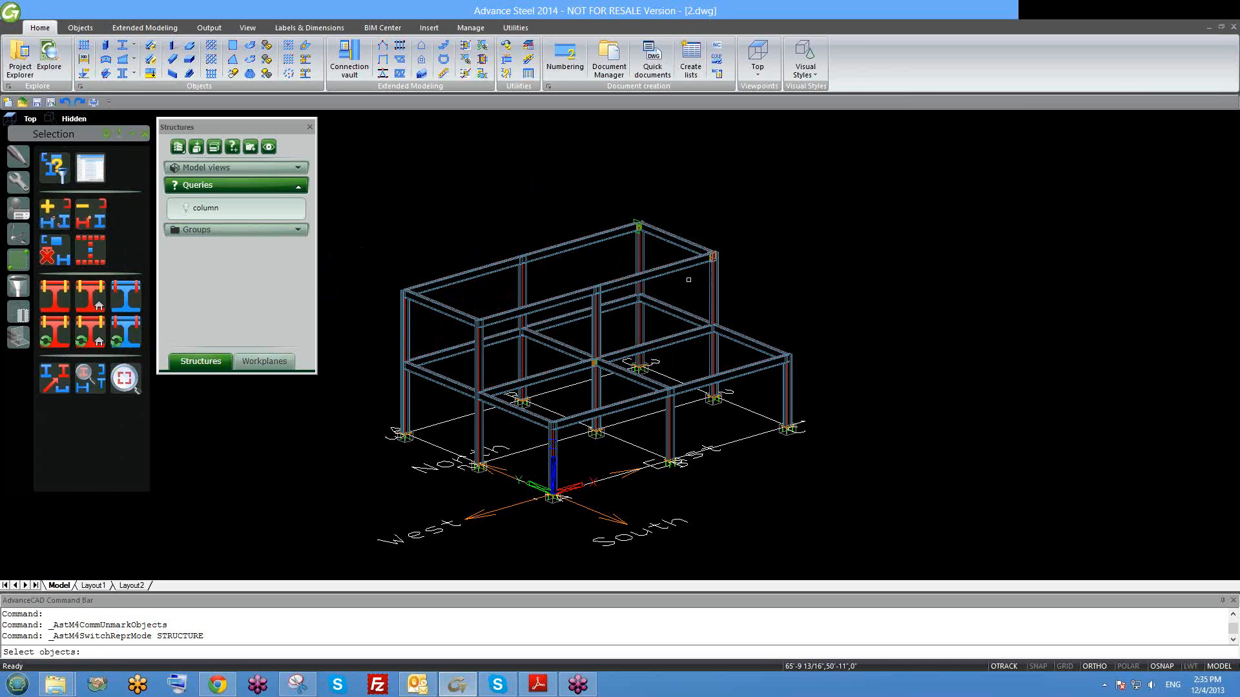
left_click(713, 287)
key("Return")
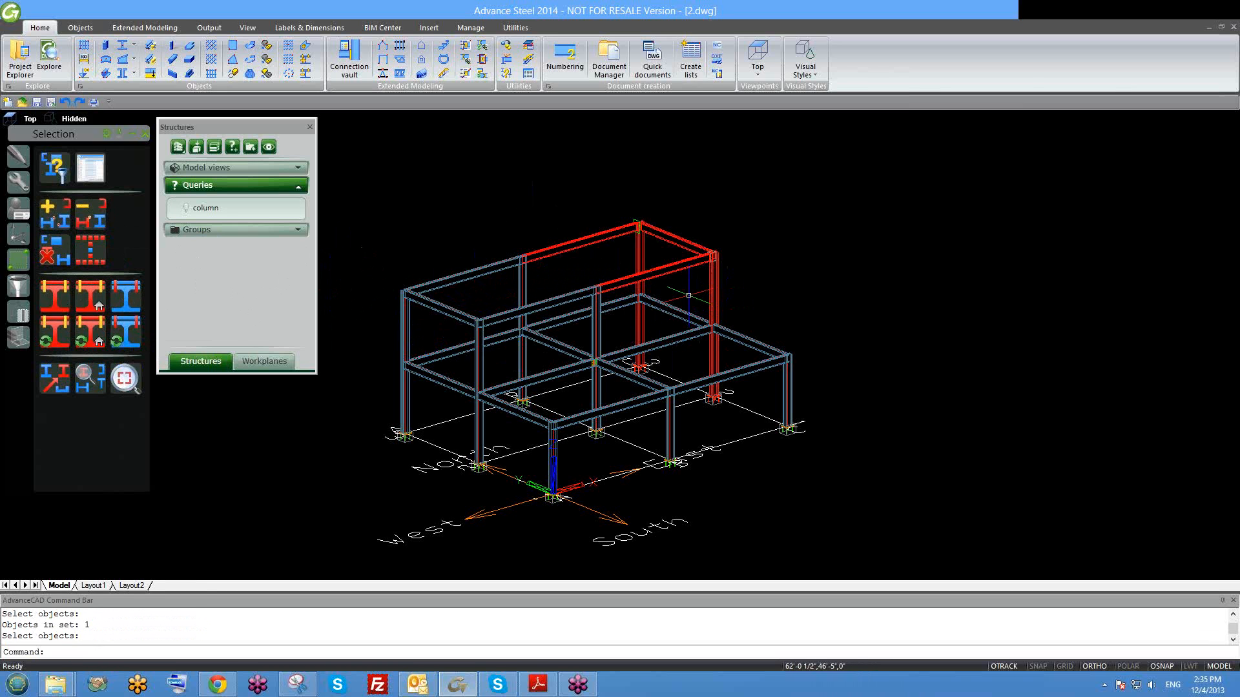
Examine the marked beams, columns and bolted connections at the two upper east corners of the frame.
middle_click_drag(704, 294, 702, 315, "shift")
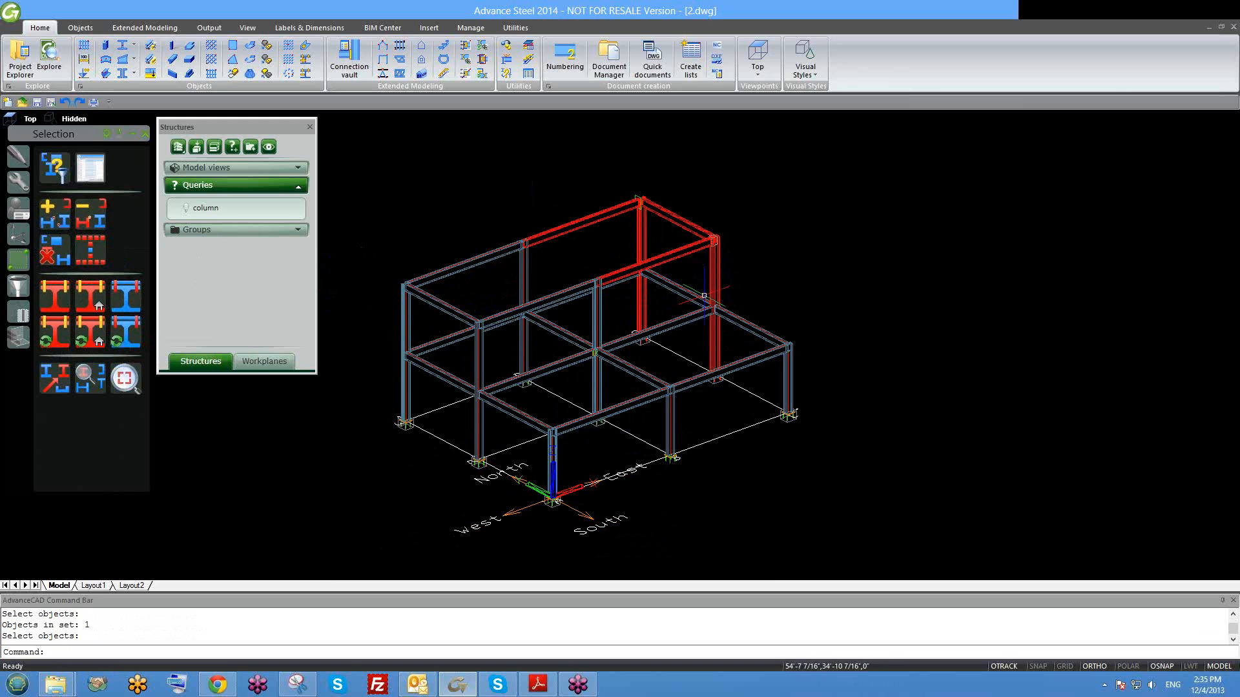
scroll(621, 205, "up", 2)
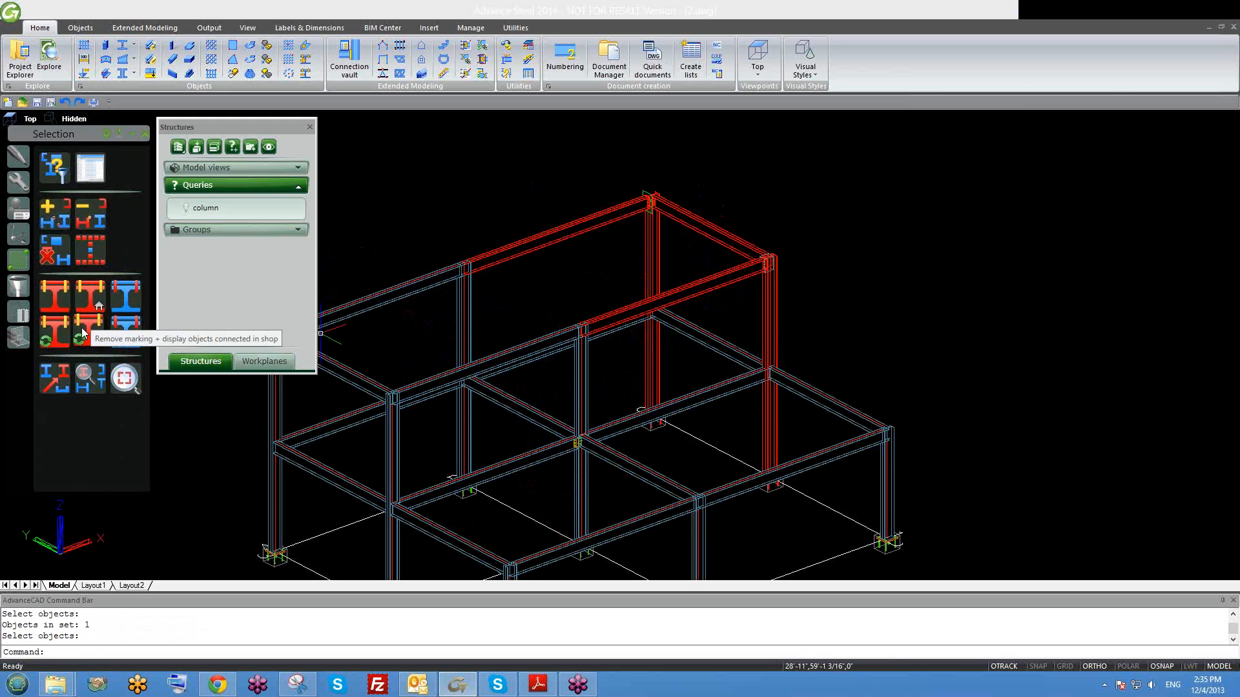
middle_click_drag(754, 315, 771, 357)
scroll(768, 349, "up", 4)
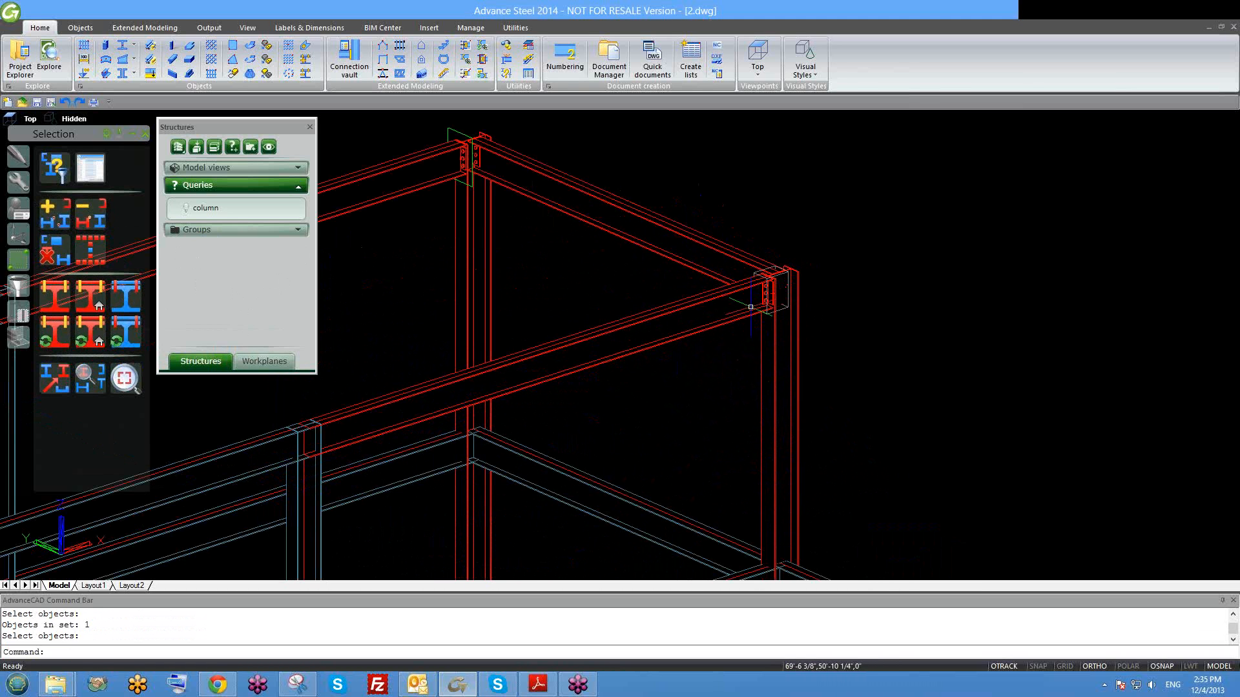
scroll(780, 293, "up", 2)
scroll(779, 292, "down", 1)
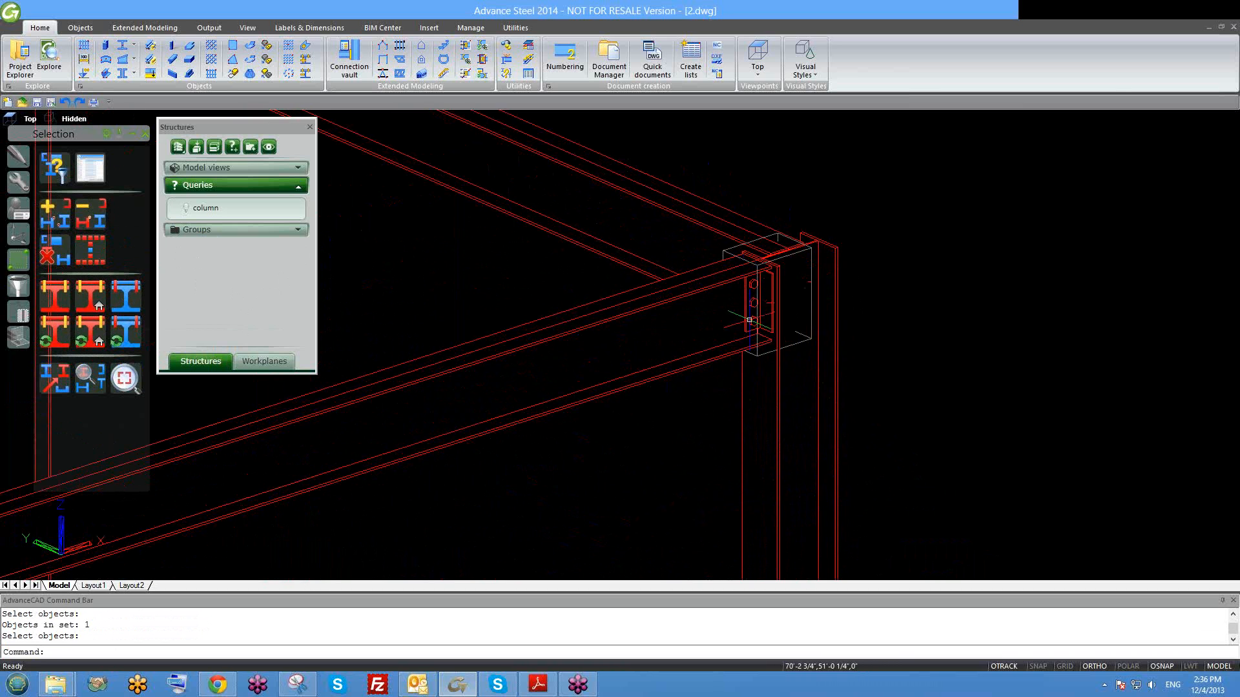
scroll(765, 306, "down", 1)
scroll(765, 306, "down", 1)
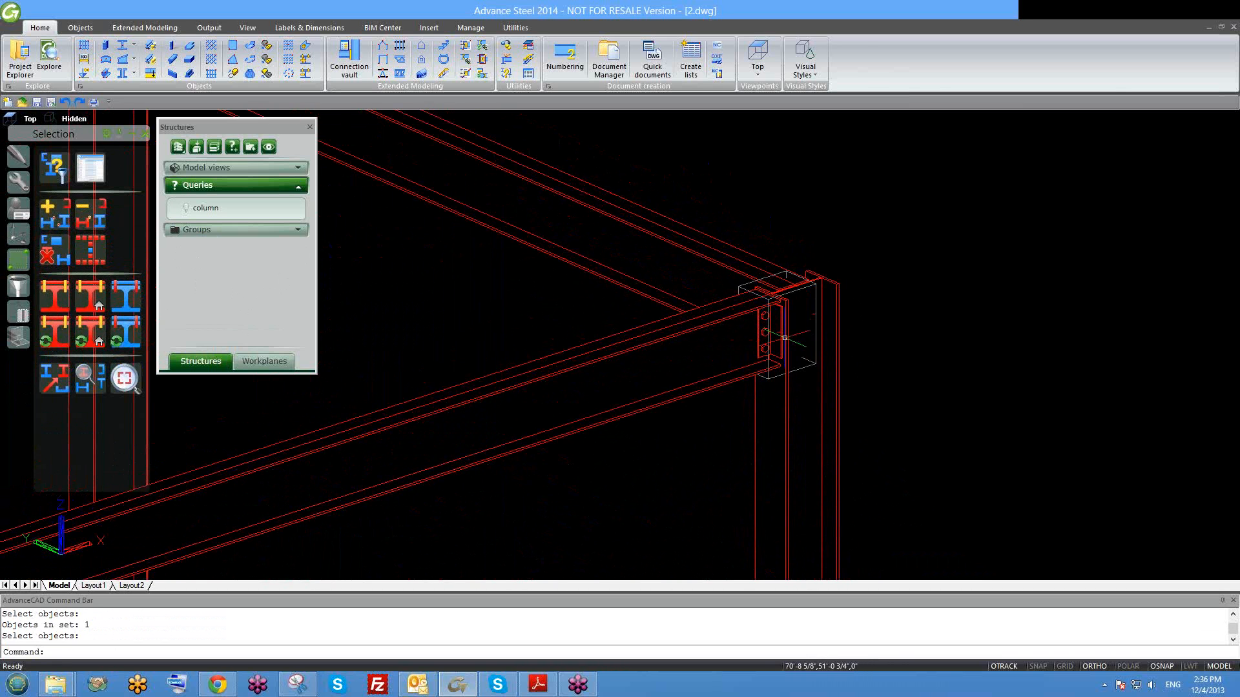
scroll(788, 343, "down", 1)
middle_click_drag(451, 211, 640, 197)
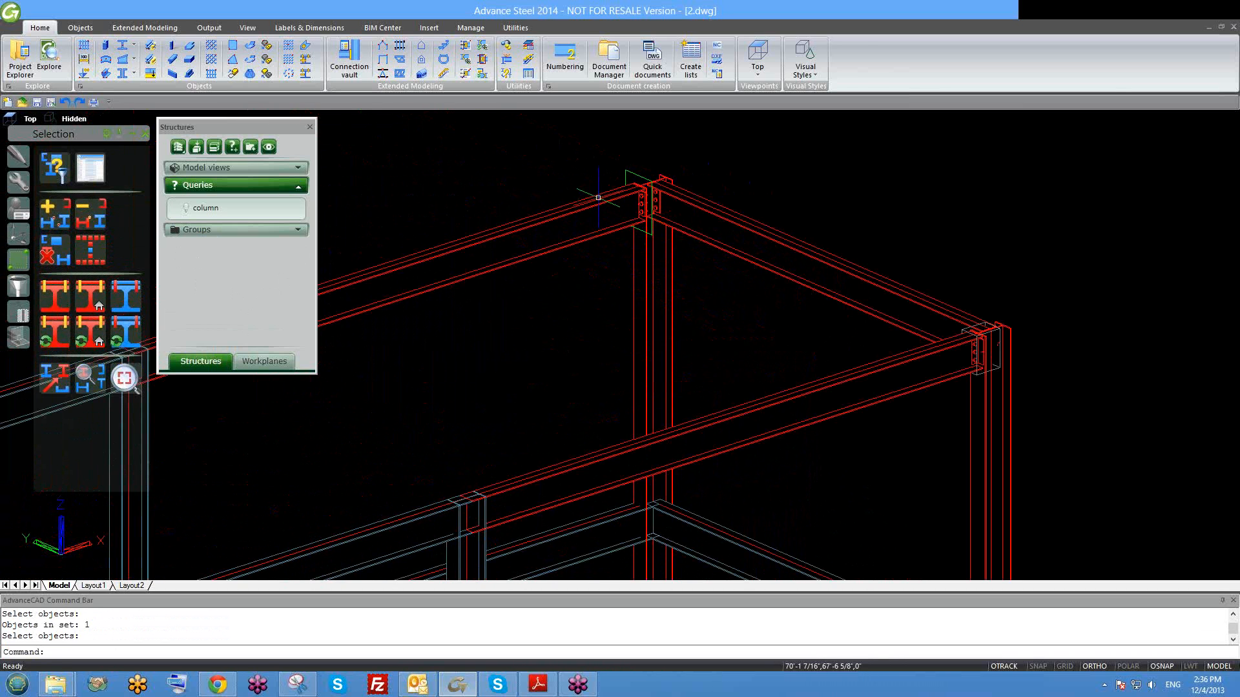
scroll(635, 206, "up", 1)
scroll(665, 188, "up", 3)
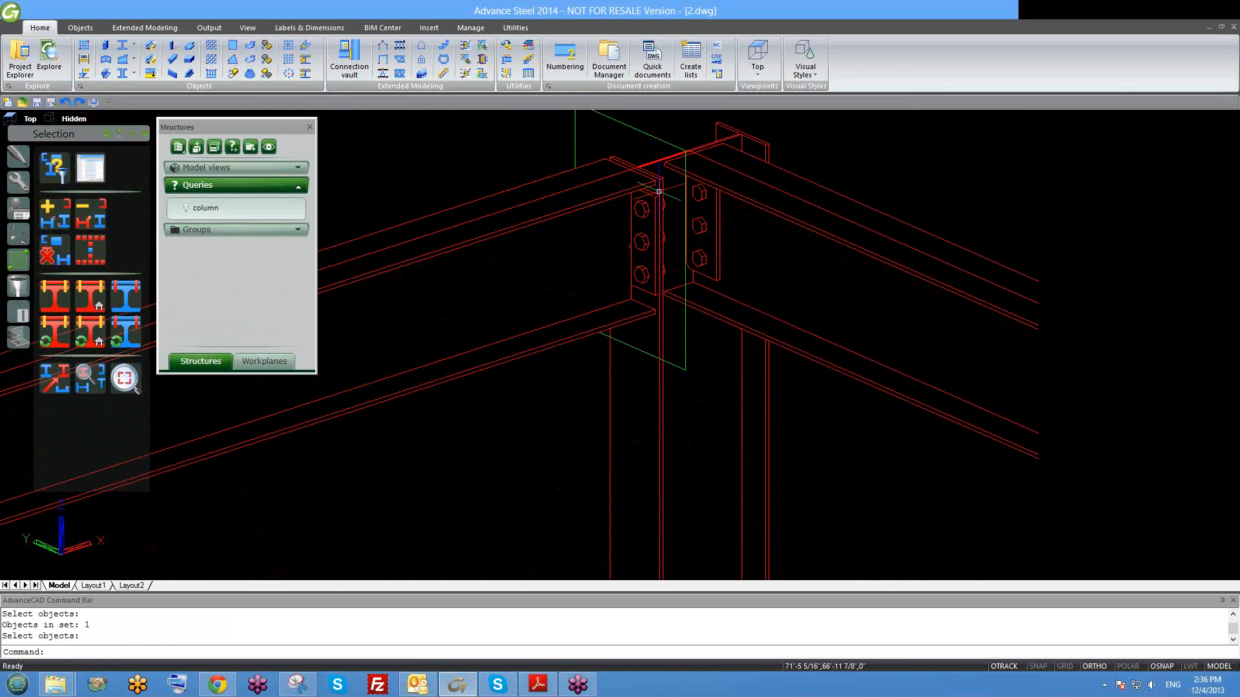
scroll(642, 233, "down", 6)
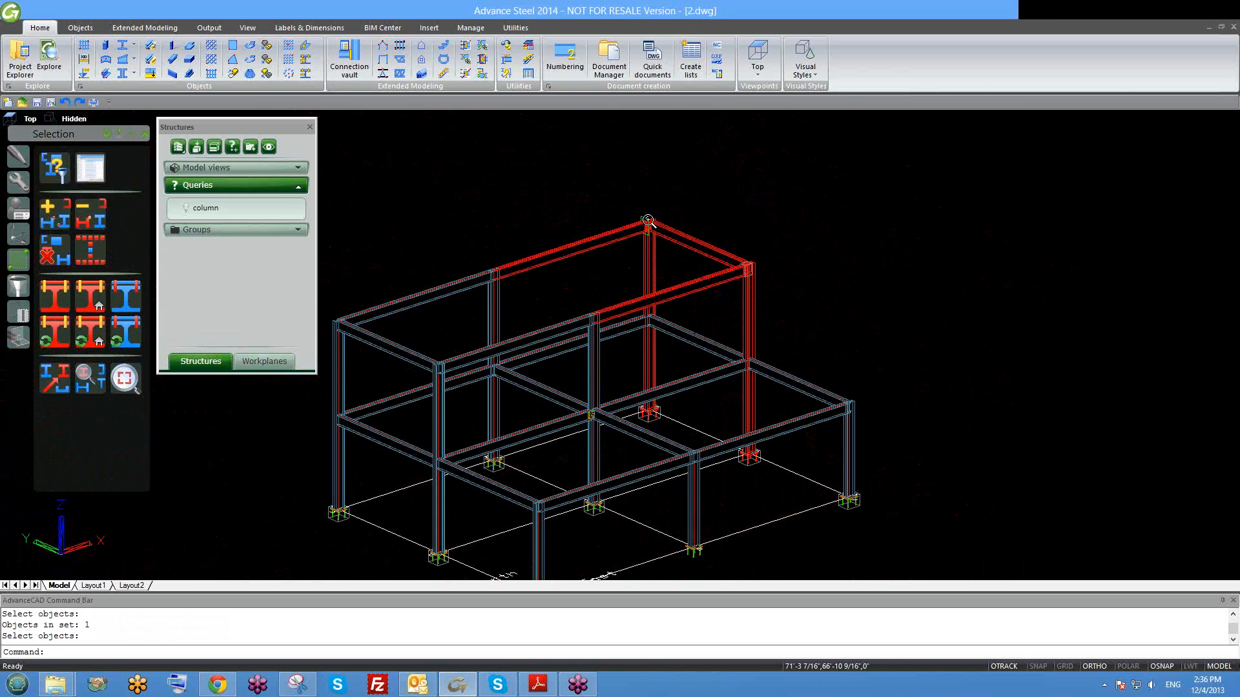
middle_click_drag(658, 328, 640, 327, "shift")
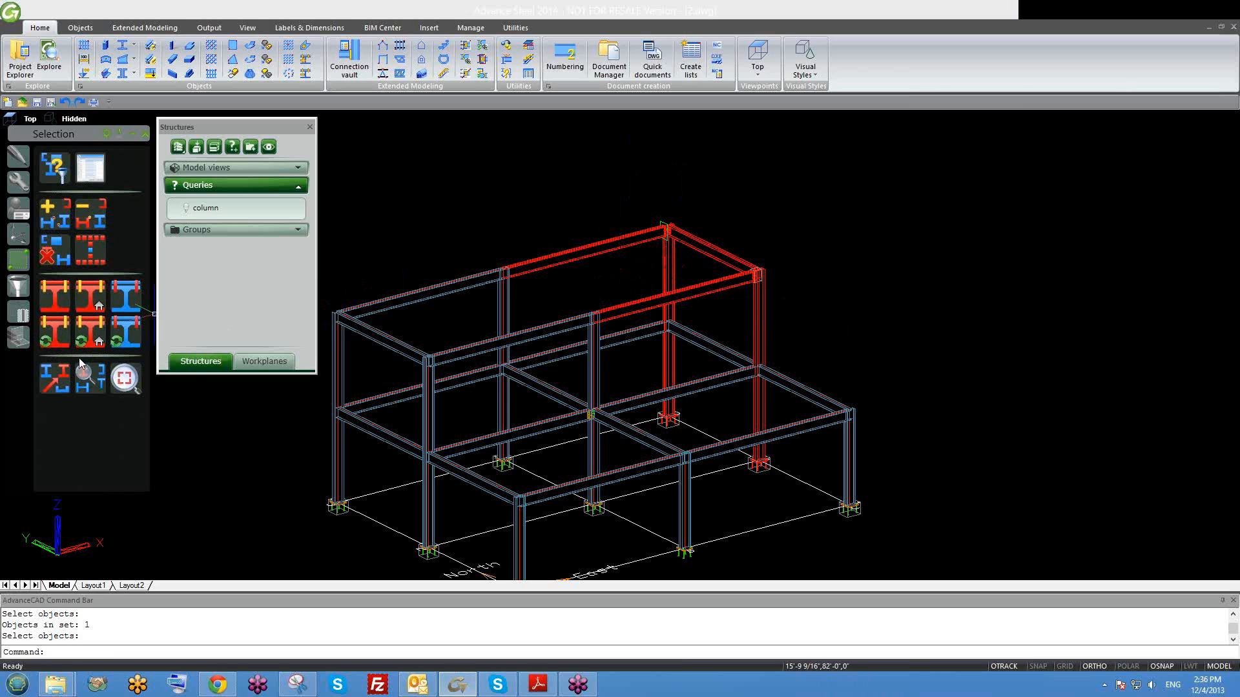
Clear the existing marking and mark the bolts and welds of the connected object at the rear upper corner.
left_click(126, 334)
scroll(656, 260, "up", 5)
left_click(679, 216)
scroll(679, 216, "up", 5)
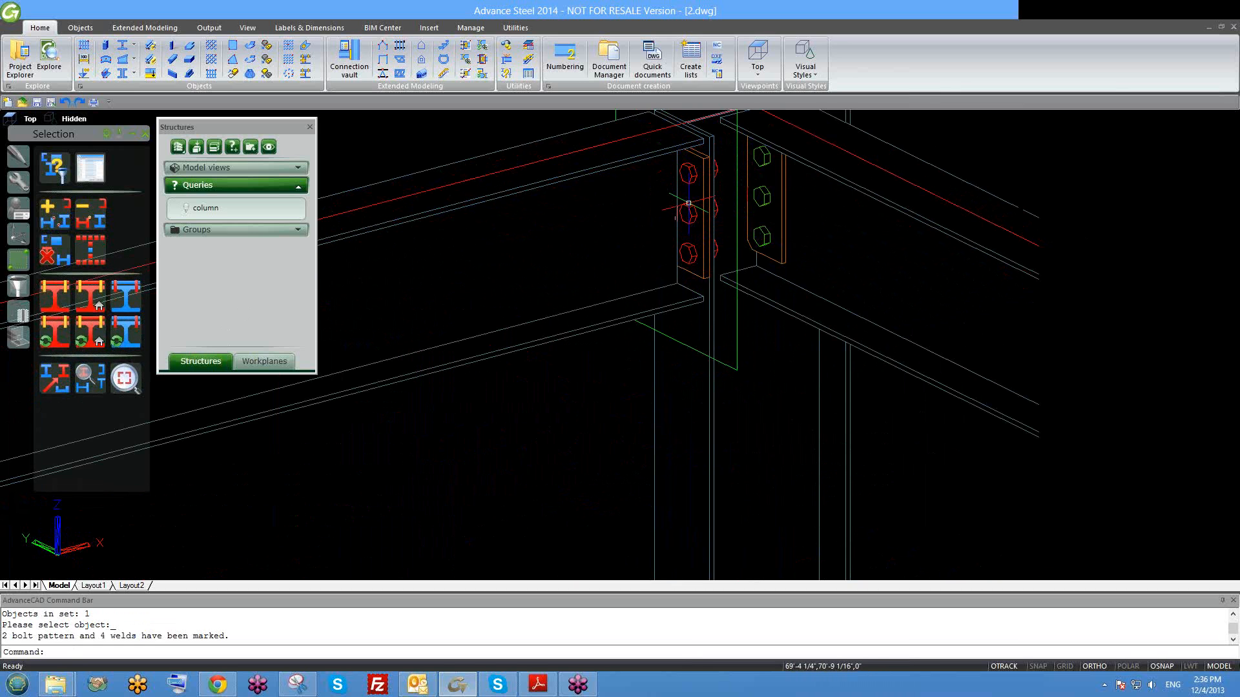
middle_click_drag(684, 202, 687, 252)
scroll(616, 245, "down", 3)
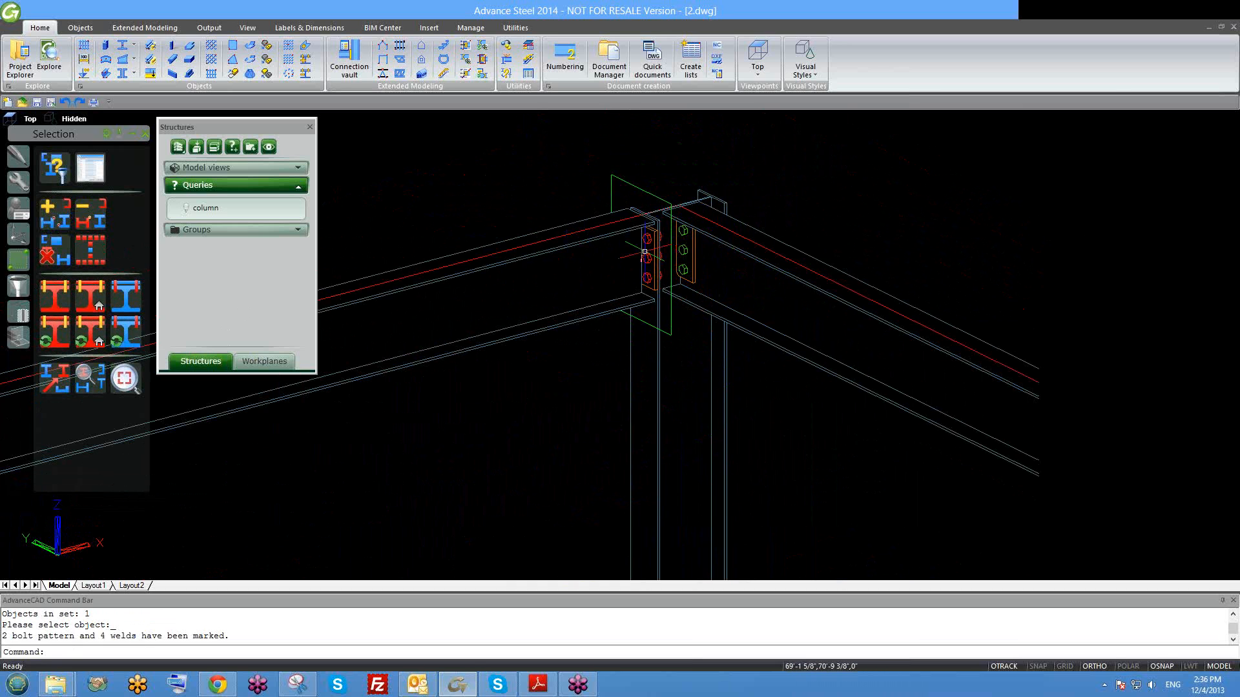
Show search arrows pointing to the marked bolts and welds, and view them across the frame.
left_click(54, 388)
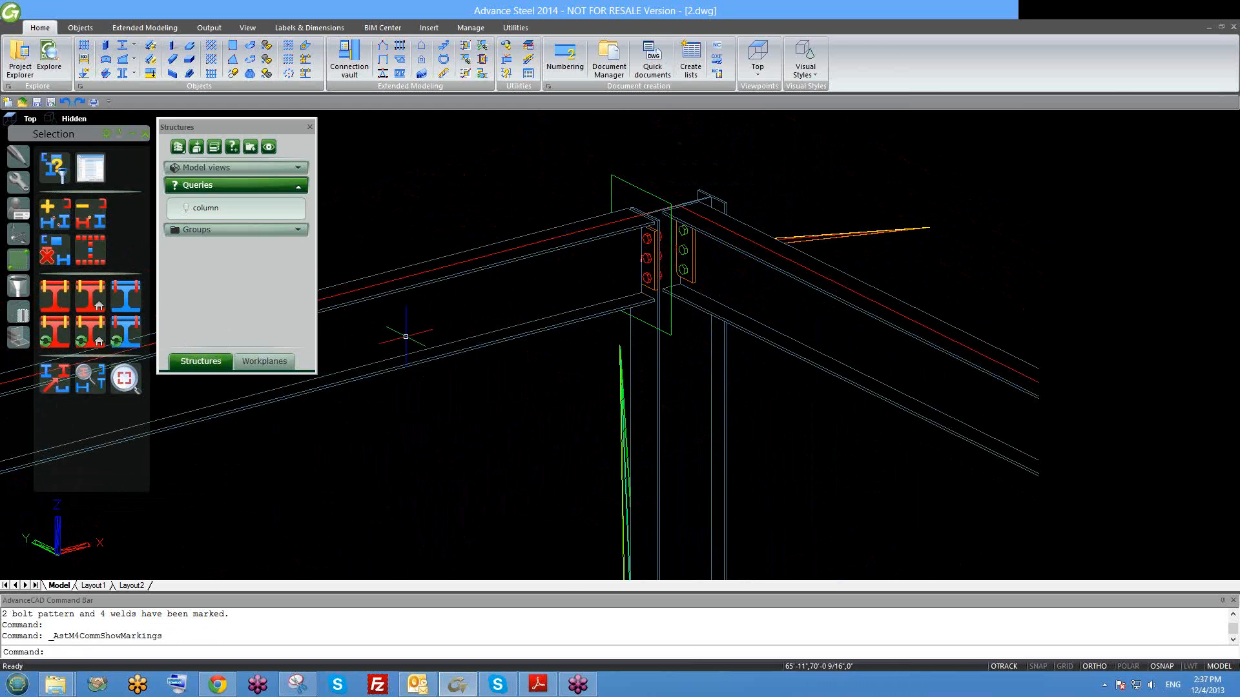
scroll(681, 281, "down", 4)
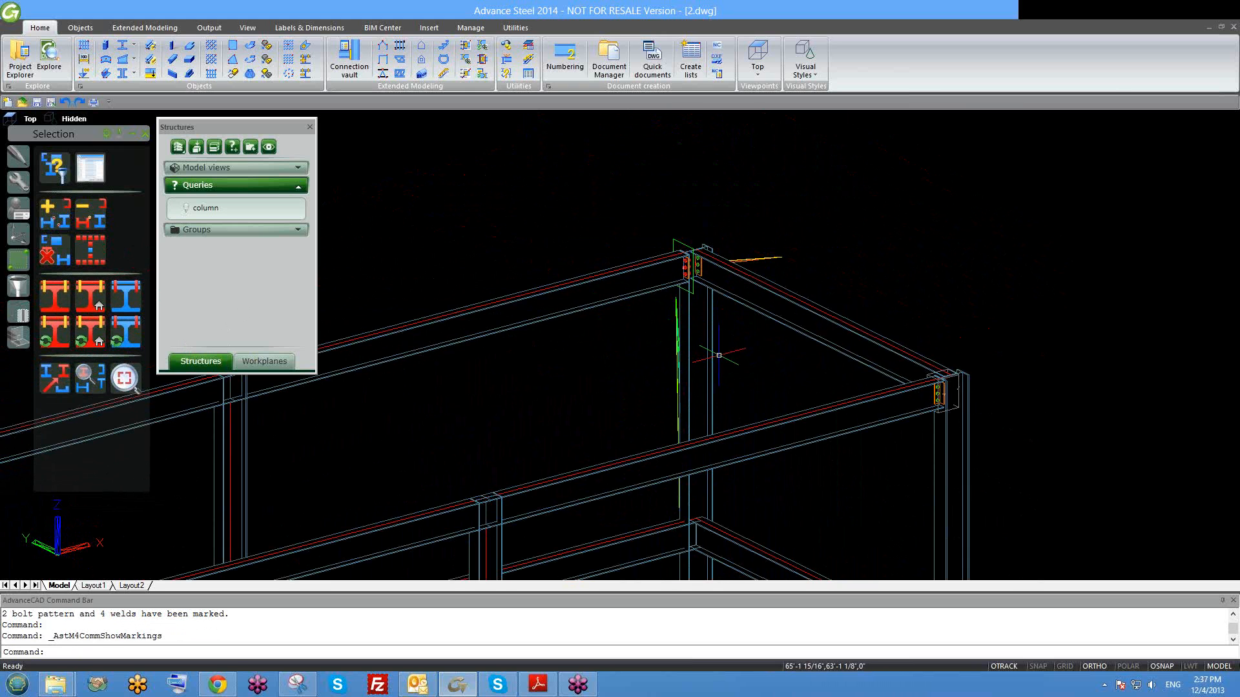
scroll(719, 355, "down", 6)
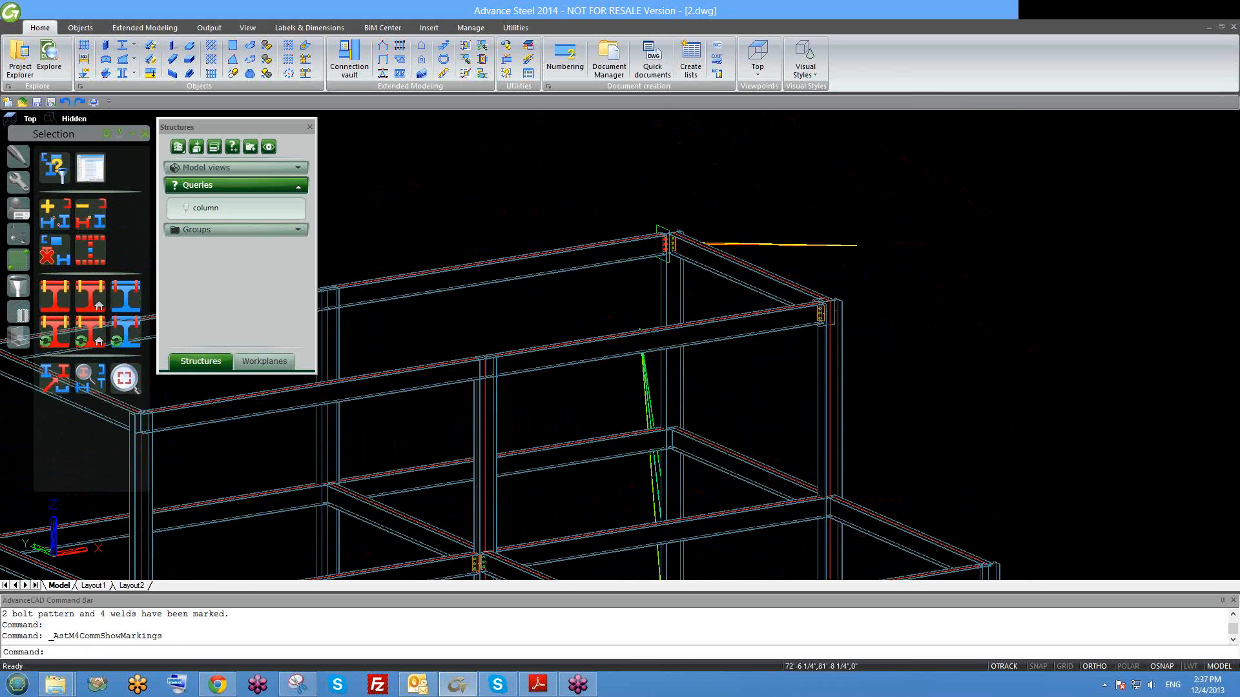
scroll(681, 298, "up", 3)
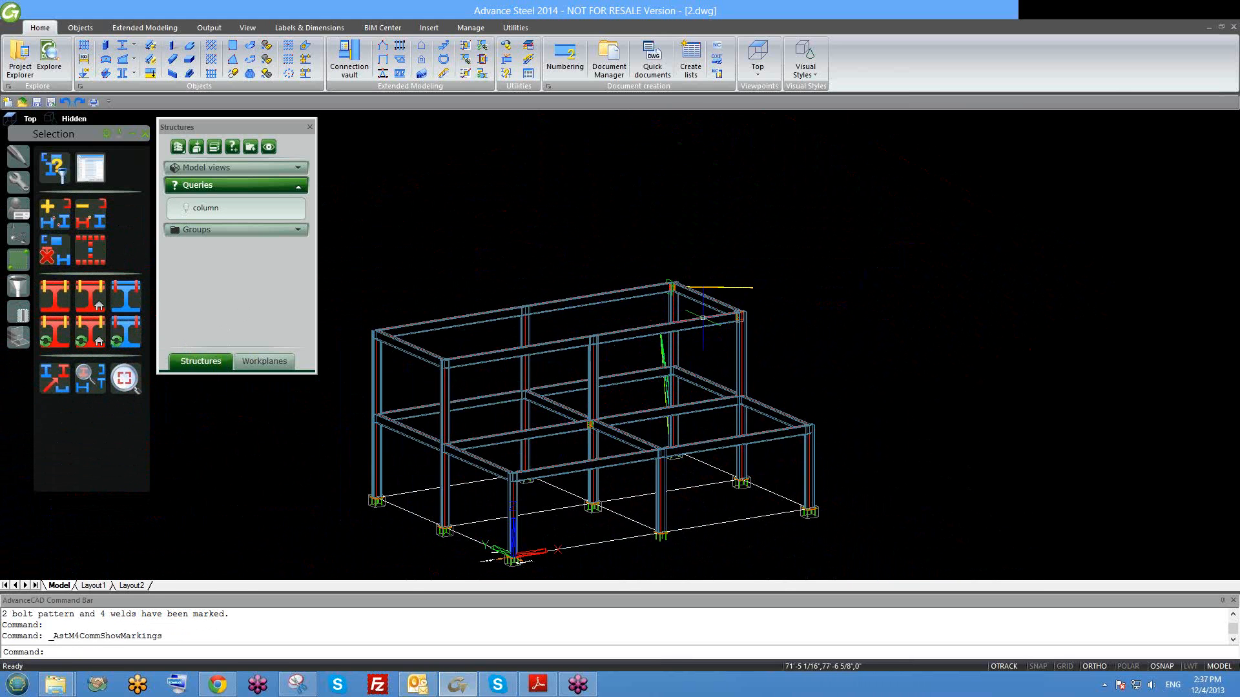
scroll(680, 297, "up", 2)
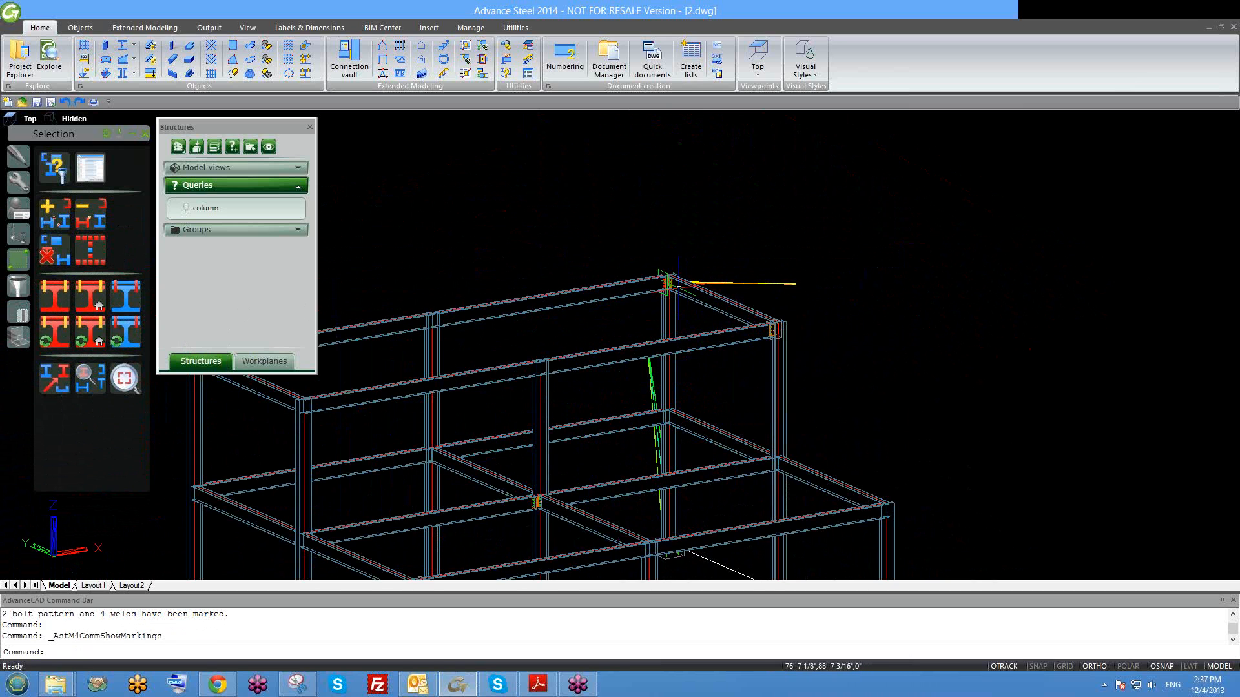
Try to go to the marked connection by window-selecting the objects around the rear upper corner.
left_click(86, 391)
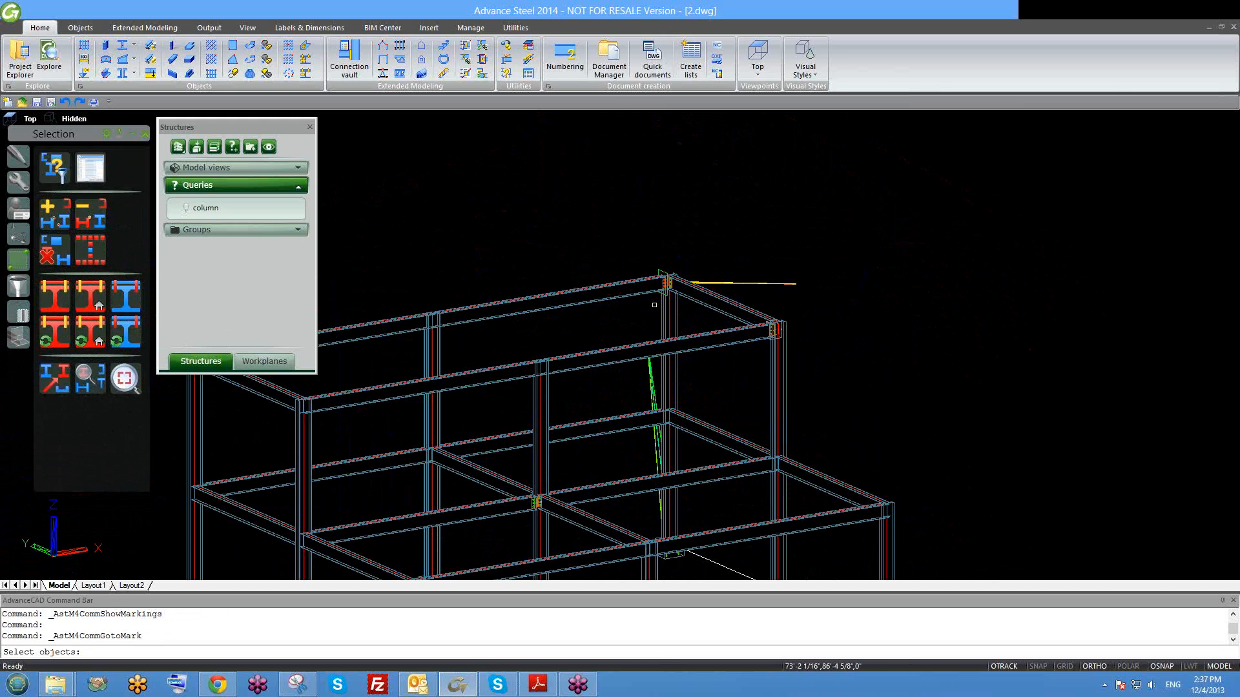
left_click(617, 269)
left_click(707, 299)
key("Return")
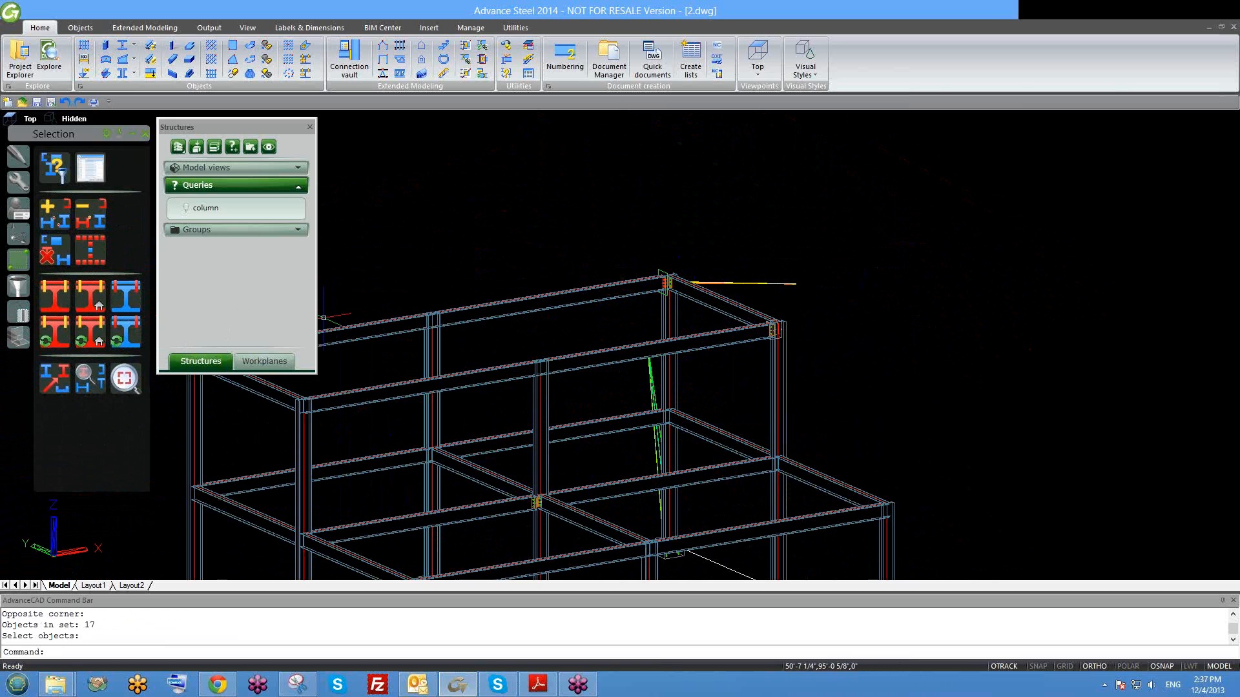
Run the go-to-marker command again on a single object at the rear upper corner, keeping its bolted connection in close-up.
left_click(85, 383)
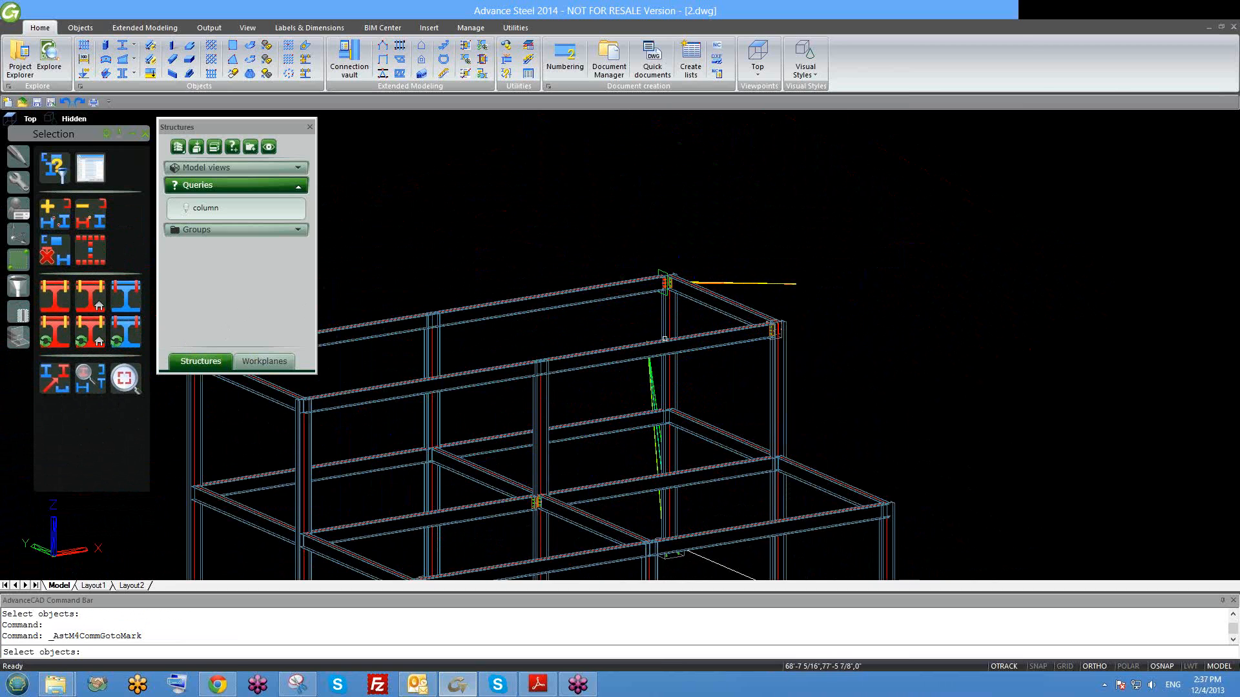
scroll(676, 295, "up", 5)
left_click(623, 274)
key("Return")
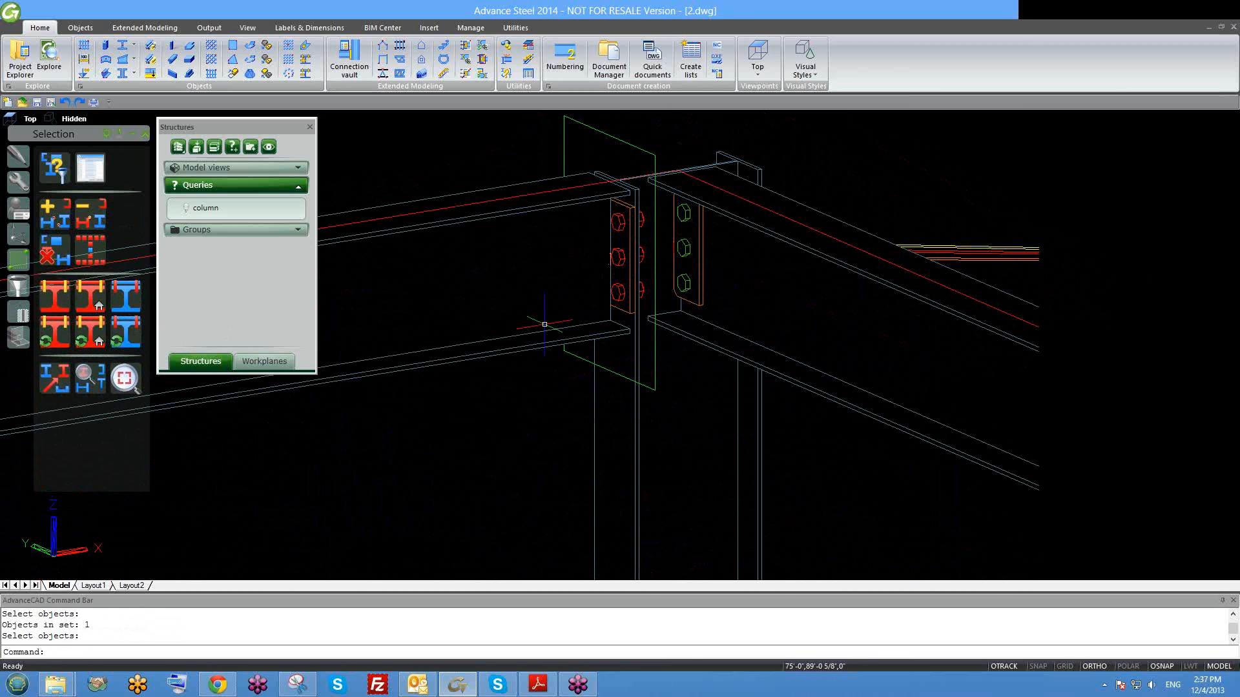
scroll(513, 294, "down", 1)
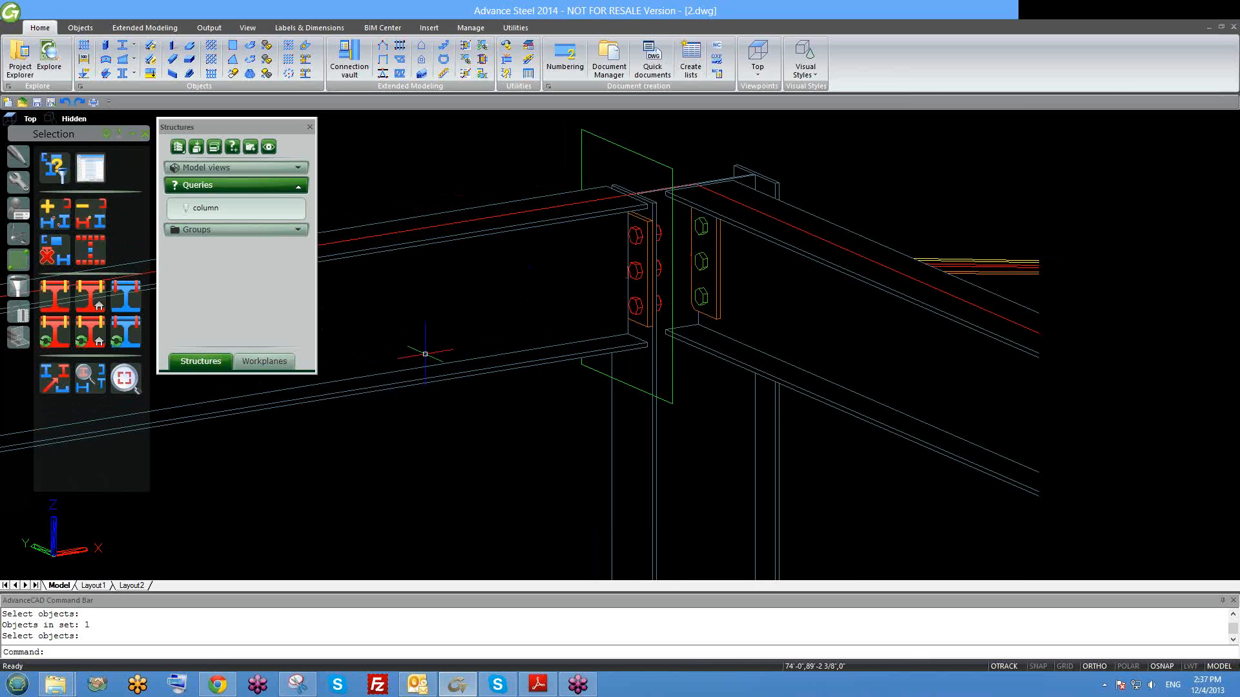
Clear the marking and search arrows from the bolted connection at the rear upper corner.
scroll(423, 345, "down", 1)
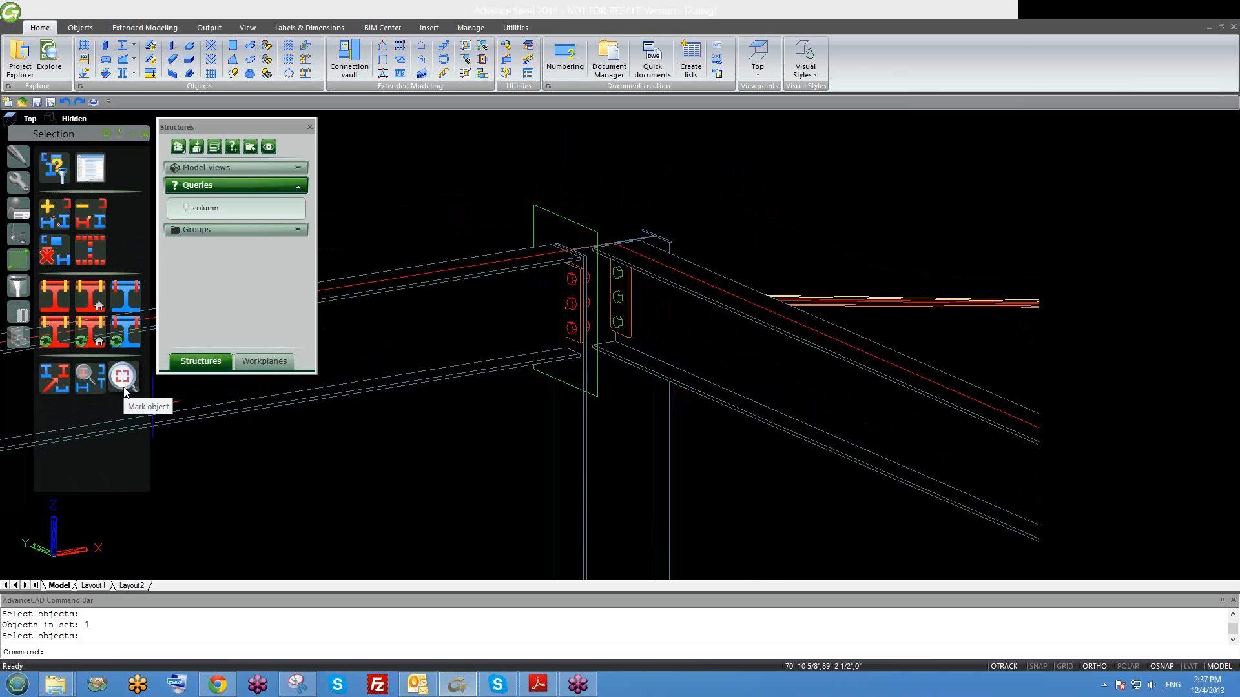
scroll(665, 396, "down", 5)
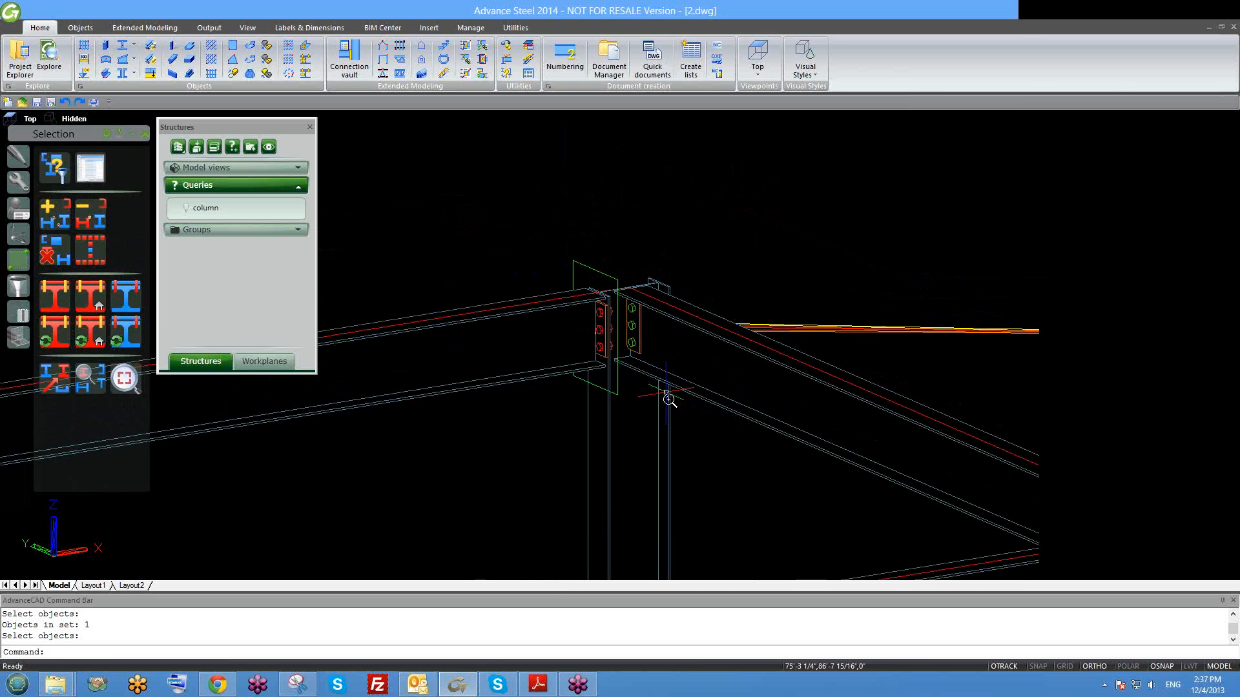
scroll(513, 352, "down", 3)
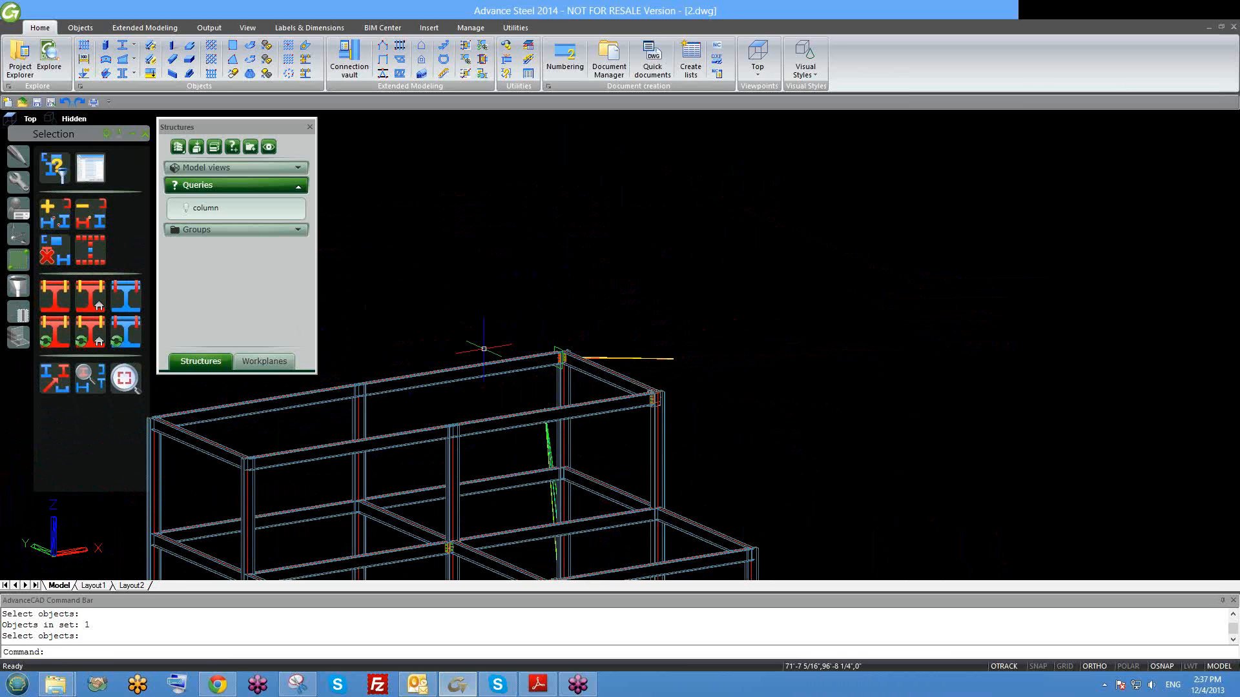
left_click(54, 251)
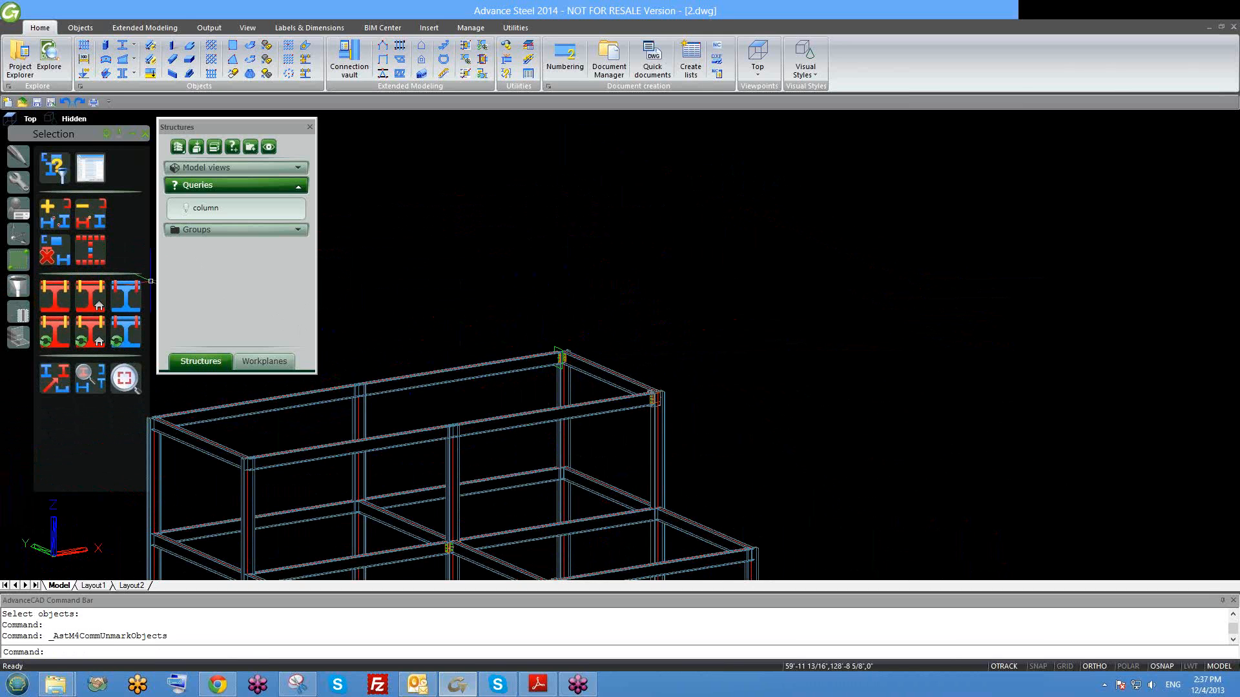
scroll(592, 394, "up", 2)
scroll(420, 340, "down", 2)
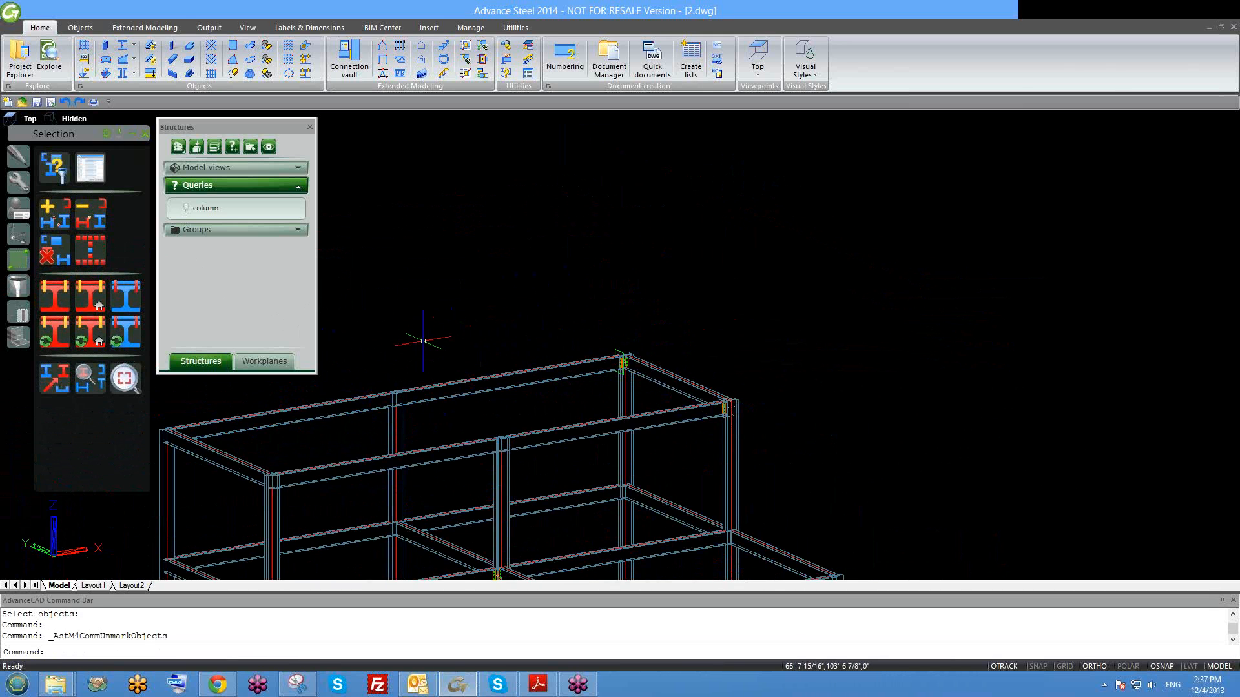
Look through the UCS, Selection, Tools and Modify tool sets and bring up the Quick views tools.
left_click(22, 234)
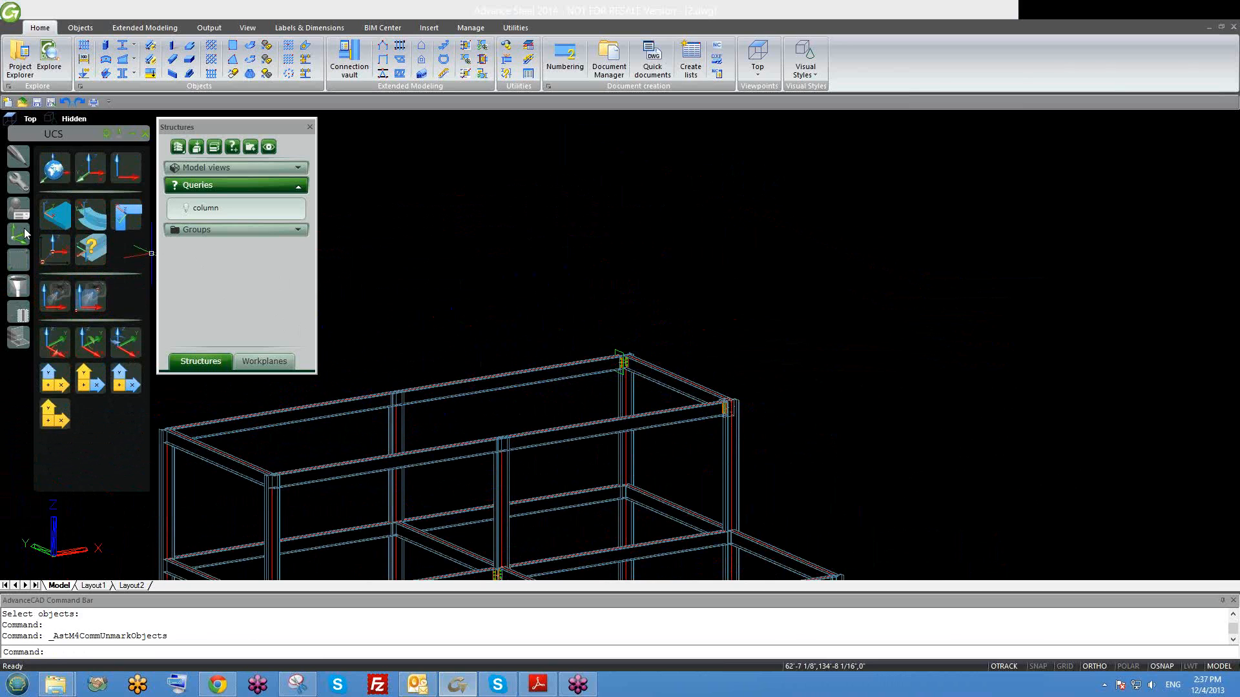
left_click(20, 260)
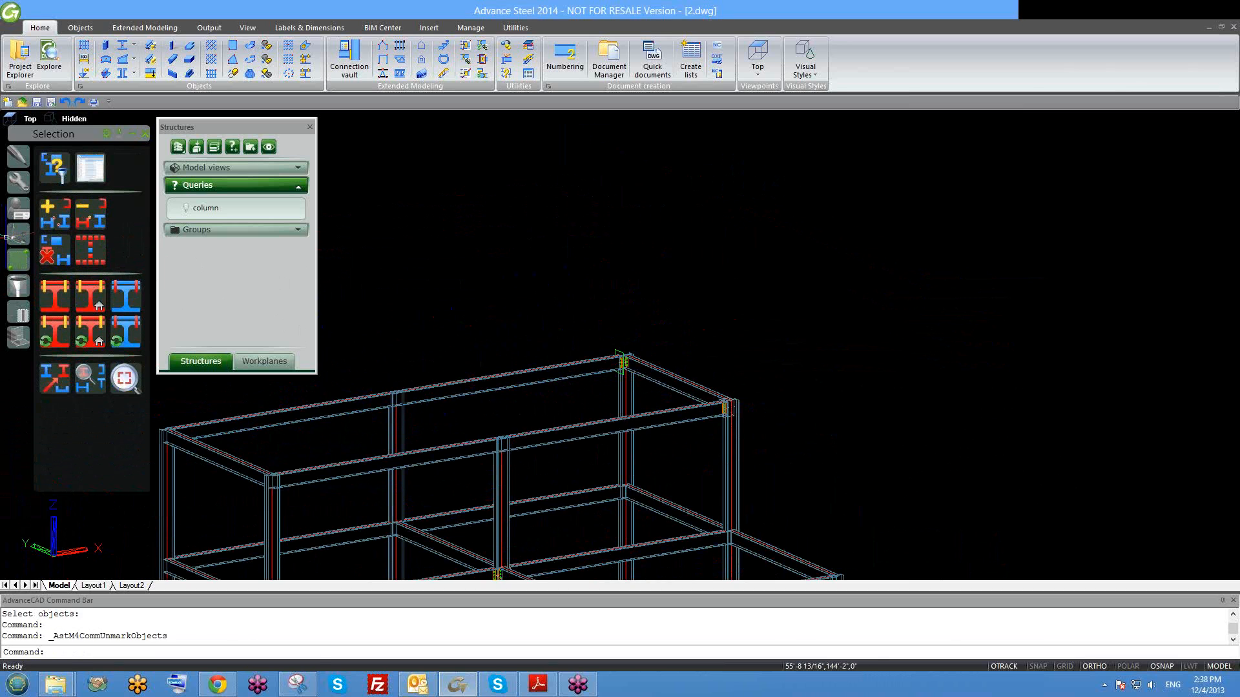
left_click(18, 240)
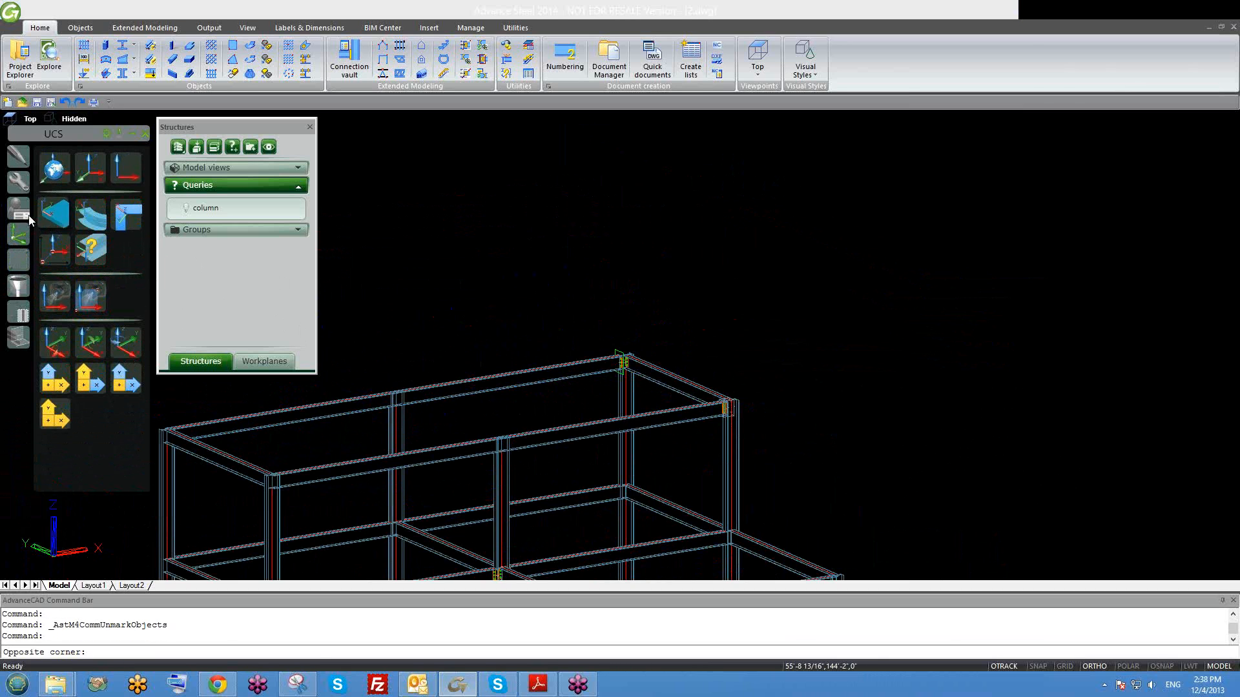
left_click(19, 208)
left_click(18, 183)
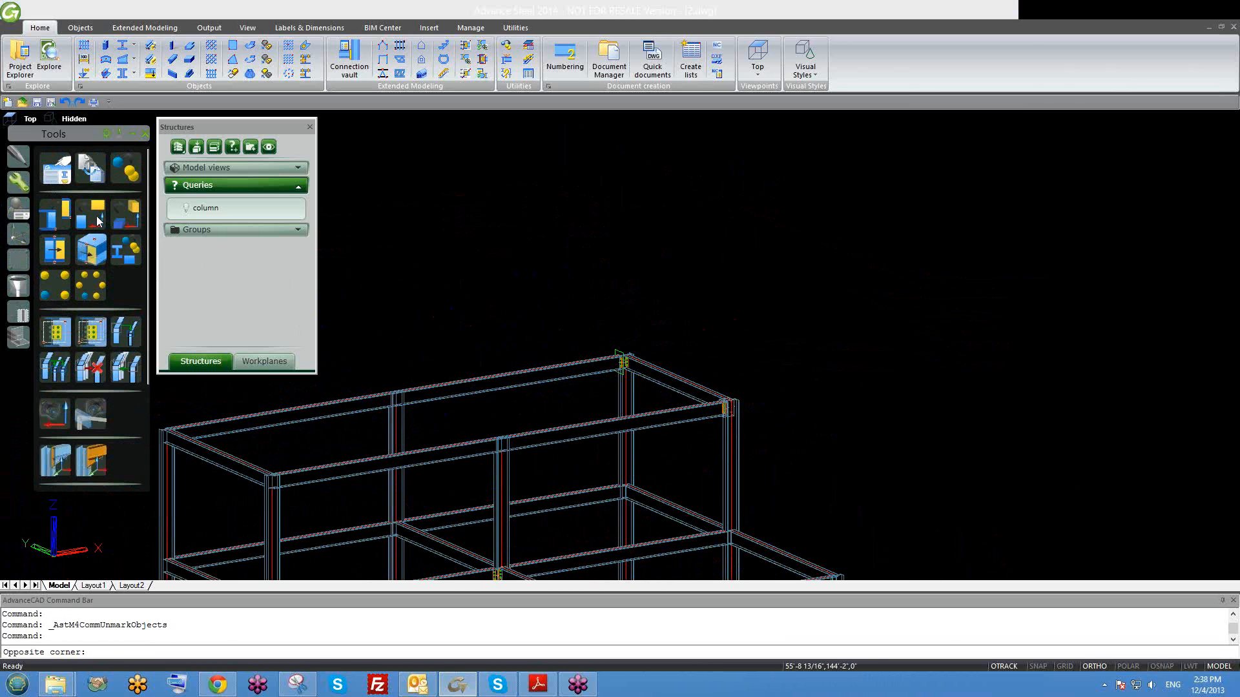
left_click(17, 158)
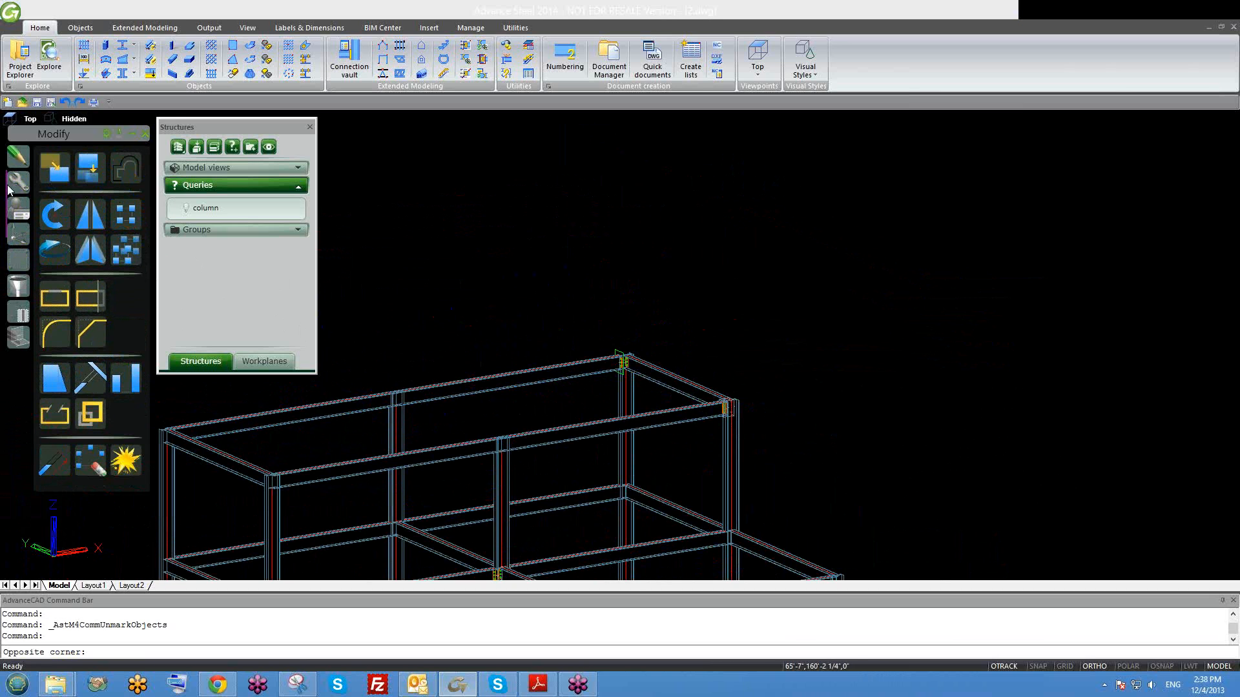
left_click(19, 314)
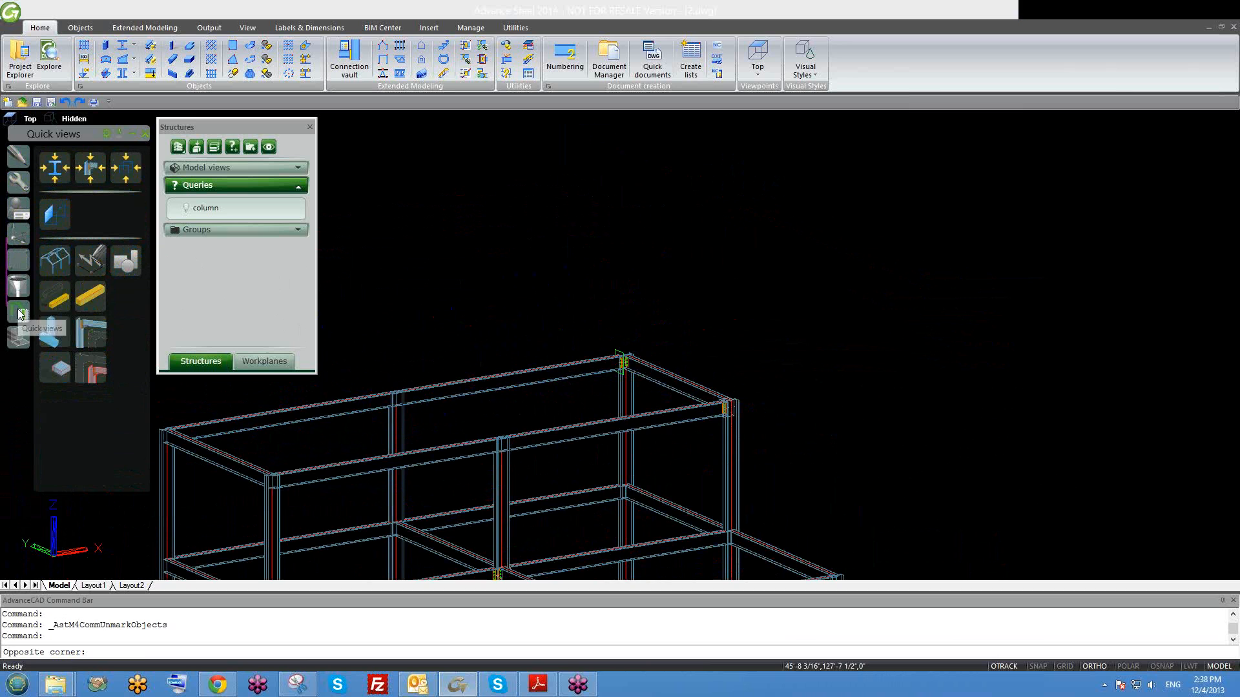
middle_click_drag(383, 413, 452, 390)
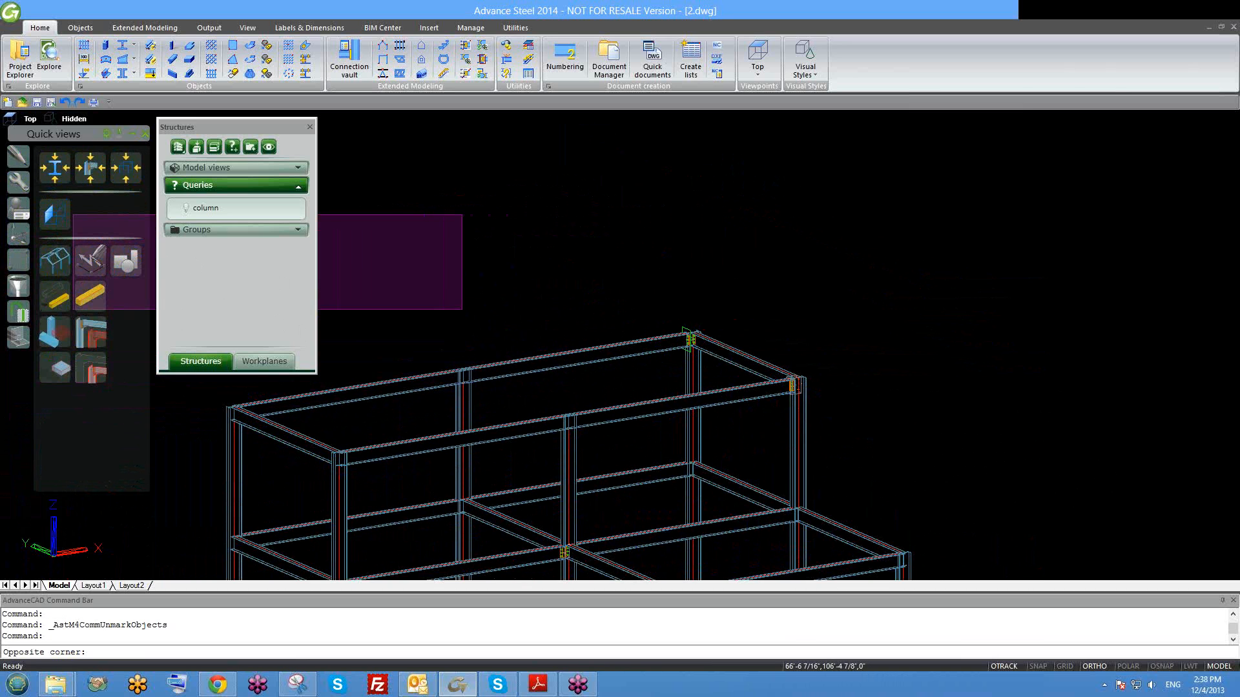
left_click(445, 293)
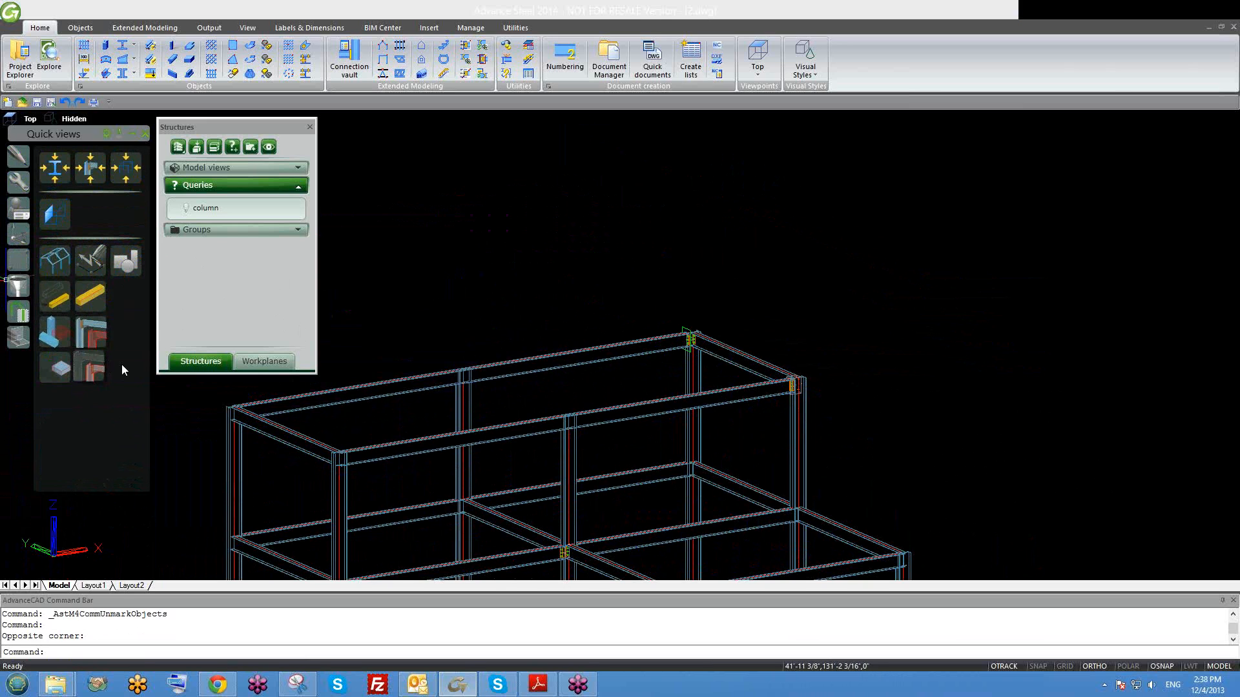
Hide the two-storey column at the frame's far west corner, and make all objects visible again.
scroll(632, 331, "down", 3)
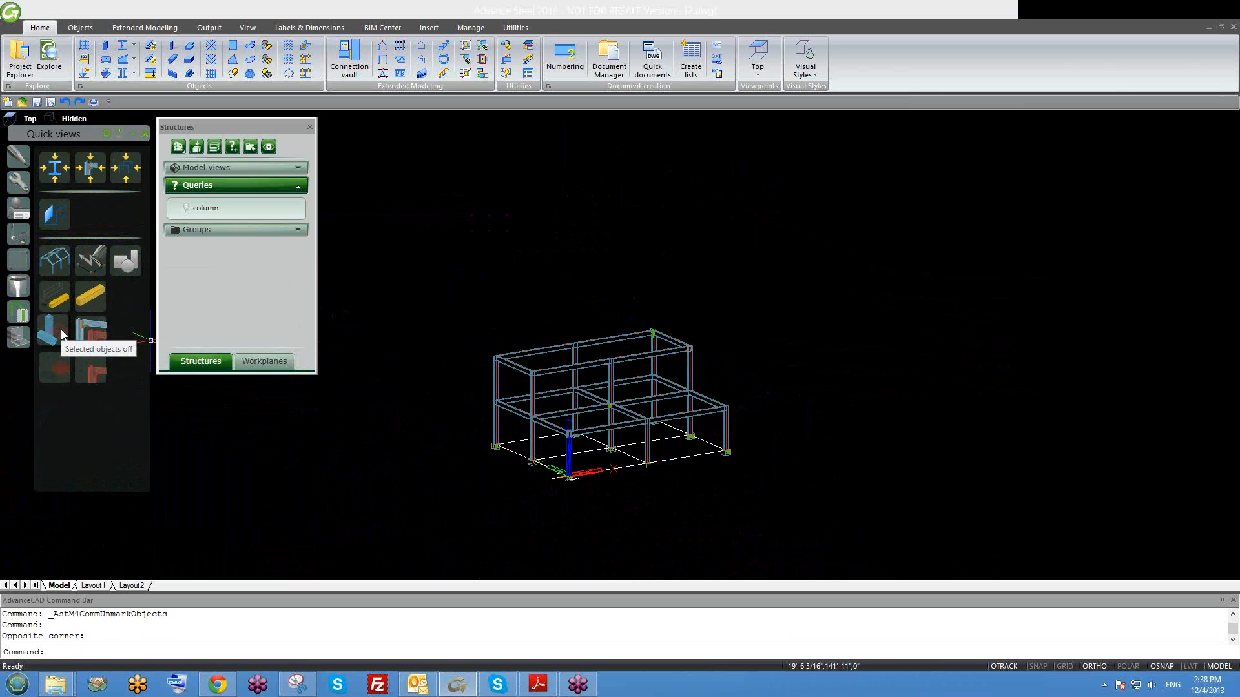
left_click(496, 378)
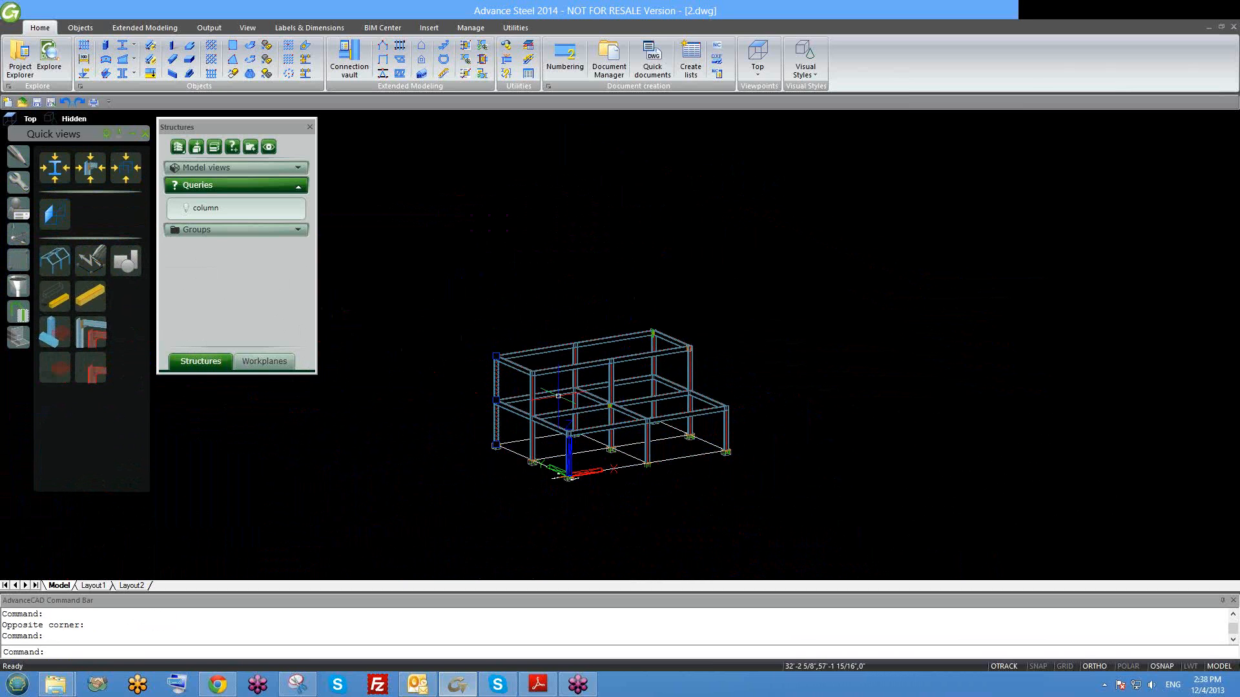
scroll(483, 373, "up", 2)
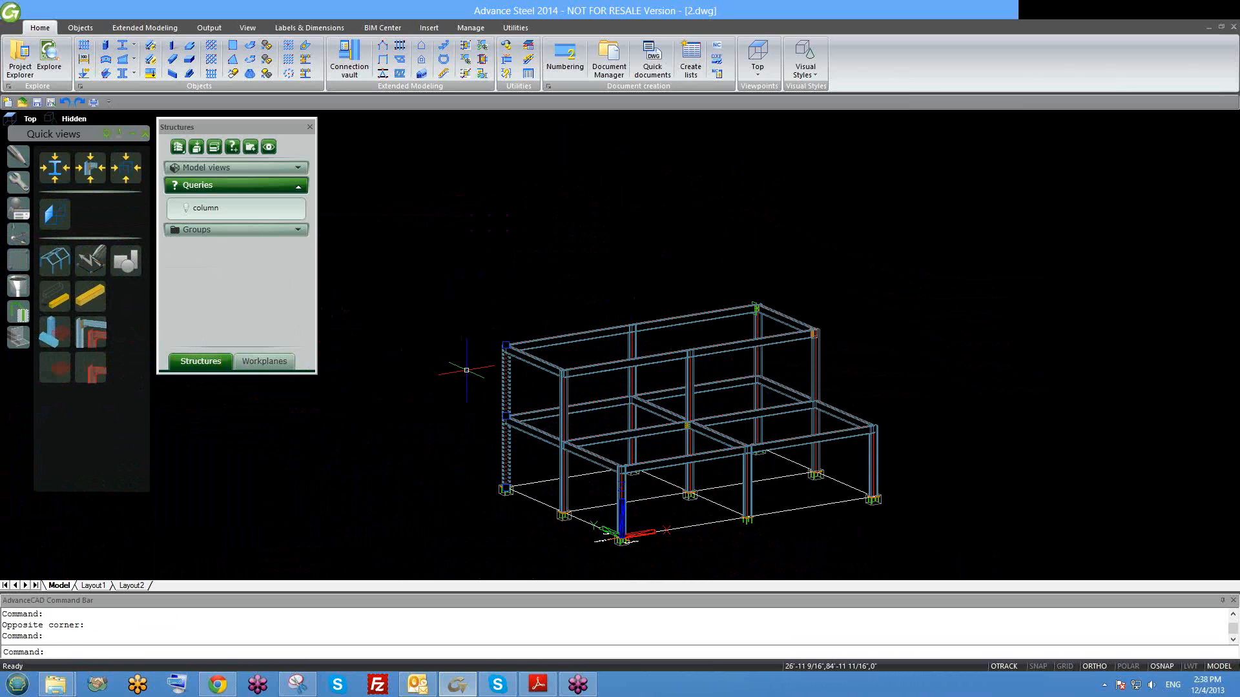
left_click(57, 334)
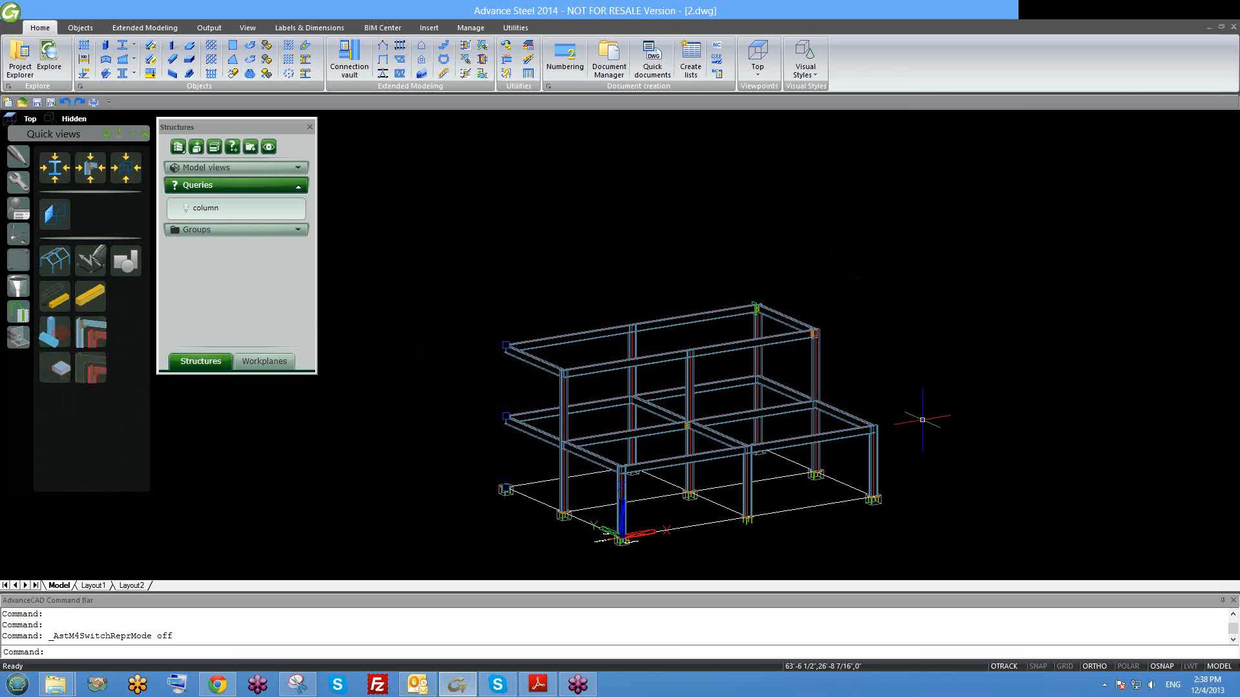
left_click(59, 261)
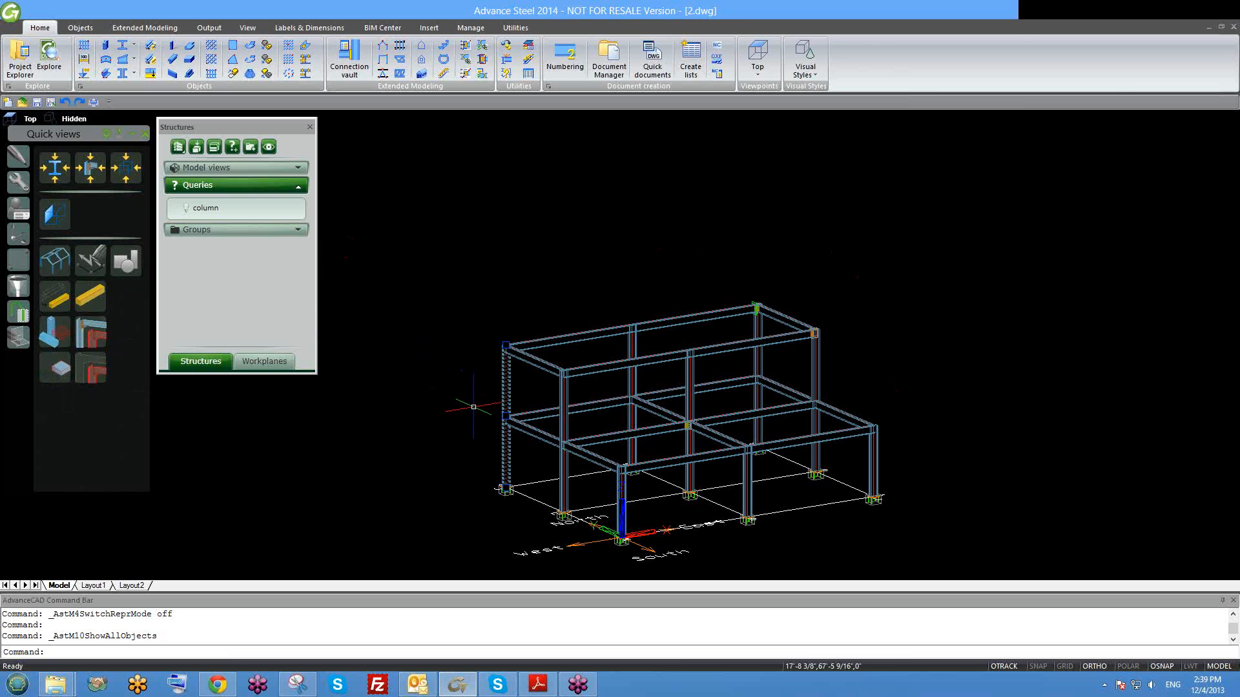
key("Escape")
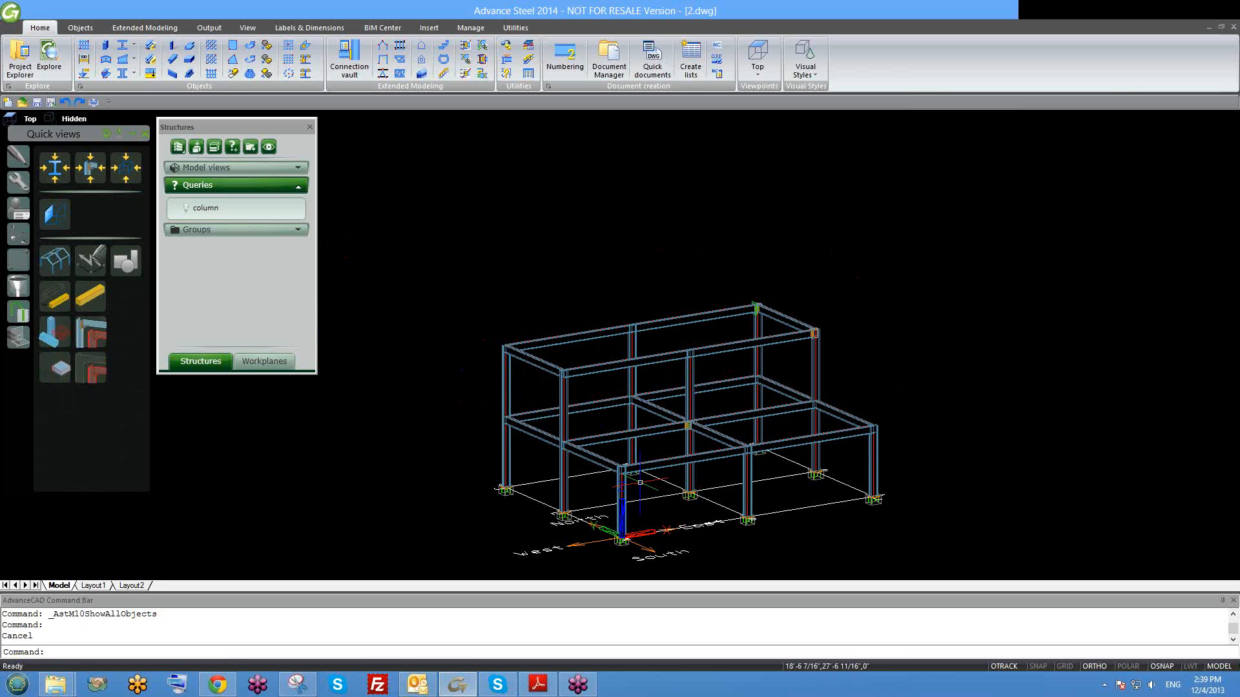
Show only the middle column of the rear row, and bring all objects back into view.
left_click(632, 383)
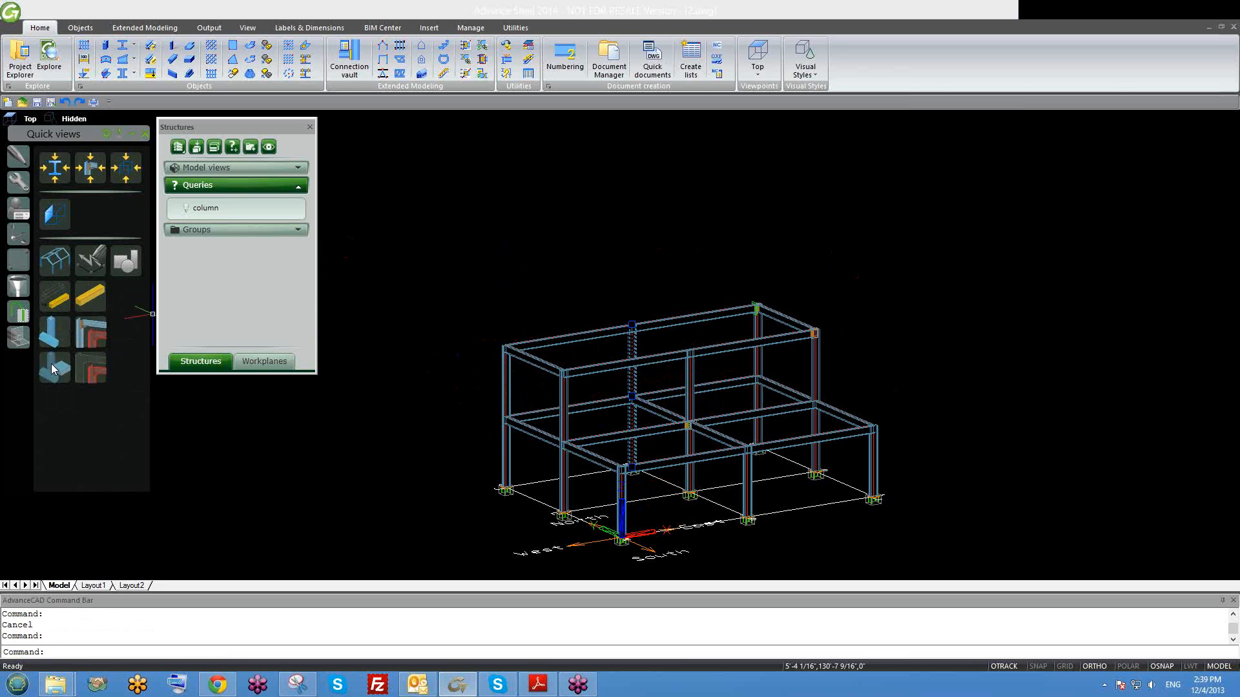
left_click(53, 368)
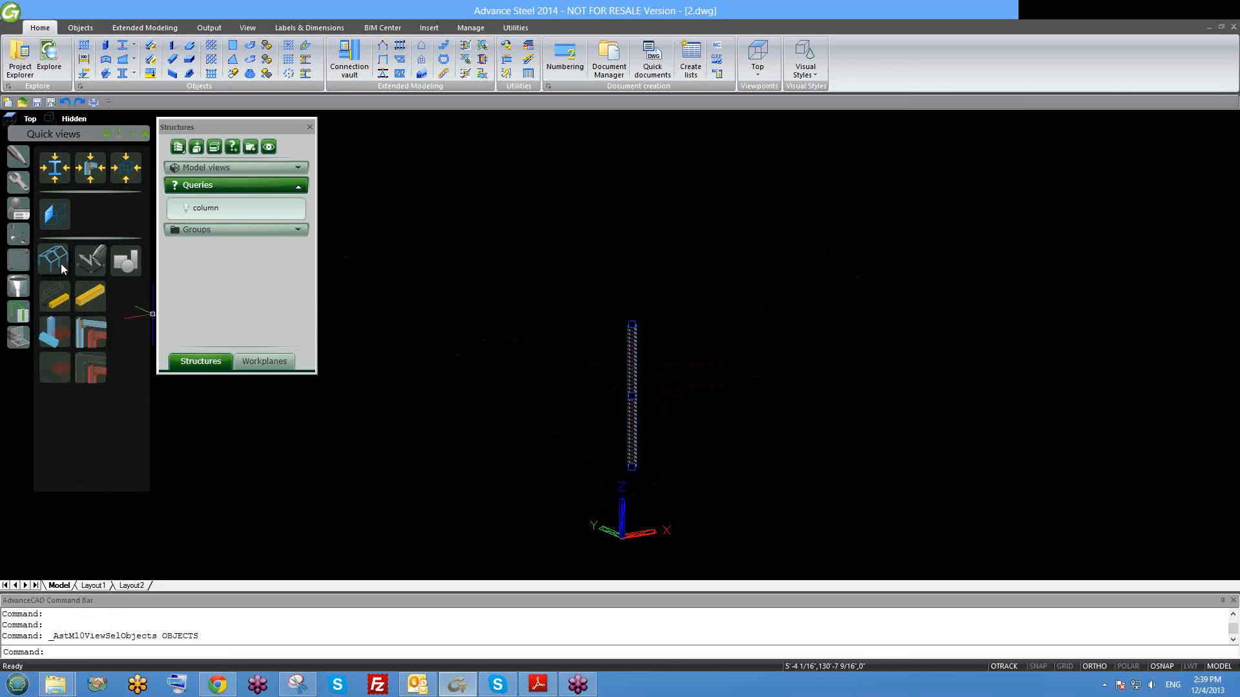
left_click(55, 260)
Switch the same middle rear column from hidden to isolated, and restore all objects with nothing selected.
left_click(57, 343)
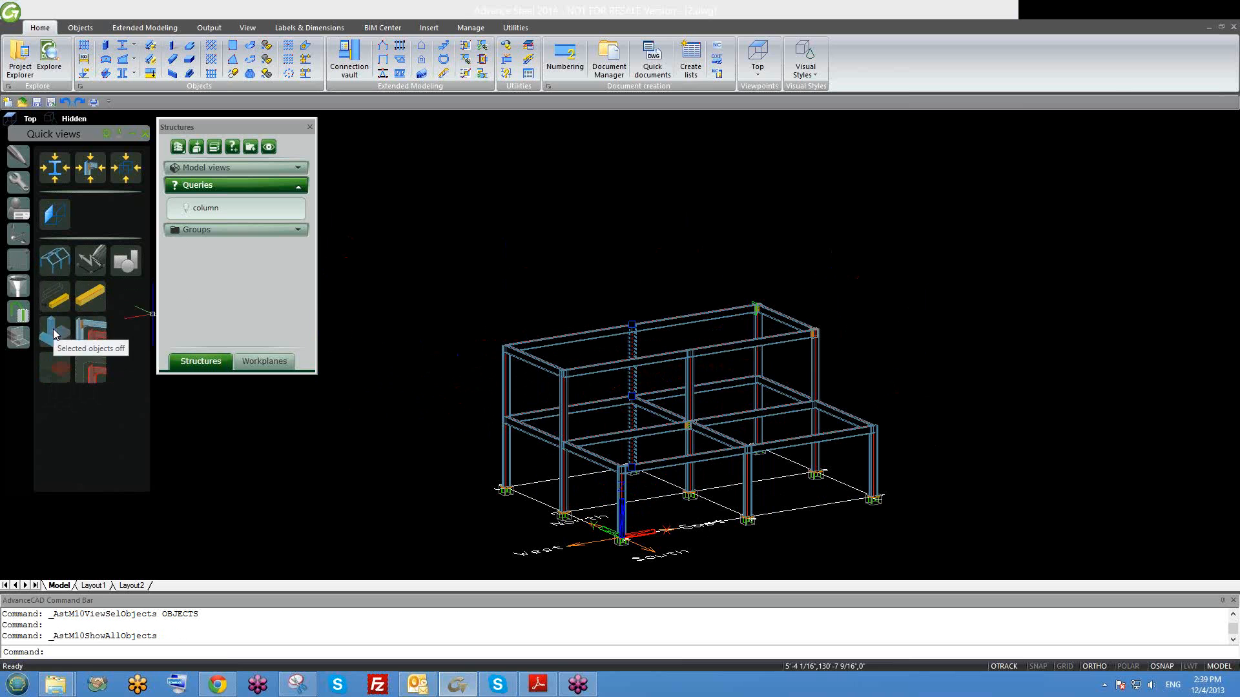
left_click(57, 367)
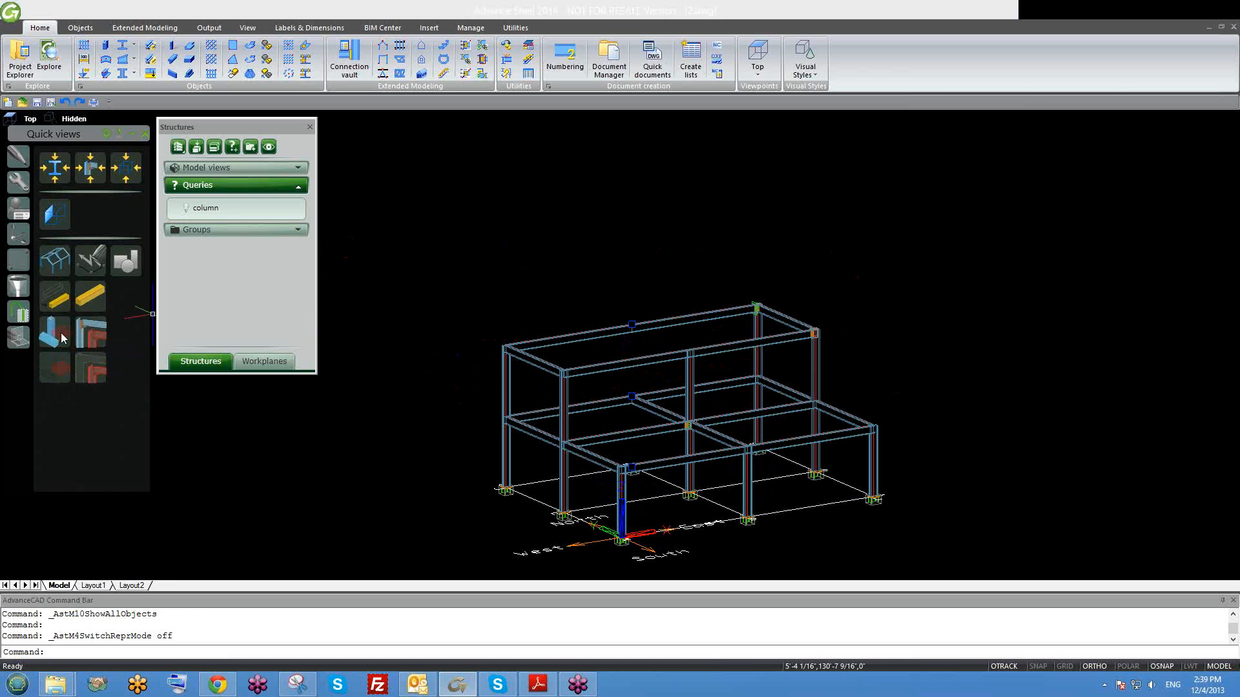
left_click(57, 365)
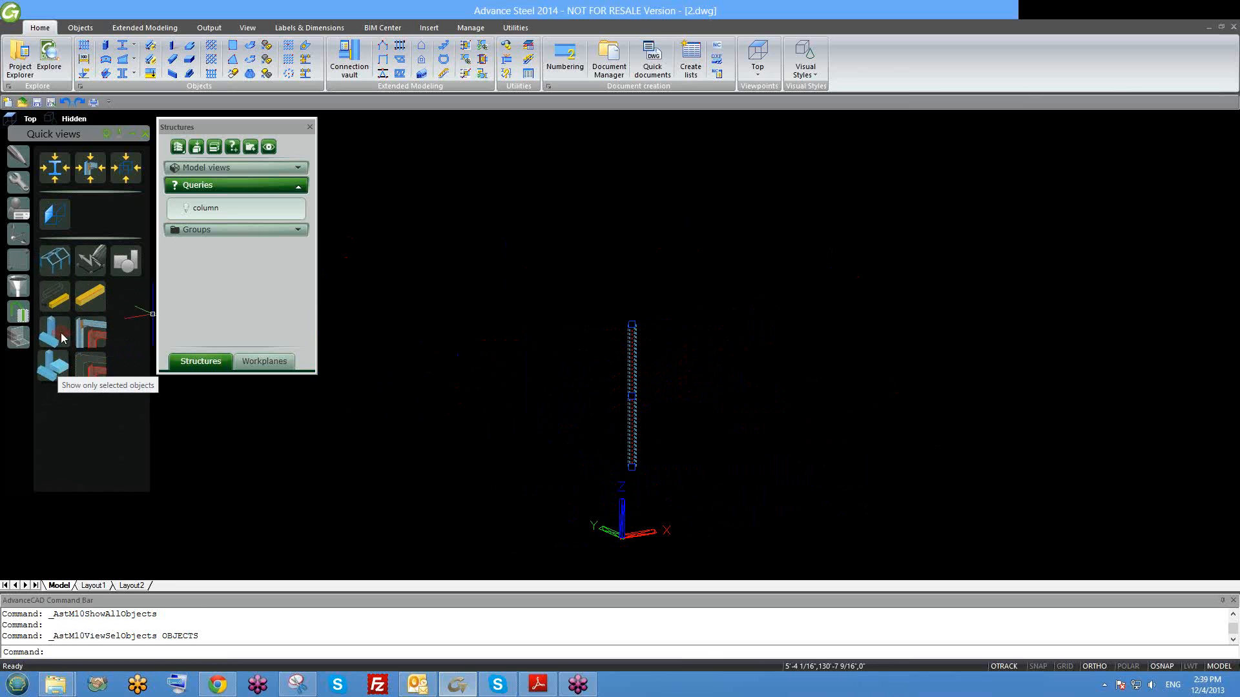
left_click(54, 261)
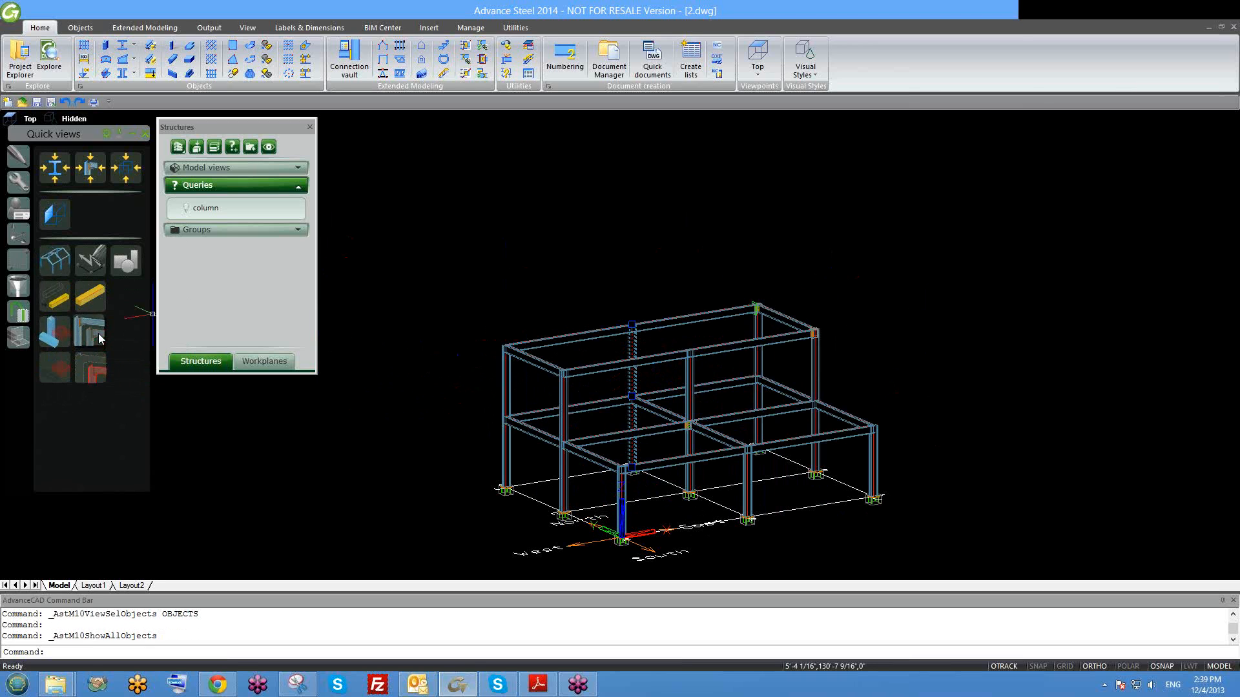
key("Escape")
scroll(827, 359, "up", 4)
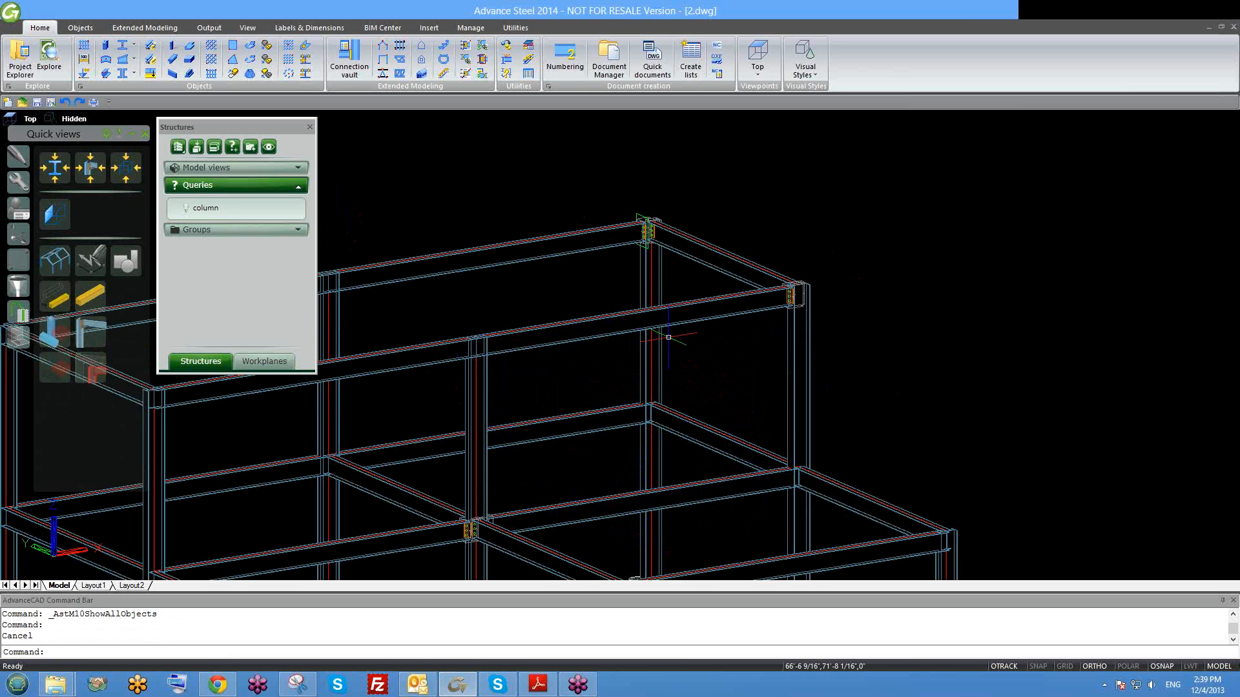
scroll(648, 233, "up", 3)
left_click(630, 348)
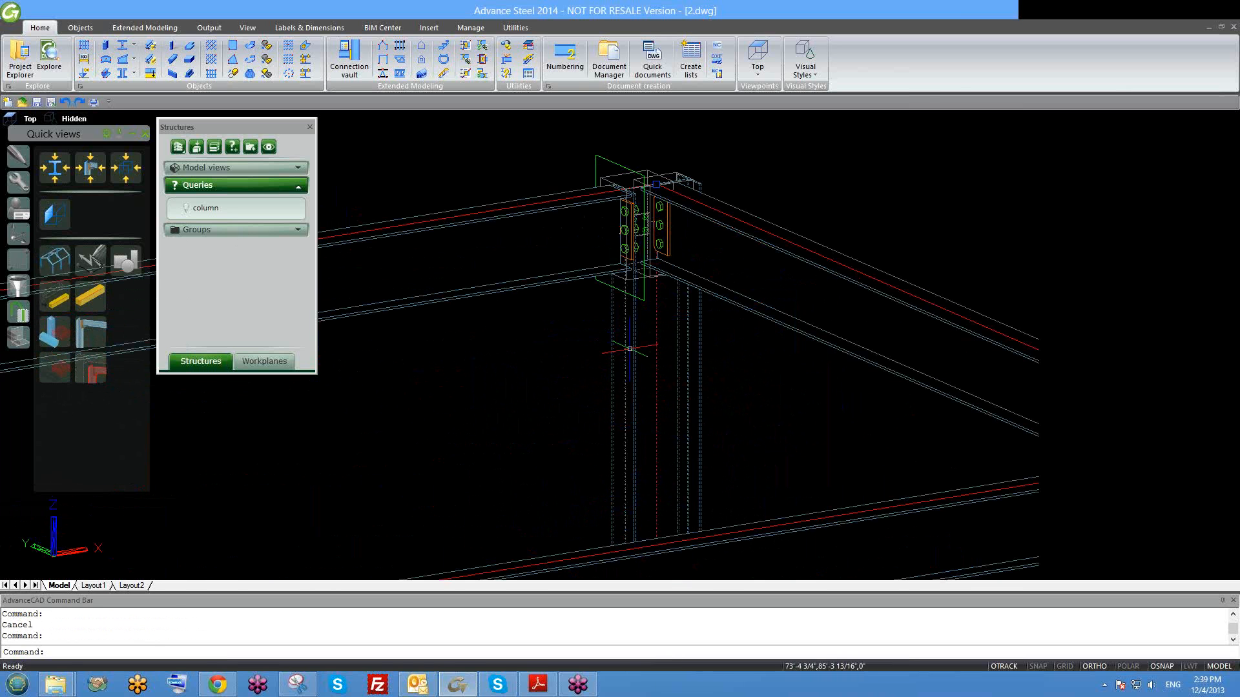
key("Escape")
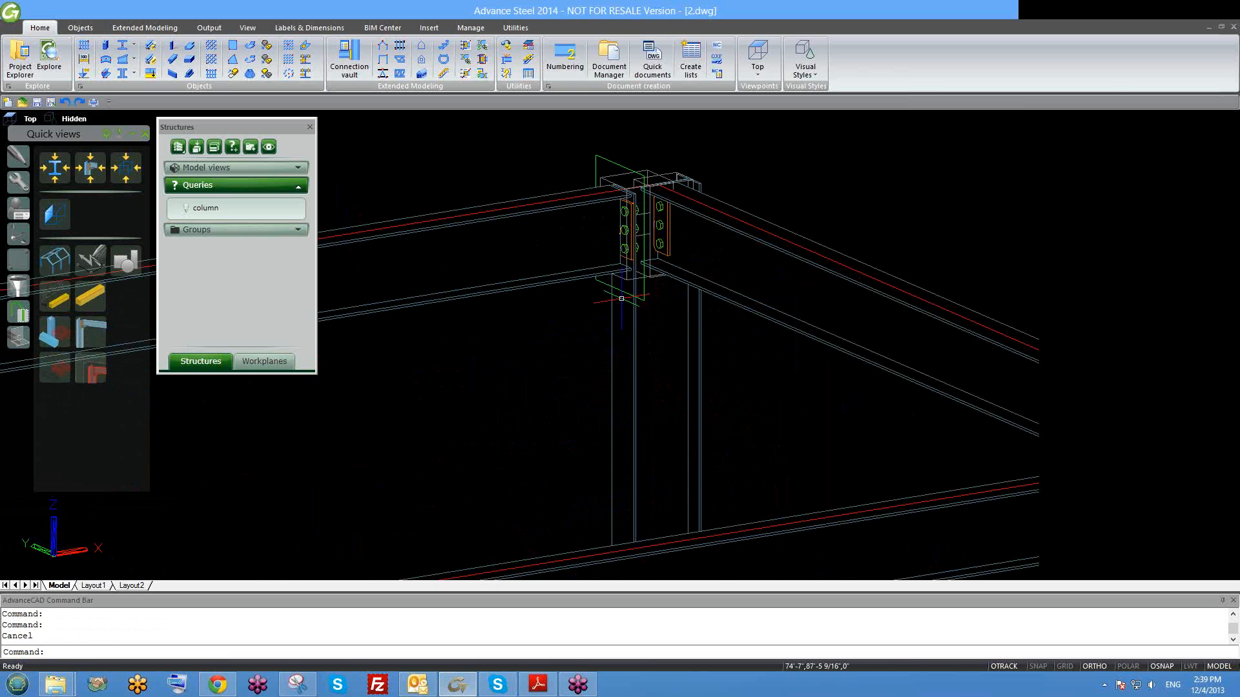
Hide the column and clip angles of the bolted connection at the front upper east corner, and restore all objects.
scroll(621, 298, "down", 3)
scroll(840, 387, "up", 3)
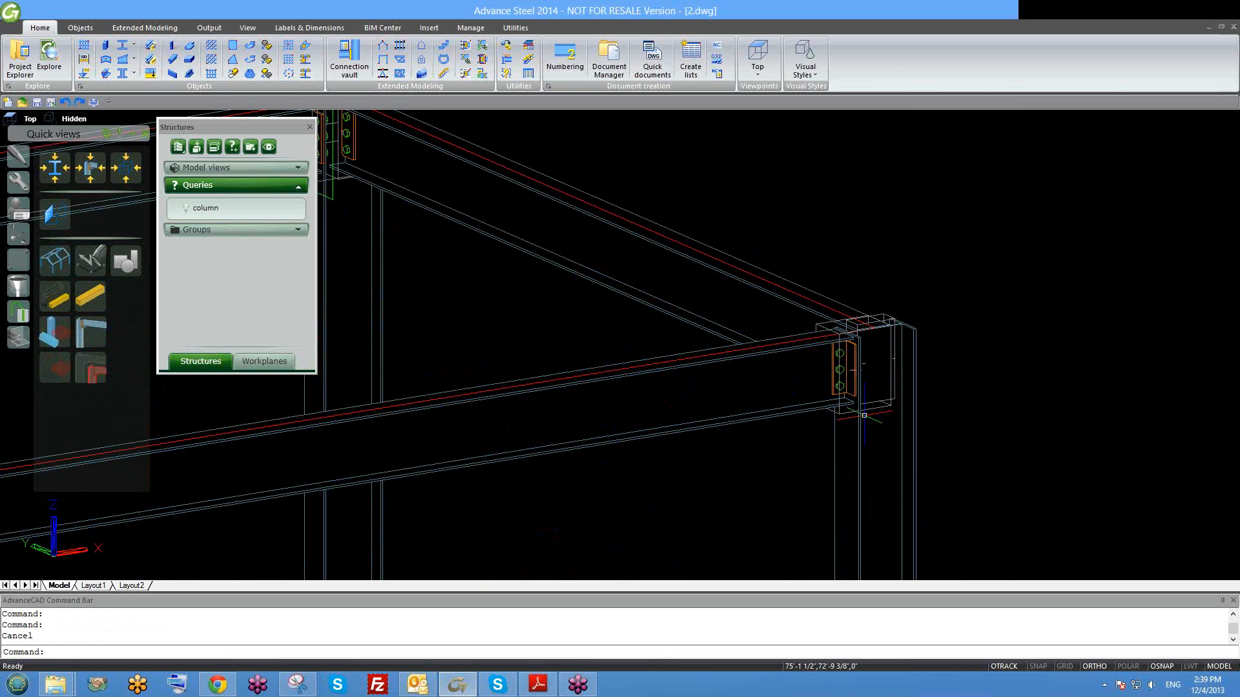
scroll(904, 414, "up", 4)
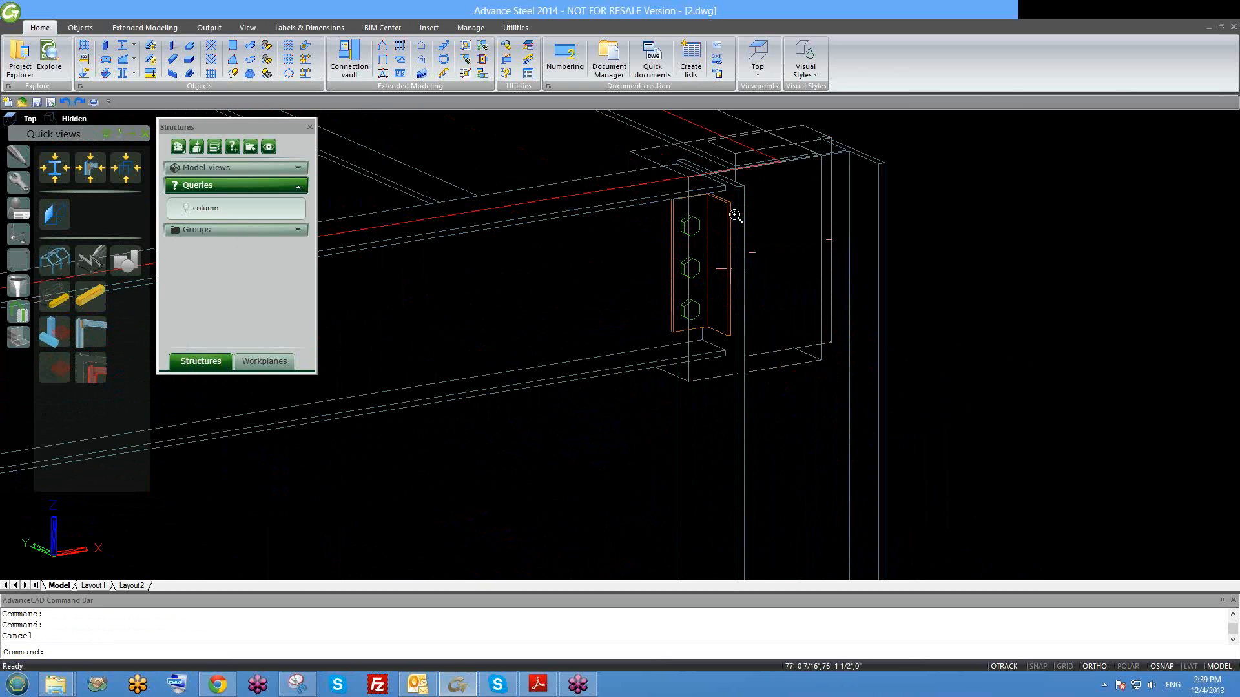
scroll(730, 277, "down", 1)
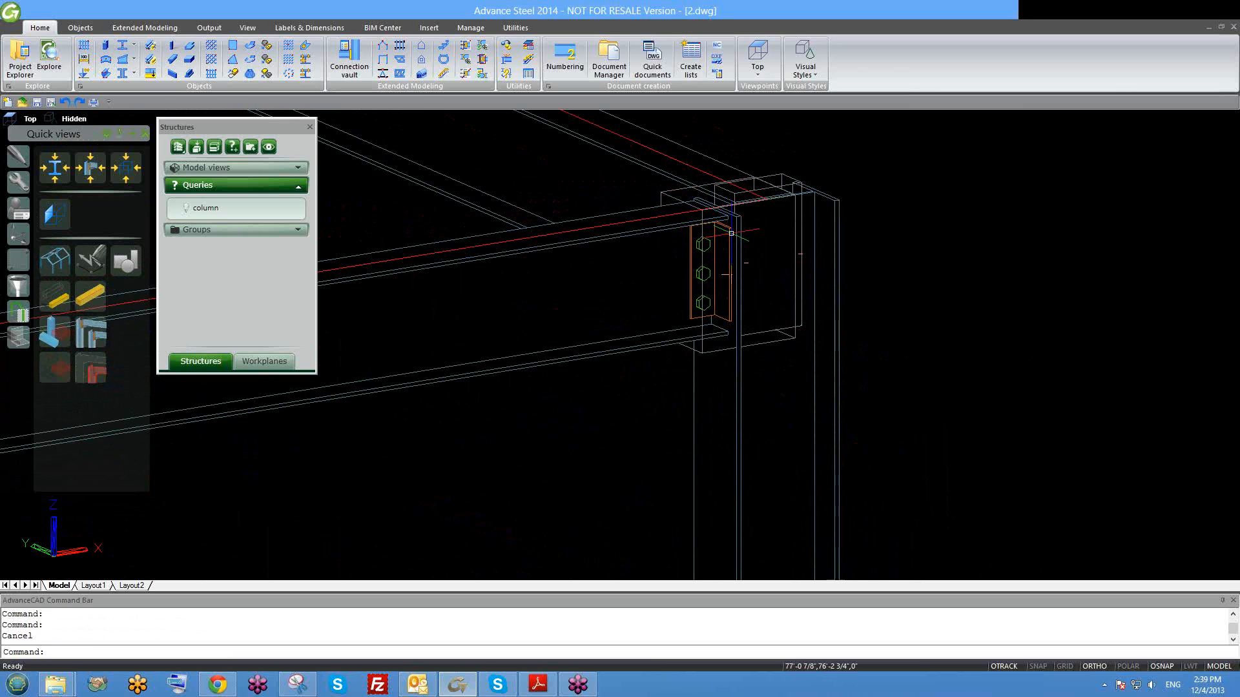
scroll(799, 341, "down", 2)
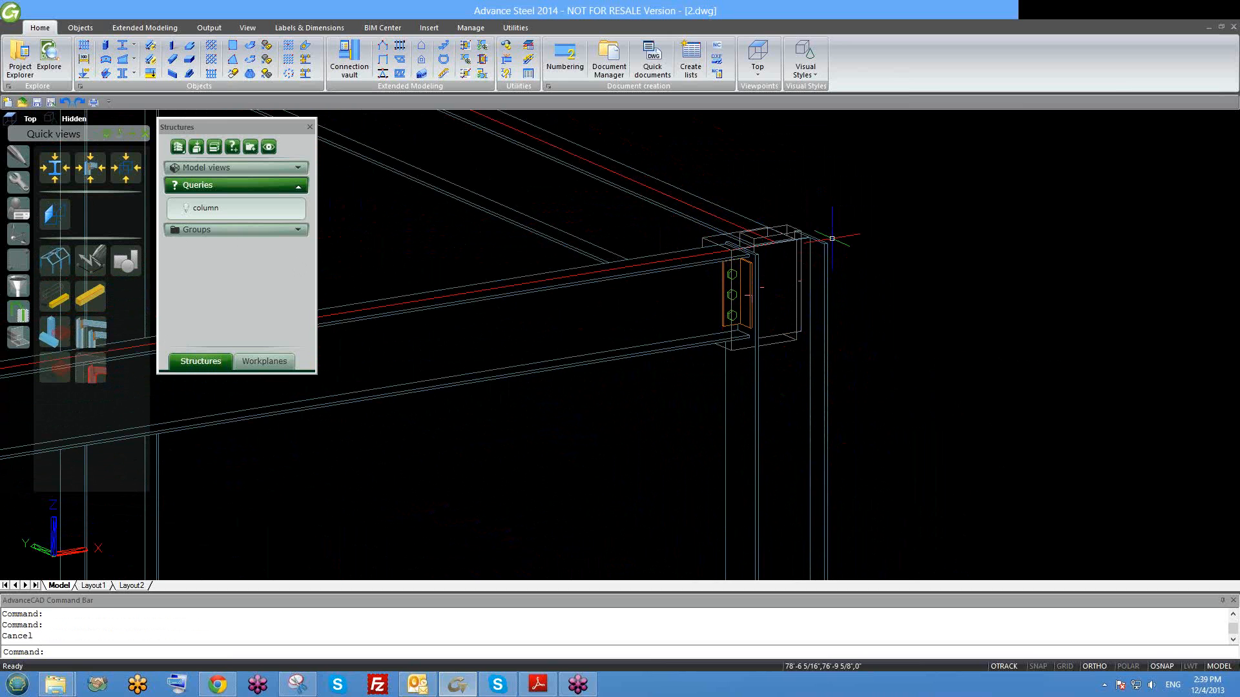
scroll(734, 273, "up", 2)
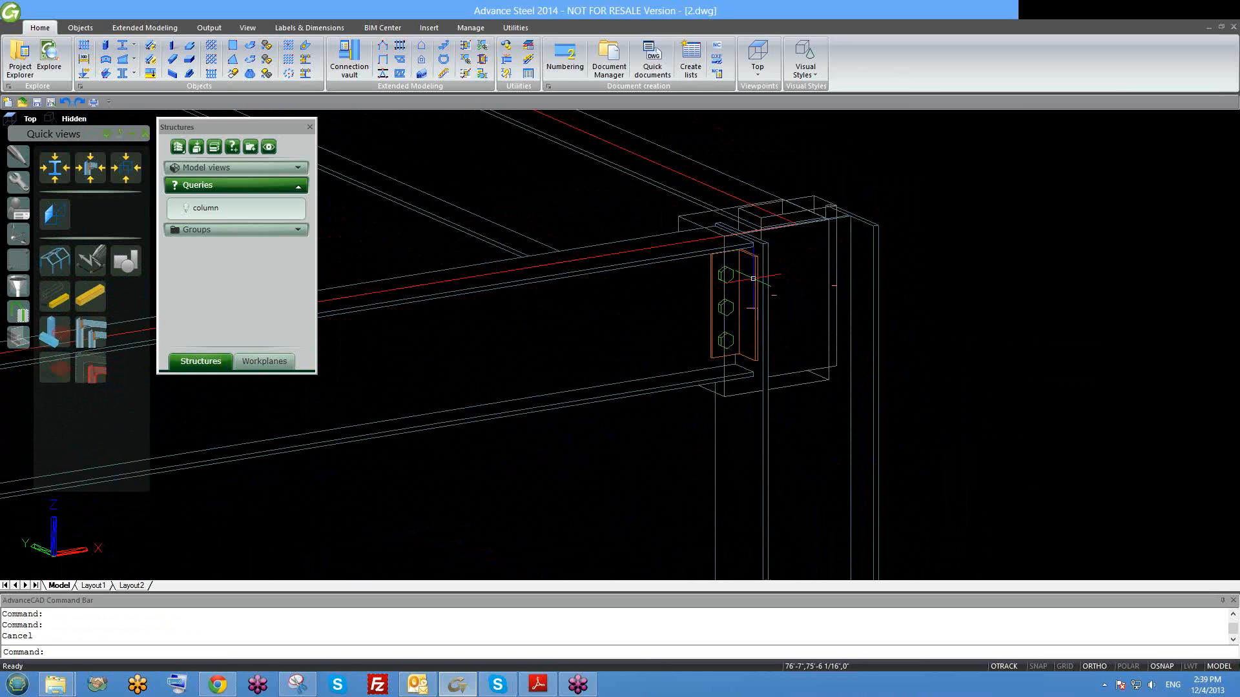
left_click(83, 331)
left_click(863, 419)
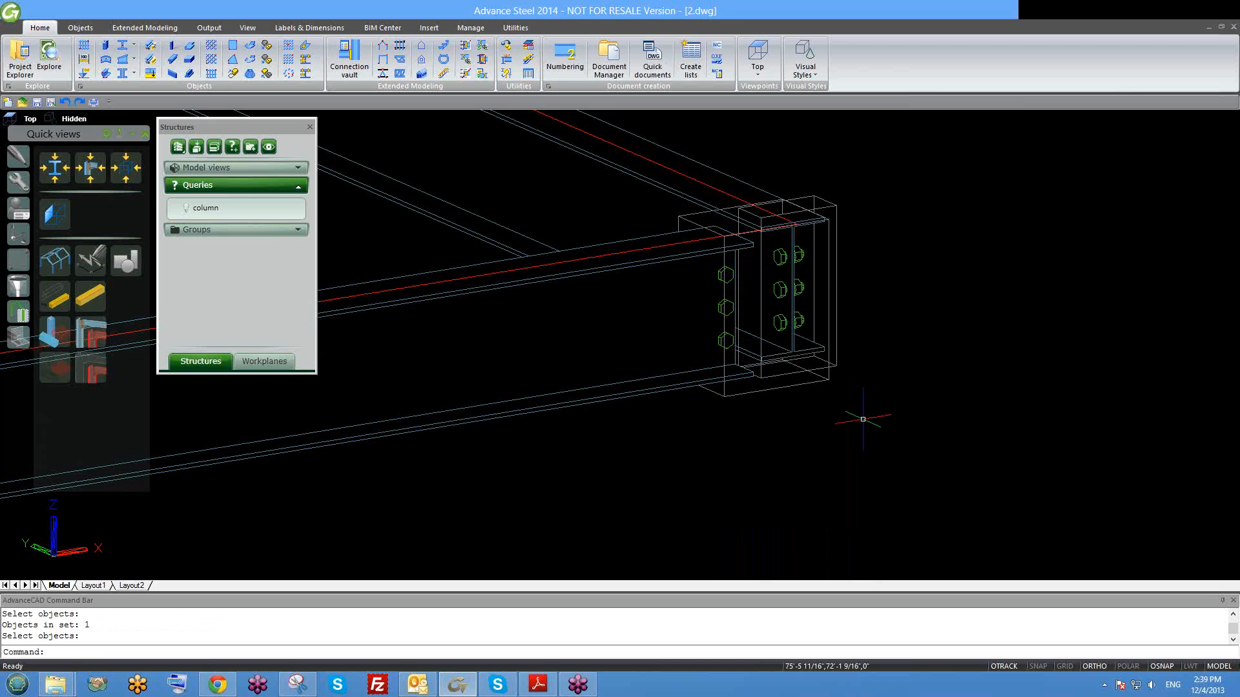
left_click(53, 262)
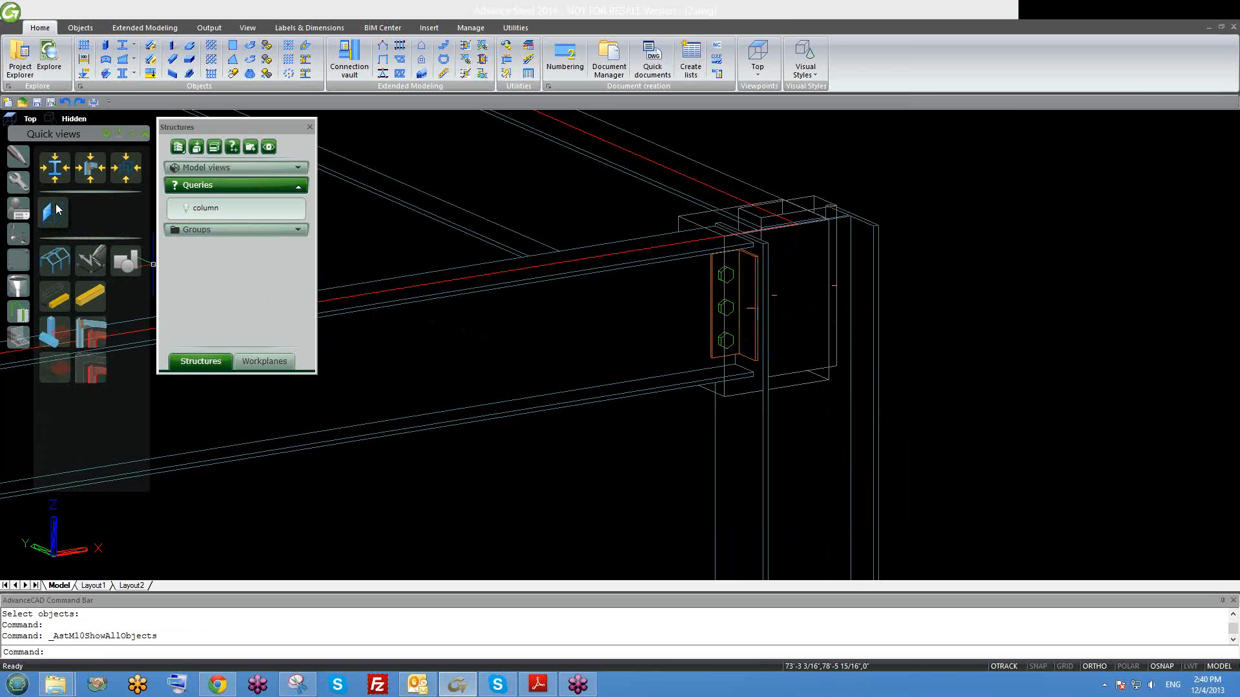
Create a quick joint view of the bolted connection at the front upper east corner, using the green direction arrow and the default depth extensions.
left_click(57, 170)
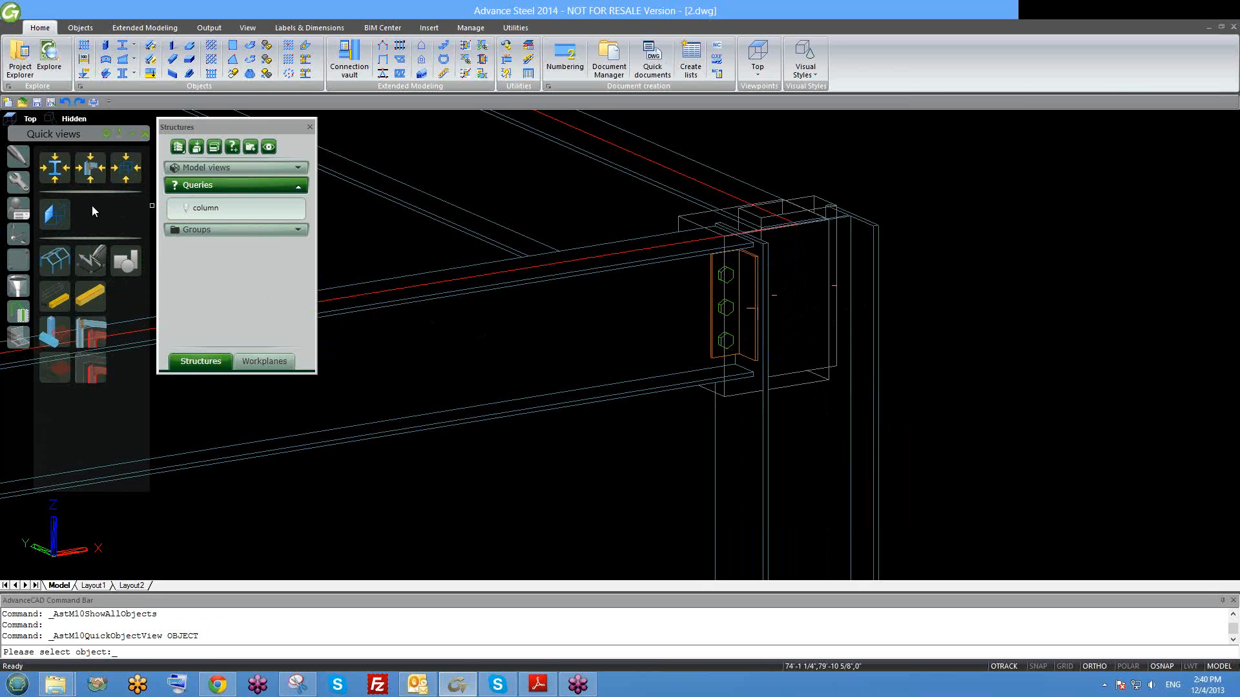
key("Escape")
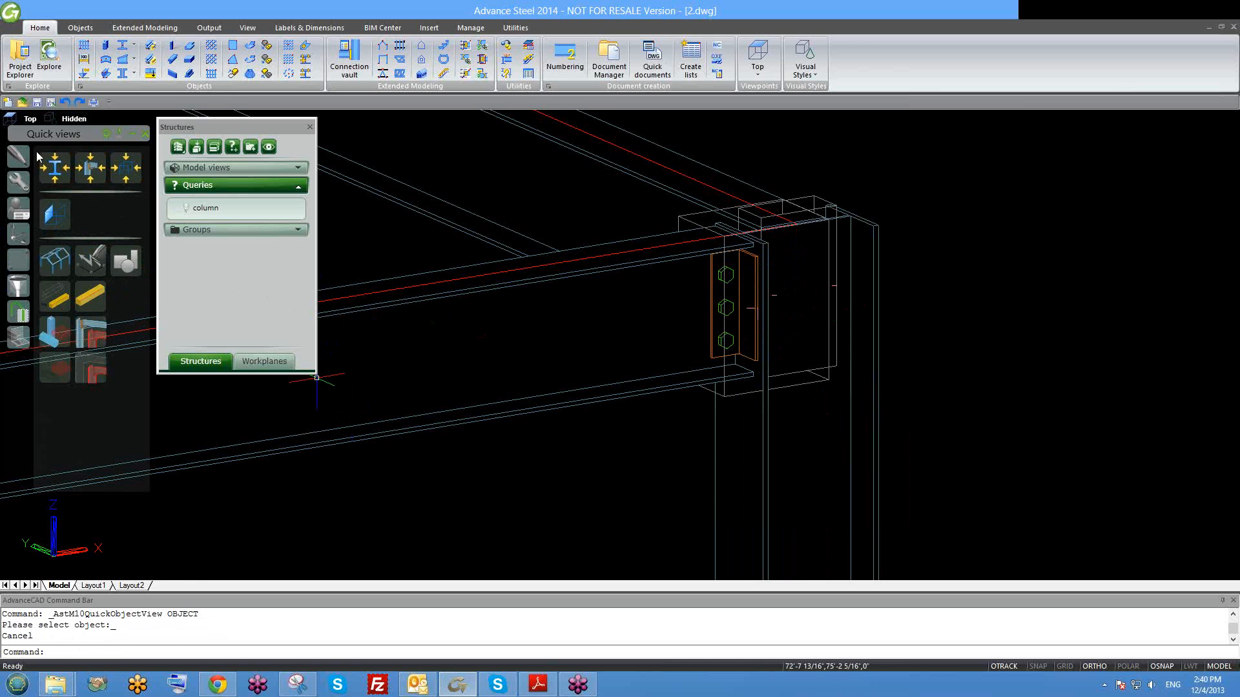
left_click(125, 179)
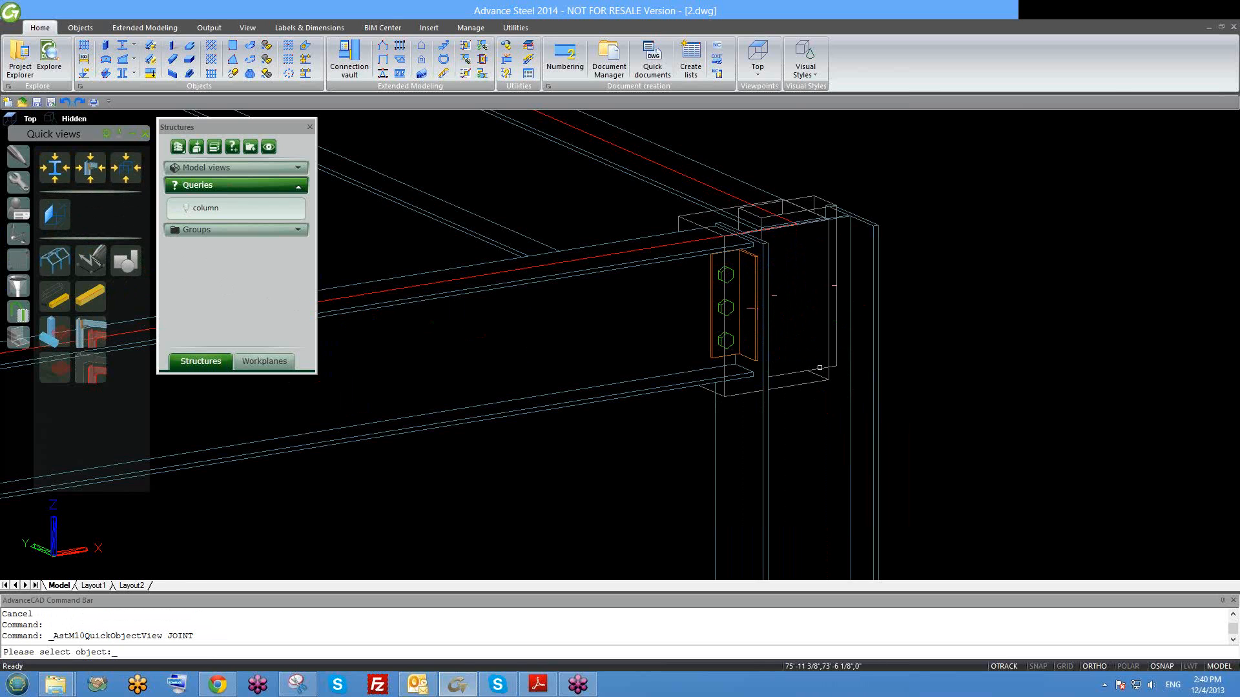
left_click(819, 367)
scroll(826, 347, "down", 3)
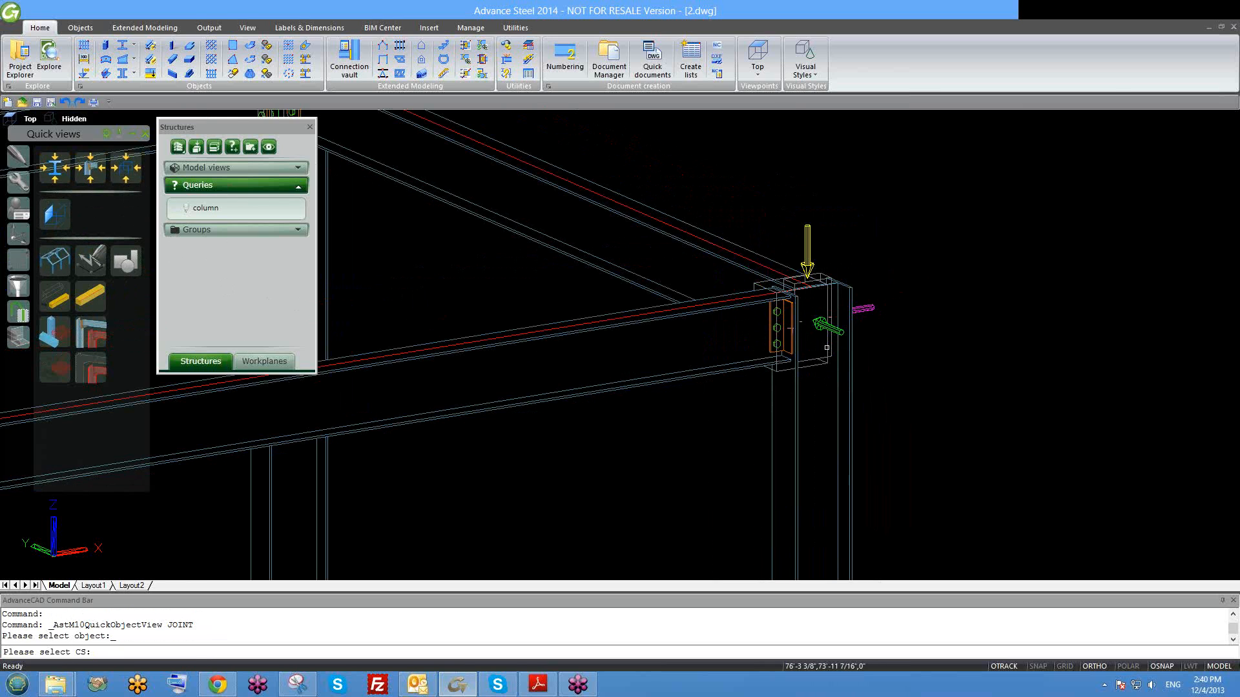
middle_click_drag(837, 369, 714, 330, "shift")
scroll(714, 329, "up", 2)
scroll(706, 311, "up", 2)
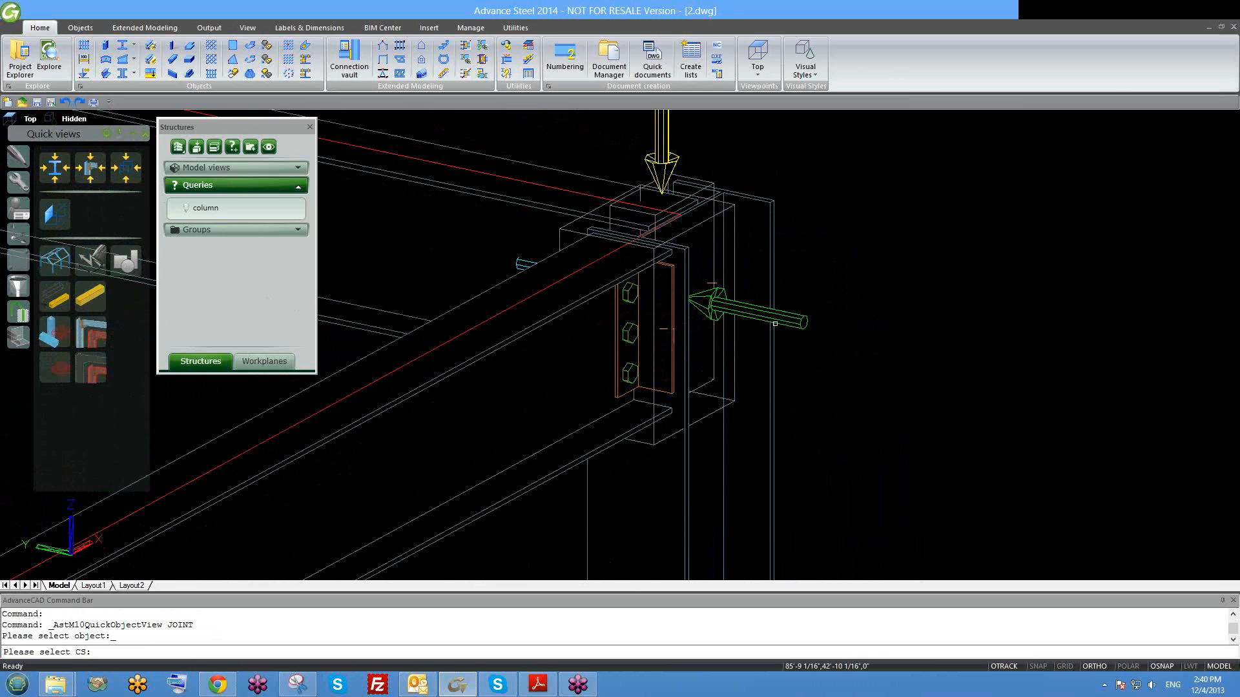
left_click(787, 321)
key("Return")
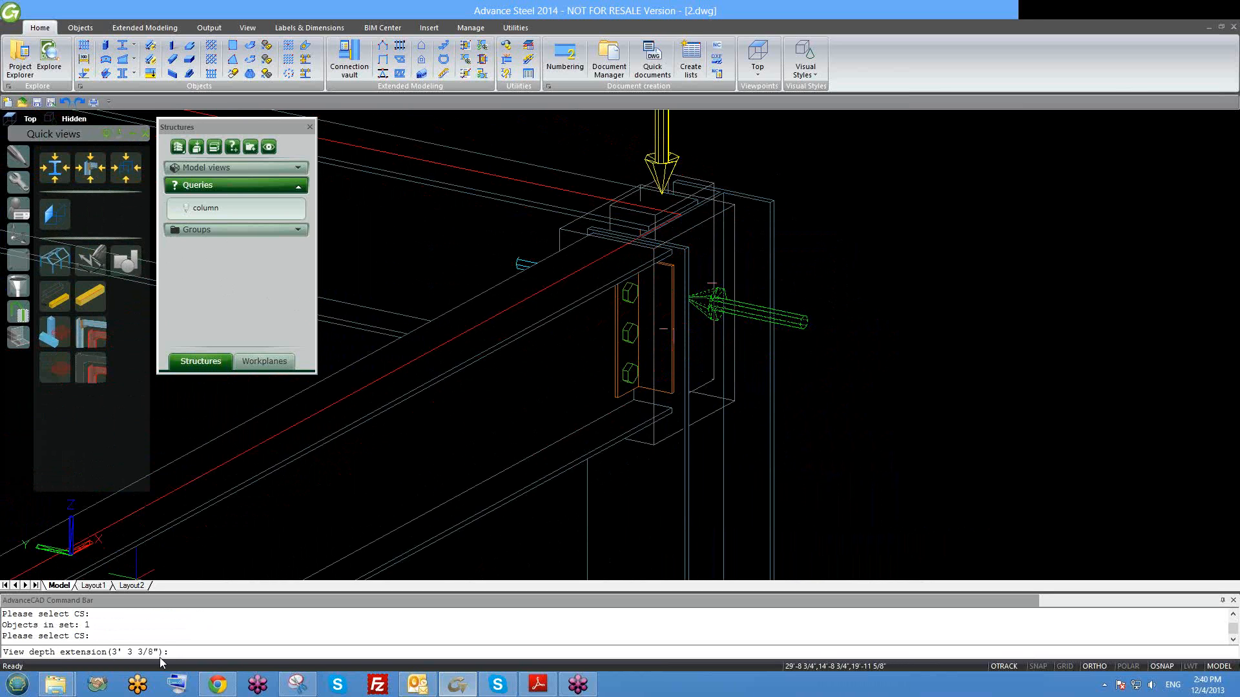
key("Return")
key("Return")
key("Return")
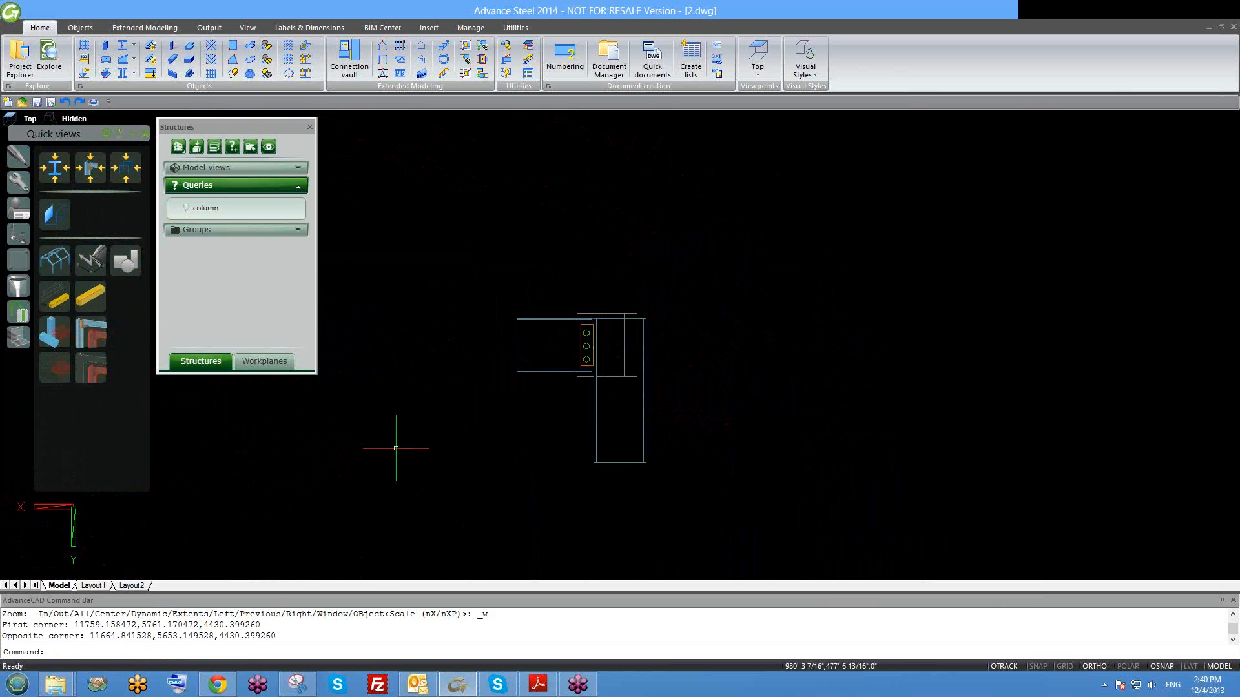
middle_click_drag(604, 367, 672, 381, "shift")
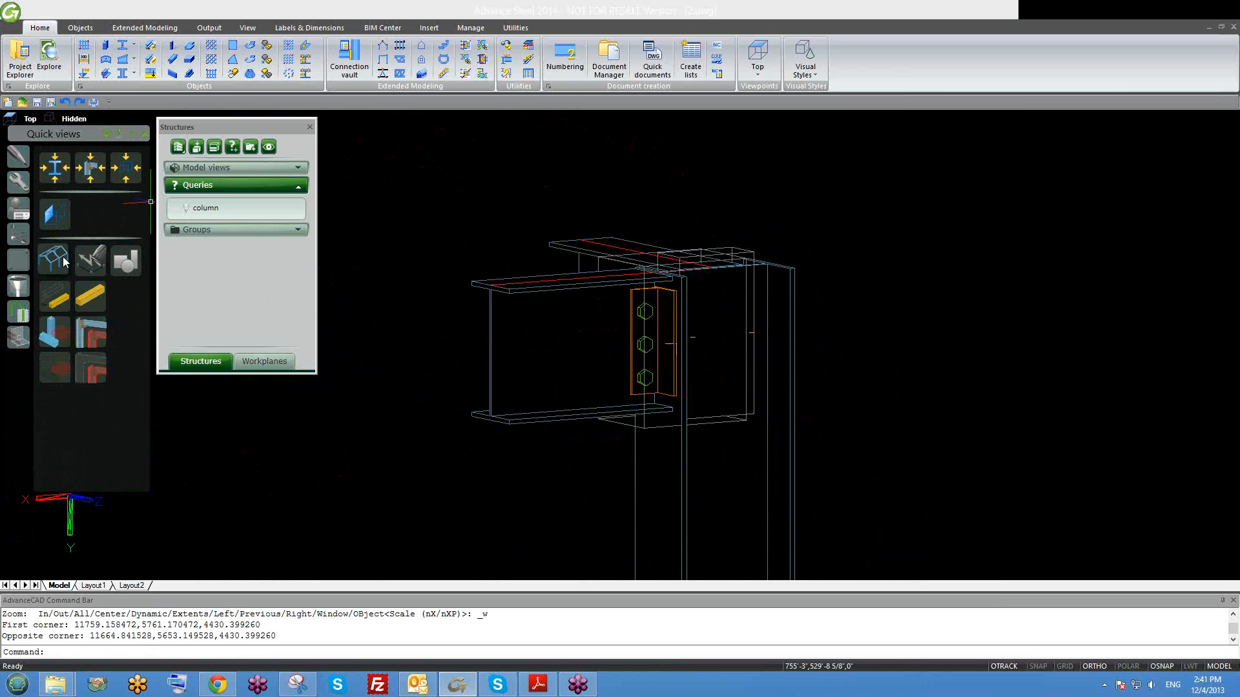
Make all objects visible again and fit the whole steel frame in the view.
scroll(478, 324, "down", 6)
middle_click_drag(492, 344, 737, 332)
scroll(784, 325, "down", 3)
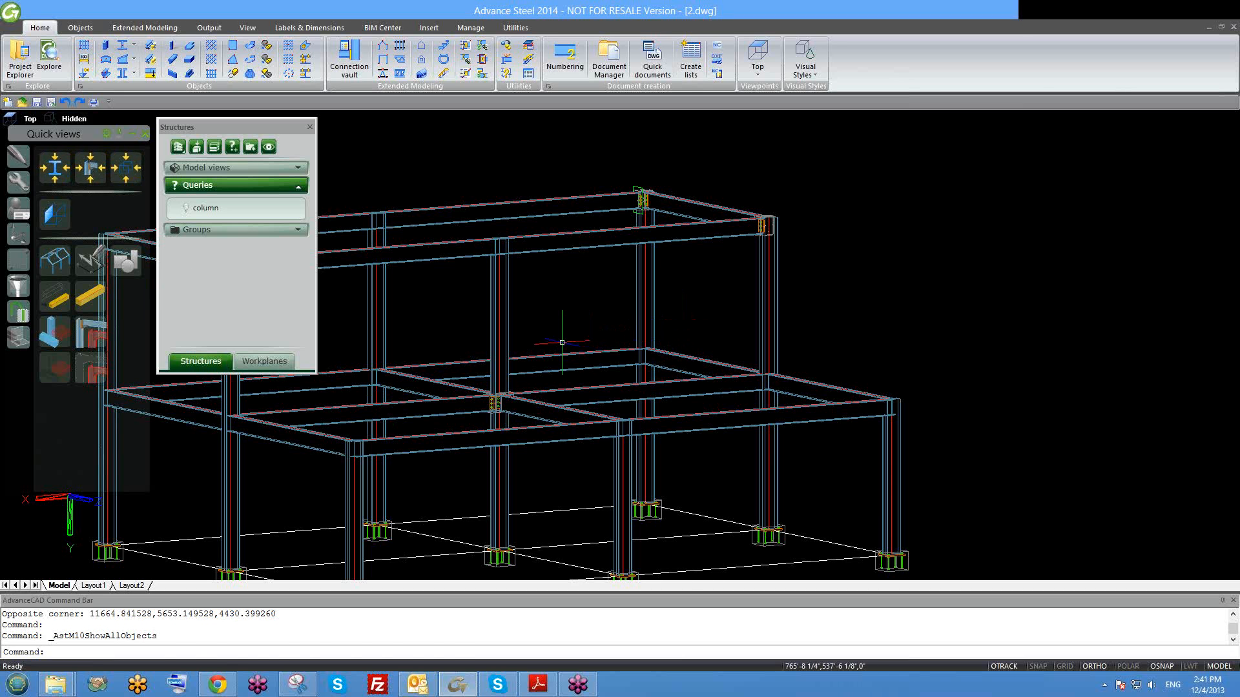
type("z")
key("Return")
type("e")
key("Return")
scroll(596, 337, "down", 3)
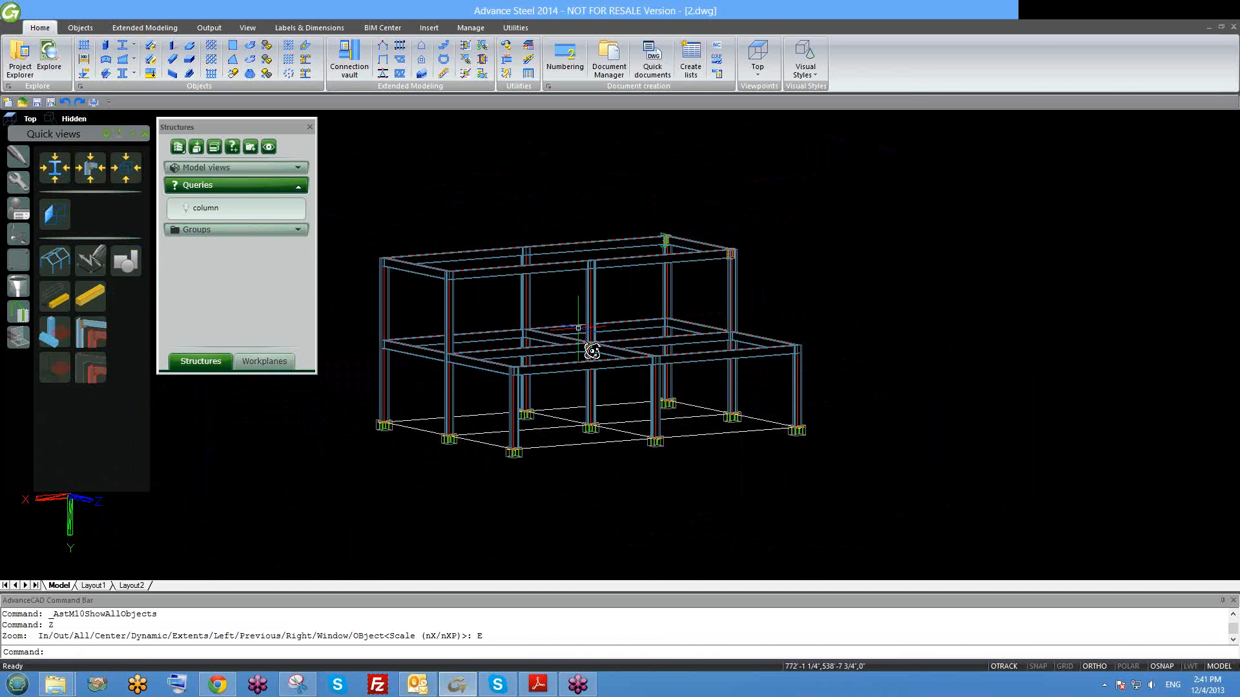
middle_click_drag(568, 337, 596, 338, "shift")
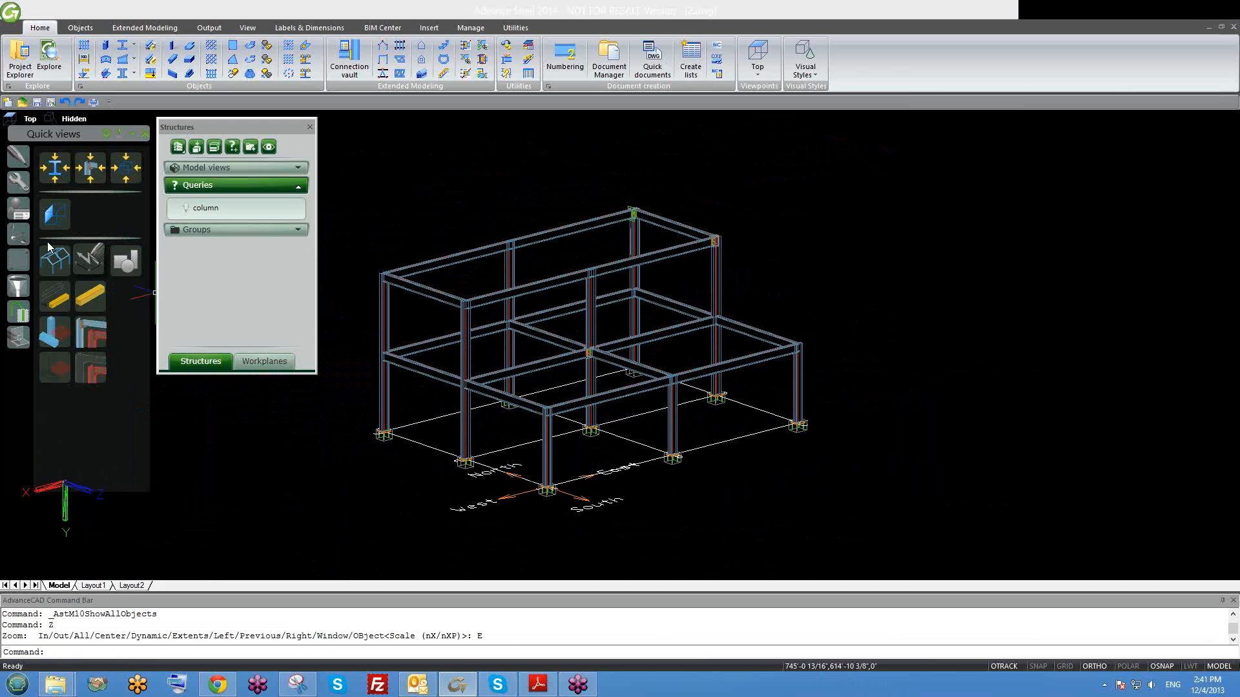
Select every straight beam in the model with the selection filter, and clear the selection.
left_click(18, 336)
left_click(18, 312)
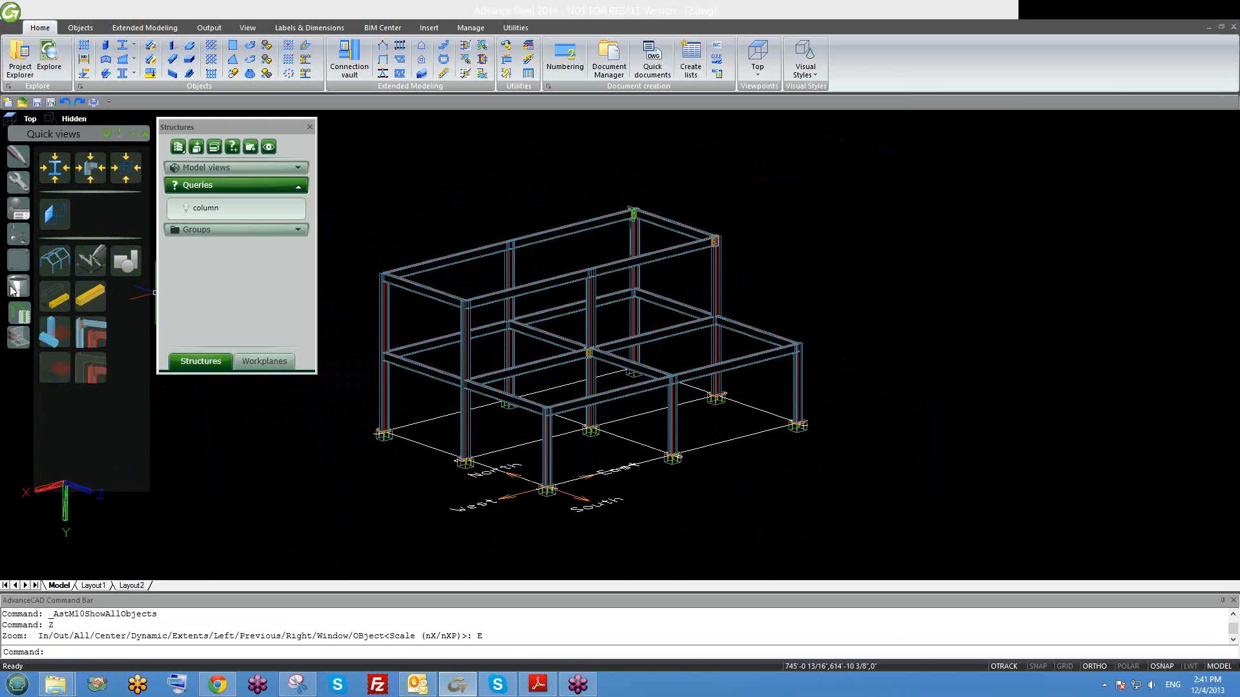
left_click(18, 286)
scroll(123, 303, "down", 2)
scroll(116, 310, "up", 2)
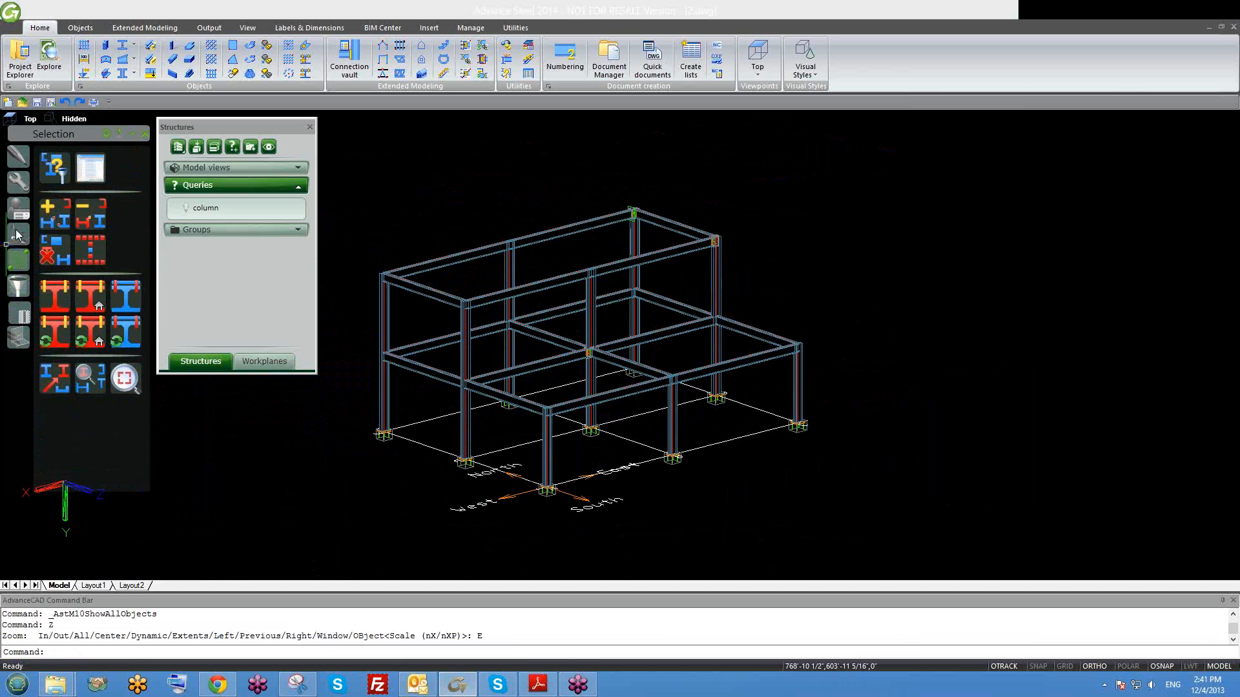
mouse_move(20, 188)
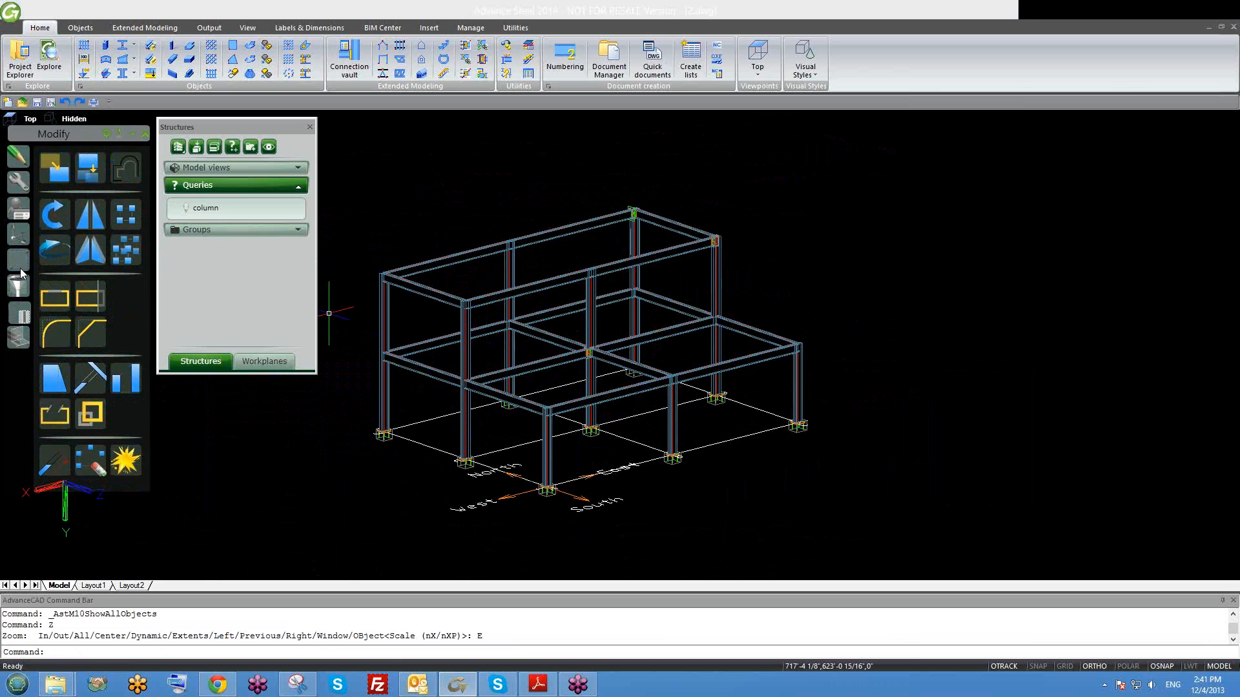
mouse_move(20, 266)
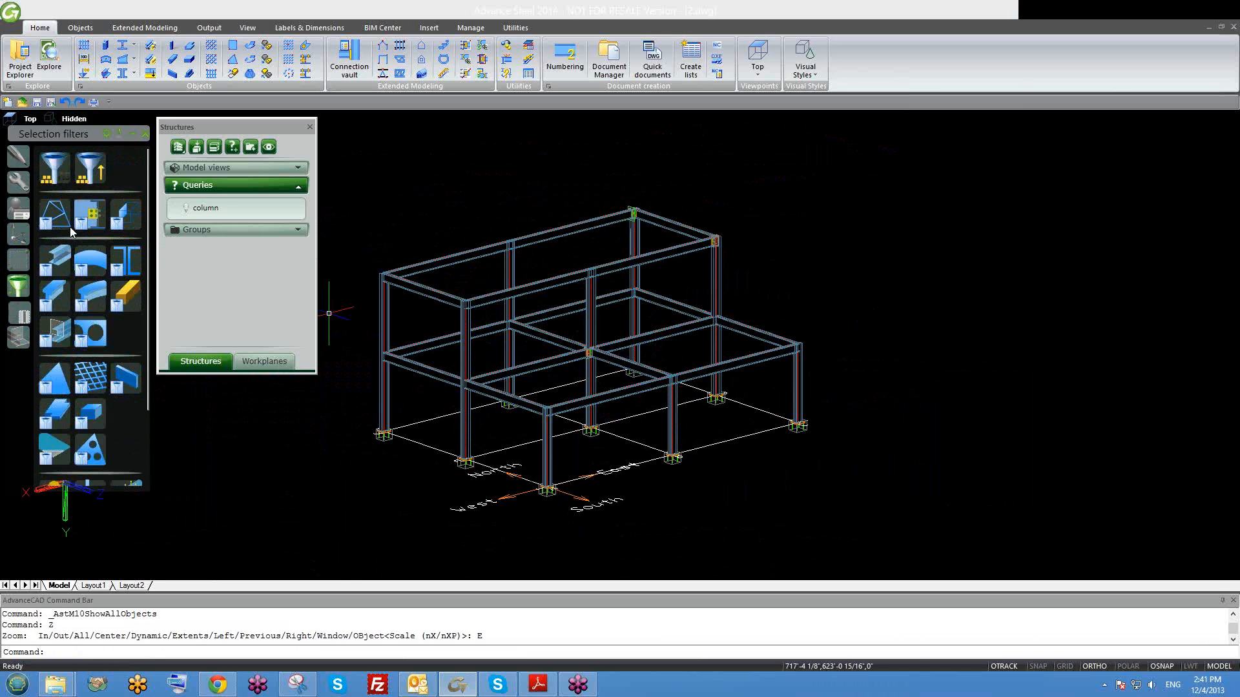
left_click(57, 262)
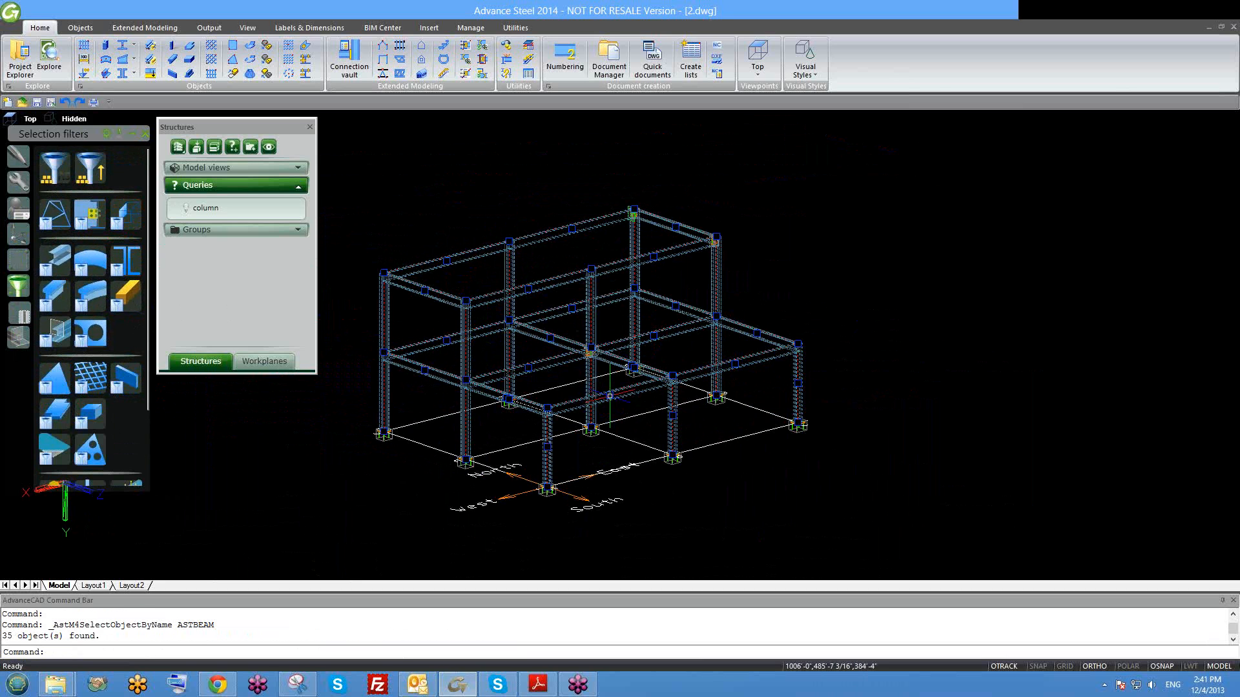
key("Escape")
Look through the Tools, Objects and Extended Modeling commands, and move the Structures window slightly lower, clear of the joint utilities.
scroll(348, 356, "down", 2)
middle_click_drag(479, 426, 462, 403, "shift")
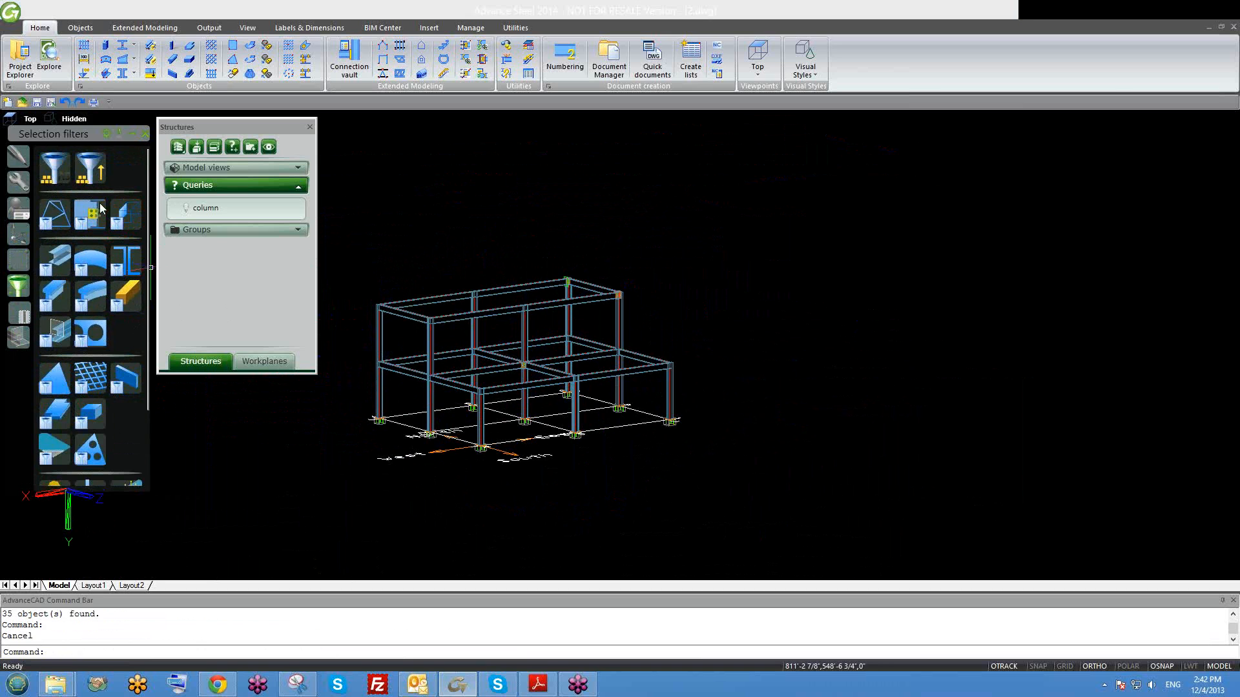
left_click(28, 188)
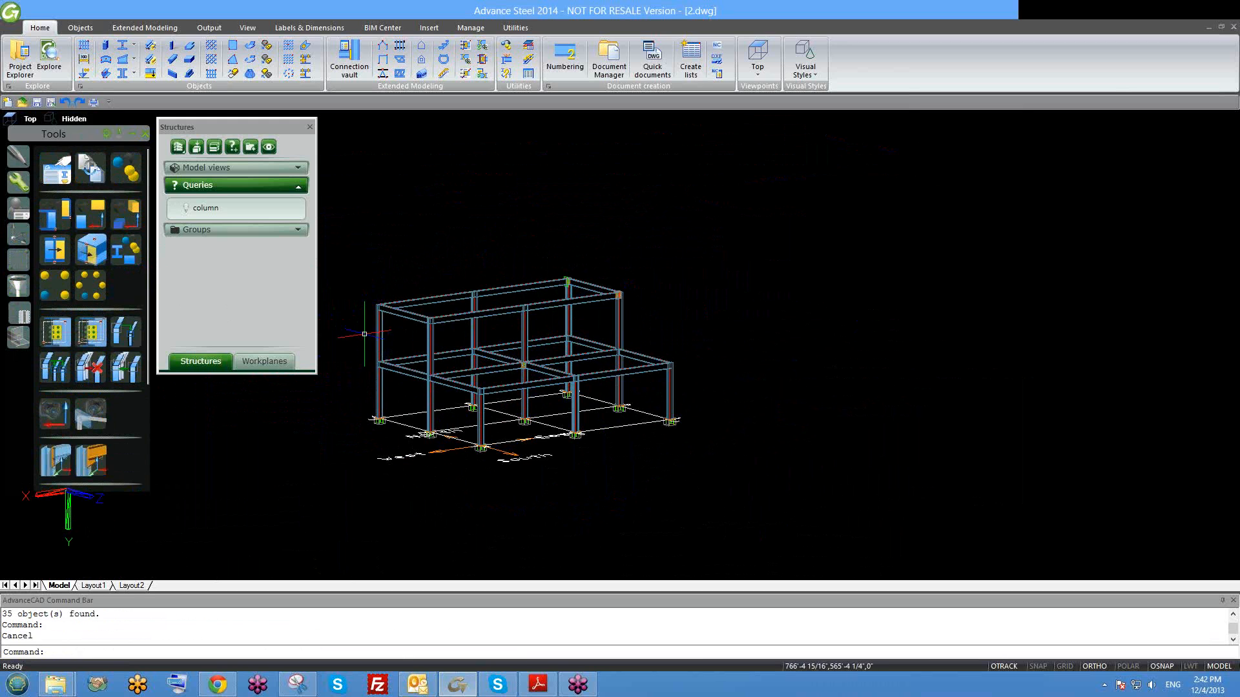
scroll(122, 331, "down", 1)
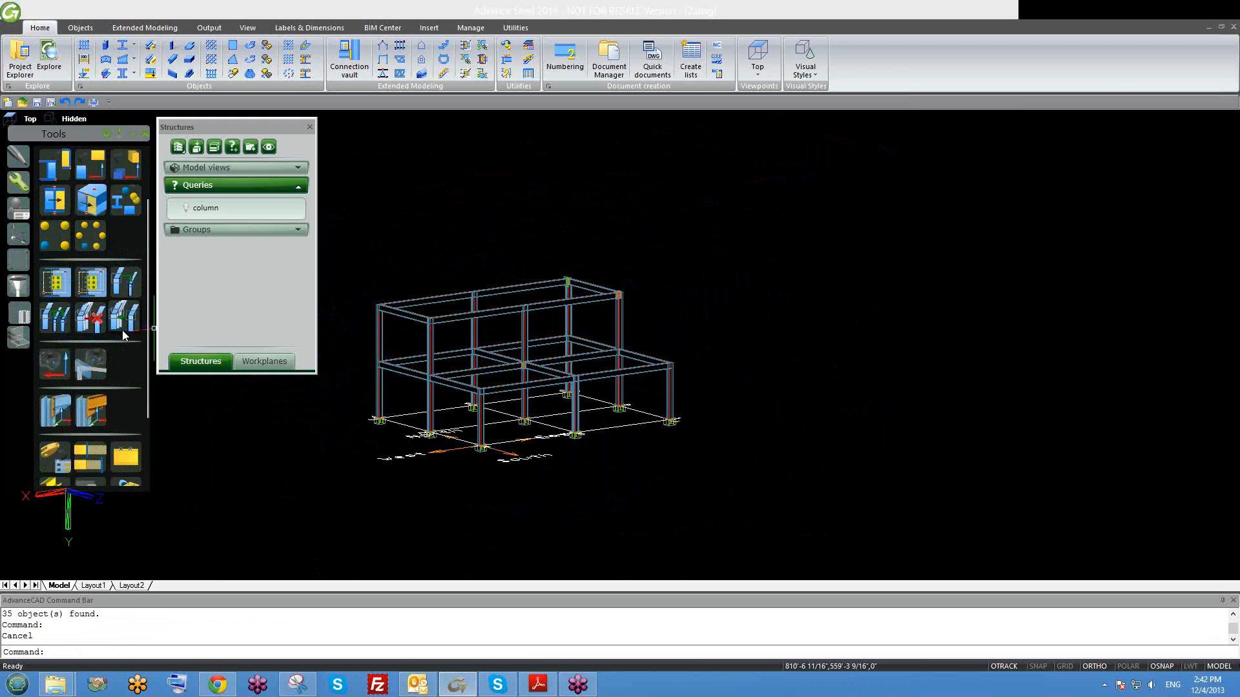
middle_click_drag(509, 461, 572, 460)
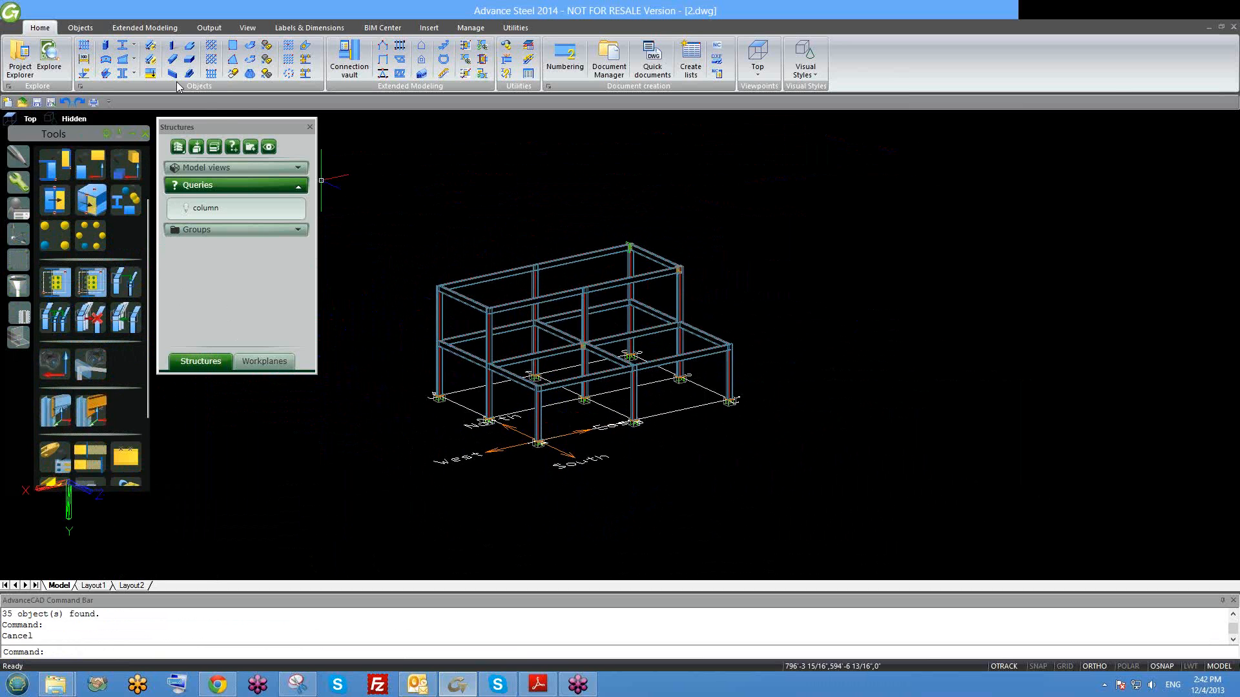
left_click(82, 27)
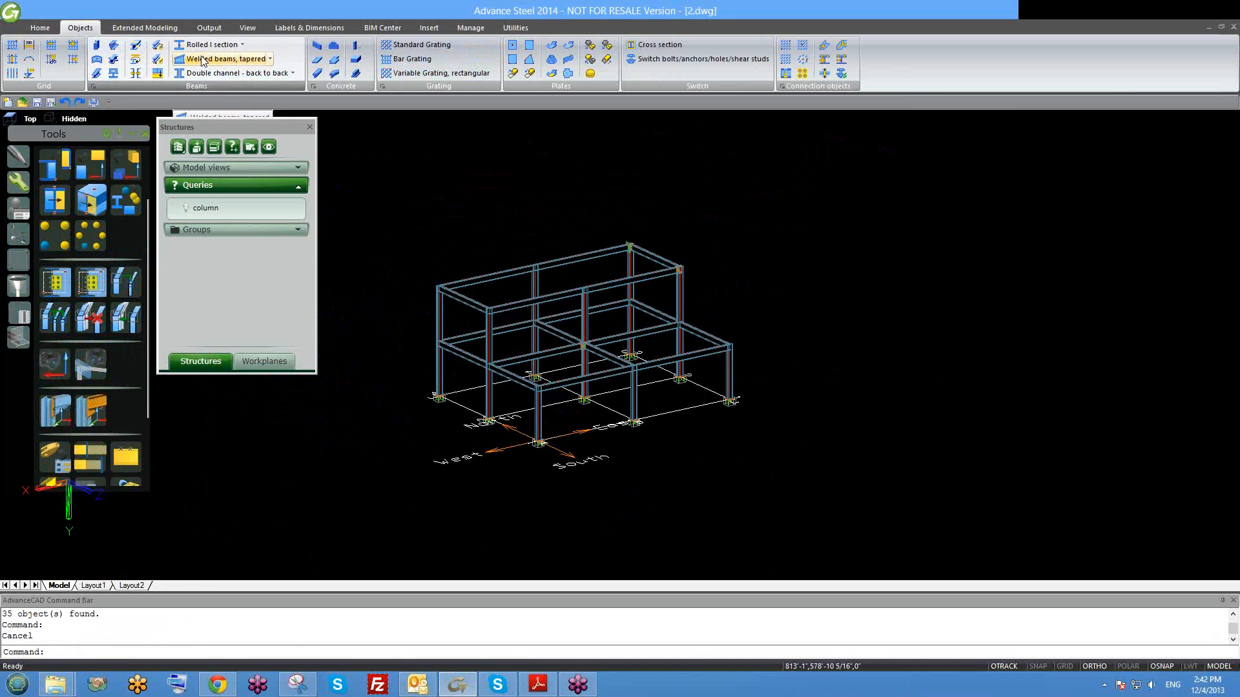
scroll(203, 60, "down", 1)
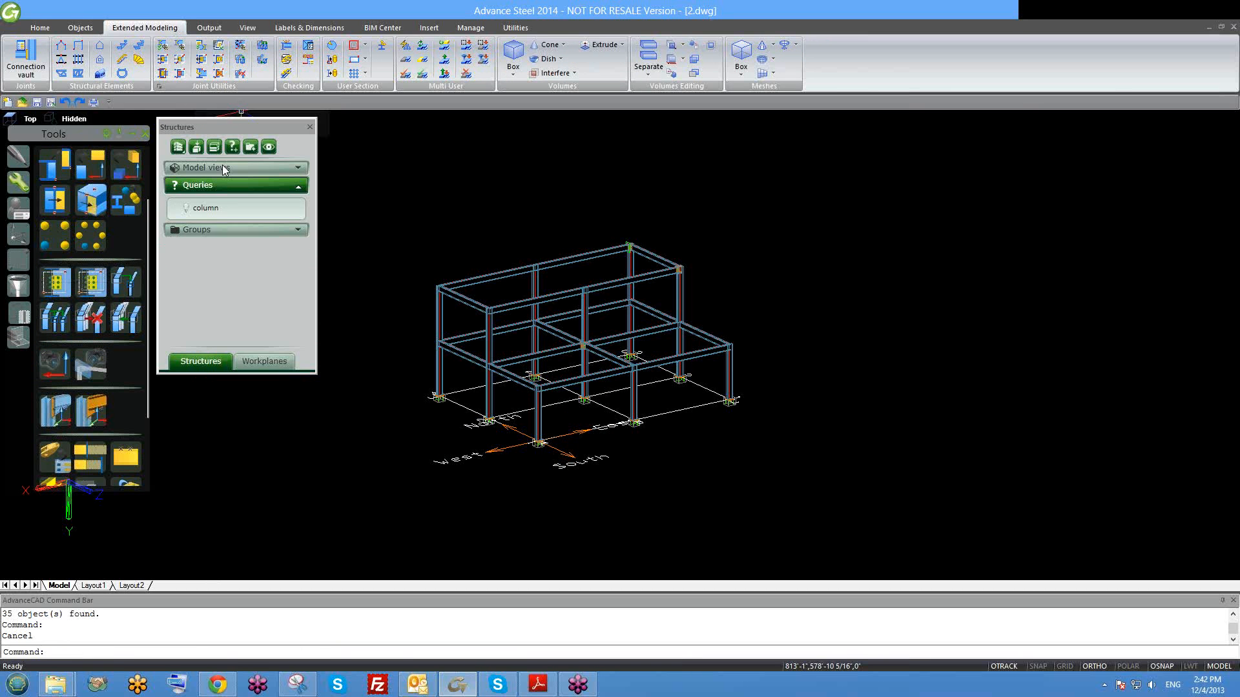
left_click_drag(213, 127, 222, 165)
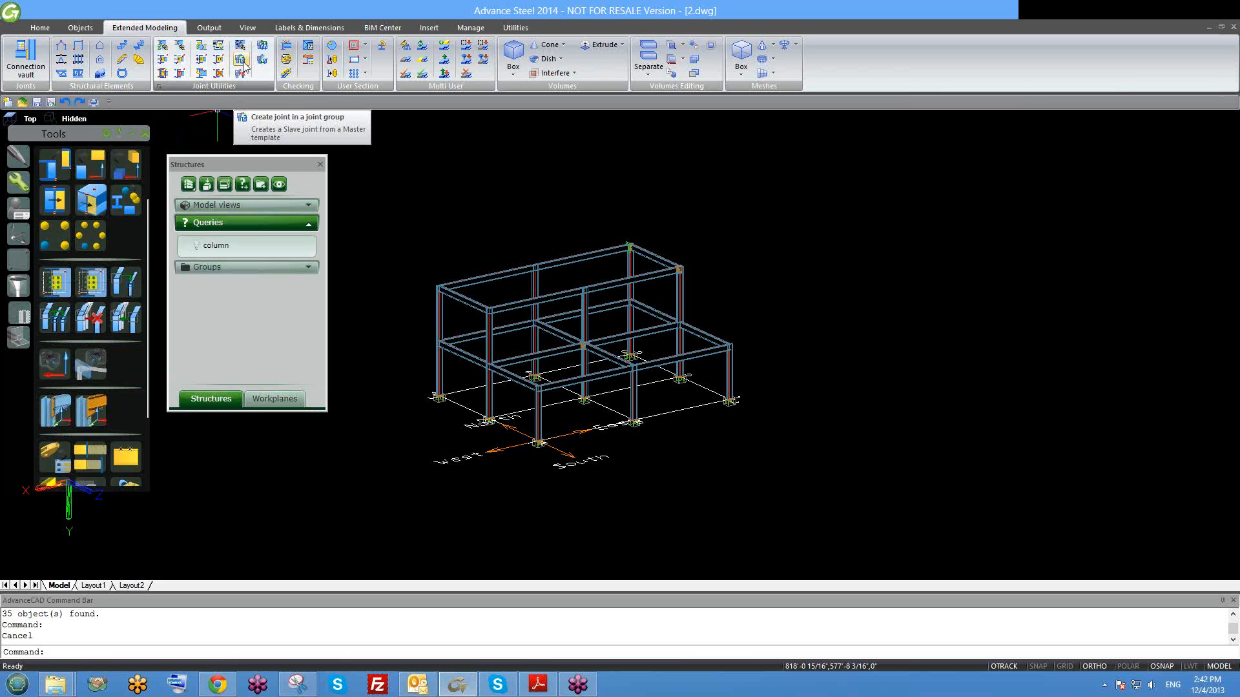
Examine the base plate, anchors and joint box at the foot of the corner column beside the compass symbol.
scroll(546, 443, "up", 4)
scroll(546, 443, "up", 5)
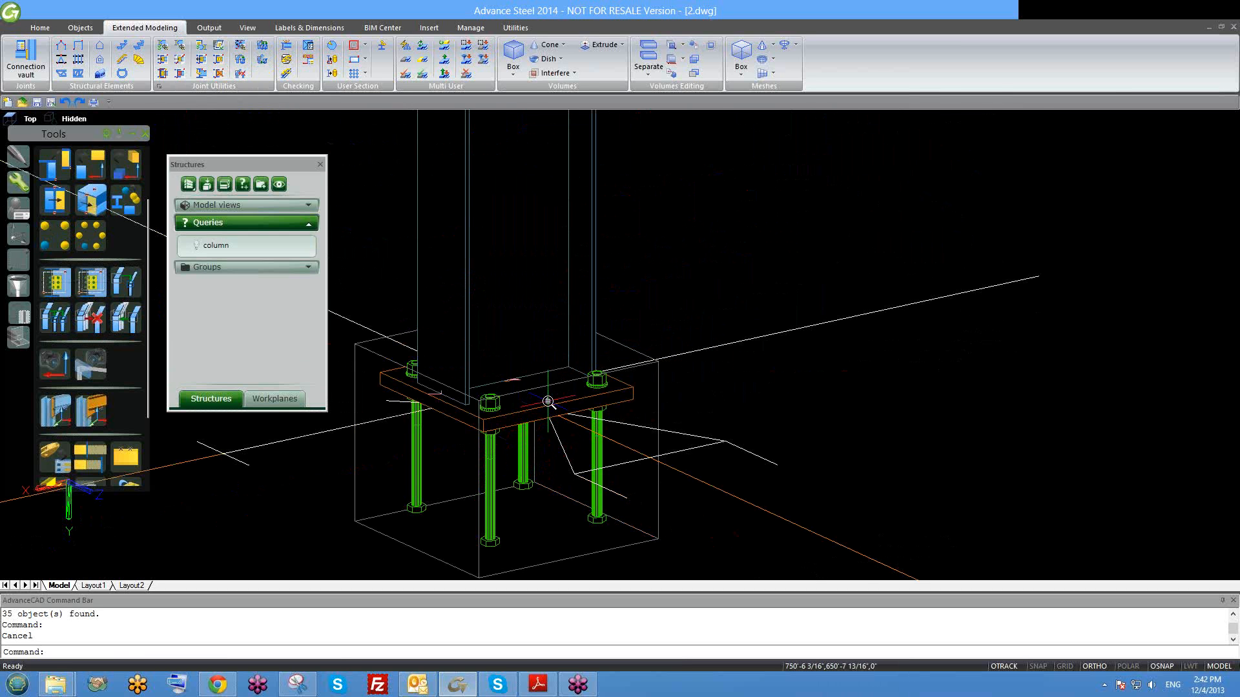
scroll(548, 401, "down", 5)
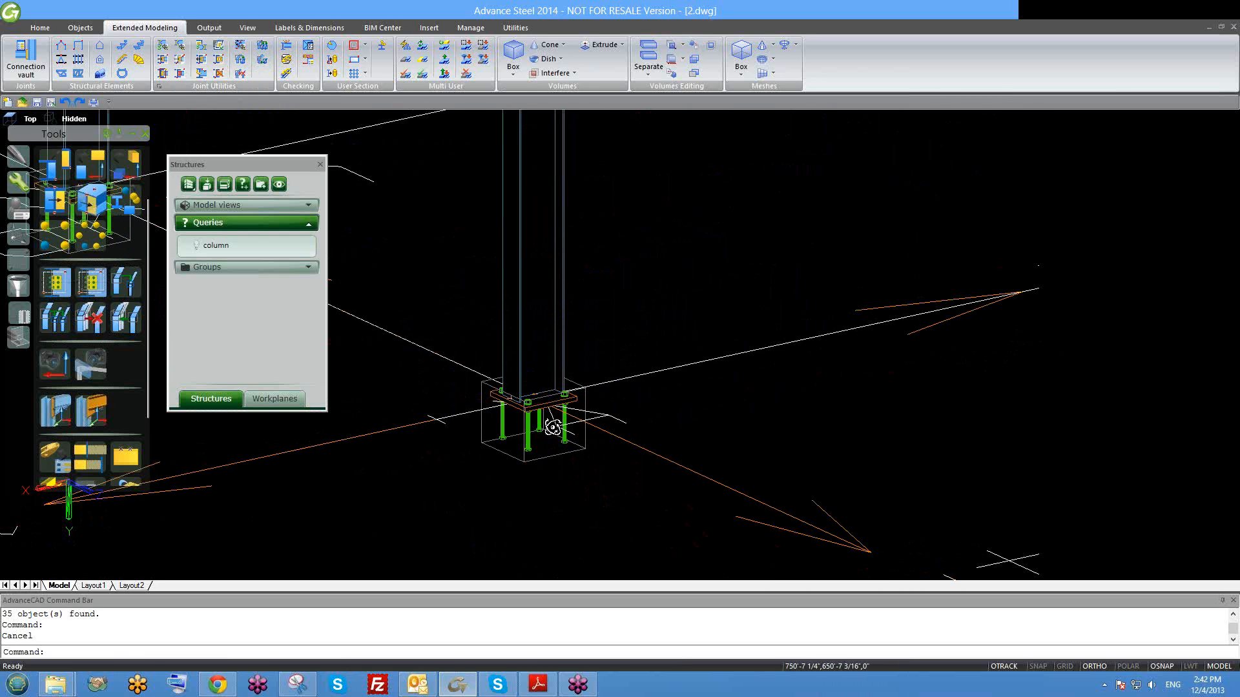
middle_click_drag(554, 423, 556, 449, "shift")
middle_click_drag(561, 384, 584, 302)
scroll(571, 452, "up", 4)
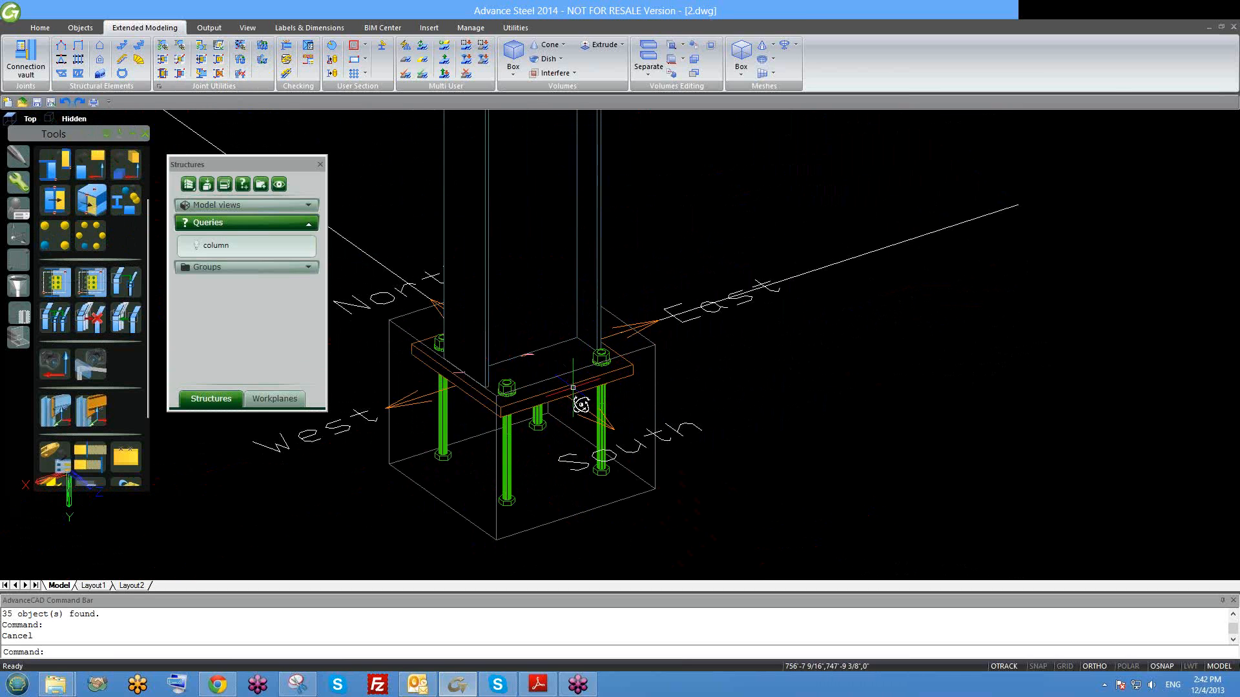
middle_click_drag(569, 470, 559, 408, "shift")
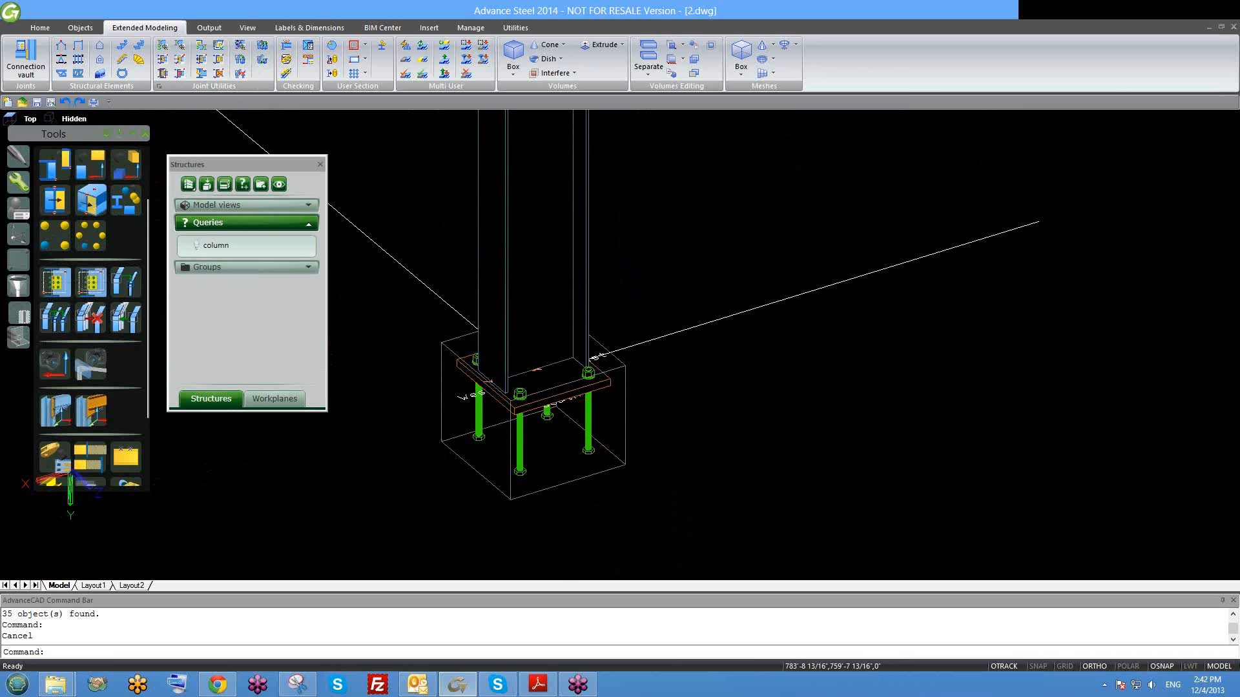
scroll(563, 434, "down", 5)
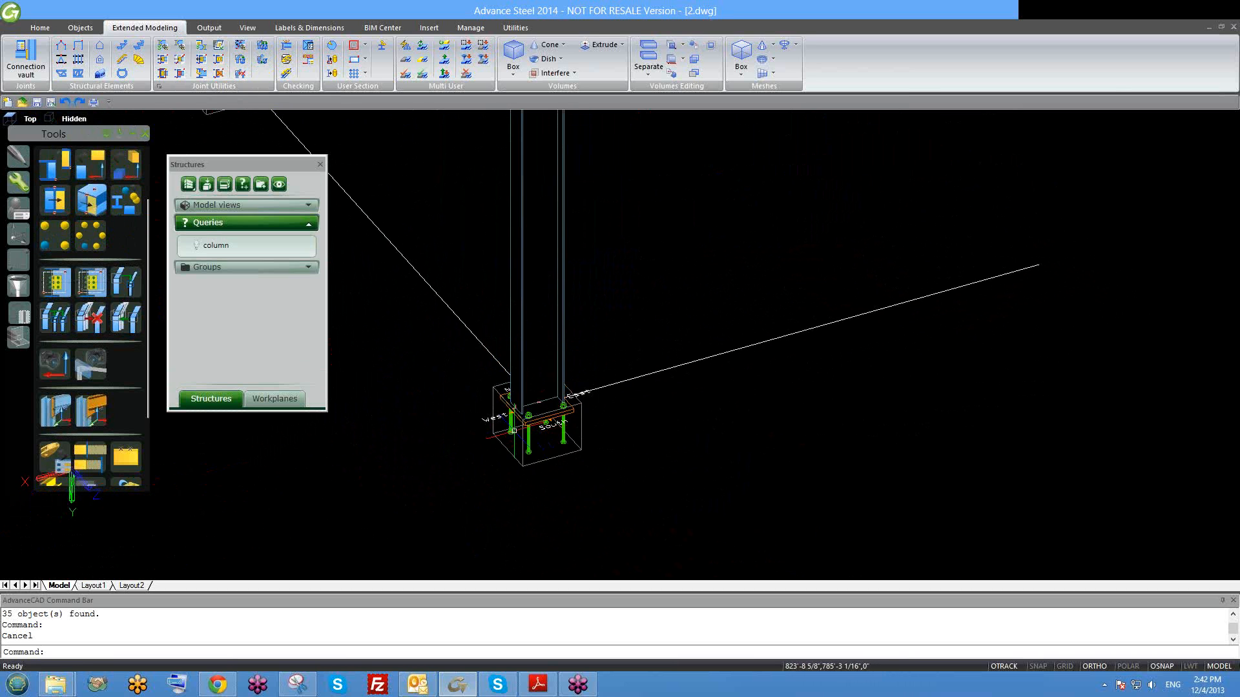
scroll(580, 441, "down", 5)
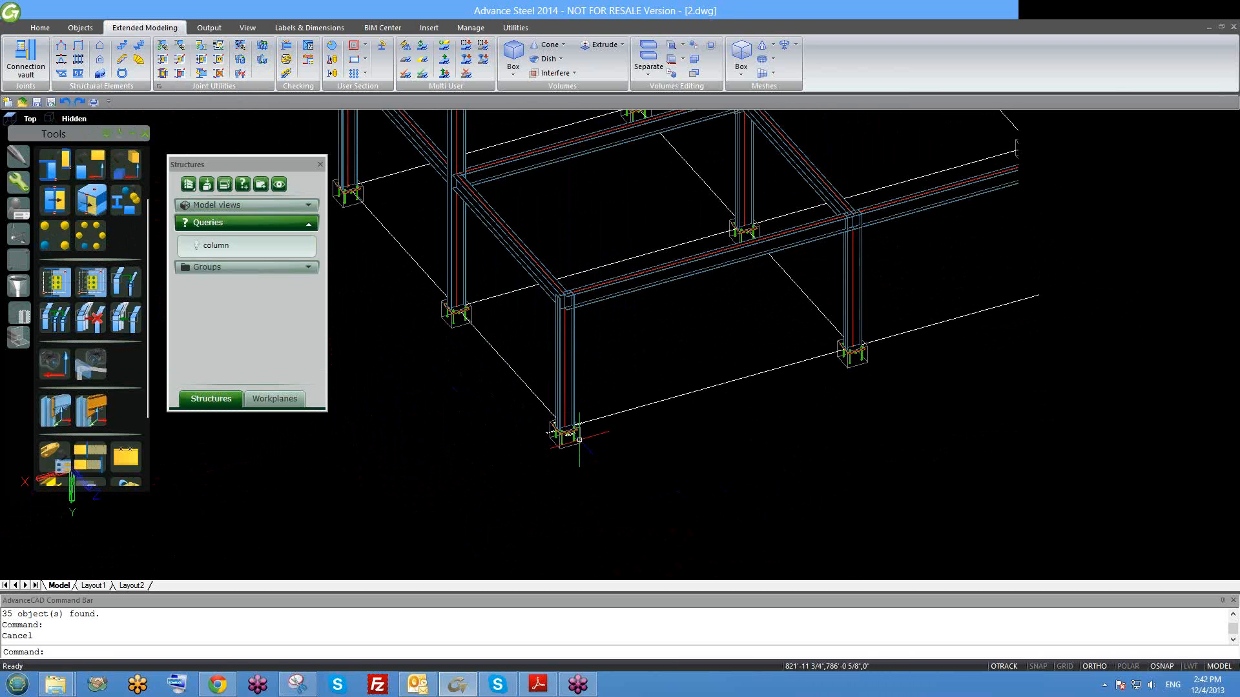
scroll(579, 440, "down", 3)
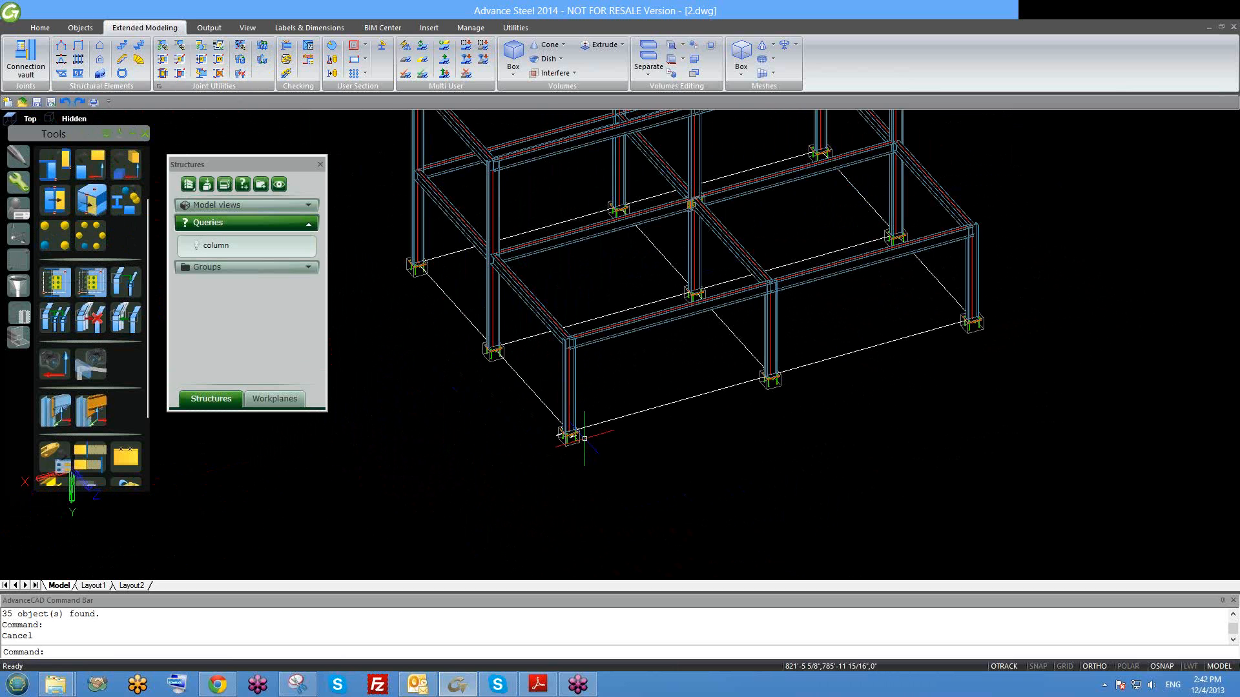
scroll(490, 361, "down", 2)
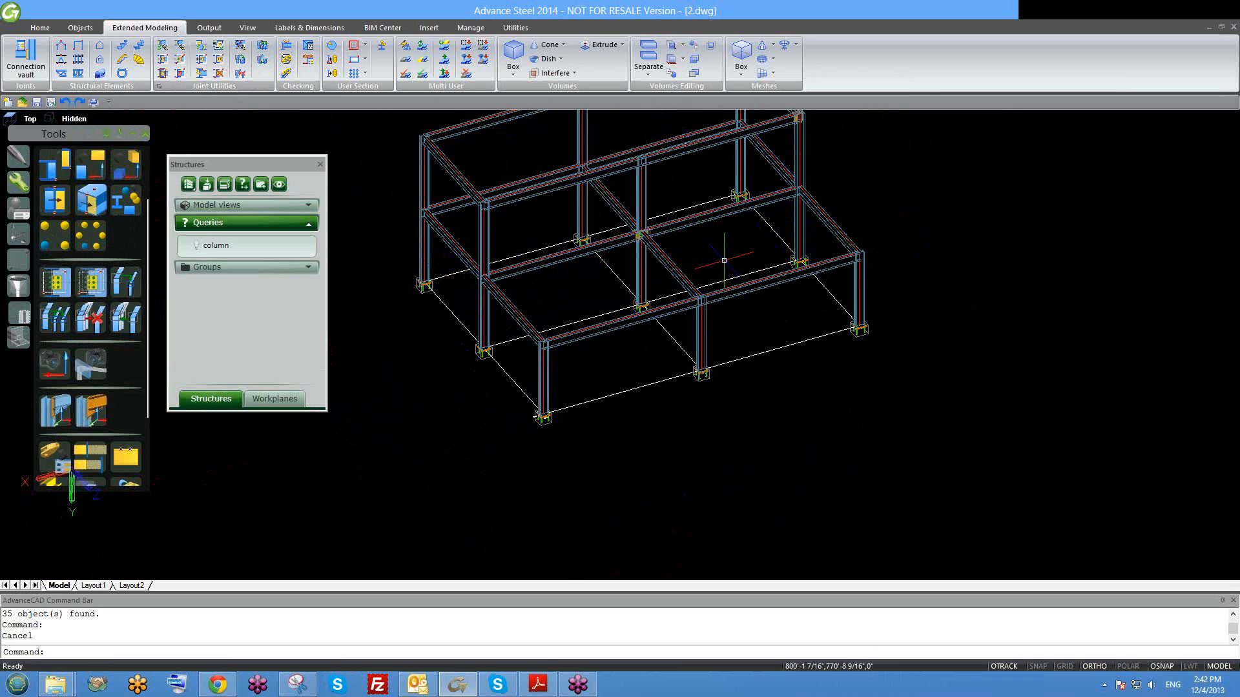
scroll(593, 384, "up", 6)
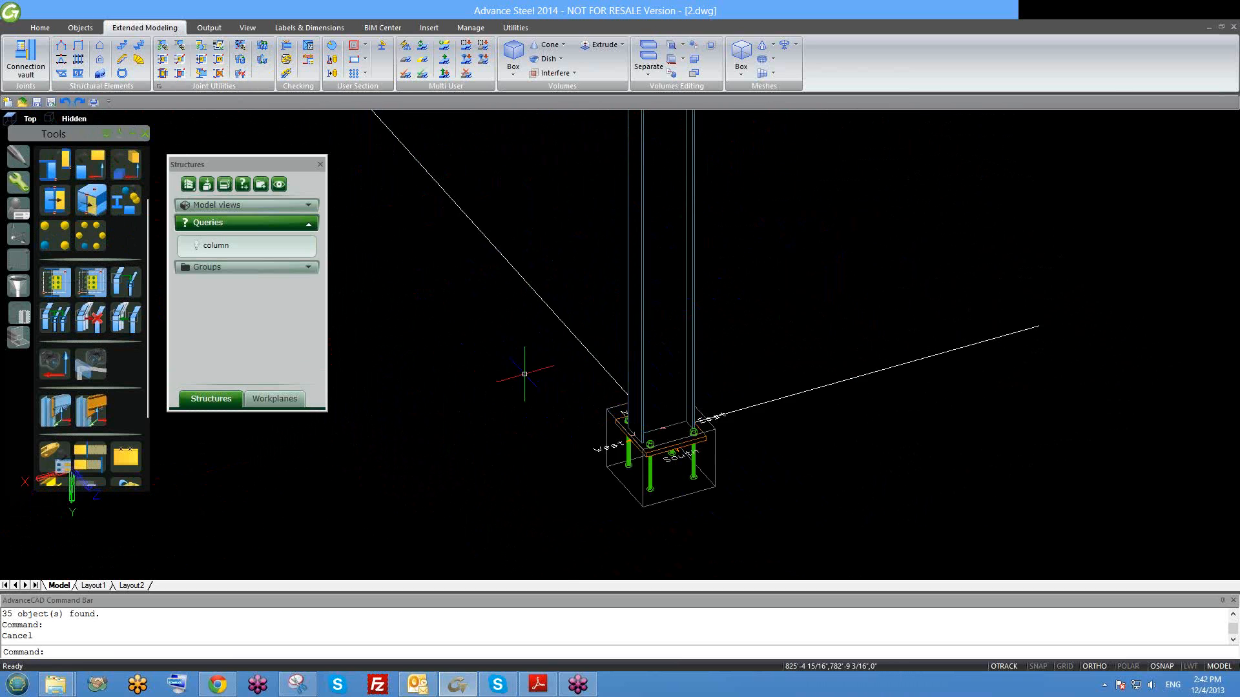
scroll(671, 429, "up", 2)
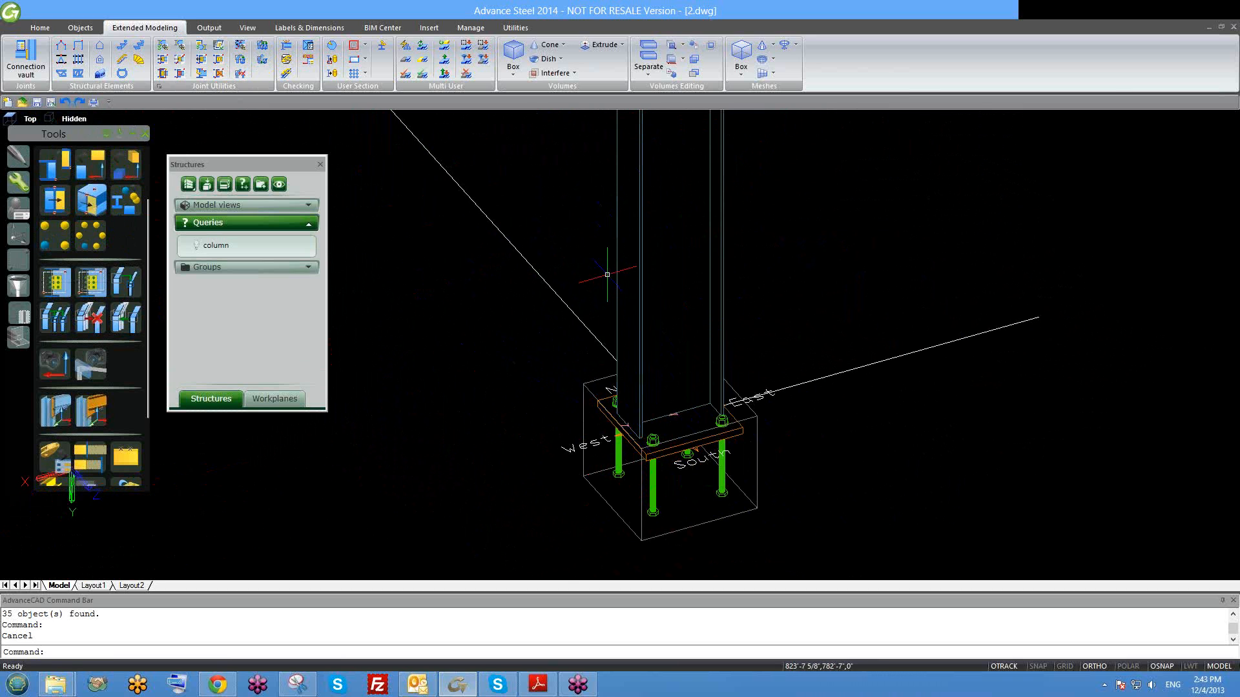
Delete the base plate joints from the two edge columns in line with the corner column beside the compass symbol.
scroll(699, 423, "down", 5)
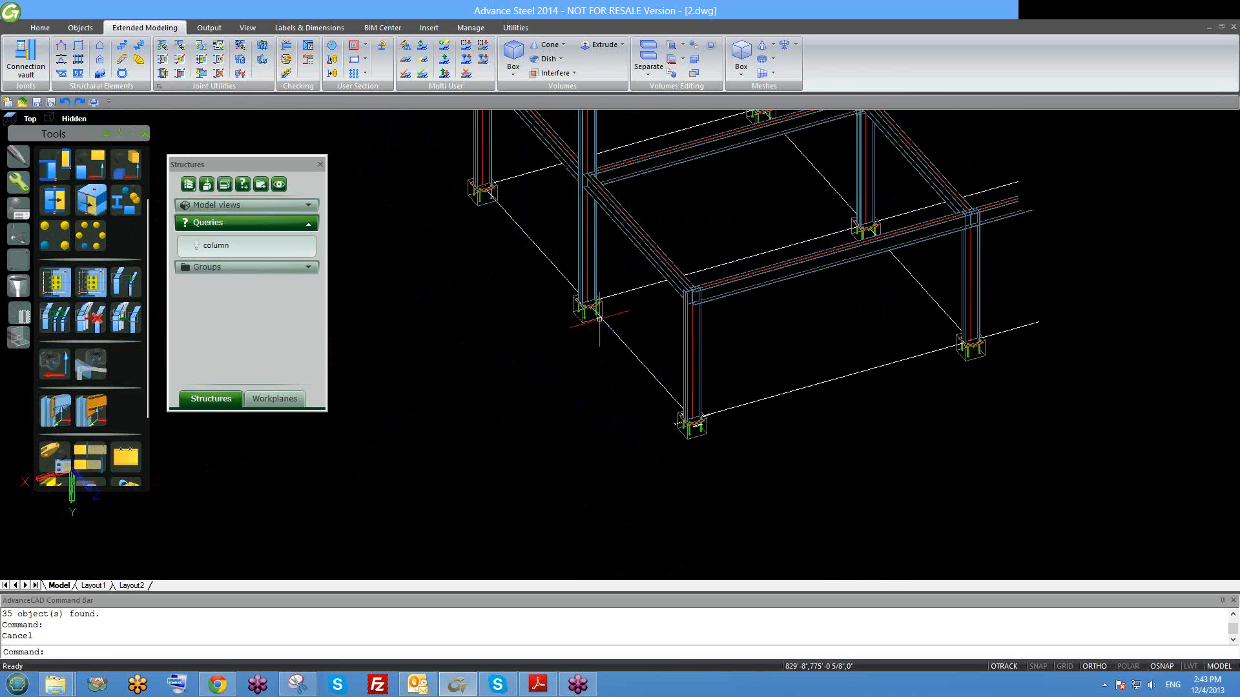
key("Delete")
scroll(591, 304, "down", 3)
scroll(488, 182, "up", 6)
left_click(489, 185)
key("Delete")
scroll(496, 226, "down", 5)
scroll(498, 208, "up", 7)
left_click(473, 175)
key("Delete")
scroll(494, 251, "down", 5)
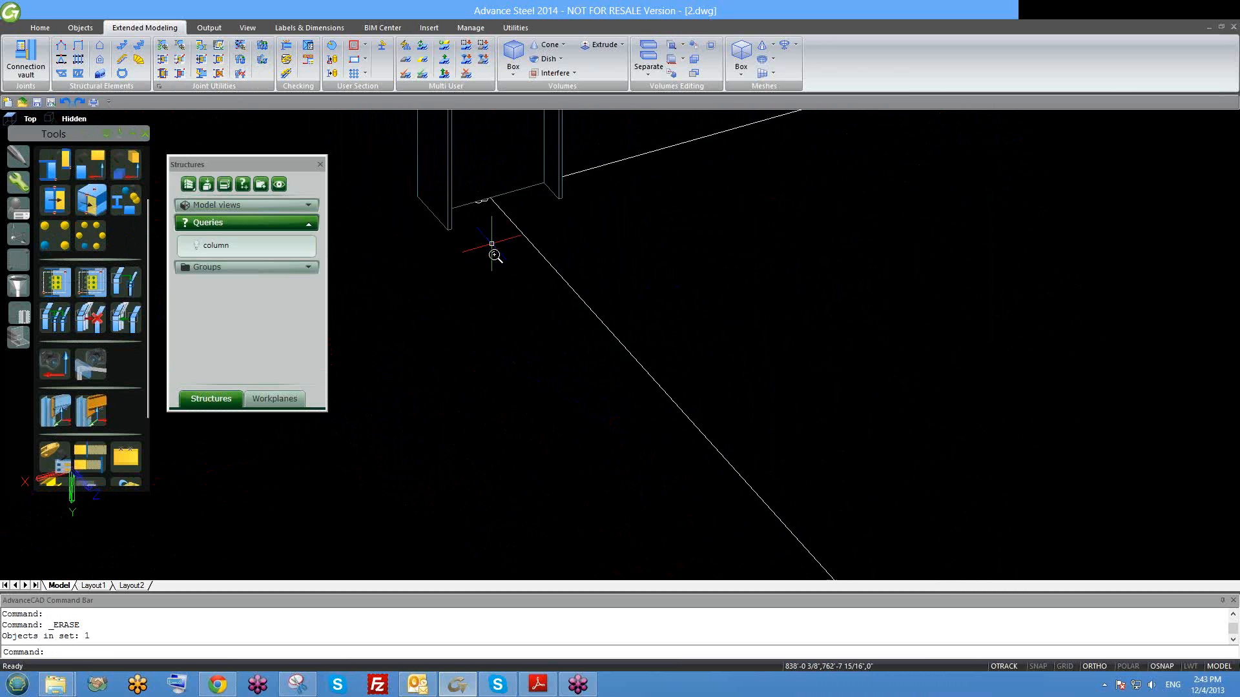
Create slave base plates in a joint group on the two bare edge columns, using the corner column's base plate joint as master.
scroll(515, 284, "up", 2)
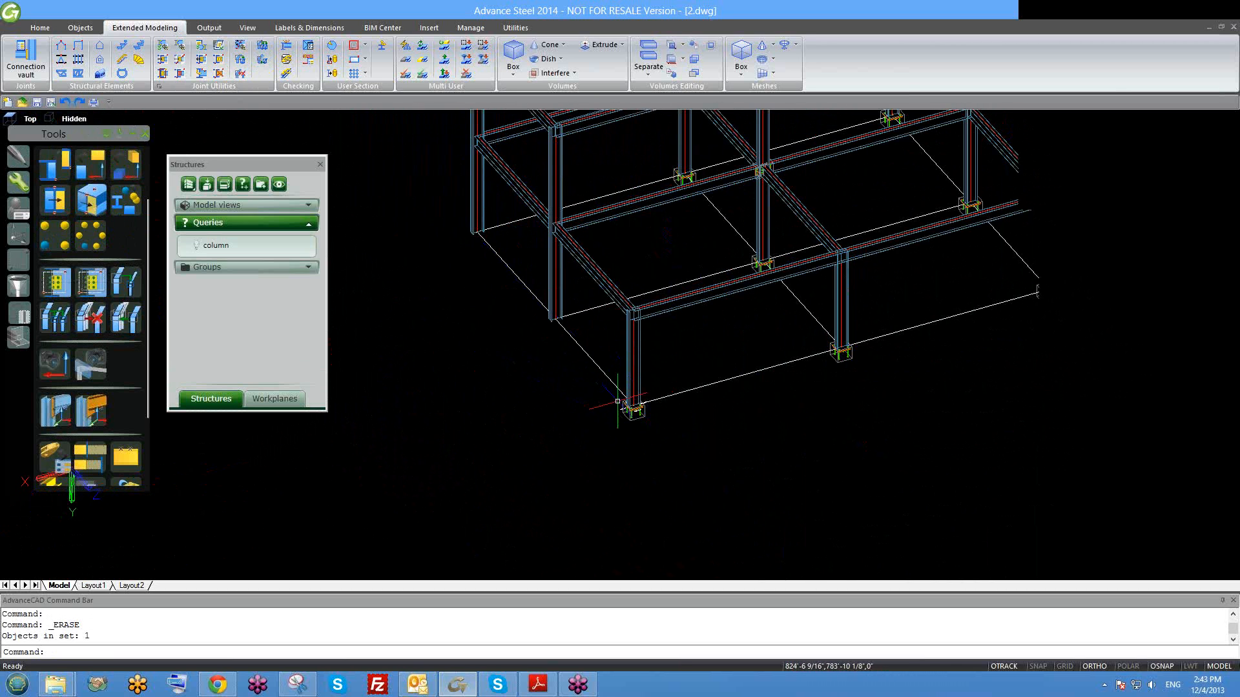
scroll(689, 424, "up", 3)
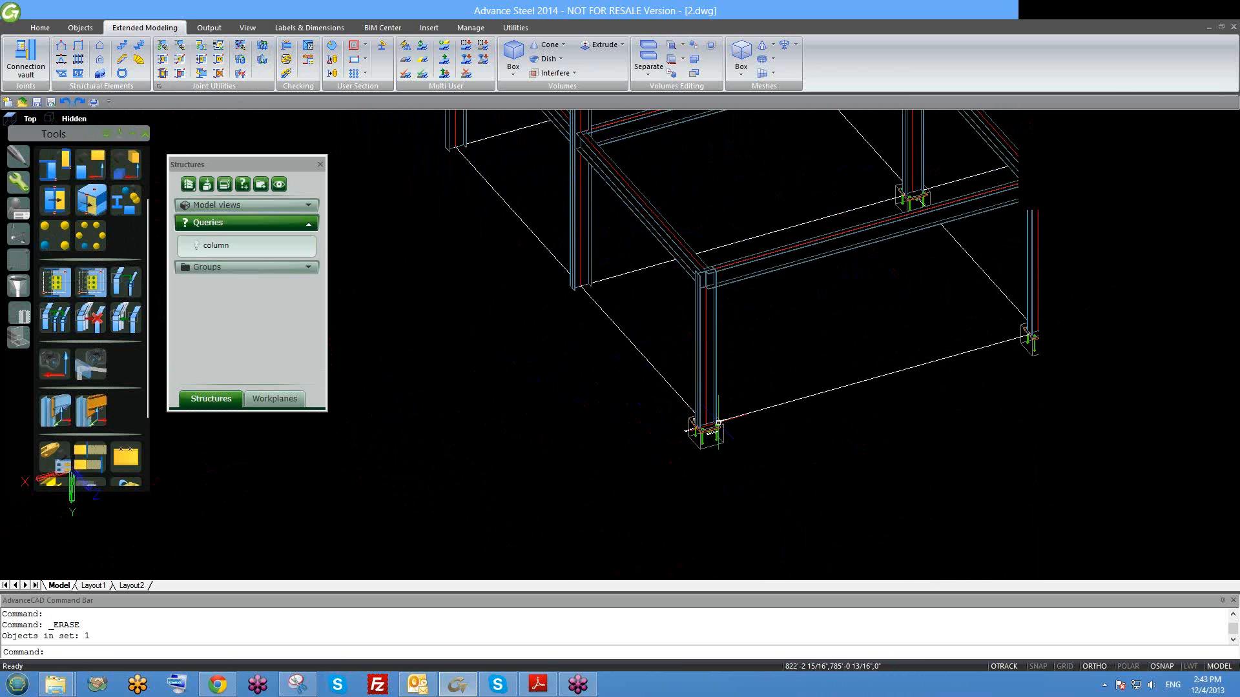
scroll(679, 341, "down", 2)
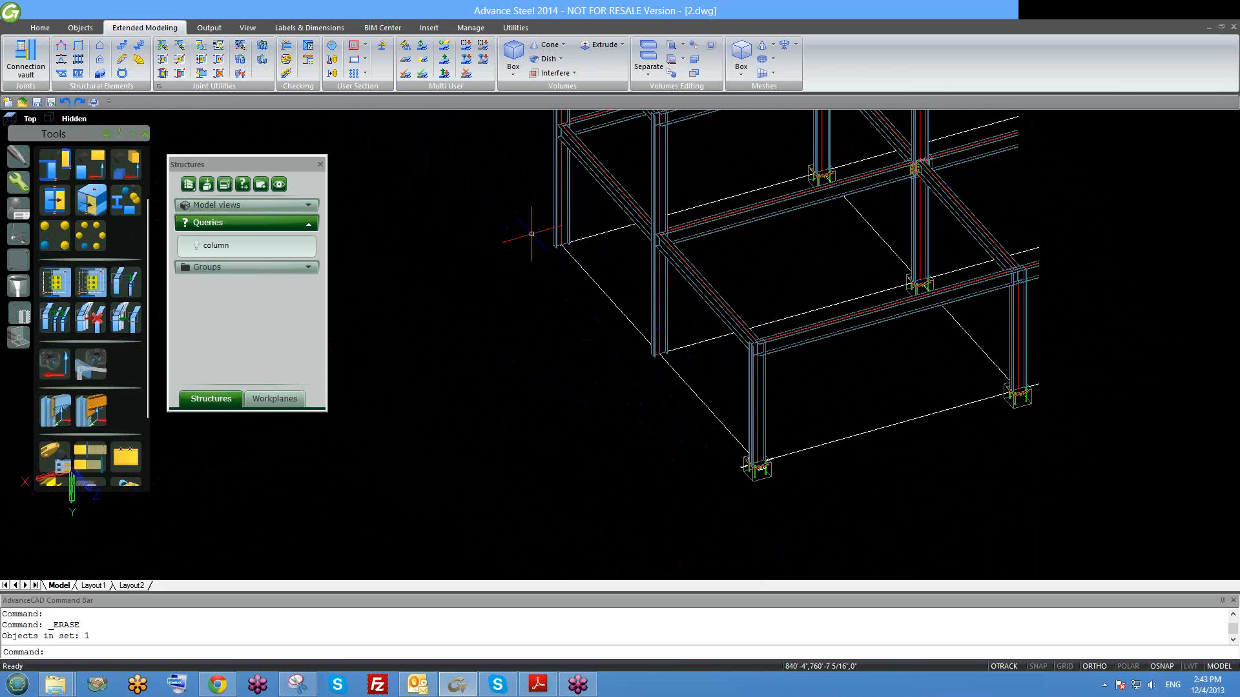
left_click(241, 60)
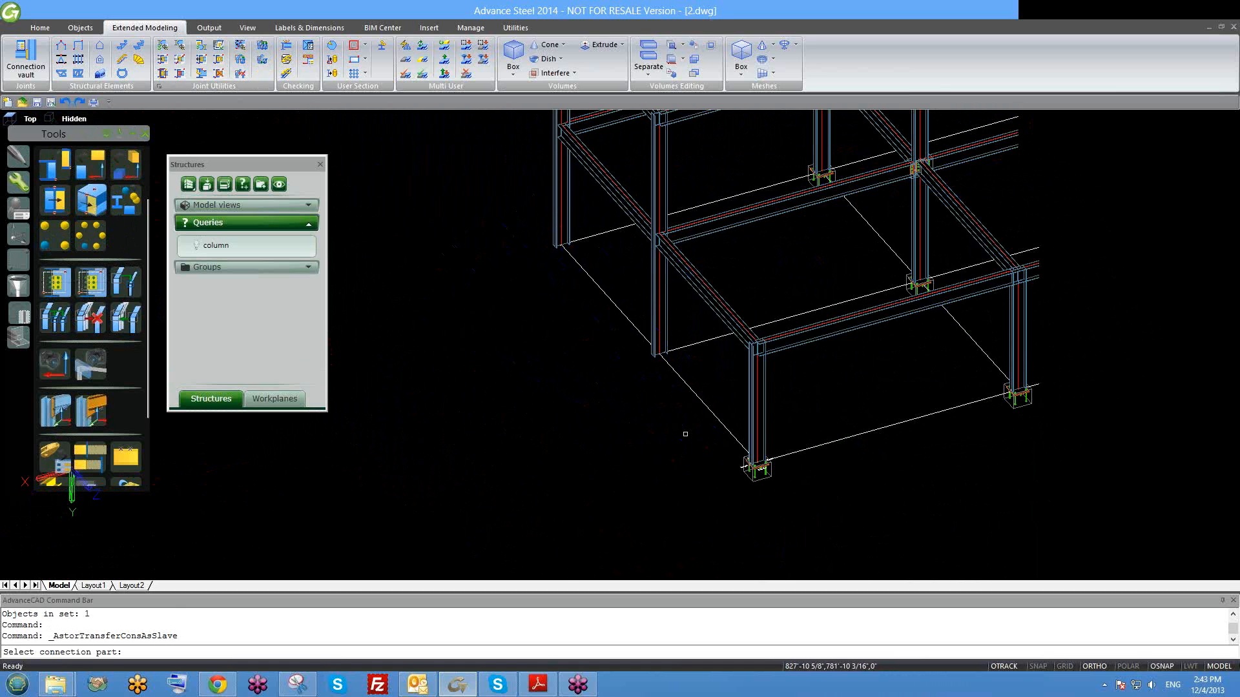
scroll(799, 499, "up", 5)
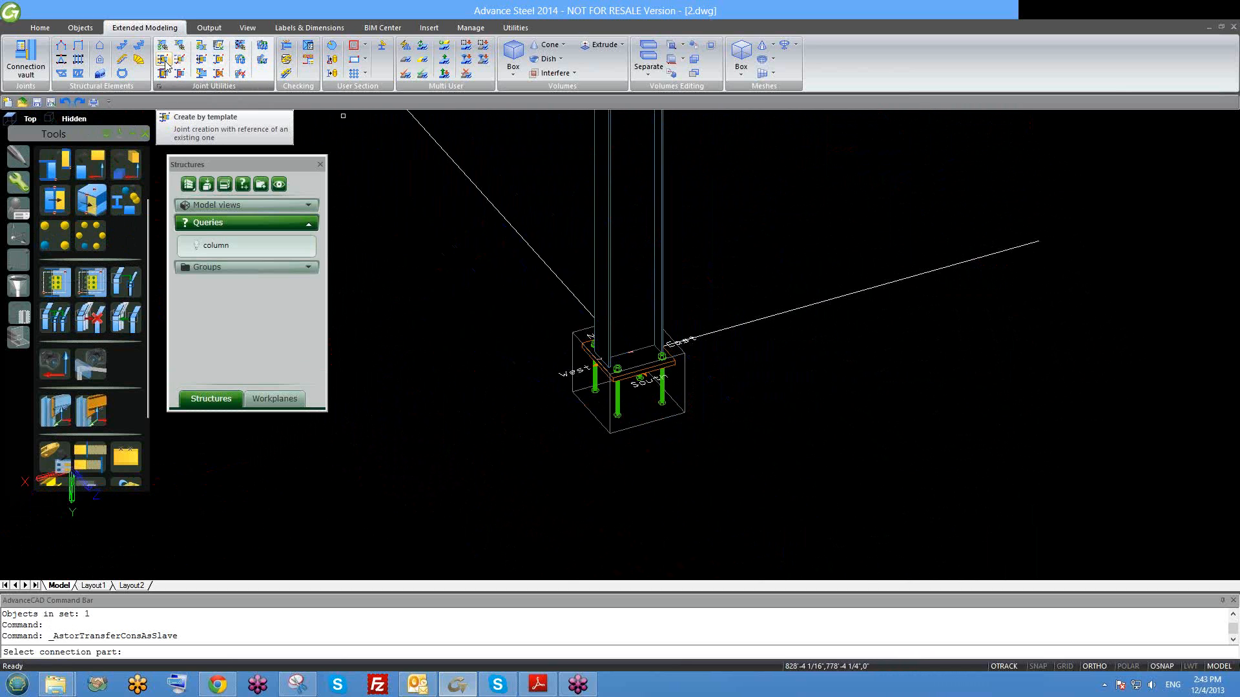
scroll(648, 379, "up", 4)
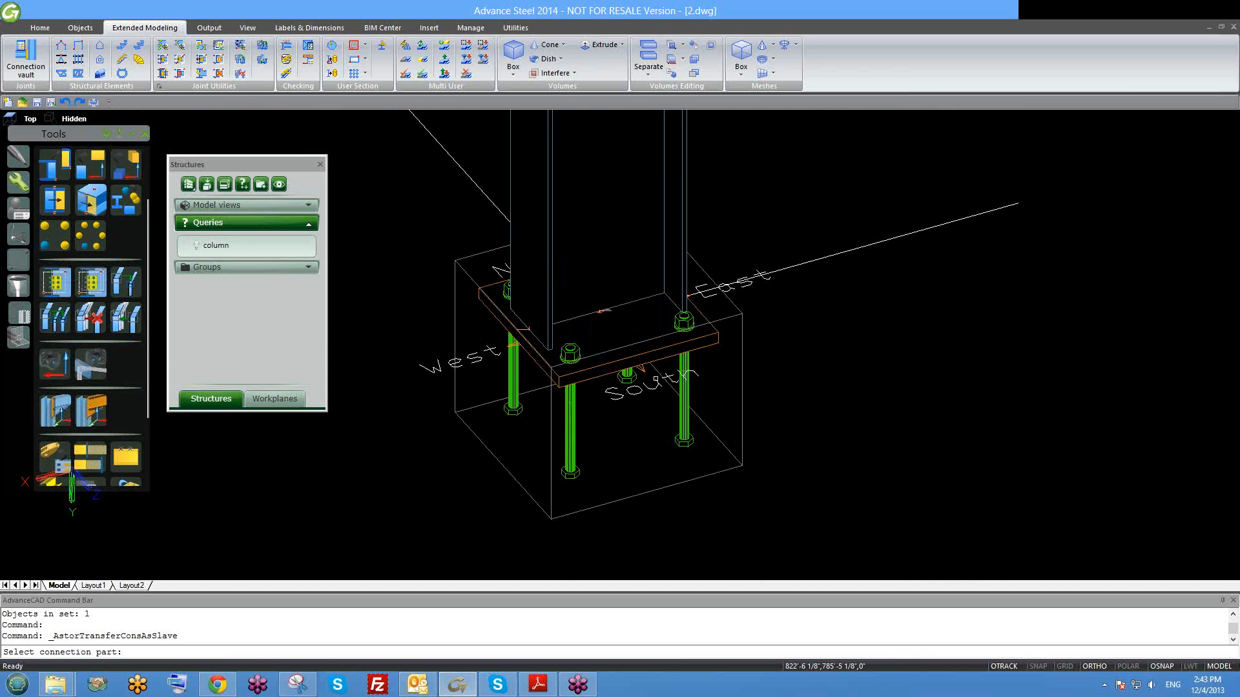
left_click(713, 339)
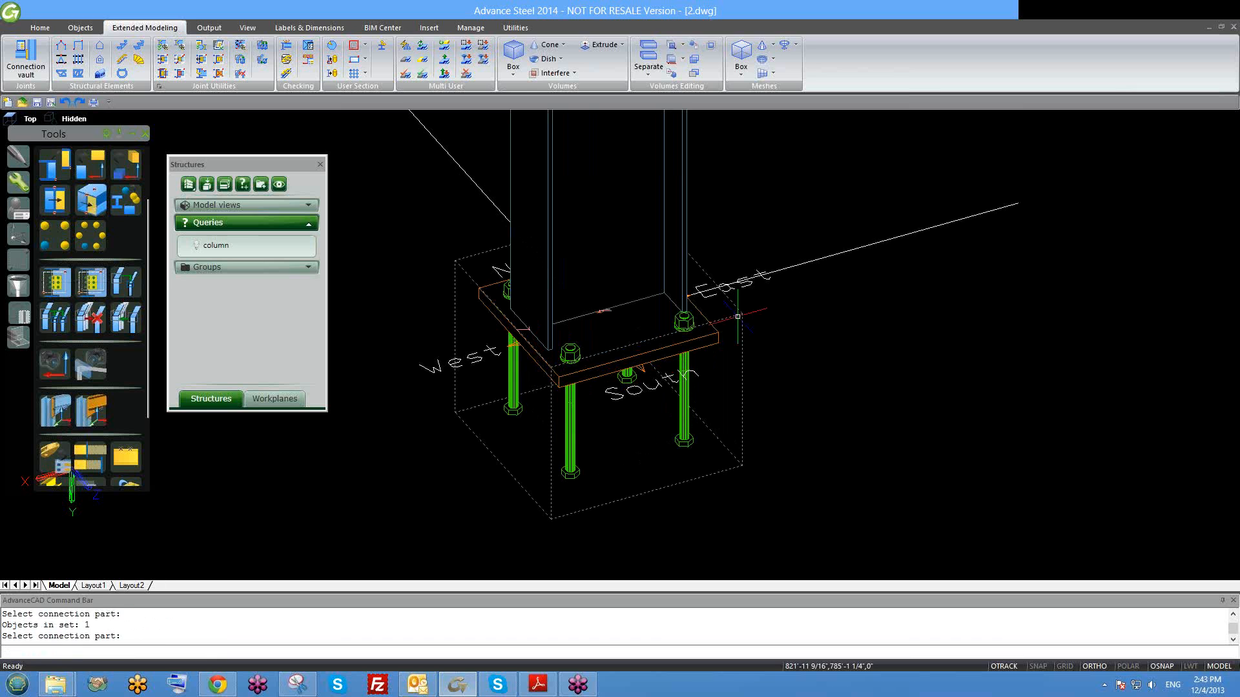
scroll(717, 346, "down", 10)
scroll(707, 349, "down", 3)
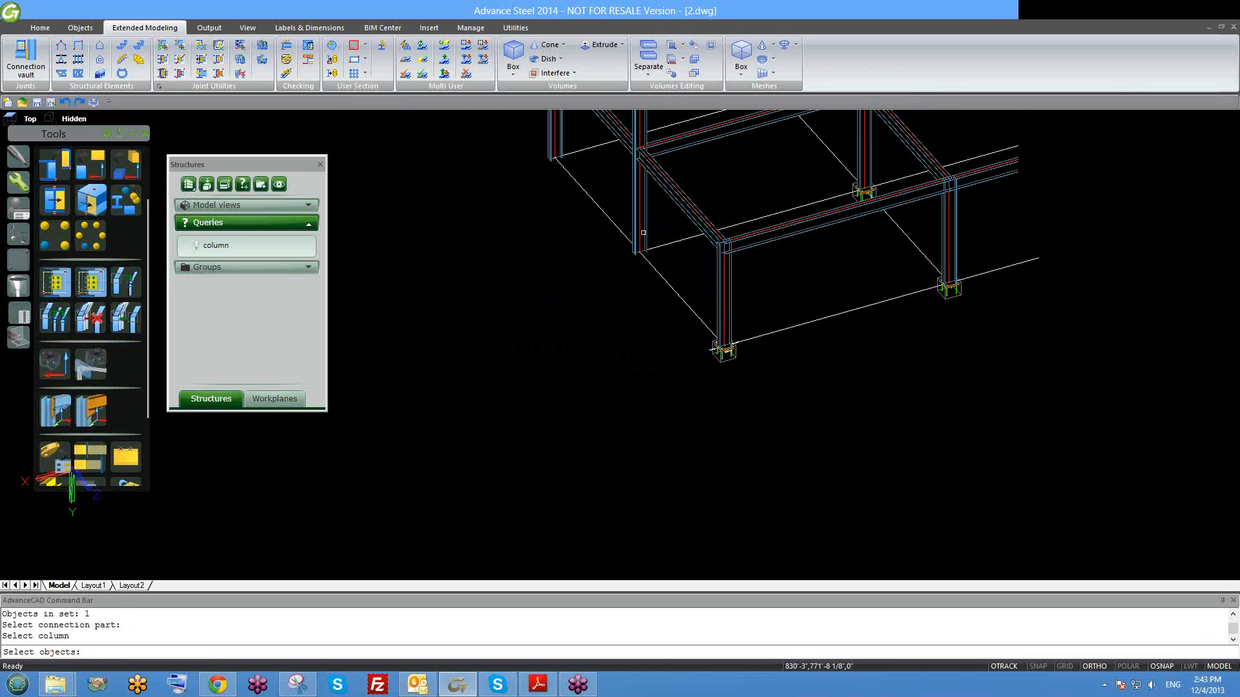
left_click(715, 350)
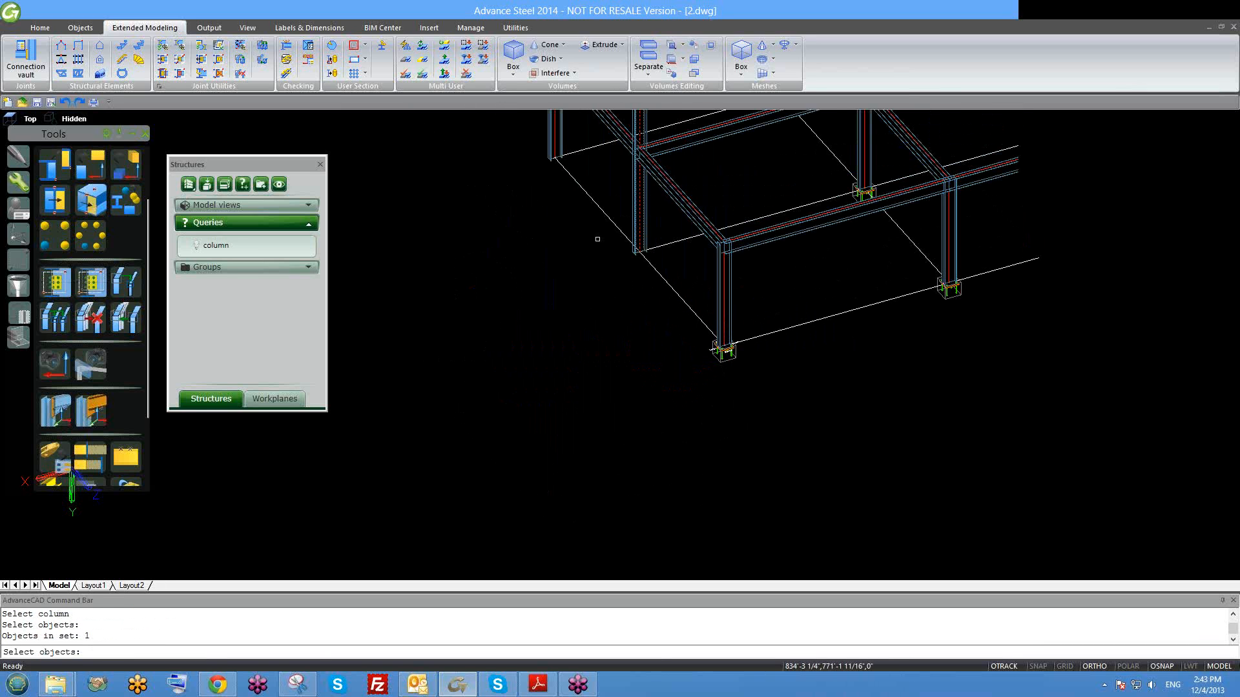
key("Return")
left_click(554, 146)
key("Return")
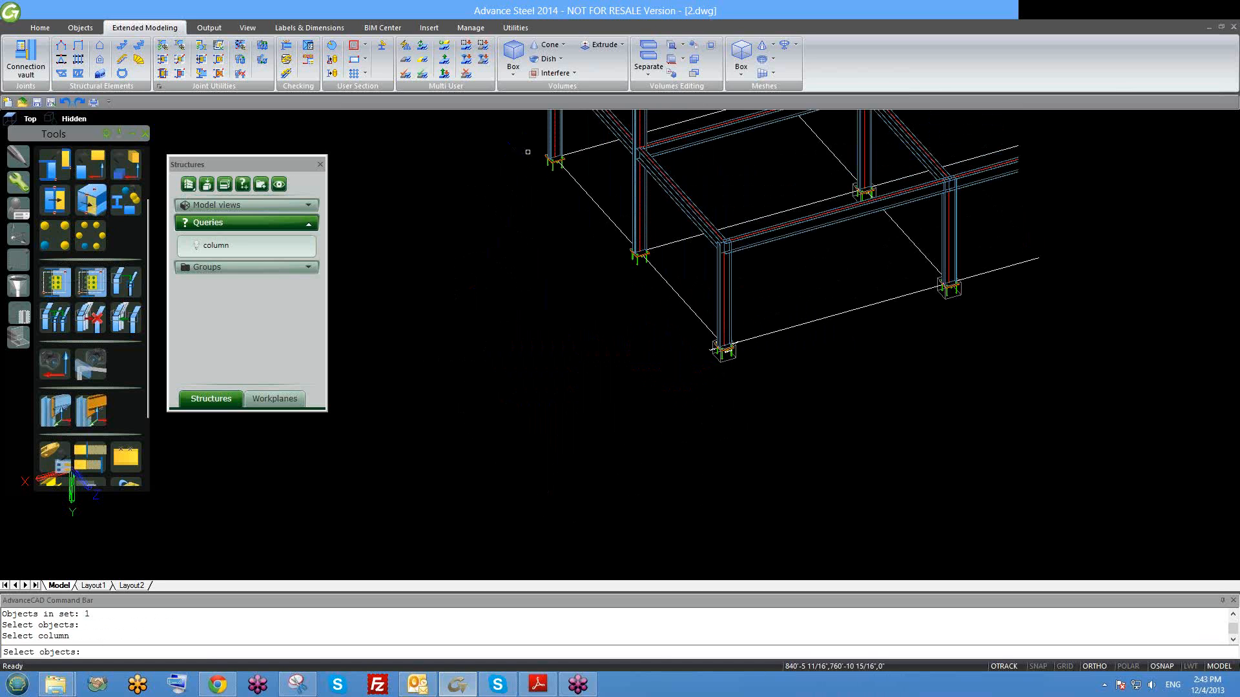
key("Escape")
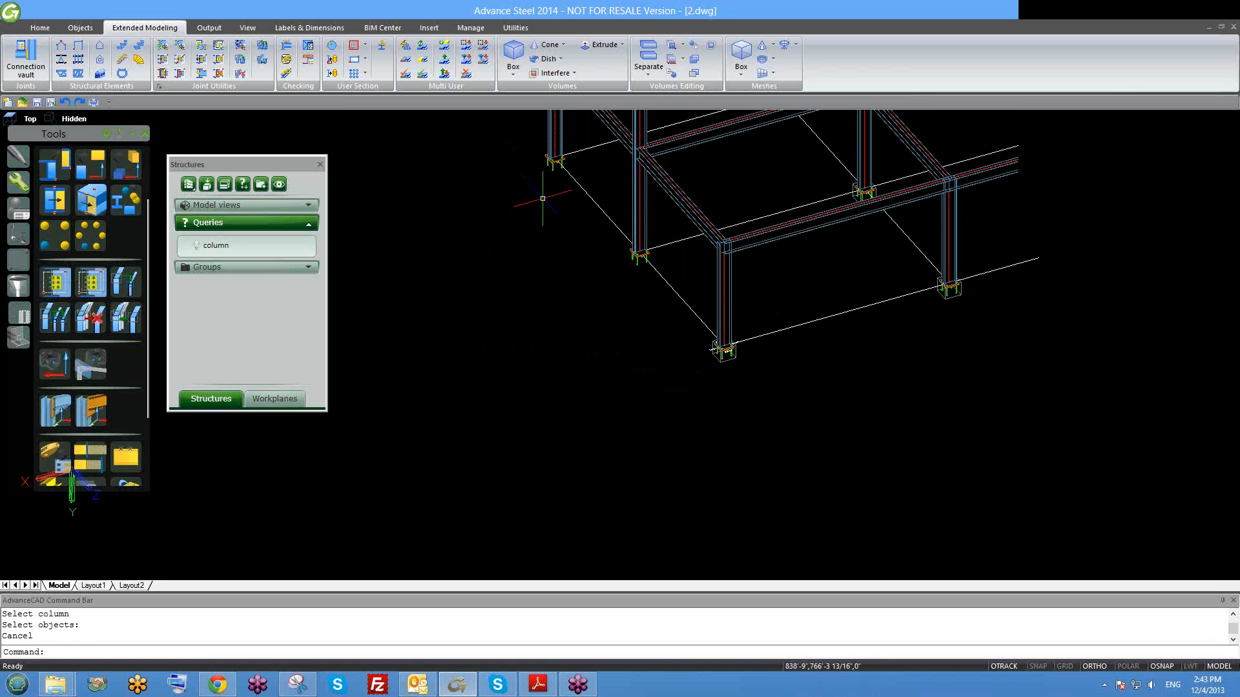
Examine the new slave base plate and anchors at the foot of the edge column nearest the corner column.
middle_click_drag(618, 305, 616, 330)
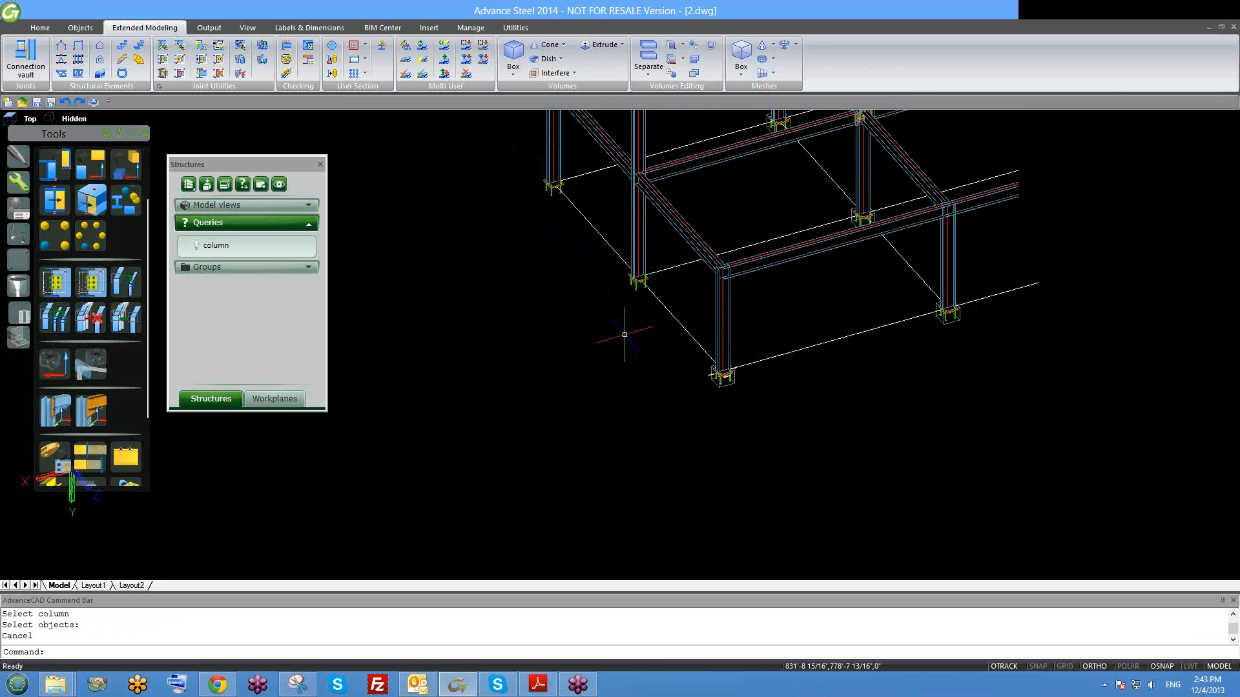
scroll(625, 337, "up", 6)
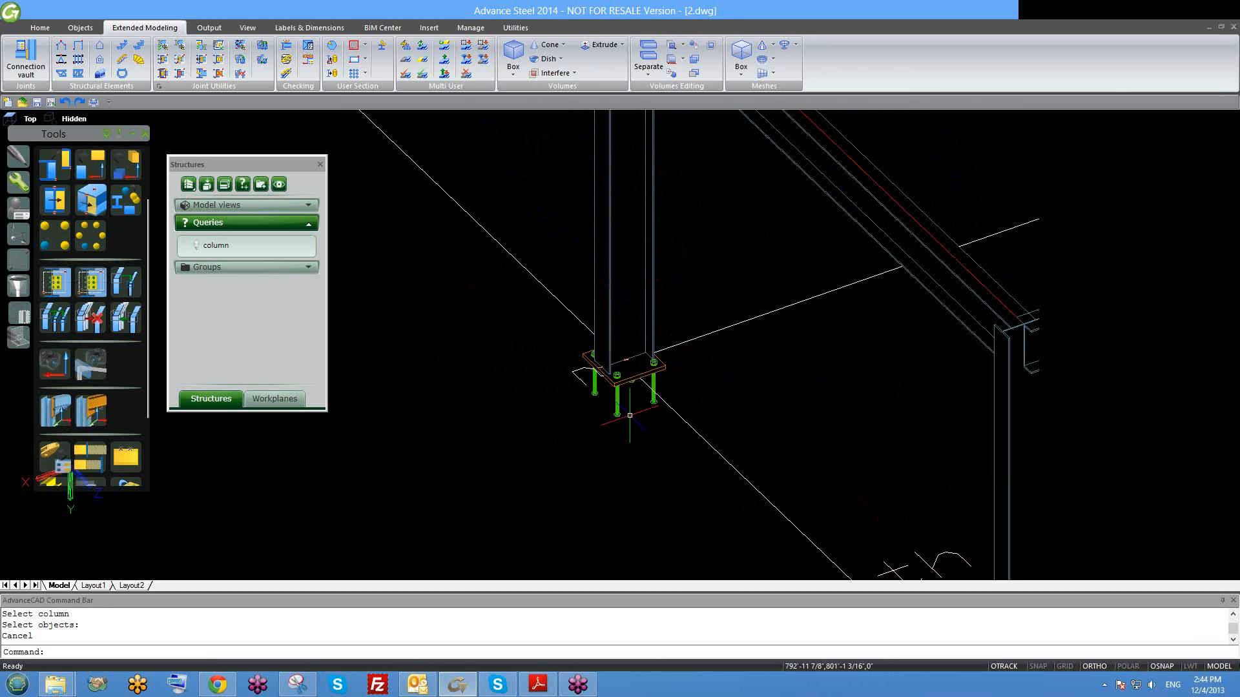
mouse_move(635, 424)
middle_mouse_down("shift")
mouse_move(653, 421)
mouse_move(640, 406)
middle_mouse_up("shift")
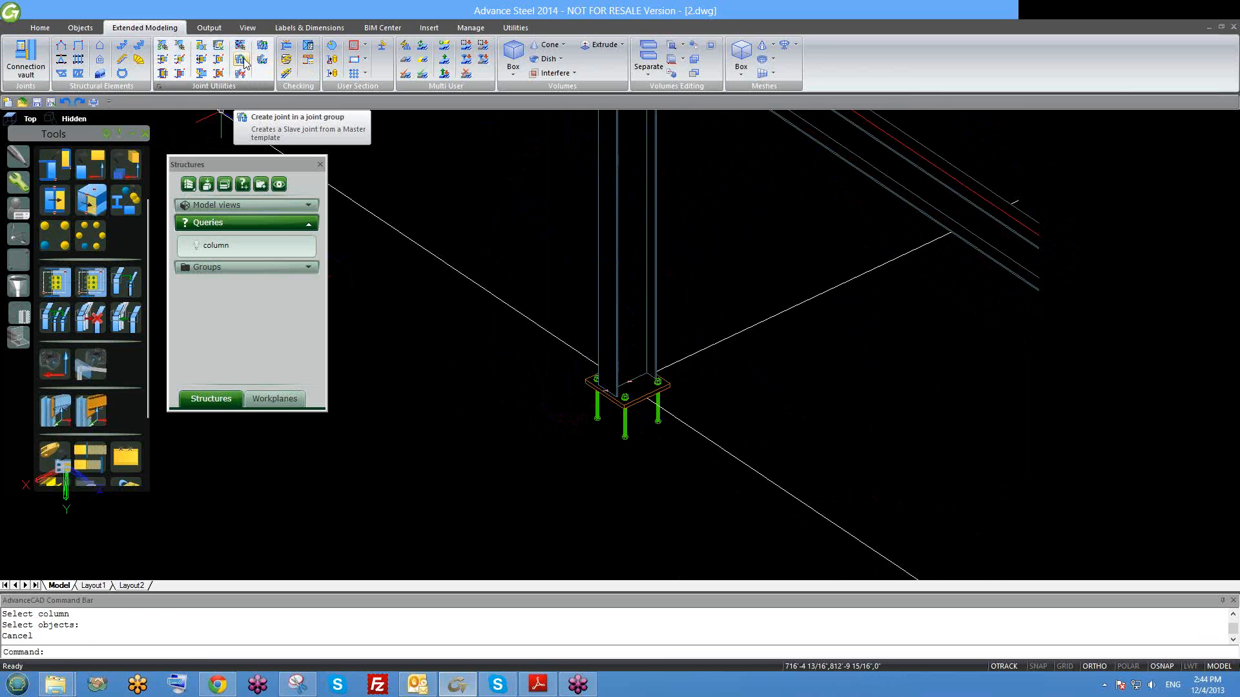
scroll(528, 296, "down", 5)
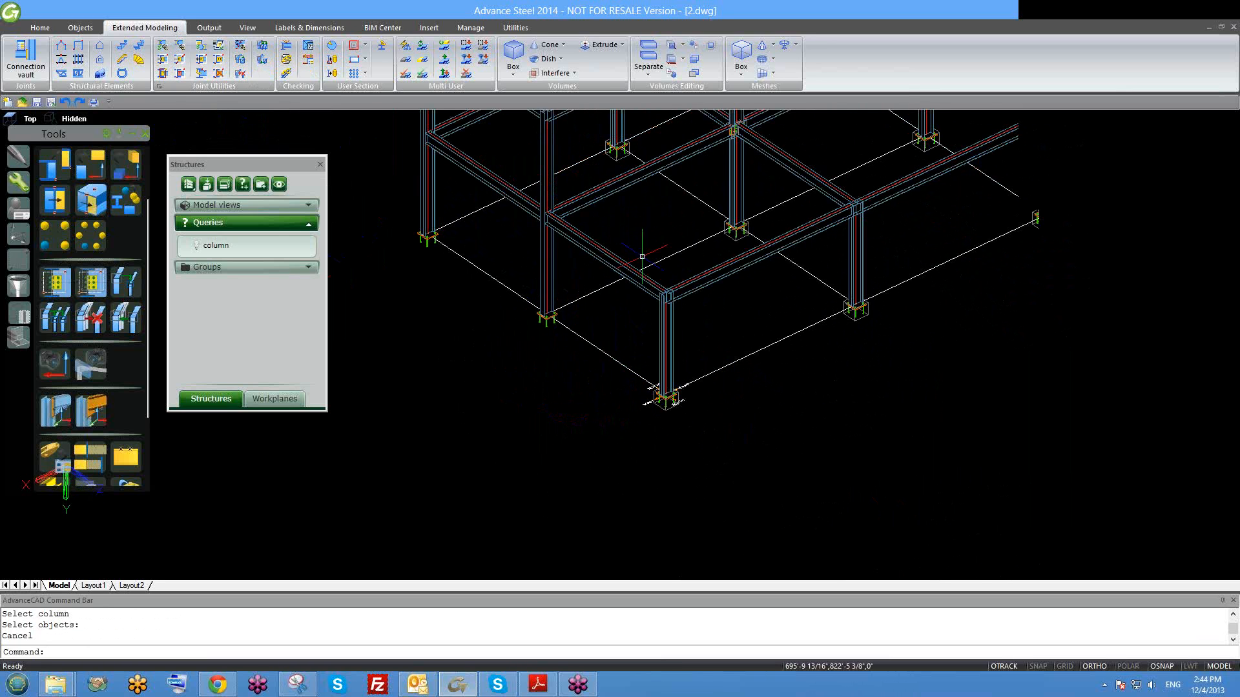
scroll(749, 229, "up", 4)
scroll(752, 235, "down", 2)
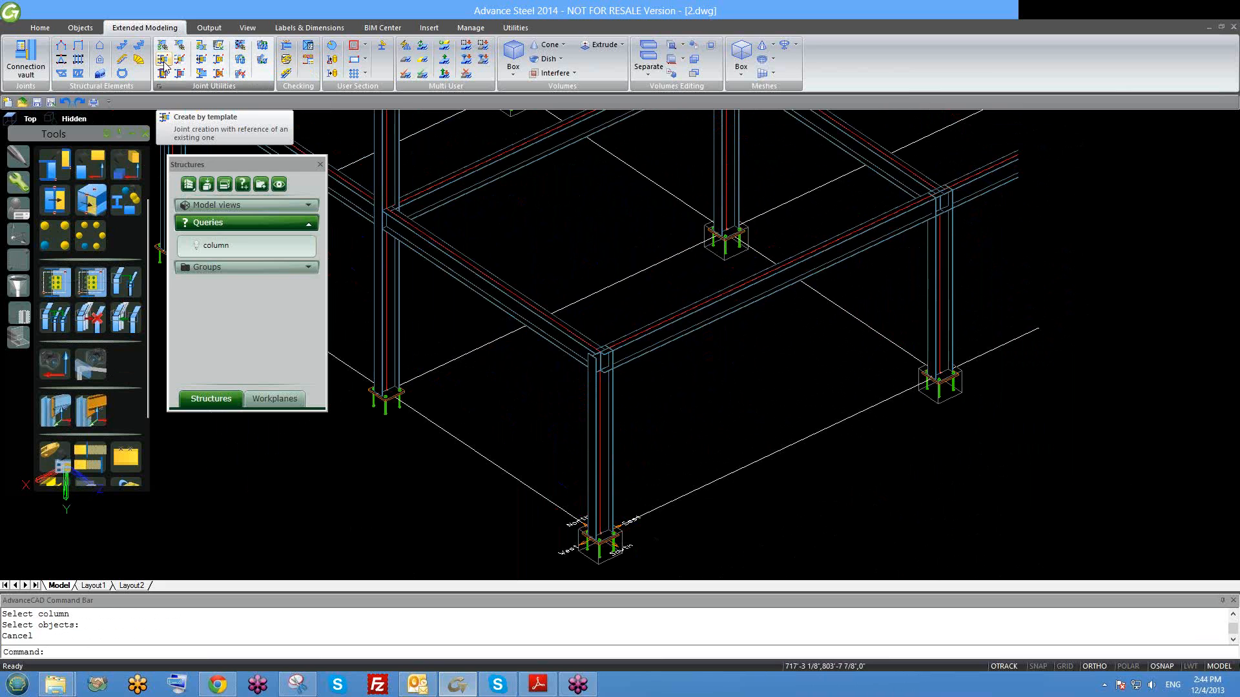
Review the plate corner, dimension, washer plate and anchor settings of the nearest interior column's base plate joint, and close its properties.
scroll(683, 354, "up", 4)
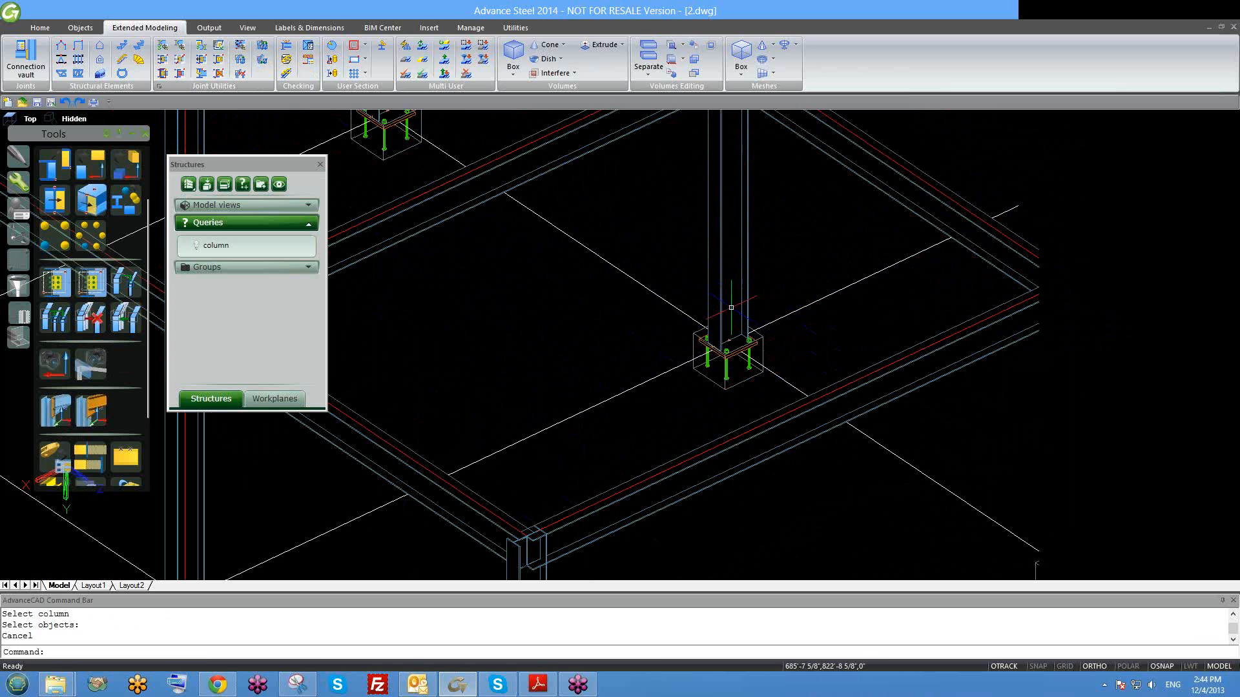
scroll(770, 345, "up", 4)
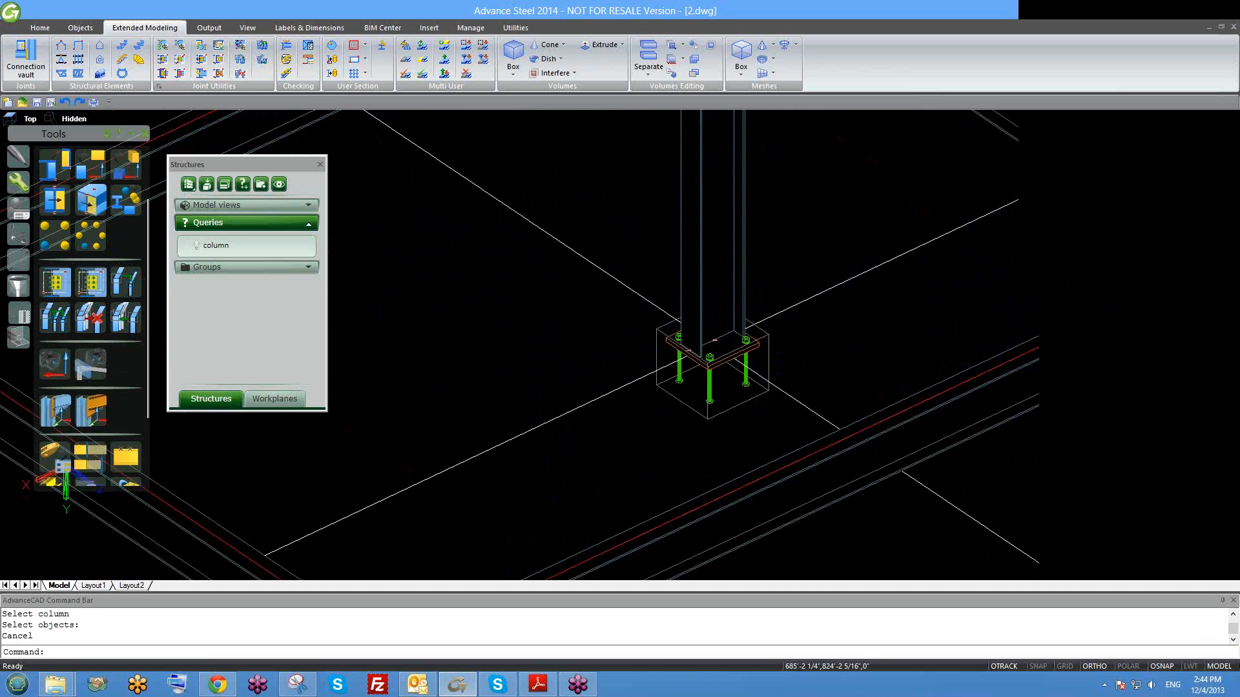
left_click(766, 330)
left_click(770, 326)
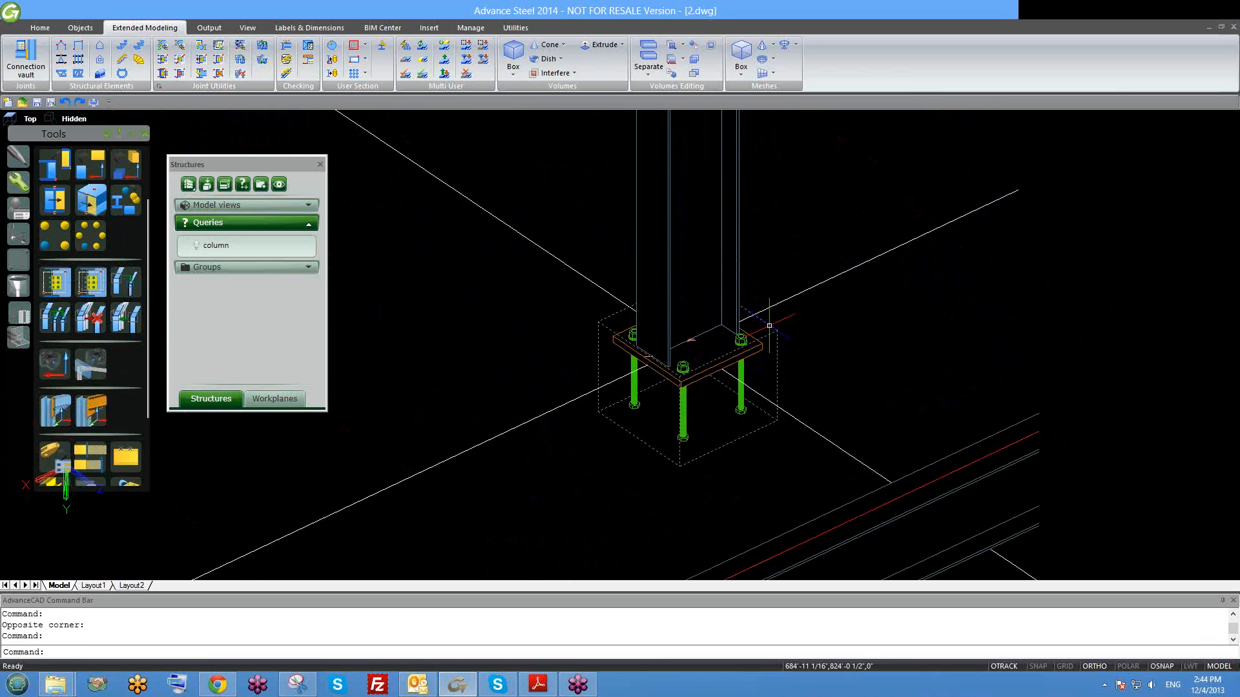
double_click(769, 326)
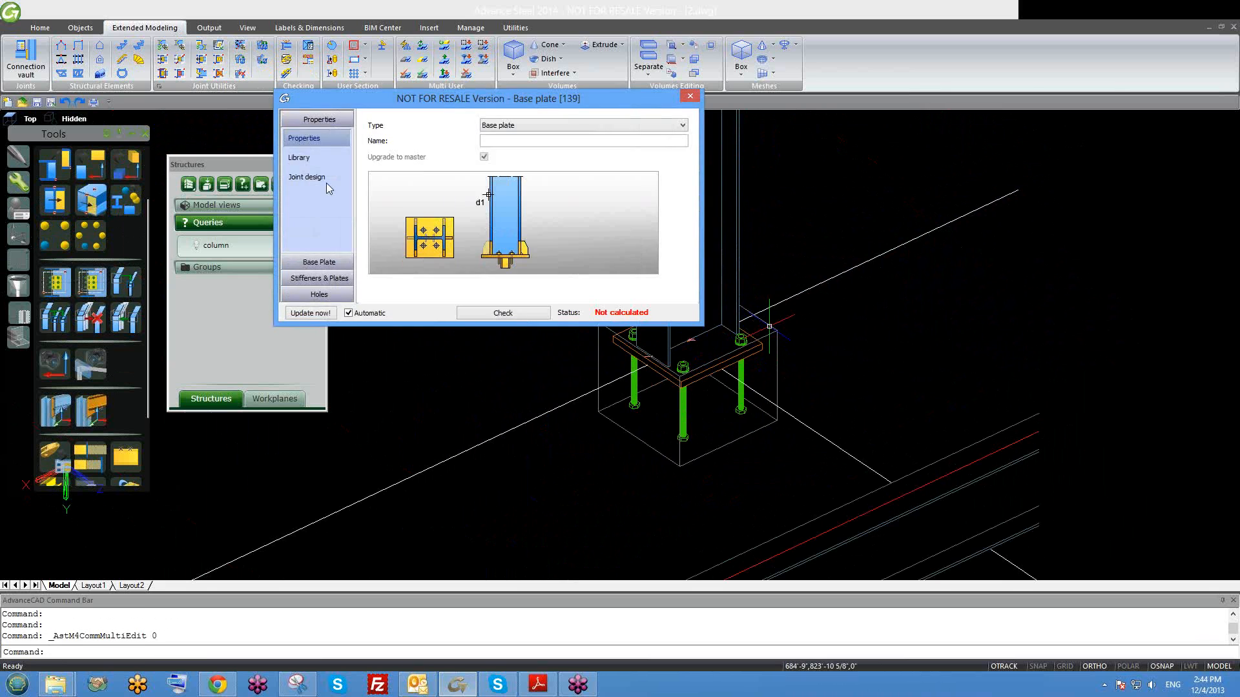
left_click(314, 263)
left_click(314, 197)
left_click(316, 233)
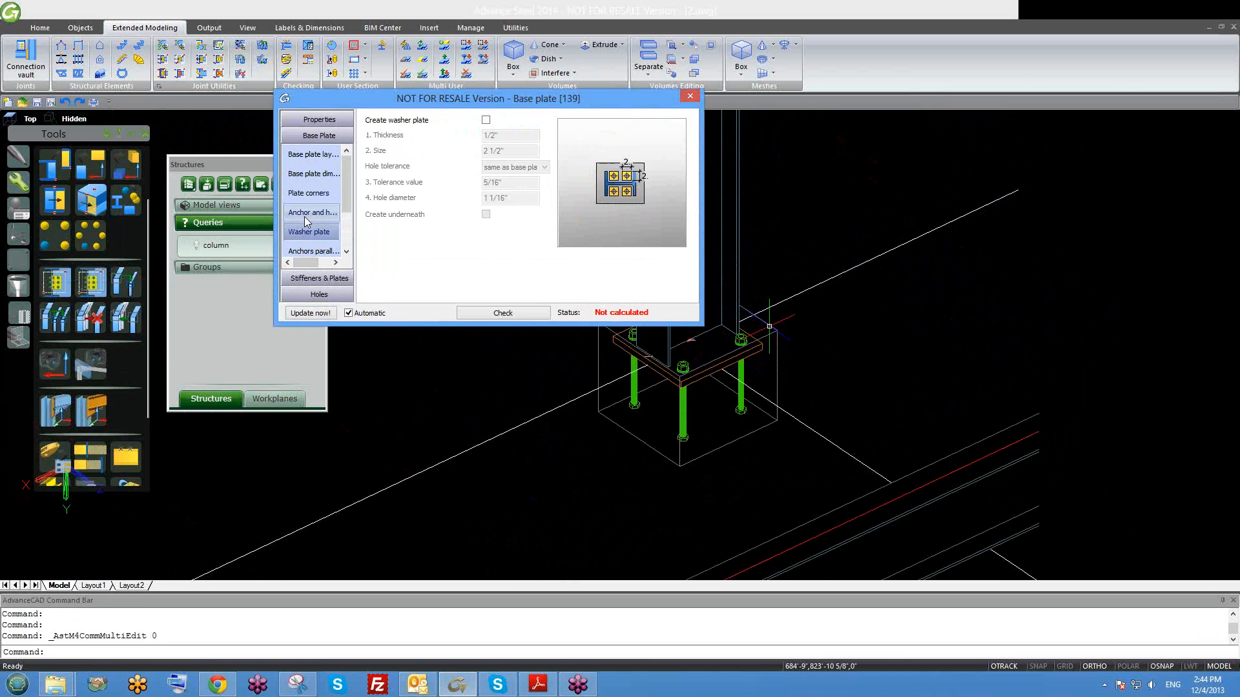
left_click(314, 195)
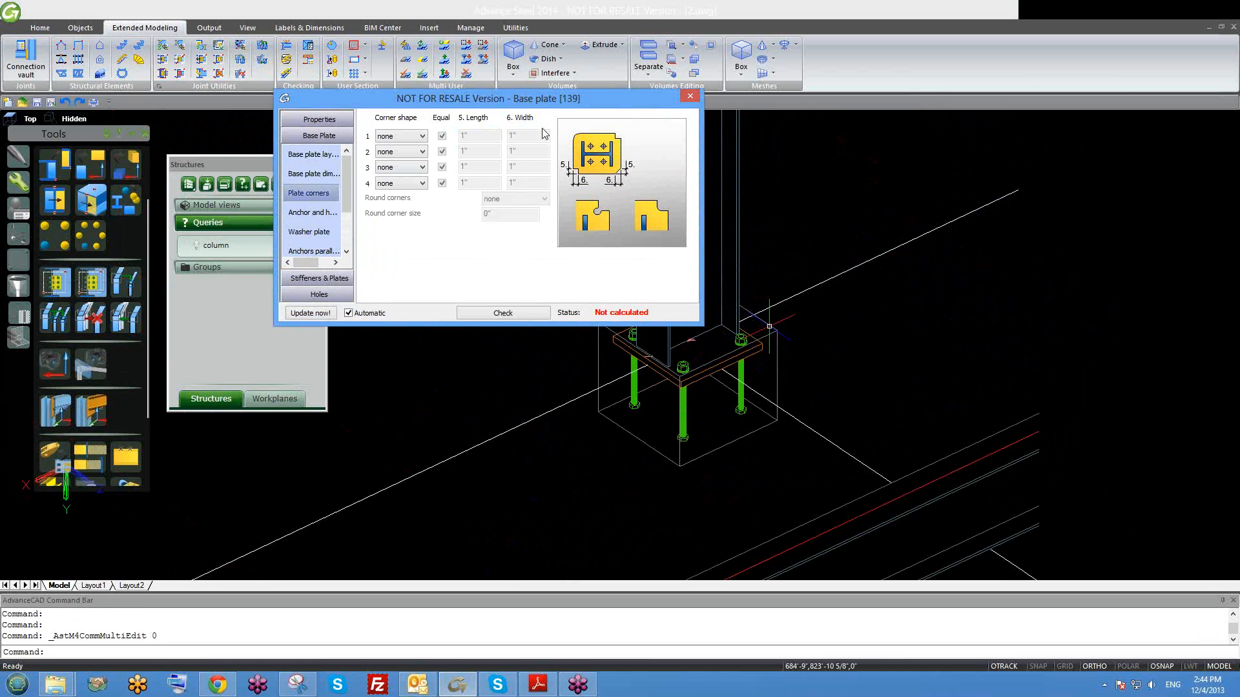
left_click(312, 178)
left_click(304, 253)
left_click(304, 254)
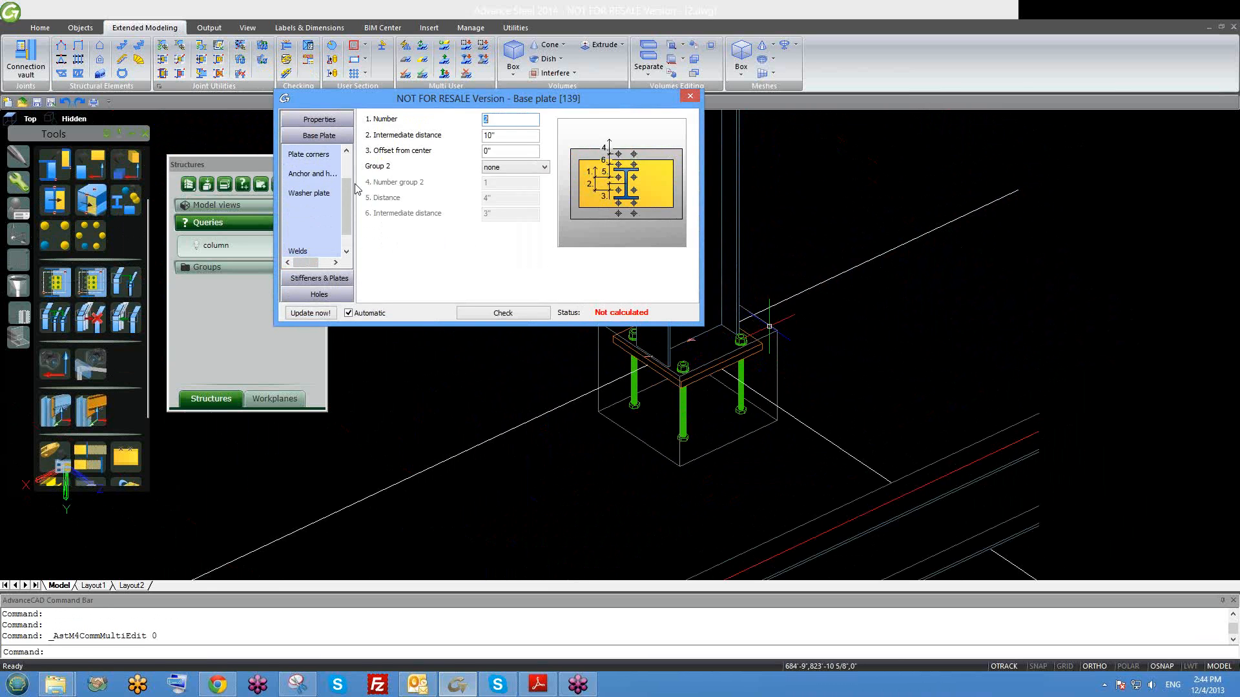
left_click(315, 177)
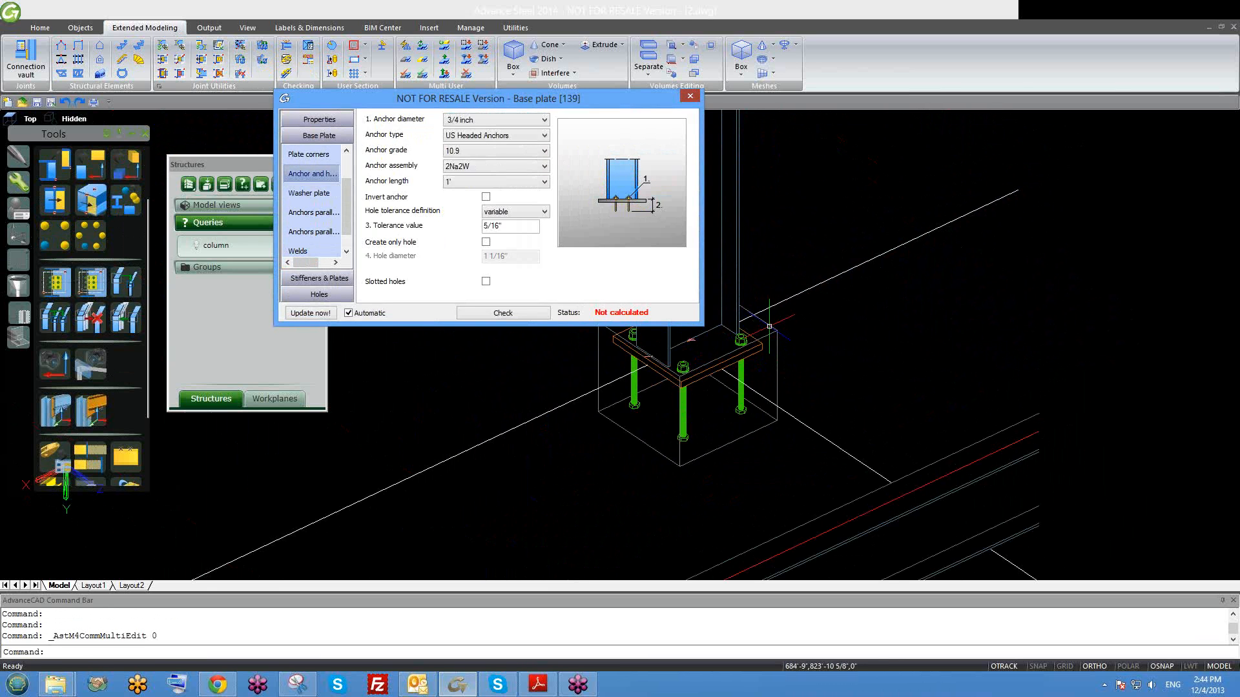
key("Escape")
Compare the column bases that have their own joint boxes with the slave base plates on the two edge columns.
scroll(718, 330, "down", 5)
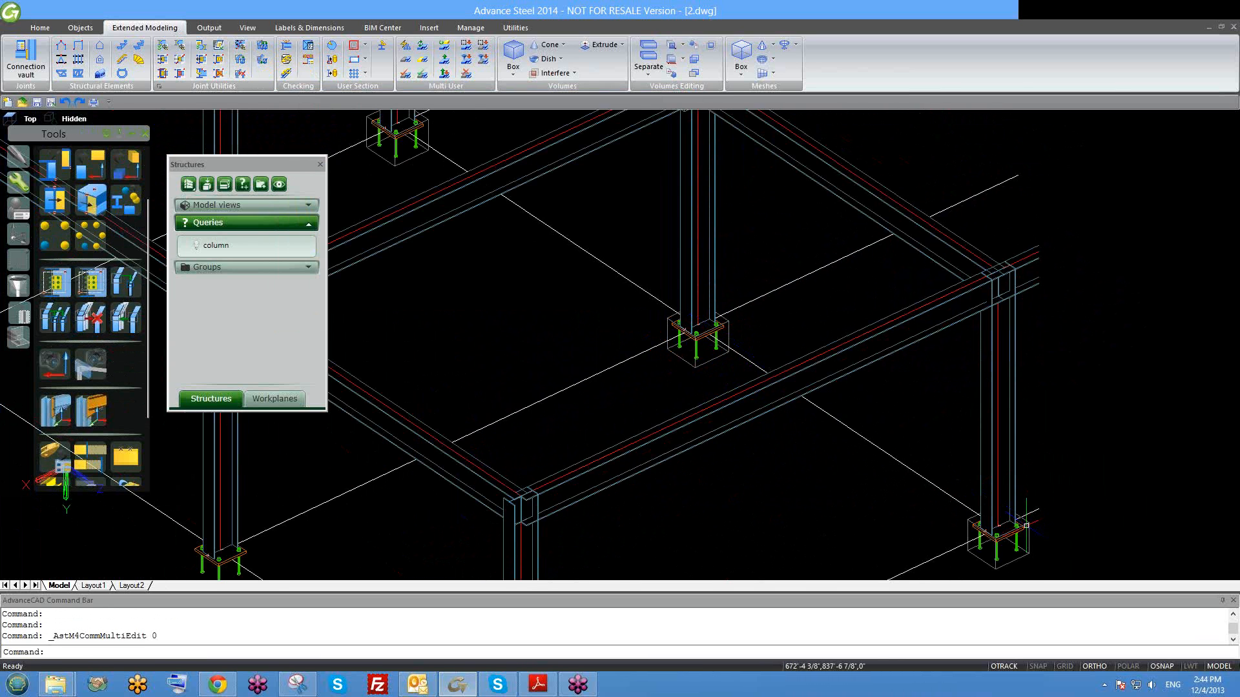
middle_click_drag(979, 527, 909, 504)
scroll(928, 515, "up", 3)
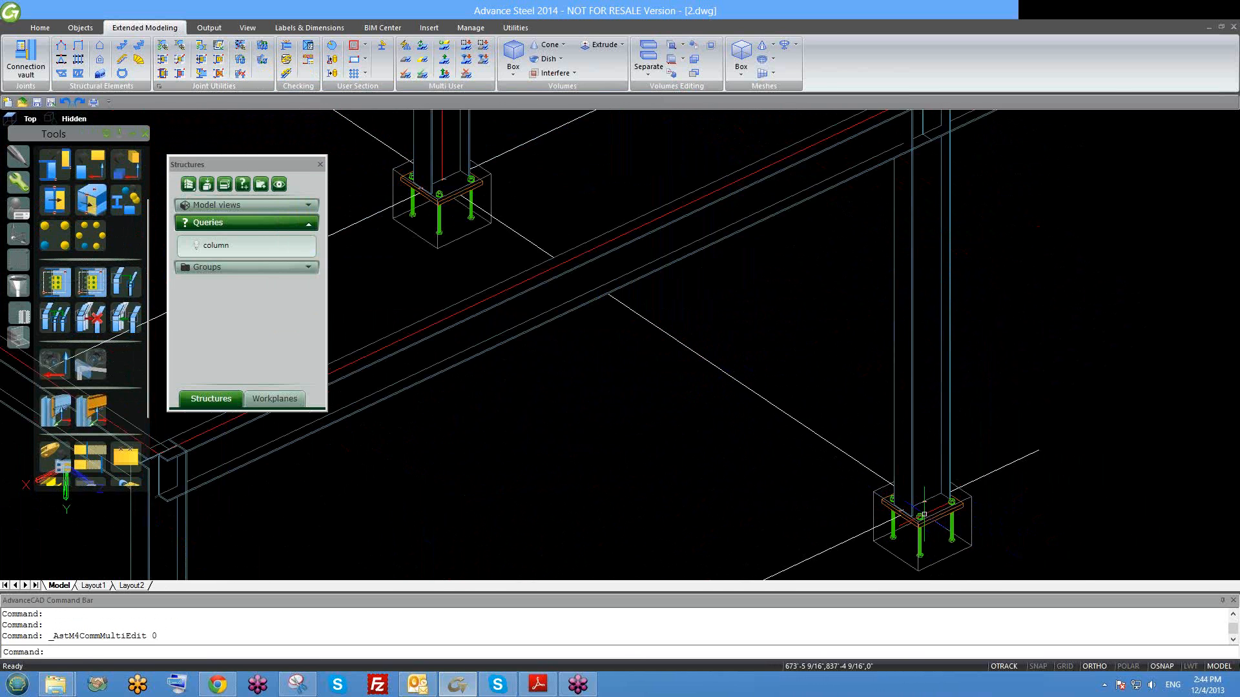
scroll(923, 515, "down", 3)
scroll(686, 359, "up", 2)
scroll(691, 359, "up", 1)
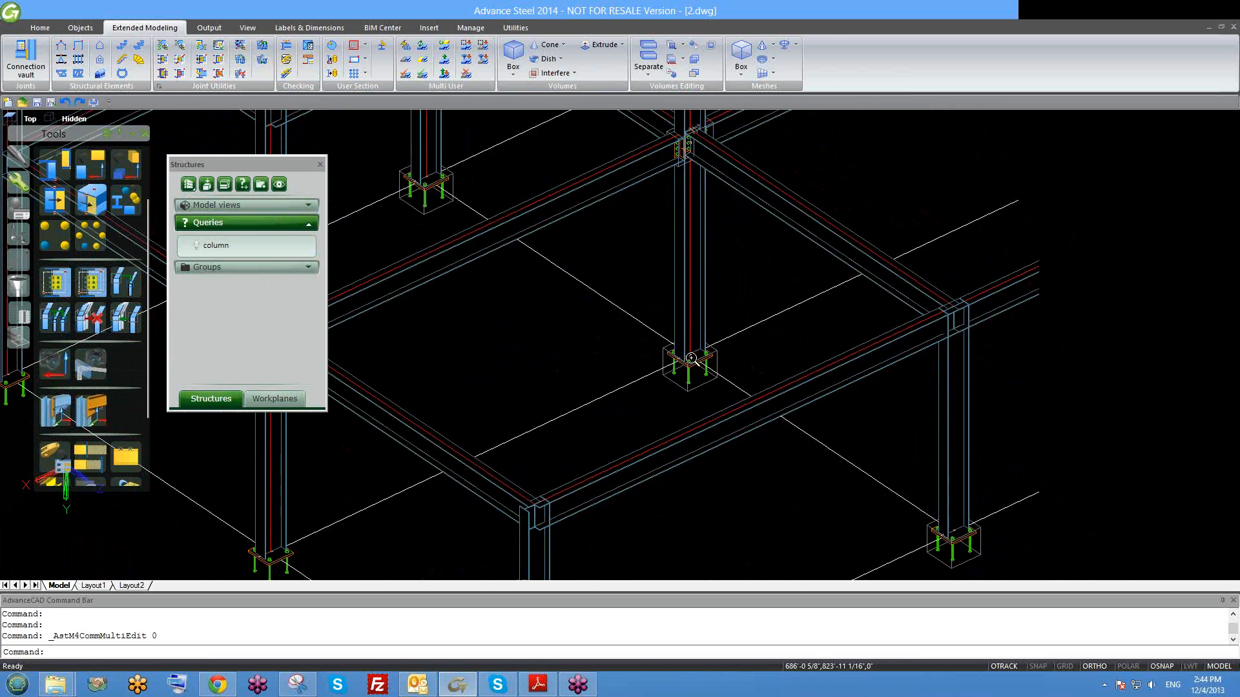
scroll(691, 359, "down", 3)
scroll(669, 361, "down", 1)
scroll(516, 439, "up", 4)
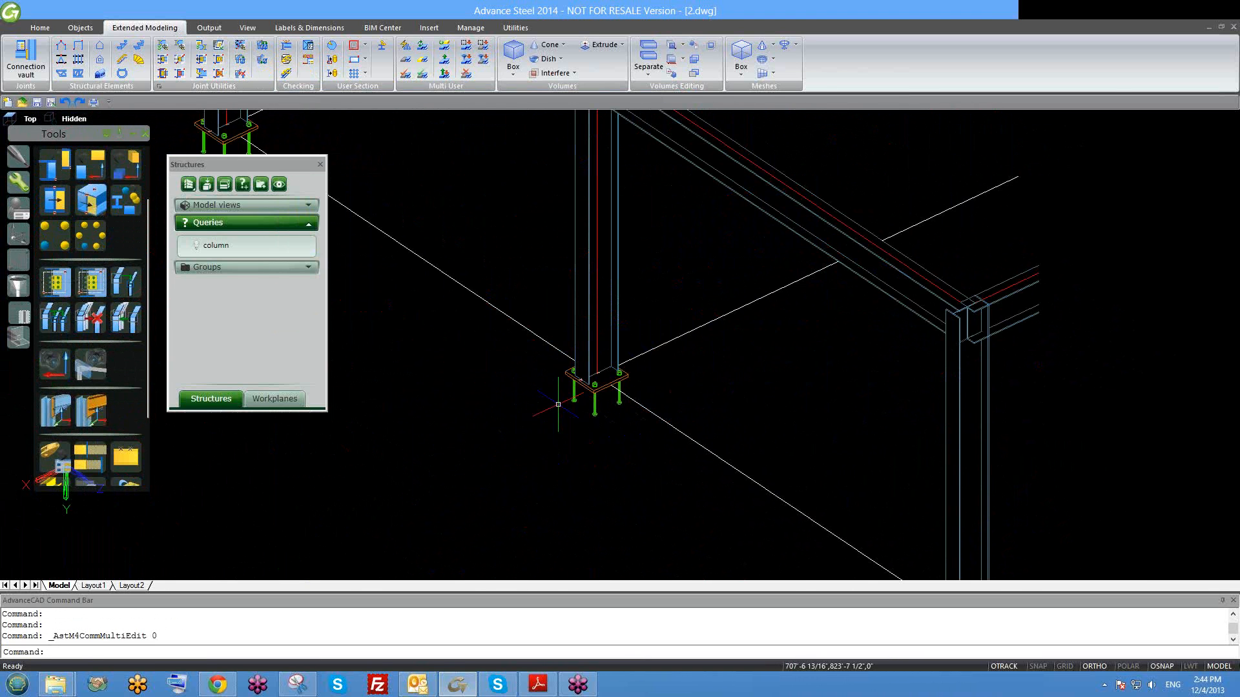
scroll(568, 388, "down", 2)
scroll(596, 405, "up", 1)
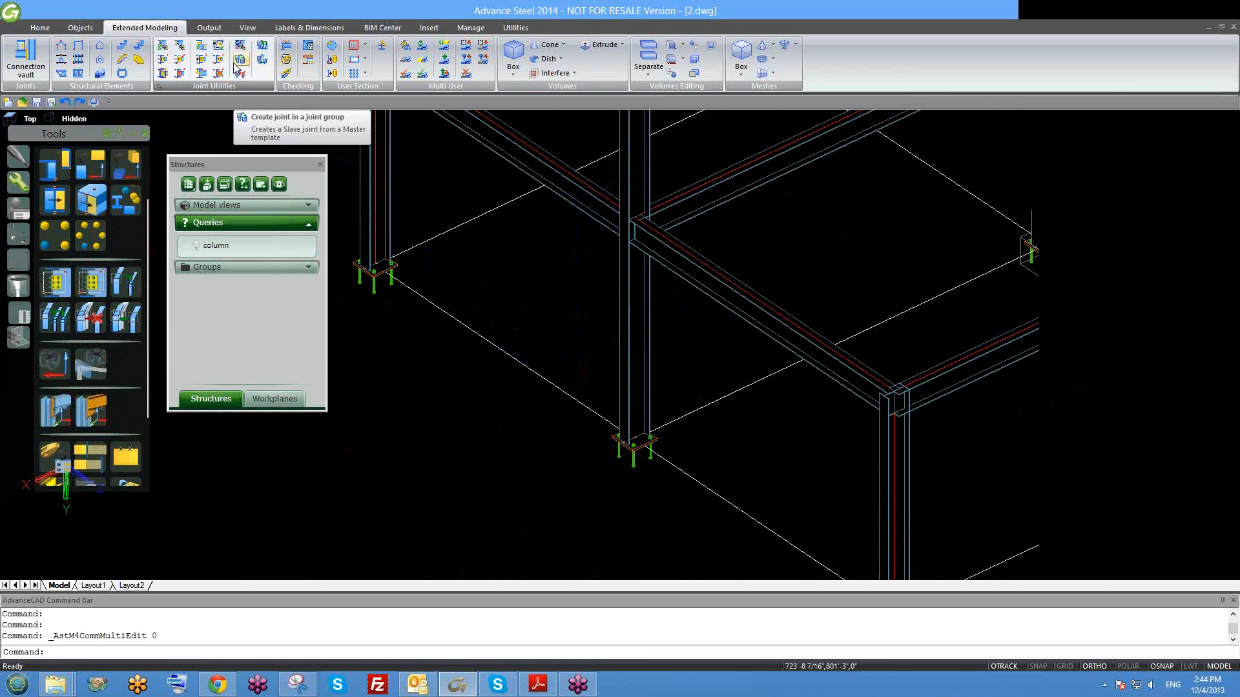
scroll(585, 284, "down", 2)
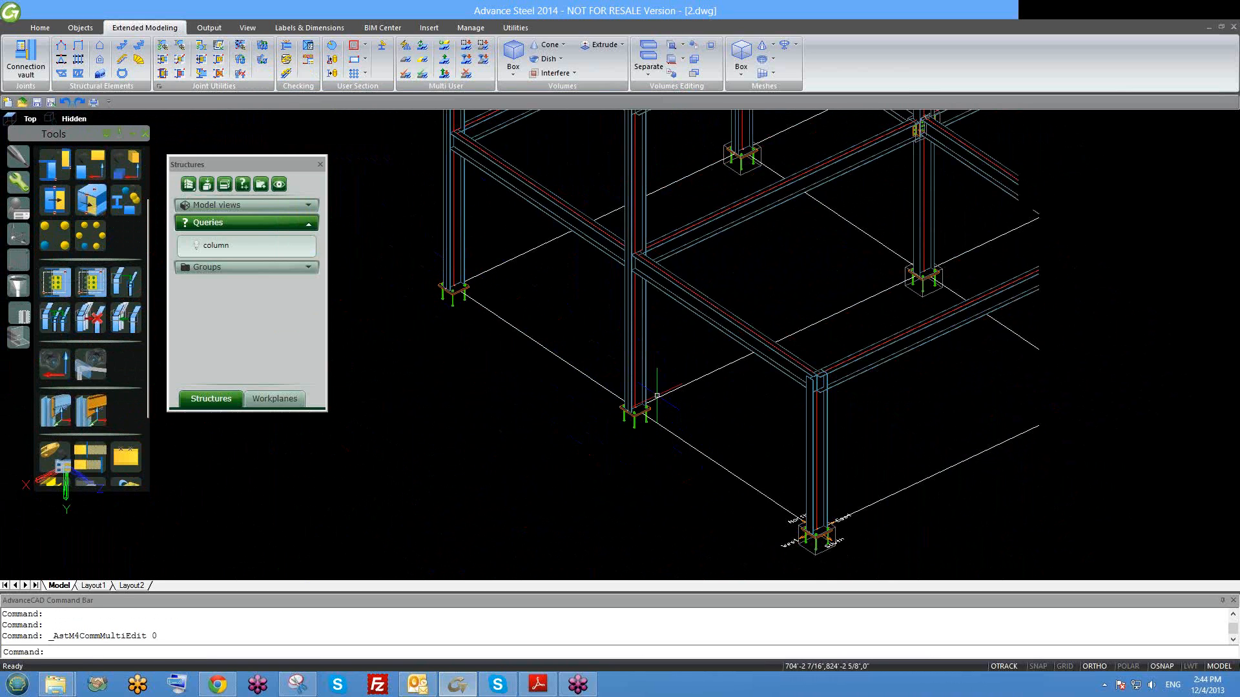
Open the joint properties of the slave base plate on the edge column nearest the corner column.
scroll(671, 439, "up", 5)
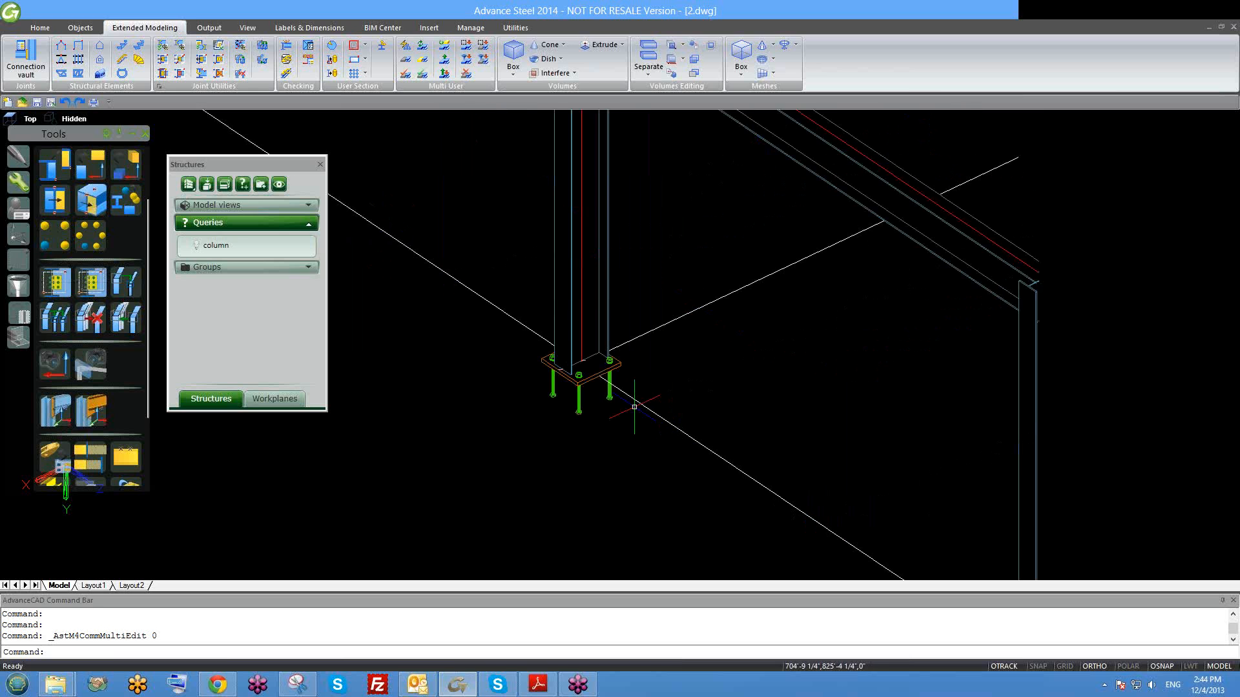
scroll(634, 407, "up", 3)
left_click(561, 324)
right_click(560, 324)
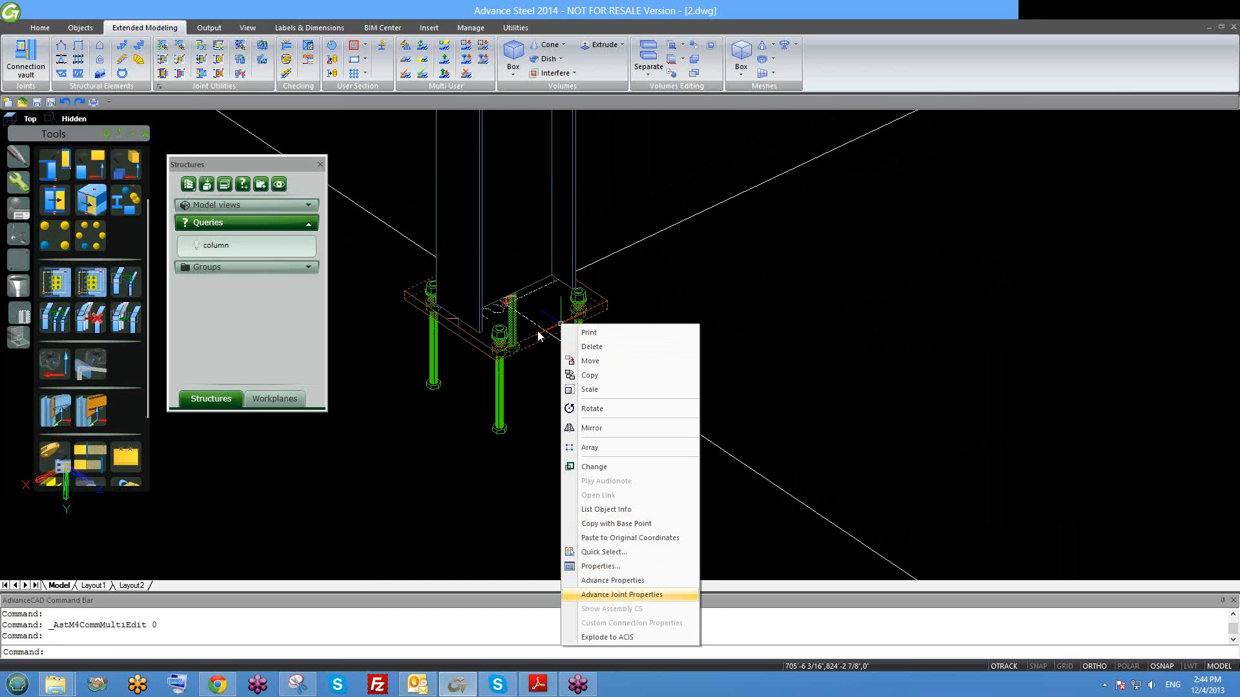
key("Return")
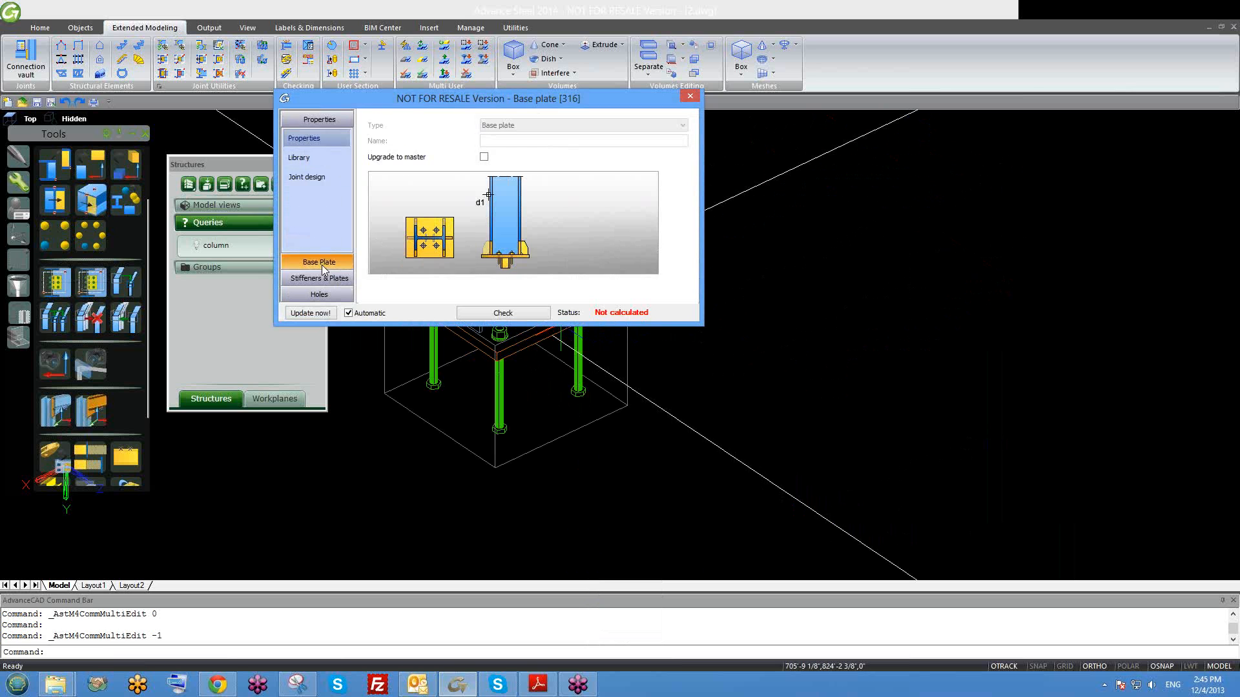
Review the plate corner, anchor and washer plate settings in the slave base plate joint's properties.
left_click(322, 265)
left_click(326, 193)
left_click(319, 174)
left_click(315, 213)
left_click(318, 252)
Review the shear anchor and stiffener settings of the slave base plate joint.
left_click(319, 278)
left_click(314, 230)
left_click(312, 189)
left_click(311, 233)
left_click(328, 211)
left_click_drag(348, 216, 350, 244)
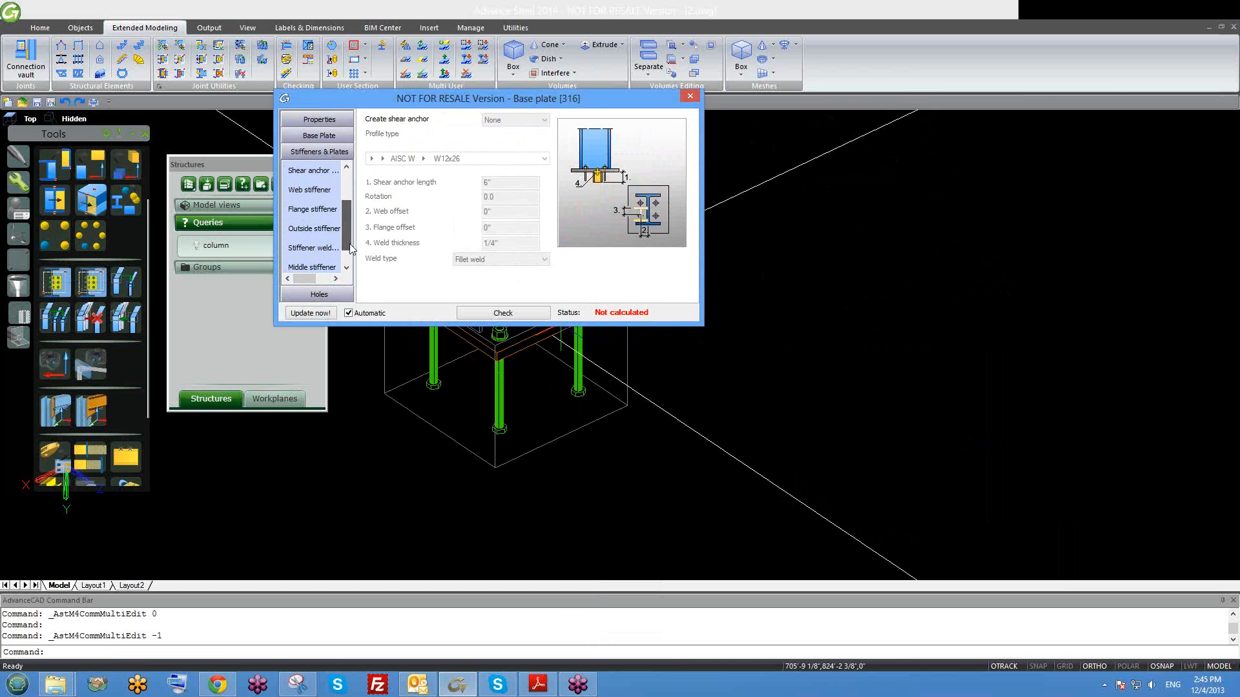
Review the grout hole, plate corner and library settings of the slave base plate joint, and close its properties.
left_click(319, 294)
left_click(314, 206)
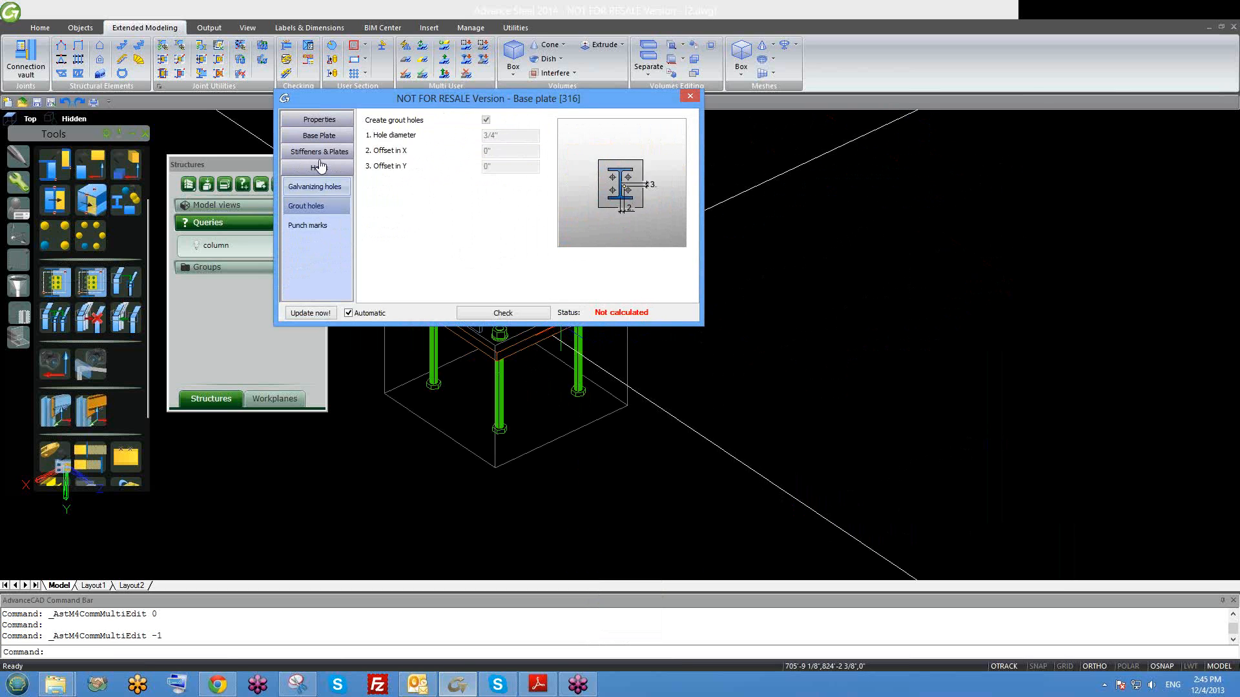
left_click(319, 152)
left_click(319, 137)
left_click(318, 194)
left_click(317, 174)
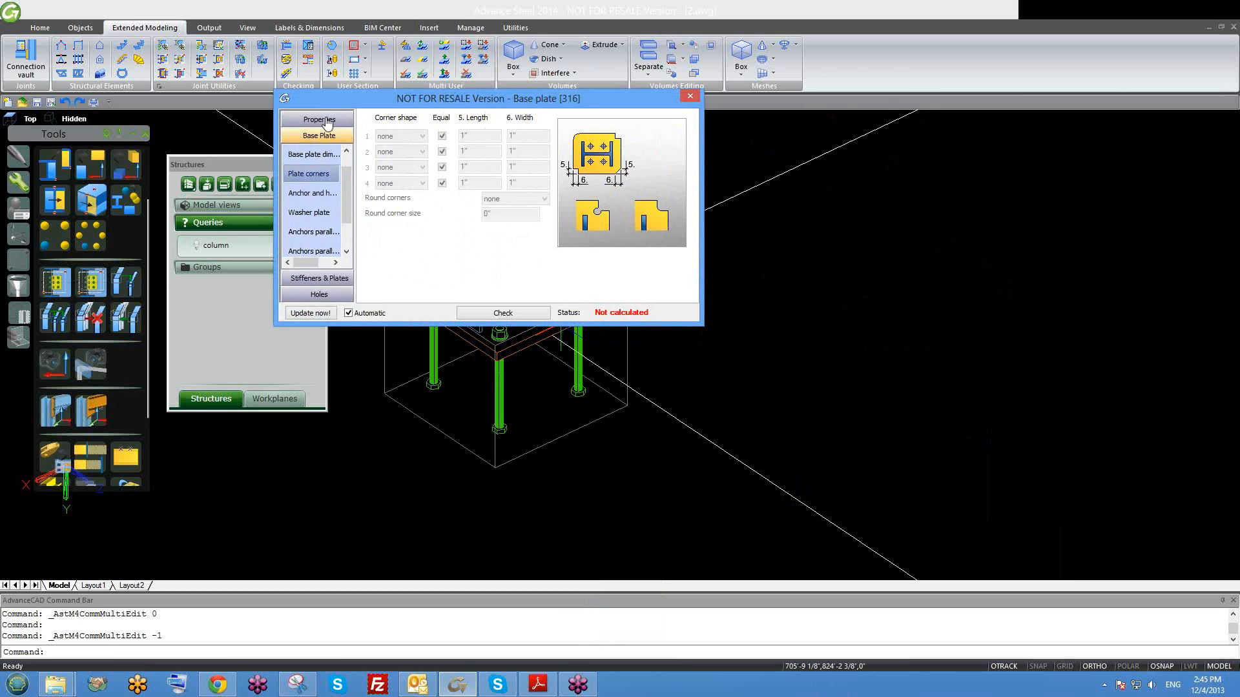
left_click(327, 121)
left_click(320, 163)
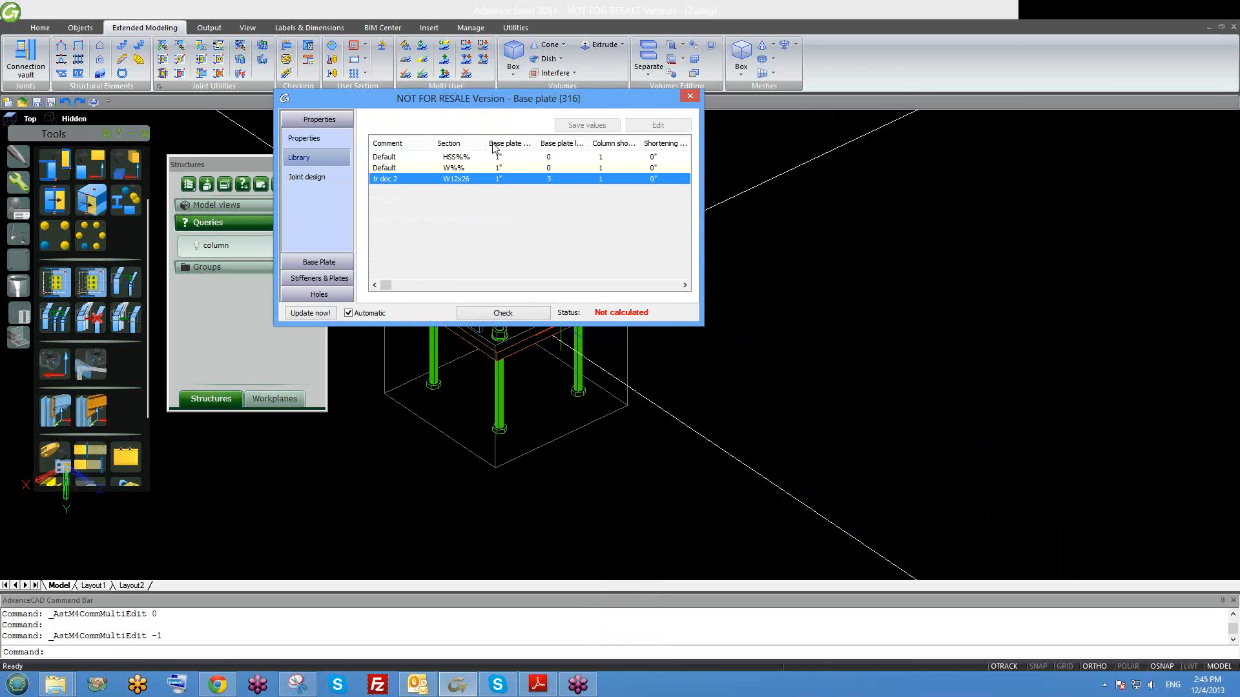
left_click(690, 97)
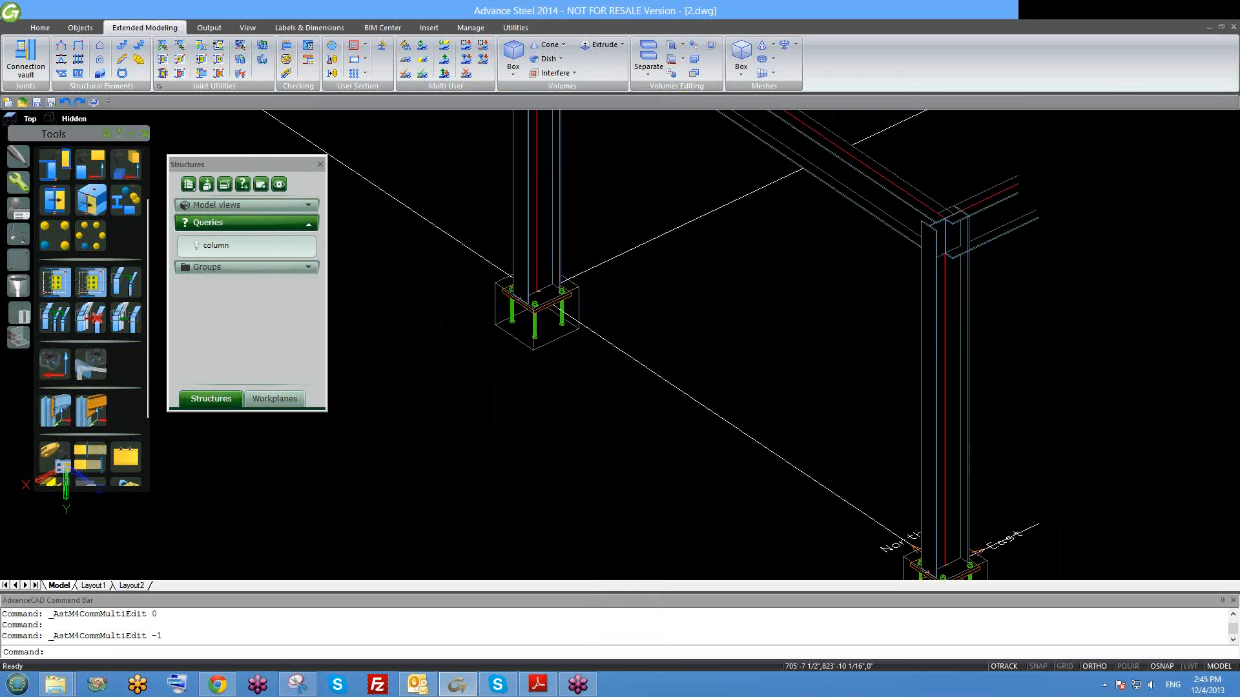
Compare the slave base plate on the nearest edge column with the master base plate at the foot of the corner column.
middle_click_drag(494, 253, 545, 272)
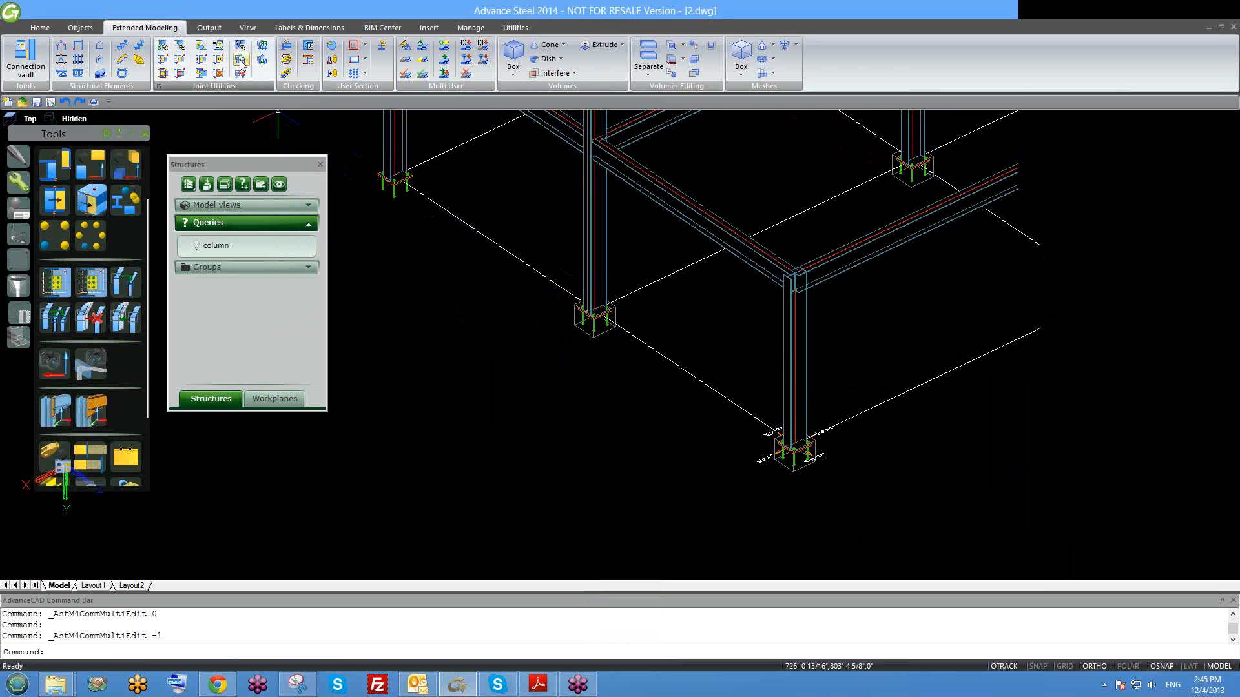
middle_click_drag(476, 260, 536, 297)
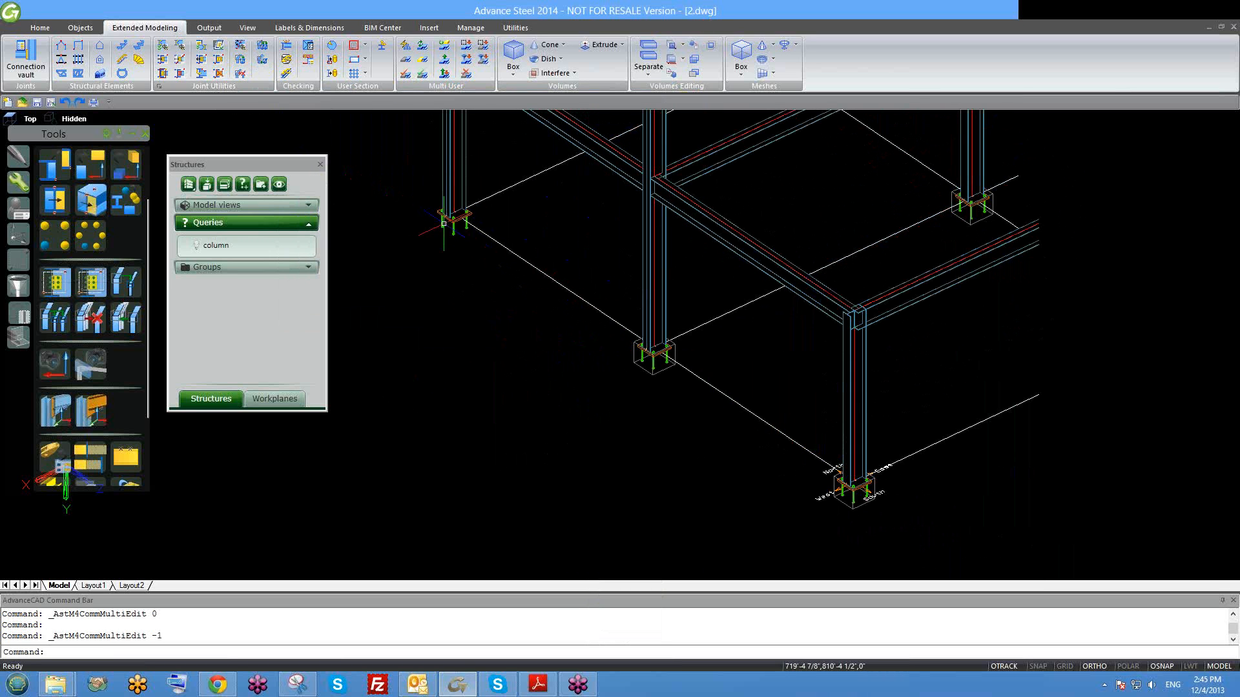
middle_click_drag(747, 424, 707, 385)
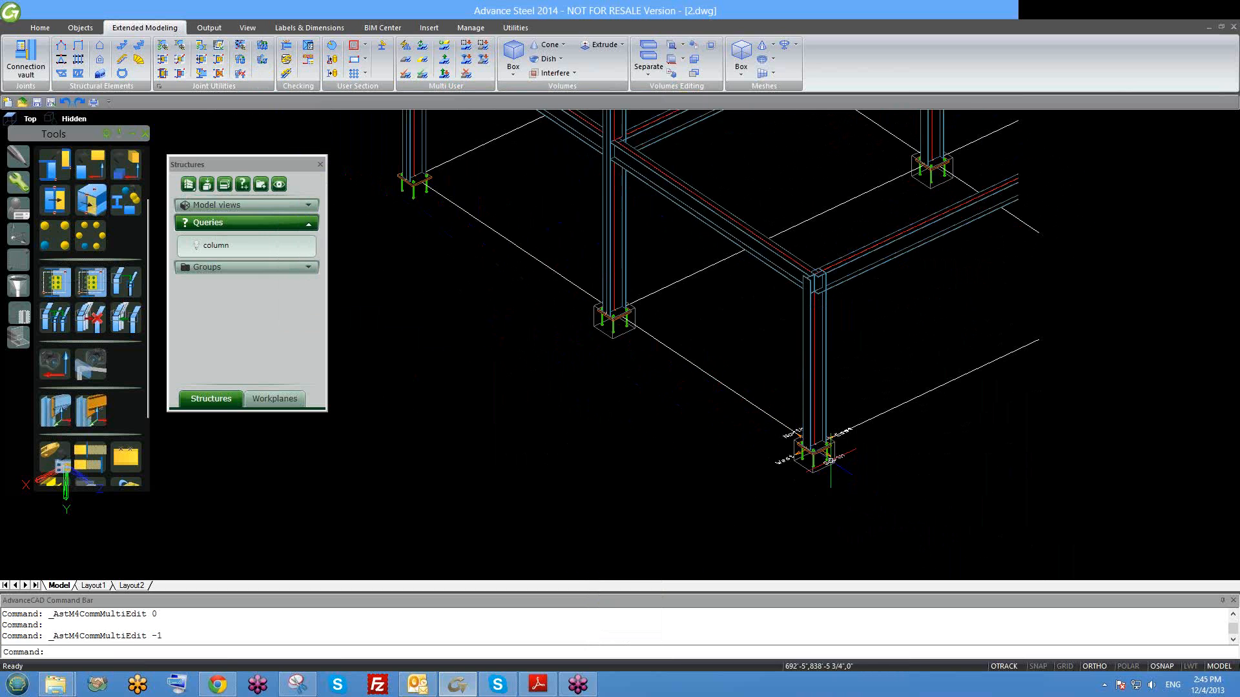
scroll(830, 461, "up", 5)
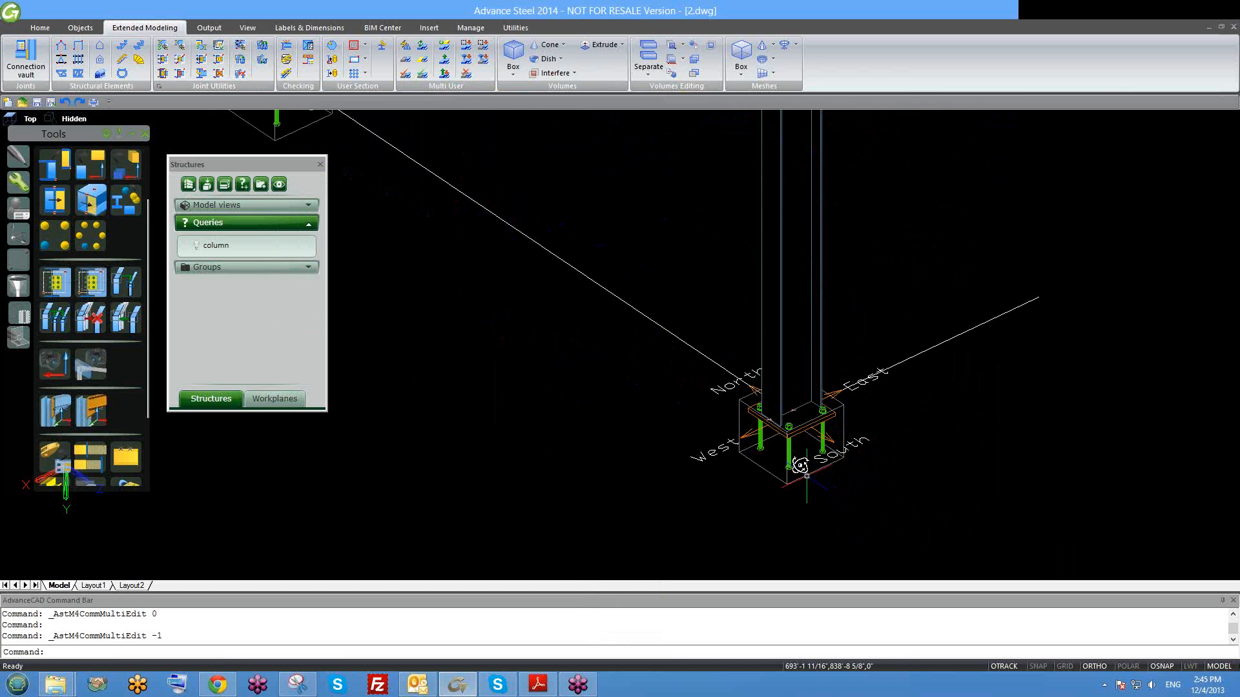
scroll(817, 476, "down", 7)
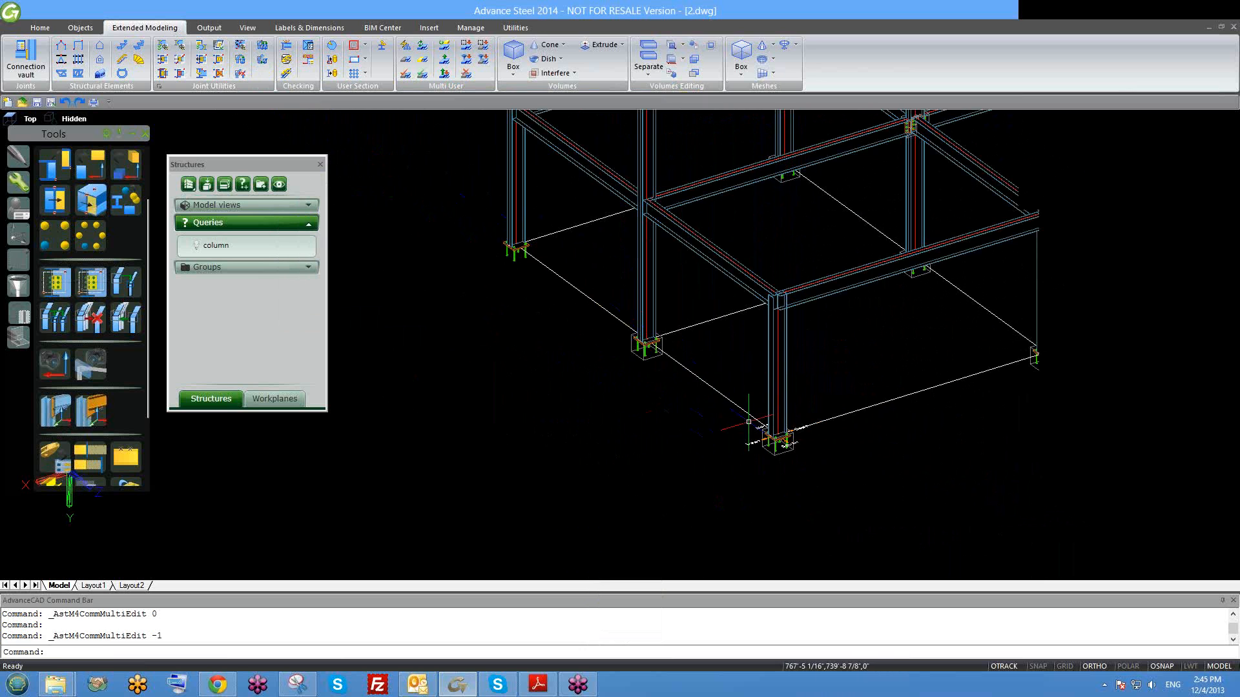
scroll(749, 420, "up", 2)
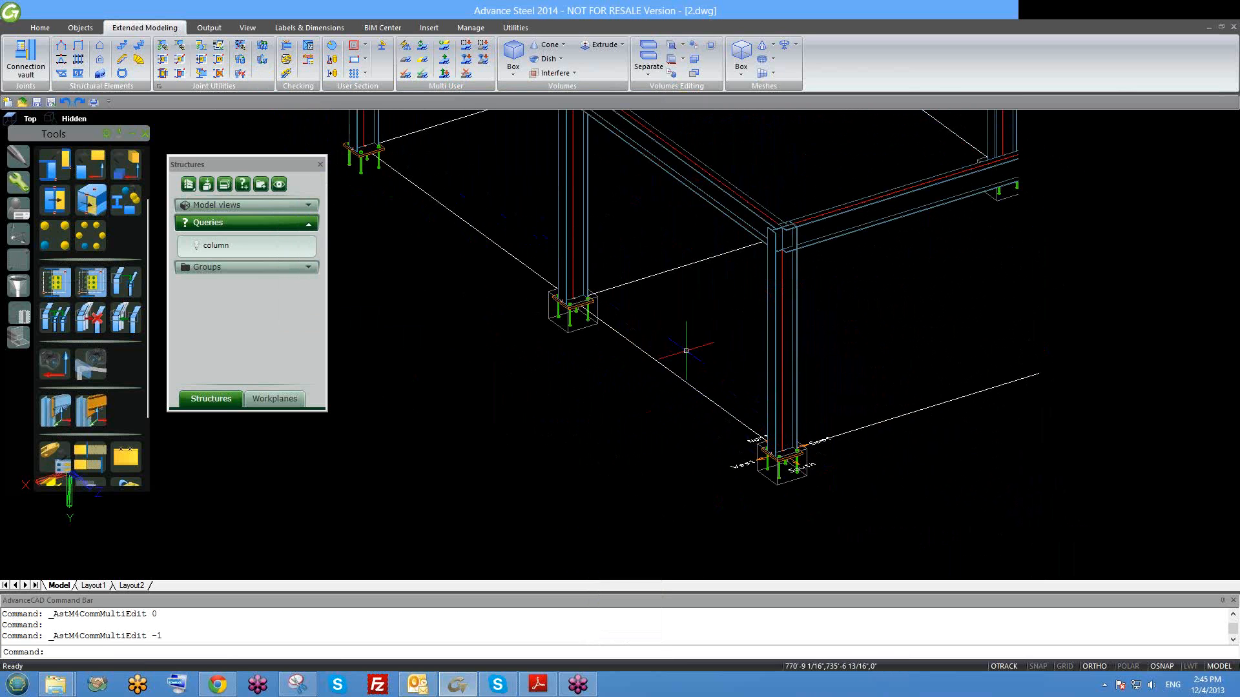
scroll(686, 351, "up", 6)
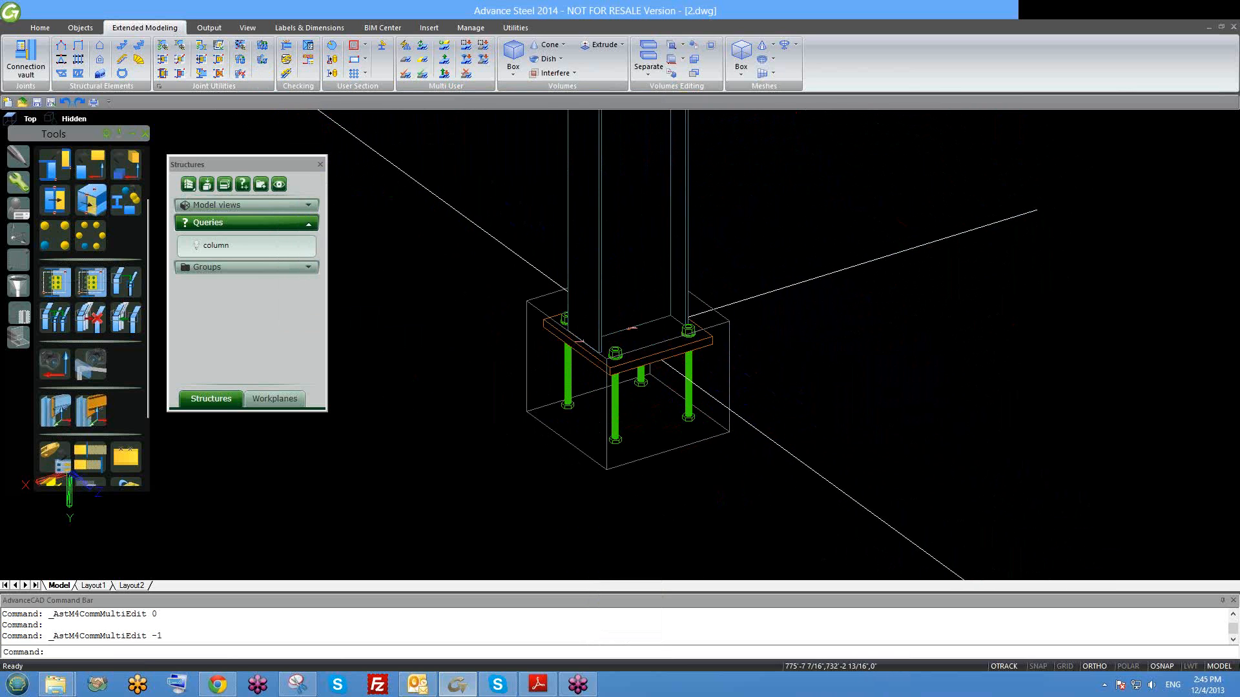
scroll(689, 349, "up", 4)
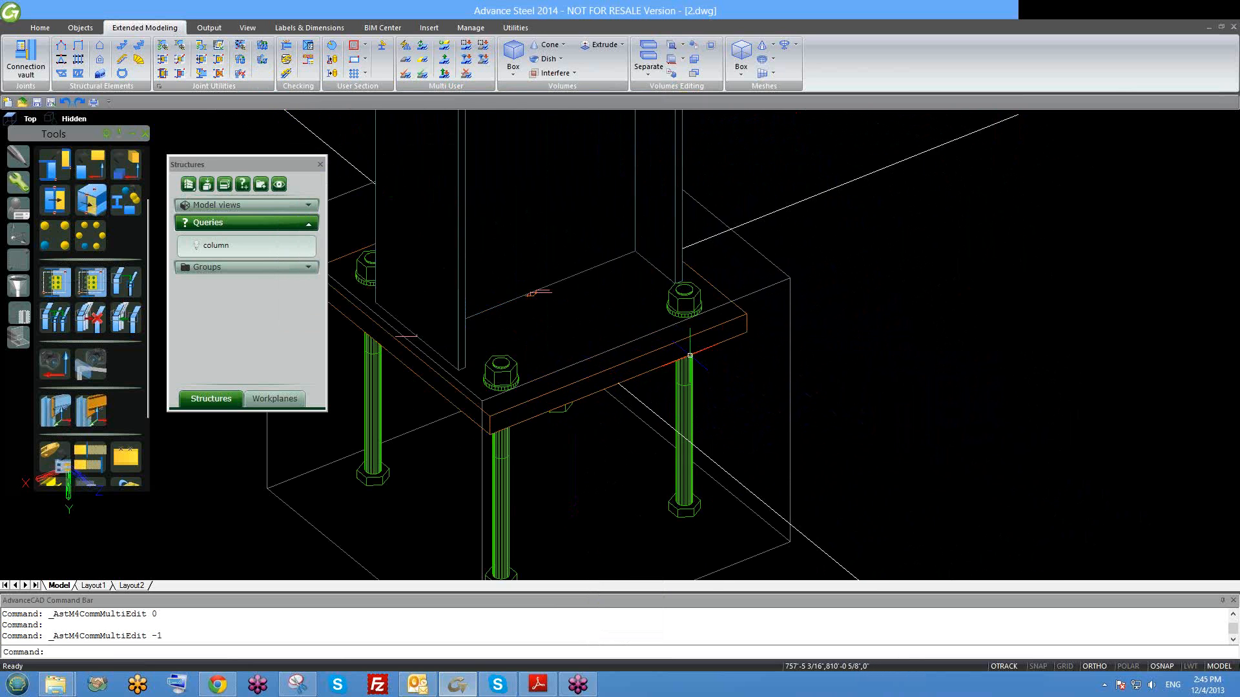
scroll(673, 363, "down", 1)
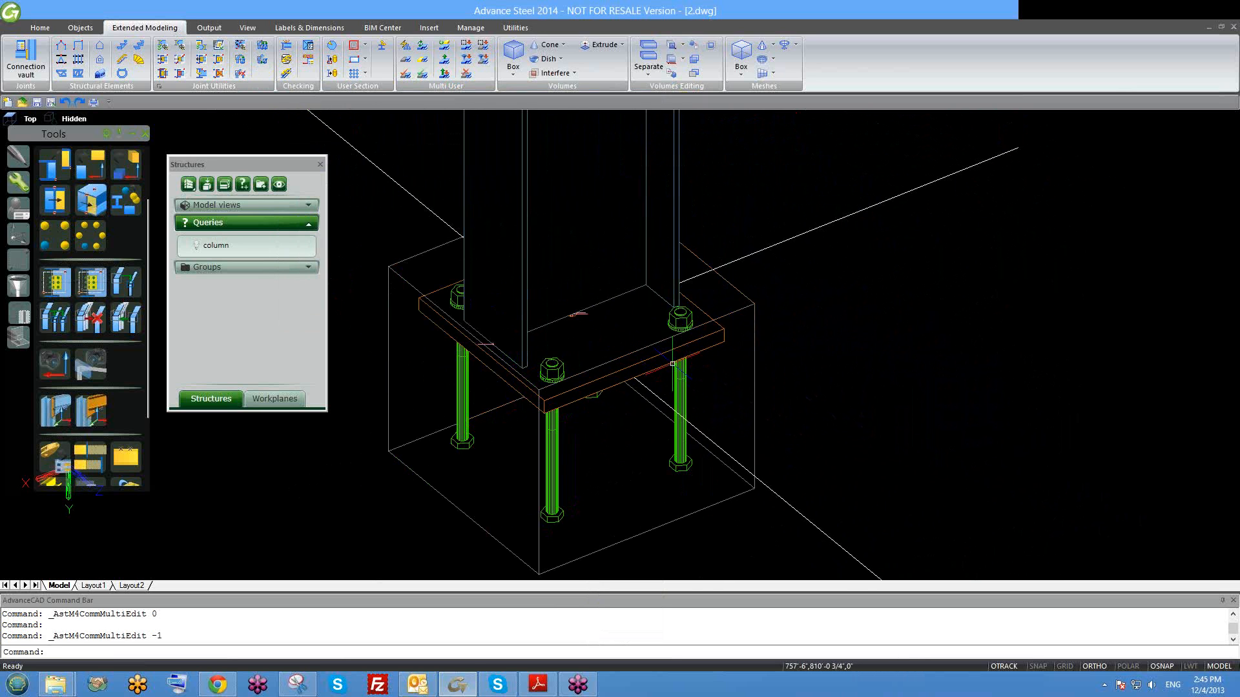
scroll(673, 363, "down", 2)
scroll(517, 300, "down", 5)
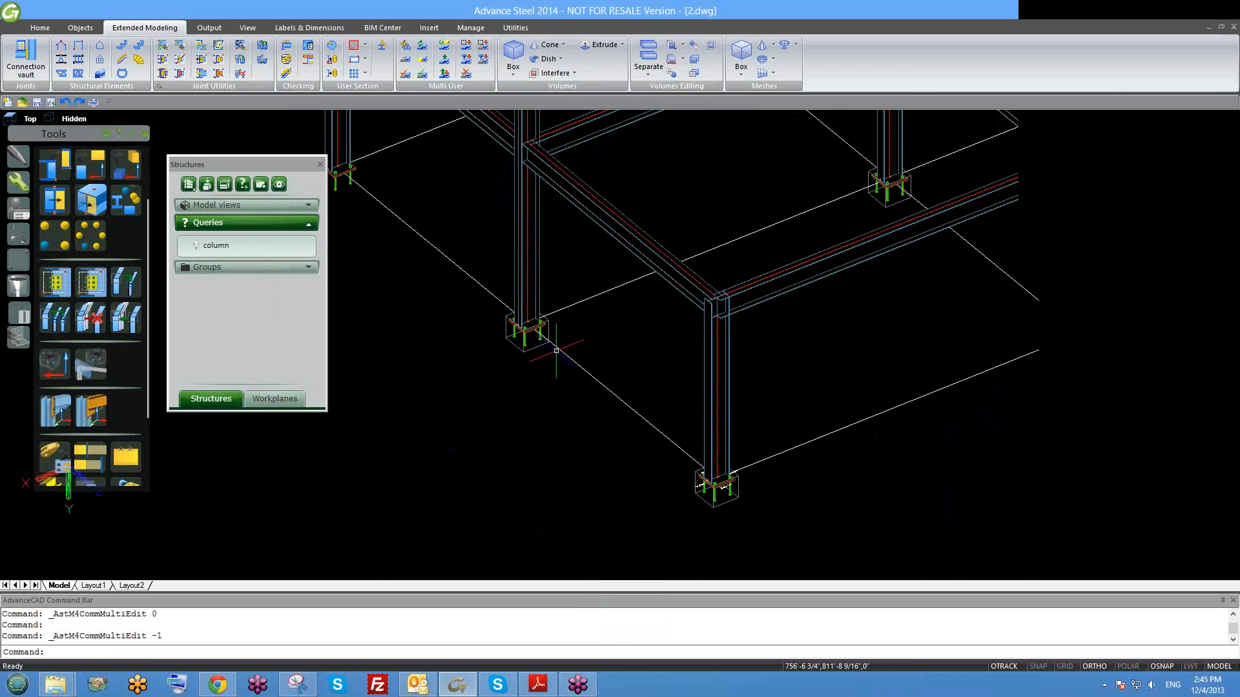
scroll(680, 486, "up", 4)
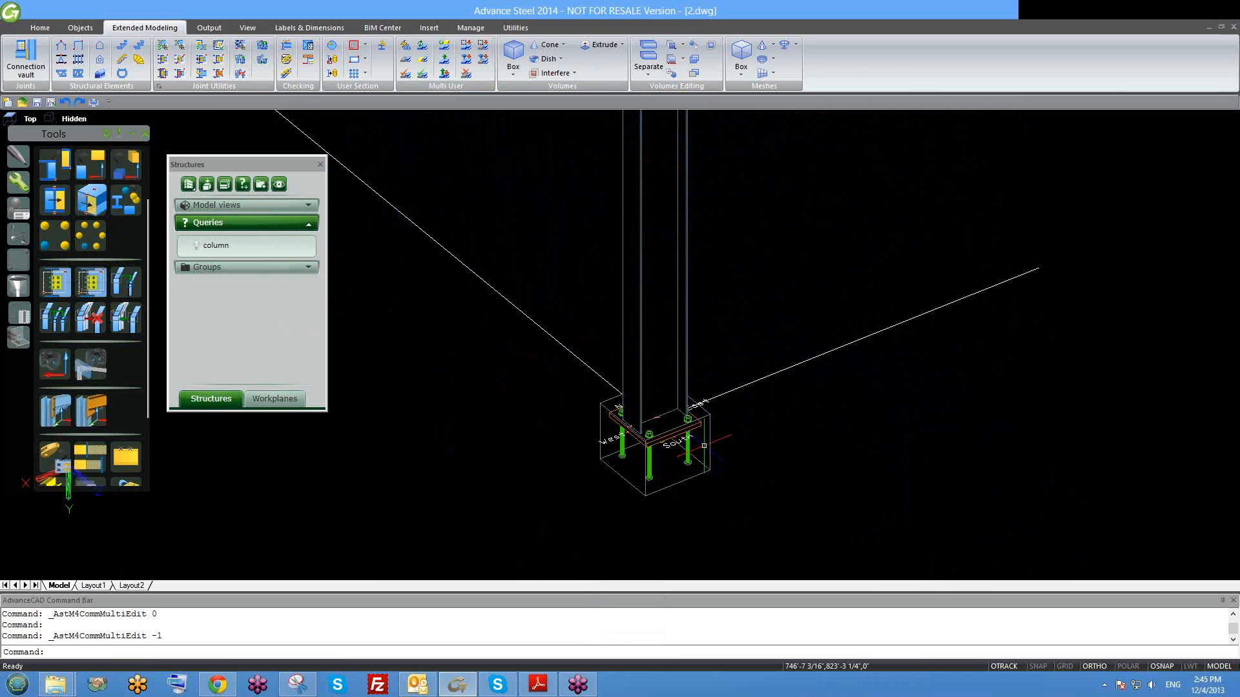
Name the corner column's base plate joint bP1.
double_click(709, 441)
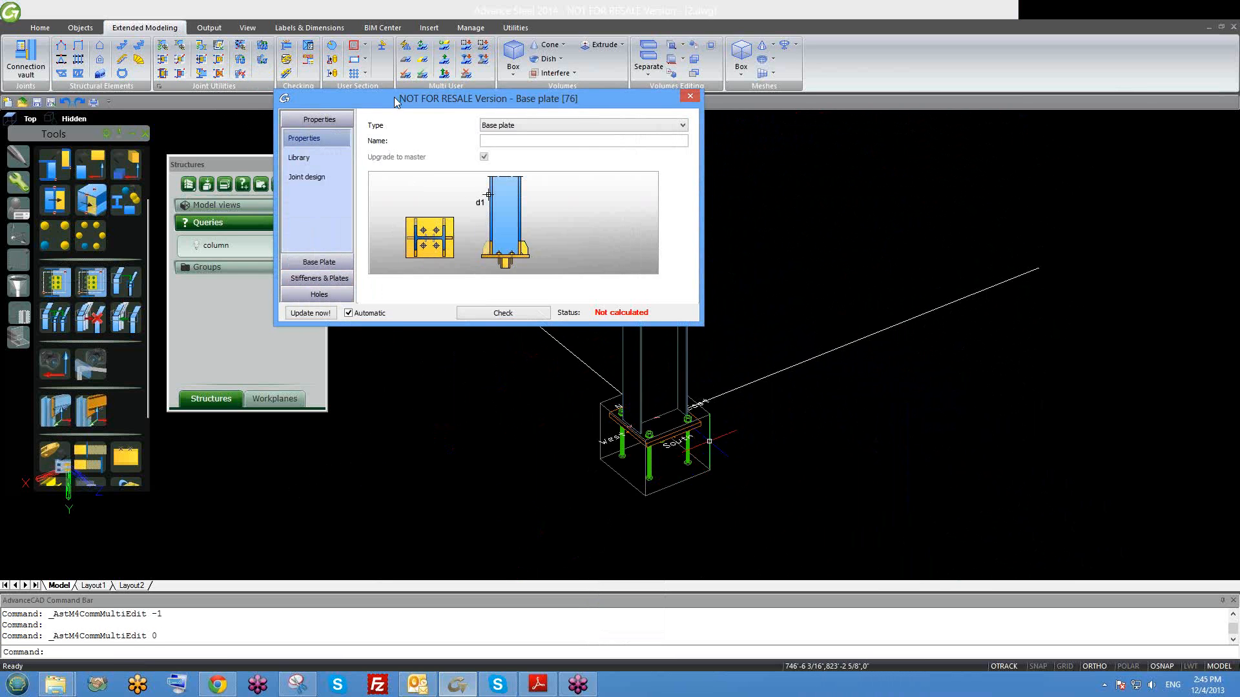
left_click_drag(395, 102, 498, 89)
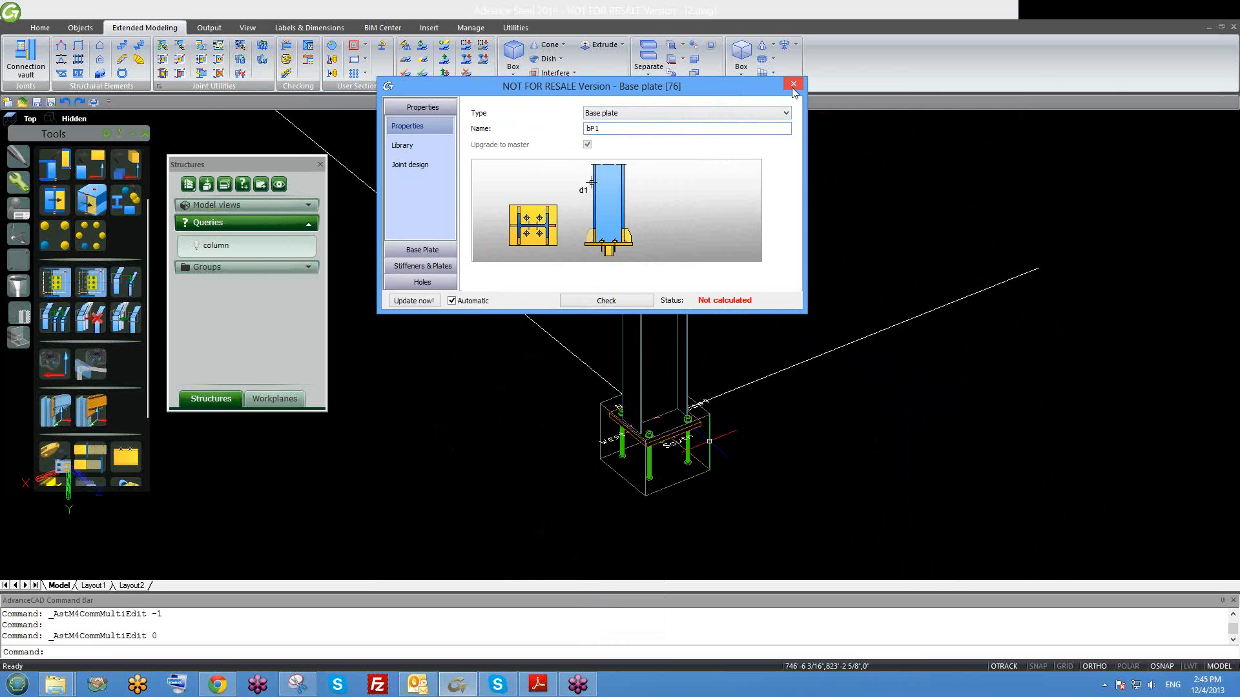
left_click(793, 84)
Check the name and master setting of the base plate joint on the column north of the corner.
scroll(791, 417, "down", 5)
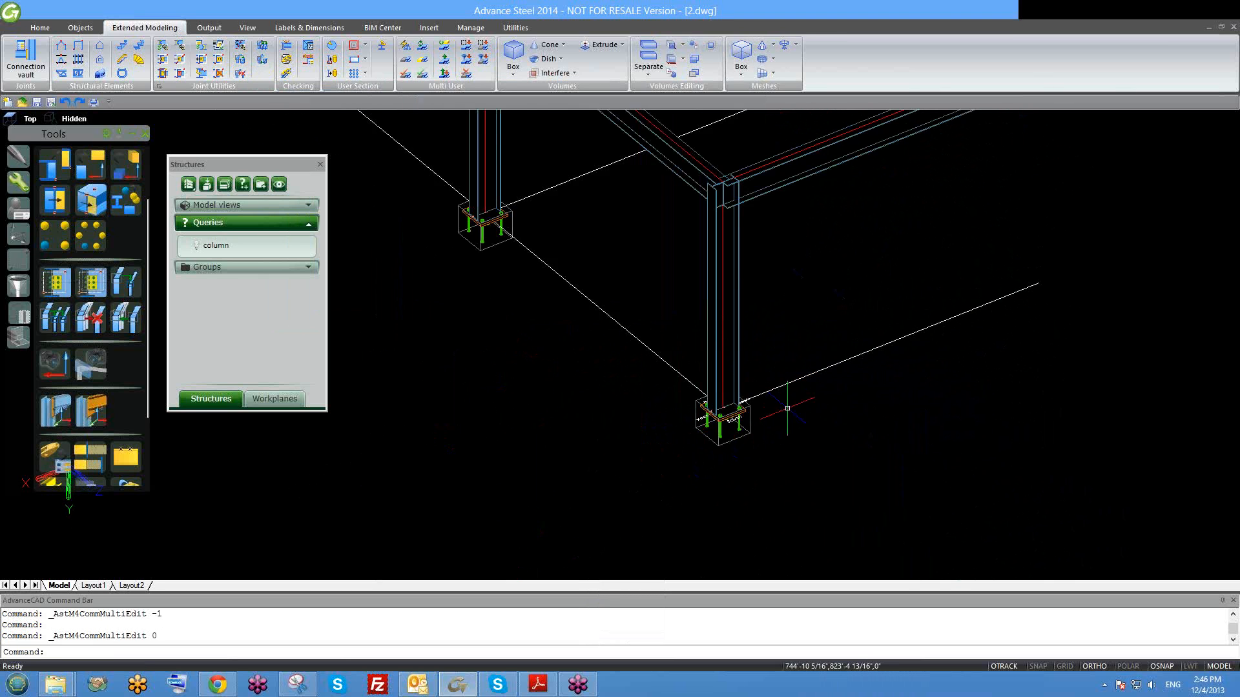
scroll(696, 436, "up", 2)
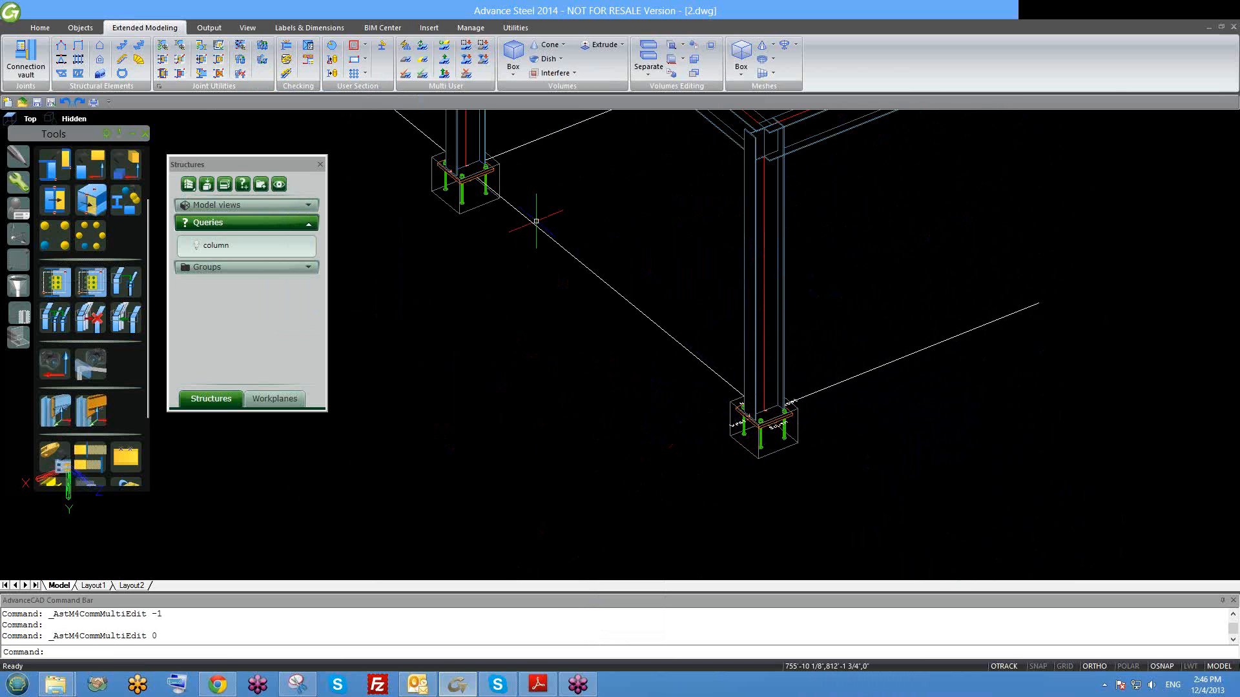
double_click(498, 162)
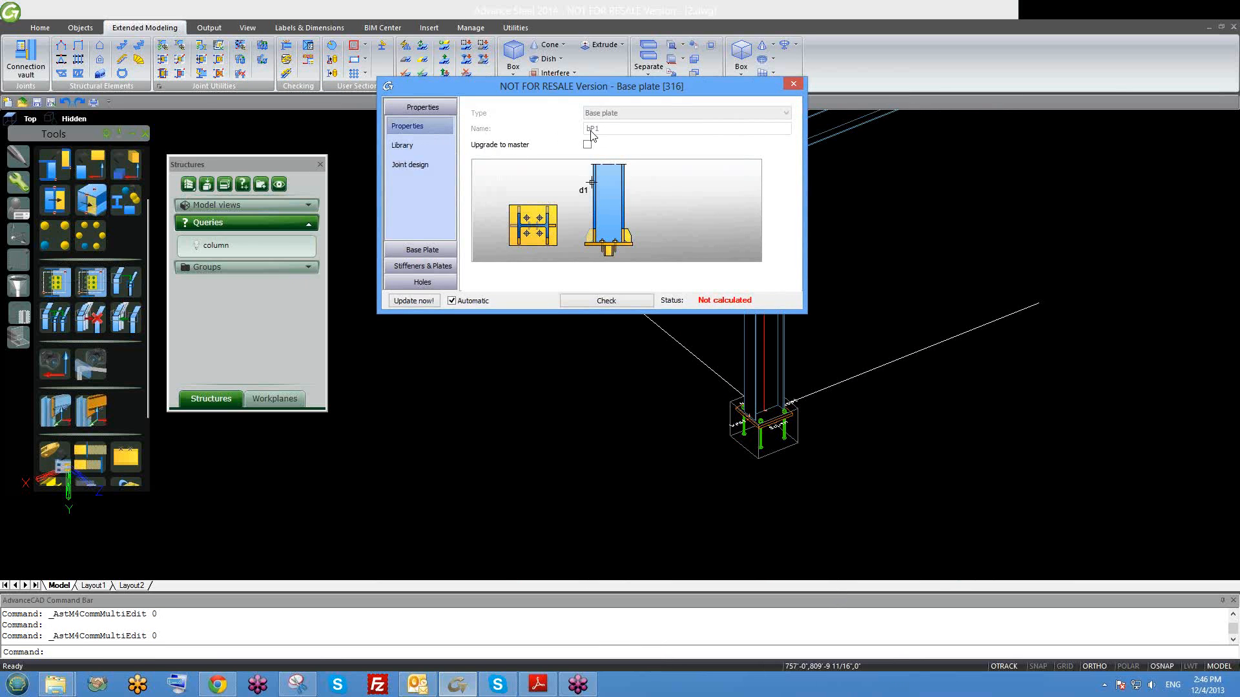
left_click(793, 84)
scroll(765, 423, "up", 2)
scroll(775, 452, "down", 4)
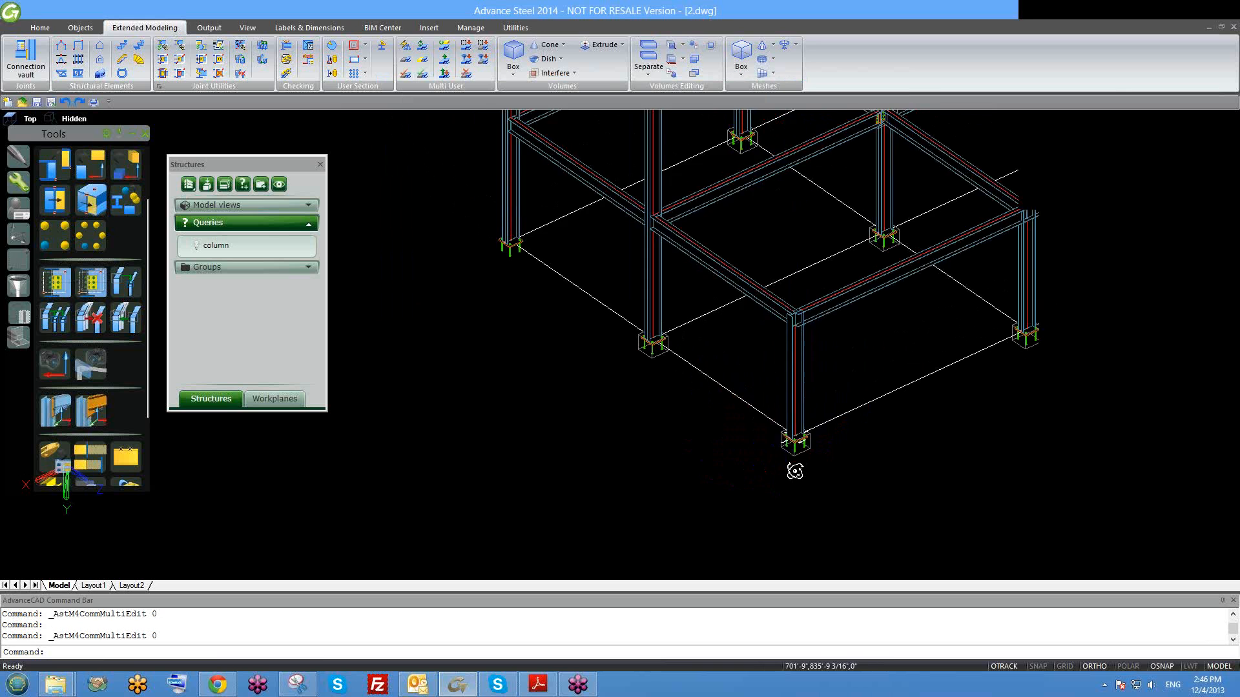
Set the plate thickness of the corner column's master base plate joint to 3".
scroll(795, 471, "up", 4)
scroll(833, 368, "up", 2)
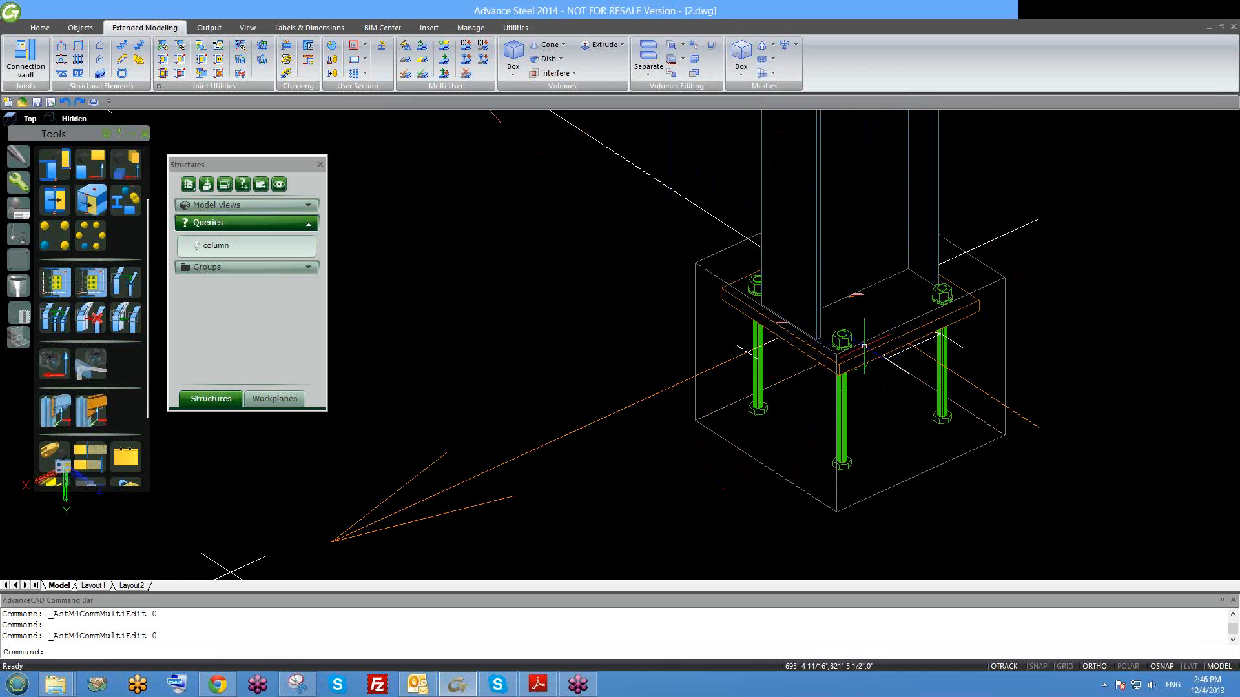
left_click(864, 346)
right_click(868, 354)
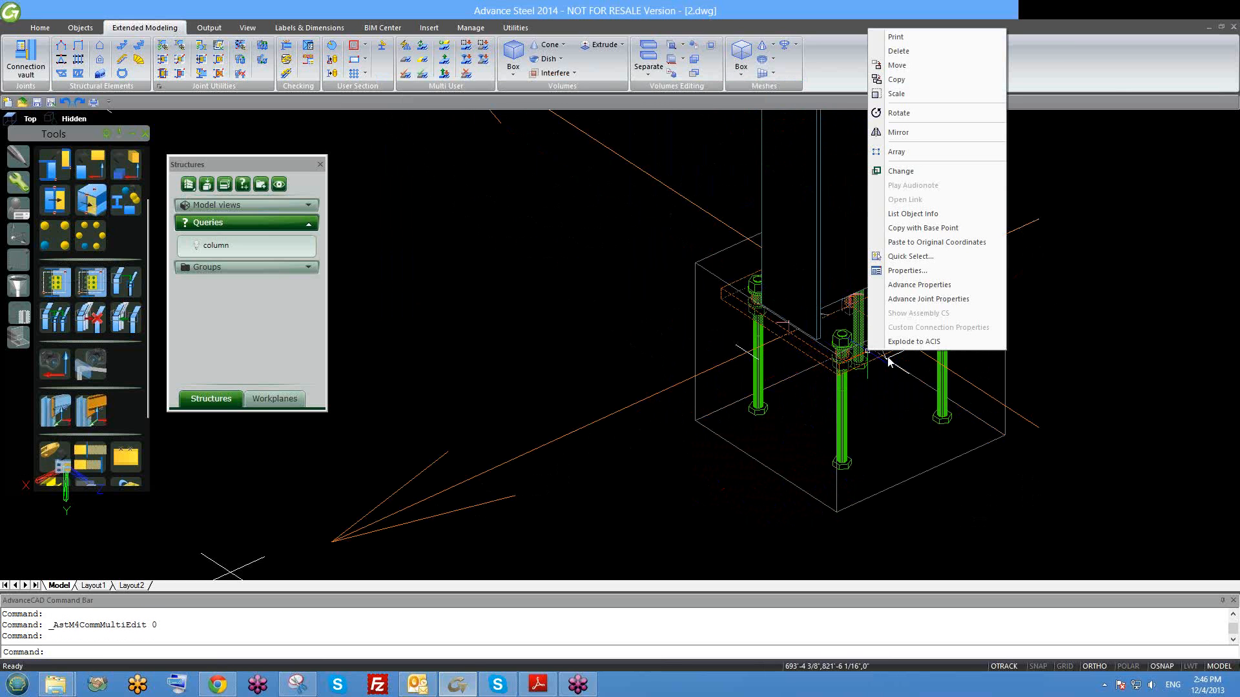
left_click(915, 299)
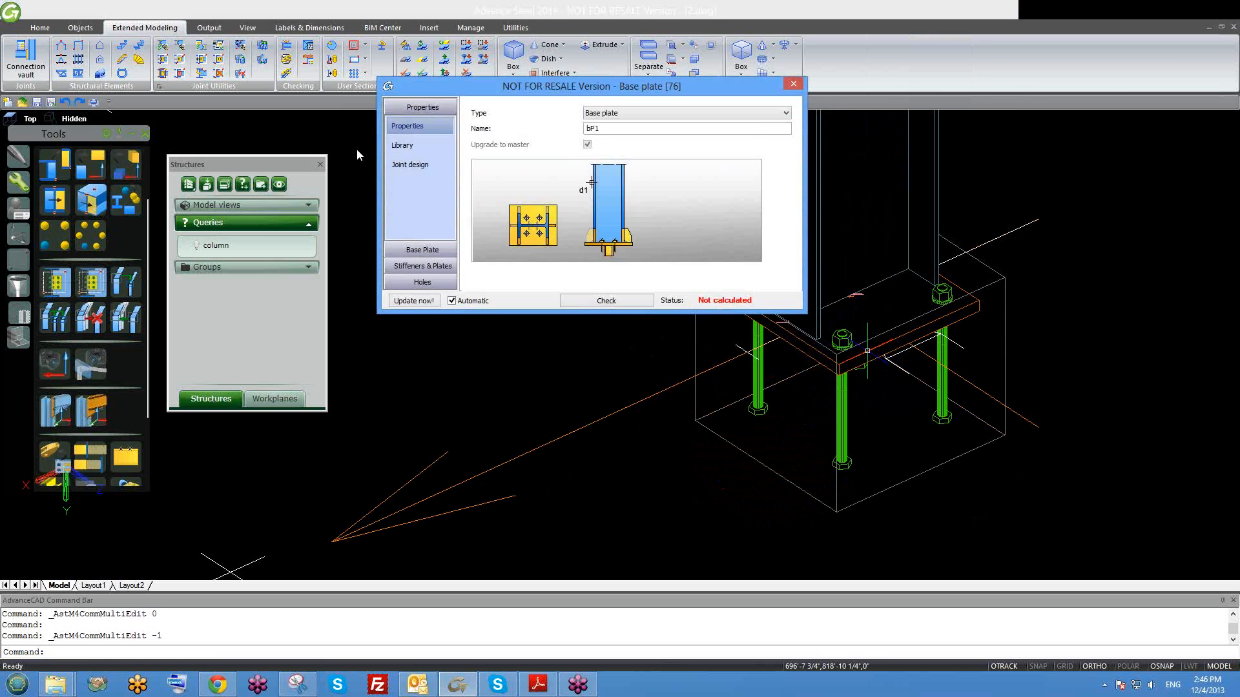
left_click(423, 251)
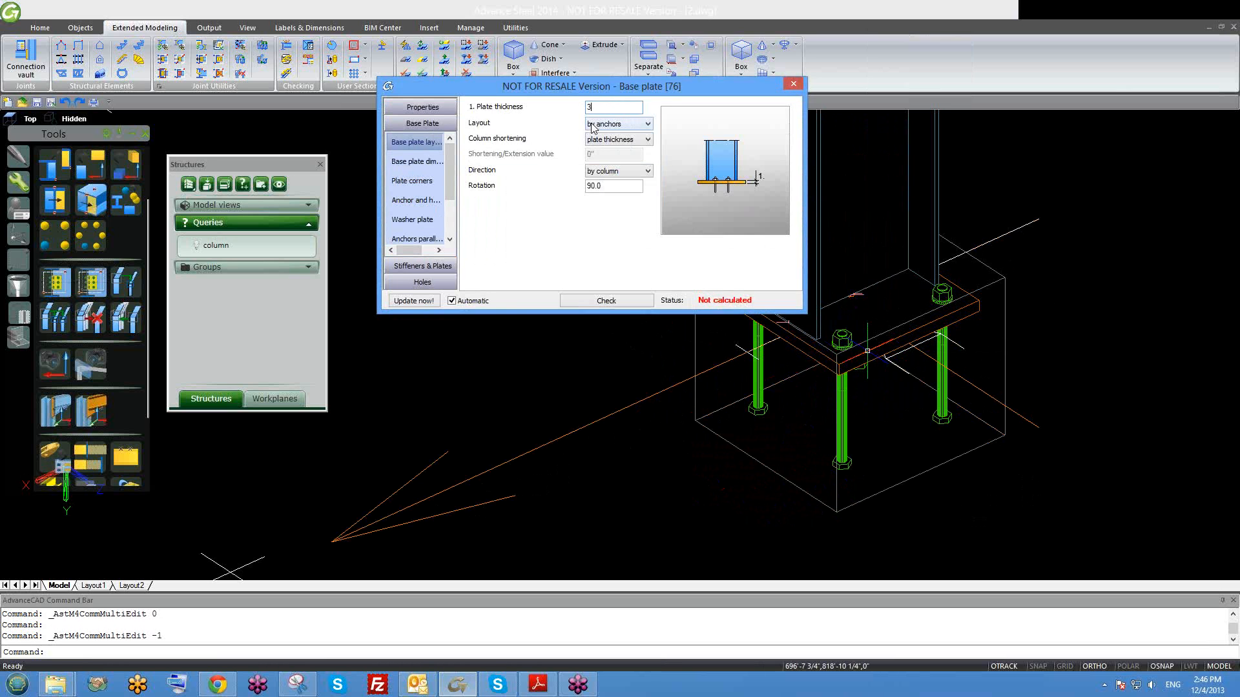
type("3")
key("Return")
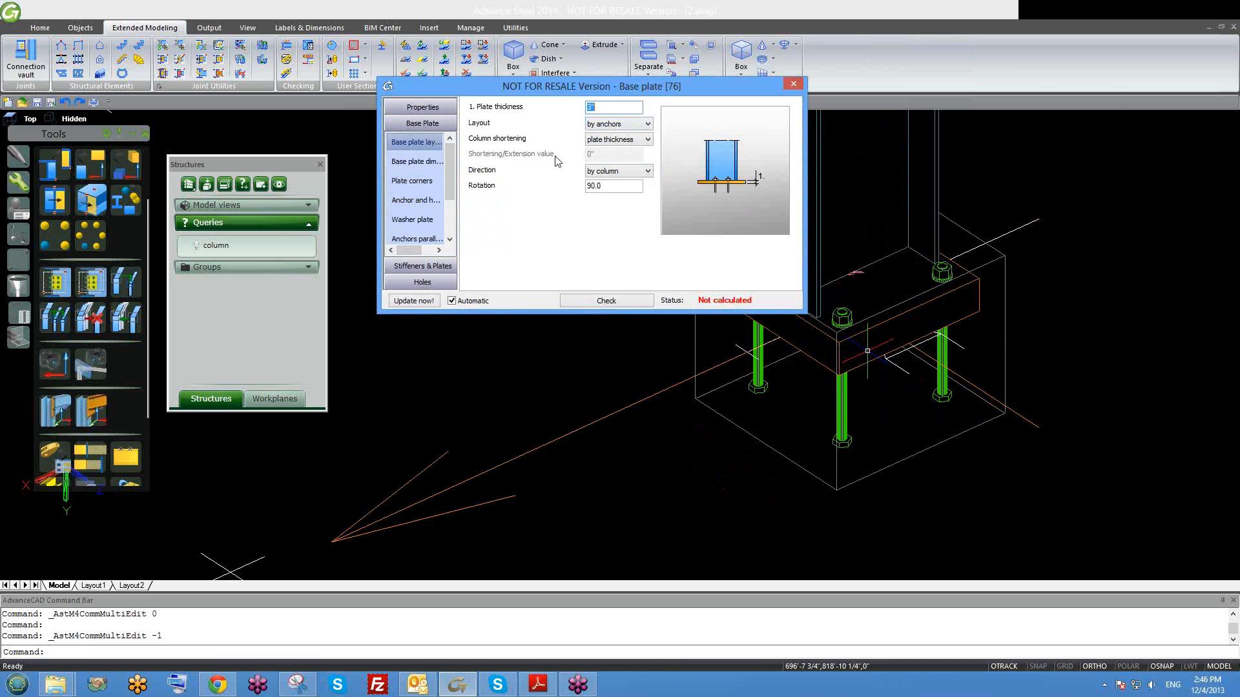
left_click(791, 87)
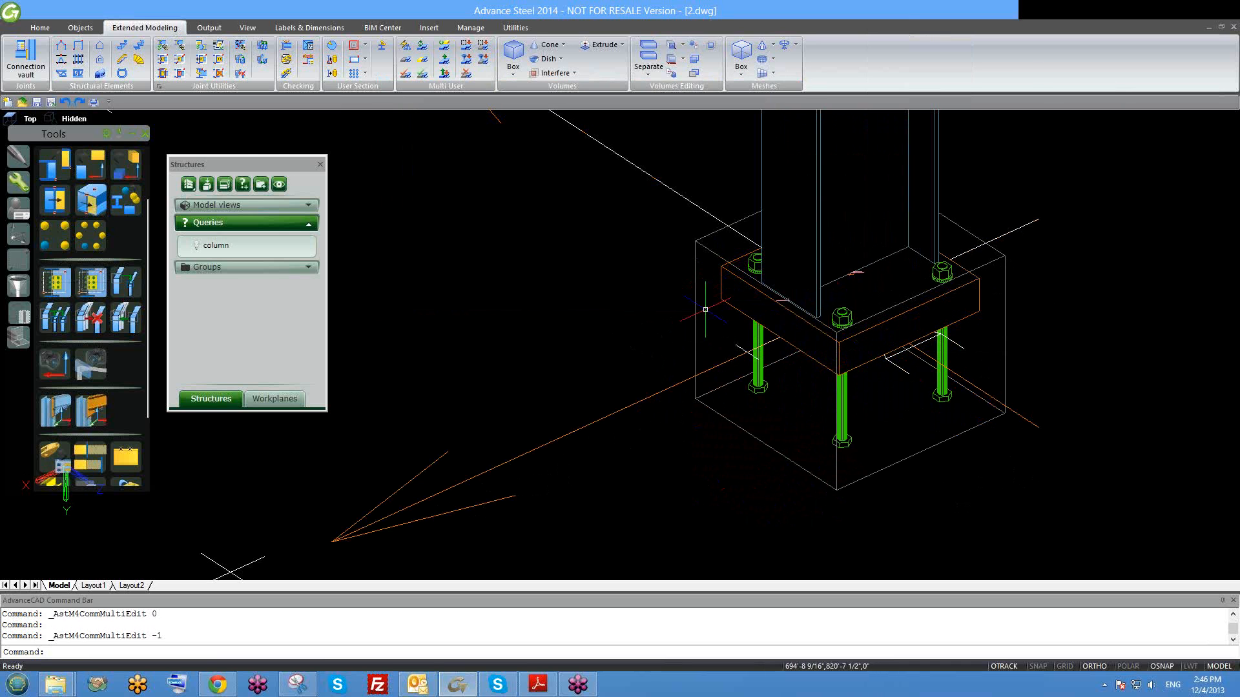
Examine the base plates on the neighbouring columns to see how they follow the master joint's thickness change.
scroll(698, 325, "down", 1)
scroll(655, 407, "down", 2)
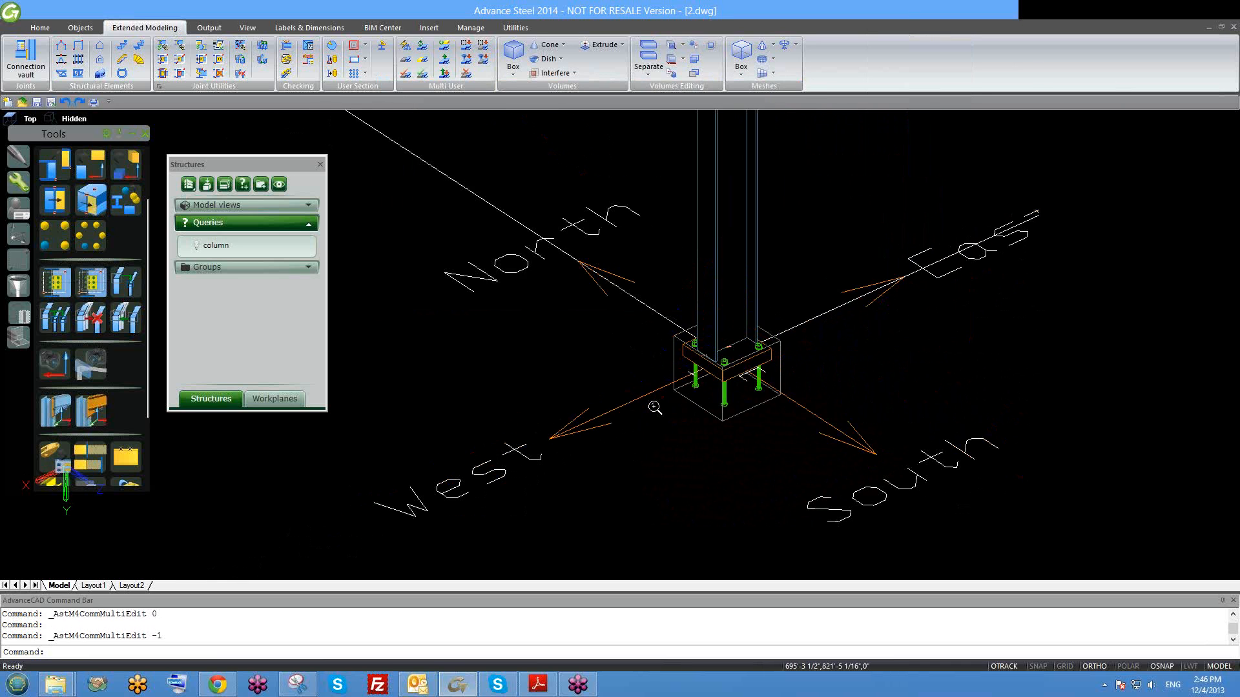
middle_click_drag(501, 331, 679, 434)
scroll(661, 427, "down", 2)
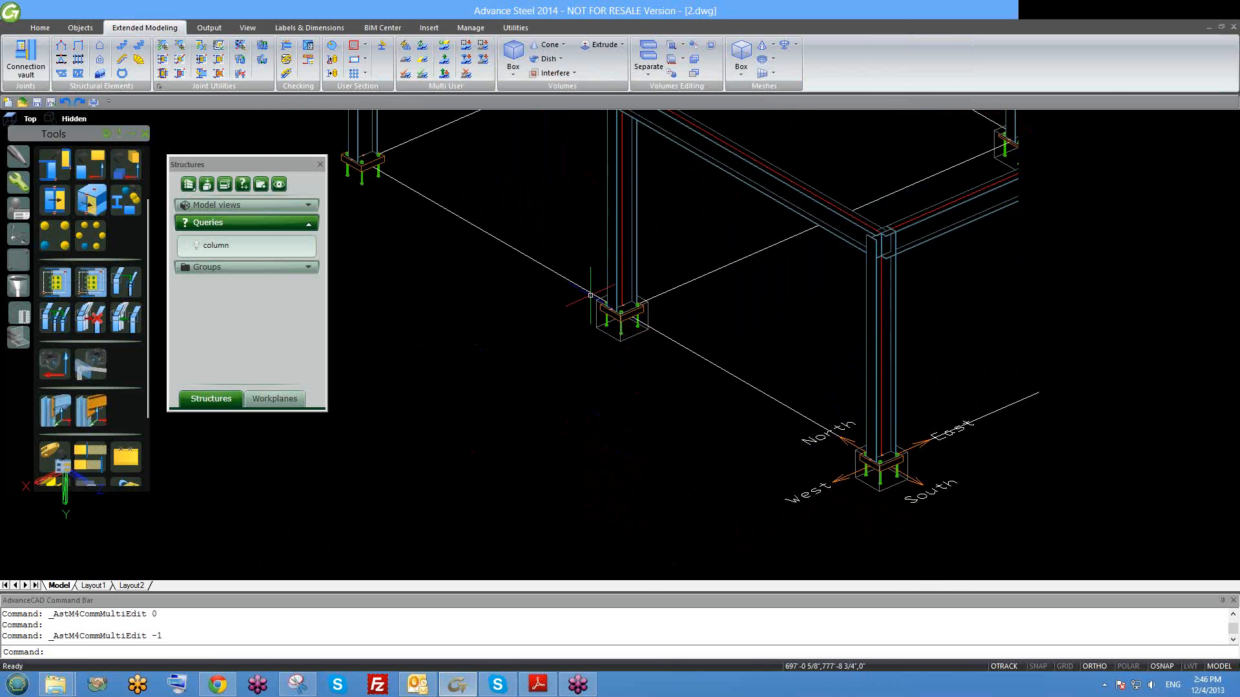
middle_click_drag(391, 172, 478, 226)
scroll(471, 205, "up", 2)
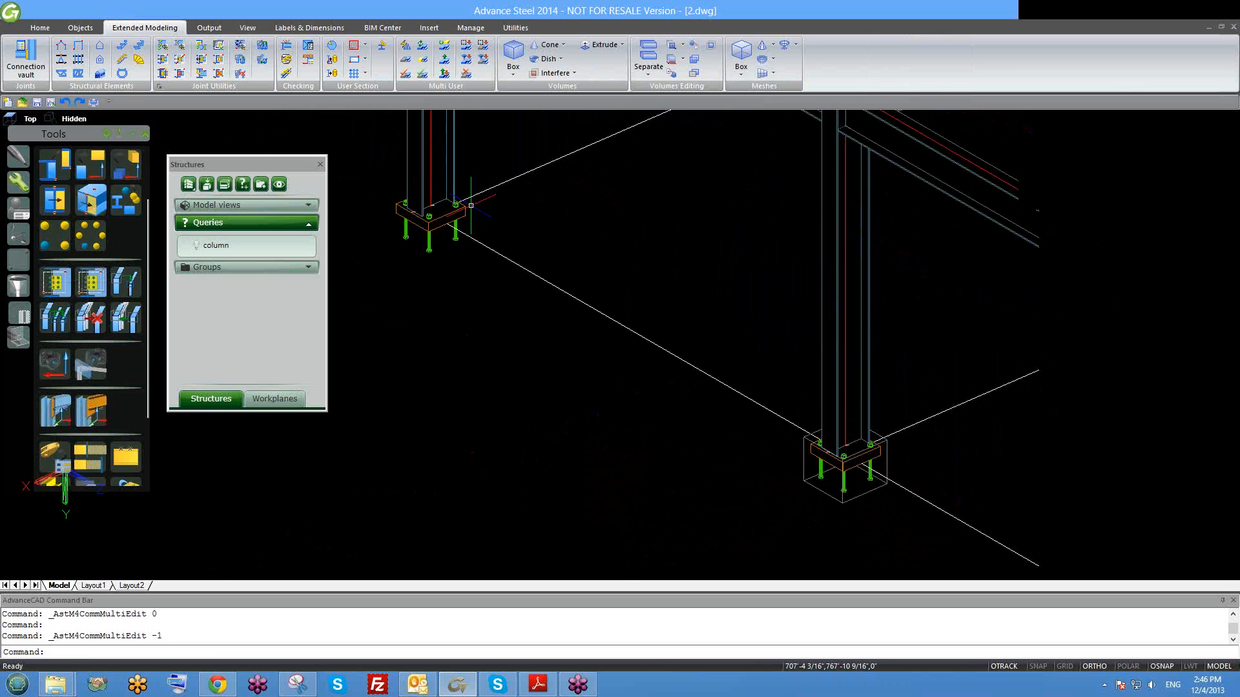
scroll(452, 231, "down", 3)
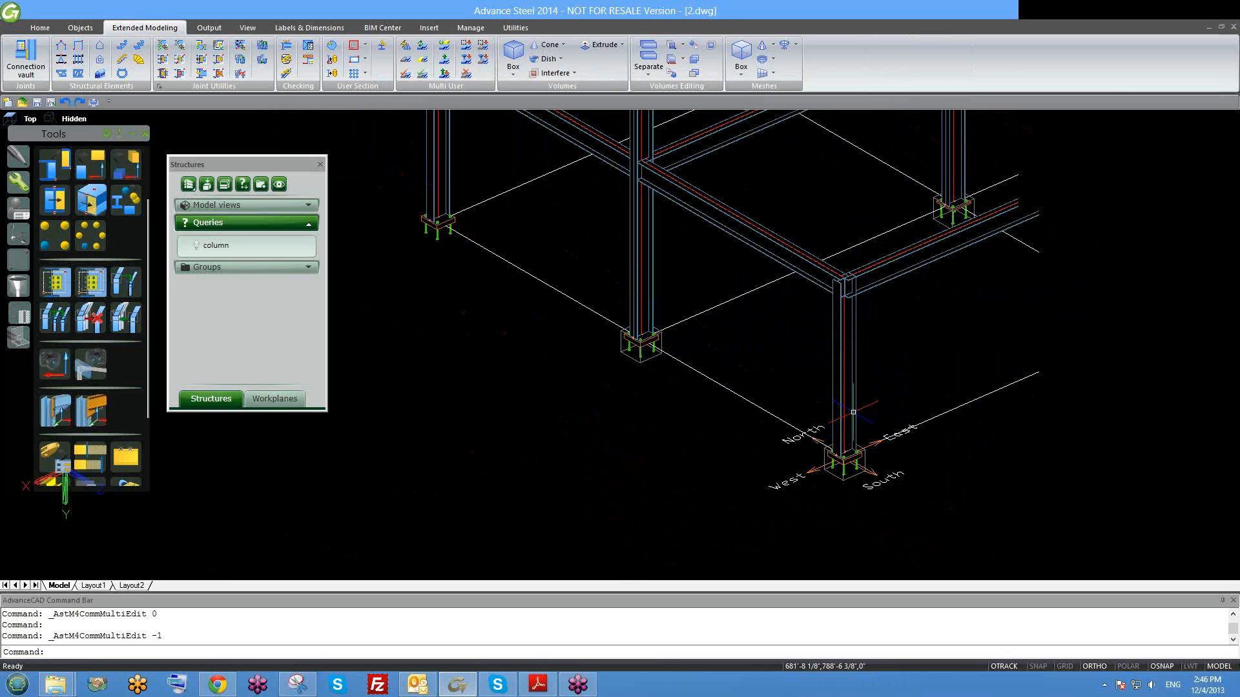
scroll(853, 475, "up", 1)
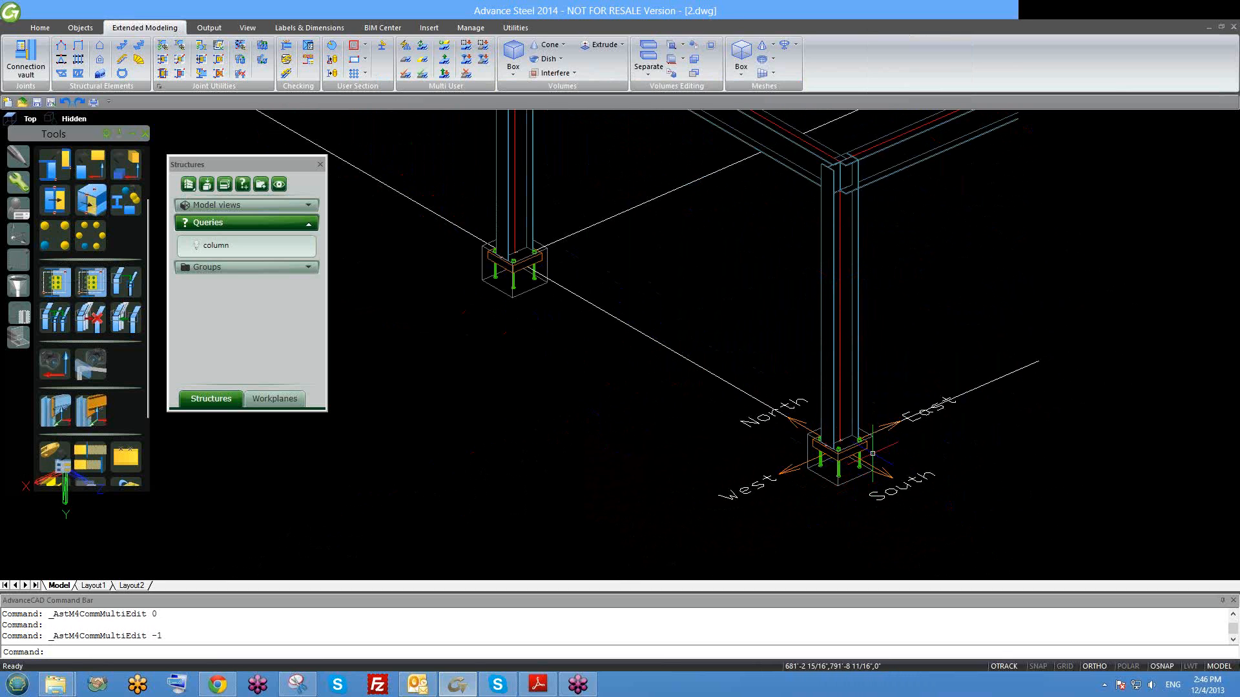
middle_click_drag(714, 363, 864, 482)
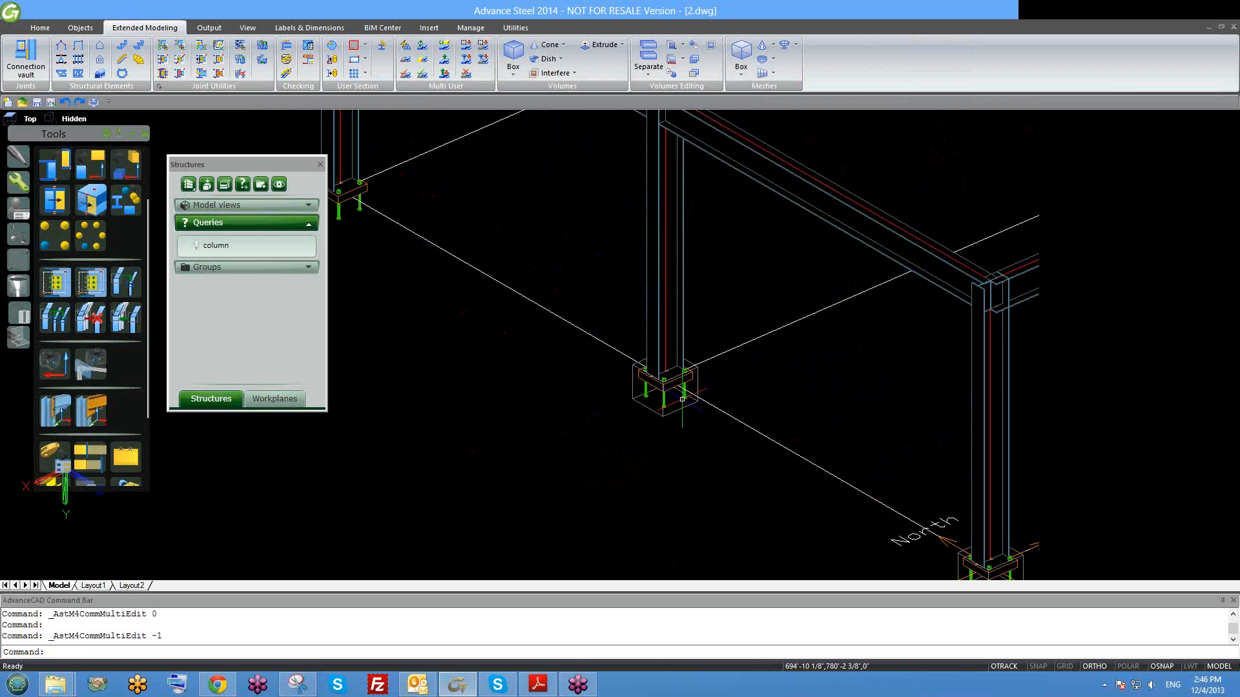
scroll(682, 399, "down", 3)
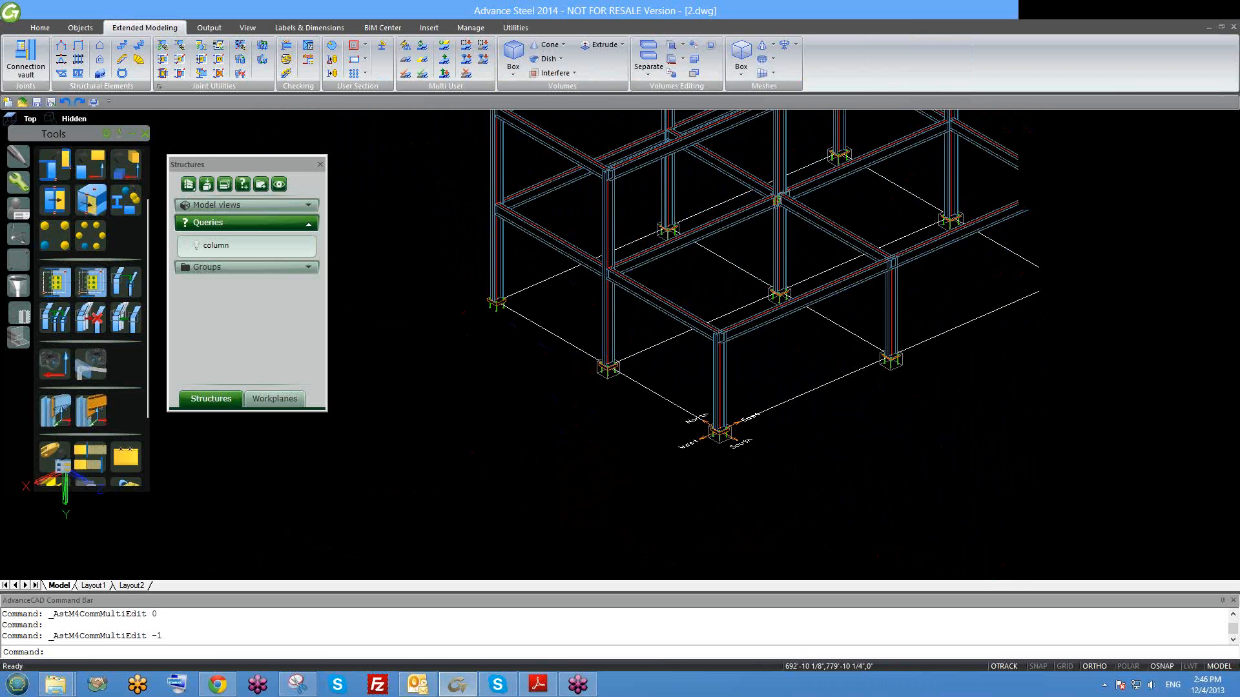
Review the plate layout, plate corner and washer plate settings of the base plate joint on the column north of the corner.
scroll(636, 371, "up", 3)
scroll(569, 377, "up", 5)
scroll(799, 377, "down", 6)
scroll(763, 378, "up", 5)
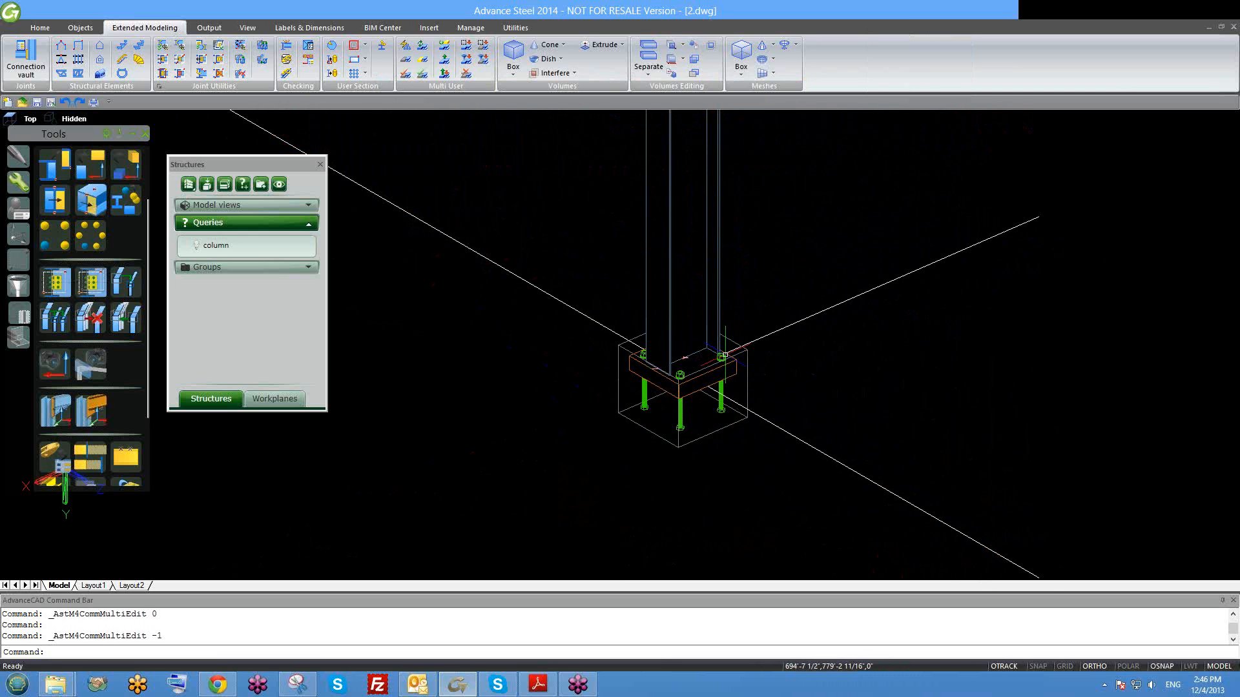
double_click(732, 339)
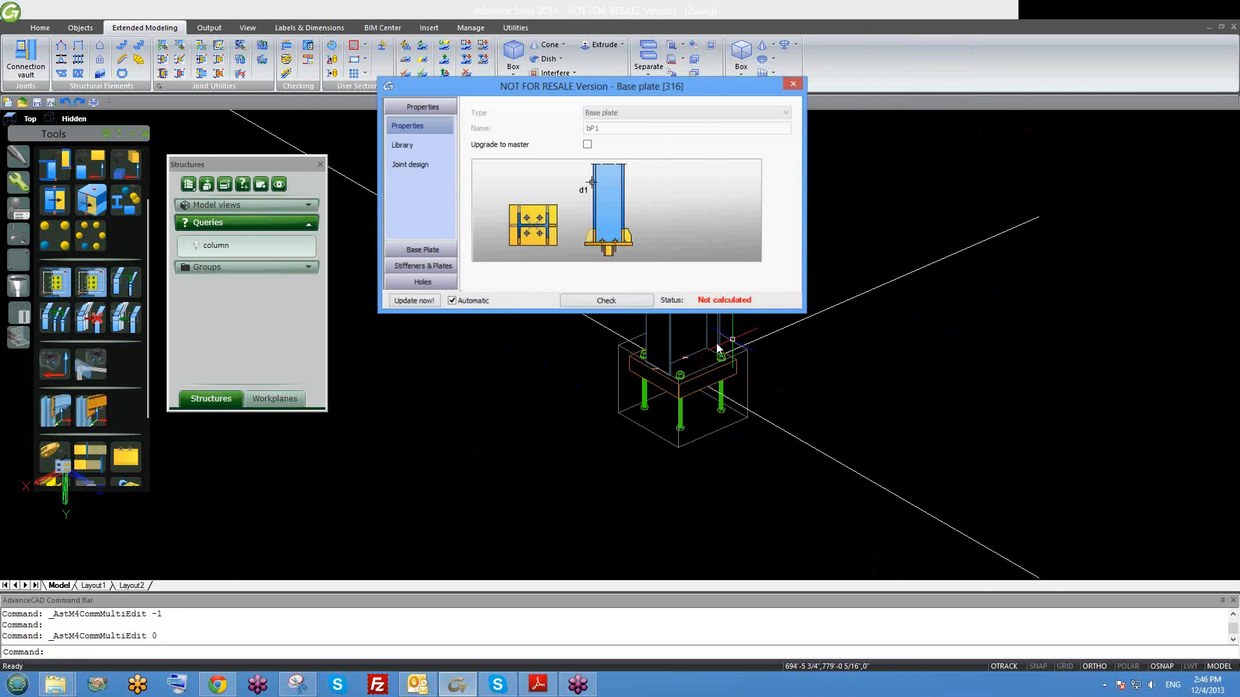
left_click(416, 249)
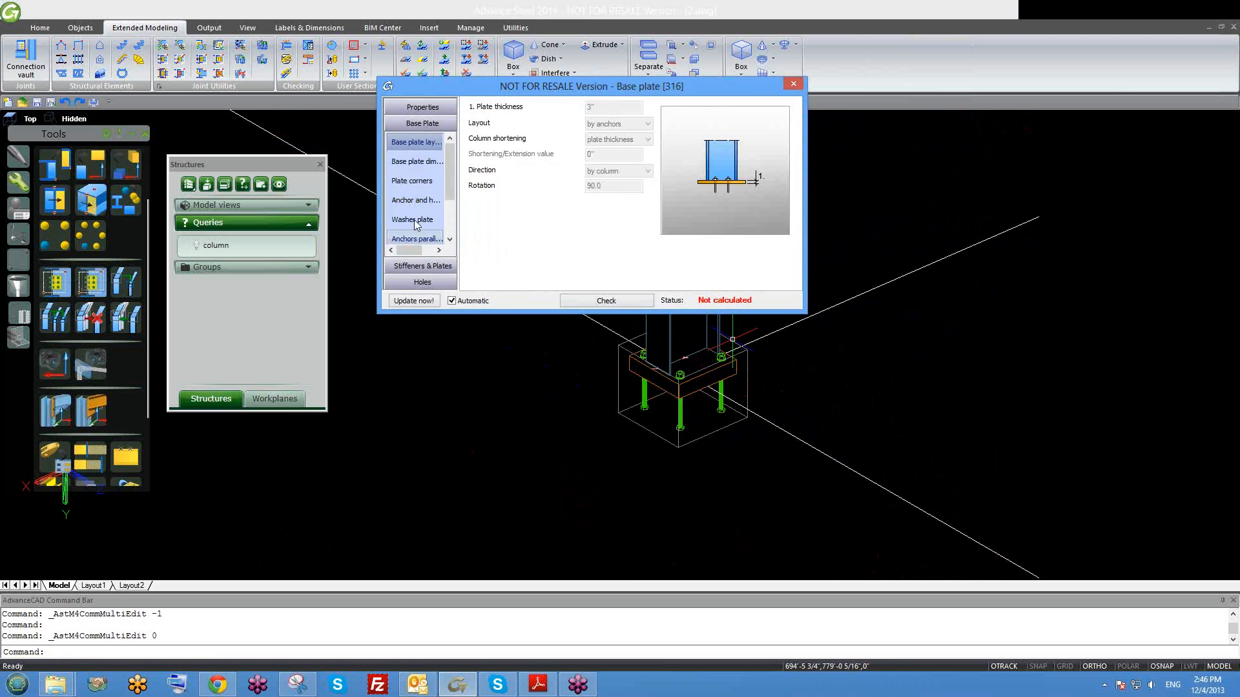
left_click(413, 179)
left_click_drag(454, 177, 456, 199)
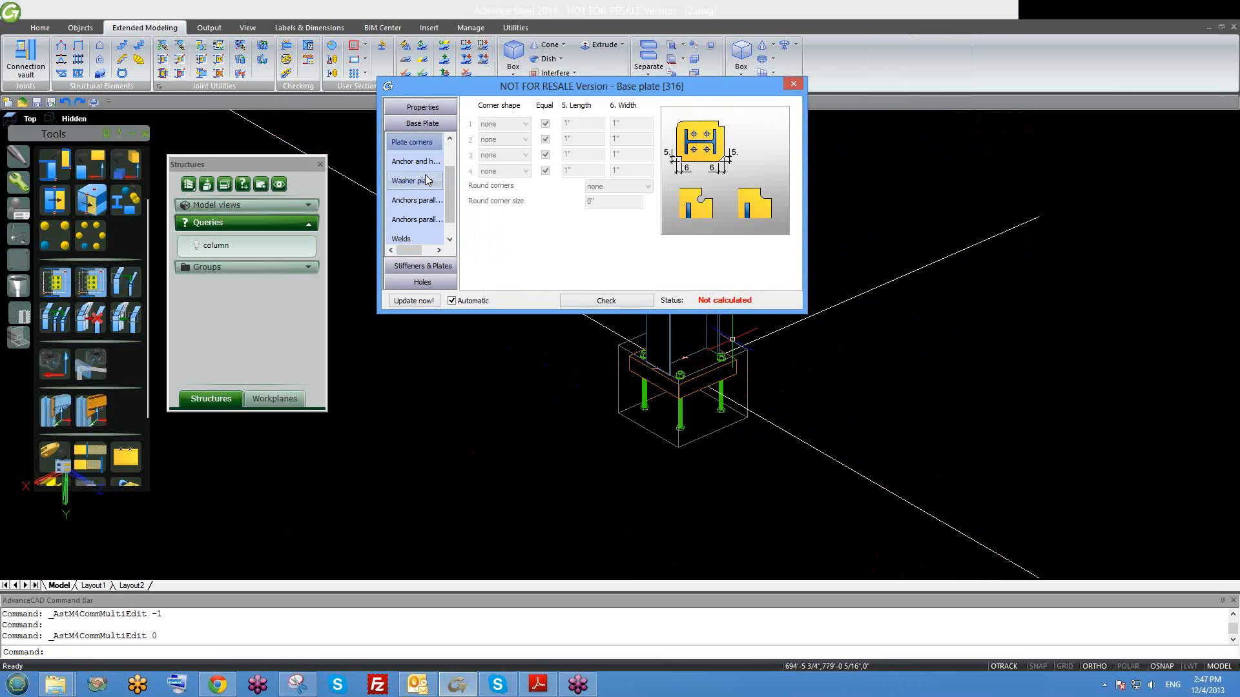
left_click(429, 180)
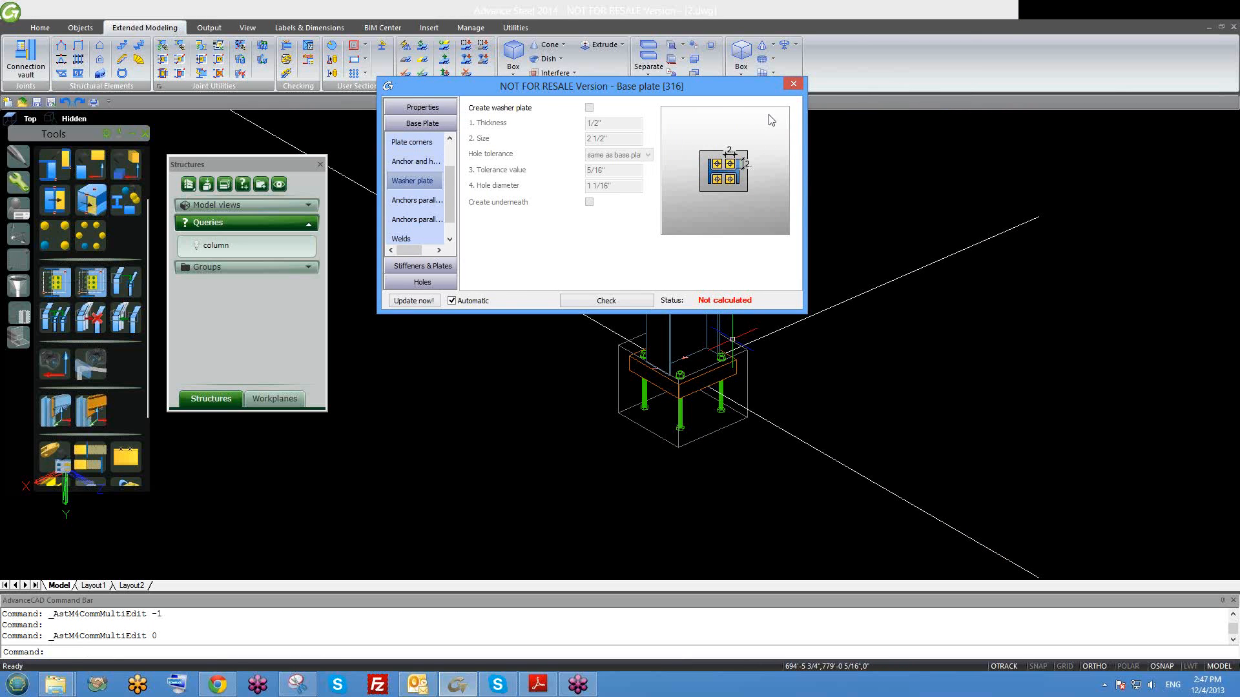
left_click(795, 85)
Detach the base plate joint on the column north of the corner from its master joint.
middle_click_drag(680, 401, 635, 390)
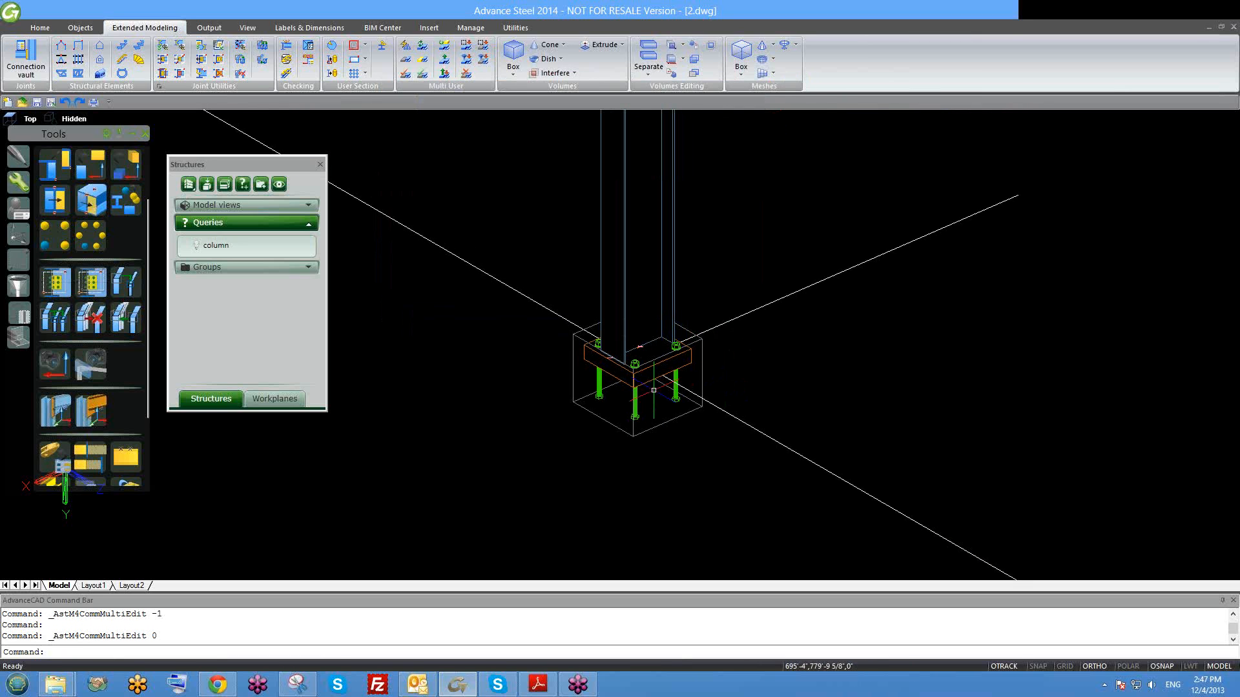
scroll(634, 359, "up", 2)
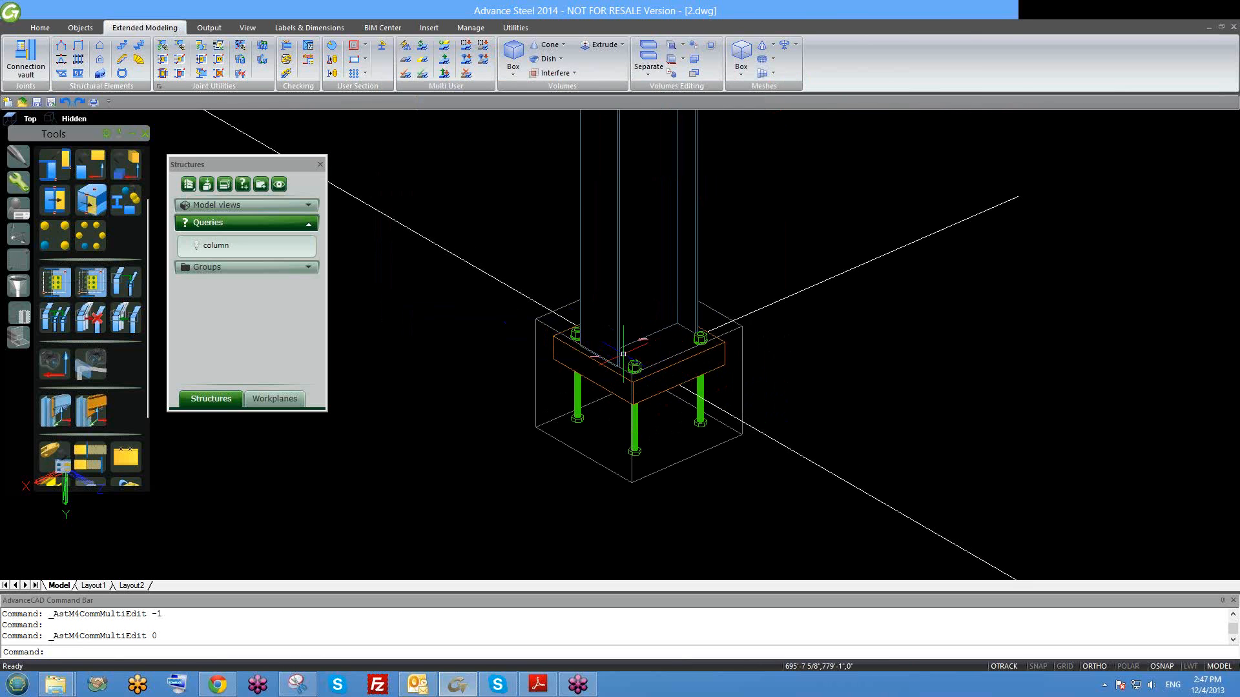
scroll(703, 422, "down", 3)
scroll(646, 394, "up", 1)
scroll(620, 381, "up", 1)
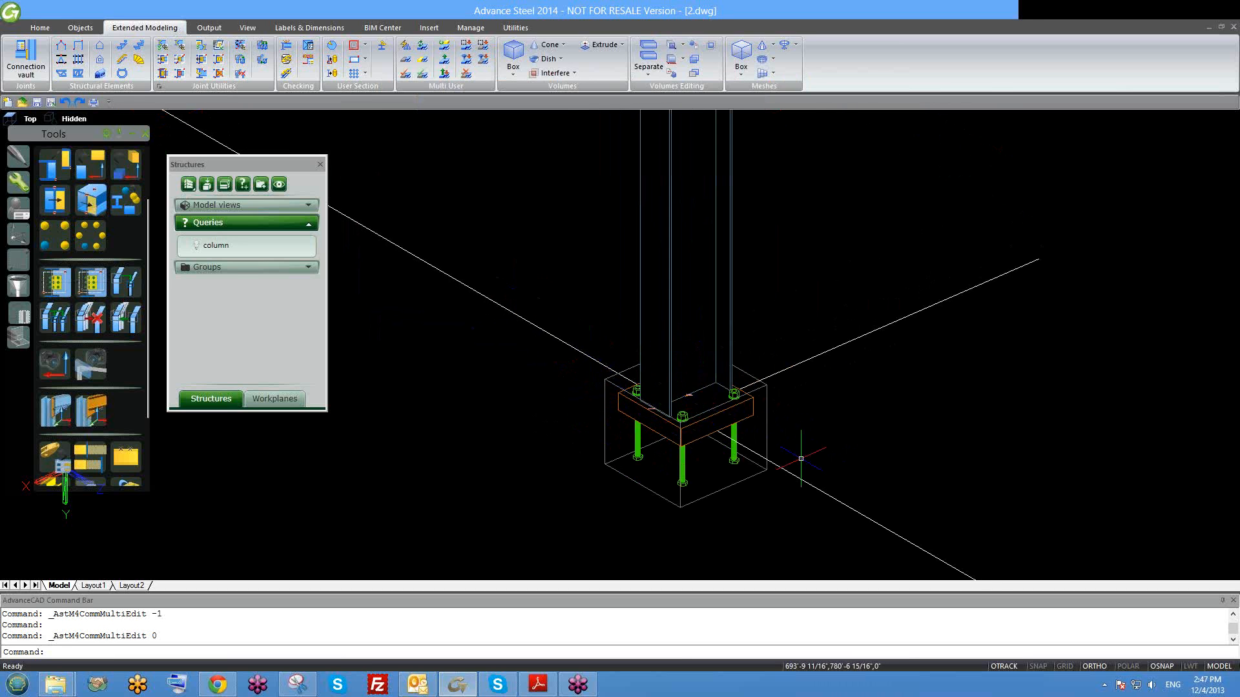
scroll(685, 359, "down", 5)
scroll(736, 420, "up", 1)
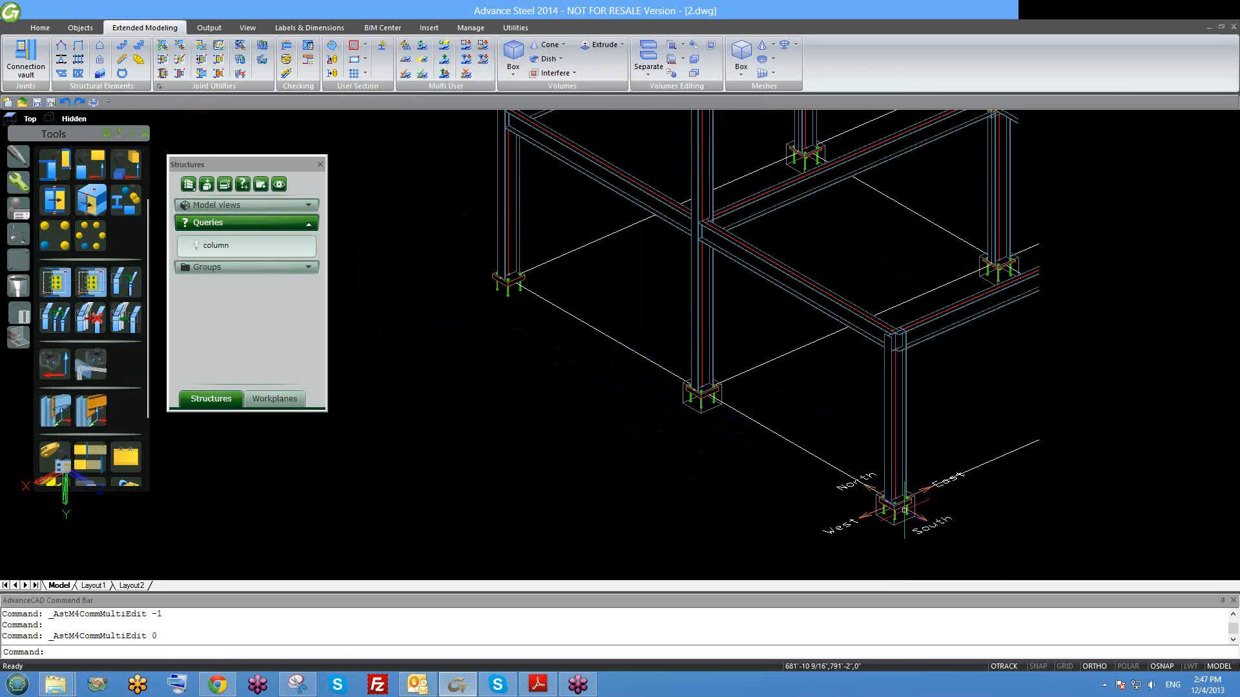
left_click(248, 76)
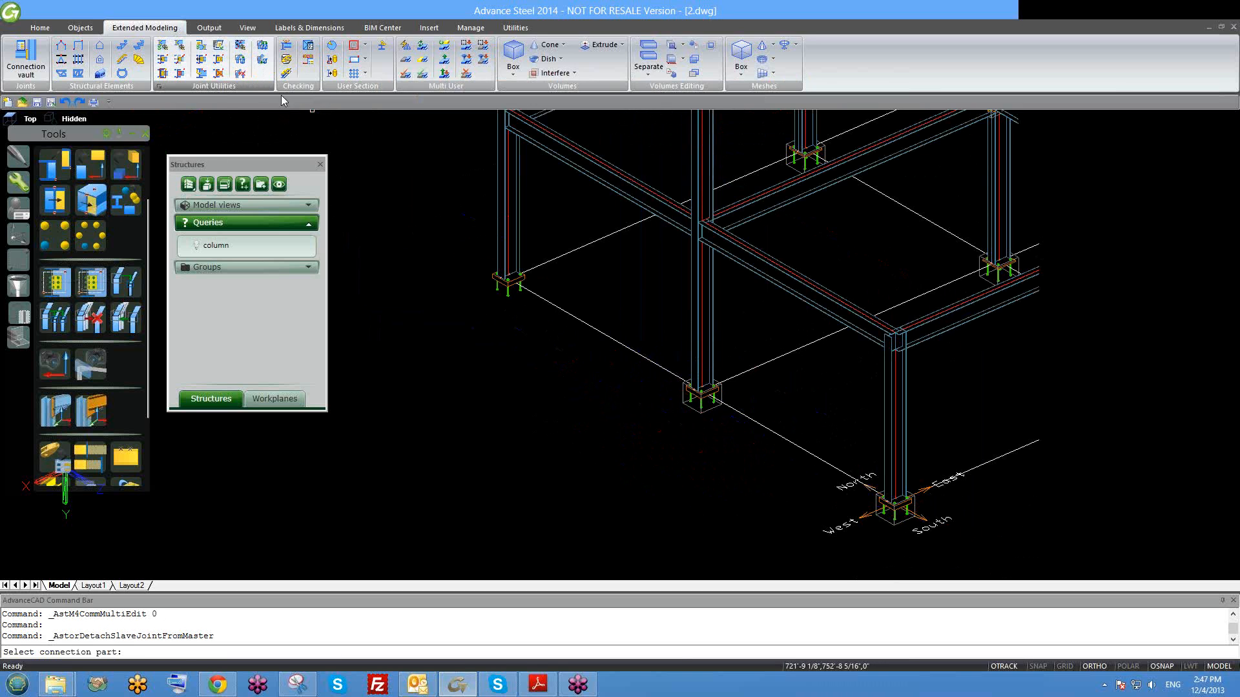
scroll(736, 395, "up", 4)
left_click(747, 321)
key("Return")
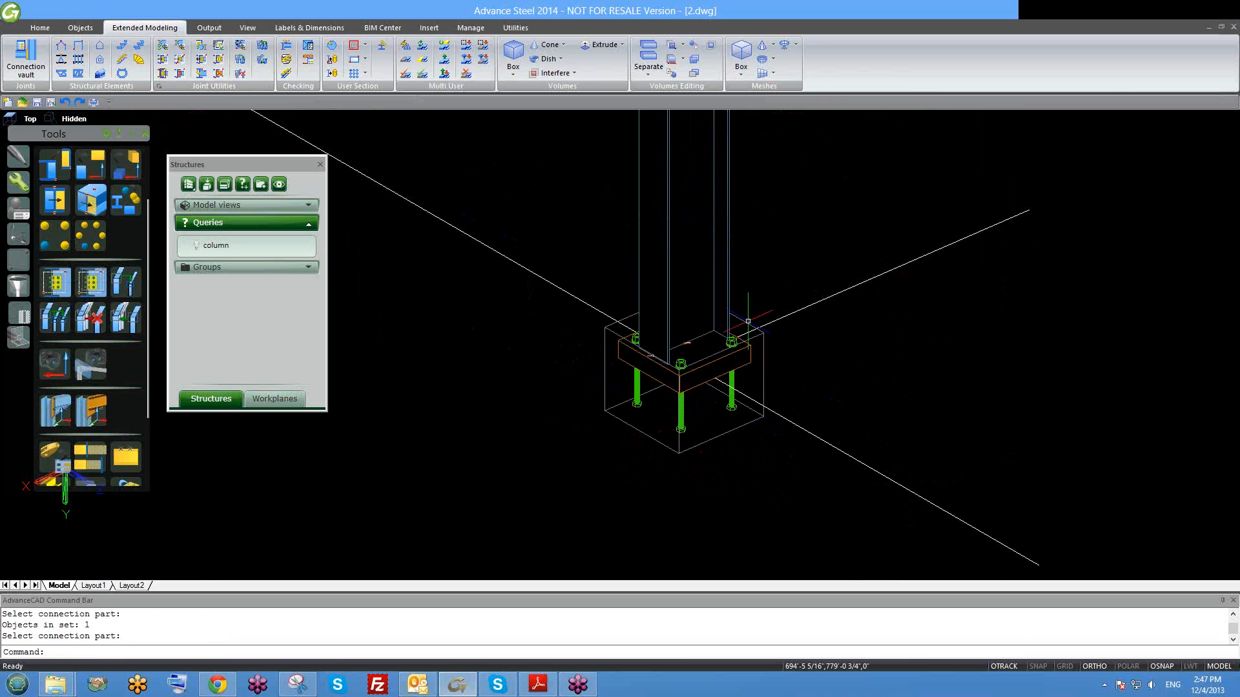
Set the detached joint's base plate thickness to 1".
scroll(740, 351, "up", 2)
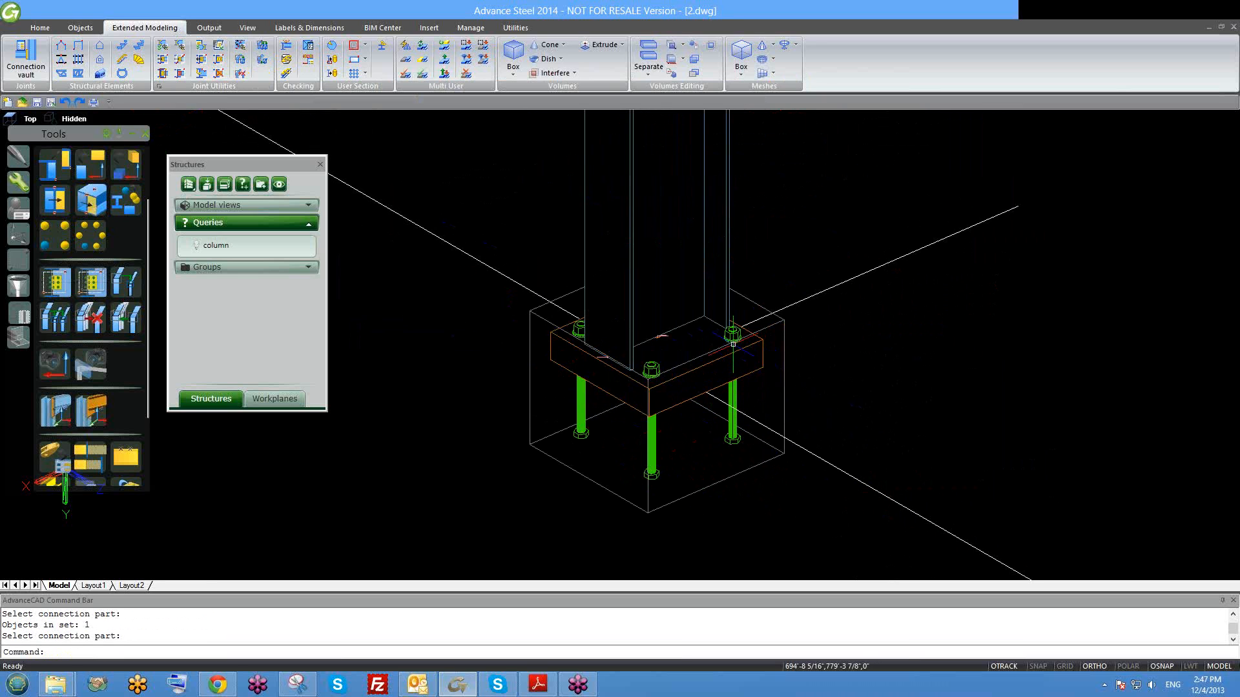
double_click(754, 301)
left_click(415, 246)
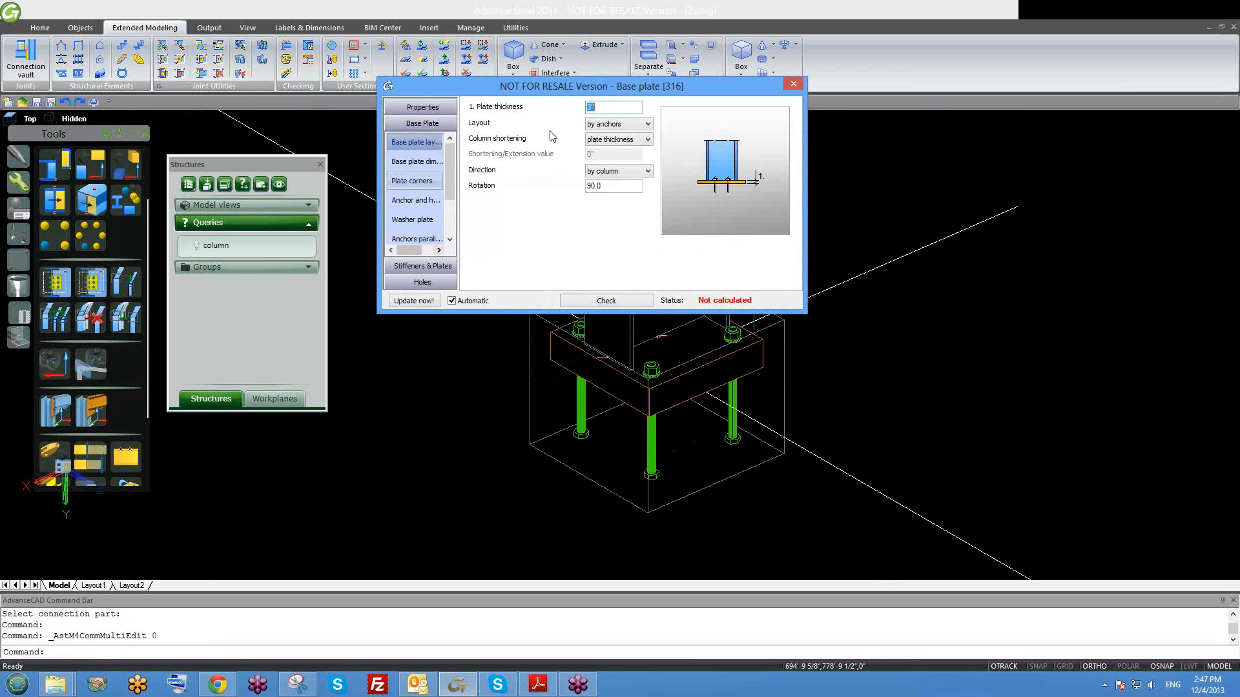
left_click(609, 109)
type("1")
key("Return")
left_click(794, 85)
scroll(762, 394, "down", 5)
scroll(711, 355, "up", 2)
scroll(560, 332, "up", 2)
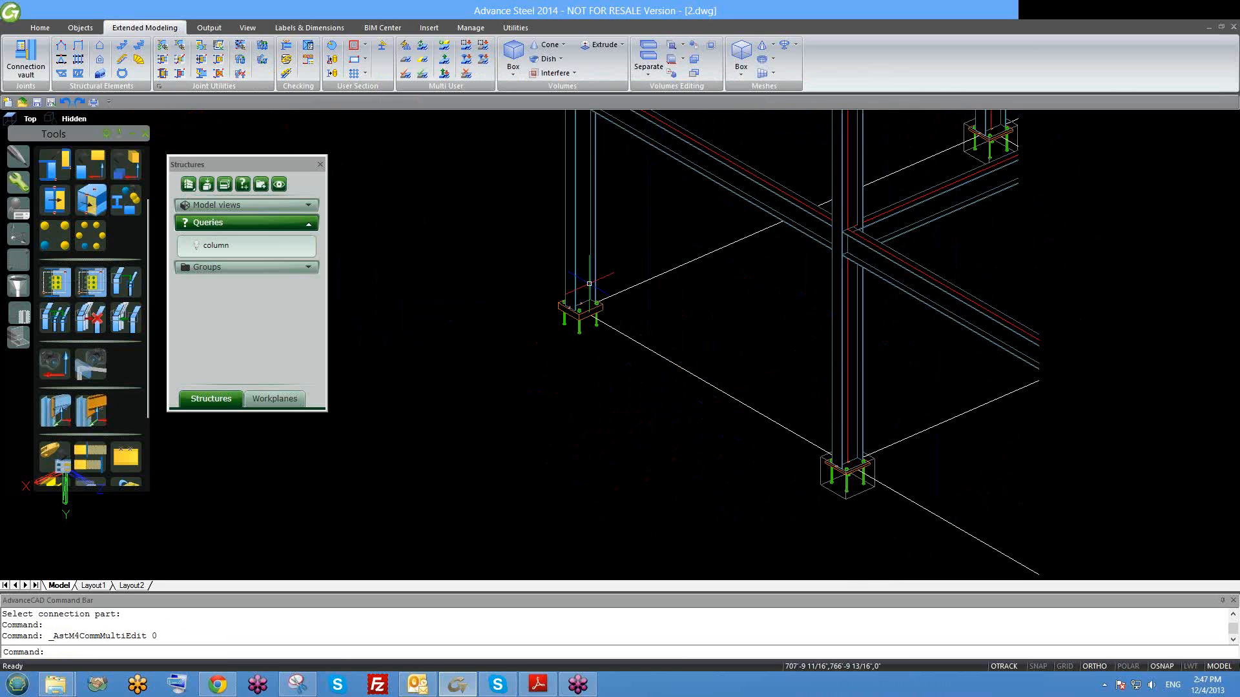
scroll(560, 332, "down", 2)
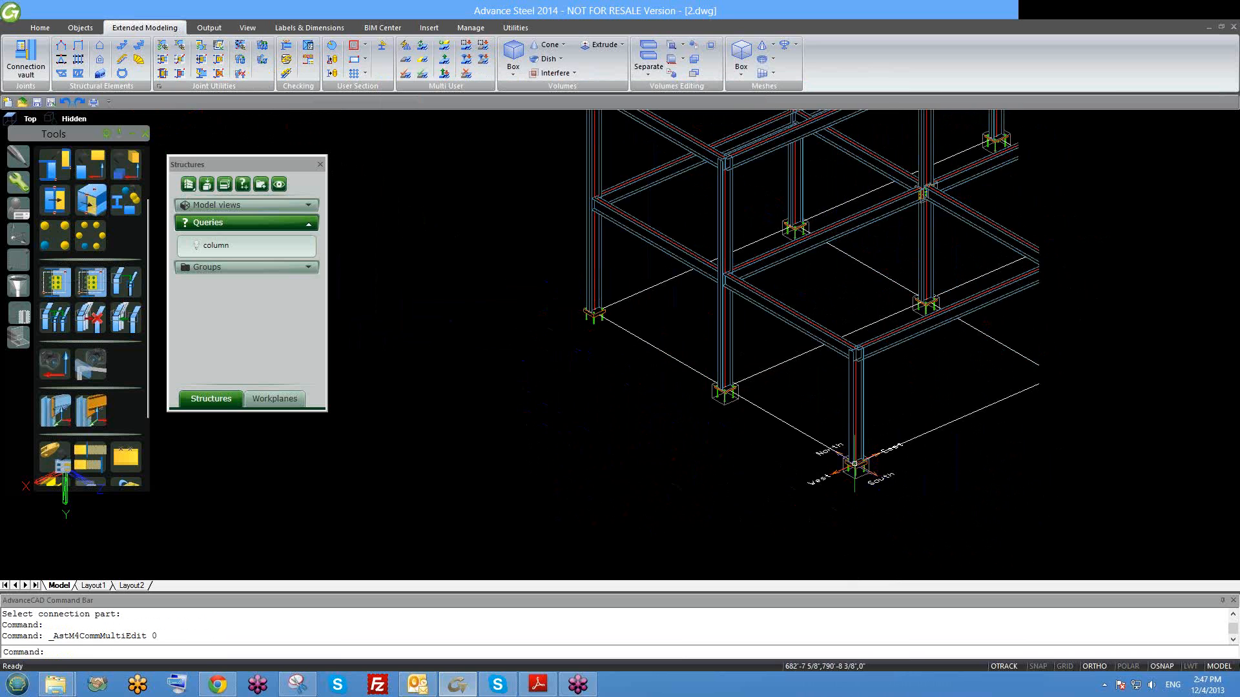
scroll(574, 359, "down", 1)
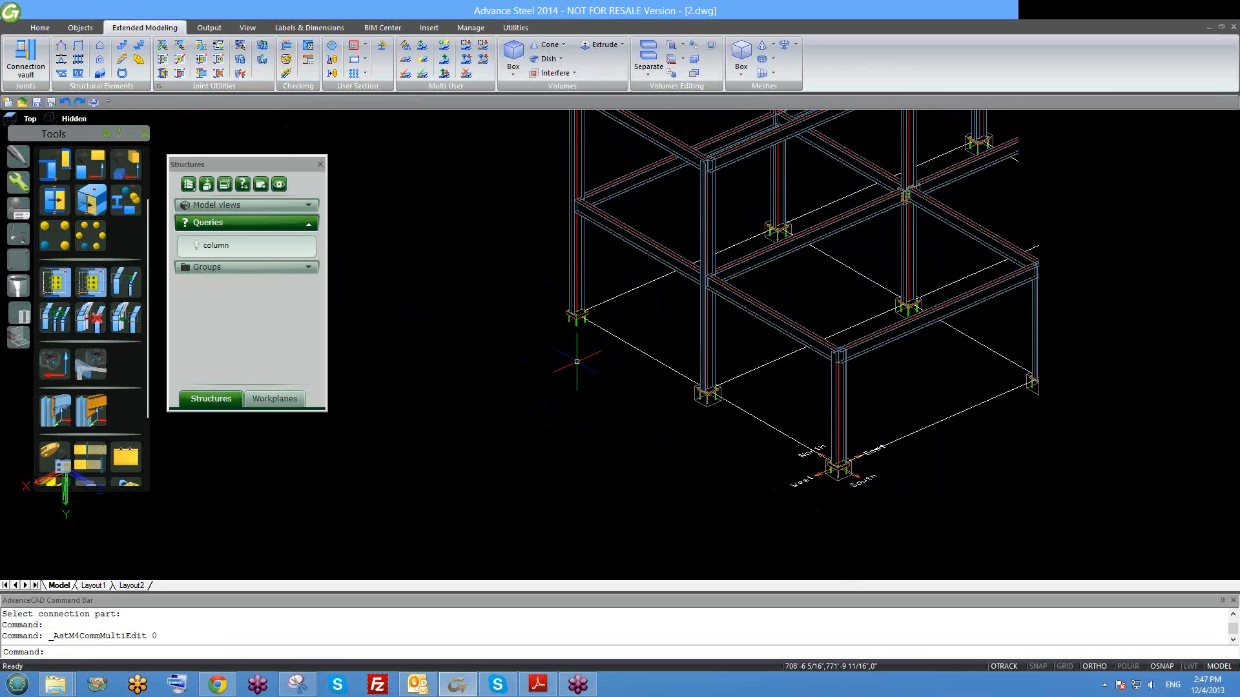
Compare the detached base plate on the column north of the corner with the base plates on the neighbouring columns.
scroll(597, 394, "down", 1)
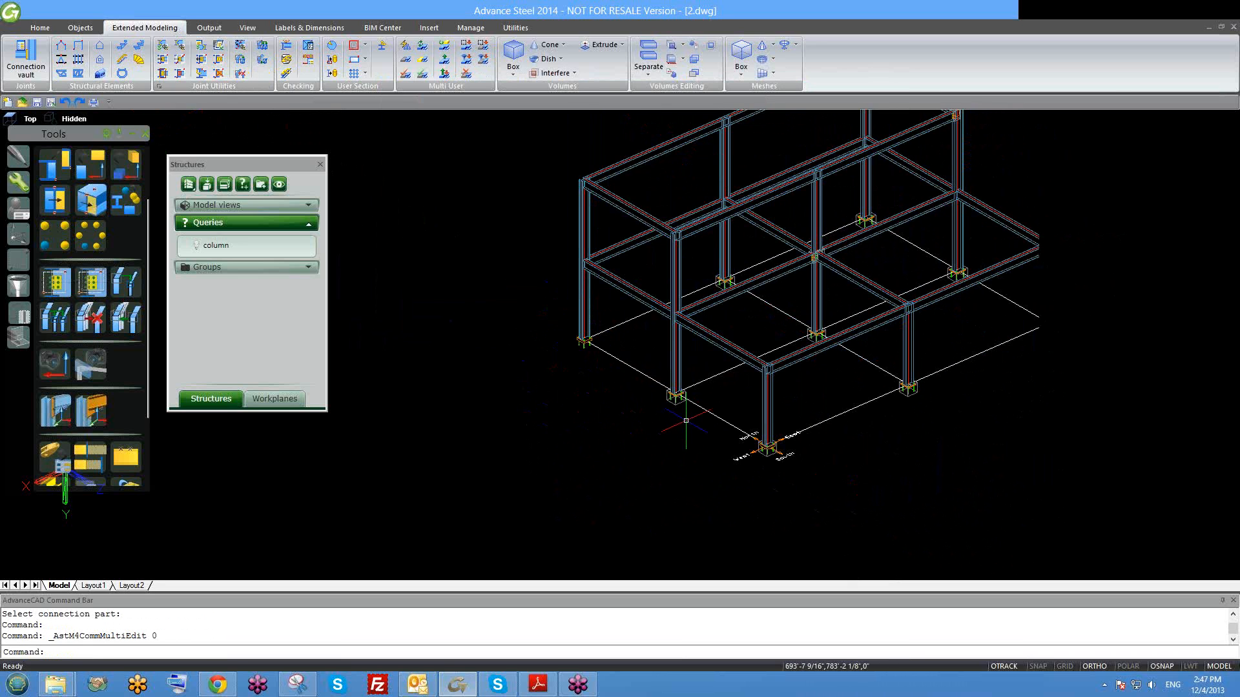
scroll(686, 420, "up", 1)
scroll(620, 446, "up", 1)
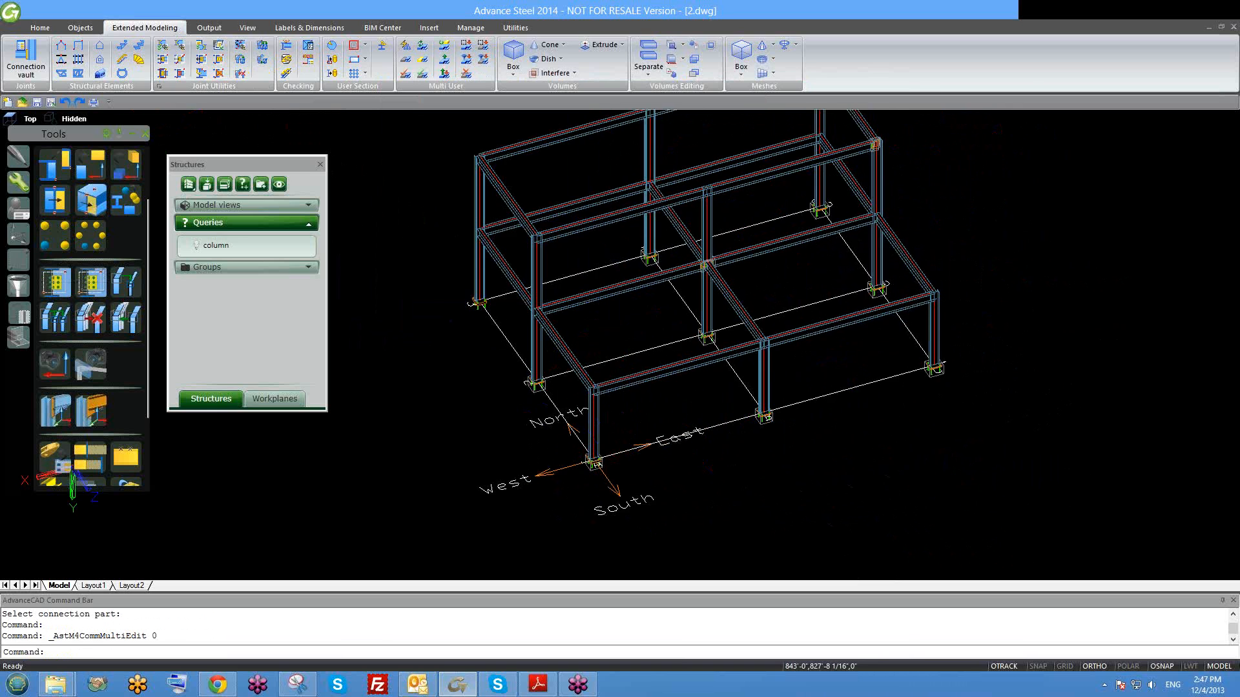
middle_click_drag(576, 445, 620, 443, "shift")
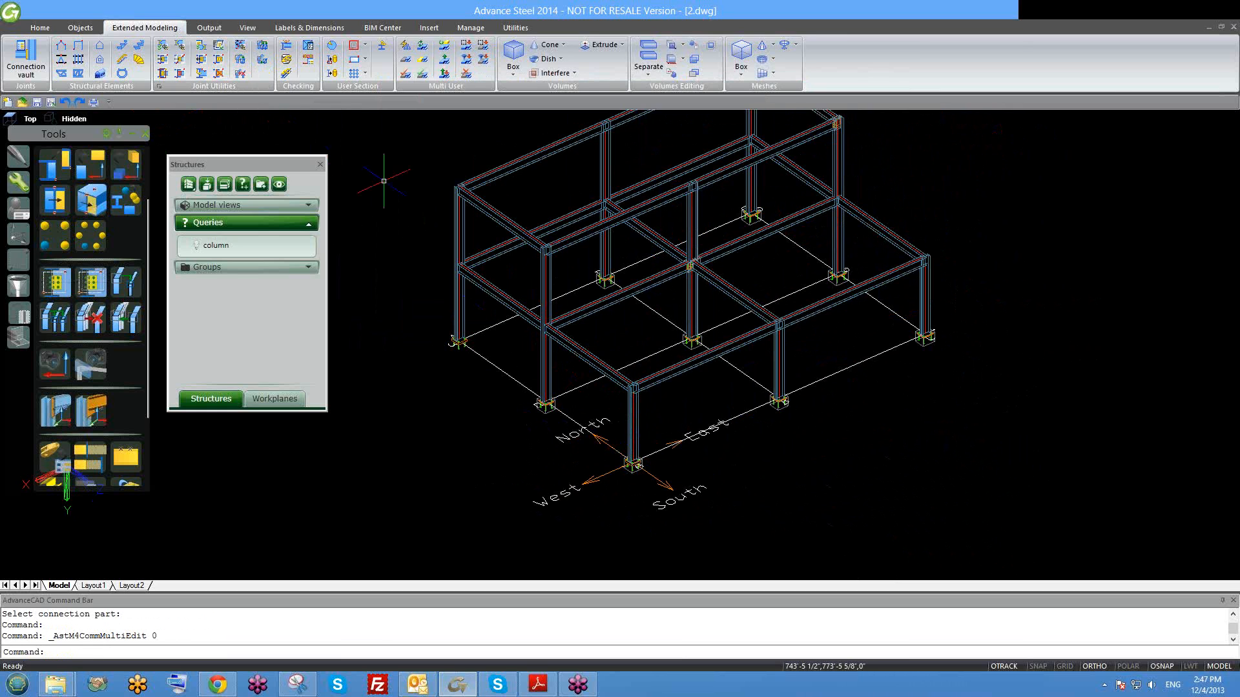
mouse_move(578, 432)
middle_mouse_down("shift")
mouse_move(611, 449)
mouse_move(595, 423)
middle_mouse_up("shift")
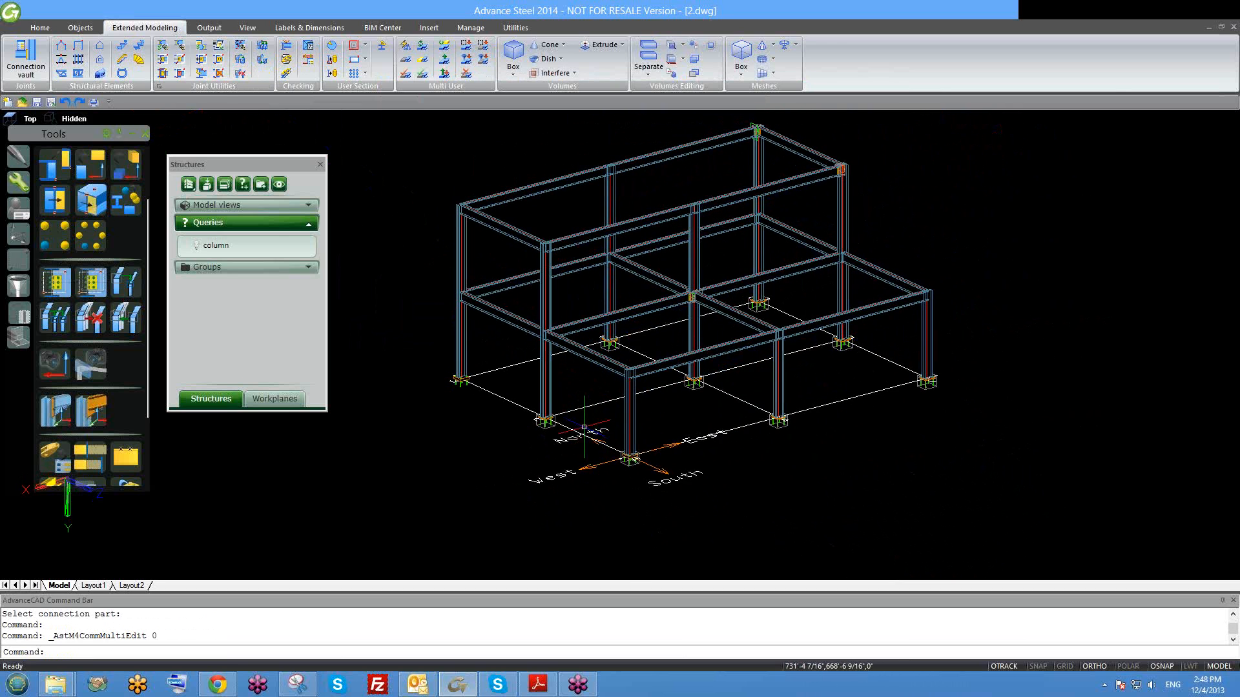
scroll(746, 313, "up", 2)
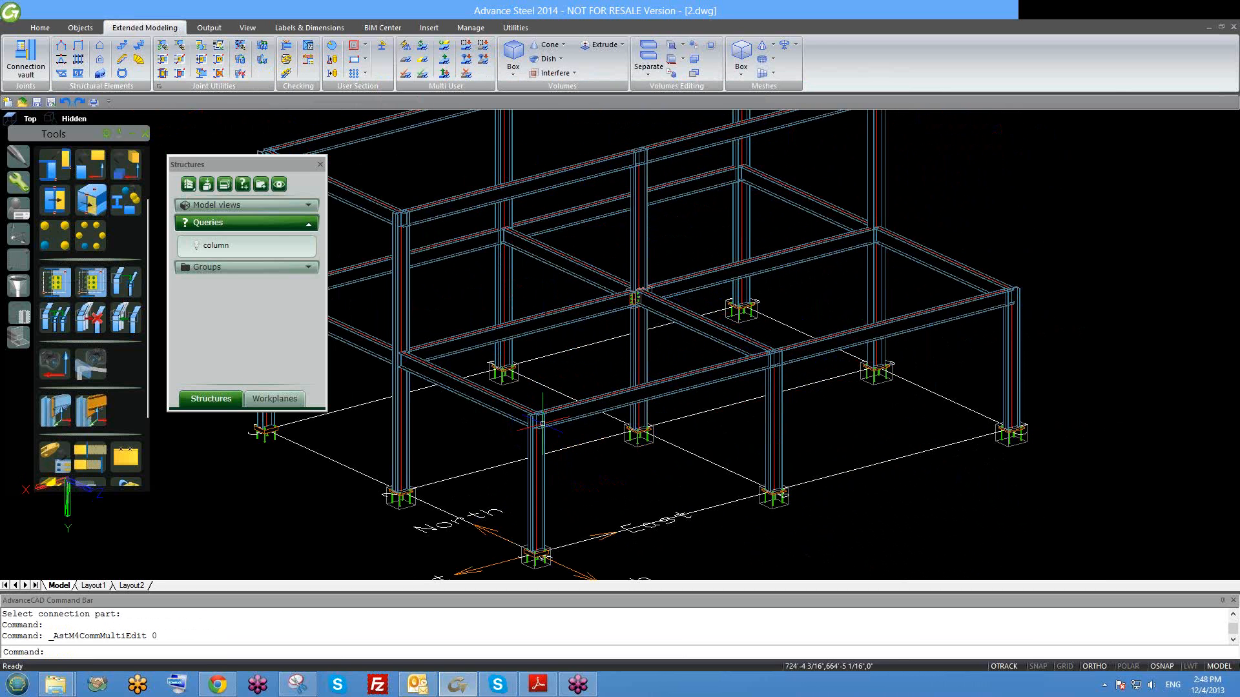
scroll(582, 439, "up", 1)
scroll(536, 523, "up", 1)
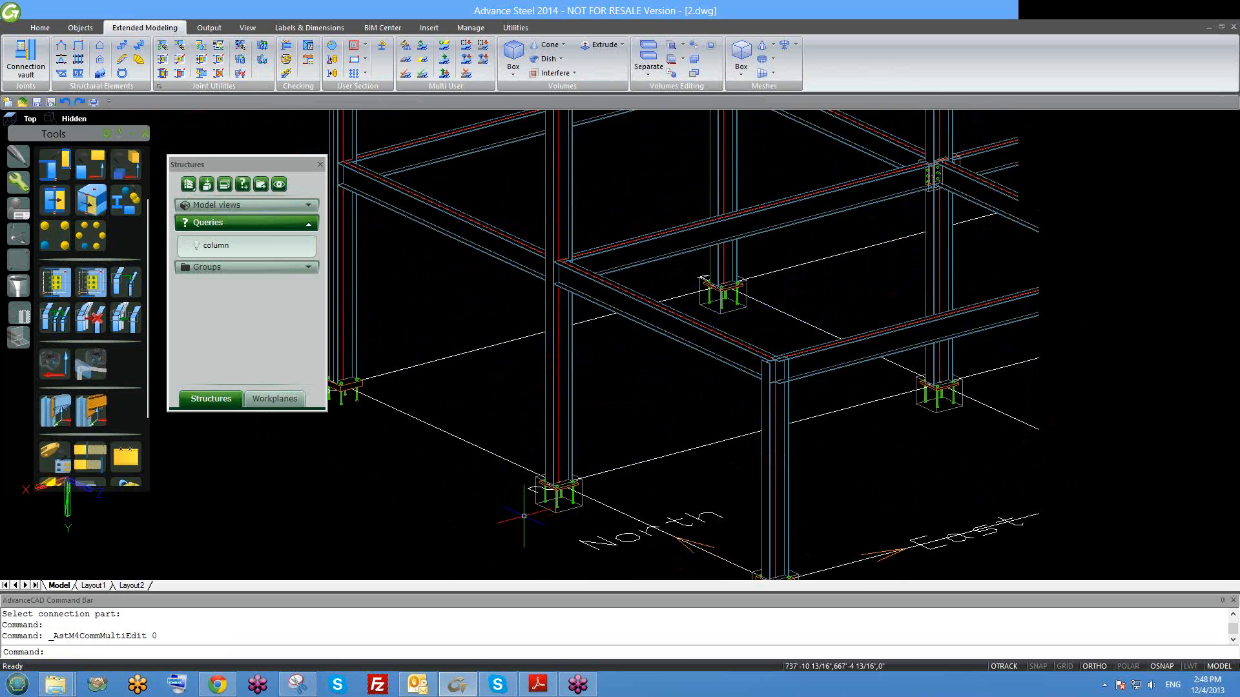
middle_click_drag(552, 482, 629, 456)
scroll(629, 455, "up", 2)
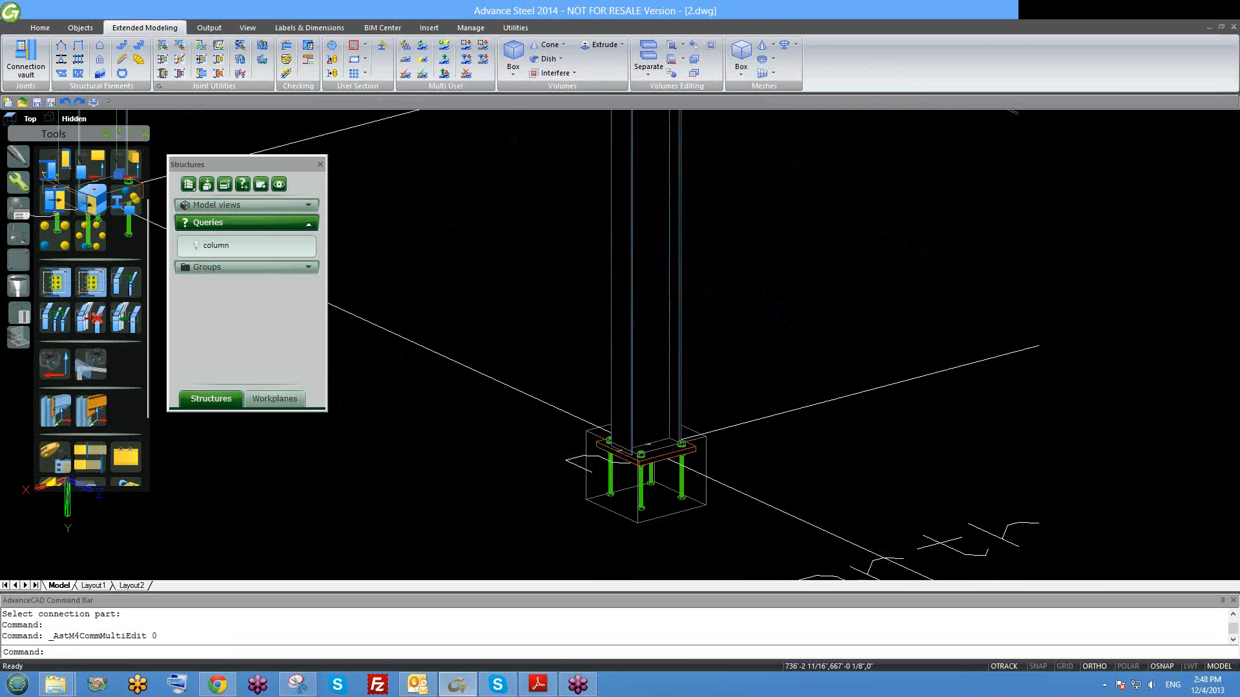
scroll(666, 446, "up", 2)
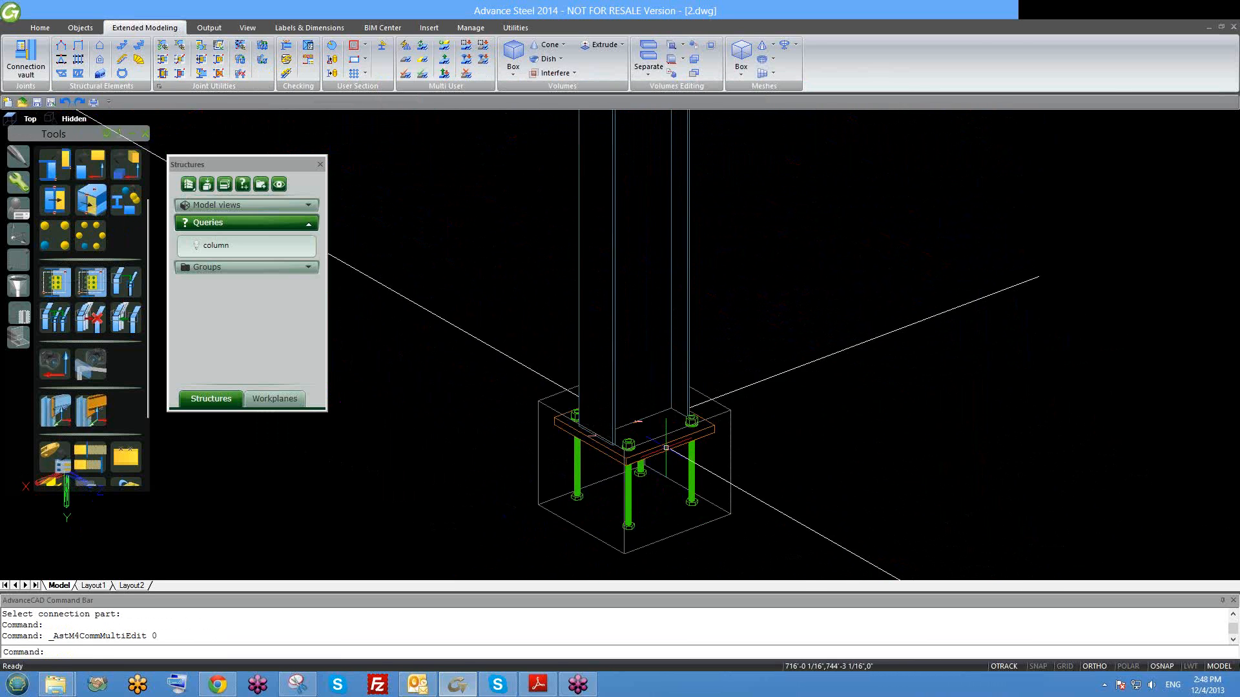
scroll(694, 416, "up", 2)
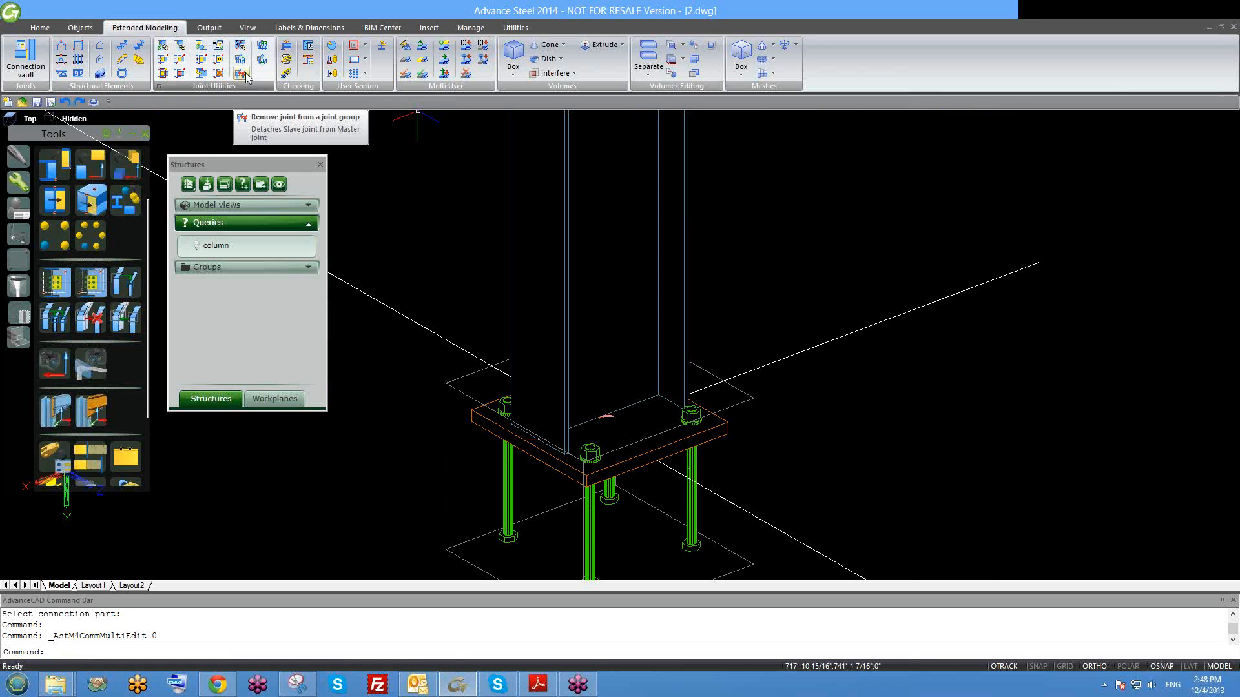
scroll(682, 445, "down", 5)
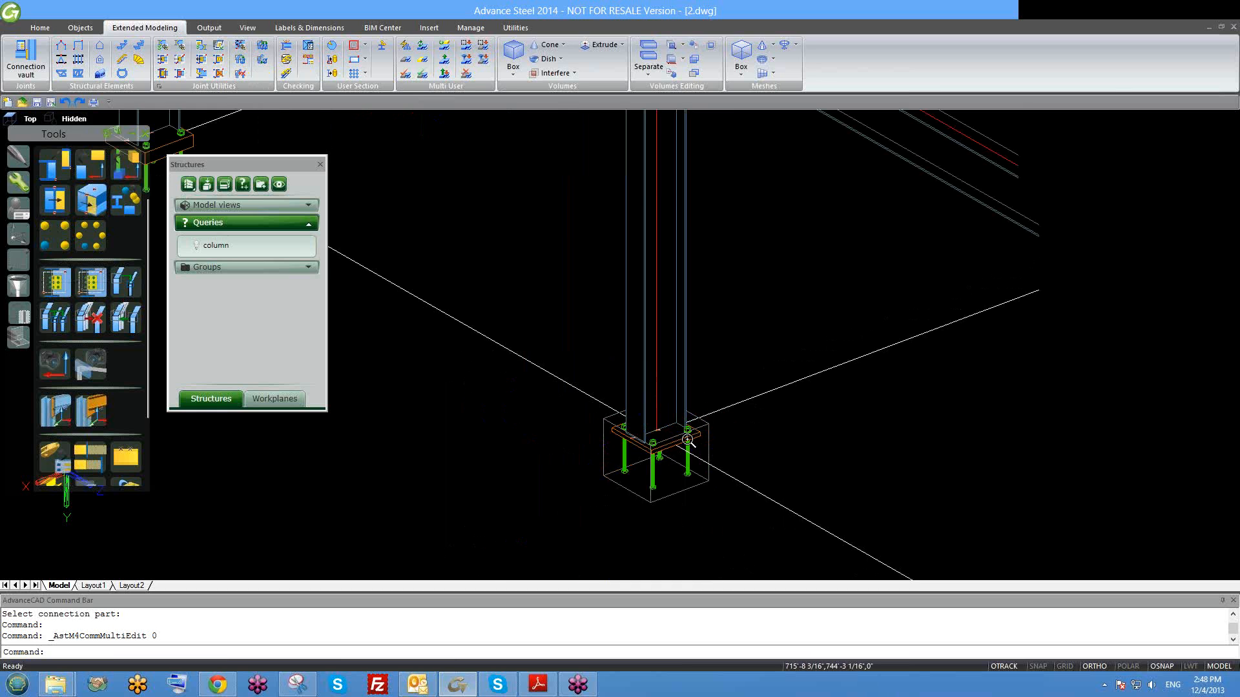
scroll(687, 439, "down", 3)
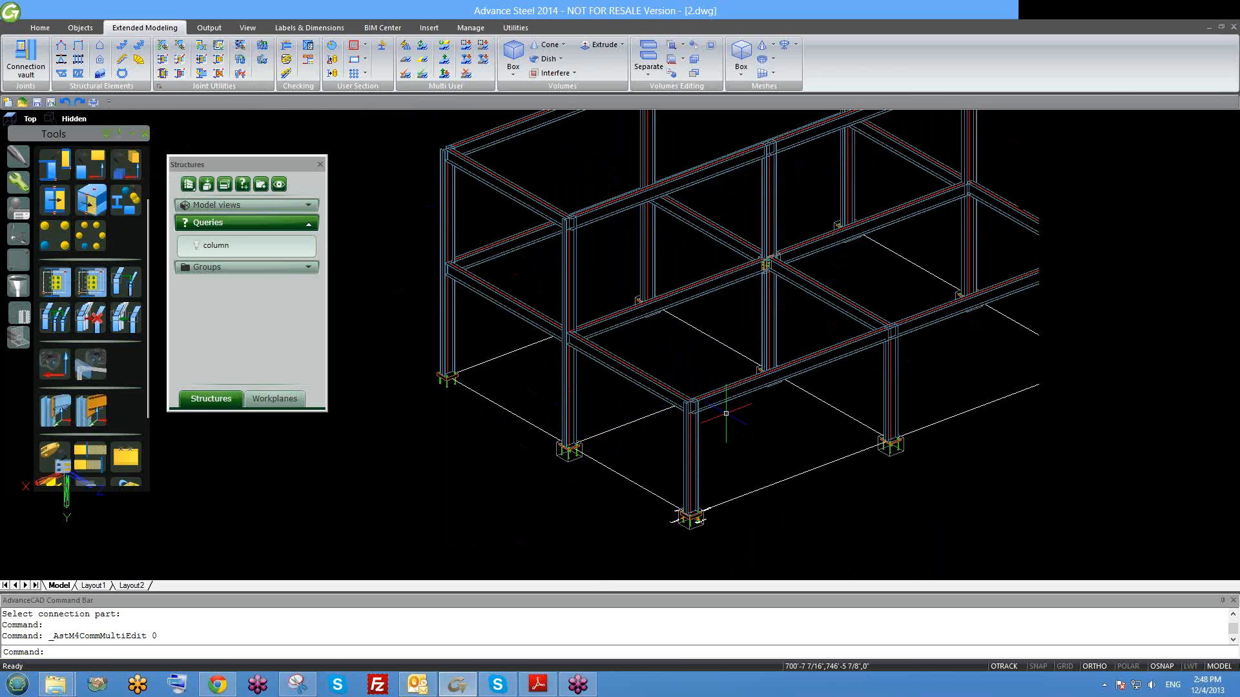
scroll(695, 515, "up", 3)
scroll(678, 460, "down", 3)
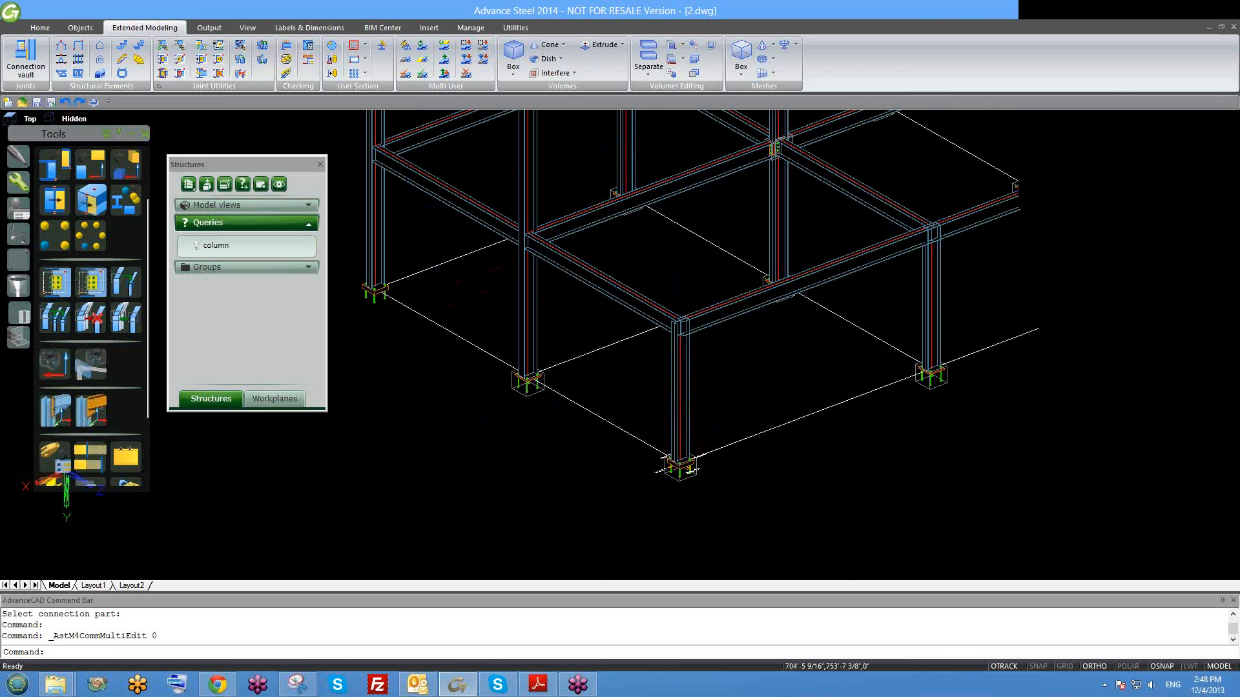
middle_click_drag(868, 378, 772, 394)
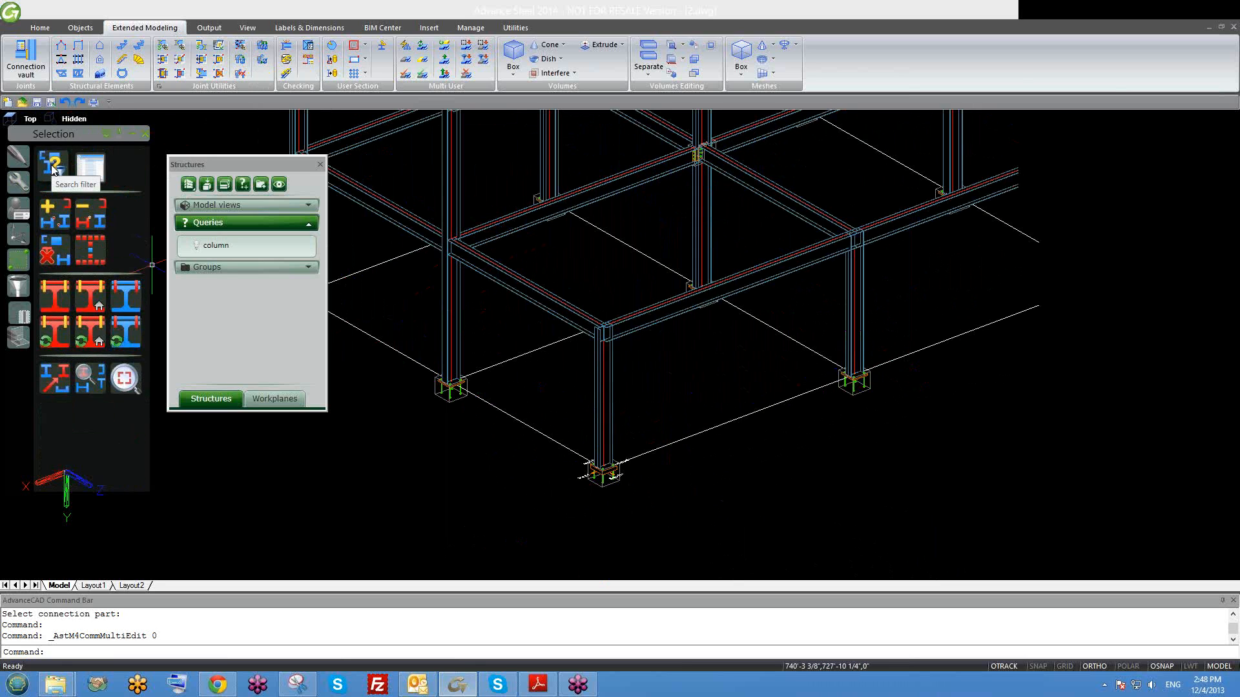
Search the model for master joints named bp1 while keeping the steel beam and Column model role criteria.
left_click(54, 166)
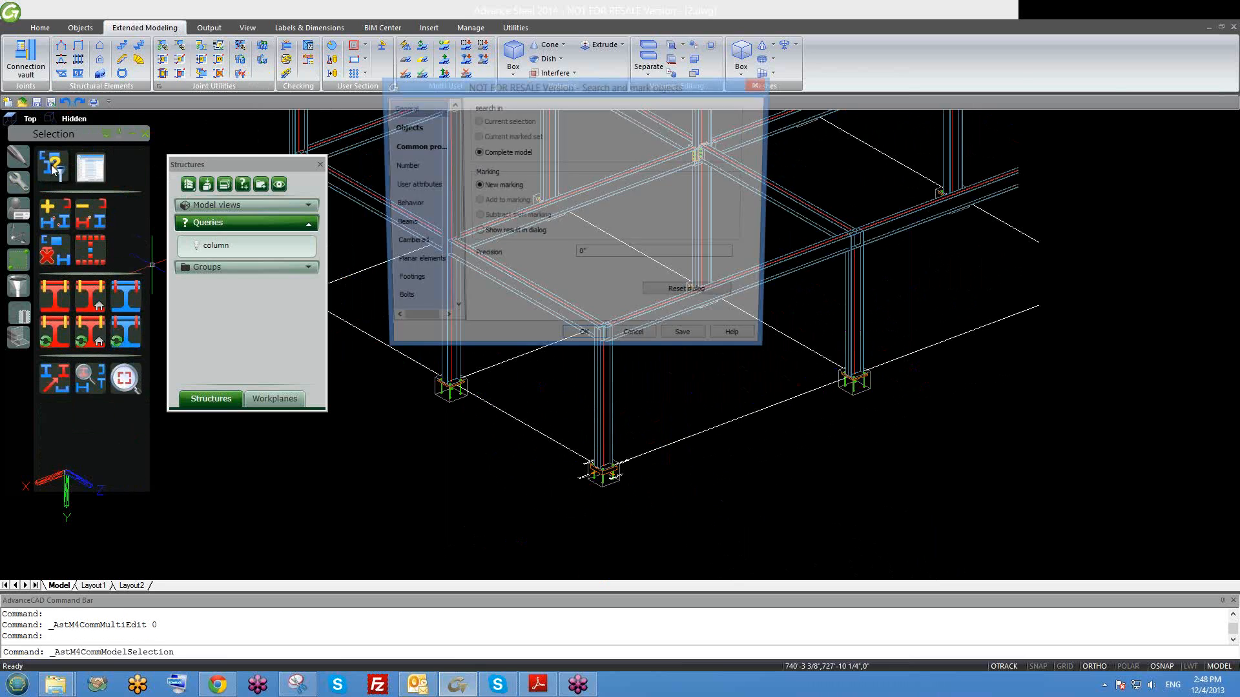
left_click(353, 132)
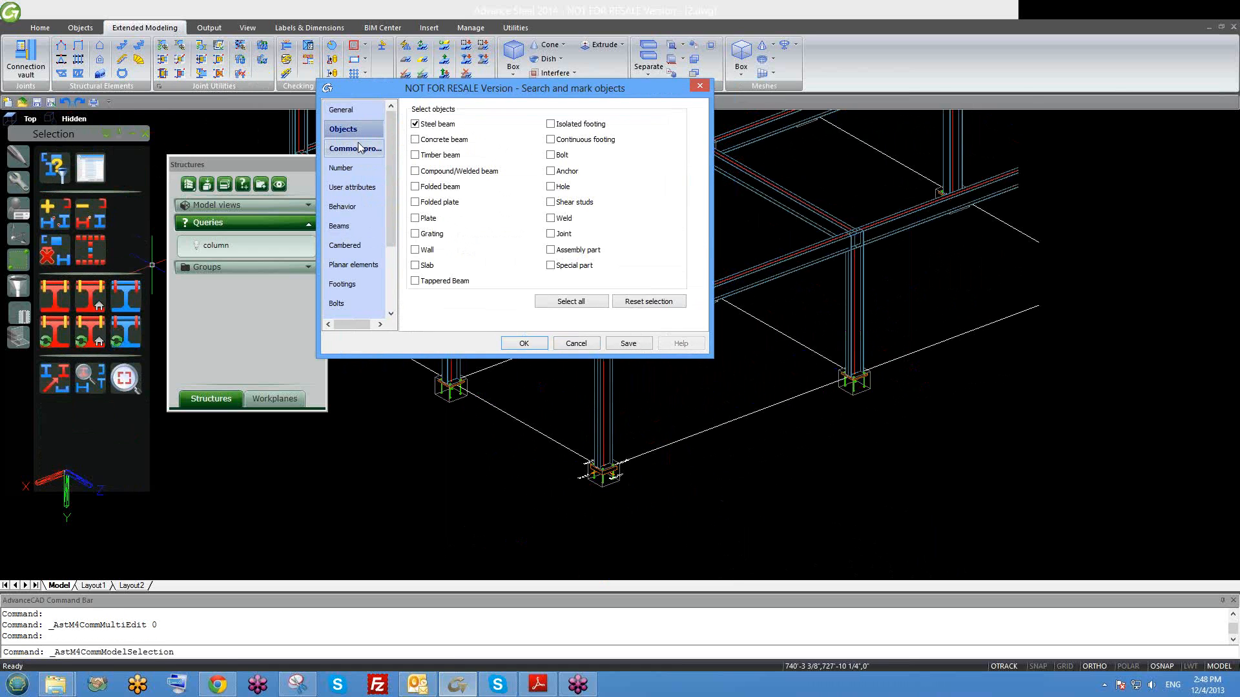
left_click(359, 148)
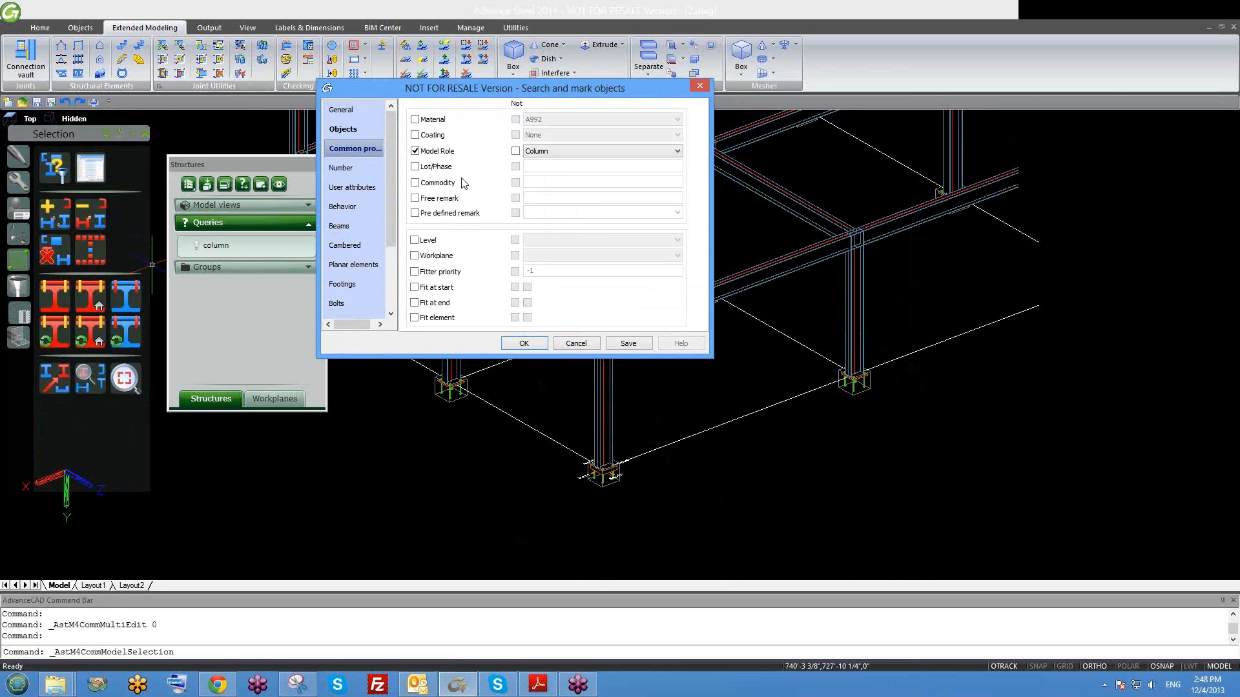
left_click_drag(393, 242, 390, 284)
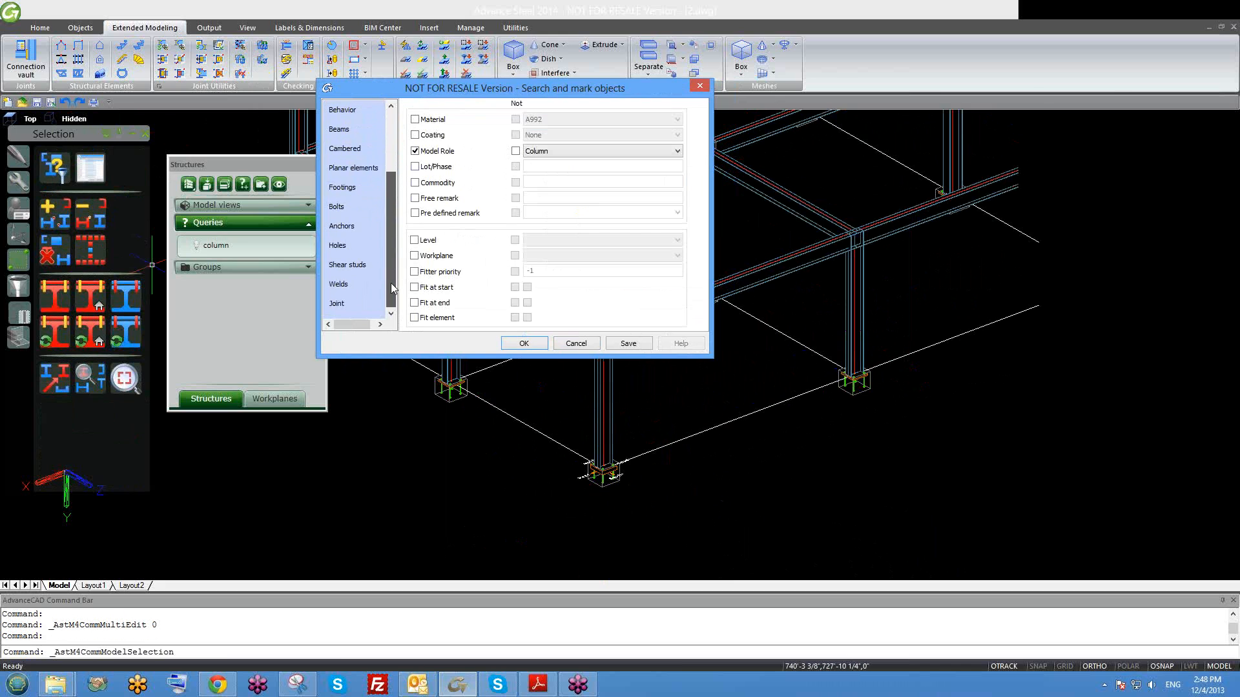
left_click(356, 304)
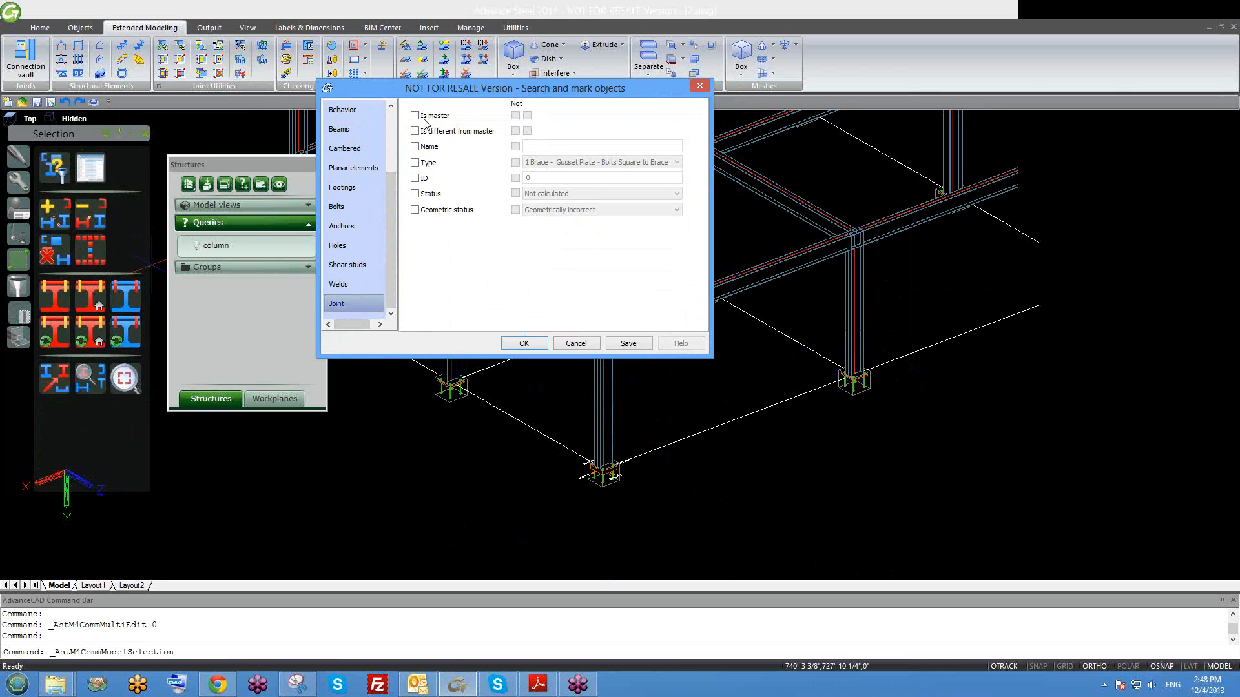
left_click(415, 115)
left_click(415, 147)
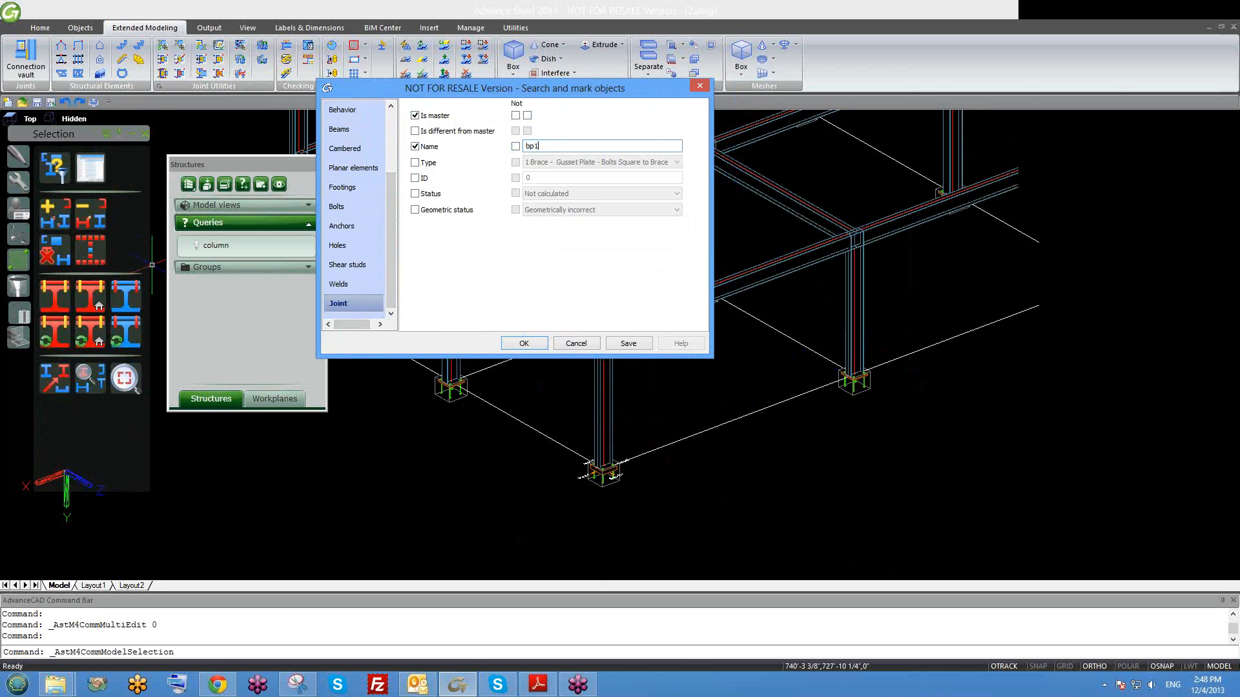
left_click(523, 344)
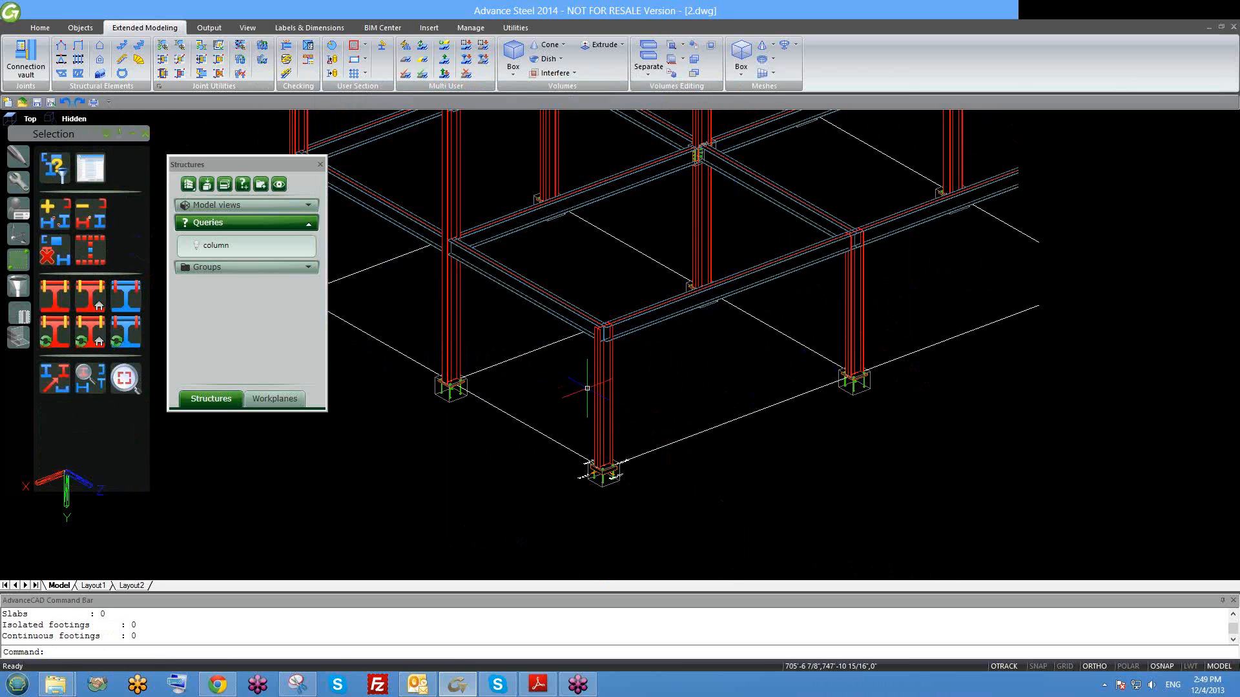
Reset all search filter criteria and clear the marking from the columns.
left_click(54, 167)
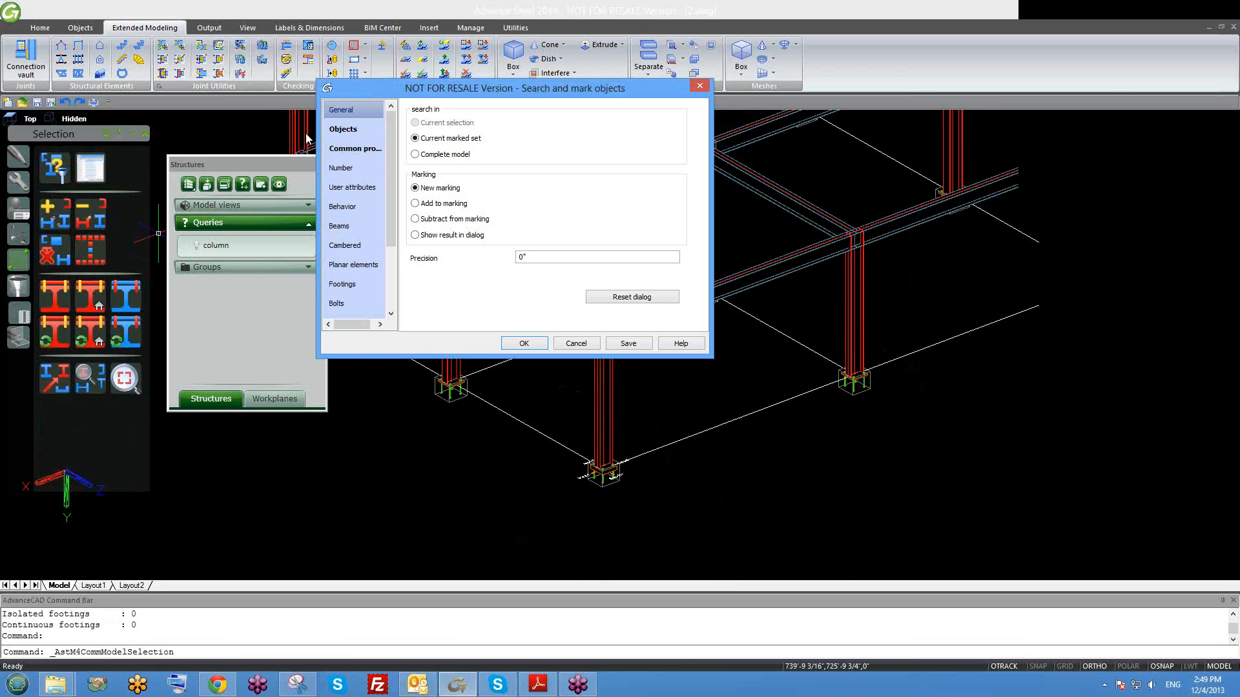
left_click(343, 129)
left_click(375, 149)
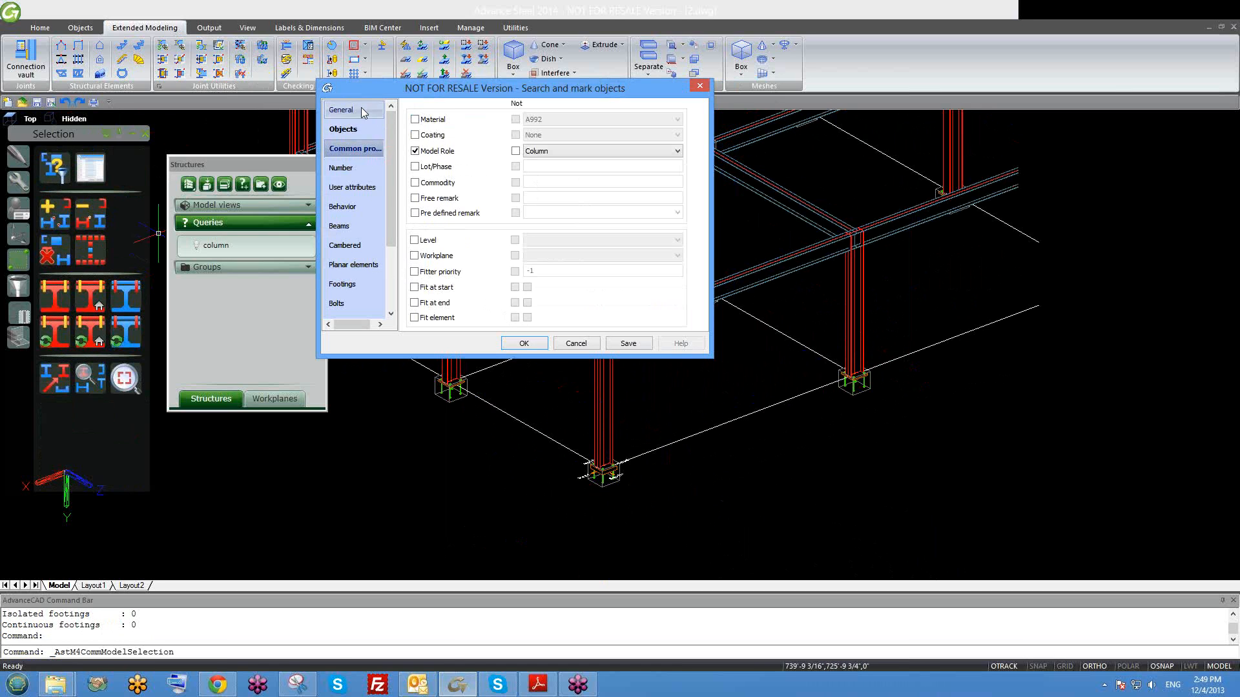
left_click(341, 110)
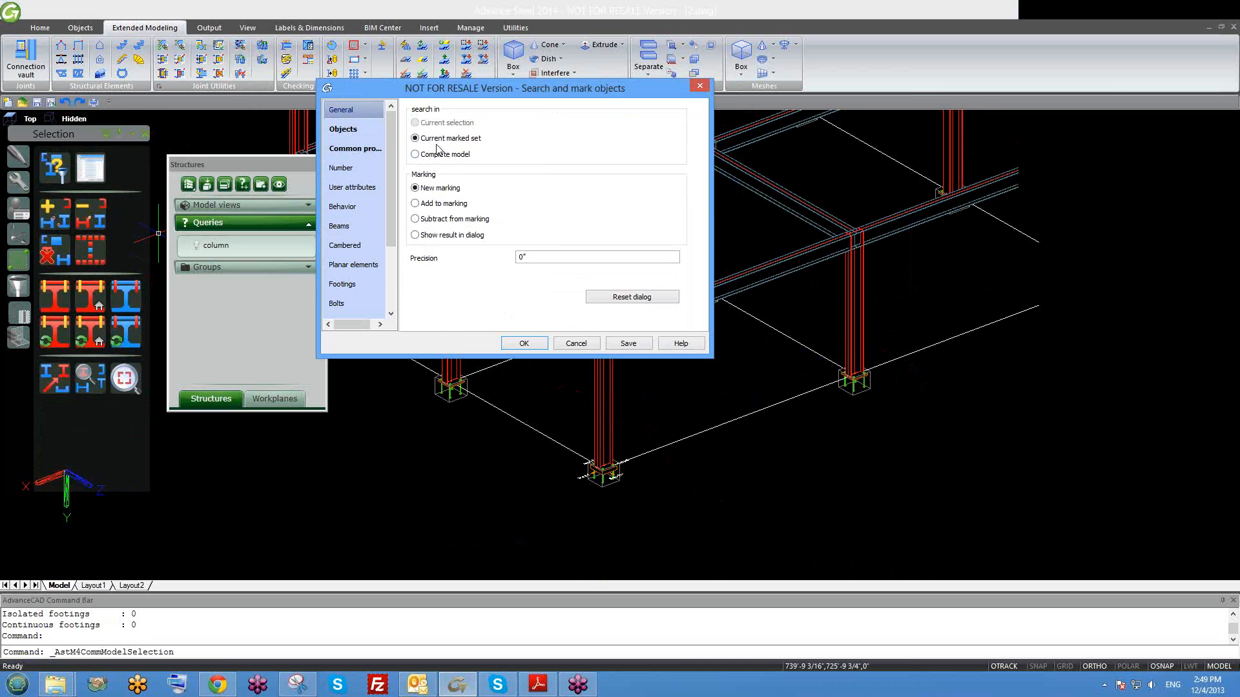
left_click(633, 297)
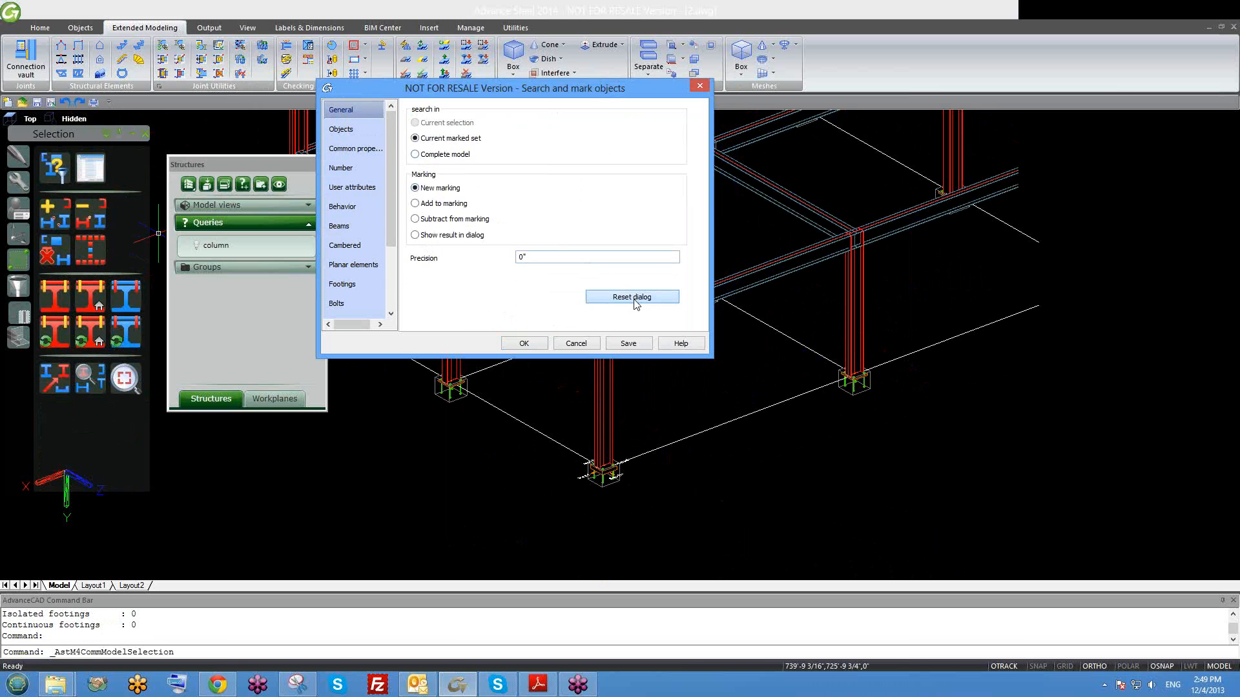
left_click_drag(390, 216, 362, 289)
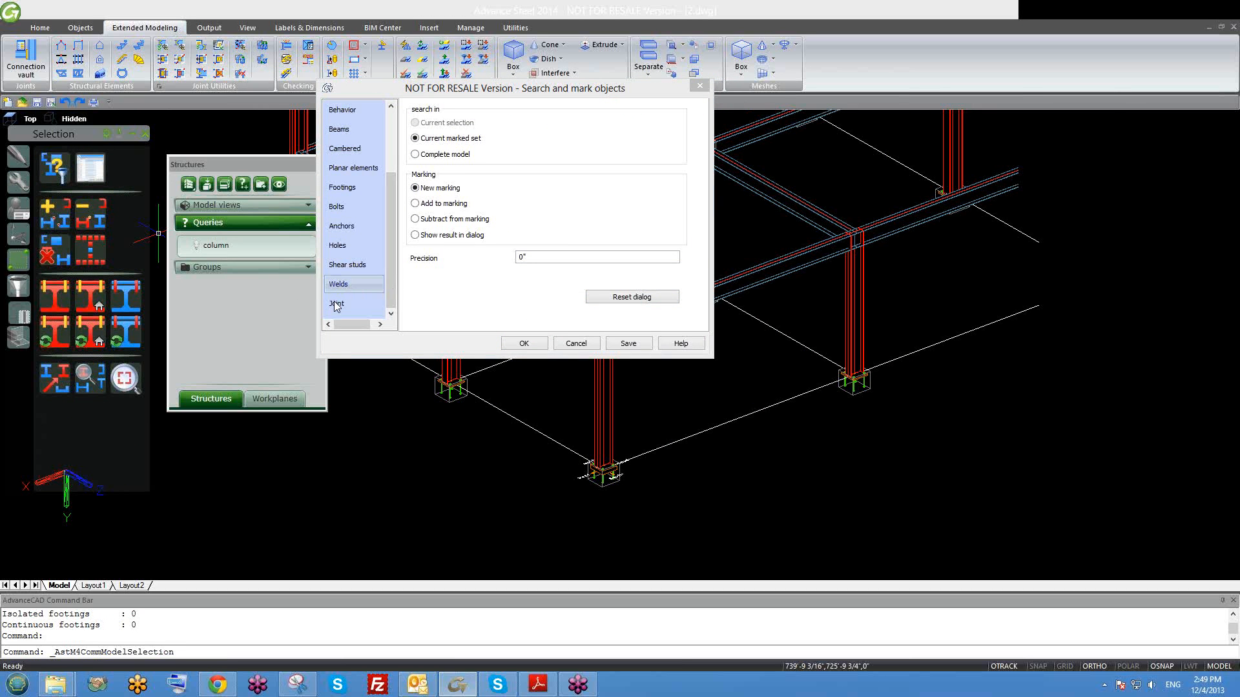
left_click(700, 86)
left_click(68, 244)
Search the complete model using the Is master joint criterion and the joint name bp1.
left_click(54, 167)
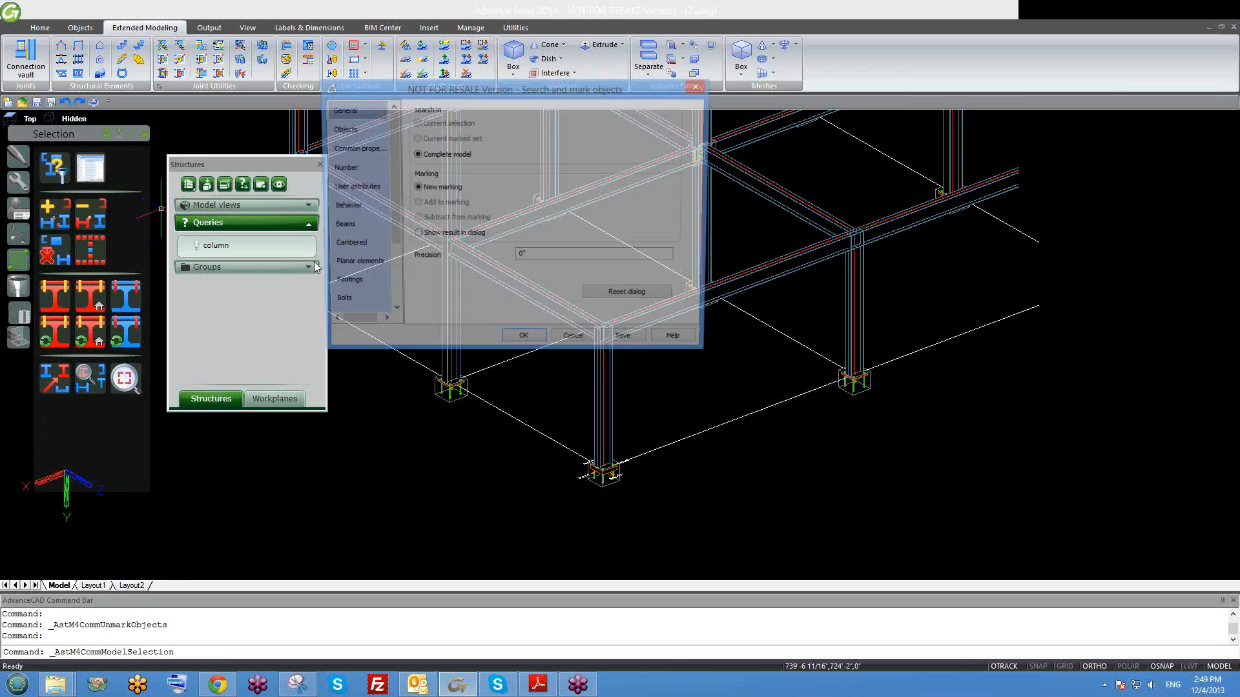
scroll(382, 257, "down", 3)
left_click(336, 304)
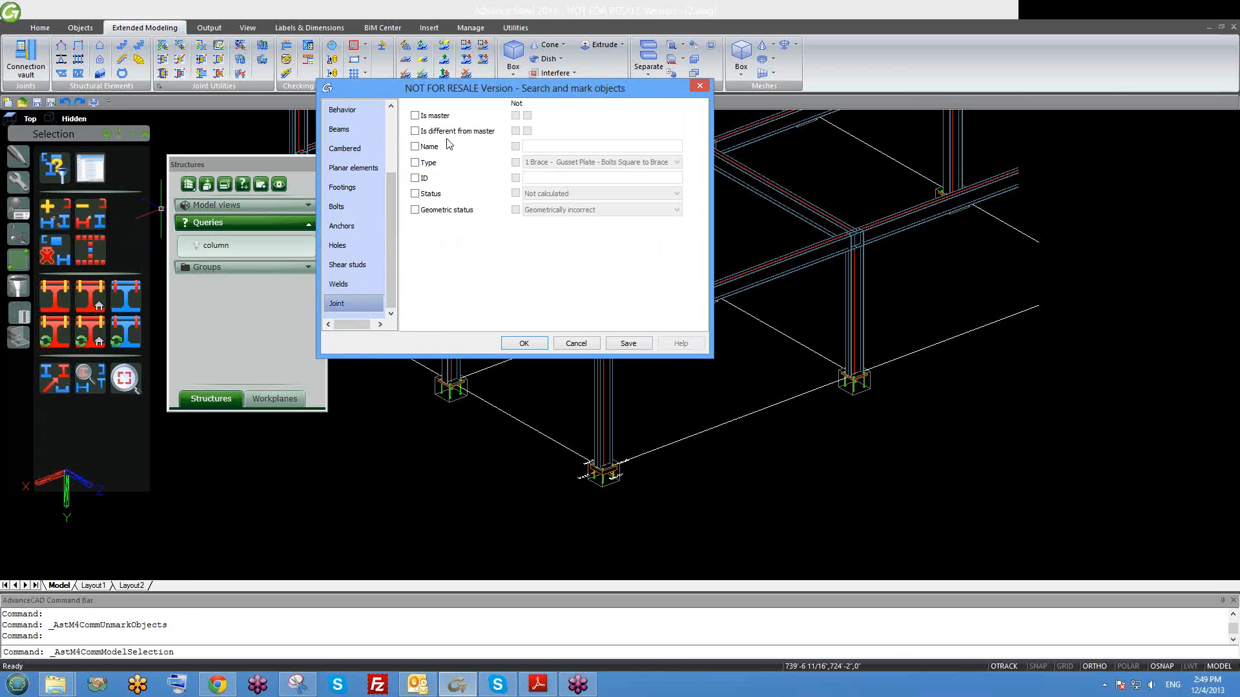
left_click(415, 115)
left_click(416, 147)
left_click(561, 148)
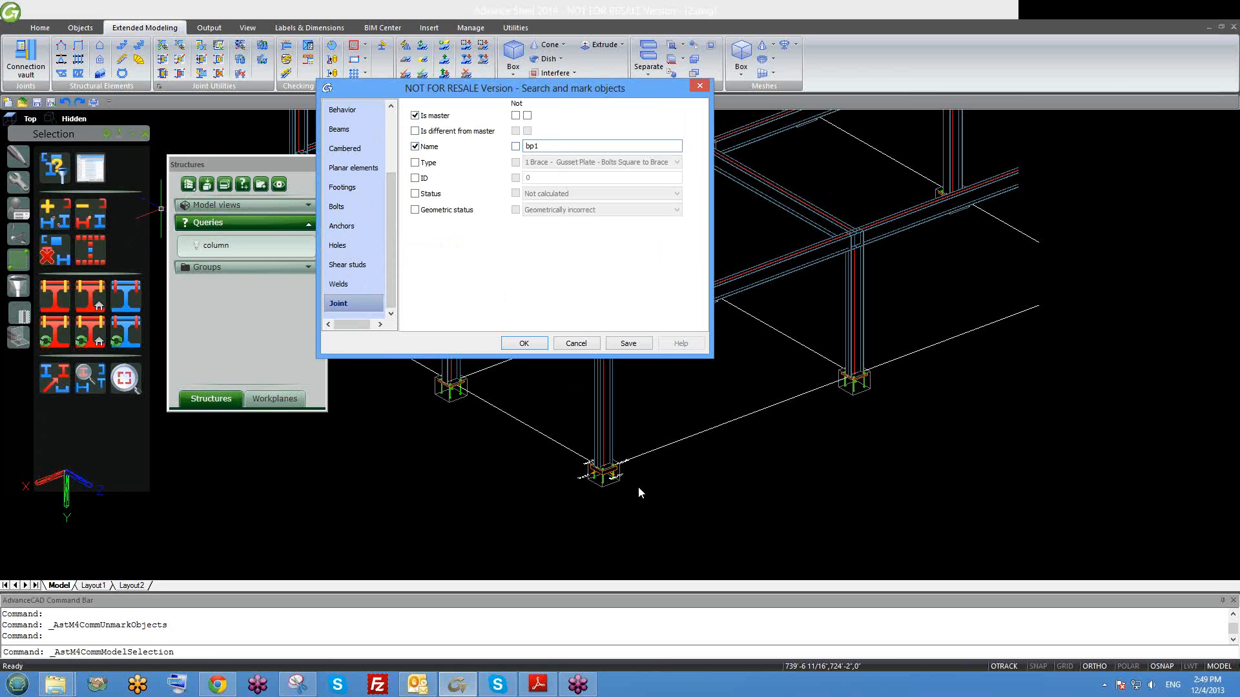
left_click(523, 344)
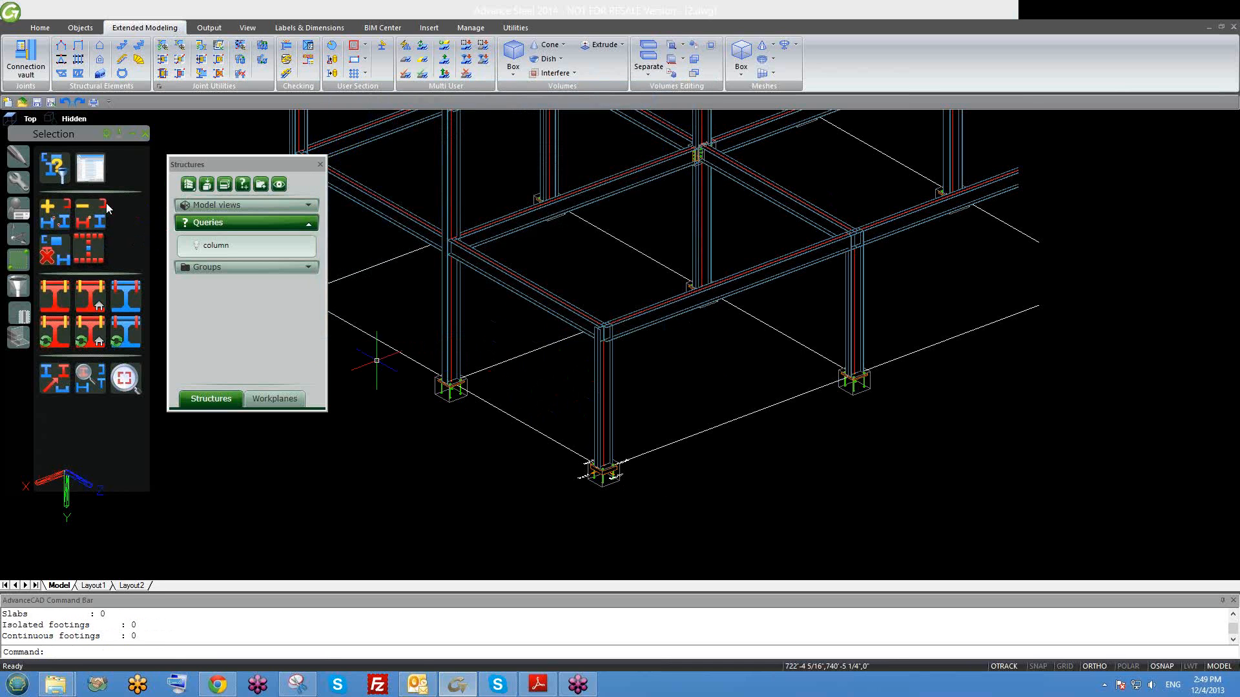
Switch the bp1 joint search from the current marked set to the complete model and run it again.
left_click(55, 167)
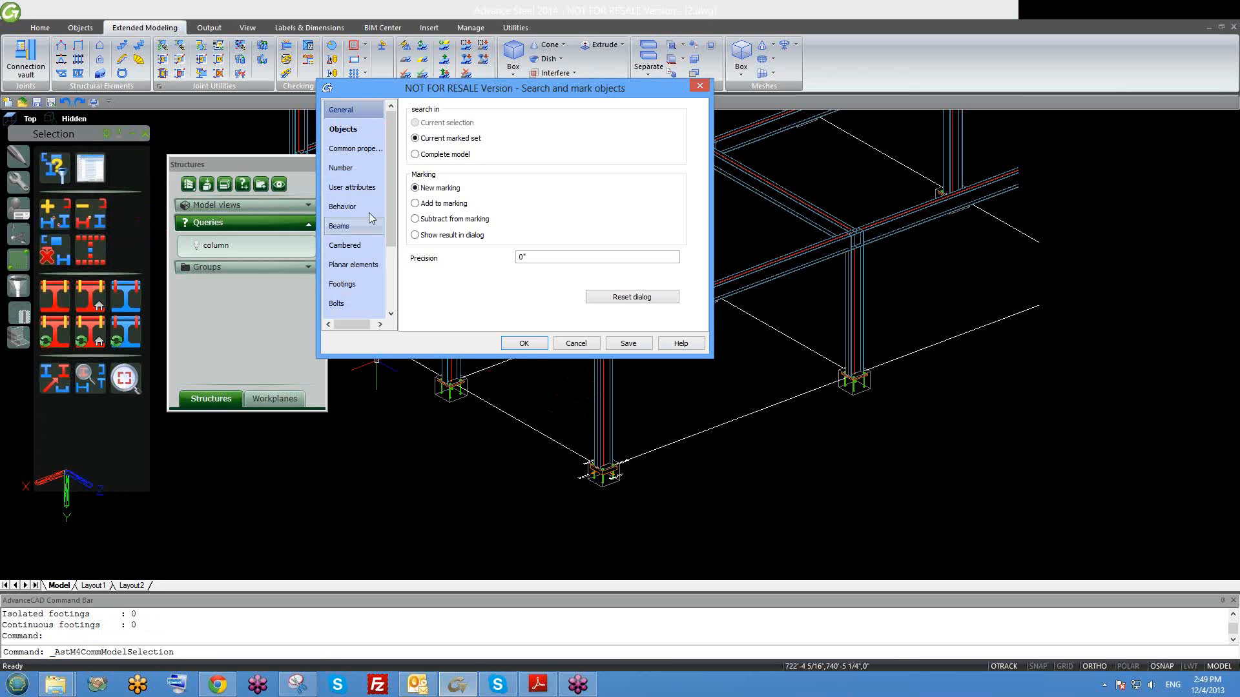
left_click_drag(391, 224, 362, 115)
left_click(363, 305)
left_click(360, 113)
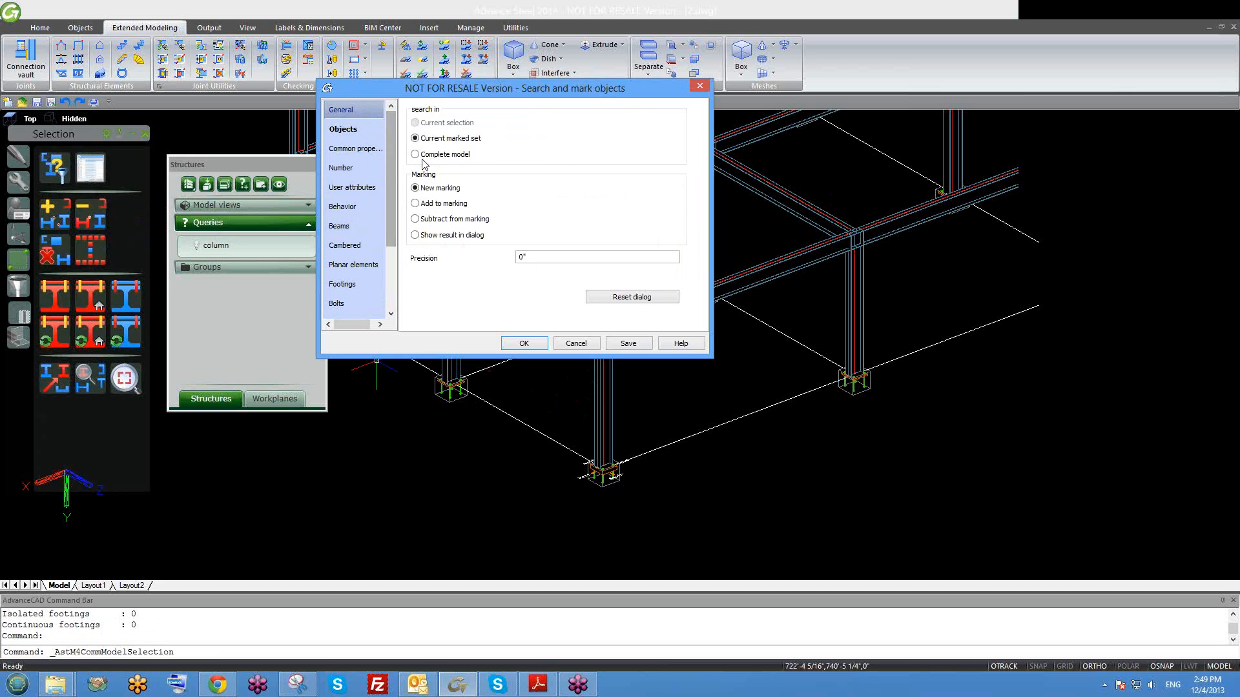
left_click(378, 133)
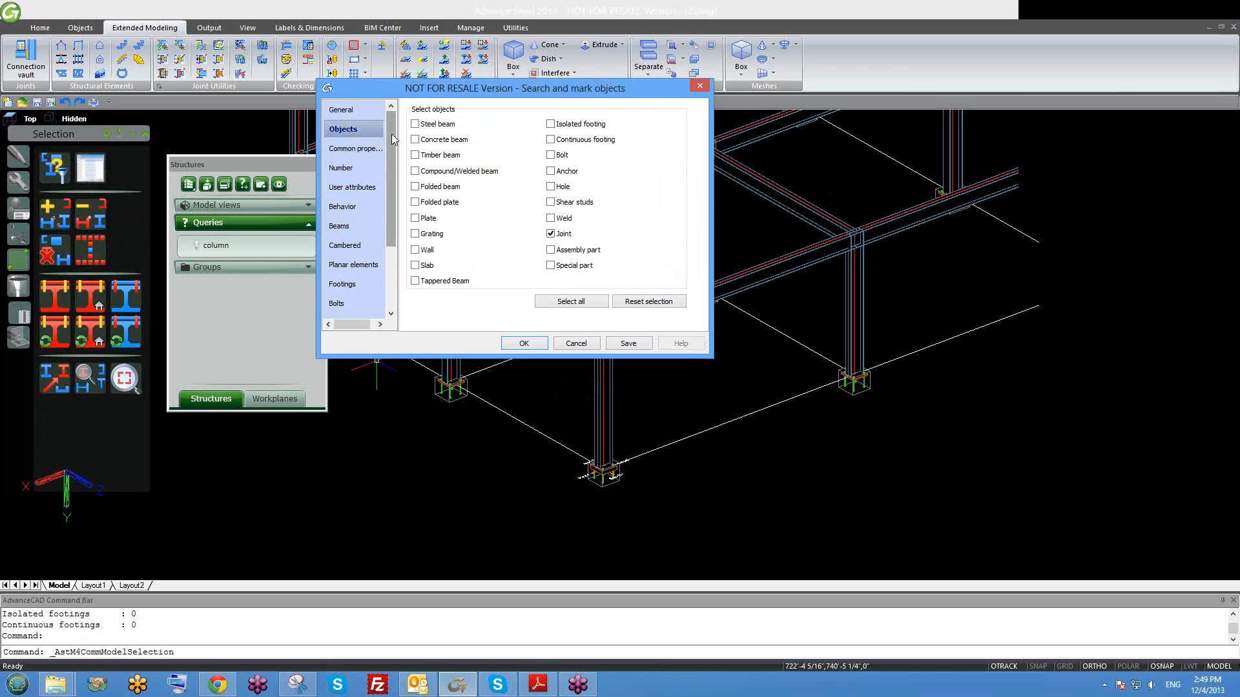
left_click(346, 110)
scroll(363, 289, "down", 3)
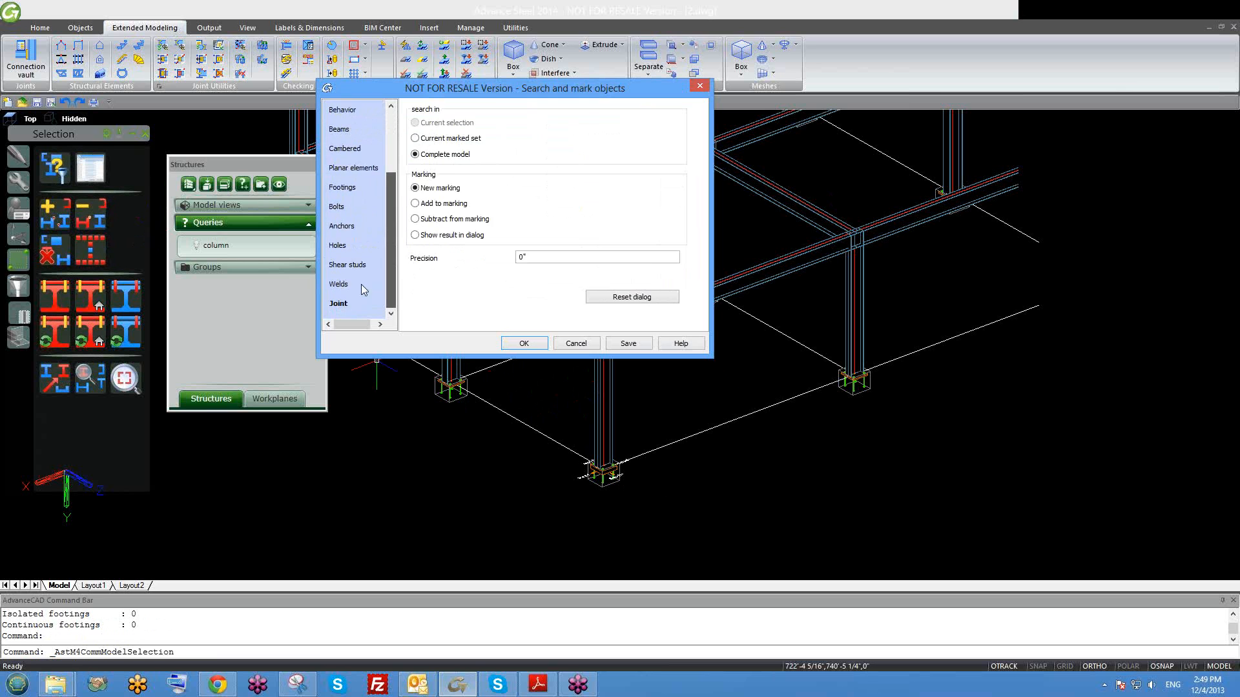
left_click(356, 304)
left_click(524, 342)
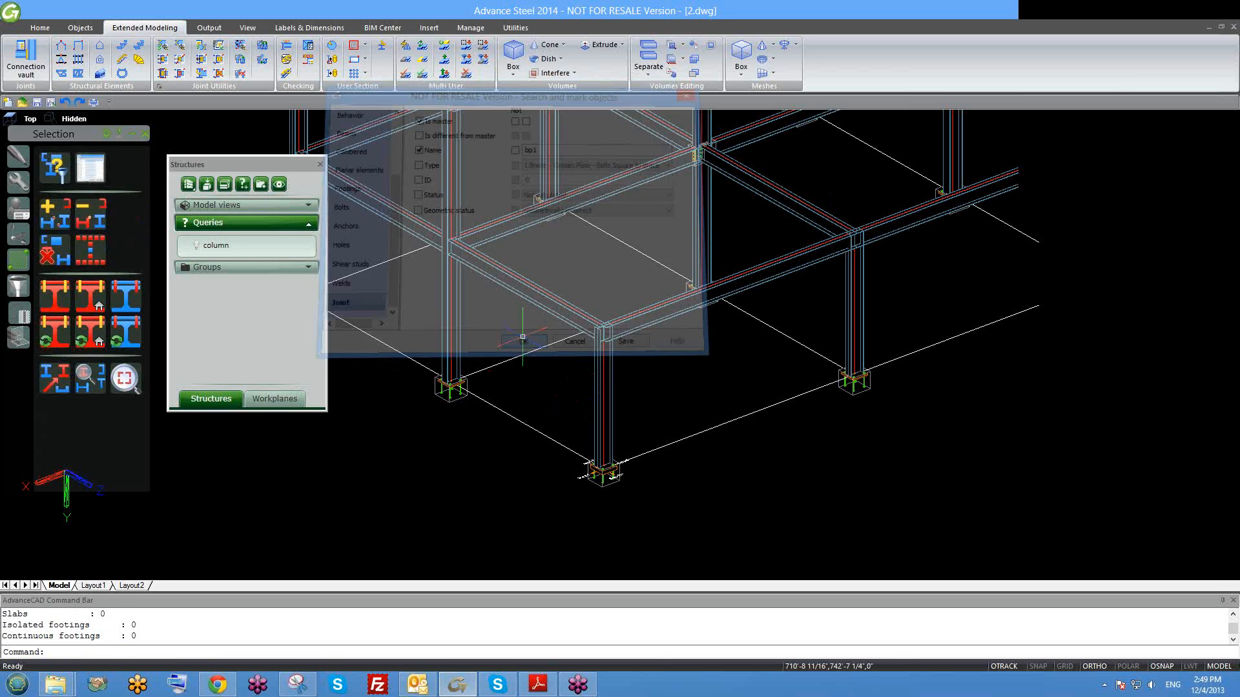
Try the bp1 joint search with the Is master criterion's value ticked.
left_click(63, 167)
scroll(355, 297, "down", 3)
left_click(355, 303)
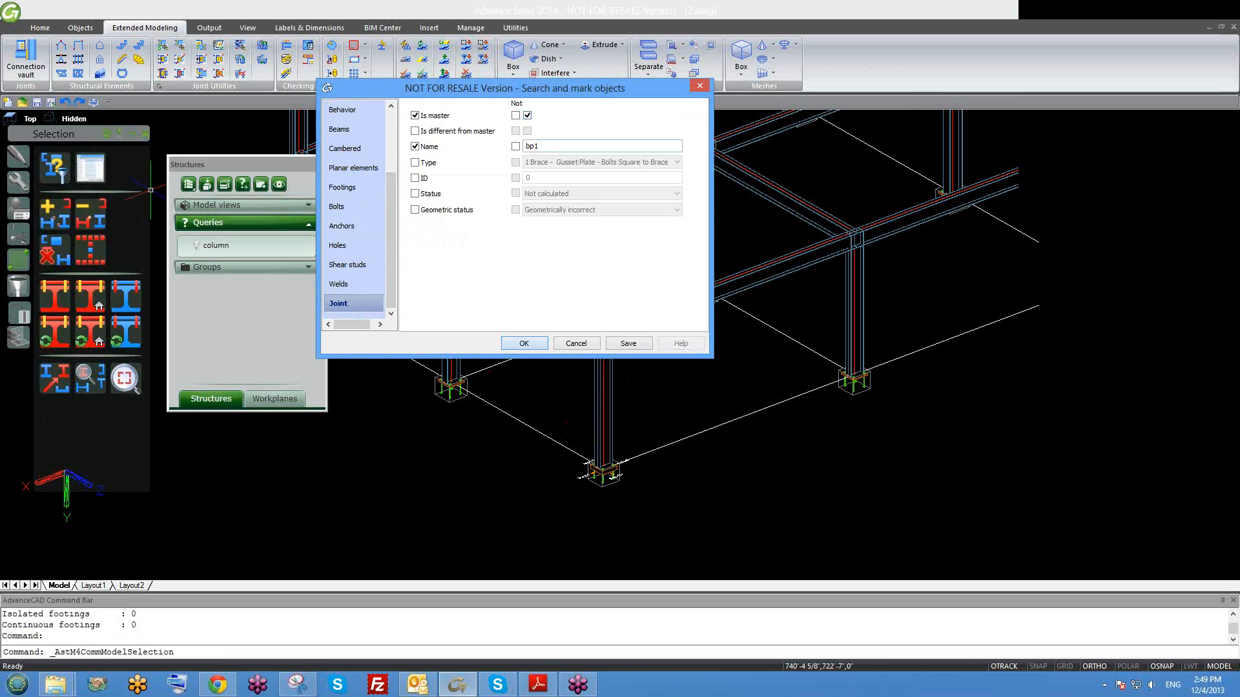
left_click(524, 344)
scroll(684, 419, "down", 3)
scroll(655, 457, "up", 6)
scroll(654, 456, "down", 5)
Search the complete model as a new marking for joints named bp1 with the Is master value ticked.
left_click(57, 168)
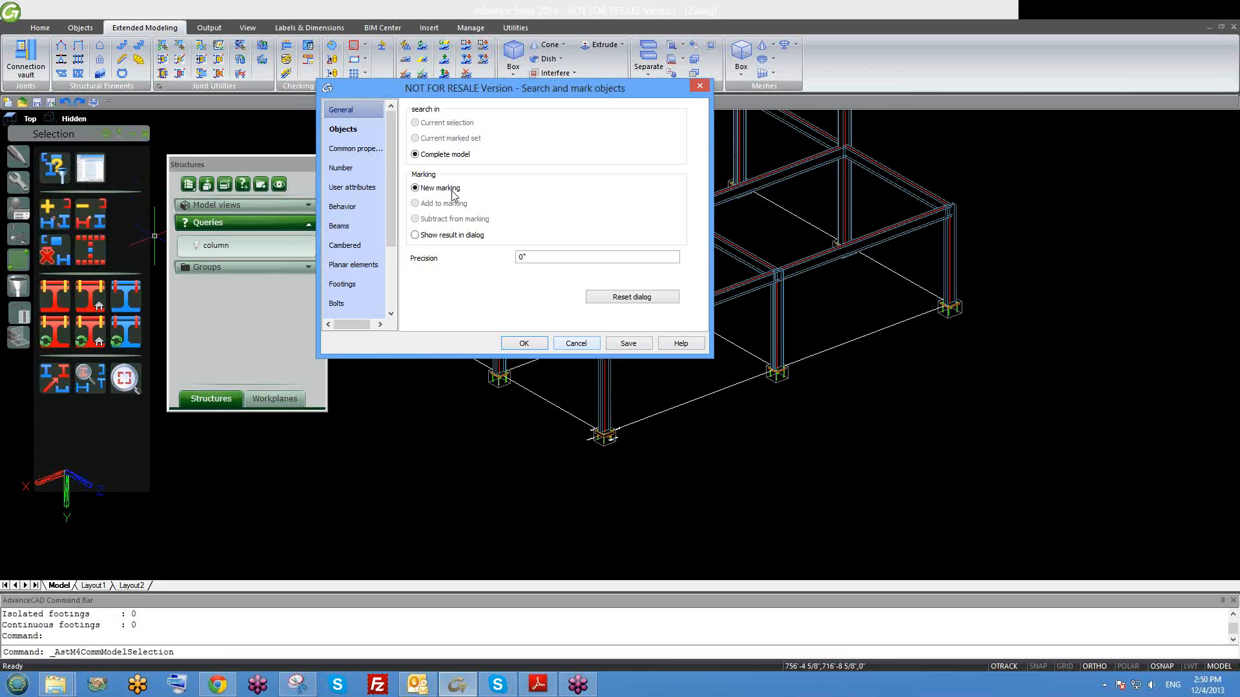
left_click(376, 133)
left_click_drag(391, 150, 391, 223)
left_click(340, 305)
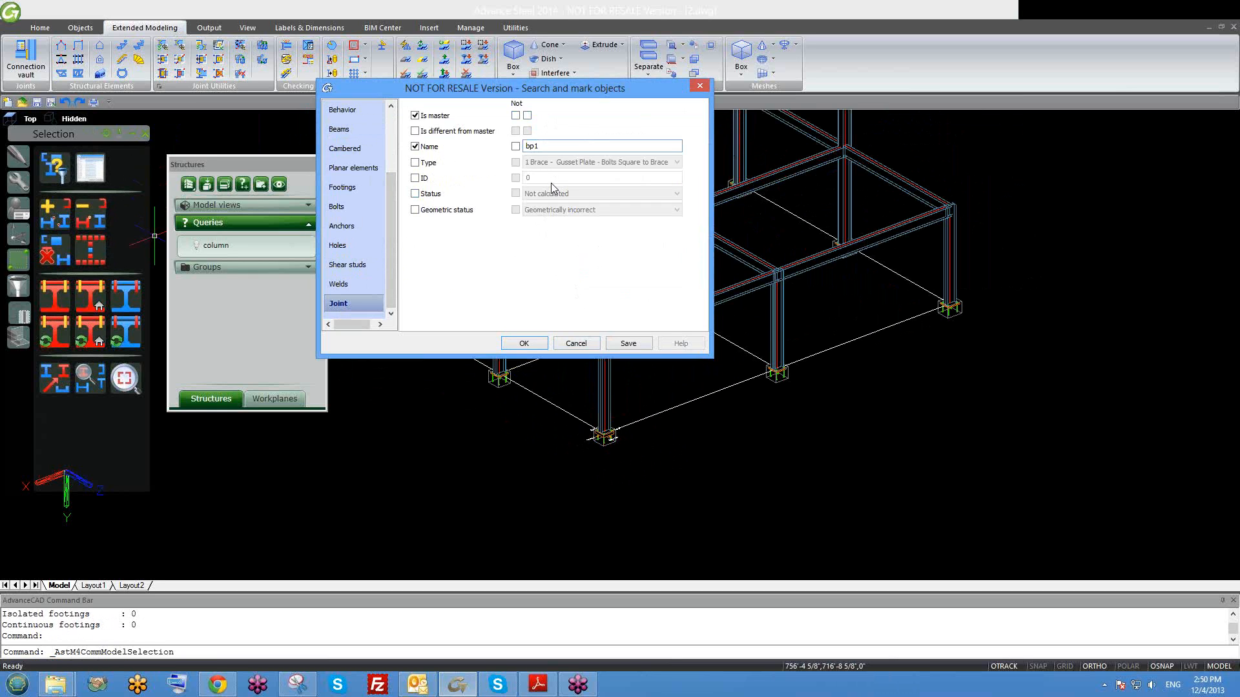
left_click(528, 116)
left_click(524, 343)
Examine the marked master base plate joint at the corner column and compare it with the other column bases.
scroll(591, 439, "up", 6)
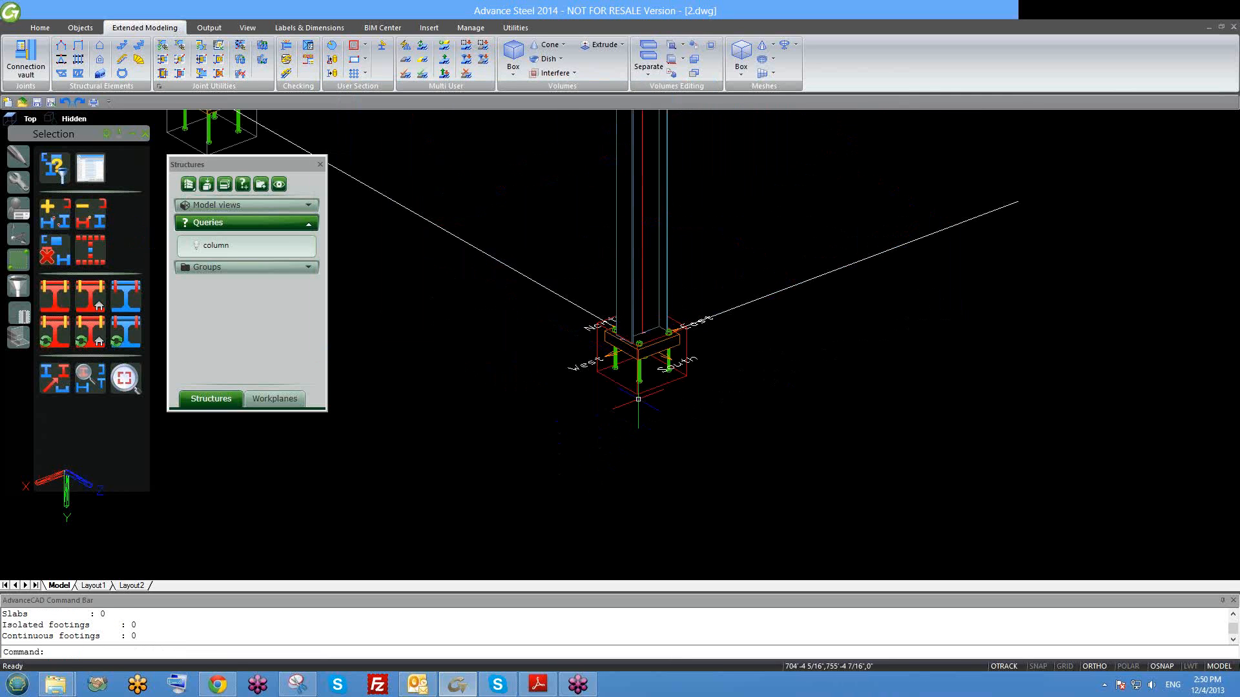
scroll(638, 399, "up", 2)
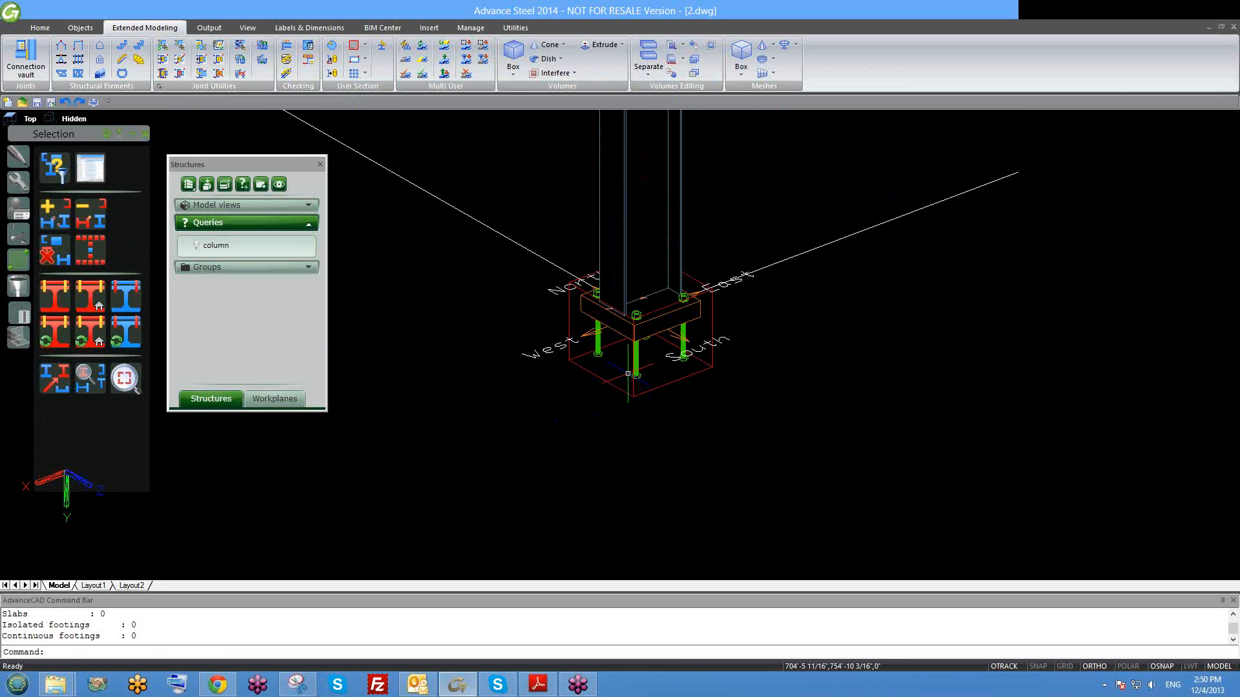
scroll(628, 373, "down", 2)
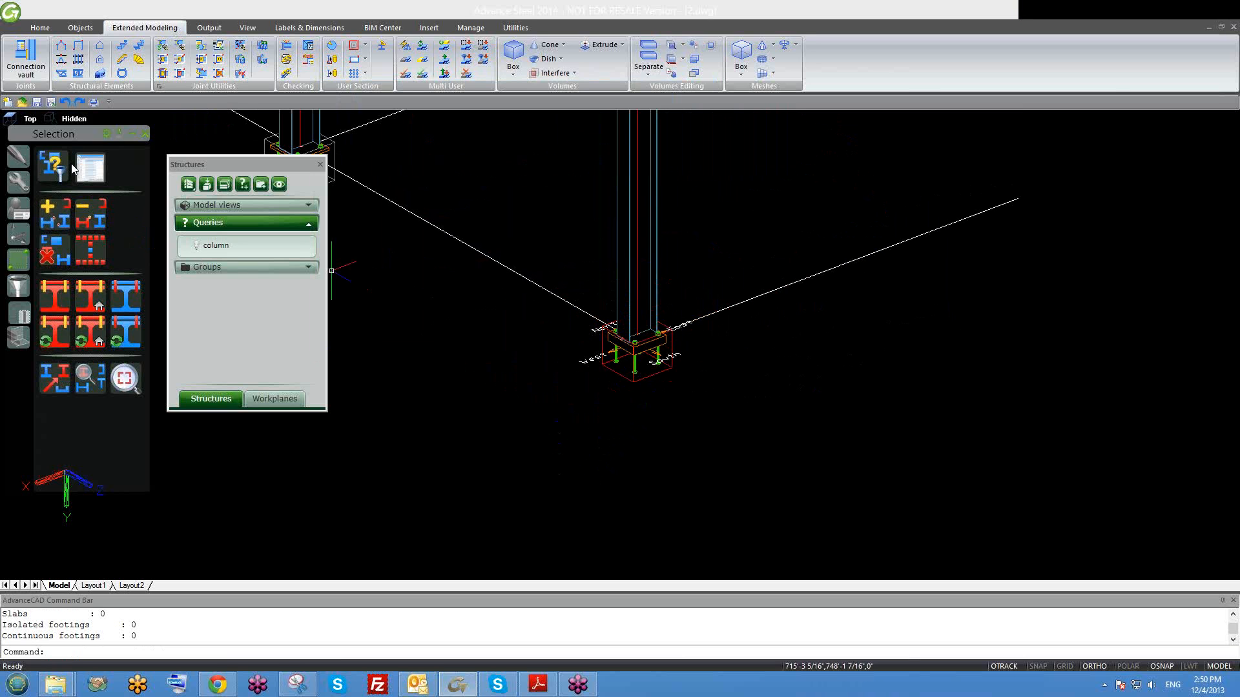
middle_click_drag(620, 372, 627, 393)
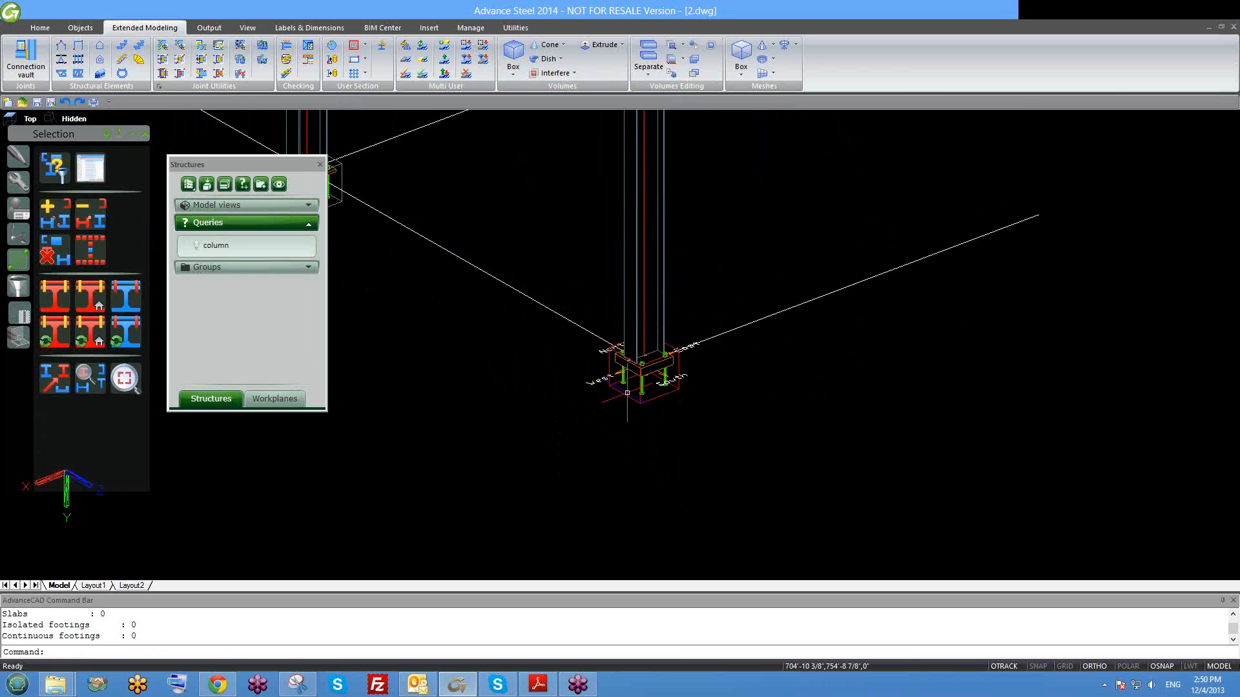
scroll(630, 397, "down", 3)
scroll(646, 420, "up", 2)
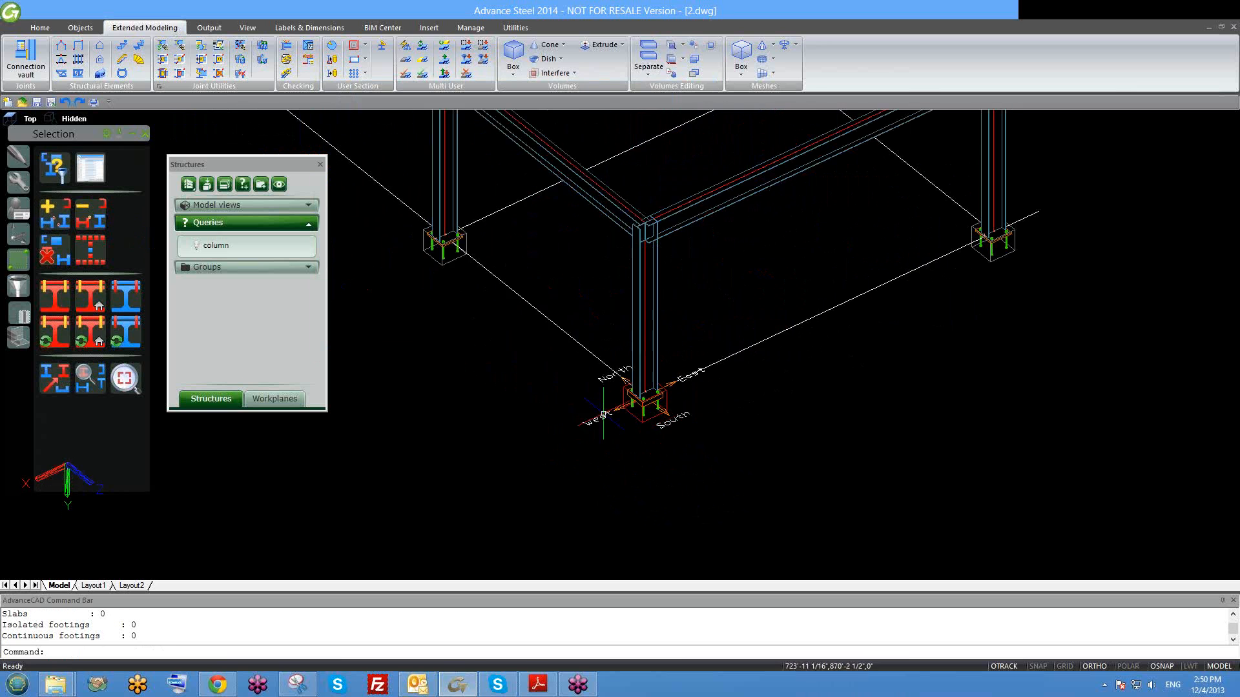
middle_click_drag(572, 393, 592, 414)
middle_click_drag(665, 465, 752, 410, "shift")
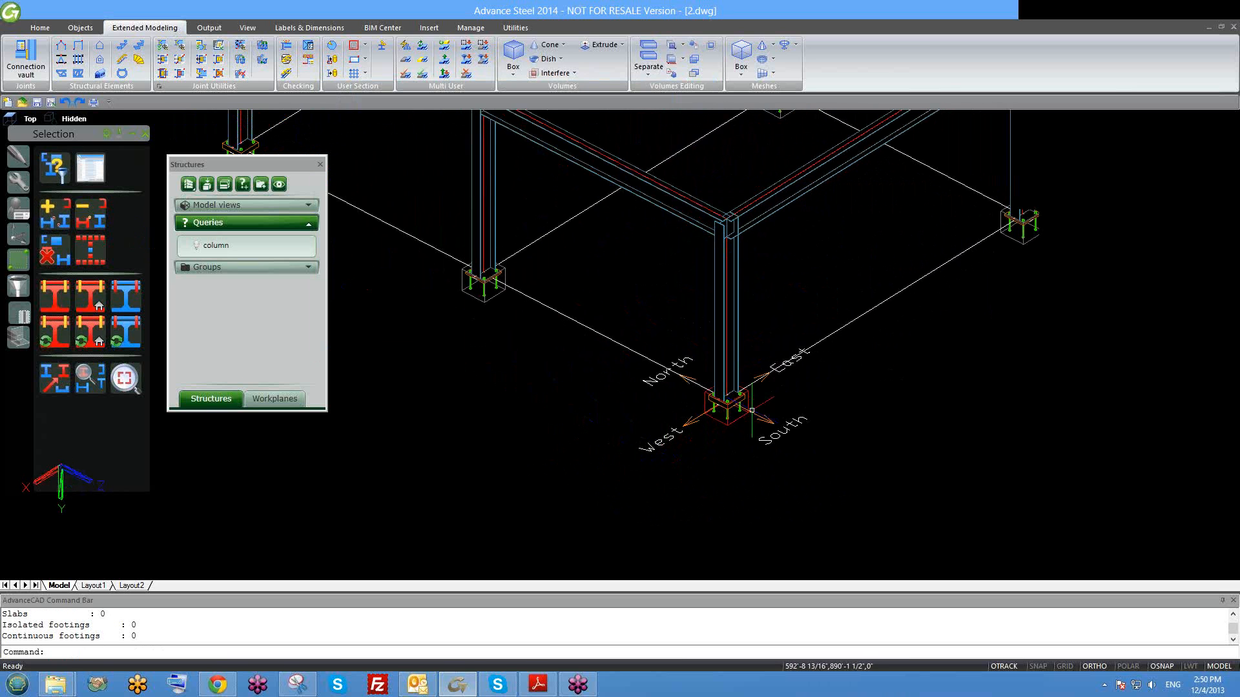
scroll(623, 381, "down", 3)
scroll(458, 280, "up", 2)
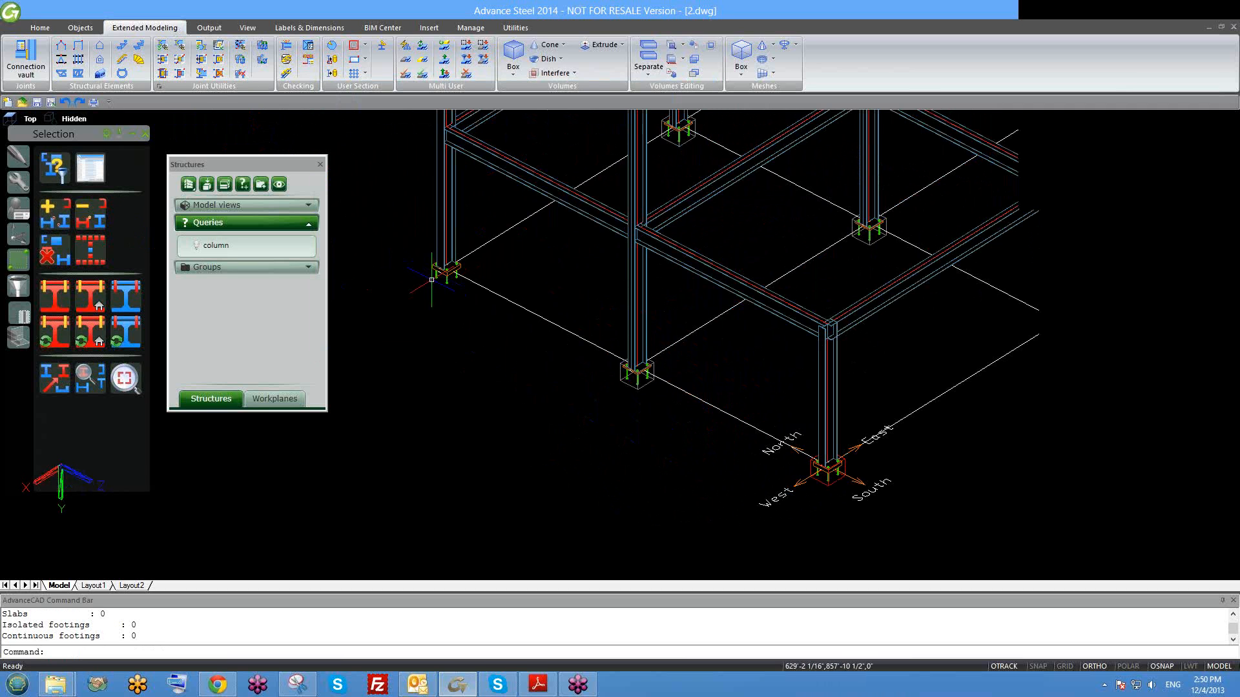
scroll(432, 279, "up", 2)
scroll(498, 287, "down", 4)
scroll(691, 406, "up", 3)
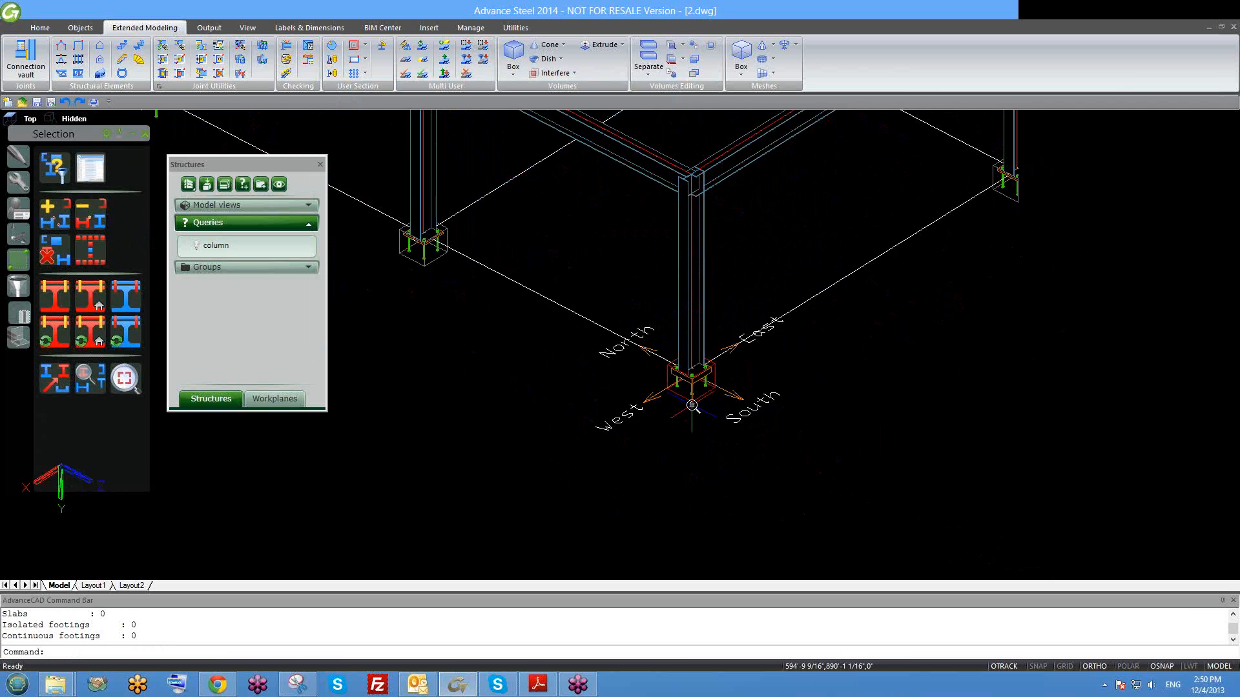
scroll(692, 405, "up", 2)
scroll(704, 368, "down", 3)
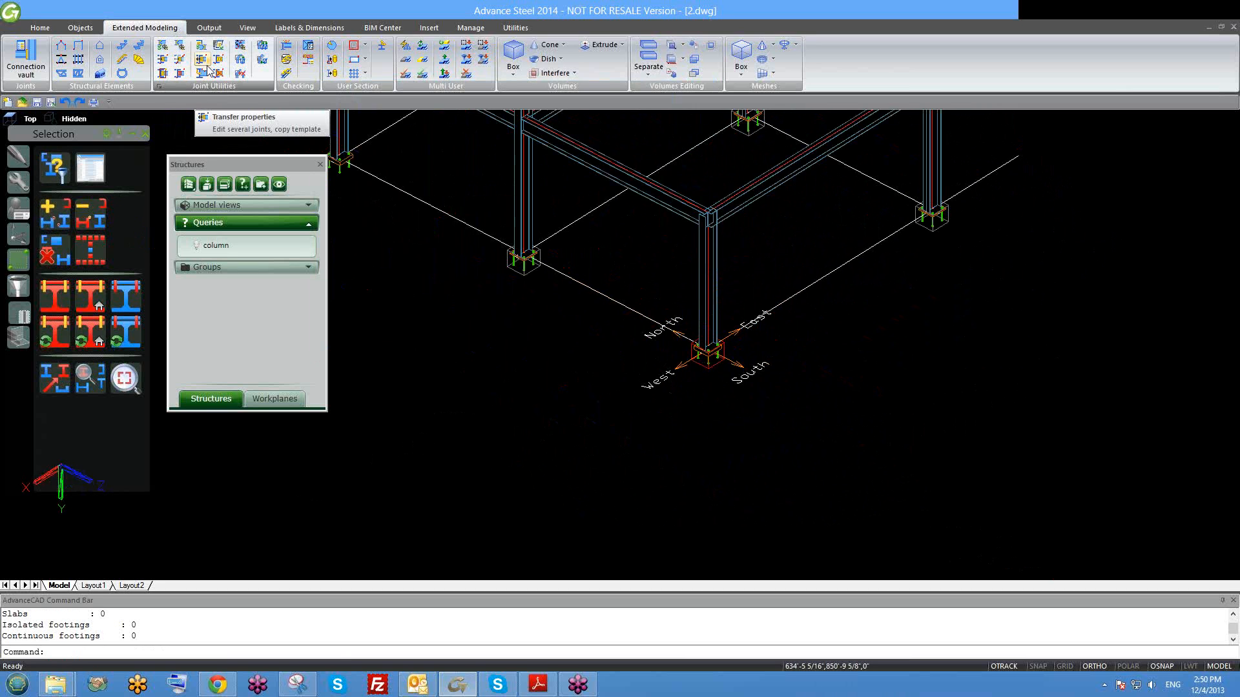
middle_click_drag(468, 206, 472, 261)
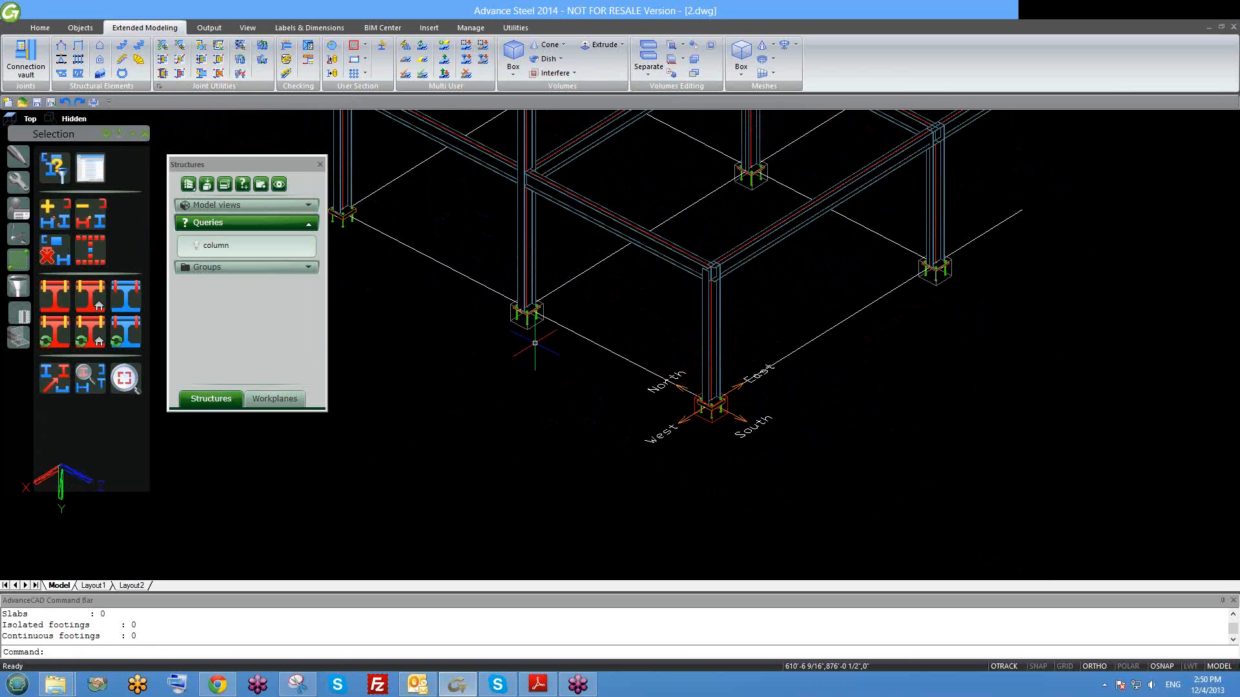
scroll(618, 377, "down", 3)
middle_click_drag(635, 402, 630, 391, "shift")
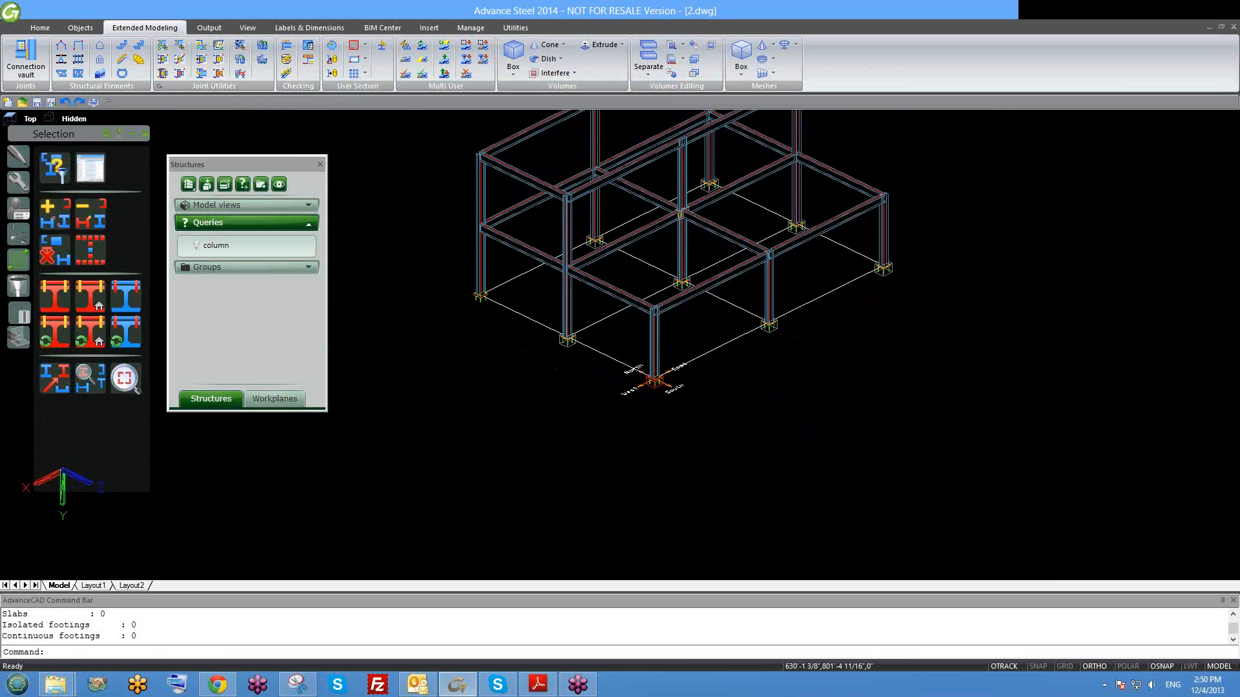
middle_click_drag(657, 351, 653, 374)
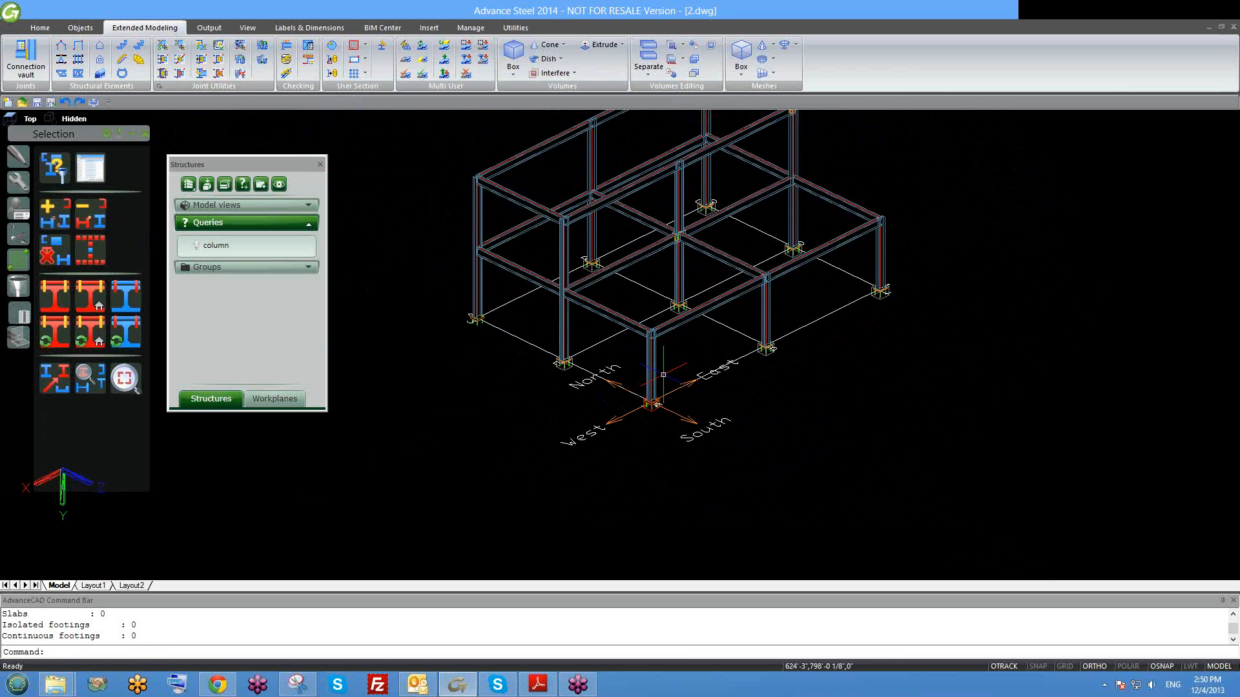
scroll(656, 394, "up", 5)
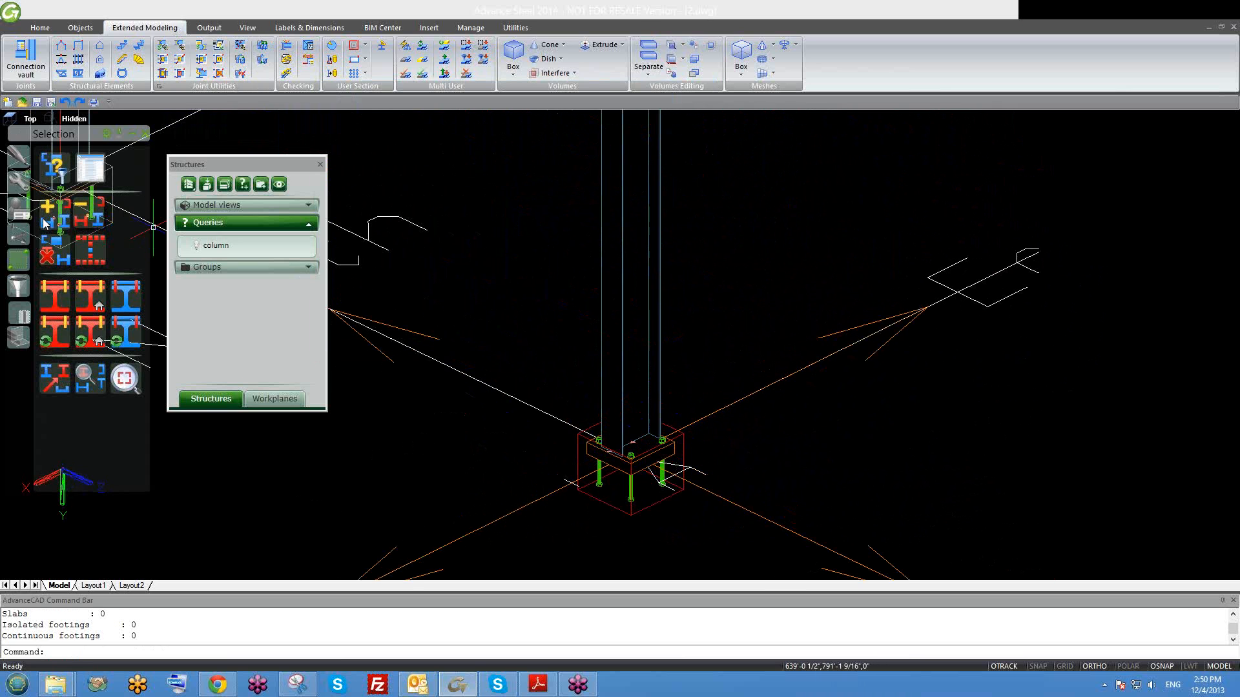
Rerun the joint search within the current marked set as a new marking.
left_click(56, 167)
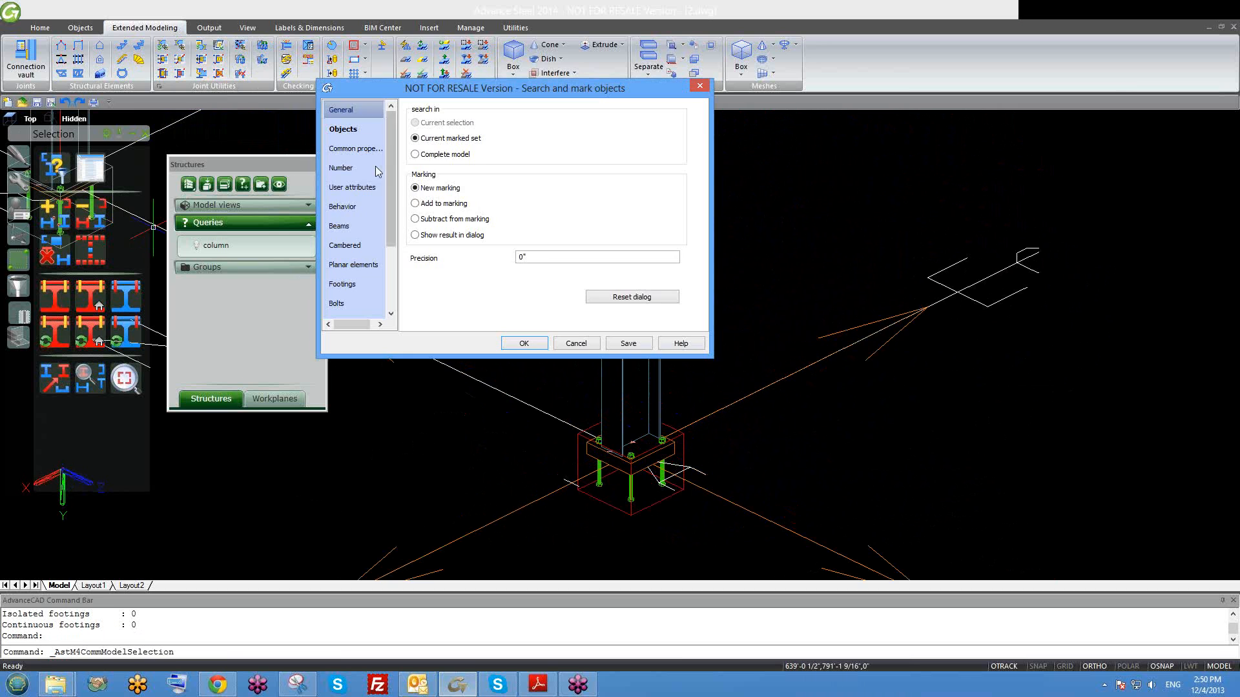
left_click(362, 132)
left_click_drag(389, 154, 386, 242)
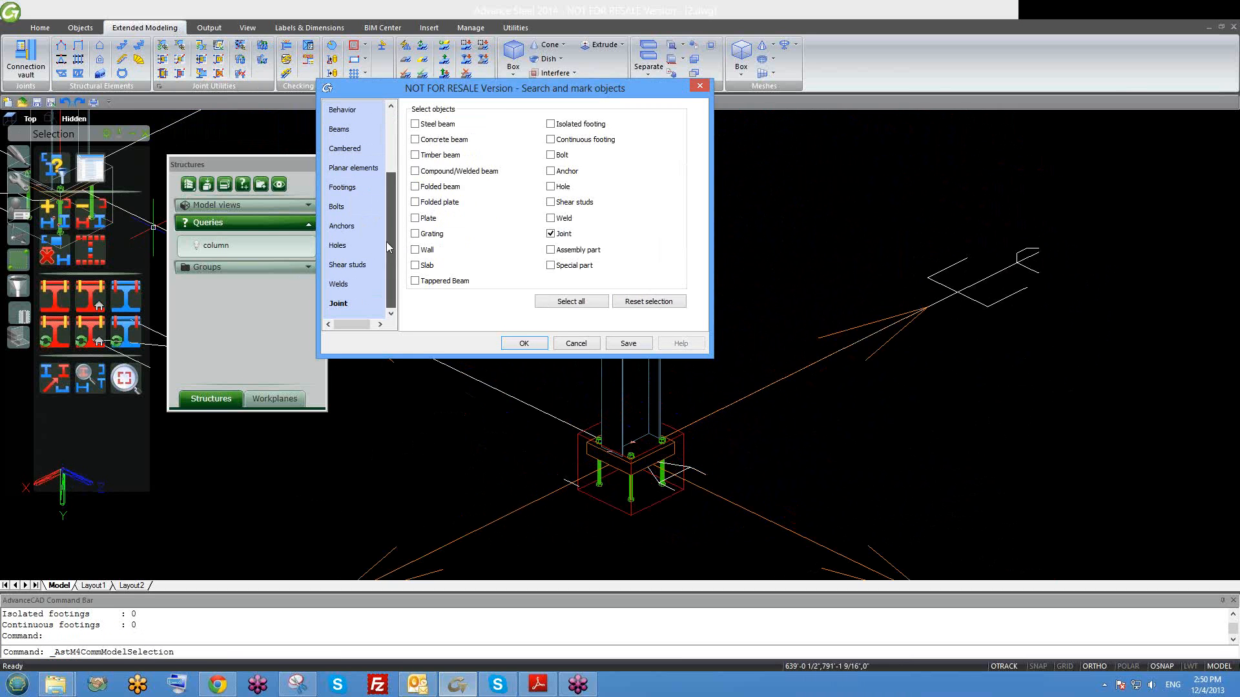
left_click(366, 303)
left_click(524, 343)
Zoom to the model extents and check where the marked master joint sits within the whole frame.
scroll(599, 460, "down", 5)
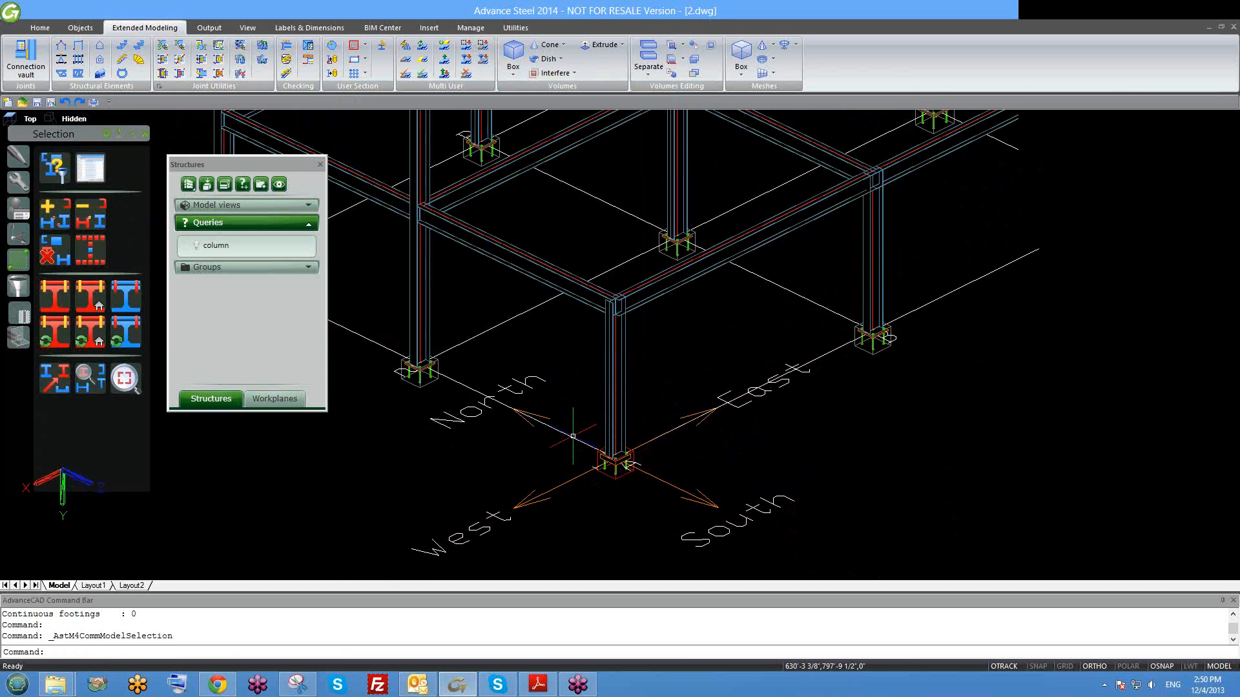
scroll(572, 430, "down", 2)
middle_click_drag(537, 408, 673, 407)
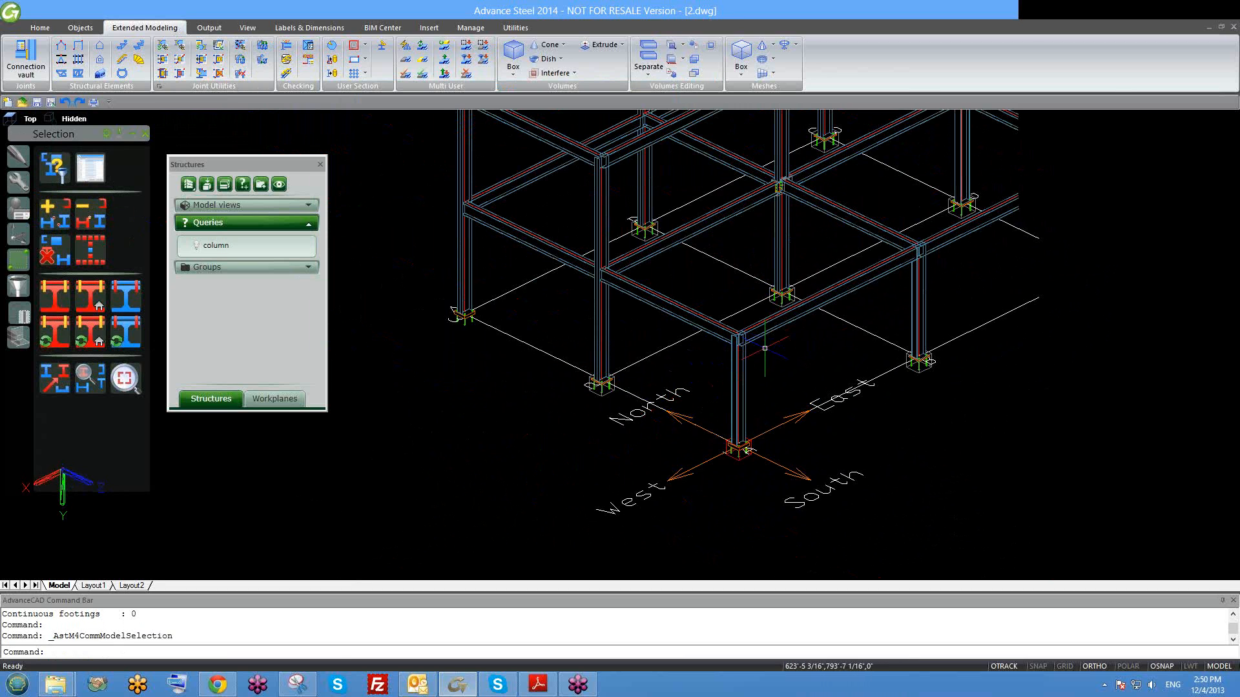
middle_click_drag(727, 366, 658, 418)
type("z")
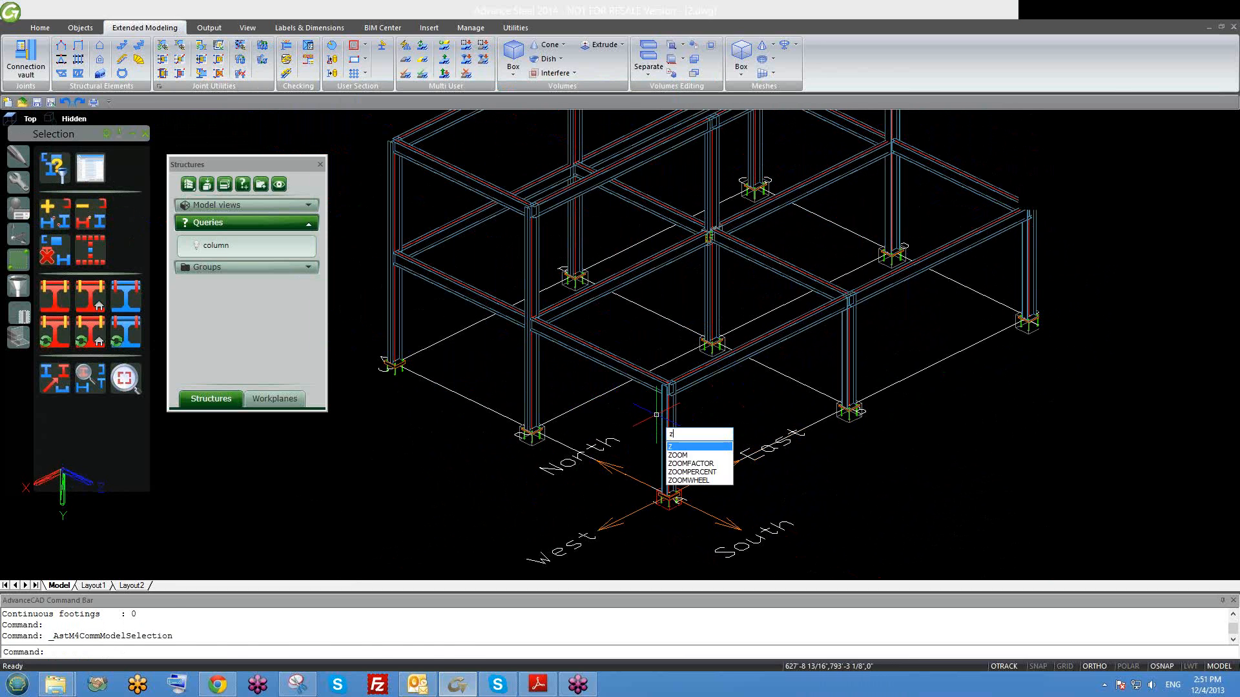
key("Return")
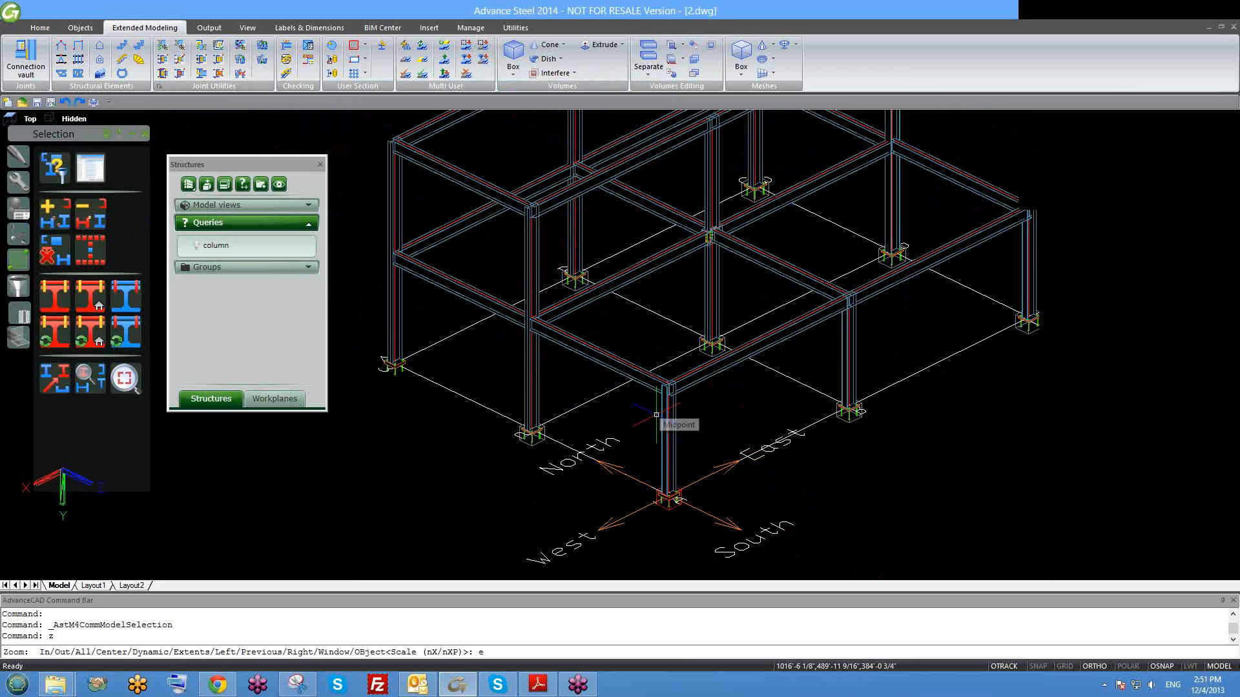
type("e")
key("Return")
scroll(630, 439, "down", 1)
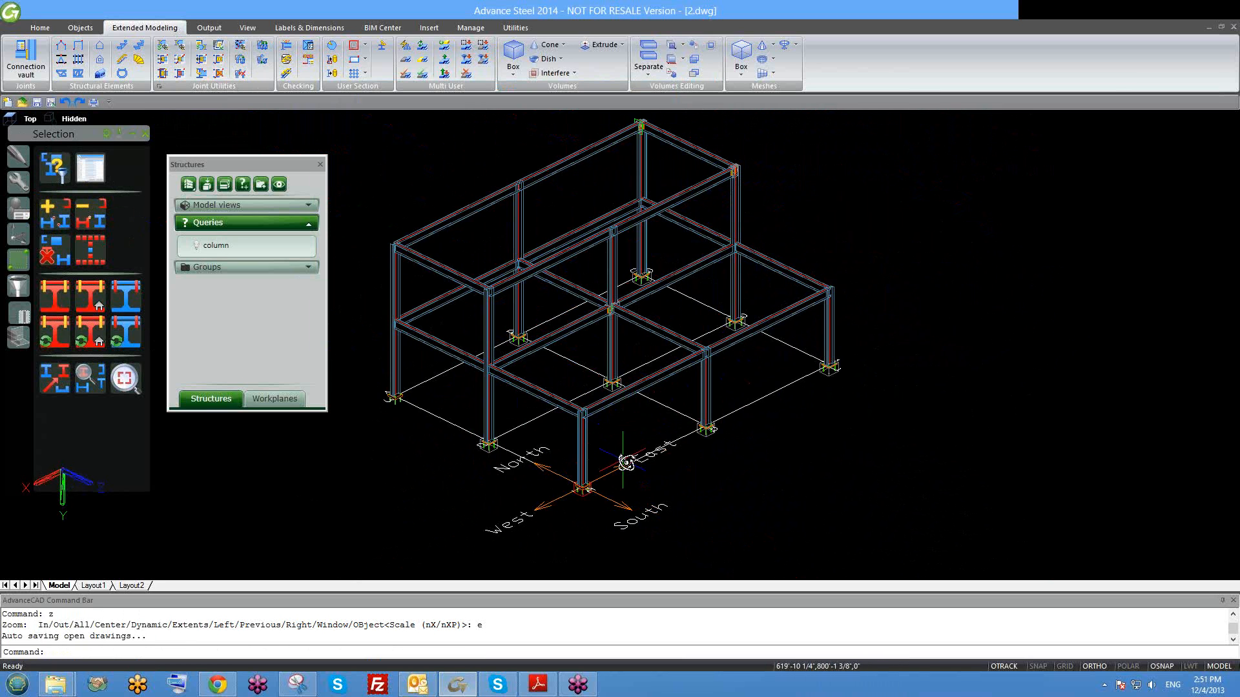
middle_click_drag(623, 460, 618, 452, "shift")
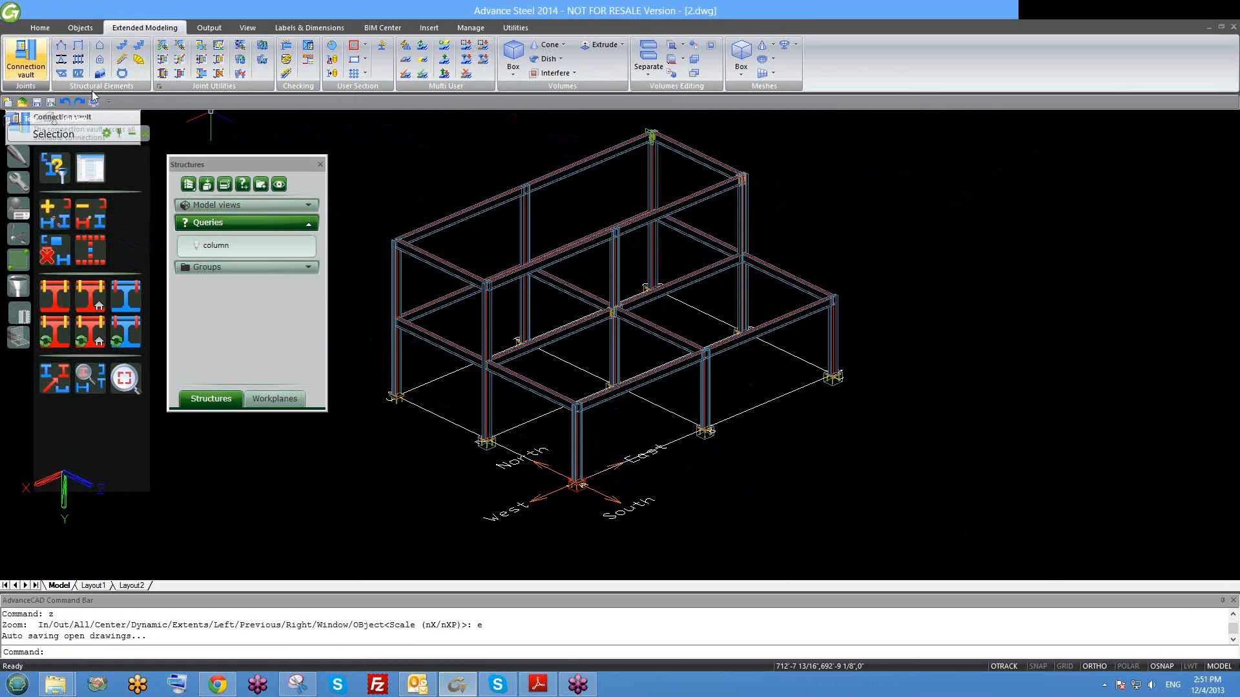
middle_click_drag(619, 486, 685, 464)
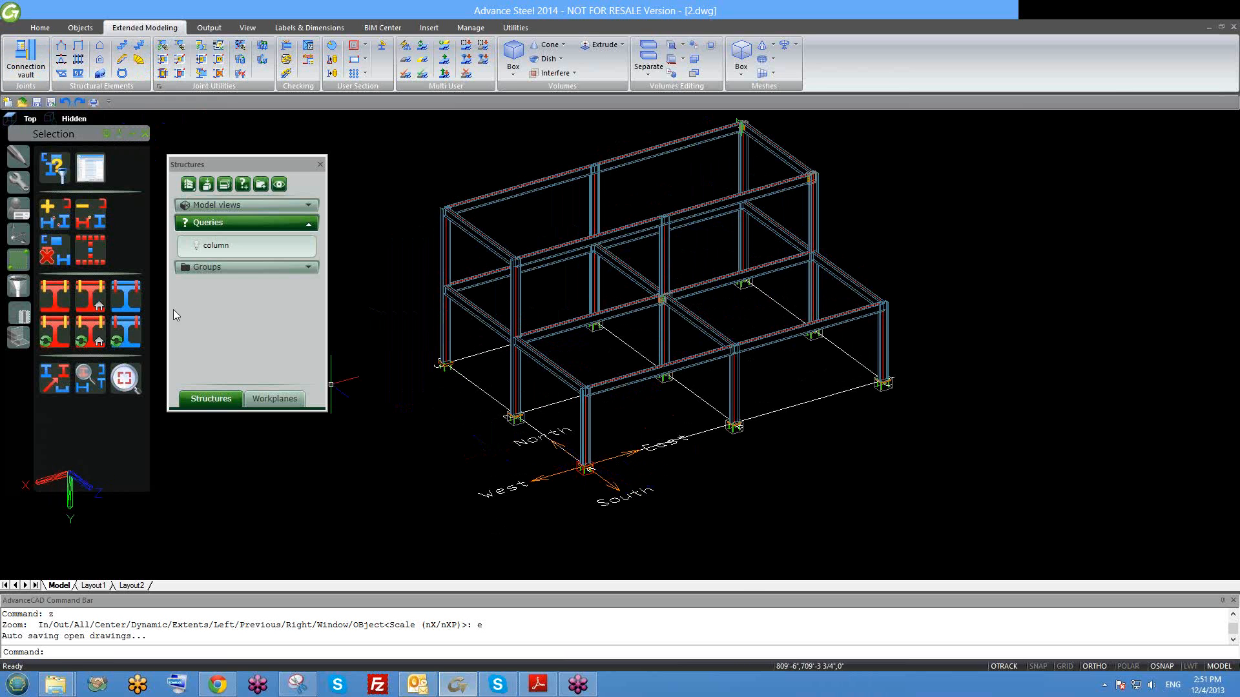
scroll(686, 462, "up", 1)
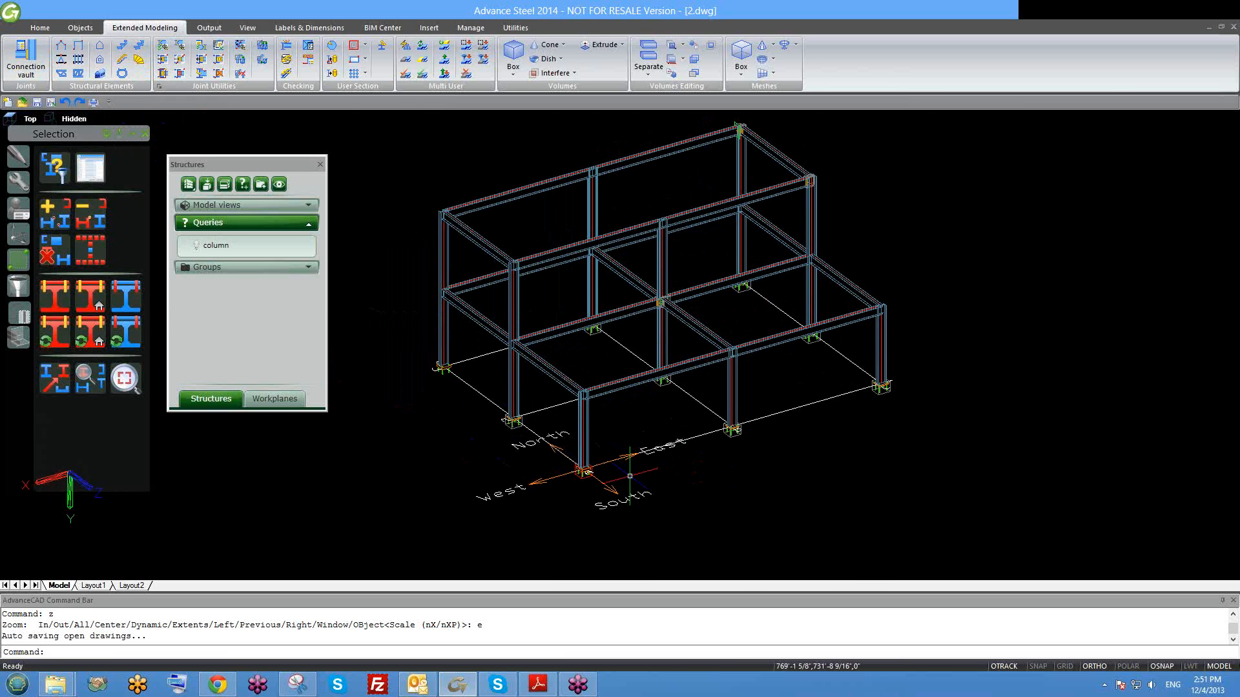
scroll(610, 476, "up", 3)
mouse_move(609, 476)
middle_mouse_down("shift")
mouse_move(603, 497)
mouse_move(592, 459)
middle_mouse_up("shift")
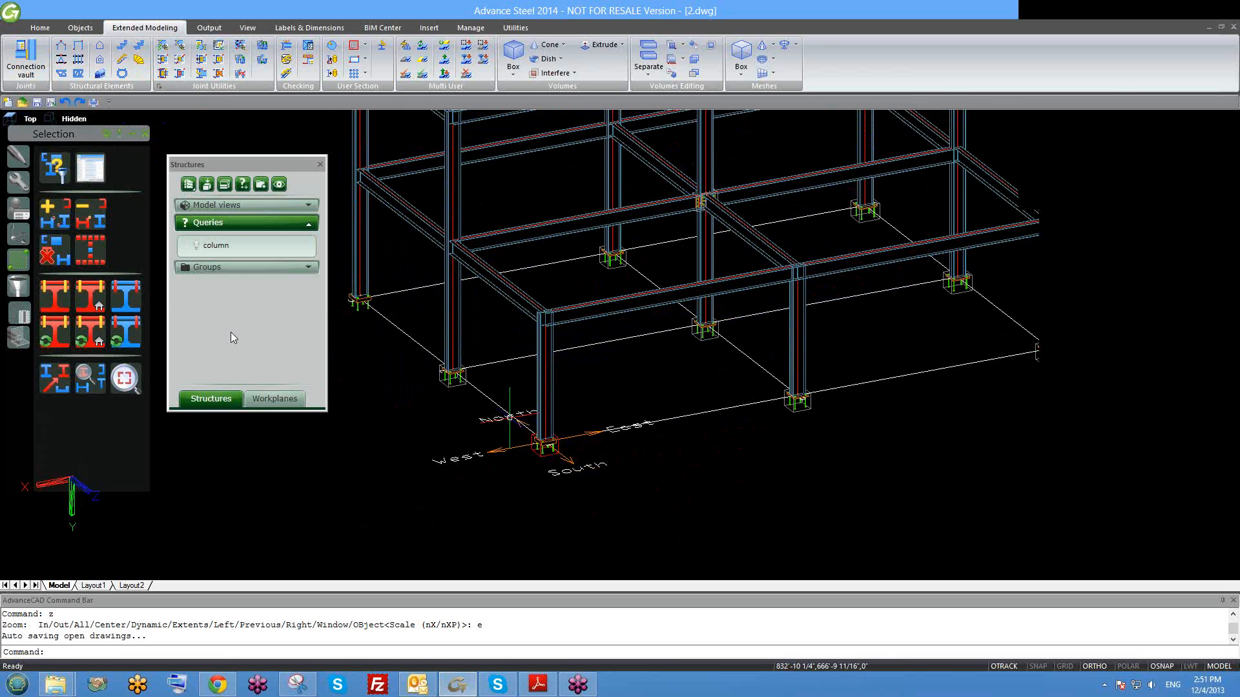
left_click(21, 240)
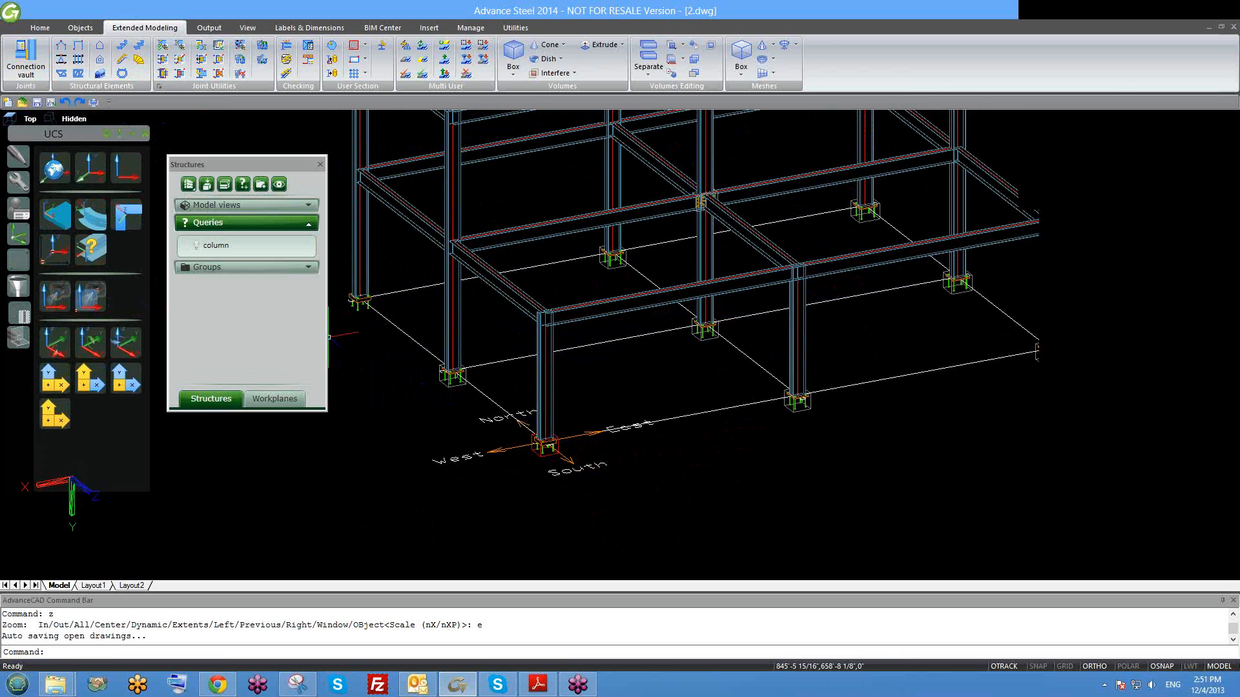
scroll(716, 481, "down", 5)
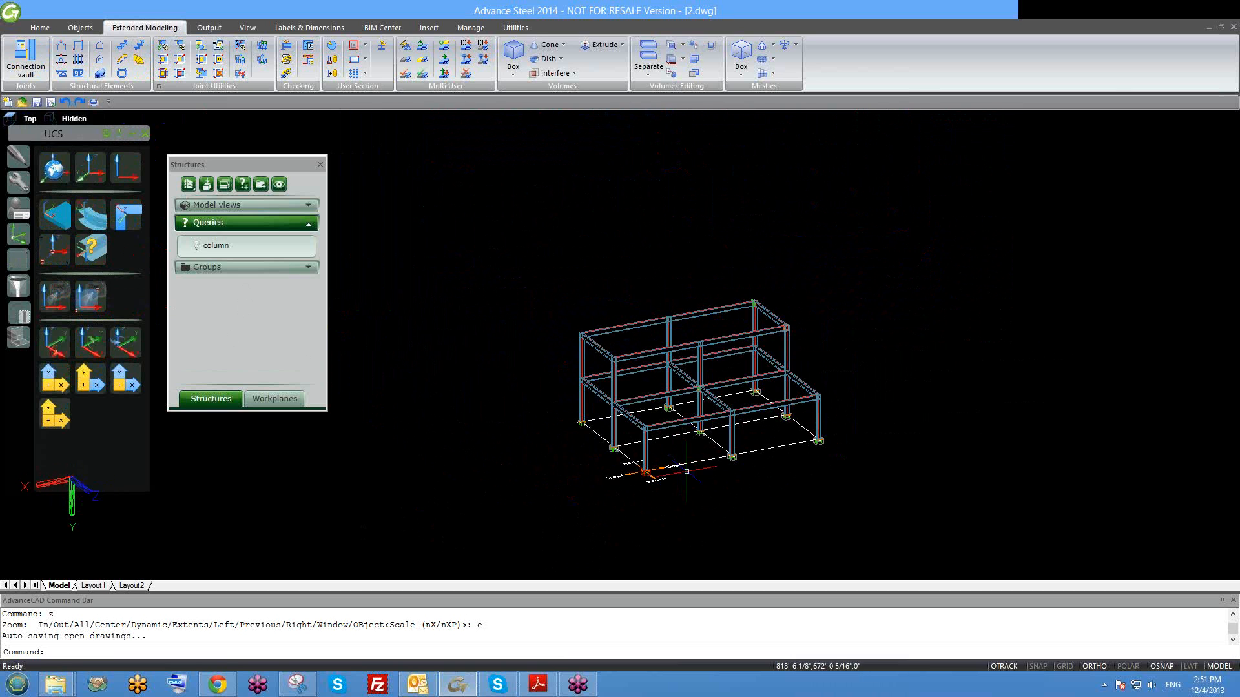
middle_click_drag(767, 472, 687, 476, "shift")
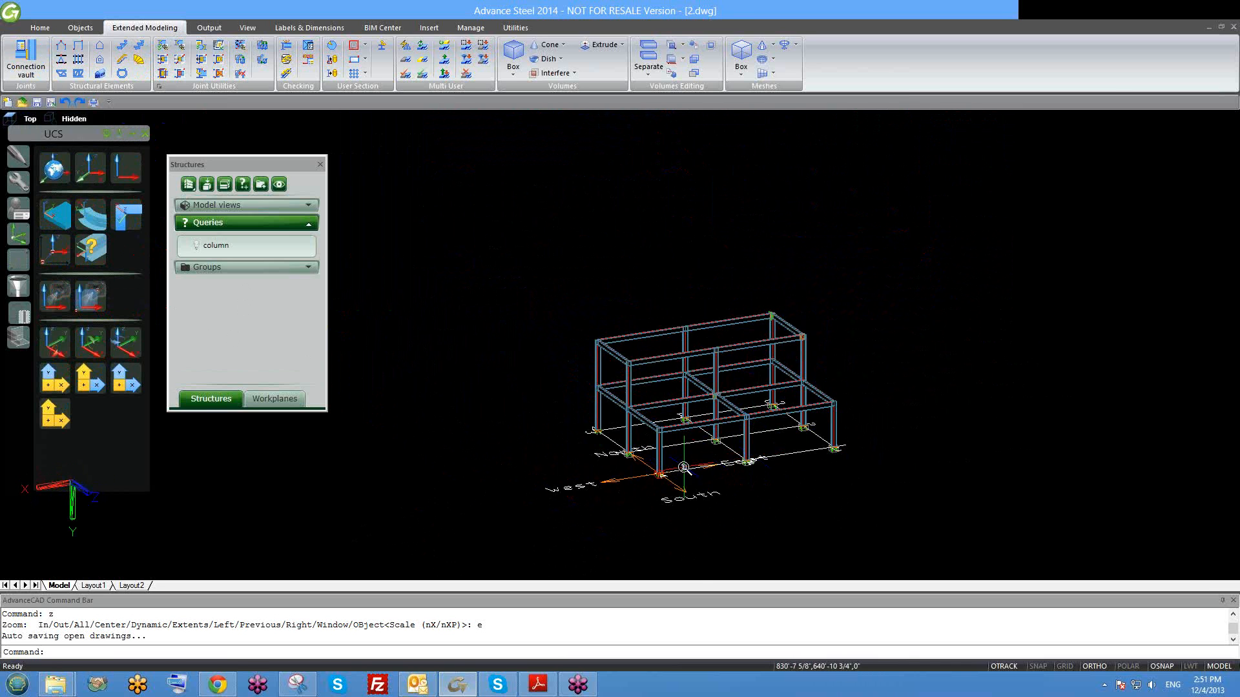
scroll(698, 452, "up", 5)
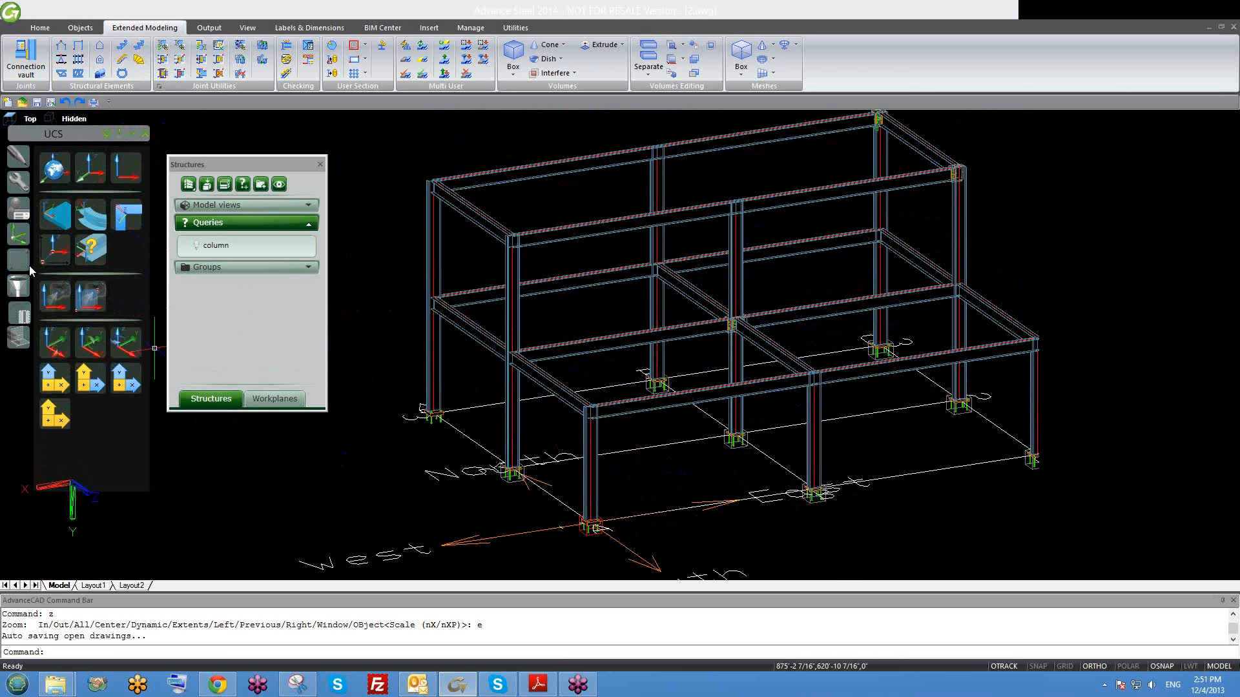
left_click(56, 259)
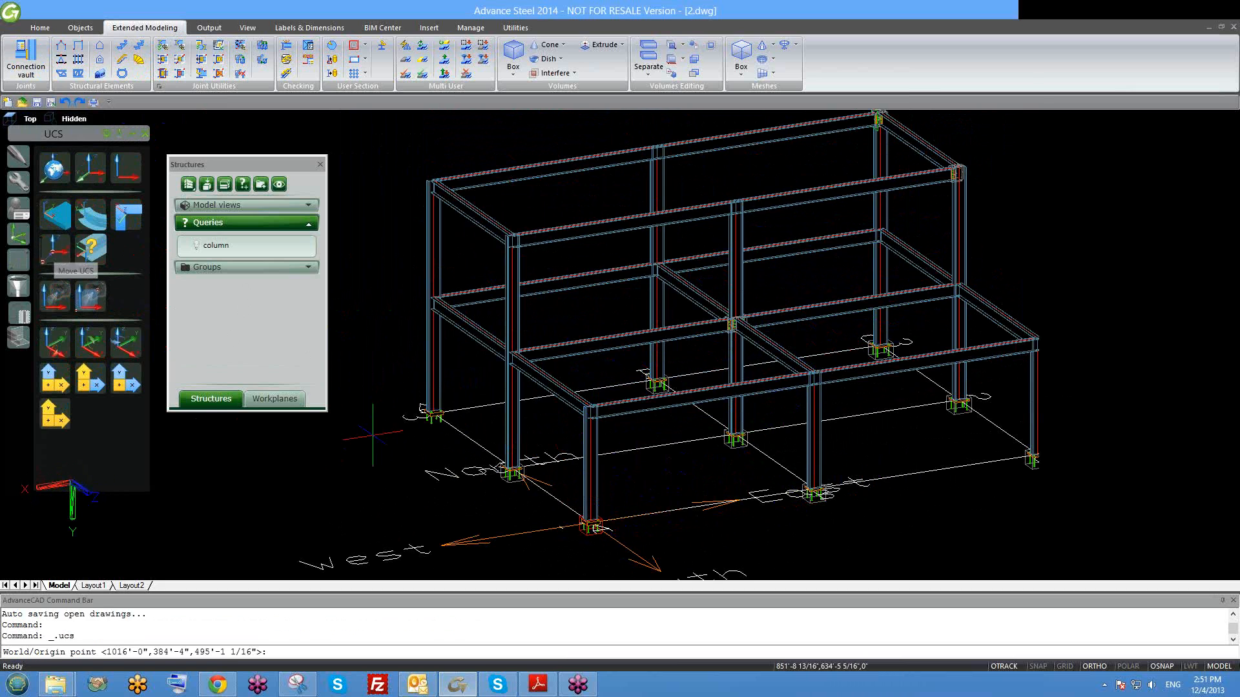
scroll(541, 521, "up", 6)
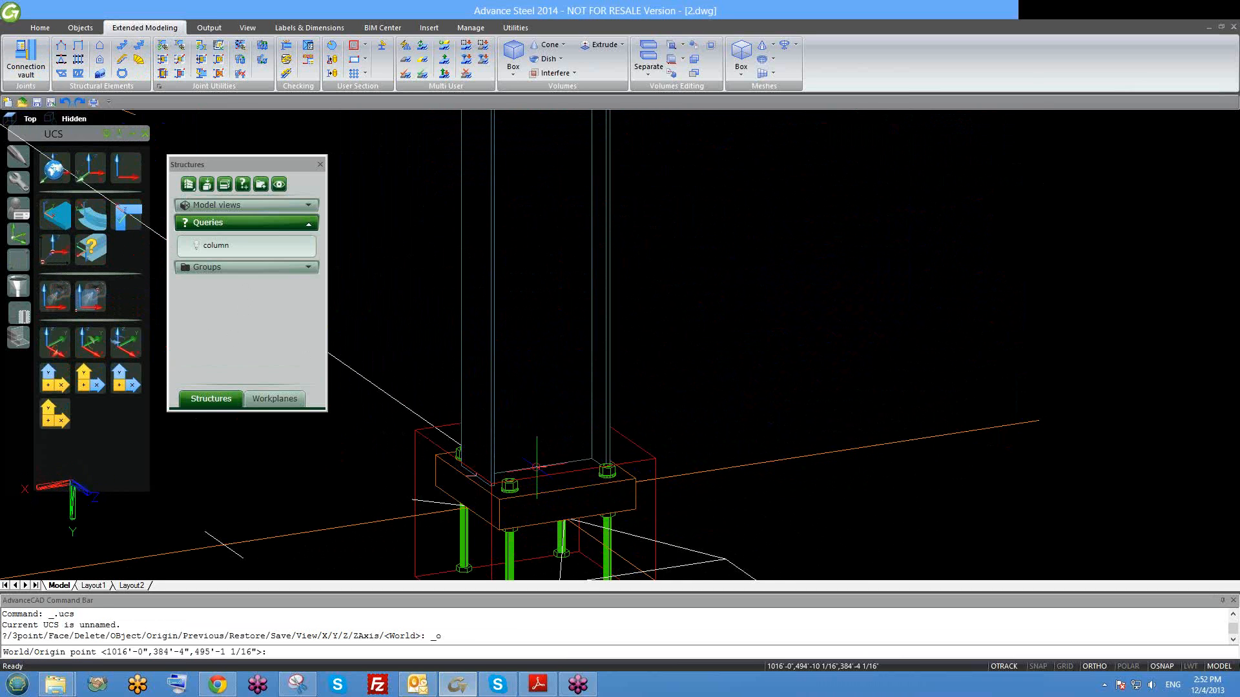
Open the object snap settings and turn object snap on.
right_click(1171, 668)
left_click(1202, 656)
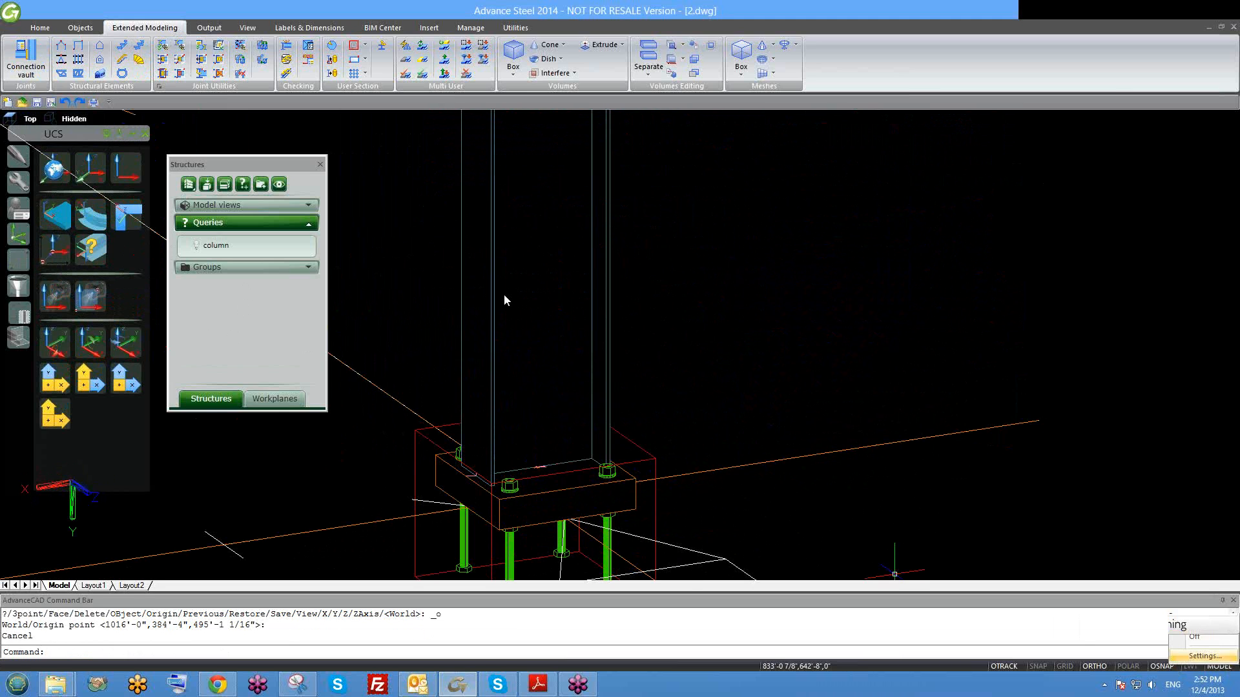
left_click(647, 451)
scroll(649, 462, "down", 4)
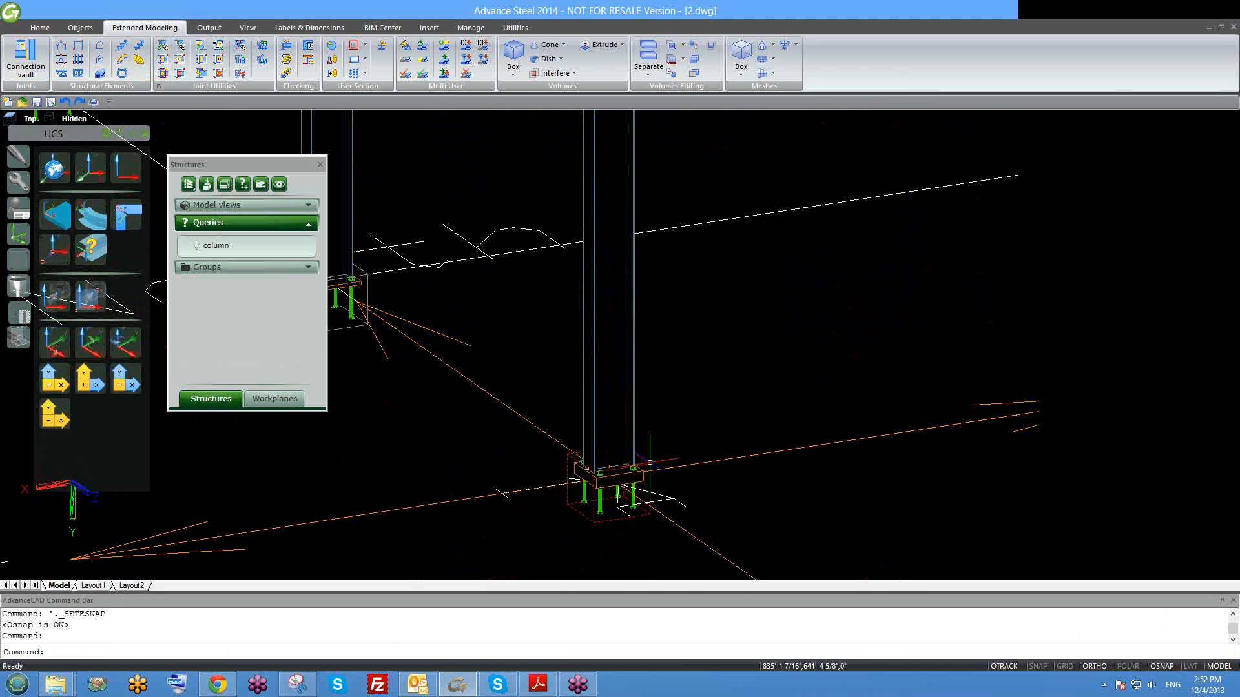
Update the base plate layout in the corner column's base plate joint properties.
double_click(650, 462)
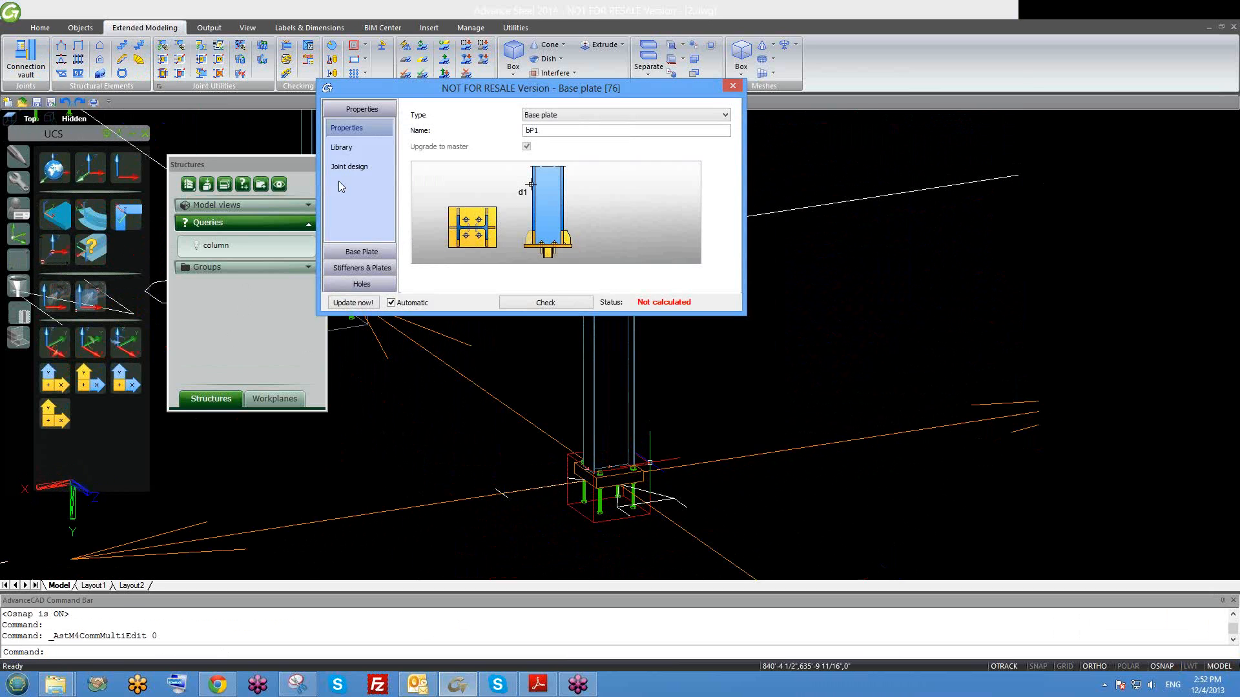
left_click(364, 251)
key("Return")
key("Escape")
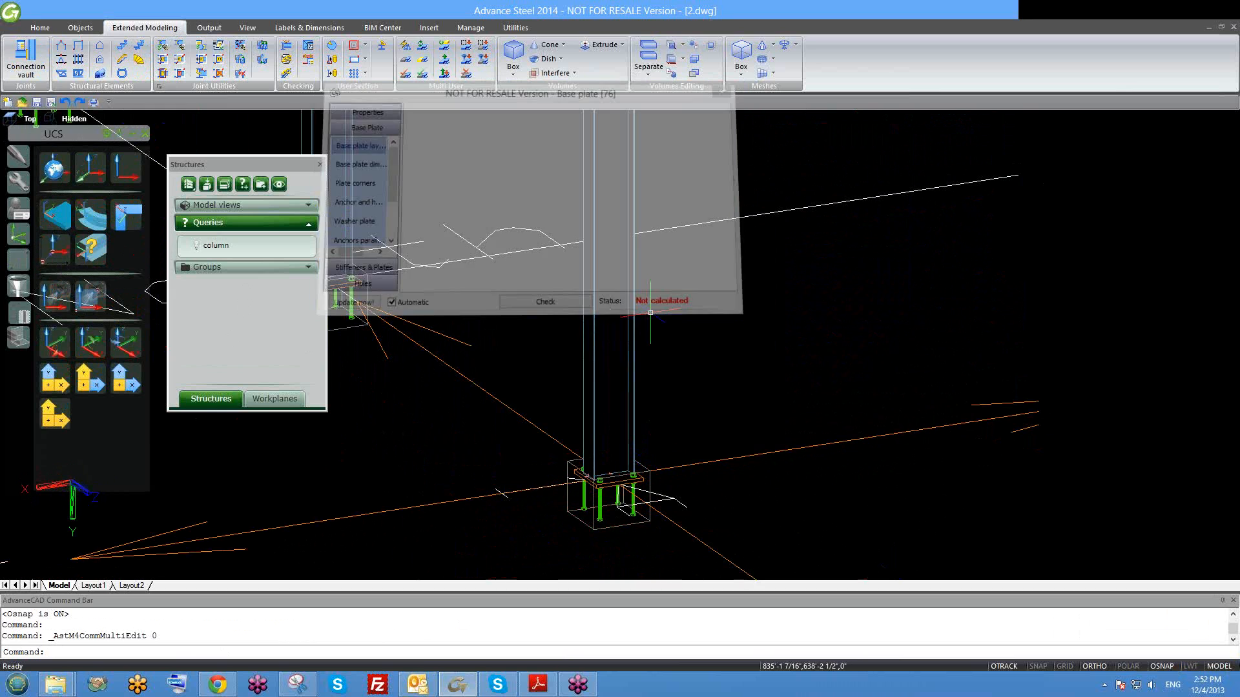
Move the UCS origin to the center of the corner column's base.
middle_click_drag(648, 486, 623, 399)
left_click(57, 252)
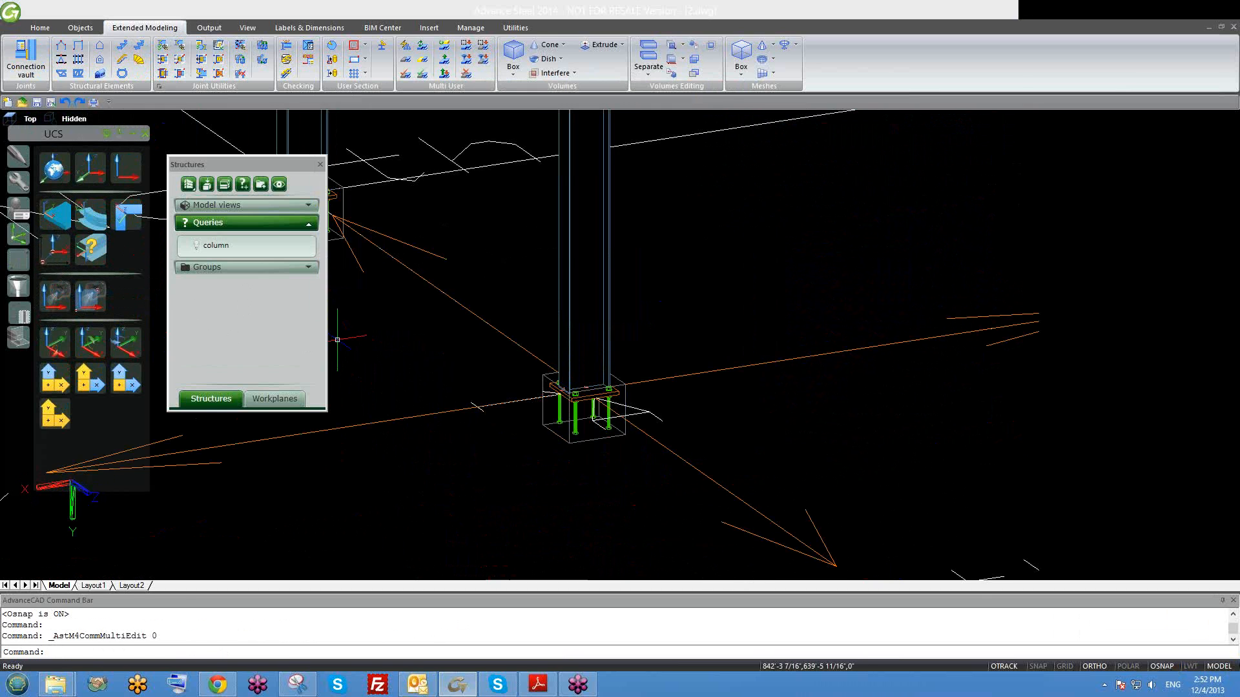
scroll(587, 388, "up", 2)
left_click(593, 402)
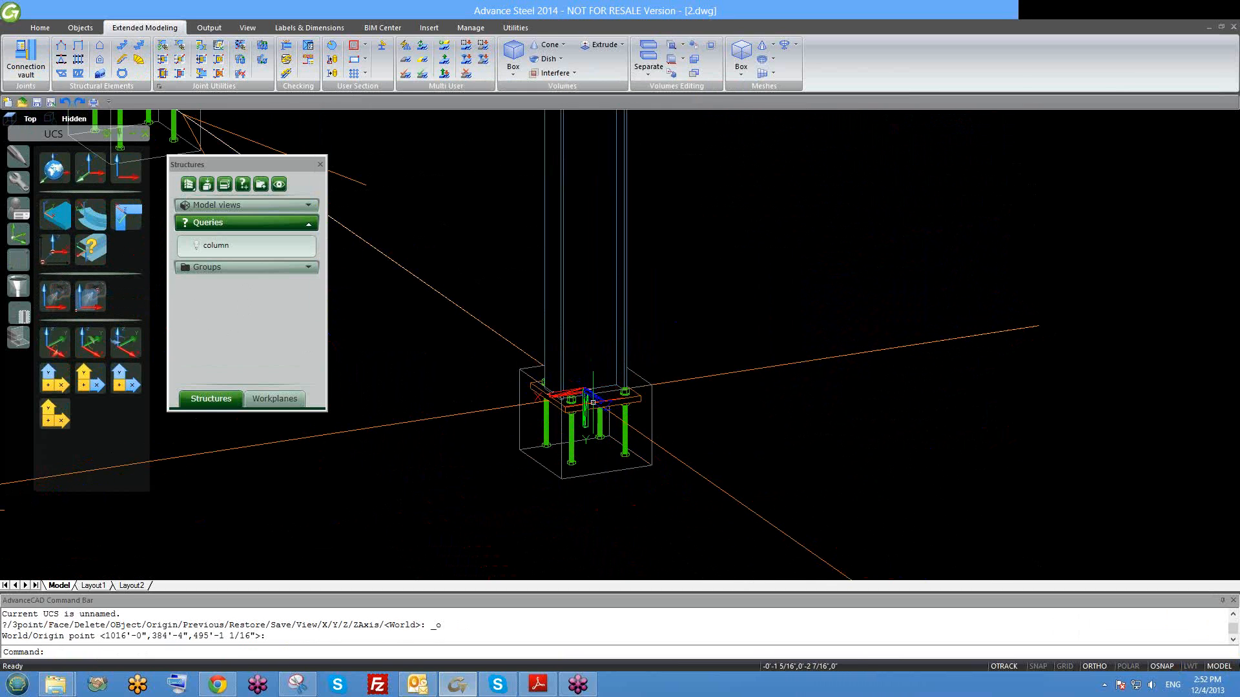
type("ucsw")
key("Return")
key("Escape")
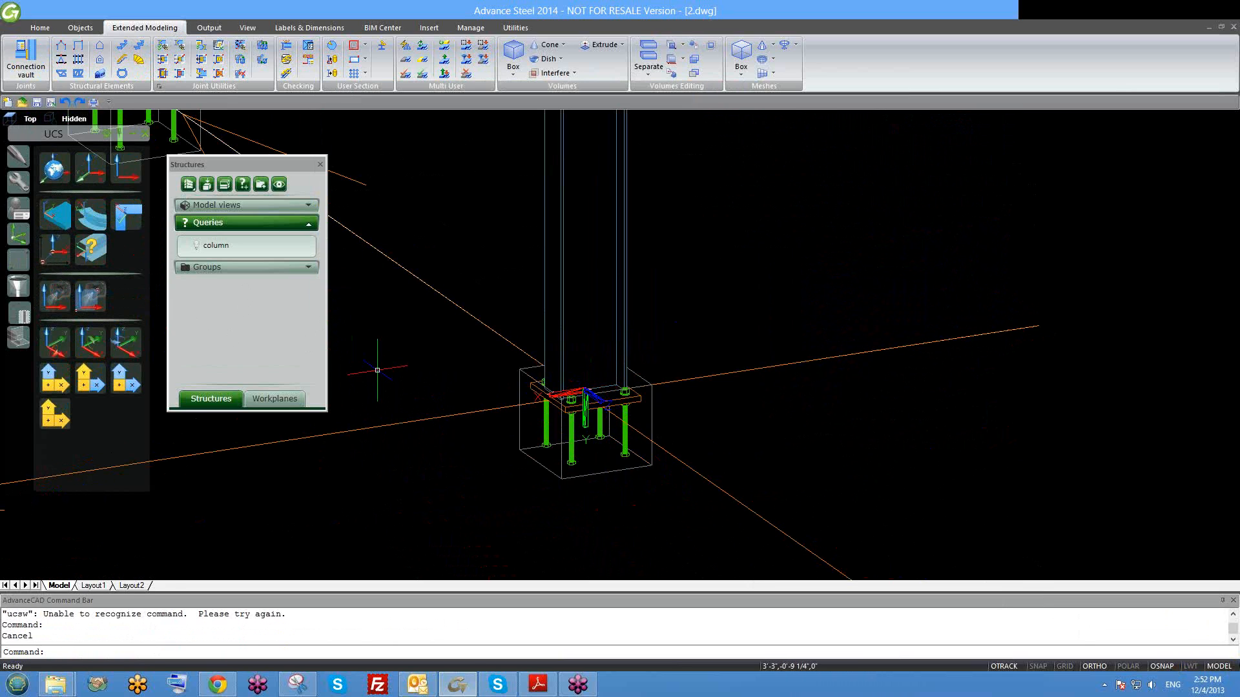
Reset the UCS at the corner column base to the World orientation.
type("ucs")
key("Return")
type("w")
key("Return")
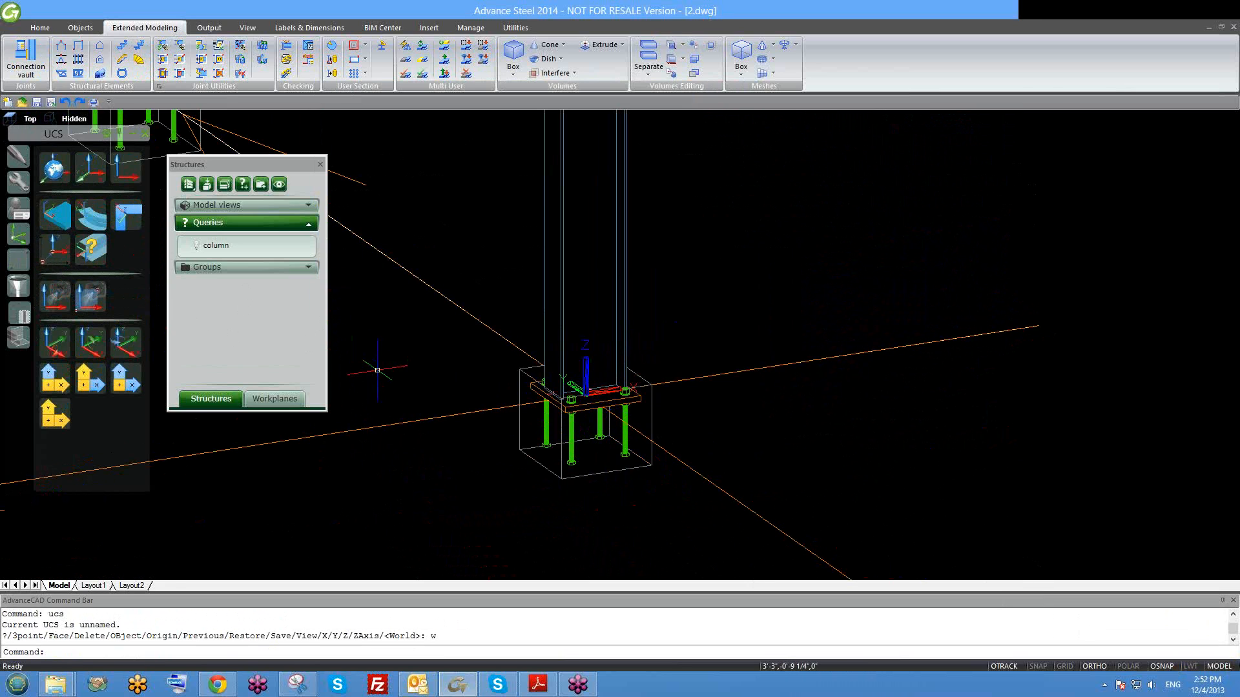
Rotate the UCS 90 degrees about its X axis.
middle_click_drag(621, 421, 599, 437)
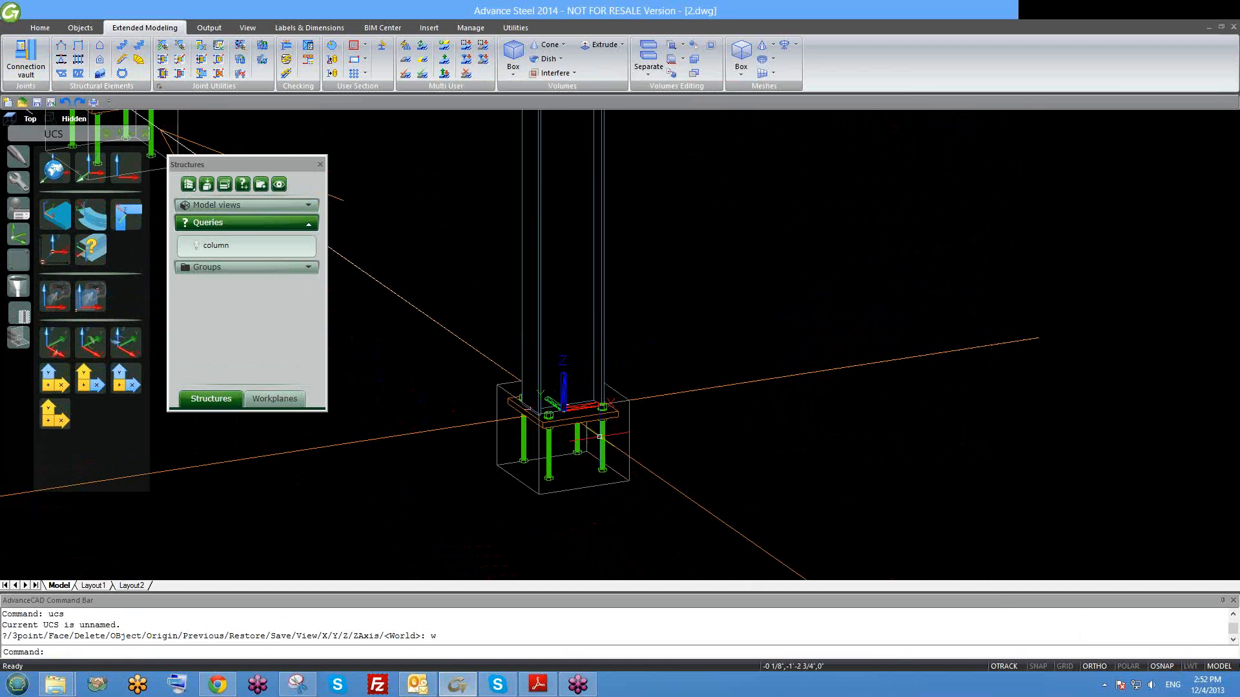
type("ucs")
key("Return")
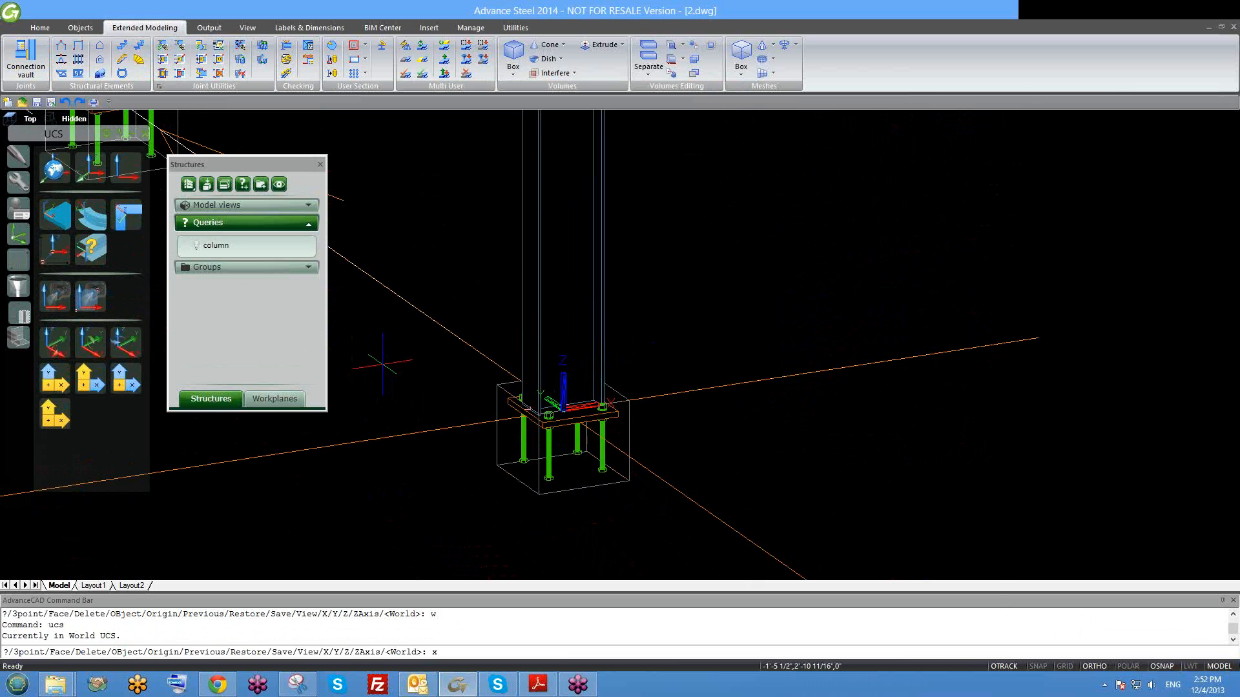
type("x")
key("Return")
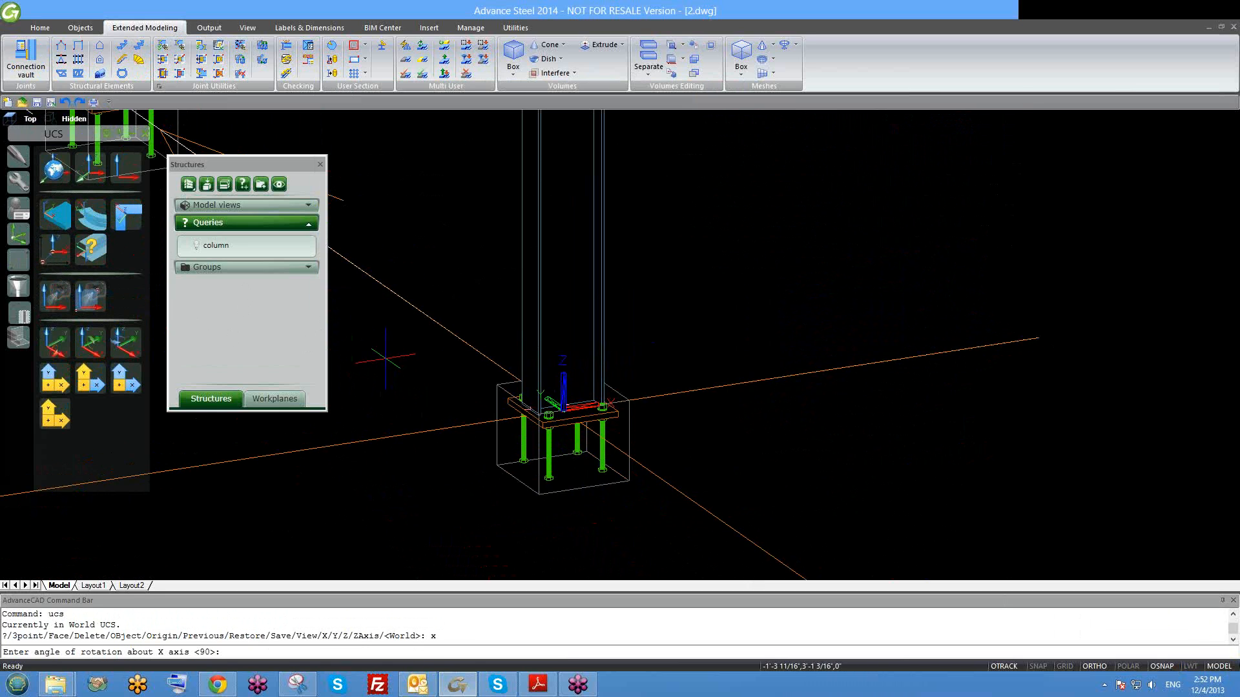
key("Return")
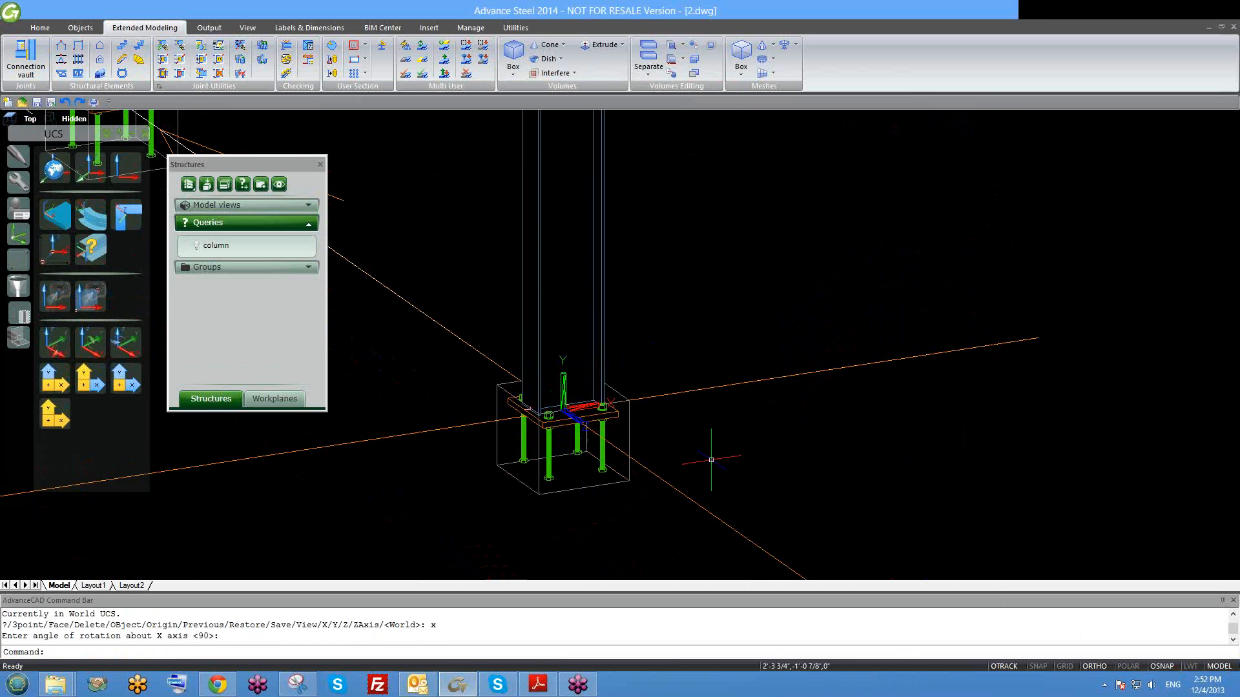
middle_click_drag(613, 398, 601, 398, "shift")
scroll(579, 386, "down", 5)
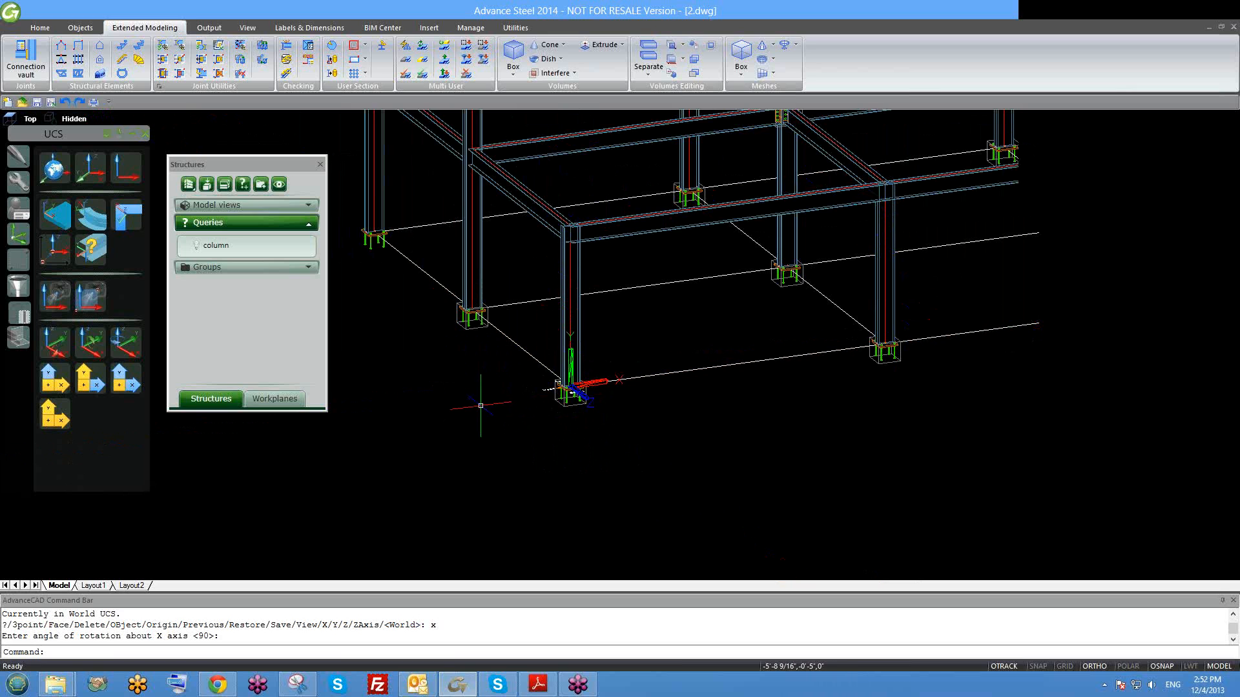
left_click(80, 28)
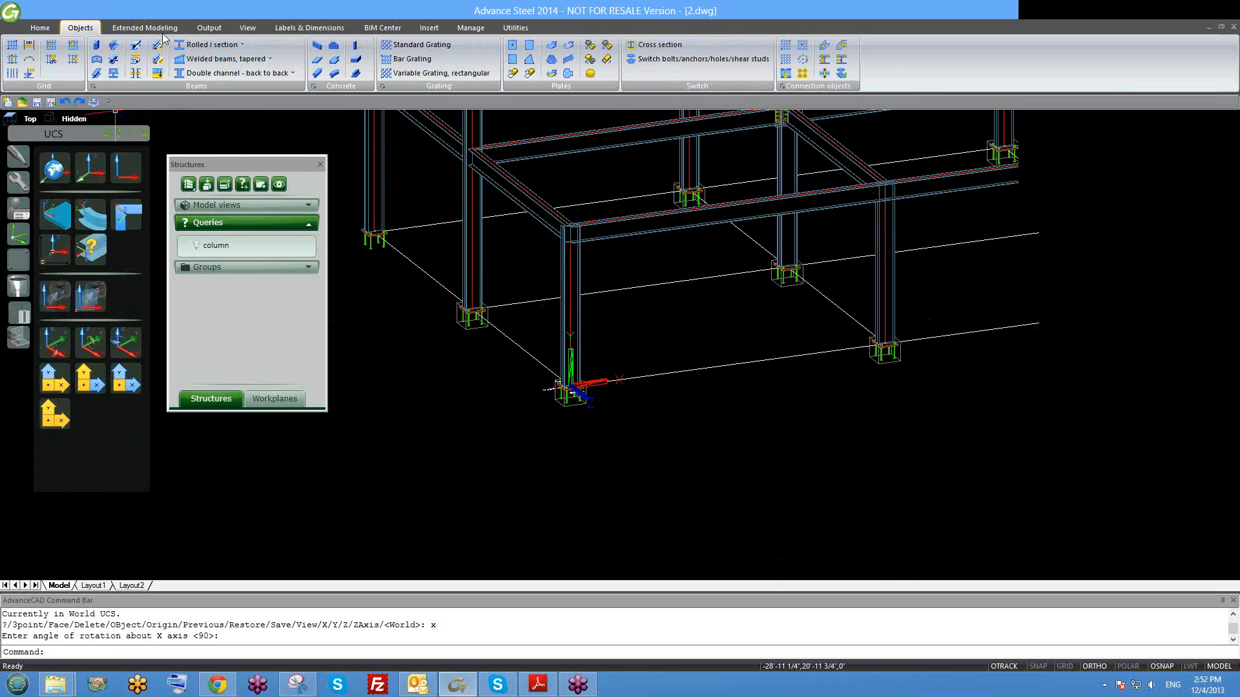
left_click(242, 45)
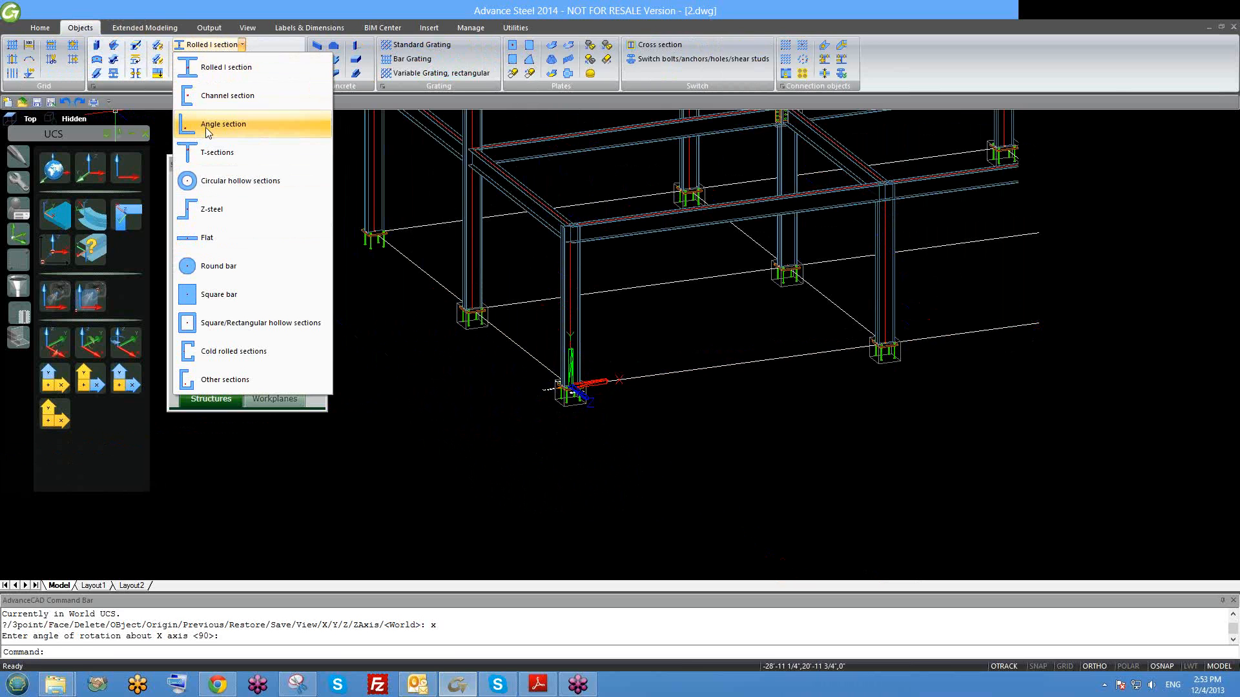
left_click(252, 124)
scroll(571, 385, "up", 3)
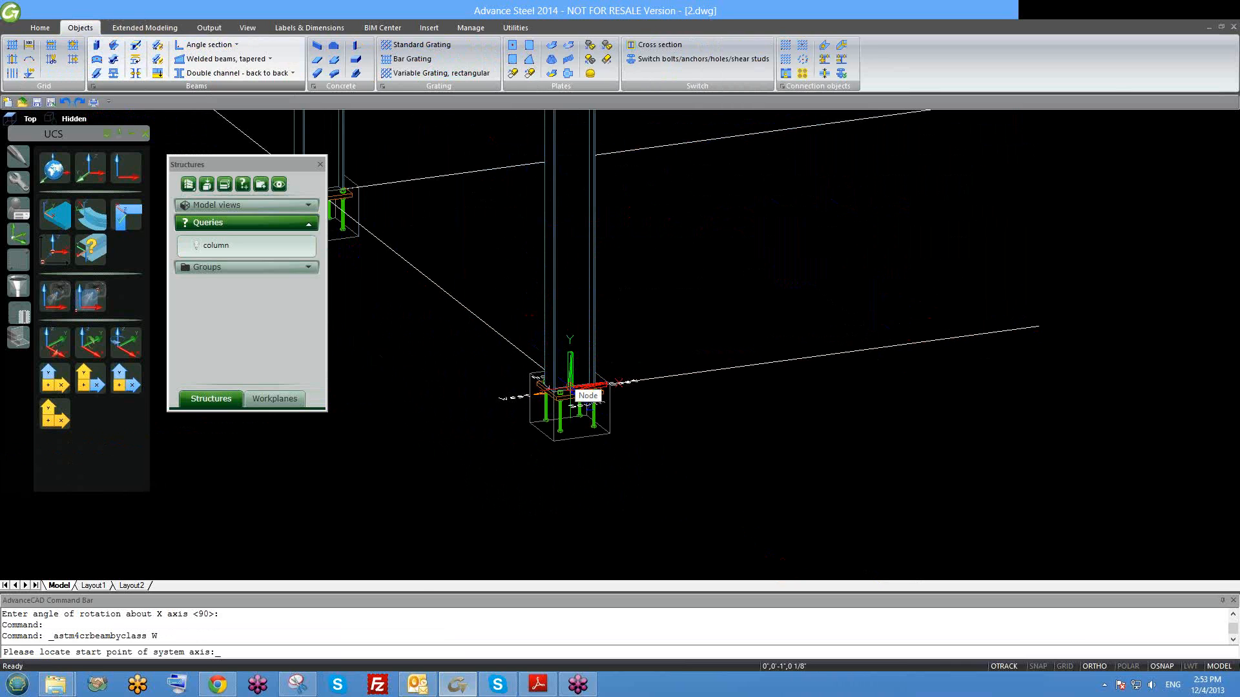
scroll(572, 387, "up", 5)
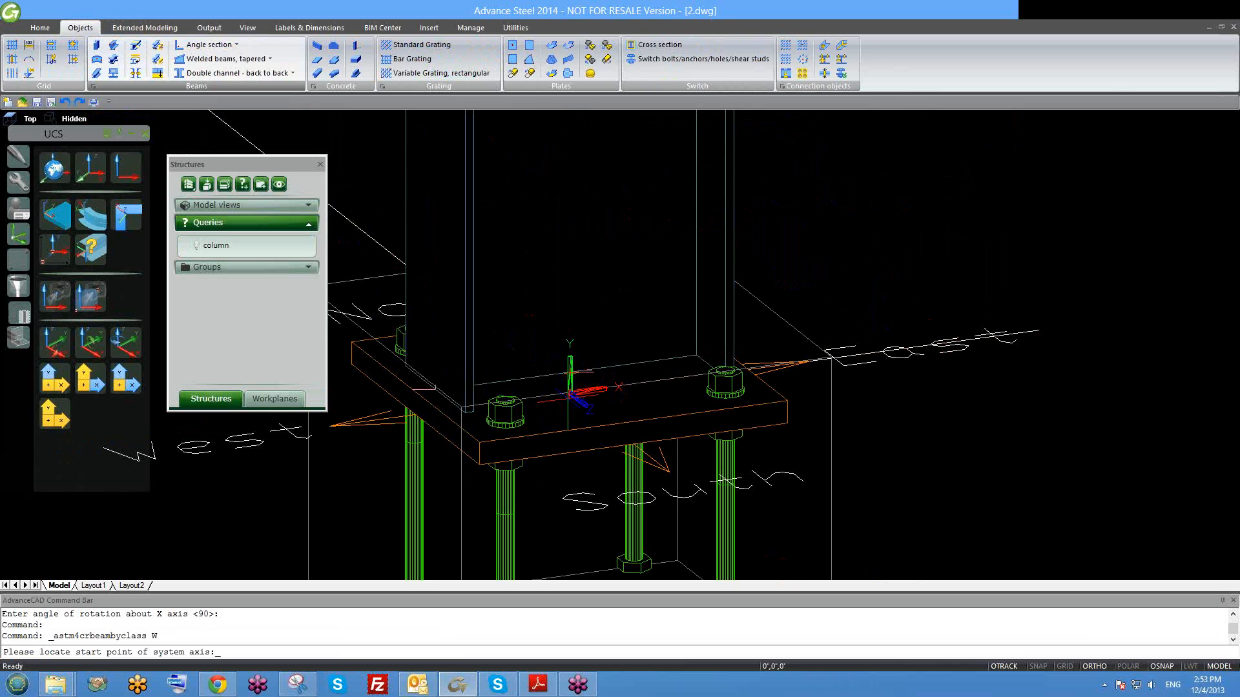
scroll(542, 322, "down", 5)
key("Escape")
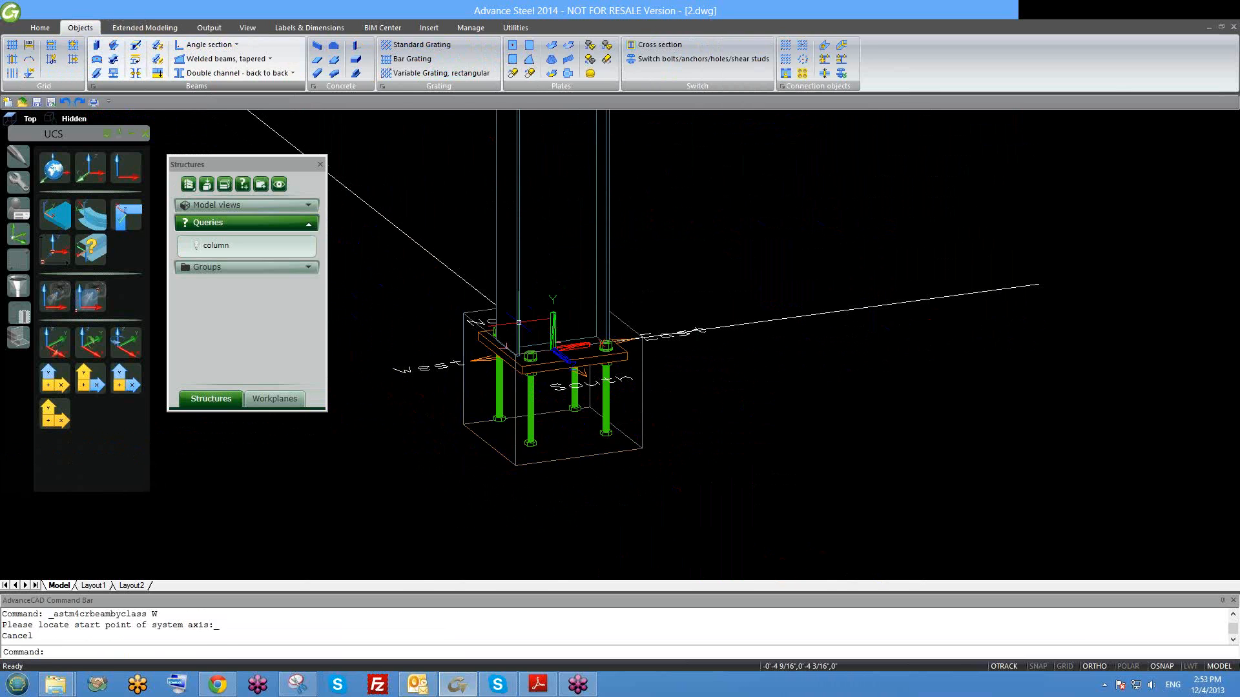
Switch the visual style to 2D Wireframe and inspect the center of the corner column's base plate.
left_click(77, 119)
left_click(109, 142)
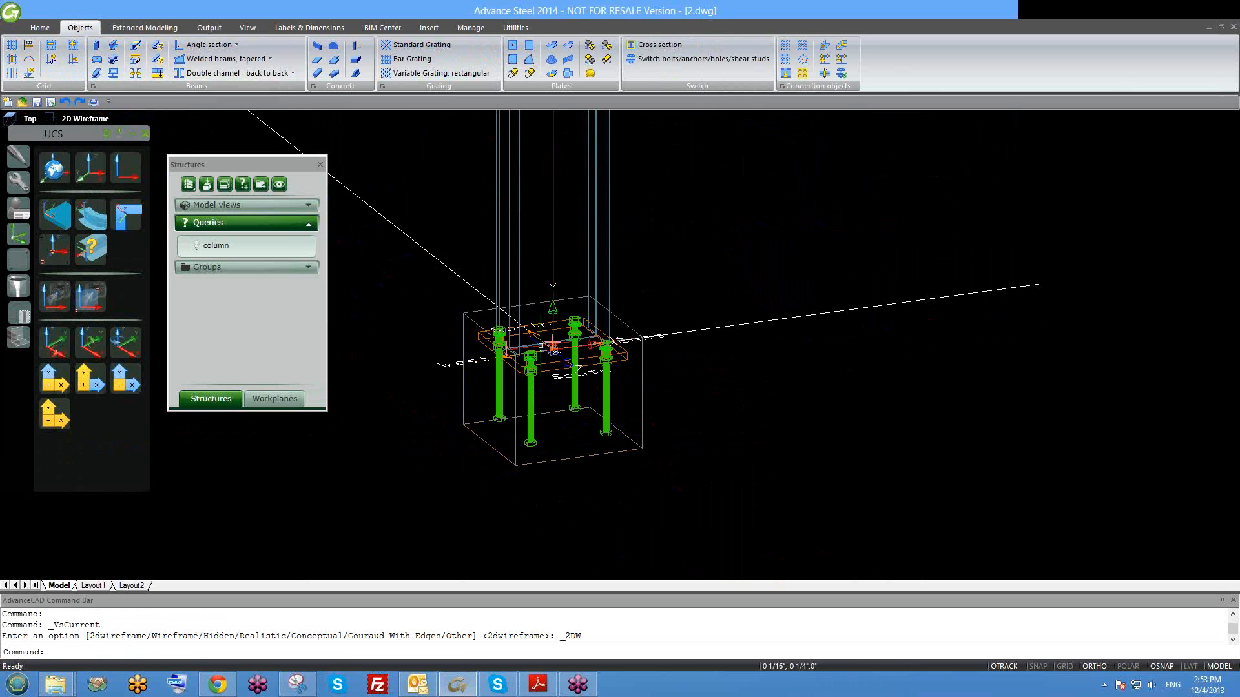
scroll(578, 365, "down", 4)
middle_click_drag(613, 379, 598, 410, "shift")
scroll(585, 400, "up", 5)
scroll(563, 358, "up", 7)
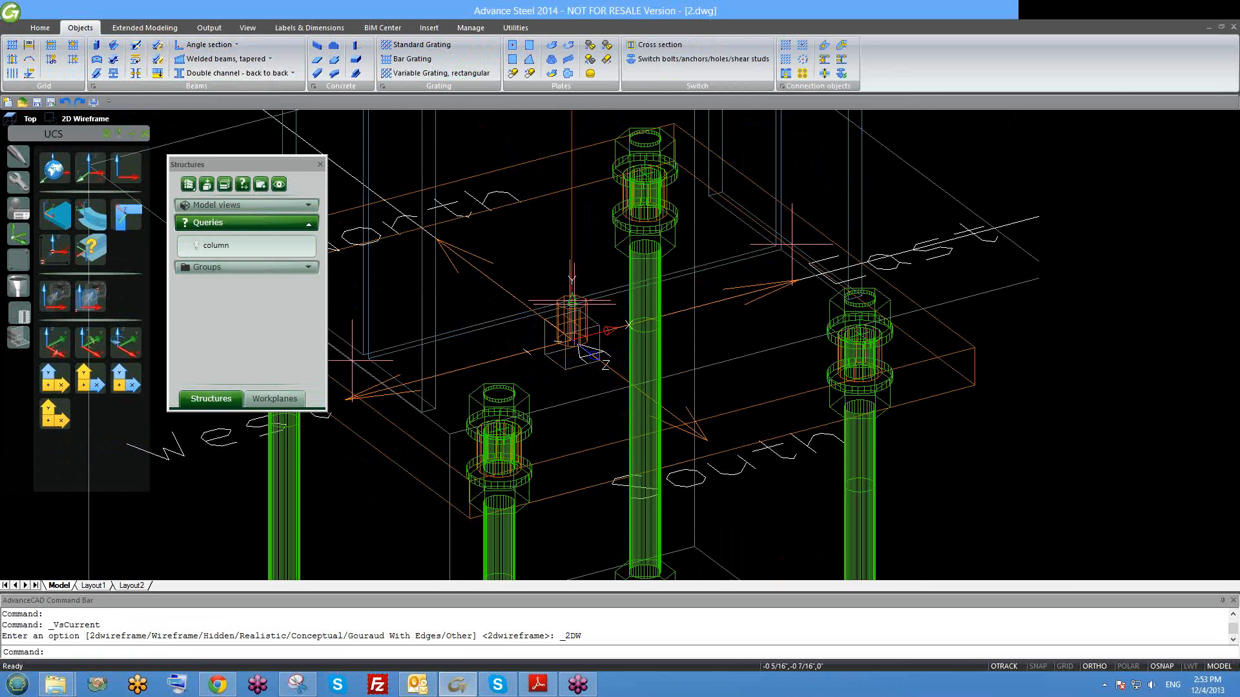
scroll(585, 481, "down", 3)
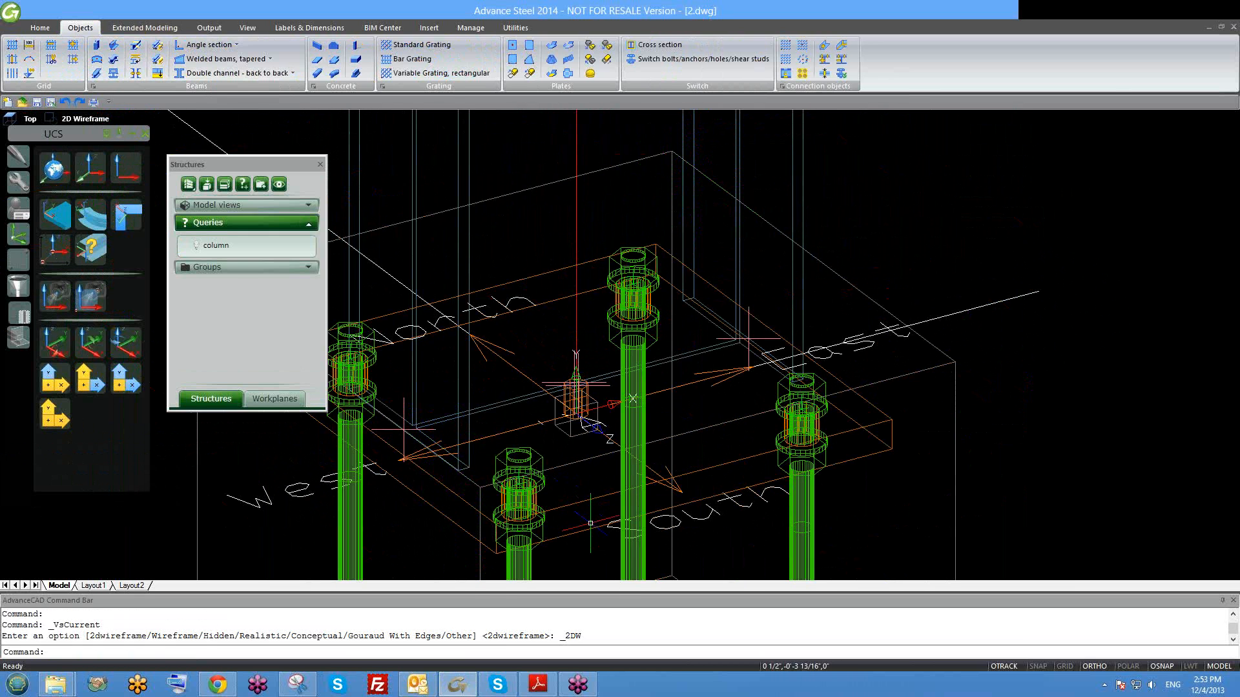
Check the grout hole settings in the corner base plate's joint properties.
left_click(591, 500)
right_click(591, 500)
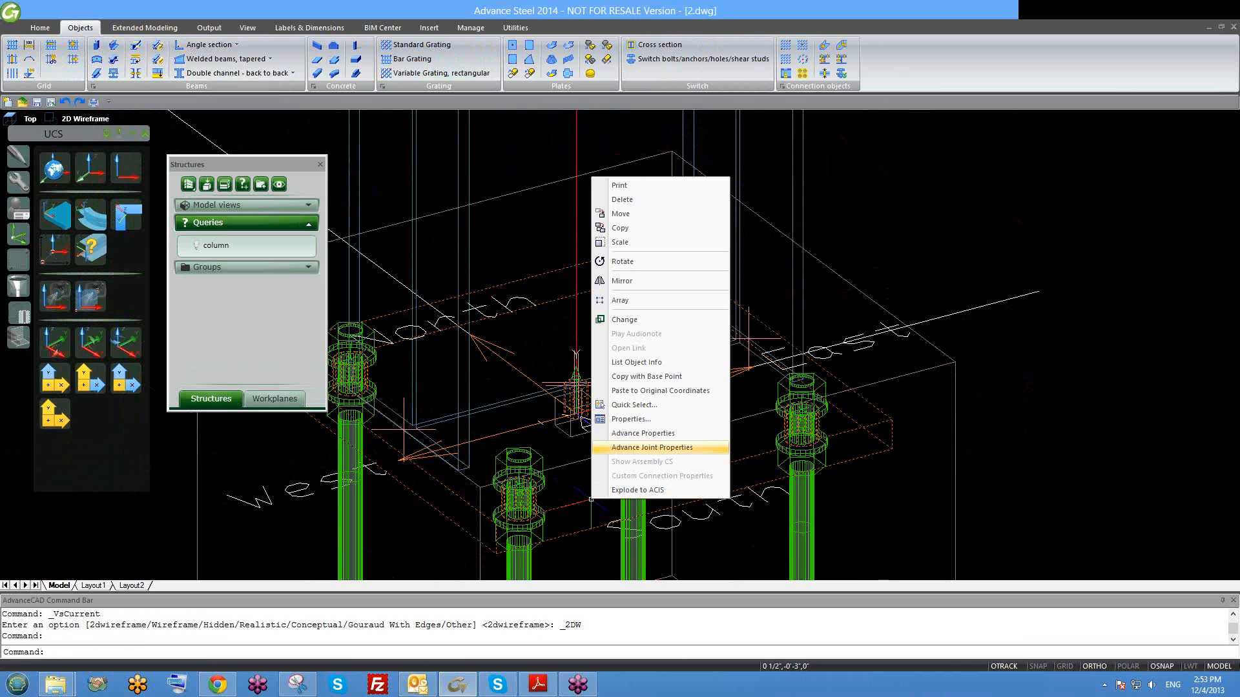
left_click(652, 448)
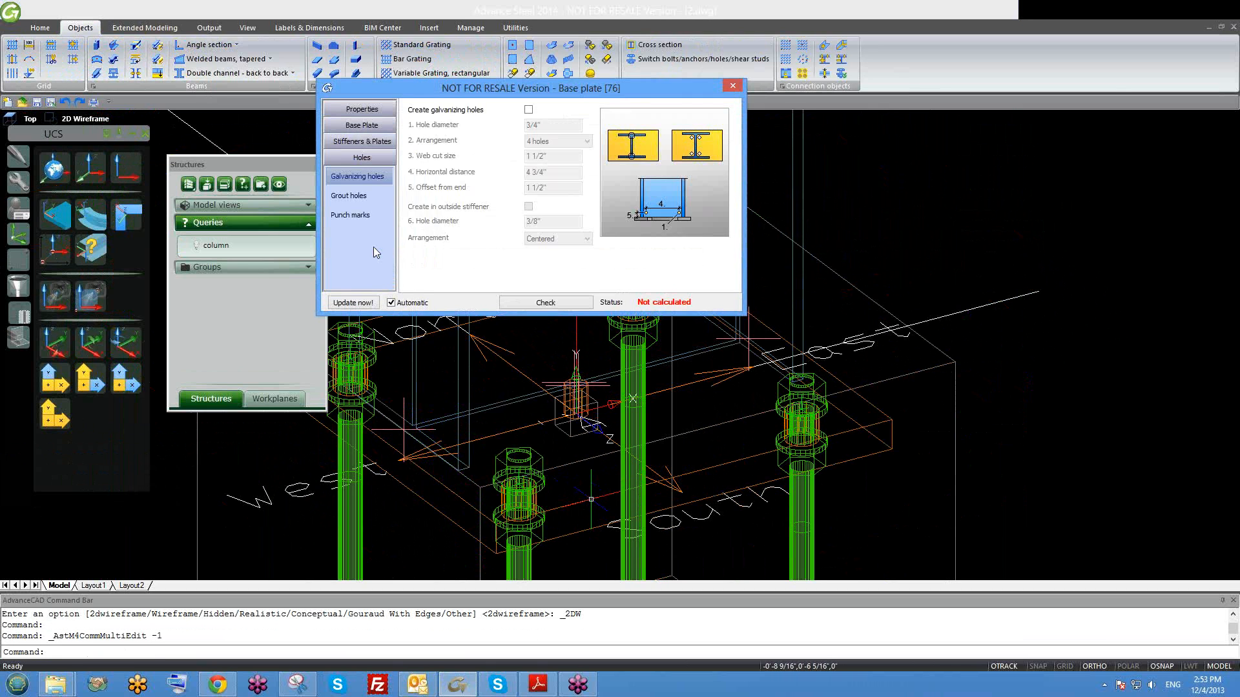
left_click(383, 196)
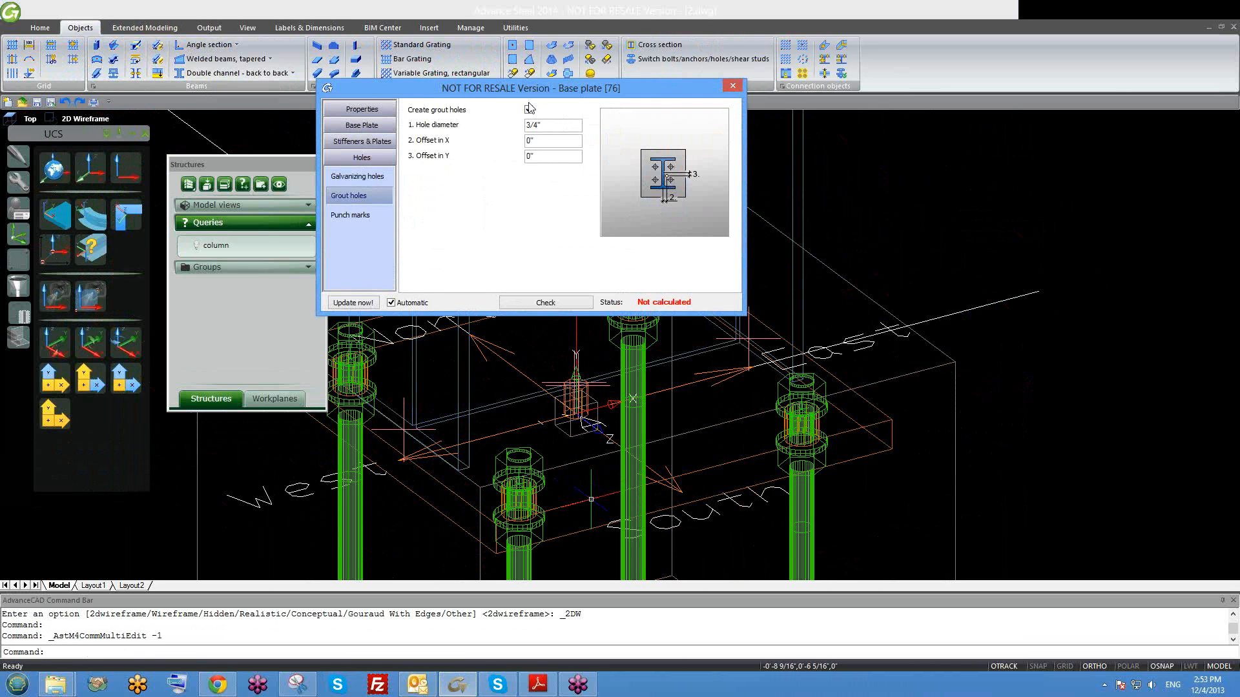
left_click(734, 86)
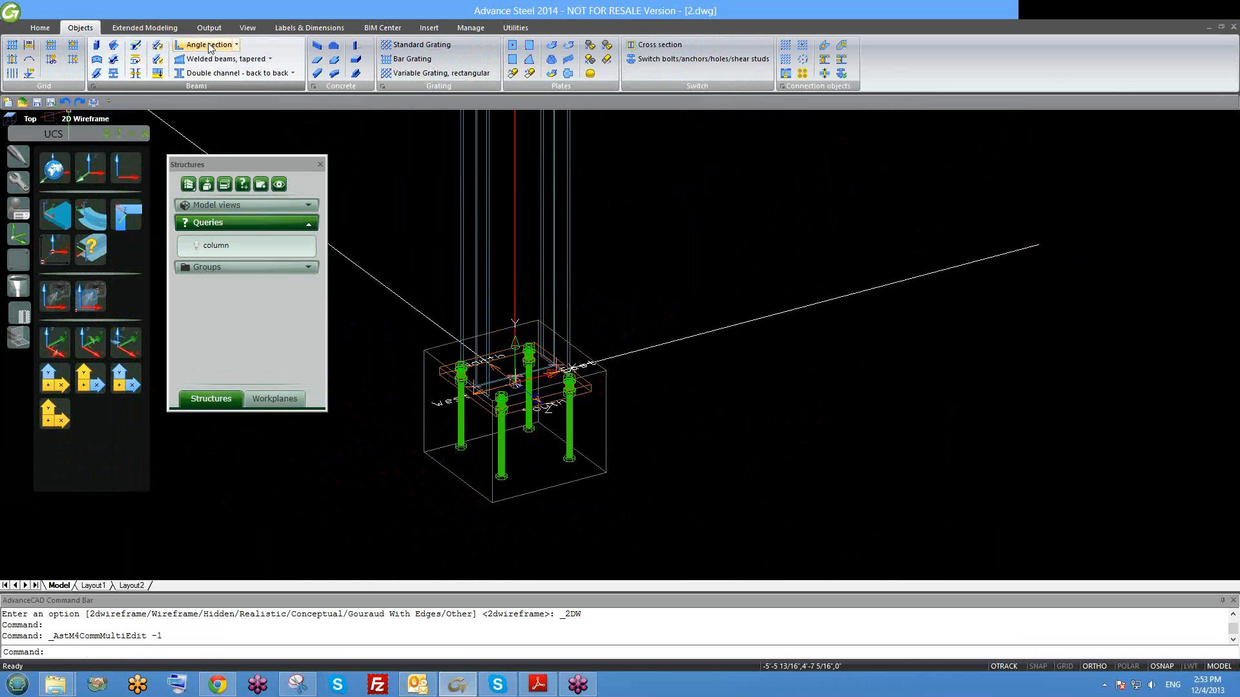
Place an angle section brace diagonally from the corner column's base to the top of the adjacent column along the X axis.
left_click(134, 73)
left_click(515, 383)
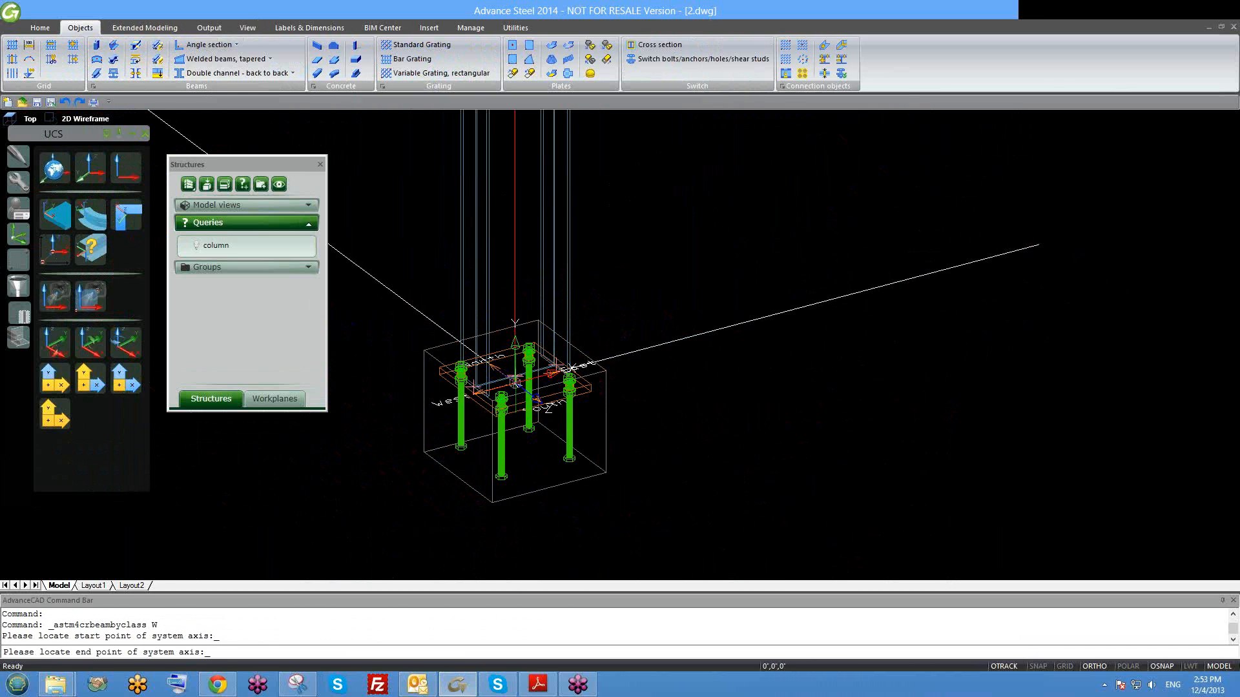
scroll(517, 401, "down", 5)
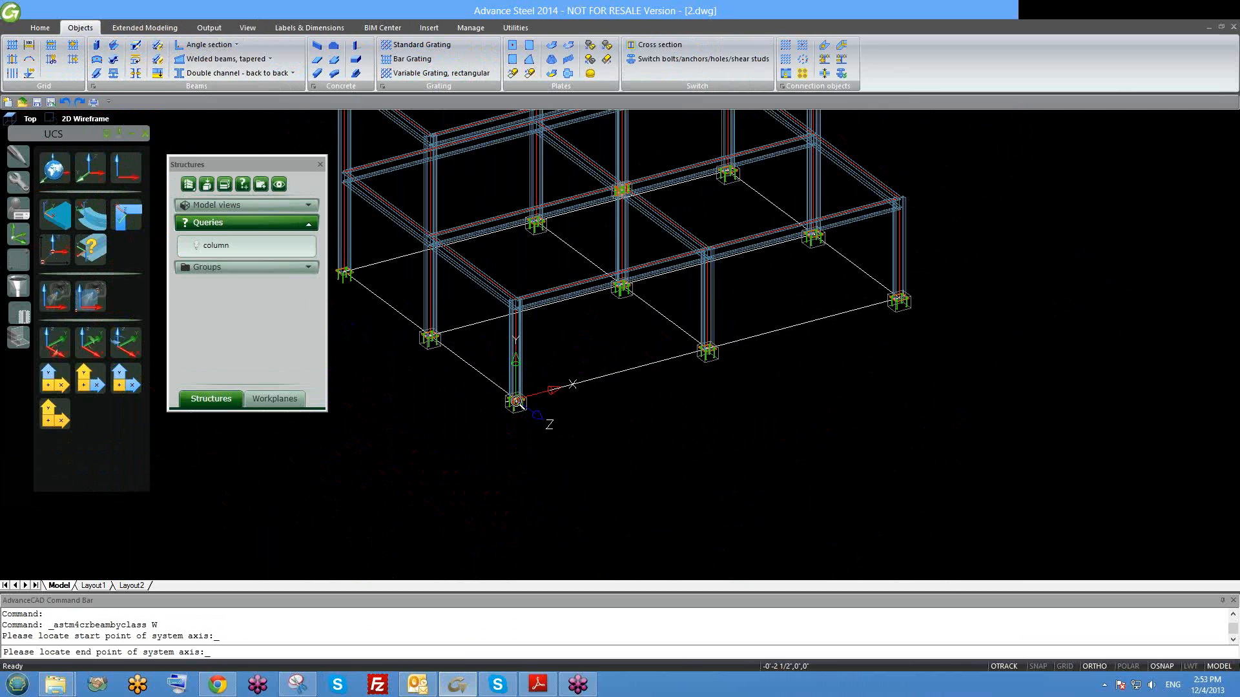
scroll(516, 401, "down", 3)
scroll(602, 359, "up", 6)
left_click(633, 237)
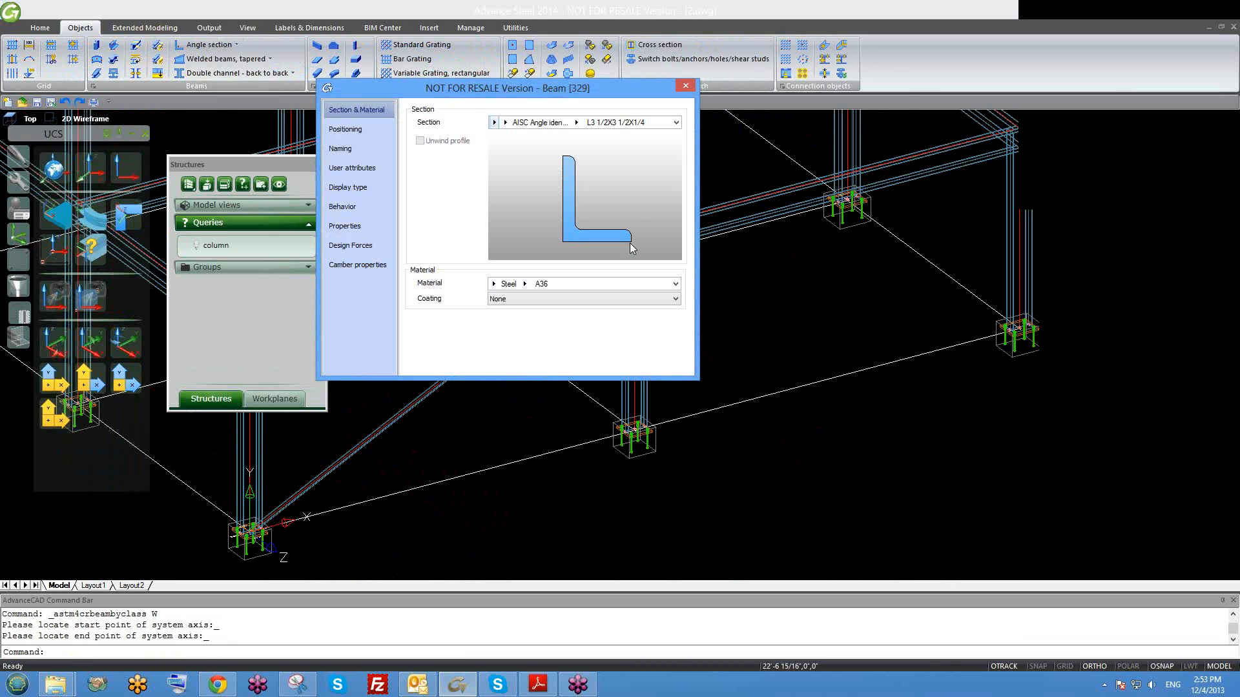
Set the brace's section to AISC Angle identical L3X3X1/4.
scroll(571, 398, "up", 3)
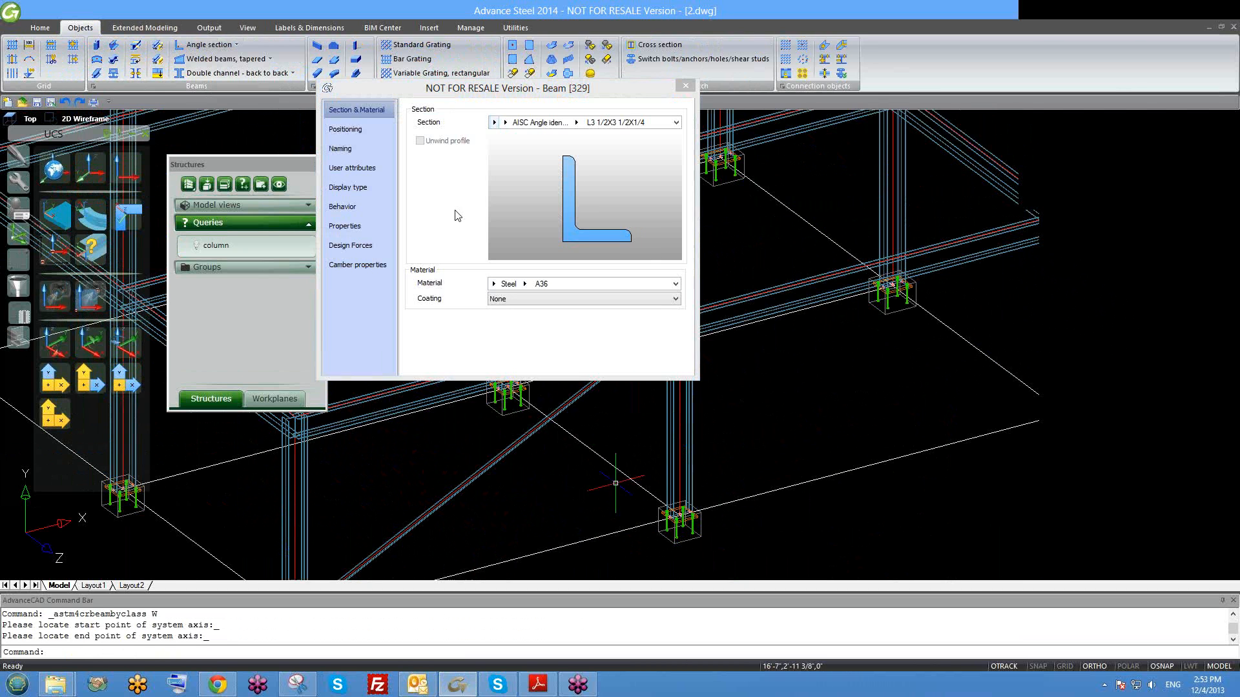
left_click(576, 123)
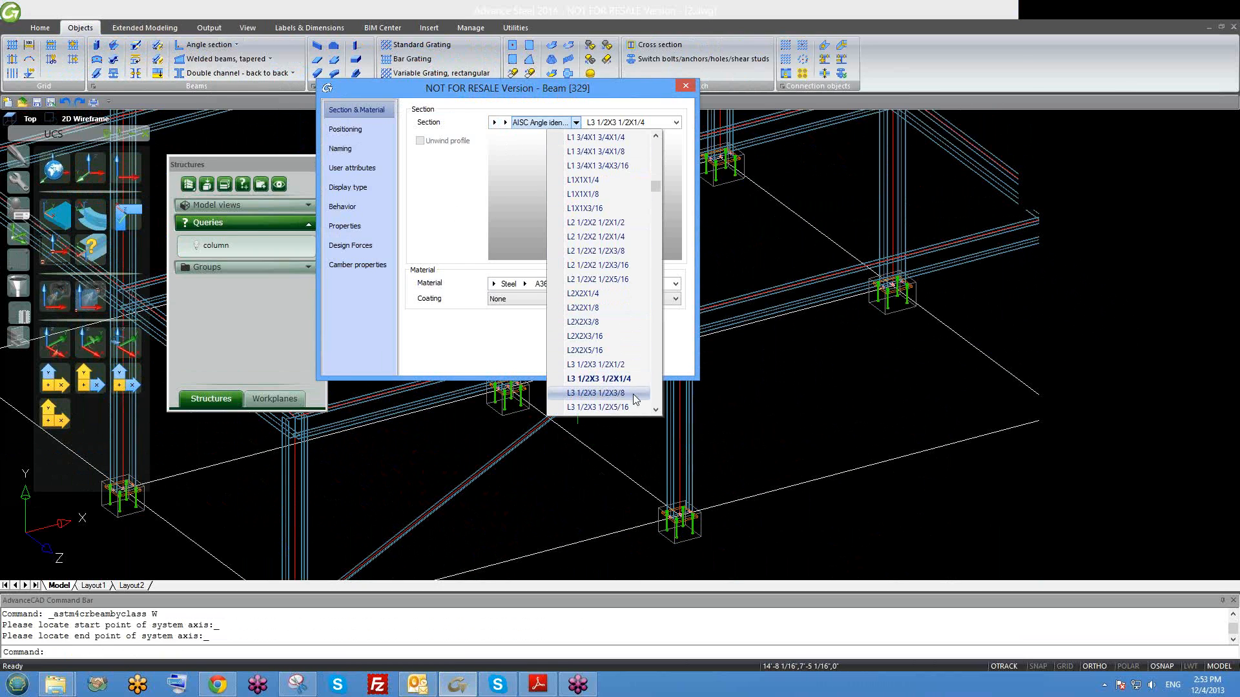
scroll(619, 369, "down", 1)
scroll(613, 388, "down", 1)
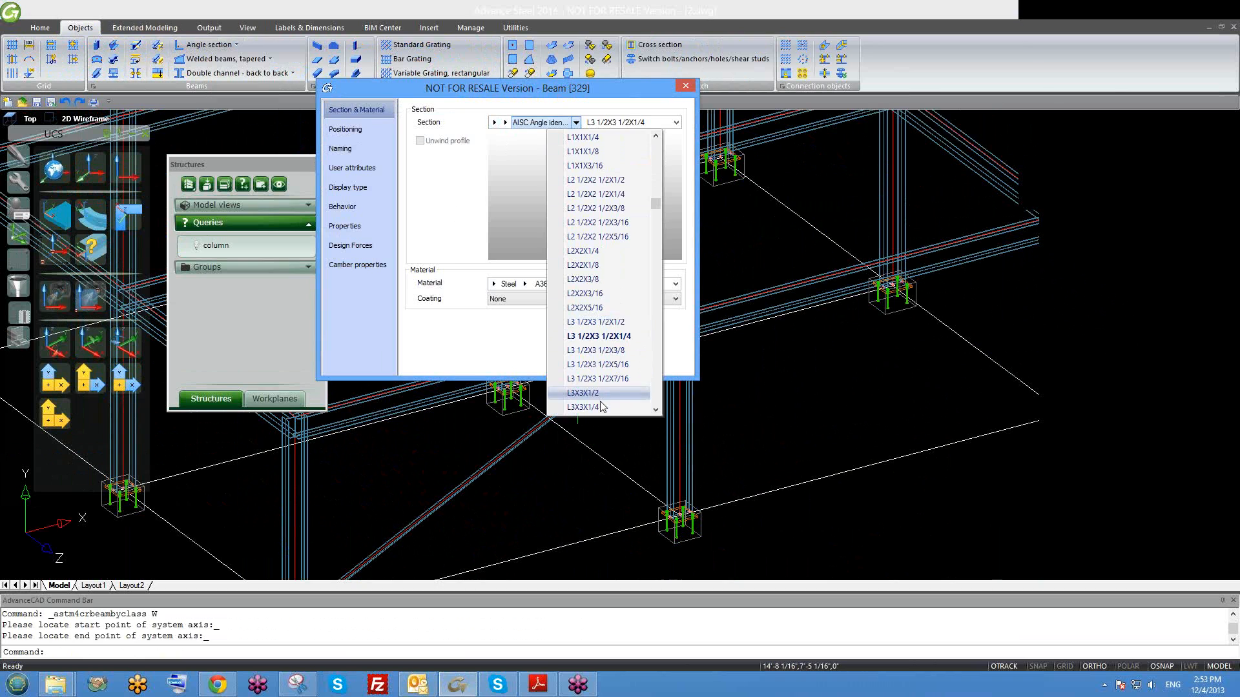
left_click(597, 407)
Set the brace's positioning offset to the heel corner of the angle and close its properties.
scroll(577, 437, "down", 3)
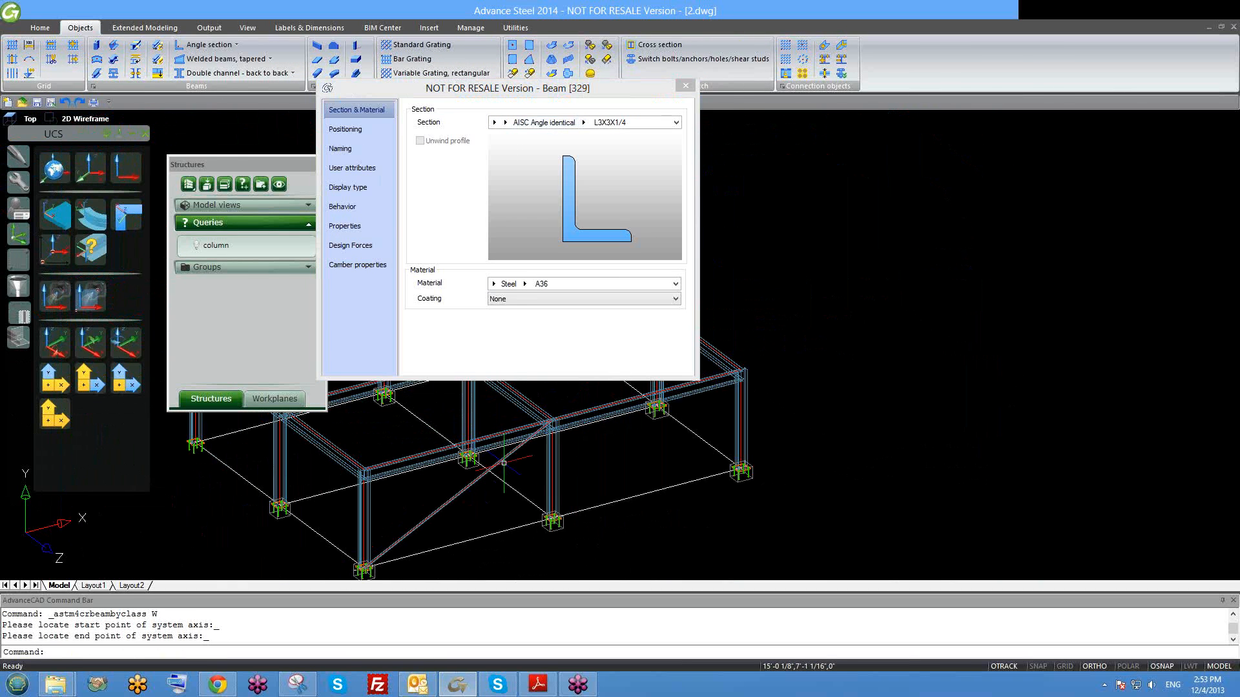
left_click(374, 130)
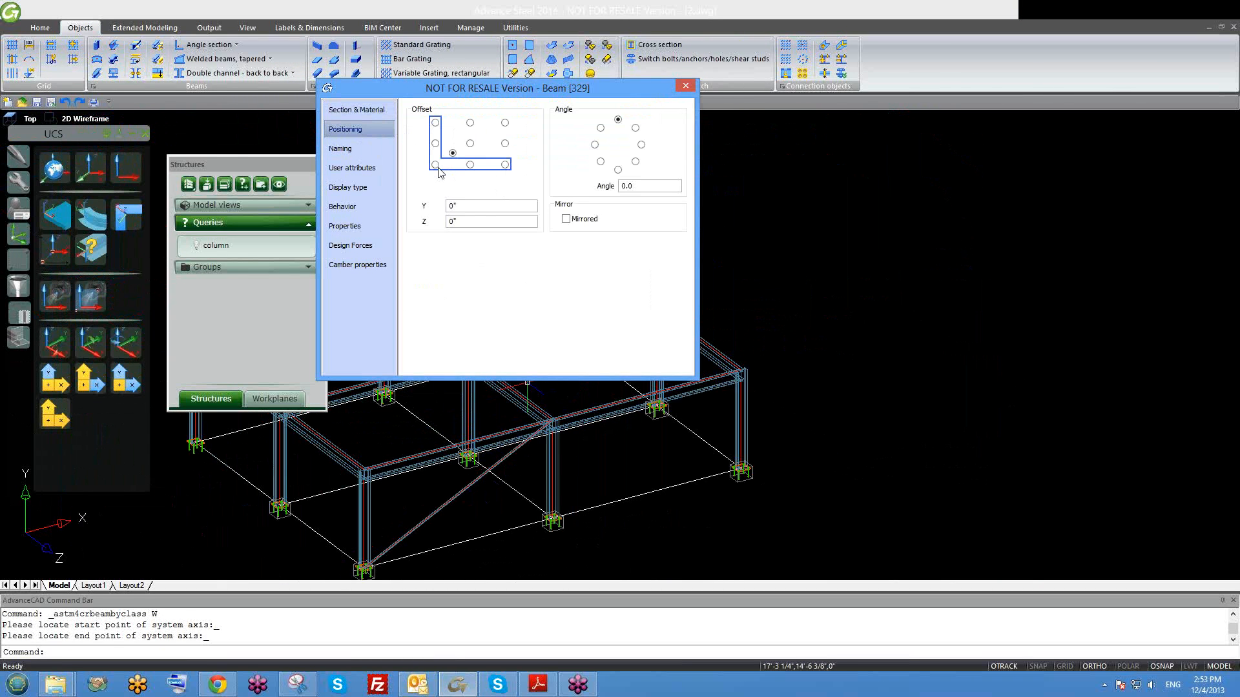
left_click(436, 165)
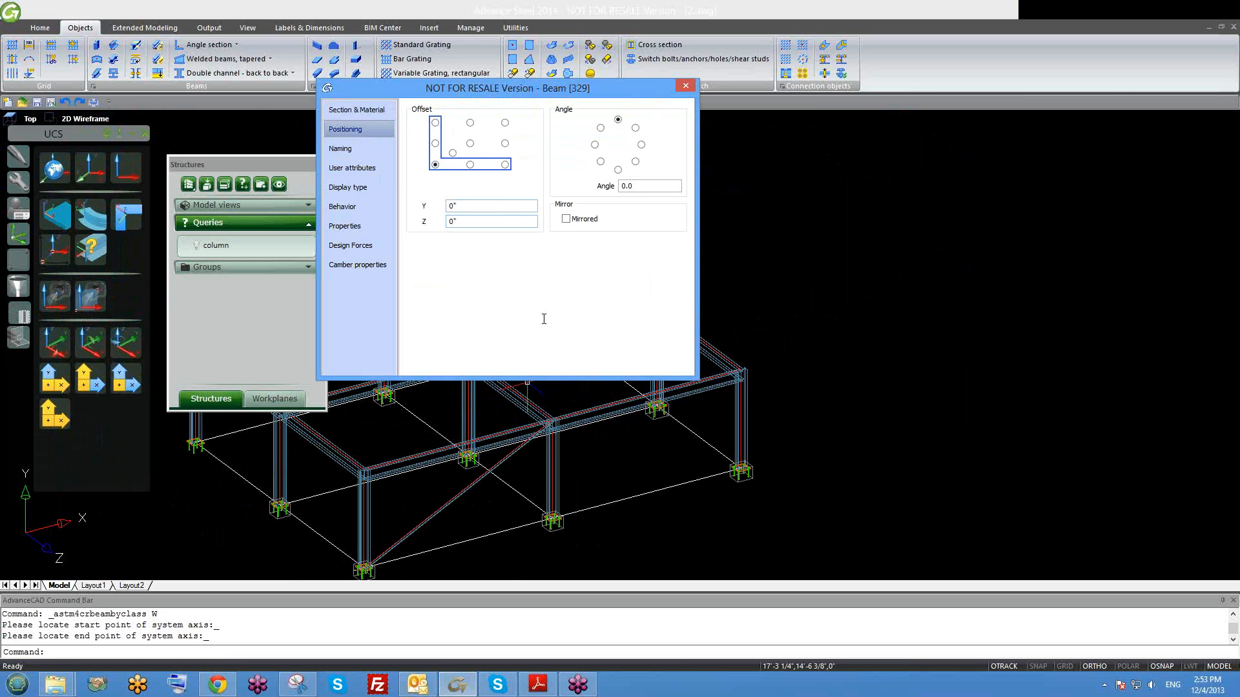
middle_click_drag(501, 452, 501, 465)
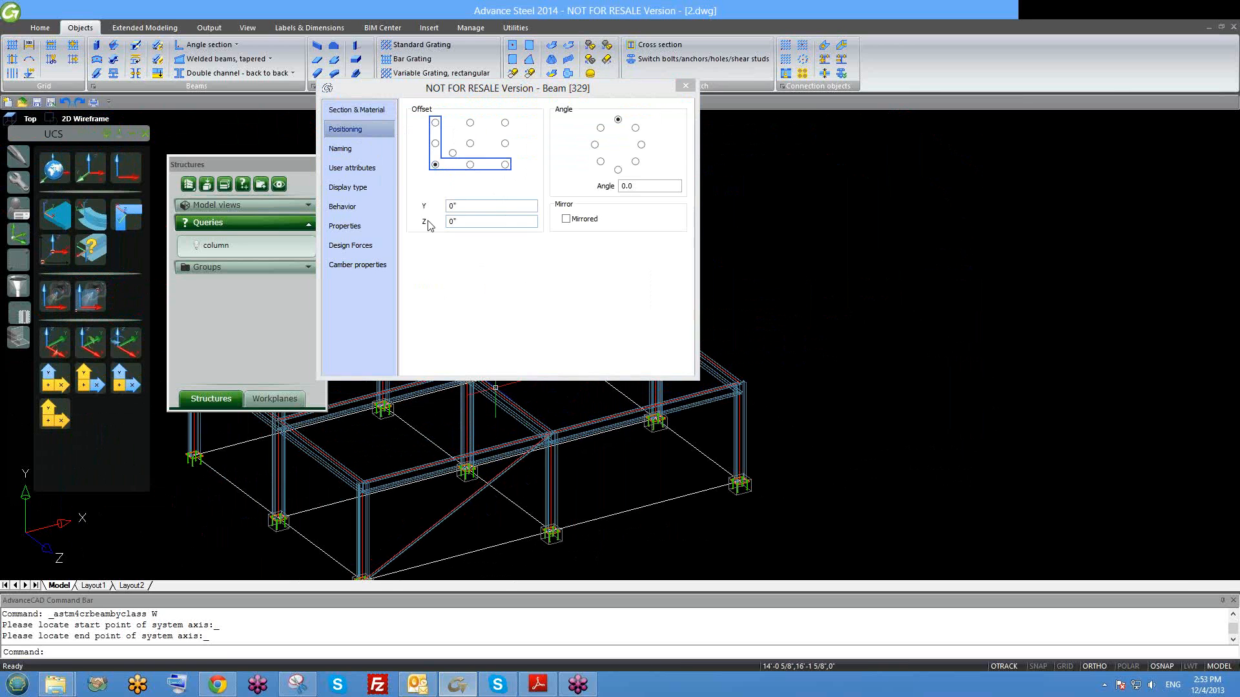
left_click(693, 88)
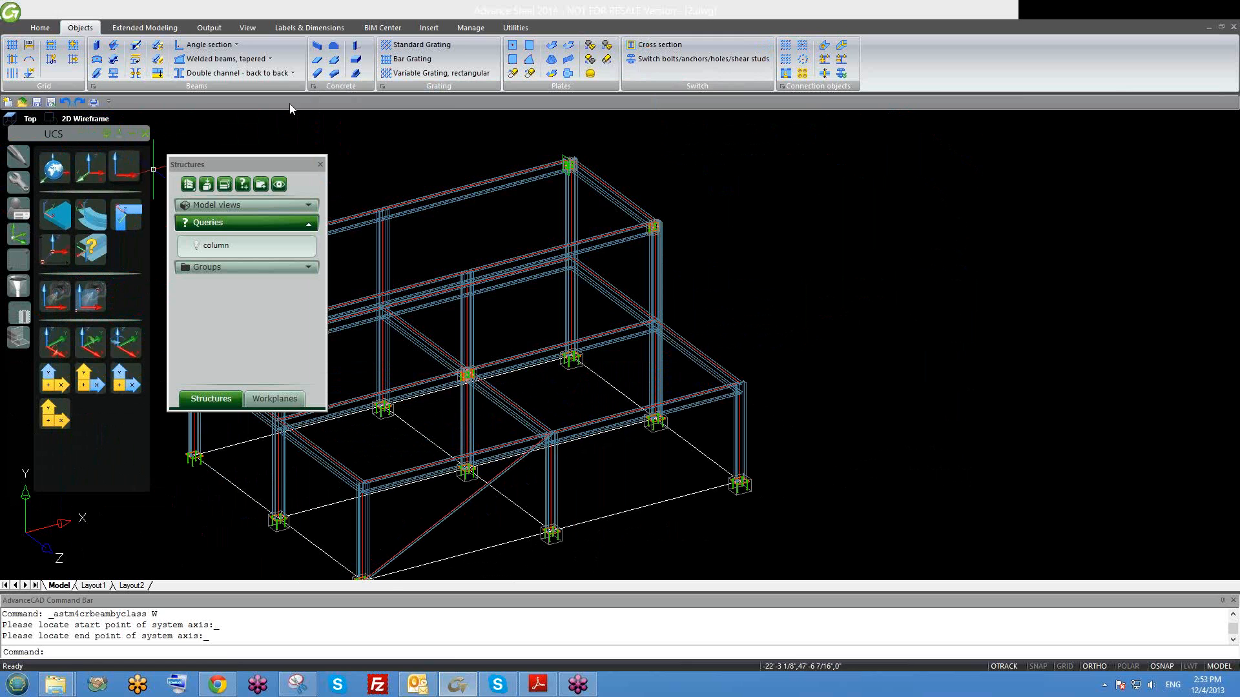
middle_click_drag(485, 329, 545, 280)
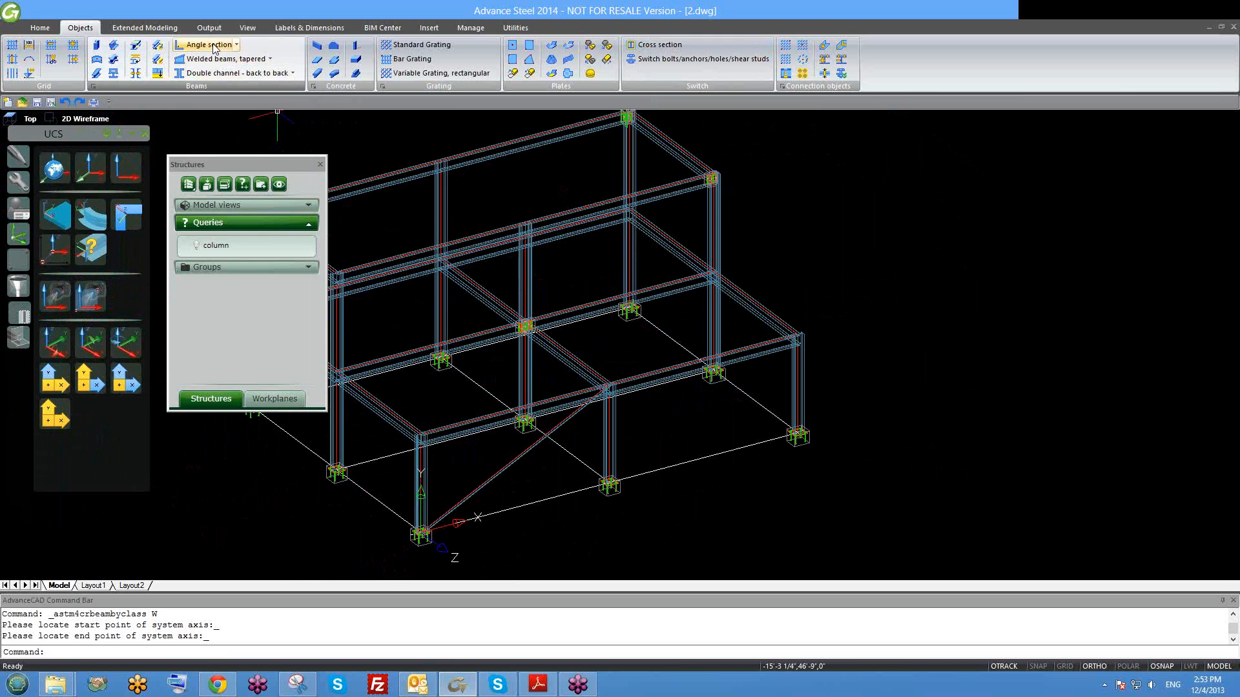
Place a second angle section brace from the adjacent column's base to the top of the corner column, crossing the first brace.
left_click(212, 46)
scroll(620, 496, "up", 1)
scroll(609, 492, "up", 5)
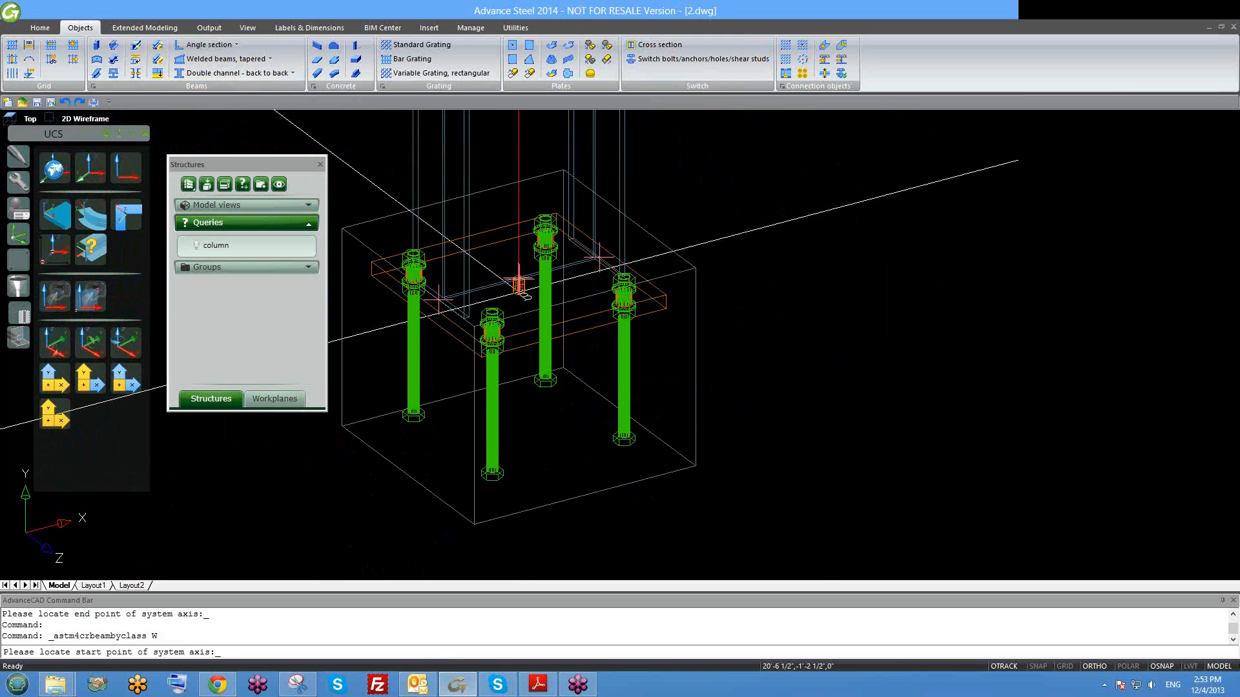
left_click(520, 284)
scroll(511, 303, "down", 5)
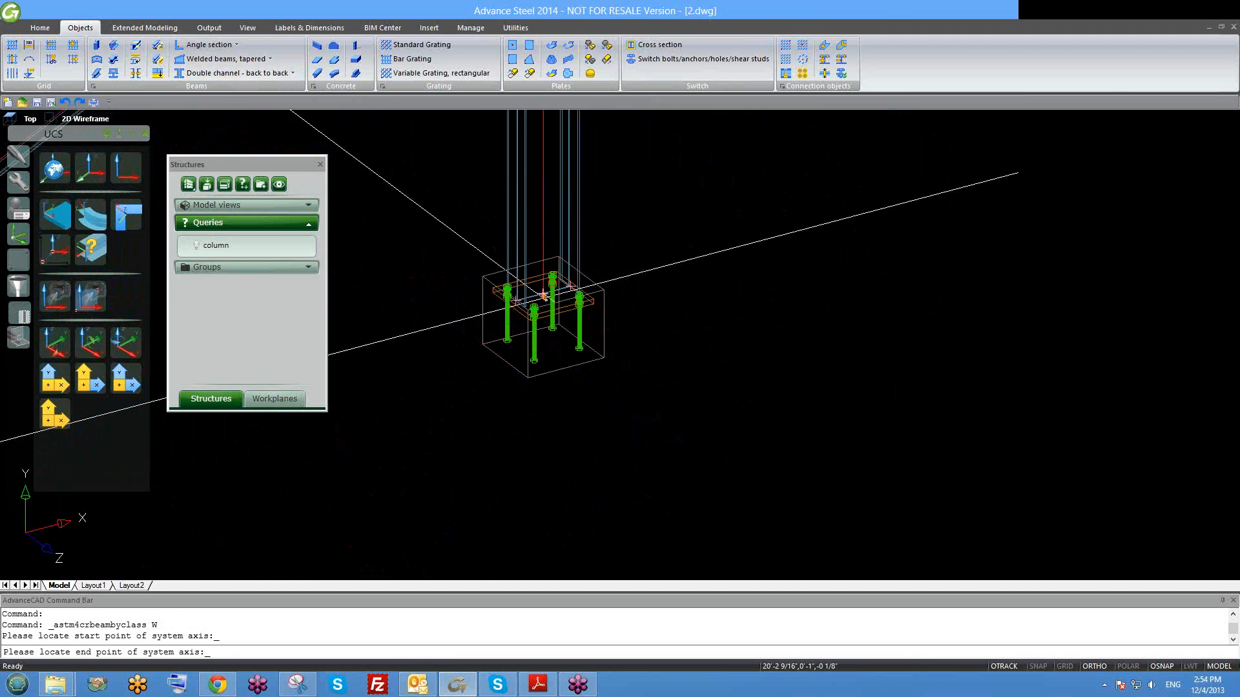
scroll(498, 311, "up", 4)
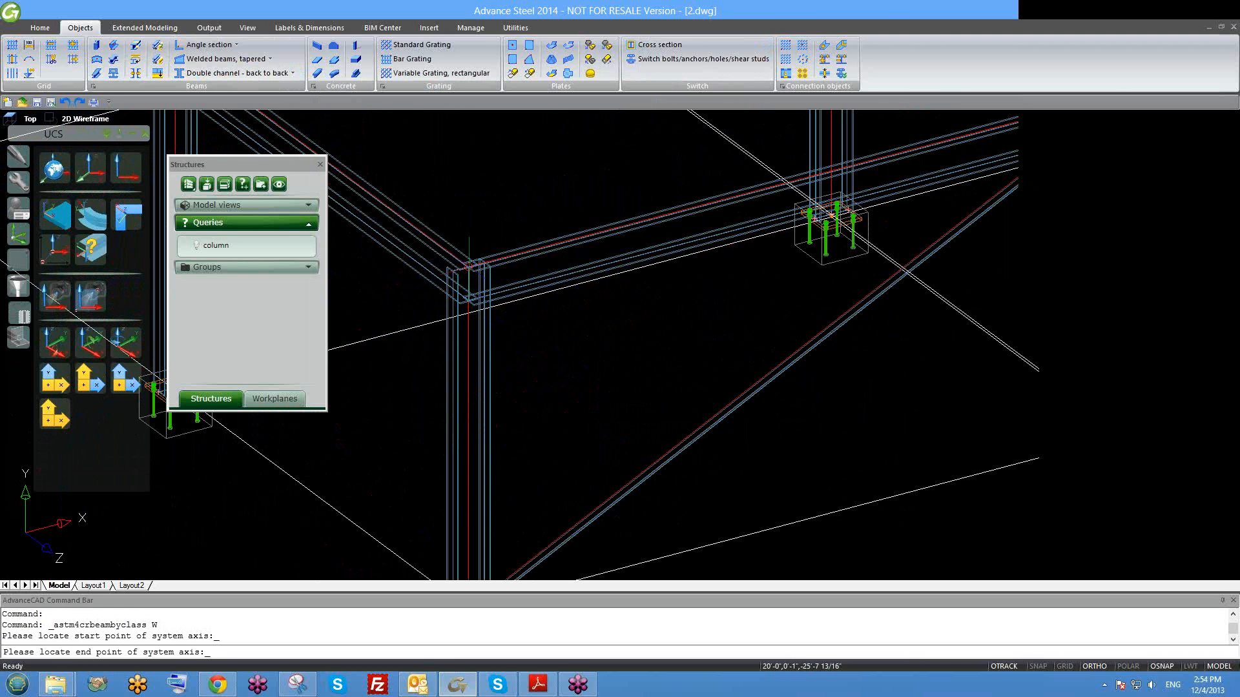
left_click(469, 270)
Examine the brace ends at the corner column's top and base, and close the new brace's properties.
left_click_drag(401, 68, 307, 55)
middle_click_drag(540, 315, 627, 356)
scroll(604, 358, "up", 6)
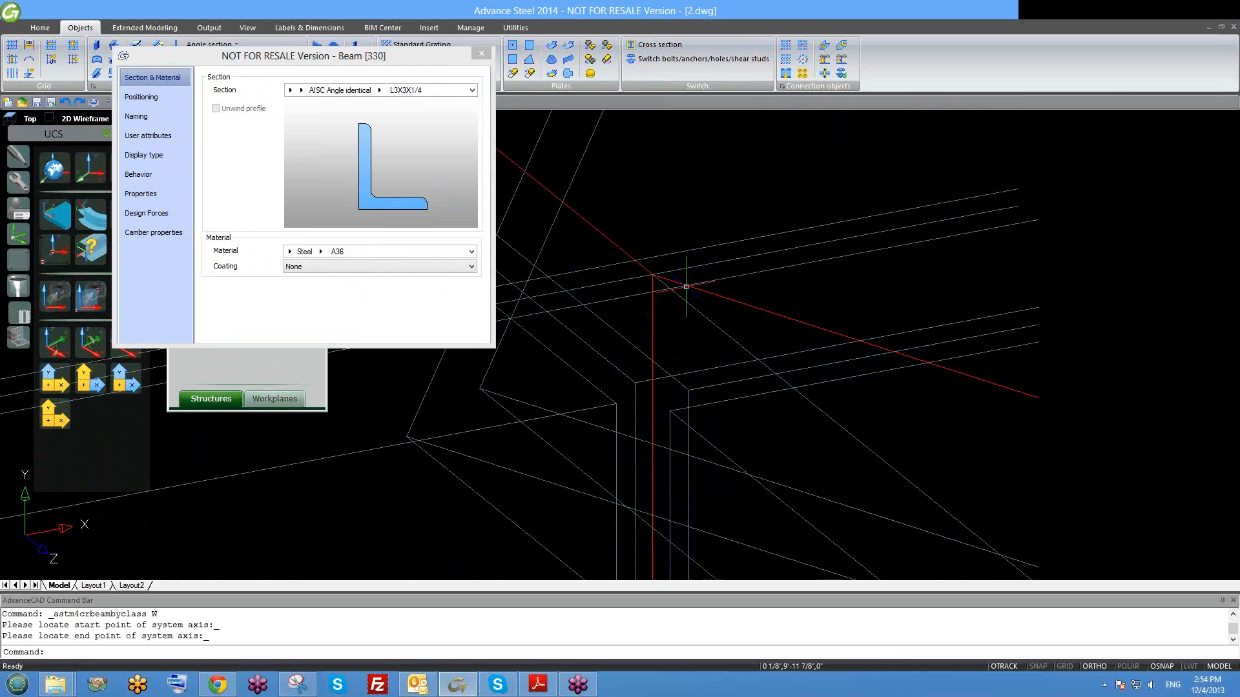
scroll(672, 277, "down", 1)
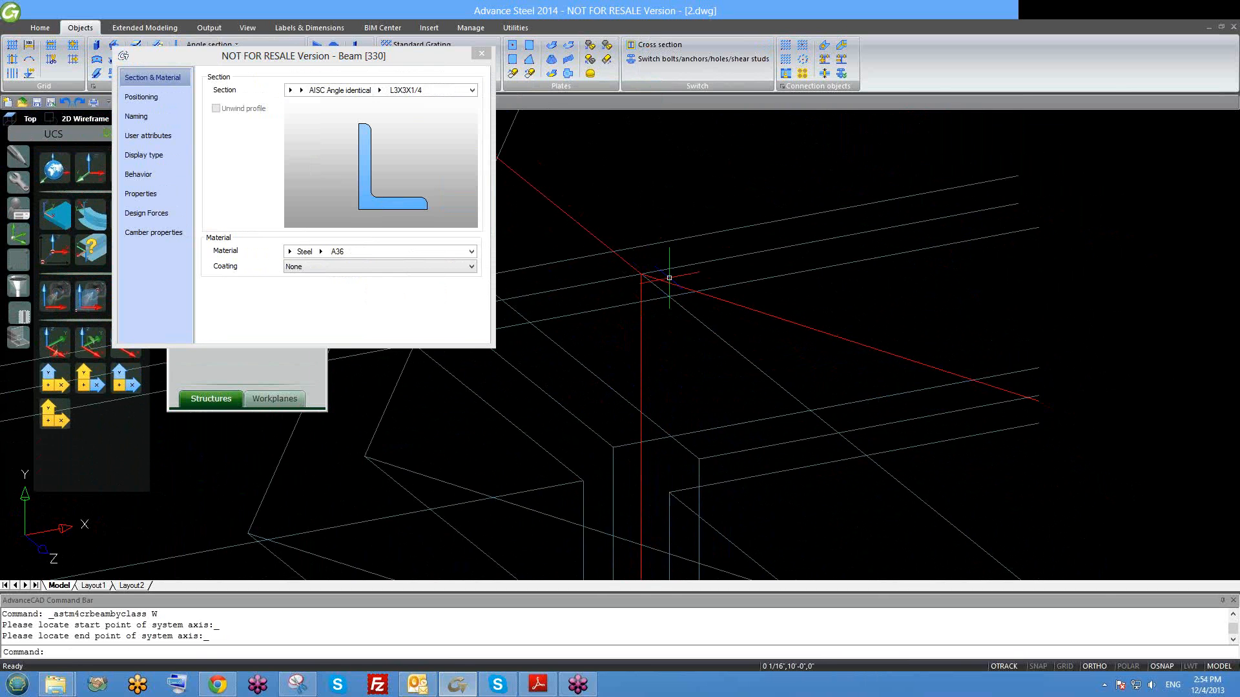
scroll(595, 352, "down", 3)
scroll(599, 363, "down", 4)
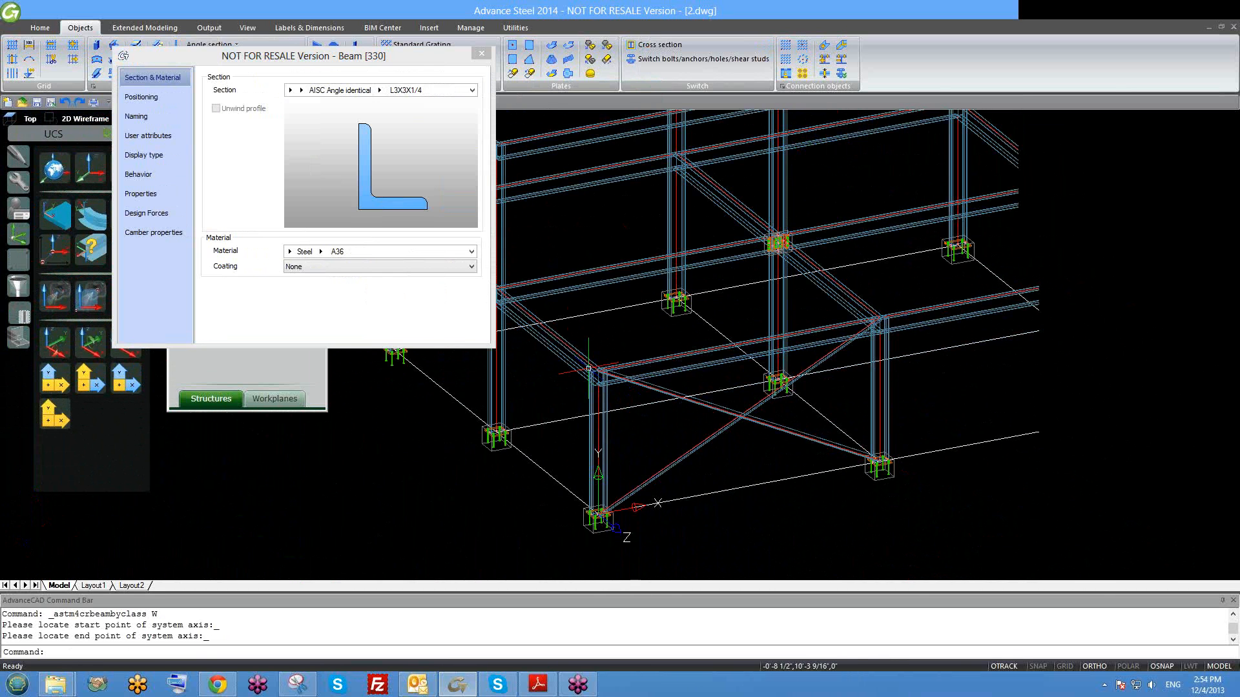
left_click(482, 56)
middle_click_drag(633, 400, 640, 487, "shift")
scroll(527, 461, "up", 8)
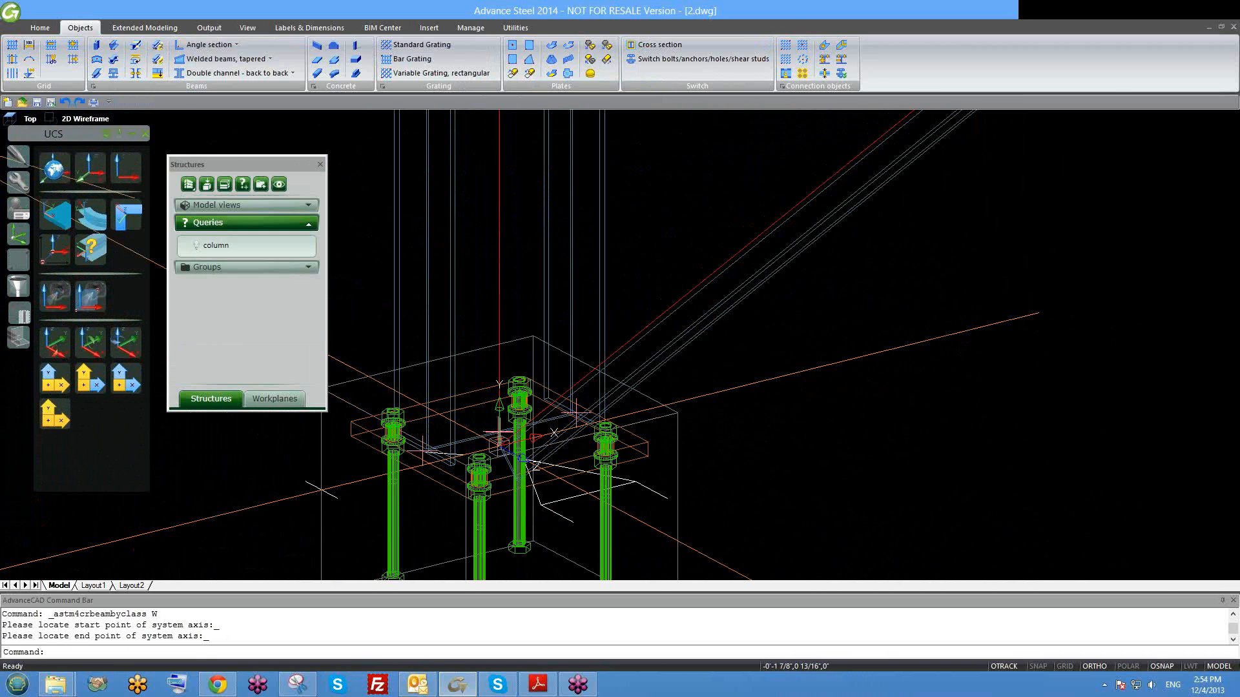
scroll(553, 470, "down", 6)
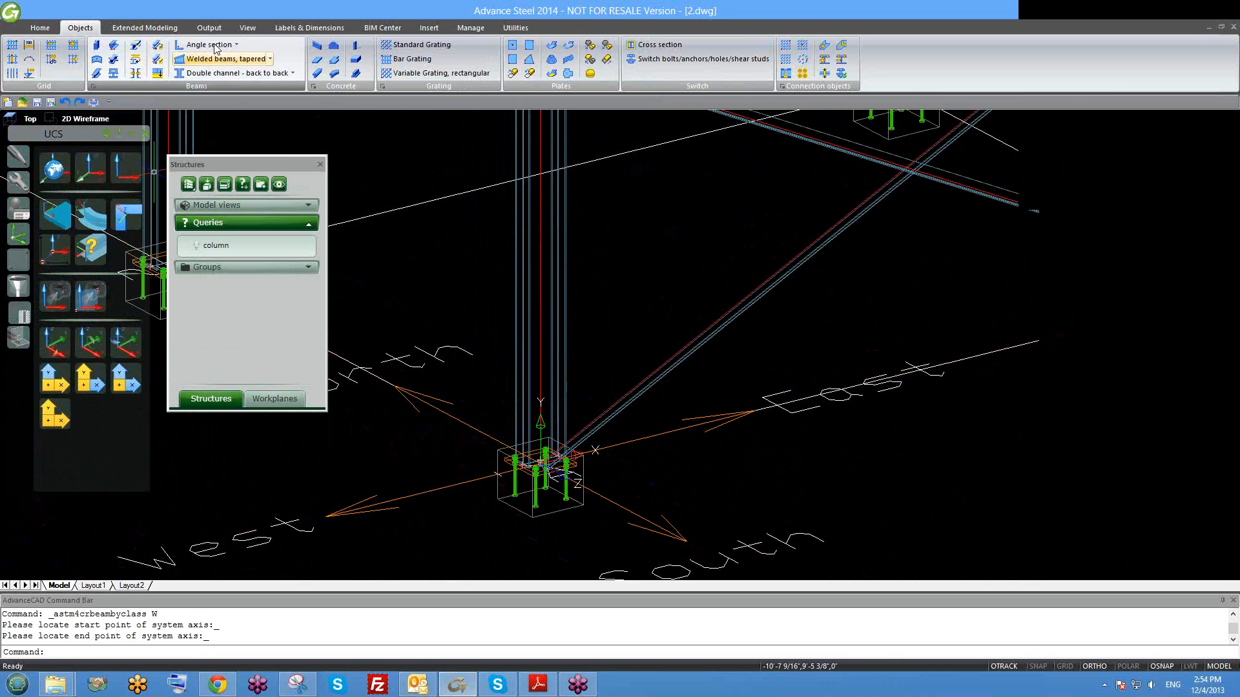
Open the connection vault, and close the Structures palette to clear the drawing area.
left_click(209, 27)
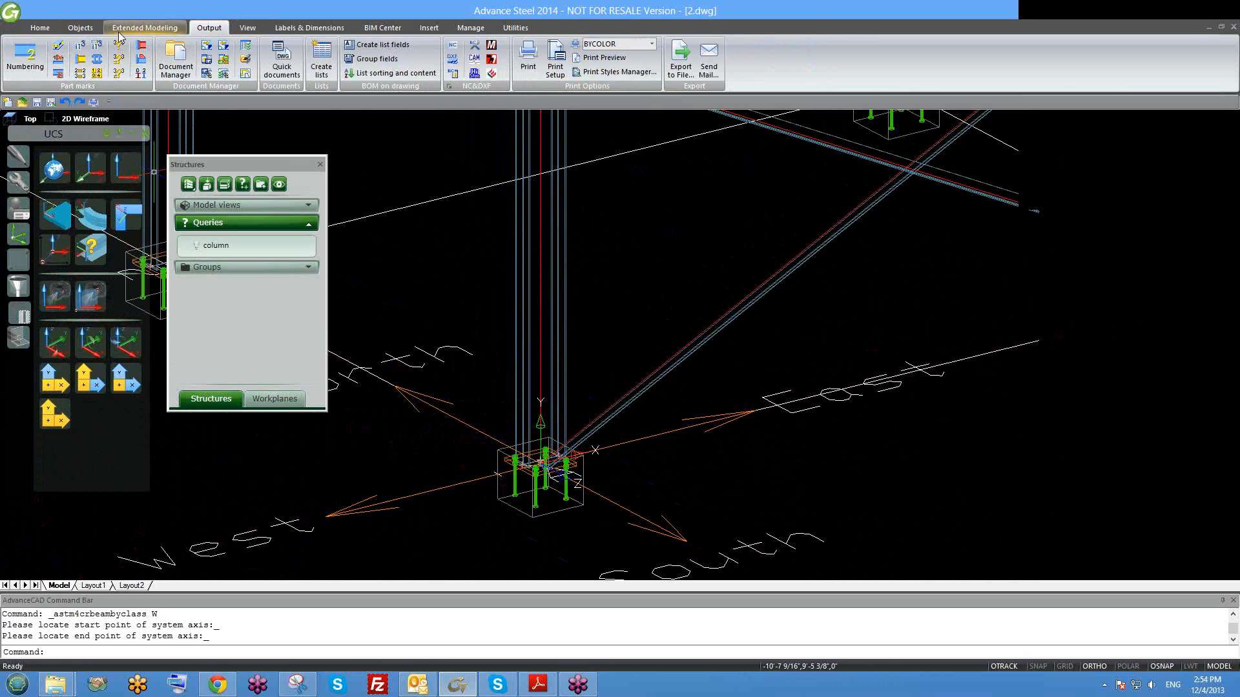
left_click(122, 29)
left_click(26, 58)
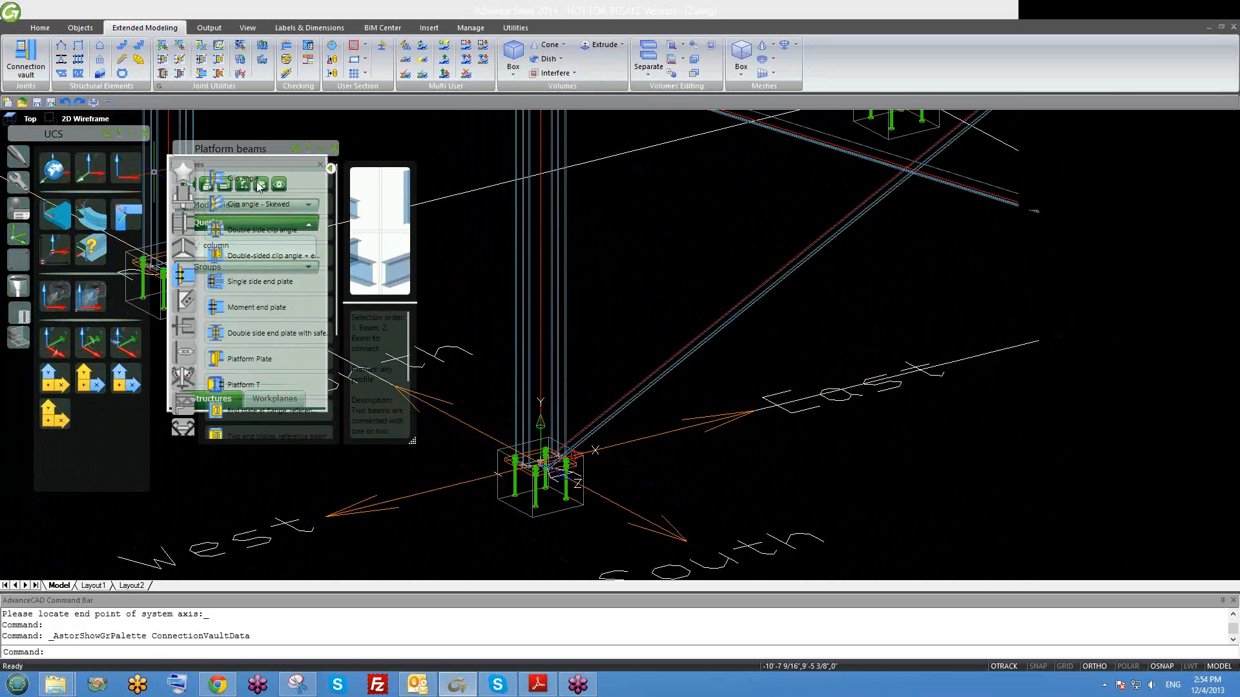
left_click(262, 230)
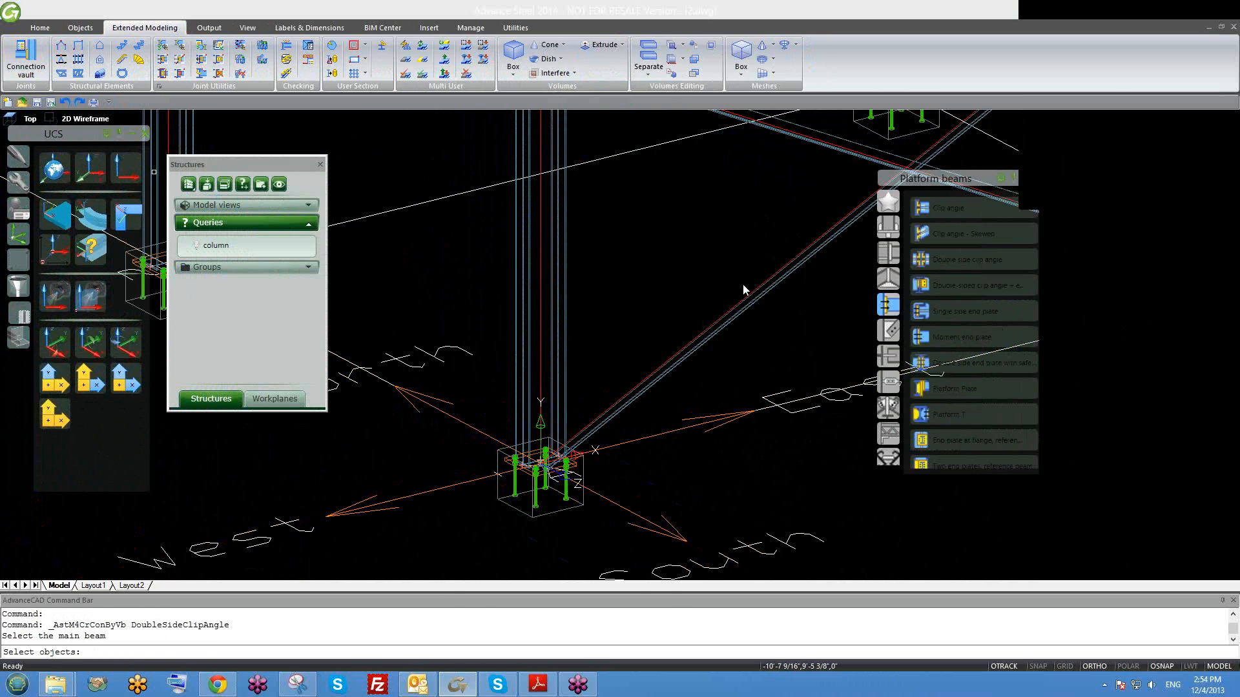
left_click_drag(271, 164, 228, 142)
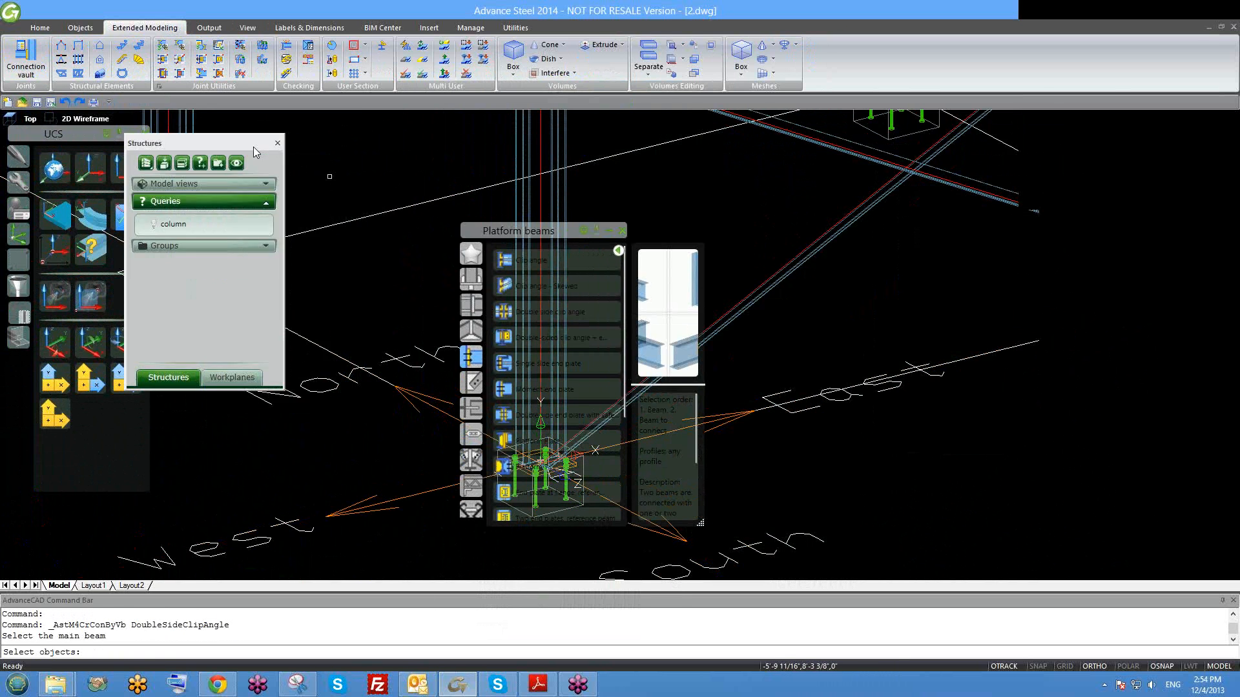
left_click(278, 143)
left_click_drag(481, 234, 185, 171)
key("Escape")
Move the connection vault beside the corner column and show its General bracings joints.
middle_click_drag(521, 432, 598, 438)
left_click_drag(249, 136, 379, 167)
left_click(308, 320)
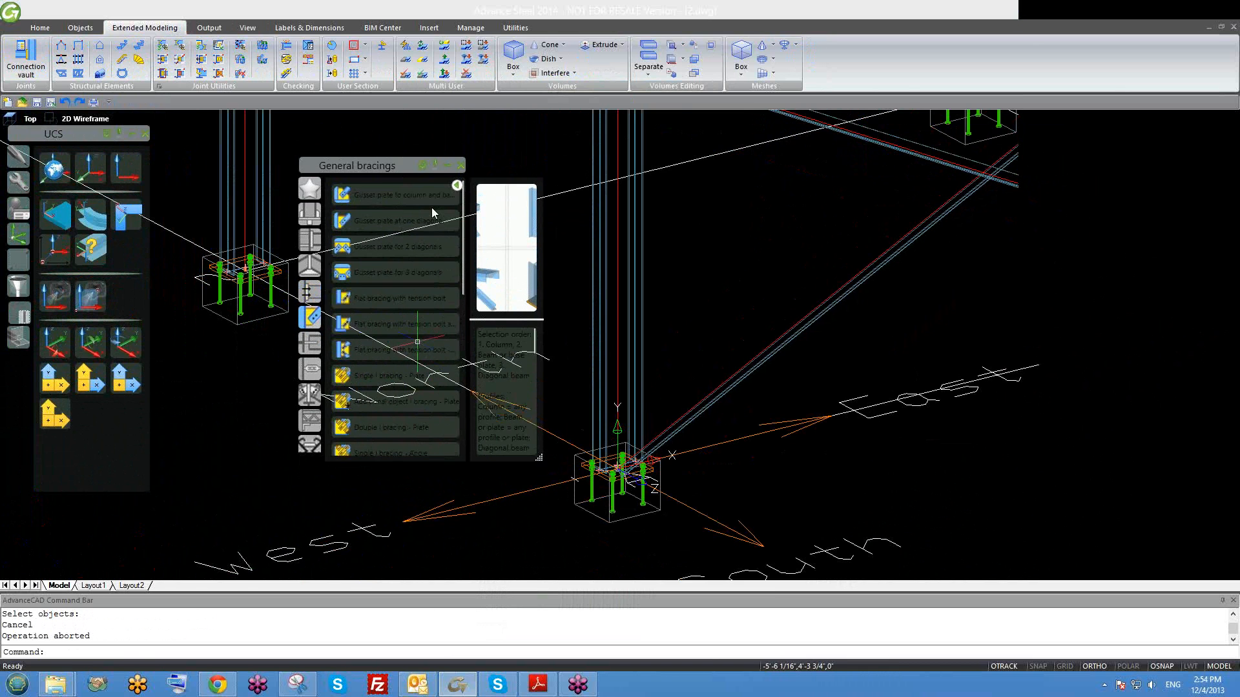
left_click(364, 197)
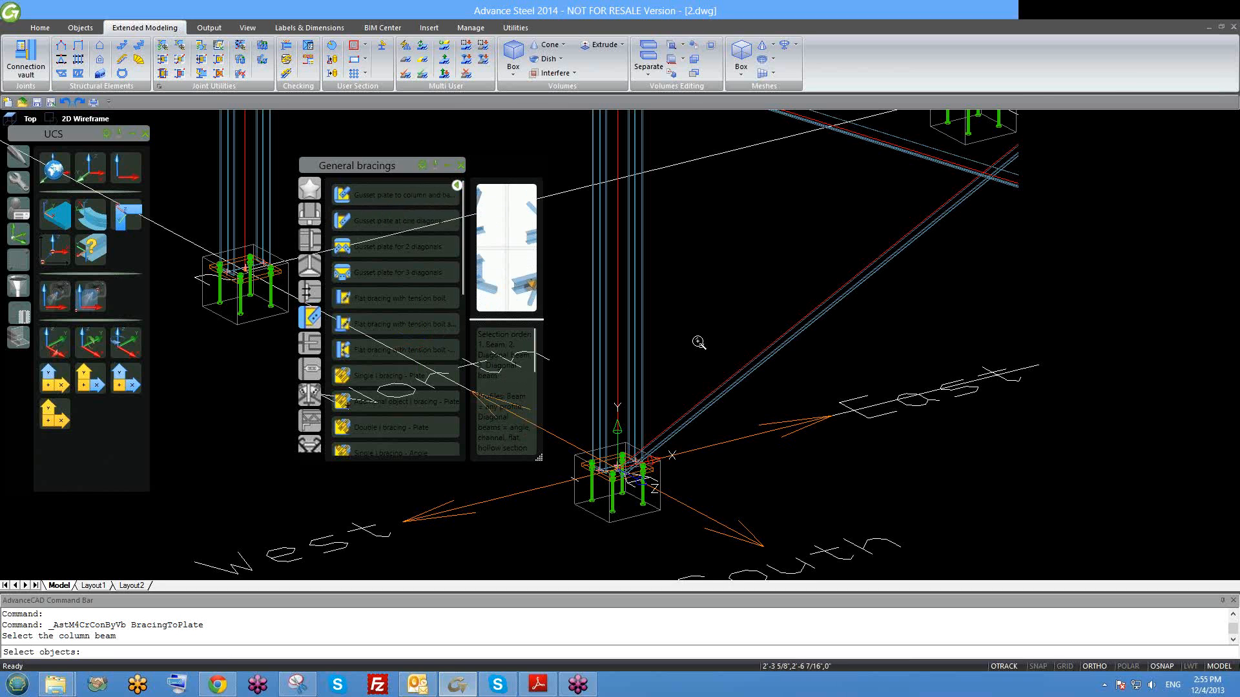
scroll(698, 343, "down", 4)
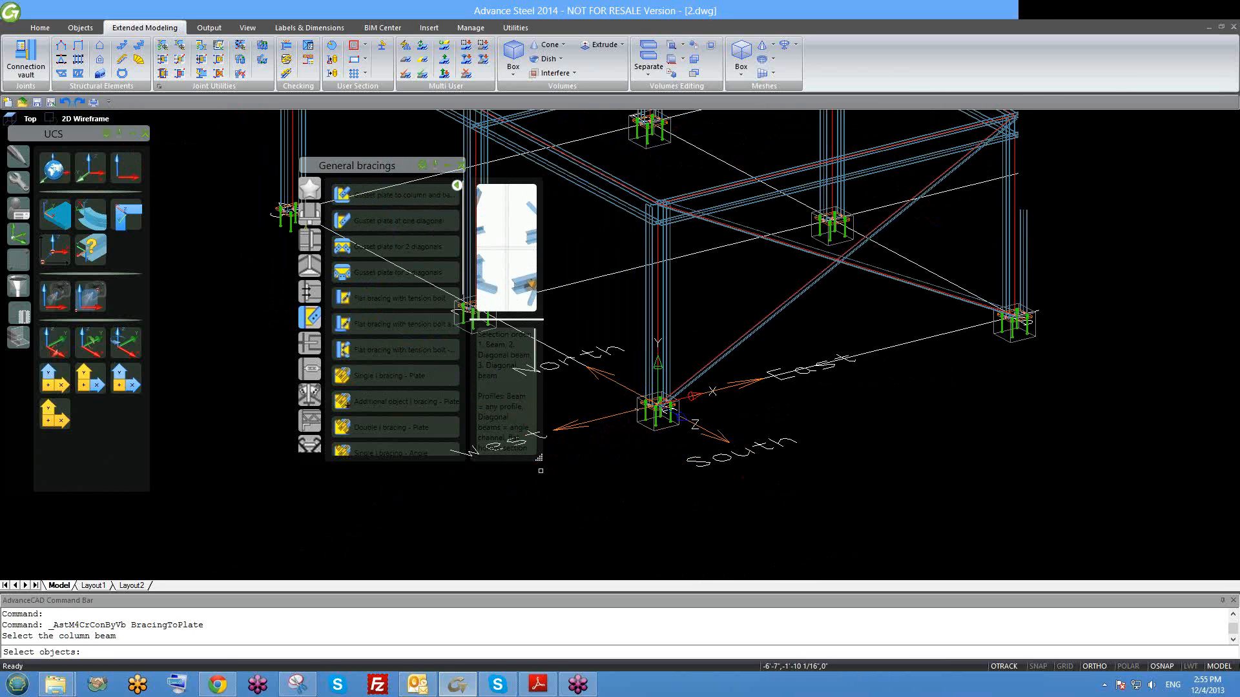
key("Escape")
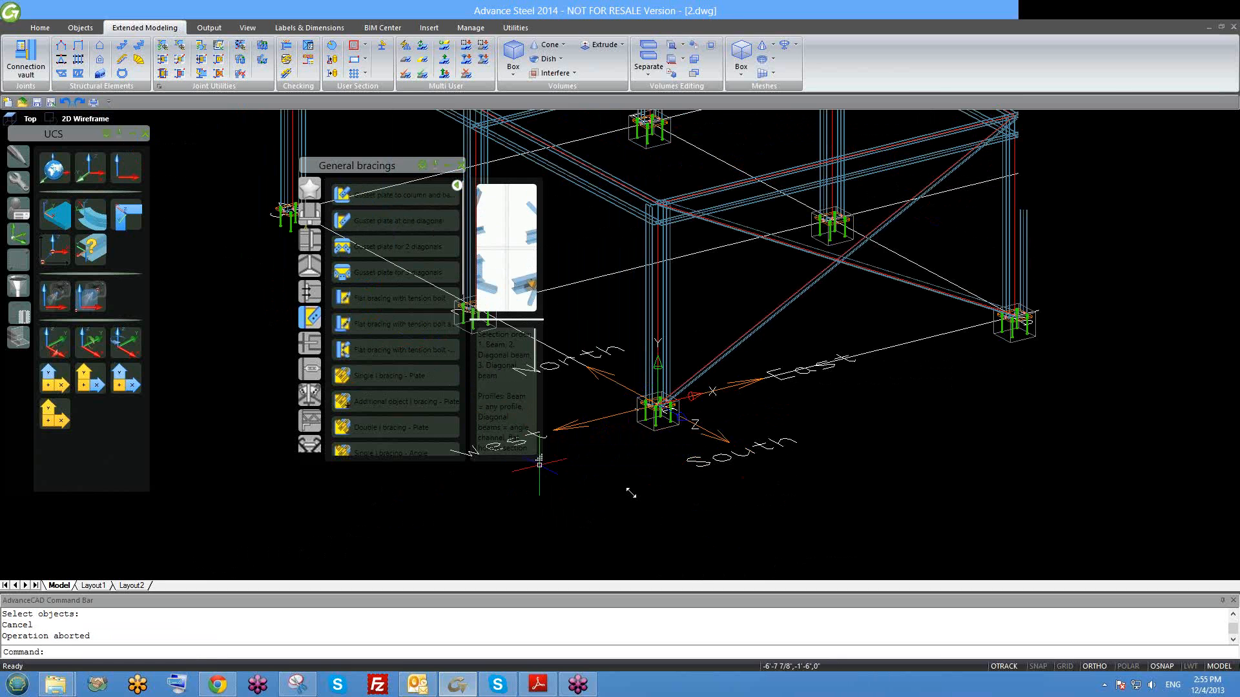
Arrange the bracing joints palette beside the corner column base to review the gusset plate joint's preview and selection order.
left_click_drag(321, 172, 158, 235)
middle_click_drag(591, 417, 620, 420)
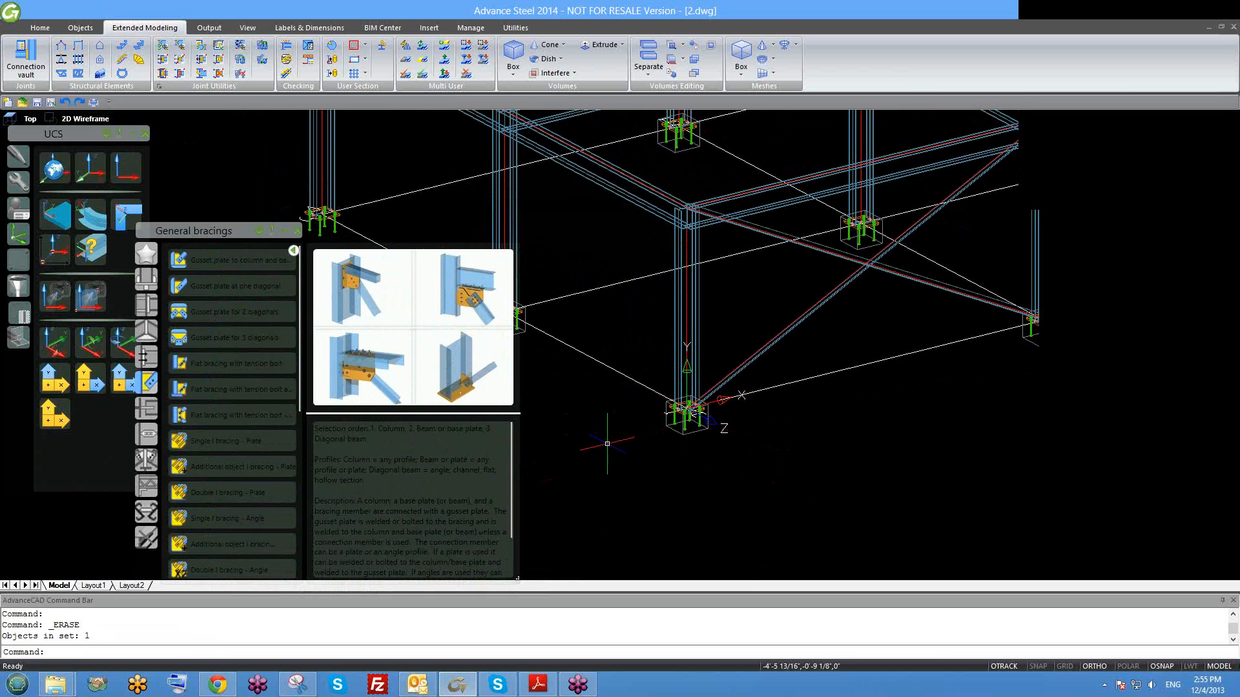
middle_click_drag(448, 430, 536, 366)
left_click_drag(213, 233, 223, 163)
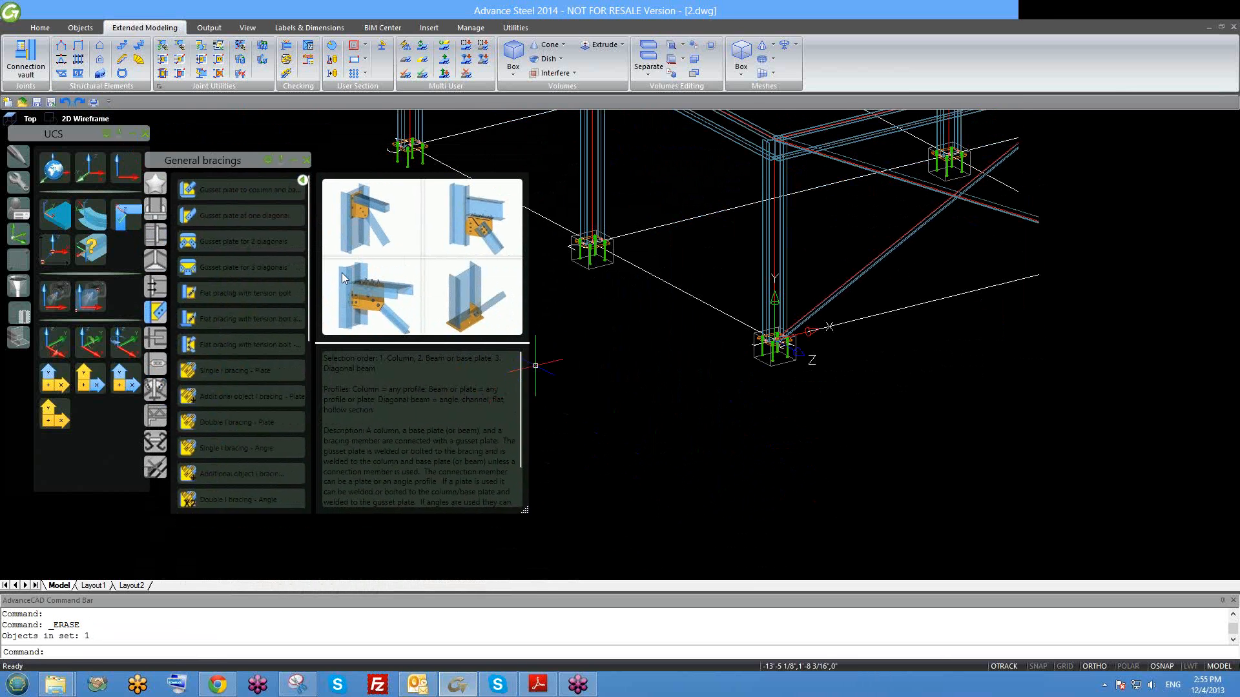
middle_click_drag(630, 379, 654, 422)
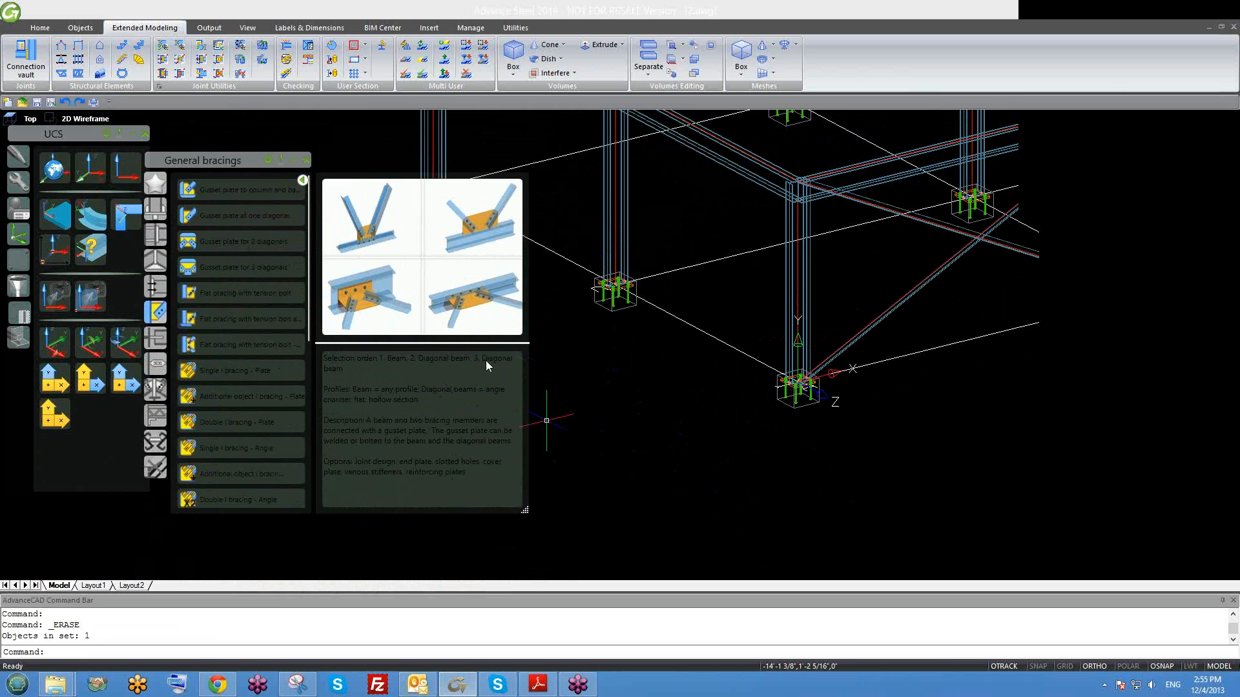
Create a gusset plate to column and base plate joint using the corner column, its base plate and the diagonal angle brace.
left_click(223, 187)
left_click(805, 290)
key("Return")
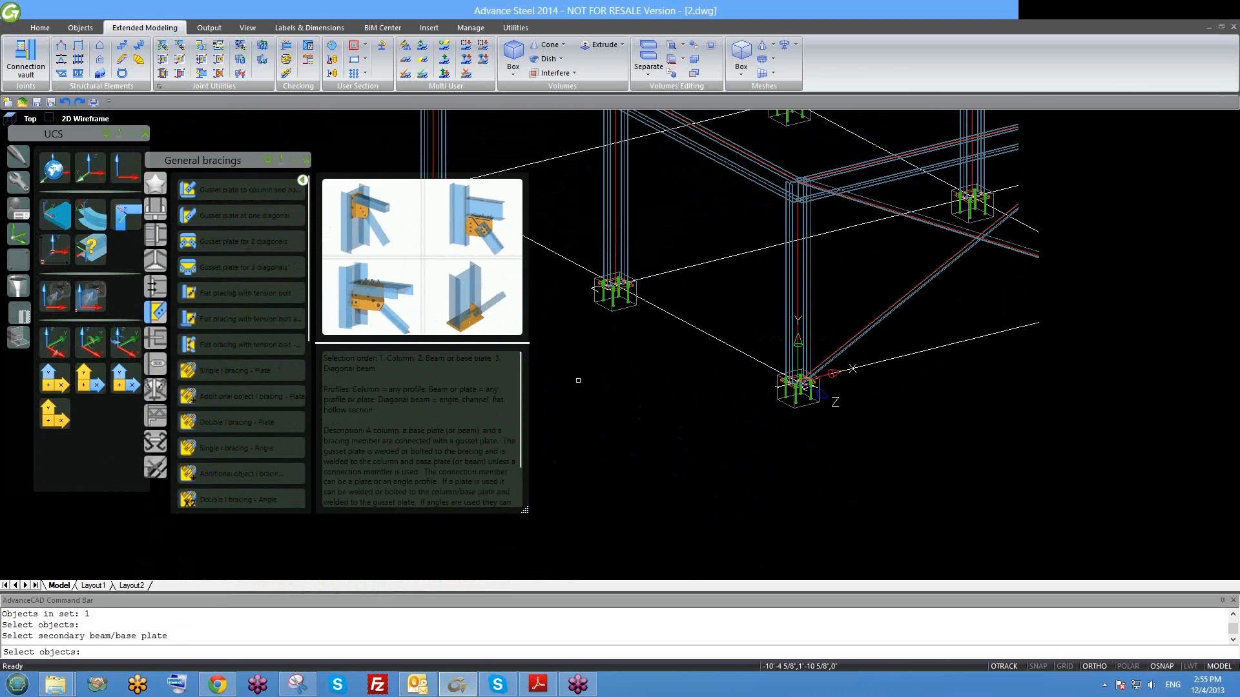
scroll(829, 371, "up", 4)
scroll(825, 381, "up", 3)
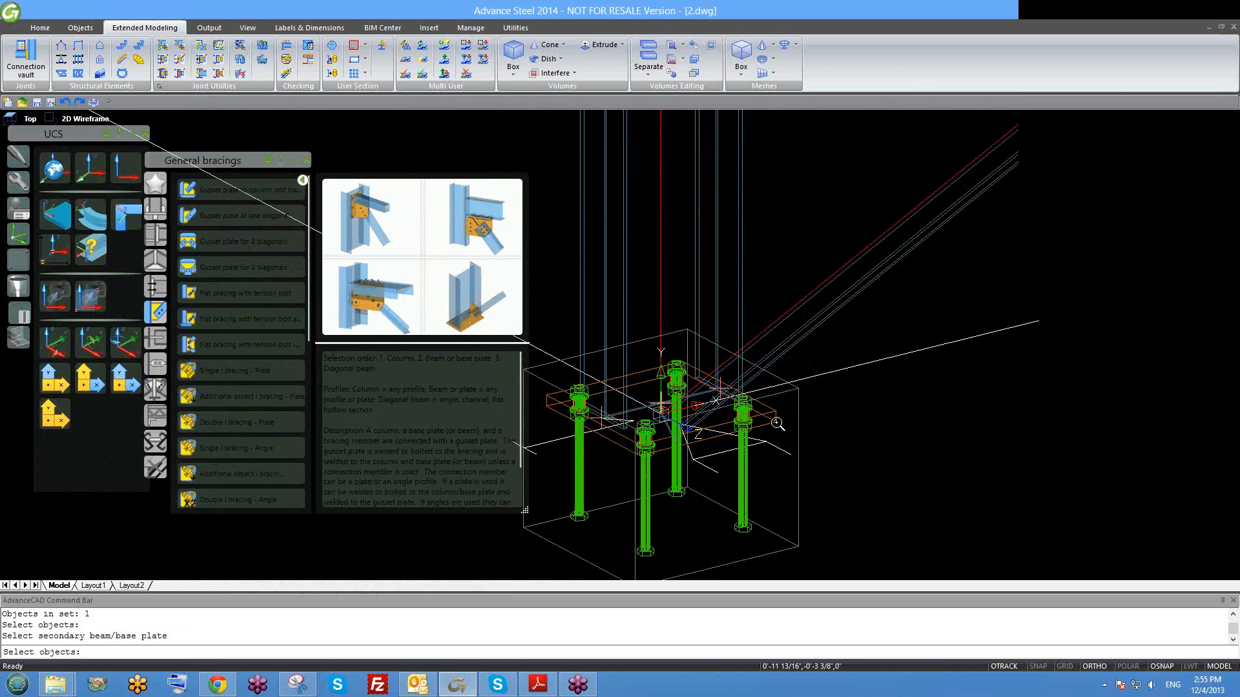
left_click(765, 408)
key("Return")
scroll(824, 336, "down", 4)
scroll(824, 336, "up", 2)
left_click(823, 353)
left_click(788, 295)
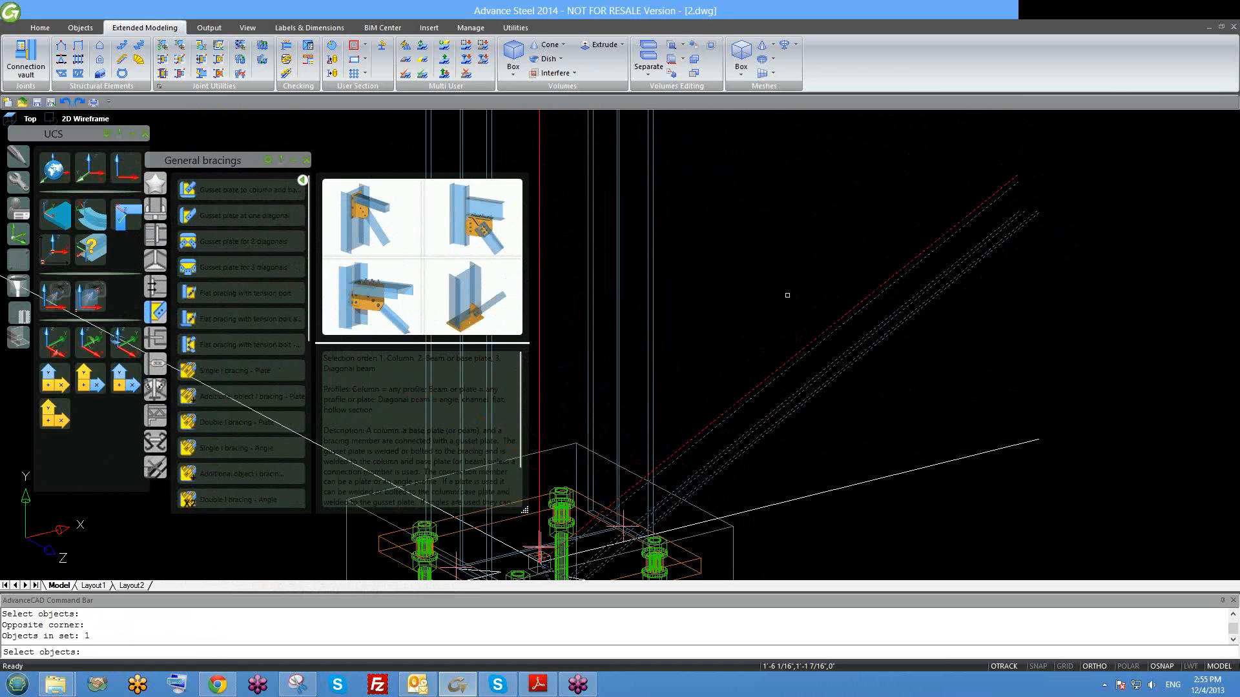
key("Return")
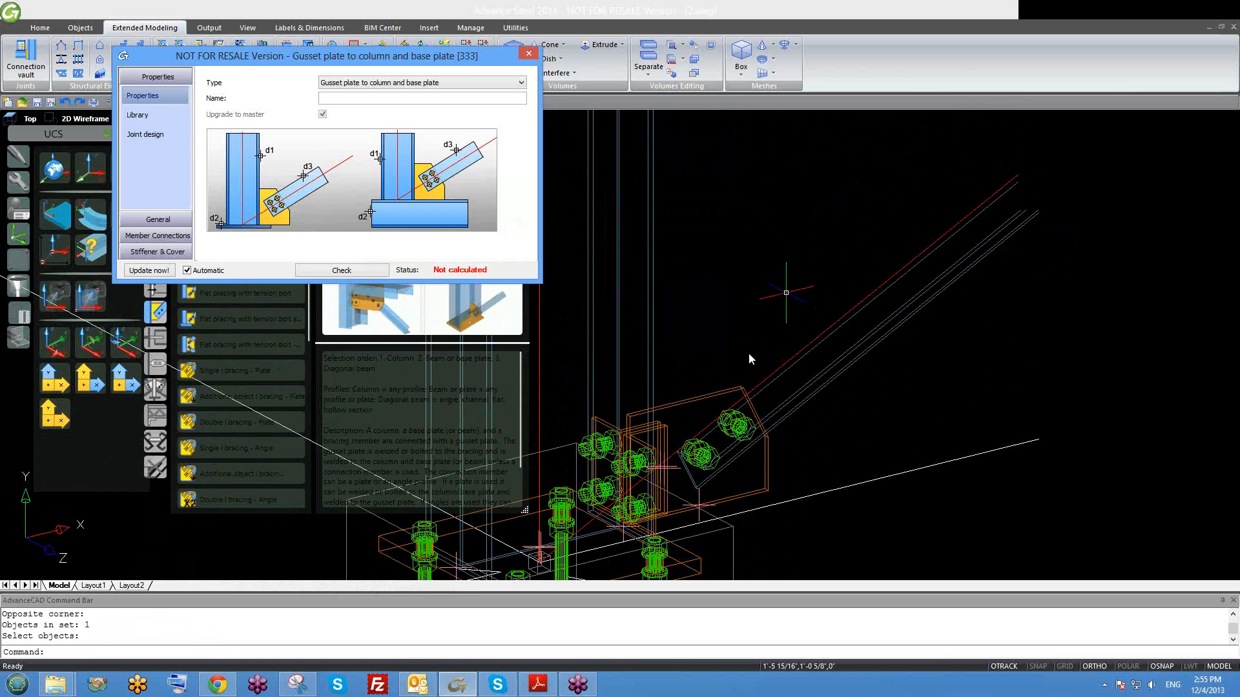
Examine the gusset plate, connection members and bolts of the new joint at the corner column base.
scroll(725, 357, "down", 4)
mouse_move(740, 443)
middle_mouse_down("shift")
mouse_move(674, 476)
mouse_move(675, 408)
mouse_move(724, 448)
middle_mouse_up("shift")
scroll(724, 447, "up", 4)
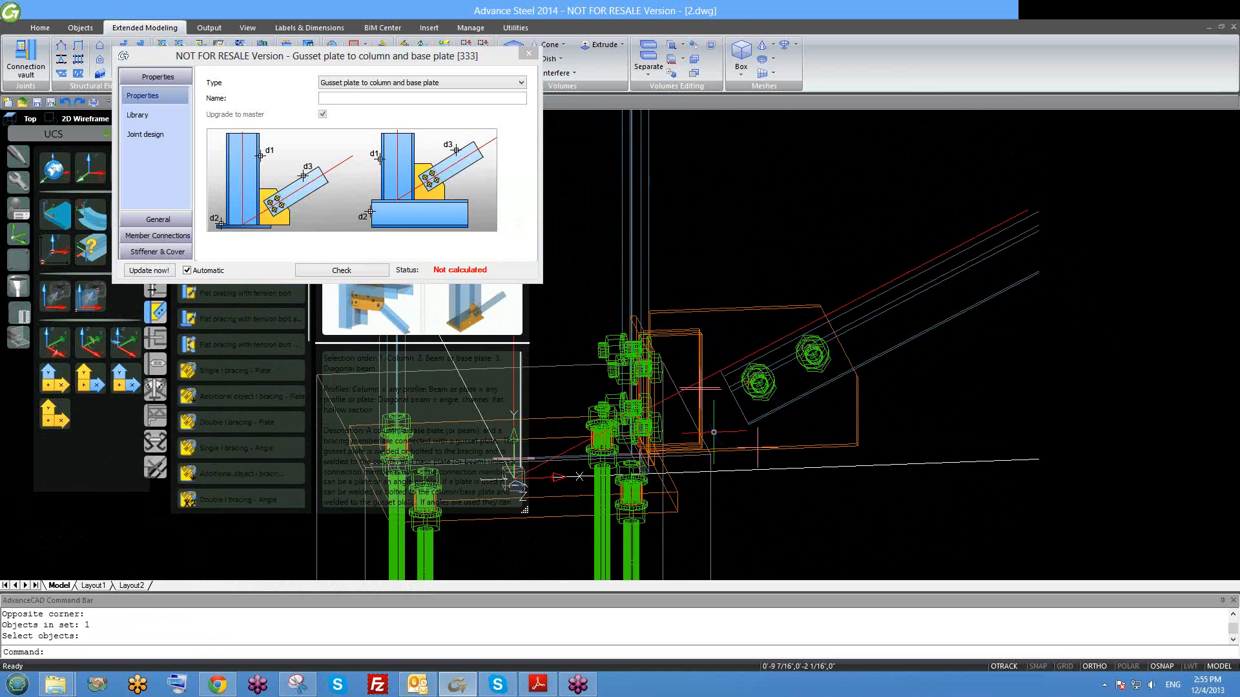
middle_click_drag(817, 540, 874, 506)
scroll(841, 491, "down", 2)
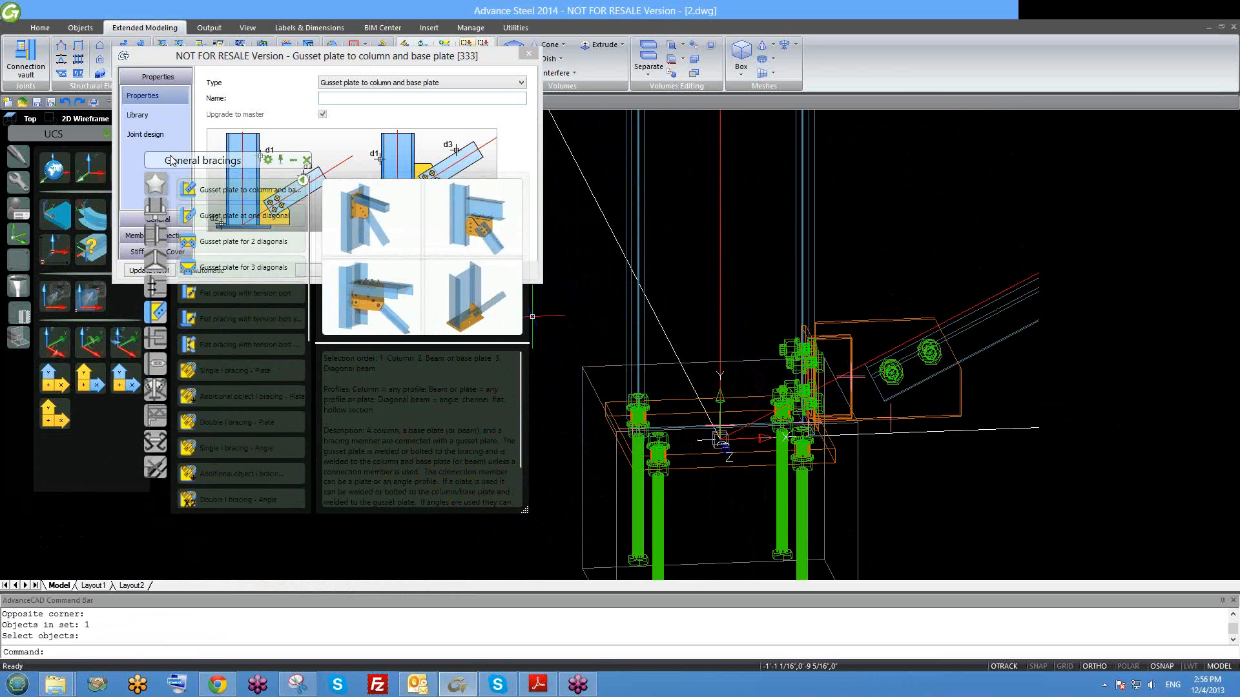
Shrink and move the bracing joints palette and the joint's dialog clear of the joint, and browse the joint's library entries.
left_click_drag(173, 162, 169, 303)
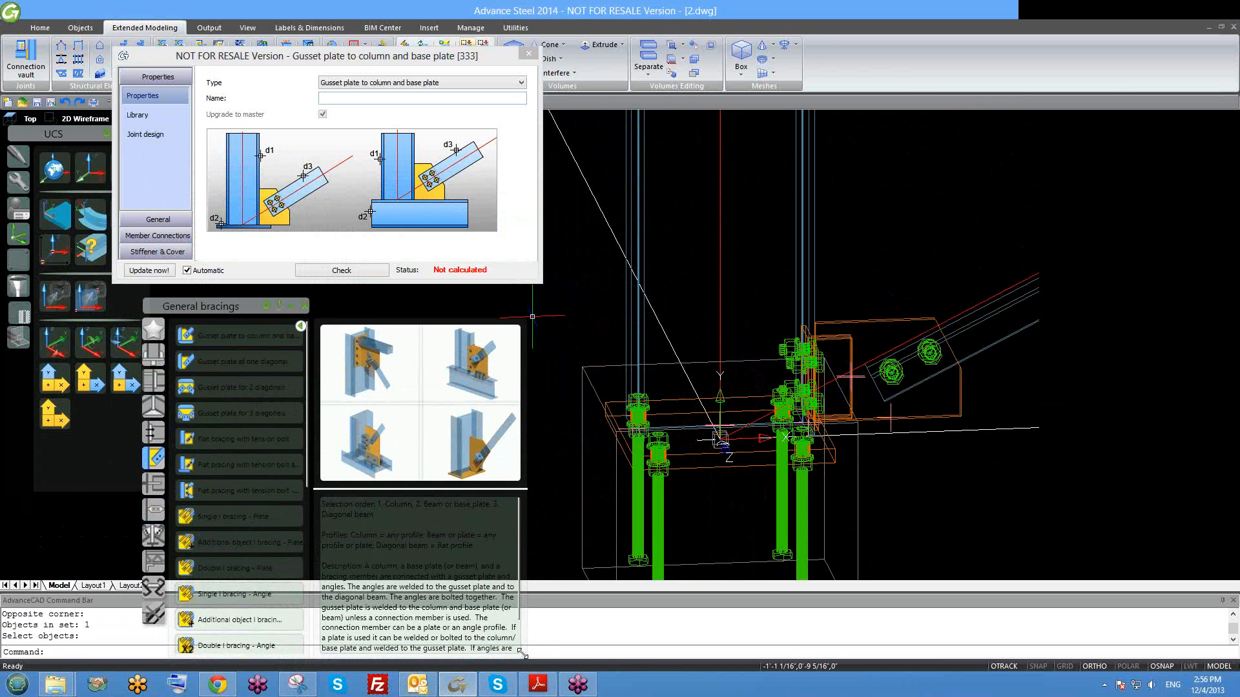
left_click_drag(522, 654, 387, 479)
left_click_drag(209, 303, 135, 305)
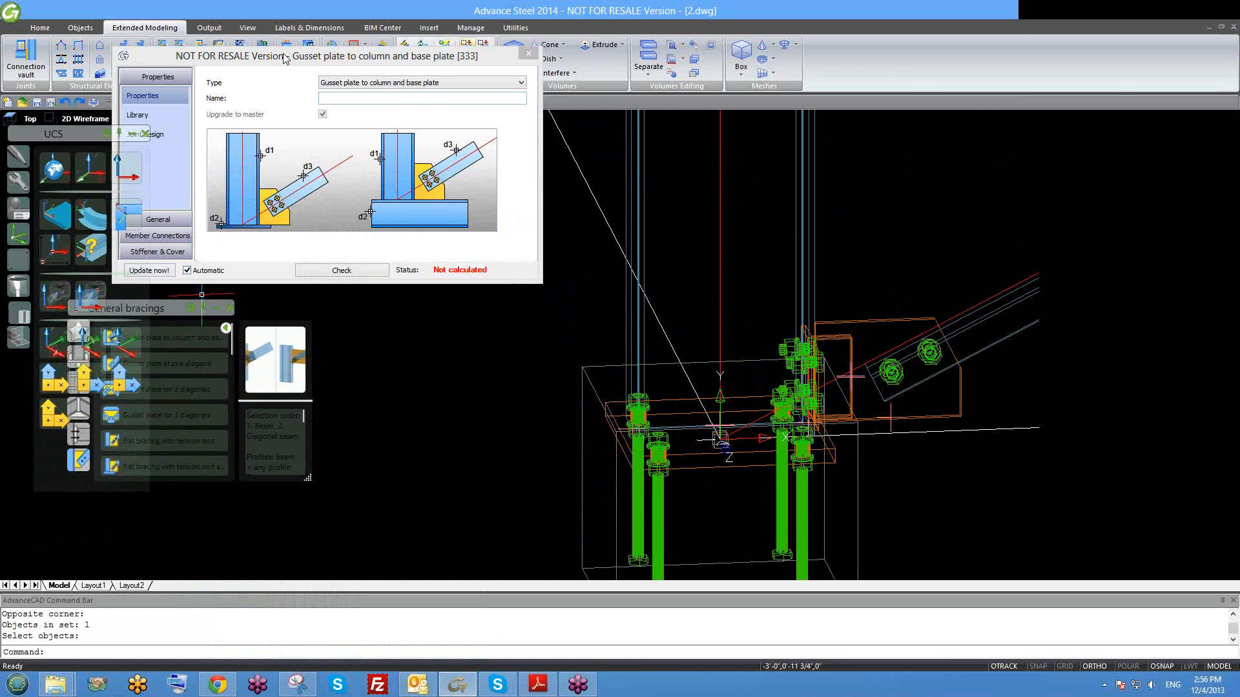
left_click_drag(283, 55, 380, 24)
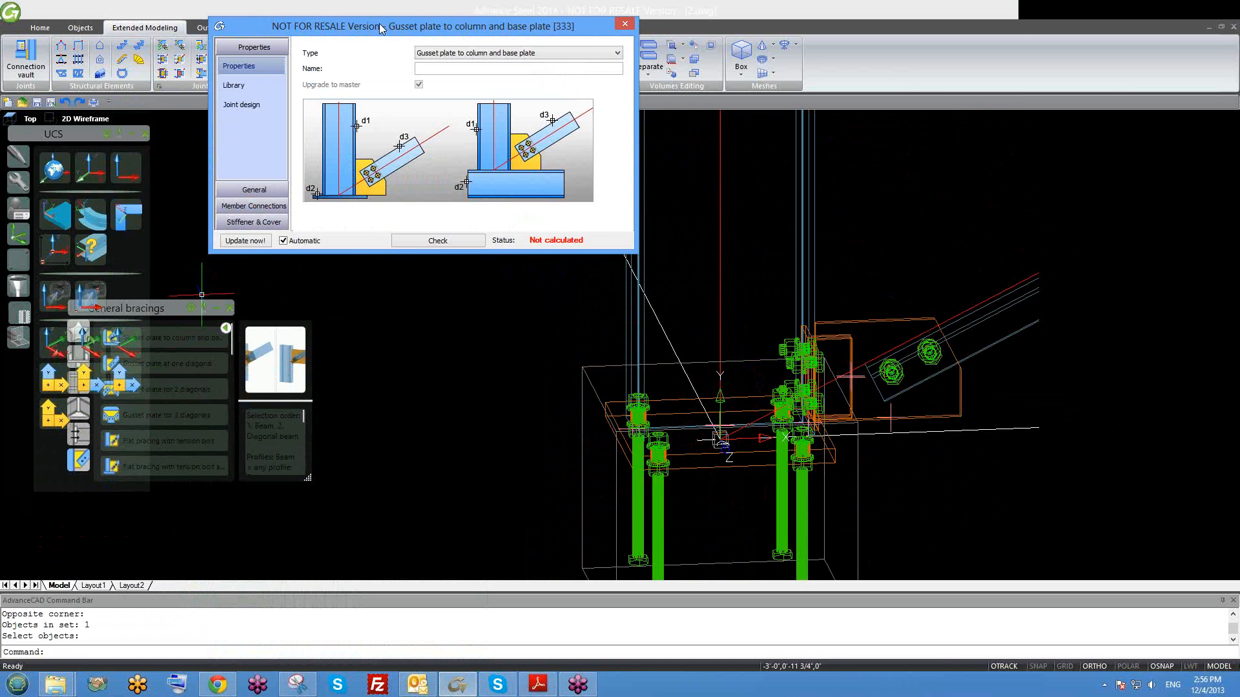
left_click(234, 85)
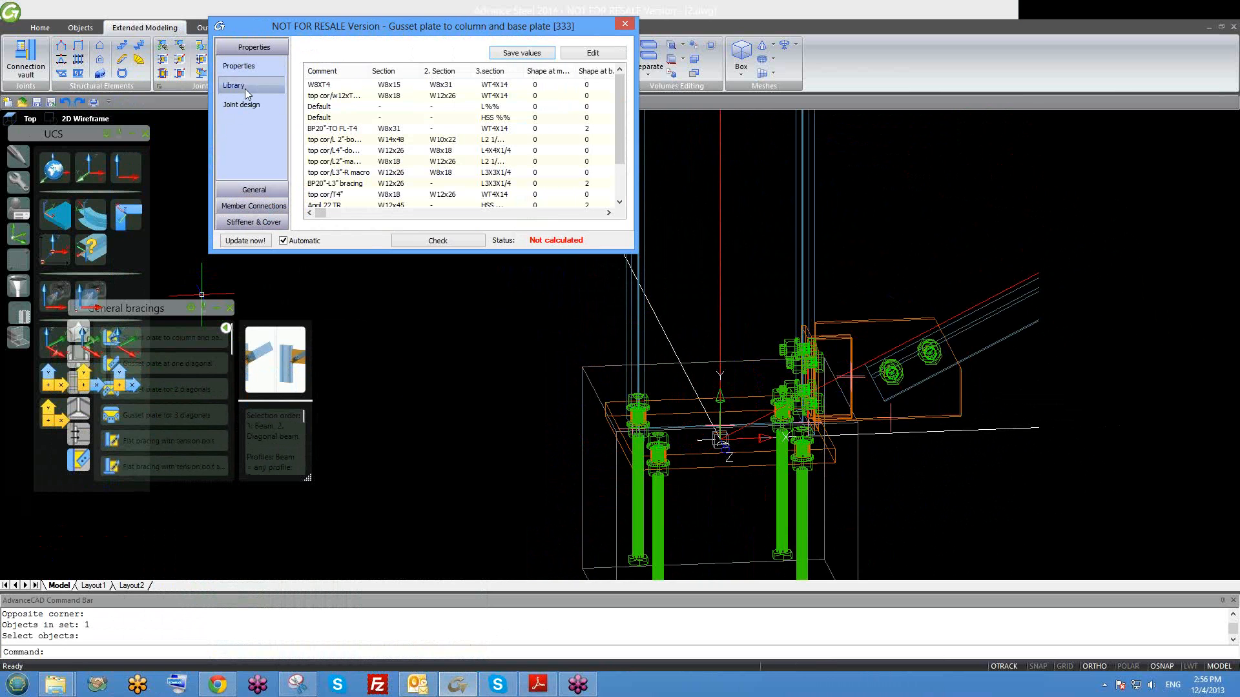
left_click_drag(620, 115, 568, 233)
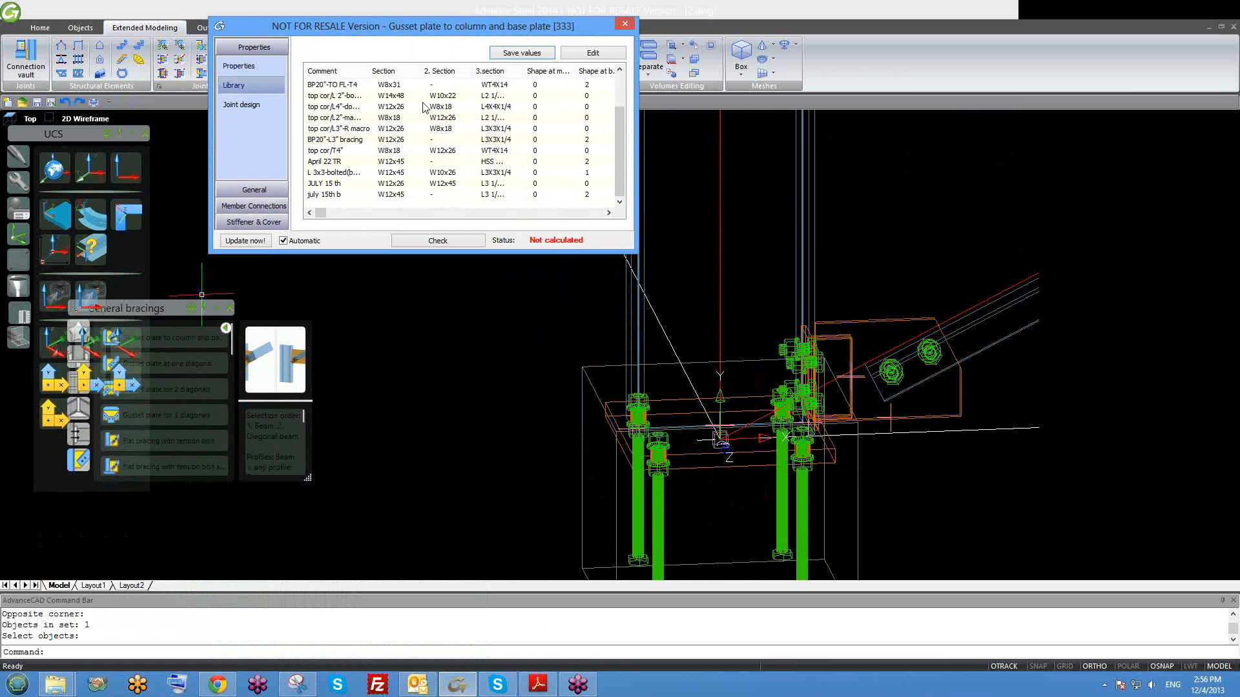
Compare the joint's gusset plate shape settings with the model, checking the options for the shape at the main beam.
left_click(255, 189)
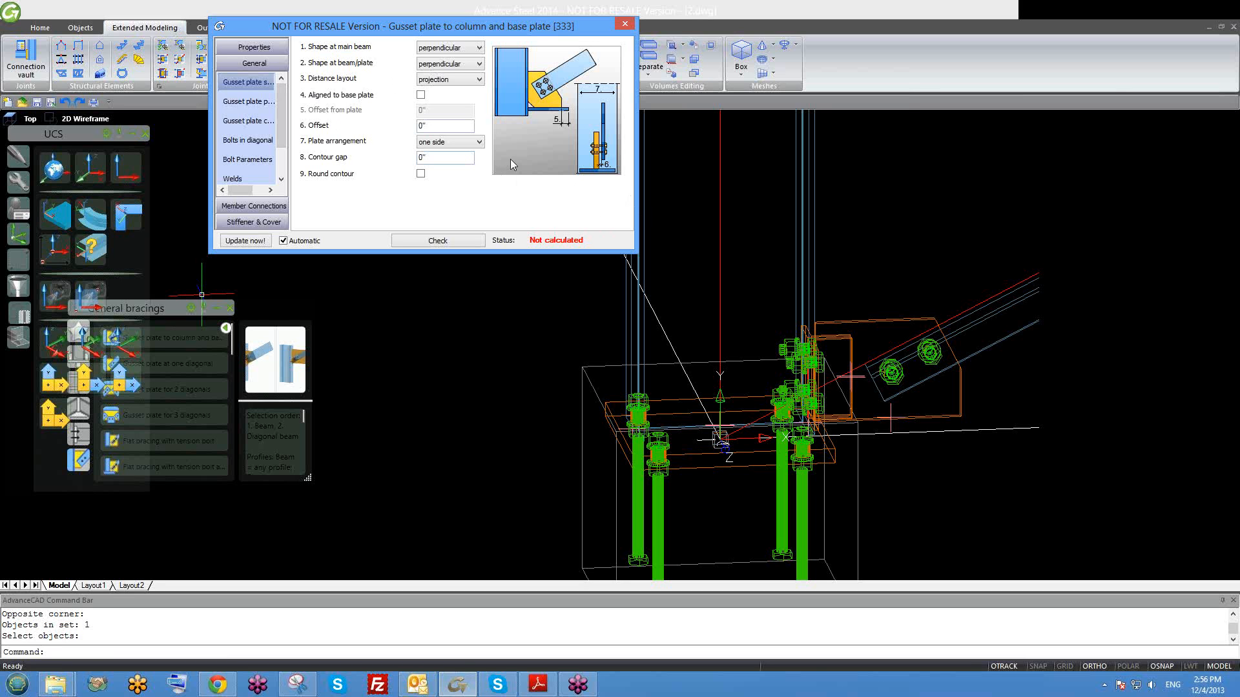
middle_click_drag(758, 429, 751, 421)
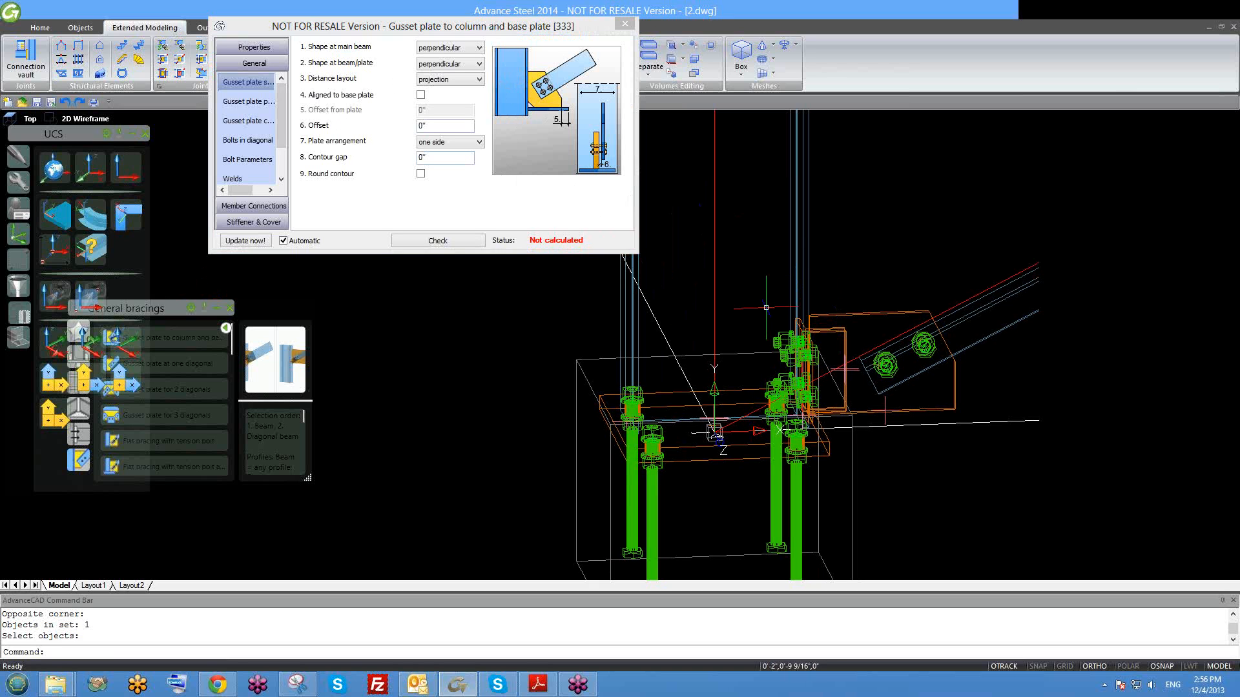
scroll(815, 360, "up", 2)
middle_click_drag(816, 370, 856, 301, "shift")
middle_click_drag(859, 364, 807, 290, "shift")
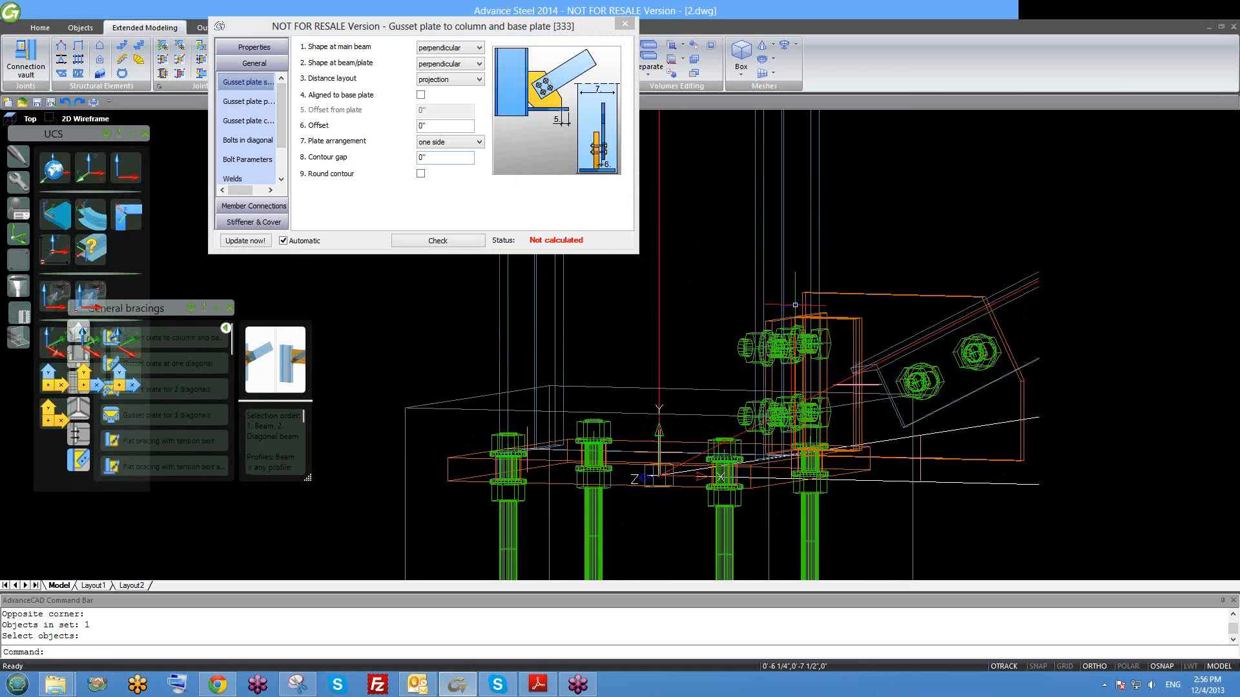
left_click(431, 49)
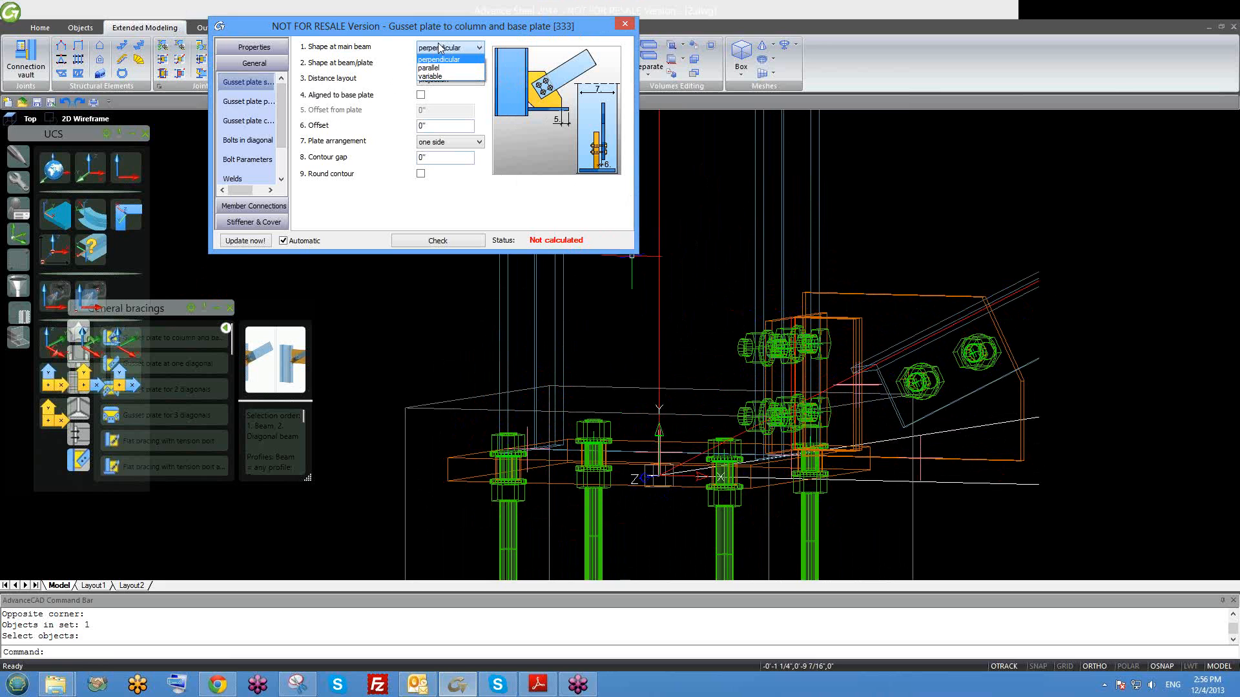
left_click(439, 49)
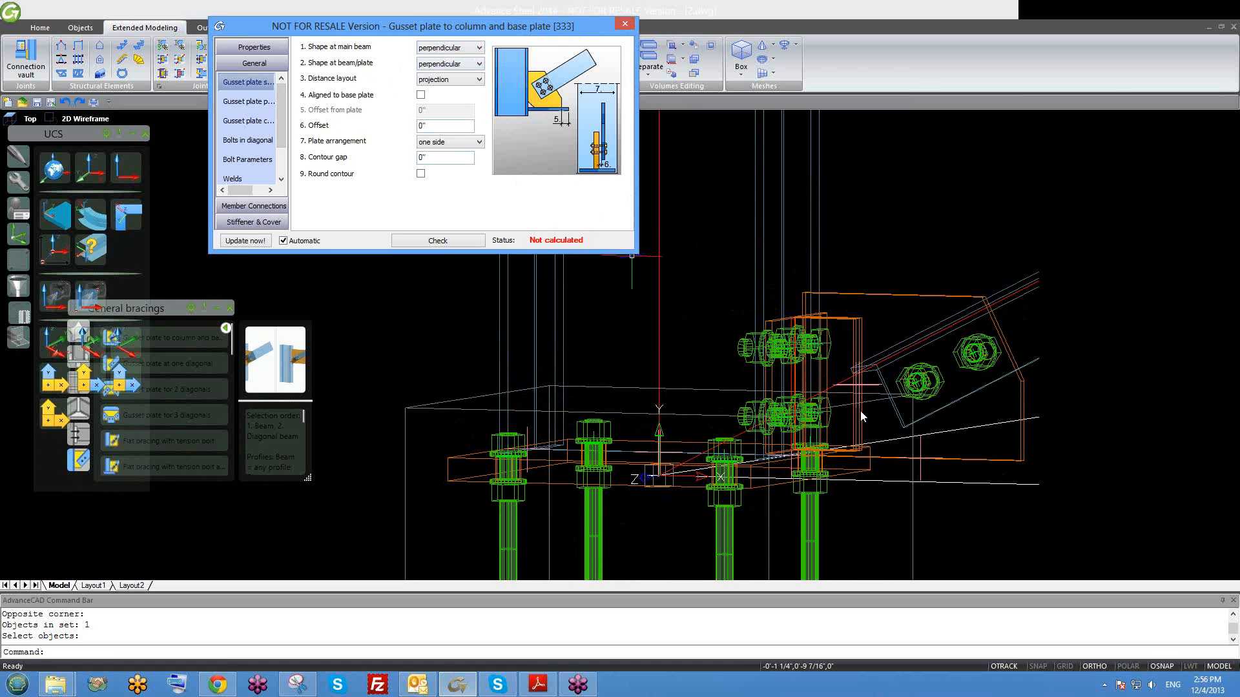
Set the gusset plate's shape at beam/plate to variable and turn on its alignment to the base plate.
middle_click_drag(862, 503, 815, 459)
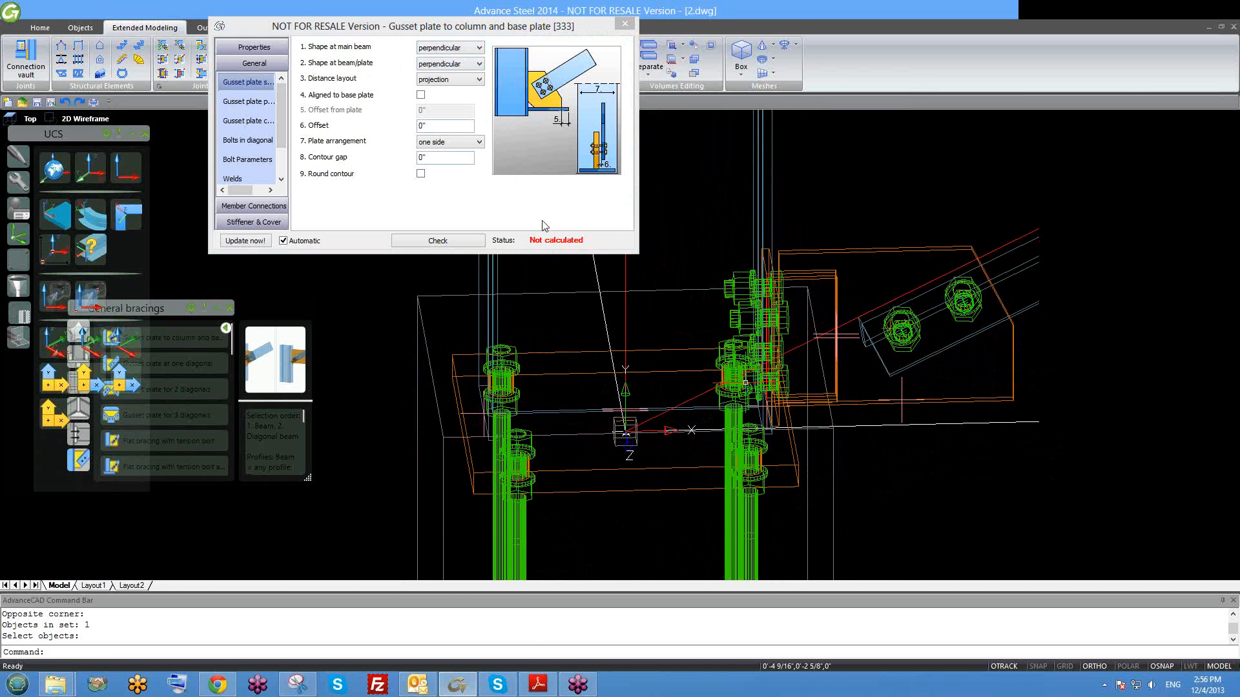
left_click(430, 64)
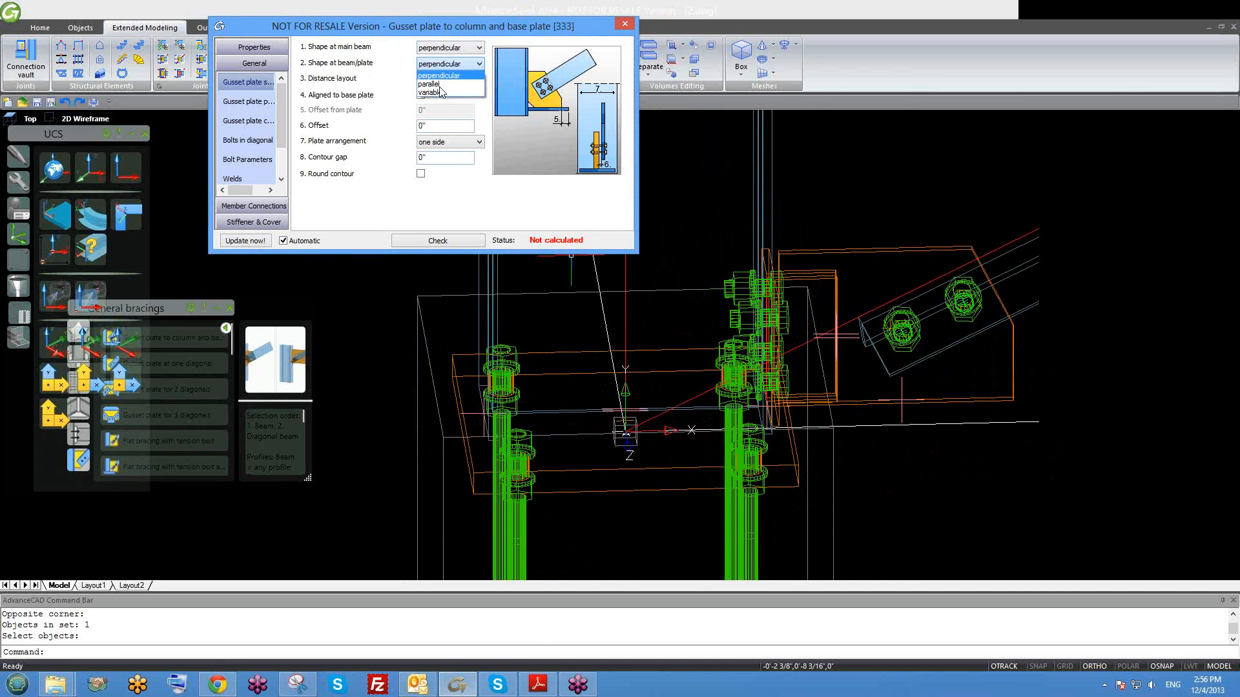
left_click(443, 93)
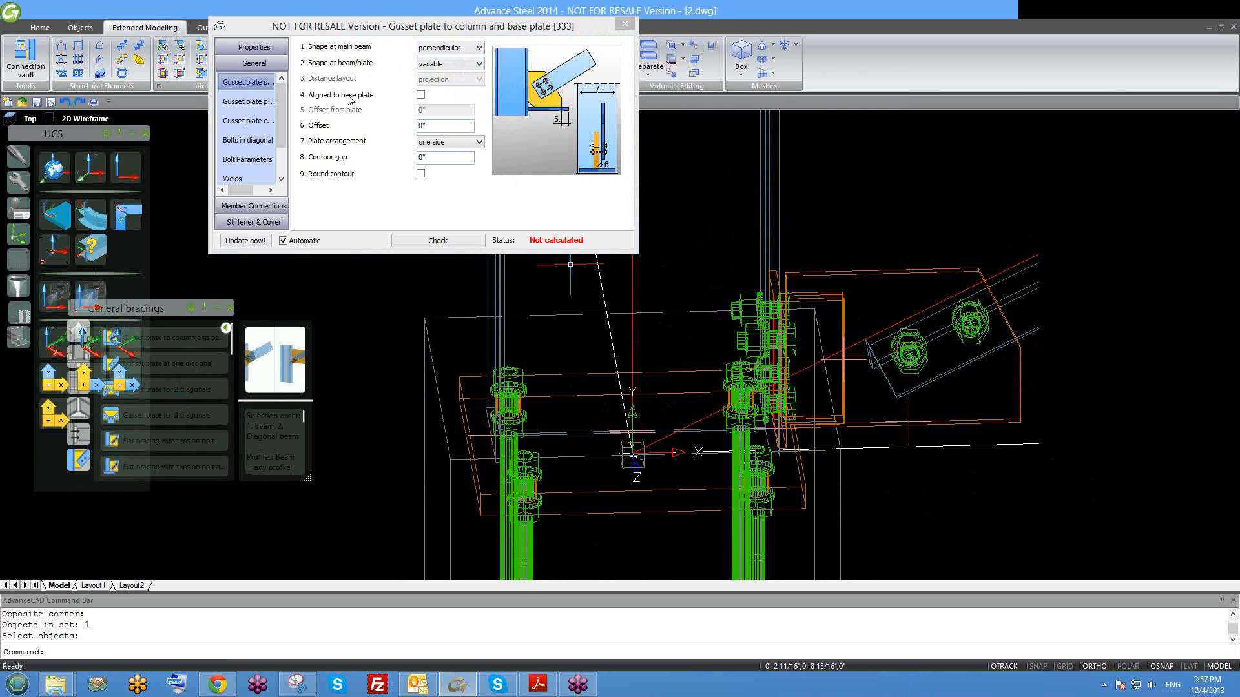
left_click(421, 94)
middle_click_drag(897, 421, 852, 297, "shift")
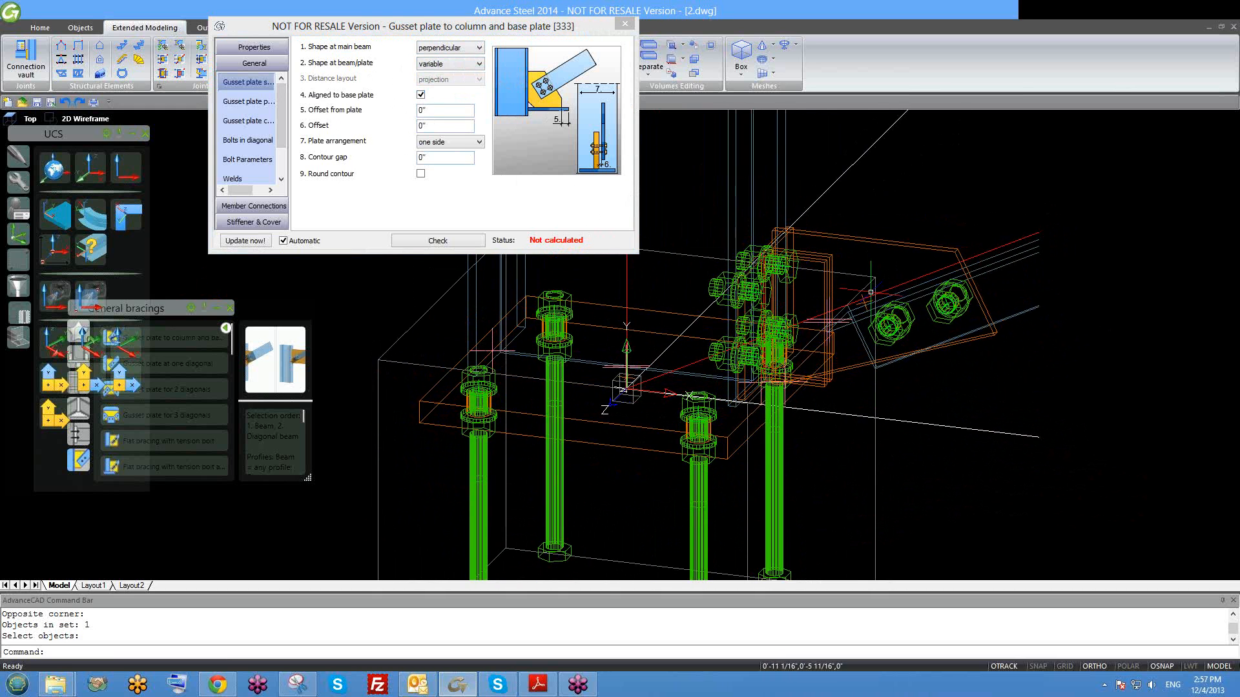
In the joint's members connection settings, change the connection at member 1 to Welded.
left_click_drag(282, 118, 278, 149)
left_click(249, 159)
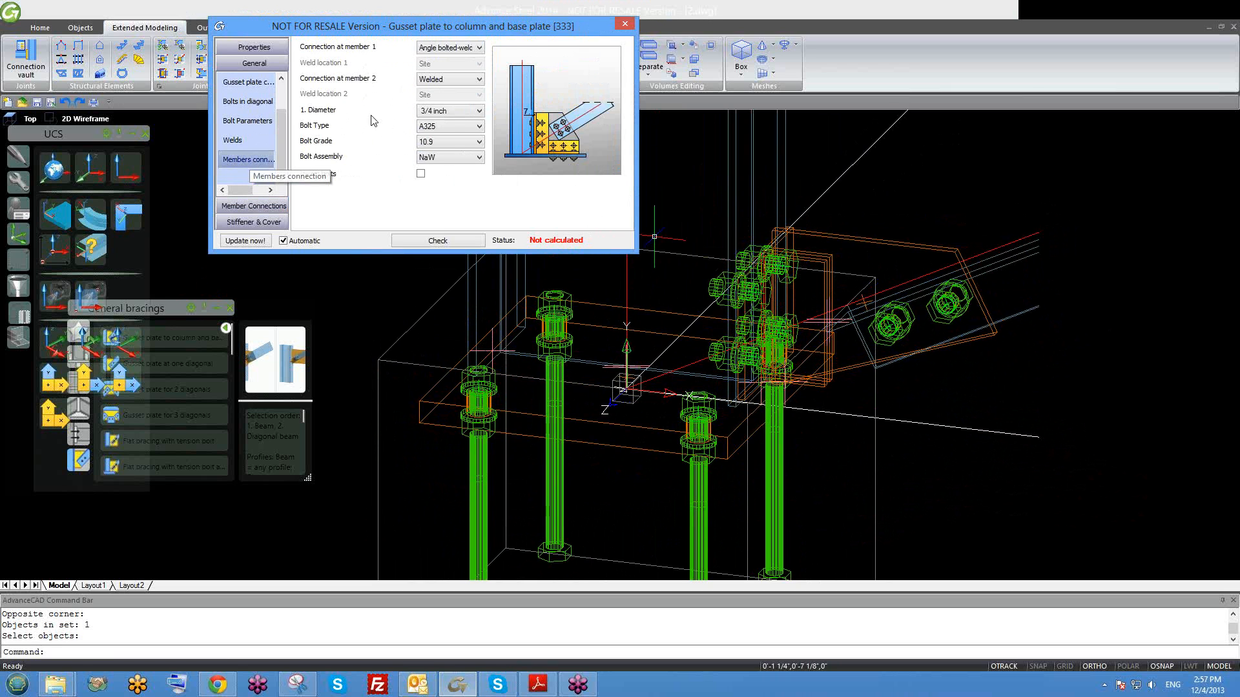
left_click(450, 48)
left_click(446, 93)
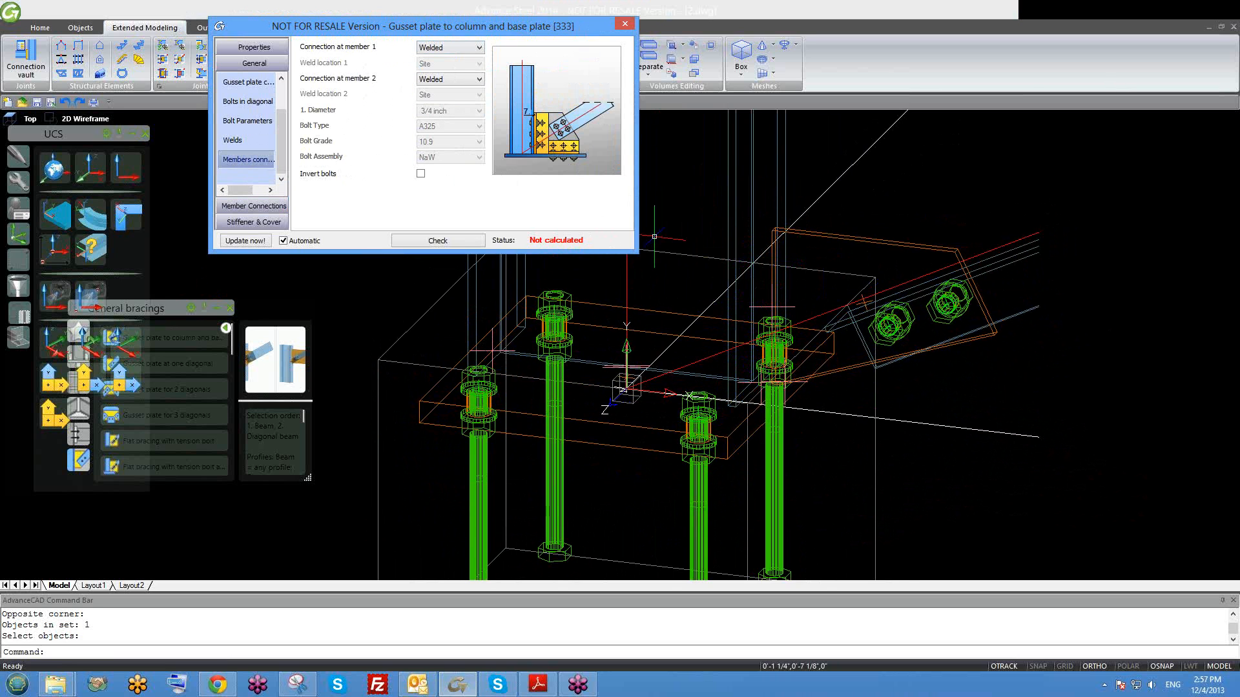
middle_click_drag(722, 327, 741, 354)
Return to the gusset plate shape settings and examine how the aligned plate meets the base plate edge and column.
left_click_drag(280, 132, 281, 72)
left_click(249, 82)
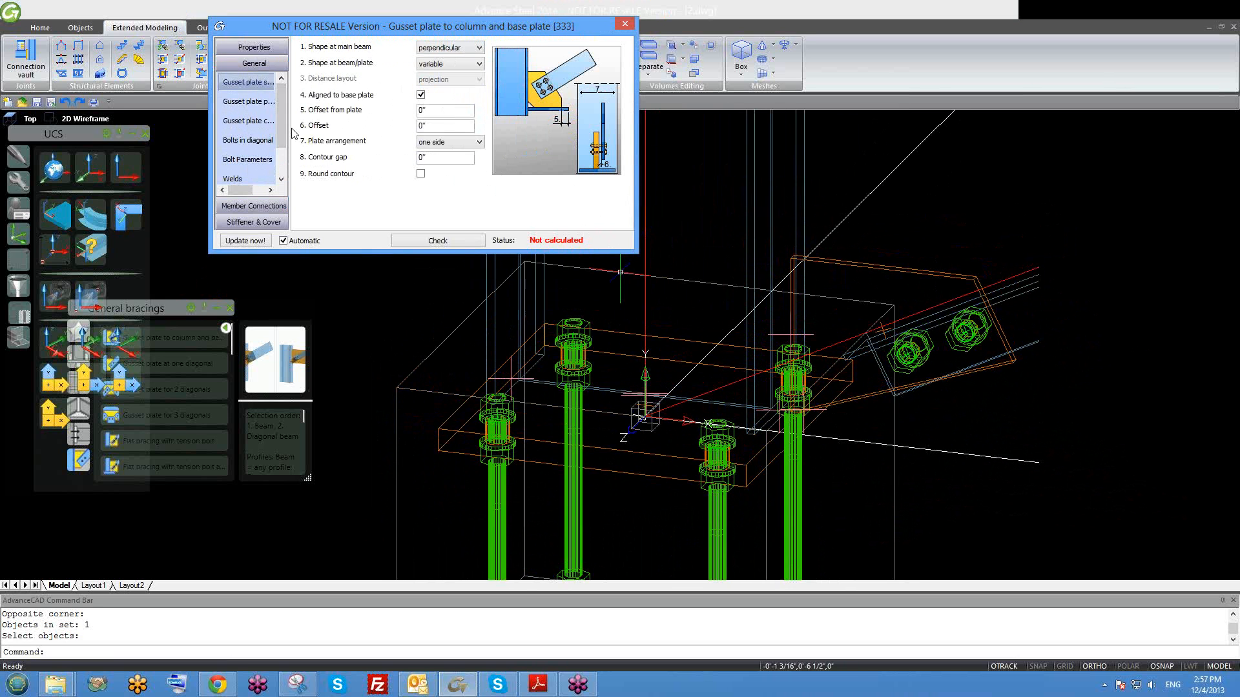
mouse_move(839, 437)
middle_mouse_down("shift")
mouse_move(806, 426)
mouse_move(824, 447)
middle_mouse_up("shift")
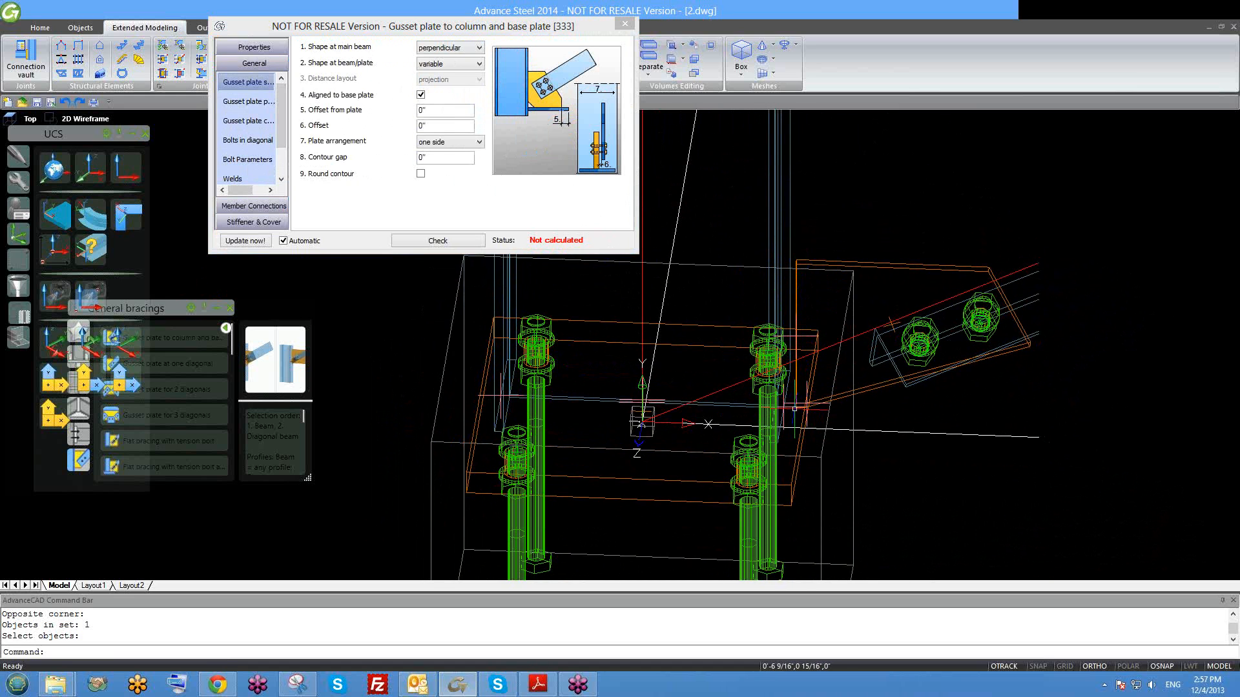
mouse_move(797, 445)
middle_mouse_down("shift")
mouse_move(786, 420)
mouse_move(772, 431)
mouse_move(801, 336)
mouse_move(810, 439)
mouse_move(788, 423)
mouse_move(790, 446)
middle_mouse_up("shift")
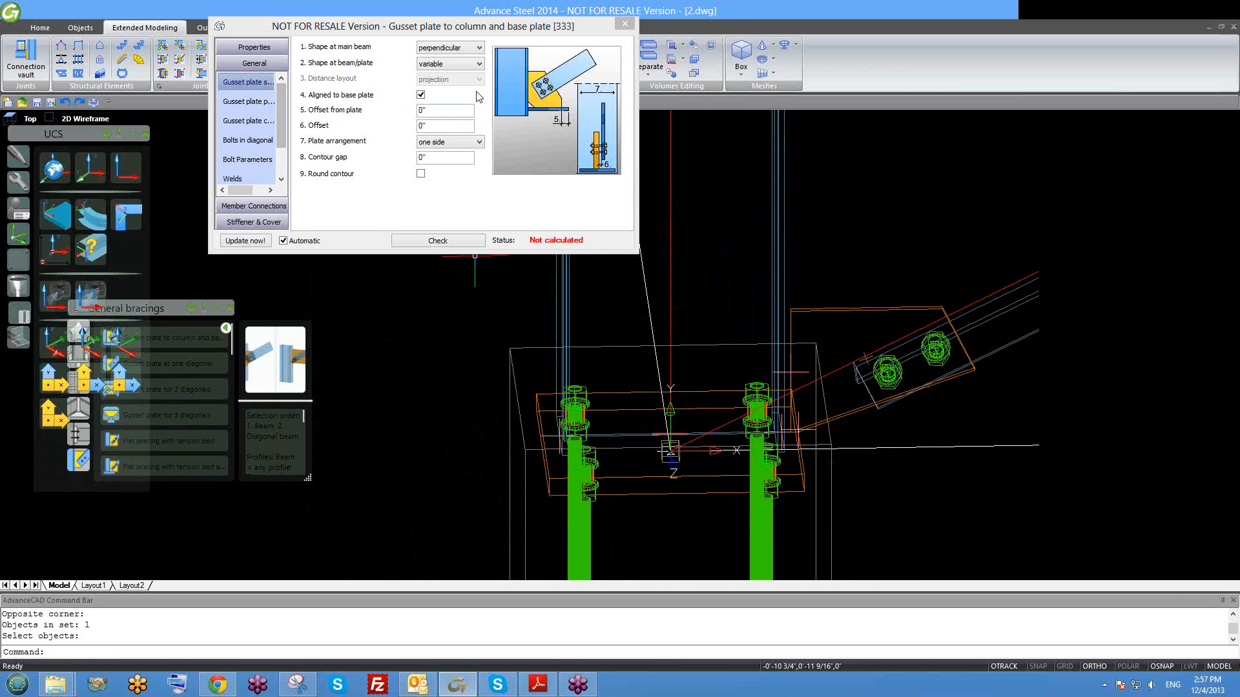
left_click(420, 94)
scroll(775, 455, "up", 3)
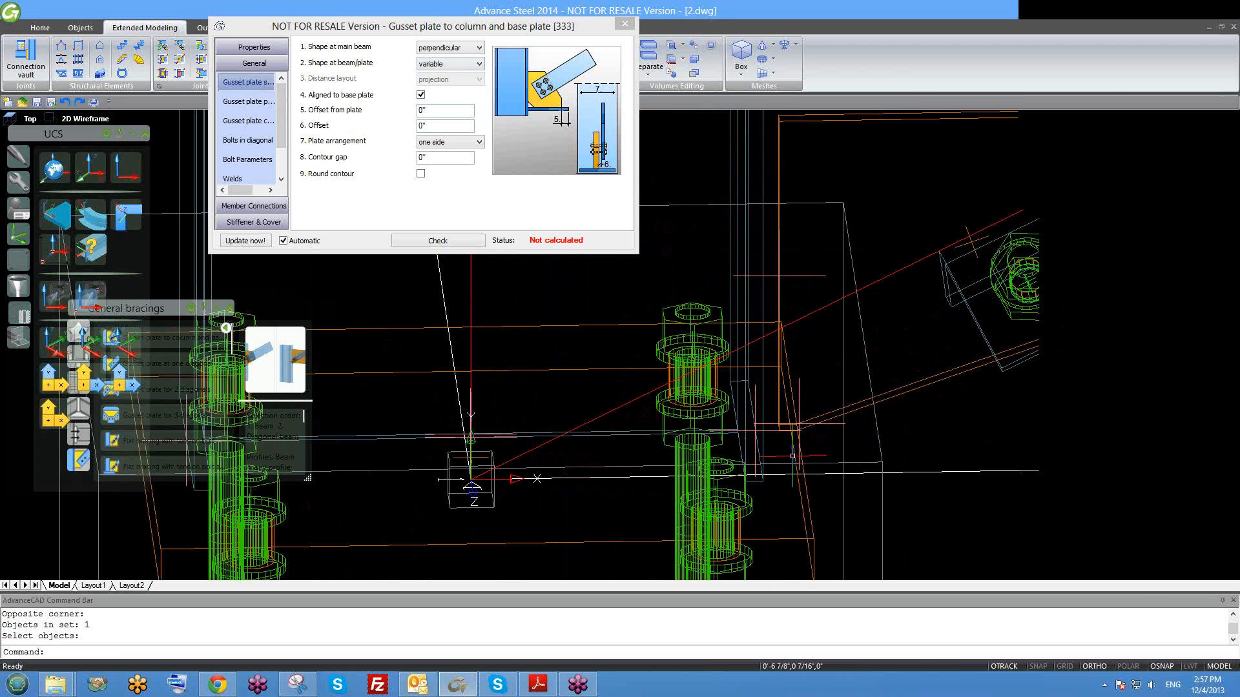
scroll(770, 464, "up", 1)
scroll(771, 464, "up", 5)
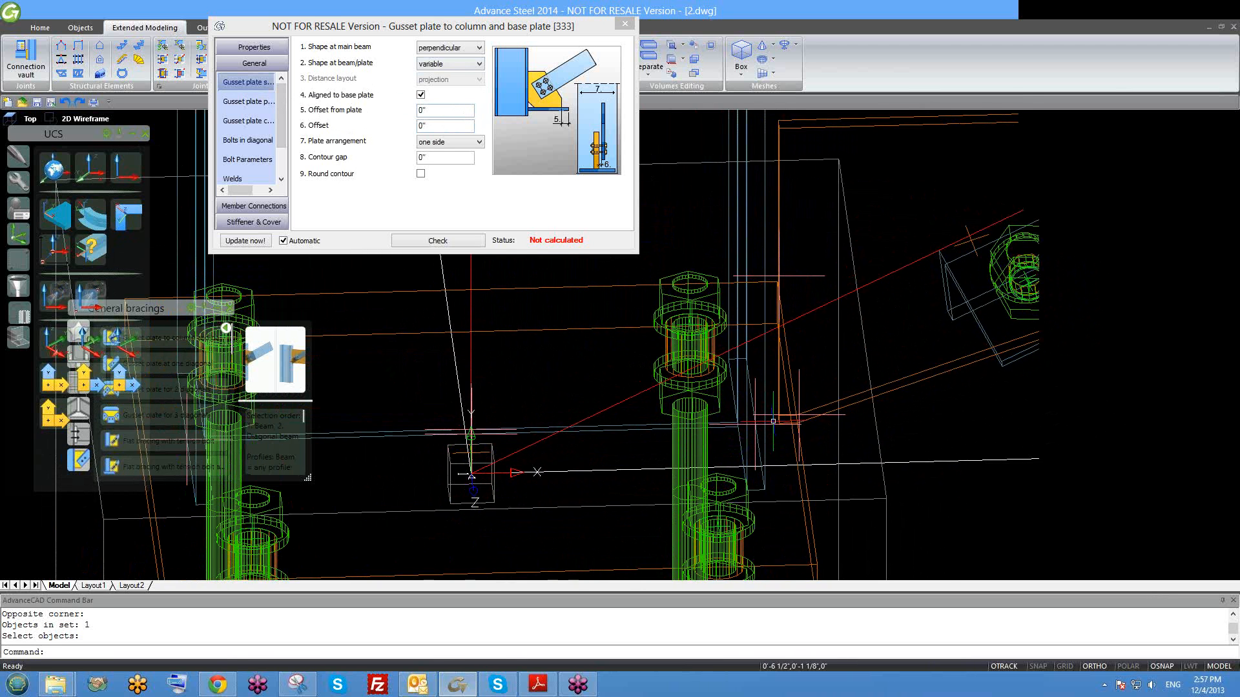
Try a 2" offset from plate for the gusset plate, reset the offset to 0", and close the joint's settings.
left_click(436, 110)
type("2")
scroll(740, 365, "down", 3)
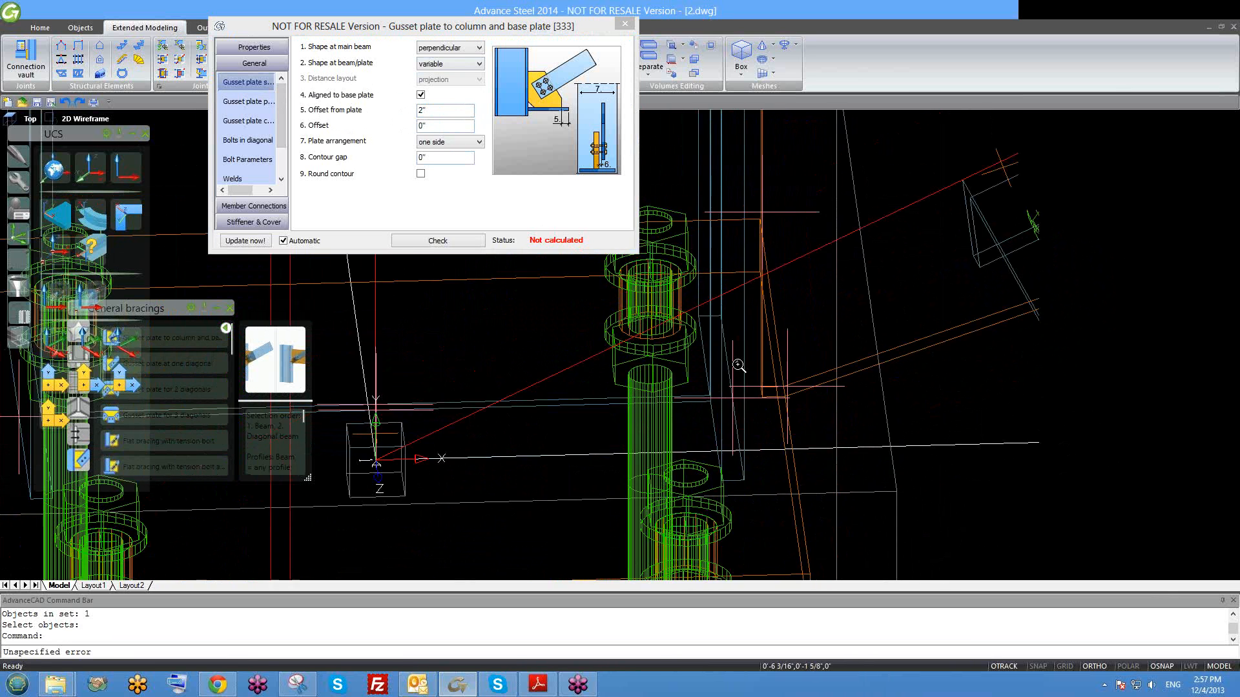
scroll(740, 365, "down", 3)
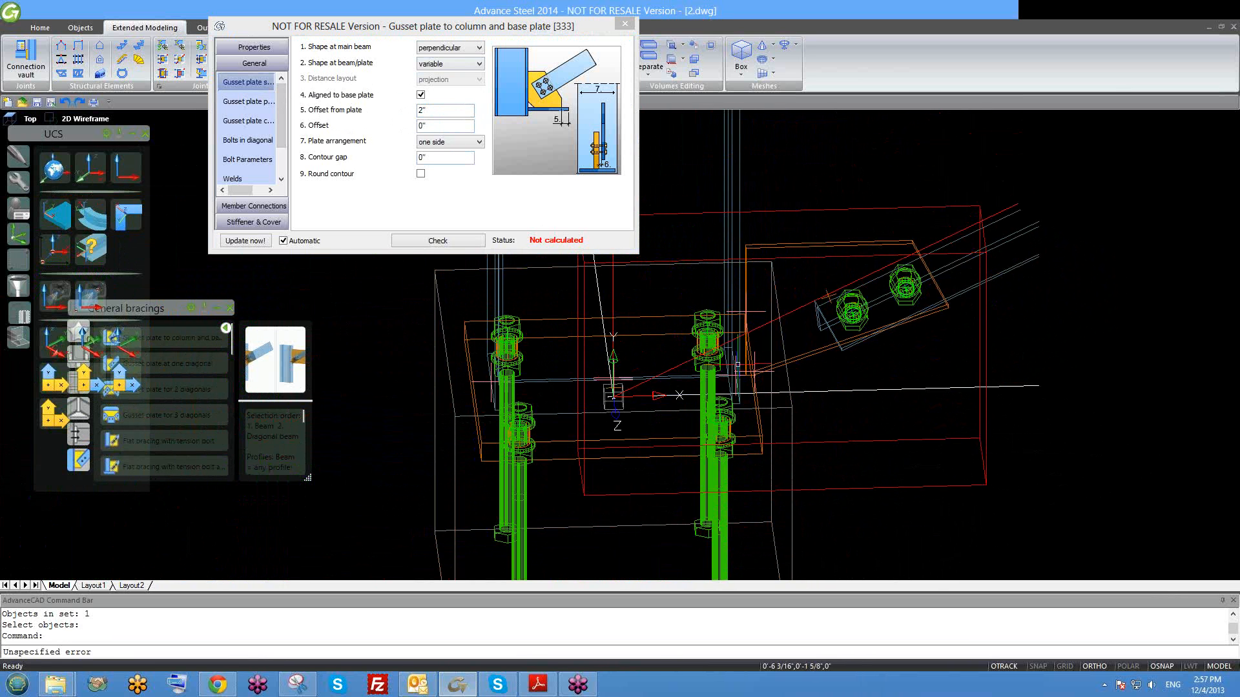
left_click(419, 111)
key("Return")
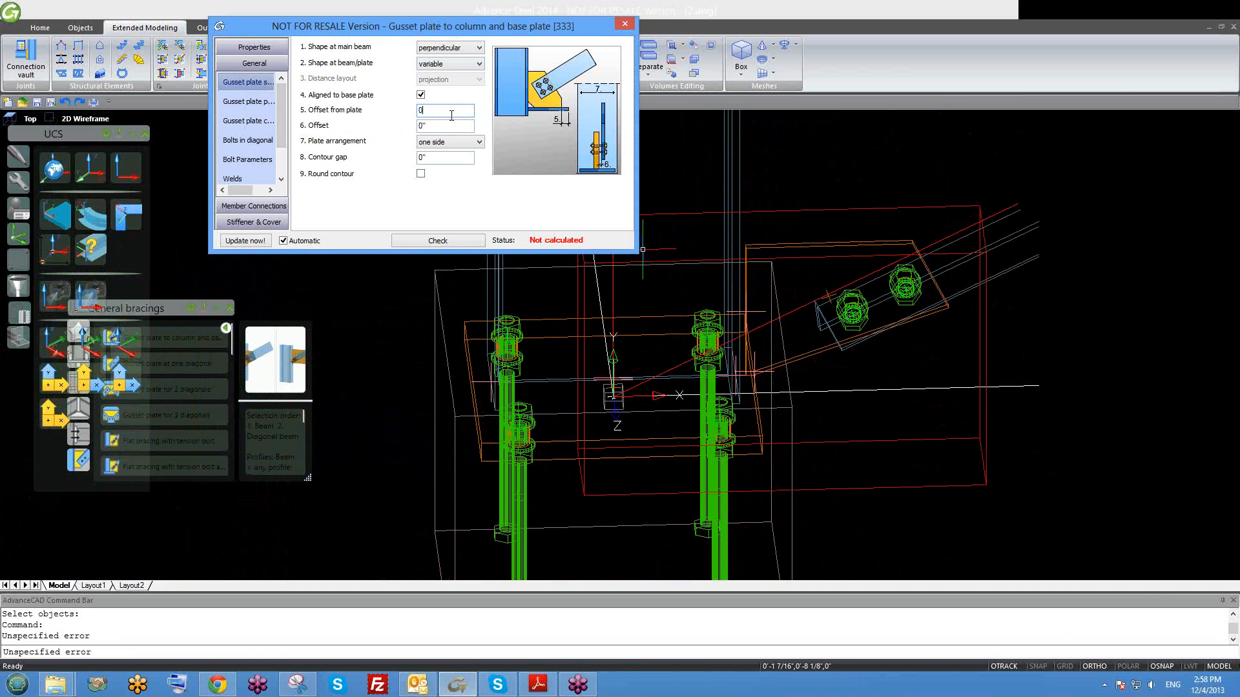
left_click(625, 24)
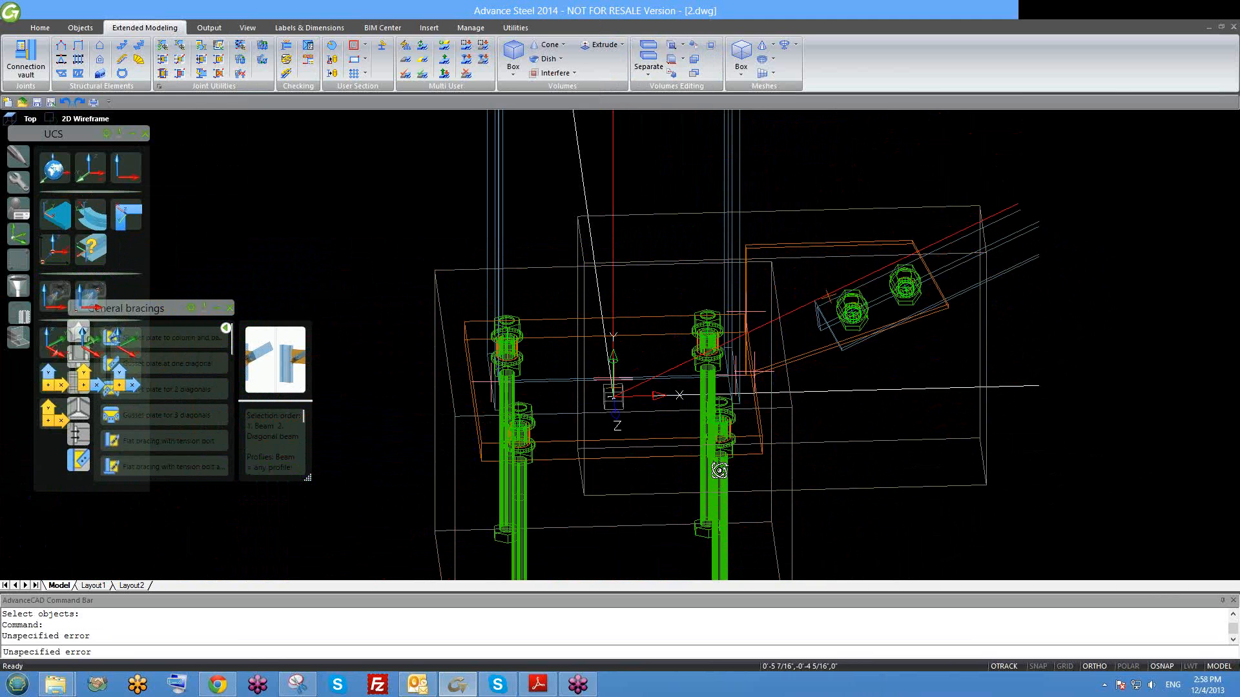
Open the base plate joint's dimension settings and turn off equal projections on all sides.
scroll(735, 468, "up", 2)
left_click(747, 430)
right_click(747, 432)
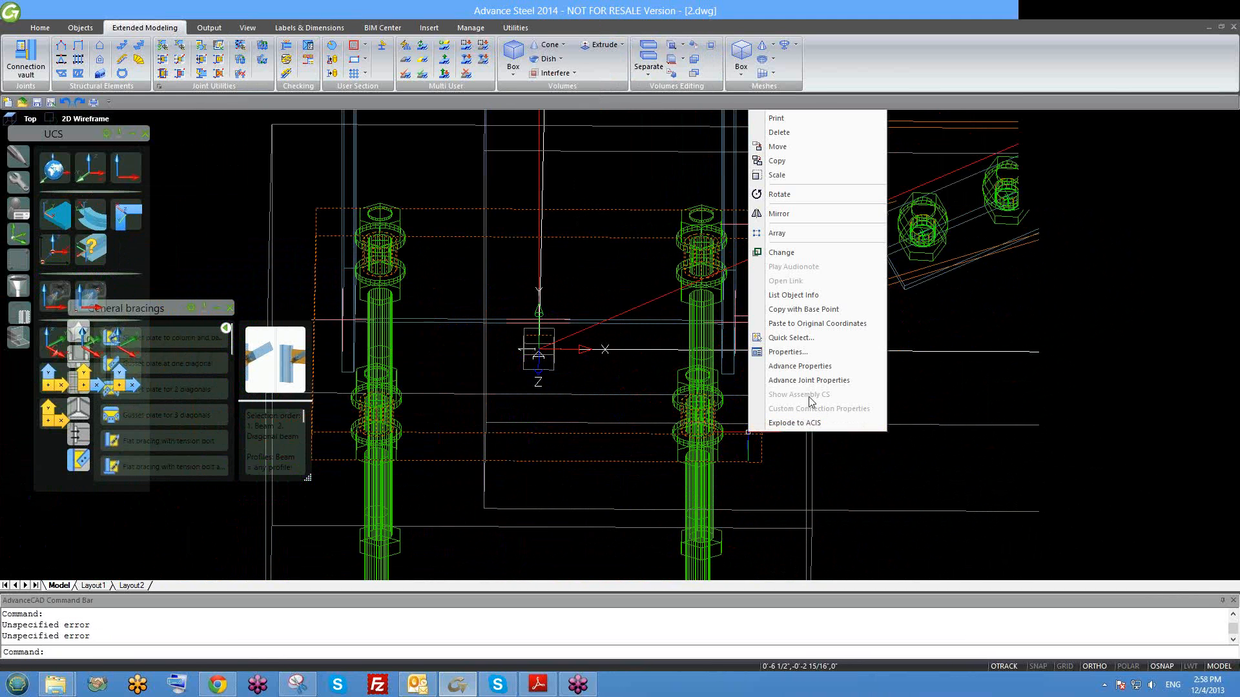
left_click(812, 383)
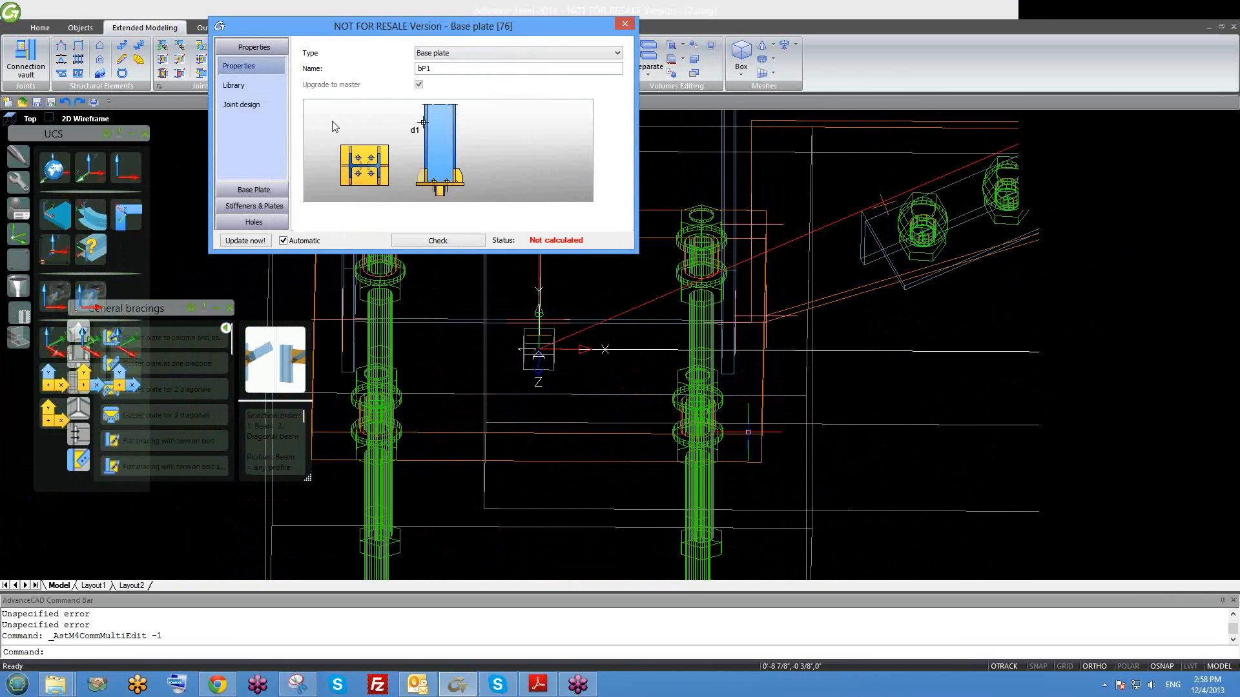
scroll(278, 133, "down", 1)
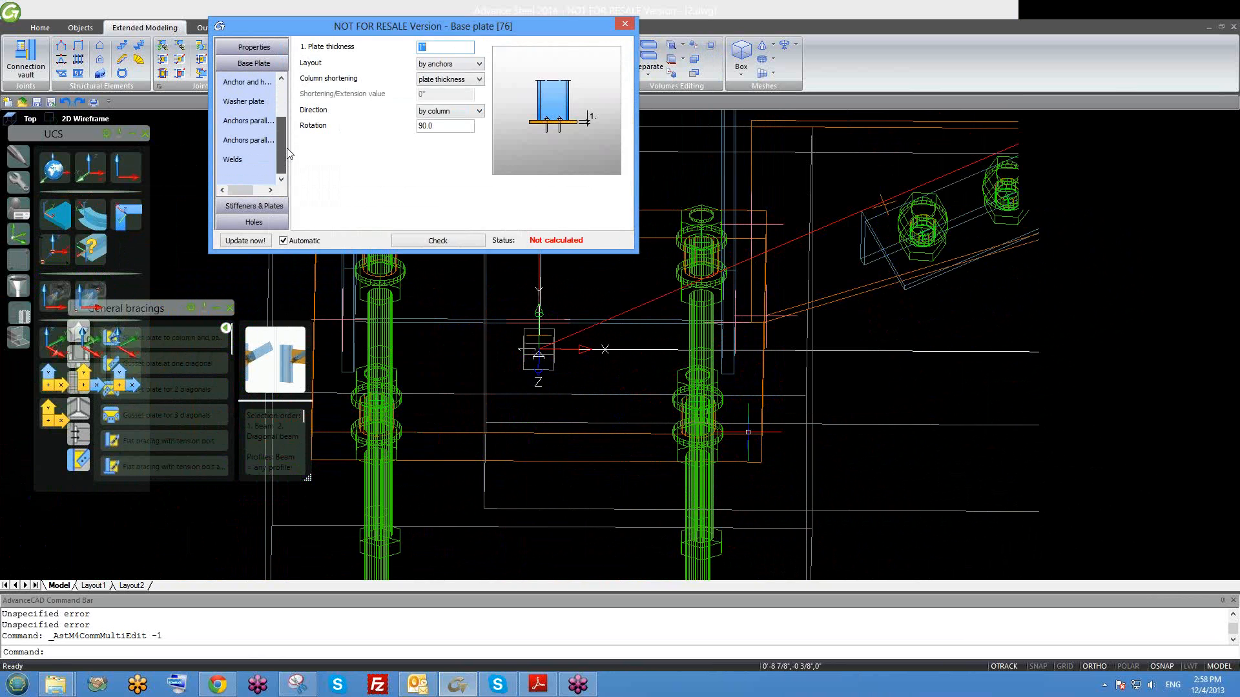
scroll(276, 127, "up", 1)
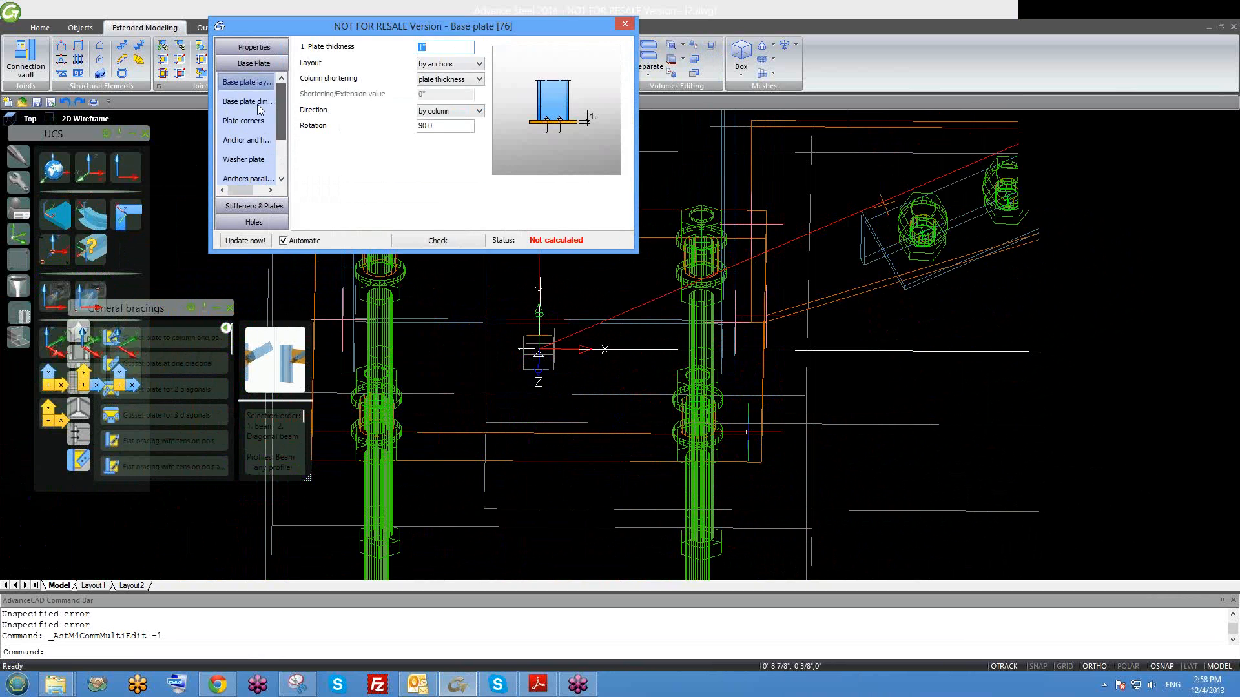
left_click(255, 101)
key("Tab")
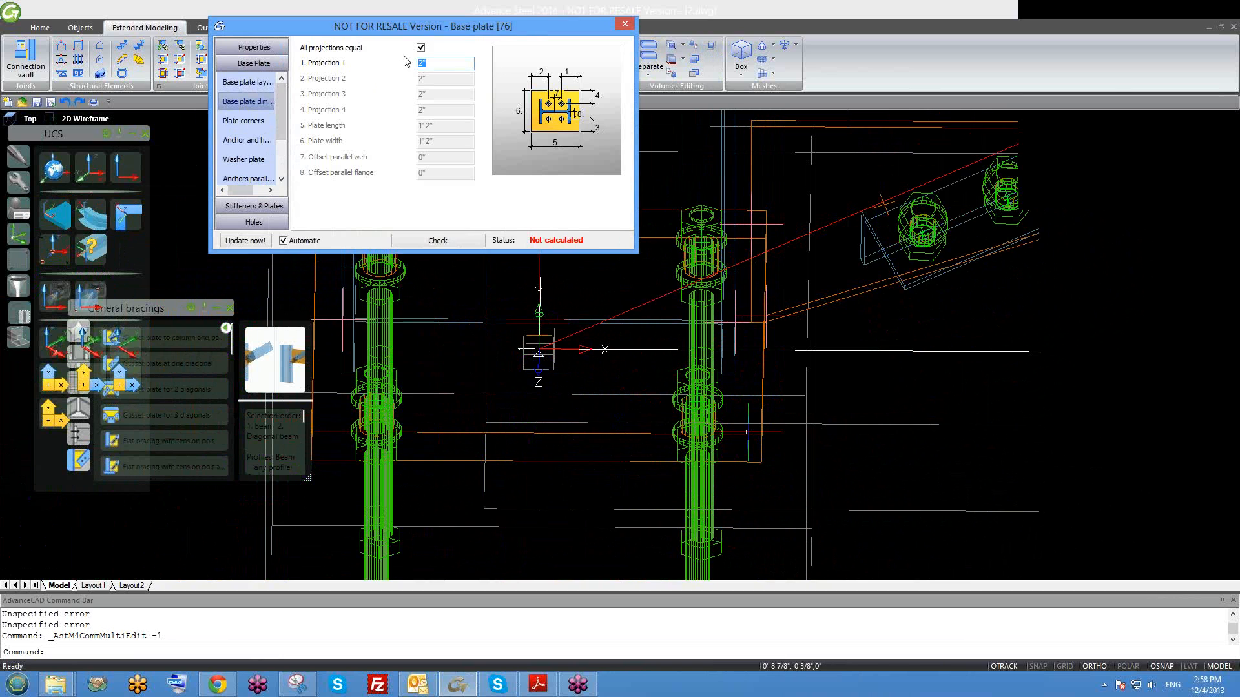
left_click(422, 49)
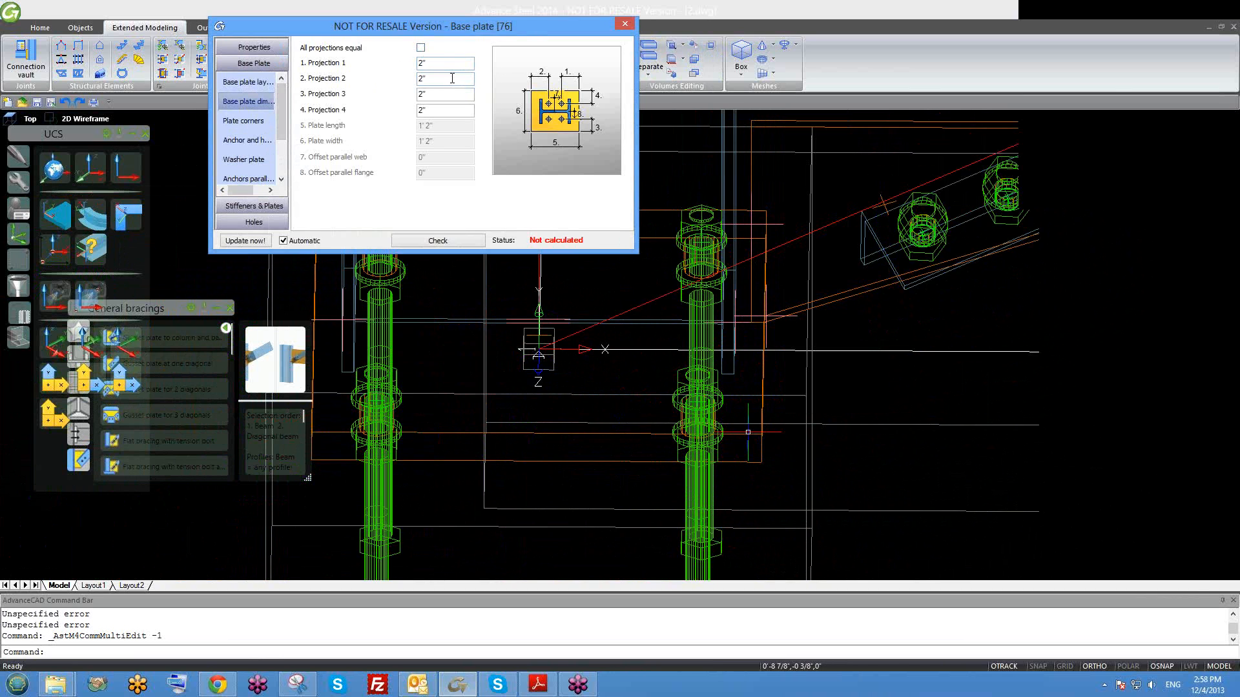
Try 4" for the base plate's projection 1 and projection 2 in turn, restoring each to 2".
double_click(442, 66)
key("Return")
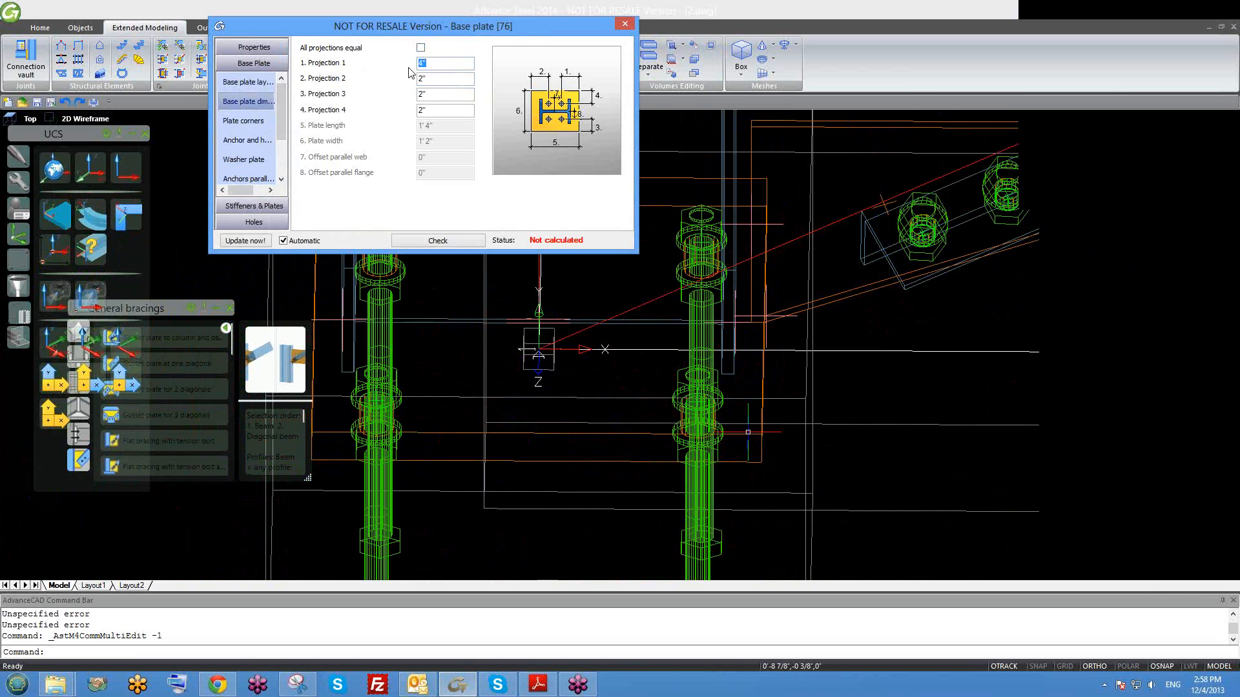
type("2")
key("Return")
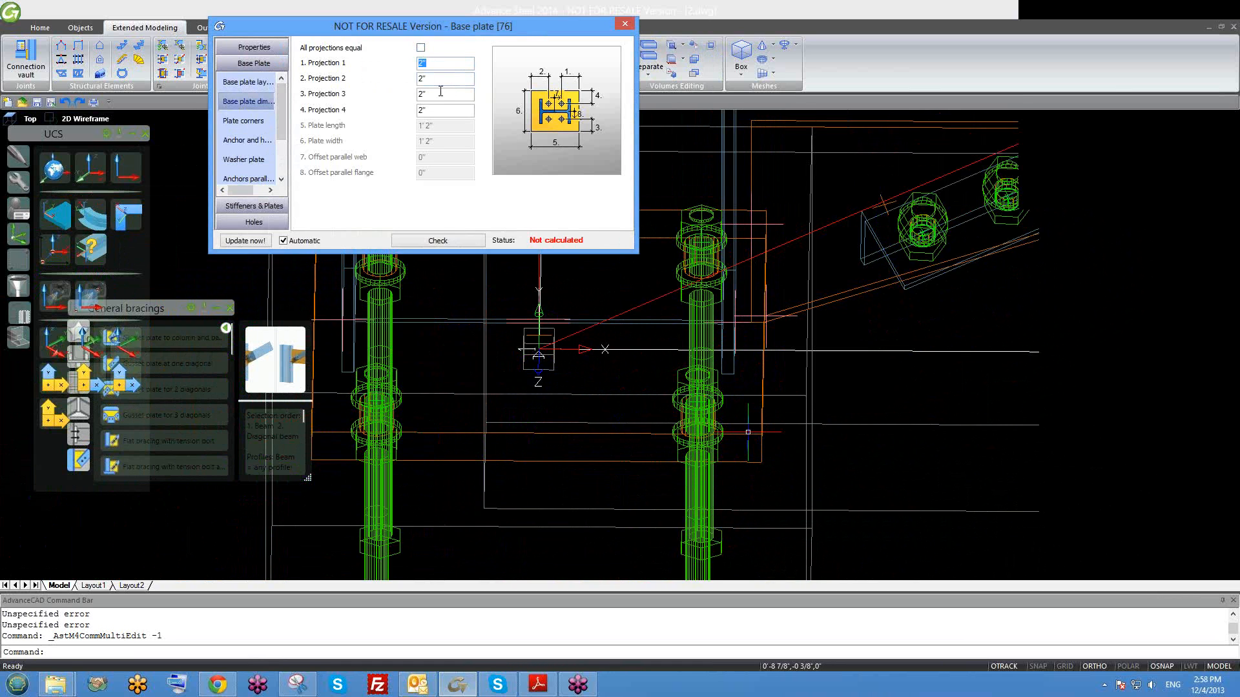
double_click(440, 80)
type("4")
key("Return")
type("2")
key("Return")
Set the base plate's projection 3 to 4" and close the base plate joint's settings.
key("Tab")
key("Return")
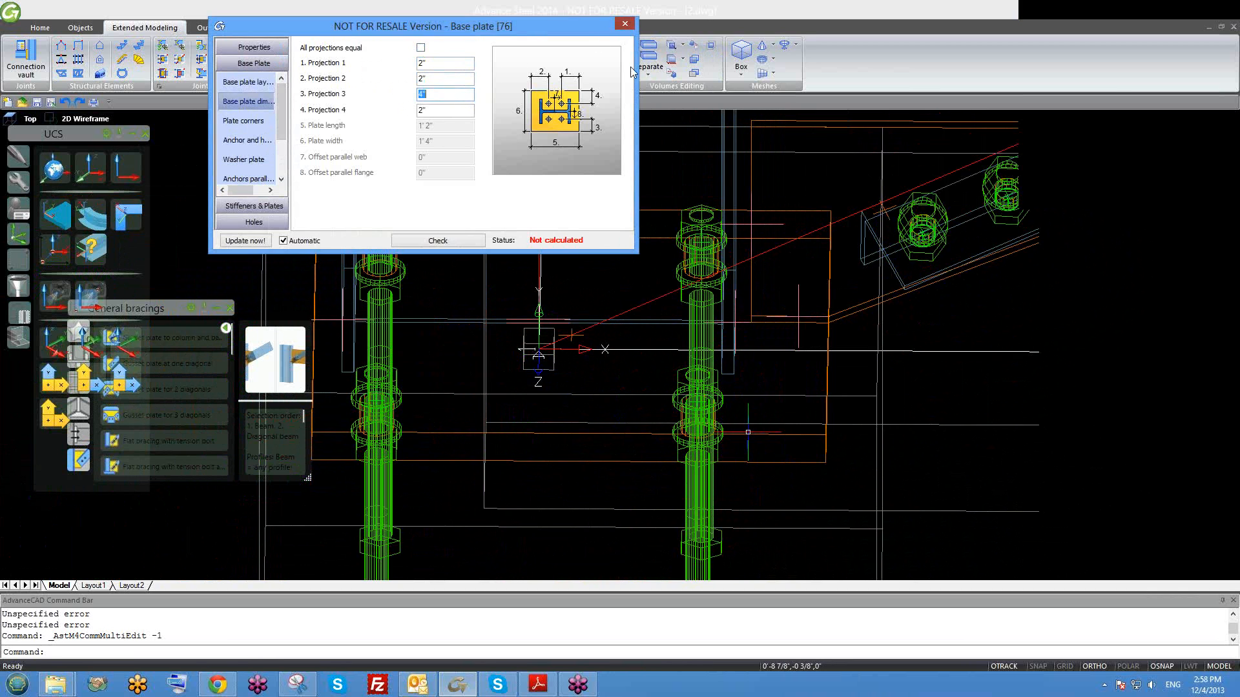
left_click(625, 24)
Switch the model to the Hidden visual style and examine the gusset plate's fit against the column and extended base plate.
scroll(760, 372, "down", 4)
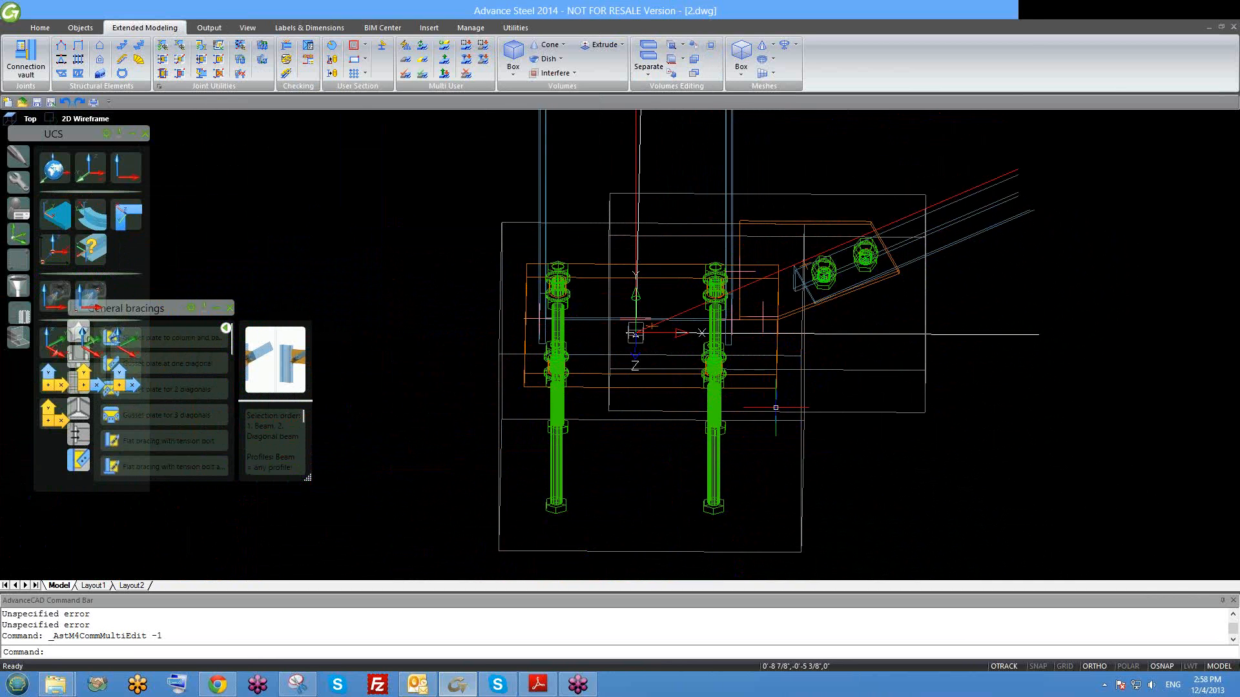
scroll(761, 368, "up", 2)
middle_click_drag(761, 435, 752, 401, "shift")
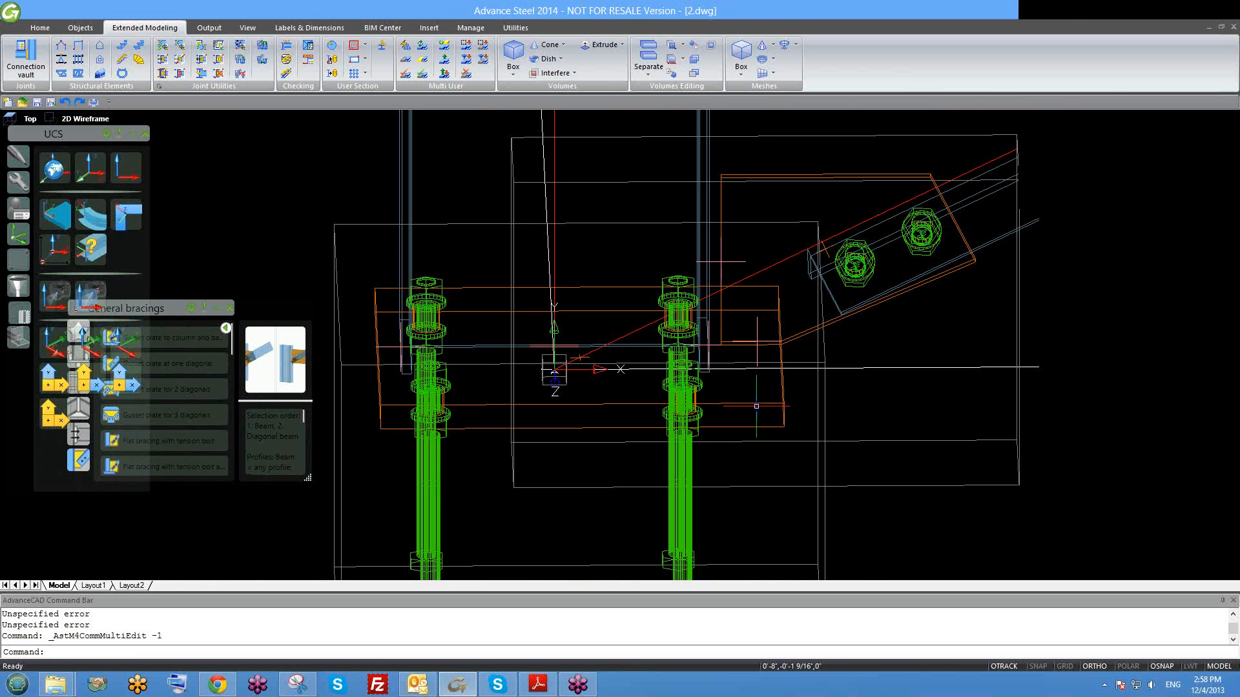
left_click(89, 121)
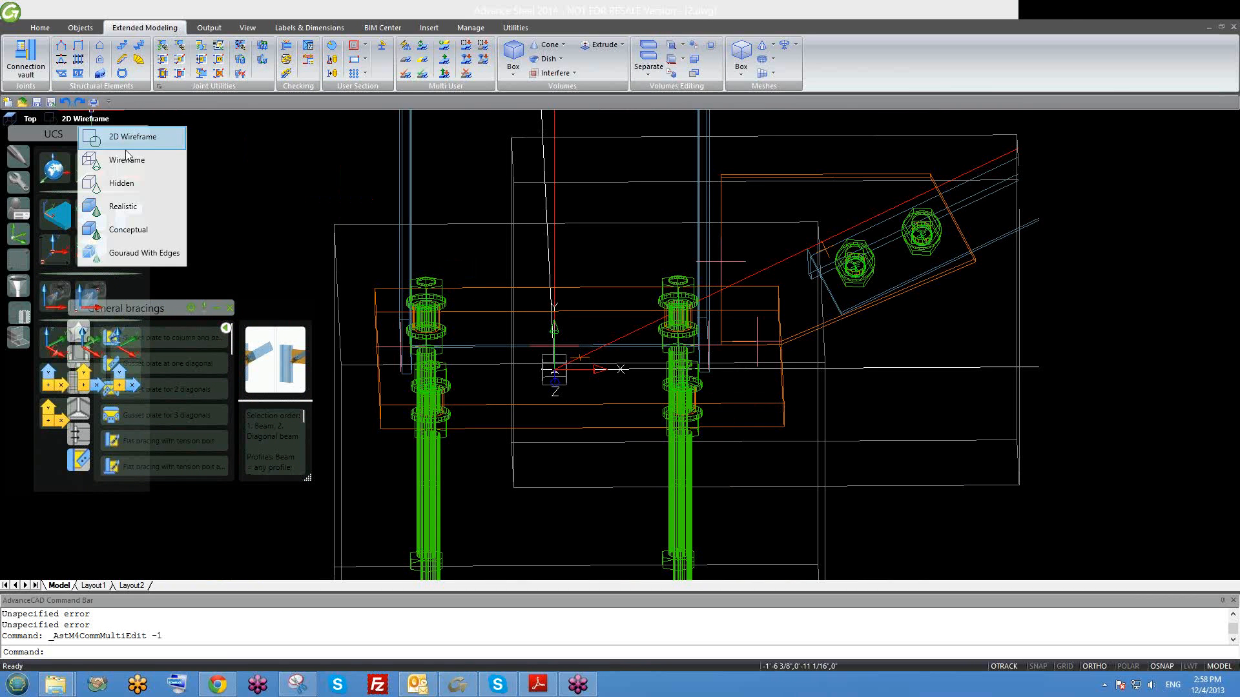
left_click(129, 183)
middle_click_drag(783, 385, 779, 416)
scroll(790, 413, "down", 2)
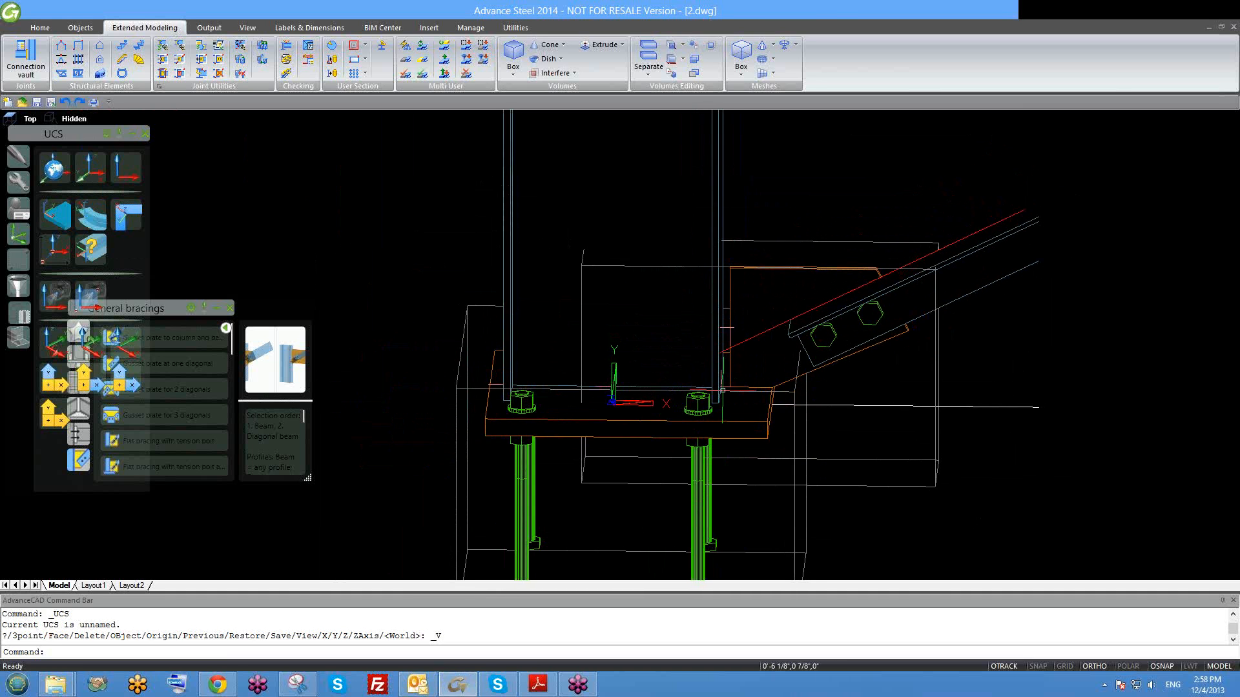
middle_click_drag(722, 387, 731, 427)
scroll(731, 420, "up", 4)
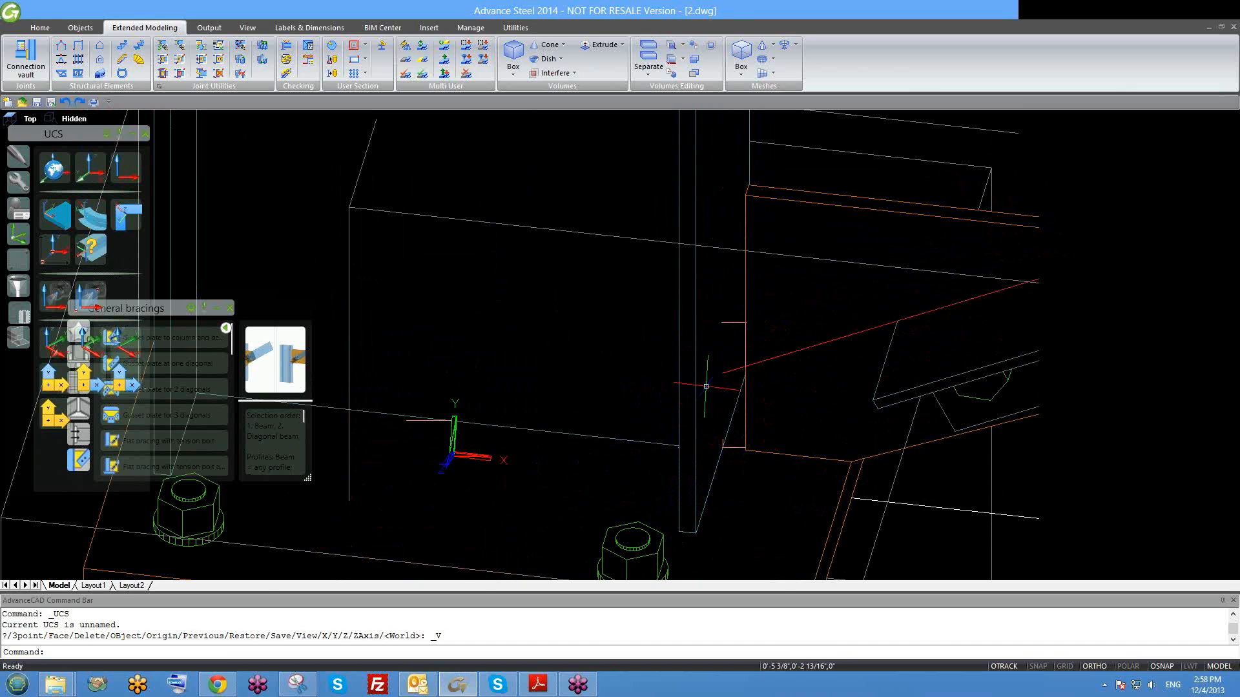
scroll(719, 282, "down", 3)
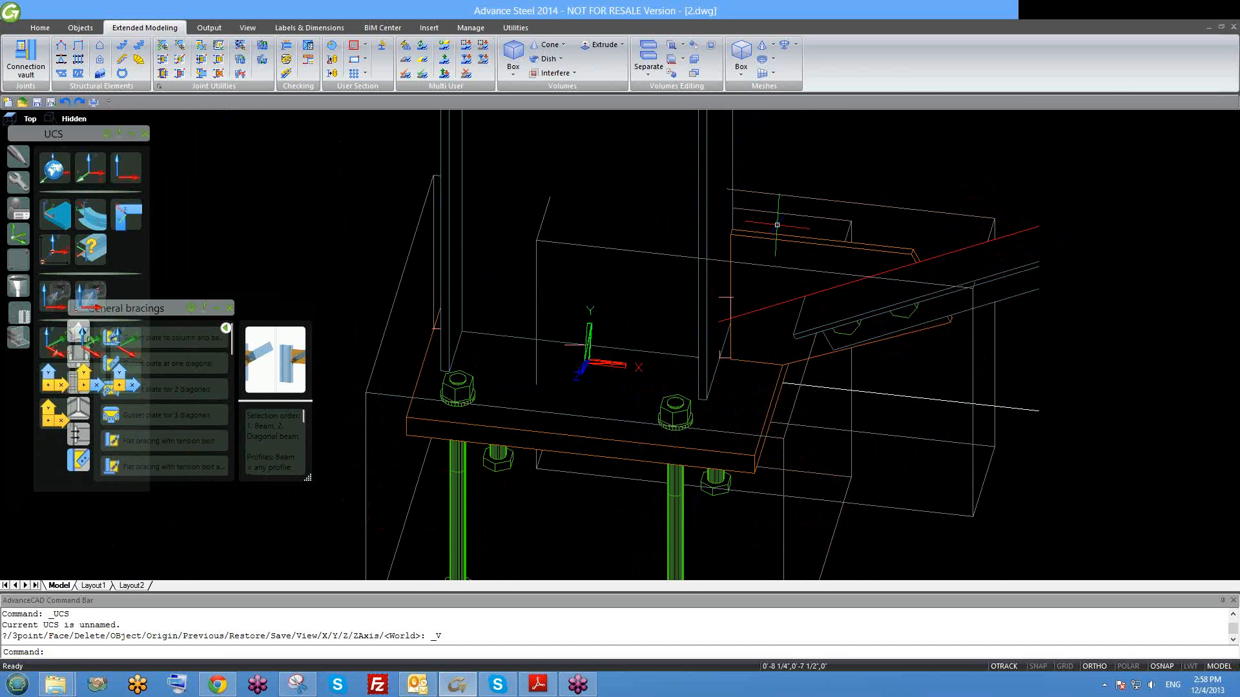
Reopen the gusset plate joint's properties and review its definition diagram and gusset plate shape settings against the model.
left_click(760, 240)
right_click(760, 242)
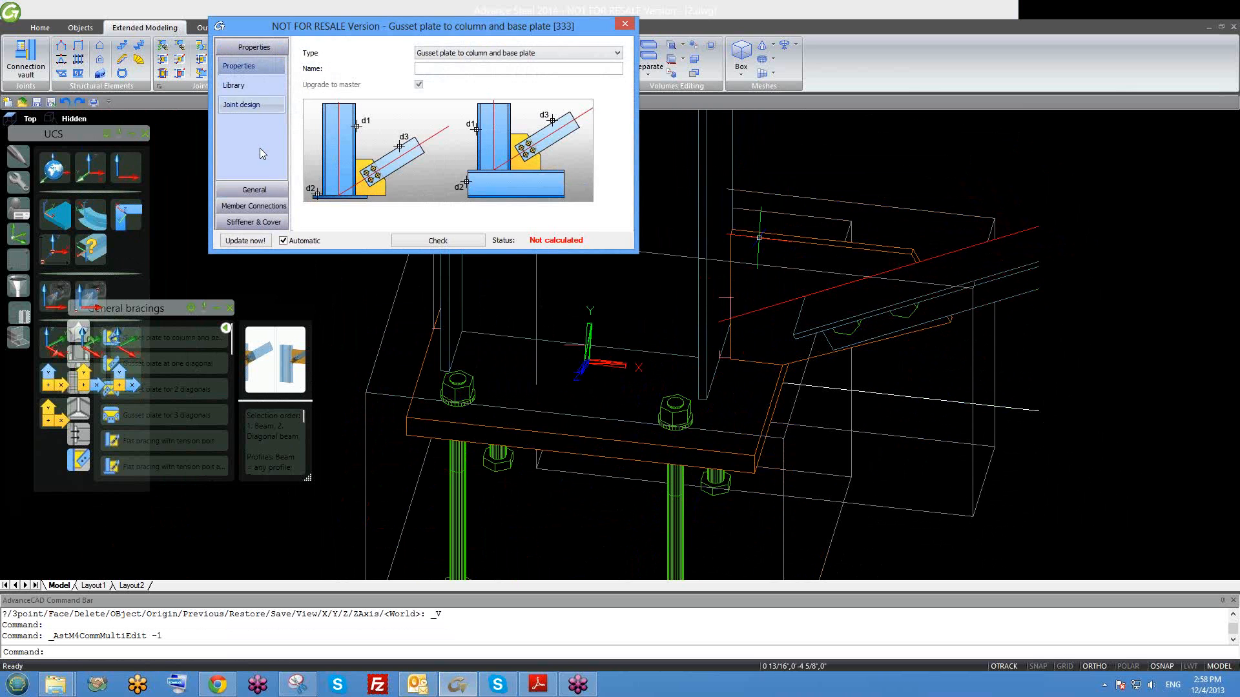
left_click(256, 192)
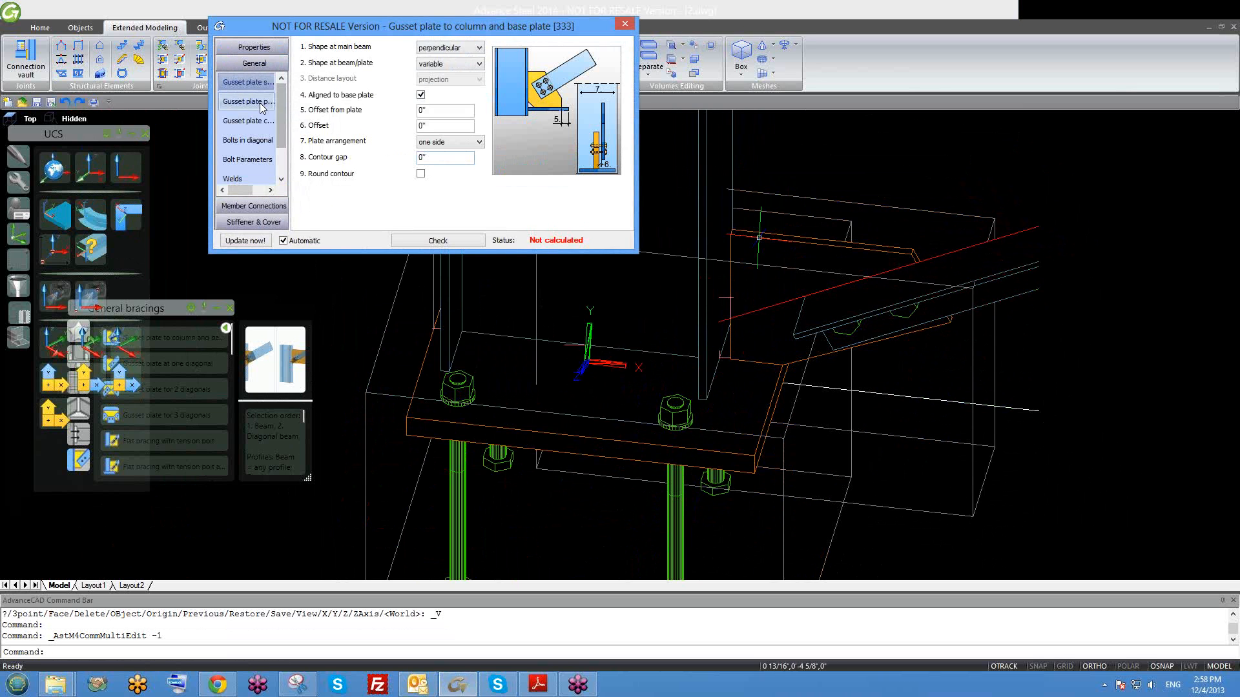
middle_click_drag(759, 238, 768, 270)
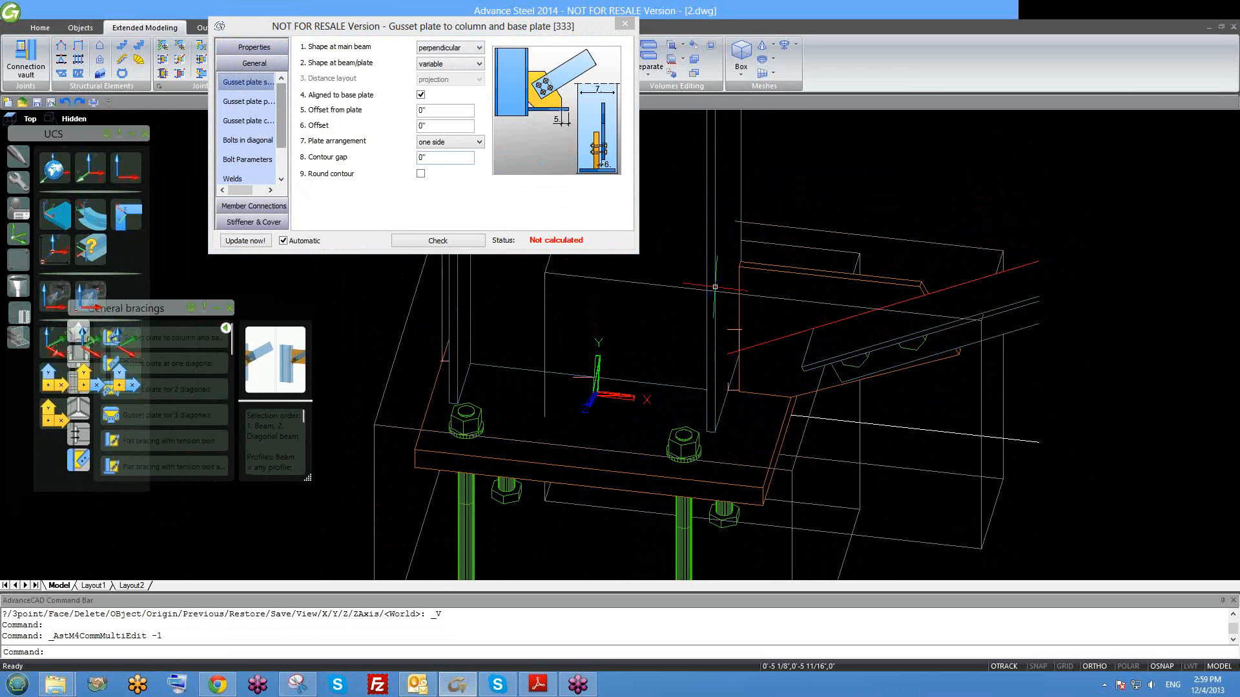
left_click(262, 57)
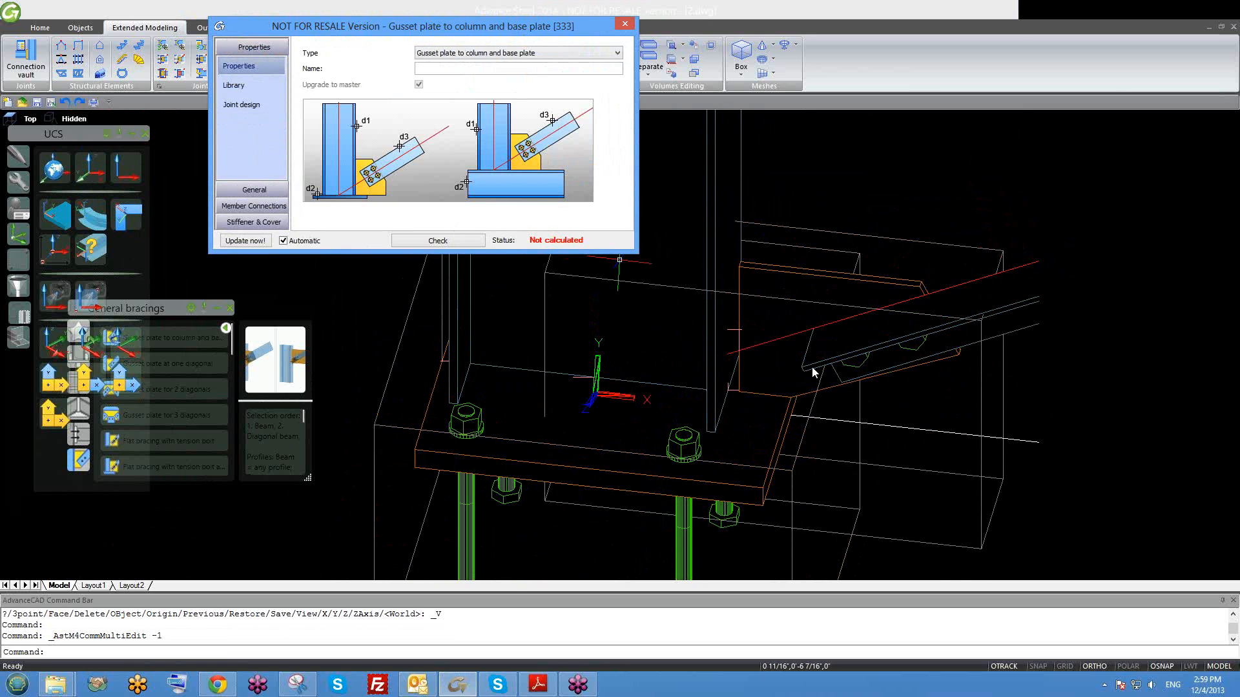
left_click(254, 189)
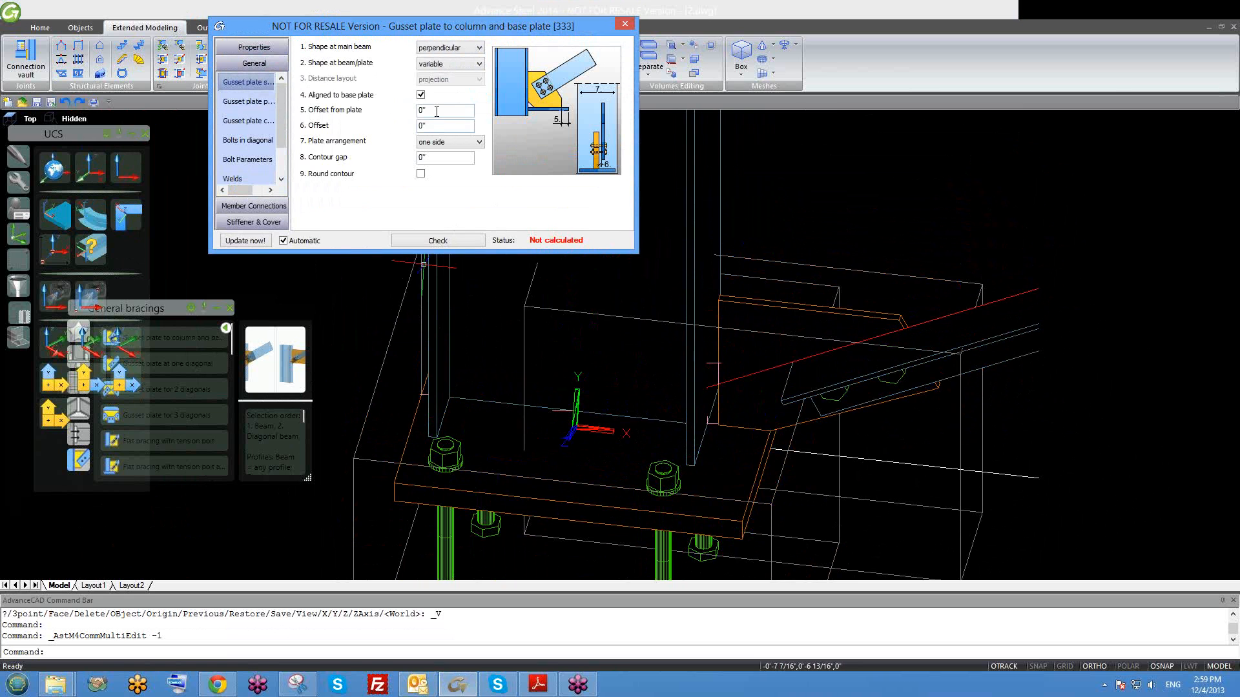
Try 1/2", 1" and 0" in turn for the gusset plate's offset from the base plate.
left_click_drag(376, 102, 375, 103)
middle_click_drag(806, 401, 823, 359)
left_click(406, 116)
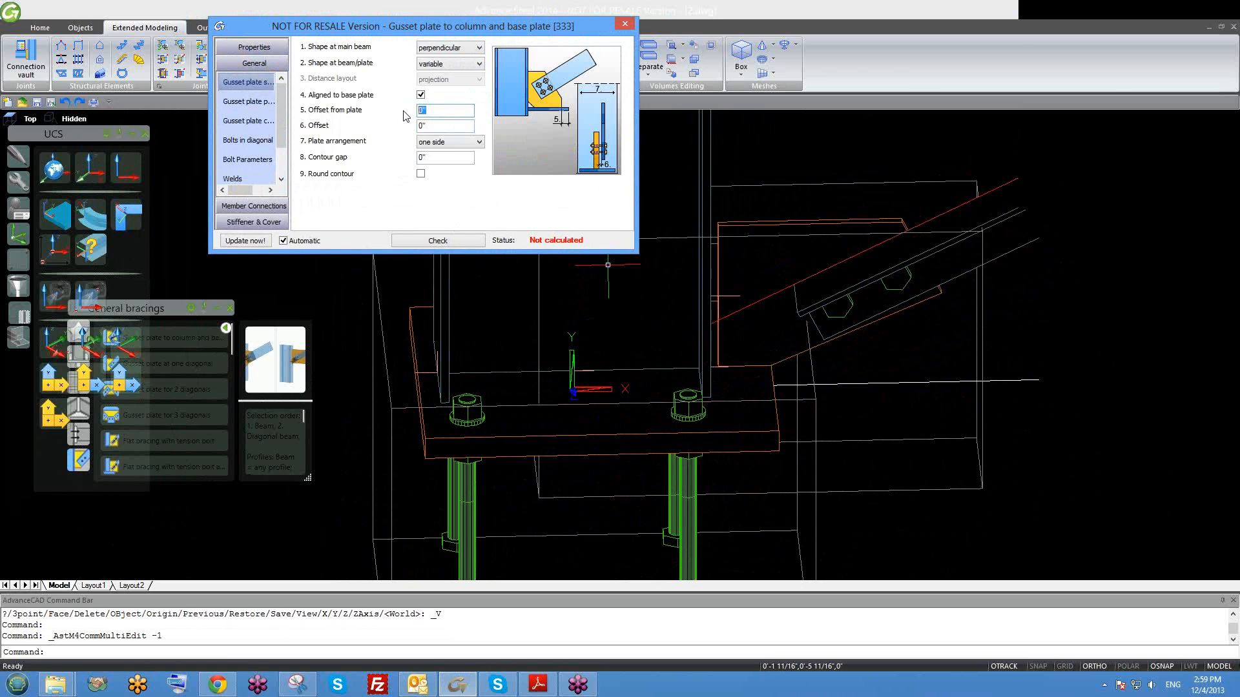
key("Return")
scroll(769, 373, "up", 8)
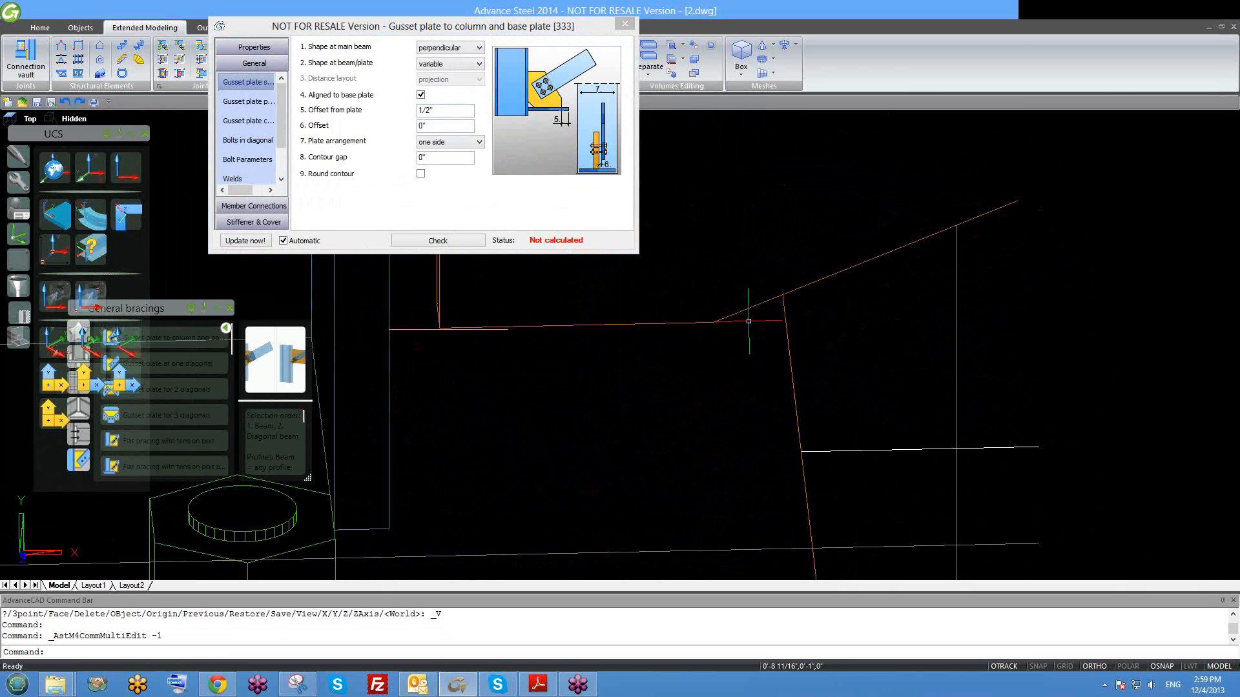
left_click(411, 117)
type("1")
key("Return")
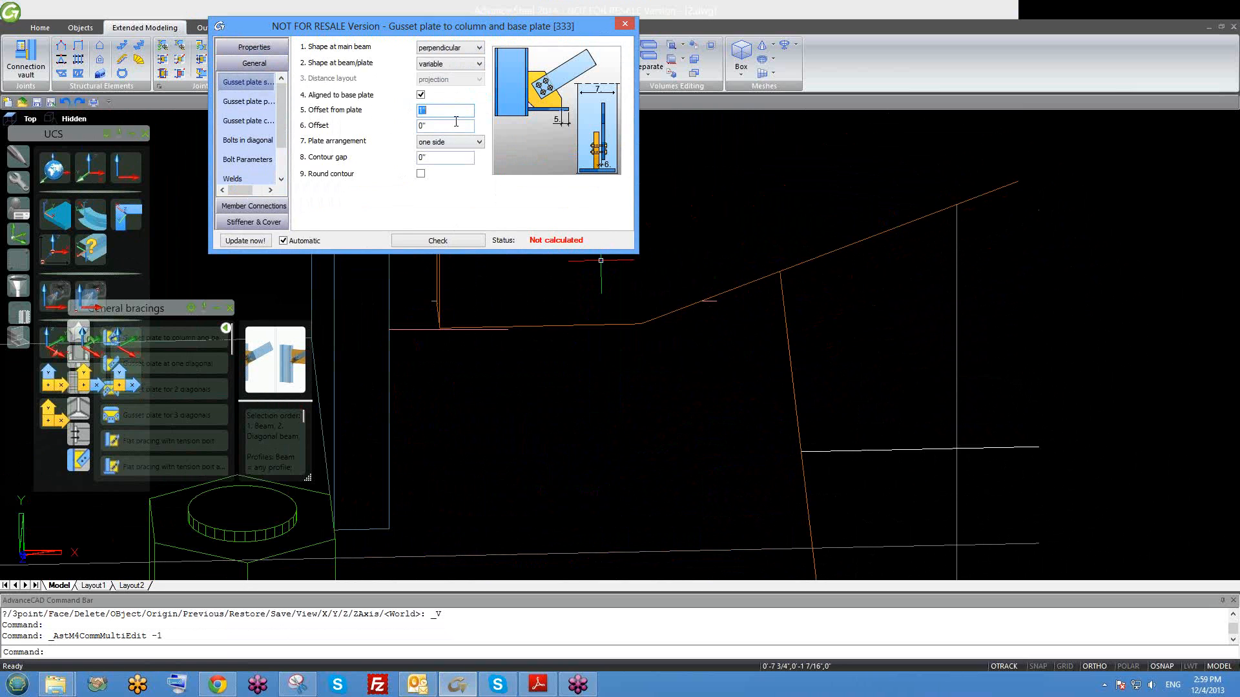
type("0")
key("Return")
Set the gusset plate's offset from plate to 1/4" and check its lower edge above the base plate.
type(".25")
key("Return")
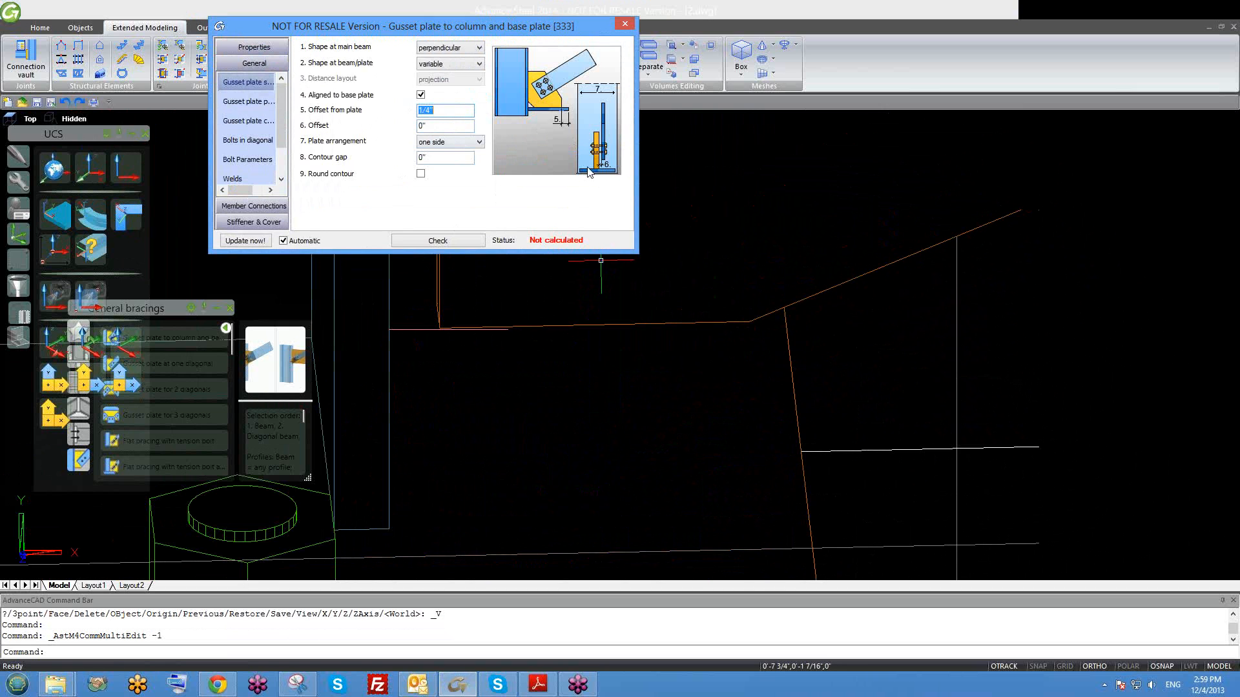
scroll(692, 343, "up", 8)
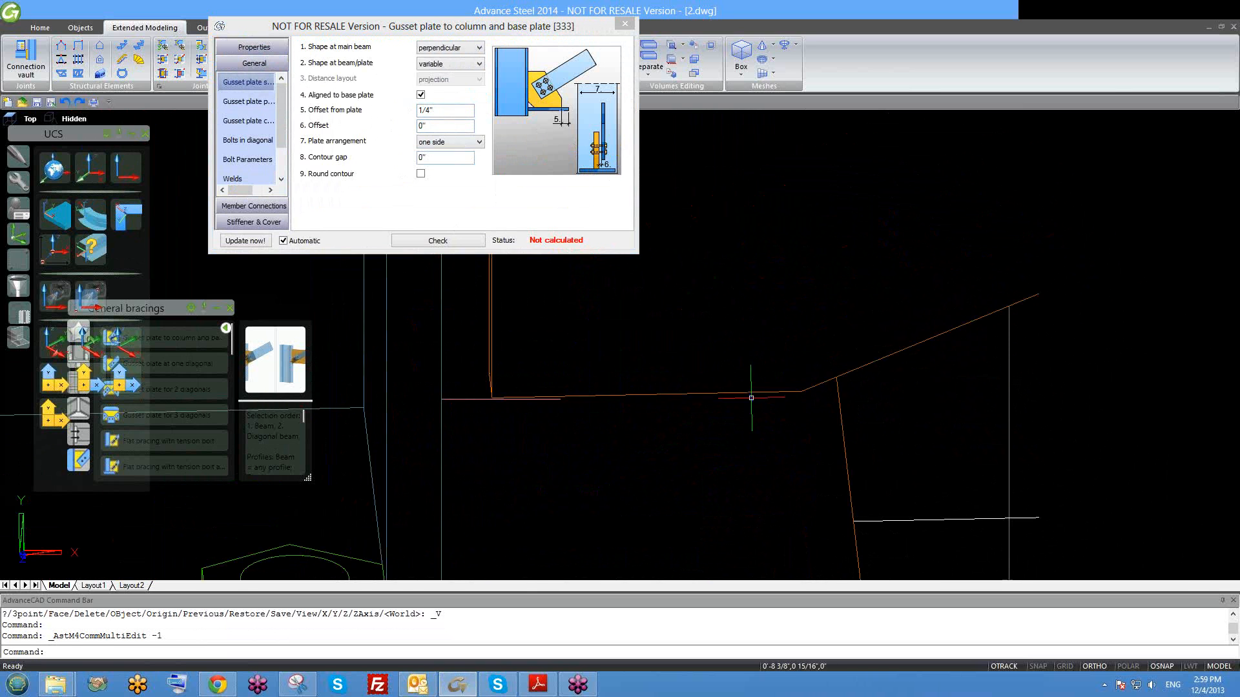
Try 1" for the gusset plate's Offset value, and restore it to 0".
left_click_drag(451, 126, 392, 132)
middle_click_drag(759, 327, 827, 409)
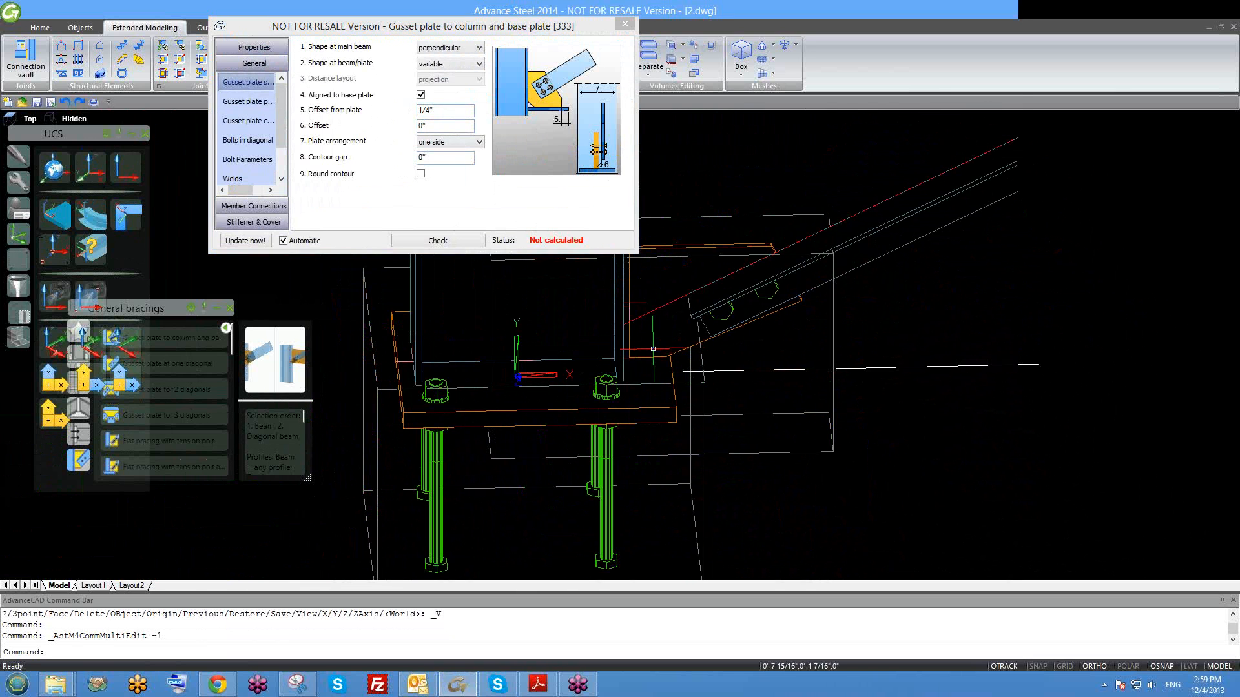
type("1")
key("Return")
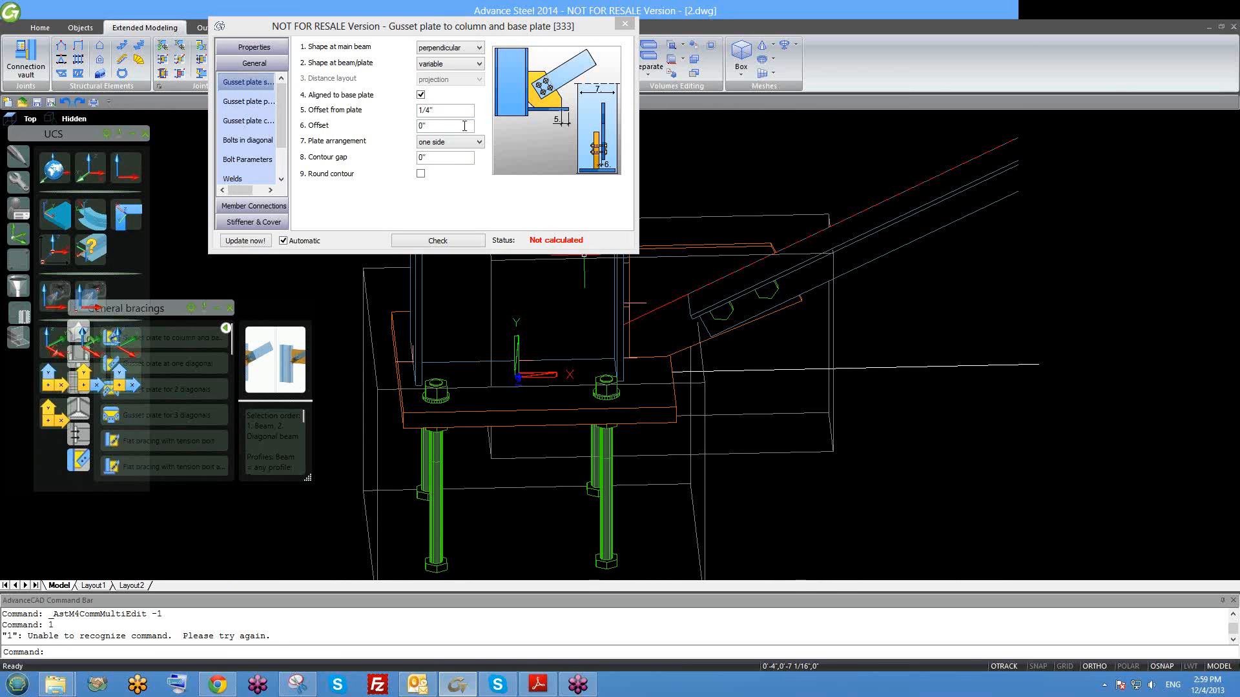
left_click(393, 127)
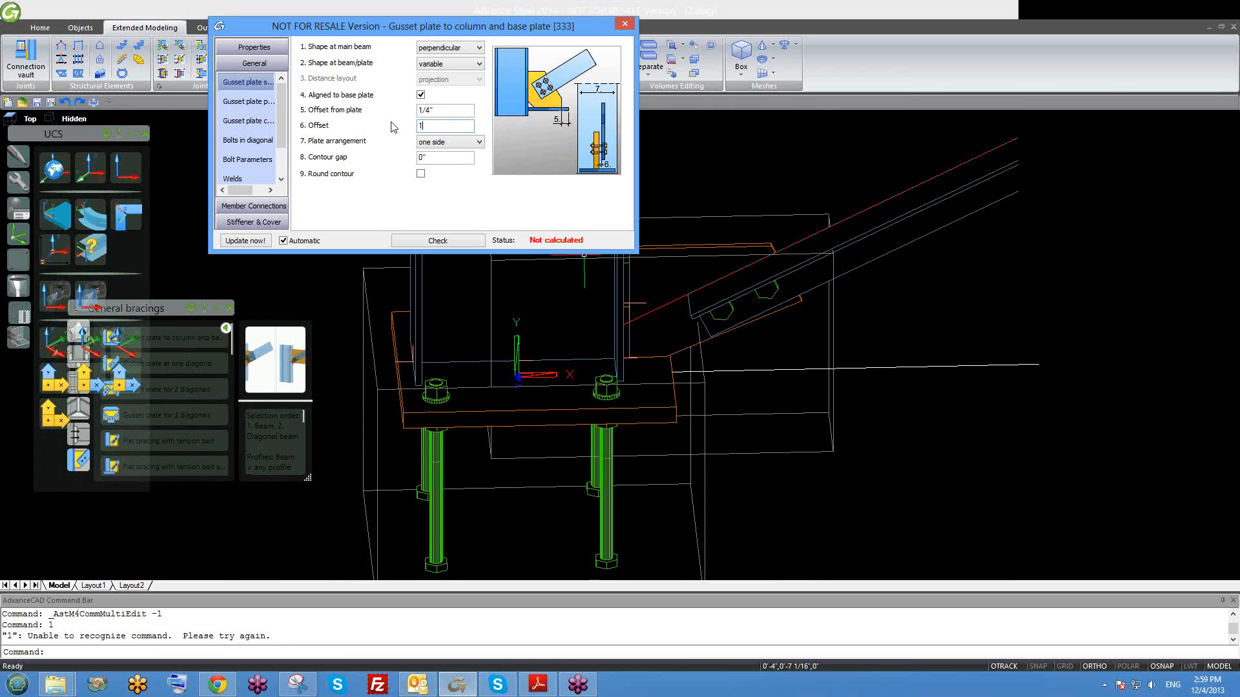
key("Return")
scroll(651, 383, "up", 4)
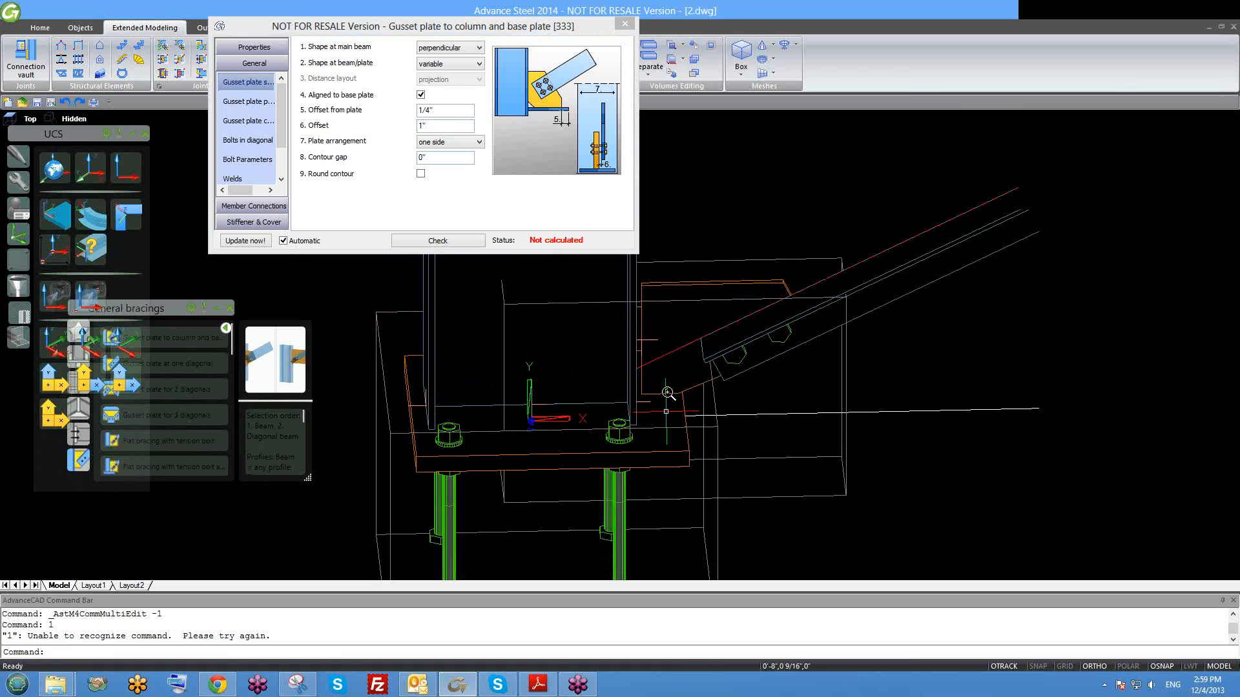
left_click(380, 136)
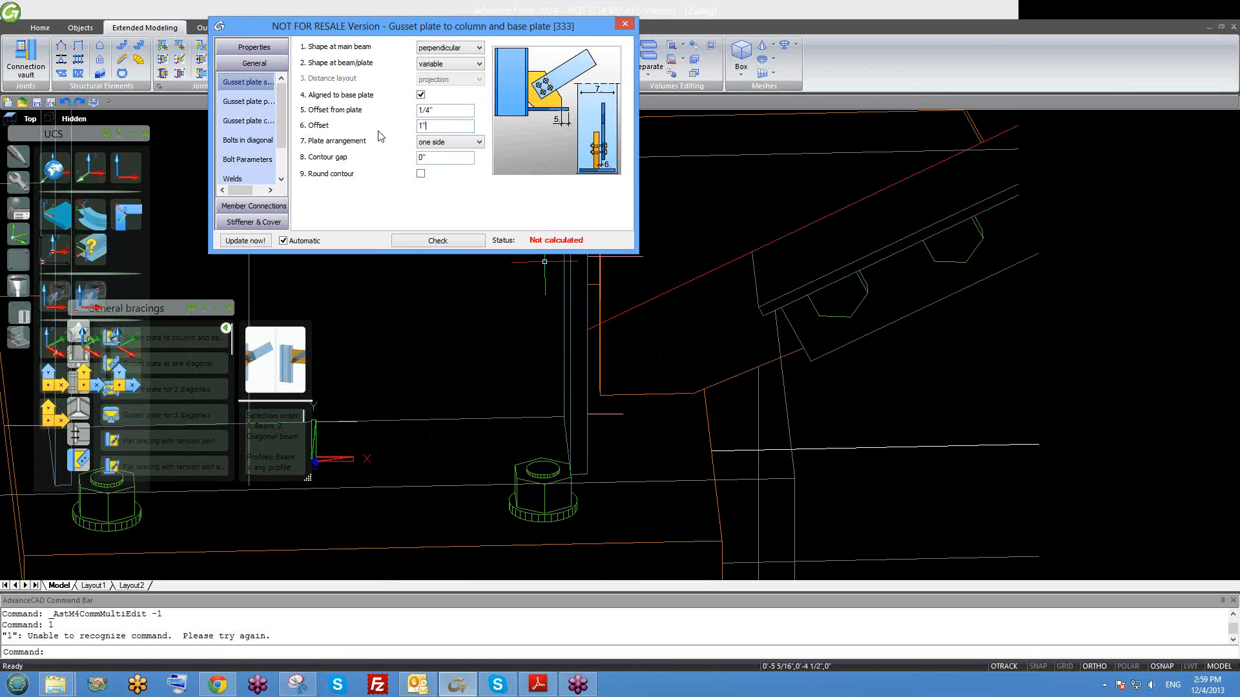
type("0")
key("Return")
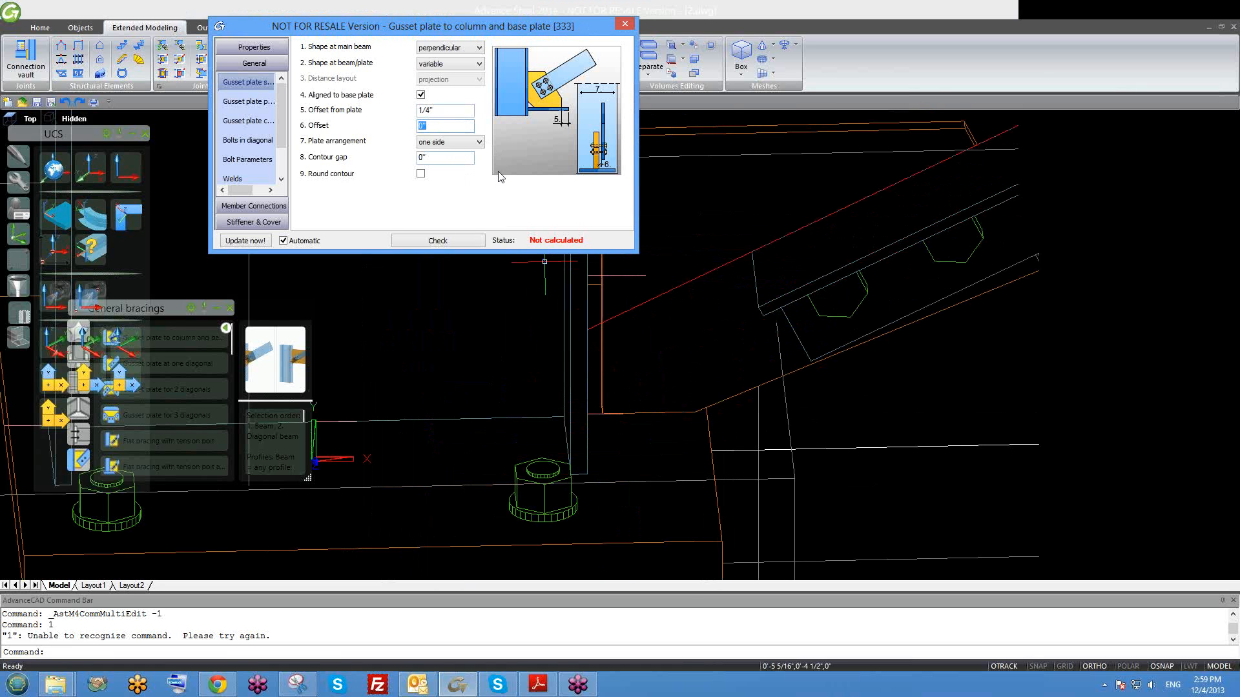
Try the "other side" plate arrangement for the gusset plate, and restore "one side".
left_click(449, 143)
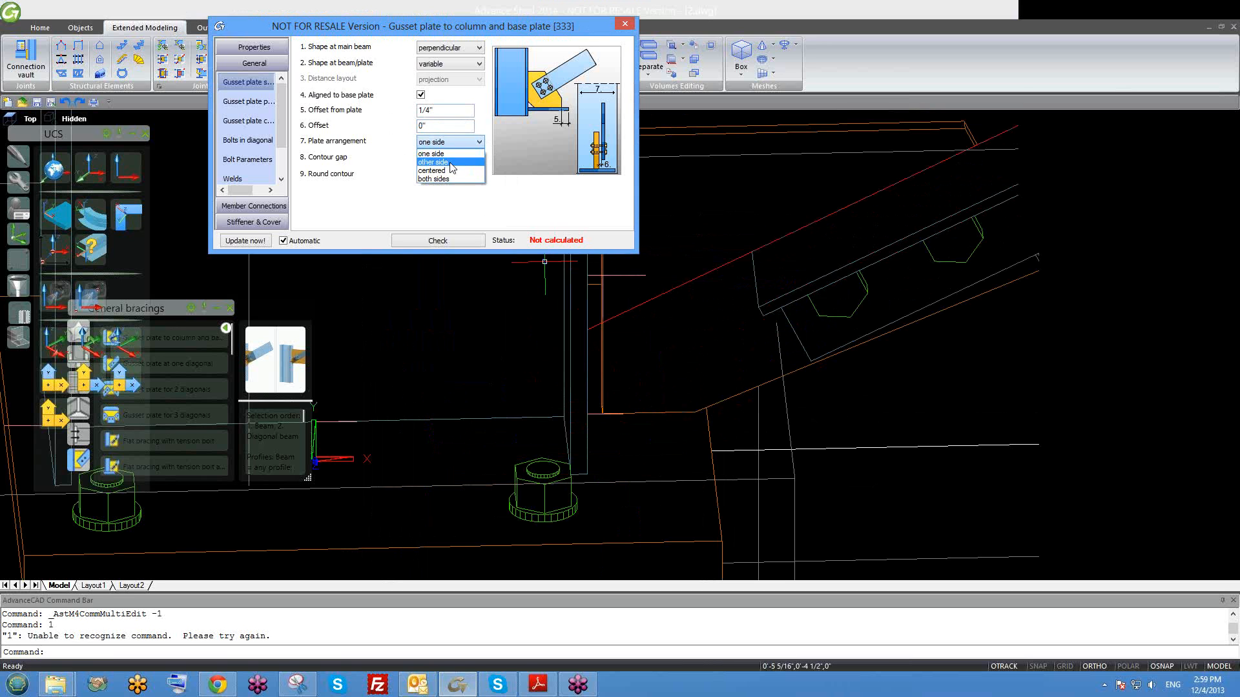
left_click(450, 162)
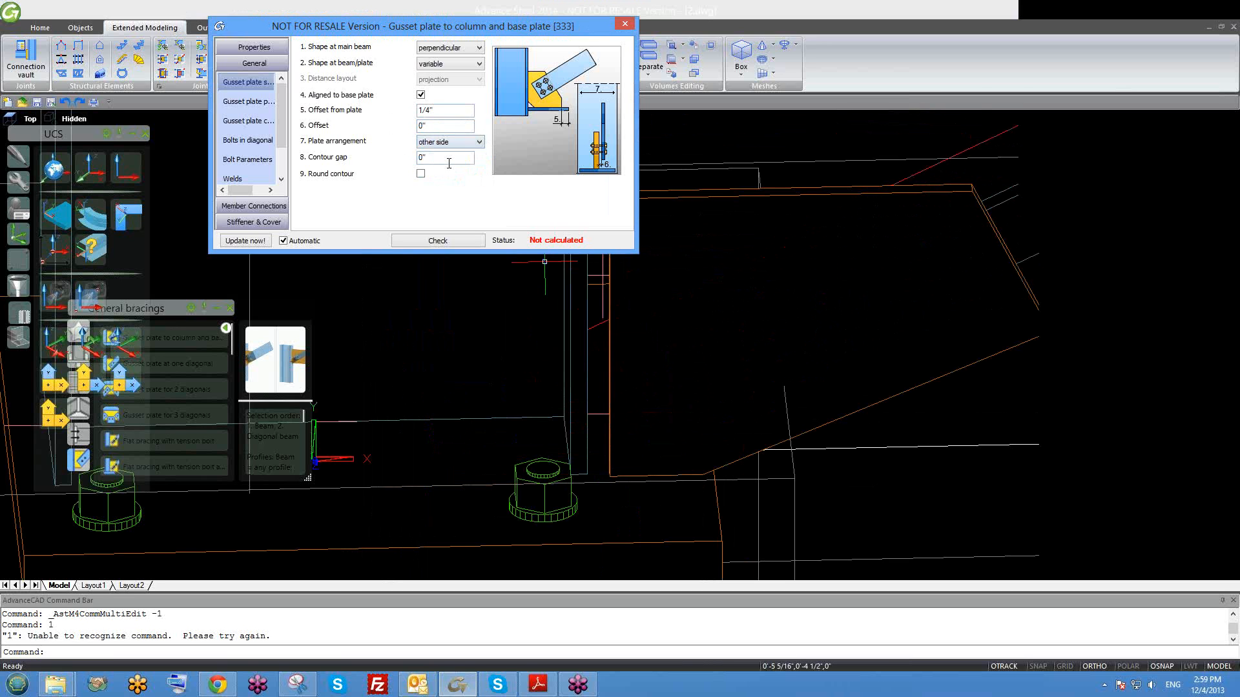
left_click(454, 143)
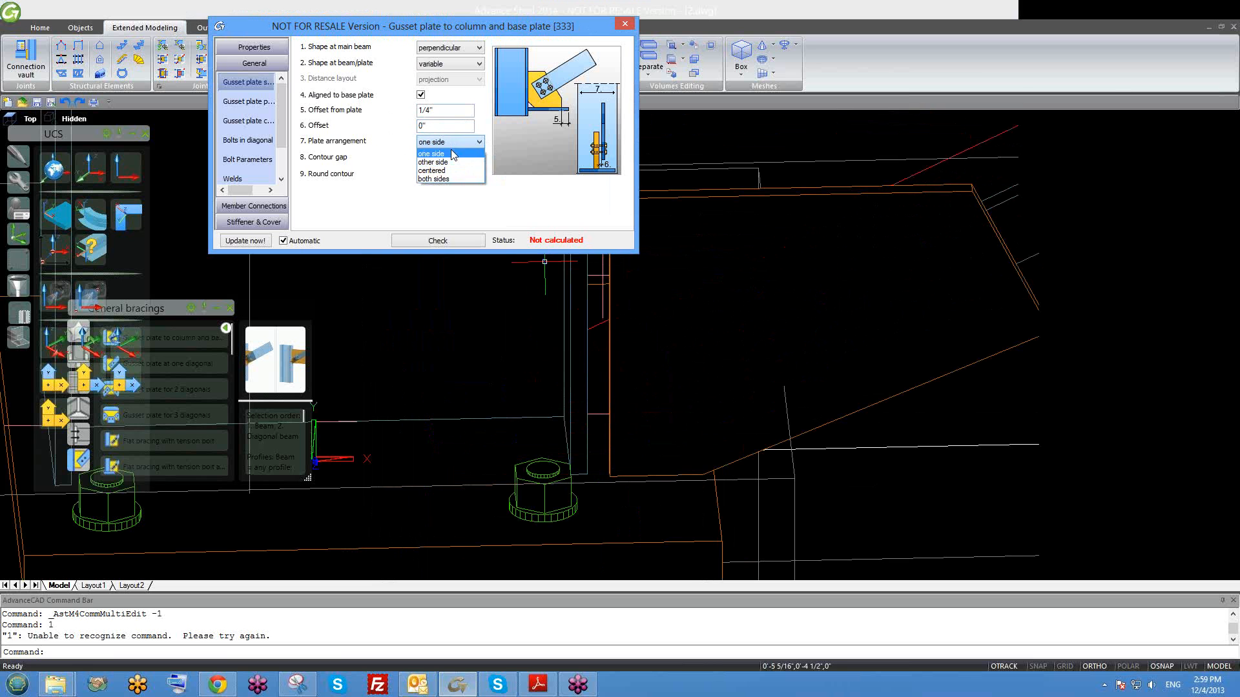
left_click(439, 153)
mouse_move(825, 401)
middle_mouse_down()
mouse_move(819, 421)
mouse_move(810, 381)
mouse_move(792, 390)
mouse_move(768, 381)
middle_mouse_up()
scroll(820, 401, "down", 2)
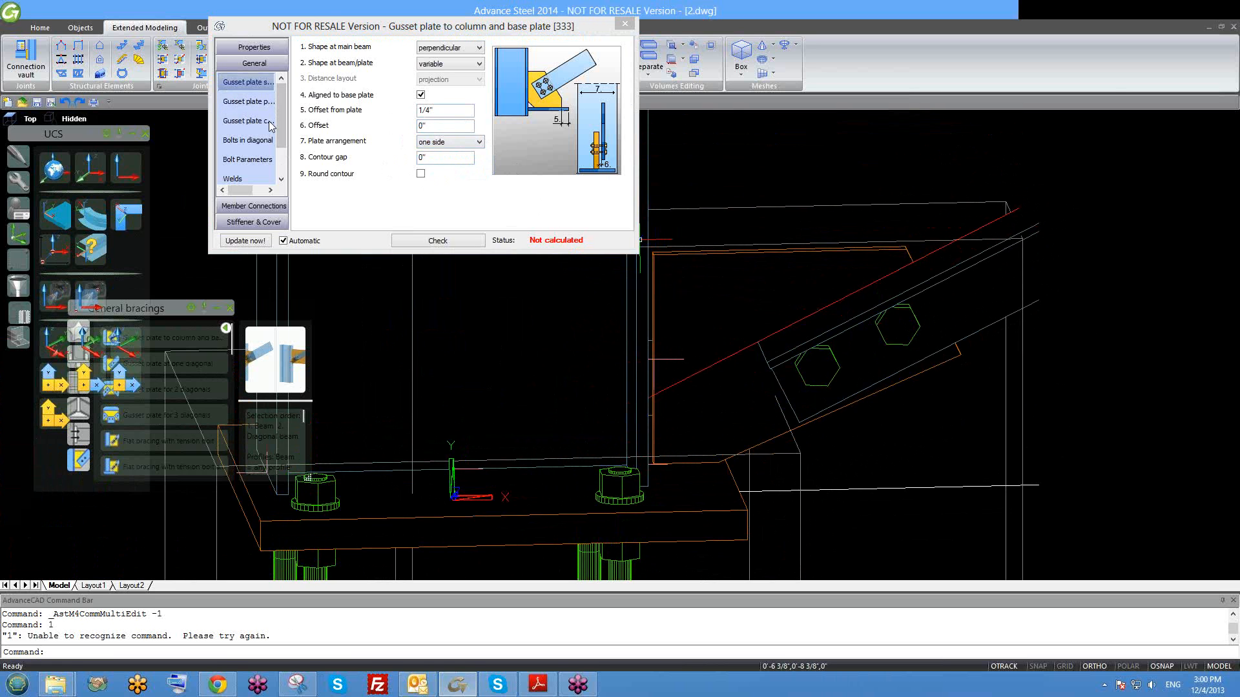
Set the gusset plate's projection (parameter 8) to 0" and inspect its edge against the column.
left_click(251, 104)
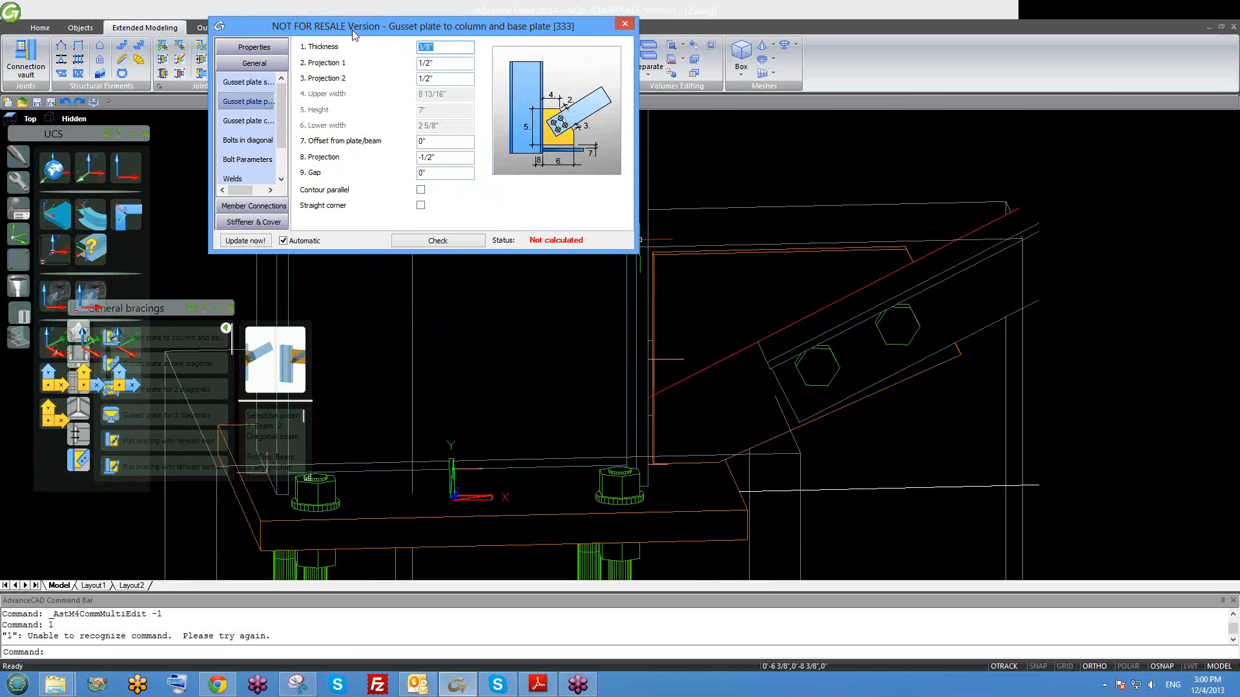
left_click(453, 161)
scroll(646, 270, "up", 3)
type("0")
key("Return")
left_click(357, 147)
type("0")
key("Return")
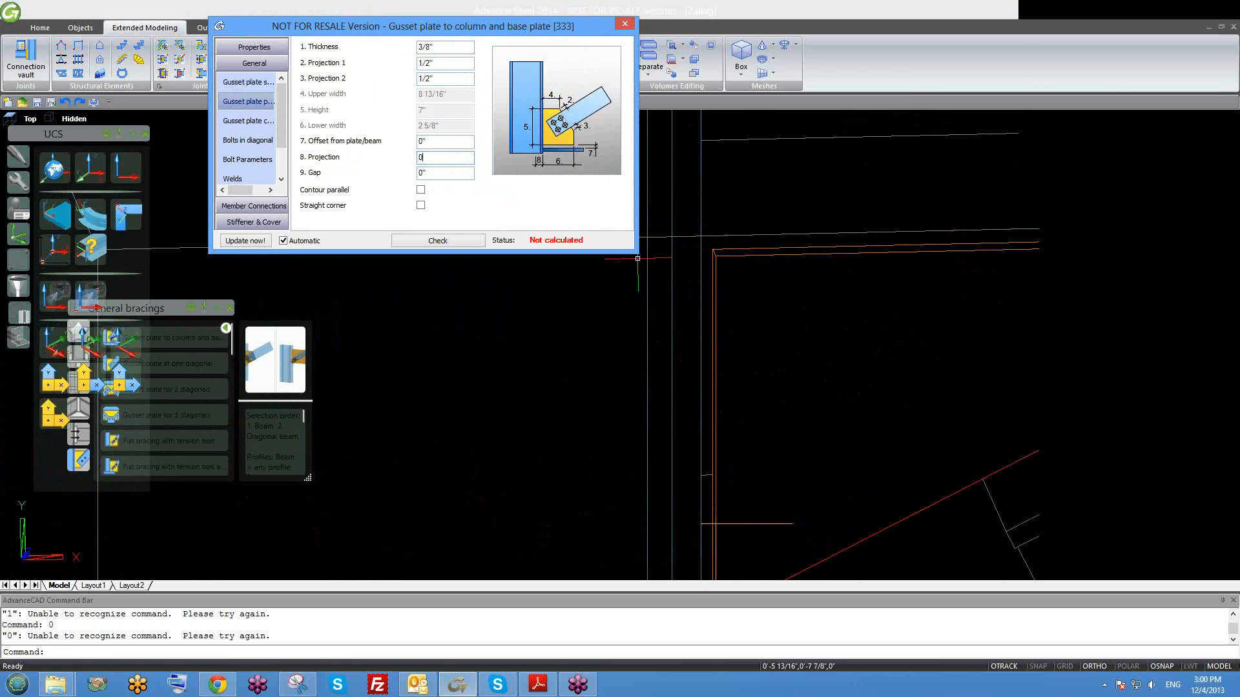
middle_click_drag(699, 302, 724, 308)
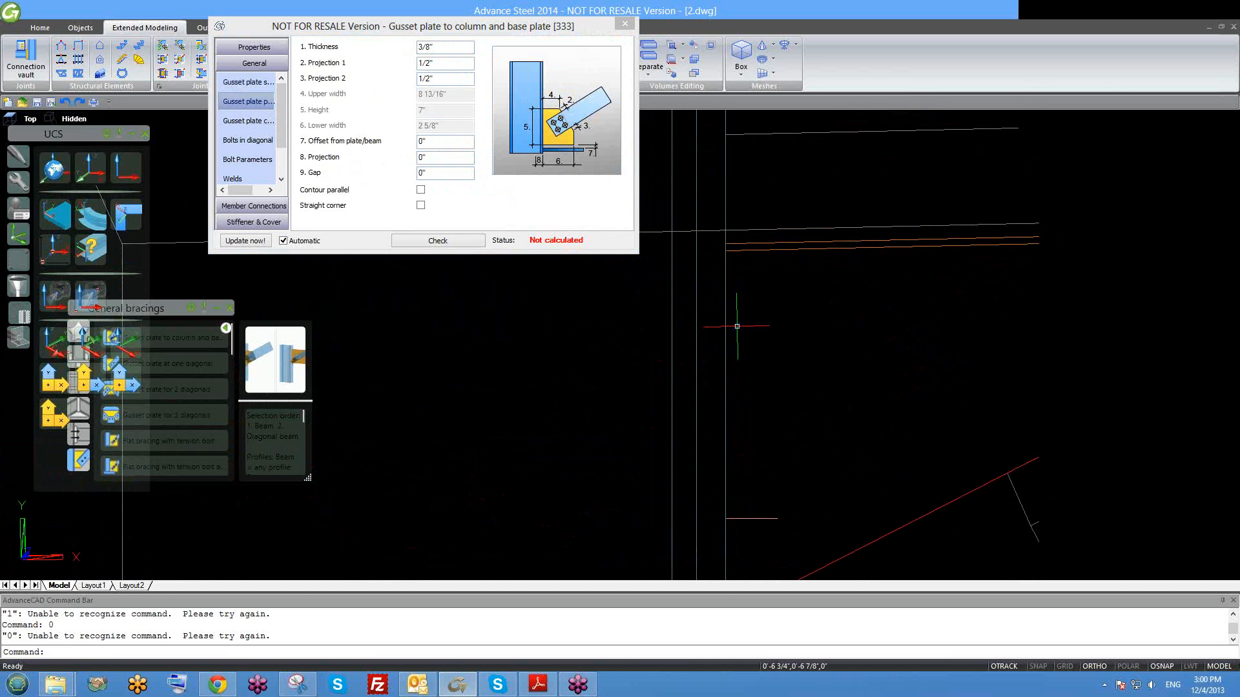
middle_click_drag(703, 357, 673, 350, "shift")
scroll(705, 362, "down", 6)
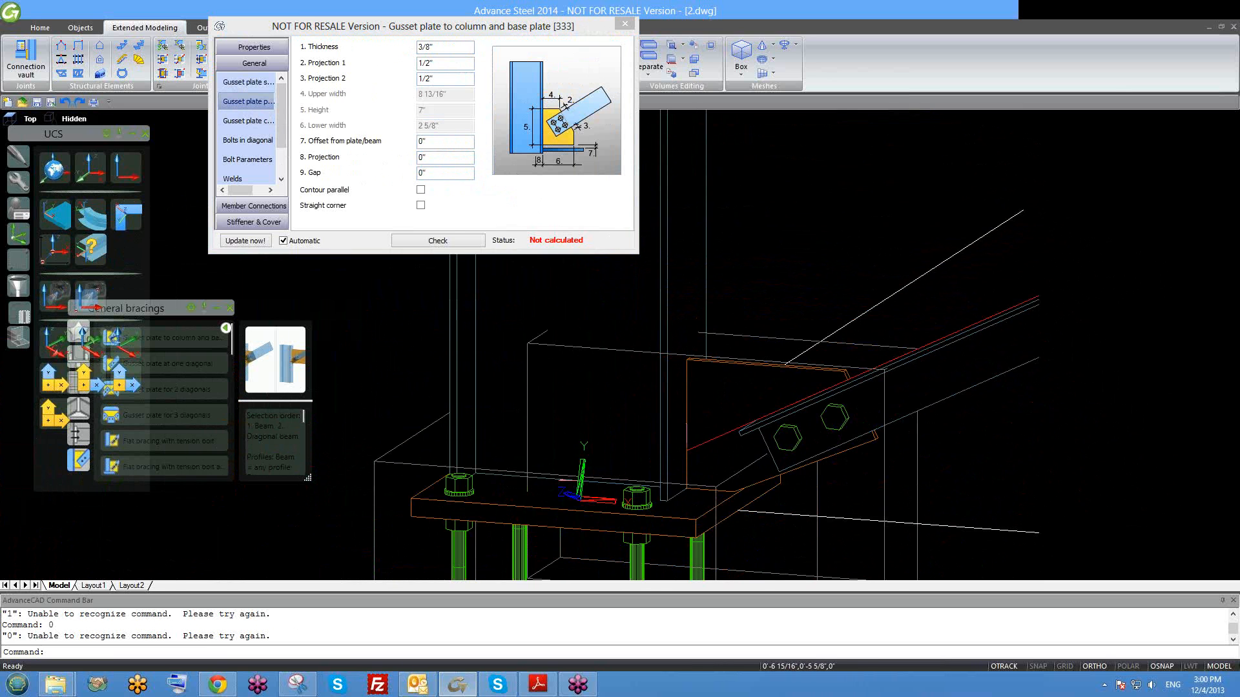
middle_click_drag(785, 488, 762, 481, "shift")
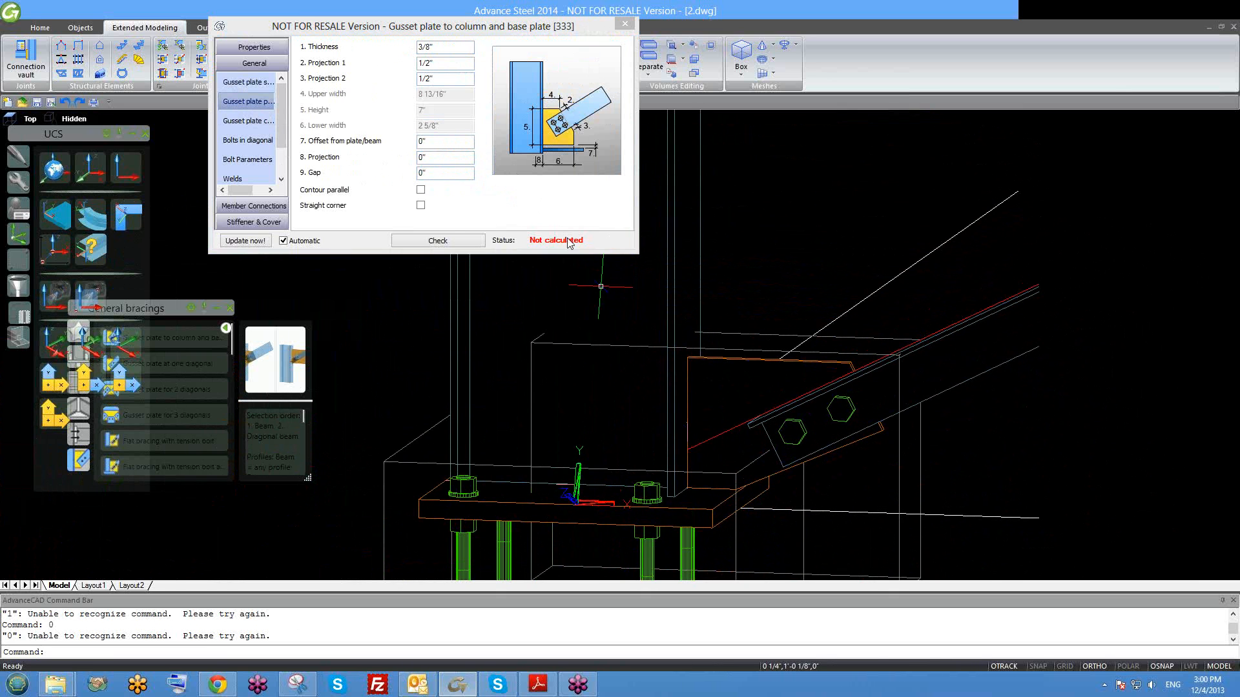
Set the gusset plate's corner type to corner finish and inspect the cut at the column and base plate corner.
left_click(253, 102)
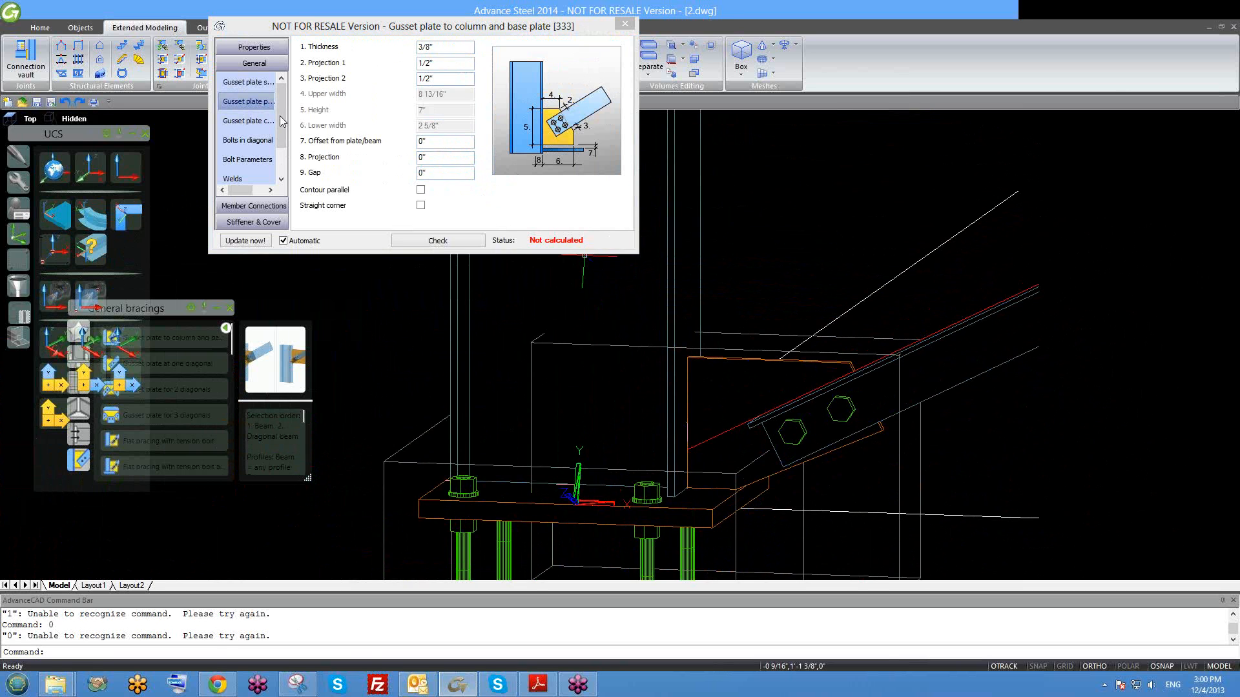
left_click(253, 124)
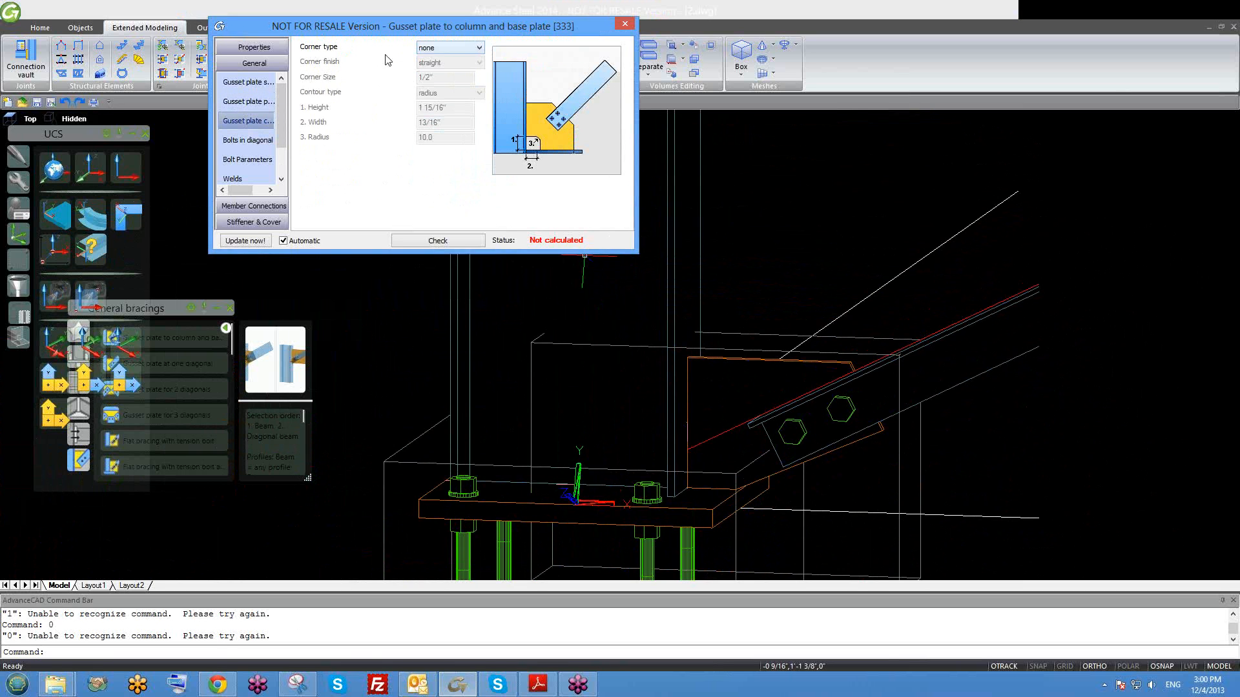
left_click(458, 48)
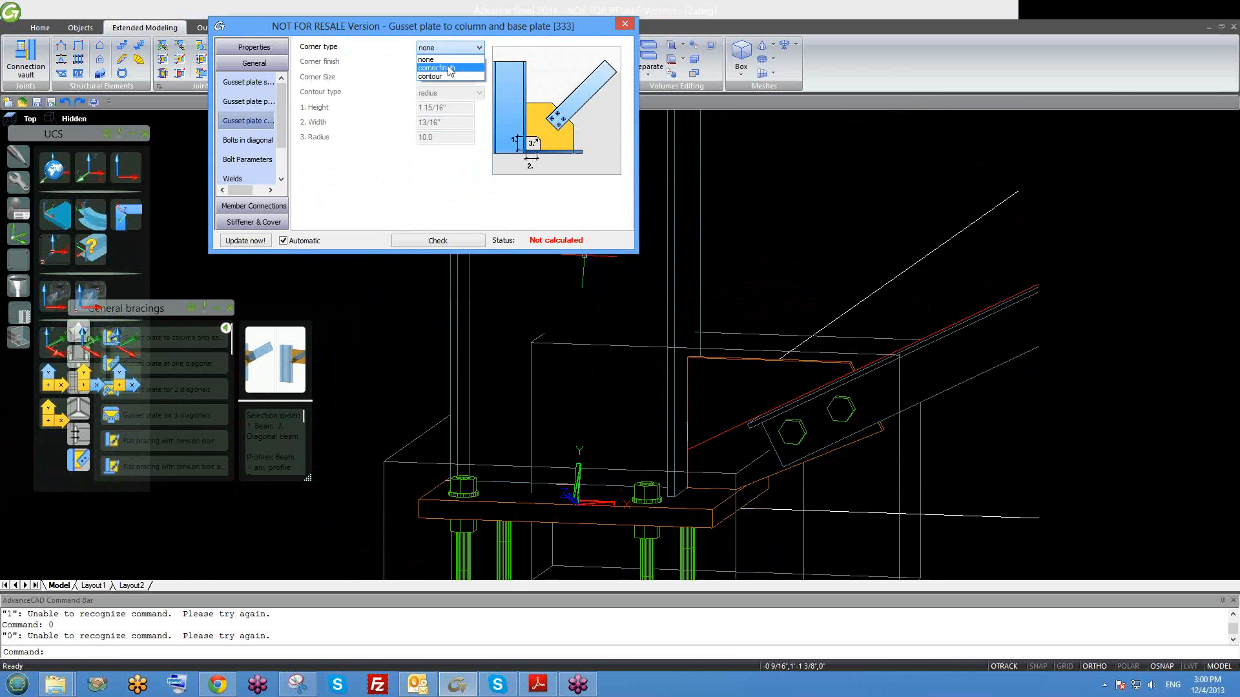
left_click(450, 68)
scroll(659, 425, "up", 5)
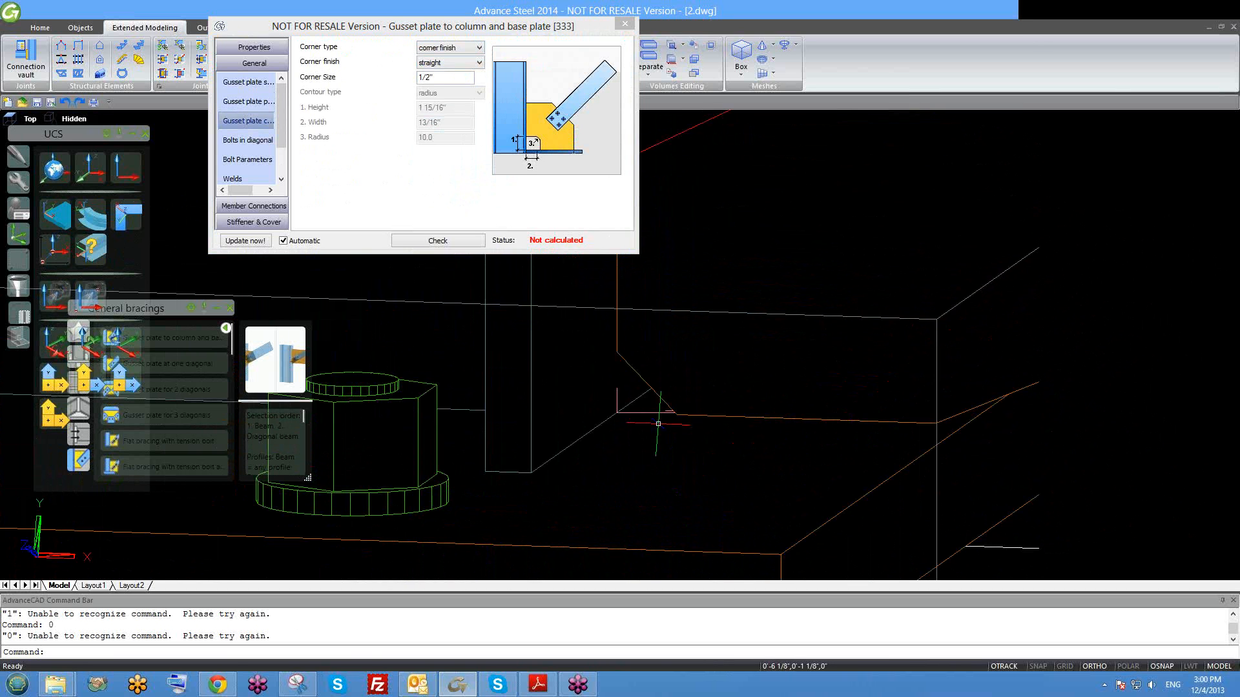
scroll(711, 430, "down", 3)
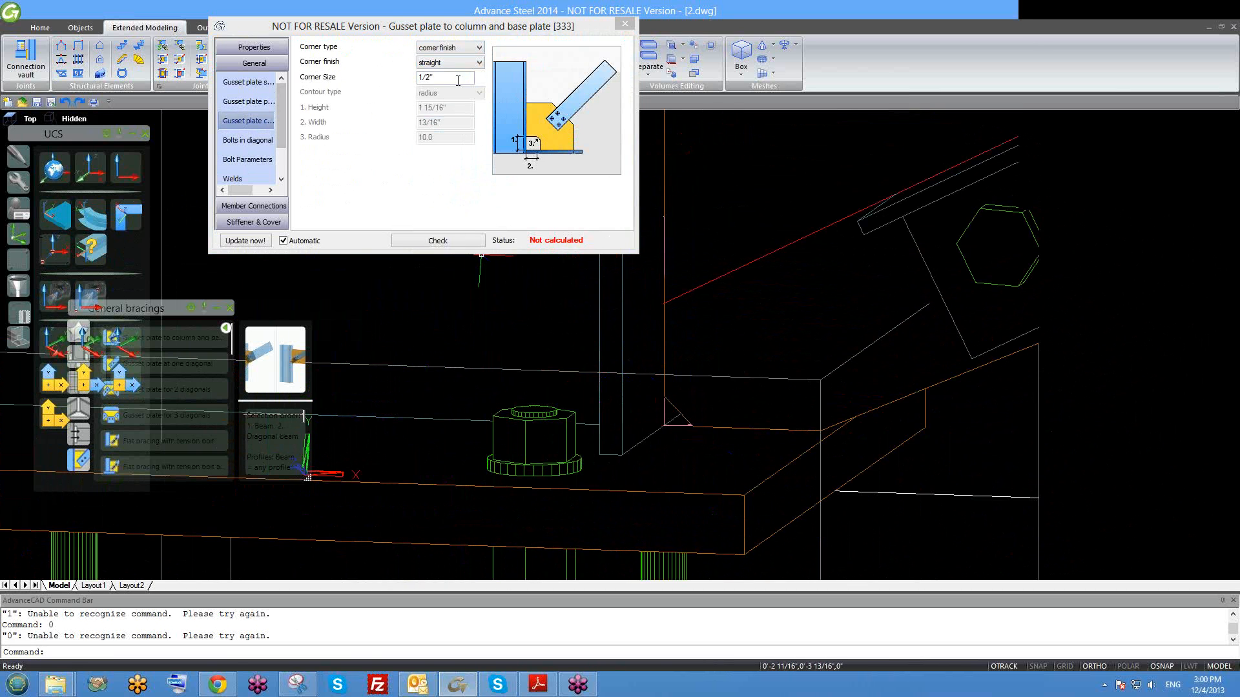
Review the diagonal's bolt and cut back settings, comparing the cut back with the end of the angle bracing in the model.
left_click(247, 140)
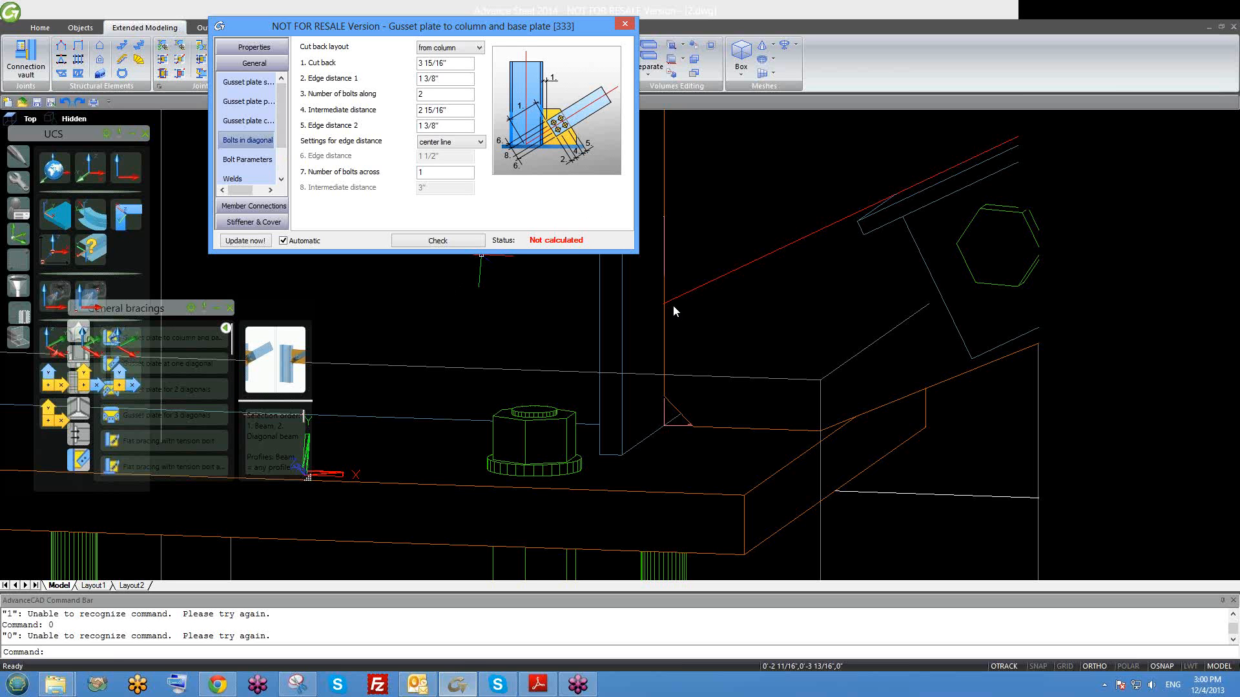
scroll(554, 390, "down", 4)
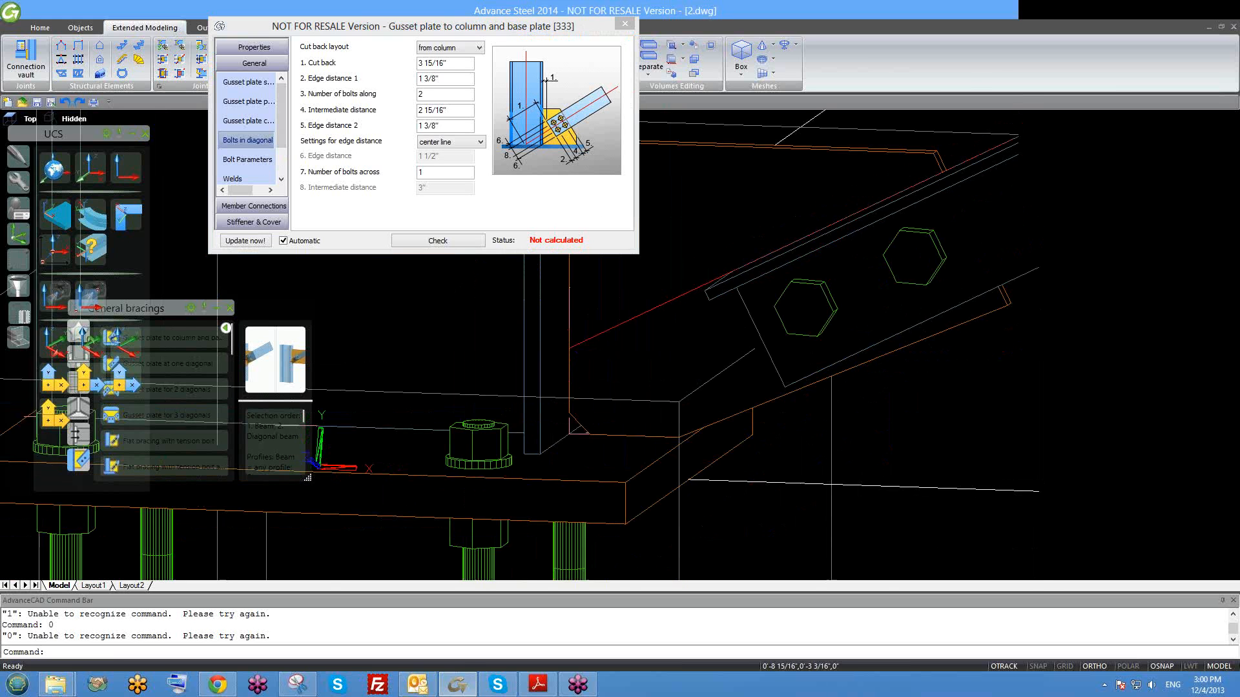
left_click(445, 62)
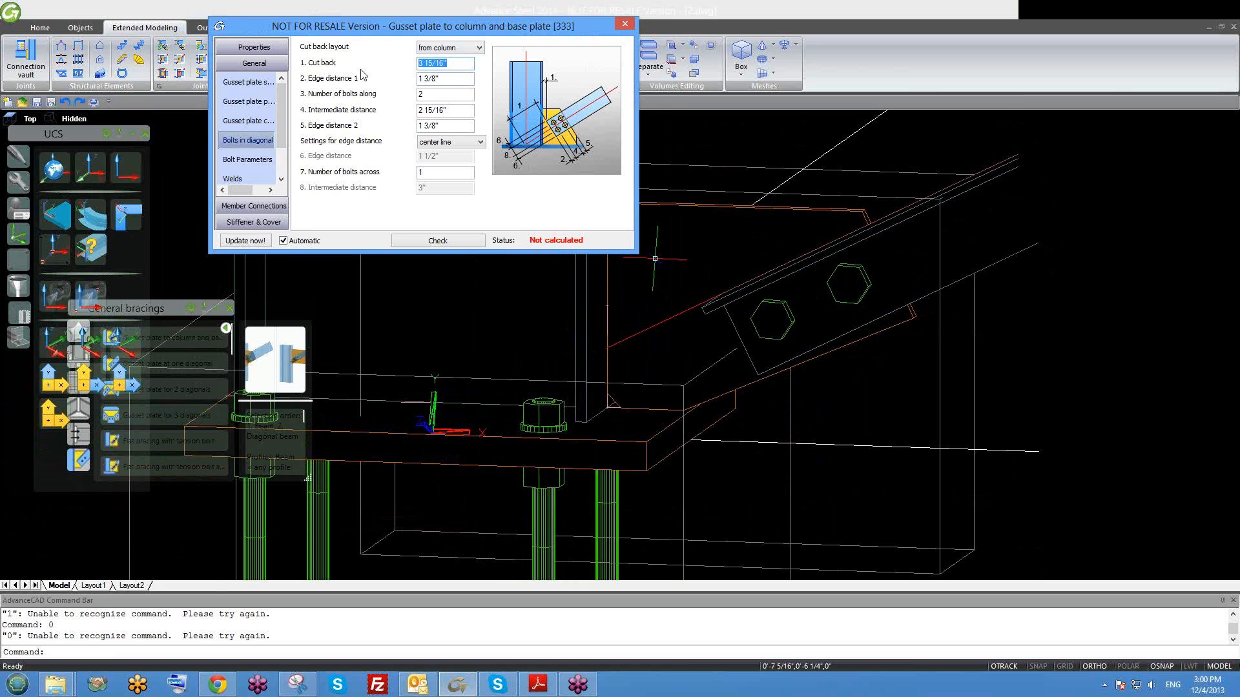
scroll(646, 121, "up", 1)
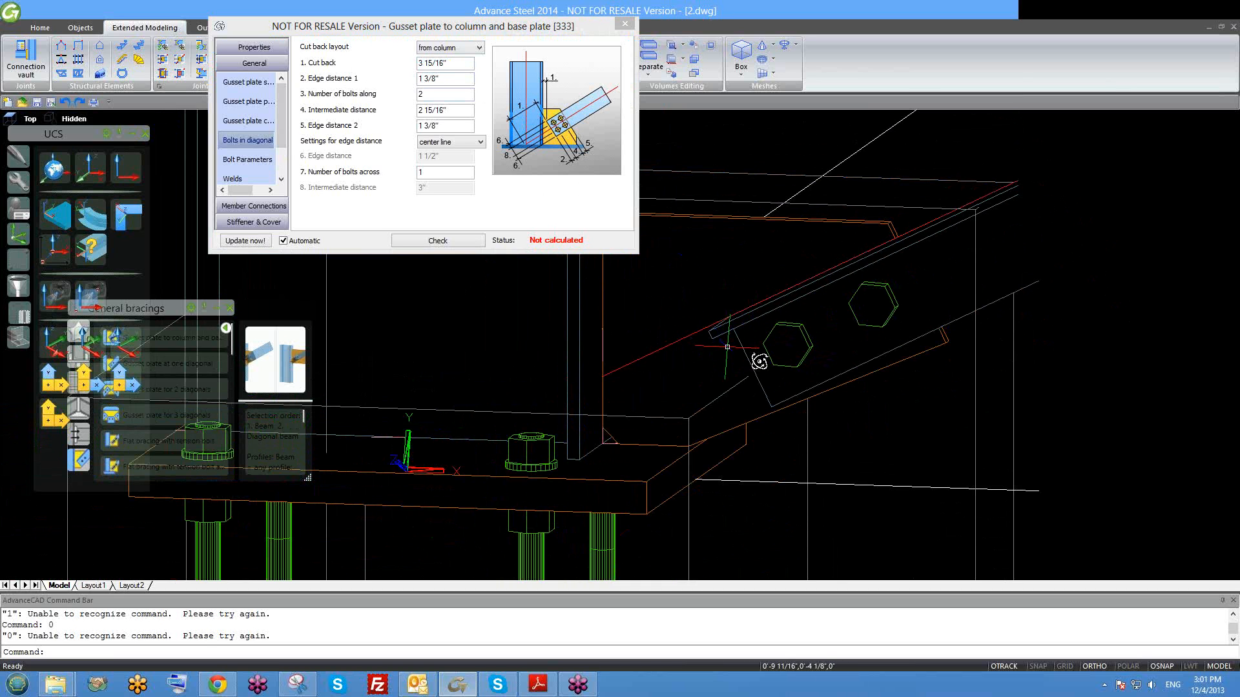
scroll(727, 347, "up", 1)
scroll(730, 311, "up", 1)
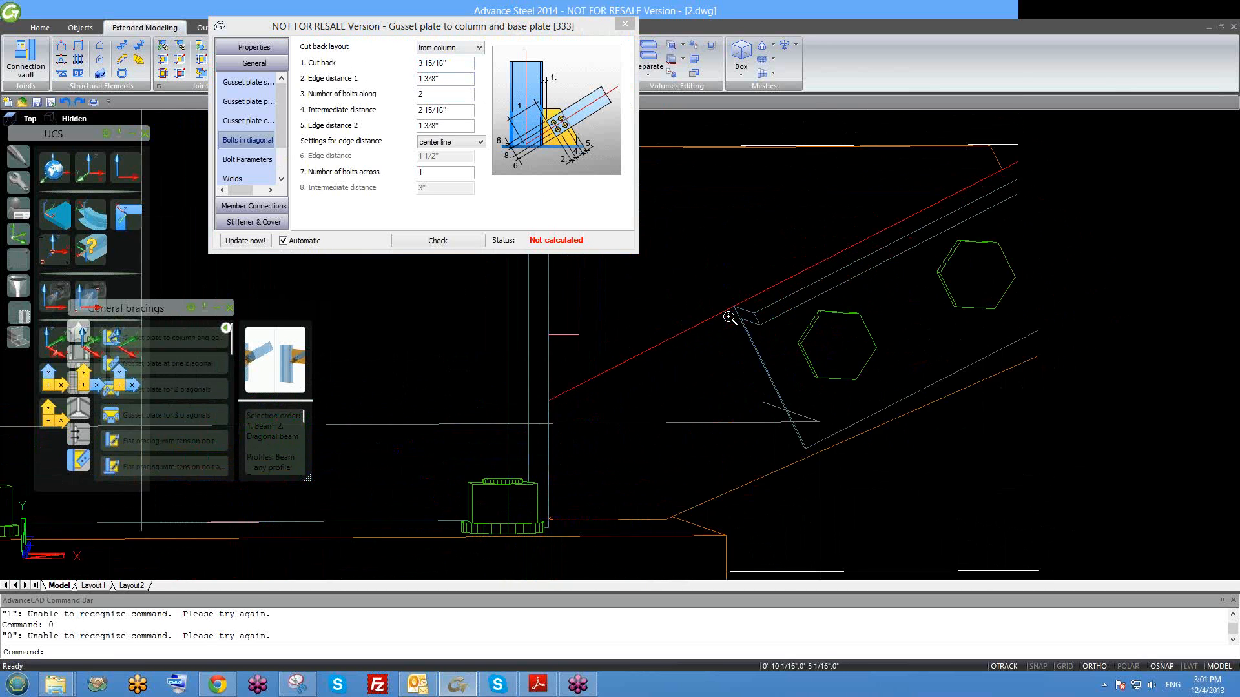
scroll(734, 315, "down", 2)
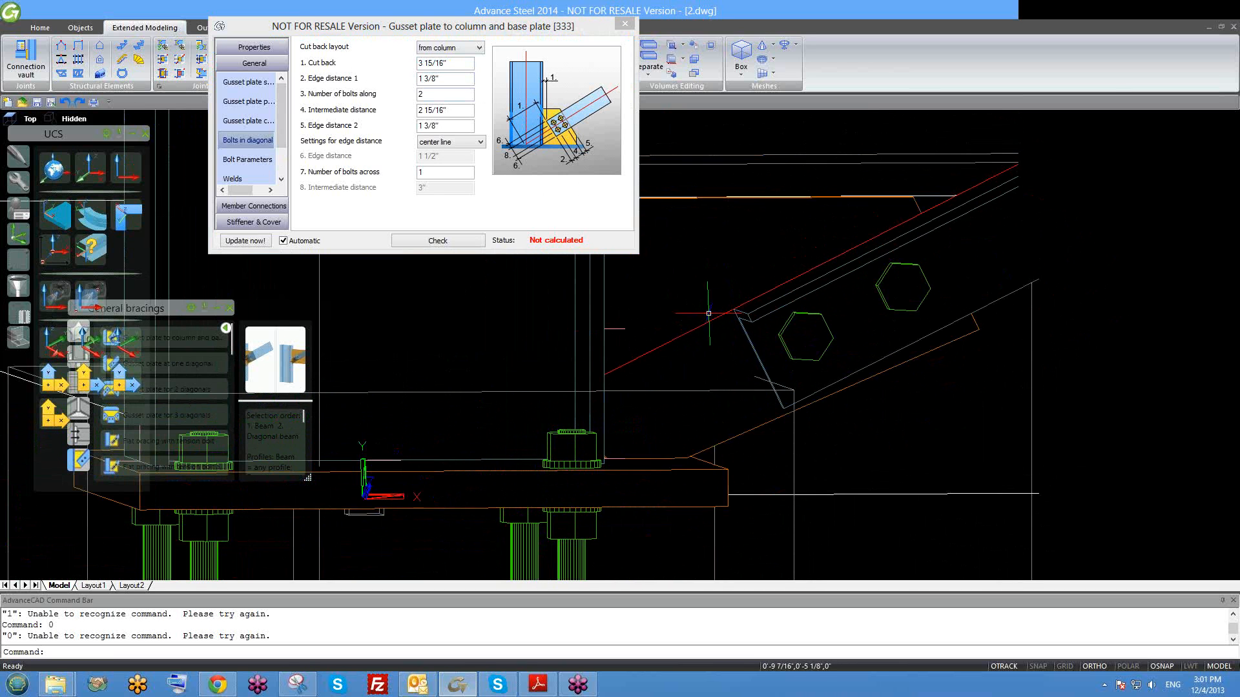
scroll(592, 466, "down", 4)
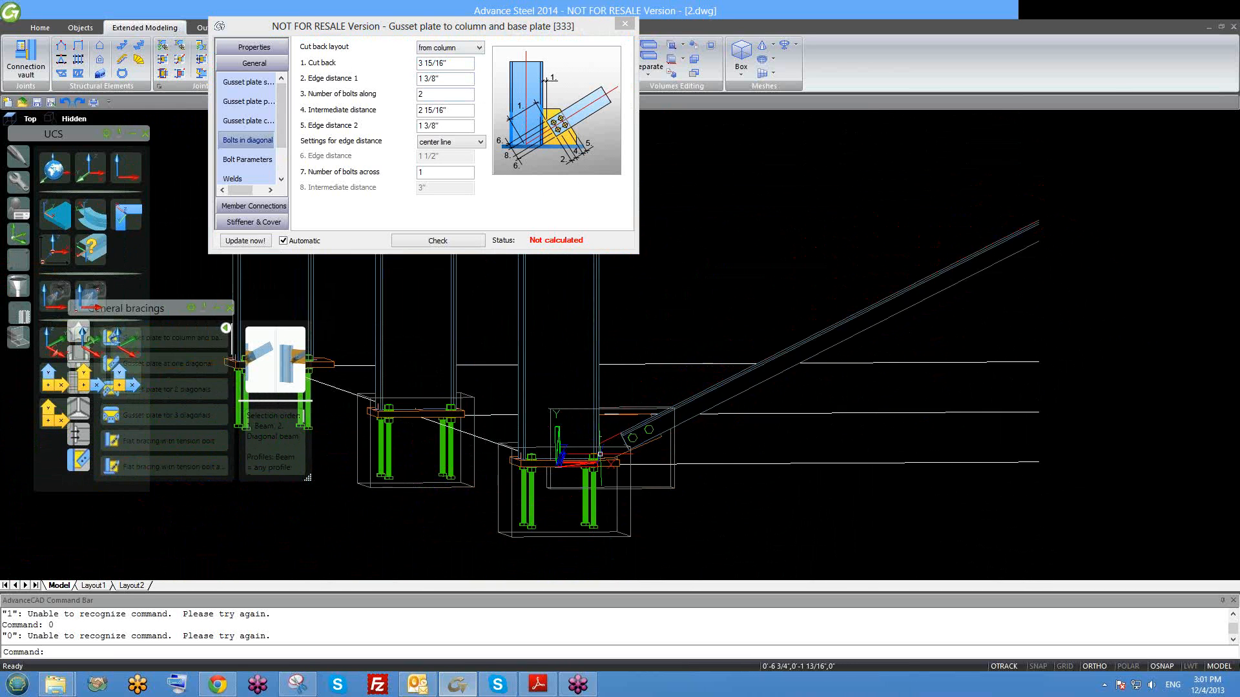
scroll(600, 436, "up", 2)
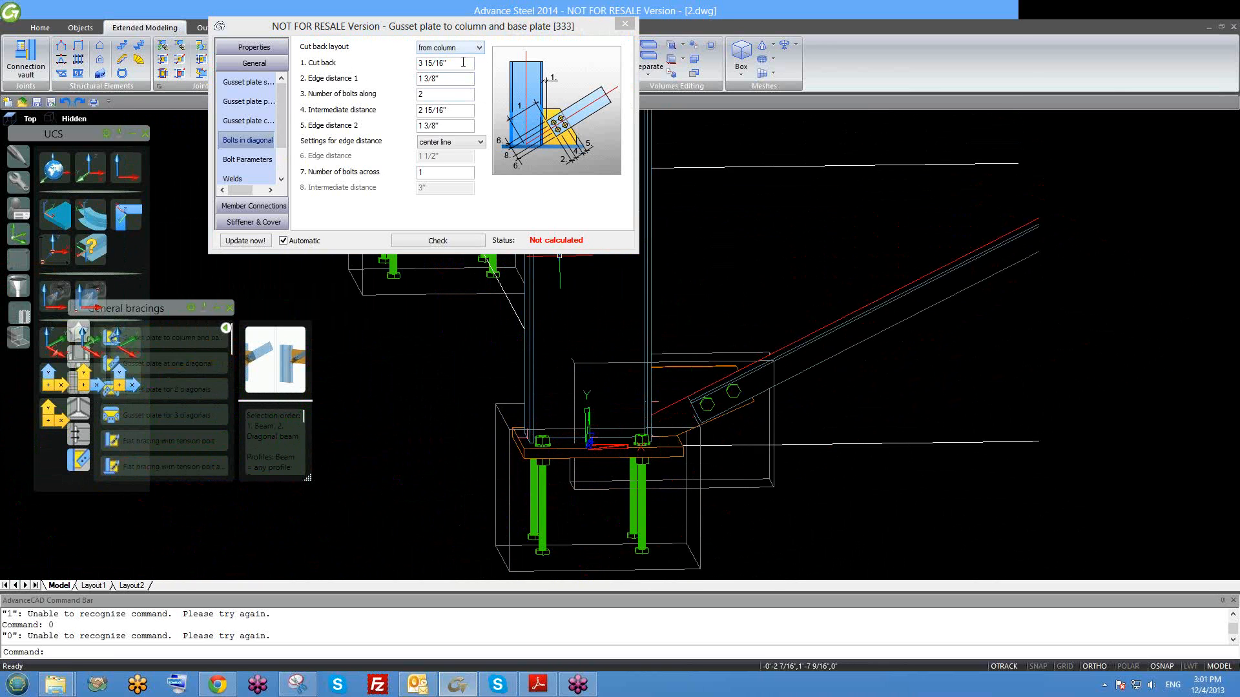
Try a 3" cut back for the diagonal bracing, and set it to 2" instead.
left_click(389, 64)
type("3")
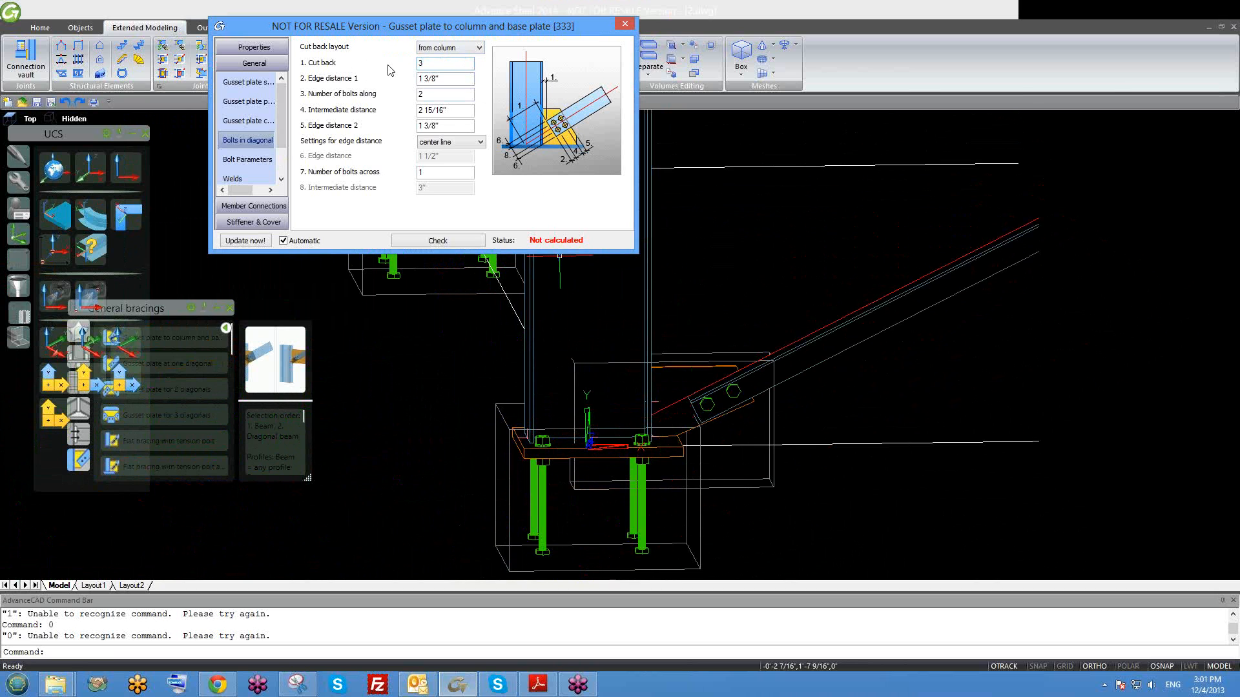
key("Return")
key("Return")
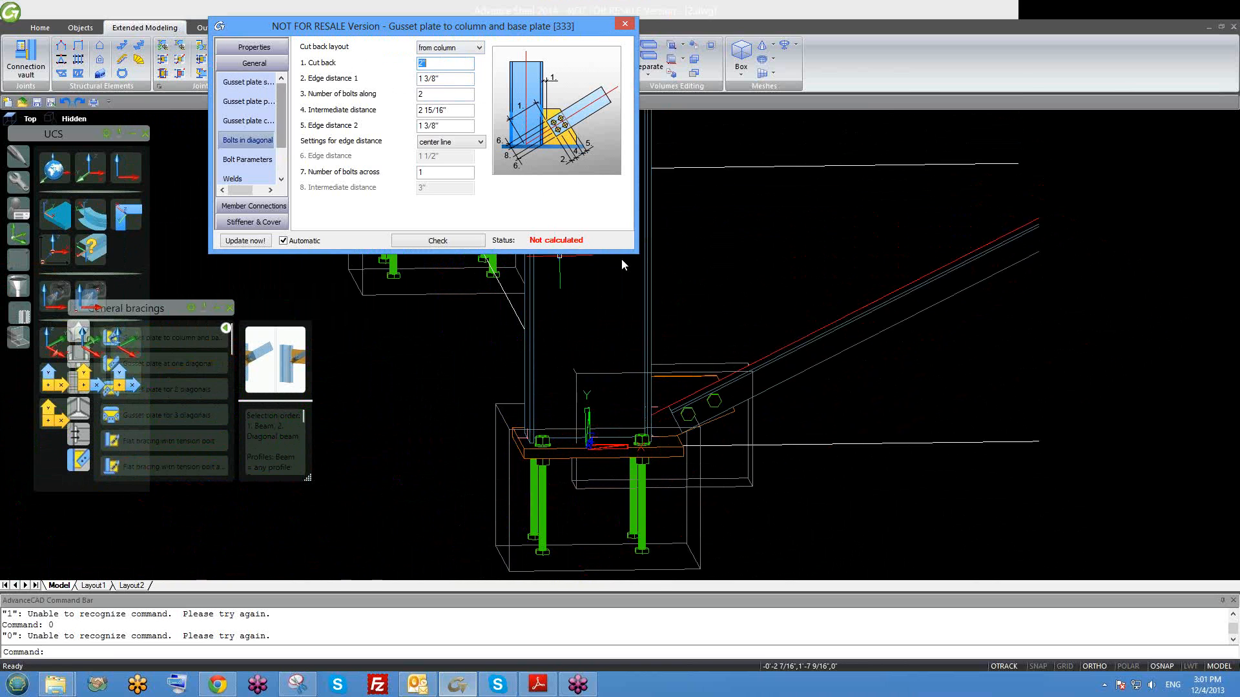
Try the parallel shape at the beam/plate for the gusset plate, set it back to variable, and inspect the plate in the model.
left_click(255, 82)
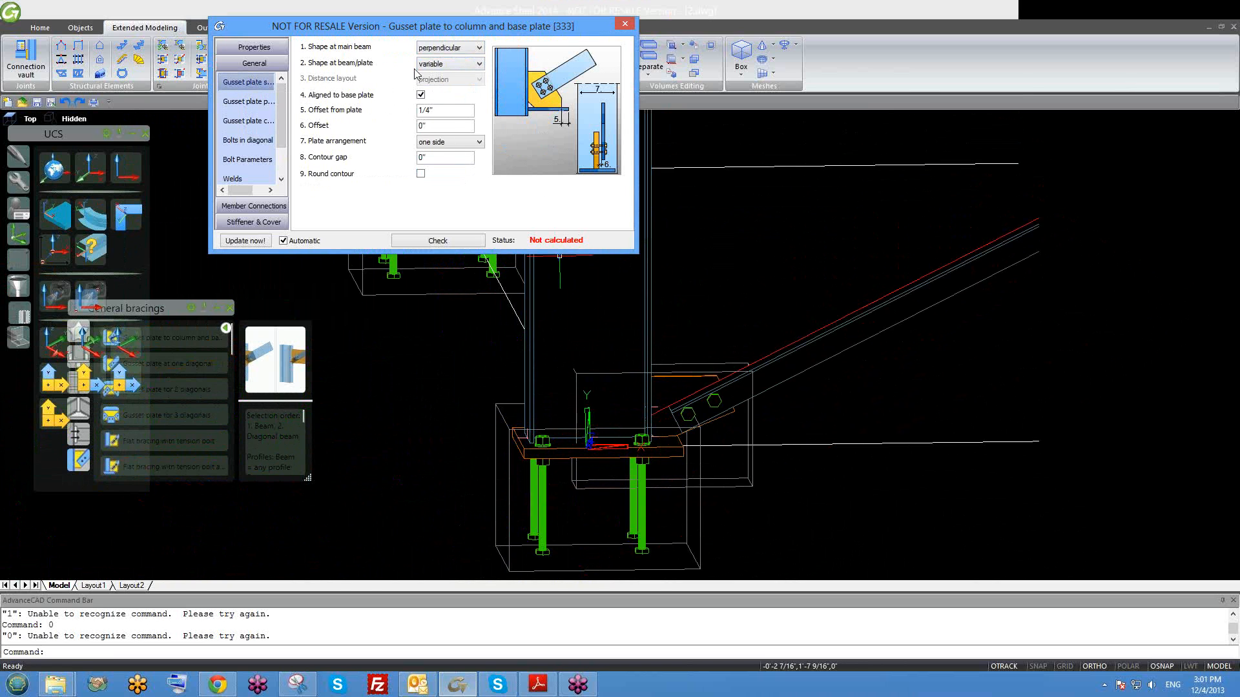
left_click(446, 64)
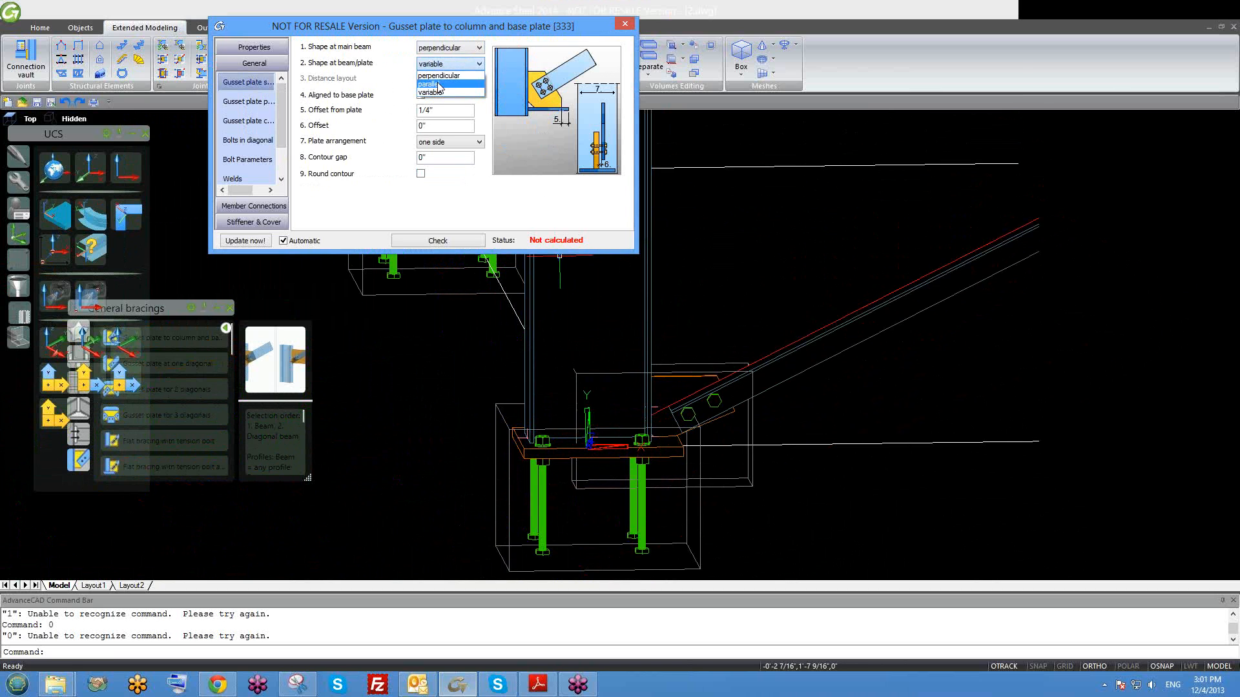
left_click(432, 85)
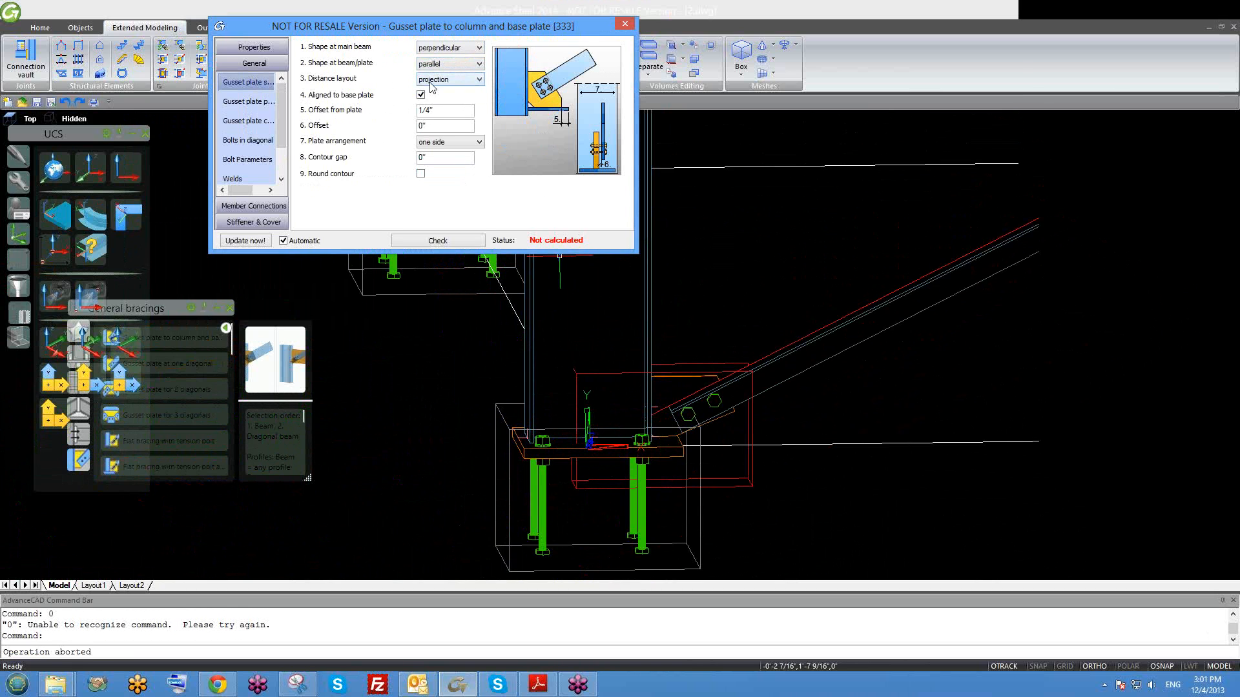
left_click(435, 79)
left_click(439, 67)
left_click(439, 67)
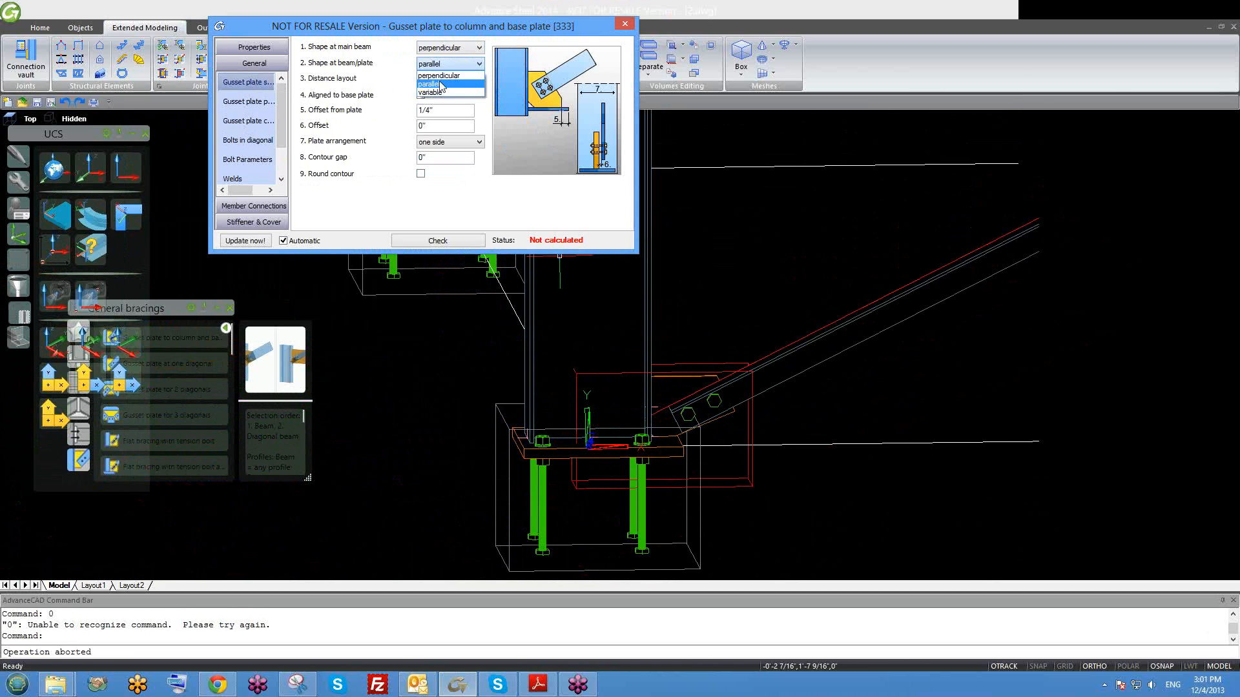
left_click(446, 93)
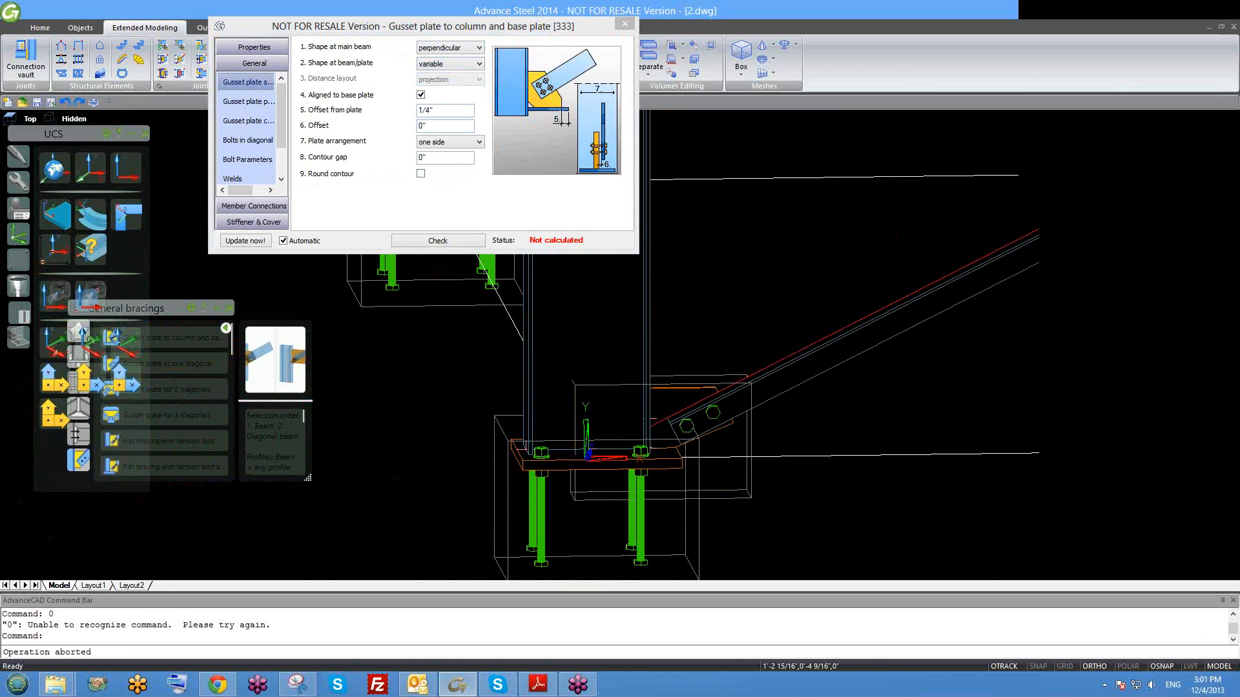
scroll(726, 413, "up", 5)
middle_click_drag(743, 437, 749, 433, "shift")
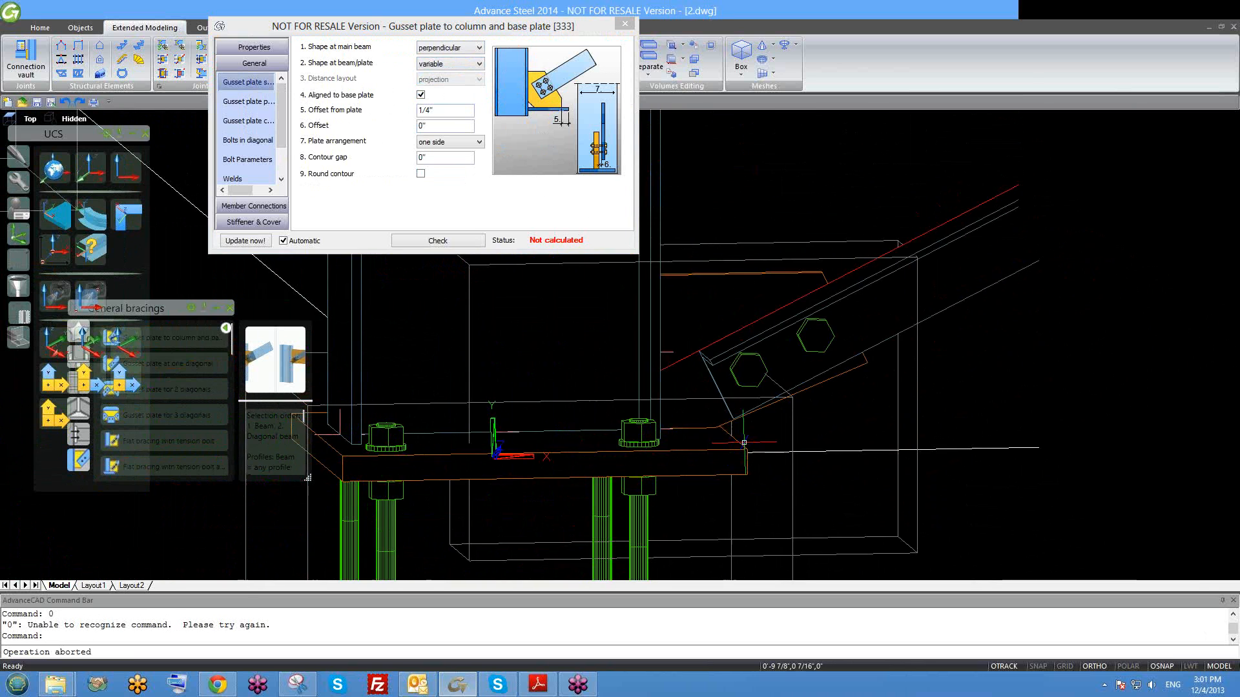
Review the gusset plate parameters and the diagonal's bolt settings, comparing them with the bolted end of the bracing in the model.
left_click(258, 107)
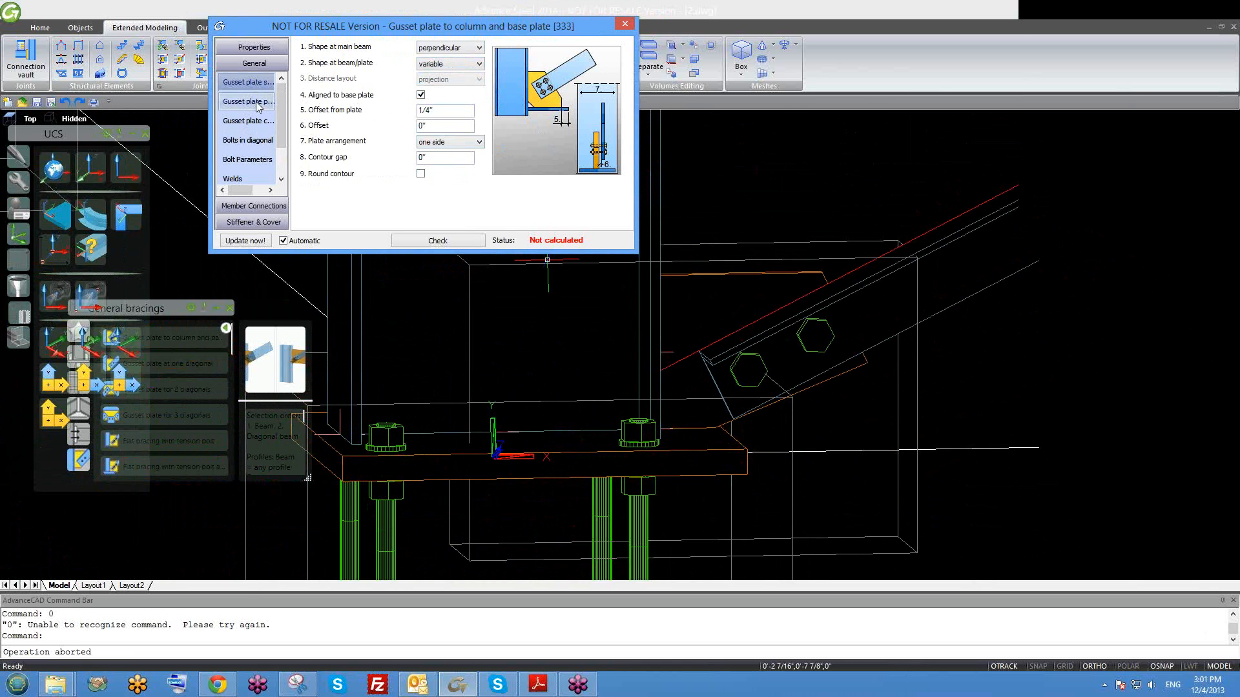
left_click(259, 106)
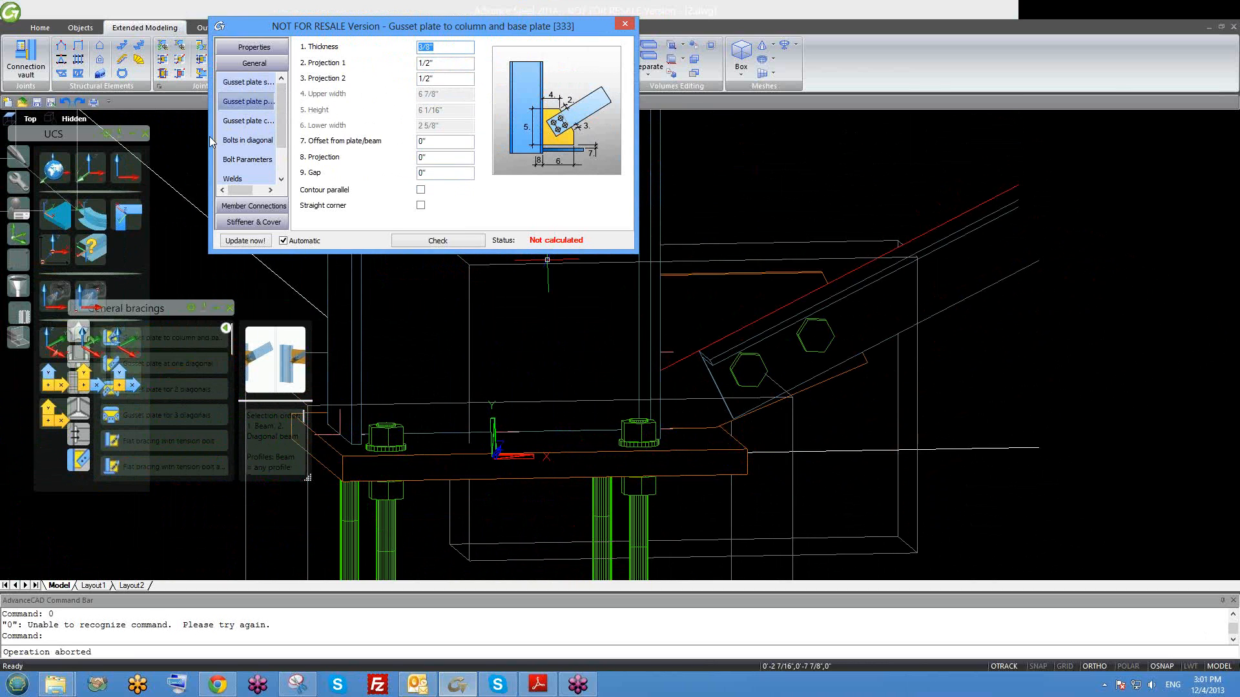
left_click(247, 140)
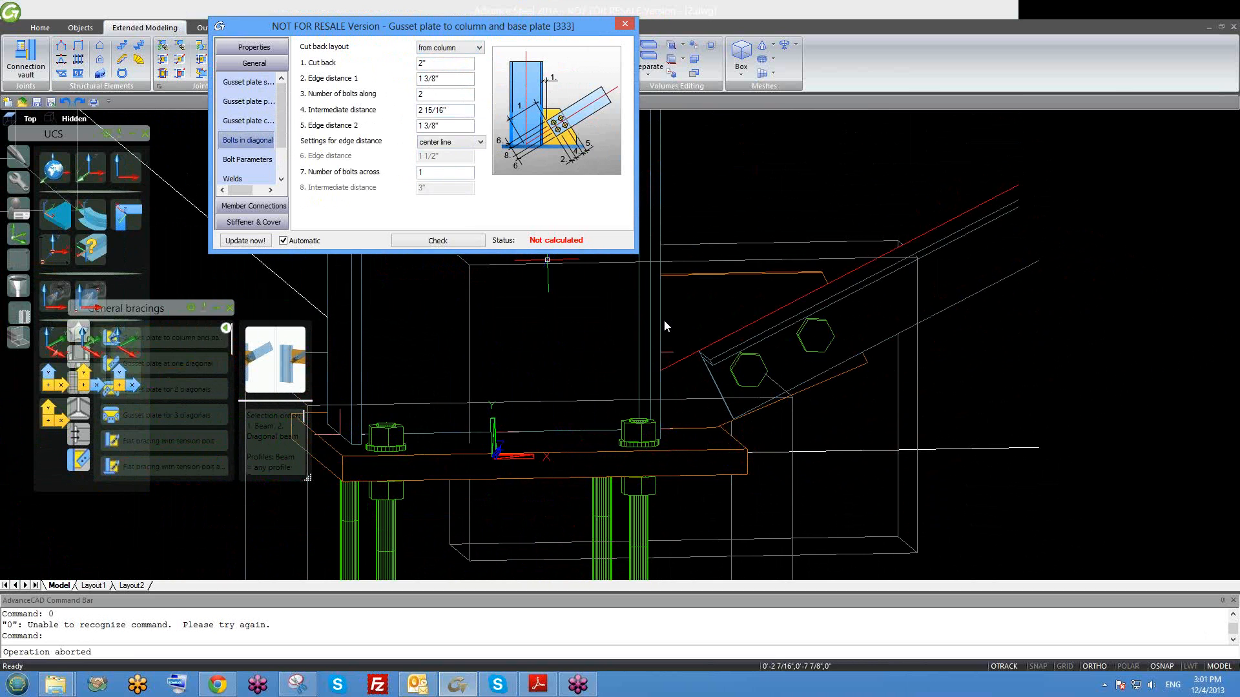
scroll(659, 287, "down", 3)
scroll(702, 379, "up", 1)
scroll(700, 380, "down", 1)
scroll(701, 404, "down", 1)
mouse_move(698, 406)
middle_mouse_down("shift")
mouse_move(689, 399)
mouse_move(697, 415)
middle_mouse_up("shift")
scroll(704, 460, "up", 2)
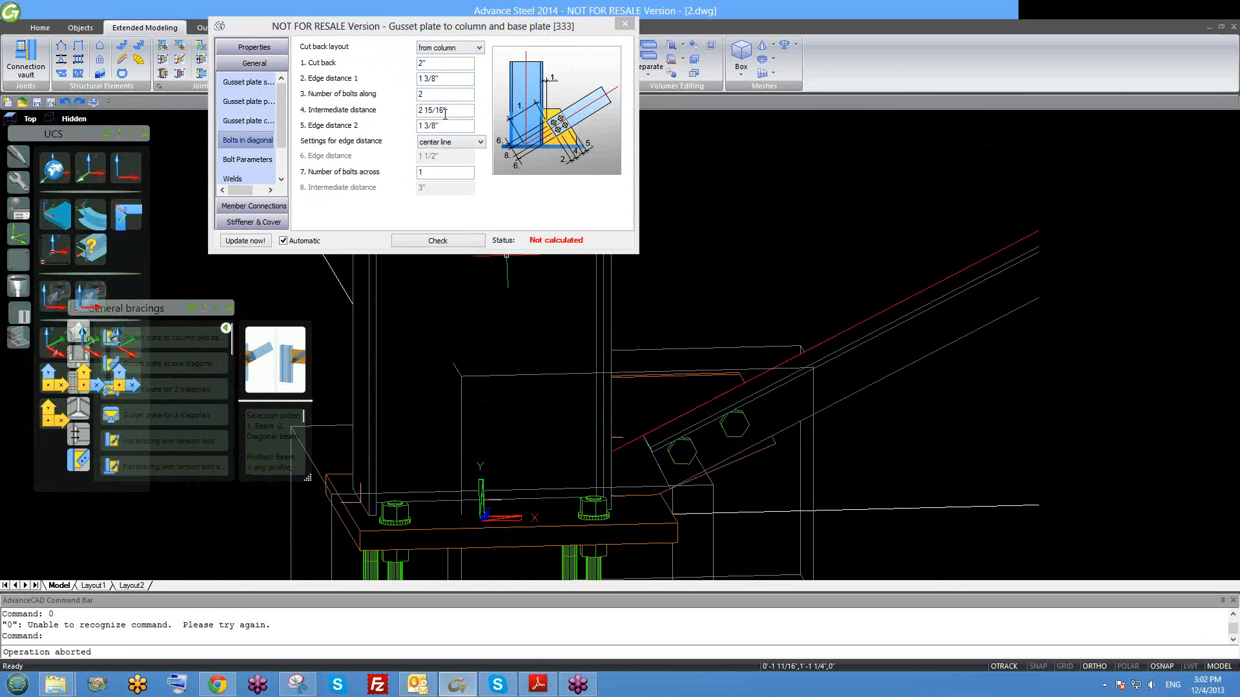
Review the joint's bolt parameters and its column and base plate weld settings, examining where the gusset plate meets both members.
left_click(247, 160)
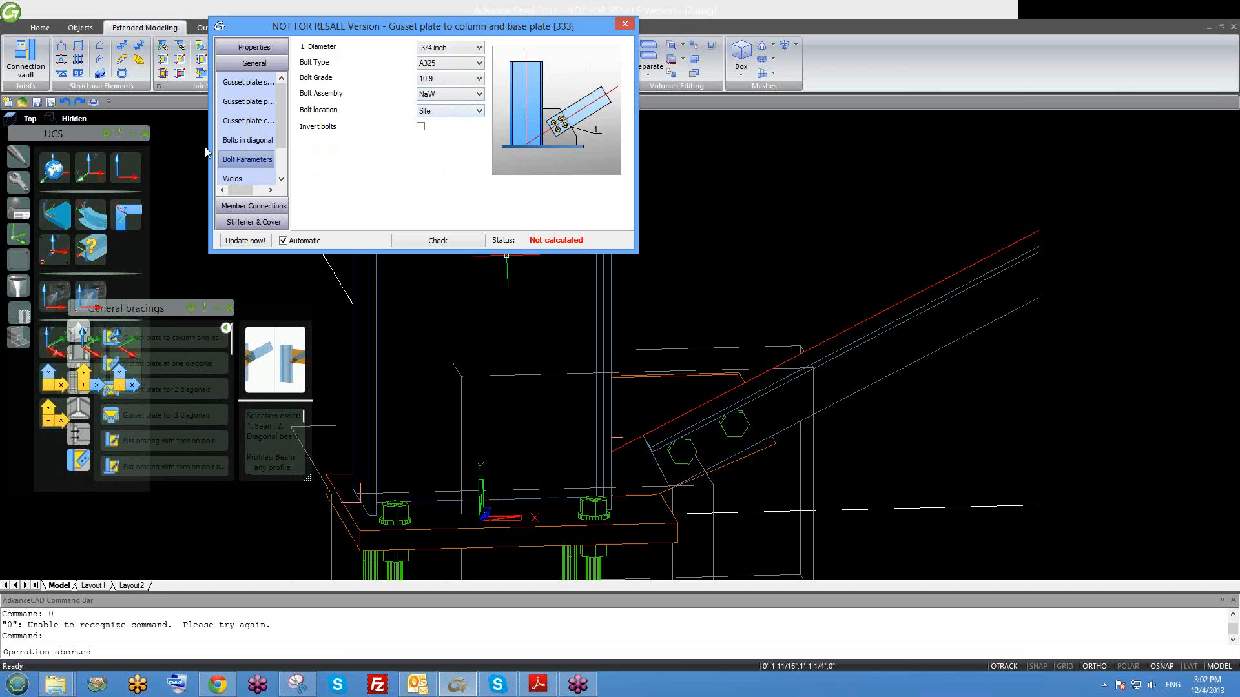
scroll(283, 143, "down", 1)
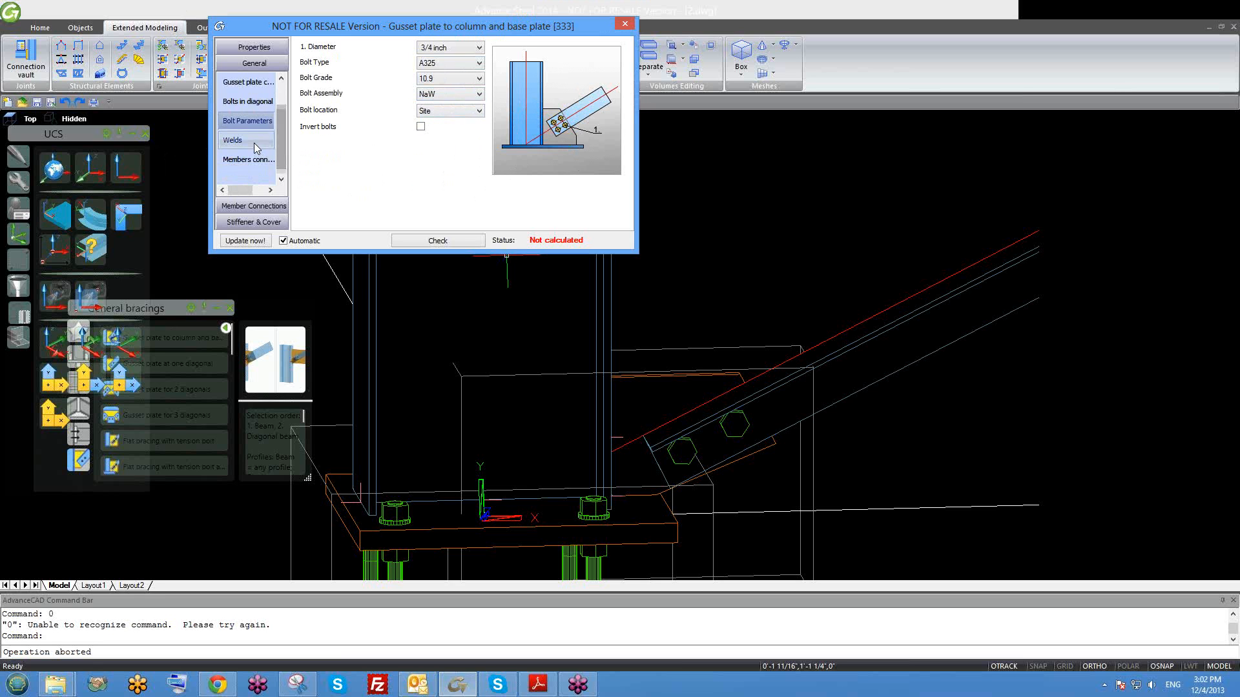
left_click(254, 141)
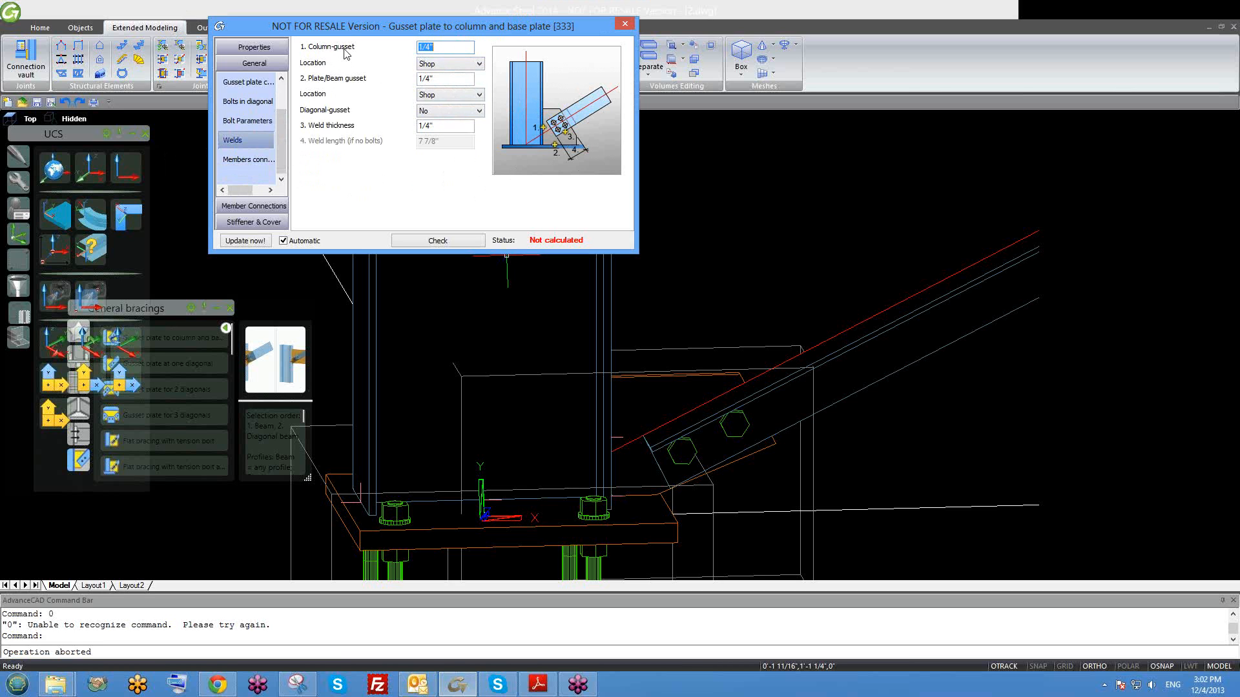
scroll(645, 452, "up", 4)
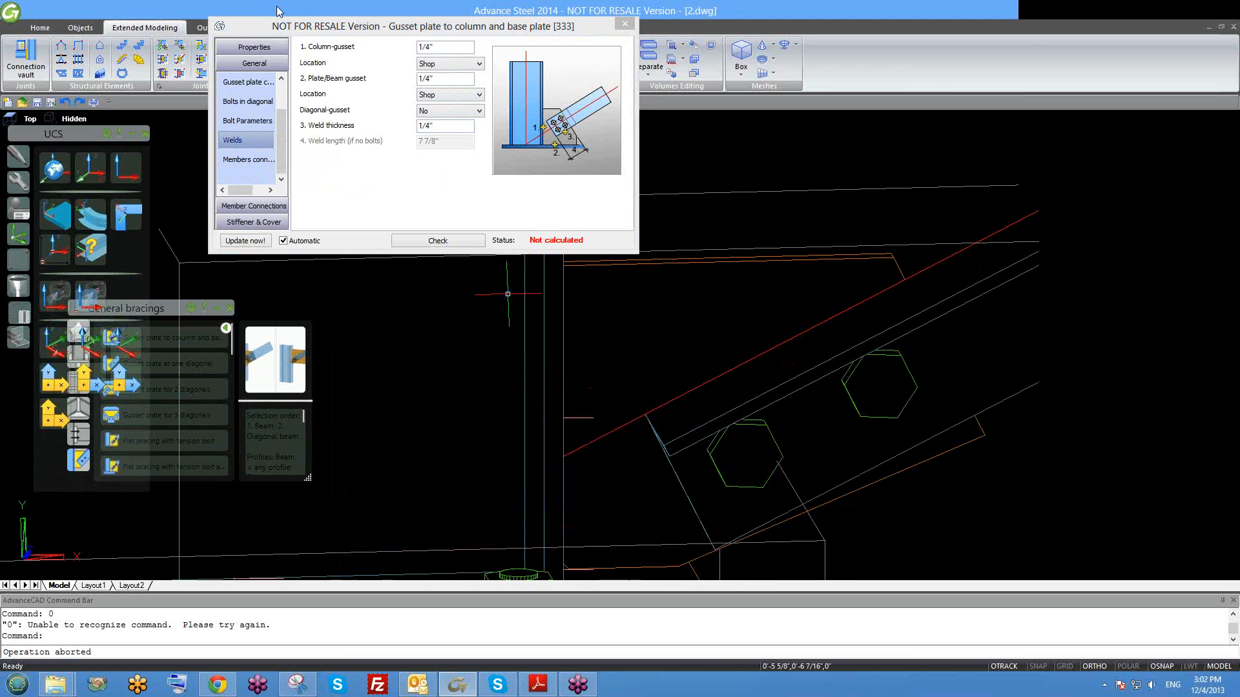
double_click(431, 77)
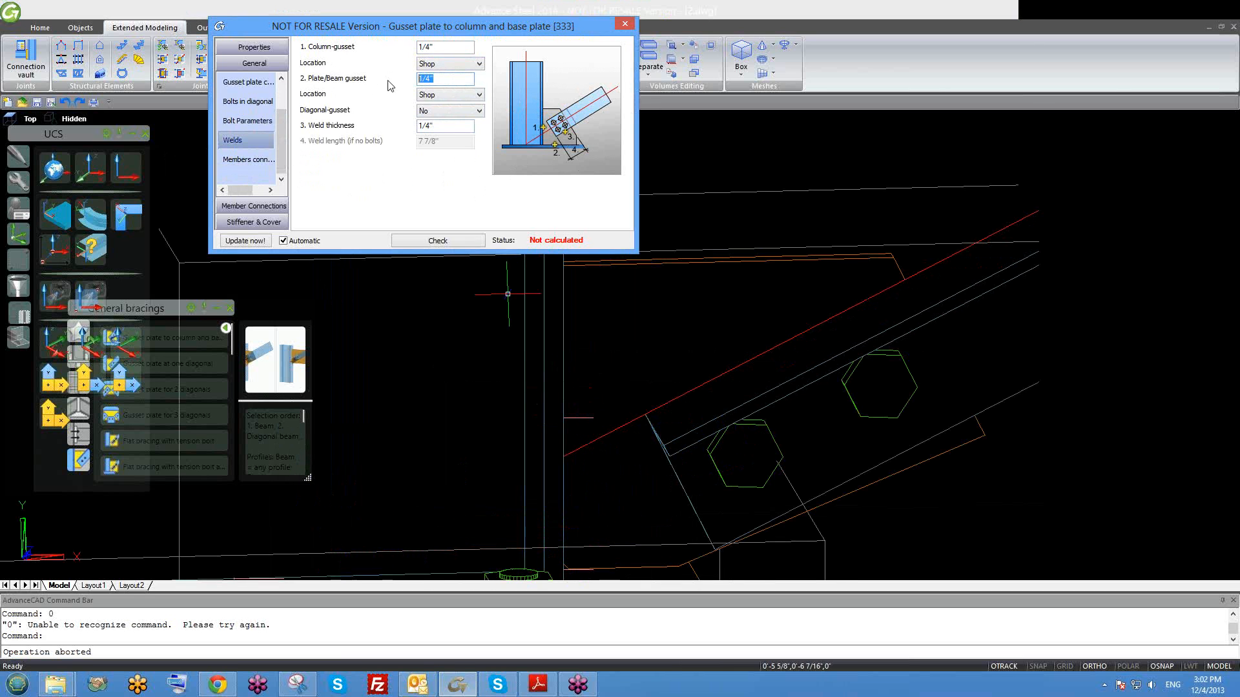
double_click(424, 48)
middle_click_drag(626, 349, 649, 324)
scroll(649, 323, "down", 2)
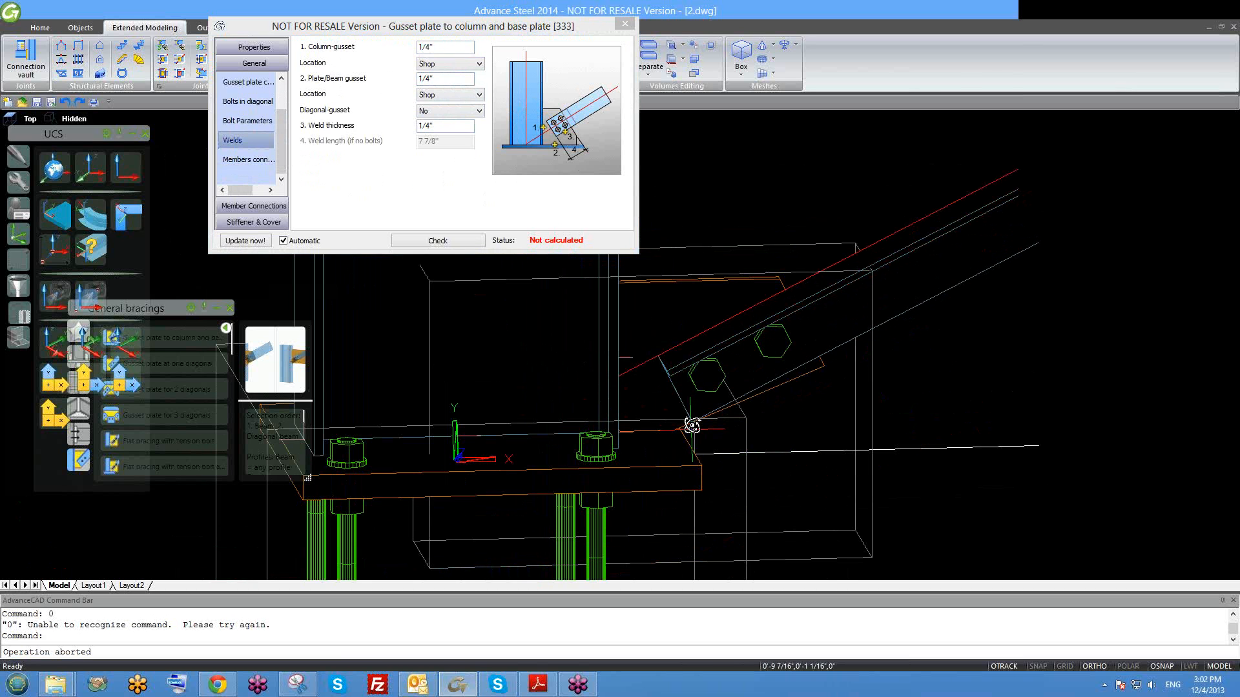
scroll(692, 426, "up", 5)
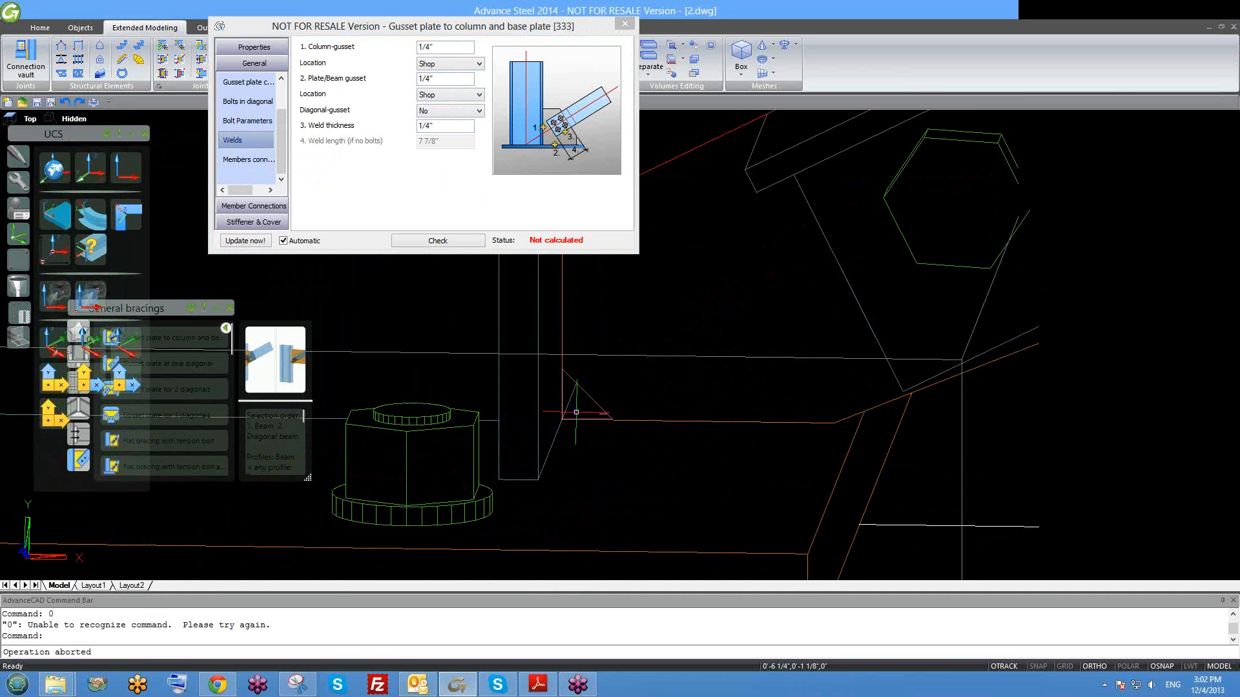
scroll(636, 442, "down", 4)
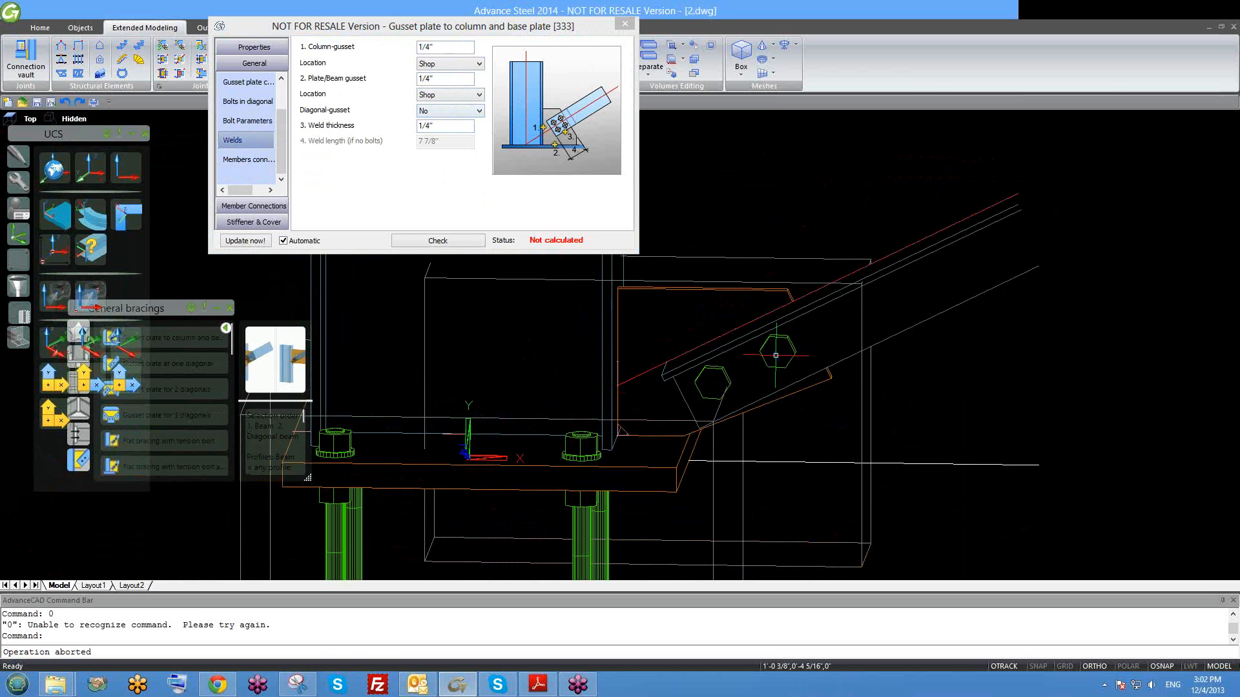
Set the diagonal-gusset weld to Shop and inspect the weld between the angle bracing and the gusset plate.
left_click(478, 113)
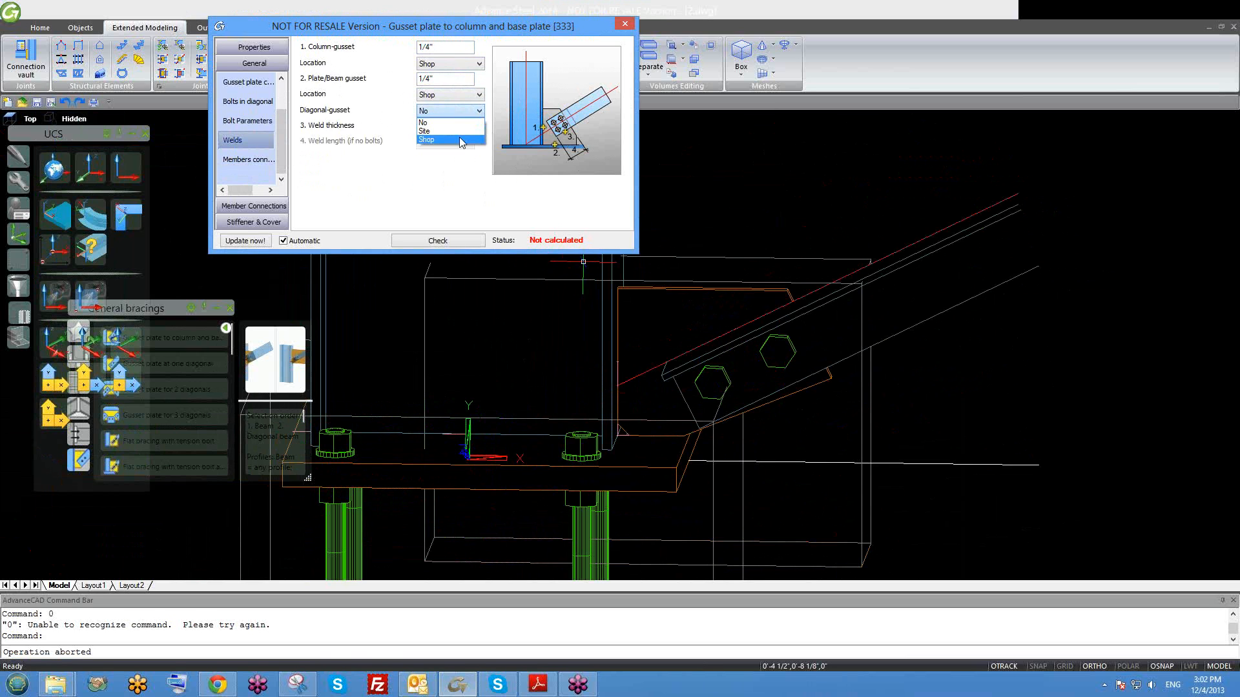
left_click(463, 140)
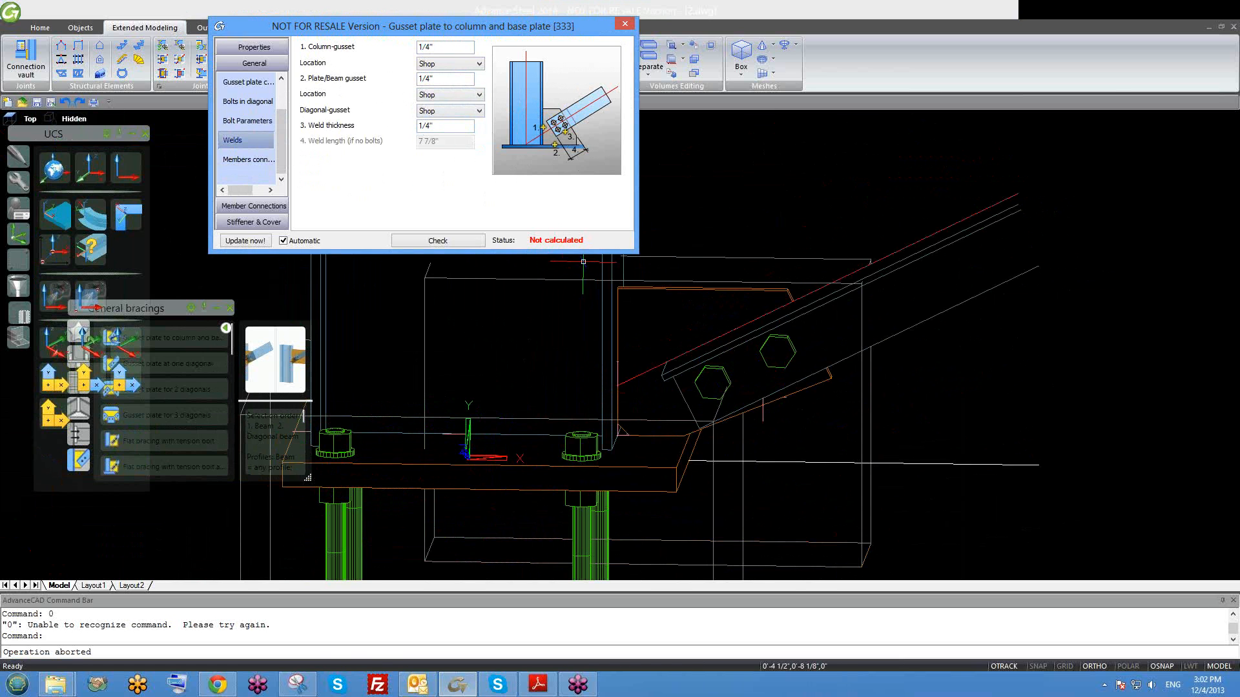
middle_click_drag(717, 371, 725, 364)
scroll(762, 401, "up", 2)
middle_click_drag(762, 401, 780, 375, "shift")
scroll(745, 344, "up", 2)
scroll(747, 343, "down", 3)
middle_click_drag(779, 329, 768, 363)
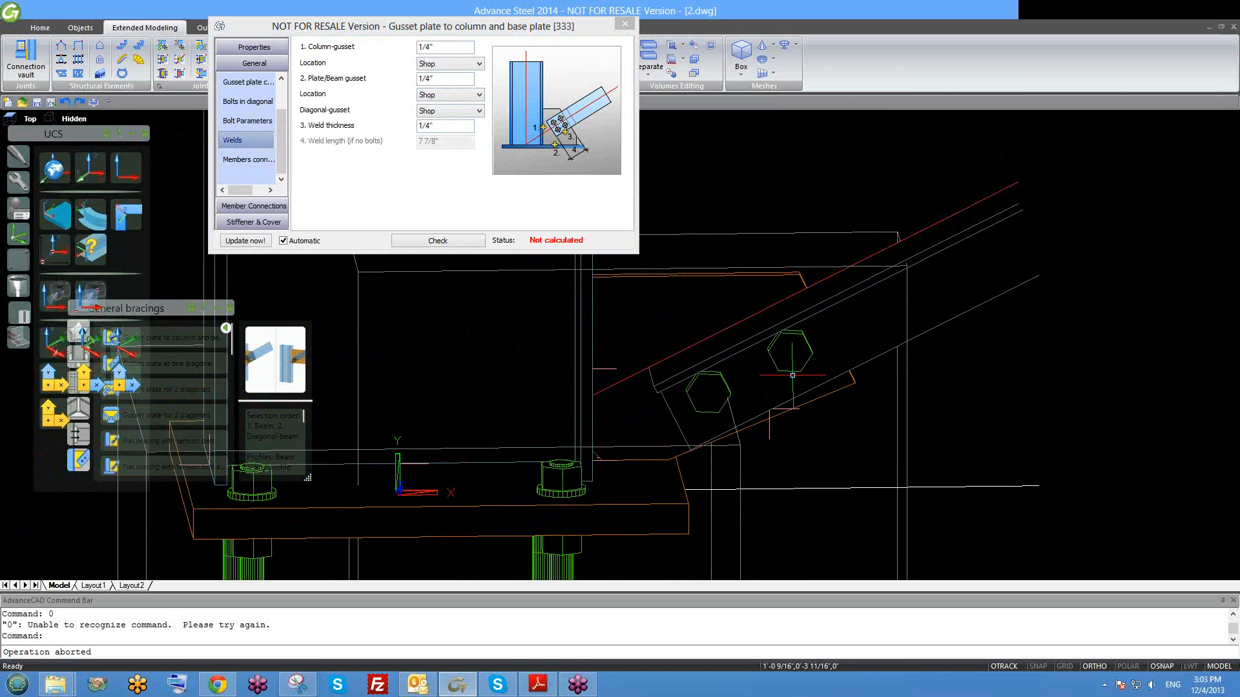
Review the joint's gusset shape, diagonal bolt, weld and members connection settings against the gusset plate in the model.
left_click(262, 206)
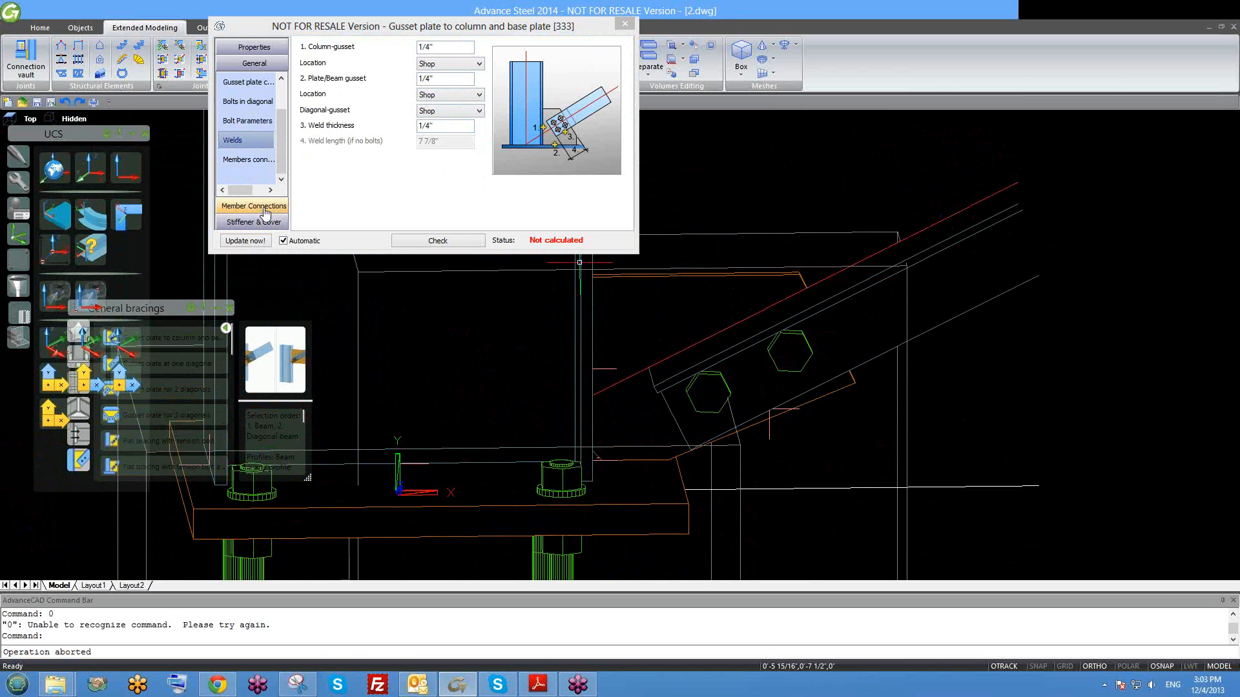
left_click(281, 64)
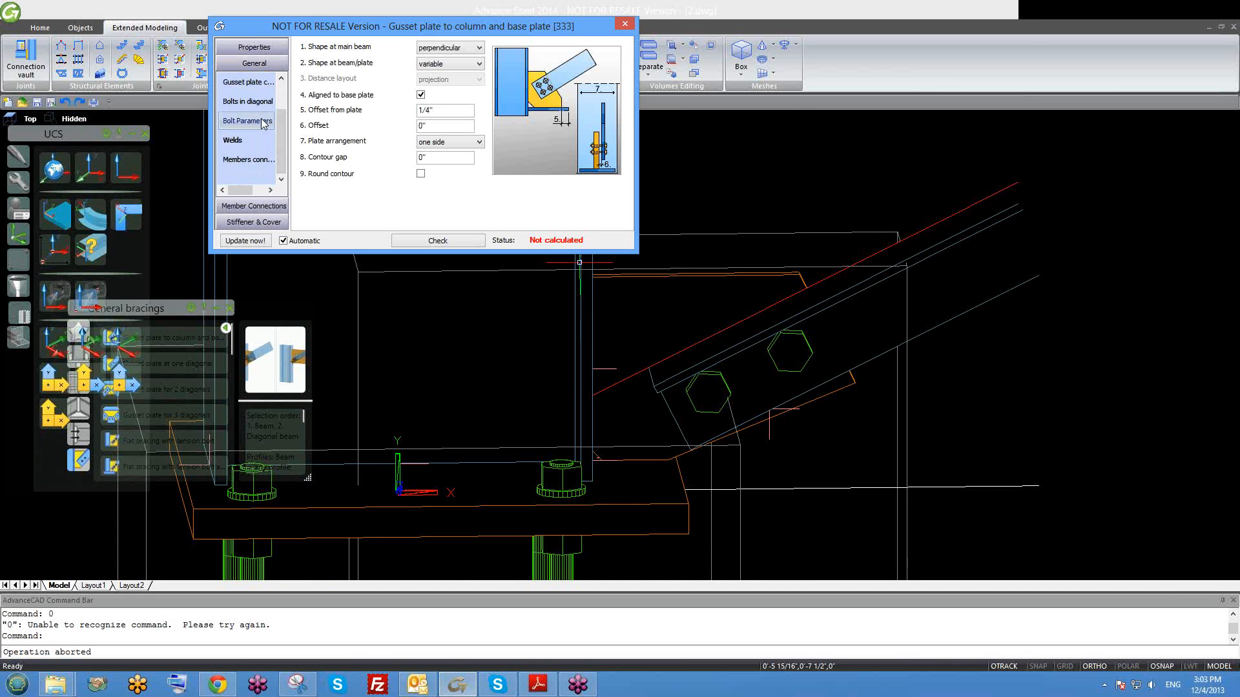
left_click(259, 120)
left_click(255, 101)
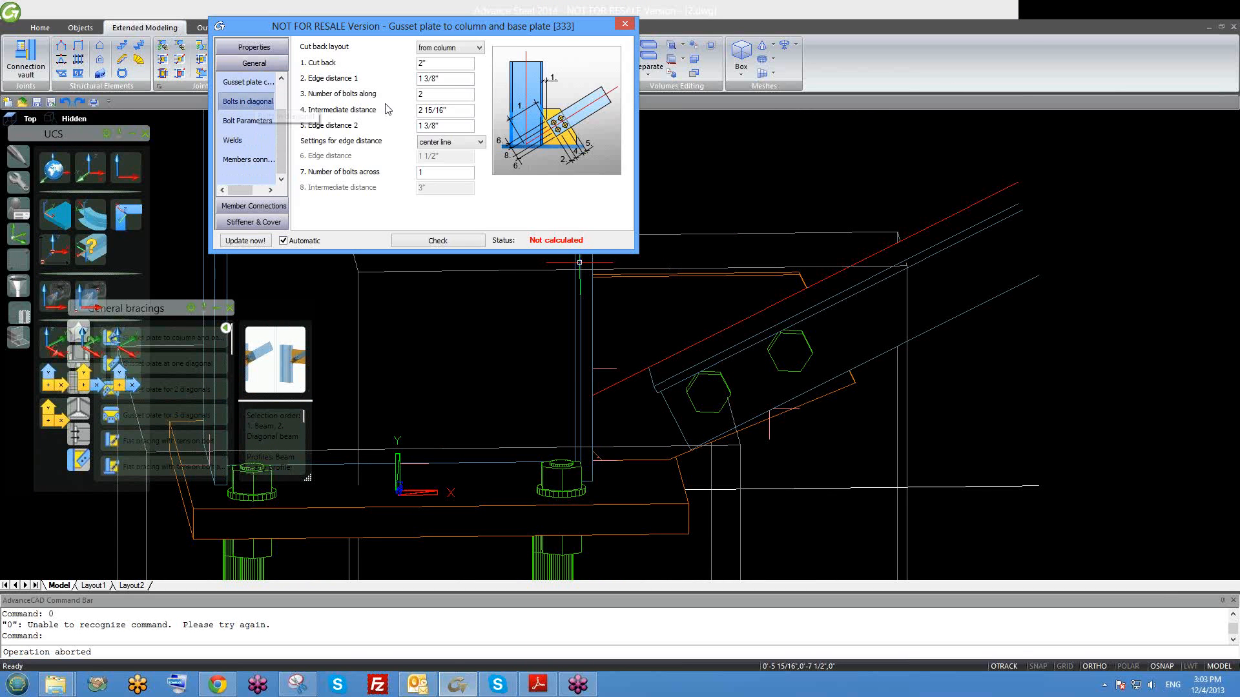
left_click(252, 140)
middle_click_drag(772, 369, 768, 417)
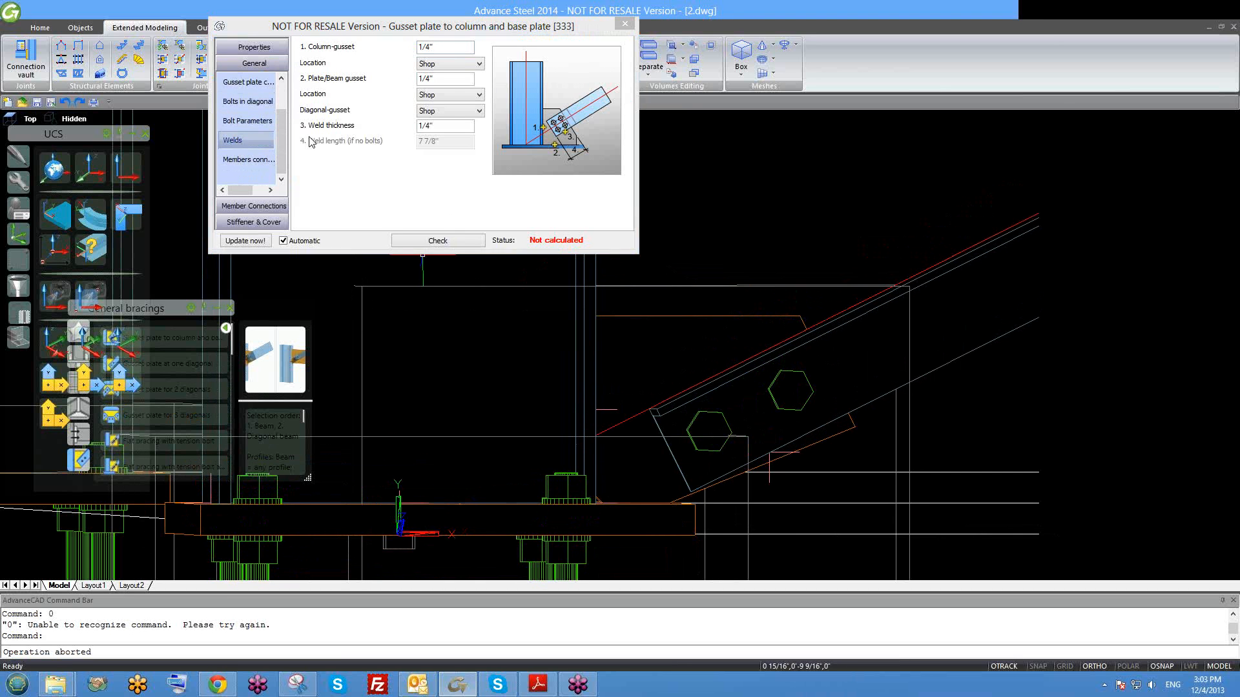
left_click(442, 67)
left_click(441, 84)
left_click(261, 159)
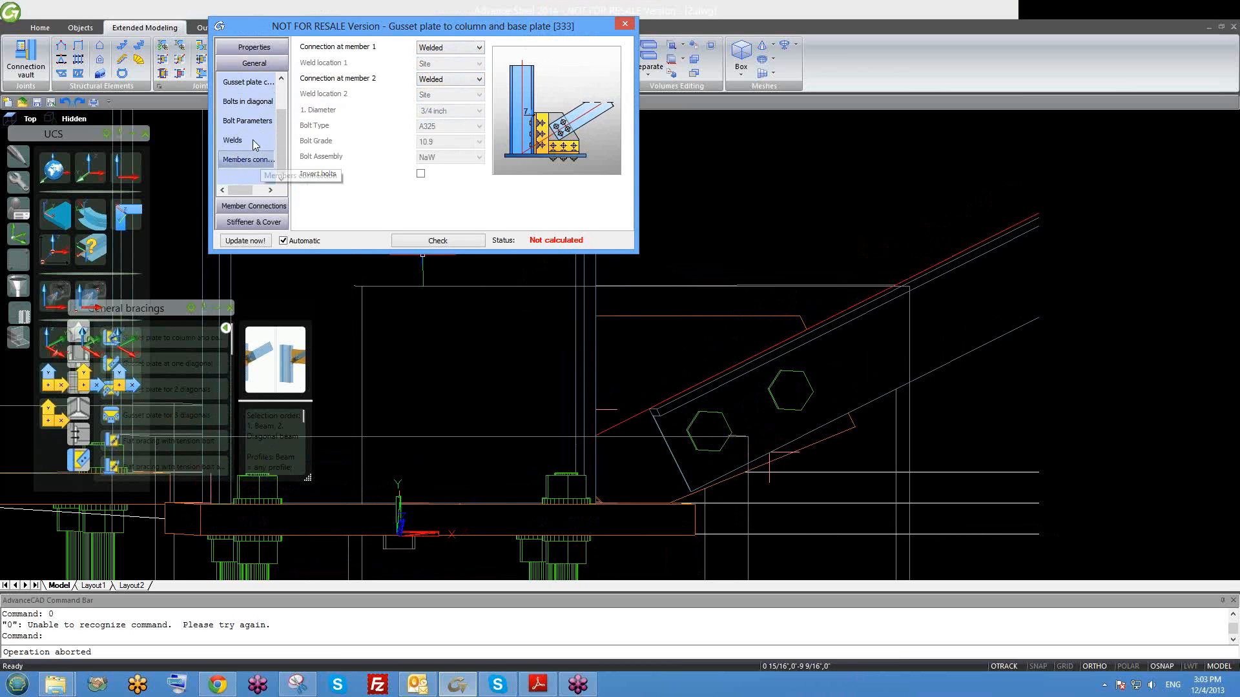
left_click(248, 121)
left_click(248, 102)
left_click(251, 121)
left_click(246, 143)
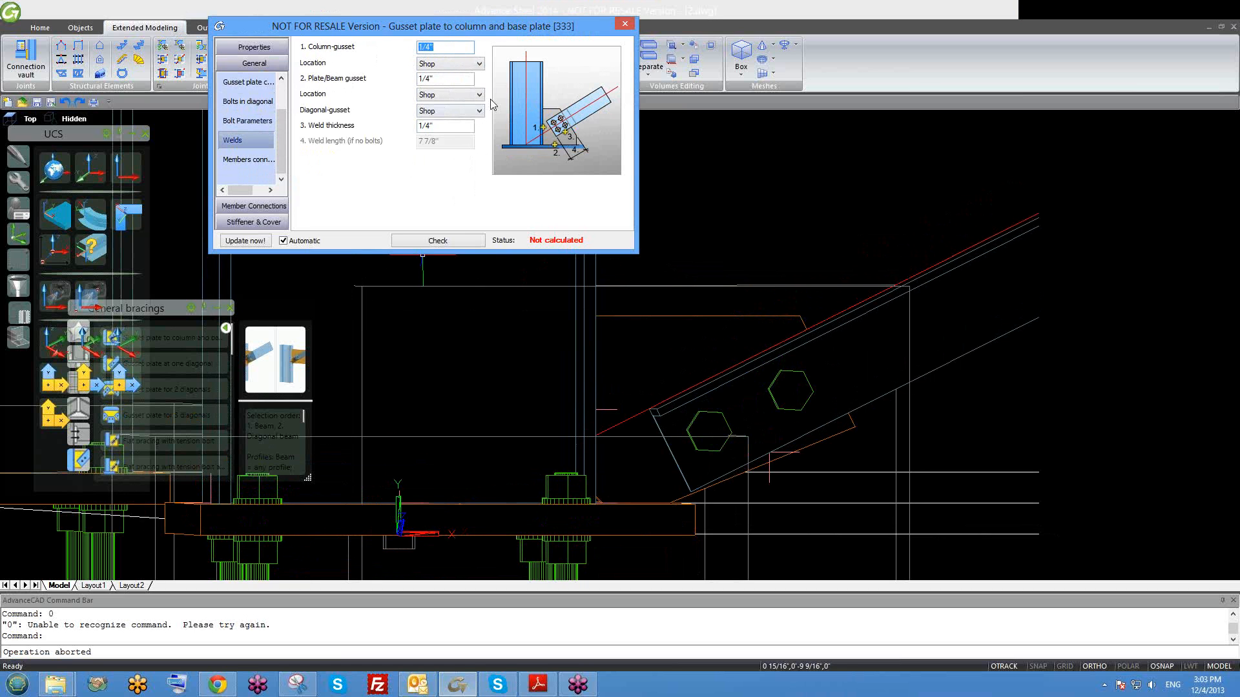
Set the diagonal-gusset weld to No and inspect the bracing's bolted end in the model.
left_click(448, 115)
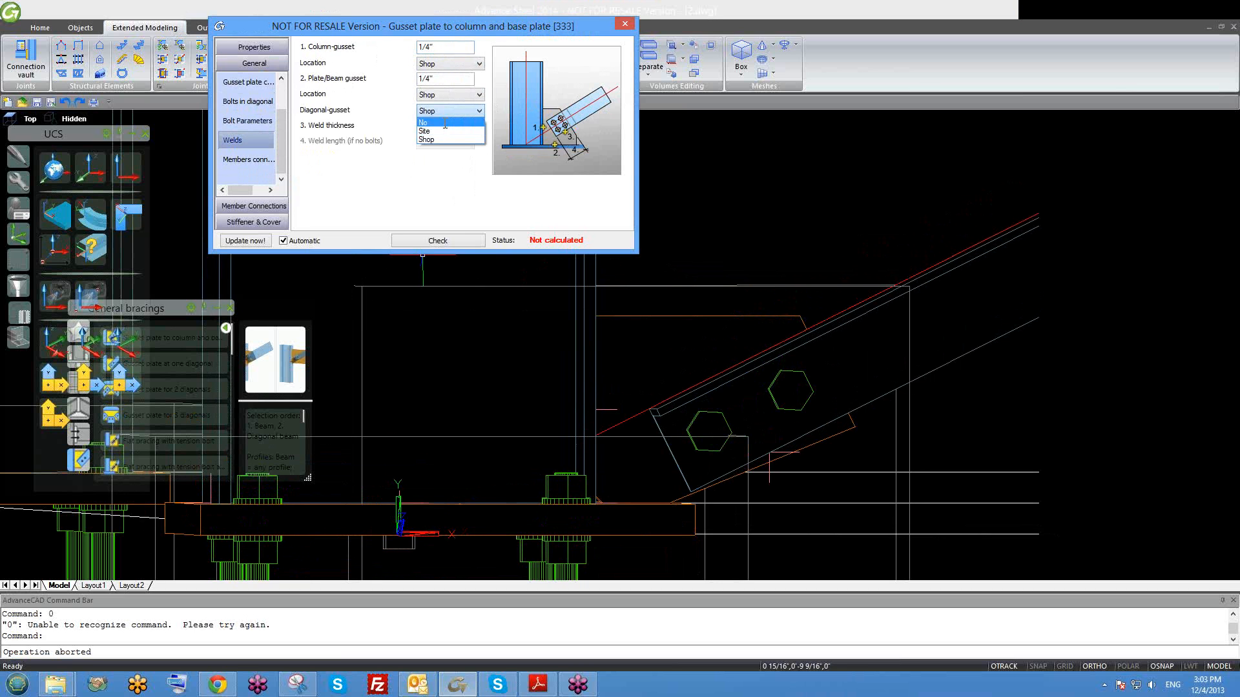
left_click(445, 122)
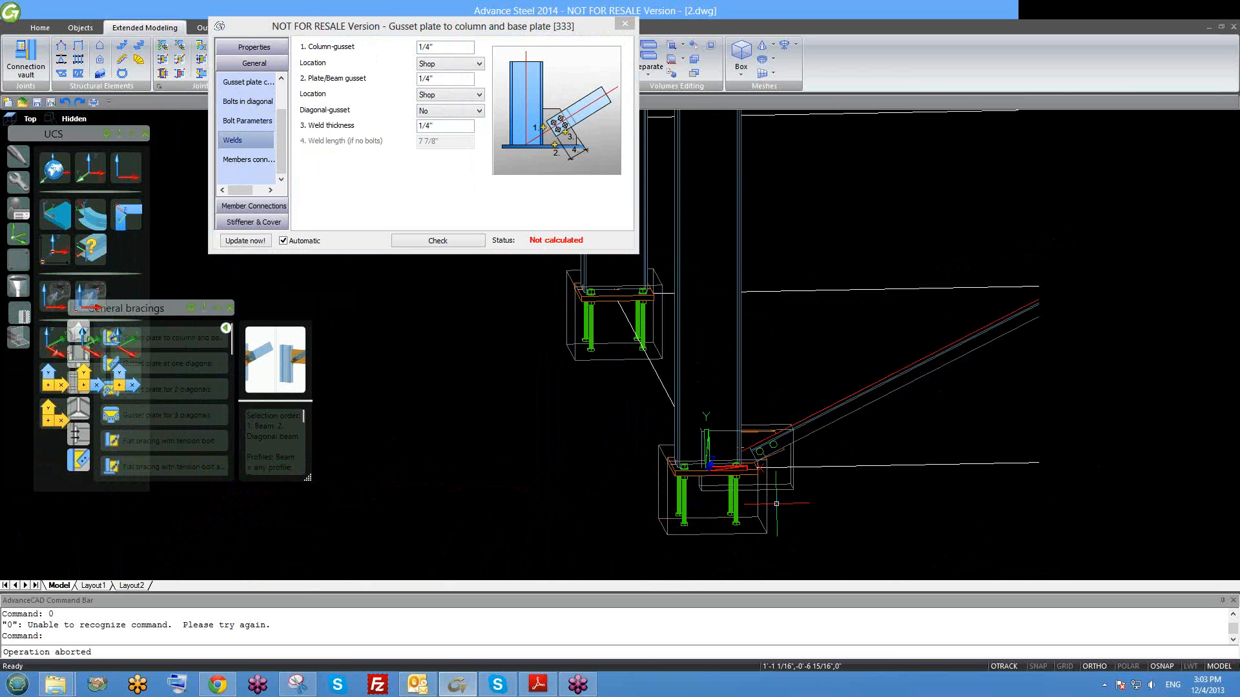
scroll(762, 491, "up", 5)
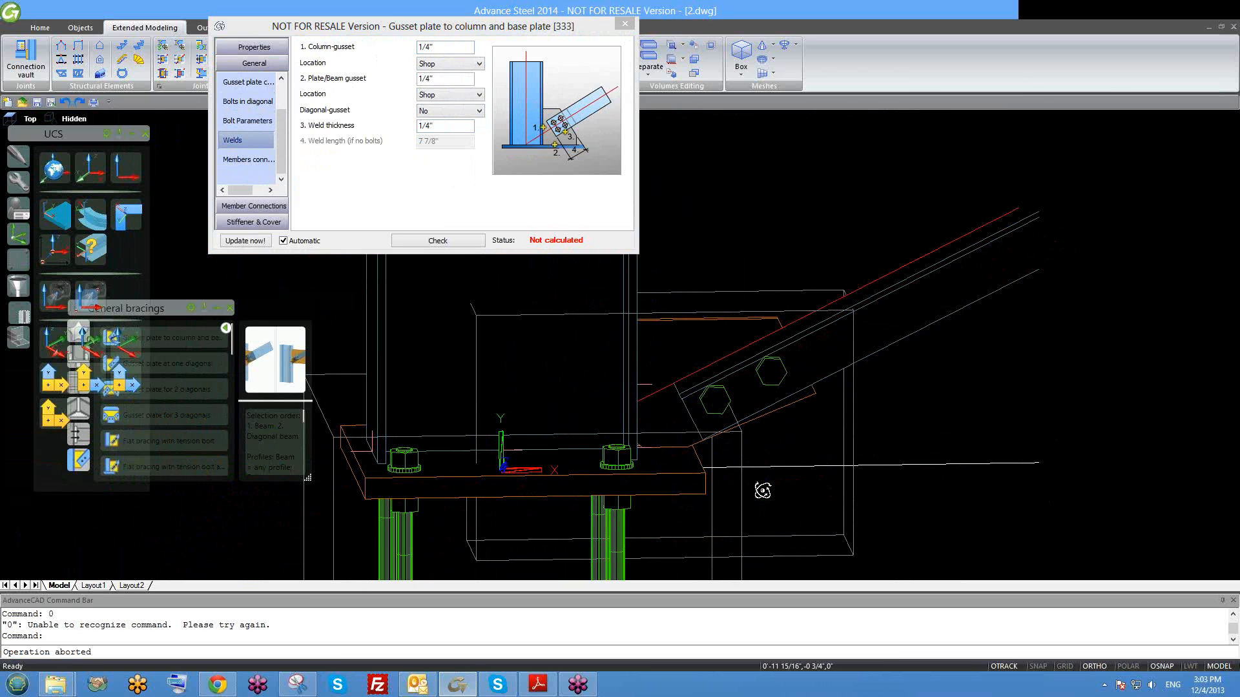
Review the members connection types and look through the connection detail and slotted hole settings for both members.
left_click(260, 158)
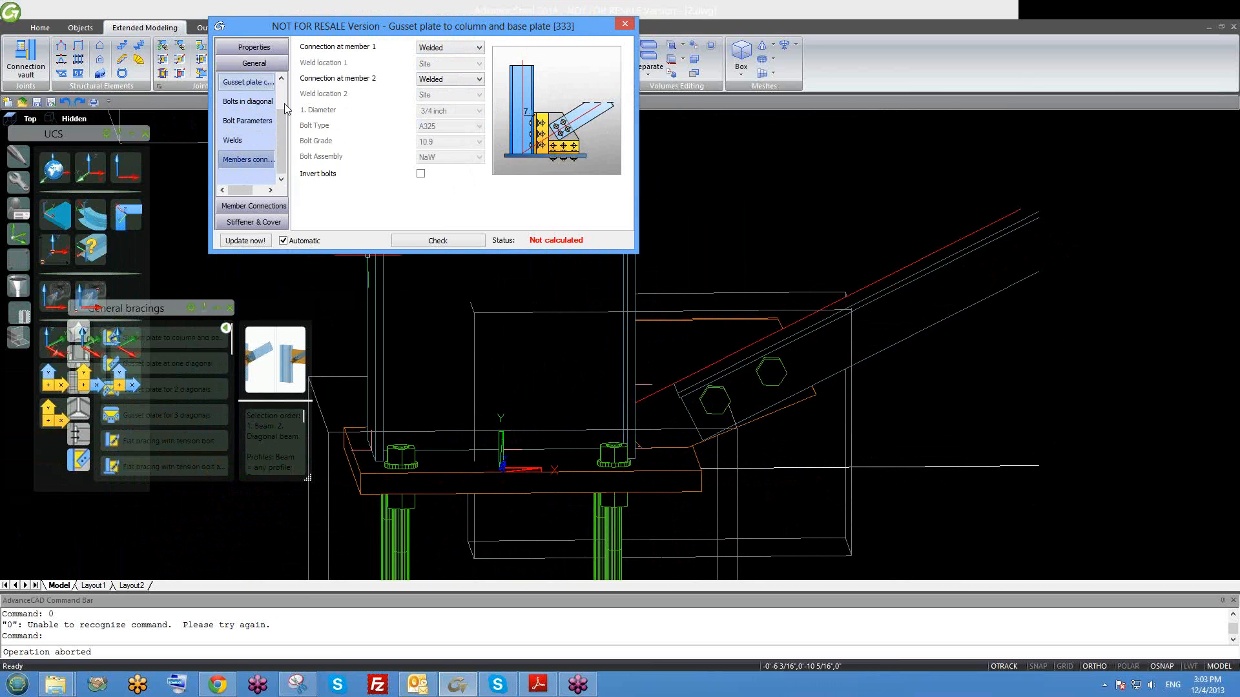
left_click(239, 205)
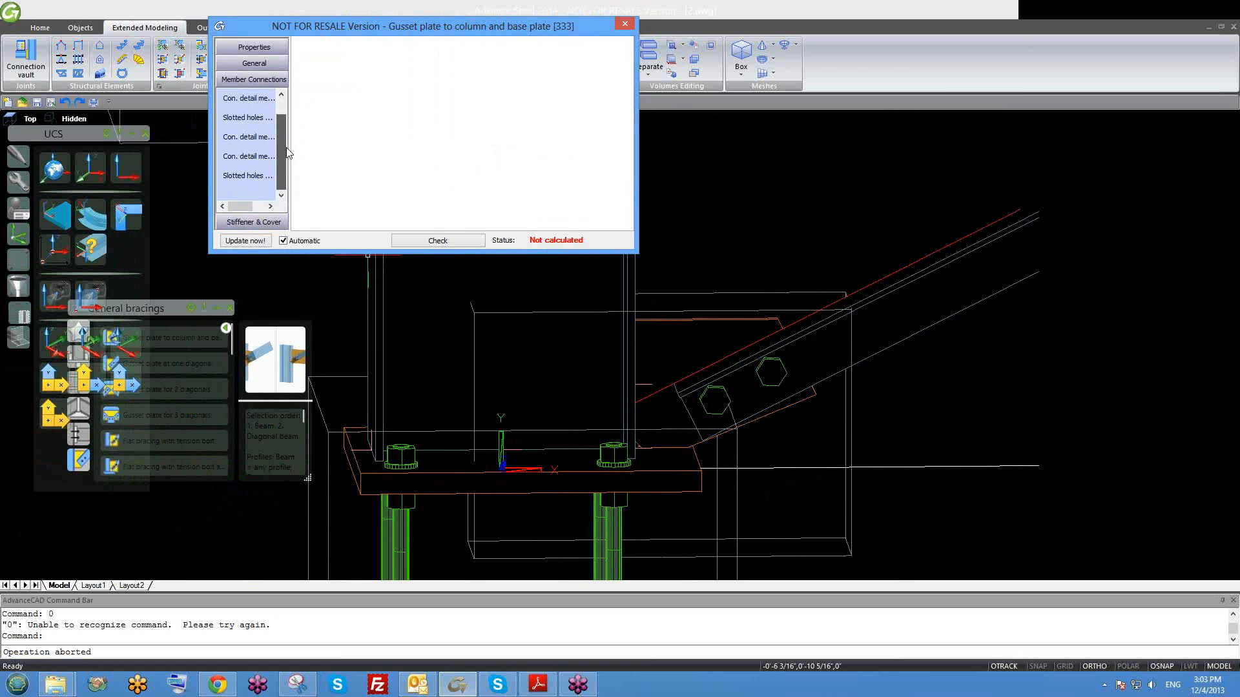
left_click(250, 117)
left_click(255, 135)
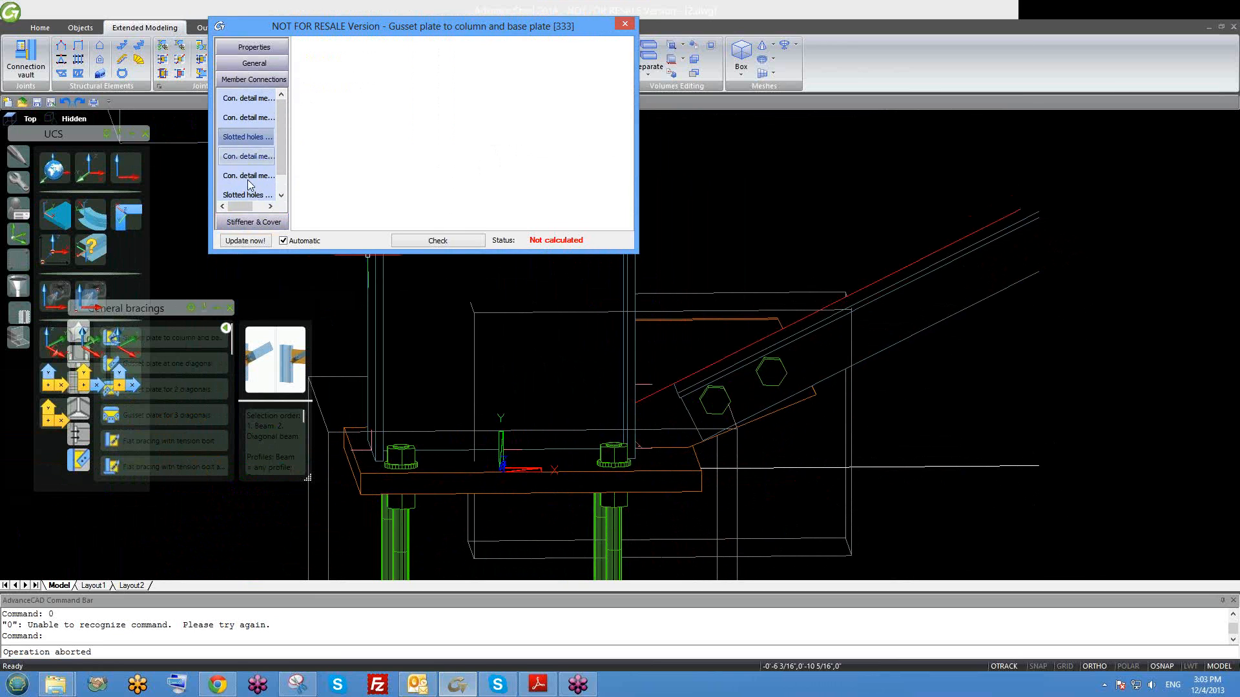
left_click(254, 192)
left_click_drag(280, 155, 283, 122)
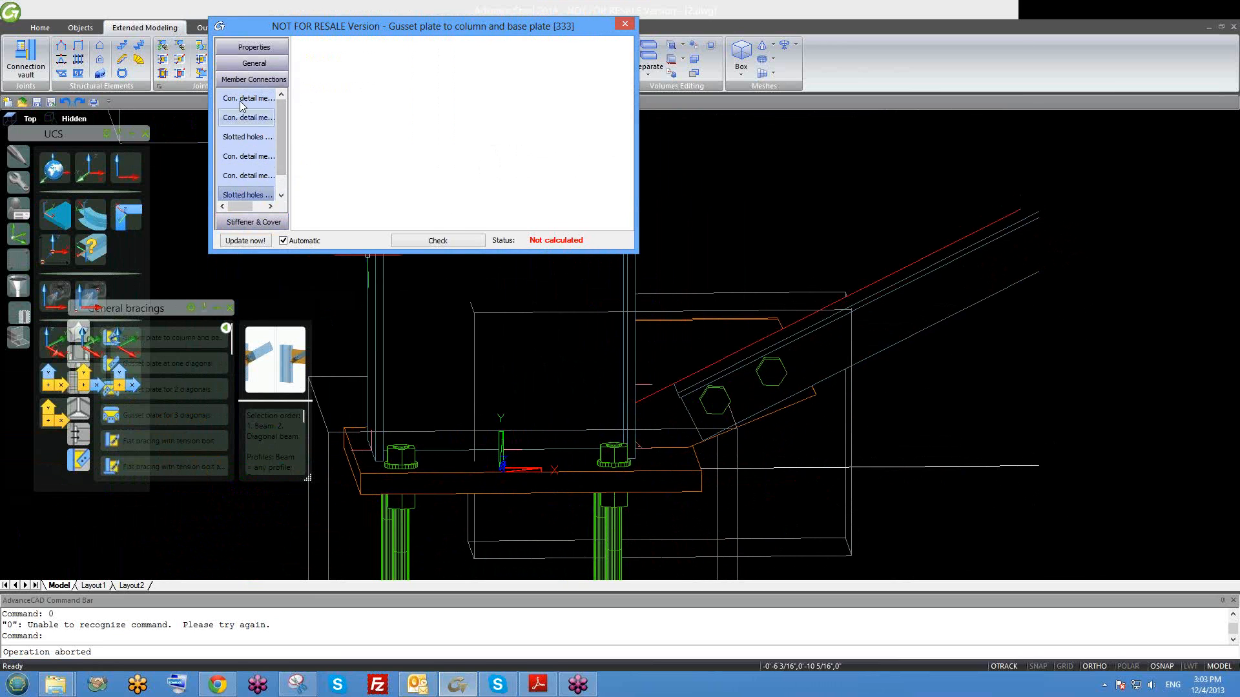
left_click(258, 63)
left_click(260, 159)
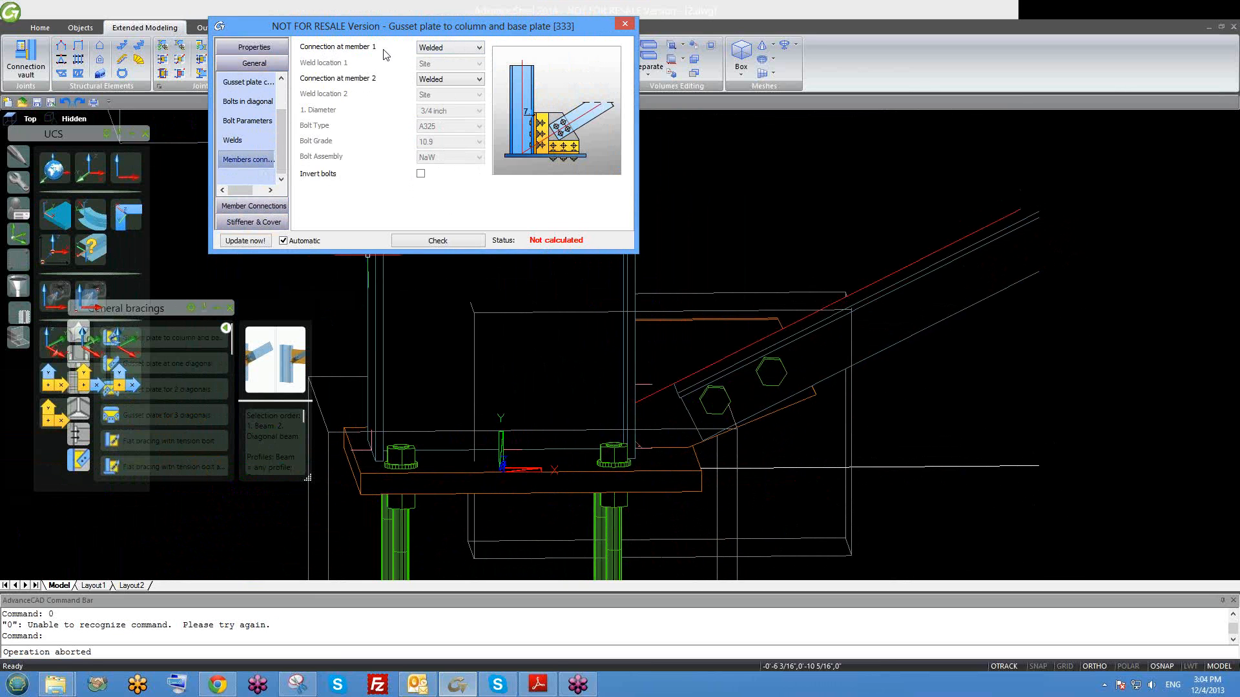
Set the connection at member 1 to Angle bolted-welded and look through the angle's connection detail settings.
left_click(436, 51)
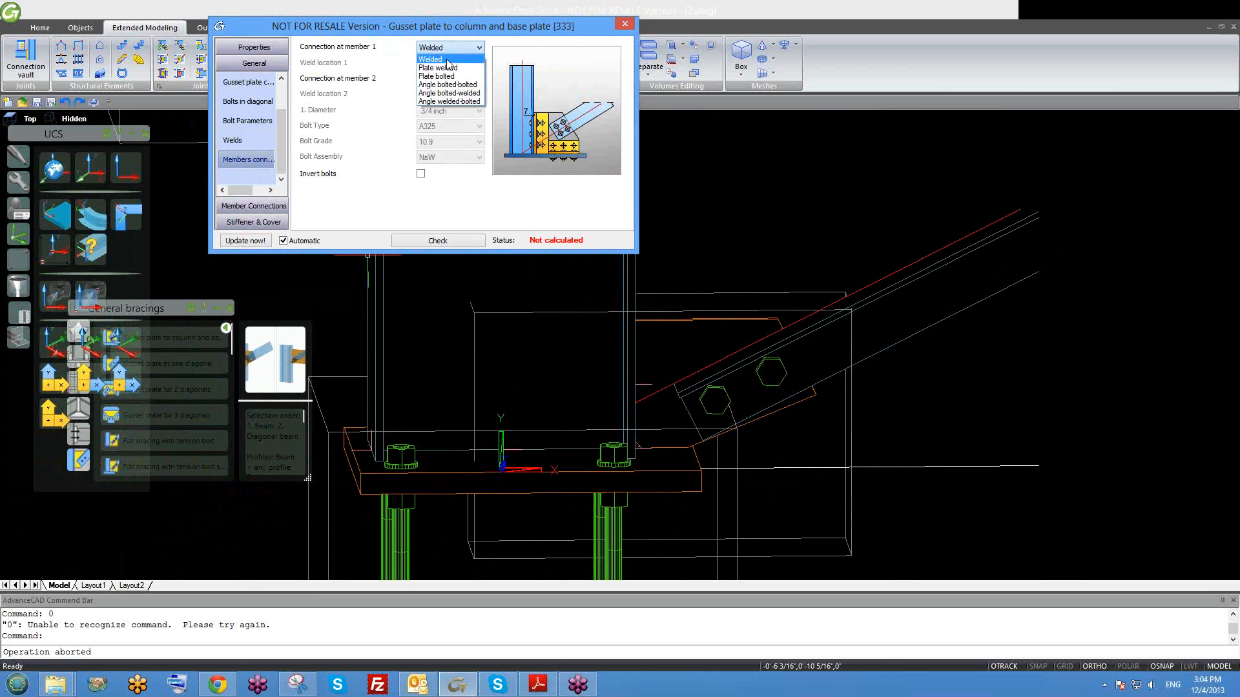
left_click(446, 95)
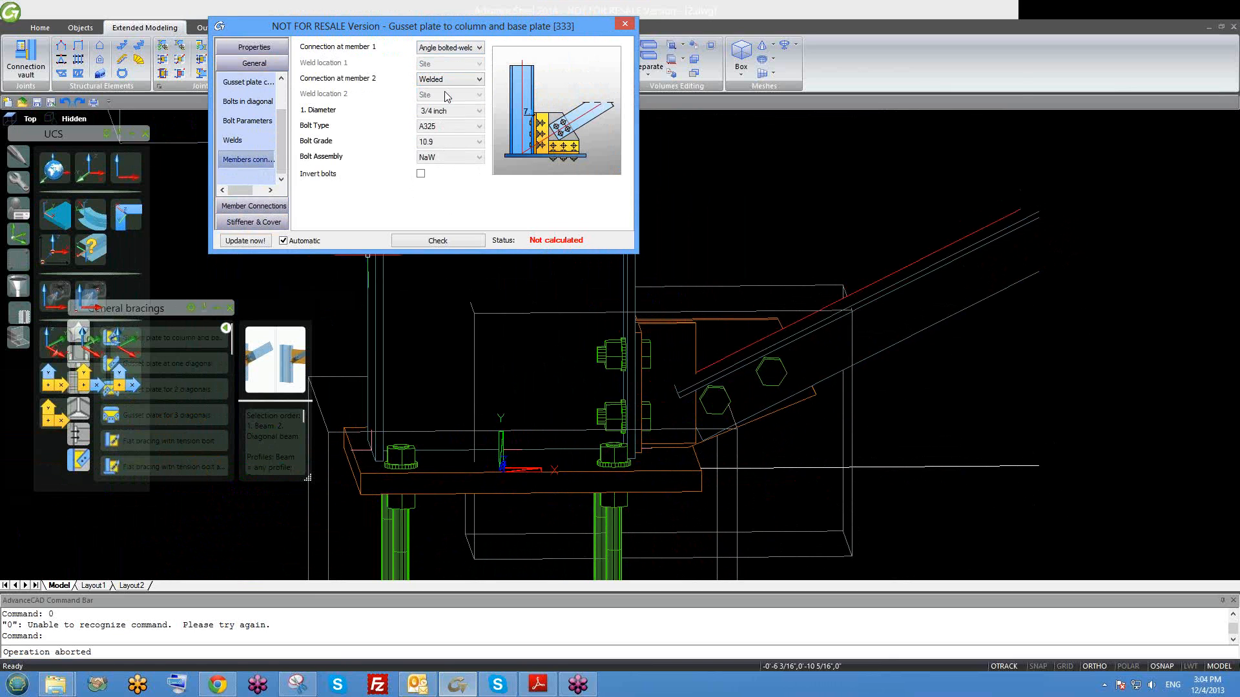
left_click(254, 205)
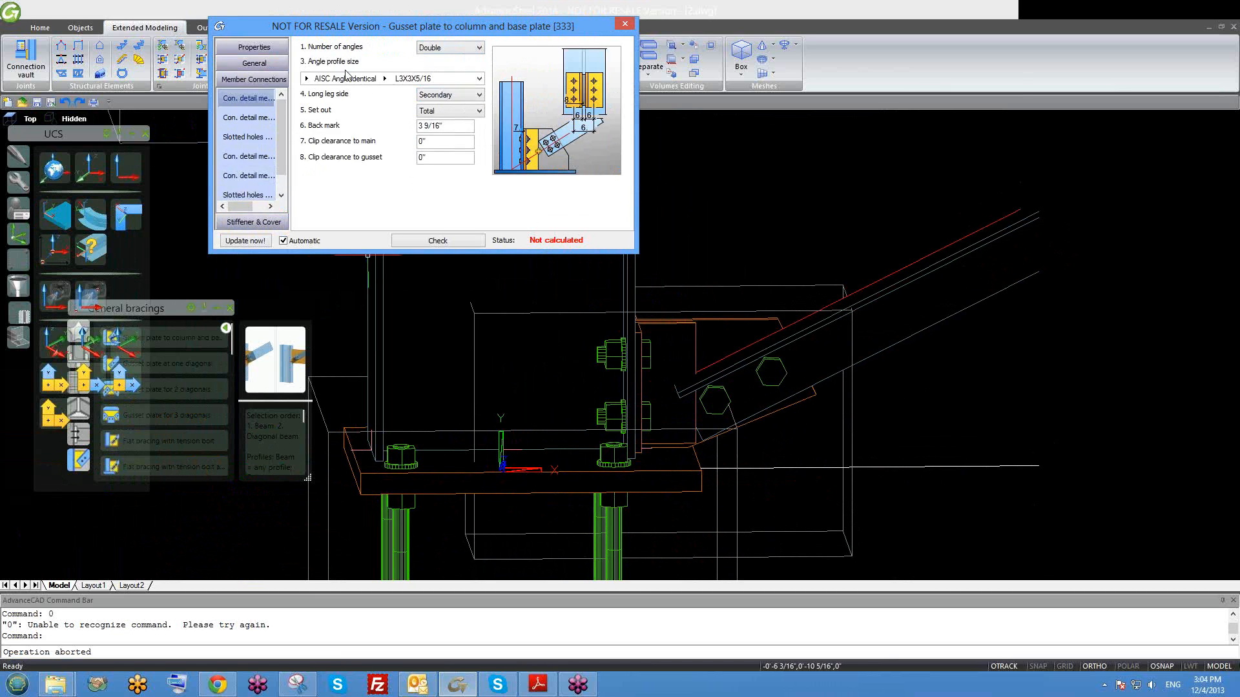
left_click(259, 98)
left_click(257, 99)
left_click(258, 117)
left_click(258, 100)
left_click(260, 65)
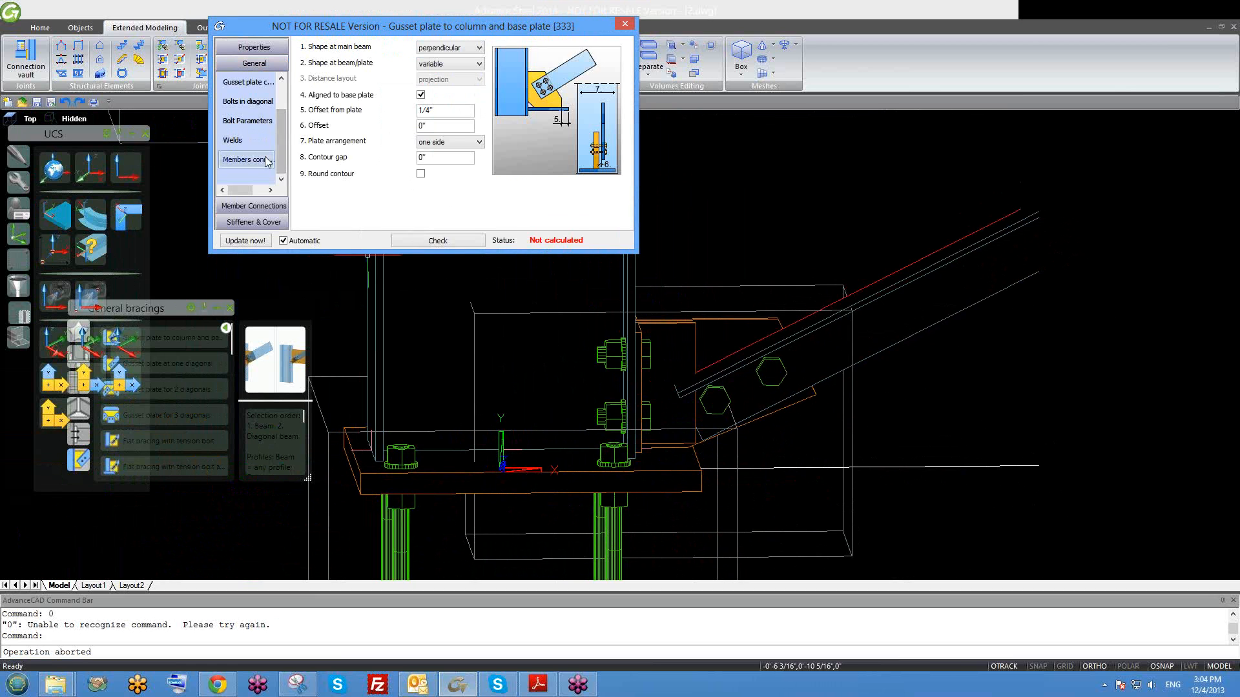
Set the connection at member 1 back to Welded and inspect the joint at the column base.
left_click(261, 160)
left_click(450, 47)
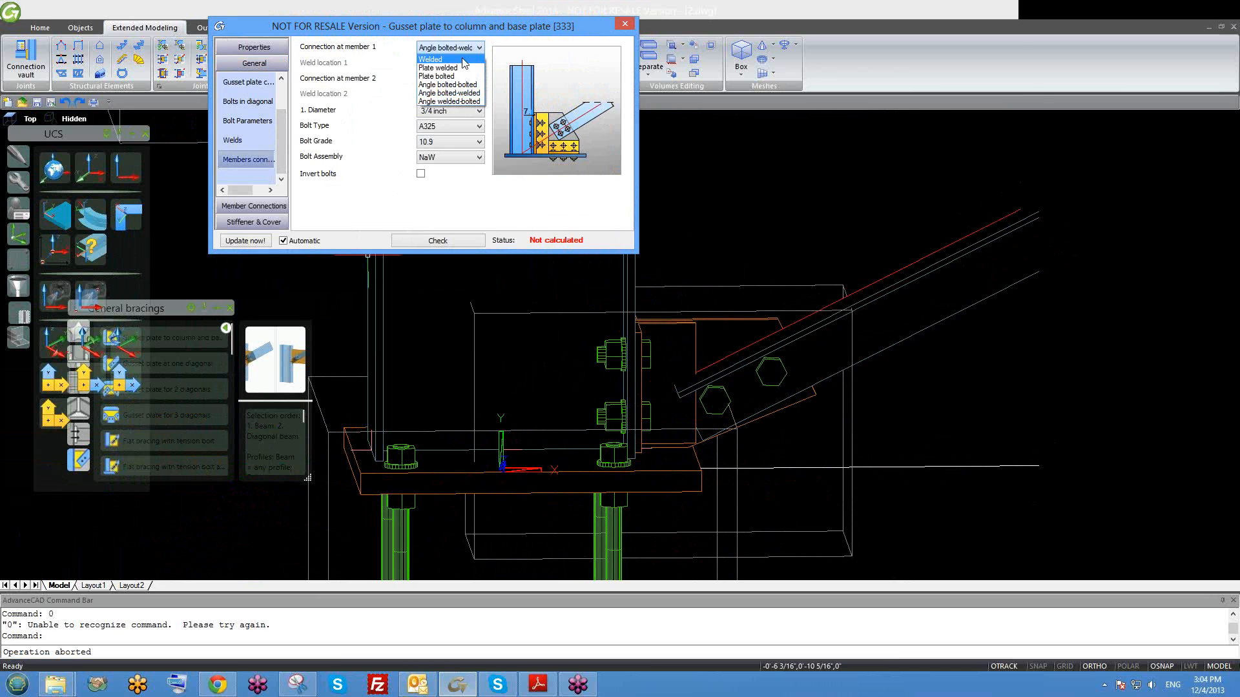
left_click(445, 65)
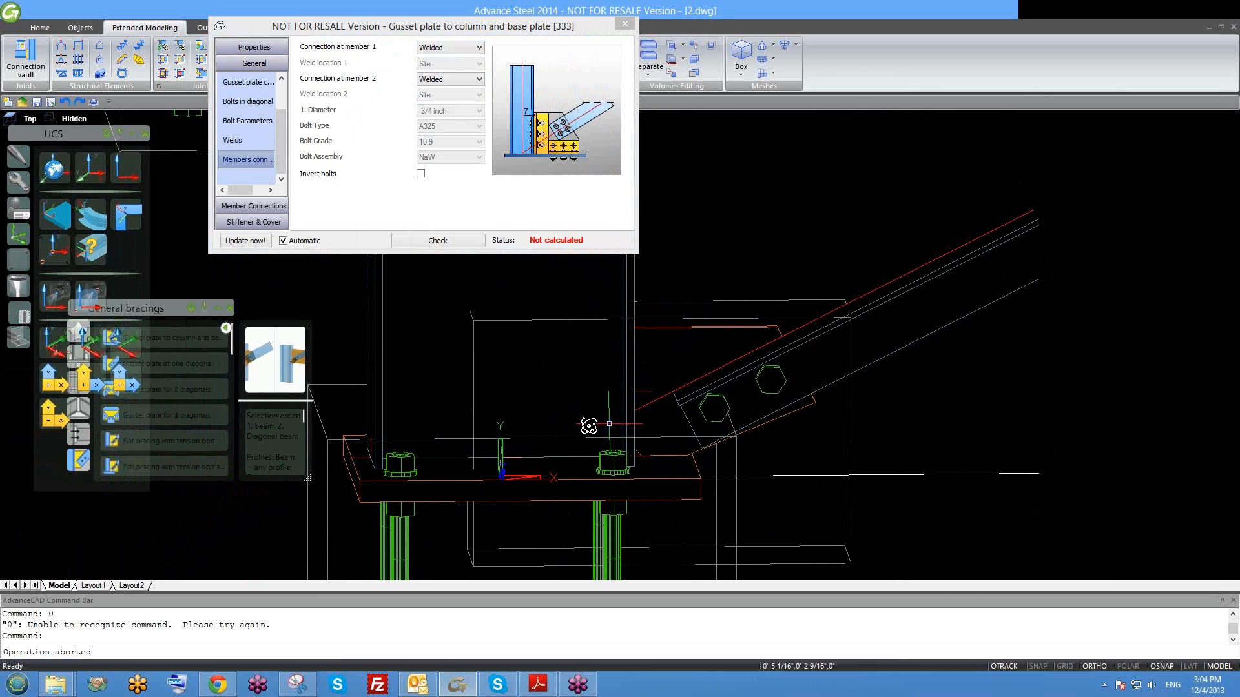
scroll(590, 424, "down", 3)
scroll(631, 352, "up", 2)
scroll(631, 352, "down", 2)
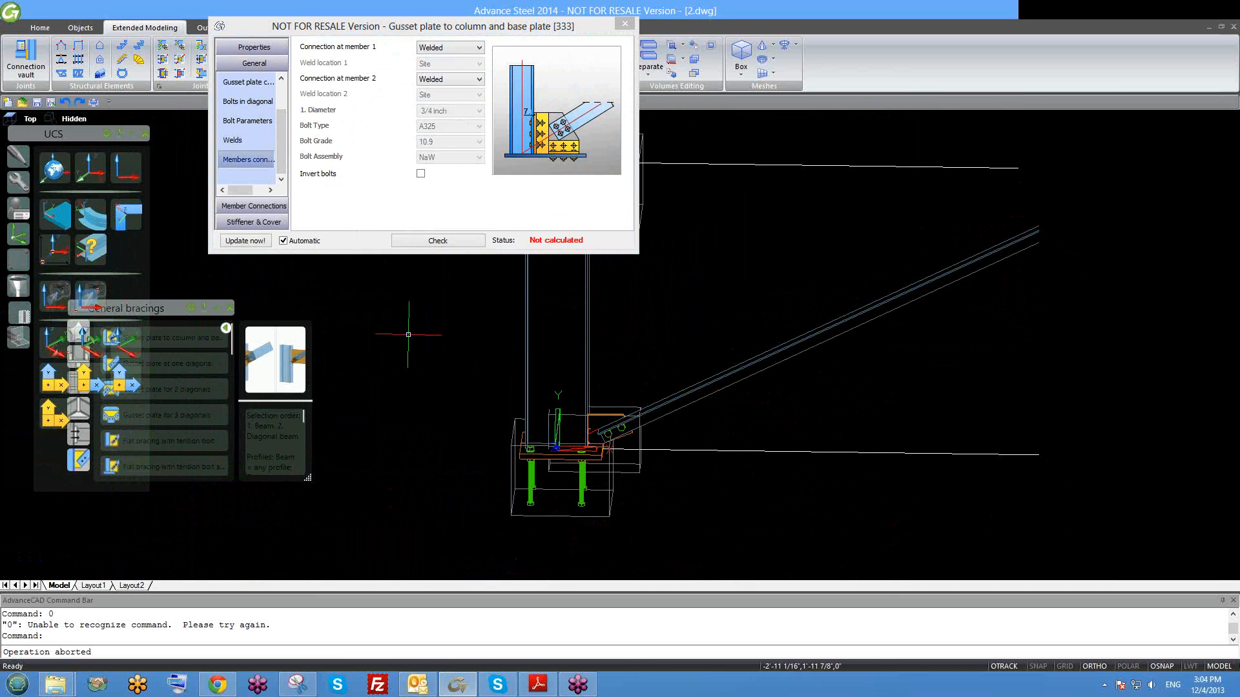
Review the joint's reinforcement plate, beam stiffener, stiffener and cover plate settings.
left_click(254, 222)
left_click(255, 172)
left_click(256, 153)
left_click(256, 134)
left_click(256, 152)
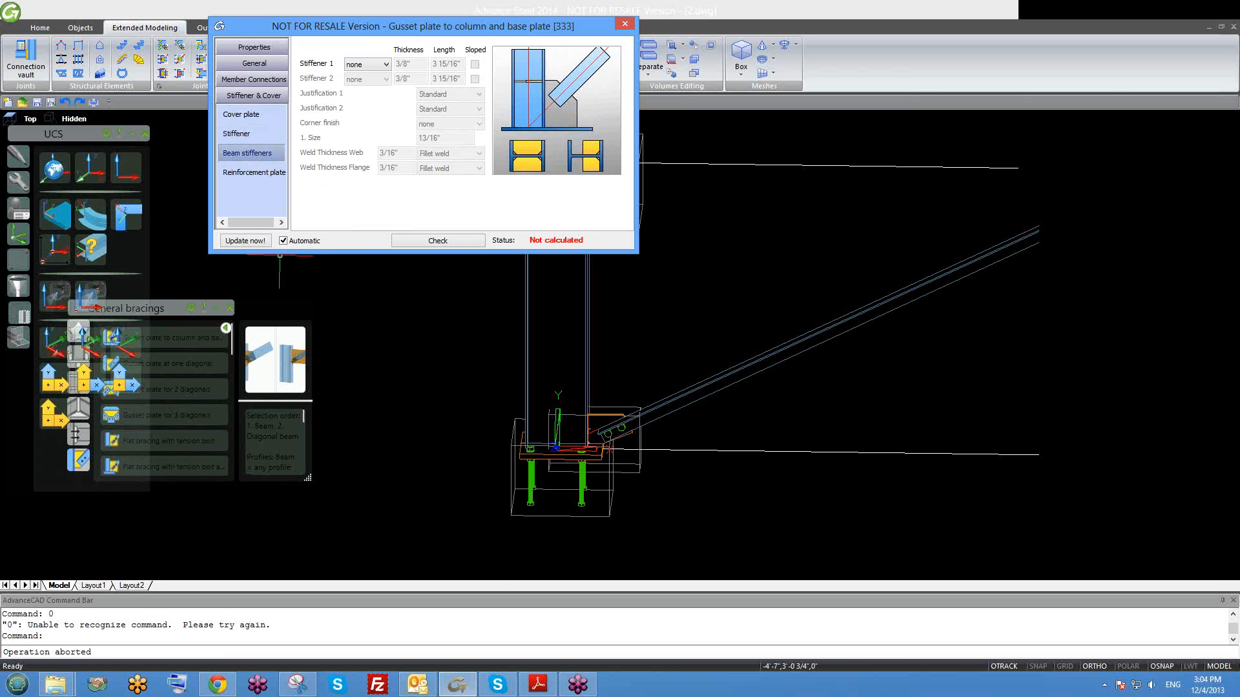
scroll(555, 370, "up", 3)
left_click(254, 95)
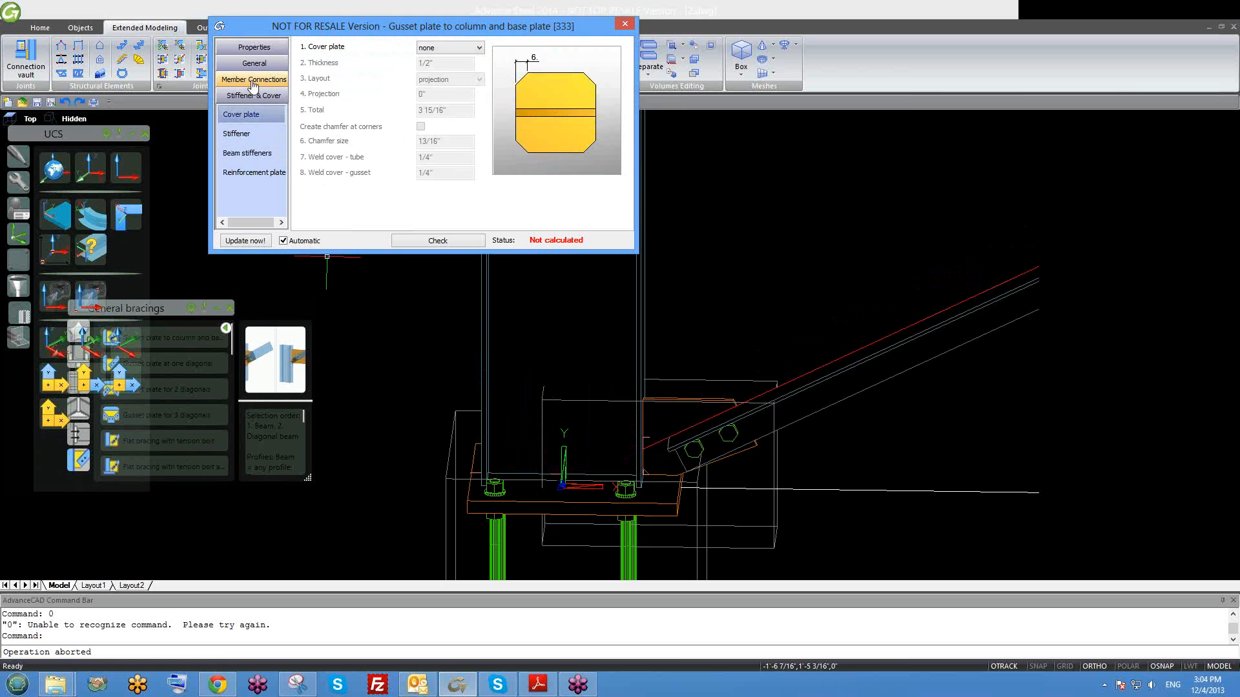
Review the gusset plate shape settings against the model and close the joint's properties.
left_click(254, 80)
left_click(254, 63)
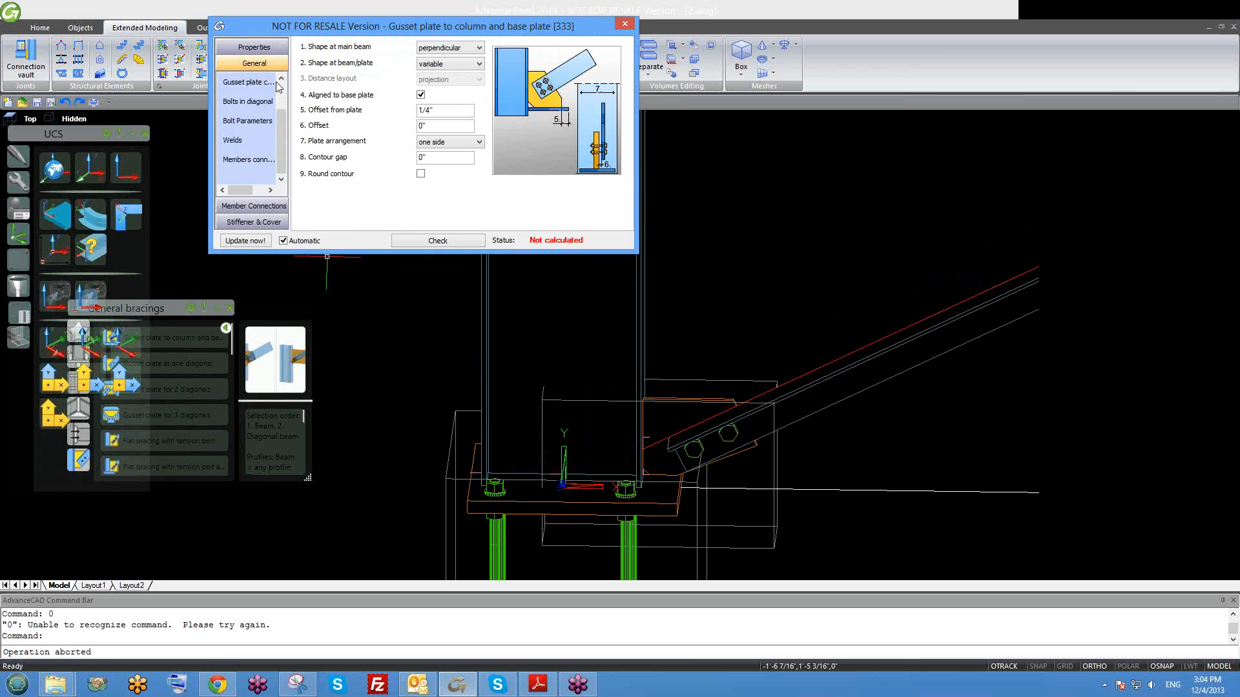
left_click_drag(282, 108, 284, 91)
scroll(242, 83, "up", 1)
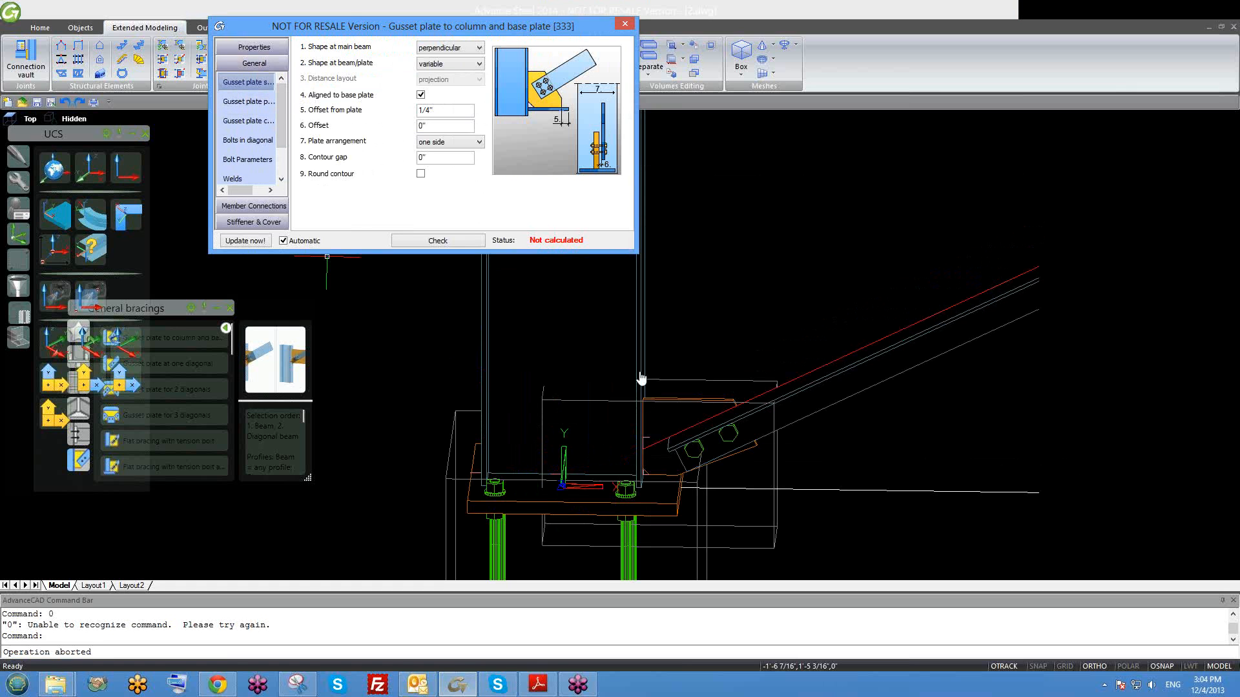
middle_click_drag(639, 379, 643, 360)
middle_click_drag(646, 452, 734, 456, "shift")
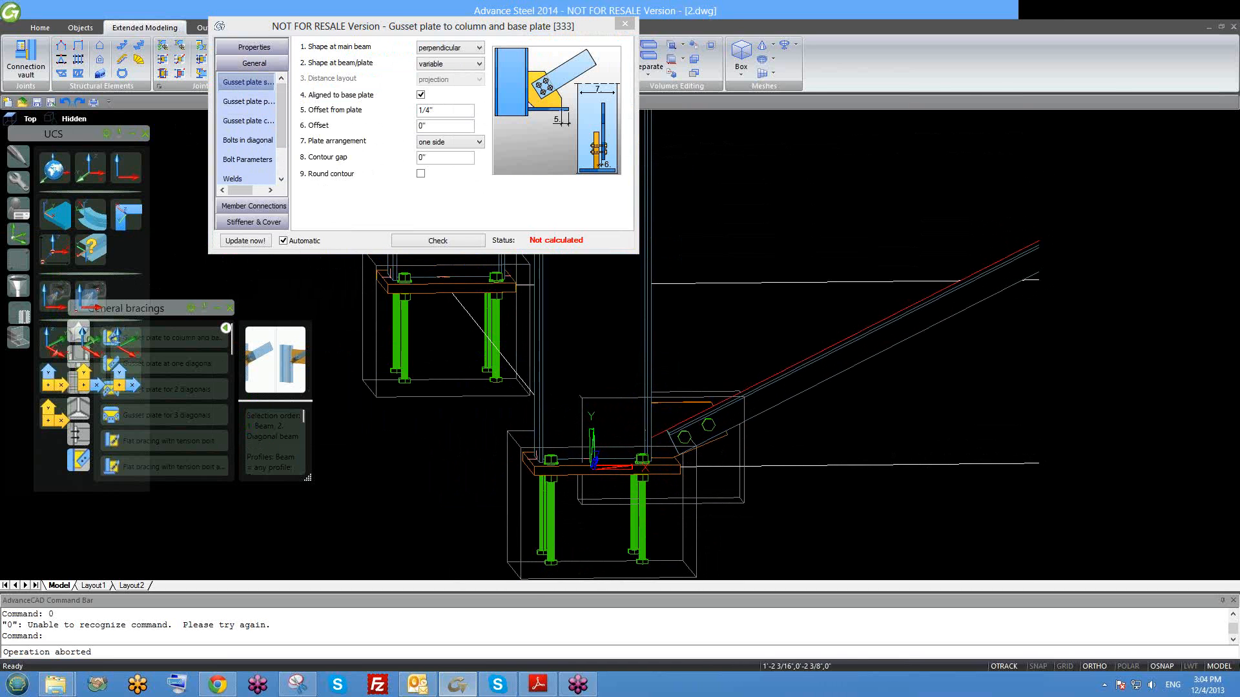
left_click(624, 26)
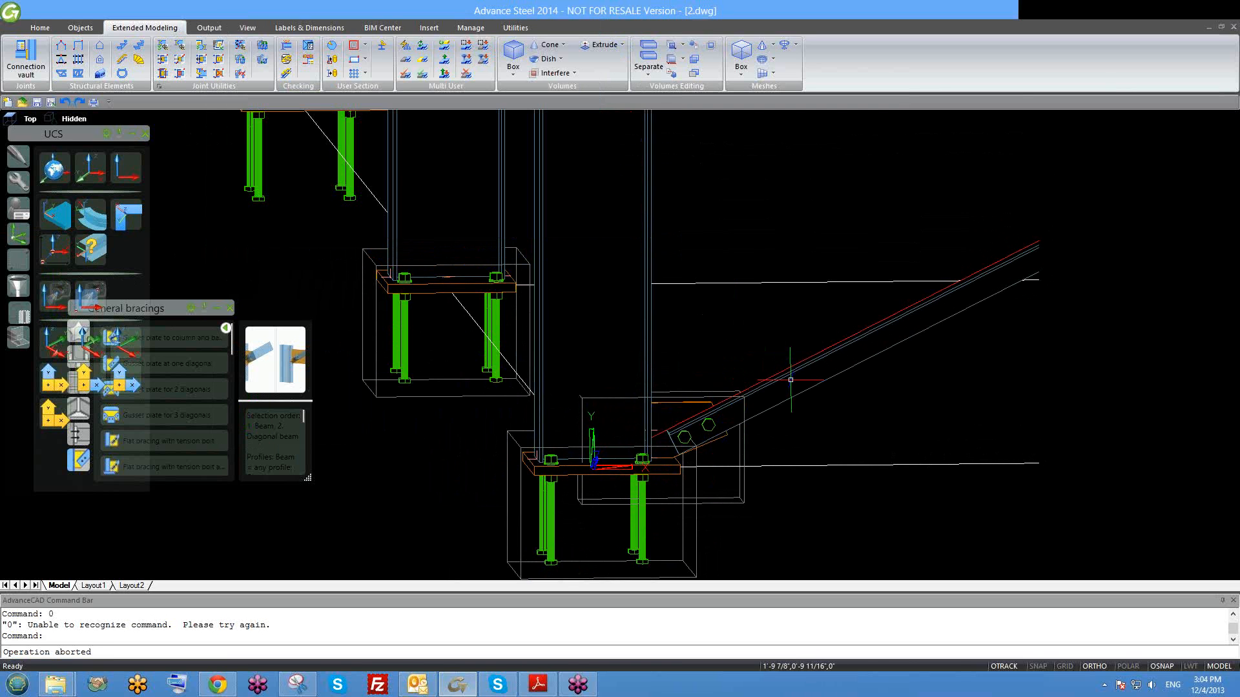
Open the angle bracing's beam properties and look up its g1 bolt gauge and section.
double_click(791, 382)
left_click(267, 71)
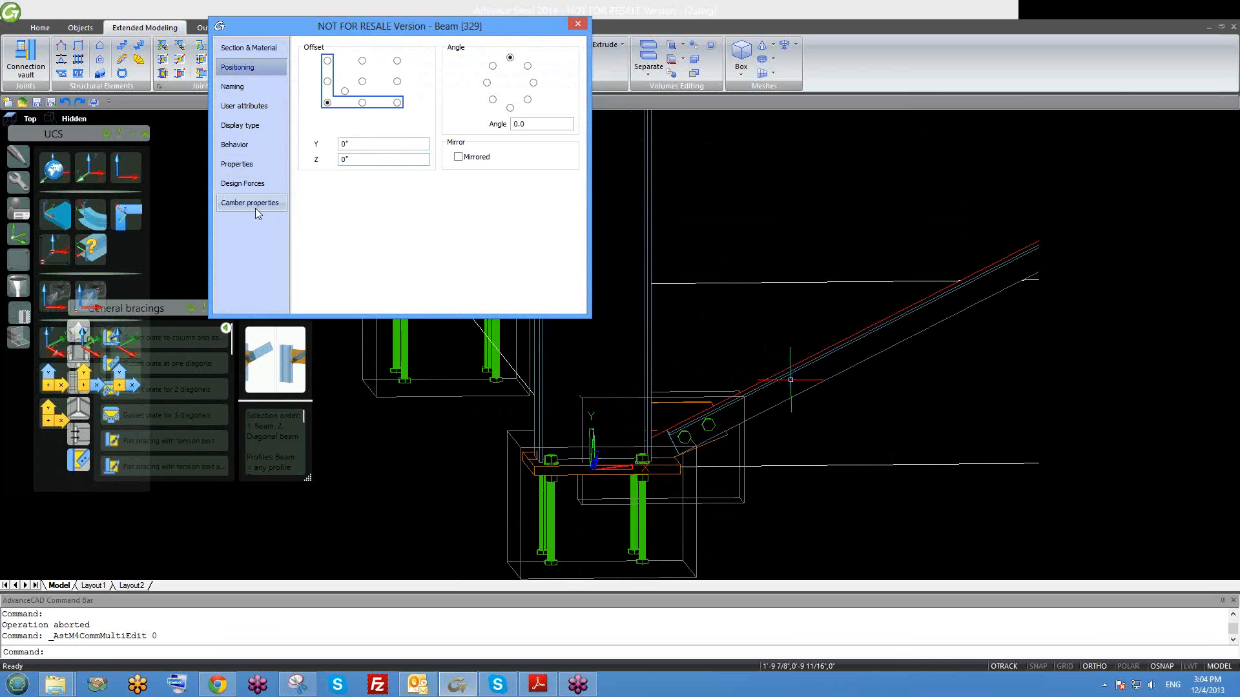
left_click(251, 169)
scroll(538, 176, "down", 3)
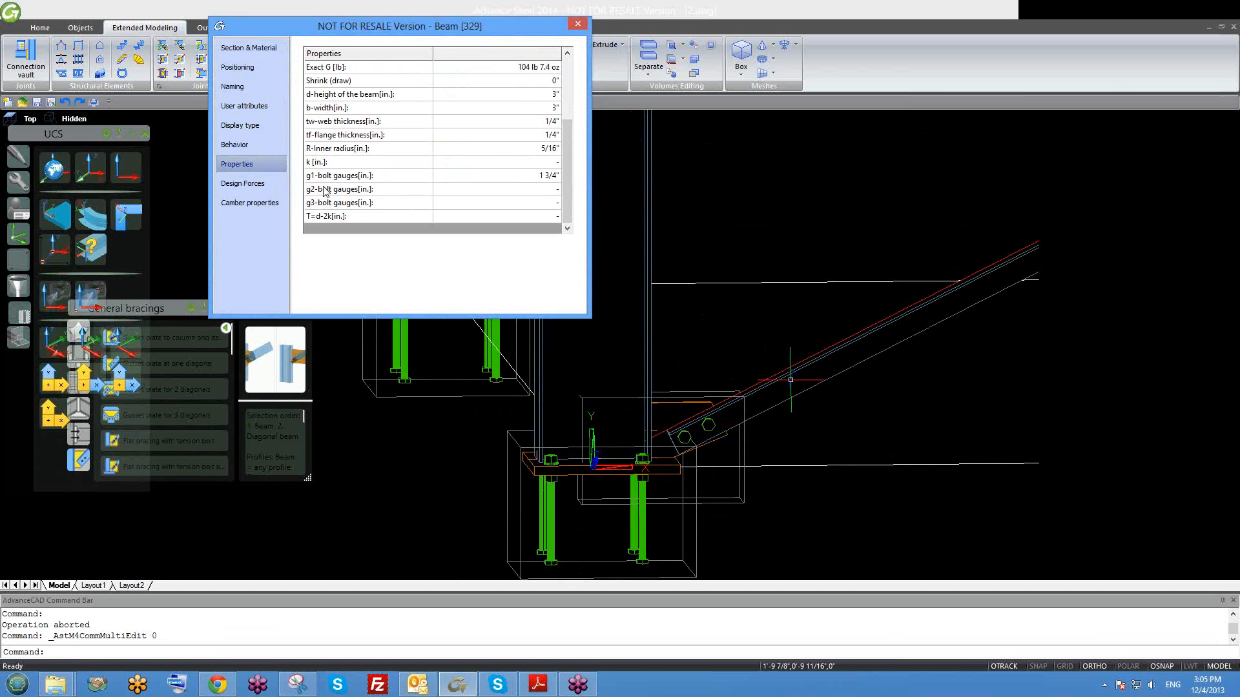
left_click(536, 178)
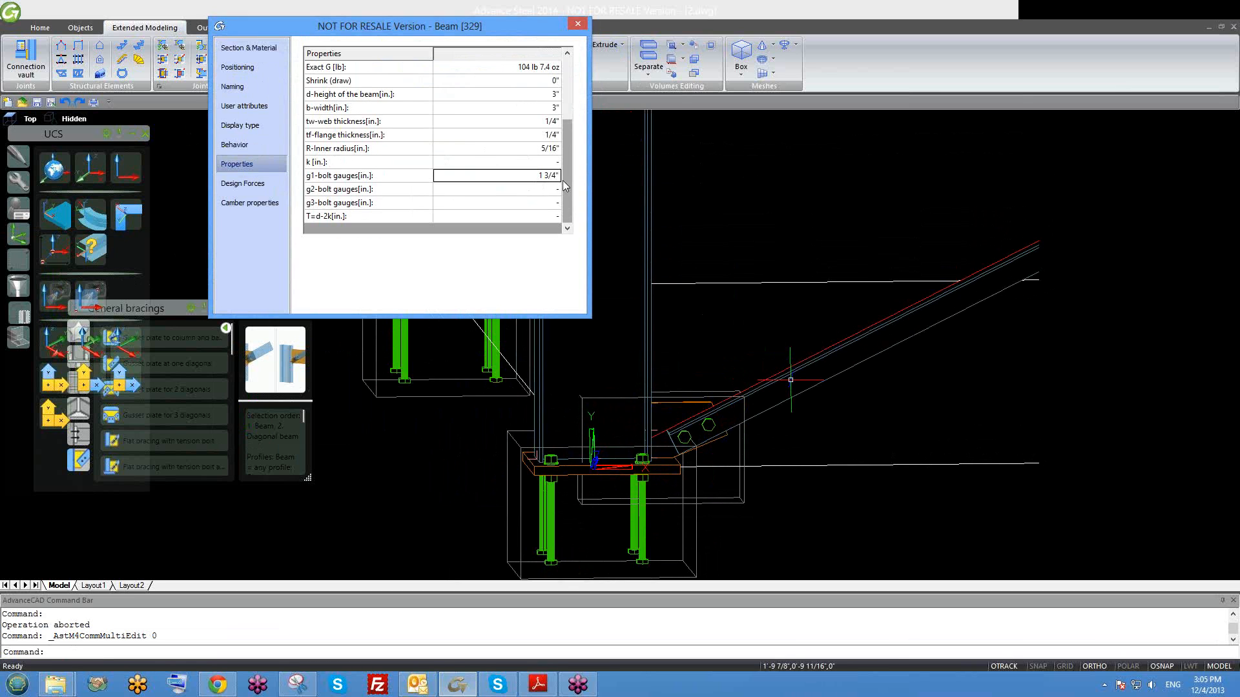
left_click(249, 49)
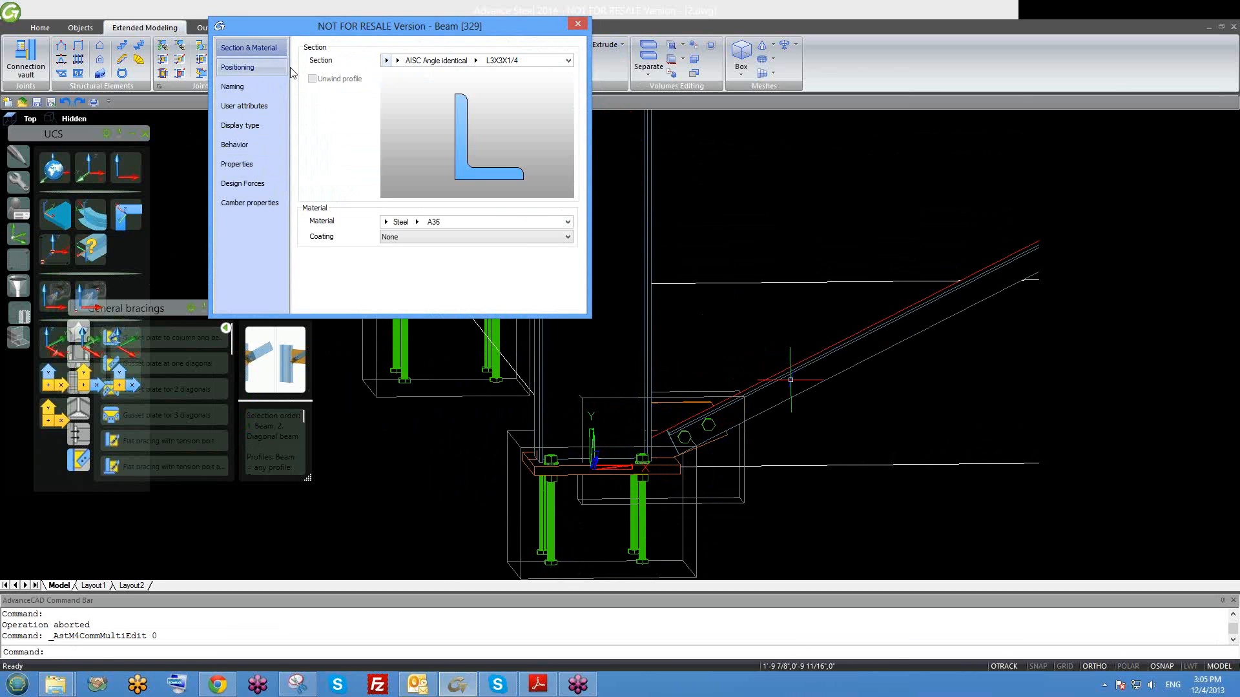
Set the angle bracing's Y positioning offset to -1 3/4".
left_click(249, 67)
left_click(381, 143)
type("1.7")
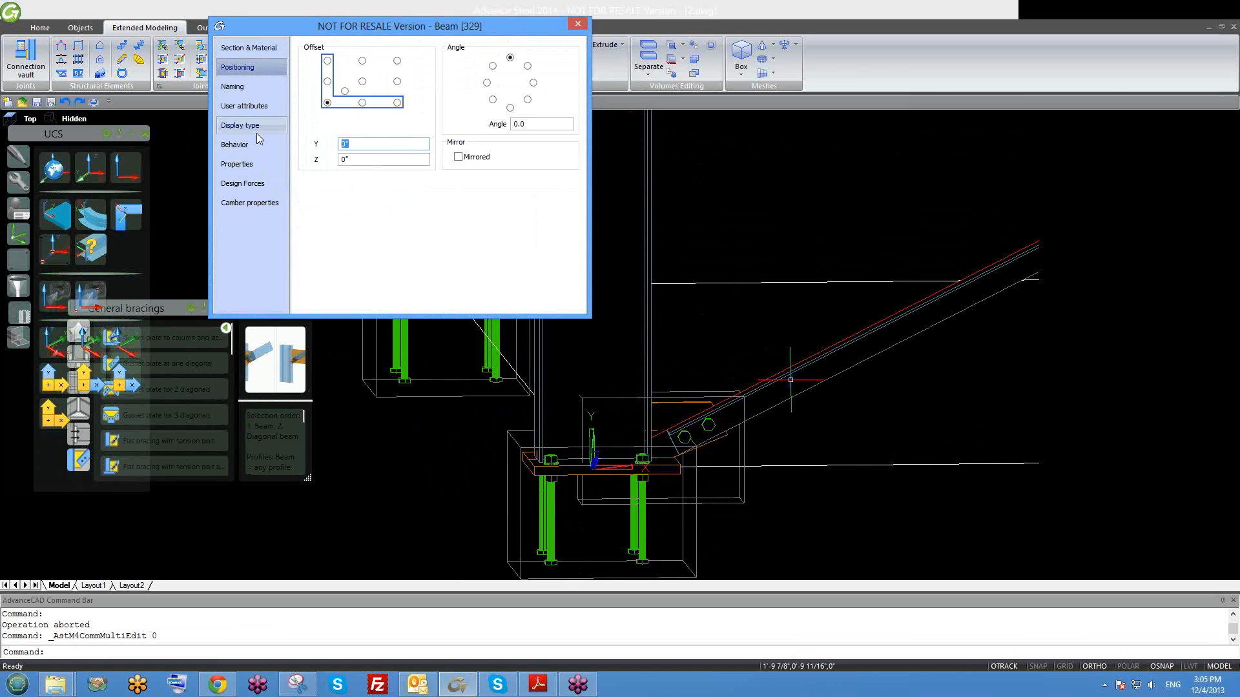
type("5")
key("Return")
left_click(343, 145)
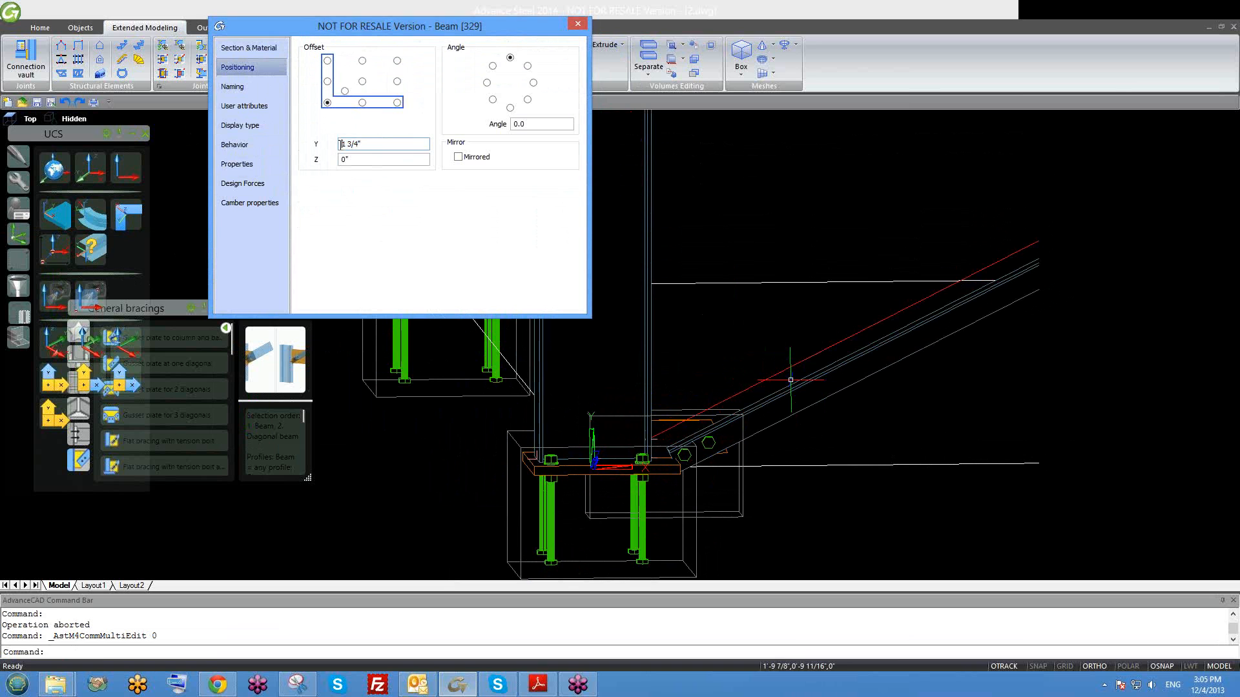
type("-")
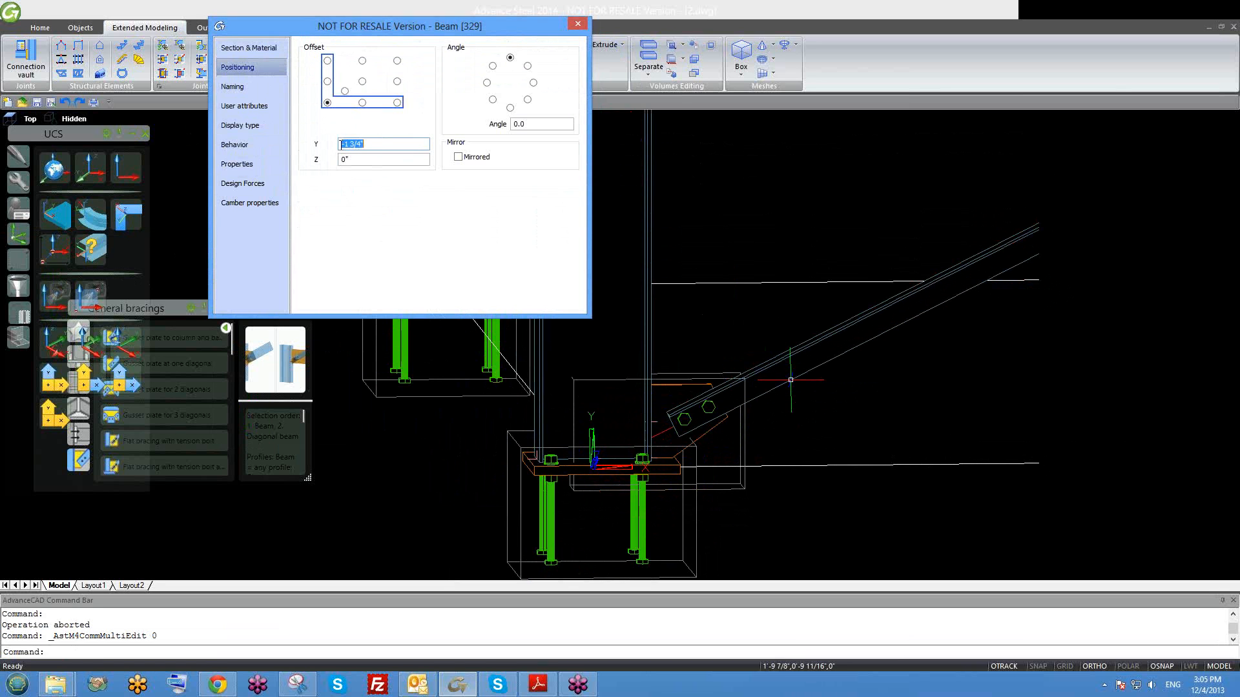
Inspect the bracing's bolts, axis and gusset plate around the column base, and close the beam properties.
left_click(724, 476)
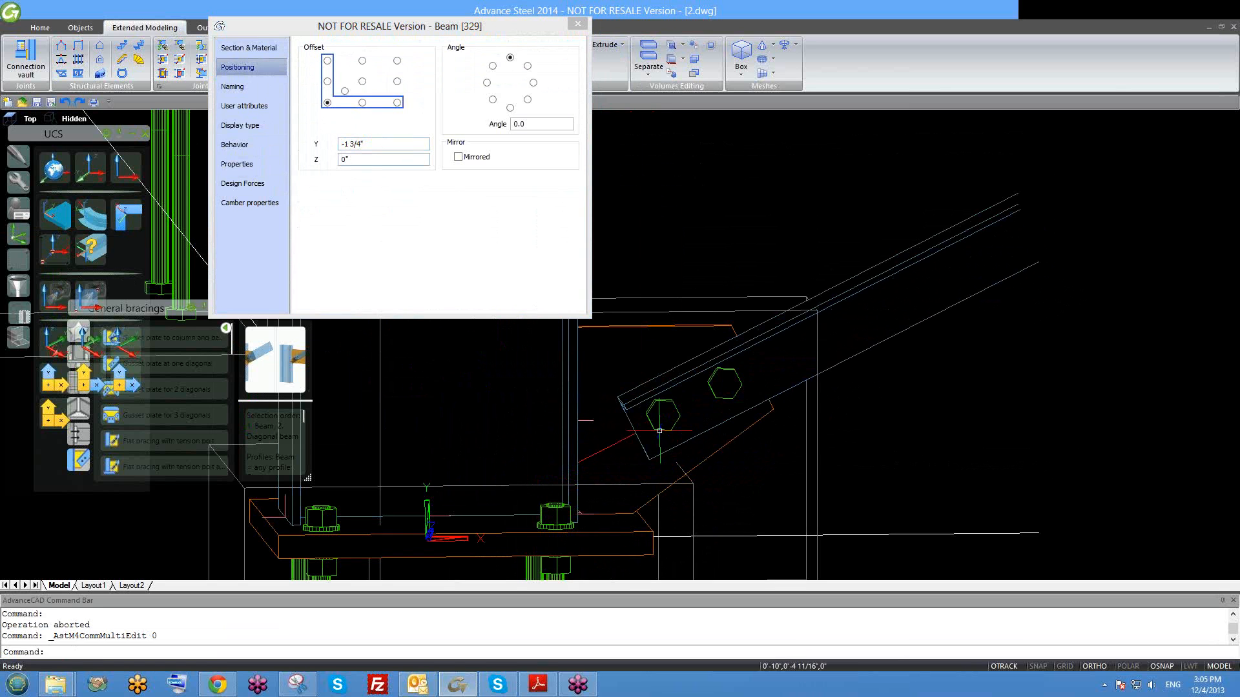
scroll(691, 423, "up", 4)
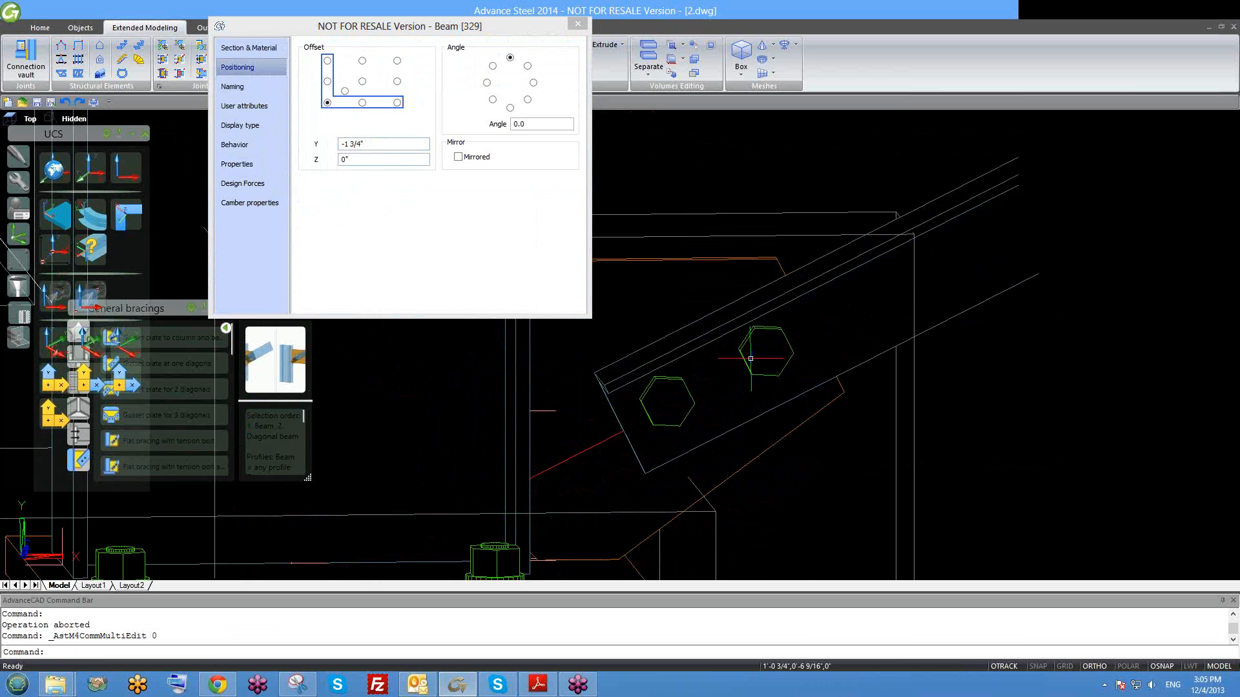
middle_click_drag(658, 417, 916, 178)
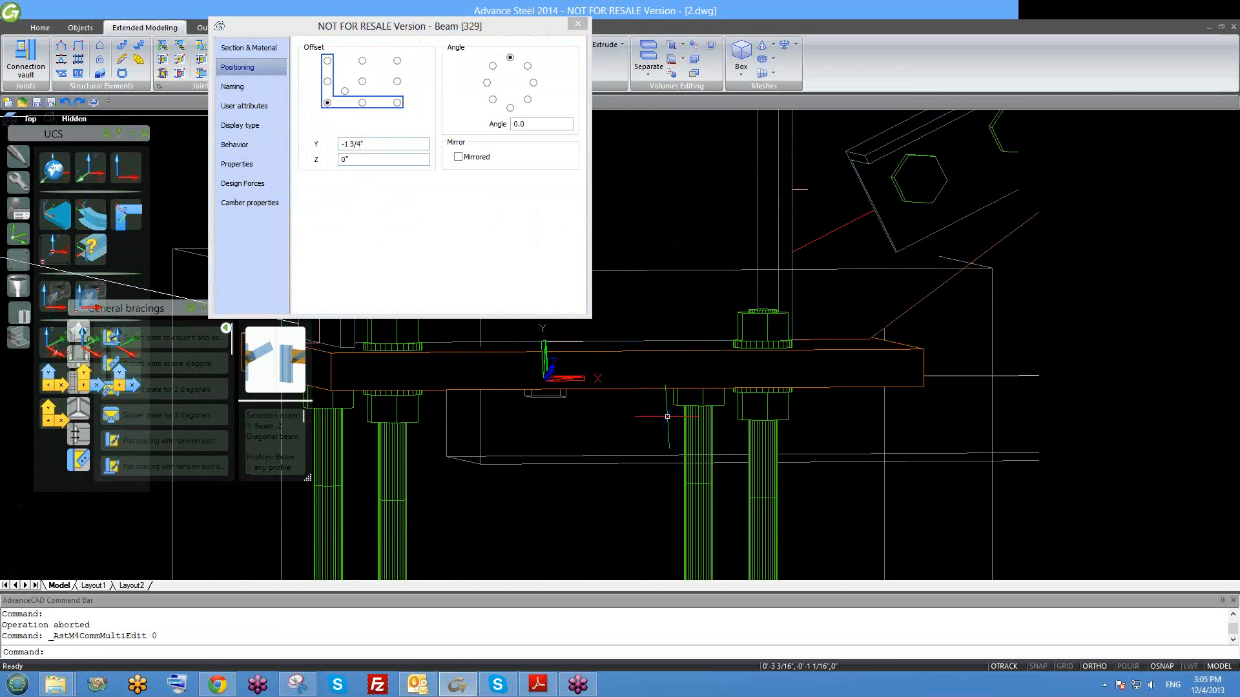
scroll(667, 415, "down", 2)
middle_click_drag(760, 367, 646, 572)
scroll(752, 363, "down", 4)
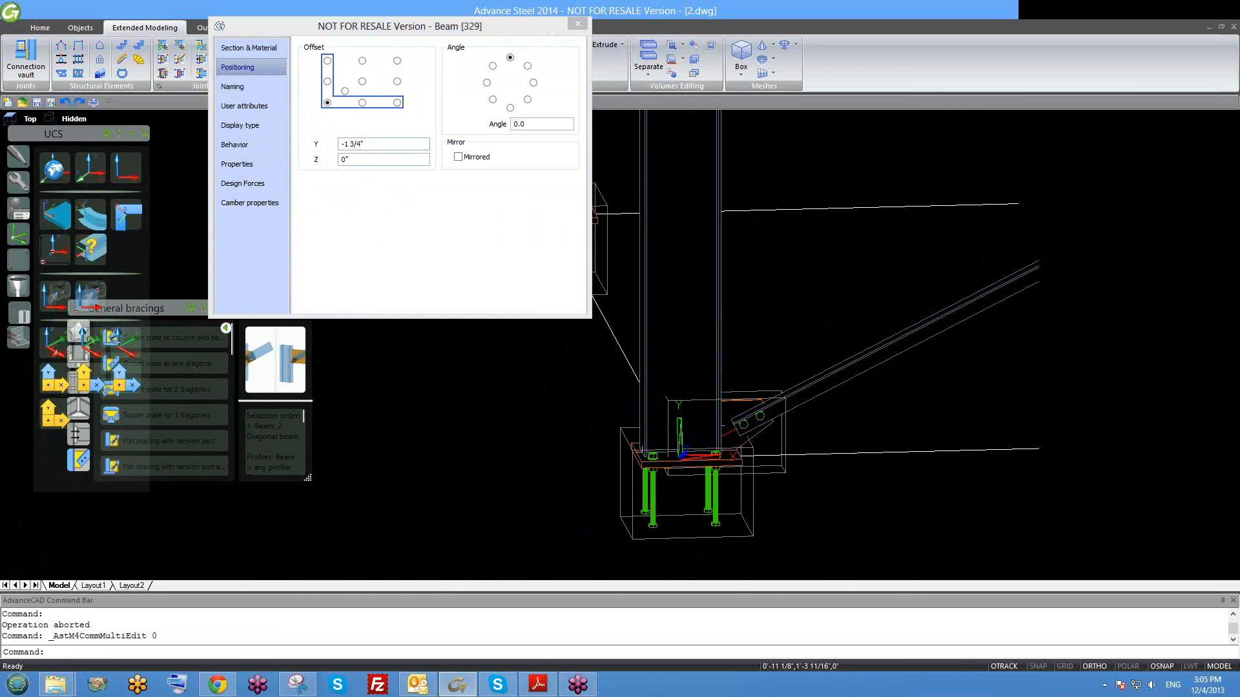
middle_click_drag(849, 368, 792, 384)
scroll(789, 397, "down", 1)
scroll(758, 403, "up", 2)
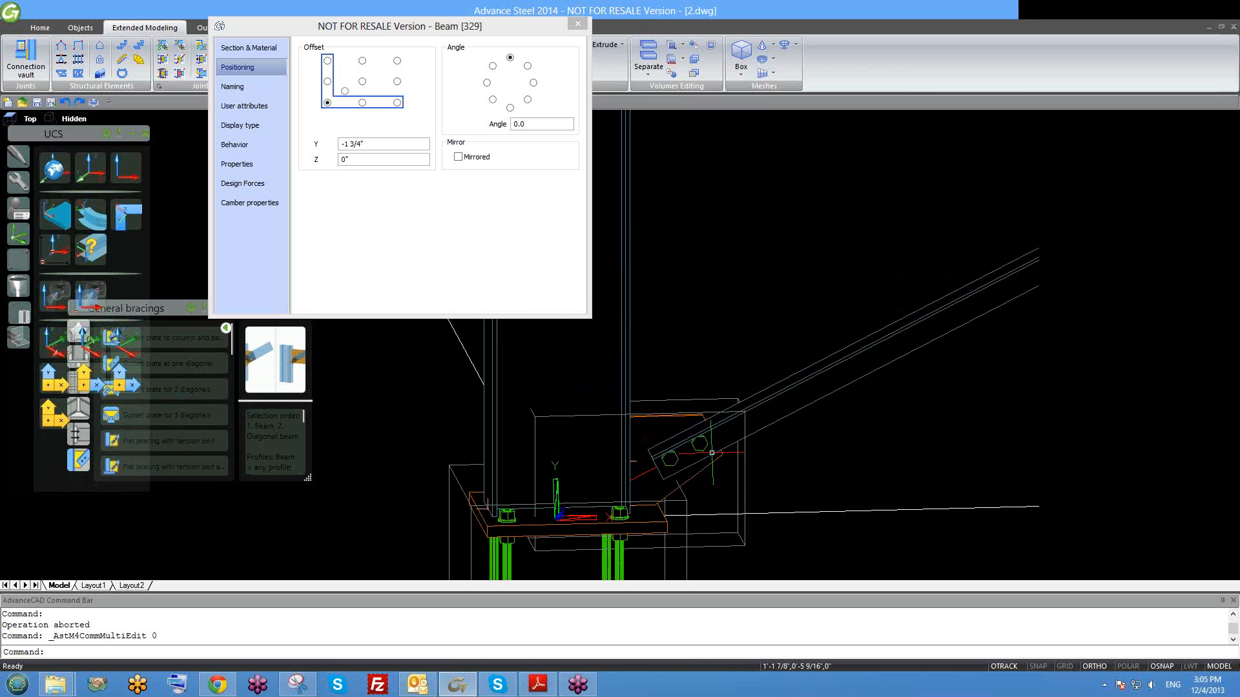
scroll(757, 390, "up", 2)
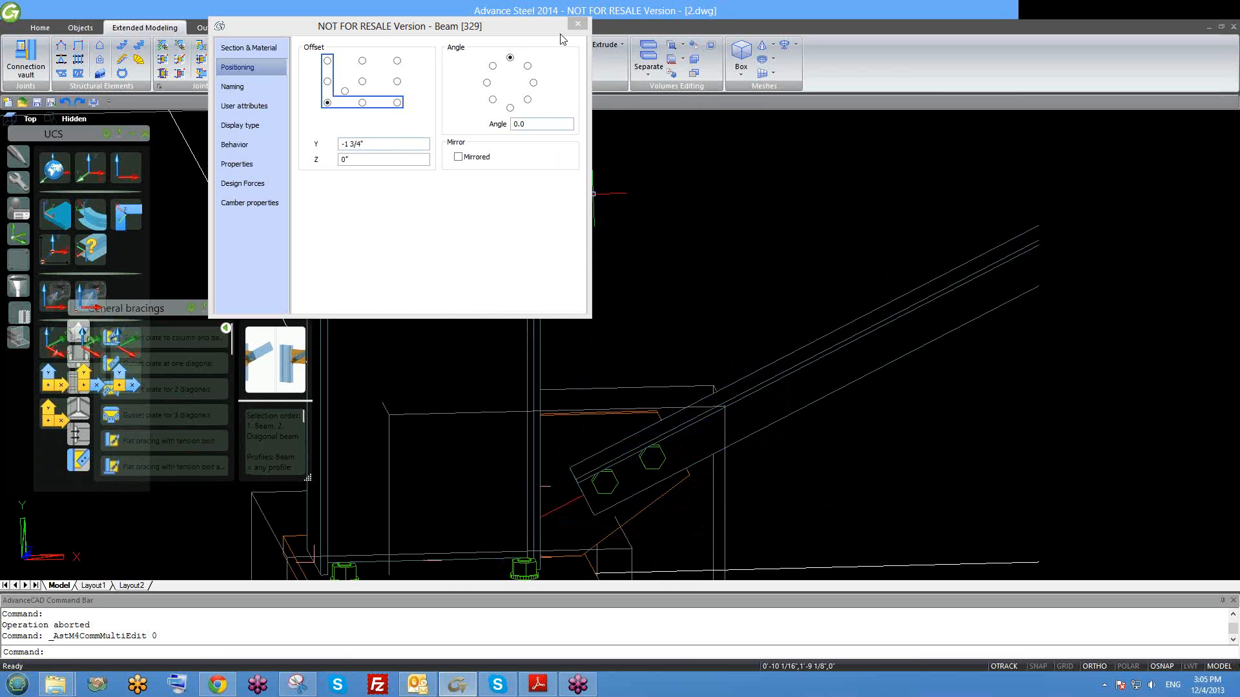
left_click(577, 24)
Examine the finished bracing joint from afar and close up, checking the gusset plate's edge above the base plate.
scroll(551, 260, "down", 2)
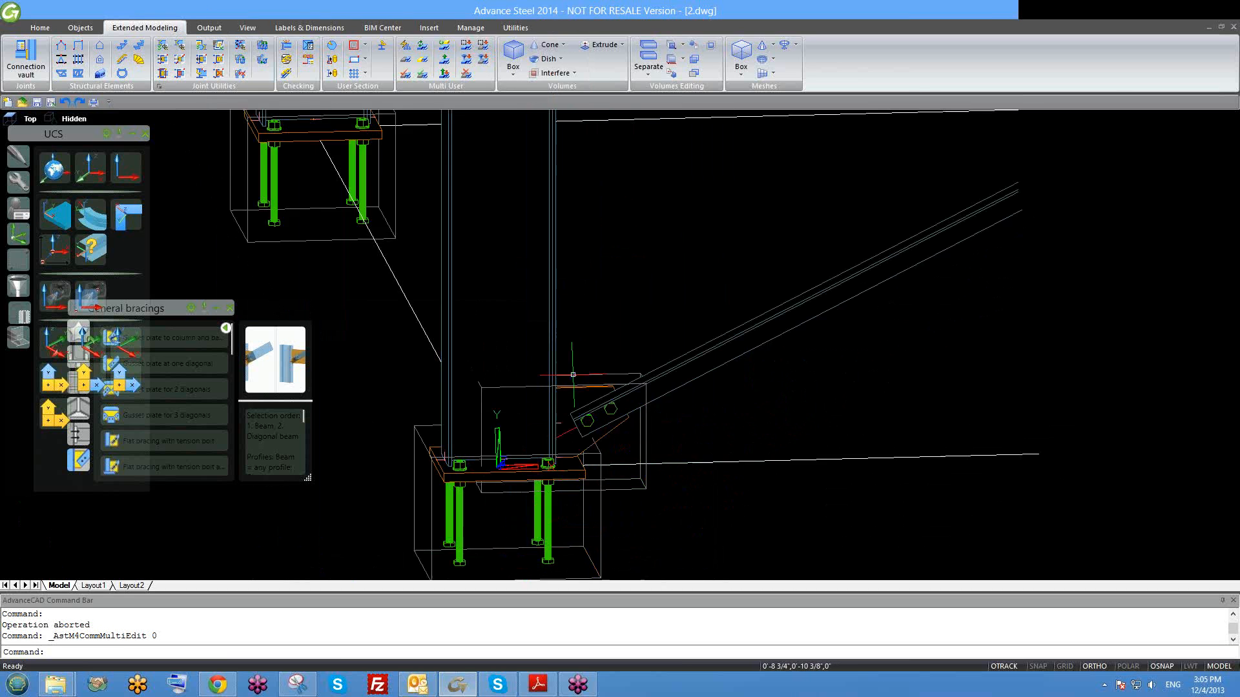
scroll(582, 420, "down", 2)
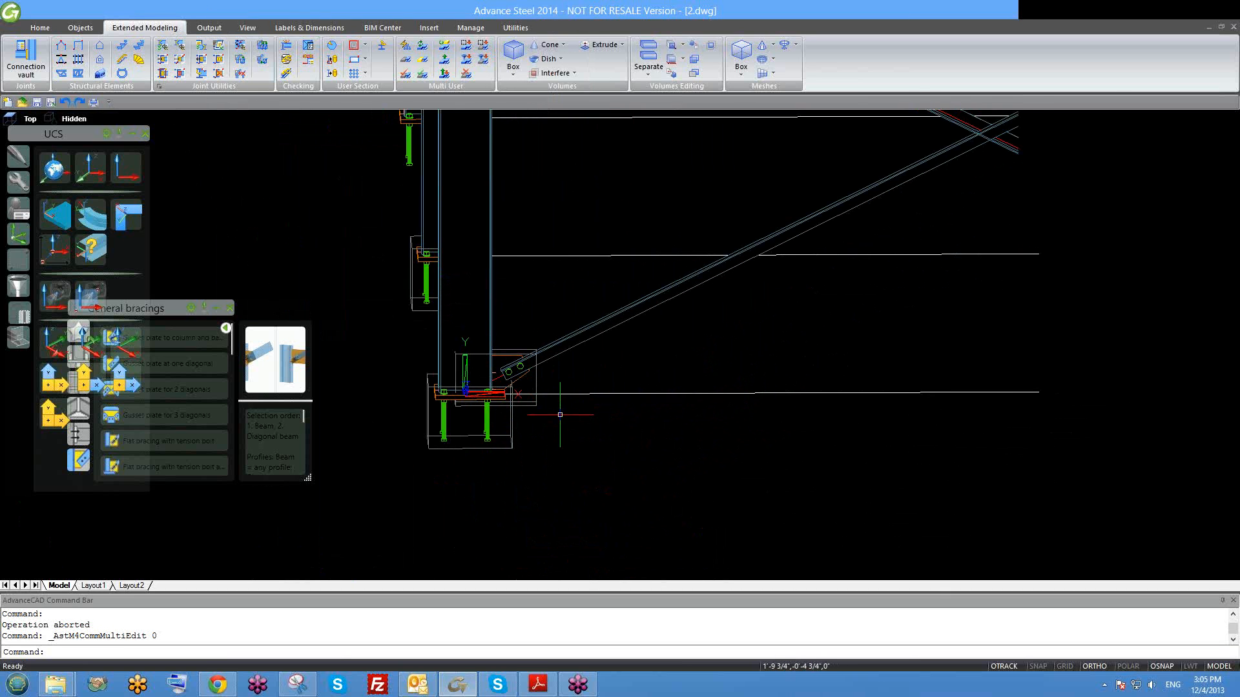
scroll(515, 392, "up", 4)
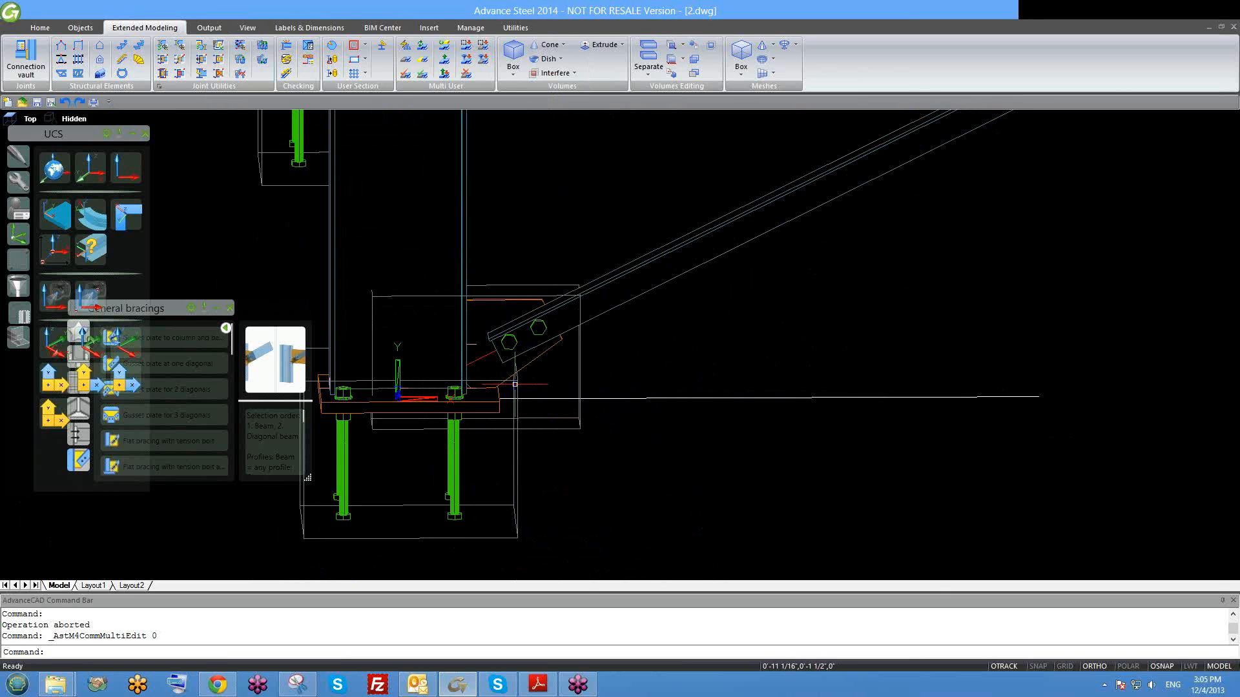
scroll(540, 373, "down", 3)
scroll(572, 376, "down", 2)
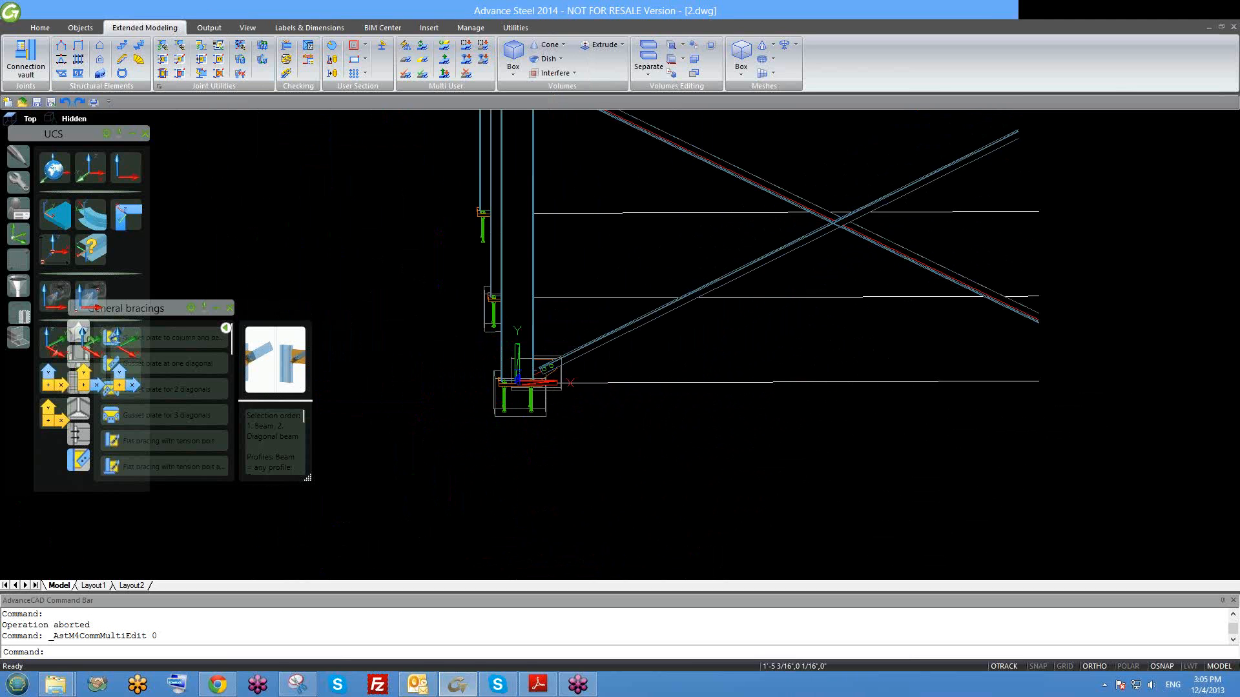
scroll(572, 375, "up", 6)
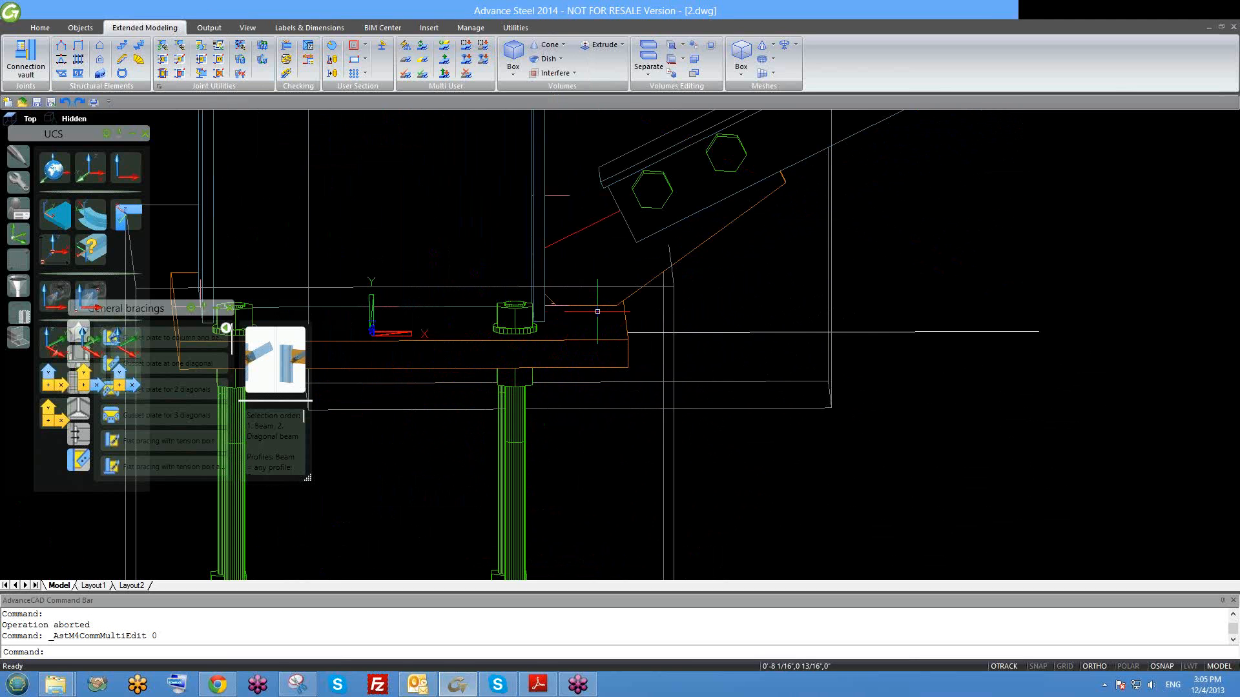
middle_click_drag(600, 325, 611, 353, "shift")
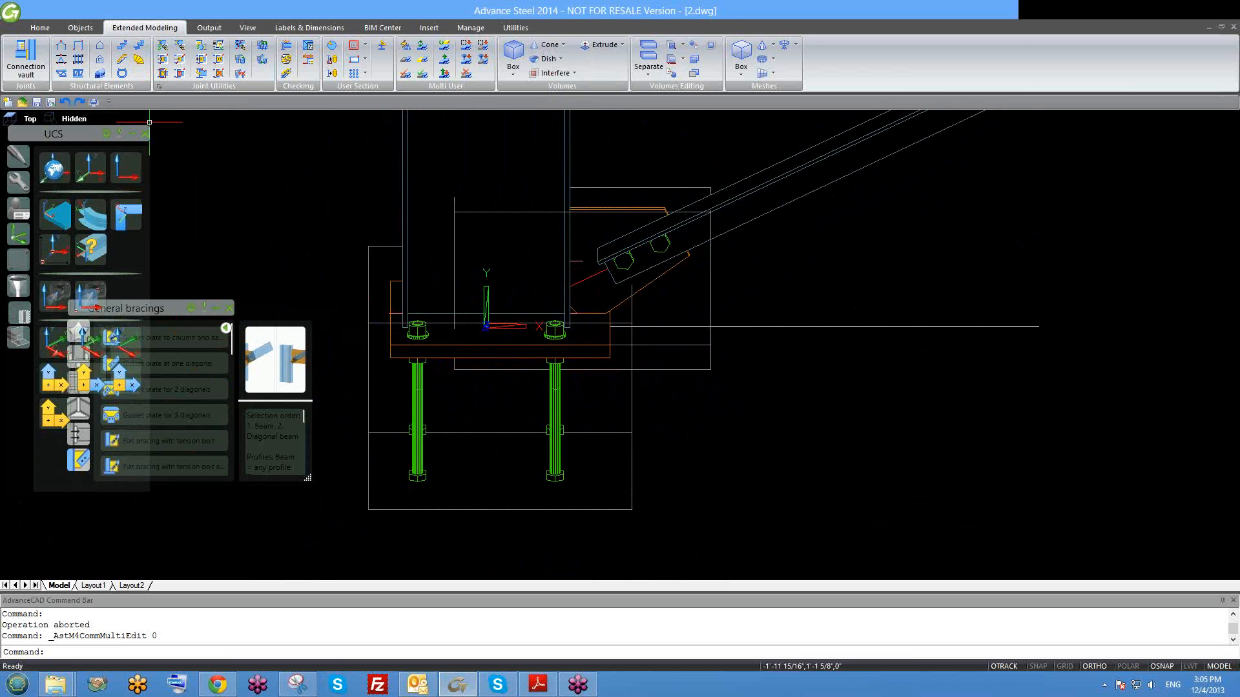
scroll(514, 248, "down", 3)
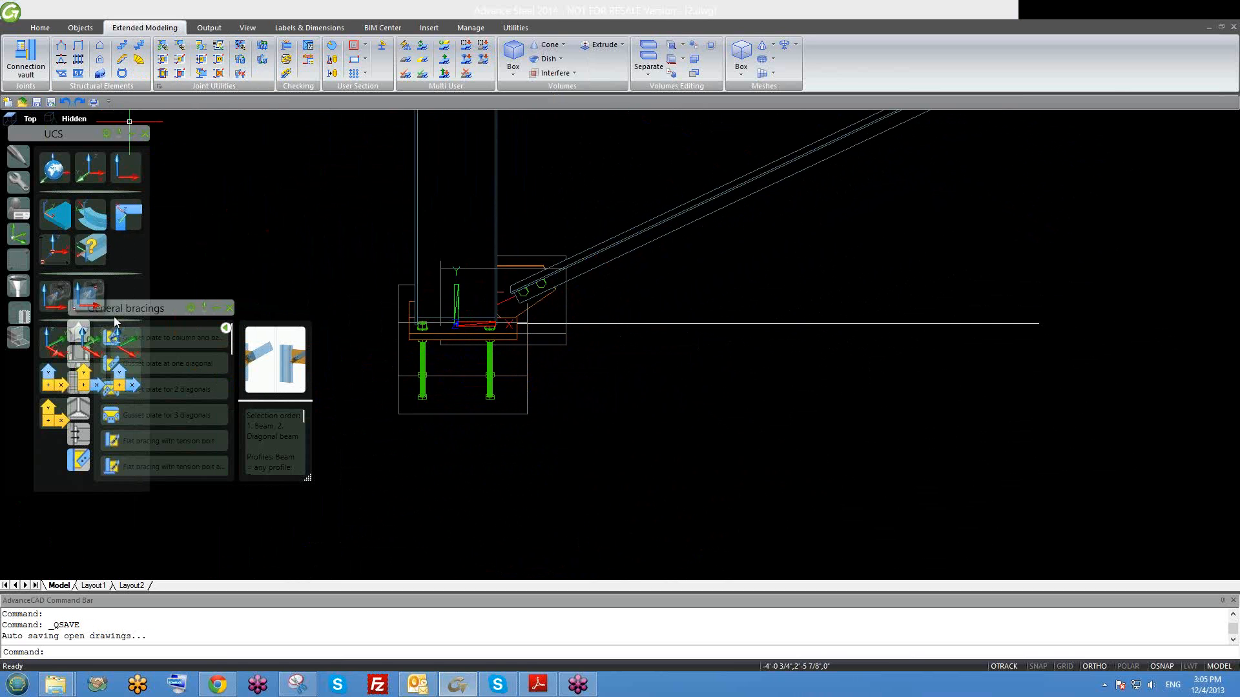
Move the General bracings palette aside, mark all parts connected to the corner column, and check the highlighted parts around its base.
left_click_drag(158, 311, 182, 525)
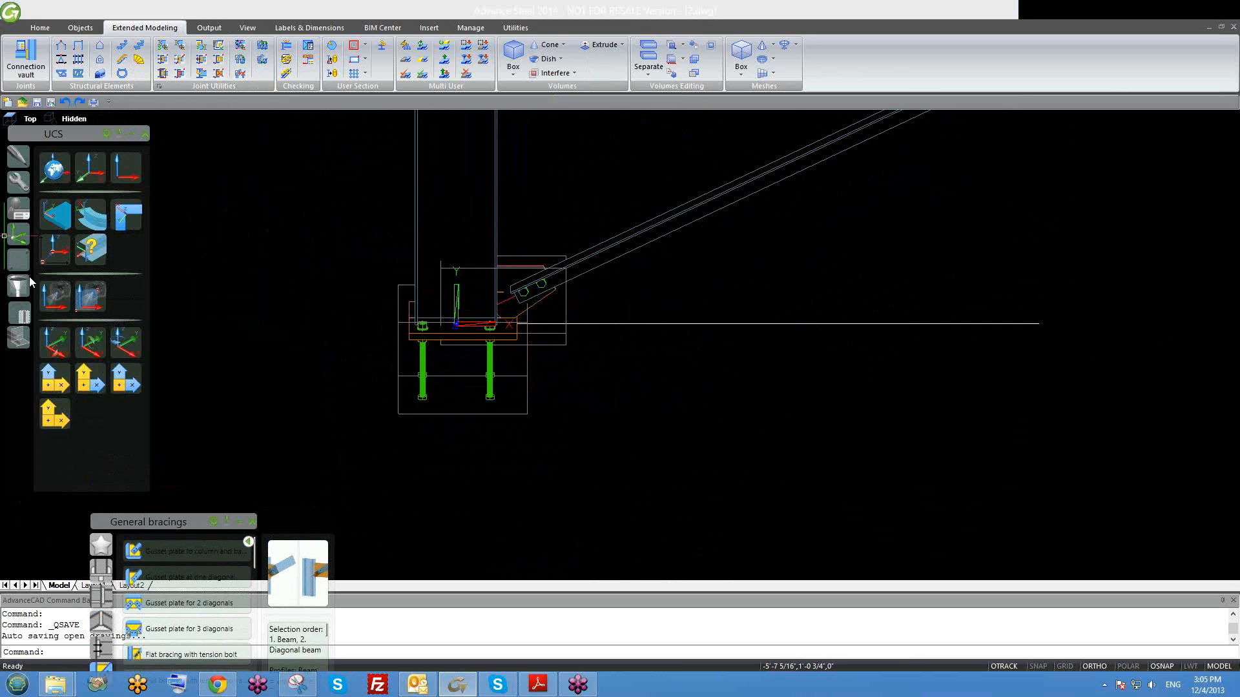
left_click(19, 261)
left_click(67, 296)
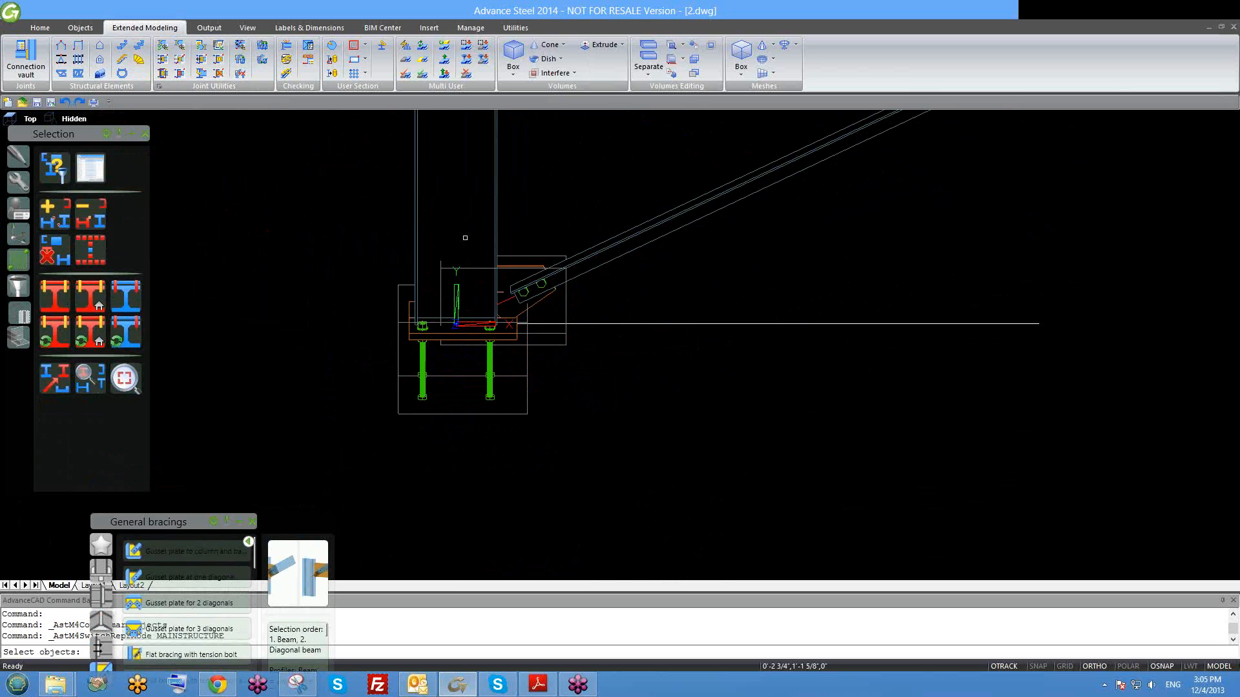
left_click(496, 219)
key("Return")
scroll(525, 303, "up", 2)
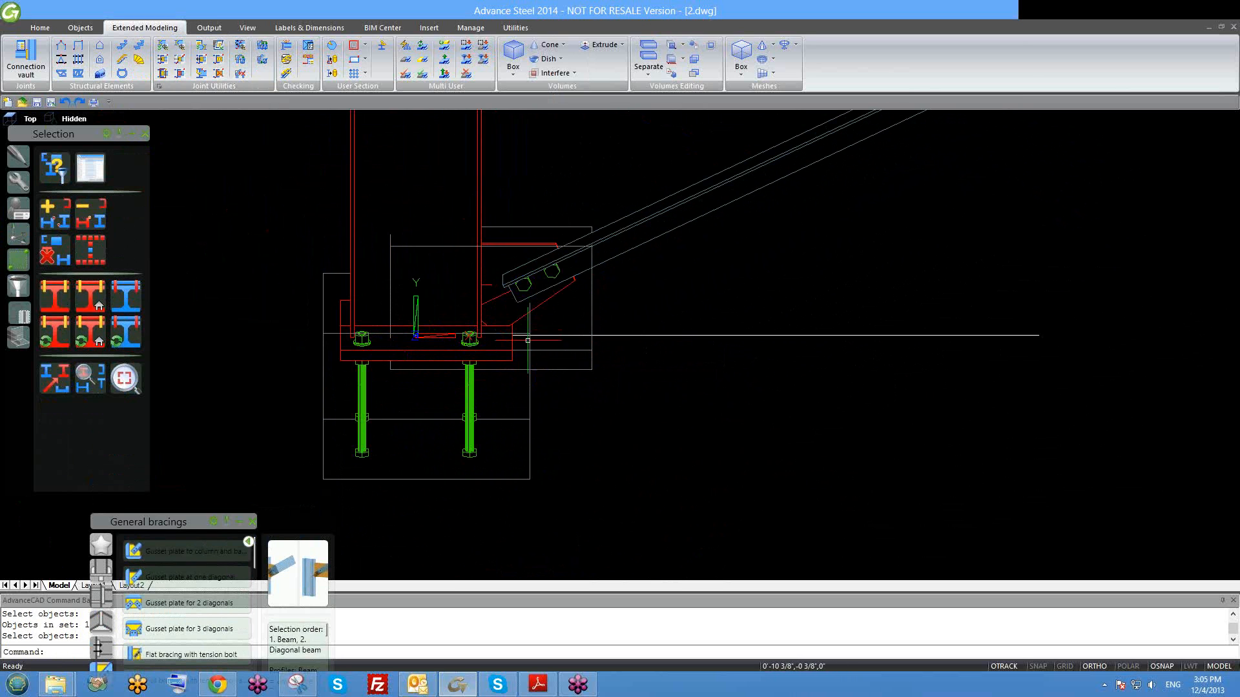
middle_click_drag(491, 316, 495, 341, "shift")
scroll(494, 341, "down", 5)
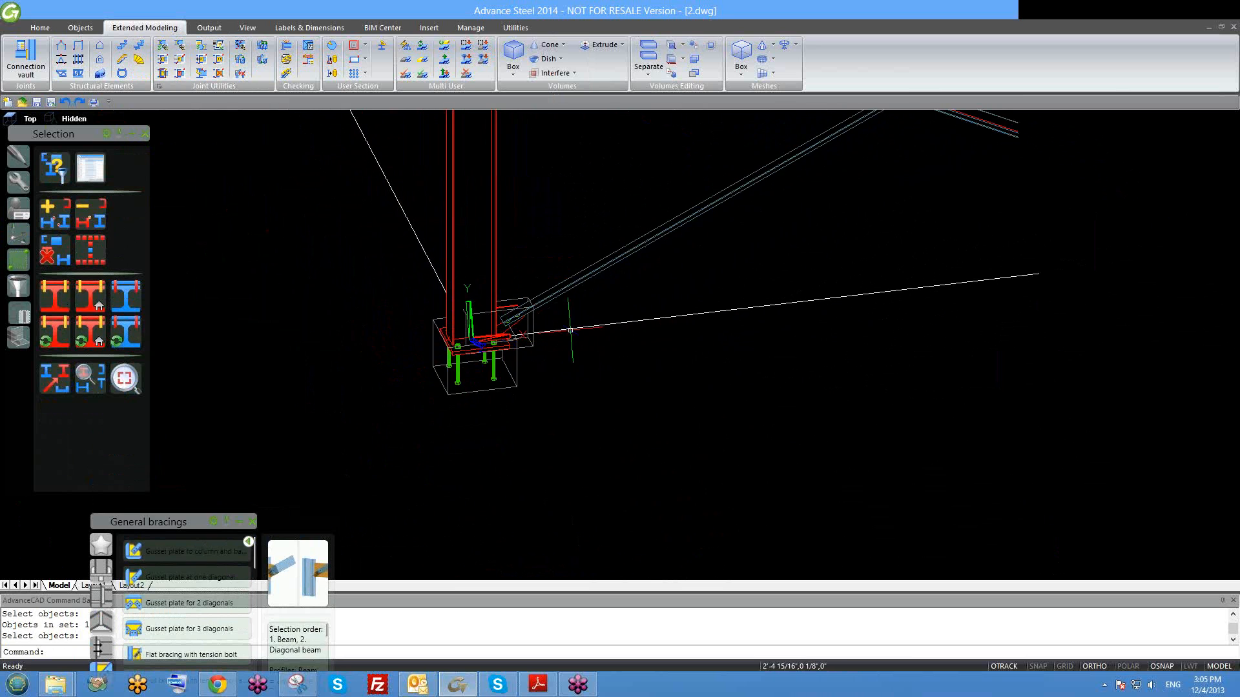
scroll(510, 354, "up", 3)
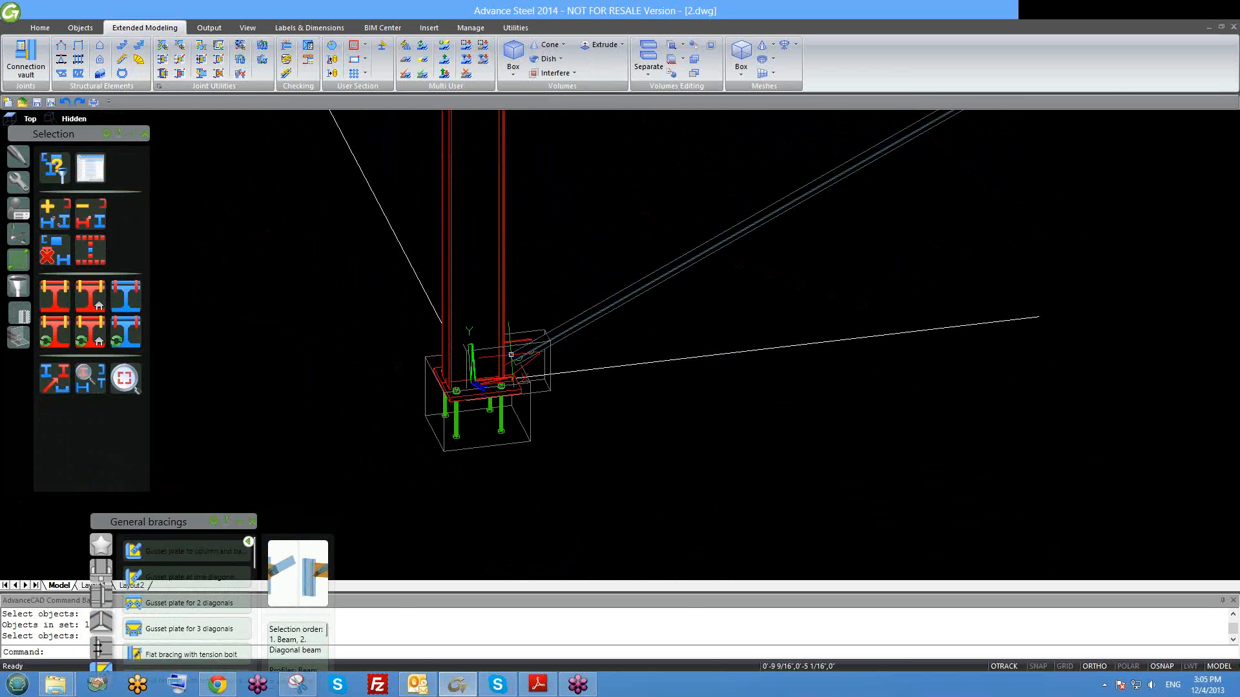
middle_click_drag(892, 332, 688, 341)
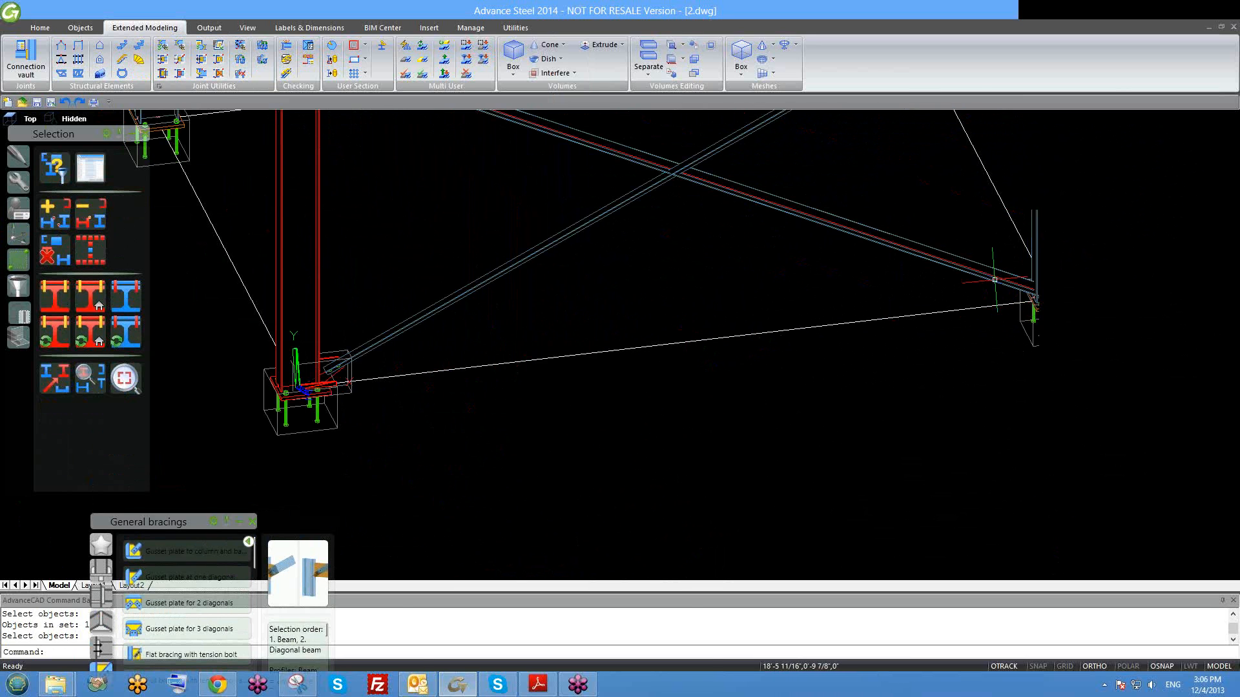
Copy the corner gusset plate joint to the adjacent column's base, picking that column, its base plate and the opposite diagonal bracing.
left_click(162, 59)
scroll(330, 349, "up", 4)
scroll(345, 401, "up", 2)
left_click(347, 406)
scroll(347, 406, "down", 6)
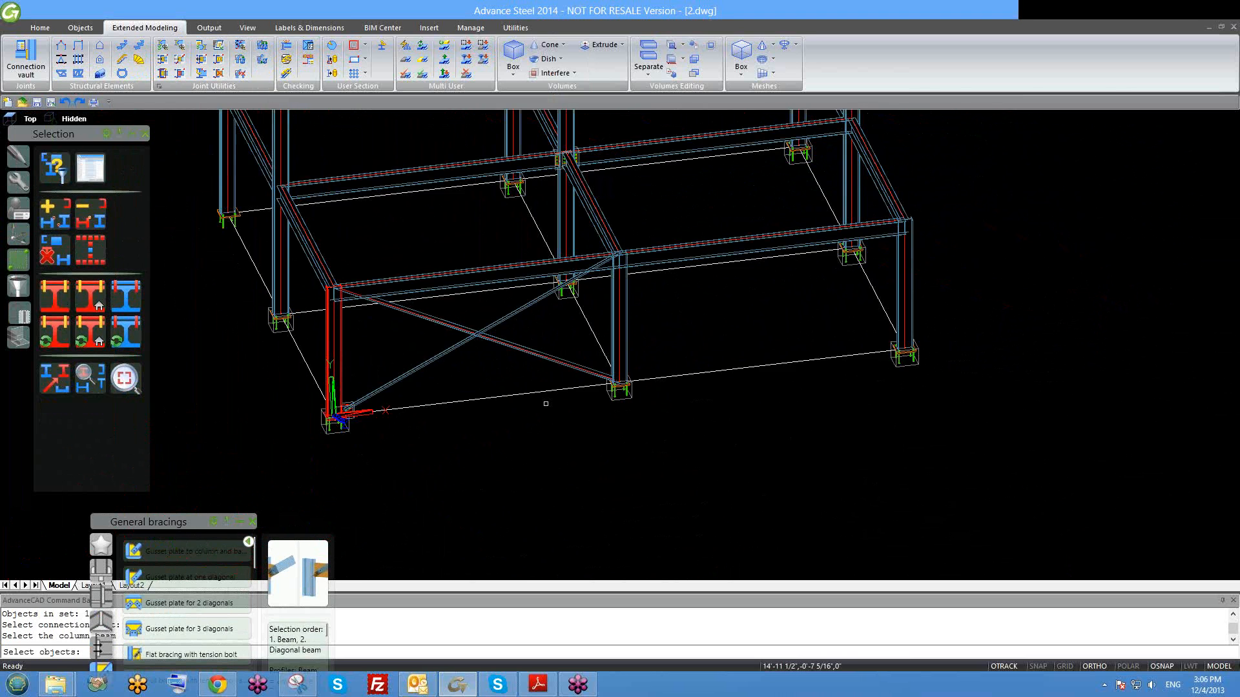
scroll(618, 381, "up", 4)
left_click(665, 243)
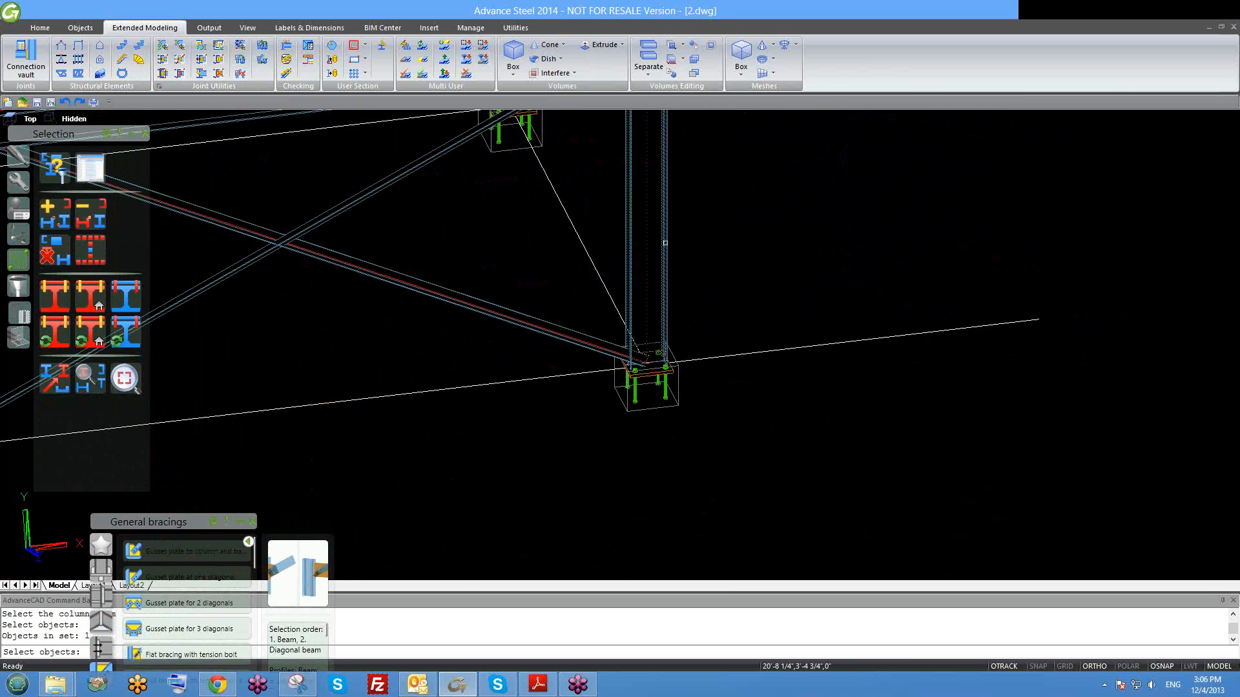
key("Return")
scroll(656, 366, "up", 5)
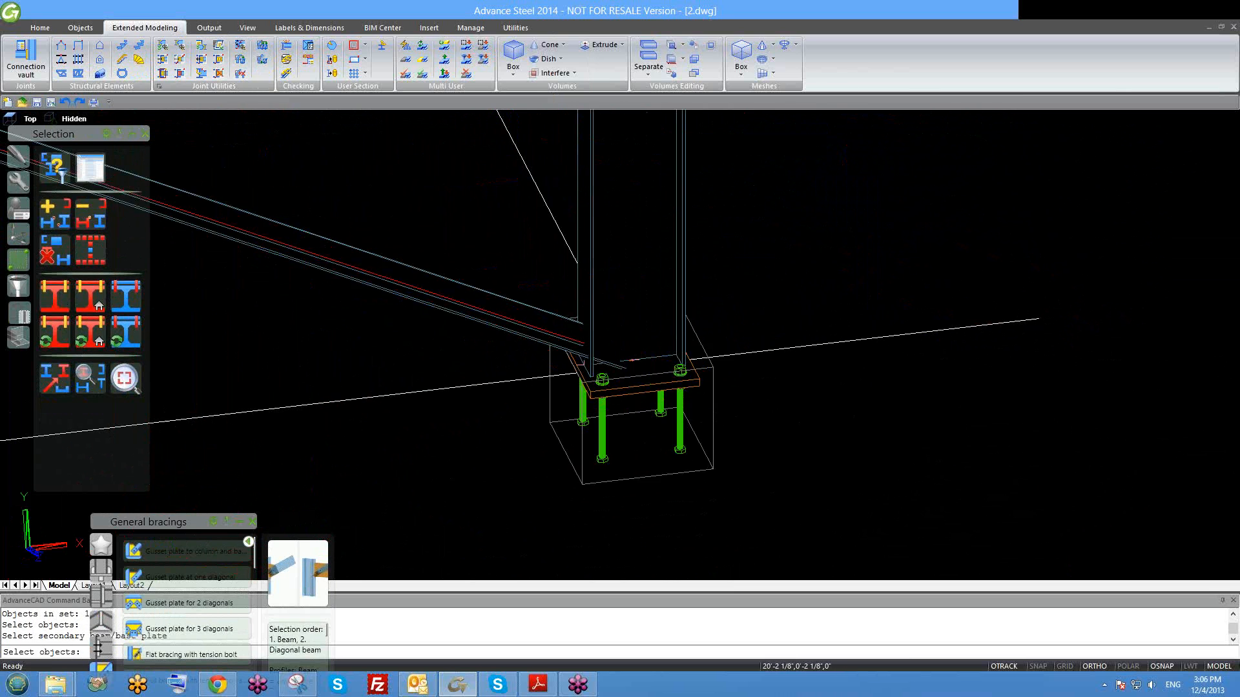
left_click(635, 389)
key("Return")
left_click(457, 259)
key("Return")
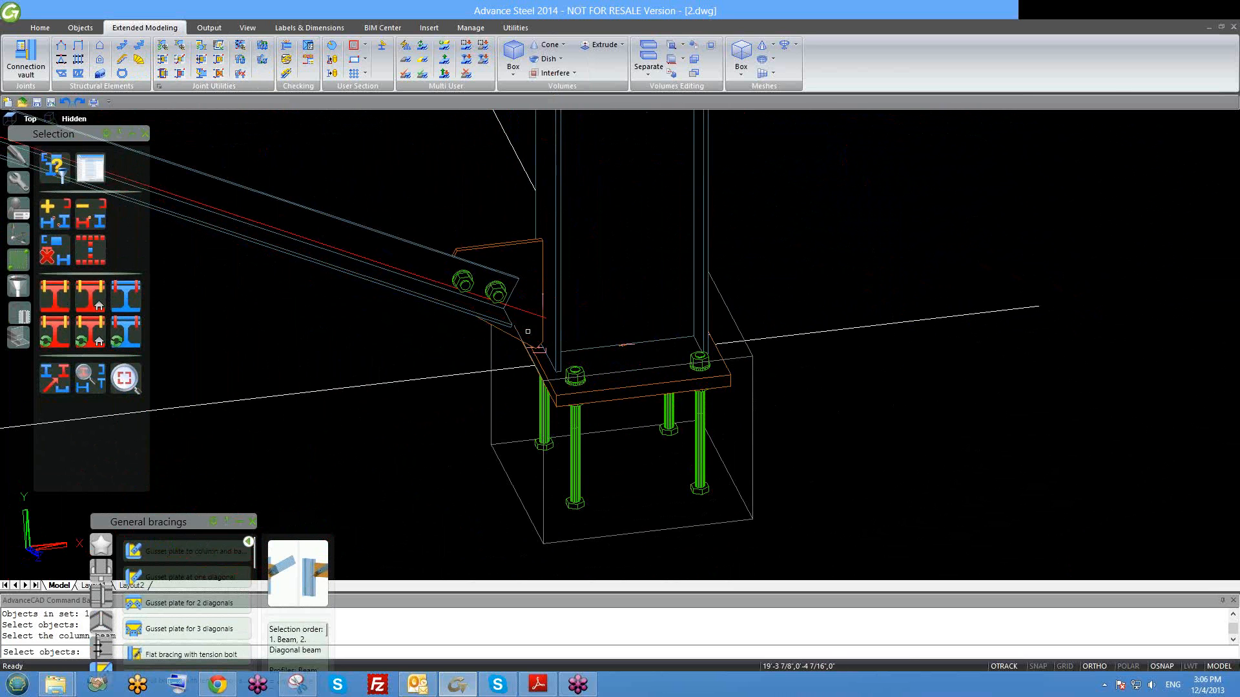
Check the copied gusset plate and its bolts above the base plate, end the joint copying, and save the drawing.
scroll(557, 357, "up", 3)
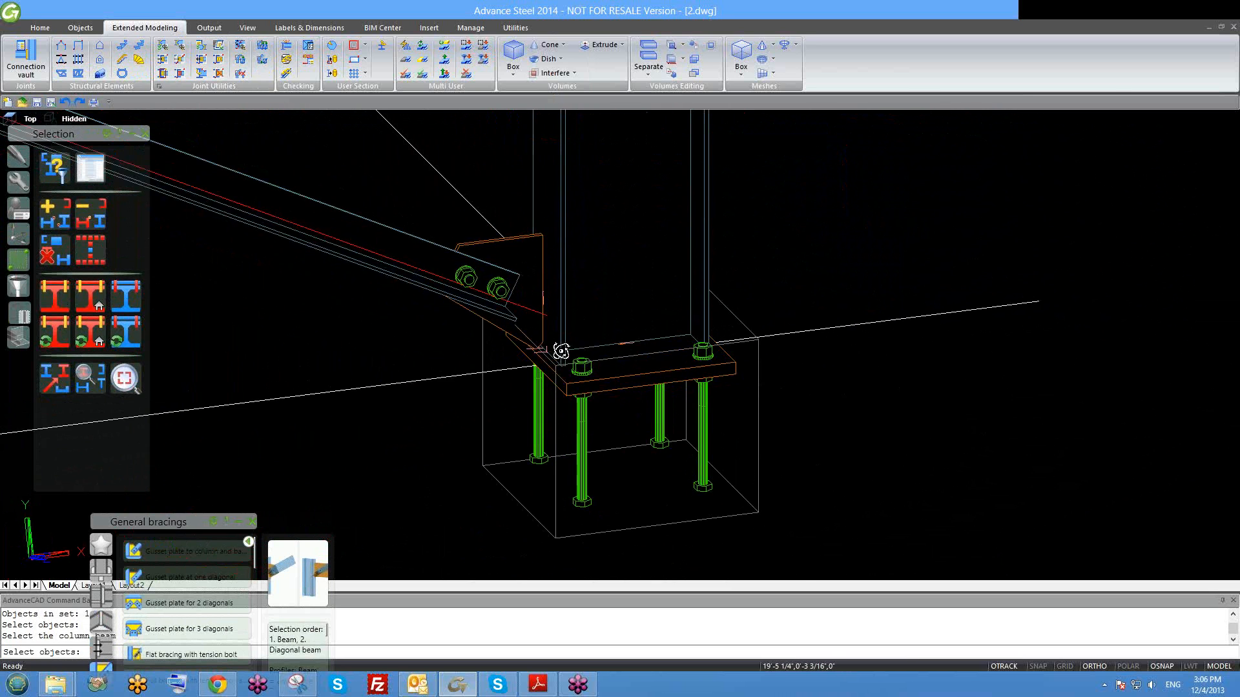
scroll(538, 357, "up", 2)
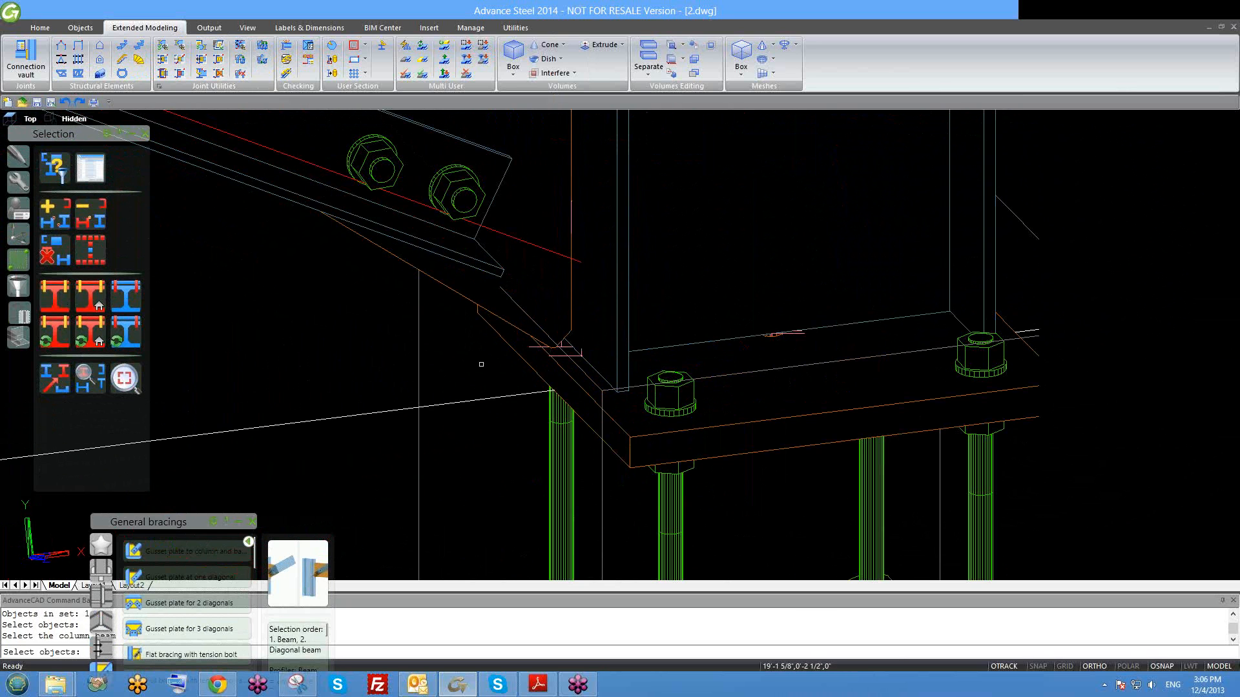
scroll(566, 368, "down", 2)
scroll(559, 340, "up", 1)
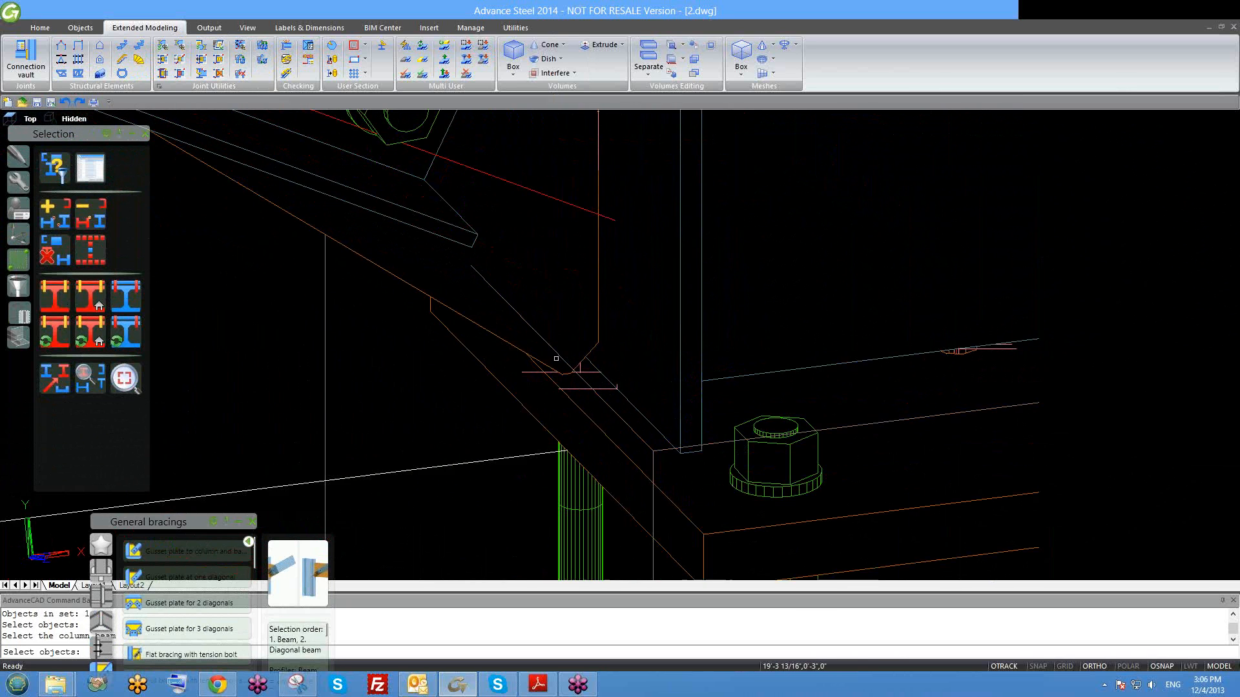
scroll(581, 420, "down", 4)
middle_click_drag(569, 431, 562, 436, "shift")
key("Escape")
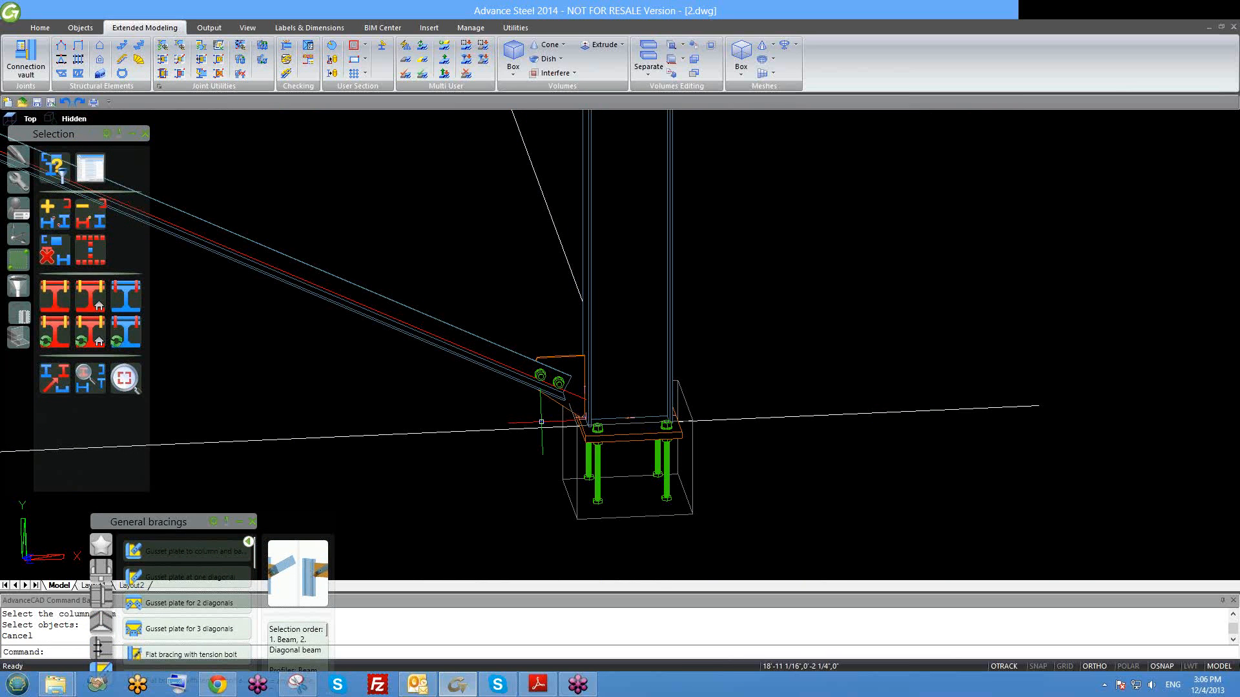
key("ctrl+s")
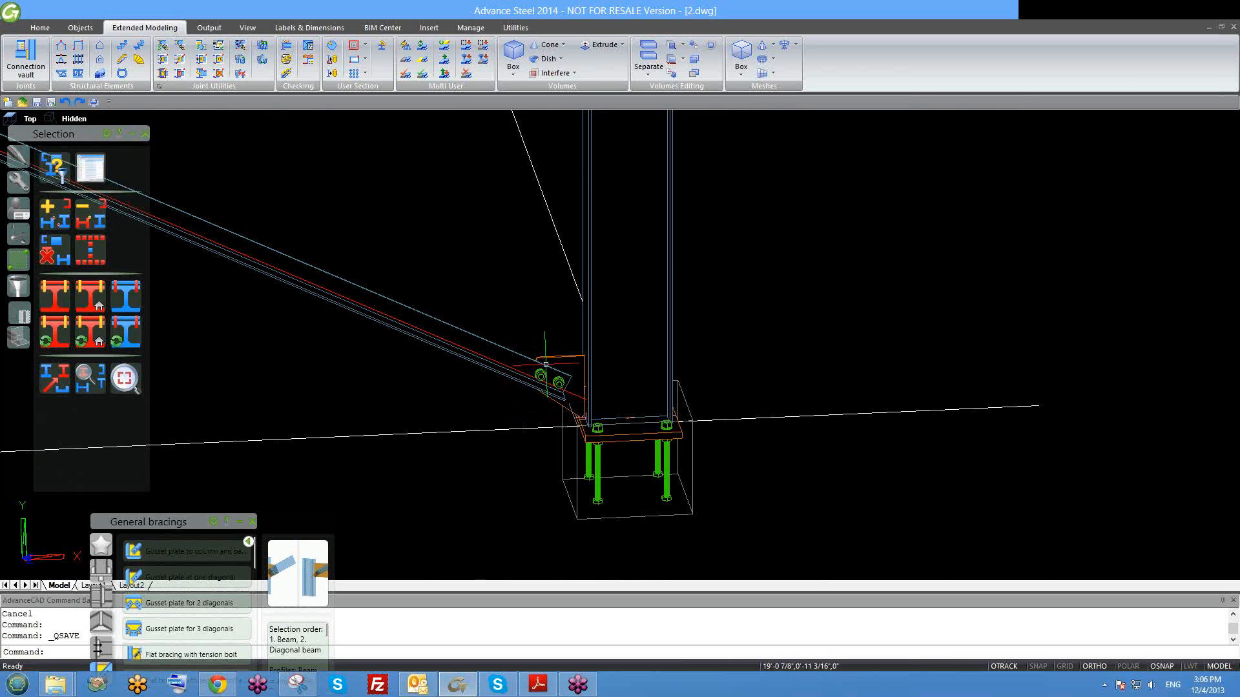
scroll(568, 387, "down", 3)
scroll(608, 380, "up", 5)
scroll(609, 381, "down", 6)
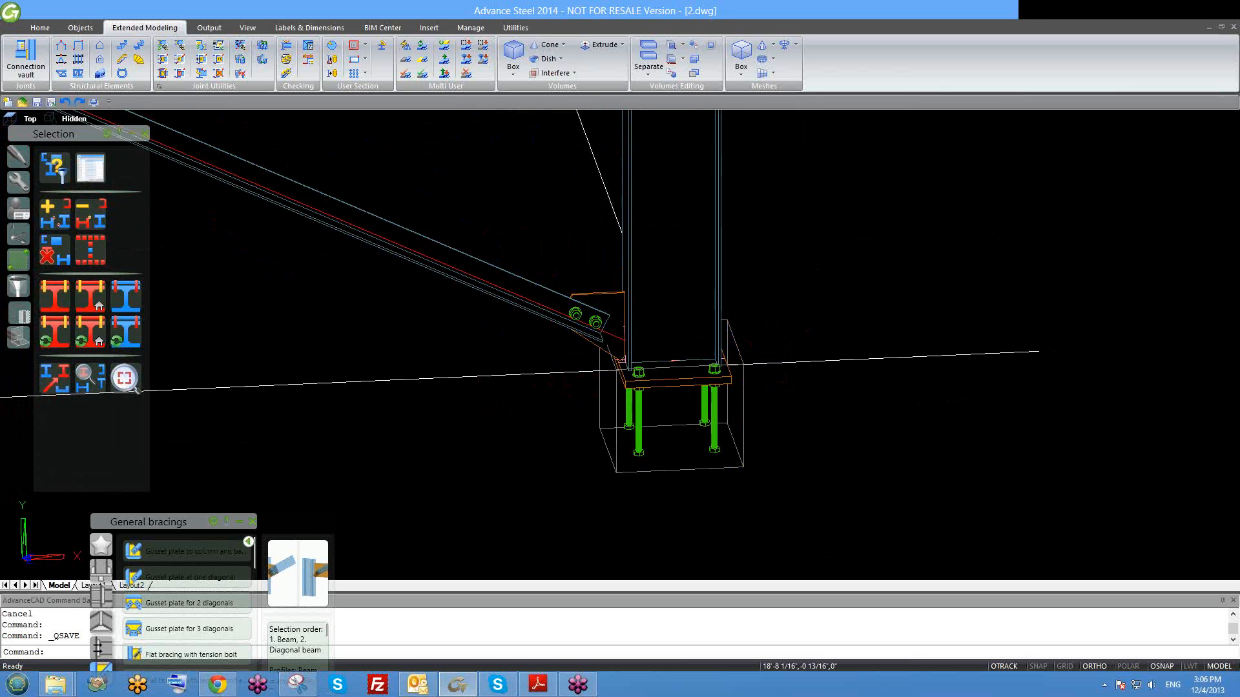
scroll(445, 392, "down", 3)
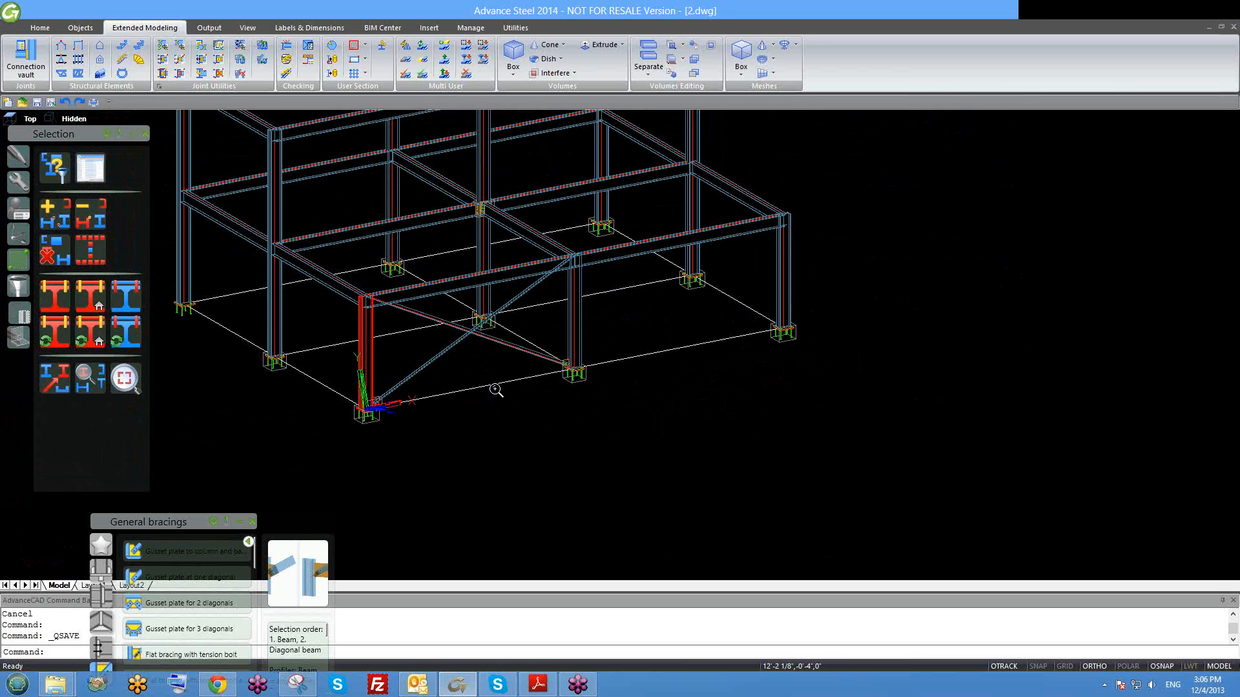
key("ctrl+s")
Examine the cross-braced bay with its two base joints, close up and within the whole steel frame.
scroll(639, 368, "up", 3)
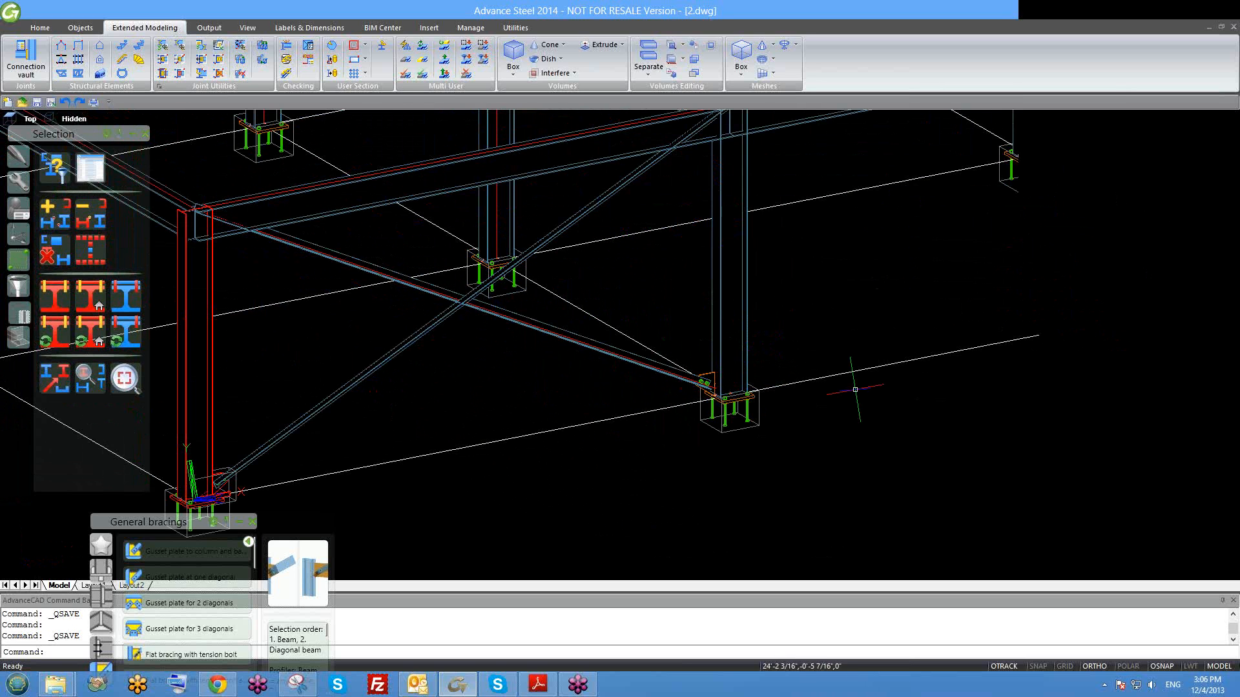
scroll(855, 389, "down", 5)
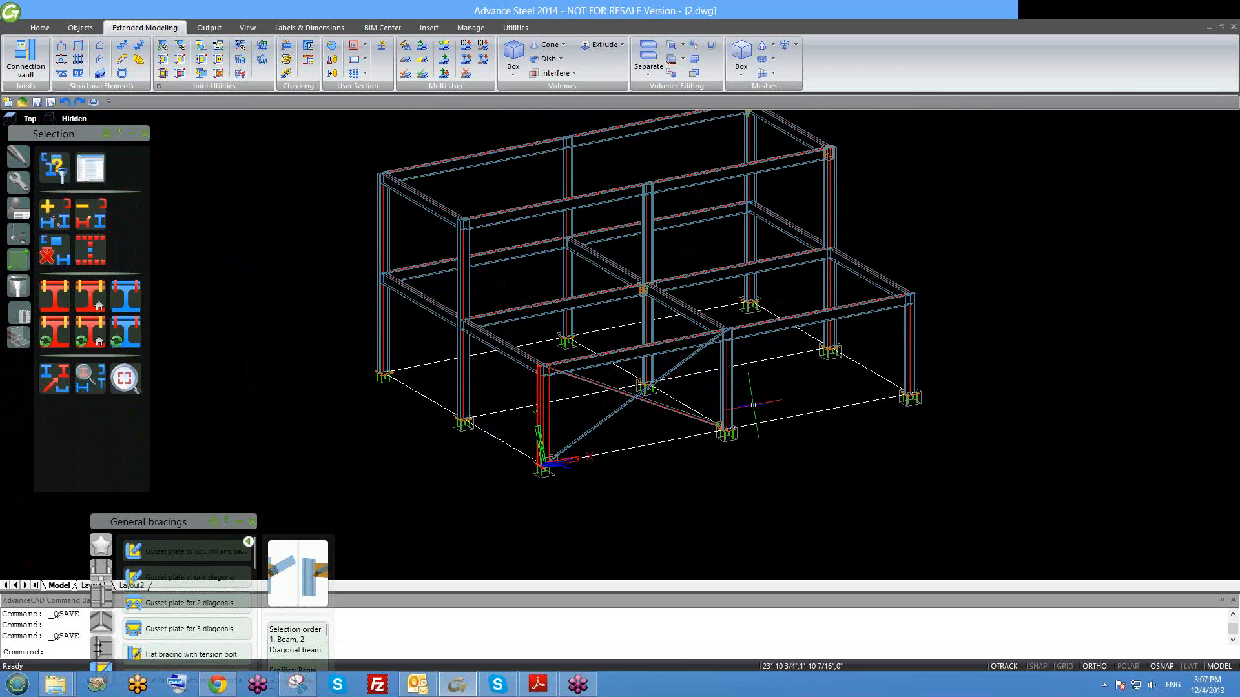
middle_click_drag(778, 435, 783, 432, "shift")
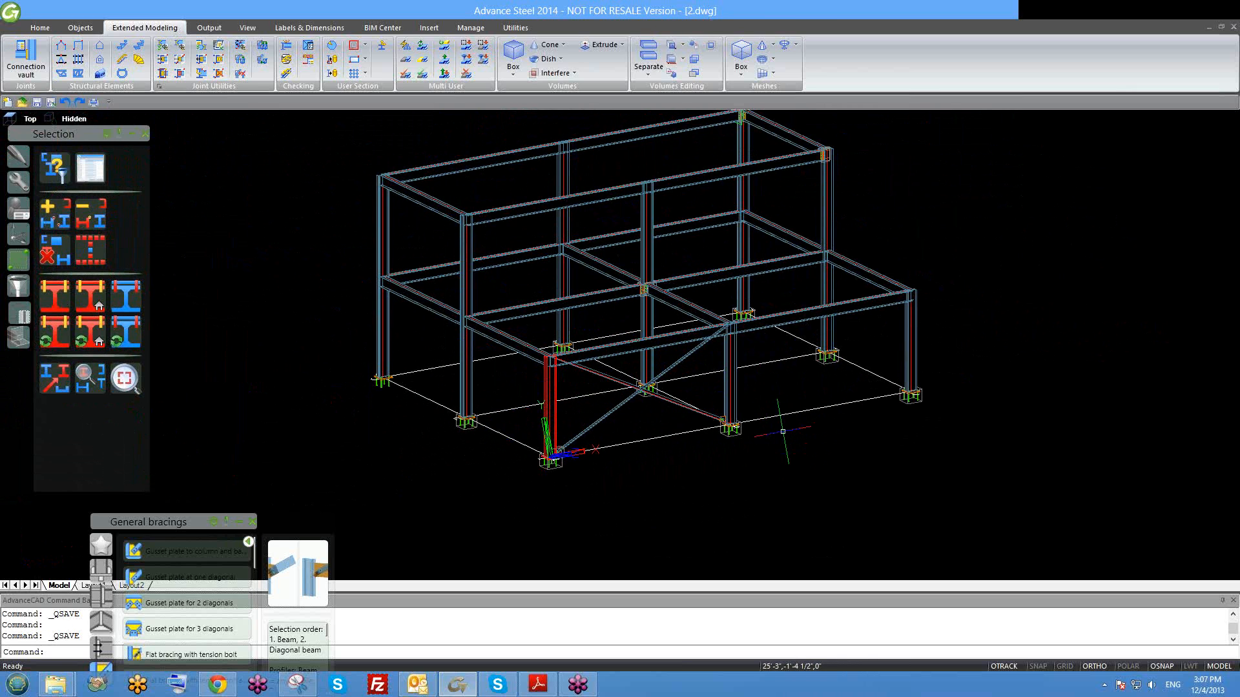
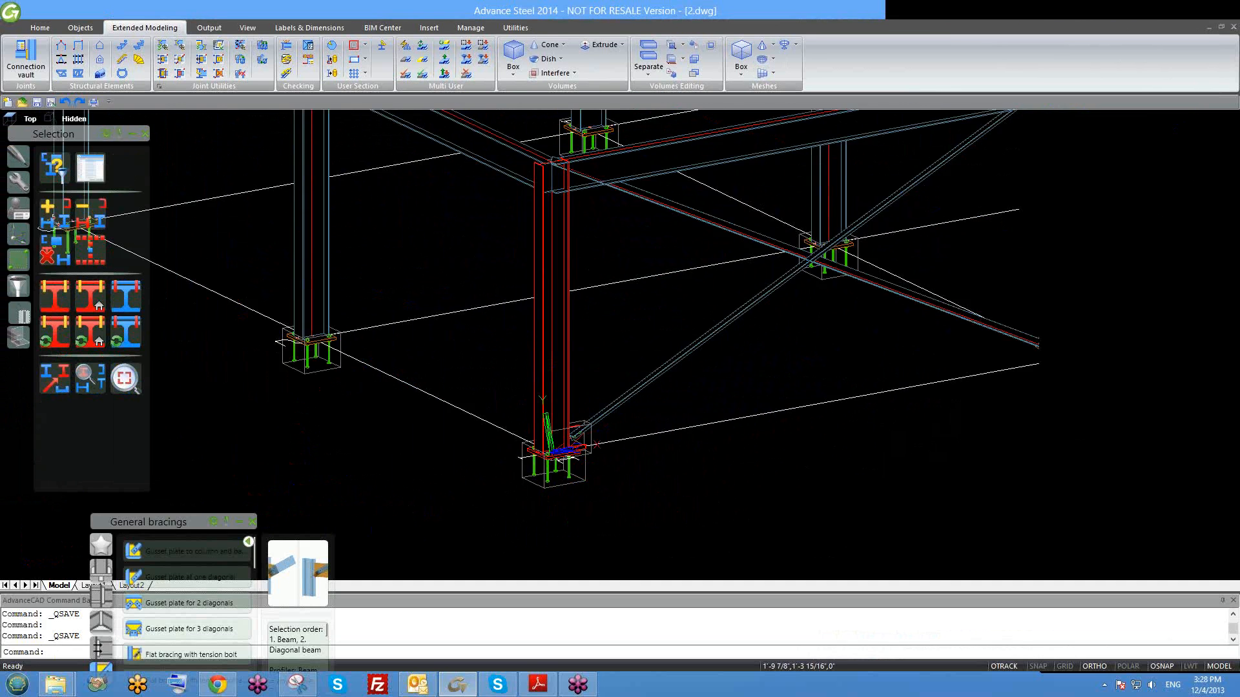
scroll(622, 359, "down", 3)
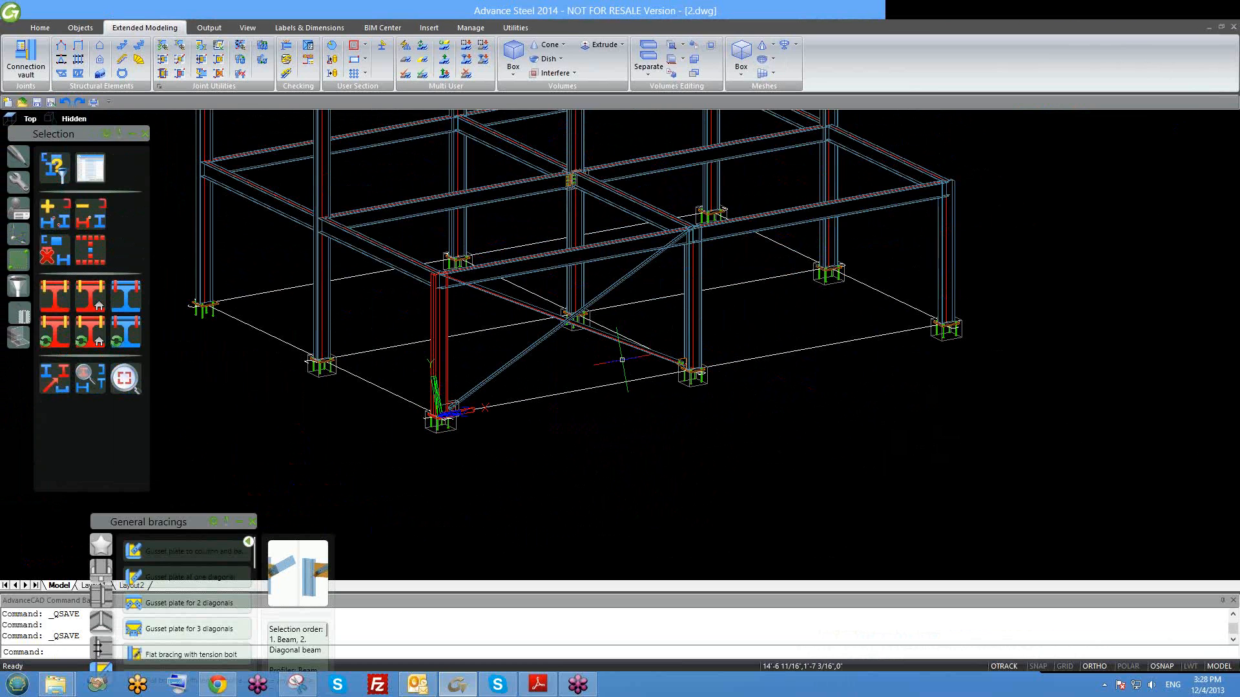
scroll(658, 250, "up", 3)
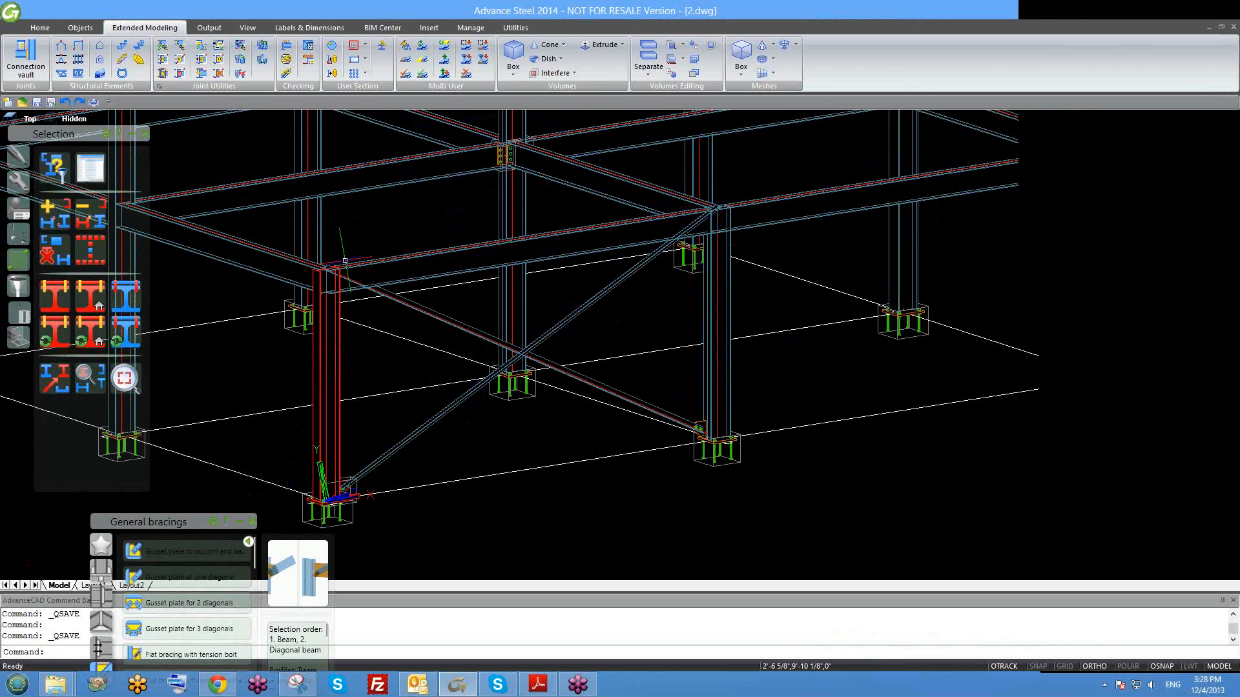
scroll(306, 275, "up", 4)
scroll(450, 290, "down", 4)
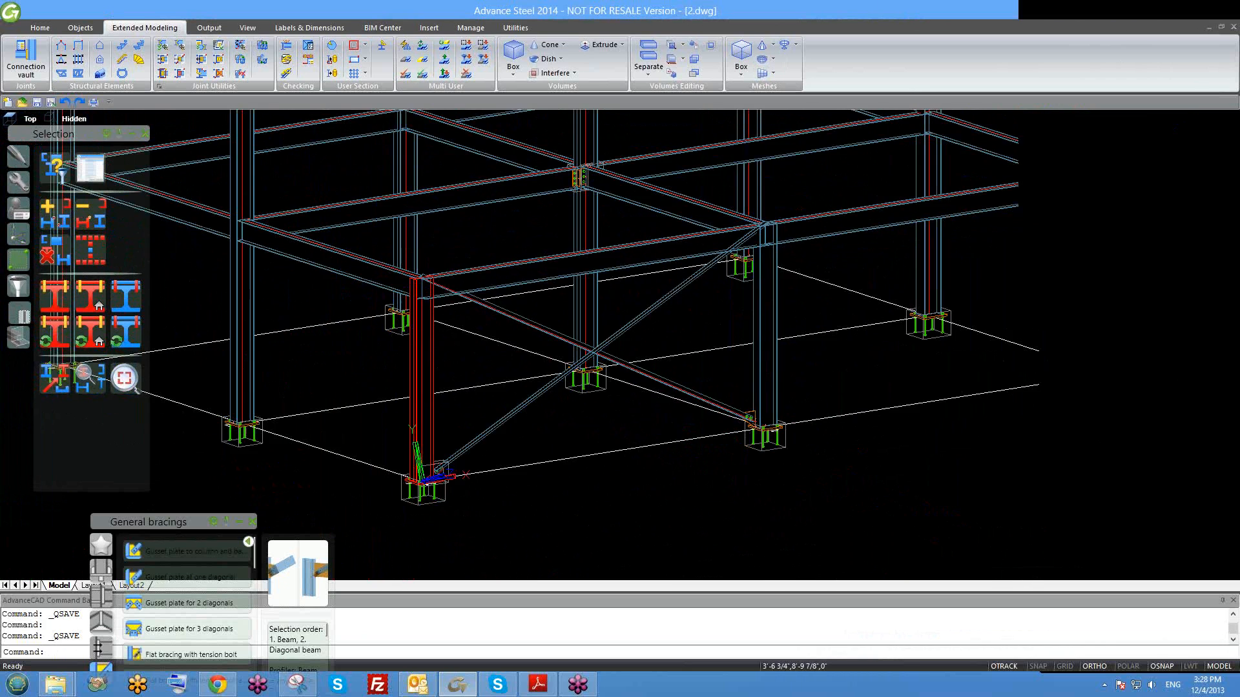
scroll(646, 335, "up", 3)
scroll(706, 340, "down", 6)
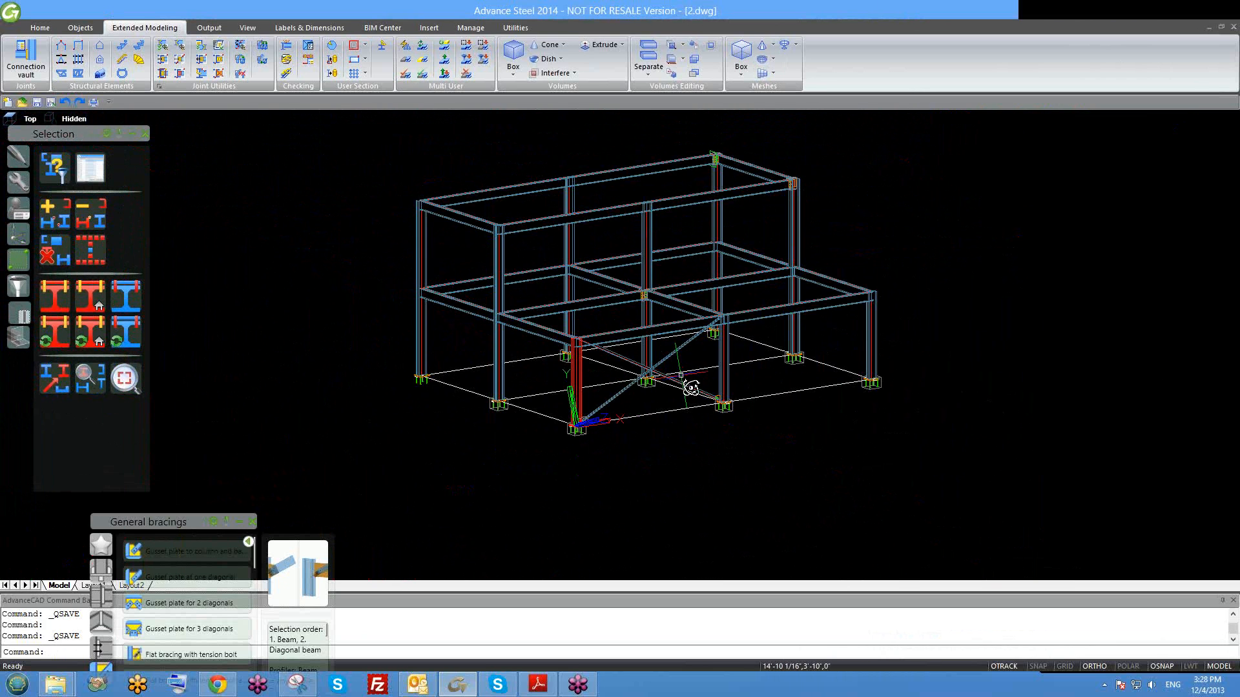
scroll(681, 375, "up", 5)
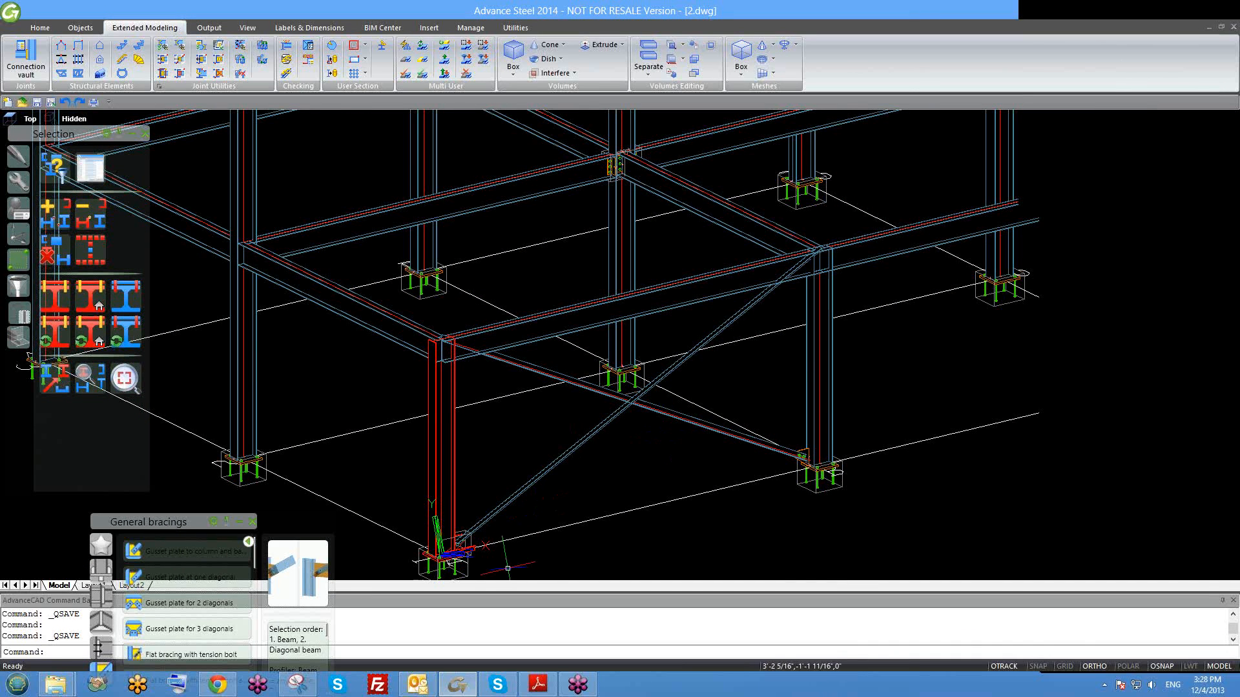
scroll(675, 445, "down", 3)
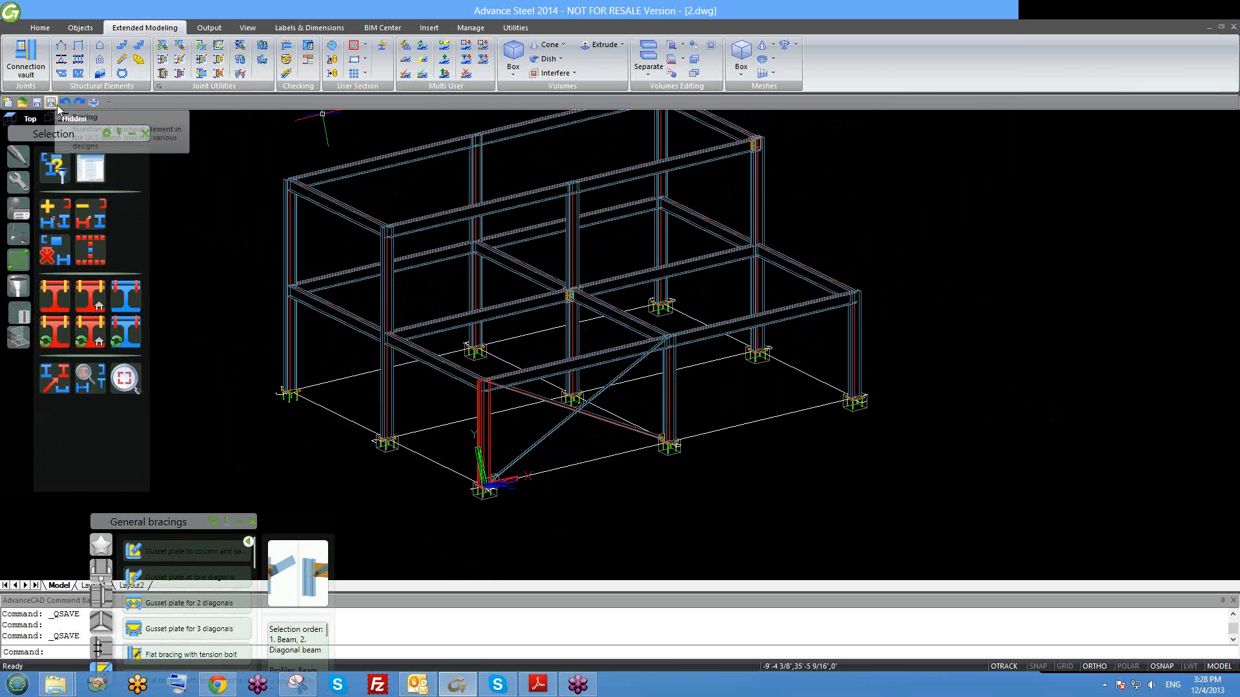
left_click_drag(55, 134, 58, 165)
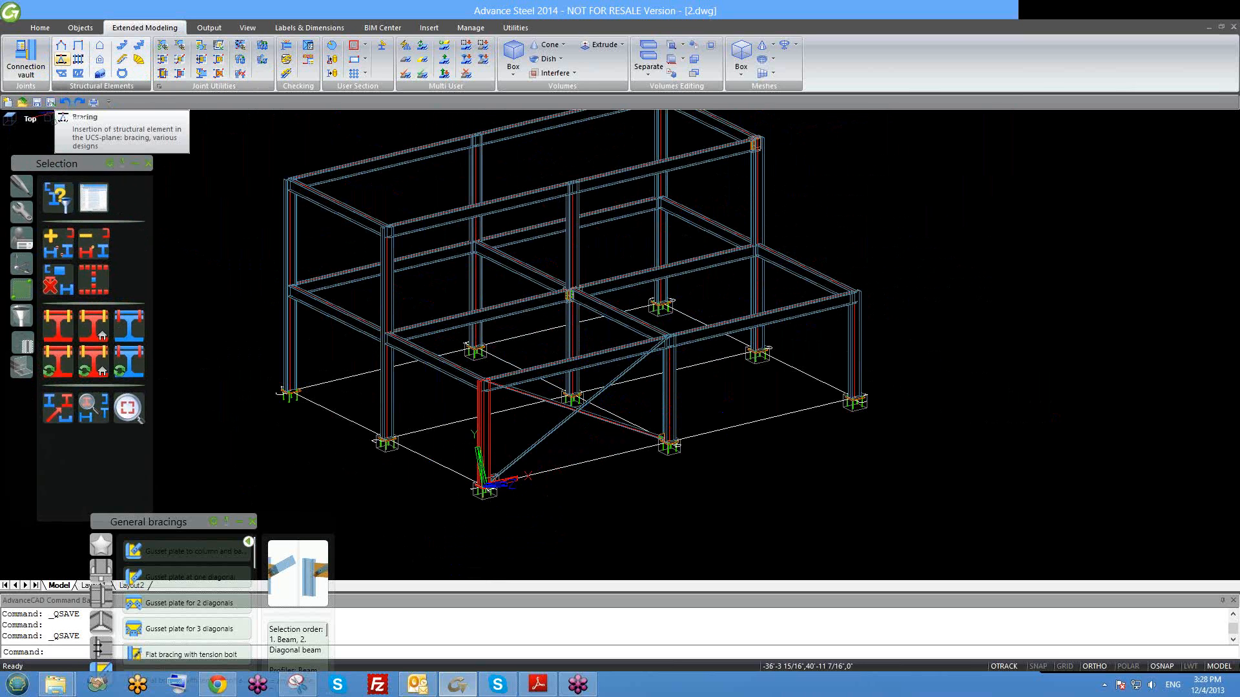
scroll(638, 355, "down", 4)
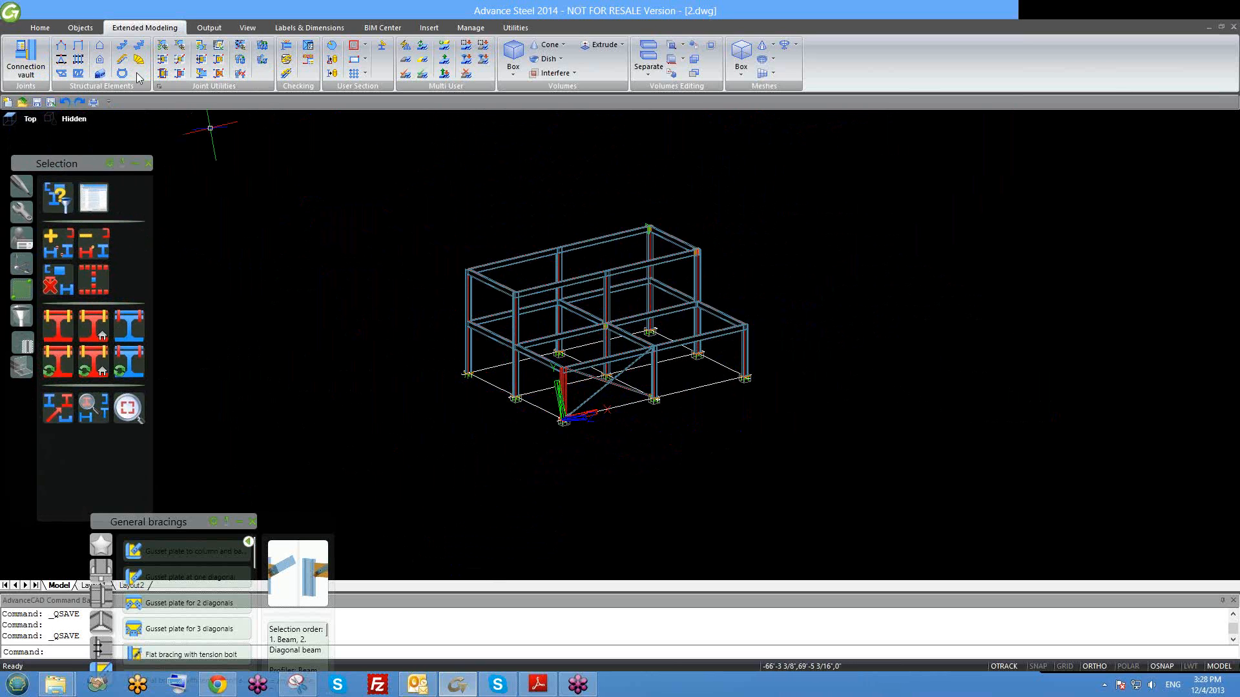
scroll(582, 369, "up", 5)
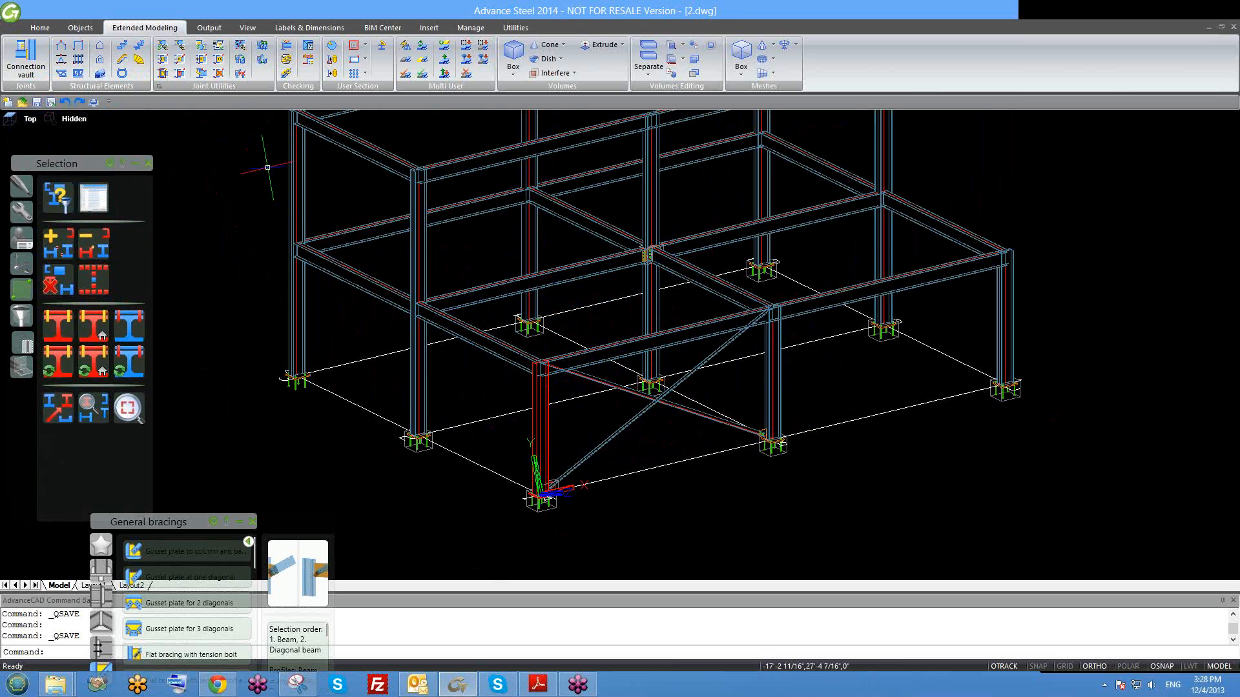
scroll(568, 255, "down", 5)
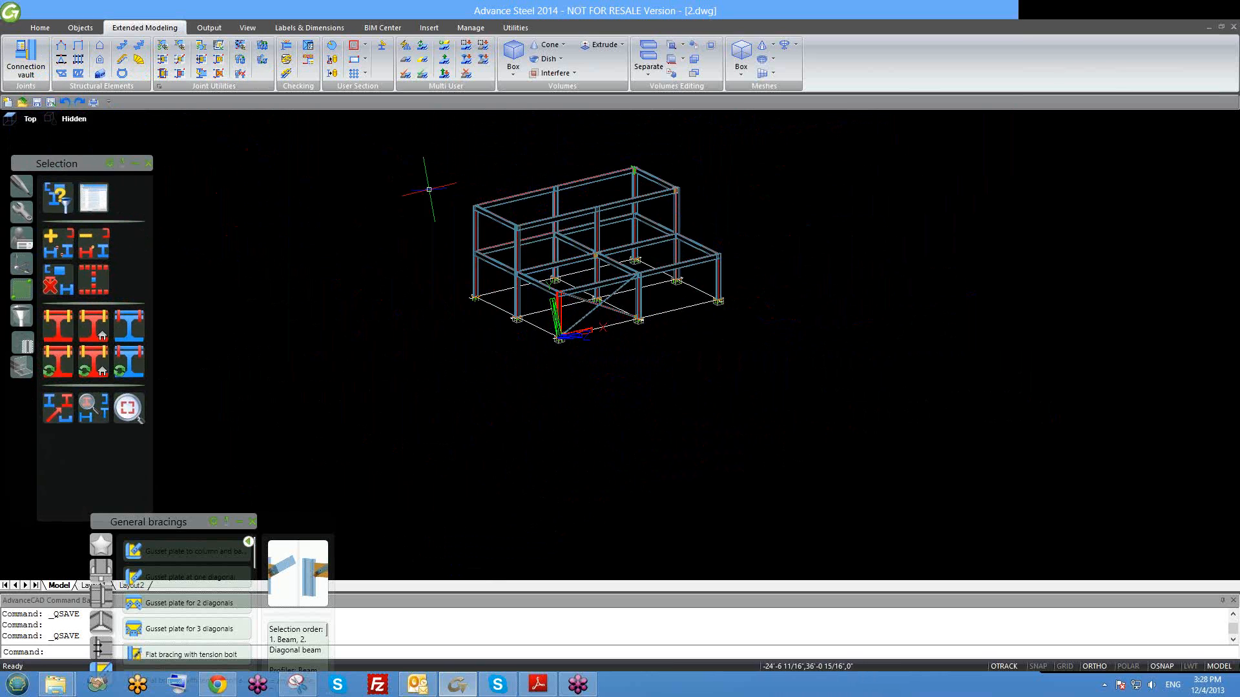
middle_click_drag(410, 192, 326, 216)
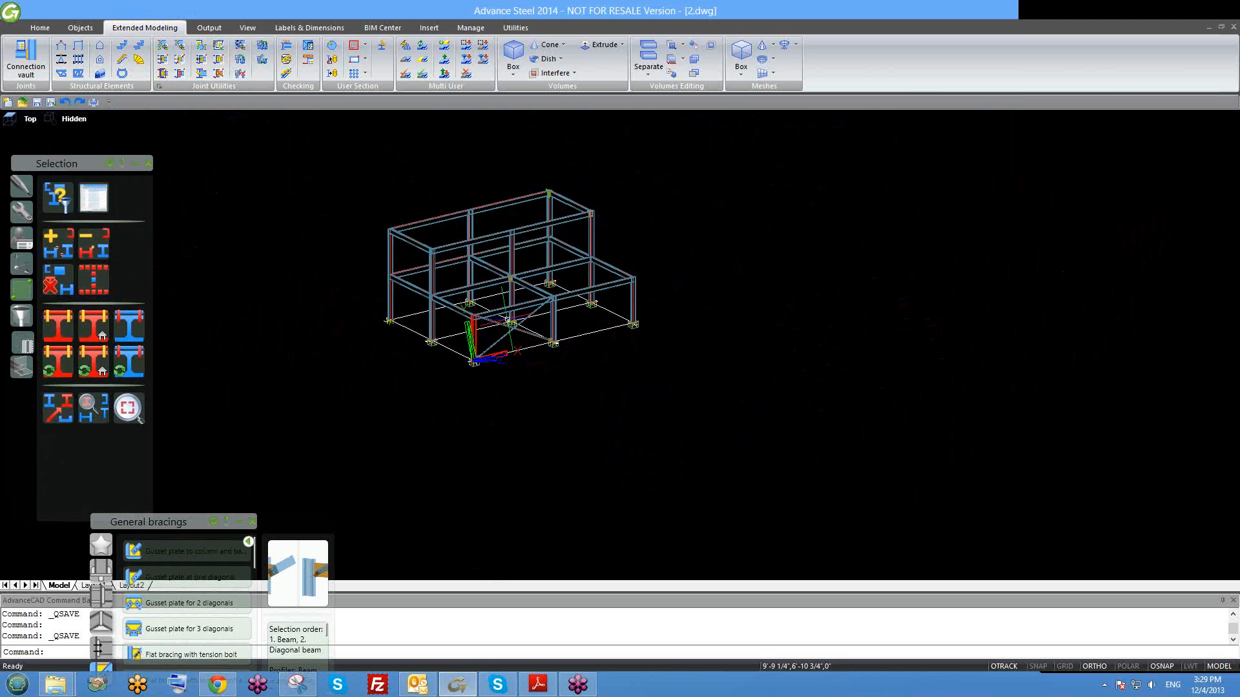
scroll(468, 321, "up", 5)
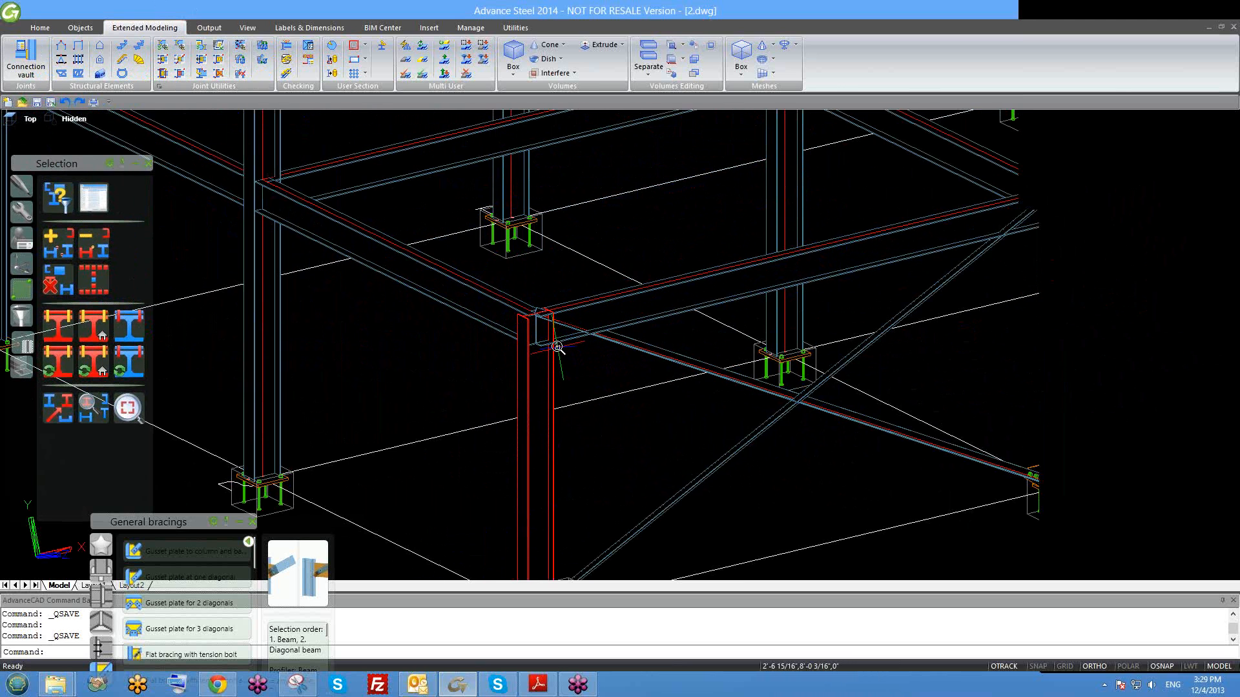
scroll(558, 349, "down", 2)
scroll(554, 349, "down", 1)
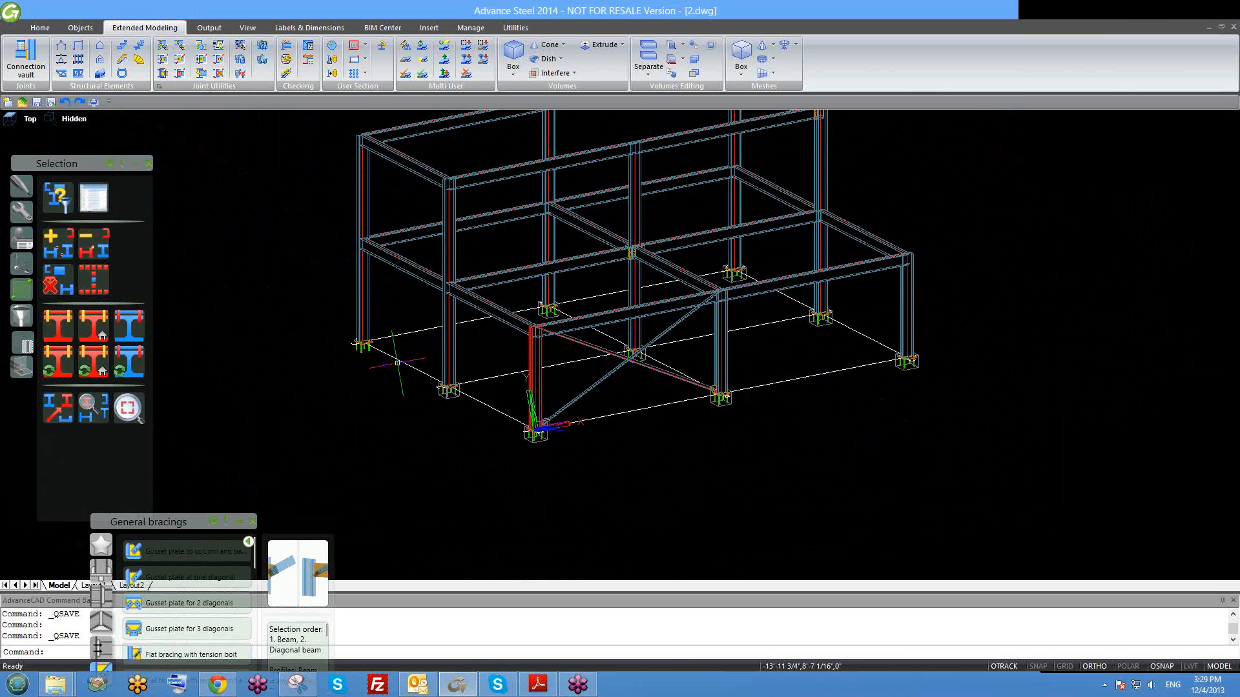
left_click(209, 28)
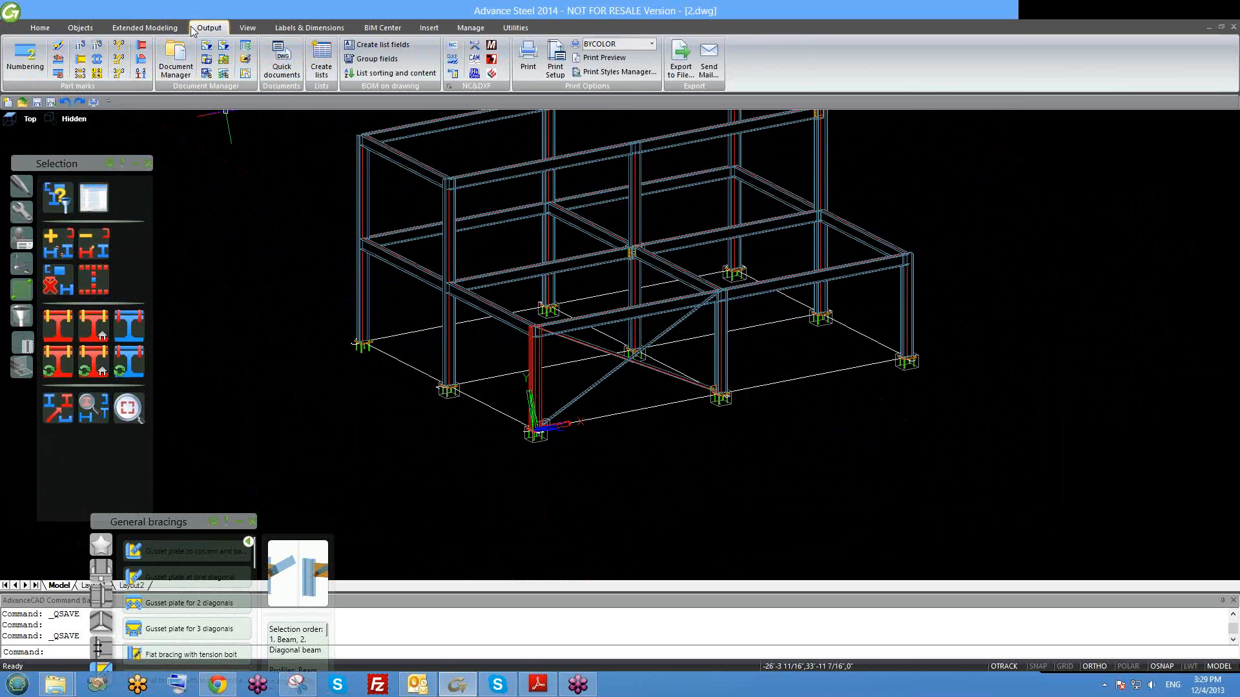
left_click(157, 28)
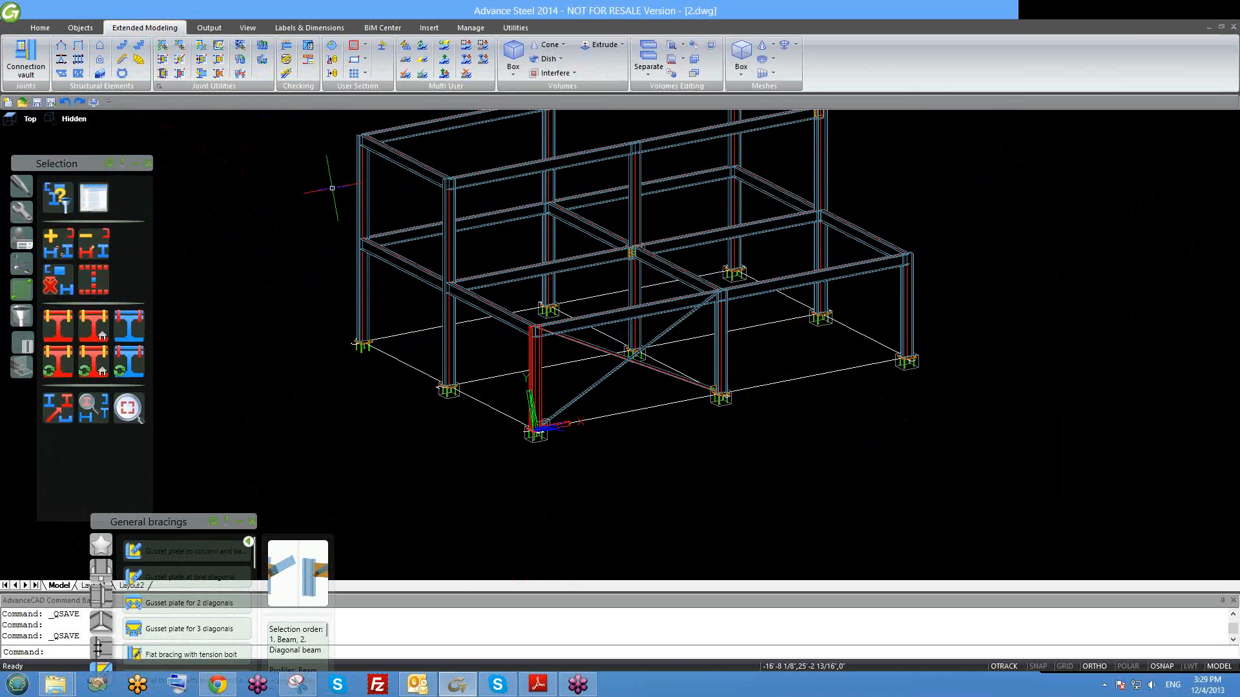
scroll(348, 207, "down", 2)
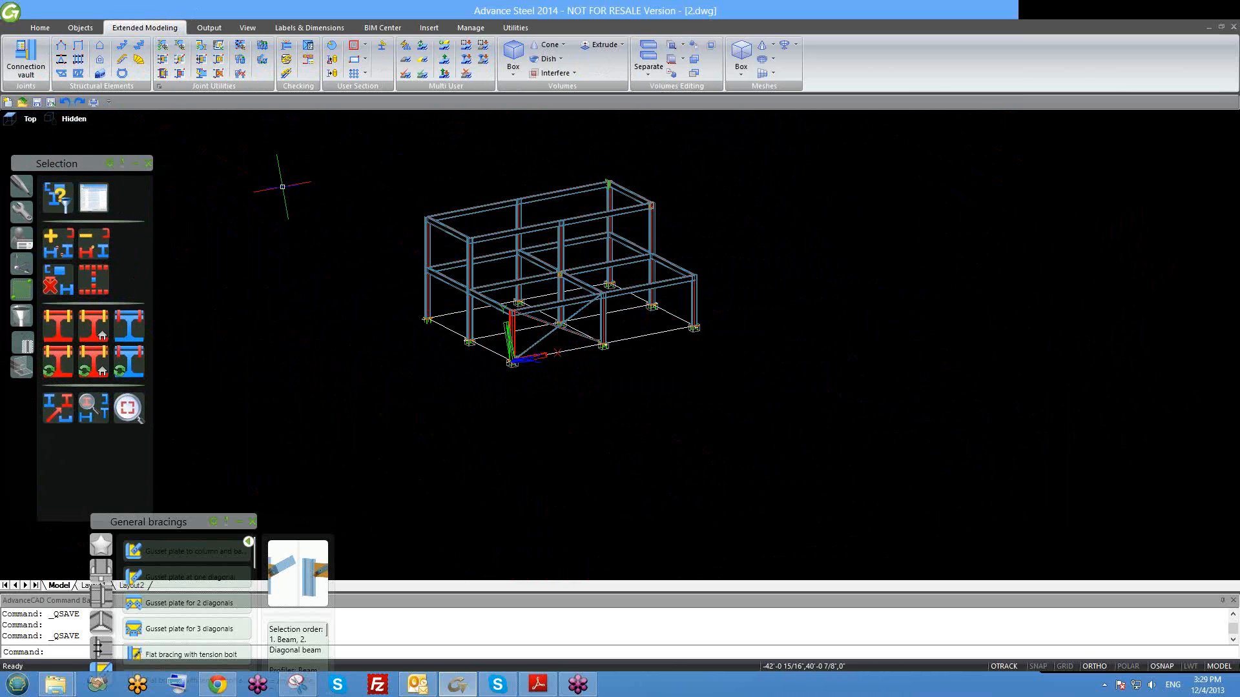
left_click(1082, 11)
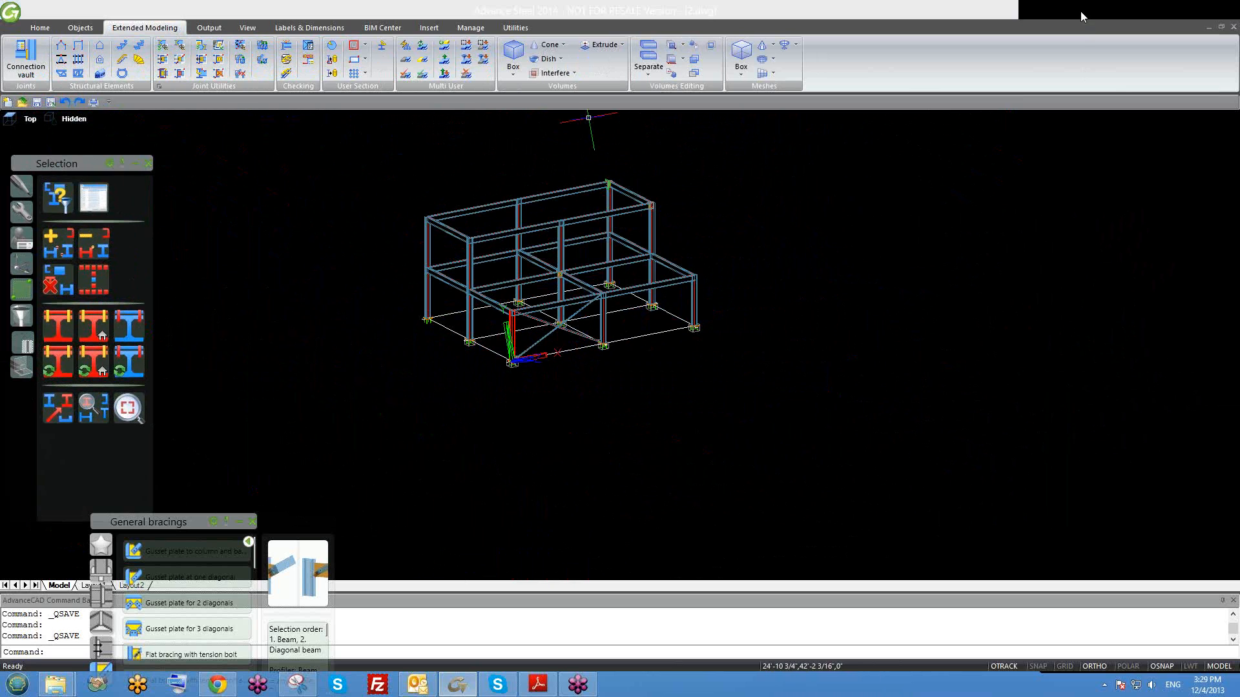
left_click(1107, 65)
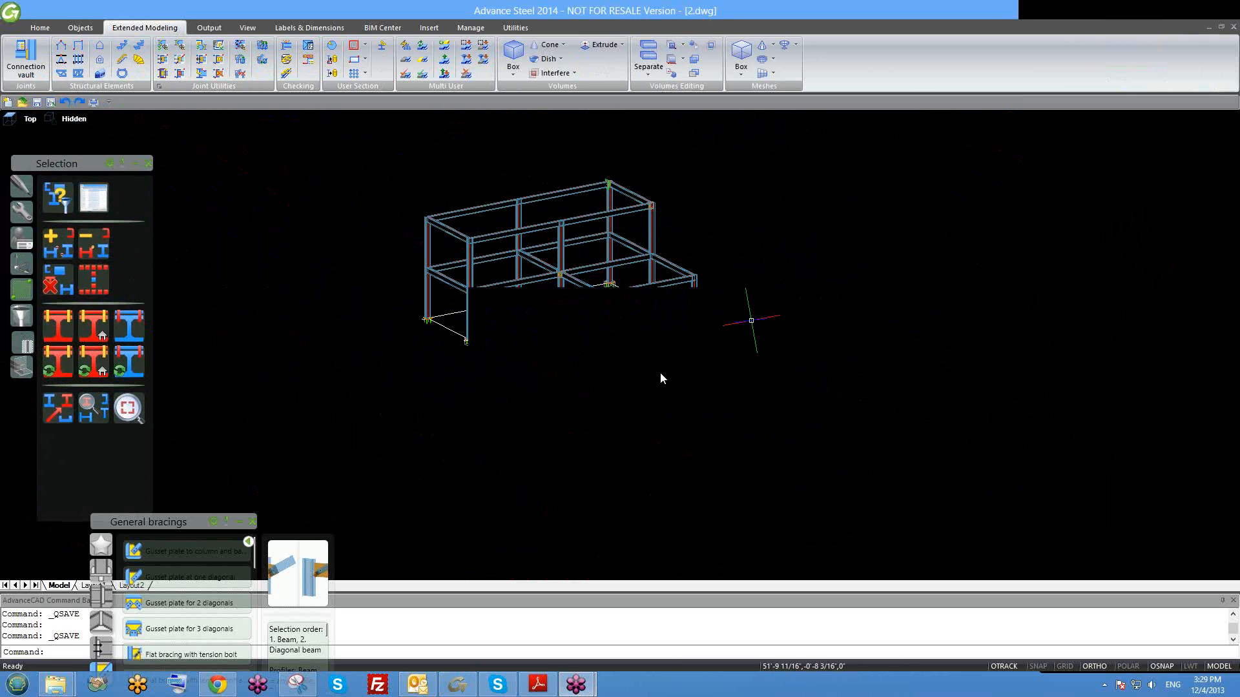